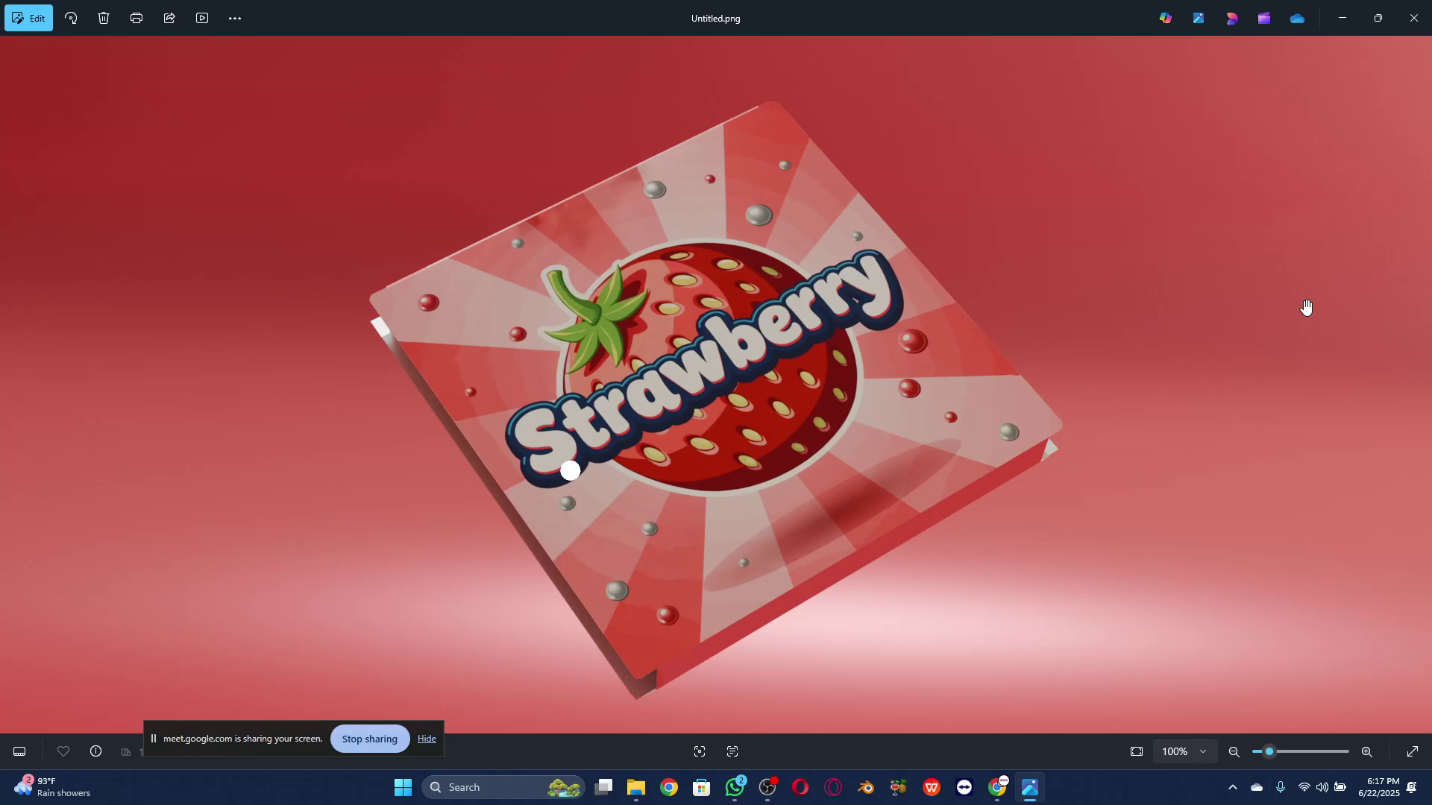
Step: Close the Untitled.png preview and its folder window, leaving the desktop clear
left_click(1414, 17)
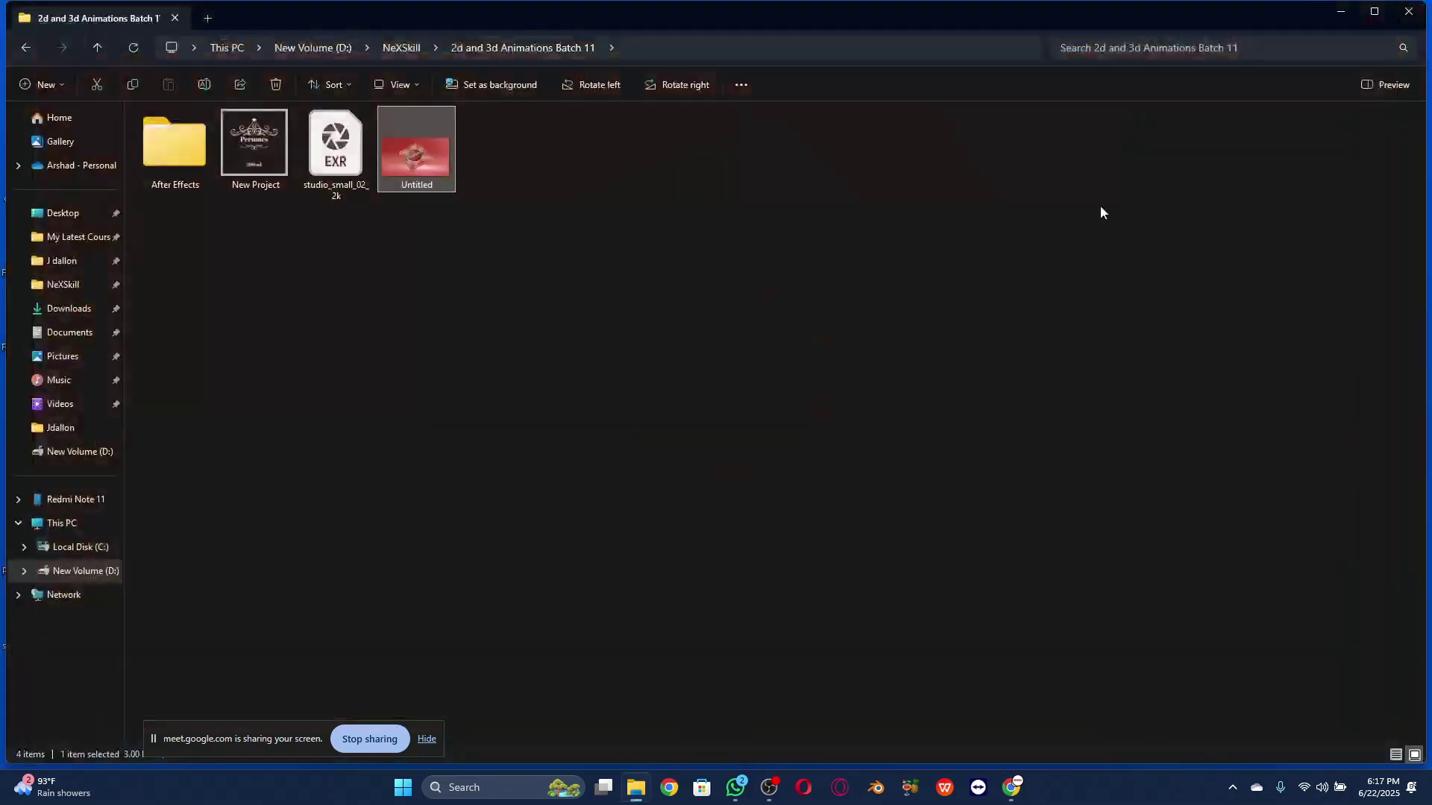
left_click(1409, 11)
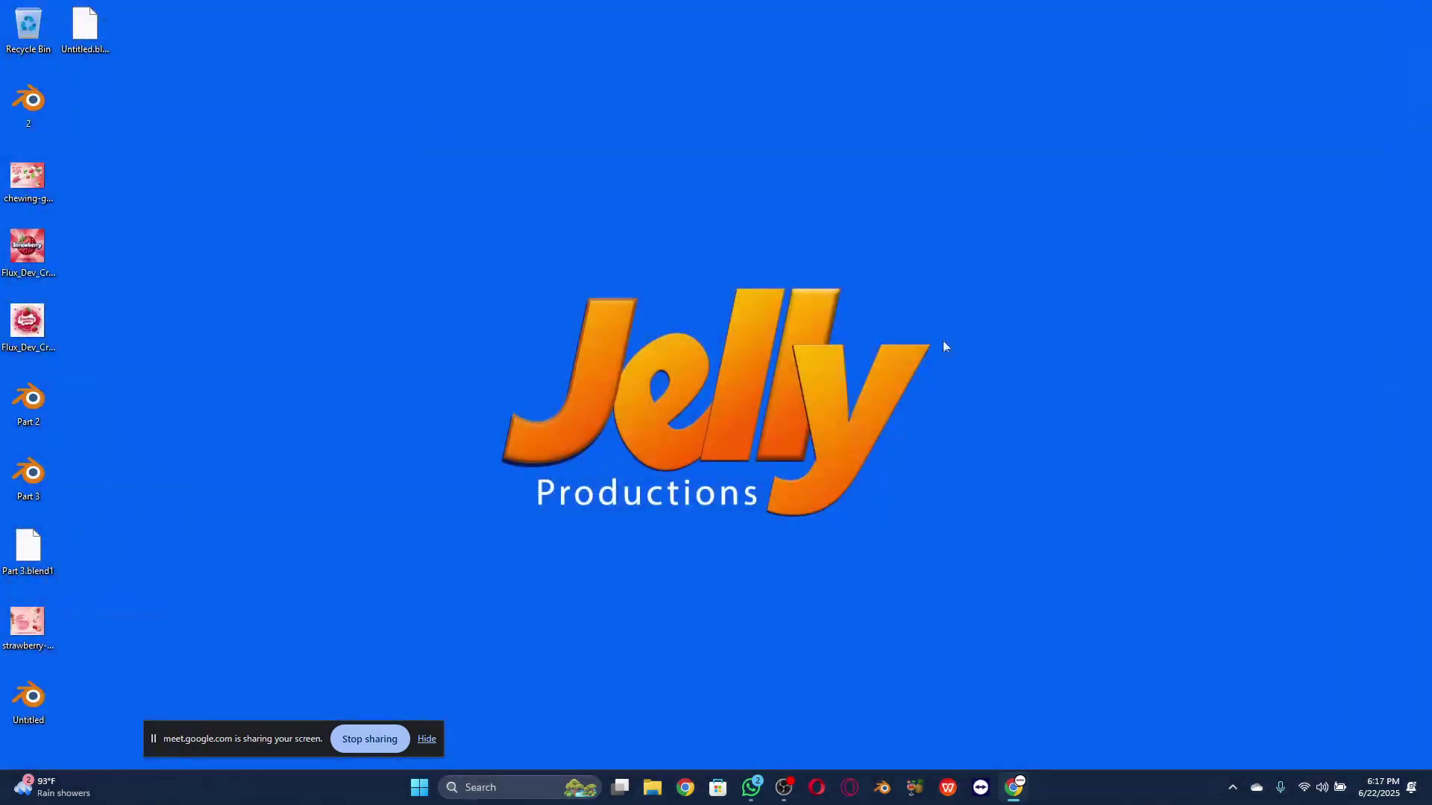
left_click(751, 788)
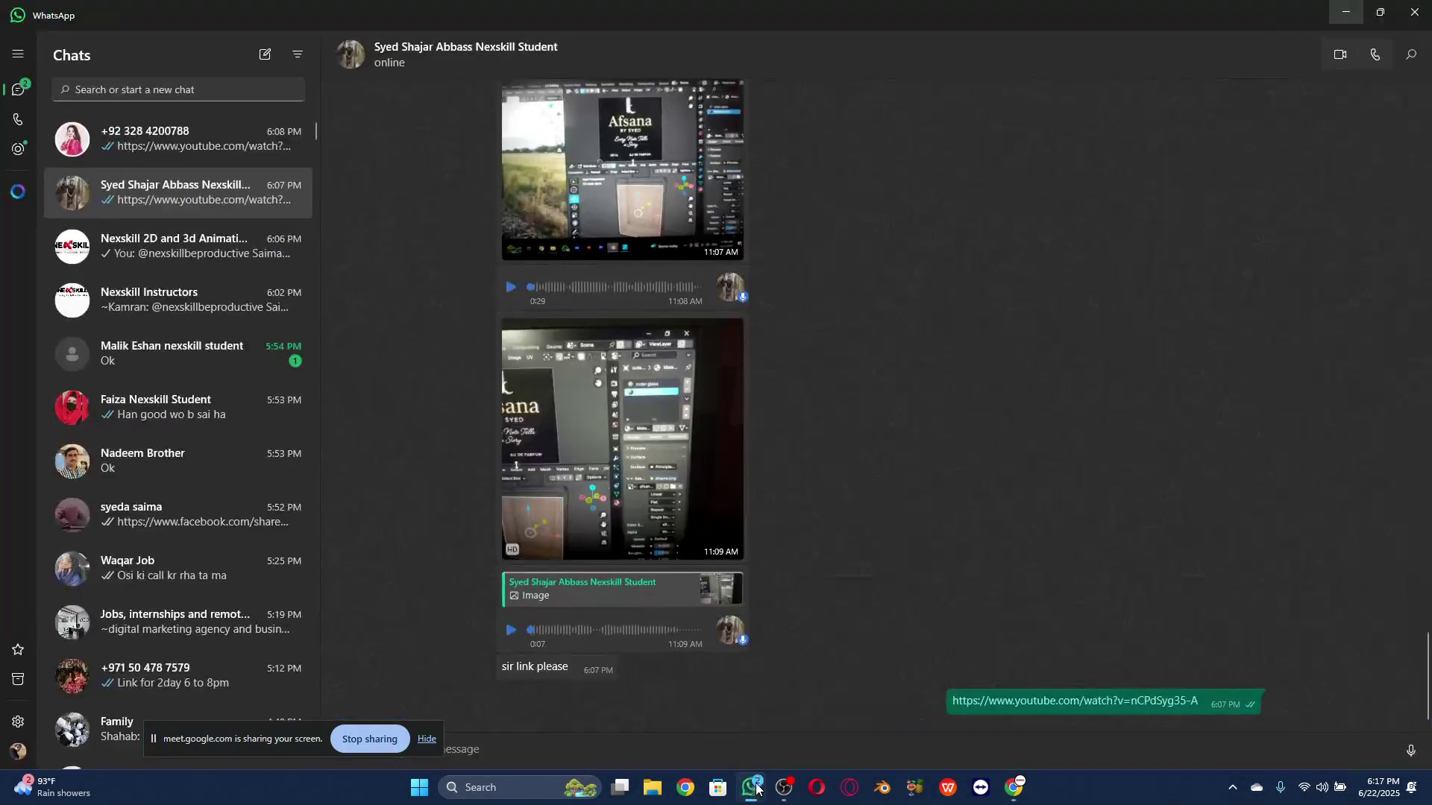
left_click(1346, 12)
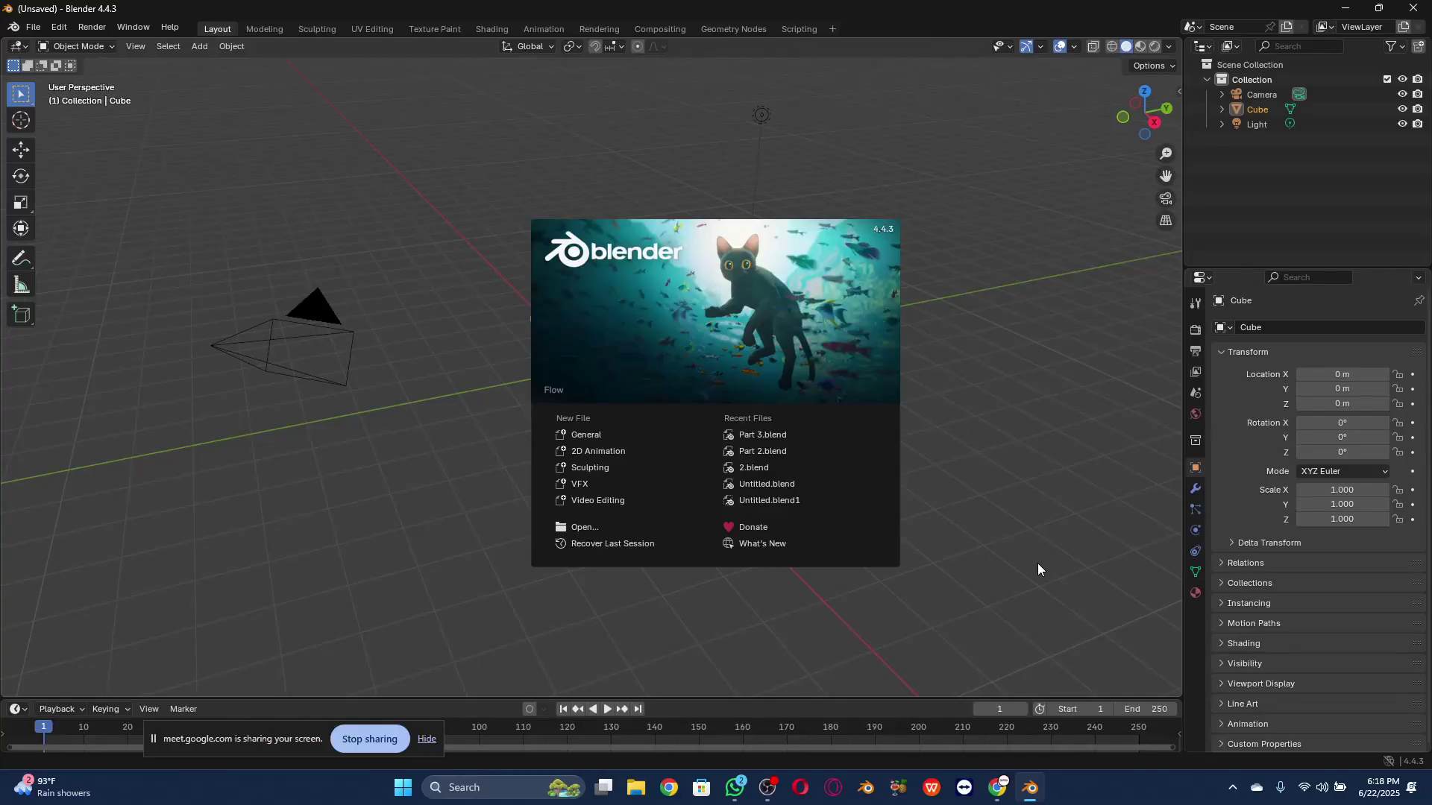
Step: Dismiss the splash screen, view the Untitled image from NeXSkill's 2d and 3d Animations Batch 11 folder, and return to Blender
left_click(1038, 557)
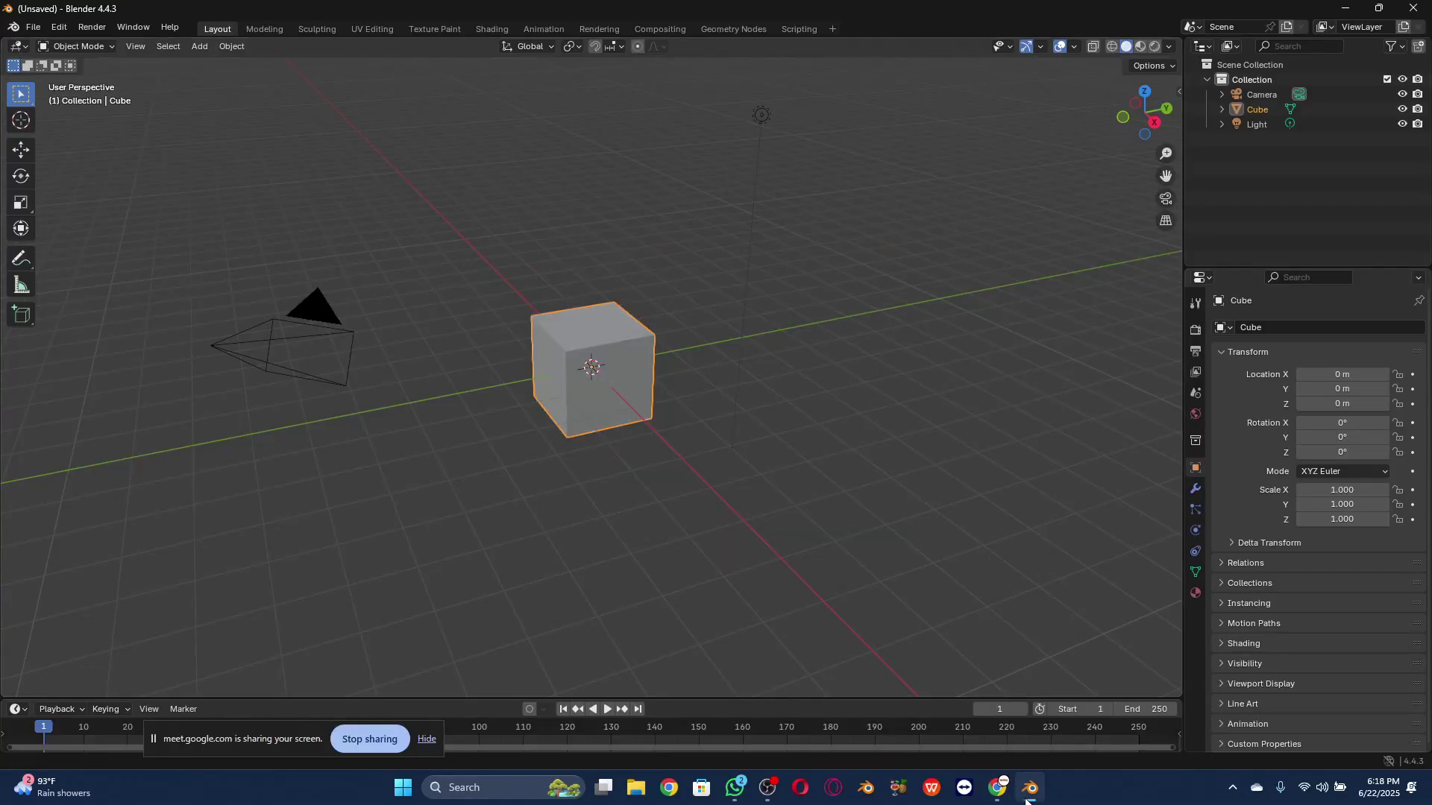
left_click(637, 788)
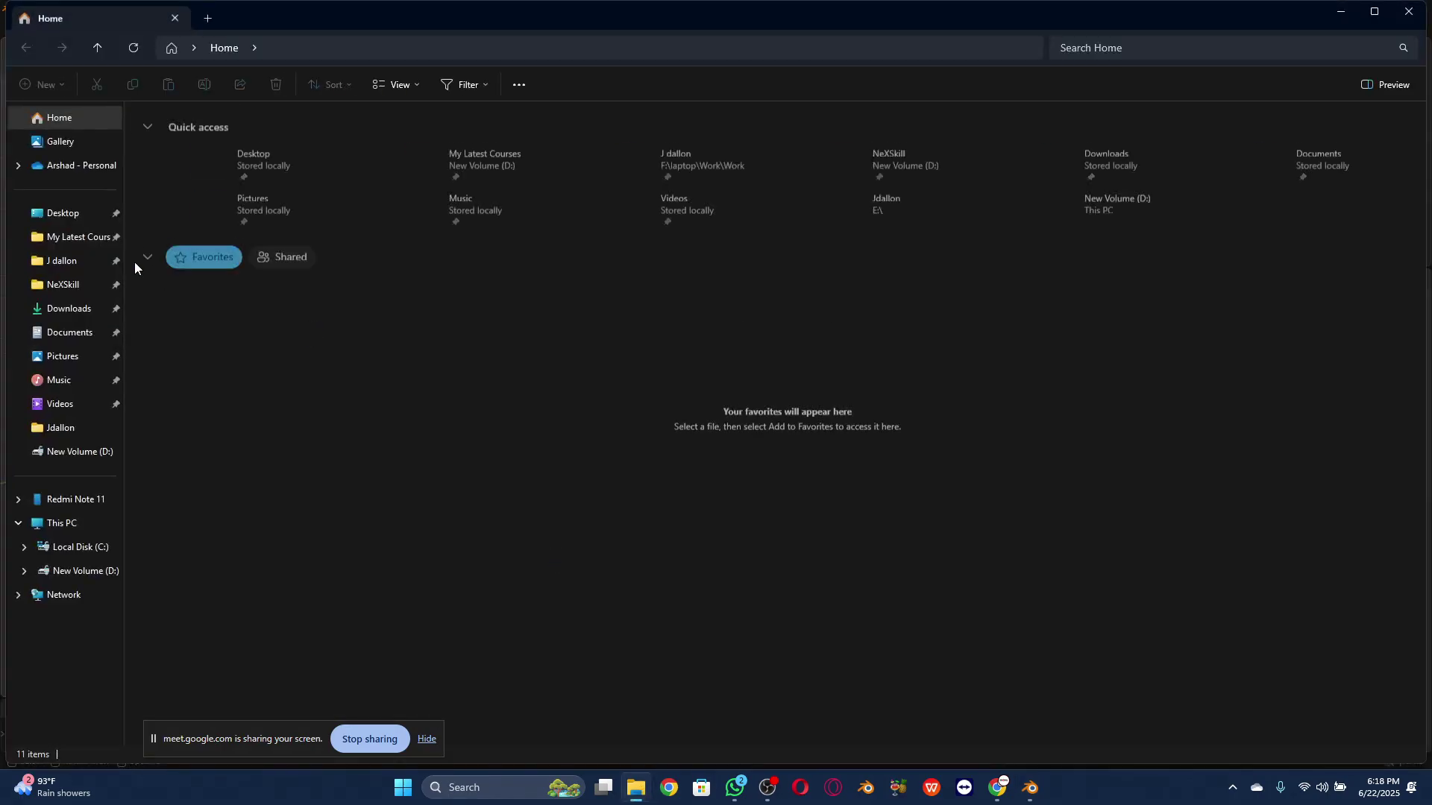
left_click(67, 284)
left_click(203, 135)
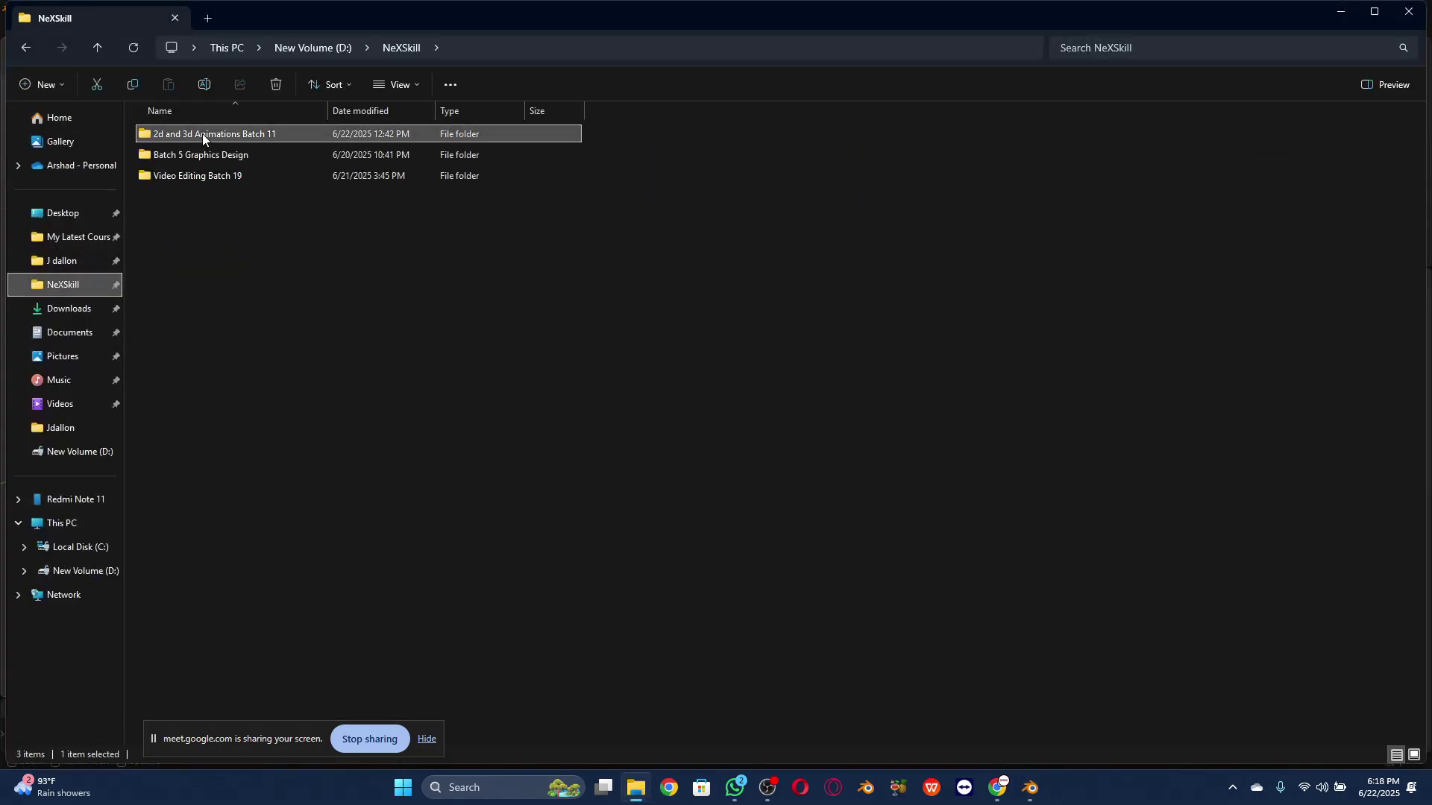
double_click(203, 134)
double_click(380, 158)
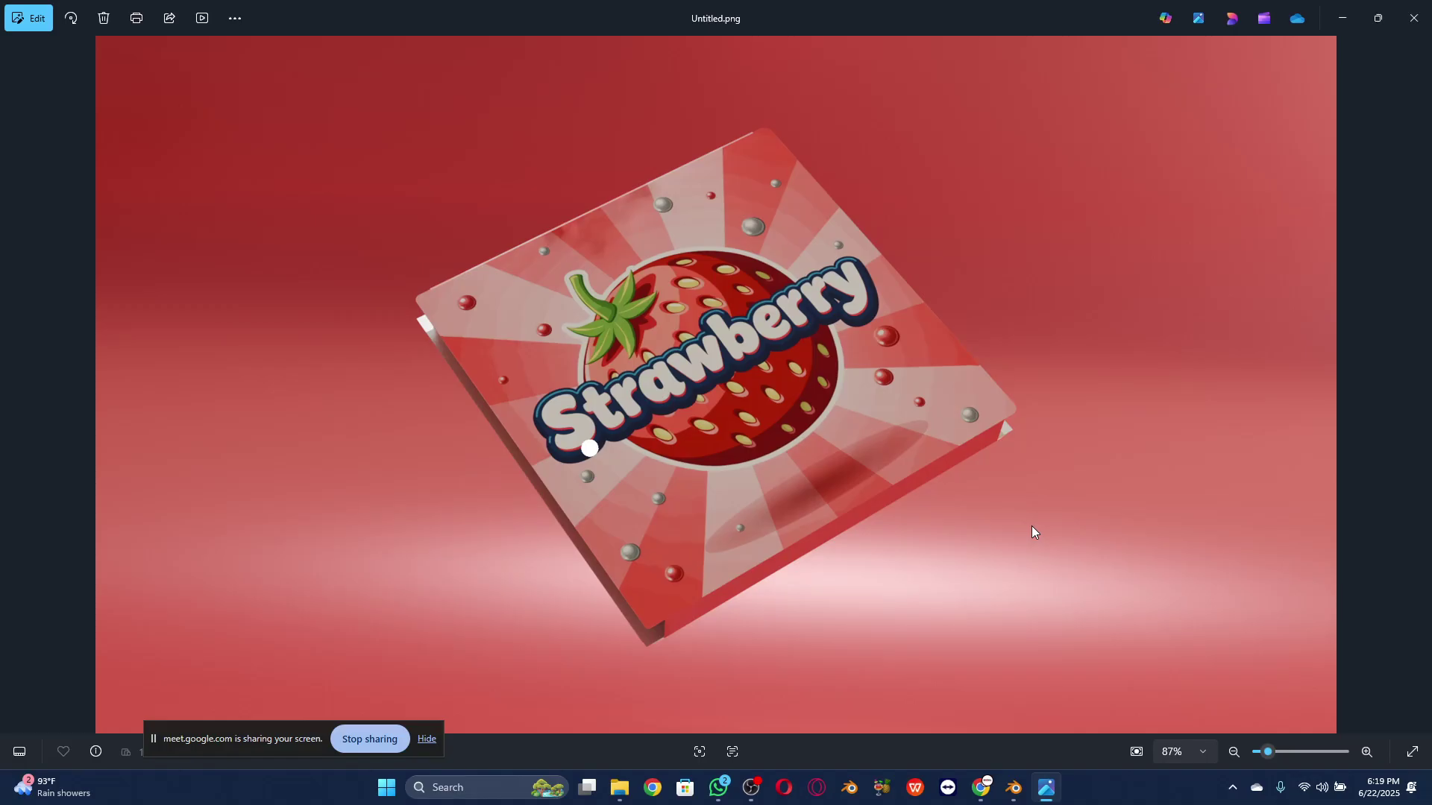
left_click(1414, 17)
left_click(1029, 788)
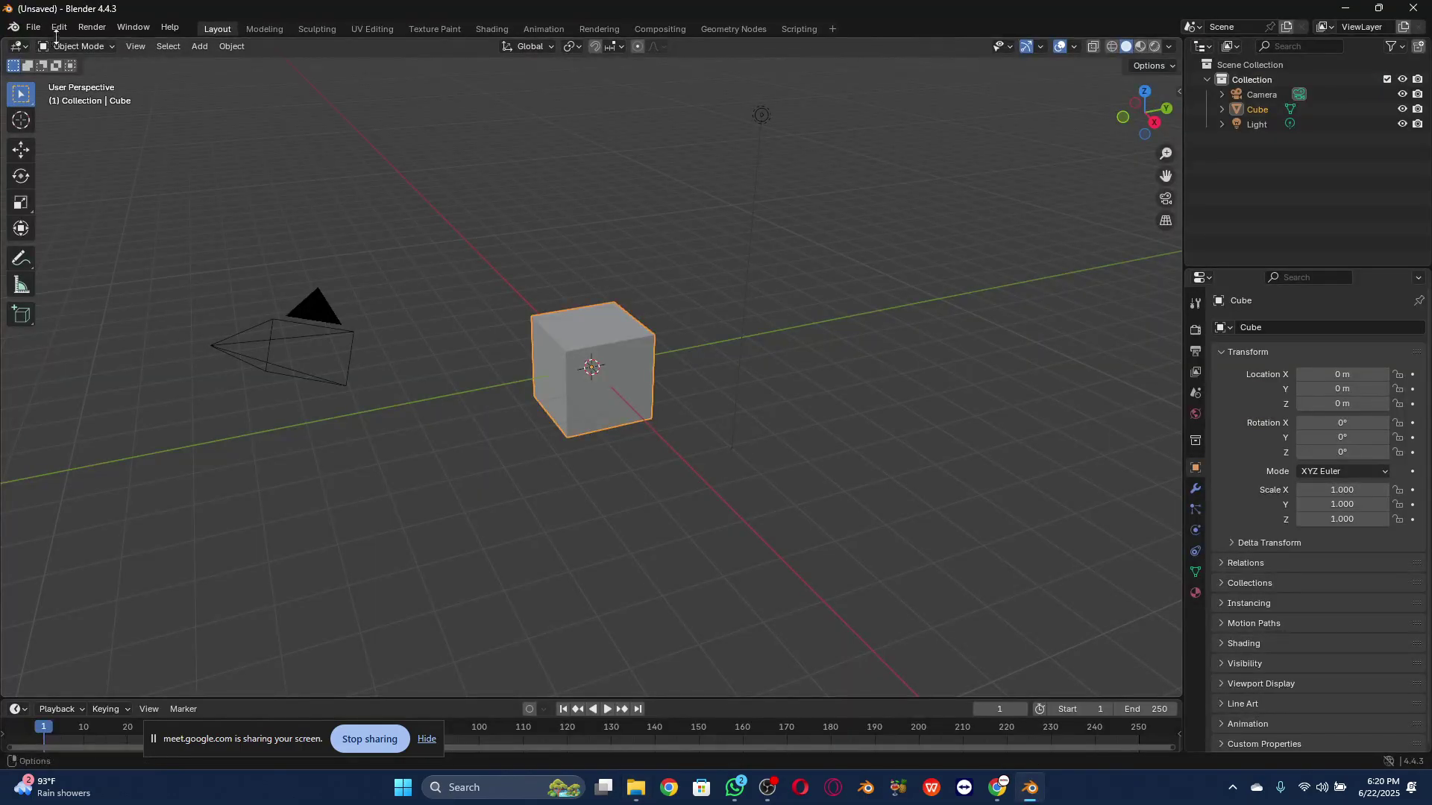
Step: Browse the NeXSkill batch folders for the project file and open Untitled.blend from the Desktop
left_click(33, 26)
left_click(49, 59)
left_click(522, 254)
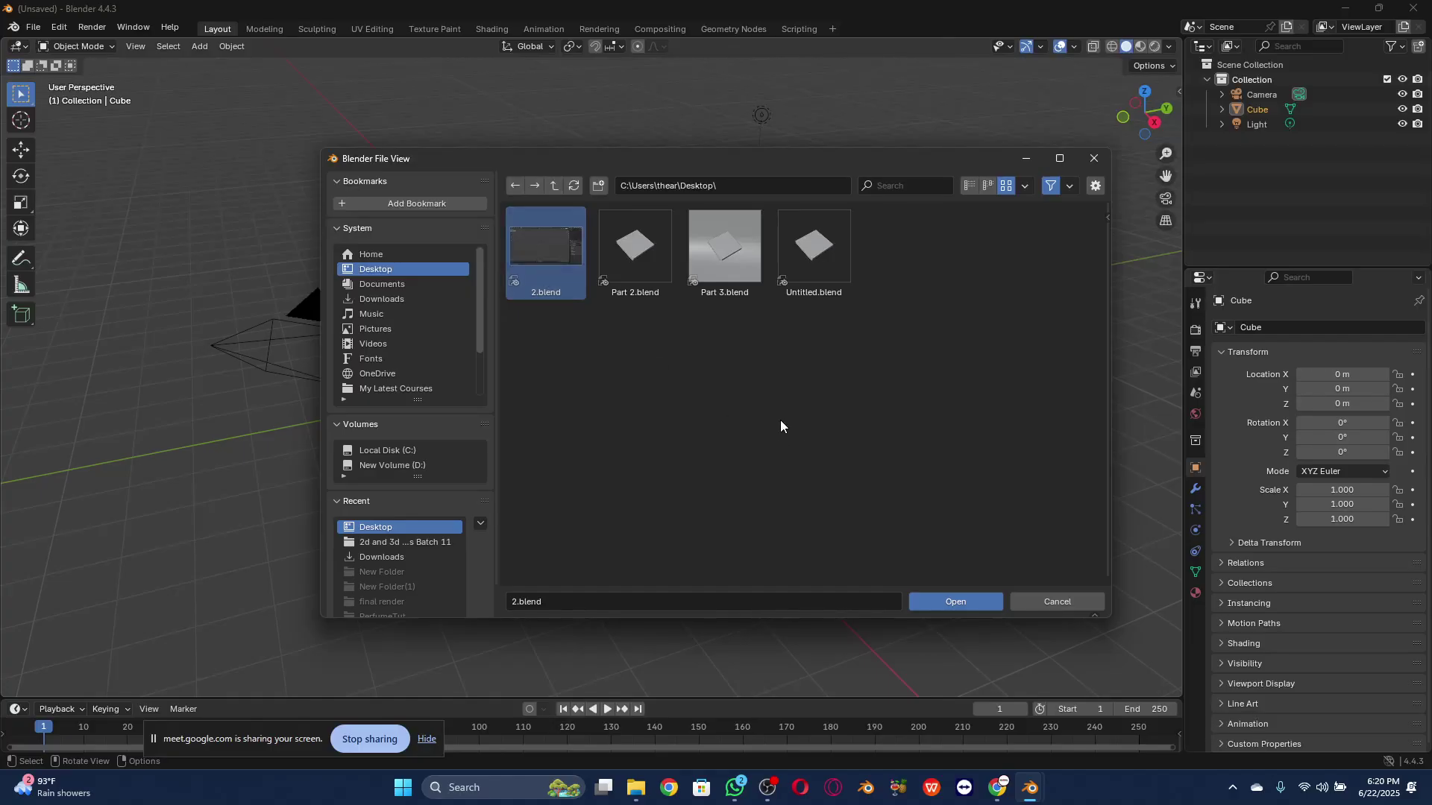
scroll(400, 369, "down", 2)
scroll(400, 368, "down", 2)
left_click(400, 358)
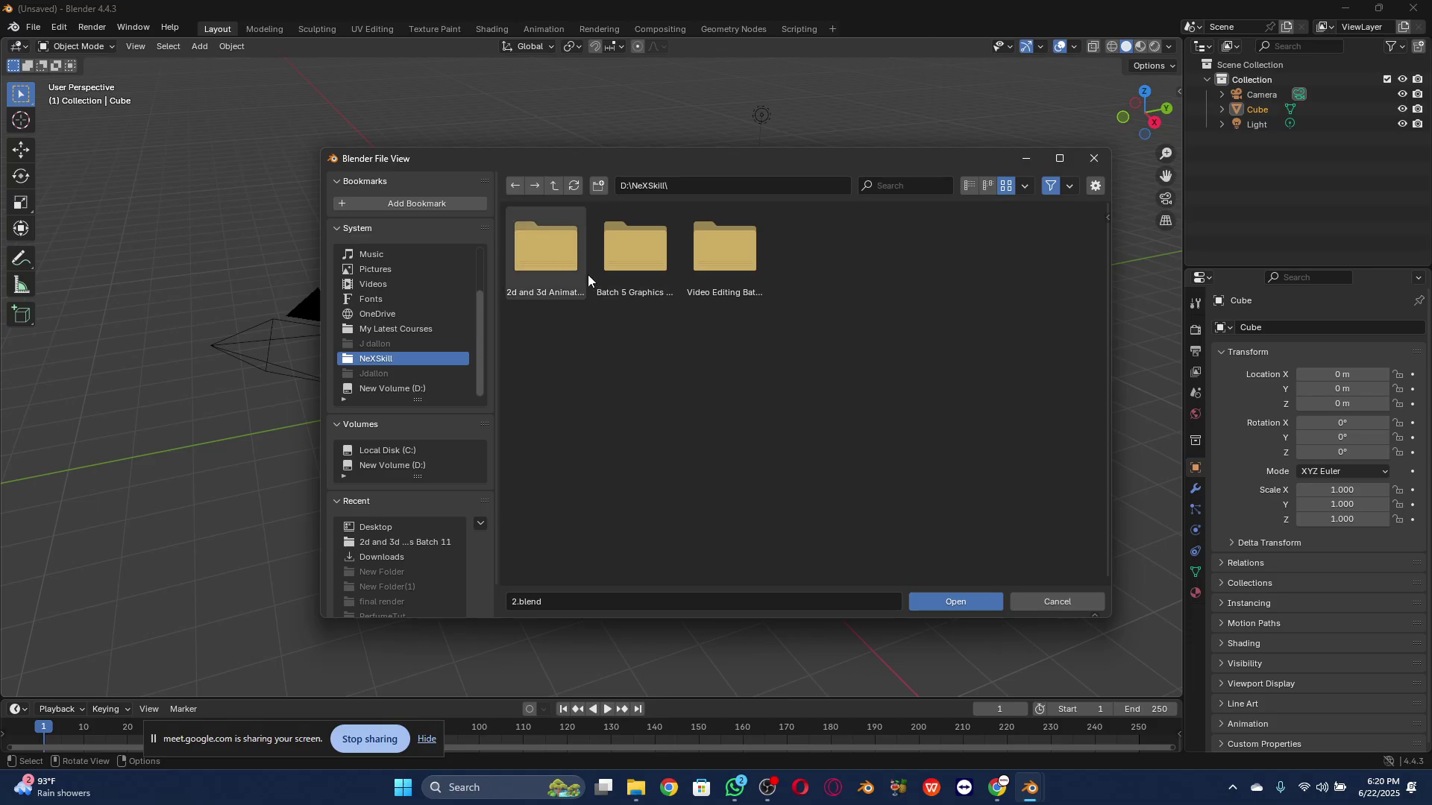
double_click(554, 253)
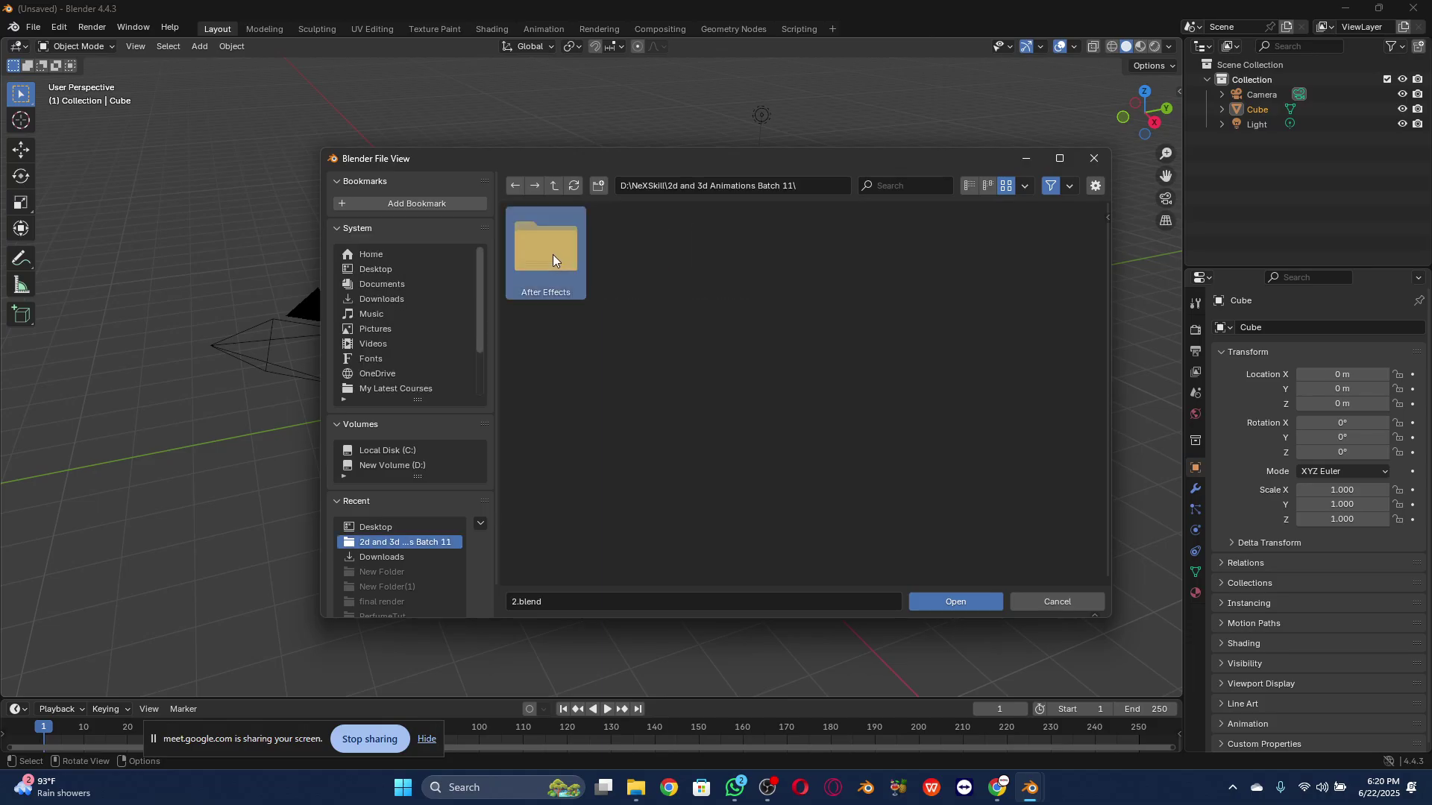
double_click(552, 253)
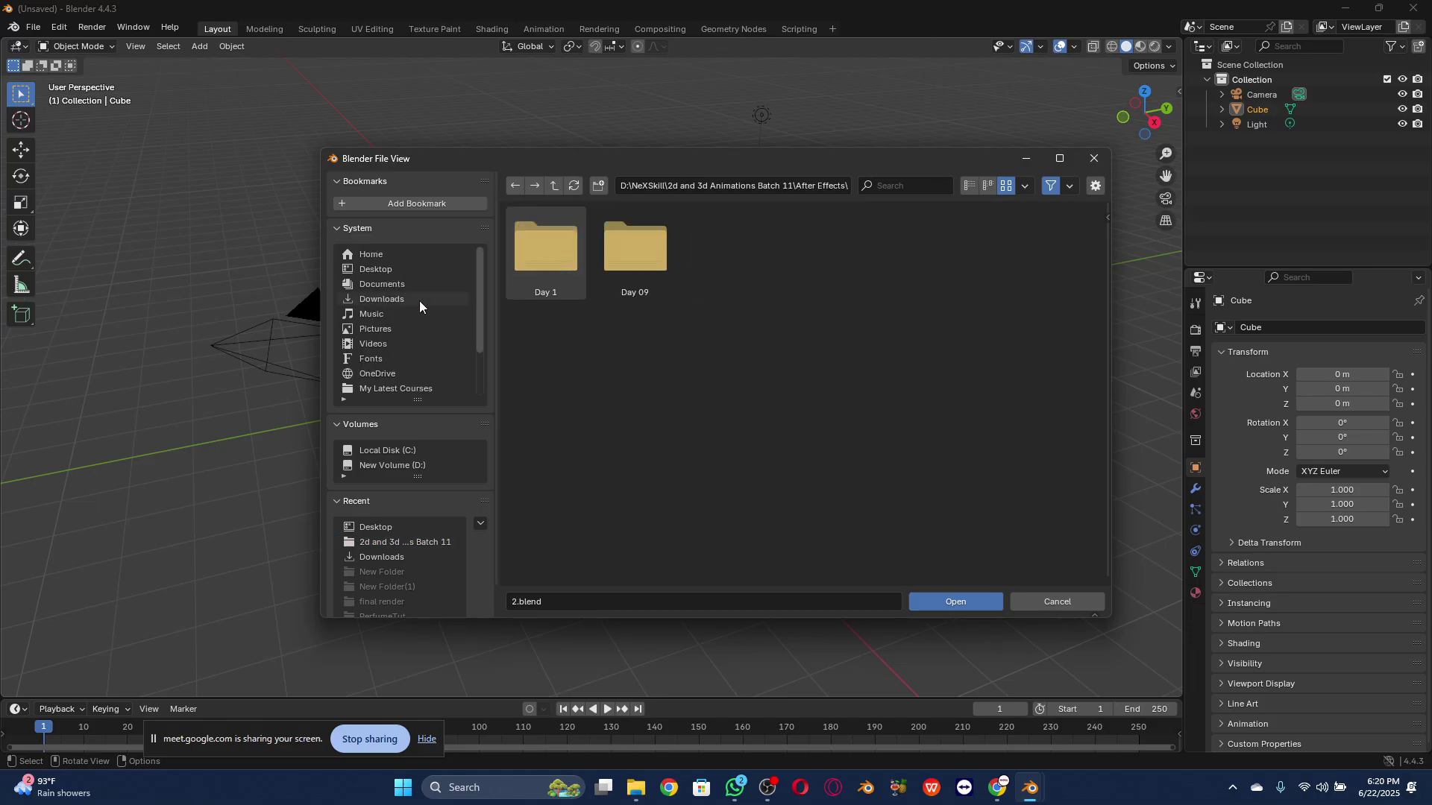
left_click(387, 271)
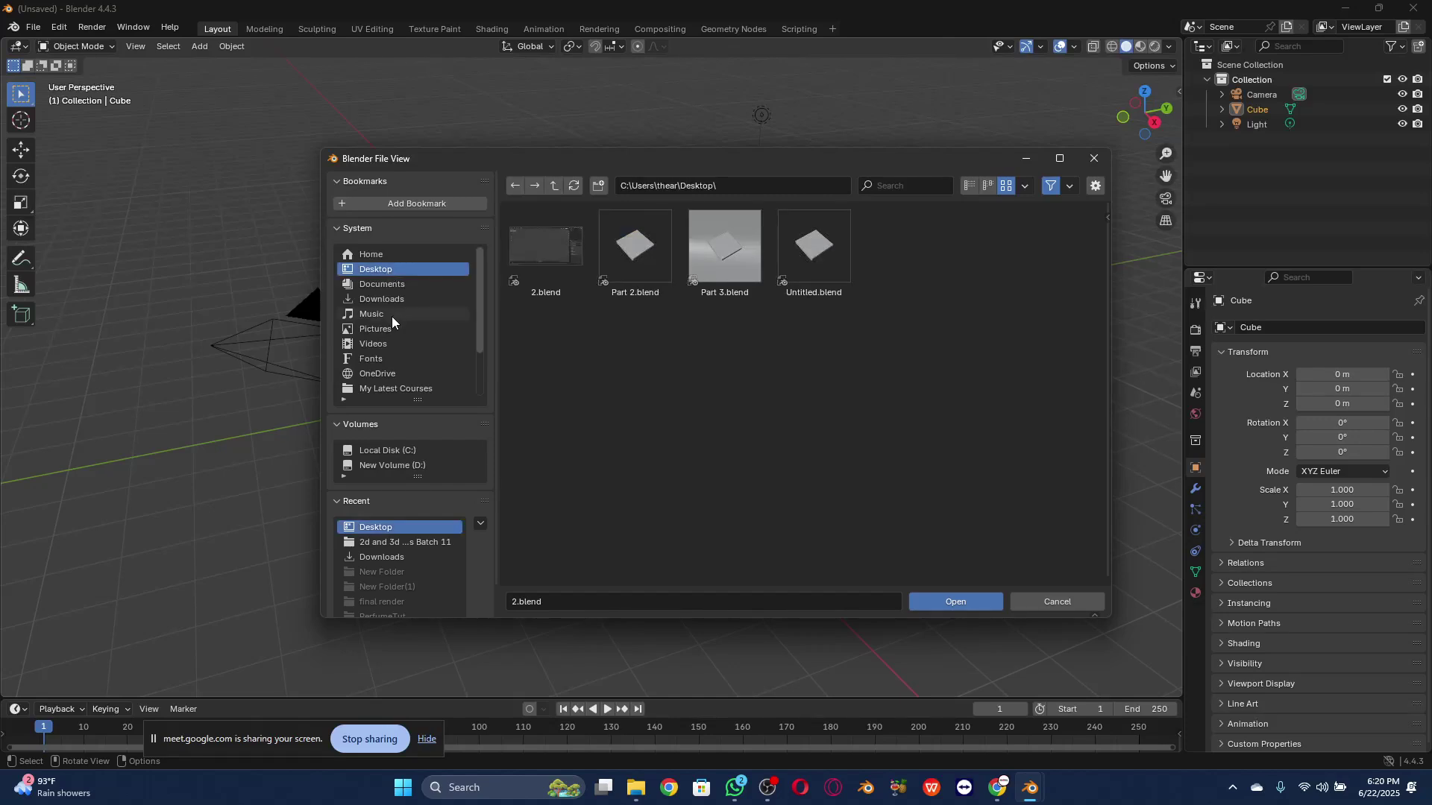
left_click(824, 252)
left_click(978, 601)
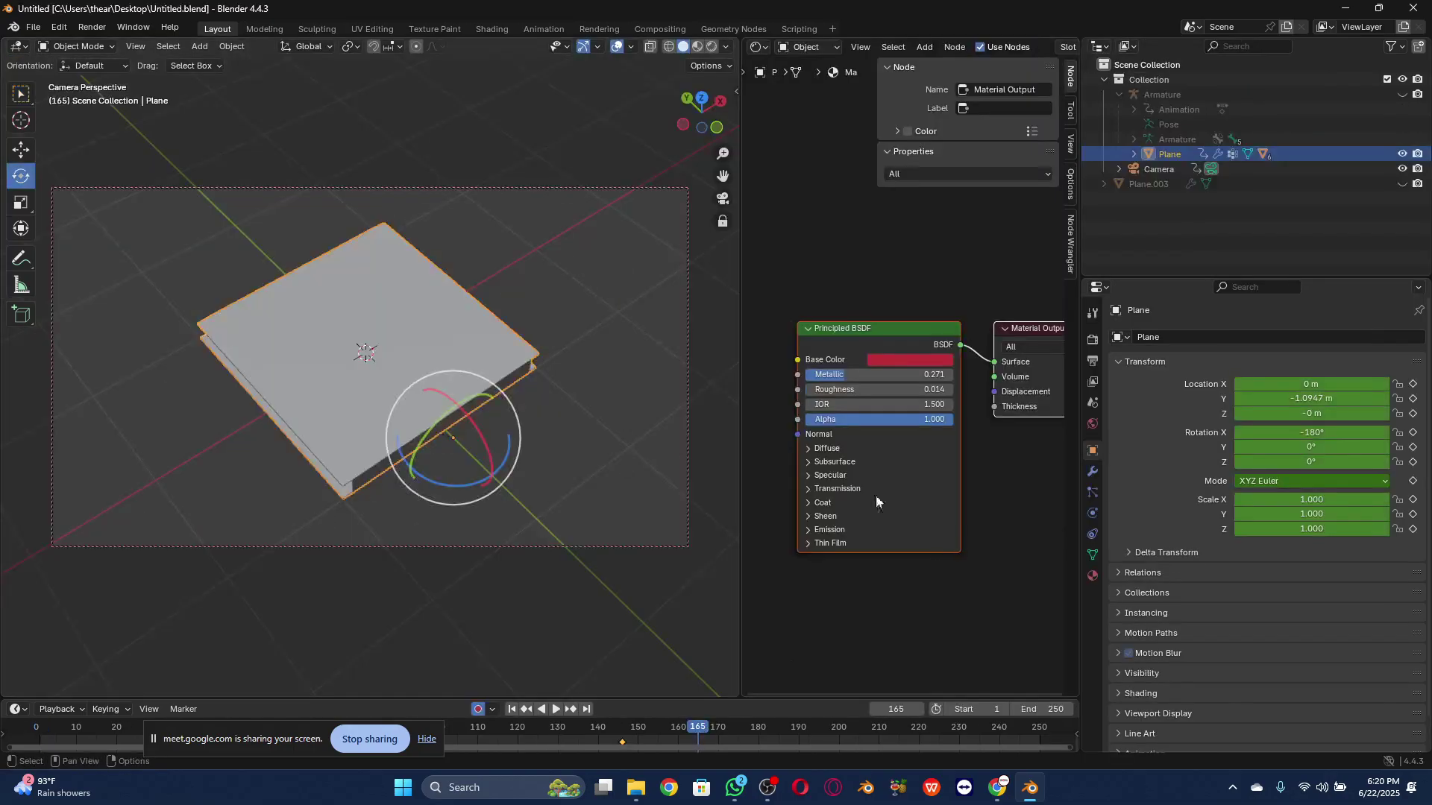
Step: Play the box animation from its first frame and stop the playback
left_click(512, 709)
left_click(556, 709)
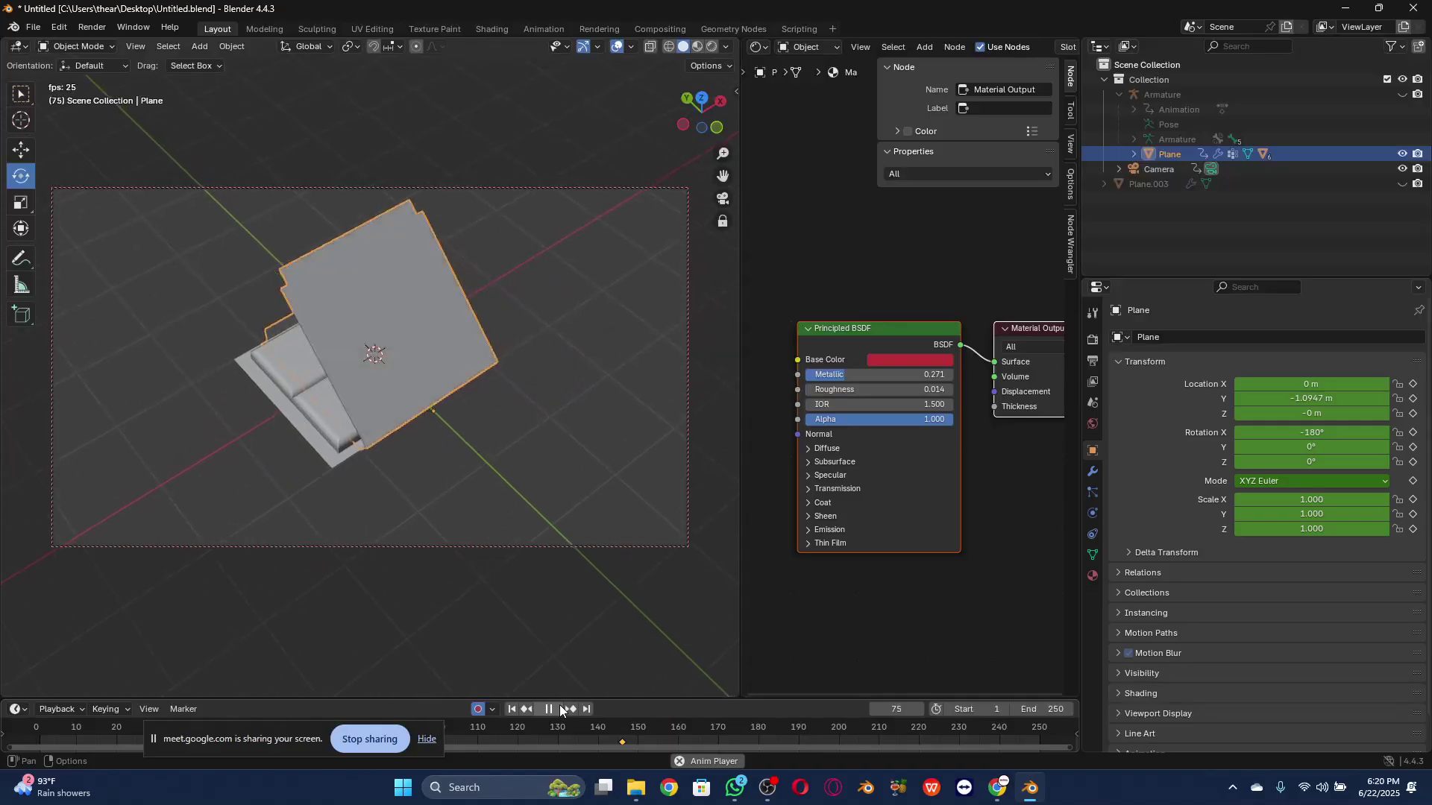
left_click(560, 710)
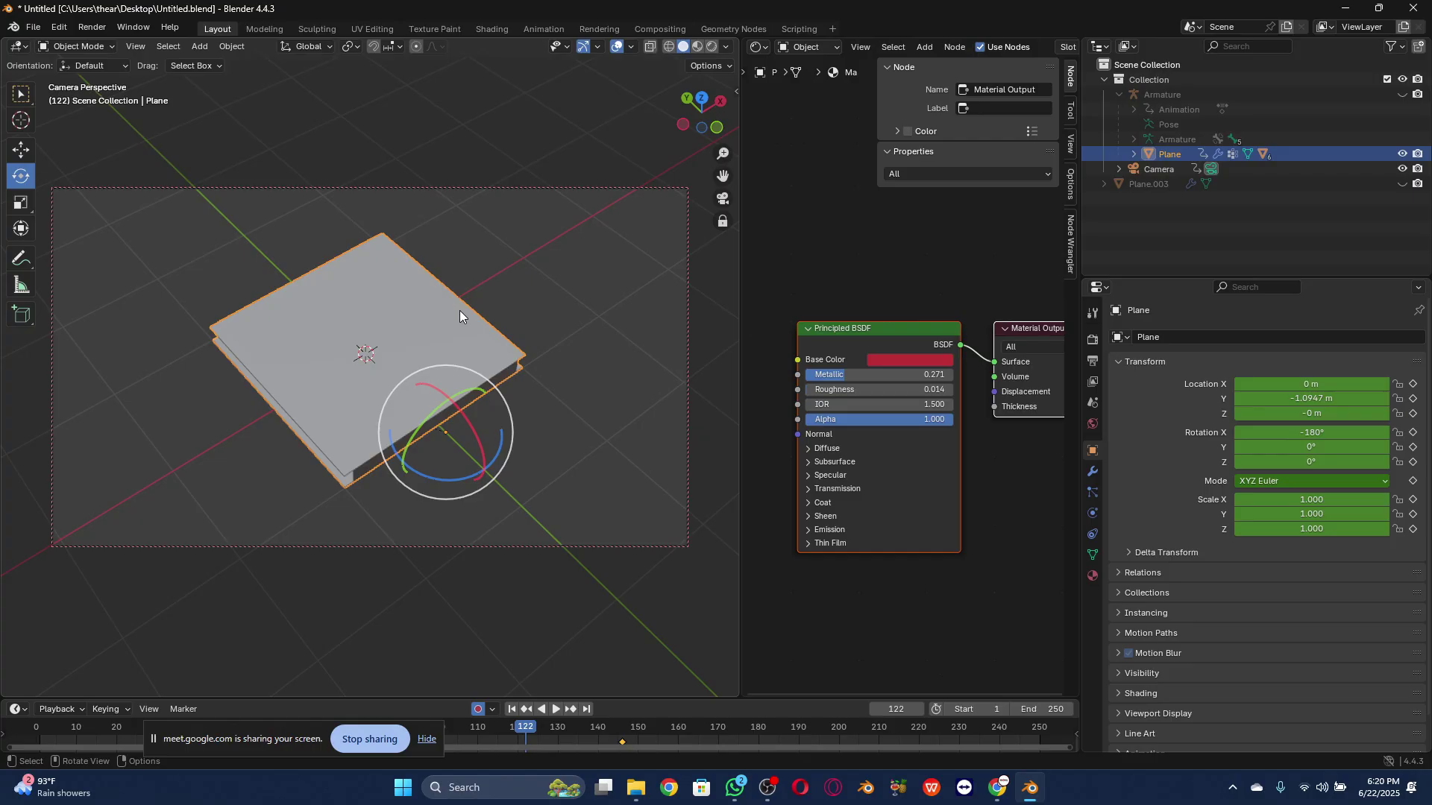
Step: Save the project on the Desktop under the new name Part 1
left_click(33, 27)
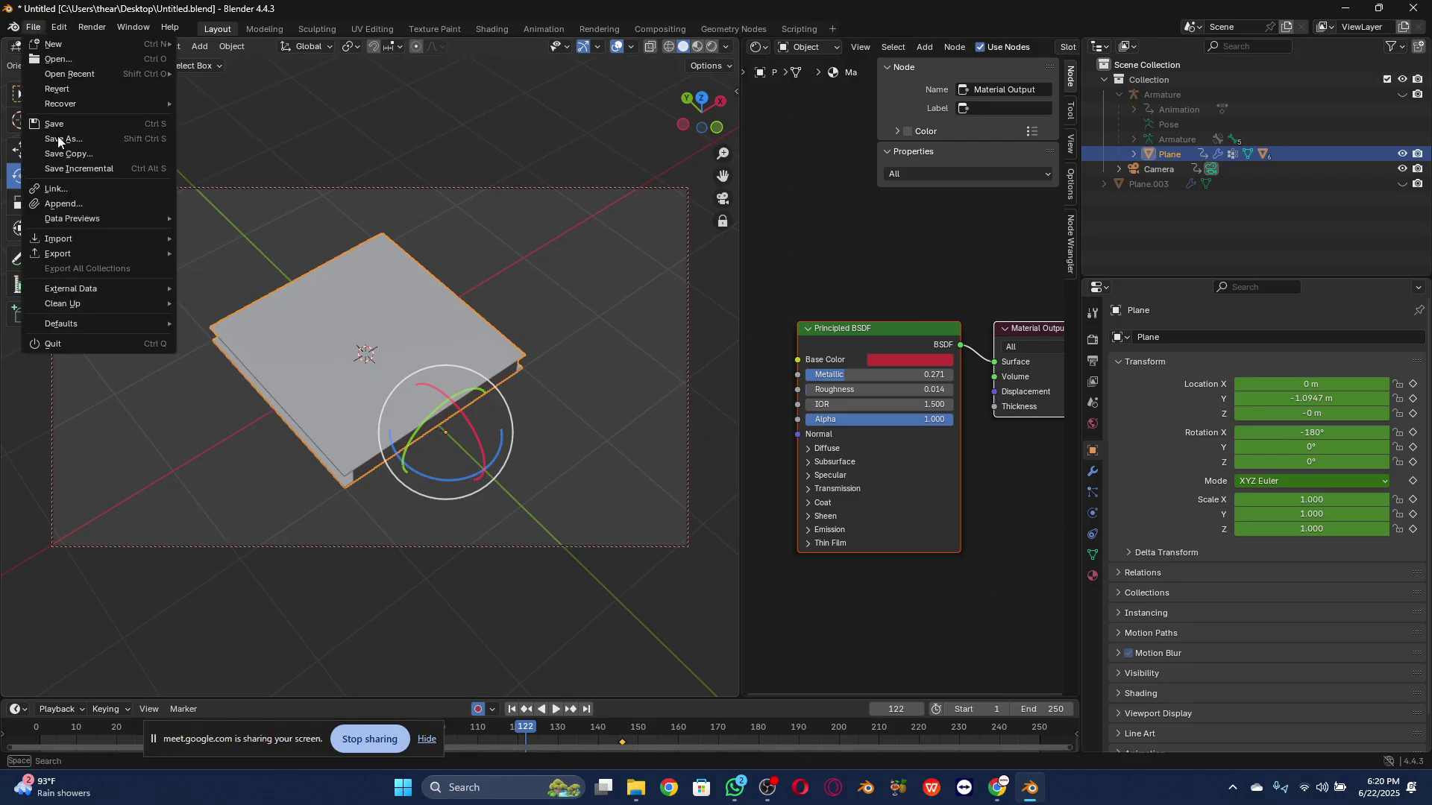
left_click(67, 139)
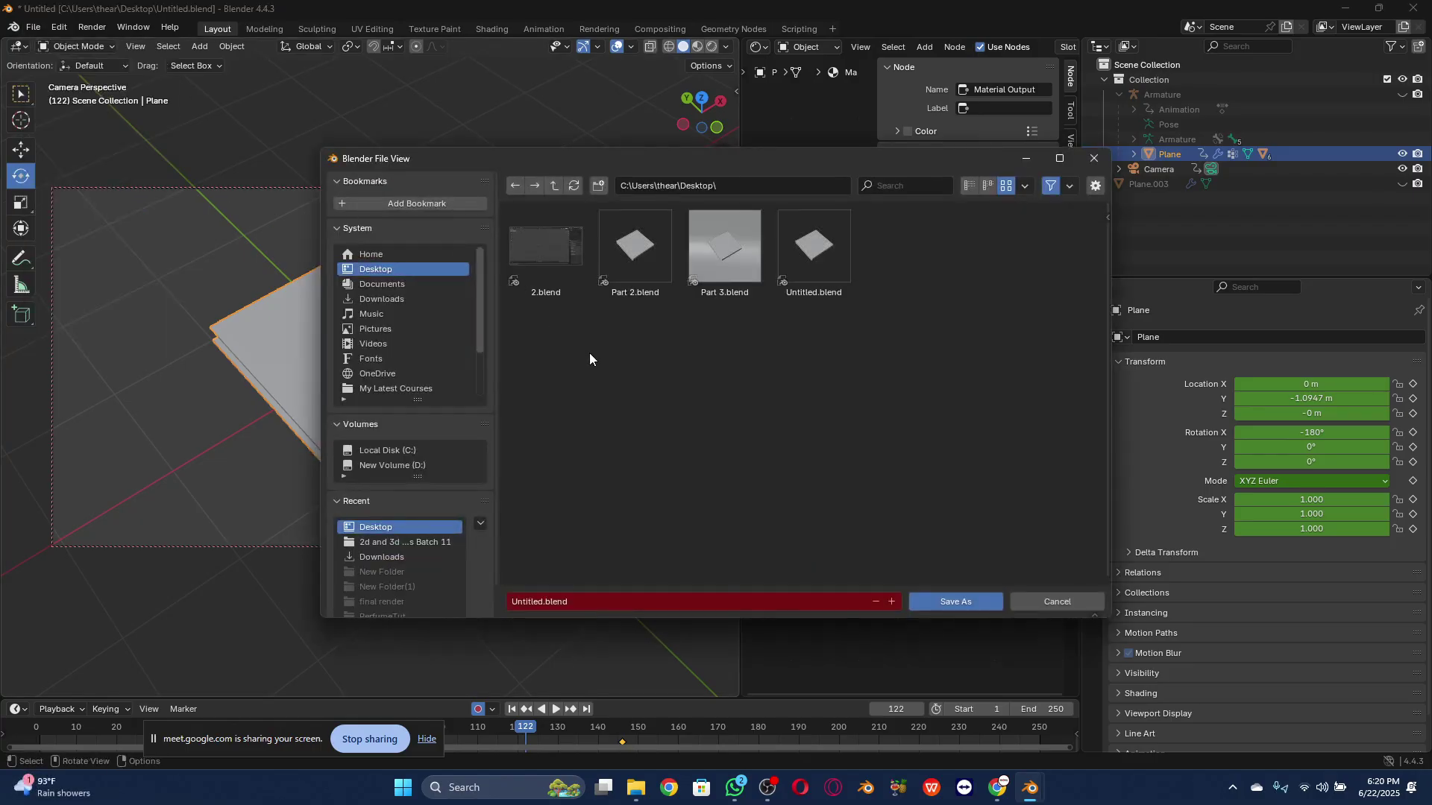
left_click(660, 283)
left_click(581, 603)
left_click_drag(597, 600, 532, 601)
key("Return")
left_click(941, 606)
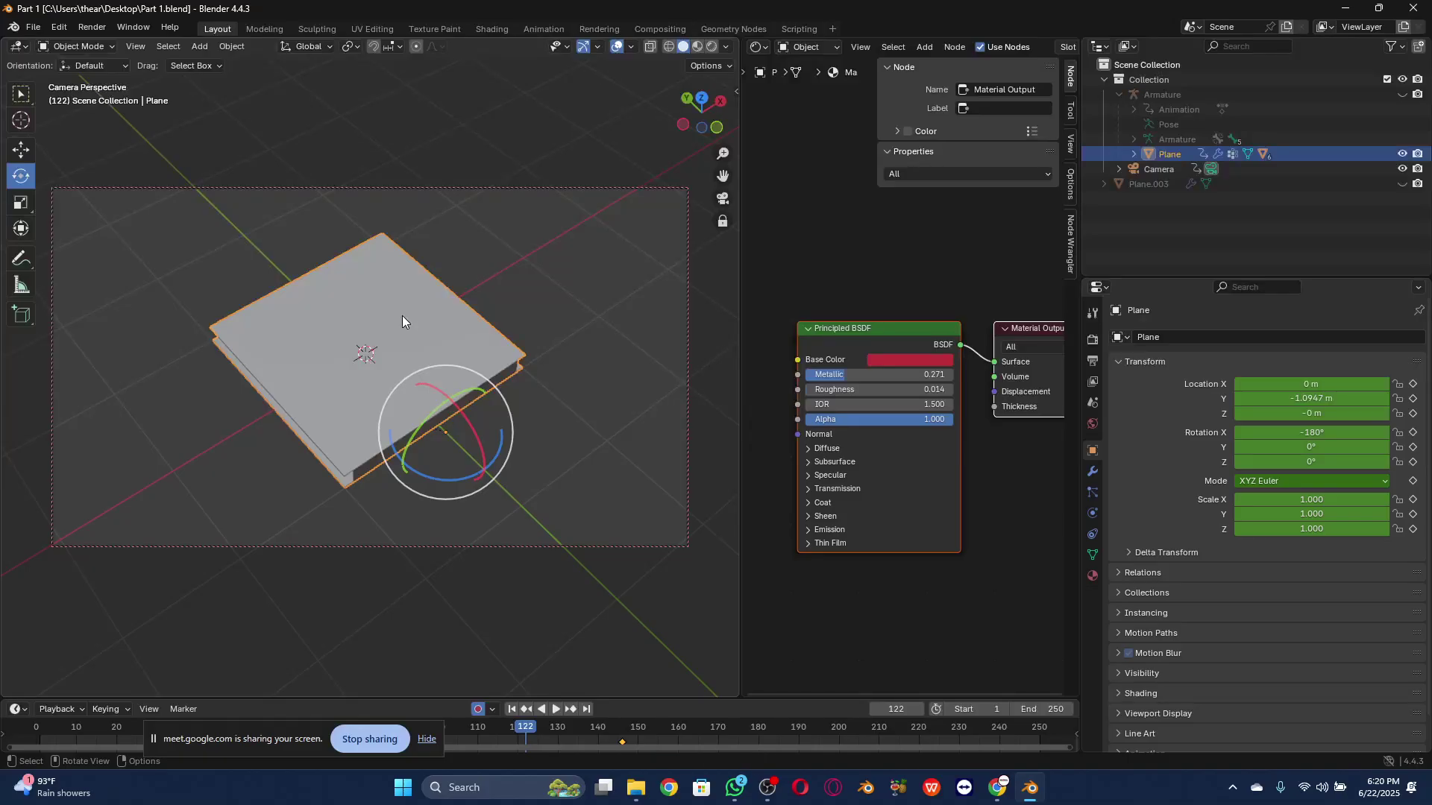
Step: Split the Shader Editor vertically into two areas and shrink the outer one to a narrow strip
left_click_drag(745, 40, 889, 43)
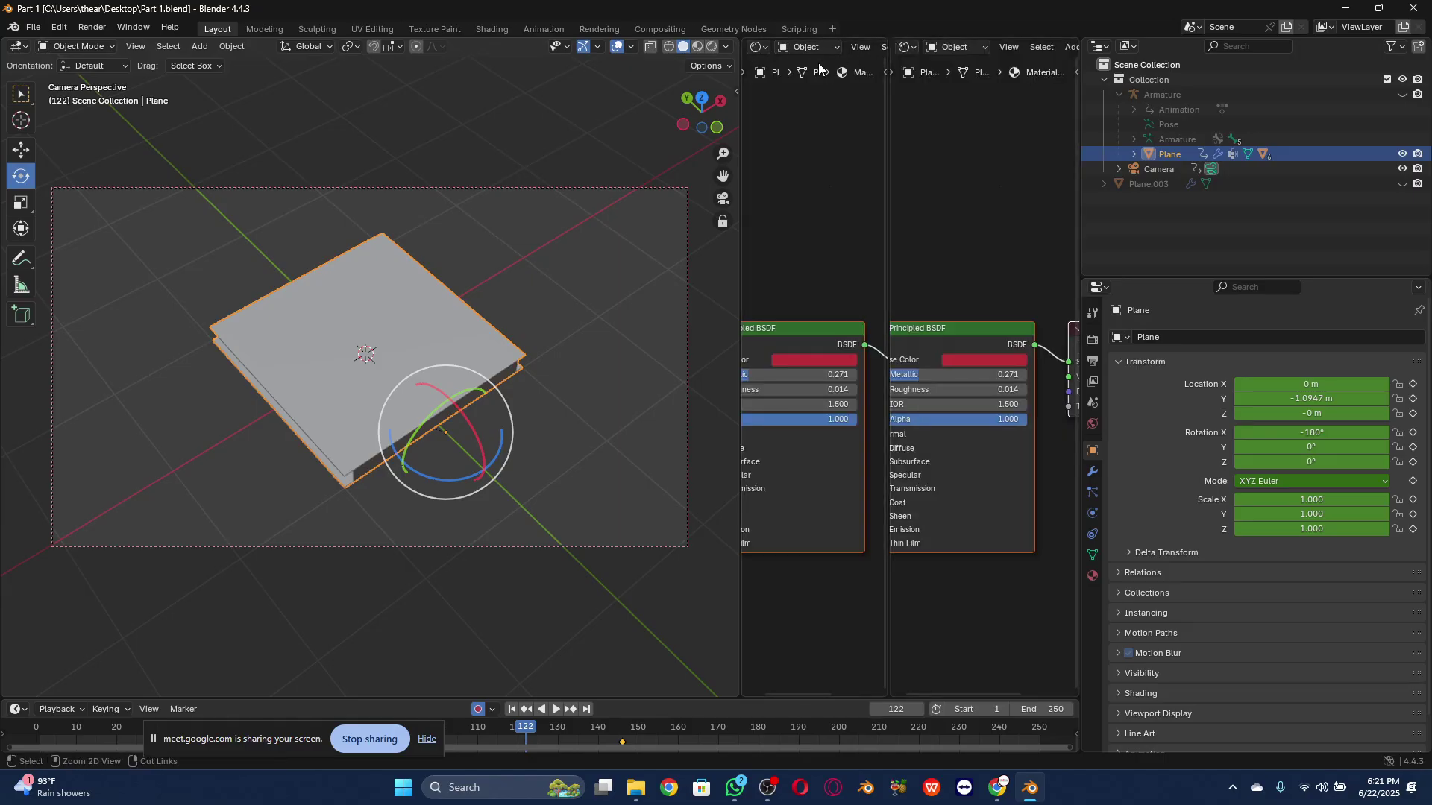
key("ctrl+z")
right_click(876, 44)
left_click_drag(887, 97, 1037, 97)
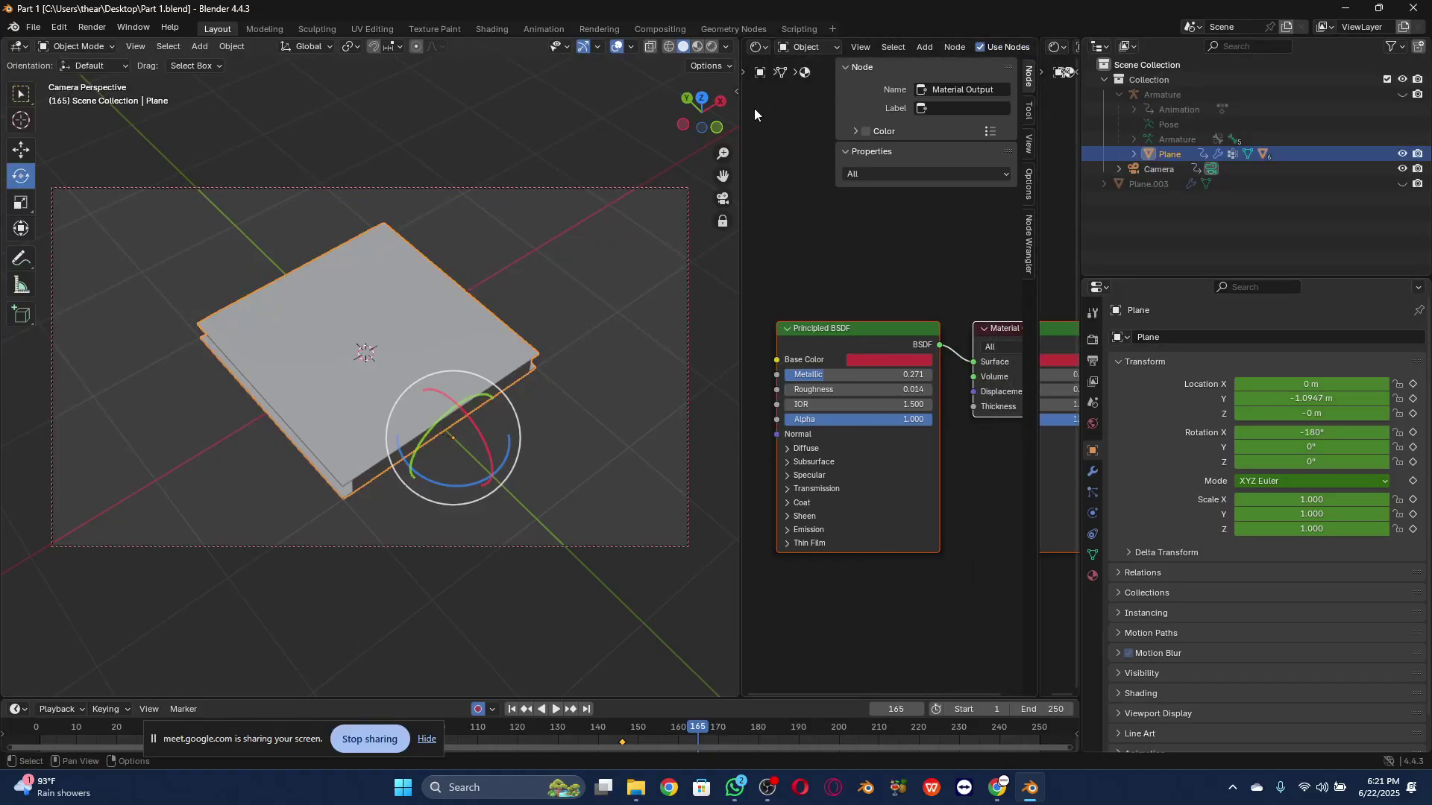
Step: Close the Shader Editor beside the 3D viewport and widen the remaining Shader Editor area
left_click_drag(740, 104, 572, 82)
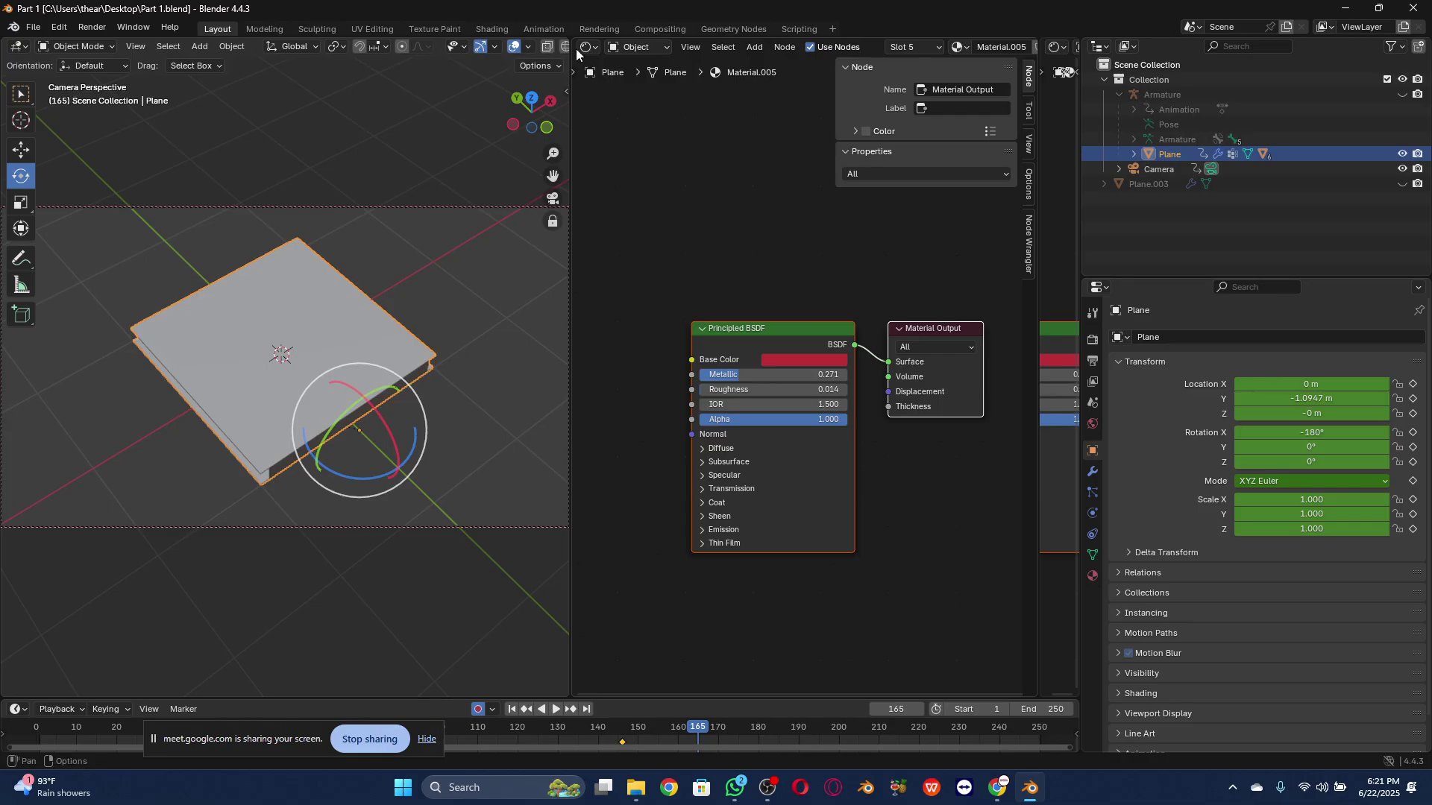
right_click(575, 48)
left_click(550, 182)
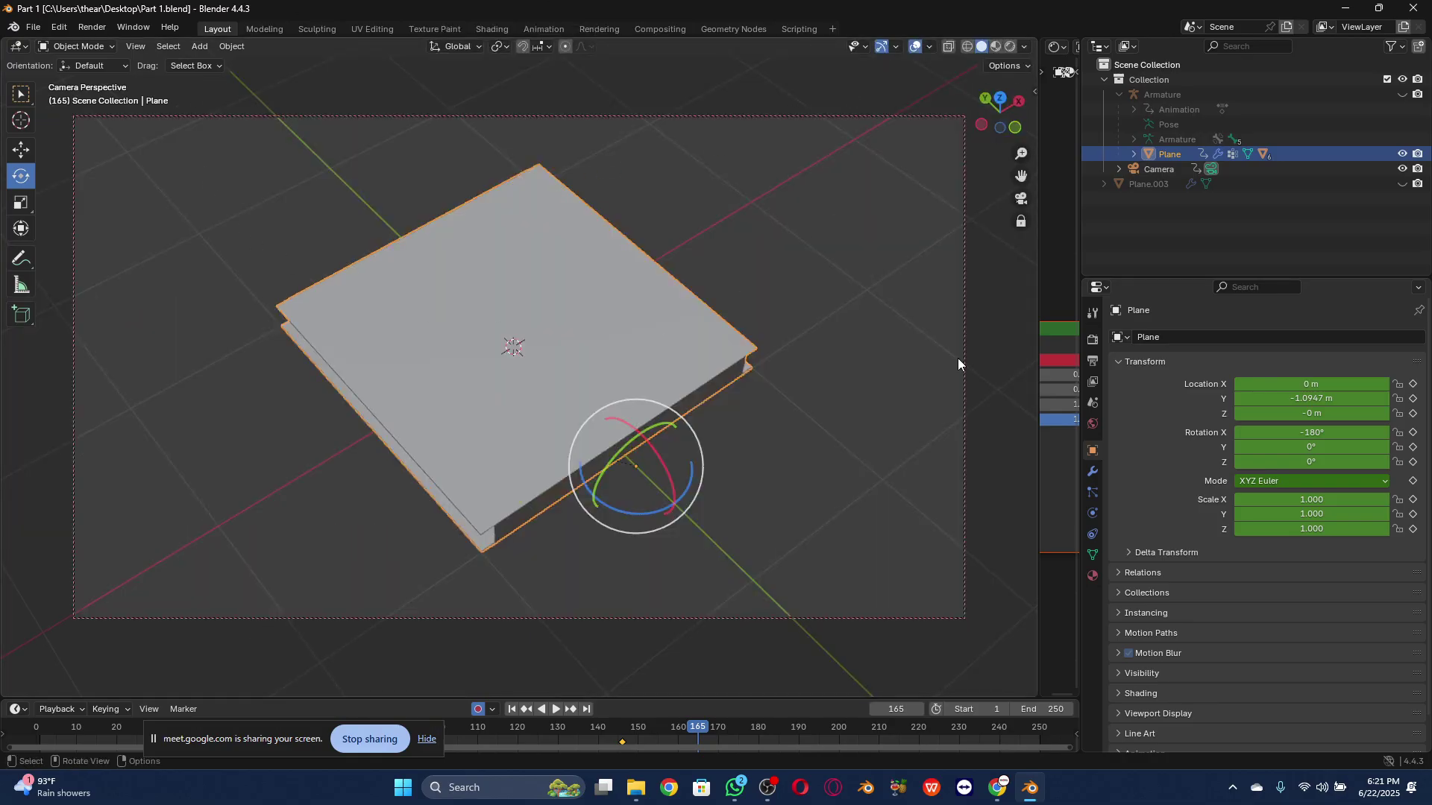
left_click(136, 27)
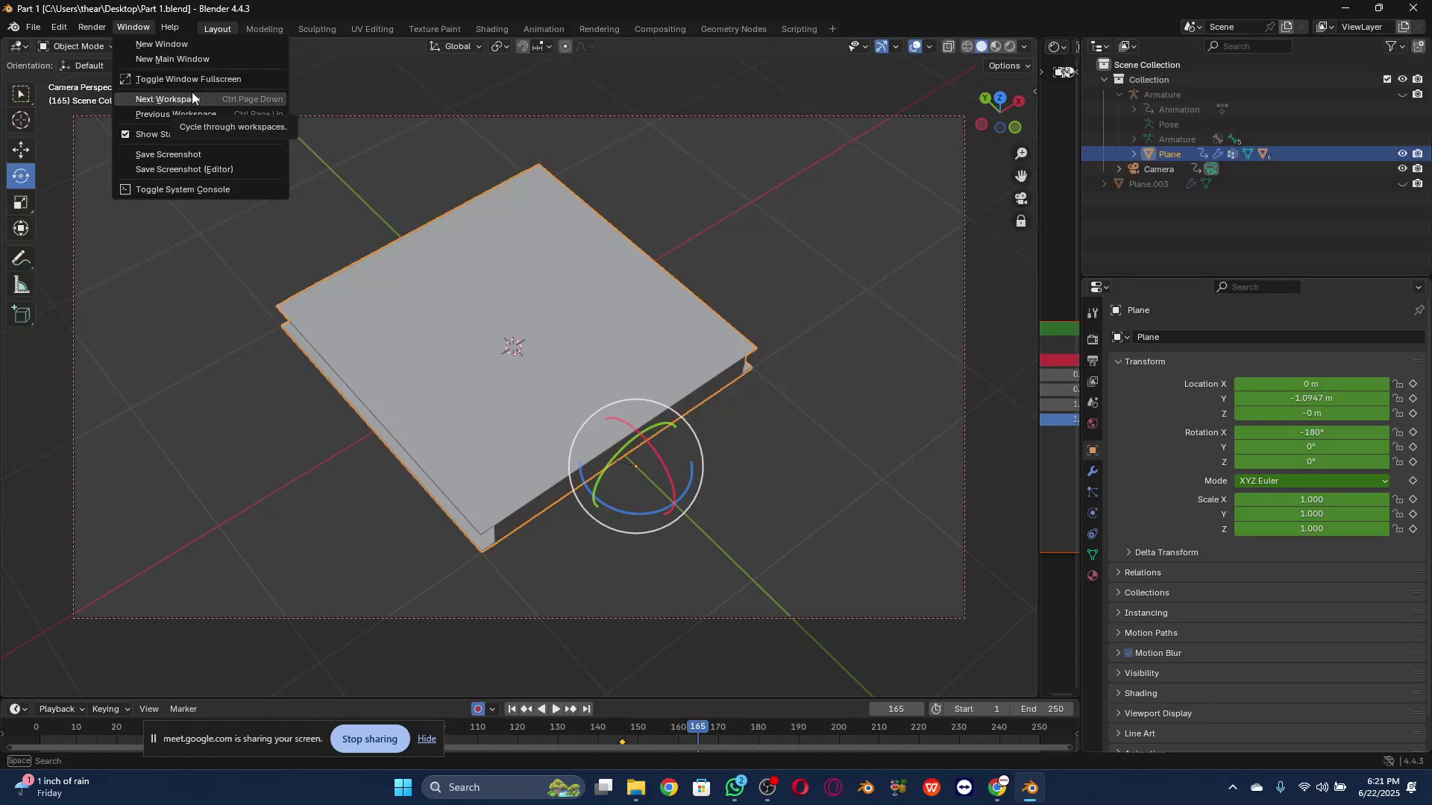
left_click_drag(1039, 125, 799, 150)
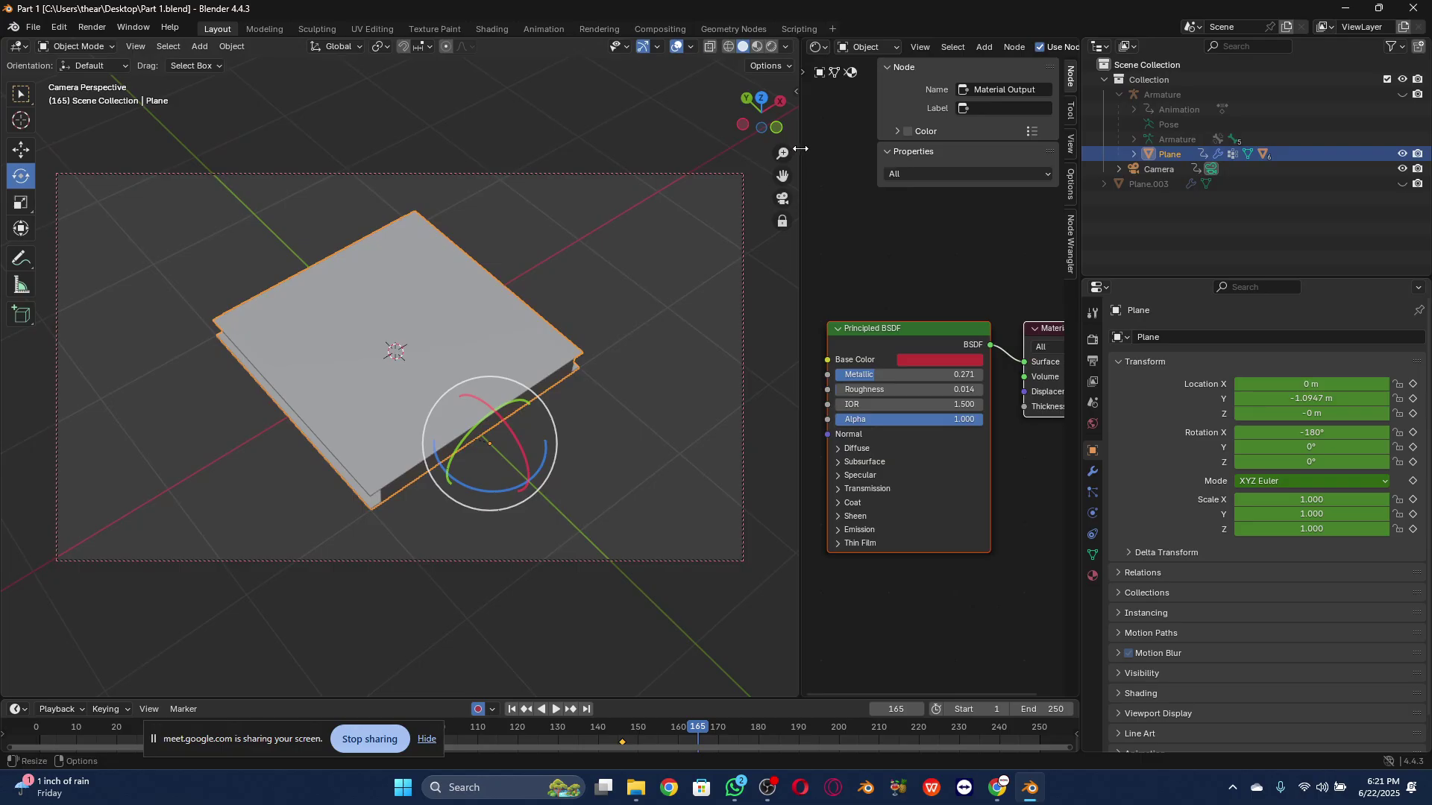
Step: Create a new file from the General template
left_click(33, 26)
left_click(33, 26)
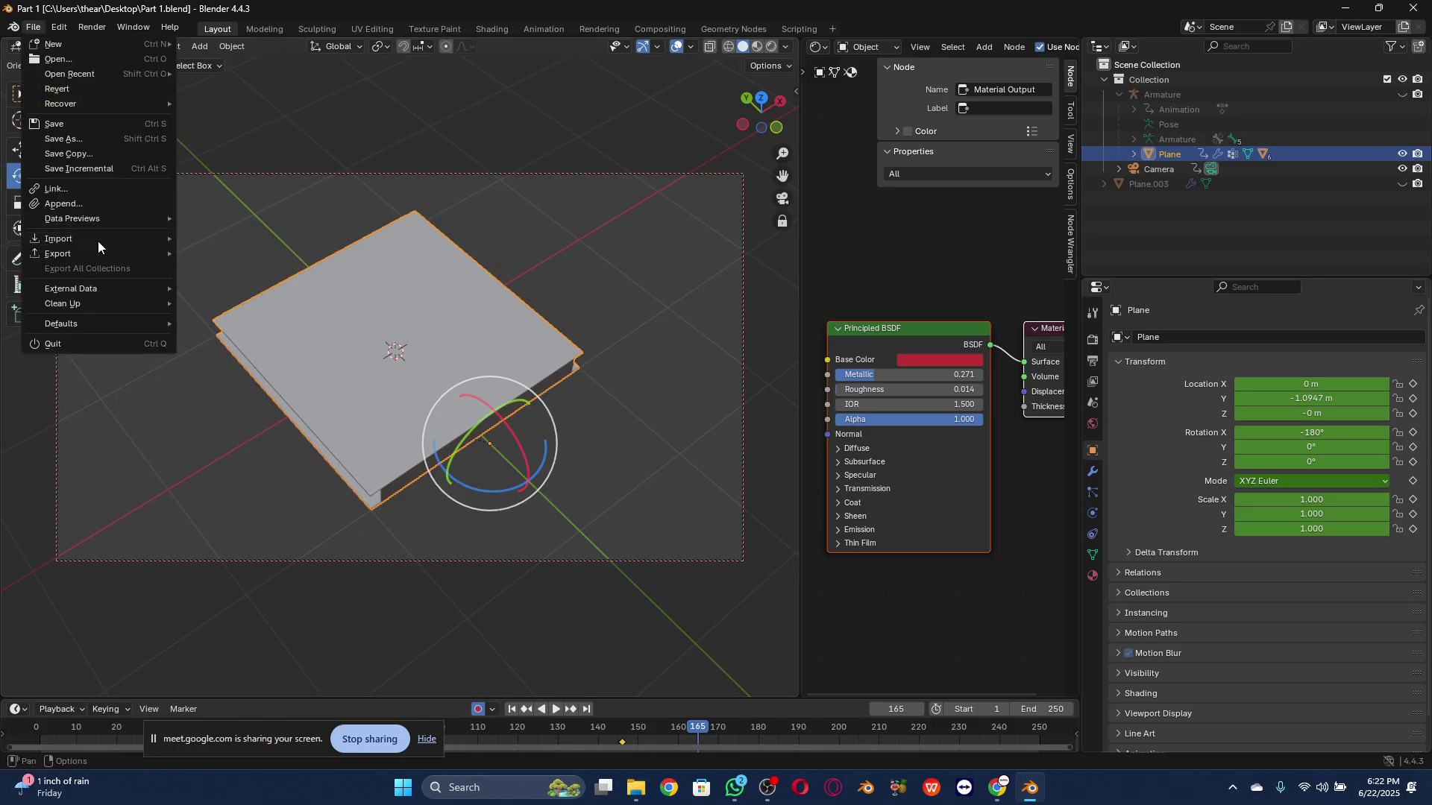
mouse_move(52, 42)
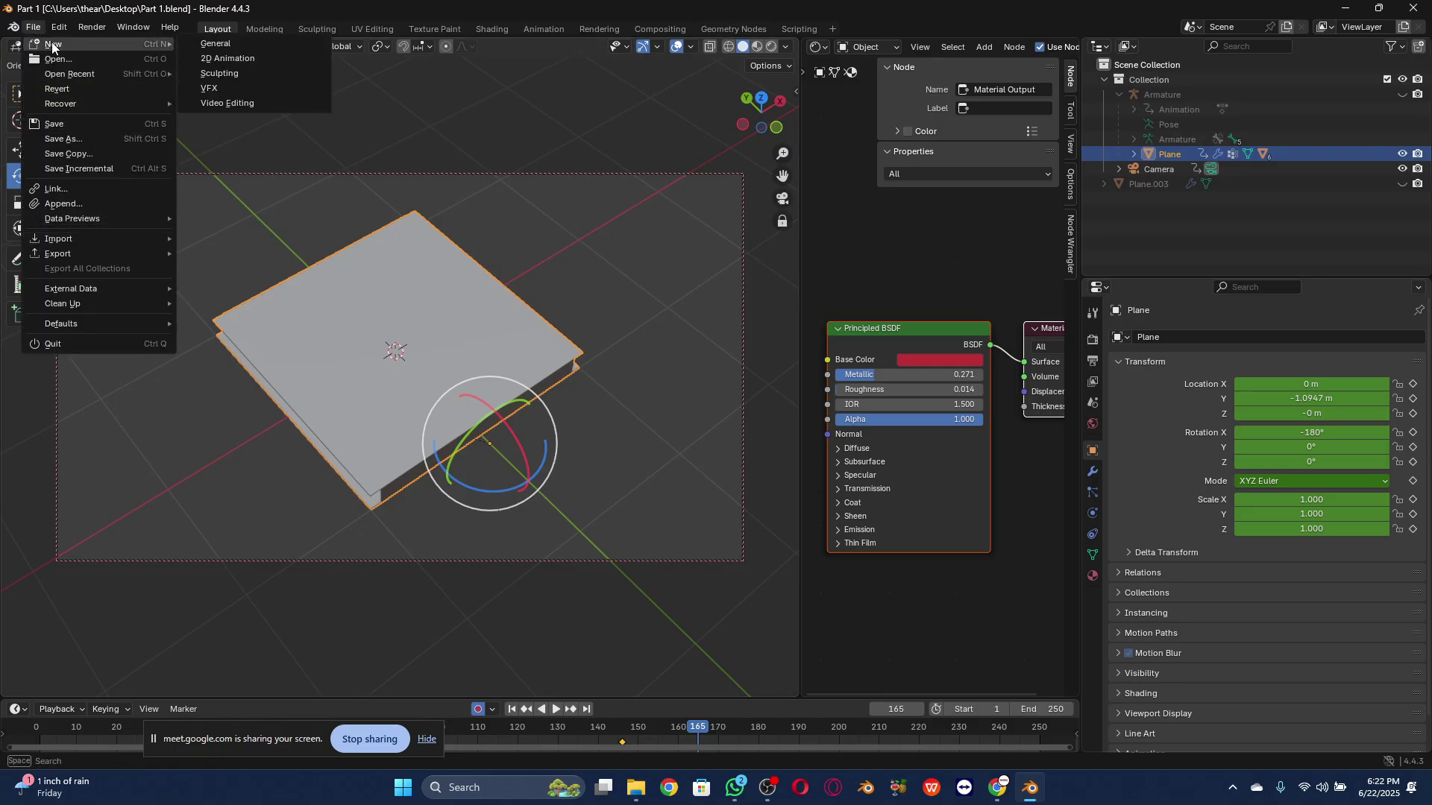
left_click(198, 43)
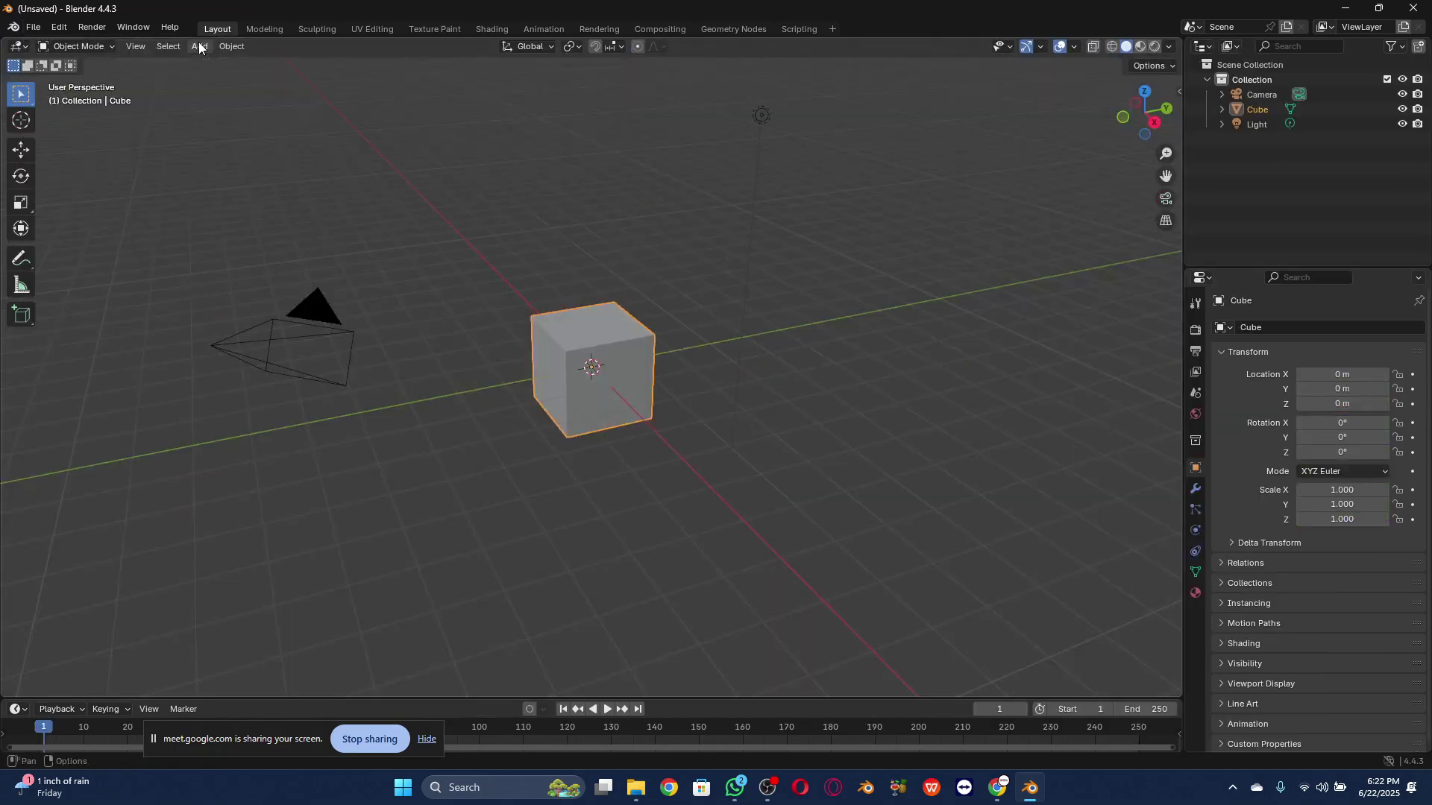
Step: Save the new file on the Desktop as temp.blend
left_click(33, 26)
left_click(56, 138)
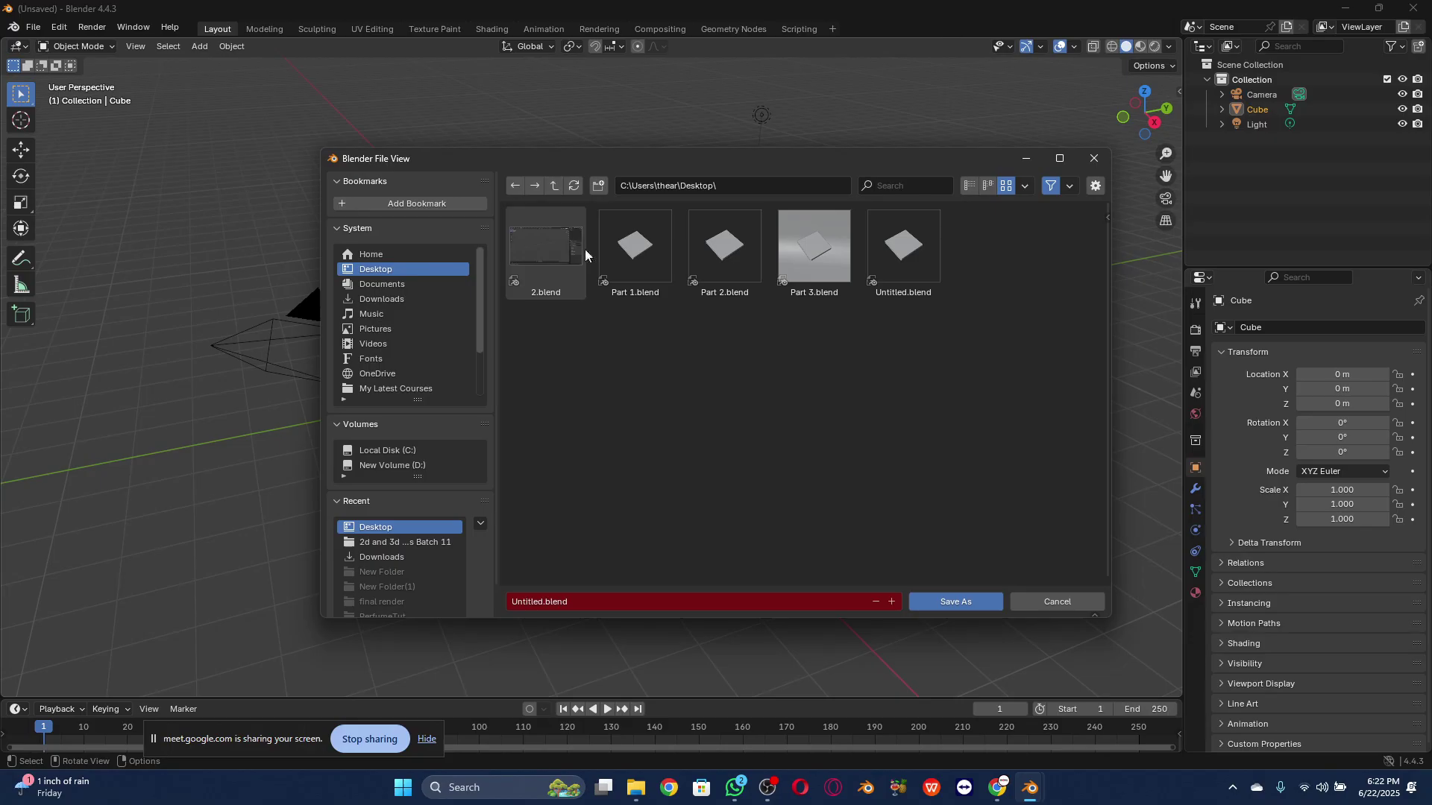
left_click(597, 602)
type("temp")
key("Return")
left_click(938, 603)
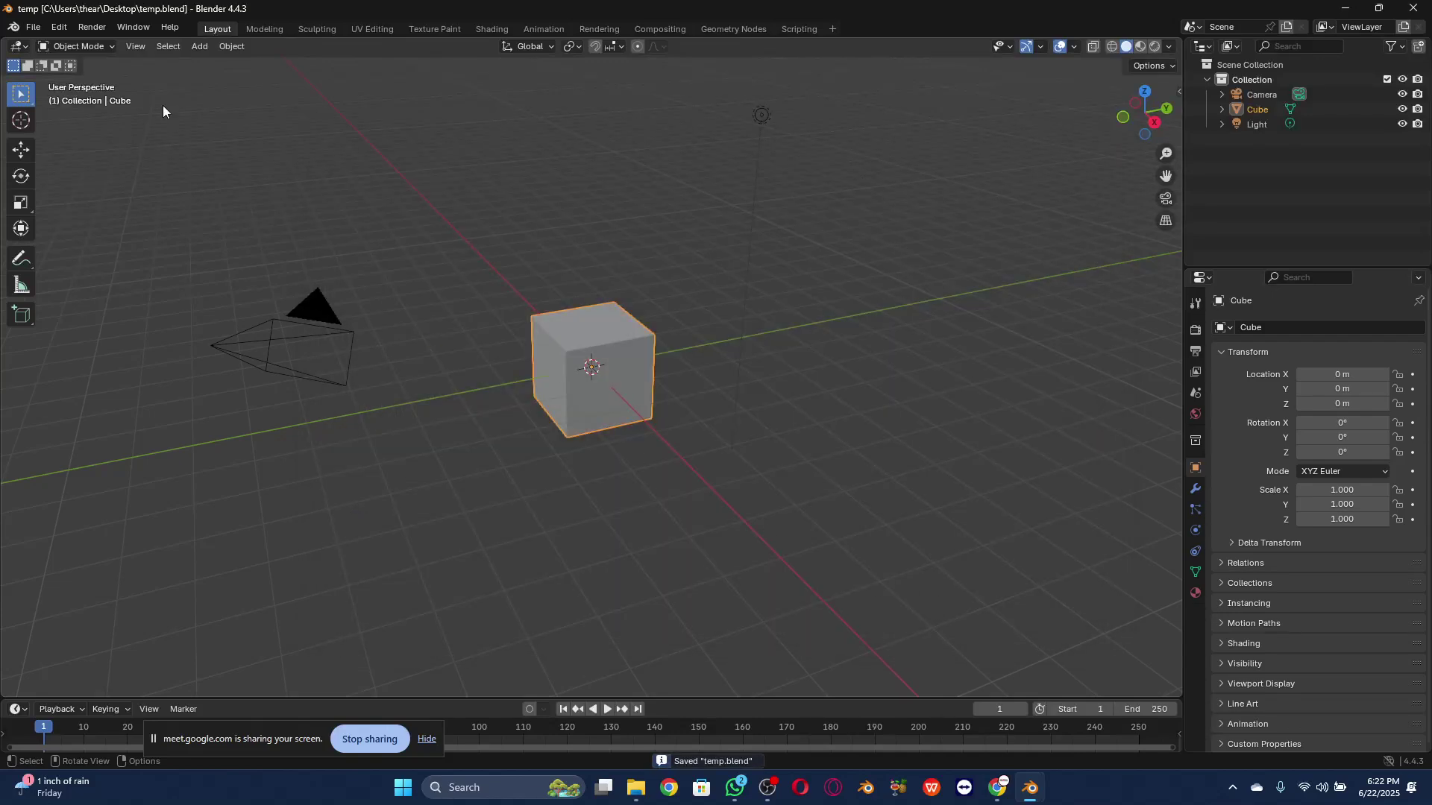
Step: Open Part 1.blend from the Desktop after displaying the Load UI and Trusted Source loading options
left_click(33, 27)
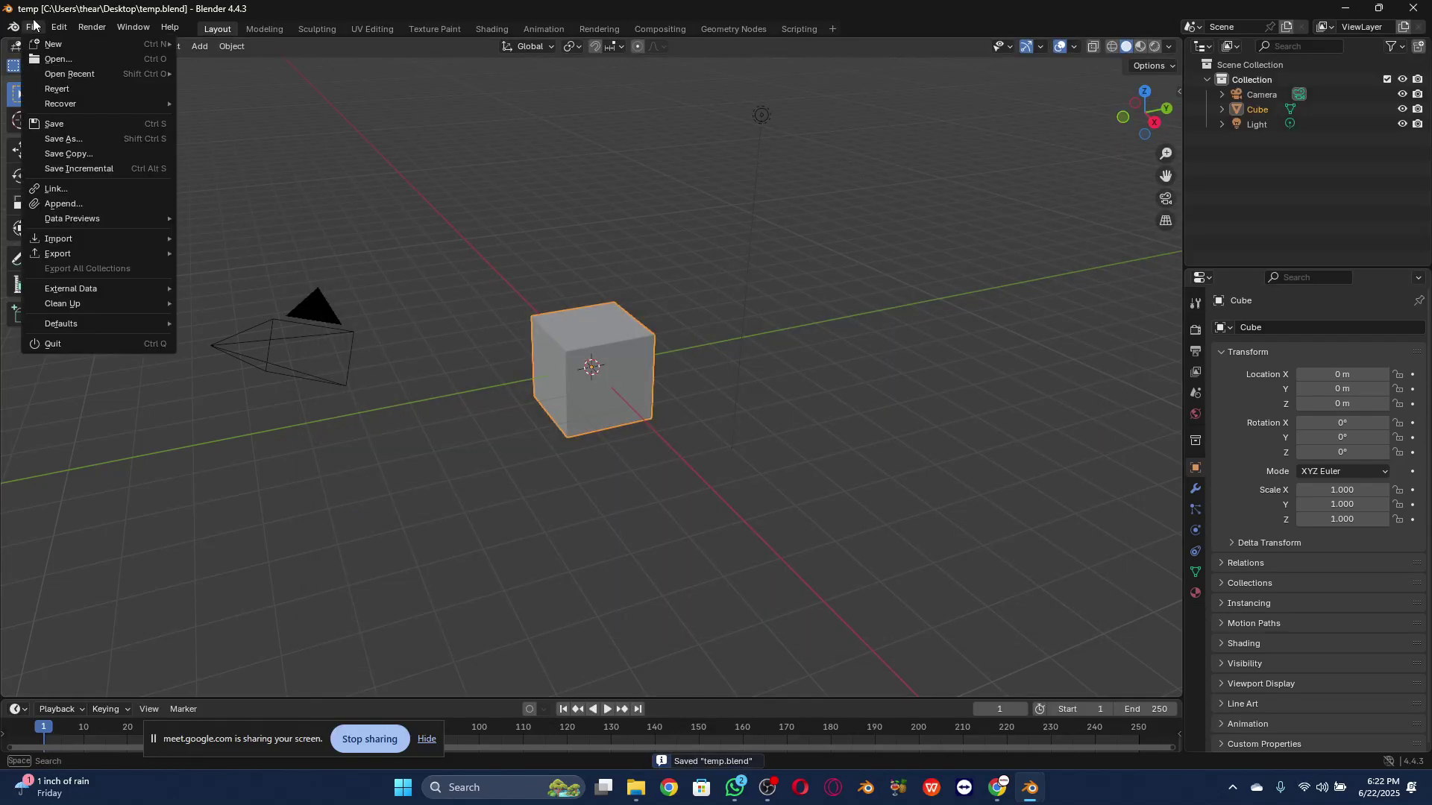
left_click(51, 60)
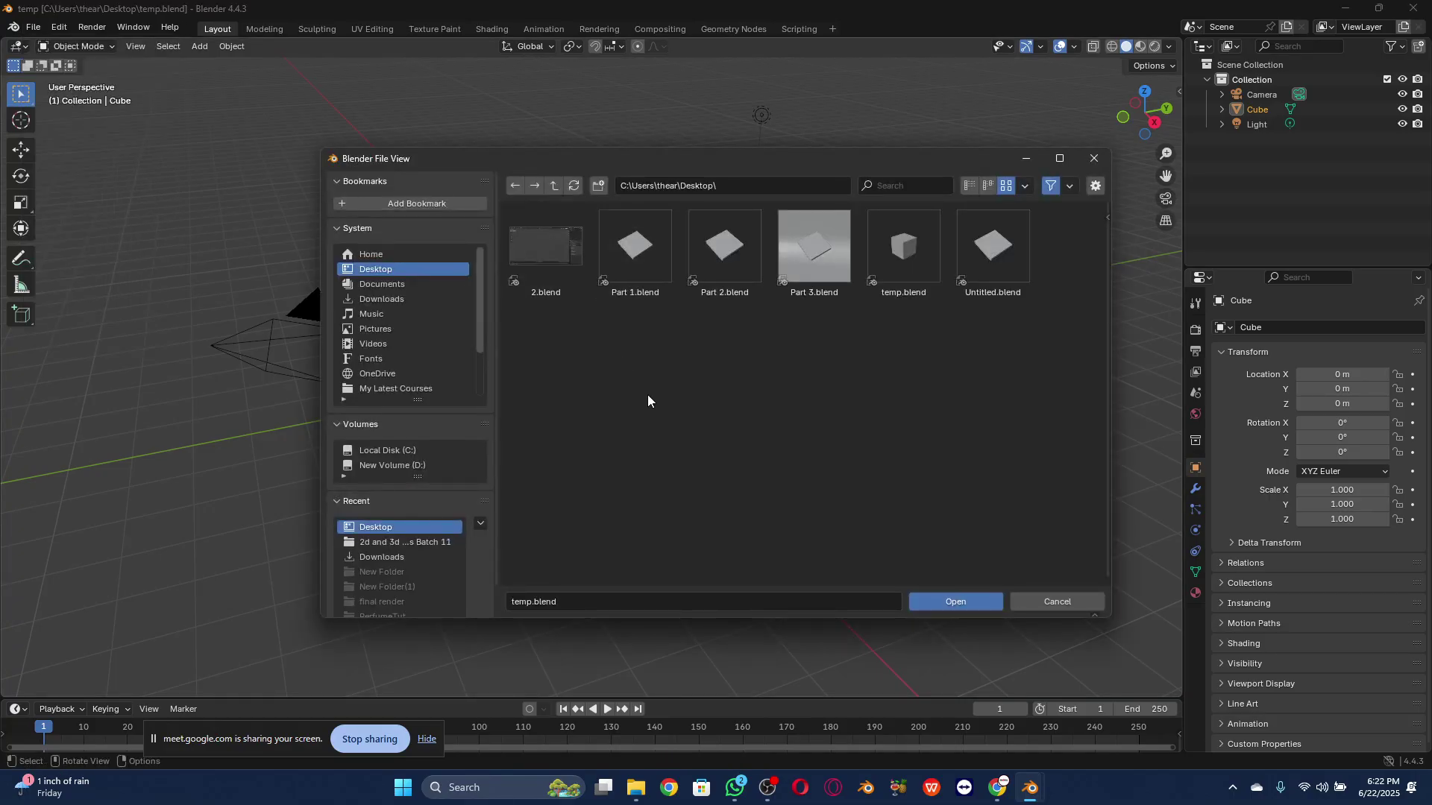
left_click(645, 256)
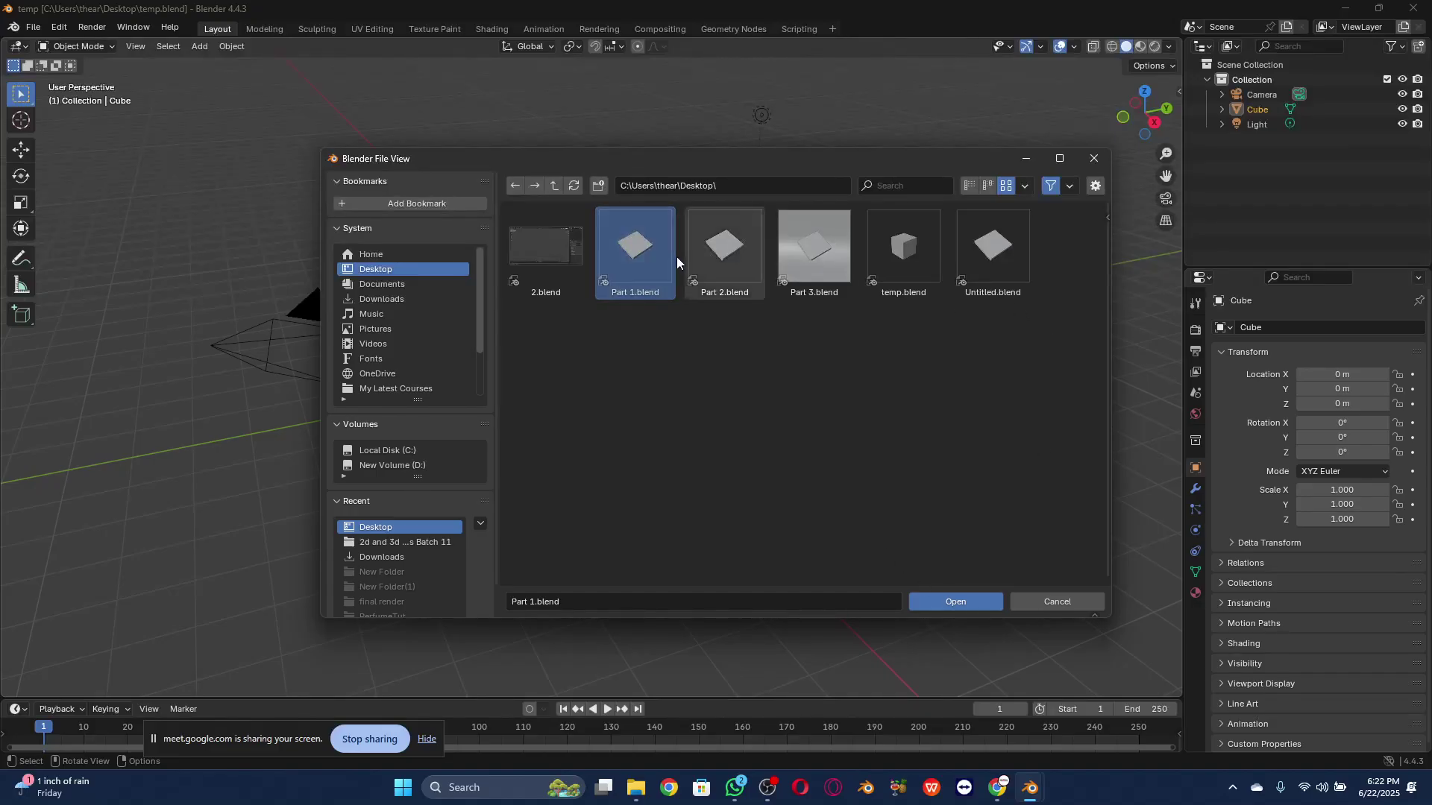
left_click(1070, 191)
left_click(1090, 190)
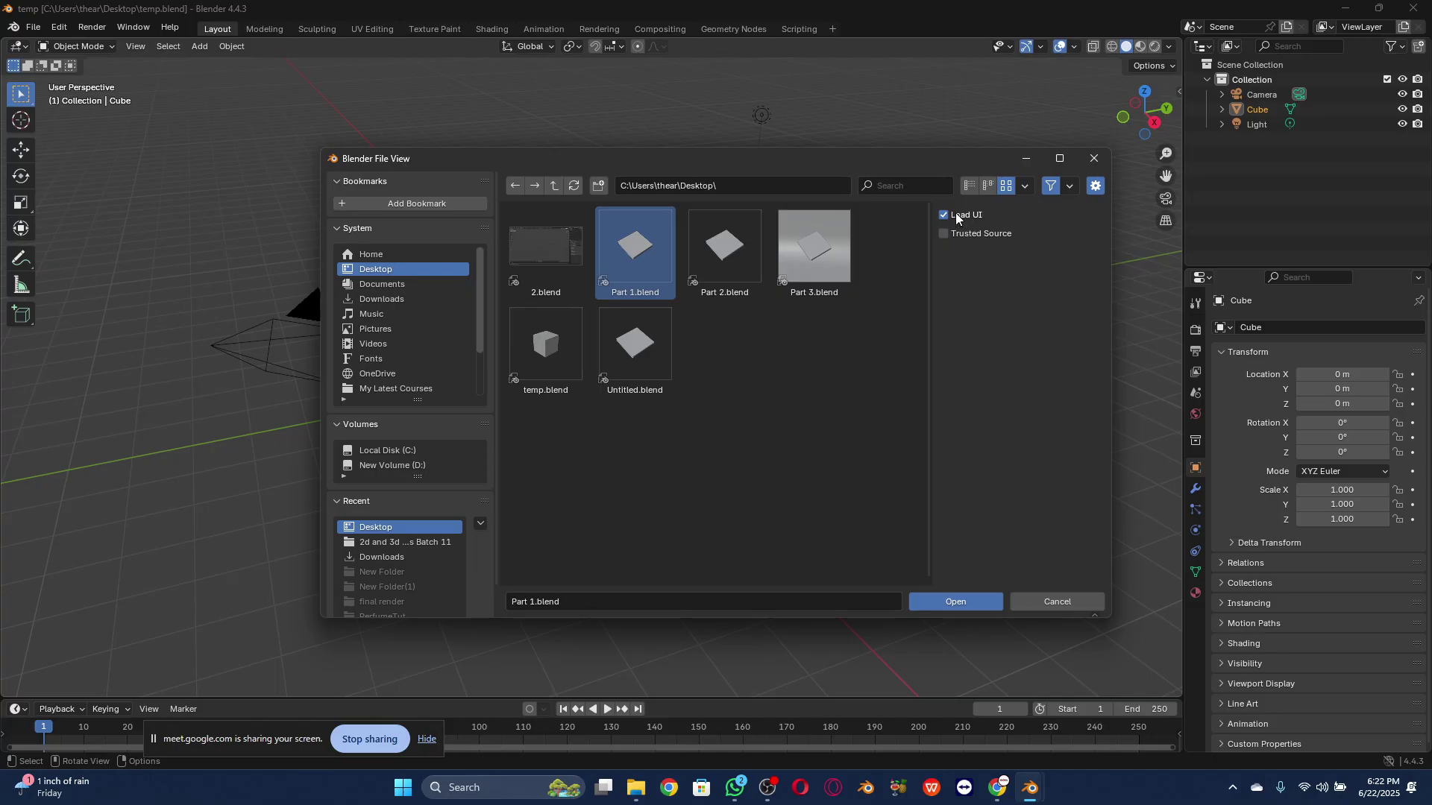
left_click(977, 601)
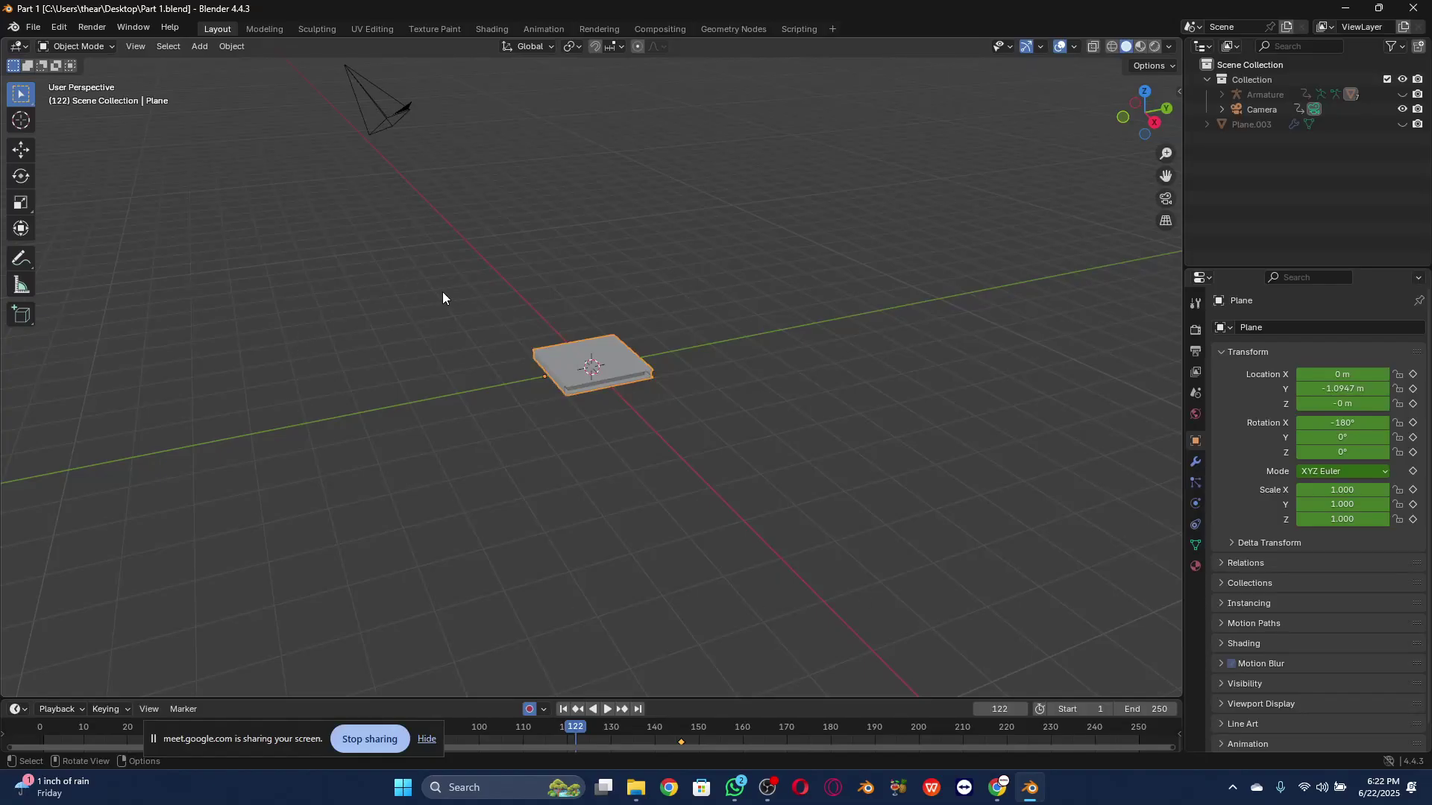
Step: Play the box's folding animation from near its start, then stop it and return to frame 22
left_click_drag(1134, 126, 1140, 134)
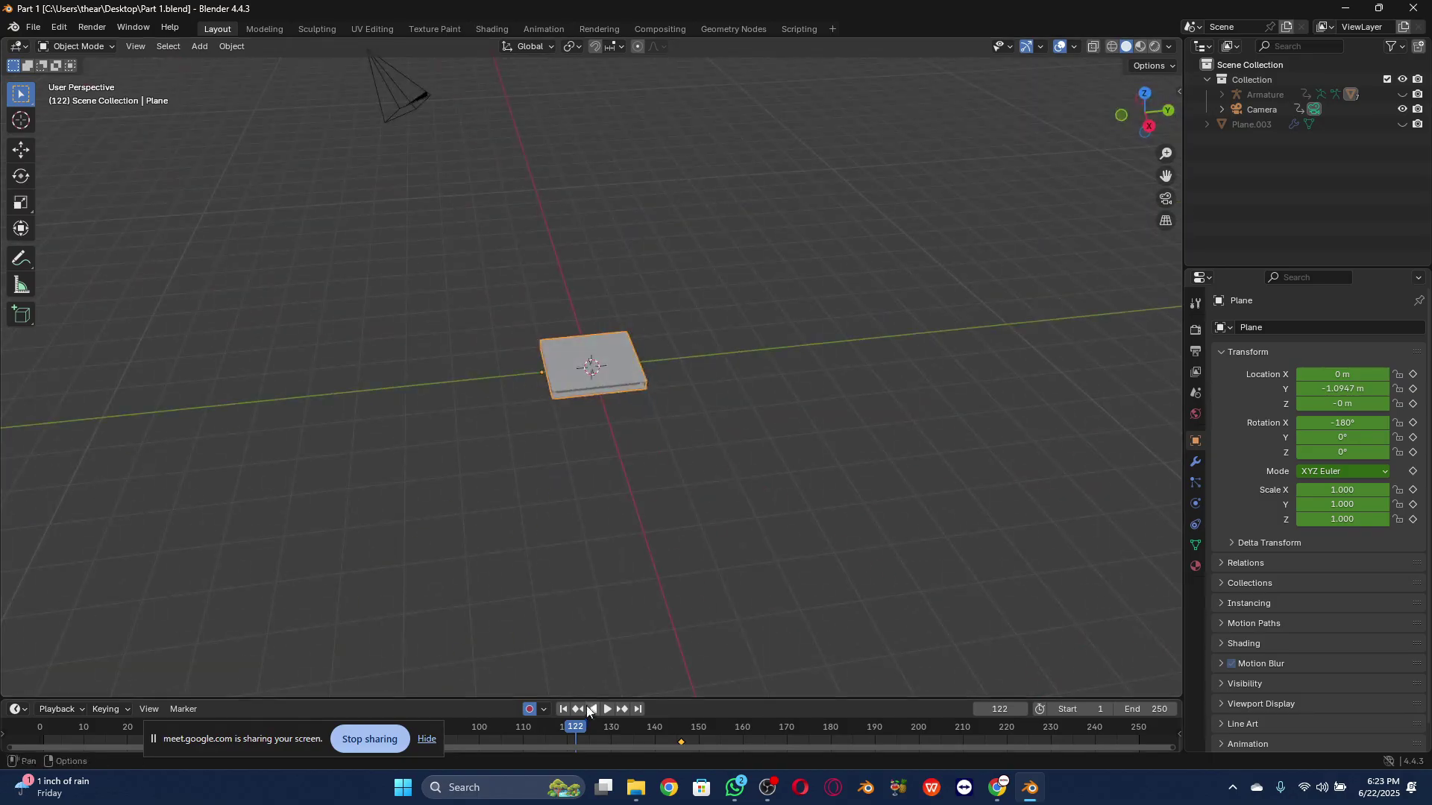
left_click_drag(576, 725, 64, 712)
key("space")
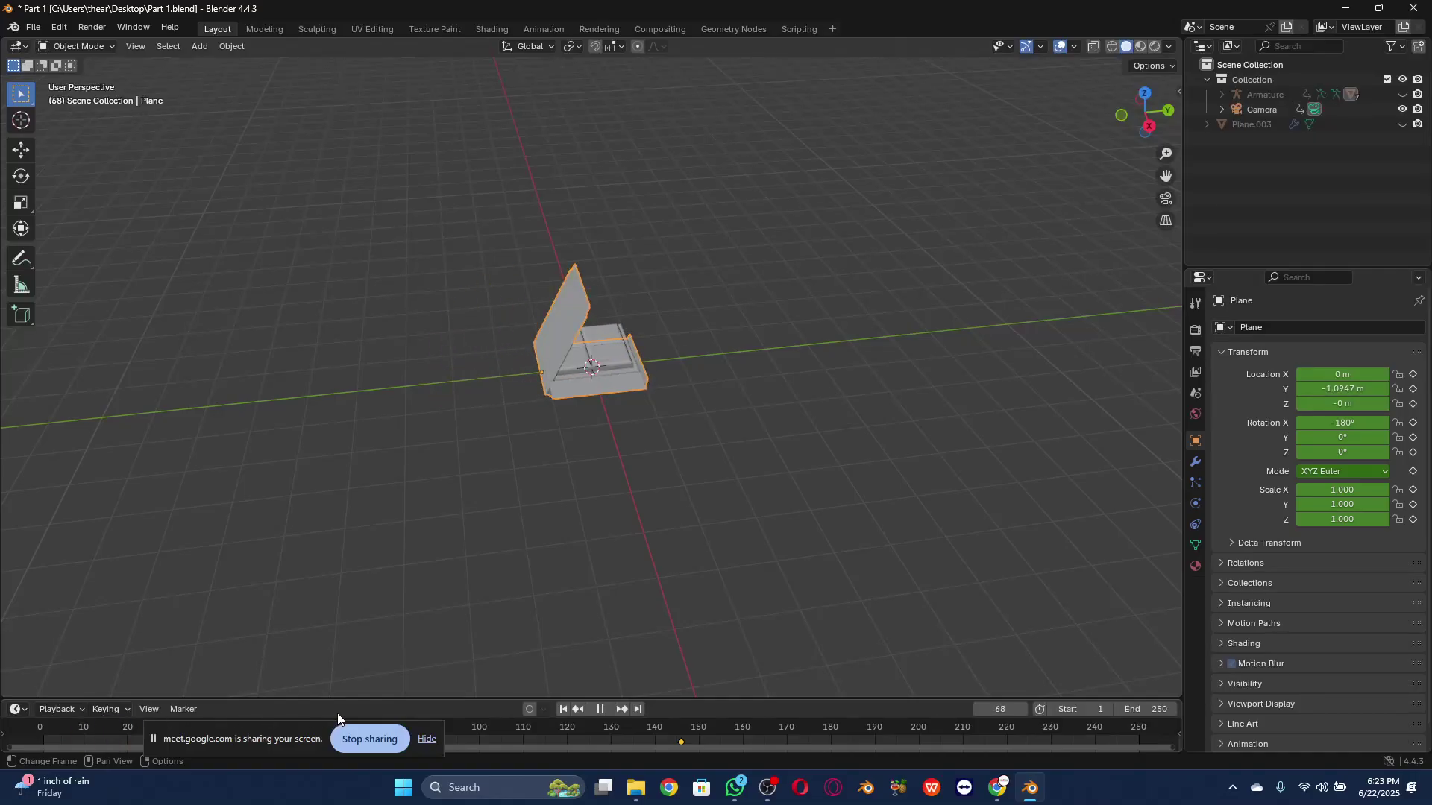
left_click(136, 717)
mouse_move(135, 718)
left_mouse_down()
mouse_move(637, 735)
mouse_move(137, 736)
left_mouse_up()
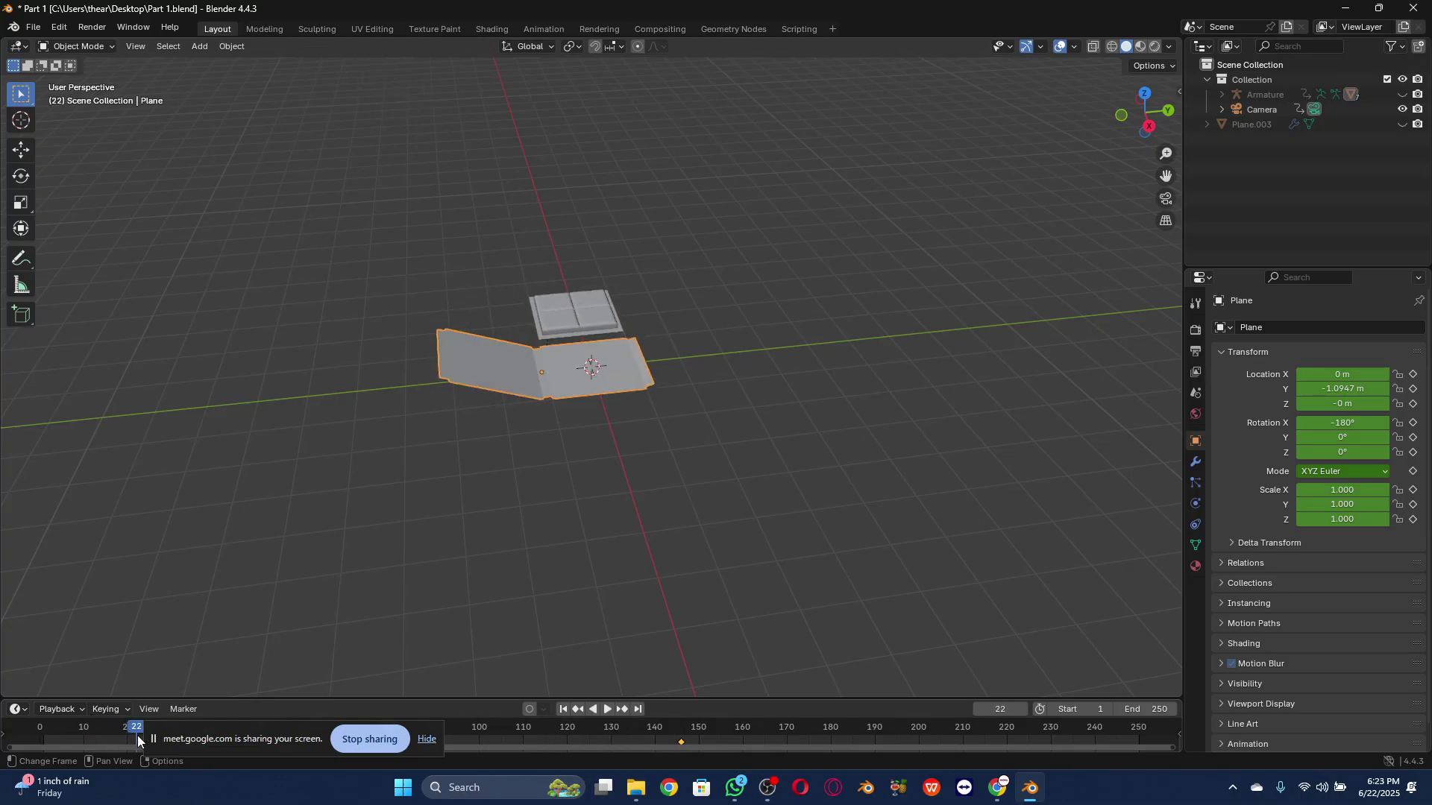
Step: Switch the viewport to Material Preview shading for a close view of the unfolded box and gum tray
scroll(579, 272, "up", 5)
left_click_drag(1144, 112, 1010, 123)
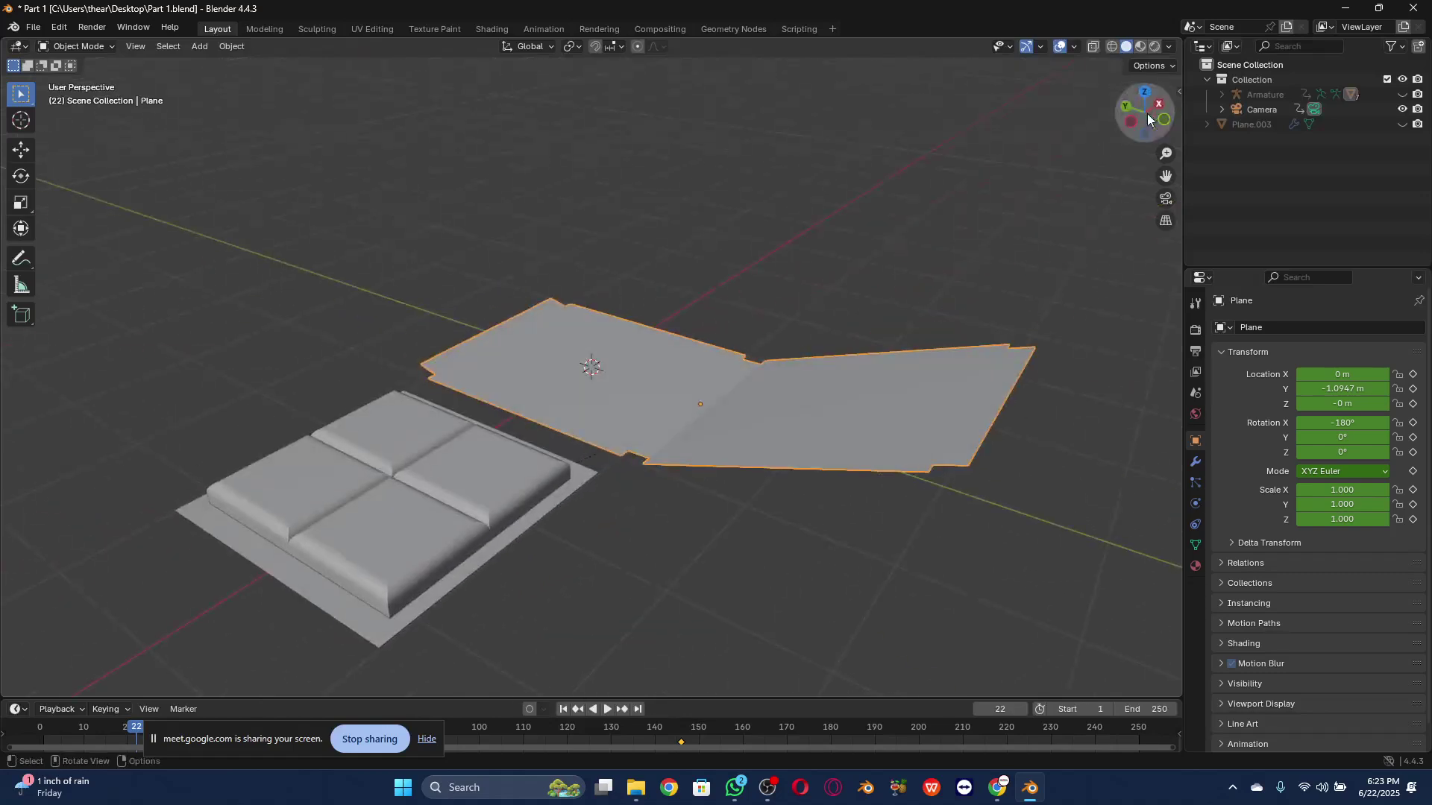
left_click(1139, 46)
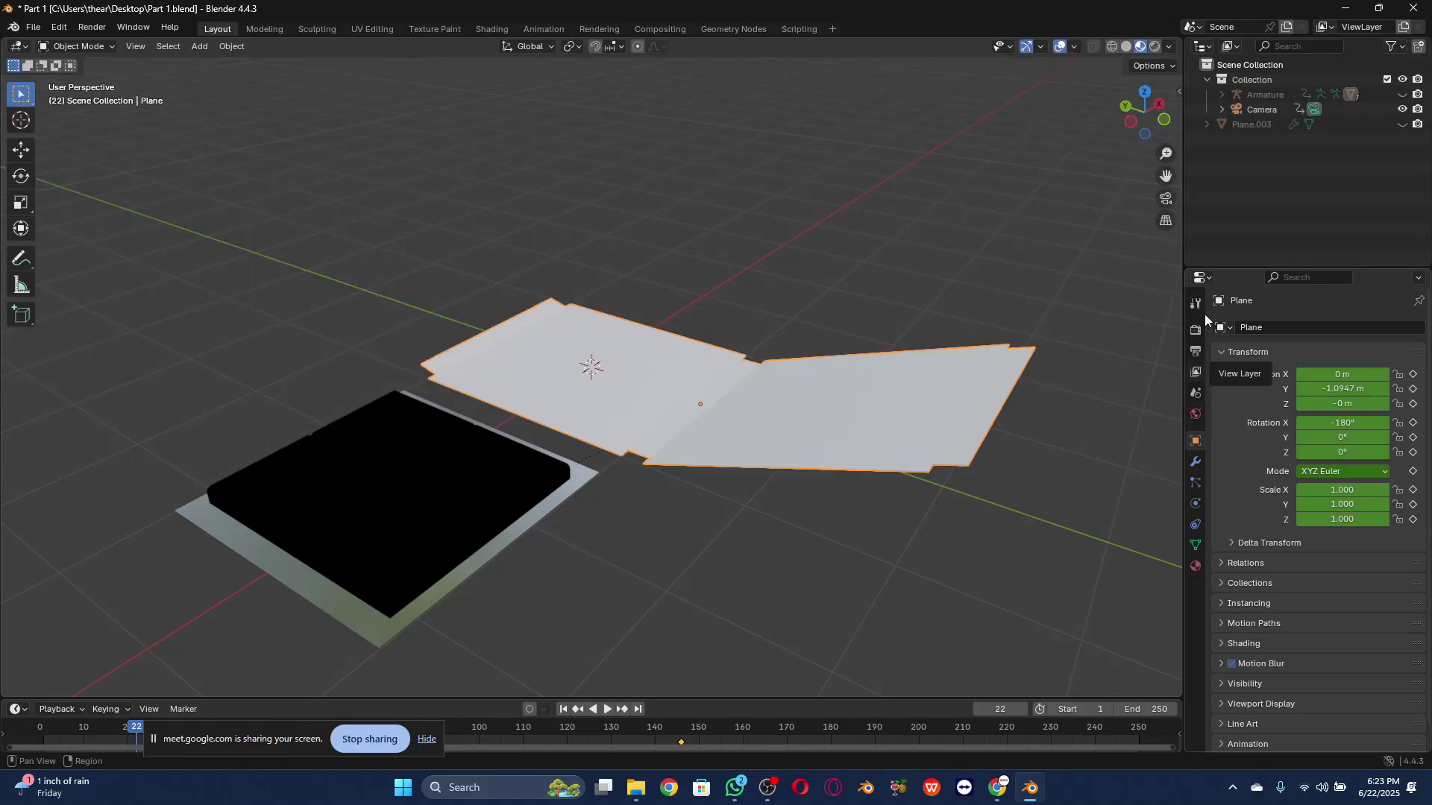
Step: Review the scene's render settings, keeping Cycles as the render engine and checking the Feature Set and Device options
left_click(1195, 332)
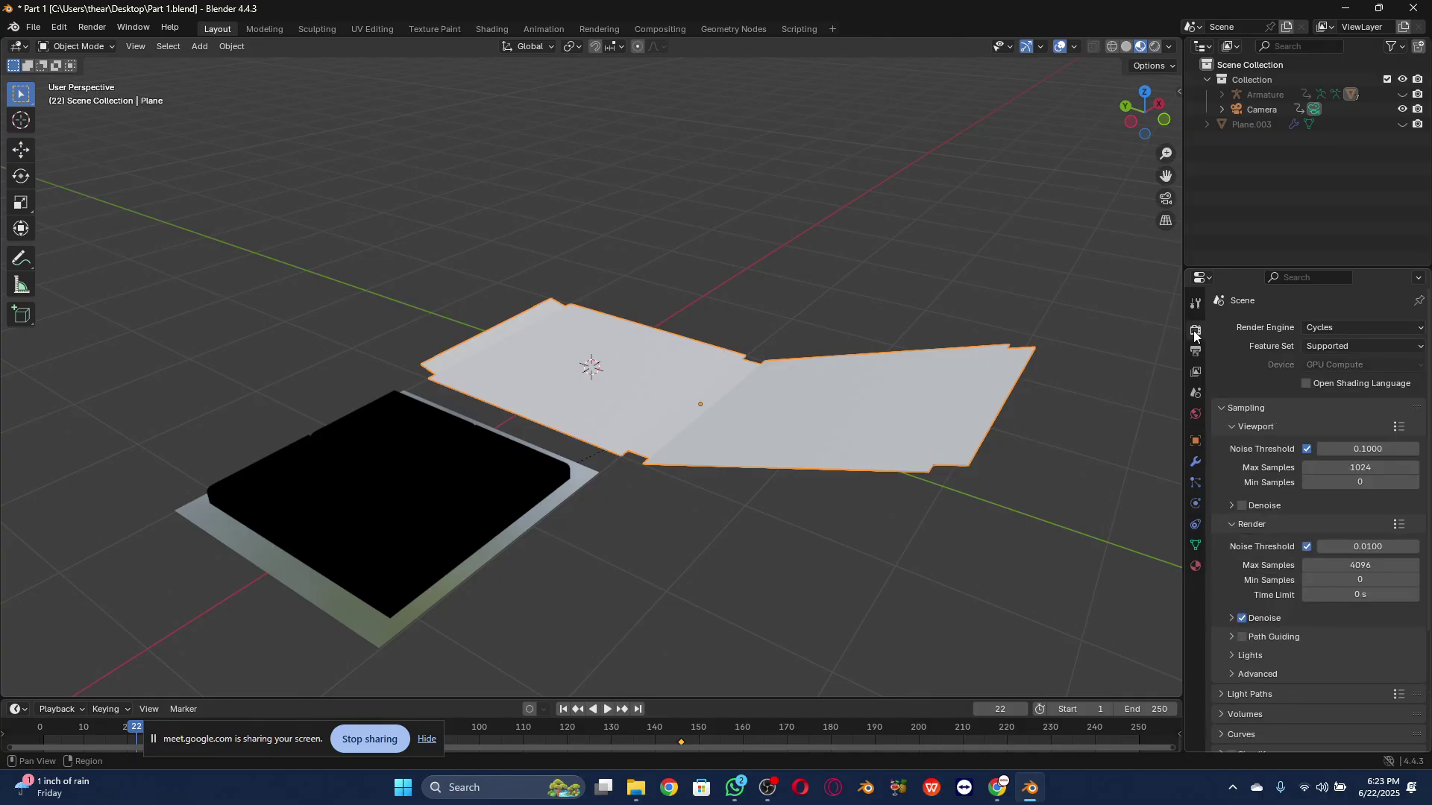
left_click(1320, 328)
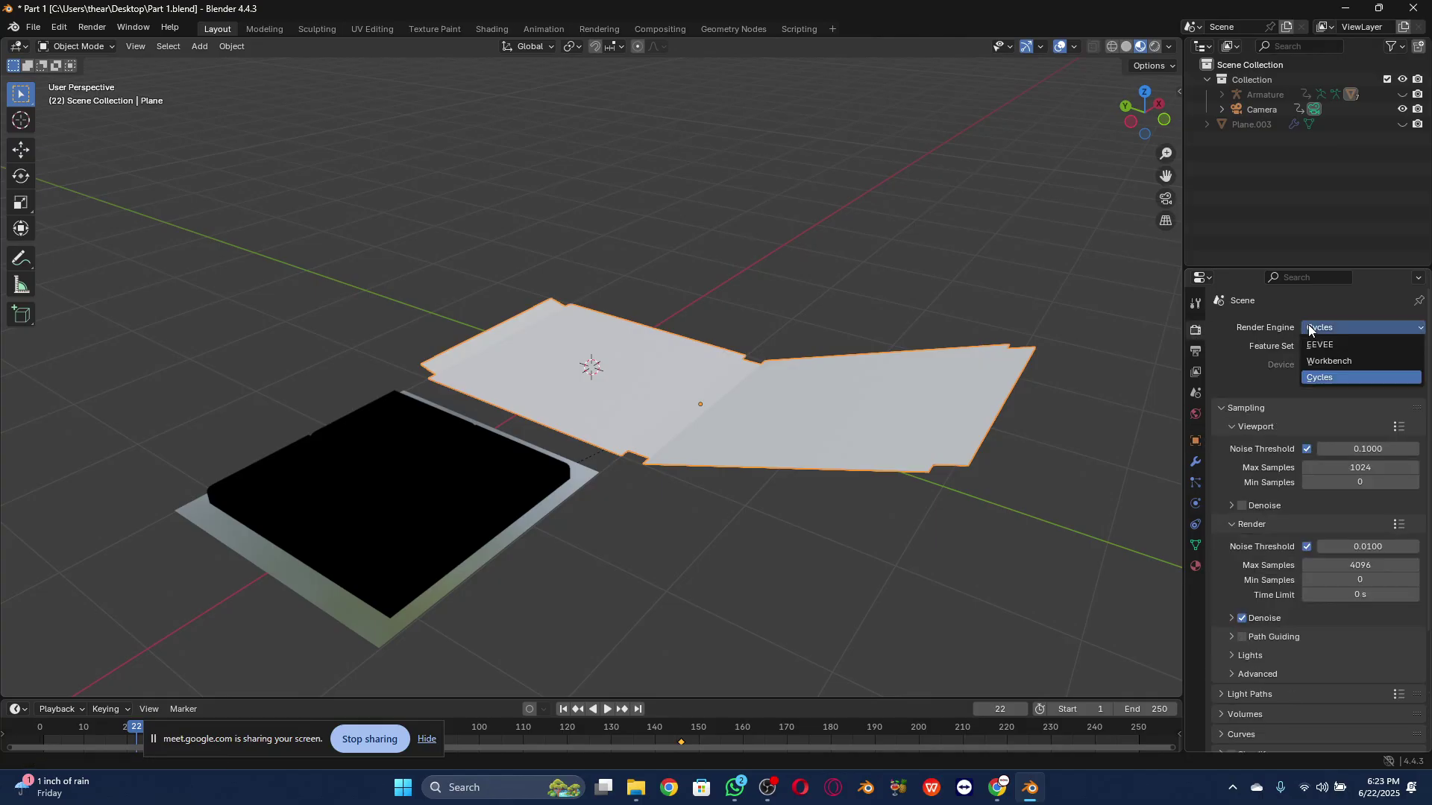
left_click(1328, 378)
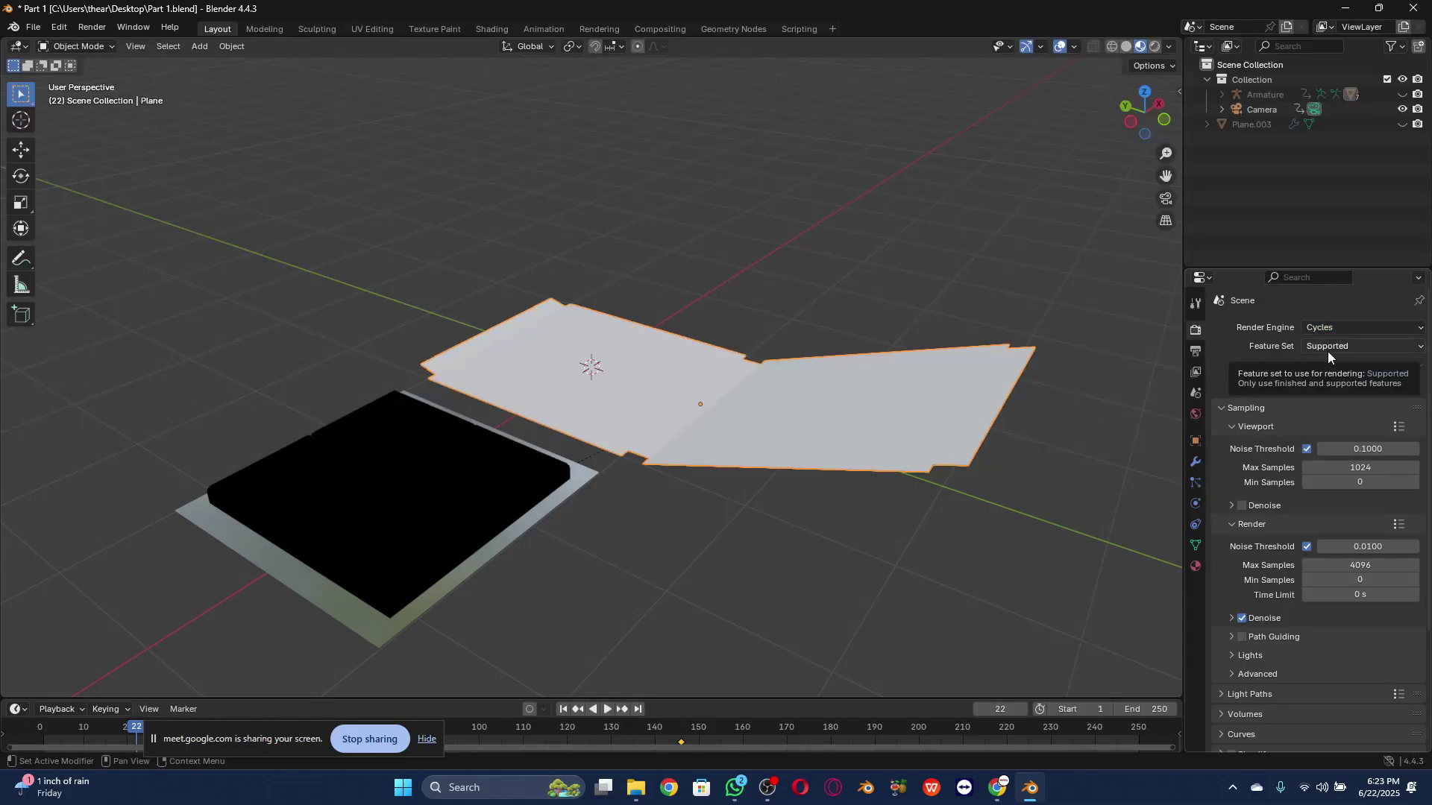
left_click(1335, 347)
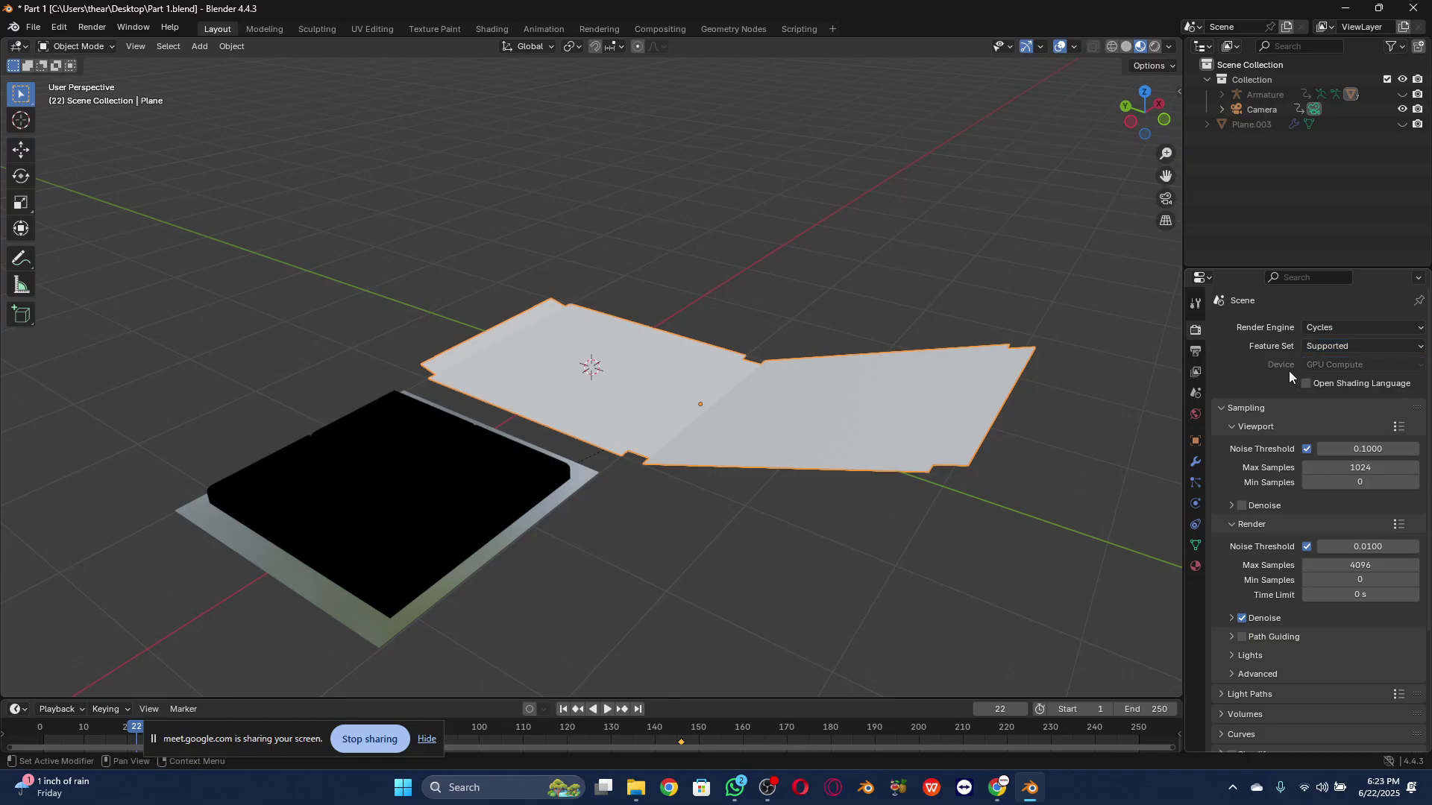
left_click(1327, 367)
left_click(1329, 399)
left_click(1326, 385)
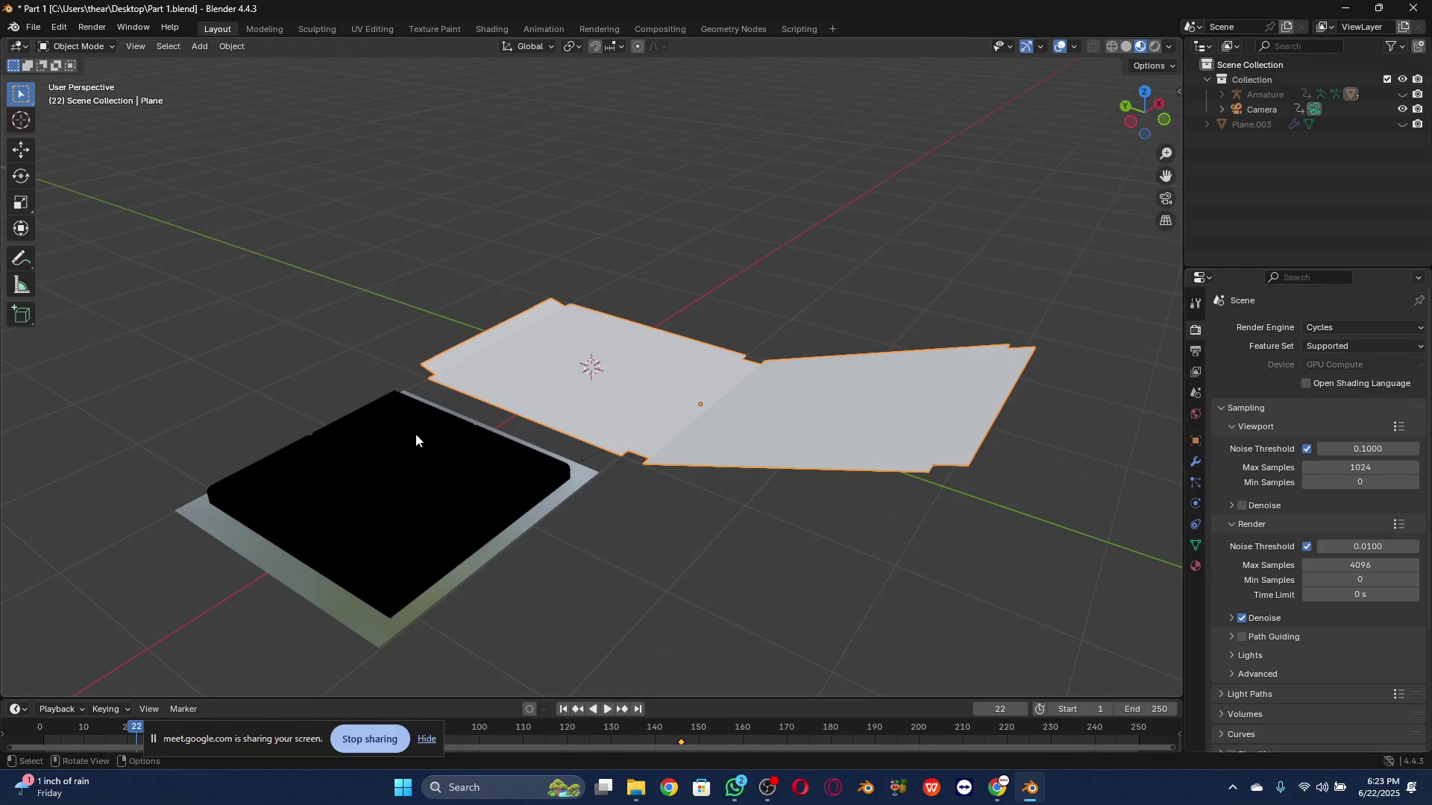
Step: Display the World surface settings with the environment image and deselect the box
scroll(438, 412, "down", 3)
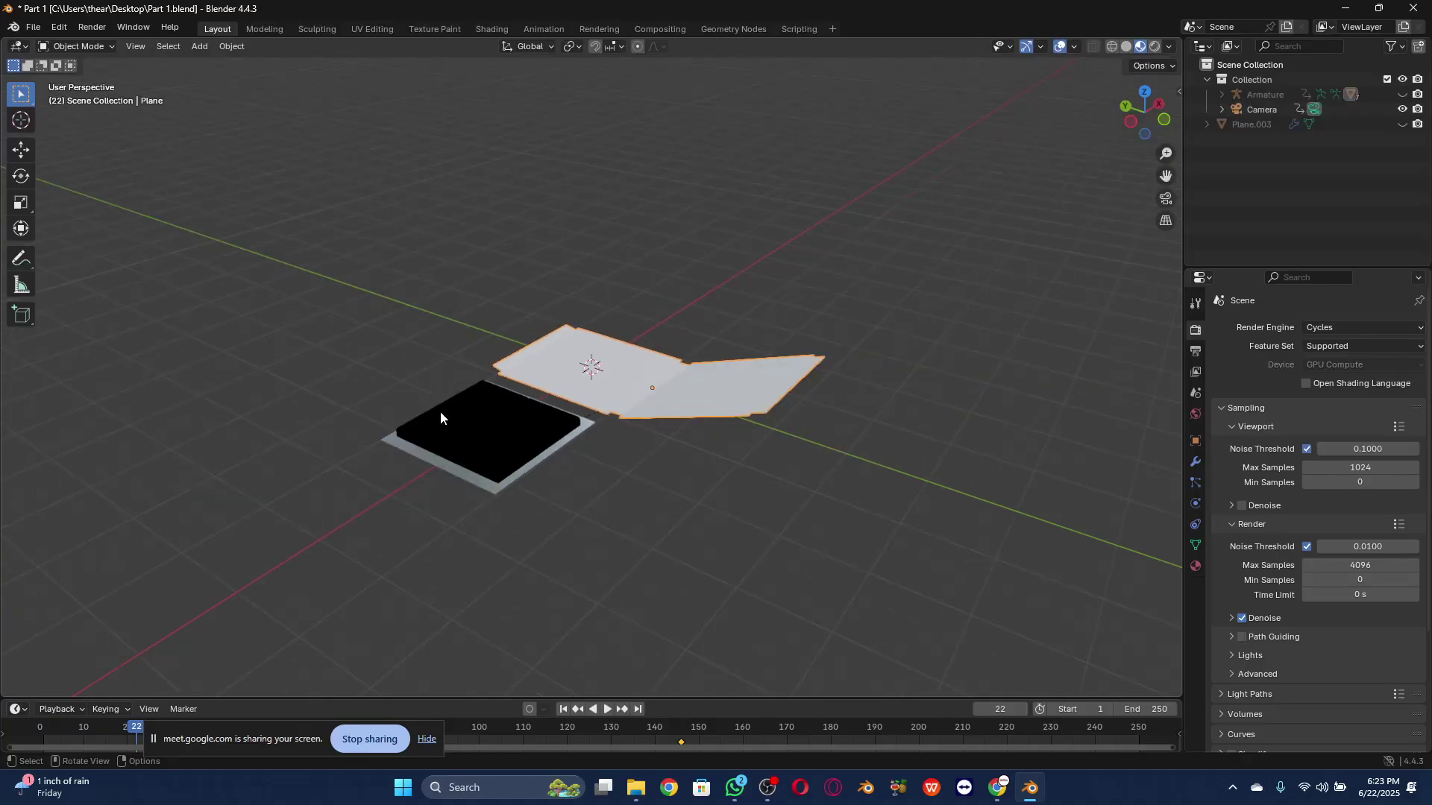
left_click(1194, 413)
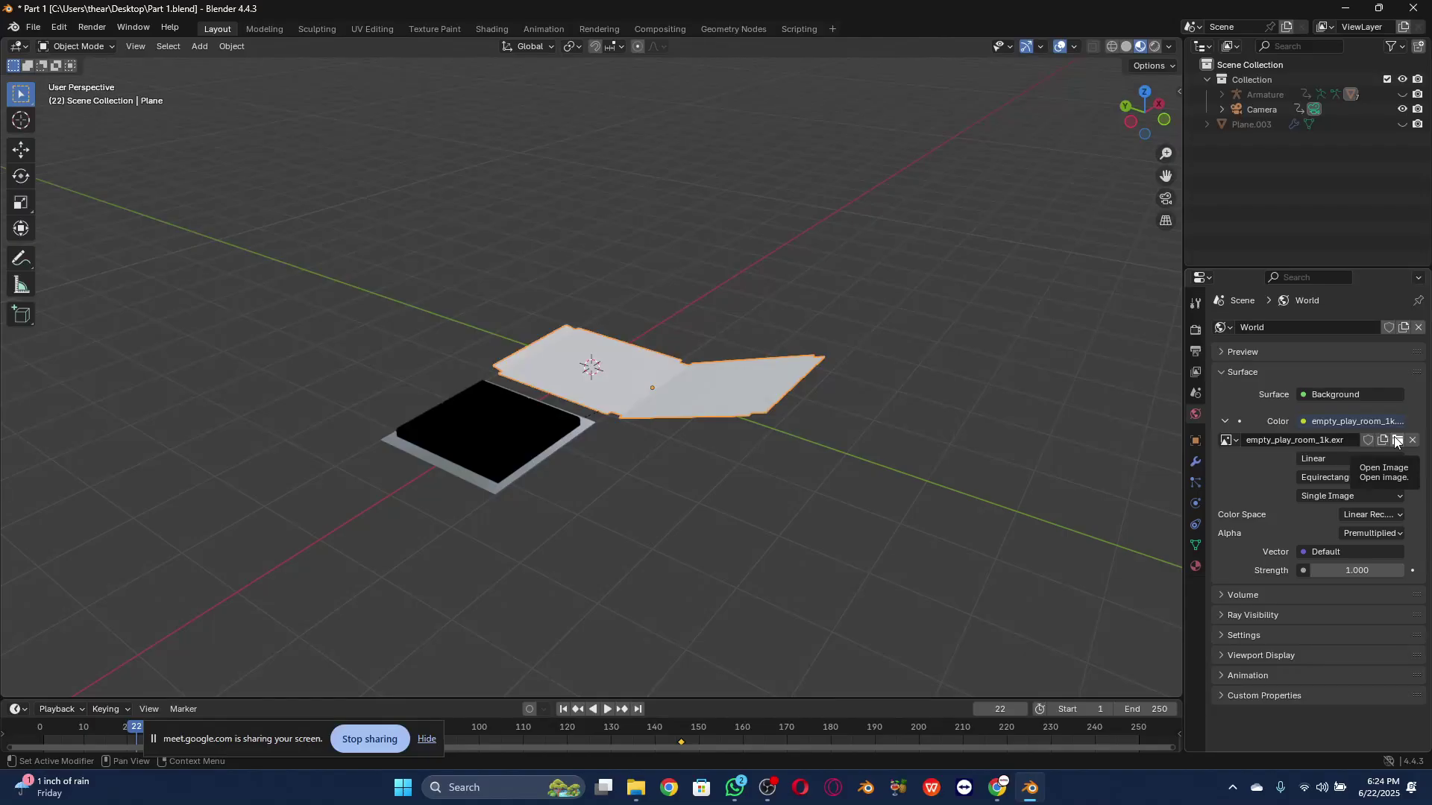
left_click(1120, 304)
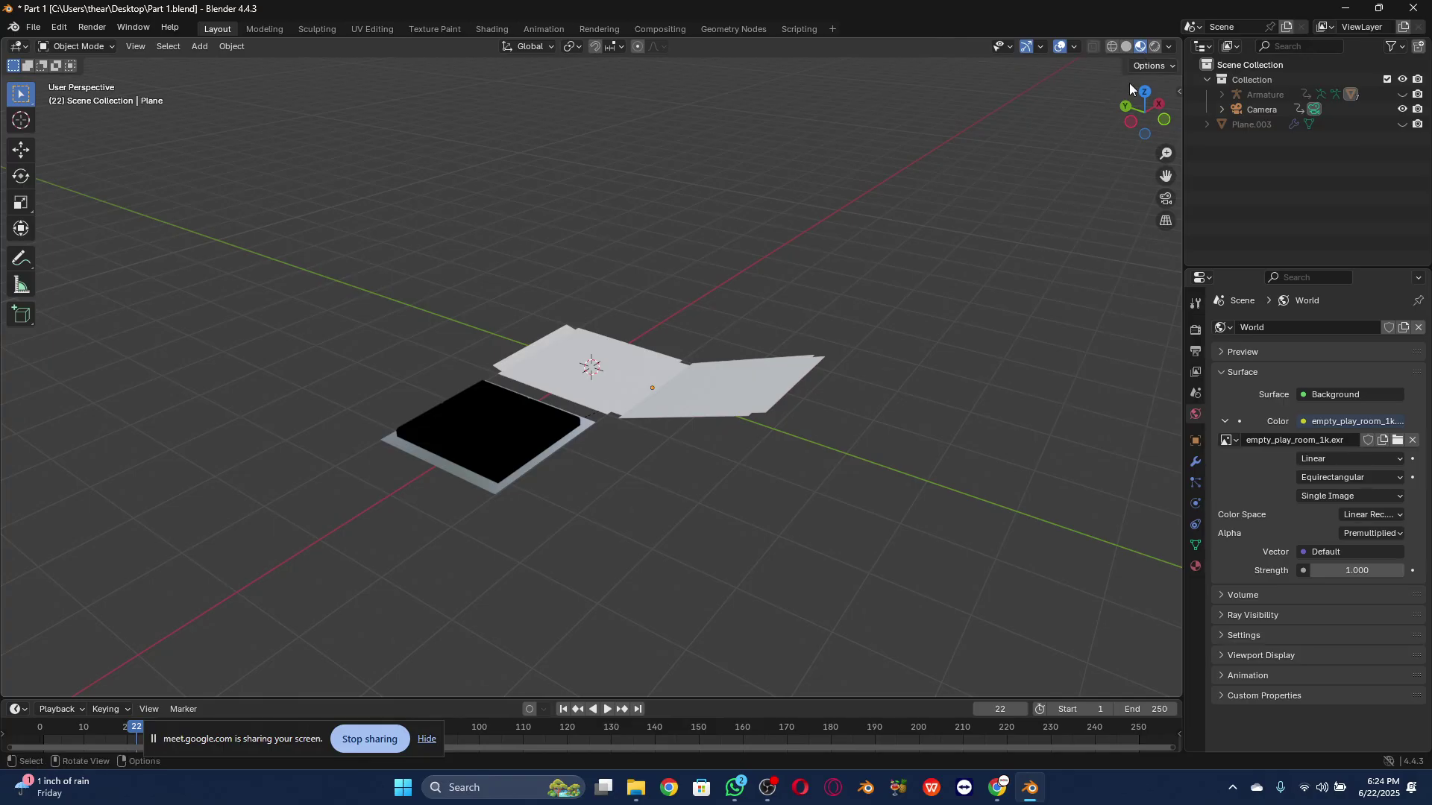
Step: Play the folding animation up to frame 91 and examine the strawberry artwork and reflections on the lid
key("space")
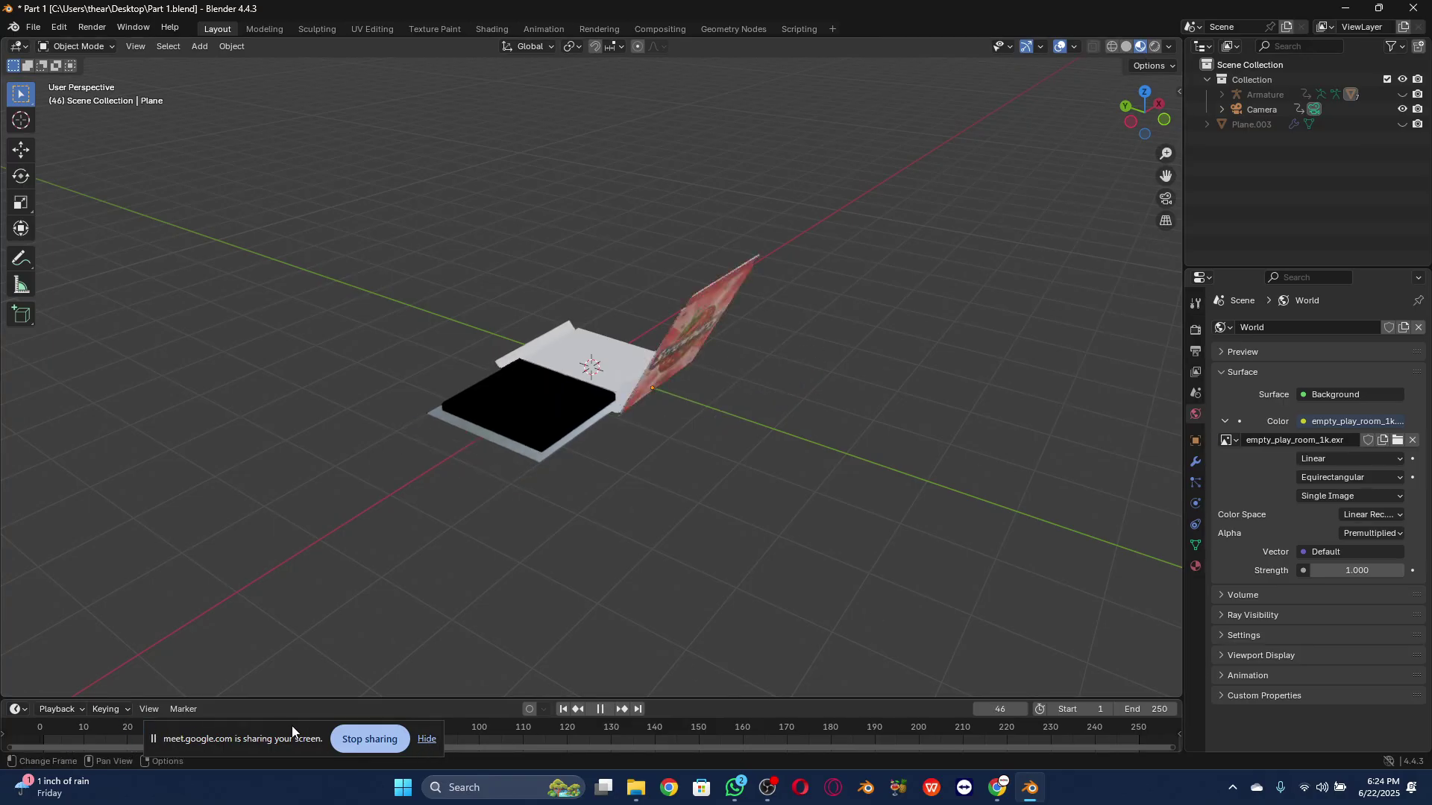
key("space")
scroll(562, 258, "up", 10)
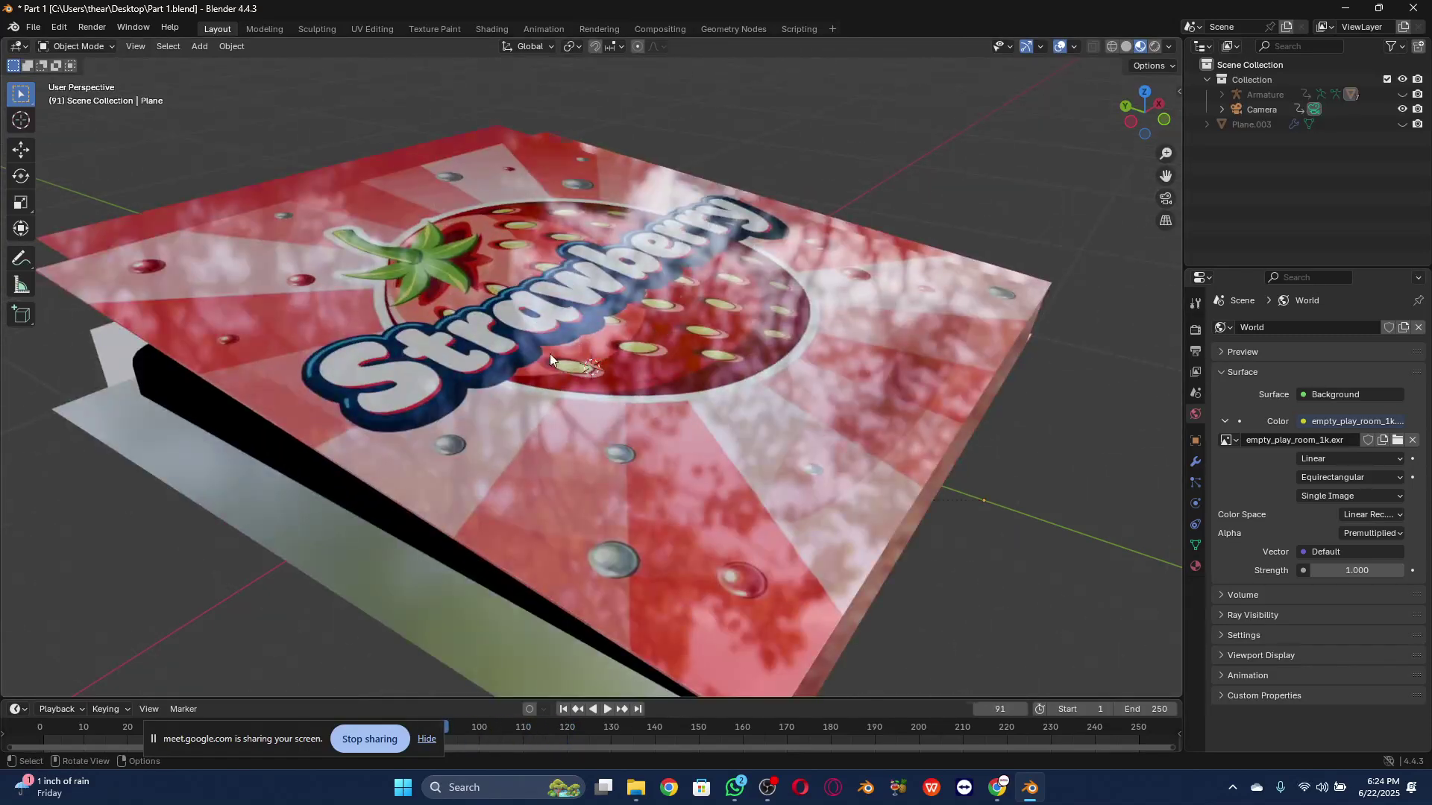
scroll(549, 354, "down", 4)
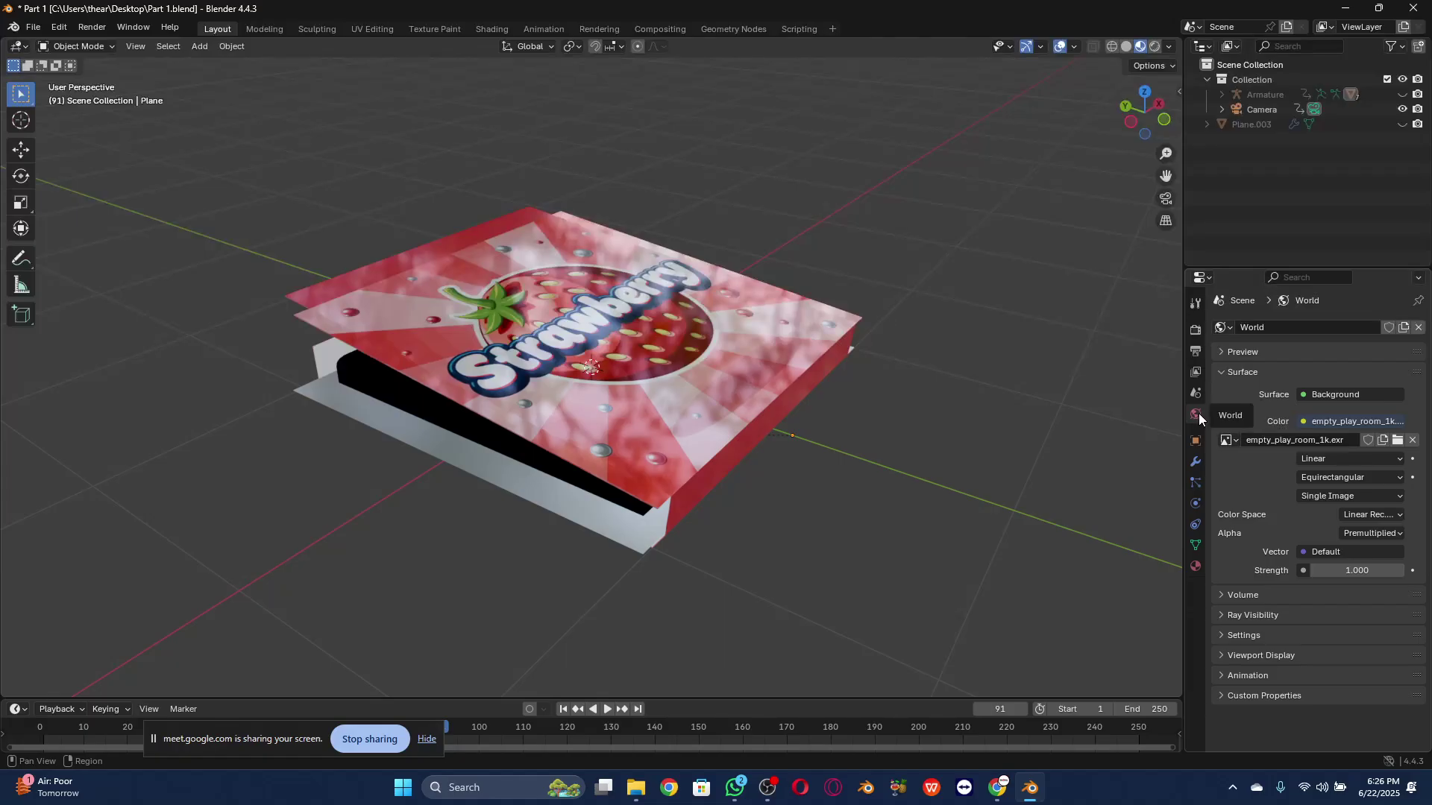
Step: Set the World background color to an Environment Texture and open the file browser for its image
left_click(1225, 422)
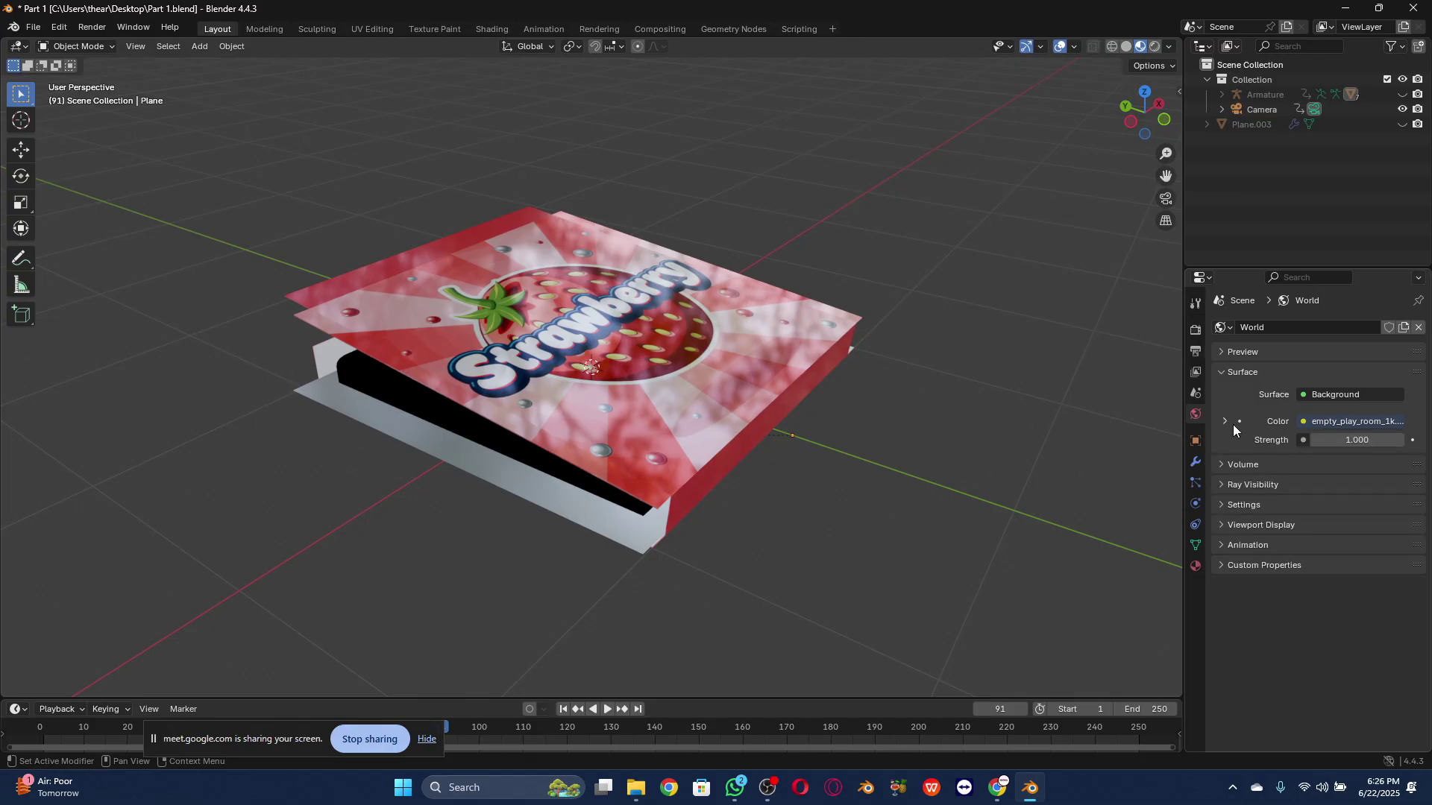
left_click(1301, 422)
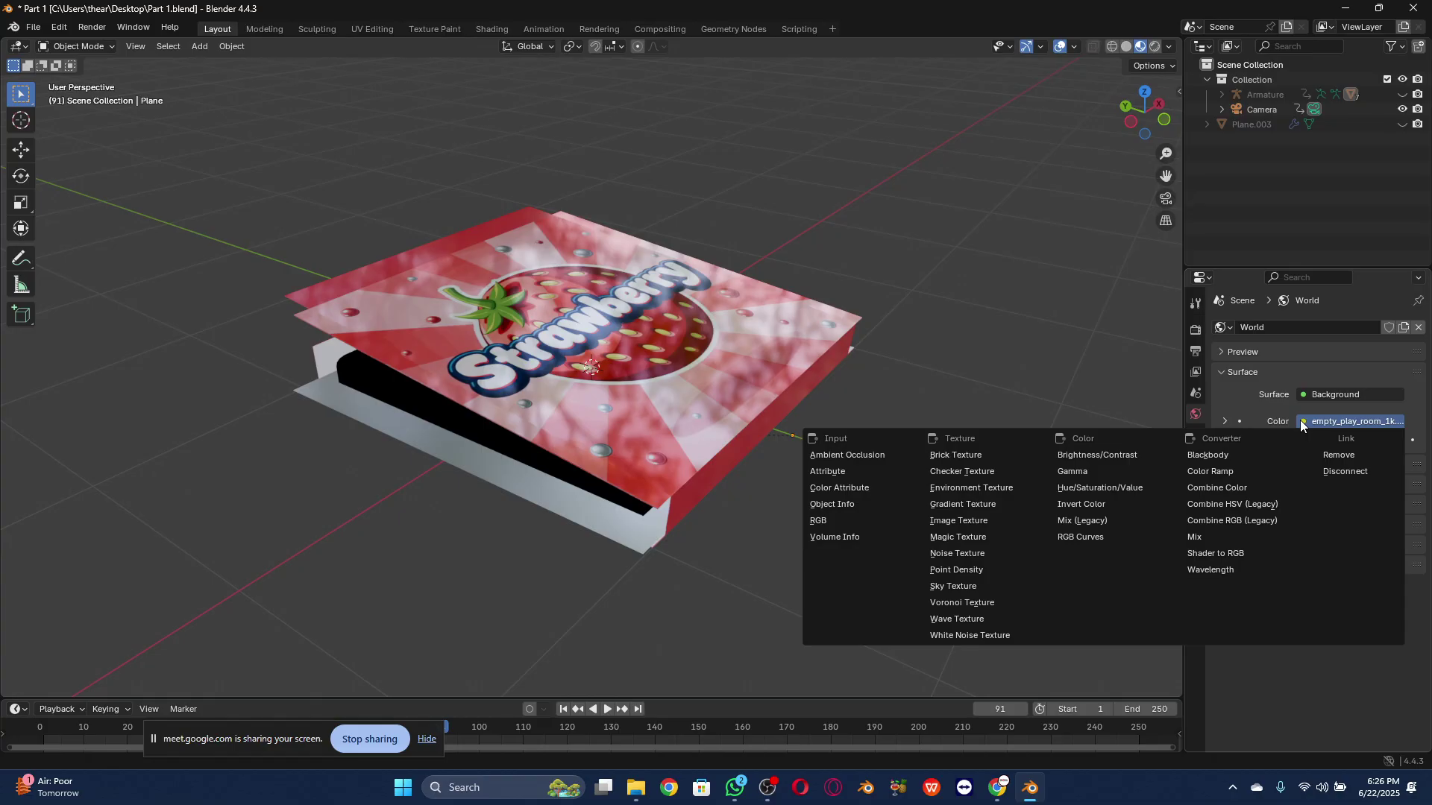
left_click(1005, 488)
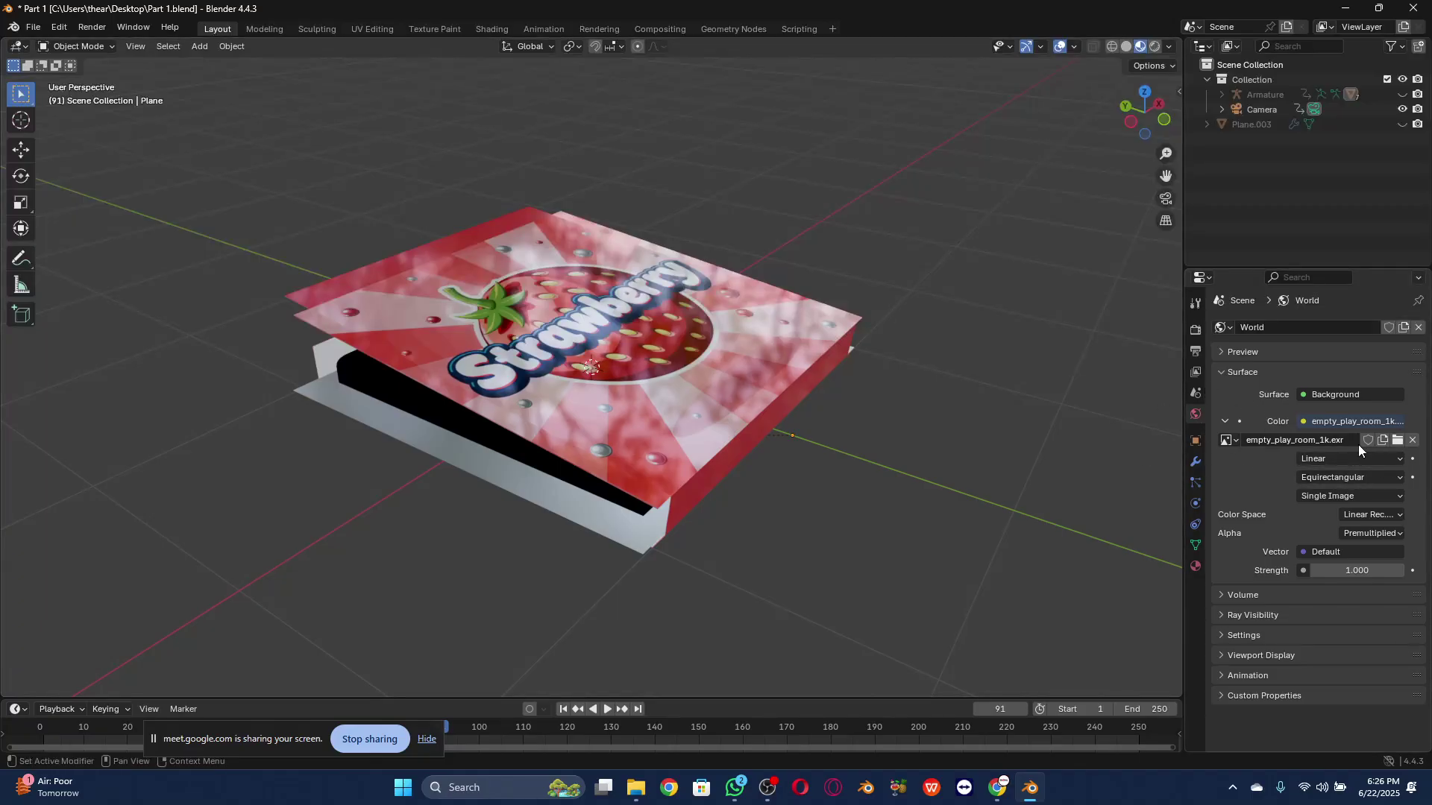
left_click(1397, 442)
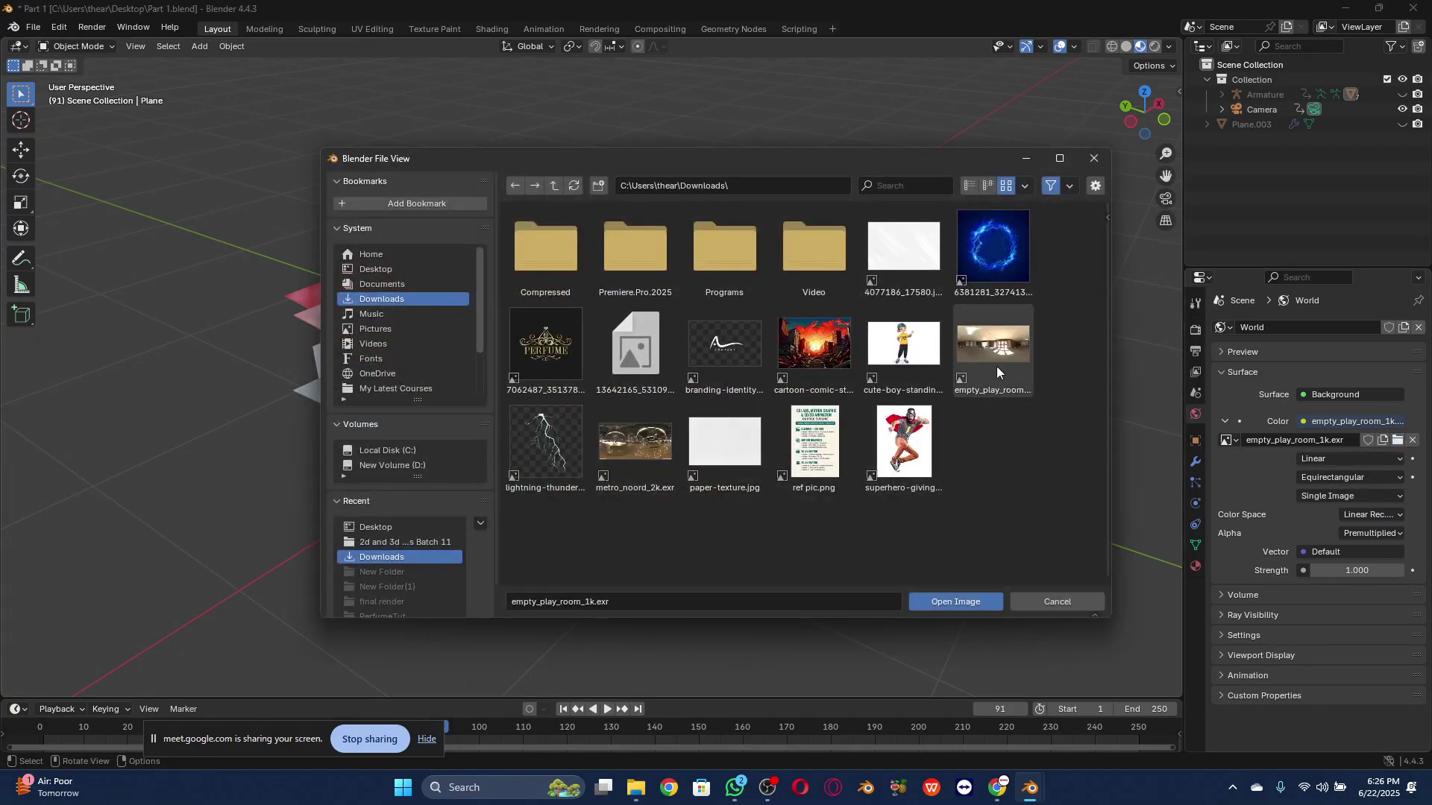
Step: Switch to Chrome and open the HDRIs page of polyhaven.com in a new tab
mouse_move(997, 787)
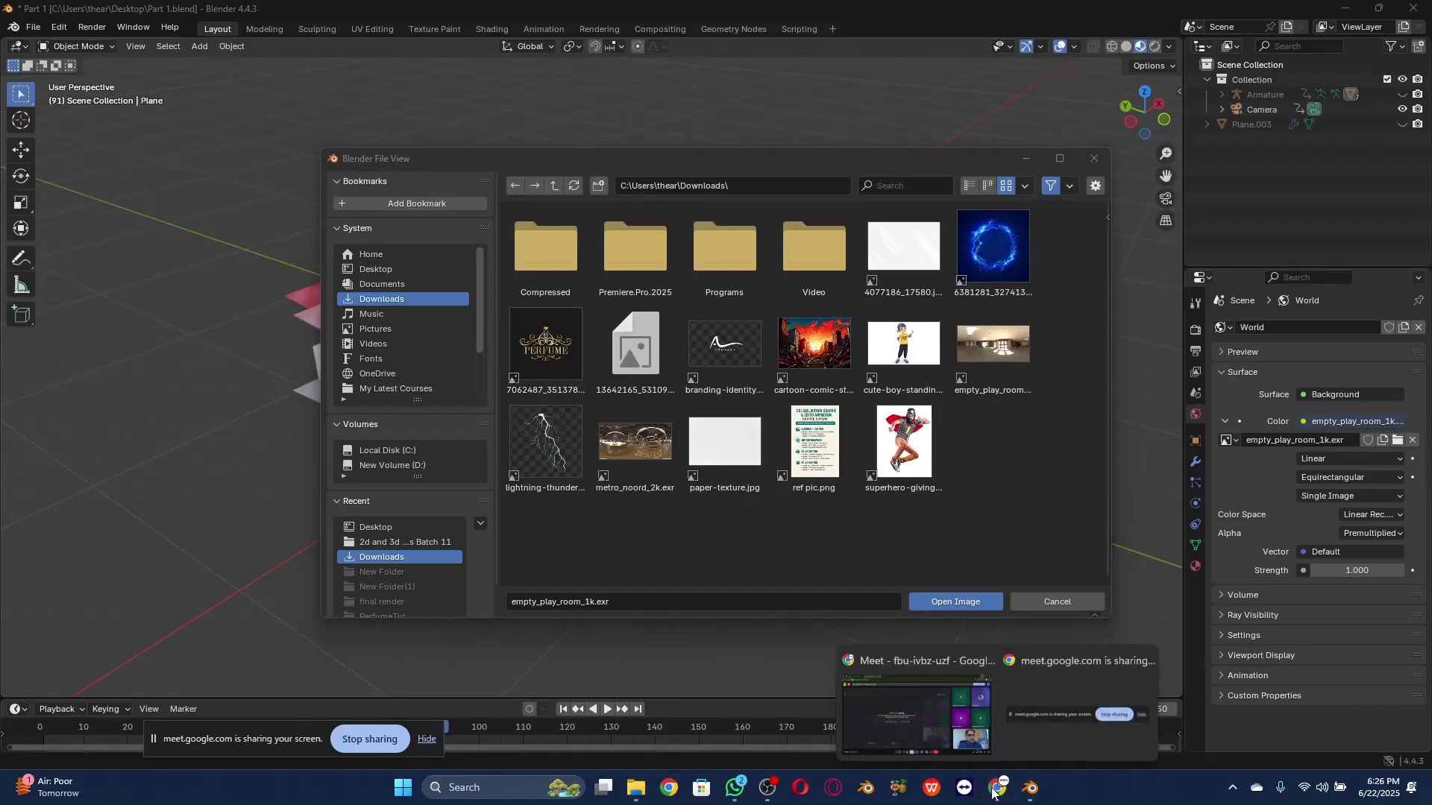
left_click(922, 710)
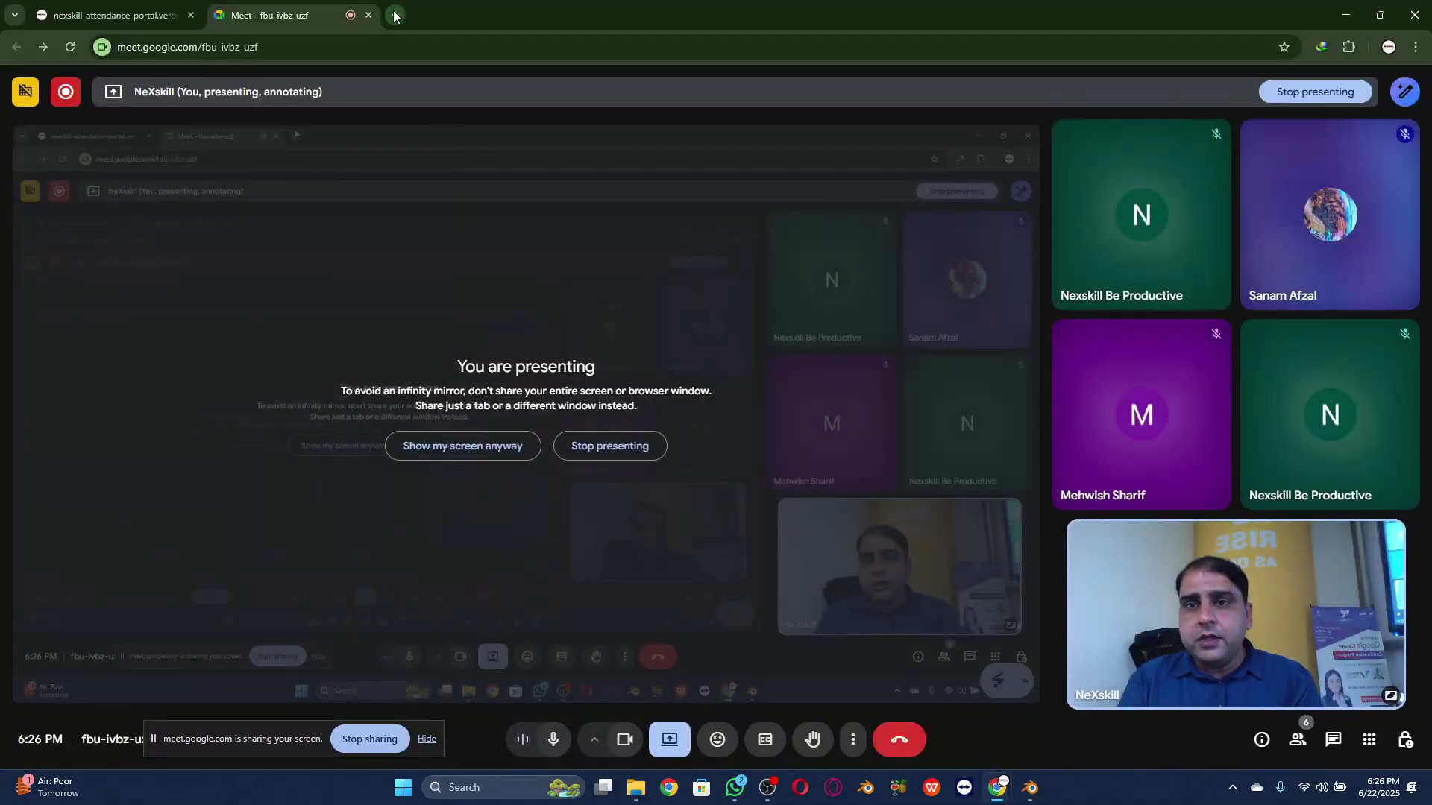
left_click(397, 16)
type("poly")
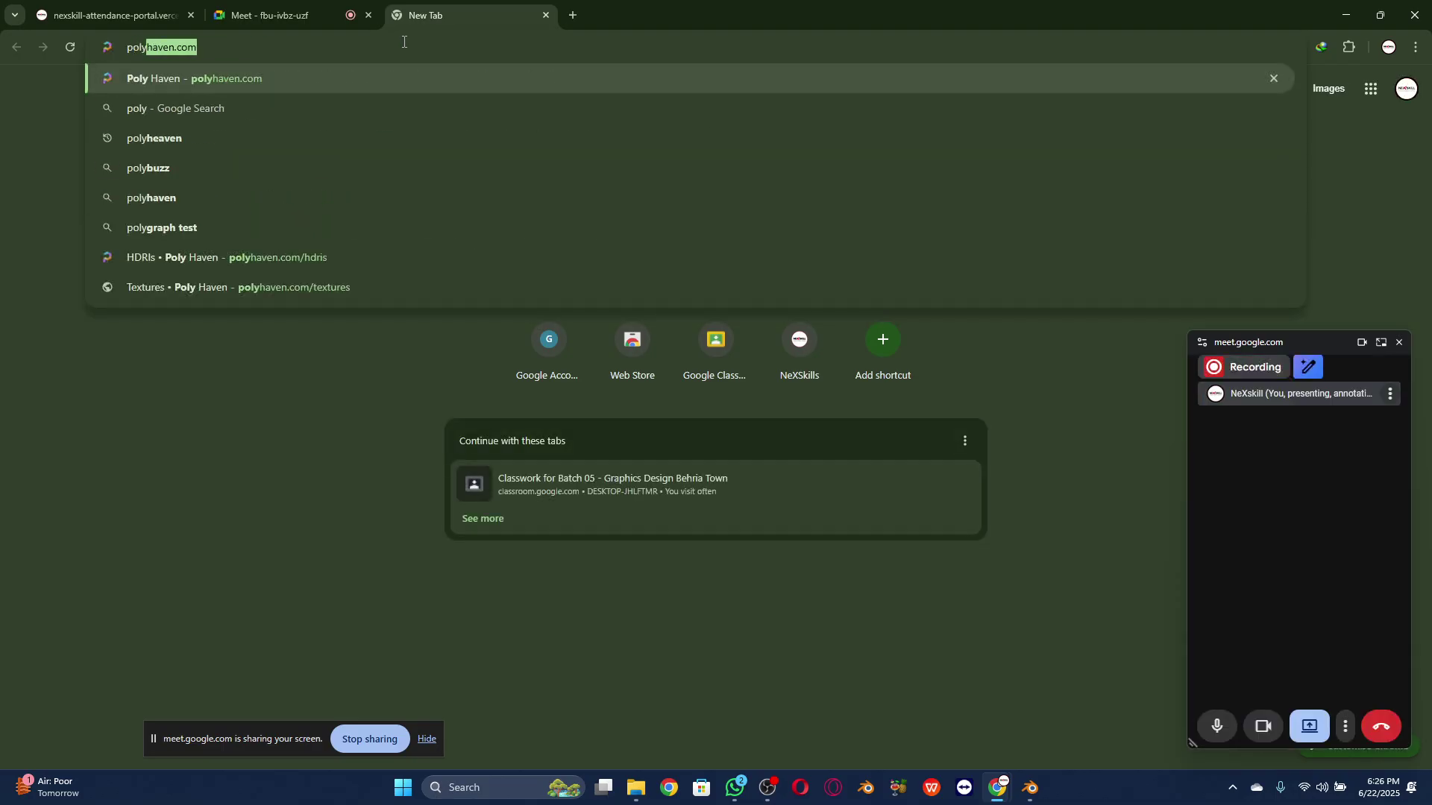
key("Return")
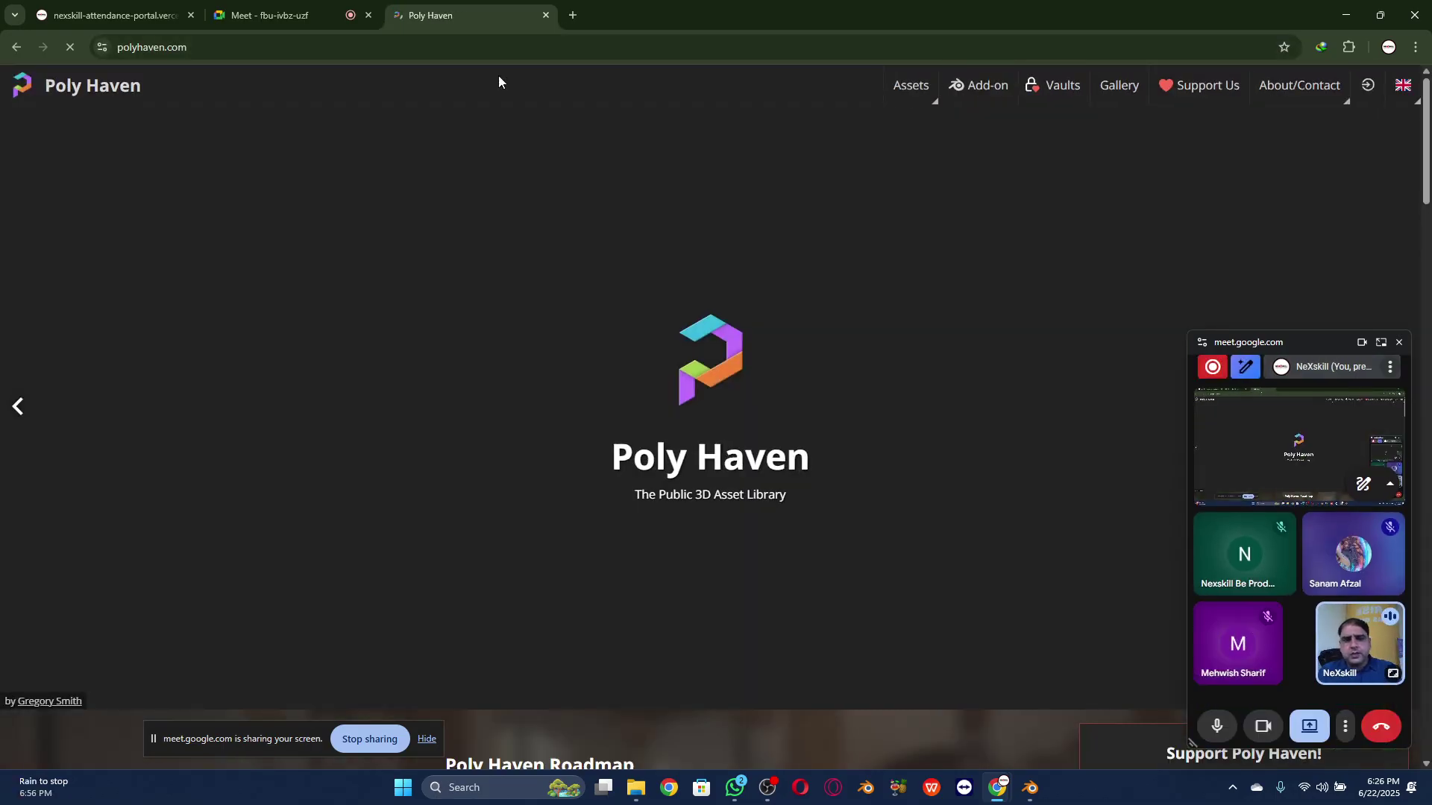
scroll(522, 202, "down", 12)
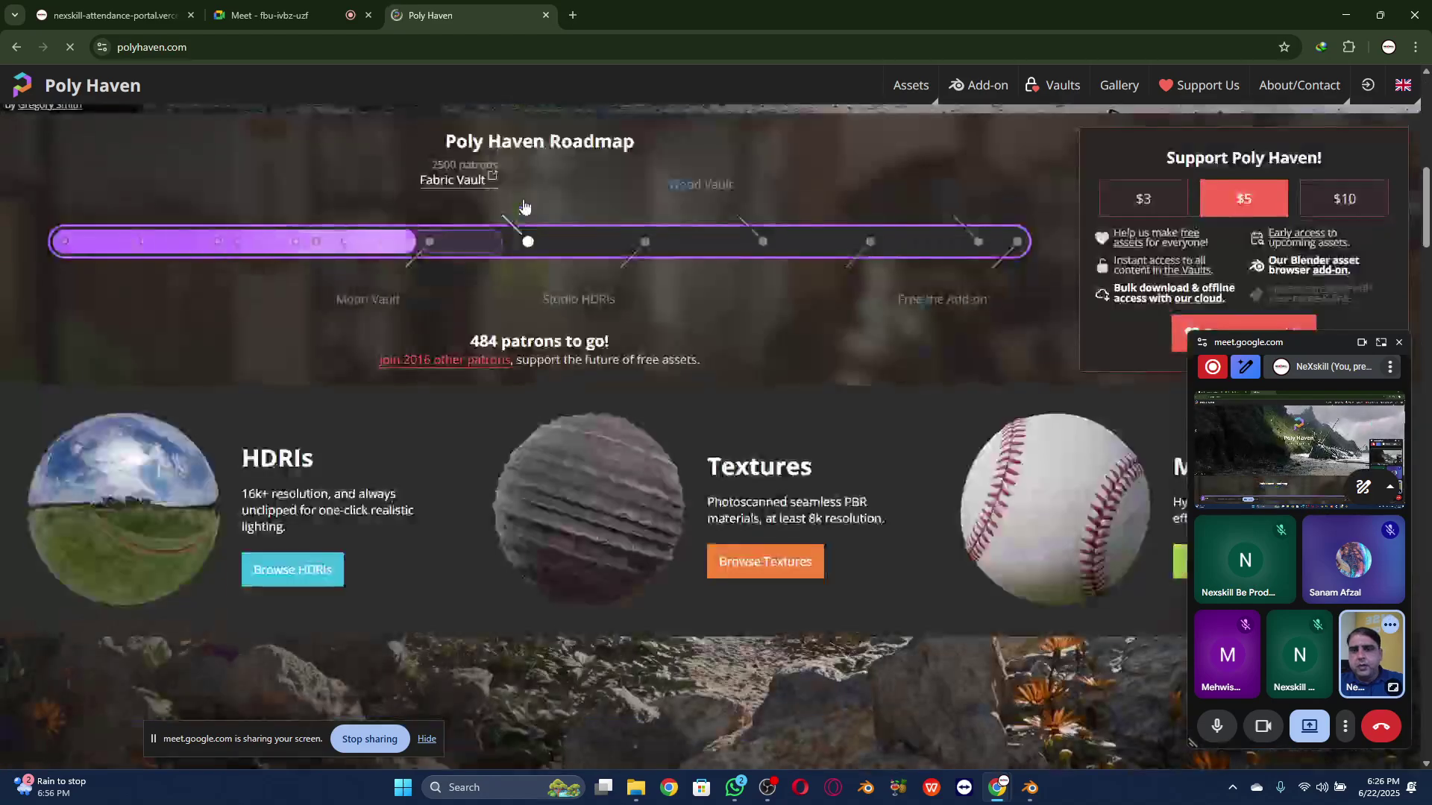
left_click(184, 219)
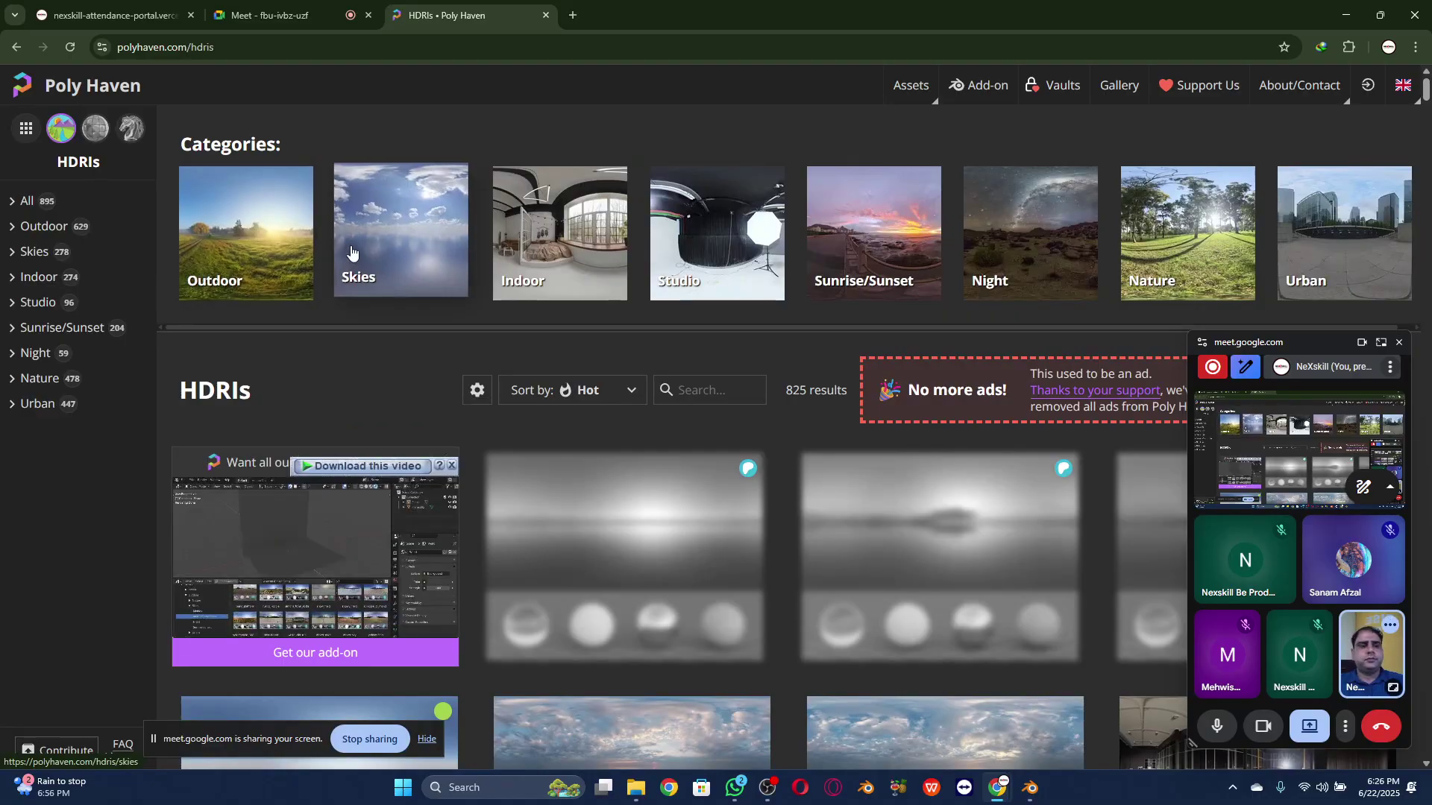
Step: Browse the Poly Haven HDRI library for environment images
scroll(351, 250, "down", 3)
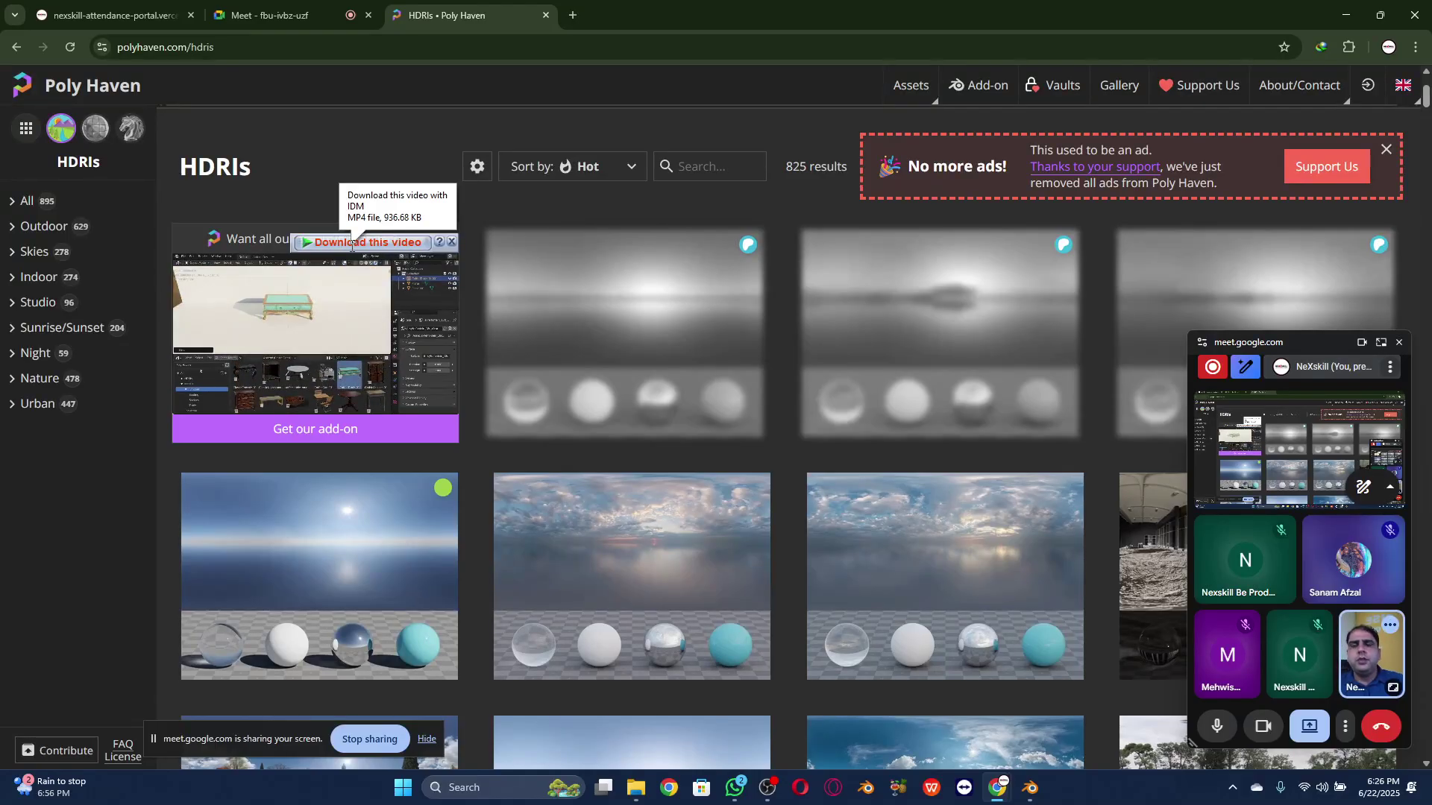
scroll(351, 250, "down", 1)
scroll(351, 250, "down", 2)
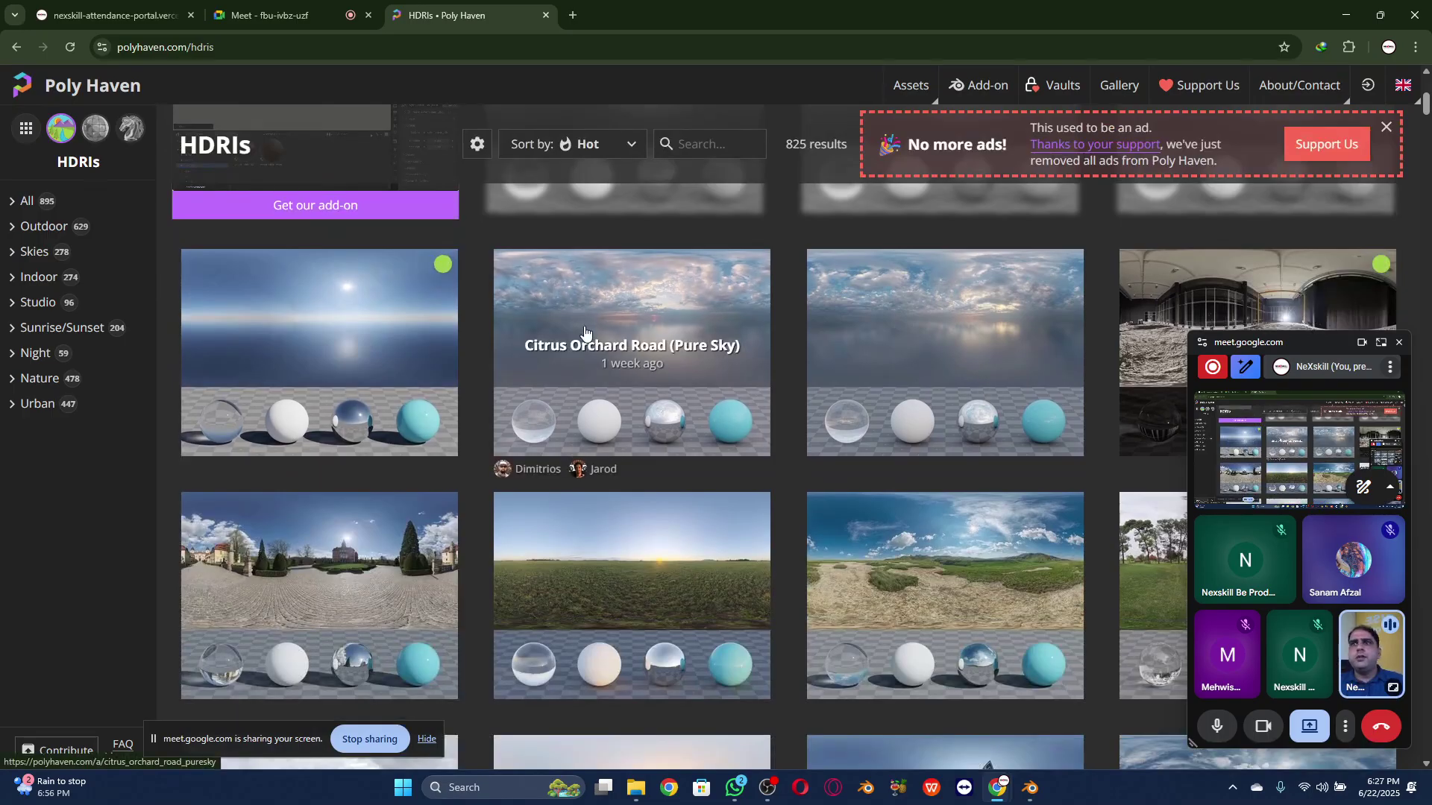
scroll(588, 343, "down", 2)
scroll(589, 343, "down", 2)
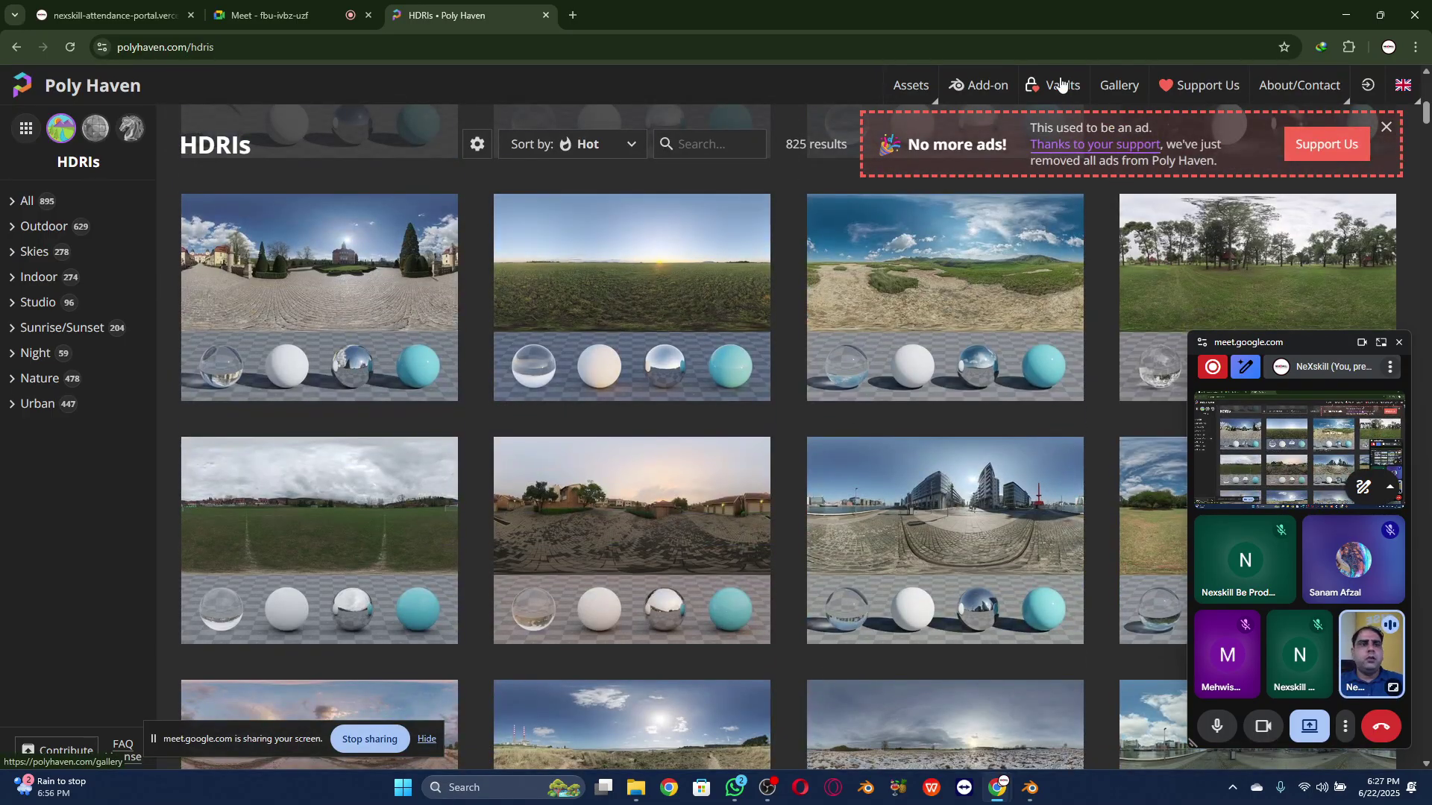
mouse_move(1030, 787)
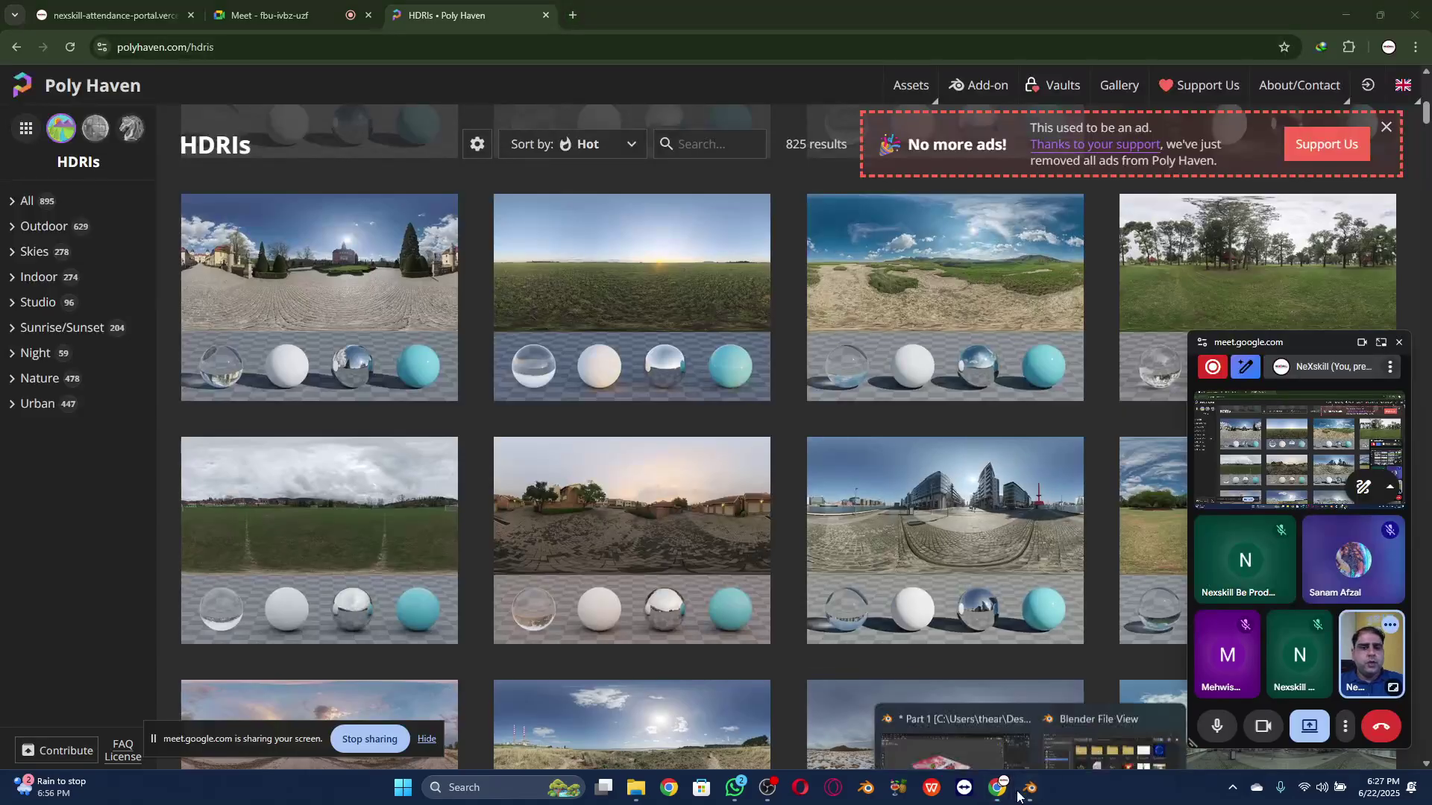
Step: Switch back to Blender and load empty_play_room_1k.exr from Downloads as the World environment image
left_click(997, 714)
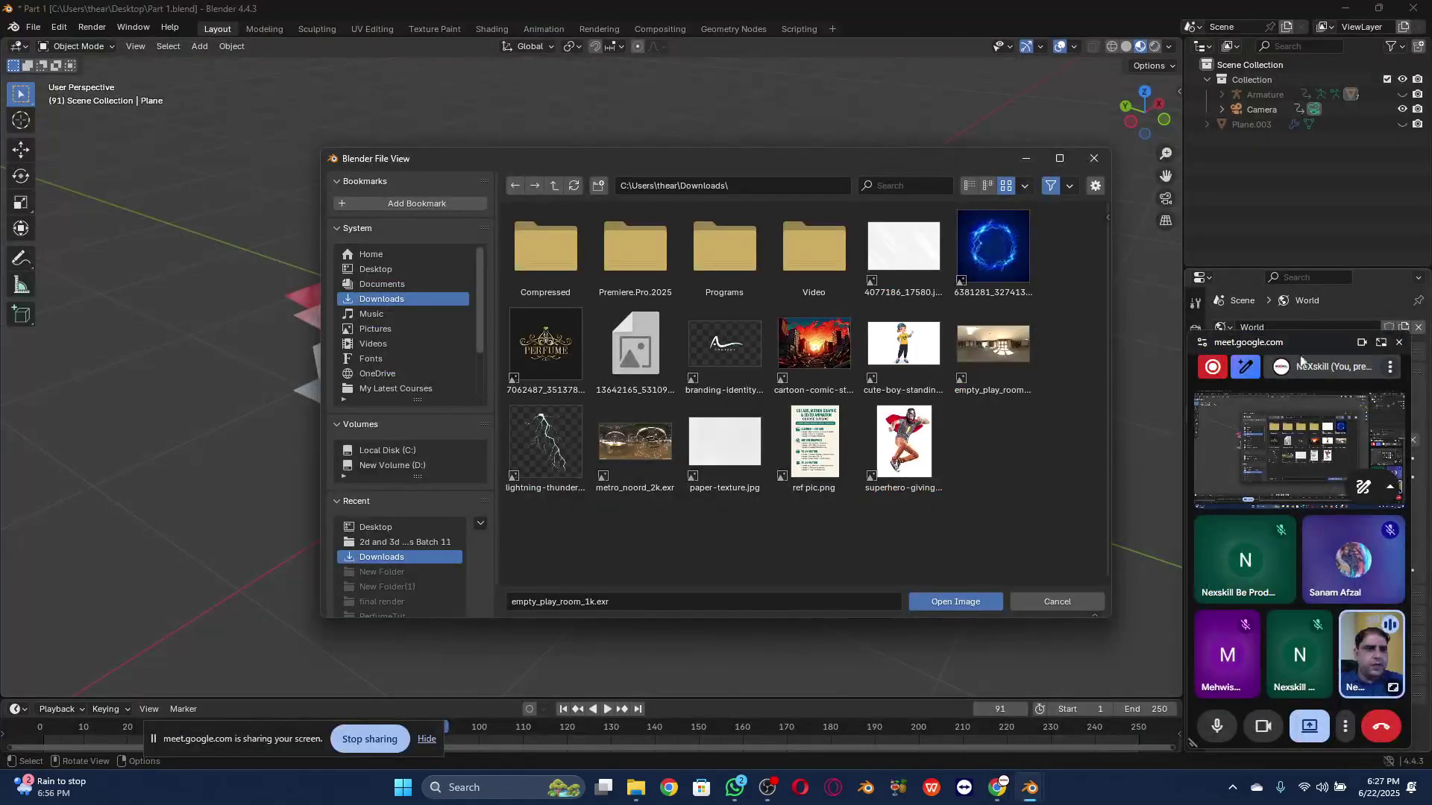
left_click_drag(1299, 334, 355, 575)
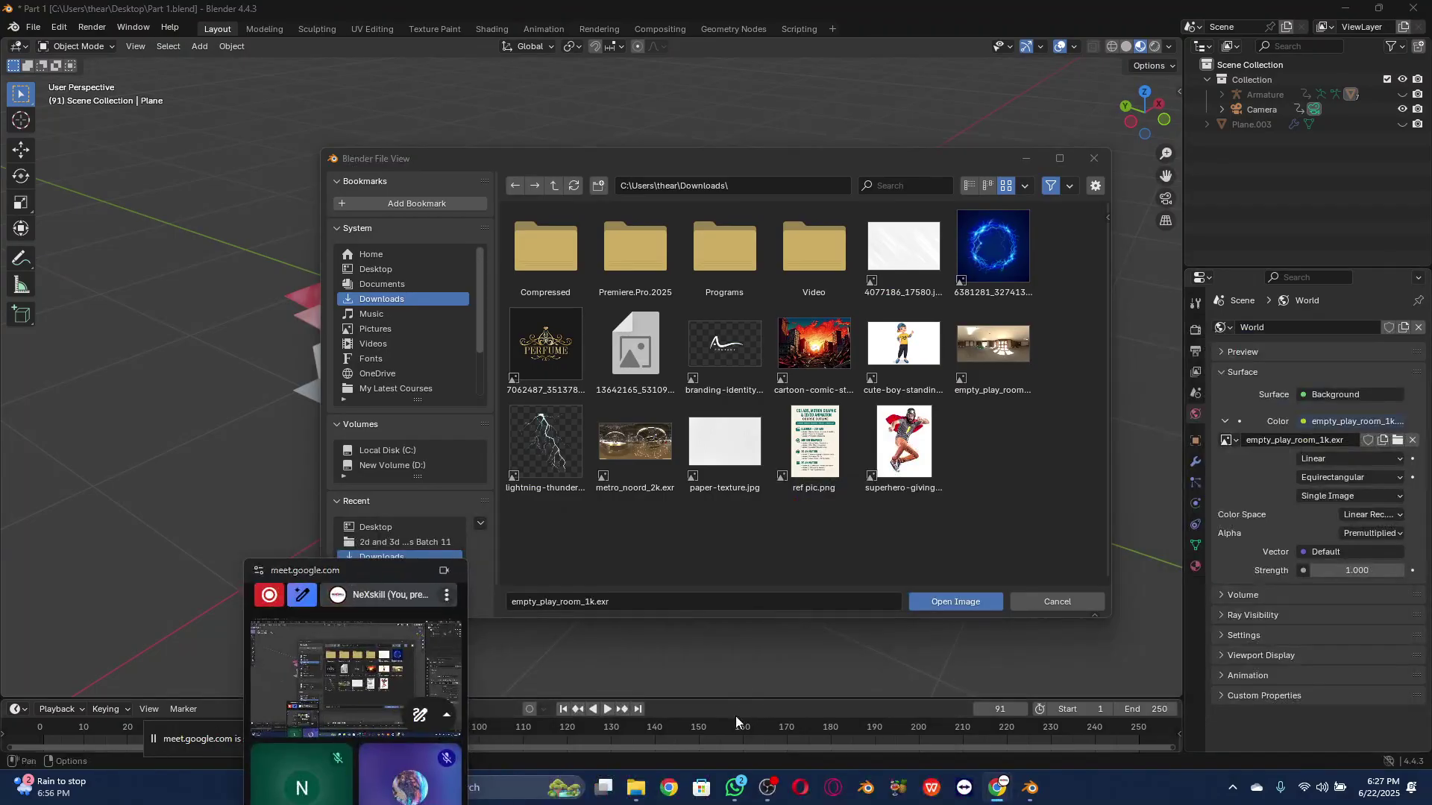
left_click(771, 788)
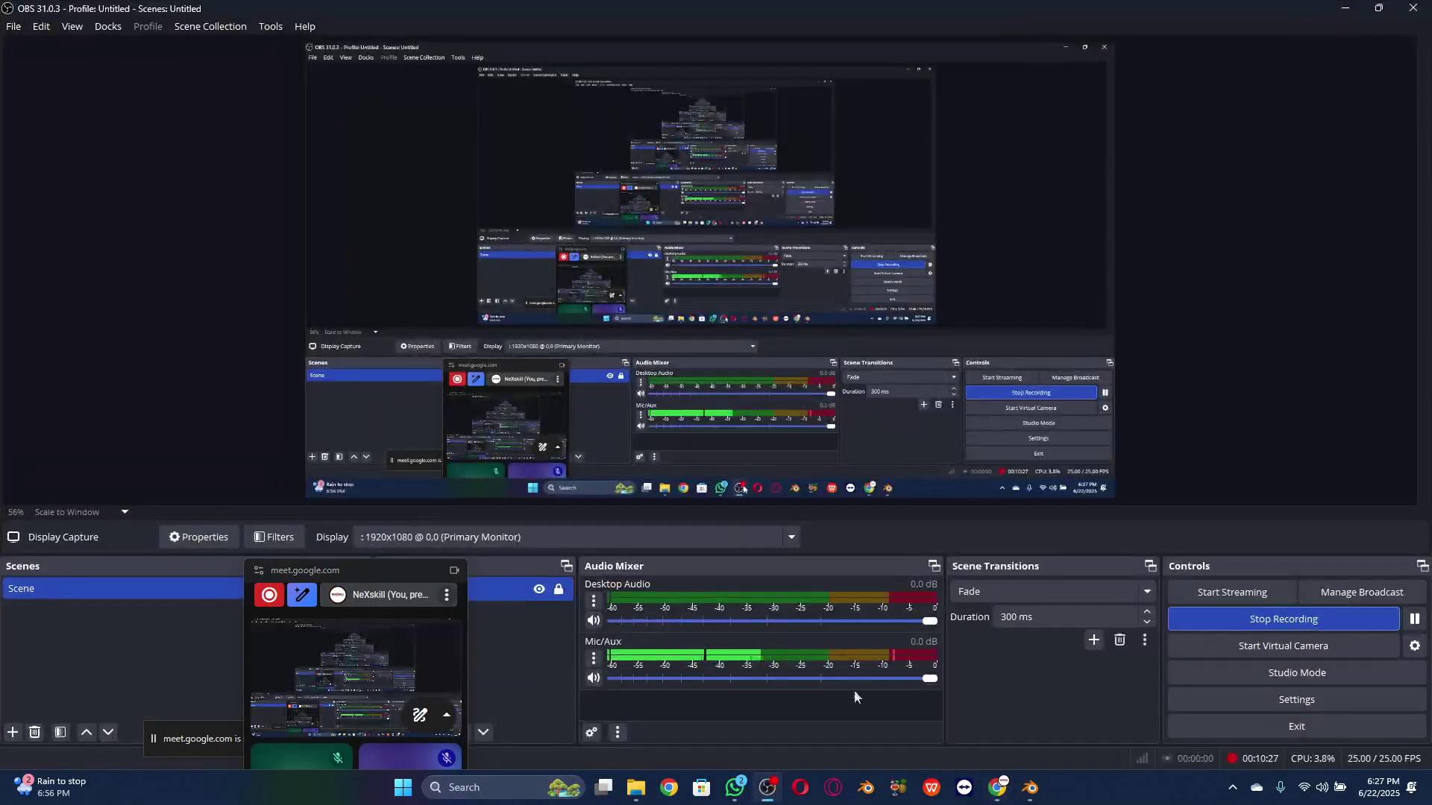
left_click(1346, 11)
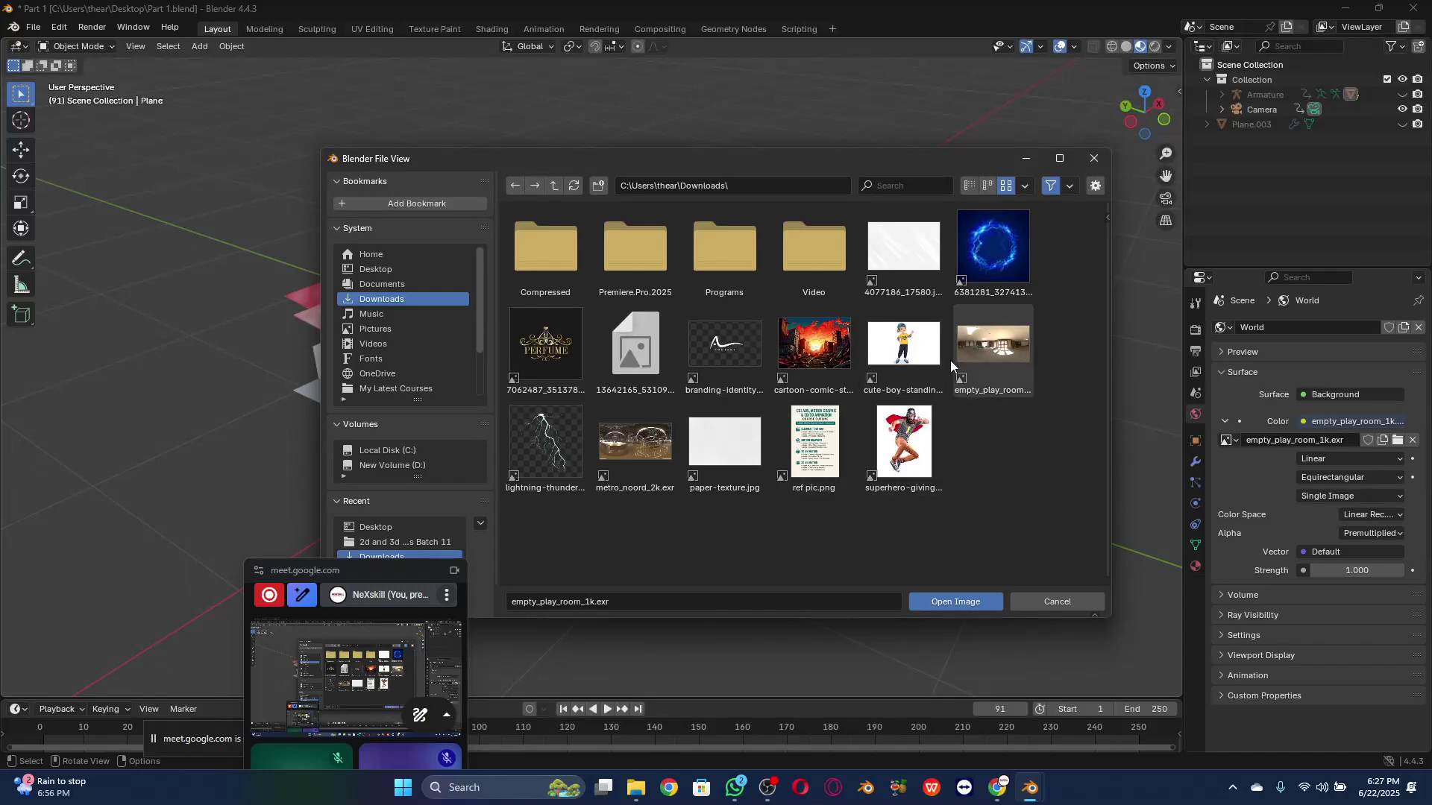
left_click(991, 351)
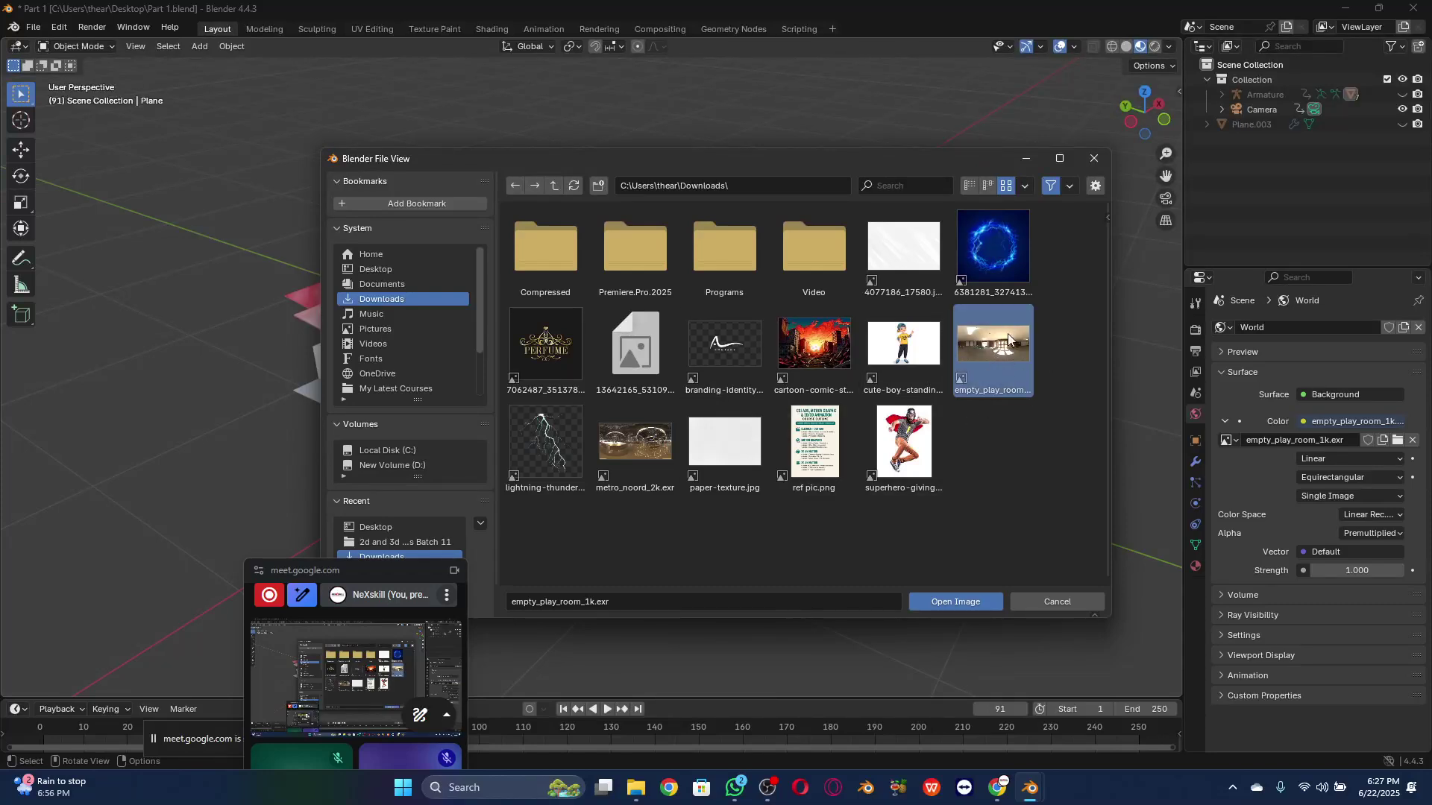
left_click(980, 599)
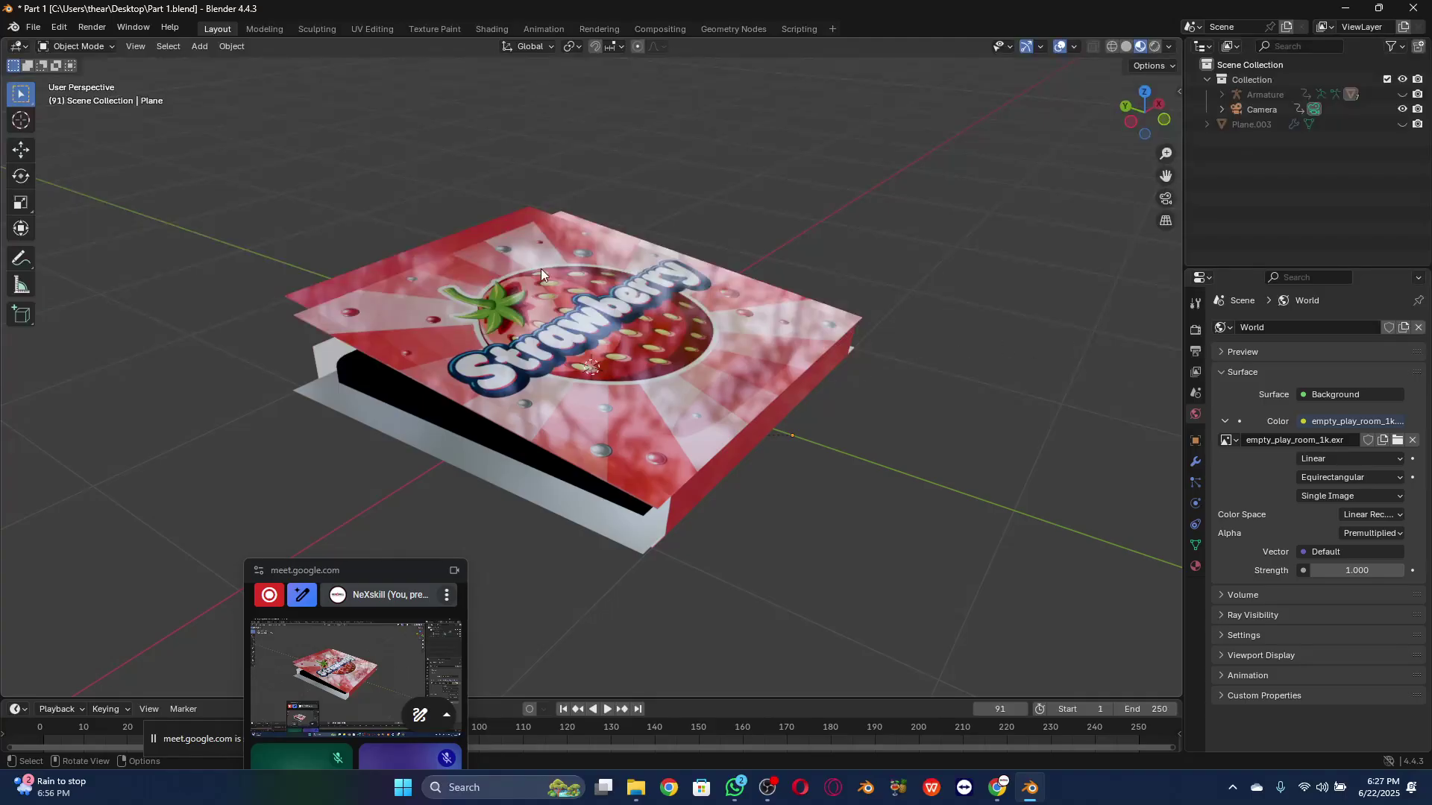
left_click_drag(1133, 111, 1110, 131)
mouse_move(1143, 113)
left_mouse_down()
mouse_move(1146, 133)
mouse_move(1150, 91)
left_mouse_up()
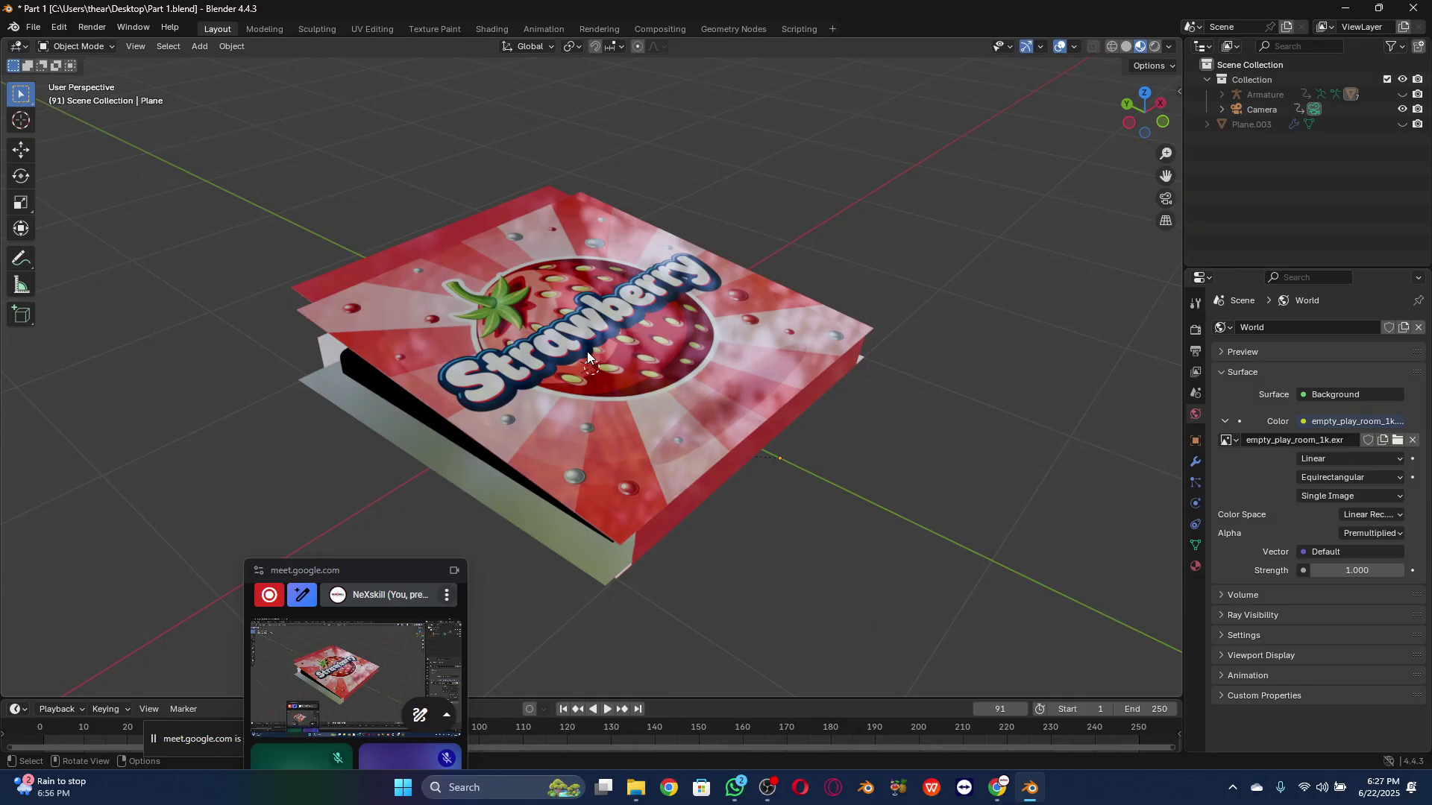
Step: Check the Plane.003 object and toggle the armature's visibility to identify which scene entries relate to the box
left_click(625, 314)
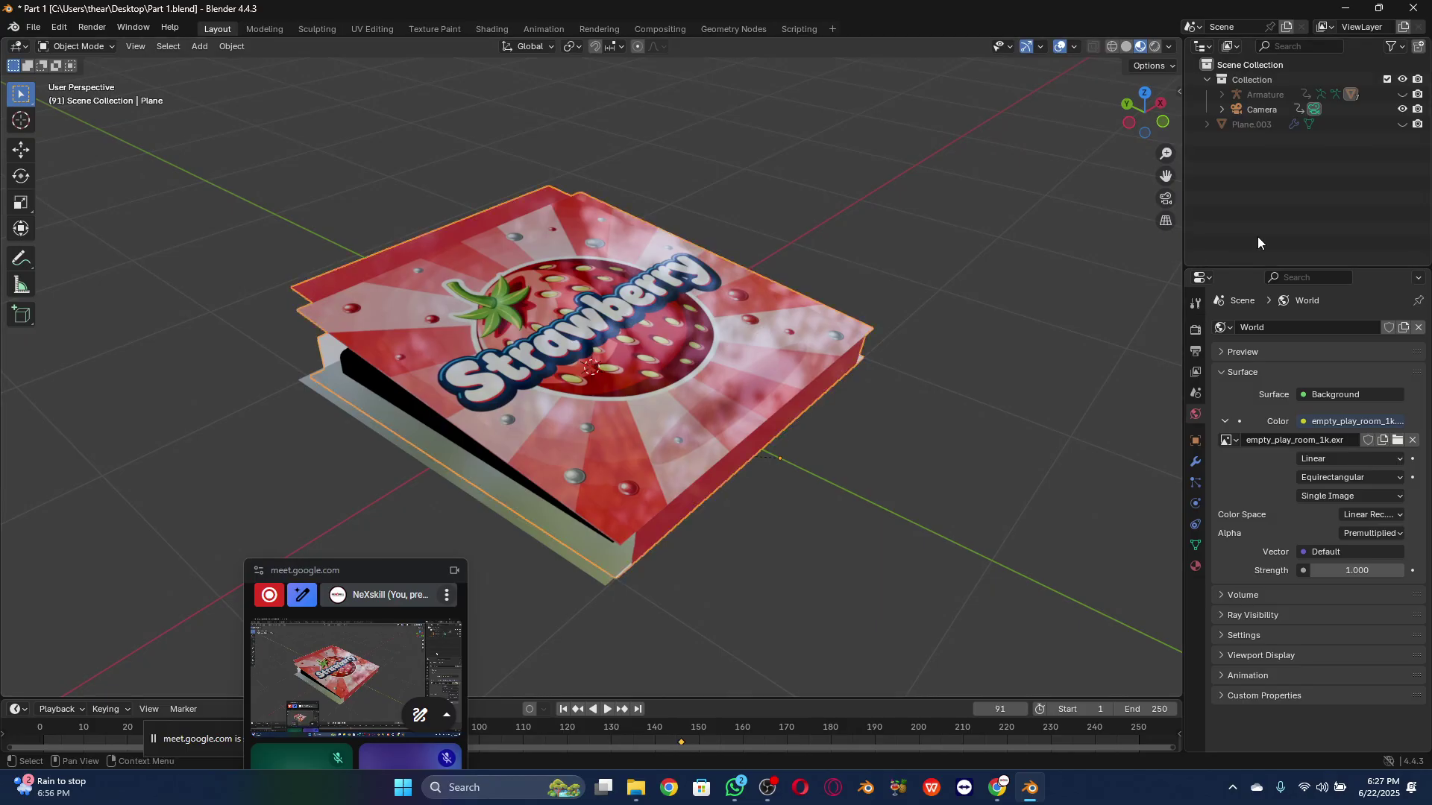
left_click(1214, 124)
left_click(1208, 123)
left_click(1208, 124)
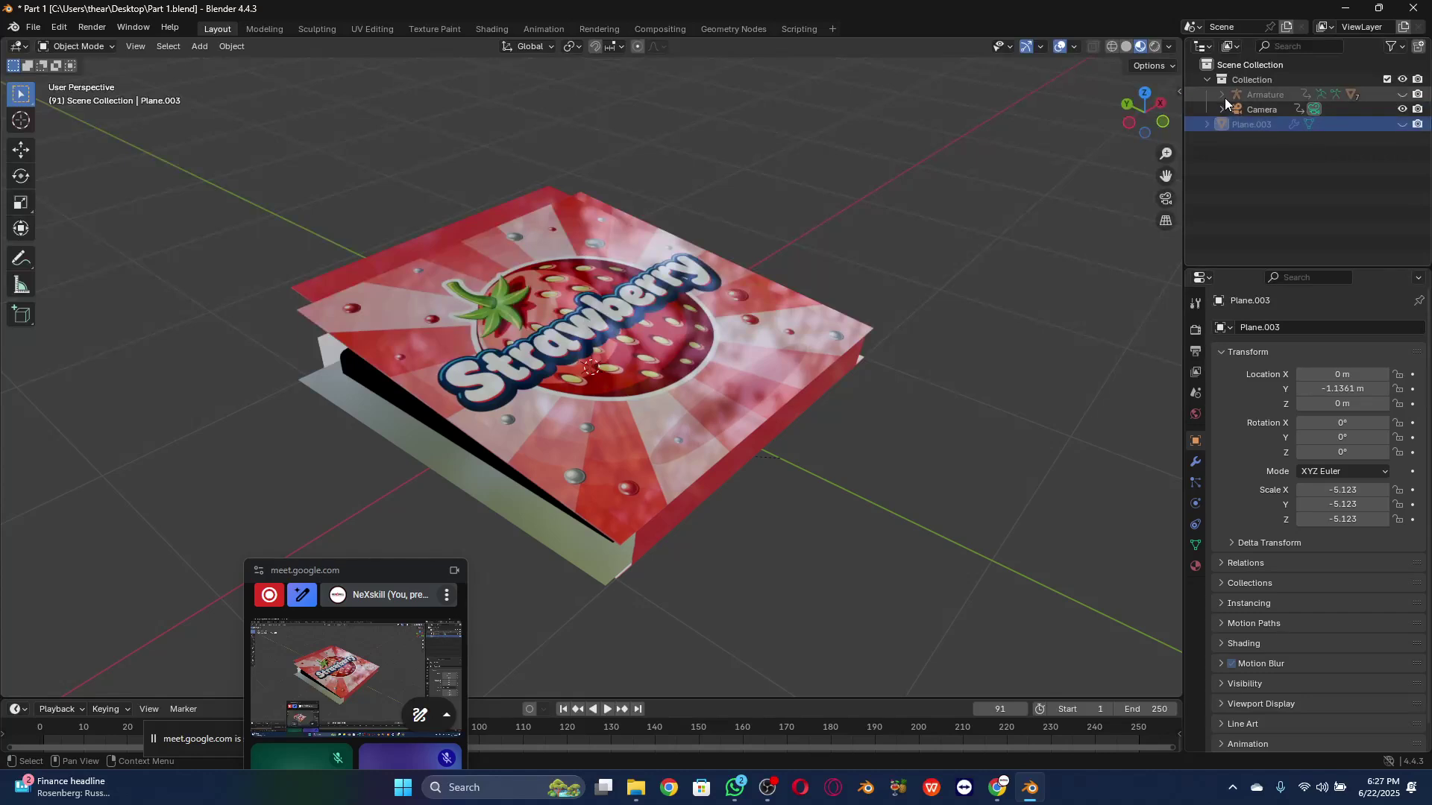
left_click(1402, 95)
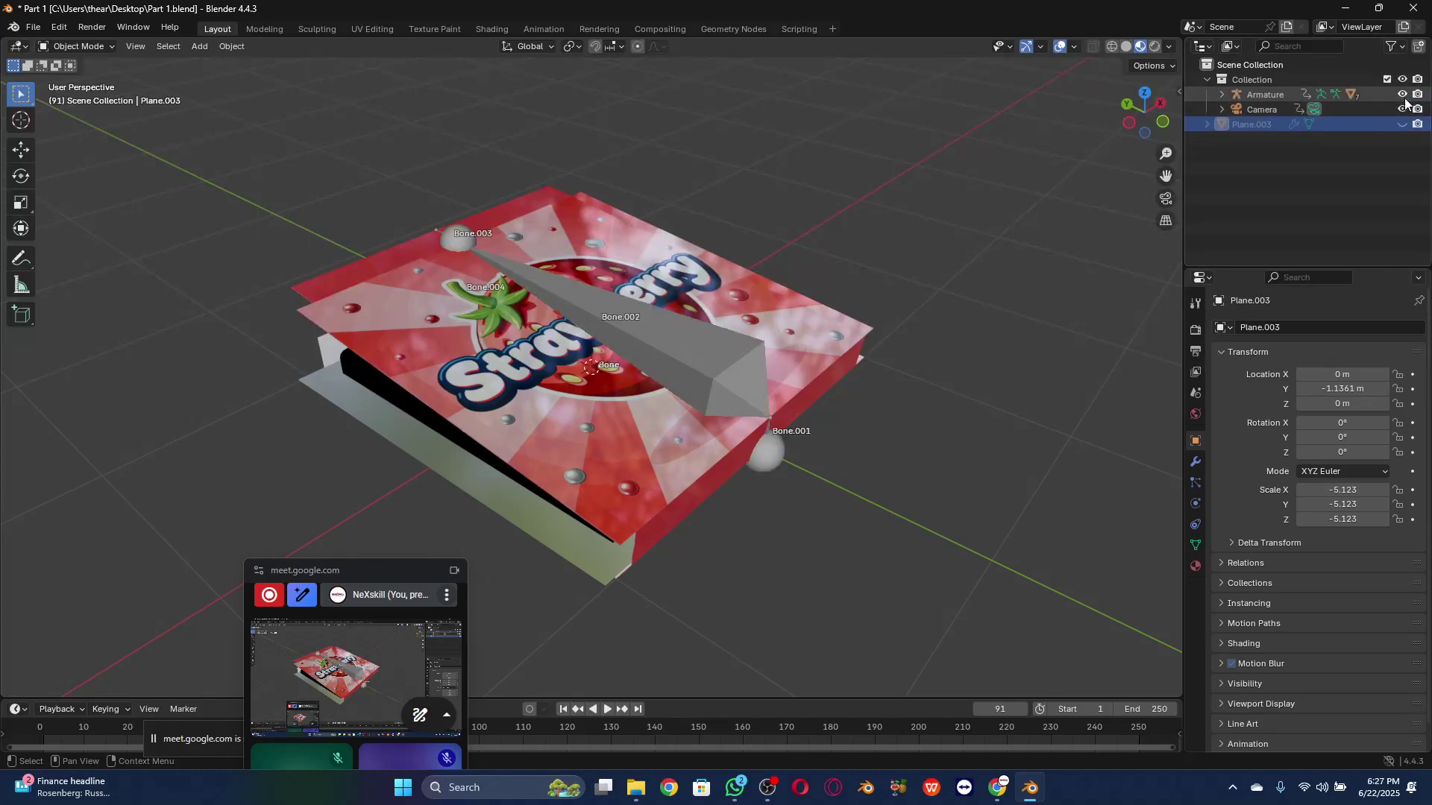
left_click(1402, 94)
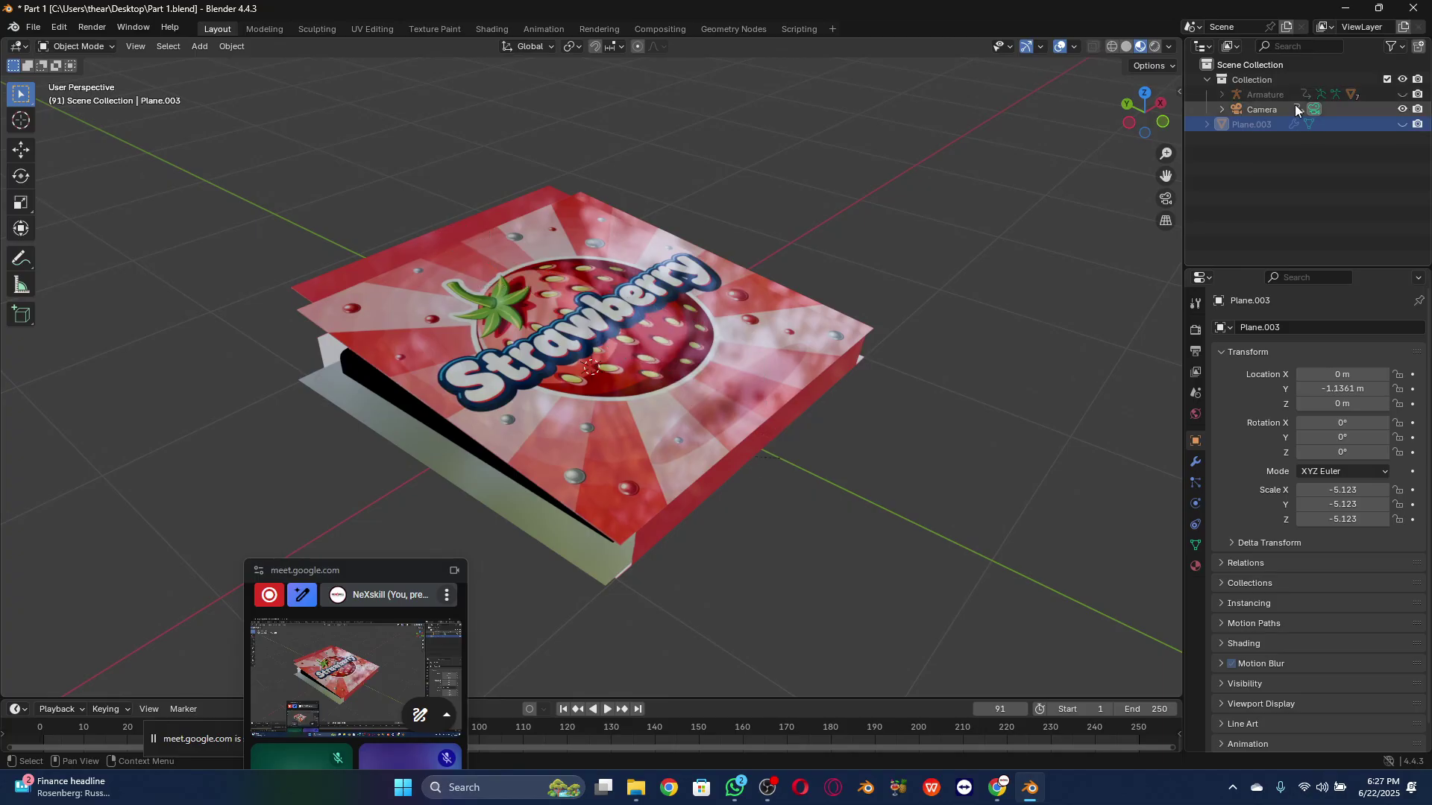
Step: Select the Plane box mesh under the armature and examine the surface settings of Material.001 and the lid's reflections
left_click(1223, 94)
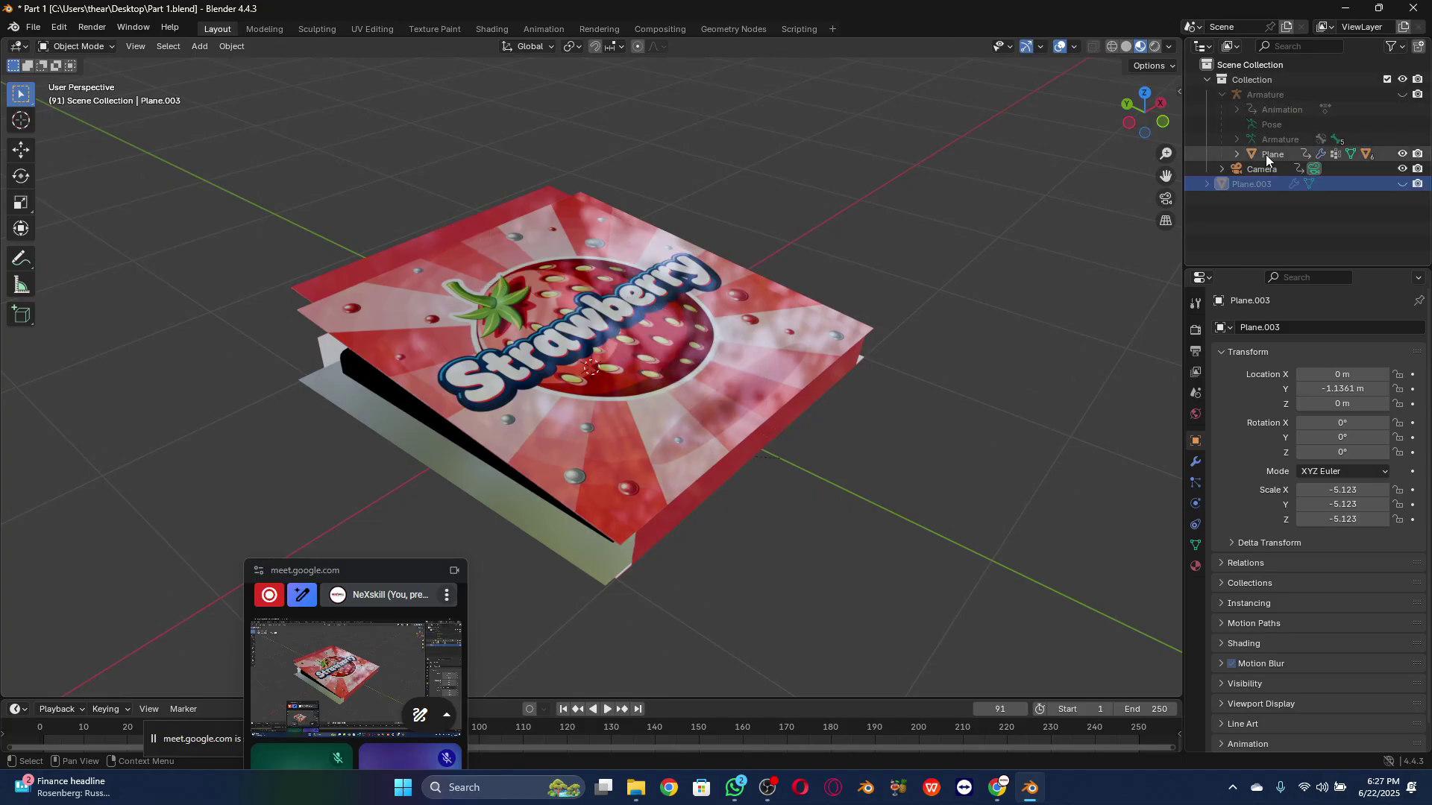
left_click(1265, 154)
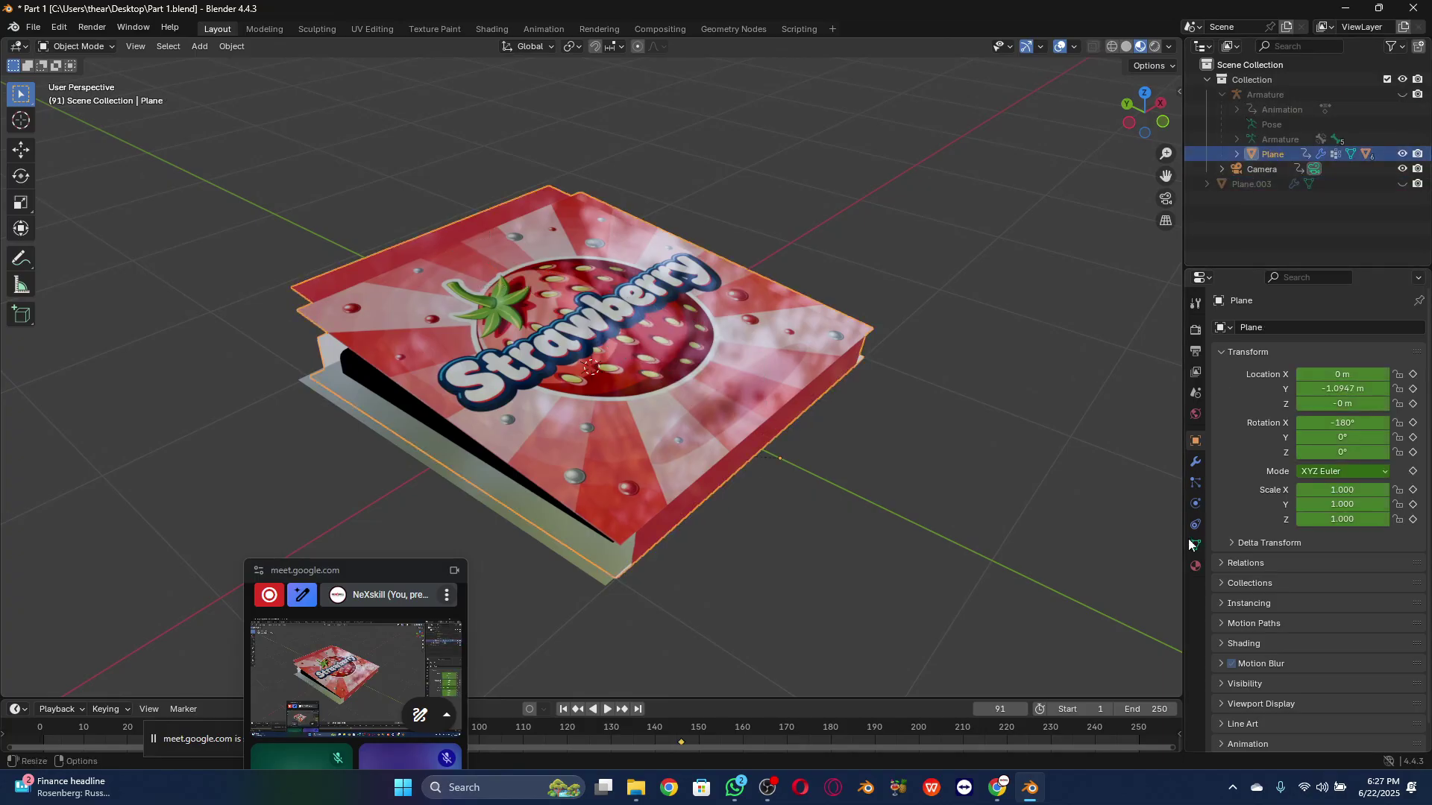
left_click(1196, 566)
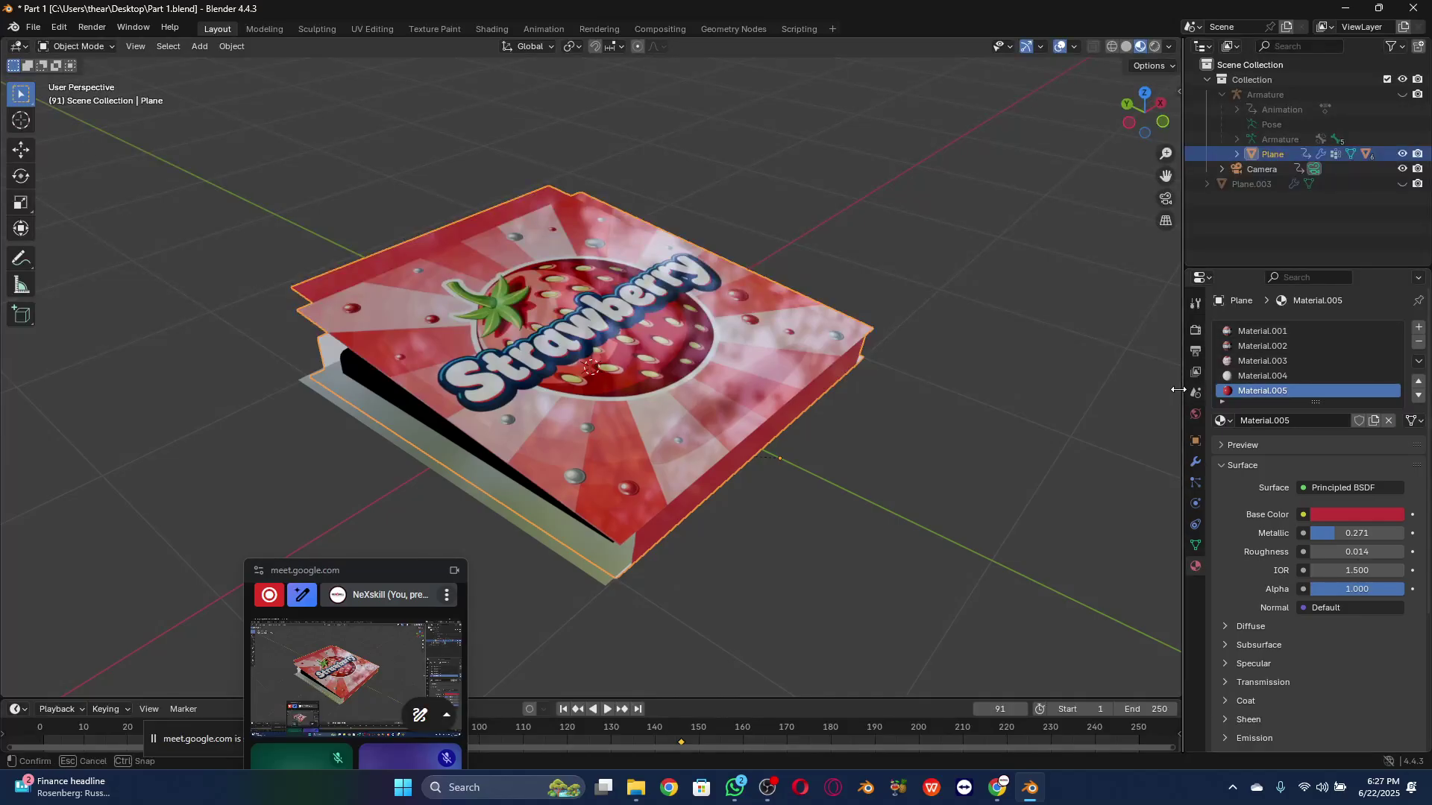
left_click_drag(1184, 387, 1121, 387)
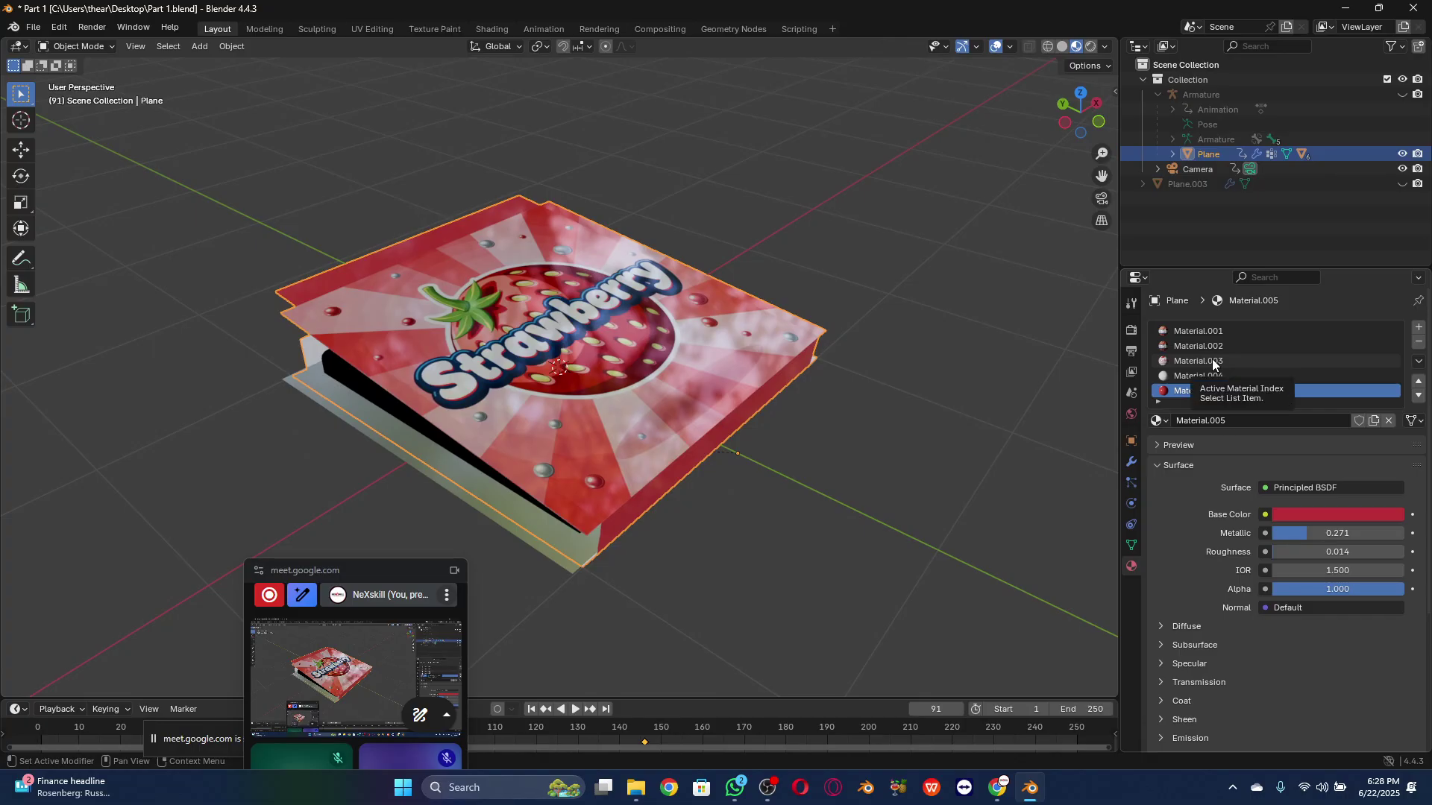
left_click(1198, 330)
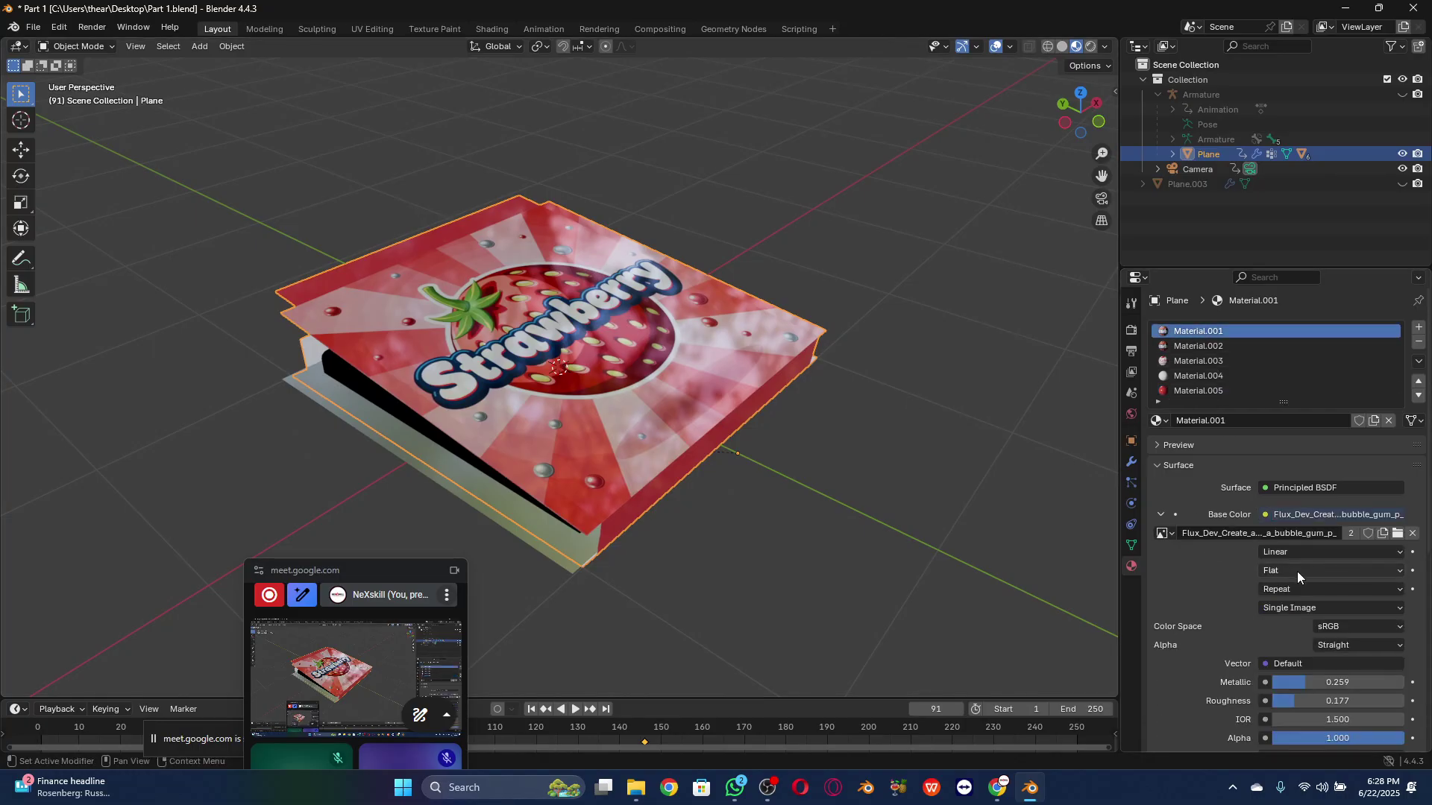
scroll(1232, 673, "down", 2)
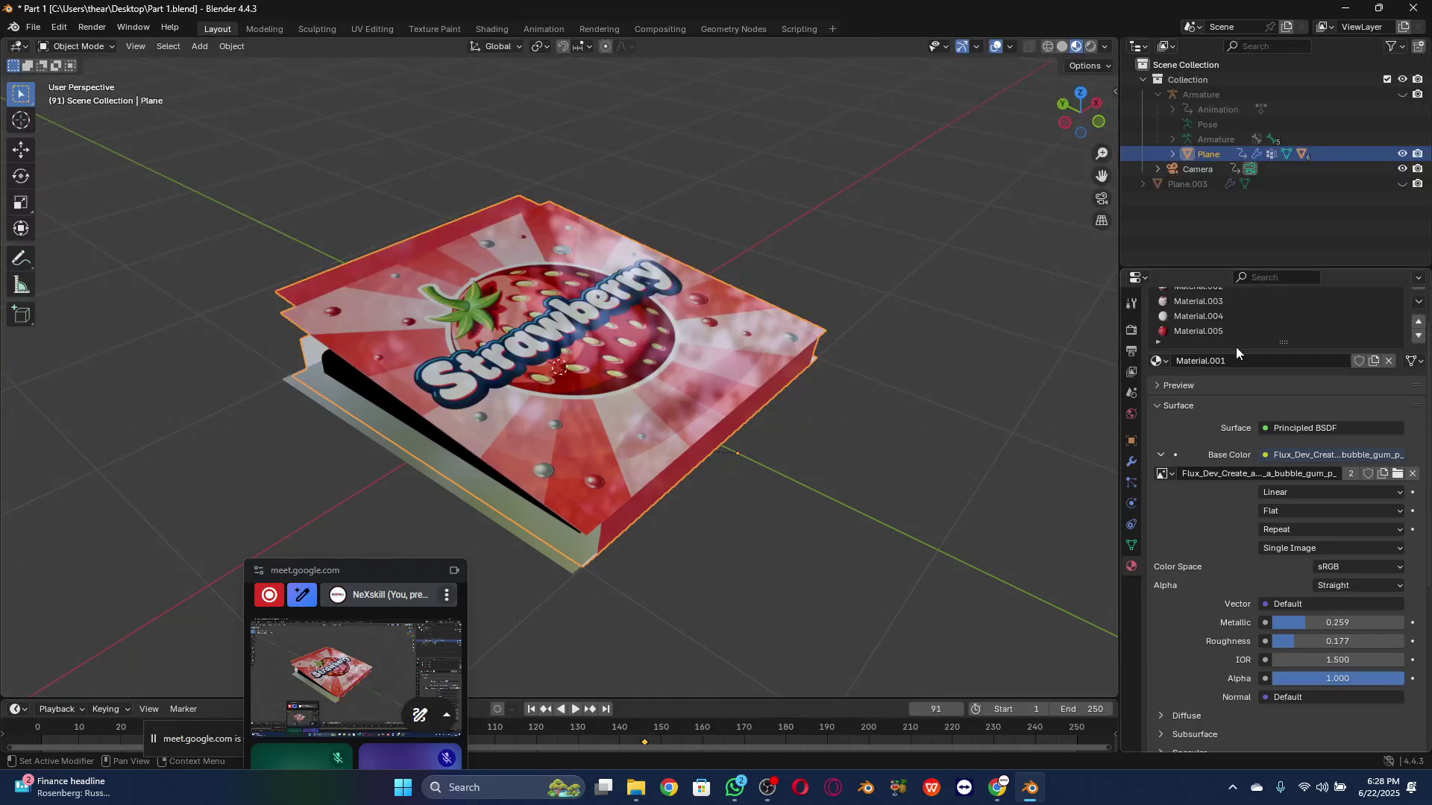
scroll(1235, 341, "up", 2)
left_click_drag(1075, 118, 835, 293)
left_click_drag(1066, 119, 888, 112)
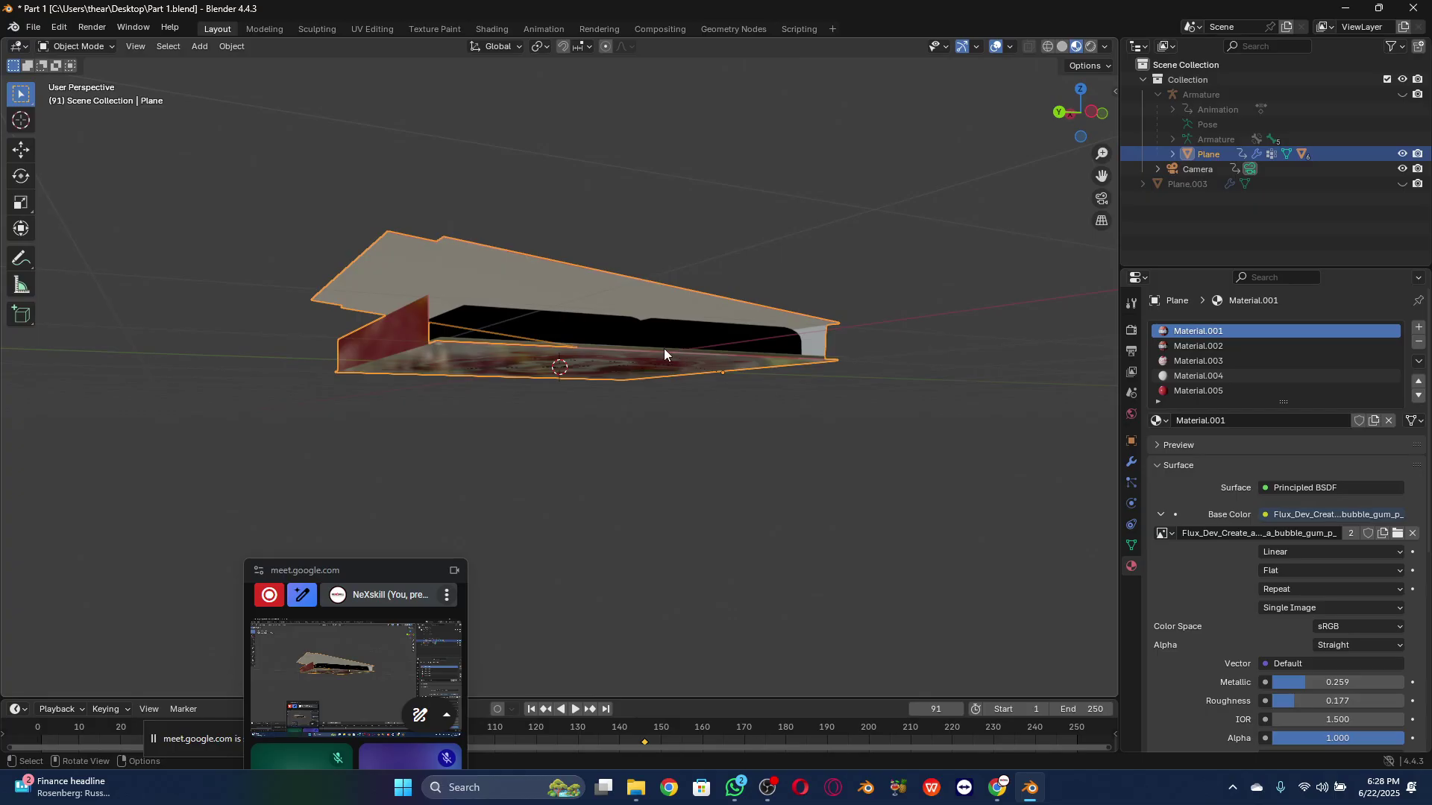
left_click_drag(1066, 118, 1021, 238)
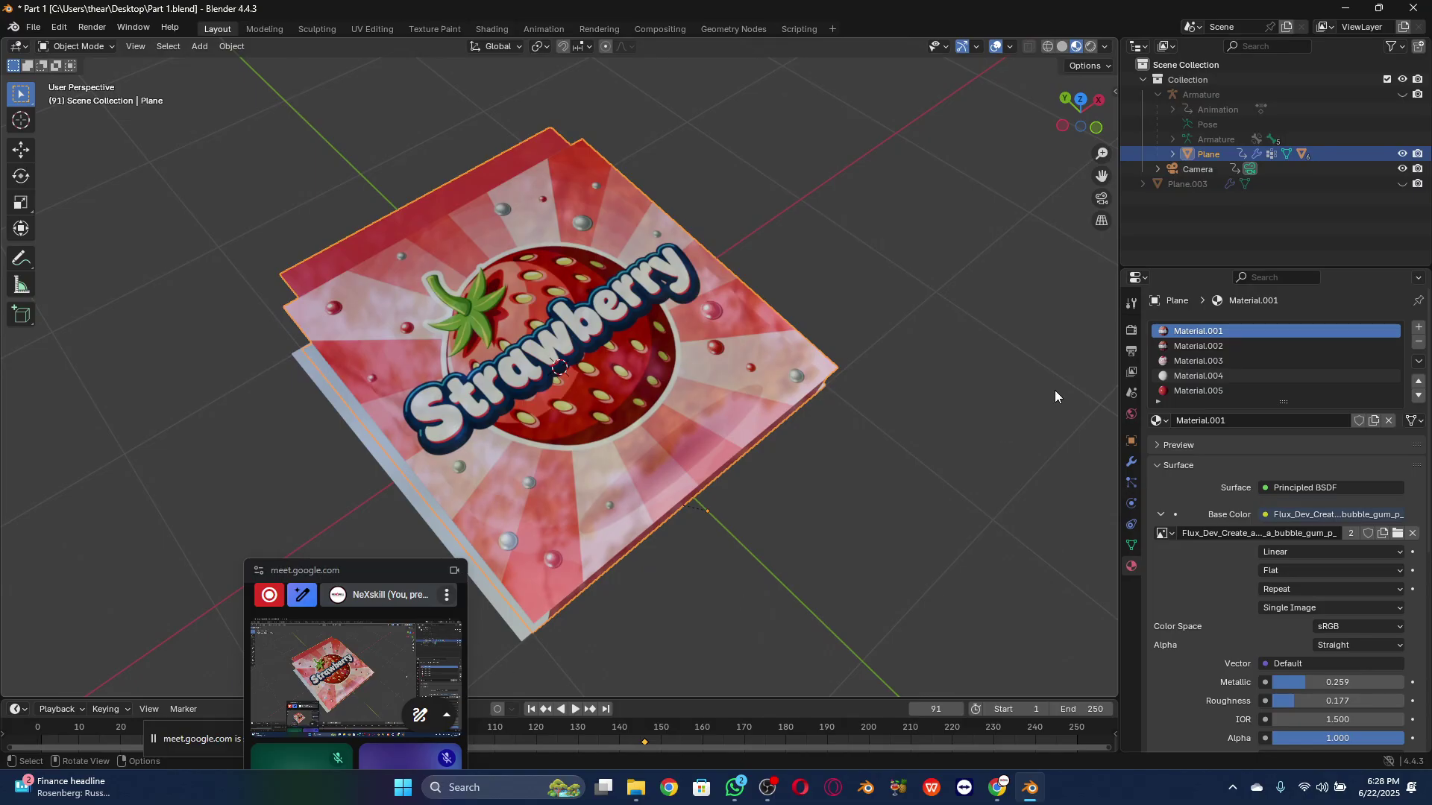
Step: Review the scene's Cycles render settings, the World environment texture settings and the render engine choices
left_click(1130, 330)
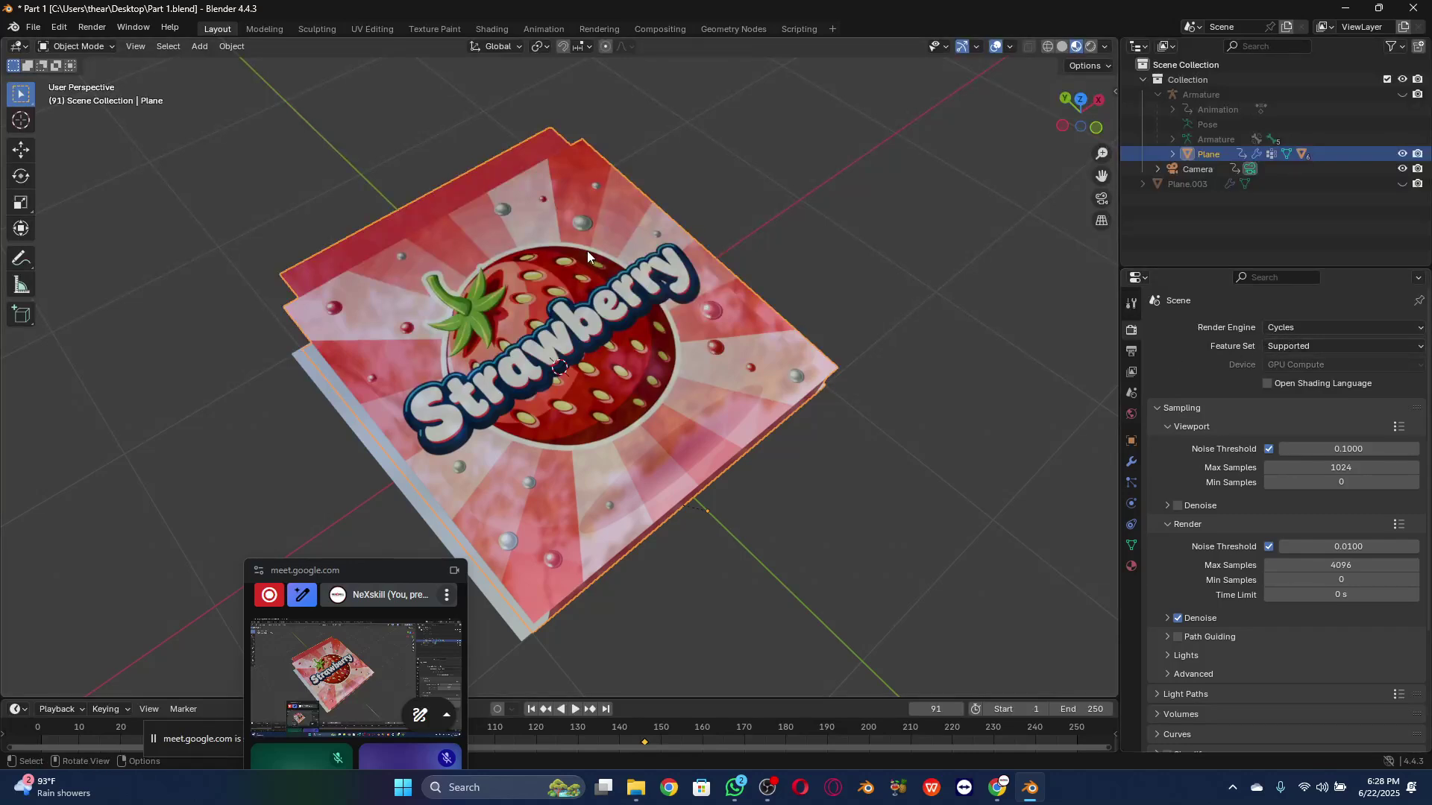
left_click(1132, 414)
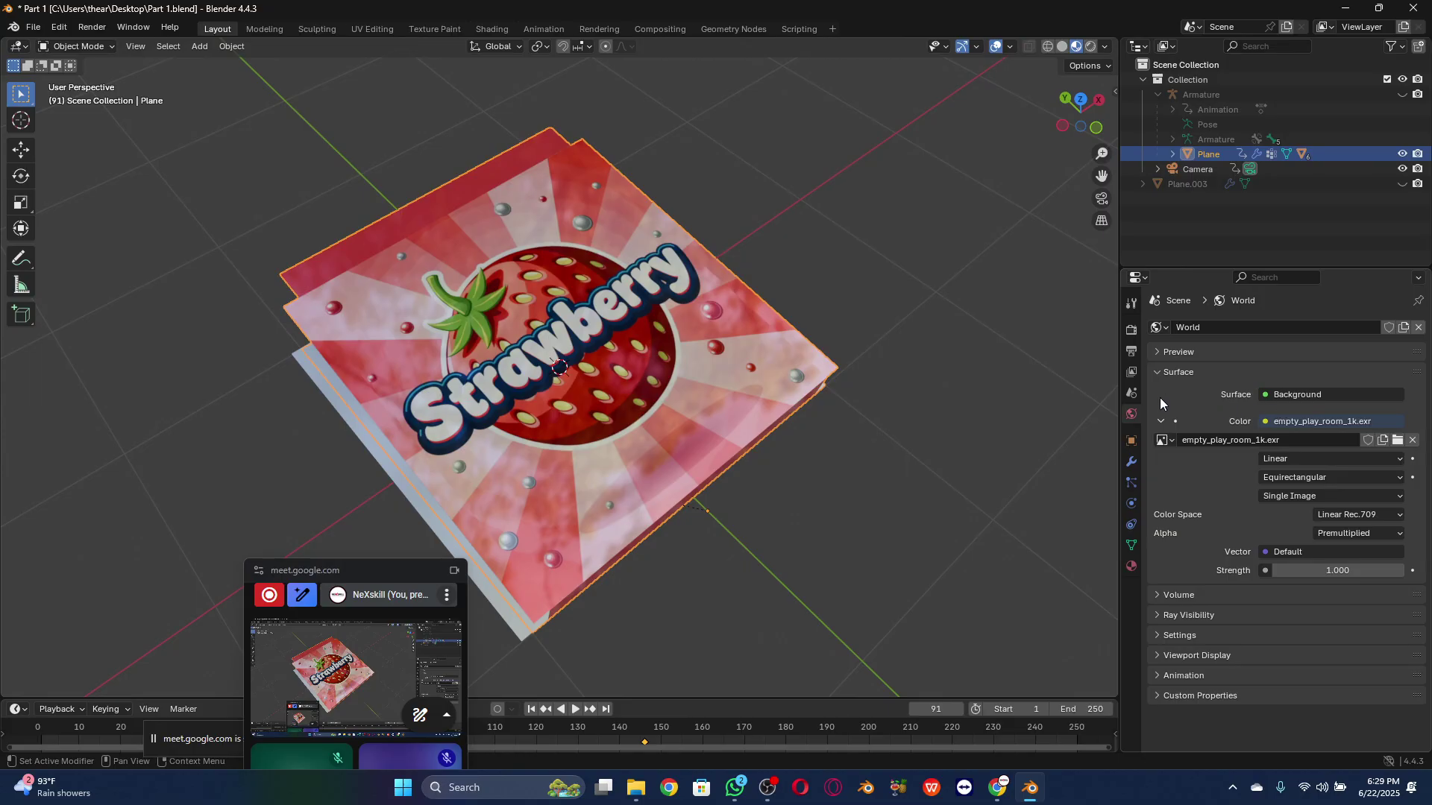
left_click(1131, 329)
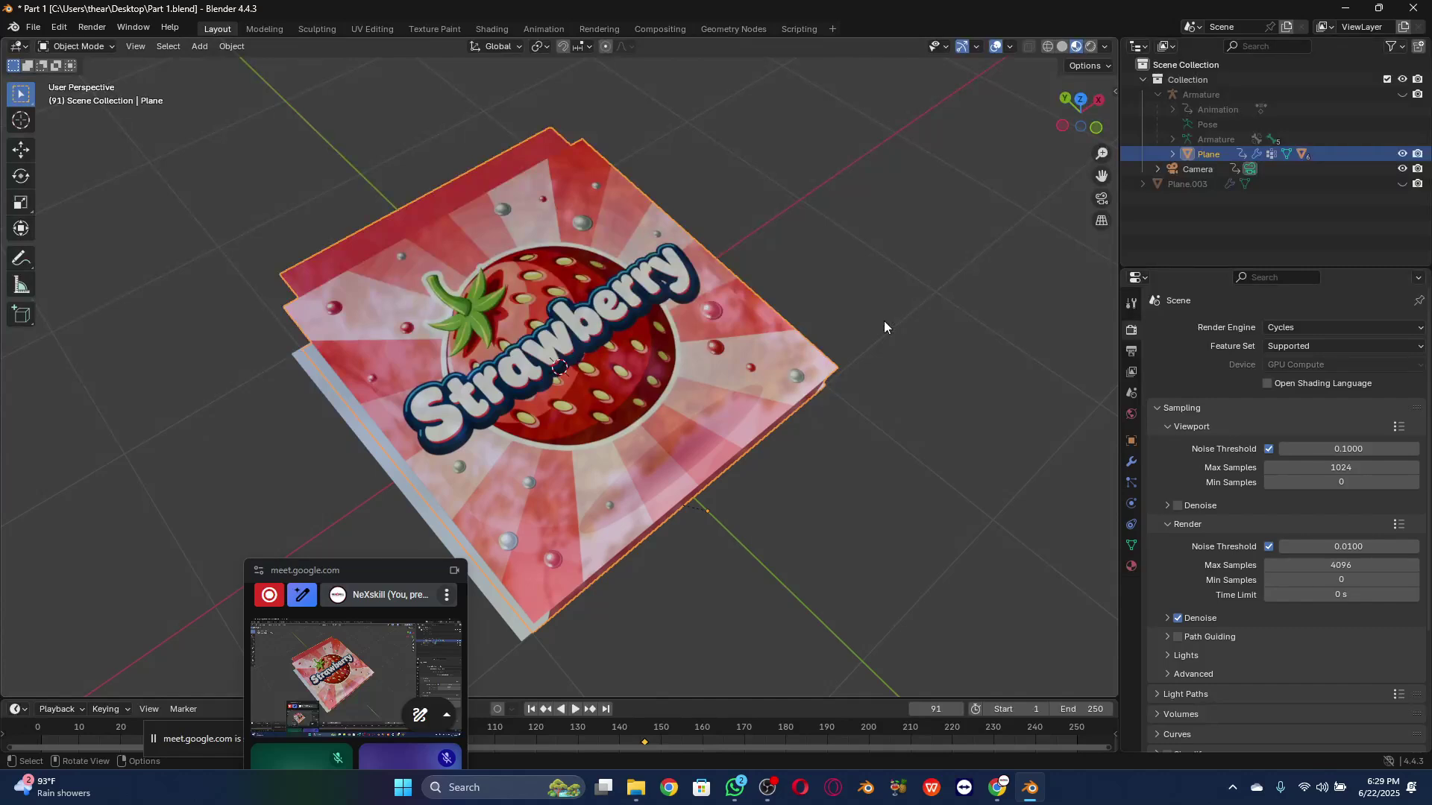
left_click(1270, 330)
left_click(1281, 375)
left_click(1292, 330)
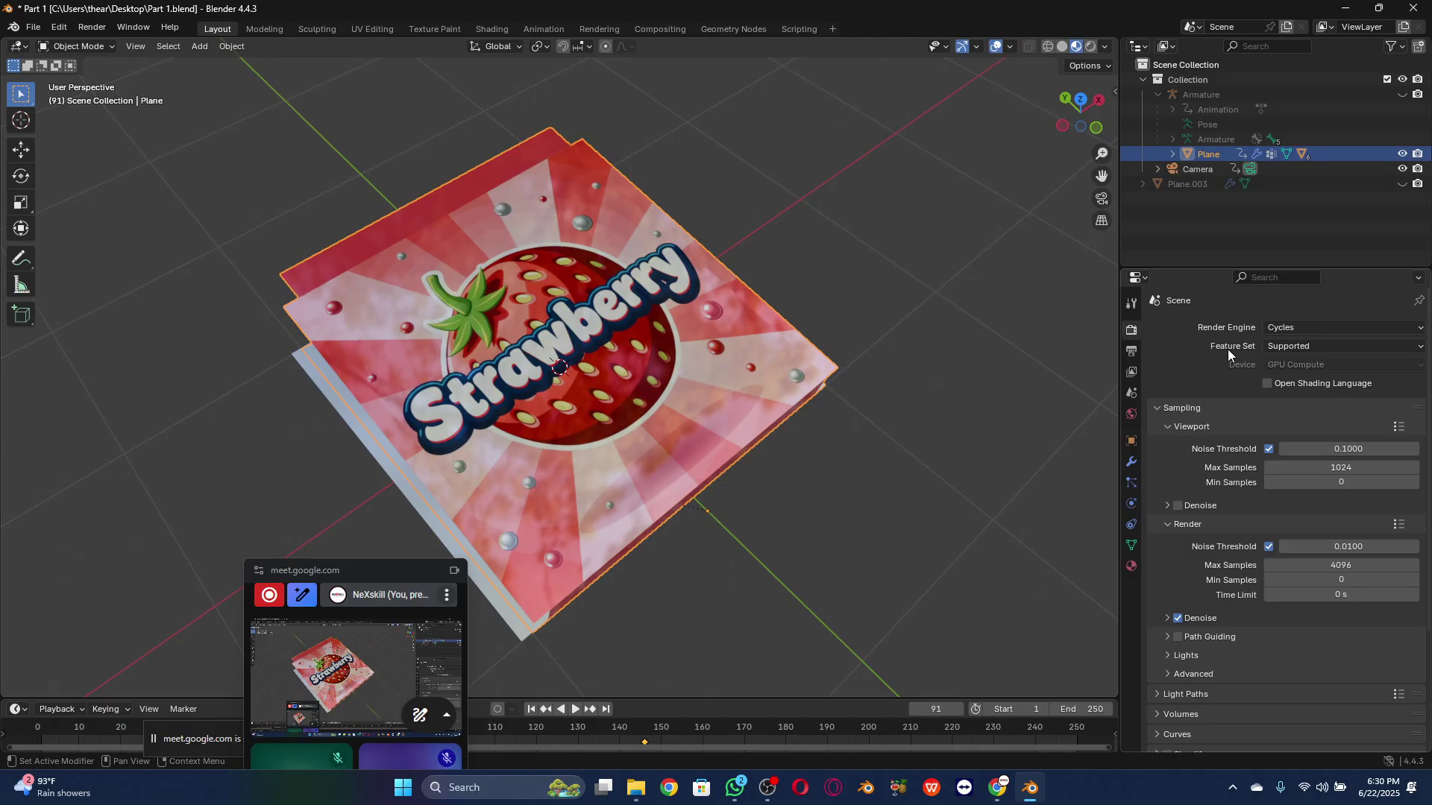
Step: Deselect the box, return the floating Meet call to its Chrome tab and minimize Chrome to get back to Blender
left_click(865, 464)
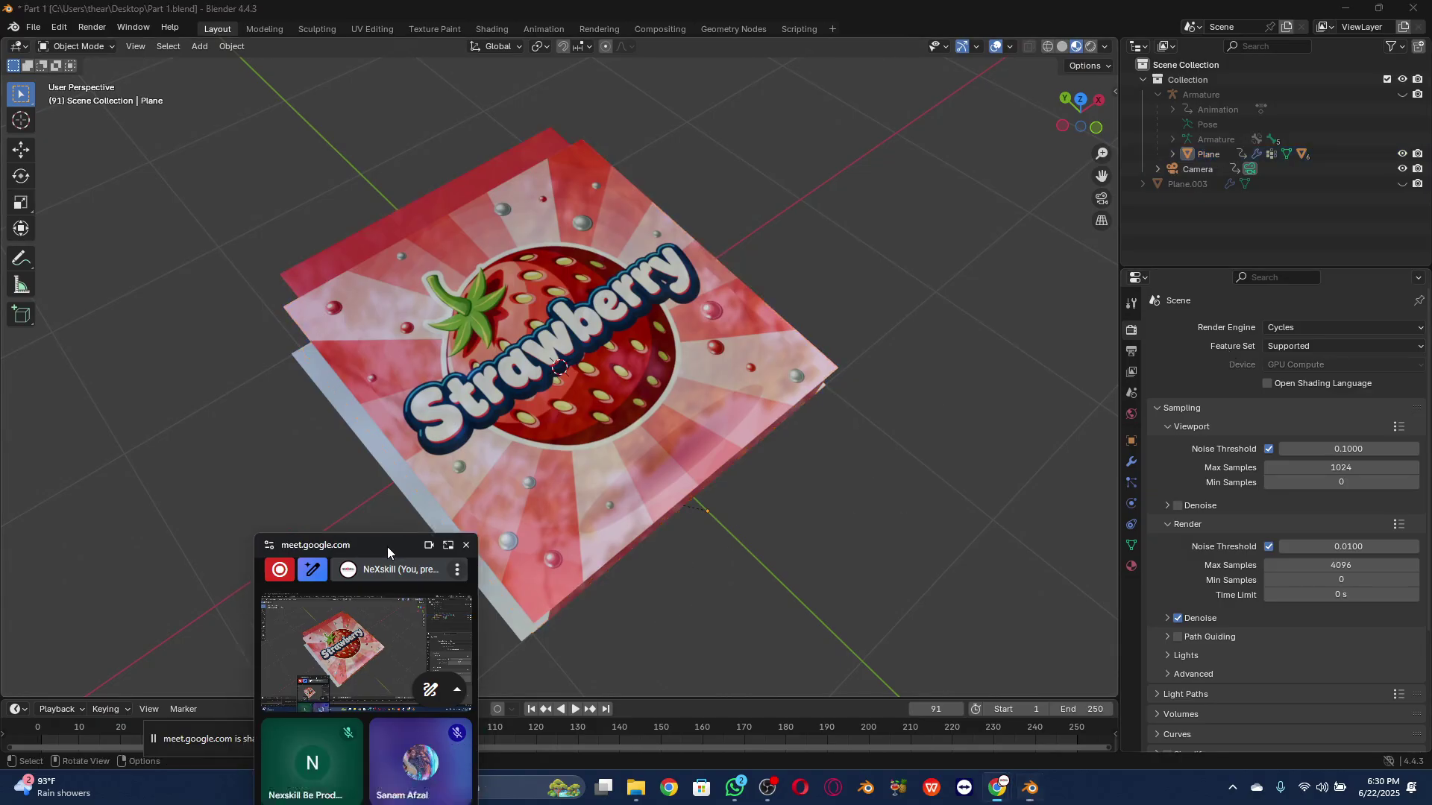
left_click_drag(387, 547, 577, 295)
left_click(636, 295)
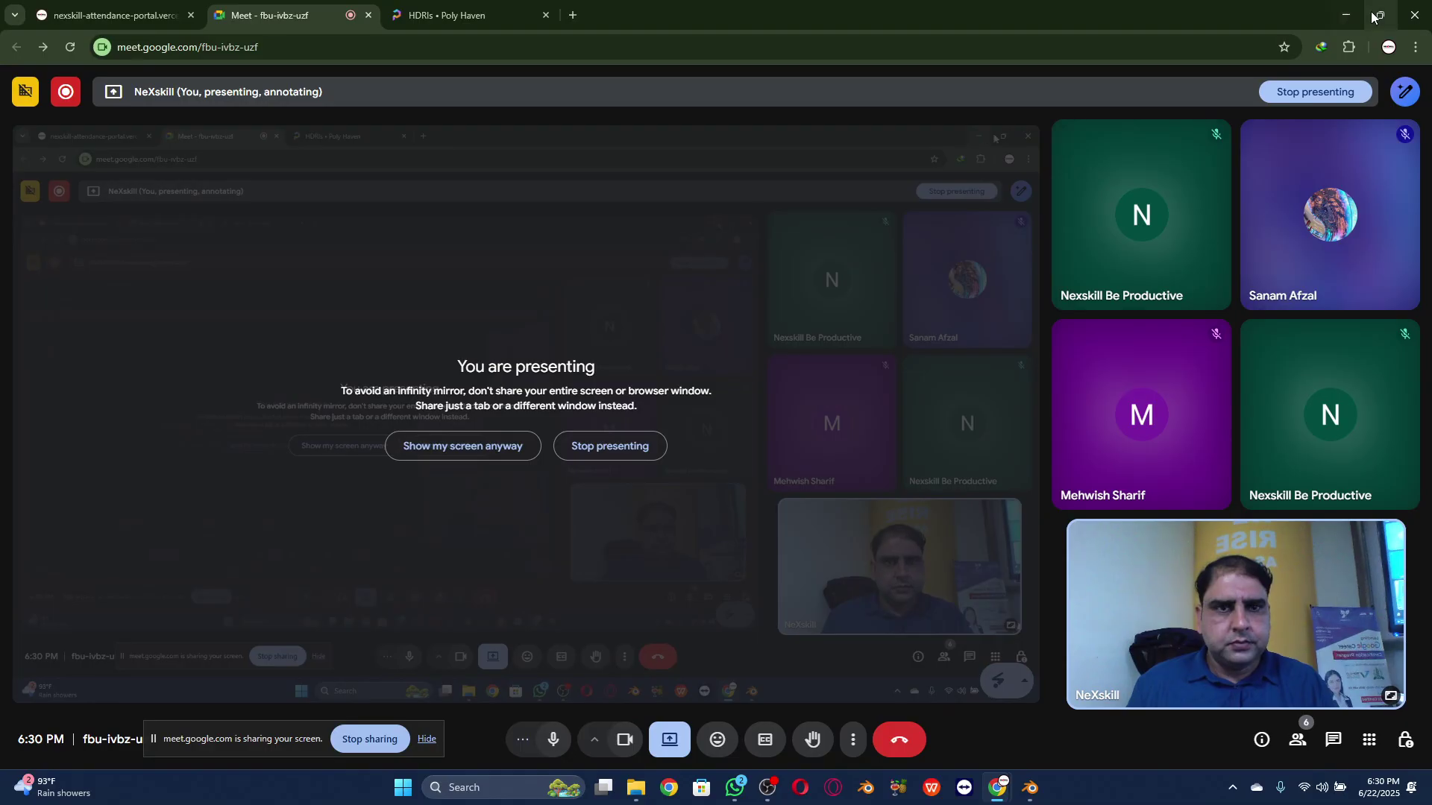
left_click(1375, 14)
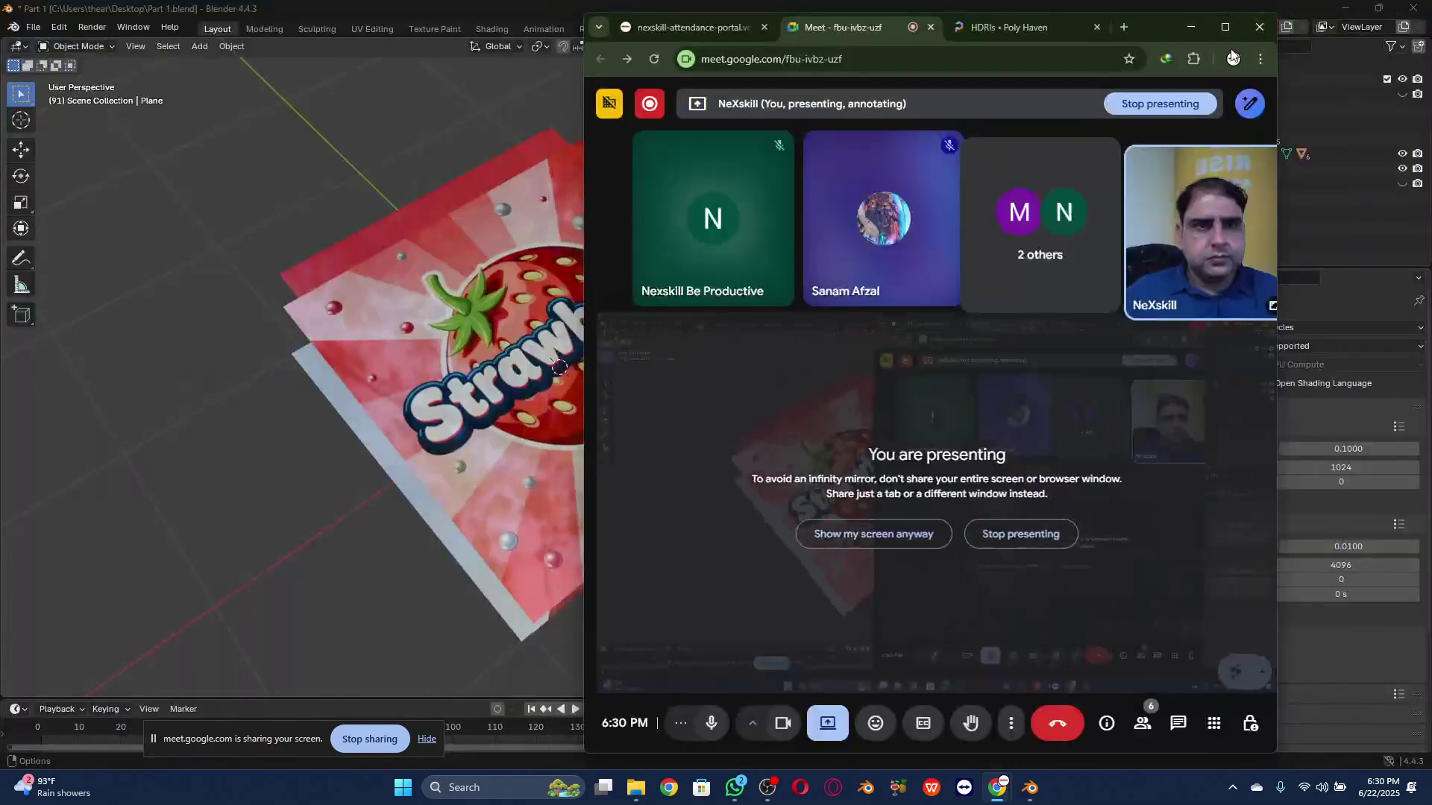
left_click(1225, 24)
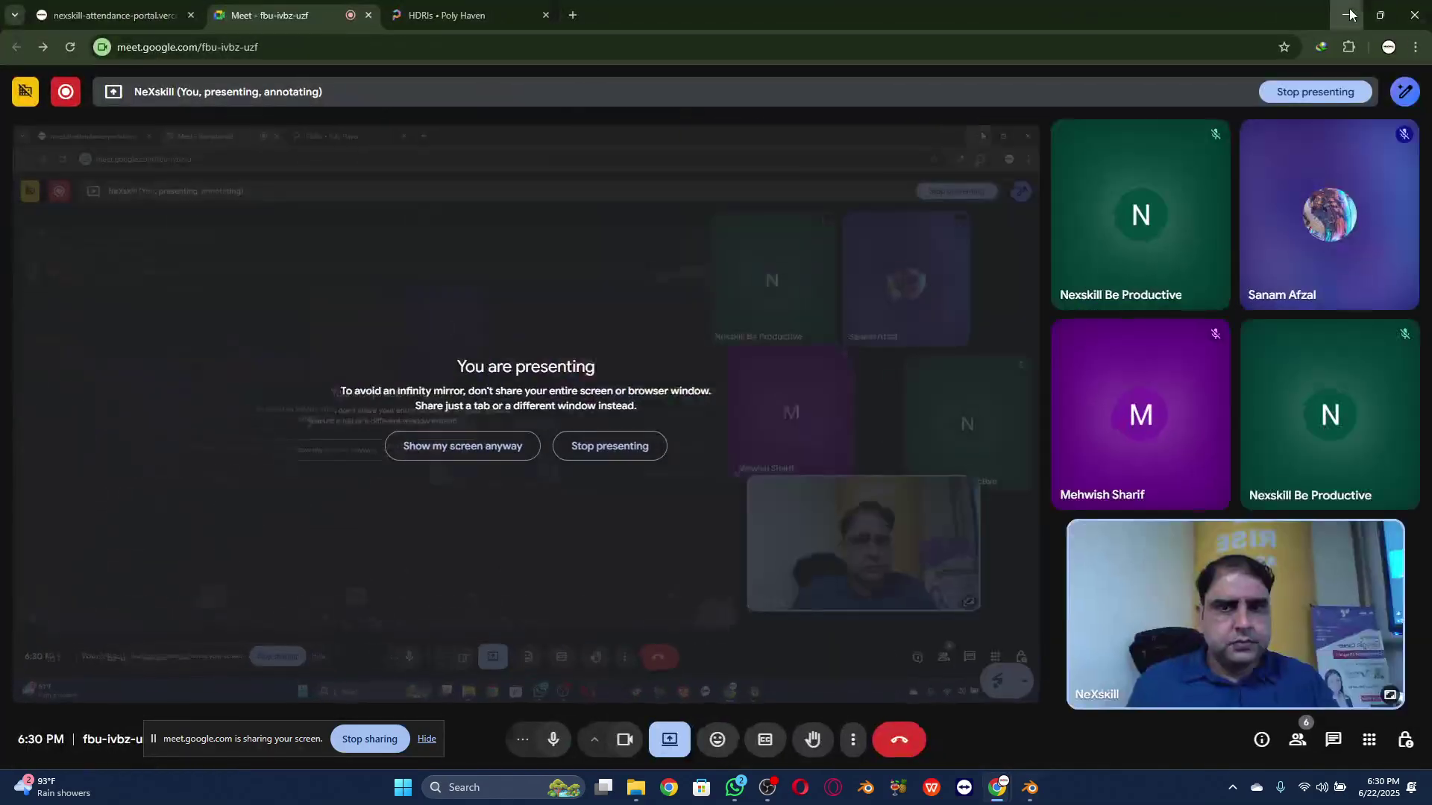
left_click(1346, 14)
Step: Play the folding animation from the start and stop it at frame 47 with the box open
mouse_move(1079, 112)
left_mouse_down()
mouse_move(1083, 141)
mouse_move(1078, 119)
left_mouse_up()
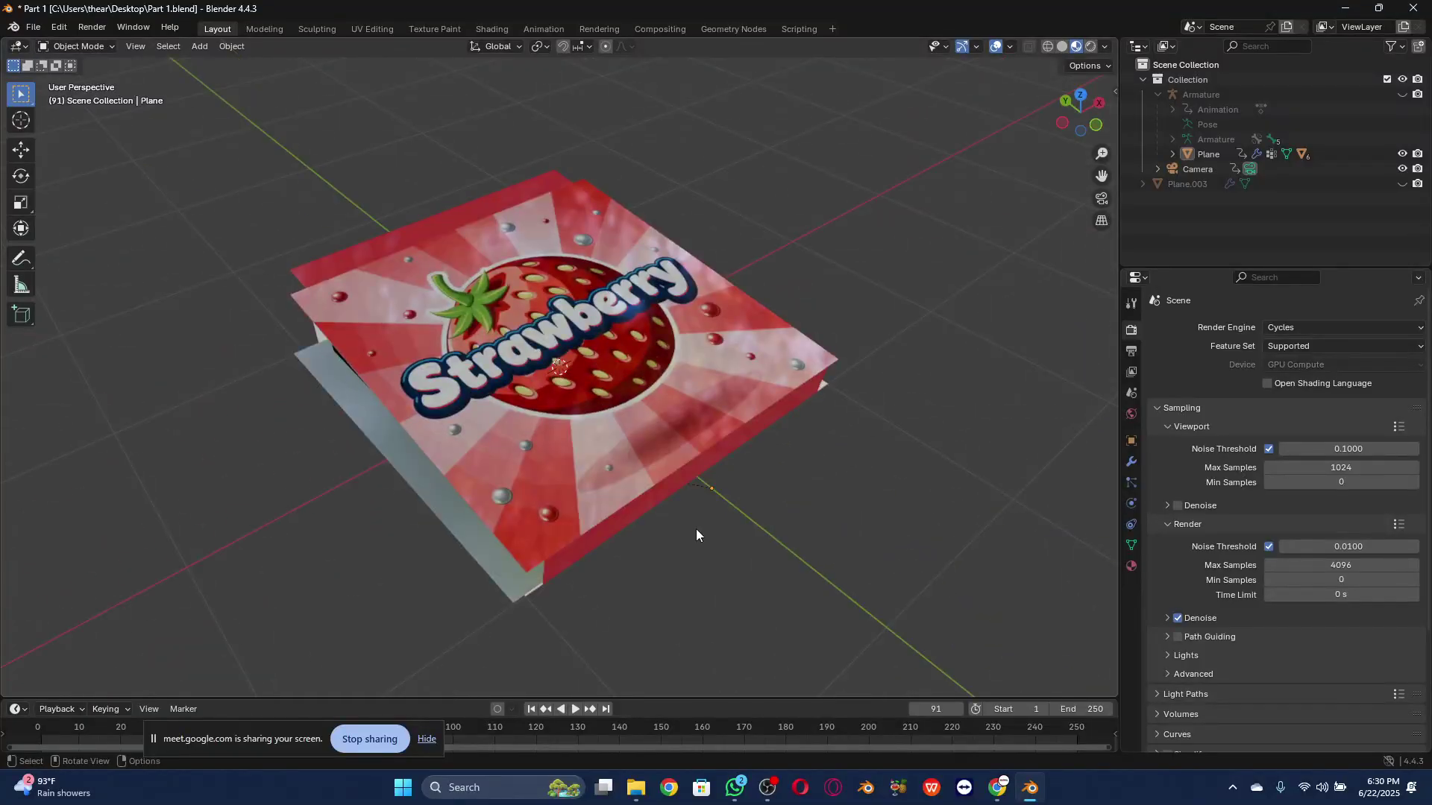
left_click_drag(79, 733, 232, 709)
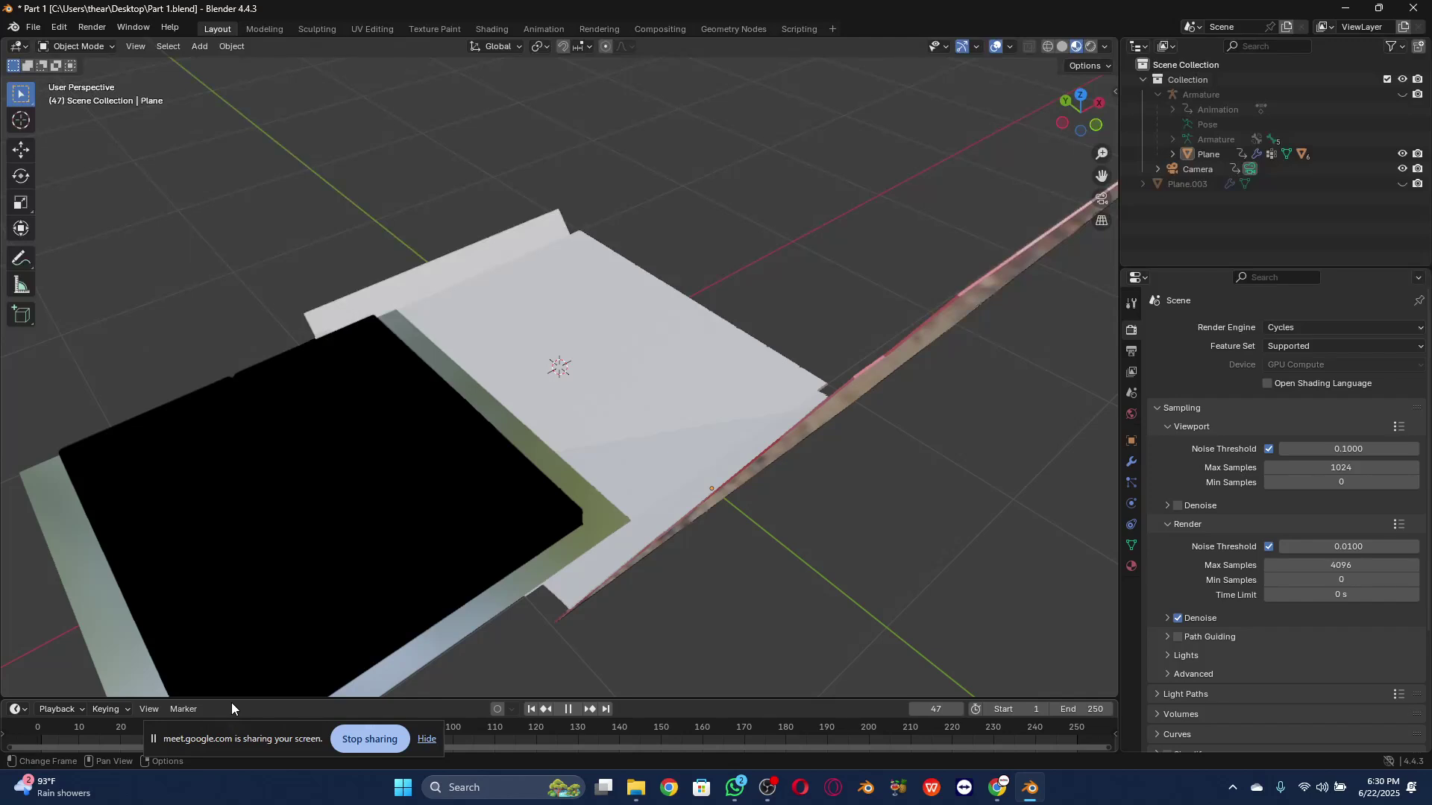
left_click_drag(231, 706, 233, 704)
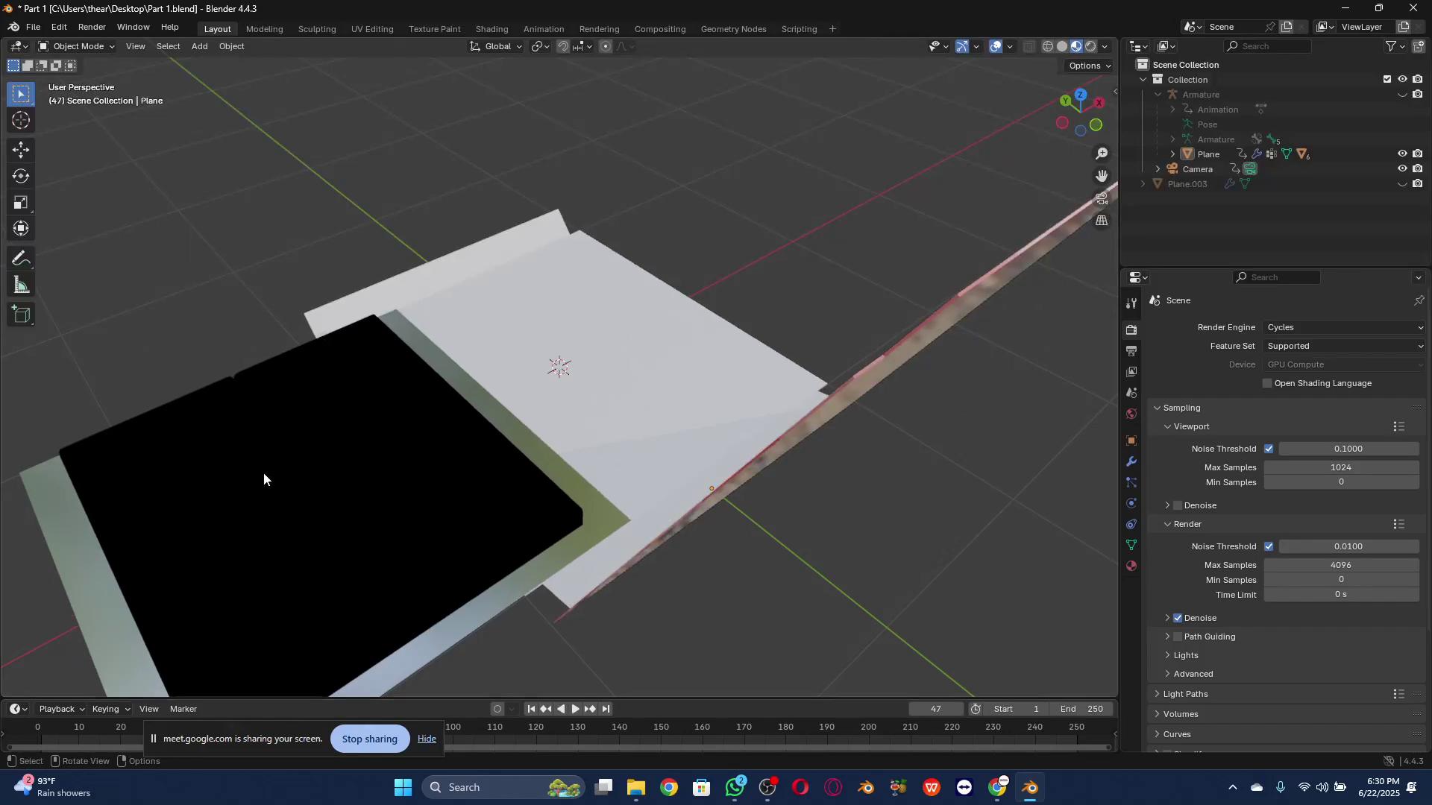
Step: Delete the black panel covering the gum pieces in the opened tray
scroll(273, 476, "down", 5)
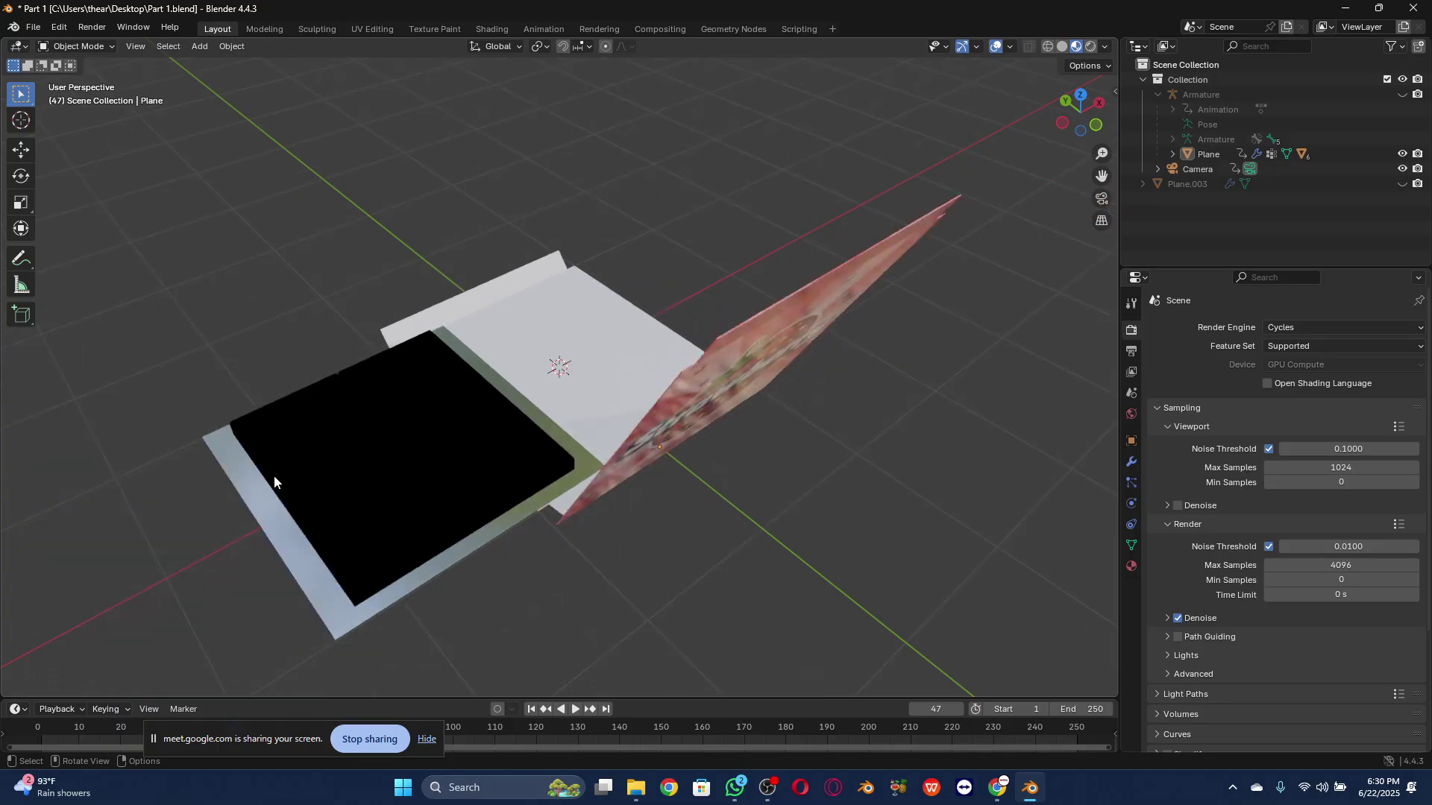
left_click(486, 421)
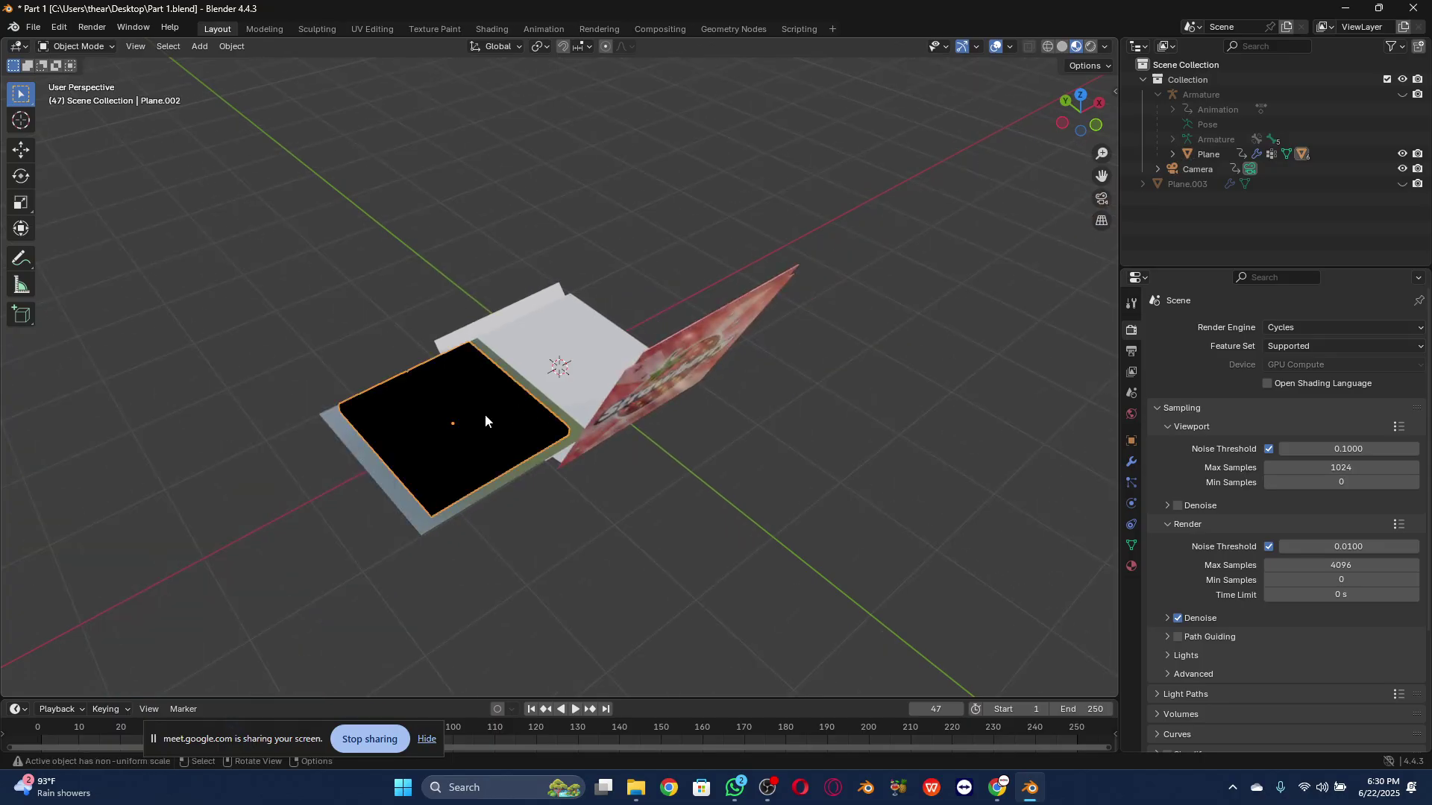
key("Delete")
Step: Delete the four white gum pieces and the tray frame, leaving only the folding box mesh
left_click(464, 472)
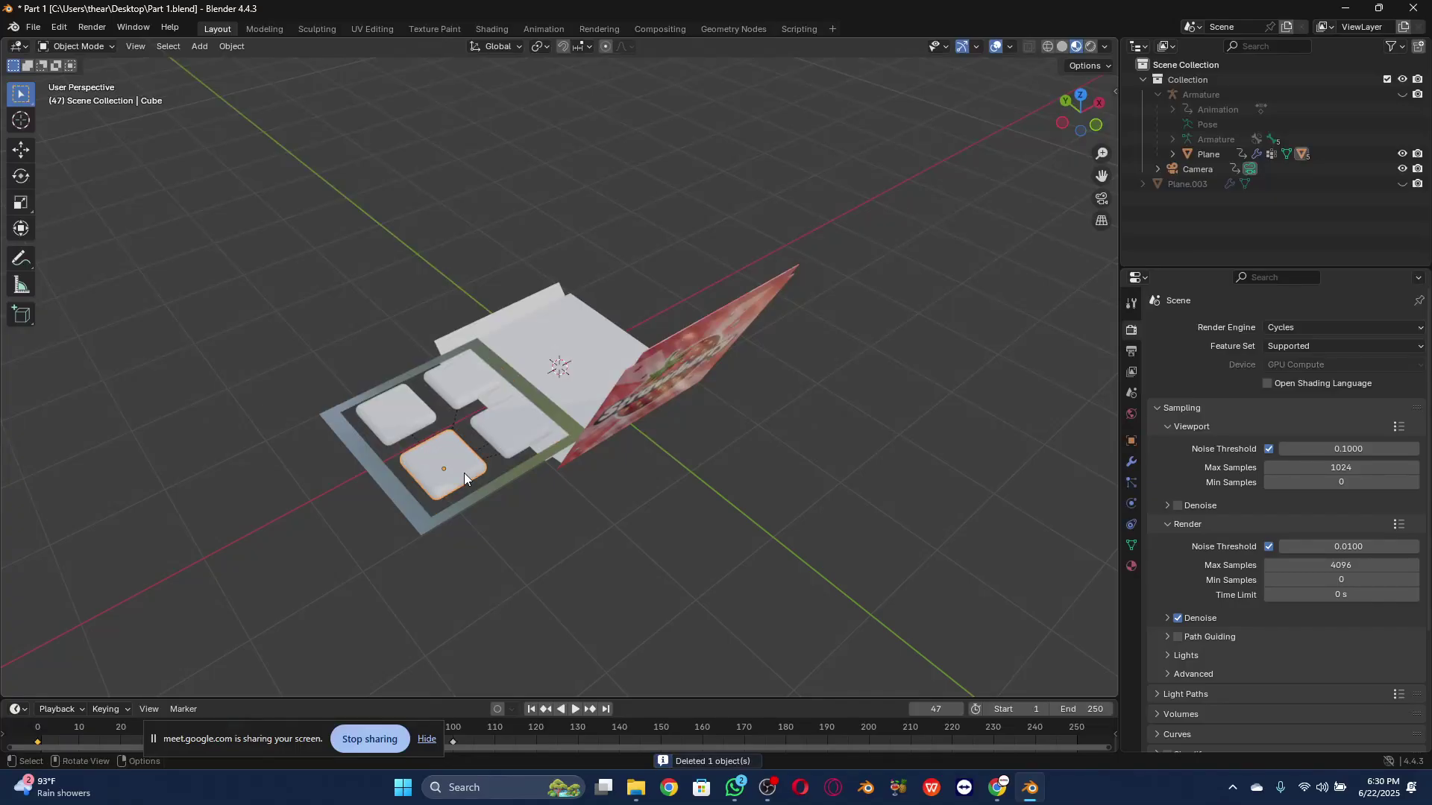
key("Delete")
left_click(508, 356)
key("Delete")
left_click(565, 331)
key("Delete")
left_click(584, 355)
key("Delete")
left_click(595, 320)
key("Delete")
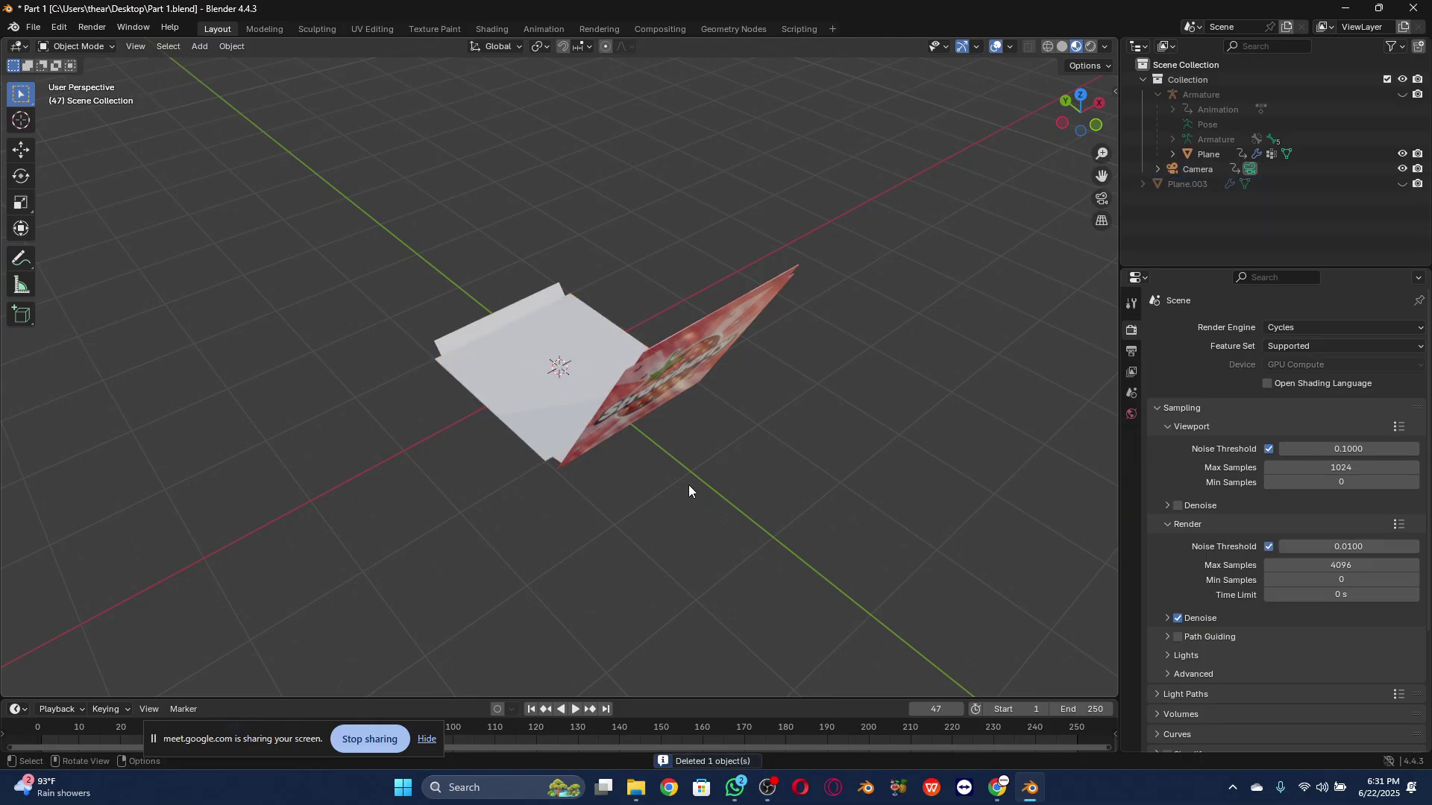
scroll(592, 418, "up", 4)
scroll(584, 421, "up", 2)
scroll(584, 422, "down", 4)
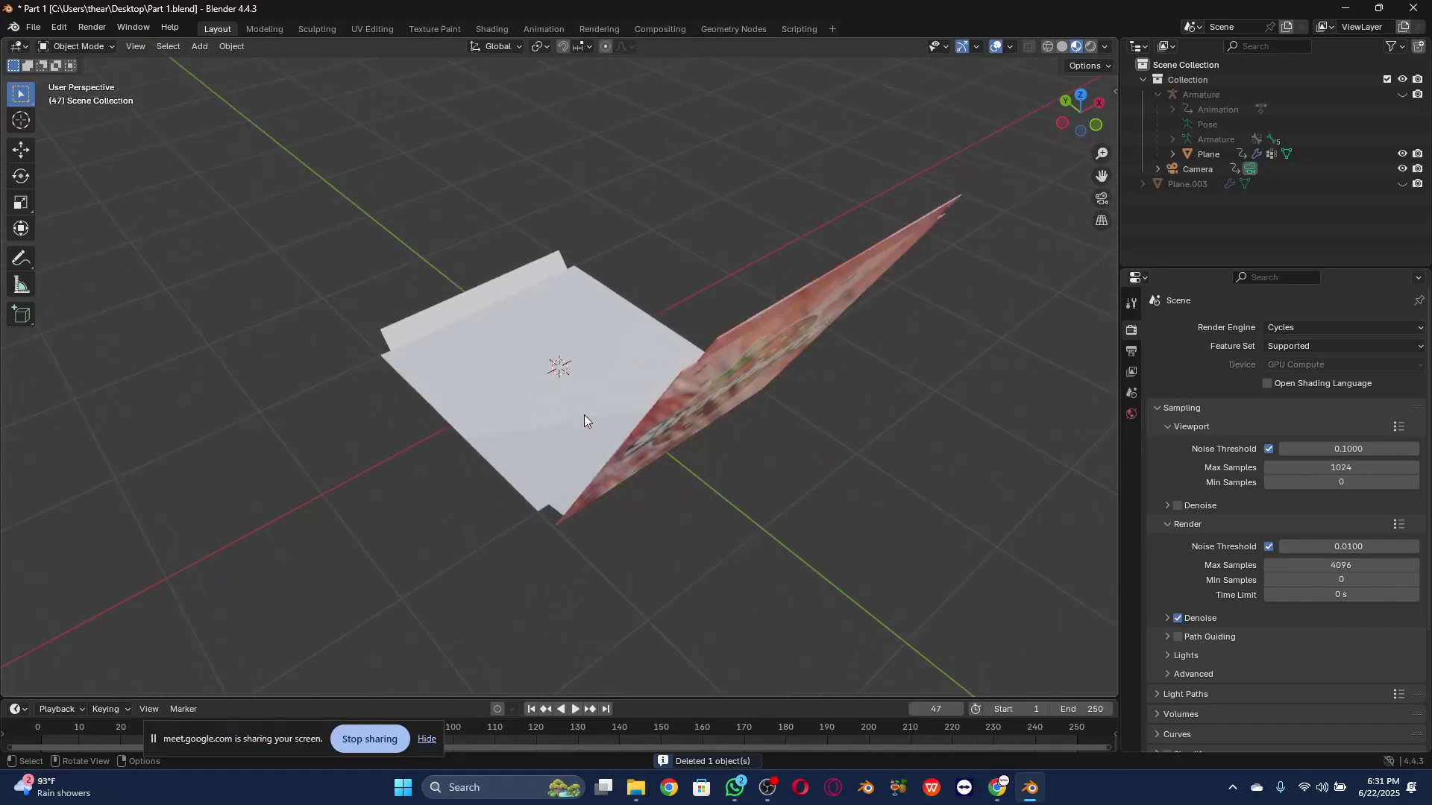
Step: Add a new plane mesh at the base of the opened folding box
middle_click_drag(584, 421, 607, 394)
left_click_drag(1084, 113, 1126, 110)
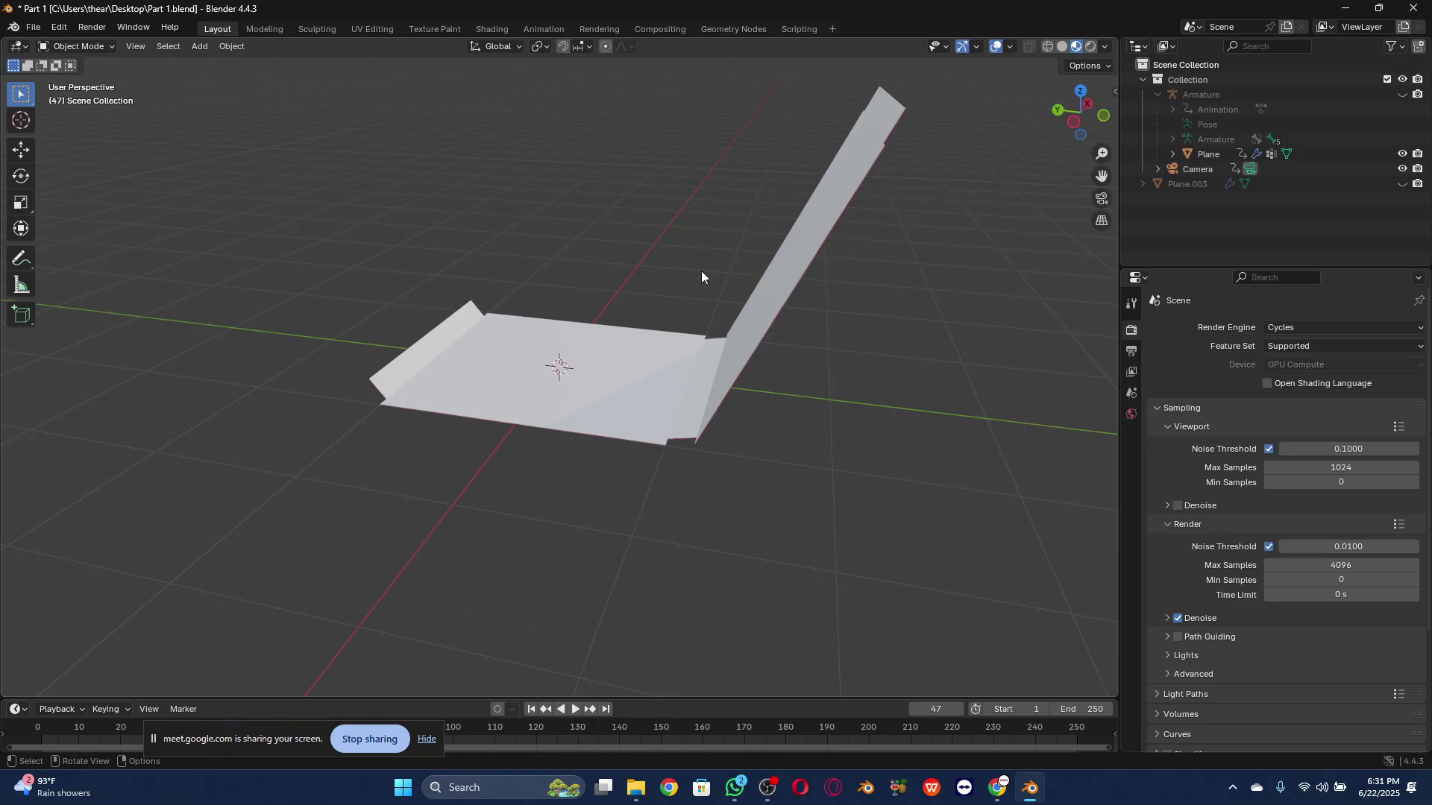
left_click(200, 46)
mouse_move(246, 63)
left_click(369, 65)
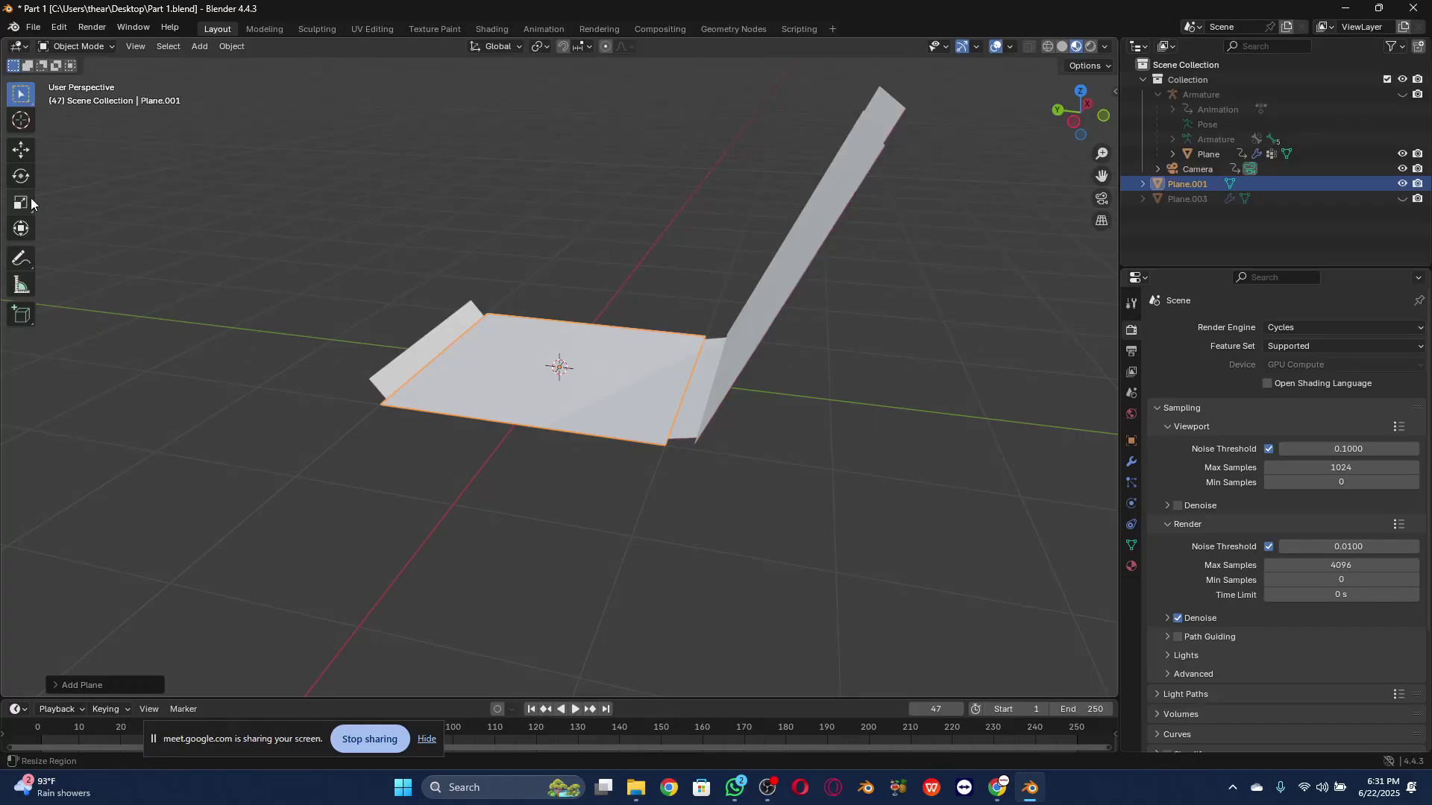
Step: Switch the viewport to solid shading and try raising the new plane above the box's base
left_click(21, 149)
left_click_drag(558, 313, 563, 197)
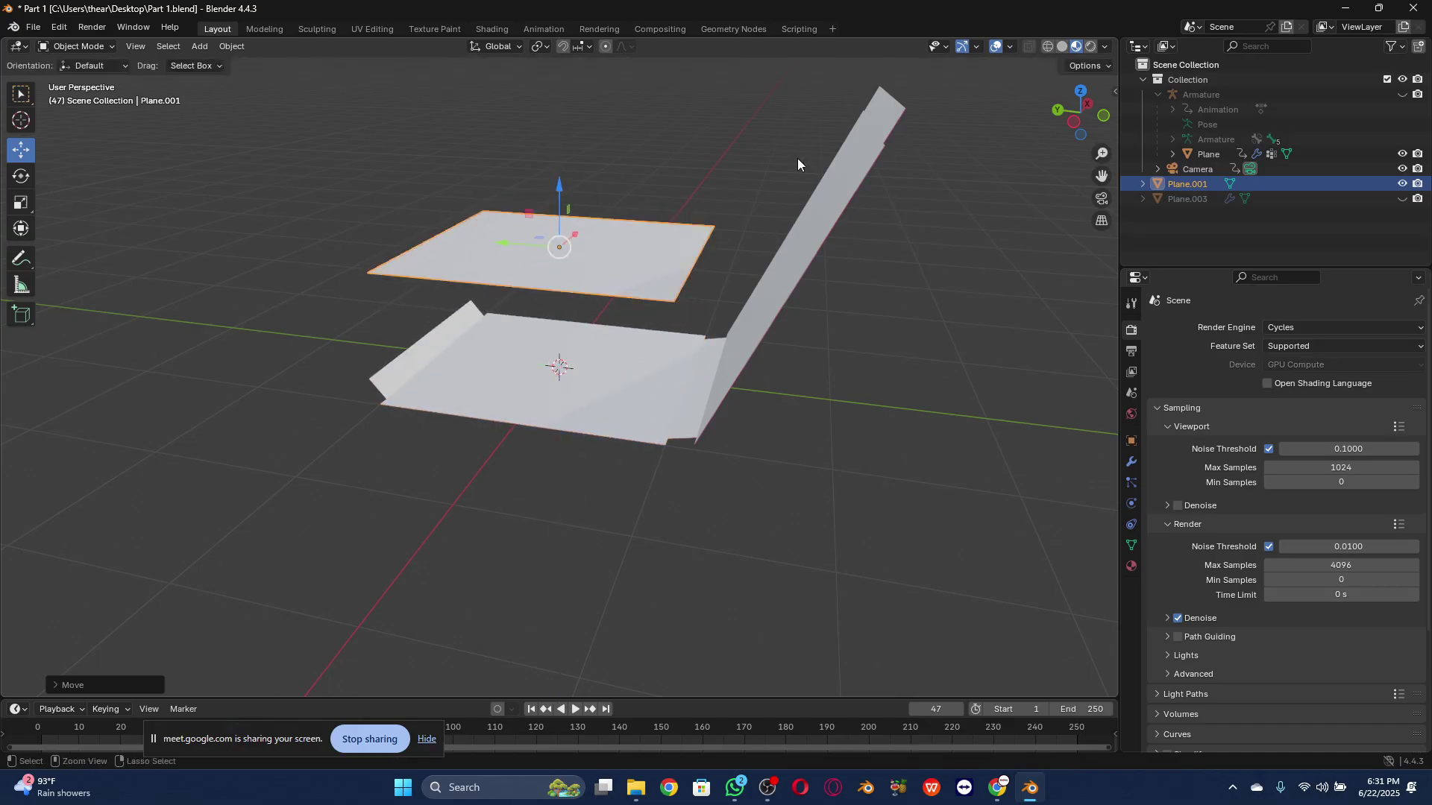
key("ctrl+z")
left_click(1066, 43)
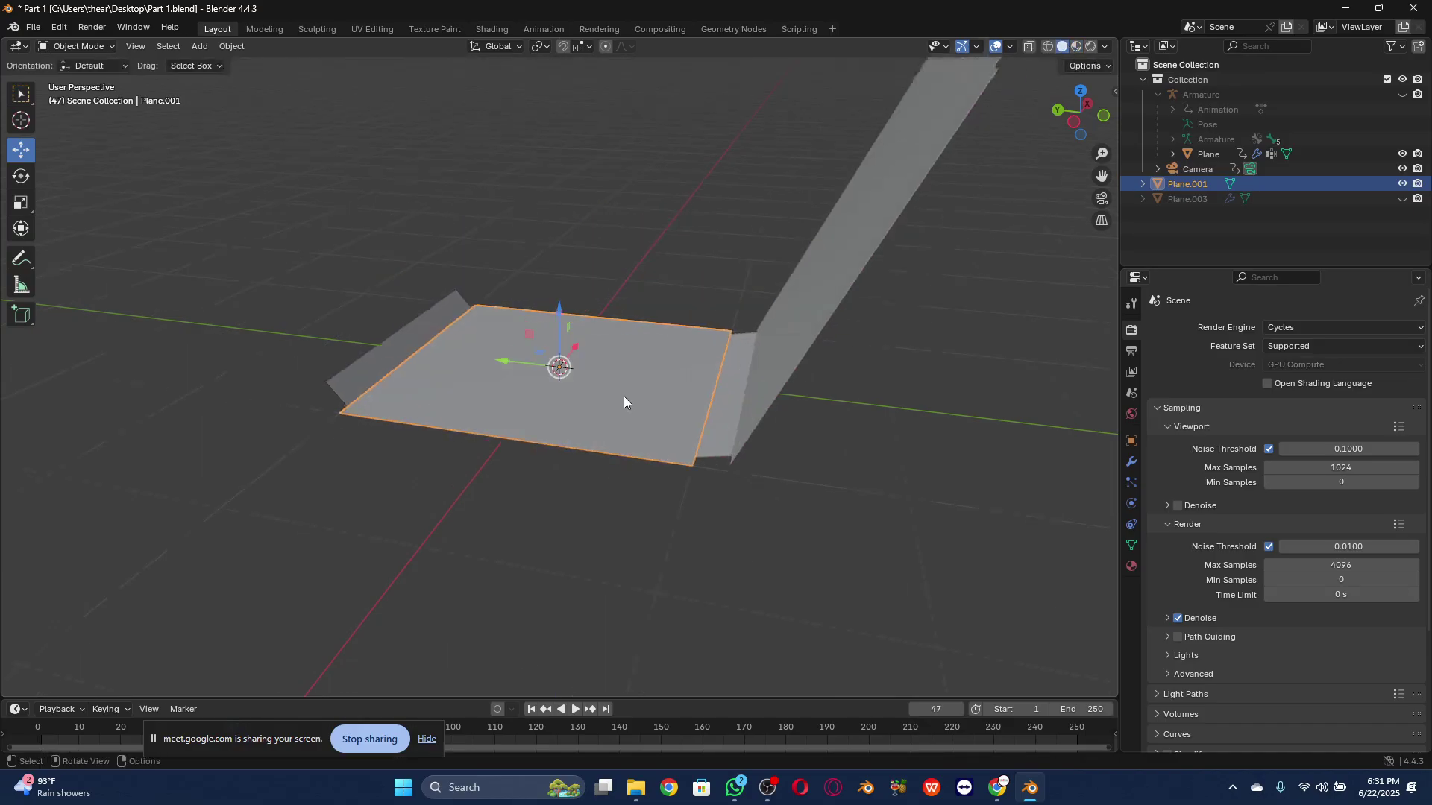
scroll(625, 398, "up", 2)
left_click_drag(560, 312, 561, 194)
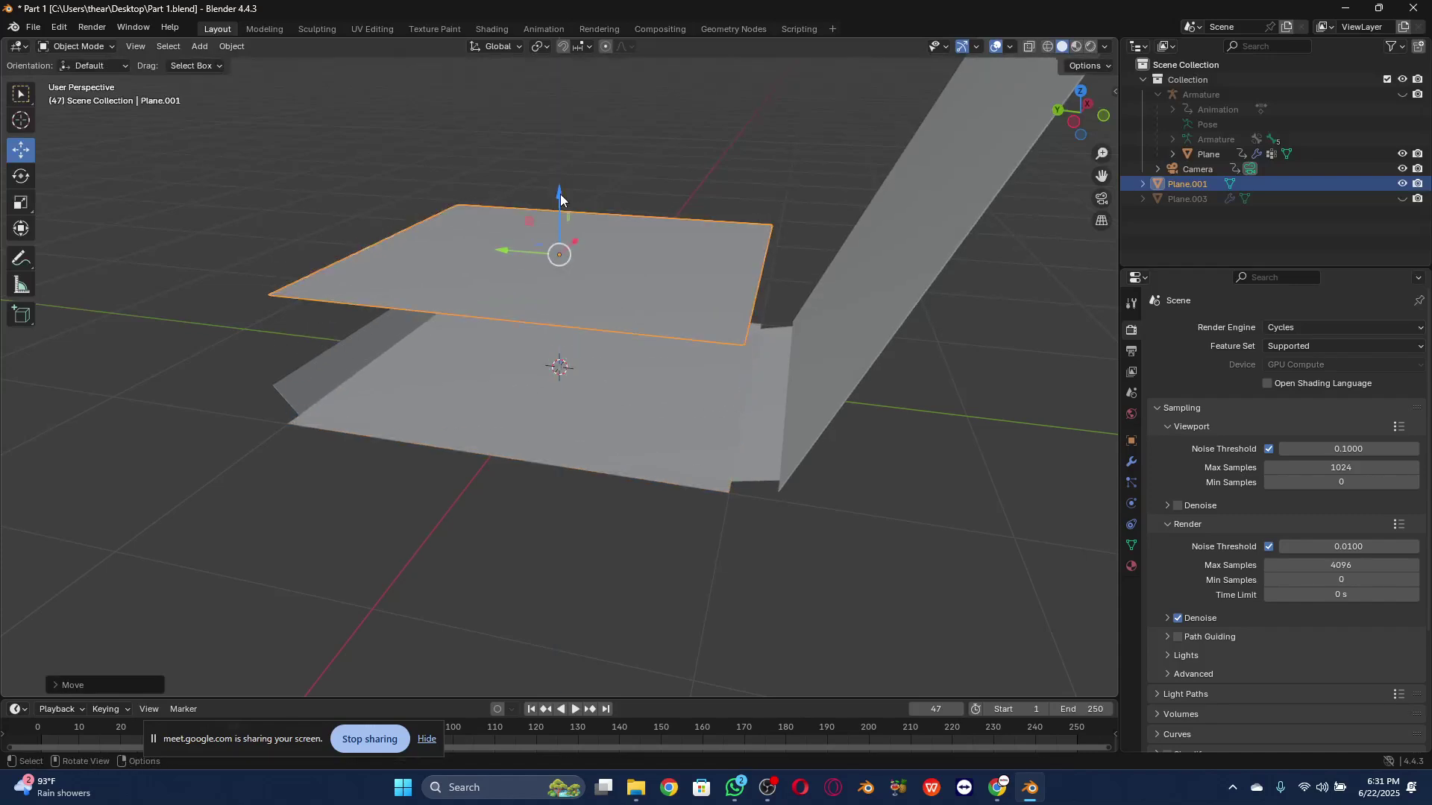
key("ctrl+z")
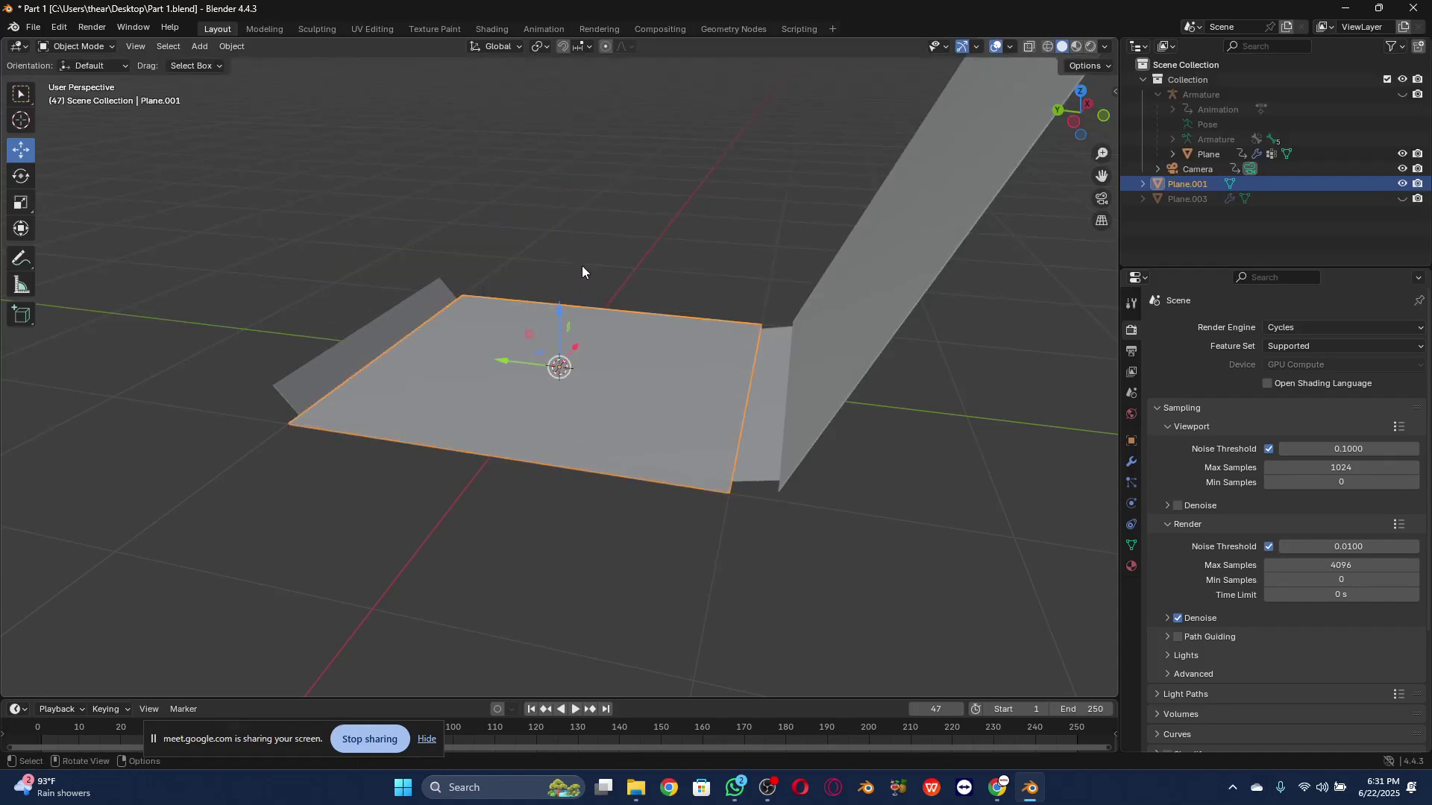
scroll(583, 272, "down", 2)
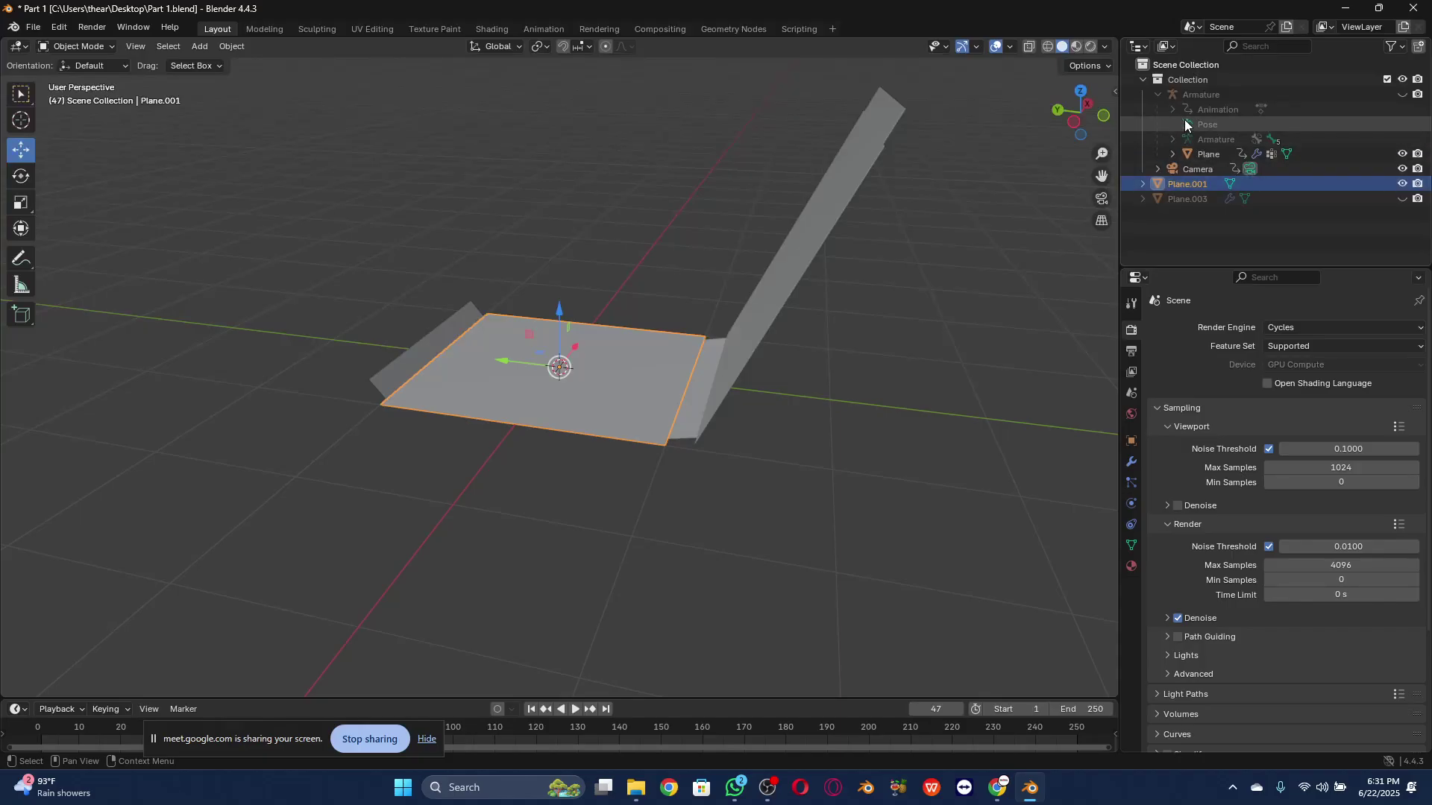
Step: Hide the folding box mesh and divide the new plane into four quarters with two centred perpendicular loop cuts
left_click(1401, 154)
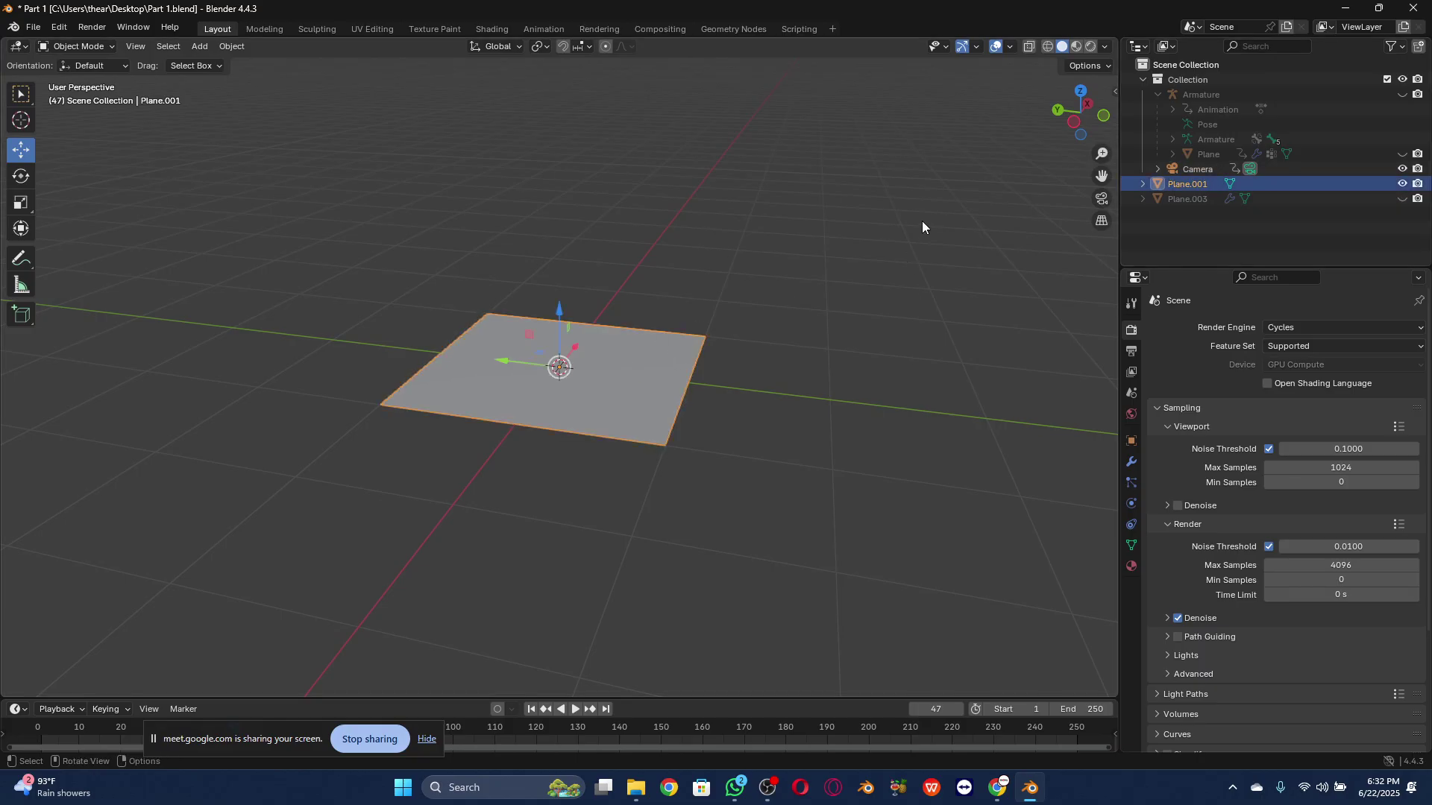
left_click_drag(1079, 120, 1076, 110)
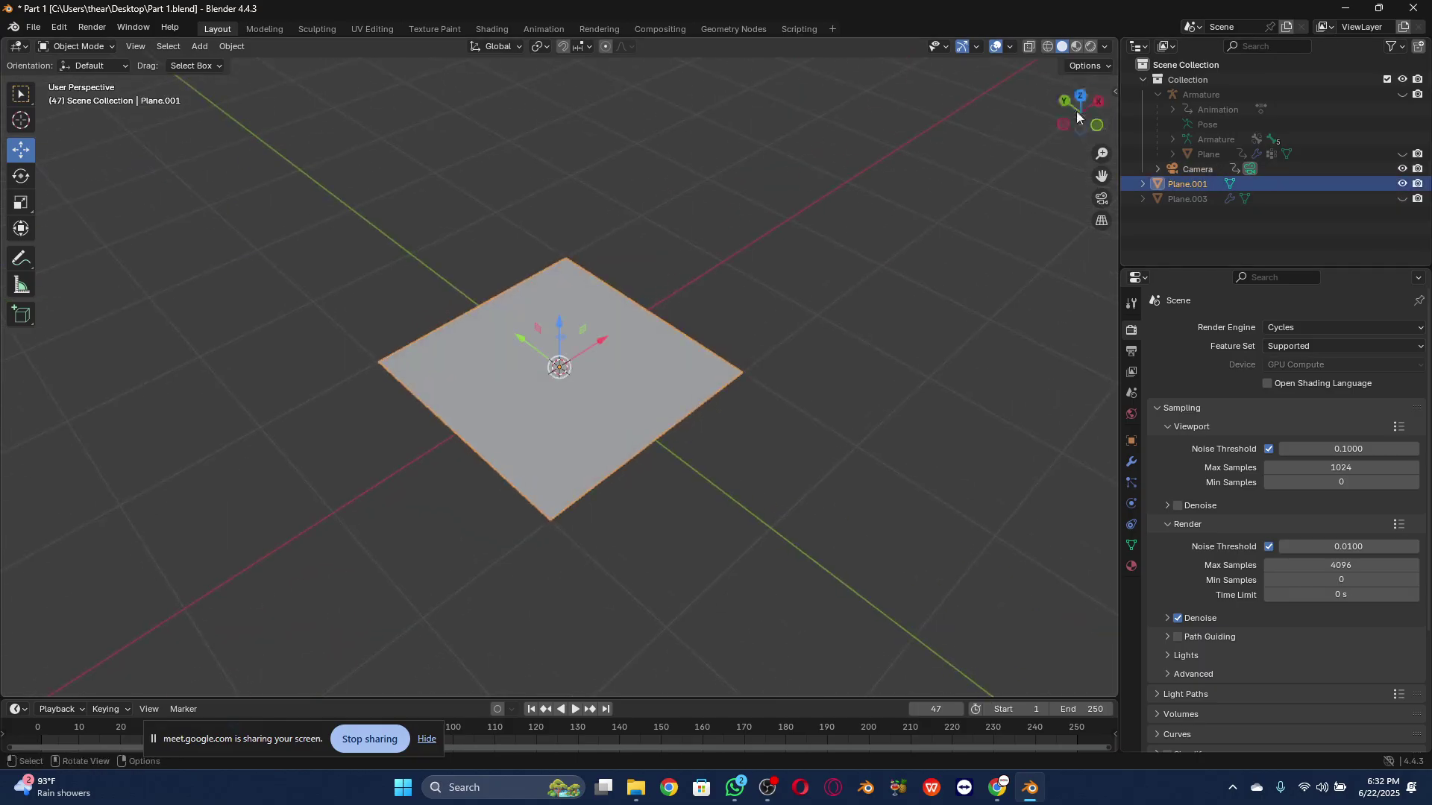
left_click(105, 49)
left_click(100, 75)
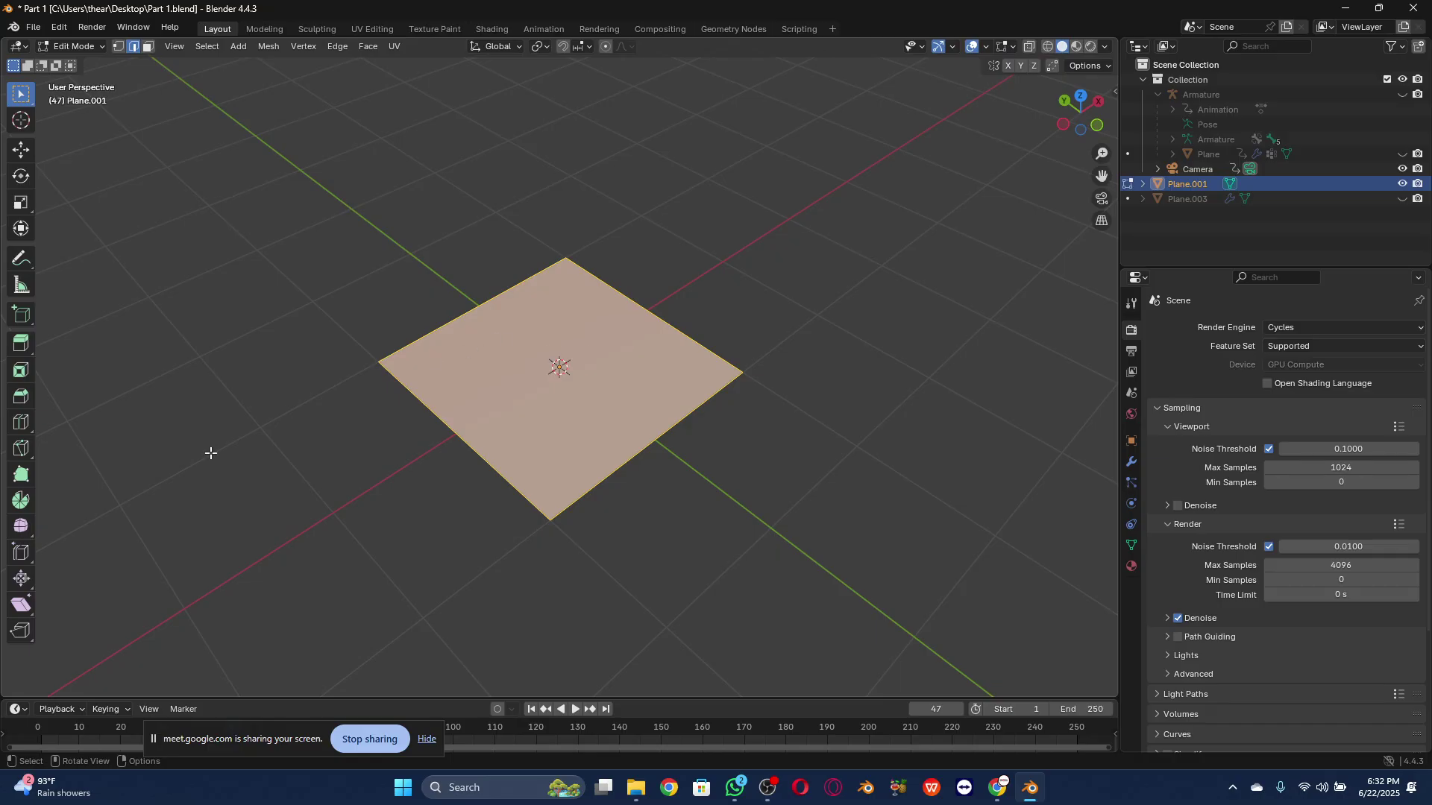
left_click(29, 426)
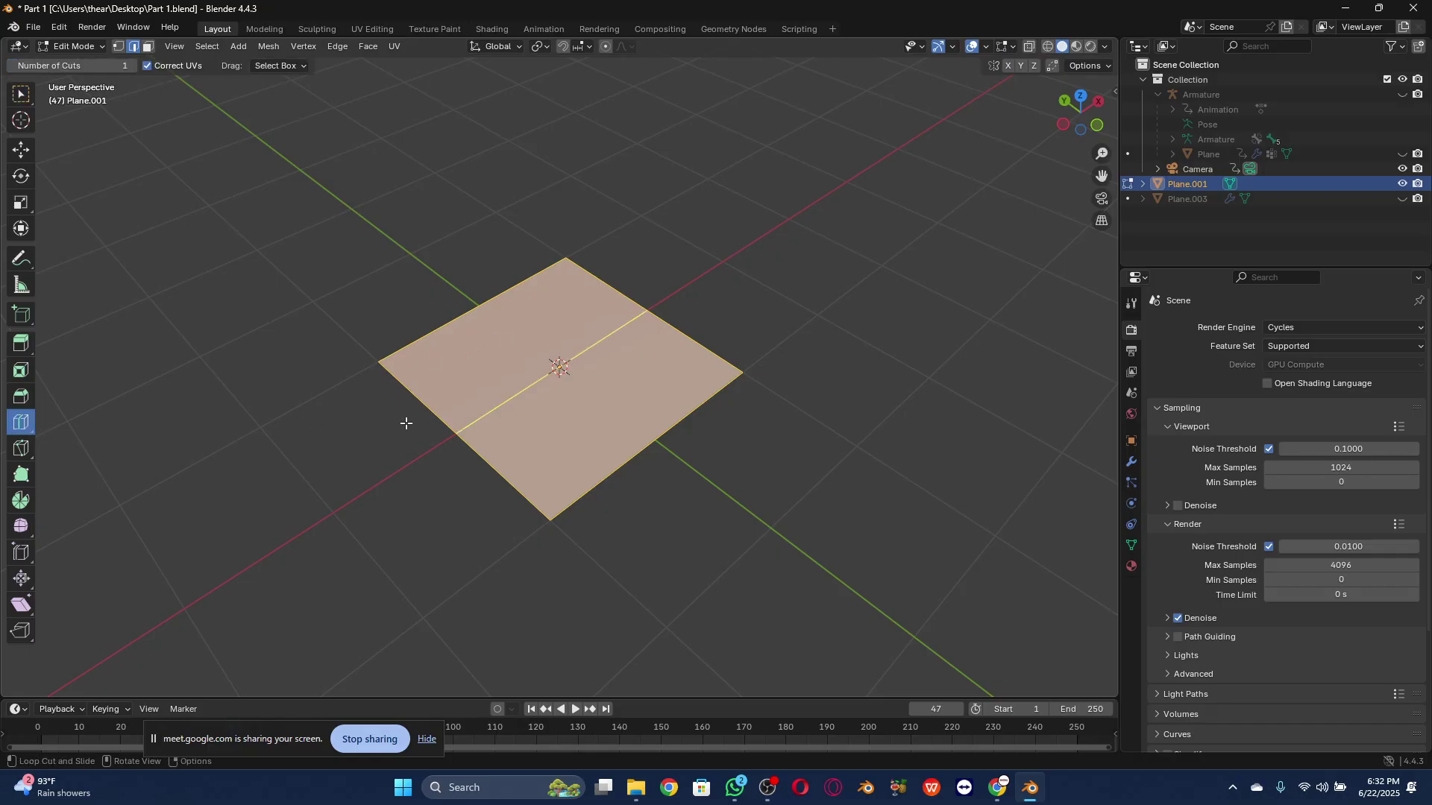
left_click(429, 423)
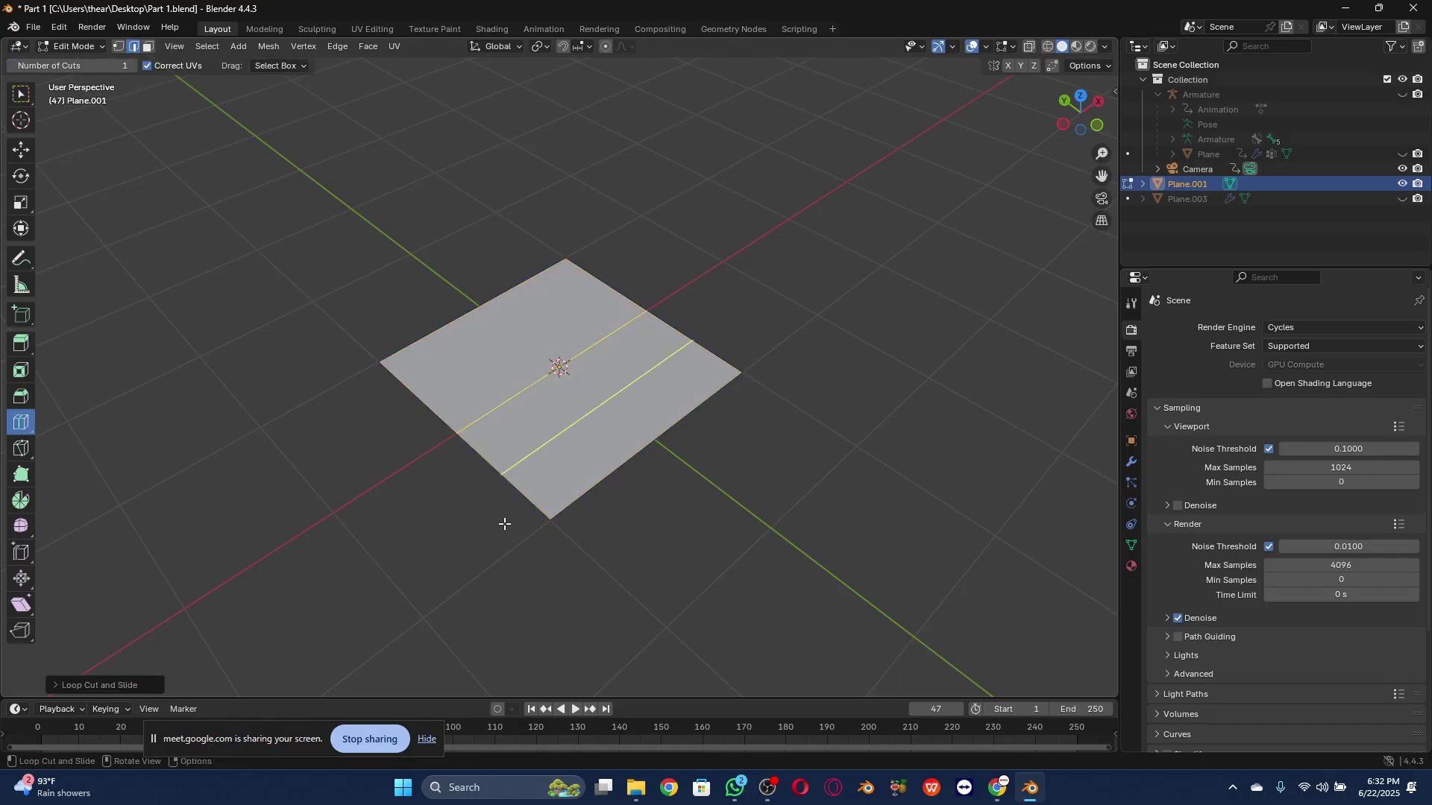
left_click(571, 366)
Step: Select all four faces of the divided plane in face selection mode
left_click(149, 46)
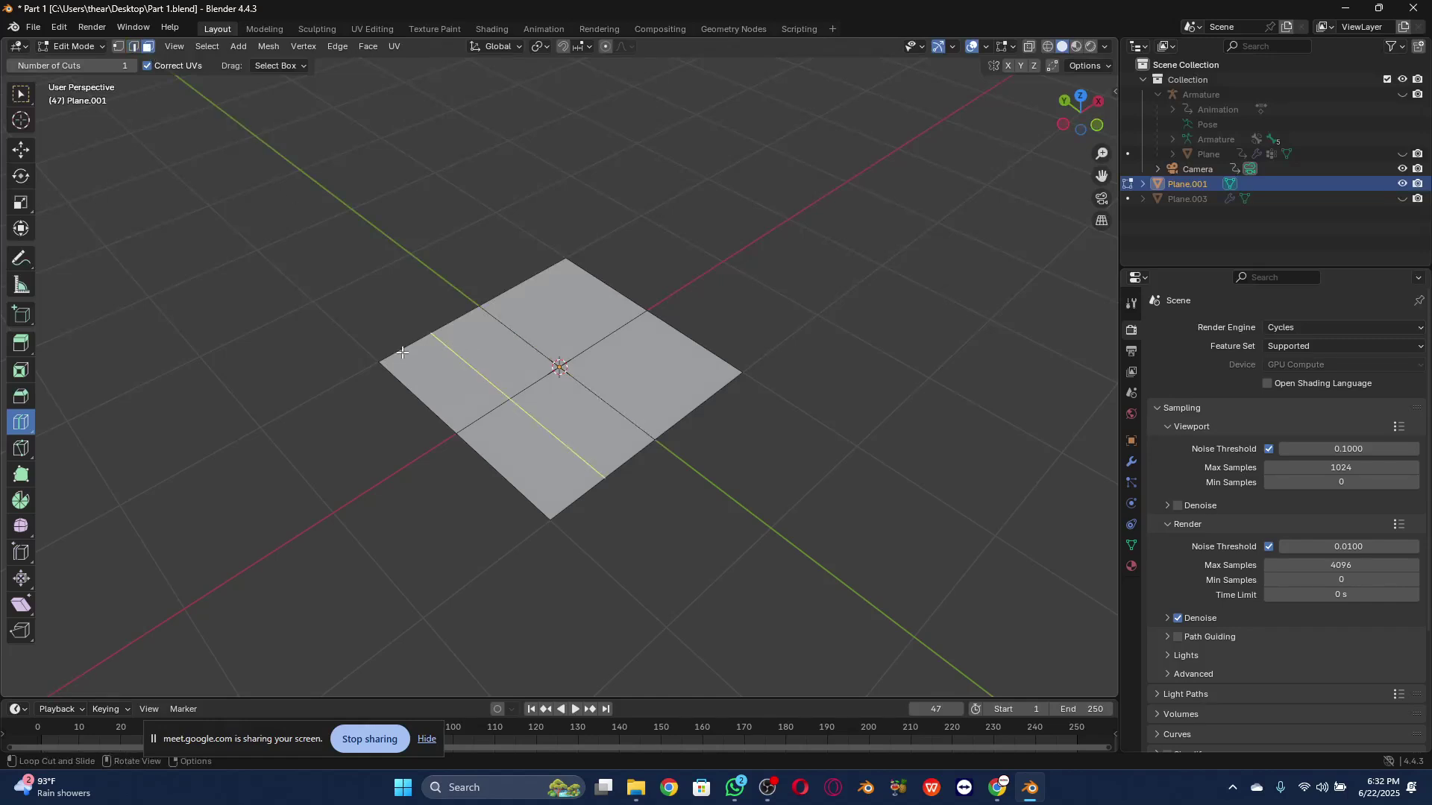
left_click(30, 150)
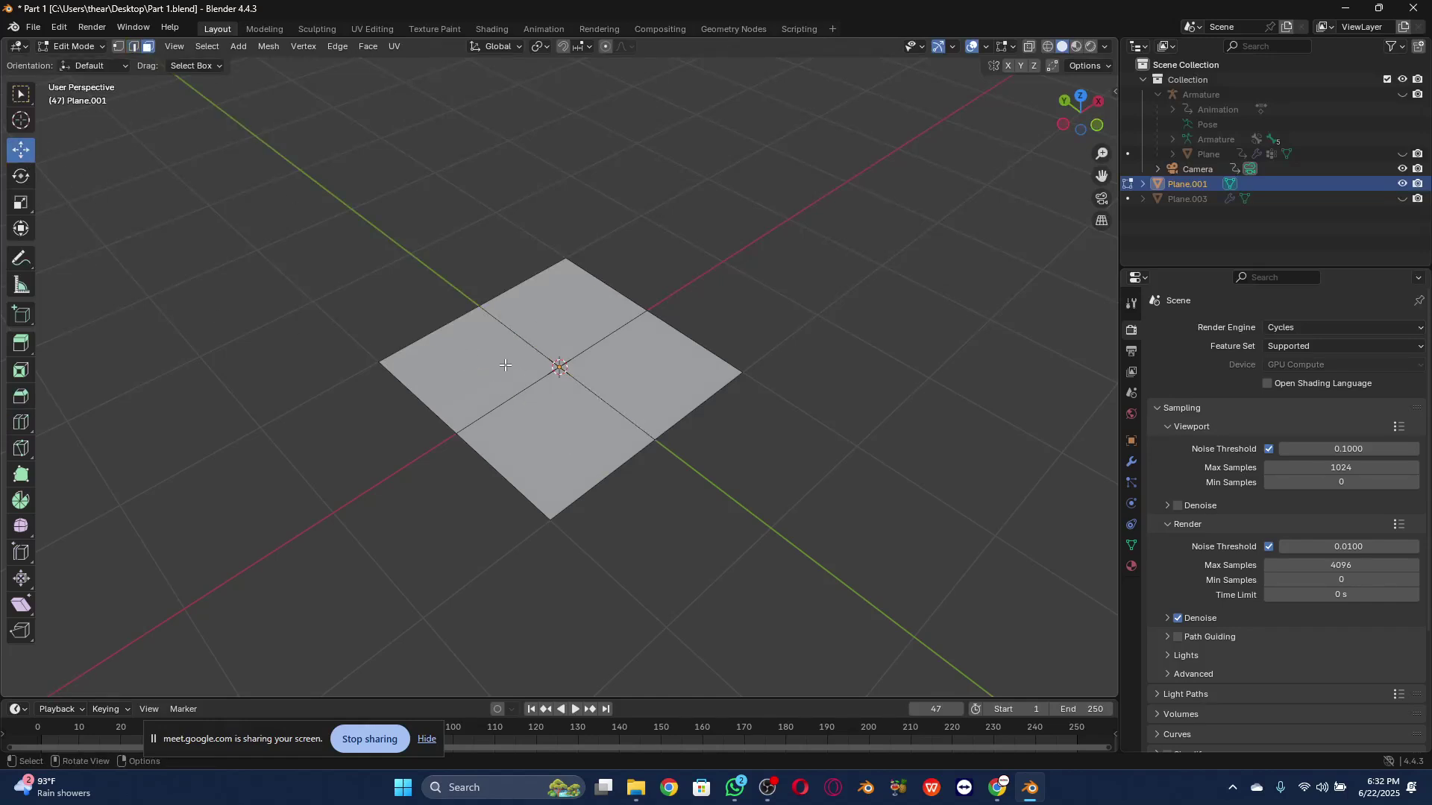
left_click(504, 364)
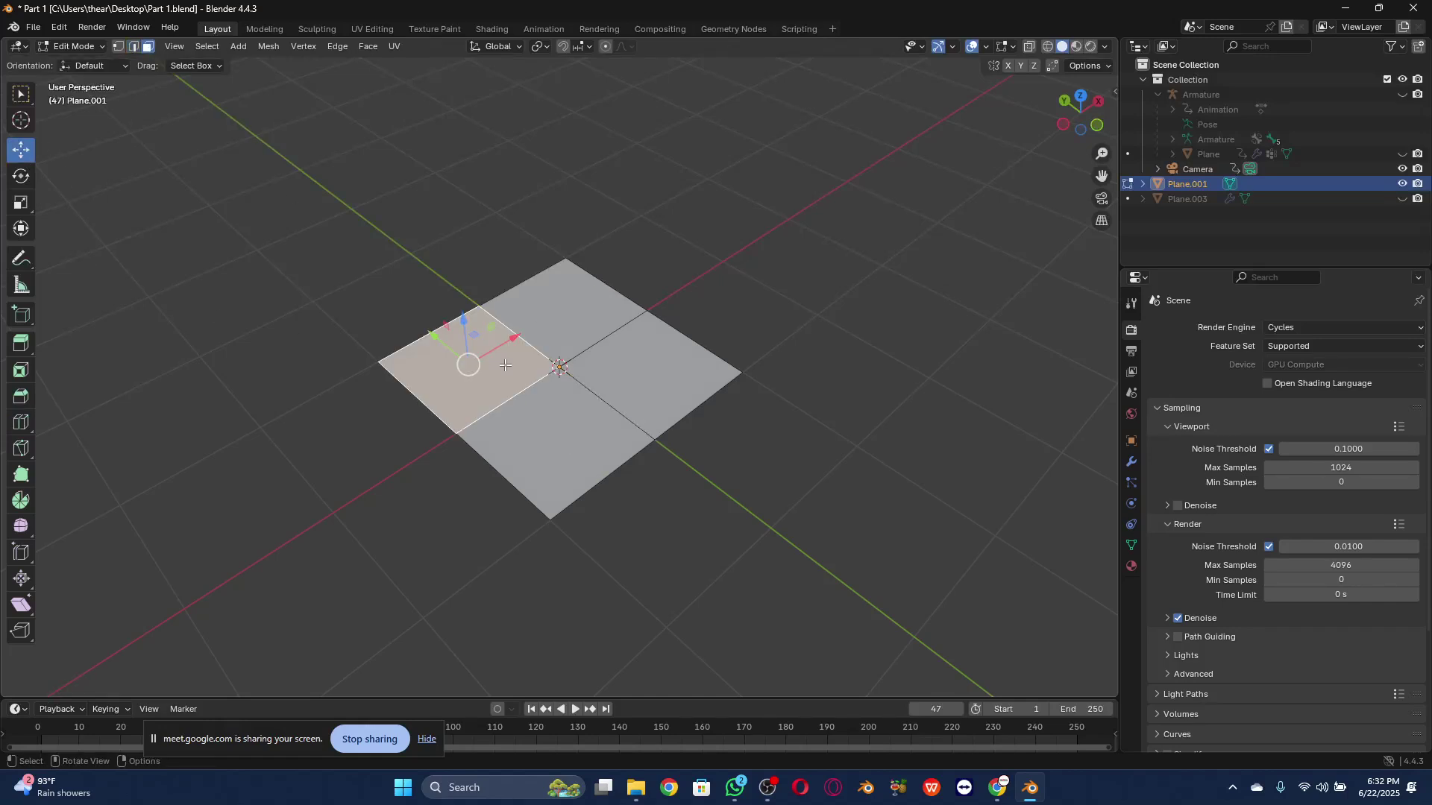
left_click(600, 326, "shift")
left_click(647, 380, "shift")
left_click(555, 441, "shift")
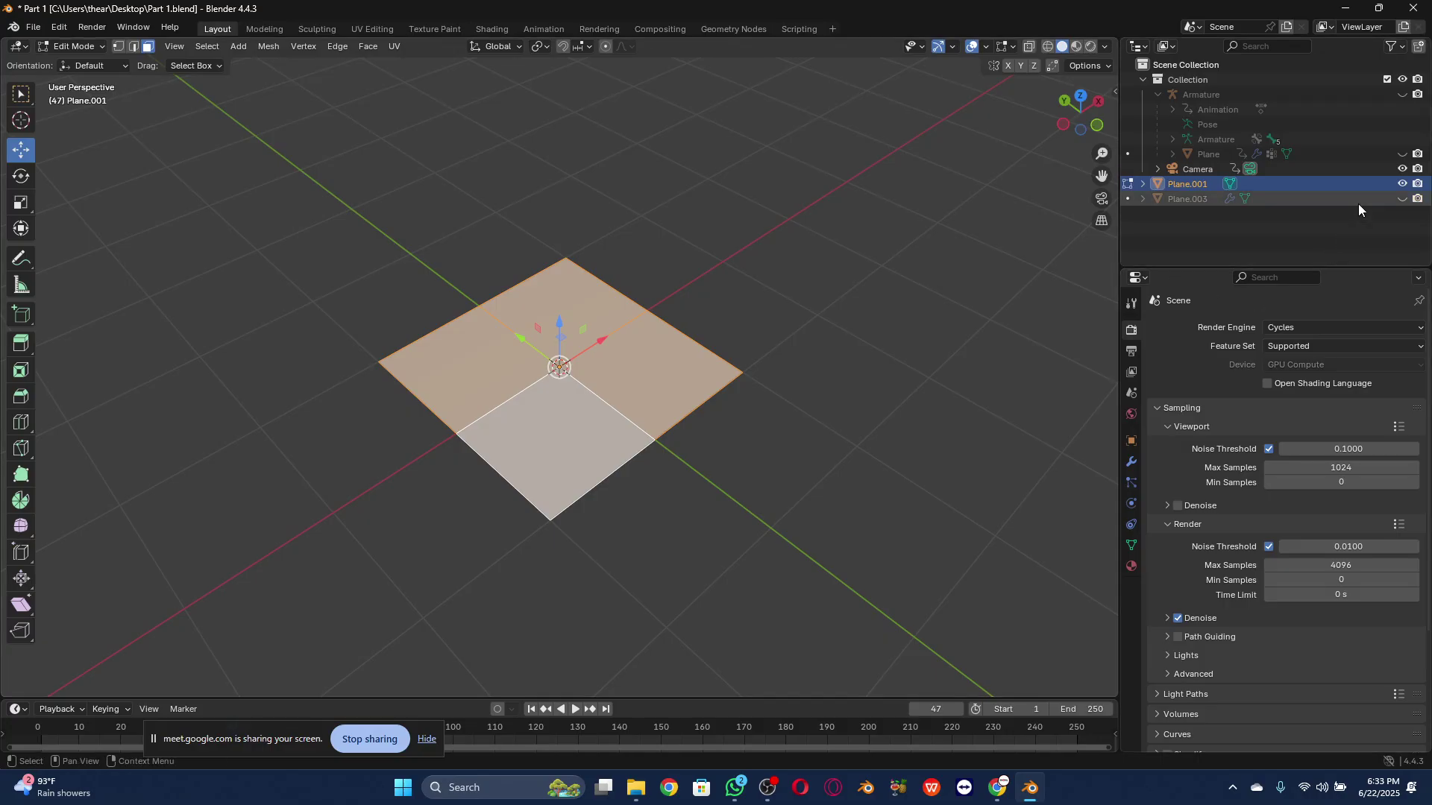
Step: Unhide the folding box, move to frame 171 and show the closed box in wireframe from the back view
left_click(1402, 154)
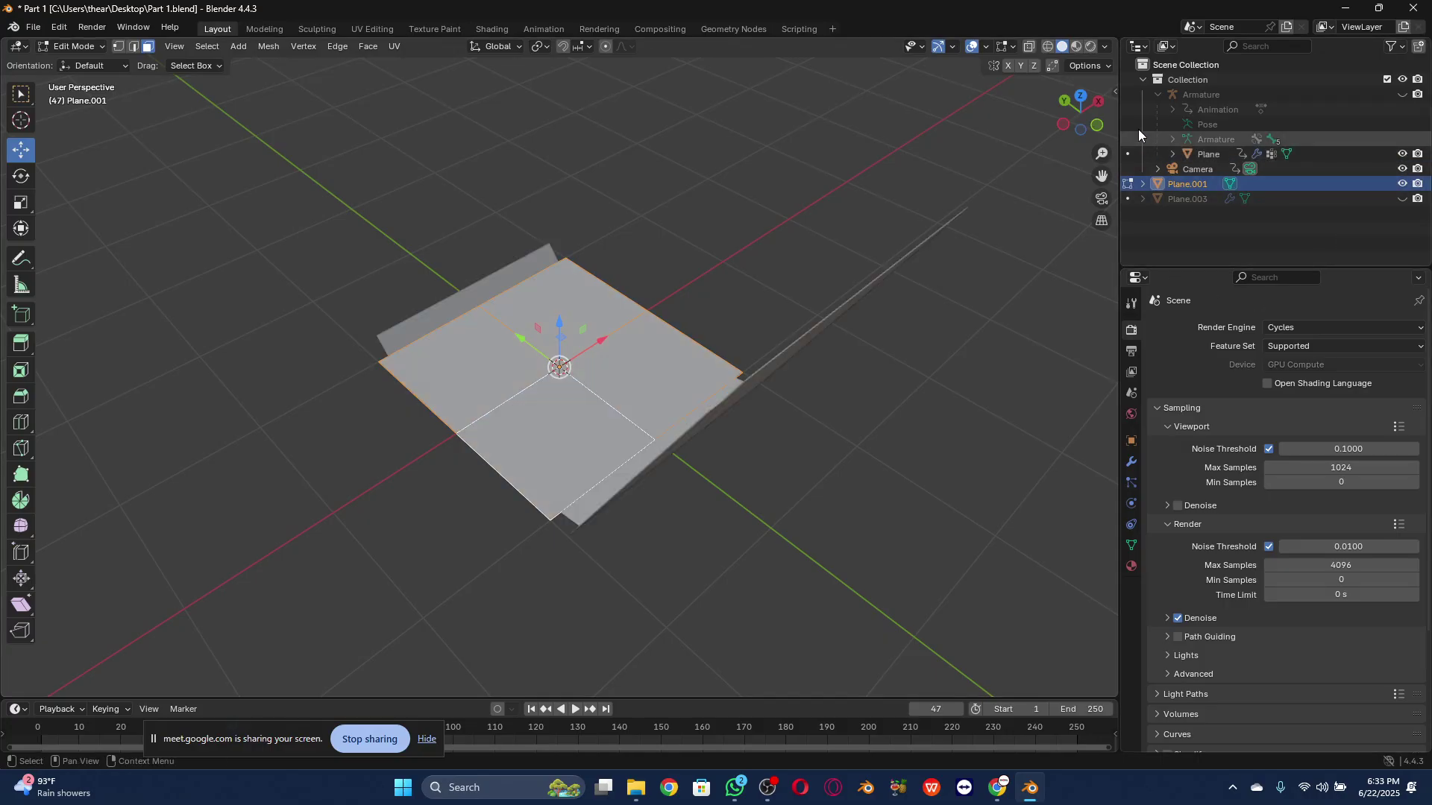
left_click_drag(478, 728, 749, 730)
left_click(1047, 46)
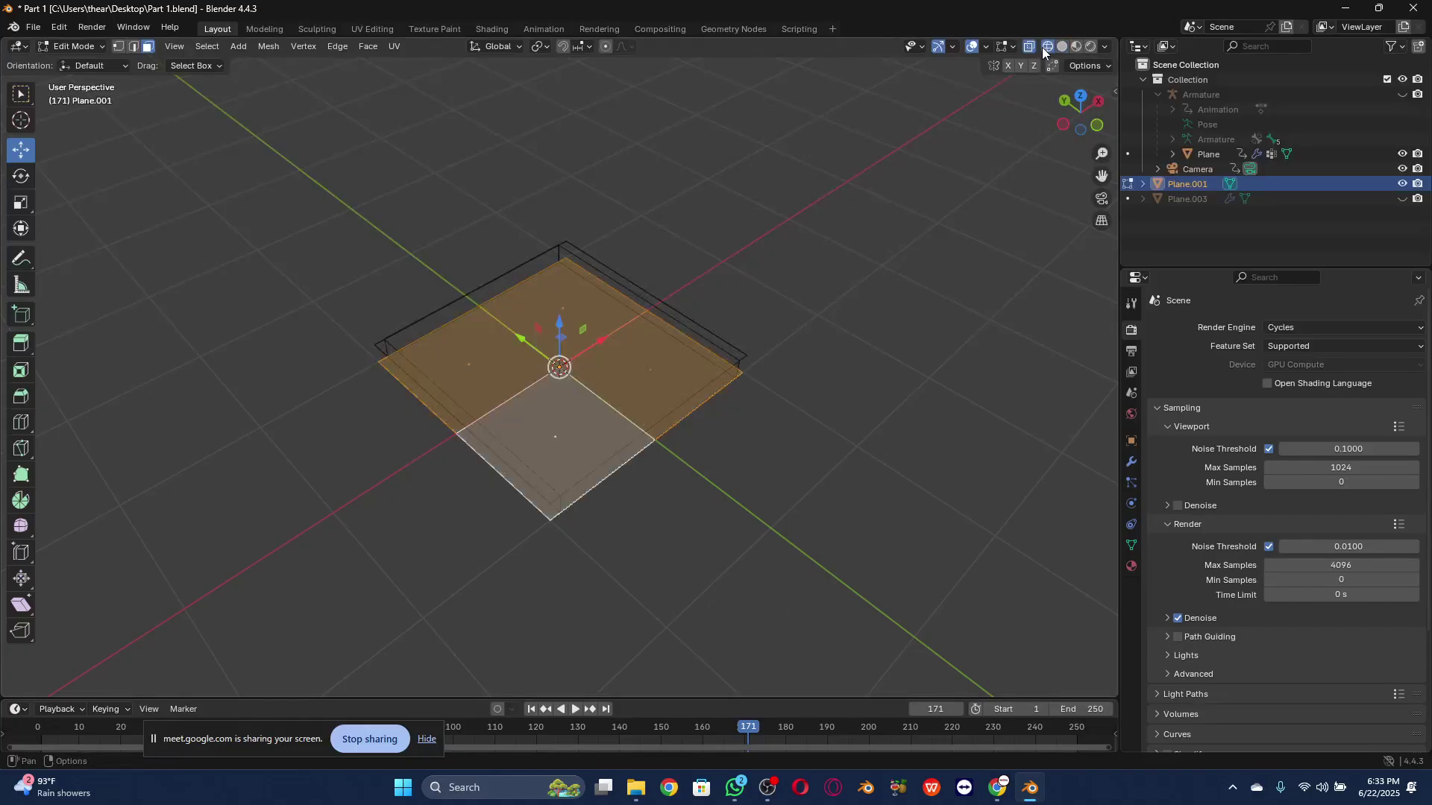
left_click(1080, 94)
left_click(1080, 93)
scroll(563, 349, "up", 5)
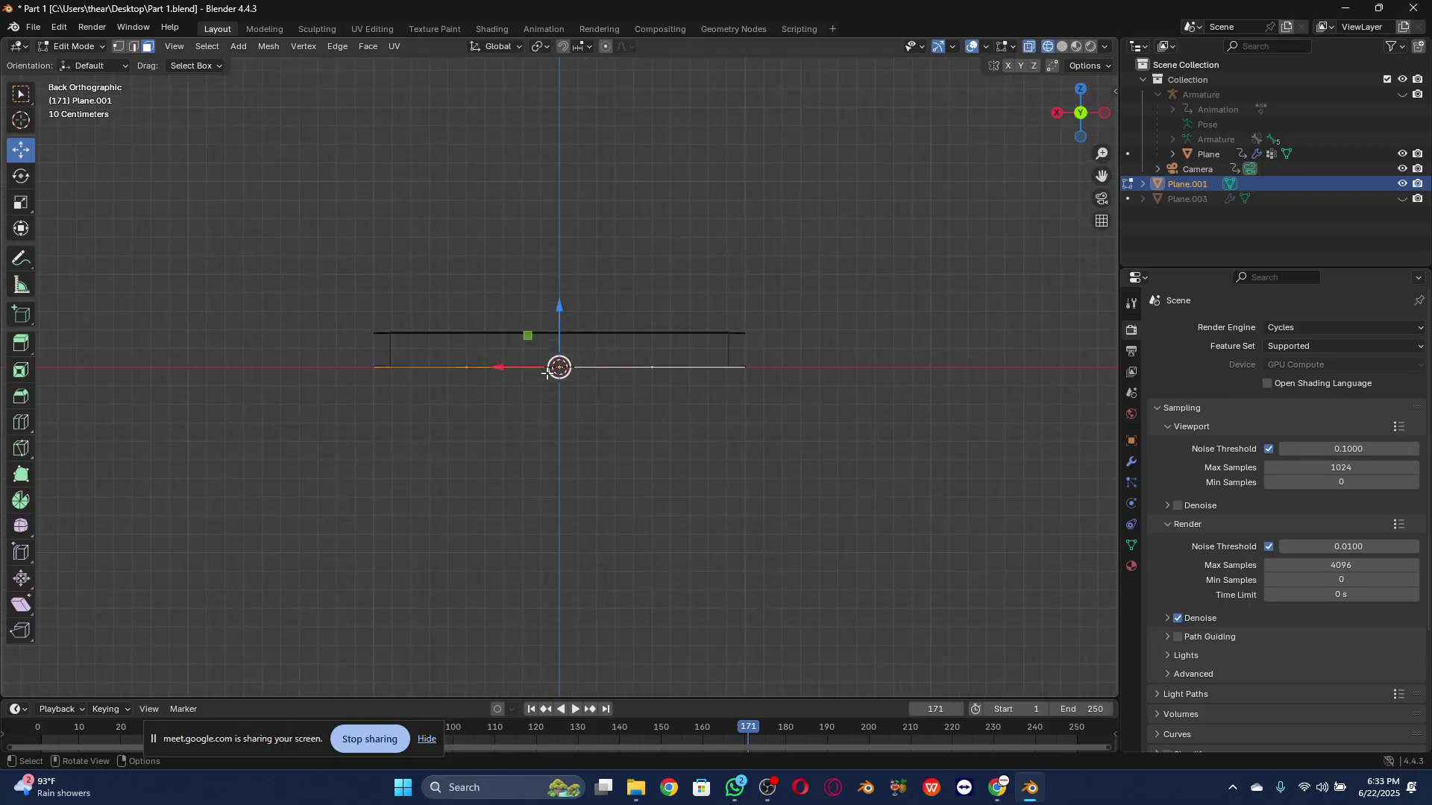
scroll(563, 349, "up", 1)
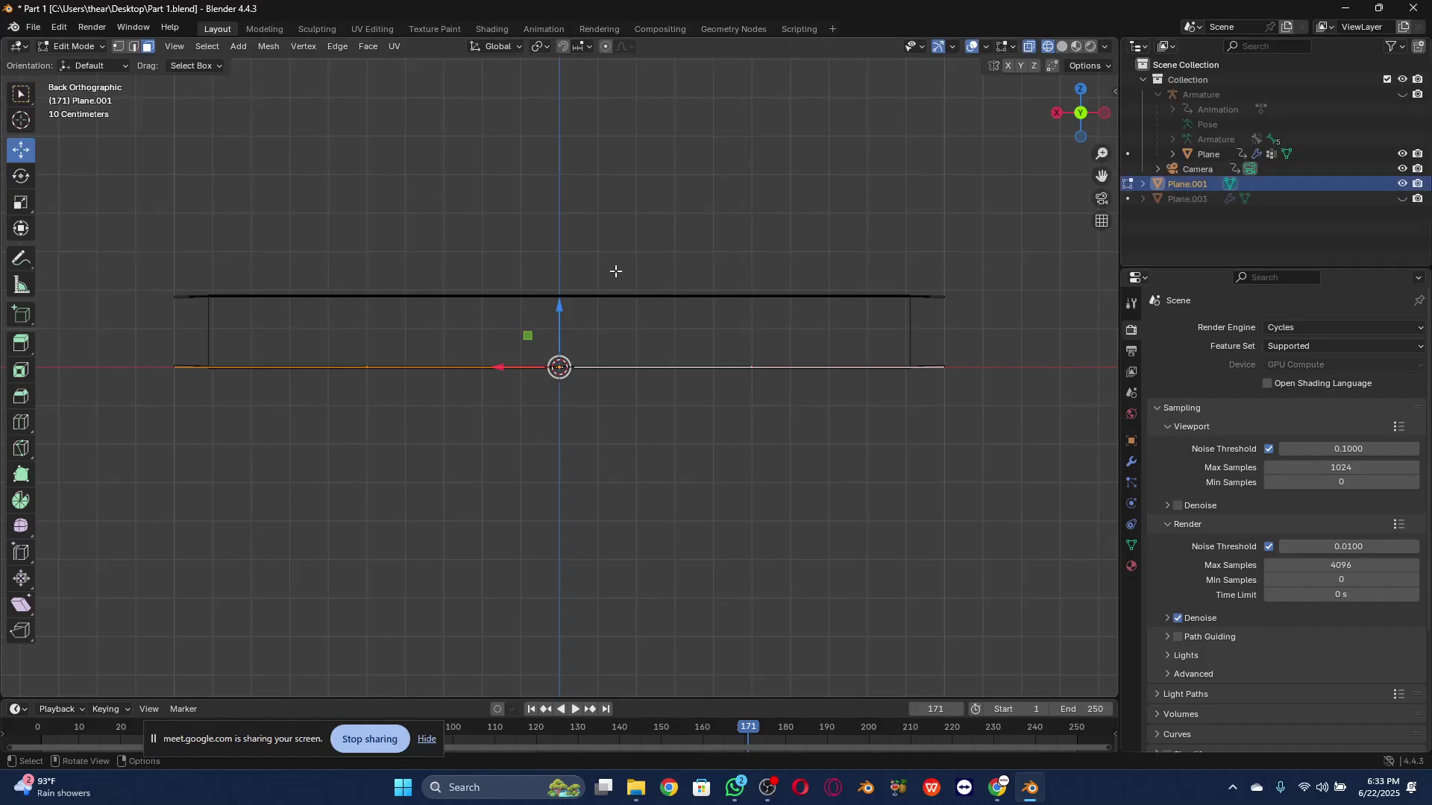
Step: Raise the new plane slightly above the box's base in Object Mode and inspect it in solid shading
left_click(91, 46)
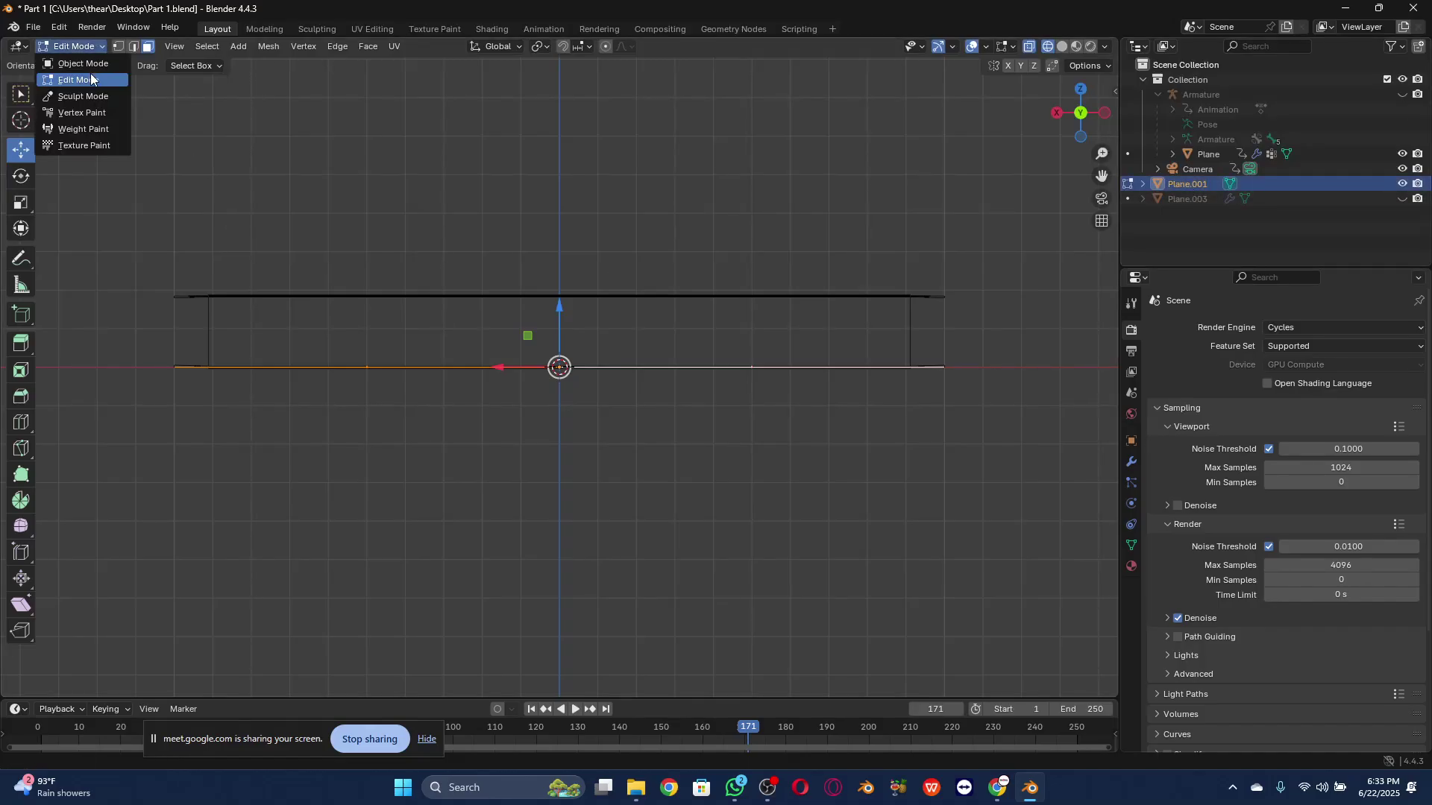
left_click(91, 63)
scroll(511, 329, "up", 2)
left_click_drag(559, 311, 560, 309)
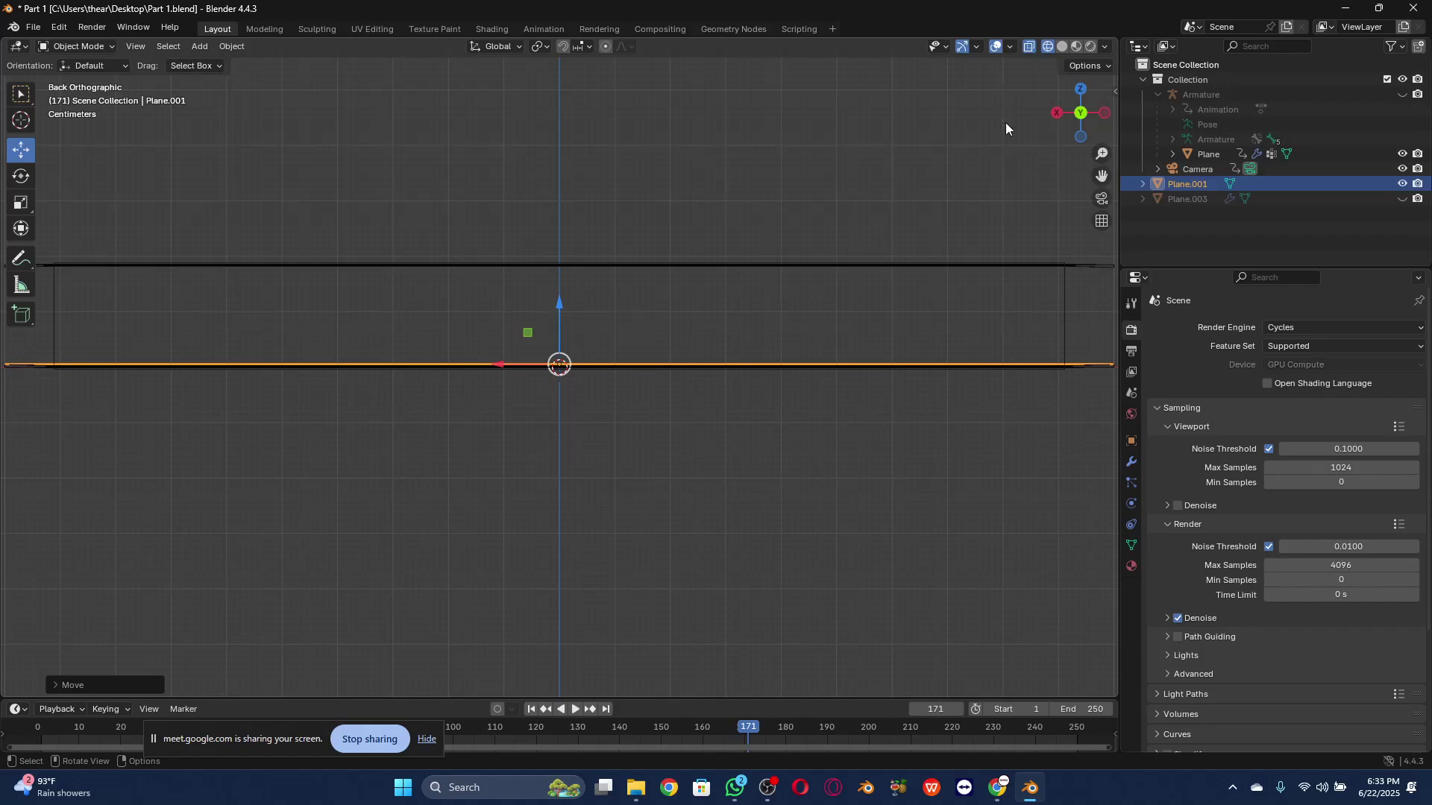
left_click_drag(1096, 122, 761, 280)
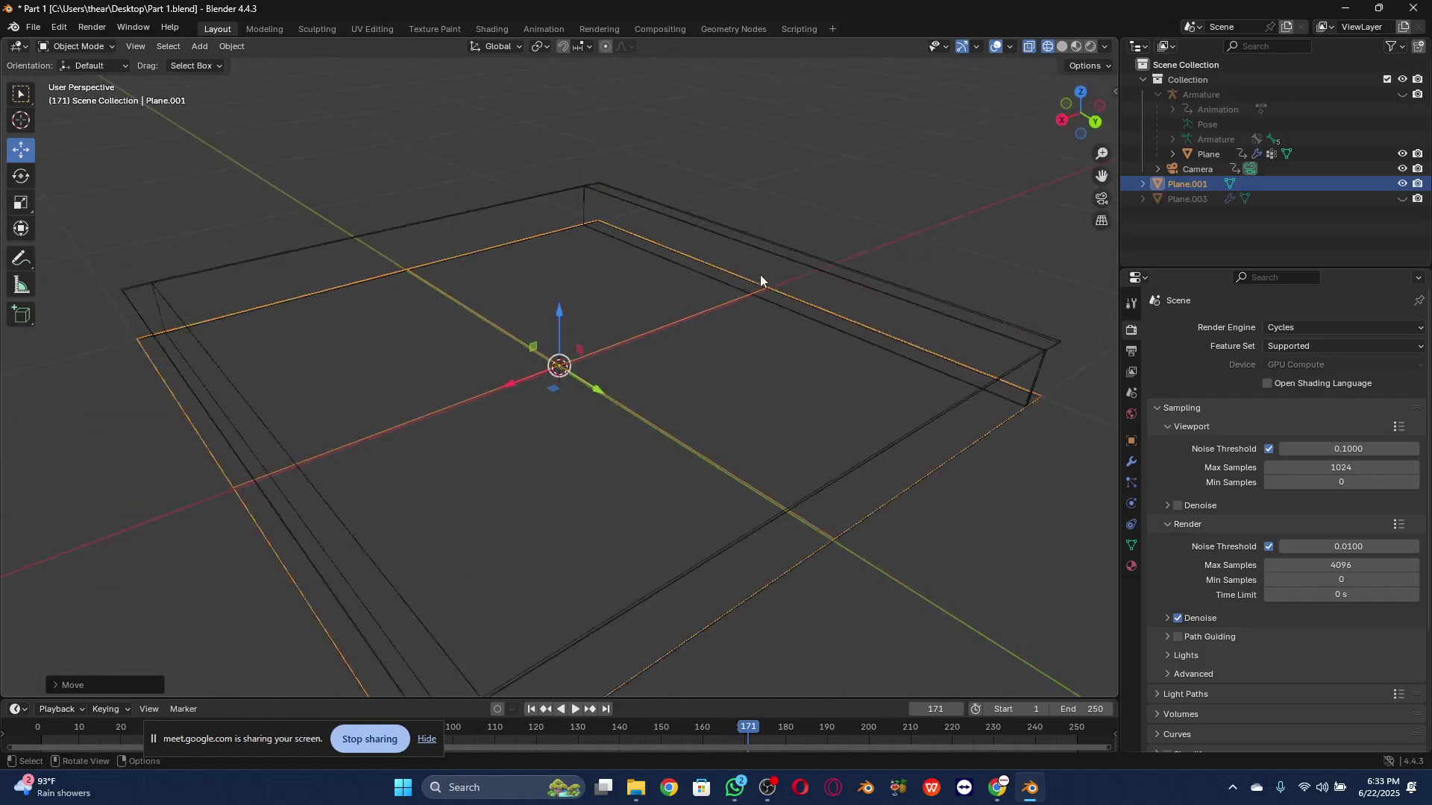
left_click(1060, 47)
scroll(750, 307, "down", 3)
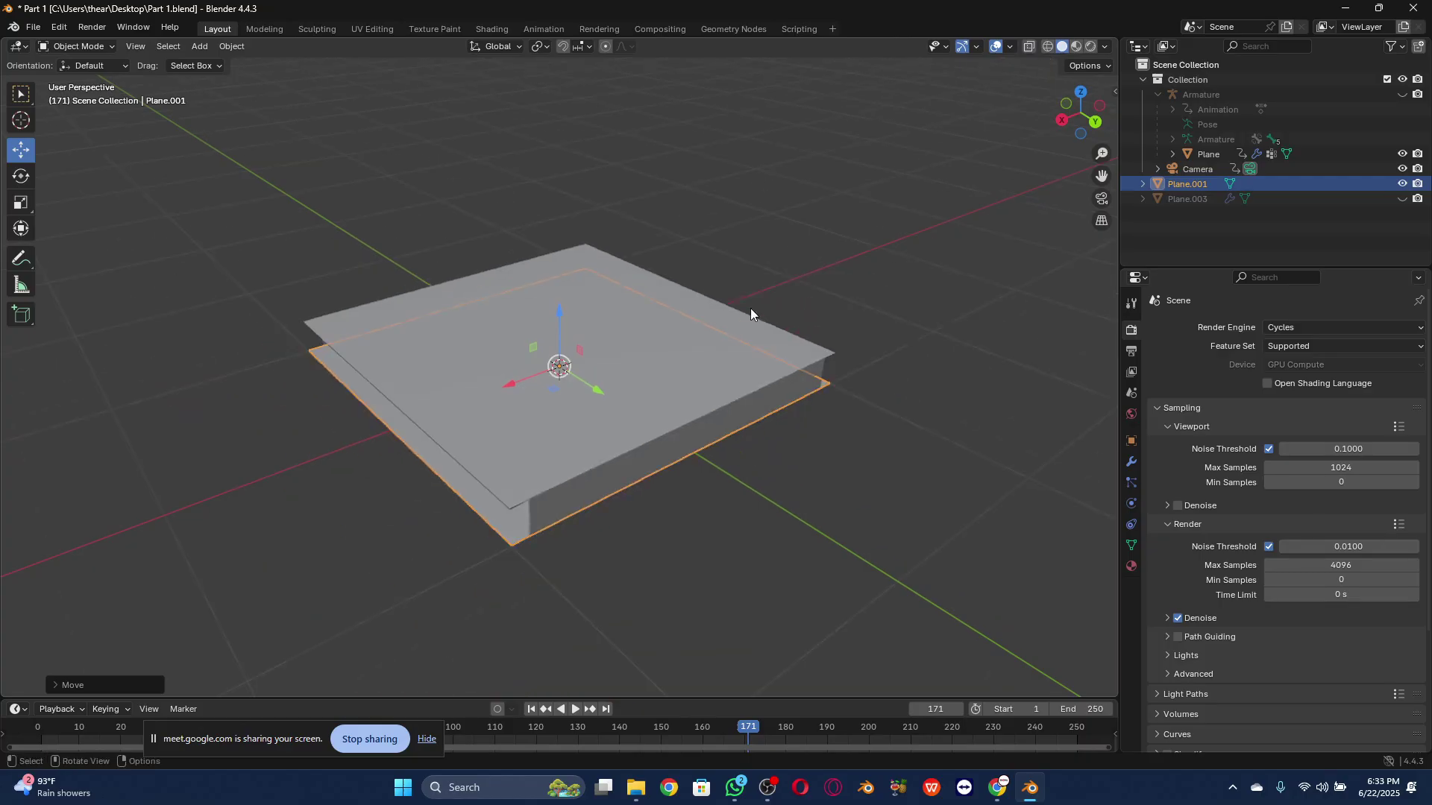
Step: Return the plane to Edit Mode and show it inside the box in wireframe from the back view
left_click(1402, 153)
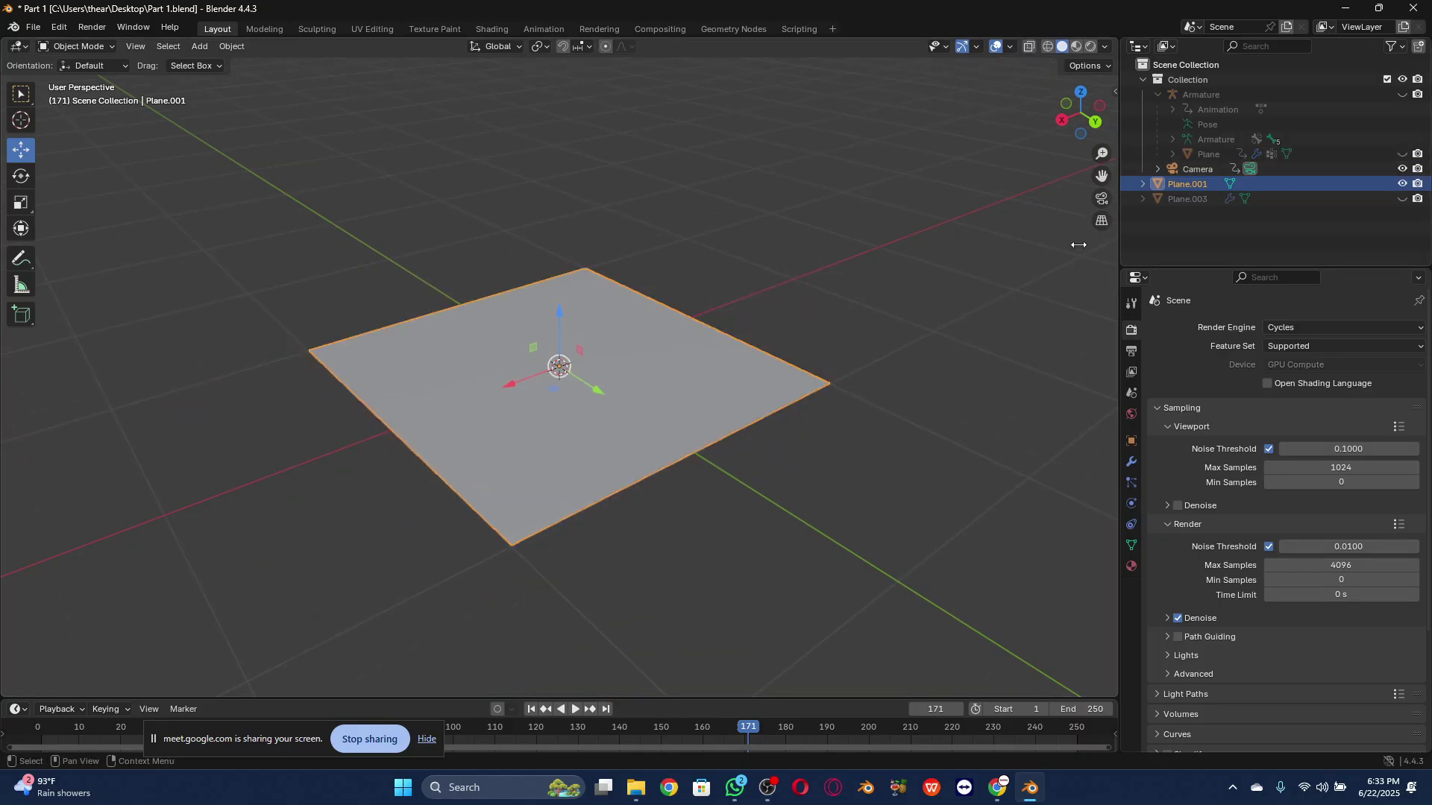
left_click(94, 49)
left_click(85, 81)
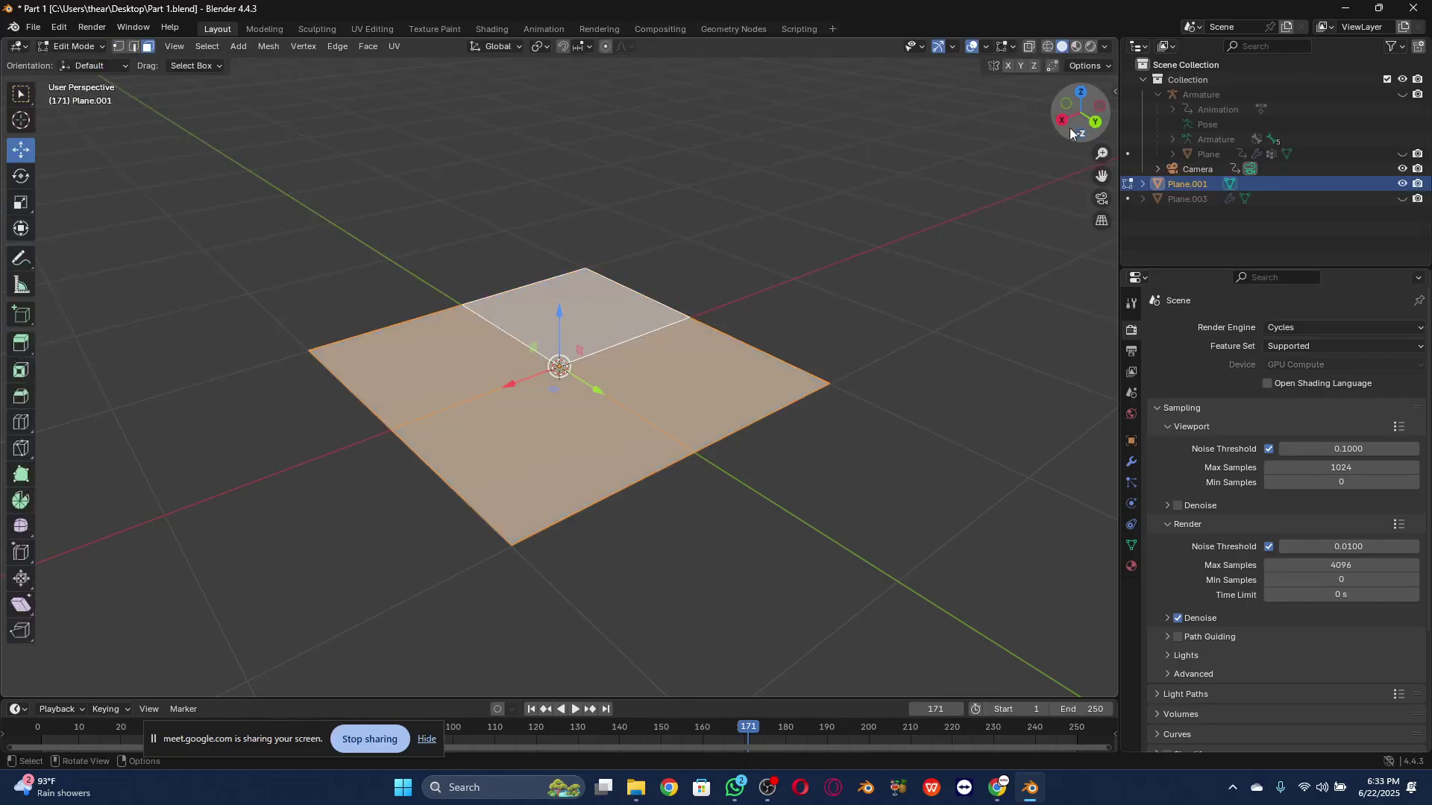
left_click(1097, 123)
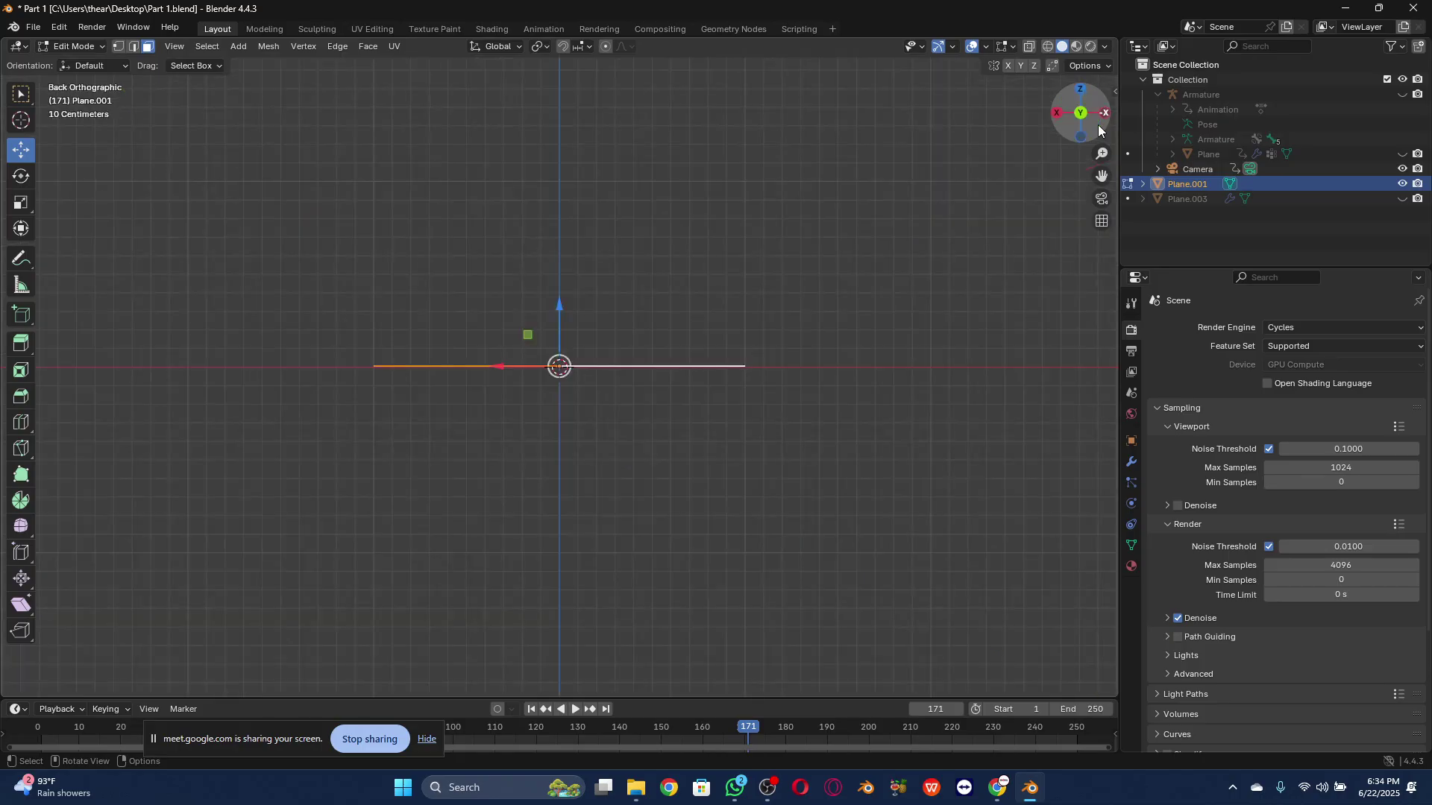
left_click(1402, 154)
left_click(1048, 46)
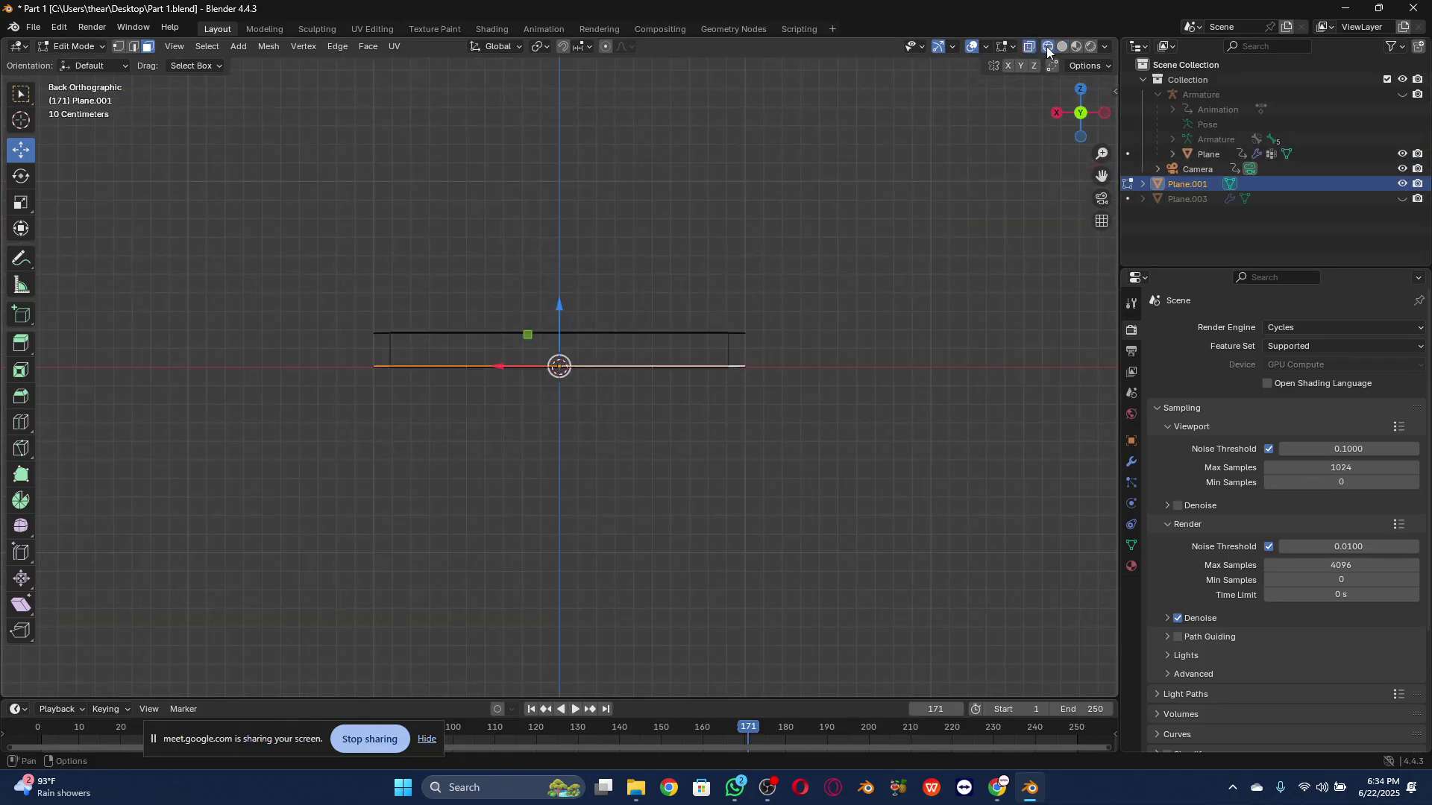
scroll(623, 291, "up", 2)
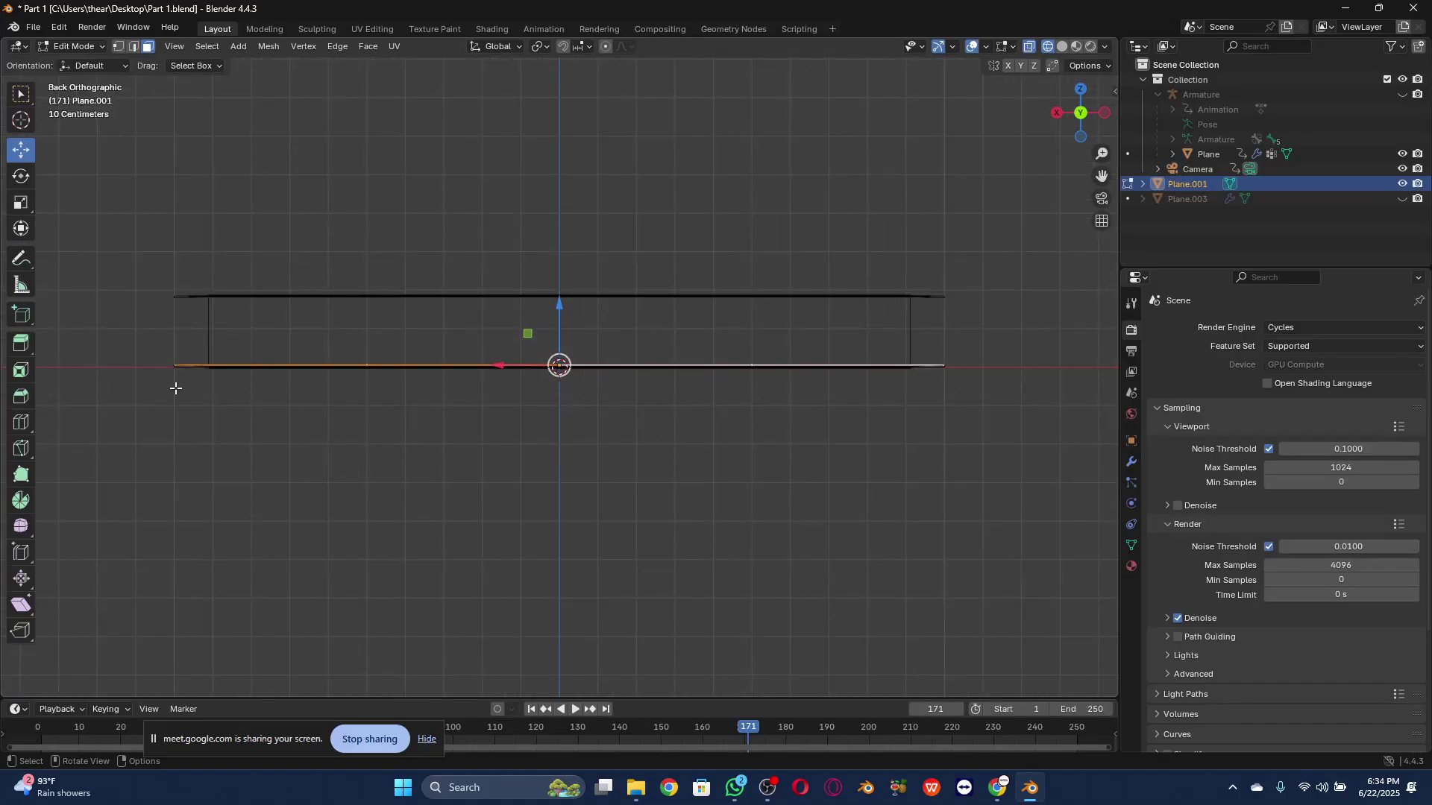
Step: Try extruding the plane's four faces individually upward to about half the closed box's height, and undo the extrusion
left_click(29, 351)
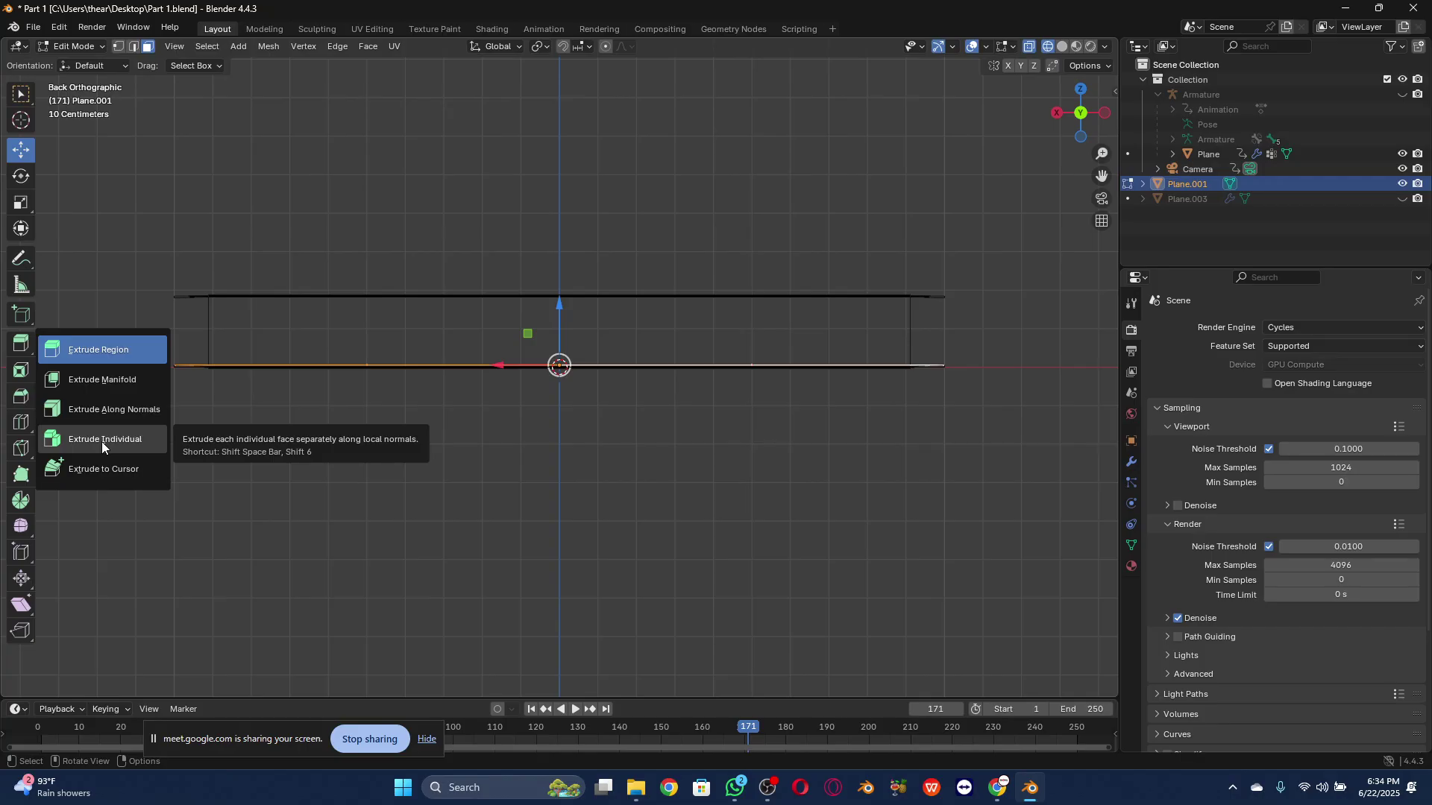
left_click(102, 441)
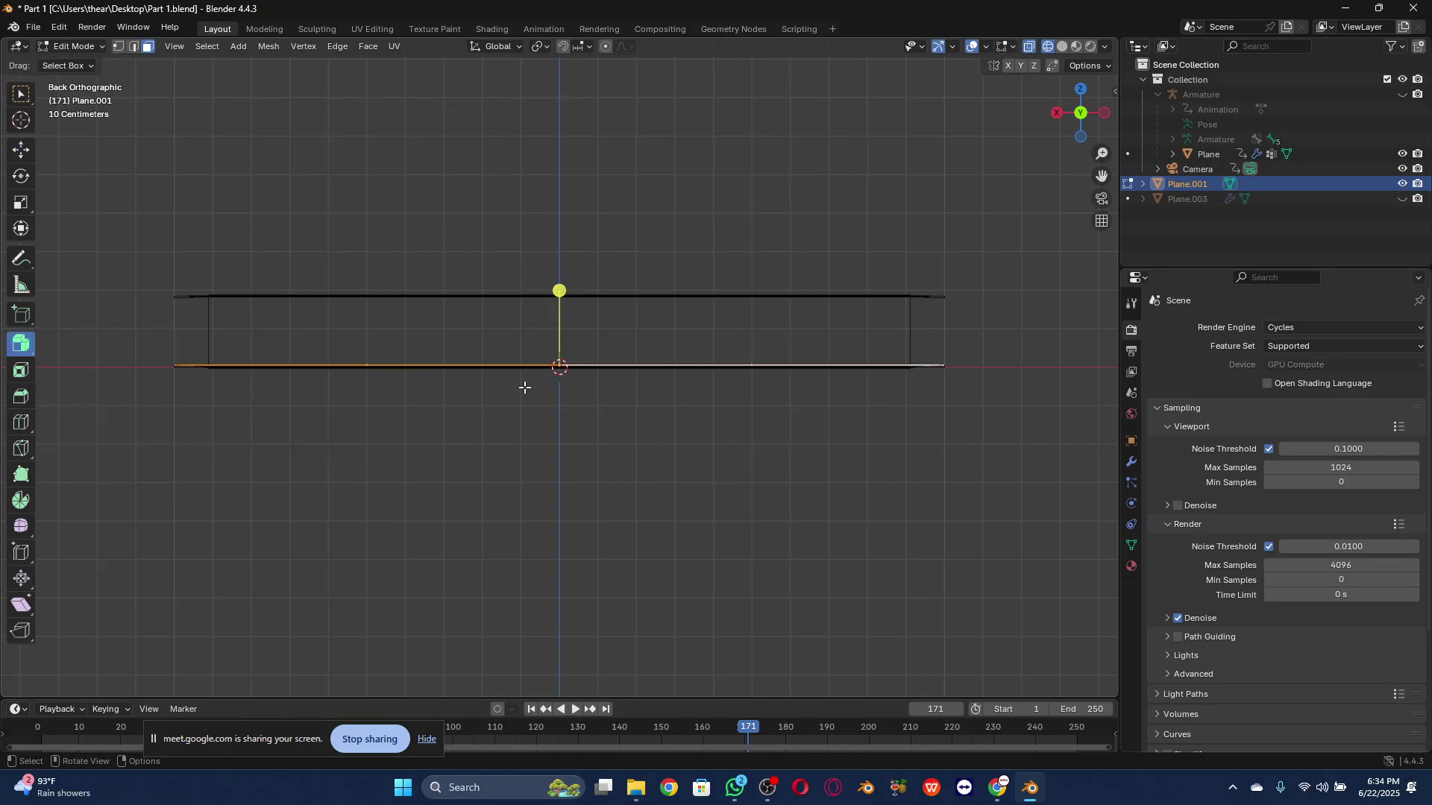
left_click(560, 291)
left_click_drag(560, 290, 790, 271)
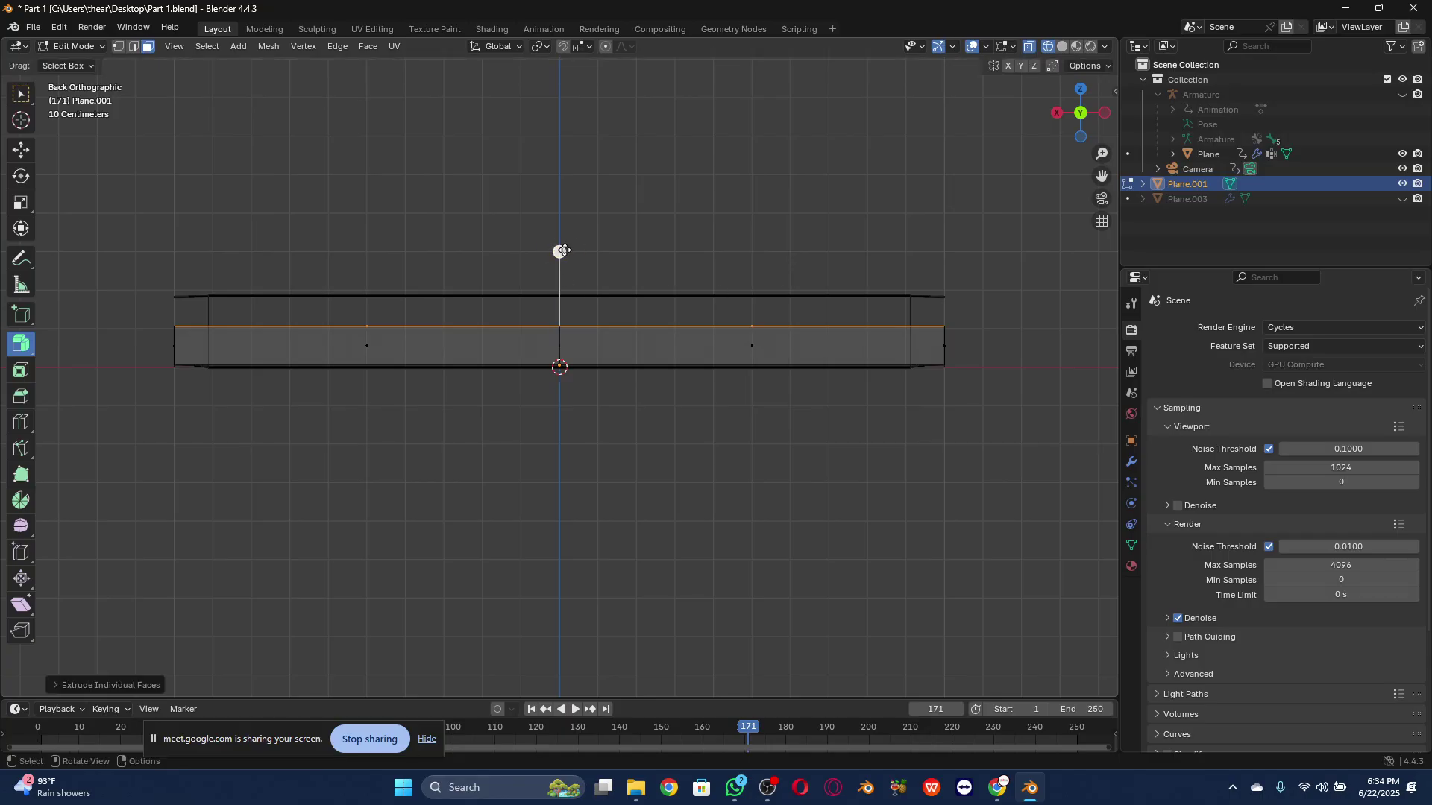
left_click_drag(560, 253, 560, 256)
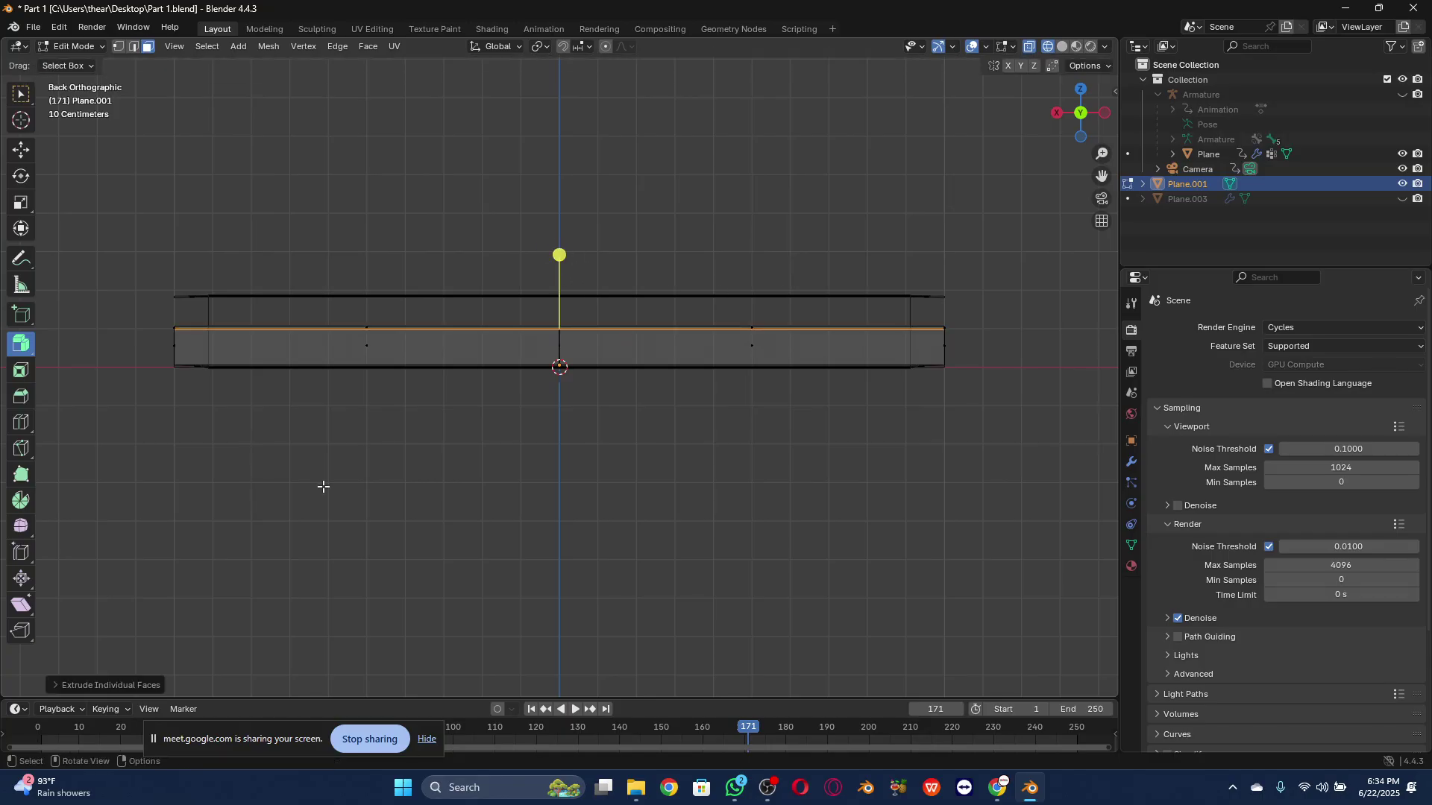
left_click(93, 683)
left_click_drag(213, 632, 175, 630)
key("ctrl+z")
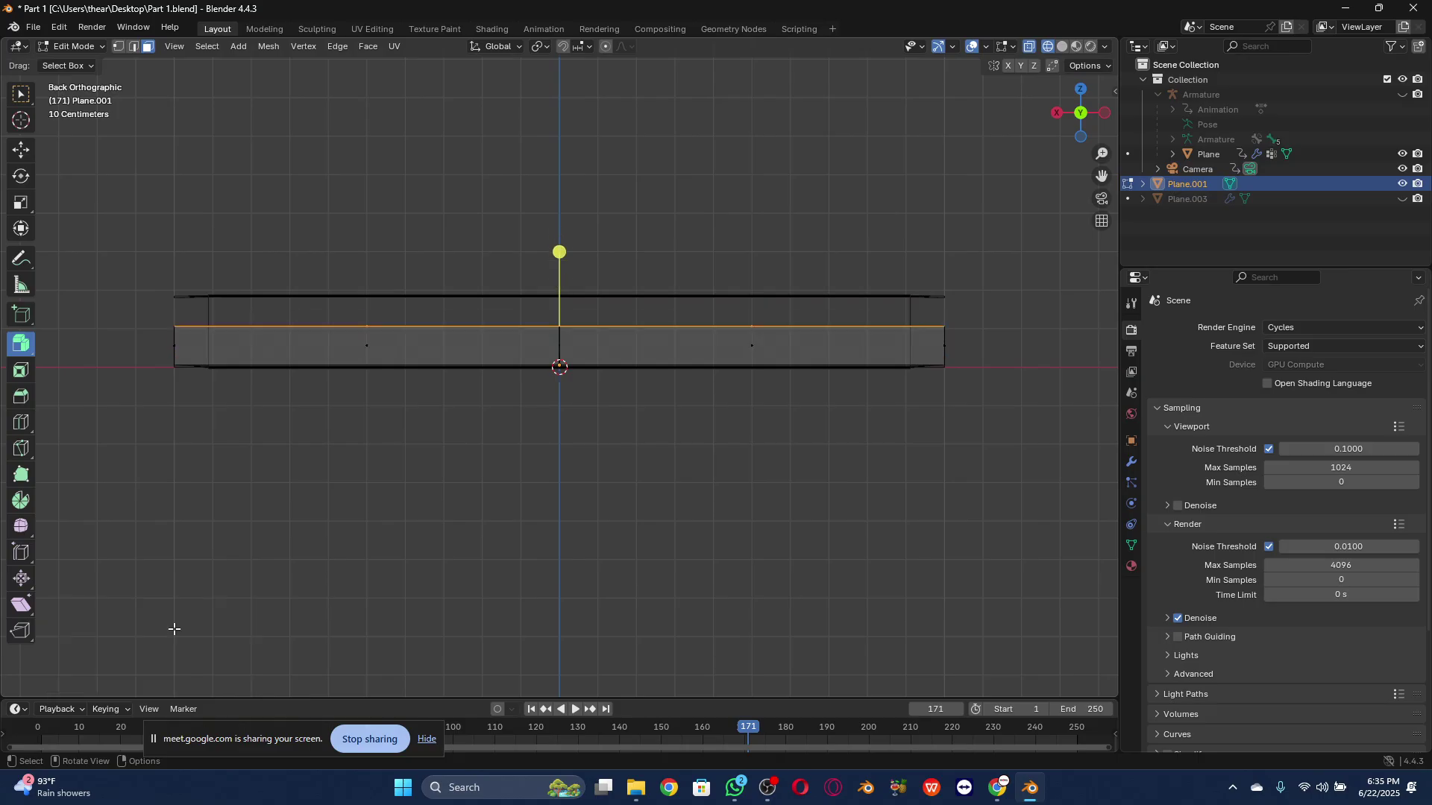
key("ctrl+z")
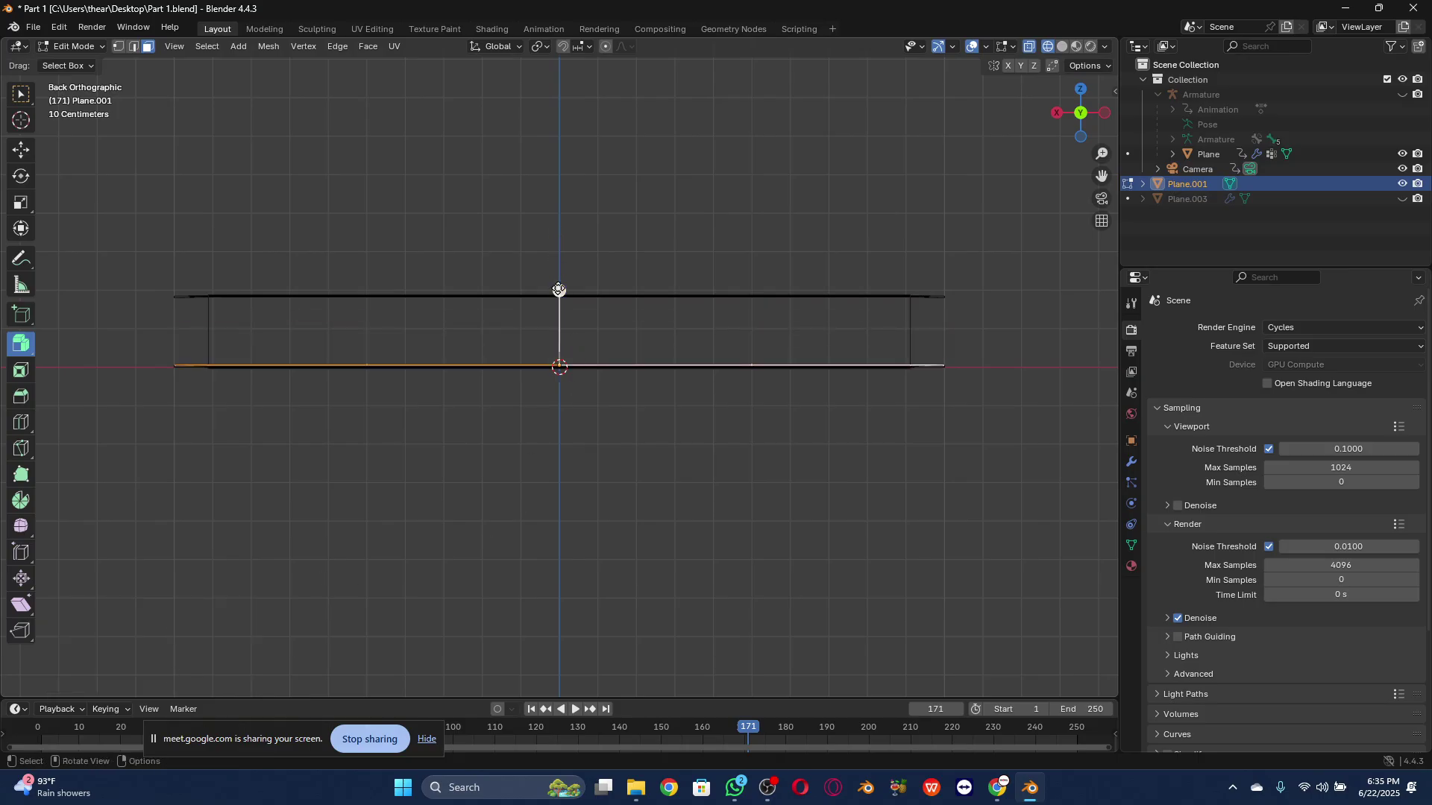
Step: Extrude the plane's four faces individually upward by 0.16 m to just below the closed box's top
left_click(559, 291)
left_click_drag(201, 631, 220, 632)
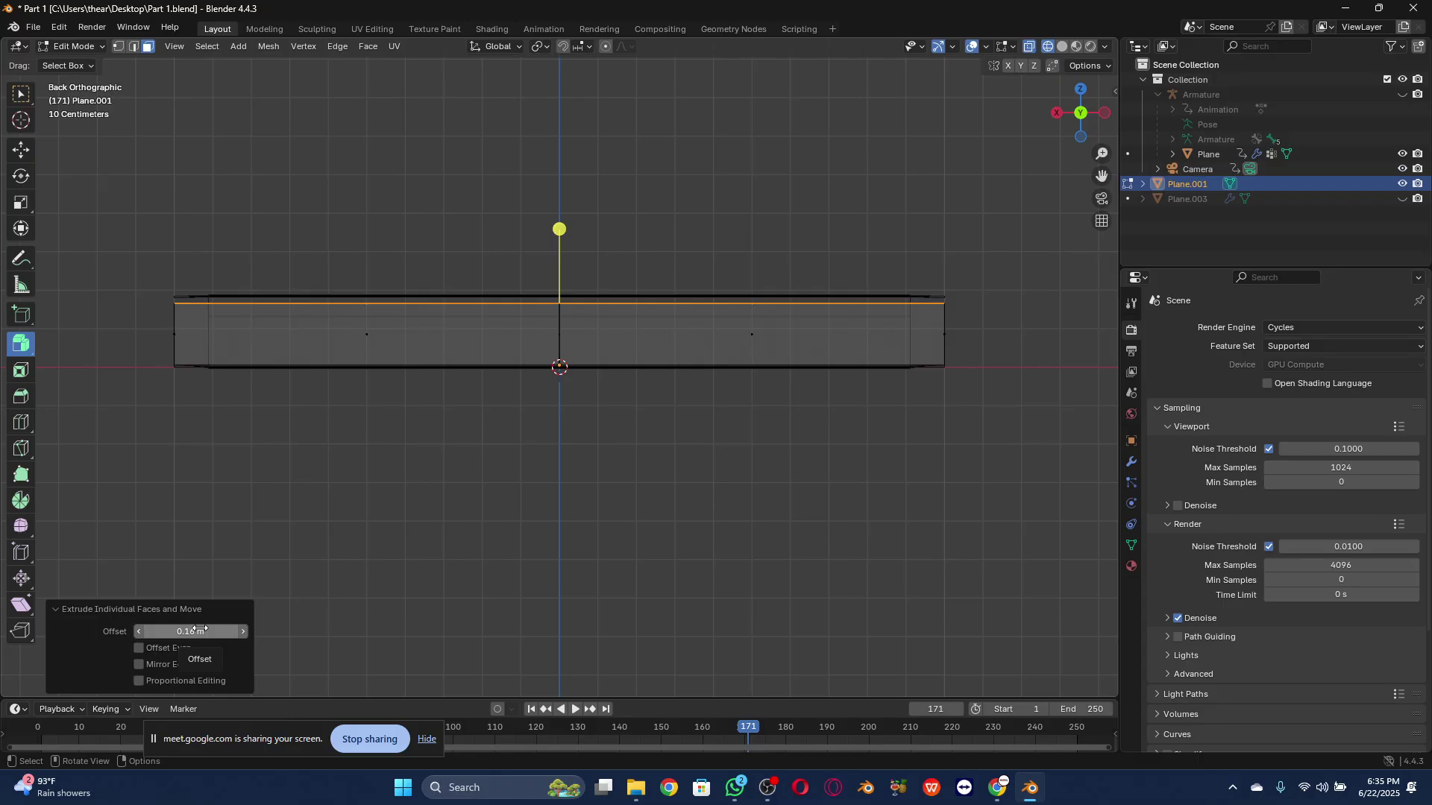
left_click_drag(1065, 115, 943, 211)
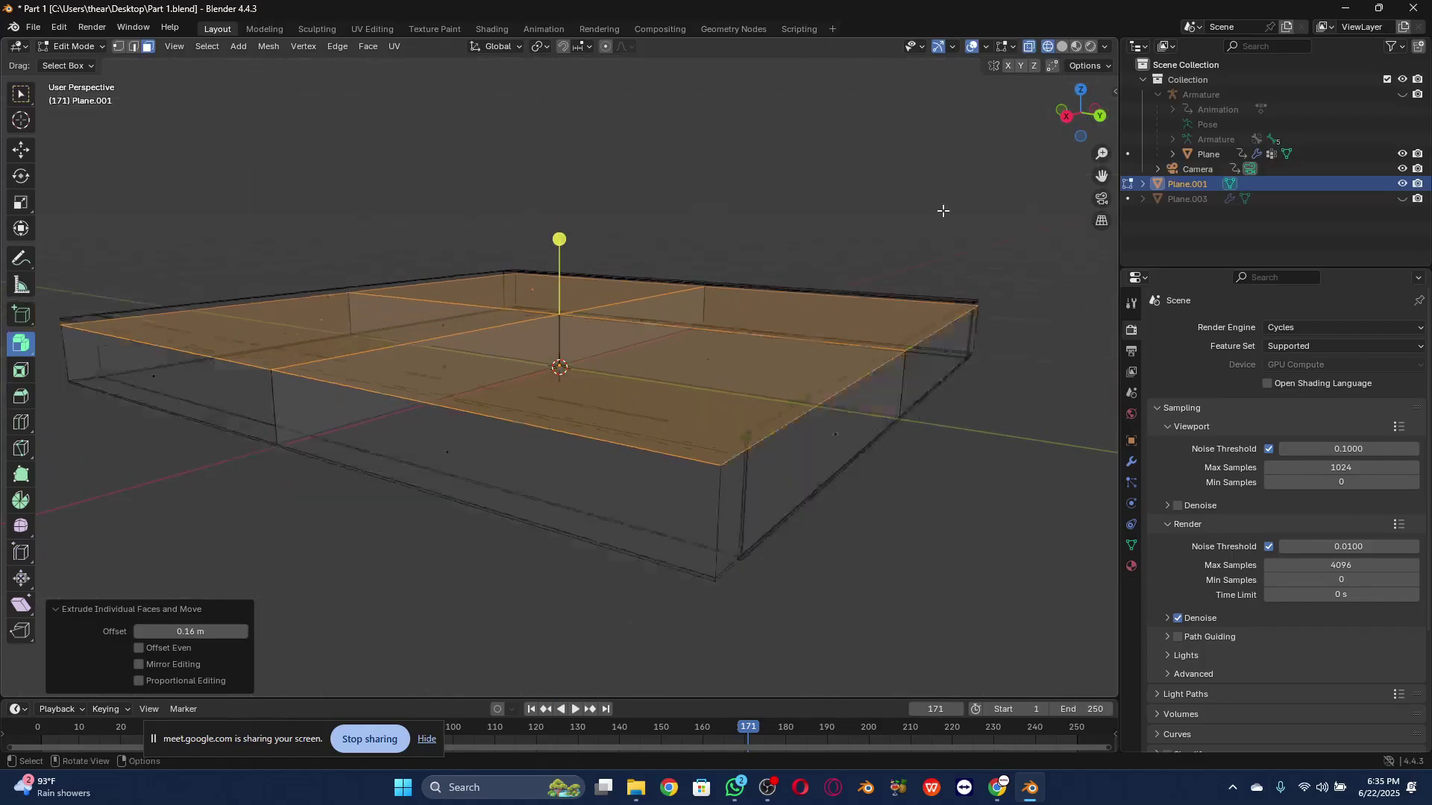
scroll(943, 211, "down", 3)
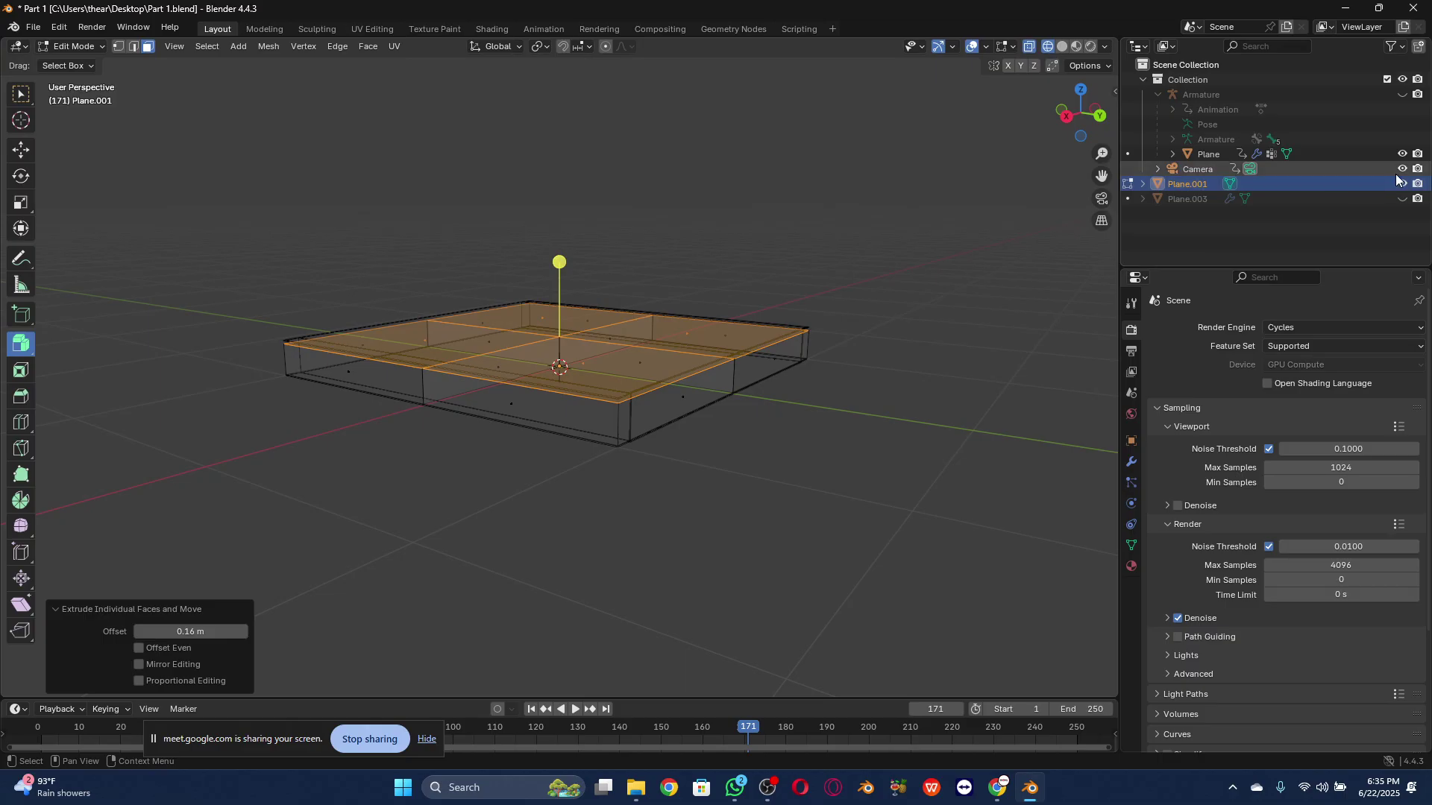
left_click_drag(1081, 109, 1083, 84)
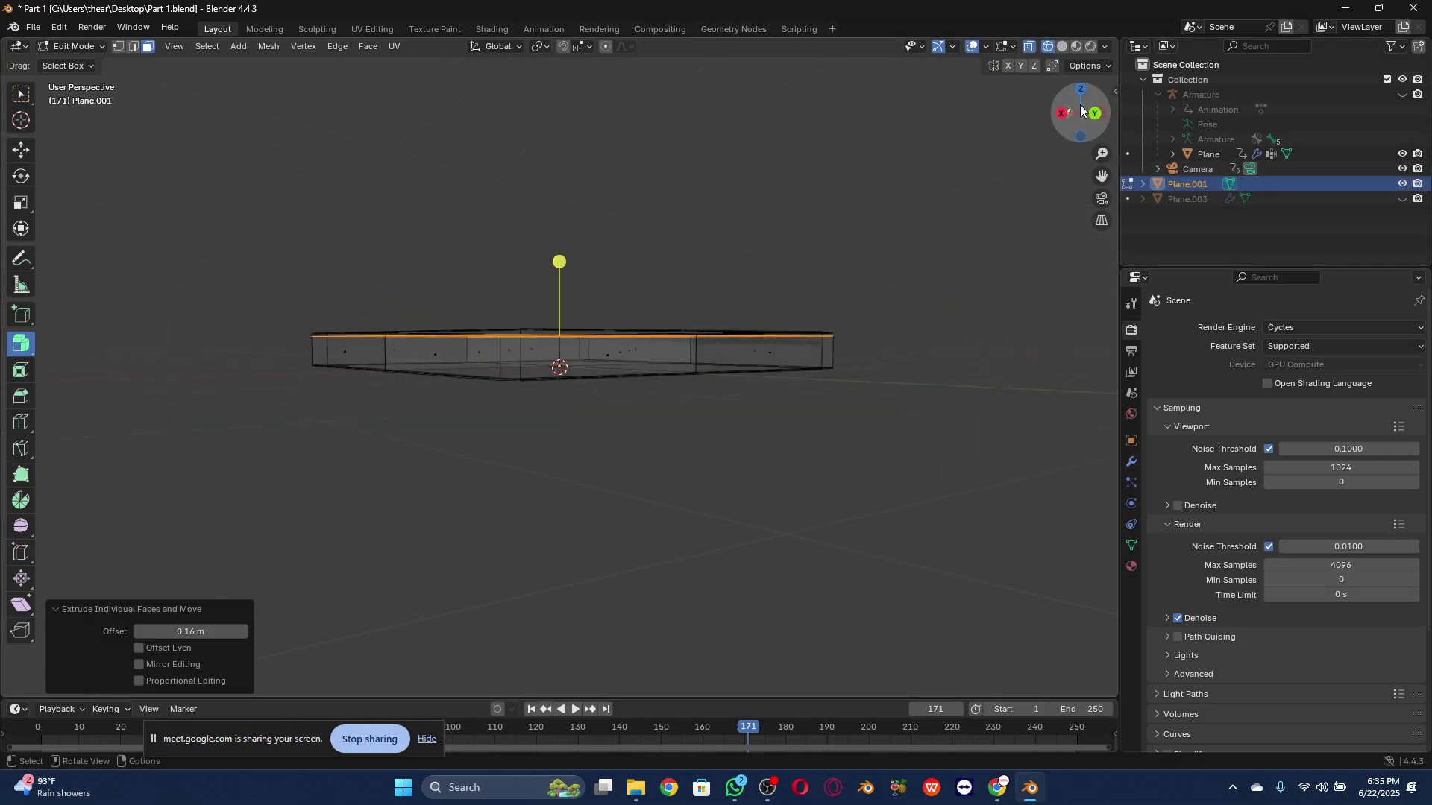
Step: Hide the folding box and show the extruded tray in solid shading from above
left_click(1402, 153)
scroll(843, 312, "up", 1)
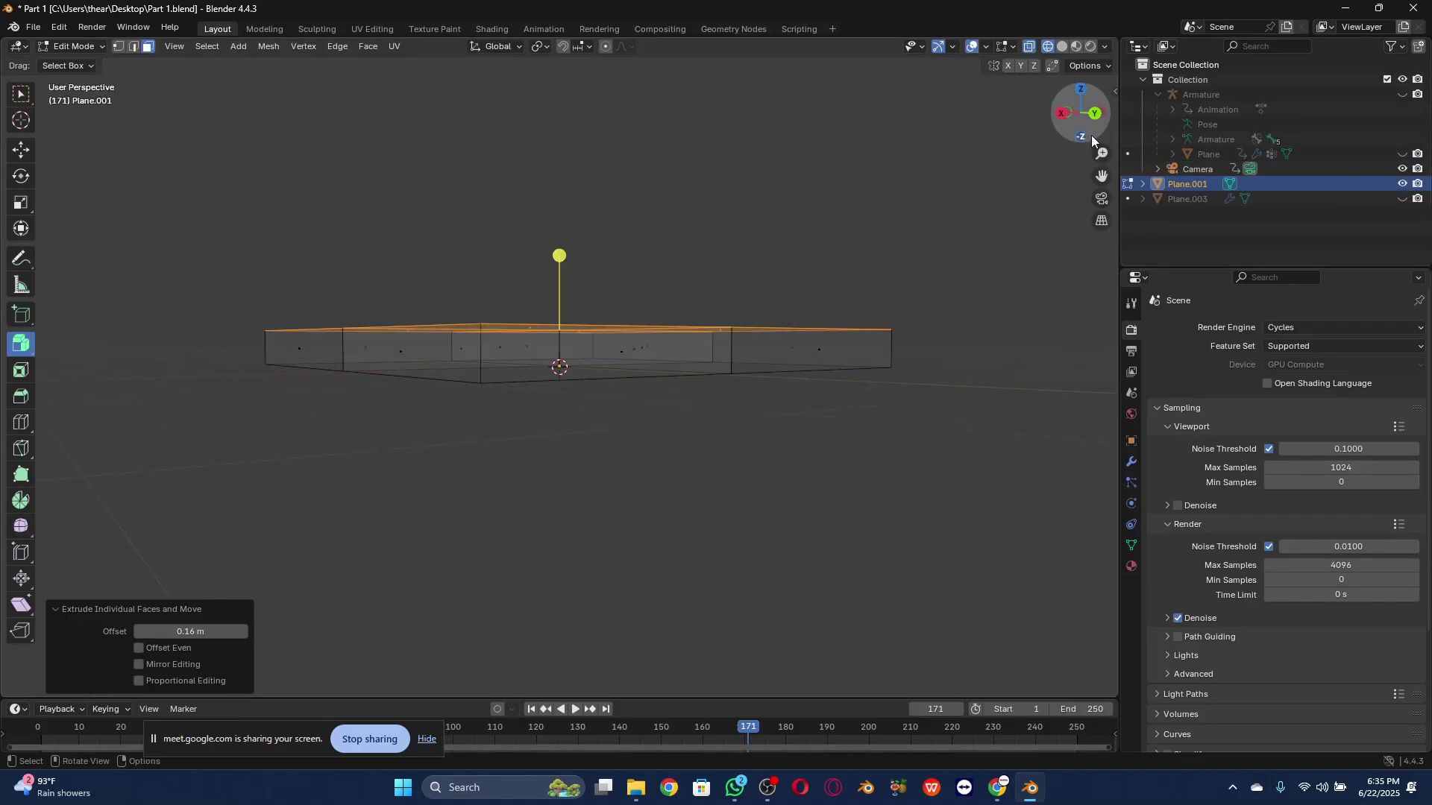
left_click(1064, 47)
left_click_drag(1080, 113, 1085, 184)
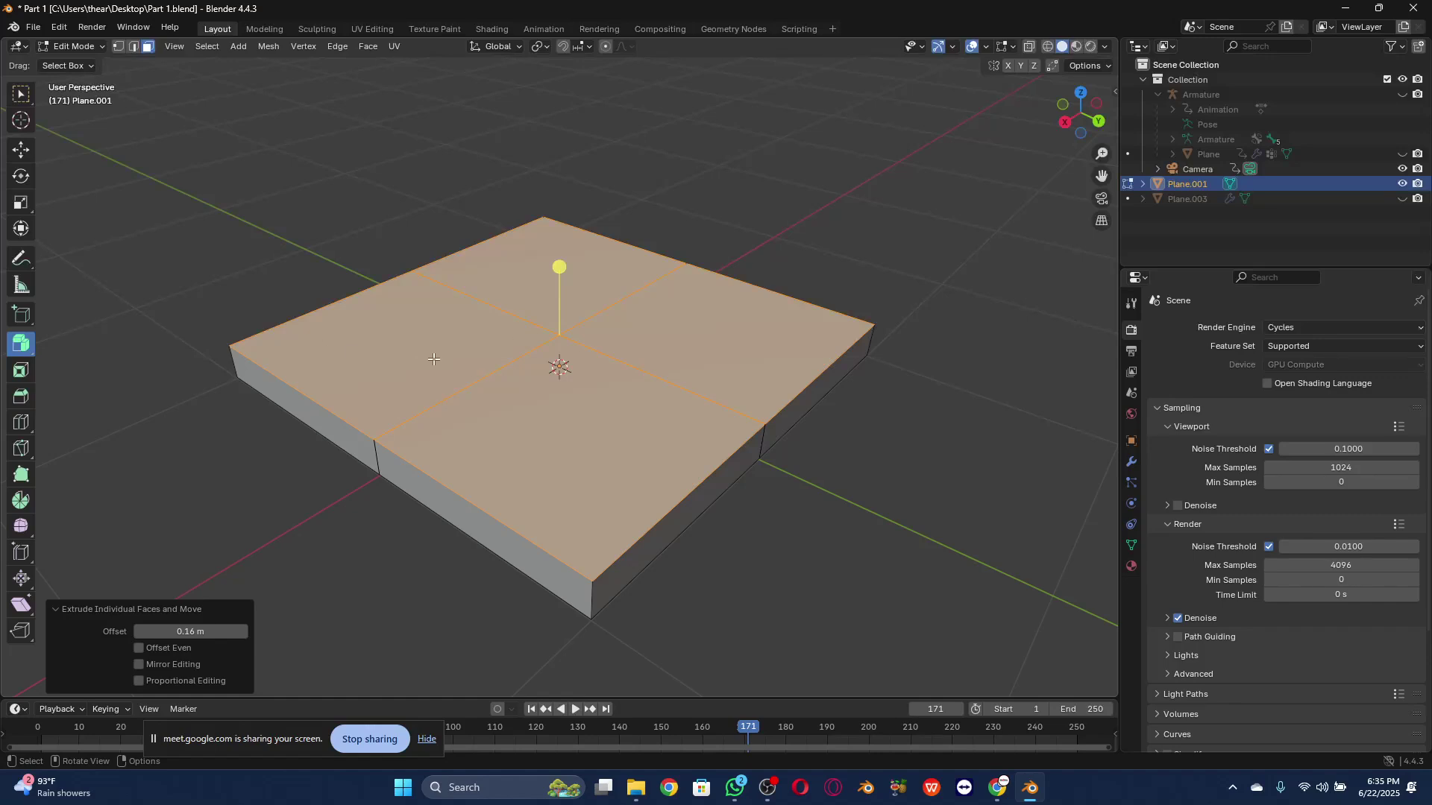
Step: Try bevelling the extruded faces' edges with an offset width of 0.1 m, and undo both the bevel and the extrusion
left_click(22, 399)
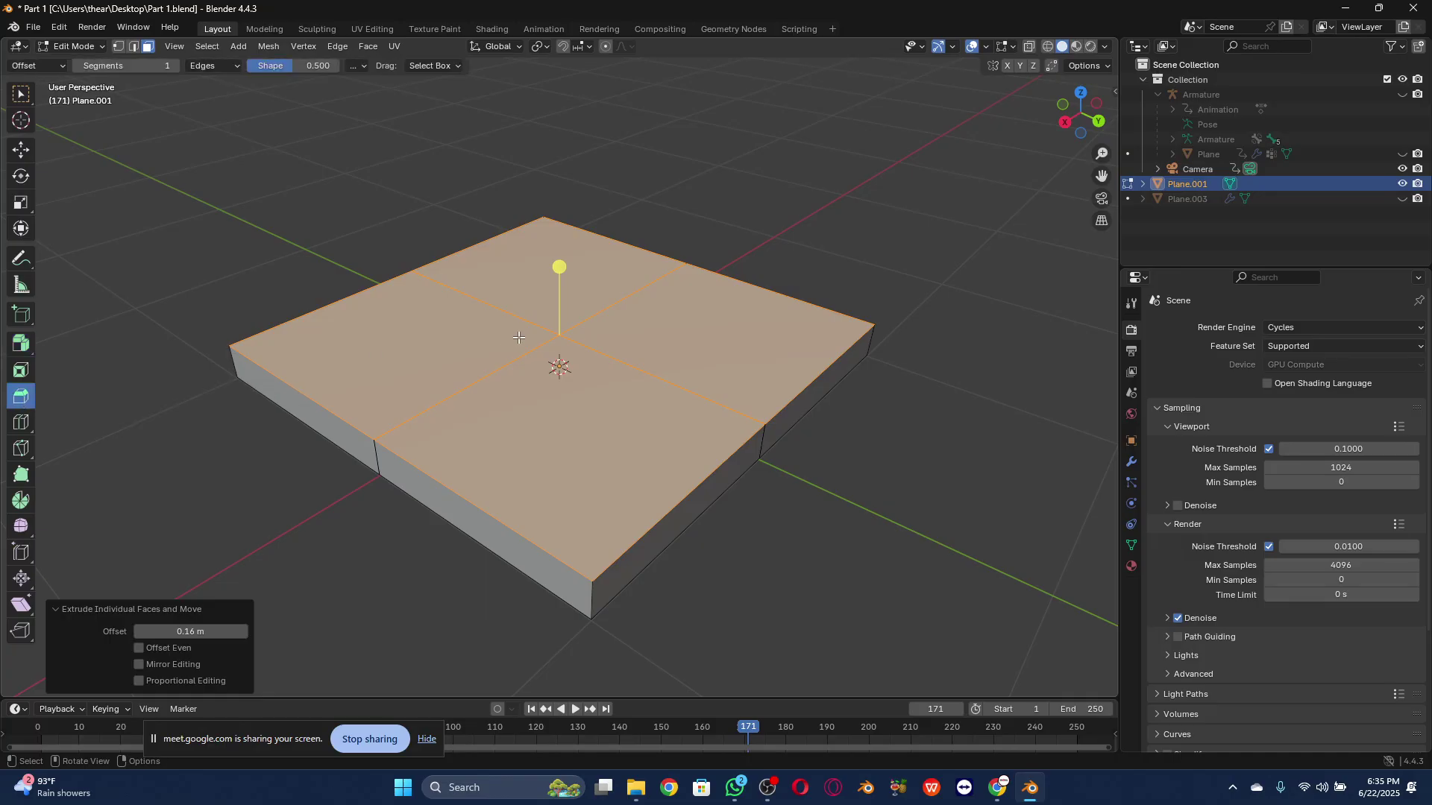
left_click(560, 267)
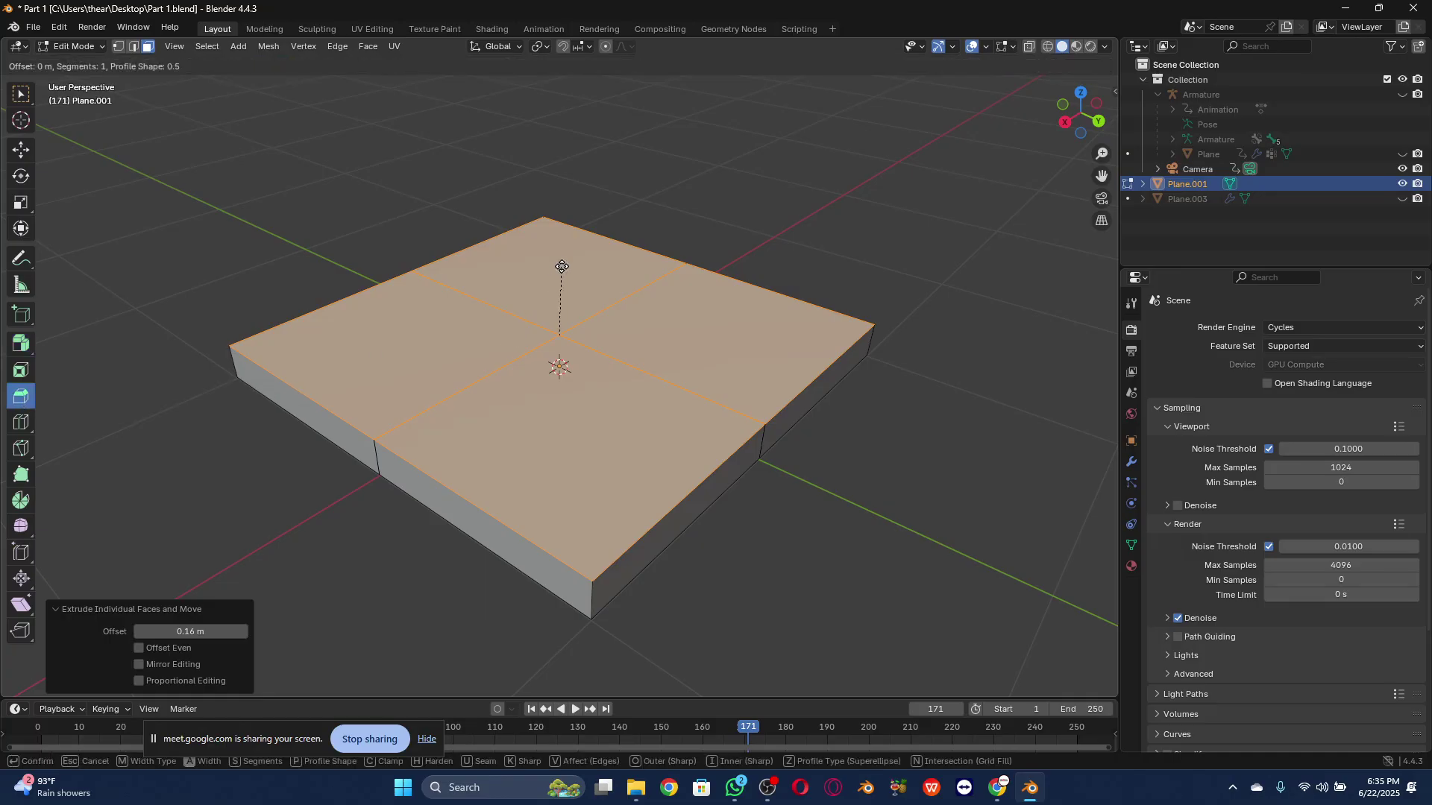
left_click(188, 454)
type("0.14")
key("Return")
left_click_drag(190, 455, 158, 454)
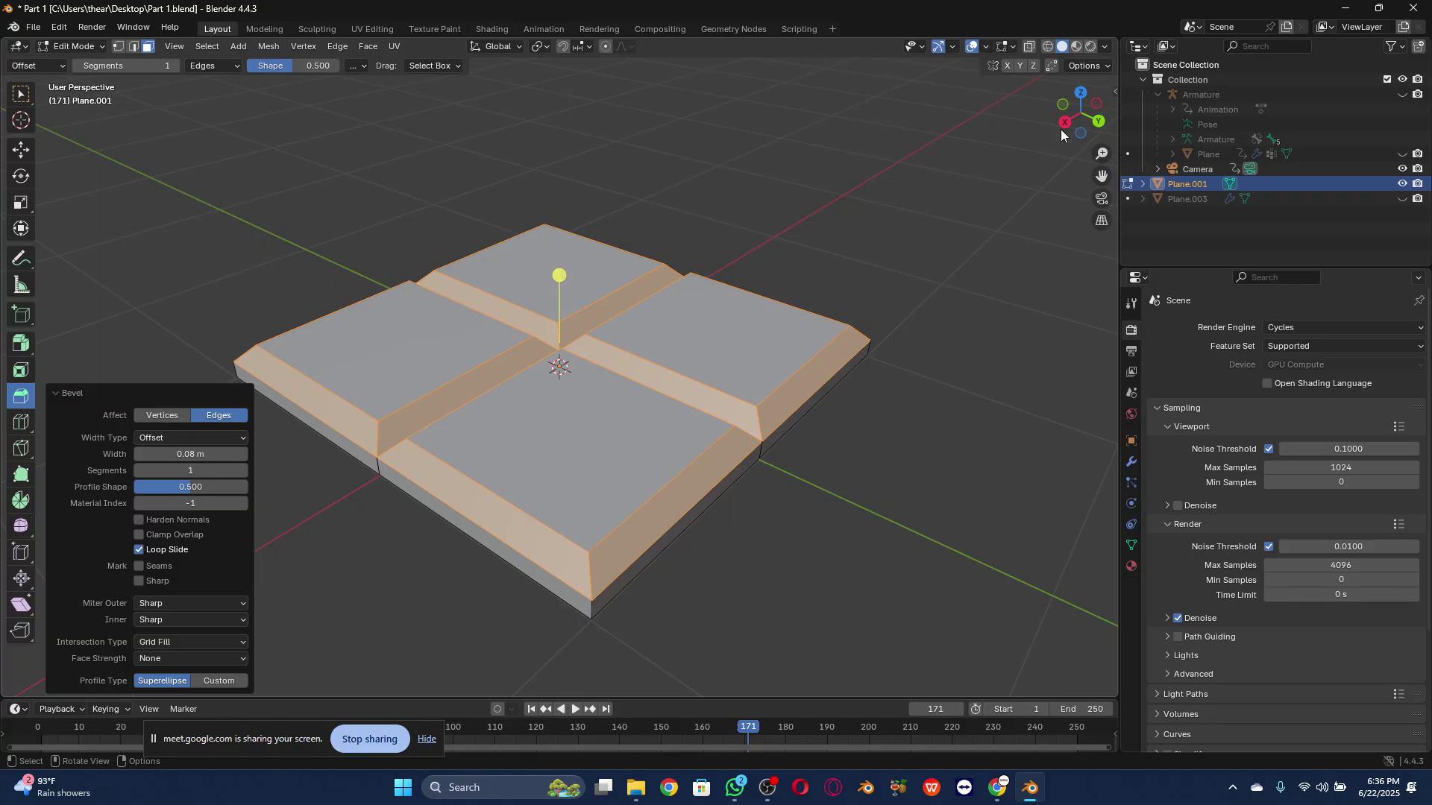
mouse_move(1080, 112)
left_mouse_down()
mouse_move(1062, 146)
mouse_move(1048, 93)
mouse_move(1073, 135)
mouse_move(1081, 123)
mouse_move(1081, 145)
mouse_move(1081, 97)
mouse_move(1093, 117)
left_mouse_up()
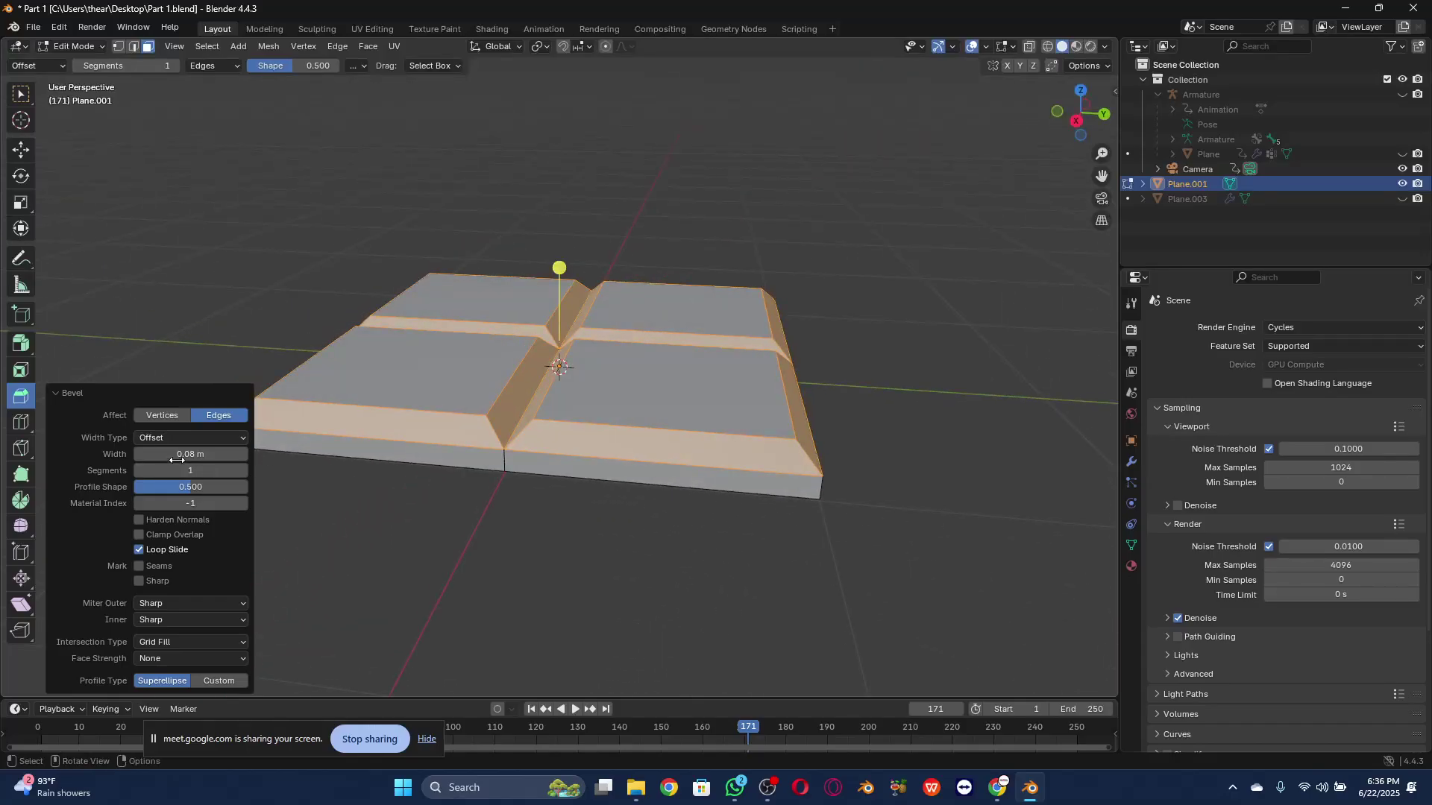
left_click_drag(190, 454, 220, 454)
mouse_move(1085, 118)
left_mouse_down()
mouse_move(1100, 172)
mouse_move(1085, 114)
left_mouse_up()
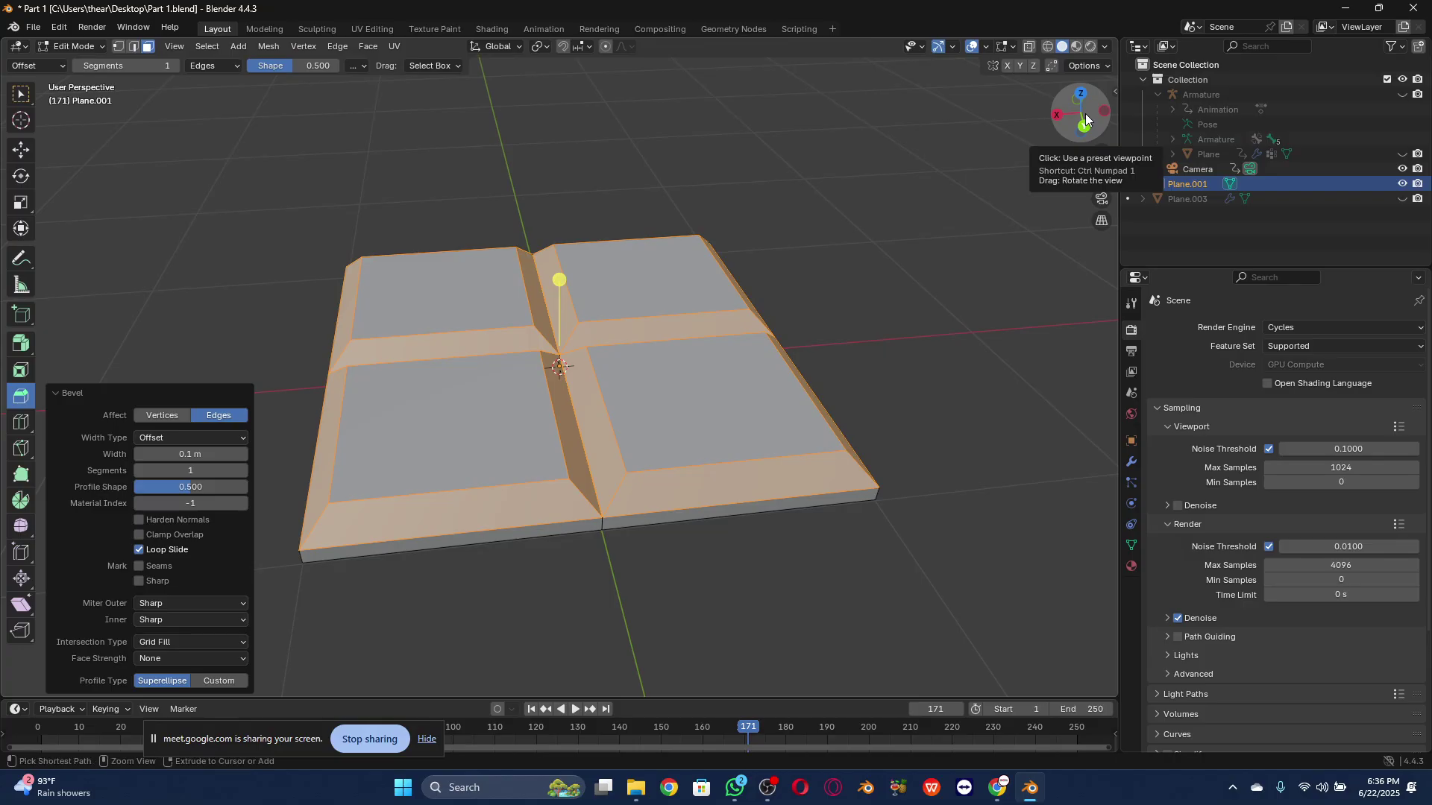
key("ctrl+z")
key("ctrl+z")
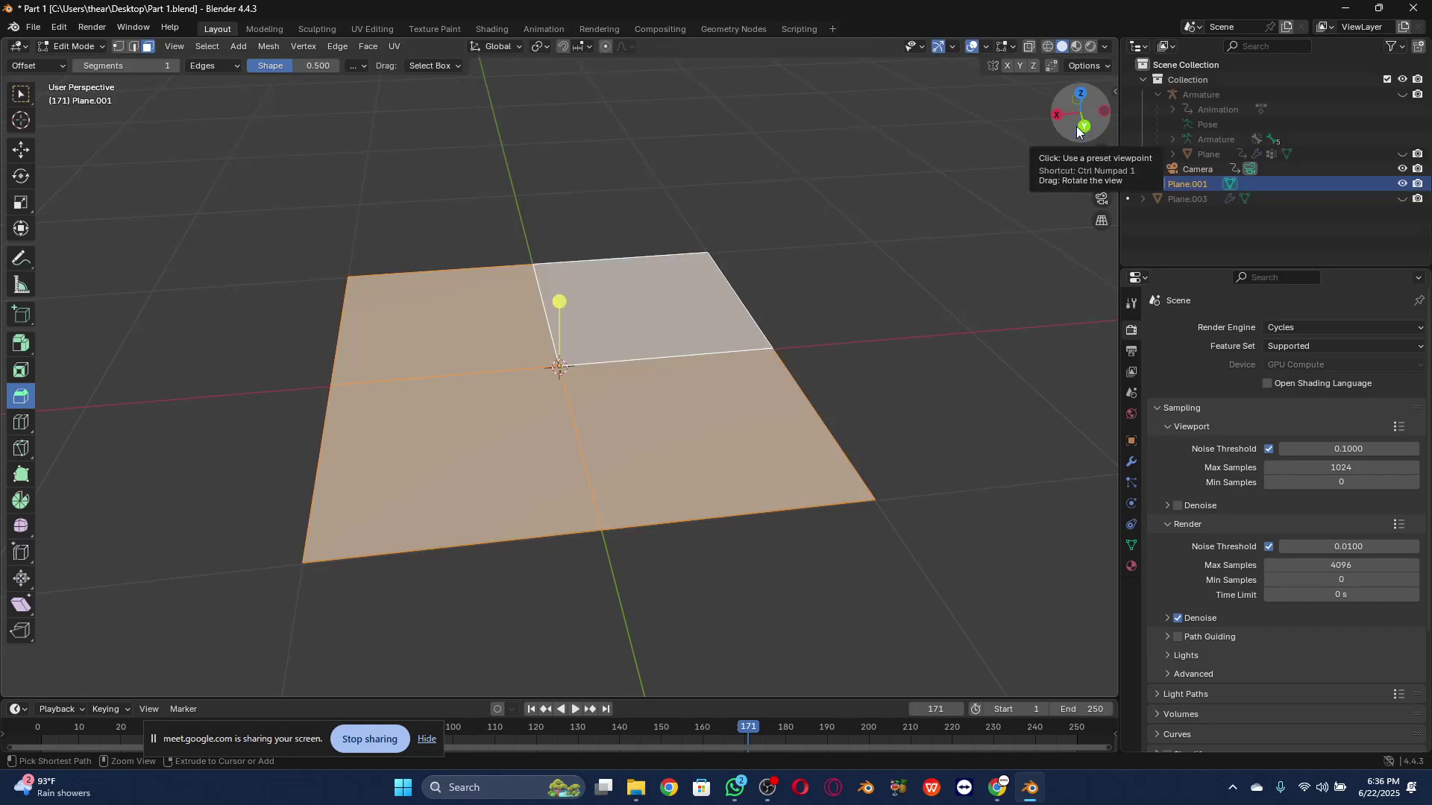
Step: Turn on X-ray for the flat plane in Object Mode and return it to Edit Mode
key("Tab")
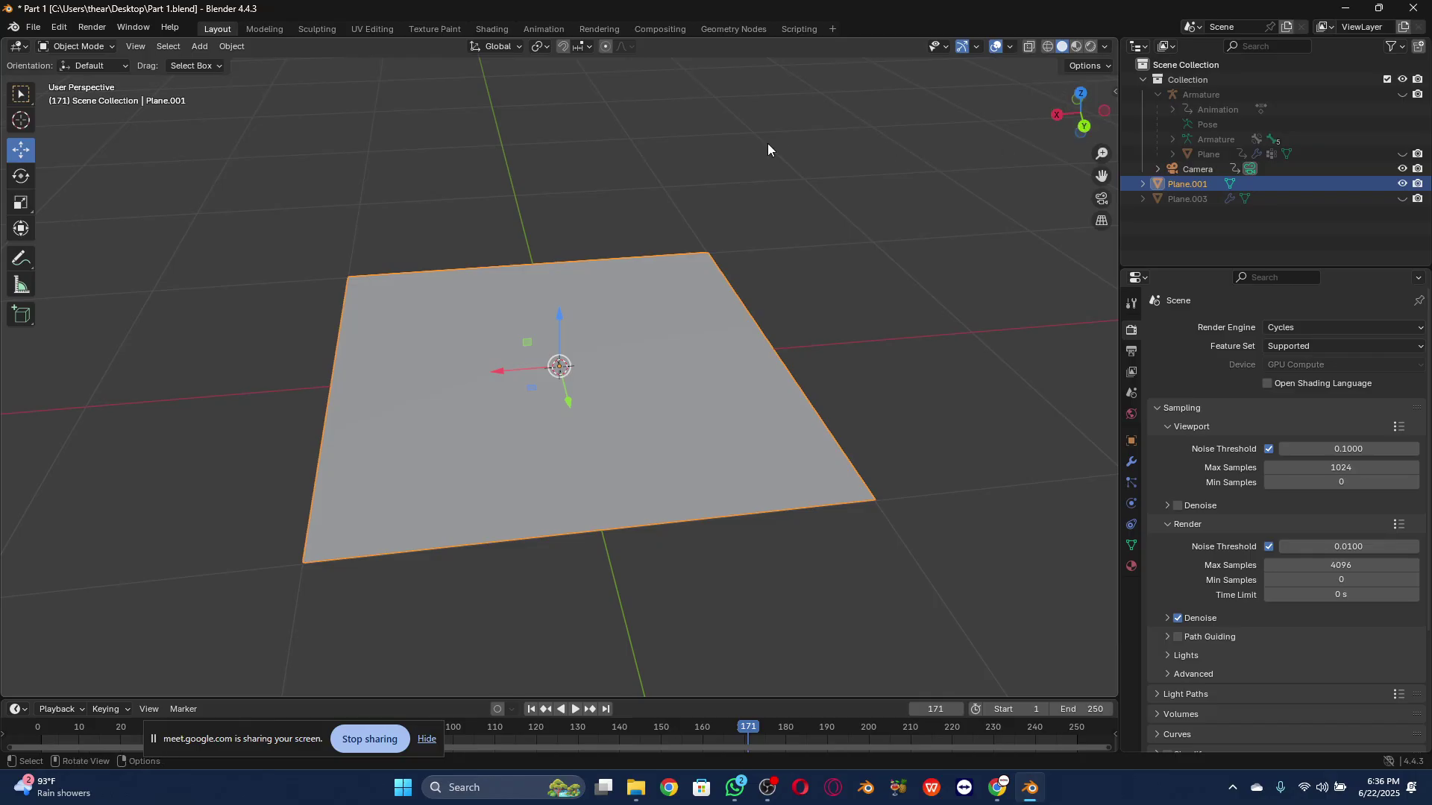
left_click(1031, 47)
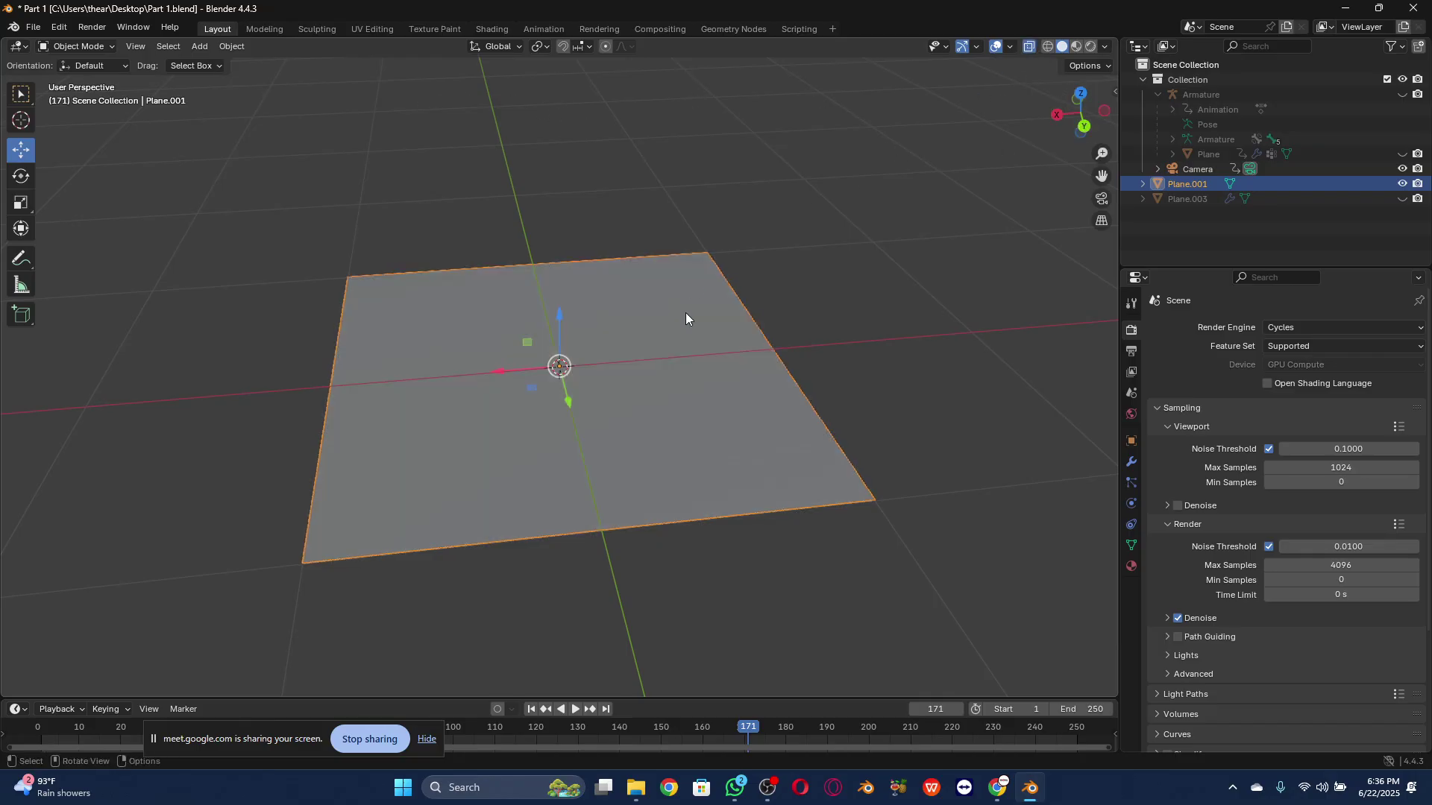
left_click_drag(1082, 113, 1036, 118)
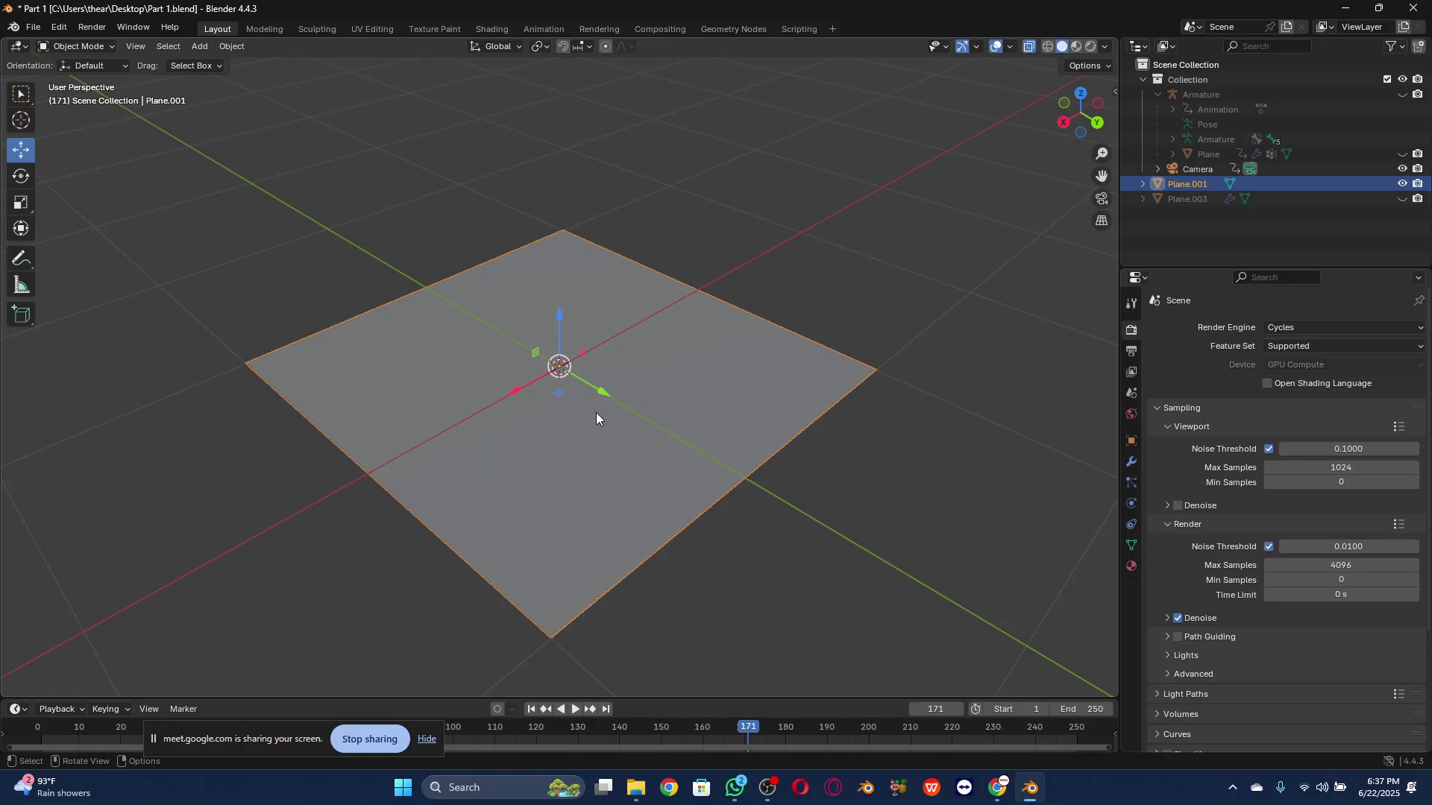
left_click(95, 48)
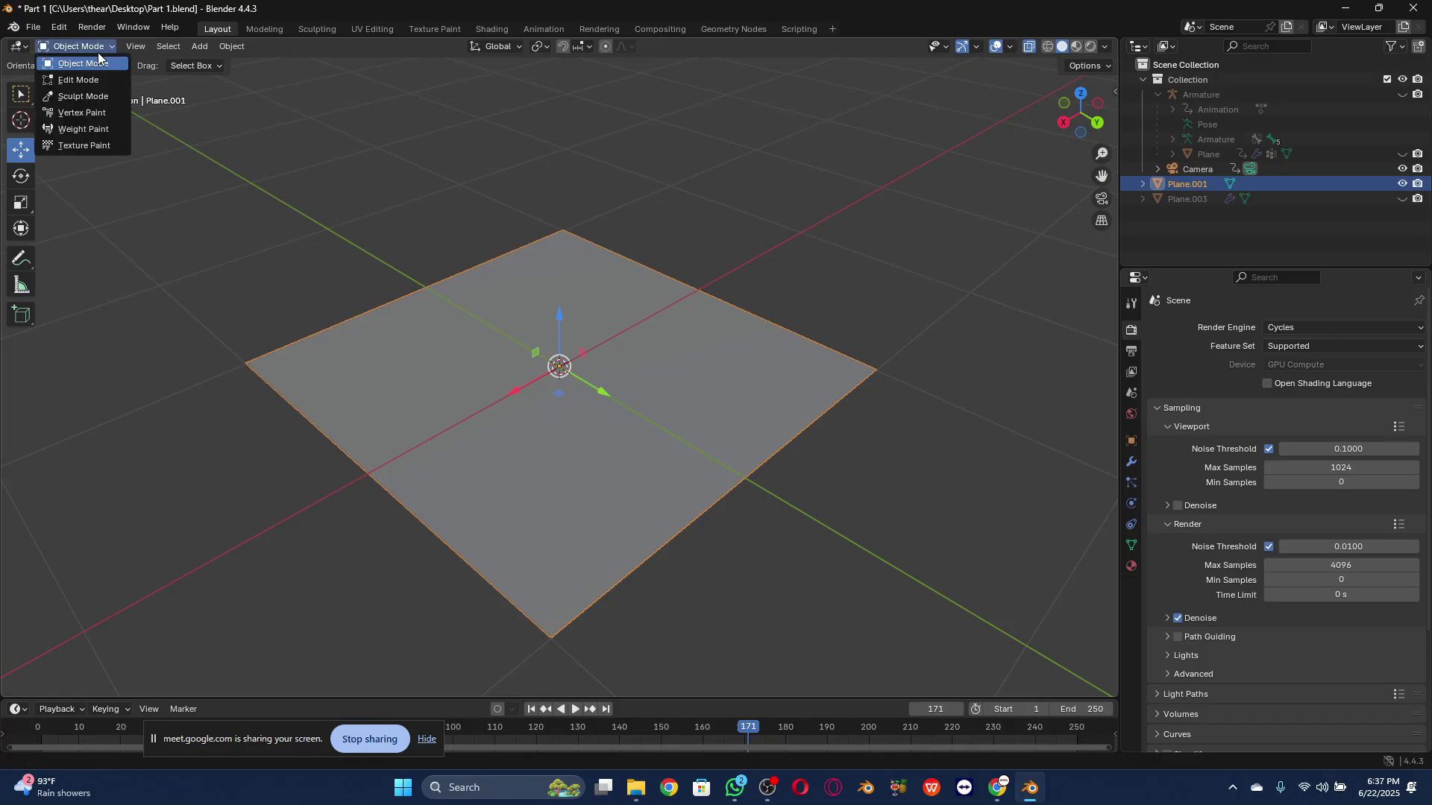
left_click(78, 79)
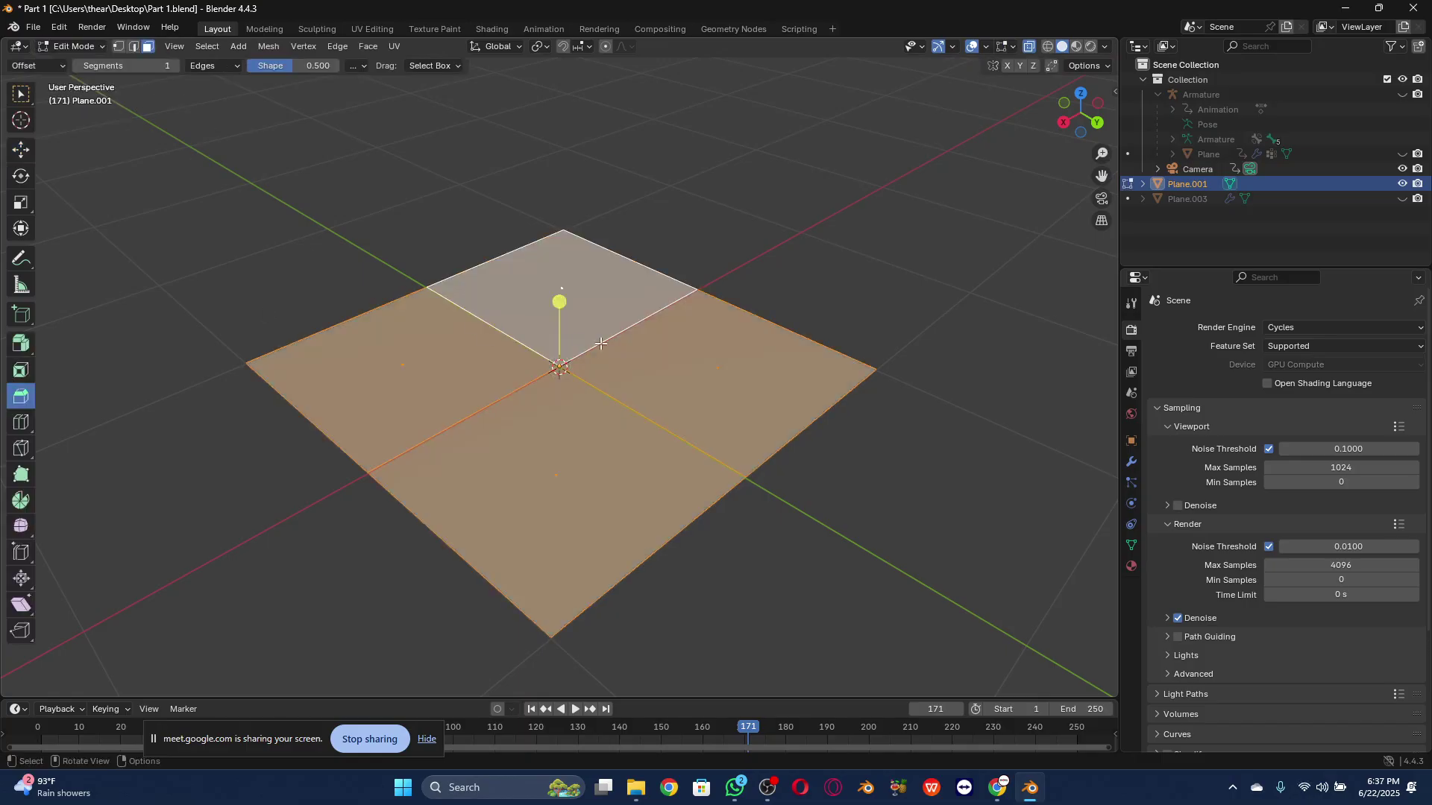
Step: Undo the plane's earlier edits back to before its division into four faces
key("Tab")
key("ctrl+z")
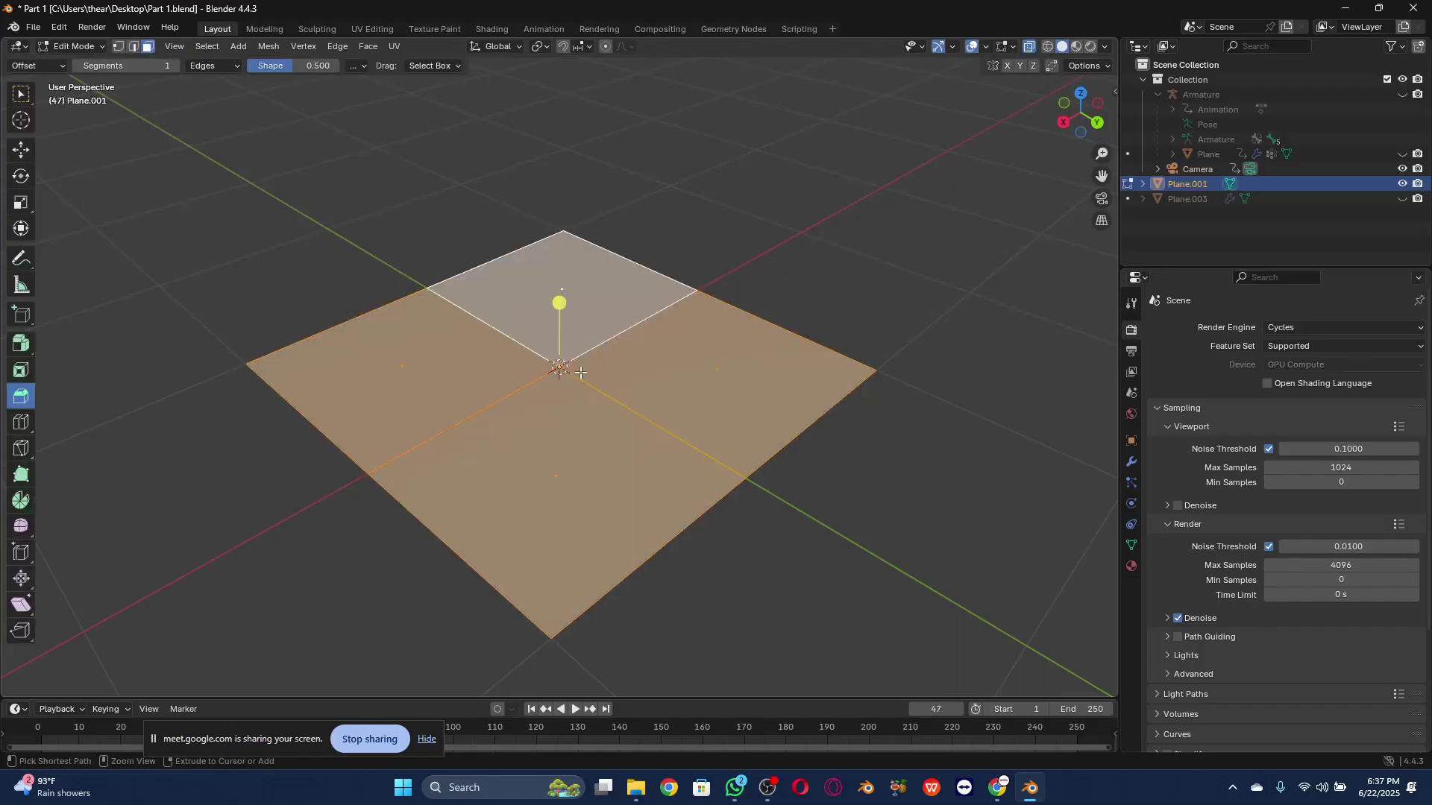
key("ctrl+z")
key("ctrl+z")
key("ctrl+z")
key("ctrl+z")
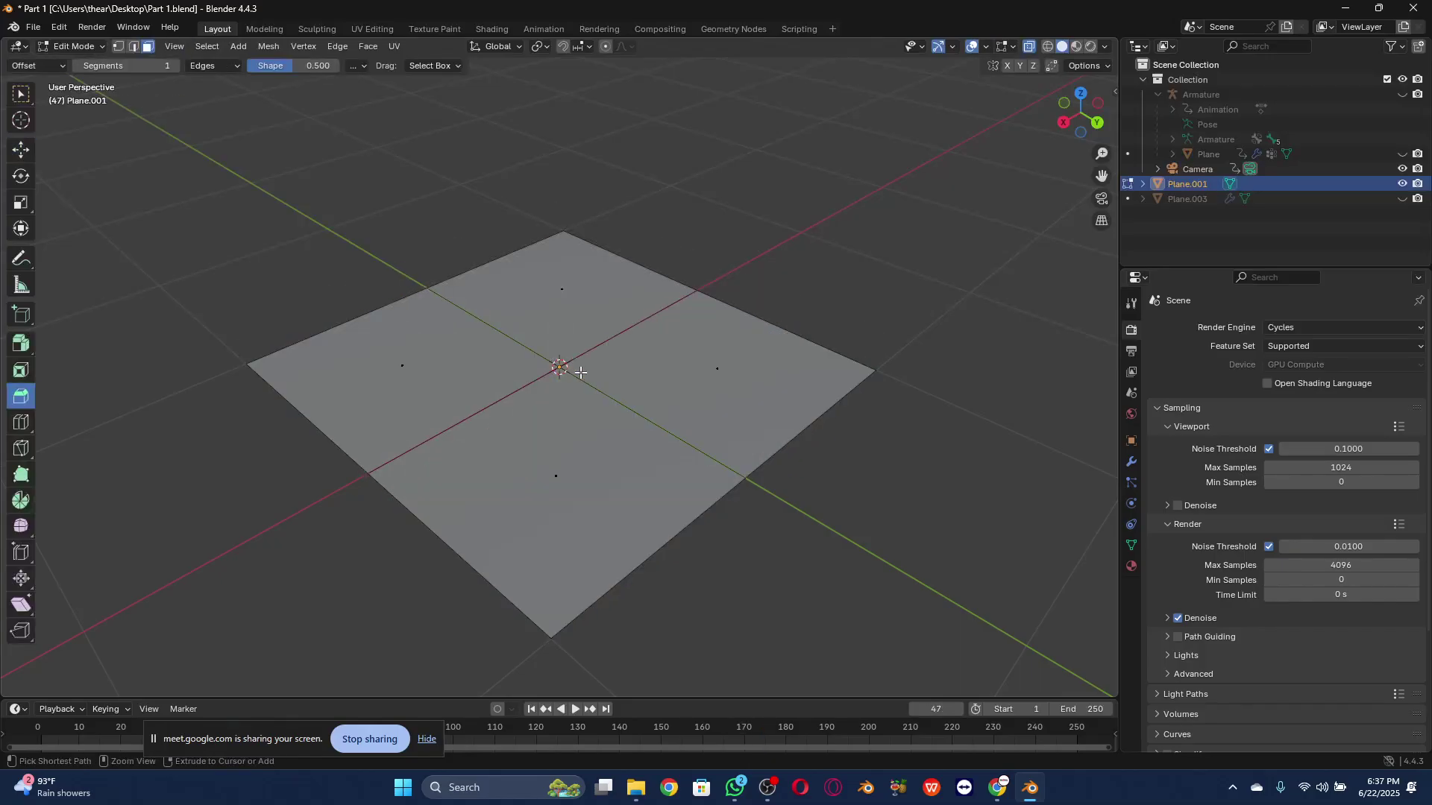
Step: Inset the whole plane with a thickness of 0.112 m to form a border
key("a")
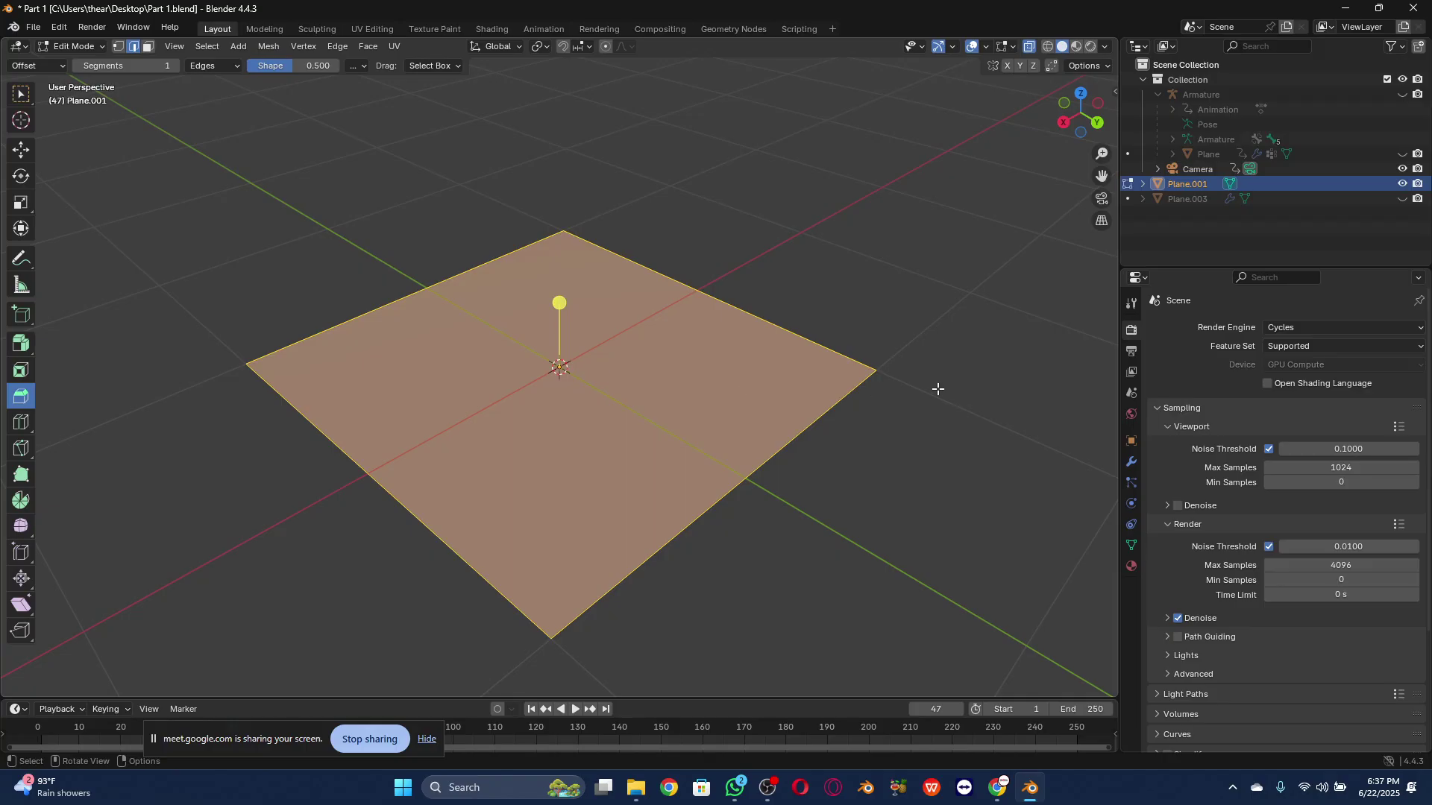
left_click(21, 370)
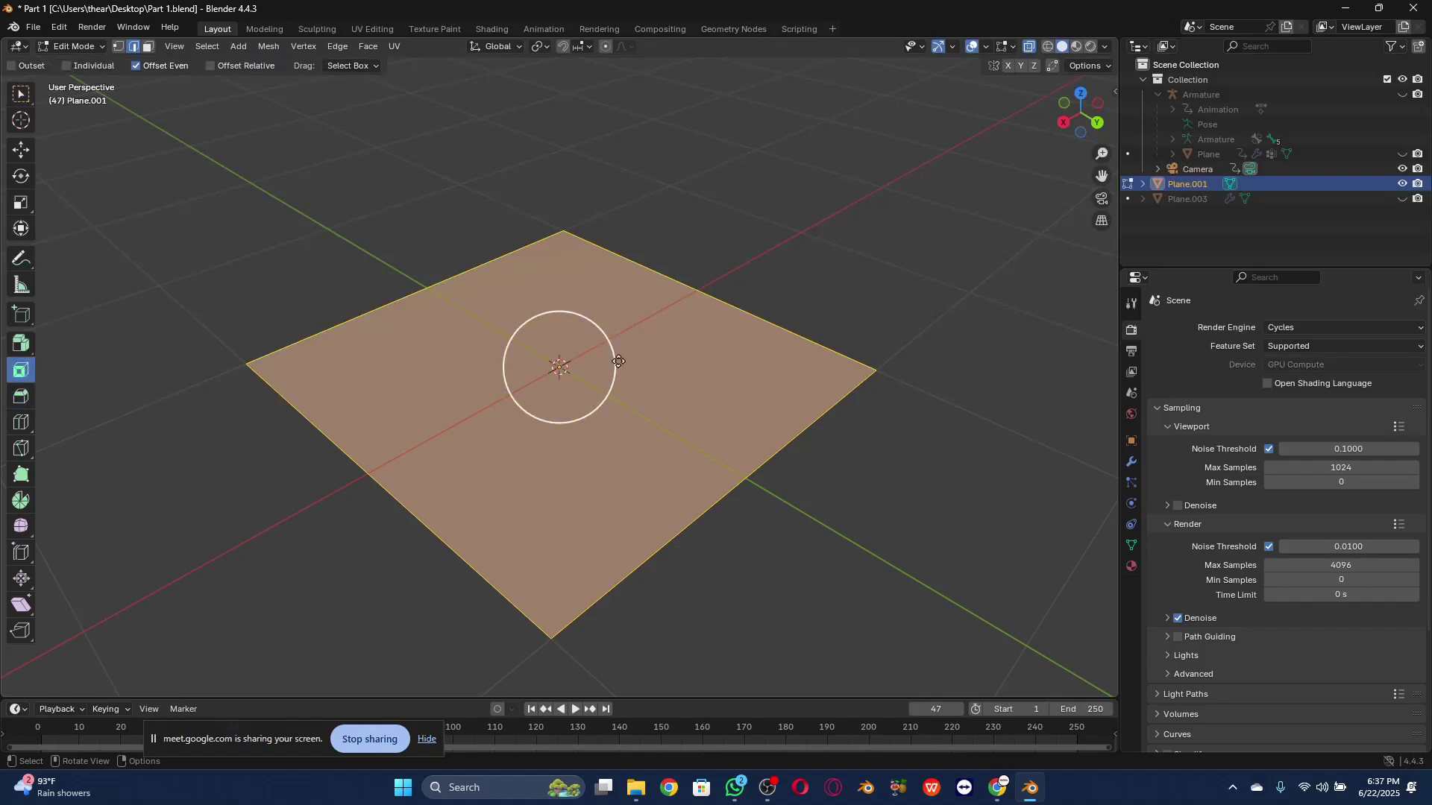
left_click_drag(569, 365, 639, 311)
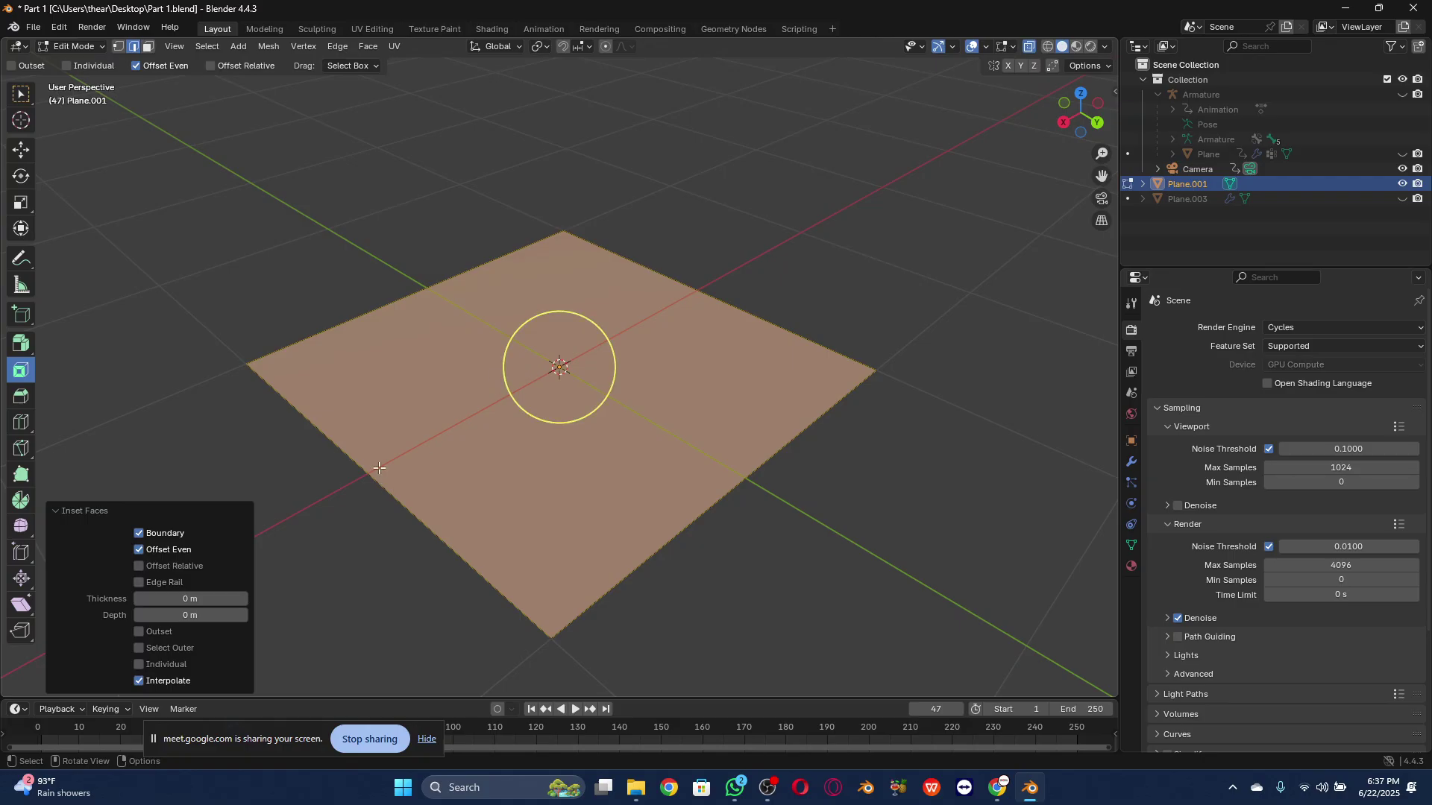
left_click_drag(208, 597, 234, 580)
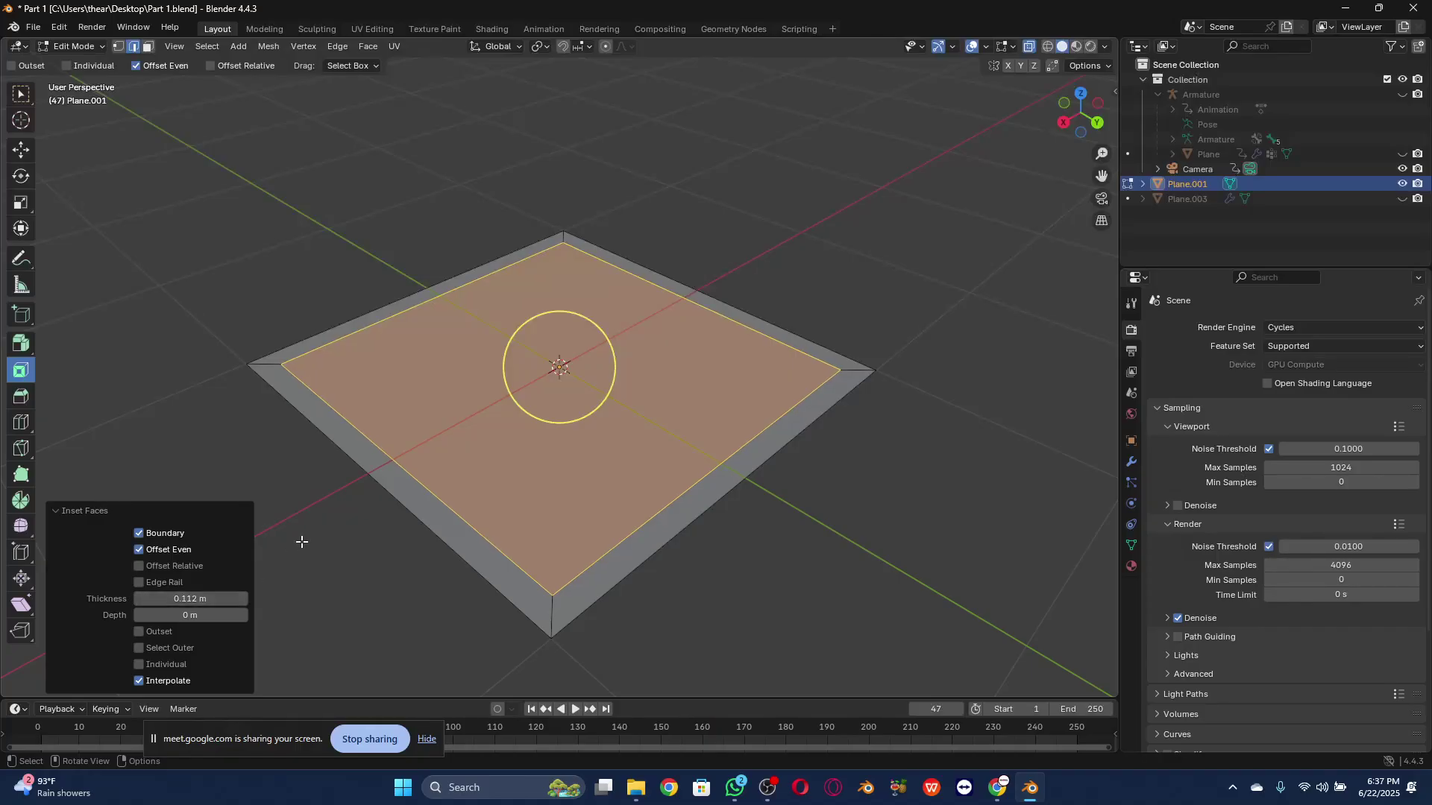
left_click(282, 556)
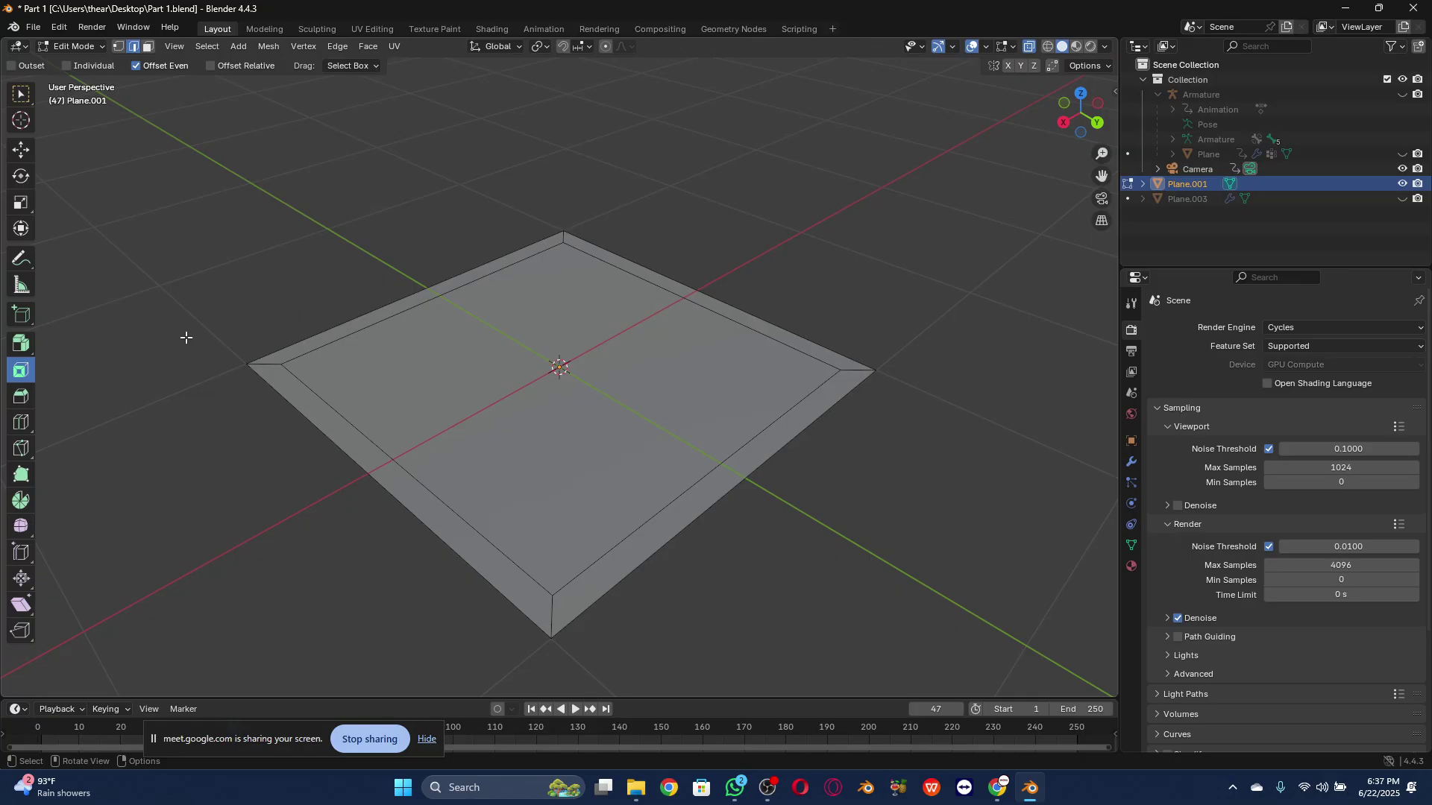
Step: Add two perpendicular single loop cuts through the plane's centre with a factor of 0
left_click(21, 423)
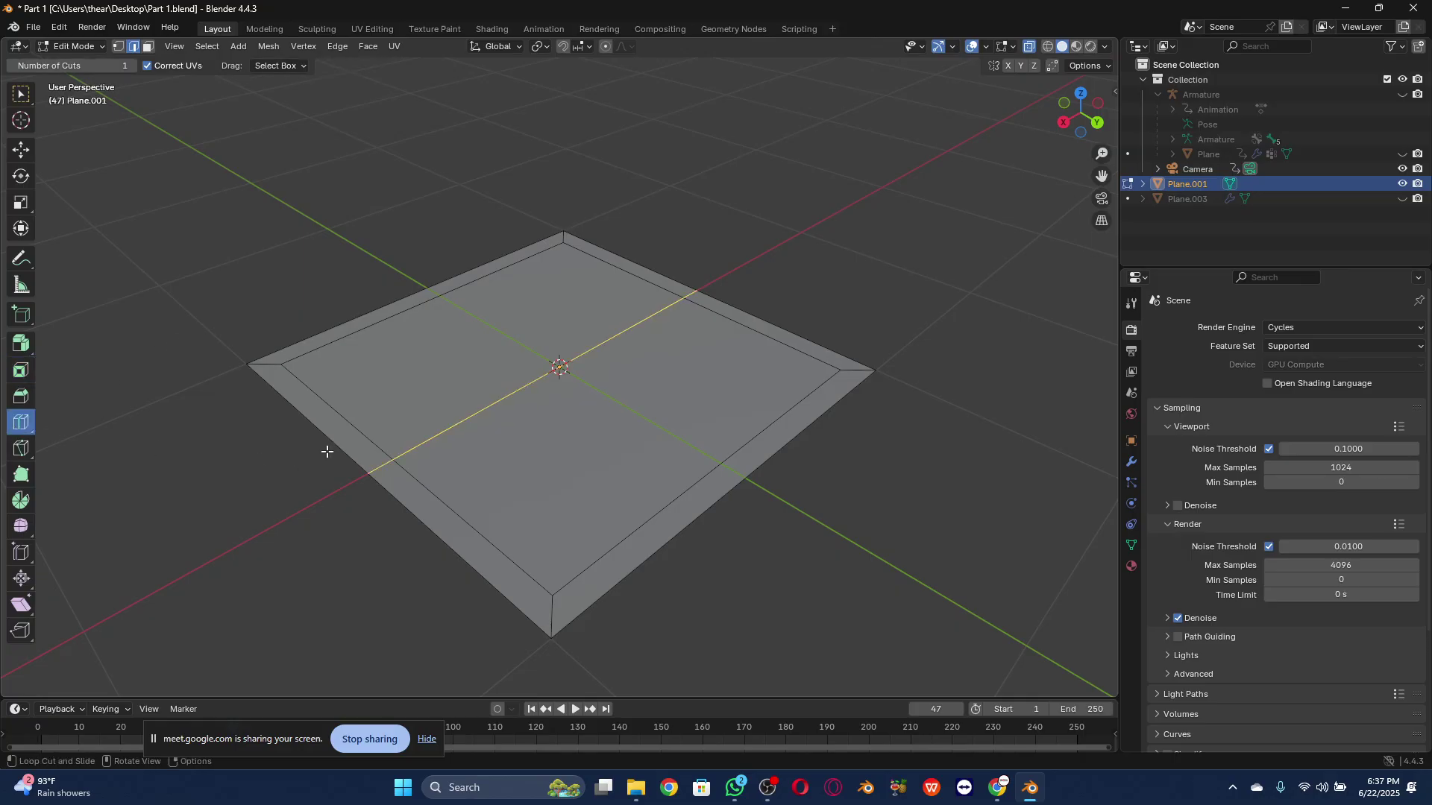
left_click(364, 463)
left_click(742, 478)
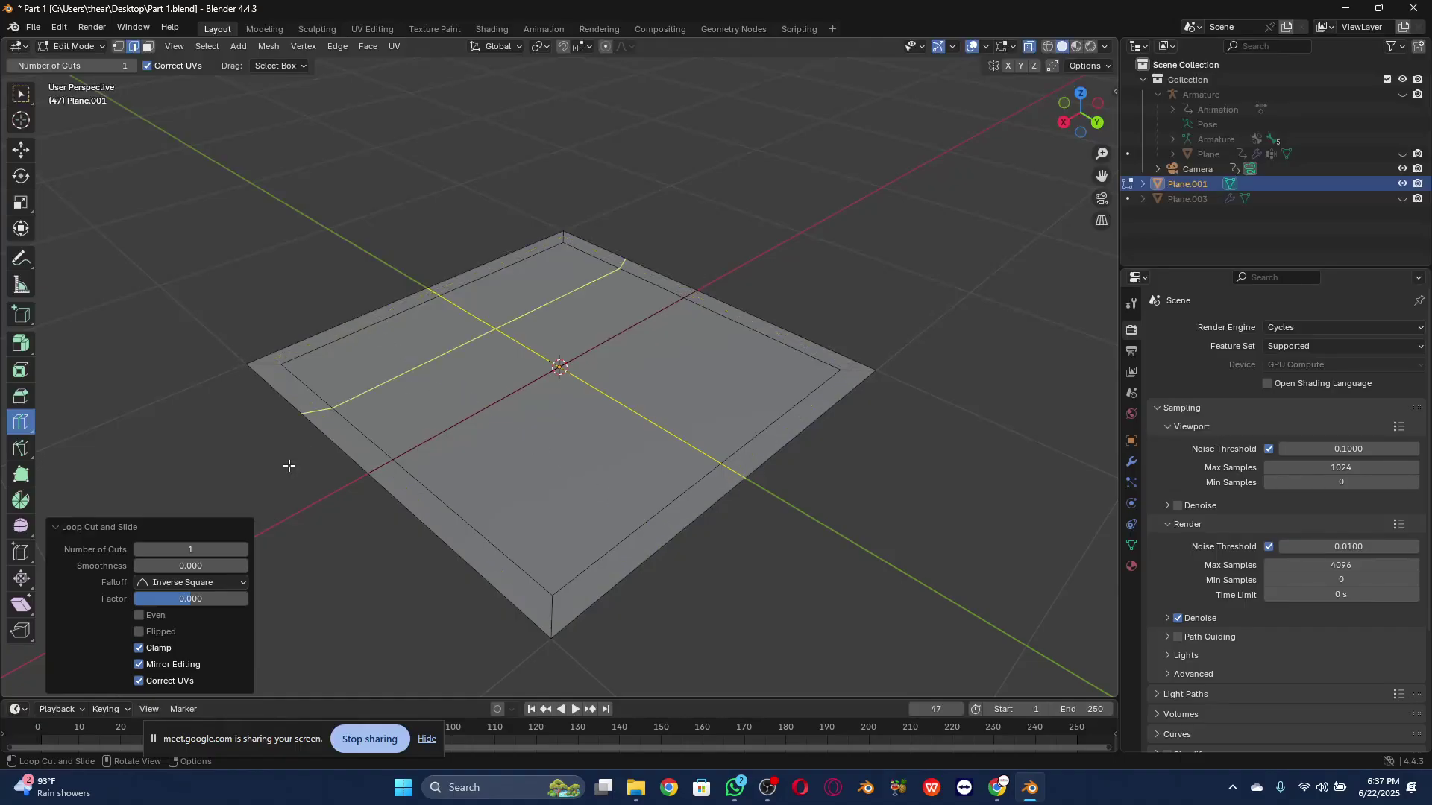
scroll(262, 463, "up", 1)
mouse_move(1068, 117)
left_mouse_down()
mouse_move(1033, 156)
mouse_move(1068, 117)
left_mouse_up()
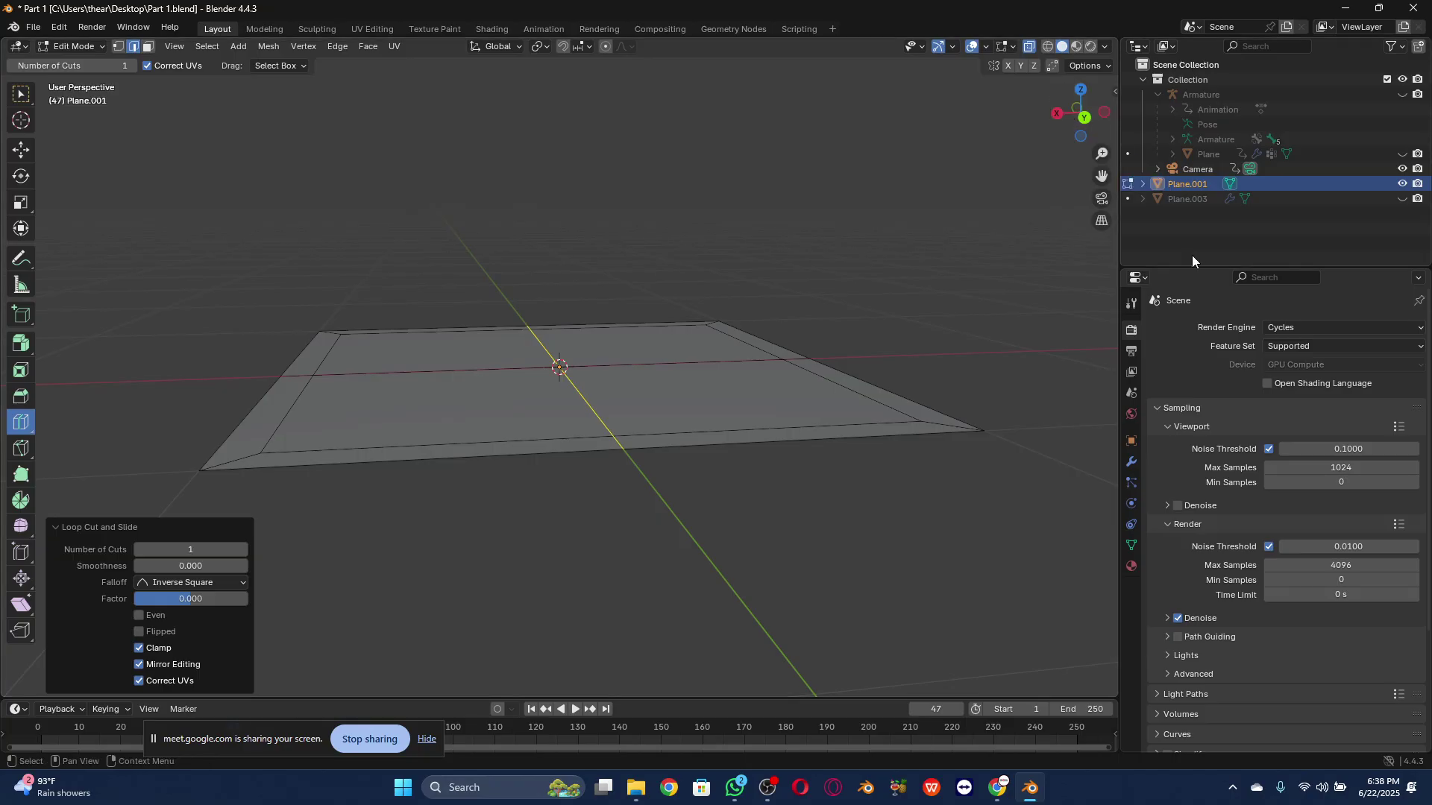
left_click_drag(1076, 117, 862, 153)
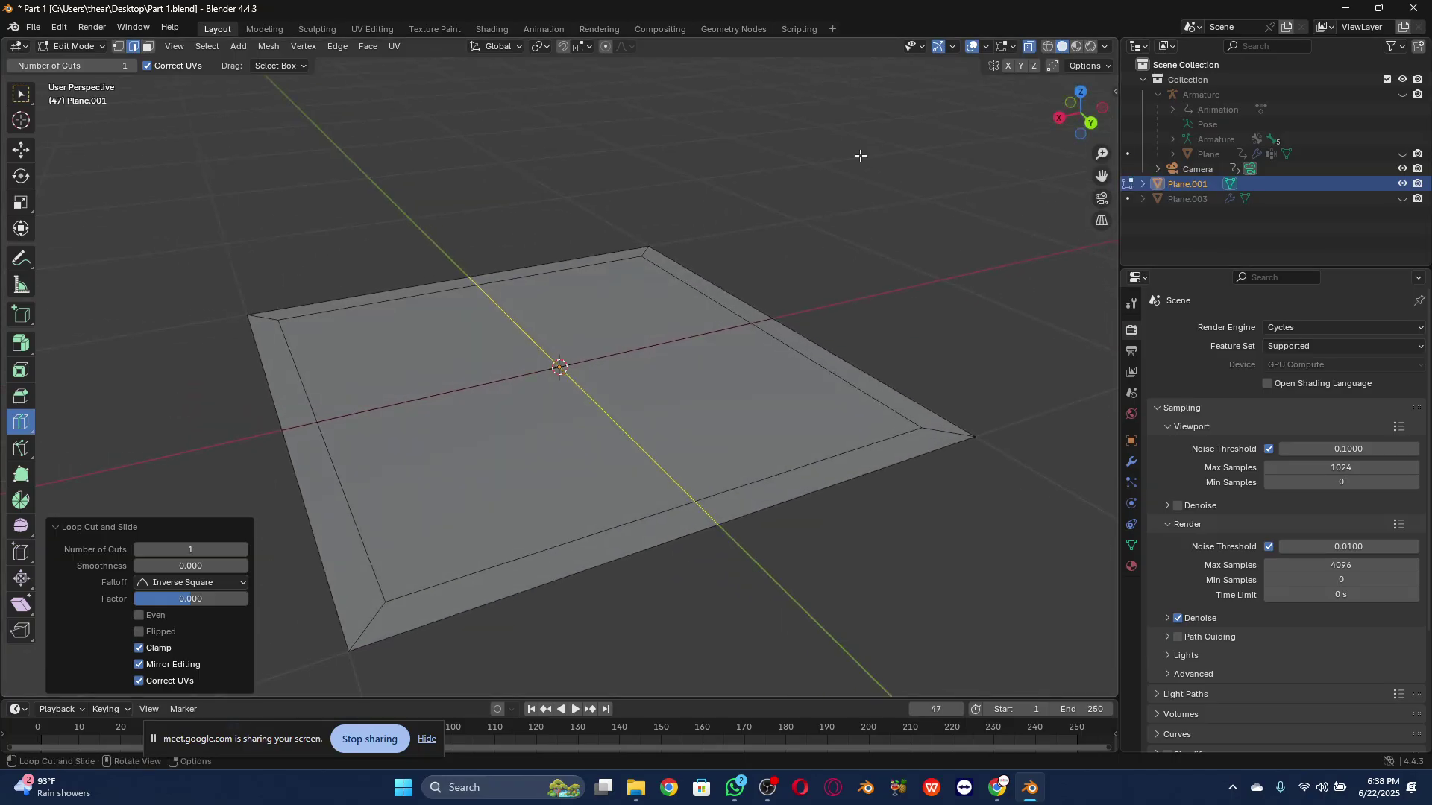
Step: Extrude the four inner faces inside the border individually with an offset of 0 m
left_click(21, 149)
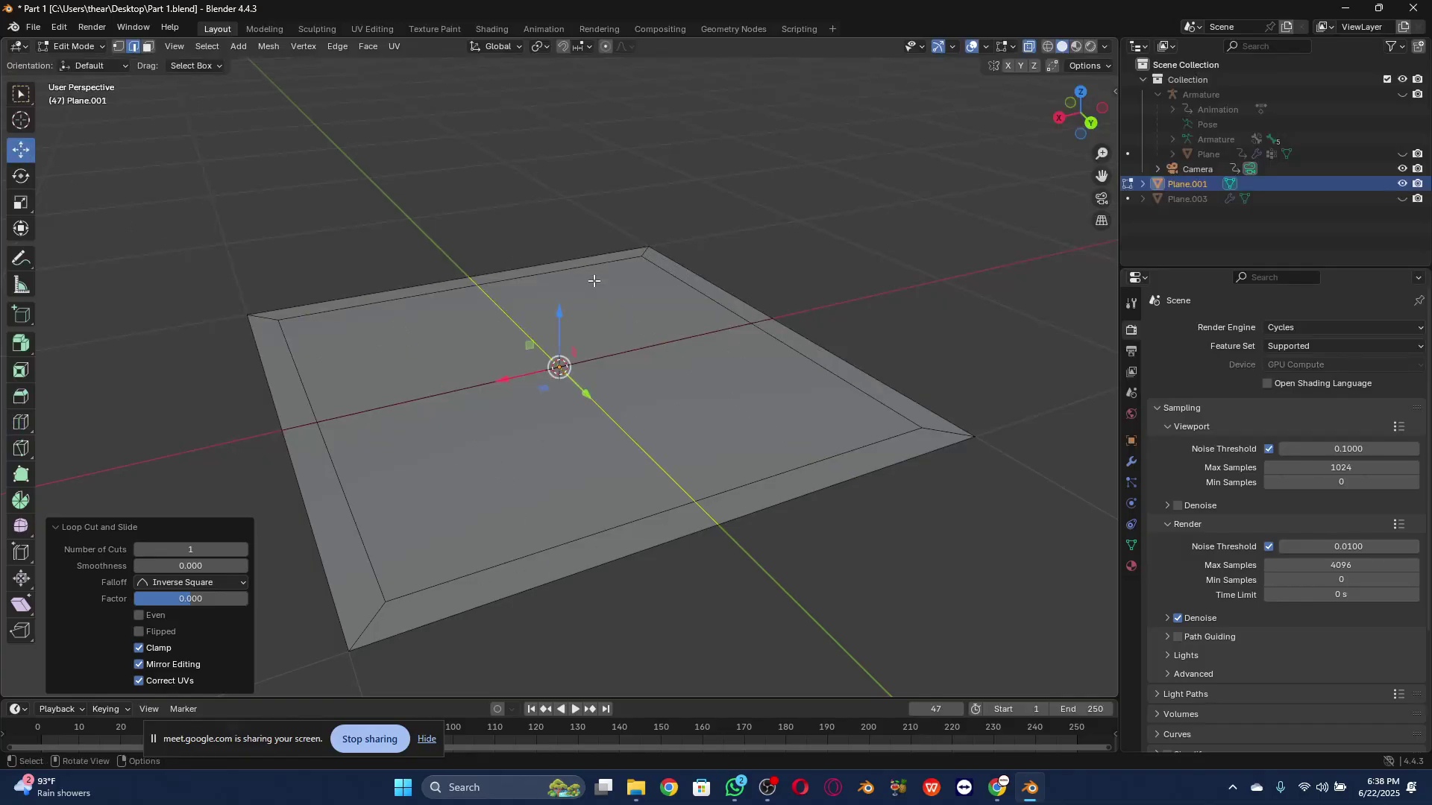
left_click(148, 46)
left_click(618, 272)
left_click(448, 341, "shift")
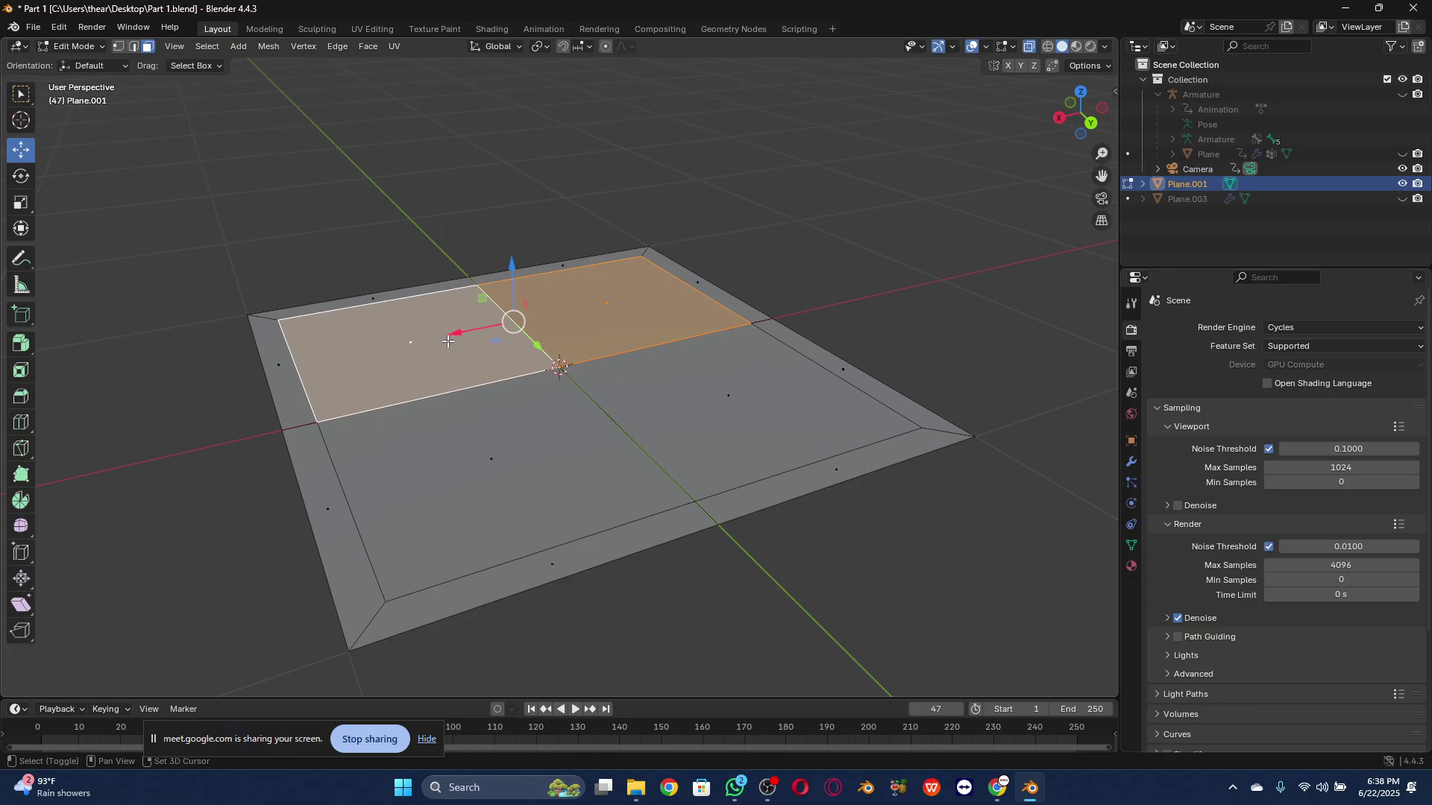
left_click(519, 466, "shift")
left_click(718, 423, "shift")
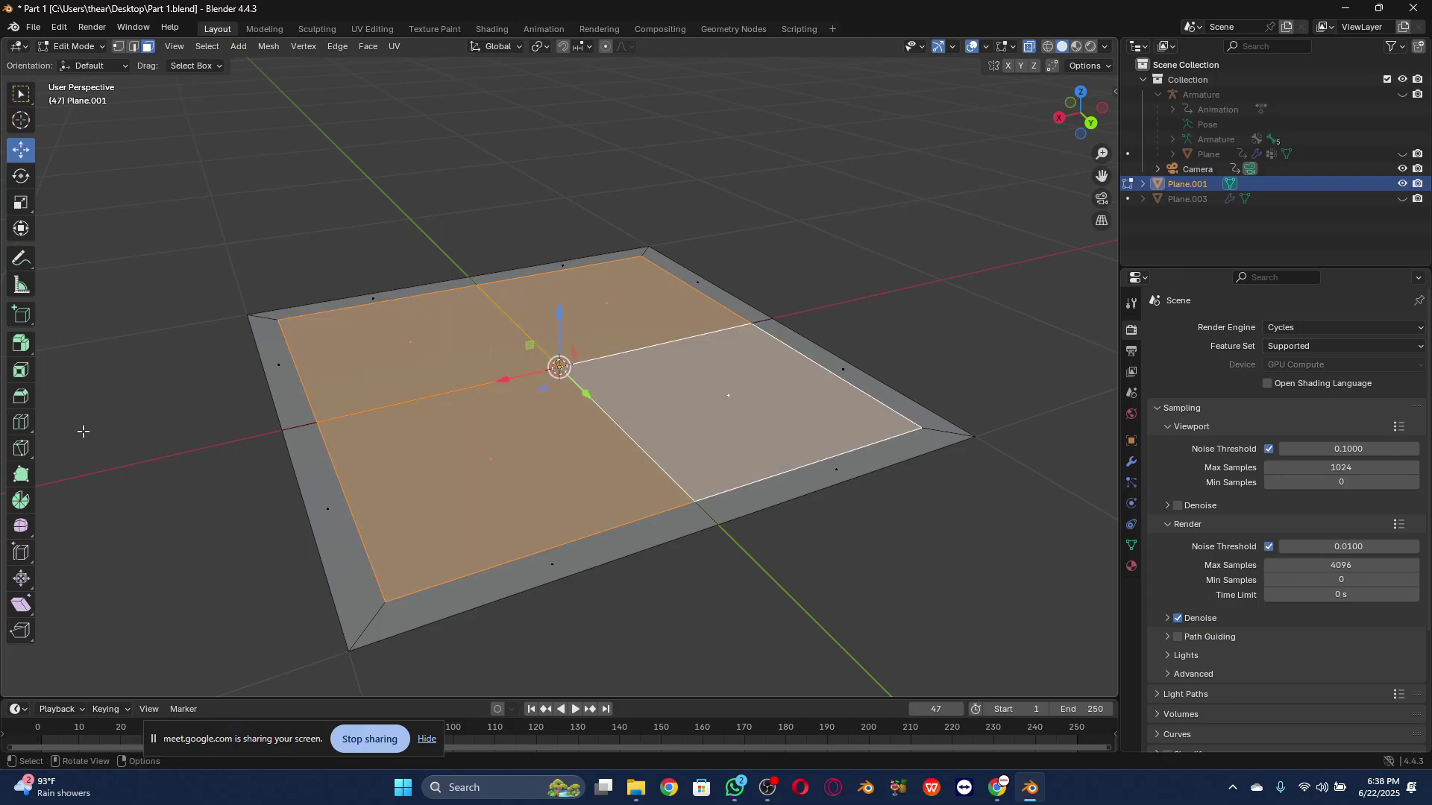
left_click_drag(21, 344, 91, 390)
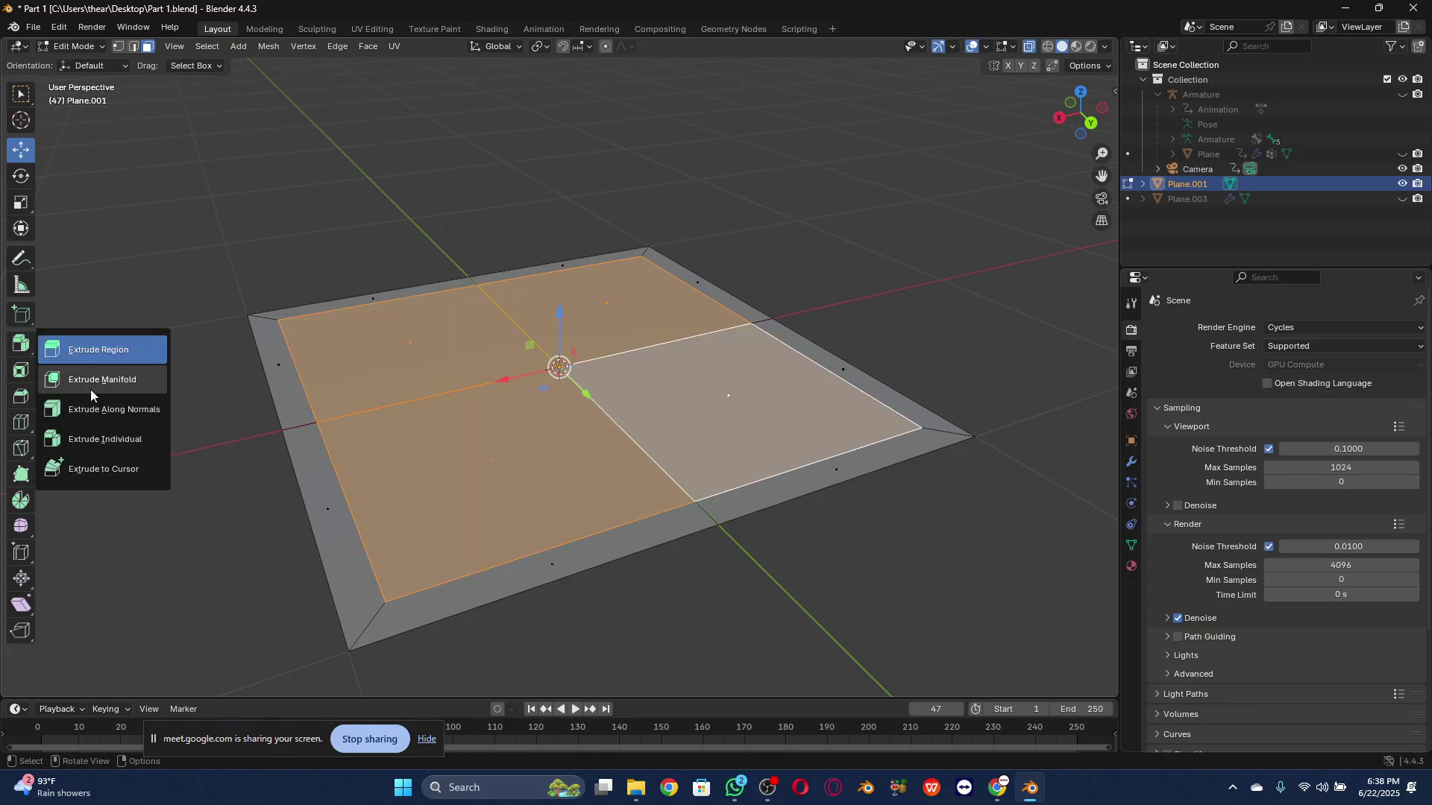
left_click(103, 438)
left_click_drag(560, 303, 573, 299)
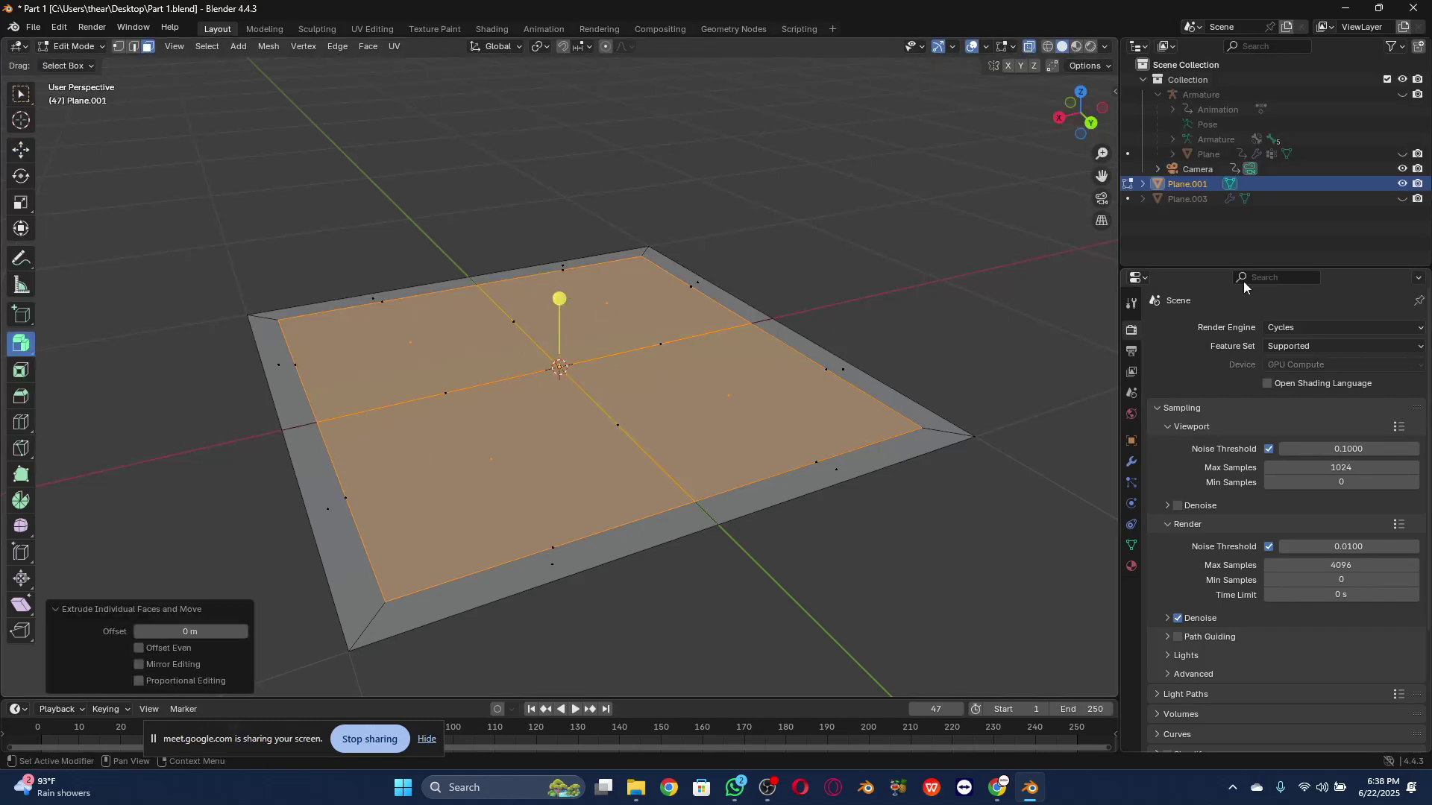
Step: Unhide the box and set the timeline to frame 118, viewing the tray and box from the back to compare heights
left_click(1402, 154)
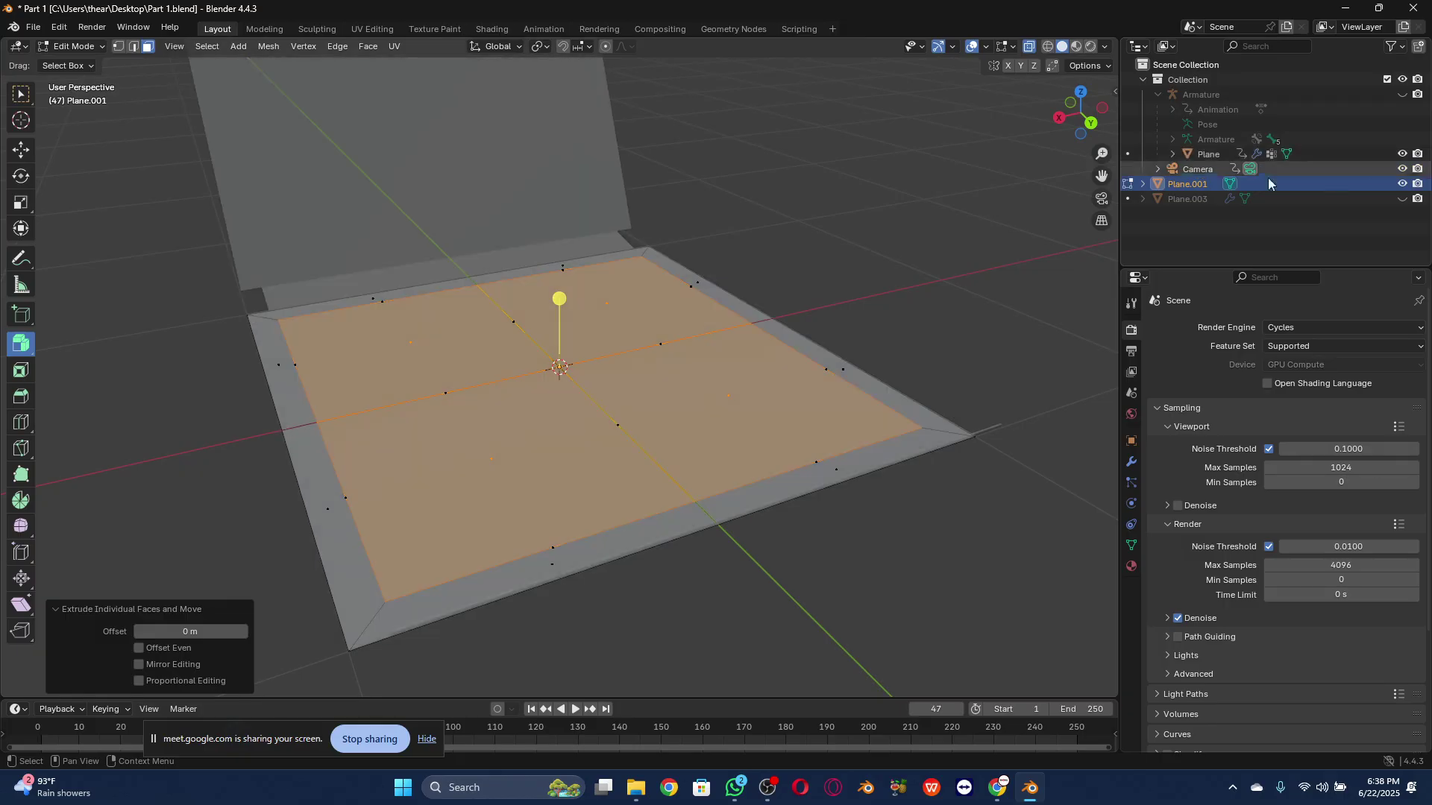
scroll(844, 341, "down", 1)
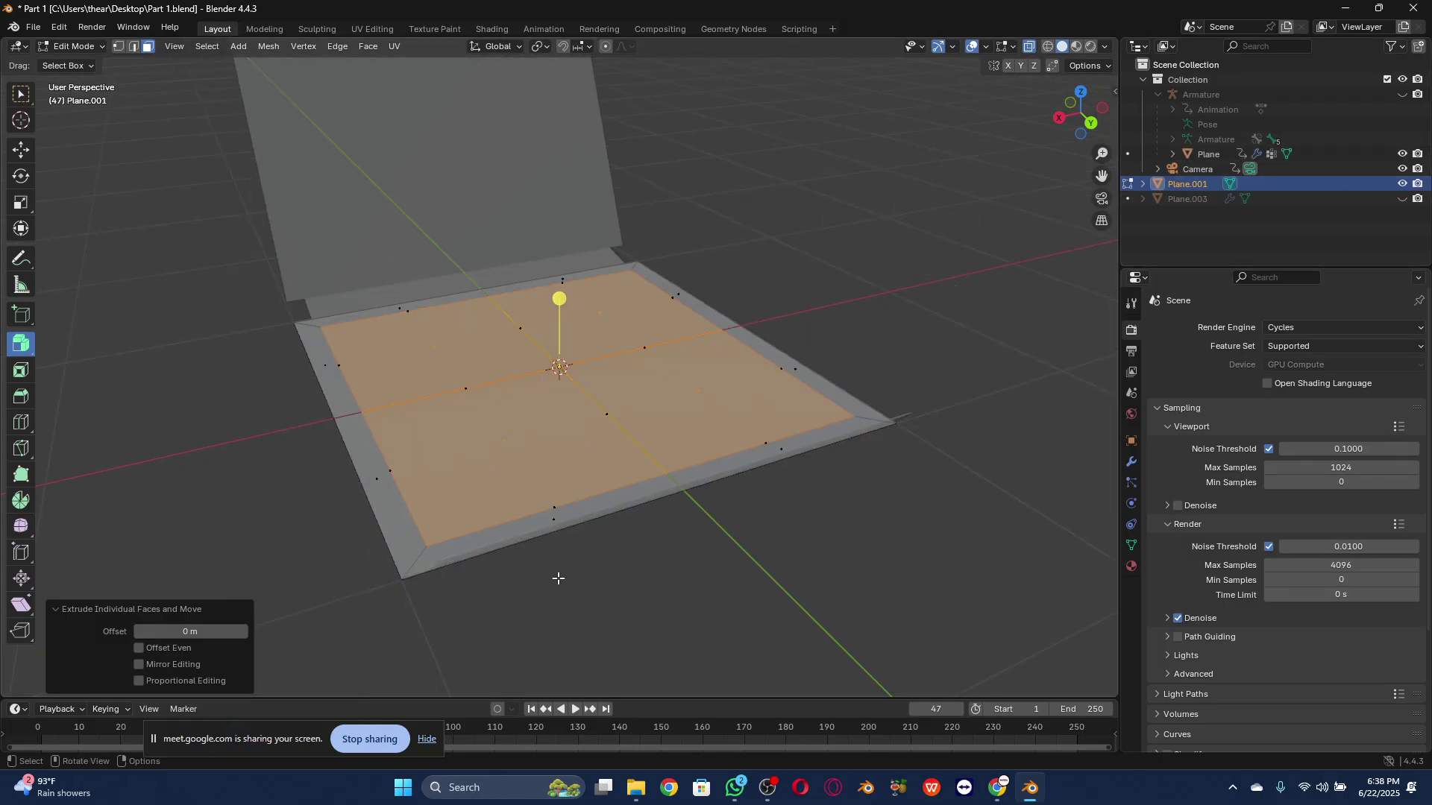
left_click_drag(459, 741, 528, 735)
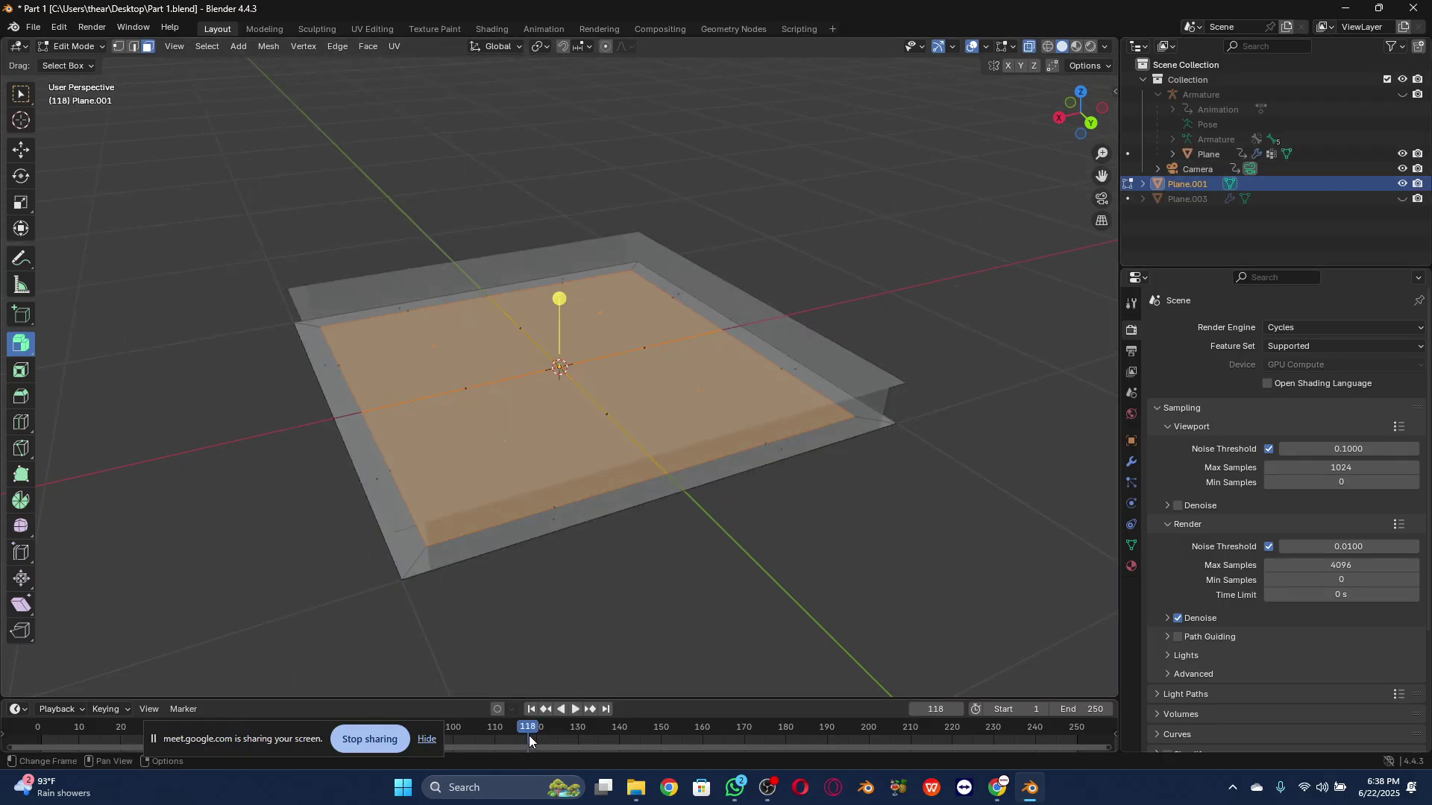
left_click(1091, 122)
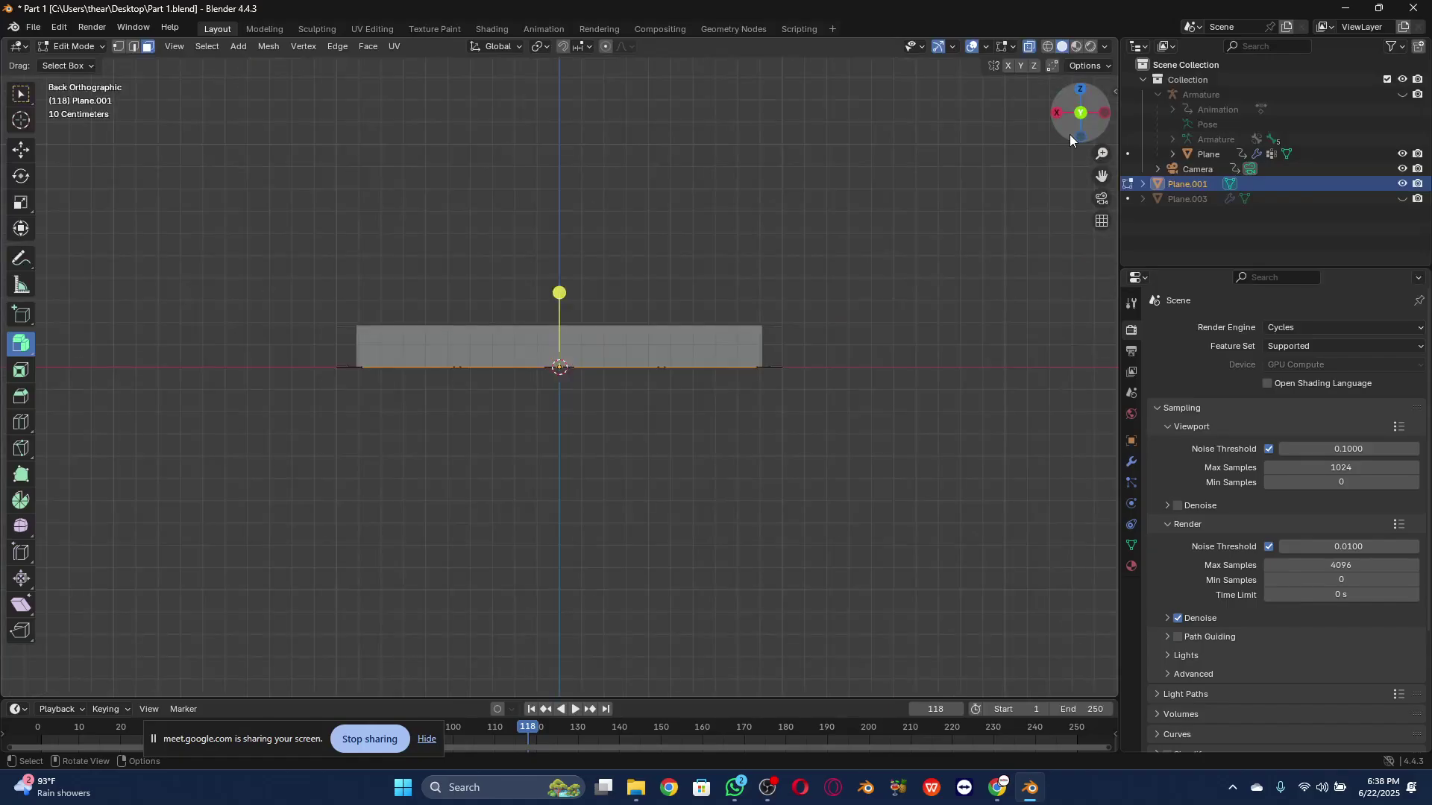
left_click(538, 329)
key("ctrl+z")
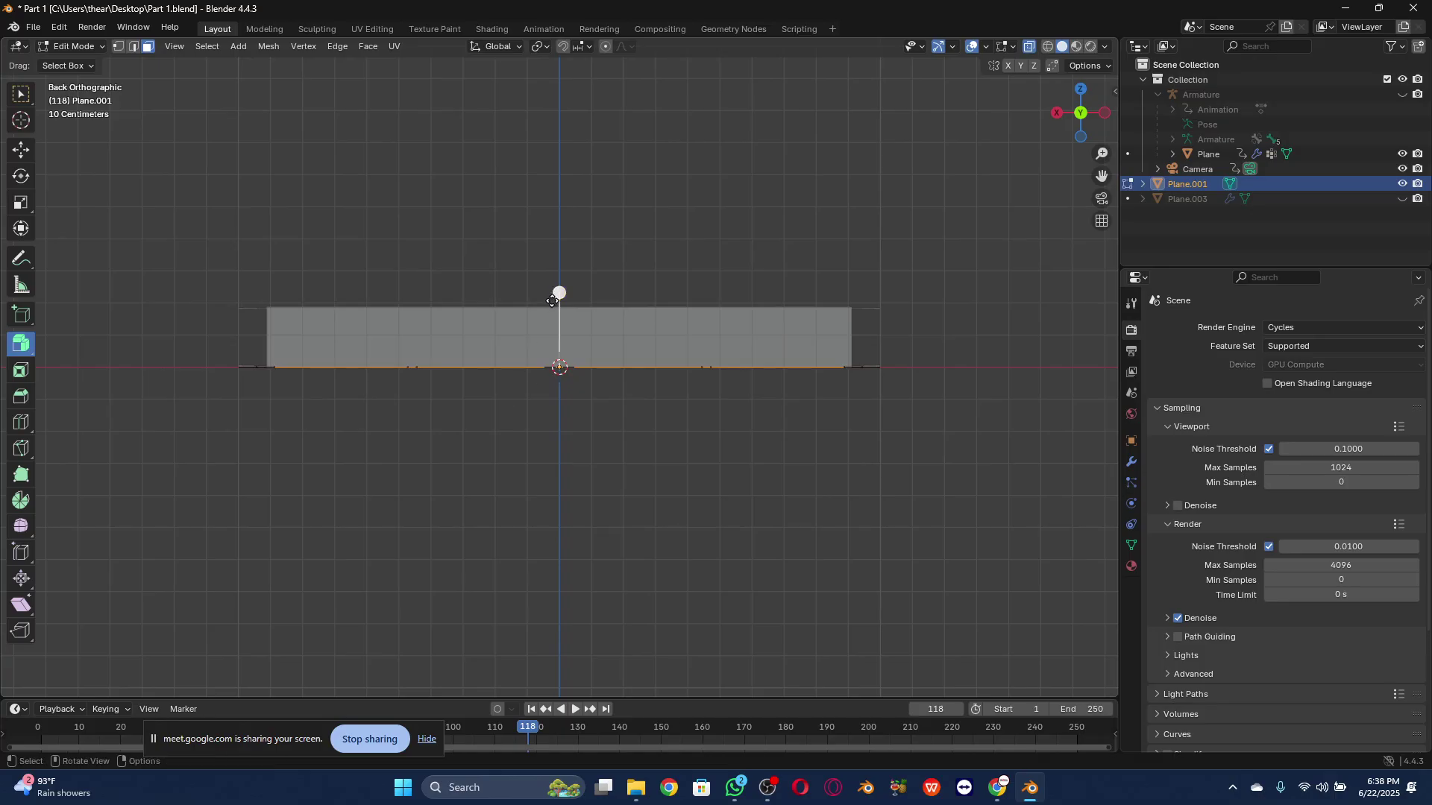
left_click_drag(559, 294, 559, 291)
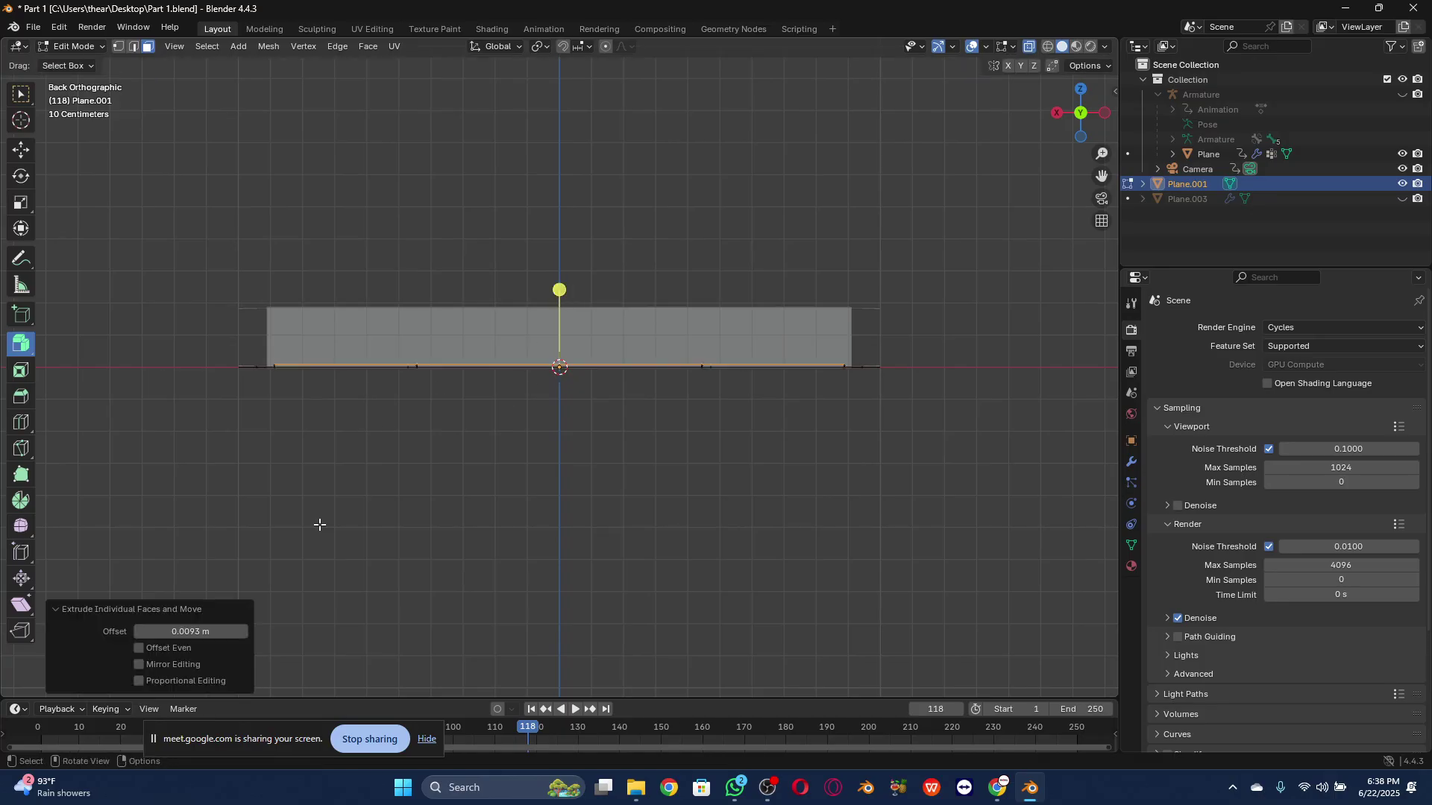
key("ctrl+z")
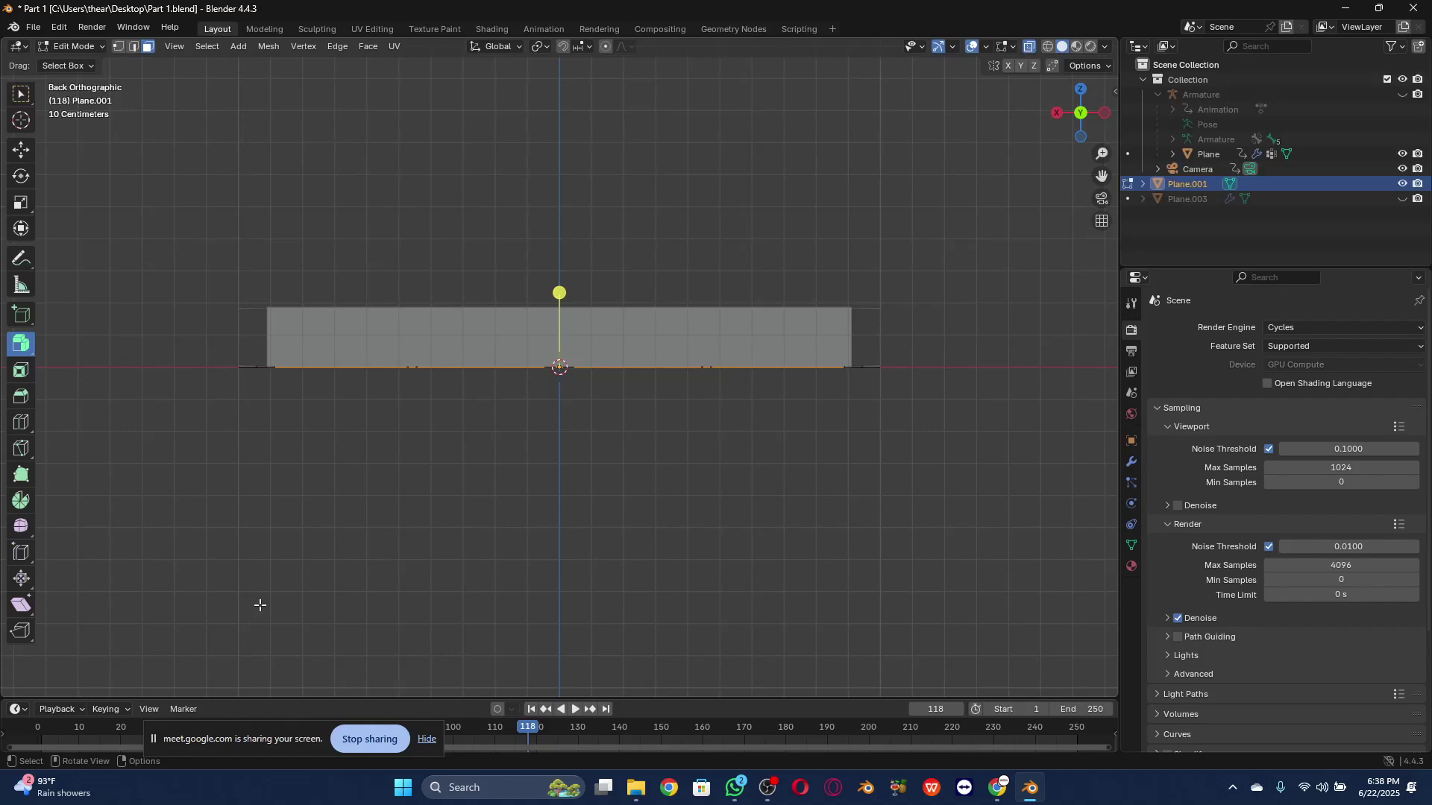
left_click(553, 291)
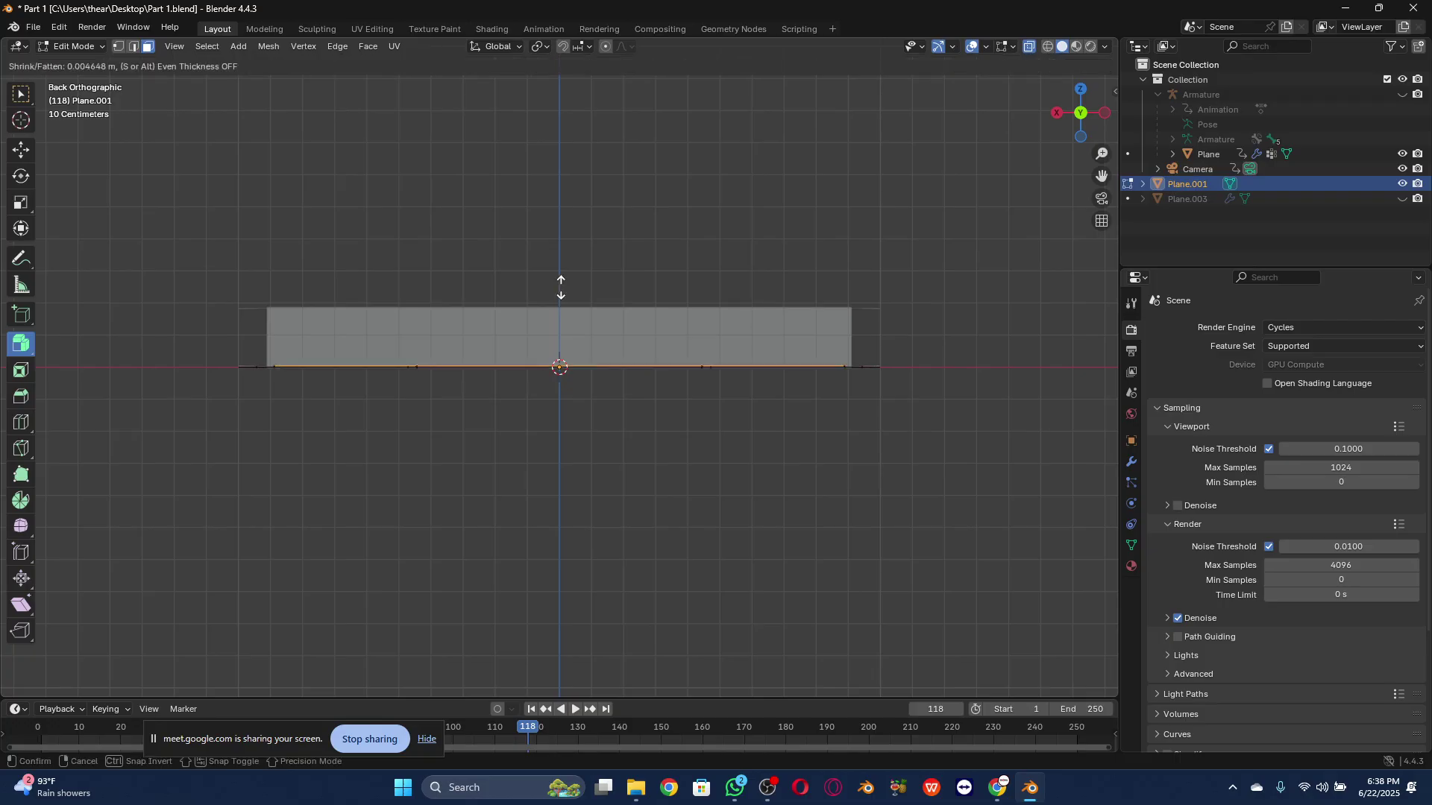
key("ctrl+z")
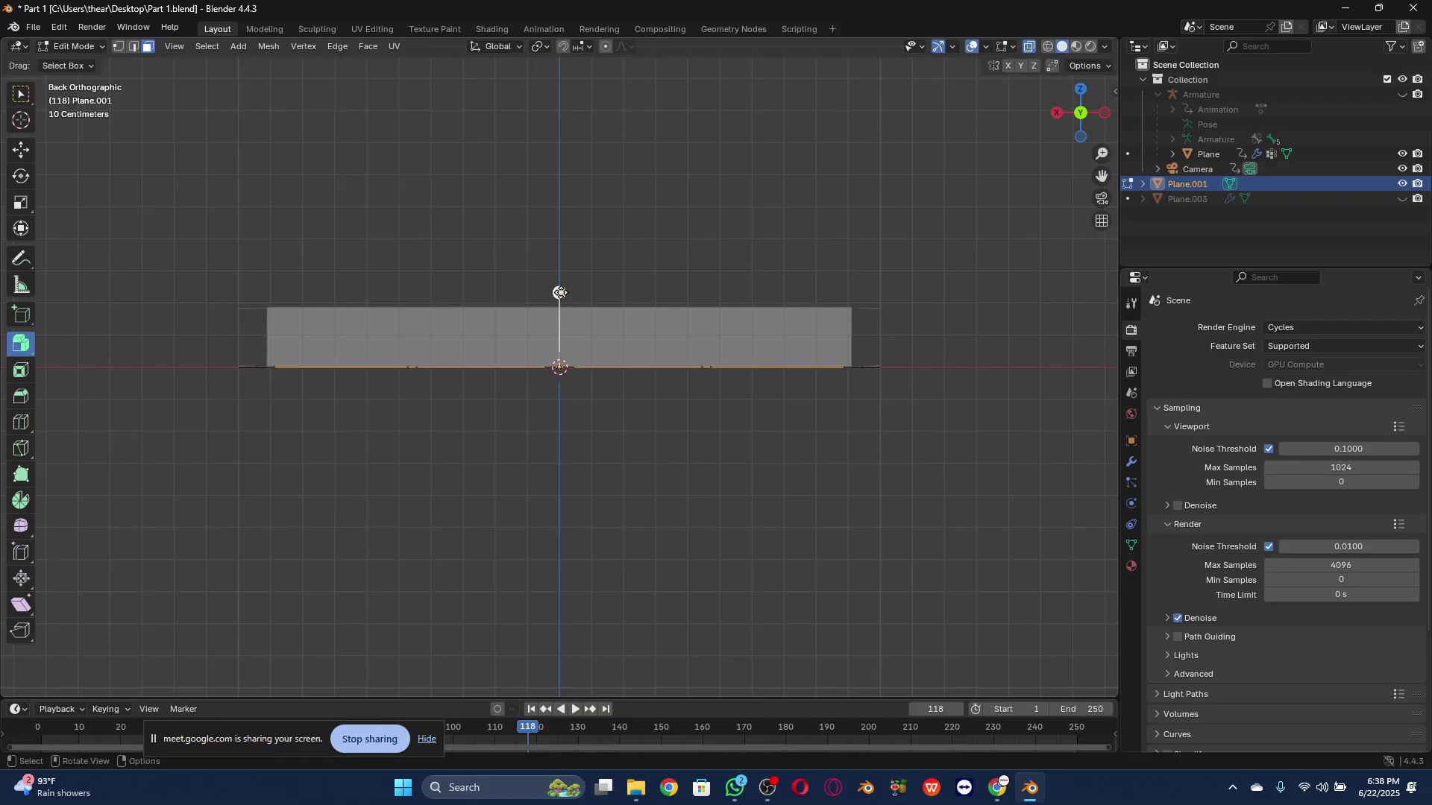
Step: Extrude the four inner faces individually with an offset of 0.17 m to match the box's height
left_click(559, 292)
left_click_drag(189, 631, 230, 631)
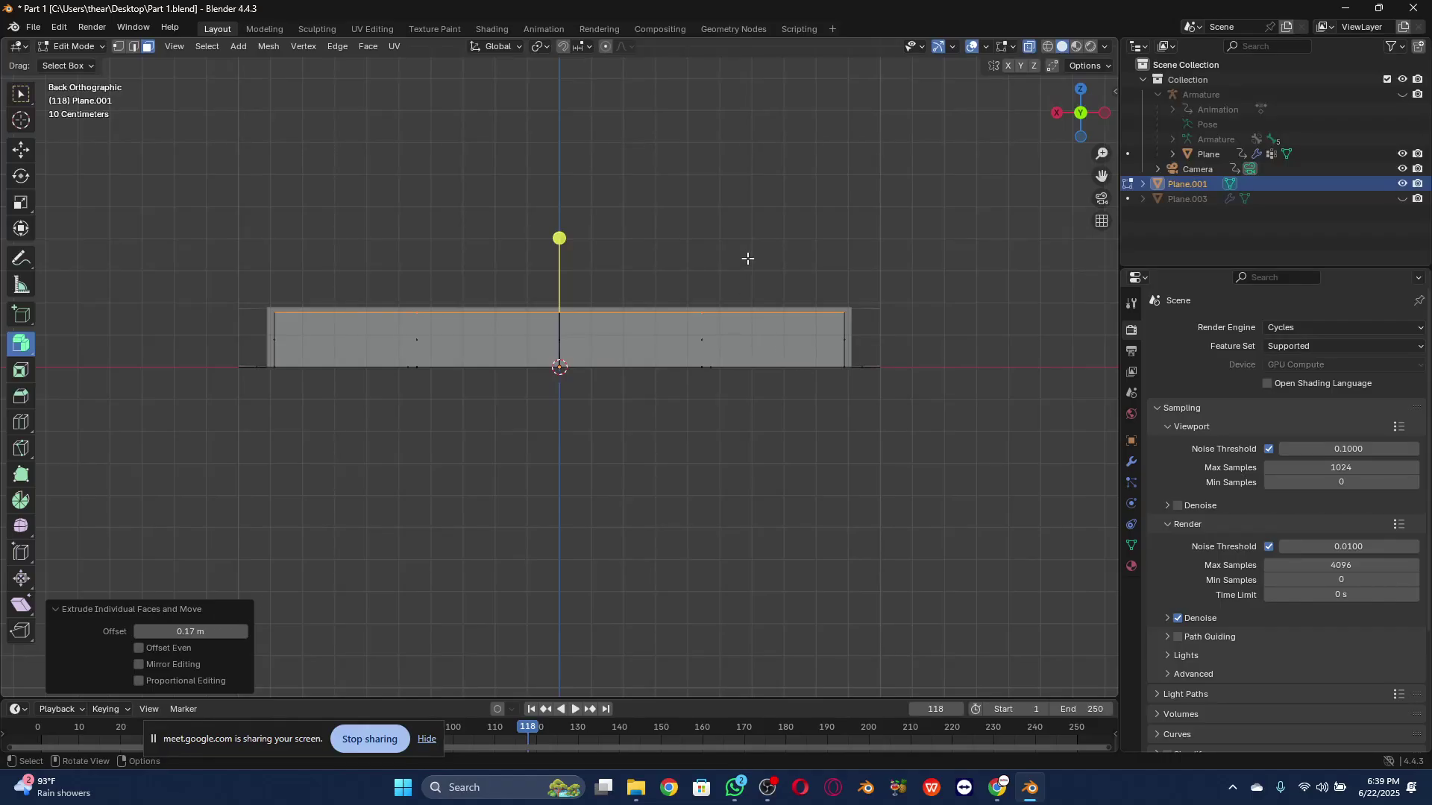
left_click_drag(1073, 125, 1053, 167)
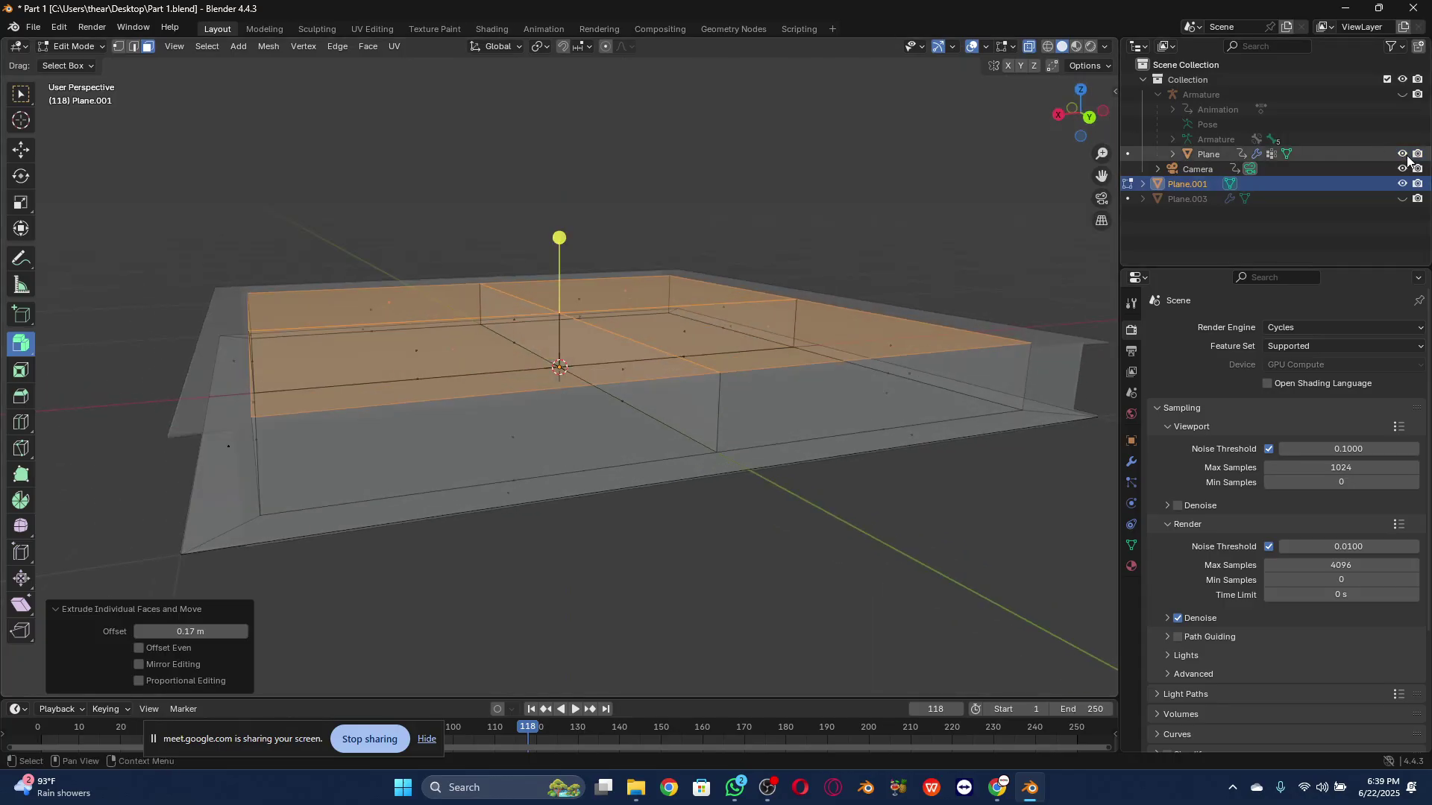
Step: Rename the box's Plane object as Box and hide it in the viewport
double_click(1210, 154)
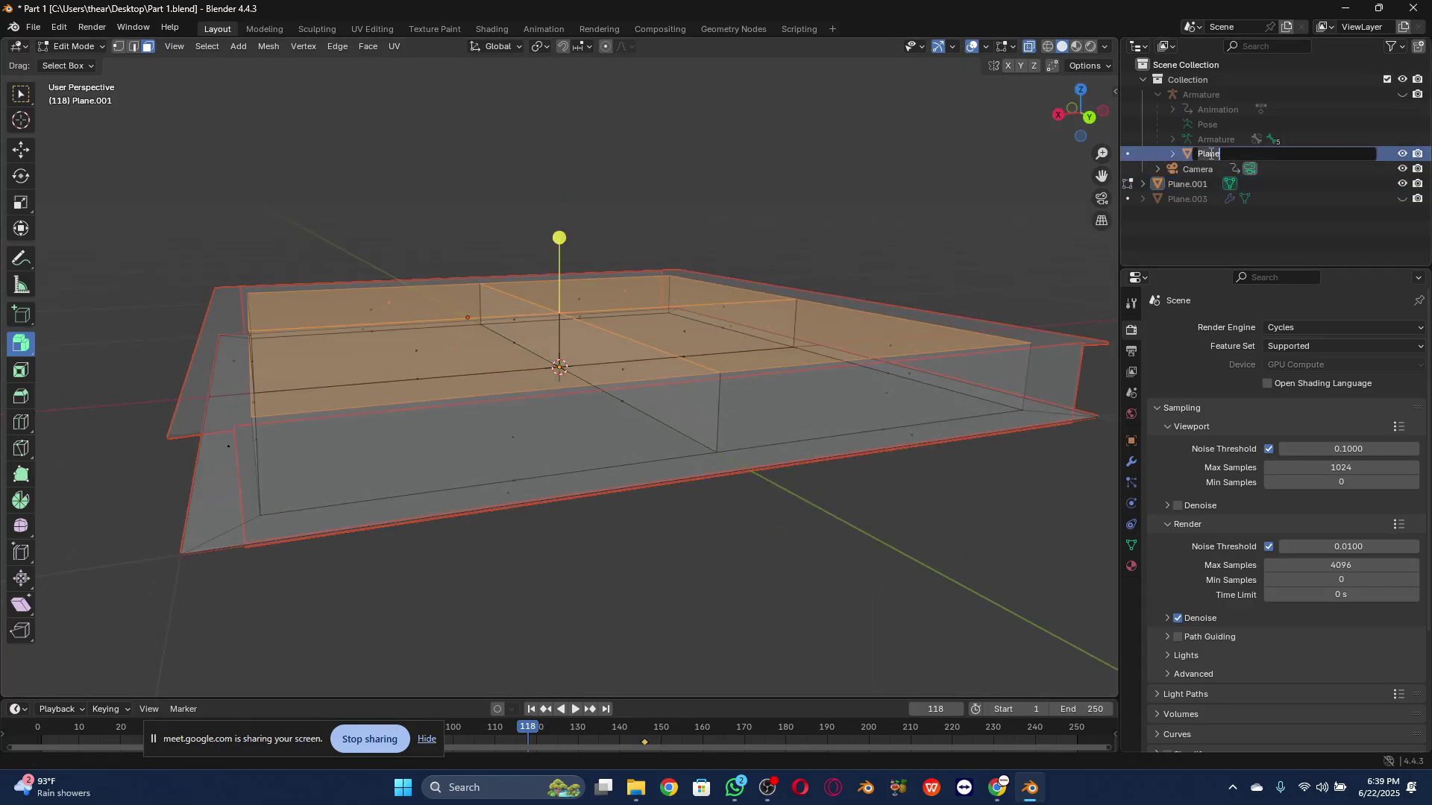
type("Box")
key("Return")
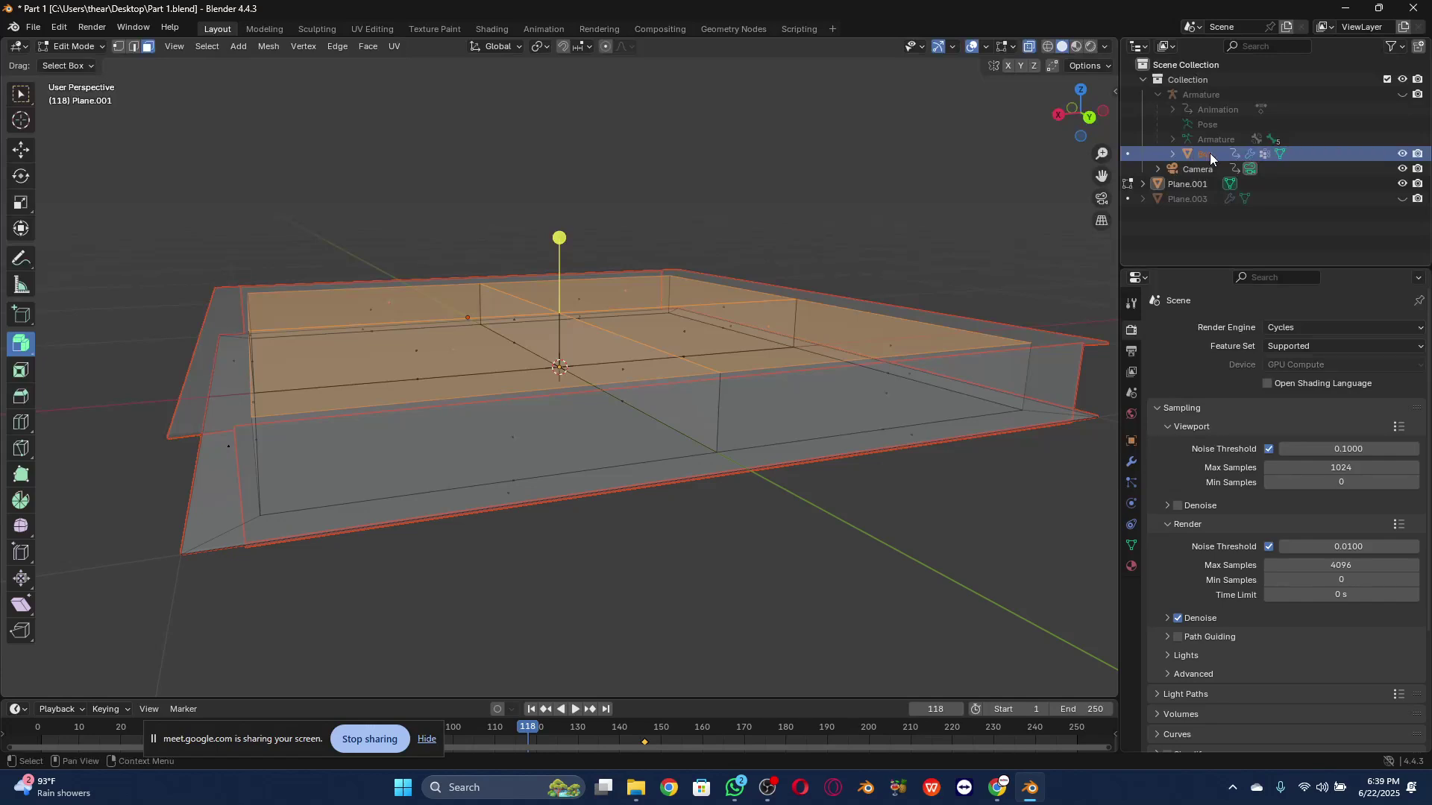
left_click(1405, 154)
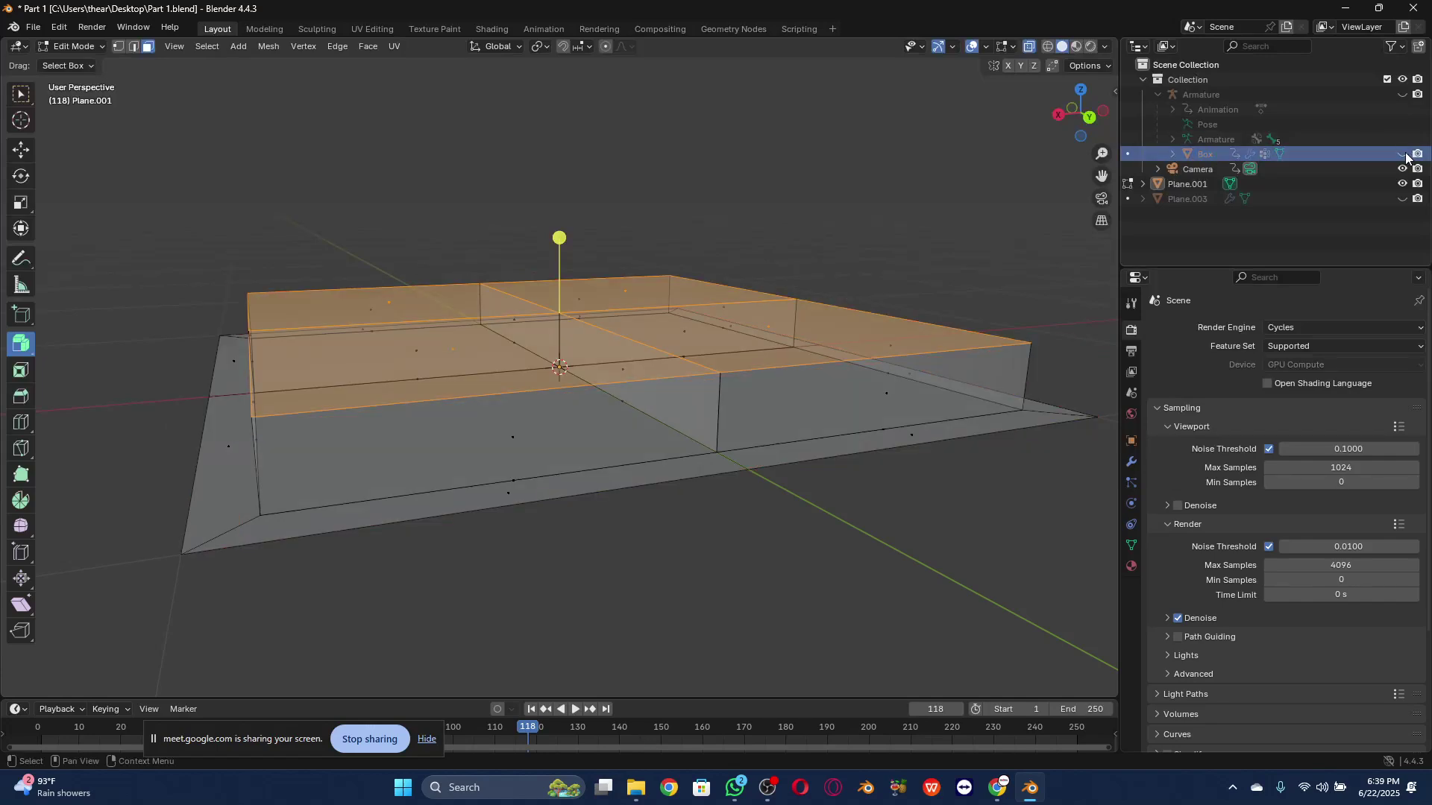
Step: Bevel the upper edges of the four extruded blocks with a width of 0.16 m
scroll(1081, 160, "down", 2)
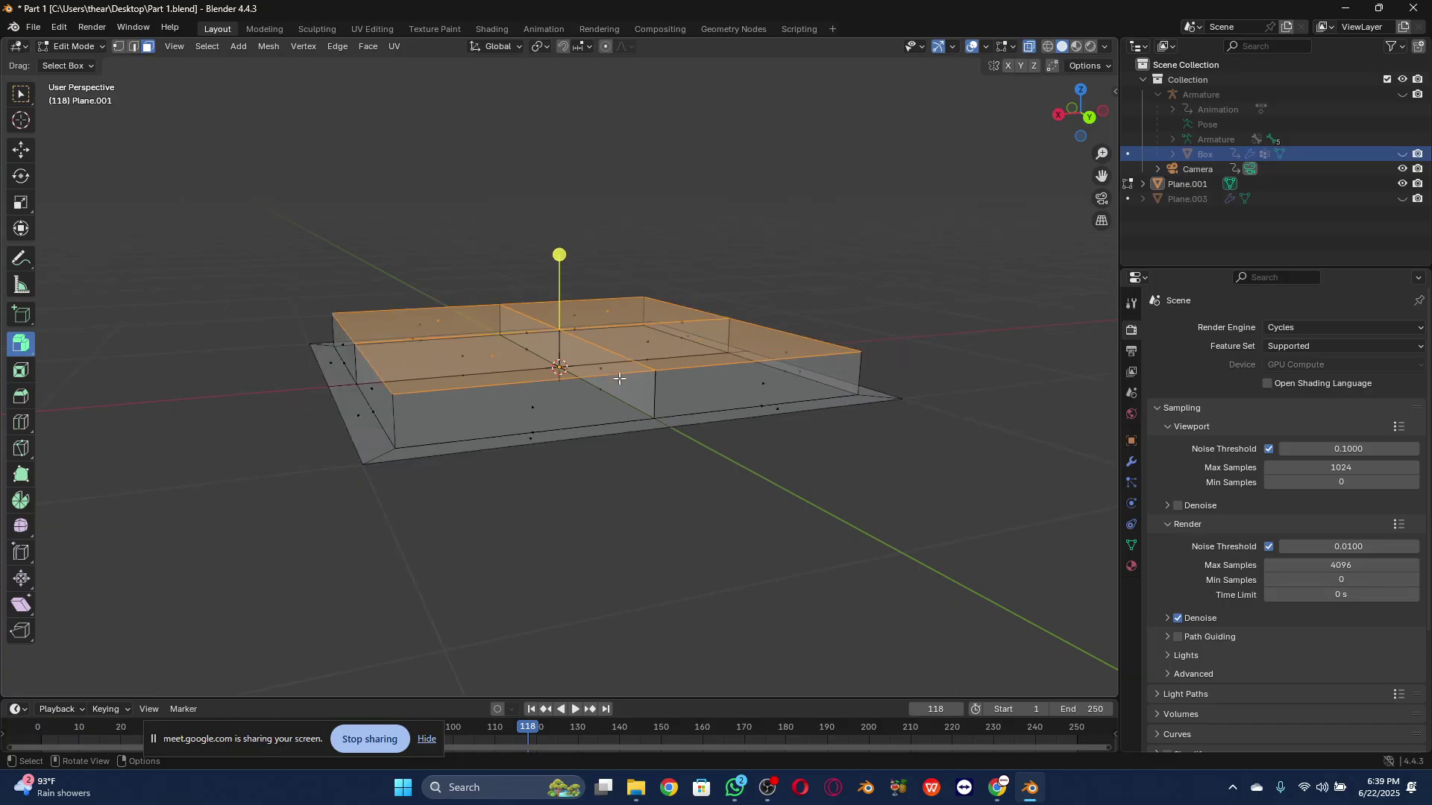
left_click_drag(1072, 125, 1074, 119)
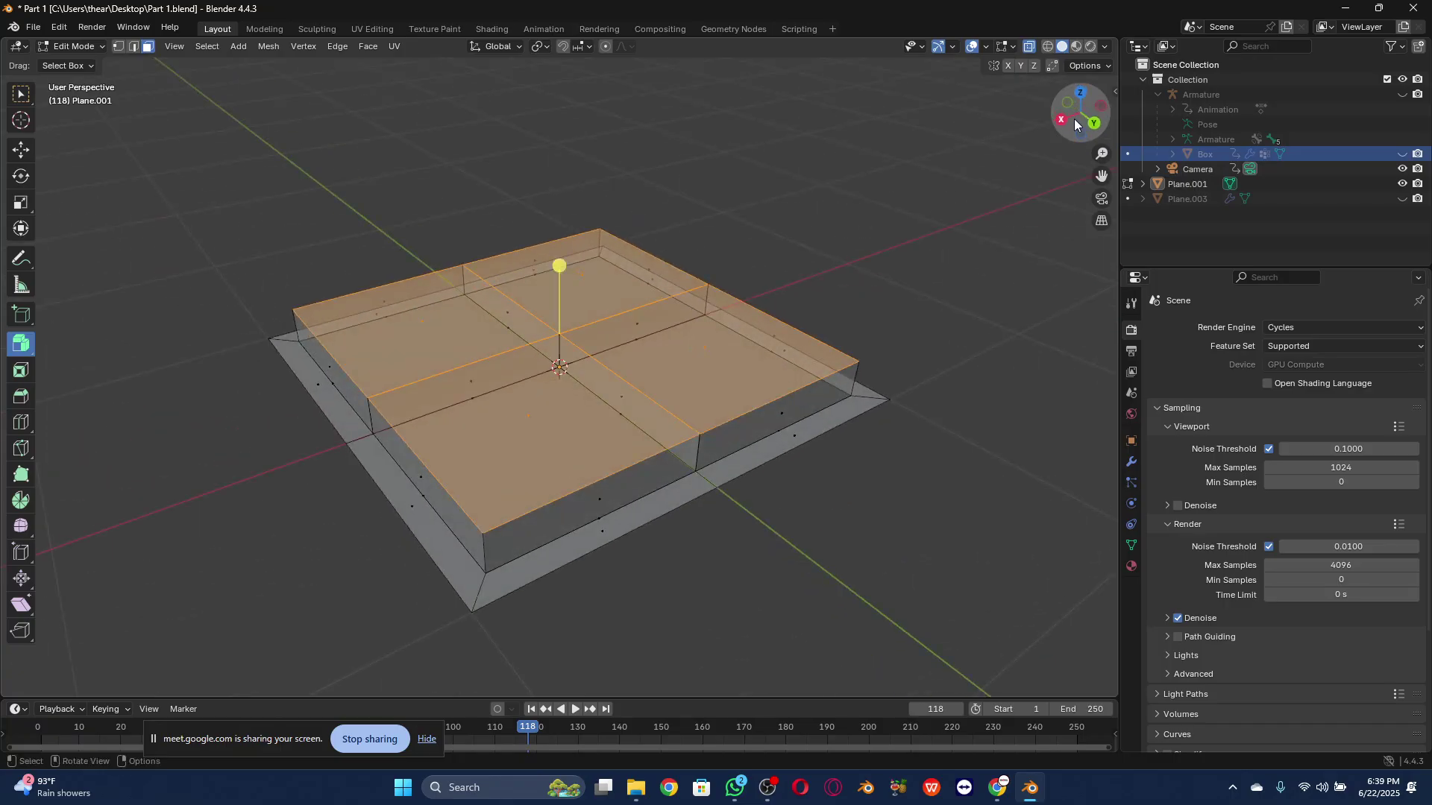
left_click(20, 396)
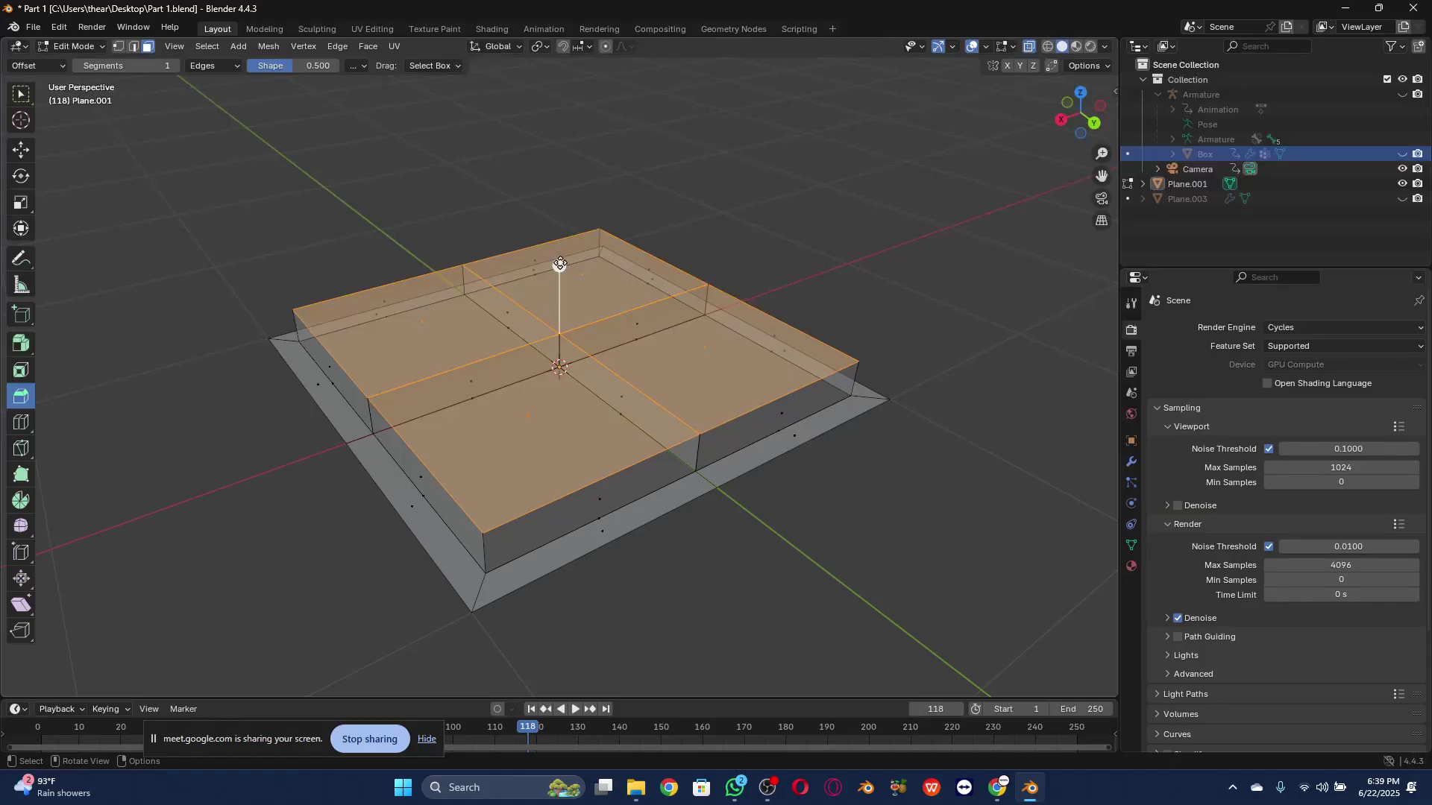
left_click(560, 264)
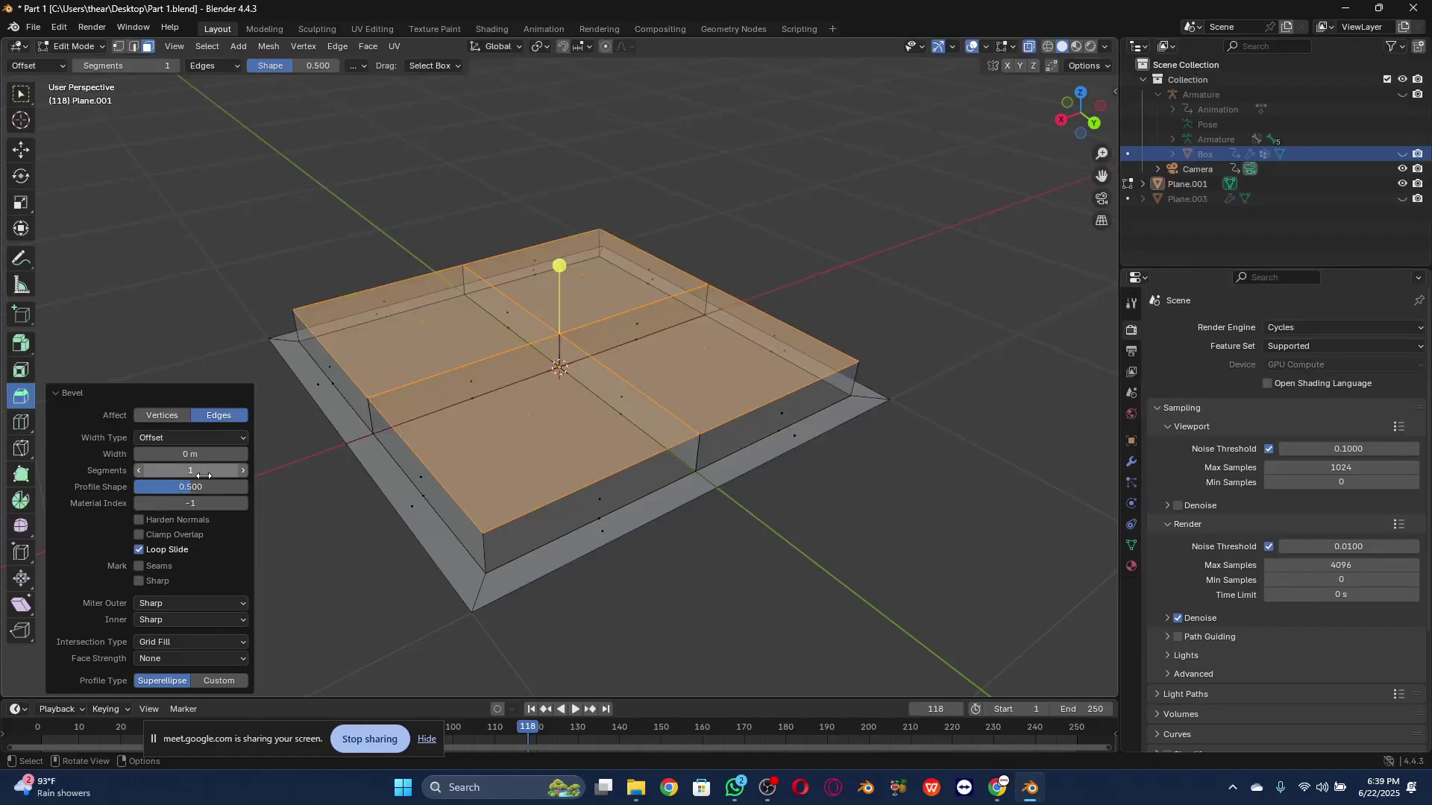
left_click_drag(190, 454, 245, 454)
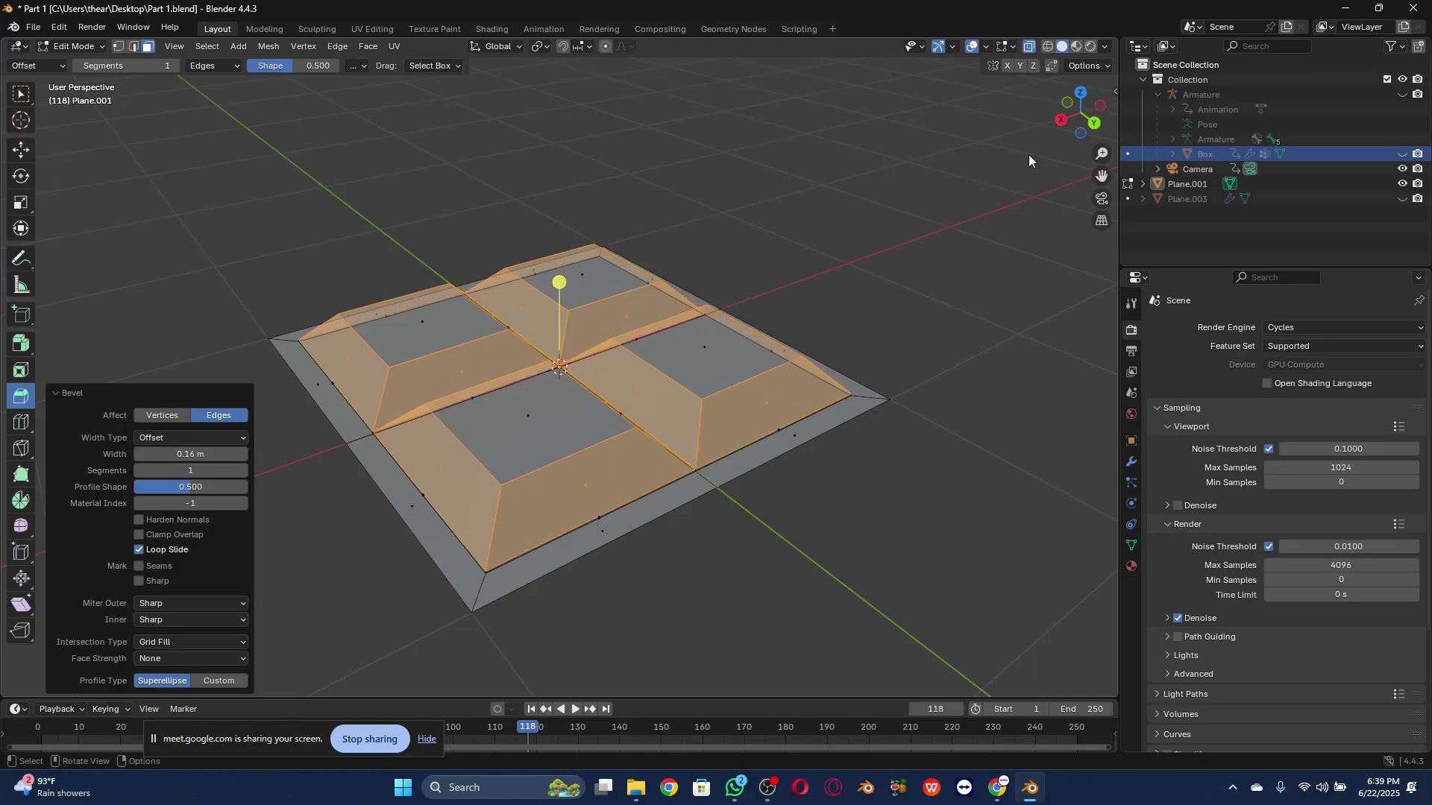
mouse_move(1076, 114)
left_mouse_down()
mouse_move(1085, 144)
mouse_move(1065, 118)
mouse_move(1078, 145)
mouse_move(1077, 125)
left_mouse_up()
left_click(1080, 125)
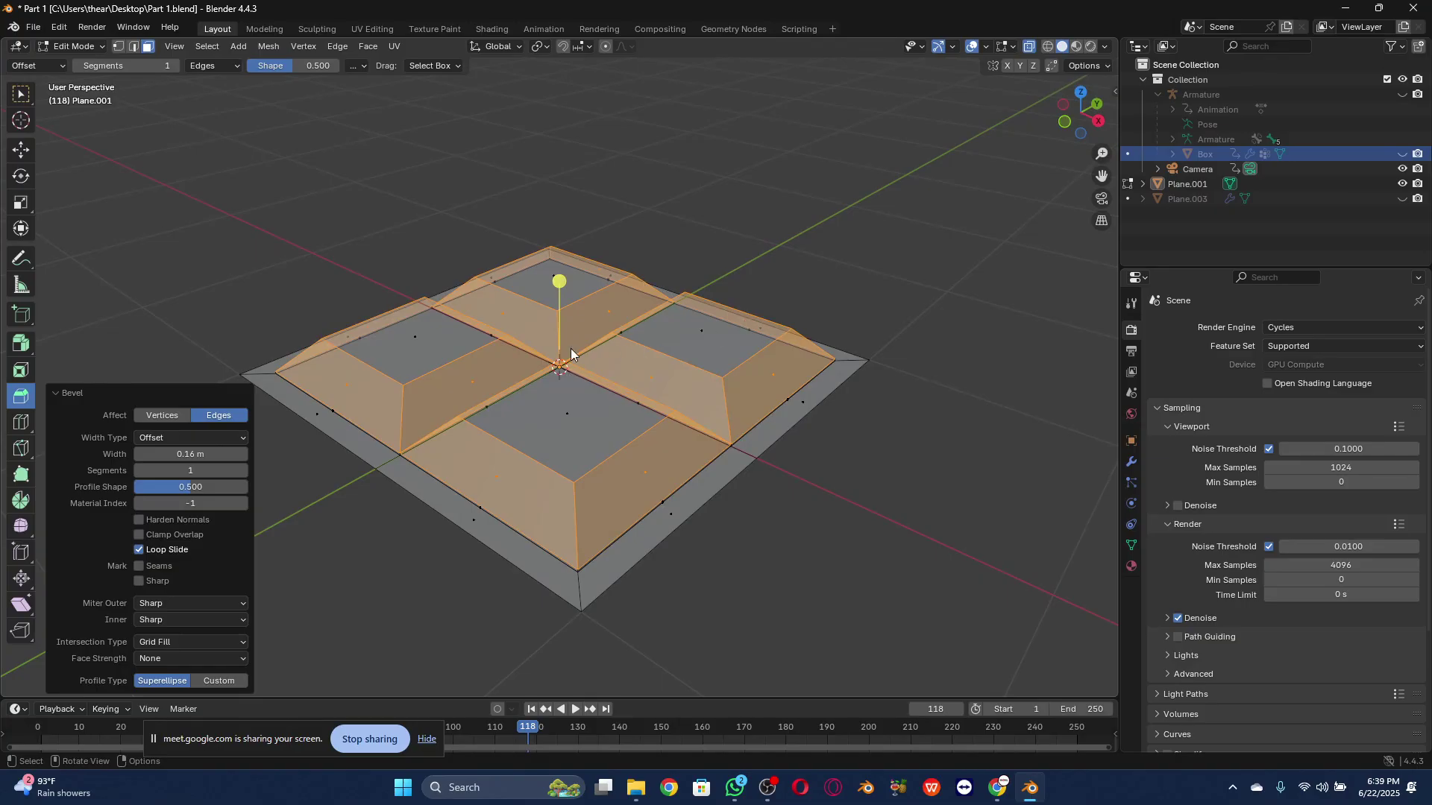
mouse_move(1072, 111)
left_mouse_down()
mouse_move(1075, 131)
mouse_move(1075, 114)
left_mouse_up()
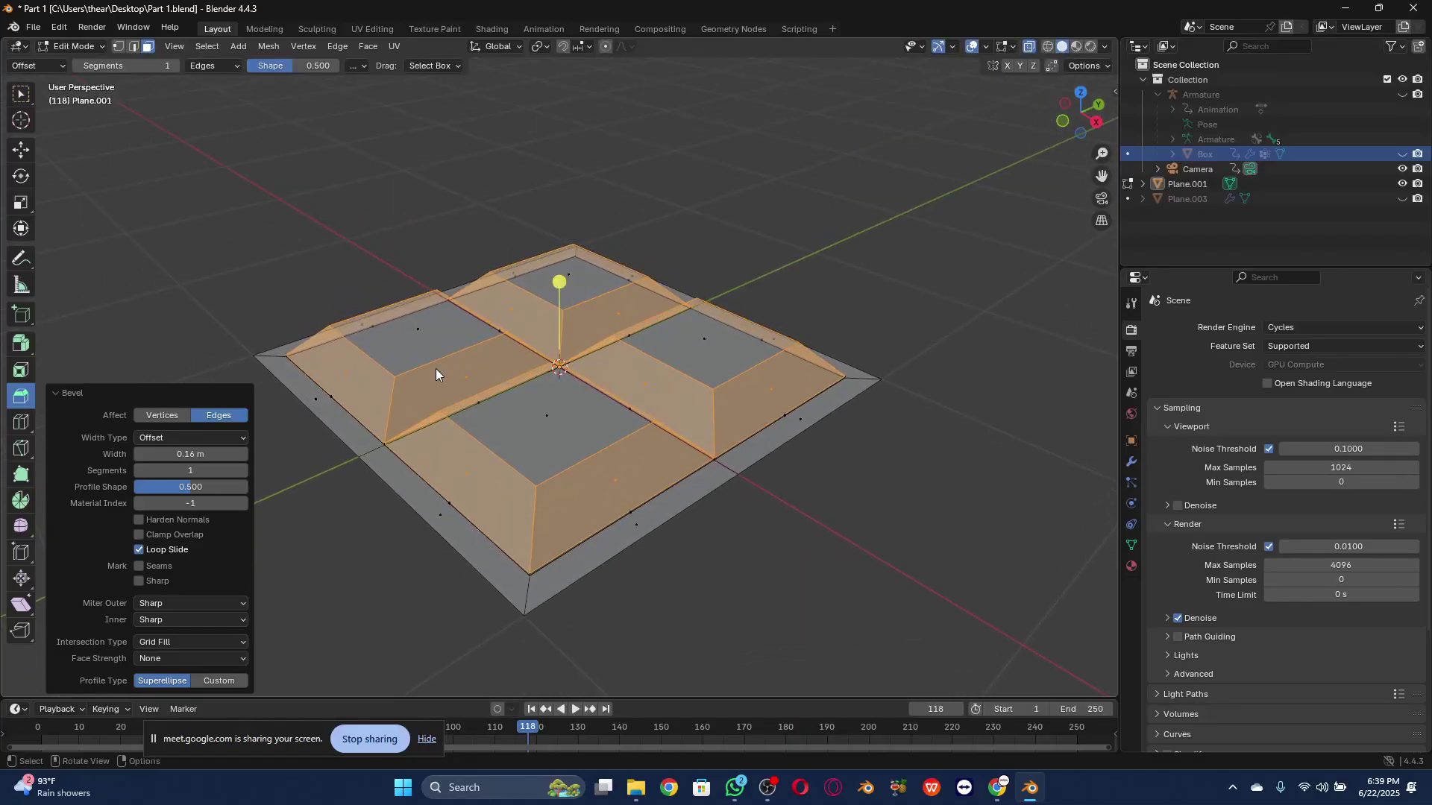
Step: Set the bevel's width to 0.1 m and its segments to 5 to round the blocks' upper edges
left_click(179, 454)
type("0.07")
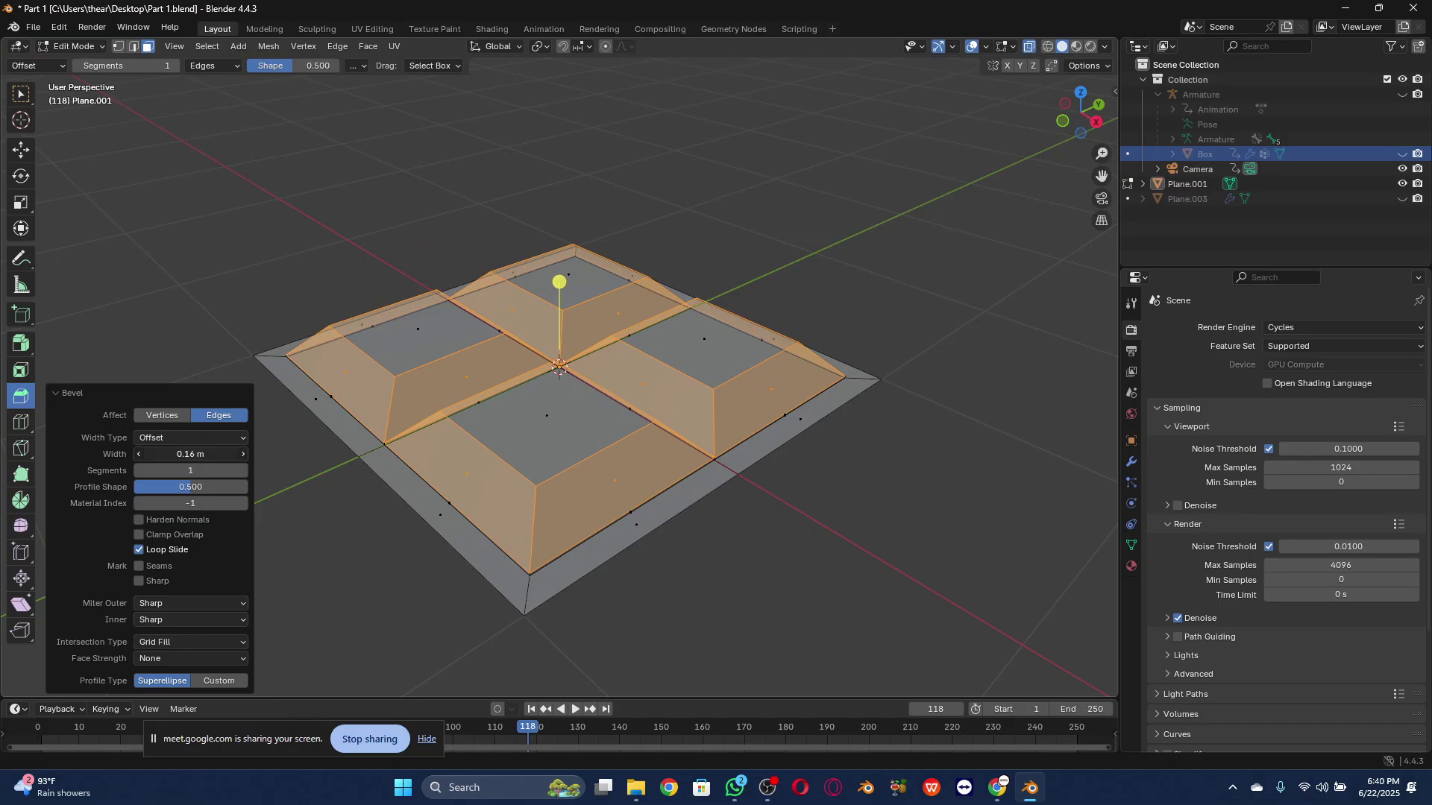
key("Return")
left_click_drag(186, 454, 193, 454)
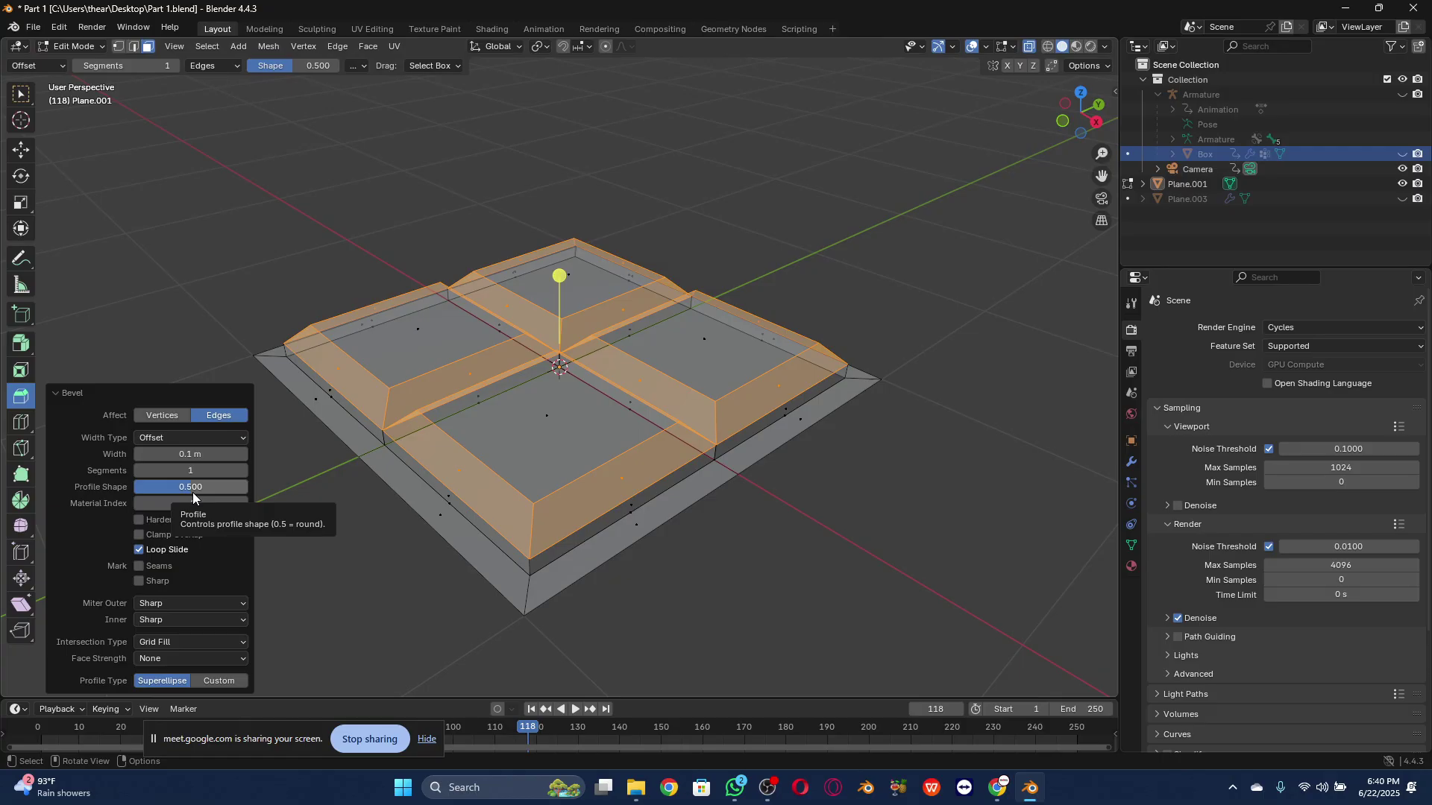
mouse_move(215, 474)
left_mouse_down()
mouse_move(261, 473)
mouse_move(213, 474)
left_mouse_up()
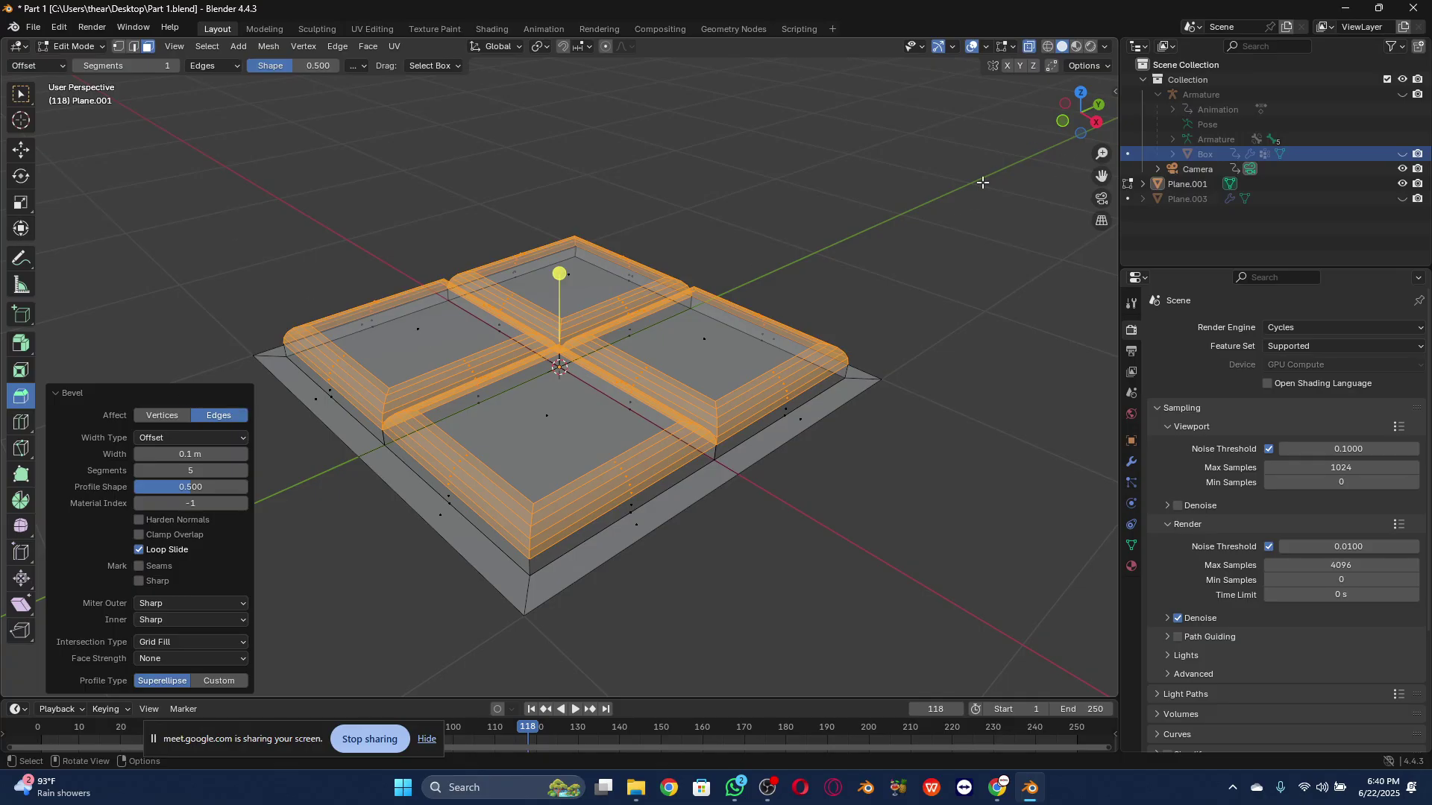
Step: Switch to Object Mode and apply Shade Auto Smooth to the tray
left_click(92, 47)
left_click(96, 66)
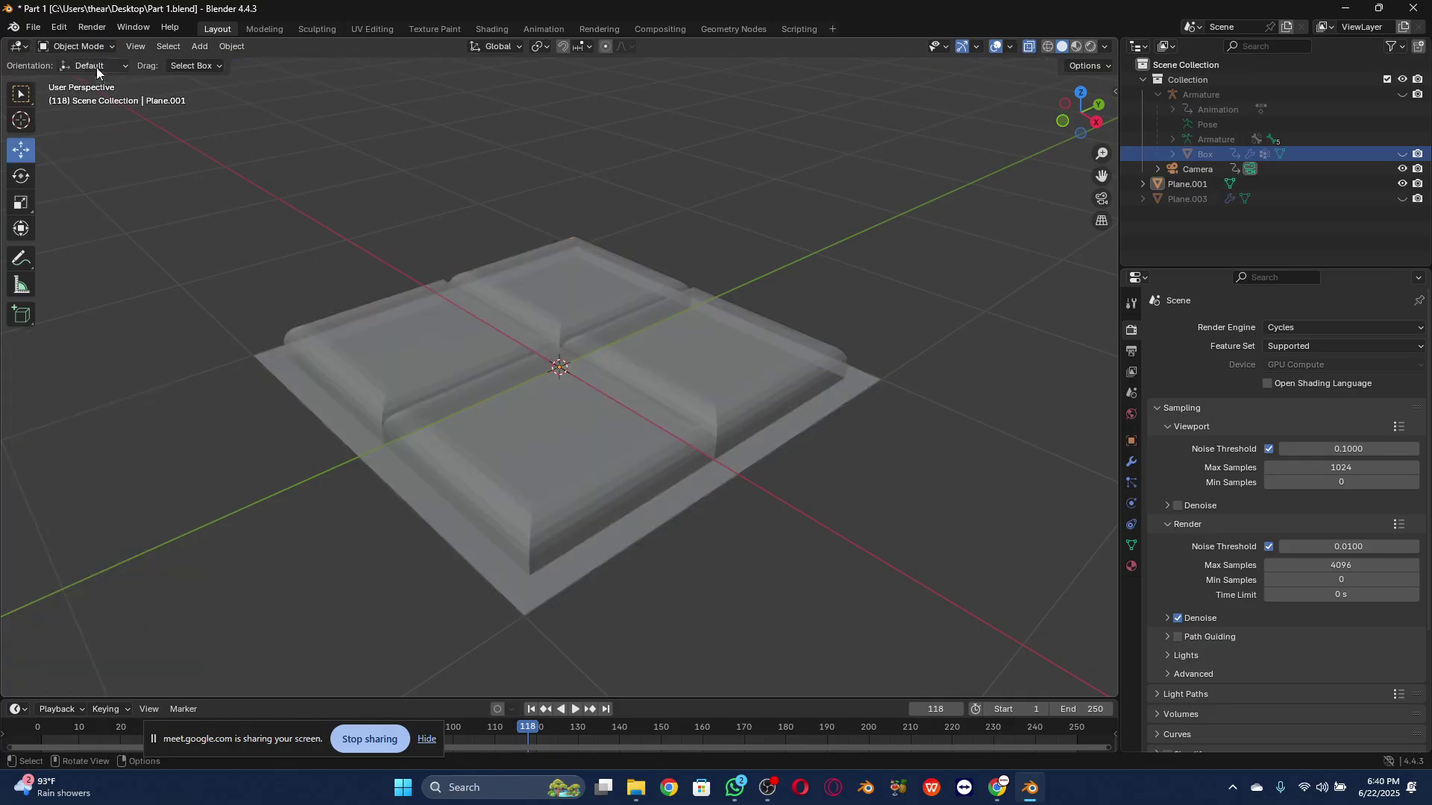
mouse_move(1067, 109)
left_mouse_down()
mouse_move(1073, 89)
mouse_move(1077, 105)
left_mouse_up()
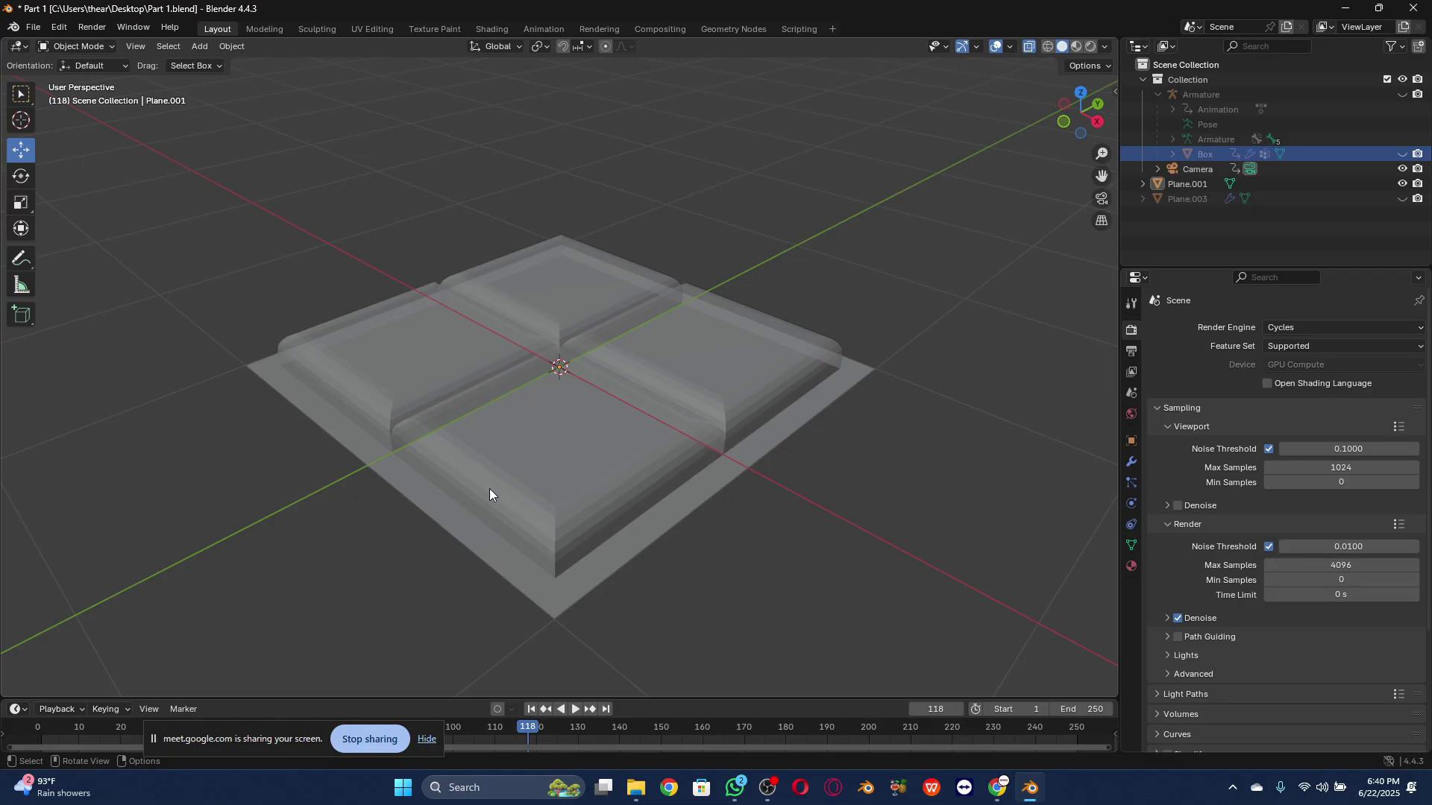
left_click(540, 414)
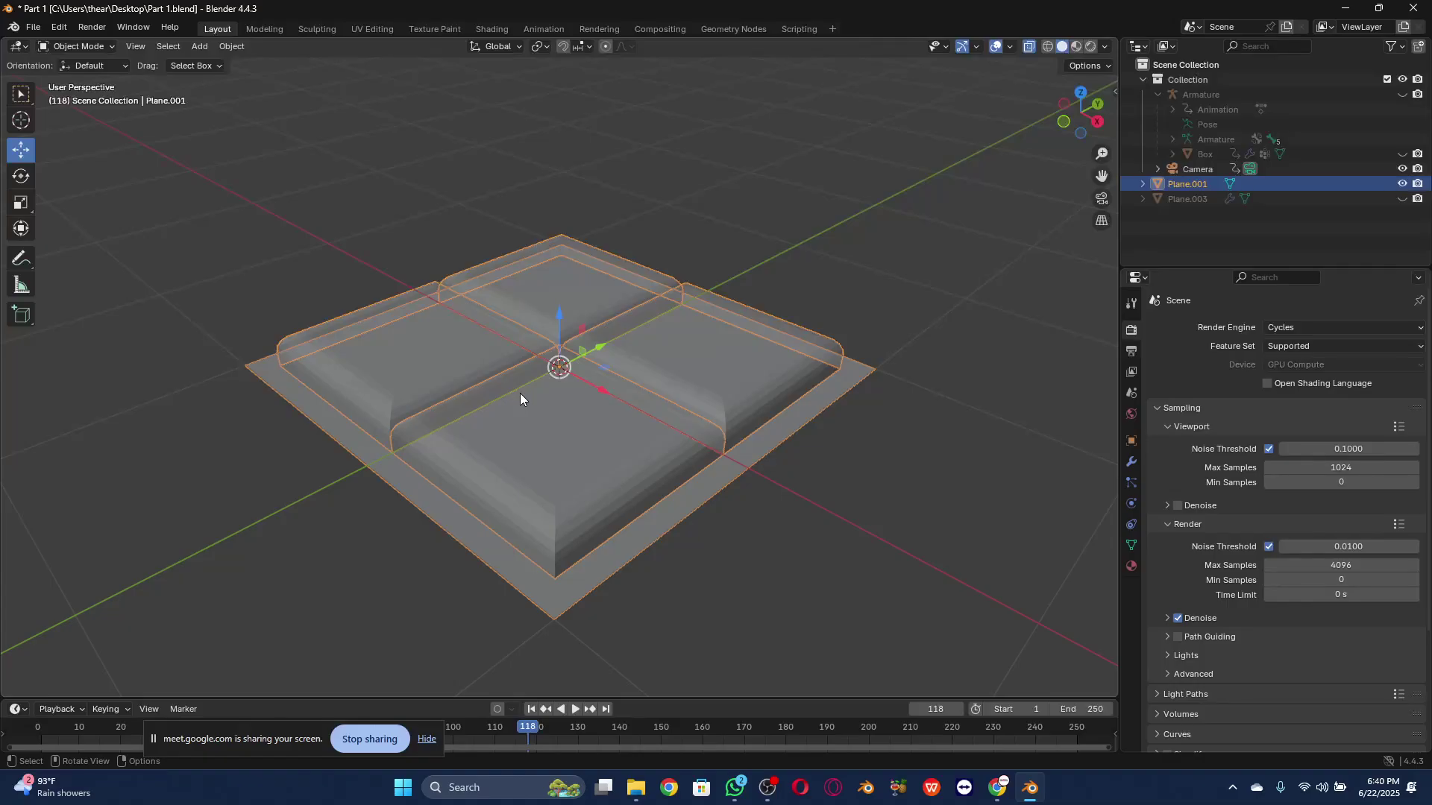
right_click(521, 393)
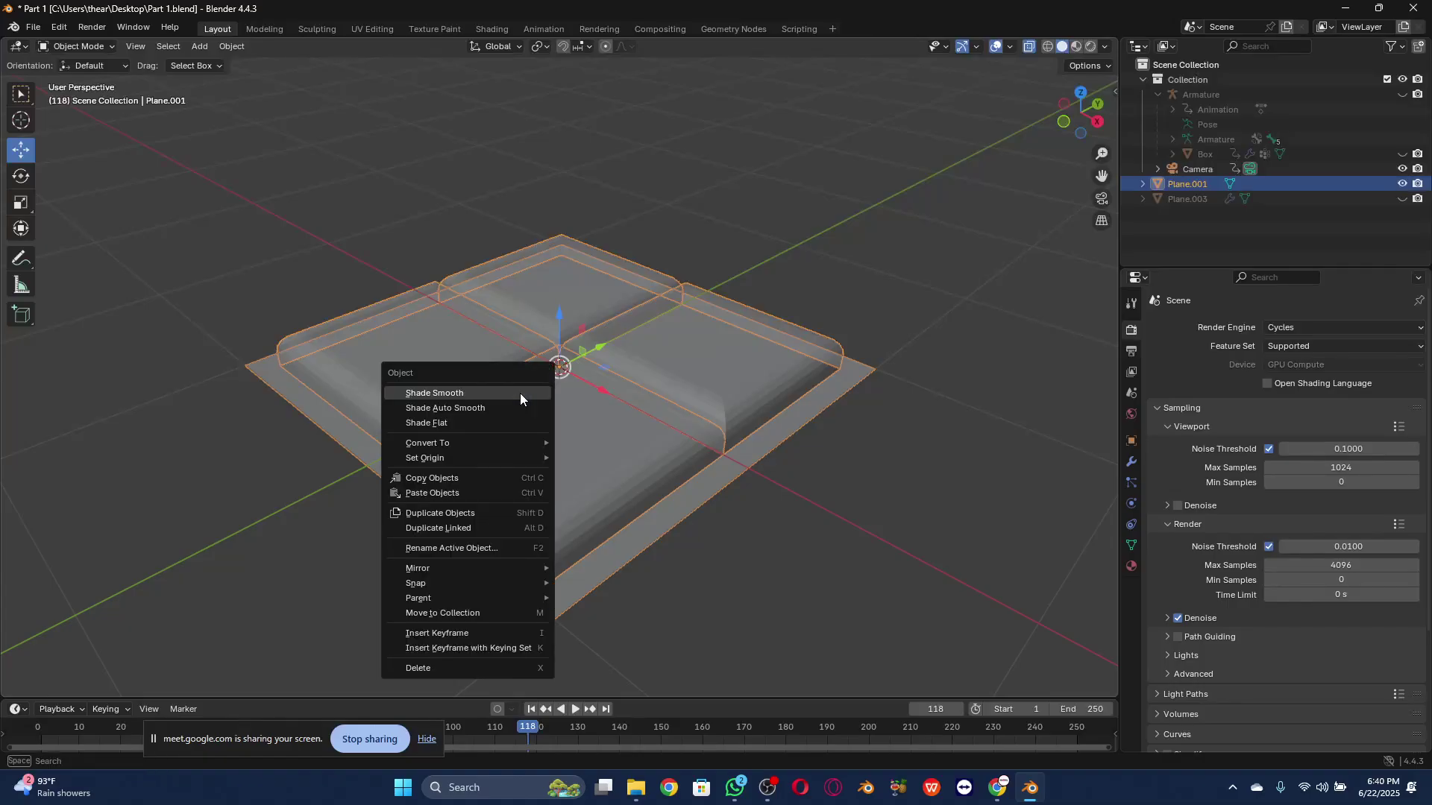
left_click(468, 410)
key("alt+a")
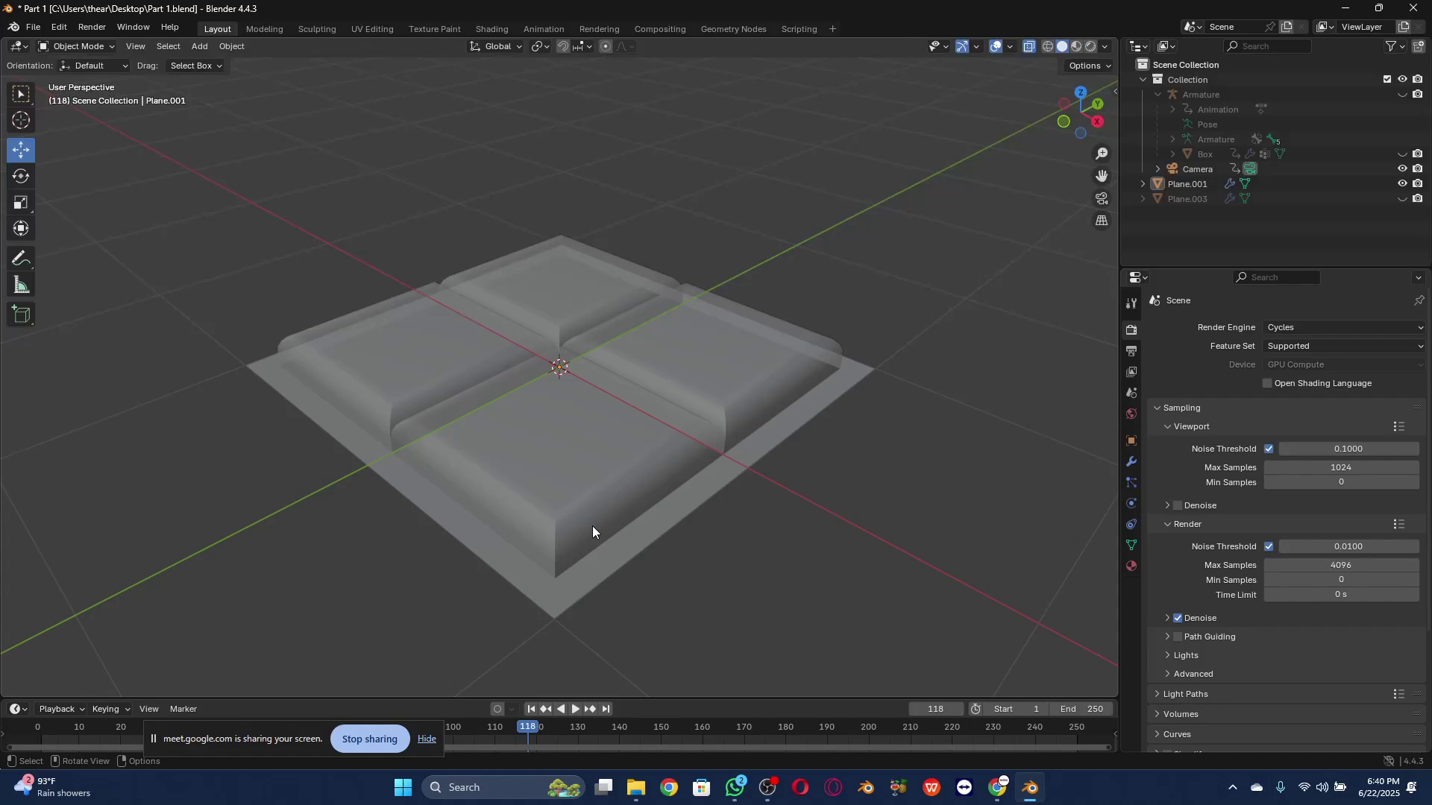
Step: Open the tray in Edit Mode, clear the selection and change to edge selection
left_click(559, 549)
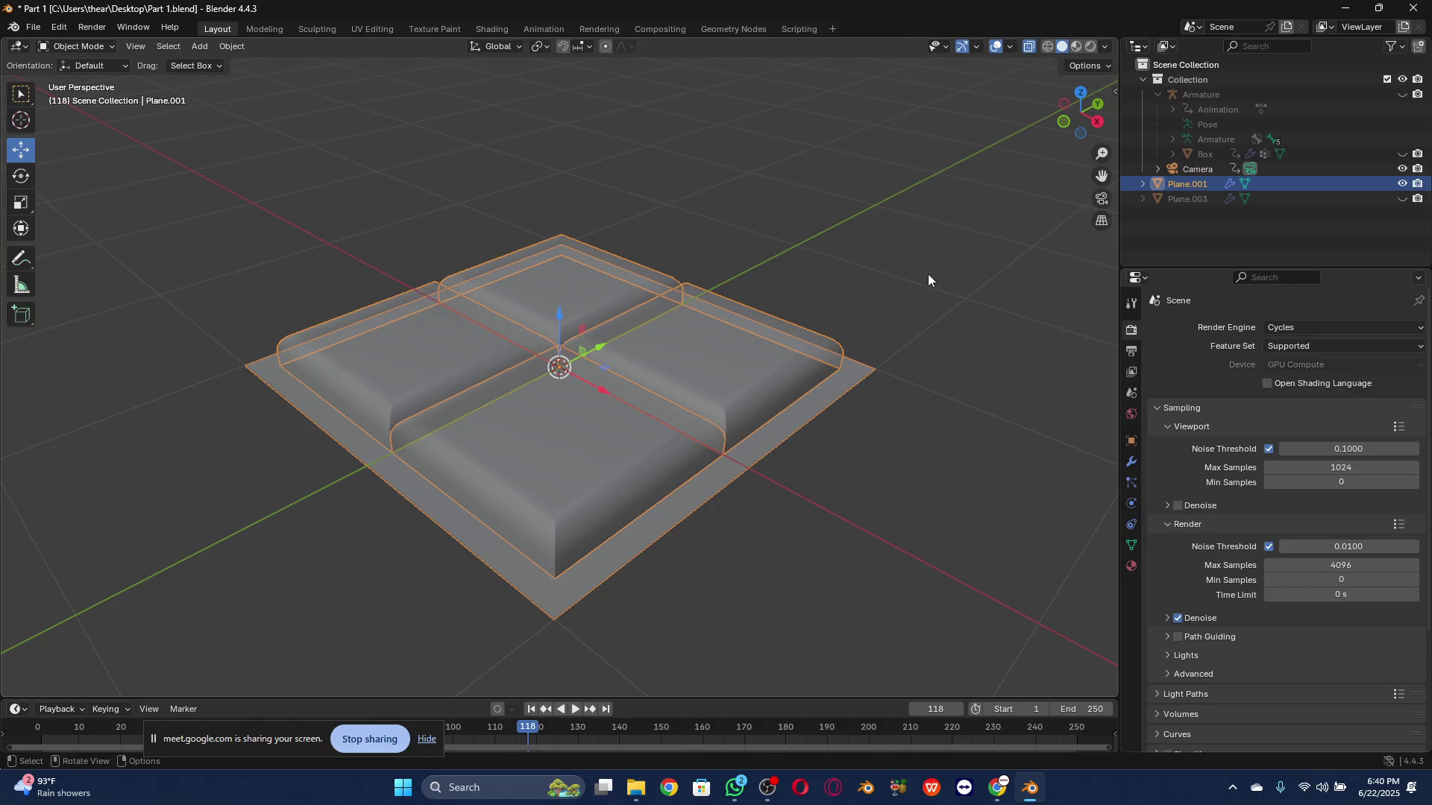
left_click(75, 46)
left_click(79, 87)
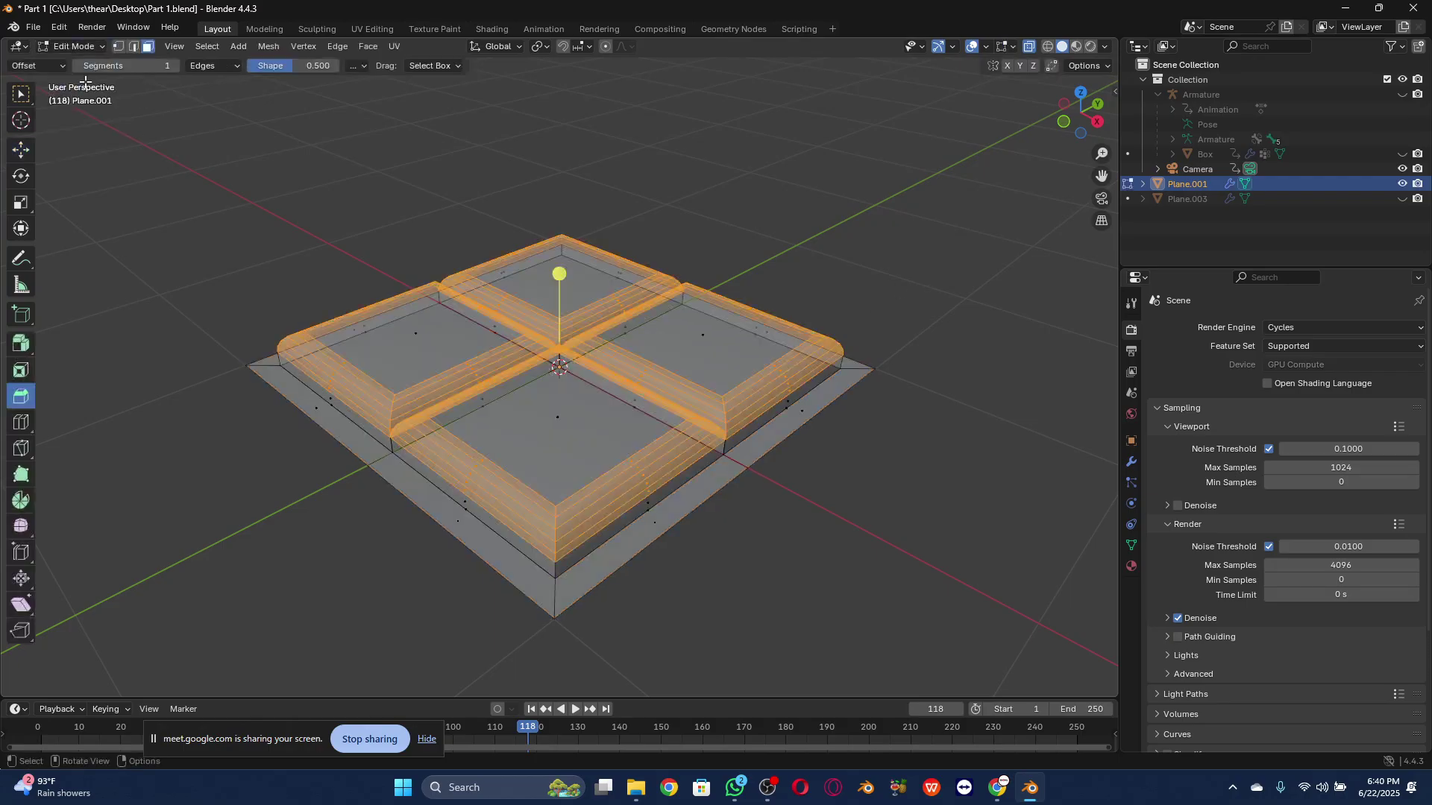
scroll(557, 558, "up", 2)
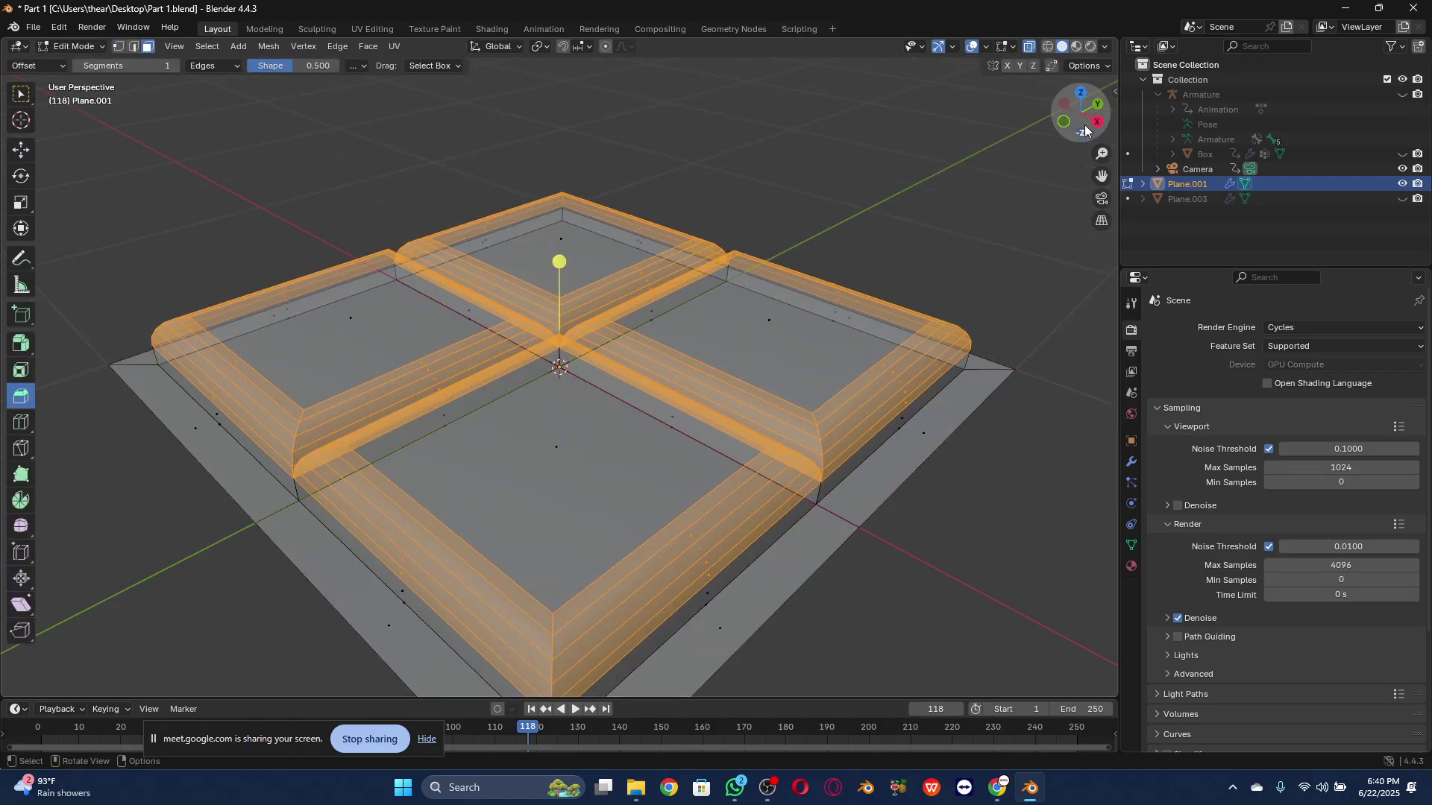
left_click_drag(1102, 176, 1084, 22)
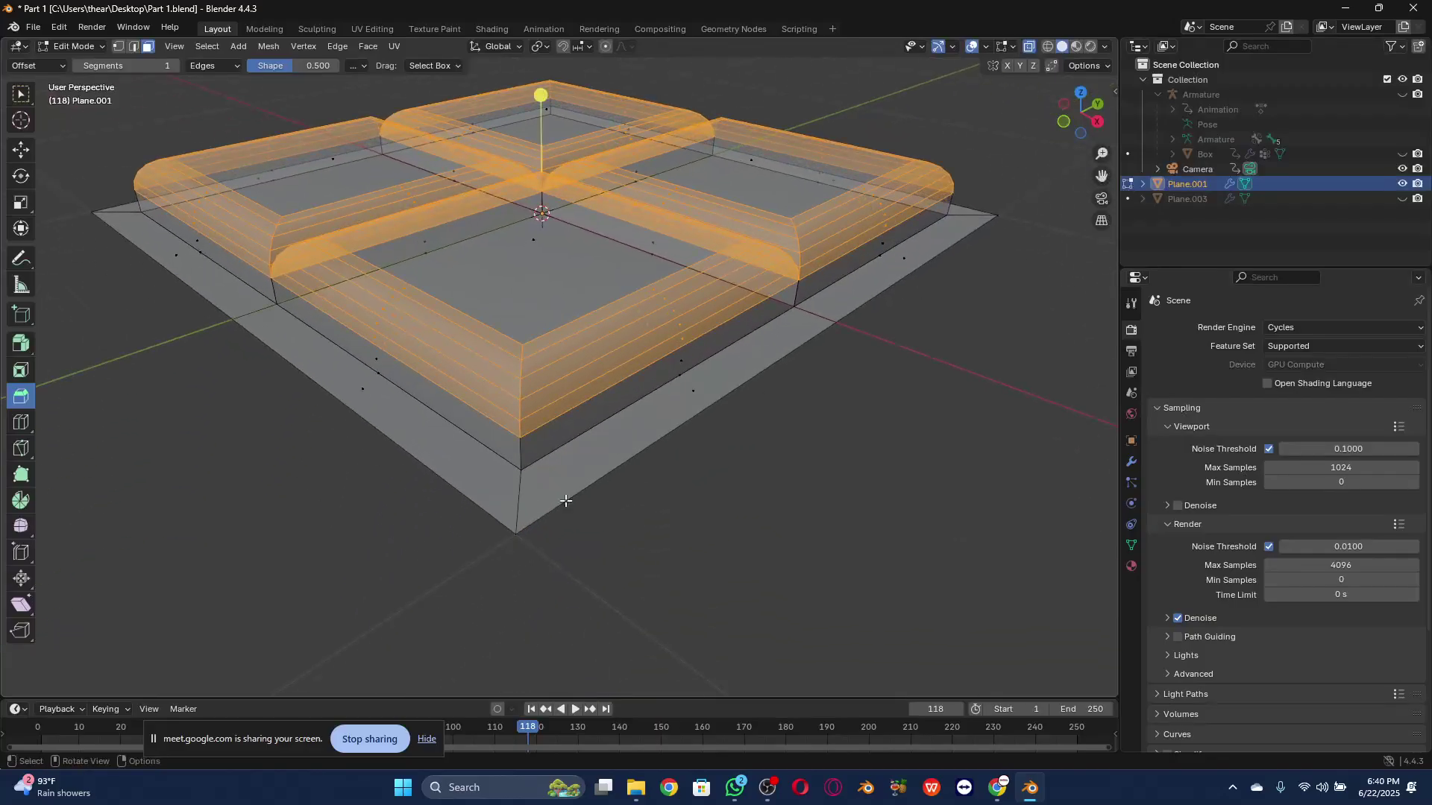
key("alt+a")
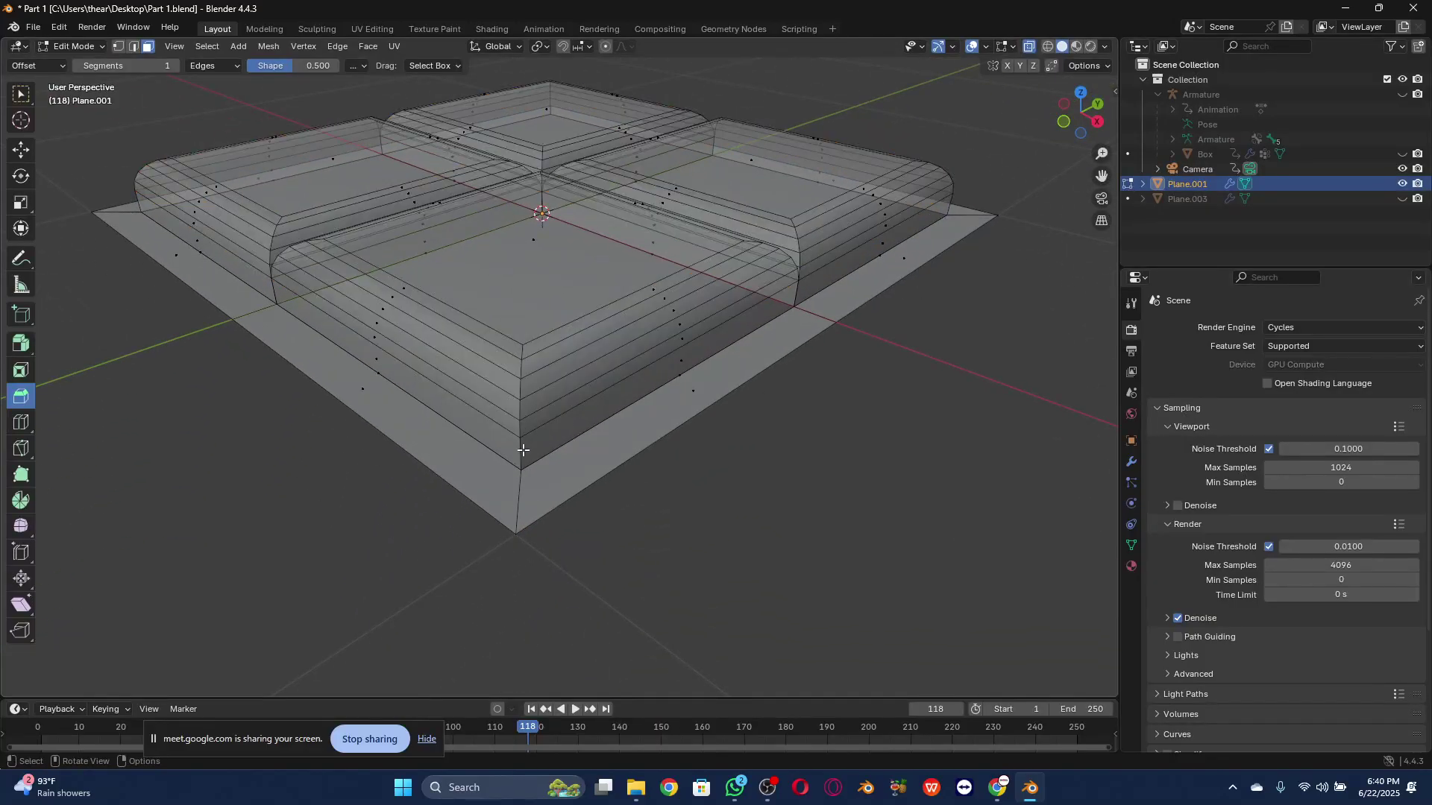
left_click(134, 46)
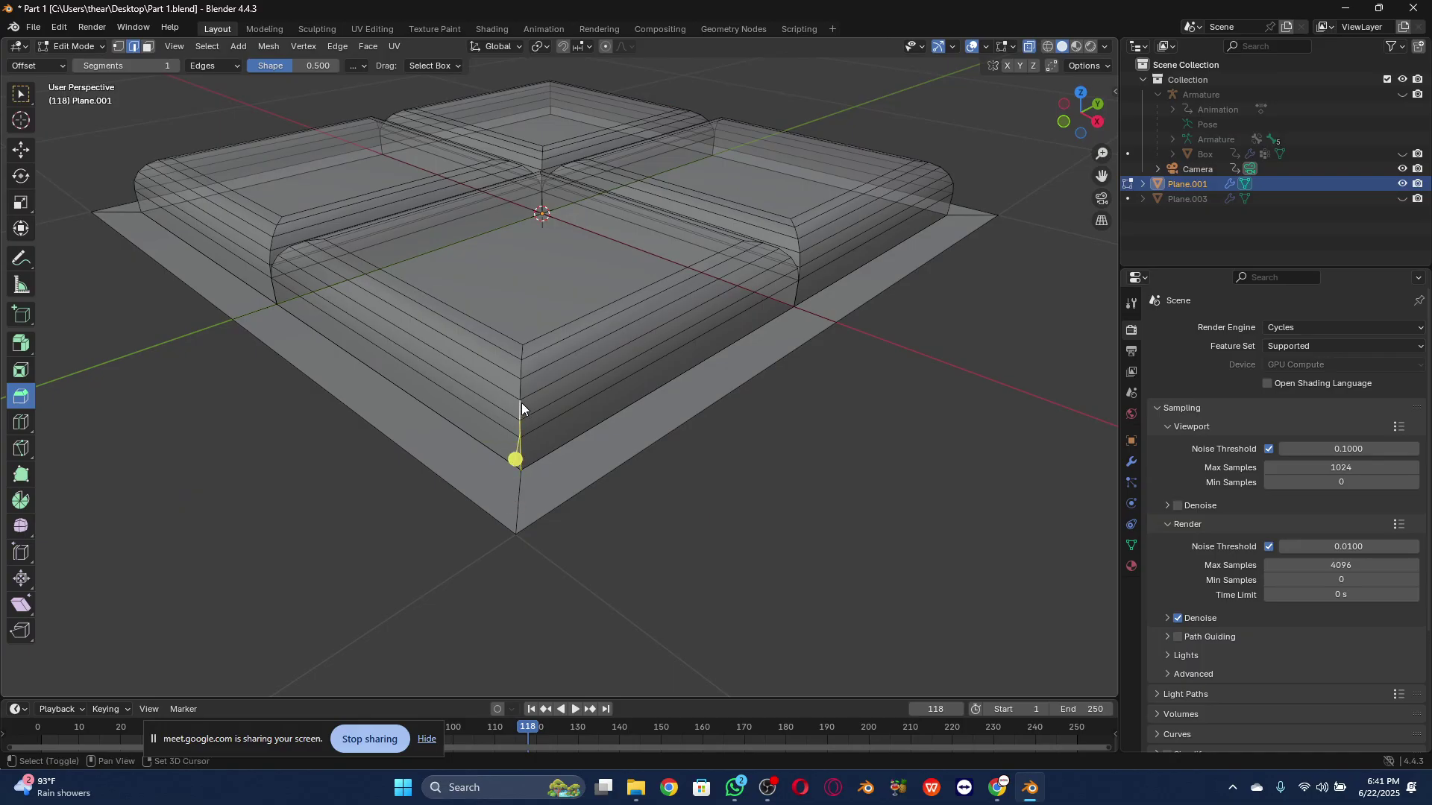
Step: Try to bevel the front block's vertical outer corner edge with a width of 0.02 m and 3 segments
left_click(522, 383, "shift")
left_click(524, 364, "shift")
left_click(522, 351, "shift")
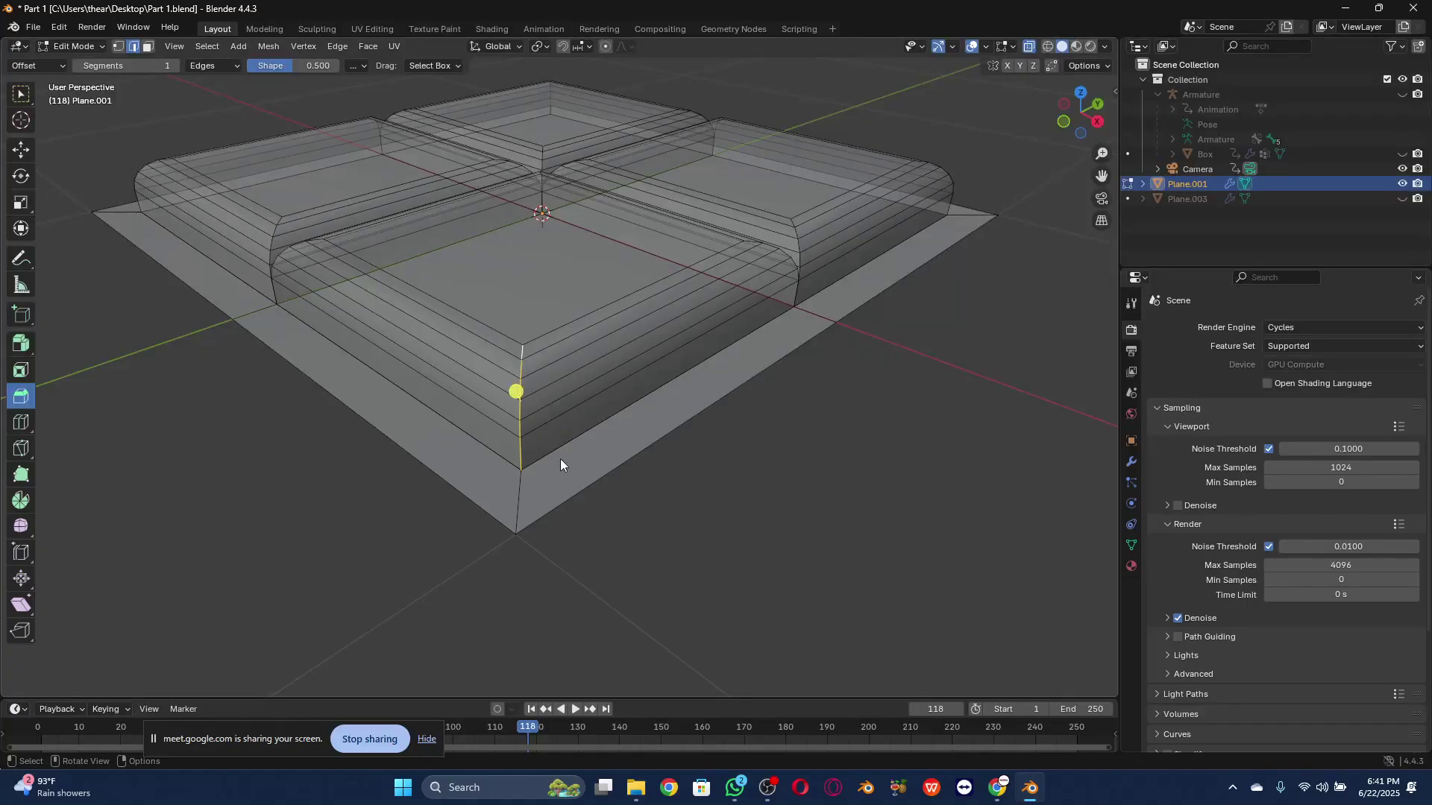
left_click(516, 392)
mouse_move(190, 455)
left_mouse_down()
mouse_move(224, 456)
mouse_move(195, 455)
mouse_move(206, 472)
left_mouse_up()
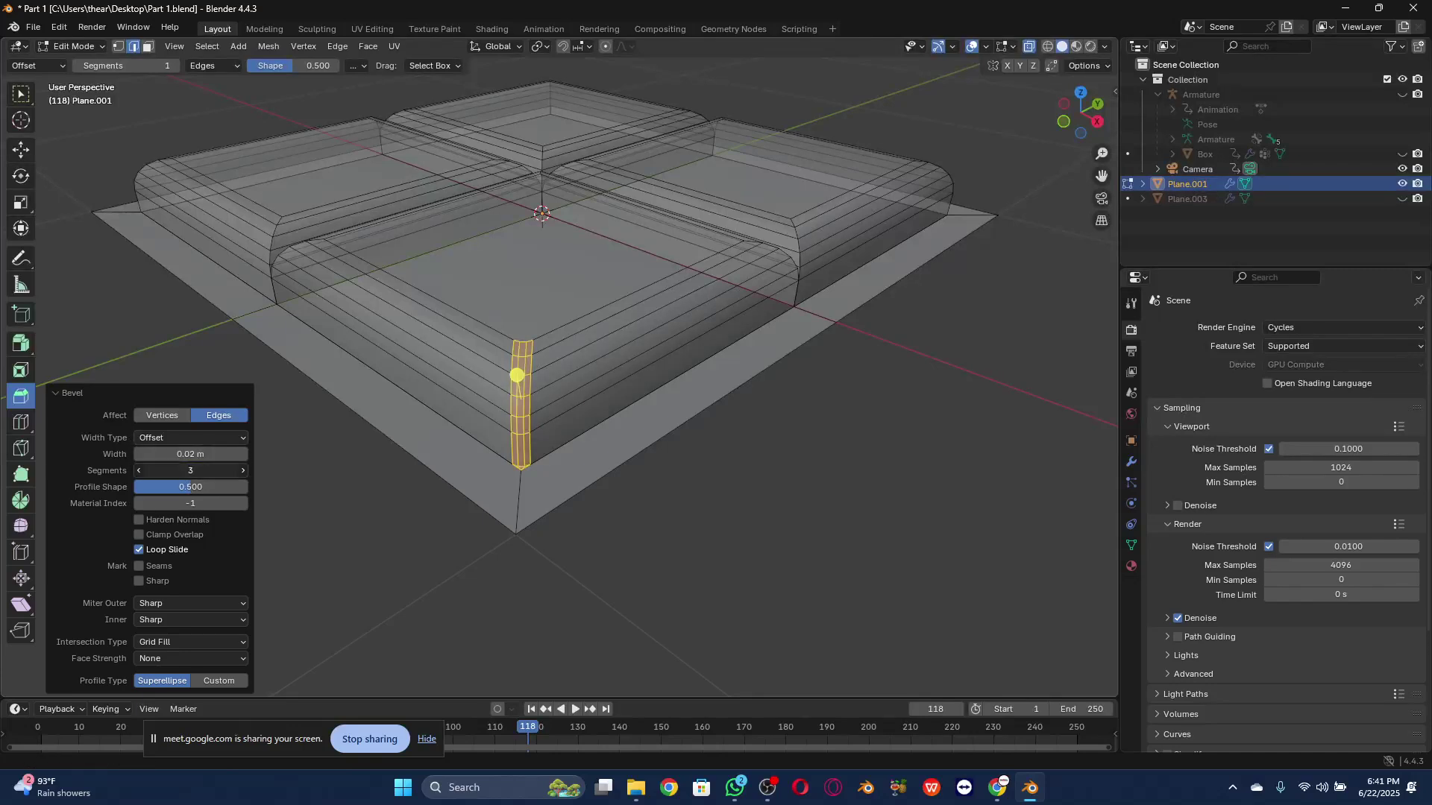
left_click(552, 548)
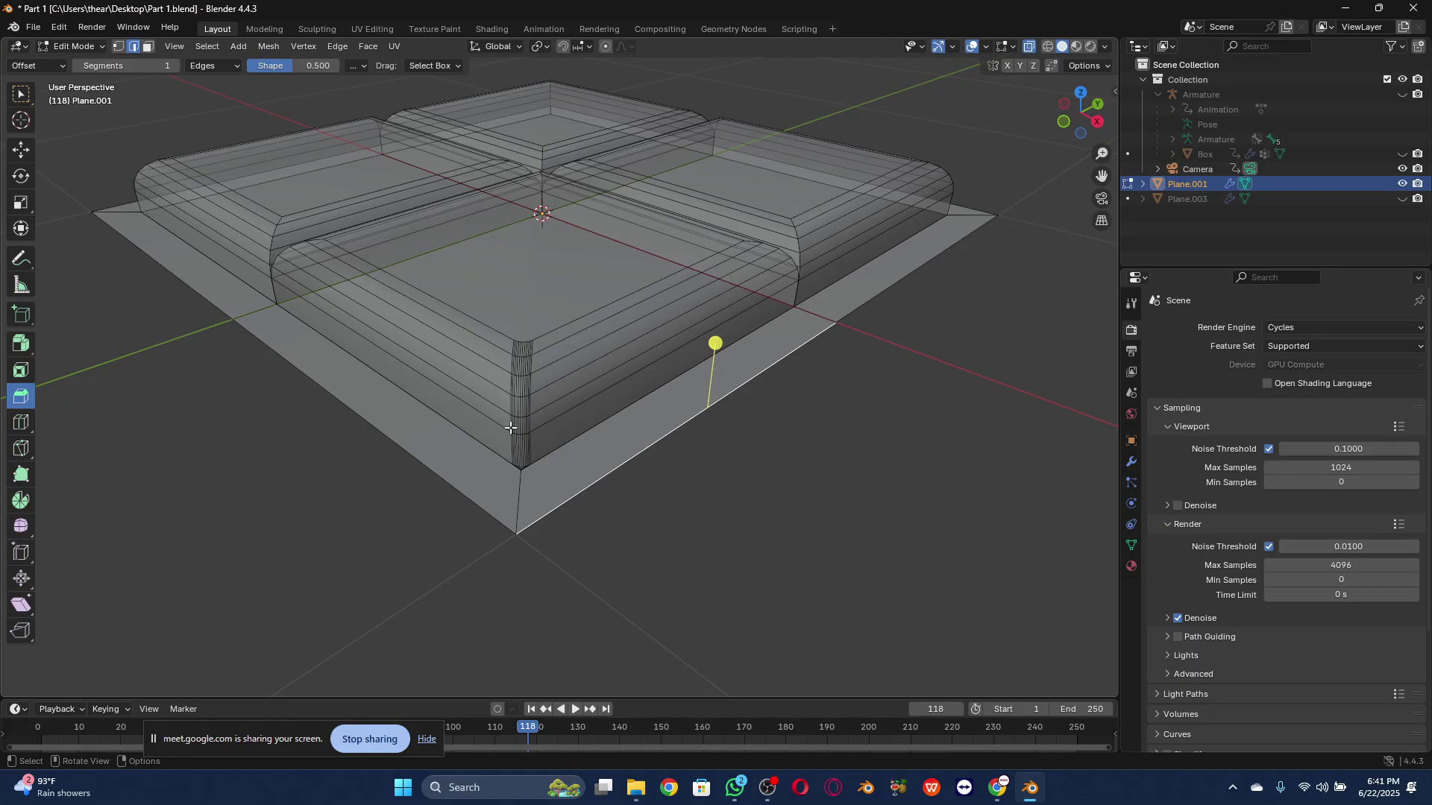
key("ctrl+z")
key("ctrl+z")
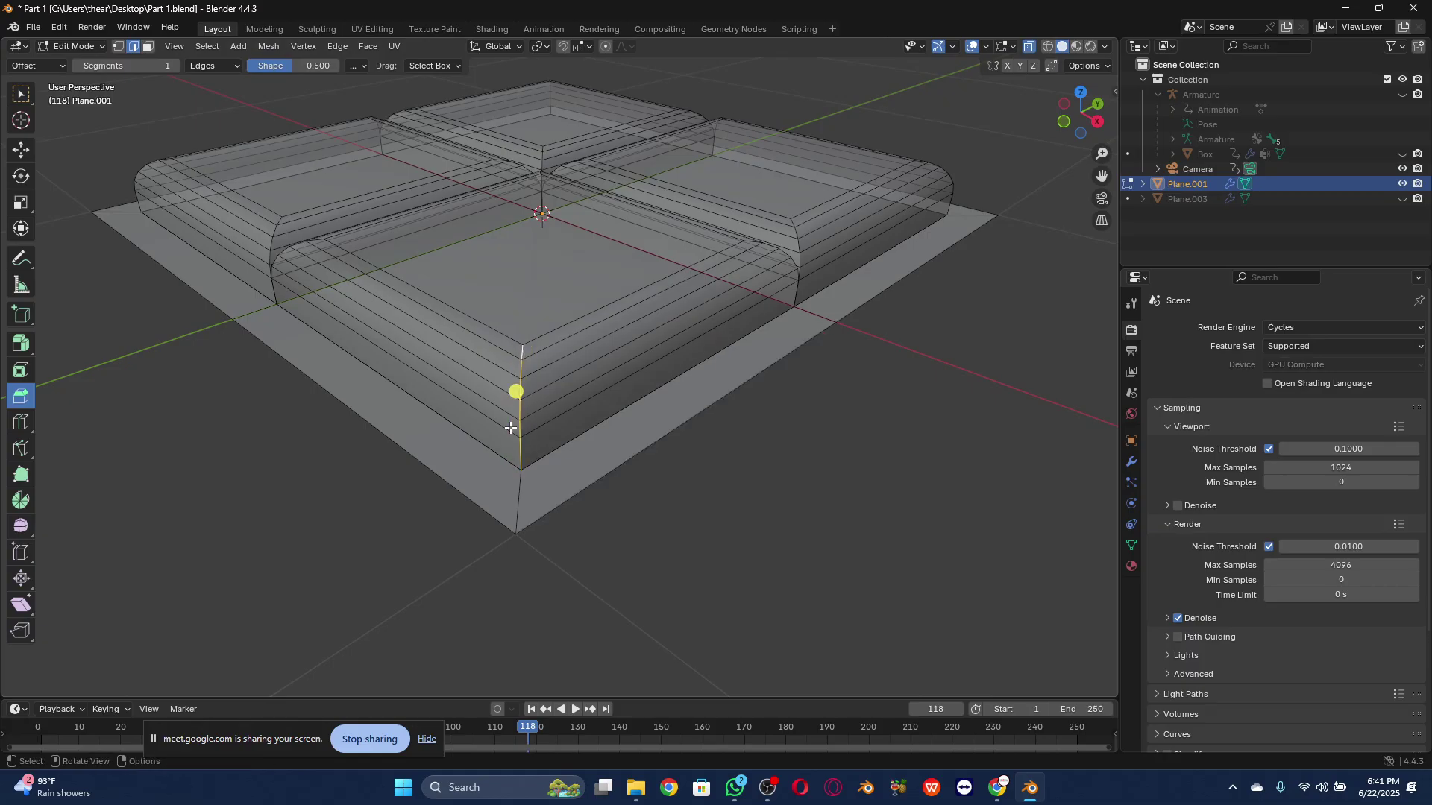
Step: Change to vertex selection and select the four outer corner vertices of the tray's border
scroll(511, 428, "down", 3)
scroll(507, 351, "up", 2)
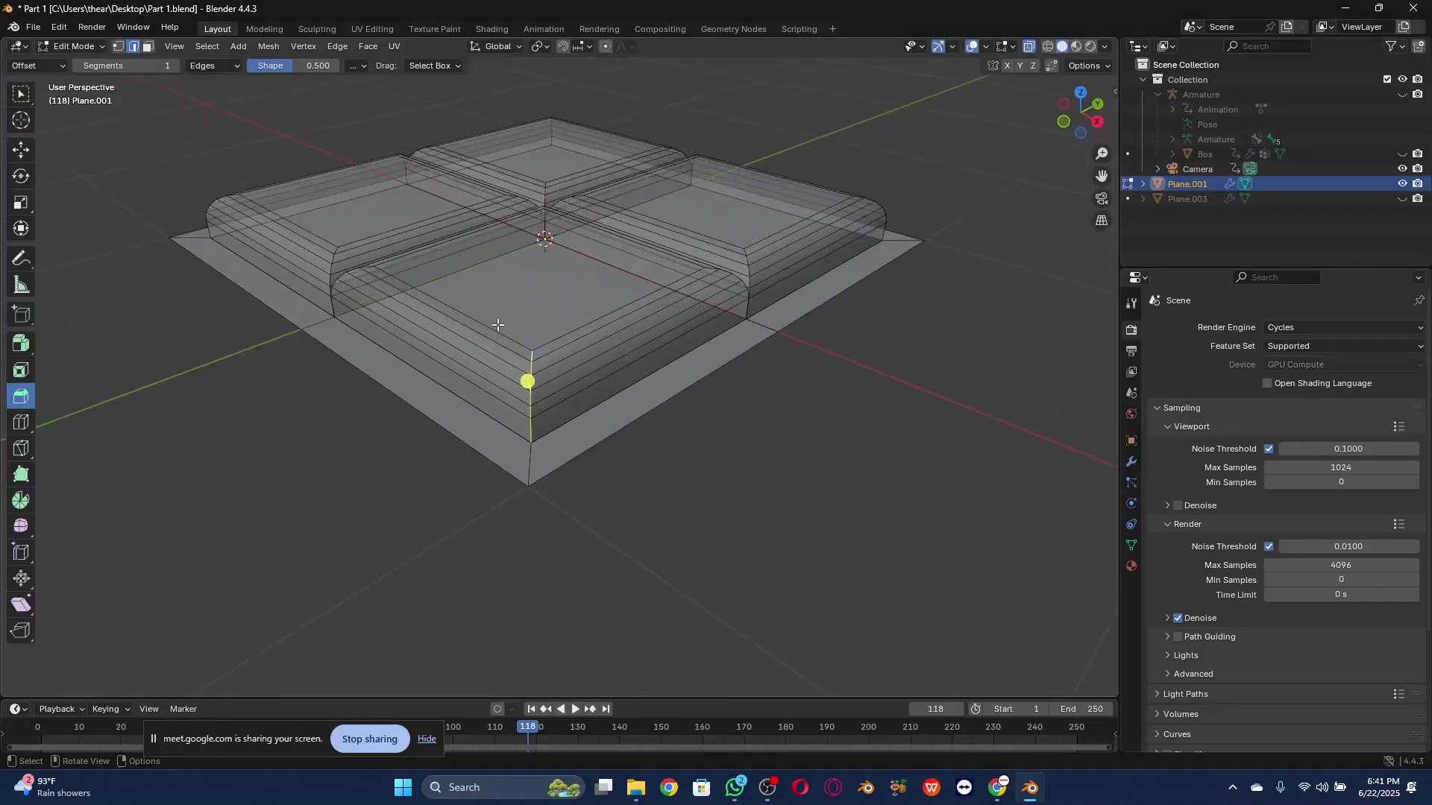
left_click(325, 344)
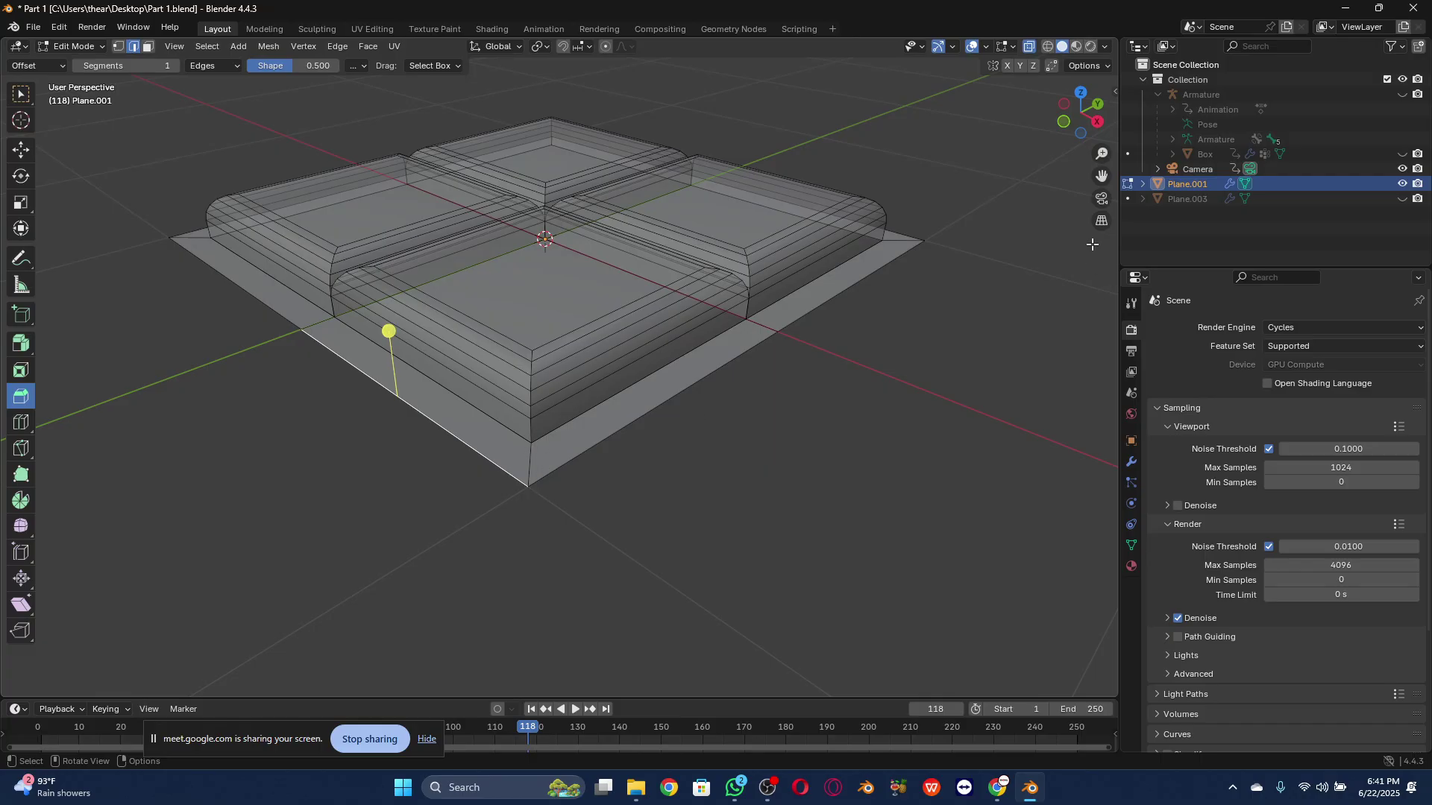
left_click_drag(1080, 131, 1064, 159)
scroll(727, 463, "down", 1)
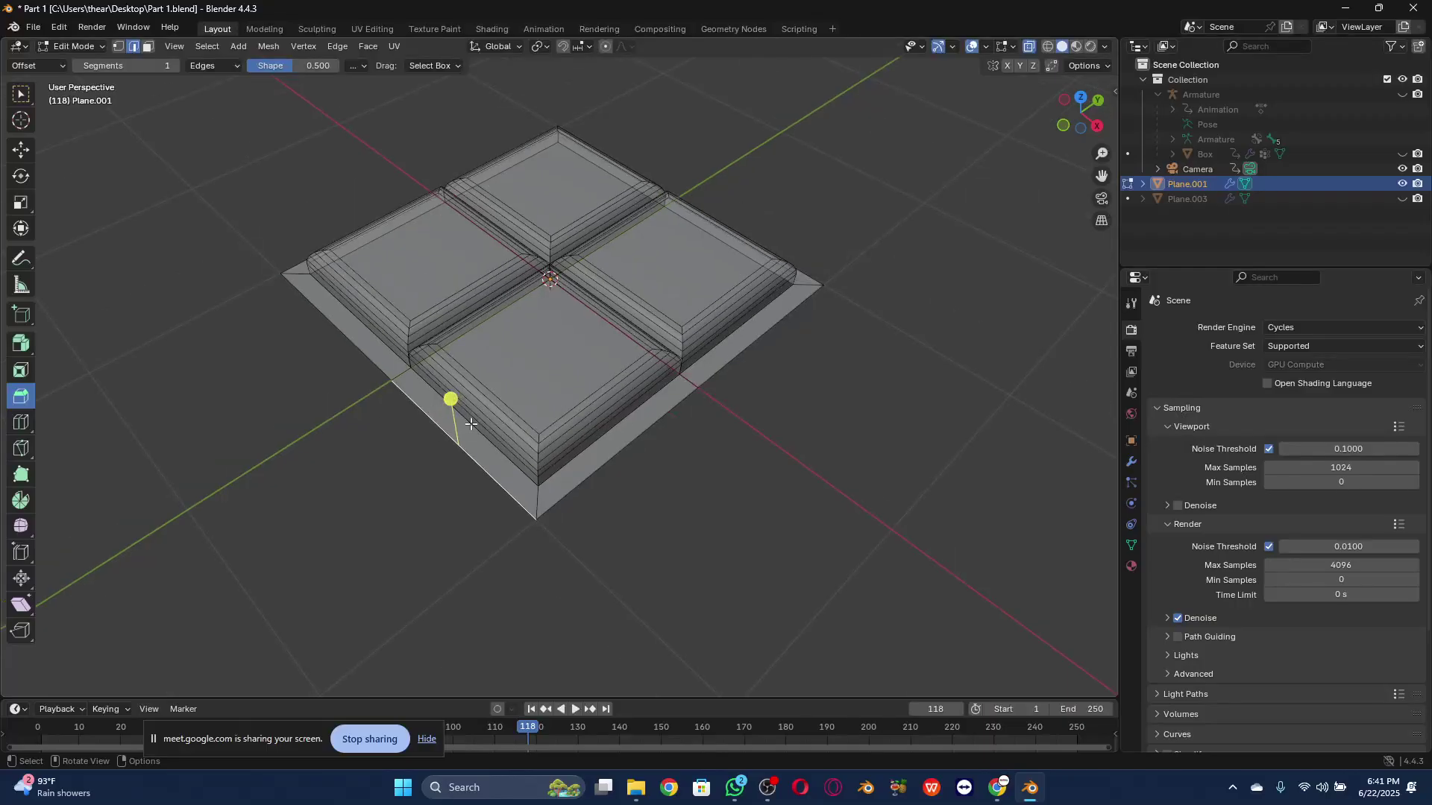
left_click(119, 46)
left_click_drag(510, 508, 556, 537)
left_click_drag(236, 233, 330, 308, "shift")
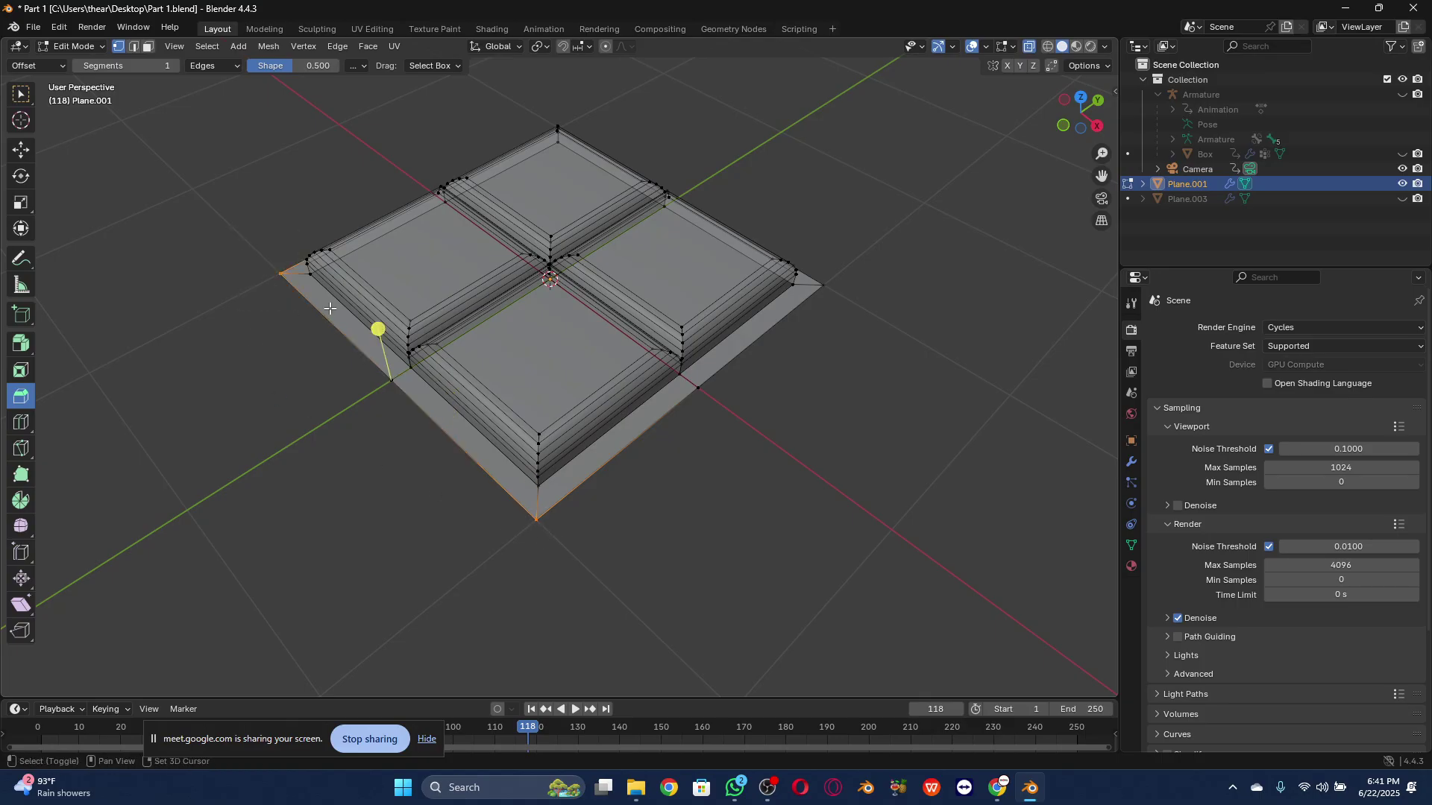
left_click_drag(843, 261, 809, 321, "shift")
left_click_drag(1081, 112, 1055, 117)
left_click_drag(936, 200, 858, 304)
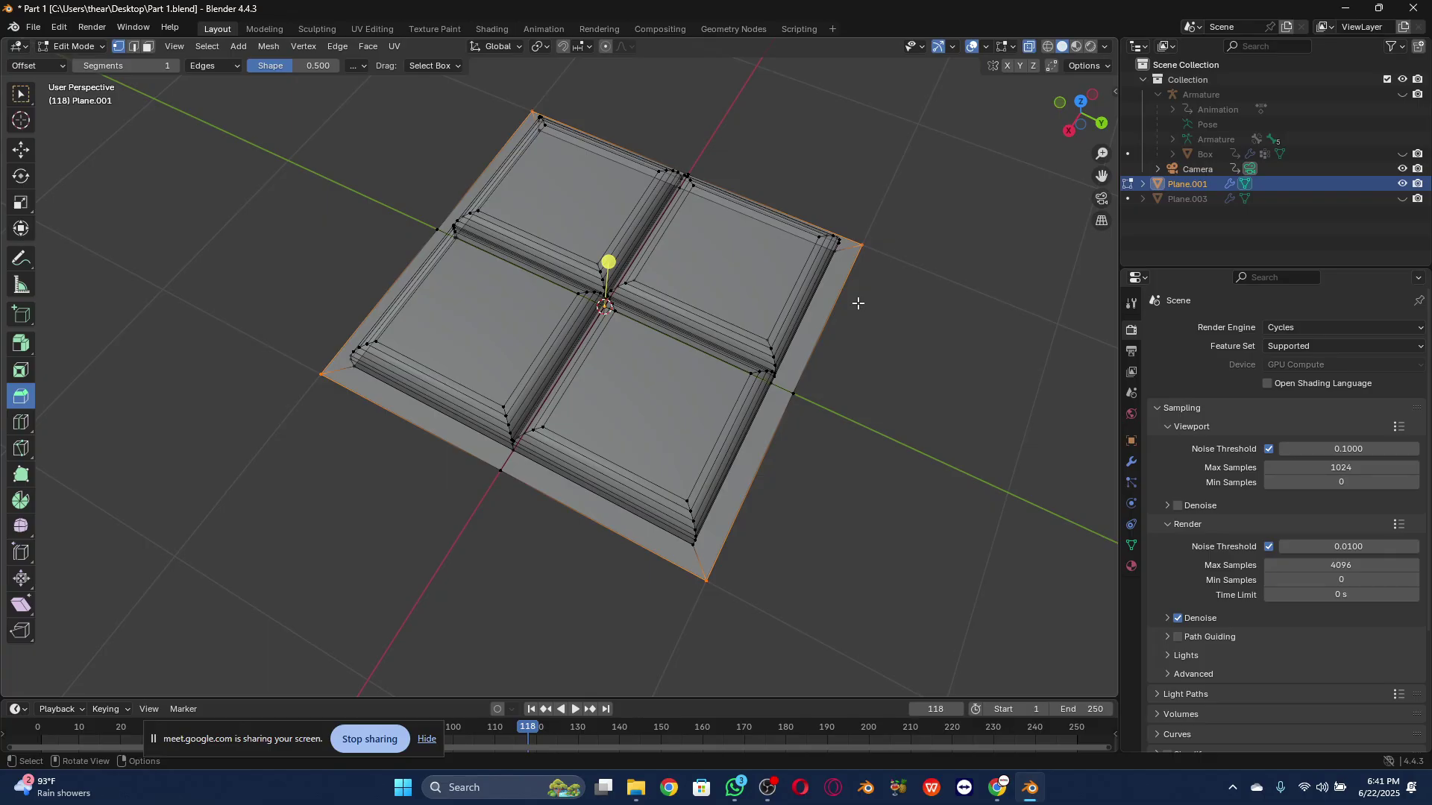
Step: Try an edge bevel 1.55 m wide on the border's four selected corners
left_click_drag(608, 259, 615, 264)
left_click_drag(154, 453, 161, 460)
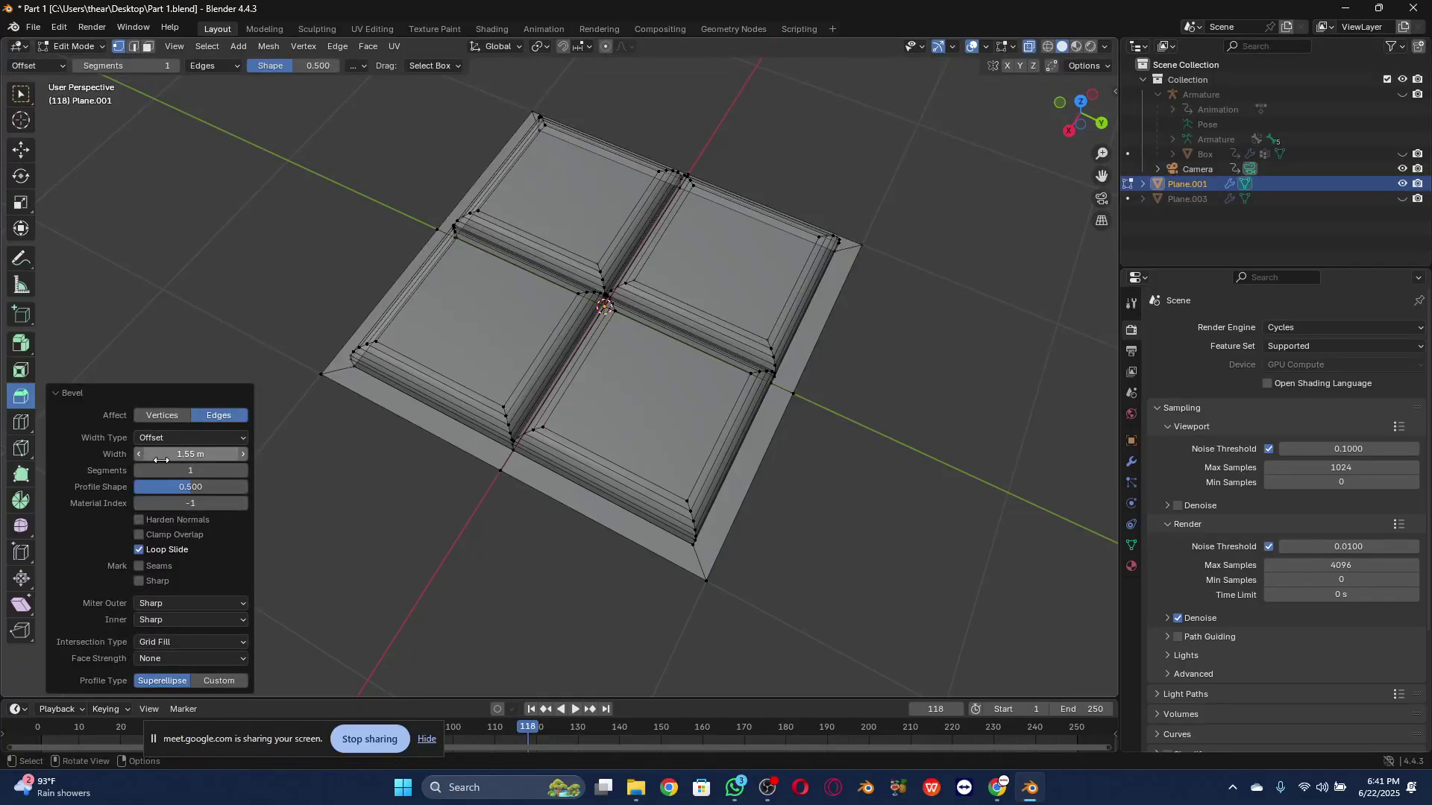
key("ctrl+z")
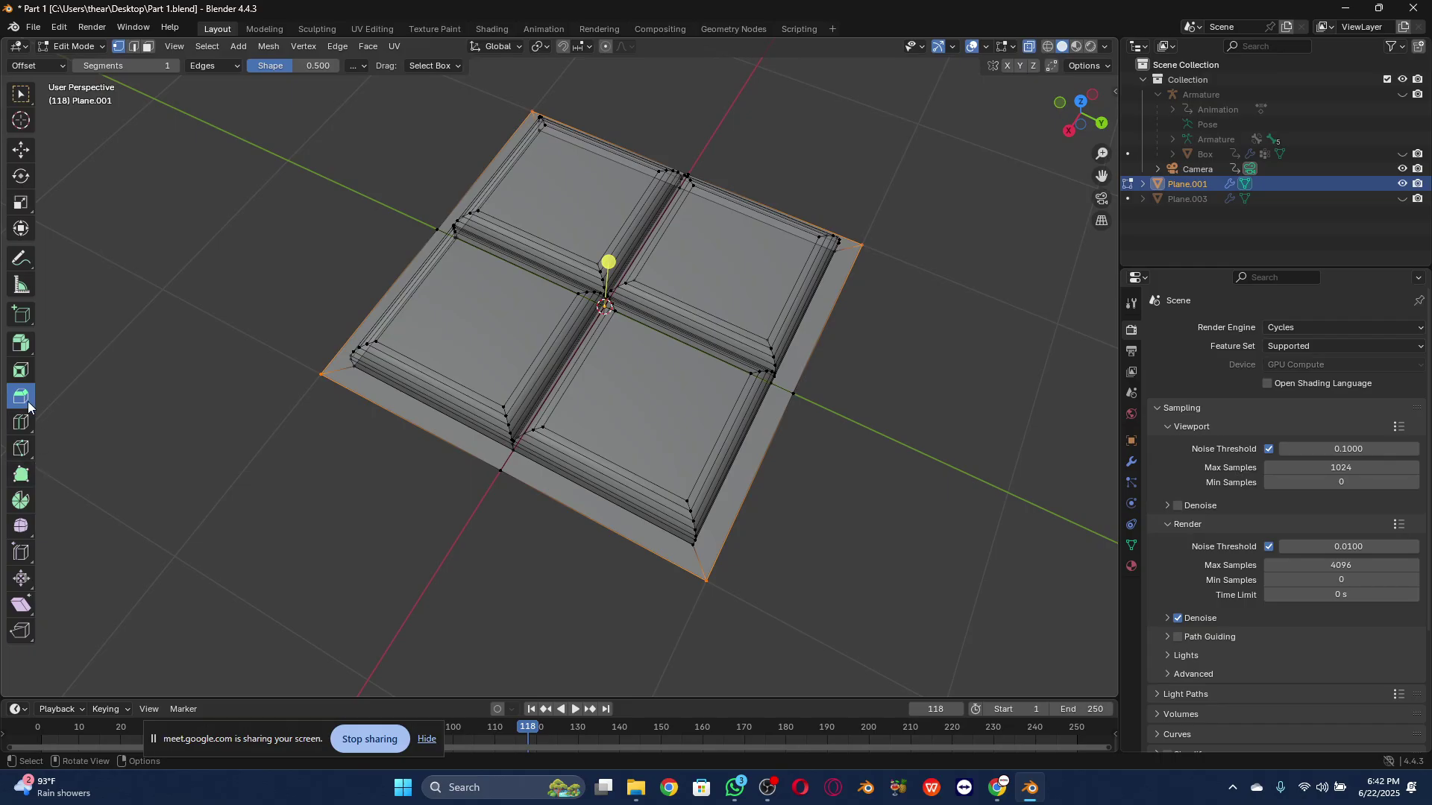
Step: Round the border's four corners with a vertex bevel 0.11 m wide and 12 segments
left_click(608, 262)
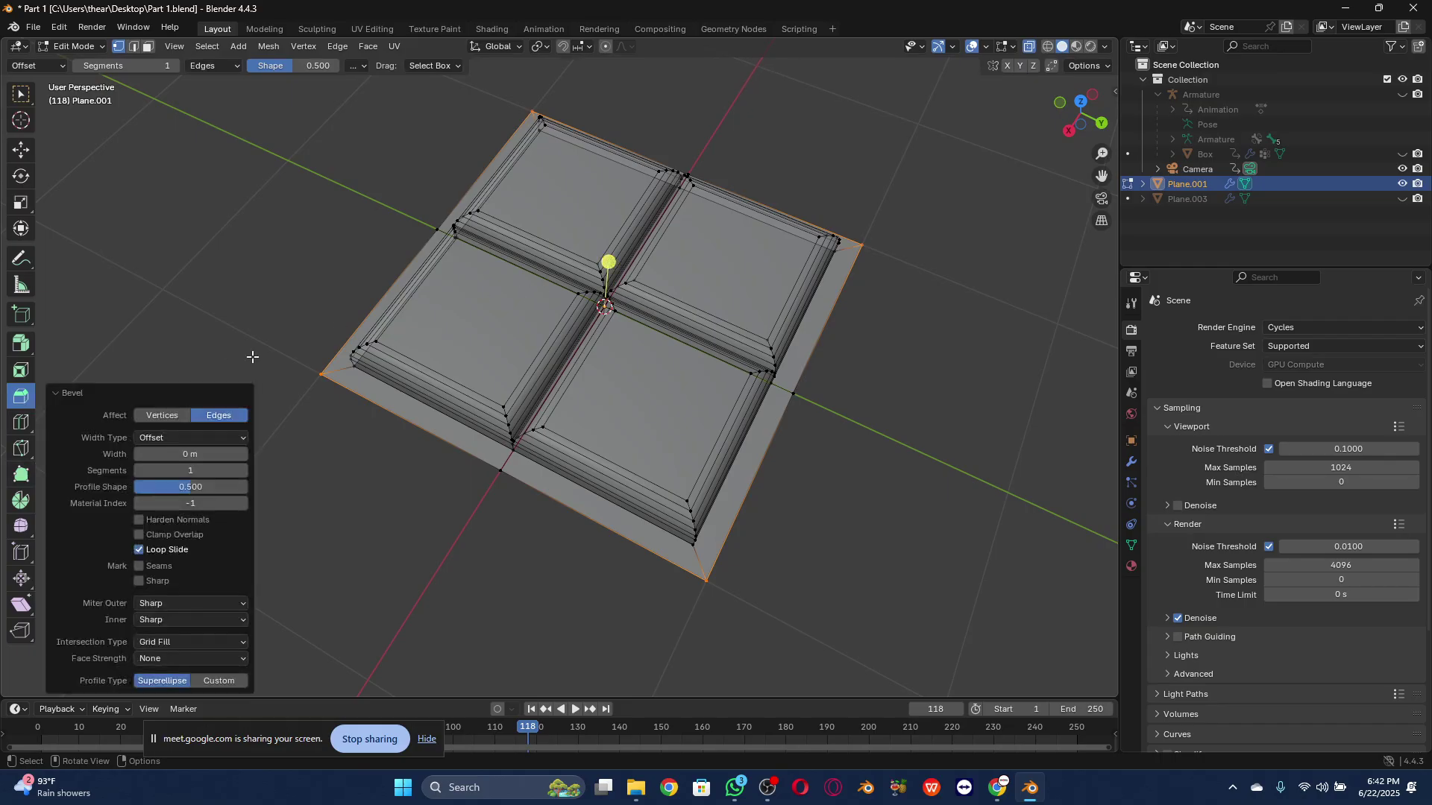
mouse_move(179, 454)
left_mouse_down()
mouse_move(198, 454)
mouse_move(182, 447)
left_mouse_up()
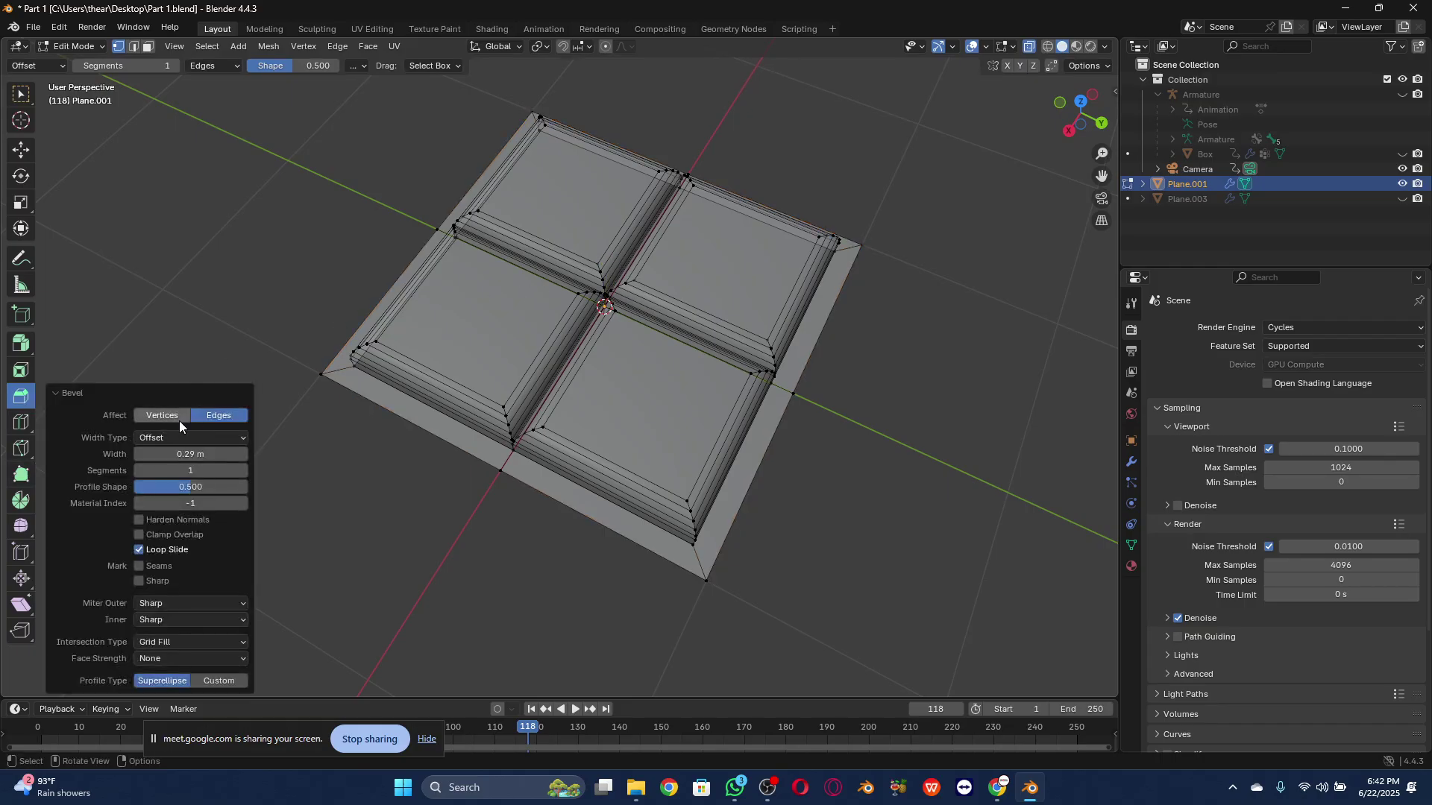
left_click(176, 418)
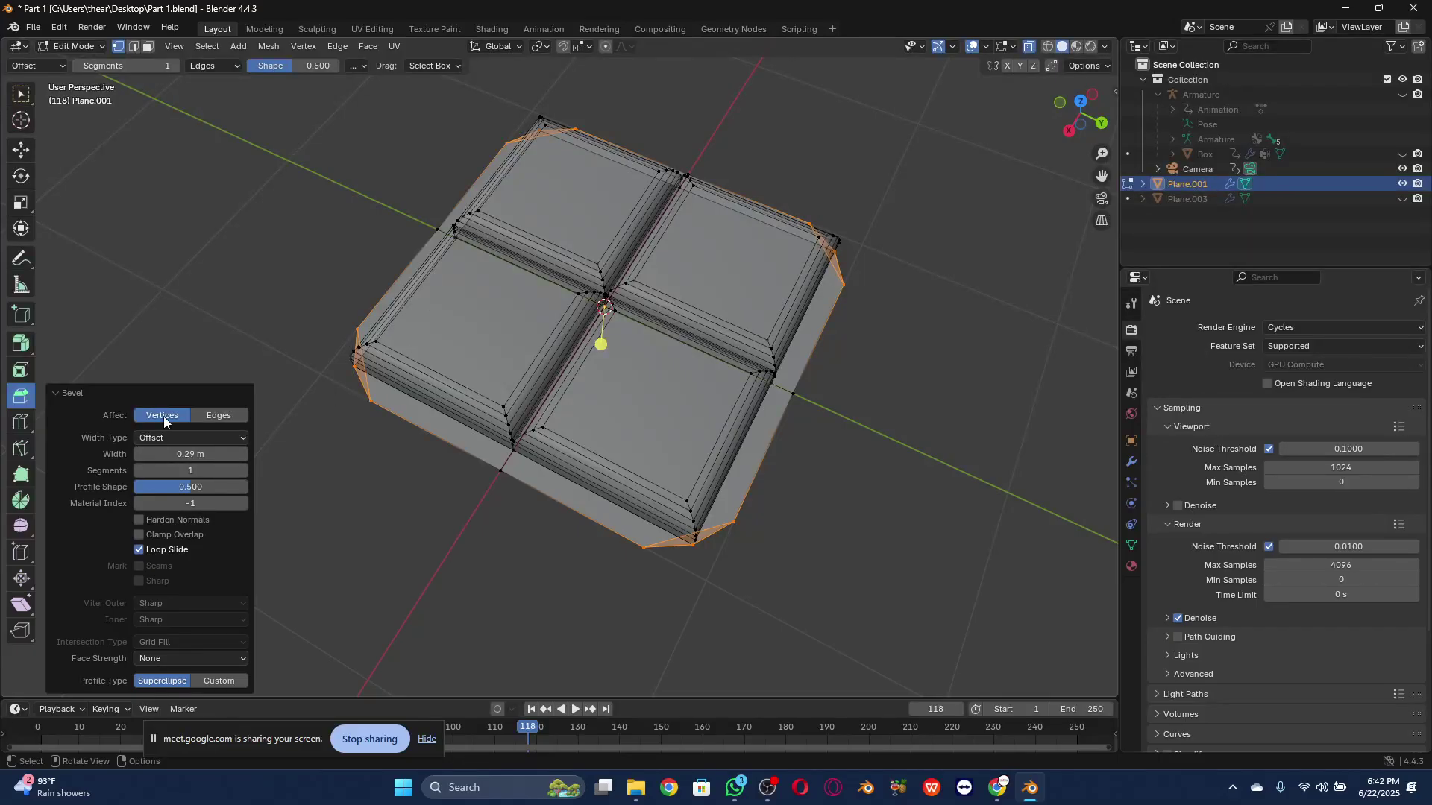
left_click(201, 417)
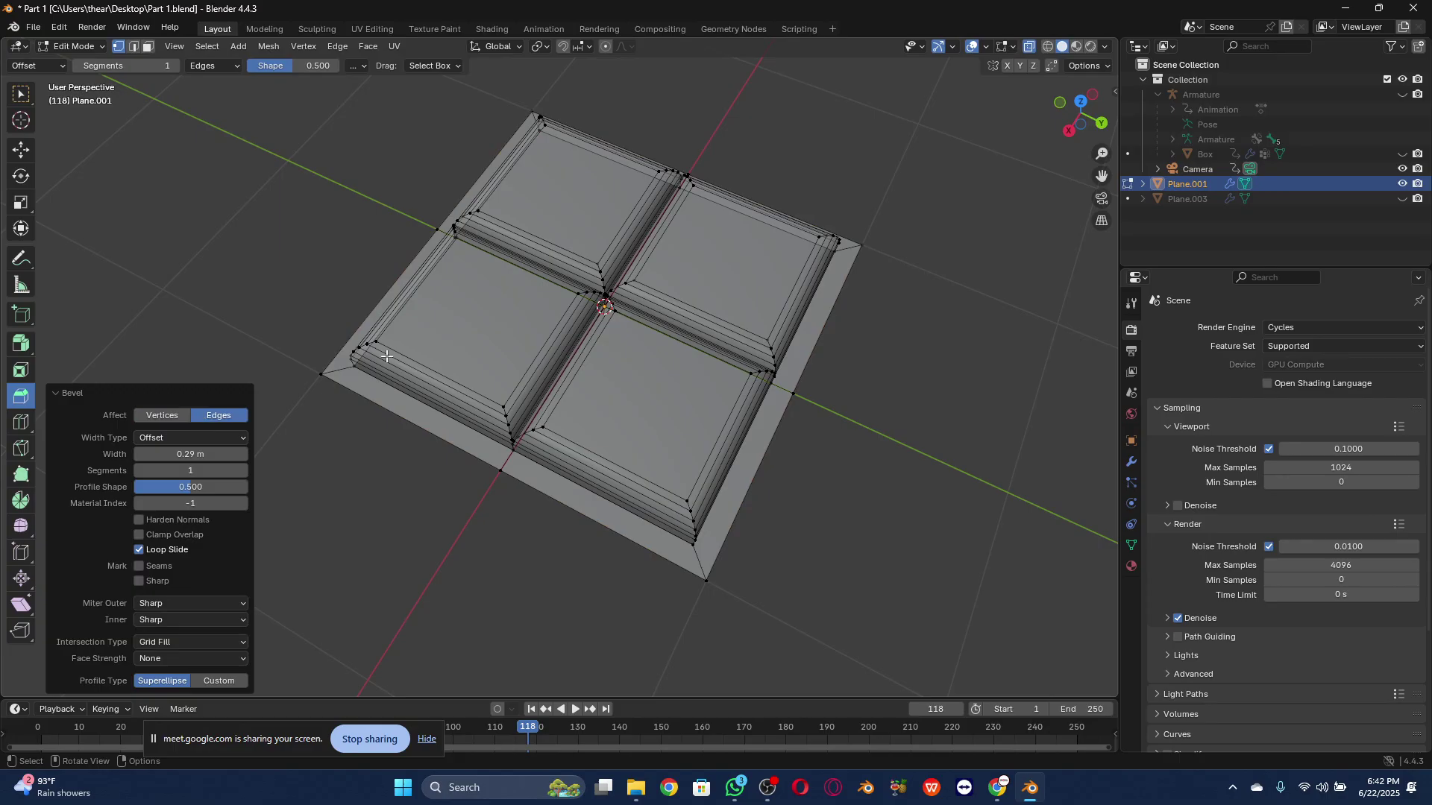
left_click(171, 416)
double_click(190, 453)
type("0.1")
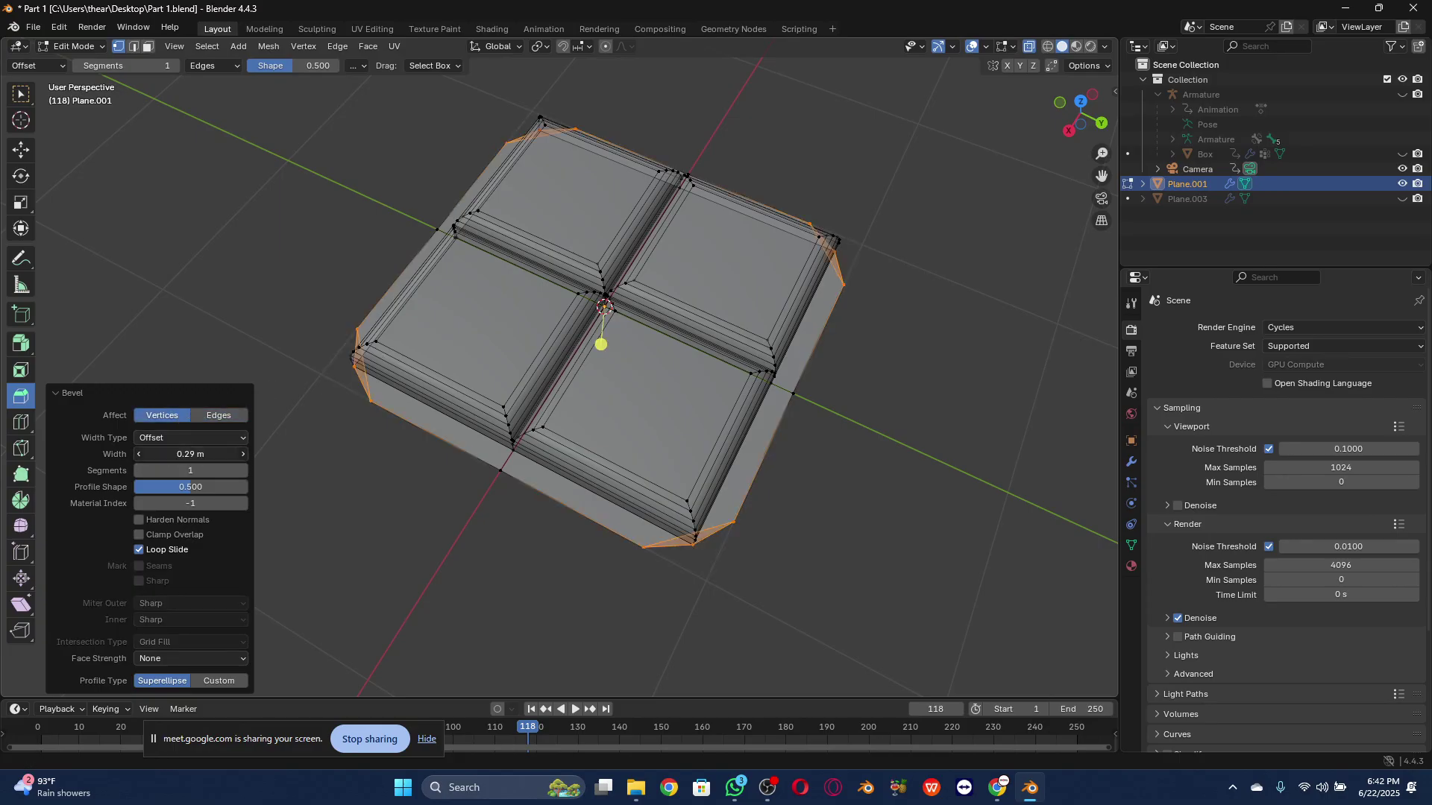
key("Return")
left_click_drag(191, 454, 220, 471)
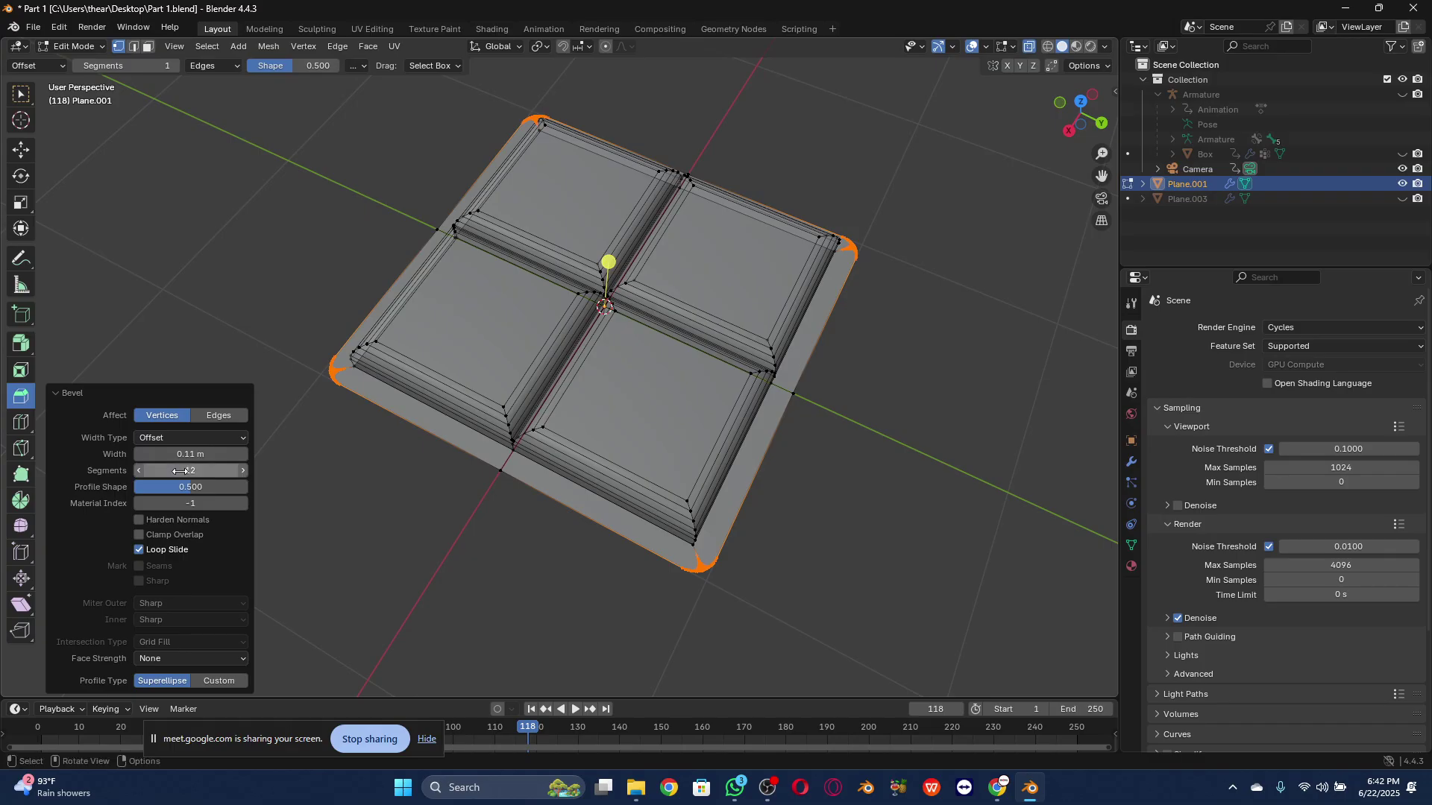
Step: Activate the Move tool and return the tray to Object Mode
left_click(18, 153)
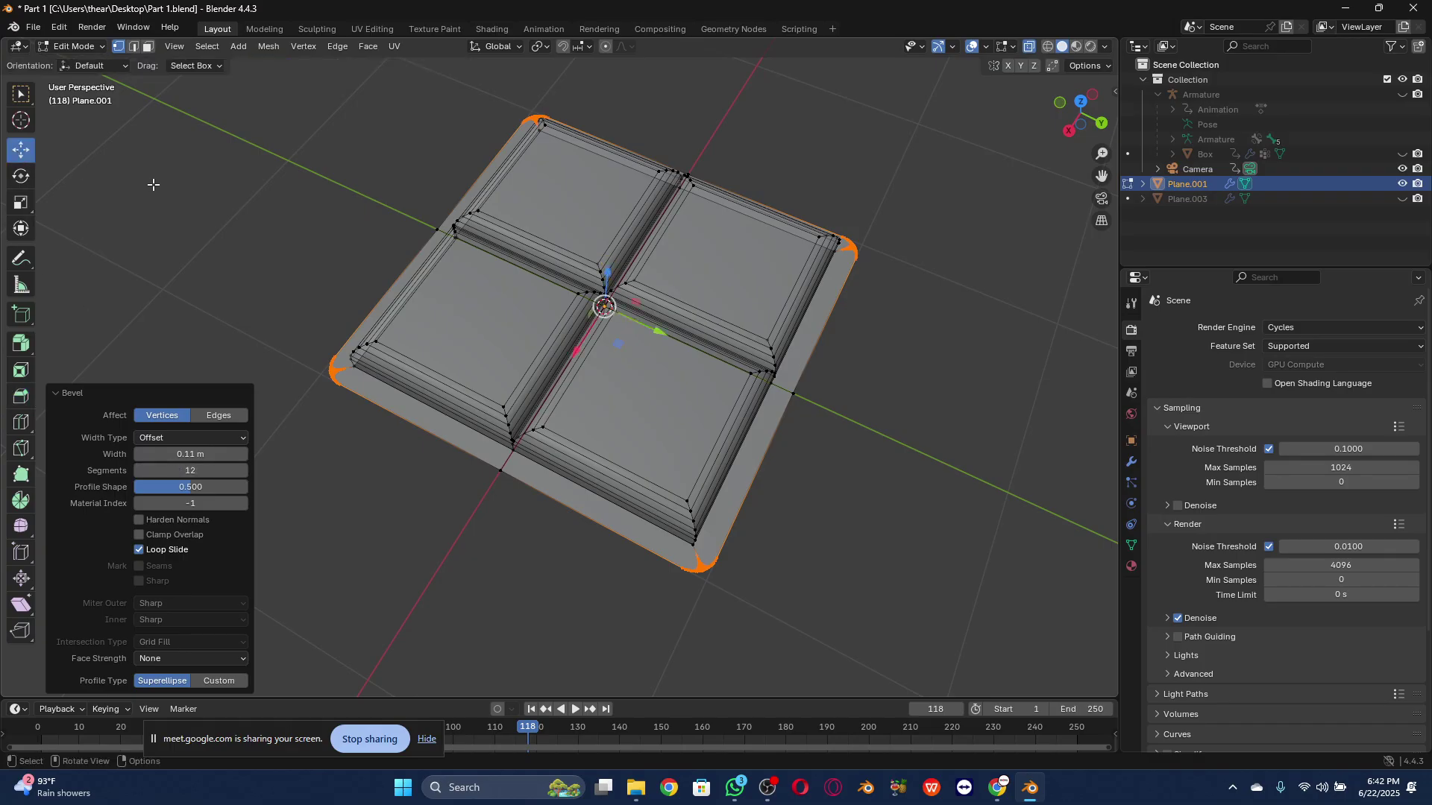
left_click(94, 48)
left_click(91, 64)
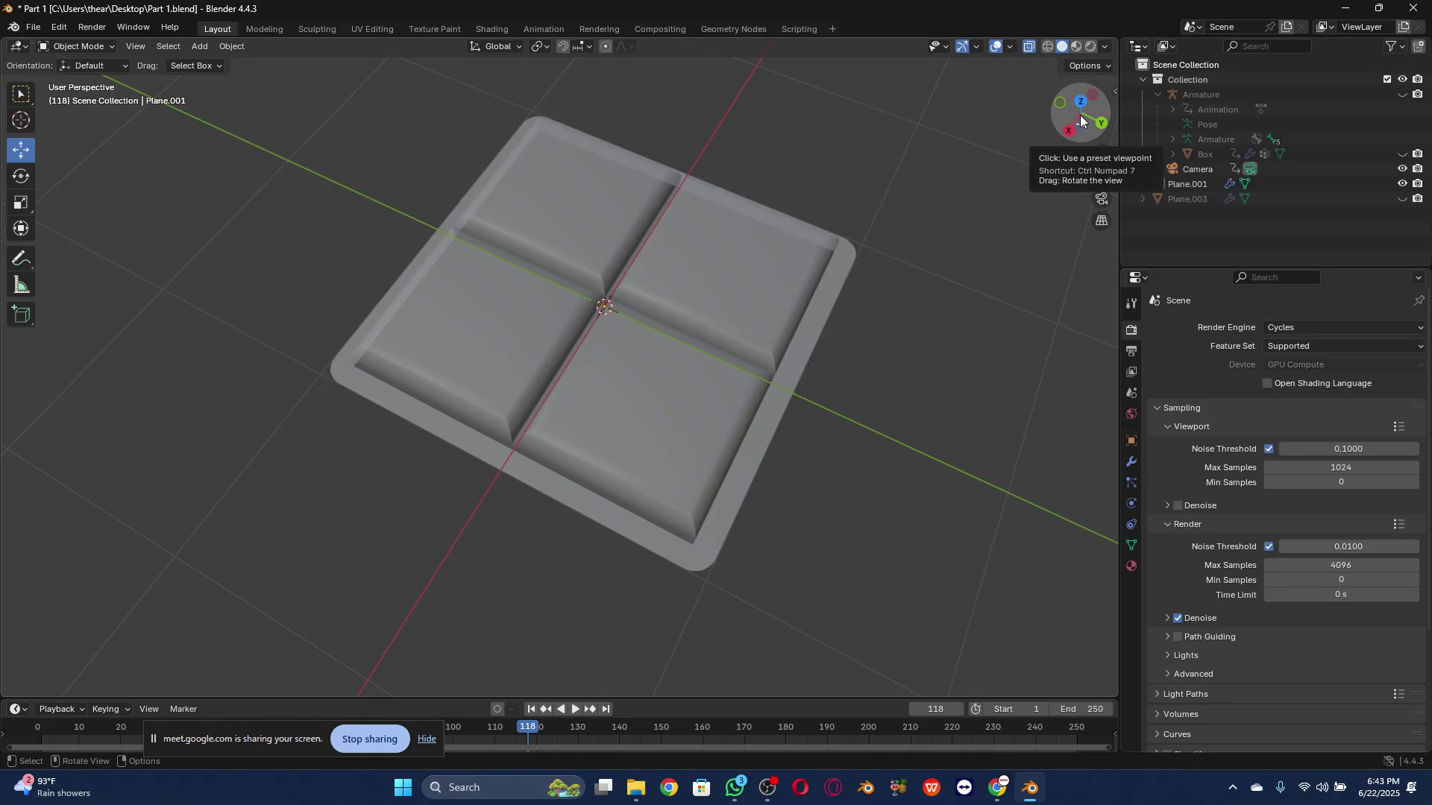
left_click_drag(1080, 115, 1081, 115)
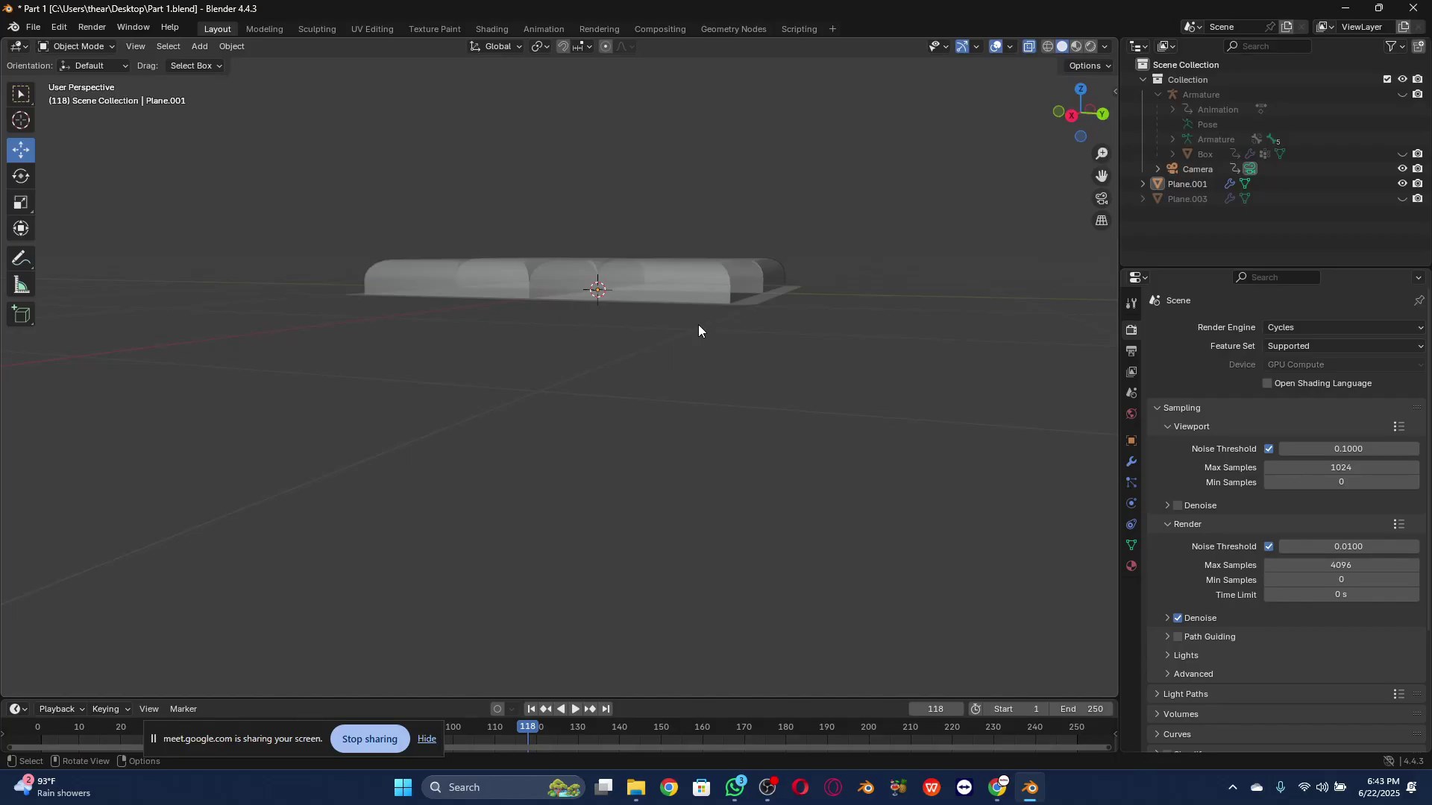
mouse_move(1081, 116)
left_mouse_down()
mouse_move(1085, 128)
mouse_move(1077, 119)
left_mouse_up()
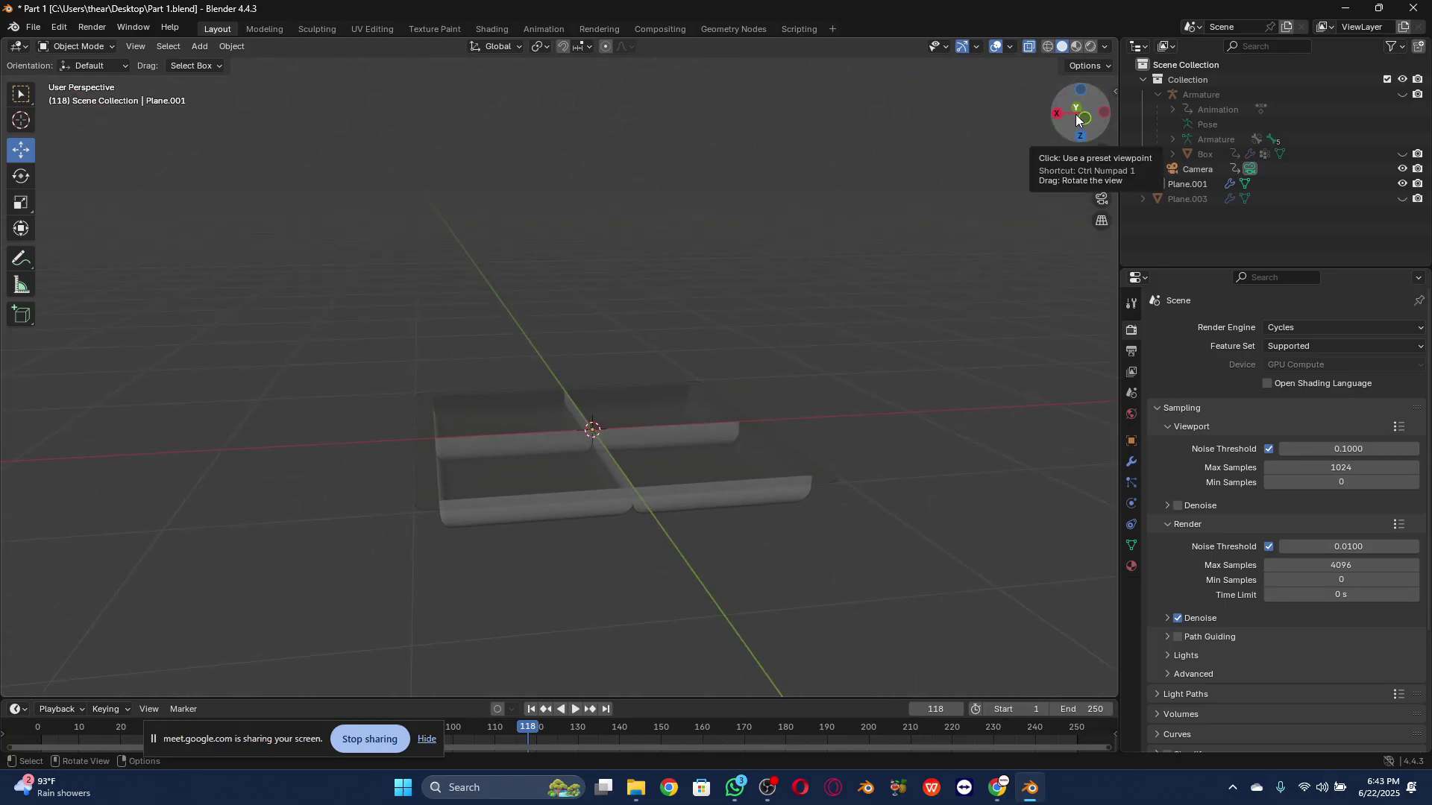
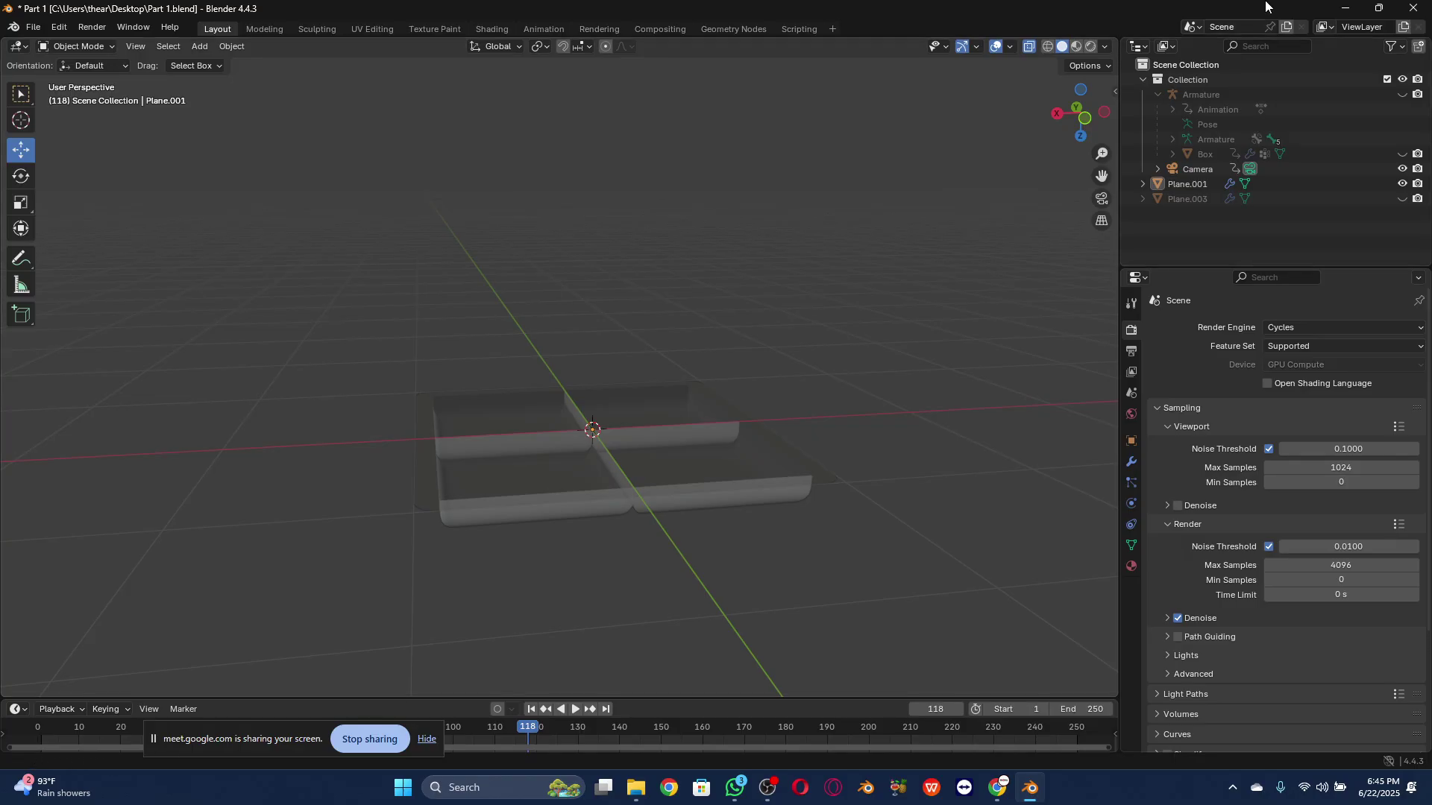
Step: Add a 2 m plane mesh at the world origin, level with the tray's border
left_click_drag(1073, 116, 1081, 149)
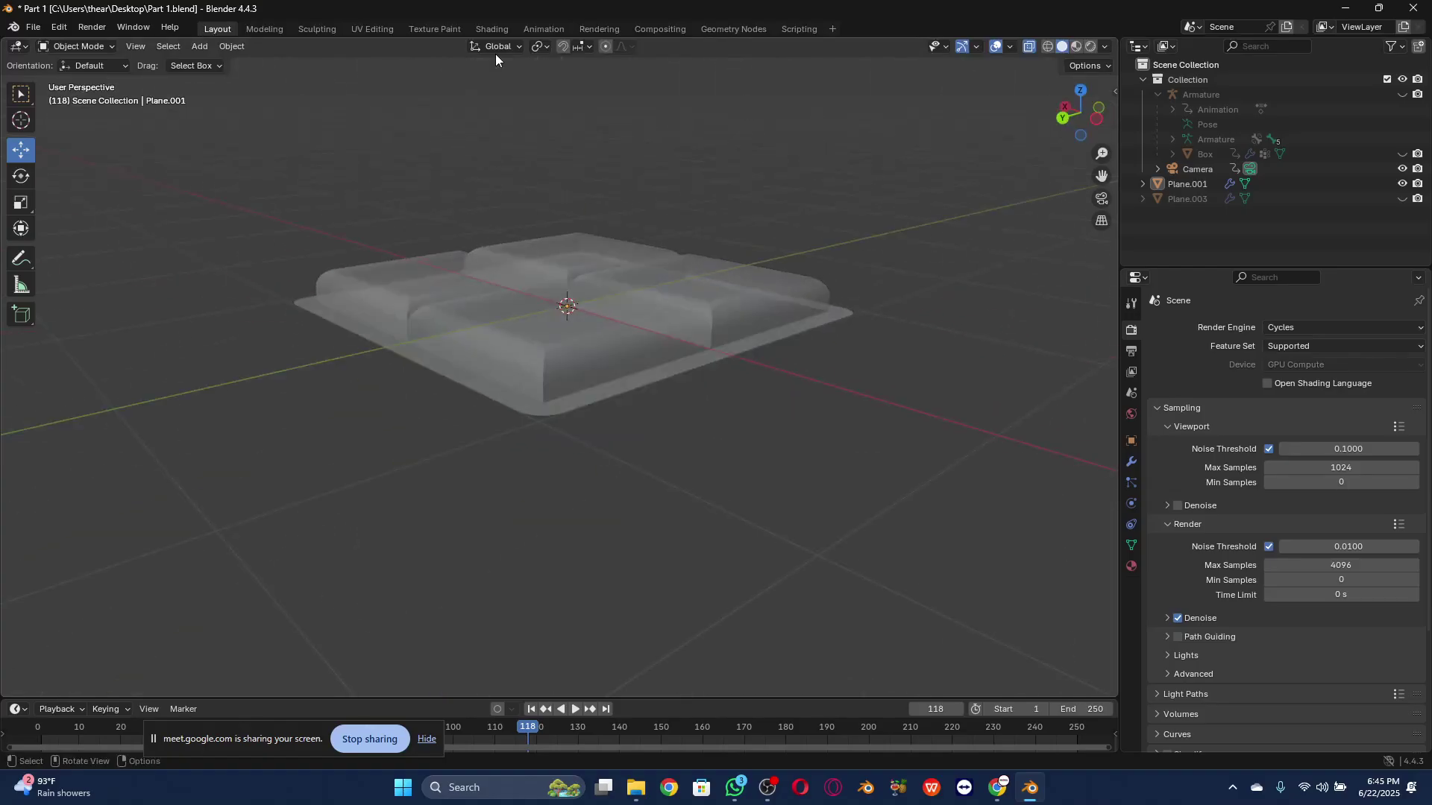
left_click(200, 46)
mouse_move(213, 64)
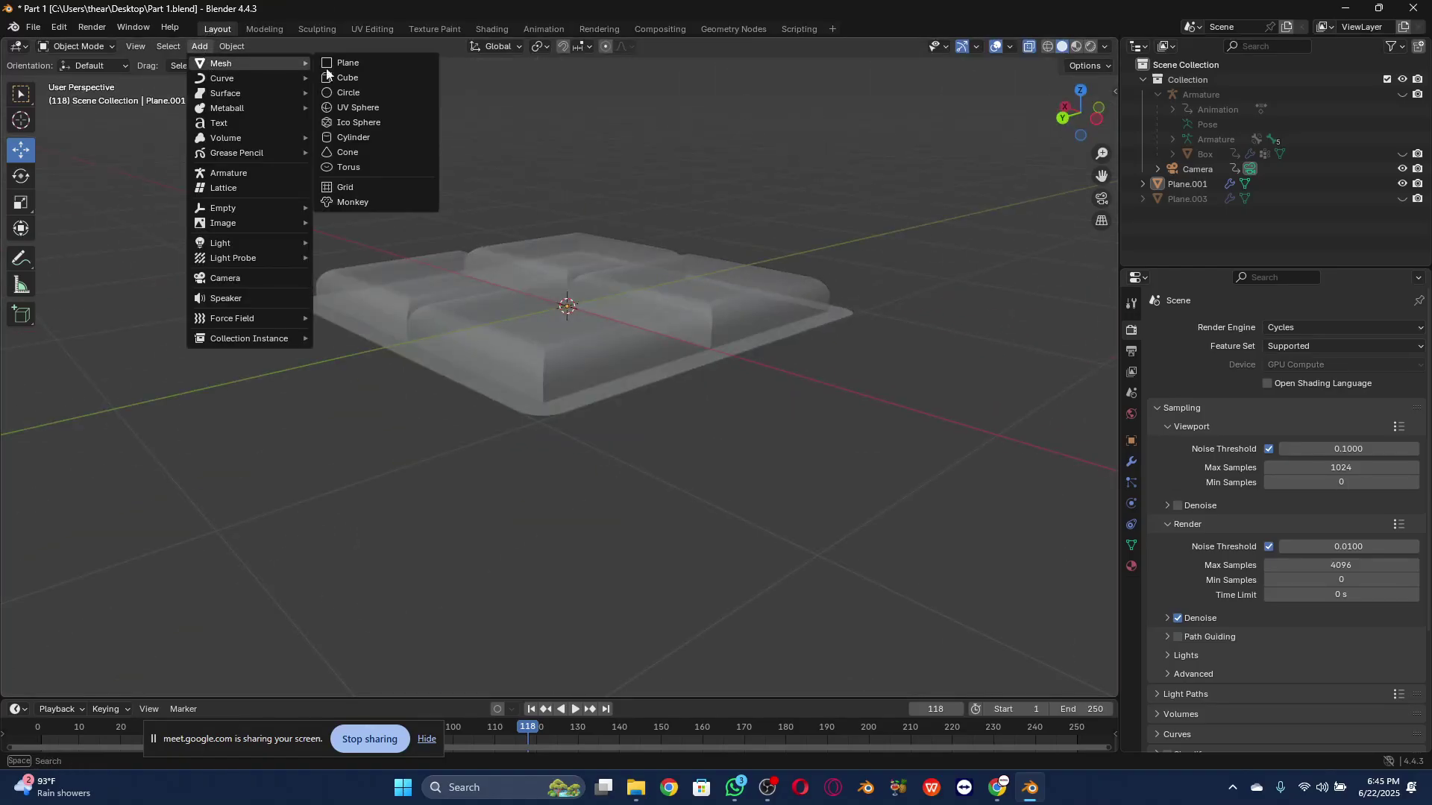
left_click(370, 67)
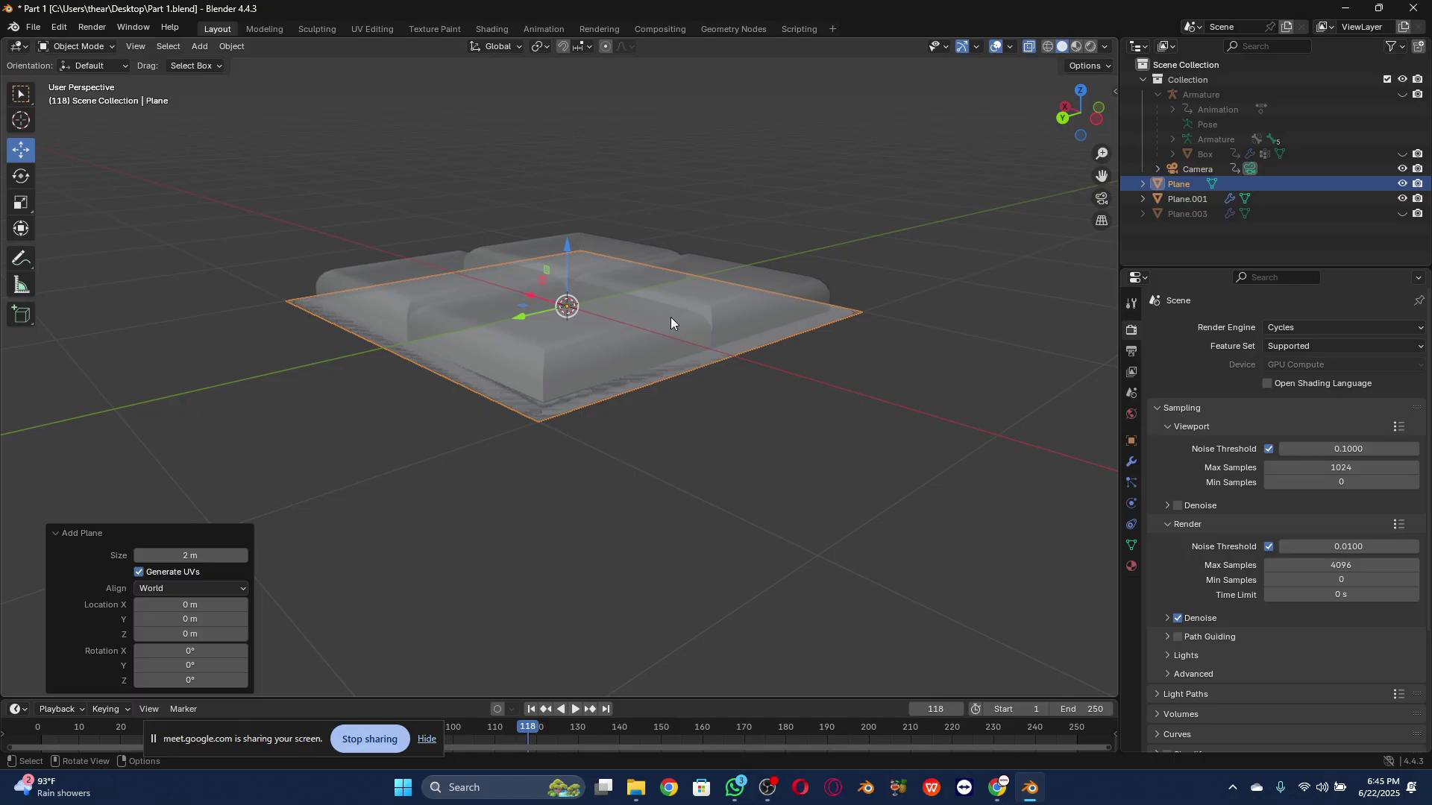
scroll(525, 380, "up", 2)
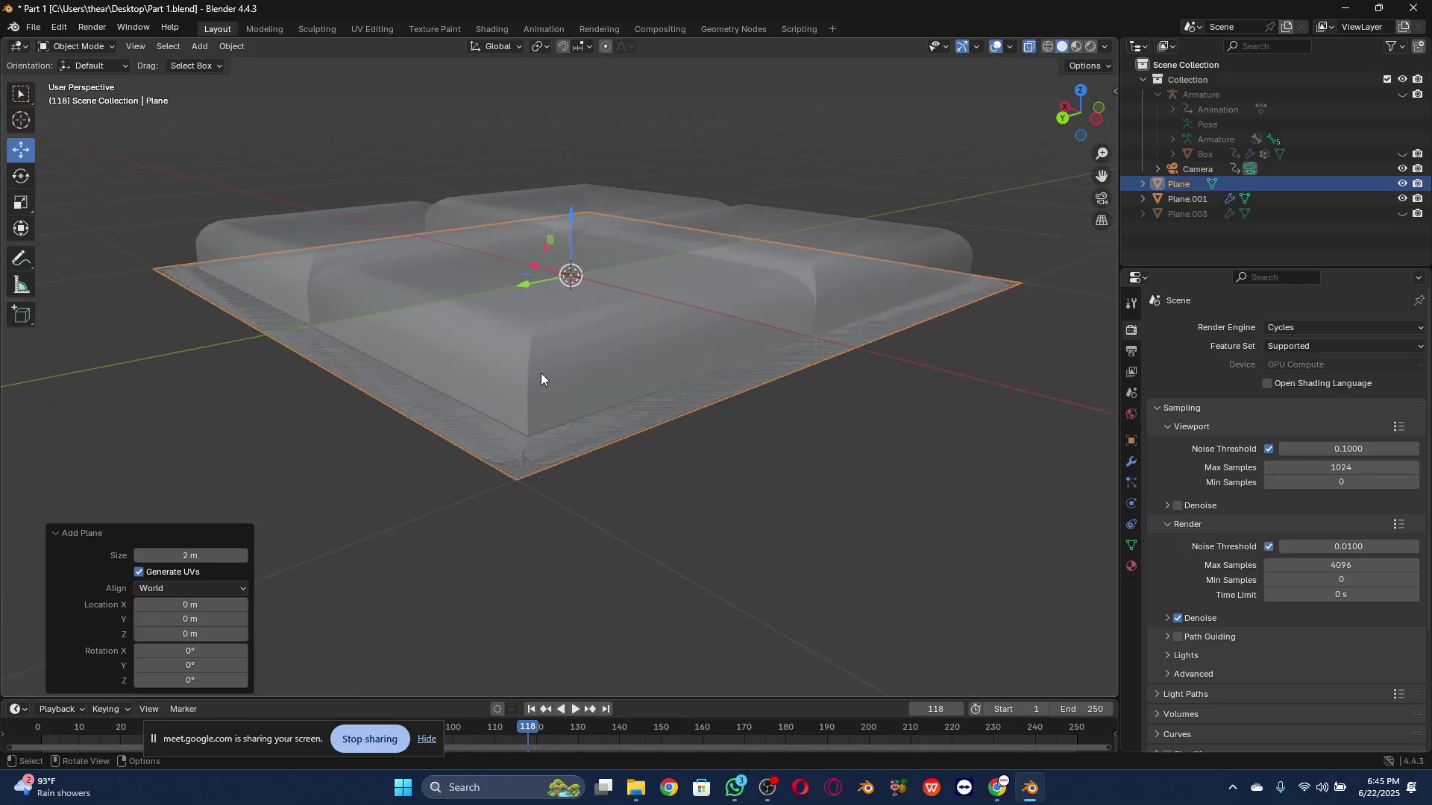
scroll(541, 379, "up", 1)
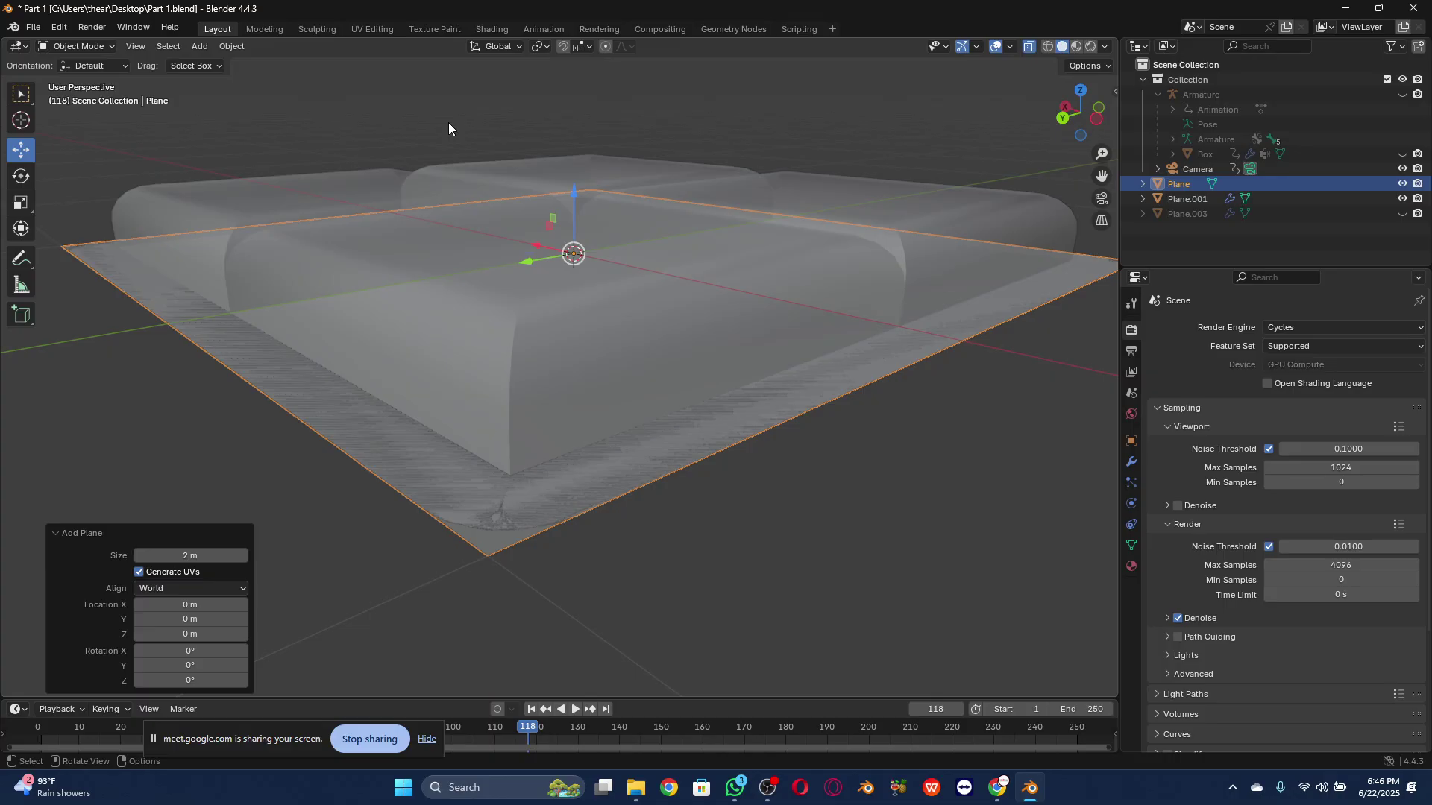
scroll(449, 122, "down", 4)
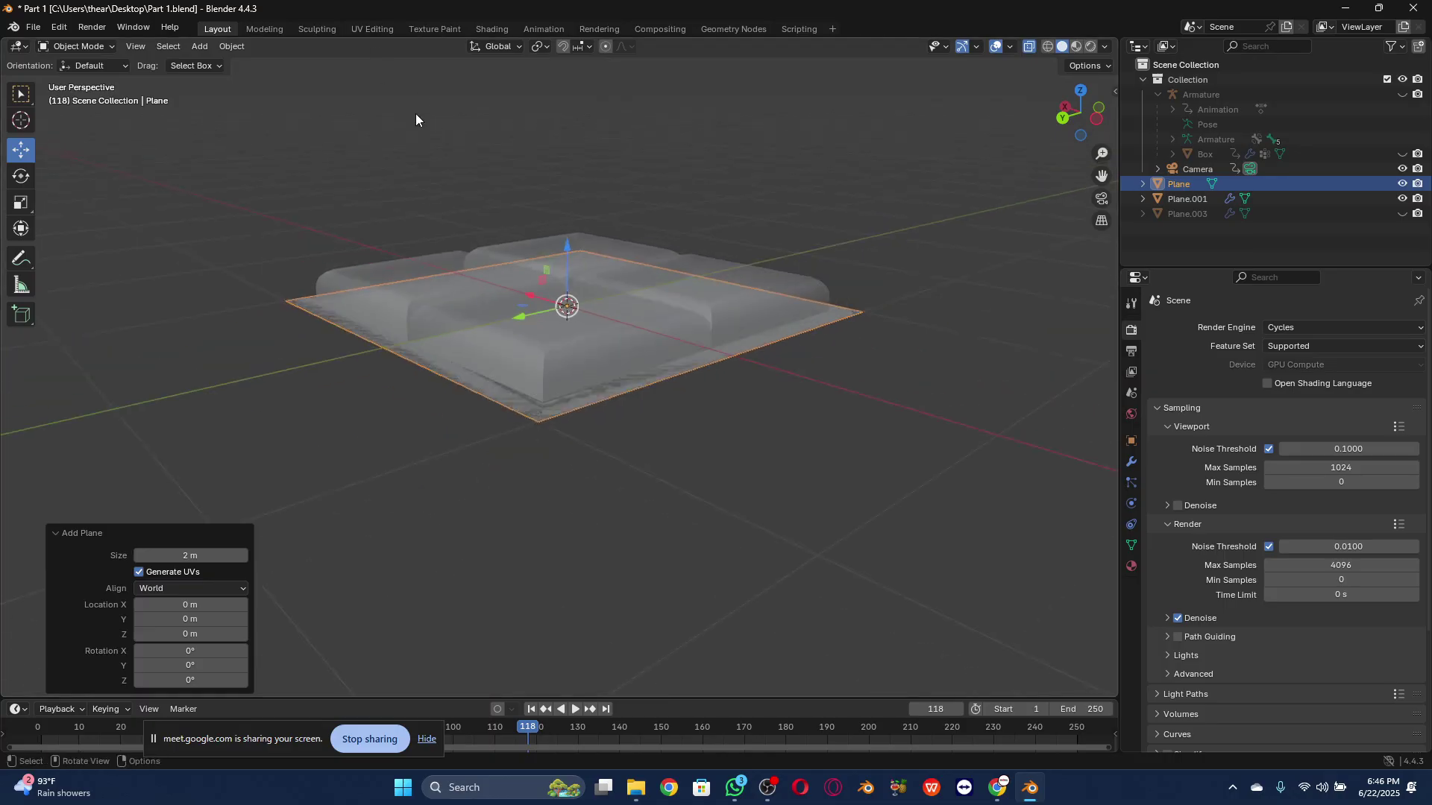
left_click_drag(1094, 121, 668, 632)
scroll(563, 629, "up", 3)
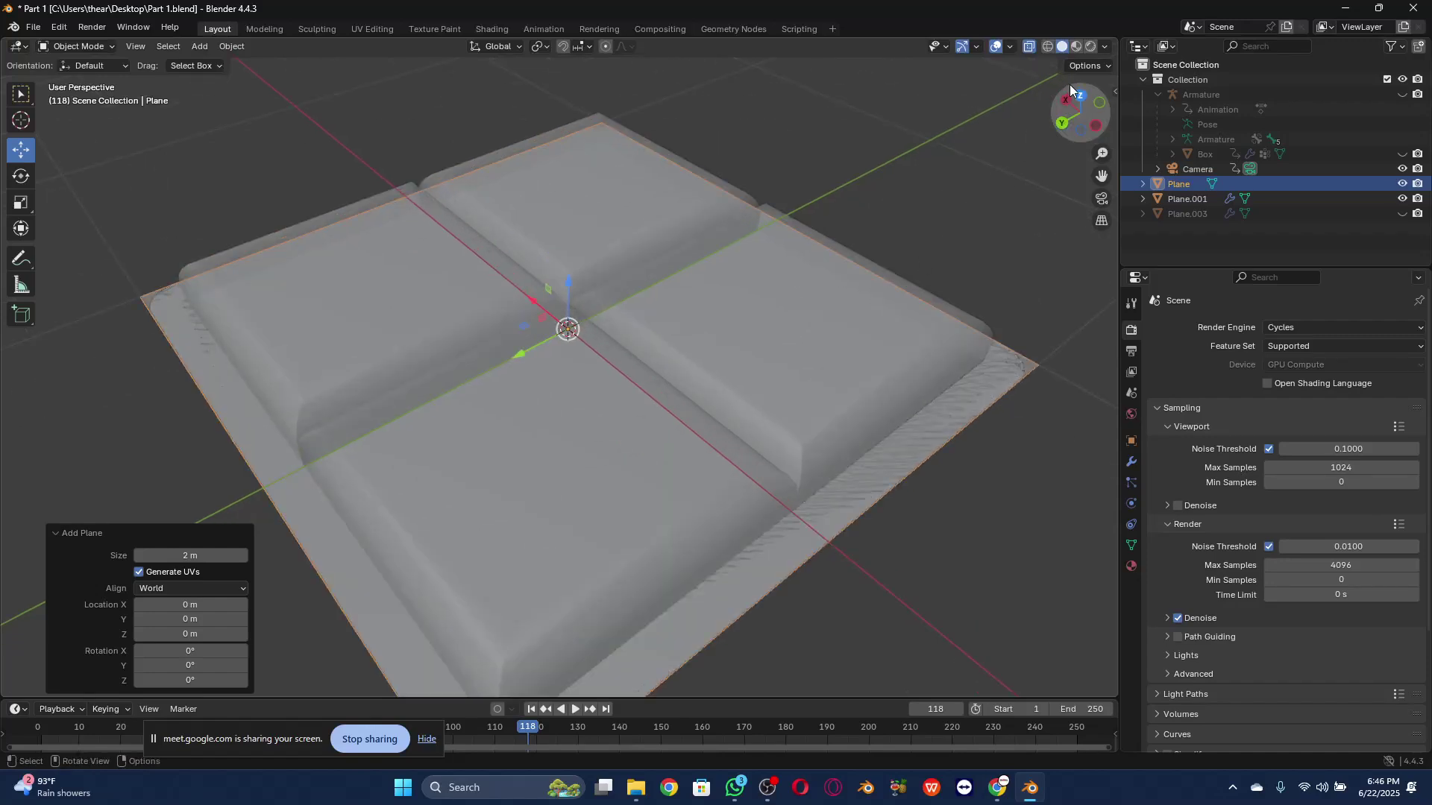
Step: Rename the newly added plane as Lowerpart bubble
mouse_move(1073, 109)
left_mouse_down()
mouse_move(1068, 9)
mouse_move(1075, 101)
left_mouse_up()
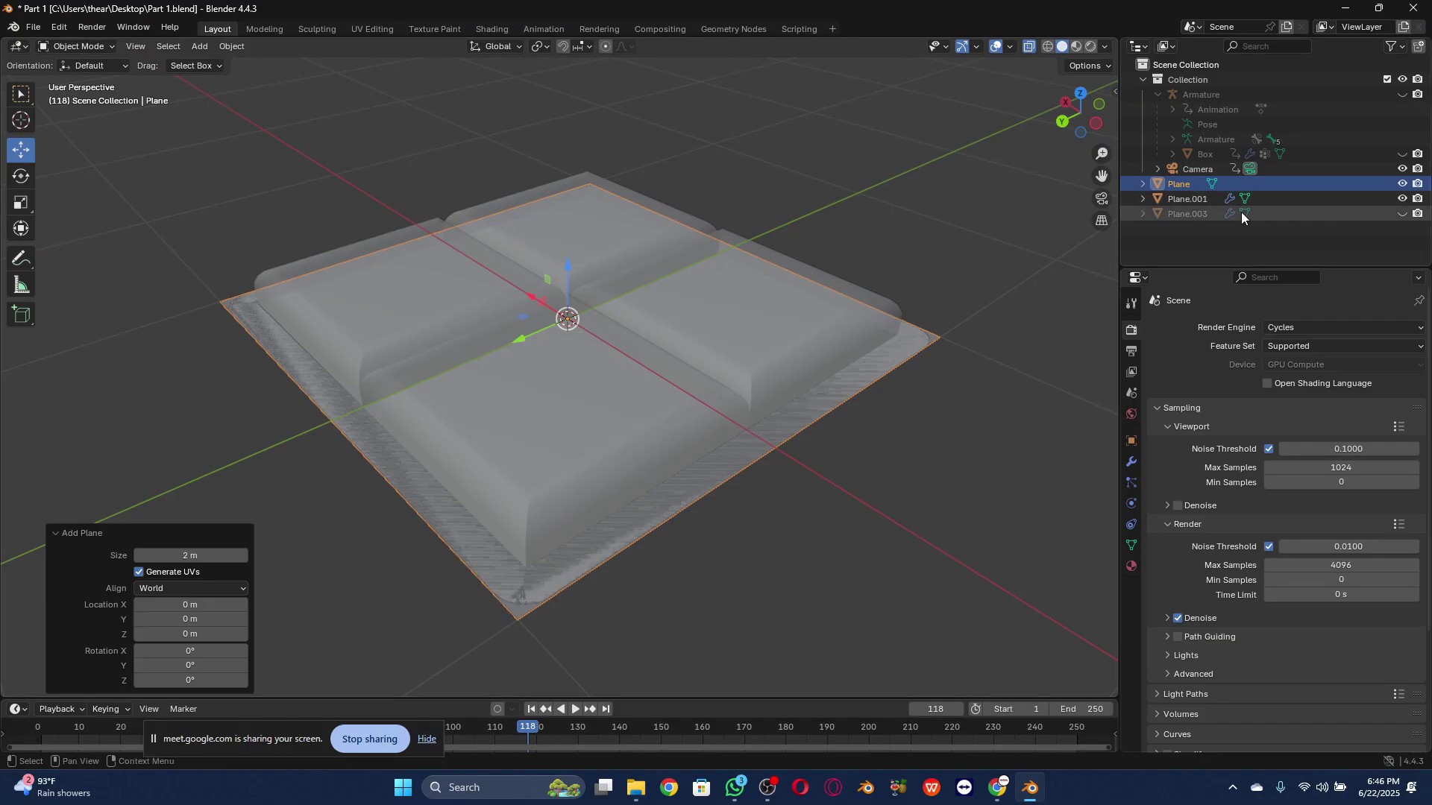
double_click(1179, 182)
type("Low")
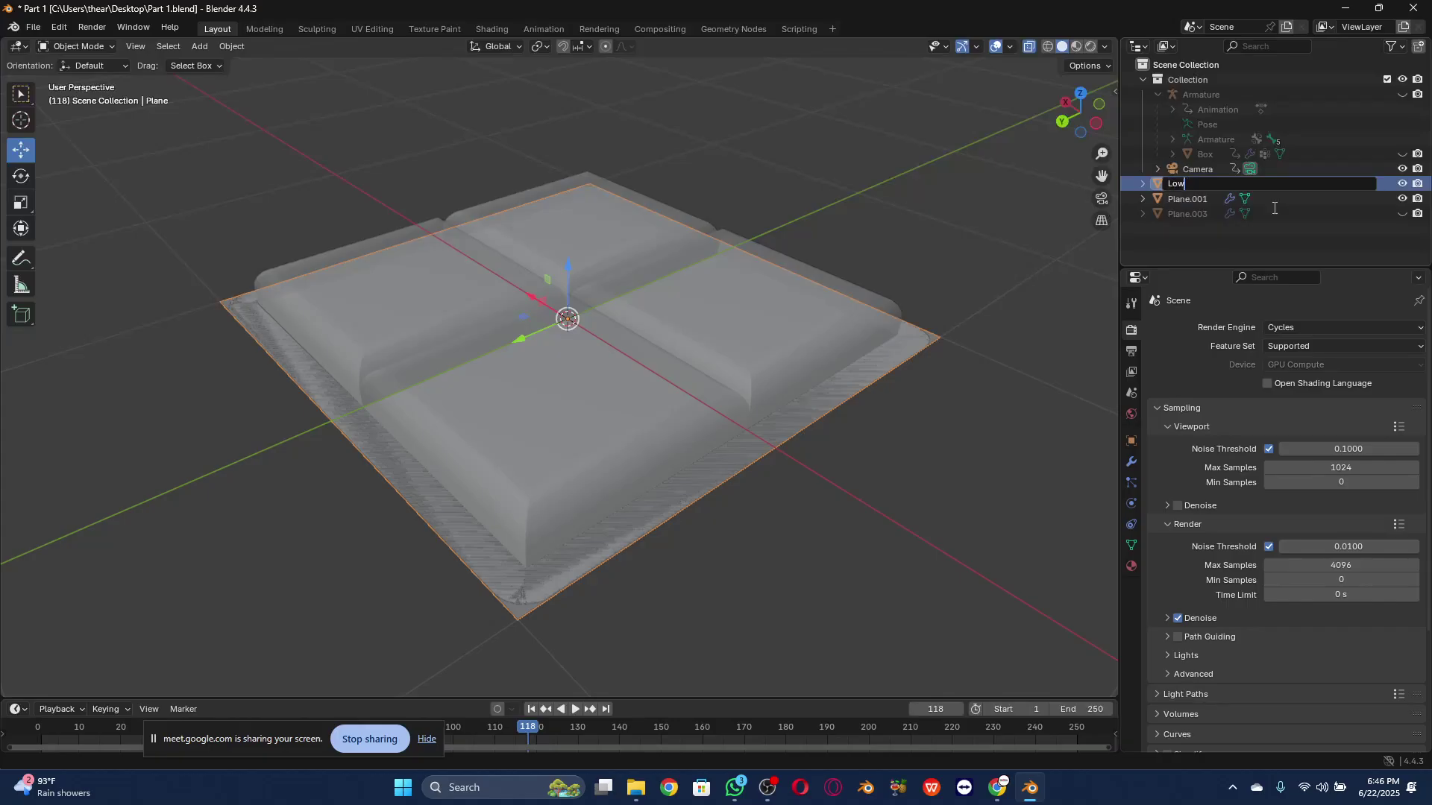
type("erpart bubble")
key("Return")
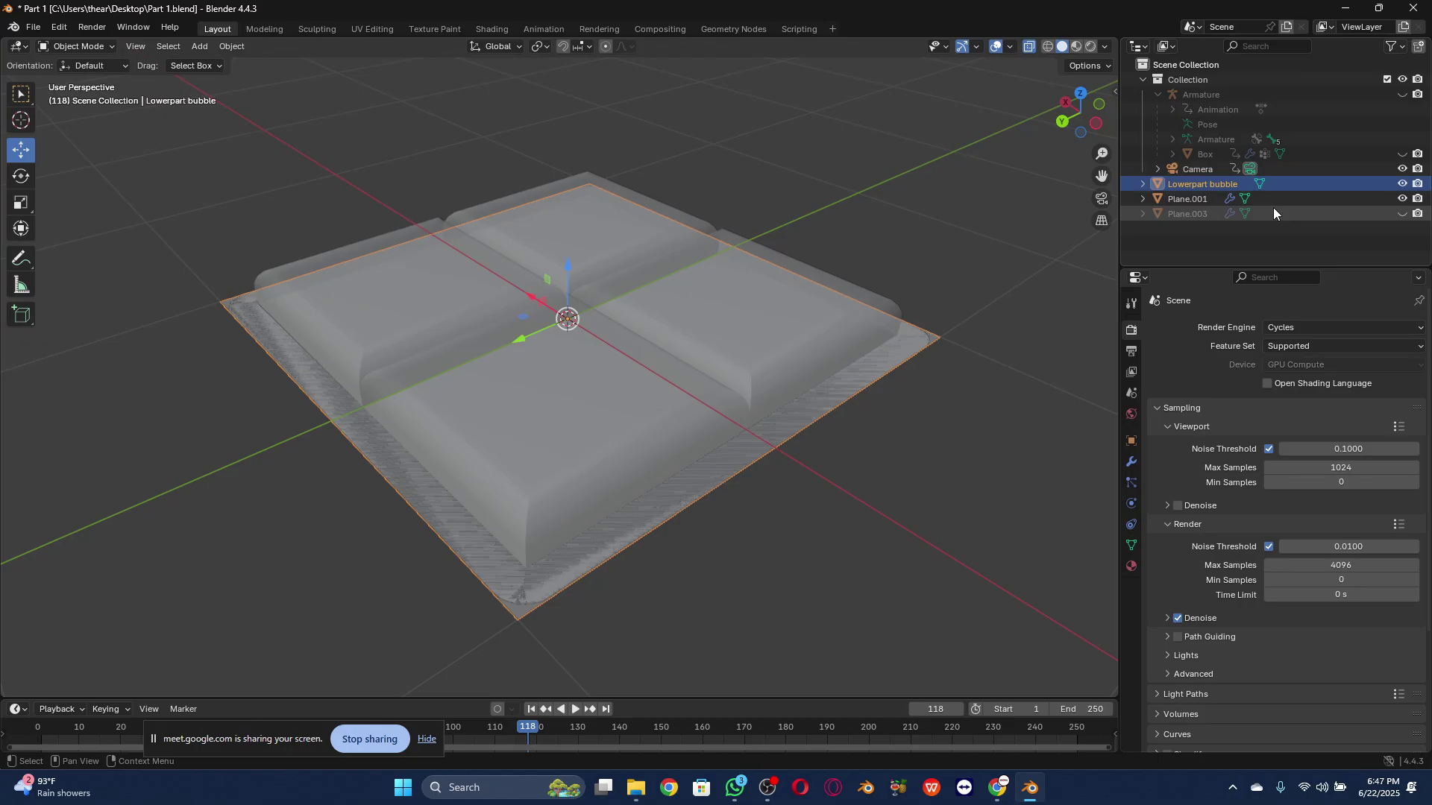
Step: Identify the four-block tray object Plane.001 by toggling its visibility and rename it as Bubble shell
left_click(1210, 199)
left_click(1403, 198)
left_click(1403, 198)
double_click(1213, 203)
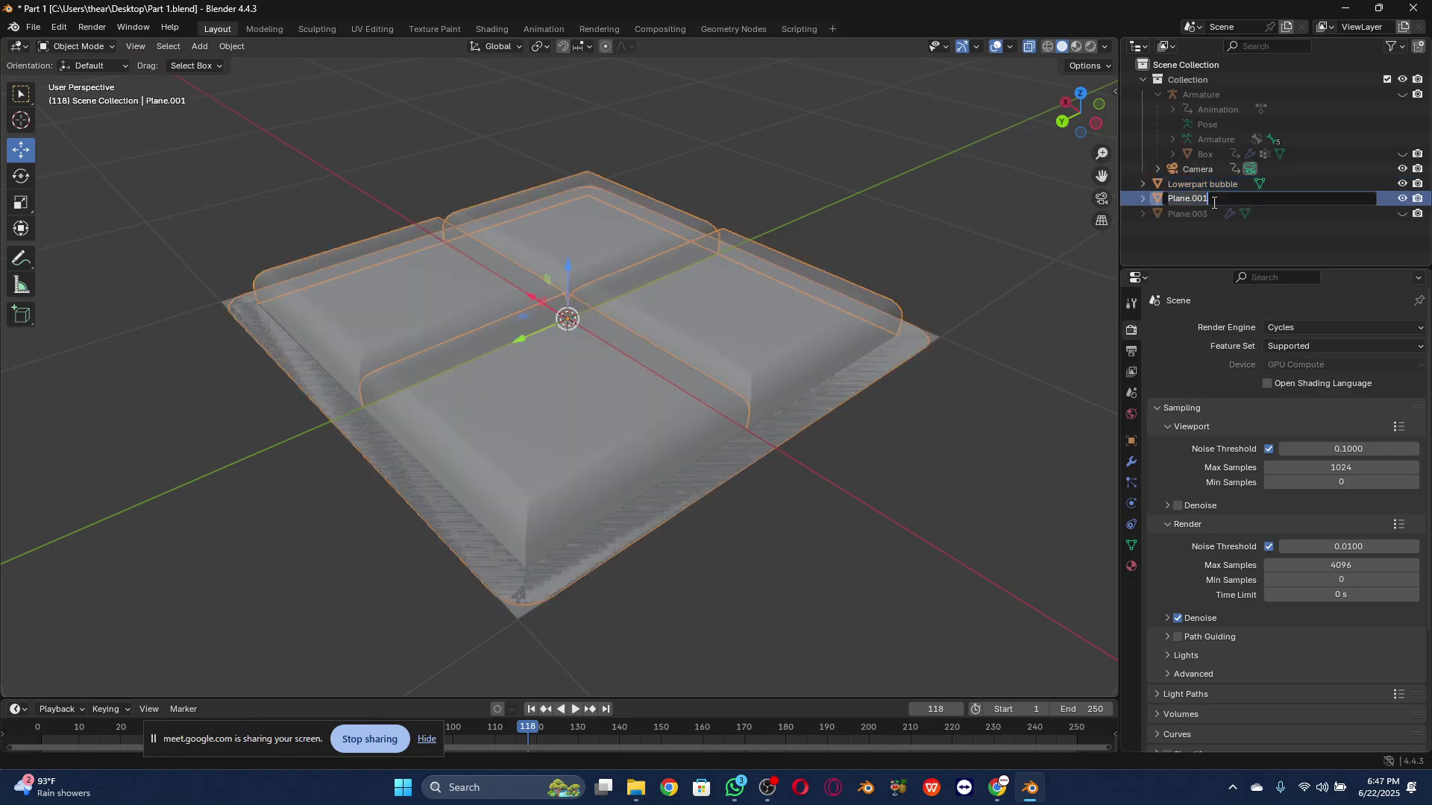
type("Bubble shell")
key("Return")
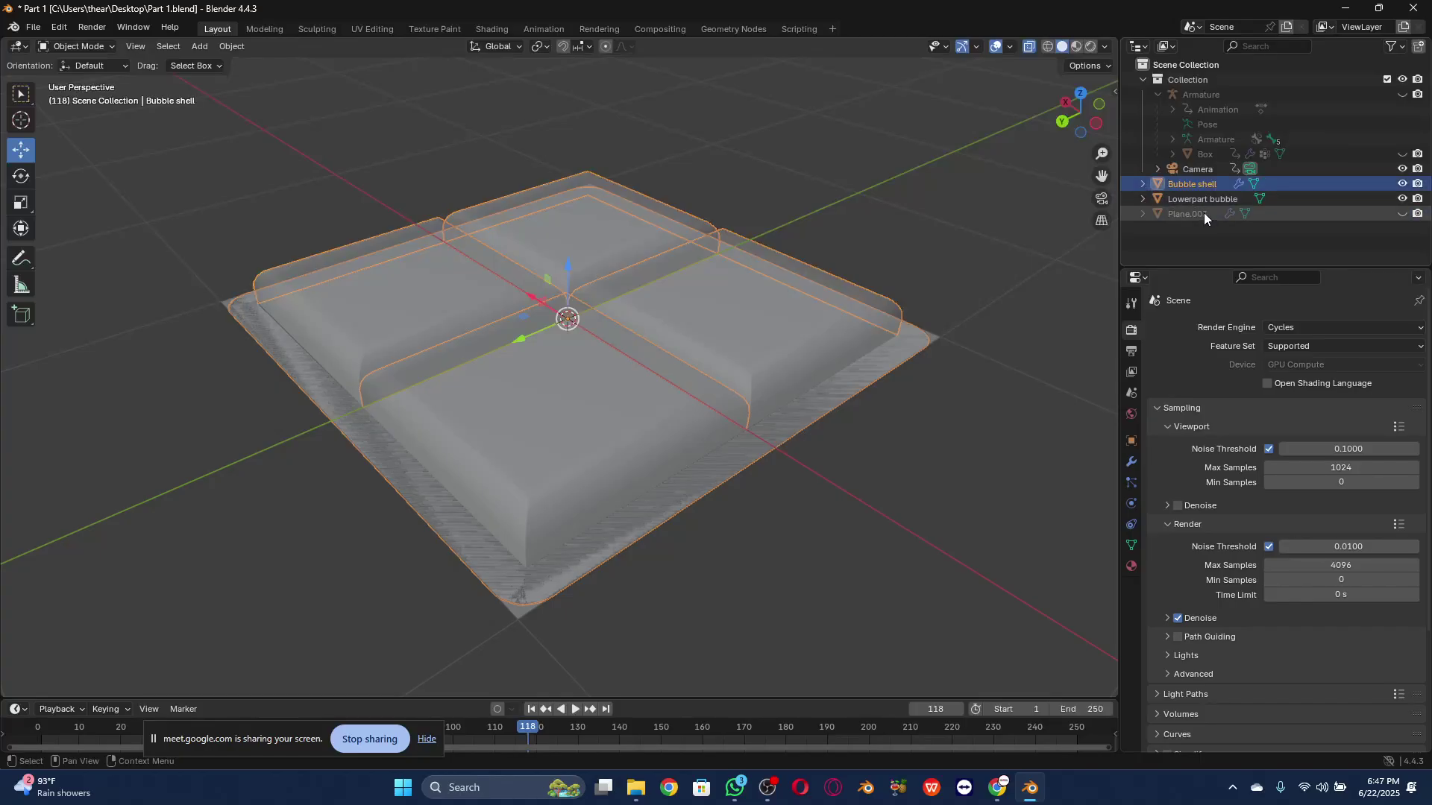
Step: Unhide the curved backdrop object Plane.003 and rename it as Set
left_click(1202, 213)
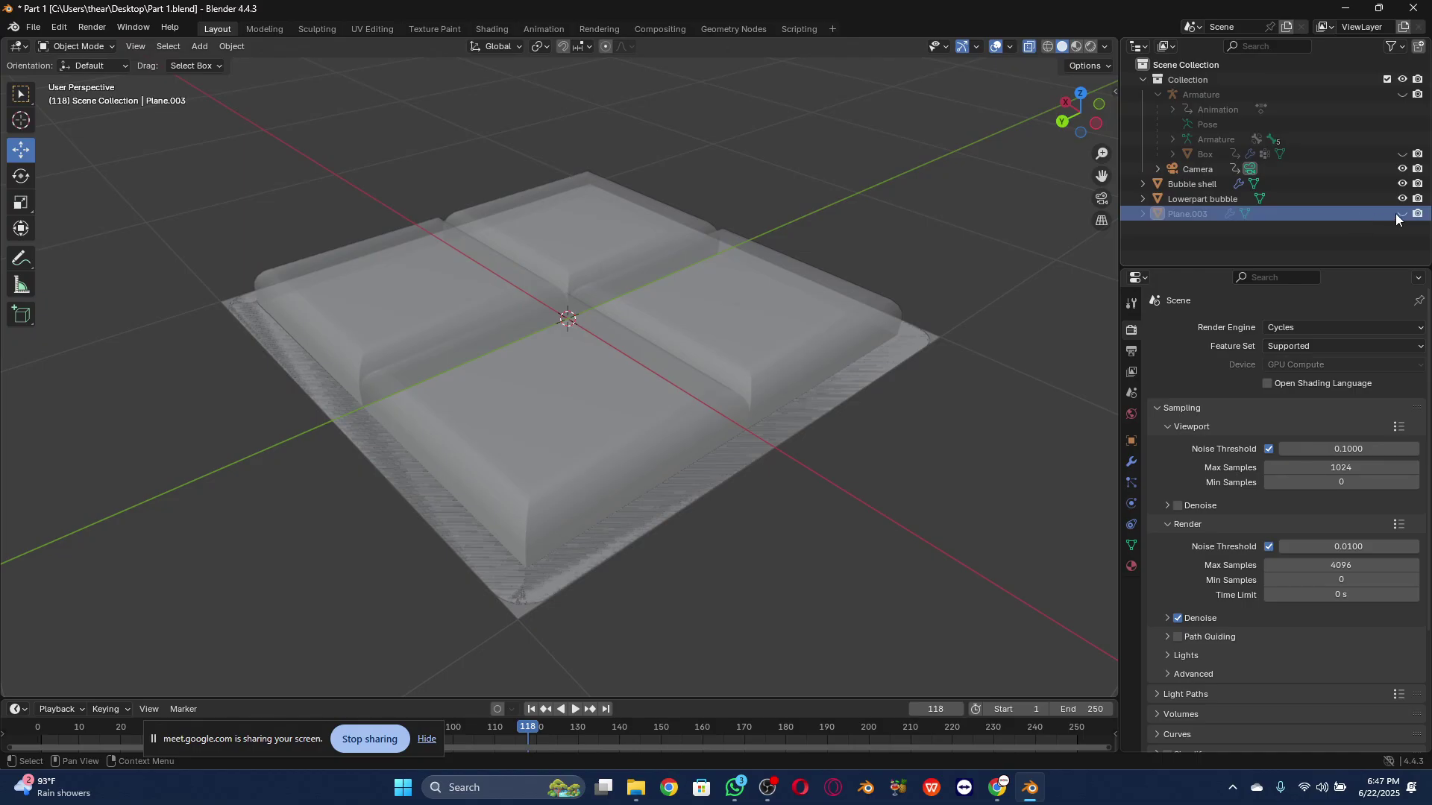
left_click(1396, 215)
scroll(852, 319, "down", 5)
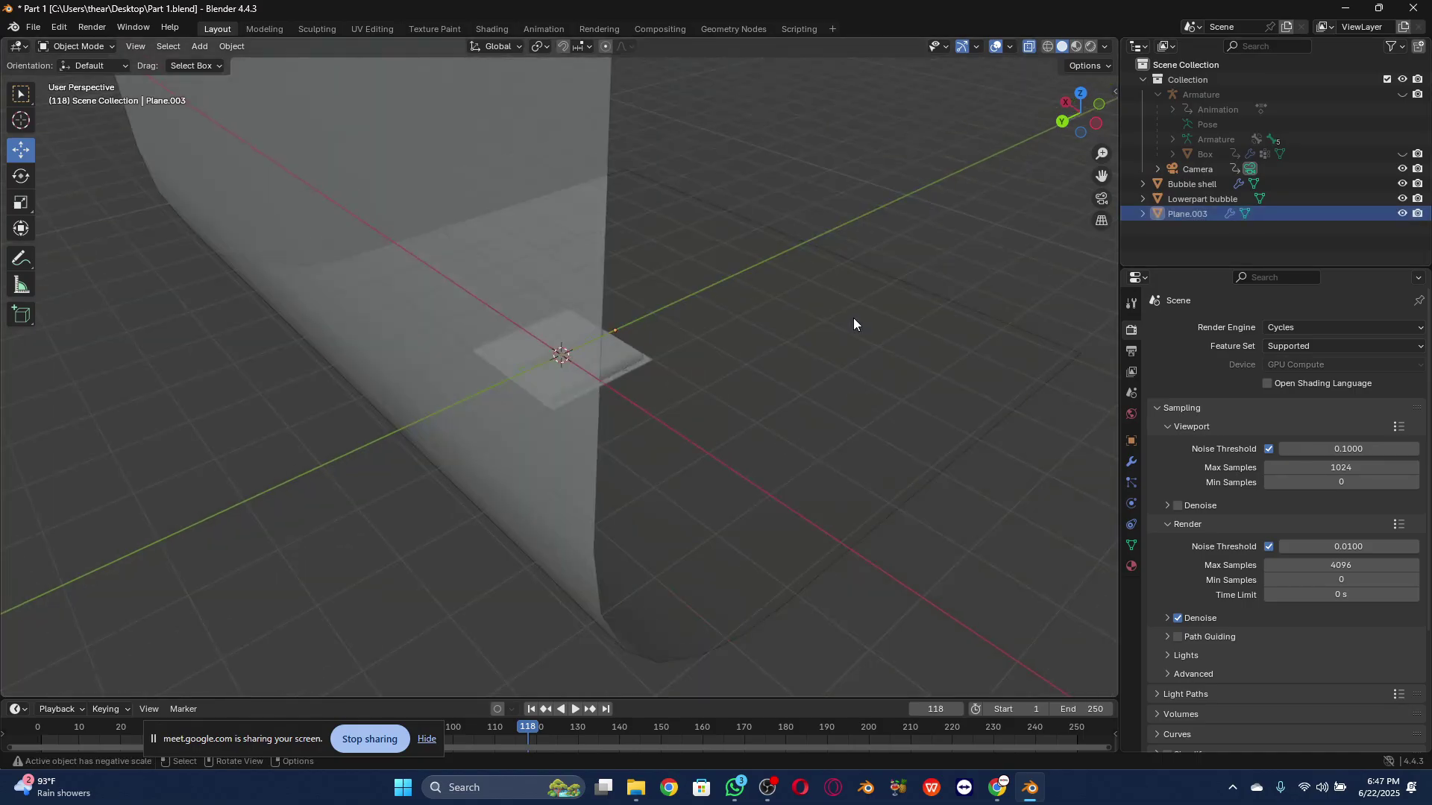
scroll(853, 318, "down", 4)
scroll(853, 317, "up", 4)
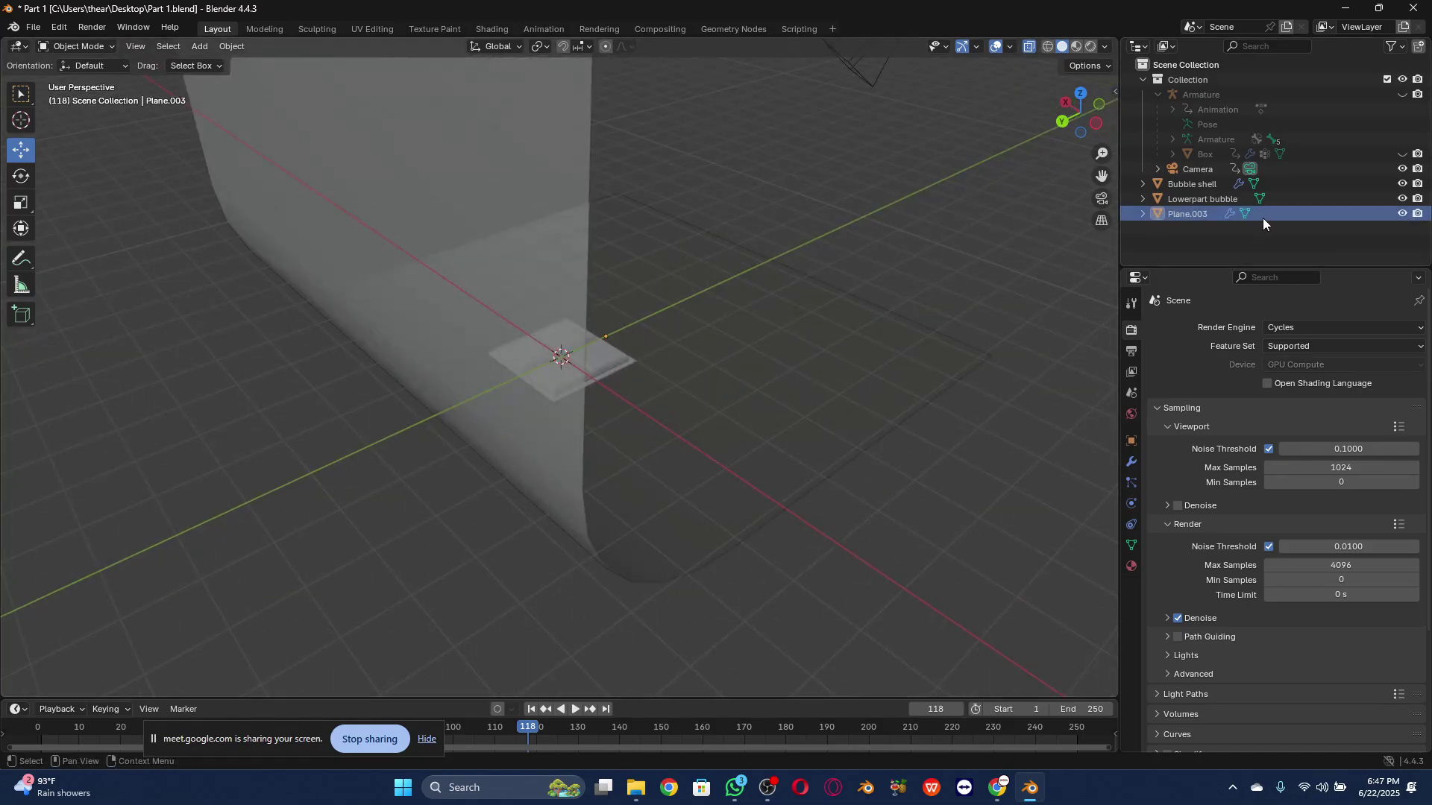
double_click(1205, 213)
type("Set")
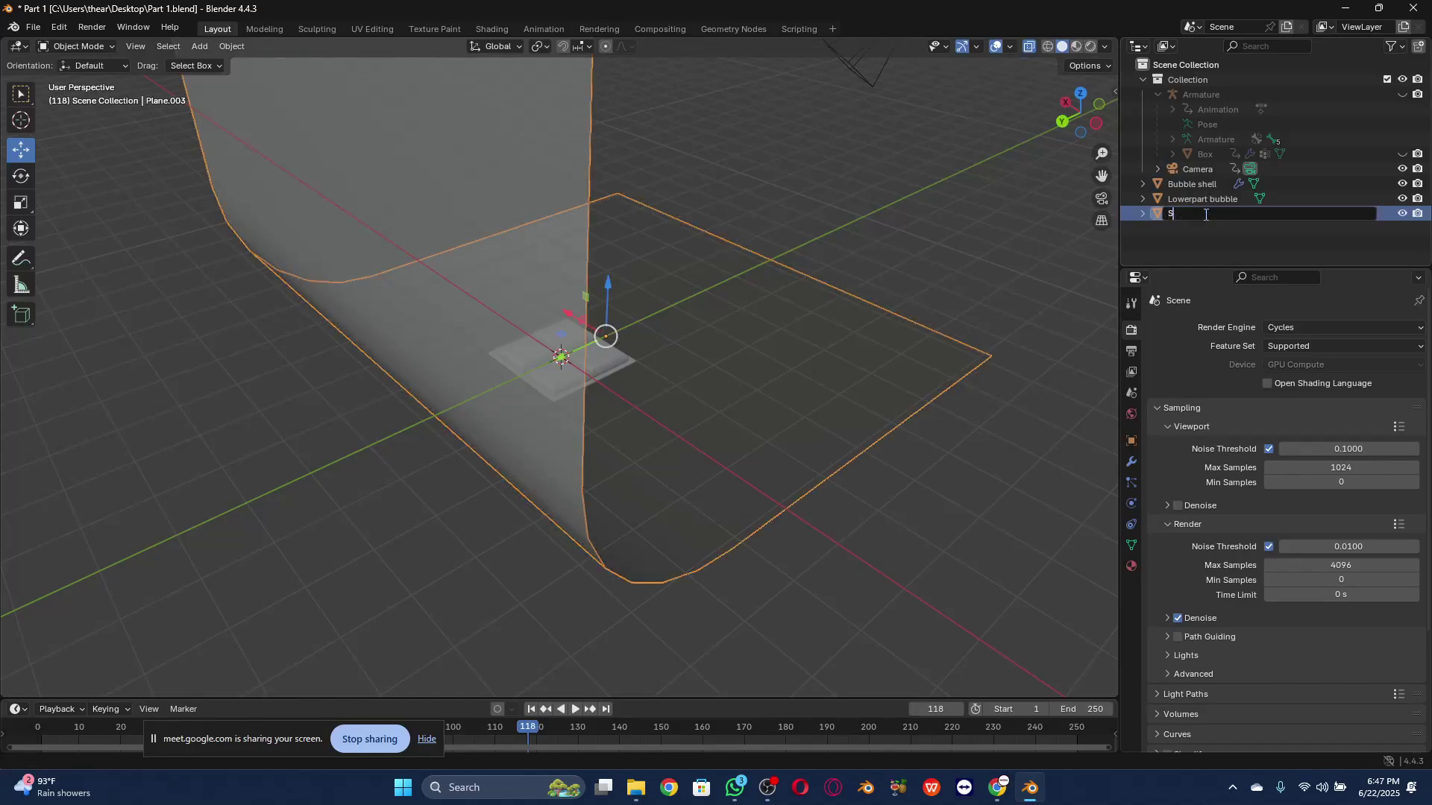
key("Return")
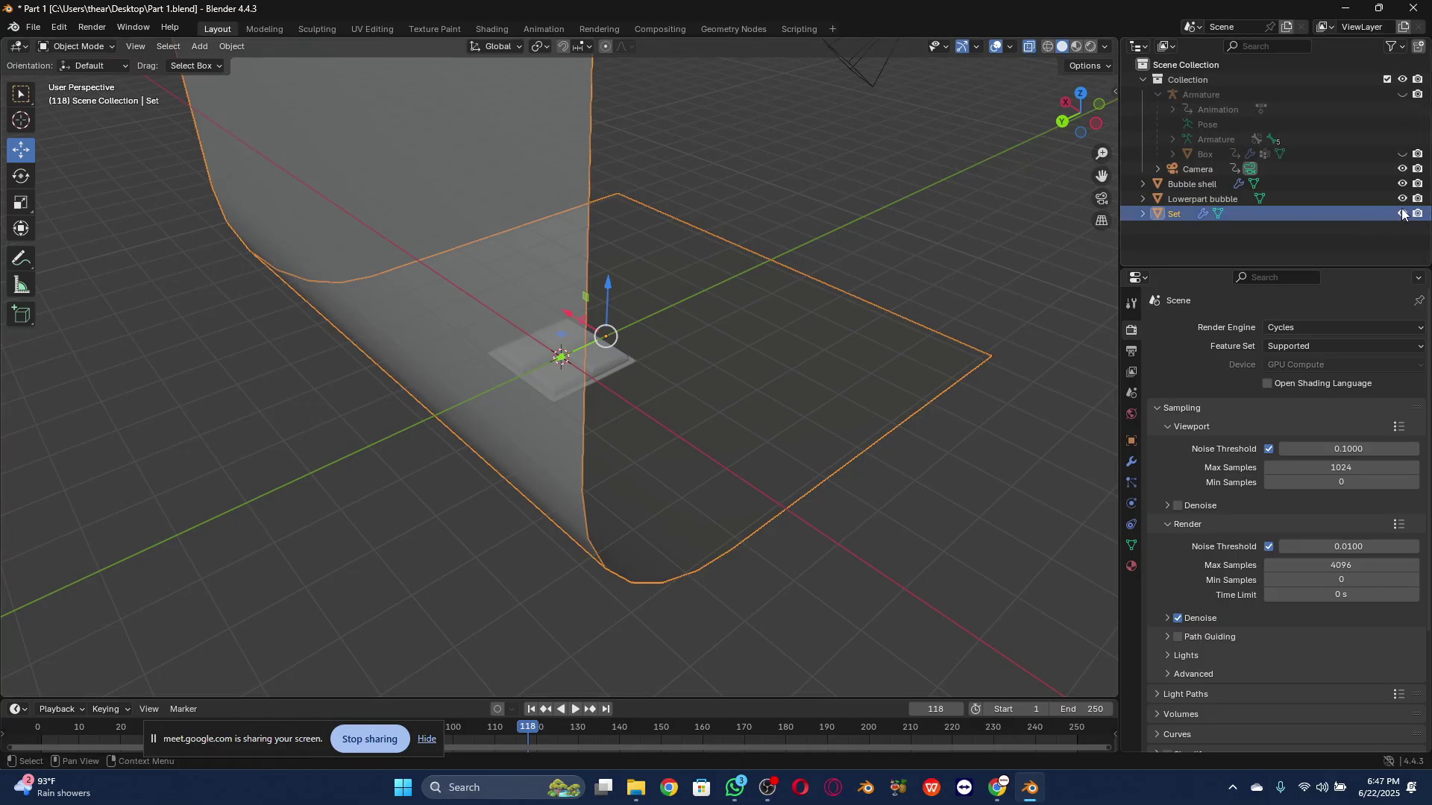
Step: Hide the Set backdrop so only the tray and its lower plane remain in the viewport
key("h")
scroll(571, 356, "up", 4)
scroll(570, 357, "up", 2)
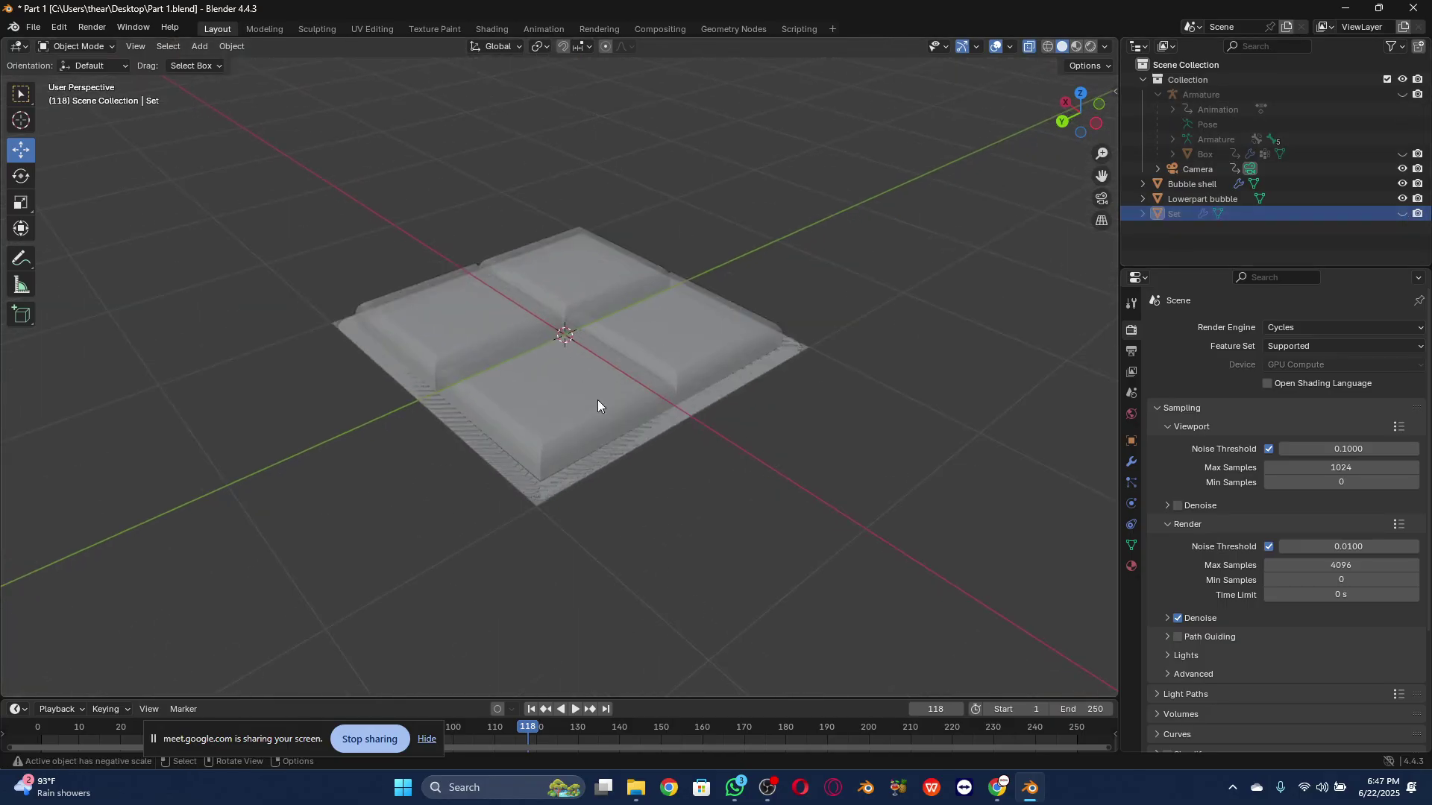
scroll(547, 511, "up", 2)
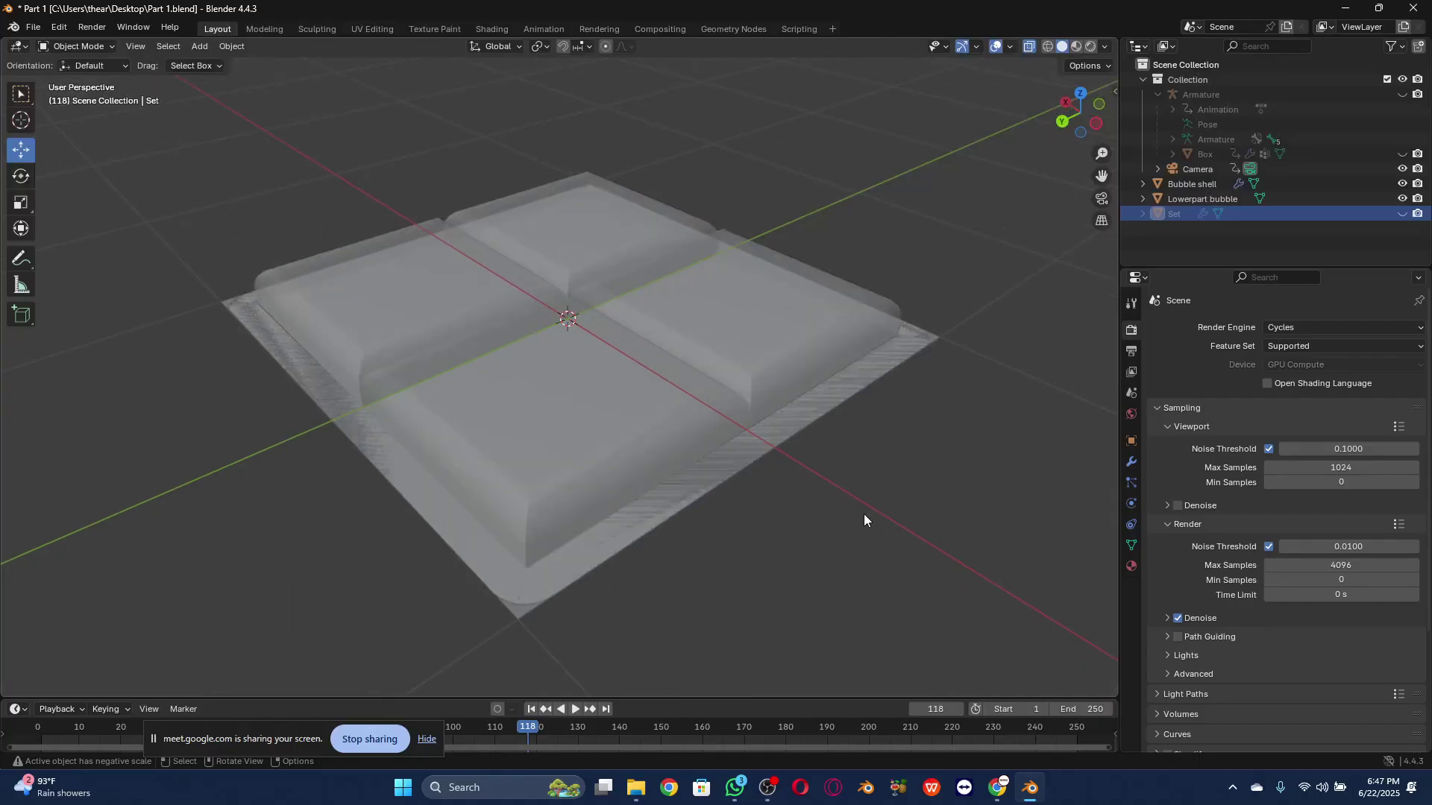
Step: Open the Lowerpart bubble plane in Edit Mode with all its vertices selected and the Bevel tool active
left_click(520, 614)
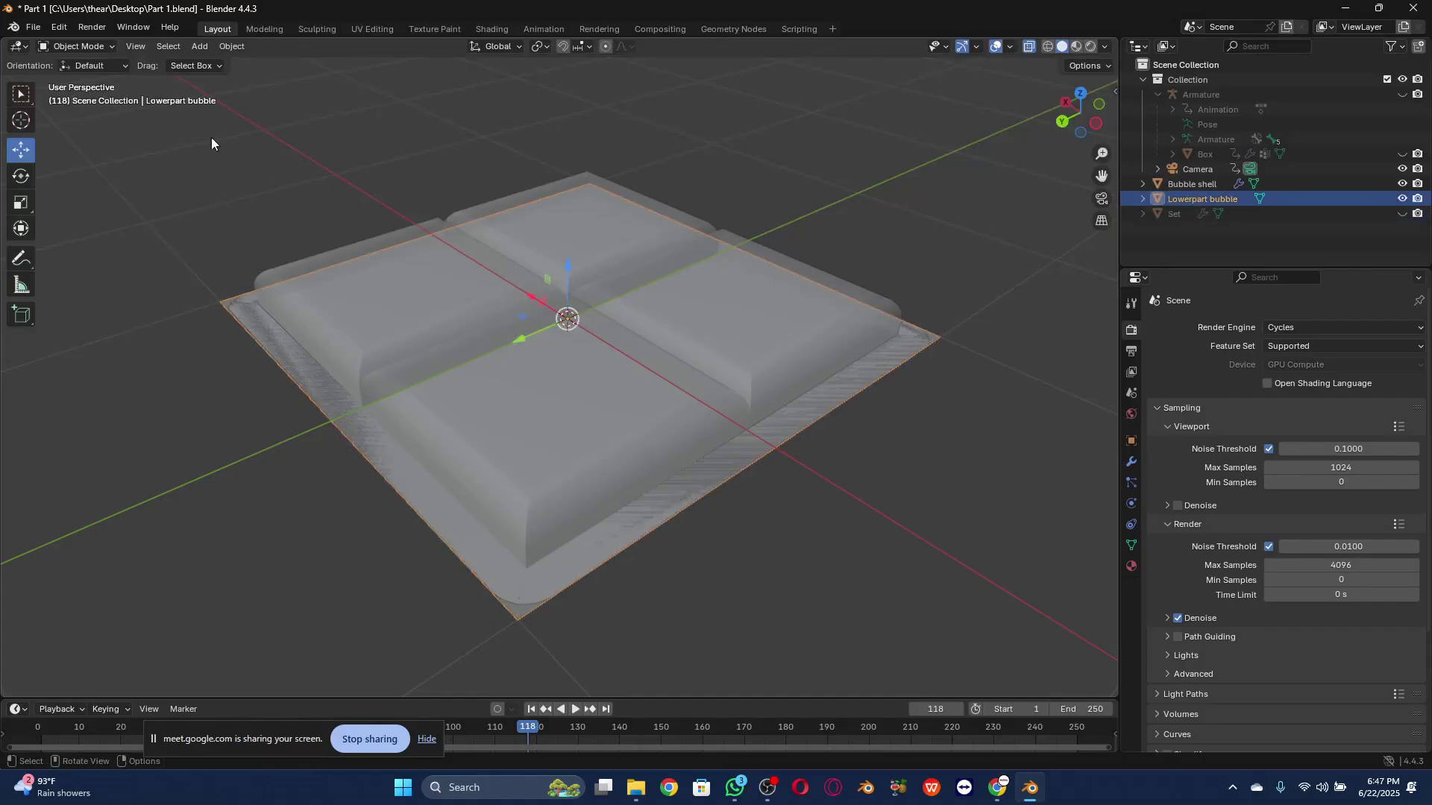
left_click(94, 45)
left_click(96, 65)
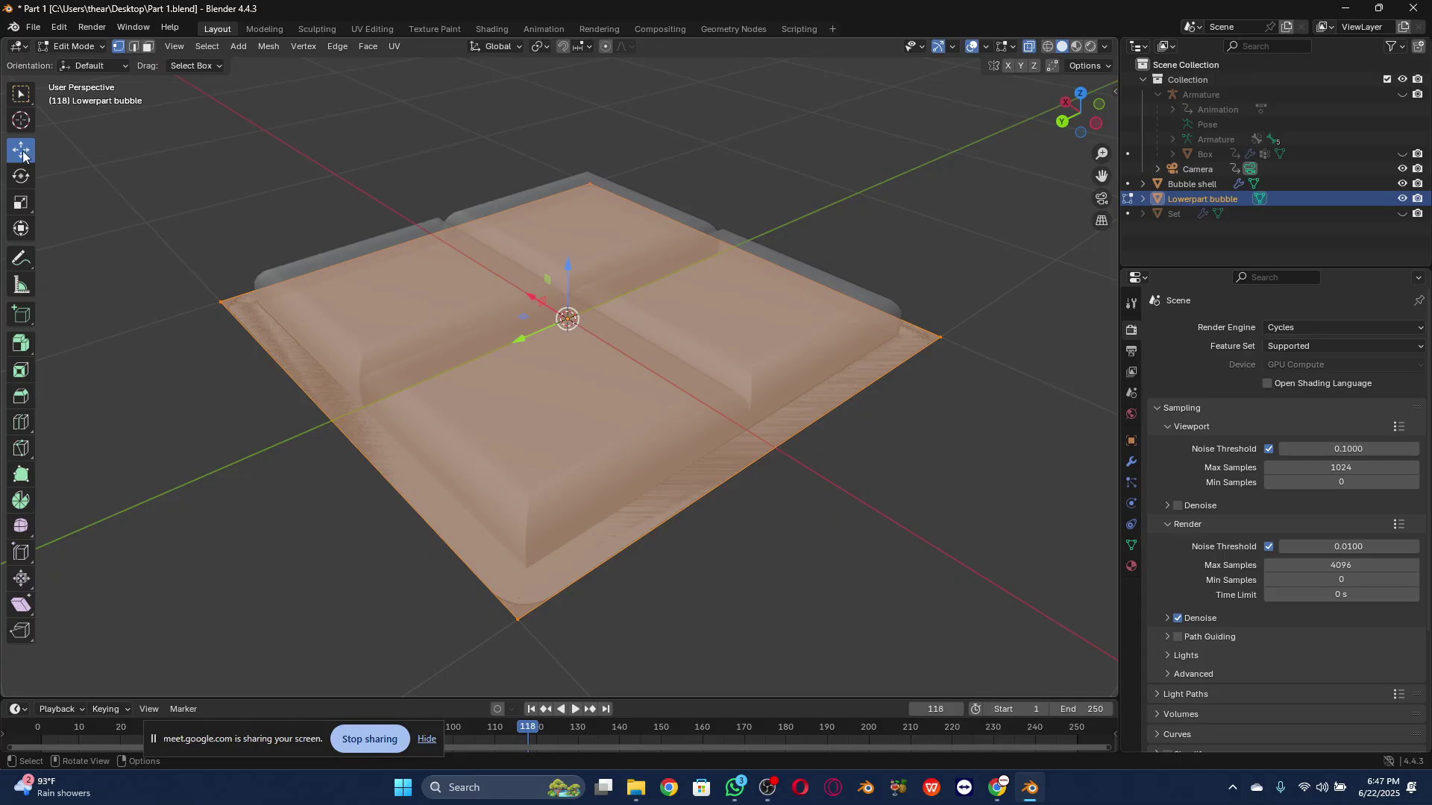
left_click_drag(892, 128, 188, 673)
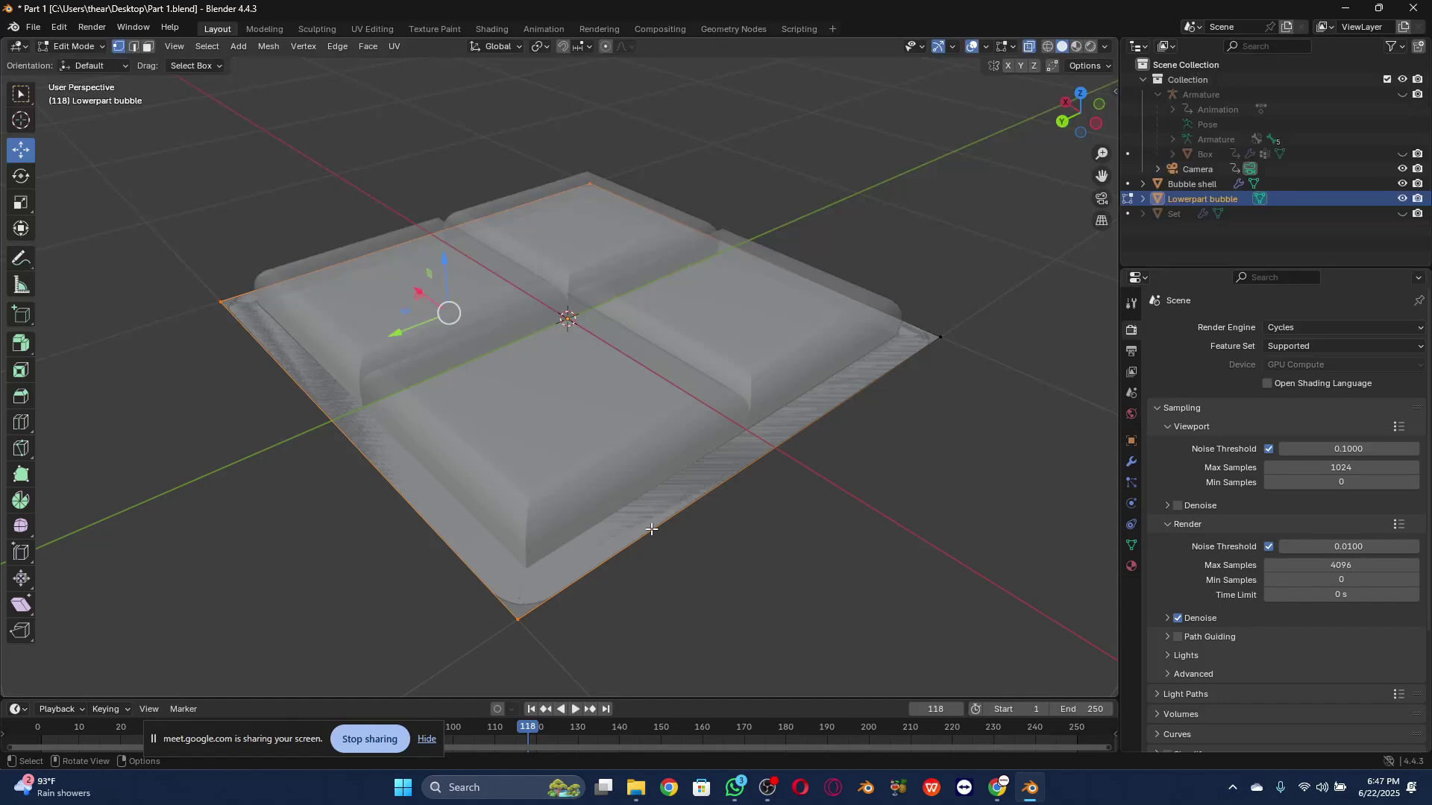
scroll(652, 529, "down", 4)
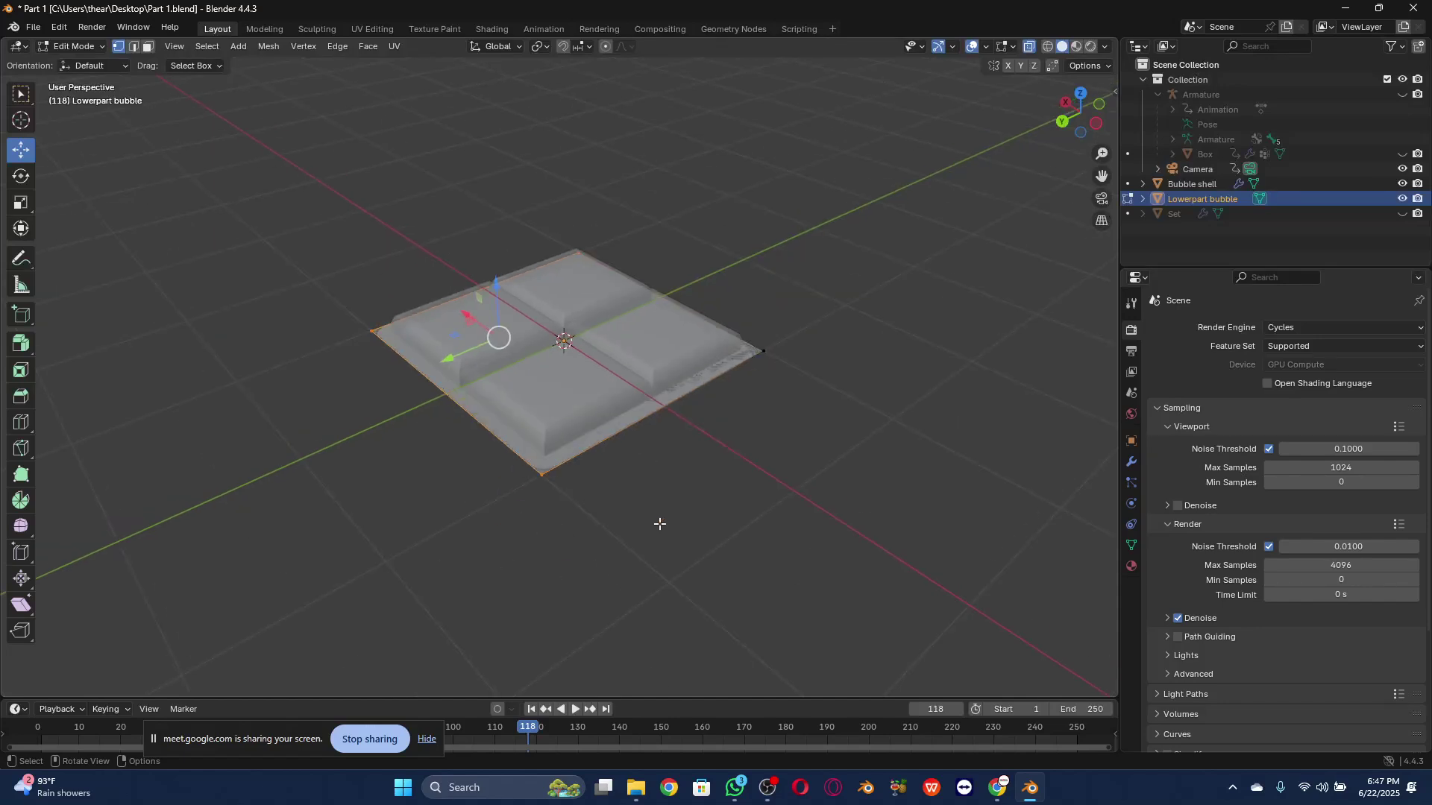
left_click_drag(291, 226, 854, 568)
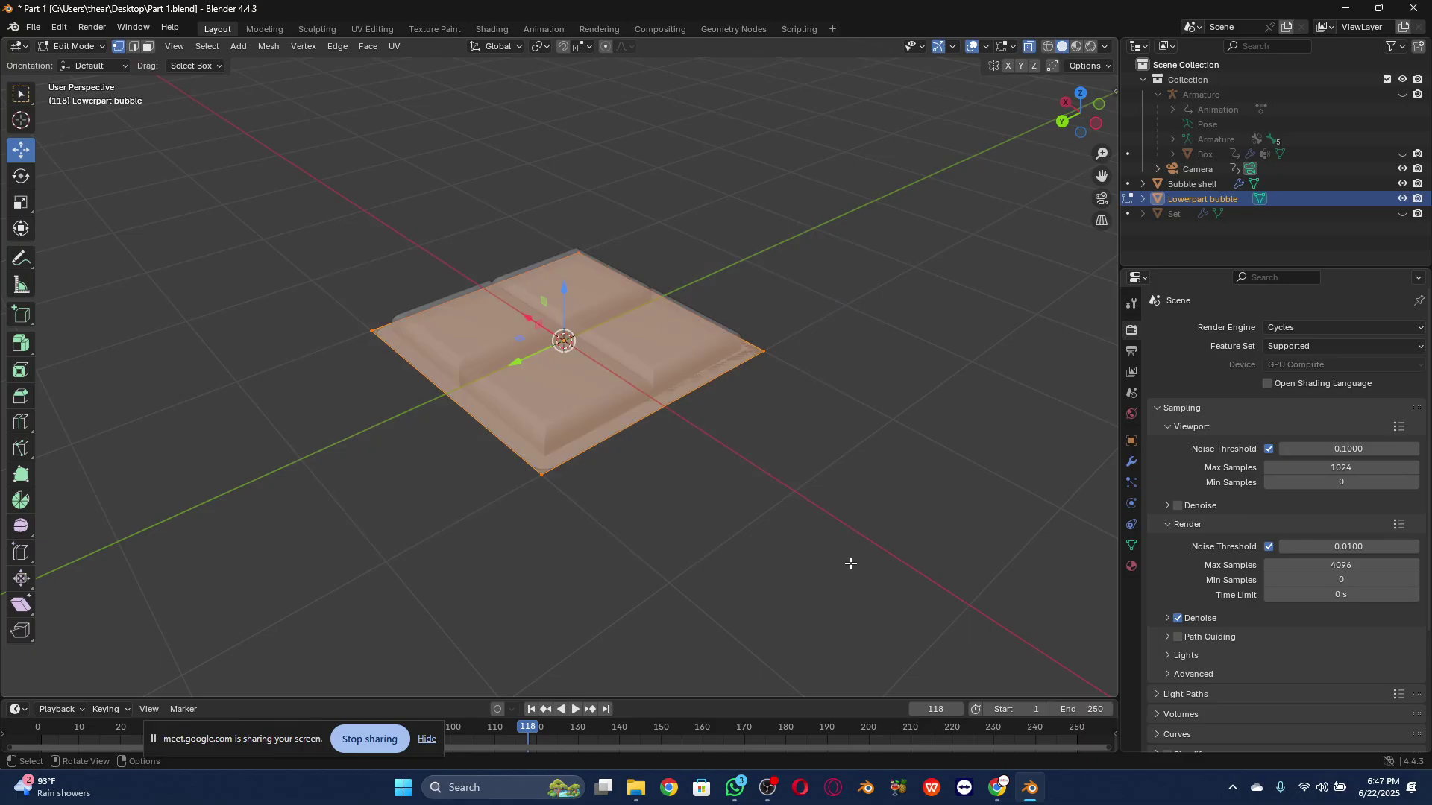
scroll(798, 419, "up", 1)
left_click(1402, 183)
left_click(1402, 184)
scroll(634, 461, "up", 4)
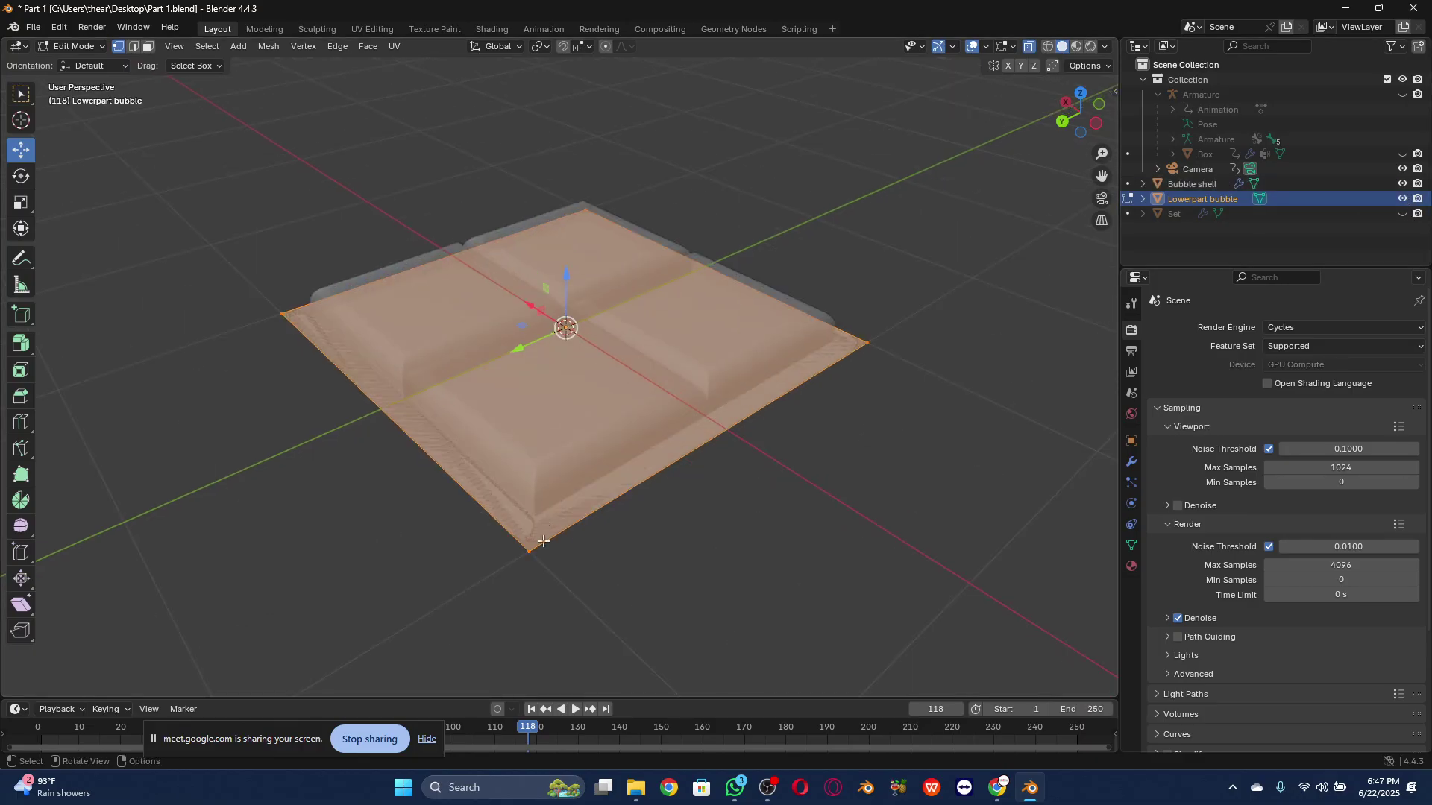
left_click_drag(1101, 176, 1095, 88)
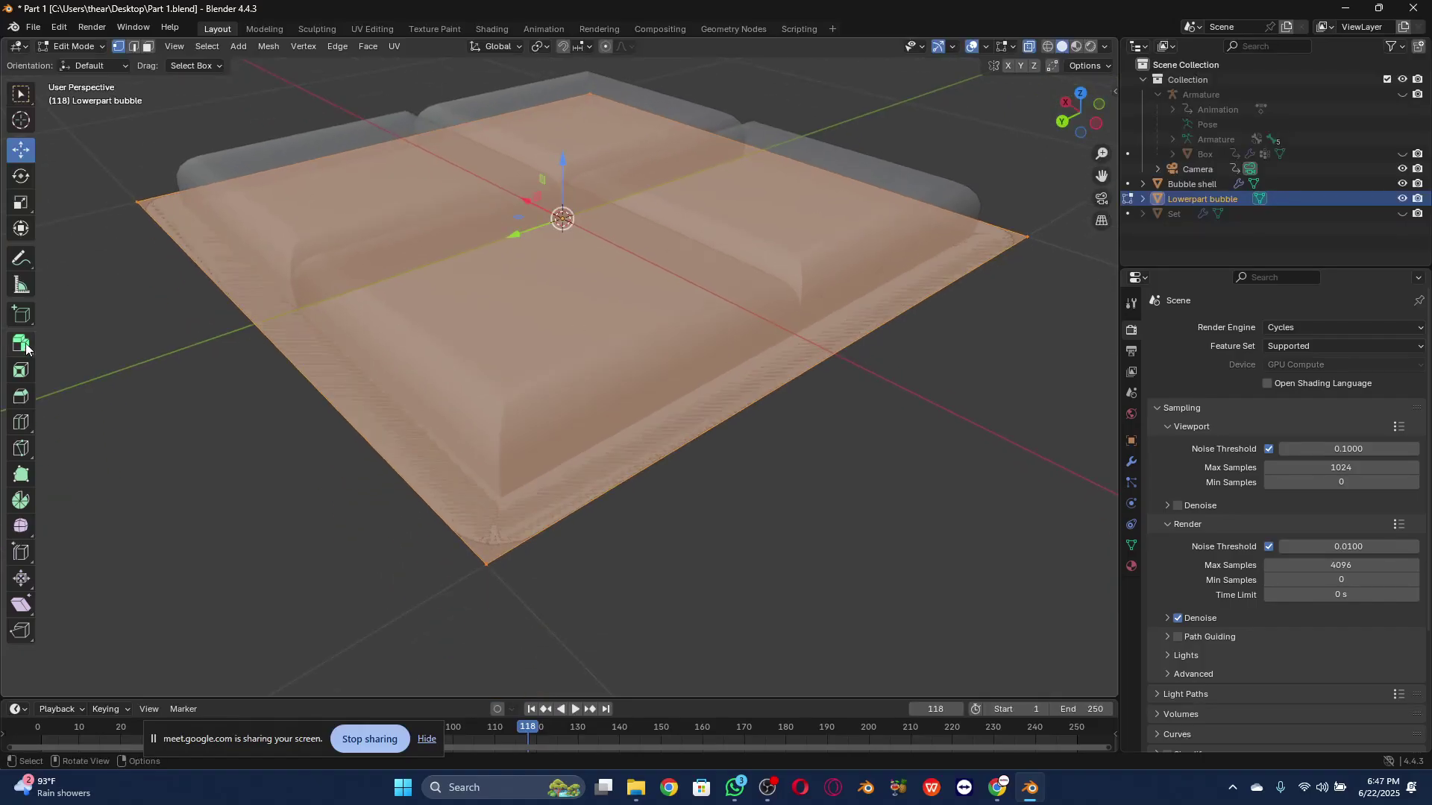
left_click(24, 397)
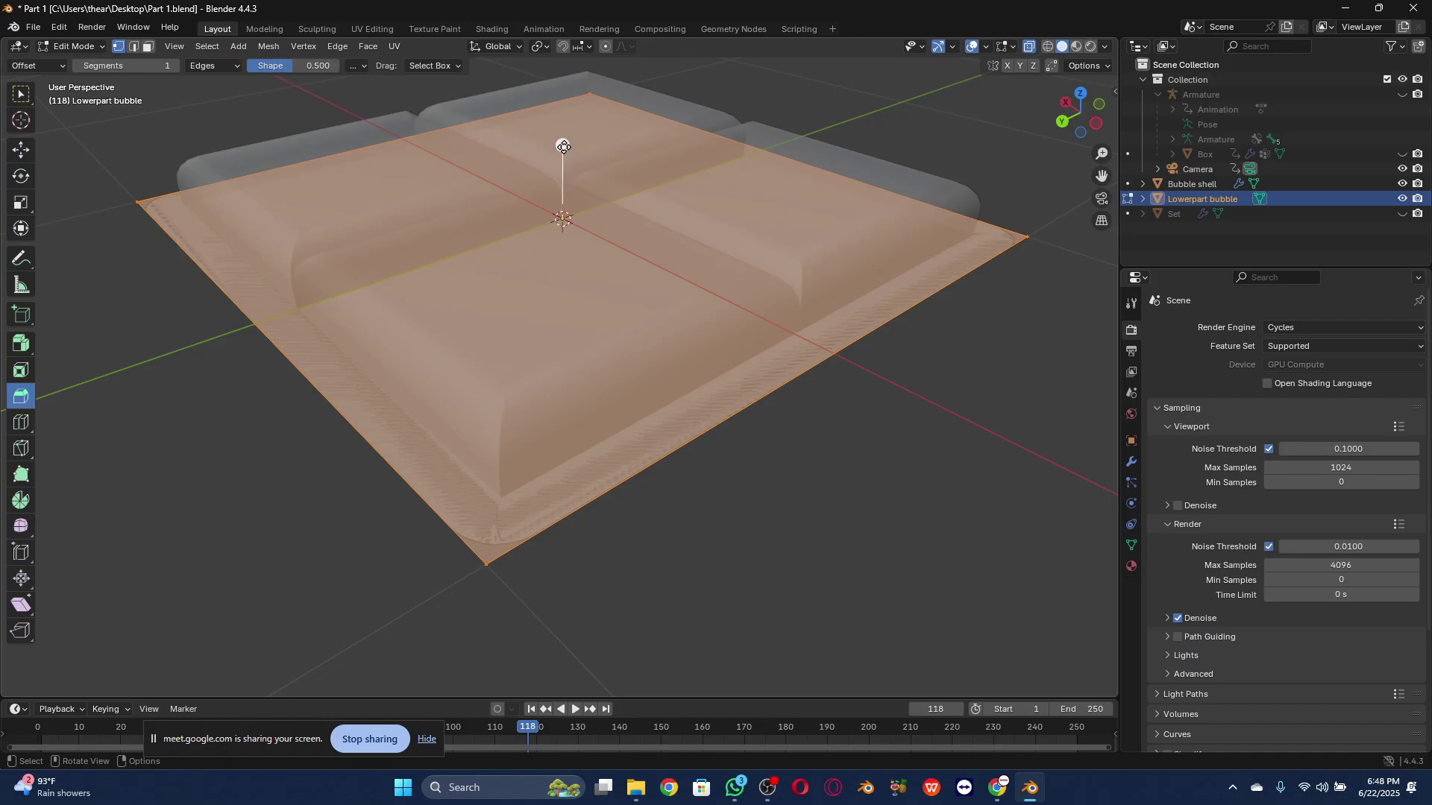
Step: Try an edge bevel on the Lowerpart bubble plane, then reselect the whole plane
left_click(563, 147)
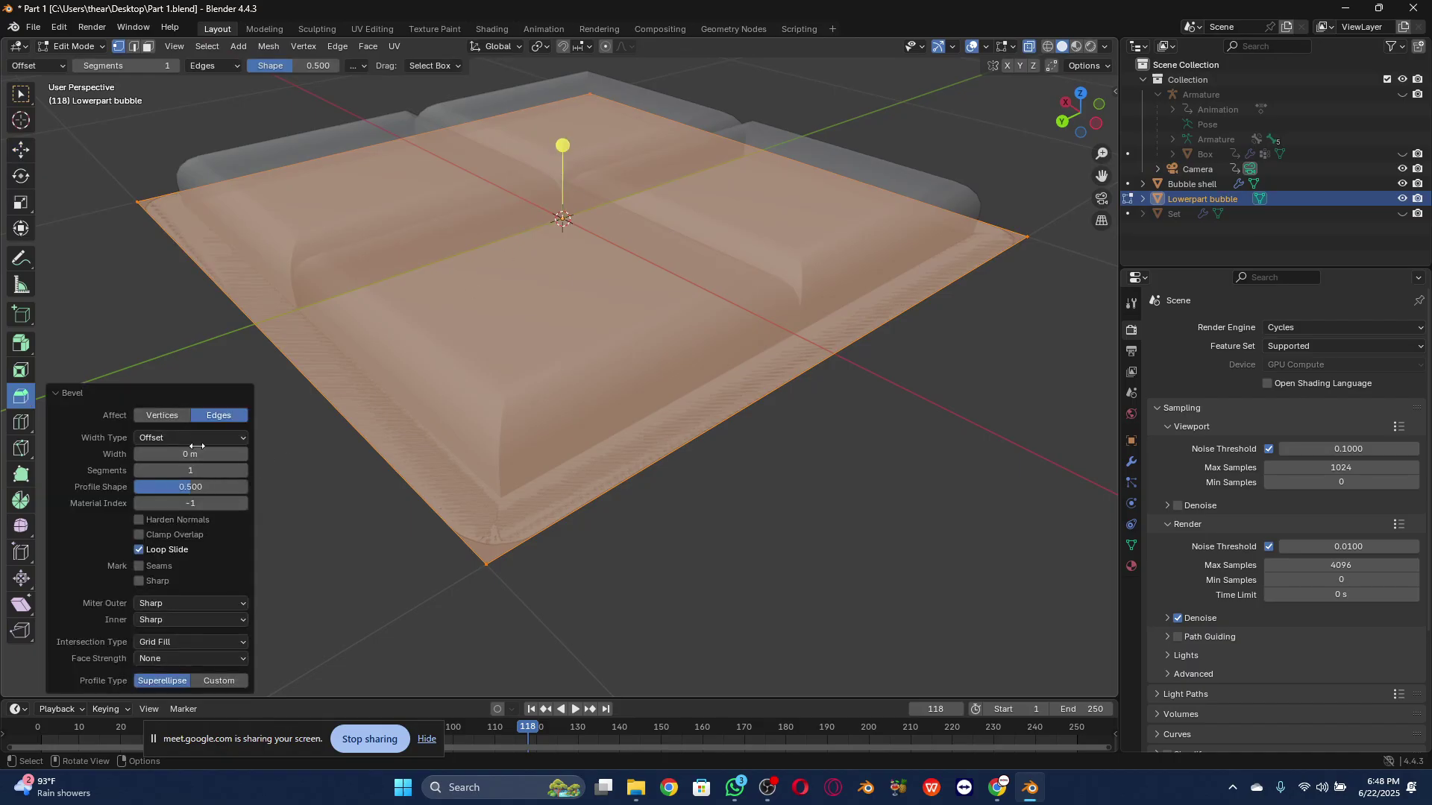
left_click_drag(182, 455, 313, 455)
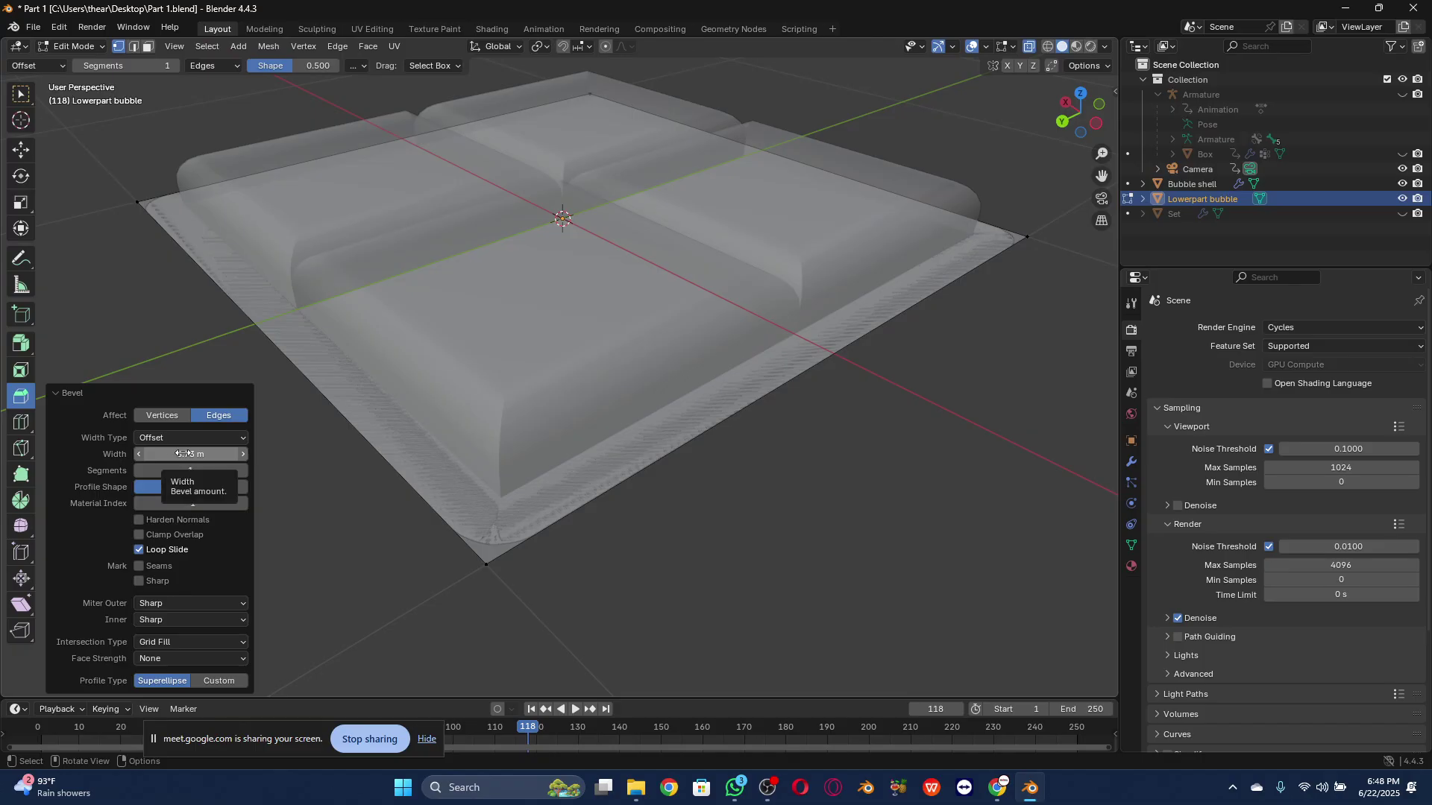
key("a")
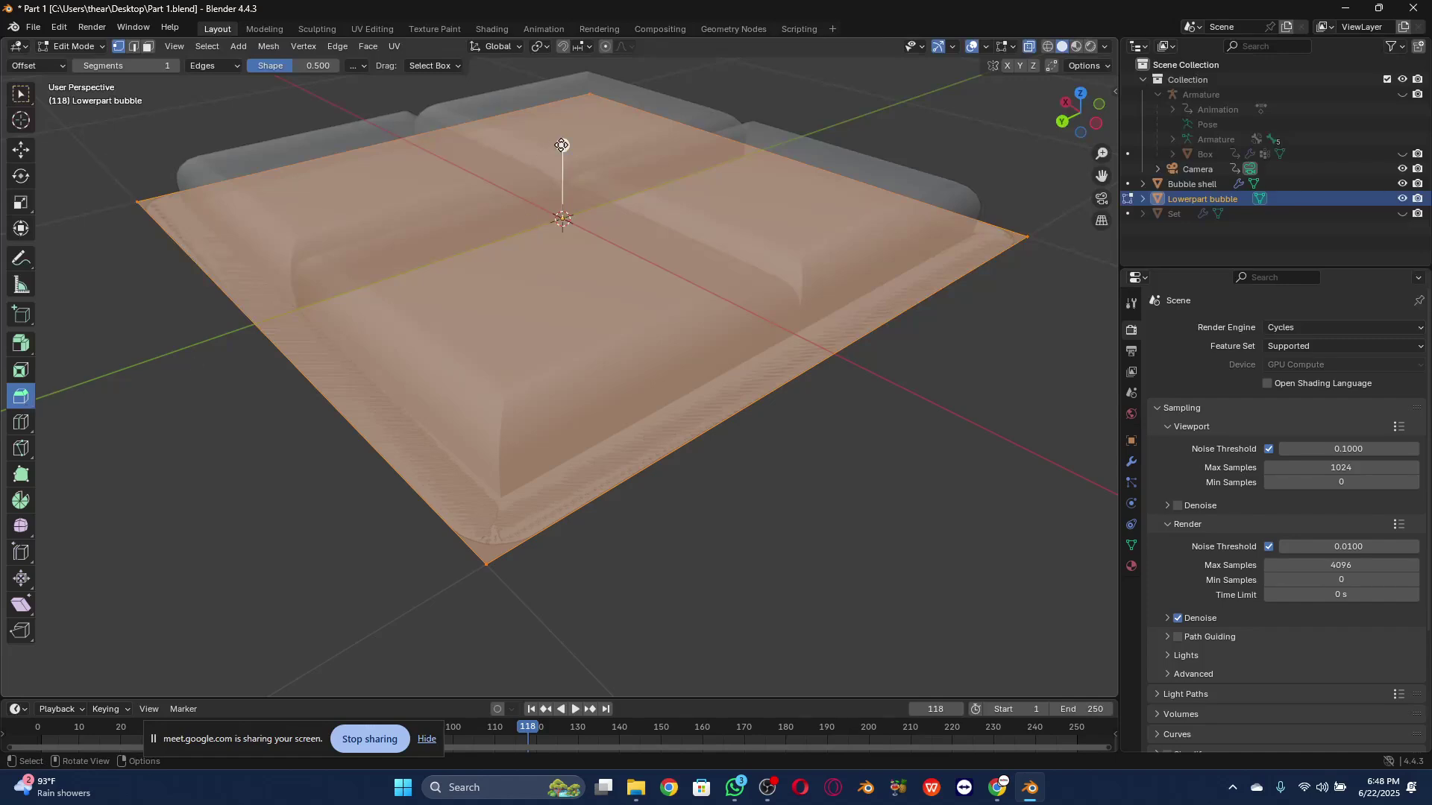
Step: Round the Lowerpart bubble plane's four corners with a vertex bevel 0.11 m wide and 10 segments to match the tray border
left_click(561, 145)
left_click(155, 419)
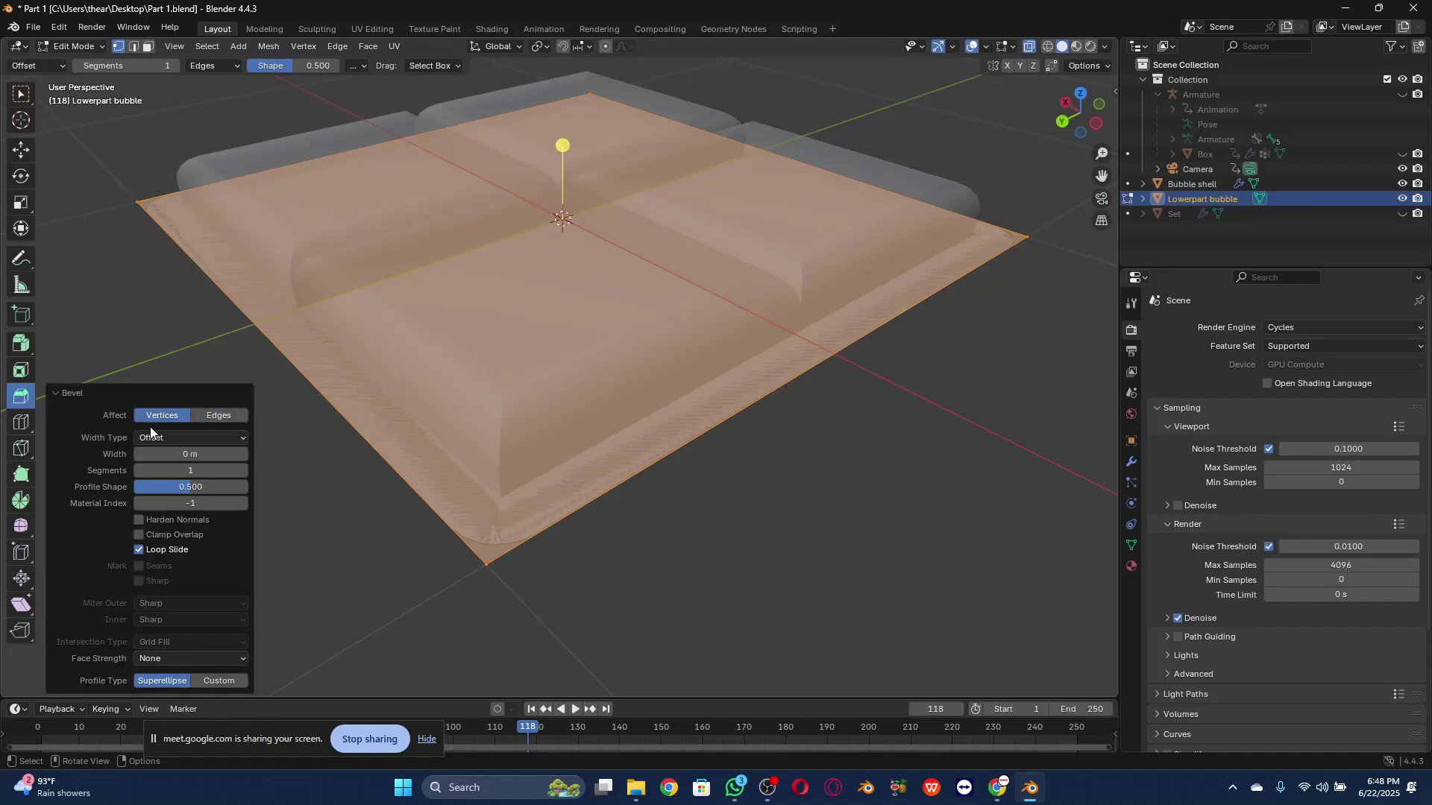
mouse_move(190, 454)
left_mouse_down()
mouse_move(220, 455)
mouse_move(190, 454)
left_mouse_up()
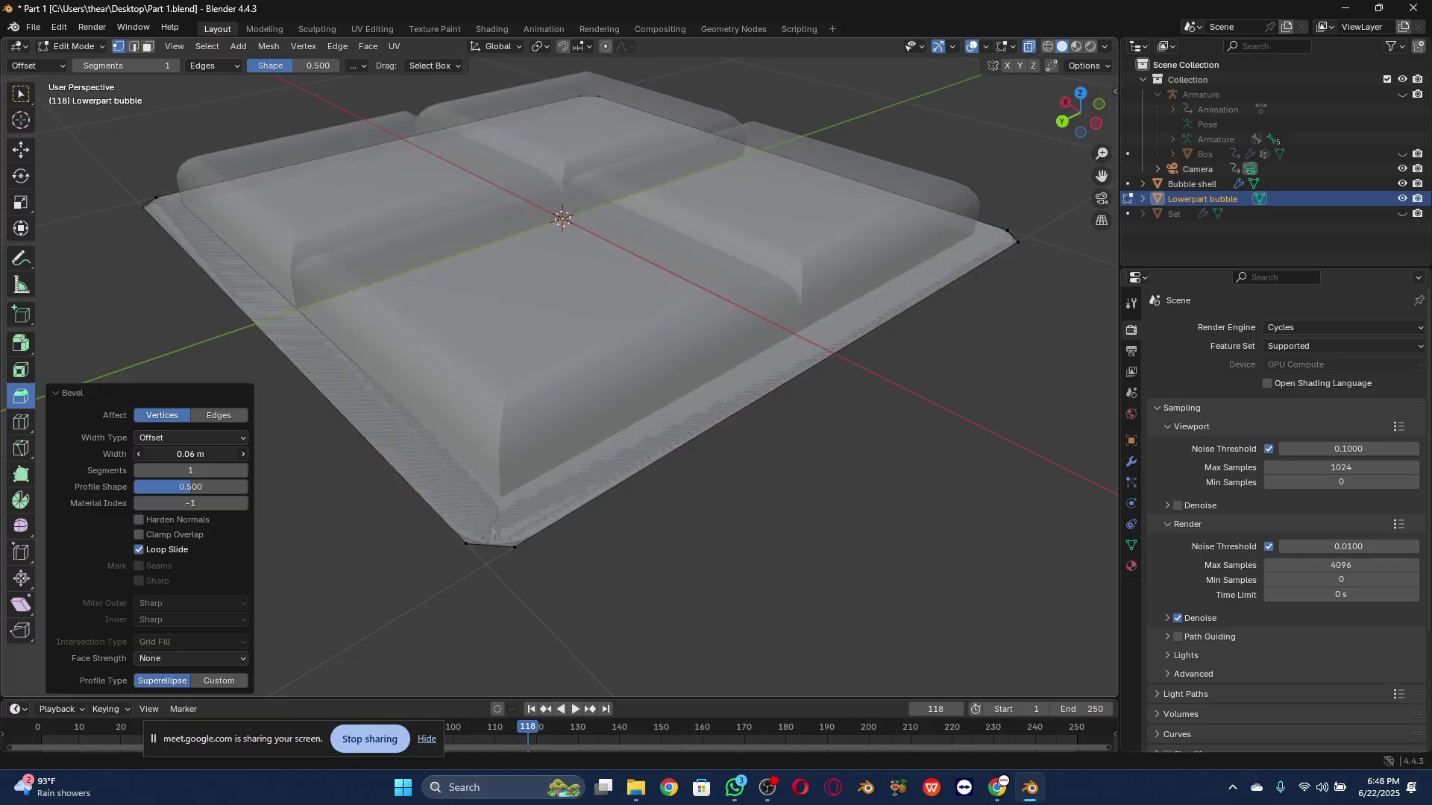
left_click_drag(179, 471, 216, 455)
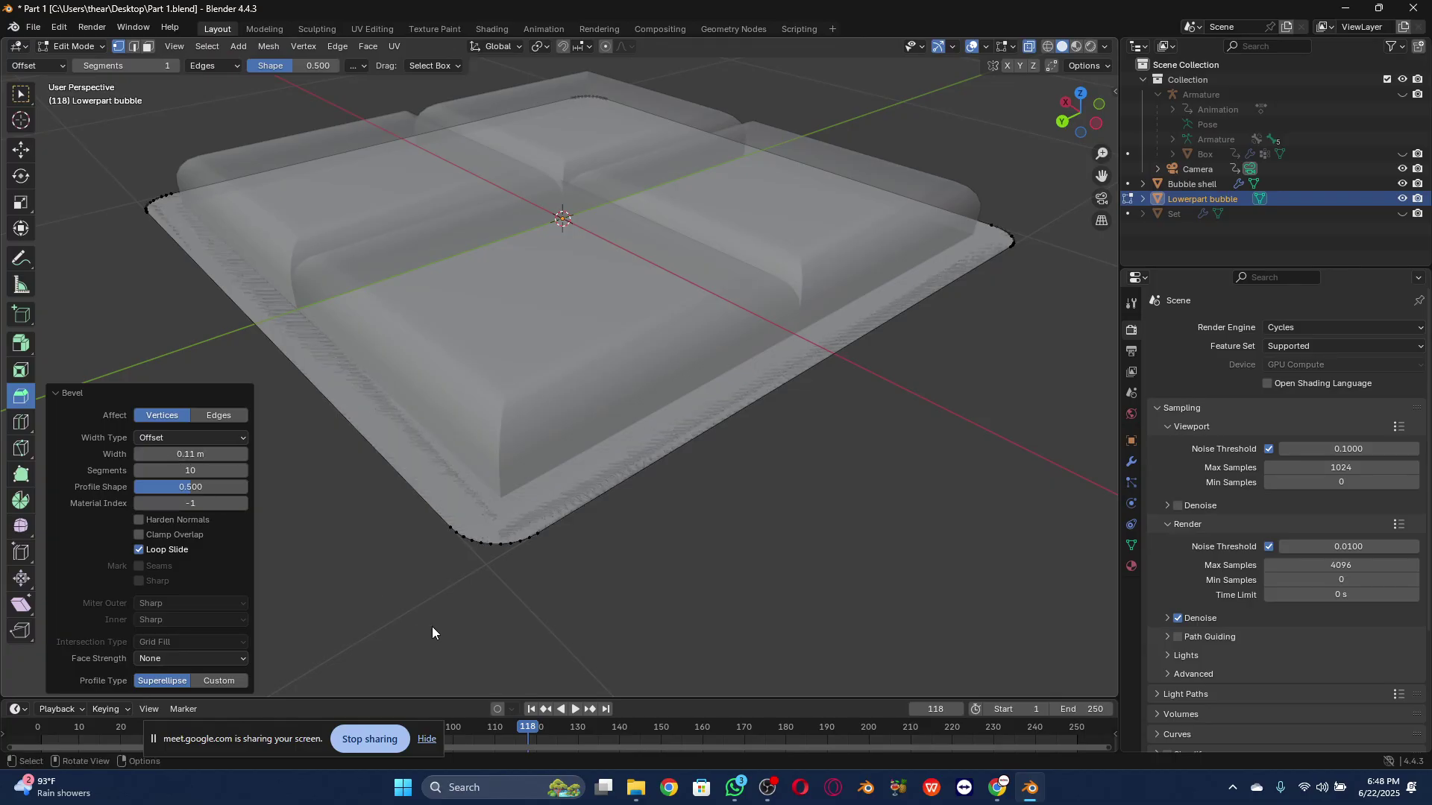
left_click(1081, 88)
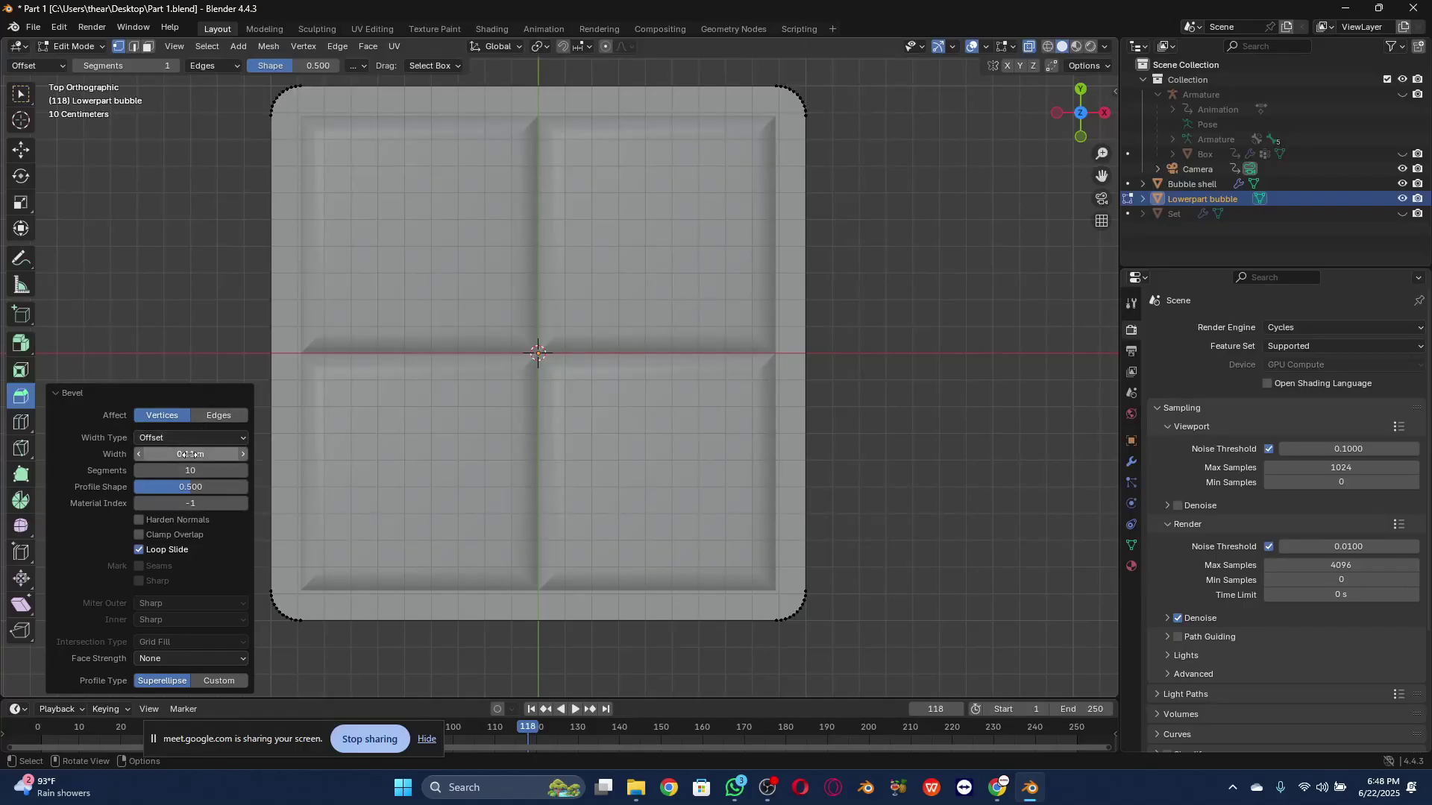
left_click_drag(190, 457, 191, 458)
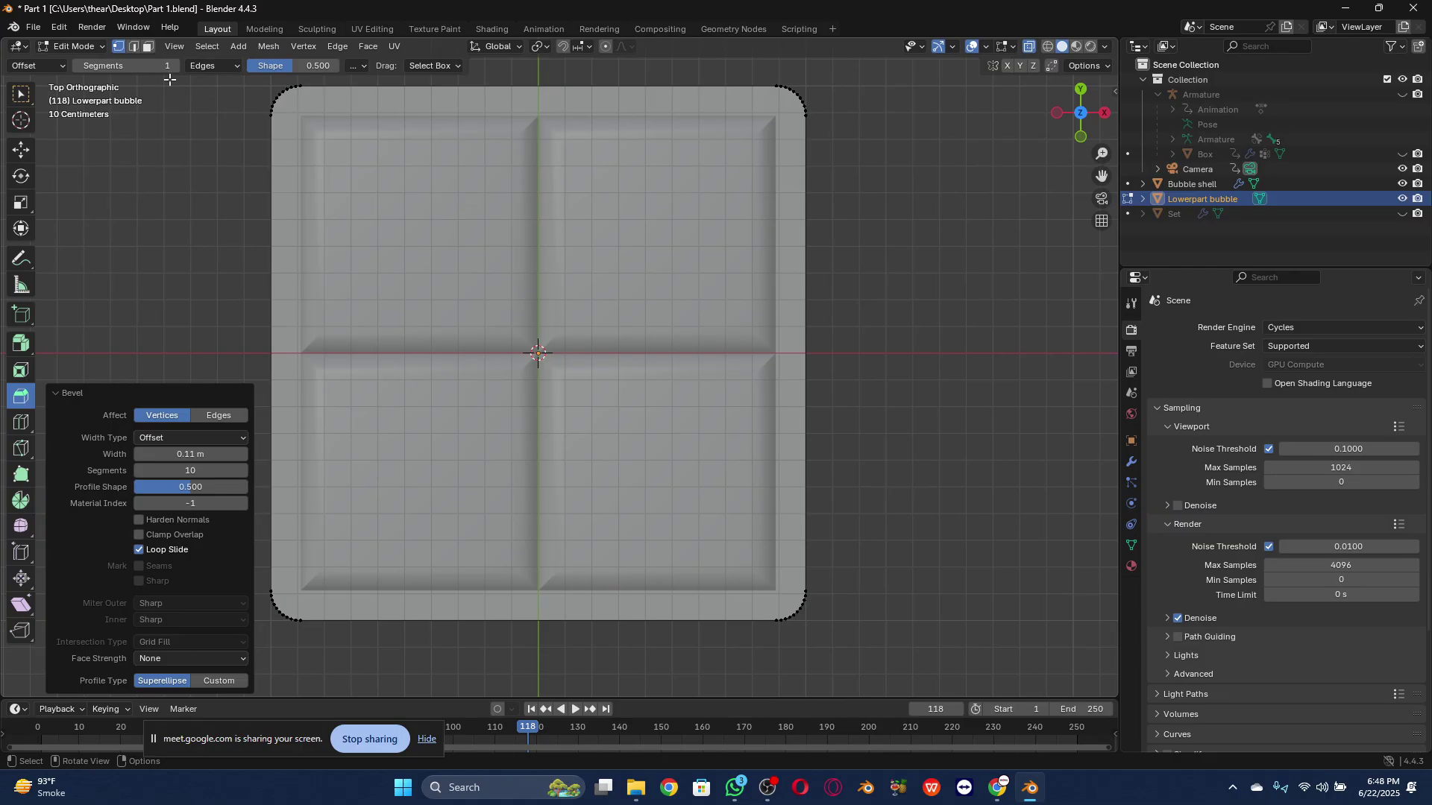
Step: Return the Lowerpart bubble plane to Object Mode and view it in perspective
left_click(79, 46)
left_click(83, 63)
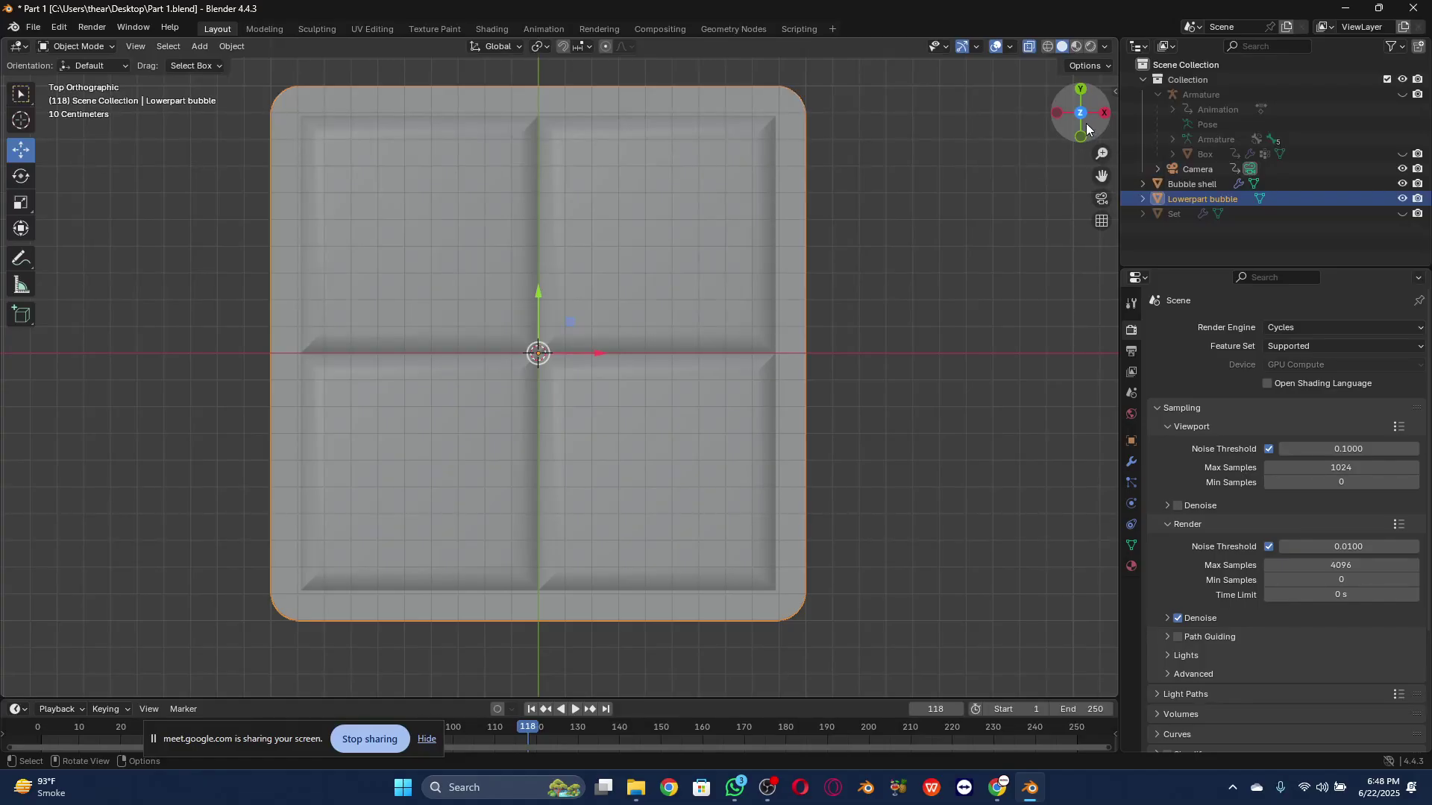
mouse_move(1085, 123)
left_mouse_down()
mouse_move(1094, 149)
mouse_move(1134, 99)
mouse_move(1152, 12)
mouse_move(1147, 71)
mouse_move(1067, 136)
left_mouse_up()
scroll(753, 387, "down", 2)
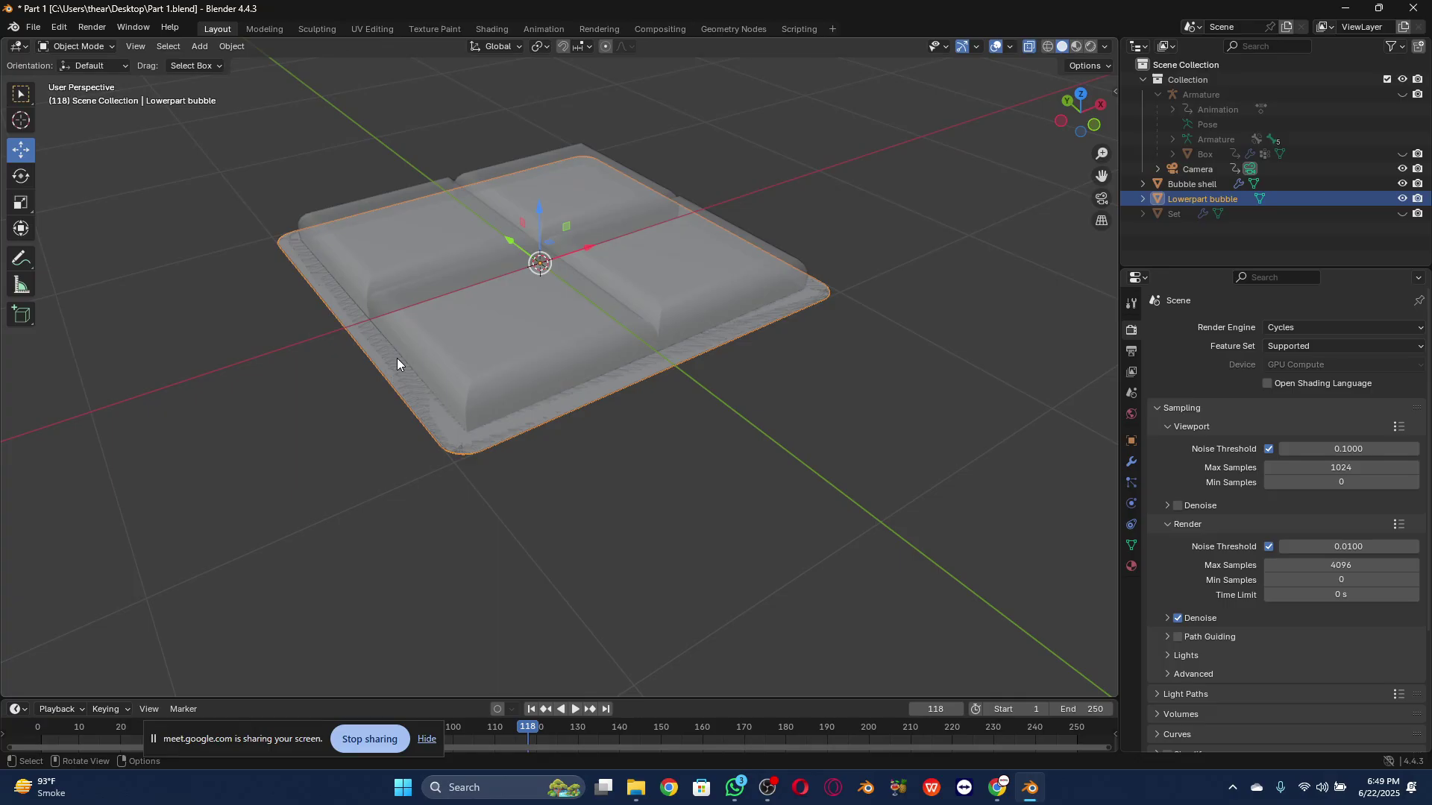
Step: Add a Solidify modifier to the Lowerpart bubble plane
left_click(1131, 467)
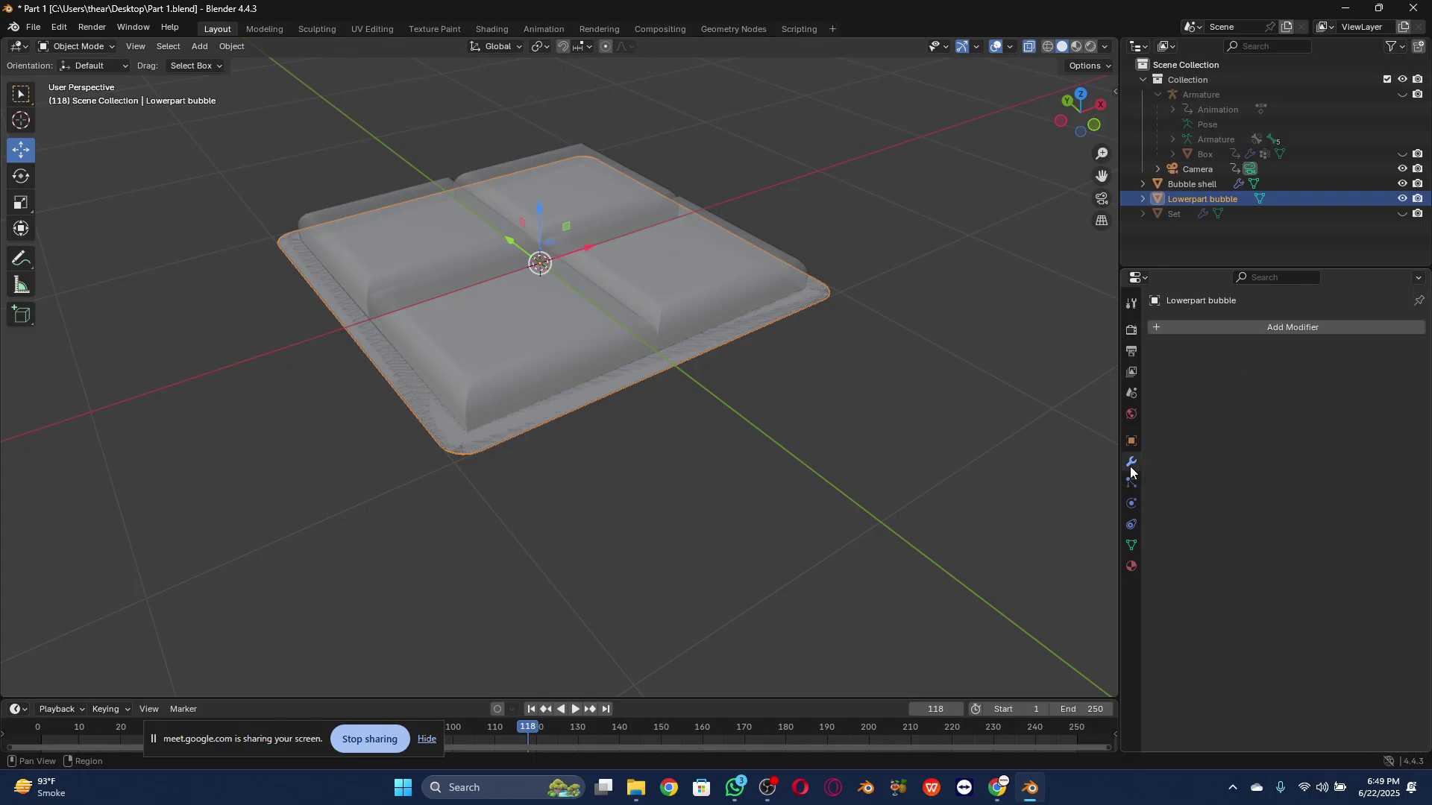
left_click(1179, 333)
type("she")
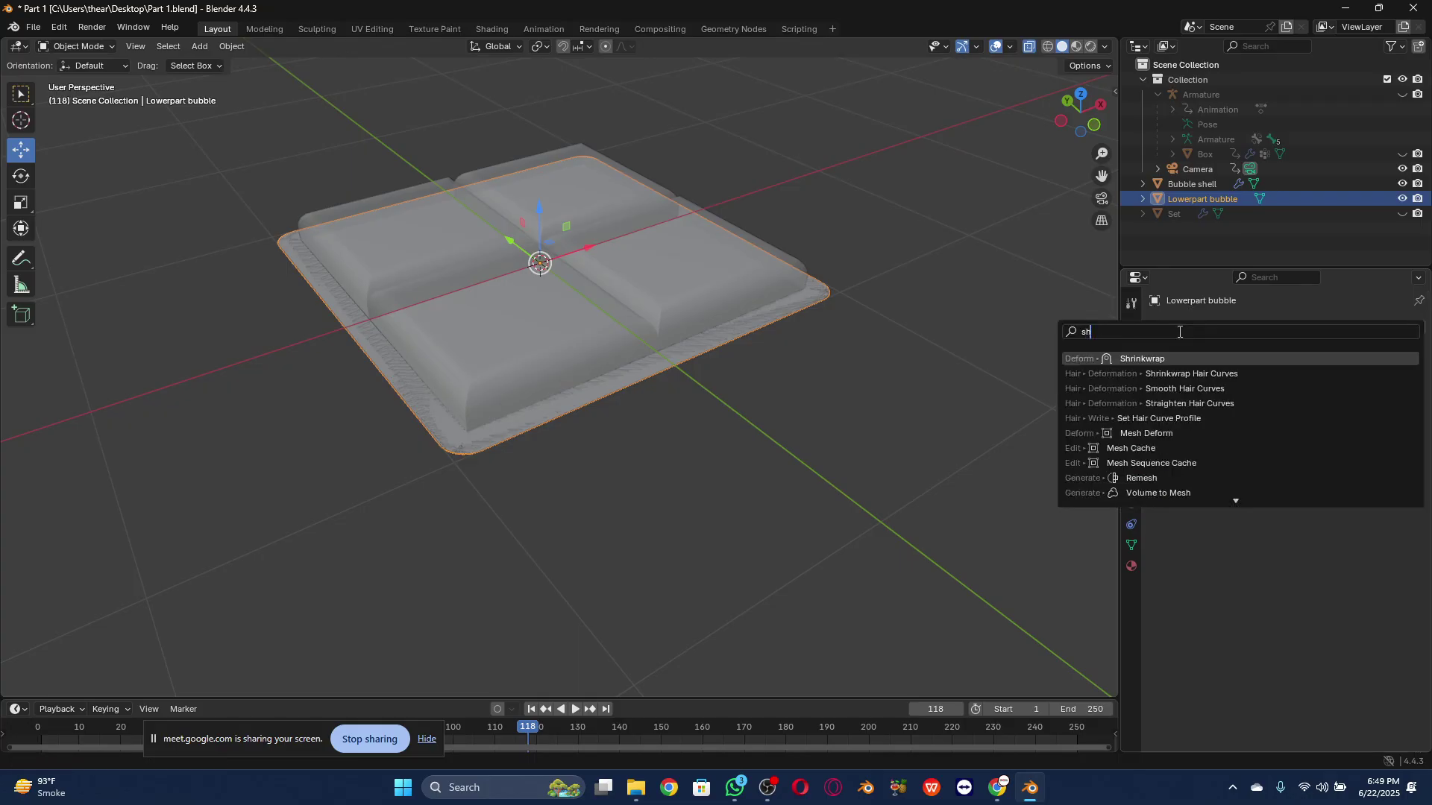
key("BackSpace")
key("BackSpace")
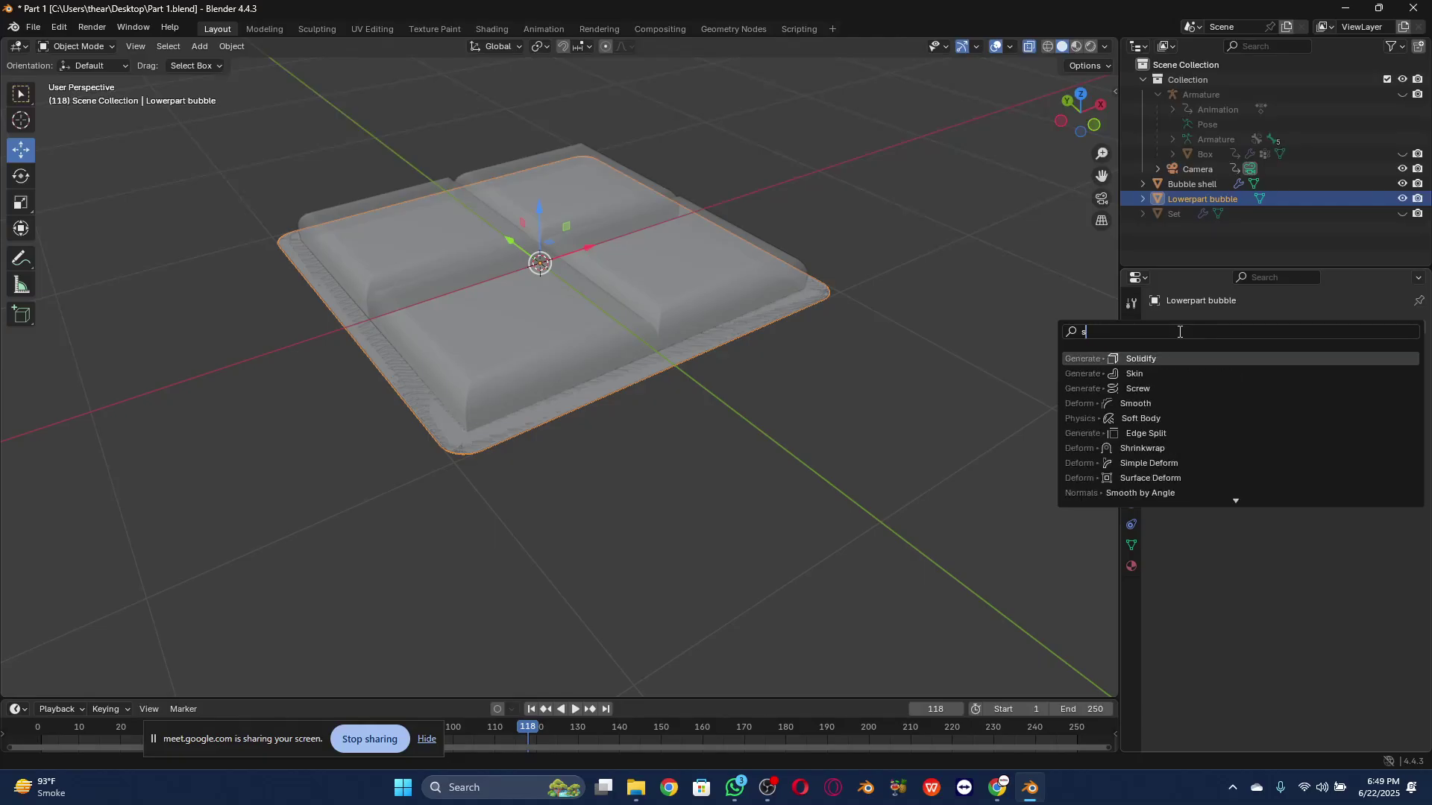
type("olid")
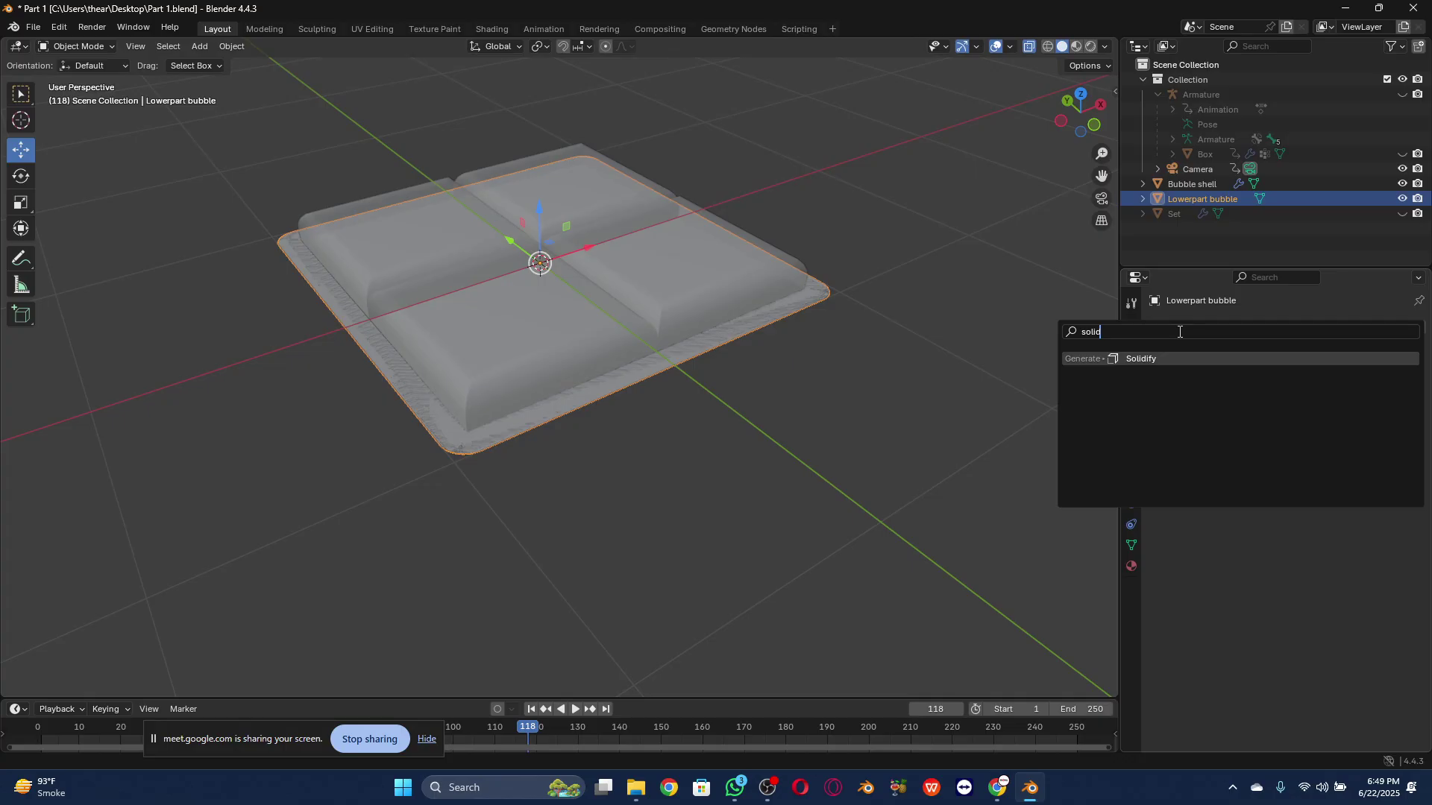
left_click(1168, 361)
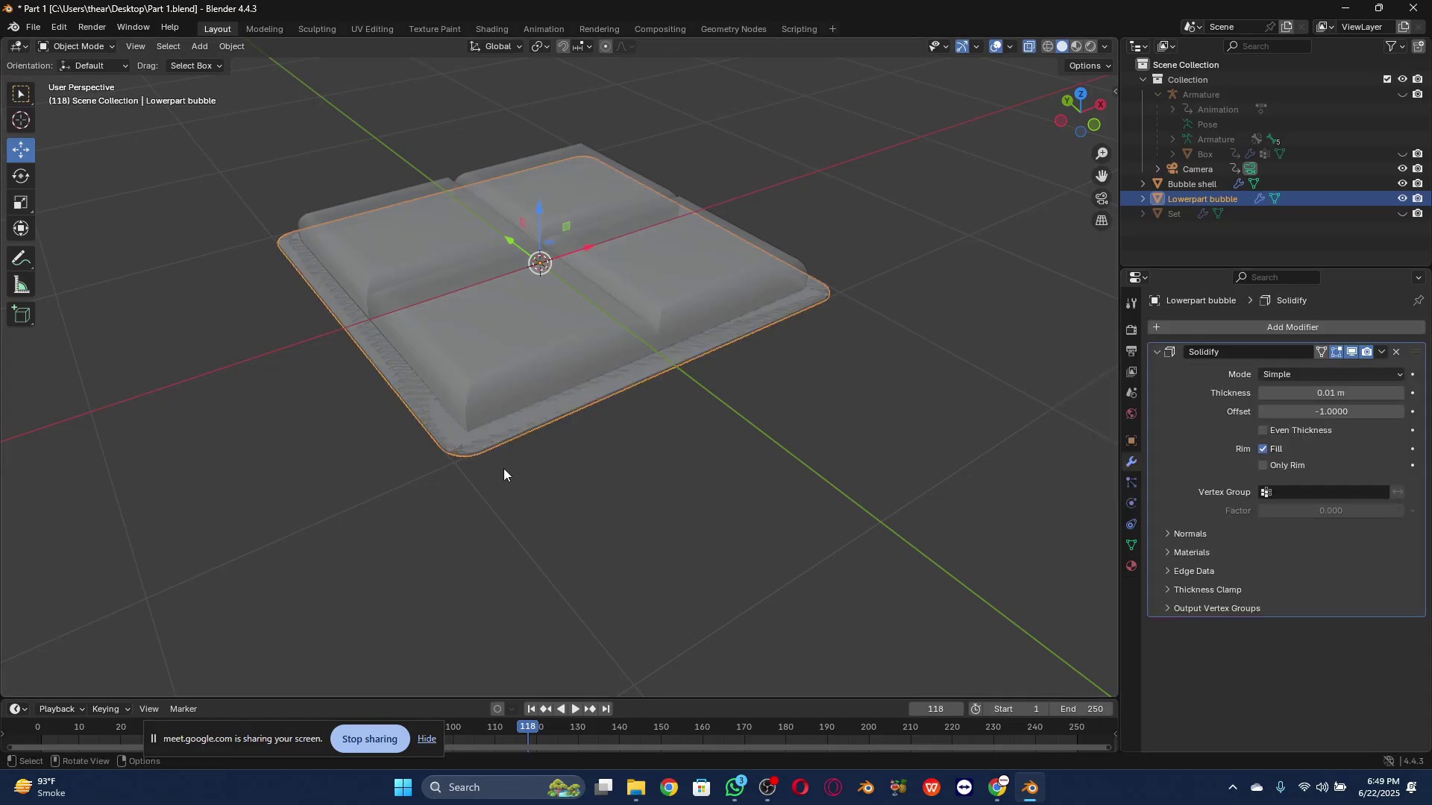
Step: Try a Solidify thickness of 0.005 m on the Lowerpart bubble plane
scroll(484, 481, "up", 1)
left_click_drag(1082, 111, 491, 172)
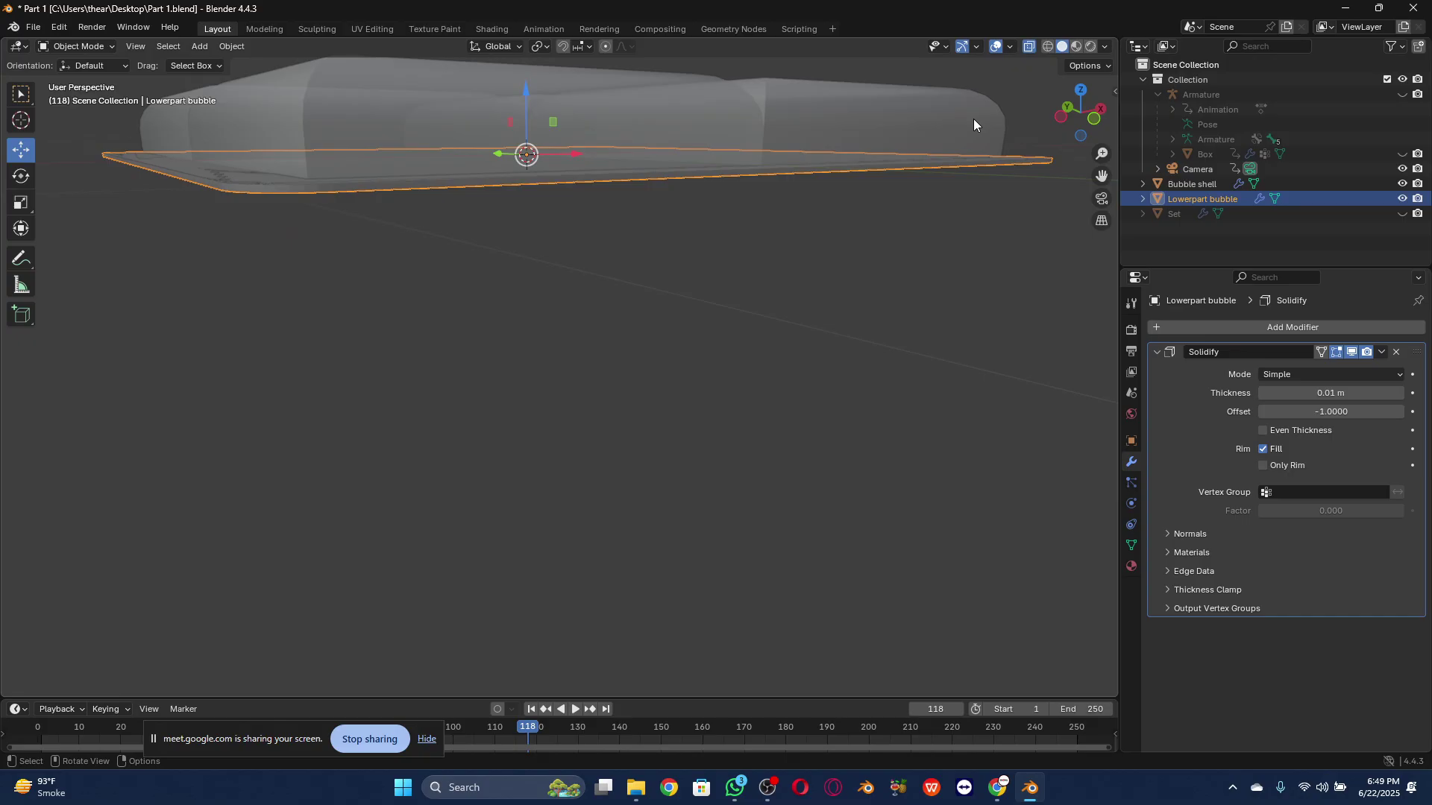
scroll(638, 133, "up", 1)
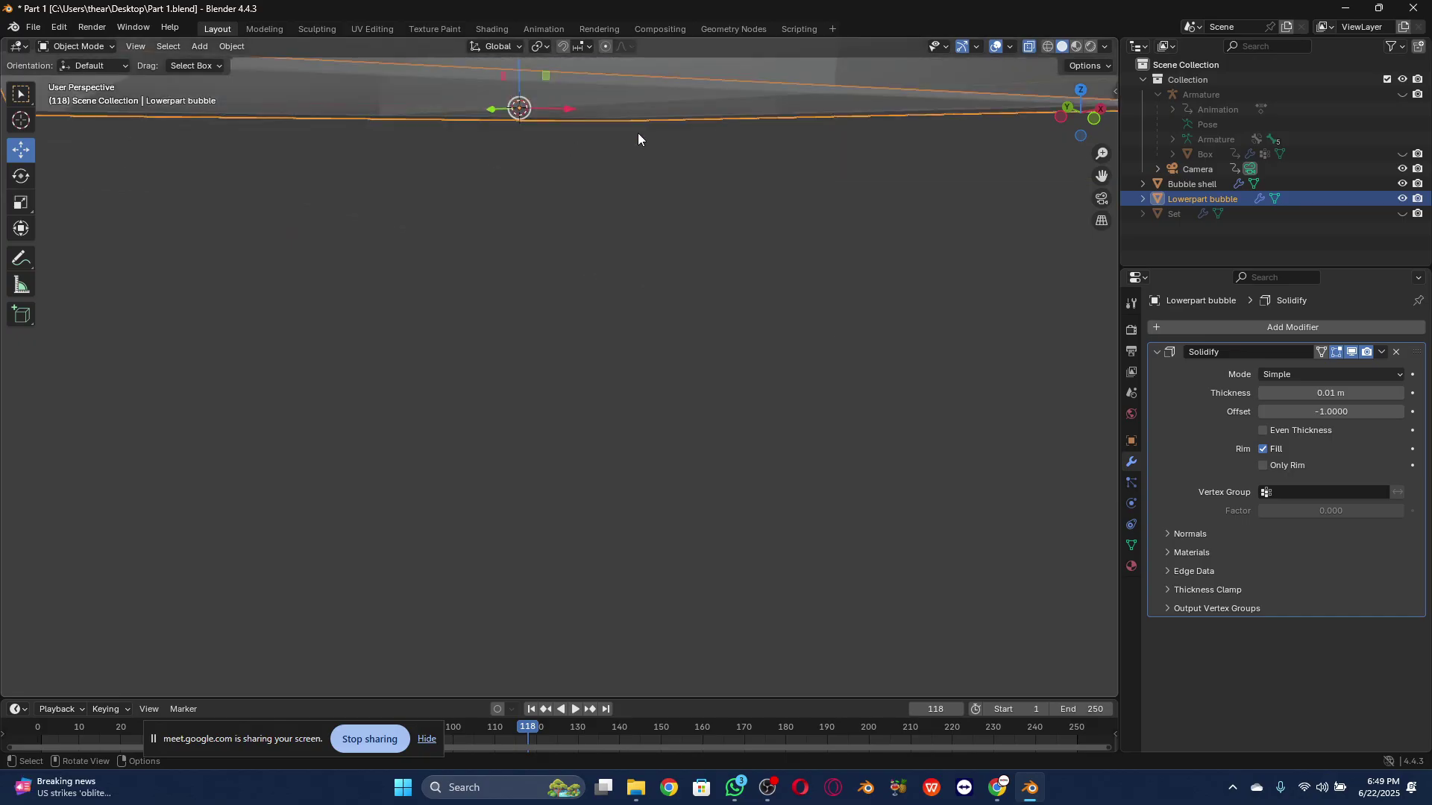
left_click_drag(1087, 106, 1087, 143)
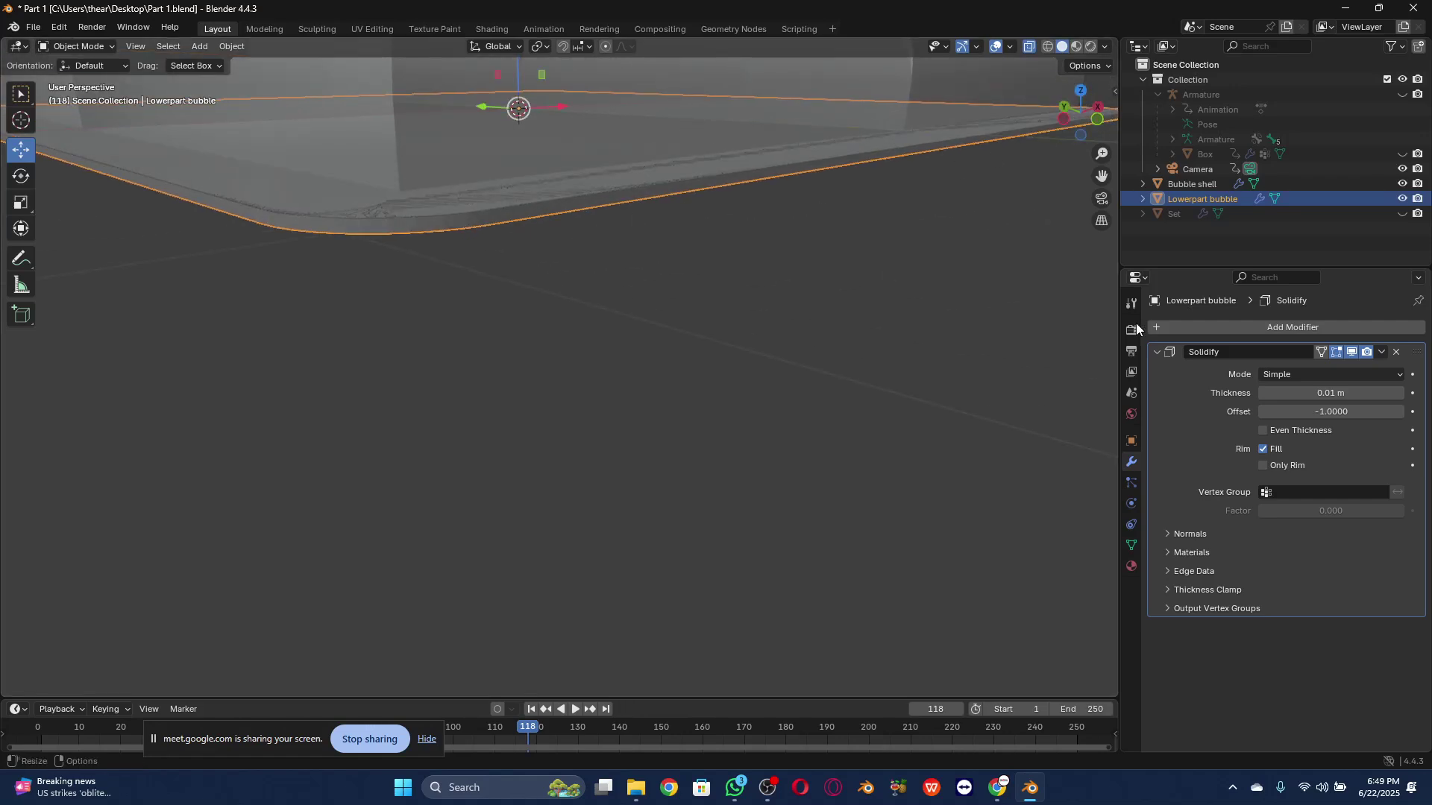
left_click(1331, 393)
type("0.005")
key("Return")
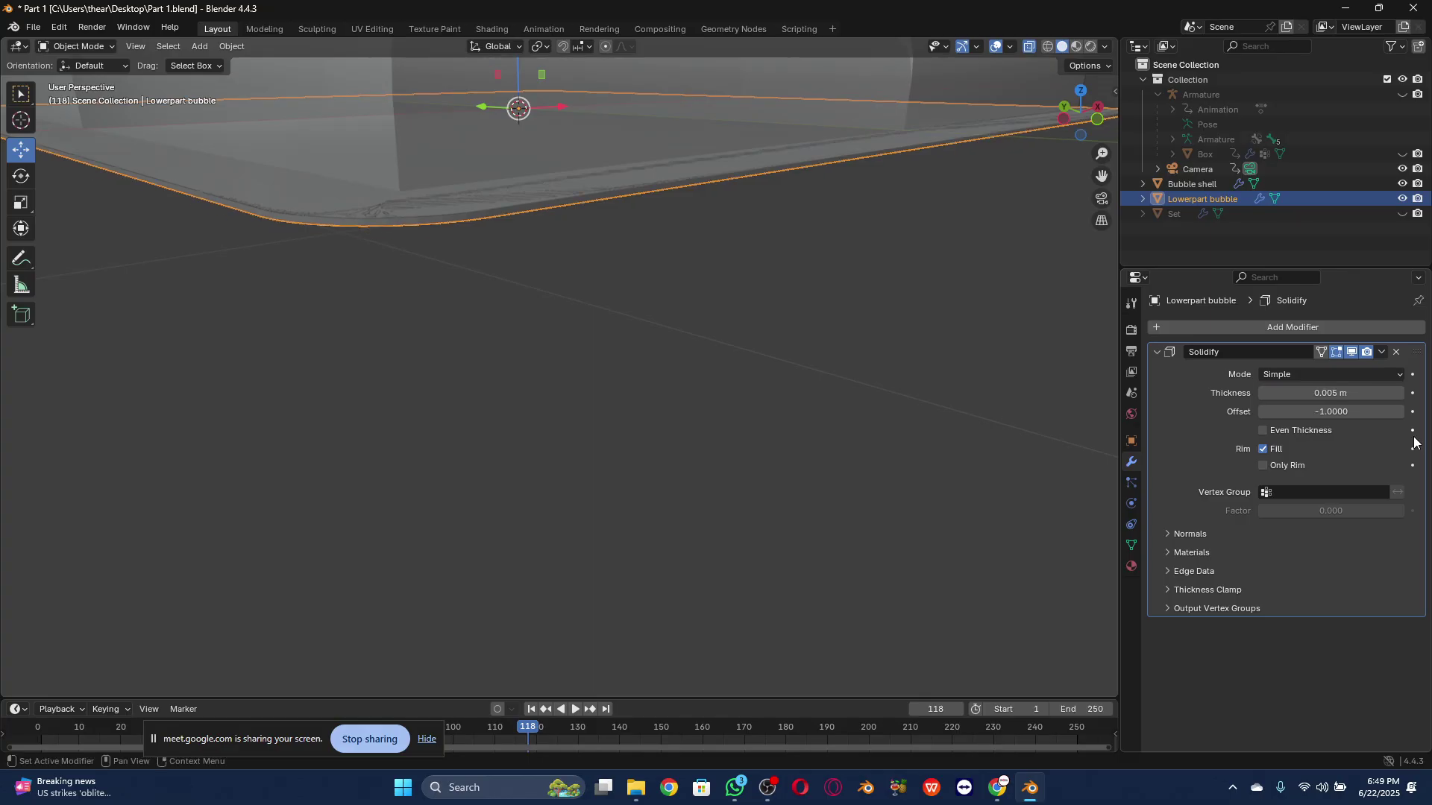
Step: Set the Lowerpart bubble plane's Solidify thickness to 0.001 m and deselect the plane
left_click(1333, 393)
type(".0")
type("03")
key("Return")
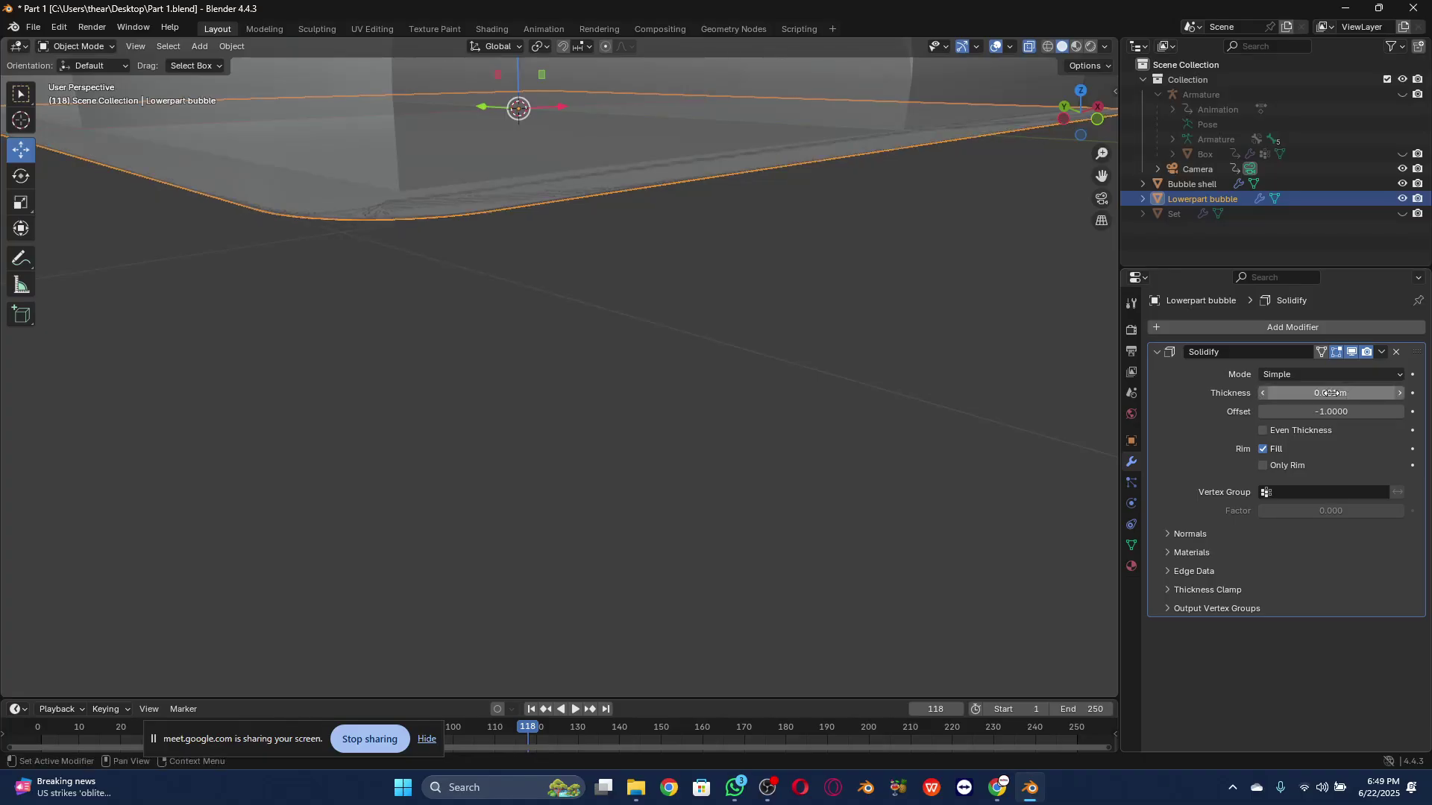
scroll(861, 361, "down", 3)
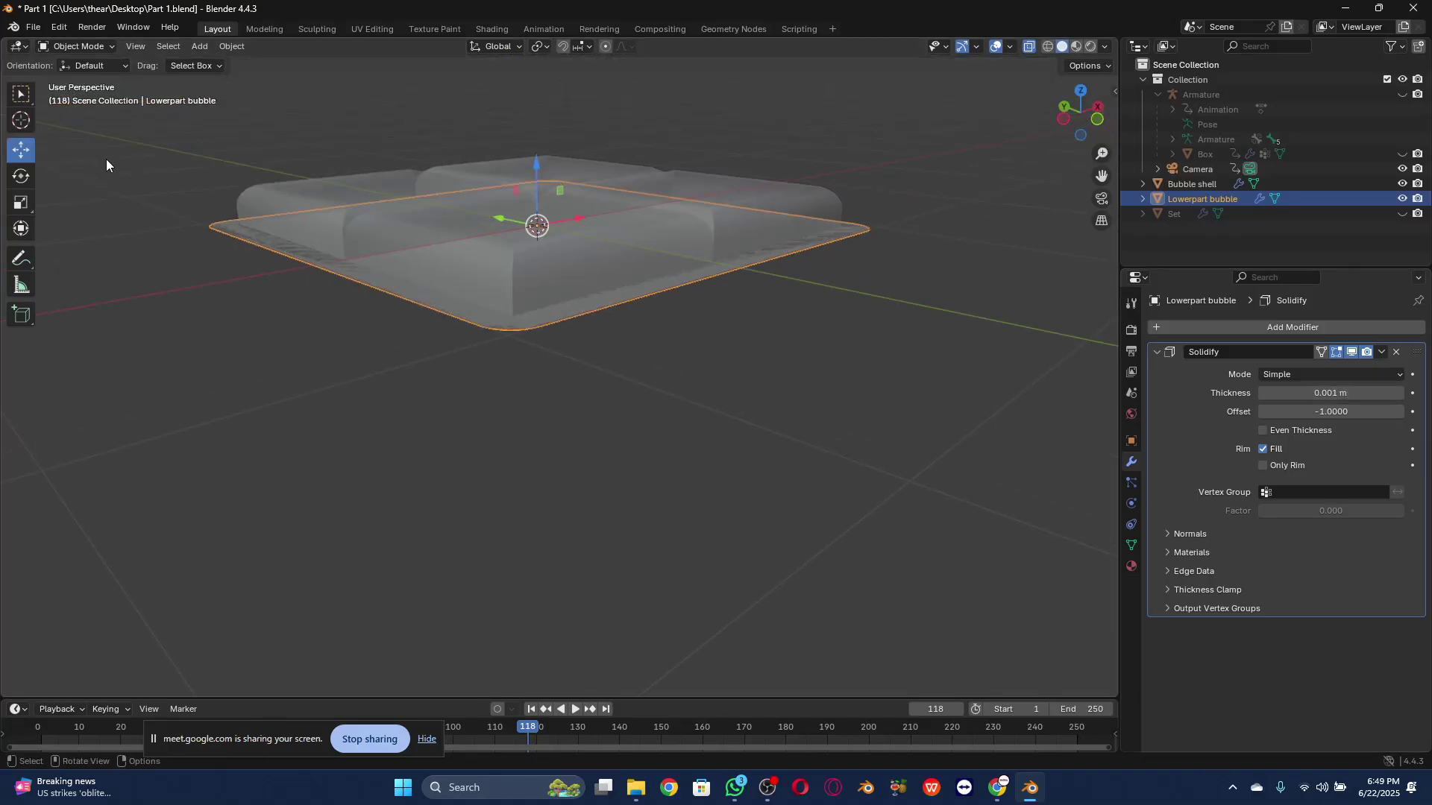
left_click(146, 222)
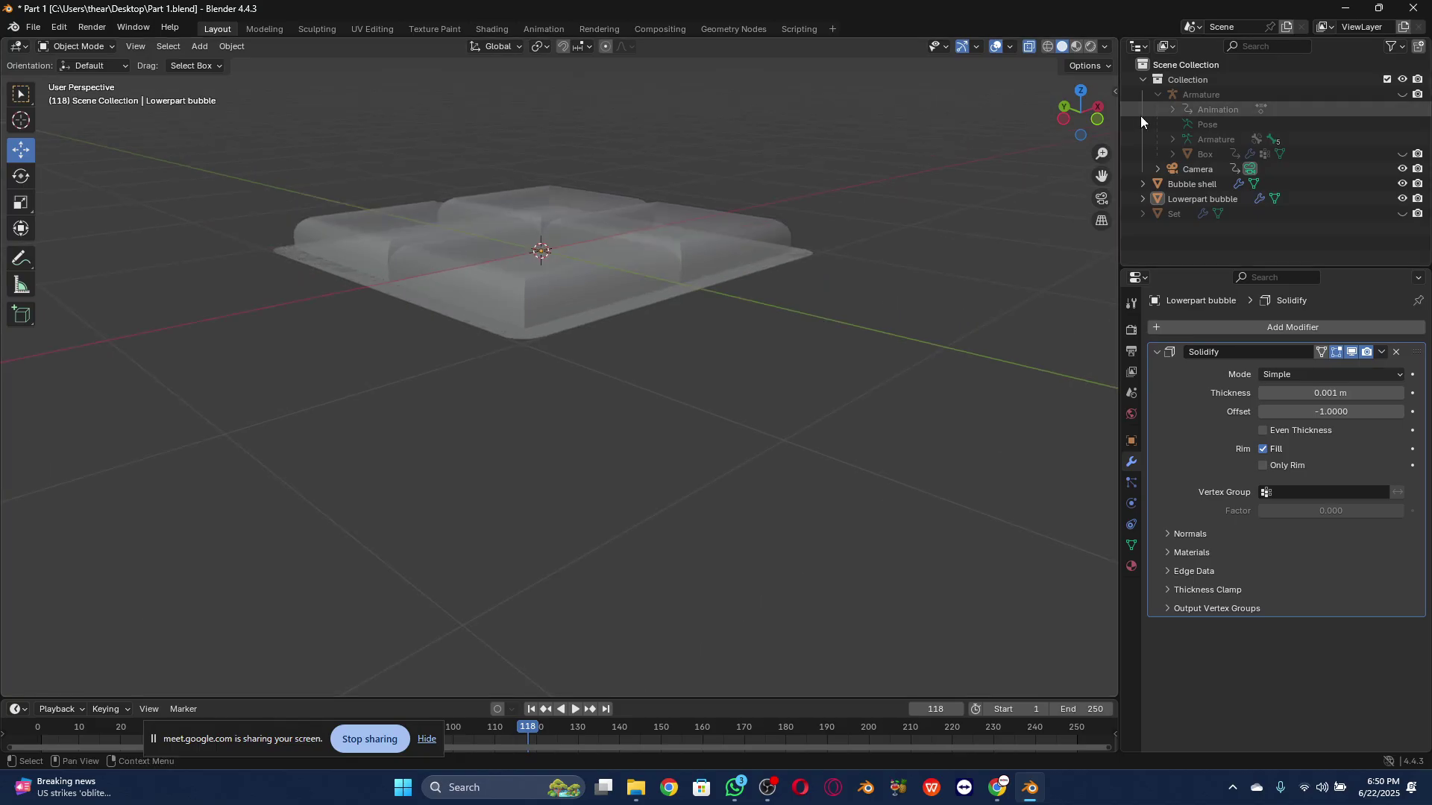
left_click_drag(1080, 111, 470, 422)
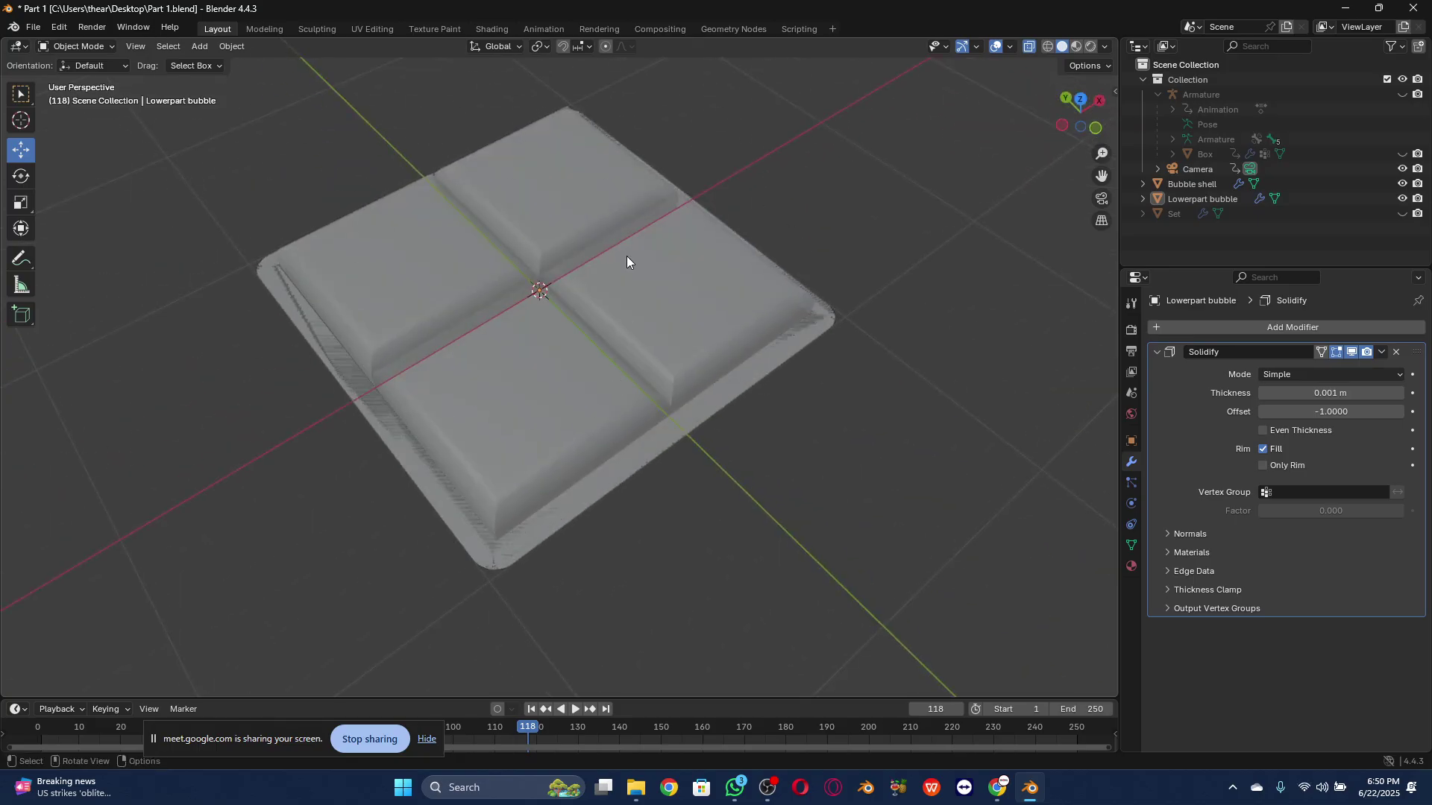
scroll(789, 277, "down", 2)
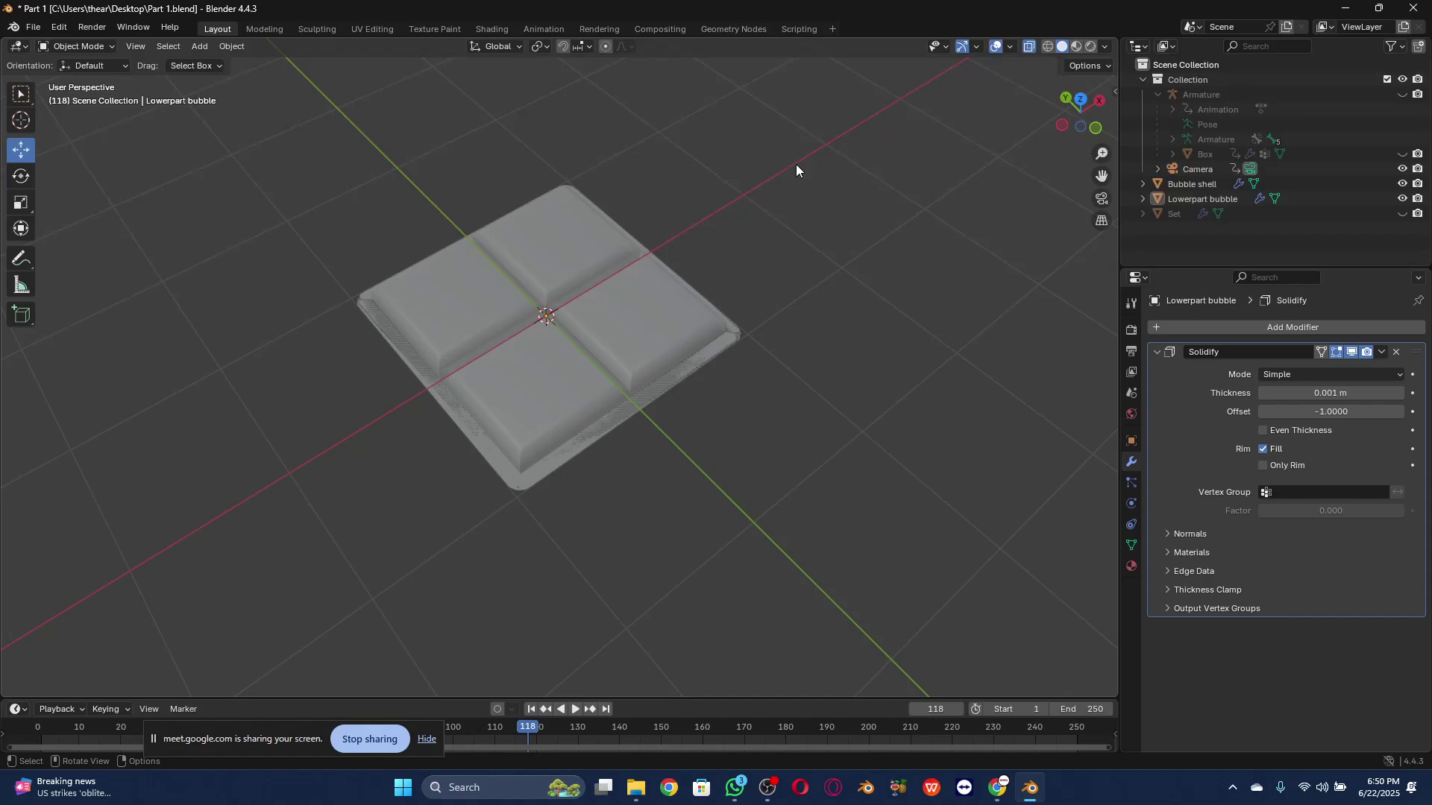
Step: In front view, lower the Lowerpart bubble plane by about 0.0004 m along Z, just beneath the bubble shell's base
left_click(510, 293)
scroll(438, 400, "up", 5)
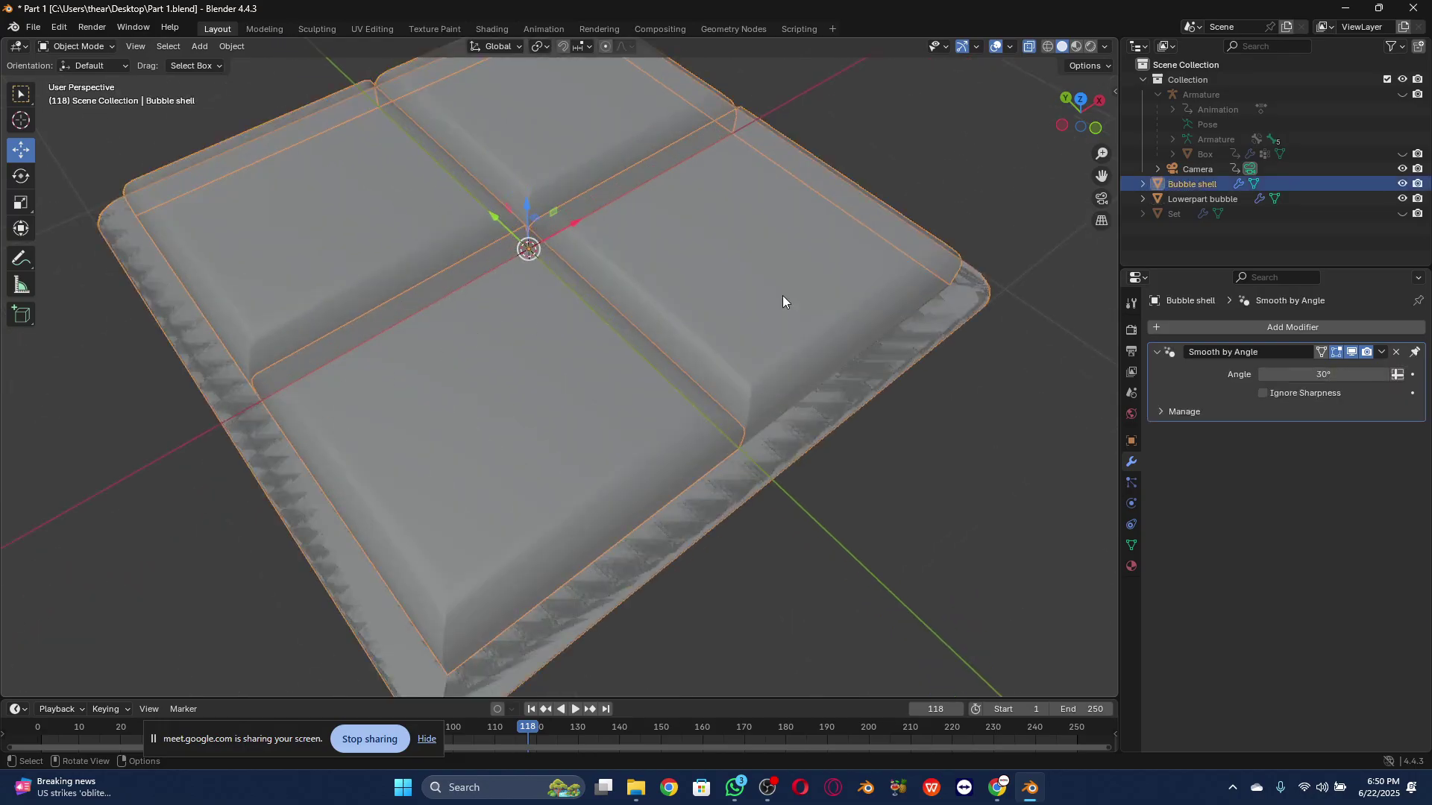
left_click(1095, 129)
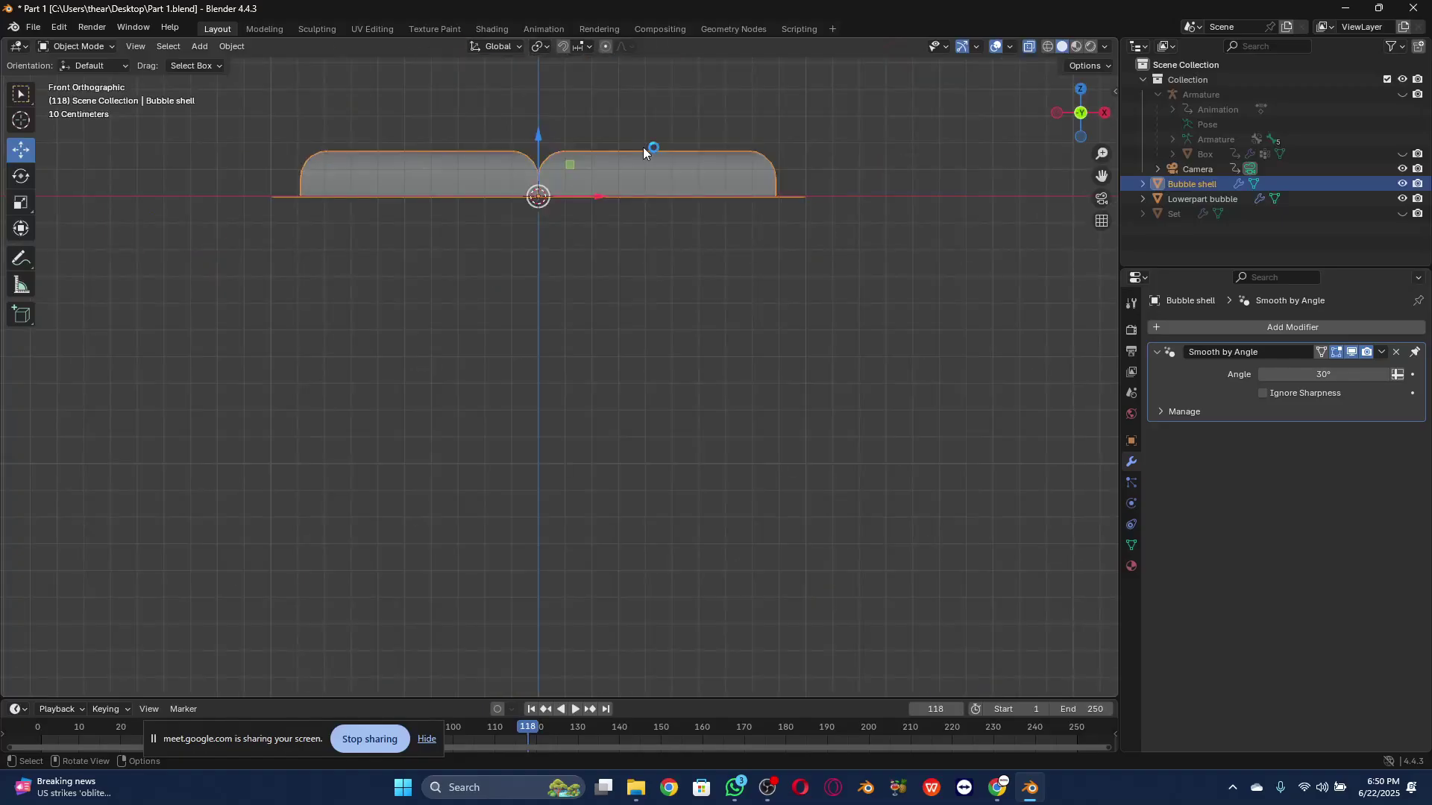
scroll(499, 138, "up", 8)
left_click_drag(1103, 176, 1194, 470)
scroll(621, 284, "up", 4)
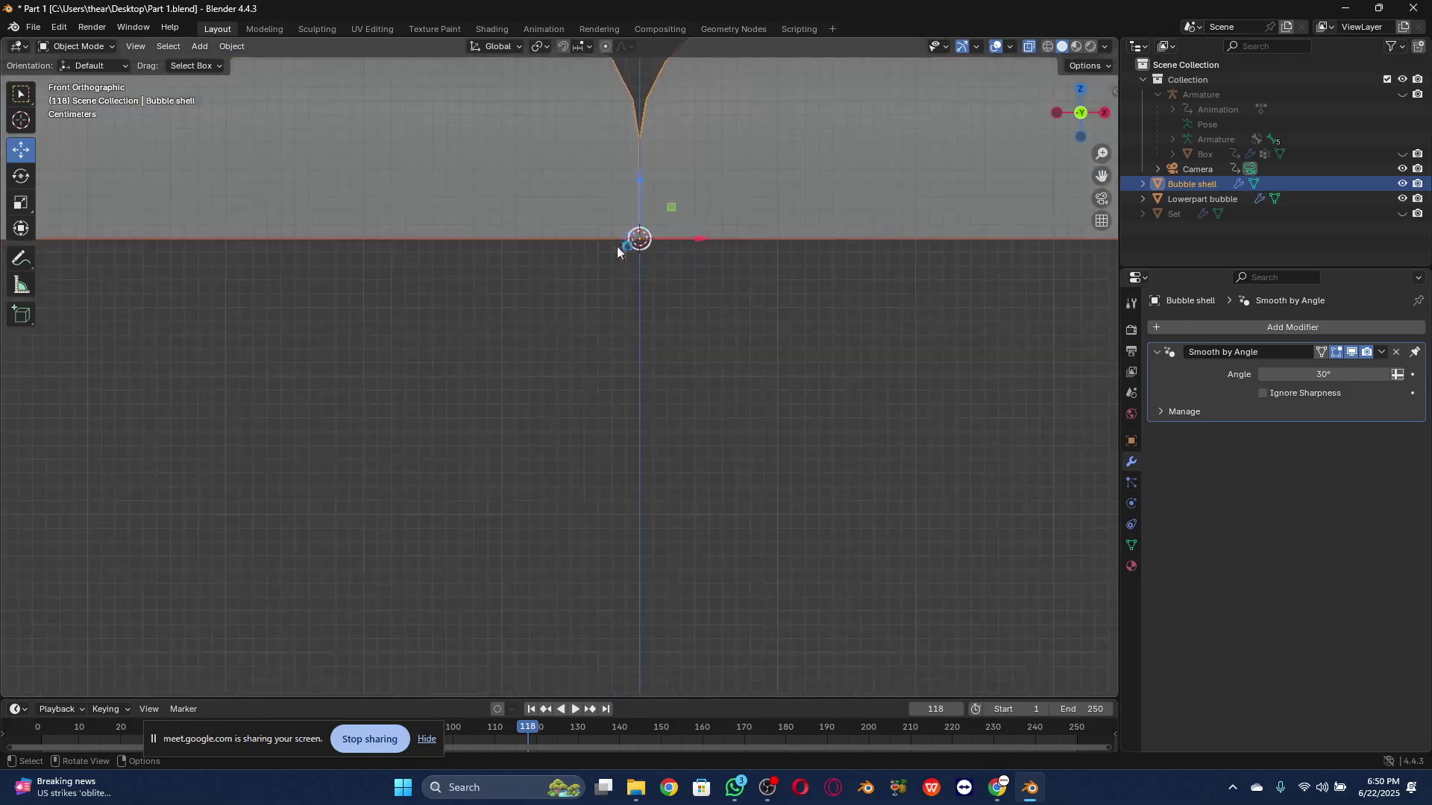
middle_click_drag(616, 246, 652, 190, "shift")
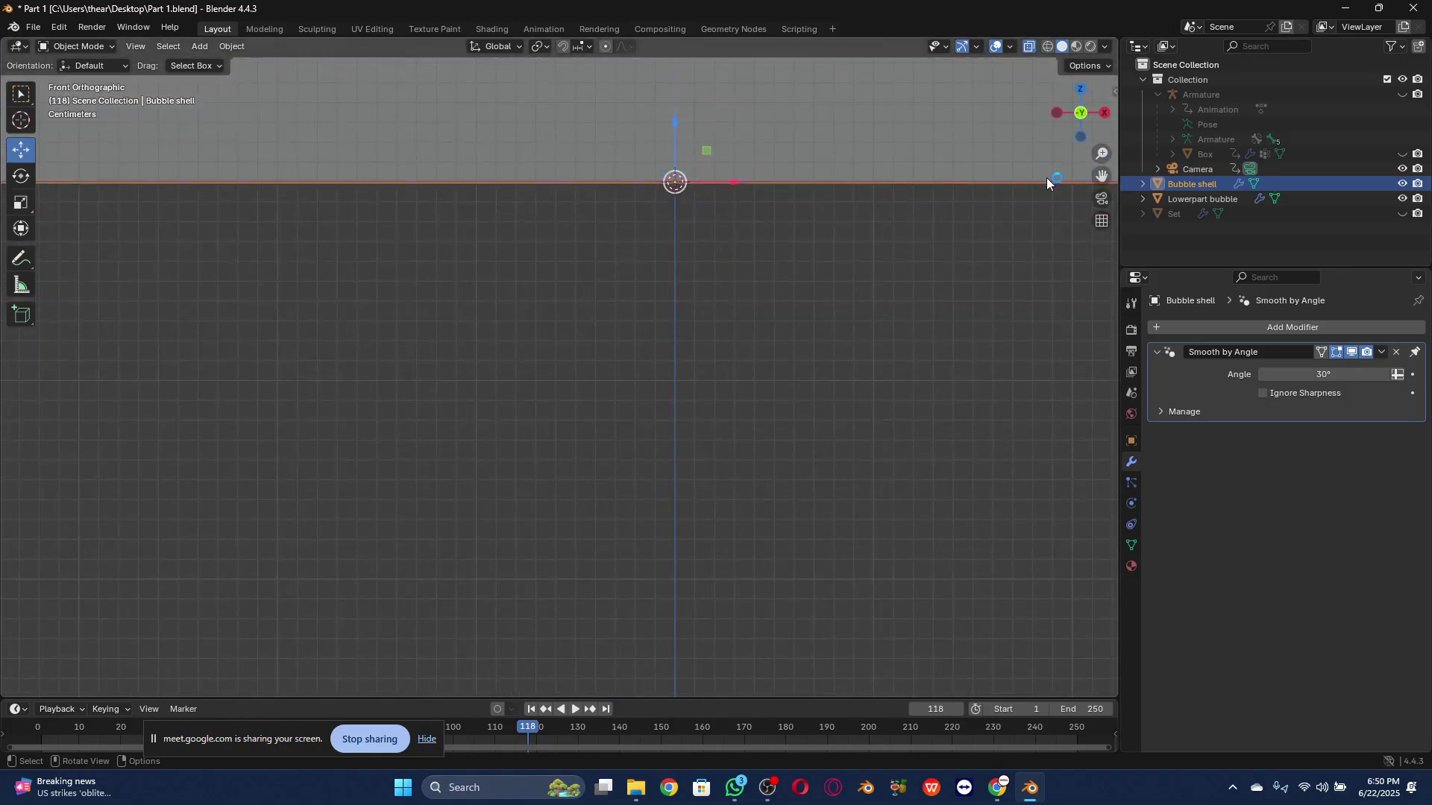
left_click(1180, 199)
left_click_drag(669, 119, 687, 122)
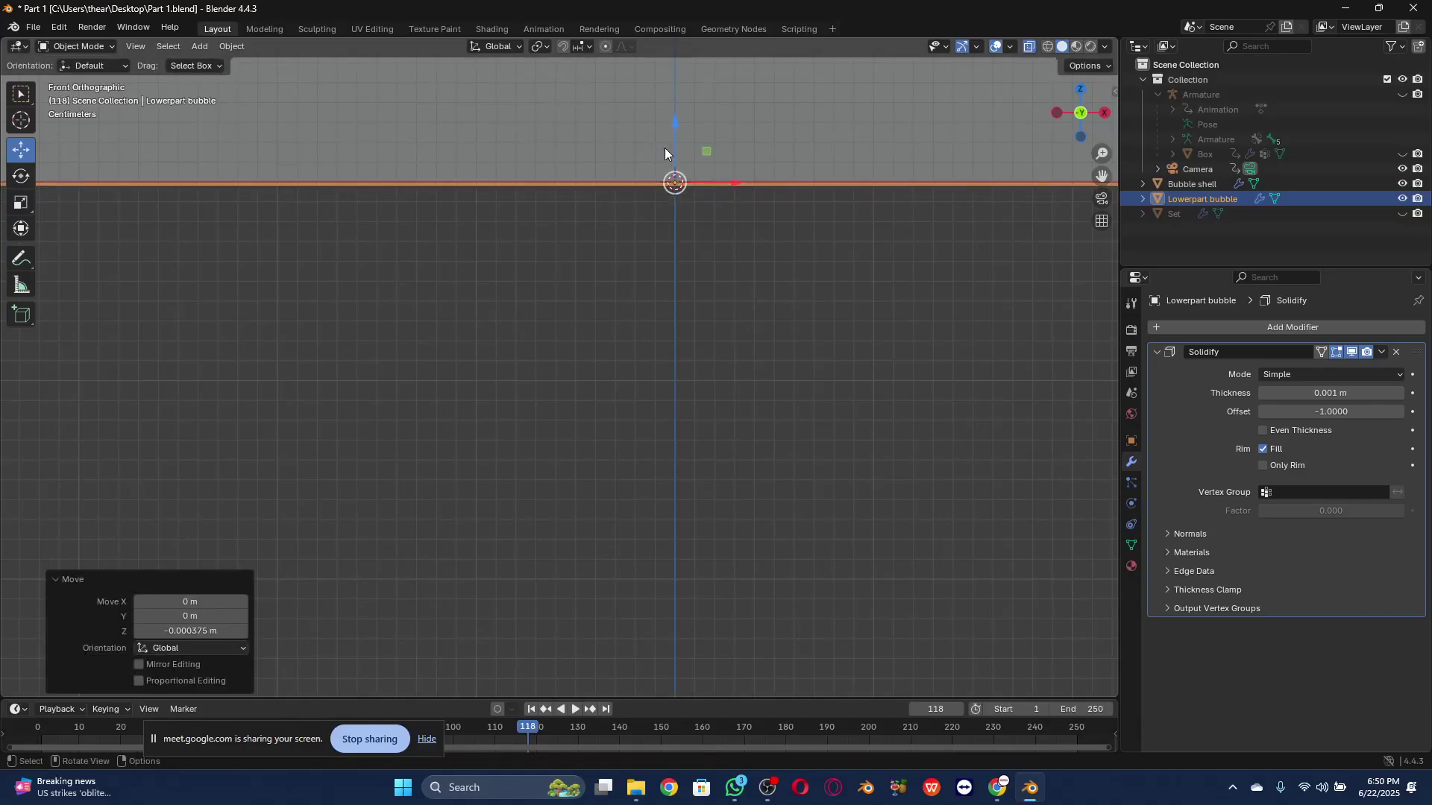
scroll(615, 123, "up", 4)
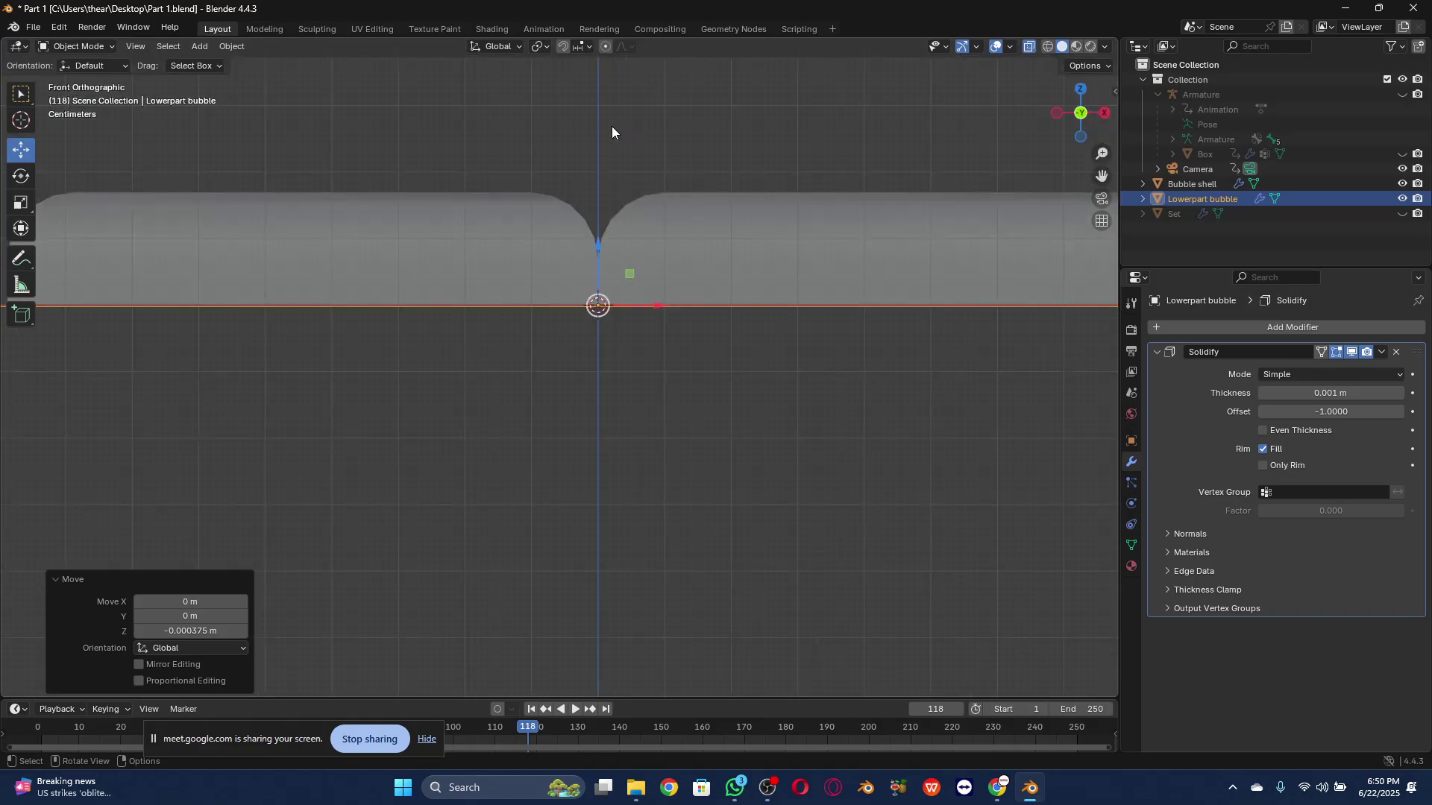
Step: Add a Solidify modifier with a thickness of 0.0001 m to the Bubble shell
left_click_drag(1081, 112, 759, 211)
scroll(760, 210, "down", 4)
left_click(535, 346)
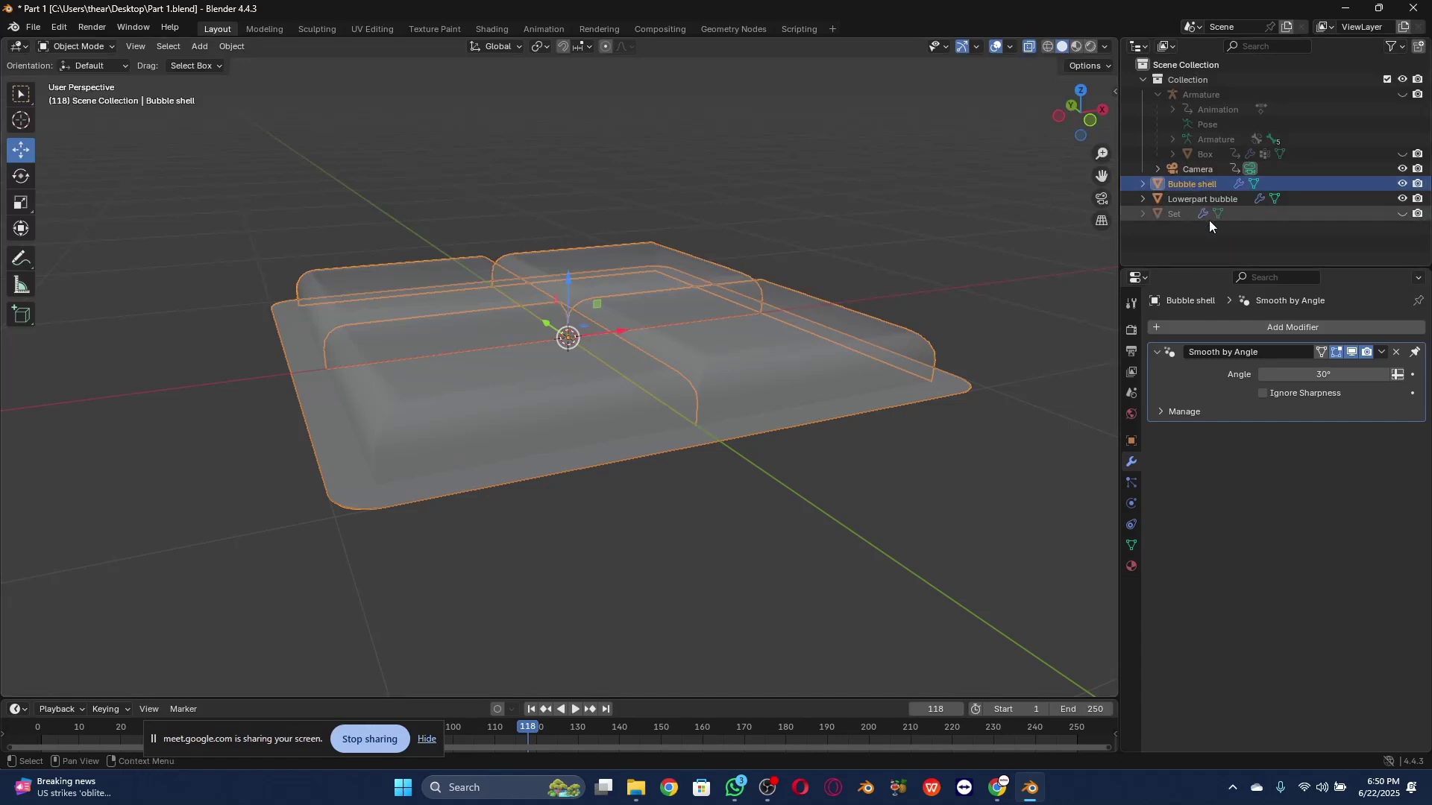
left_click(1195, 326)
type("sol")
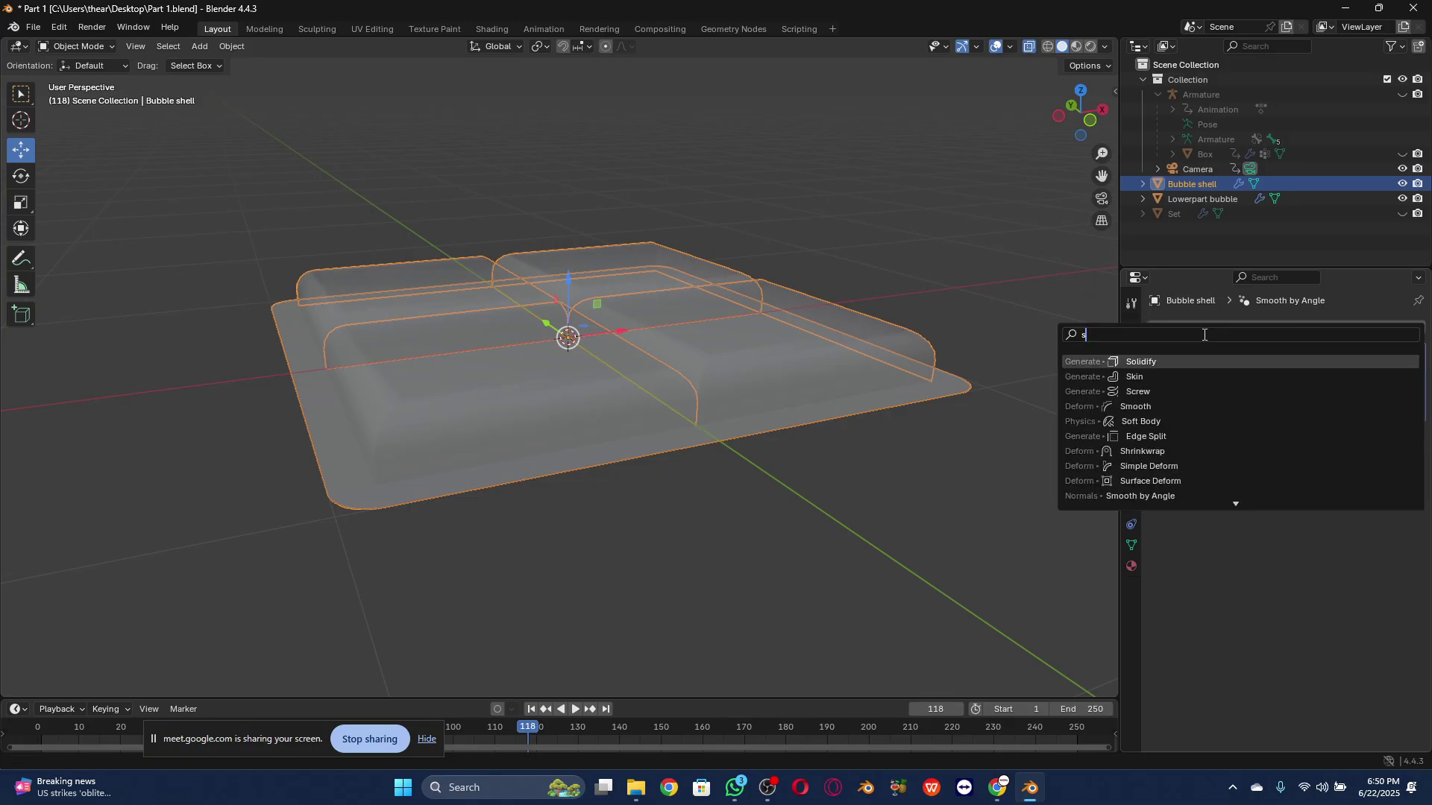
left_click(1187, 363)
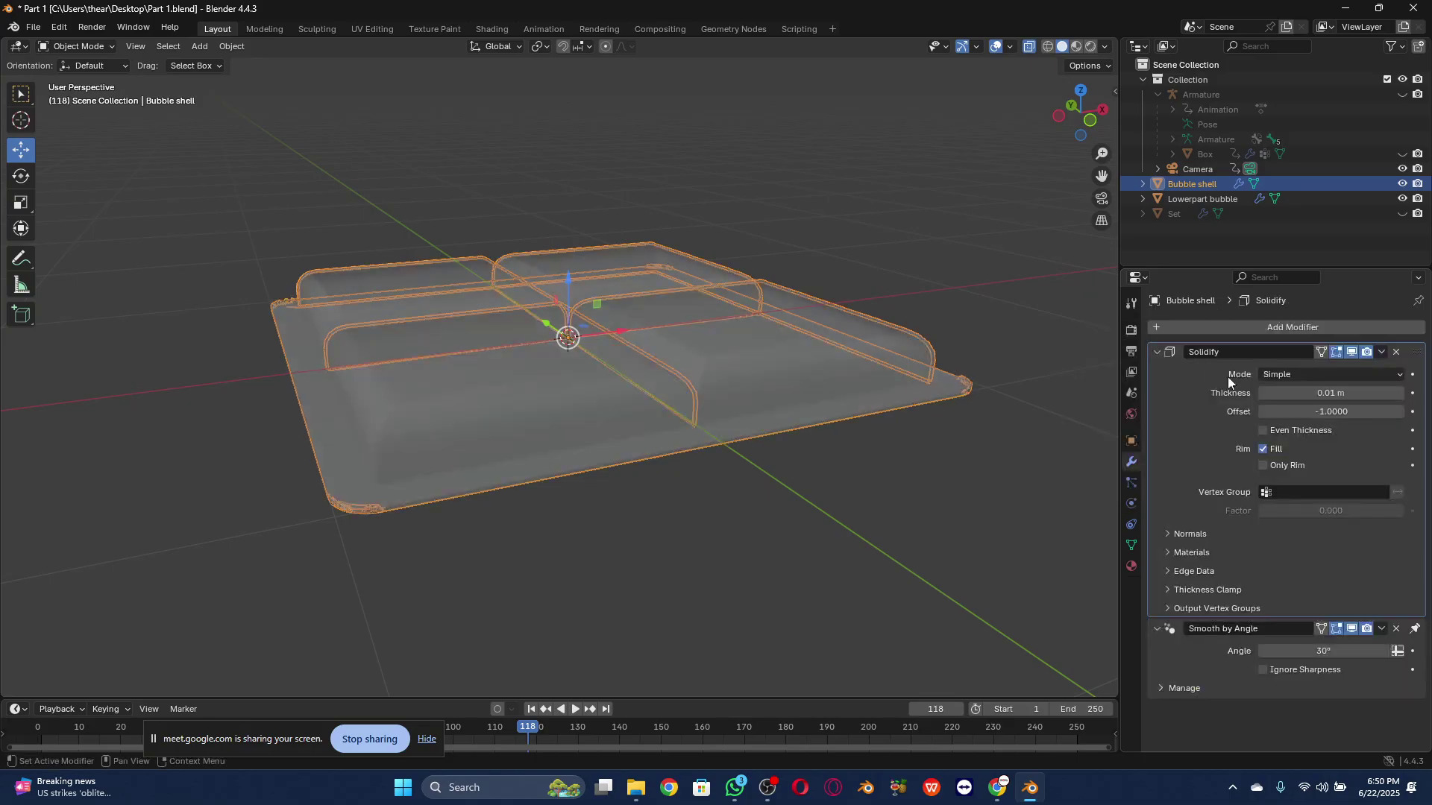
left_click(1336, 393)
type(".0001")
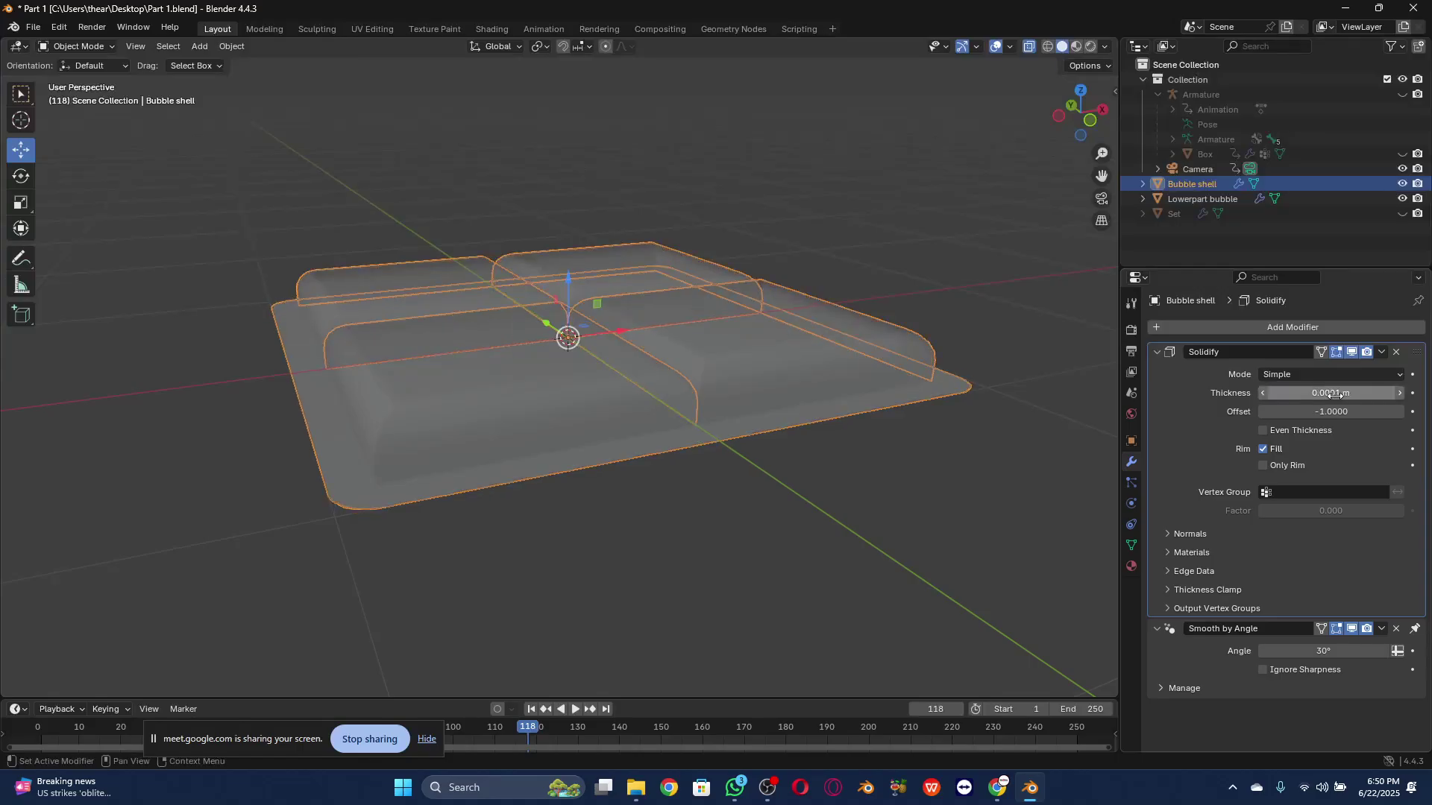
key("Return")
Step: Readjust the Lowerpart bubble plane's height in front view, ending with an upward Z move of about 0.029 m to the shell's base, and deselect it
scroll(839, 462, "up", 2)
left_click_drag(1068, 119, 889, 185)
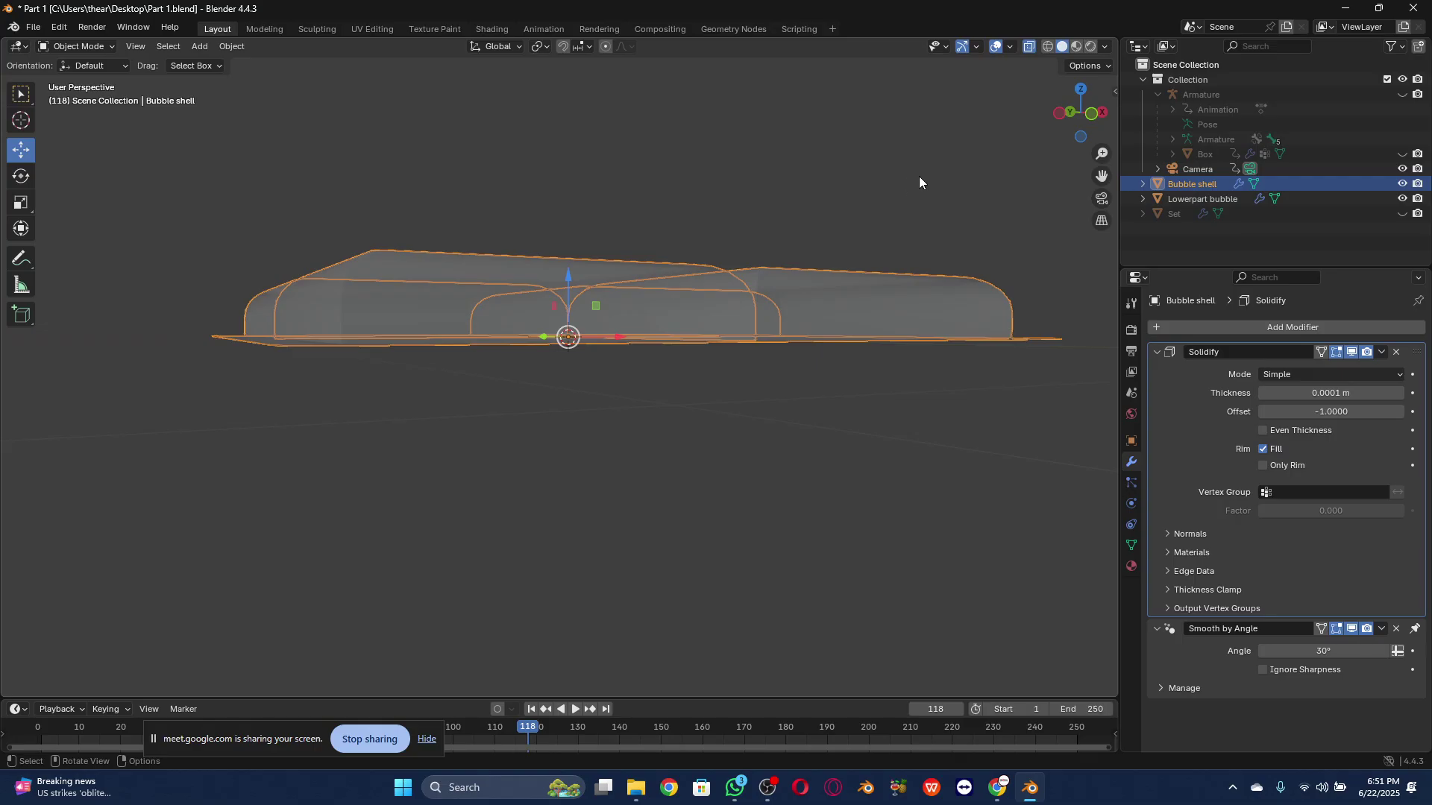
left_click(1093, 116)
scroll(652, 325, "up", 5)
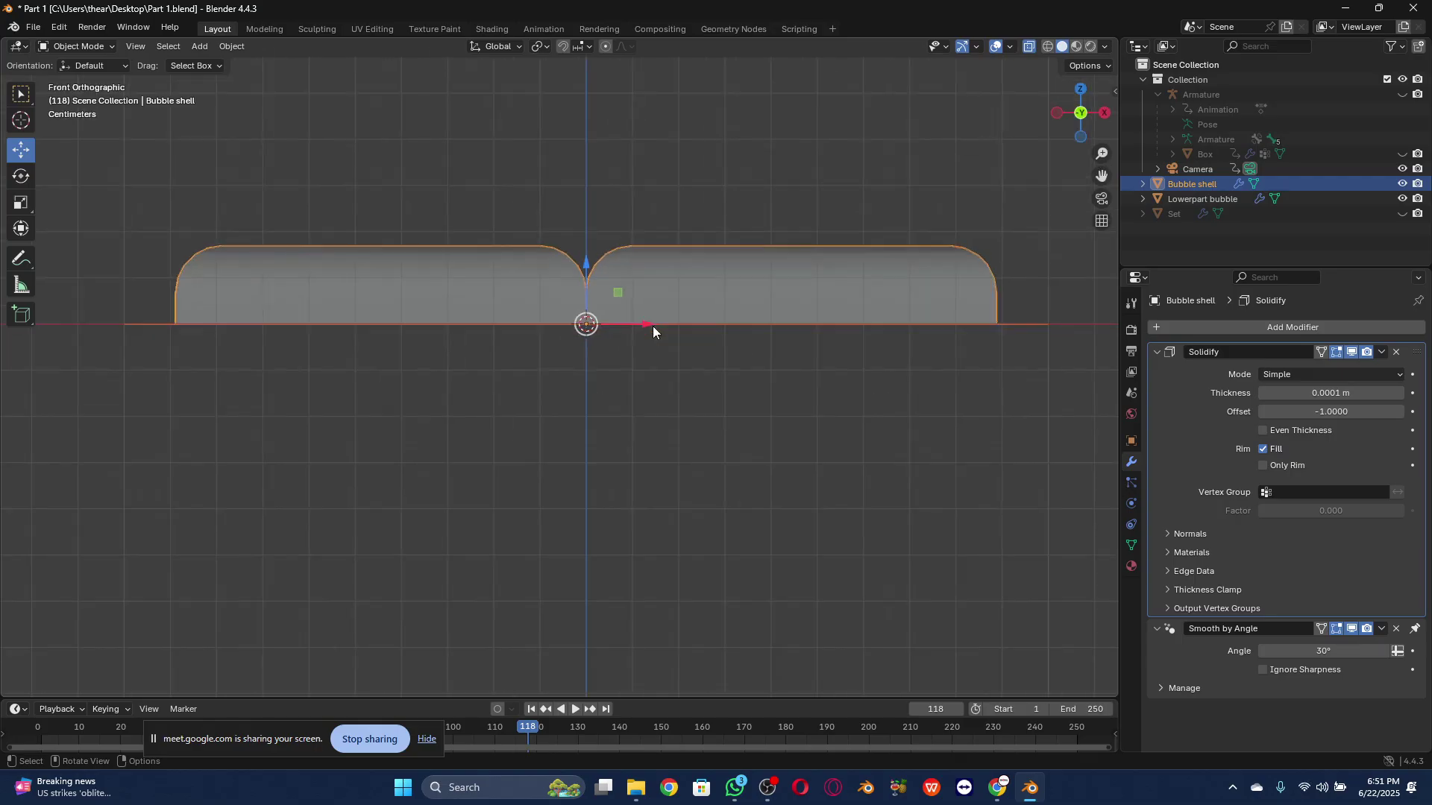
left_click(1193, 200)
left_click_drag(598, 248, 646, 202)
scroll(601, 288, "up", 2)
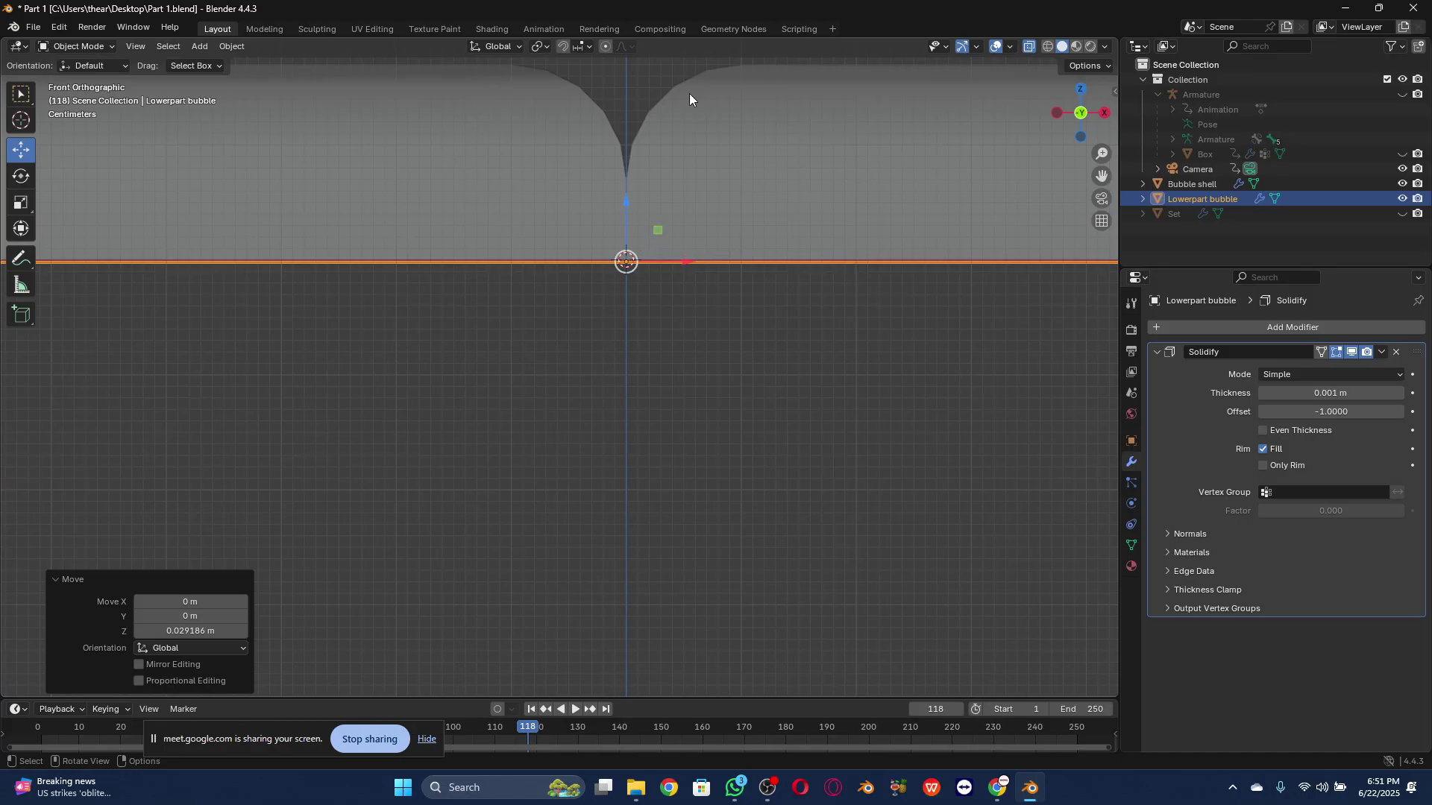
scroll(691, 259, "down", 3)
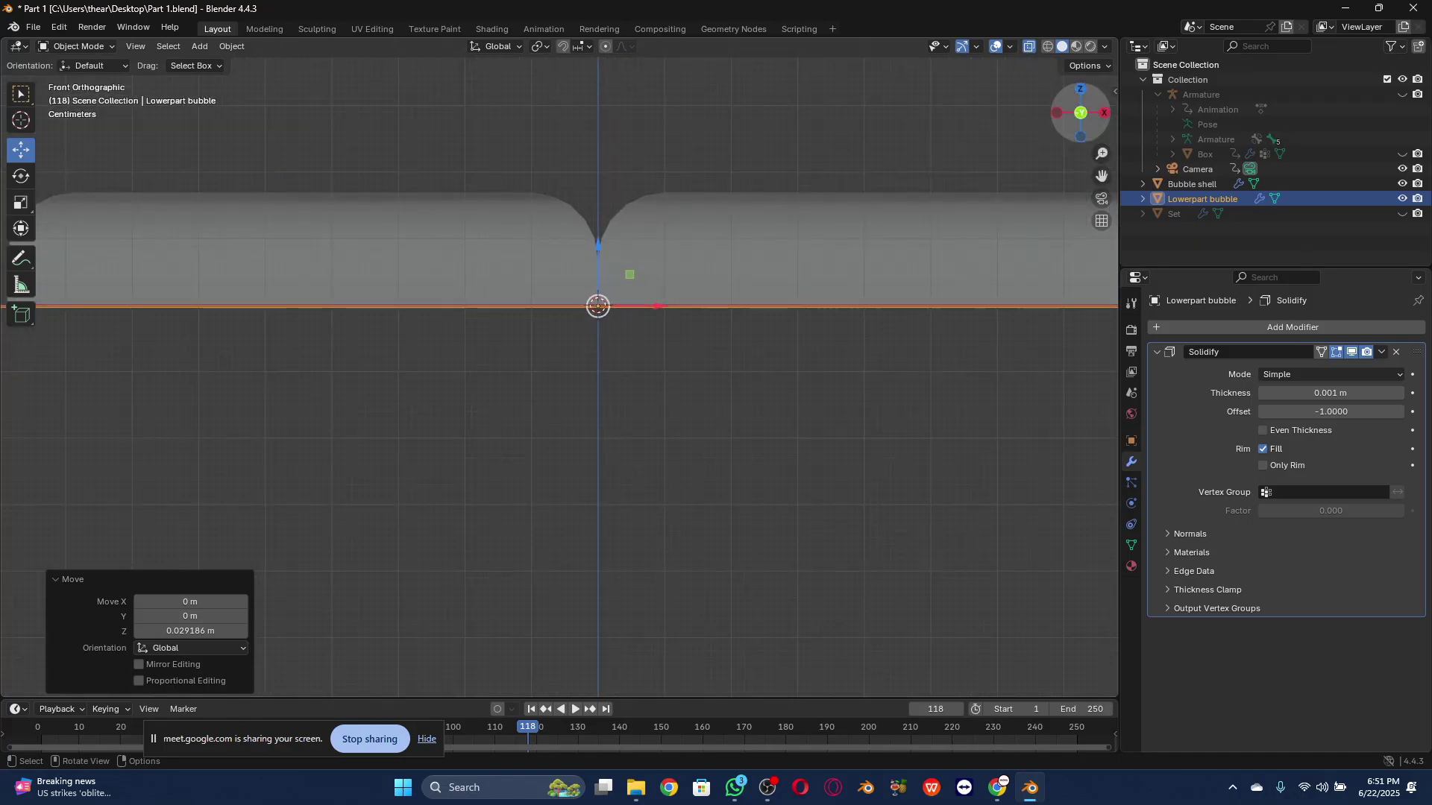
left_click_drag(1080, 115, 1153, 153)
scroll(726, 245, "down", 5)
scroll(725, 239, "down", 1)
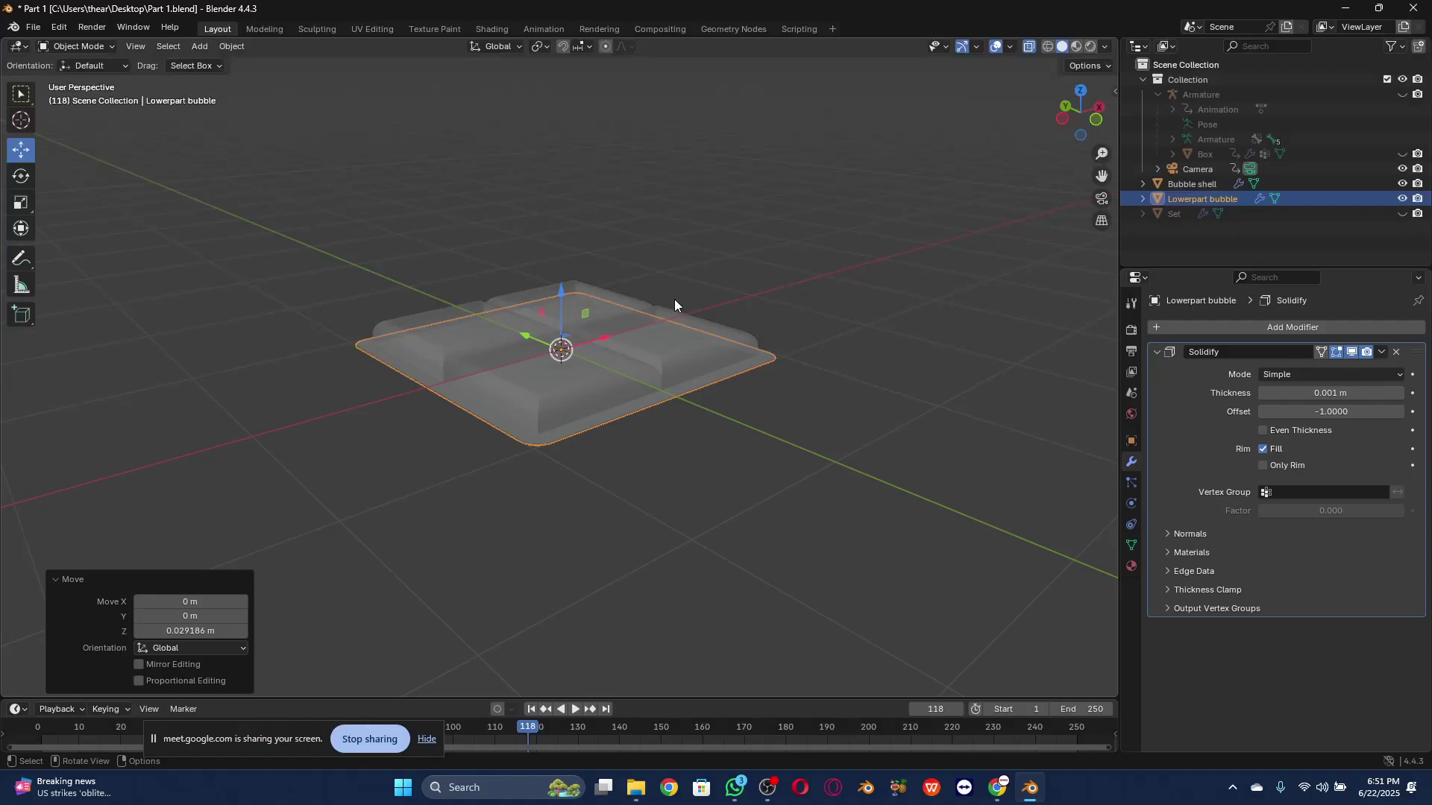
left_click(1237, 238)
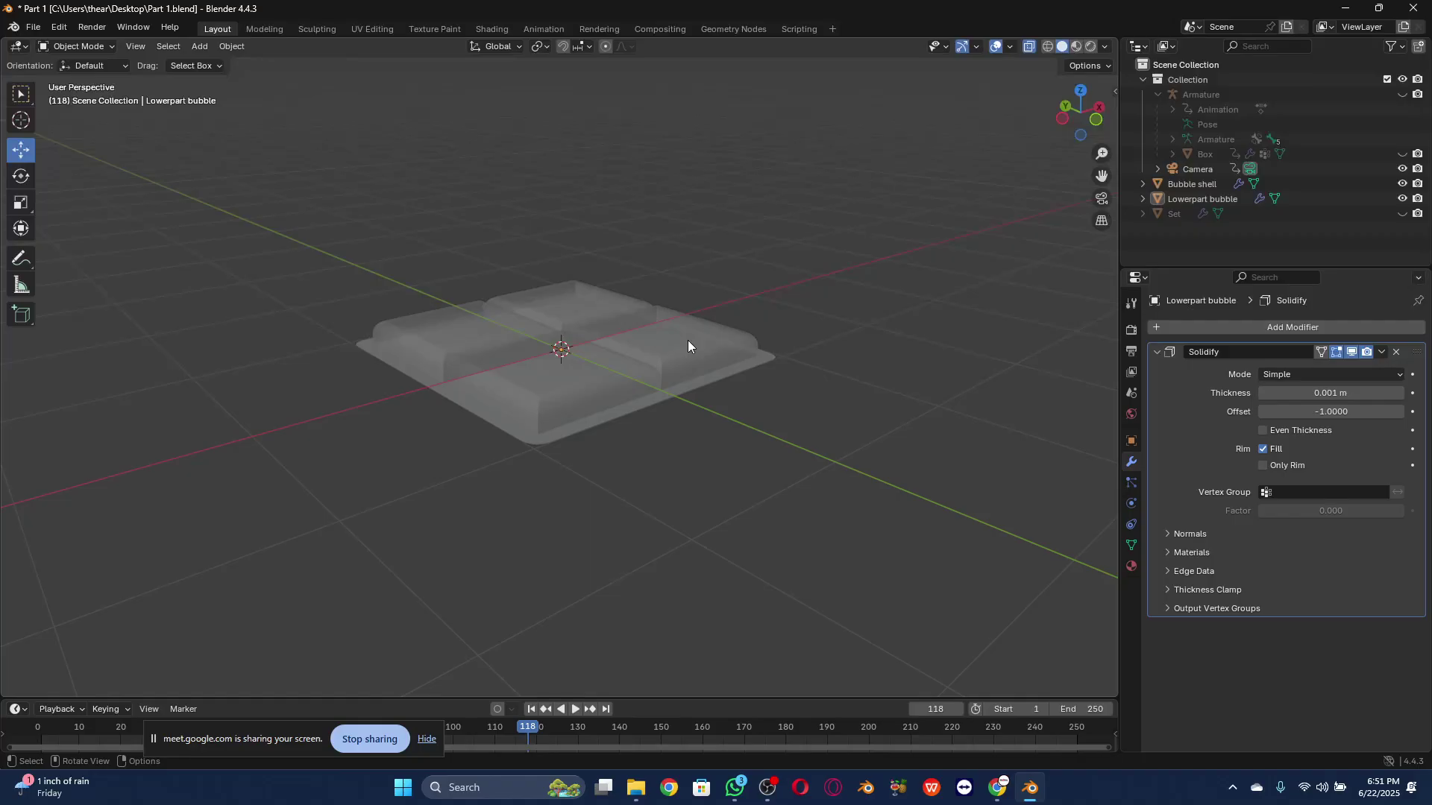
Step: Try parenting the Bubble shell to the Lowerpart bubble plane as an Object parent
left_click(1186, 186)
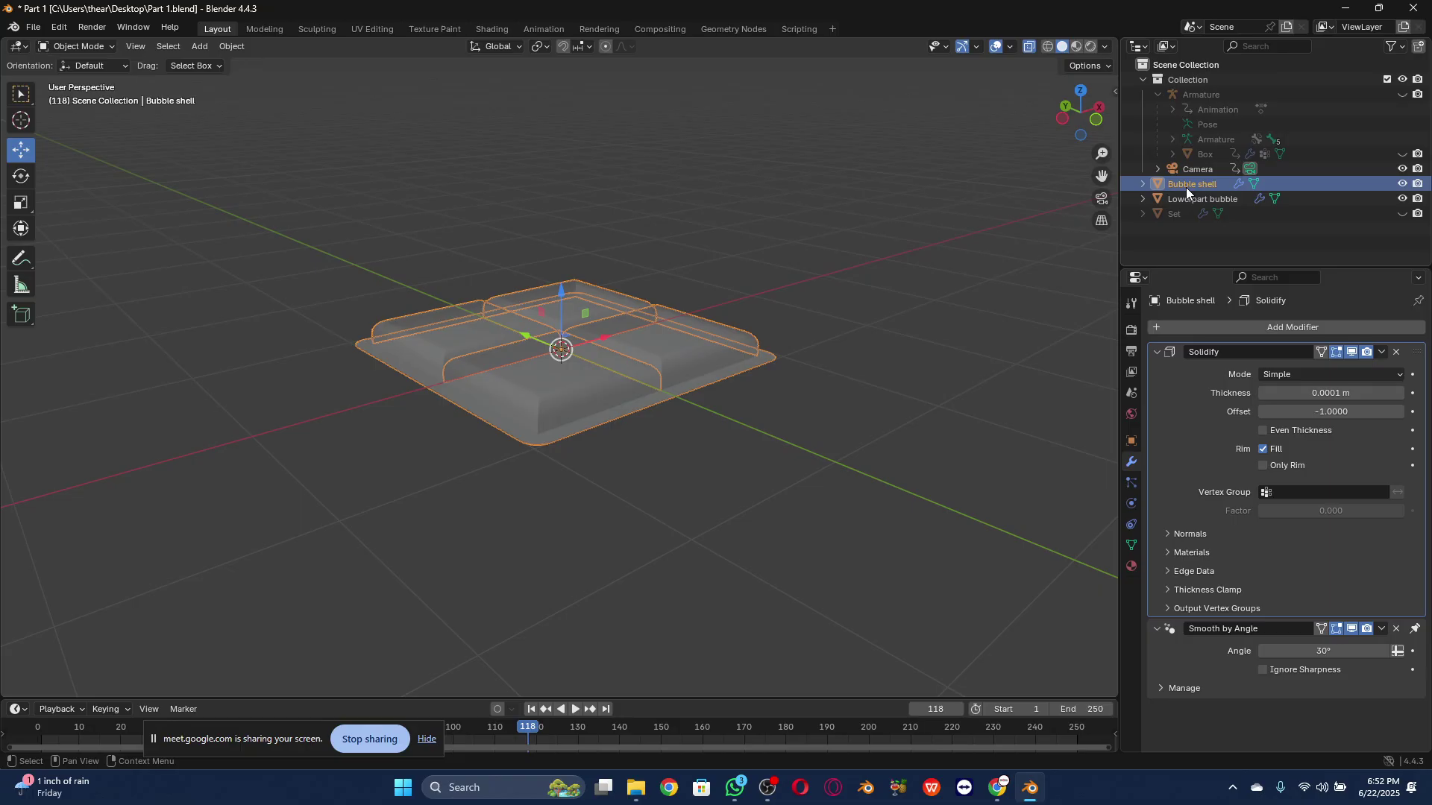
left_click(1187, 200, "ctrl")
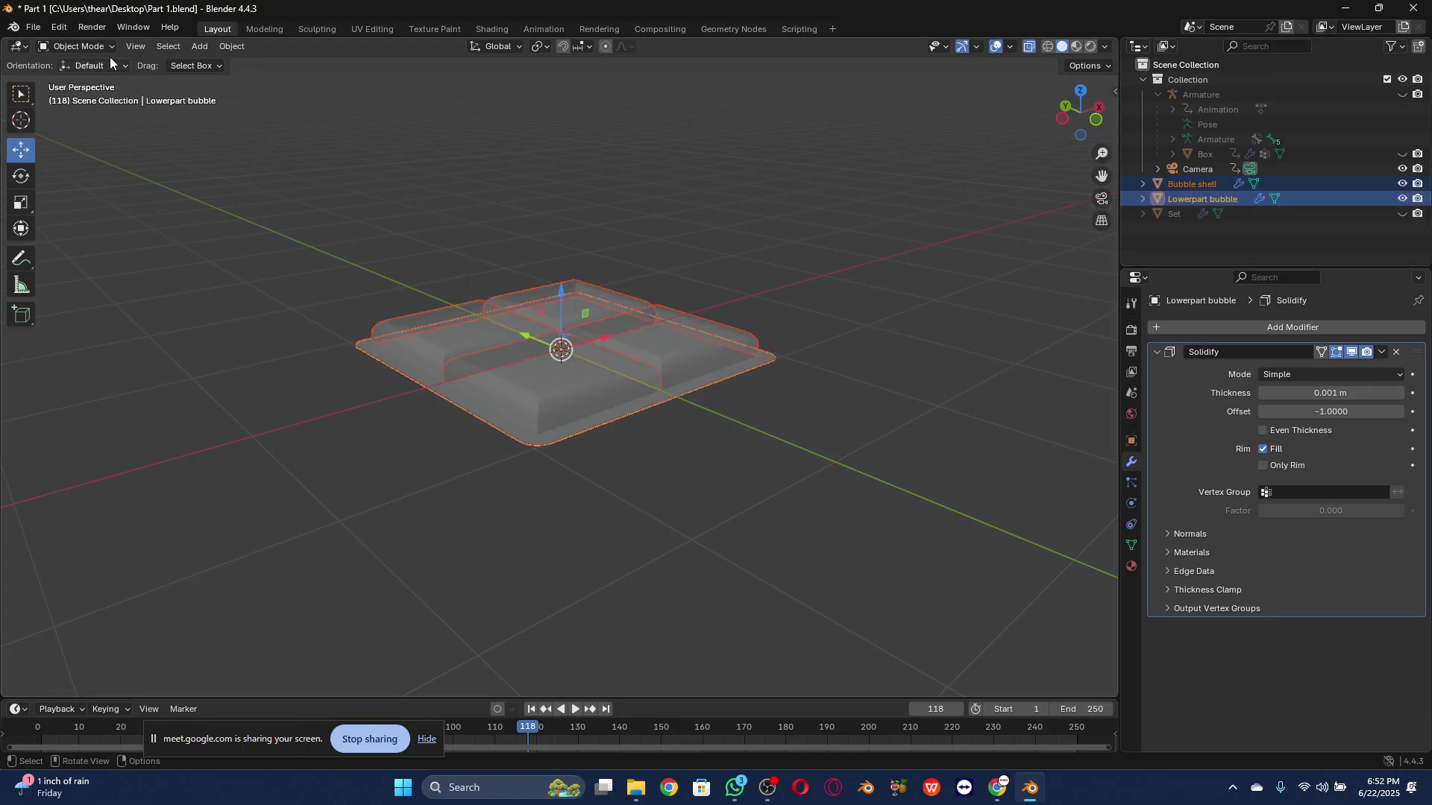
left_click(235, 50)
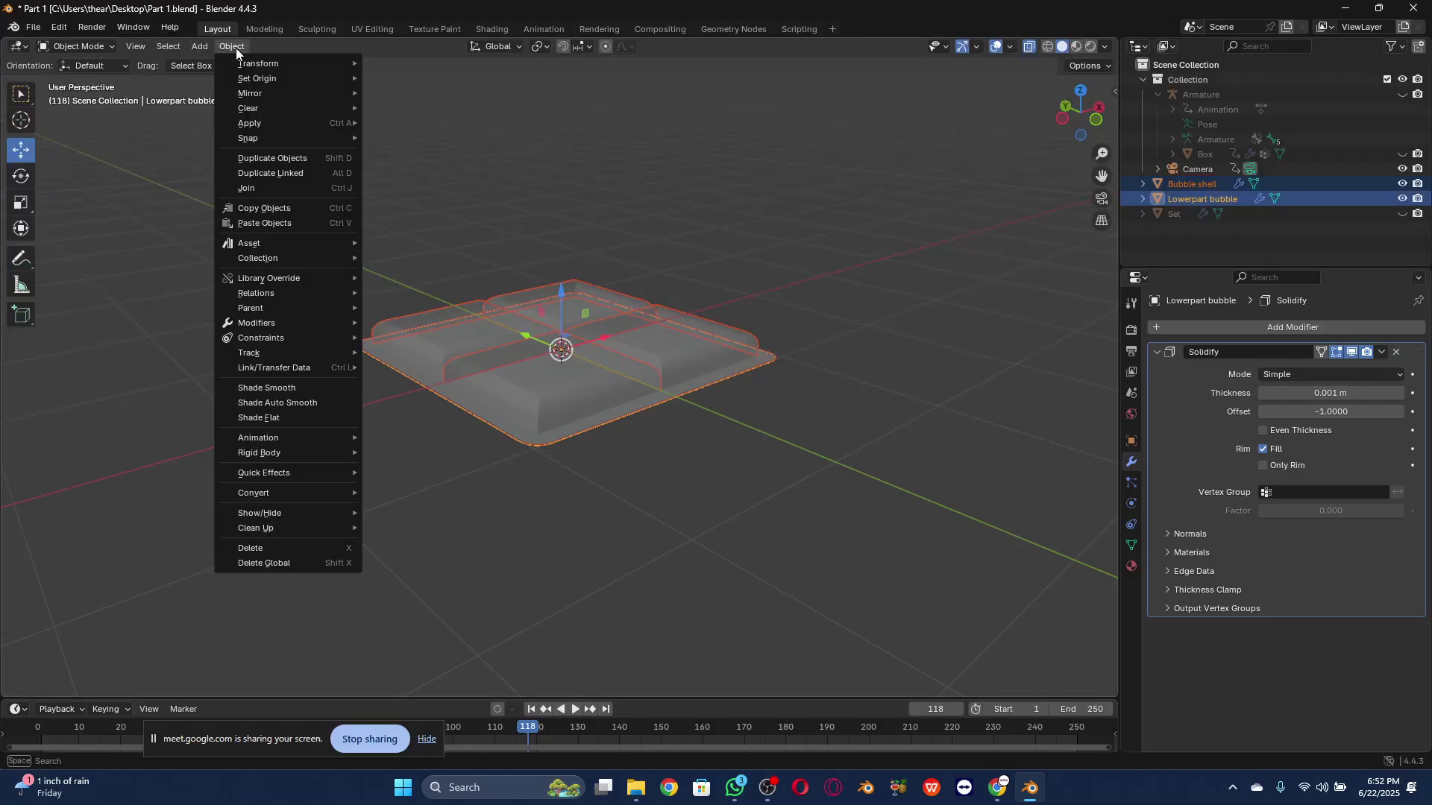
mouse_move(284, 308)
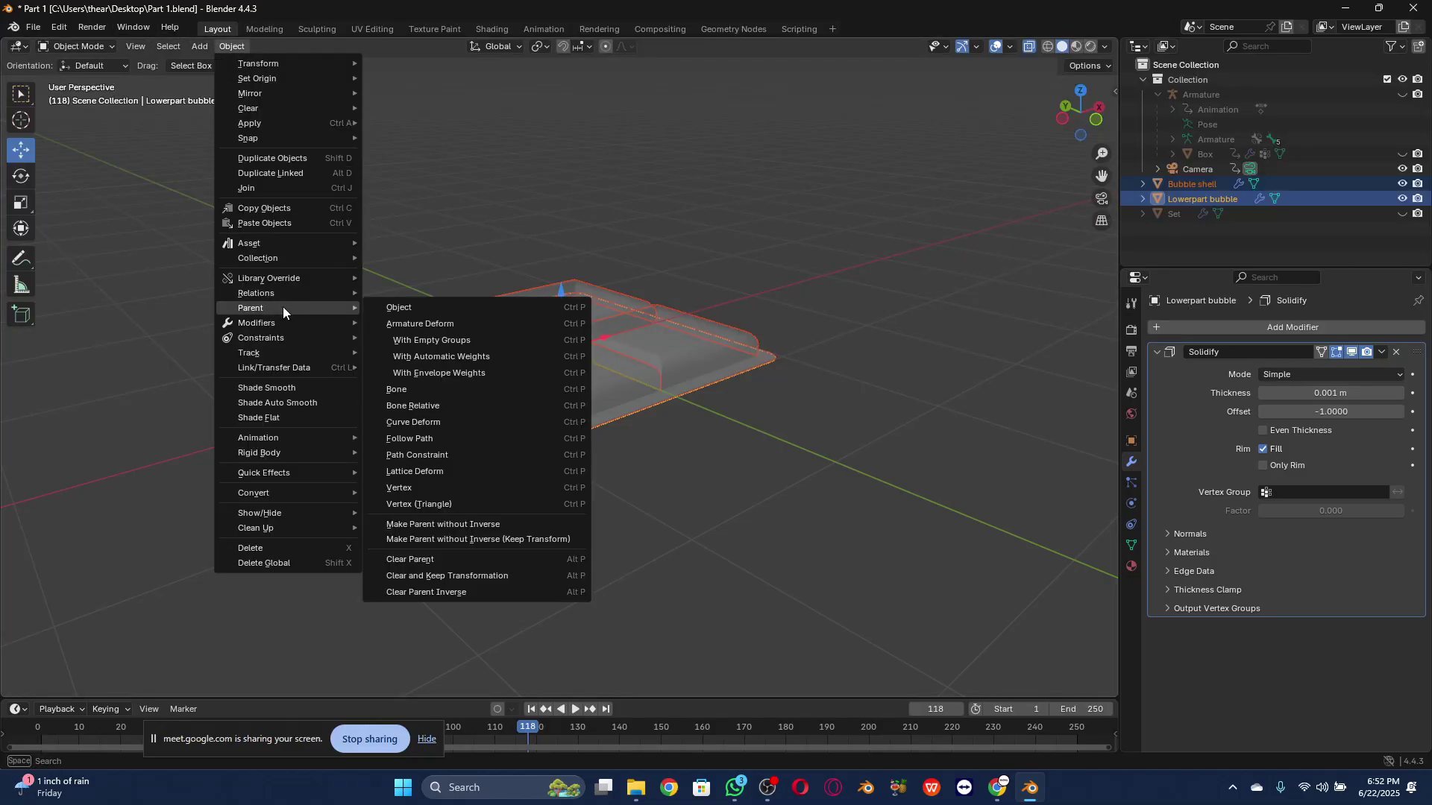
left_click(416, 309)
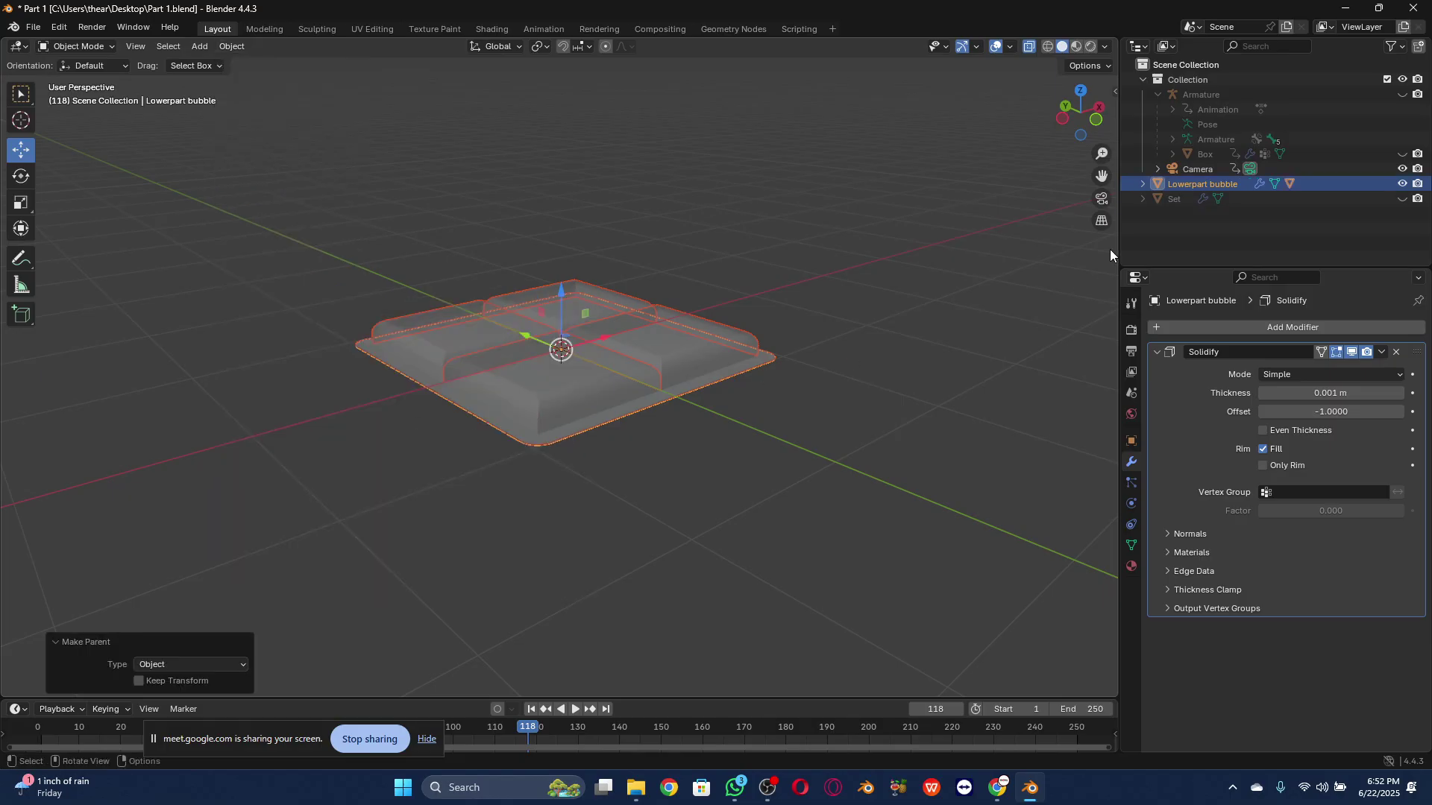
key("ctrl+z")
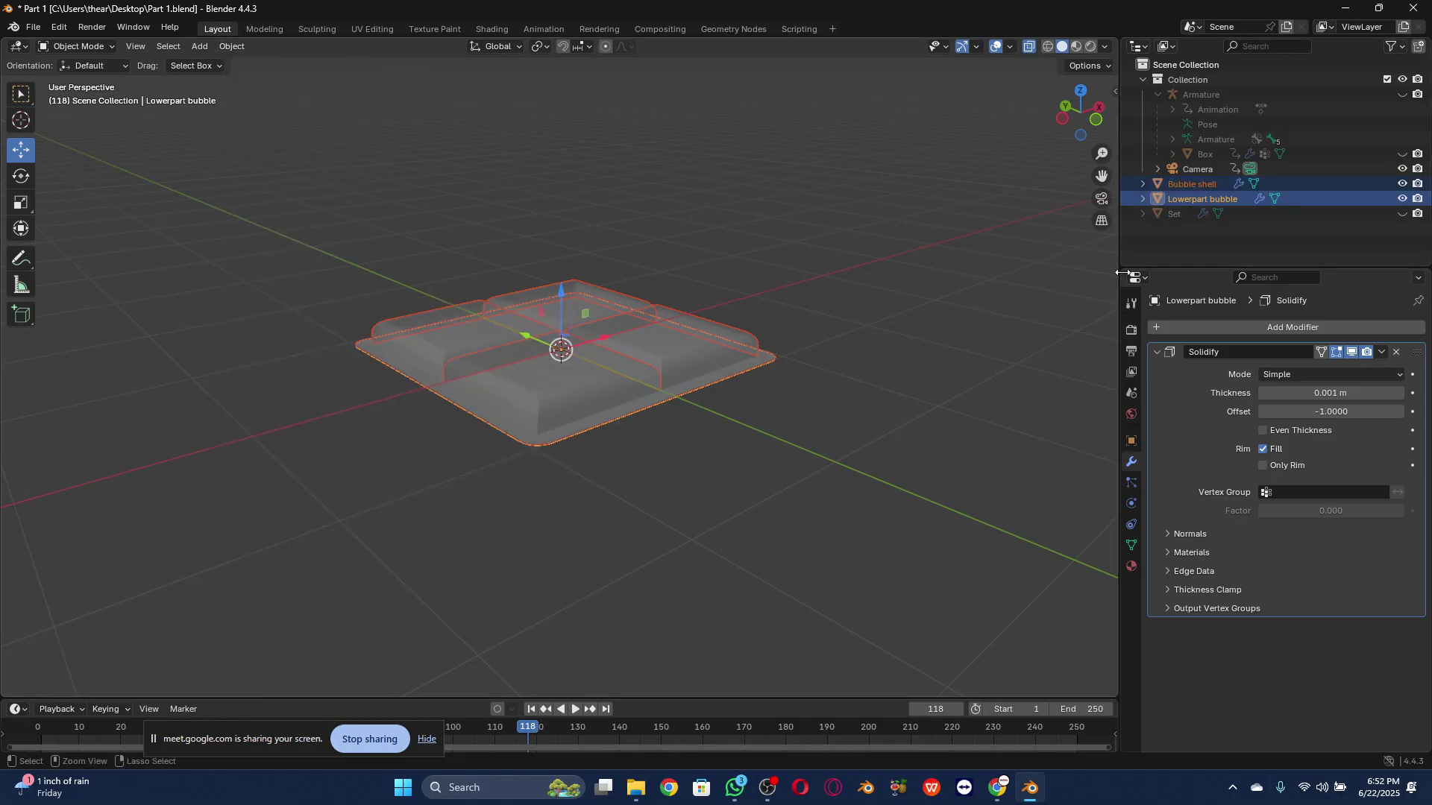
Step: Parent the Lowerpart bubble plane to the Bubble shell with the Object parent type, then deselect everything
left_click(1203, 199)
left_click(1199, 185, "ctrl")
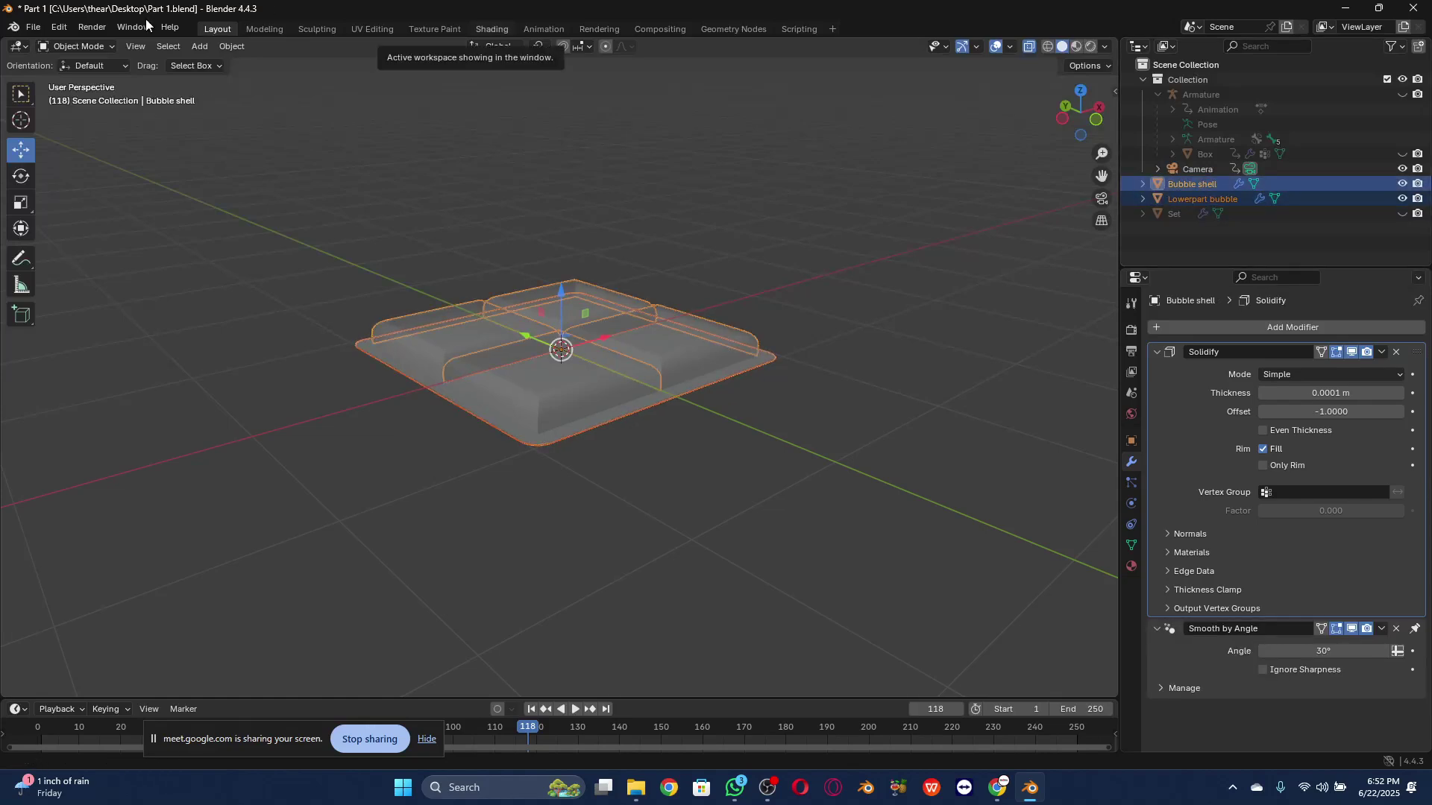
left_click(228, 47)
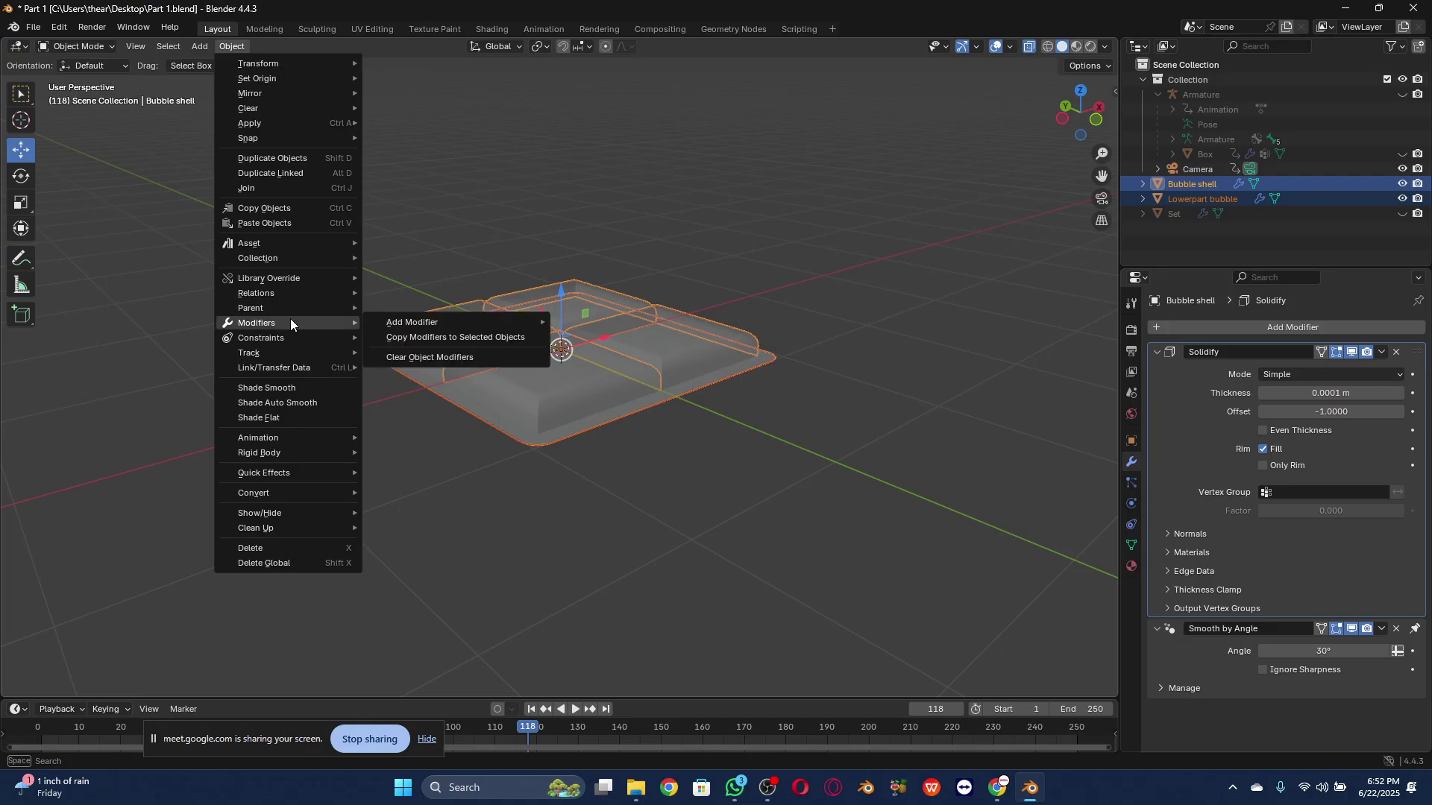
mouse_move(307, 307)
left_click(430, 304)
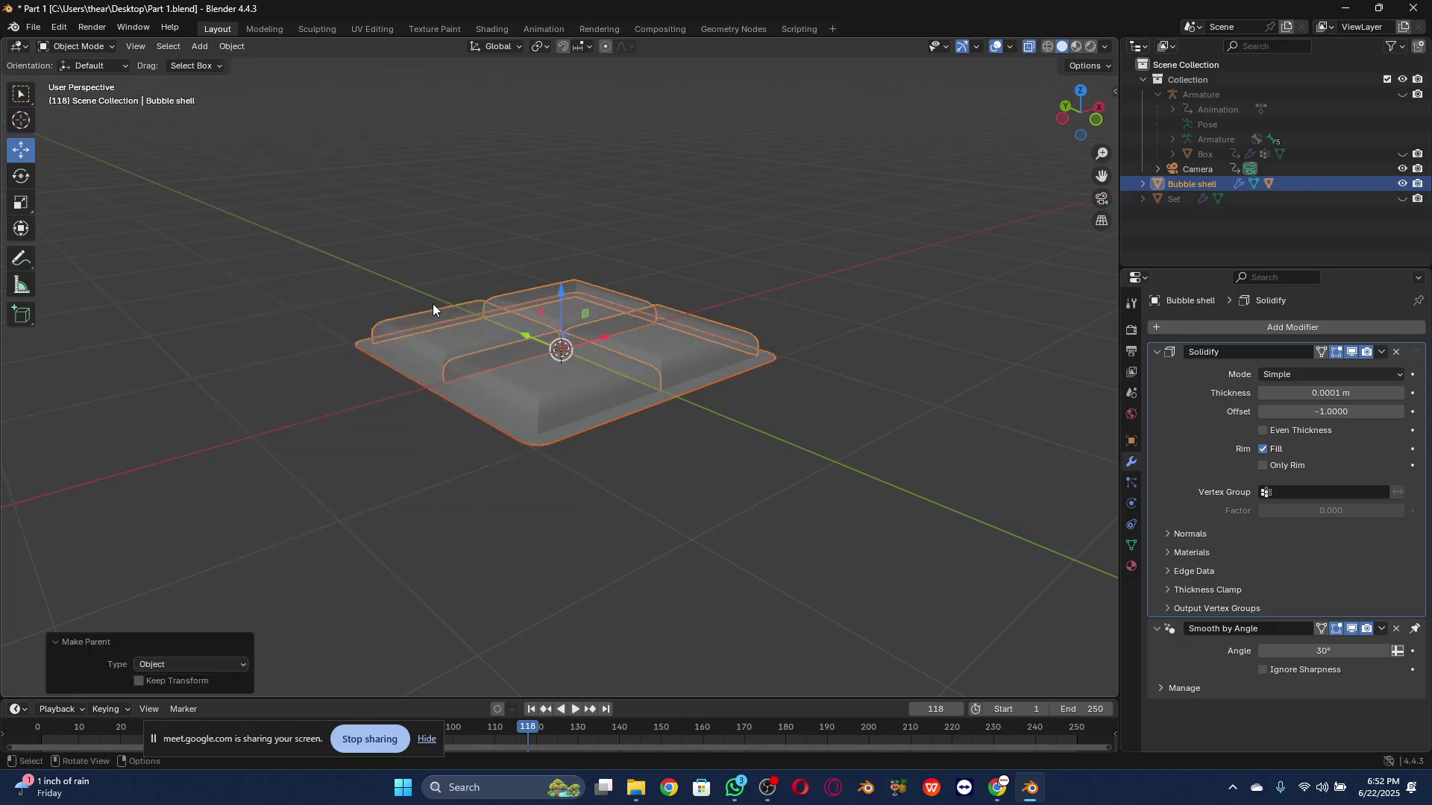
left_click(1207, 232)
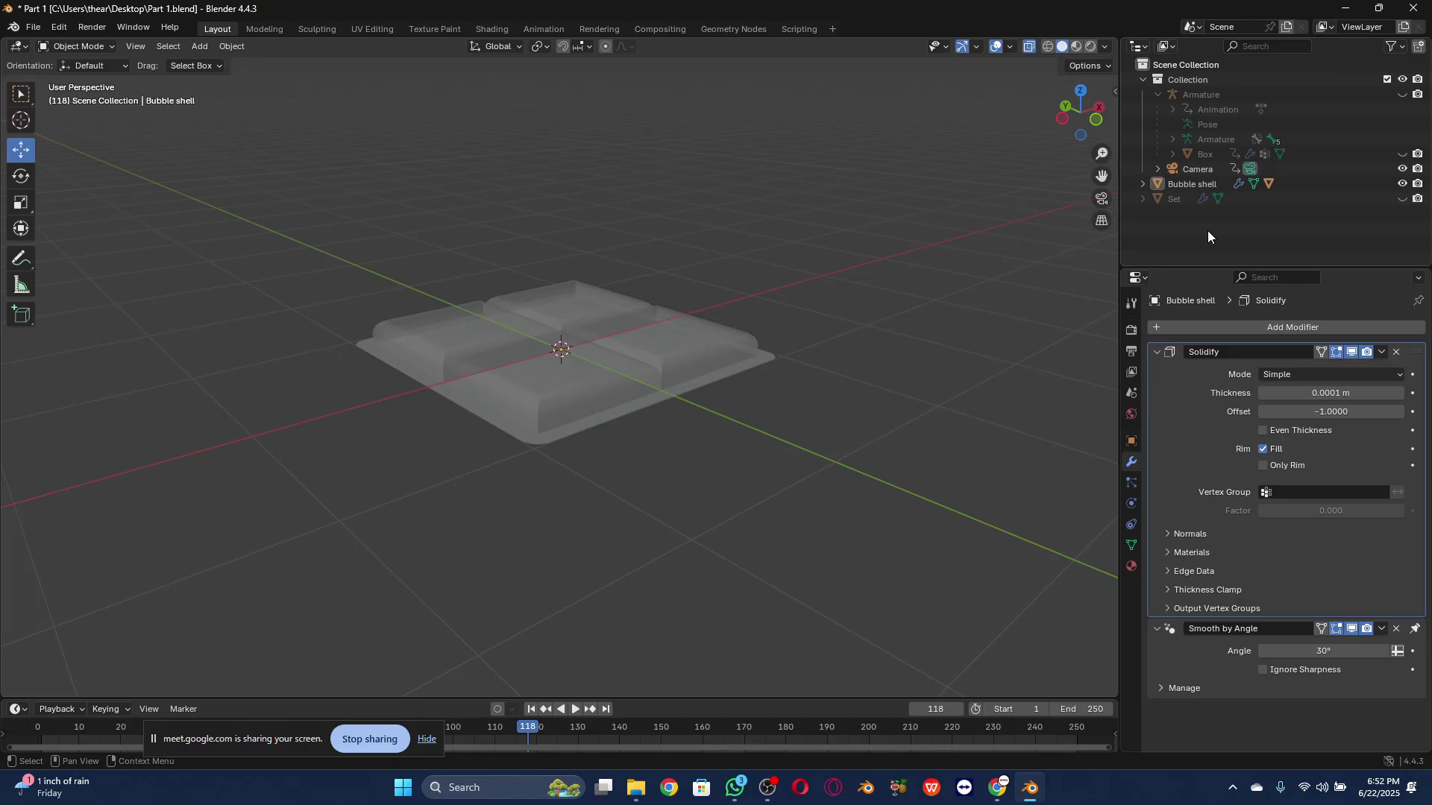
Step: Test the parenting by moving the Bubble shell about 0.635 m along X, and undo the move
left_click(682, 318)
left_click_drag(608, 336, 677, 295)
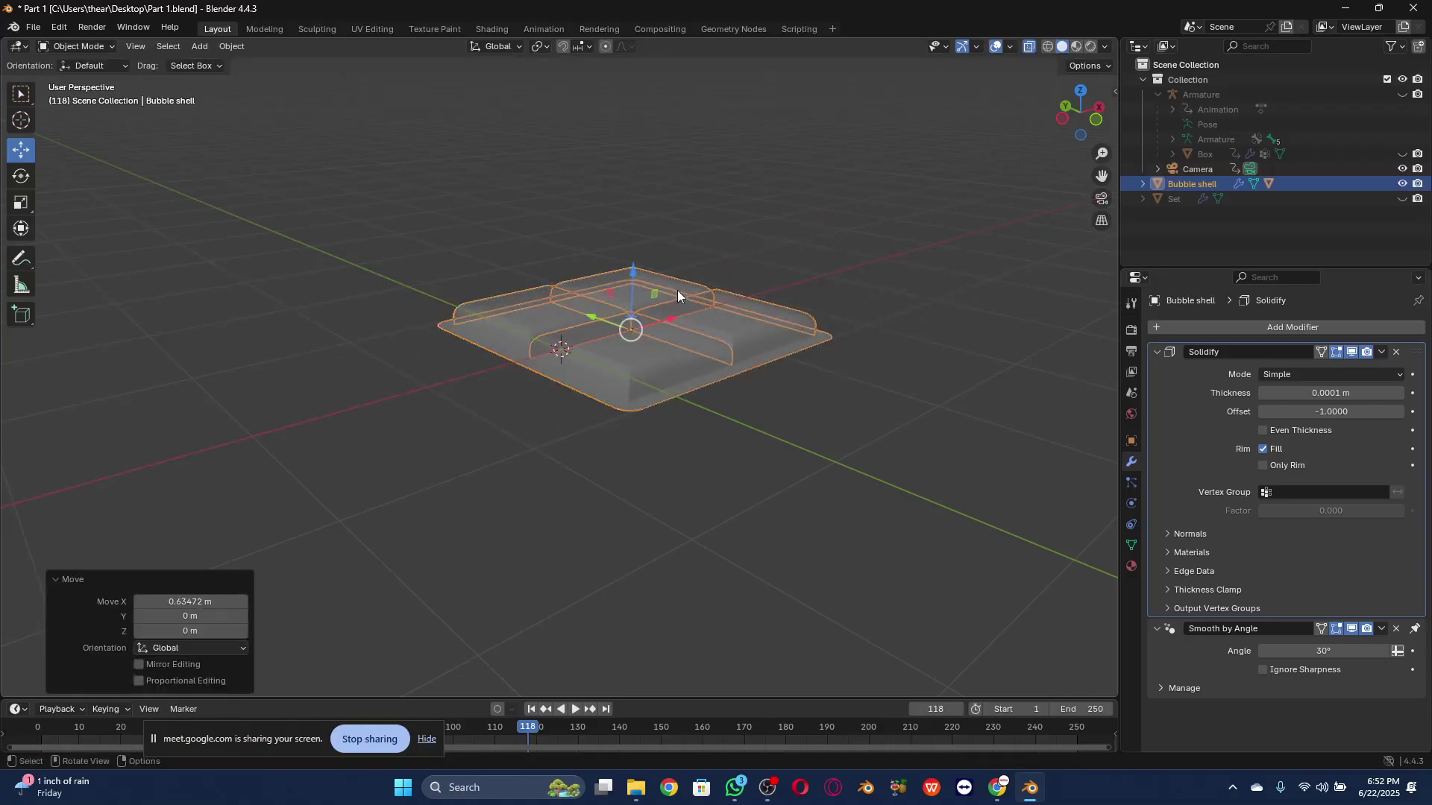
key("ctrl+z")
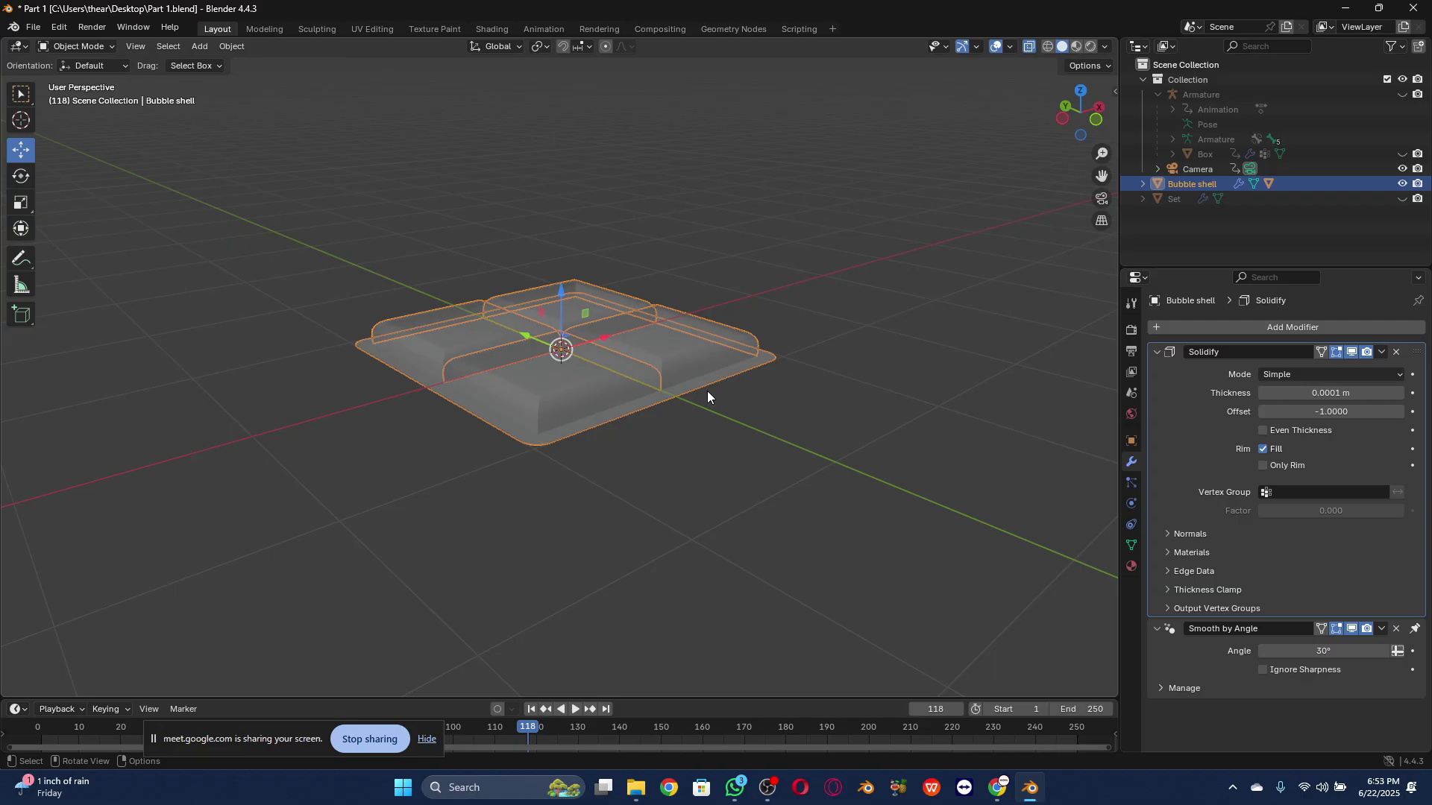
Step: Add a cube mesh at the origin and flatten it in front view with a Z scale of about 0.086
left_click(199, 46)
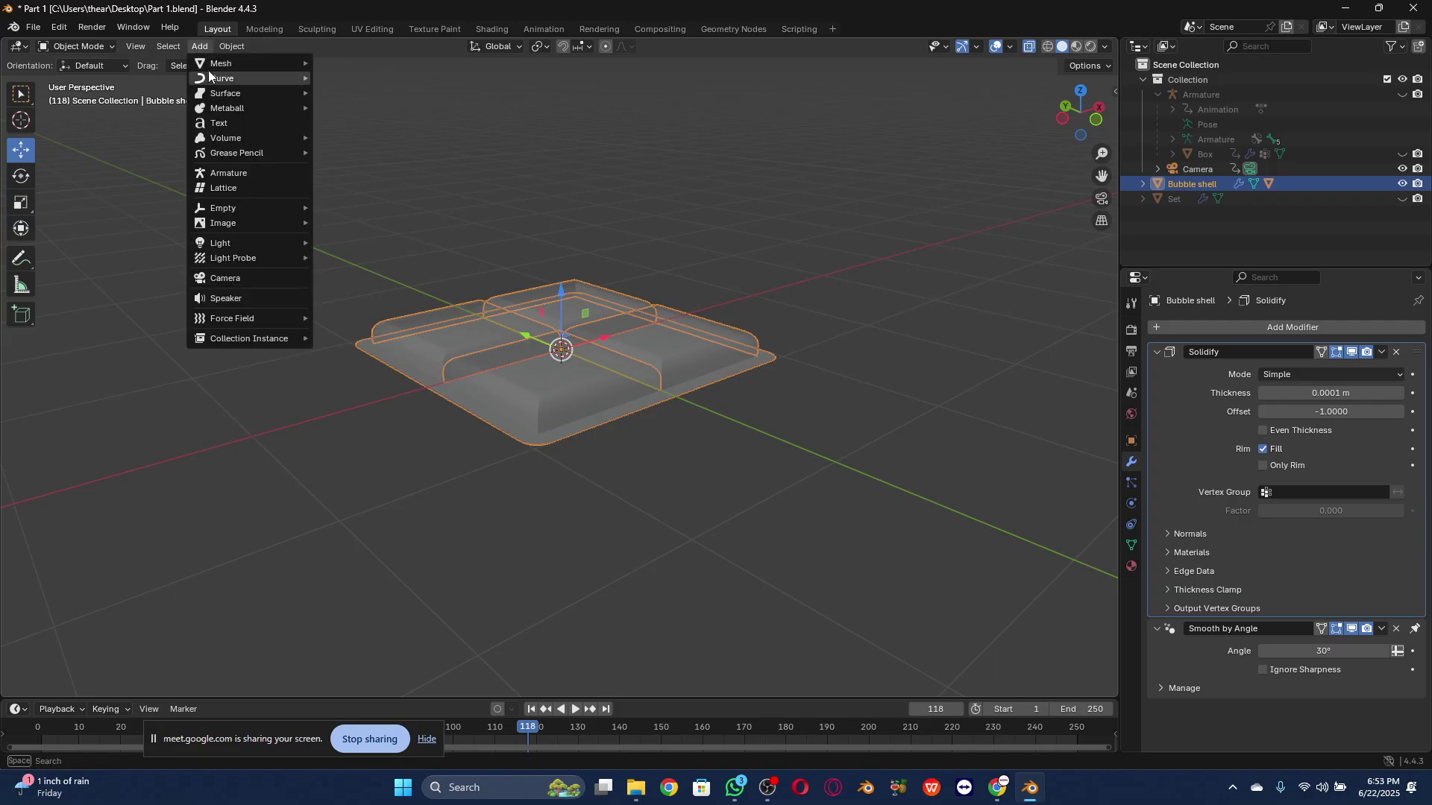
mouse_move(212, 66)
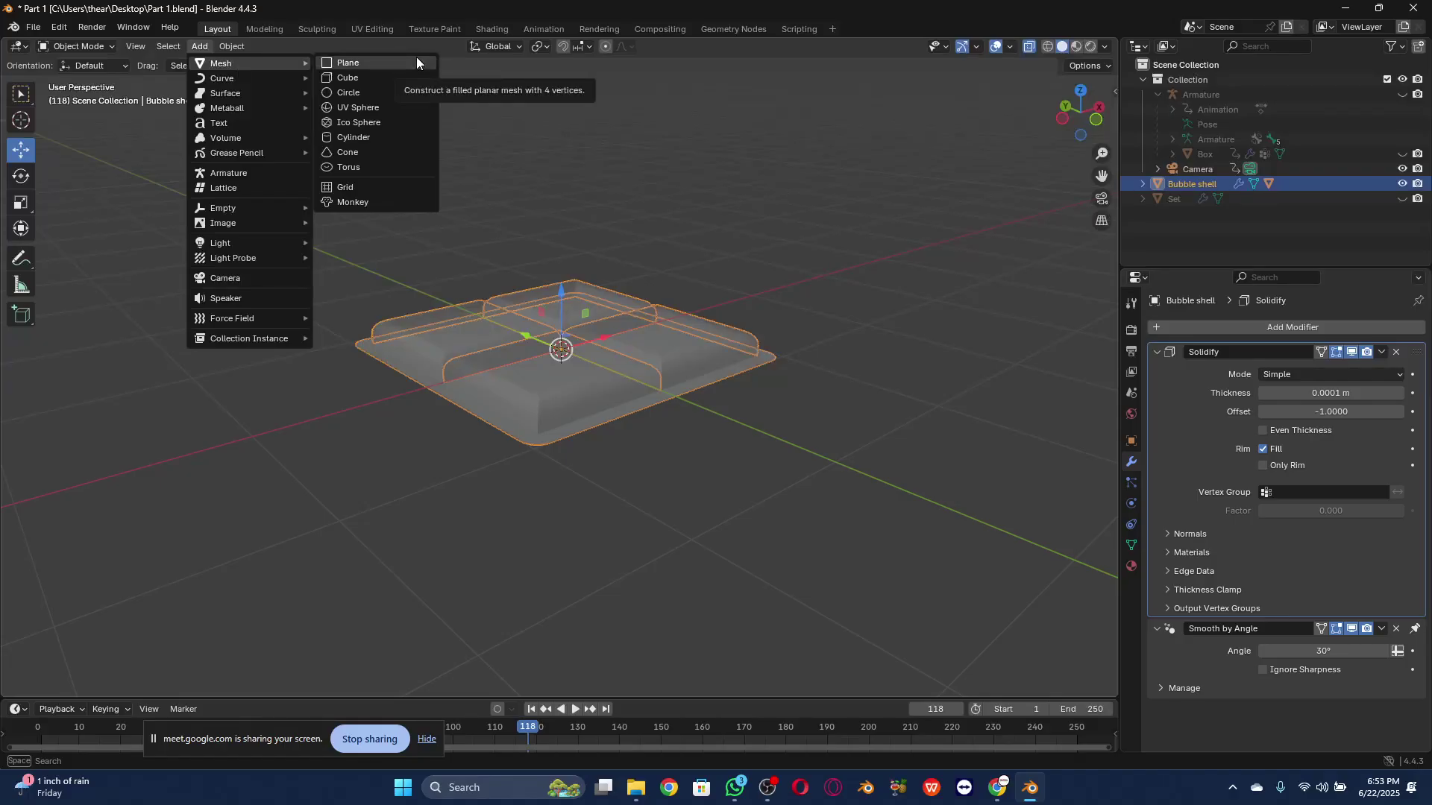
left_click(411, 76)
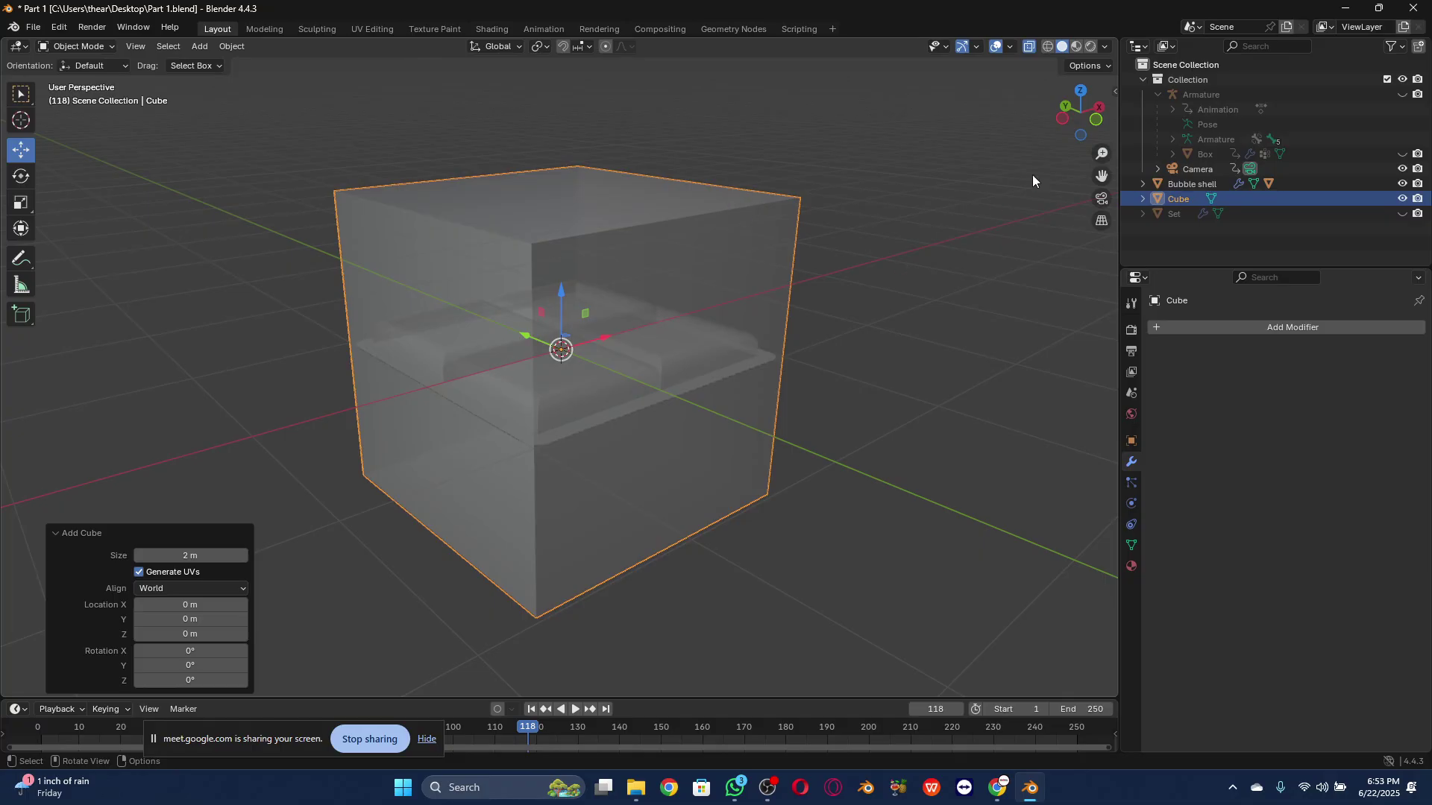
left_click(1096, 121)
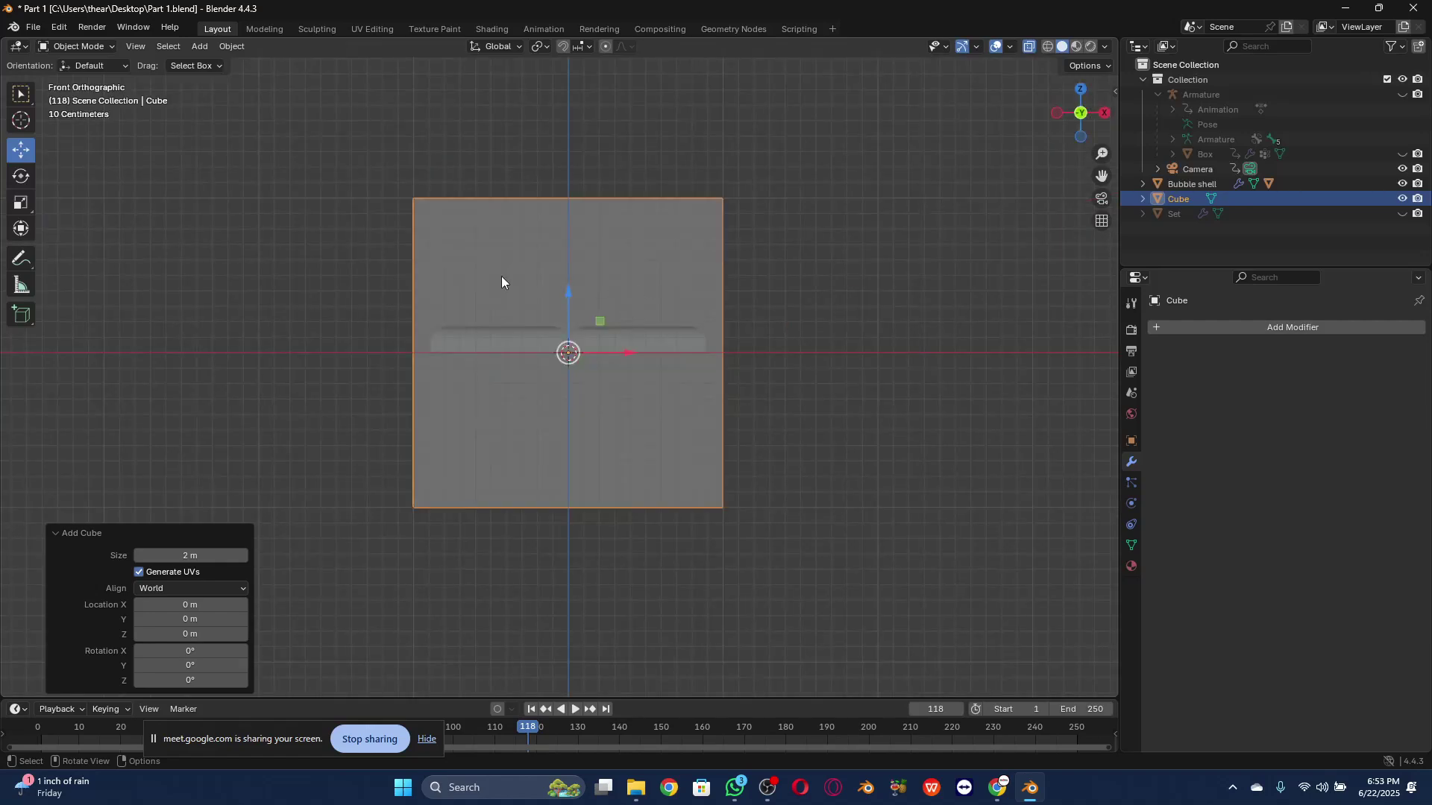
left_click(21, 202)
left_click_drag(572, 289, 549, 353)
scroll(549, 353, "up", 4)
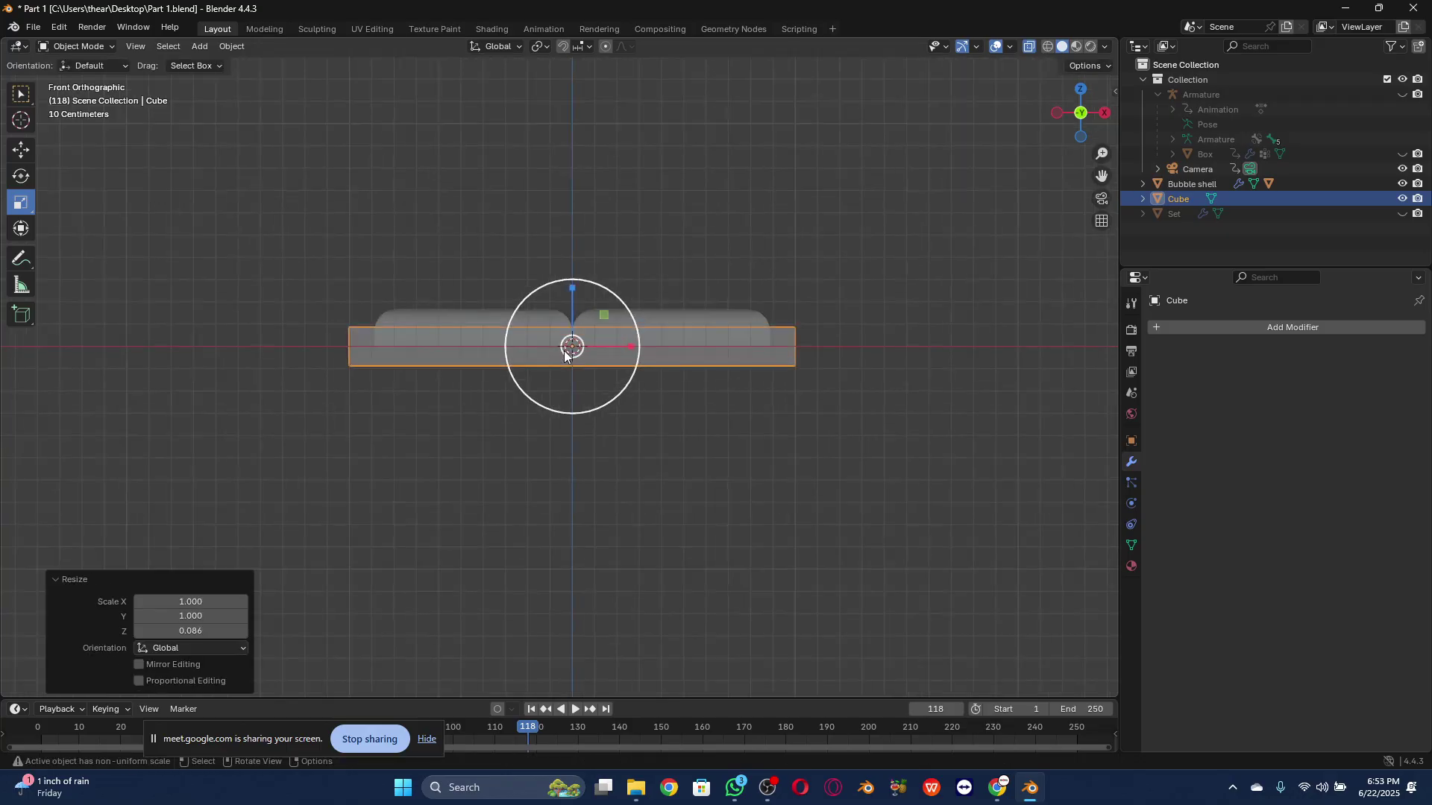
Step: Position the flattened cube along Z to overlap the bubble blocks, ending with an upward move of about 0.314 m
left_click(20, 150)
left_click_drag(579, 279, 503, 319)
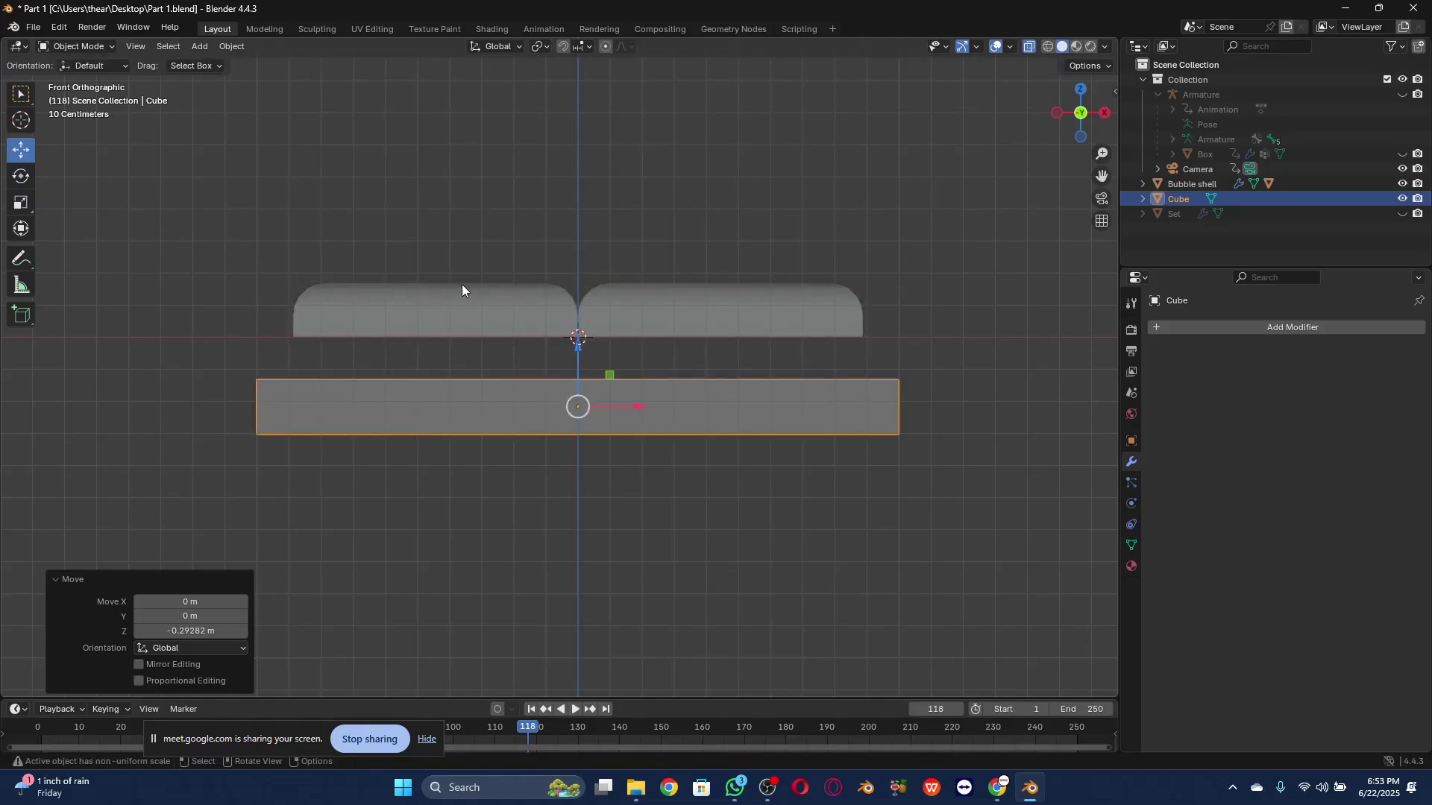
left_click_drag(577, 365, 588, 256)
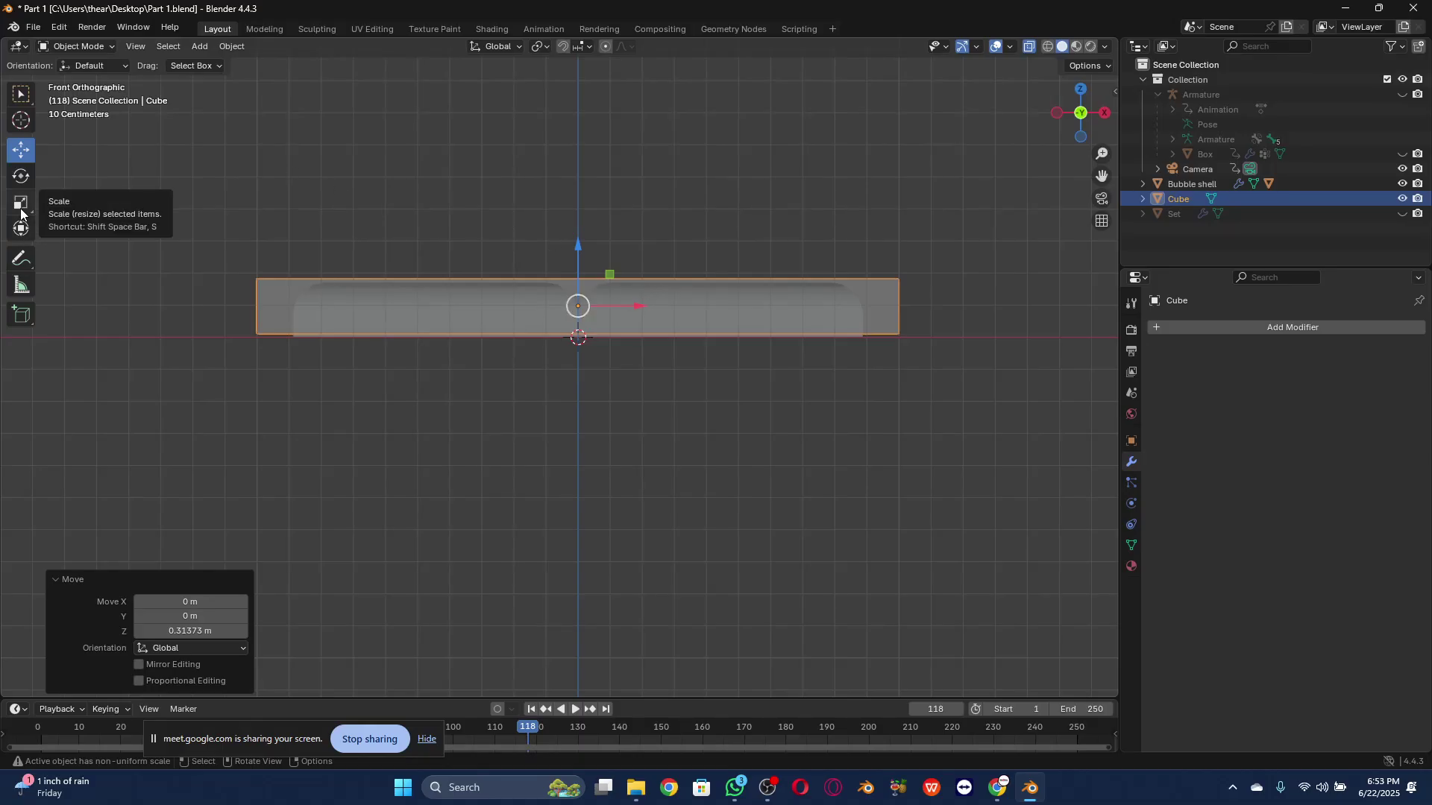
Step: In Edit Mode, lower the cube's top vertices about 0.046 m along Z so they sit below the bubble tops
left_click(75, 46)
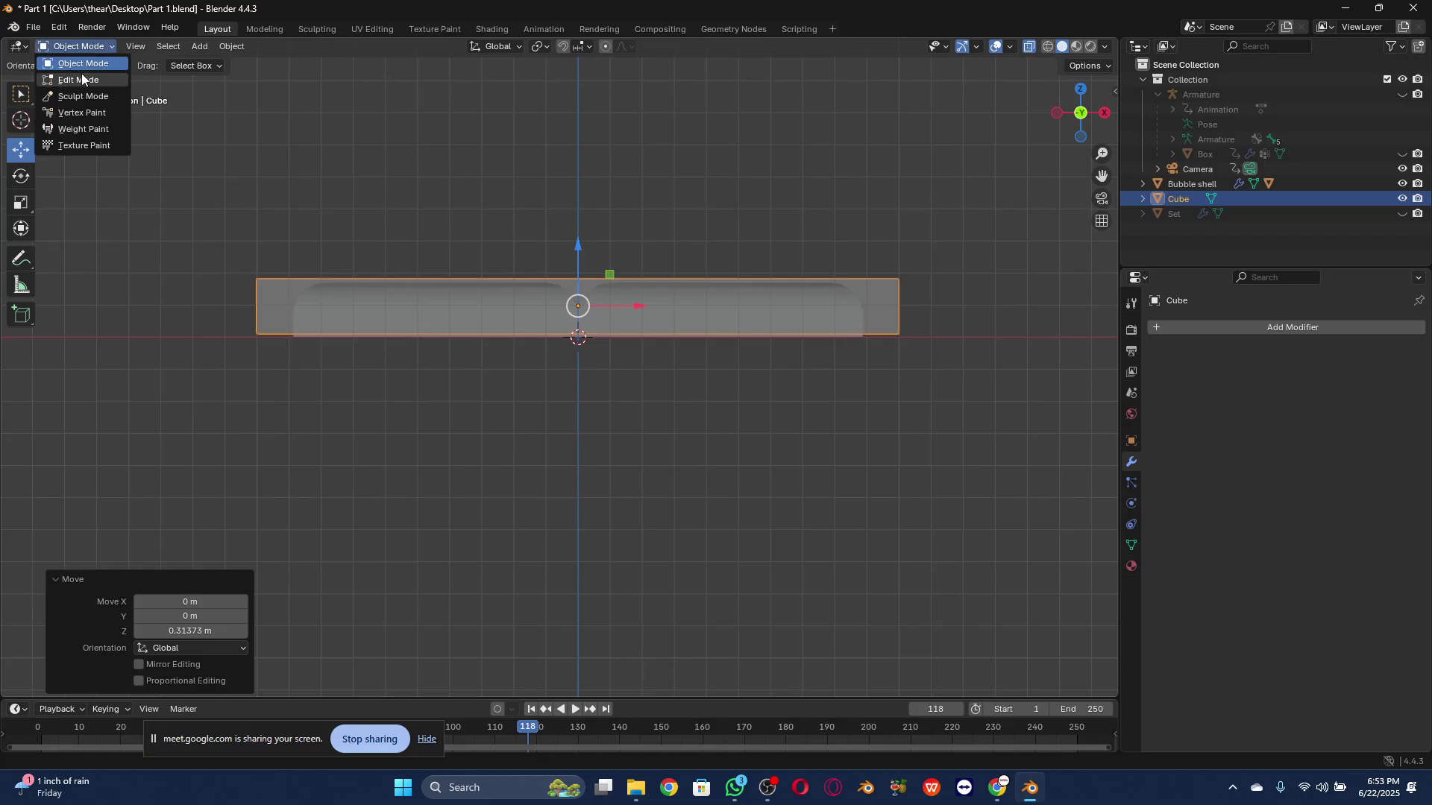
left_click(68, 62)
key("shift+space")
key("g")
left_click_drag(198, 219, 978, 320)
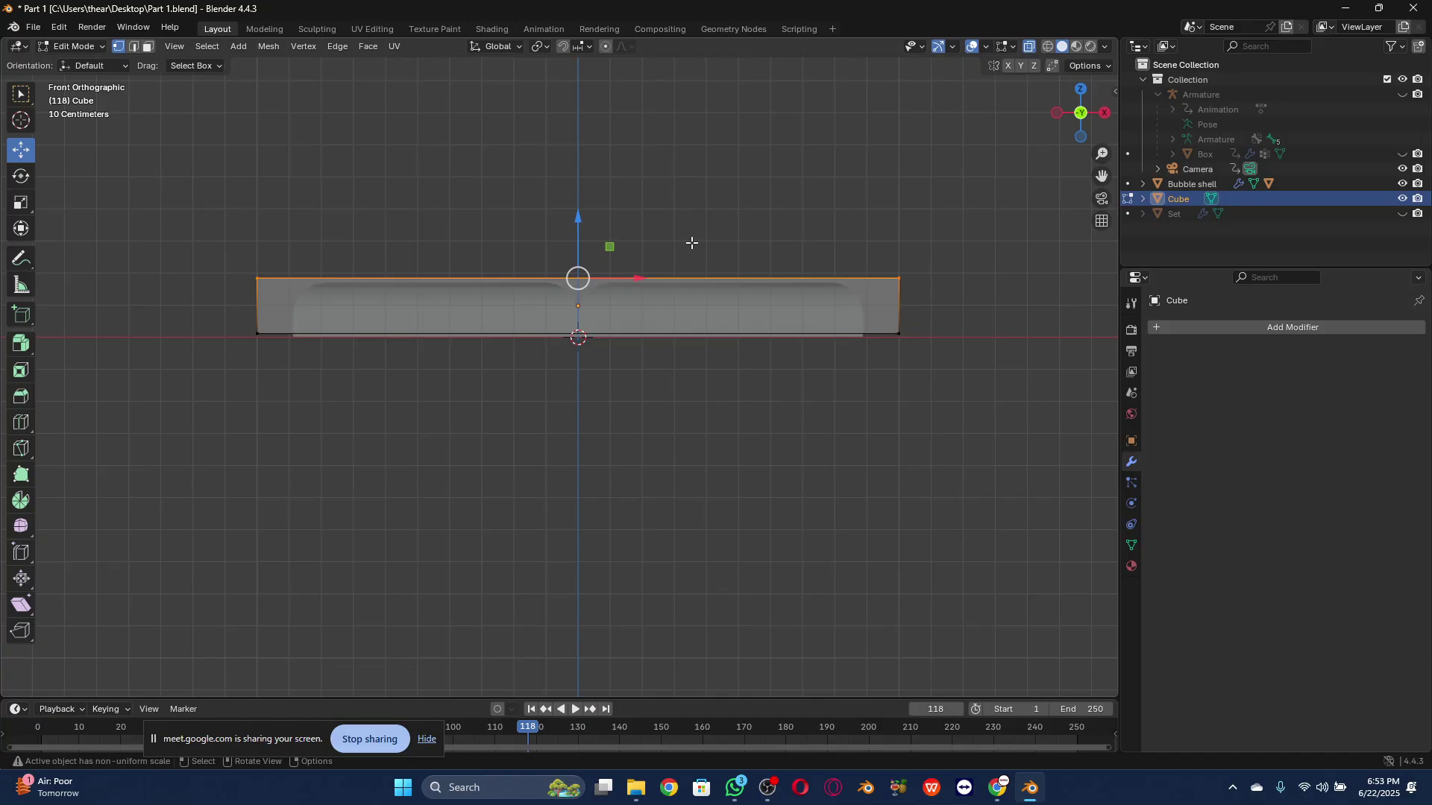
left_click_drag(1079, 115, 1129, 165)
left_click(1080, 121)
scroll(551, 281, "up", 1)
left_click_drag(582, 204, 593, 227)
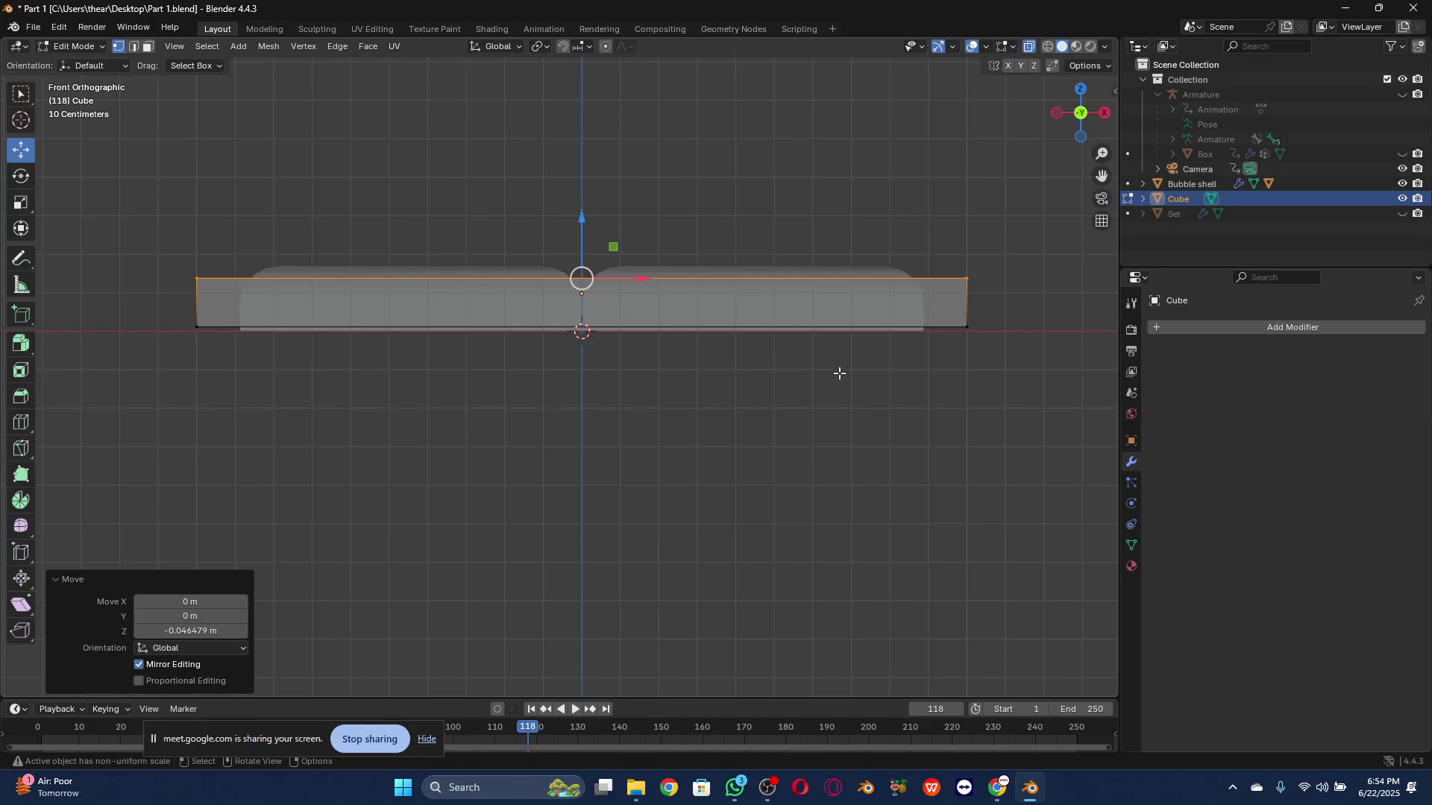
Step: In top view, move the cube's back vertices about -1.165 m along Y, and correct them by about 0.079 m to clear the middle groove
left_click_drag(137, 230, 240, 404)
left_click_drag(1032, 249, 952, 345, "shift")
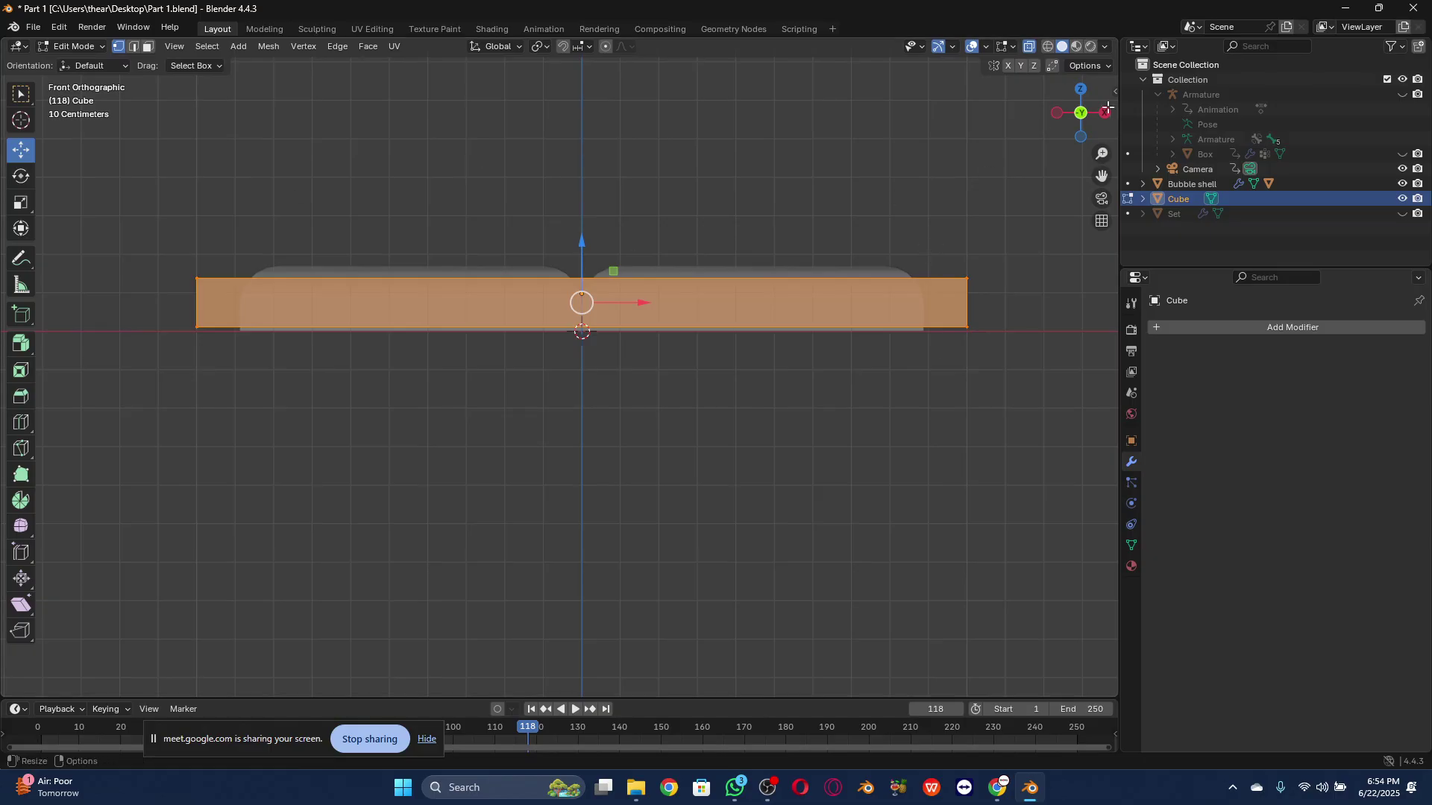
left_click(1073, 87)
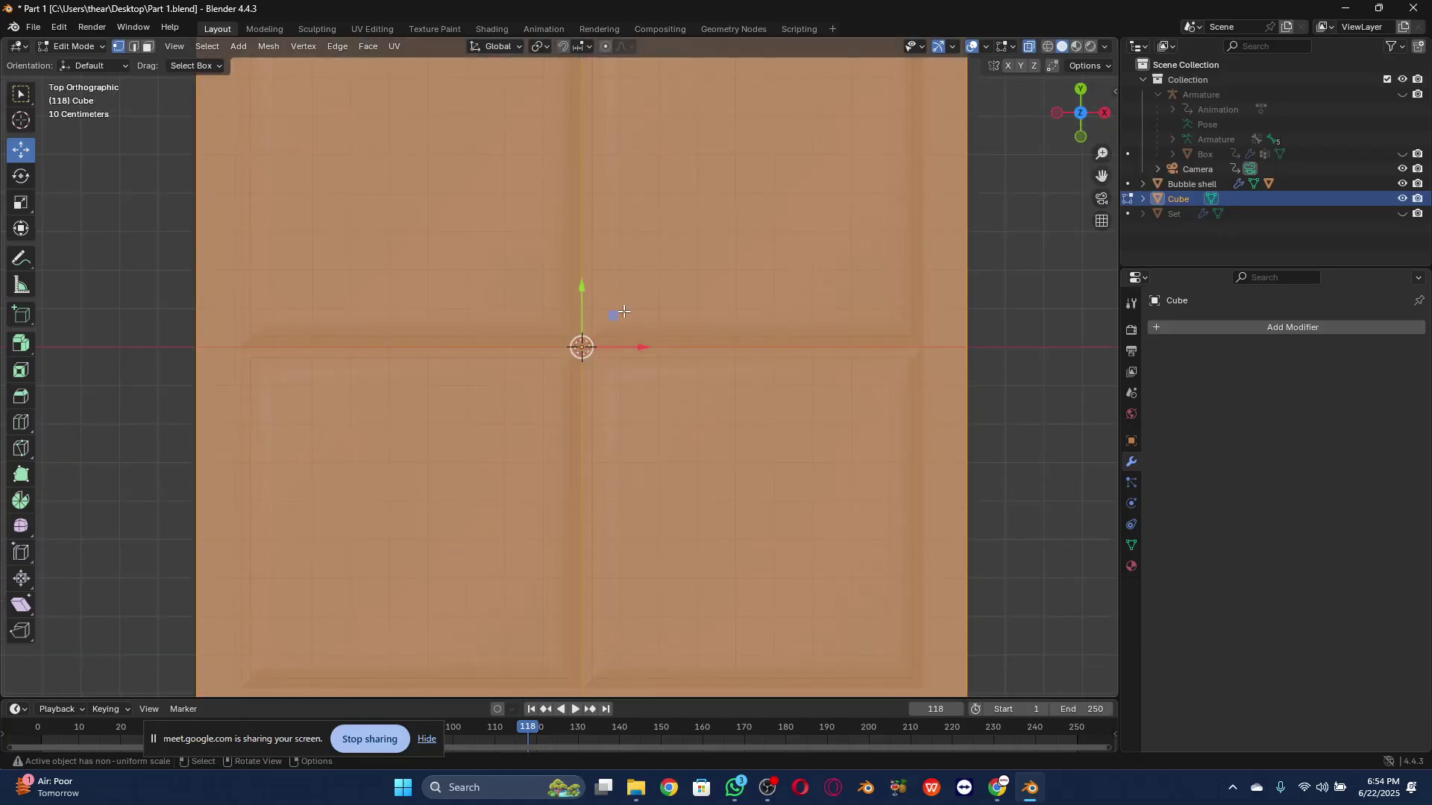
left_click_drag(310, 104, 894, 232)
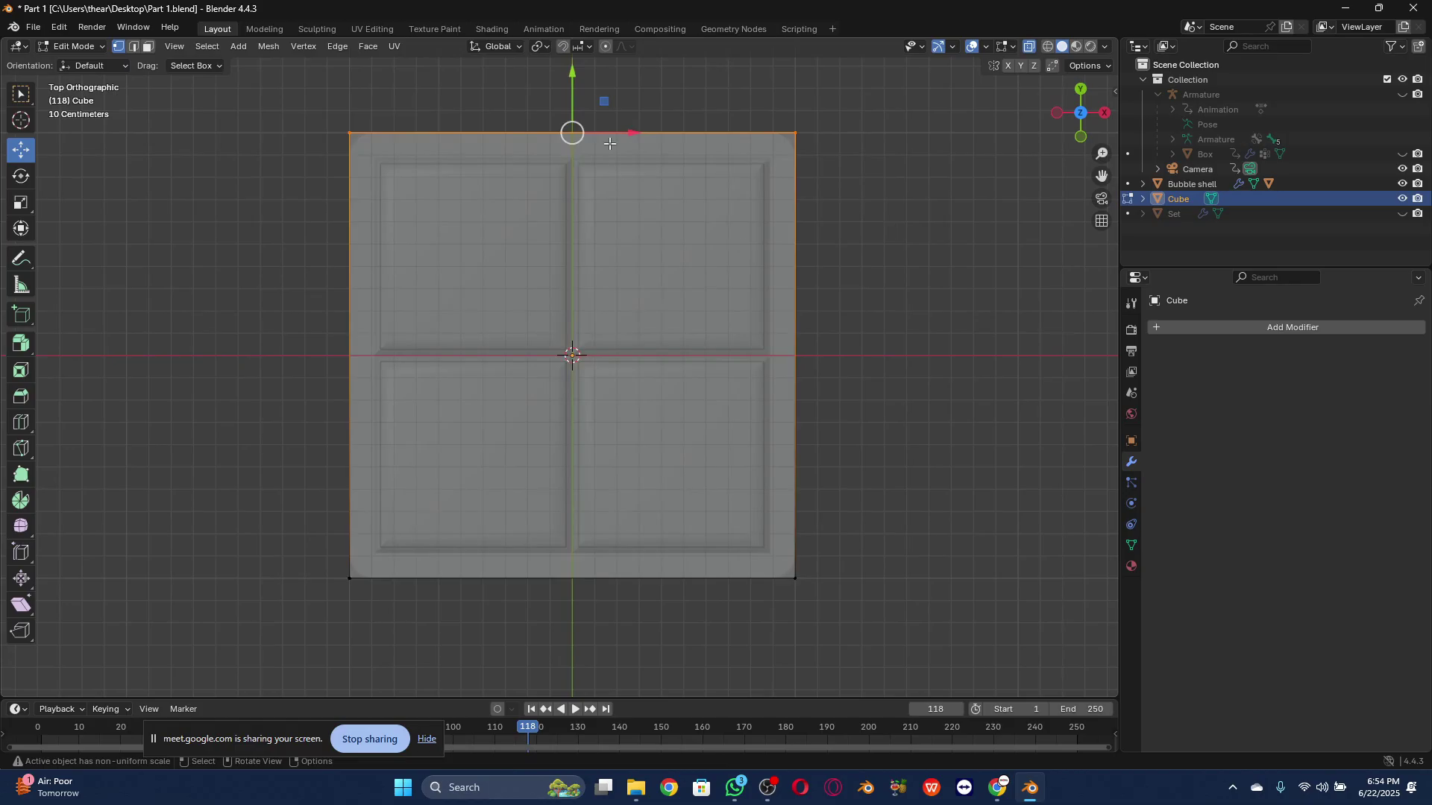
left_click_drag(572, 107, 576, 363)
scroll(535, 408, "up", 3)
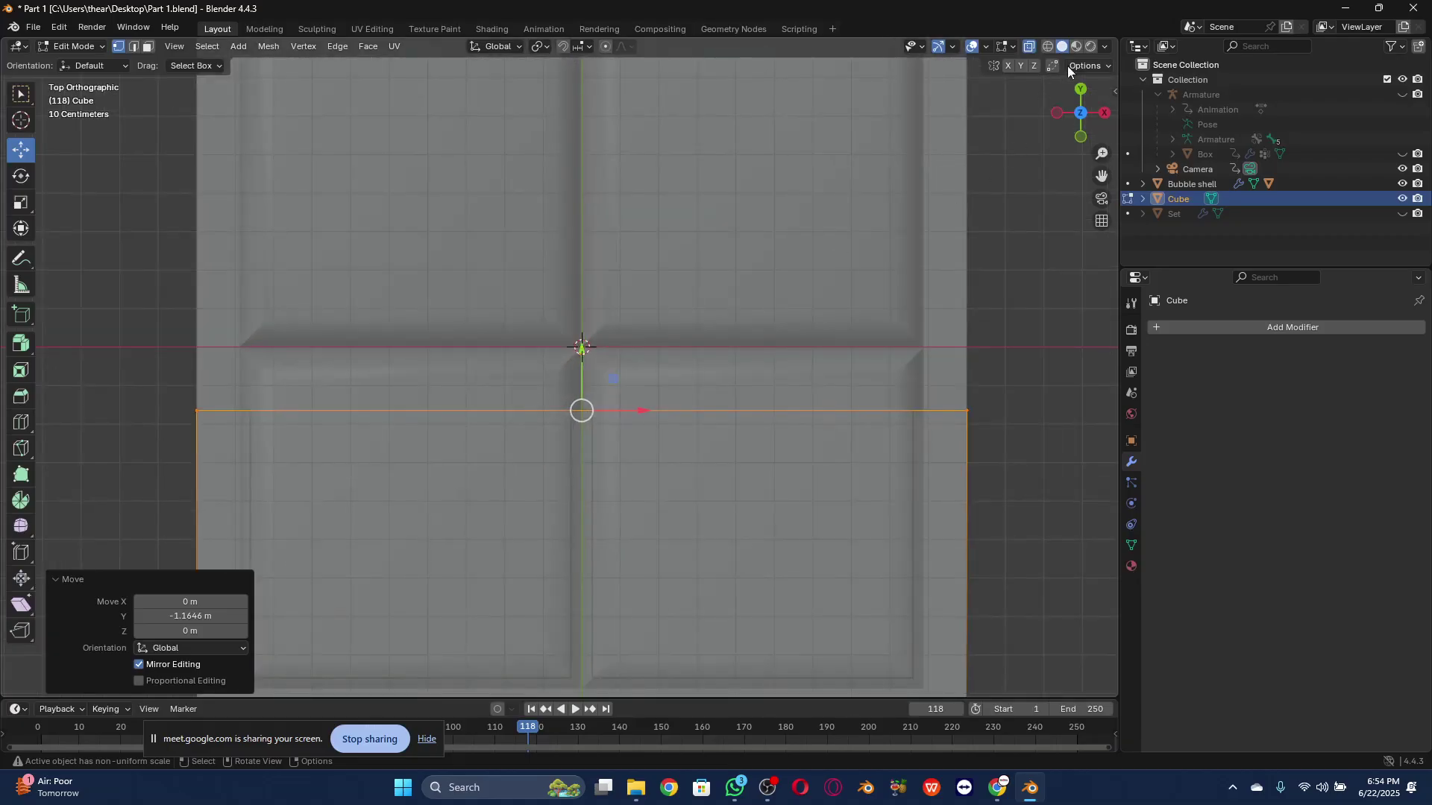
left_click(1077, 46)
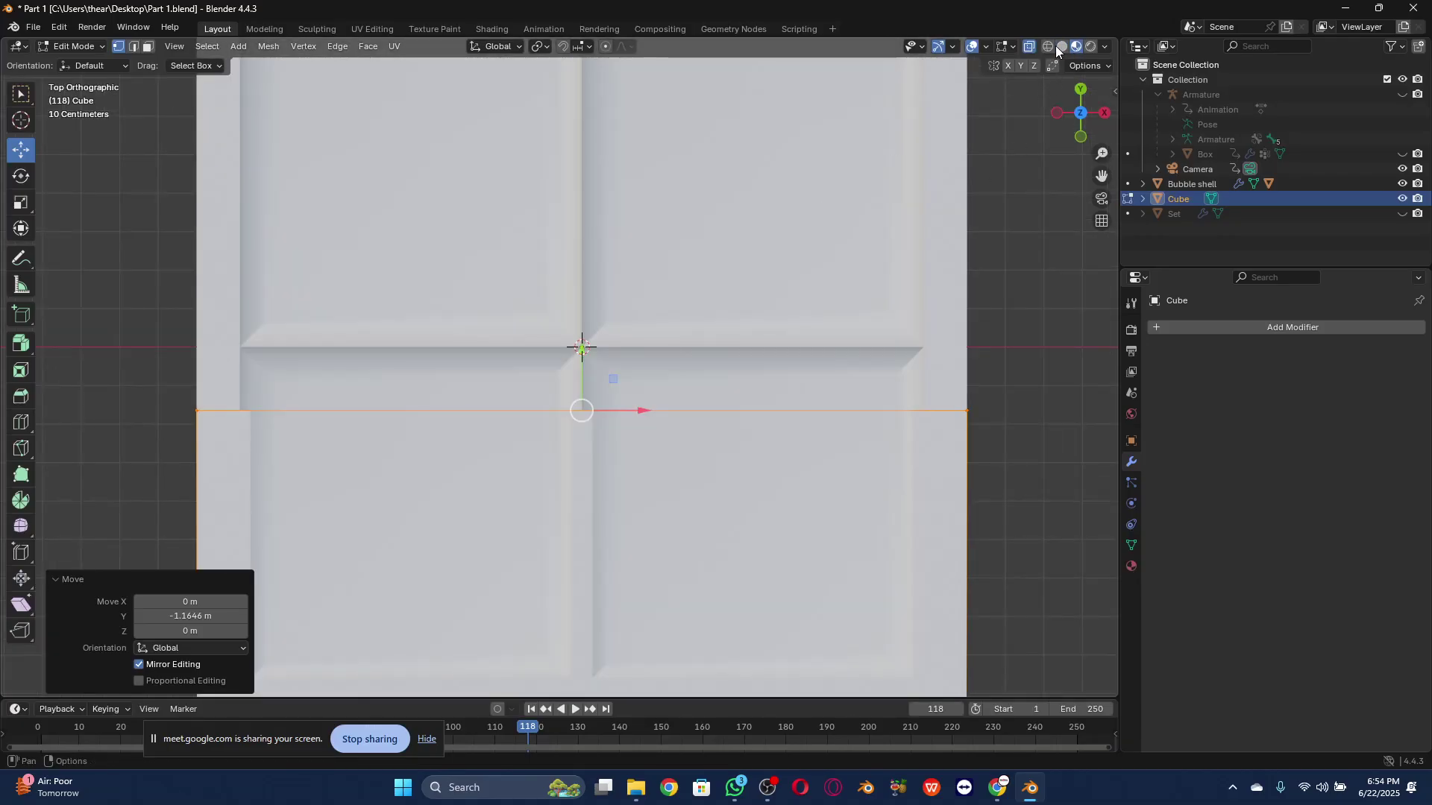
left_click(1051, 47)
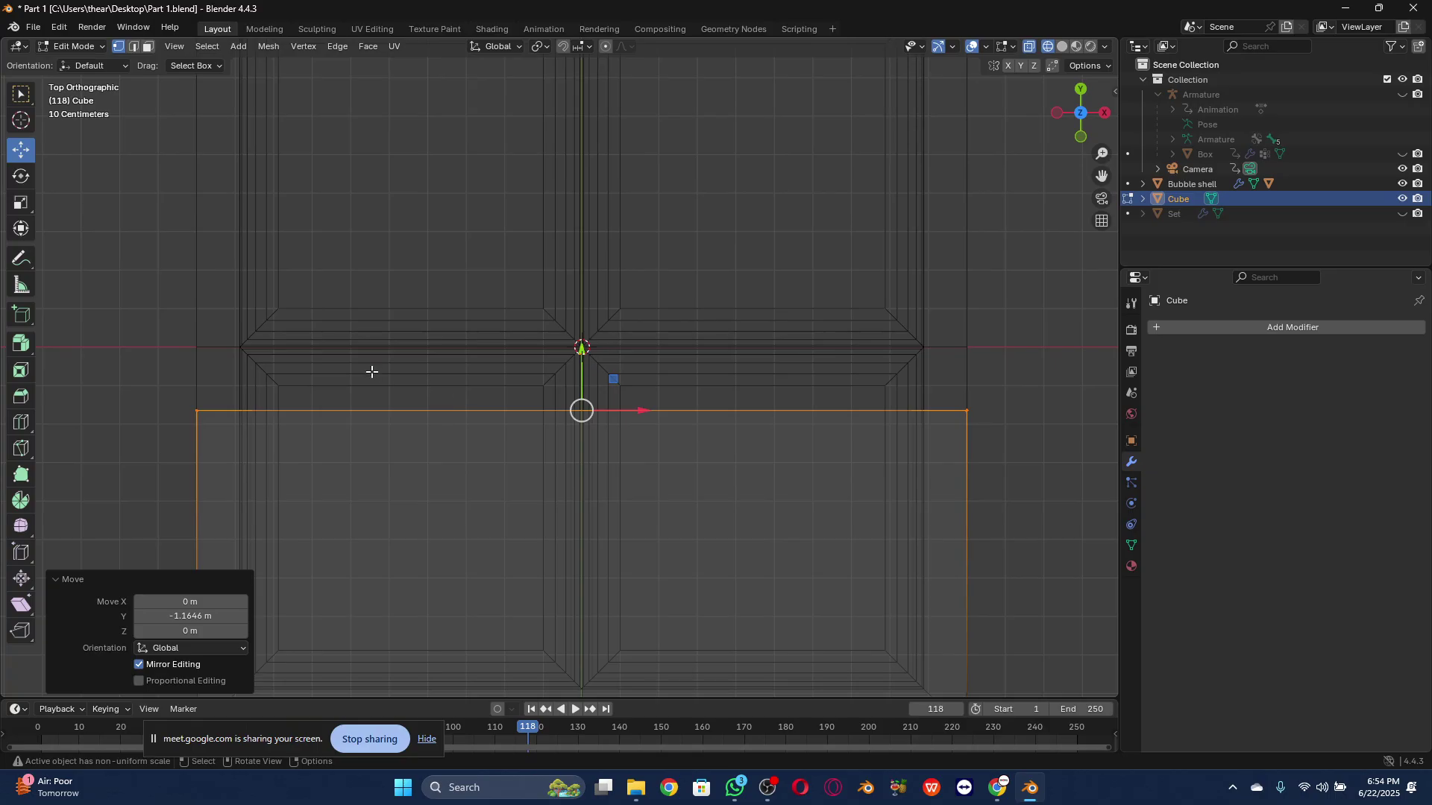
left_click(1062, 46)
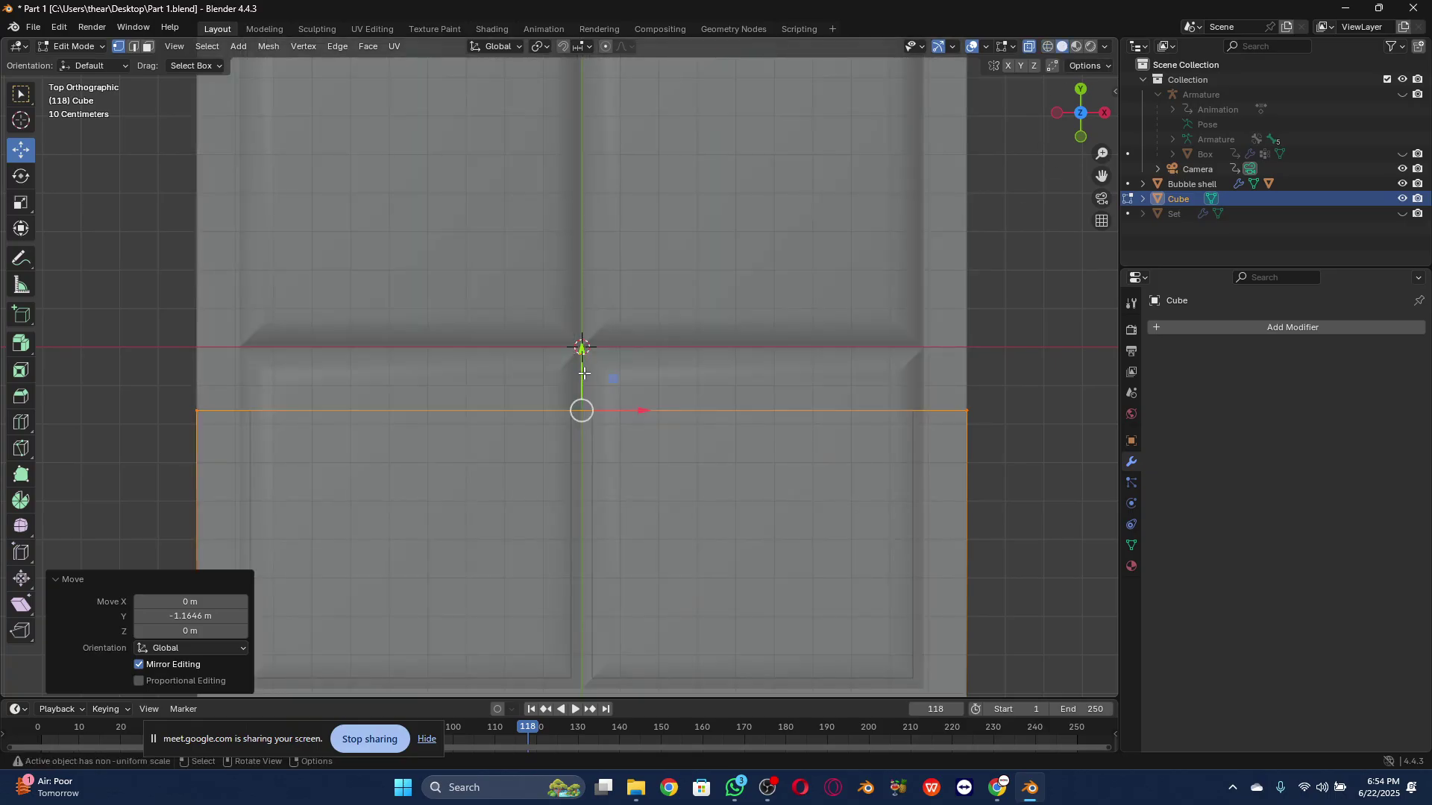
left_click_drag(582, 364, 597, 332)
scroll(601, 340, "down", 3)
scroll(601, 340, "down", 1)
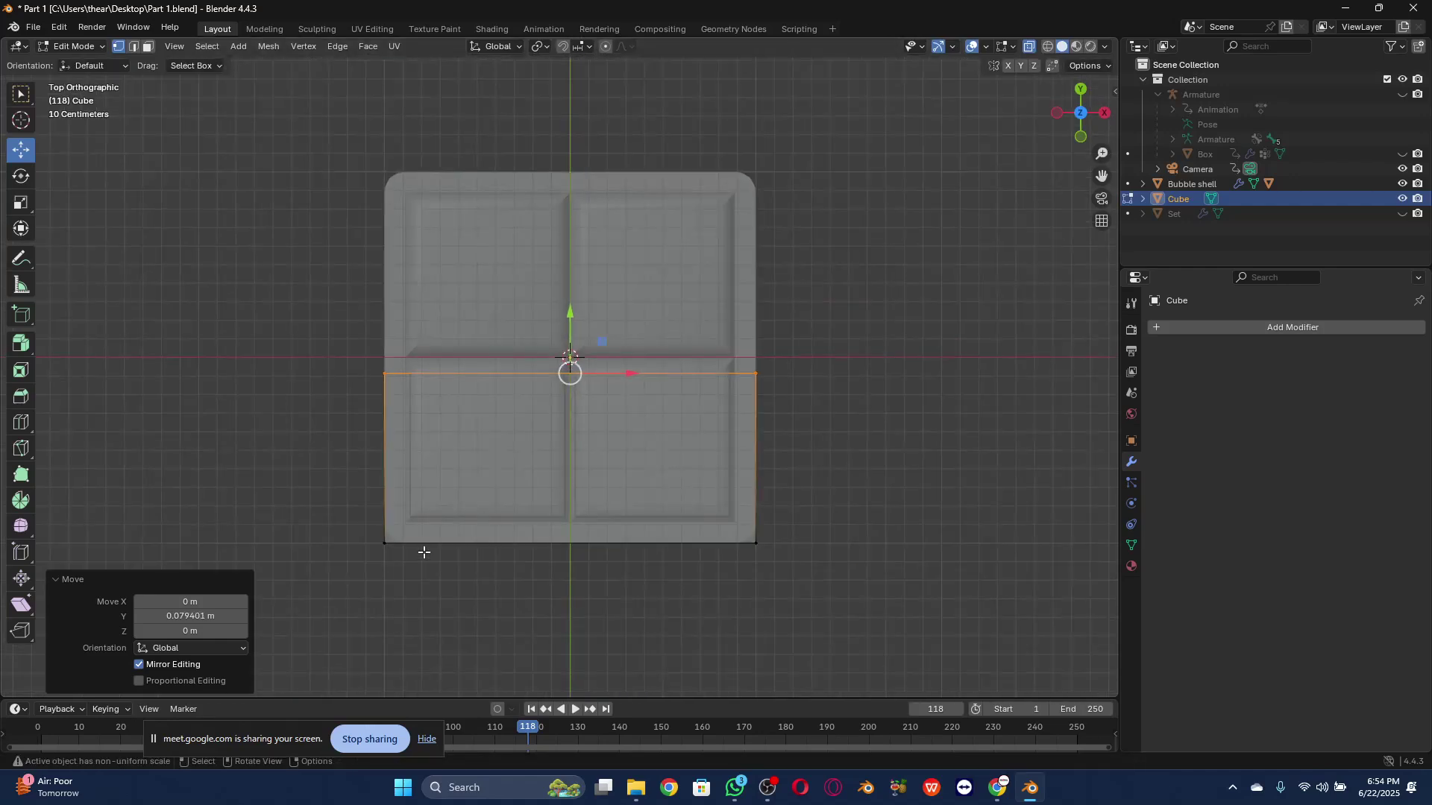
Step: Move the cube's front vertices inward about 0.2 m along Y to fit within the front bubble block
left_click_drag(346, 607, 393, 578)
left_click_drag(393, 578, 799, 497)
scroll(580, 423, "up", 2)
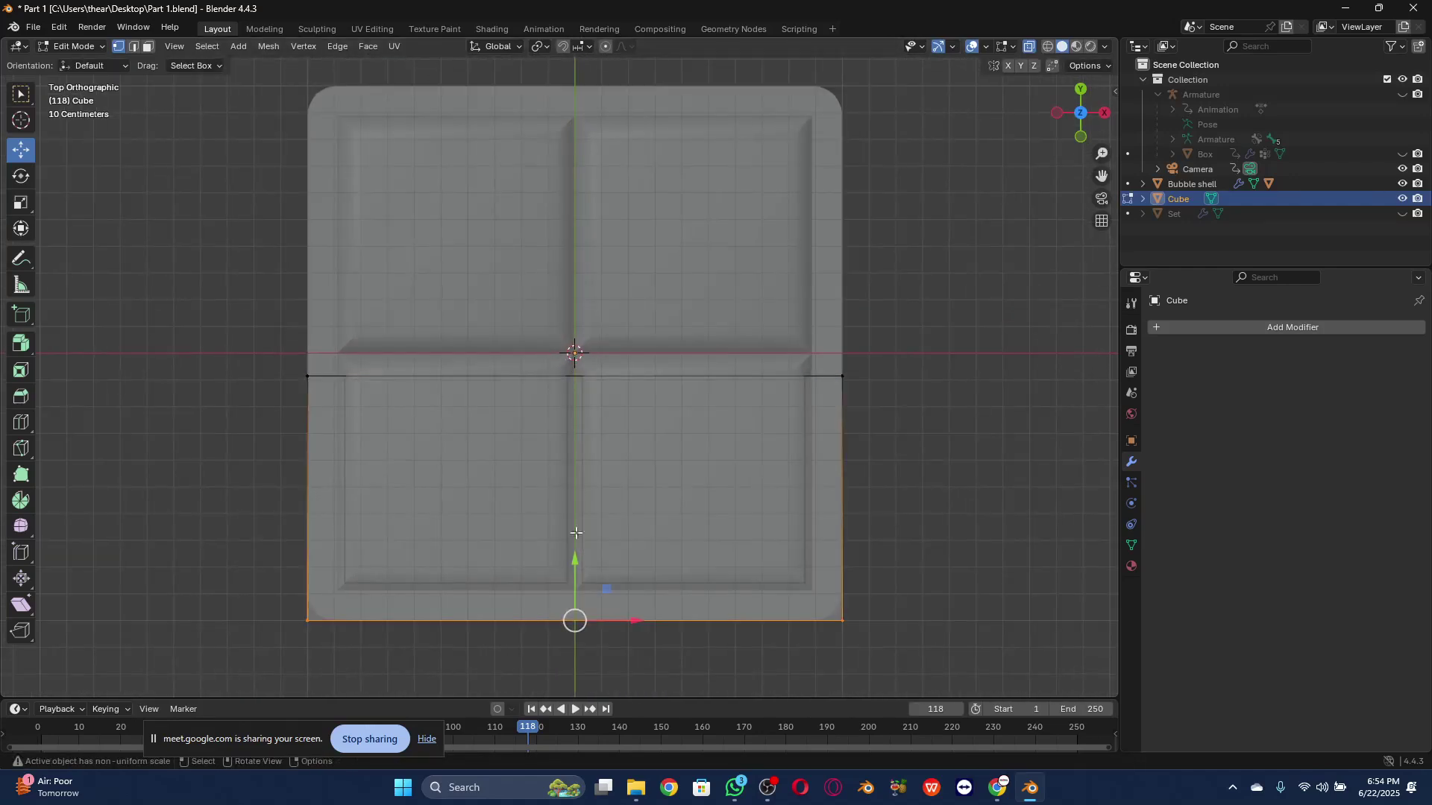
left_click_drag(579, 554, 594, 505)
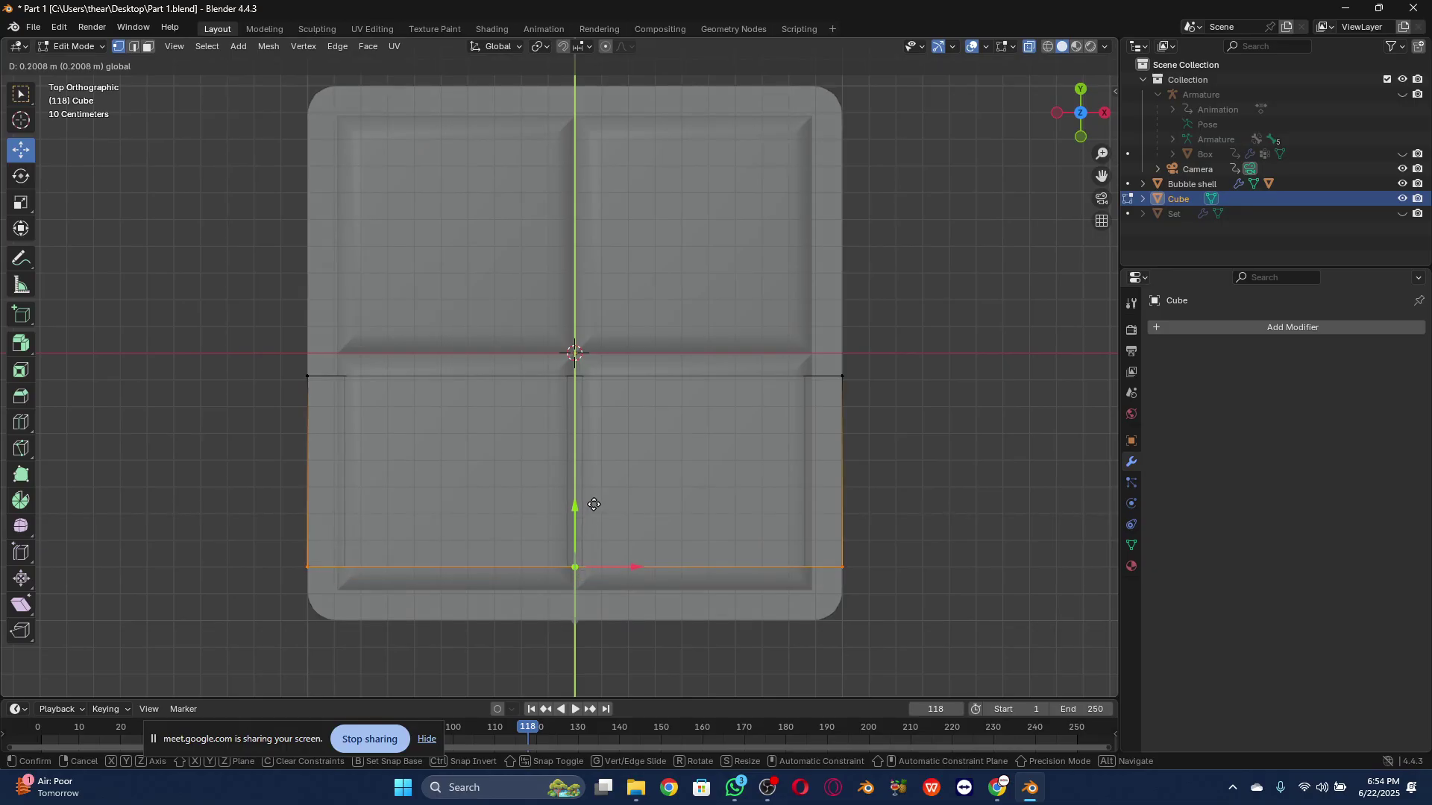
left_click_drag(593, 505, 594, 505)
Step: Move the cube's left vertices inward and its right vertices about -1.09 m along X to fit the front-left bubble block
left_click_drag(230, 347, 338, 597)
left_click_drag(366, 471, 418, 471)
left_click_drag(878, 337, 754, 613)
left_click_drag(888, 472, 589, 475)
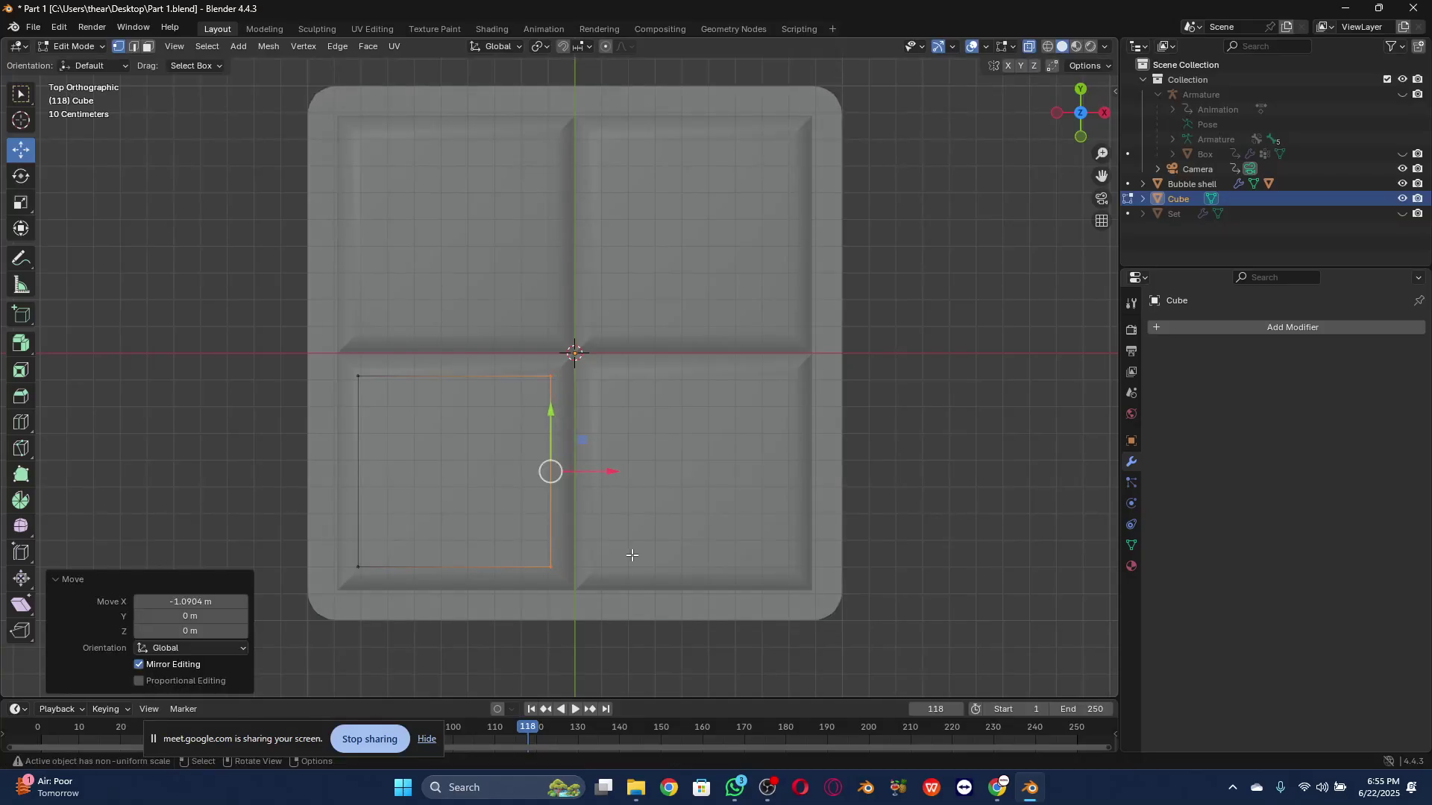
Step: Hide the Bubble shell and return to Object Mode to inspect the resized cube on the lower plane
left_click(1081, 88)
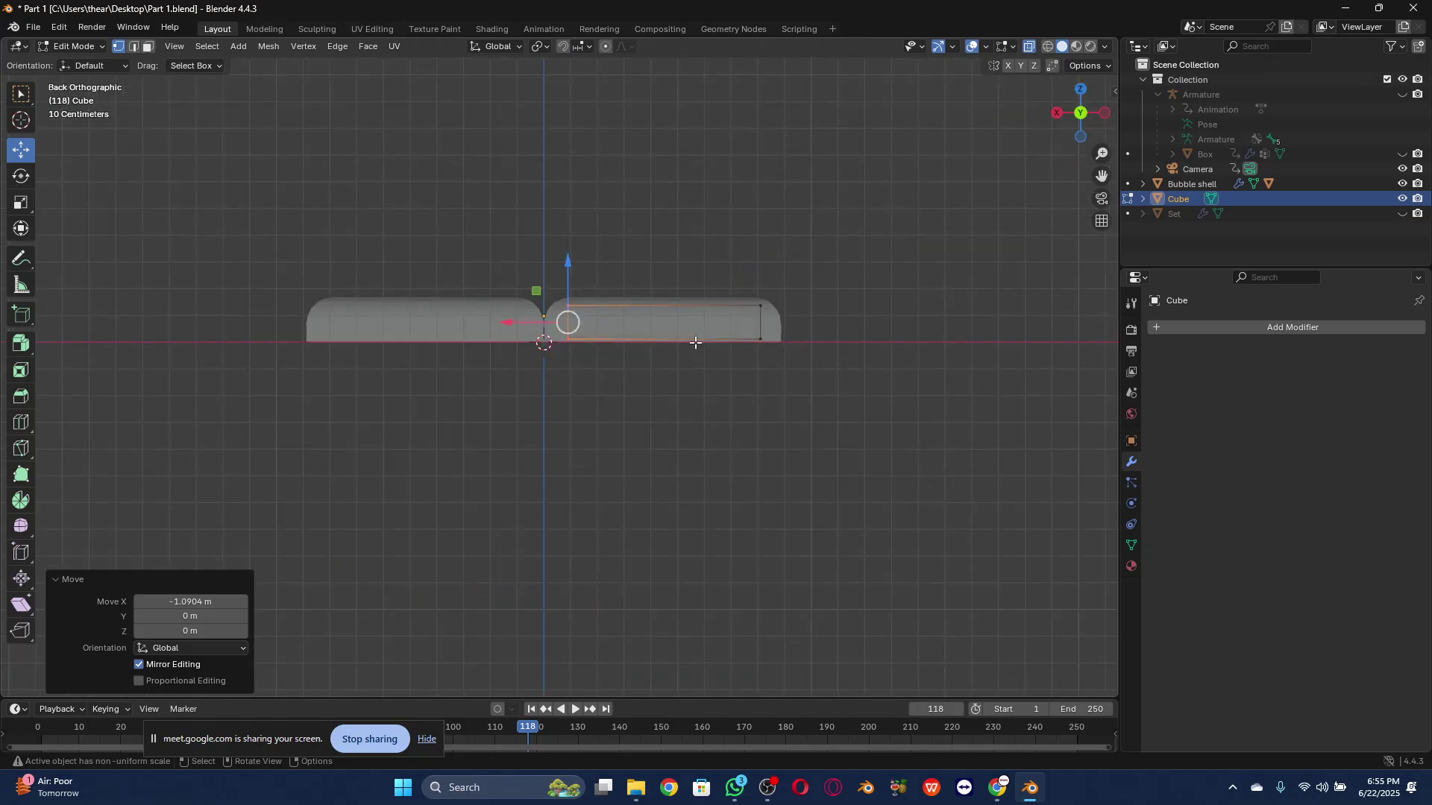
mouse_move(1081, 112)
left_mouse_down()
mouse_move(1074, 123)
mouse_move(1085, 108)
left_mouse_up()
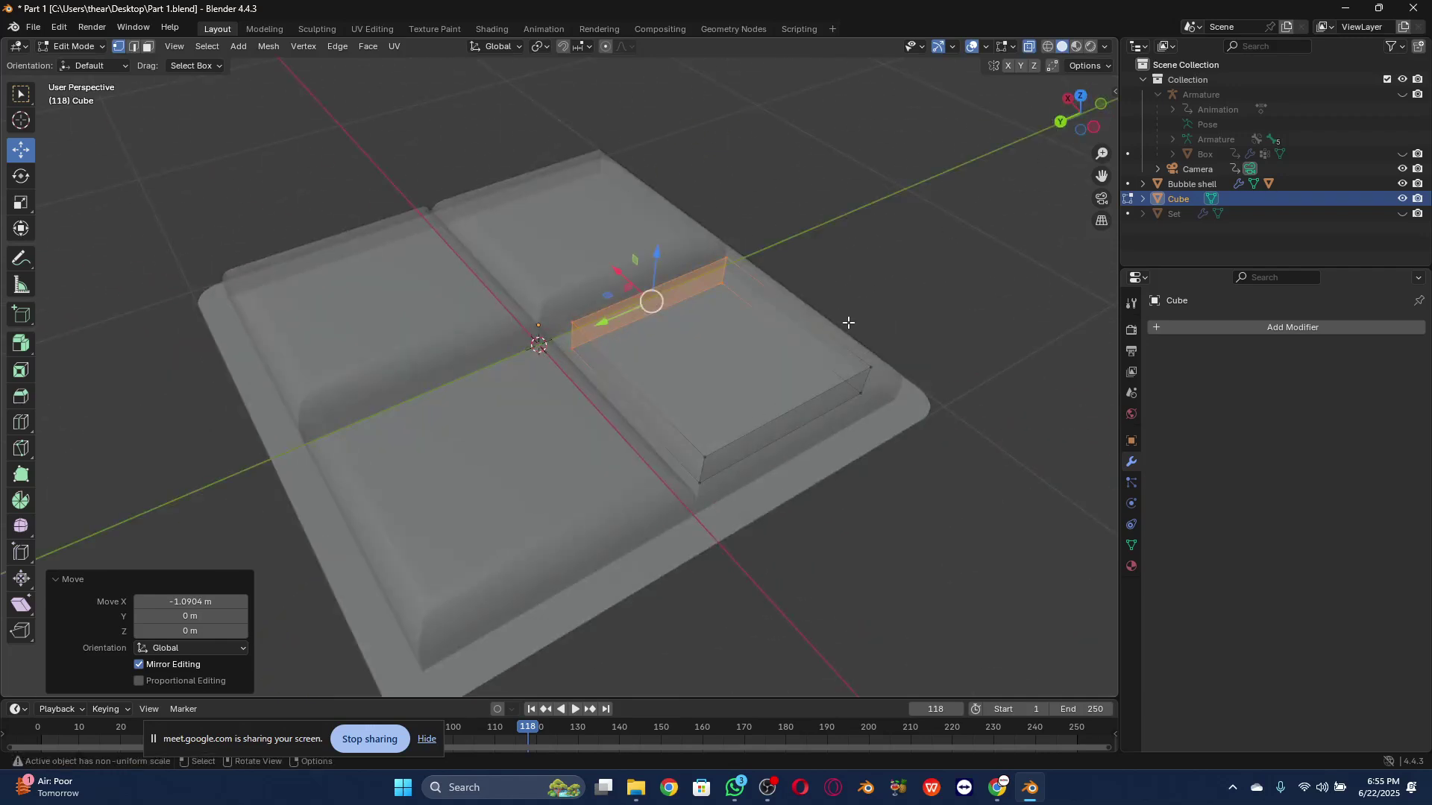
left_click(1403, 185)
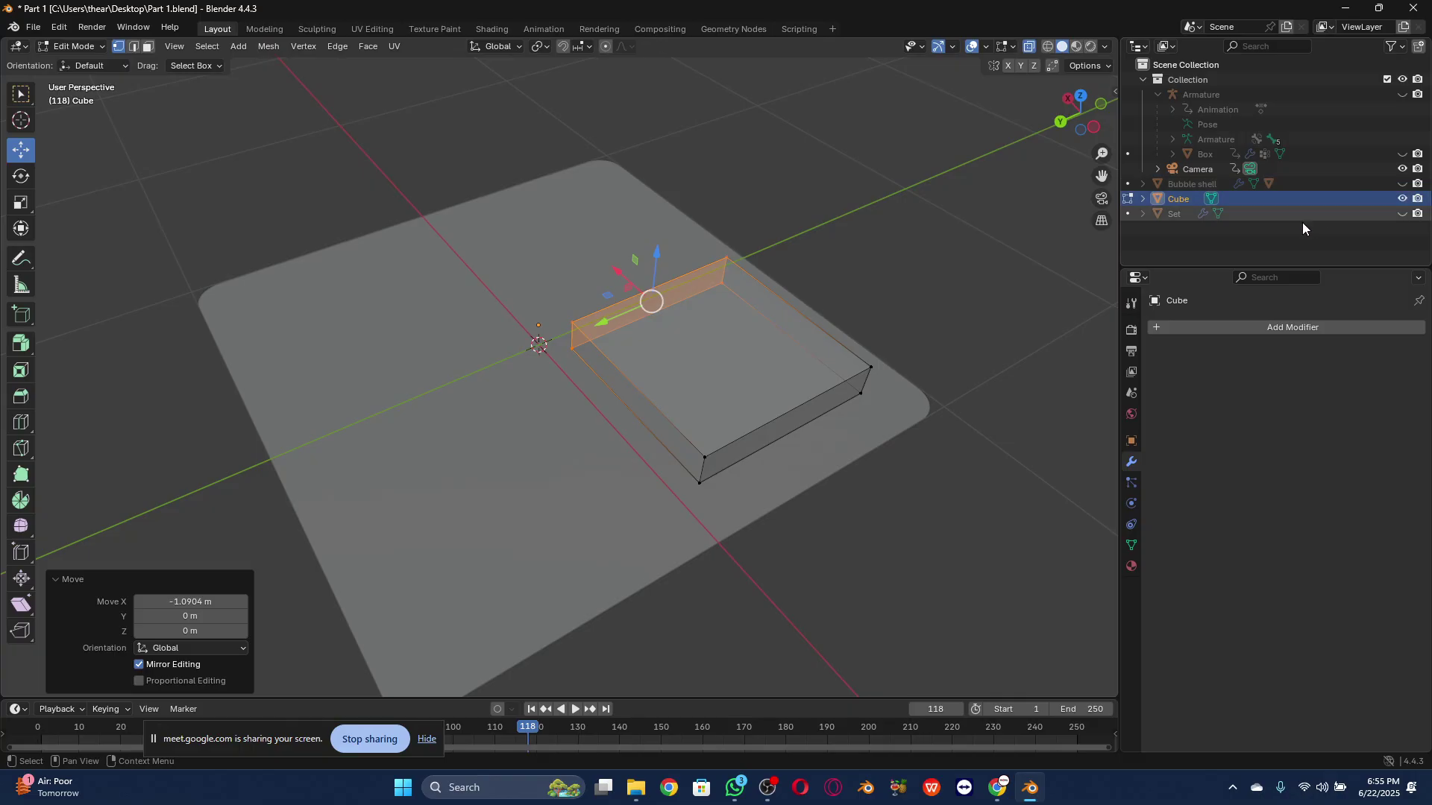
left_click(1322, 235)
left_click(1188, 199)
left_click(75, 46)
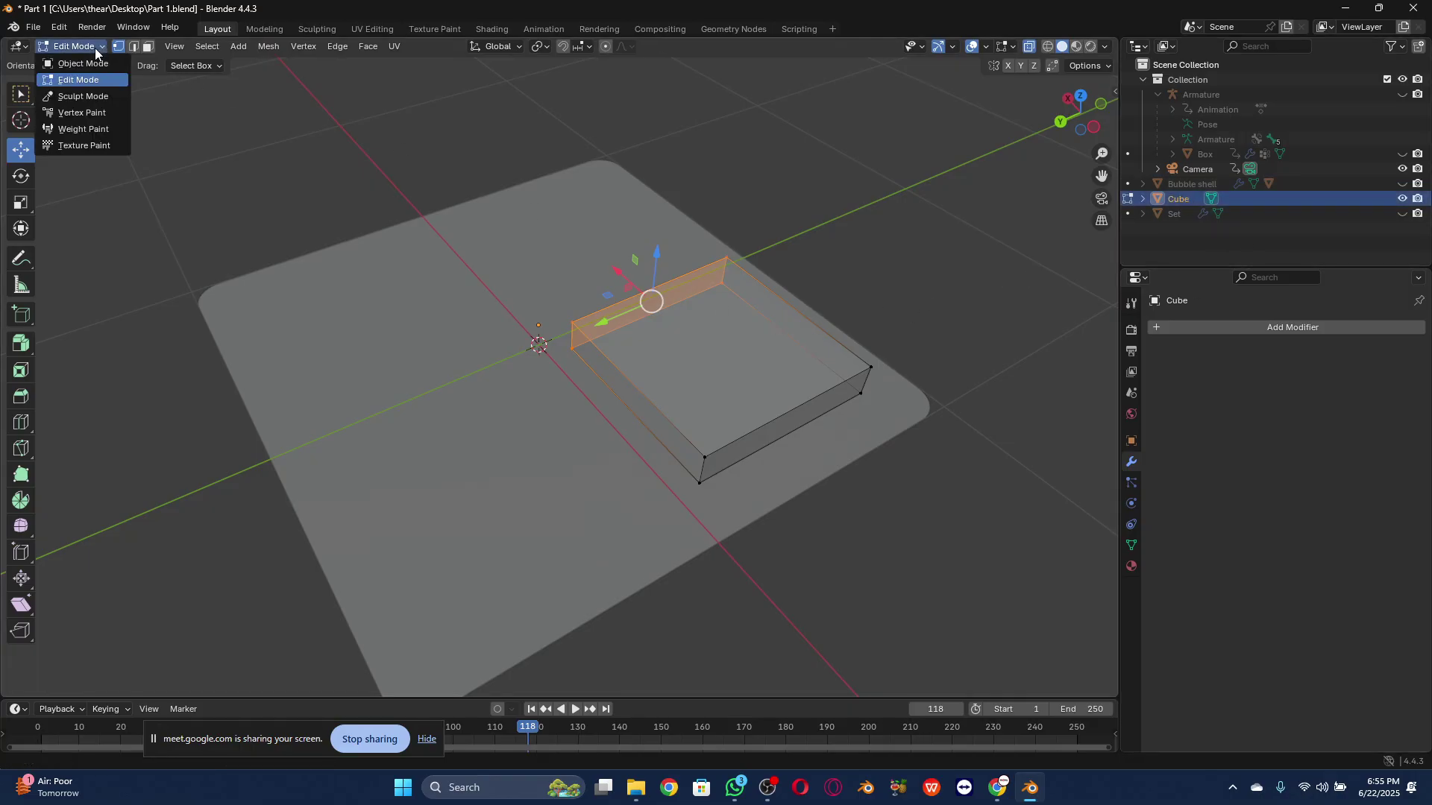
left_click(96, 63)
scroll(819, 333, "up", 3)
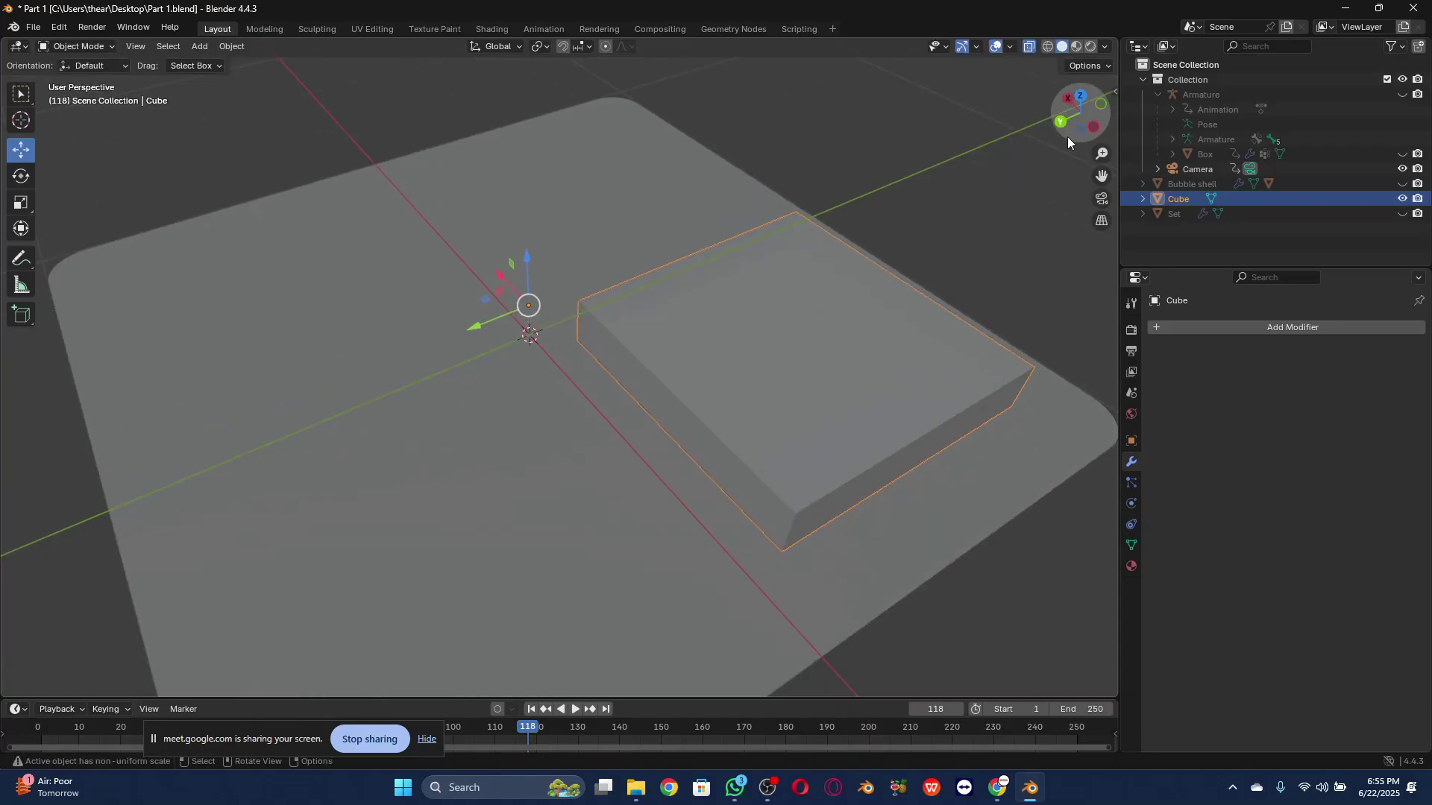
left_click_drag(1067, 136, 898, 154)
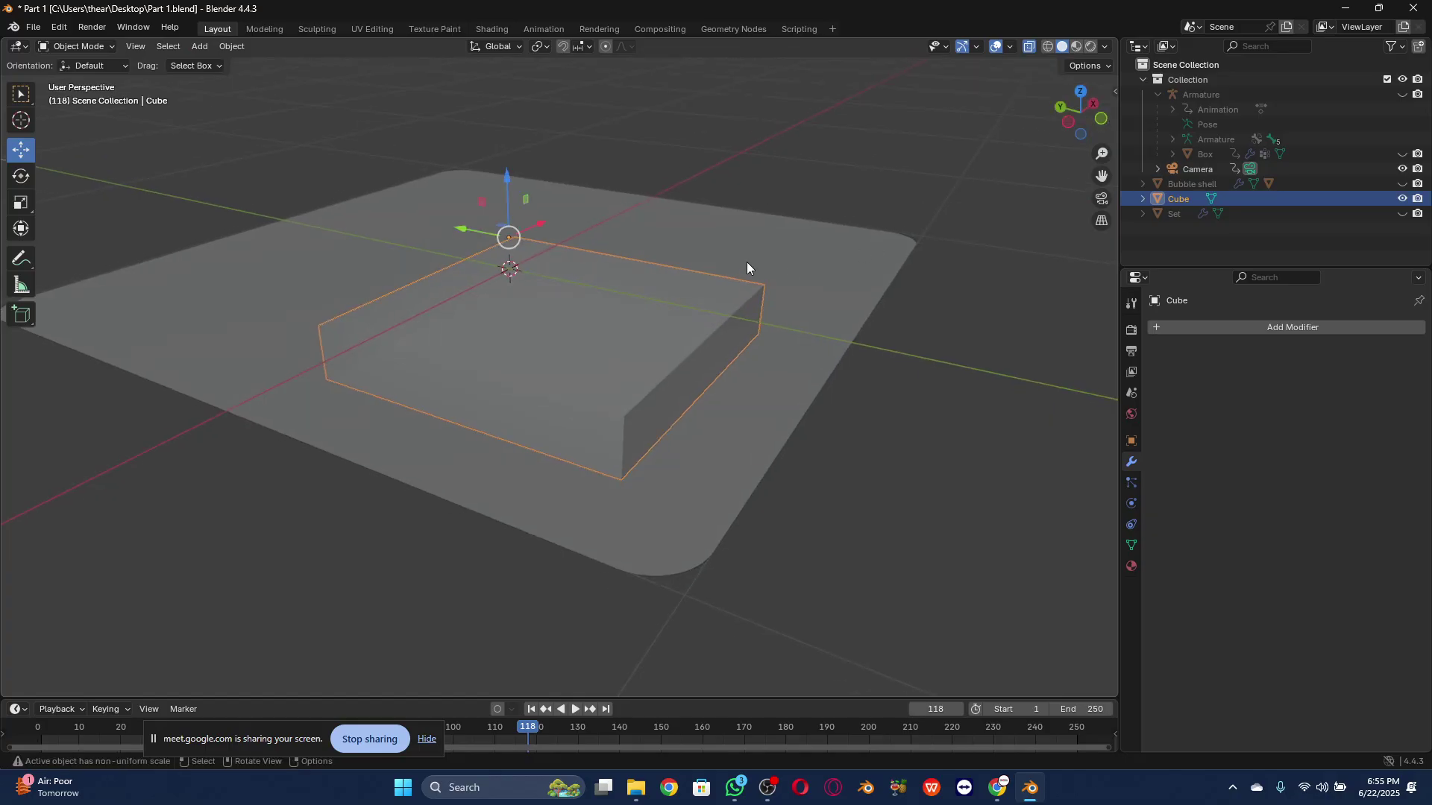
Step: Enter Edit Mode on the cube, switch to edge selection and select all of its edges
left_click(76, 46)
left_click(97, 74)
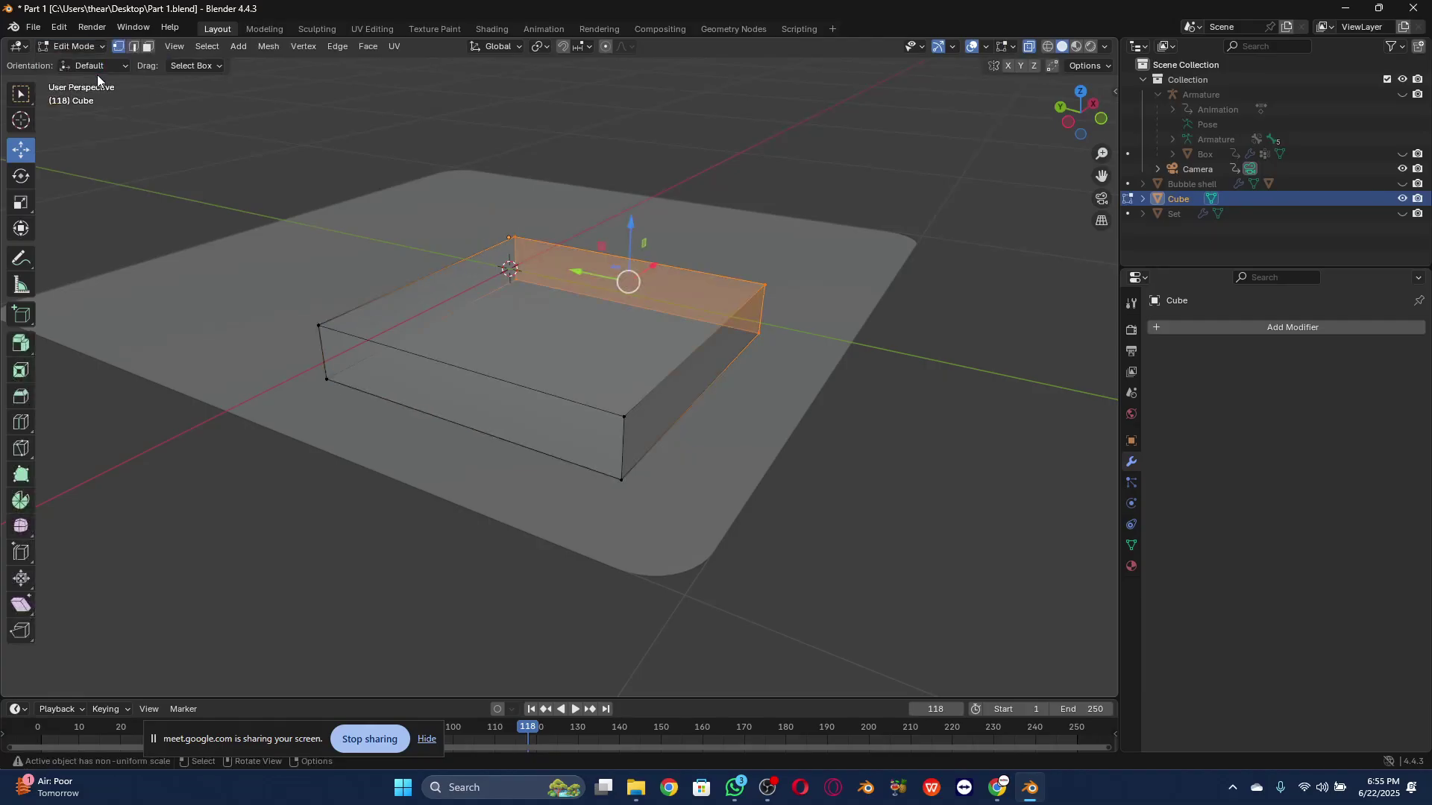
left_click(134, 47)
key("a")
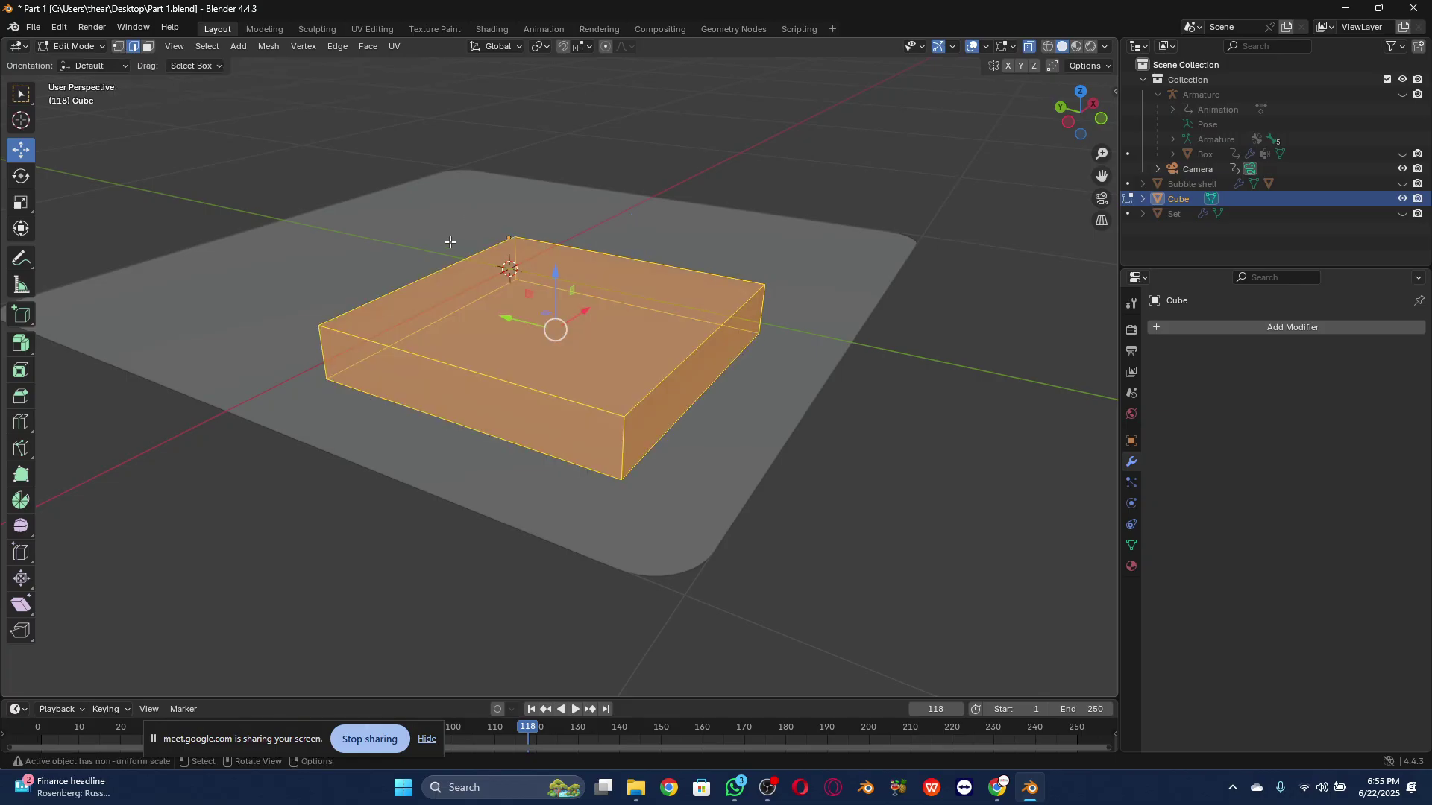
Step: Find the Keyviz app through the Windows search and launch it
left_click(461, 798)
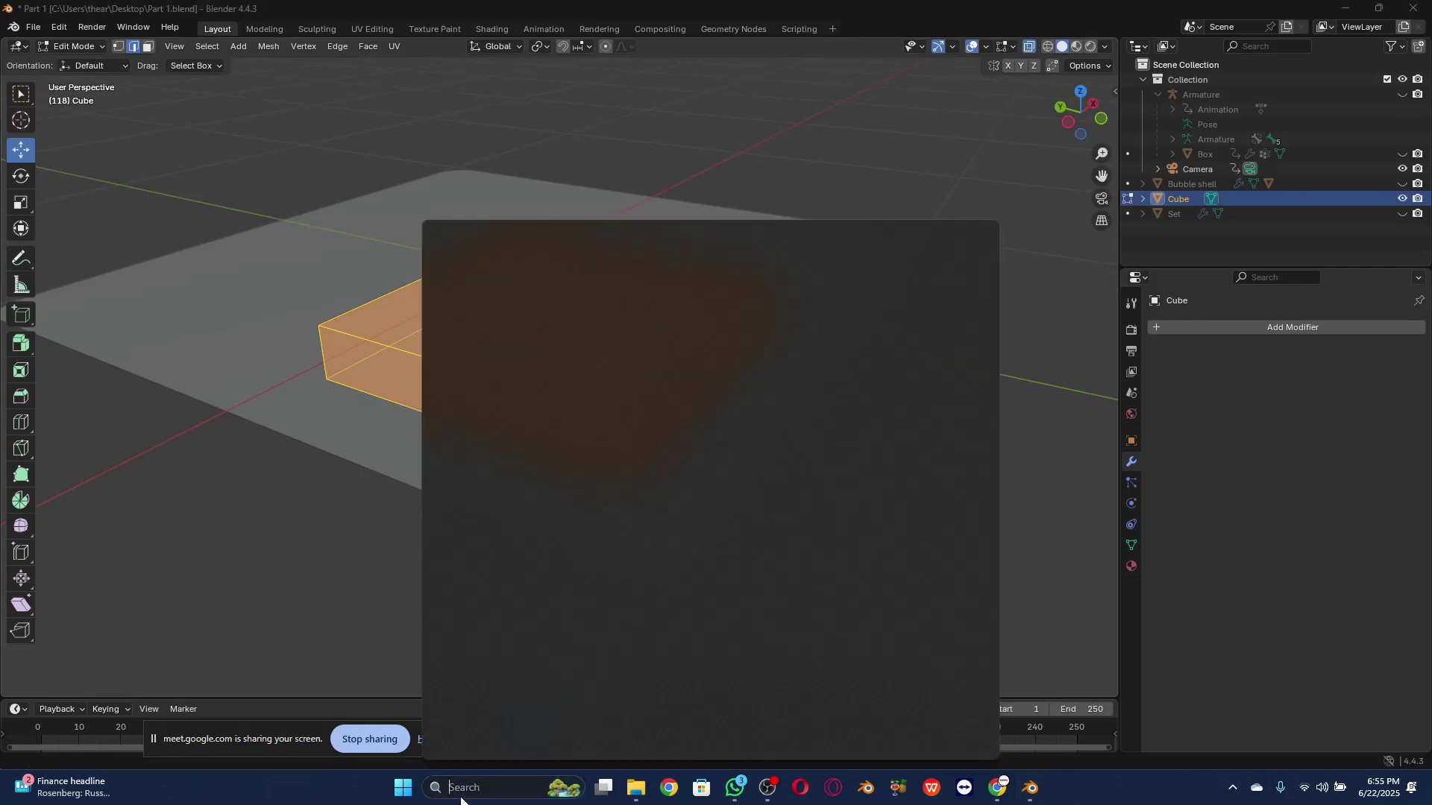
type("key")
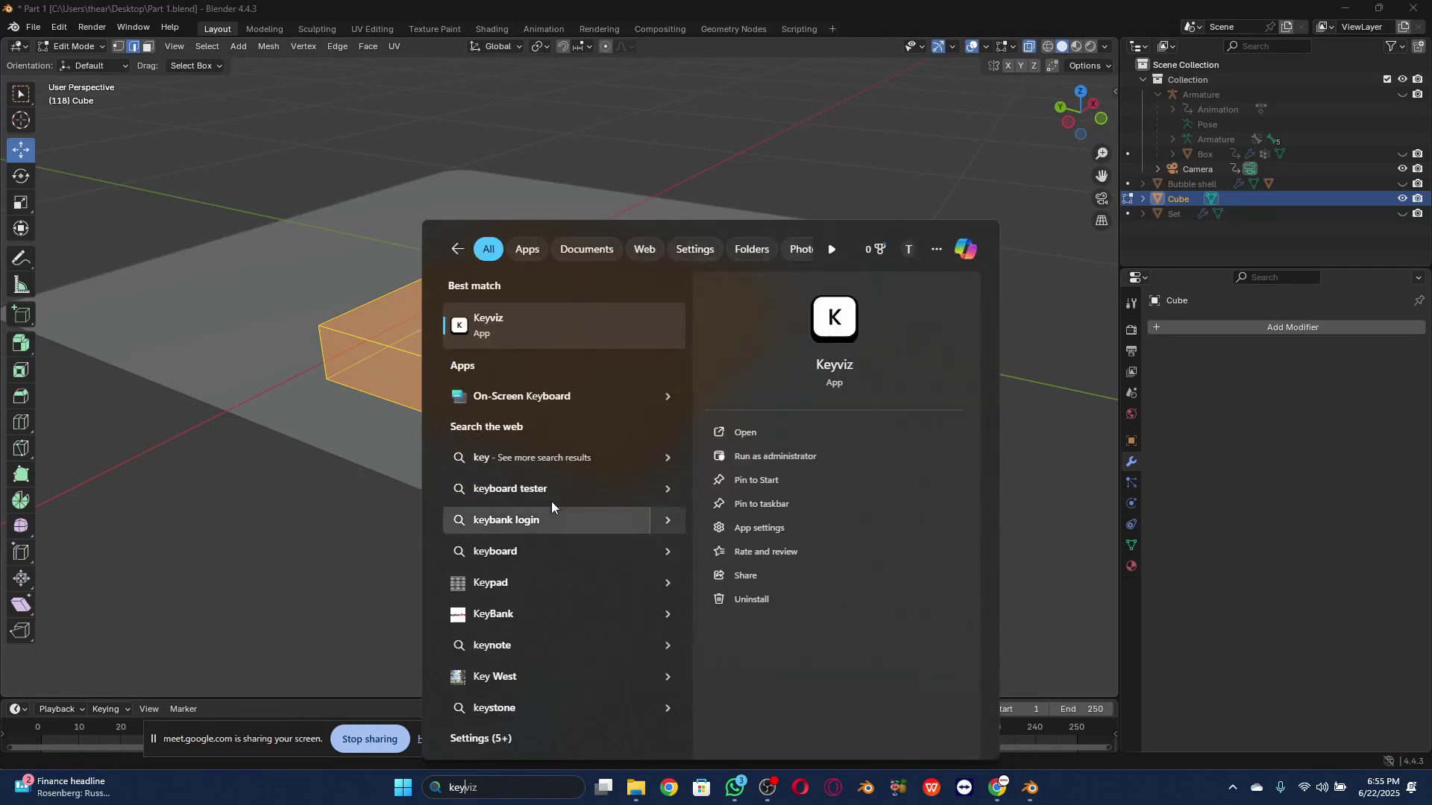
left_click(560, 332)
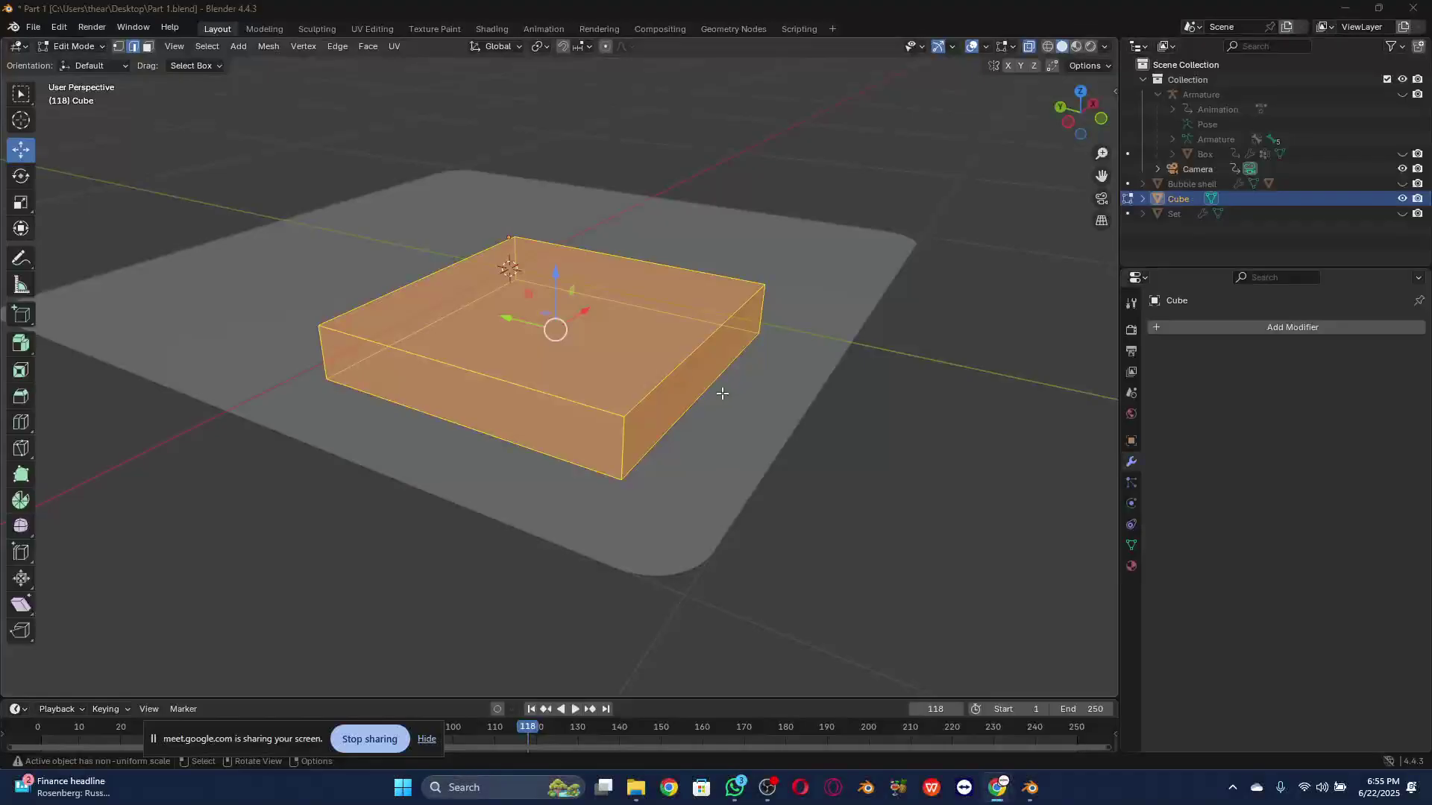
Step: Try a Bevel with a width of about 0.09 m on all of the cube's edges, and undo it
key("a")
left_click(18, 399)
left_click(552, 259)
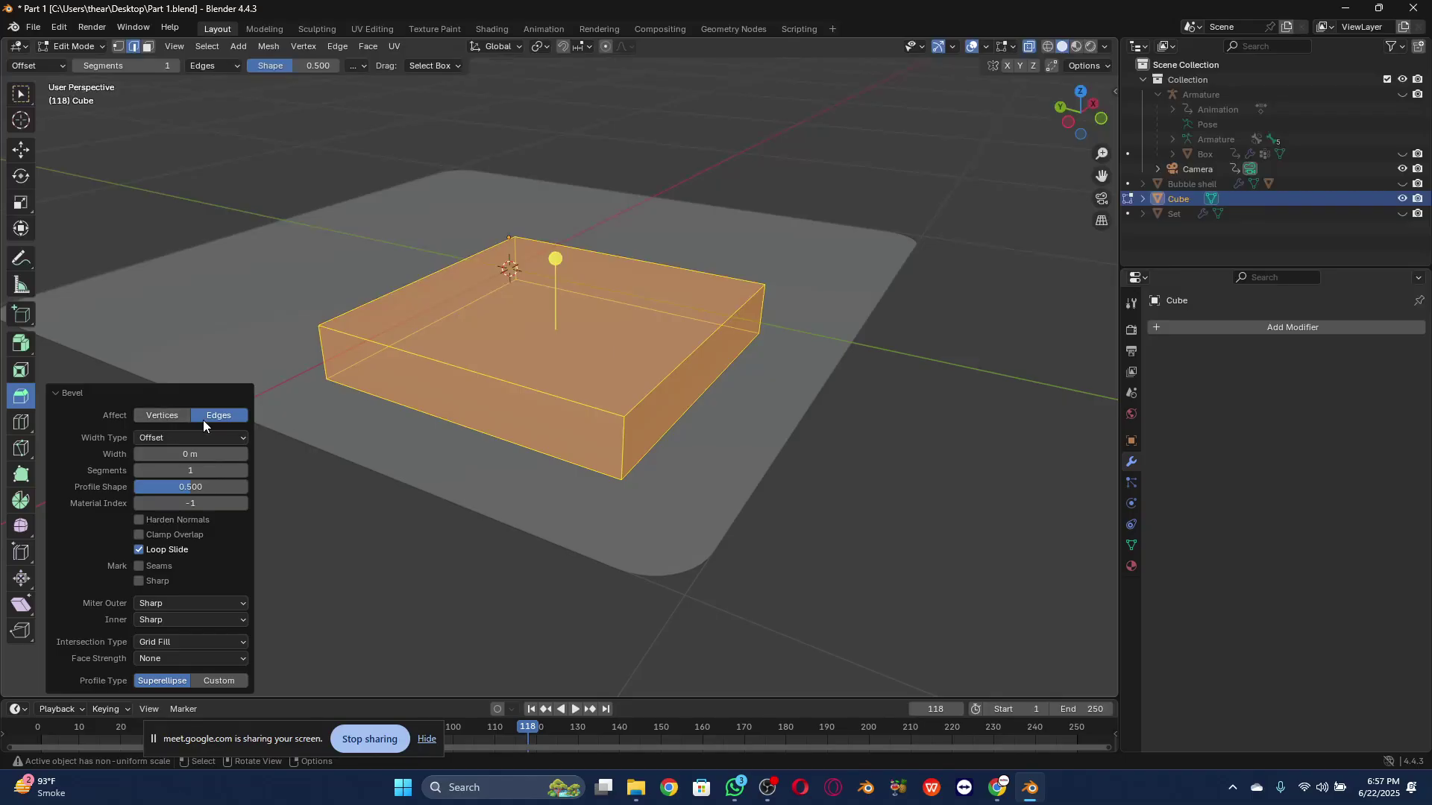
mouse_move(170, 459)
left_mouse_down()
mouse_move(229, 474)
mouse_move(176, 477)
left_mouse_up()
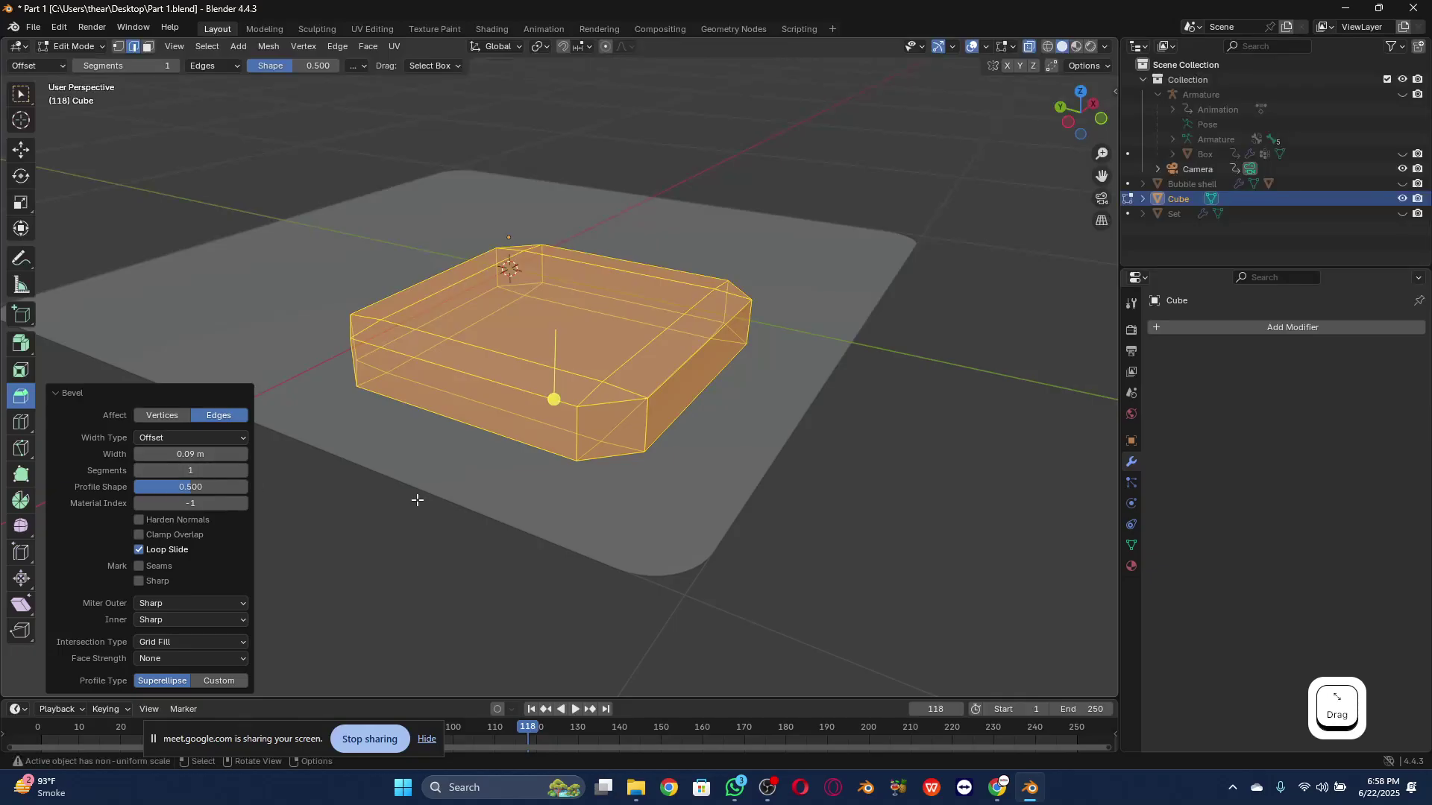
key("ctrl+z")
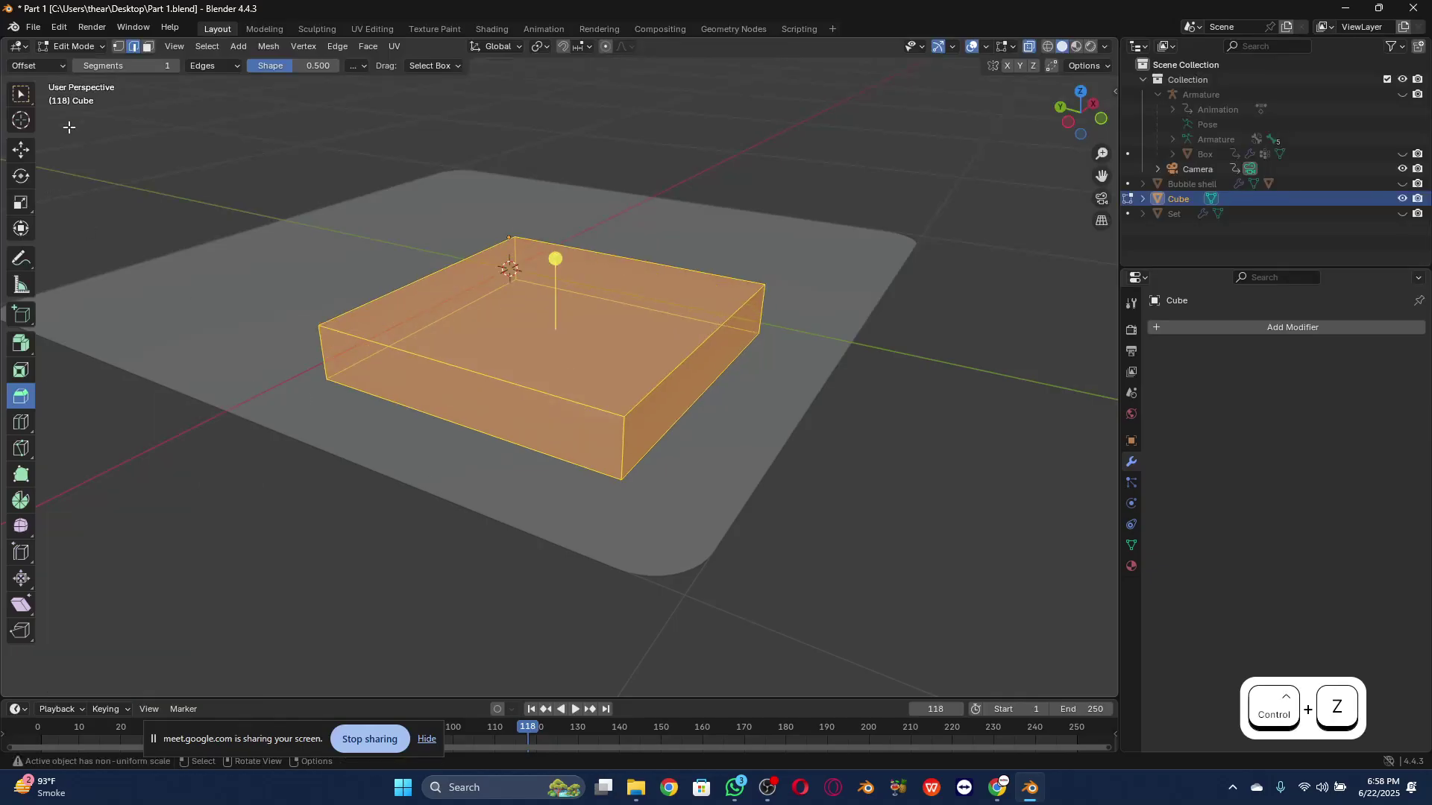
Step: Try beveling the whole cube in vertex selection mode with all vertices selected, and undo it
left_click(118, 47)
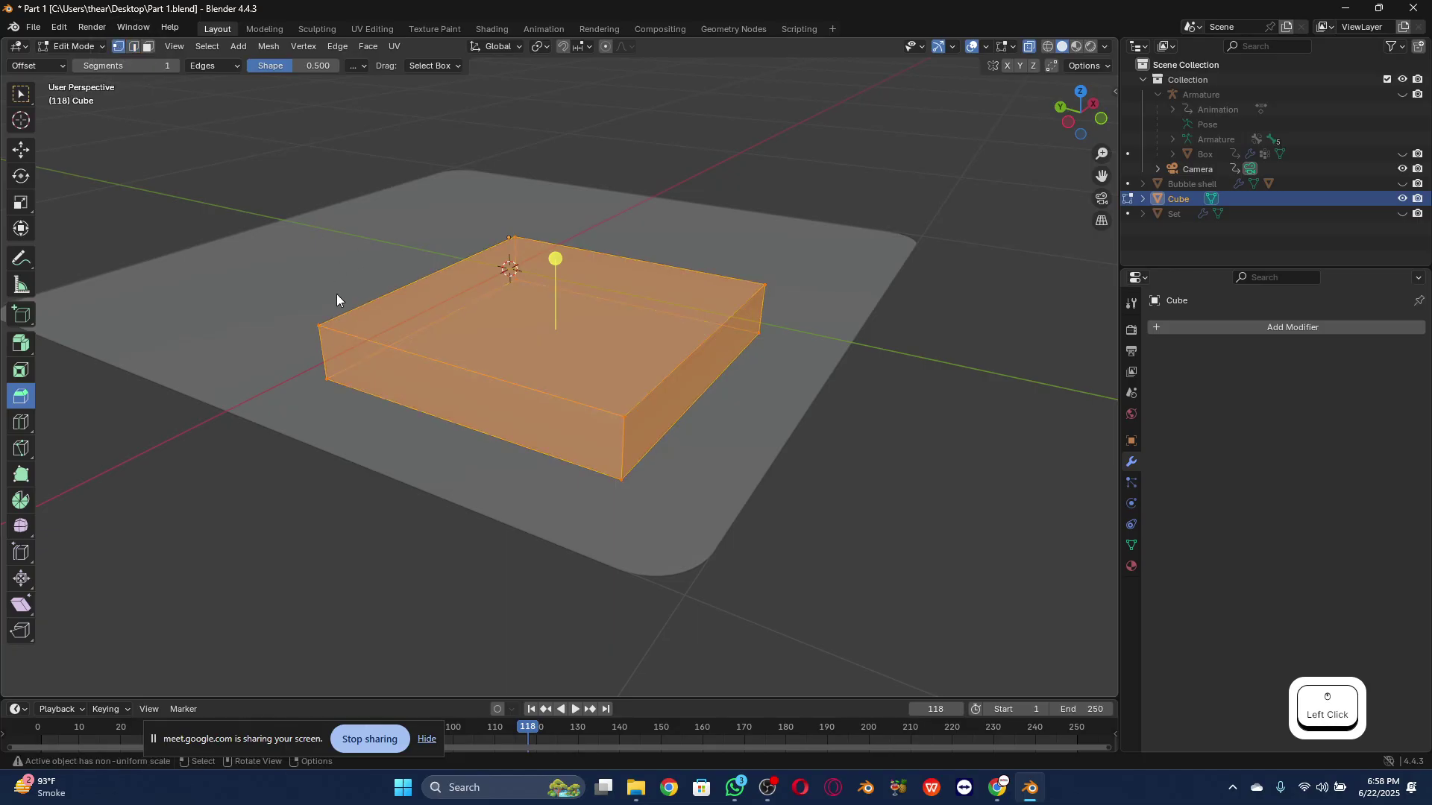
left_click(371, 344)
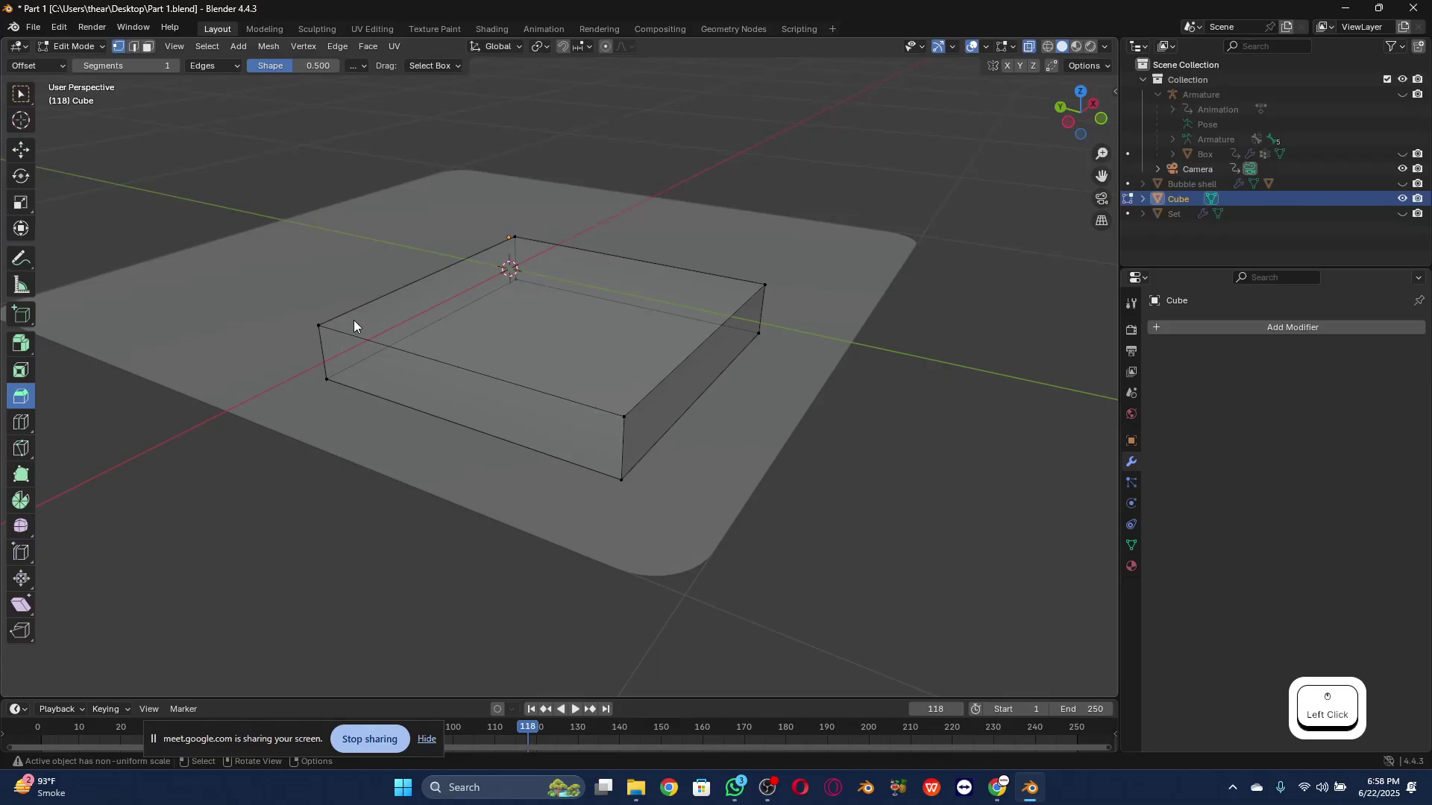
key("a")
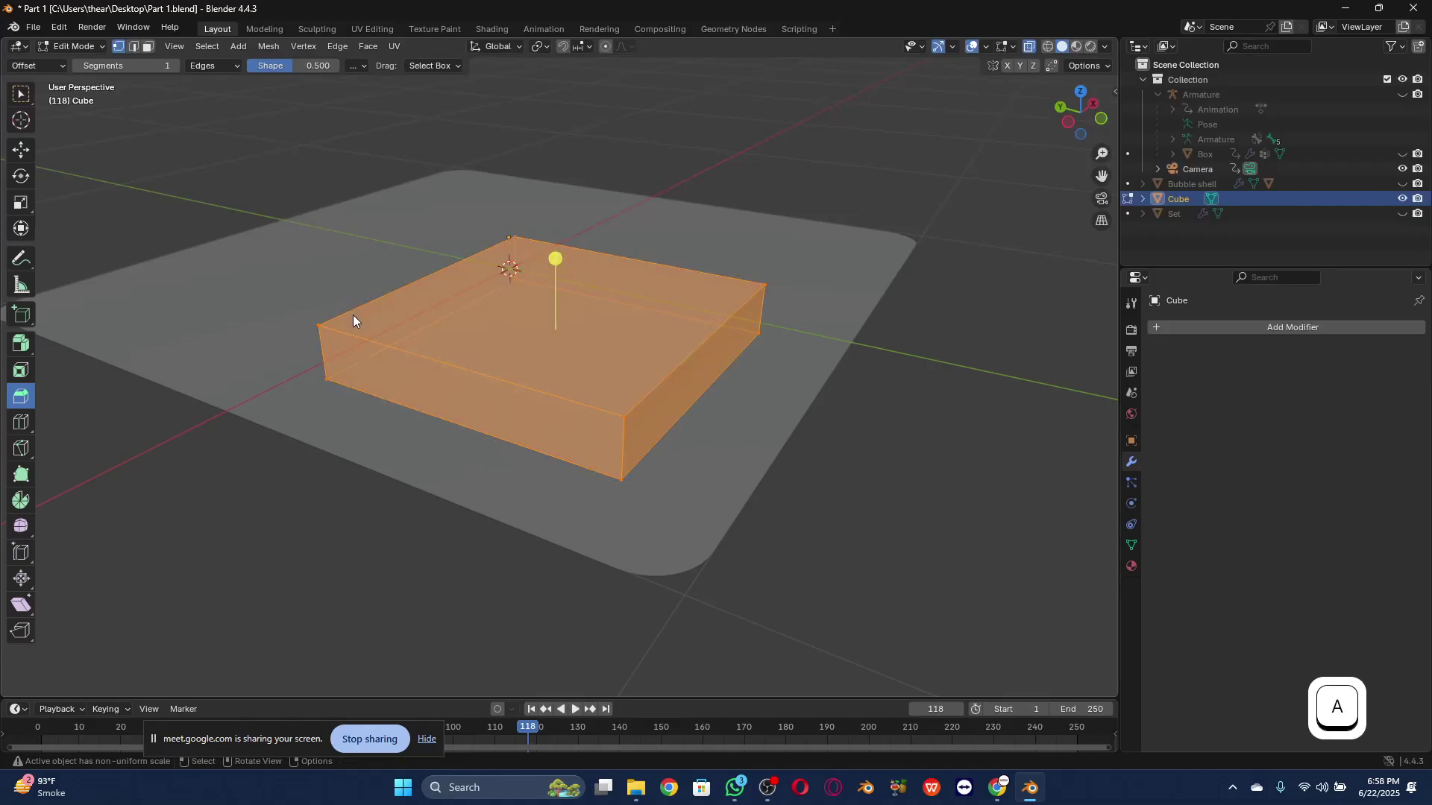
left_click(557, 260)
left_click_drag(190, 456, 192, 464)
key("ctrl+z")
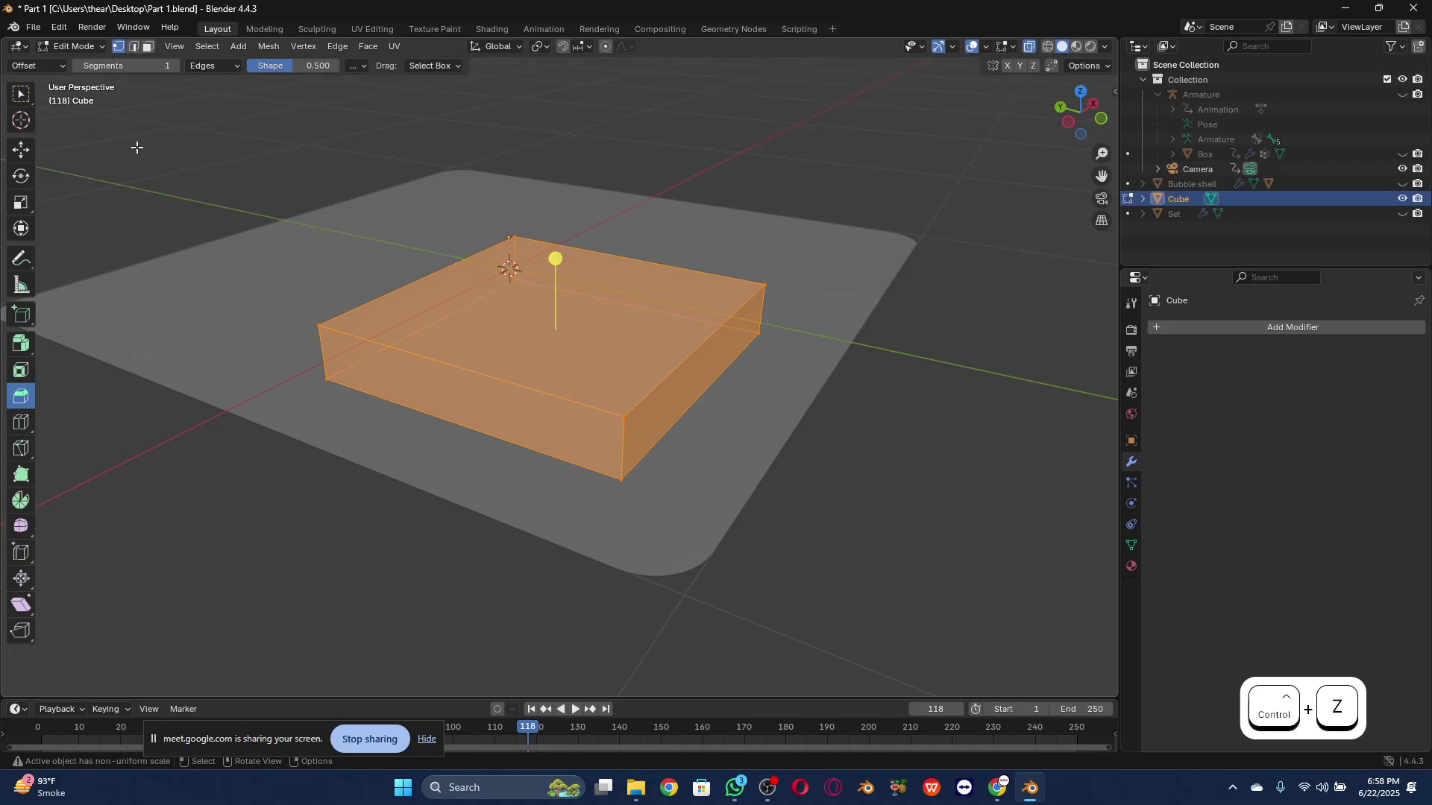
Step: Try beveling the cube with the Bevel set to affect Vertices, and undo it
left_click(555, 260)
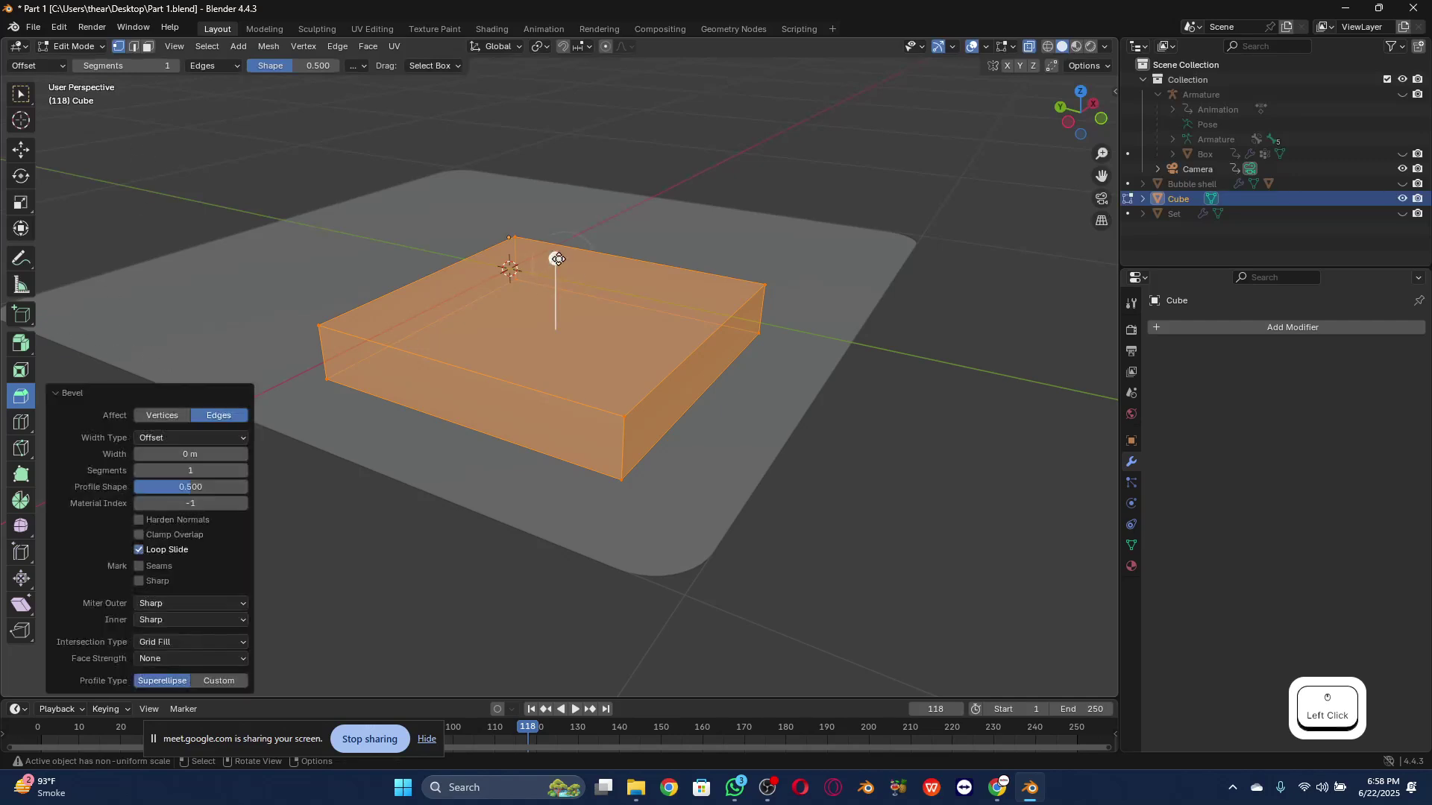
left_click(161, 415)
left_click_drag(186, 455, 183, 463)
key("ctrl+z")
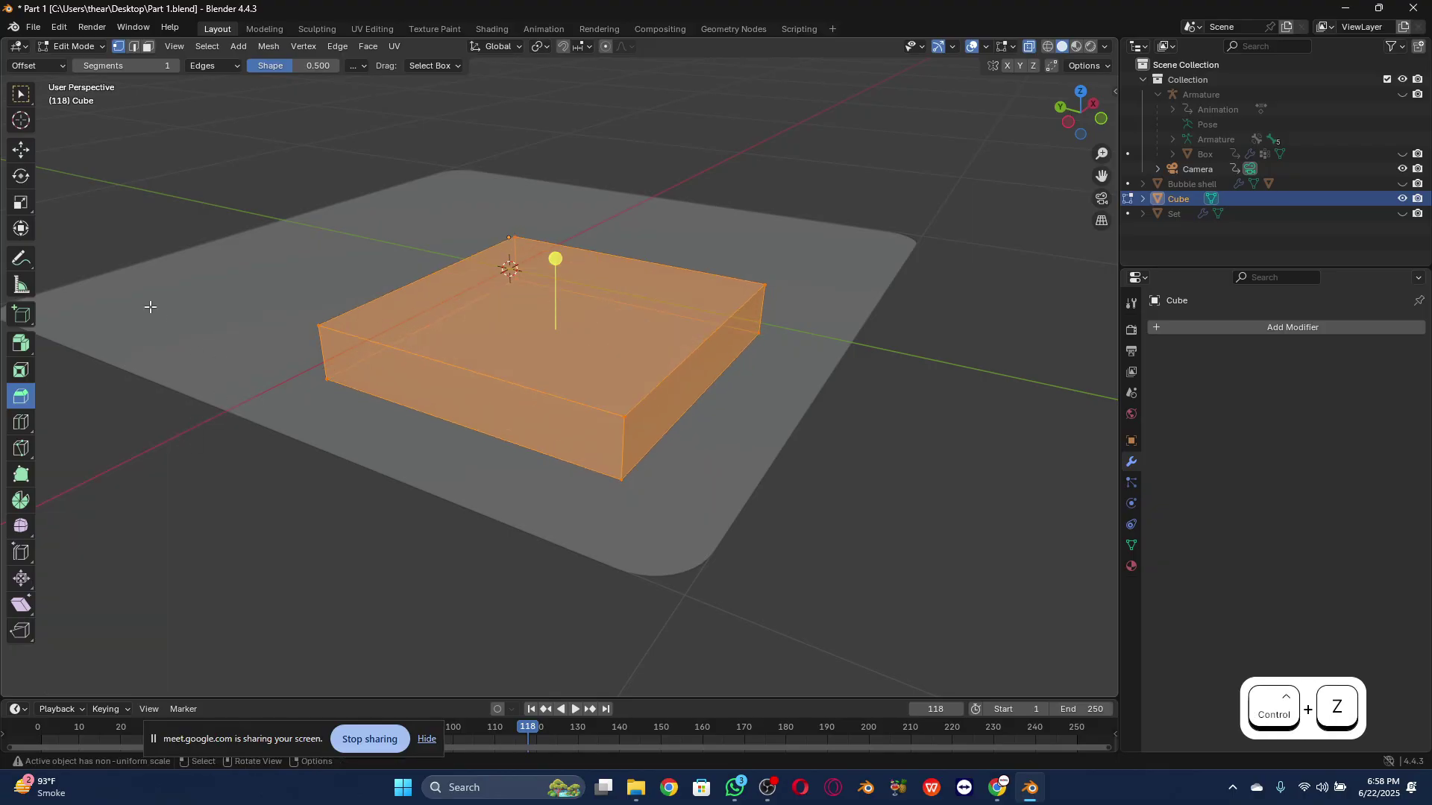
Step: Switch to edge selection mode and select three of the cube's top edges
left_click(82, 50)
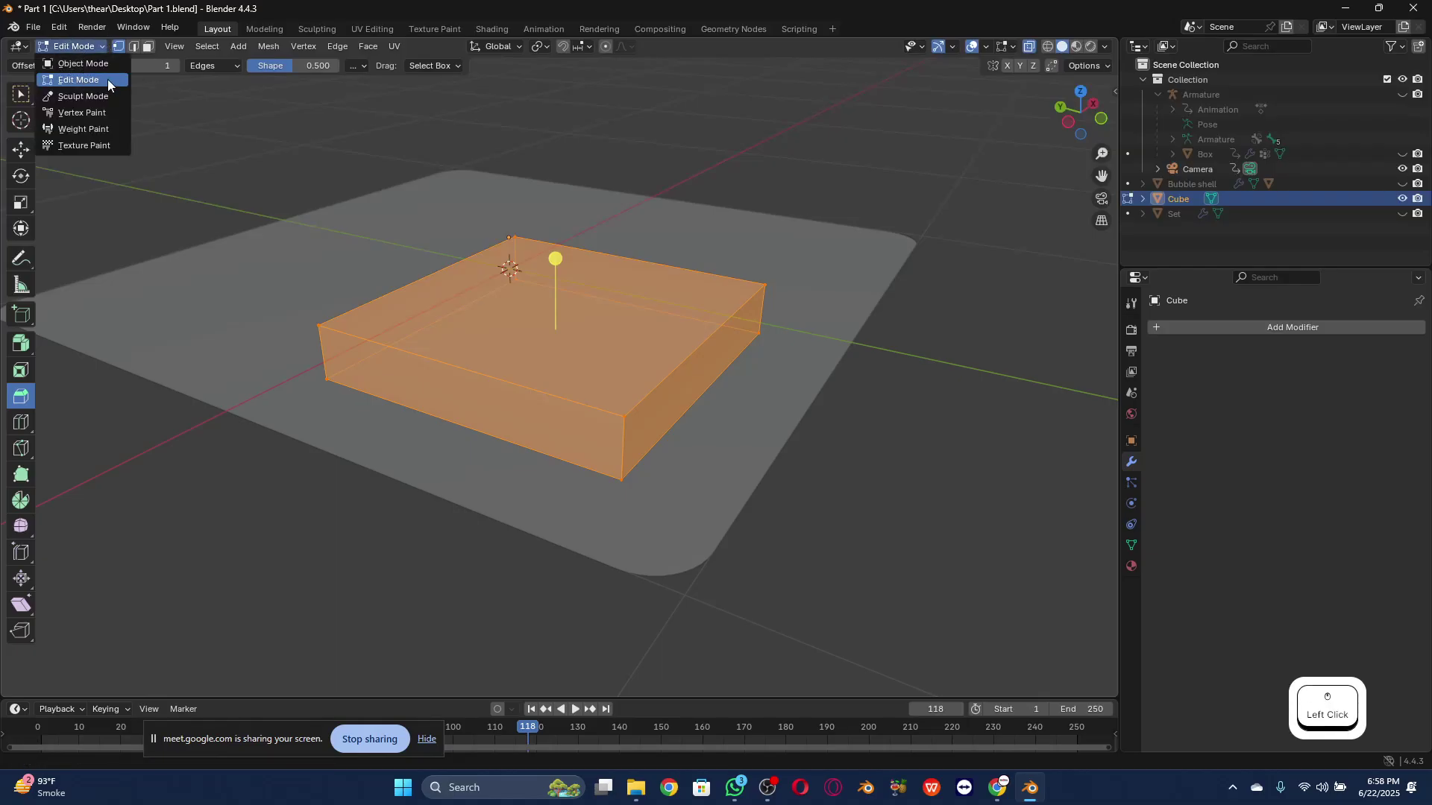
left_click(134, 47)
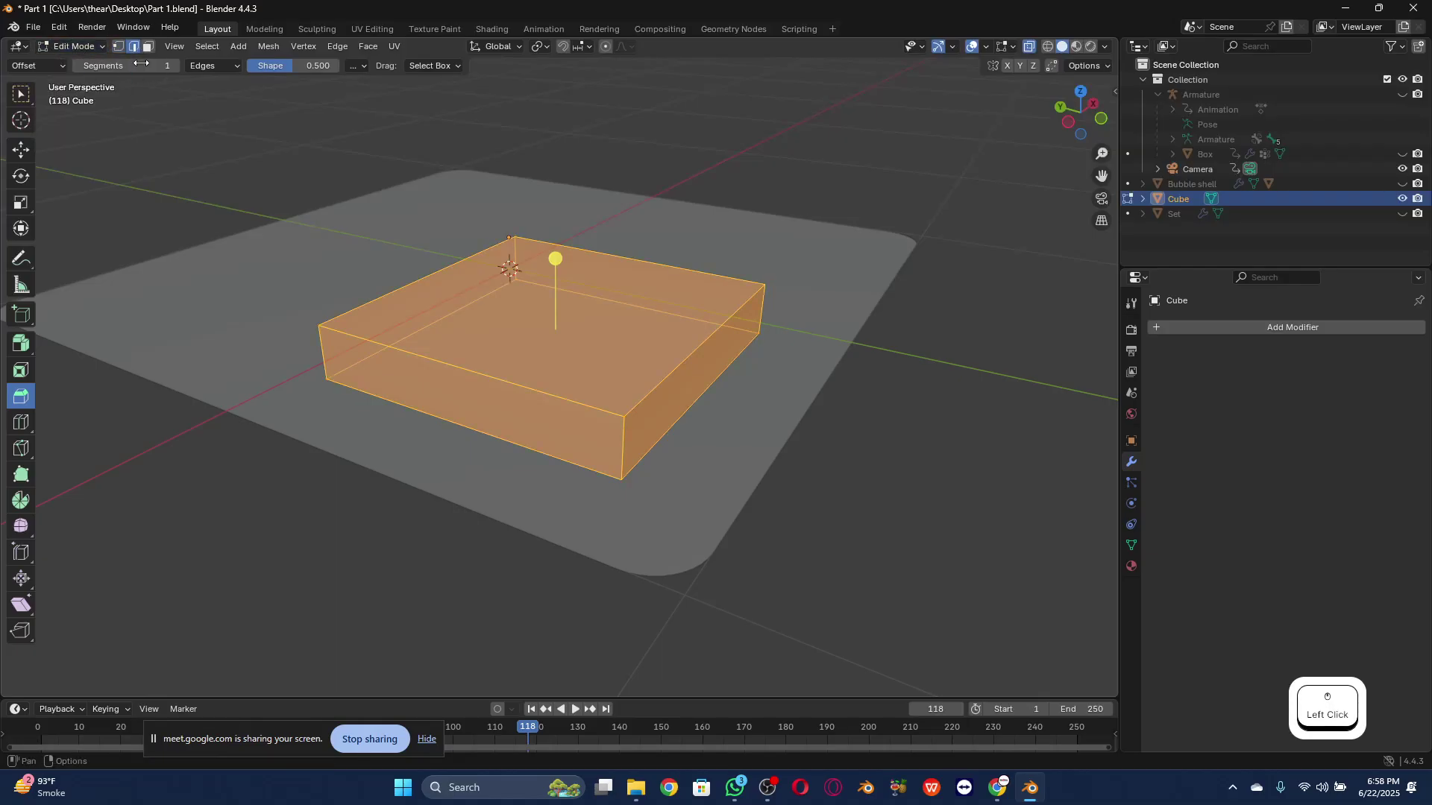
left_click(329, 328)
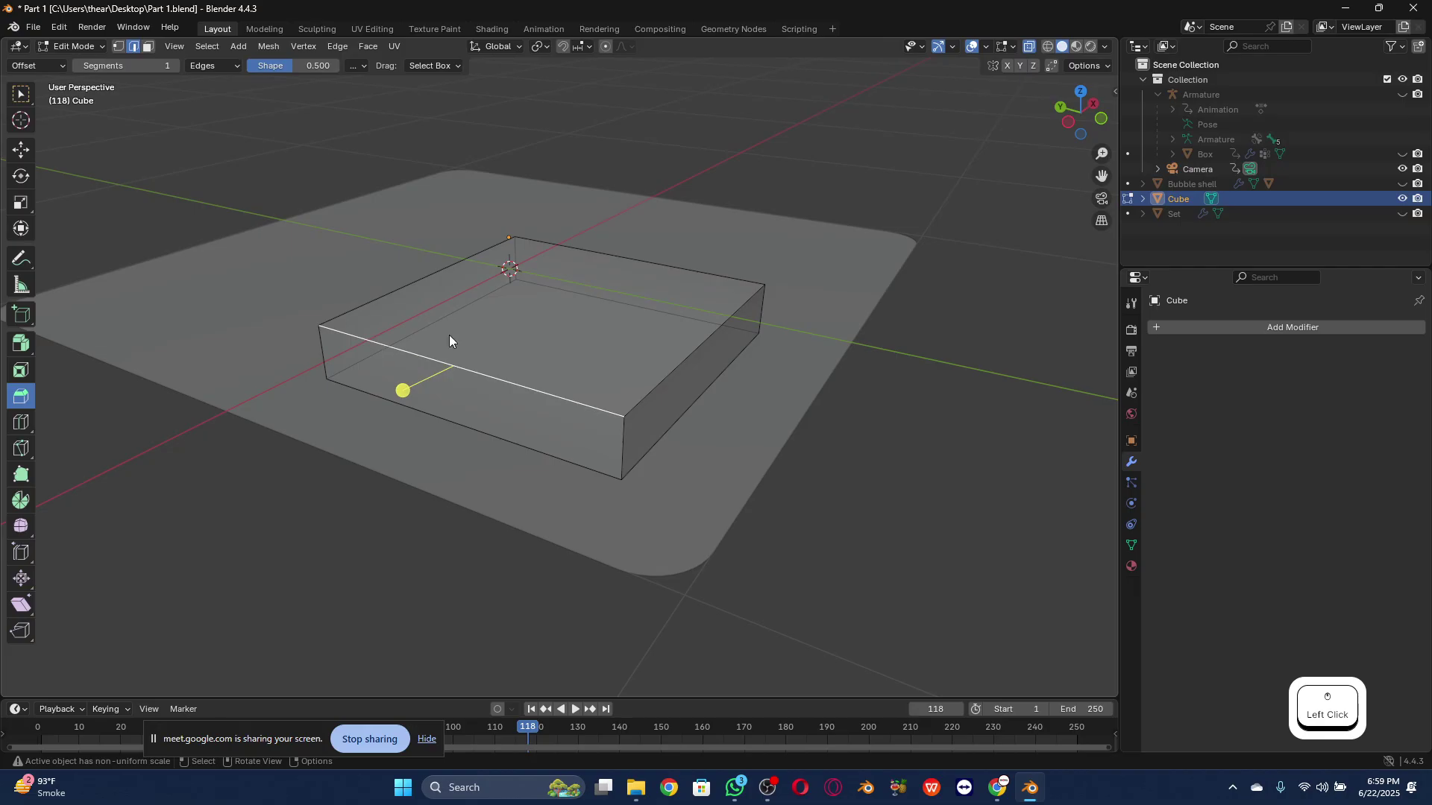
left_click(602, 258, "shift")
left_click(688, 361, "shift")
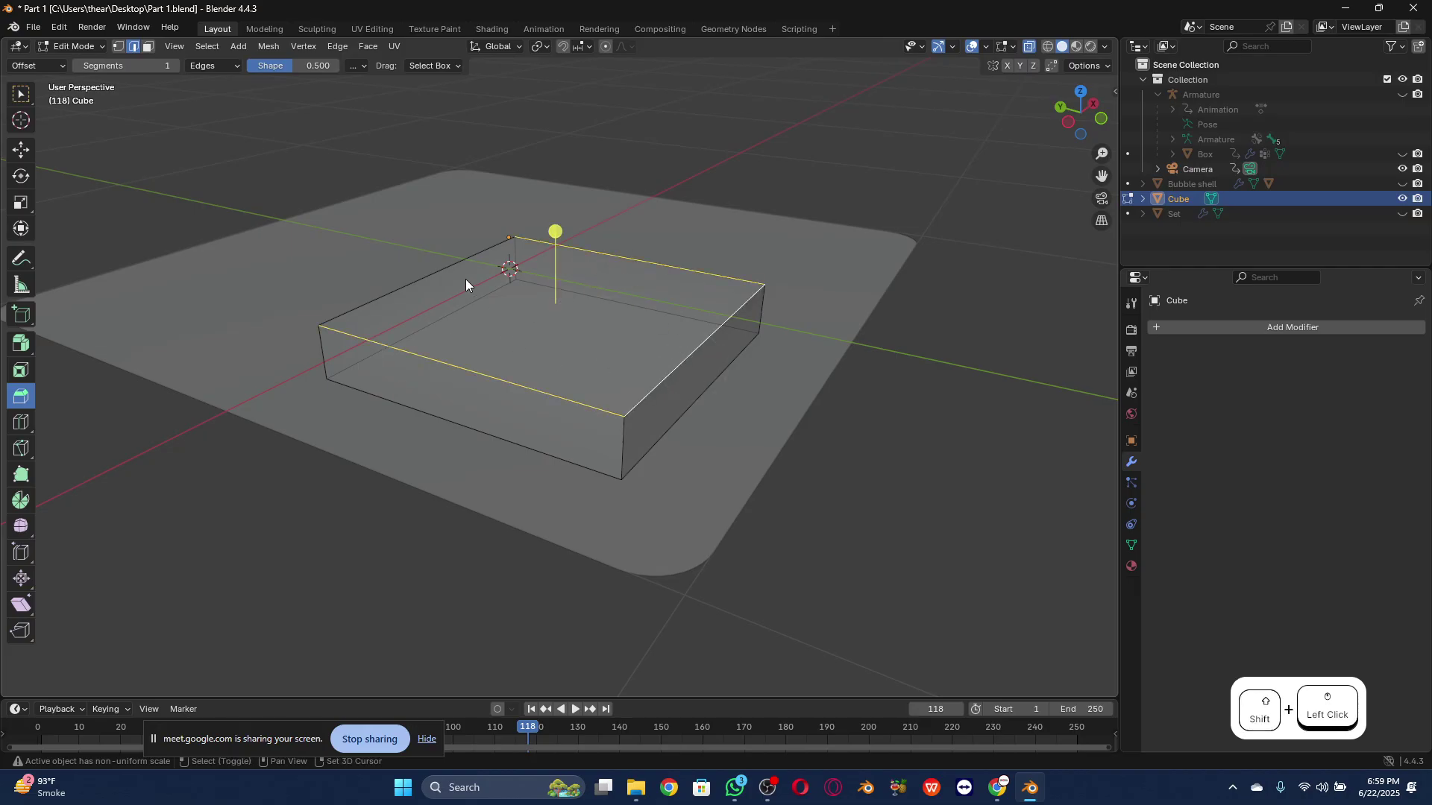
Step: Select only the cube's four vertical corner edges and bevel them with multiple segments into rounded corners
left_click(624, 445)
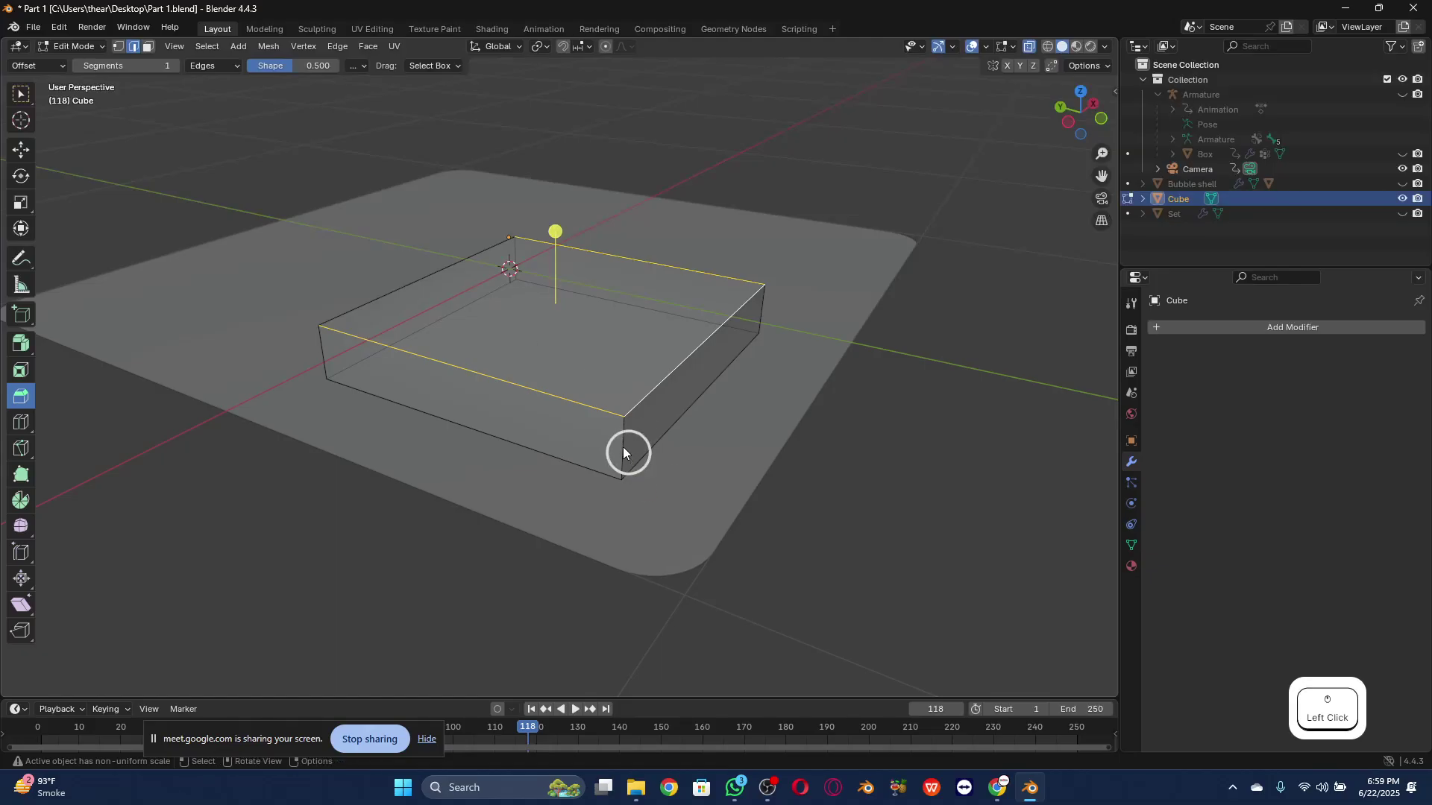
left_click(329, 360, "shift")
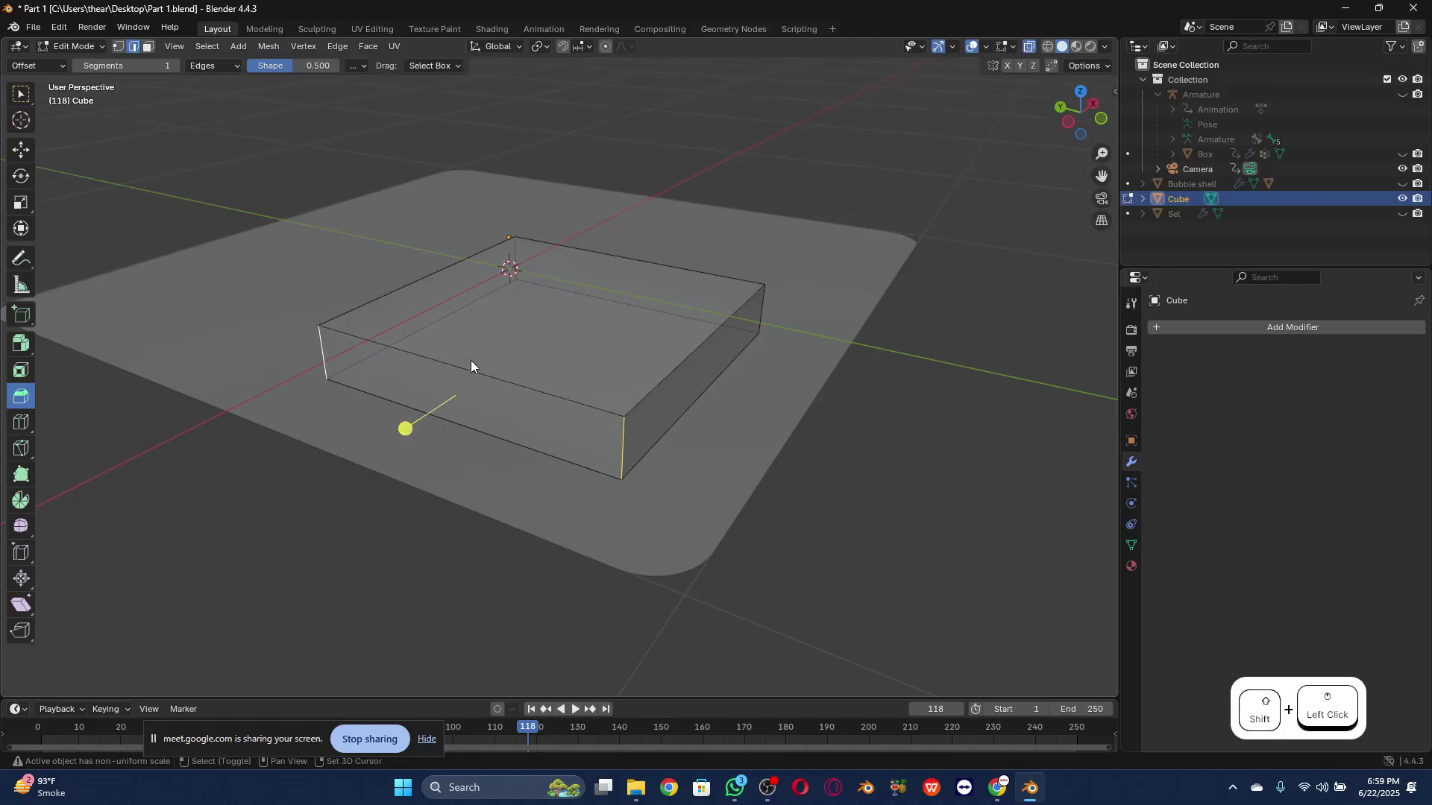
left_click_drag(1079, 114, 830, 135)
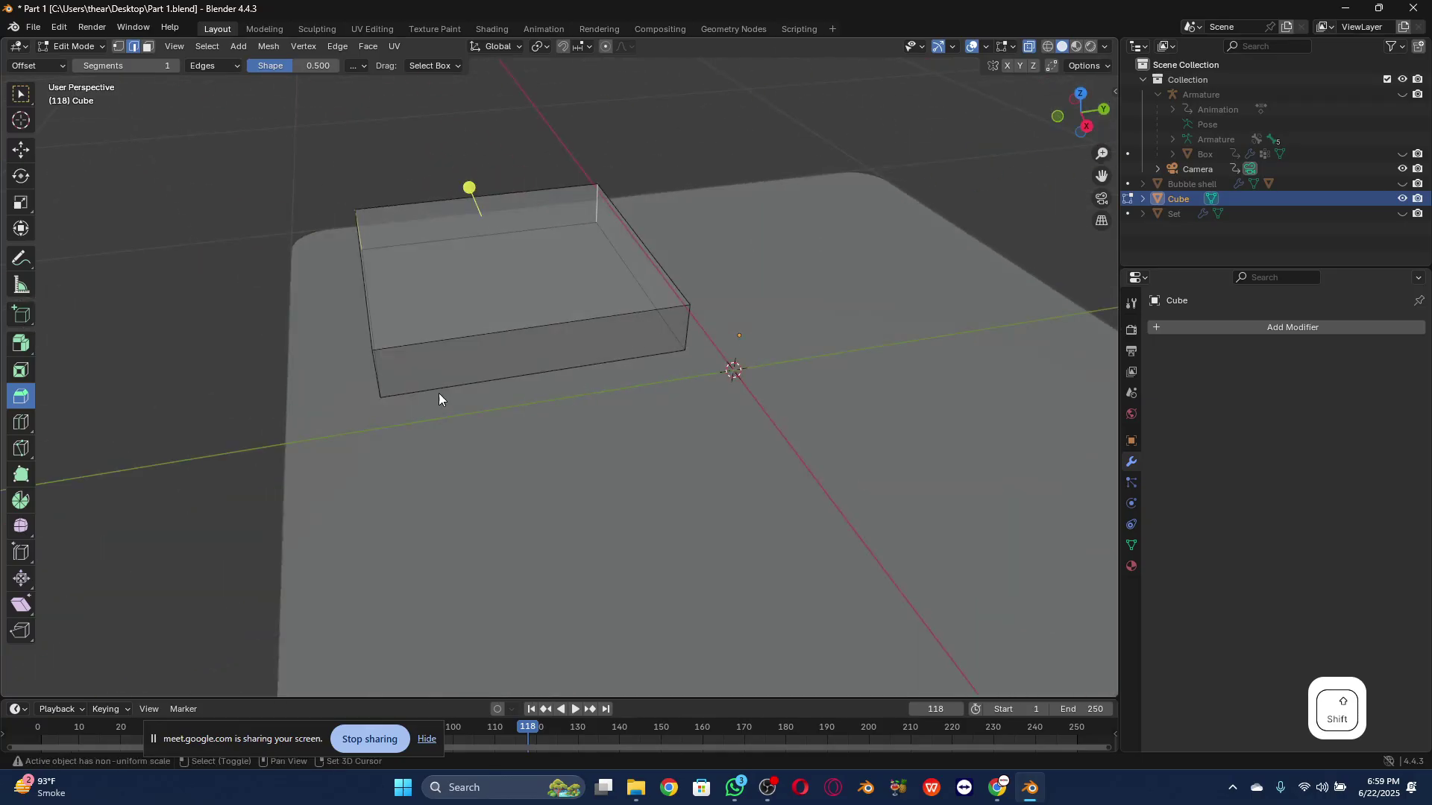
left_click(375, 369)
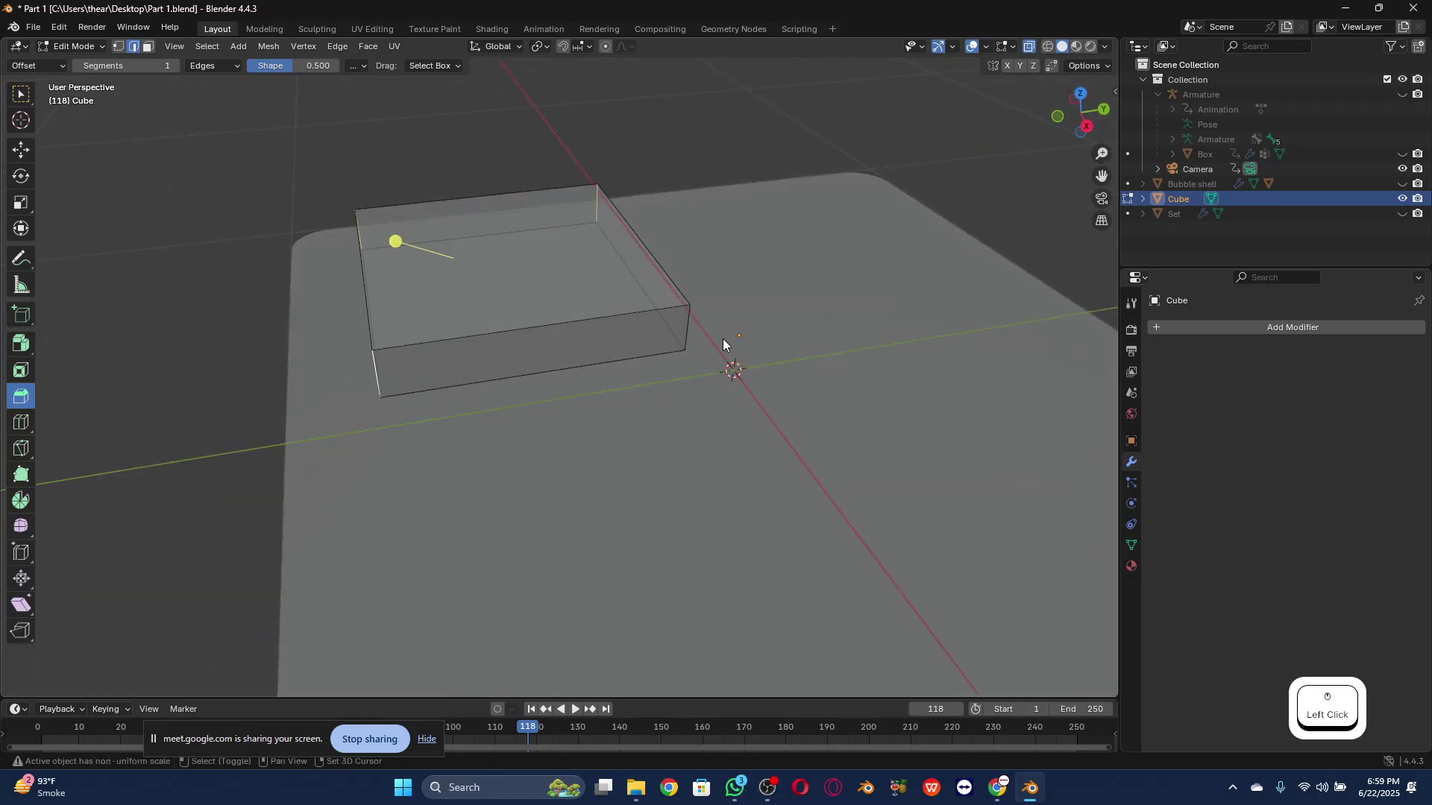
left_click(691, 327, "shift")
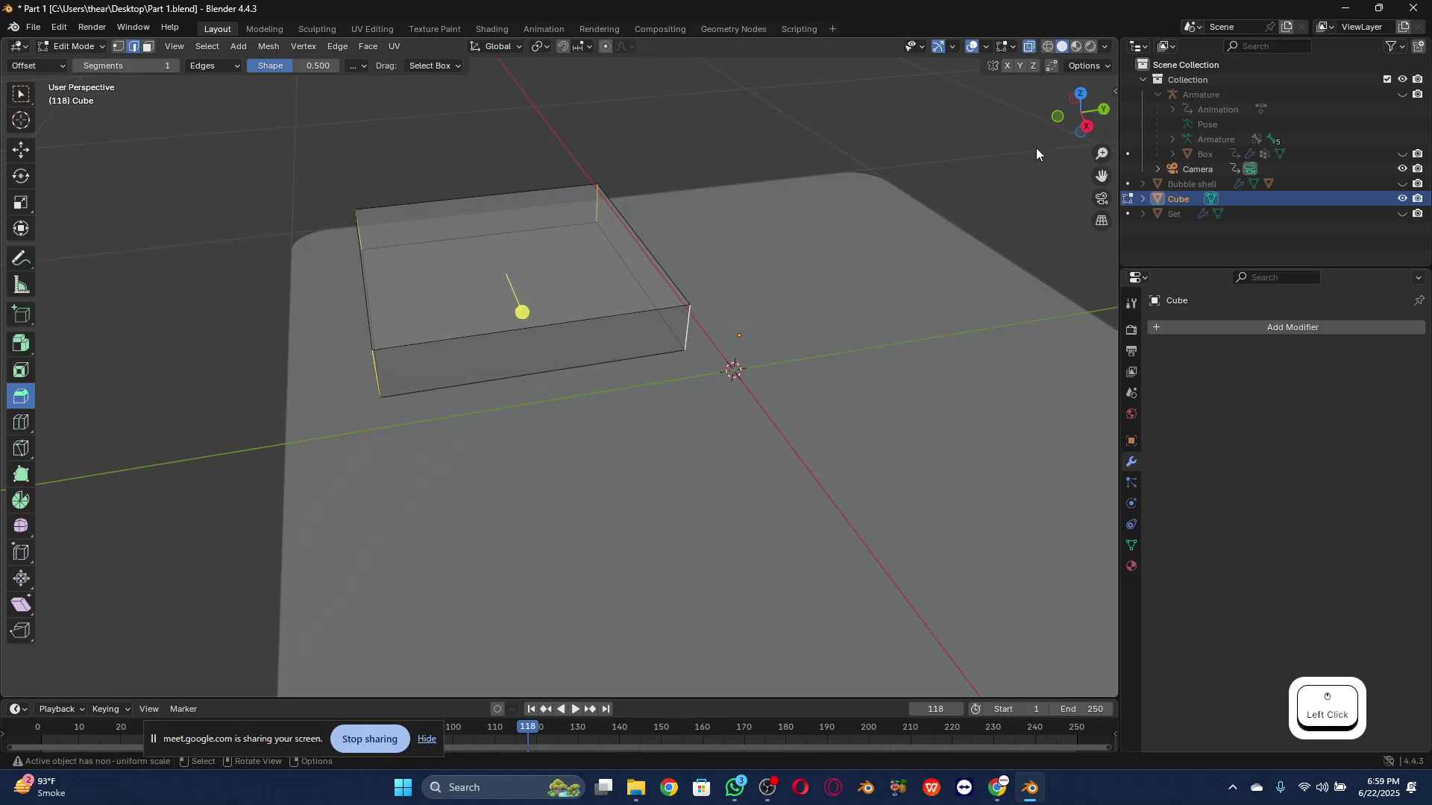
left_click_drag(1076, 117, 960, 110)
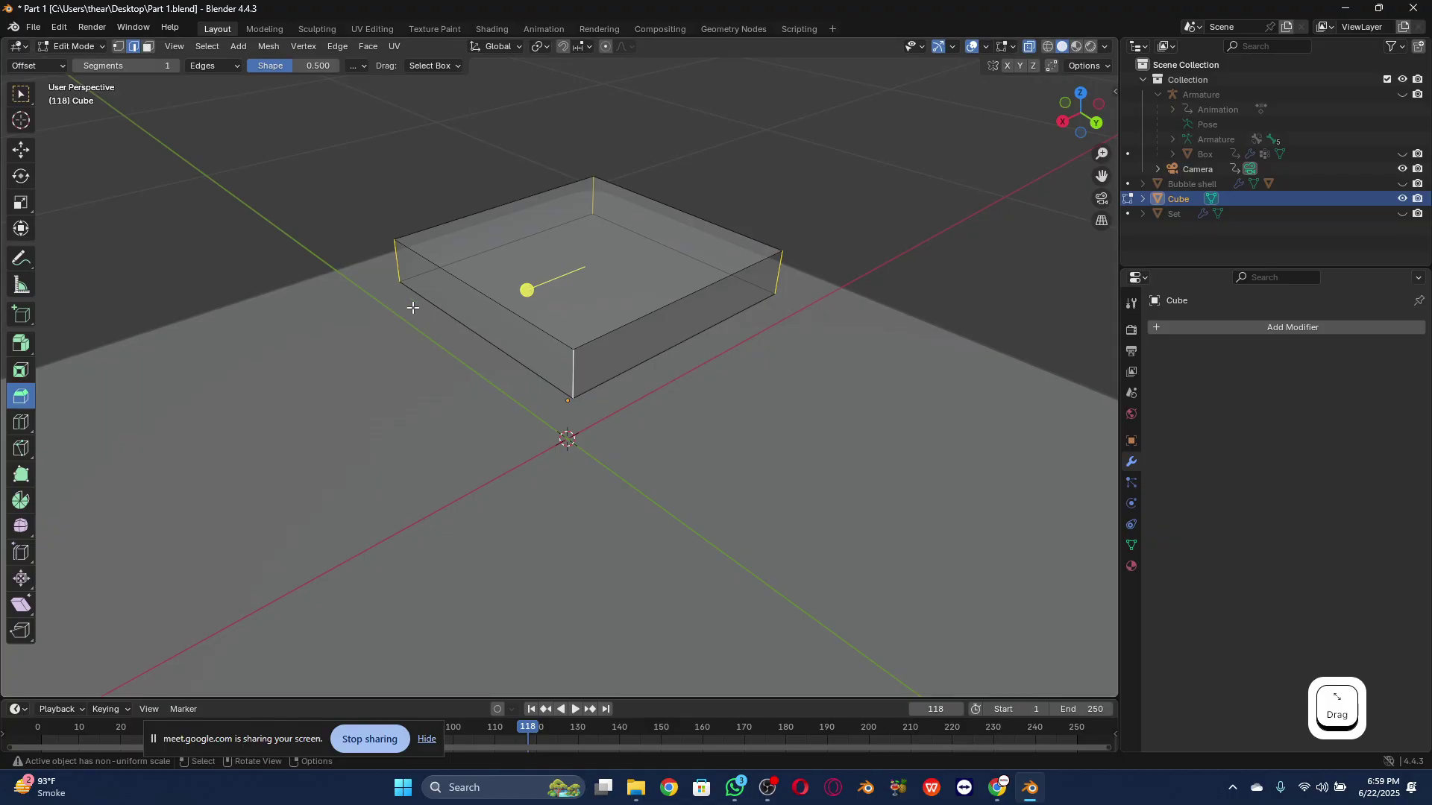
left_click(527, 289)
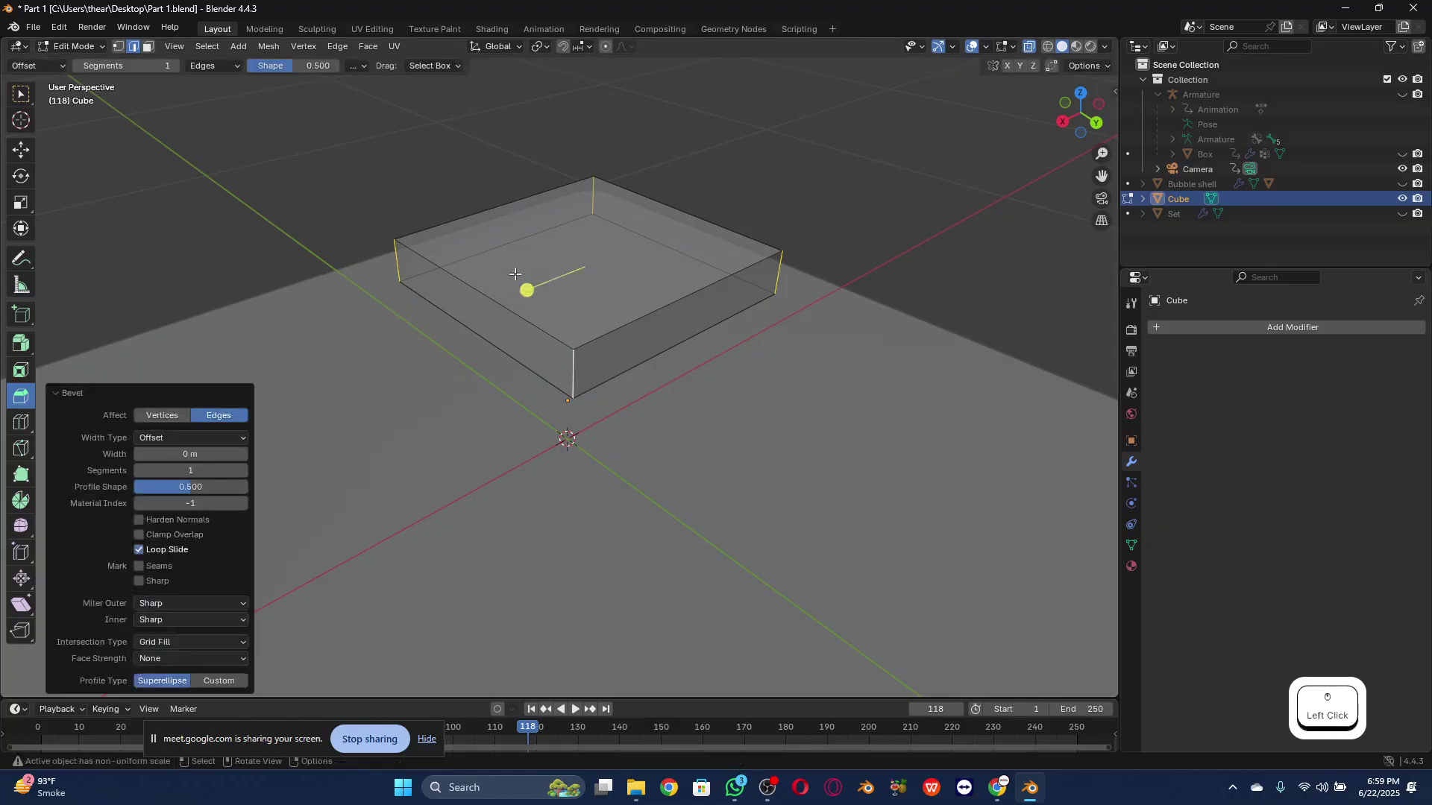
left_click_drag(168, 458, 171, 472)
left_click(736, 159)
Step: Select the rounded block's four straight top edges and one straight bottom edge
left_click(684, 212)
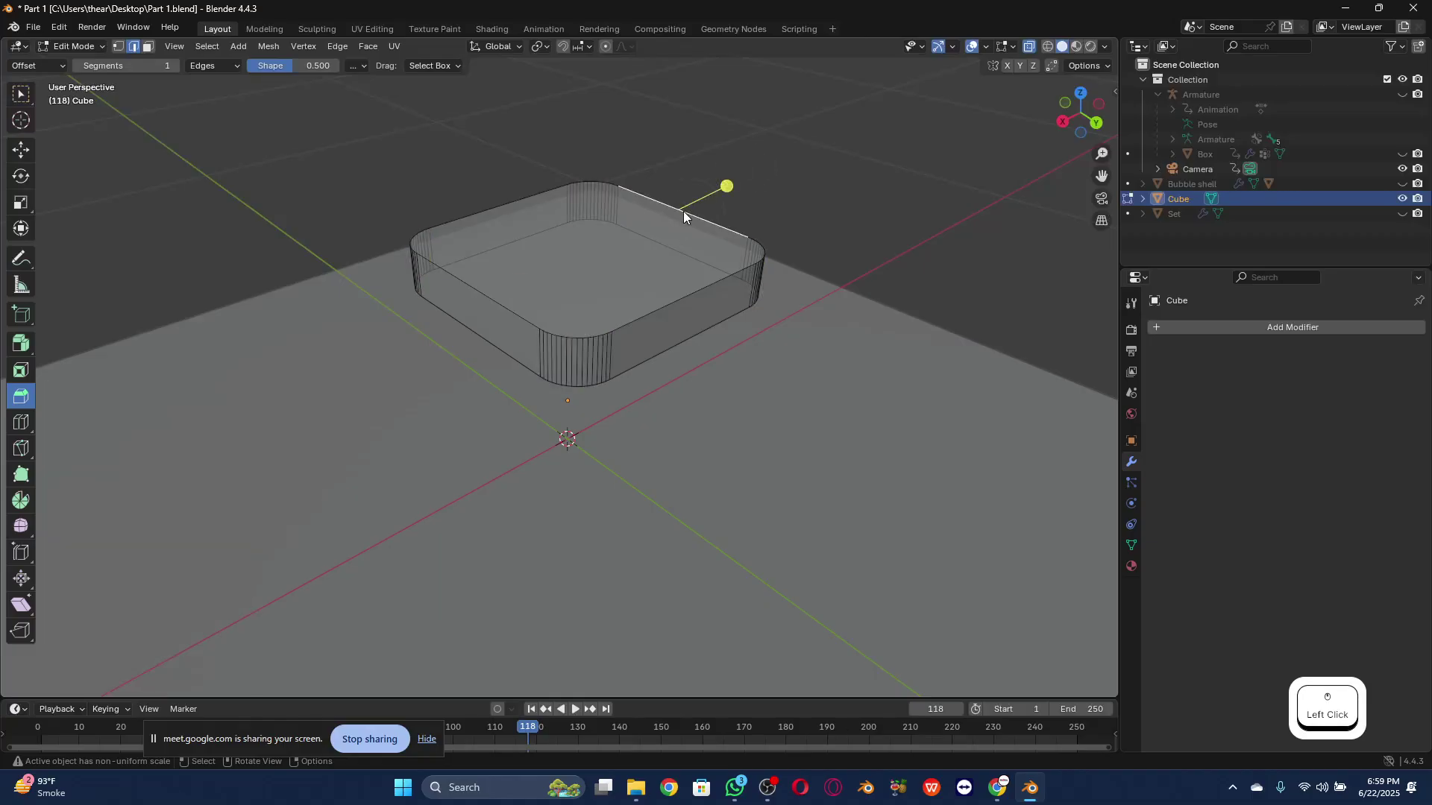
left_click(499, 302, "shift")
left_click(650, 309, "shift")
left_click(518, 200, "shift")
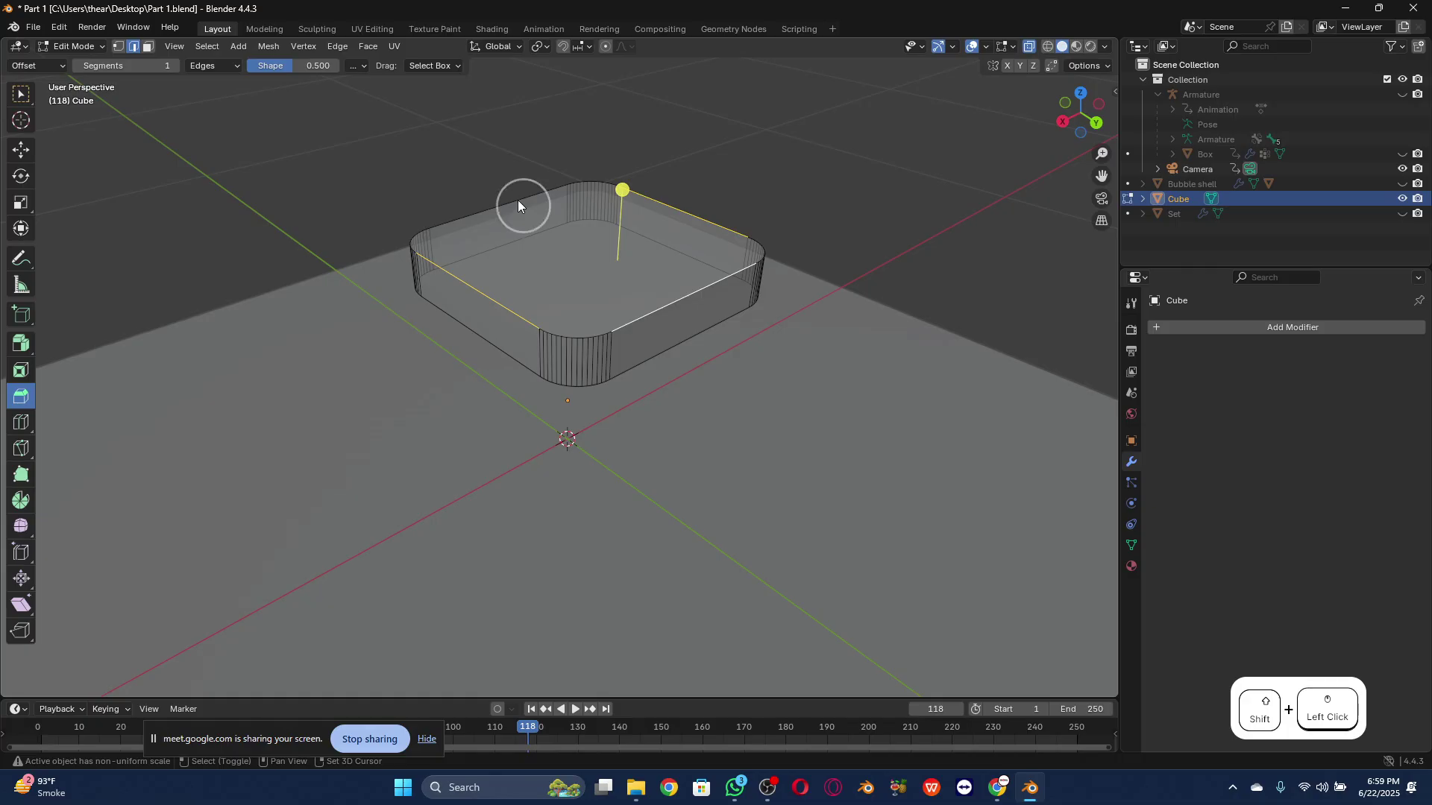
left_click(655, 351, "shift")
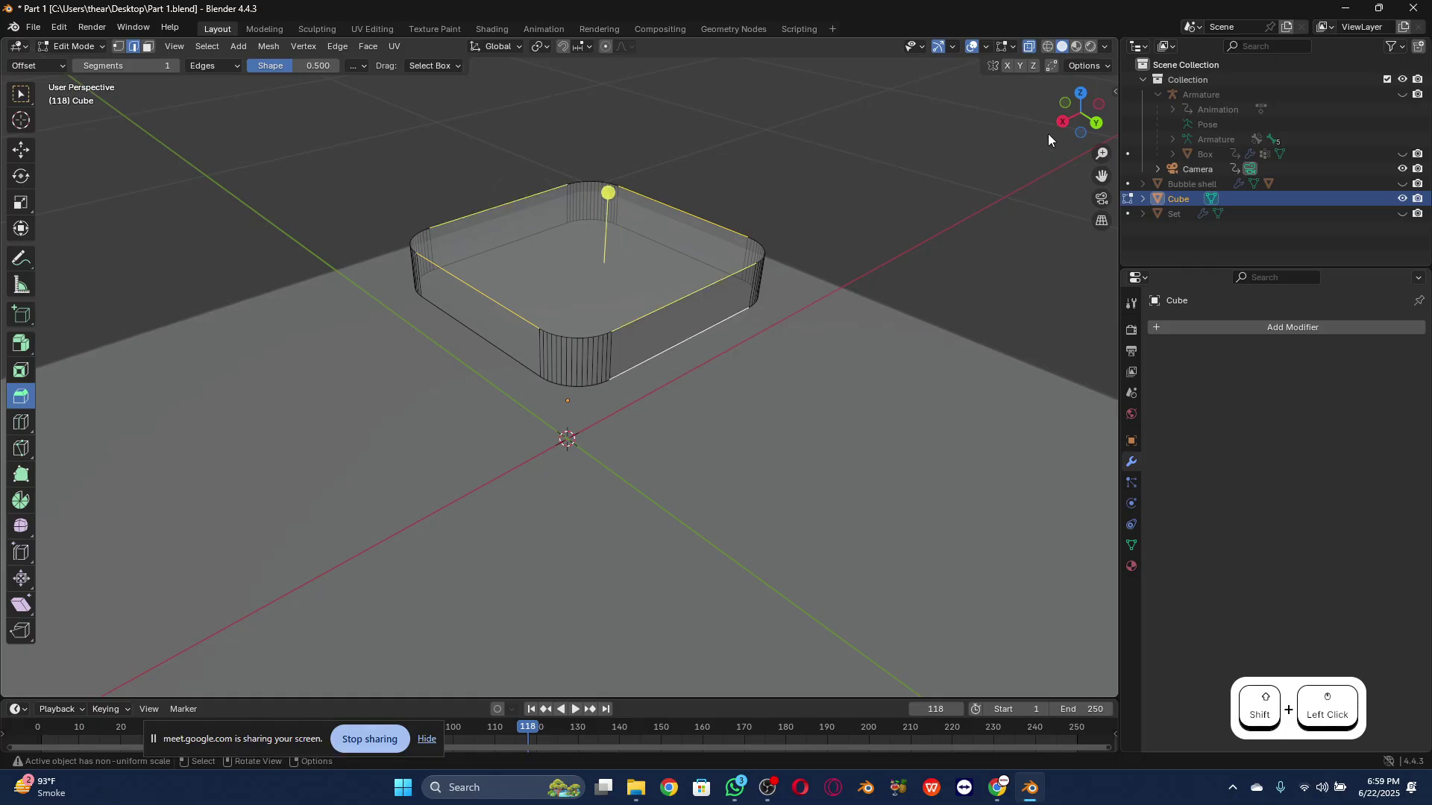
left_click_drag(1077, 115, 917, 683)
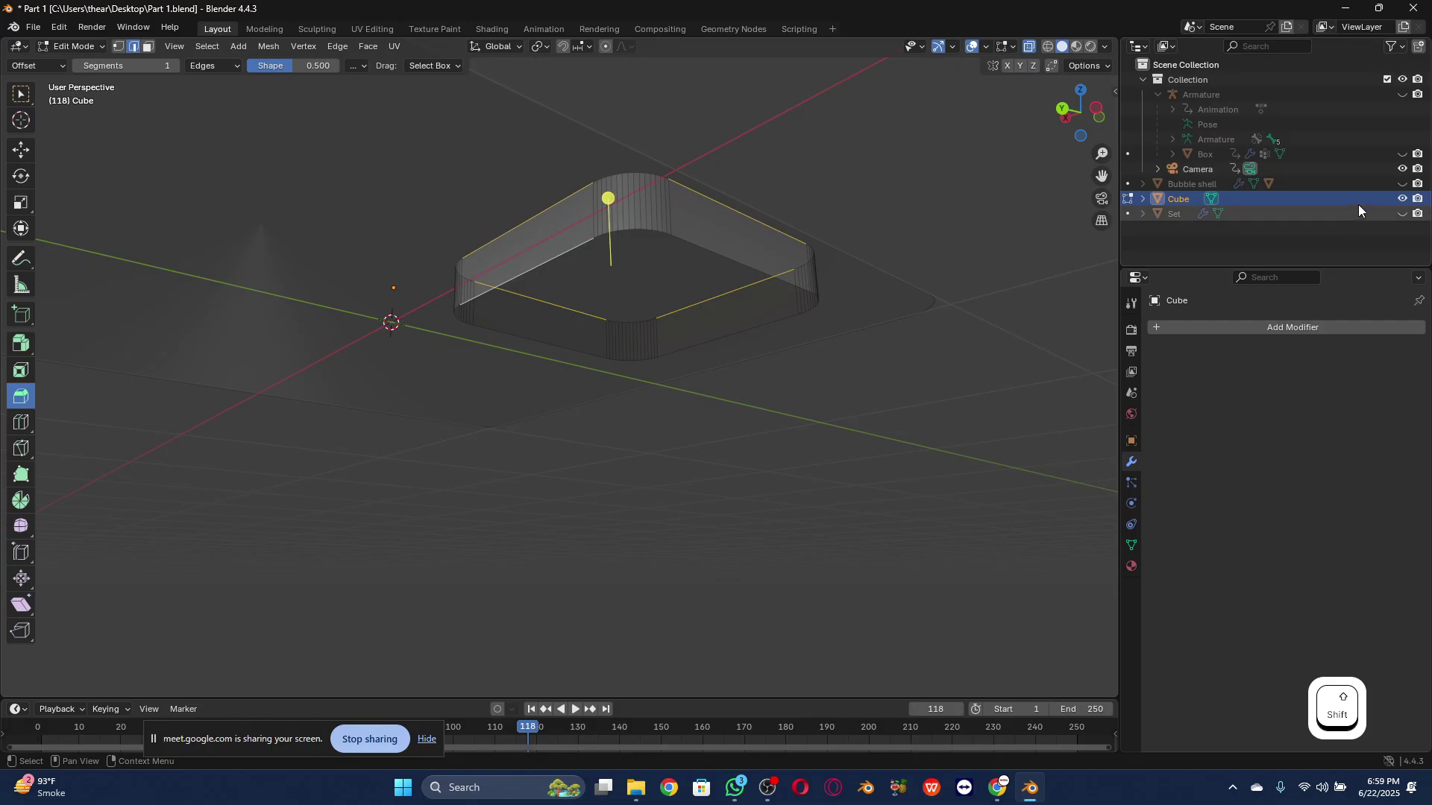
Step: Hide the Lowerpart bubble object nested under the Bubble shell
left_click(1144, 184)
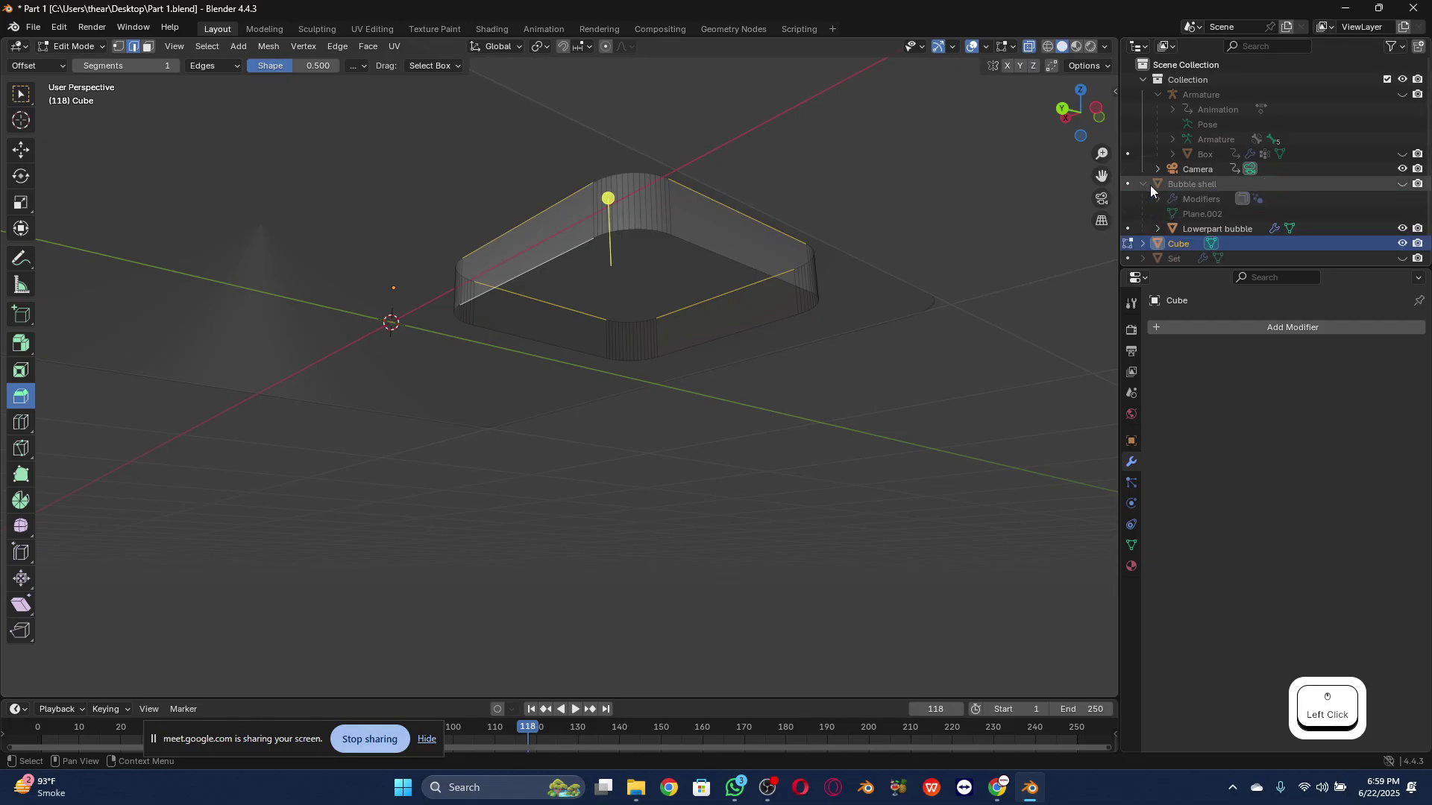
left_click(1402, 228)
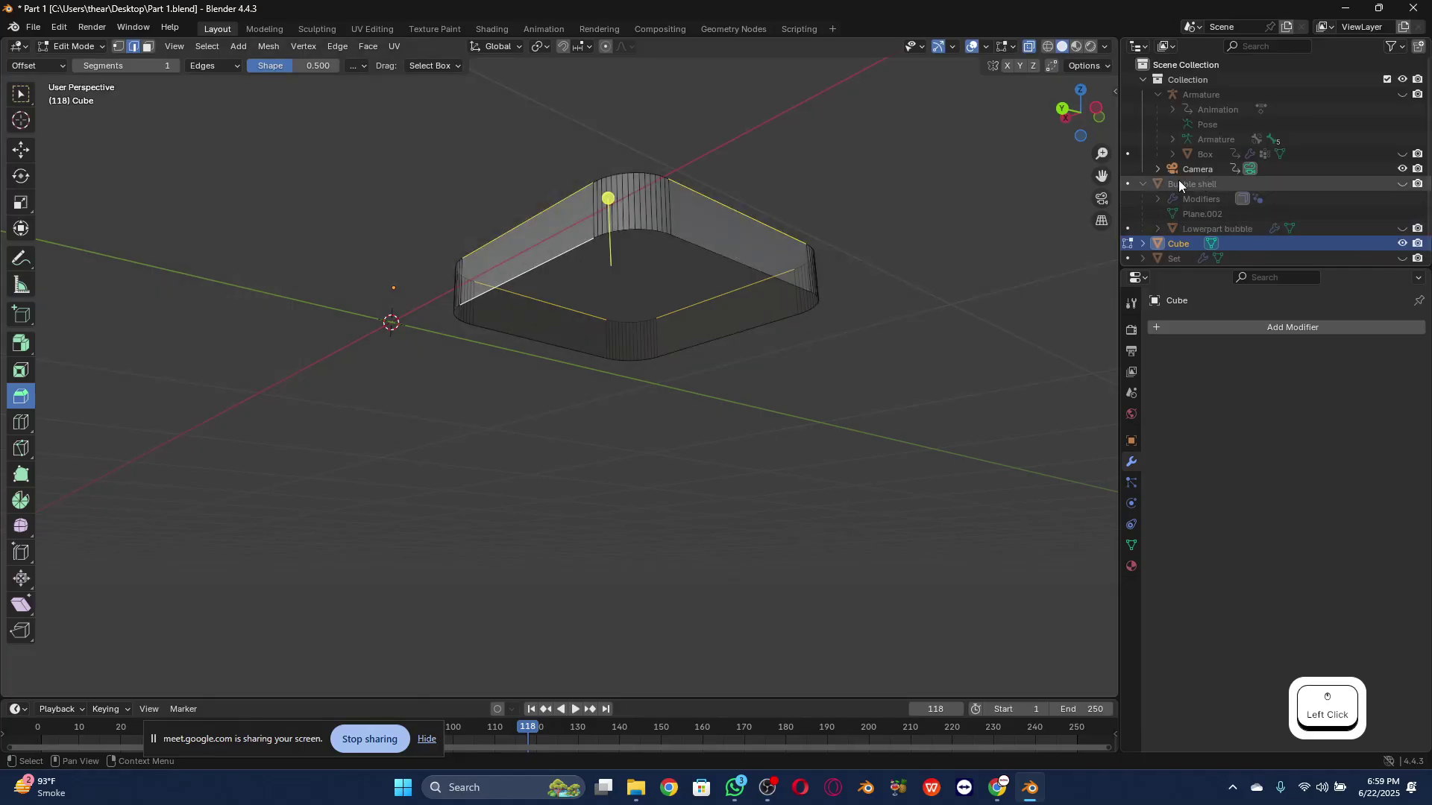
left_click(1146, 183)
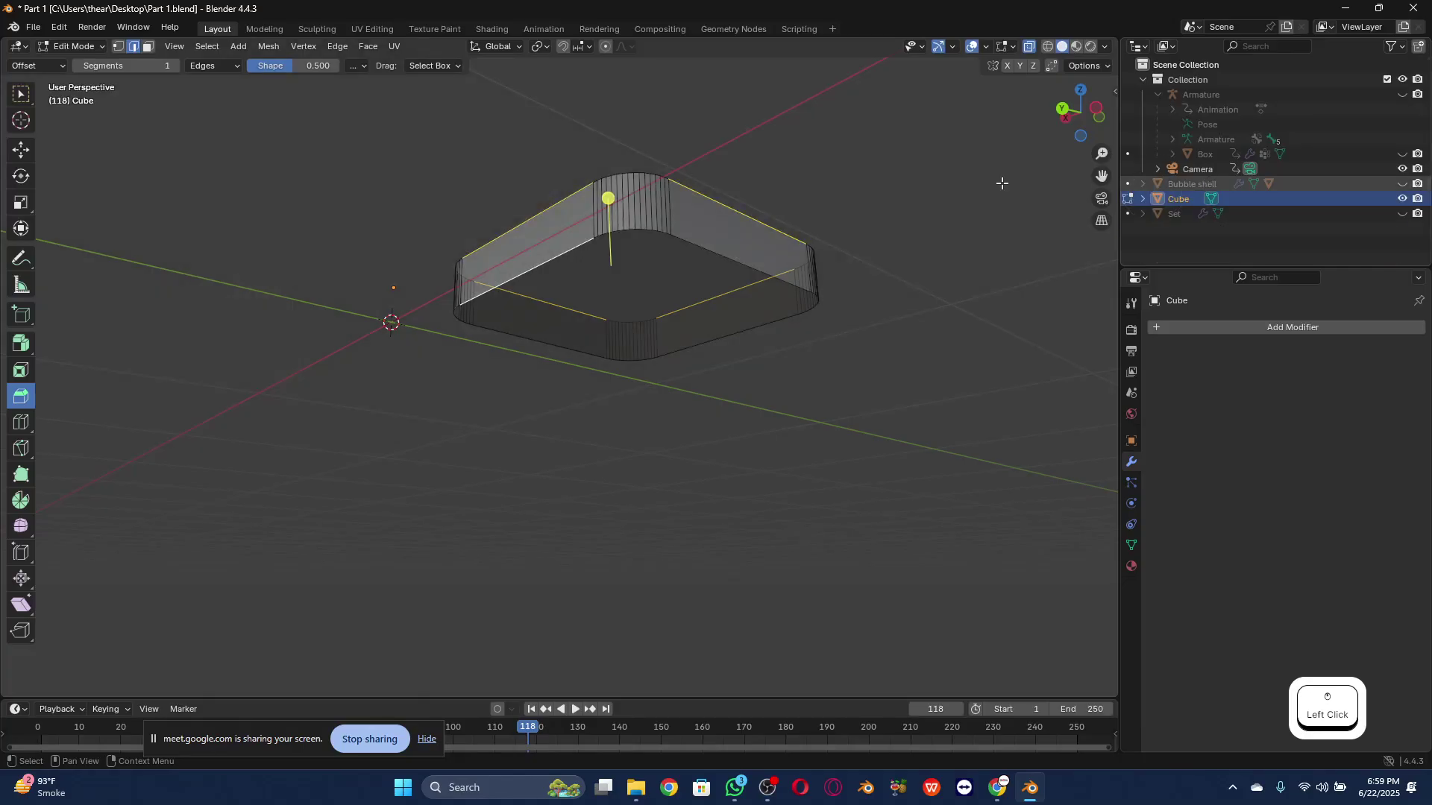
Step: Add the three remaining straight bottom edges to the selection and bevel all eight with a width of about 0.00832 m
left_click(745, 261, "shift")
left_click(736, 337, "shift")
left_click(550, 343, "shift")
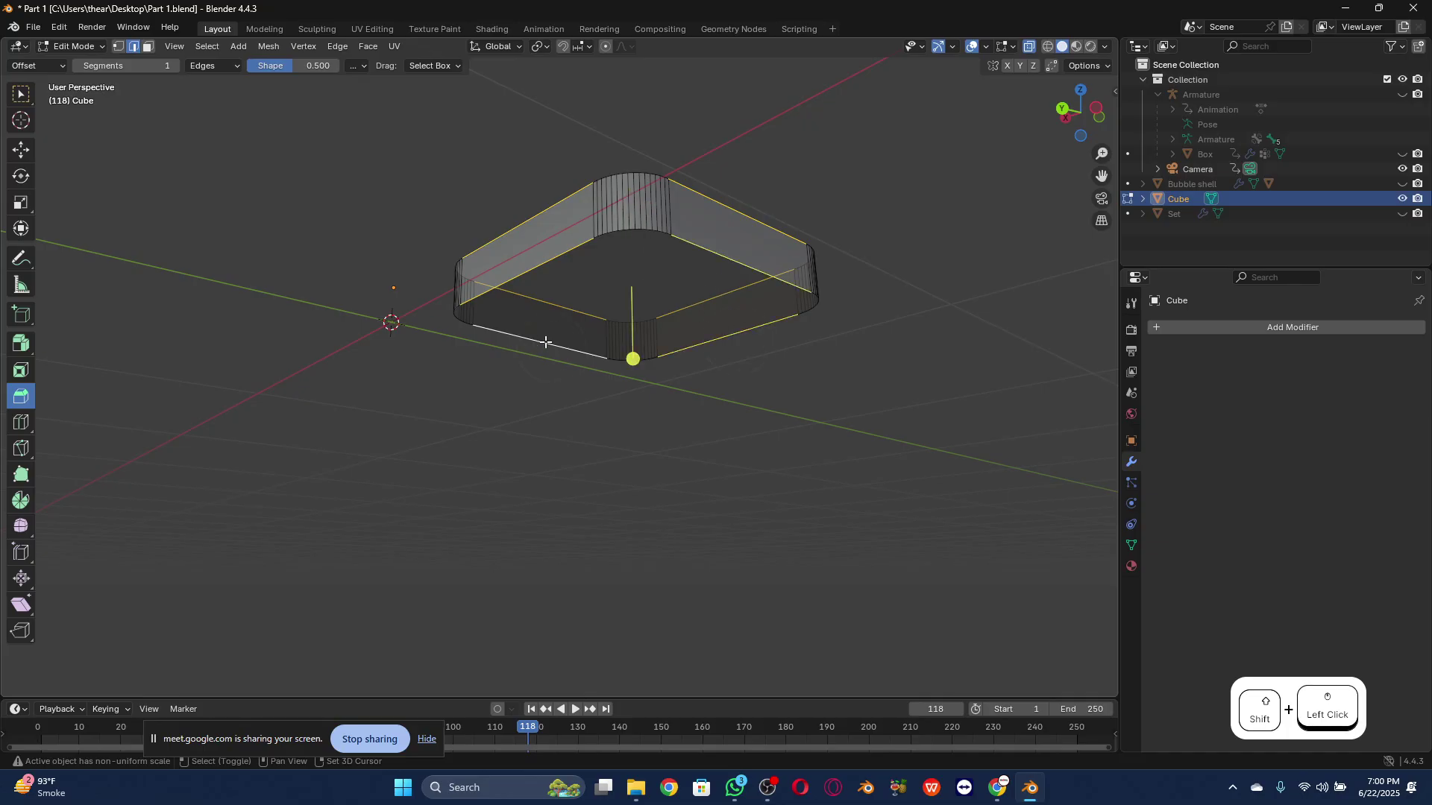
left_click_drag(1081, 113, 1084, 203)
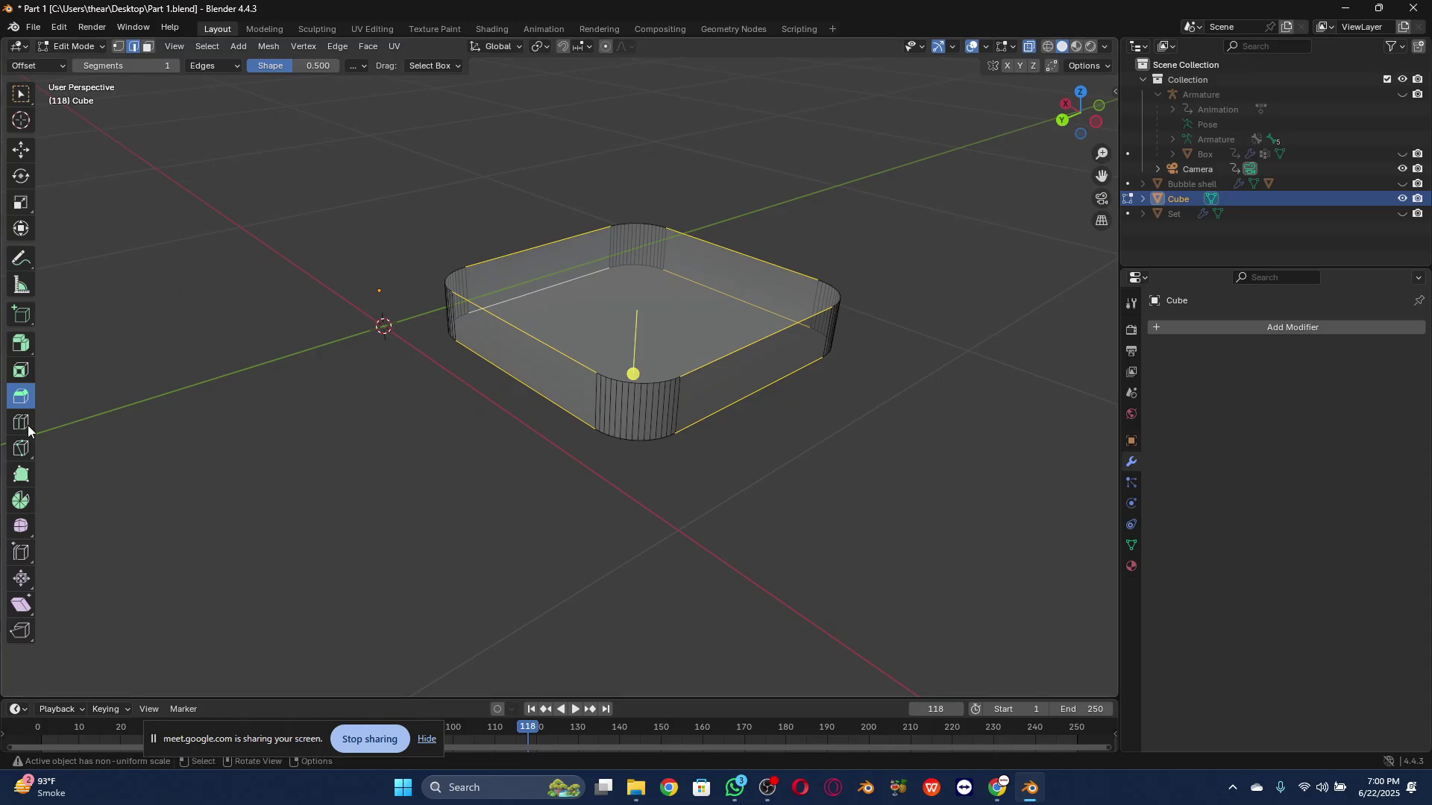
left_click(634, 374)
left_click(628, 374)
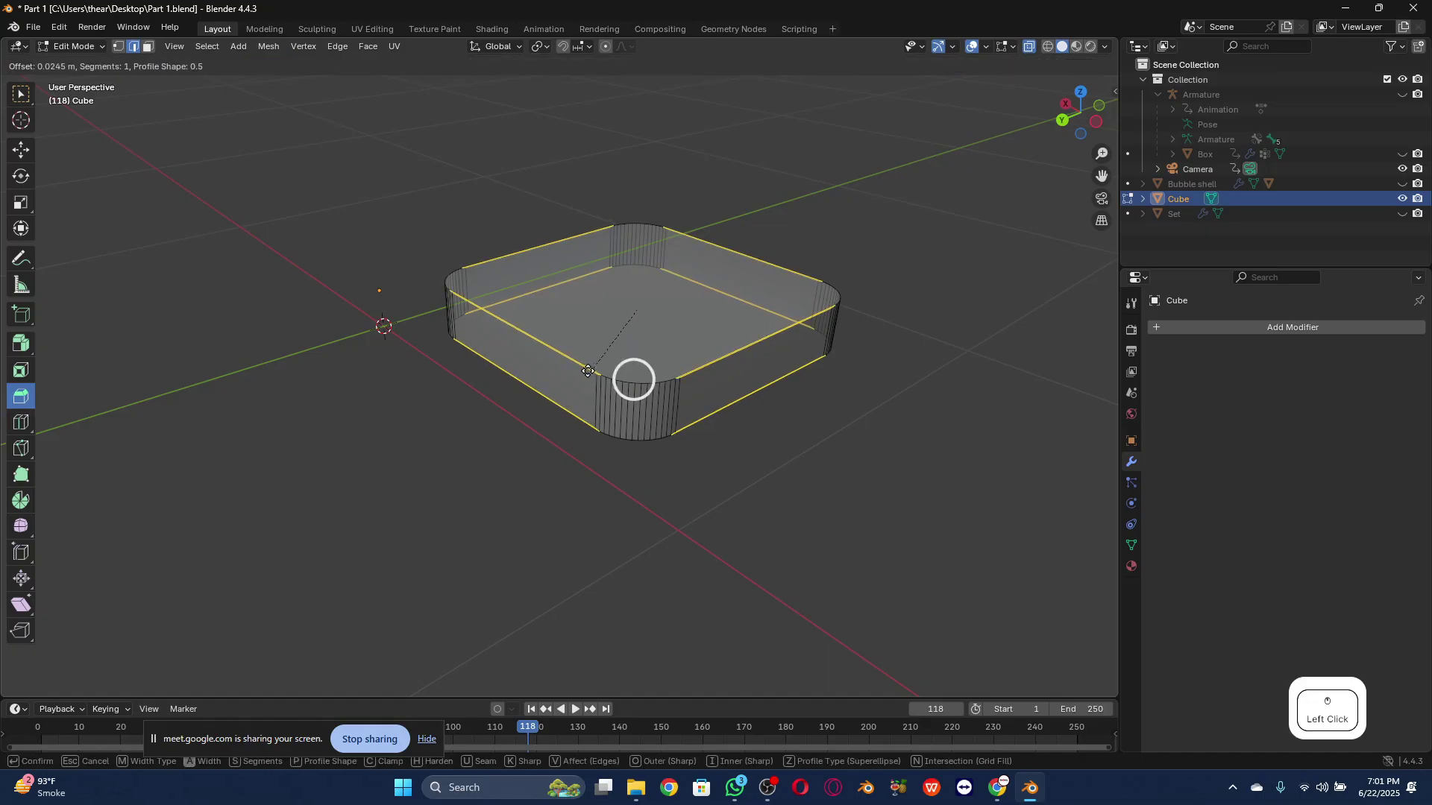
left_click_drag(642, 372, 630, 389)
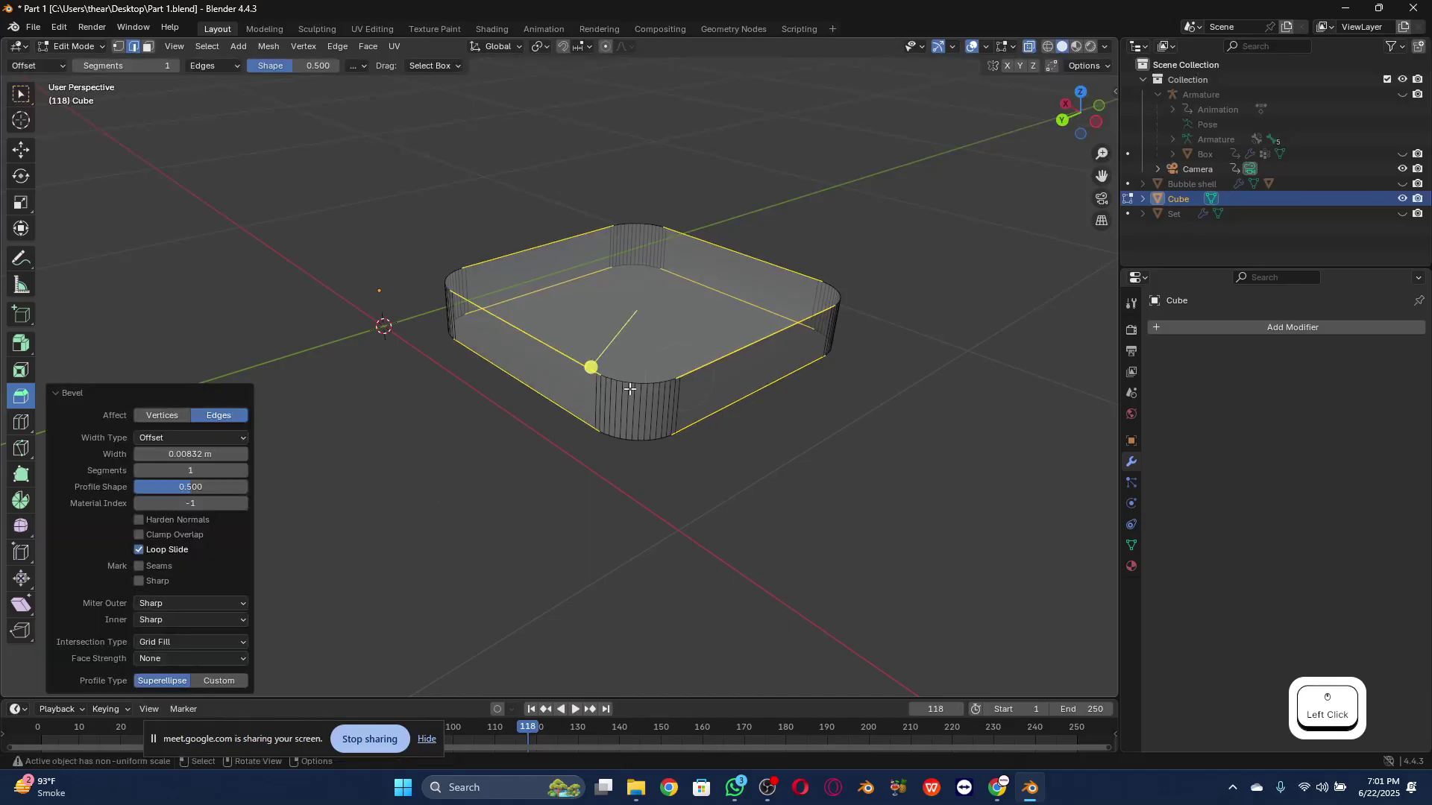
Step: Undo the bevels on the box's horizontal edges and vertical corners to restore the plain sharp-edged box
left_click_drag(182, 454, 230, 470)
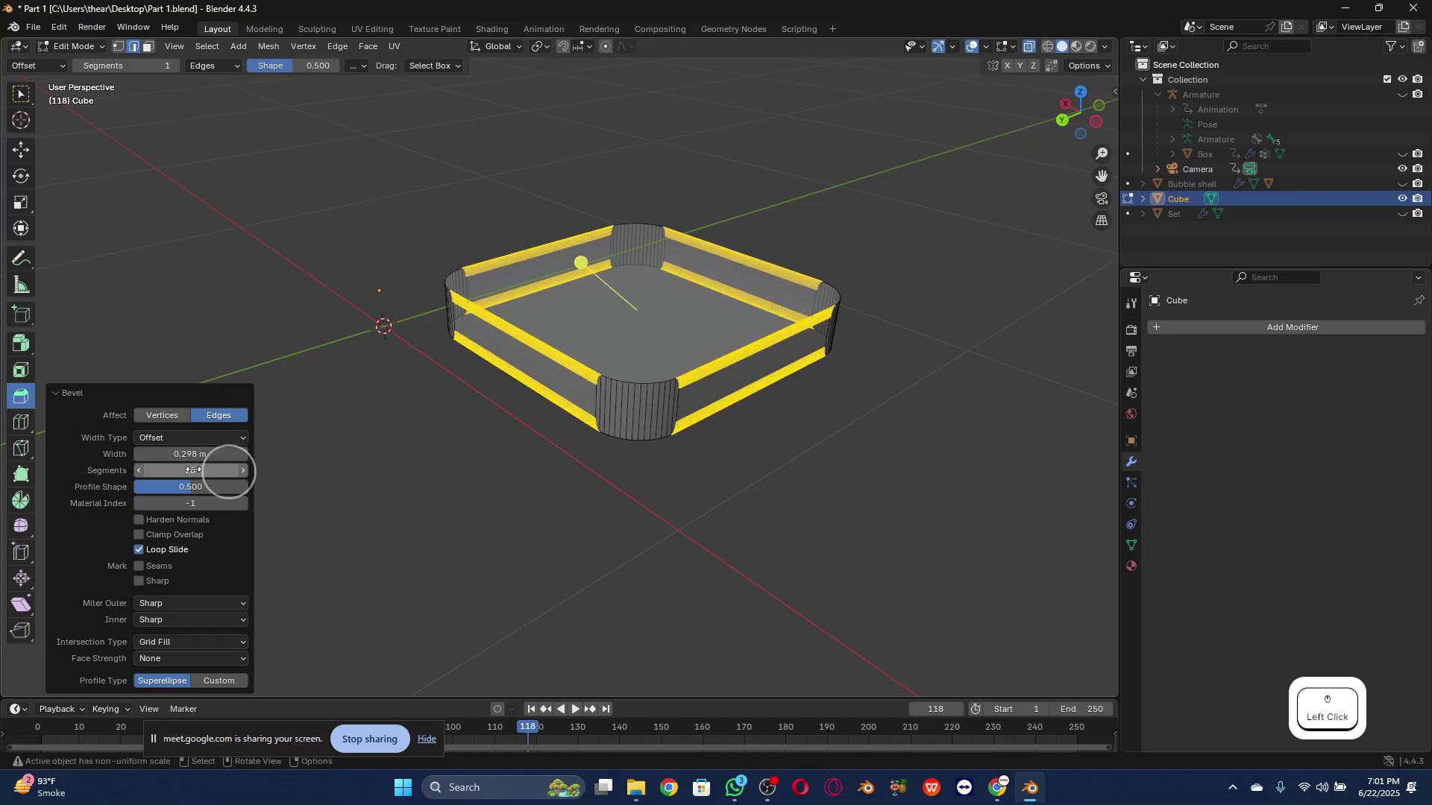
left_click(362, 411)
key("ctrl+z")
key("ctrl+z")
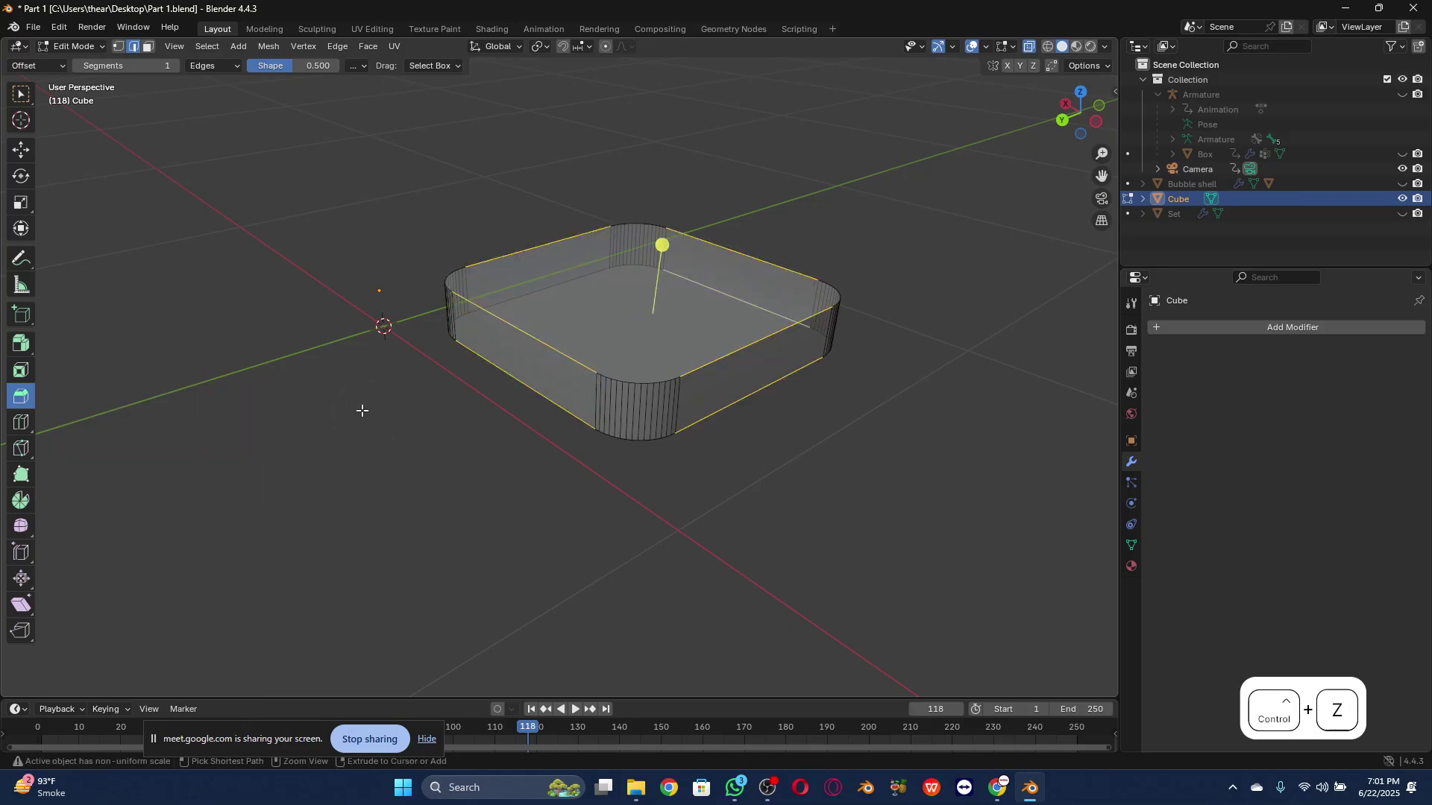
key("ctrl+z")
key("ctrl+z")
key("ctrl+z")
key("ctrl+z")
key("ctrl+z")
key("ctrl+z")
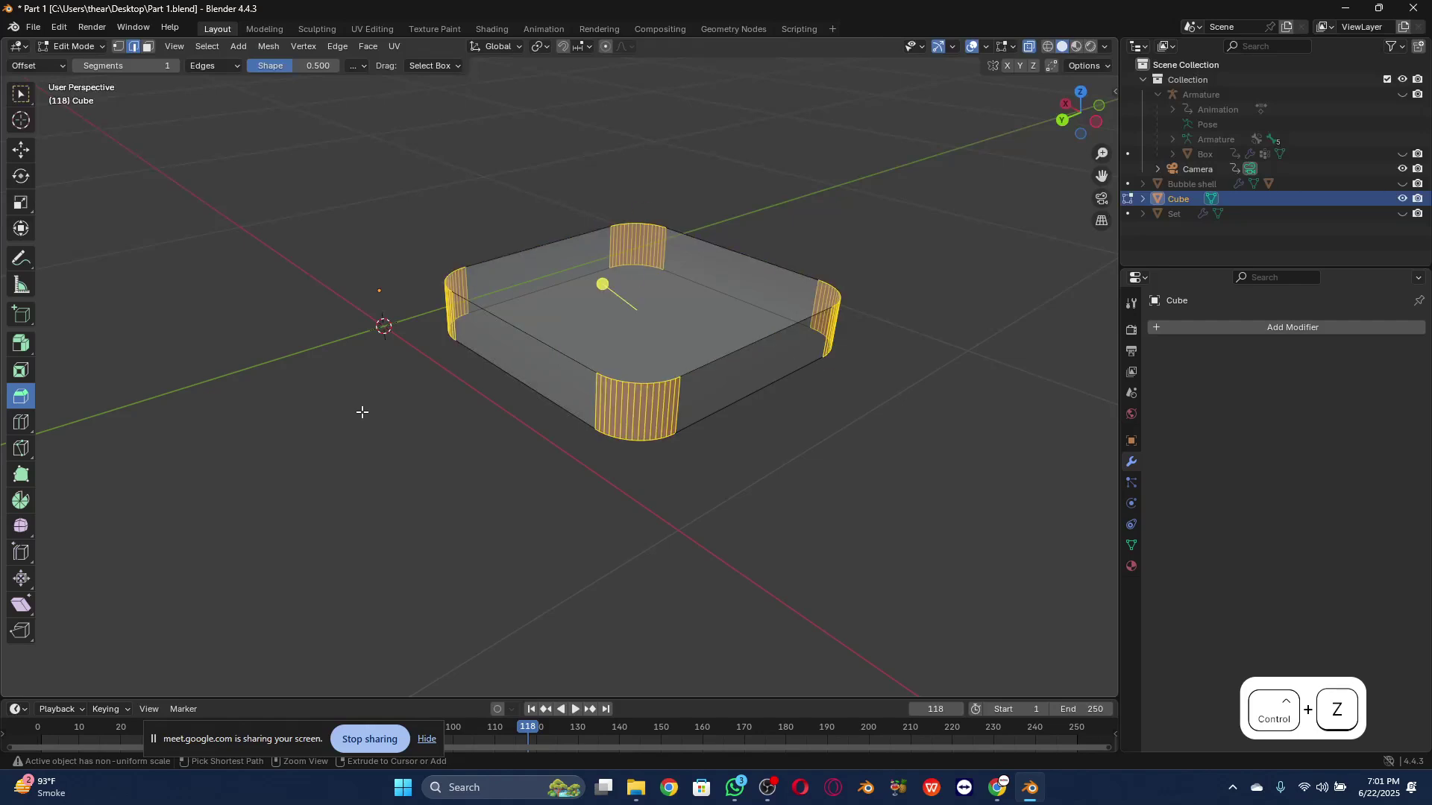
Step: Select the four top edges and the four bottom edges of the box
left_click(525, 335)
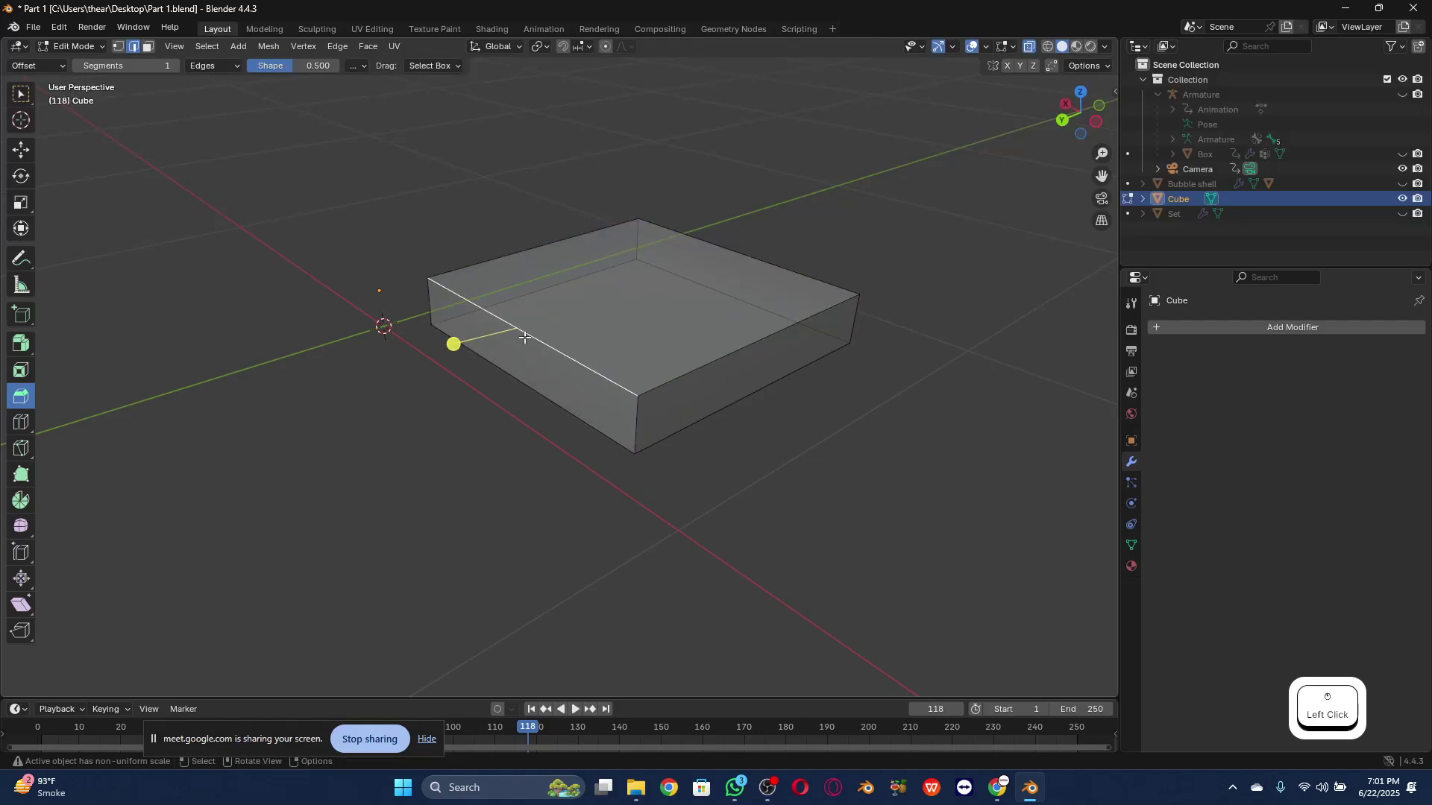
left_click(719, 249, "shift")
left_click(725, 342, "shift")
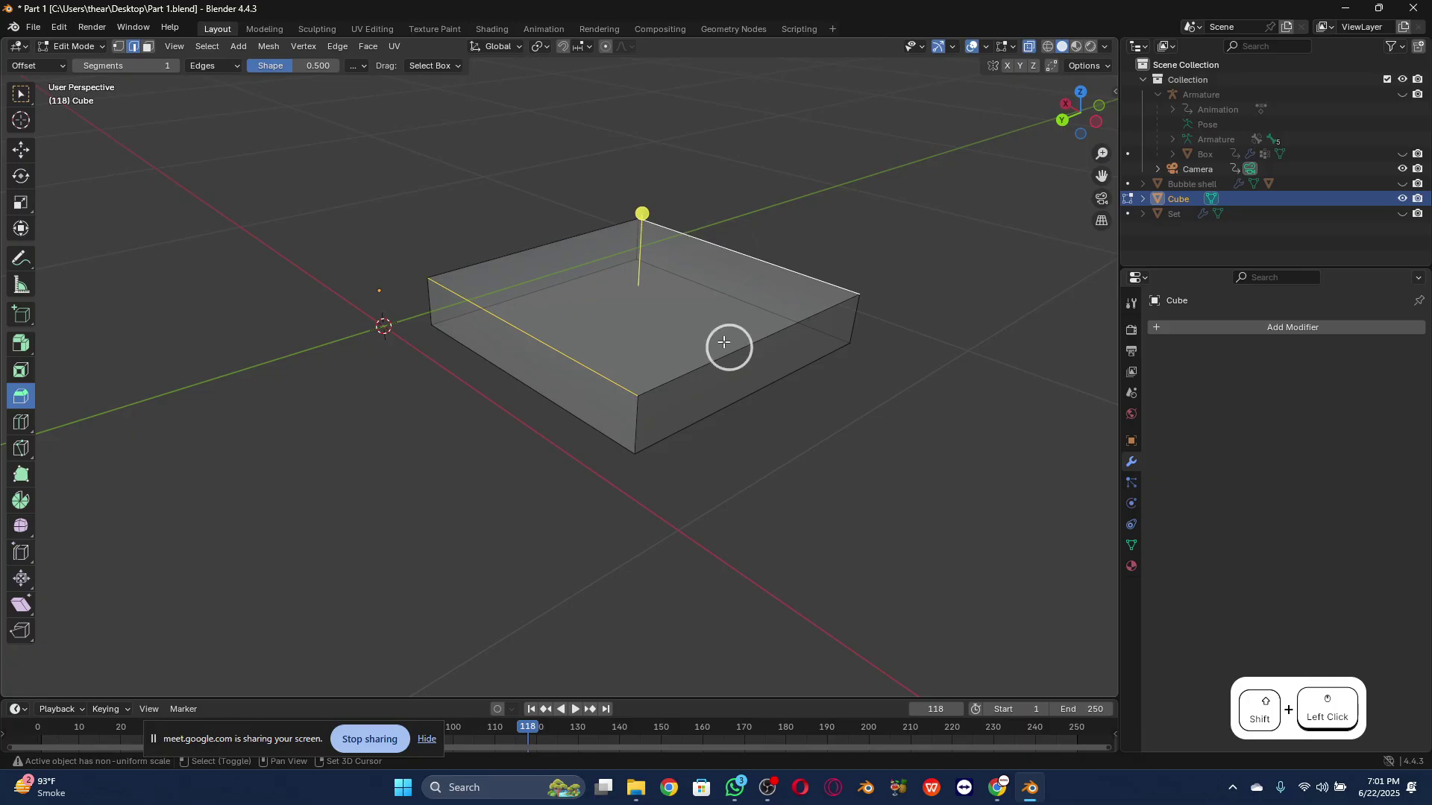
left_click(577, 246, "shift")
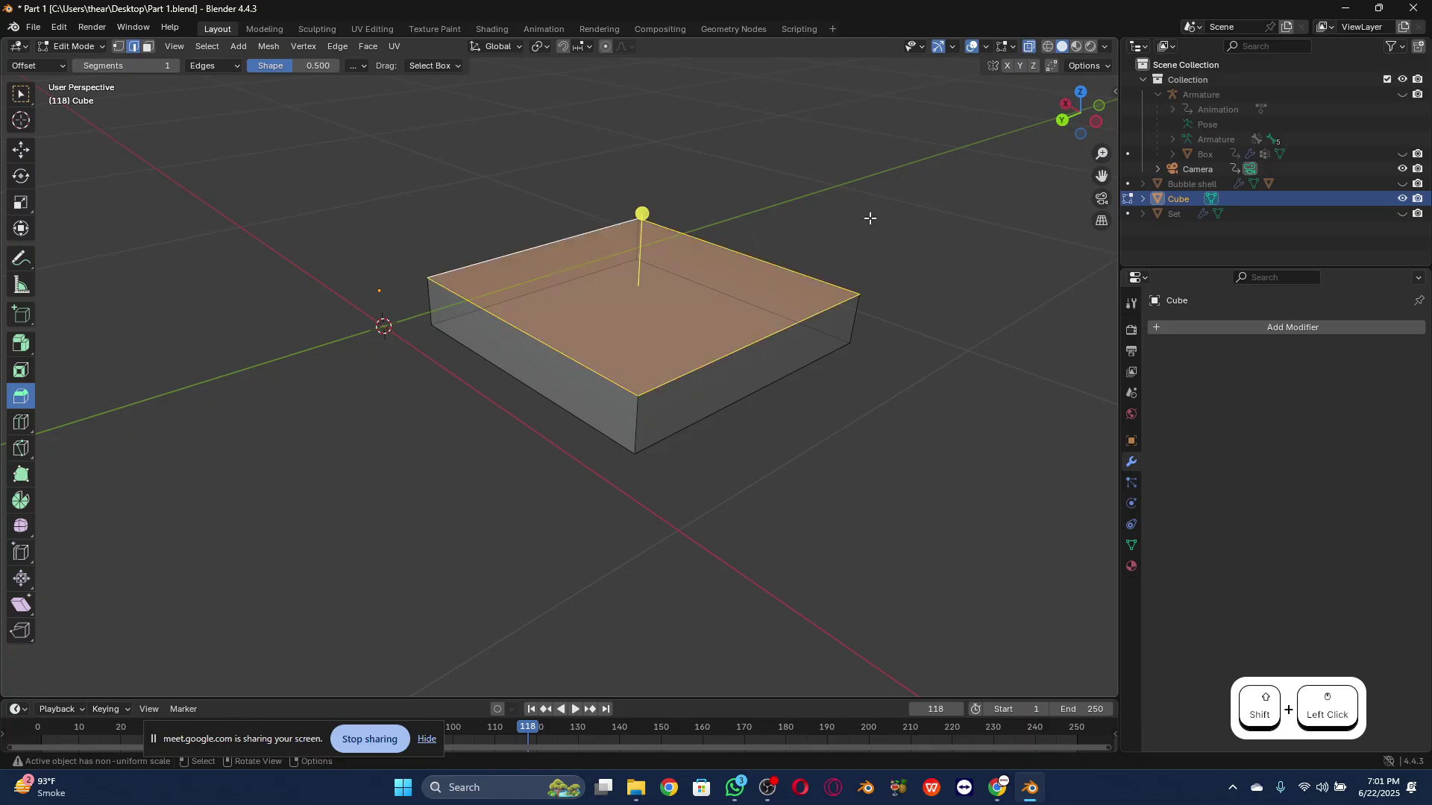
left_click_drag(1079, 123, 1078, 117)
left_click(812, 265, "shift")
left_click(664, 345, "shift")
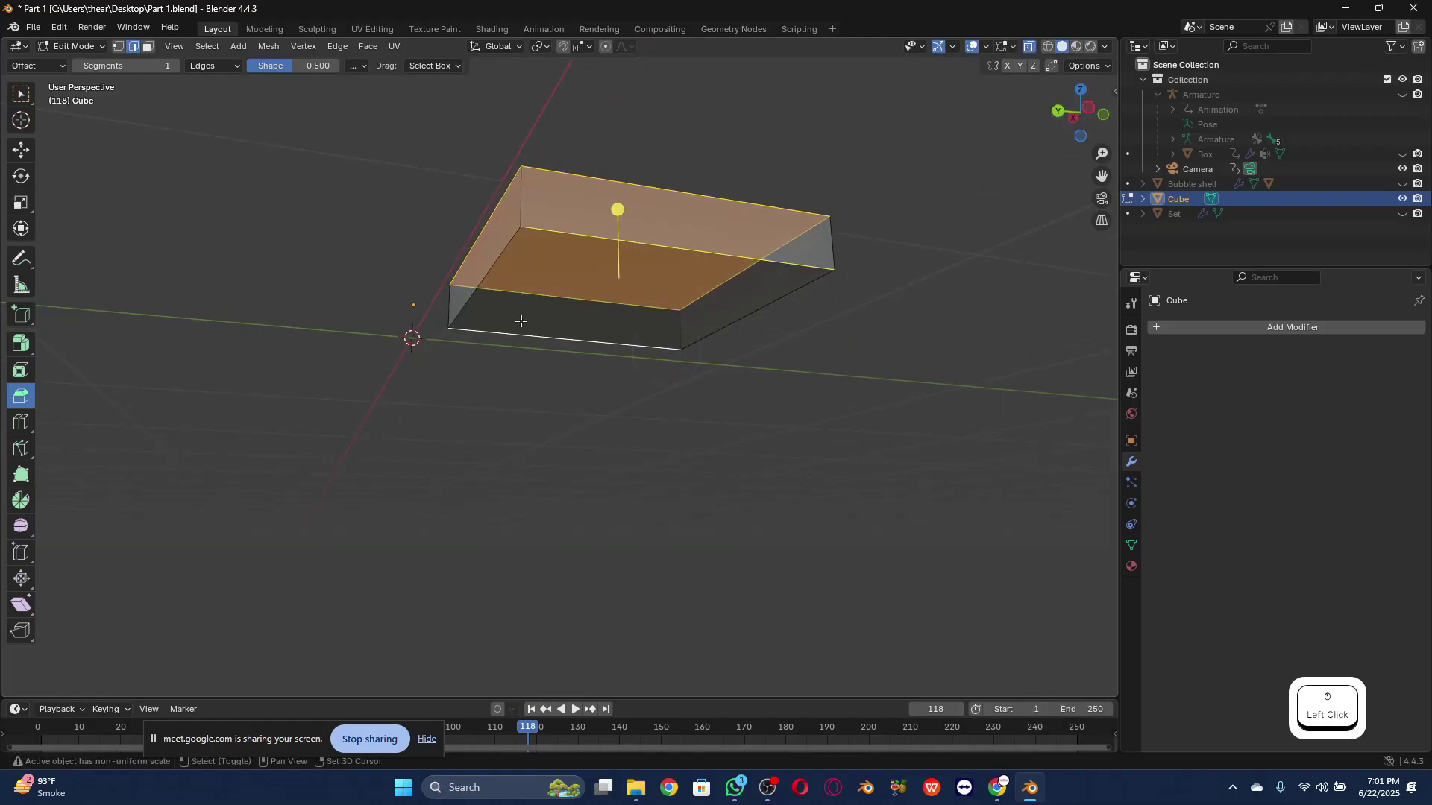
left_click(484, 282, "shift")
left_click(767, 314, "shift")
Step: Try to bevel the selected top and bottom edges, and undo the bevel
left_click_drag(1087, 119, 35, 191)
left_click_drag(649, 226, 701, 226)
mouse_move(187, 456)
left_mouse_down()
mouse_move(232, 456)
mouse_move(186, 458)
left_mouse_up()
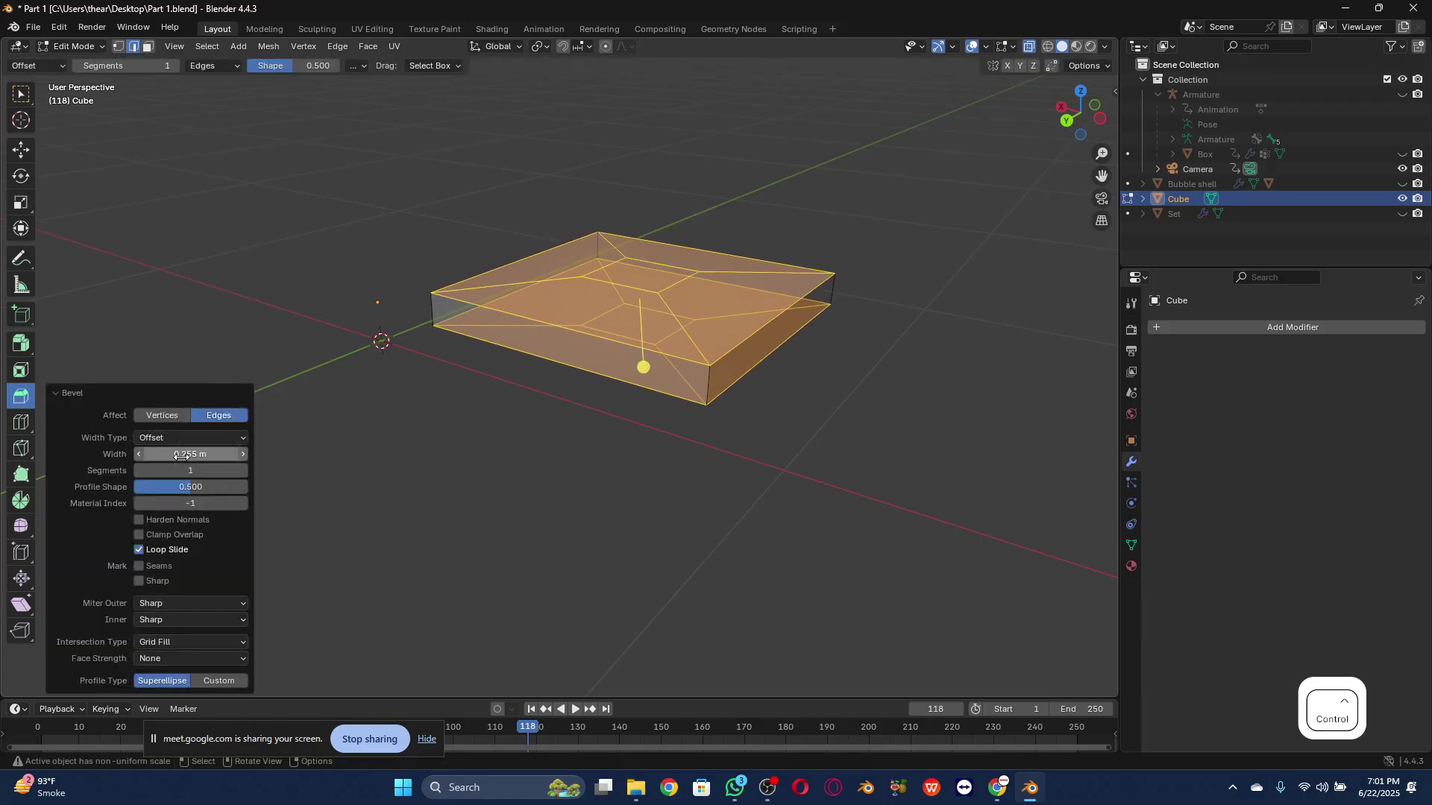
key("ctrl+z")
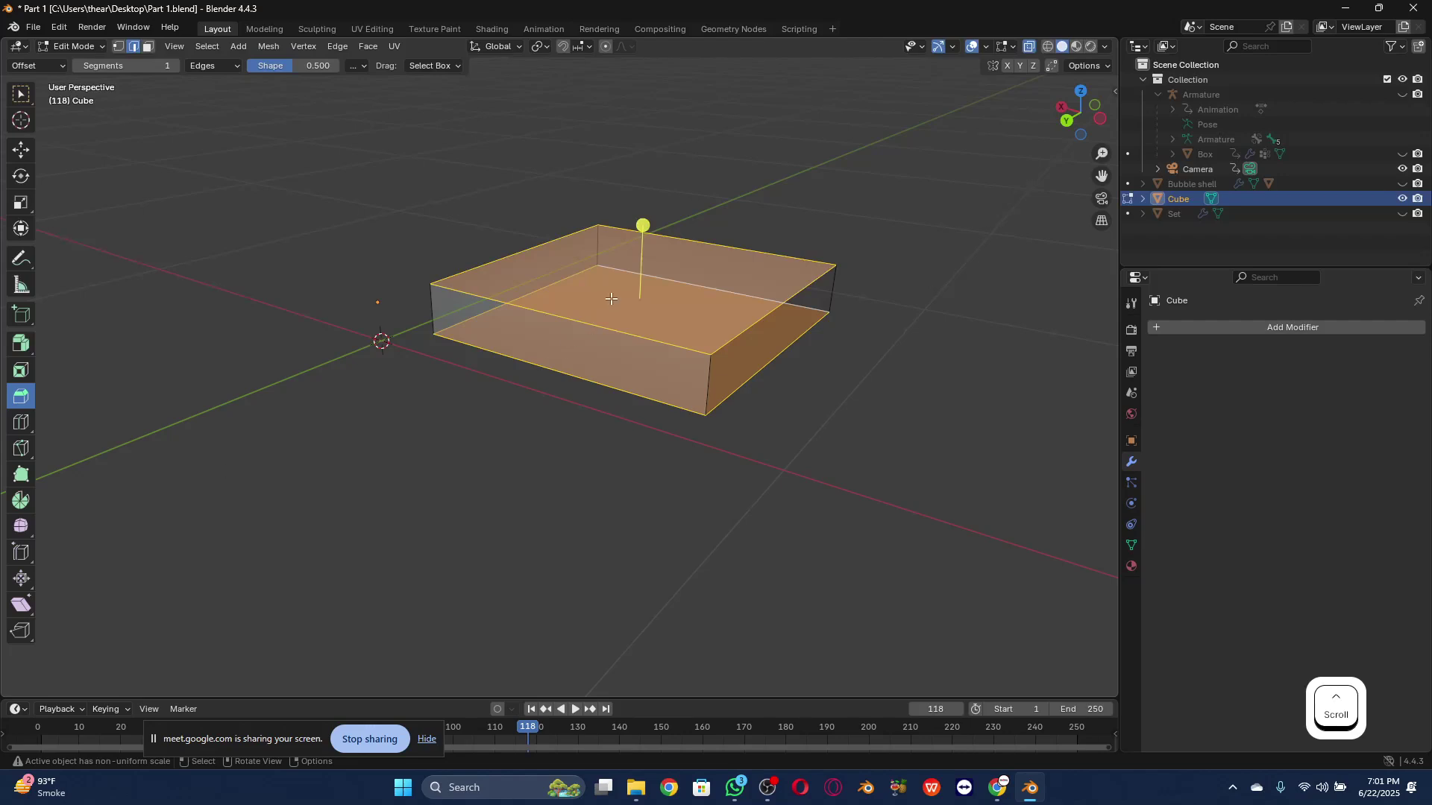
Step: Start a fresh edge selection with the four edges around the box's top face
scroll(527, 307, "up", 1)
left_click(459, 284)
left_click(643, 329)
left_click(769, 348)
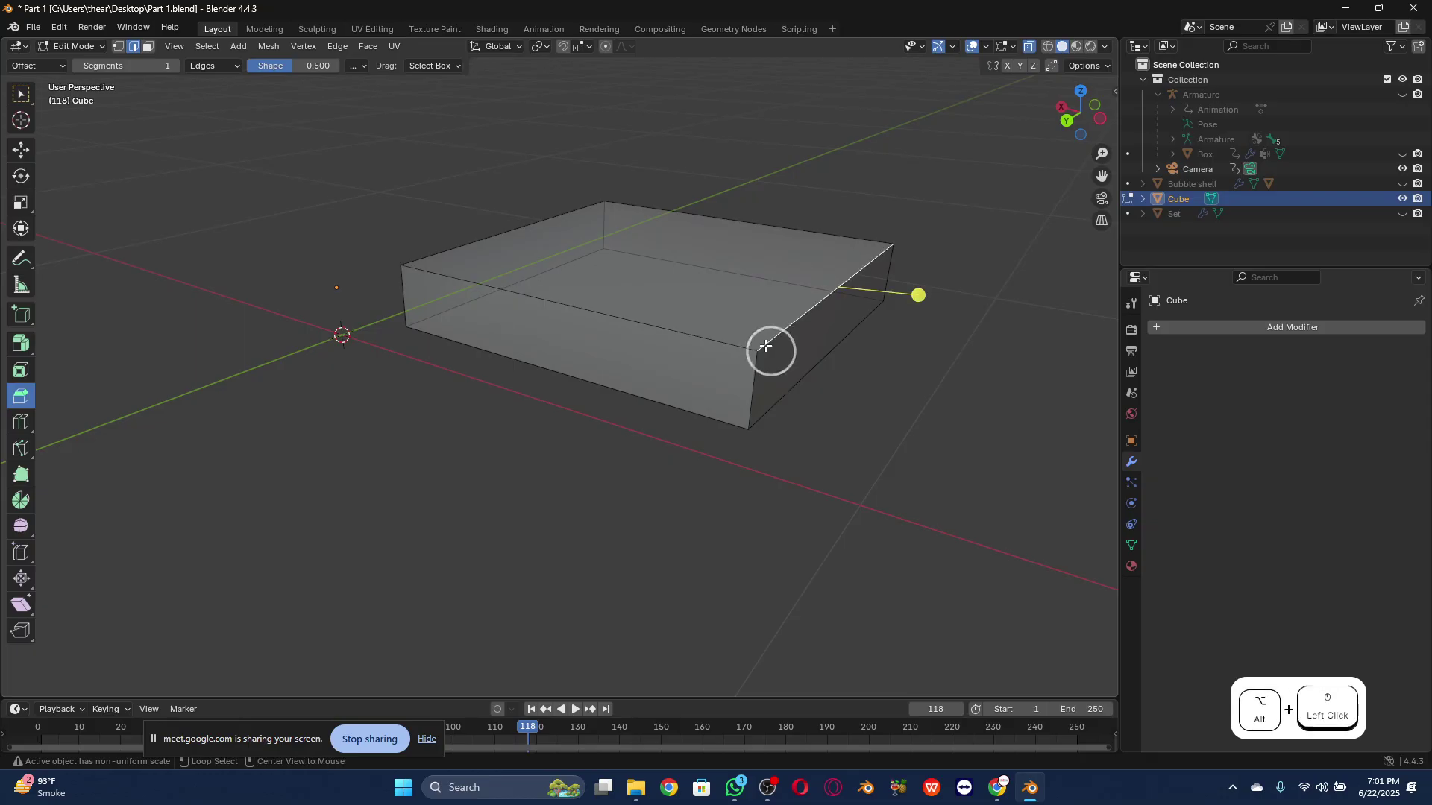
left_click(745, 349, "shift")
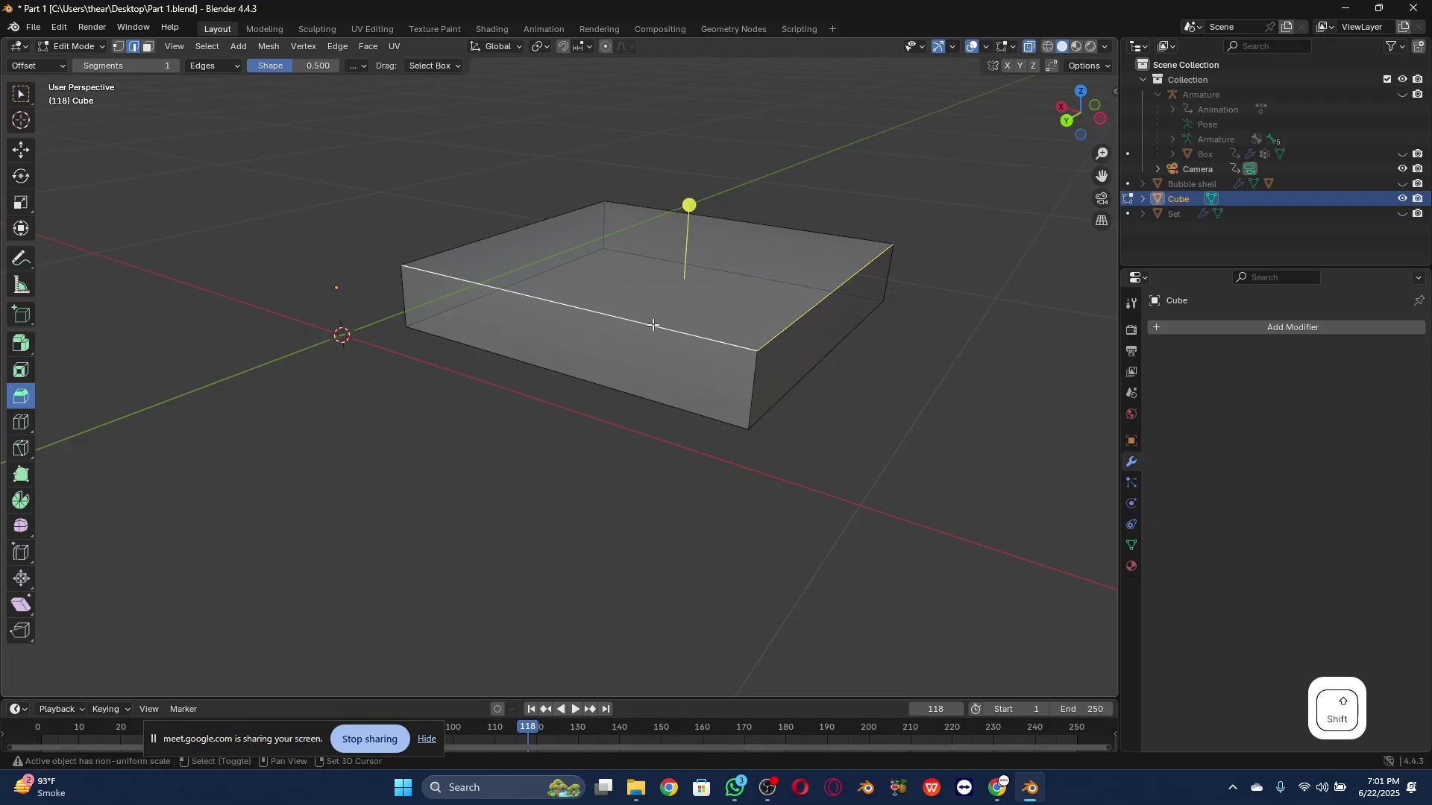
left_click(512, 231, "shift")
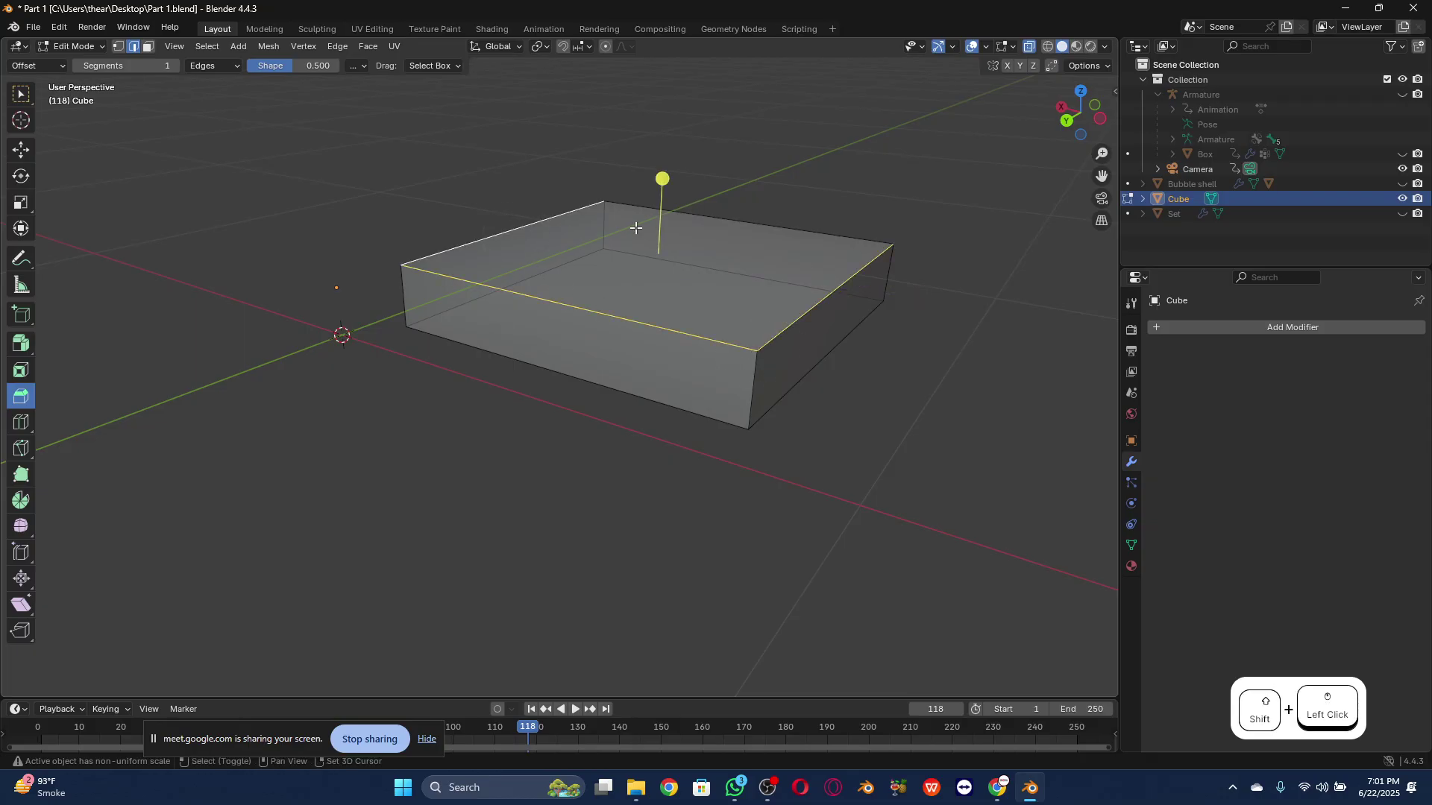
left_click(688, 217, "shift")
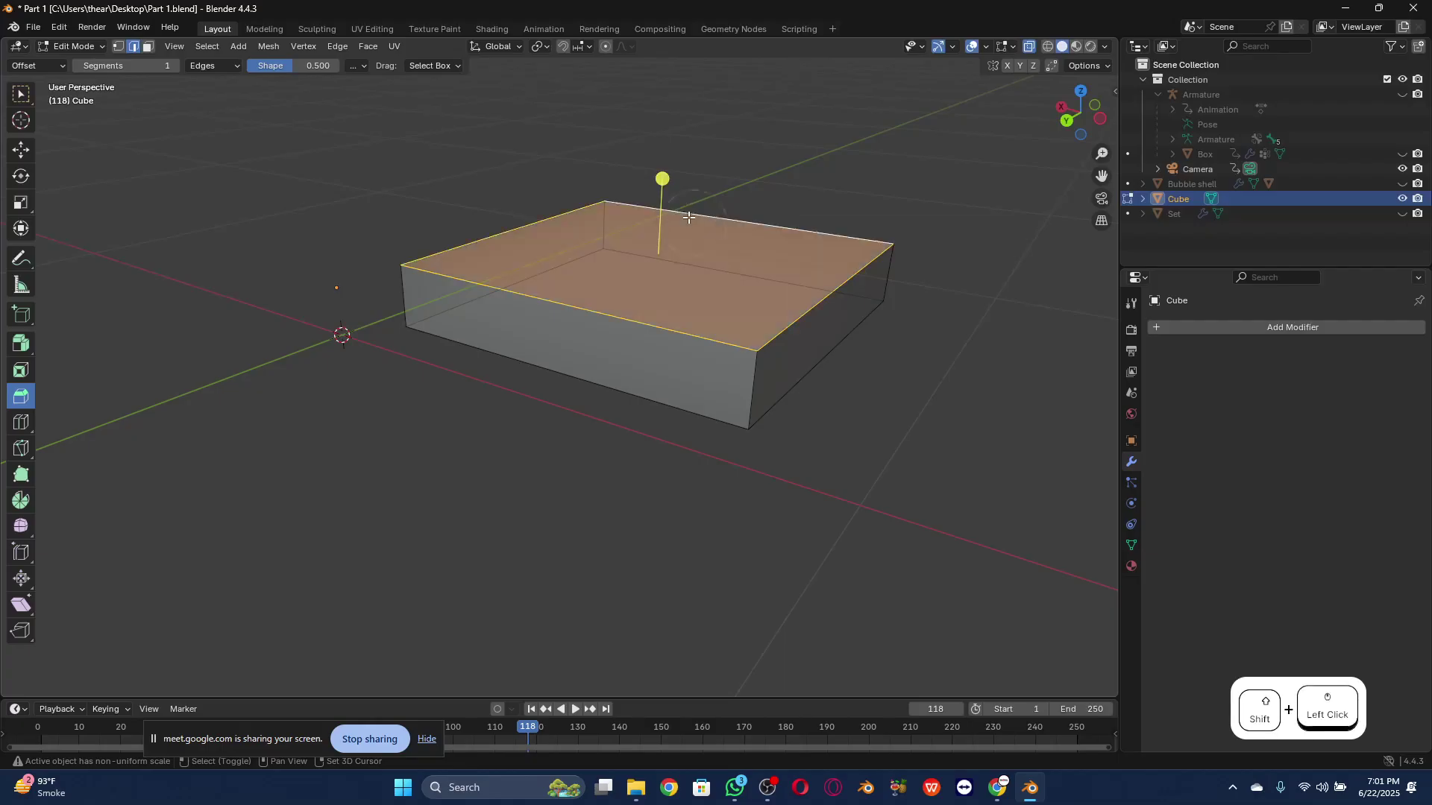
Step: Add the four edges around the box's bottom face to the selection
left_click(827, 358, "shift")
left_click(703, 416, "shift")
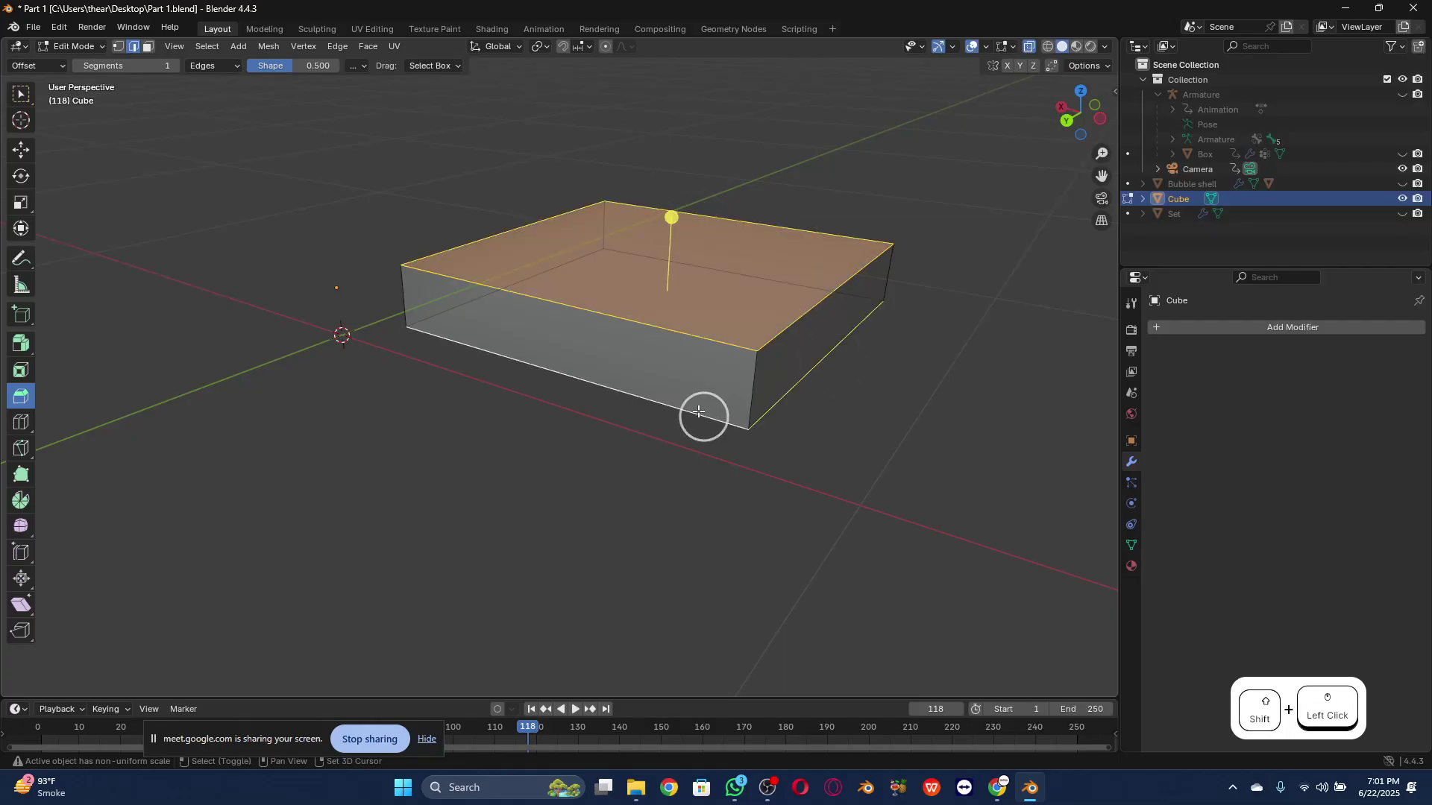
left_click_drag(1080, 113, 105, 123)
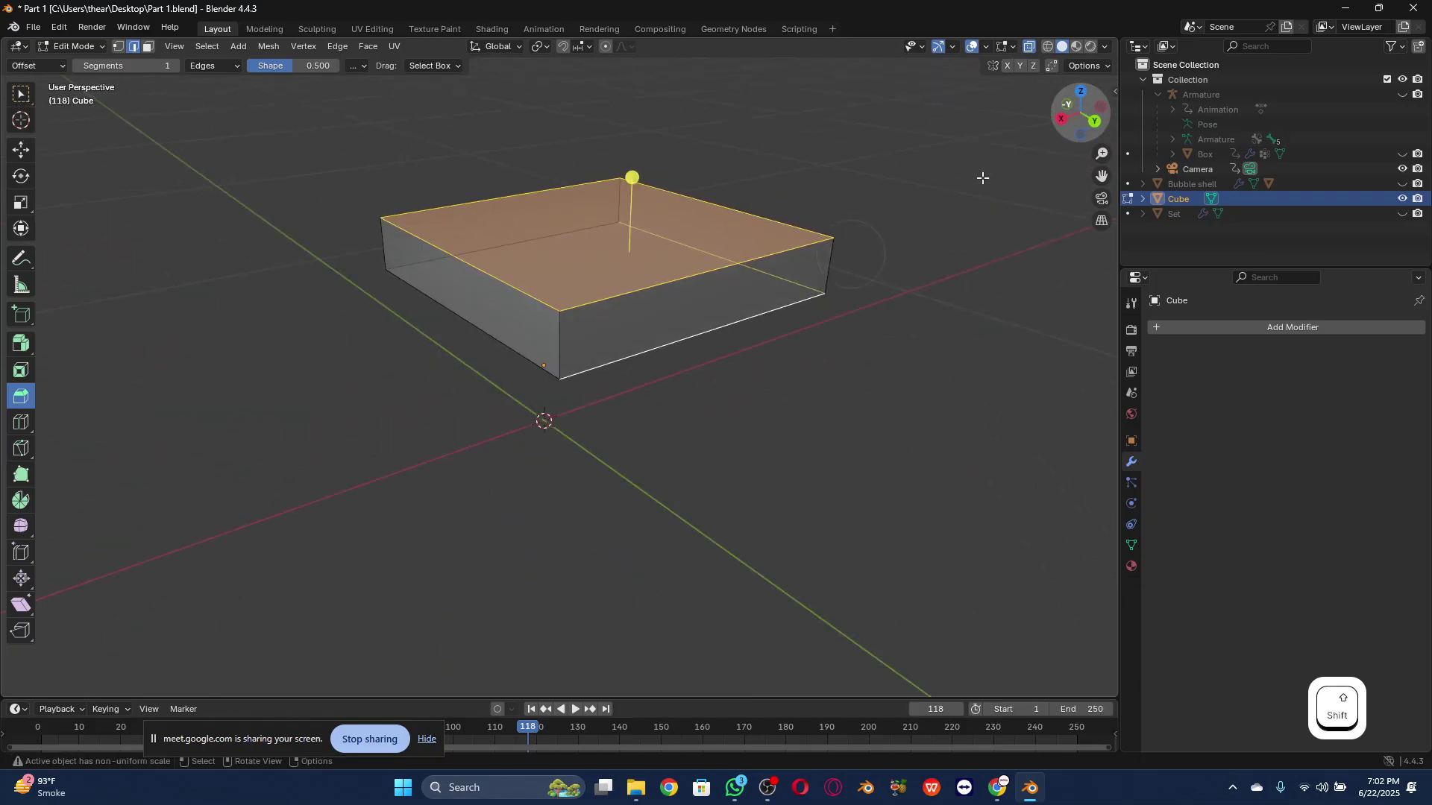
left_click(511, 359, "shift")
left_click_drag(1080, 114, 141, 123)
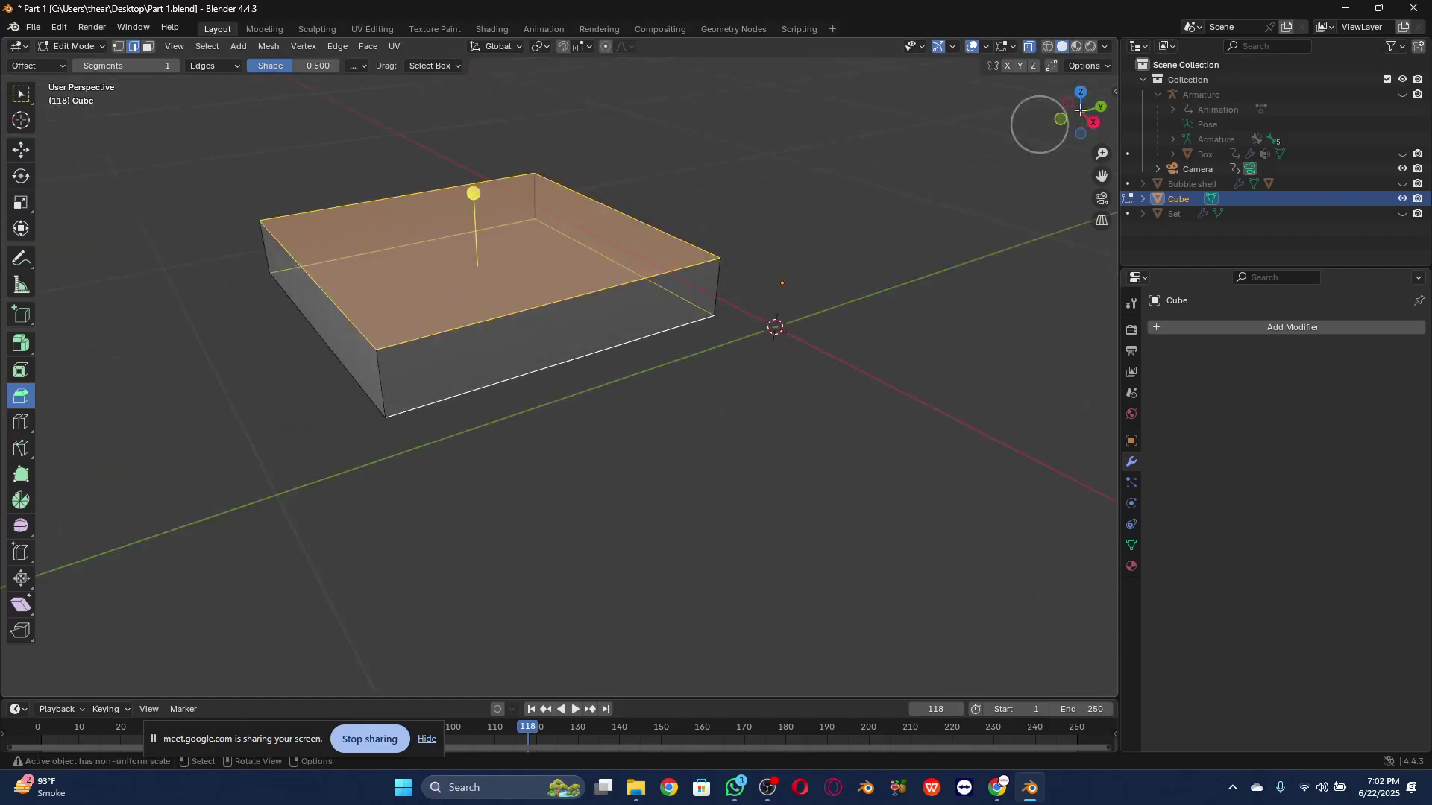
left_click(341, 361, "shift")
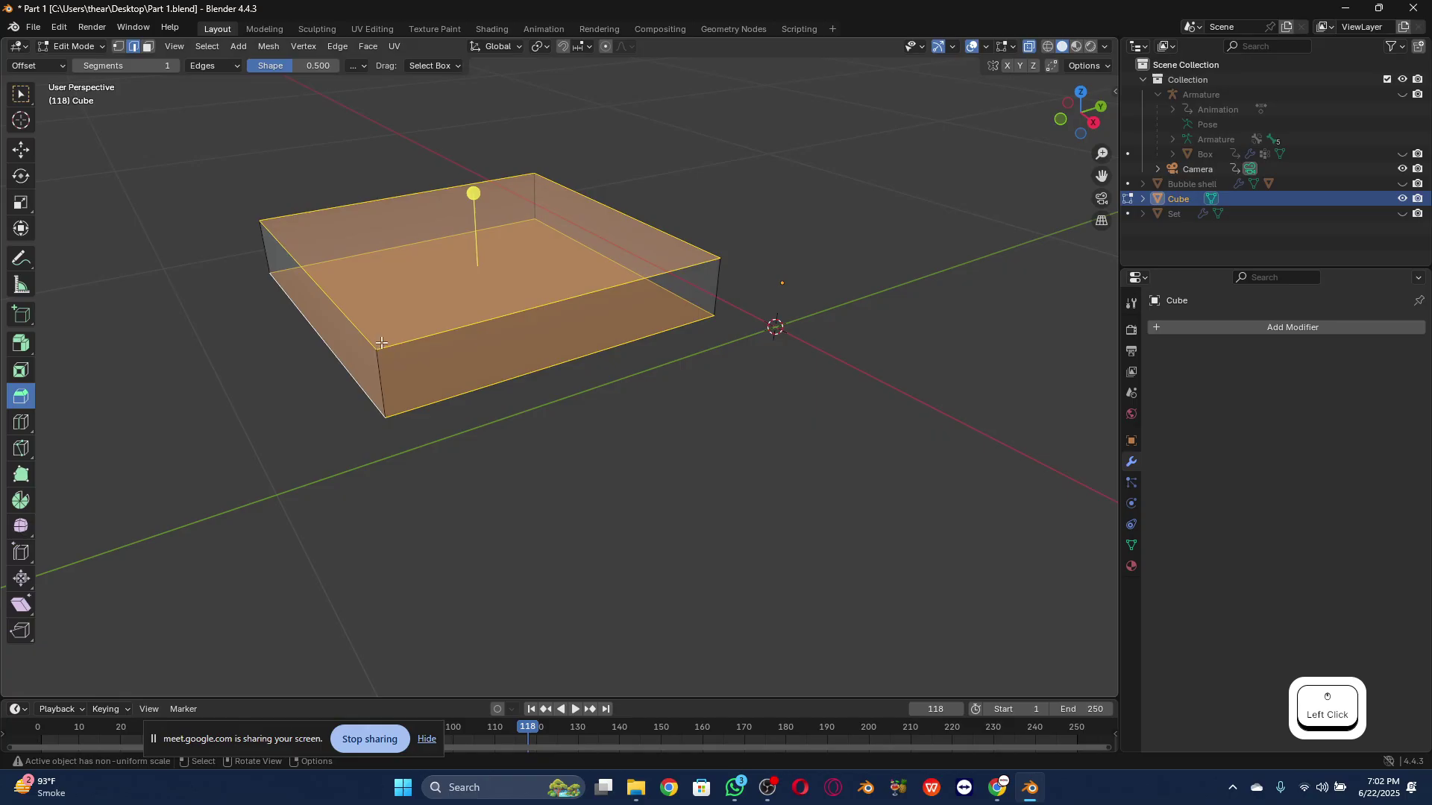
Step: Try a 0.25 m bevel on the top and bottom edges, and undo it along with the recent edge selections
left_click(478, 194)
left_click_drag(179, 455, 179, 457)
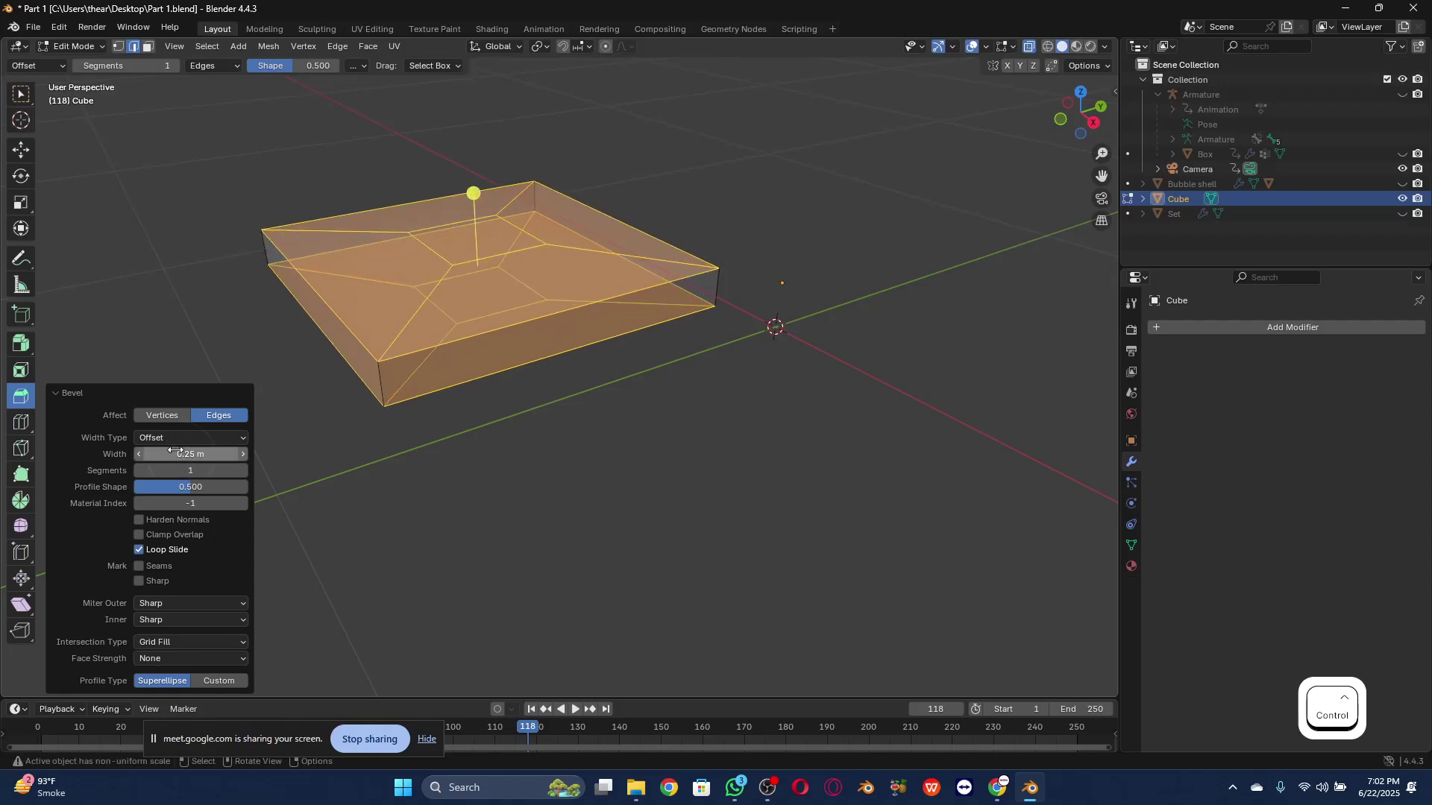
key("ctrl+z")
key("ctrl+z")
key("ctrl+z")
key("ctrl+z")
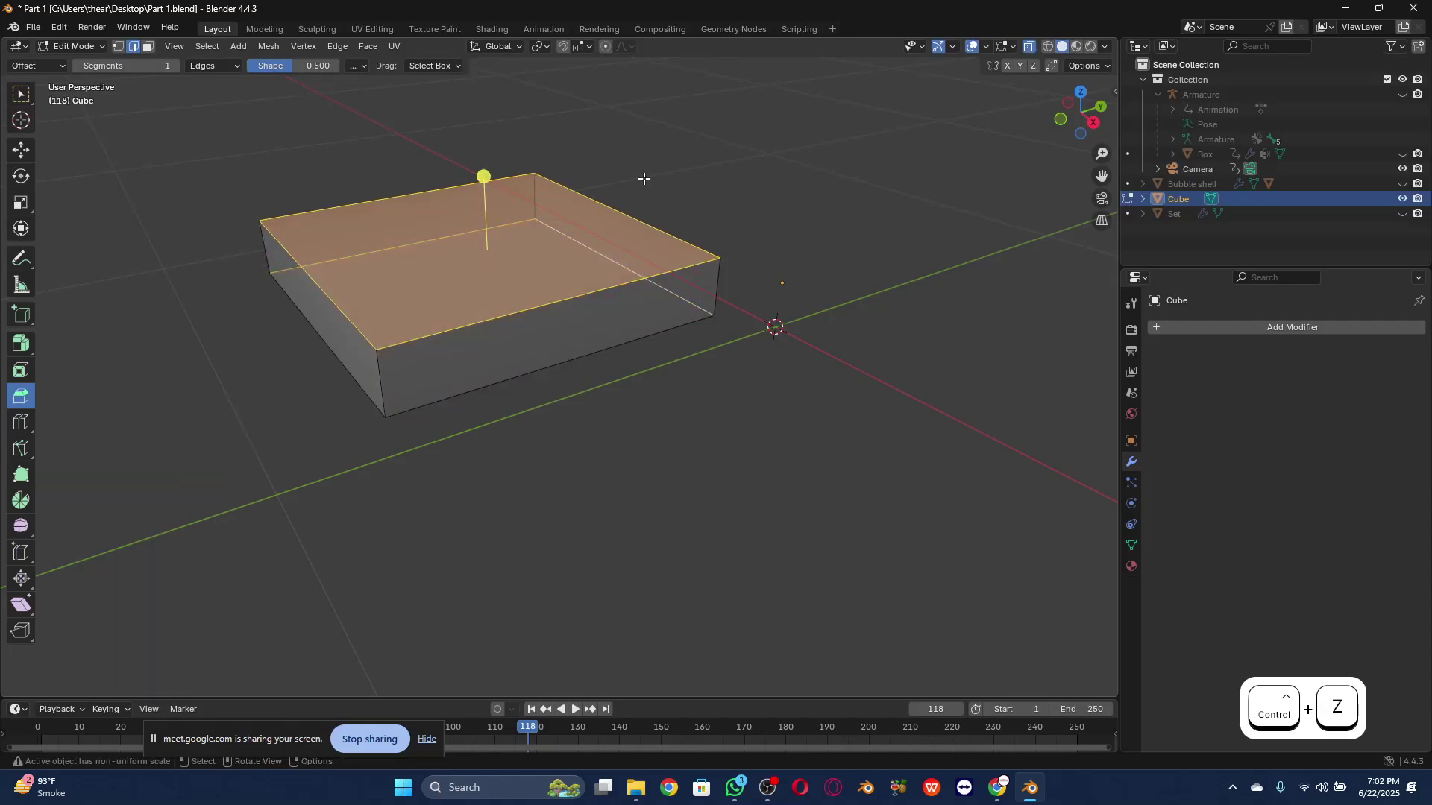
key("ctrl+z")
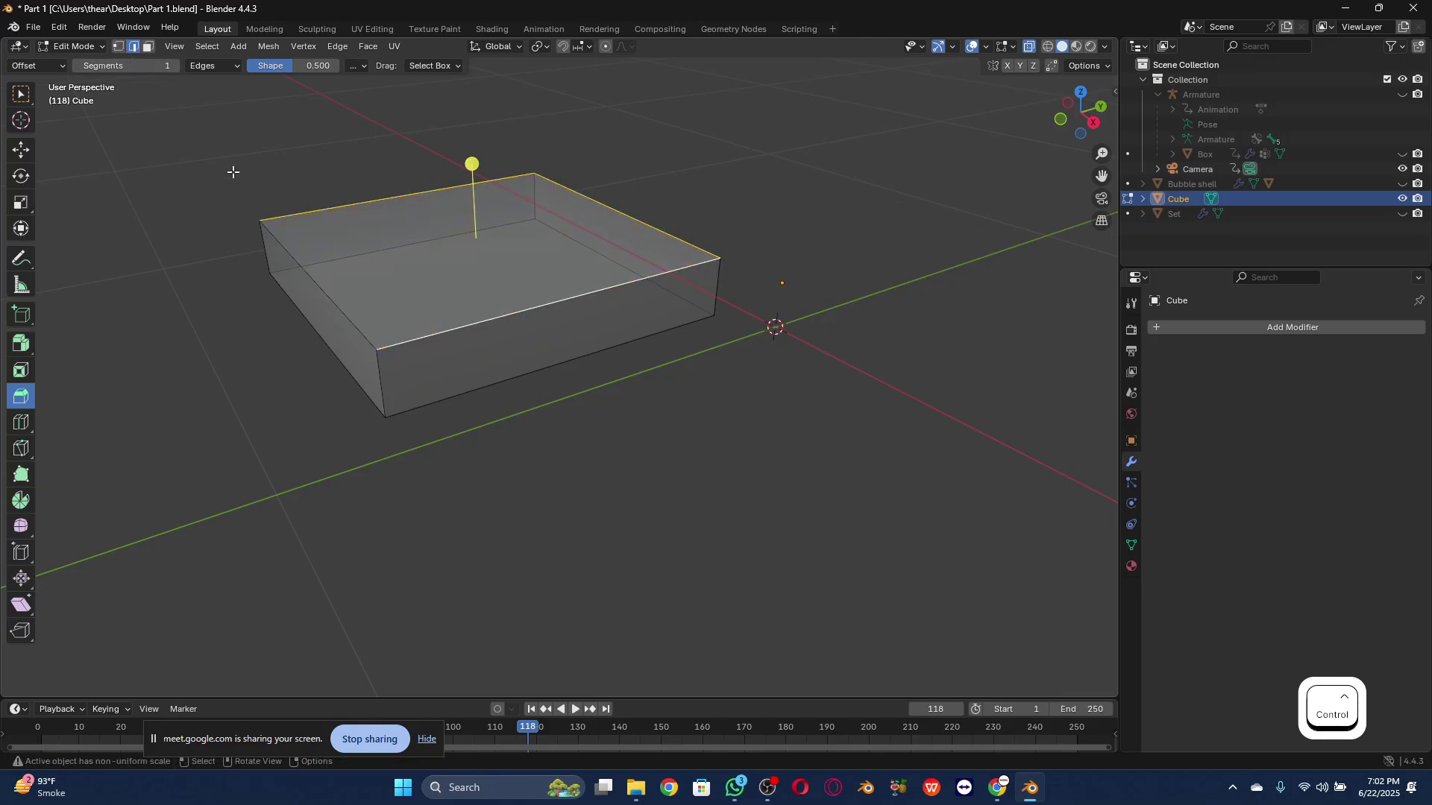
Step: Try beveling the whole box by about 0.07 m with all its geometry selected, and undo it
key("a")
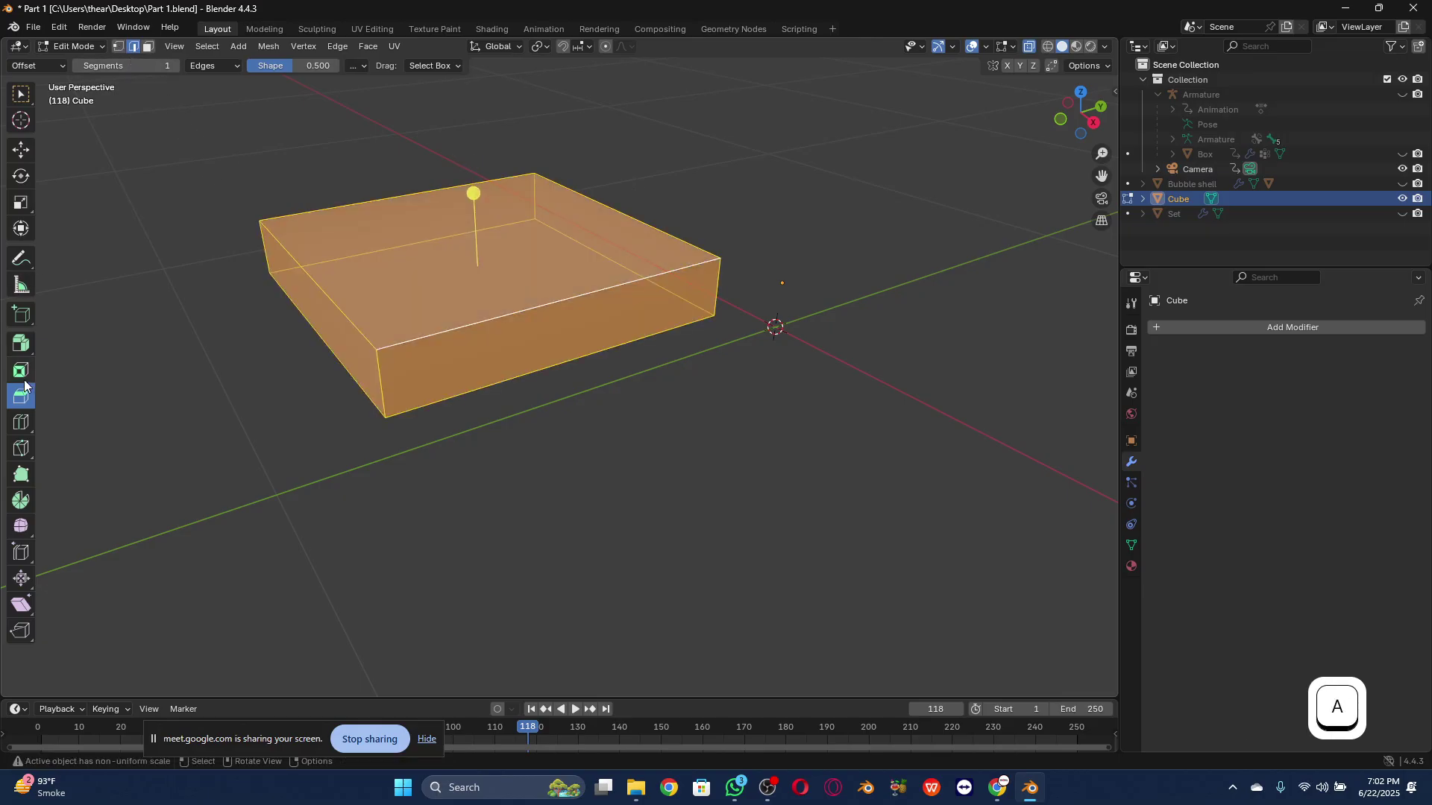
left_click_drag(469, 198, 522, 182)
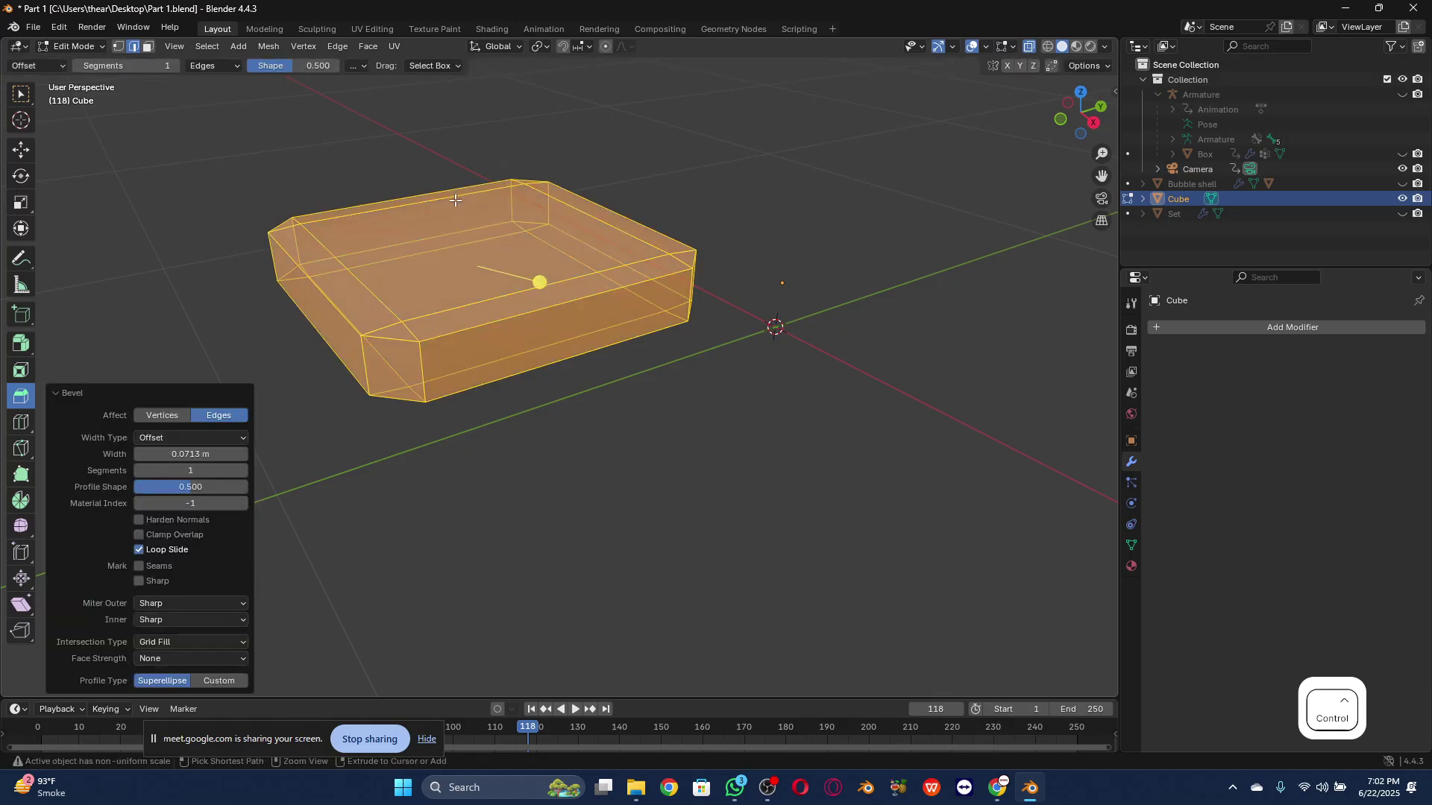
key("ctrl+z")
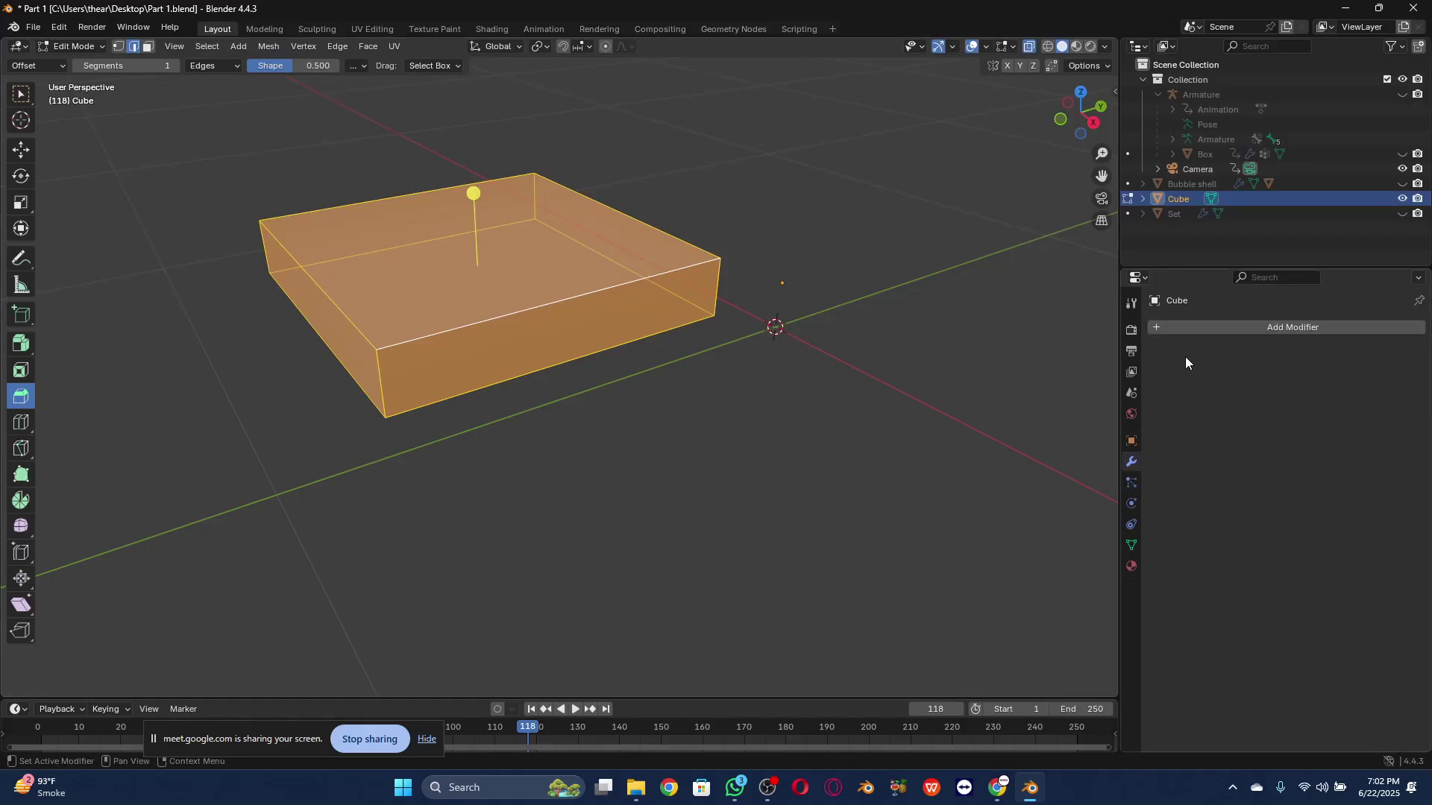
Step: Add a Bevel modifier to the box with an amount of 0.09 m and 14 segments
left_click(1192, 330)
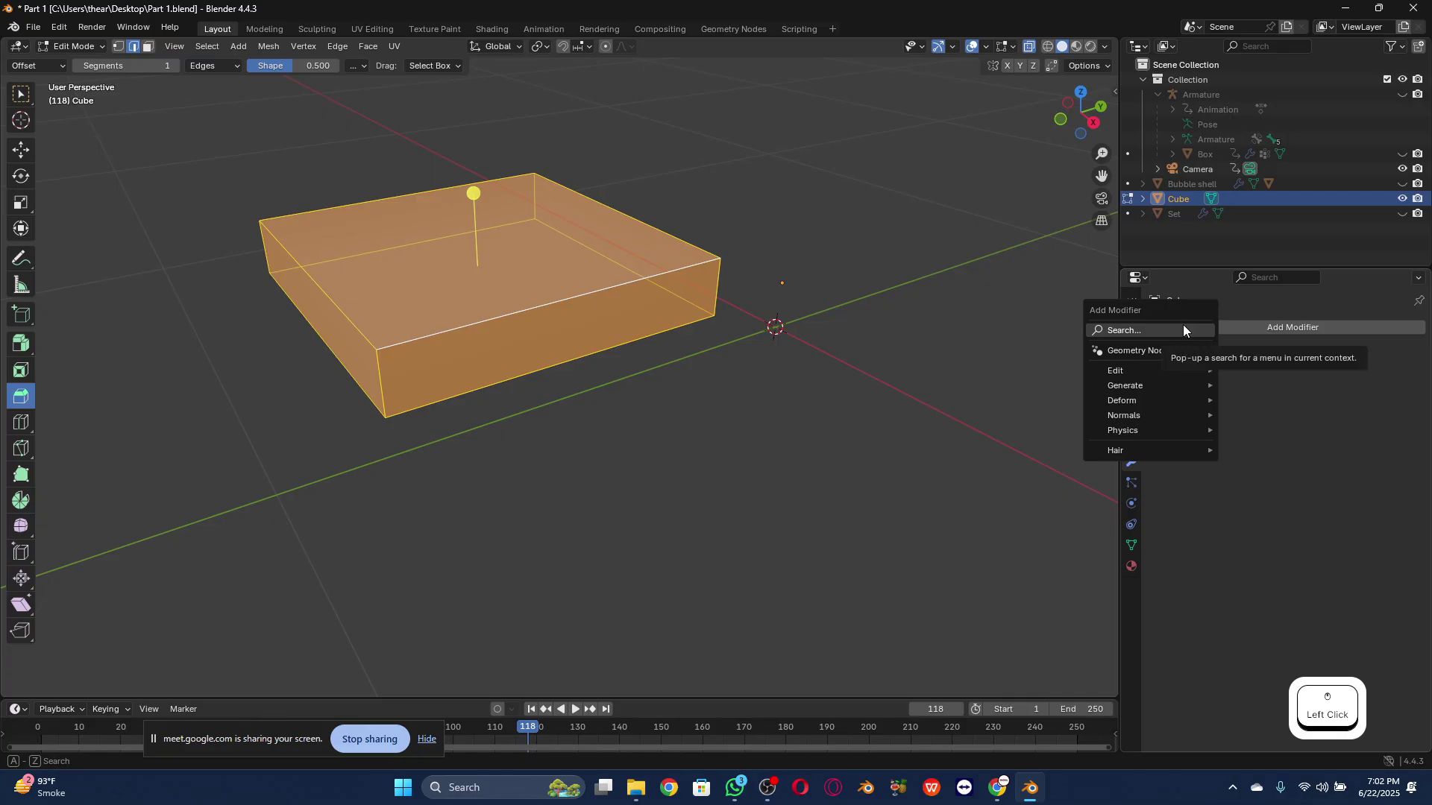
type("beve")
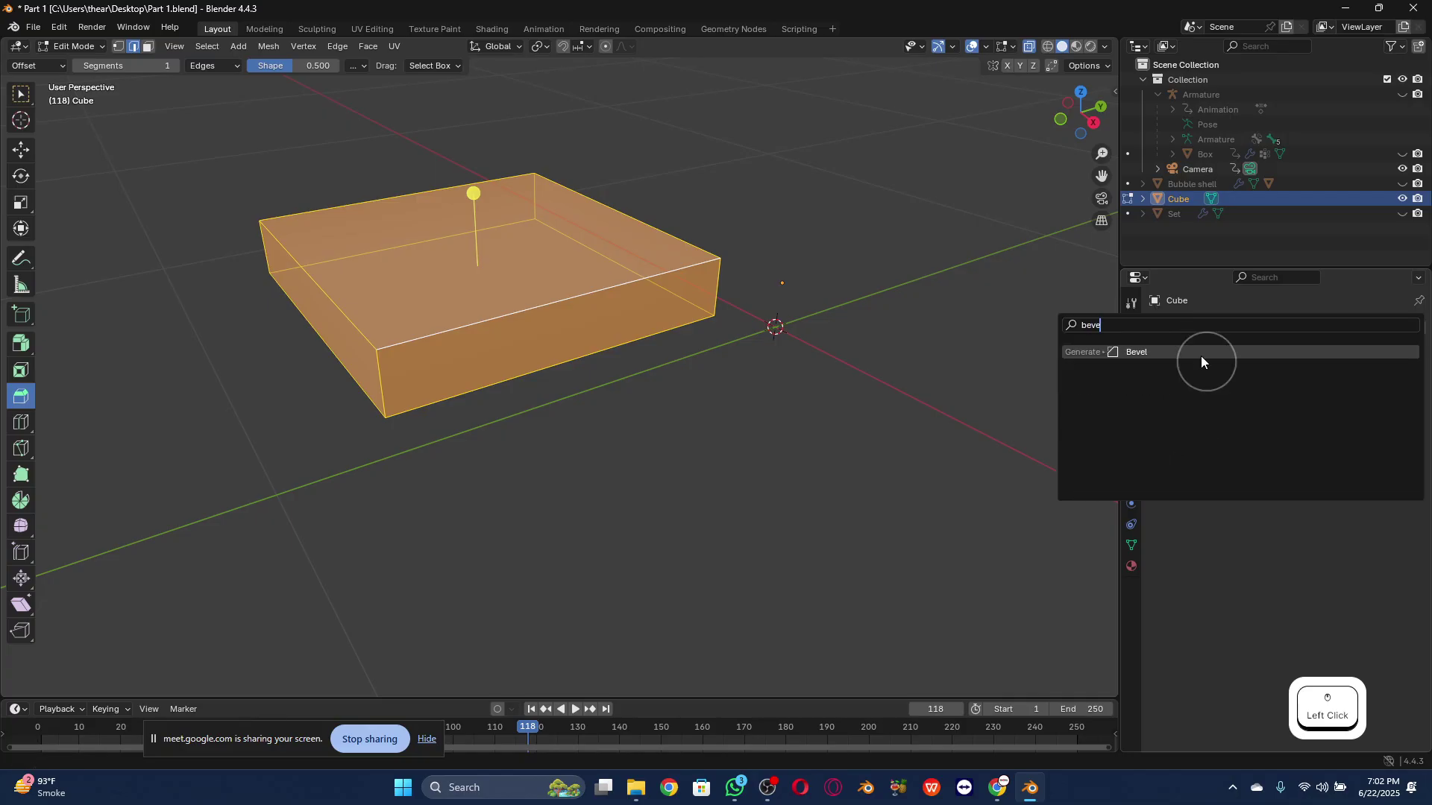
left_click(1201, 356)
left_click(1292, 412)
left_click_drag(1292, 411, 1291, 445)
left_click(1292, 454)
left_click(1292, 454)
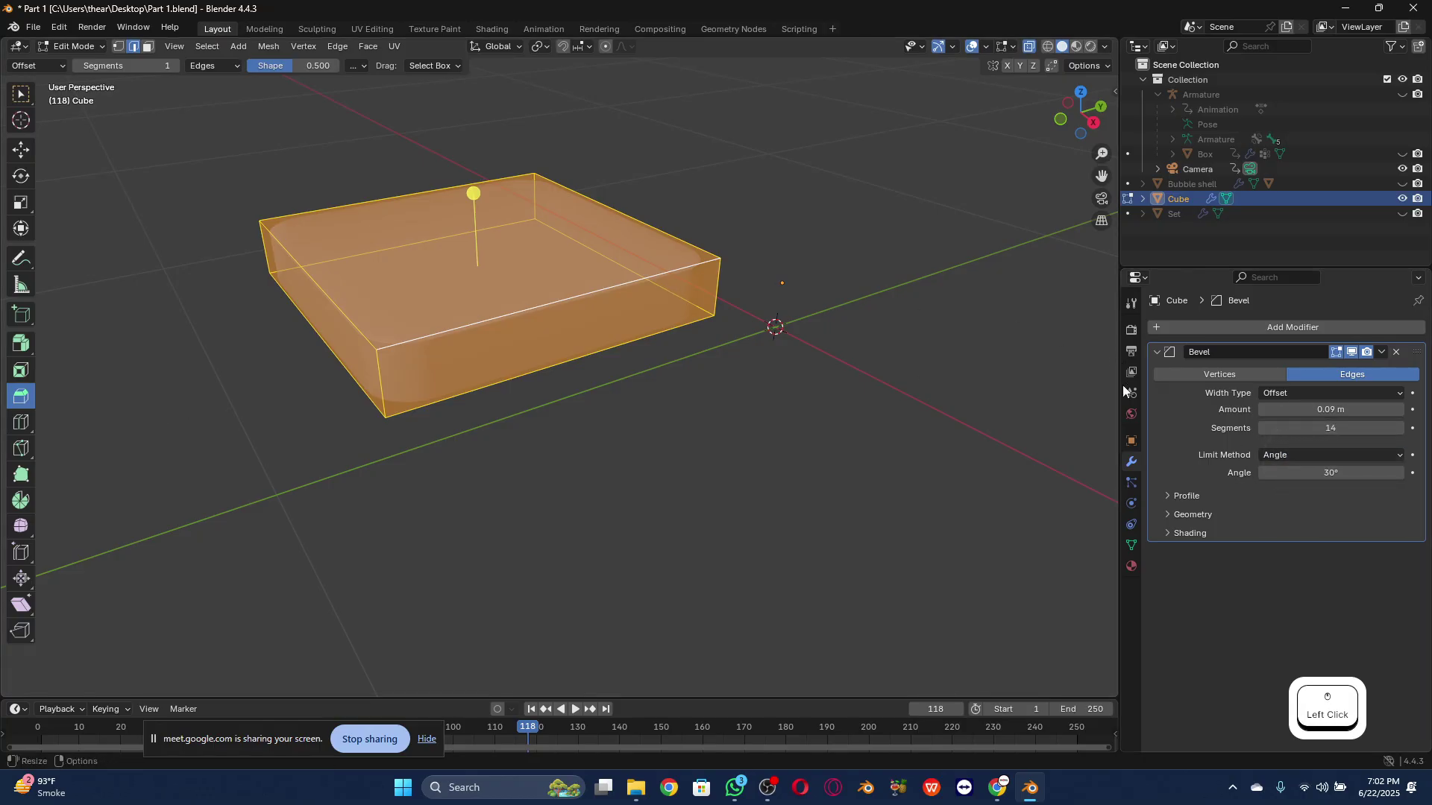
left_click(1176, 328)
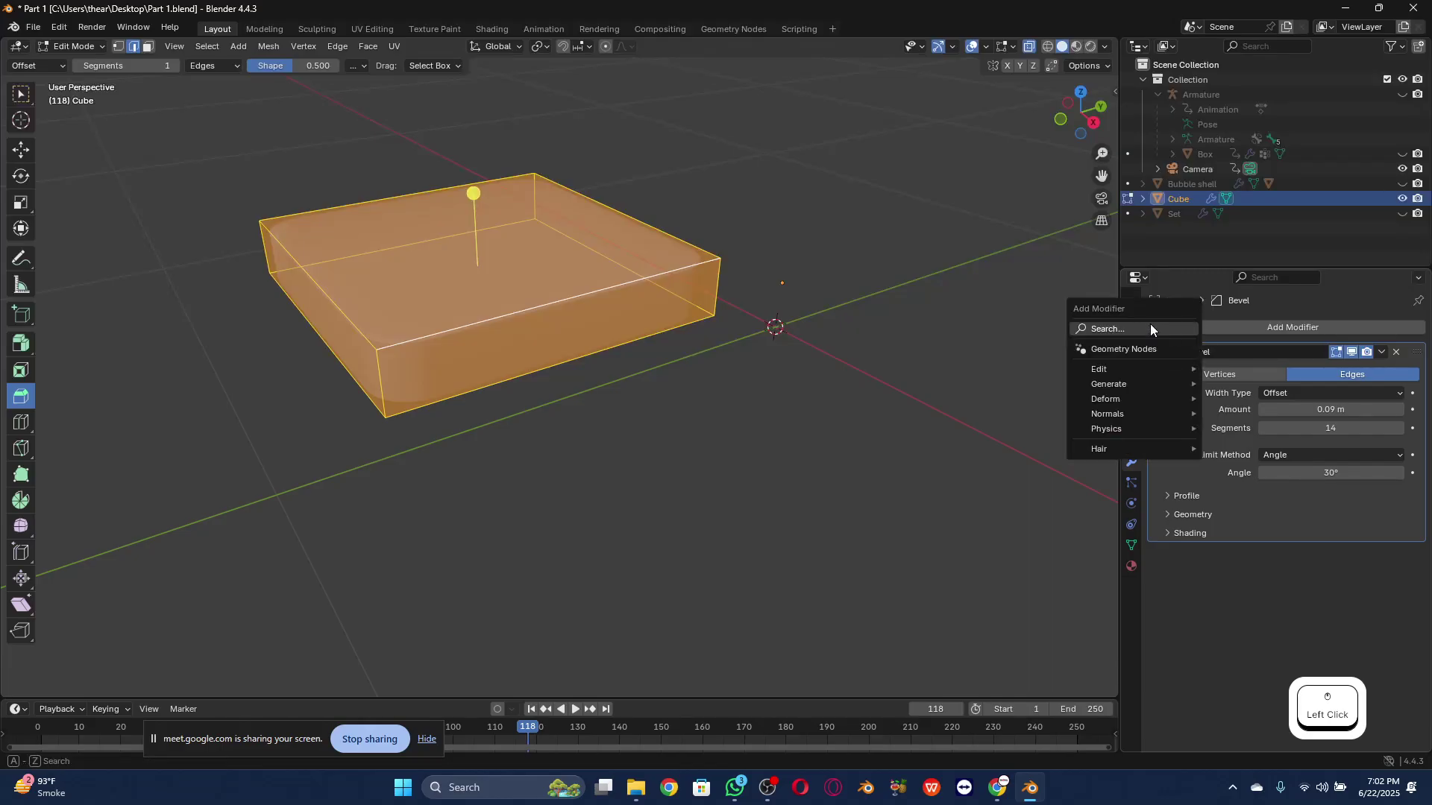
left_click(1185, 587)
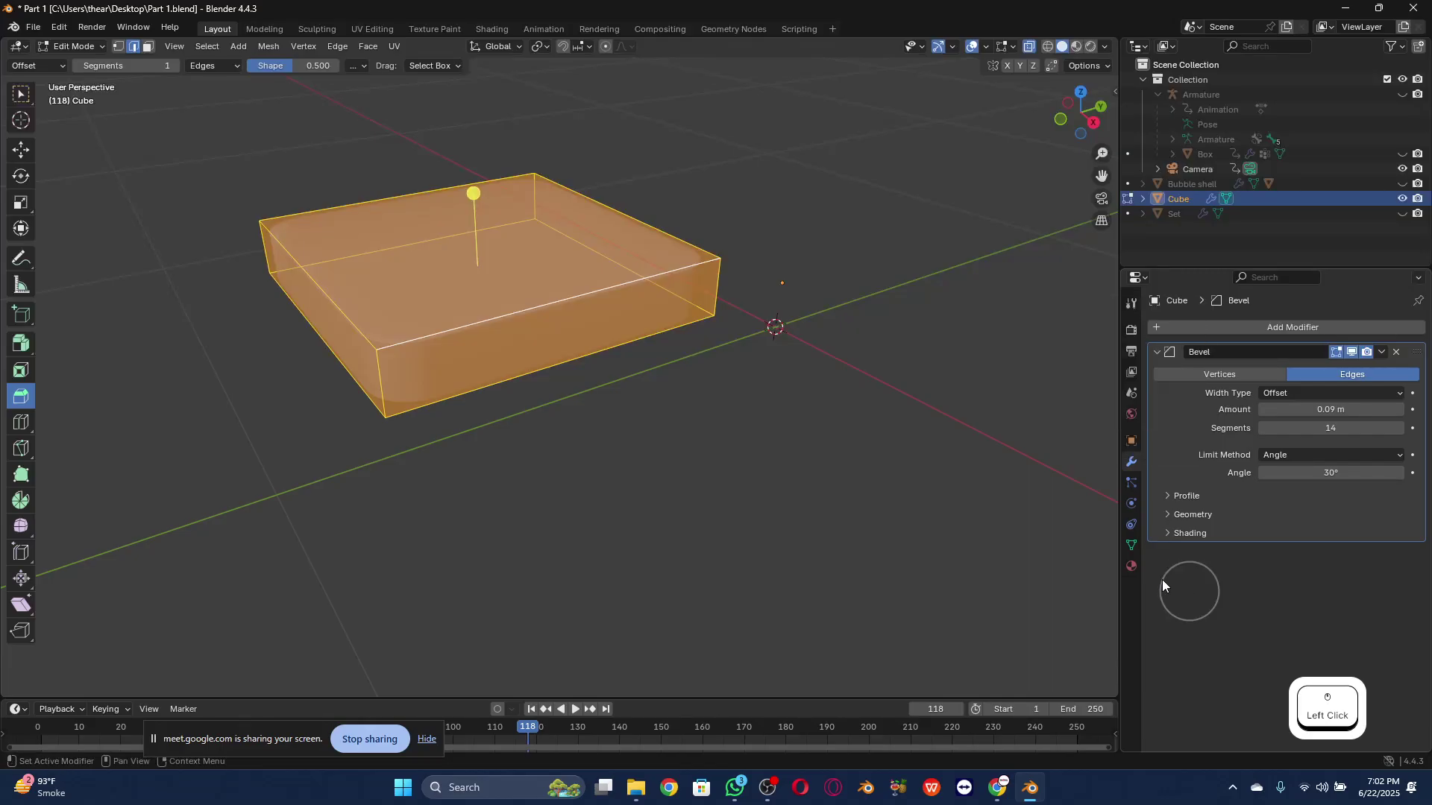
left_click(21, 149)
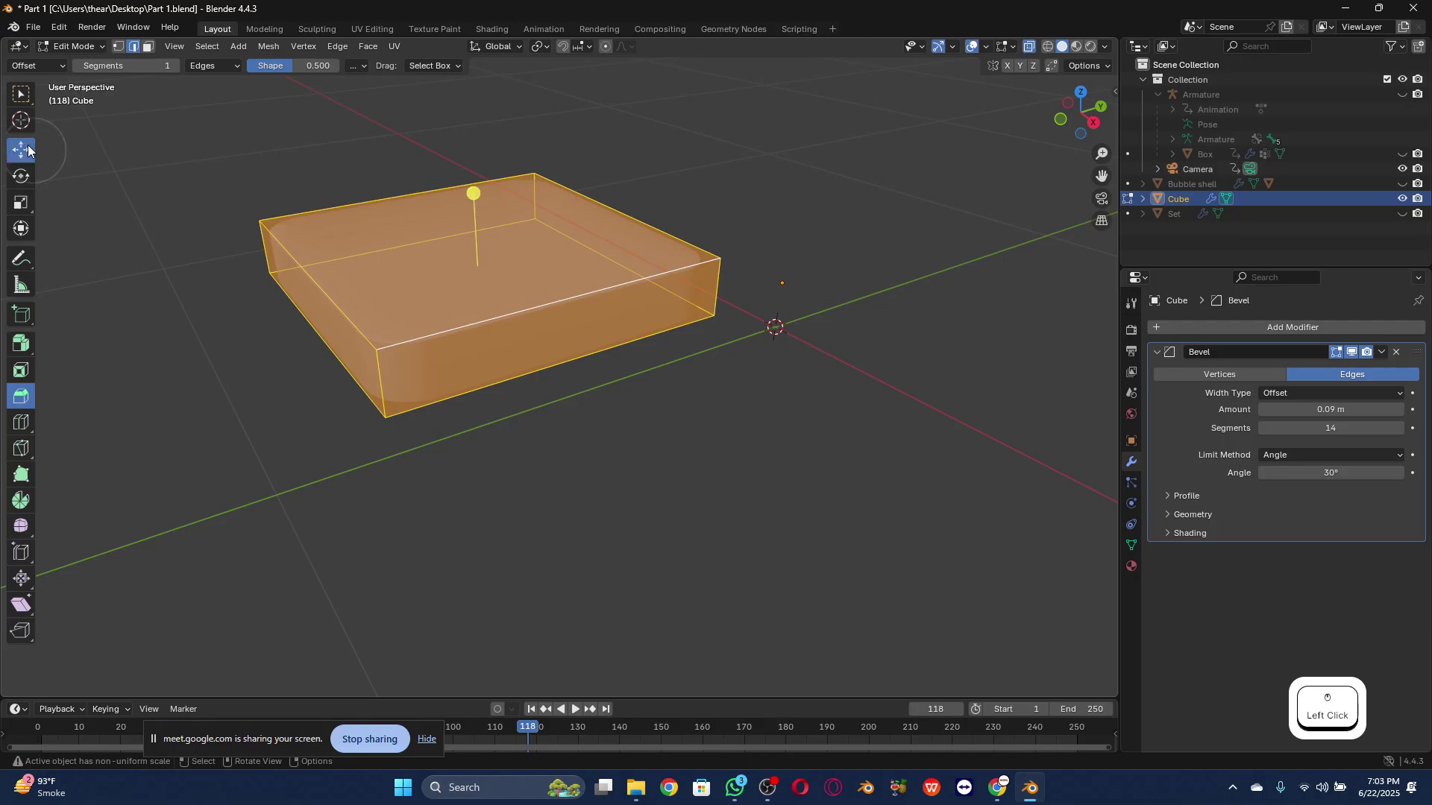
left_click(211, 238)
left_click(351, 264)
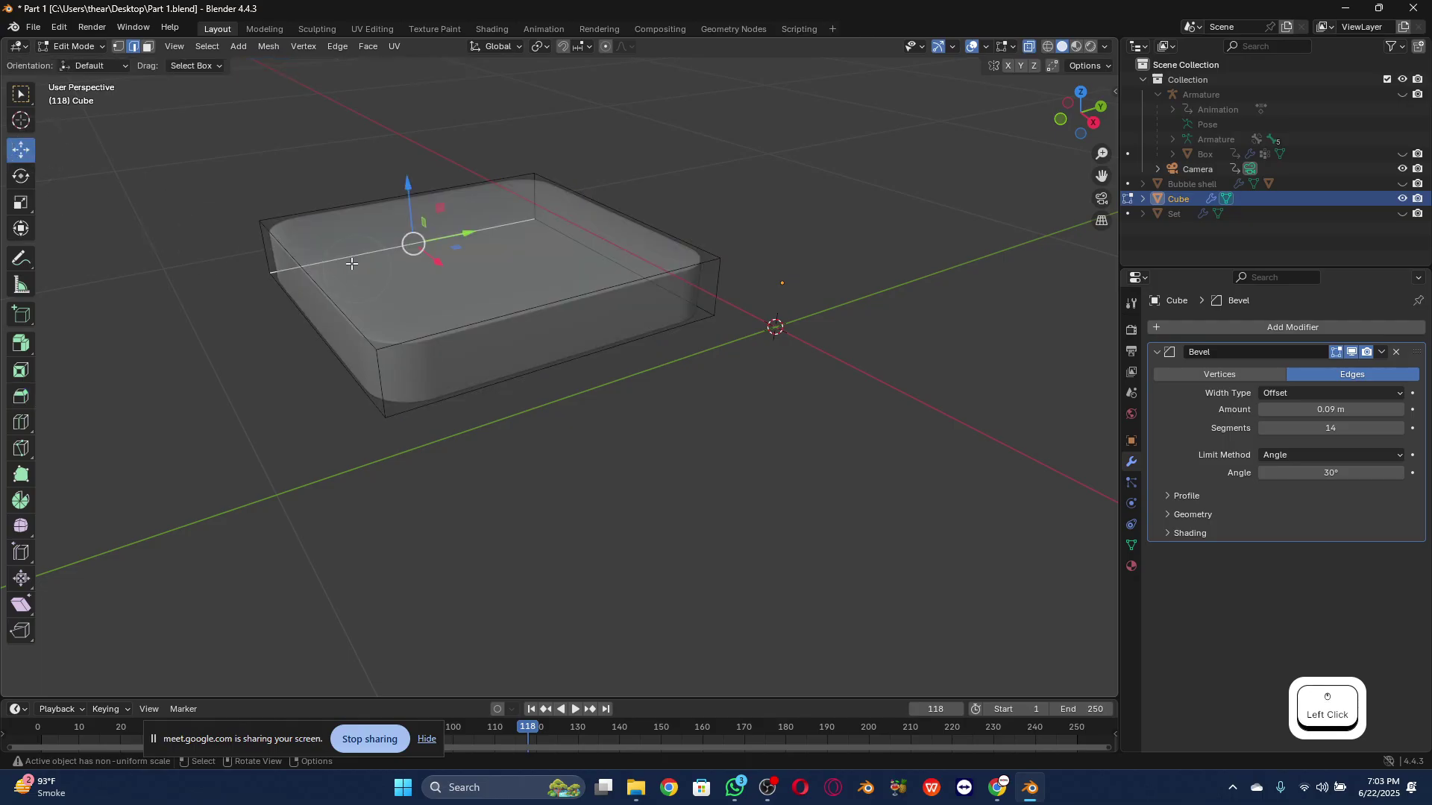
right_click(352, 266)
key("Escape")
right_click(342, 247)
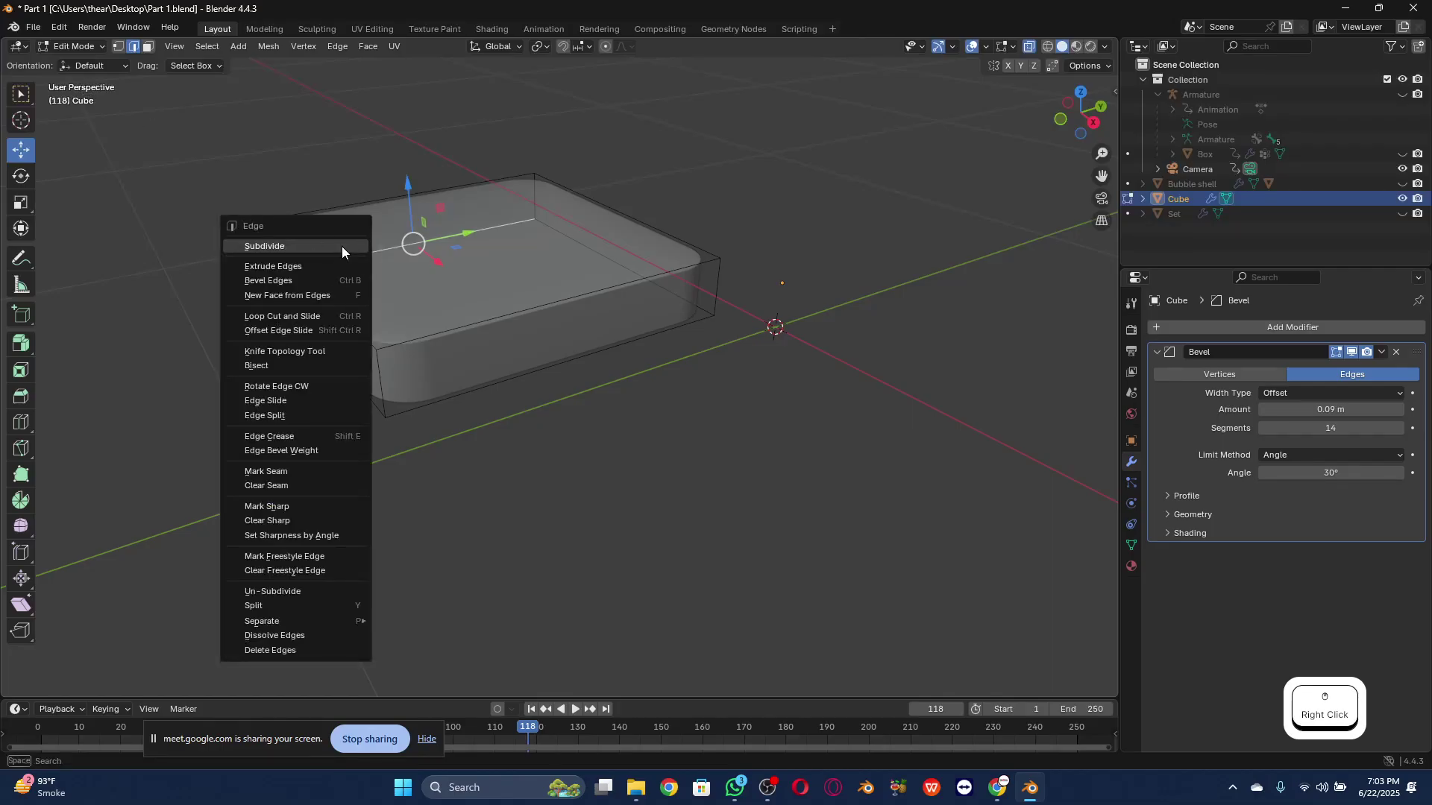
Step: Return to Object Mode and apply Shade Auto Smooth to the beveled box
left_click(62, 47)
left_click(63, 63)
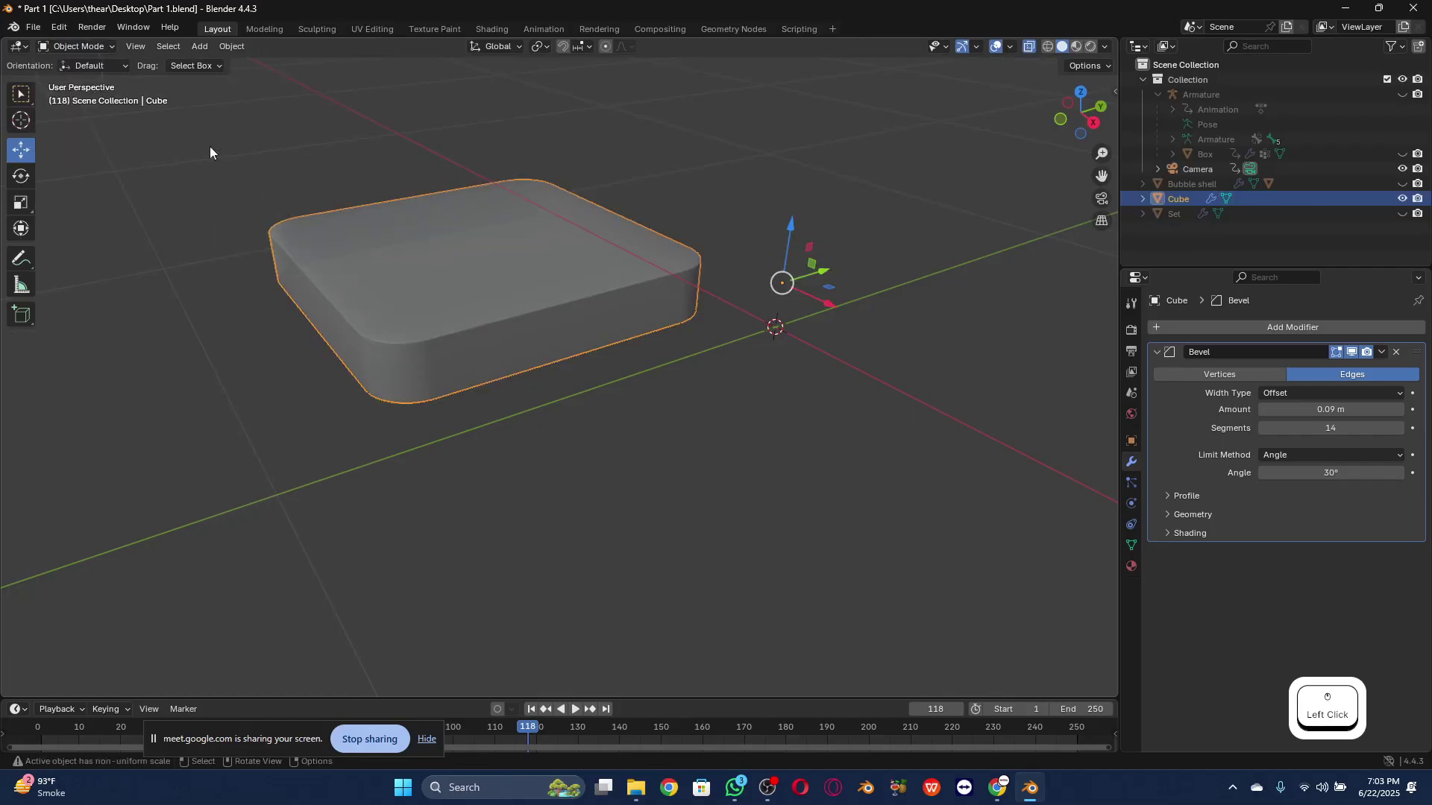
right_click(364, 252)
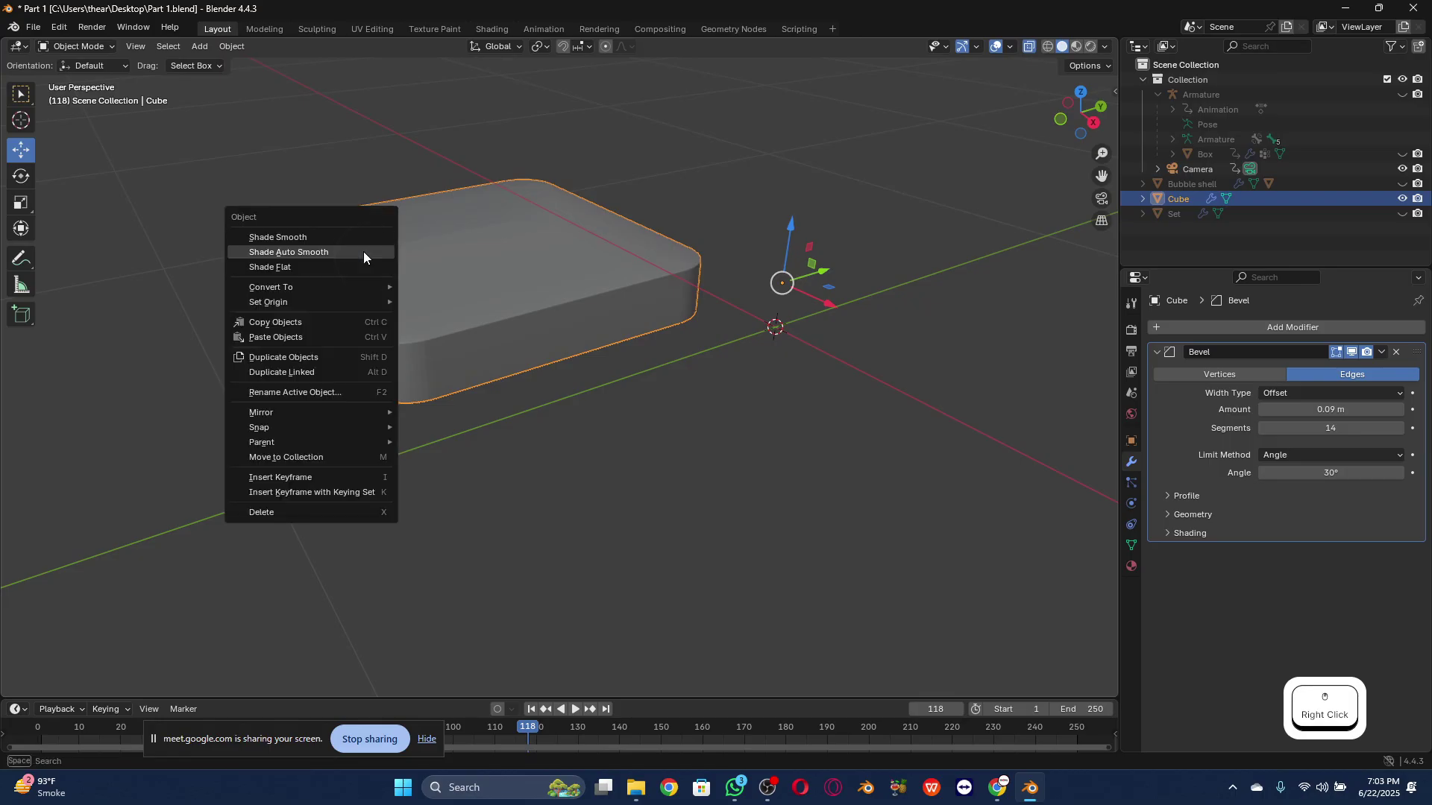
left_click(363, 252)
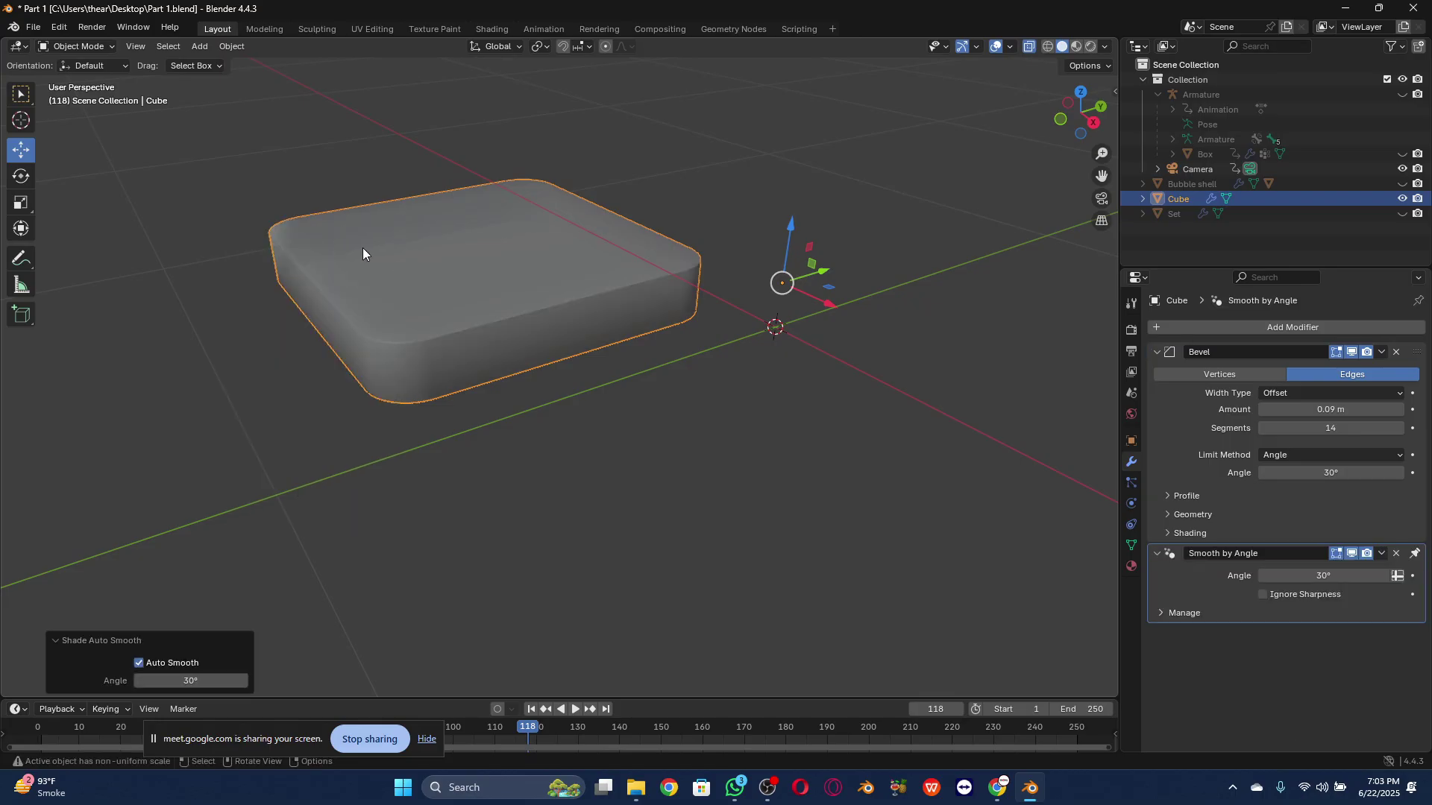
left_click(462, 383)
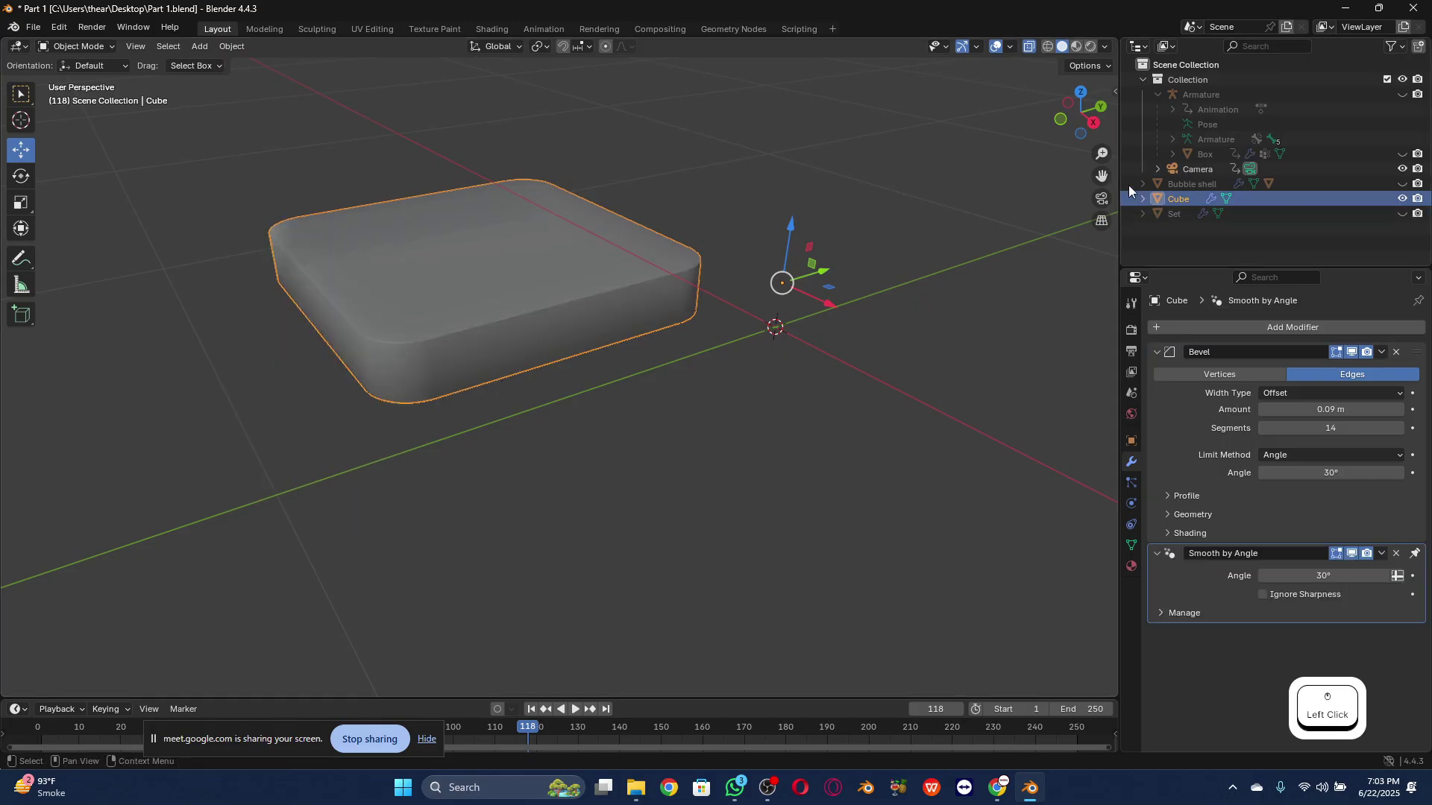
Step: Set the rounded box's origin to its geometry so the origin sits at the box's centre
mouse_move(1086, 109)
left_mouse_down()
mouse_move(1014, 148)
mouse_move(1020, 127)
mouse_move(1087, 106)
left_mouse_up()
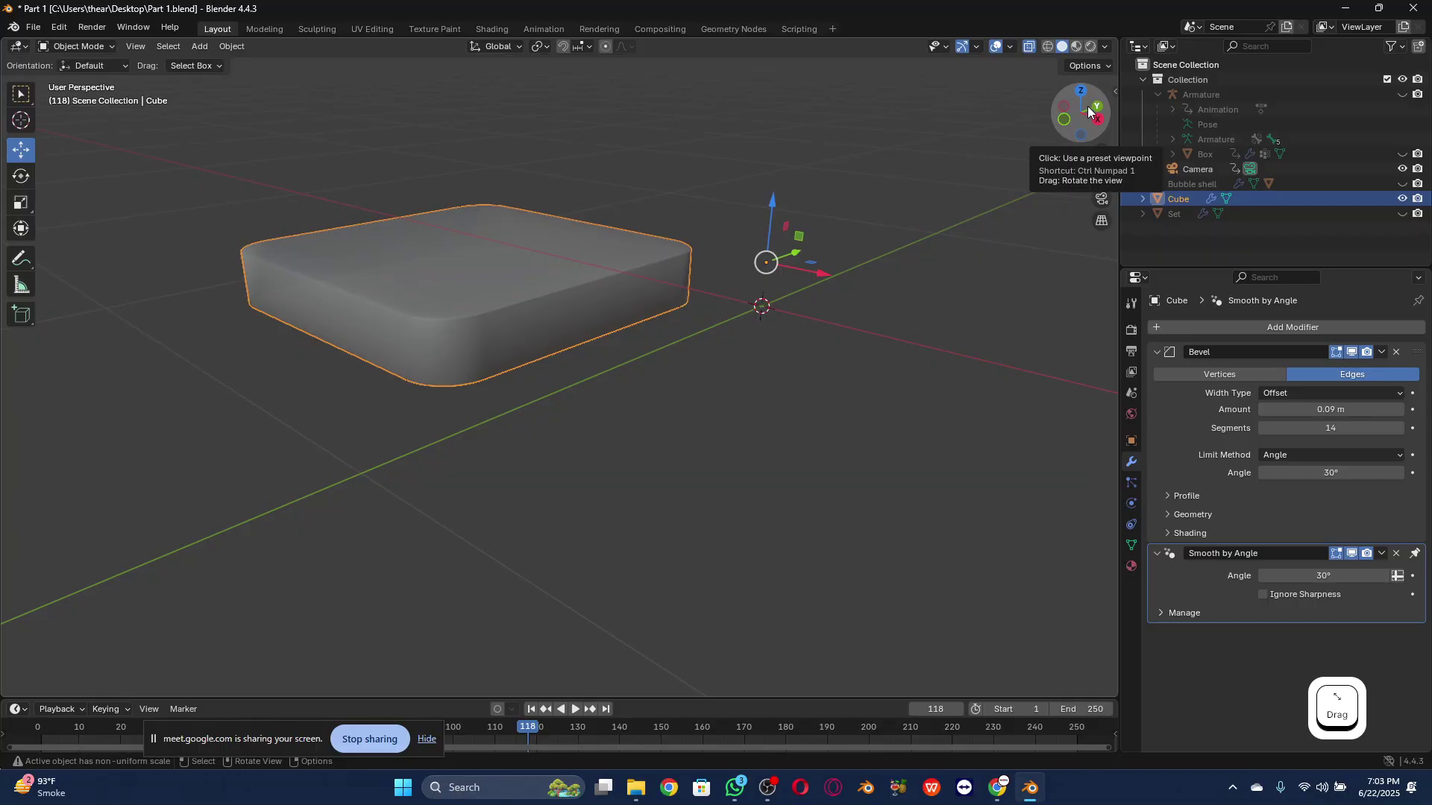
scroll(582, 272, "up", 2)
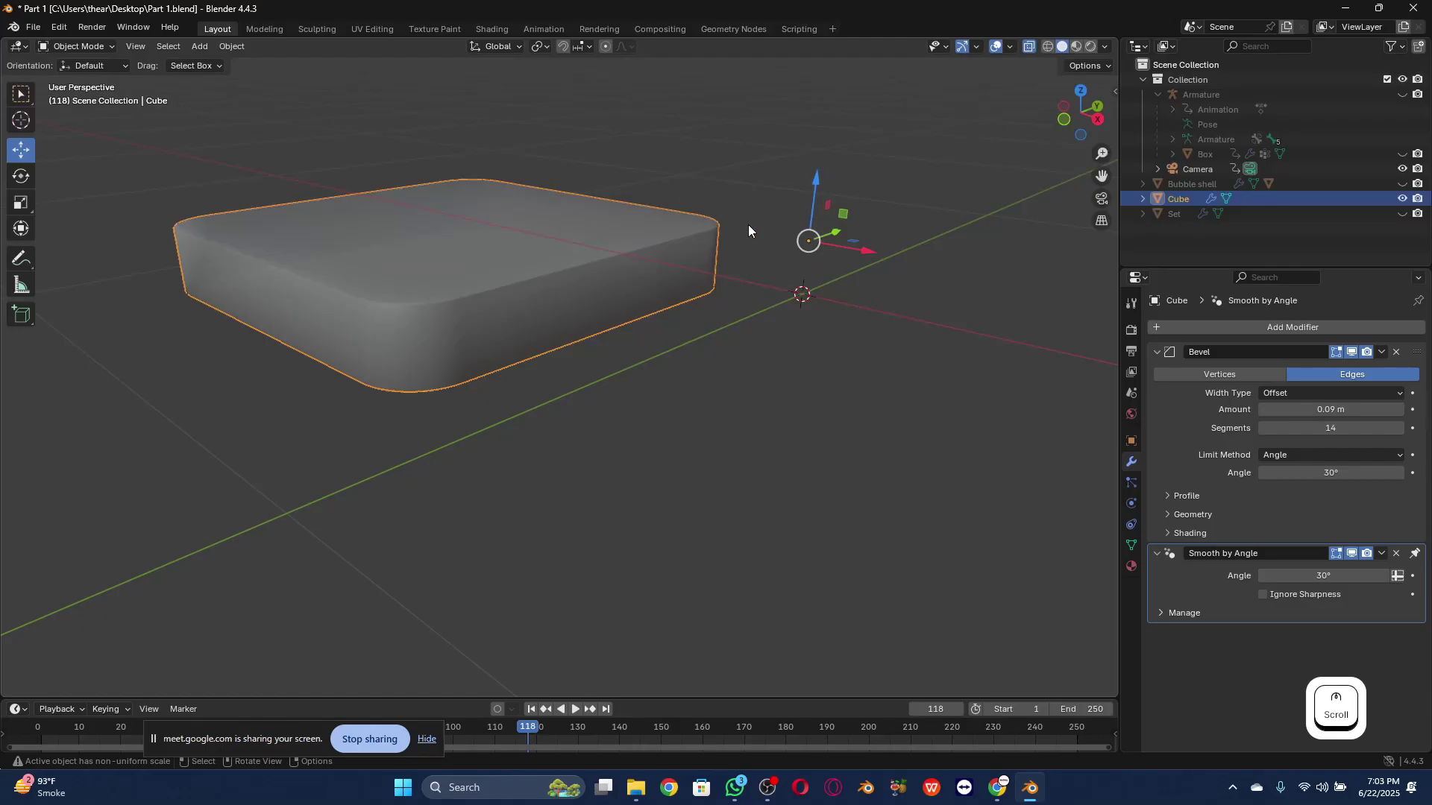
right_click(433, 238)
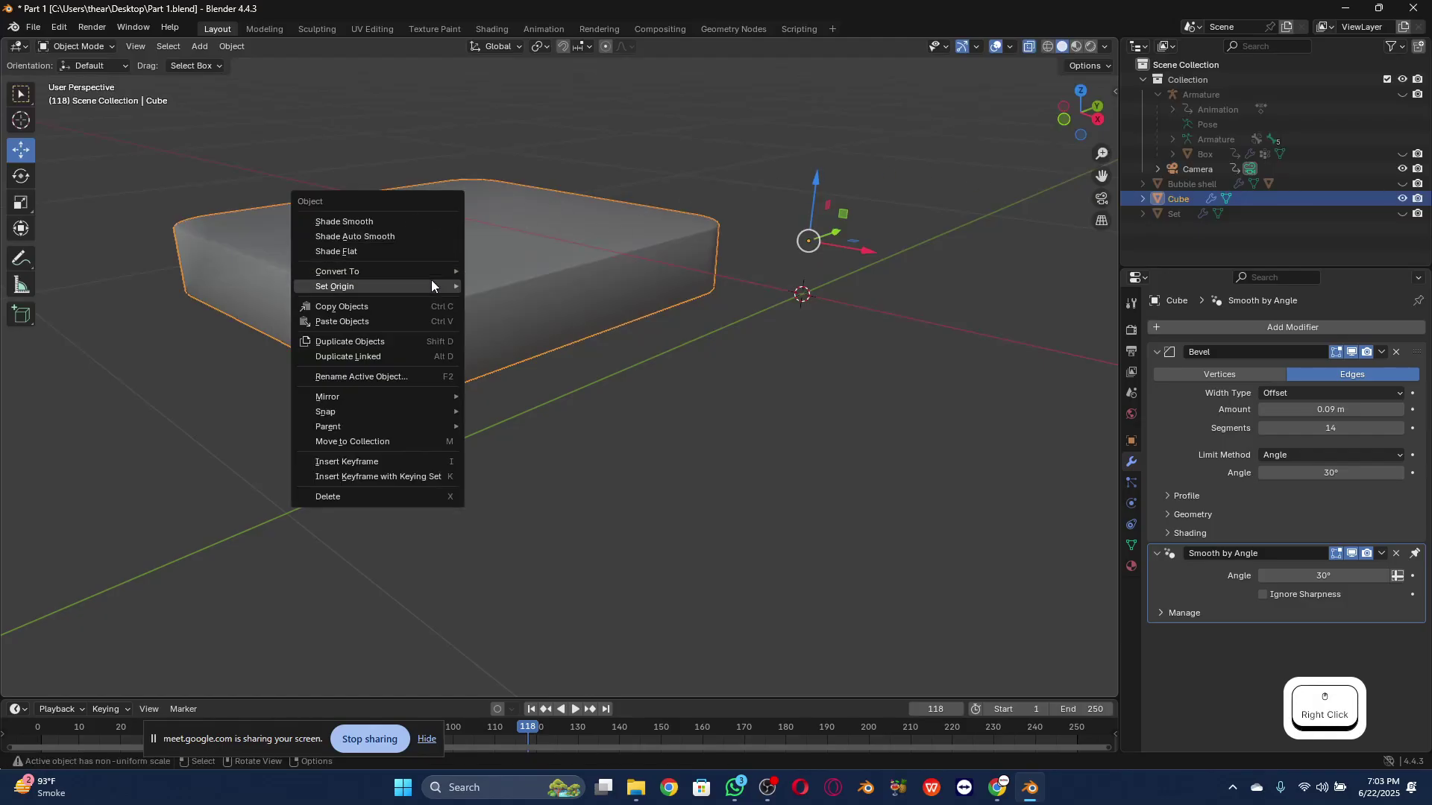
mouse_move(436, 286)
left_click(522, 301)
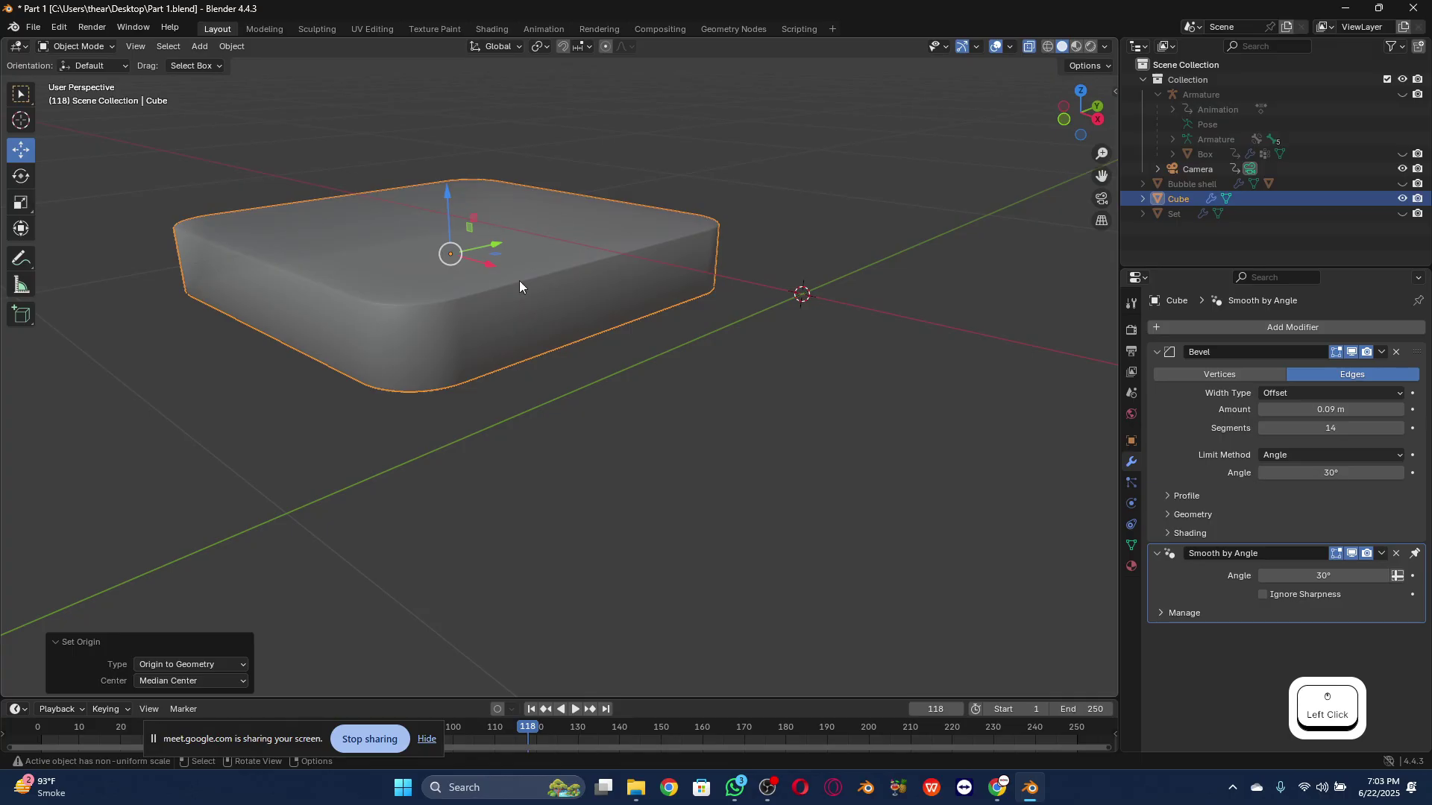
left_click(753, 208)
left_click(583, 250)
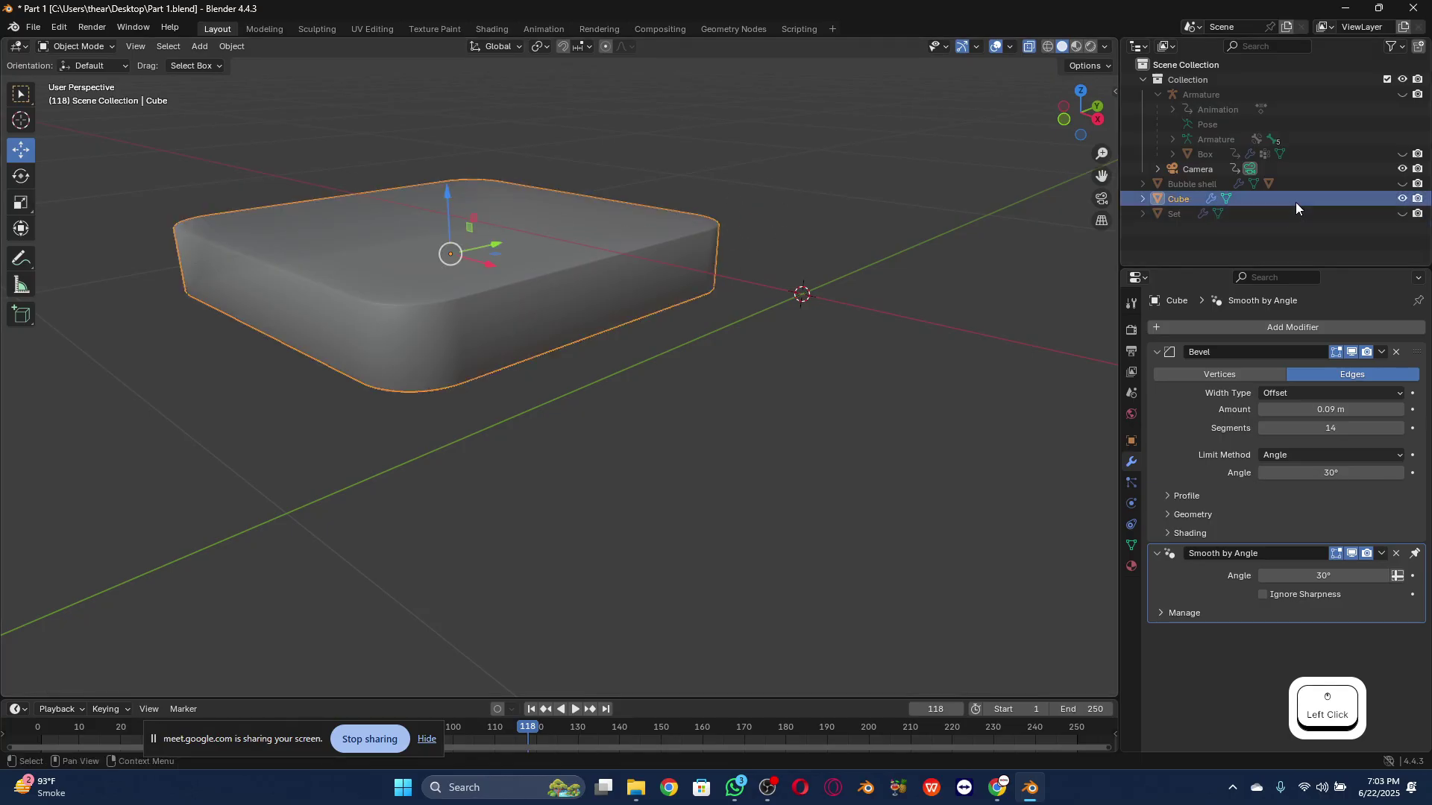
Step: Show the Bubble shell and check how the rounded box sits inside it from the back and top views
left_click(1402, 184)
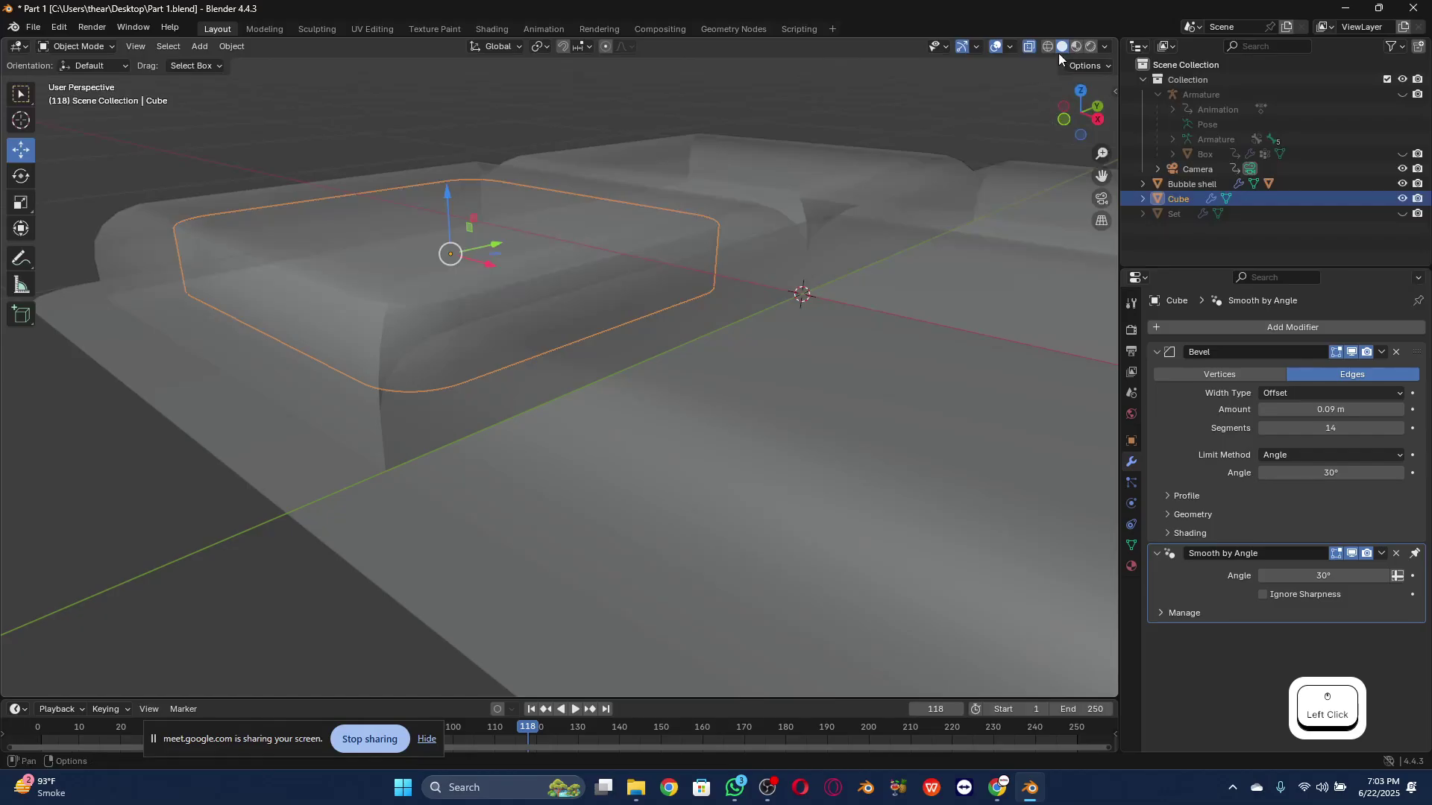
left_click(1081, 88)
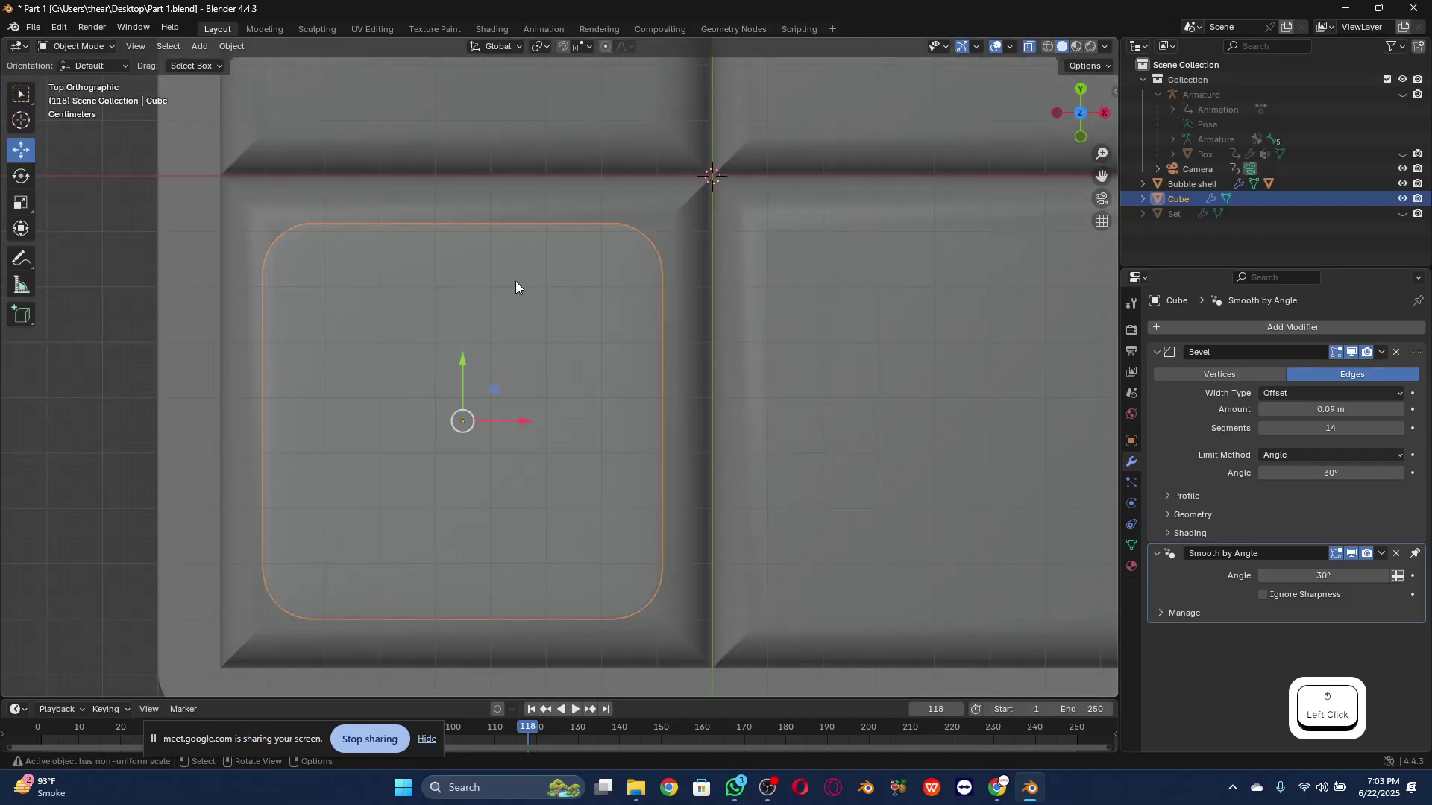
left_click(1080, 91)
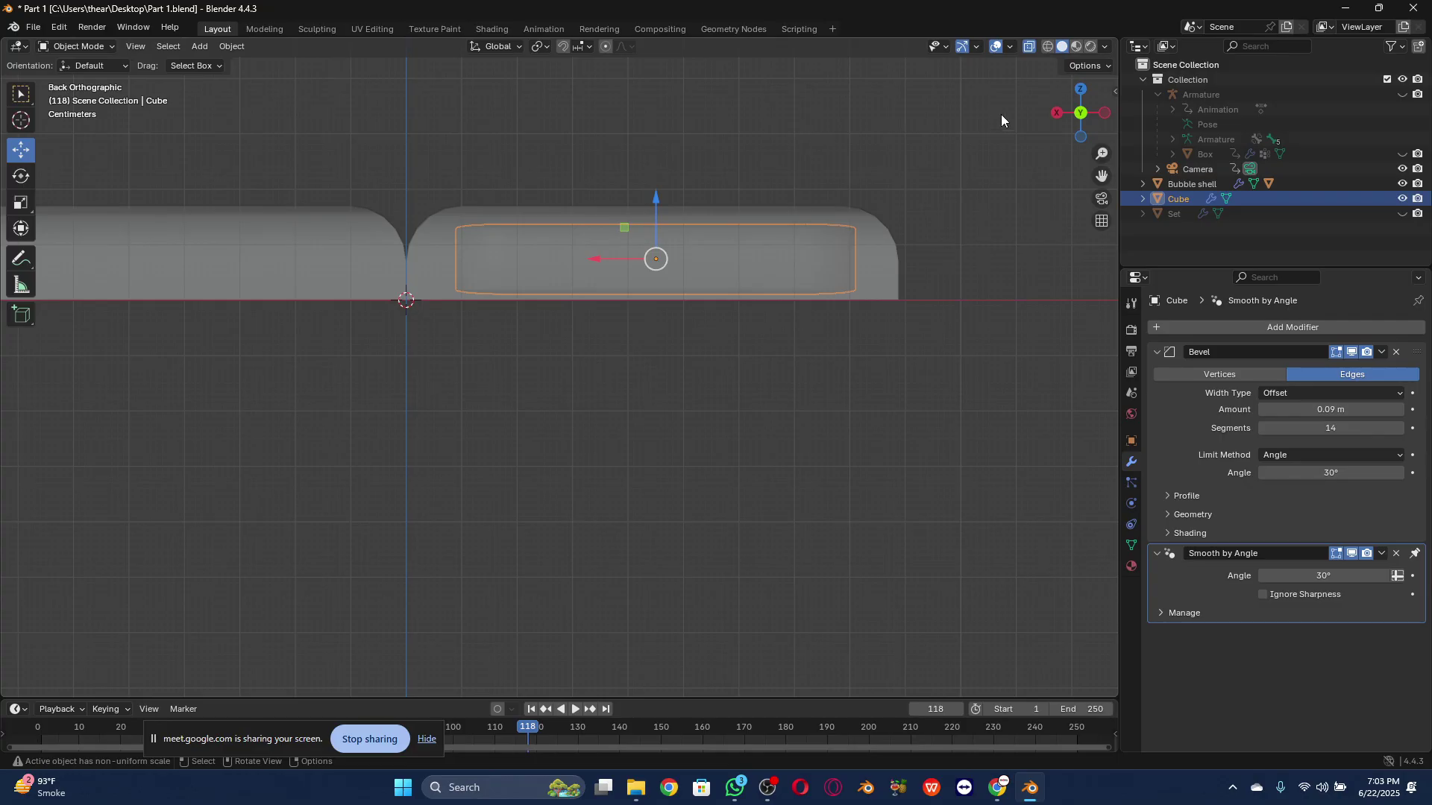
left_click(1080, 88)
scroll(605, 306, "down", 1)
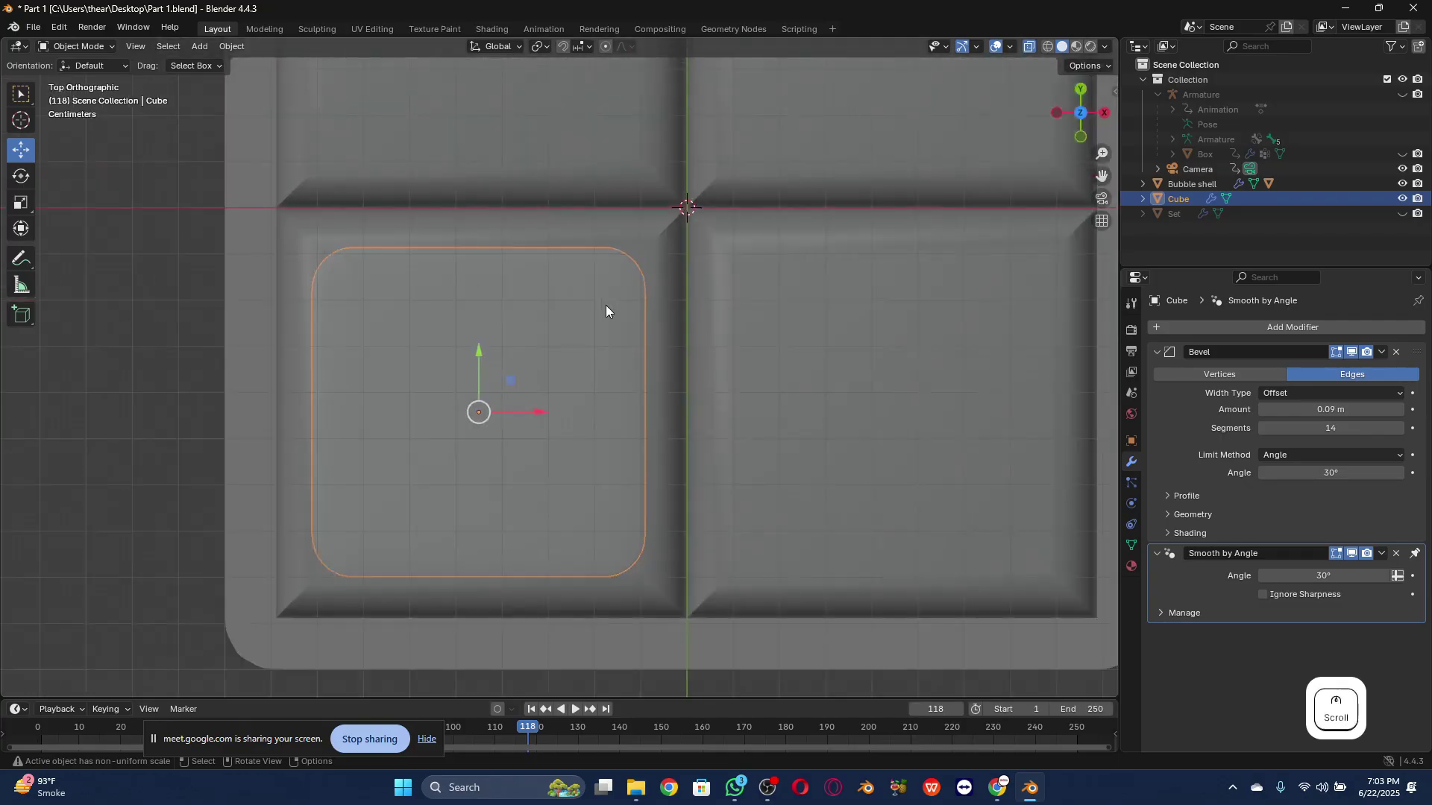
Step: Duplicate the rounded box about 0.87 m along Y into the neighbouring compartment of the Bubble shell
scroll(605, 306, "down", 5)
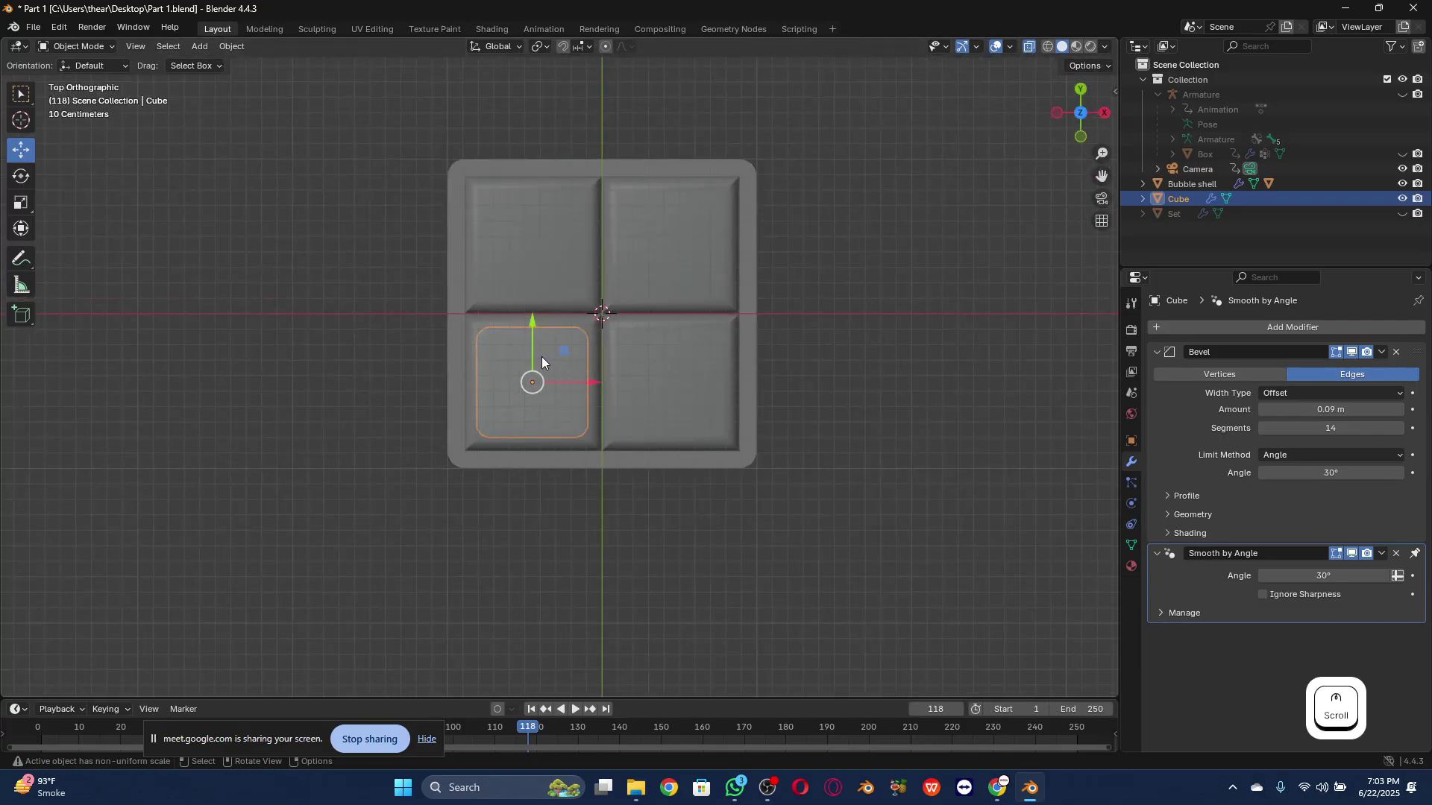
key("shift+d")
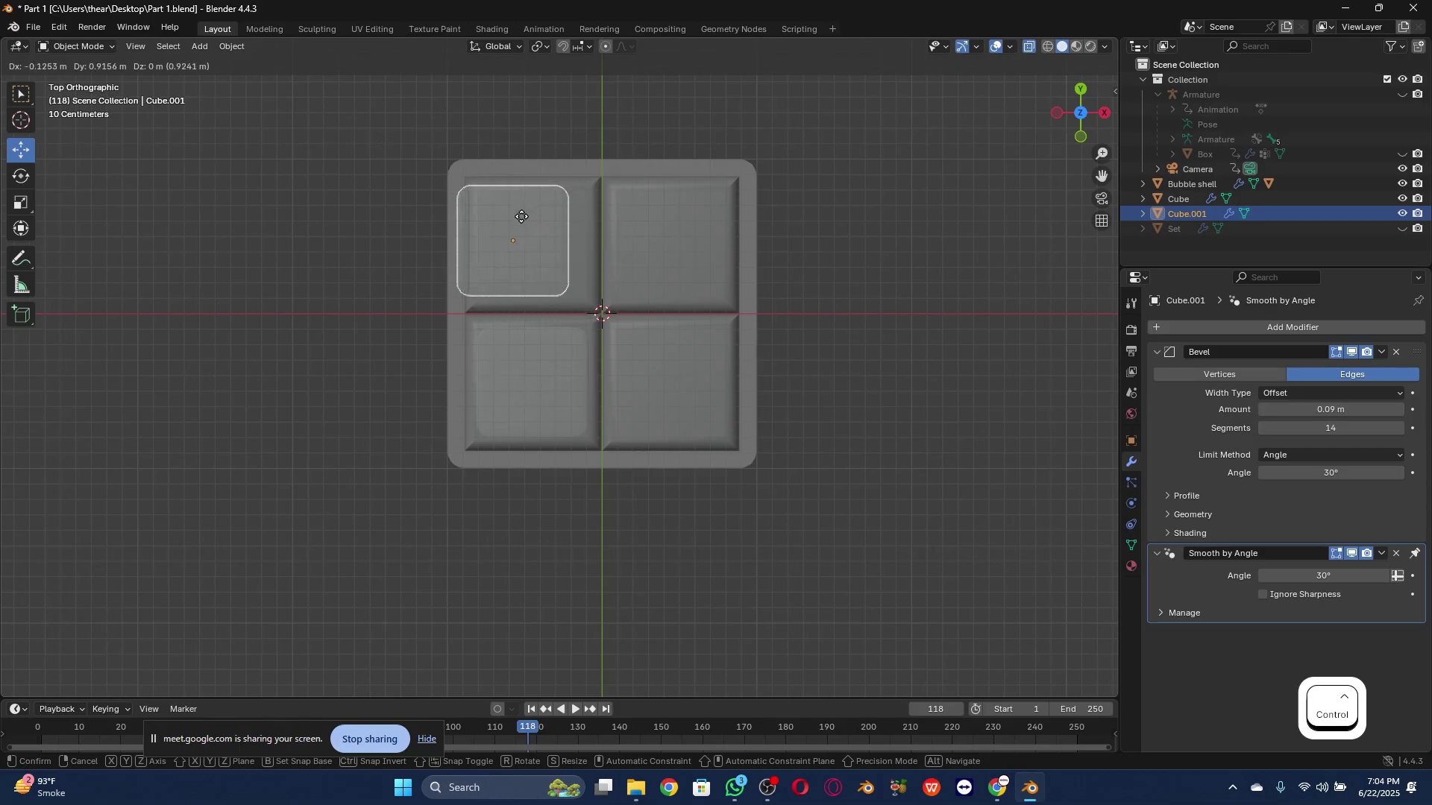
key("y")
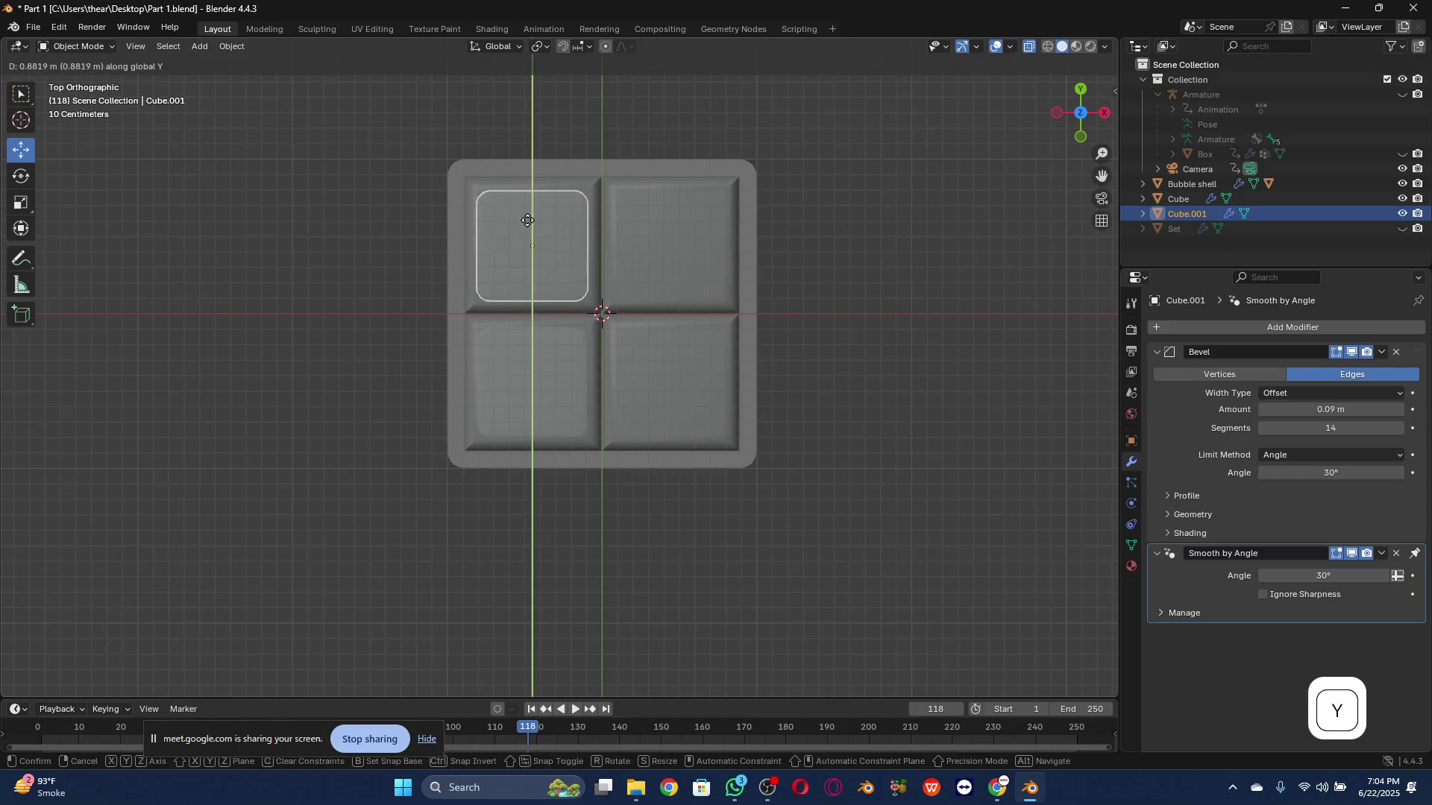
left_click(527, 222)
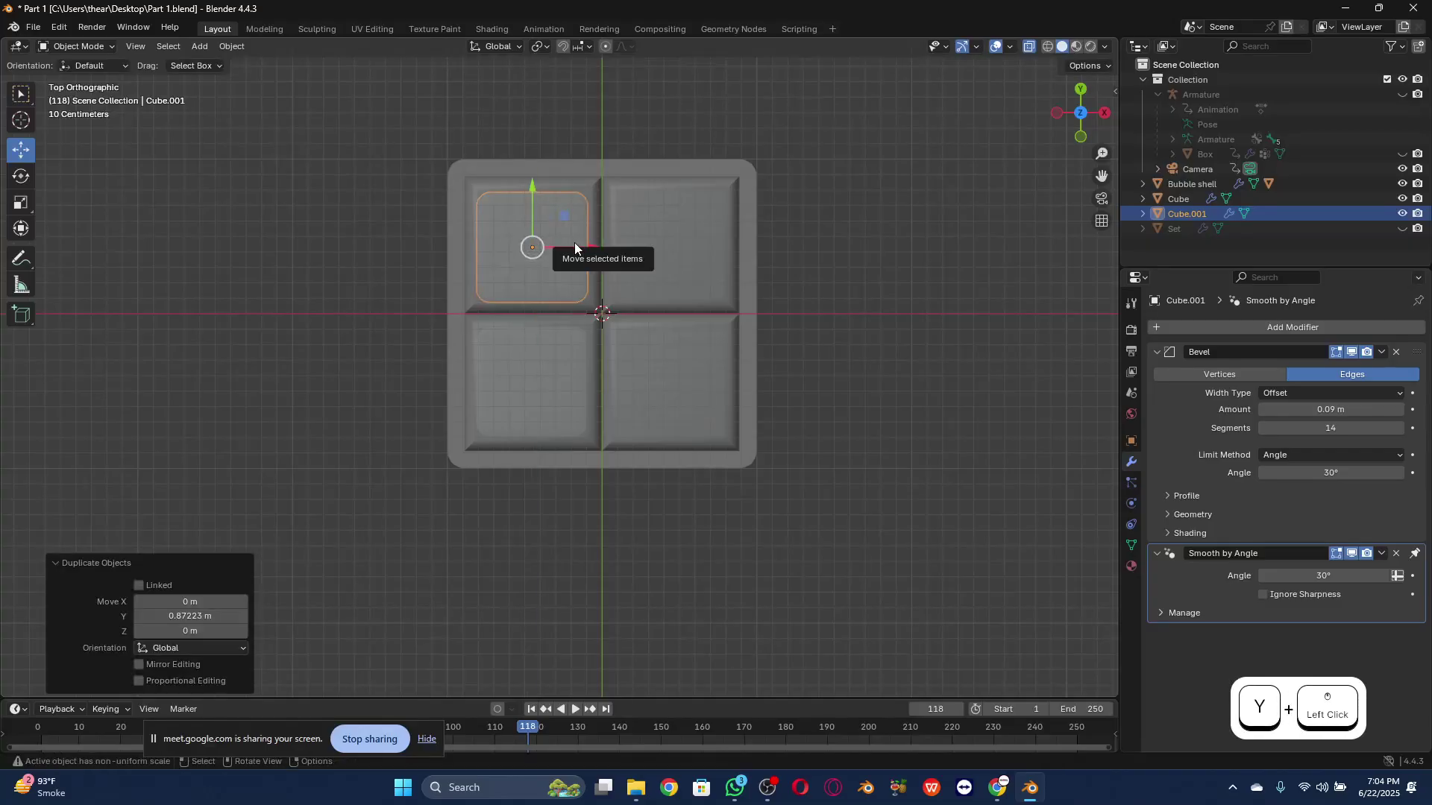
Step: Duplicate the new box about 0.89 m along X, and duplicate that copy about -0.89 m along Y to fill the remaining compartments
key("shift+d")
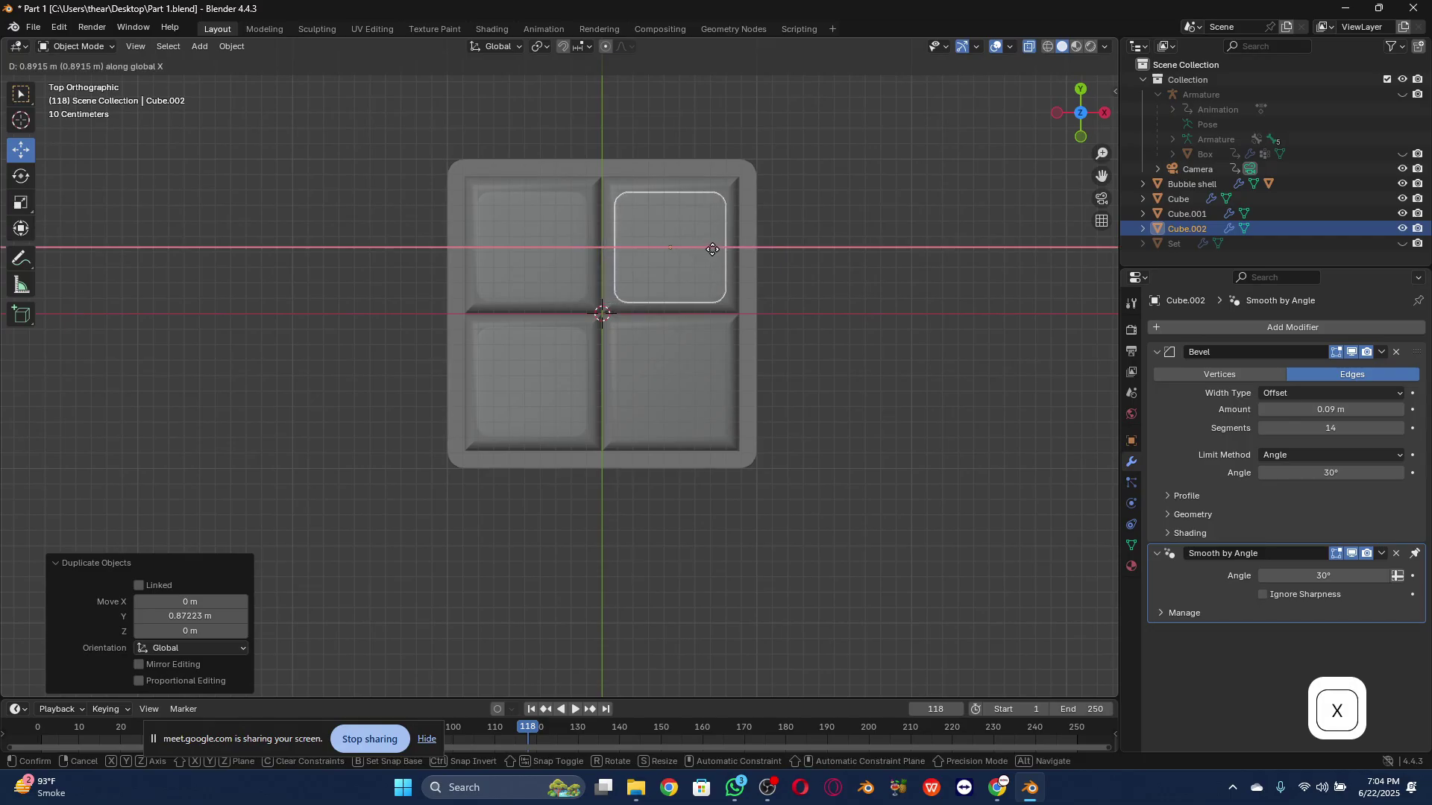
left_click(713, 249)
key("shift+d")
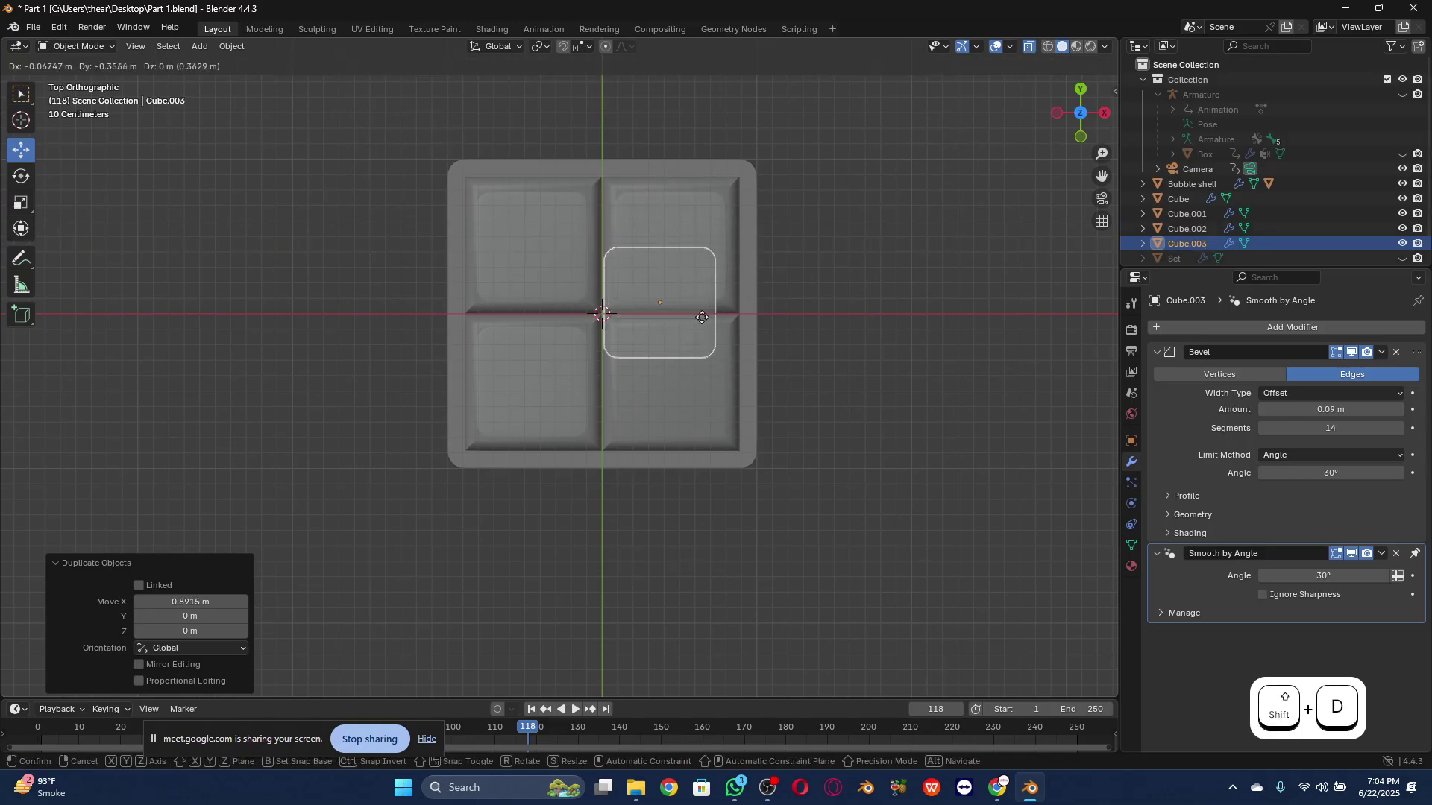
key("y")
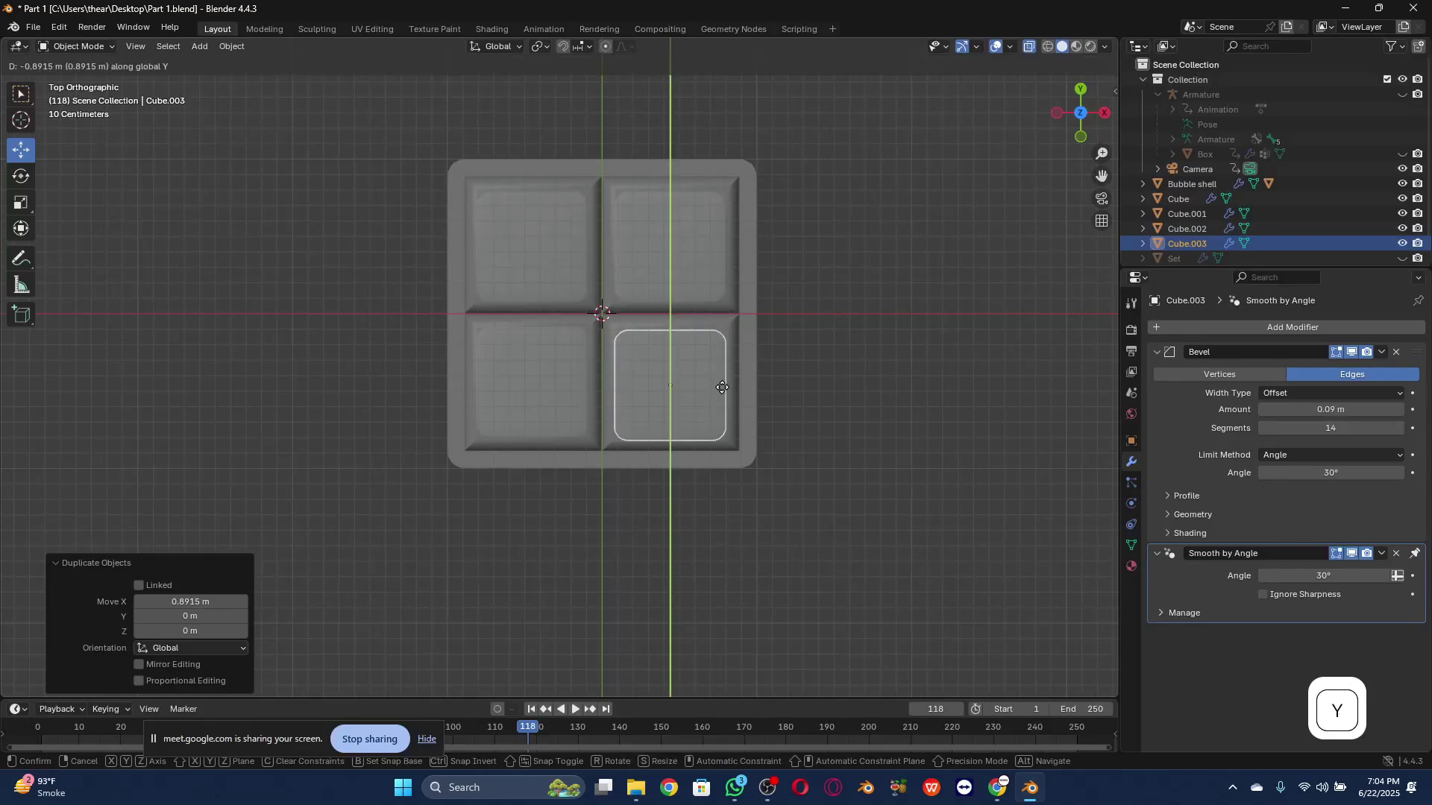
left_click(722, 387)
left_click(880, 289)
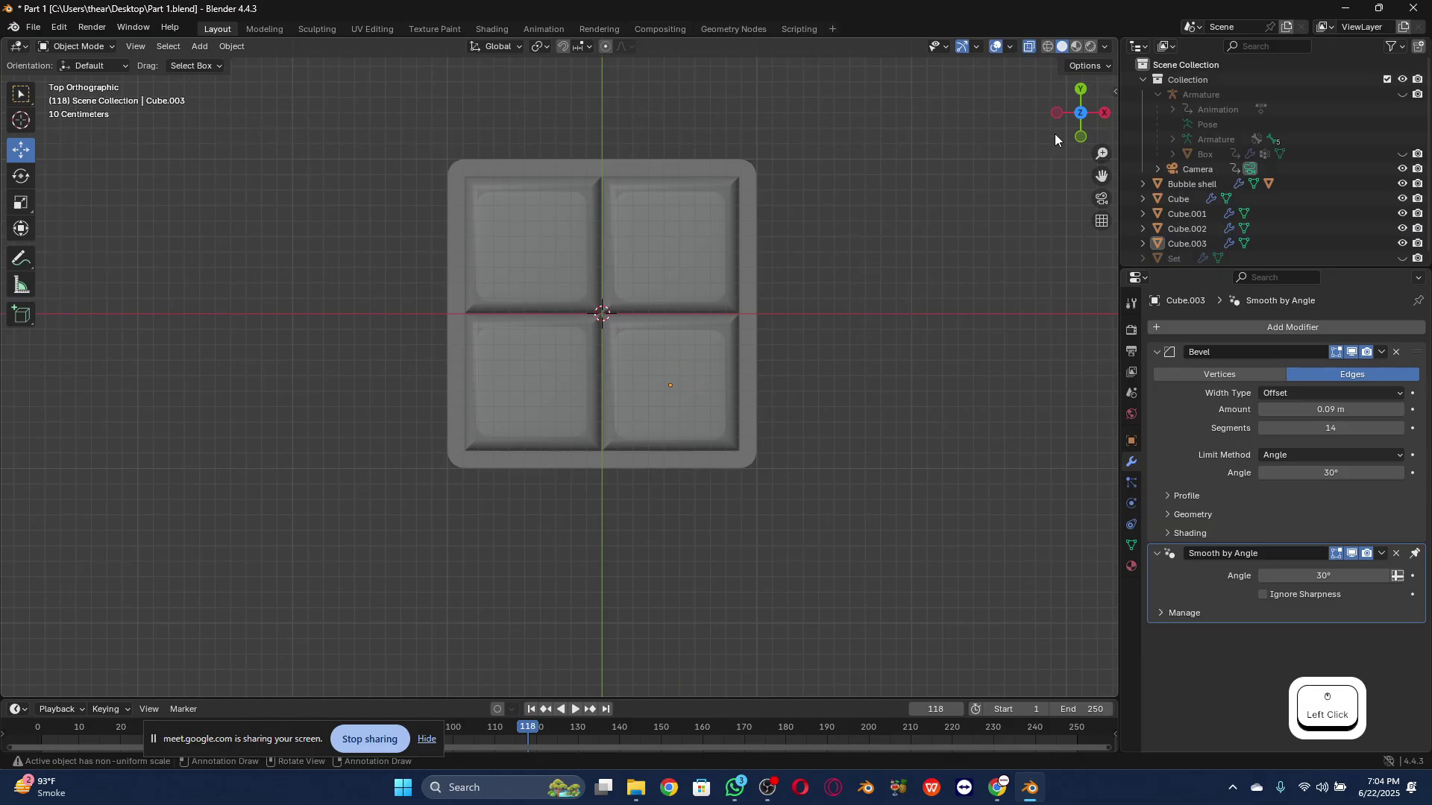
Step: Parent the four rounded boxes to the Bubble shell with the Object parent type, using the shell as the active object
left_click_drag(1074, 123, 904, 656)
scroll(543, 438, "up", 3)
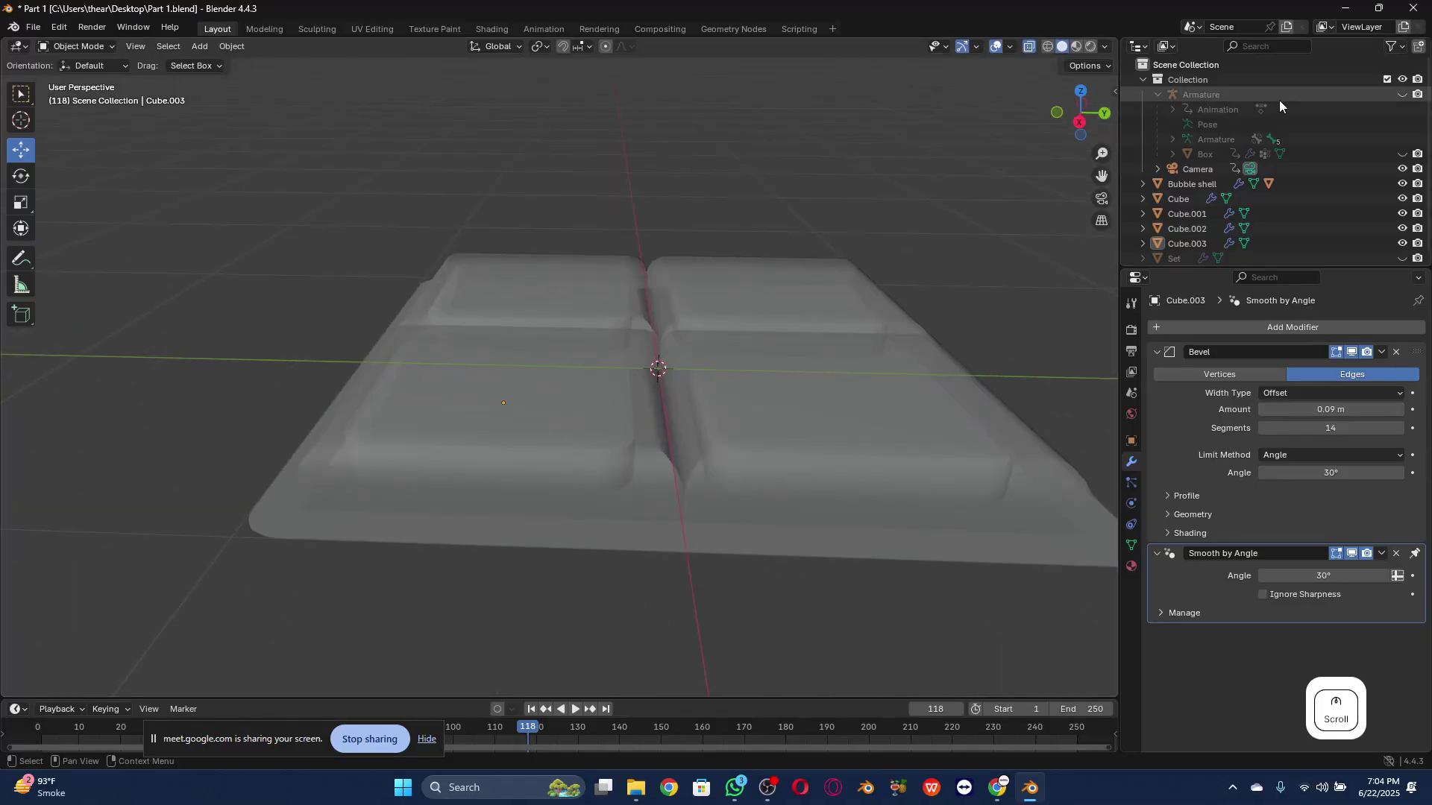
left_click_drag(1079, 116, 1032, 121)
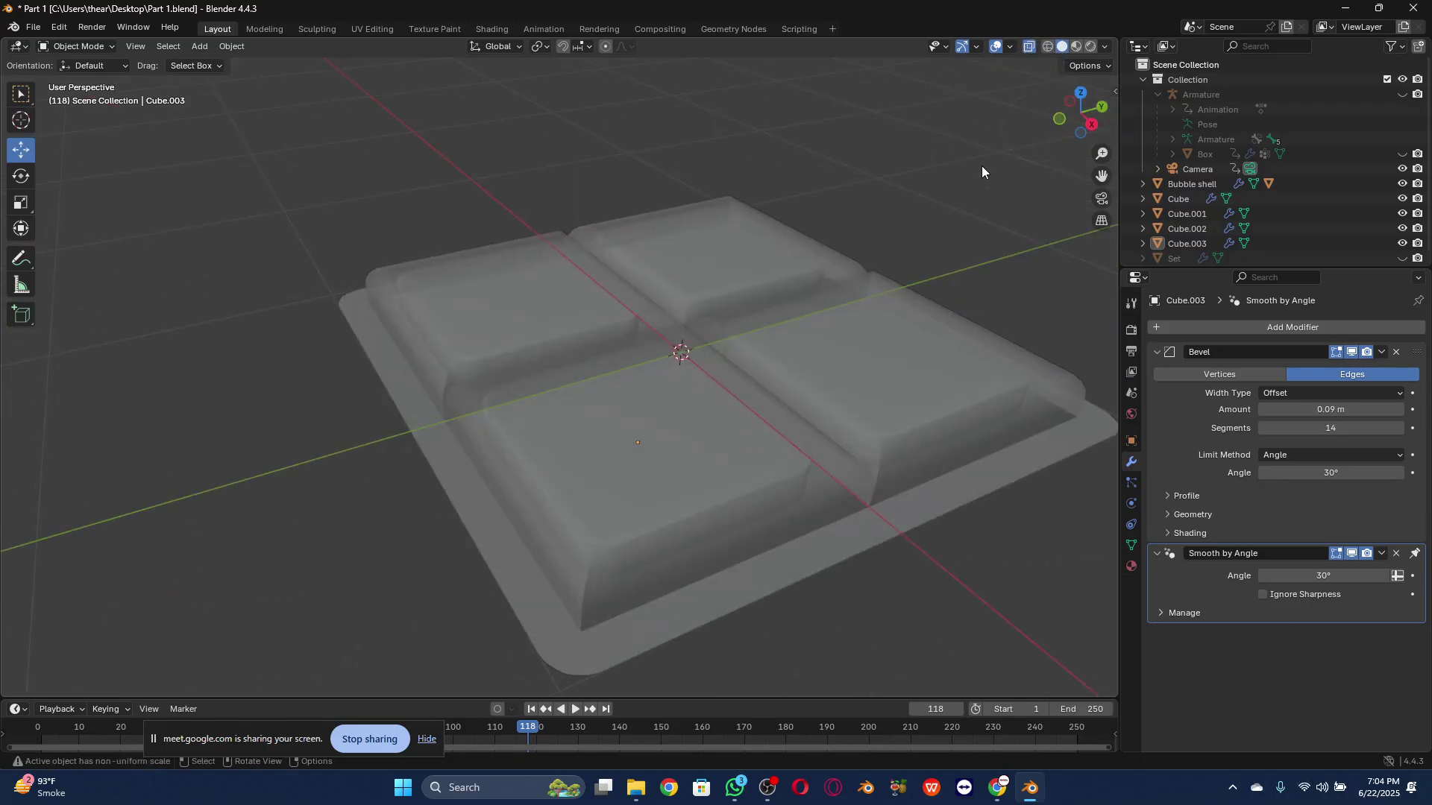
scroll(887, 208, "down", 6)
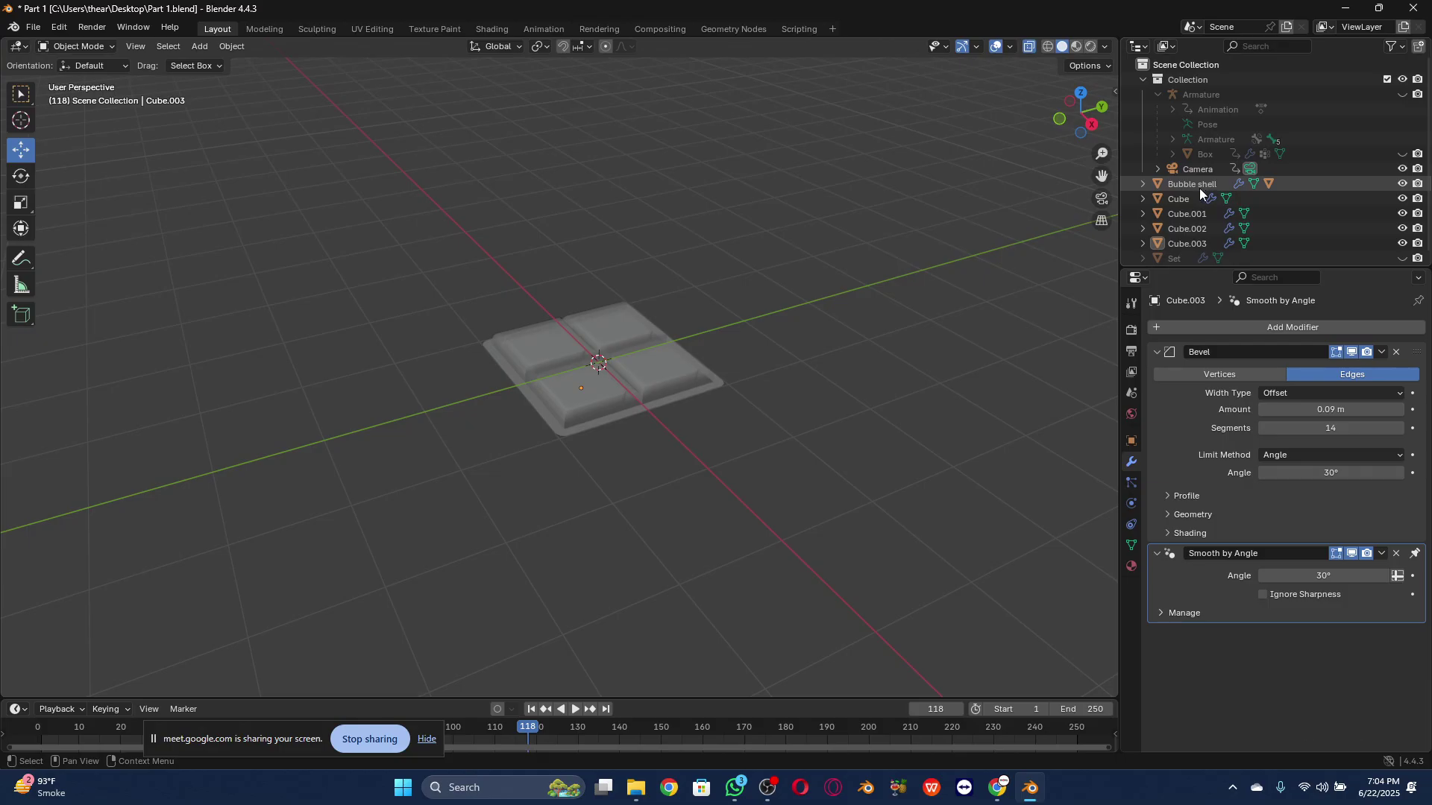
scroll(1191, 244, "down", 1)
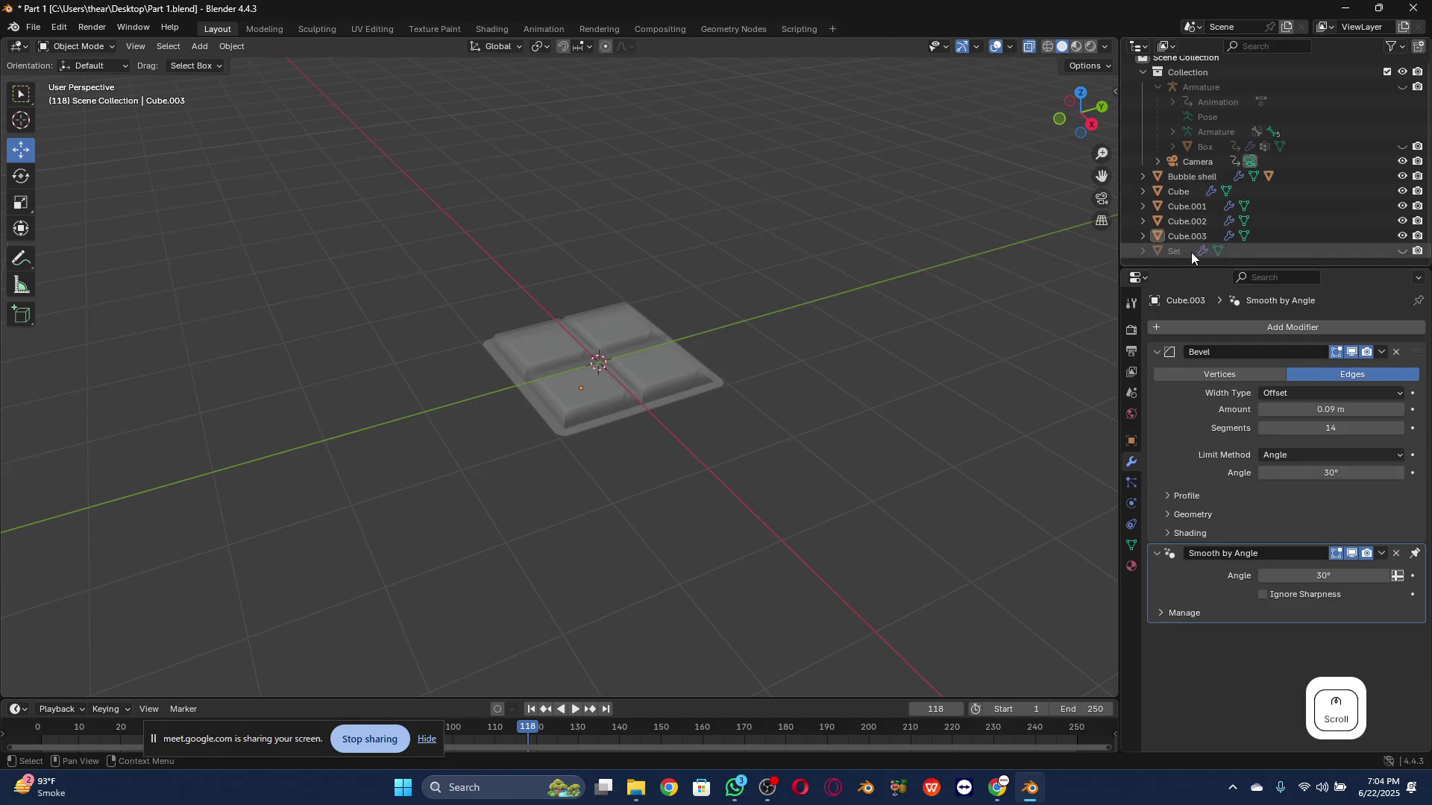
left_click(1187, 236)
left_click(1189, 223, "ctrl")
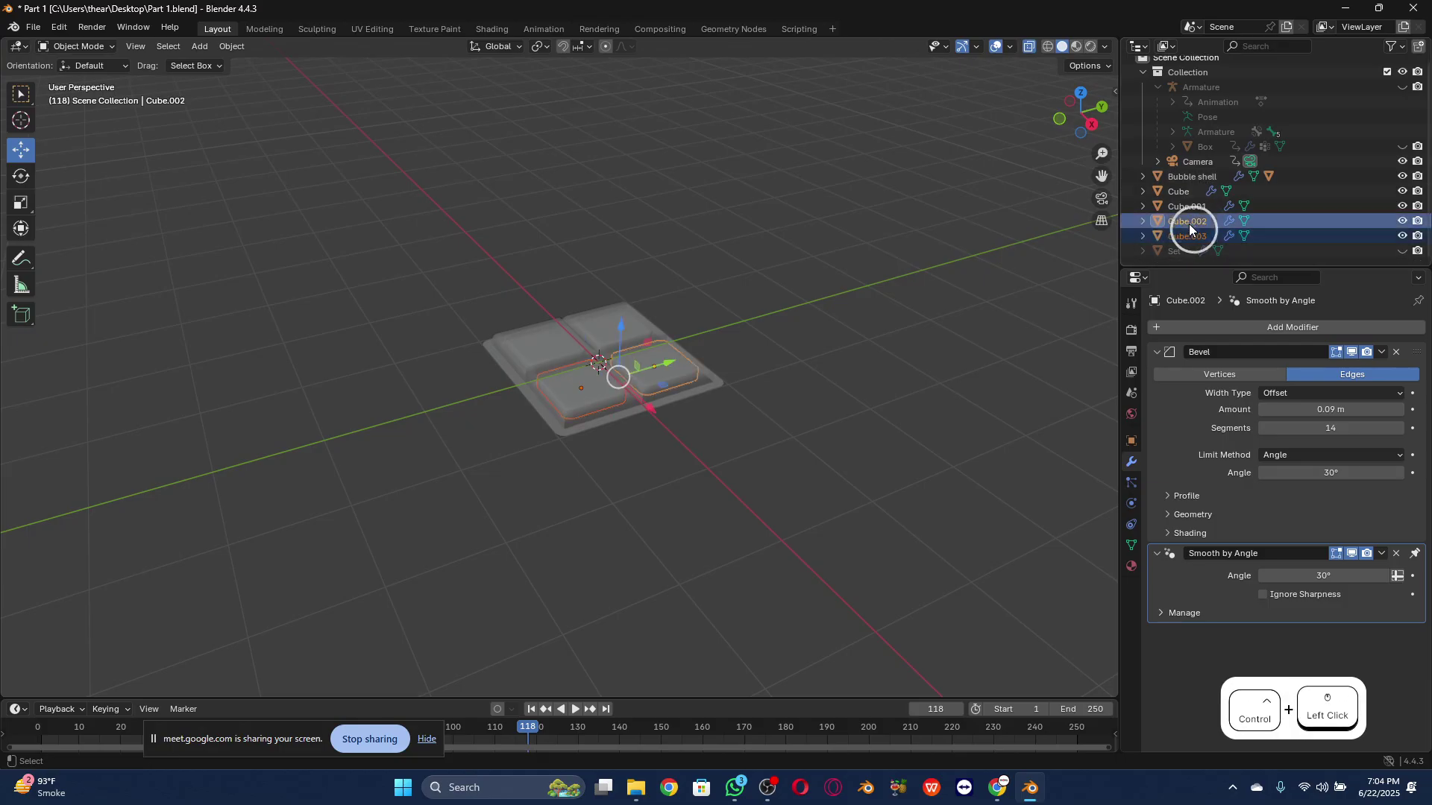
left_click(1184, 206, "ctrl")
left_click(1181, 191, "ctrl")
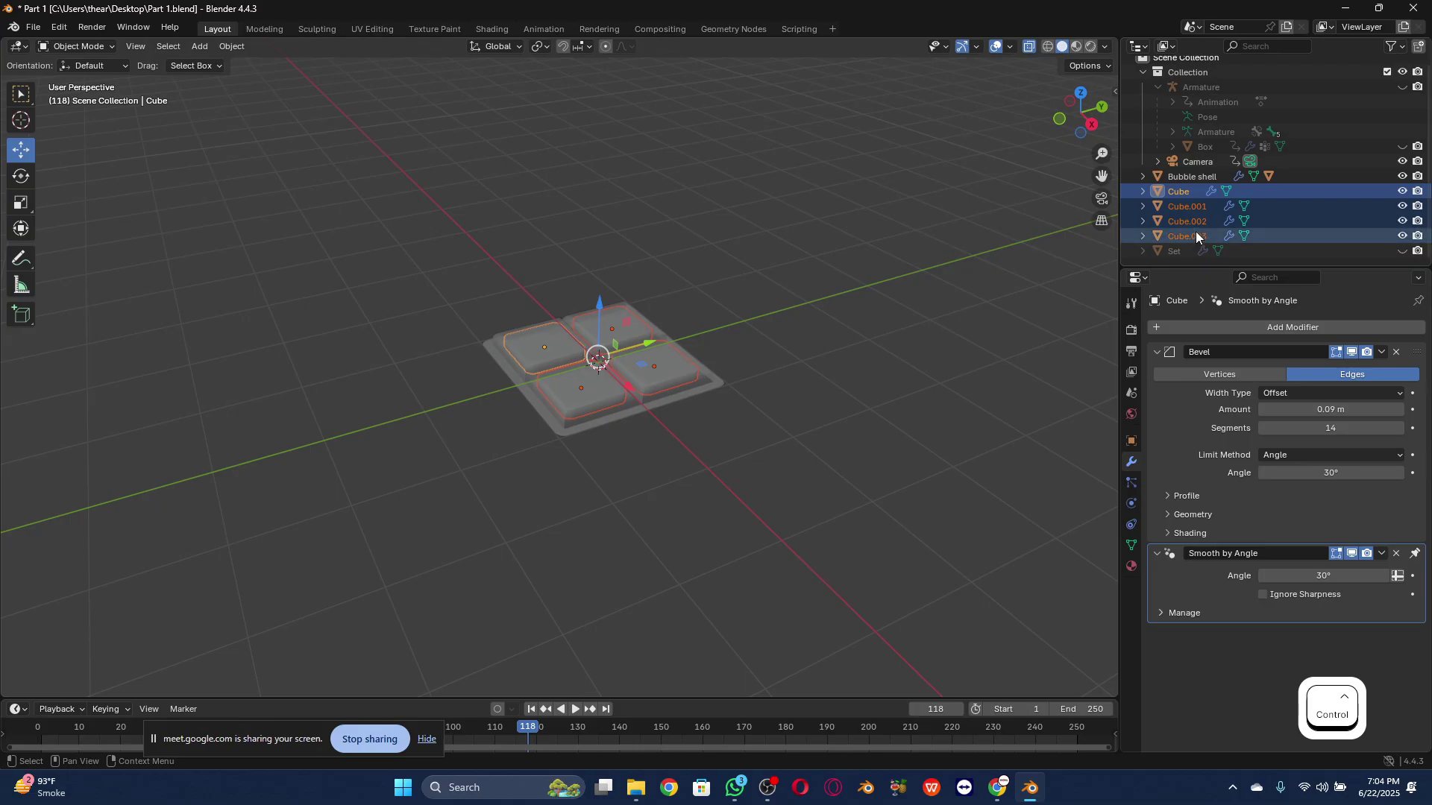
left_click(1200, 177, "ctrl")
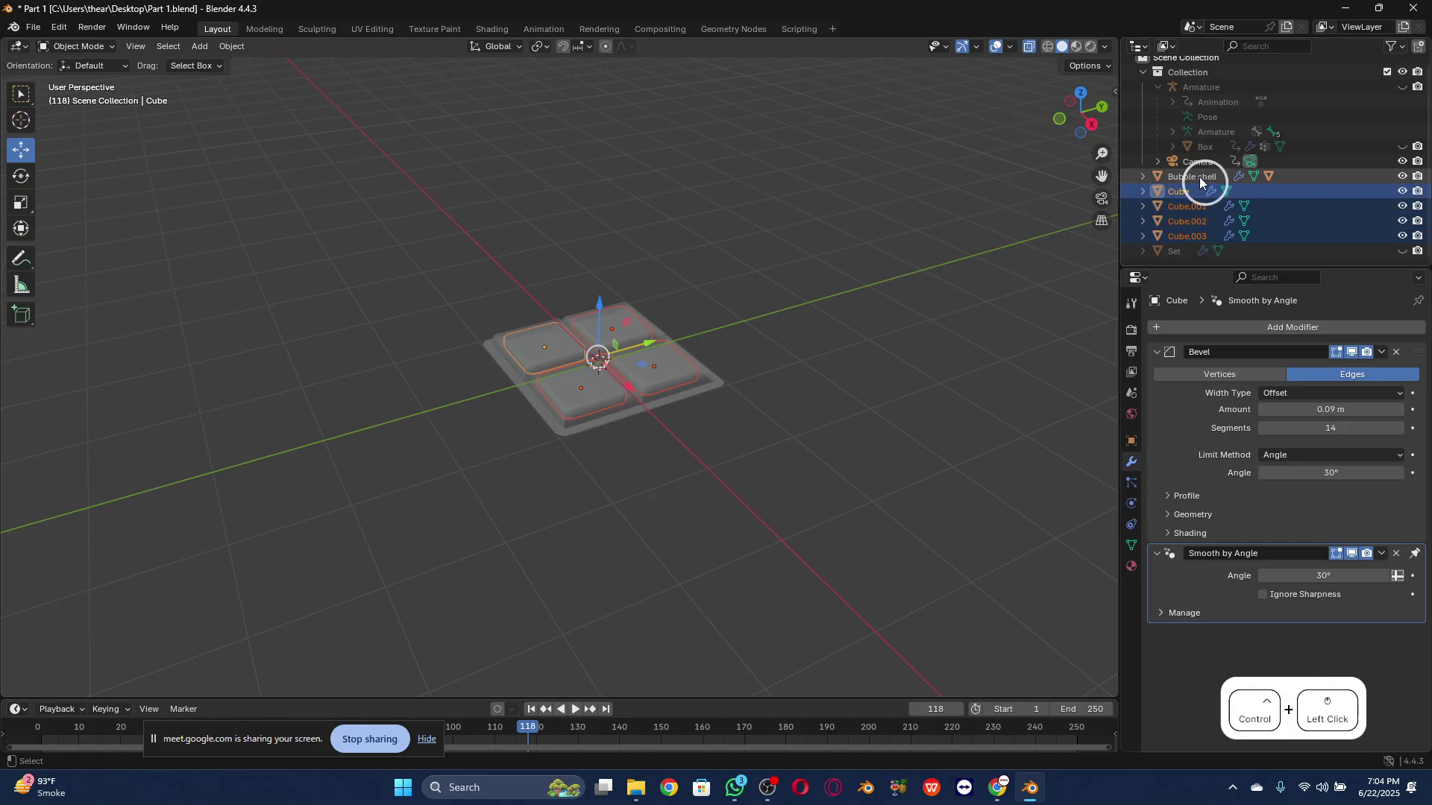
right_click(643, 365)
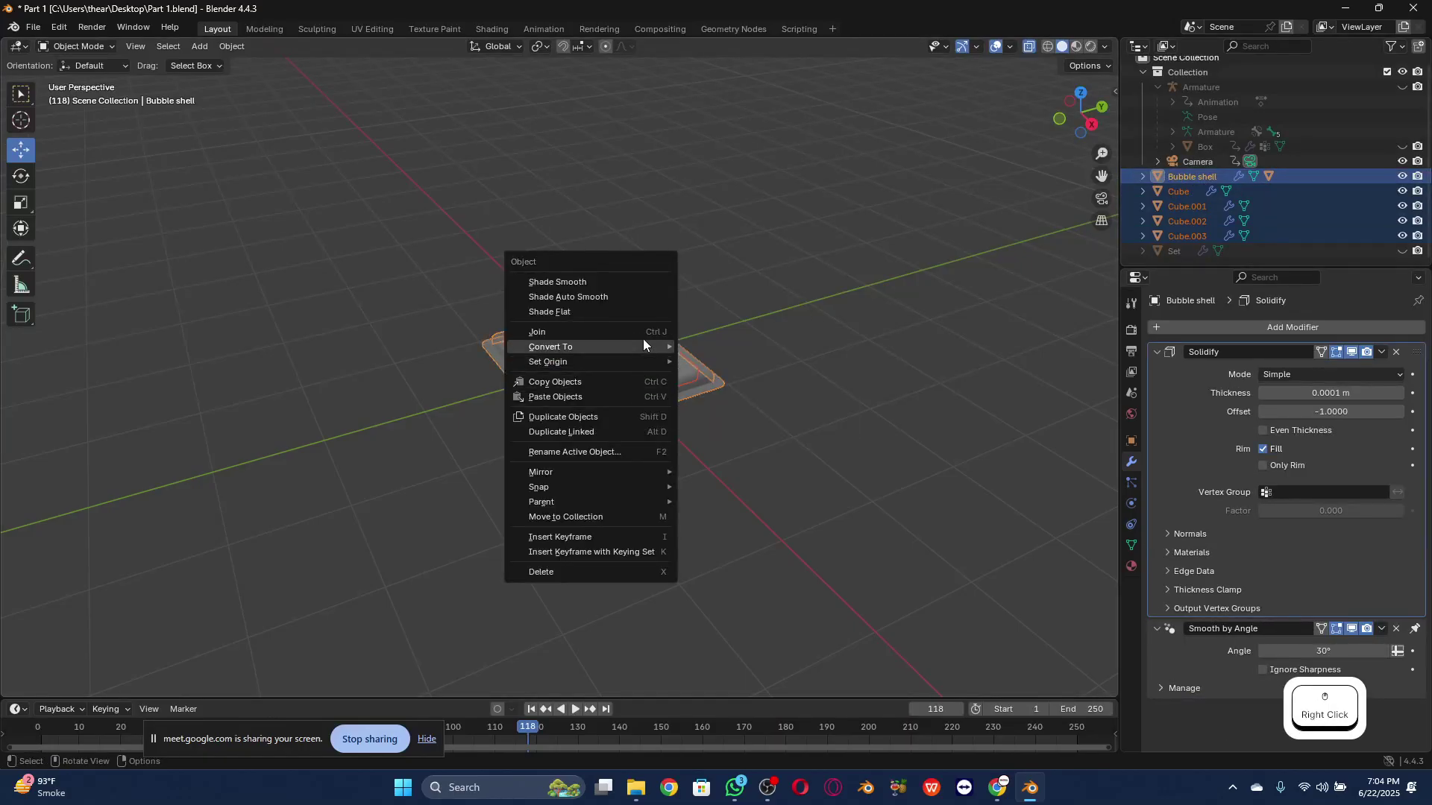
mouse_move(643, 353)
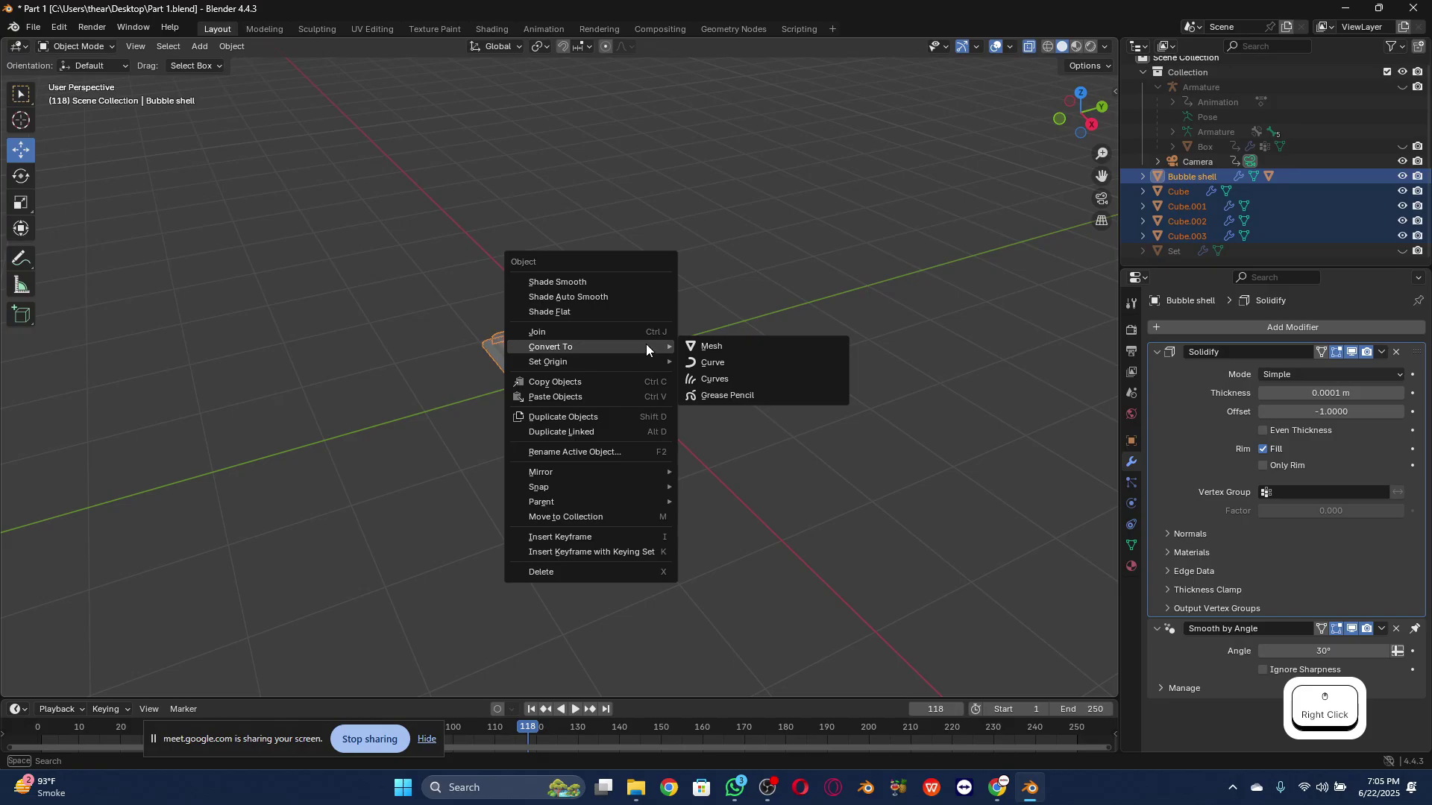
left_click(231, 47)
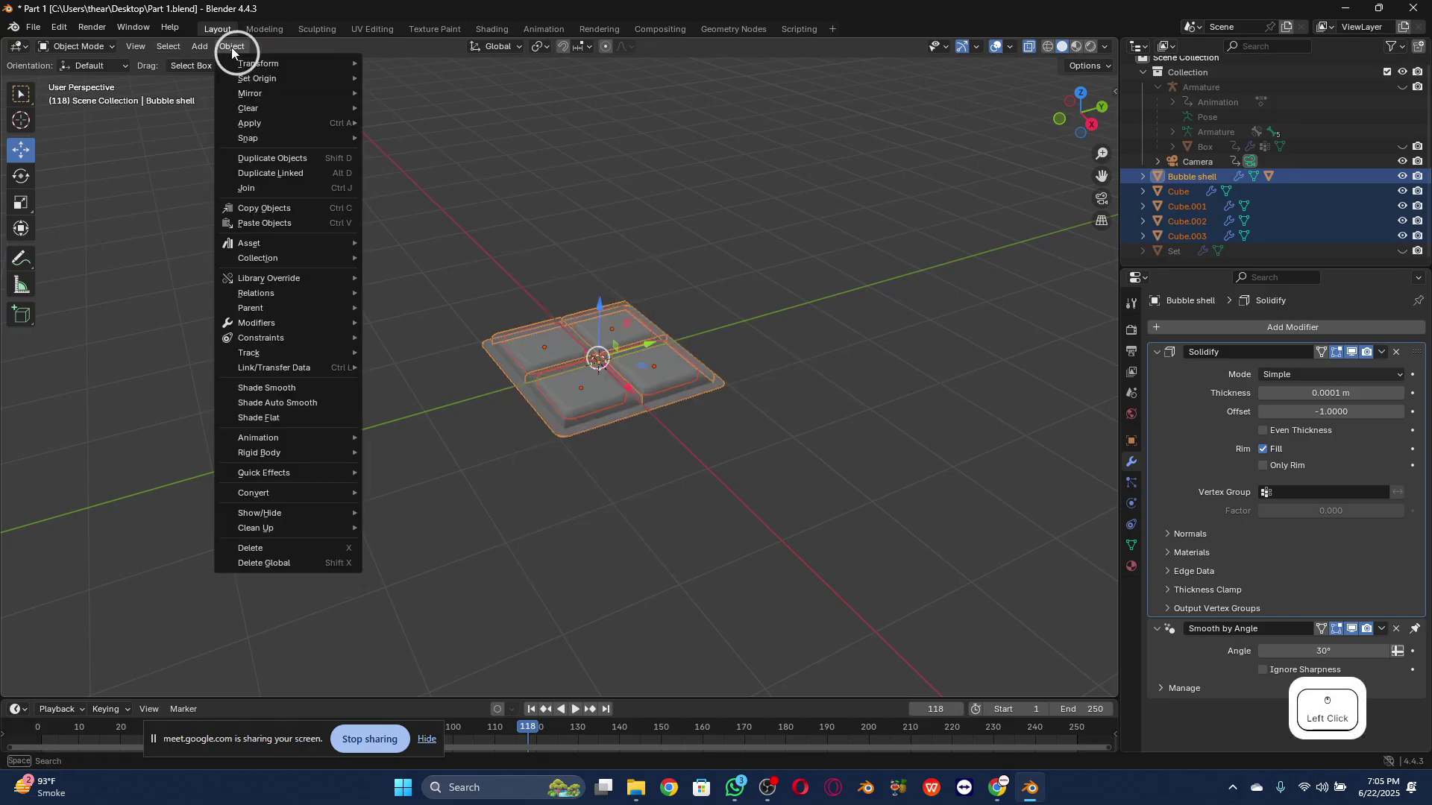
mouse_move(294, 309)
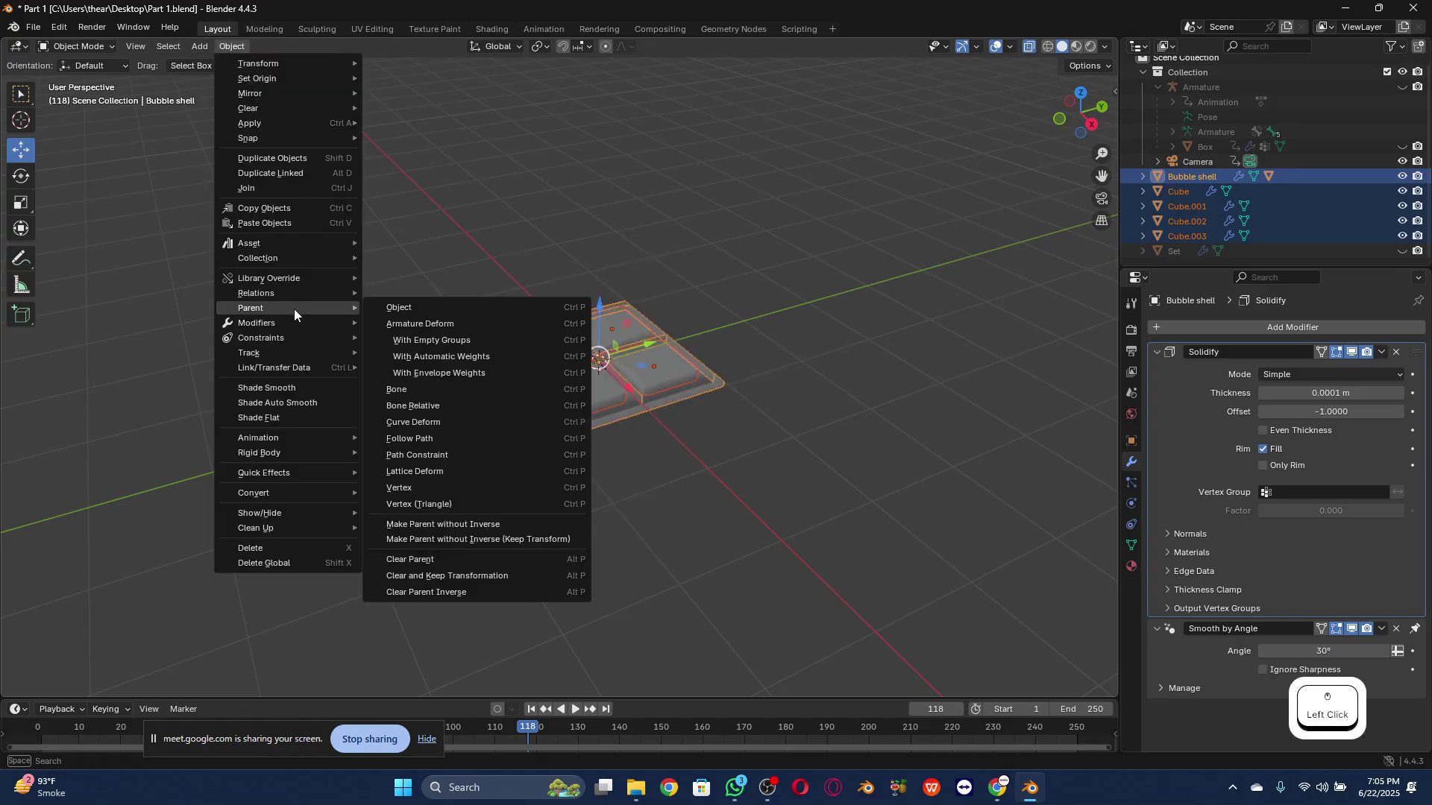
left_click(414, 312)
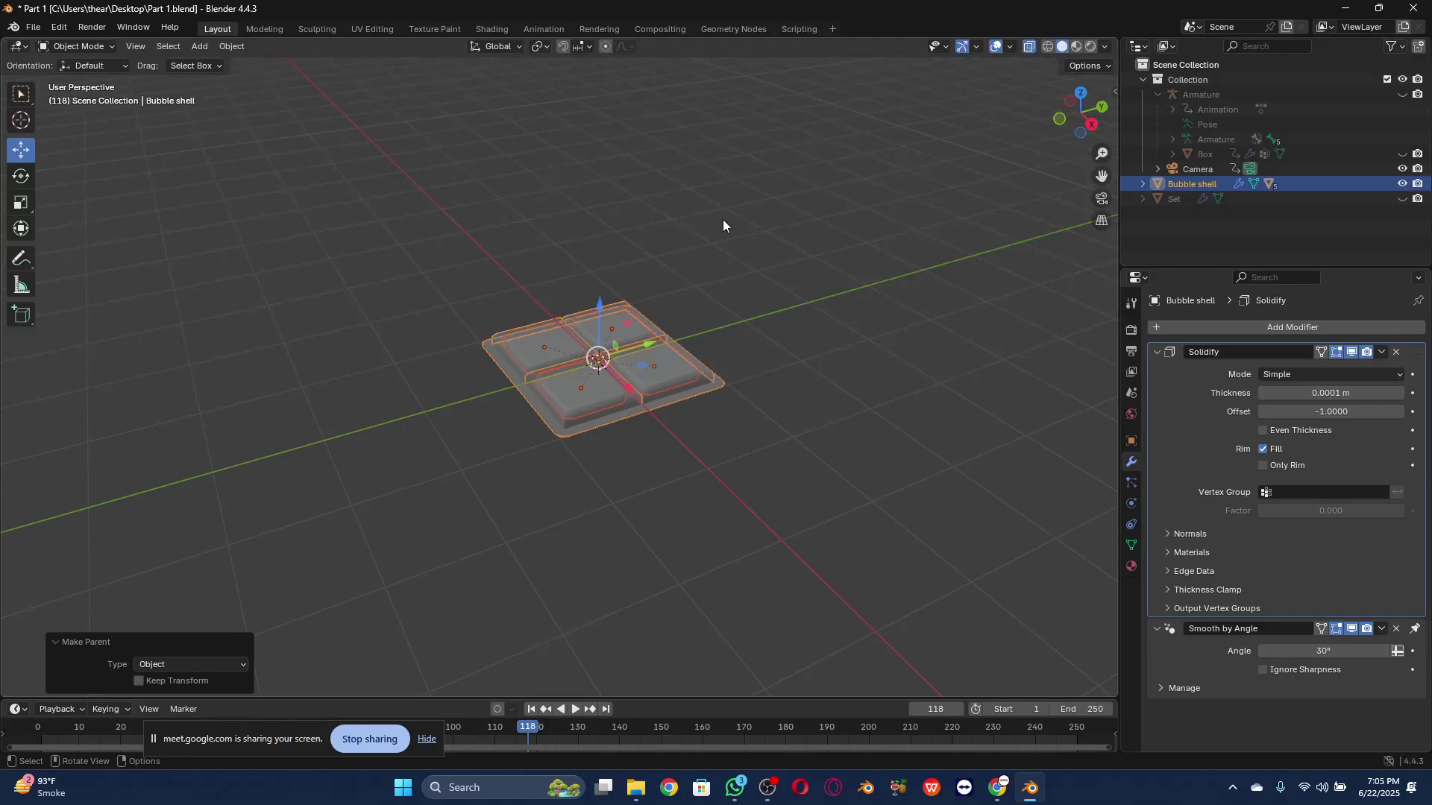
left_click(680, 420)
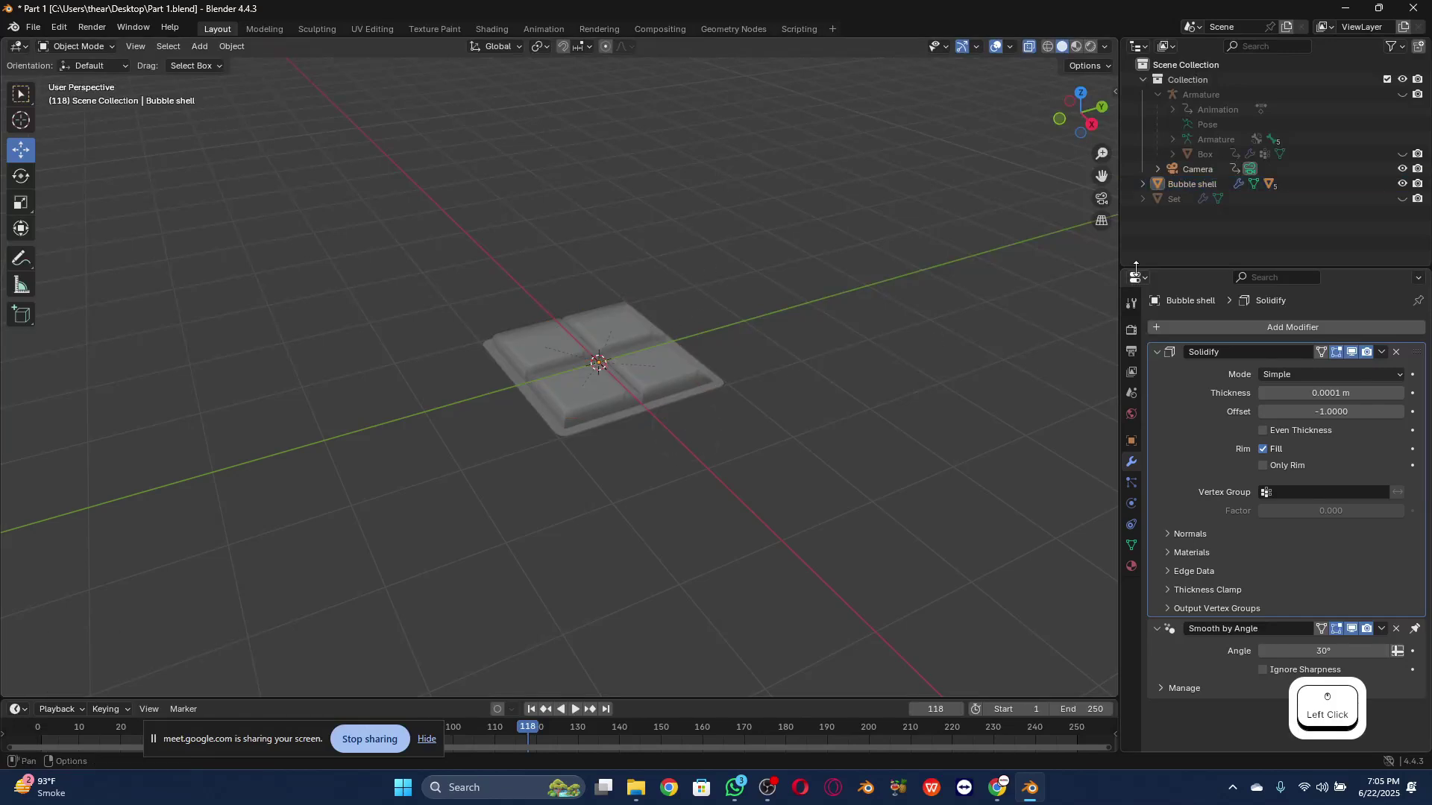
Step: Move the Bubble shell to test that the parented boxes follow it, and undo the move
left_click(1179, 183)
left_click_drag(655, 354, 675, 325)
key("ctrl+z")
Step: Show the Box object and play the animation from the first frame, stopping it around frame 105
scroll(613, 408, "down", 3)
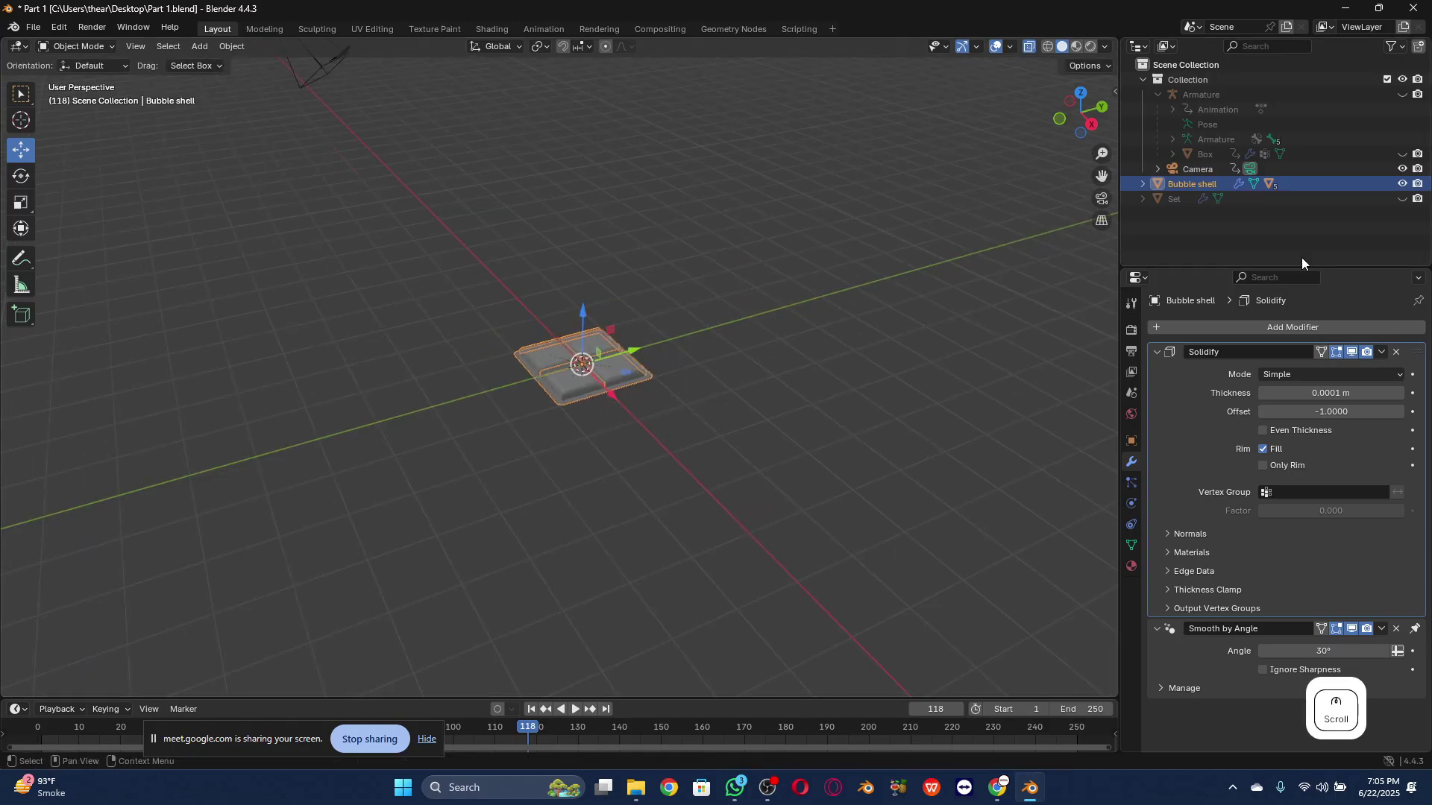
left_click(1402, 154)
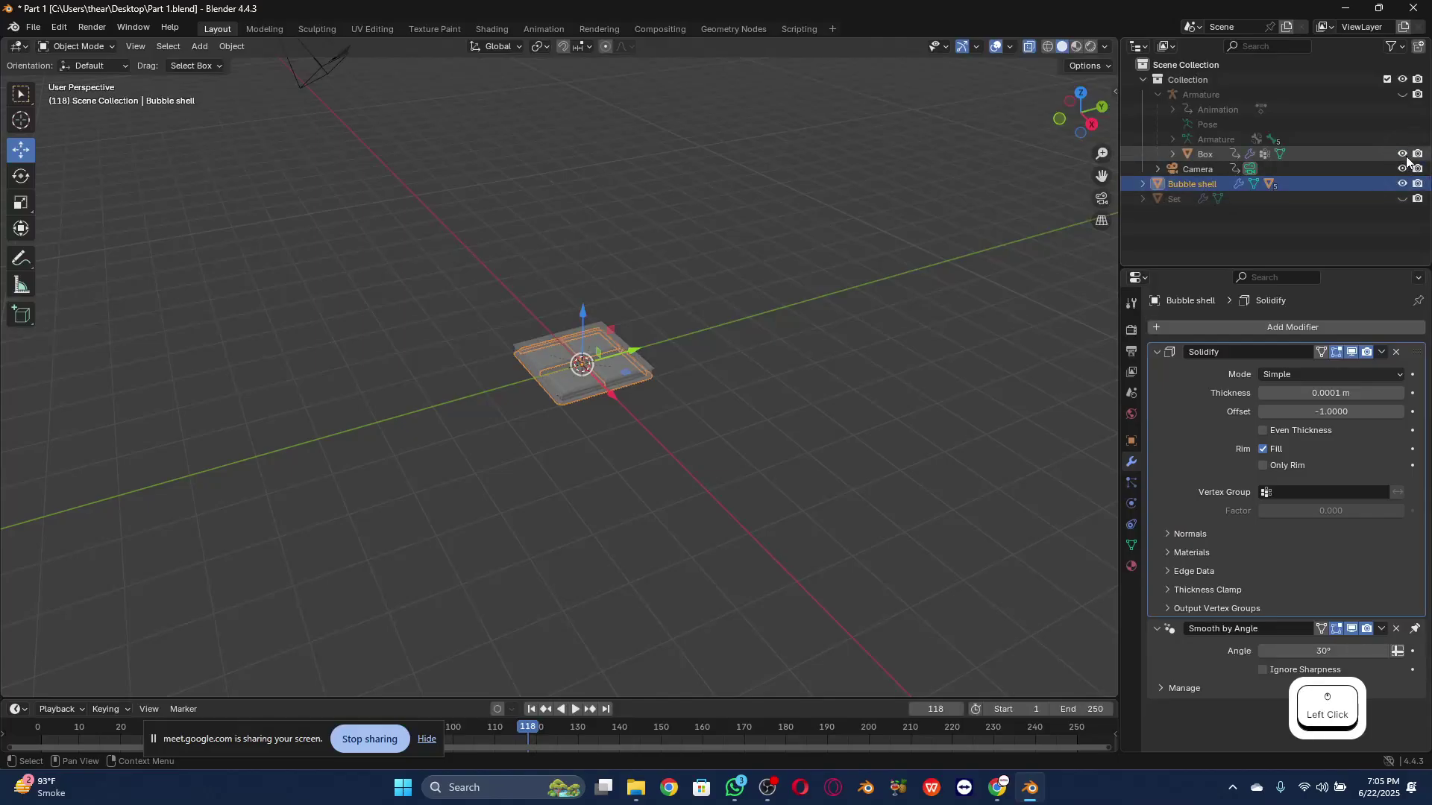
left_click(1313, 221)
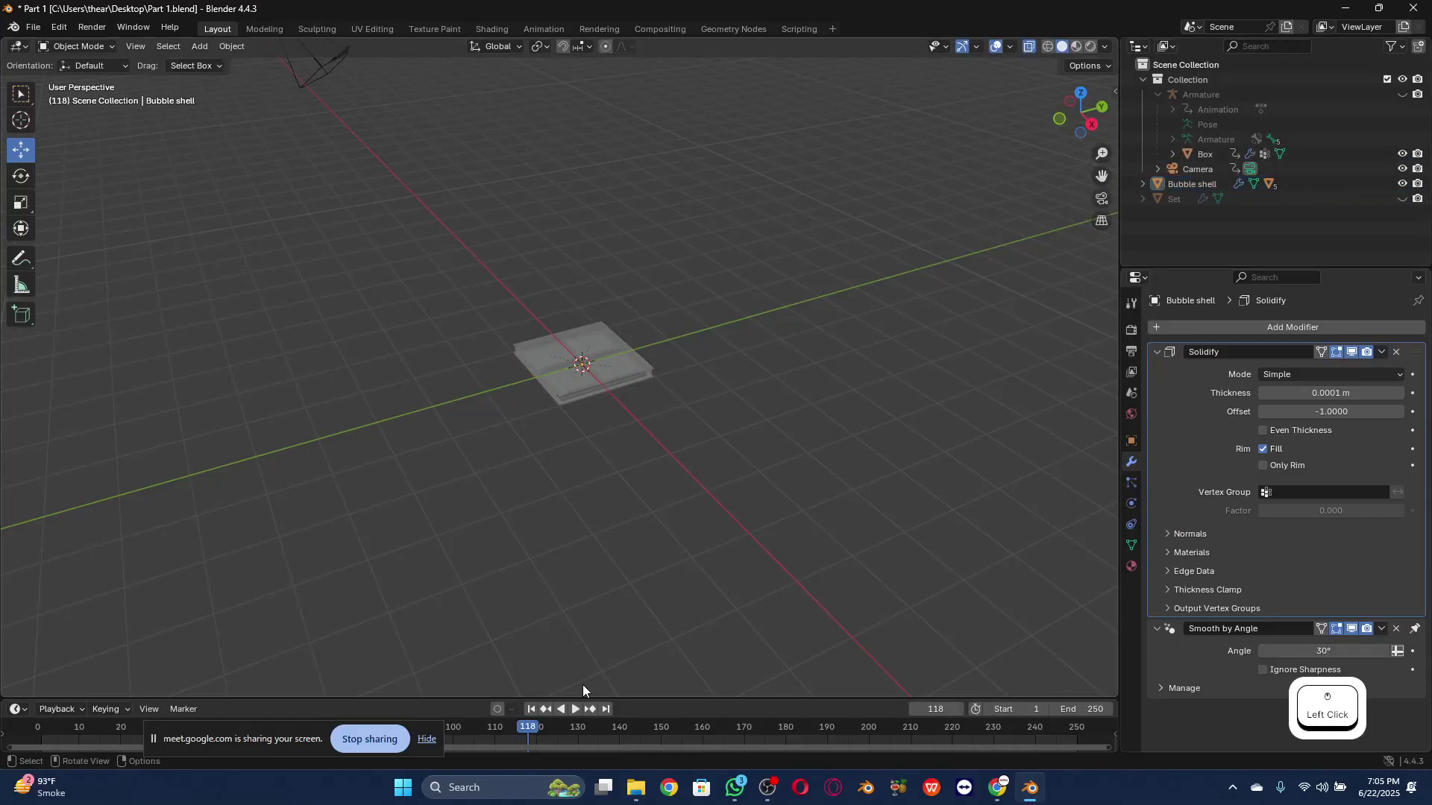
left_click(531, 709)
left_click(571, 709)
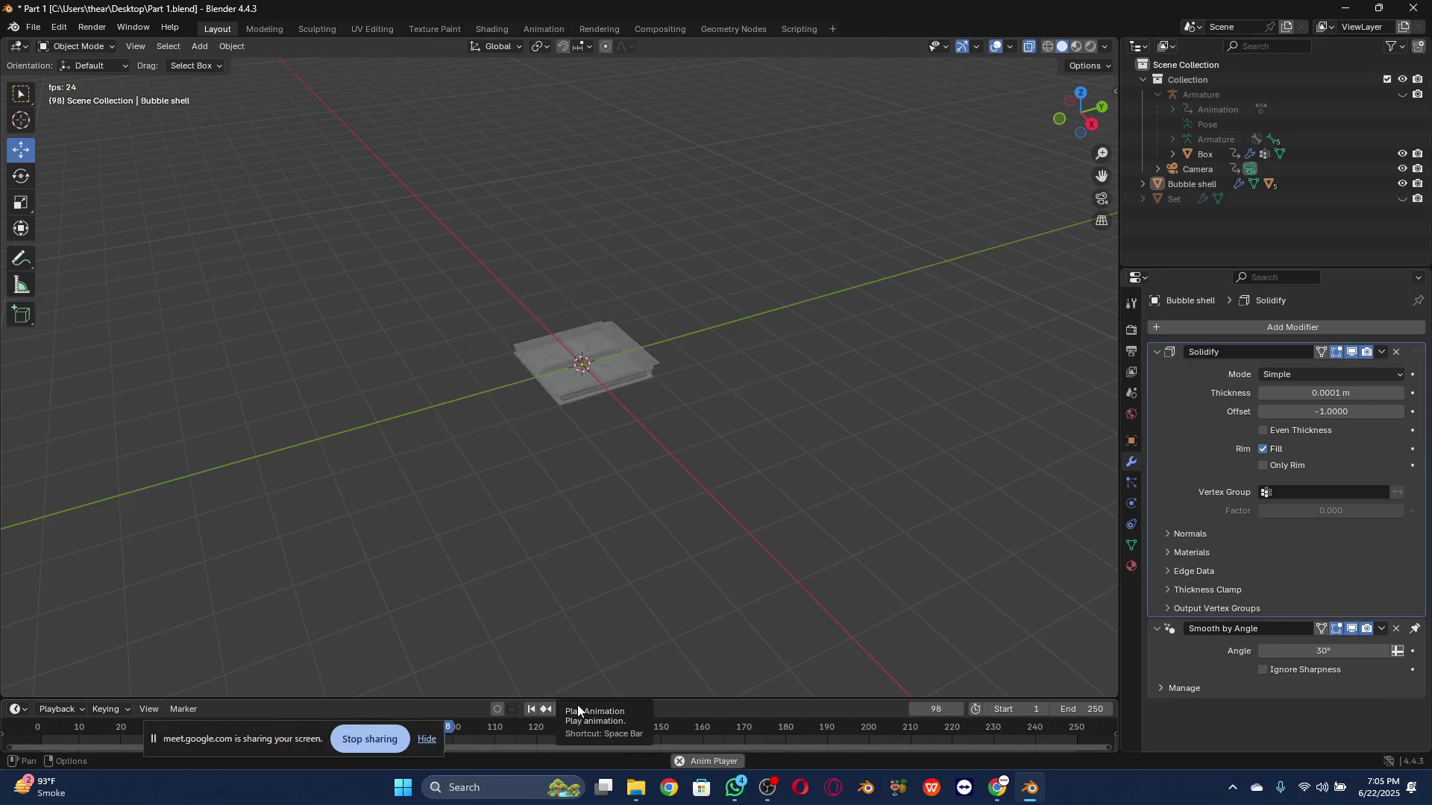
left_click(578, 710)
scroll(646, 323, "up", 5)
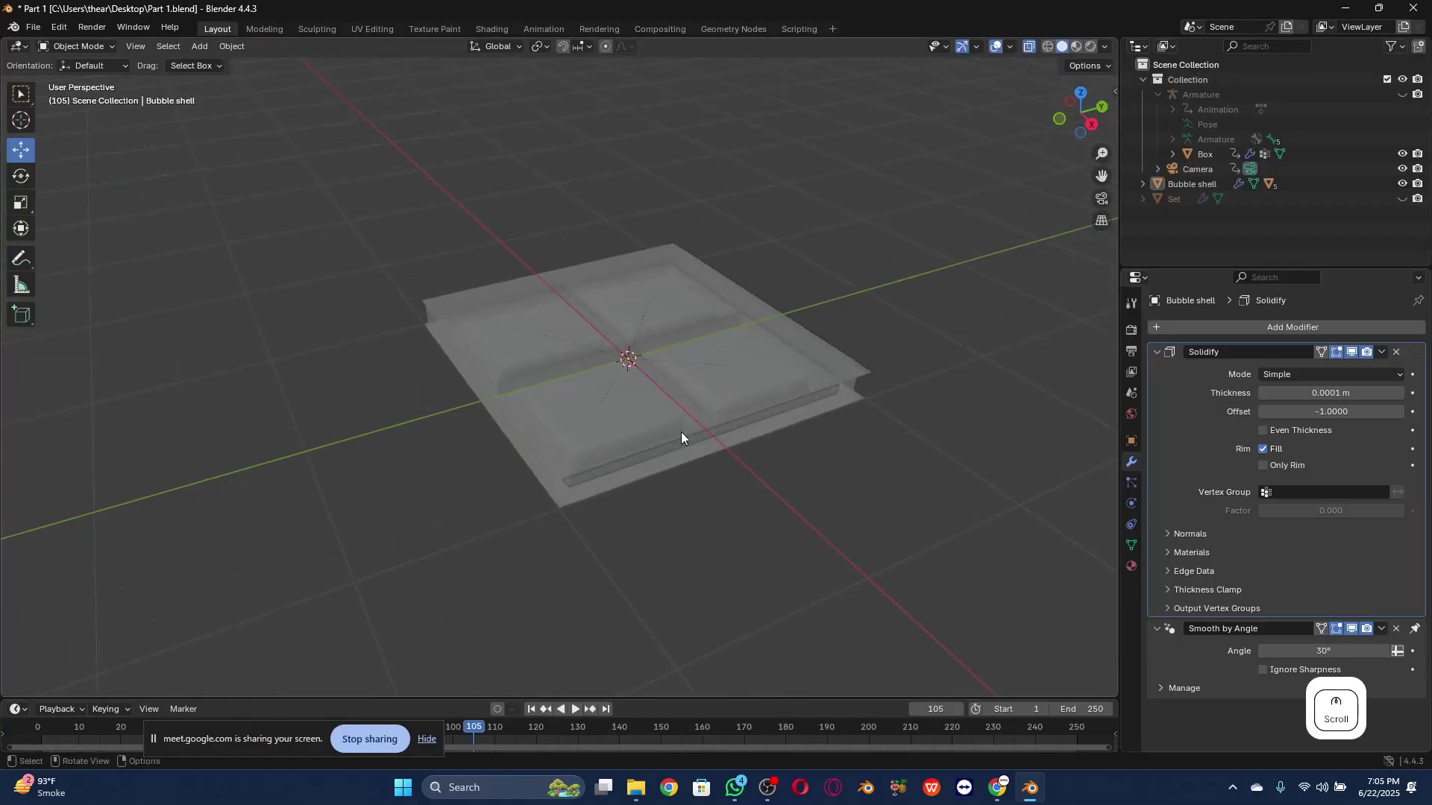
Step: Select the Bubble shell, go to frame 100 and enable auto keying
left_click(1191, 185)
scroll(762, 403, "down", 3)
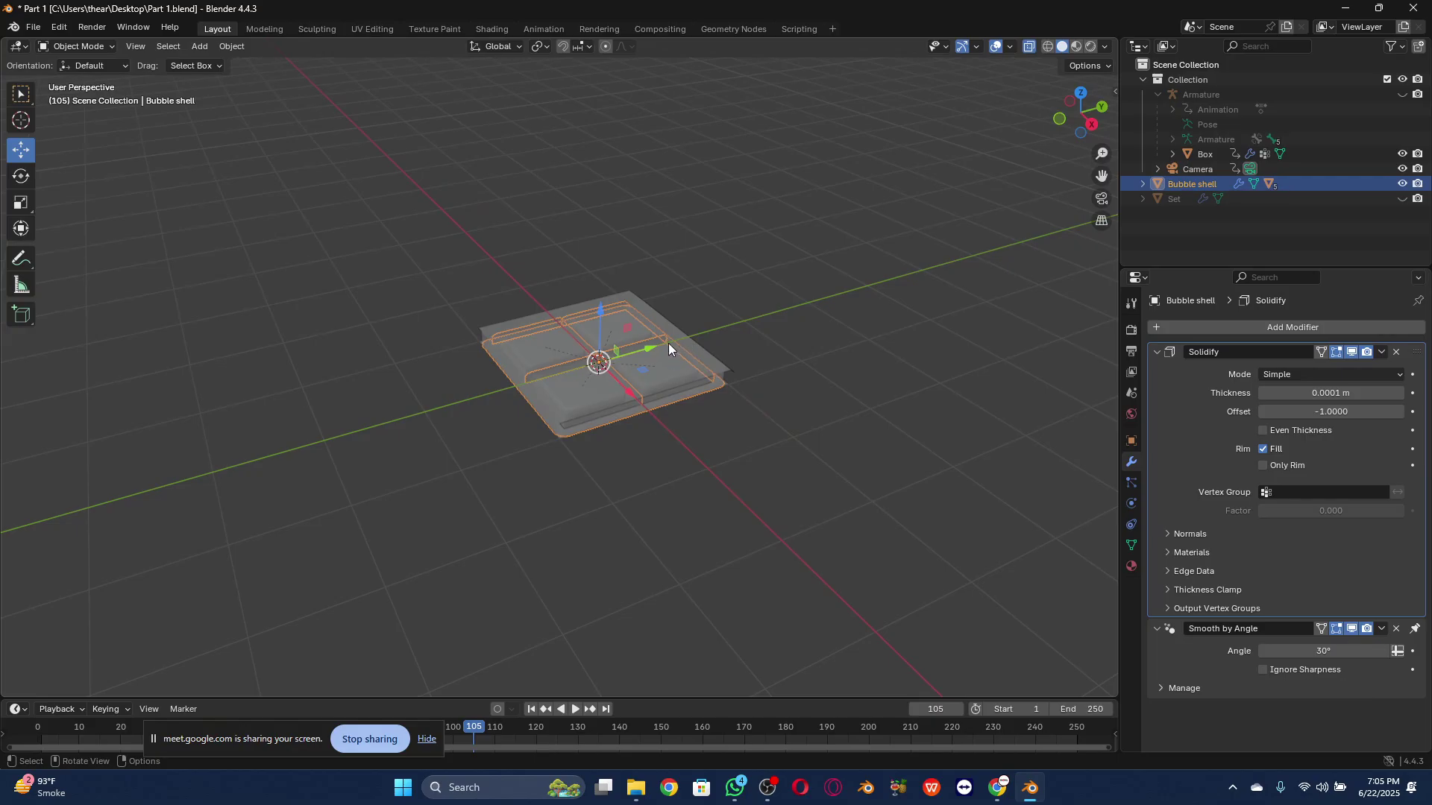
left_click_drag(283, 736, 734, 747)
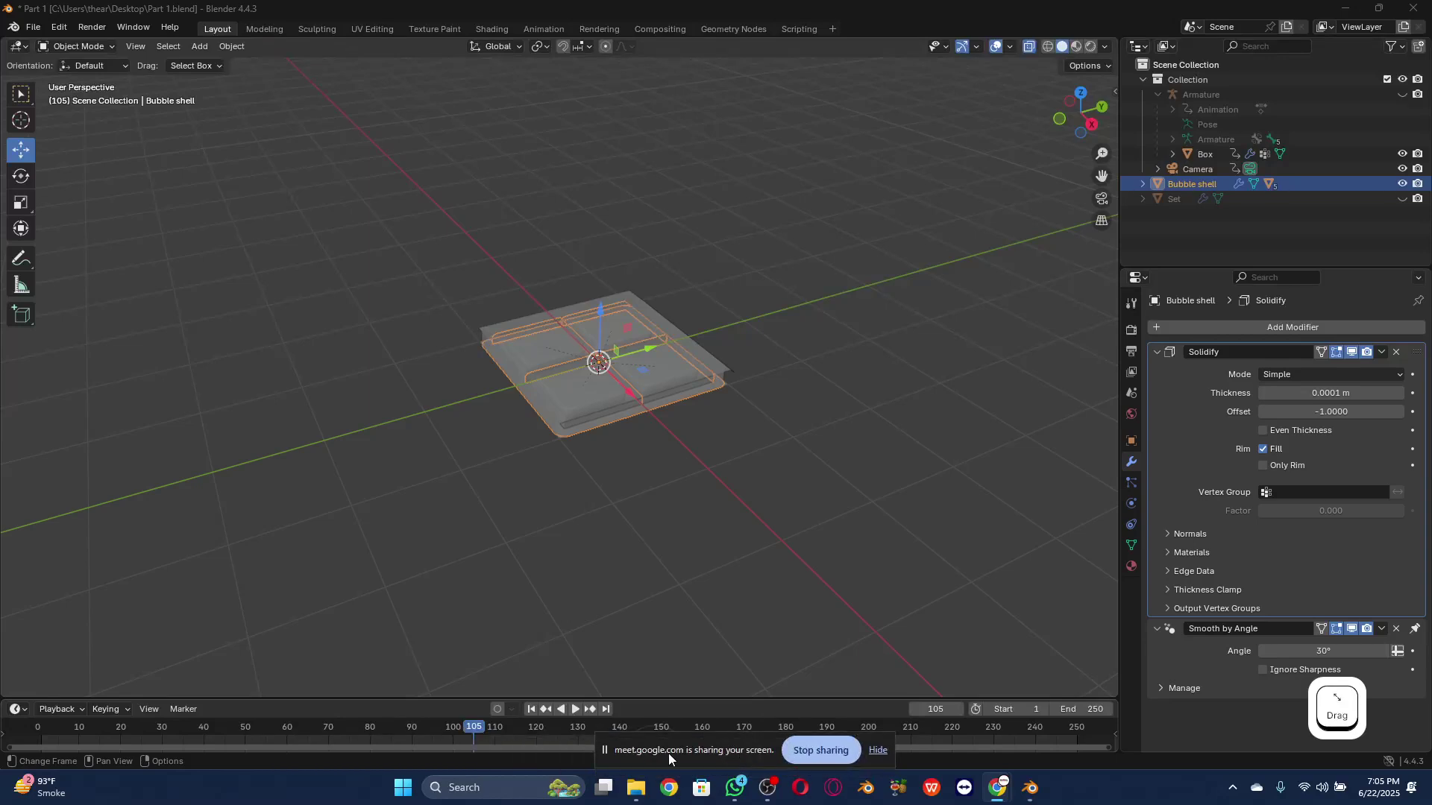
left_click(455, 730)
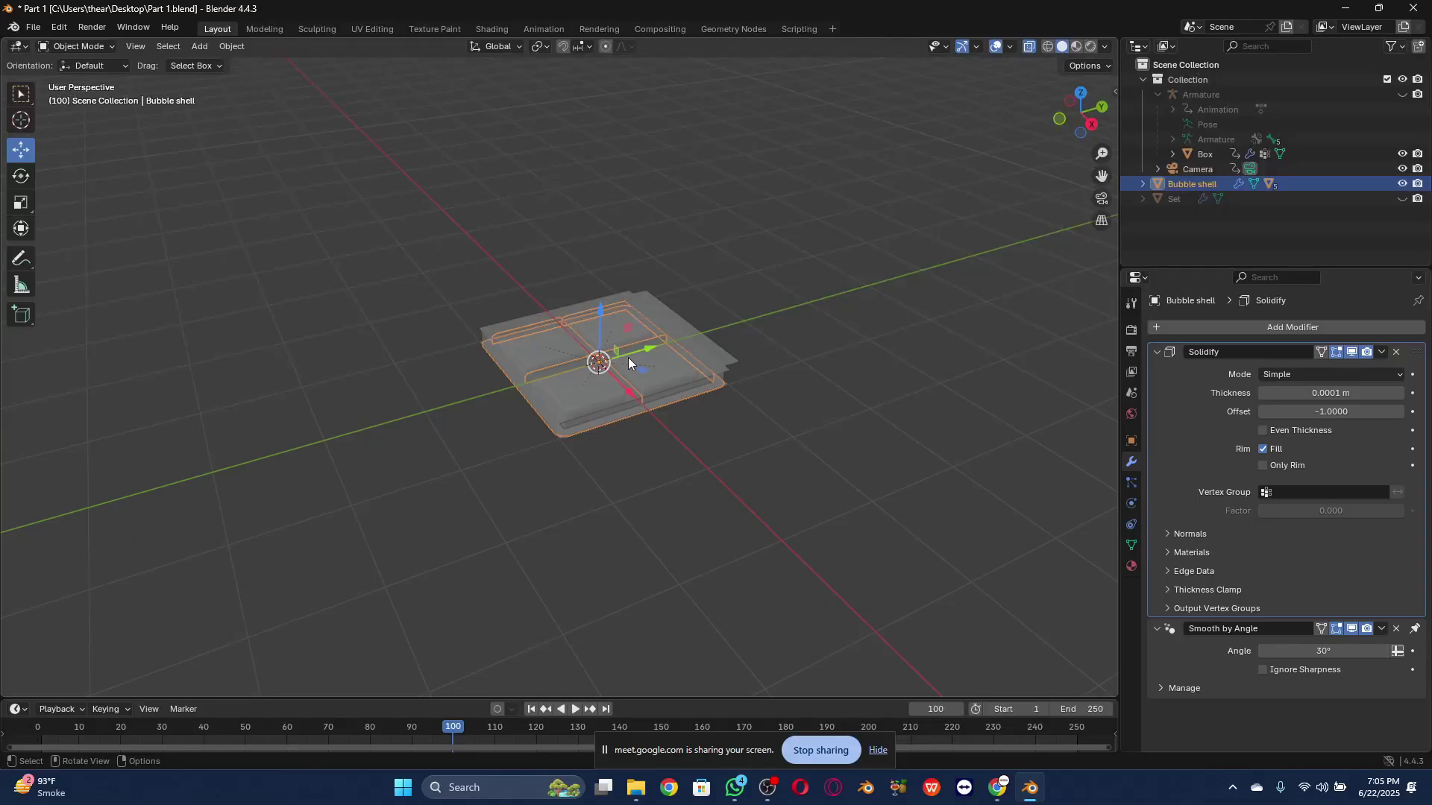
left_click(498, 709)
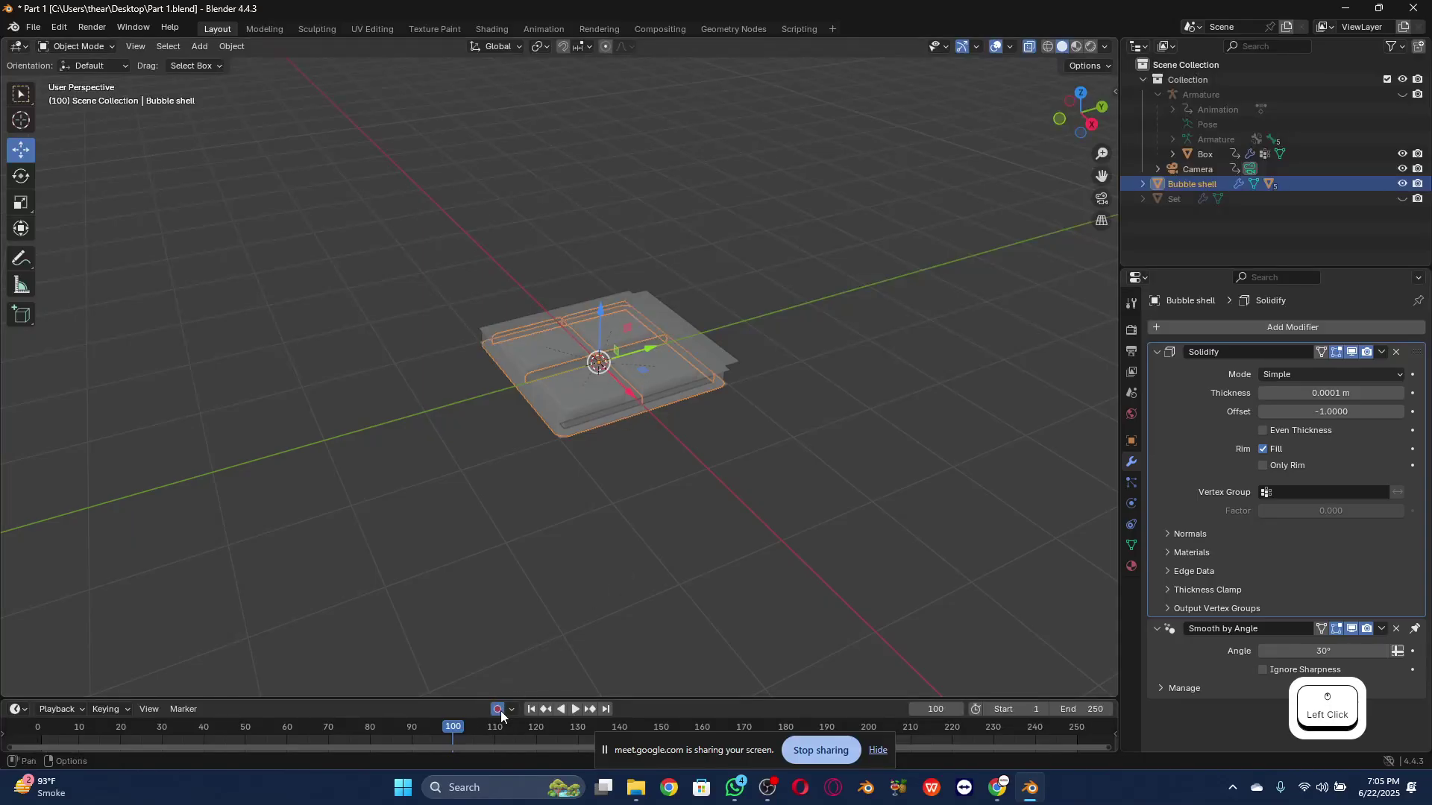
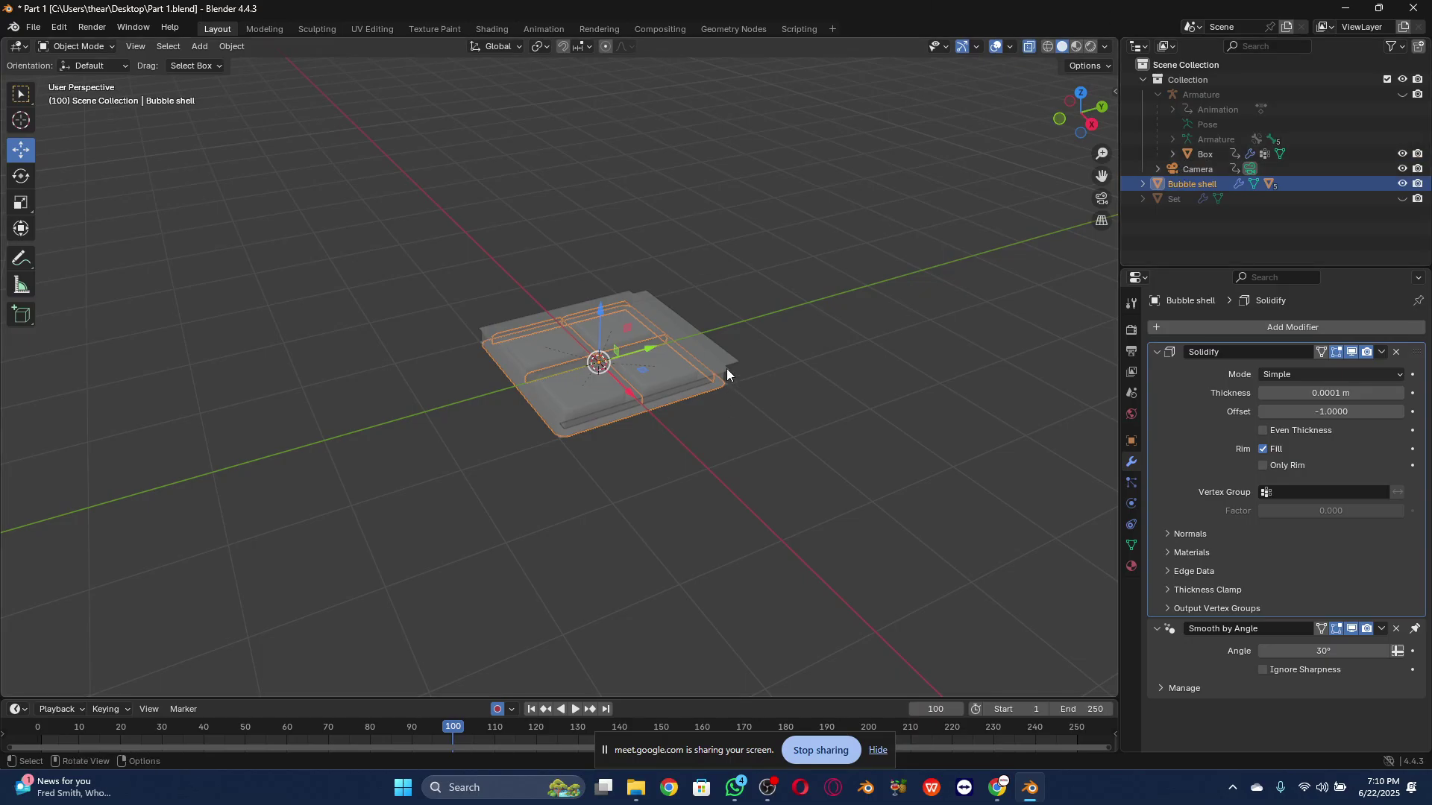
Step: Keyframe all of the Bubble shell's location, rotation and scale values at frame 100
scroll(638, 418, "up", 1)
scroll(638, 418, "down", 1)
left_click(21, 152)
left_click(1130, 441)
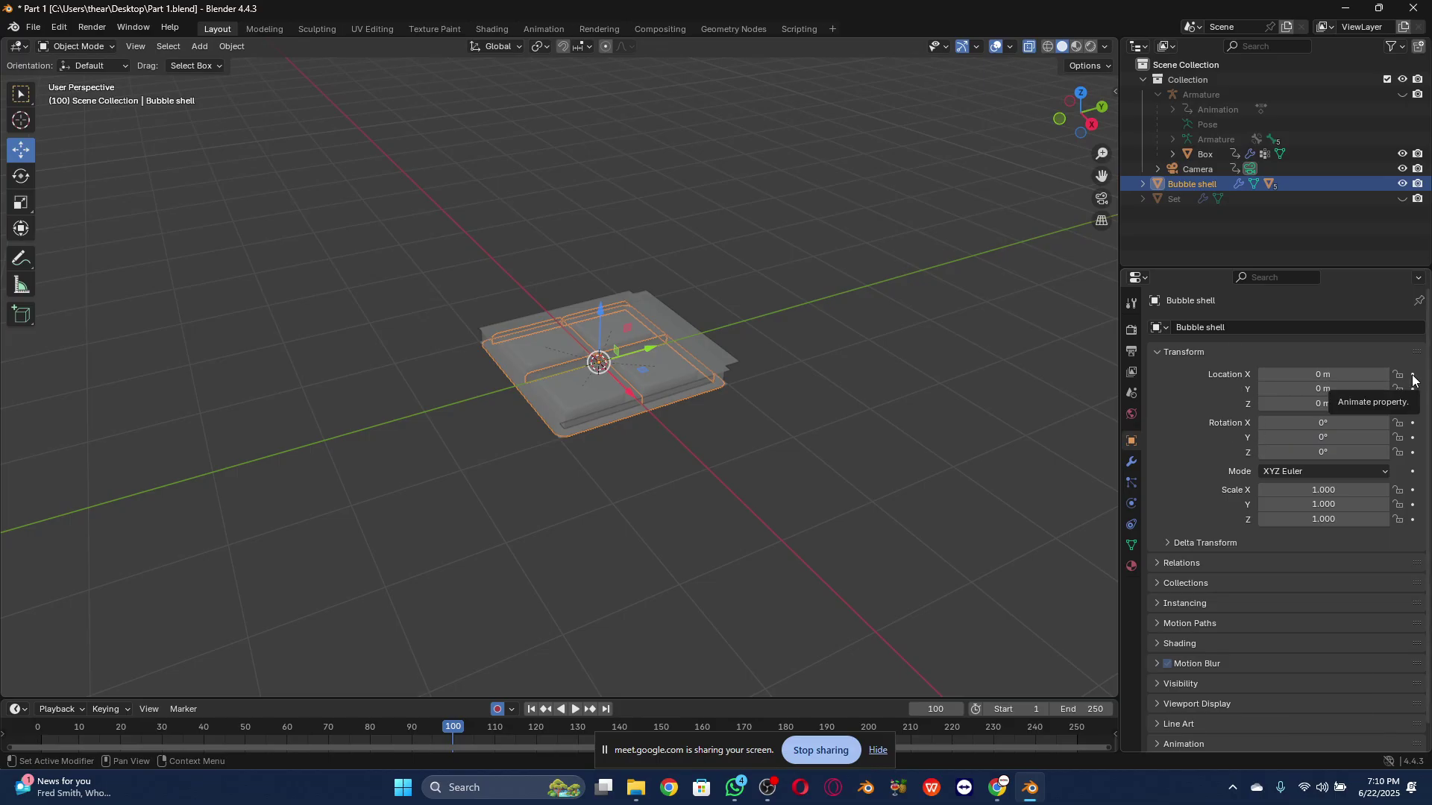
left_click_drag(1413, 374, 1413, 551)
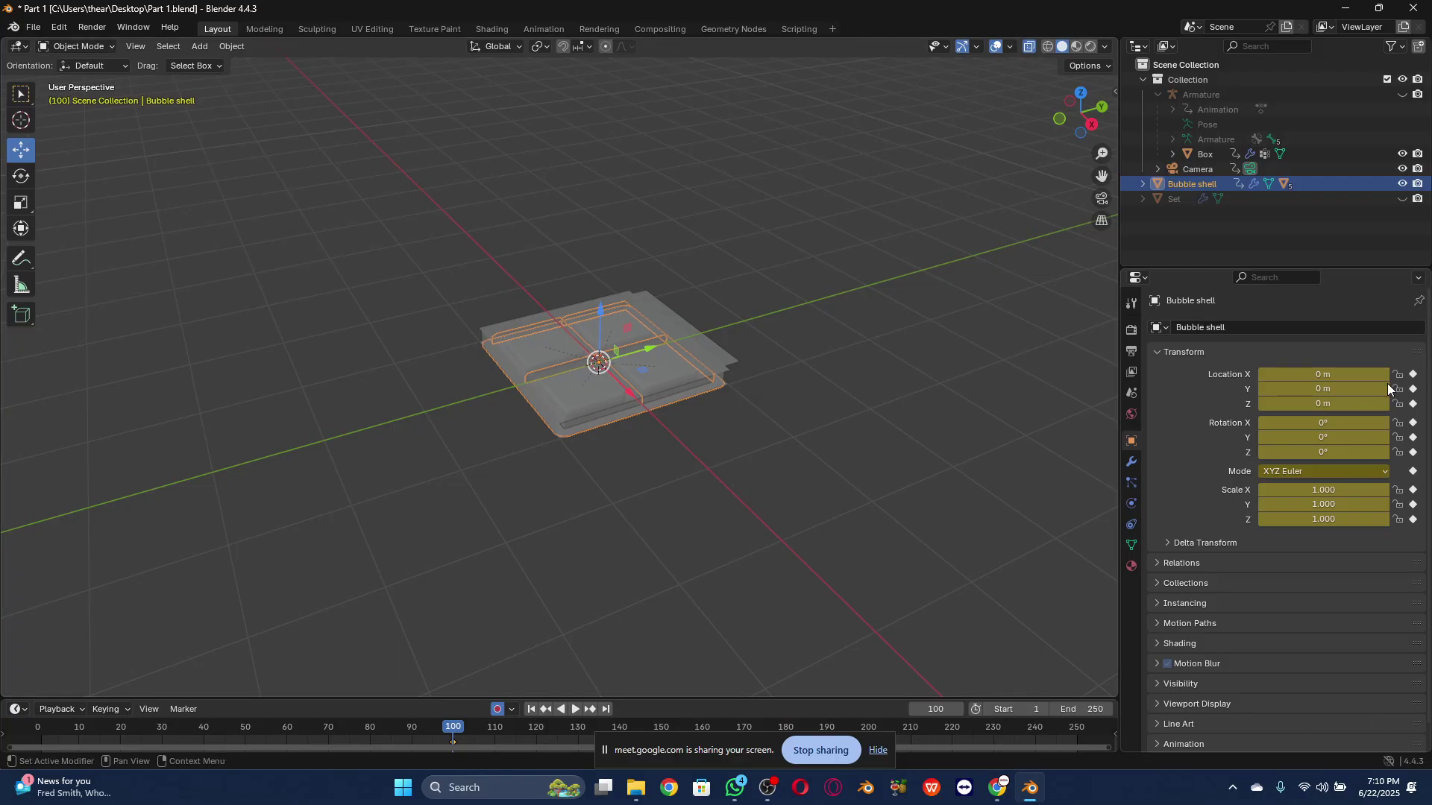
Step: At frame 0, move the Bubble shell about 2.95 m along X with auto keying, and play the animation
key("space")
left_click_drag(293, 737, 47, 755)
left_click_drag(633, 395, 766, 616)
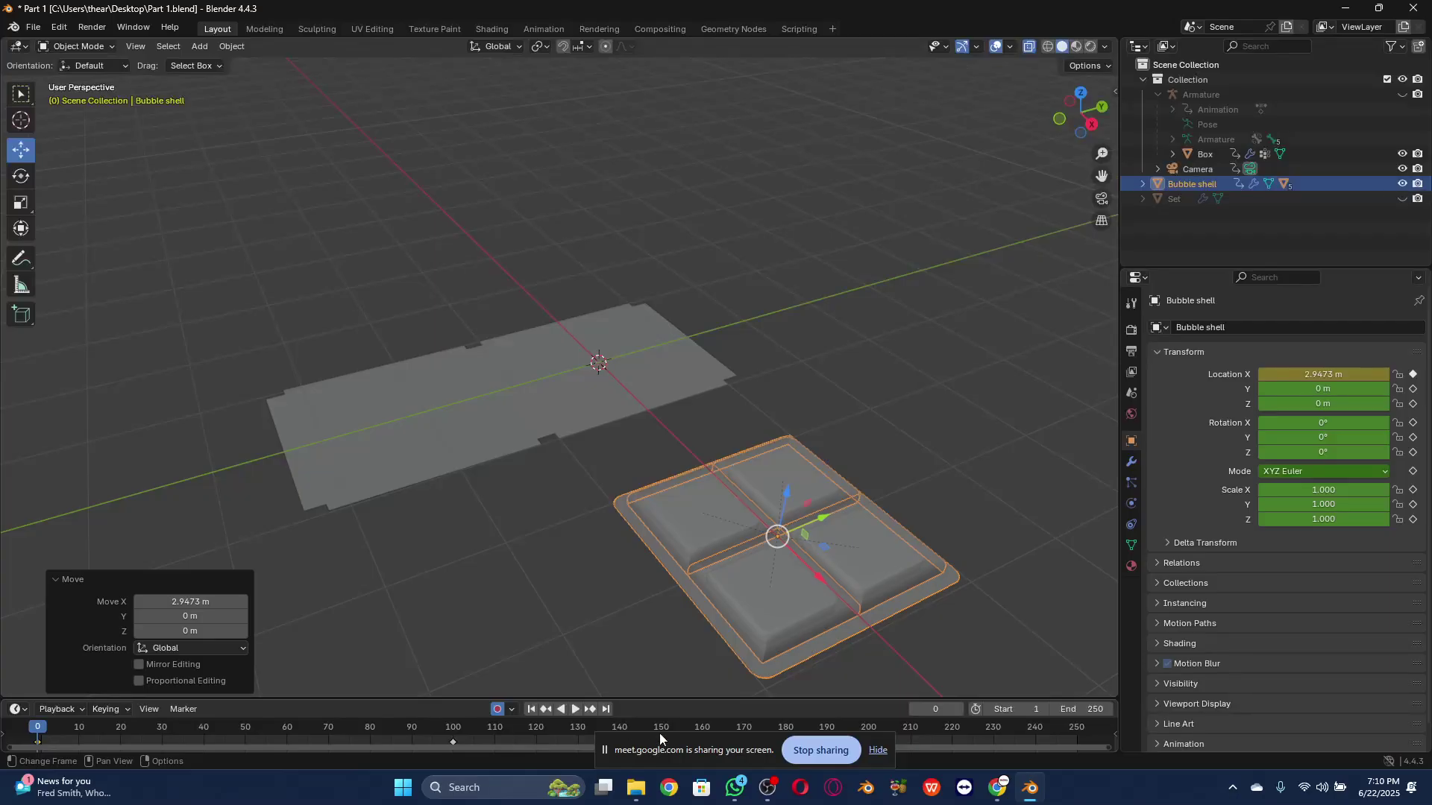
left_click(570, 709)
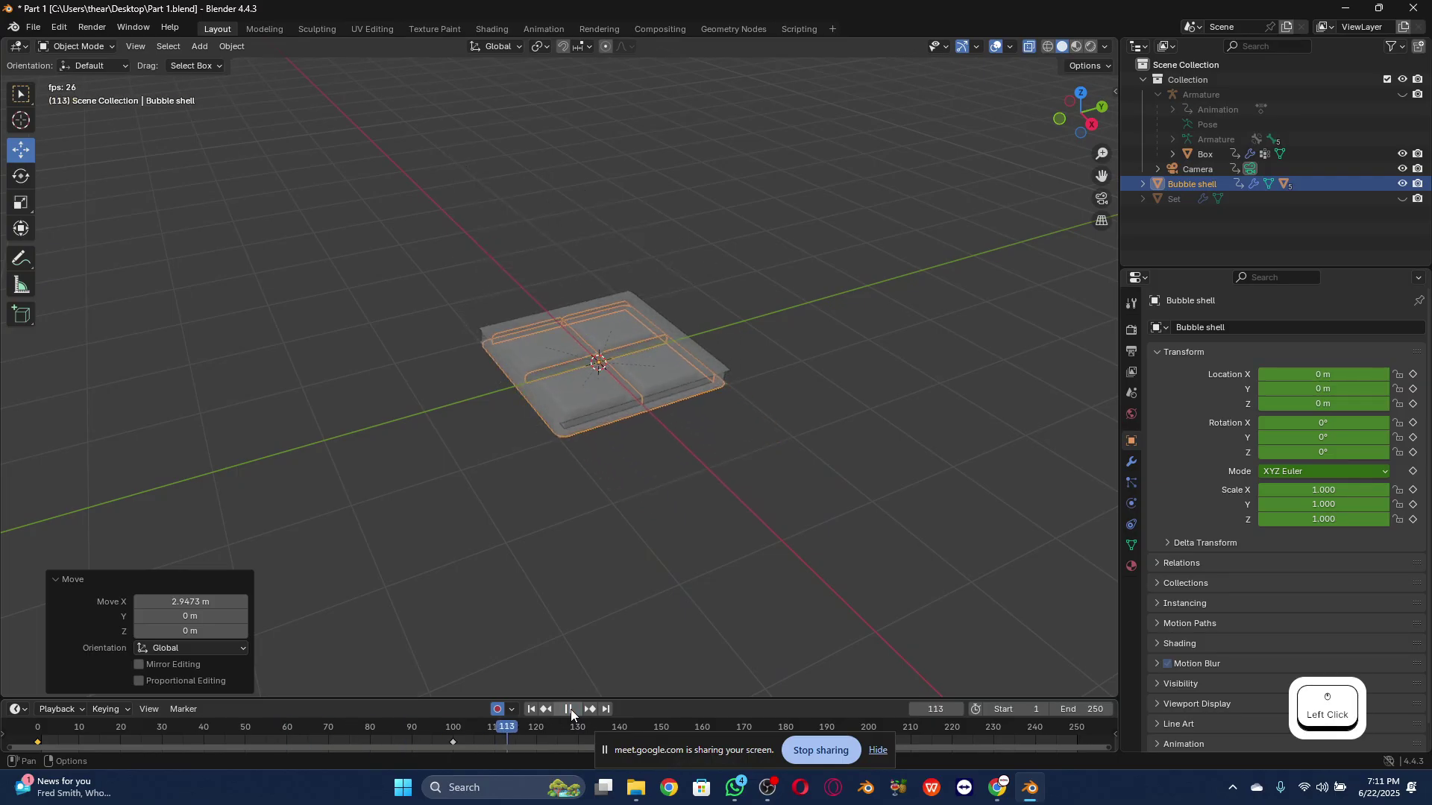
left_click(560, 709)
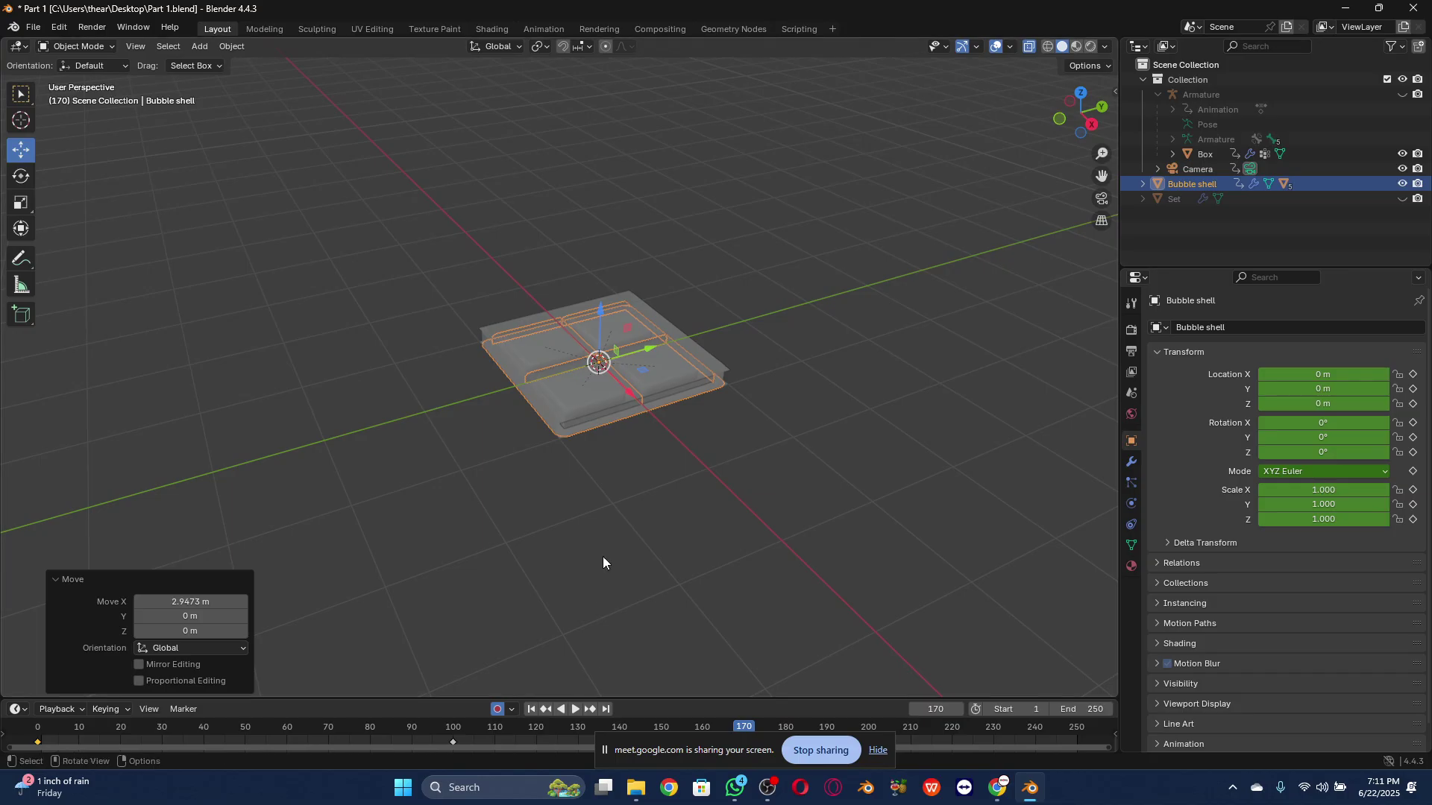
Step: Shift the Bubble shell's two keyframes to frames 100 and 155, and play the animation from frame 1 in Material Preview
left_click(38, 744)
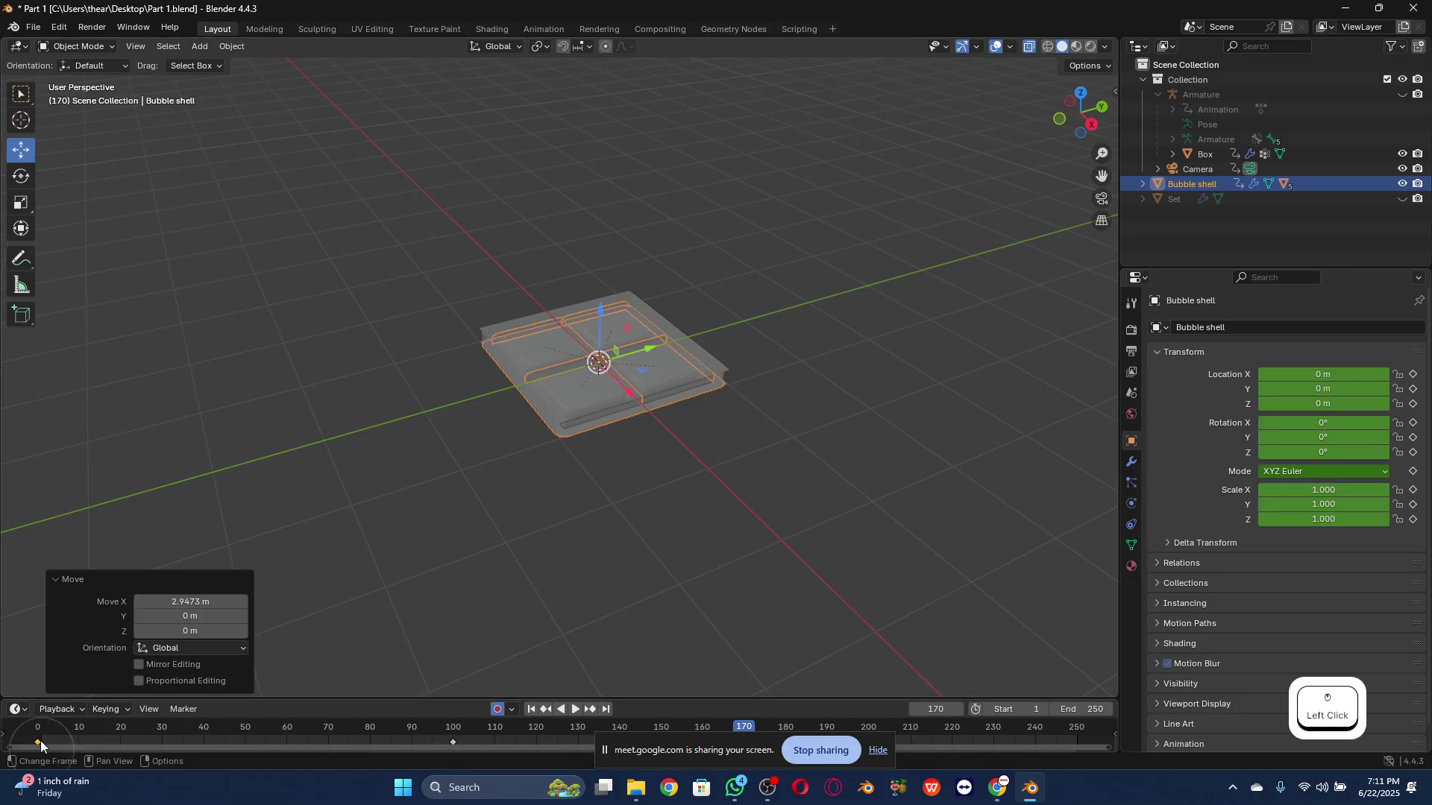
left_click_drag(36, 742, 1103, 710)
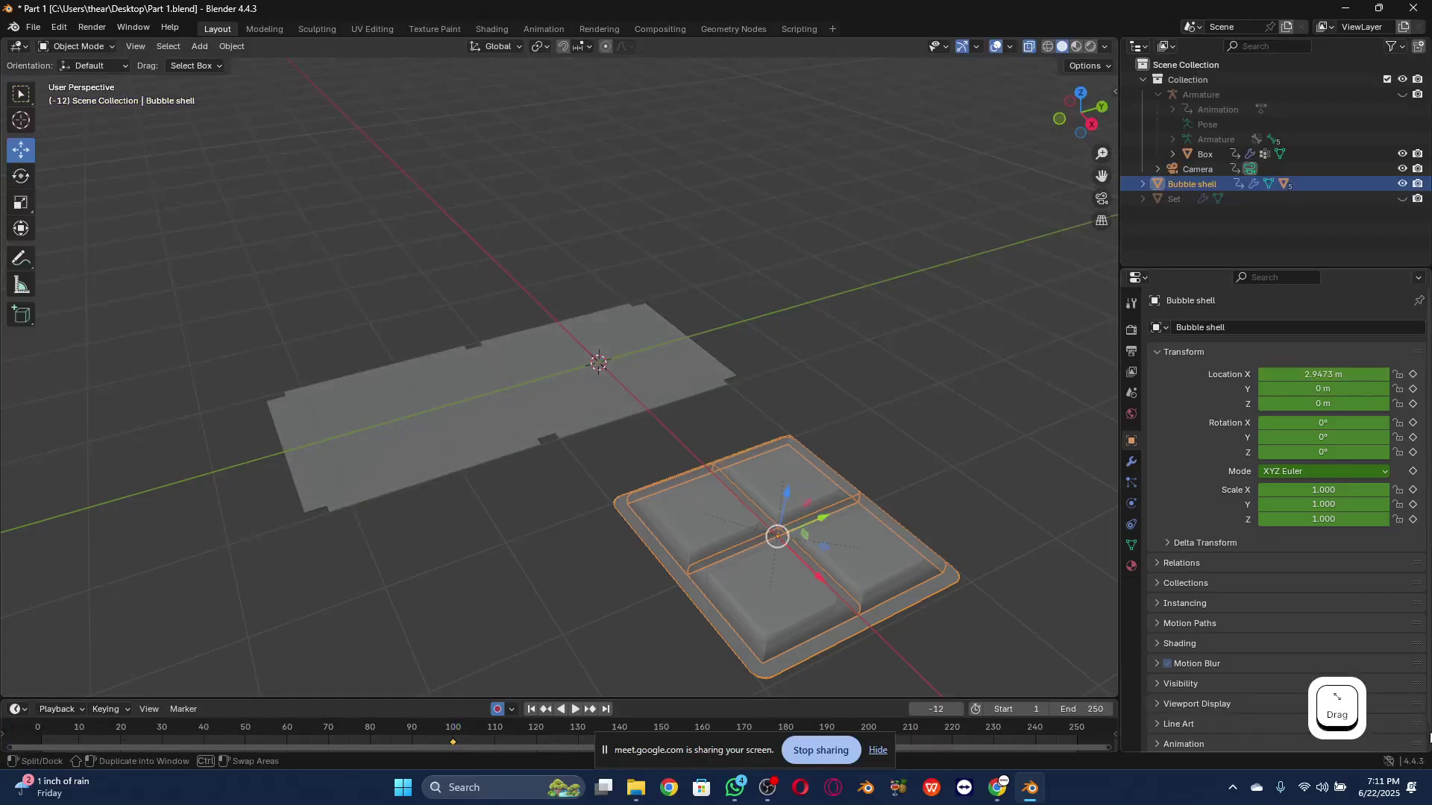
left_click(533, 709)
left_click(1076, 46)
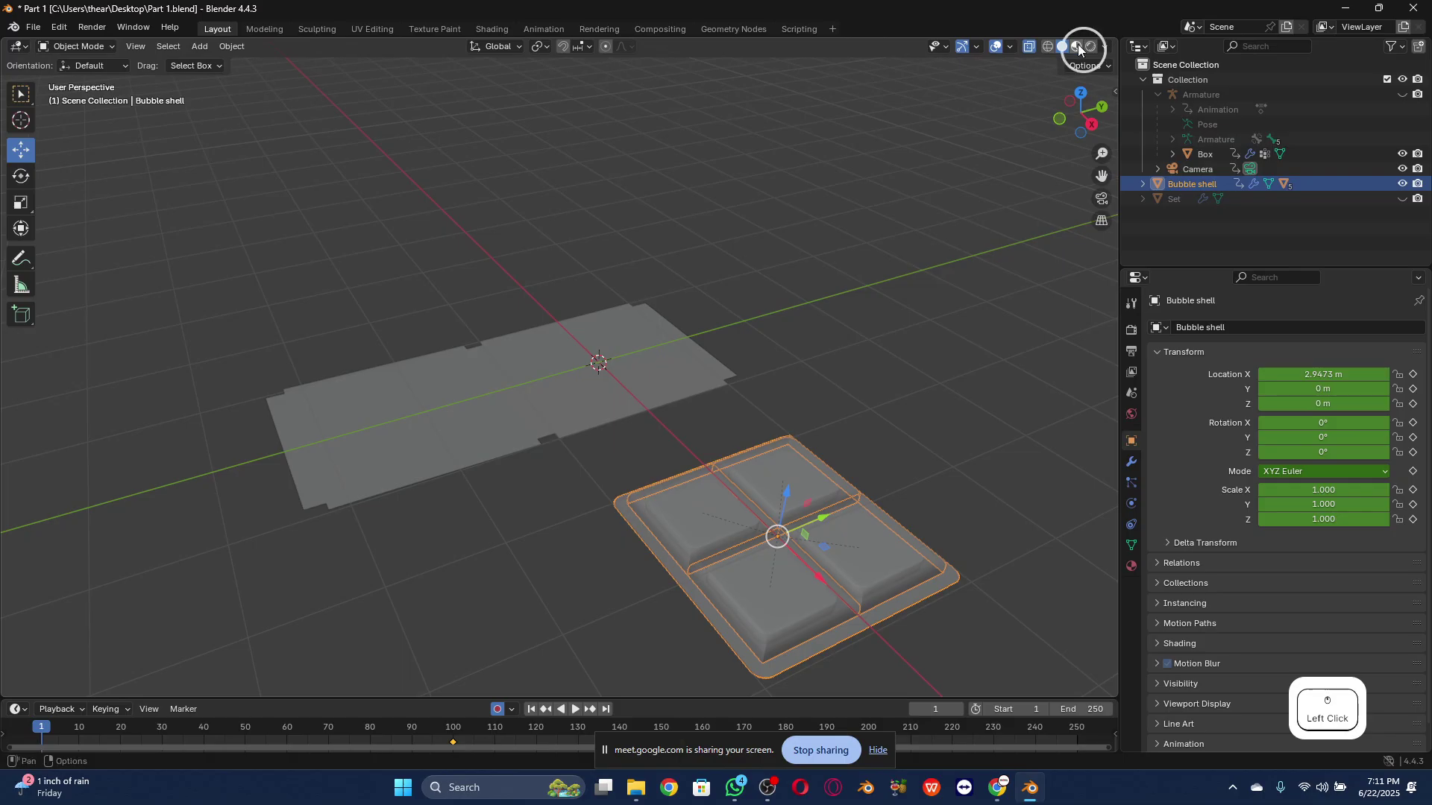
left_click(575, 708)
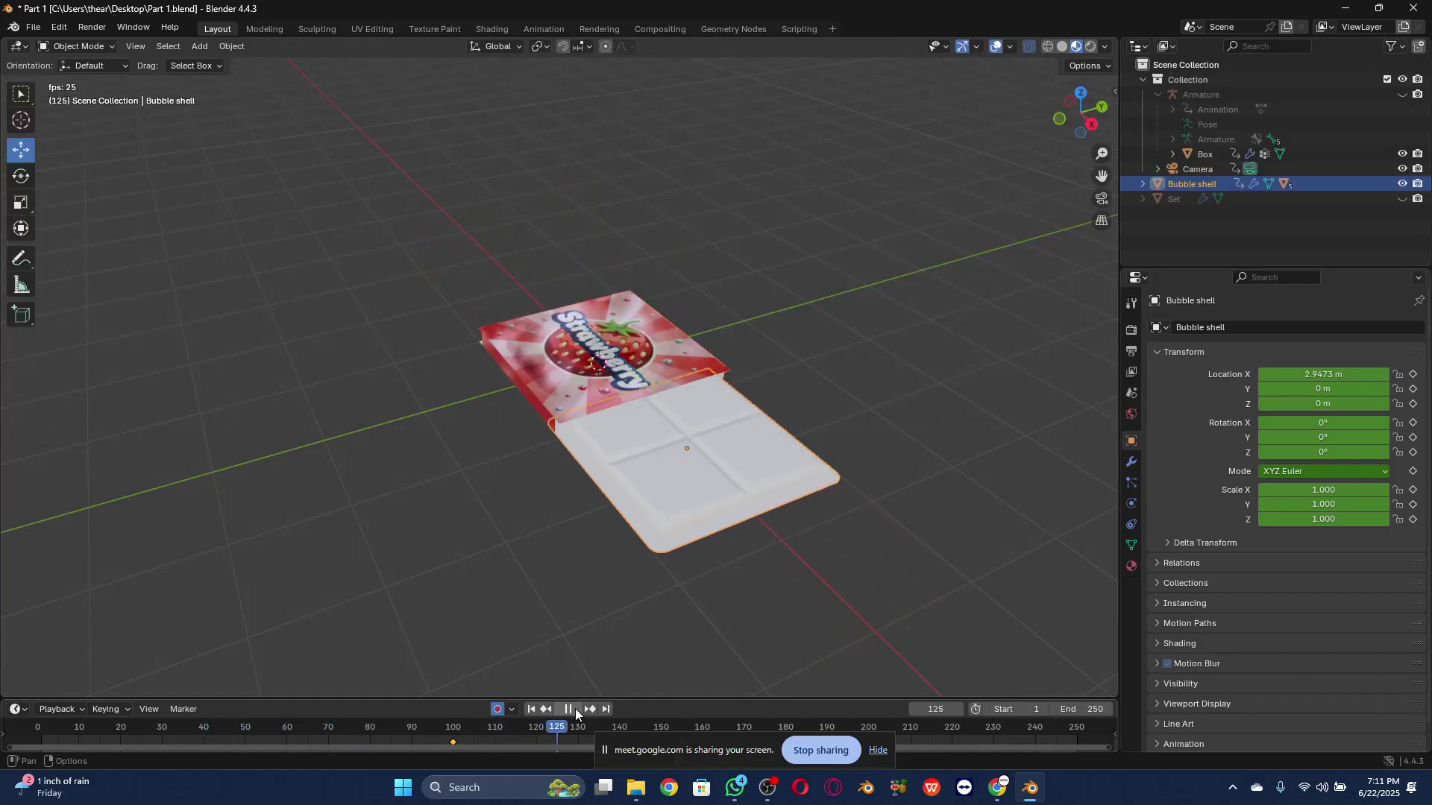
left_click(575, 708)
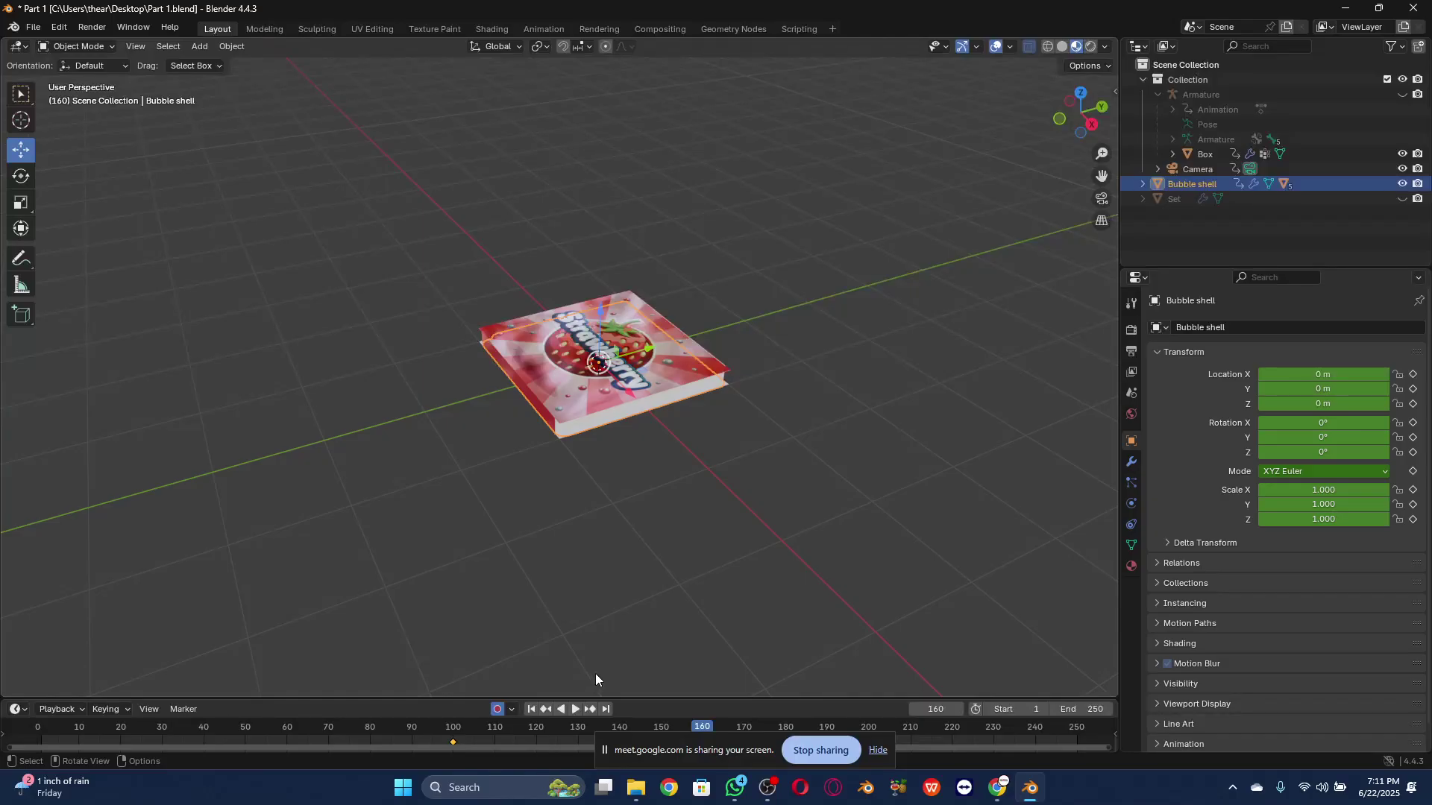
Step: At frame 111, set the Bubble shell's Z rotation to 170° and keyframe it
left_click_drag(619, 750, 804, 748)
left_click_drag(680, 735, 499, 747)
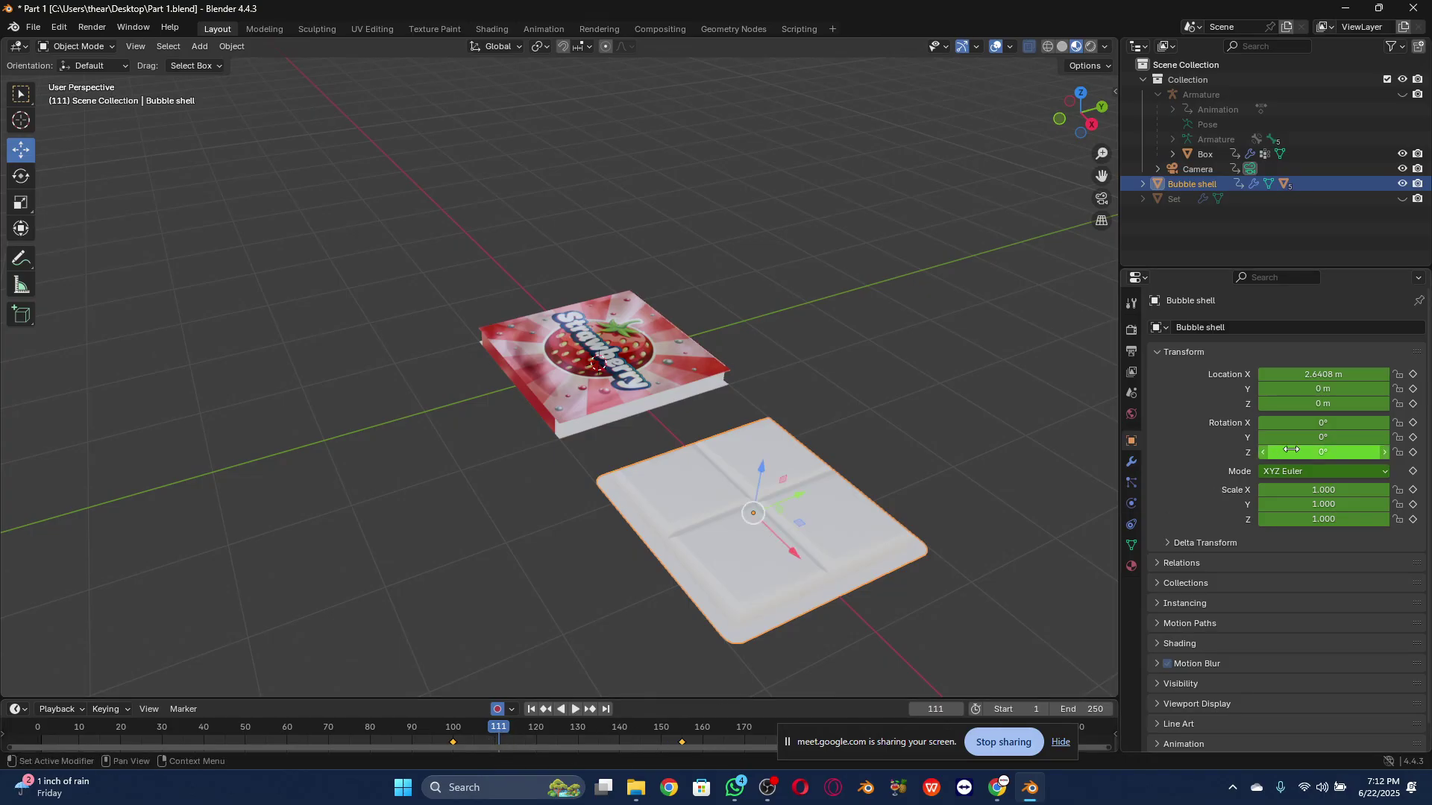
left_click_drag(1304, 423, 292, 452)
key("ctrl+z")
key("ctrl+z")
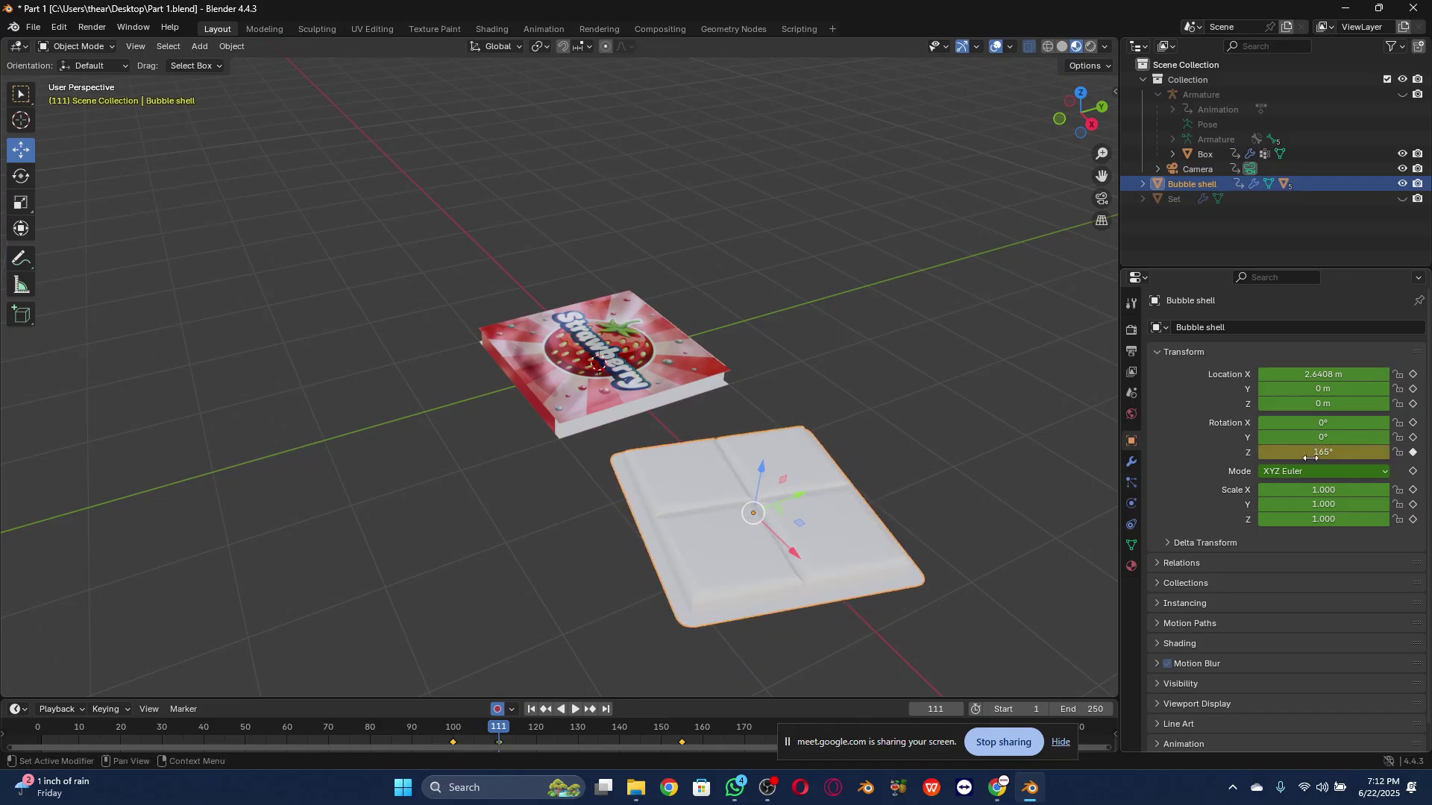
left_click(1315, 453)
type("180")
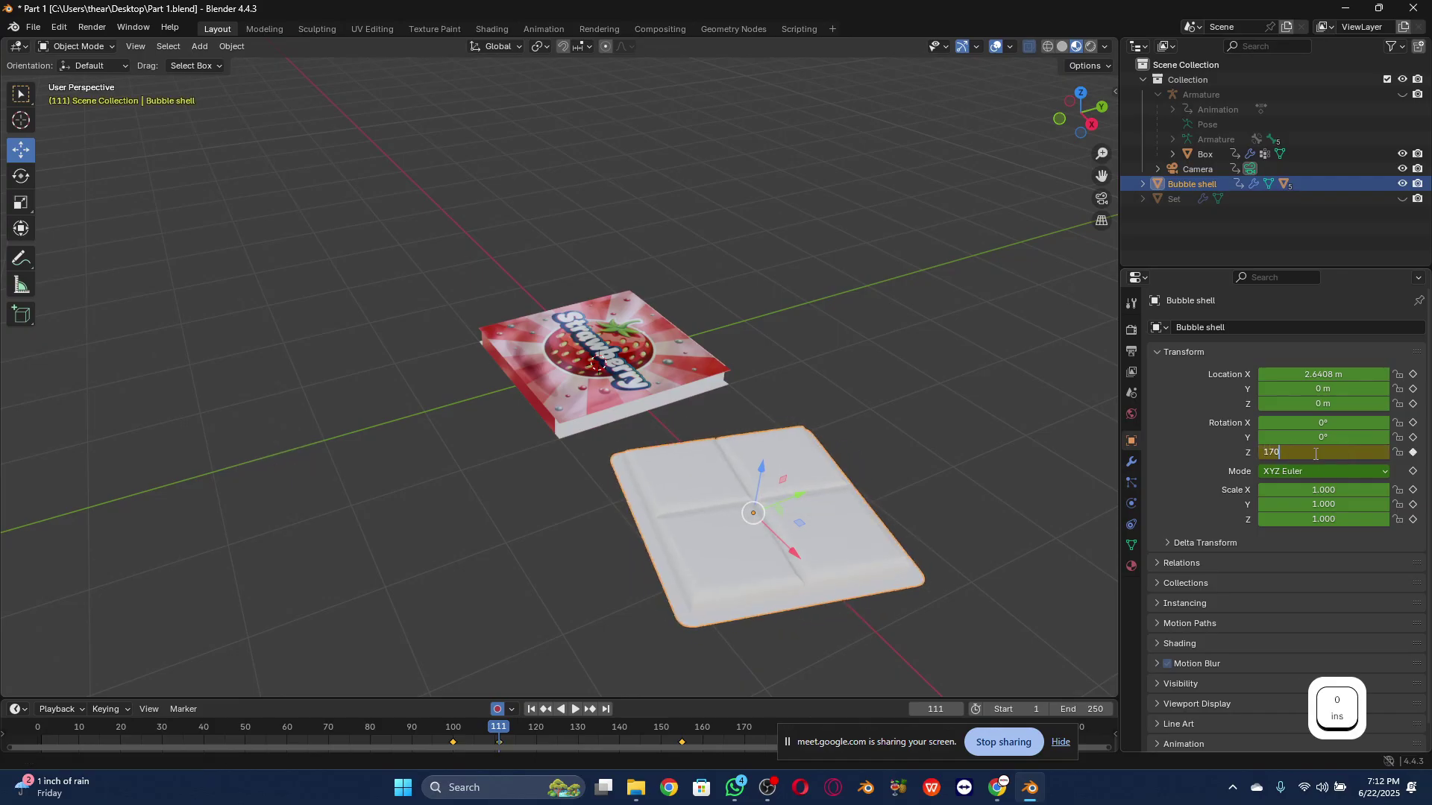
key("Return")
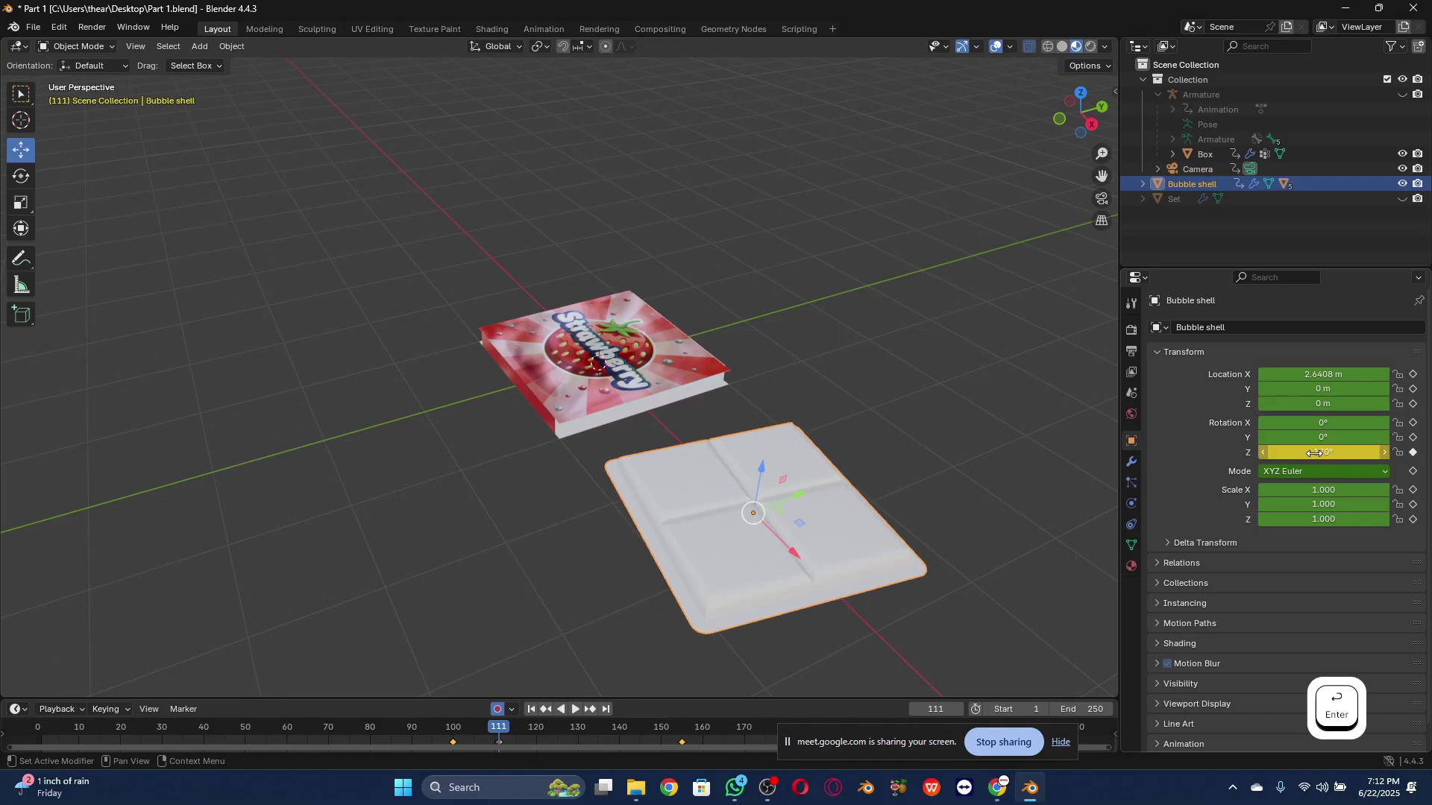
left_click(1411, 453)
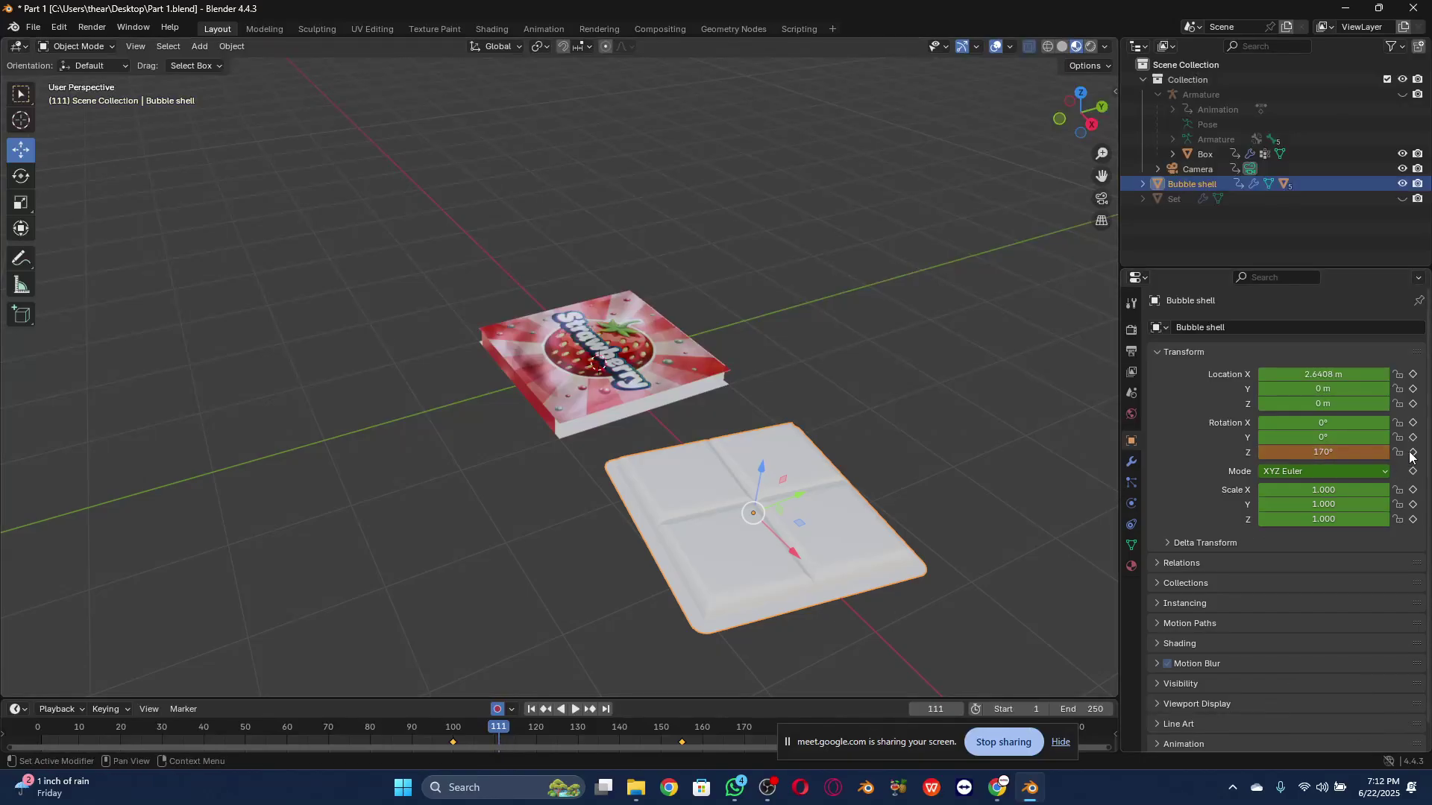
left_click(1411, 452)
Step: At frame 100, set the Bubble shell's Z rotation to 0°, and play the animation through to frame 155
left_click(504, 732)
left_click_drag(505, 732, 455, 741)
left_click(1363, 454)
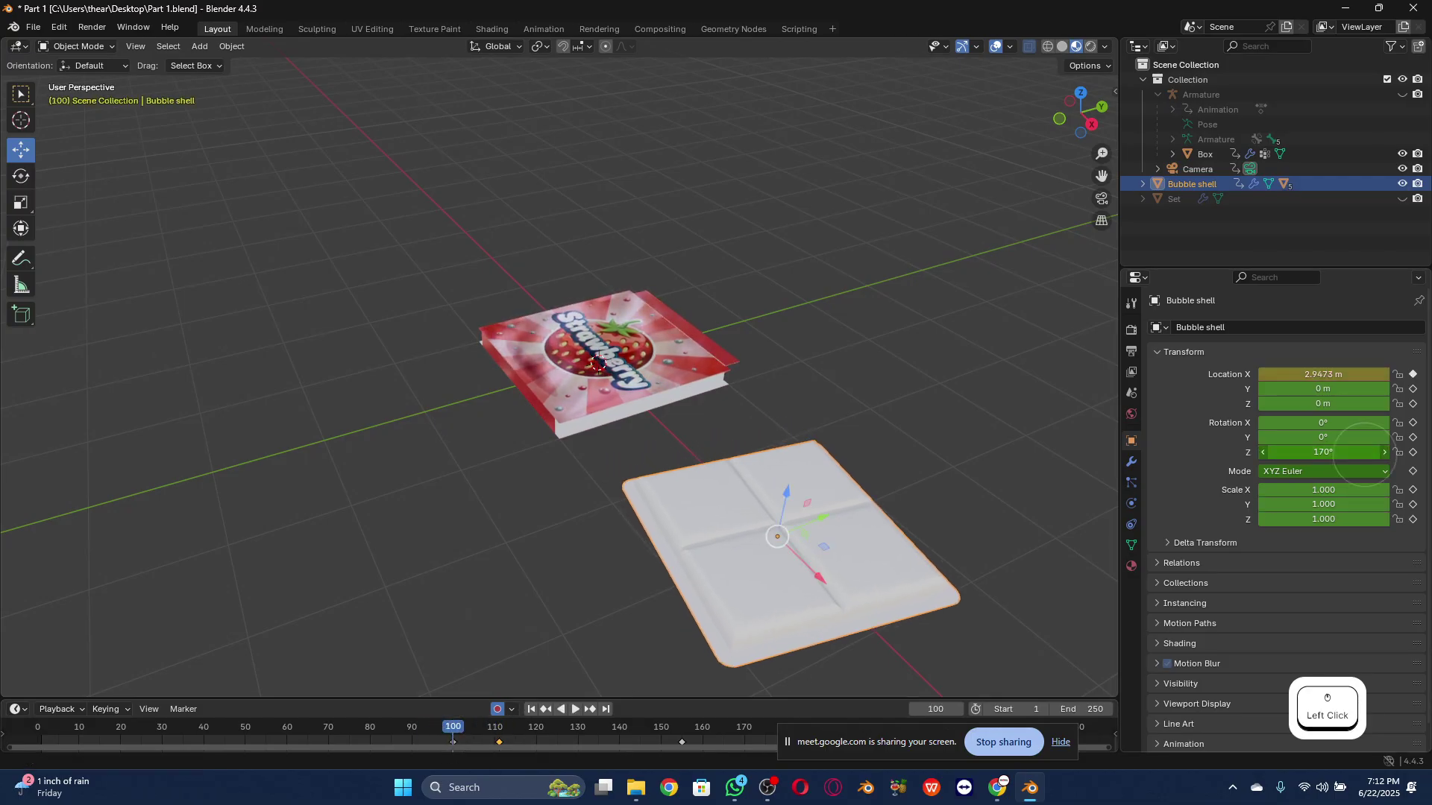
type("0")
key("Return")
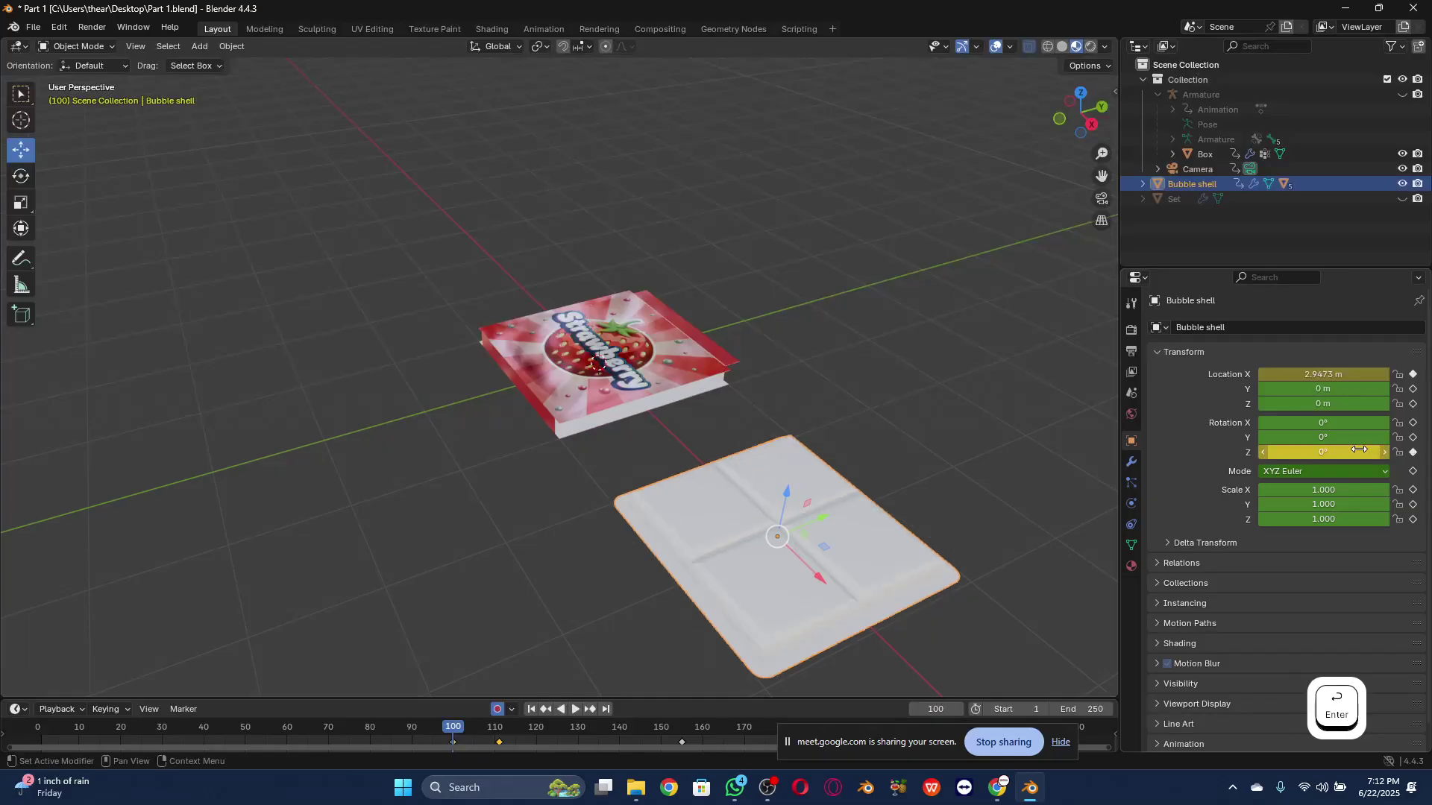
left_click(570, 707)
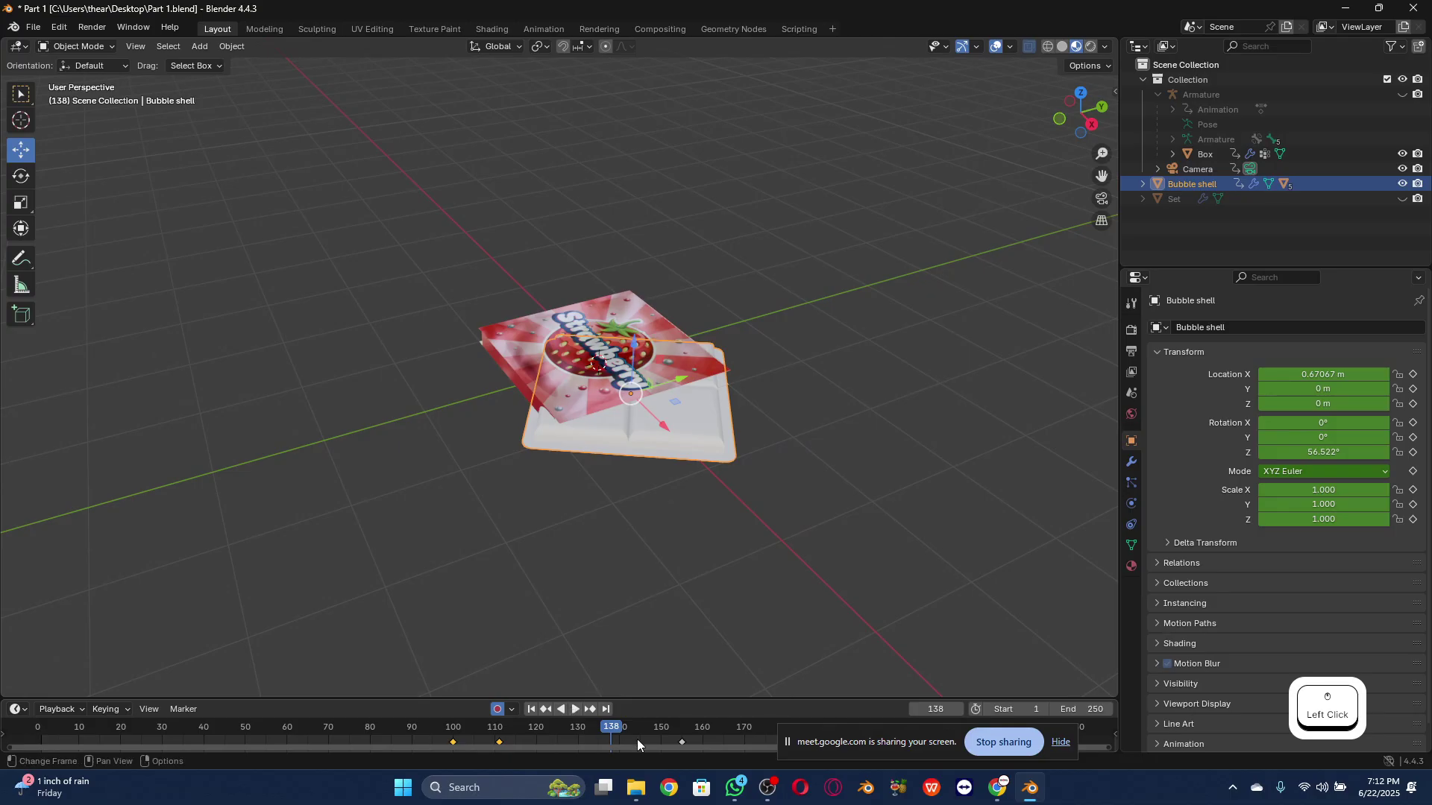
left_click_drag(631, 735, 681, 727)
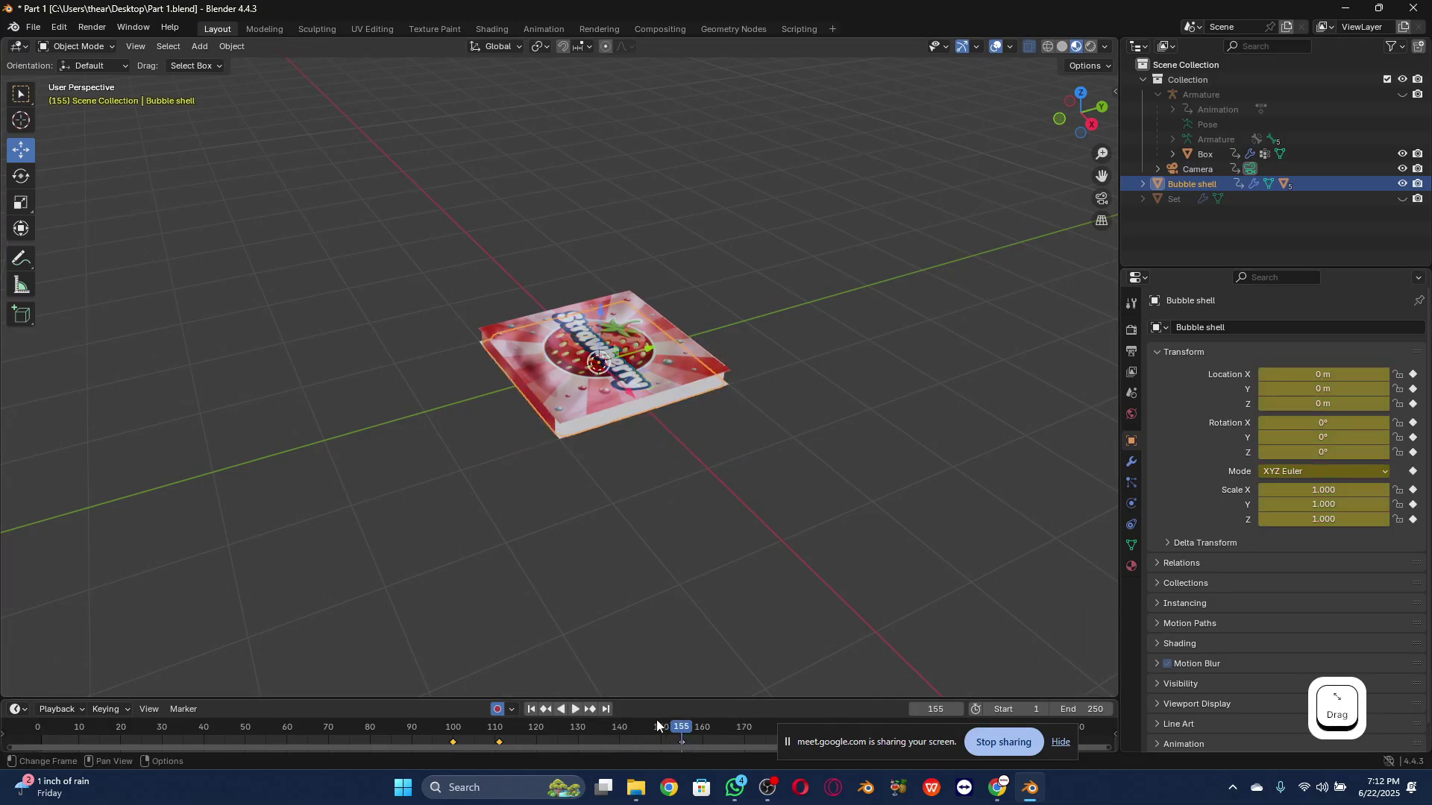
Step: Keyframe the Bubble shell's X, Y and Z location at frame 111
mouse_move(504, 740)
left_mouse_down()
mouse_move(515, 731)
mouse_move(444, 742)
mouse_move(499, 746)
left_mouse_up()
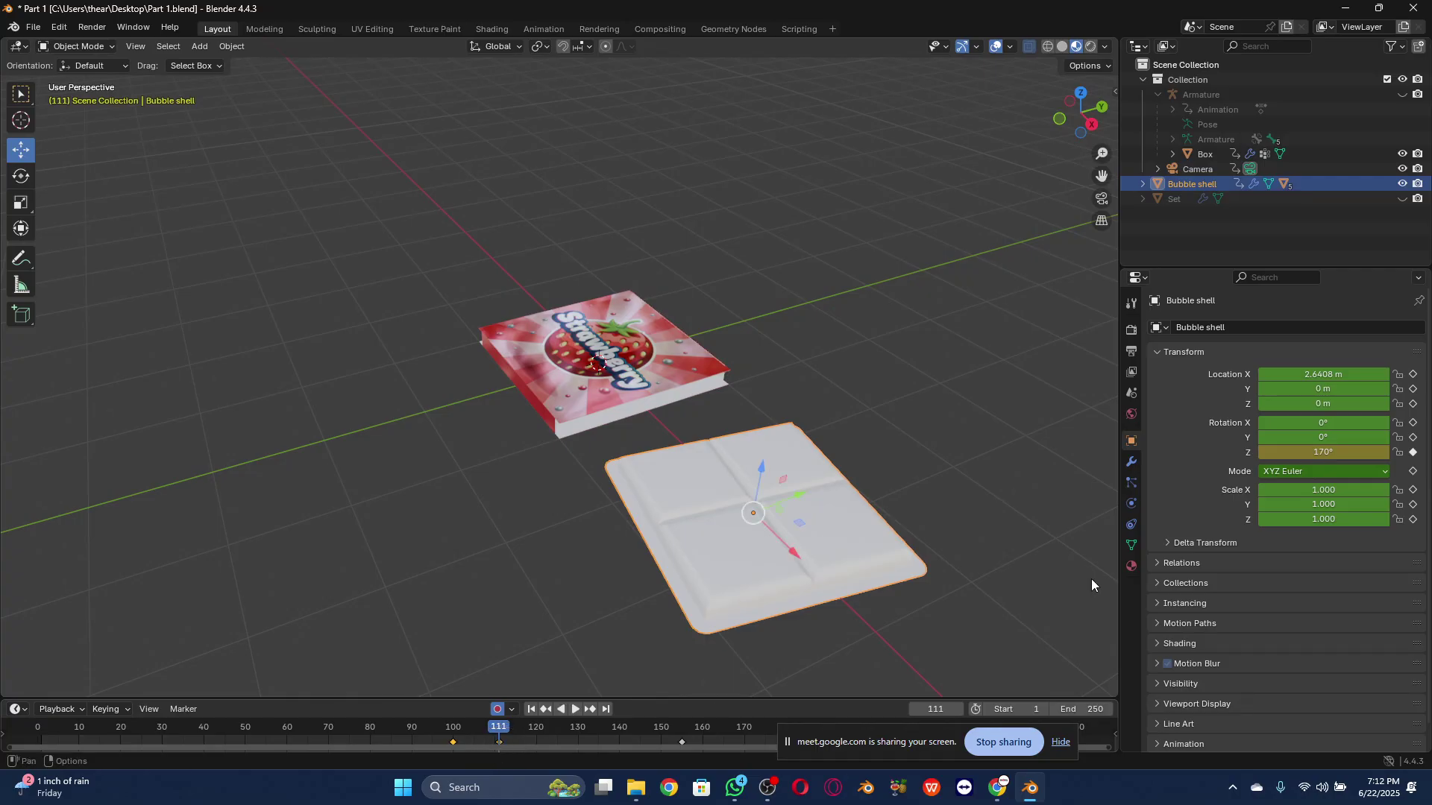
left_click(1413, 375)
left_click(1413, 388)
left_click(1414, 403)
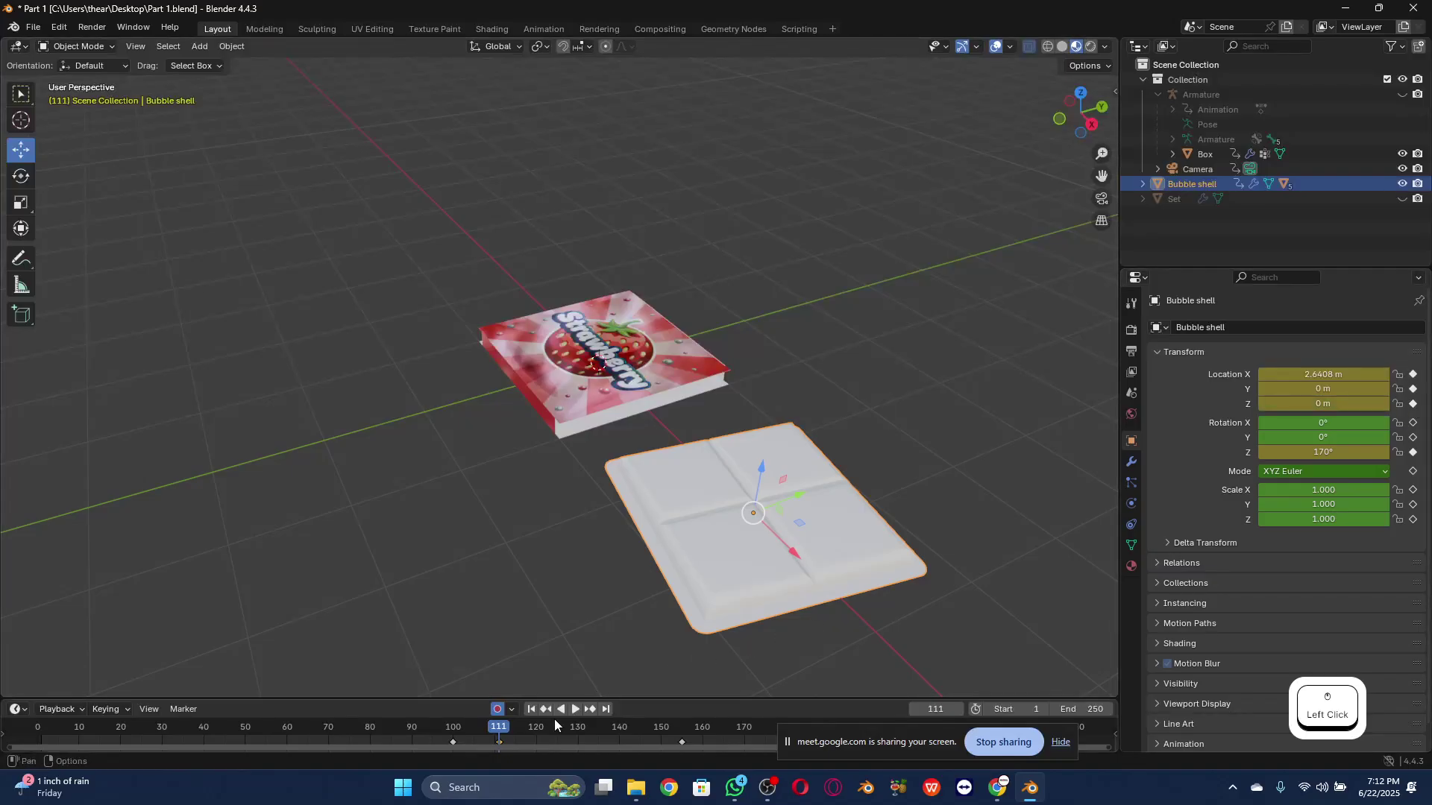
mouse_move(508, 727)
left_mouse_down()
mouse_move(685, 735)
mouse_move(499, 746)
left_mouse_up()
key("i")
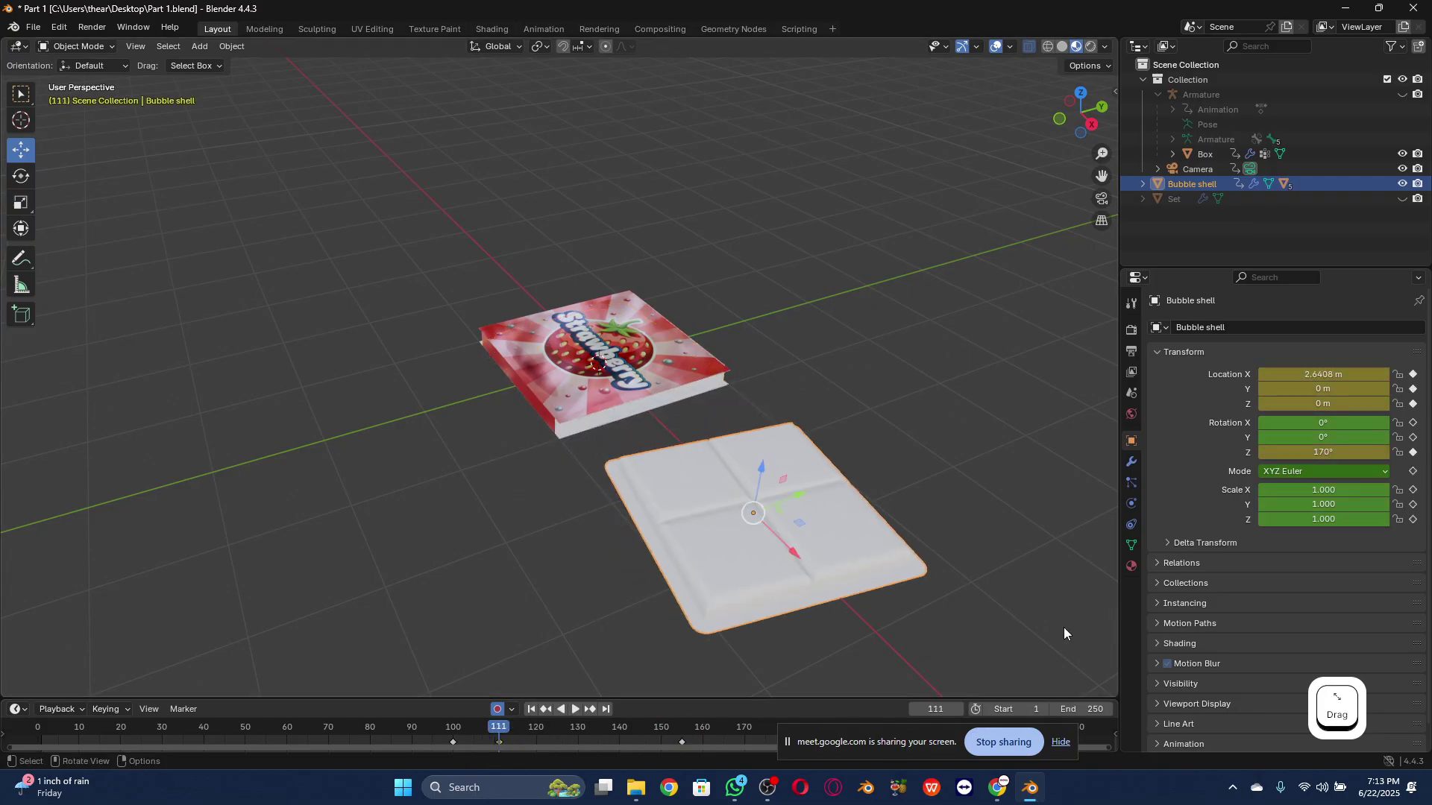
Step: Set the Bubble shell's Z rotation to 0° at frame 111
left_click(1310, 451)
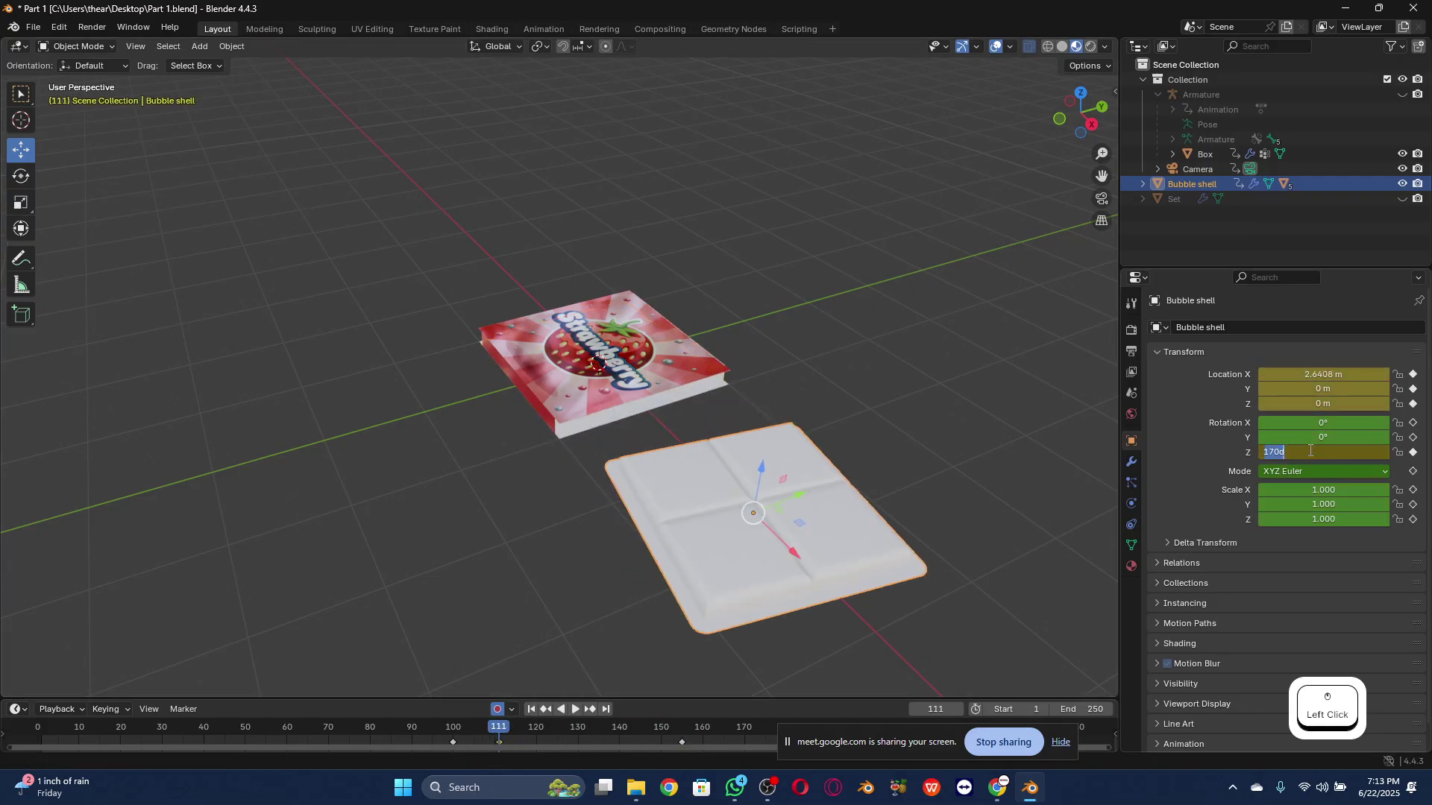
type("0")
key("Return")
Step: Keyframe the Bubble shell's remaining location and rotation values at frame 100, and scrub forward to frame 104
left_click_drag(503, 733, 455, 734)
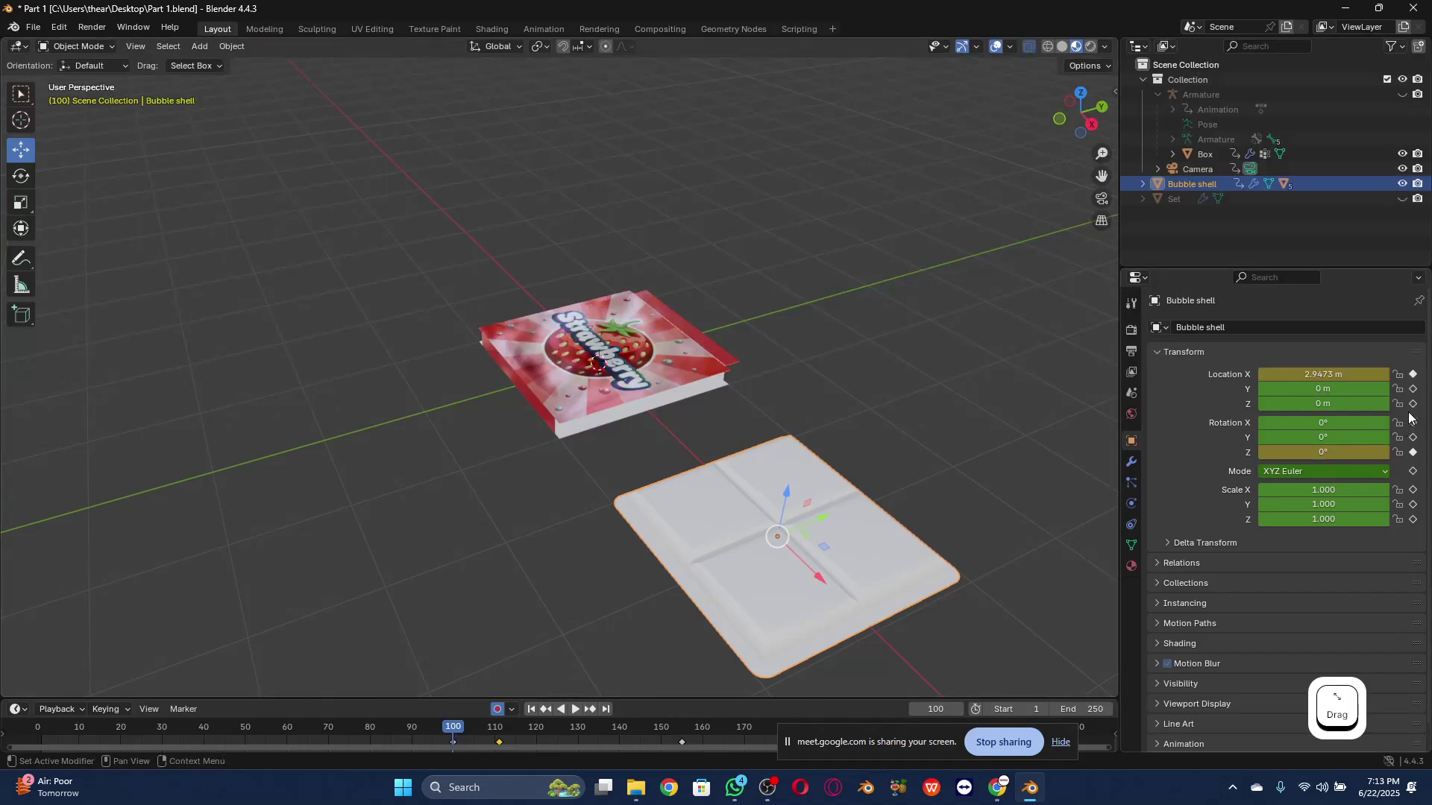
left_click(1413, 388)
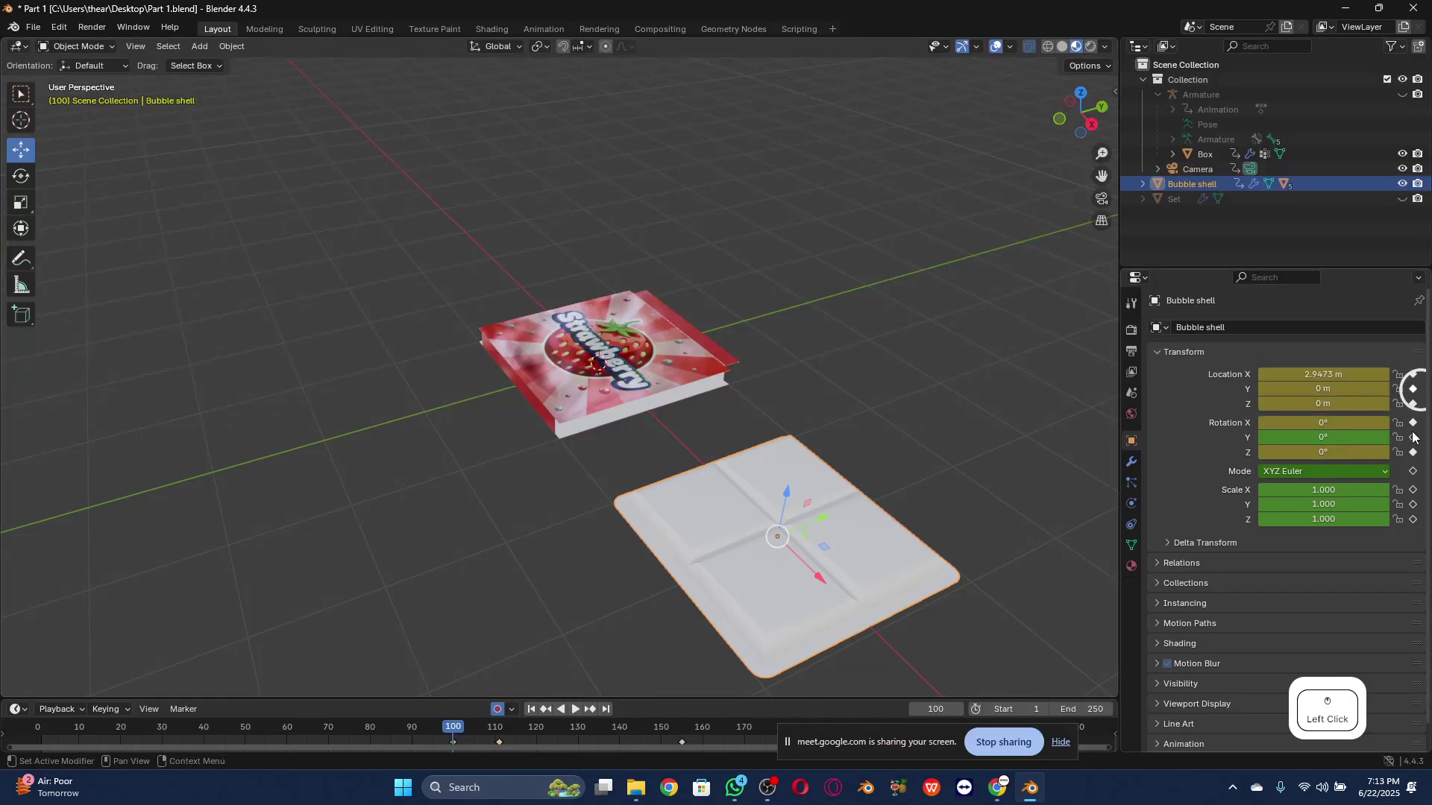
left_click(1413, 438)
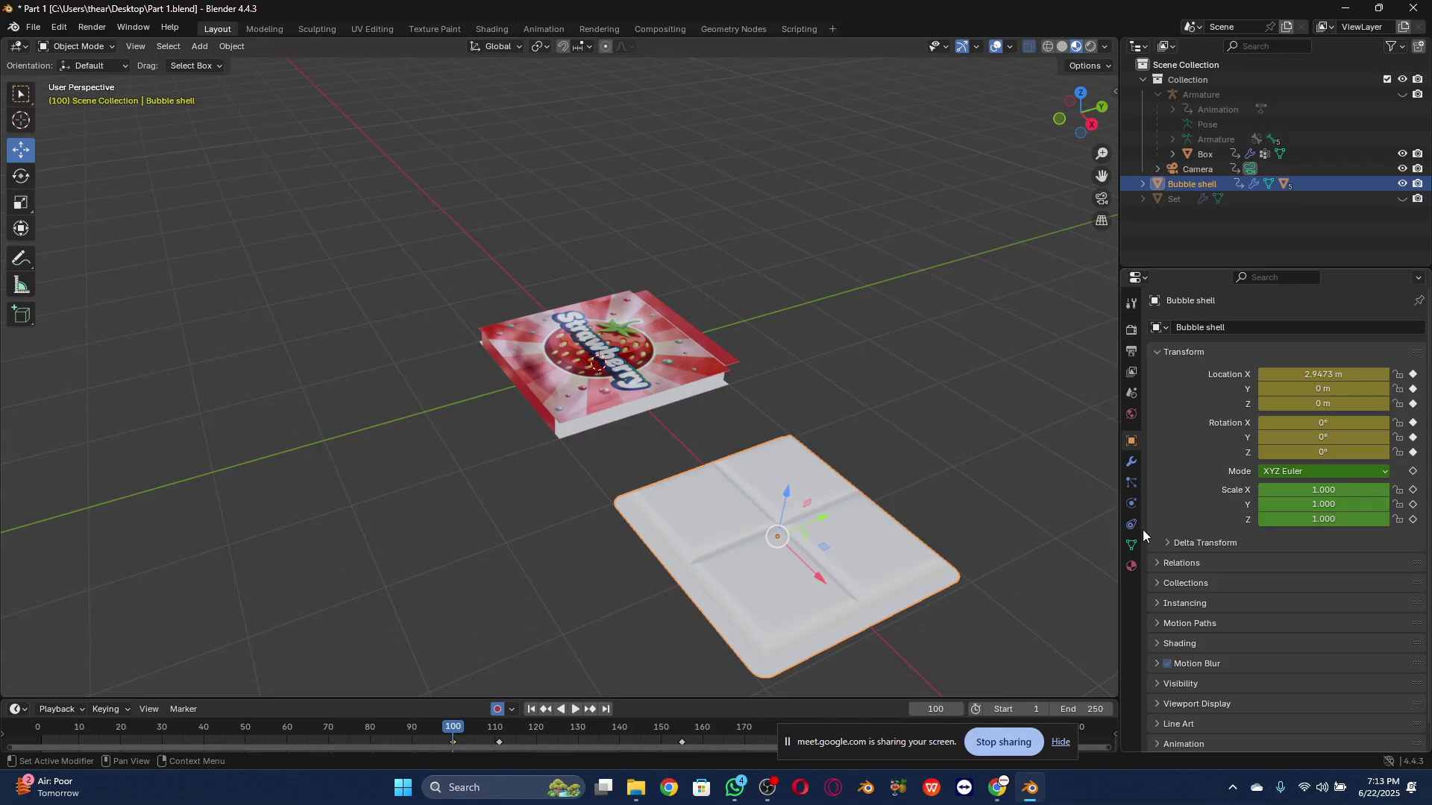
left_click_drag(459, 736, 471, 733)
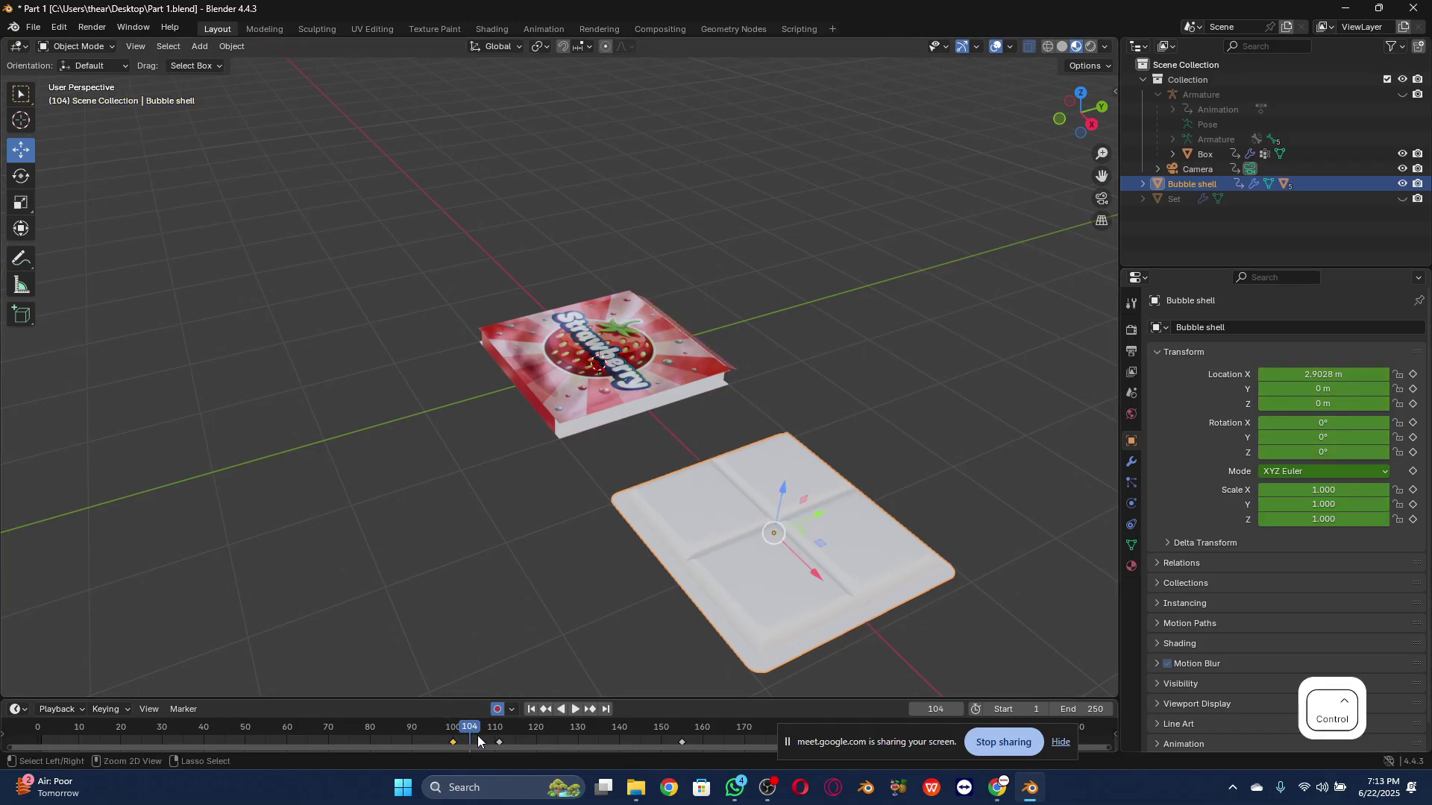
Step: Undo the recent keyframe and rotation edits made to the Bubble shell at frames 100 and 111
key("ctrl+z")
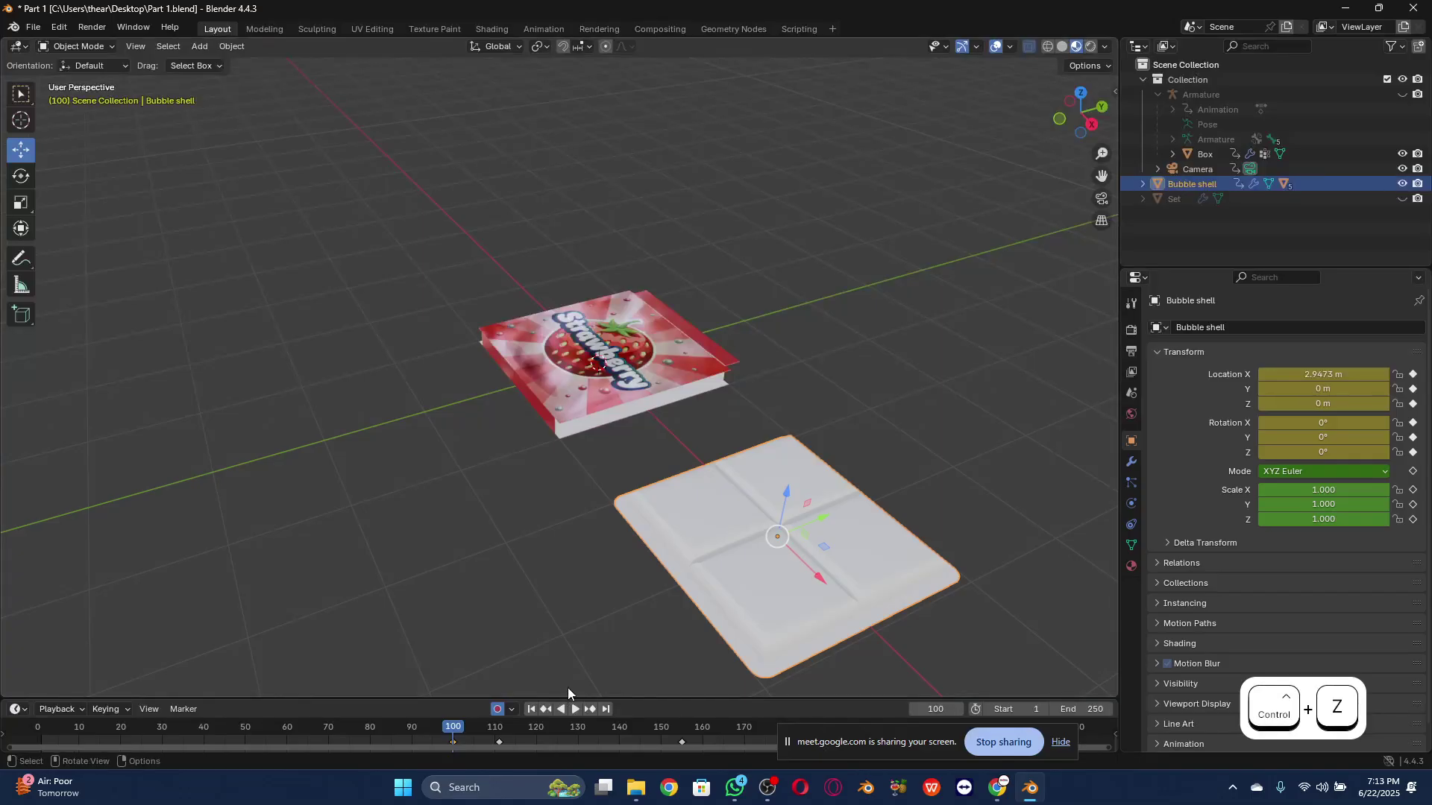
key("ctrl+z")
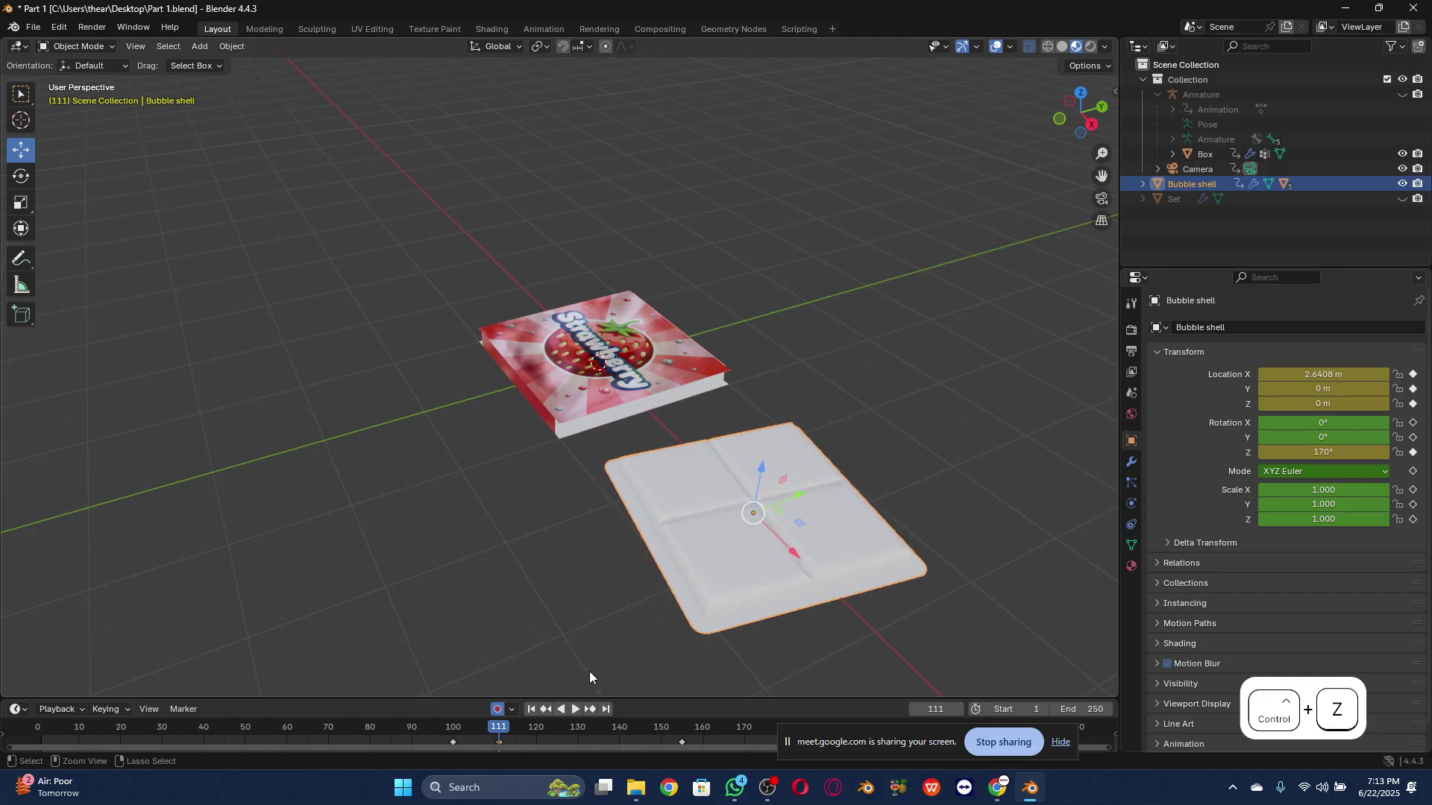
key("ctrl+z")
key("ctrl+z")
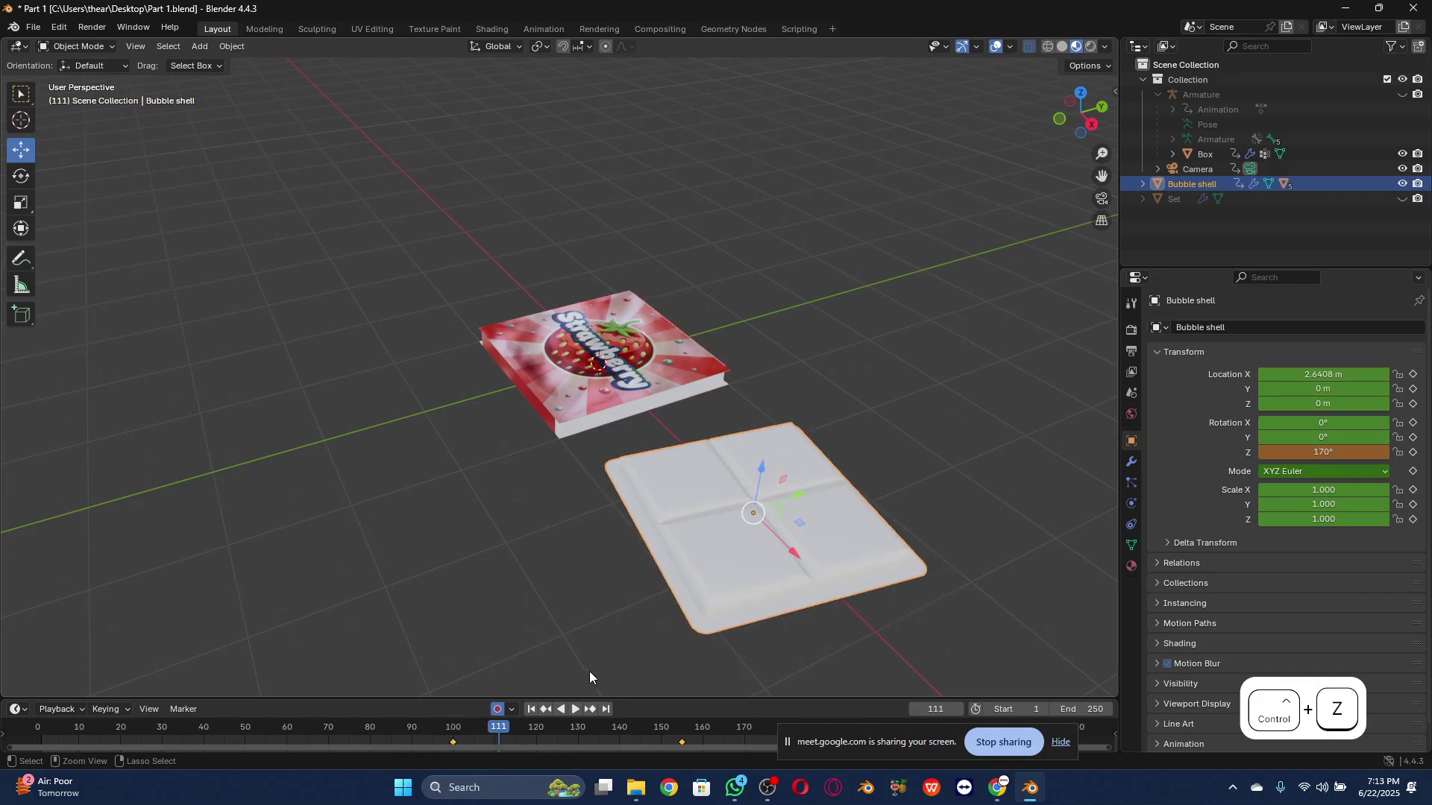
Step: Undo the remaining Z rotation edits on the Bubble shell at frame 111
key("ctrl+z")
key("ctrl+z")
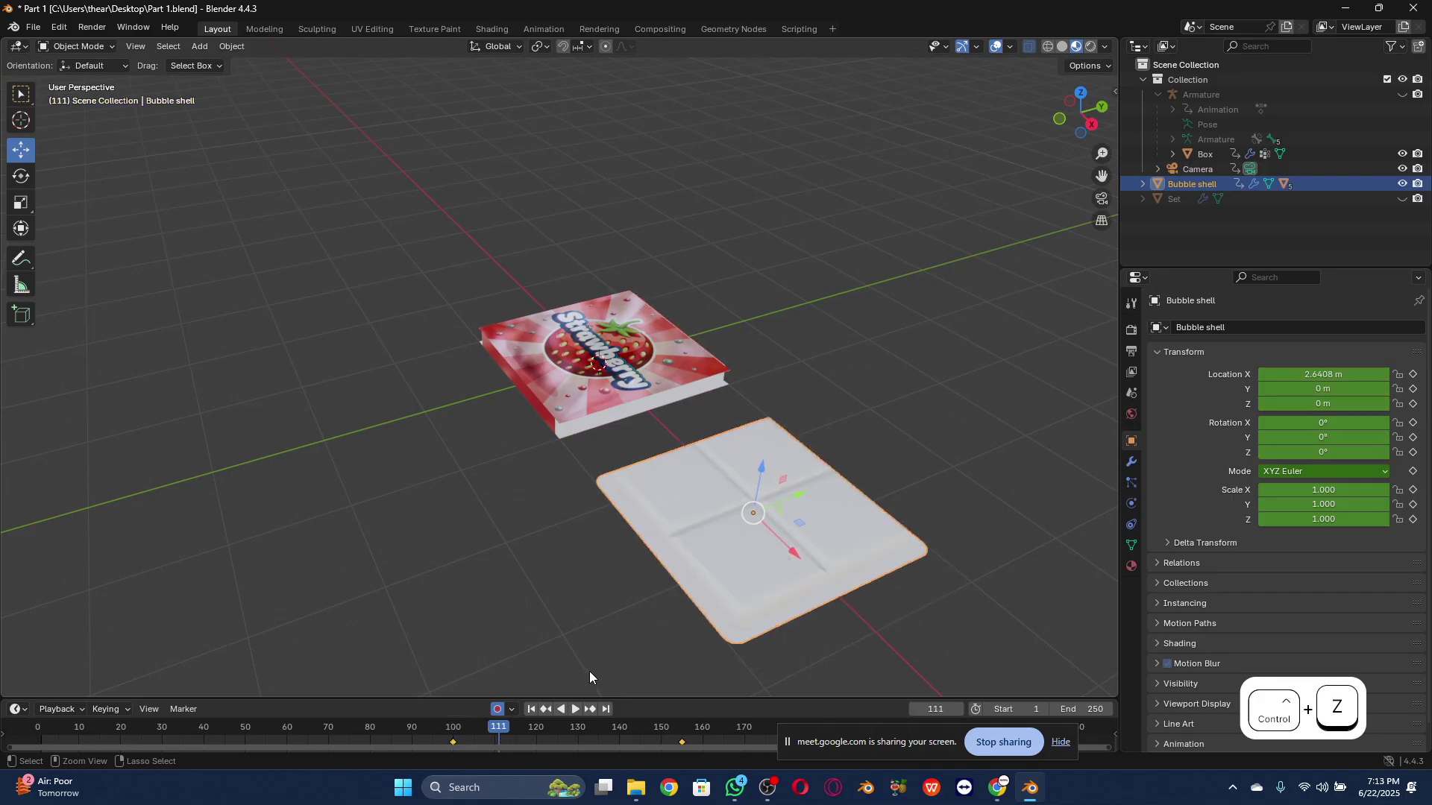
key("space")
Step: Keyframe the Bubble shell's Z rotation at frame 81 and again at frame 100
left_click_drag(490, 734, 358, 739)
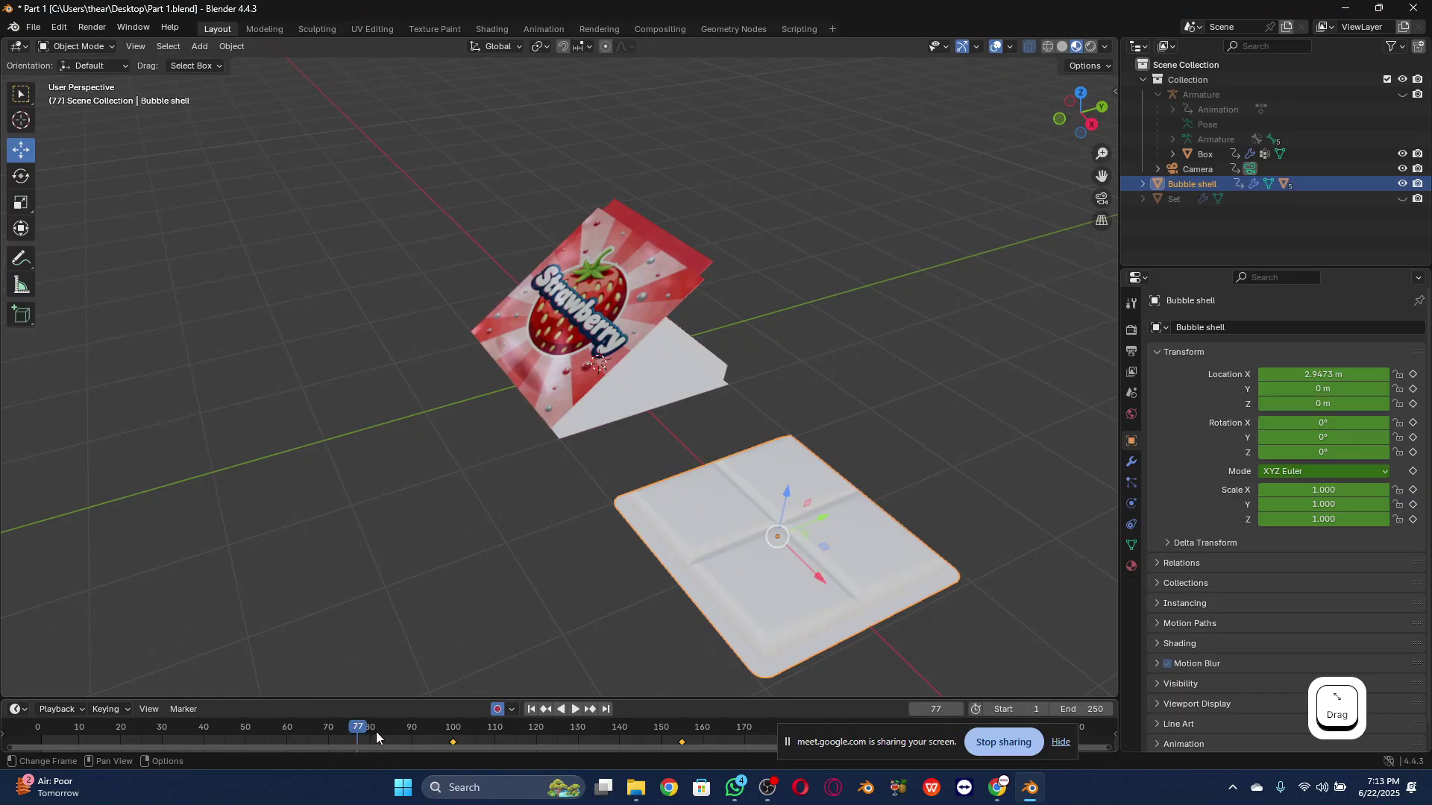
left_click_drag(359, 734, 375, 735)
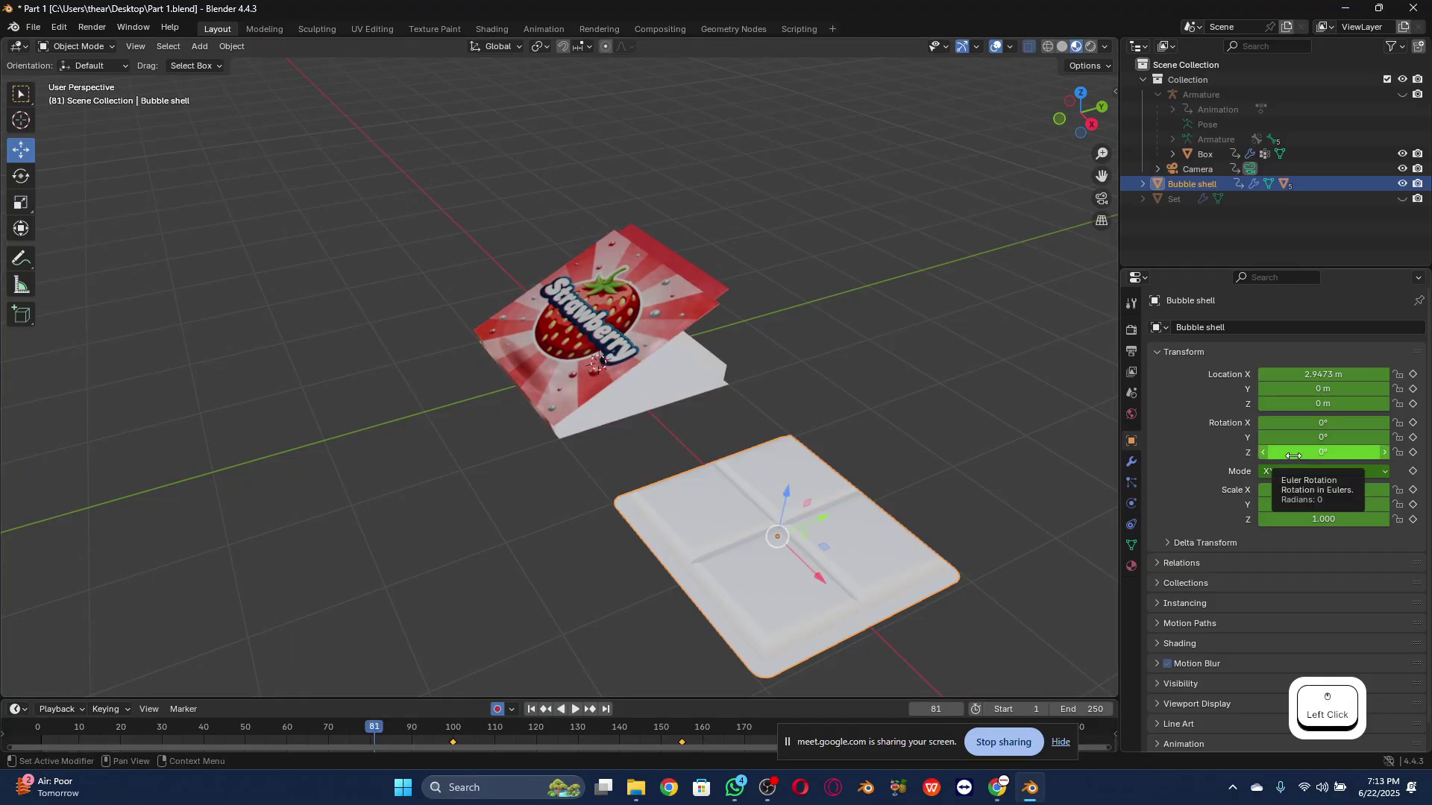
left_click(1413, 453)
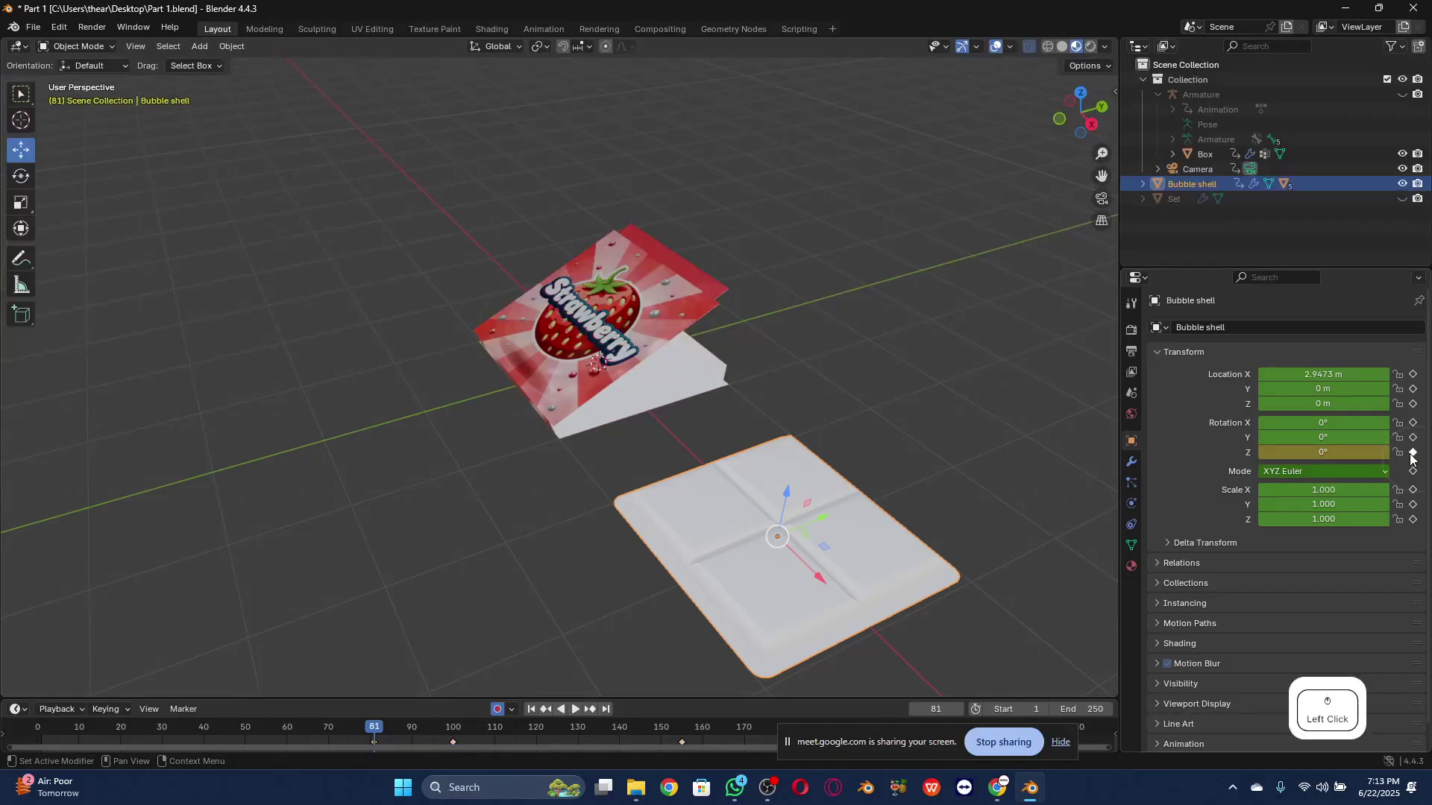
left_click_drag(382, 728, 452, 741)
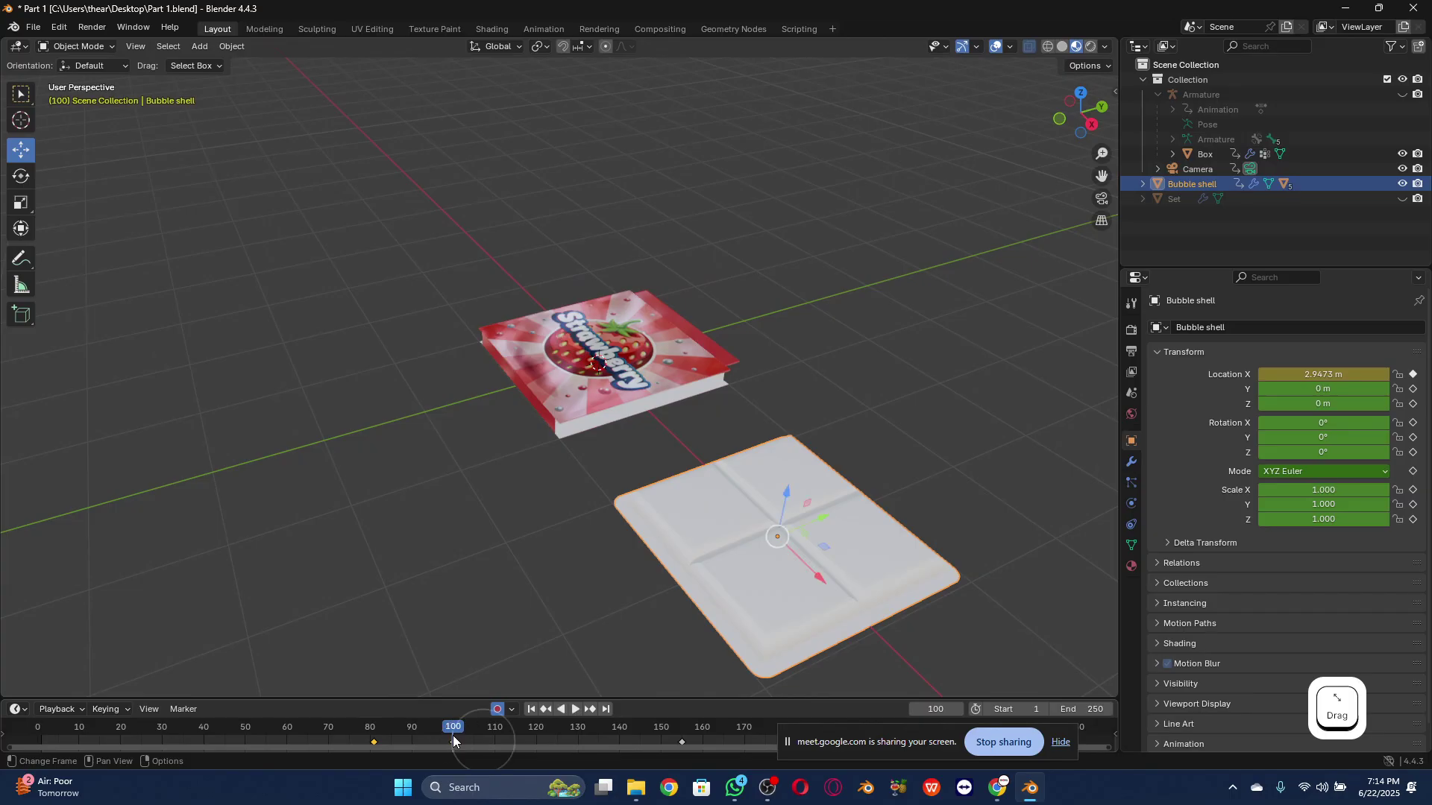
left_click(1413, 453)
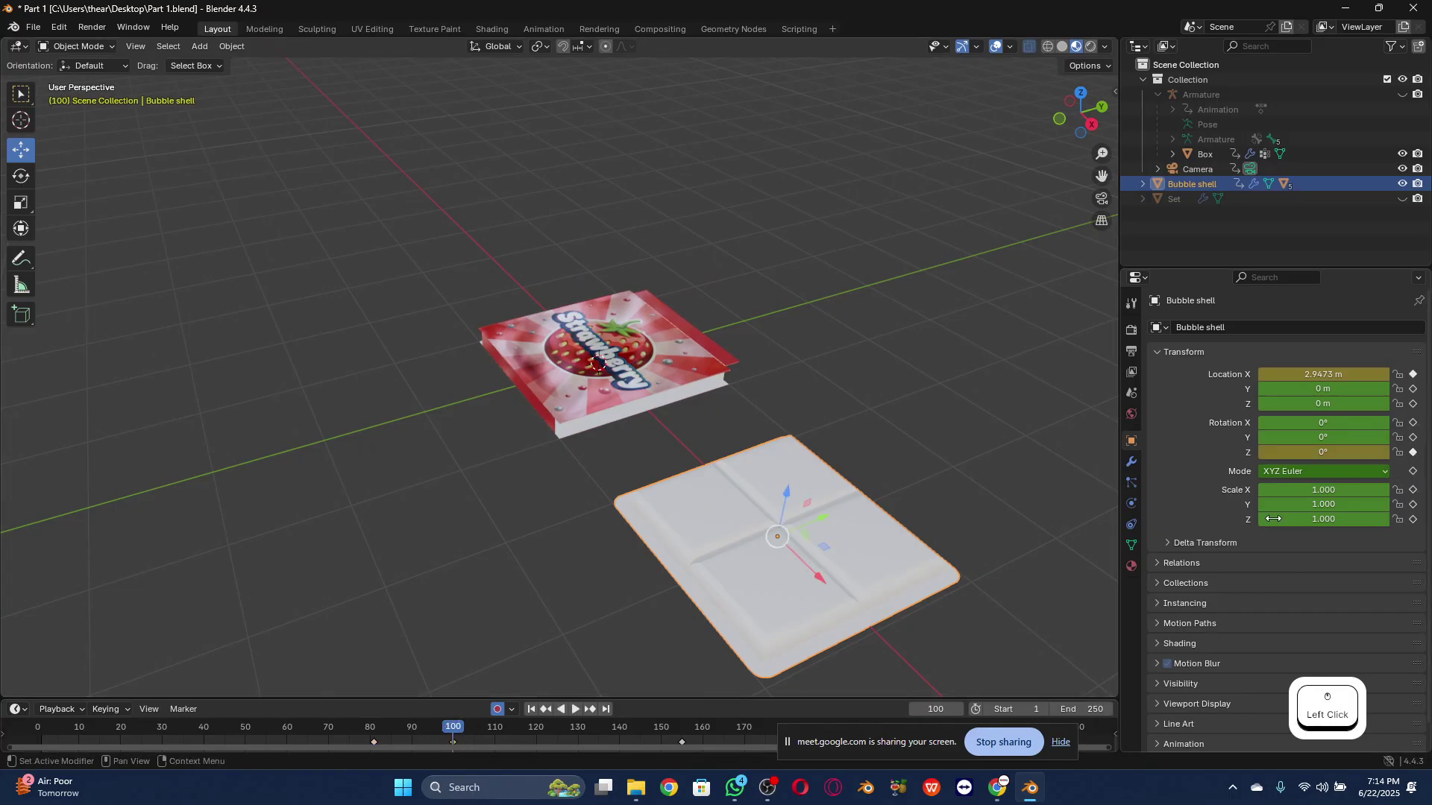
Step: Return to the frame 81 keyframe and set the Bubble shell's Z rotation to 360°
left_click(546, 709)
left_click(1315, 457)
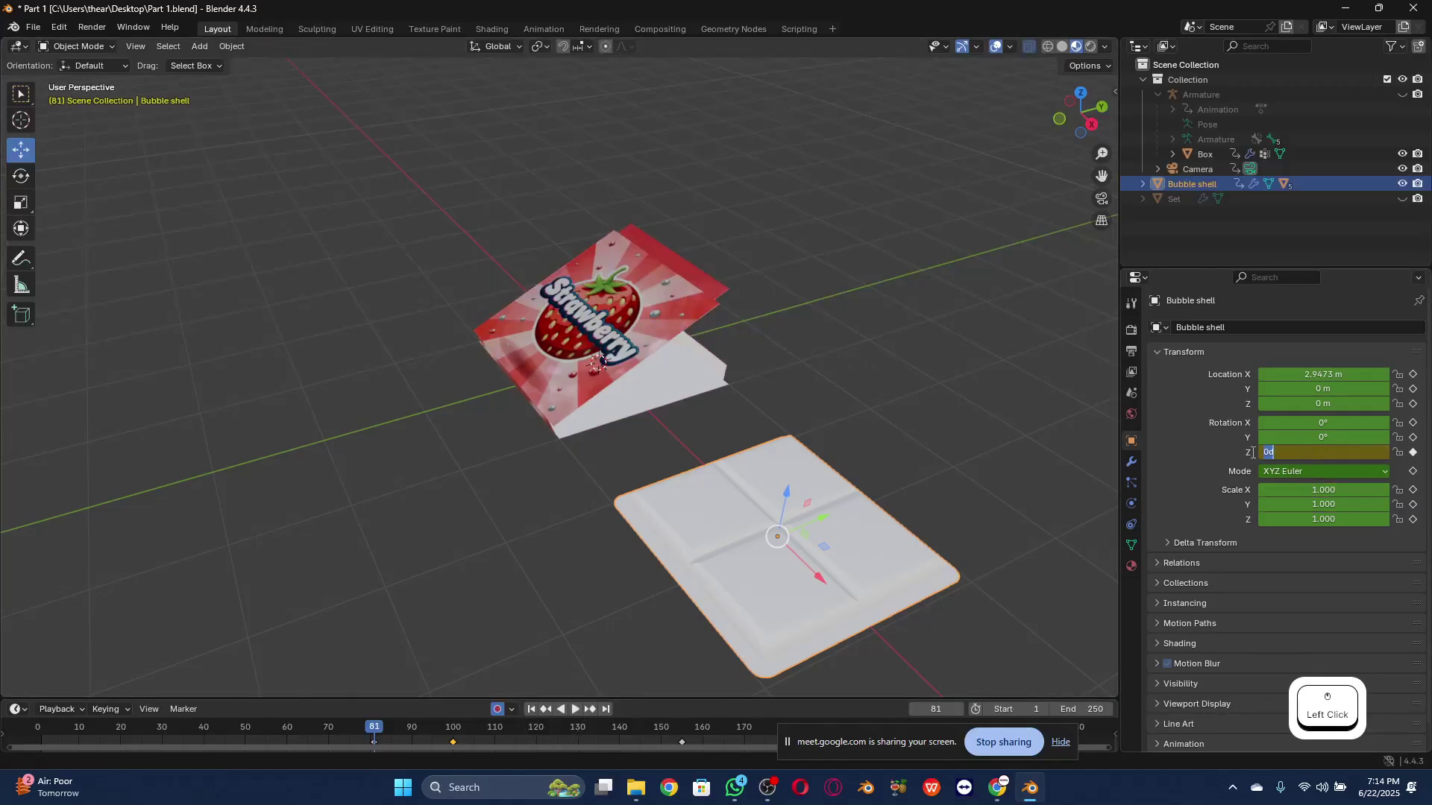
type("36")
key("Return")
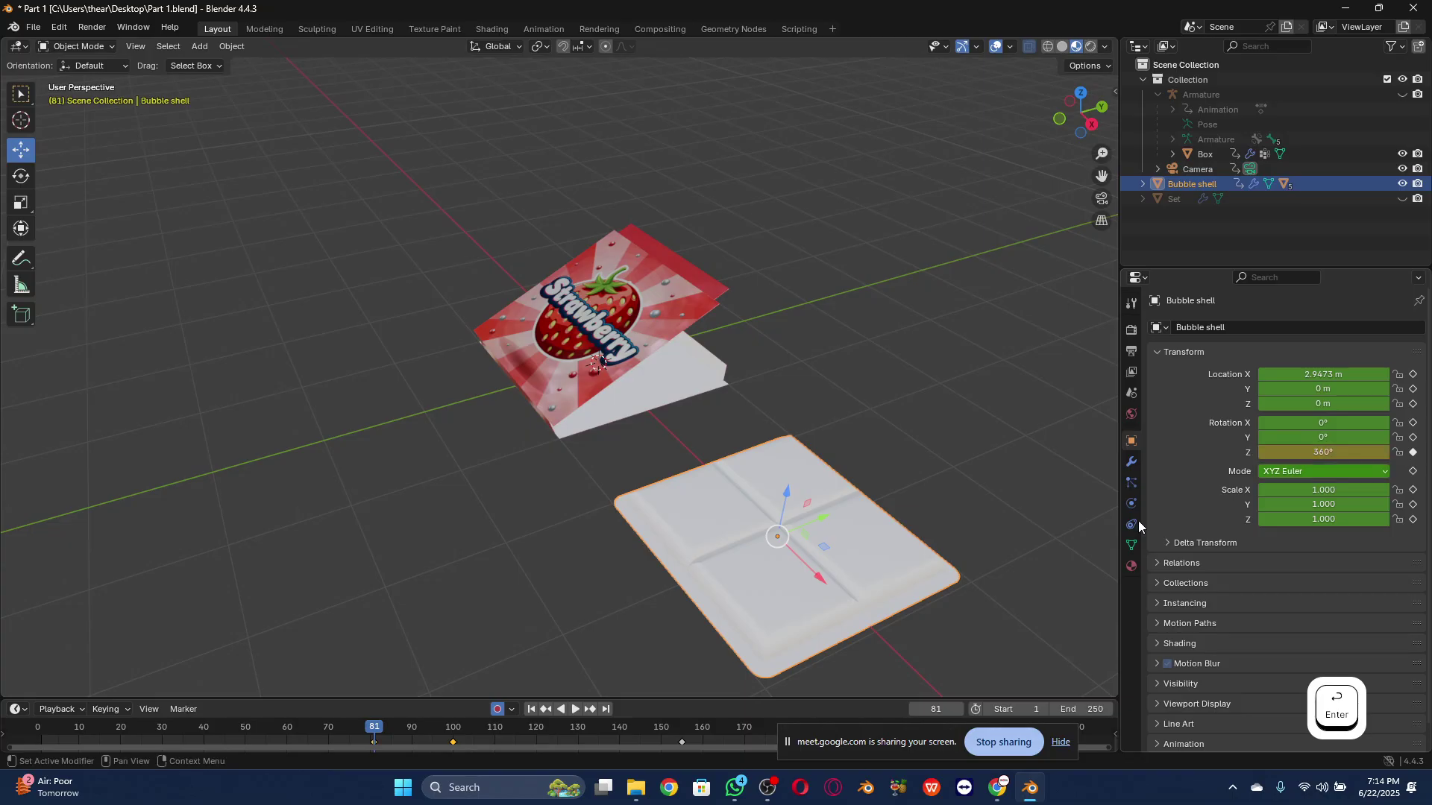
Step: Play the animation from shortly before frame 81 to review the shell's spin and slide into the box
left_click_drag(377, 731, 346, 722)
left_click(569, 708)
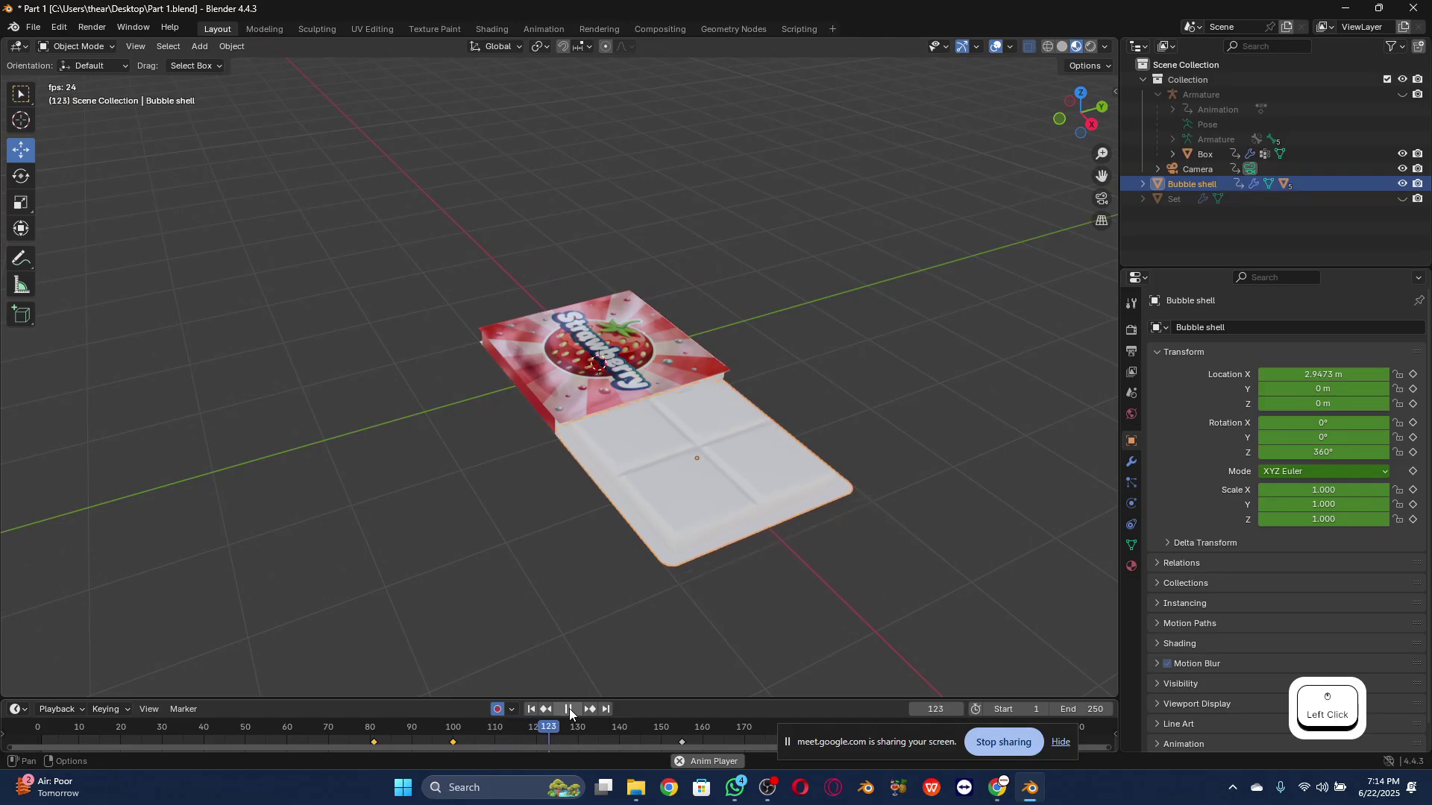
left_click(569, 708)
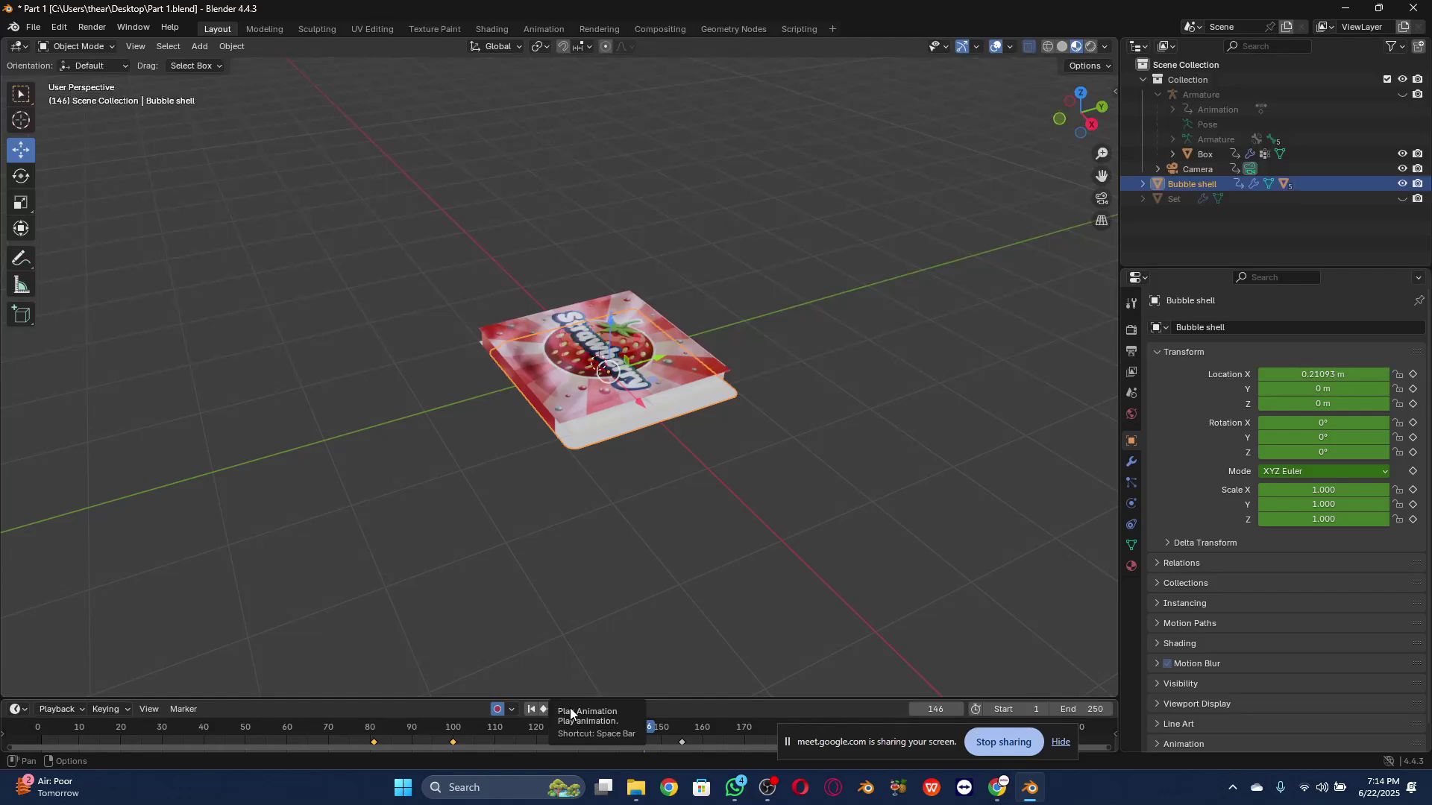
Step: Move the Bubble shell's last keyframe to frame 110 and play the animation from frame 1
mouse_move(678, 743)
left_mouse_down()
mouse_move(562, 749)
mouse_move(484, 726)
mouse_move(533, 726)
mouse_move(489, 727)
left_mouse_up()
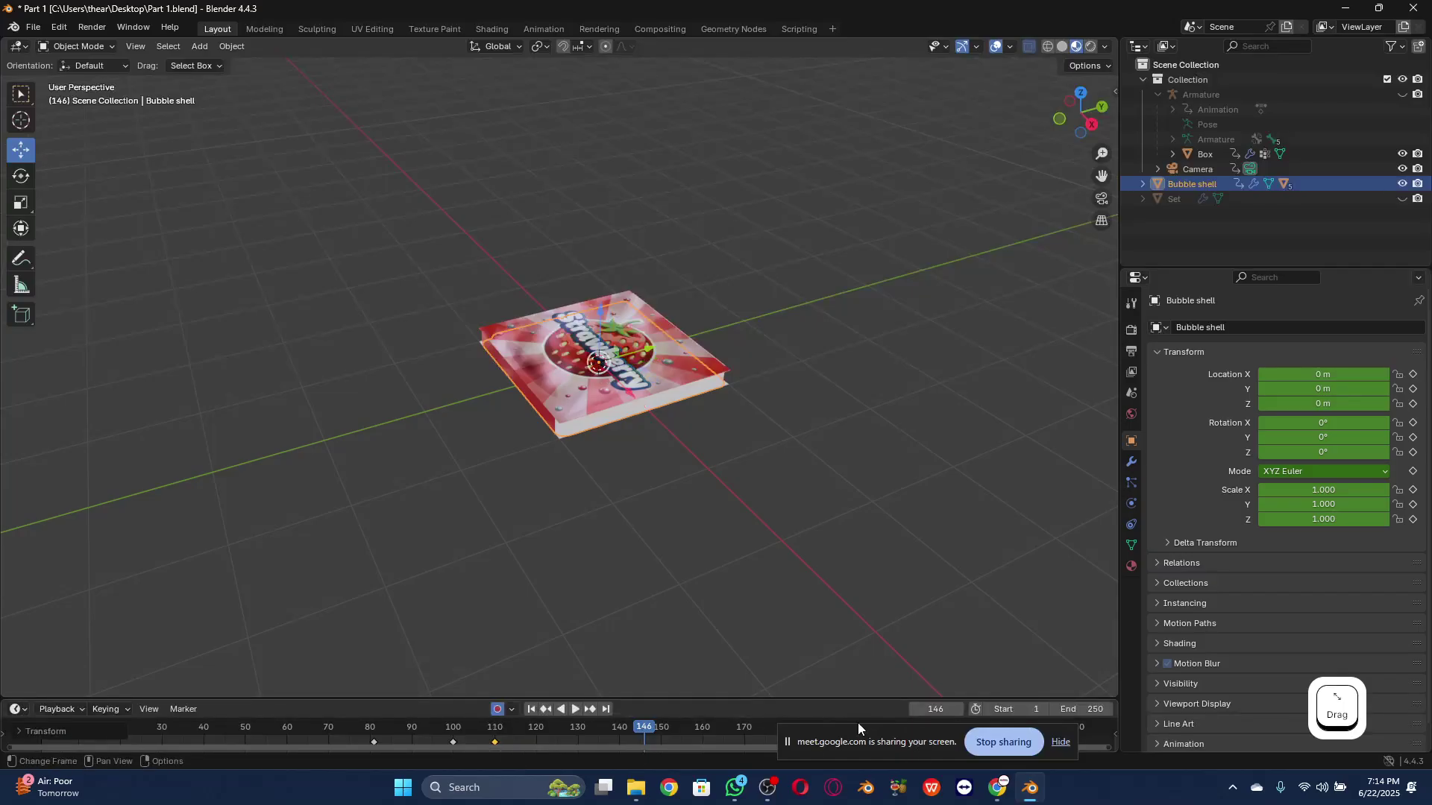
left_click(531, 709)
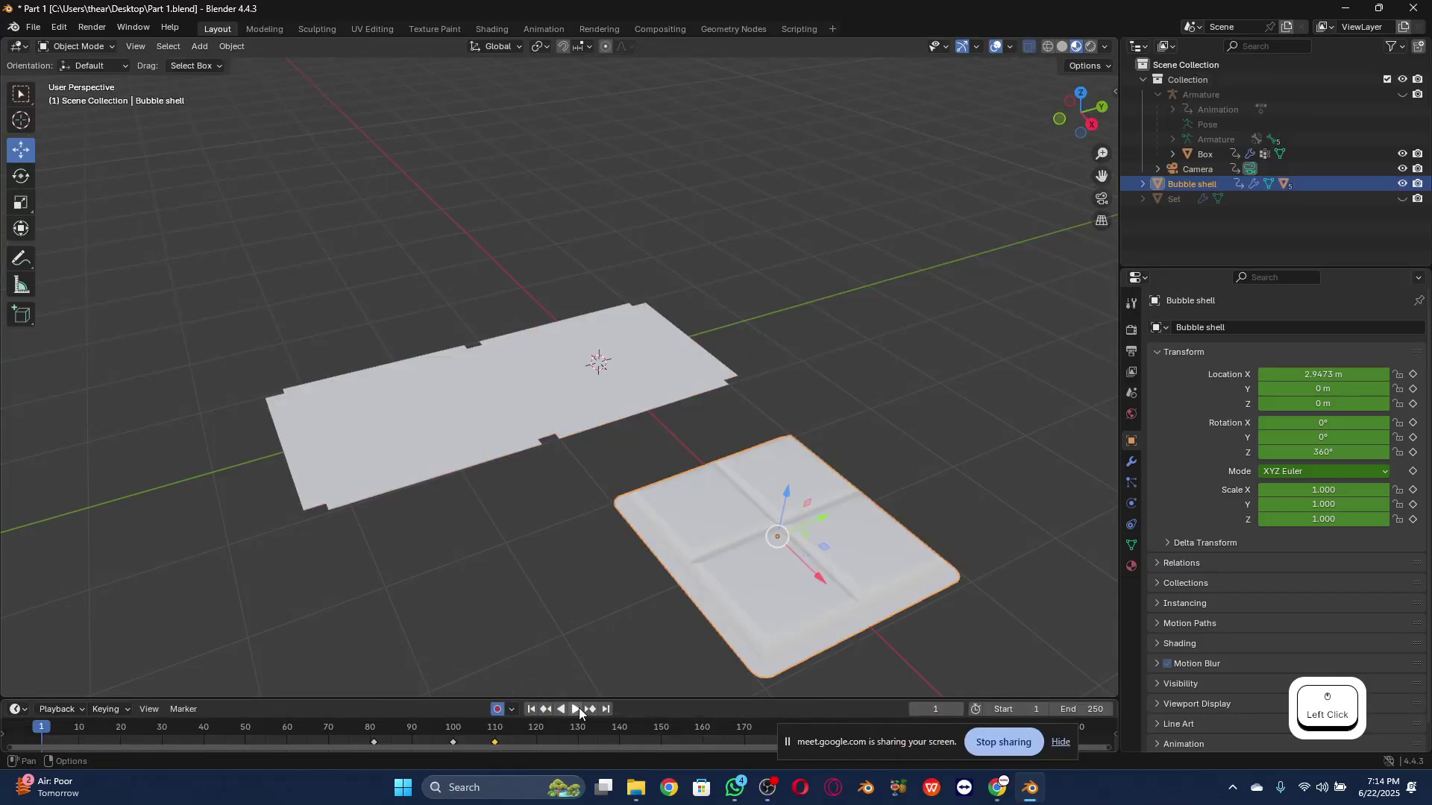
left_click(575, 710)
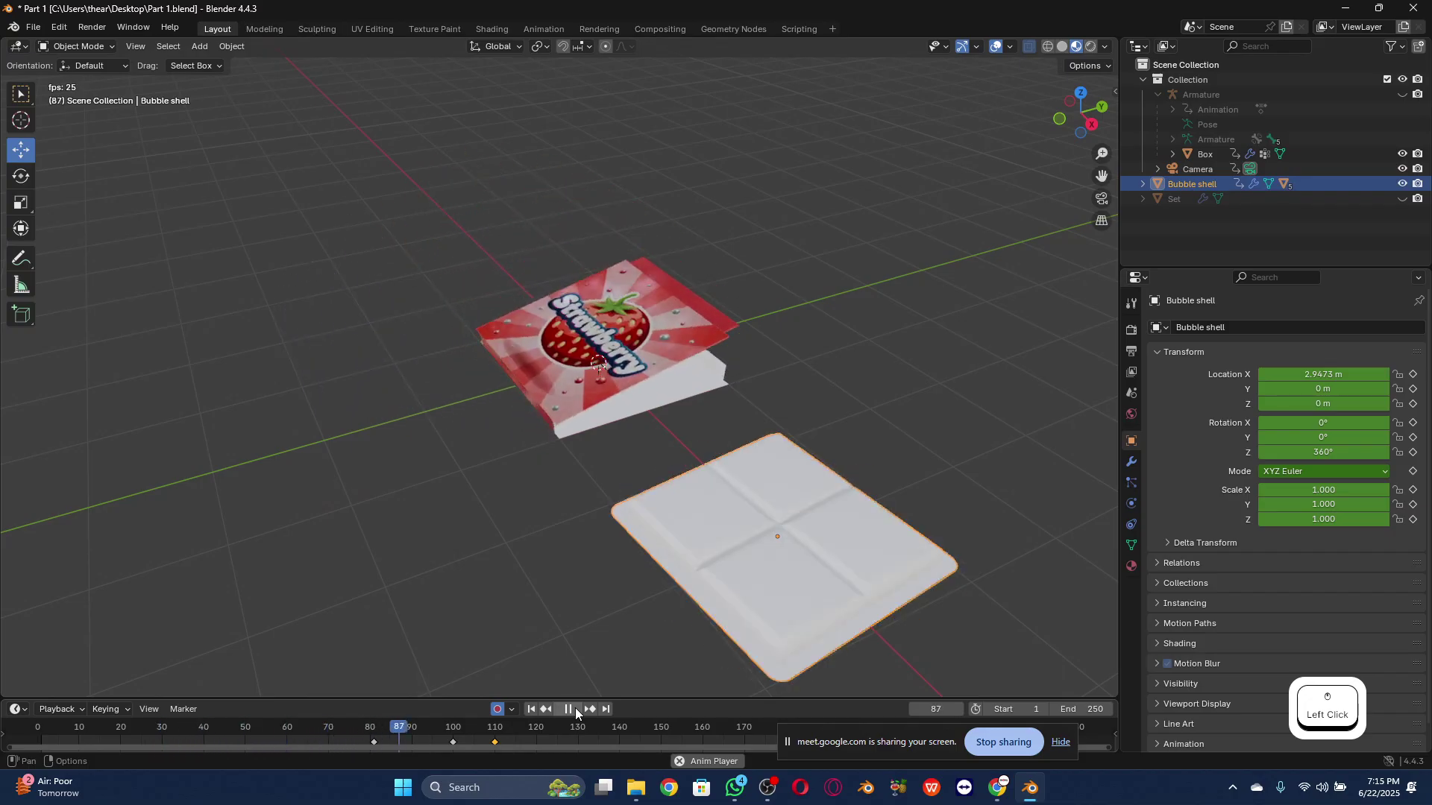
left_click(575, 710)
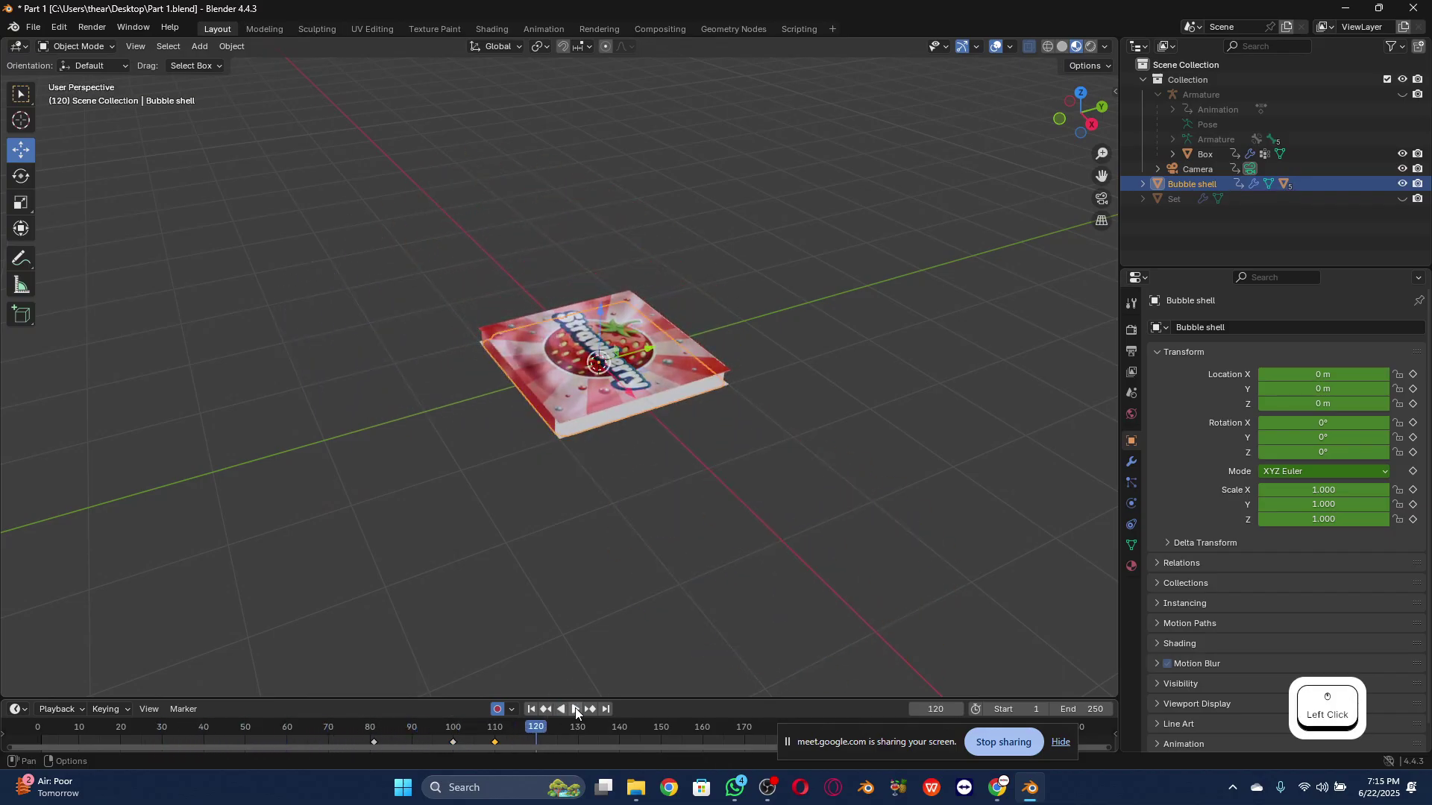
Step: Select the Box, expand its contents down to its animation data, and examine the timeline for its folding keyframes
left_click(564, 365)
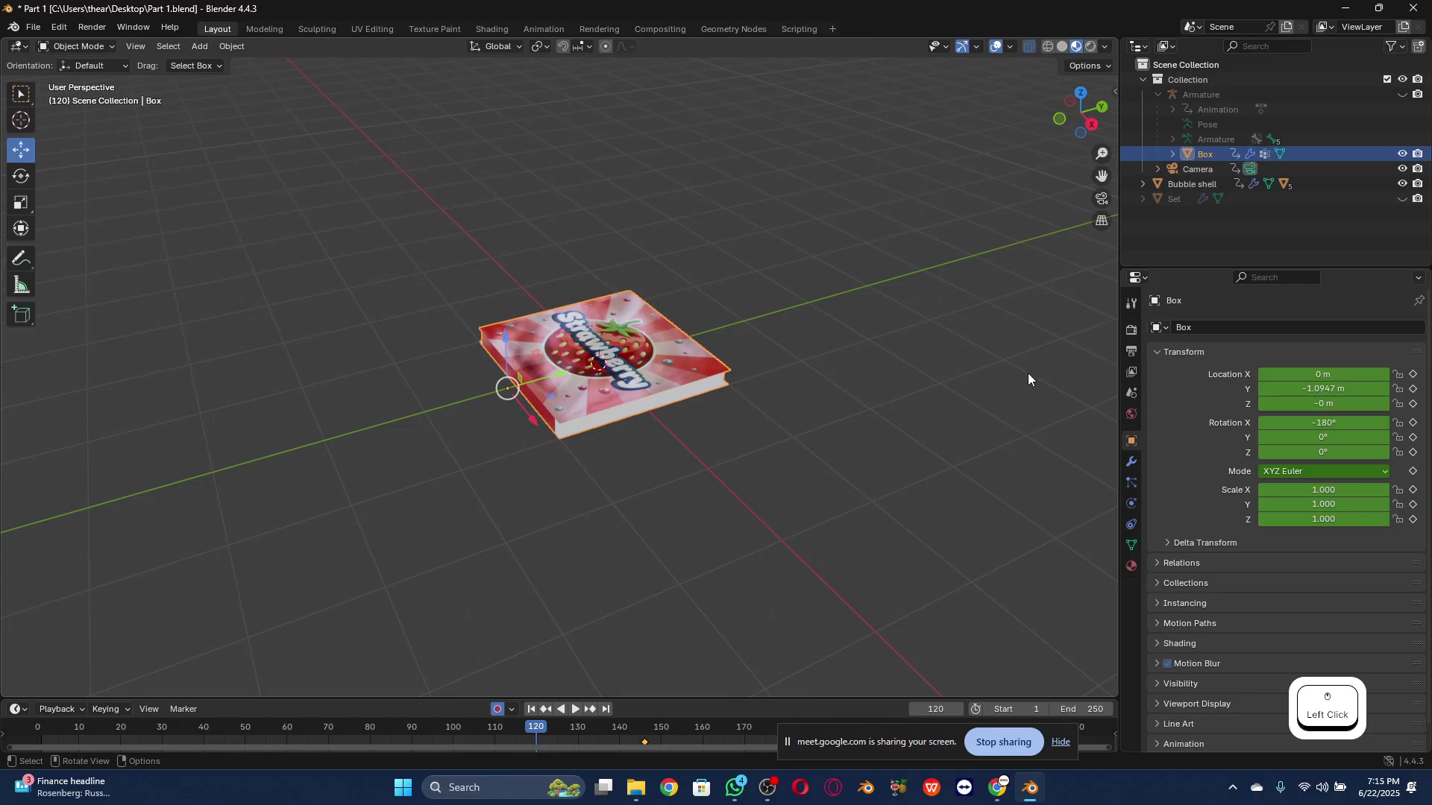
left_click(1202, 154)
left_click_drag(787, 742, 867, 660)
middle_click_drag(44, 736, 79, 746)
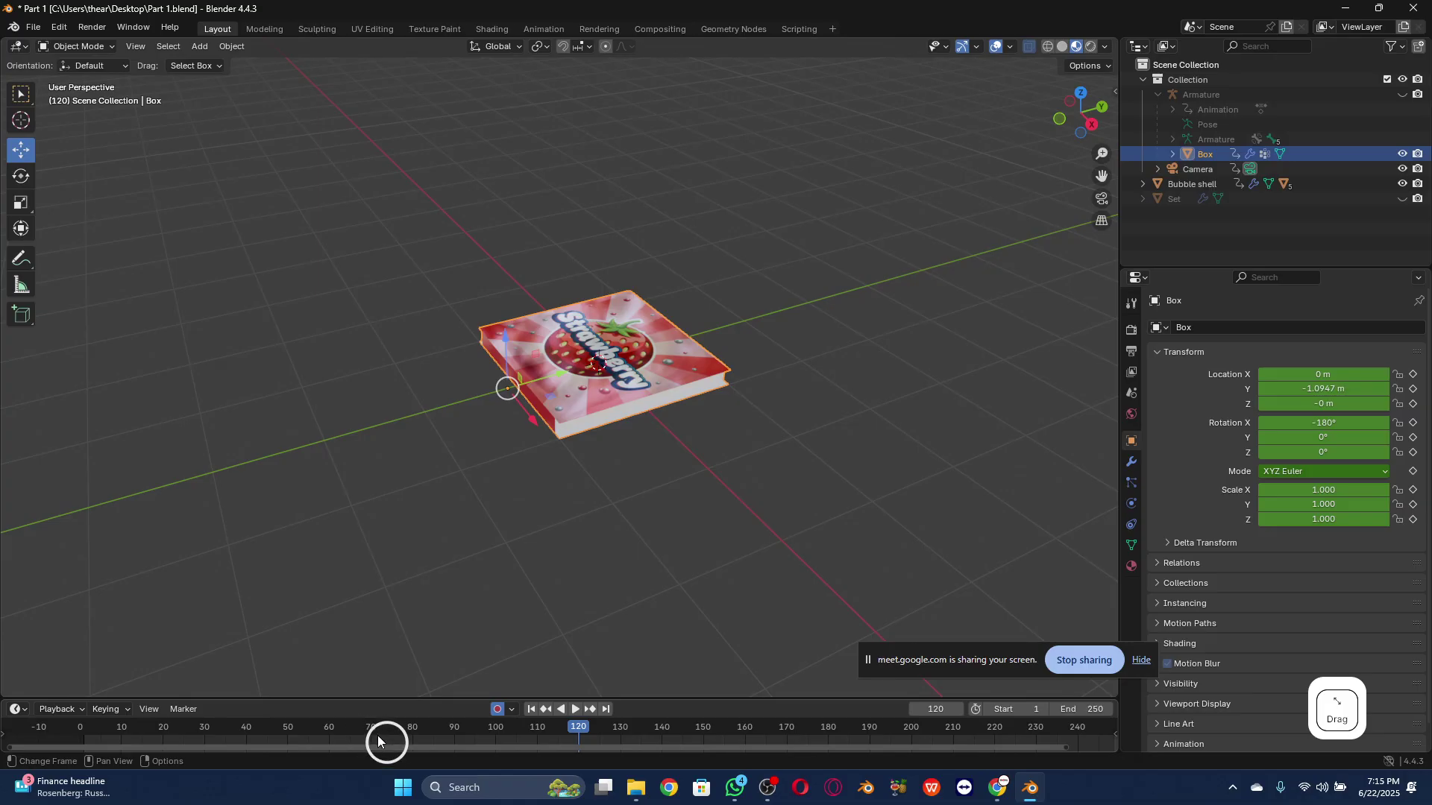
middle_click_drag(394, 742, 268, 735)
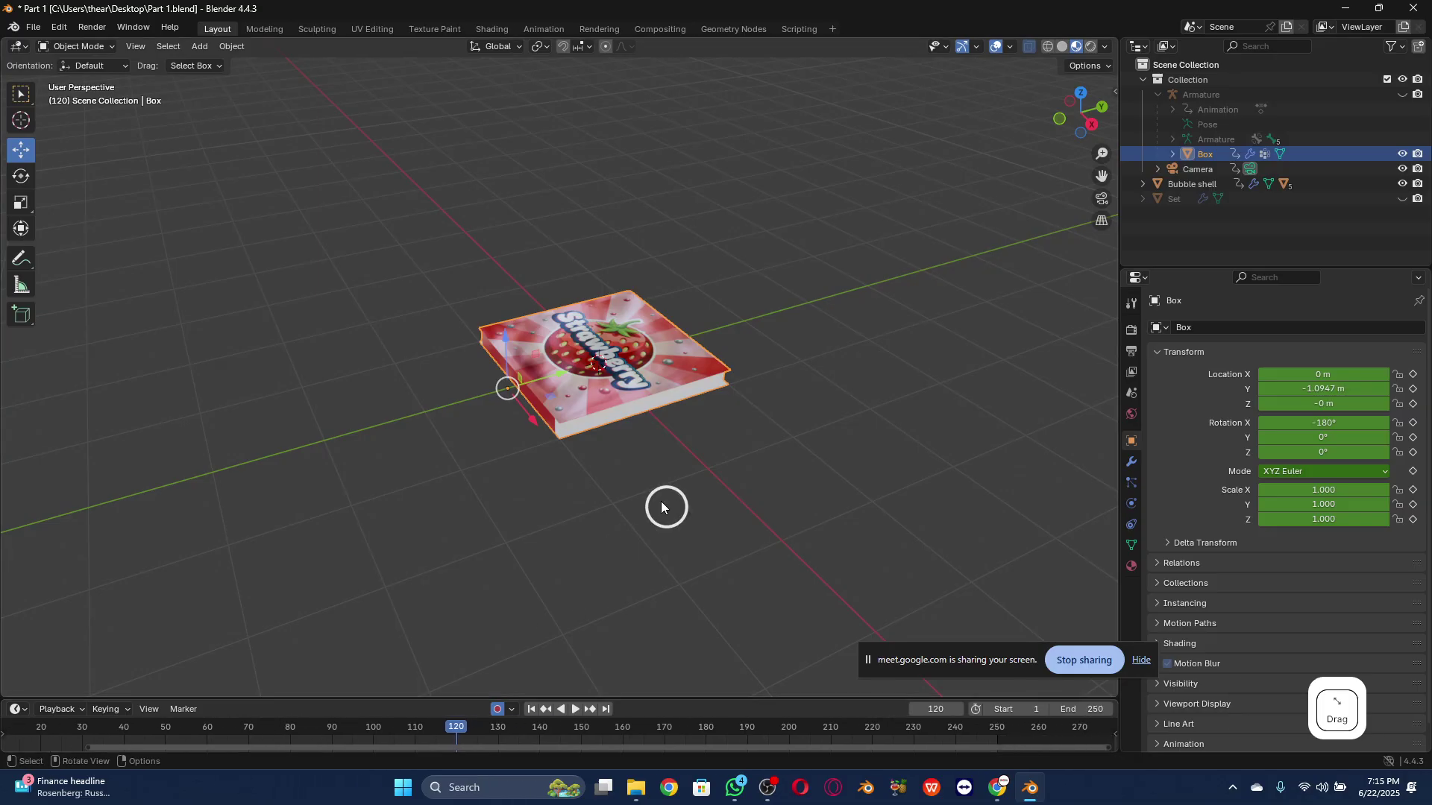
left_click(1196, 154)
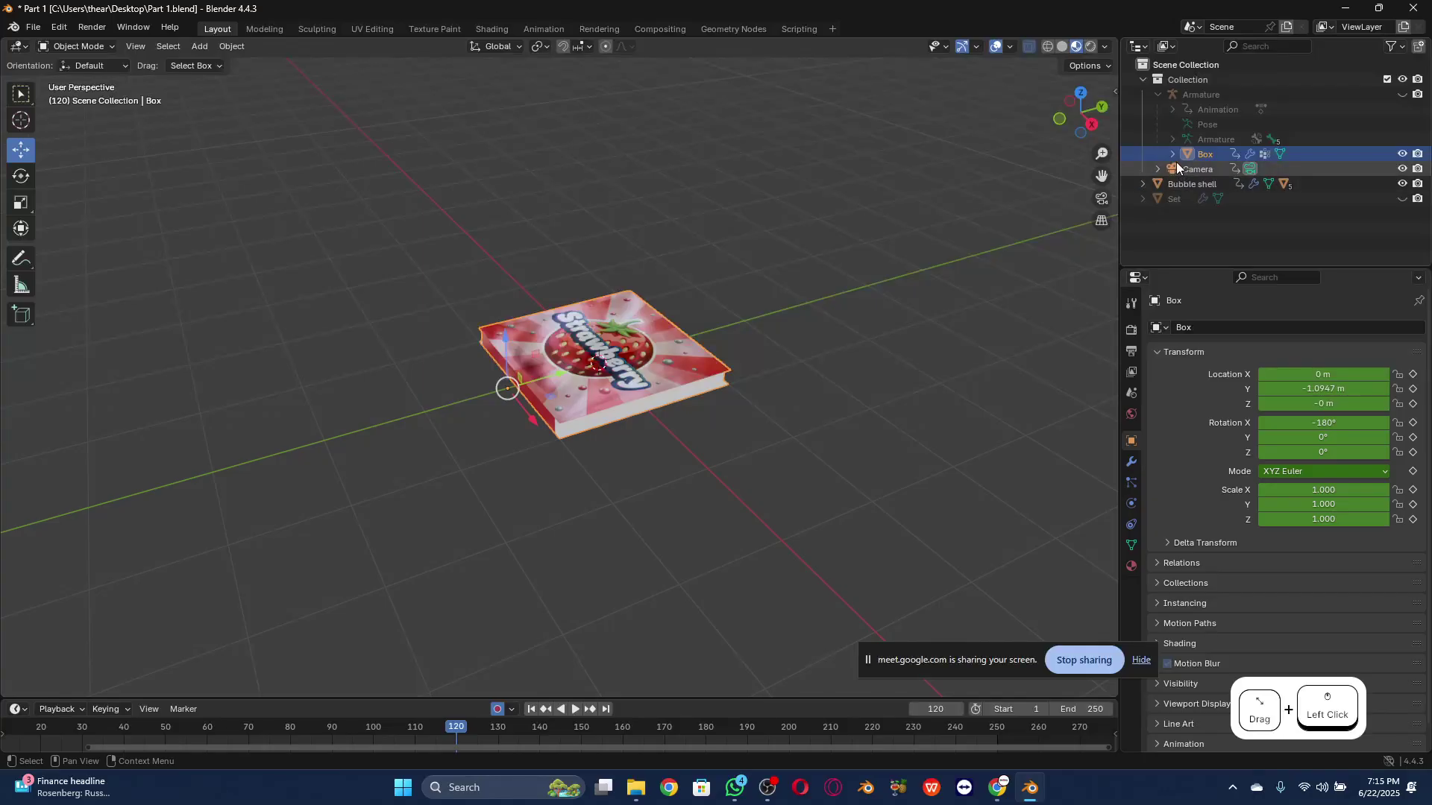
left_click(1176, 154)
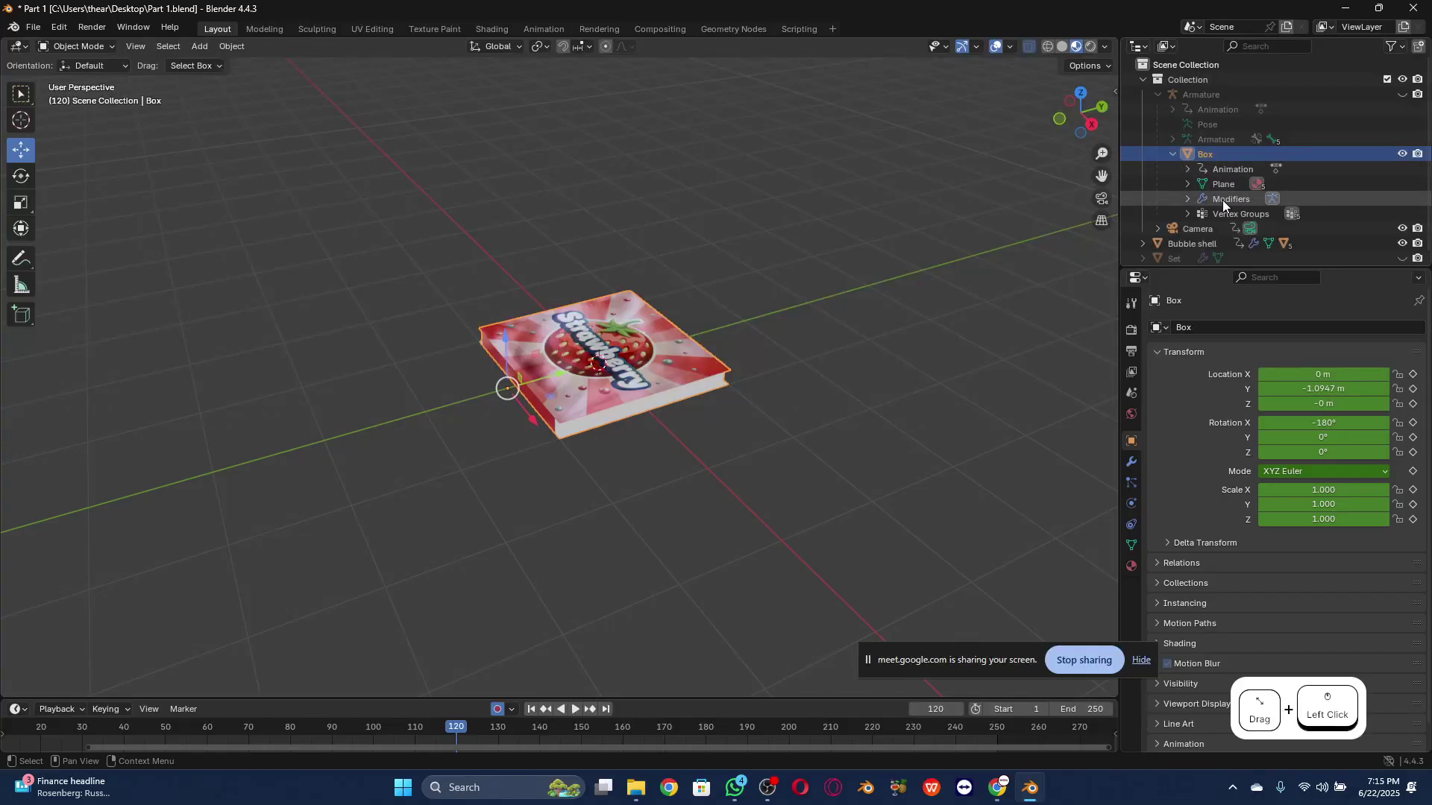
left_click(1223, 168)
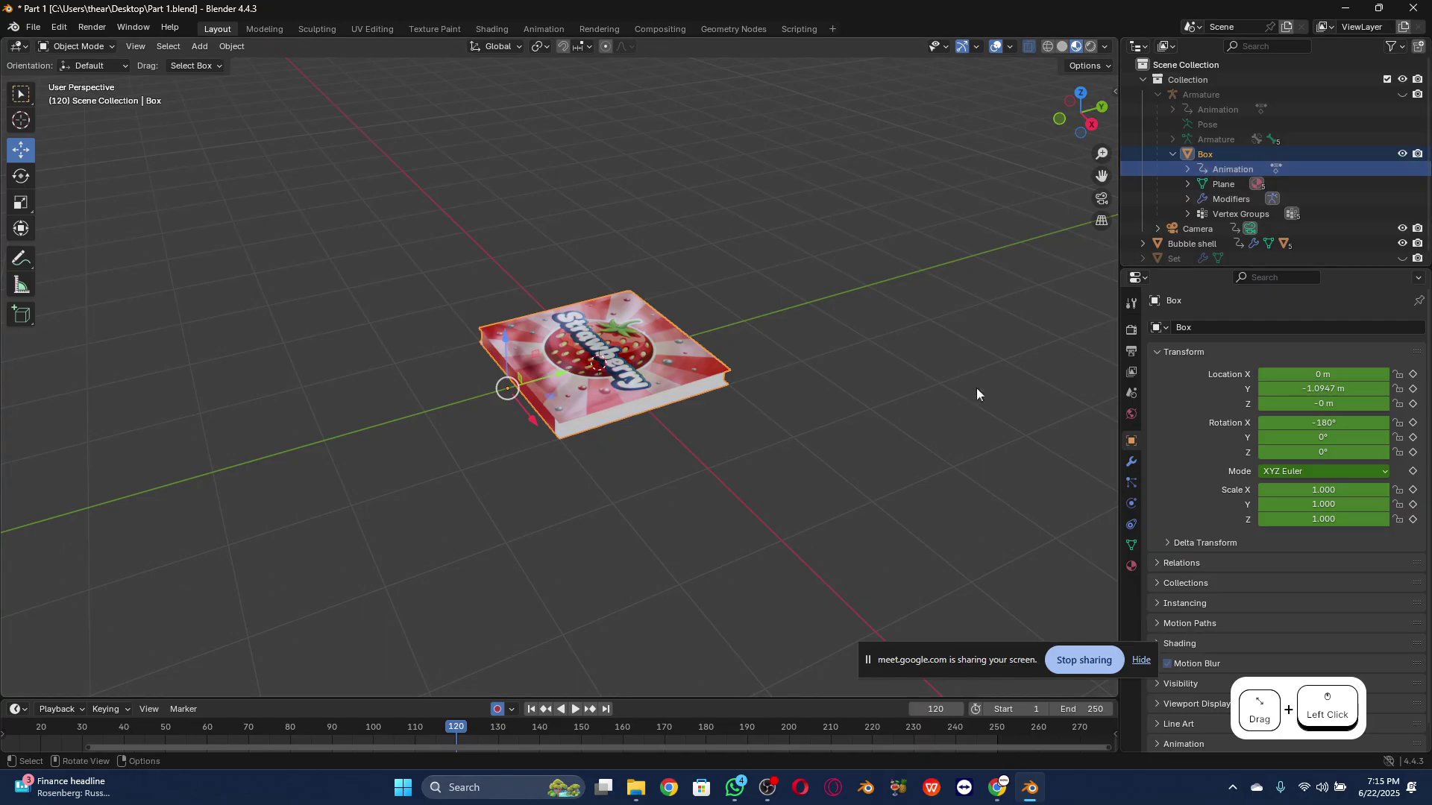
scroll(679, 724, "down", 5, "ctrl")
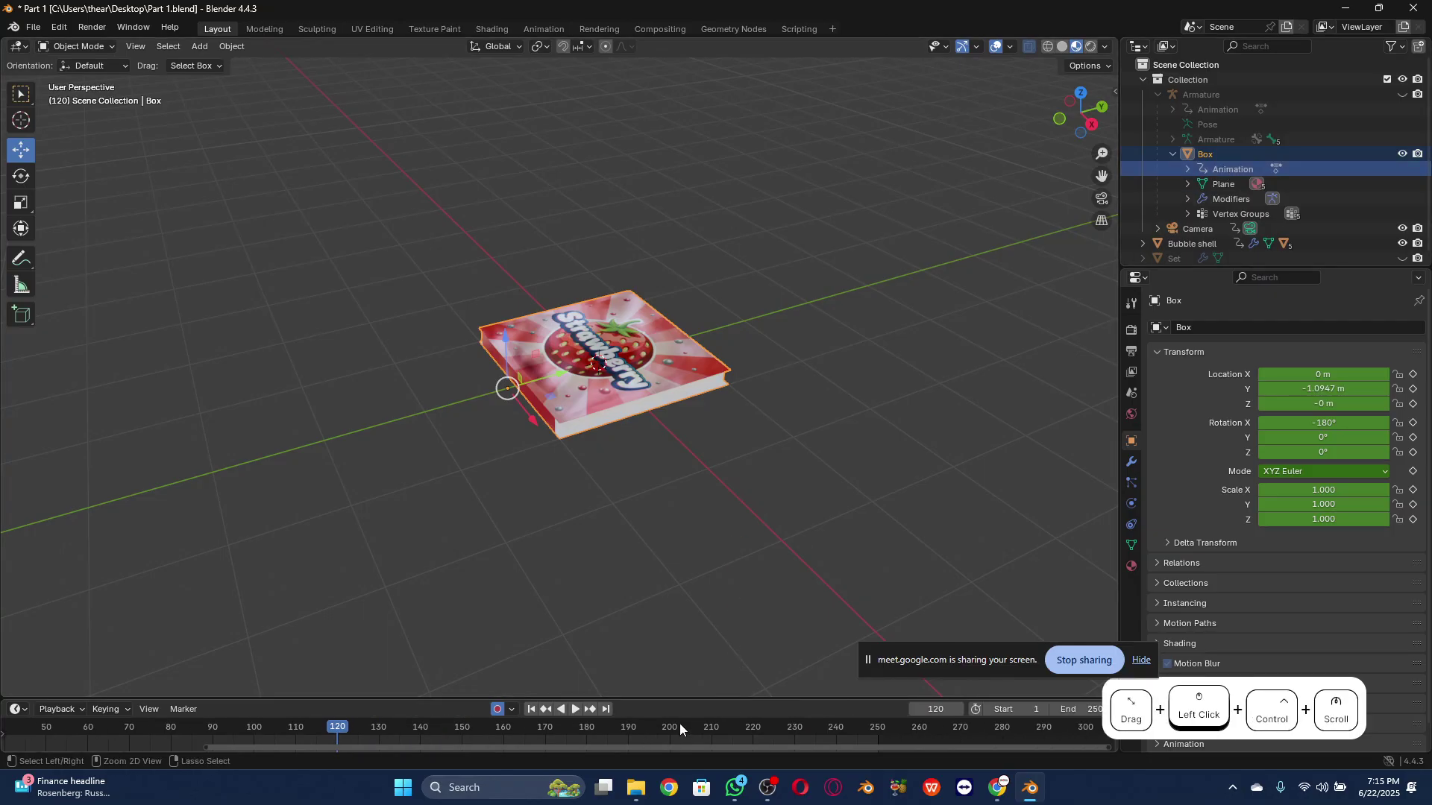
scroll(678, 722, "up", 12, "ctrl")
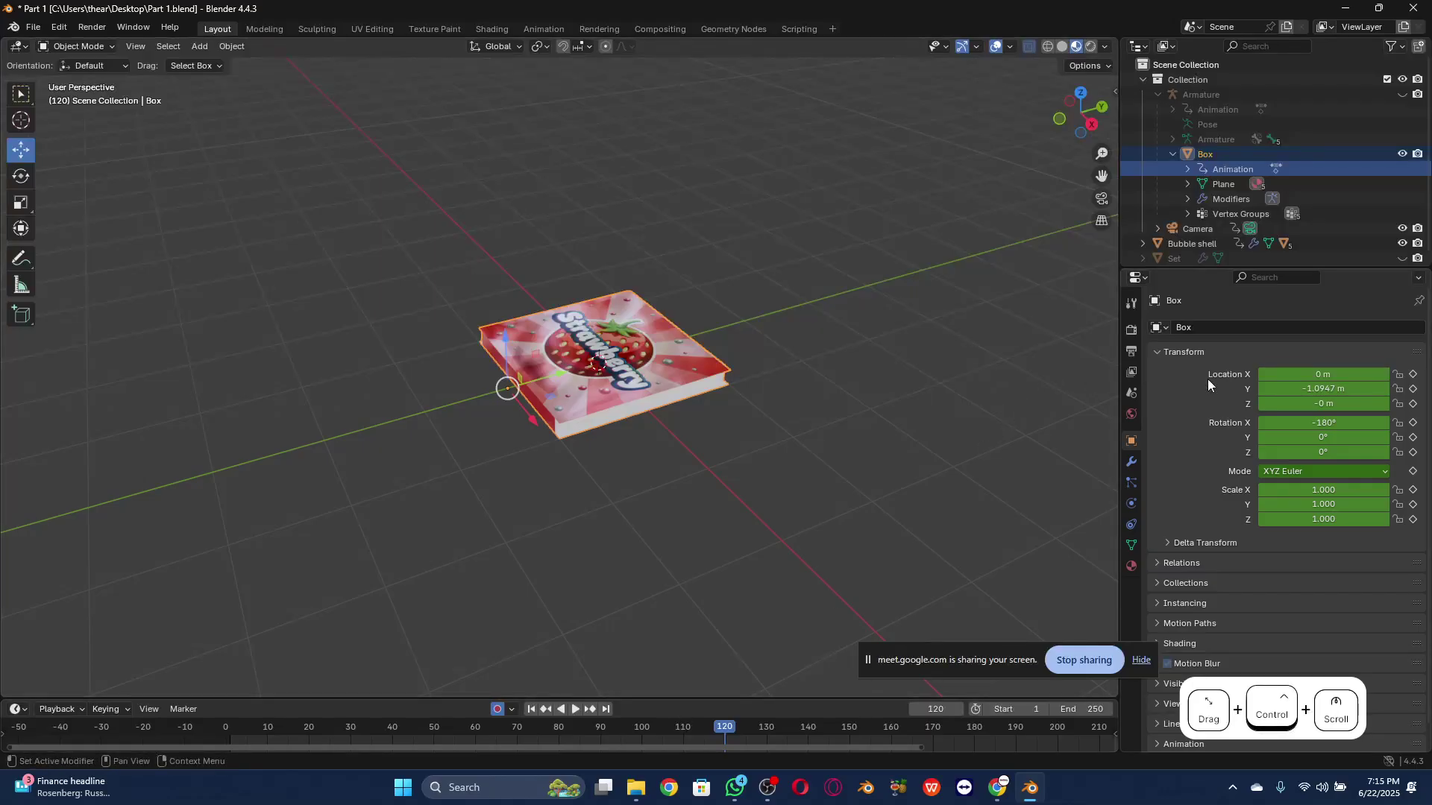
Step: Turn off automatic keyframing, reselect the Box, and scrub the timeline to frame 36
left_click(497, 709)
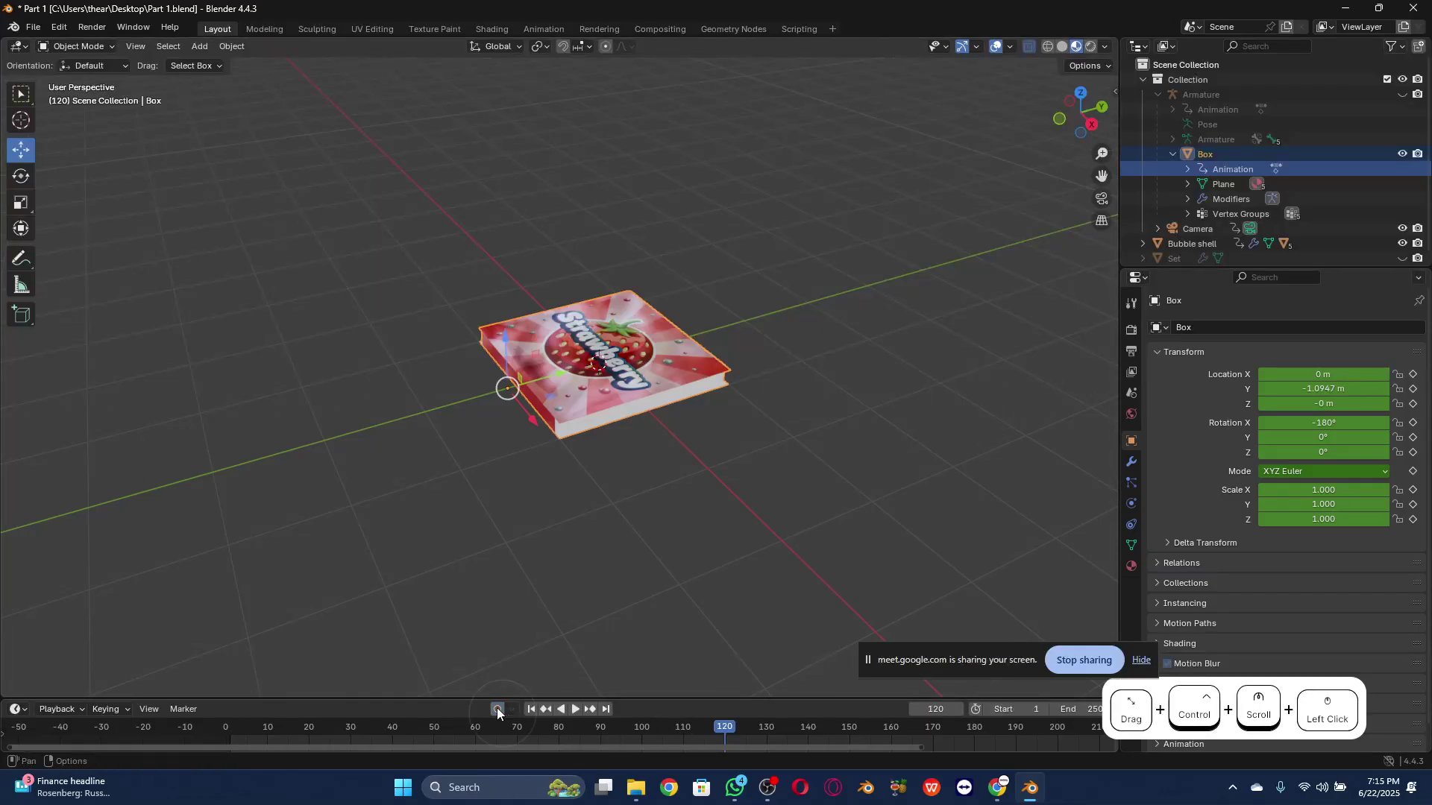
left_click(423, 232)
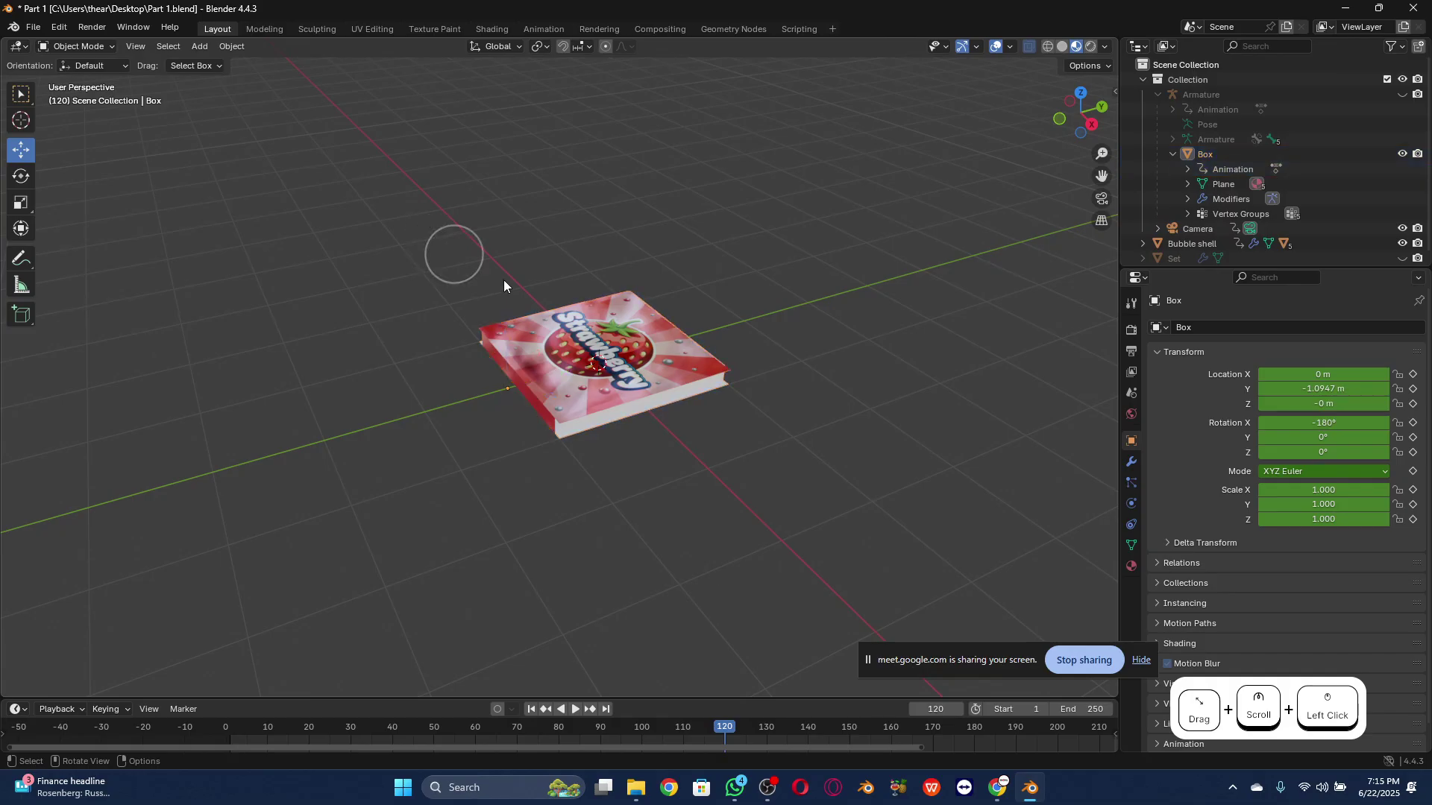
left_click(538, 314)
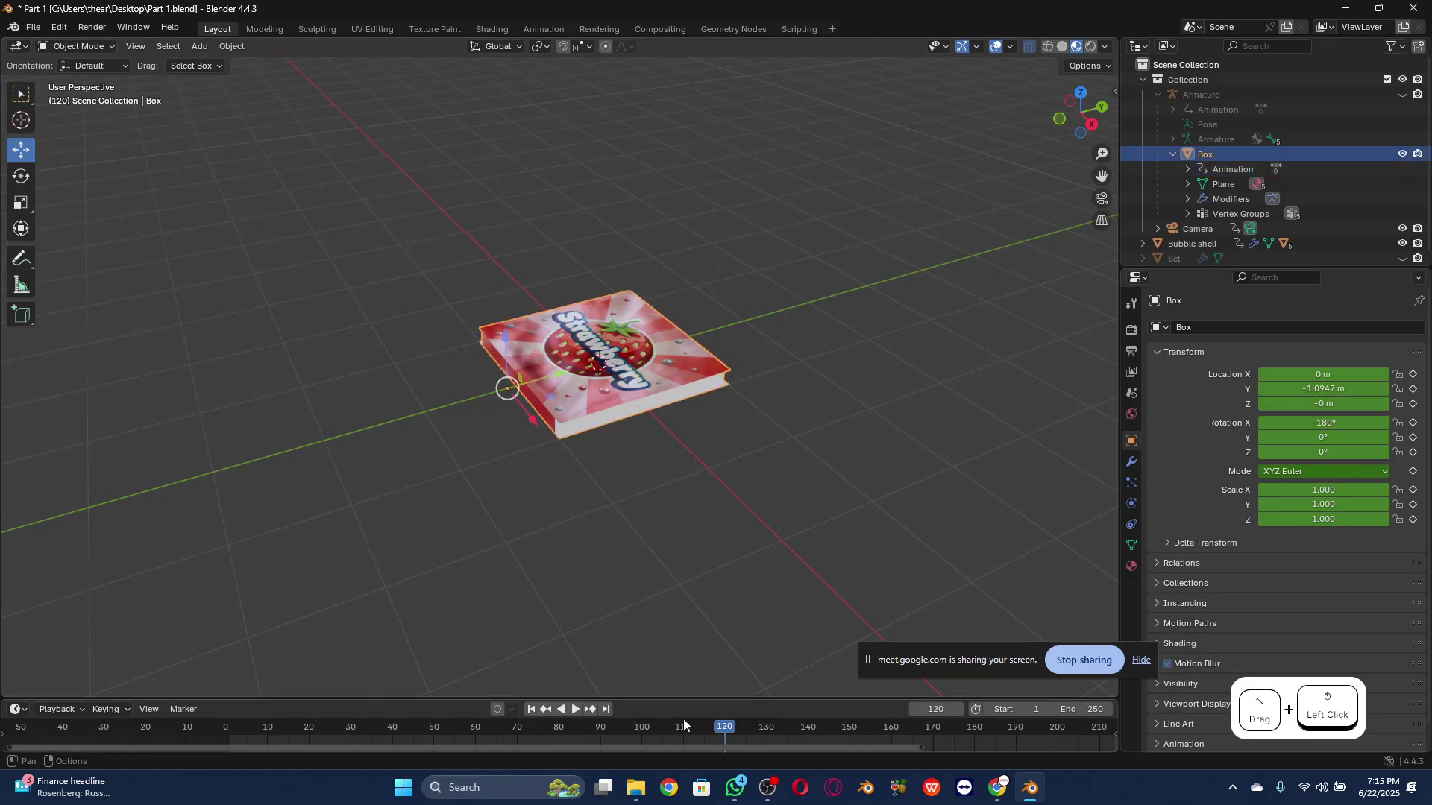
left_click_drag(715, 728, 376, 732)
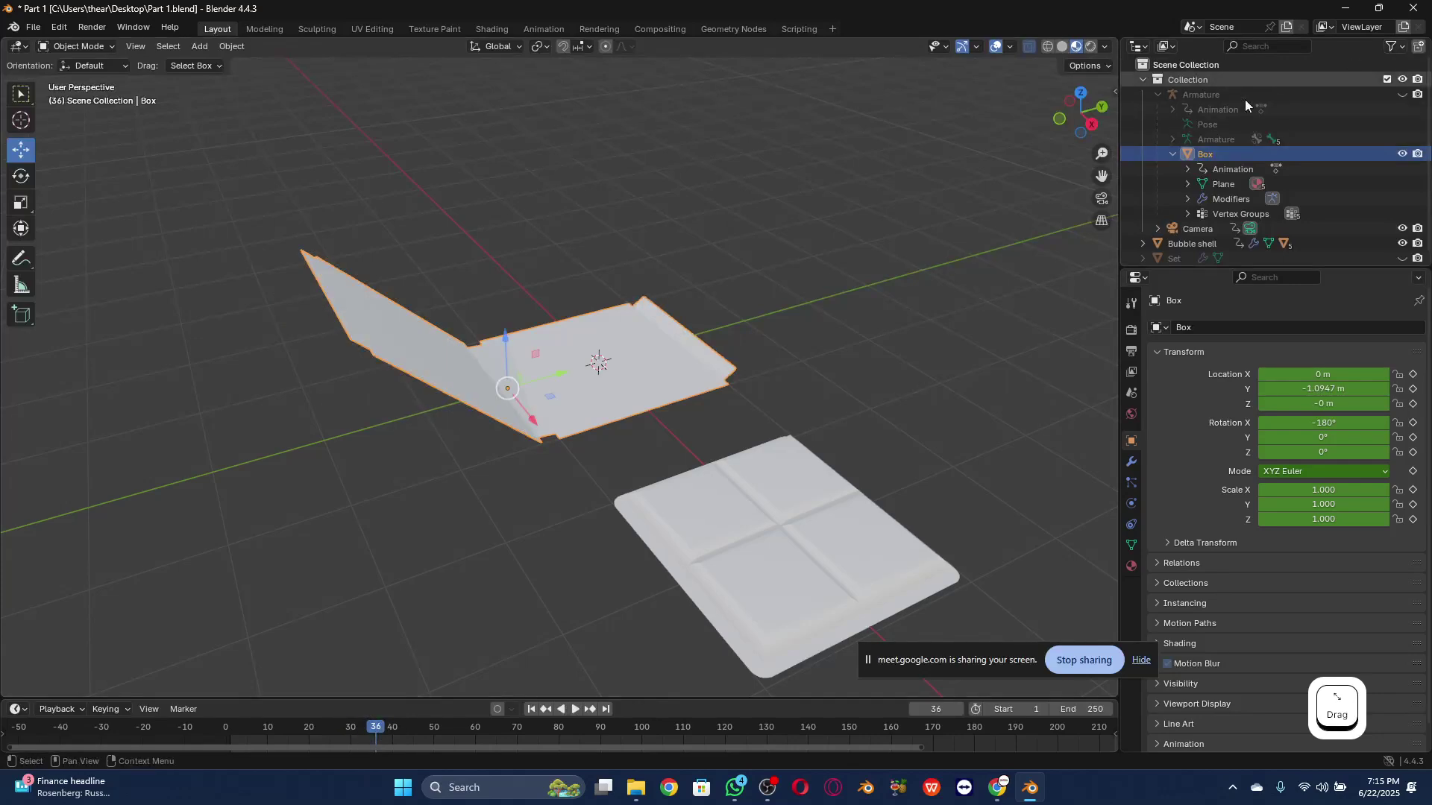
Step: Unhide the Armature in the viewport and switch it to Pose Mode
left_click(1208, 96)
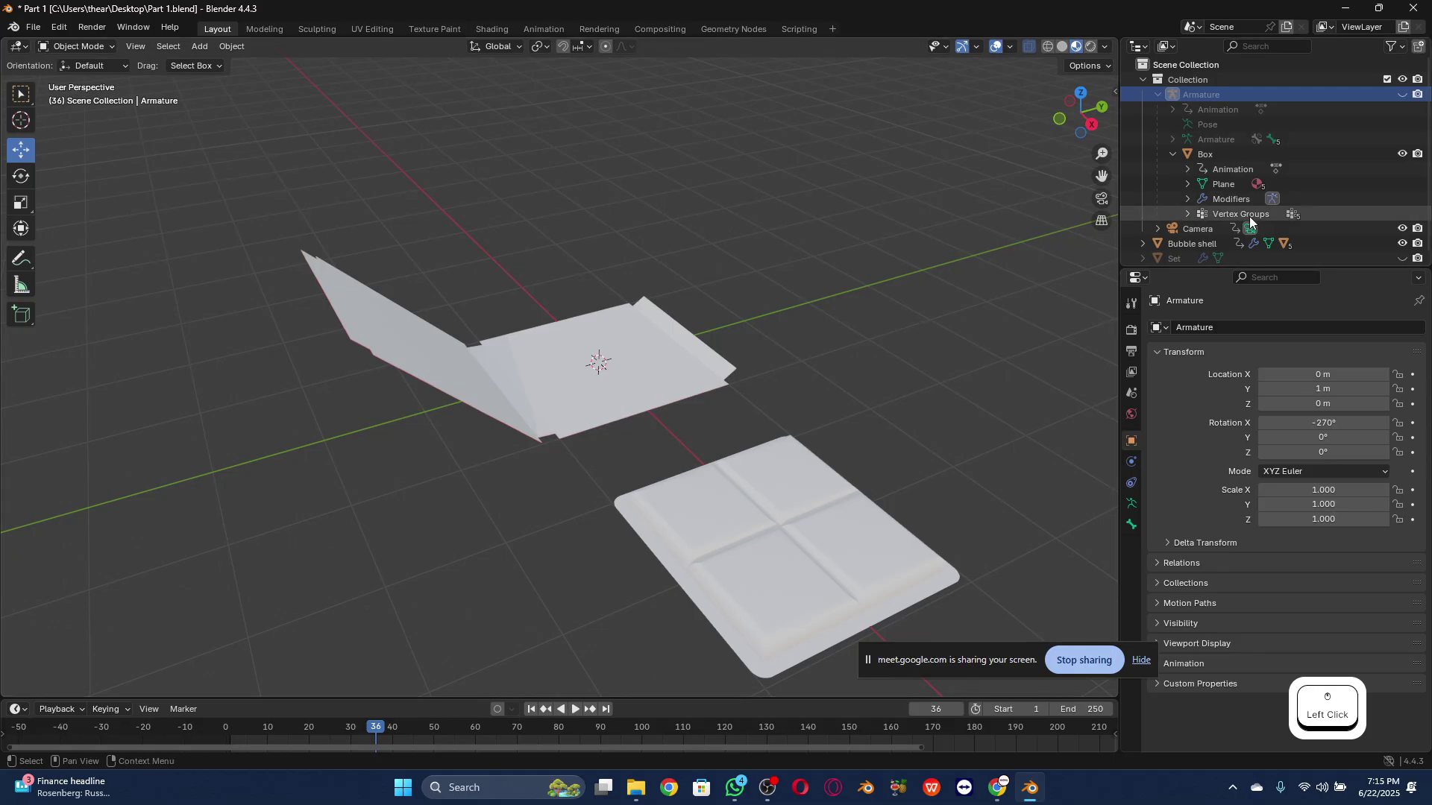
left_click(1234, 112)
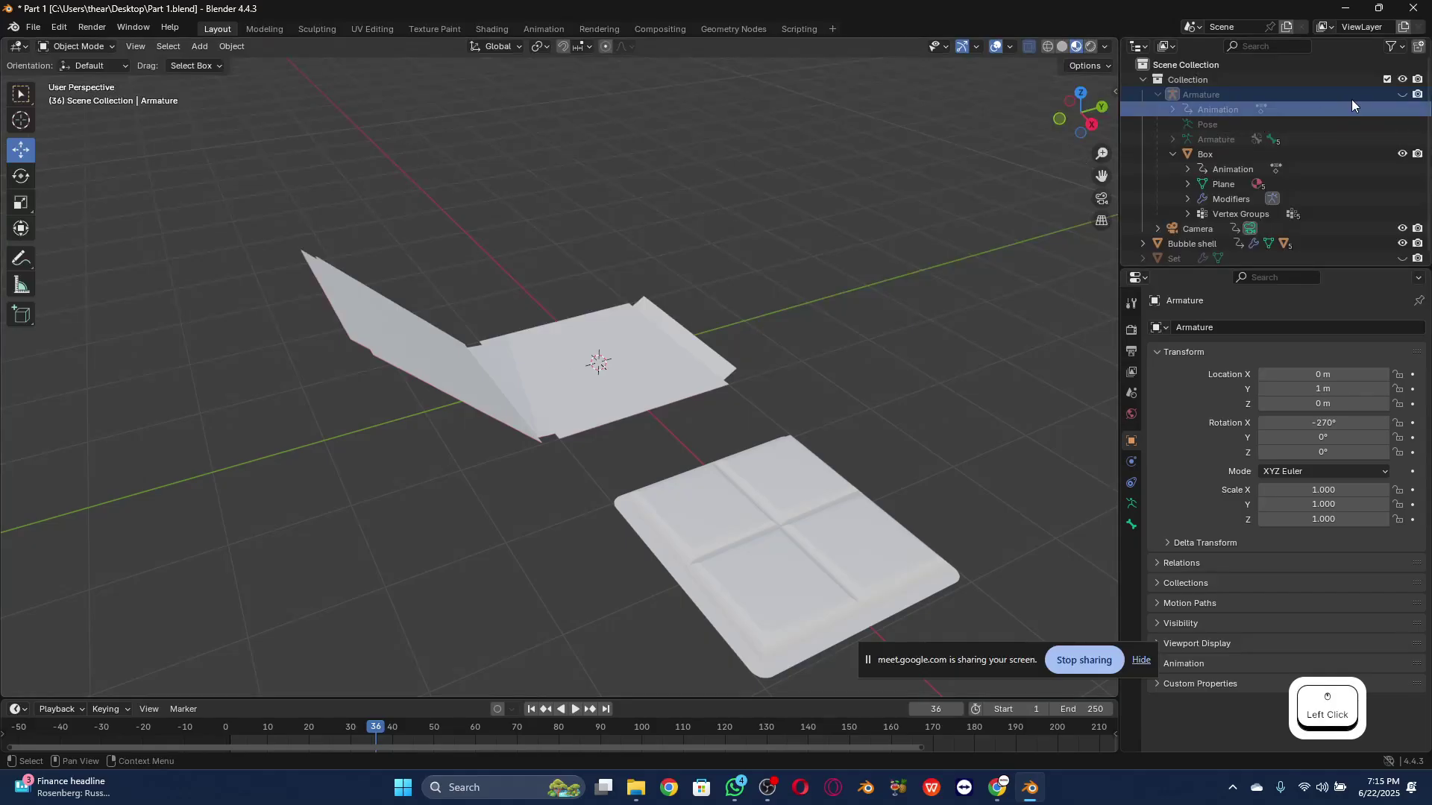
left_click(1402, 95)
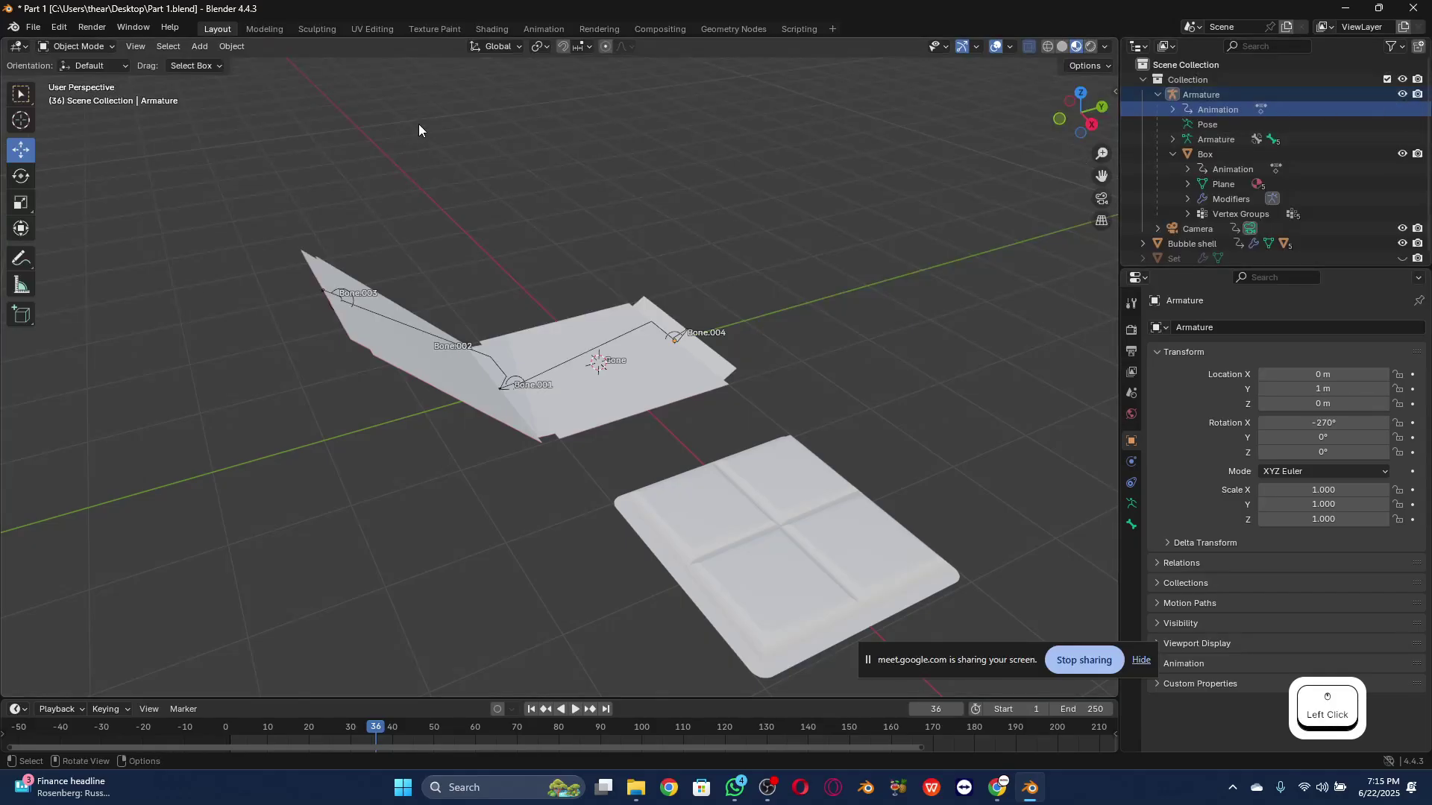
left_click(76, 46)
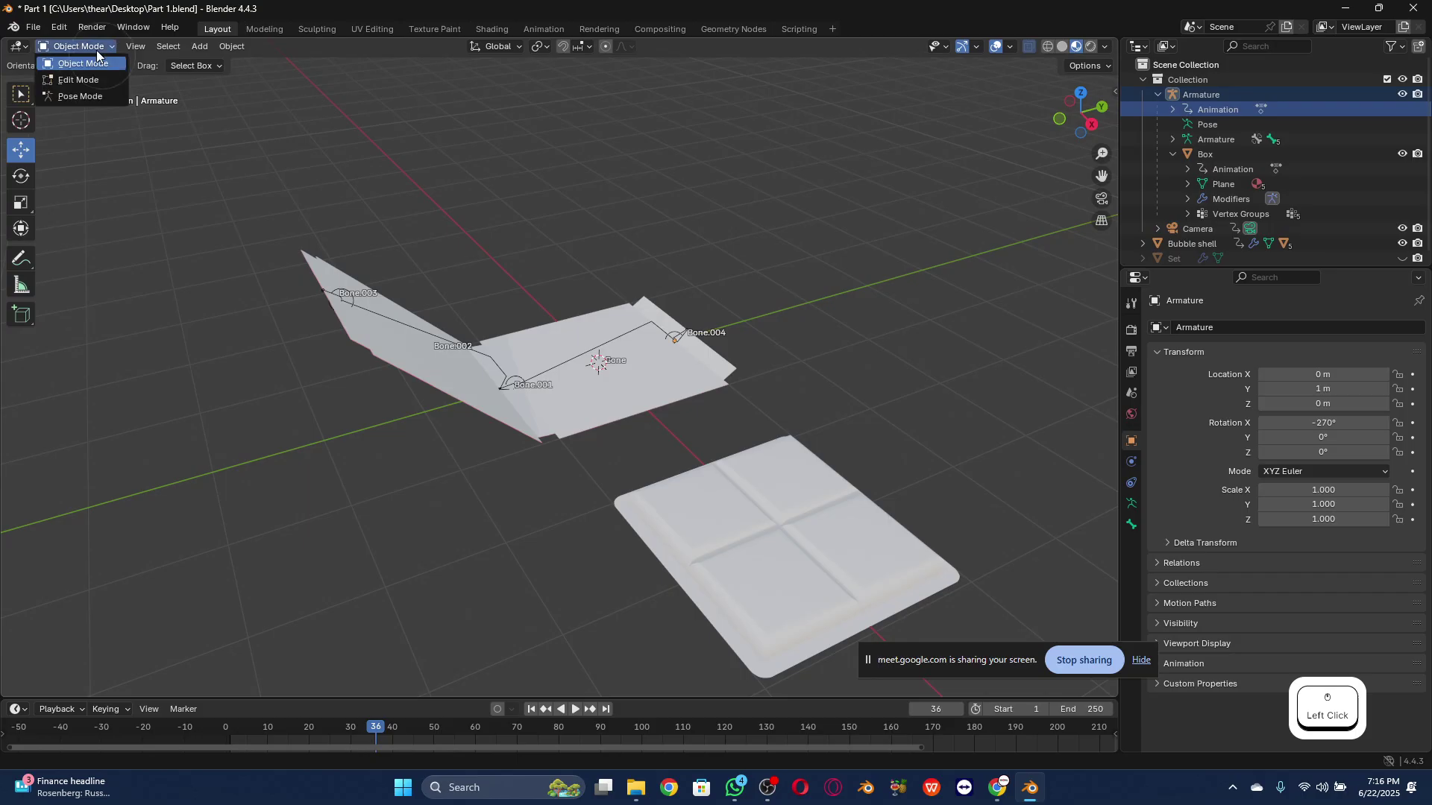
left_click(86, 96)
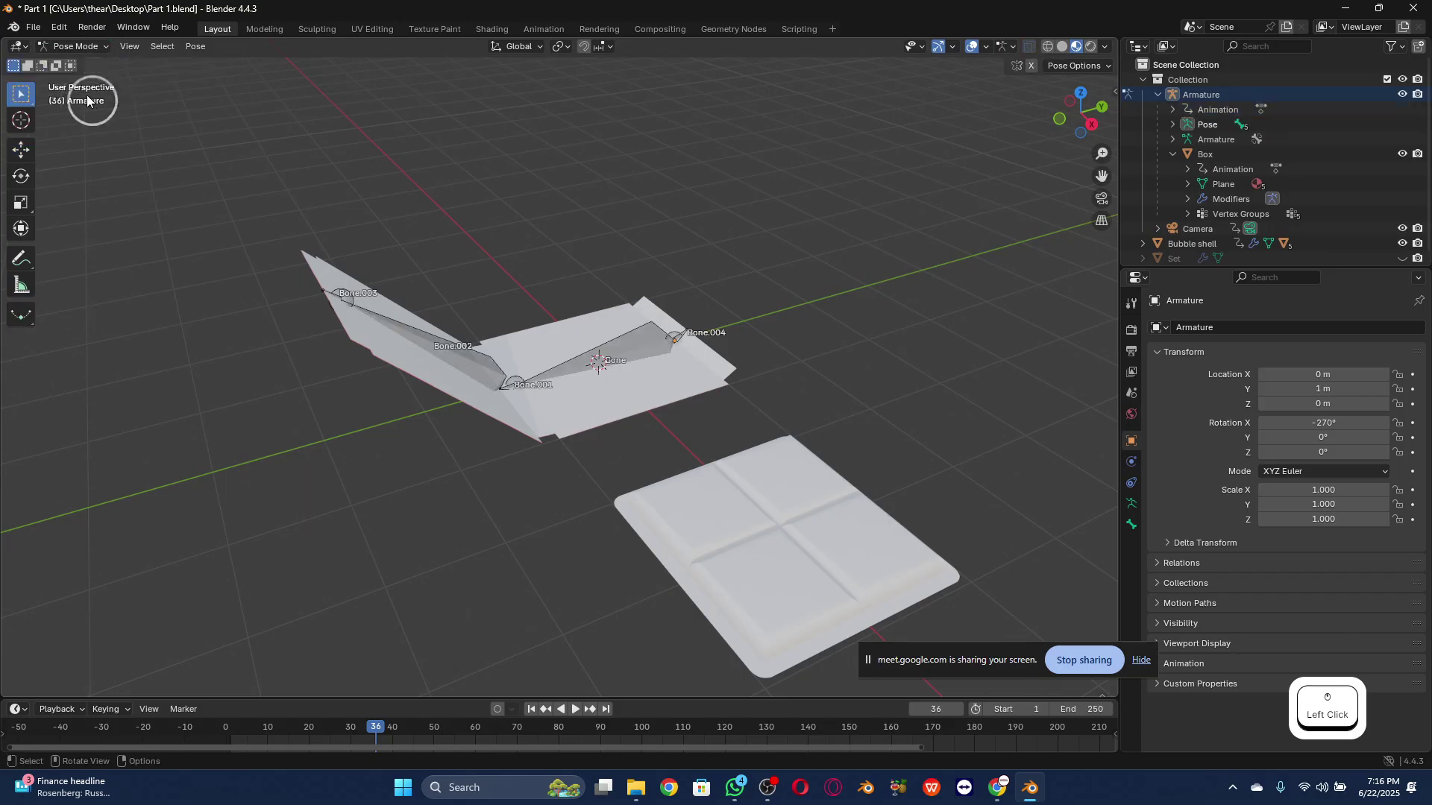
Step: Inspect the armature's bones, pose and animation data in Pose Mode, checking the timeline for the folding keyframes
left_click(458, 364)
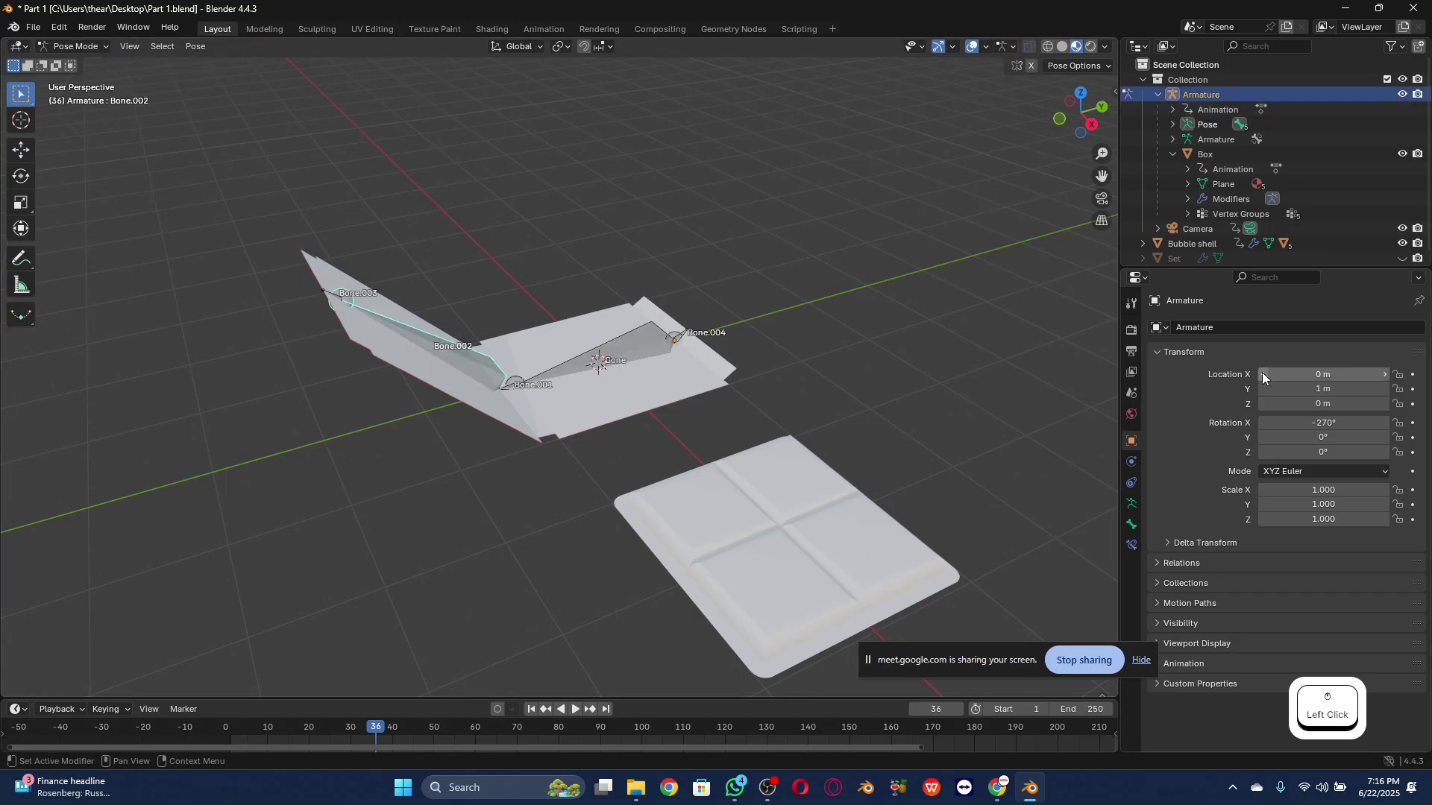
left_click(1216, 131)
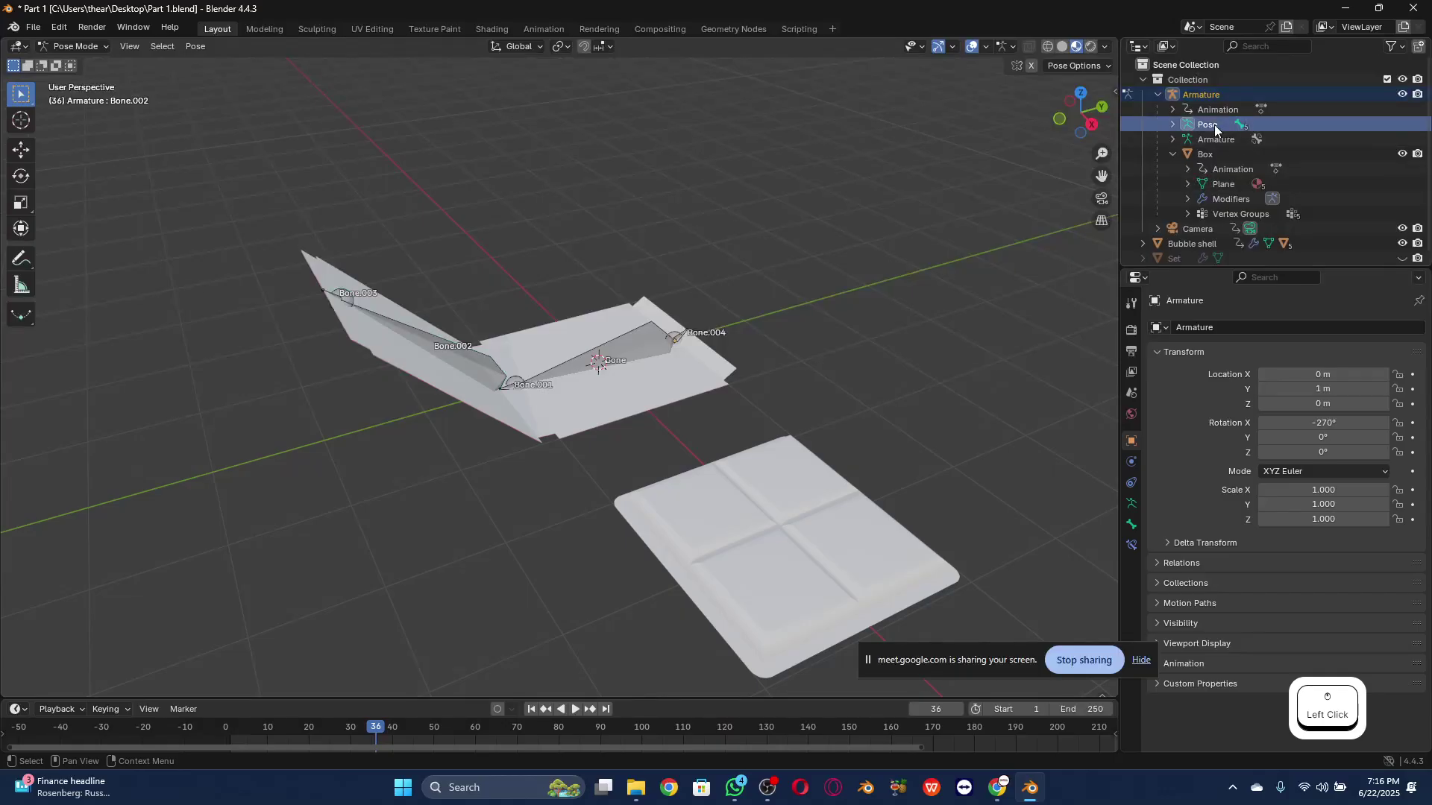
left_click_drag(924, 751, 1146, 745)
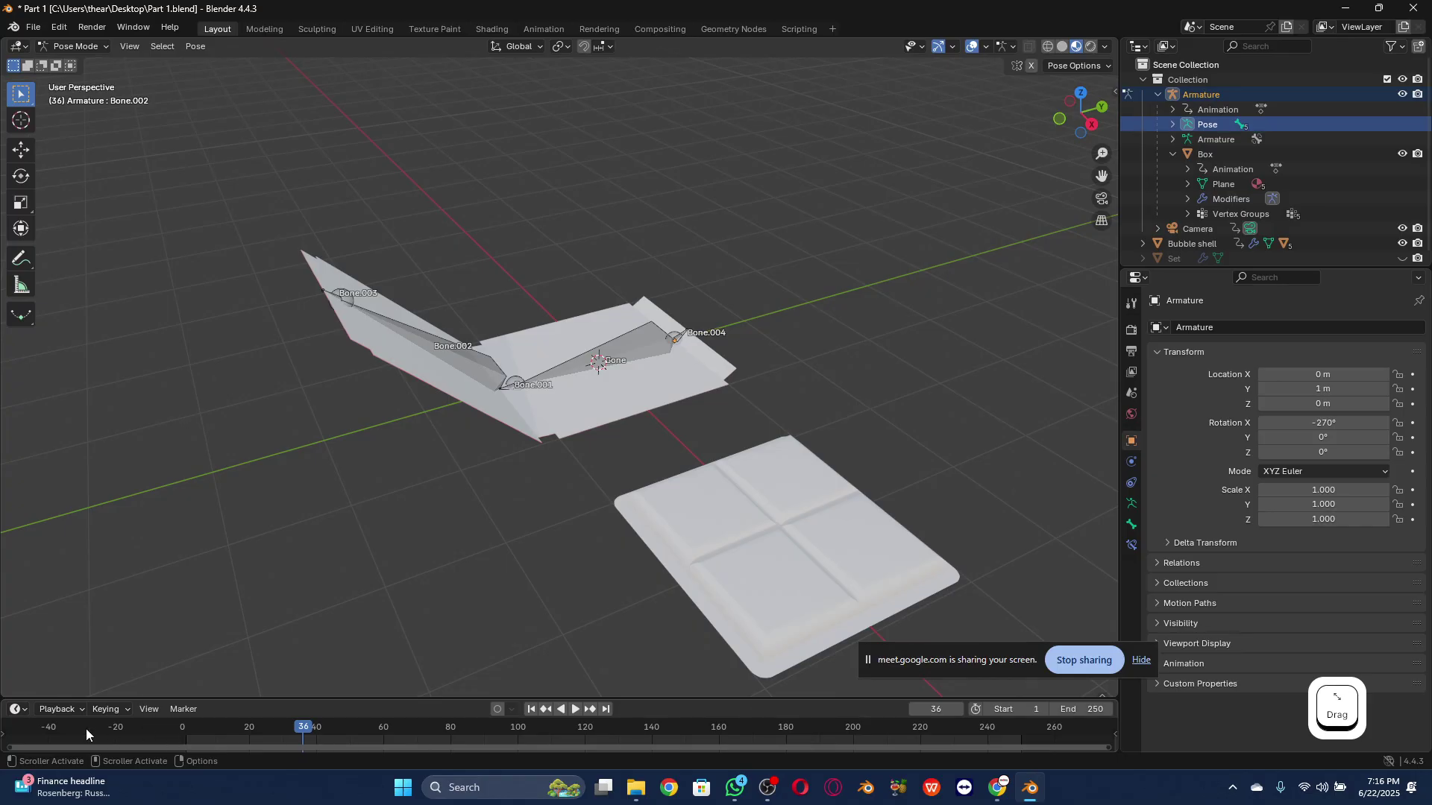
left_click(12, 753)
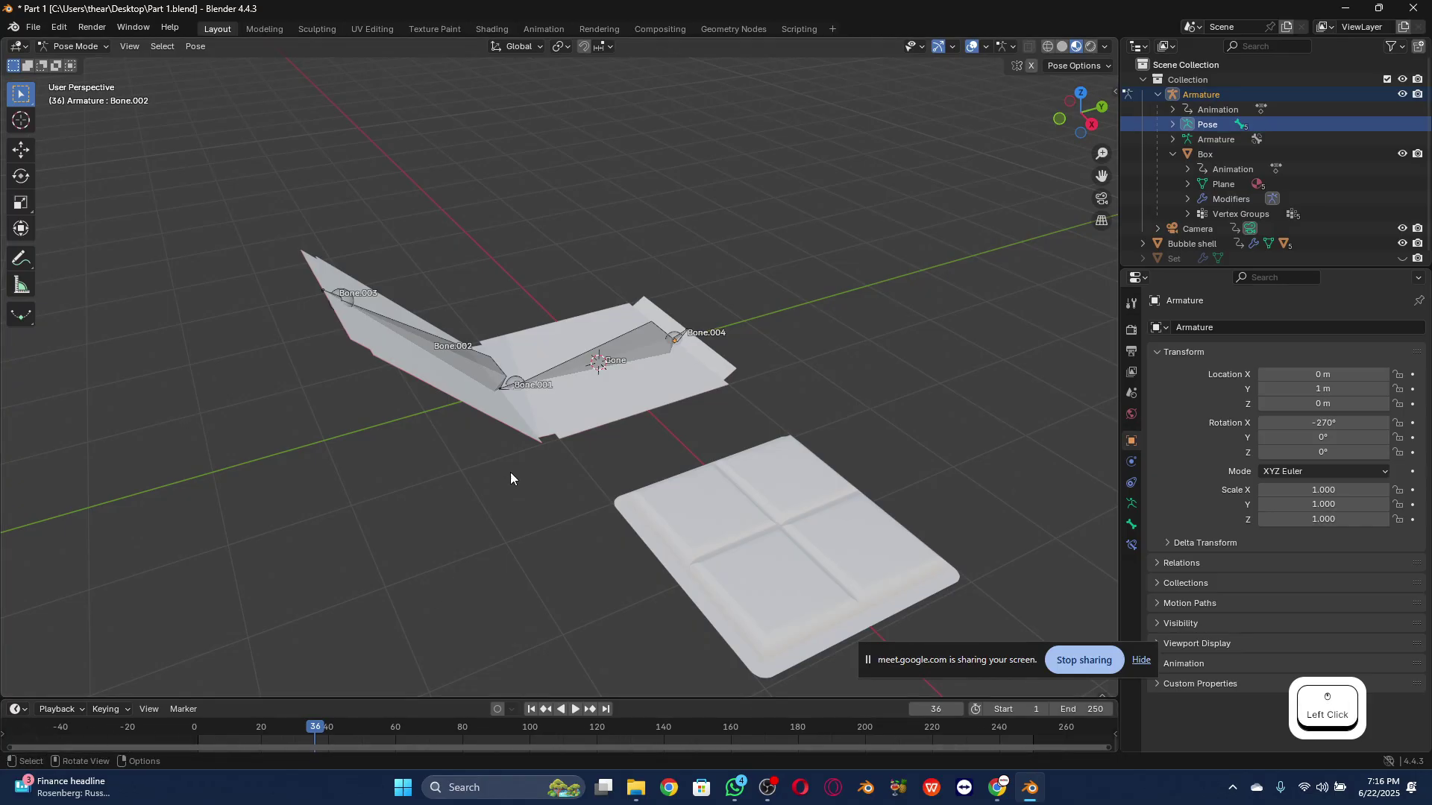
left_click(584, 368)
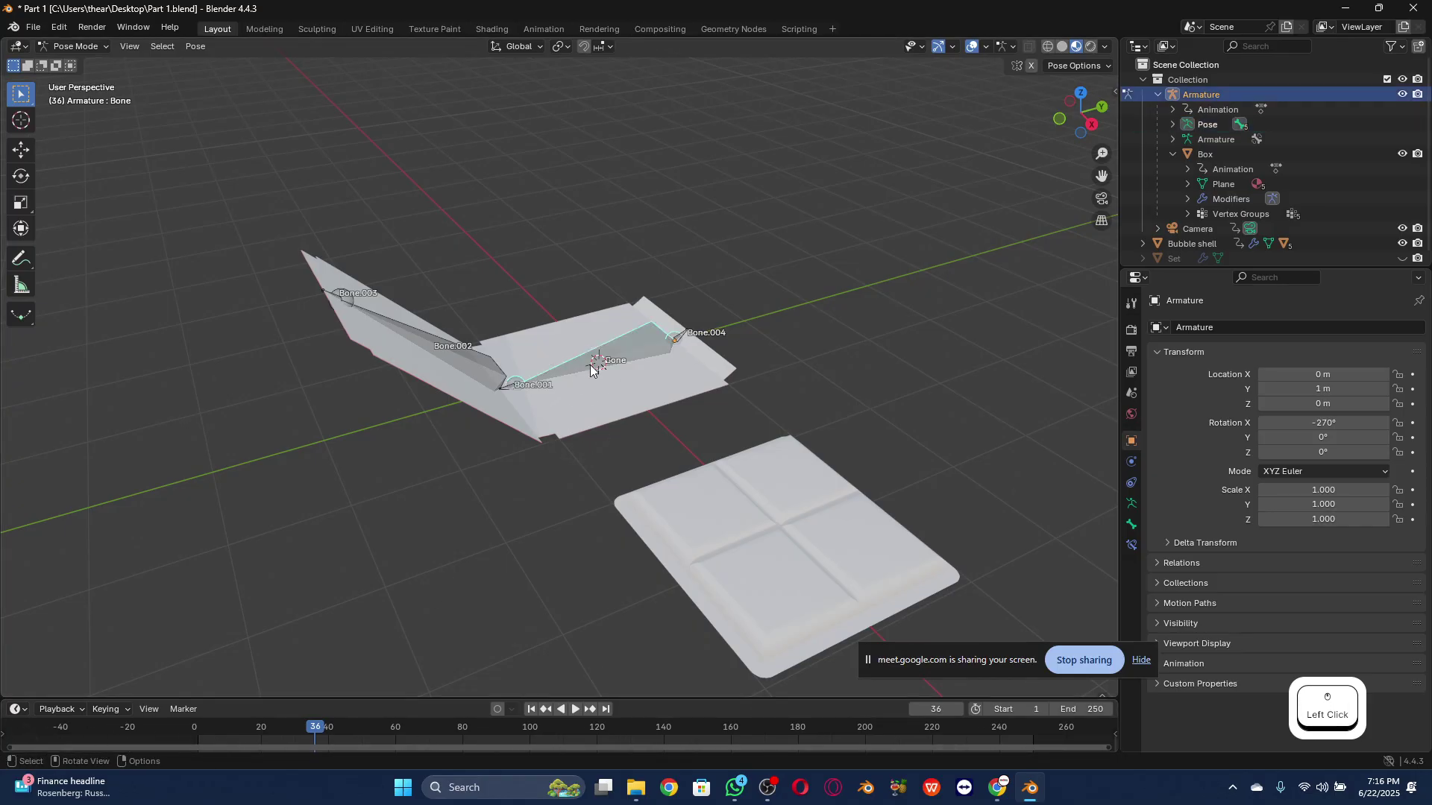
left_click(463, 361)
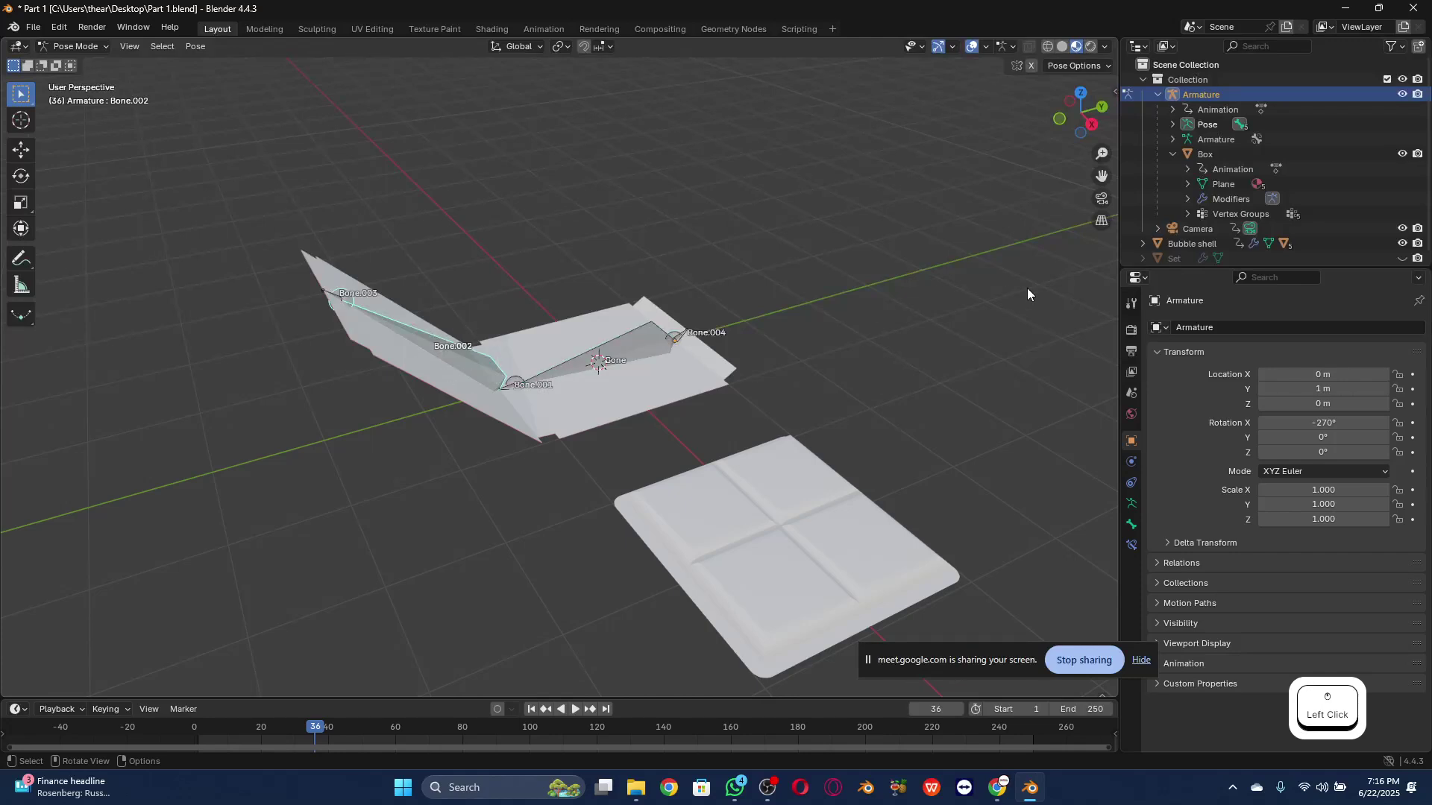
left_click(1207, 109)
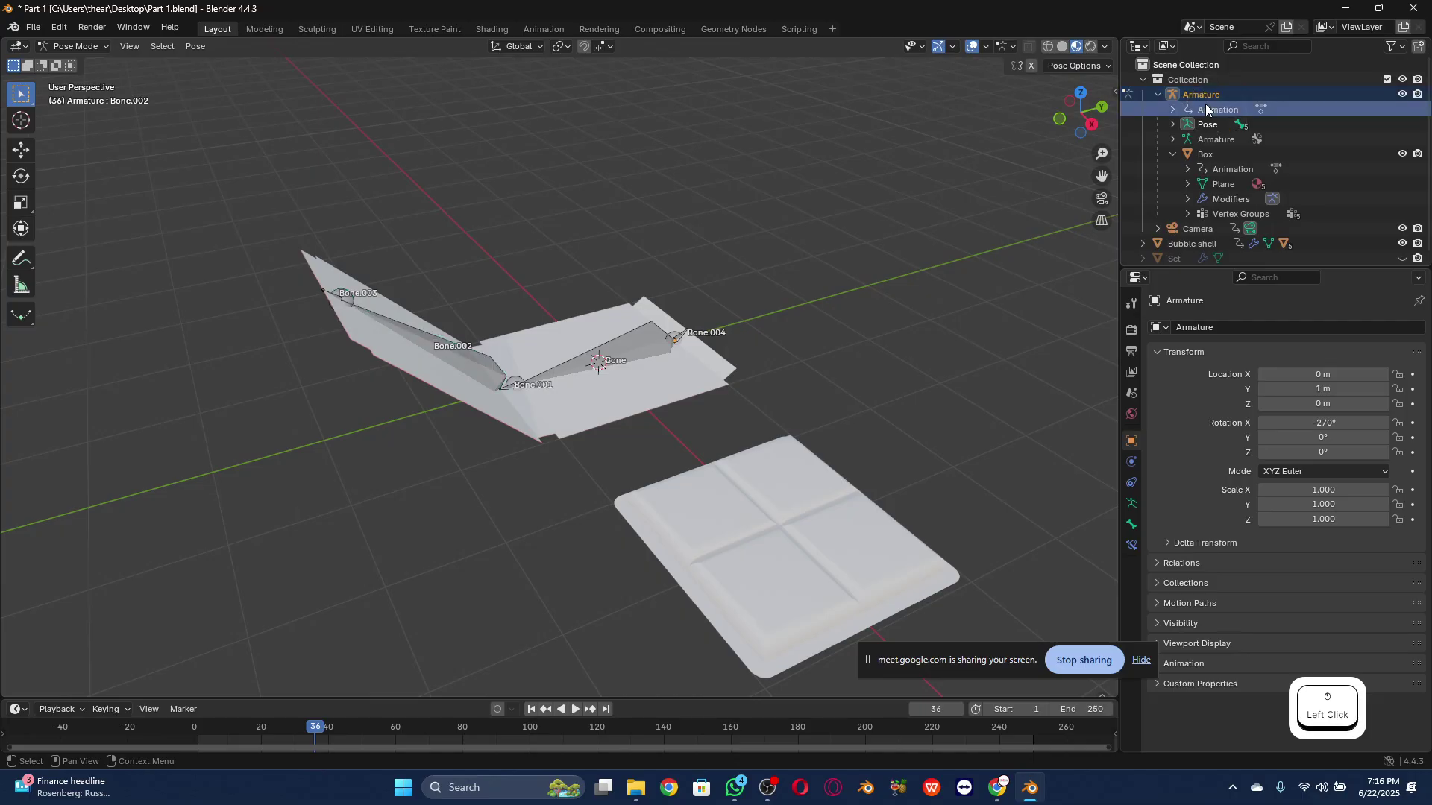
left_click(1263, 109)
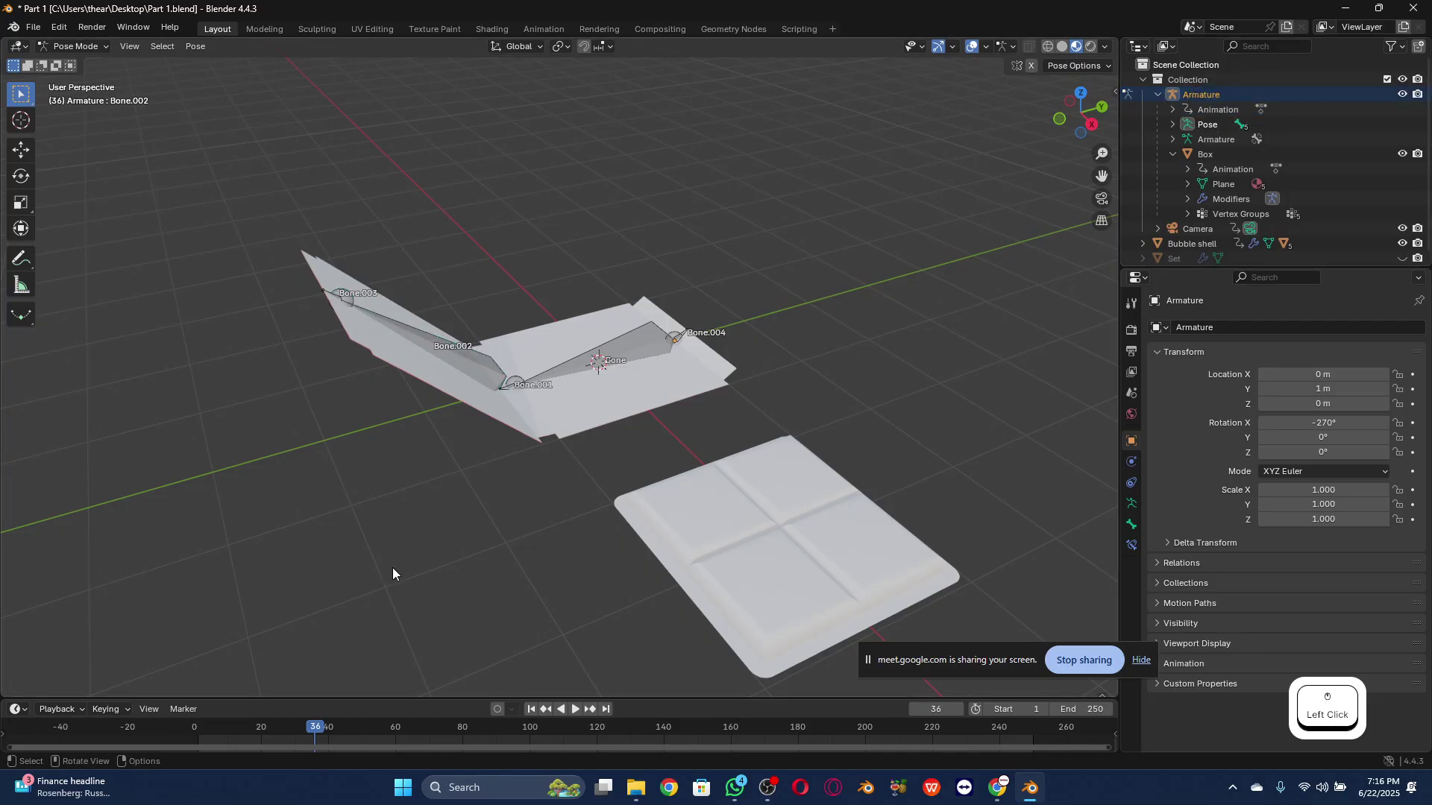
mouse_move(326, 698)
left_mouse_down()
mouse_move(364, 604)
mouse_move(352, 696)
left_mouse_up()
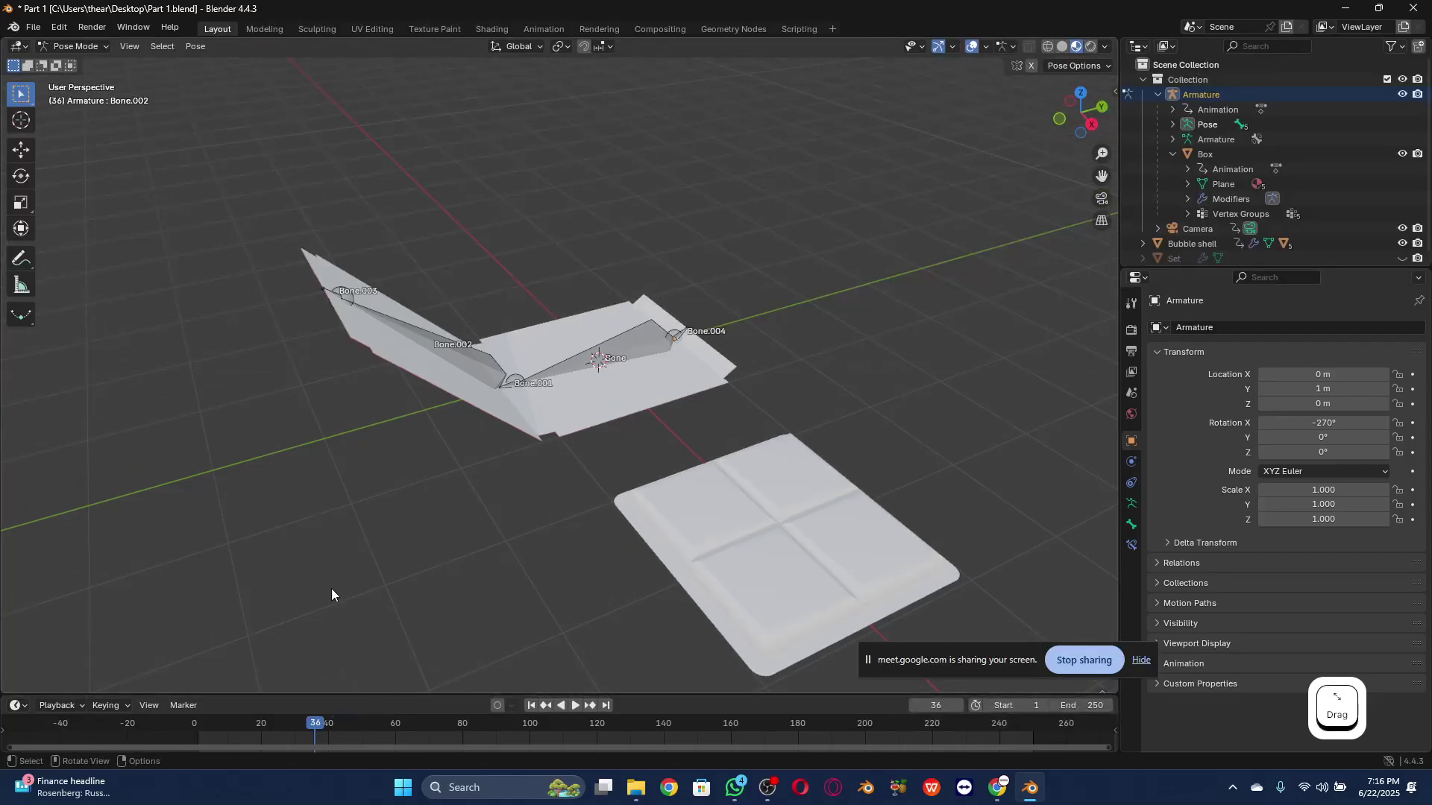
Step: Return to Object Mode, move the Box's keyframe to about frame 58, and play the animation from frame -28
left_click(75, 47)
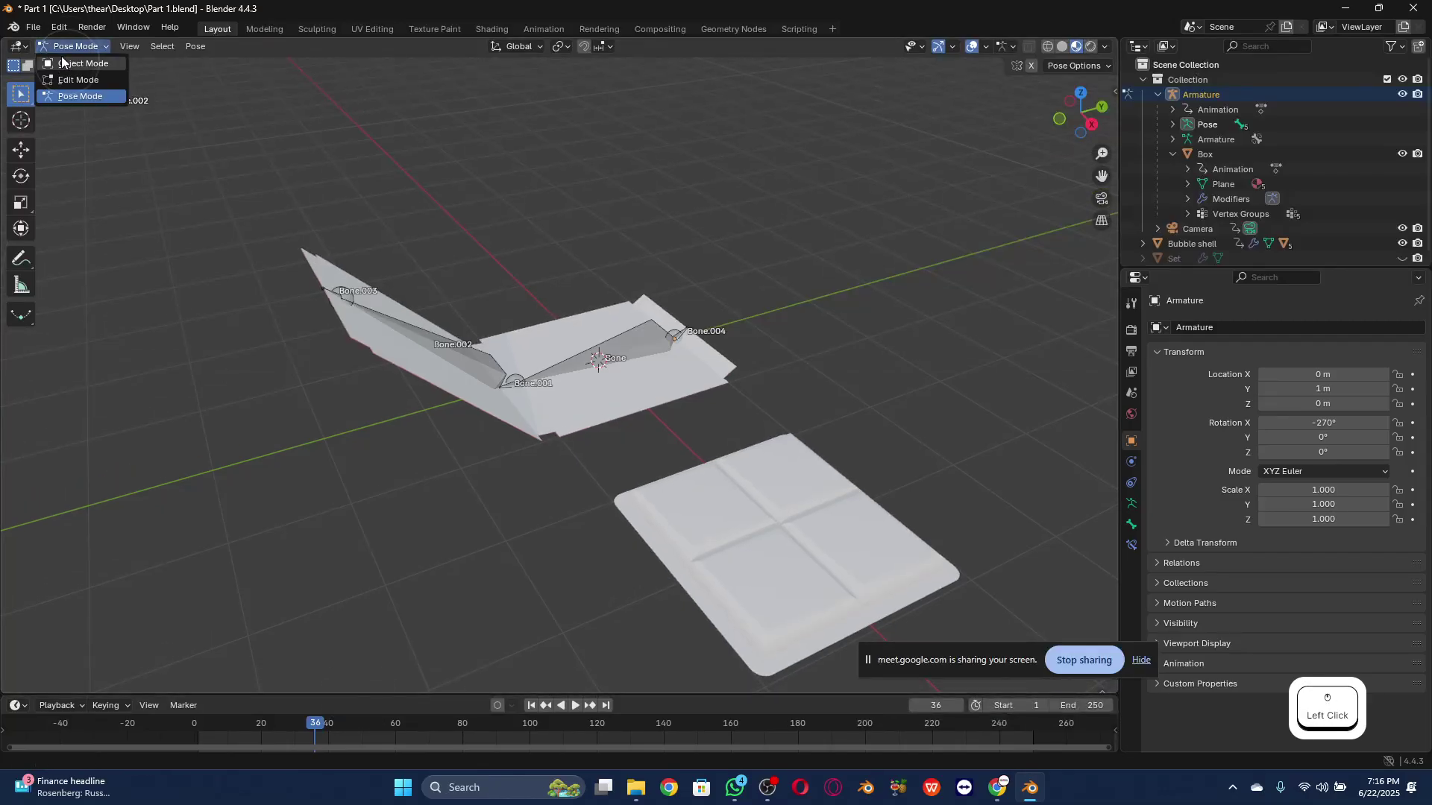
left_click(73, 75)
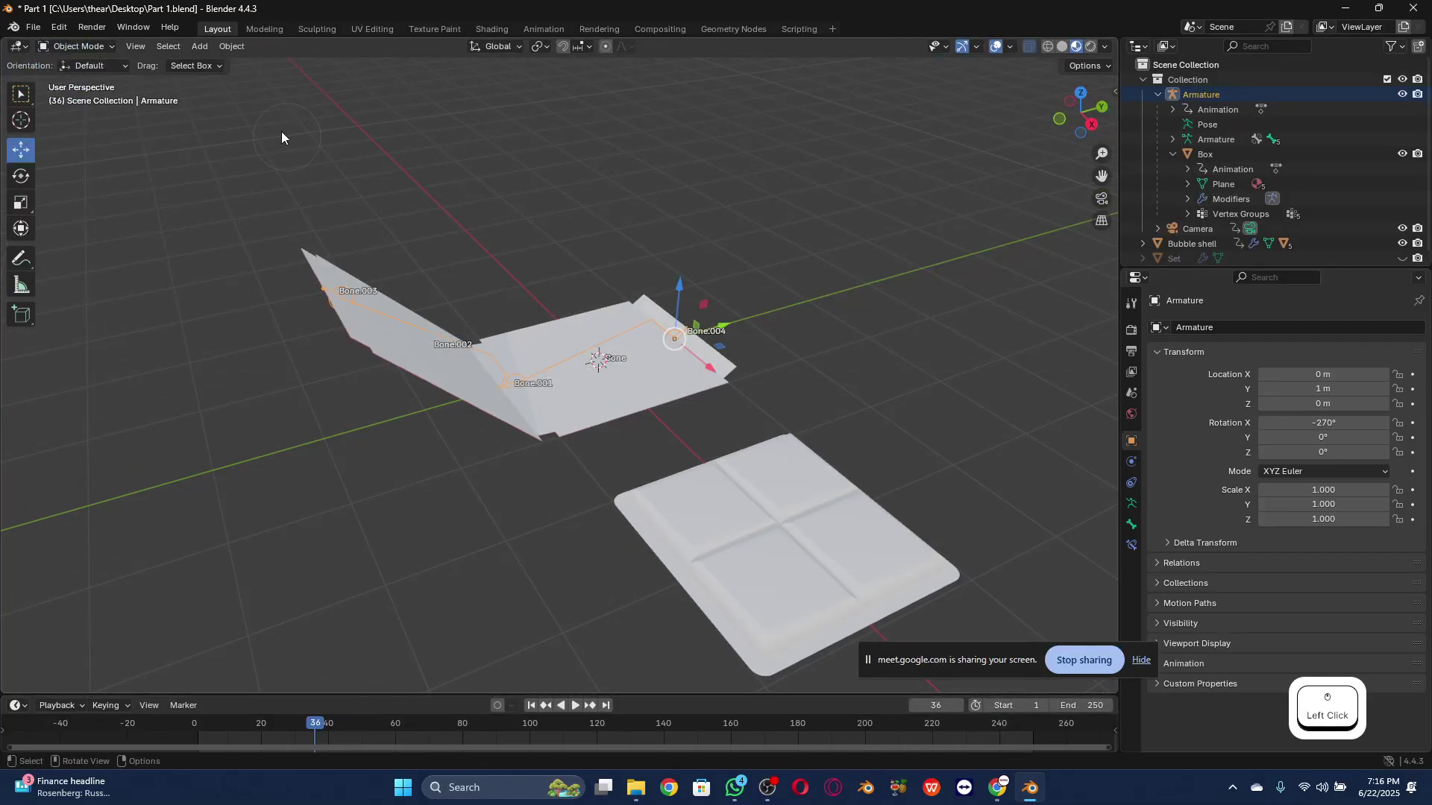
left_click(360, 314)
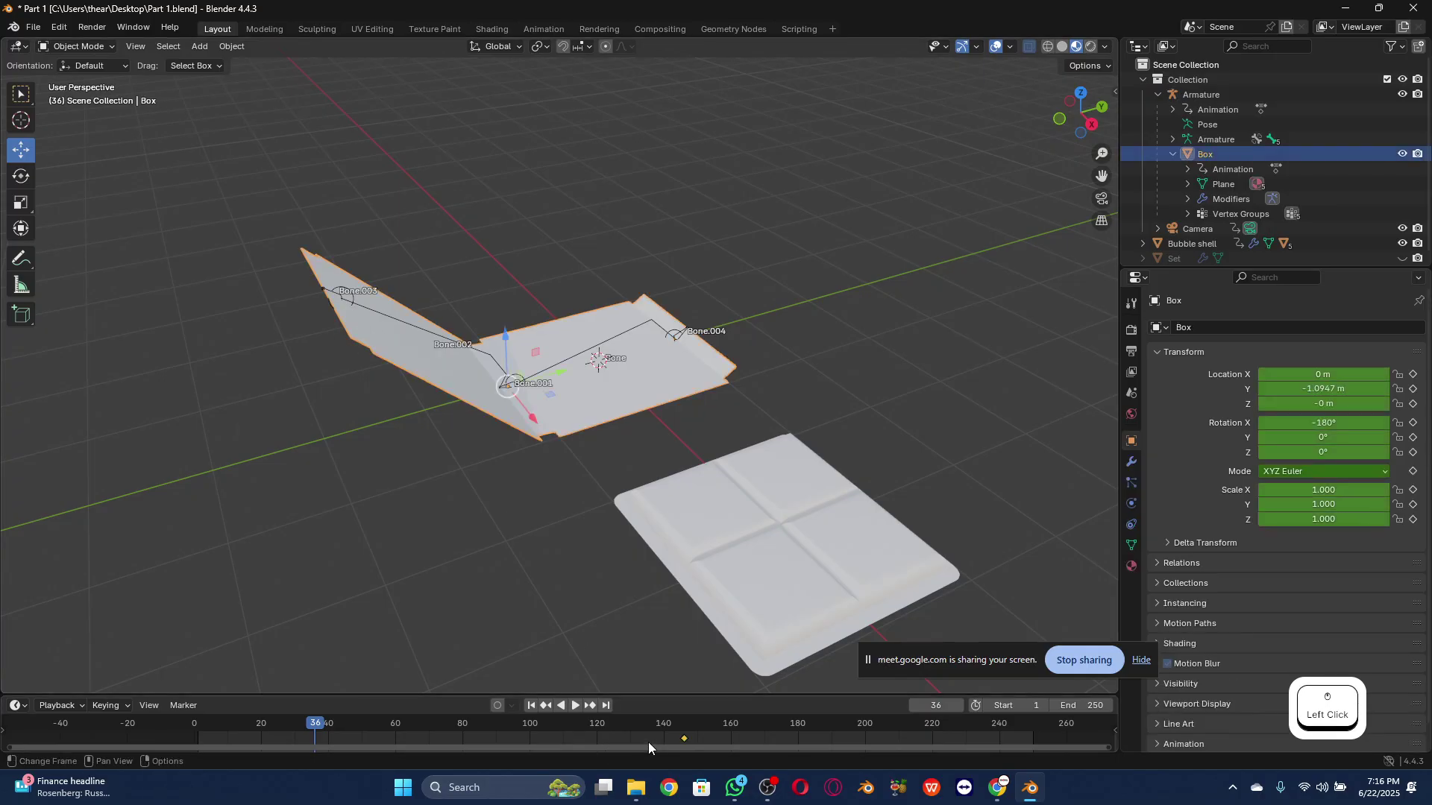
left_click_drag(681, 739, 101, 722)
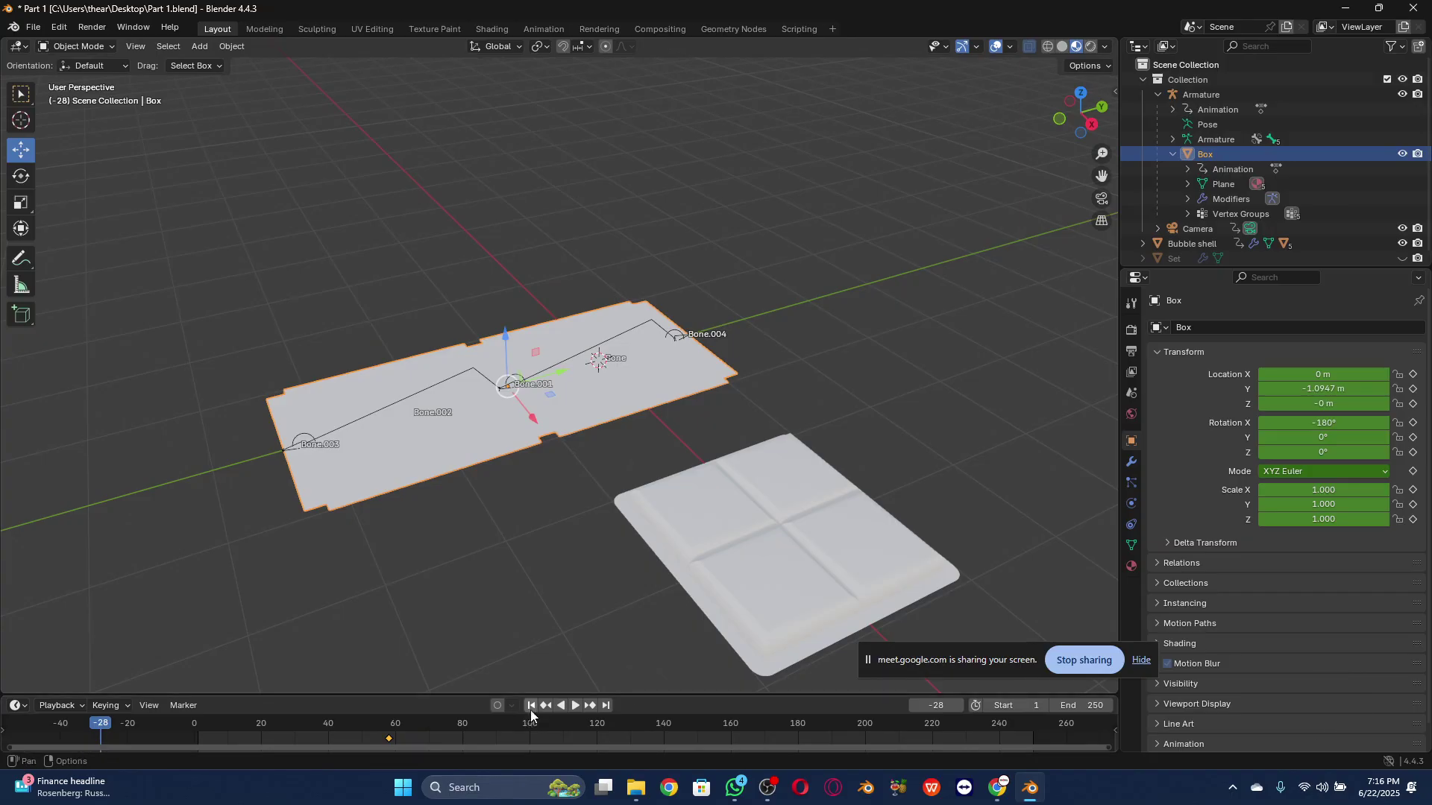
left_click(575, 706)
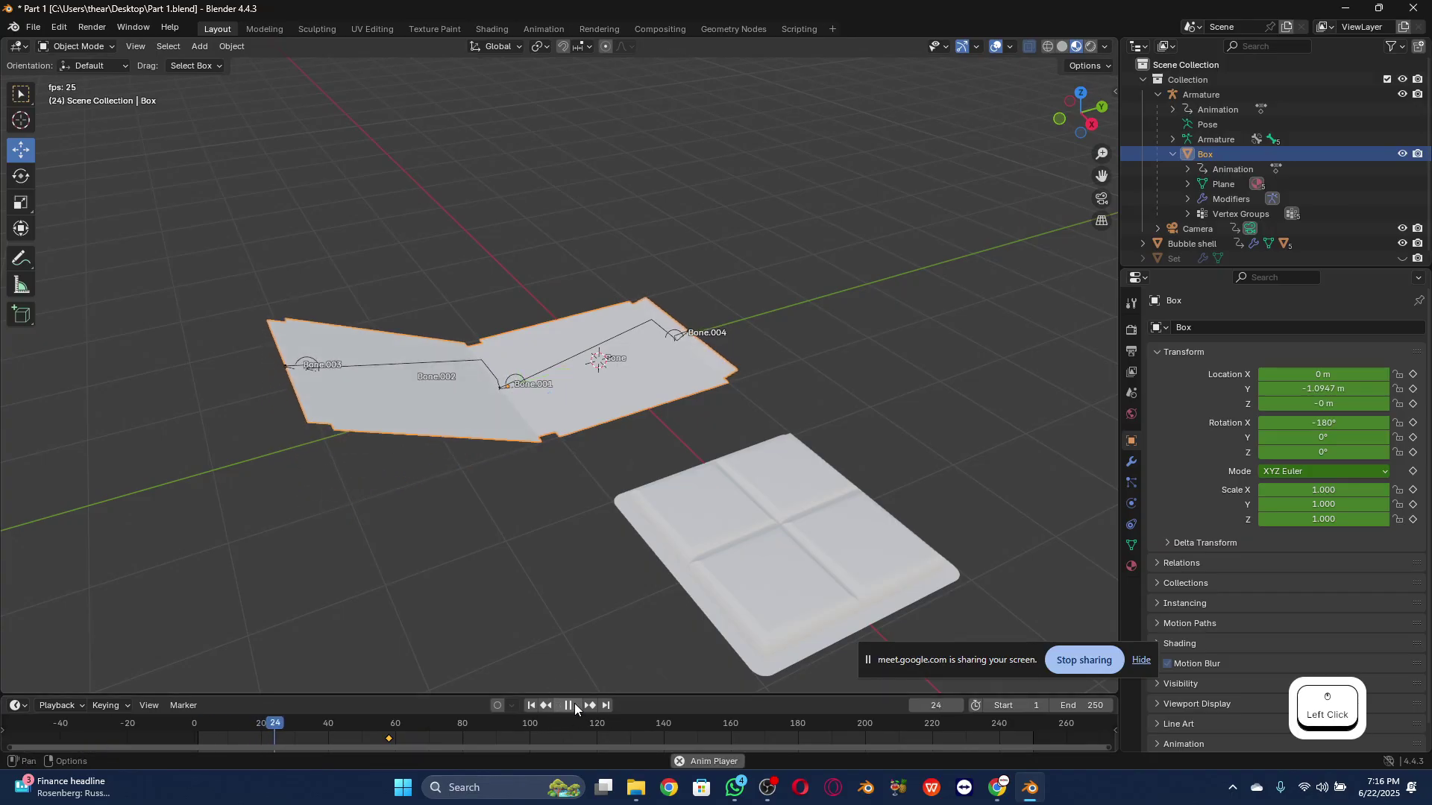
left_click(575, 705)
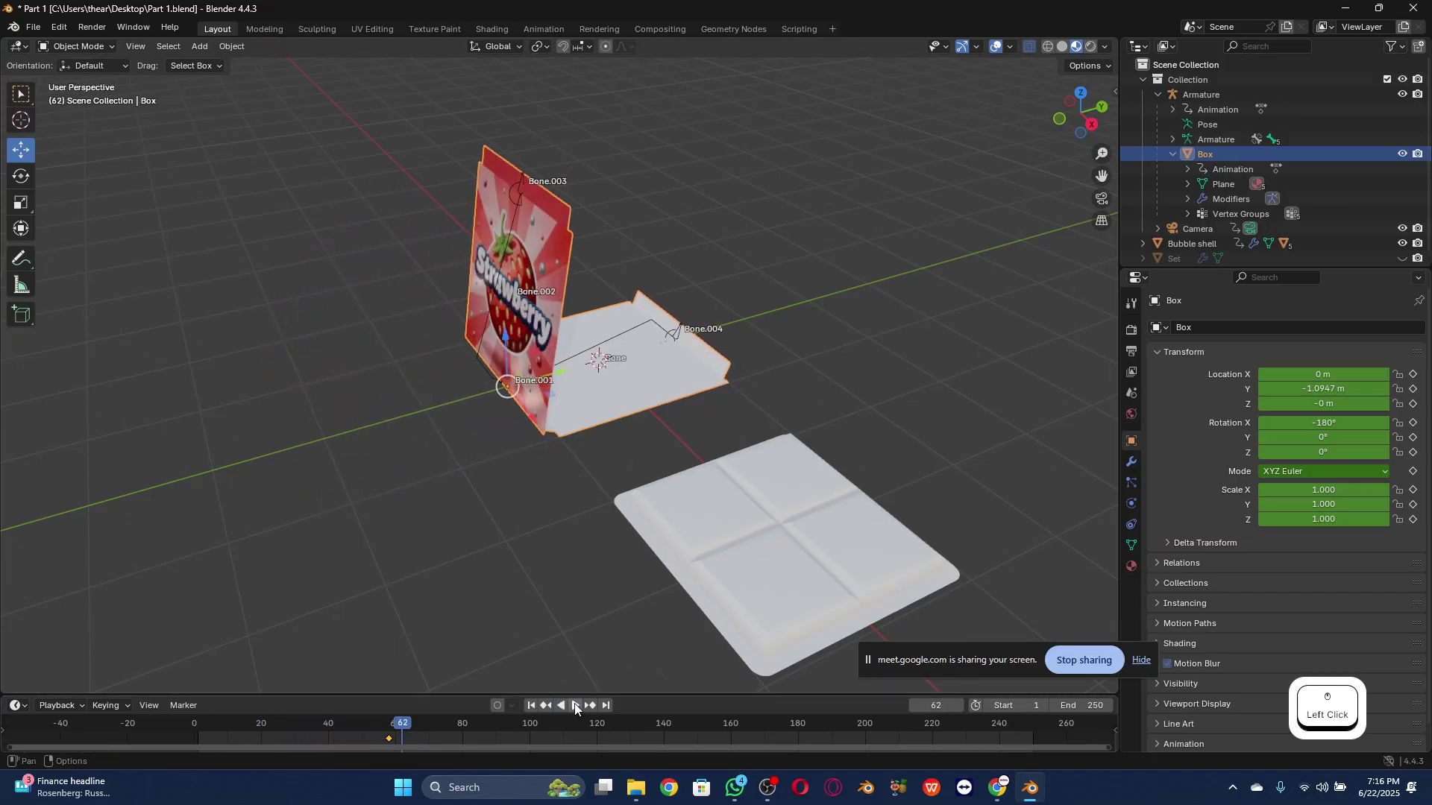
Step: Examine the animation and pose data of the Box and Armature, and display the Armature's transform values beside the viewport
left_click(1227, 170)
left_click(1215, 127)
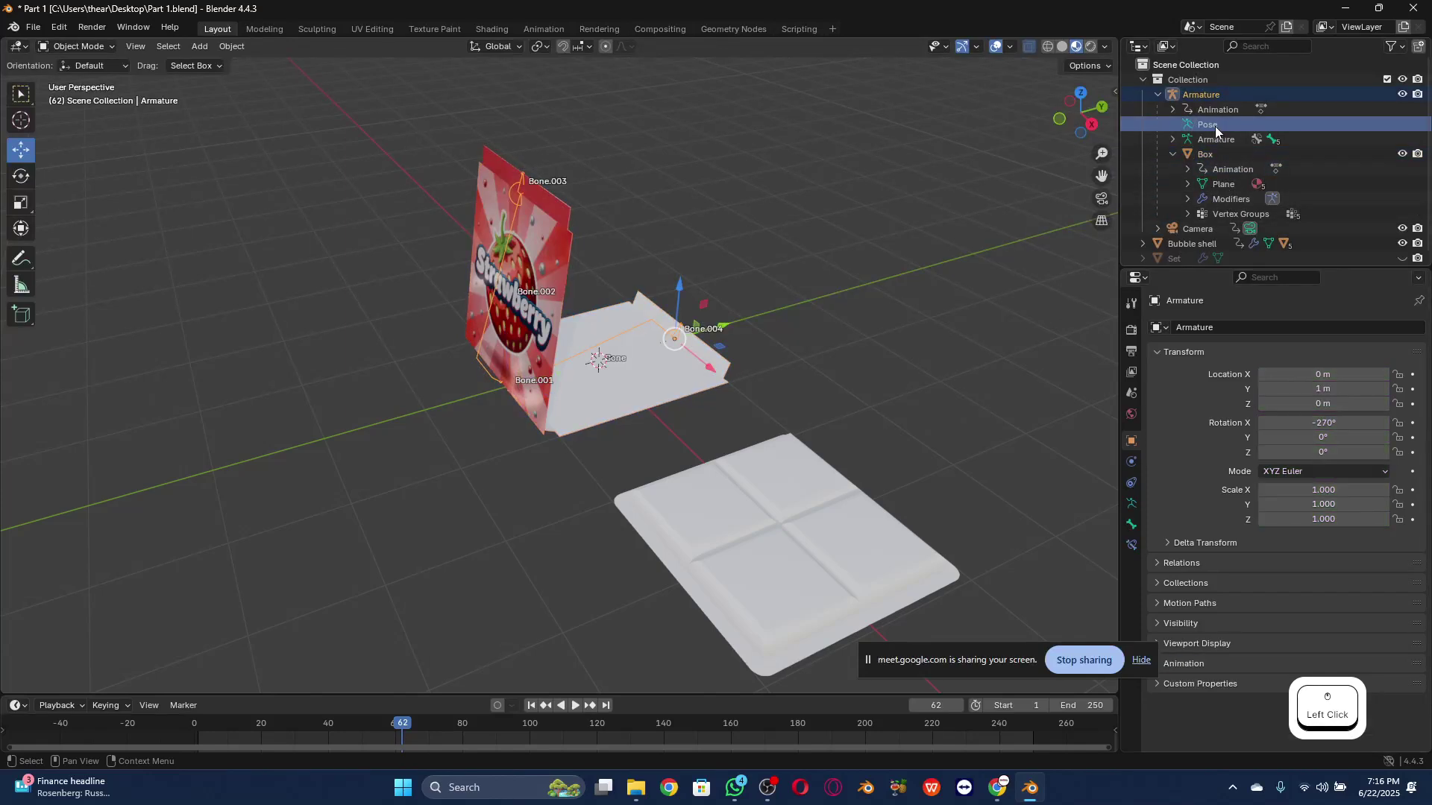
left_click(1215, 109)
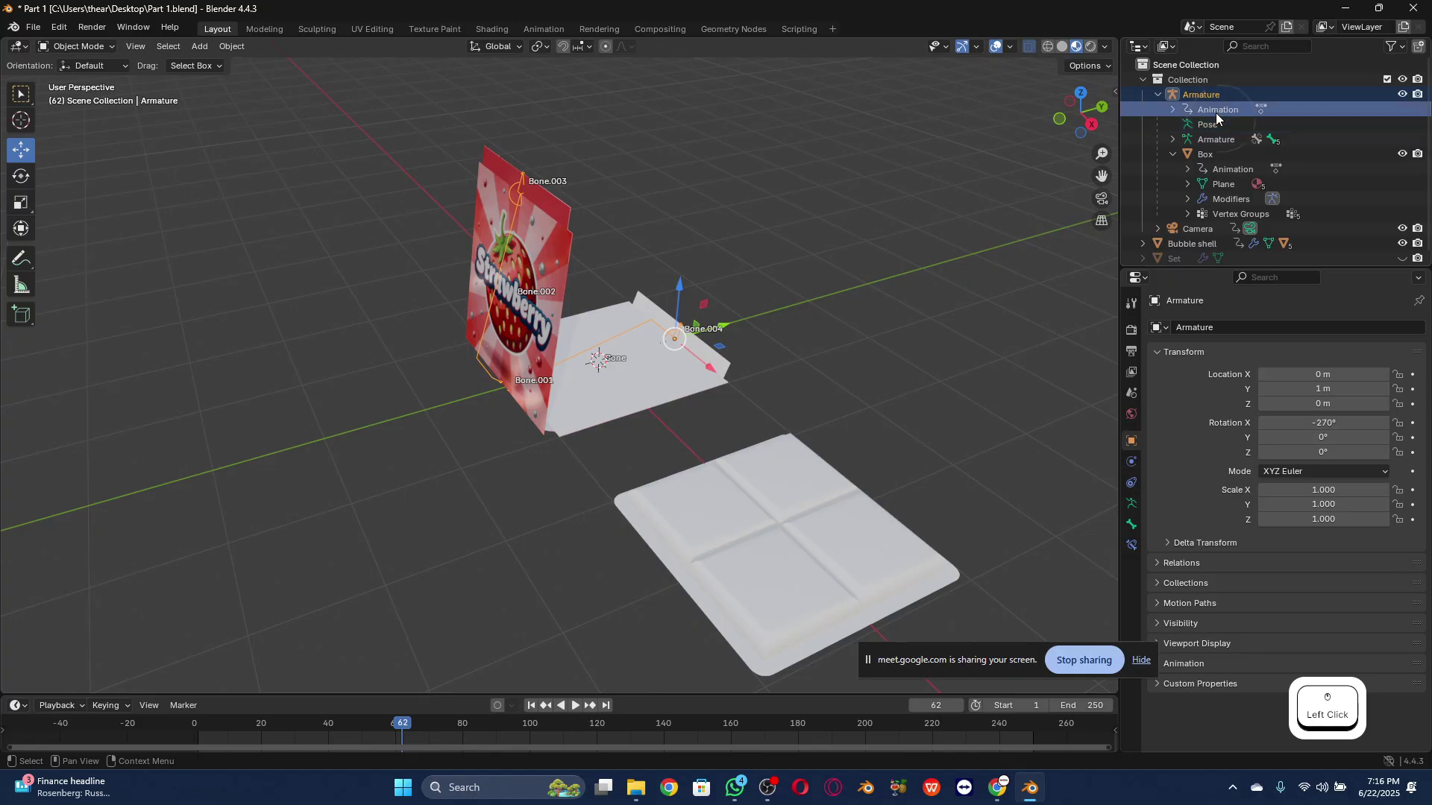
left_click(1214, 100)
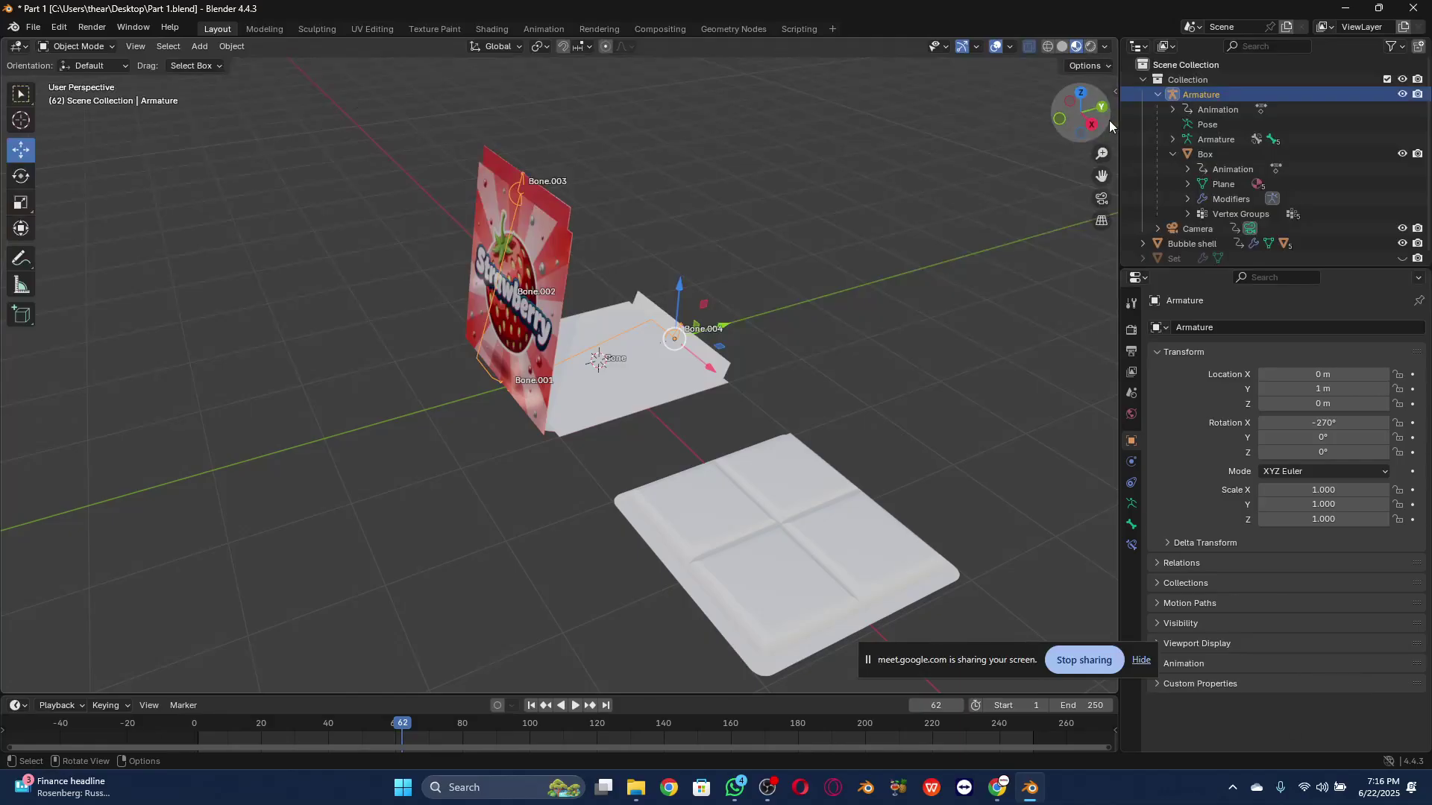
left_click(1115, 91)
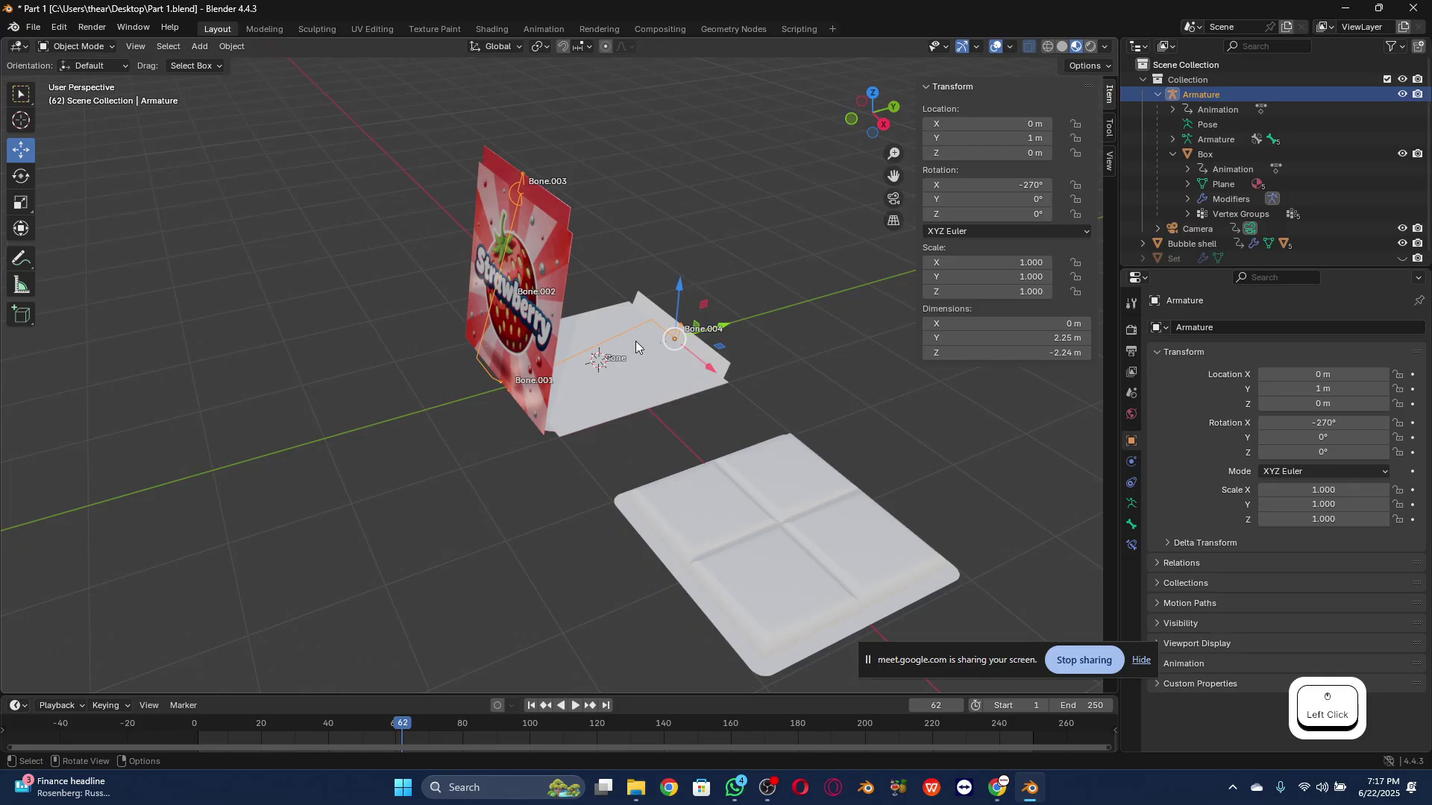
left_click_drag(872, 106, 745, 165)
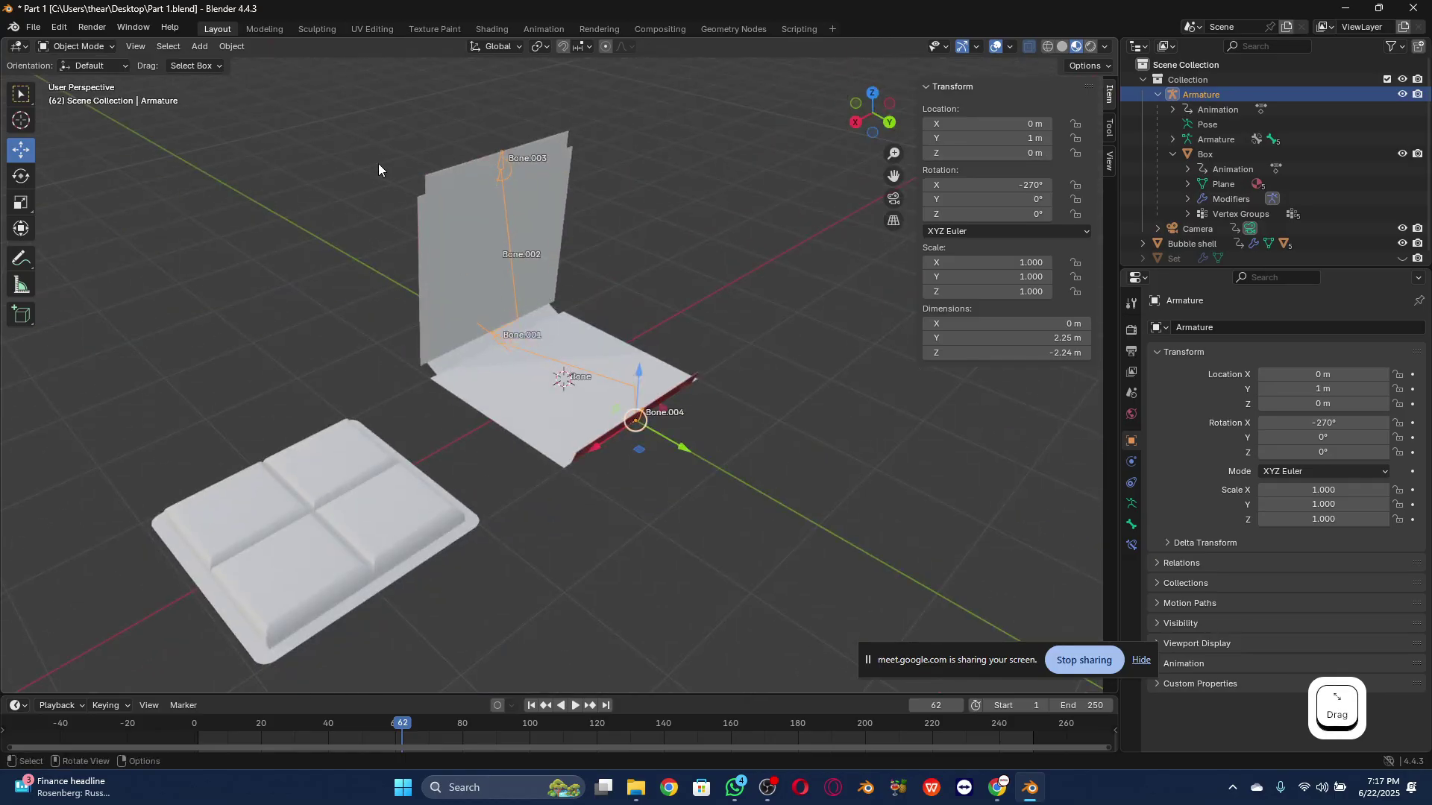
Step: Switch to Pose Mode, select Bone.002, and retime its folding keyframes to frames 0, 20, 40 and about 61
left_click(73, 47)
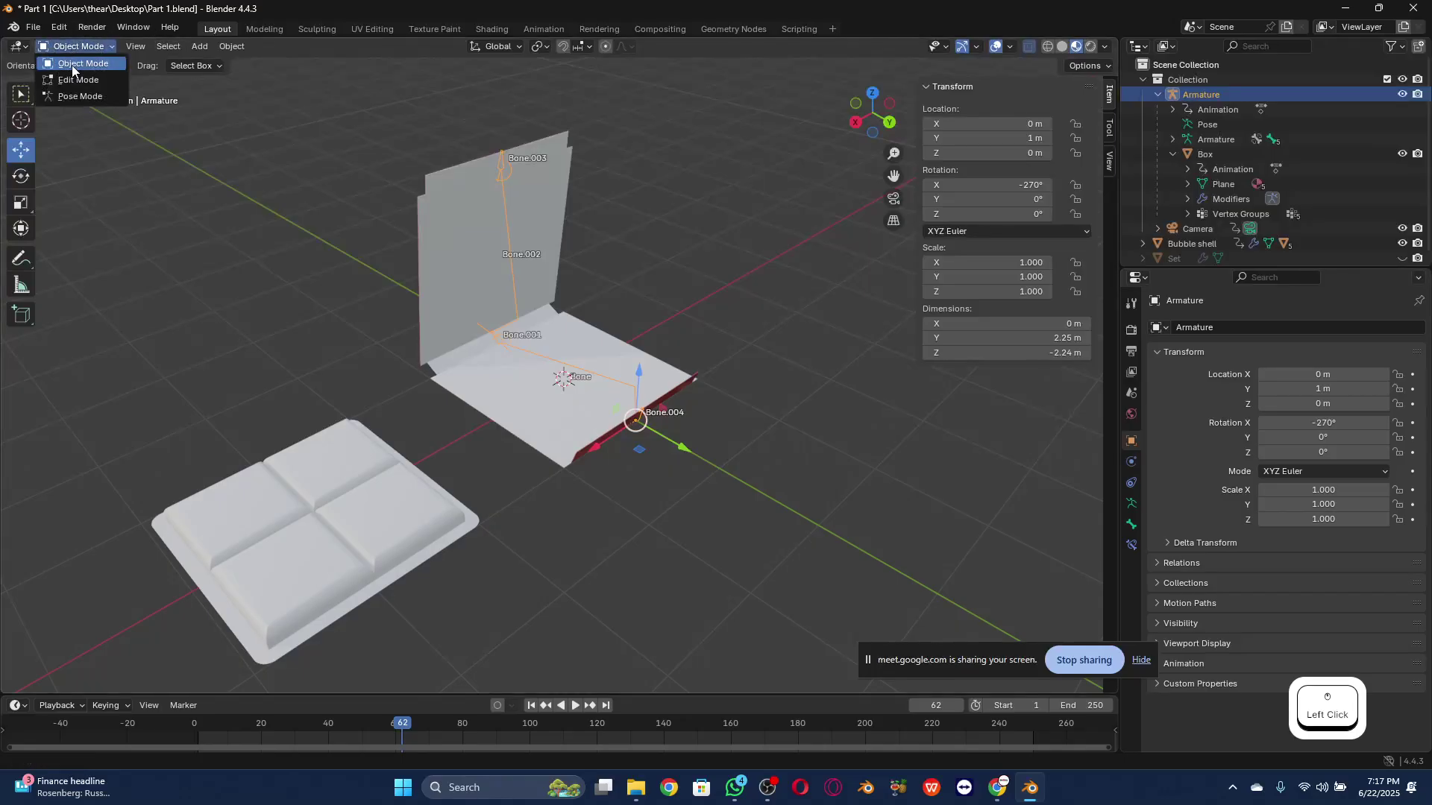
left_click(76, 94)
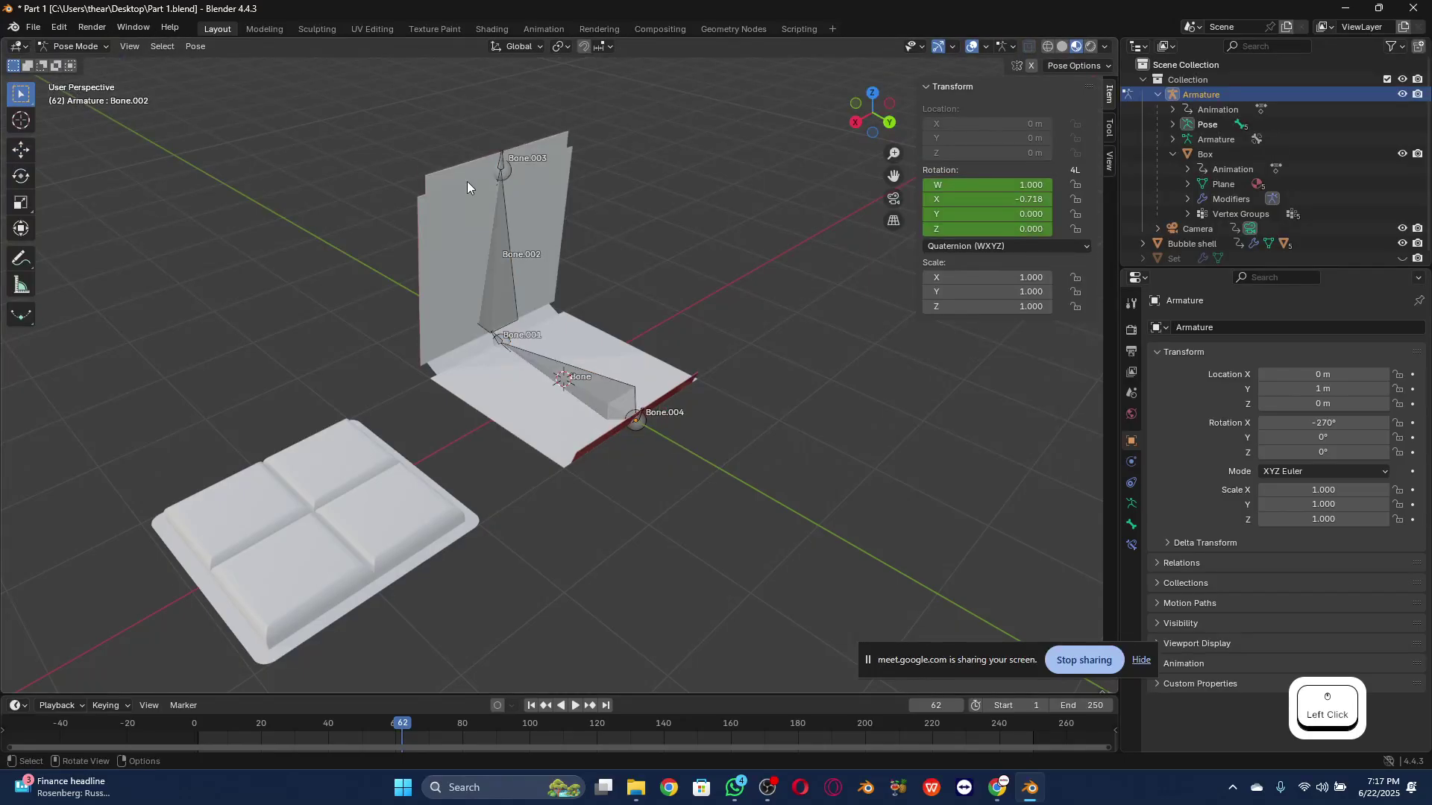
left_click(503, 222)
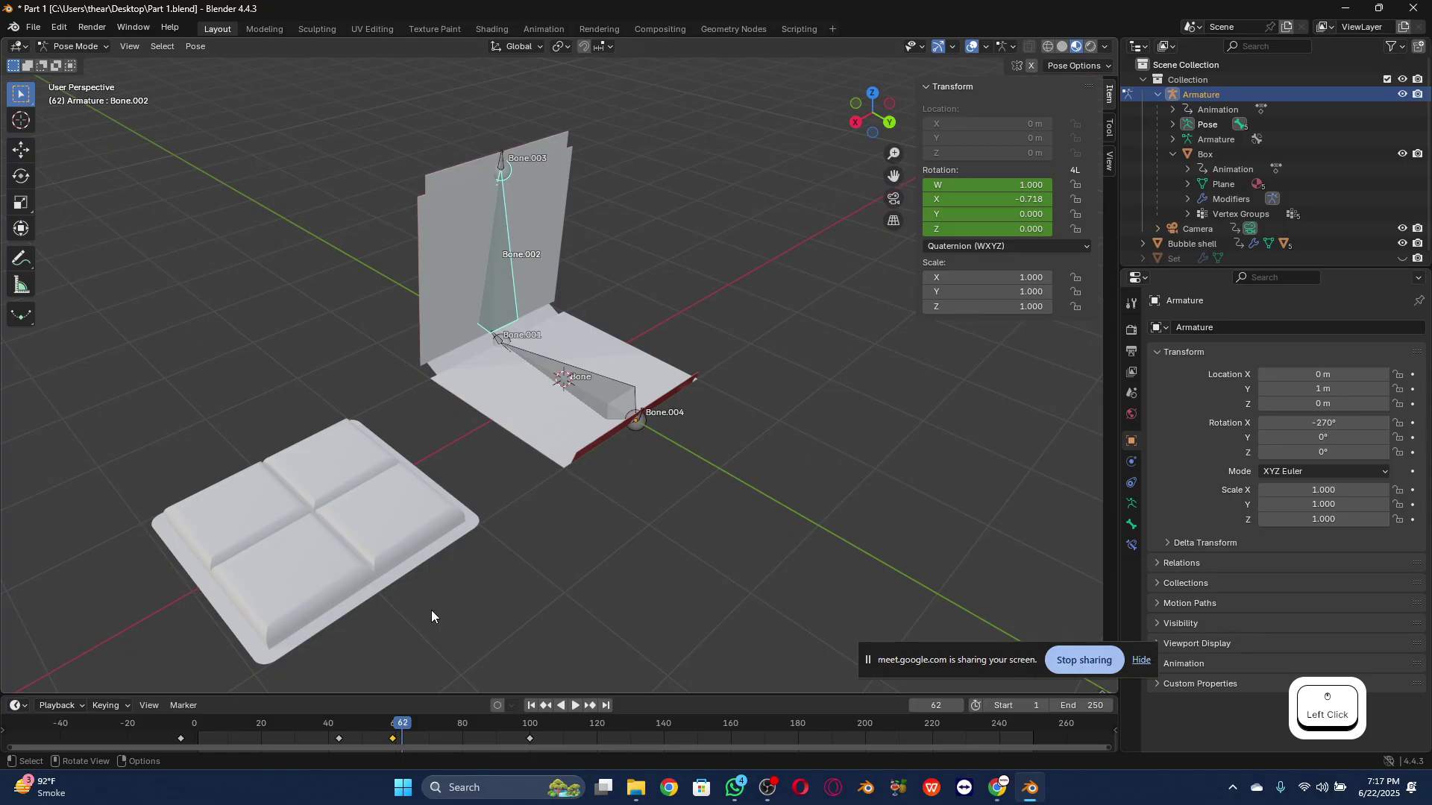
left_click_drag(404, 741, 331, 739)
left_click_drag(393, 739, 328, 741)
left_click_drag(531, 740, 396, 740)
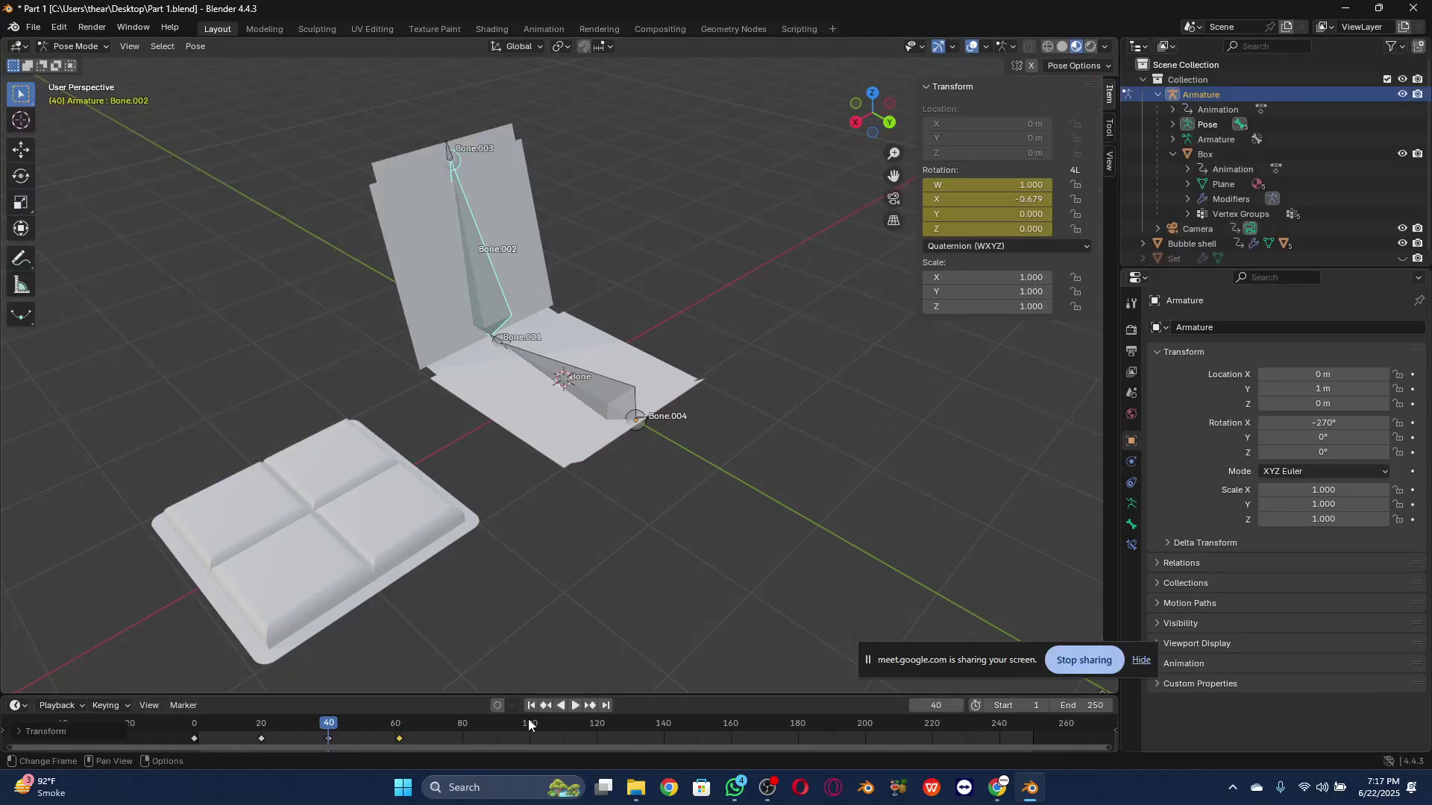
Step: Play the retimed folding animation from the first frame and stop it once the box has closed
left_click(531, 705)
left_click(575, 706)
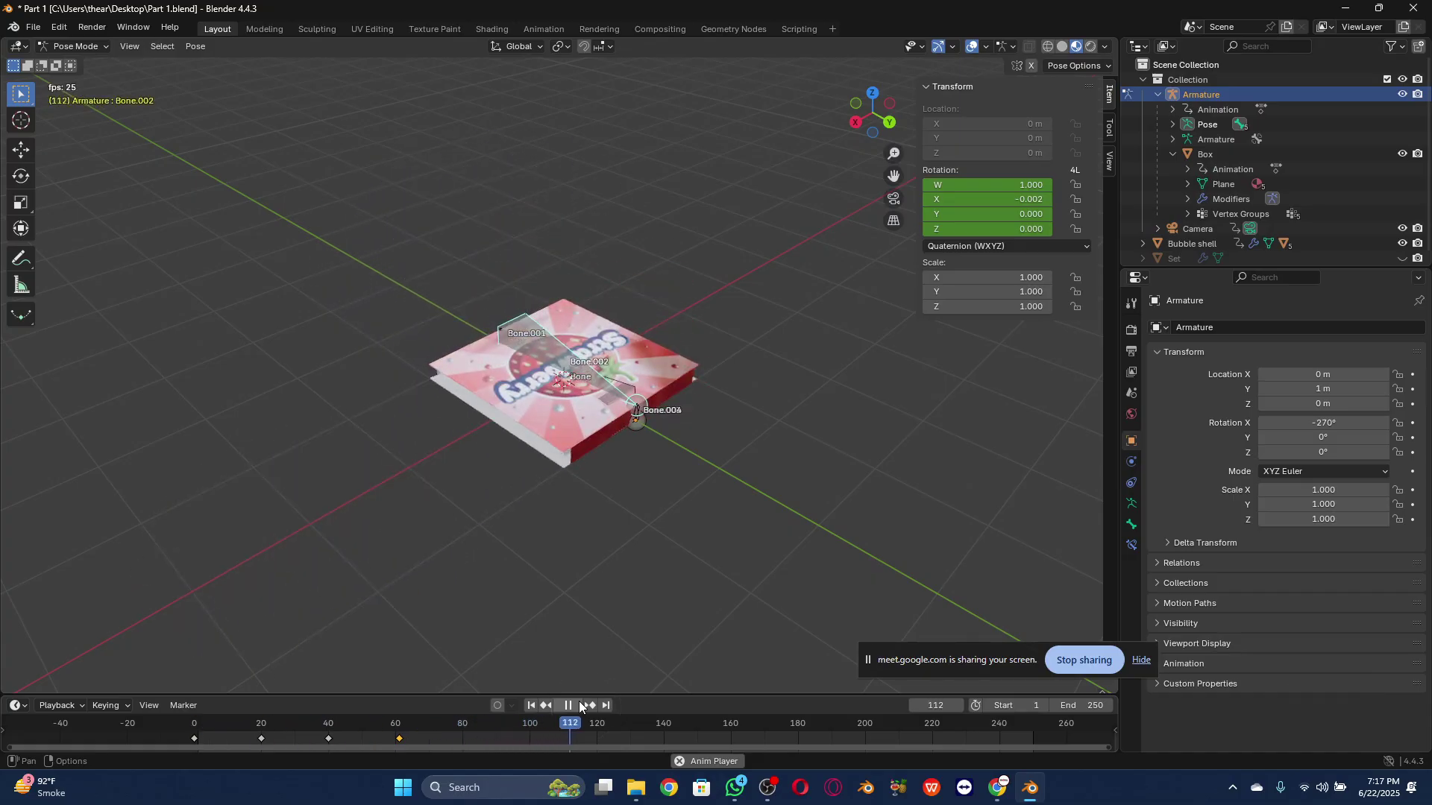
left_click(578, 706)
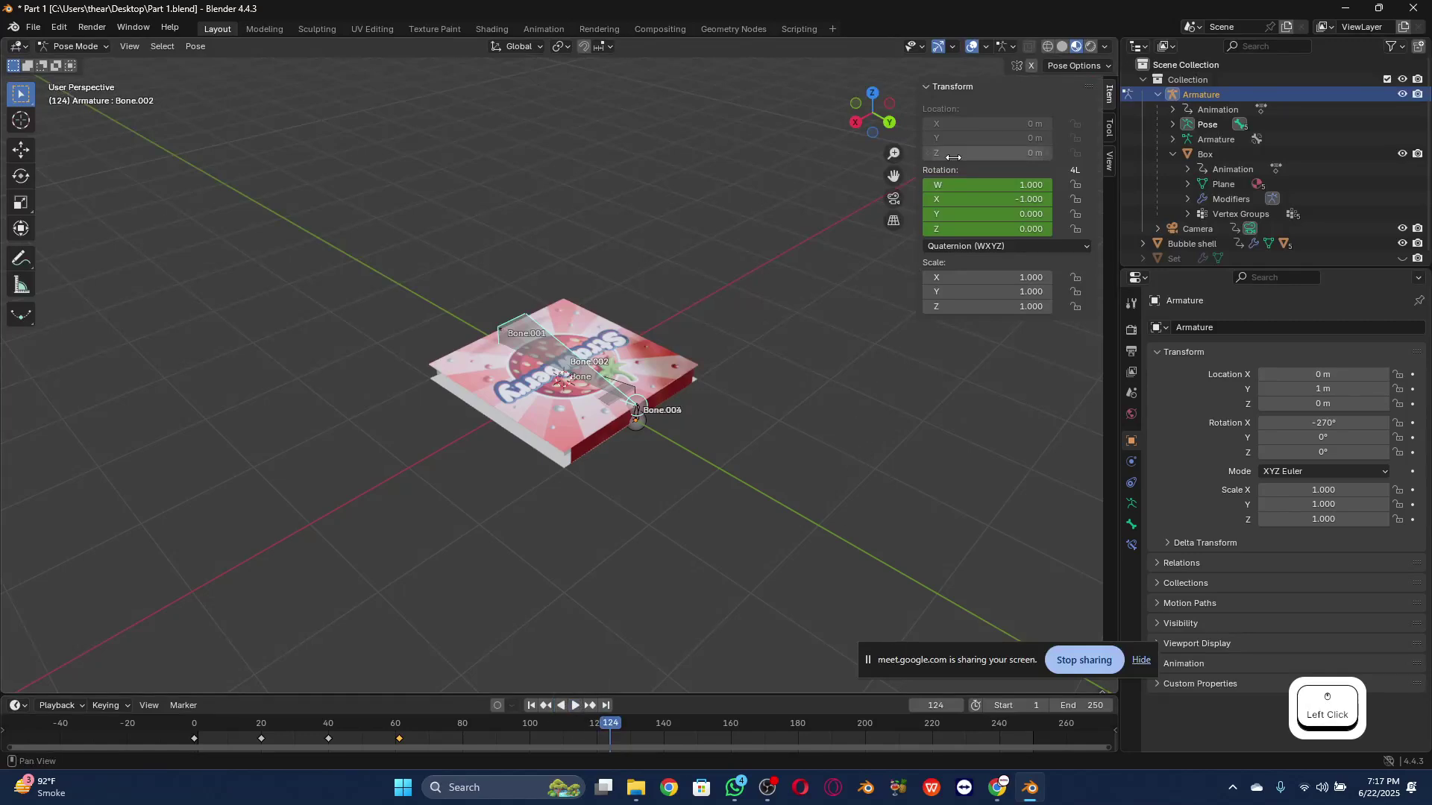
Step: Hide the Armature in the viewport and scrub the timeline back to frame -15
left_click_drag(871, 114, 146, 153)
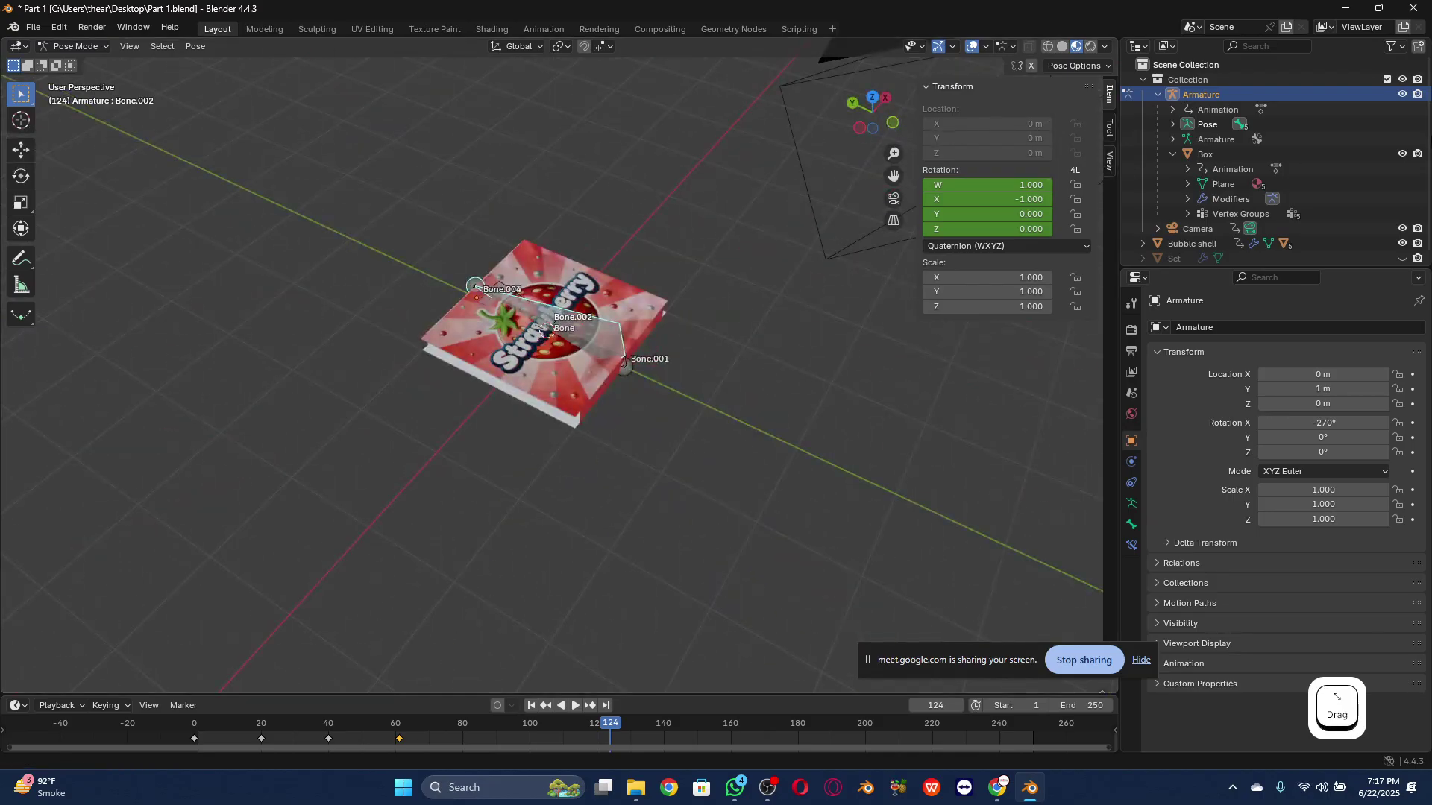
left_click(1402, 94)
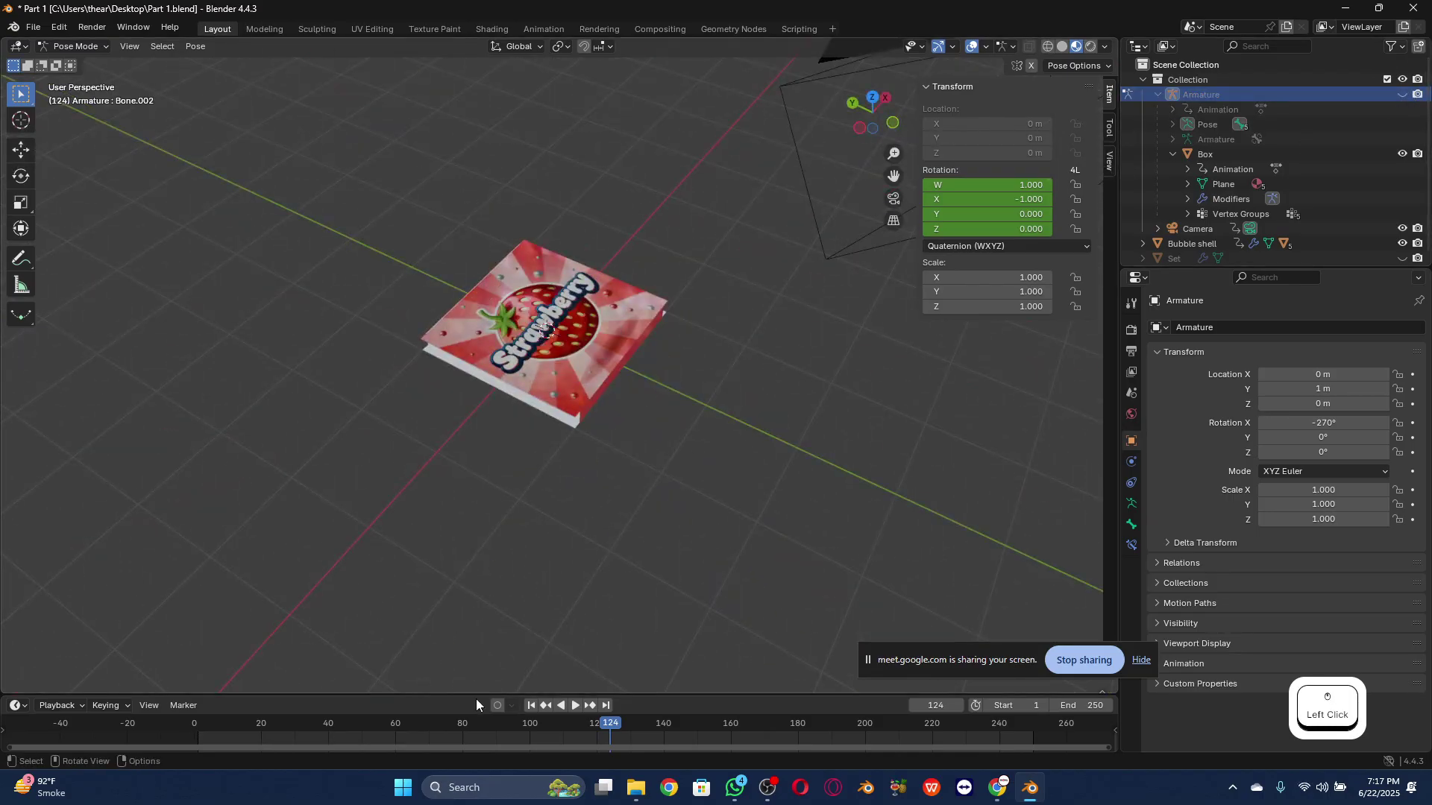
left_click_drag(589, 728, 144, 710)
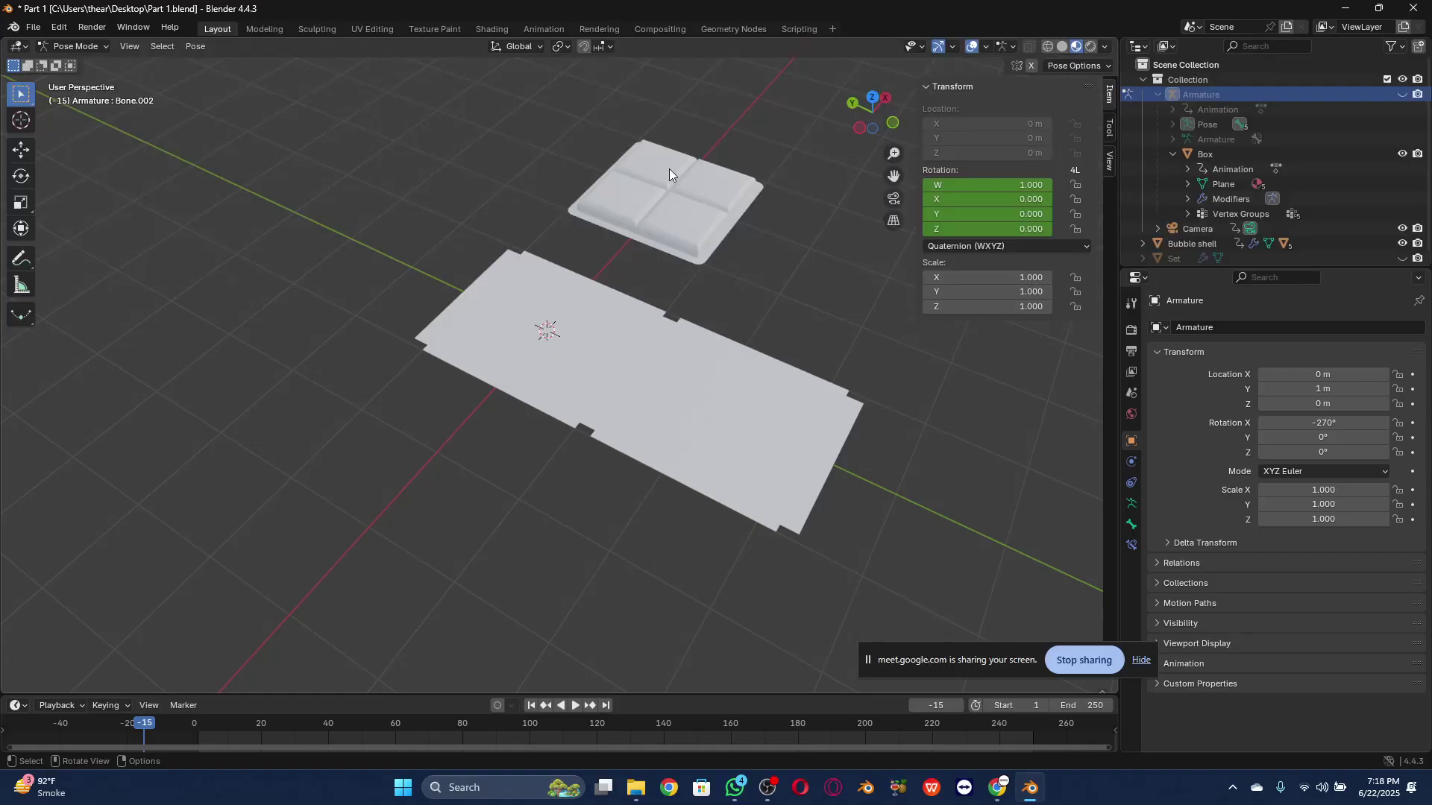
Step: Switch the viewport to rendered shading, scrub to frame 97 to check the closed box, and return to frame -7
left_click(1089, 46)
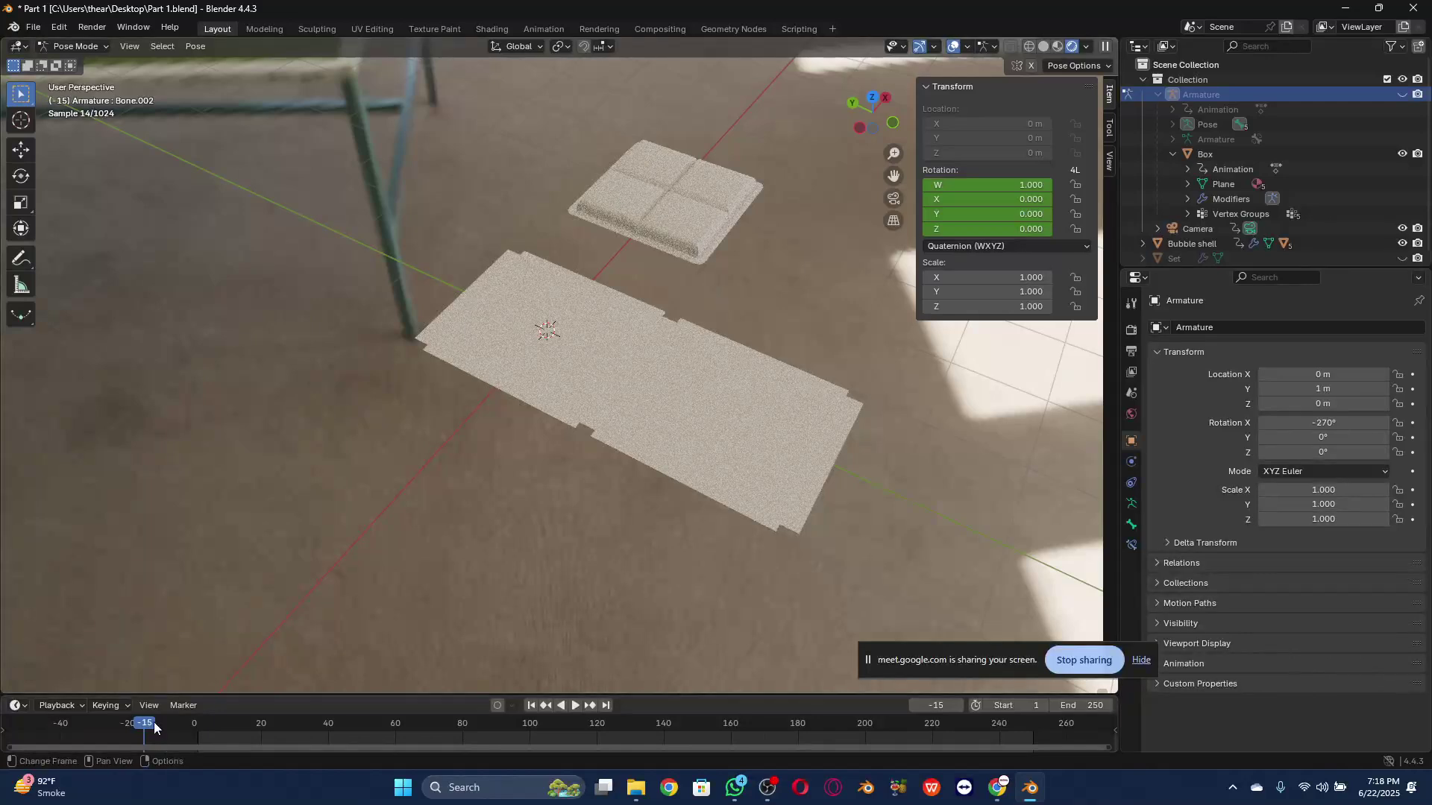
left_click_drag(154, 722, 518, 734)
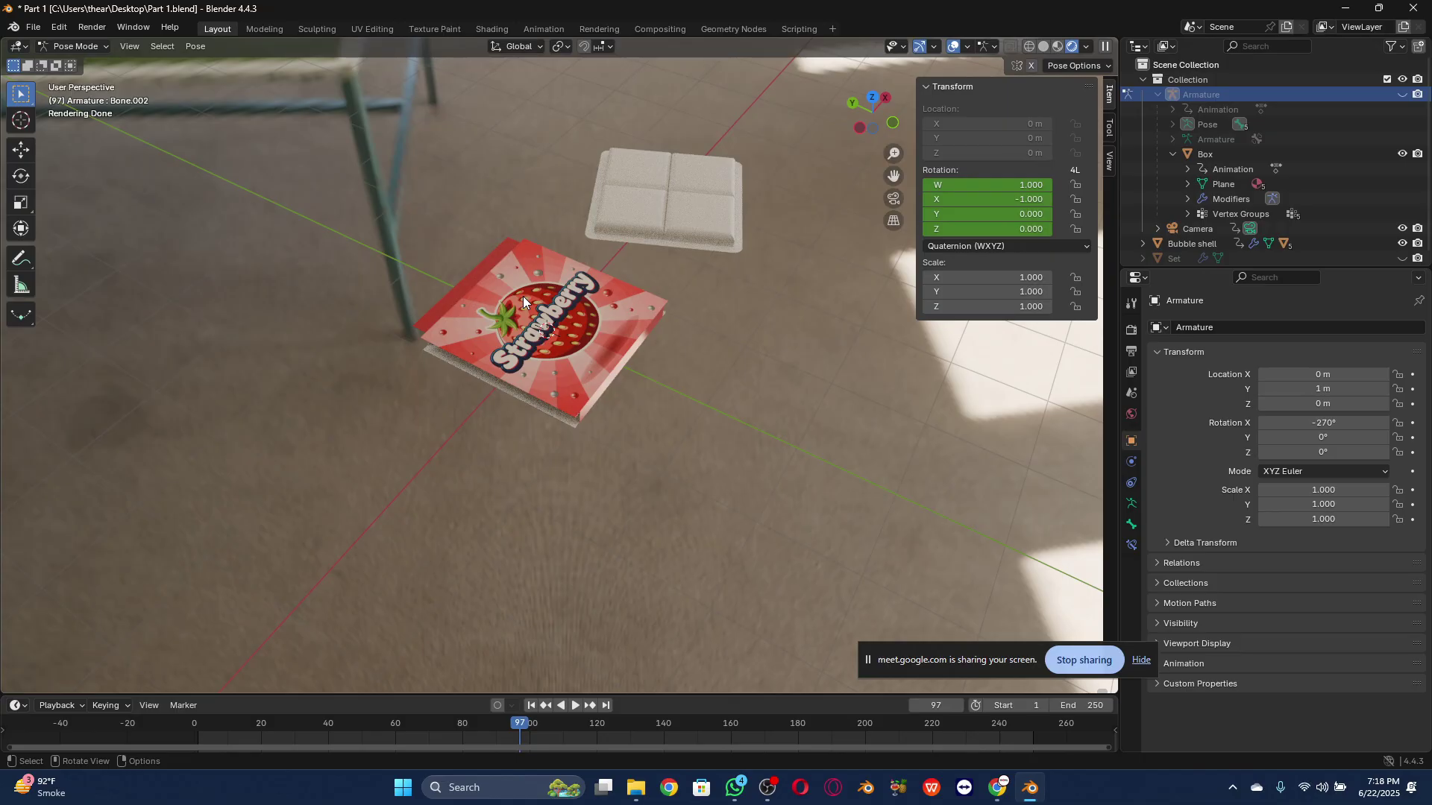
scroll(625, 150, "up", 1)
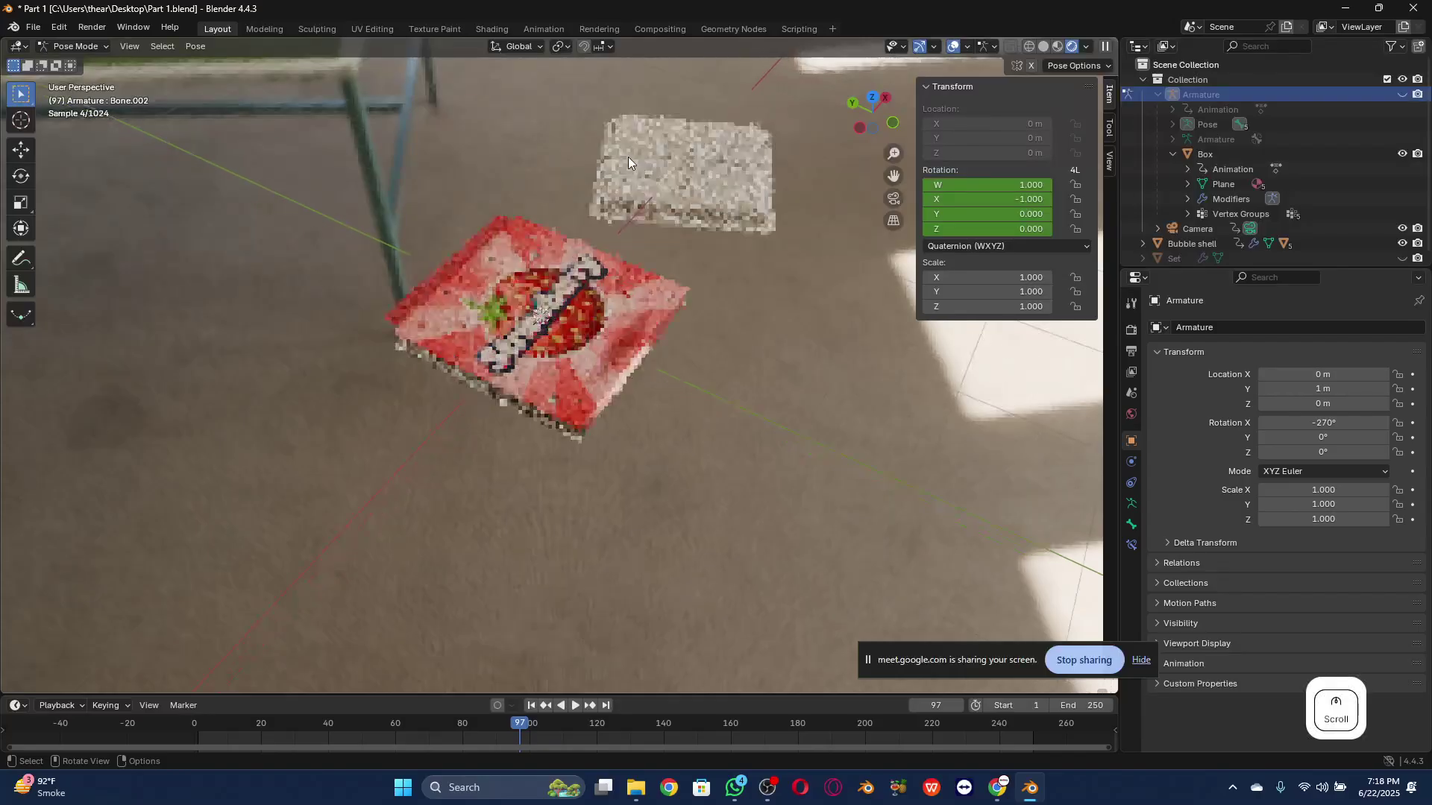
scroll(705, 167, "up", 1)
left_click_drag(498, 724, 177, 734)
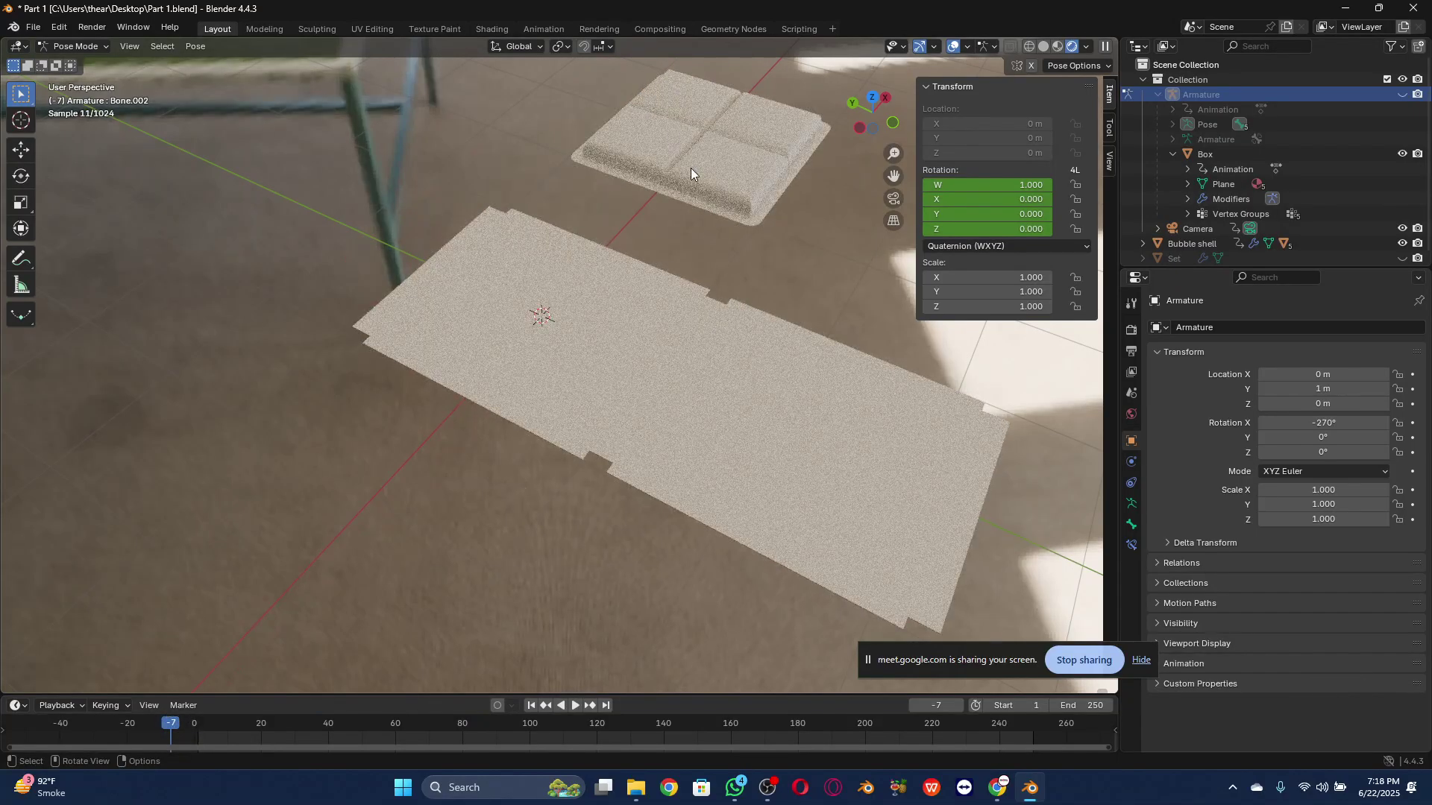
Step: Examine the Bubble shell up close from another angle in the rendered viewport
left_click_drag(893, 176, 602, 381)
scroll(613, 380, "up", 3)
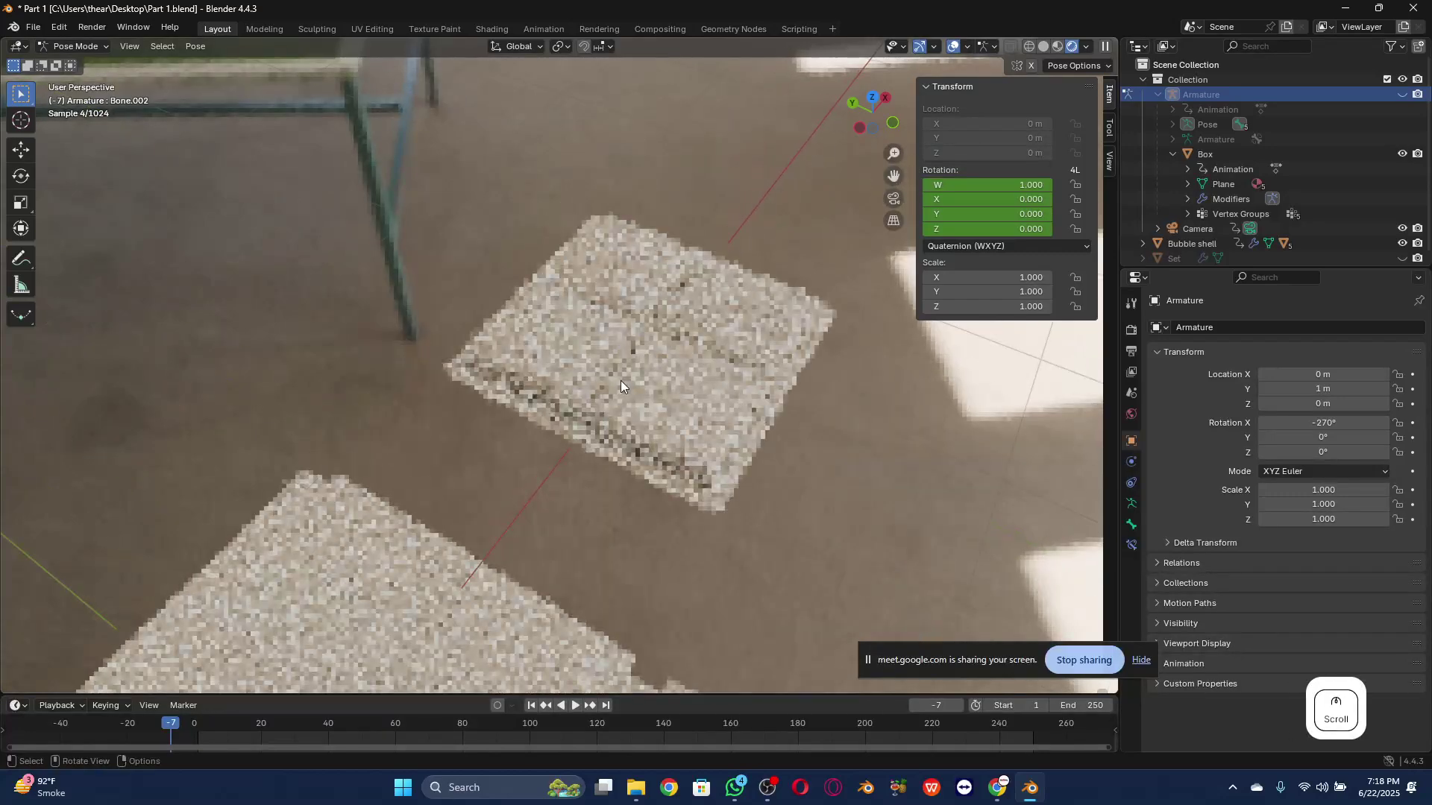
left_click_drag(873, 113, 1036, 113)
left_click_drag(893, 176, 1096, 75)
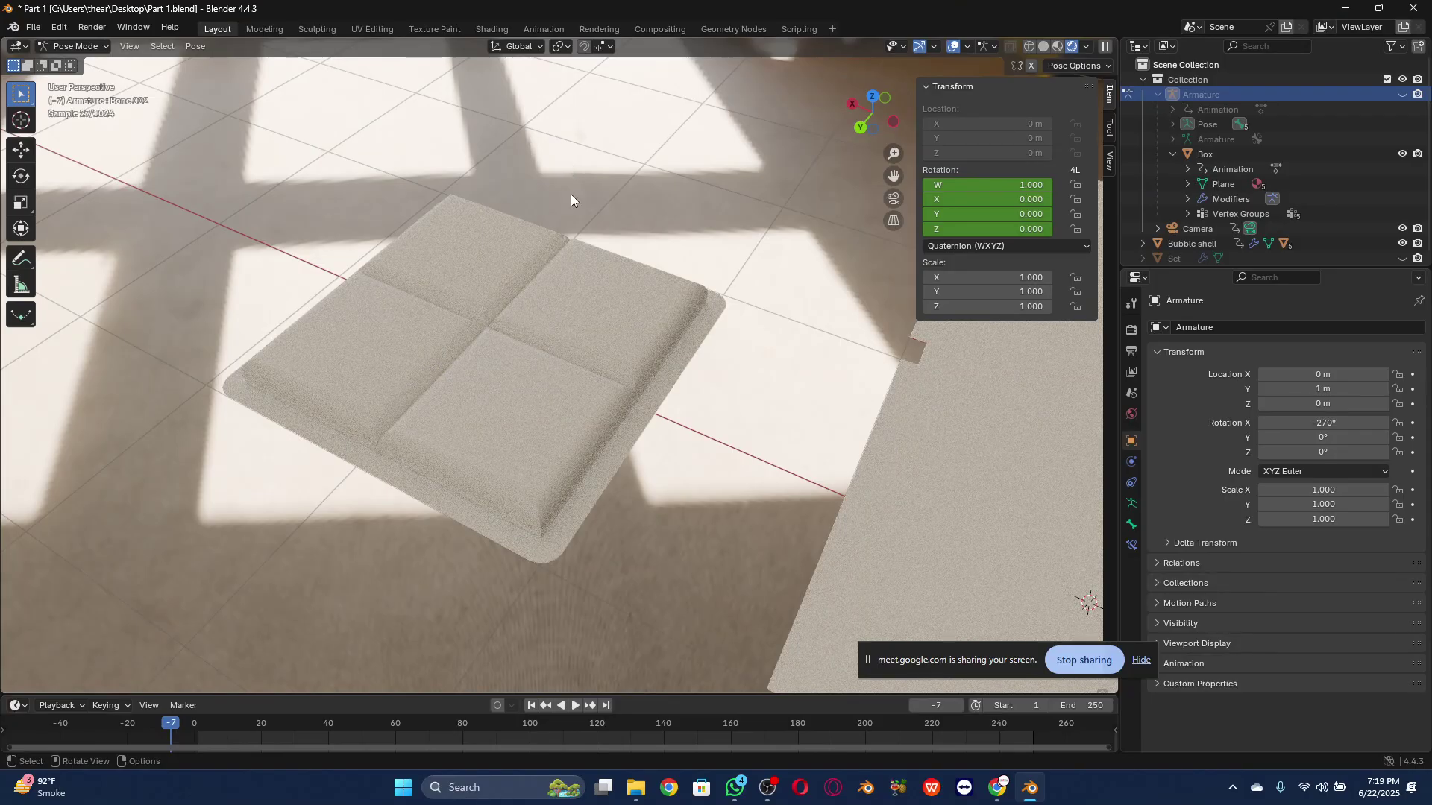
Step: Scrub the timeline to frame 121 to check the closed box, return to frame 19, and view the Bubble shell up close
scroll(571, 195, "down", 3)
scroll(768, 297, "down", 1)
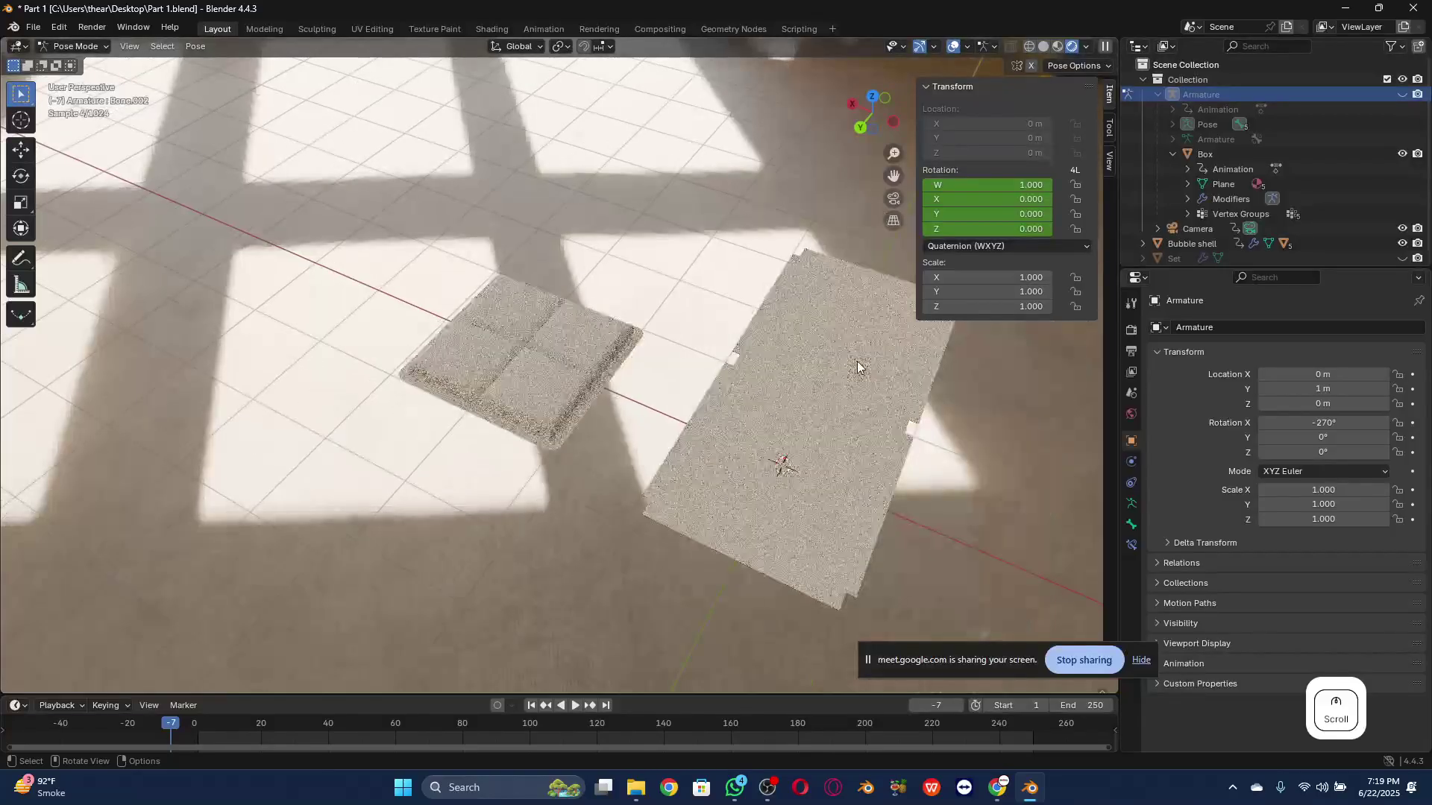
left_click_drag(329, 728, 601, 734)
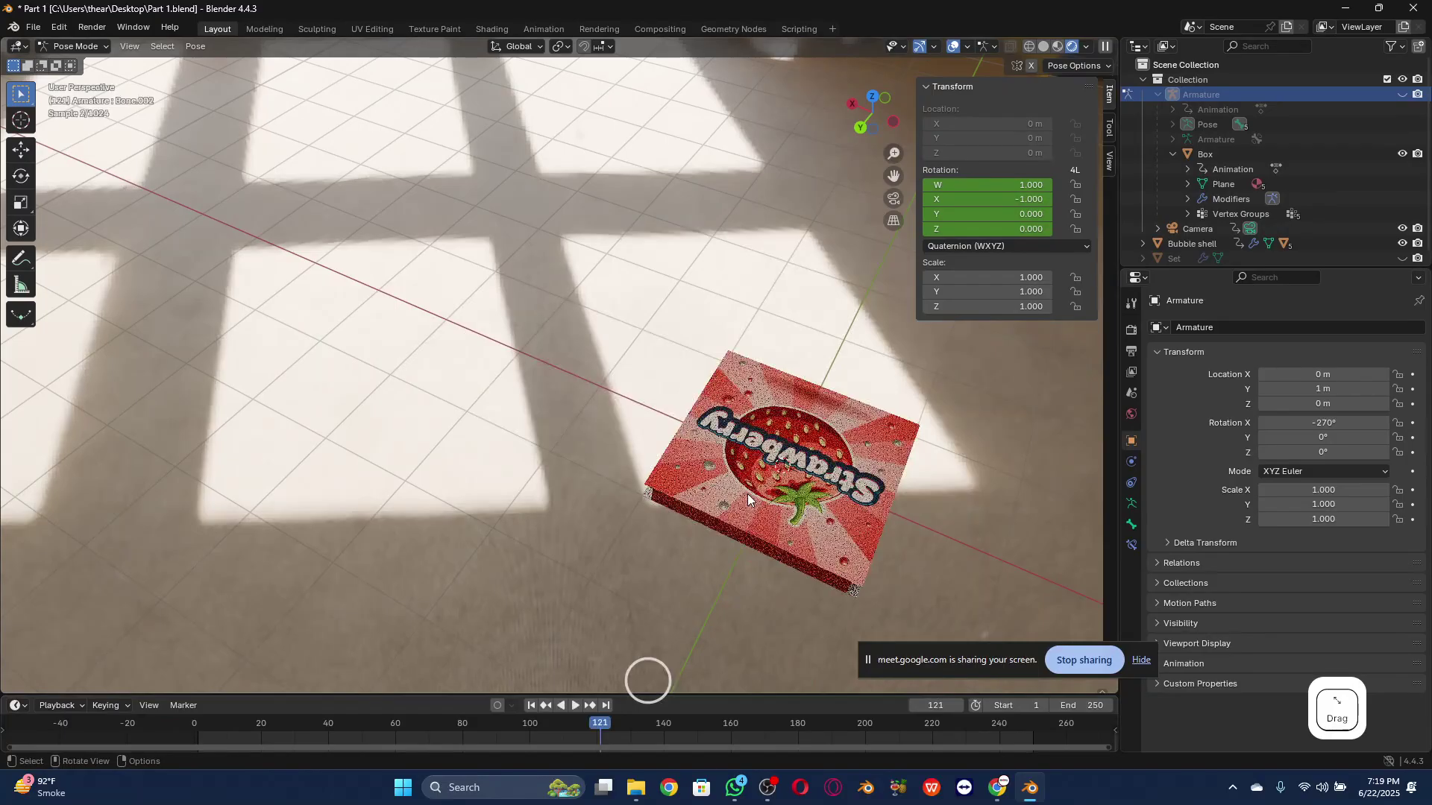
left_click_drag(373, 735, 258, 723)
scroll(489, 309, "up", 3)
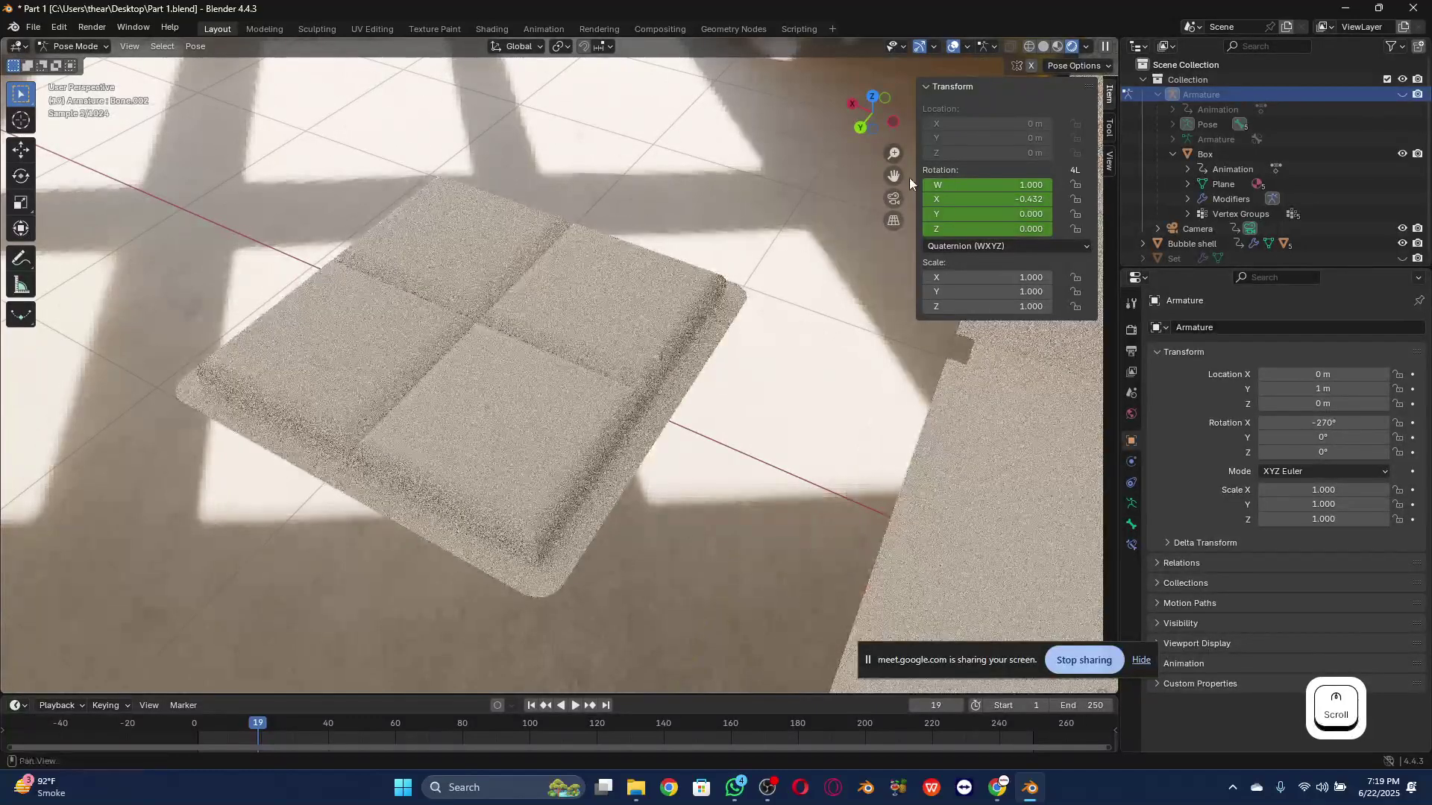
left_click_drag(894, 177, 988, 176)
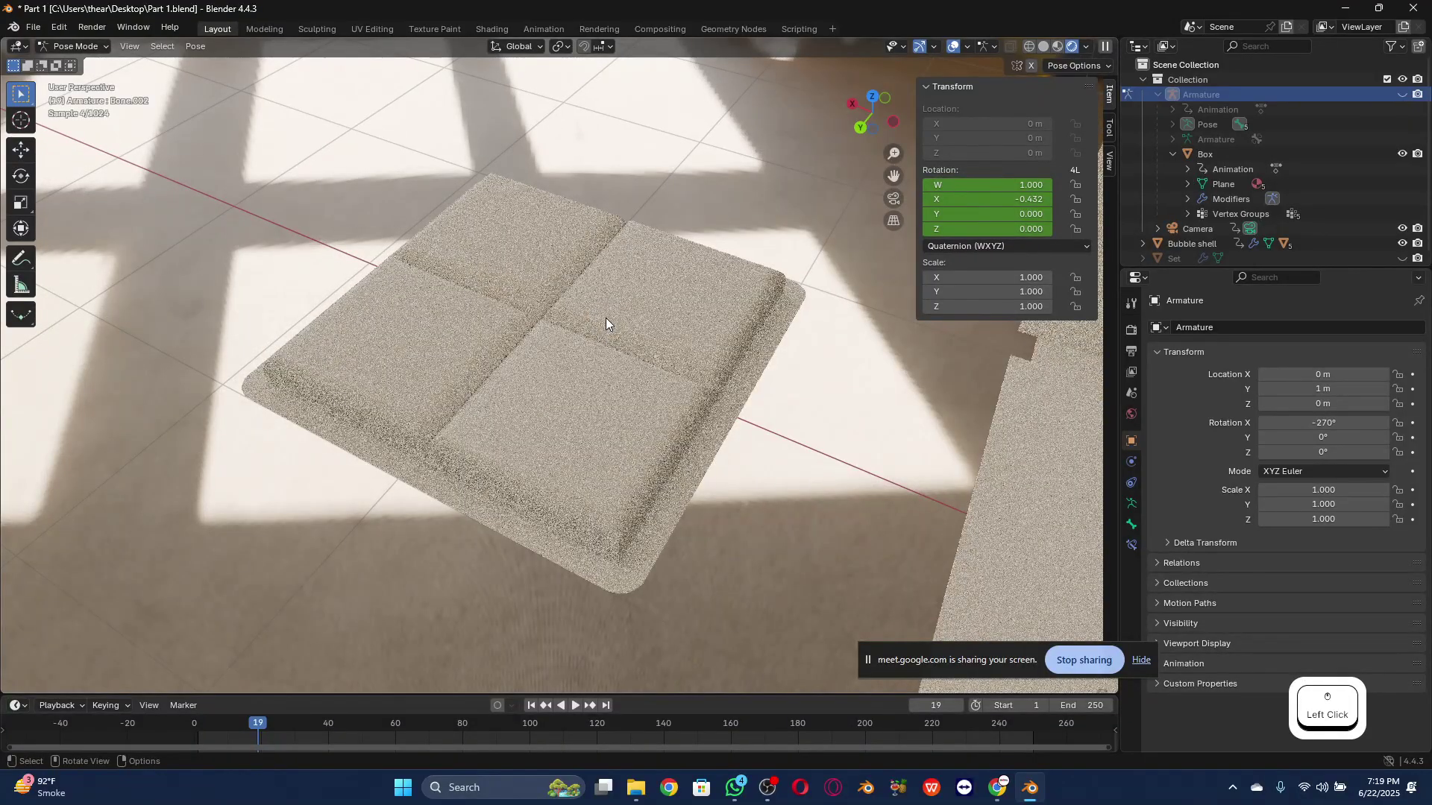
Step: Switch from Pose Mode to Object Mode and select the Bubble shell together with its whole hierarchy
left_click(21, 151)
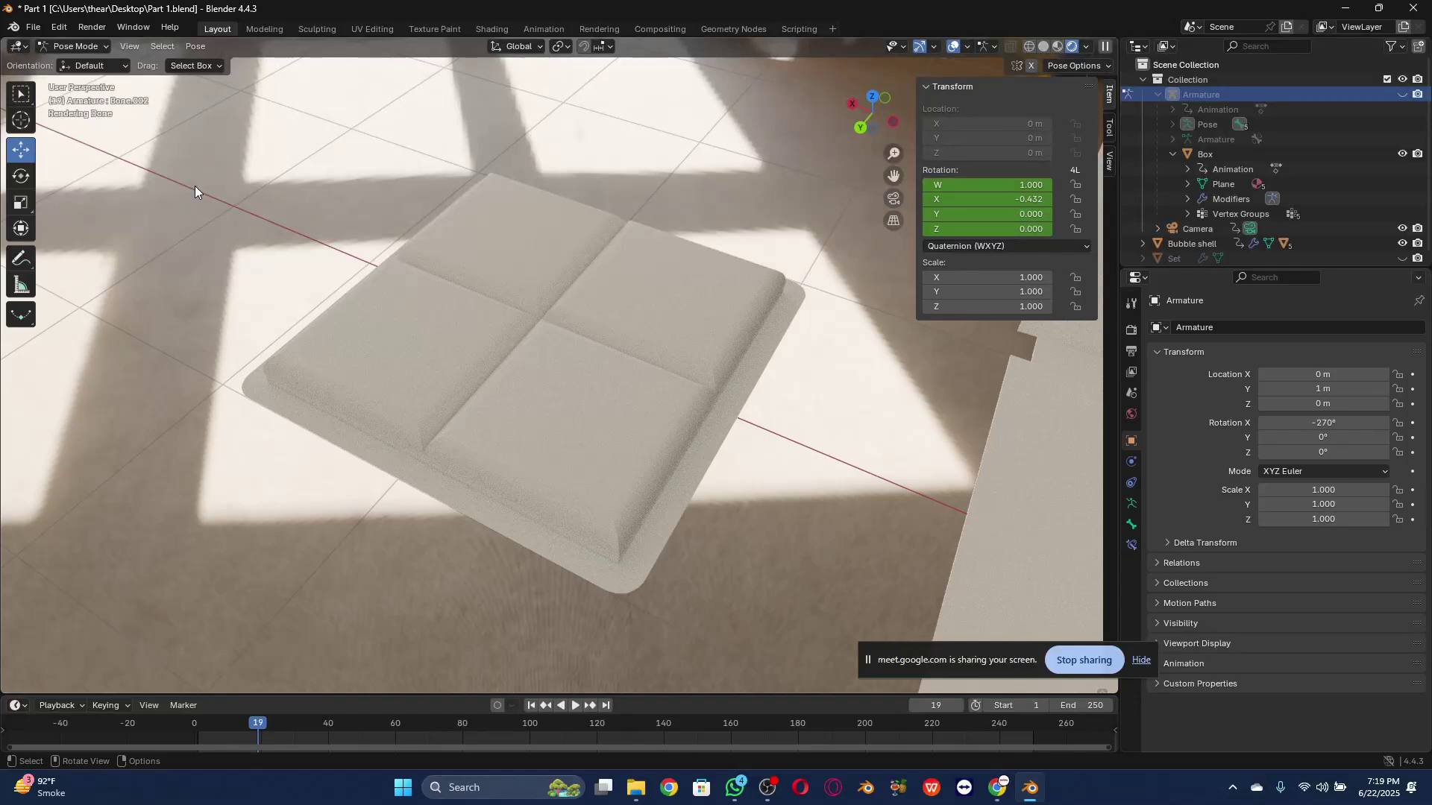
left_click(82, 47)
left_click(81, 65)
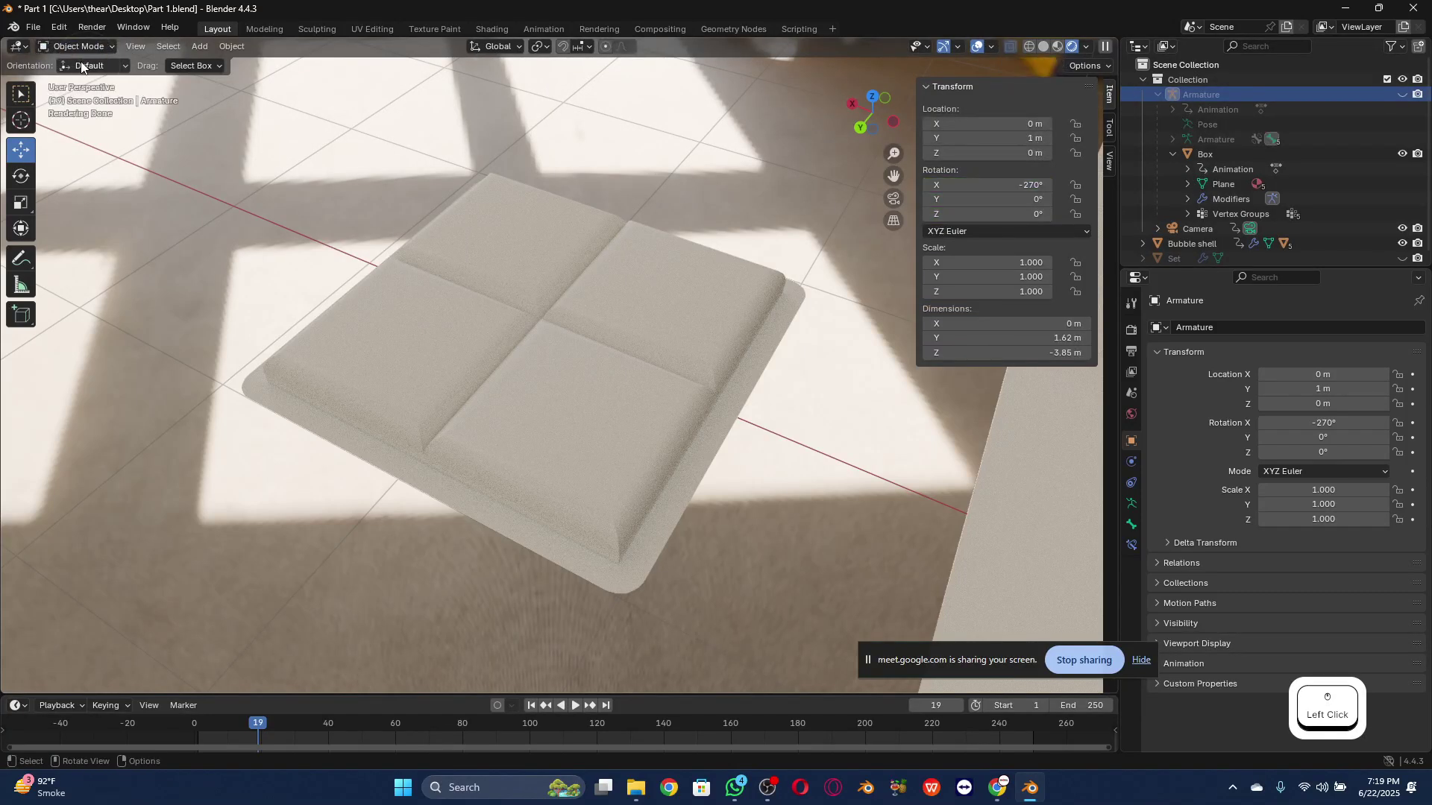
left_click(486, 282)
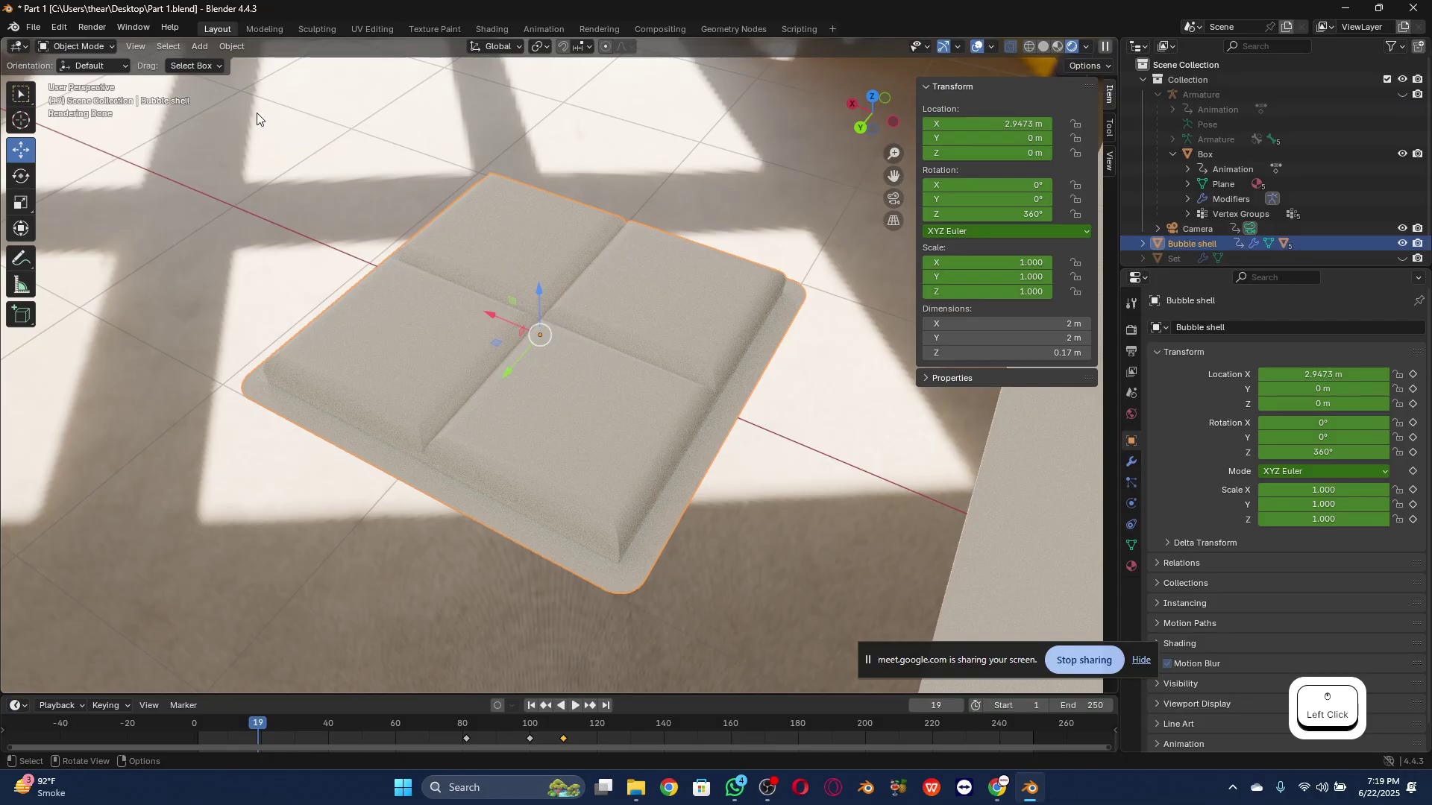
right_click(1166, 243)
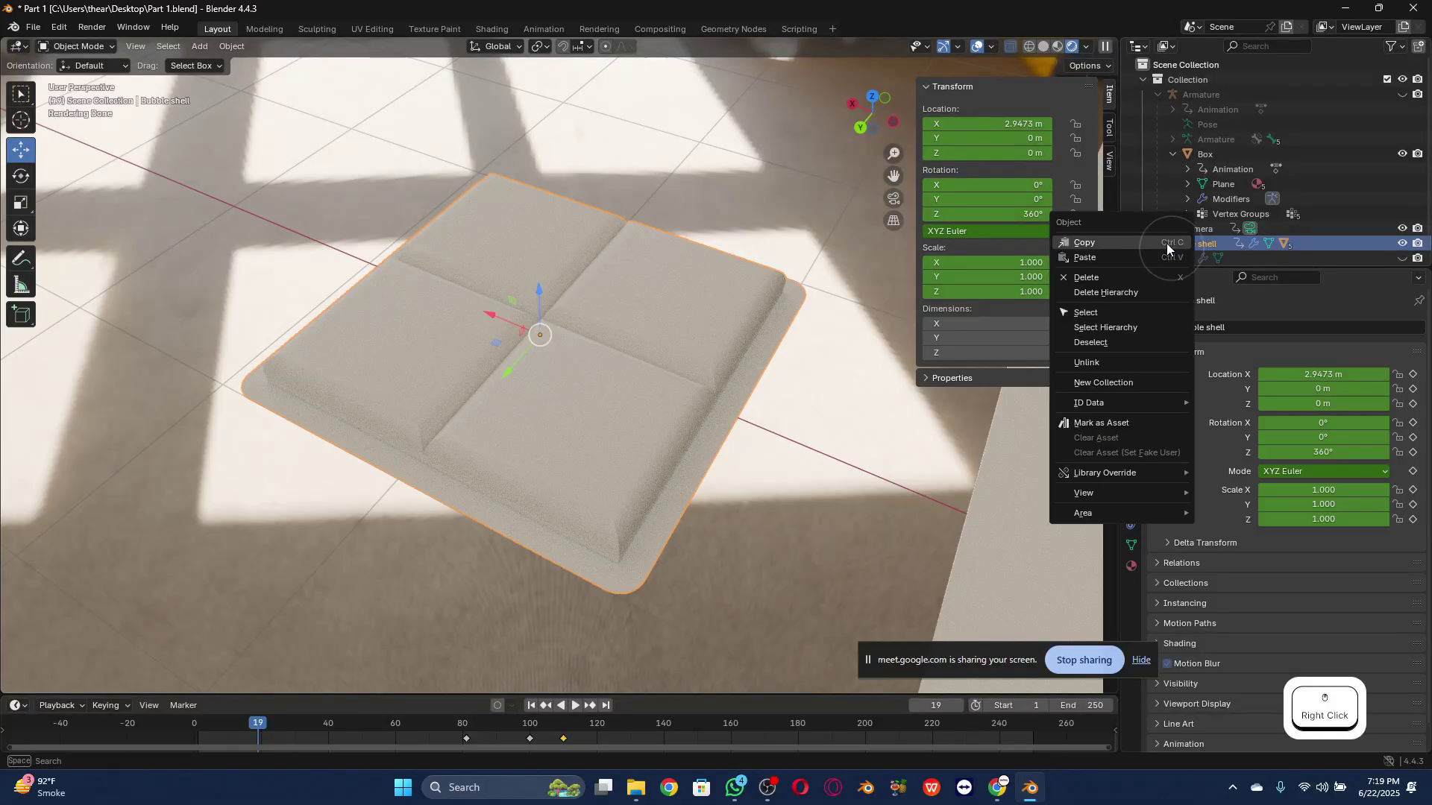
left_click(1129, 327)
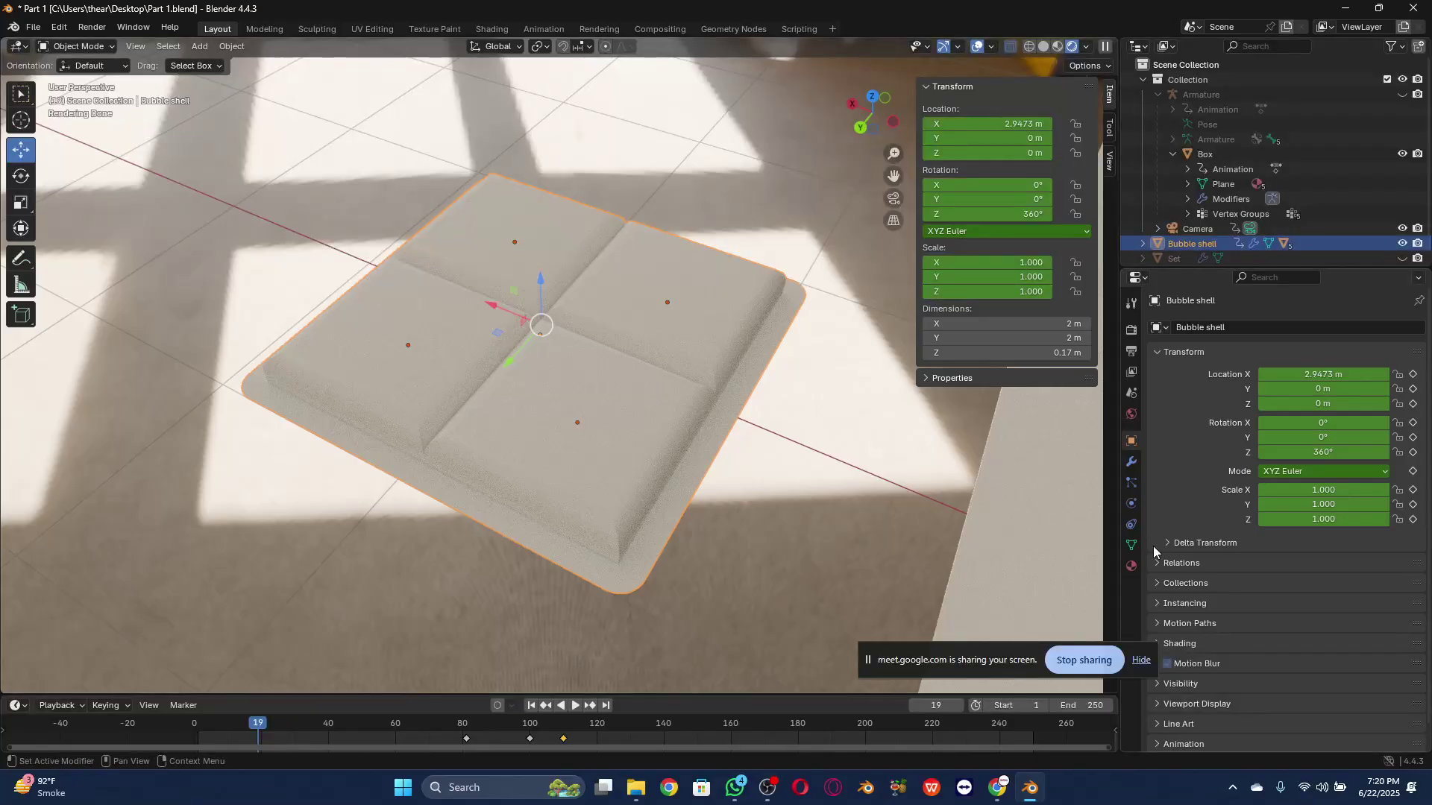
Step: Add a material slot to the Bubble shell and create a new material in it
left_click(1130, 569)
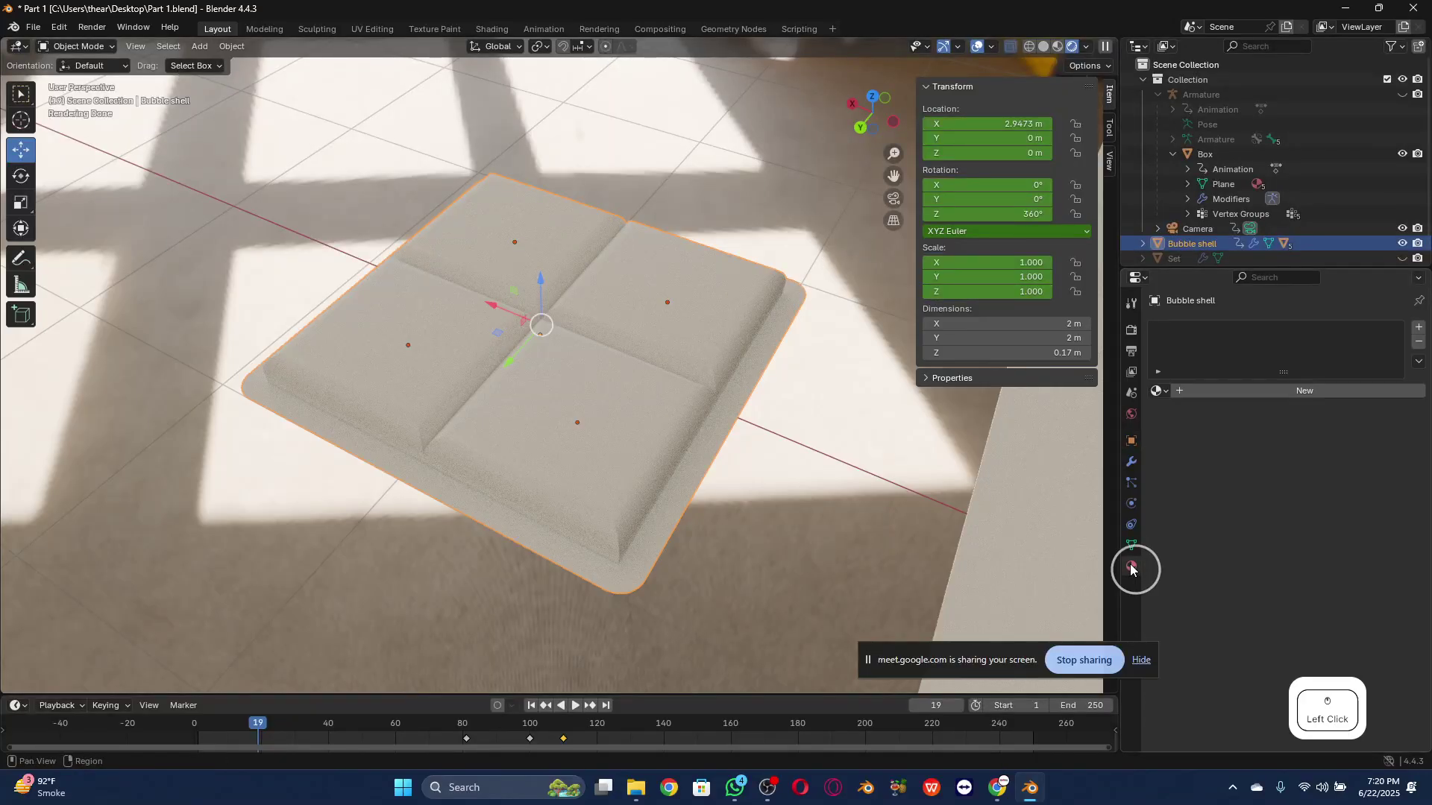
left_click(1418, 331)
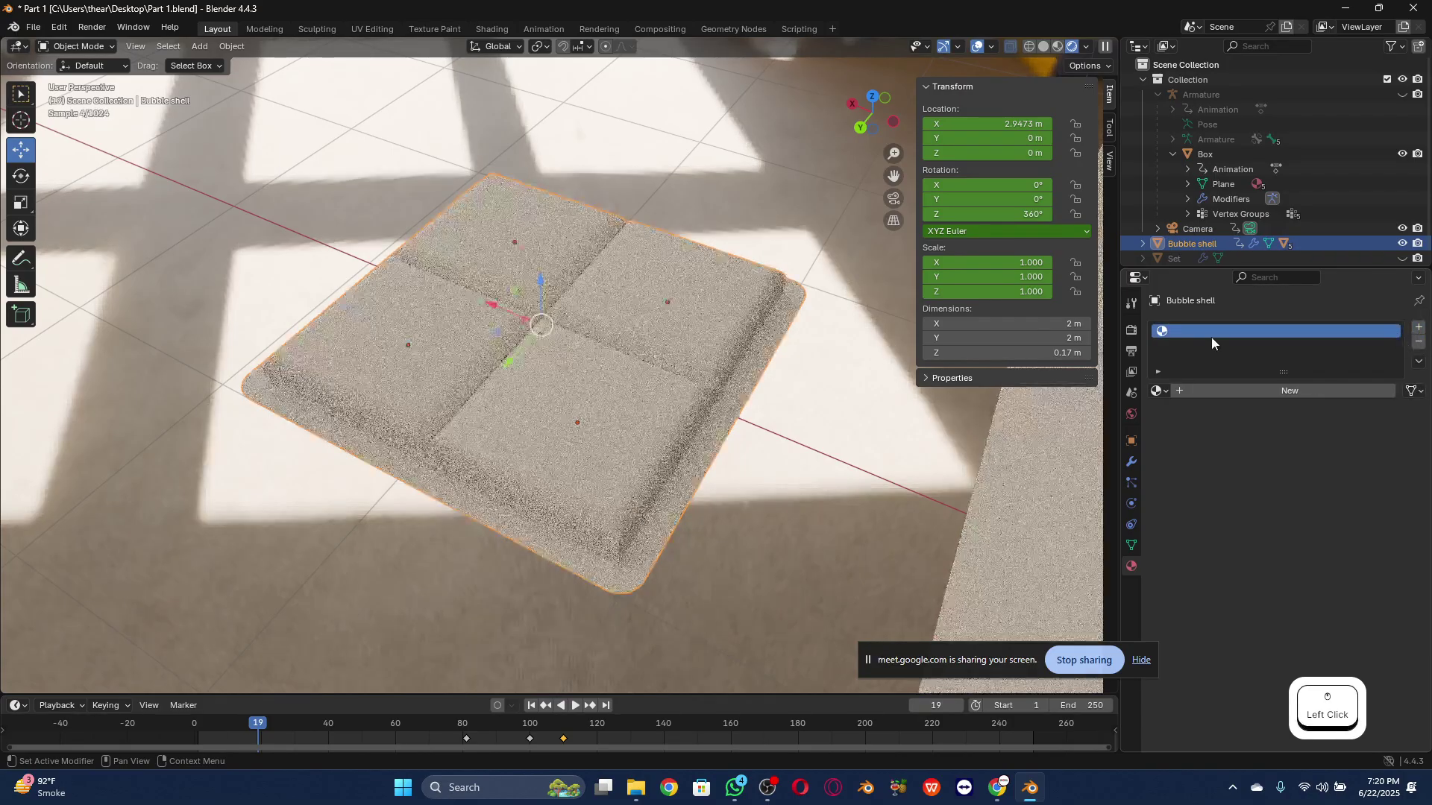
left_click(1198, 397)
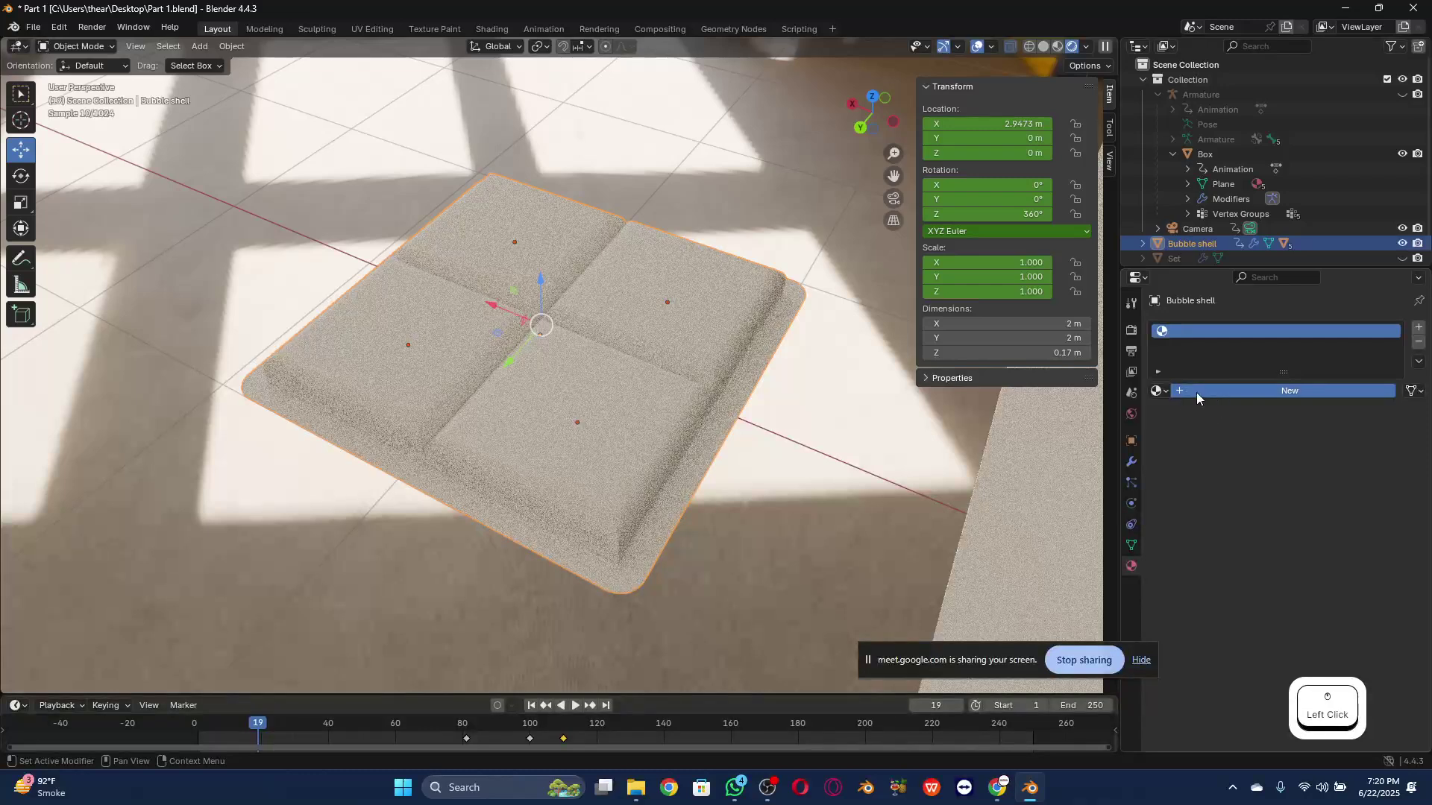
left_click(1190, 533)
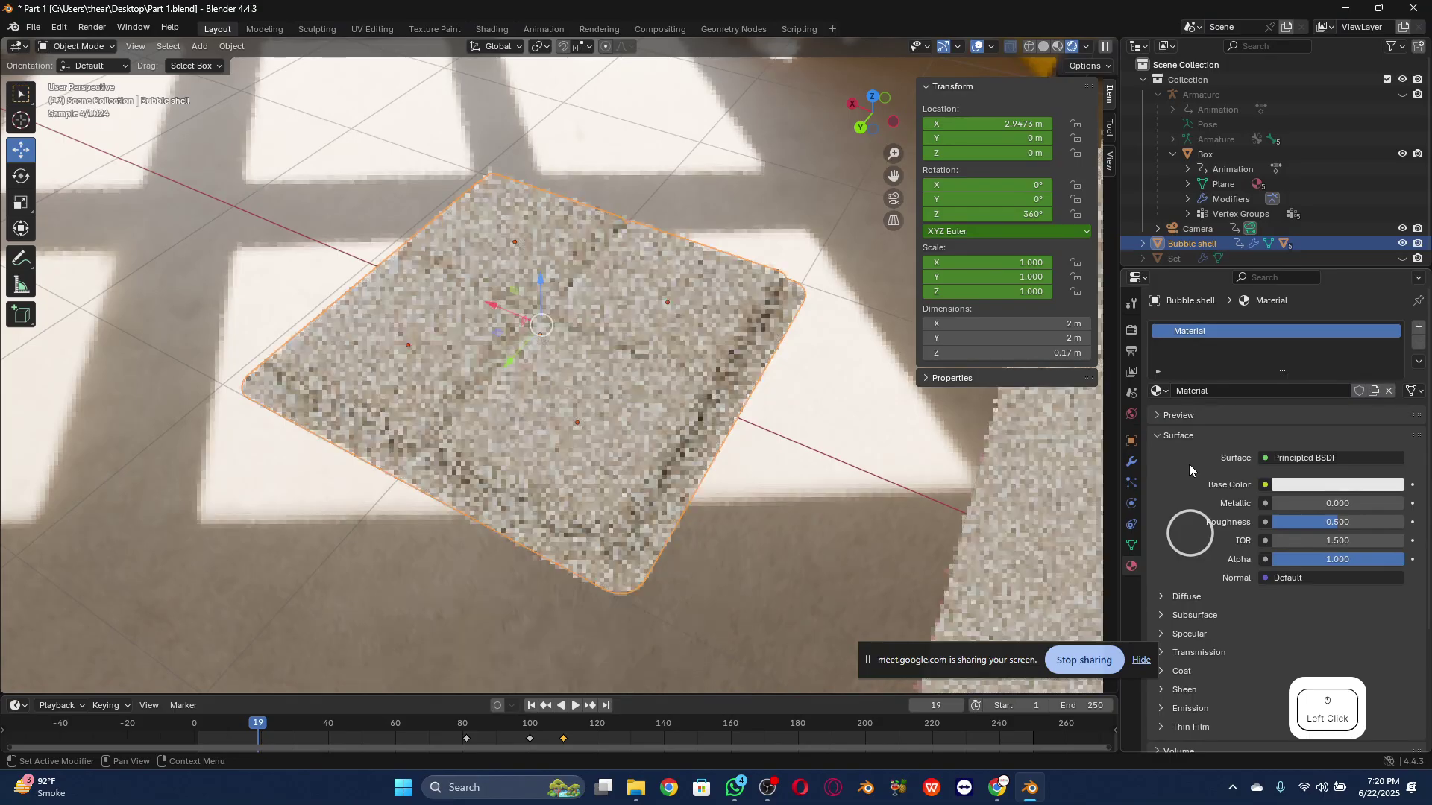
Step: Name the Bubble shell's new material Shell
left_click(1221, 392)
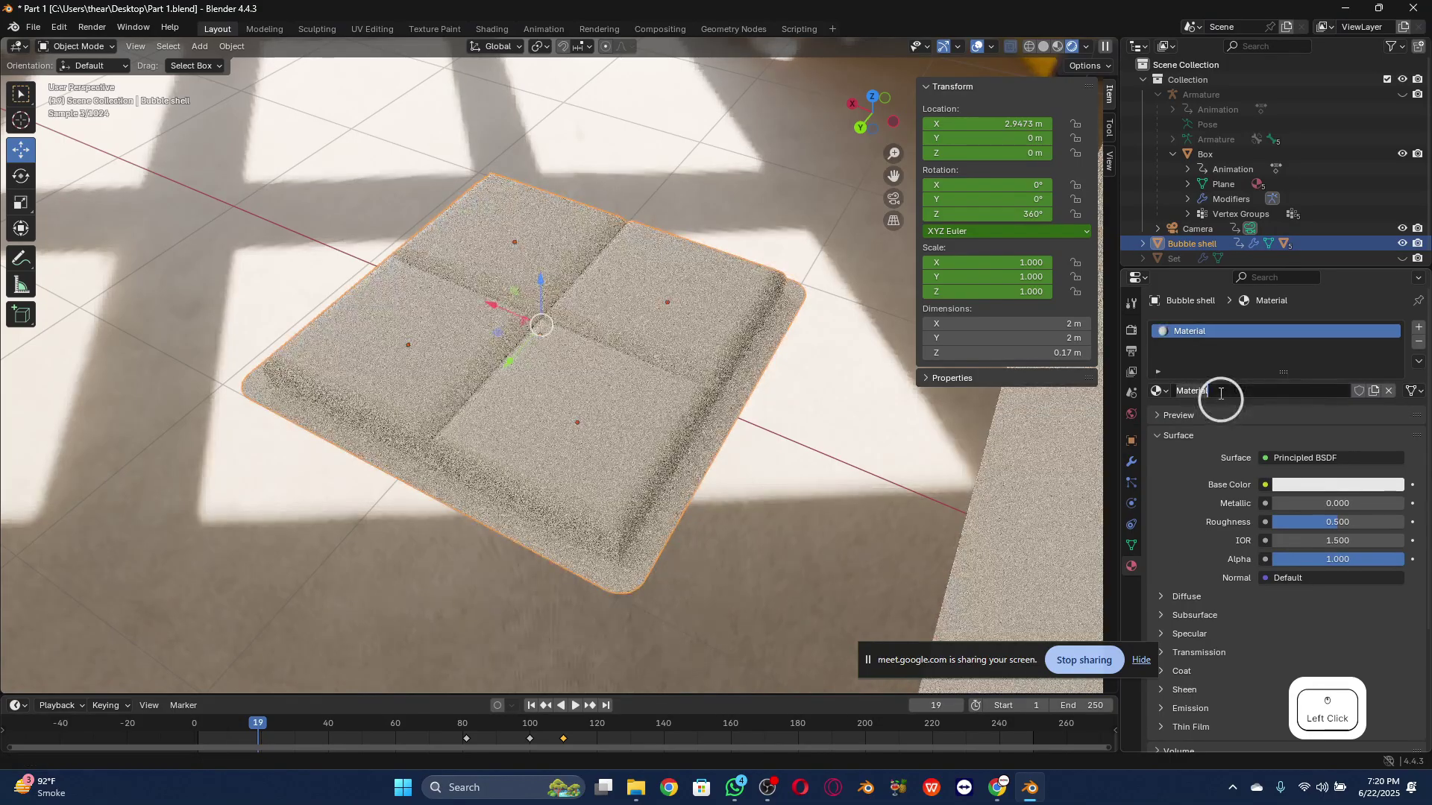
key("shift")
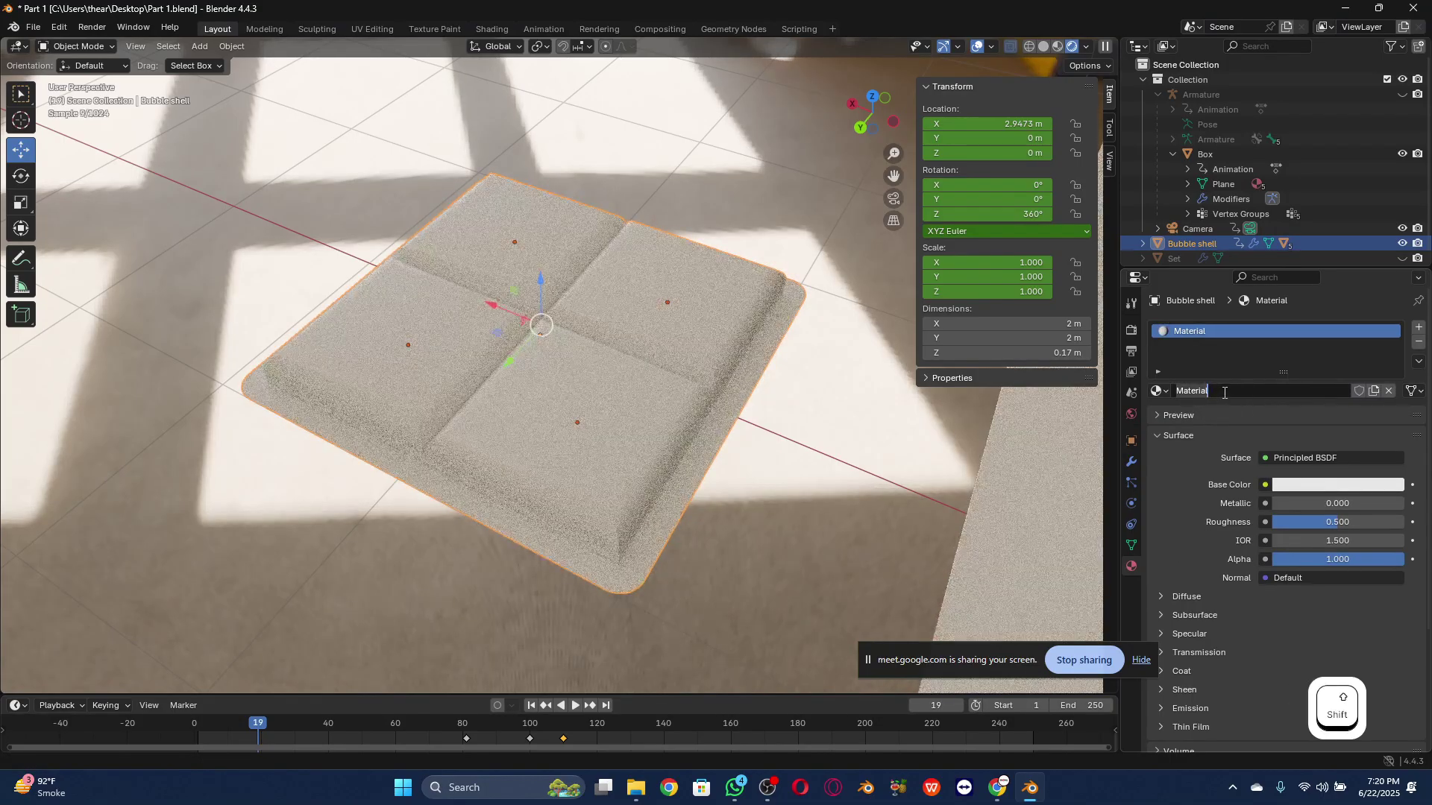
type("Shell")
key("Return")
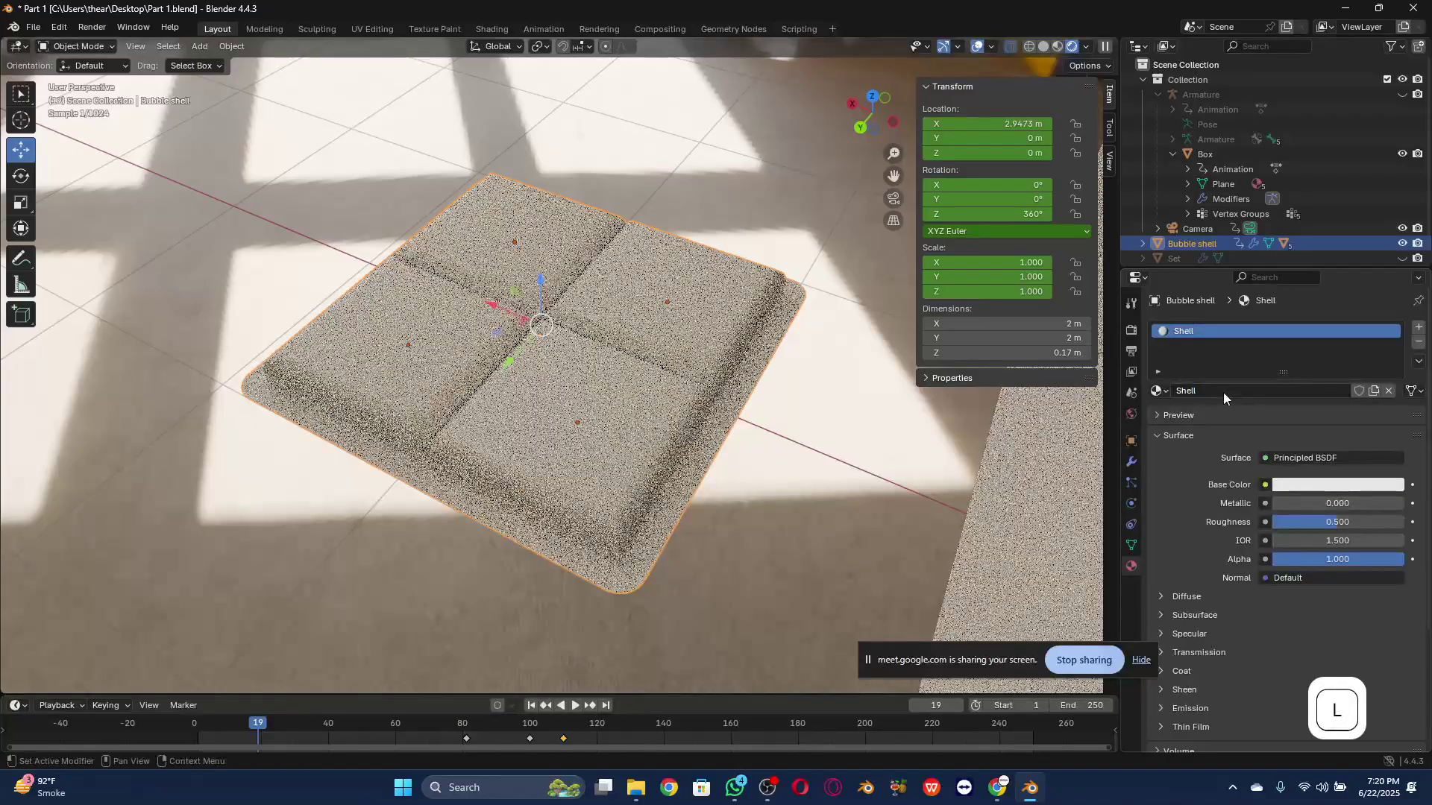
Step: Rename the Bubble shell's material as silver
left_click(1223, 392)
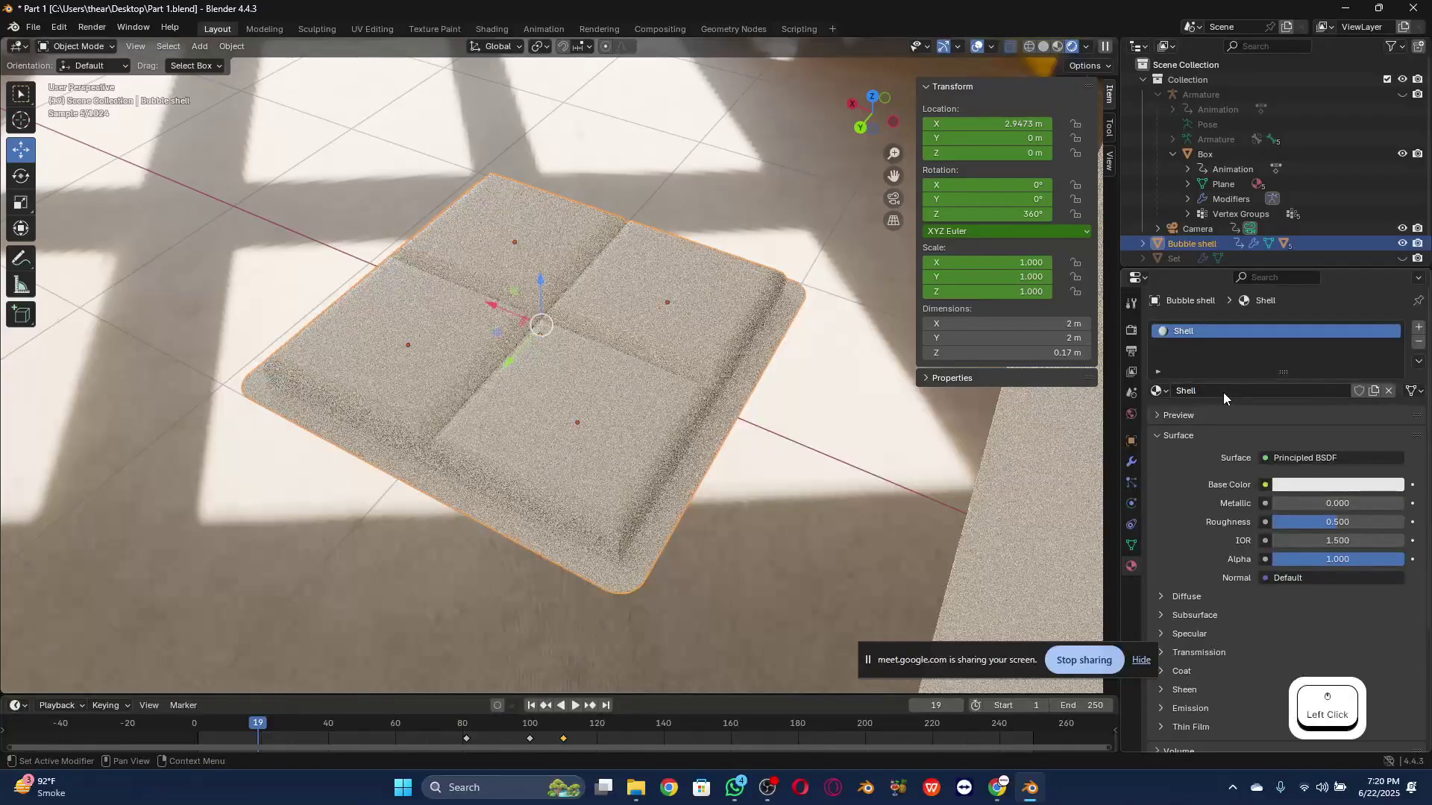
left_click(1224, 392)
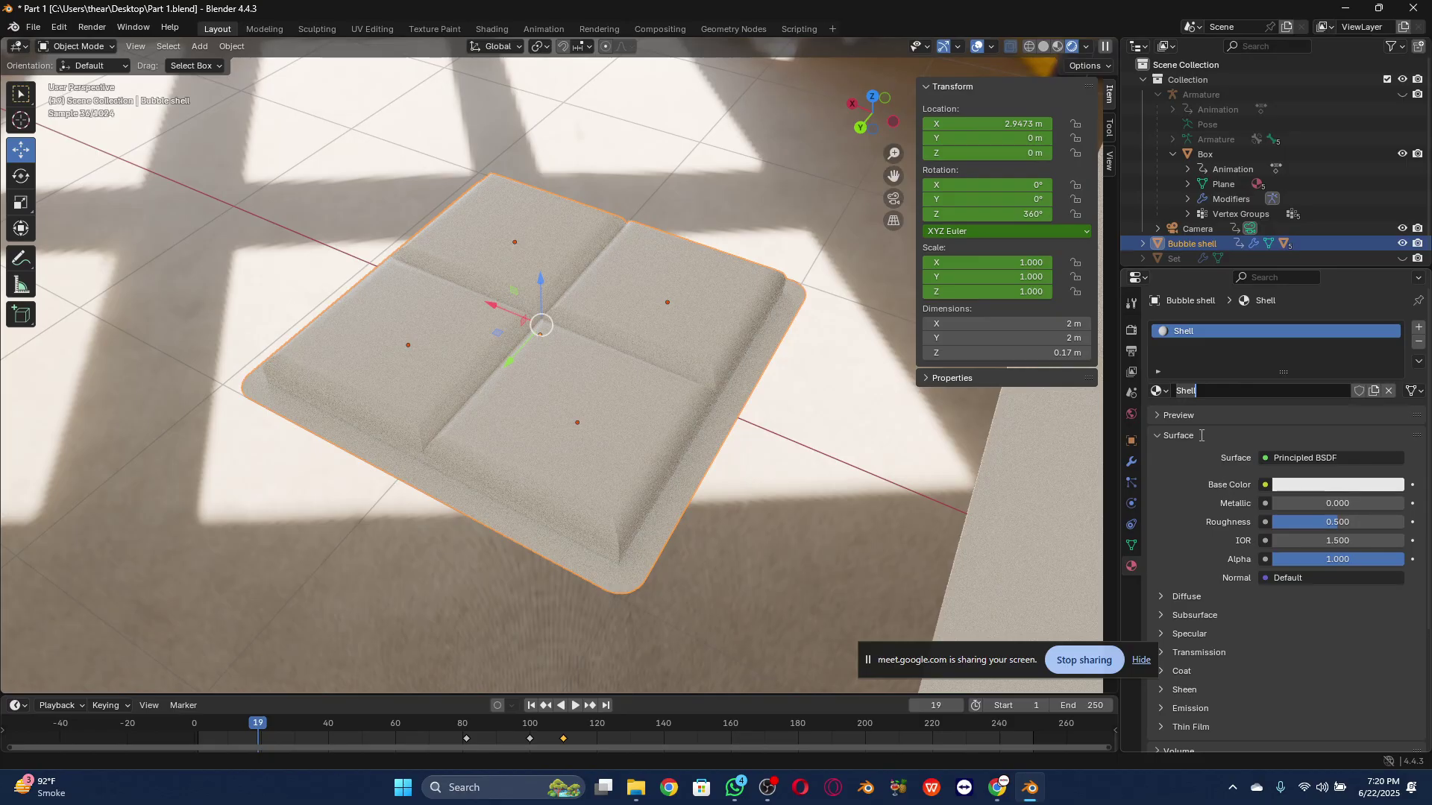
left_click(1223, 401)
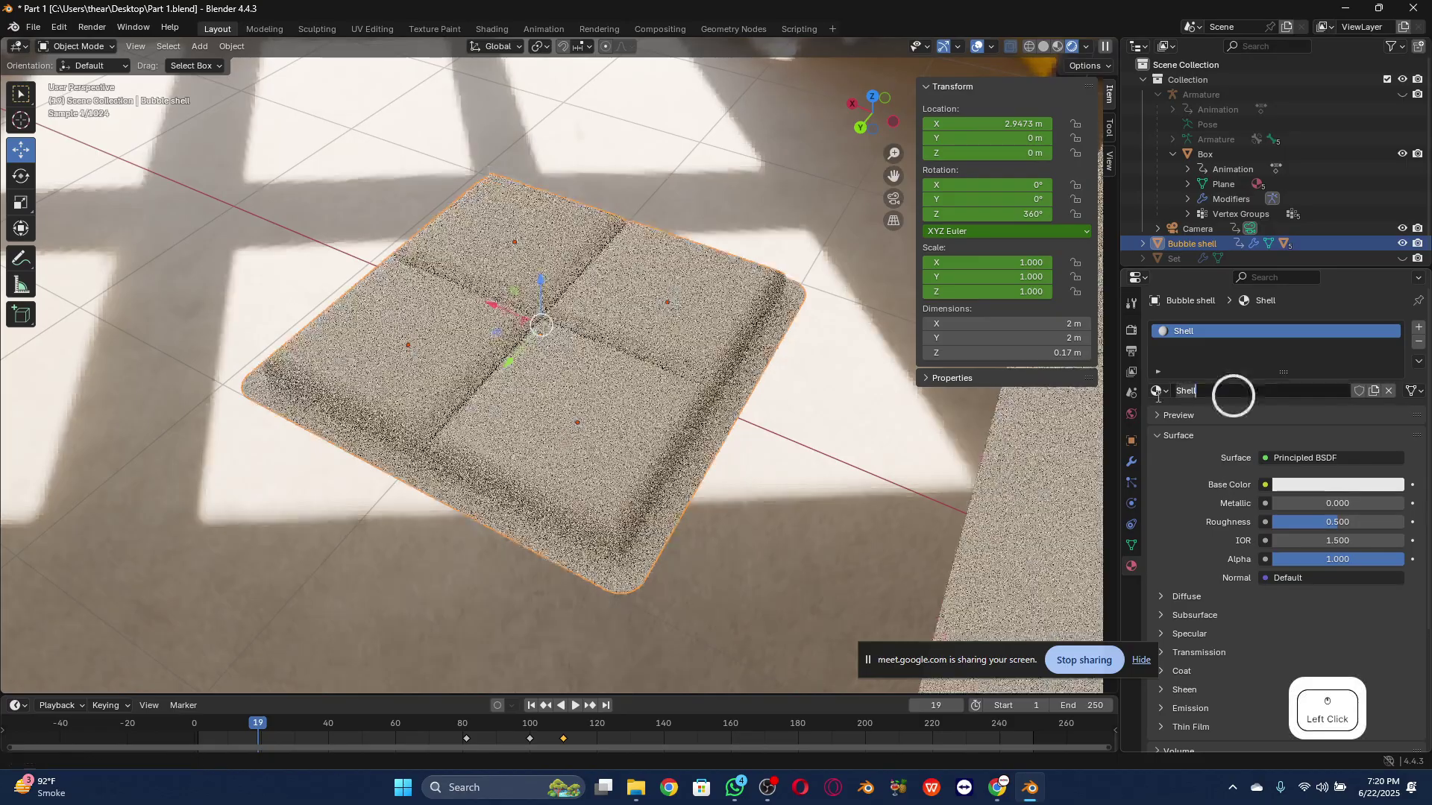
type("s")
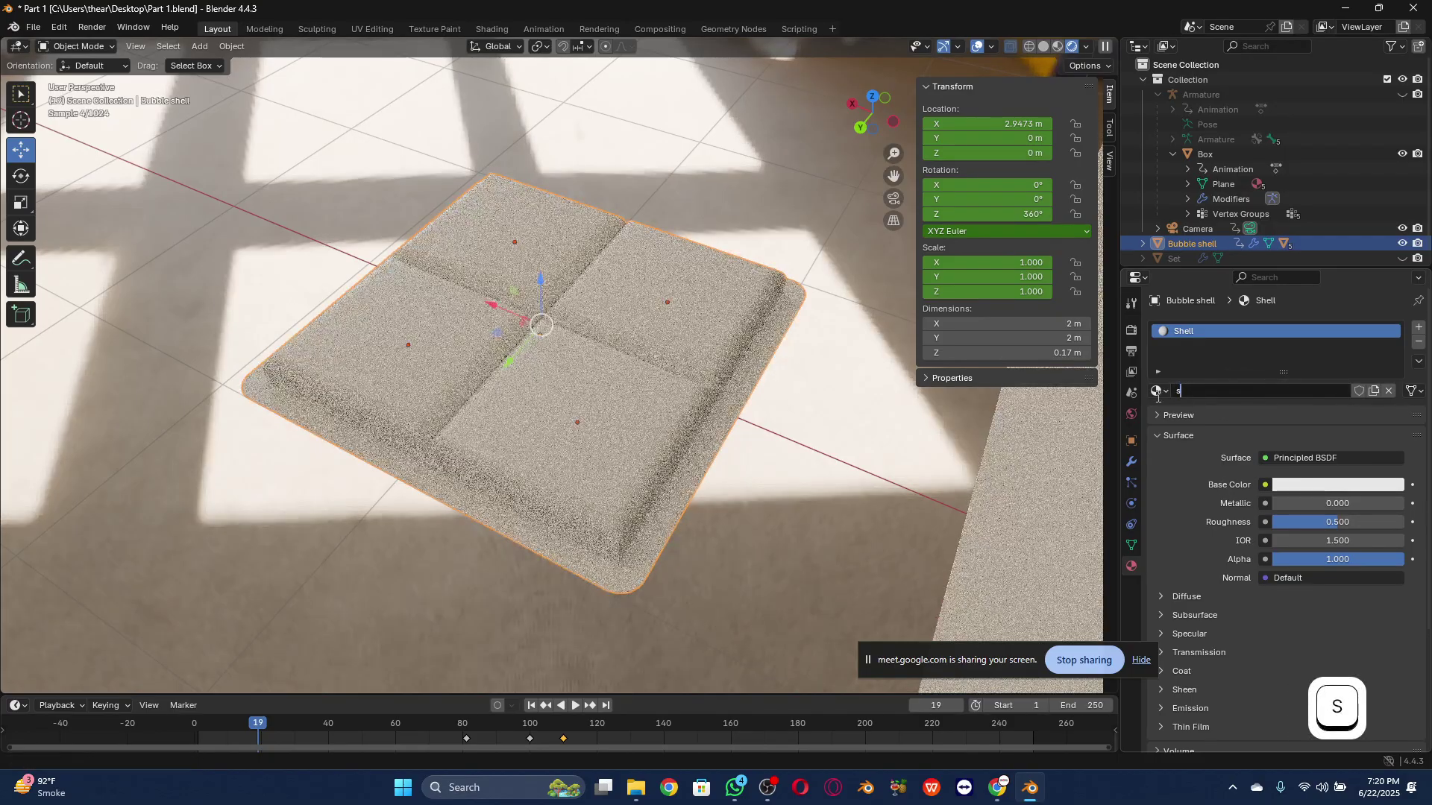
type("ilver")
key("Return")
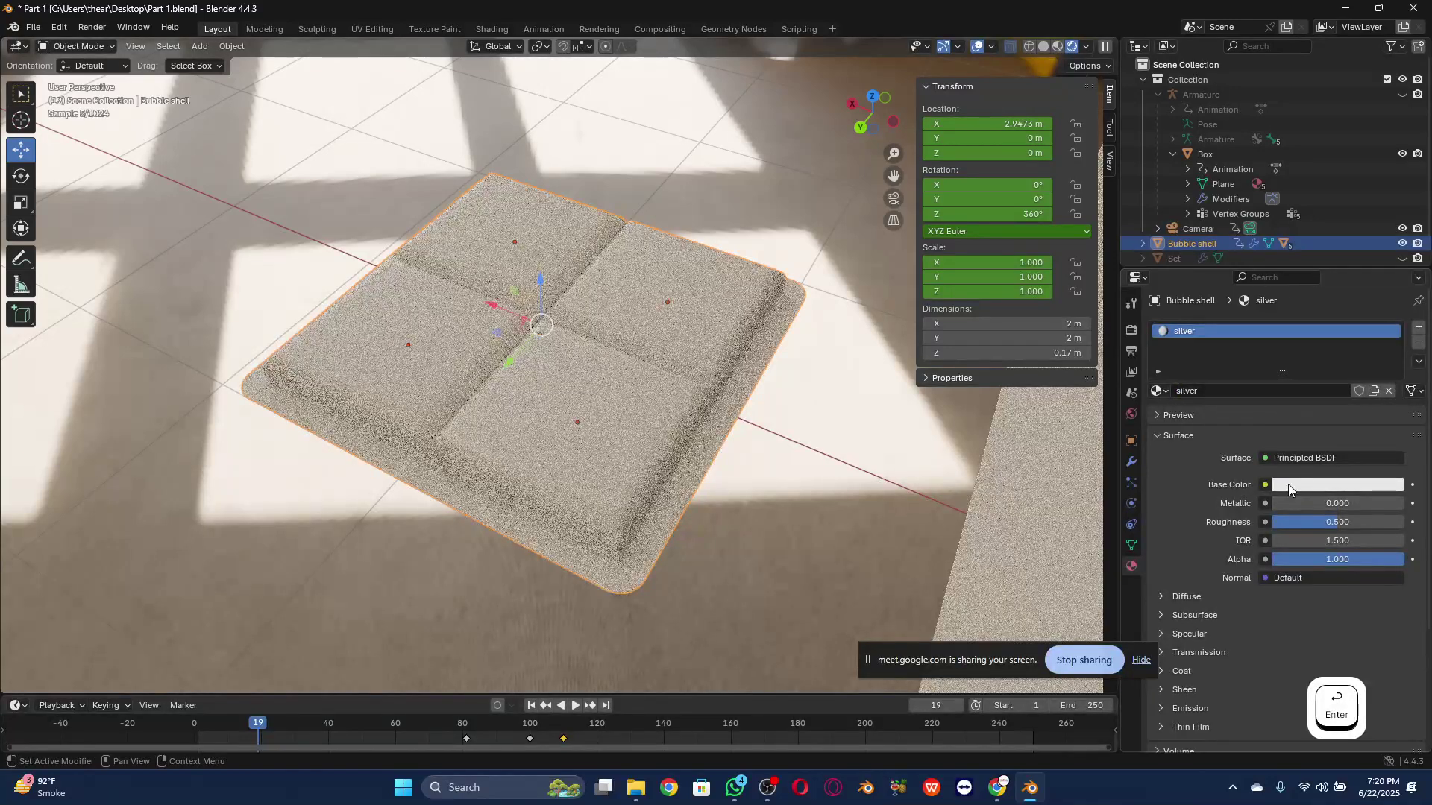
Step: Set the silver material's Metallic to 1.000 and its Roughness to 0.118
mouse_move(1307, 503)
left_mouse_down()
mouse_move(1402, 504)
mouse_move(1286, 522)
left_mouse_up()
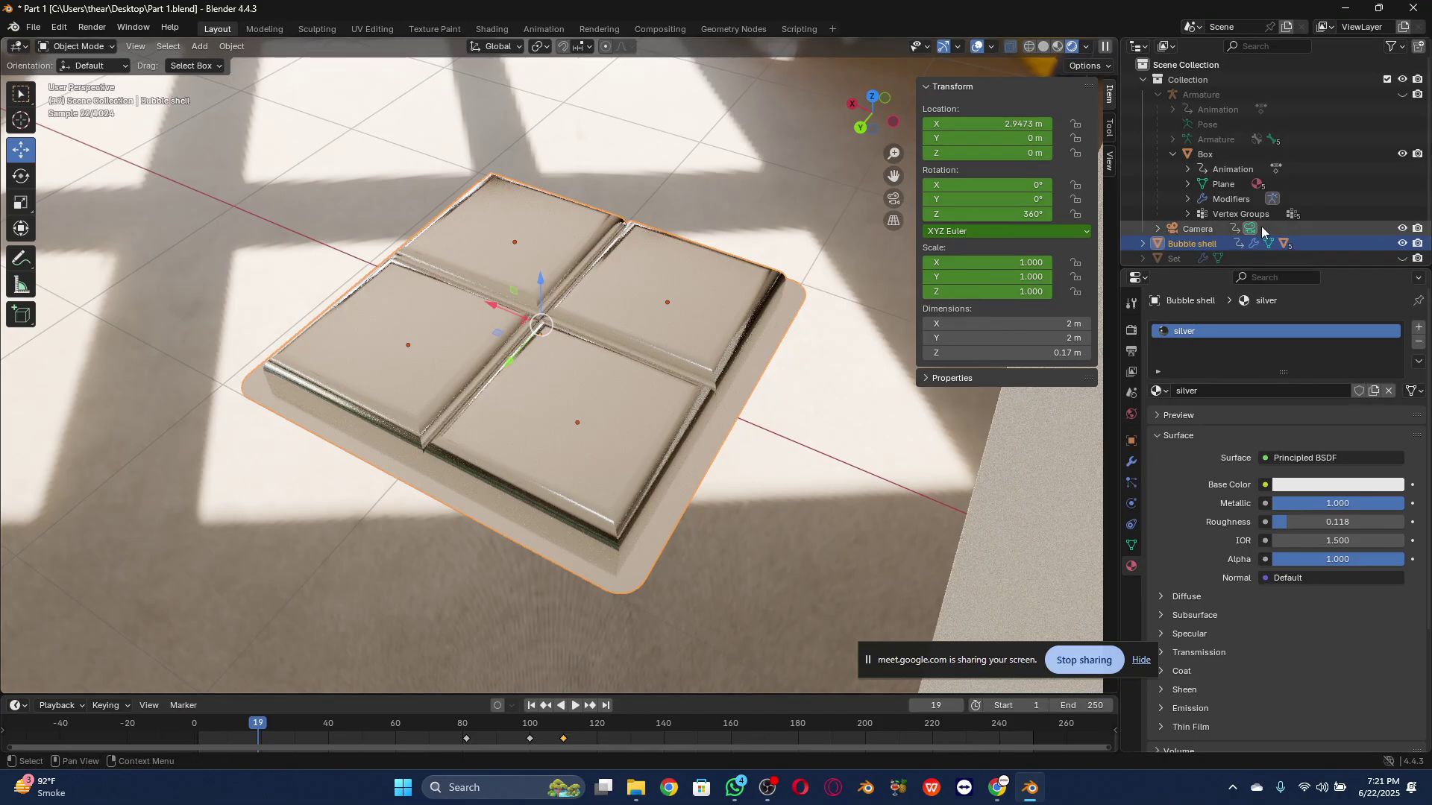
right_click(1161, 246)
left_click(1160, 246)
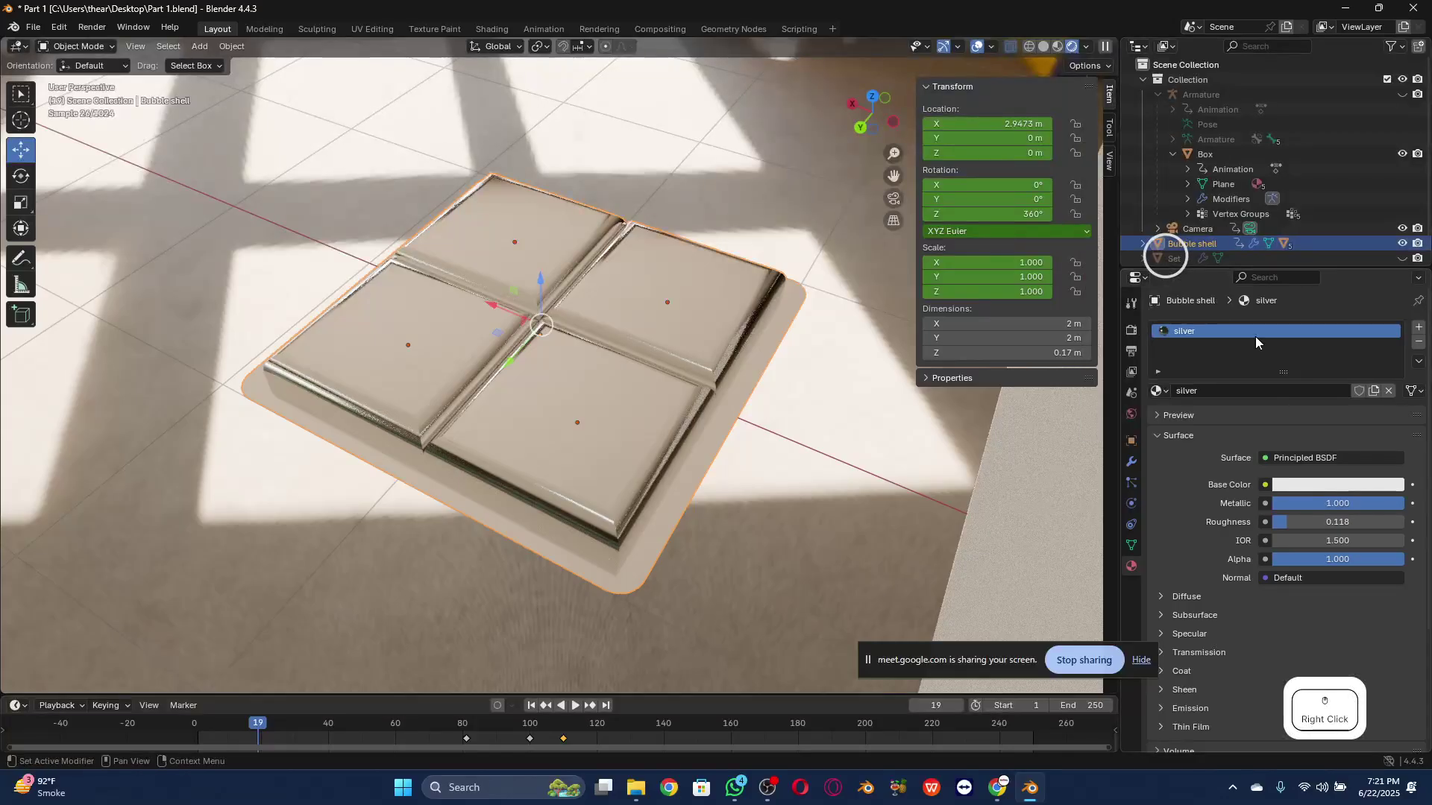
Step: Widen the Outliner and Properties area and inspect the metallic Bubble shell from a lower angle
left_click_drag(1118, 244, 1042, 261)
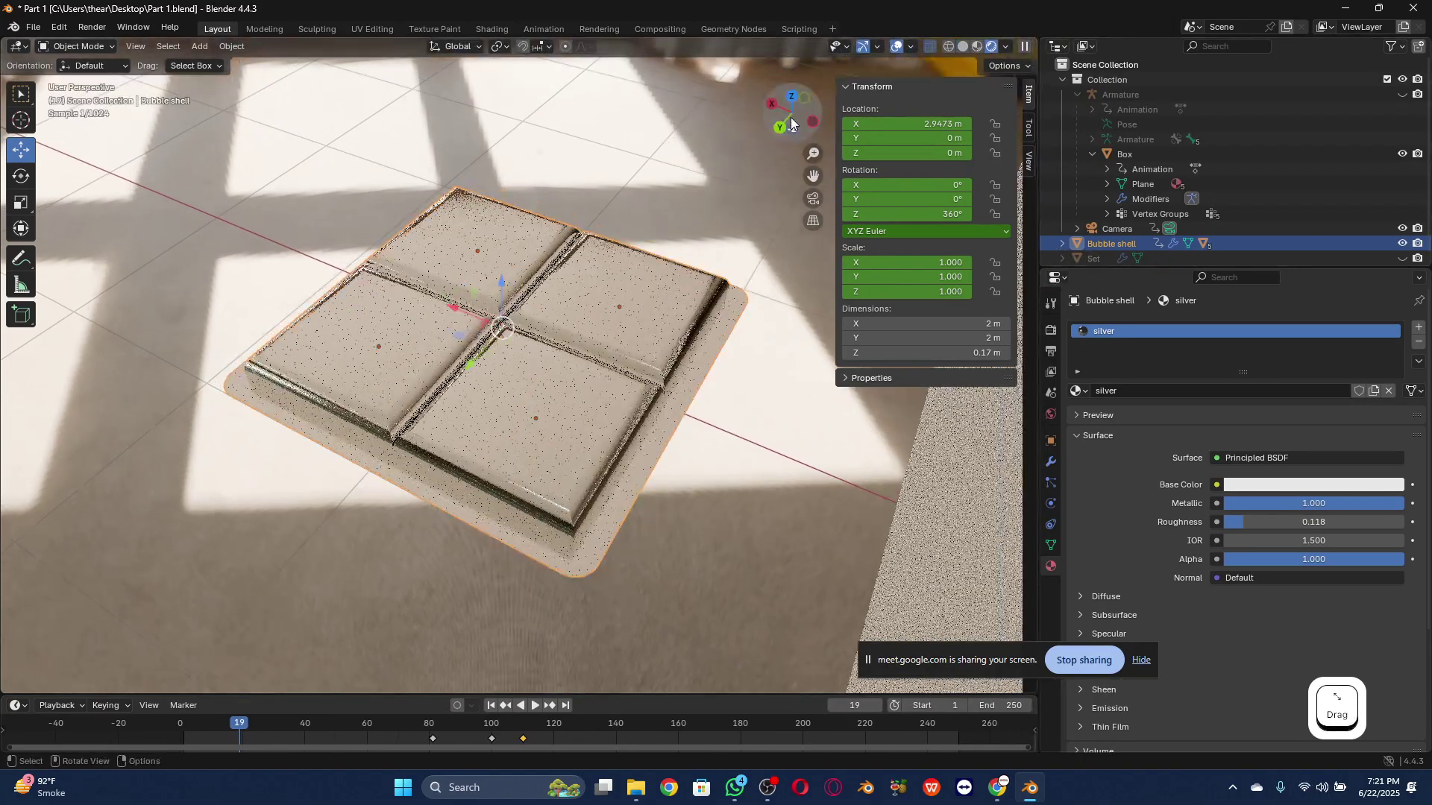
left_click_drag(791, 118, 786, 52)
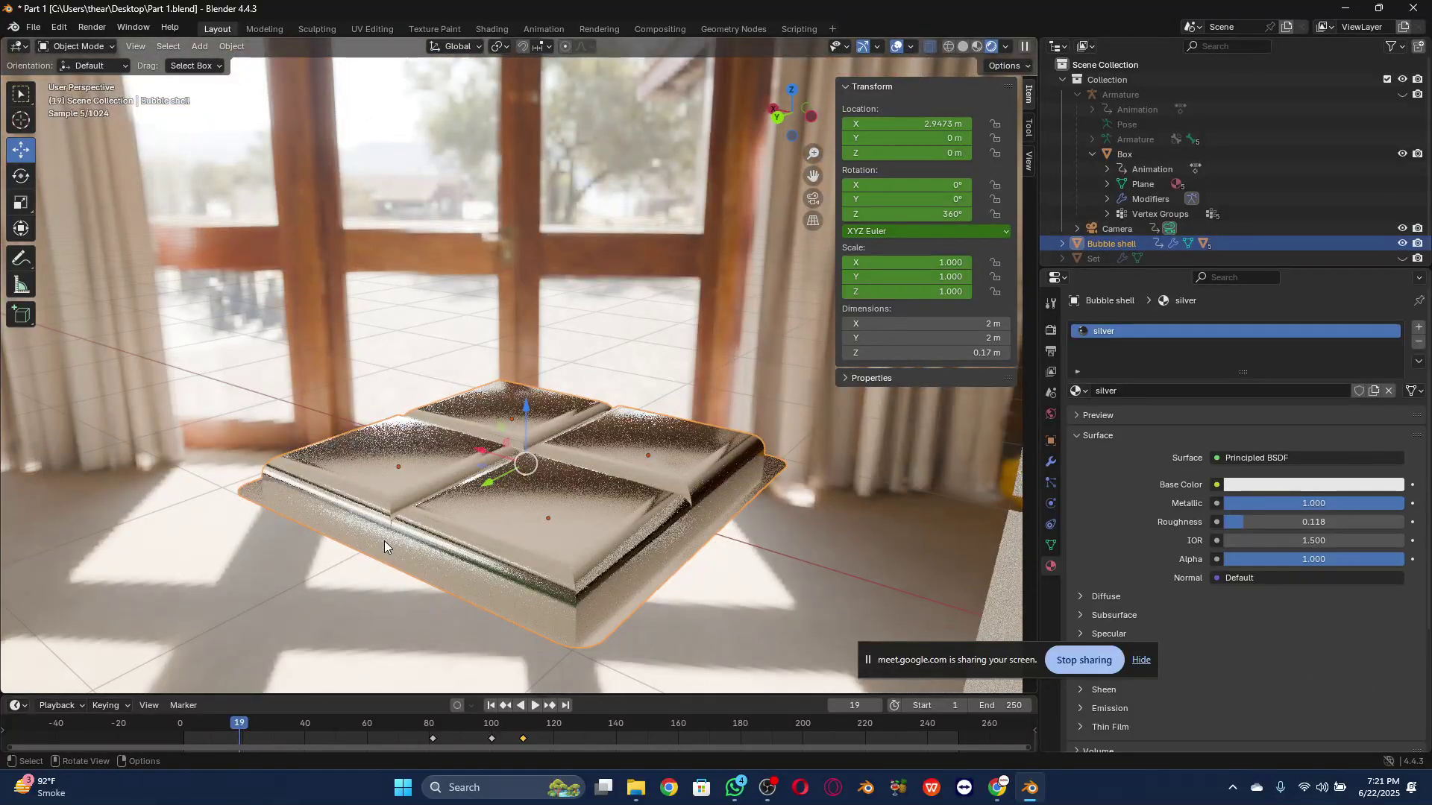
left_click(593, 613)
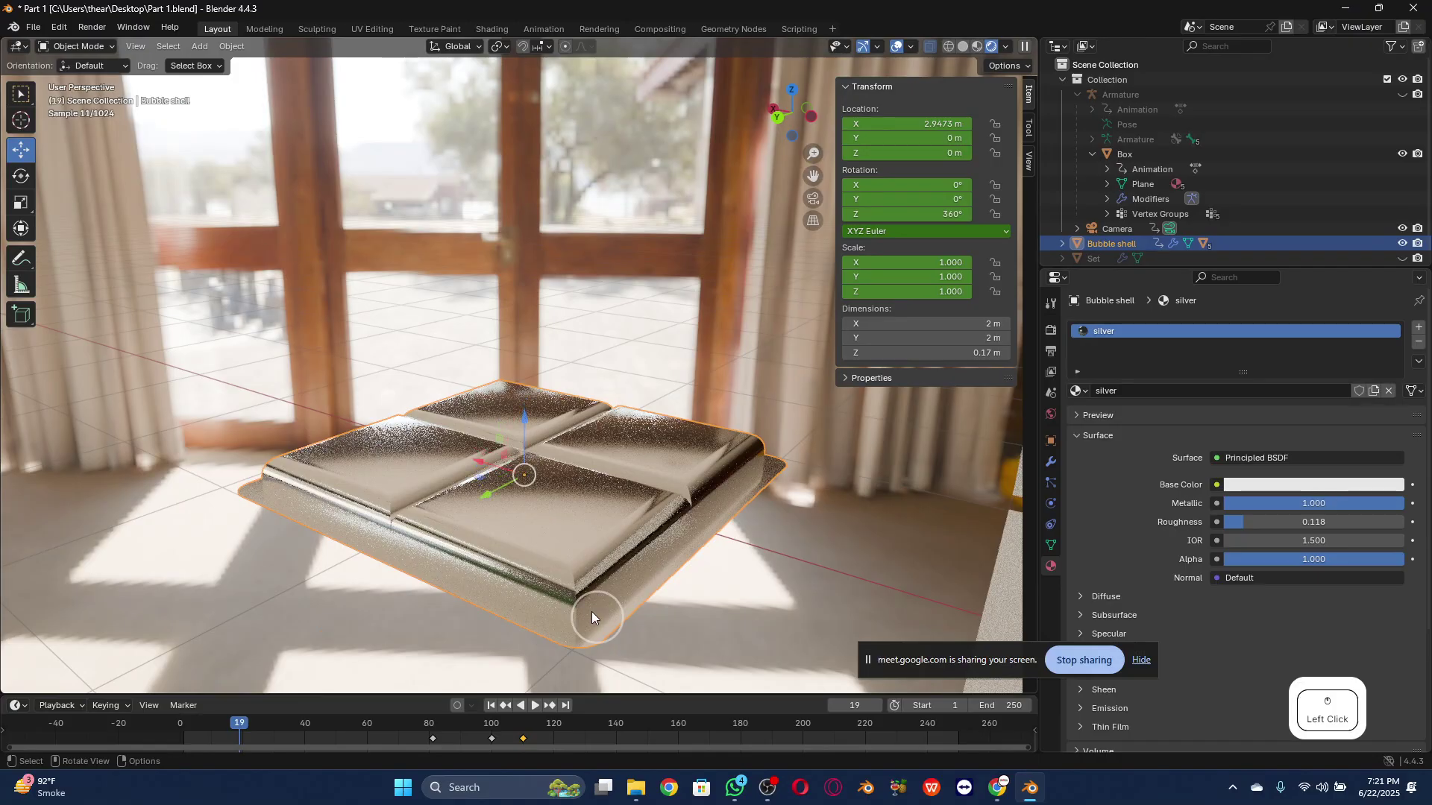
Step: Expand the Bubble shell's children in the Outliner, identify Lowerpart bubble by hiding and showing it, and select it
left_click(1062, 243)
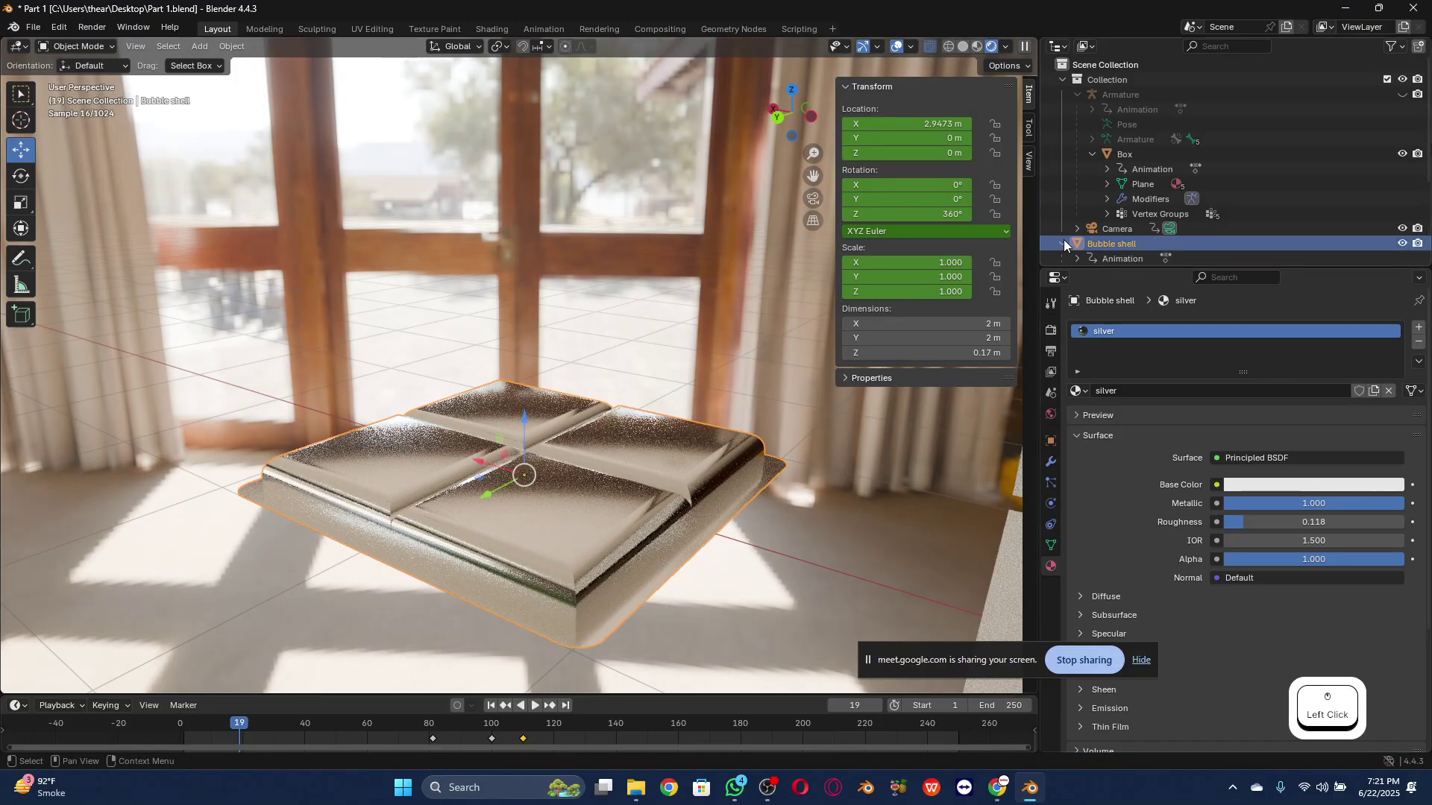
scroll(1124, 214, "down", 3)
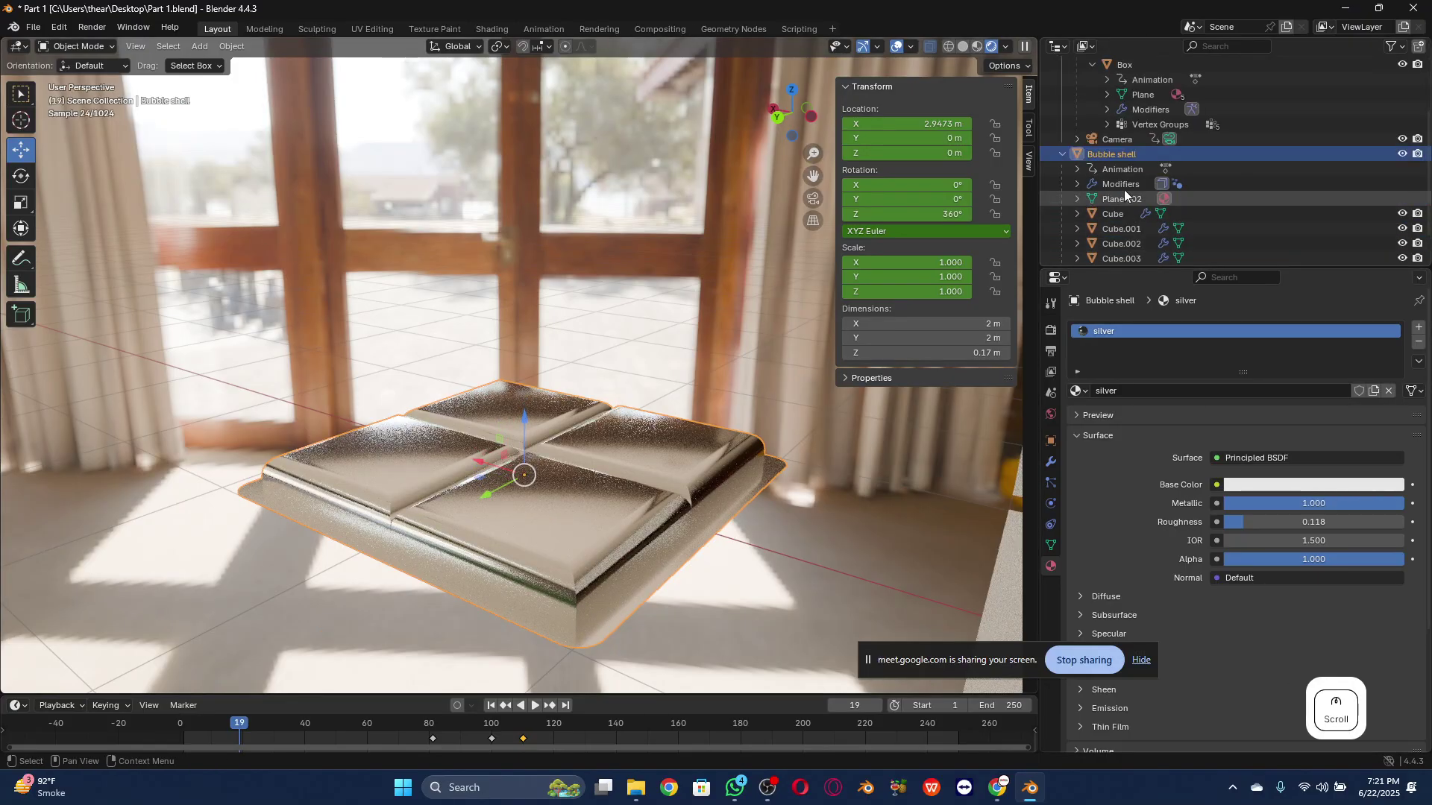
left_click(622, 602)
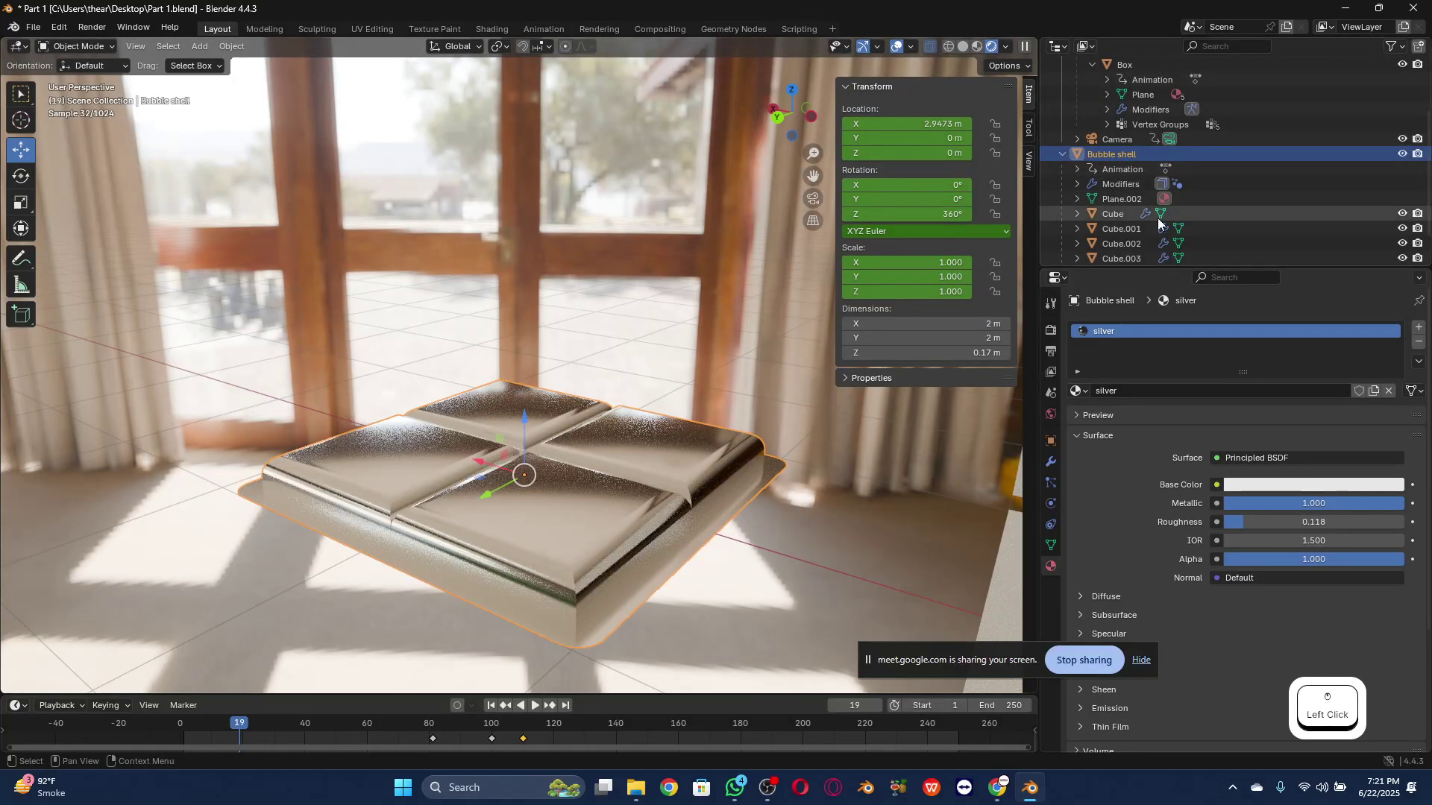
scroll(1143, 242, "down", 1)
left_click(1144, 241)
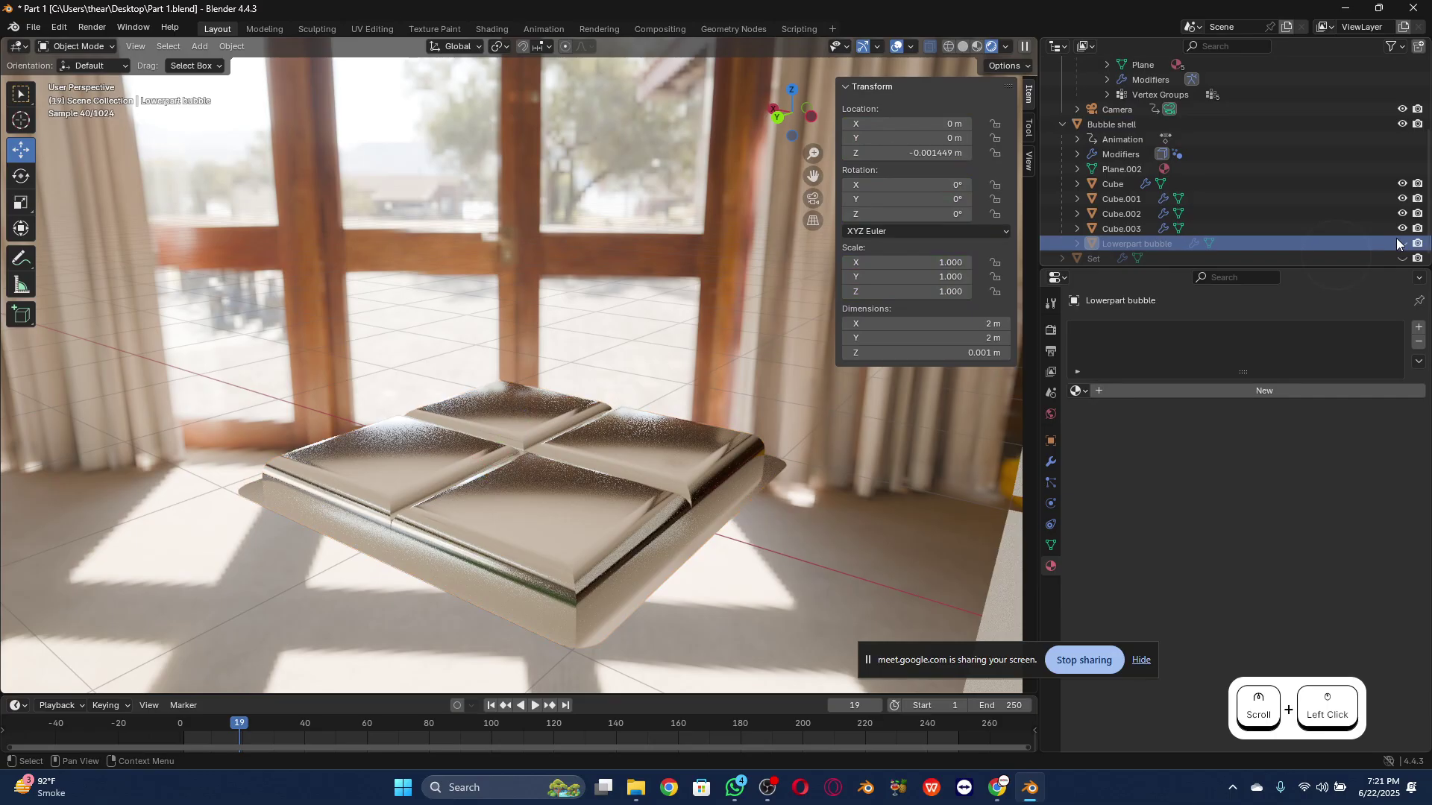
left_click(1404, 246)
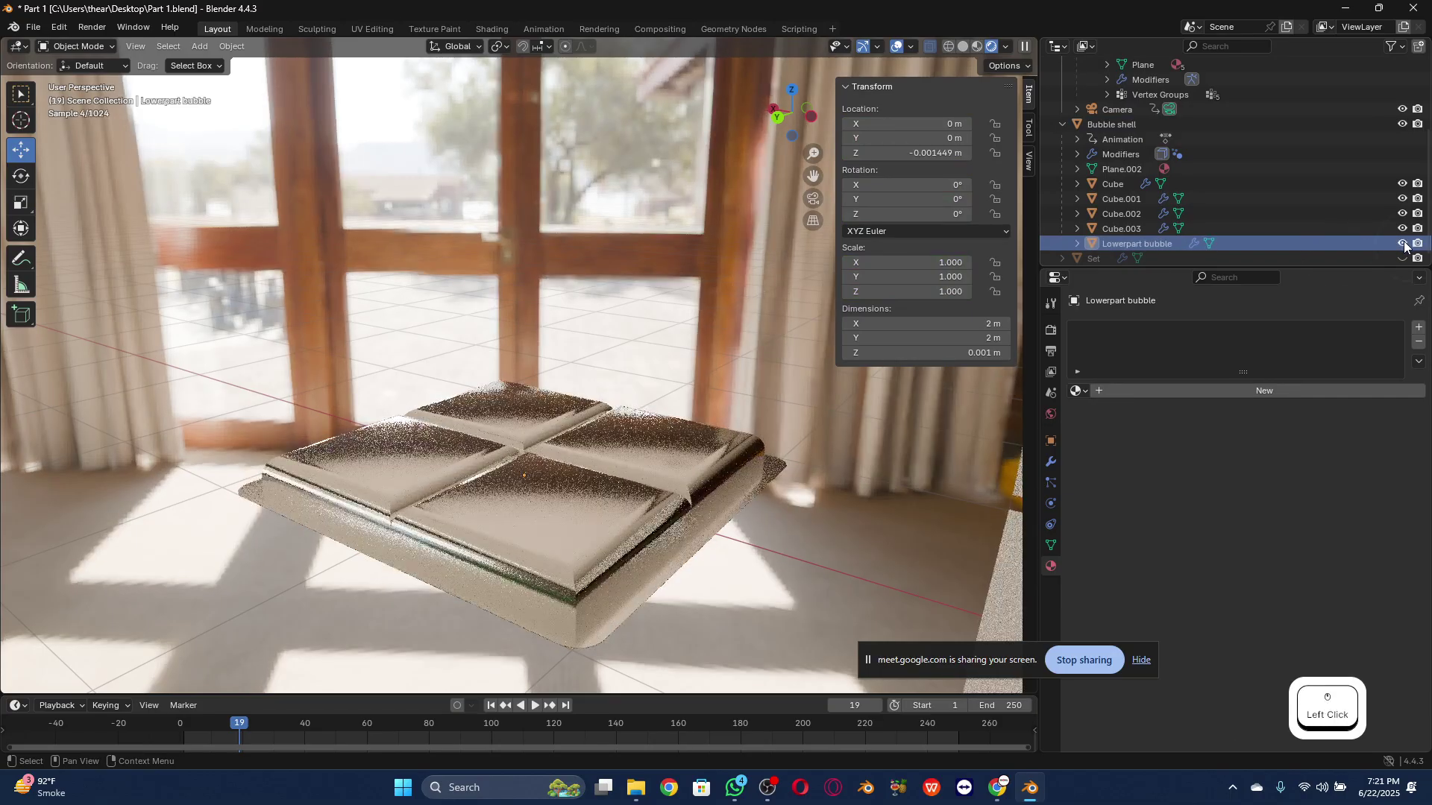
left_click(1128, 246)
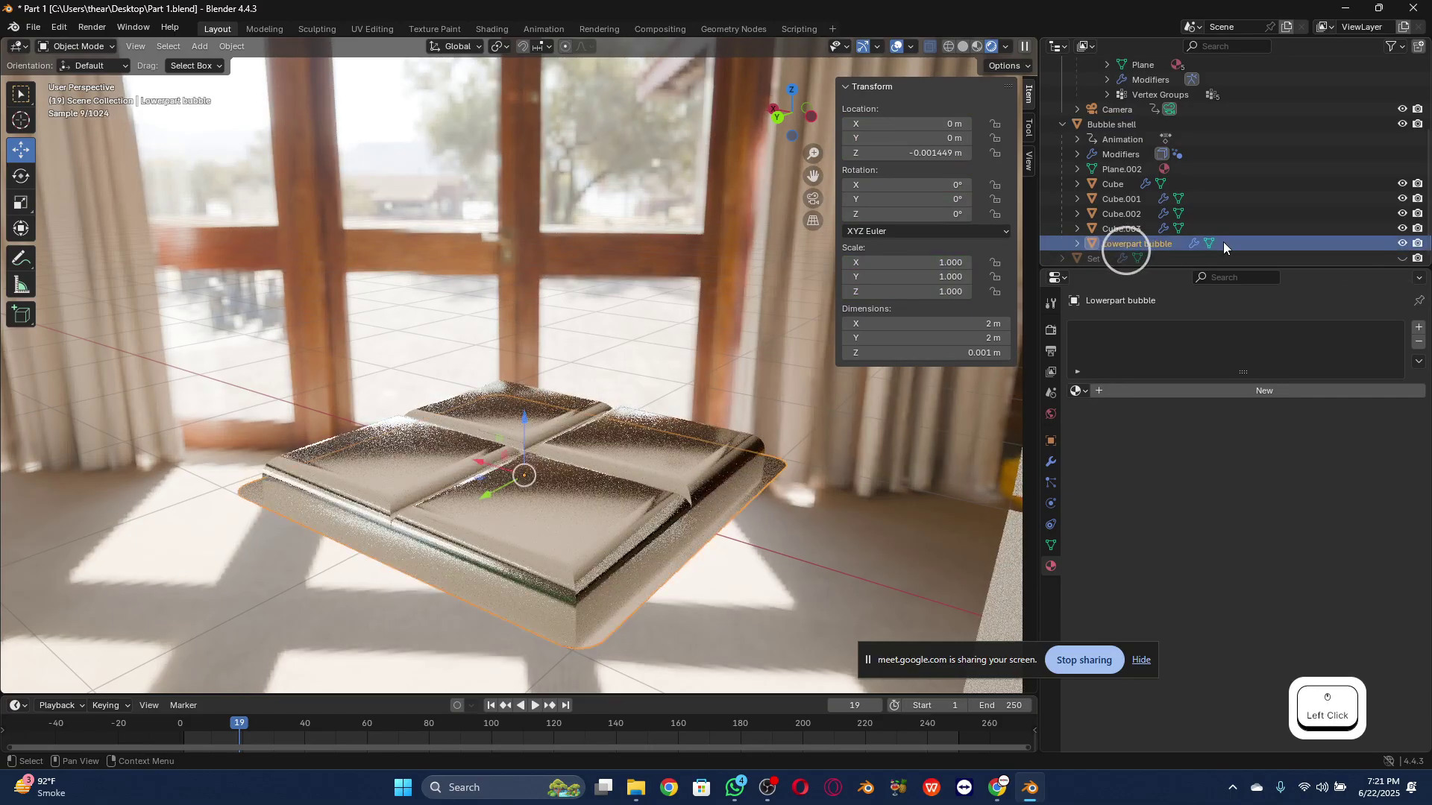
Step: Add a material slot to Lowerpart bubble and assign the existing Silver material to it
left_click(1419, 327)
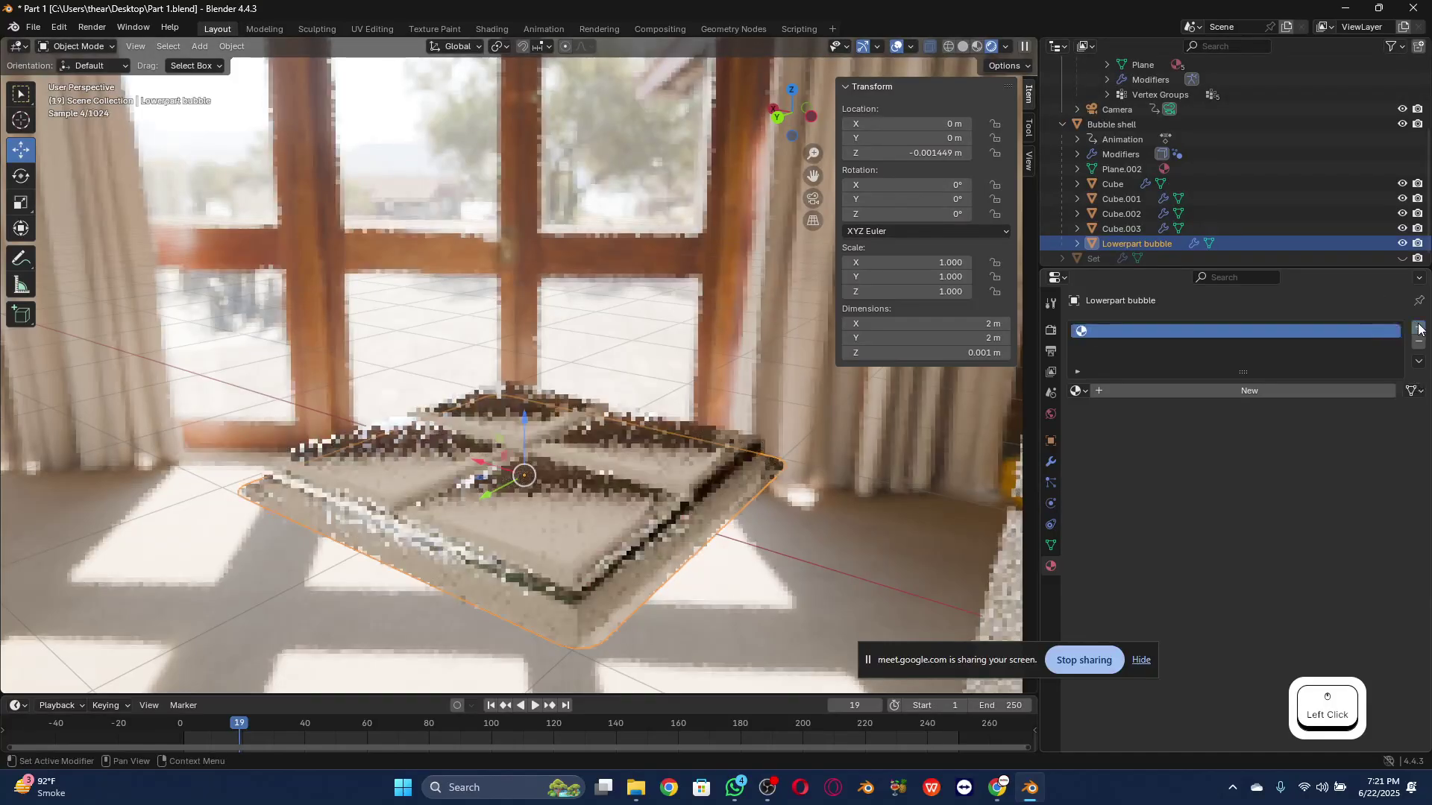
left_click(1080, 391)
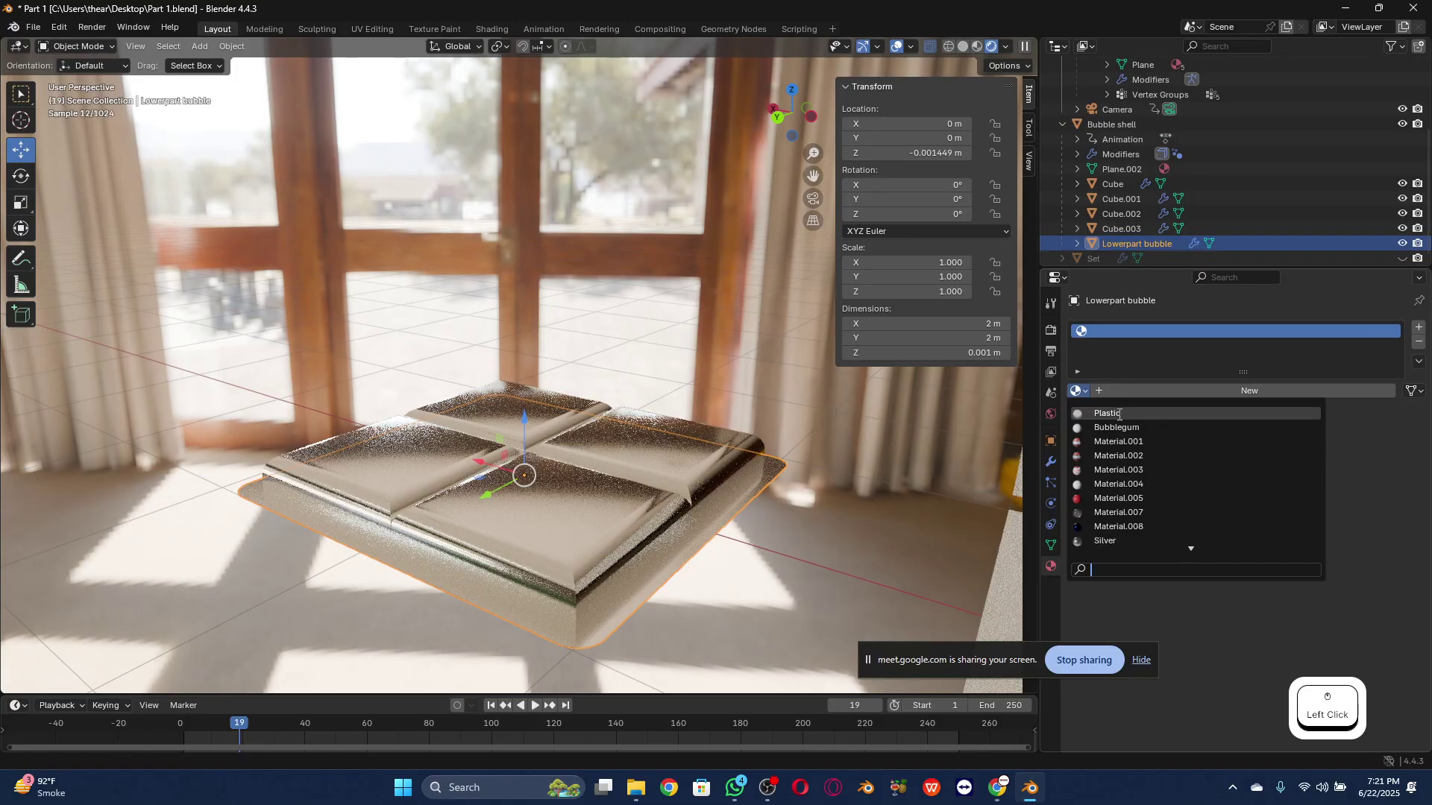
left_click(1124, 541)
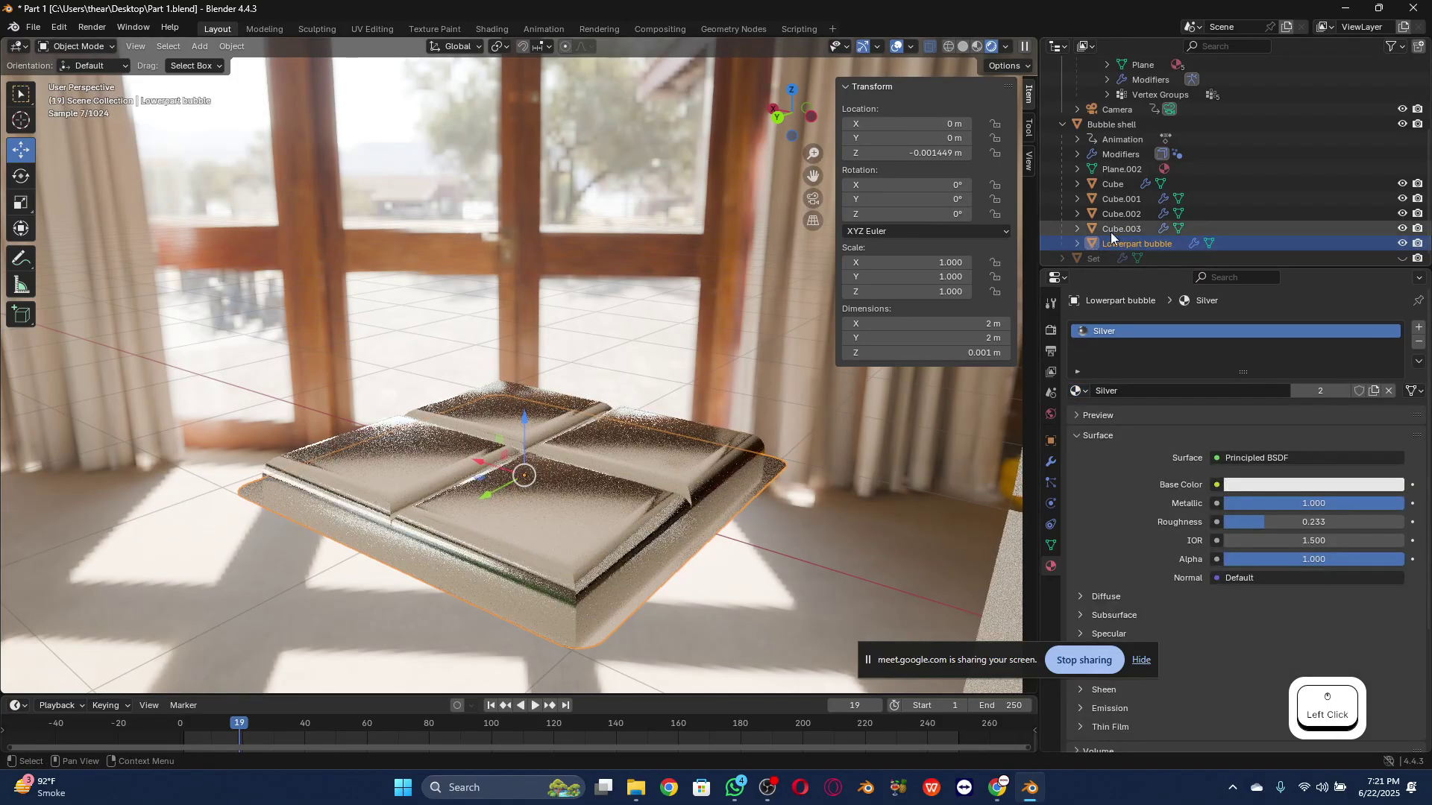
Step: Select the Bubble shell object and save the Part 1.blend file
left_click(1114, 126)
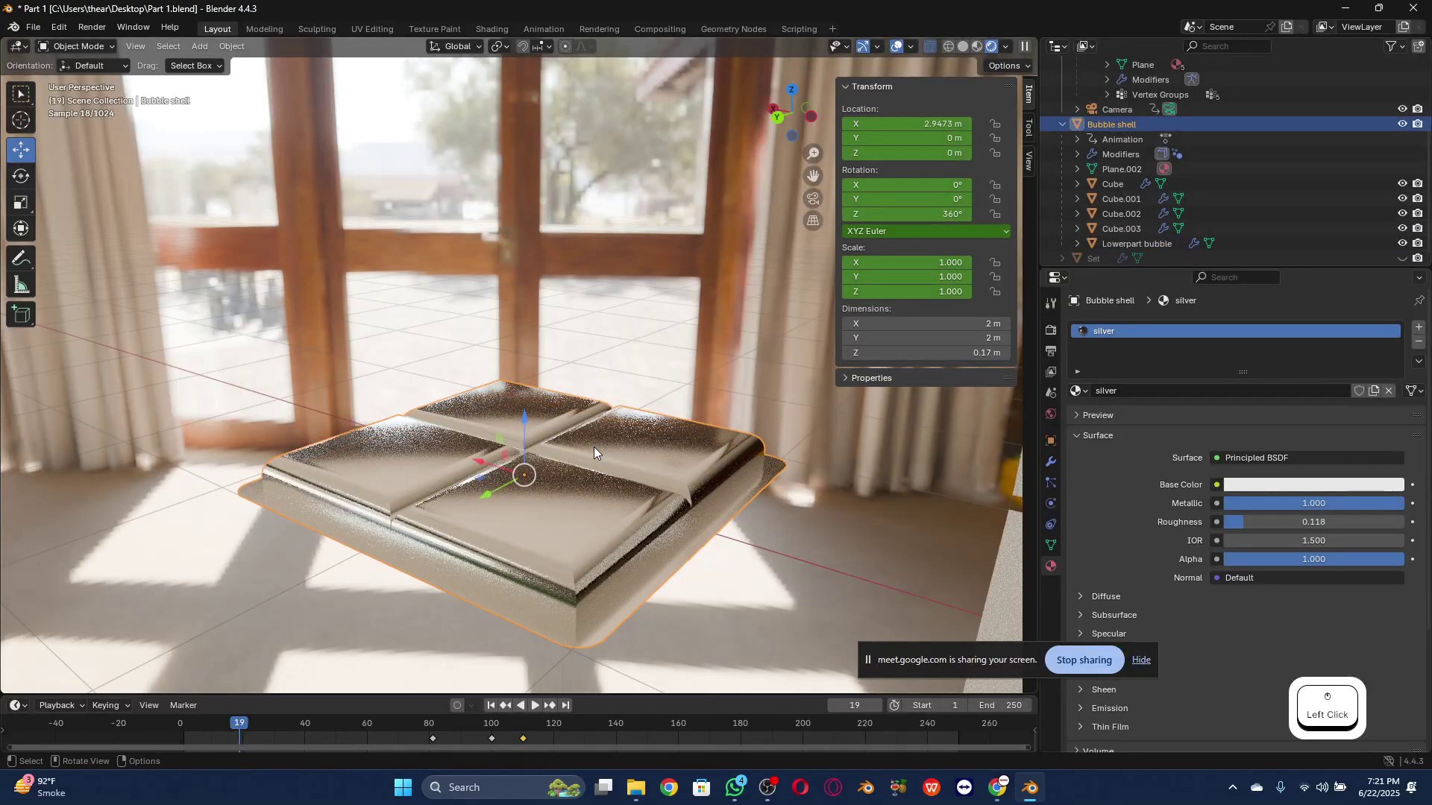
scroll(613, 429, "down", 3)
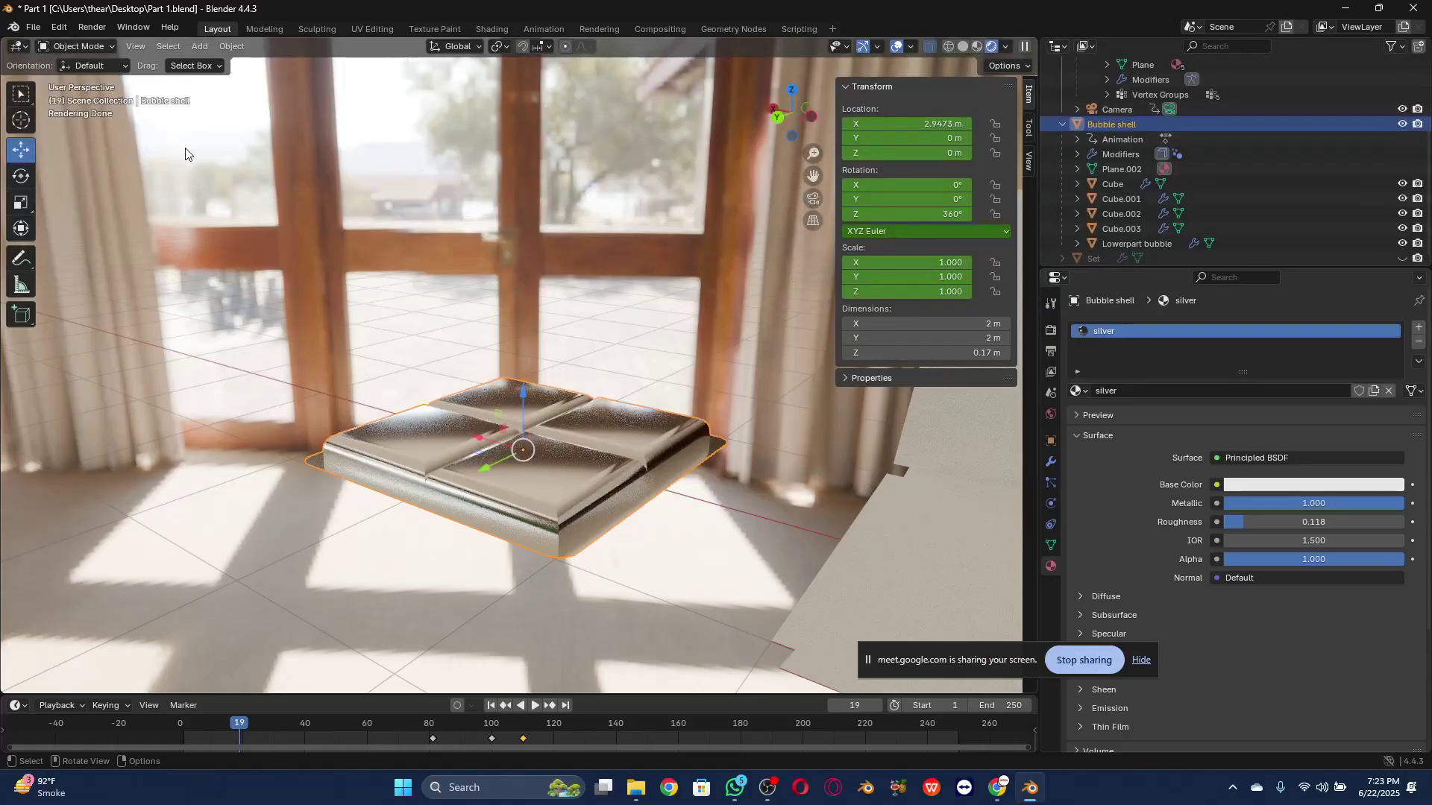
left_click(34, 27)
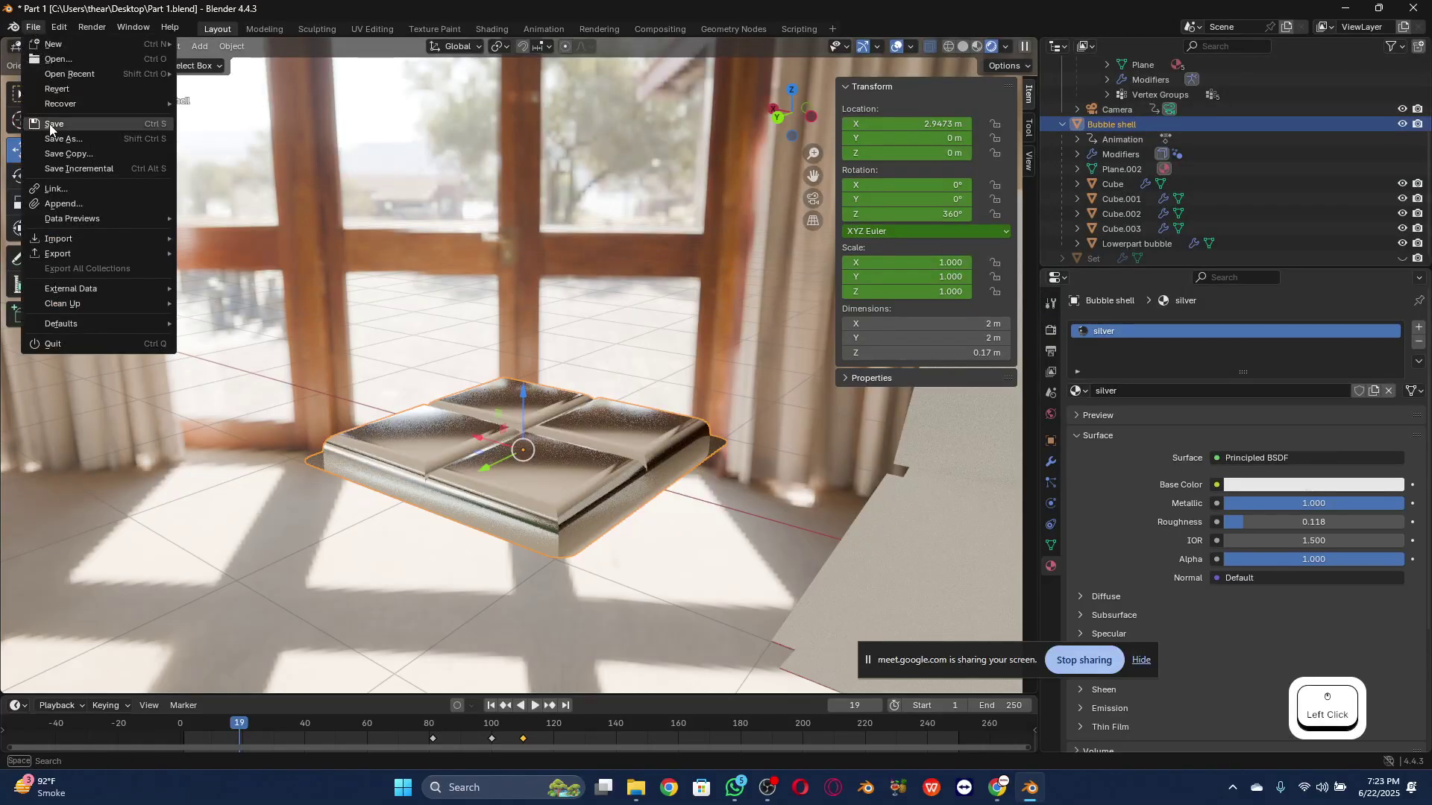
left_click(52, 123)
Step: Open Part 2.blend from the Desktop folder
left_click(34, 27)
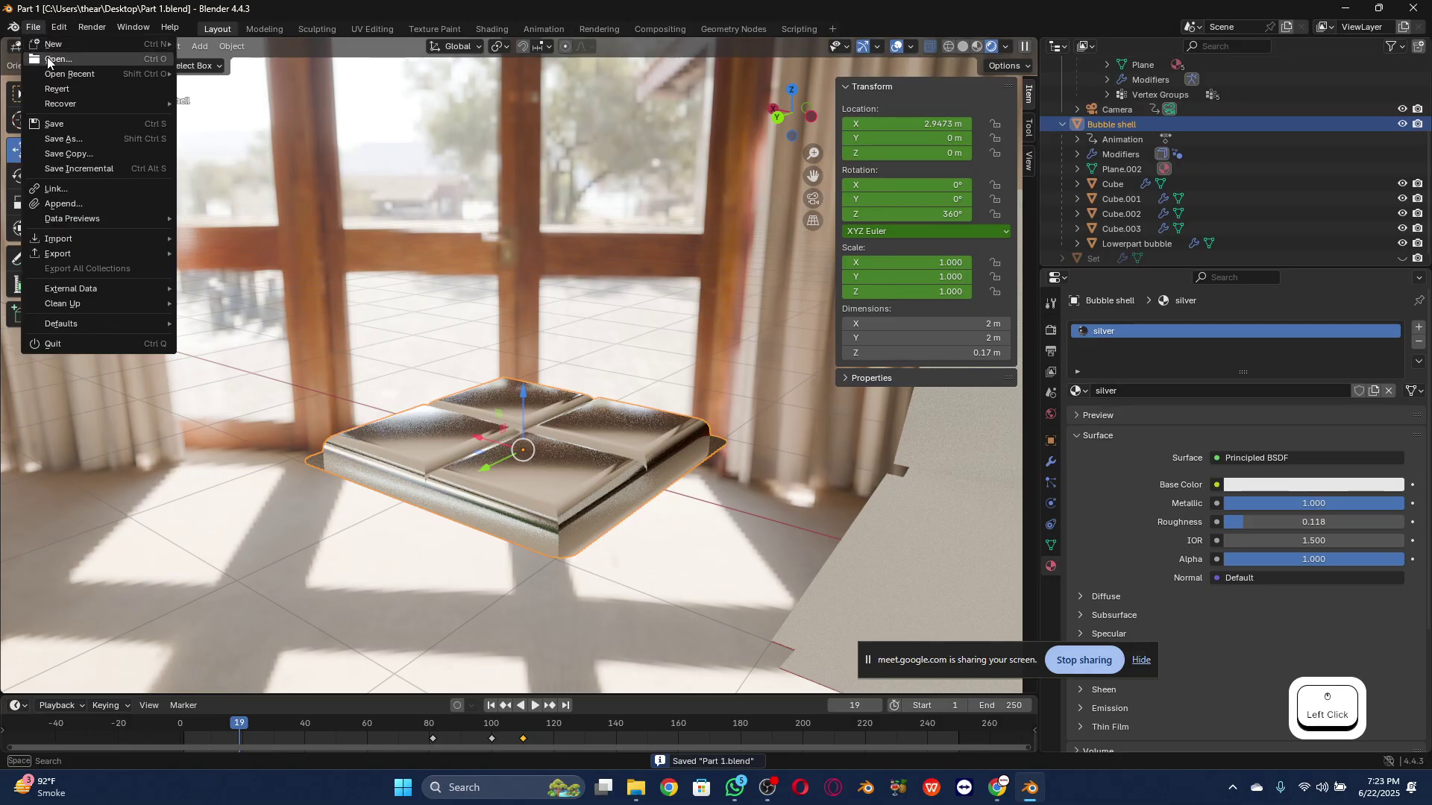
left_click(48, 60)
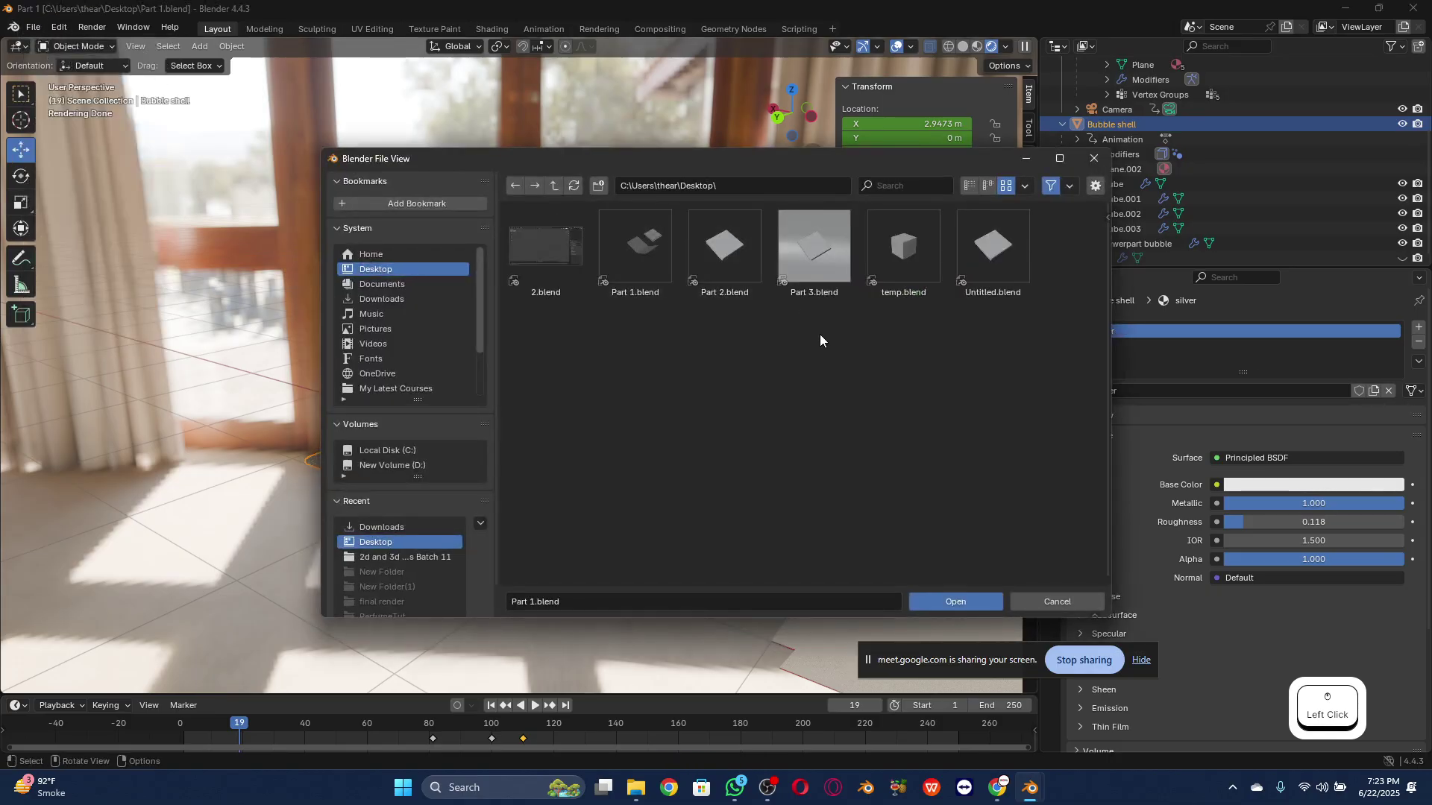
left_click(812, 247)
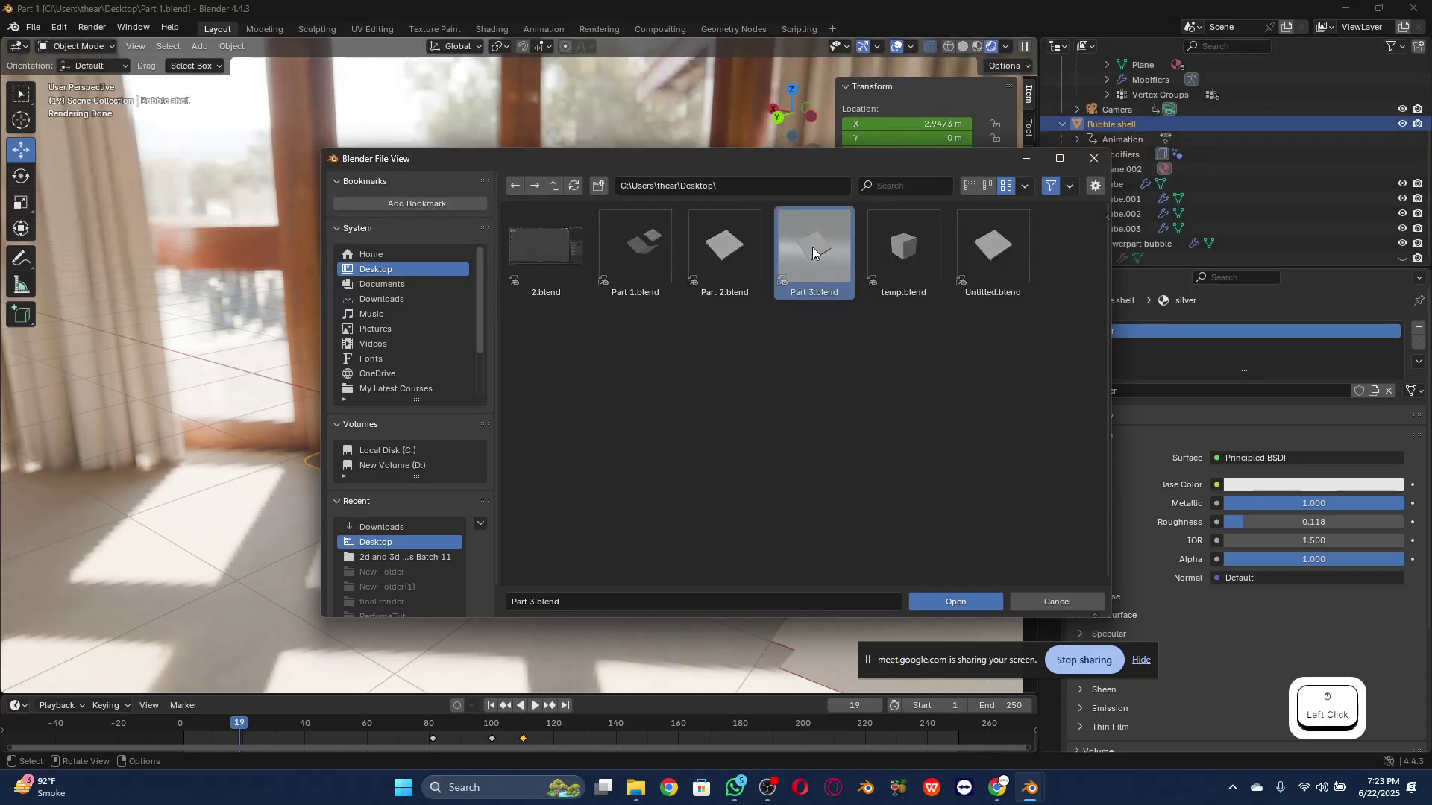
left_click(729, 245)
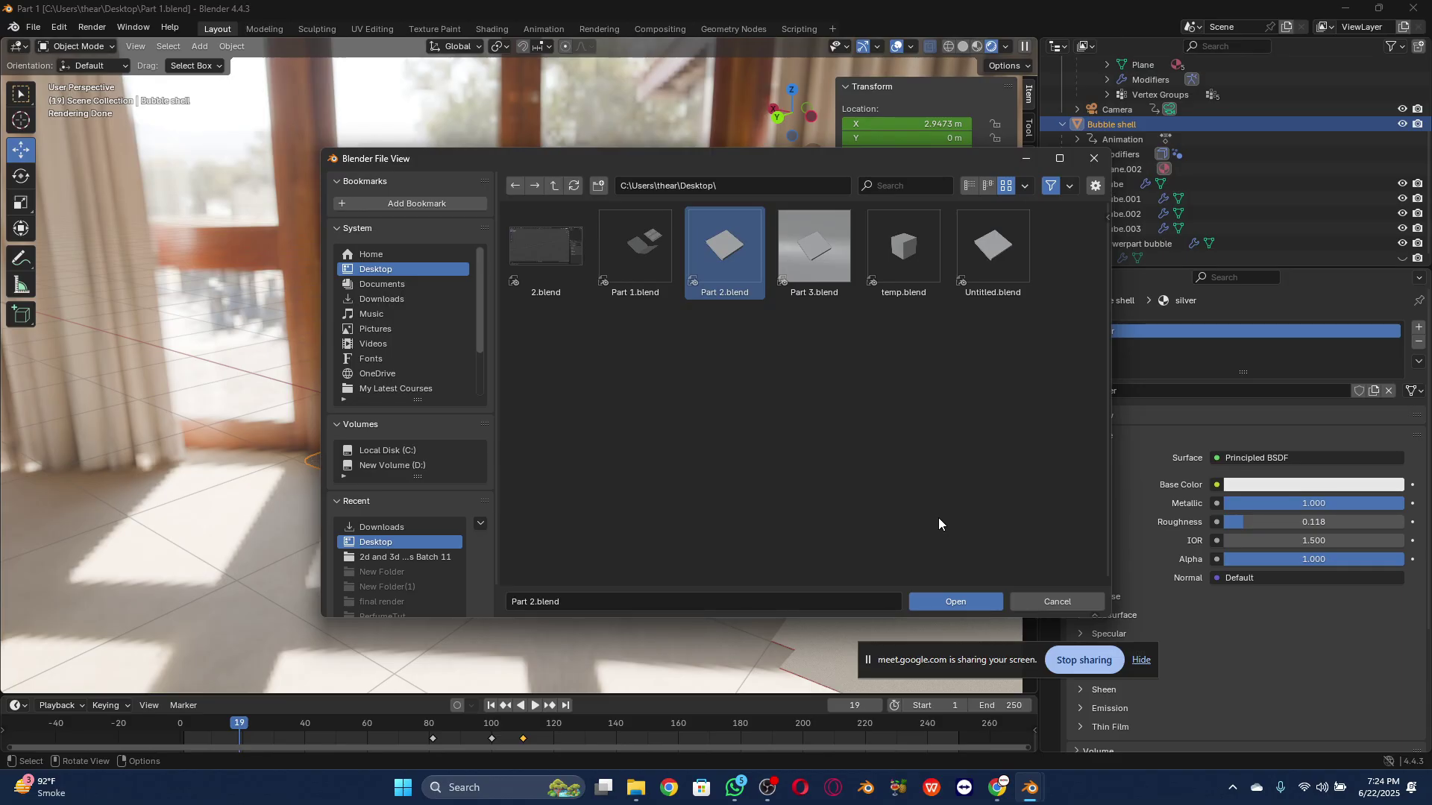
left_click(939, 599)
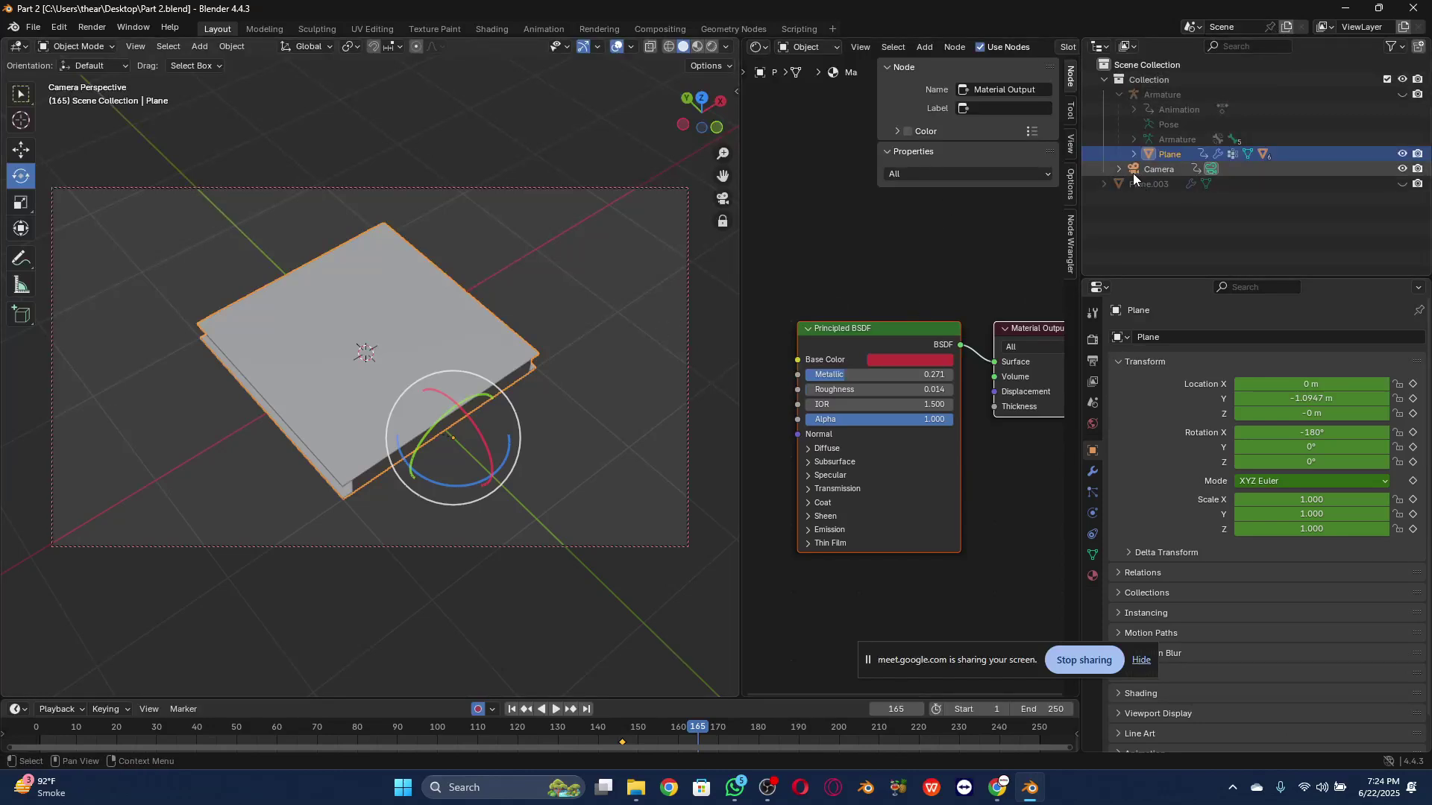
Step: Select Plane.003, show its material settings, and widen the Shader Editor area to view its node tree
left_click(1104, 184)
left_click(1149, 184)
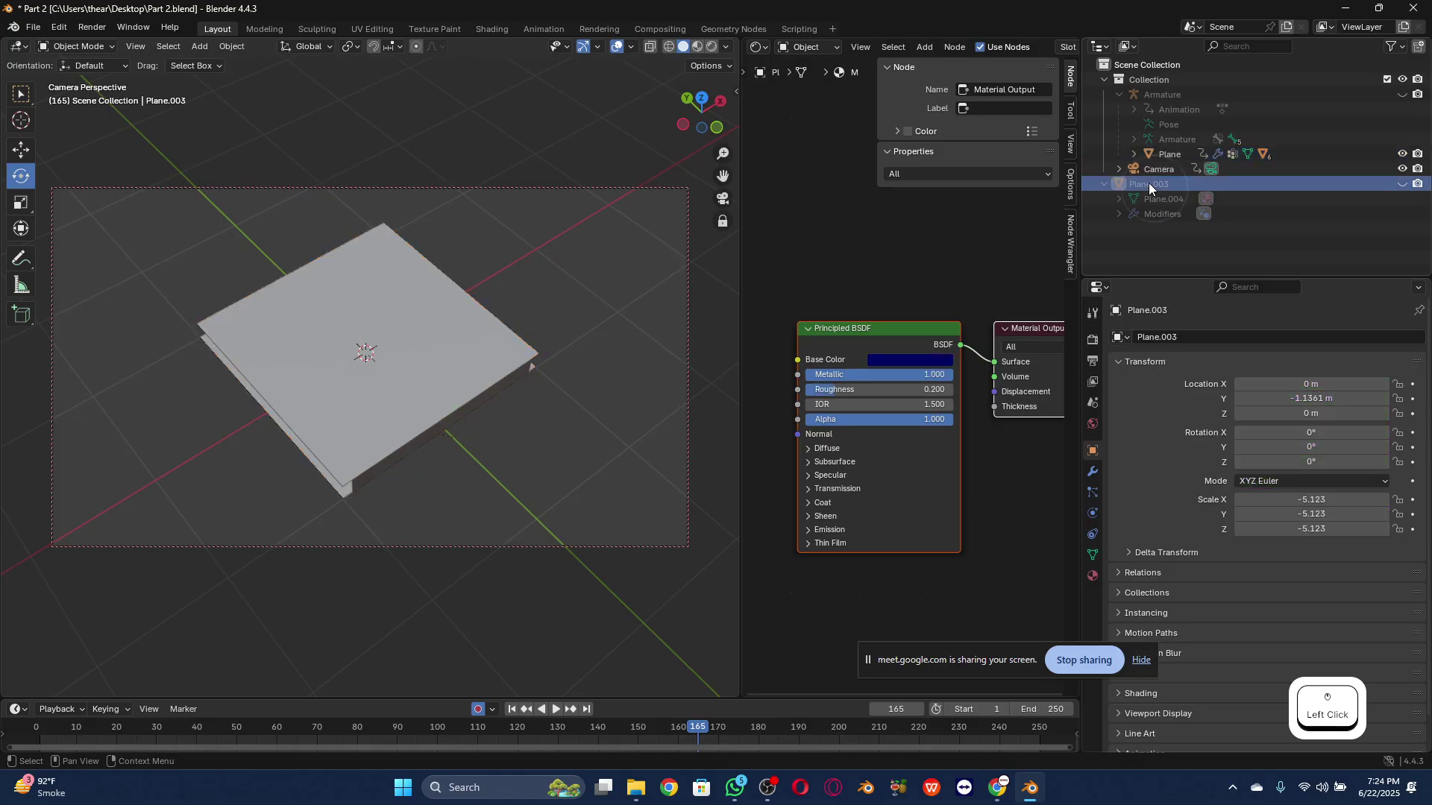
left_click(1092, 576)
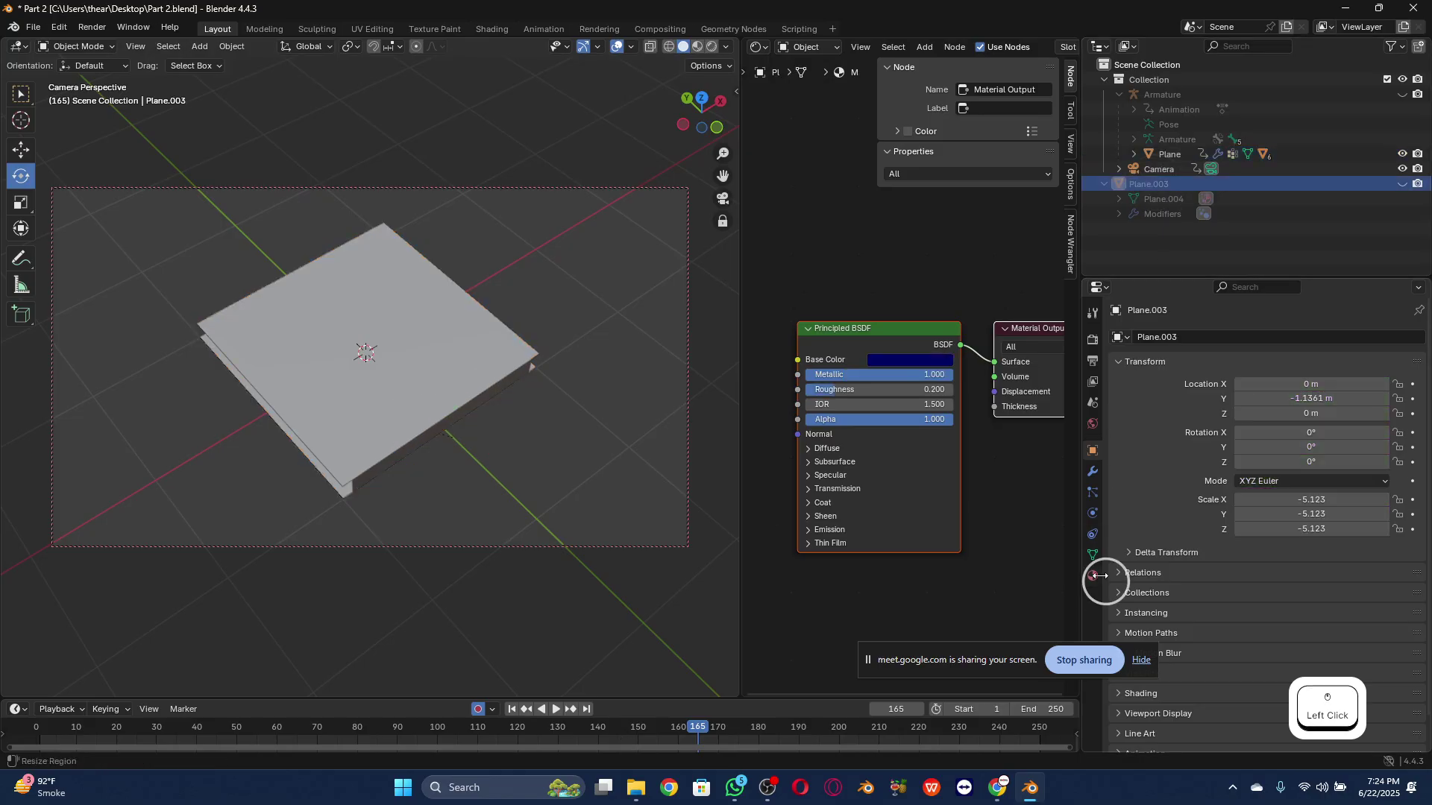
left_click_drag(742, 311, 556, 323)
scroll(671, 344, "down", 1)
scroll(671, 344, "down", 1)
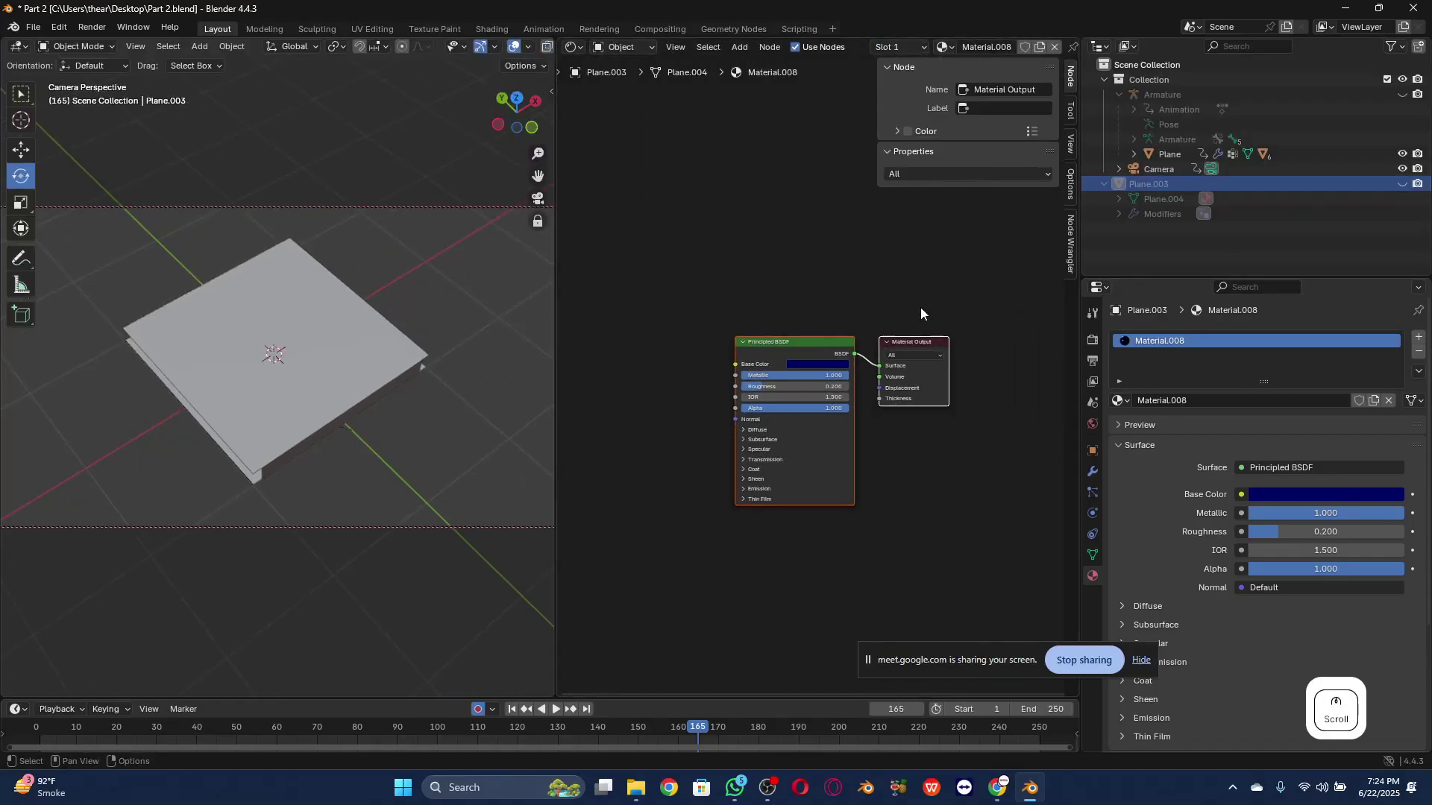
Step: Expand the Plane object's Cube hierarchy in the Outliner and select the child Plane.002 to show its glass material
left_click(1134, 154)
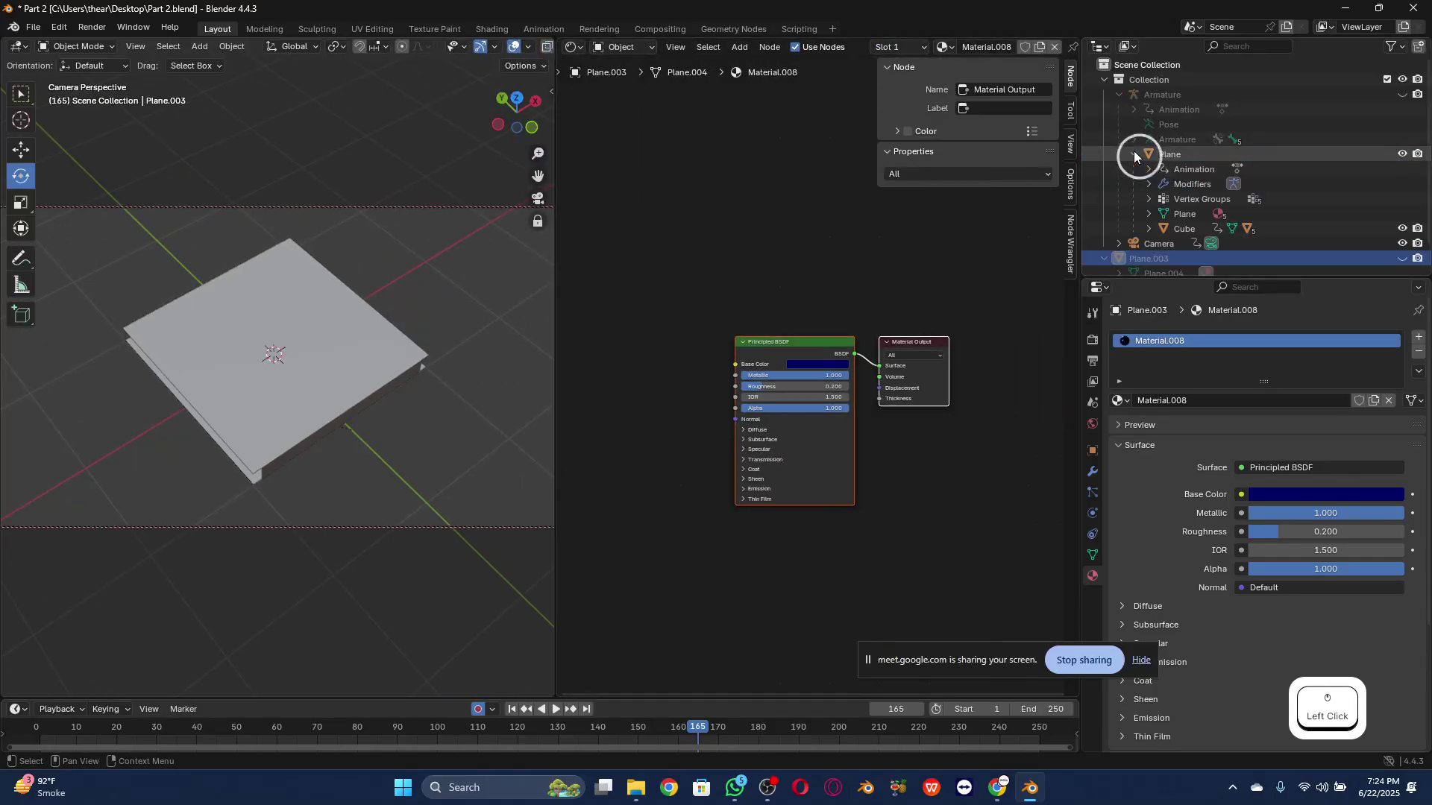
left_click(1172, 224)
scroll(964, 285, "down", 1)
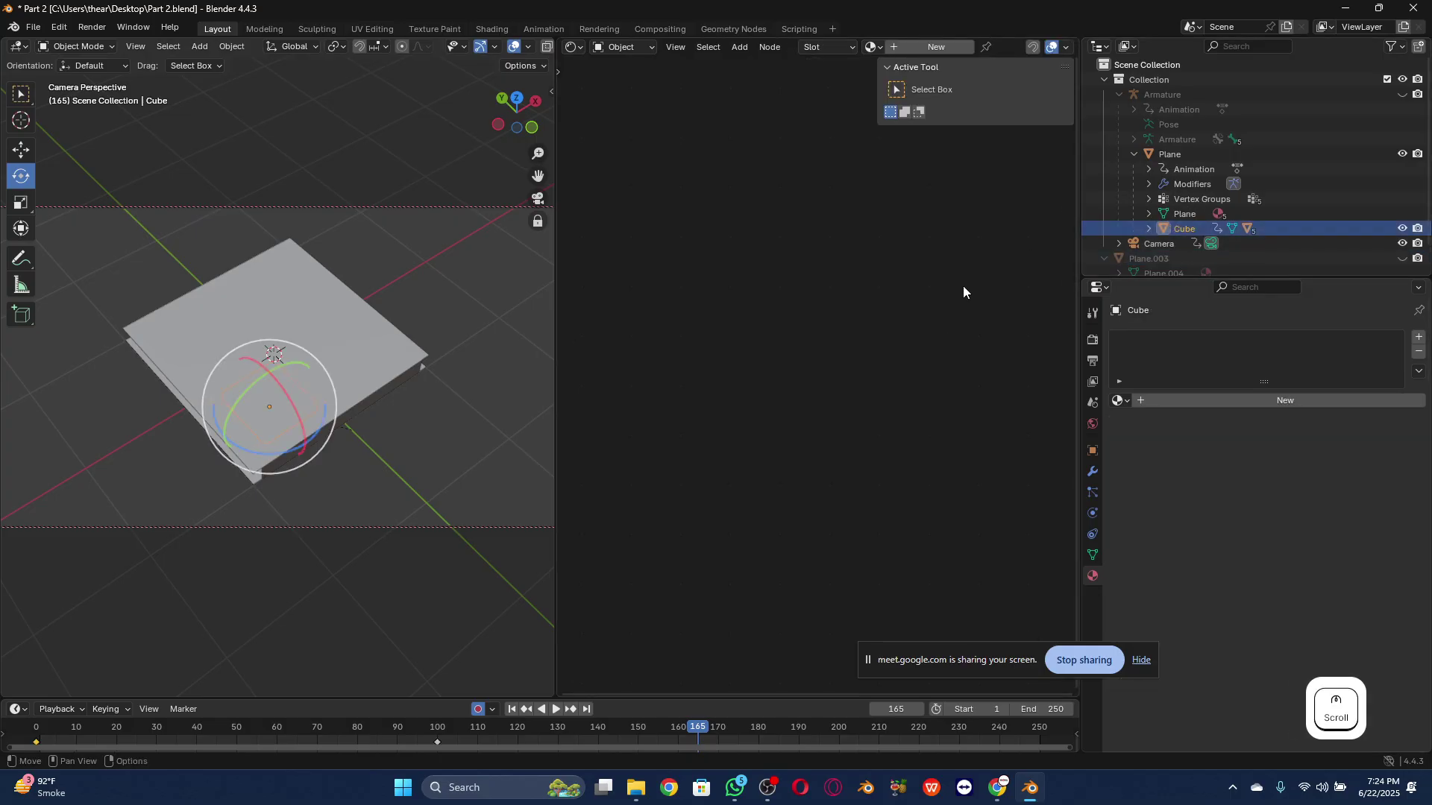
left_click(1152, 225)
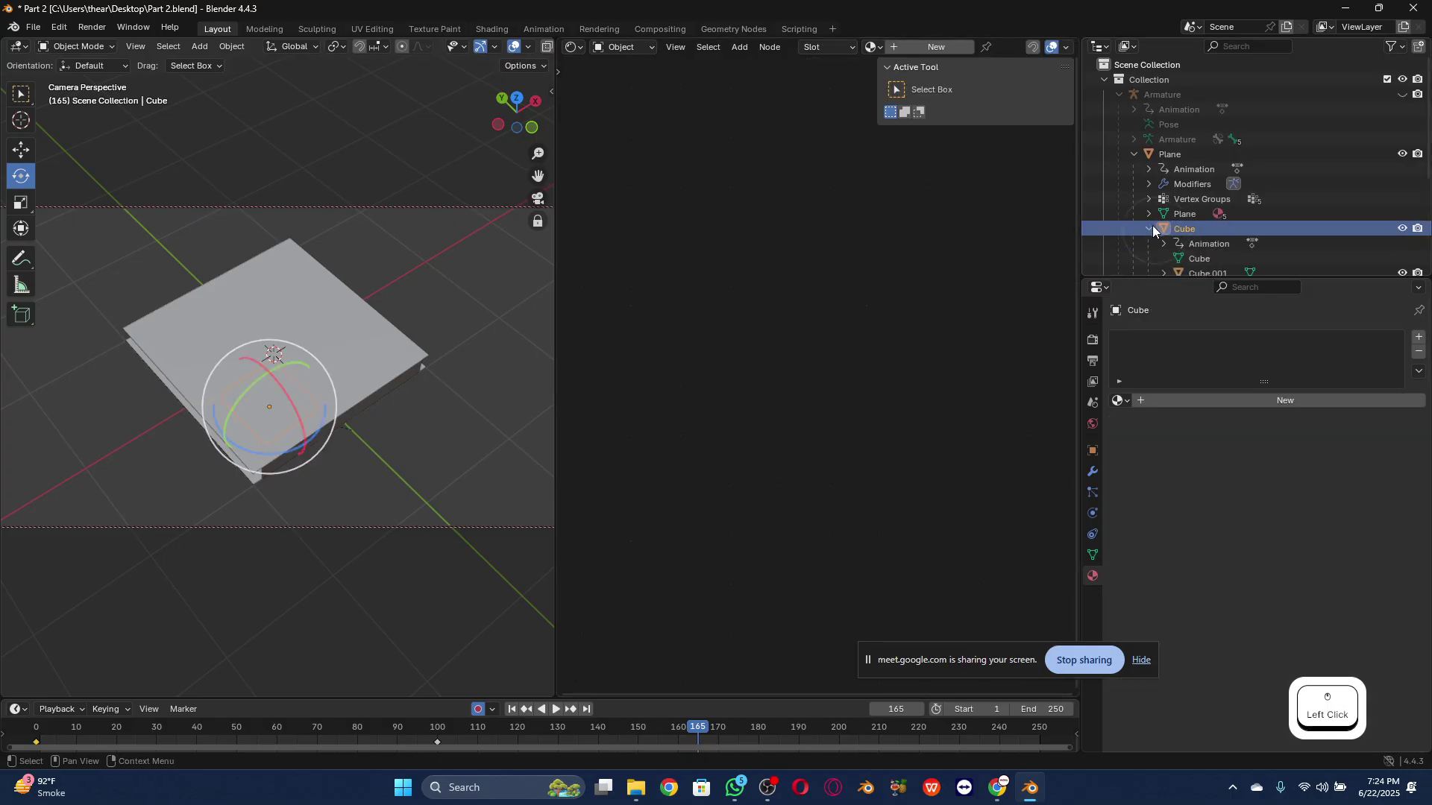
scroll(1175, 241, "down", 3)
left_click(1166, 230)
scroll(1167, 229, "down", 4)
left_click(1202, 188)
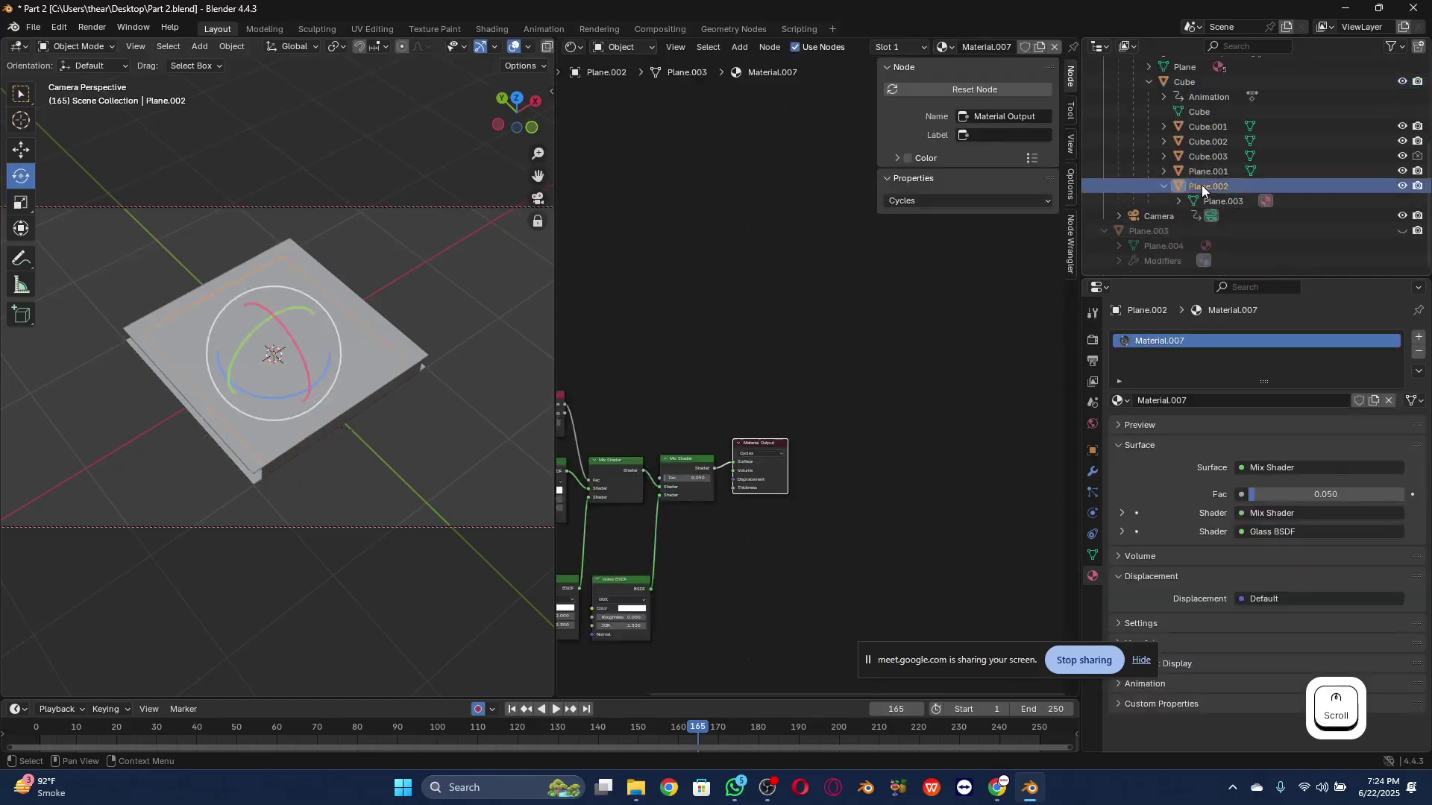
Step: Select all shader nodes of Plane.002's Material.007 and copy them
middle_click_drag(839, 362, 1007, 302)
left_click_drag(1009, 289, 636, 613)
key("ctrl+c")
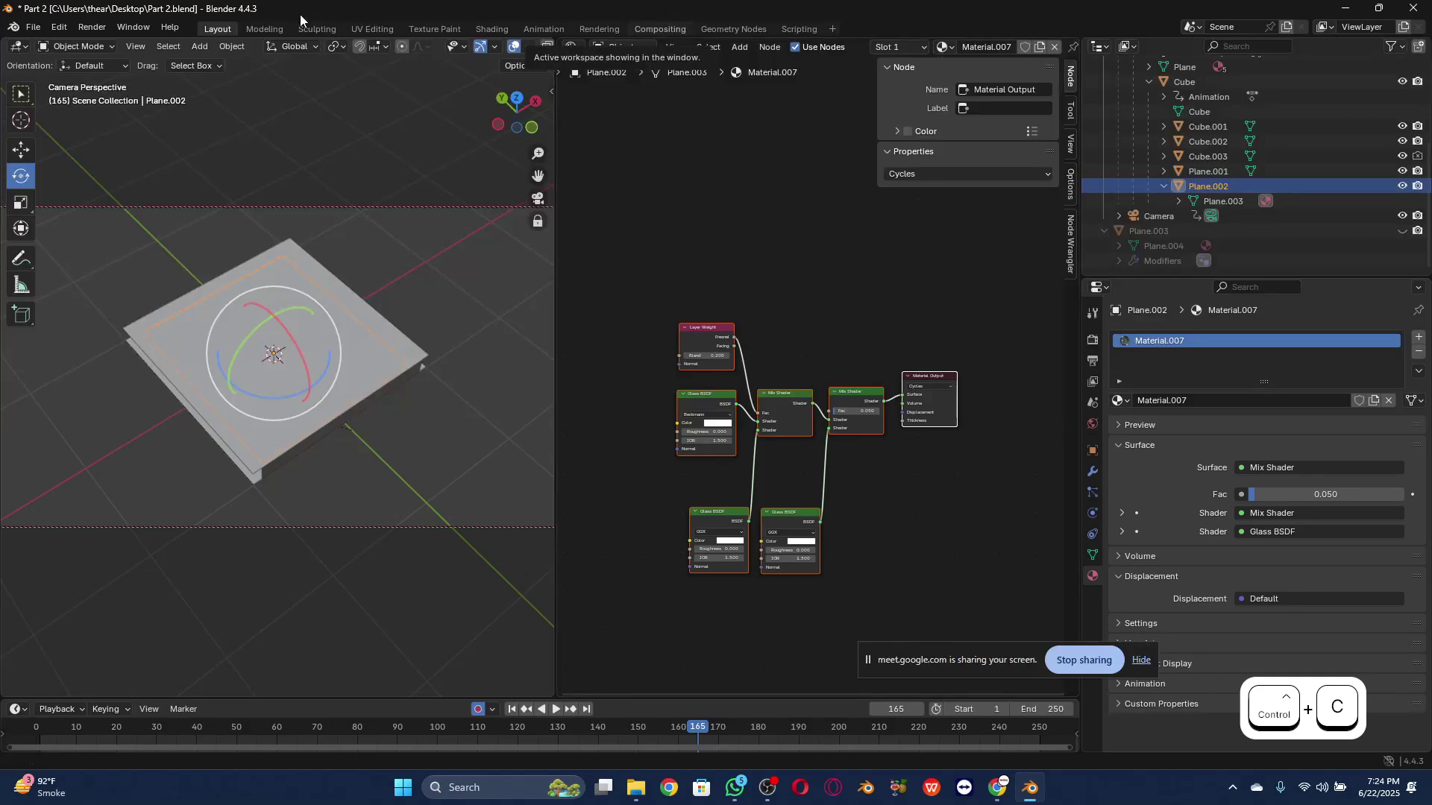
left_click(135, 26)
mouse_move(169, 28)
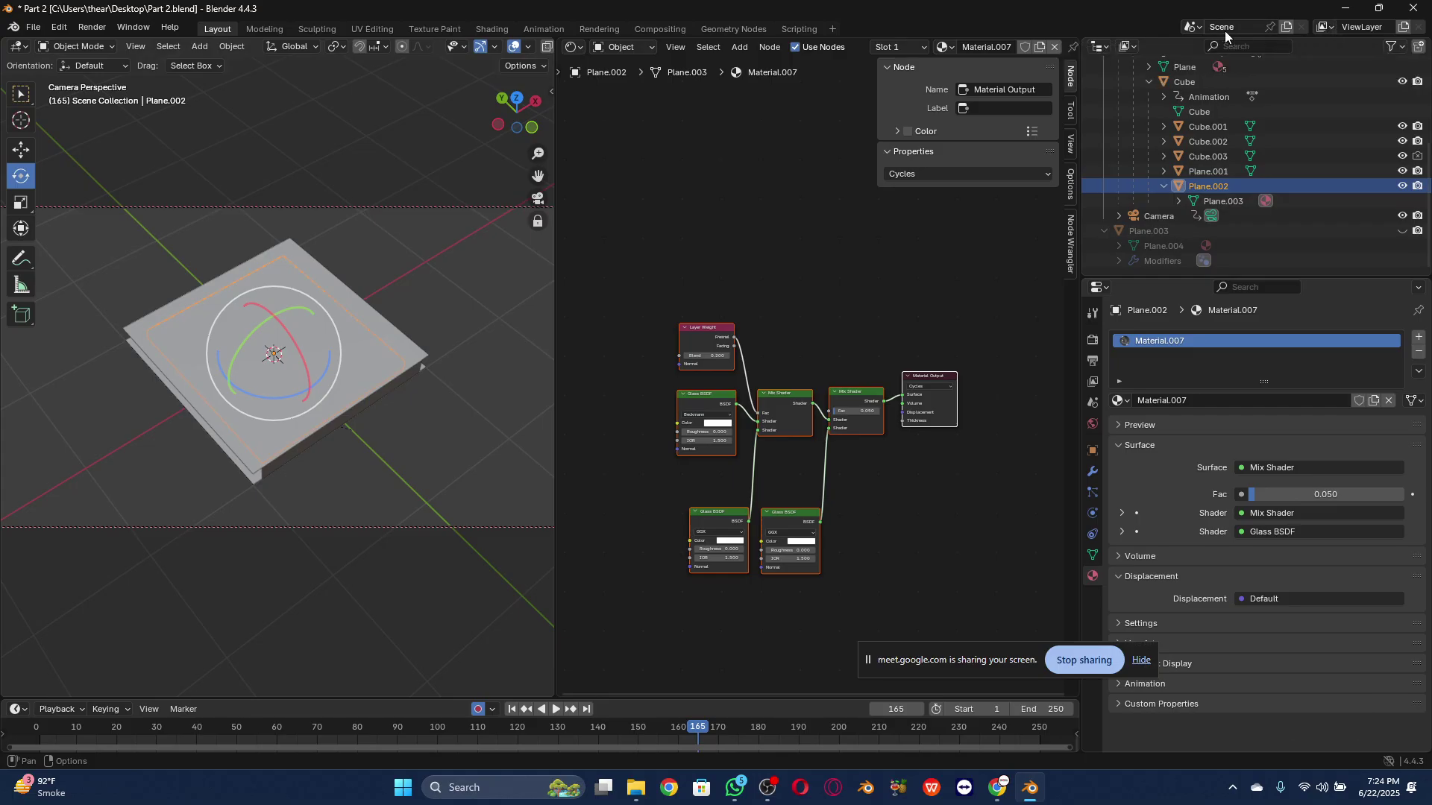
left_click(1199, 29)
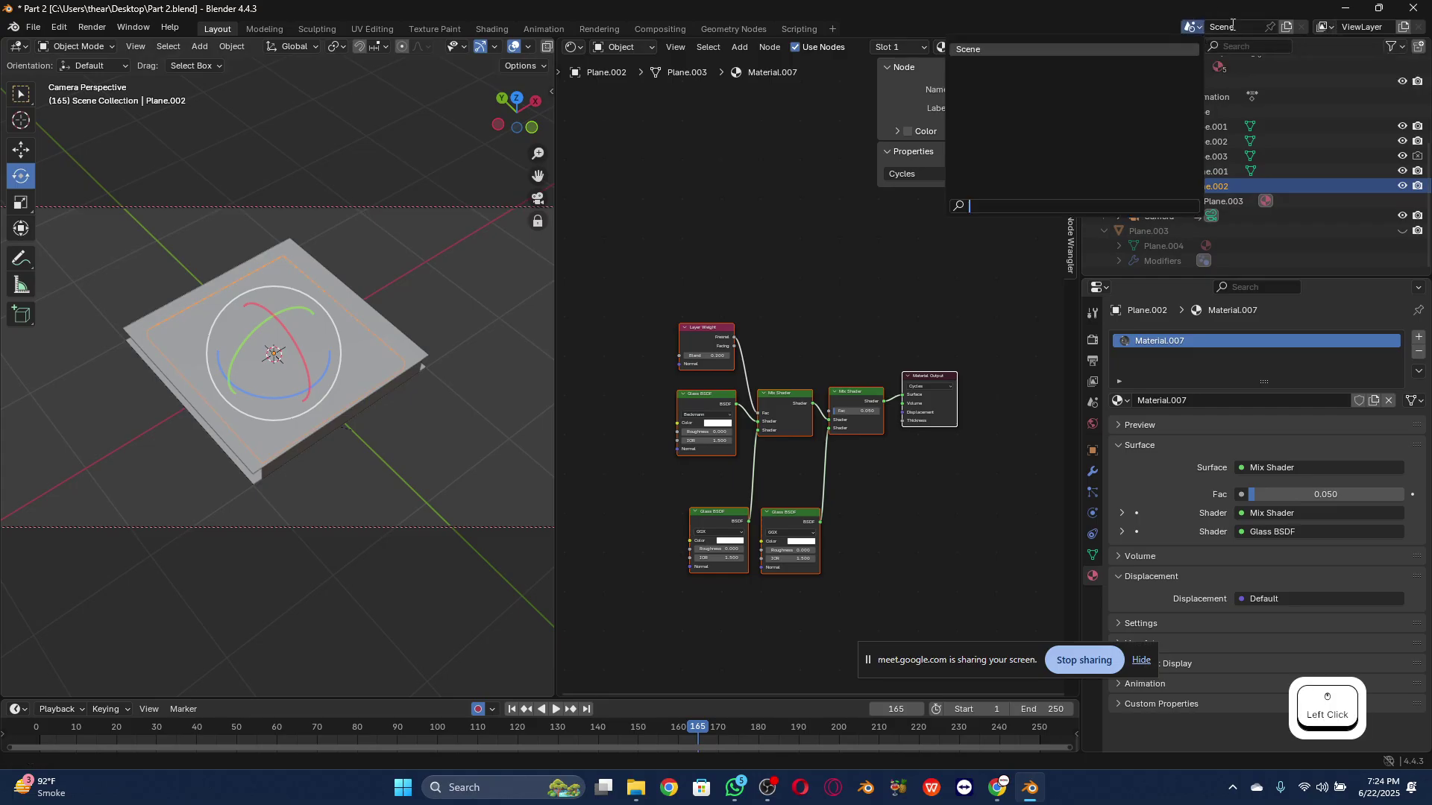
left_click(131, 27)
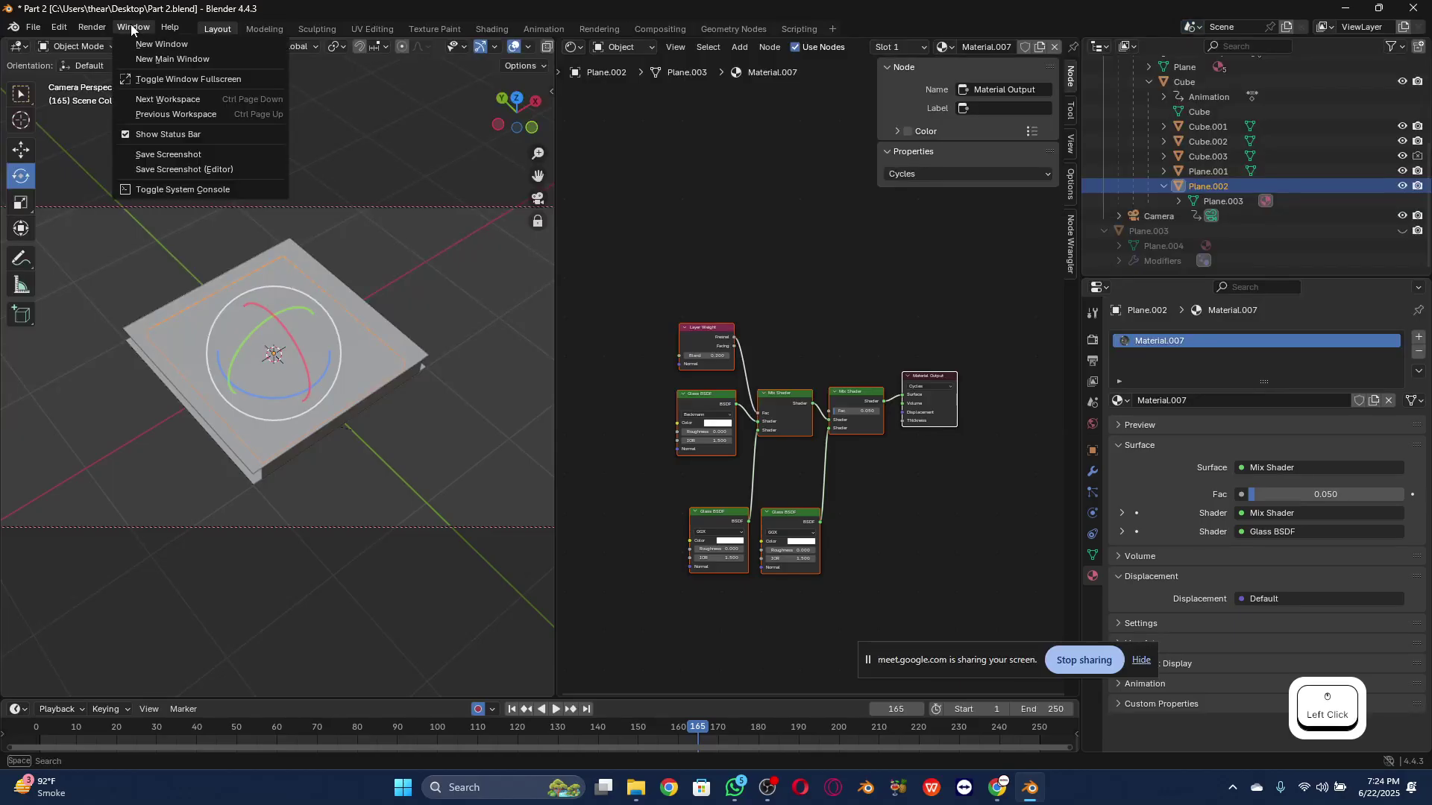
left_click(91, 28)
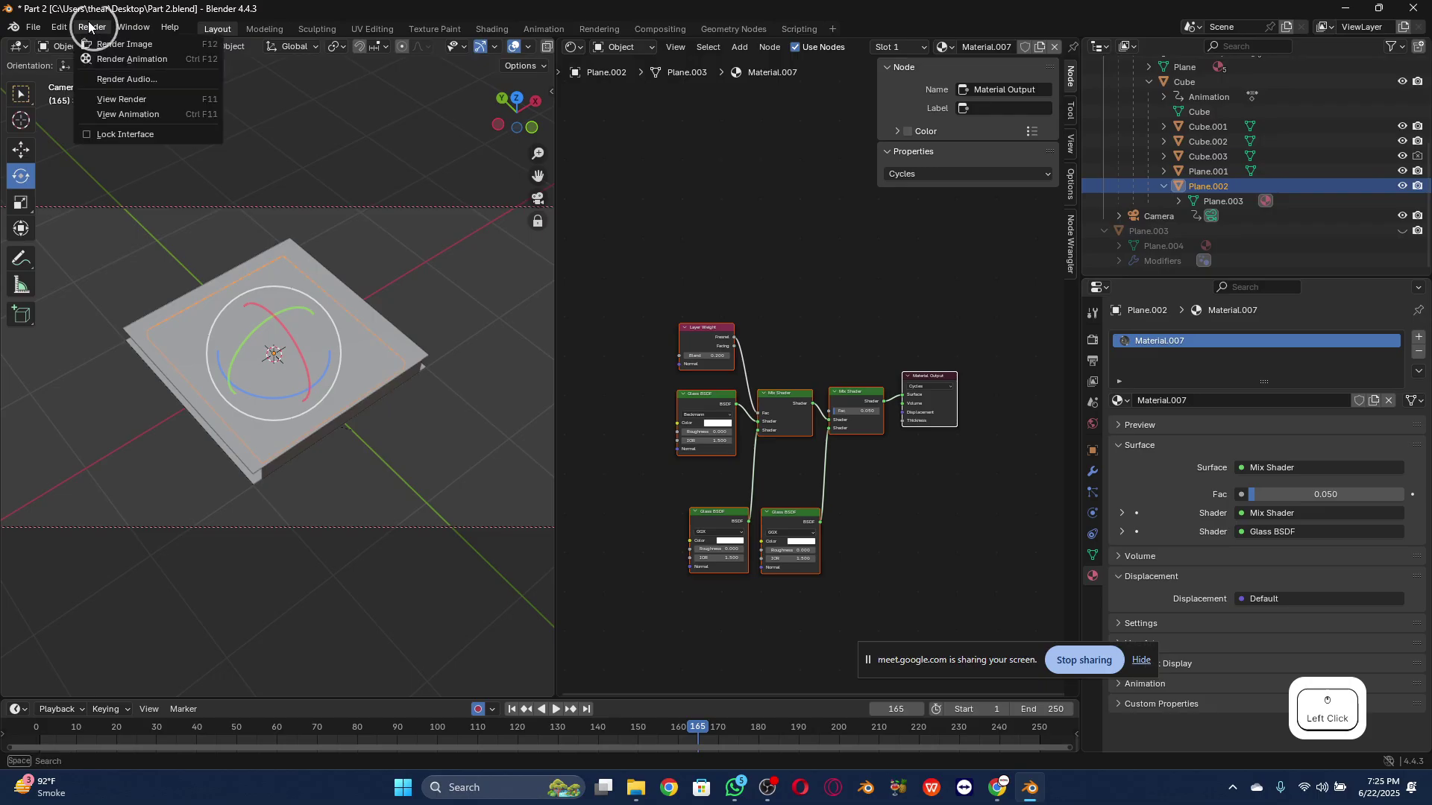
mouse_move(36, 30)
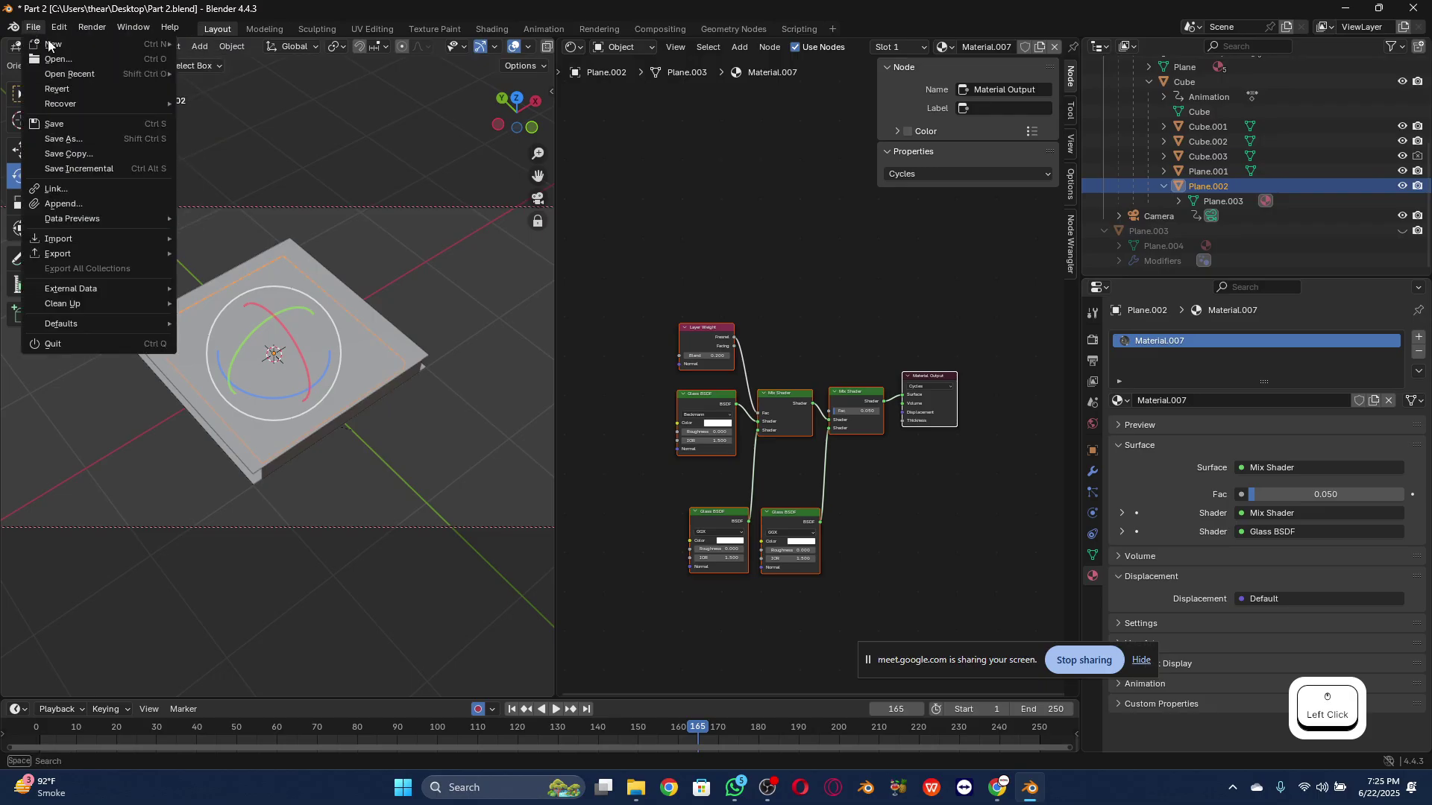
mouse_move(113, 103)
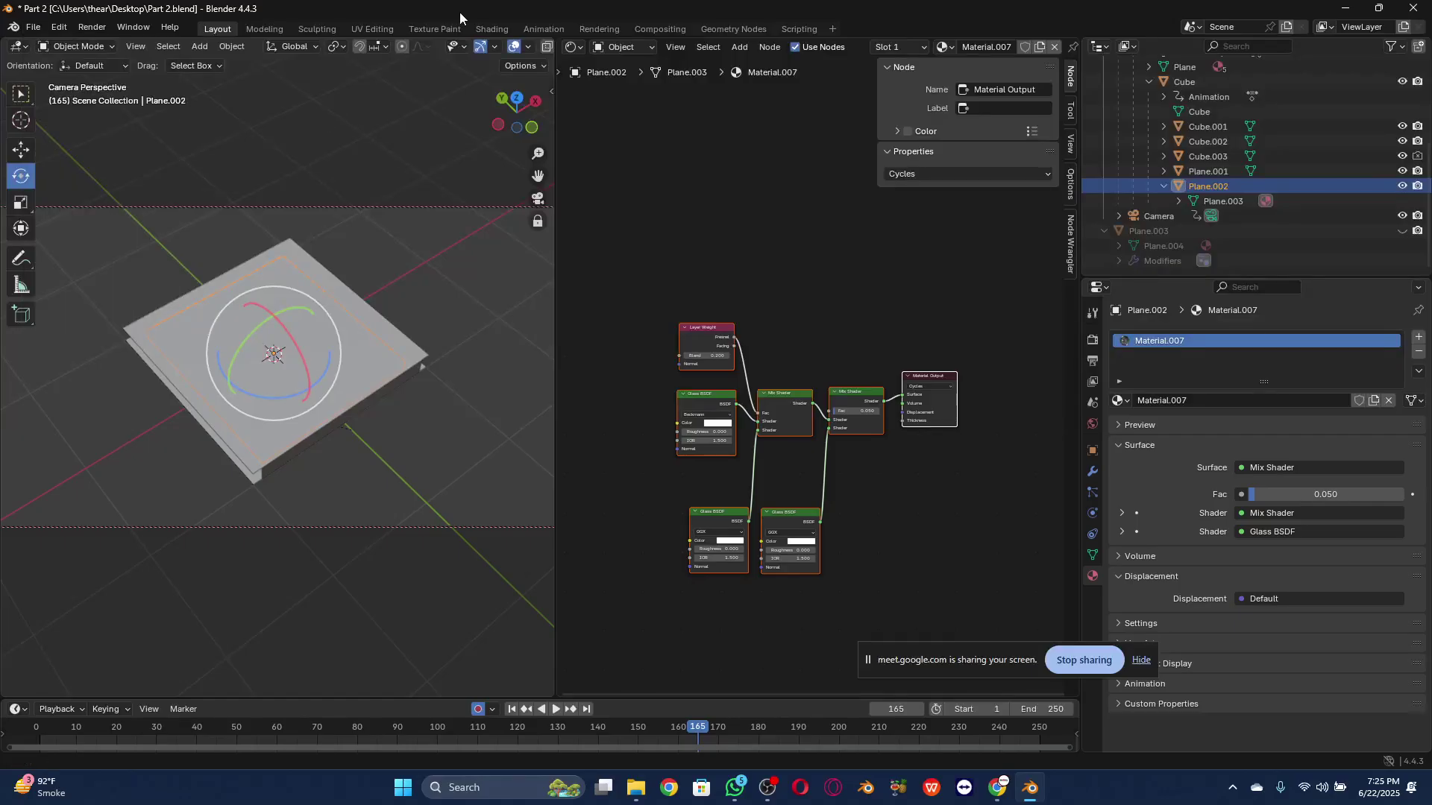
Step: Reselect the whole Material.007 node tree and copy it again
left_click_drag(999, 271, 633, 619)
key("ctrl+c")
left_click(1193, 27)
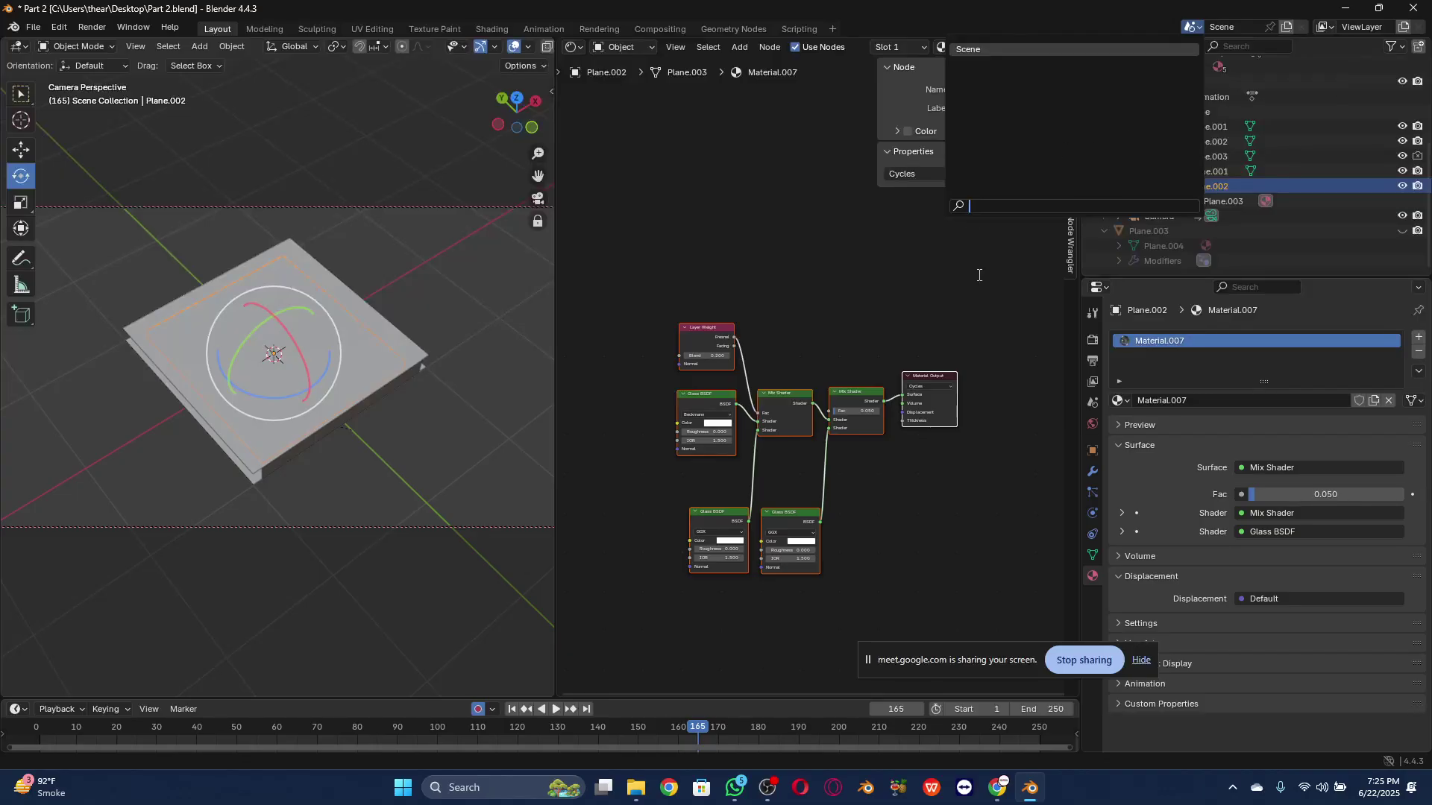
left_click(1001, 258)
left_click_drag(1013, 235, 645, 648)
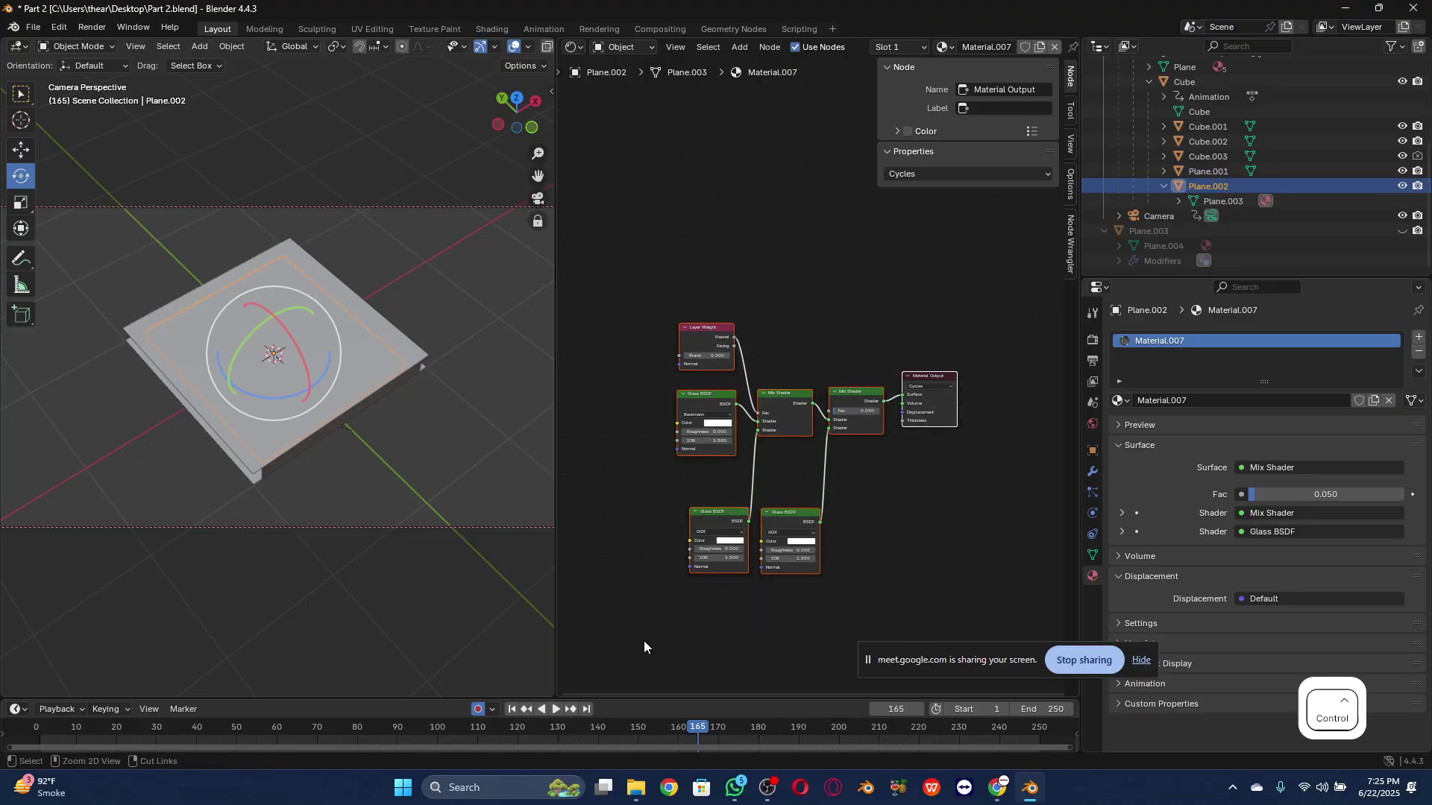
key("ctrl+c")
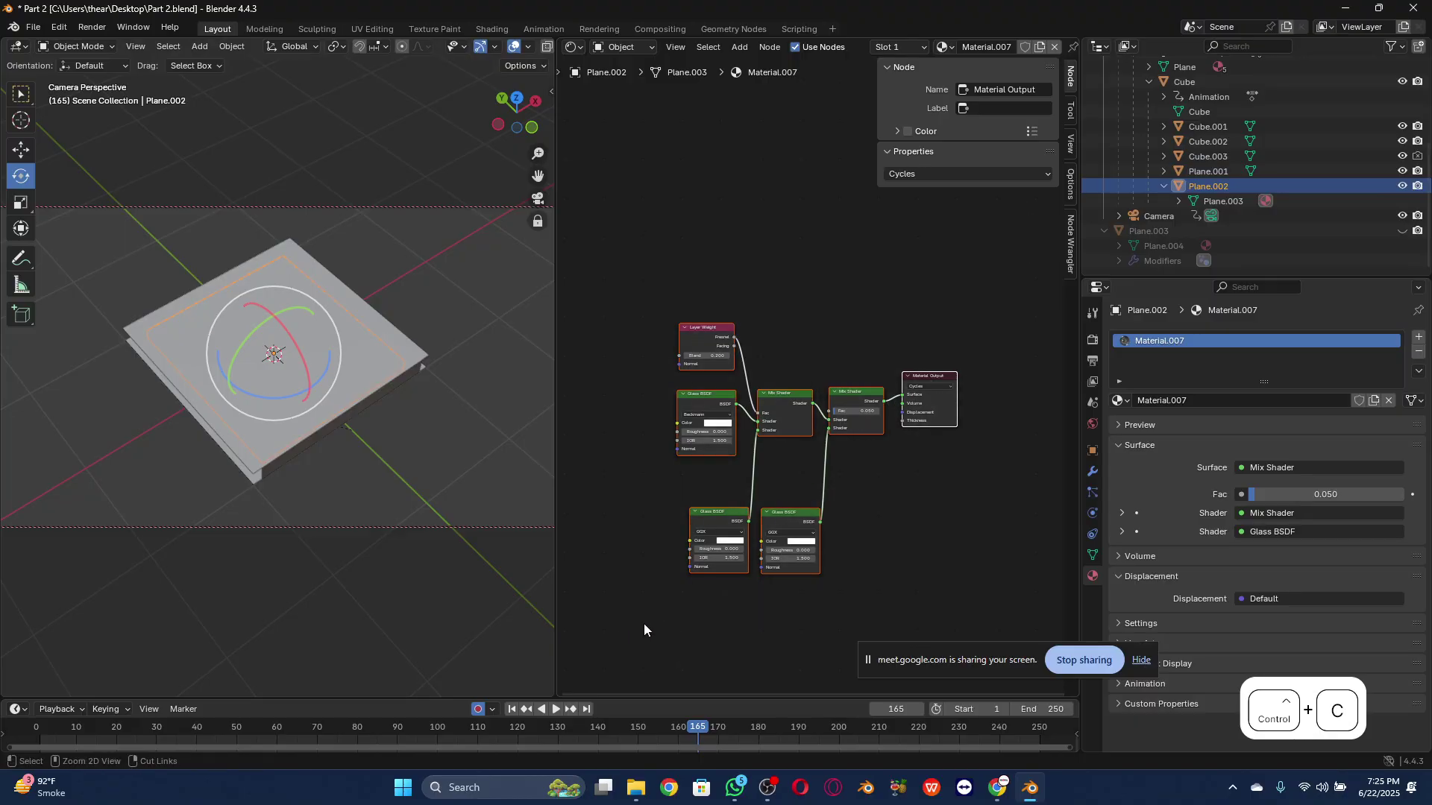
Step: Reopen the recent file Part 1.blend and dismiss the save prompt for Part 2.blend without saving
left_click(28, 30)
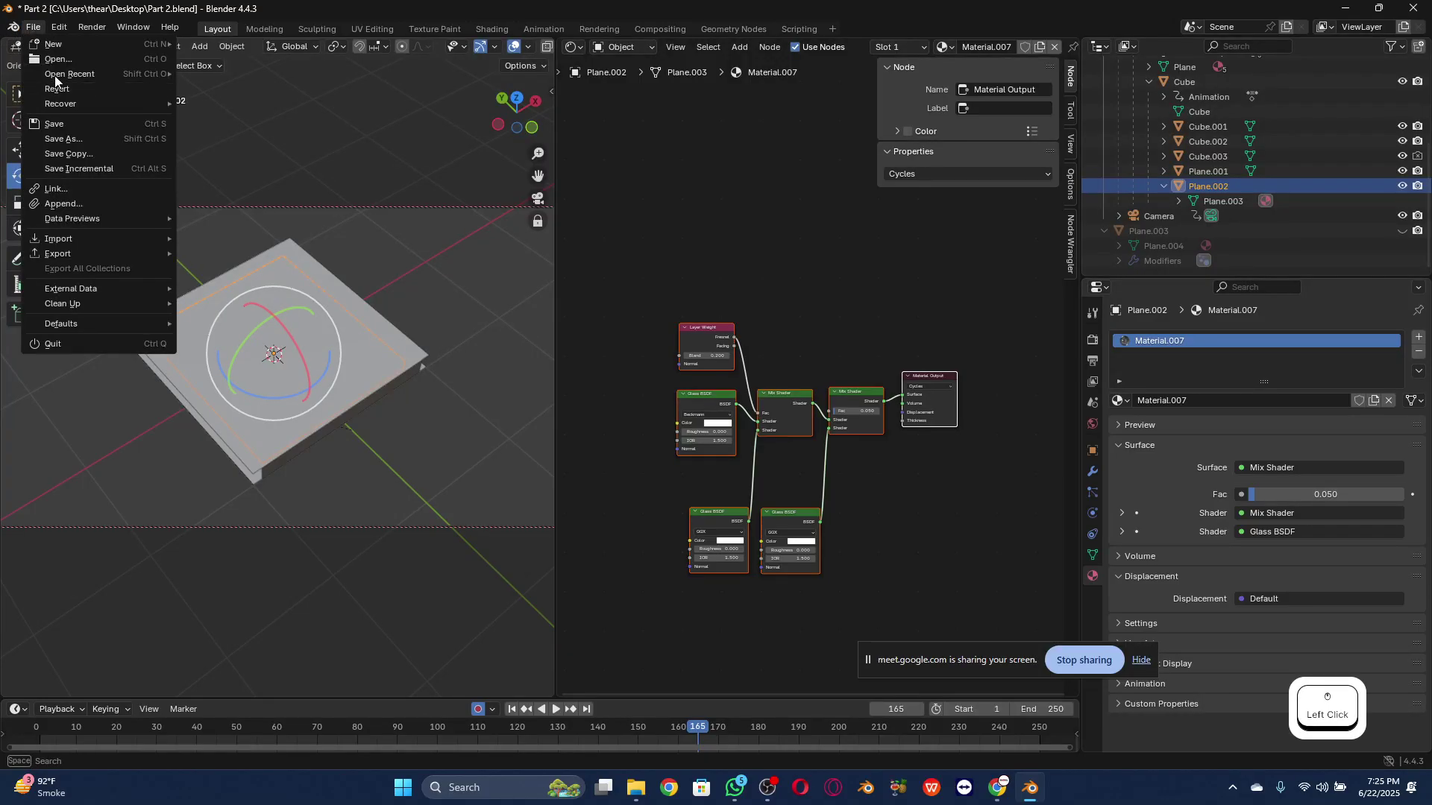
mouse_move(59, 74)
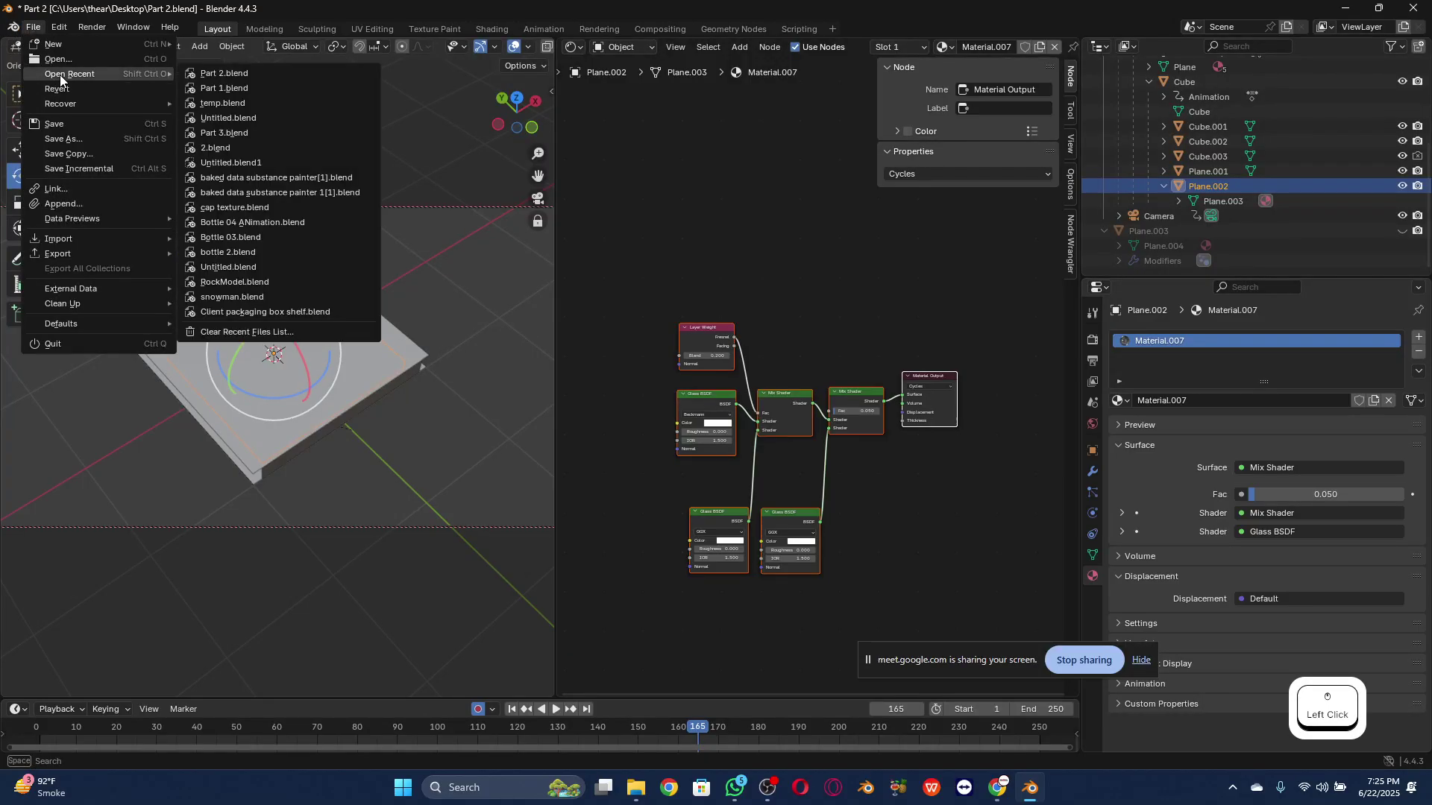
left_click(237, 90)
left_click(734, 419)
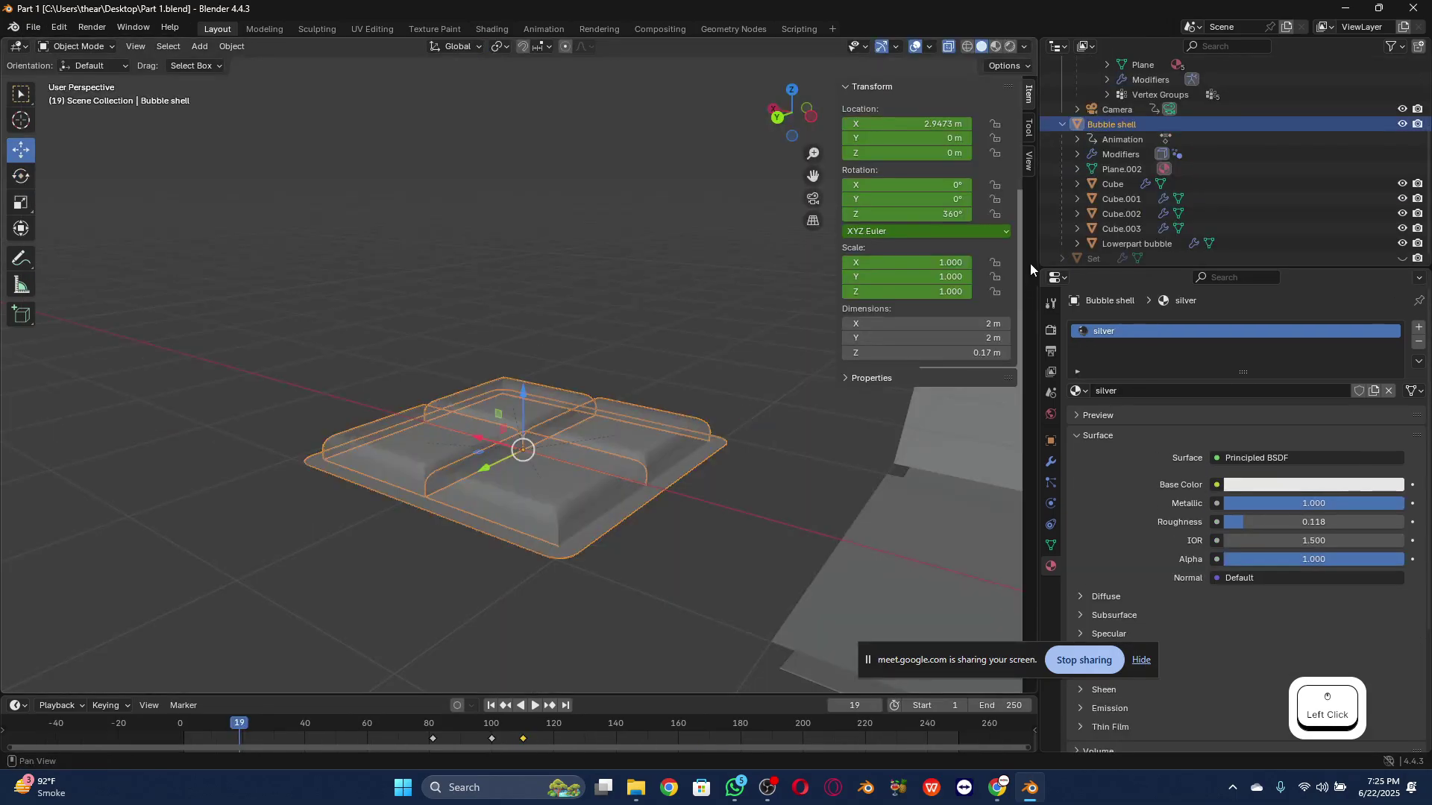
Step: Widen the Outliner and Properties area, split the 3D Viewport vertically, and turn the new area into a Shader Editor
left_click_drag(1036, 235, 757, 236)
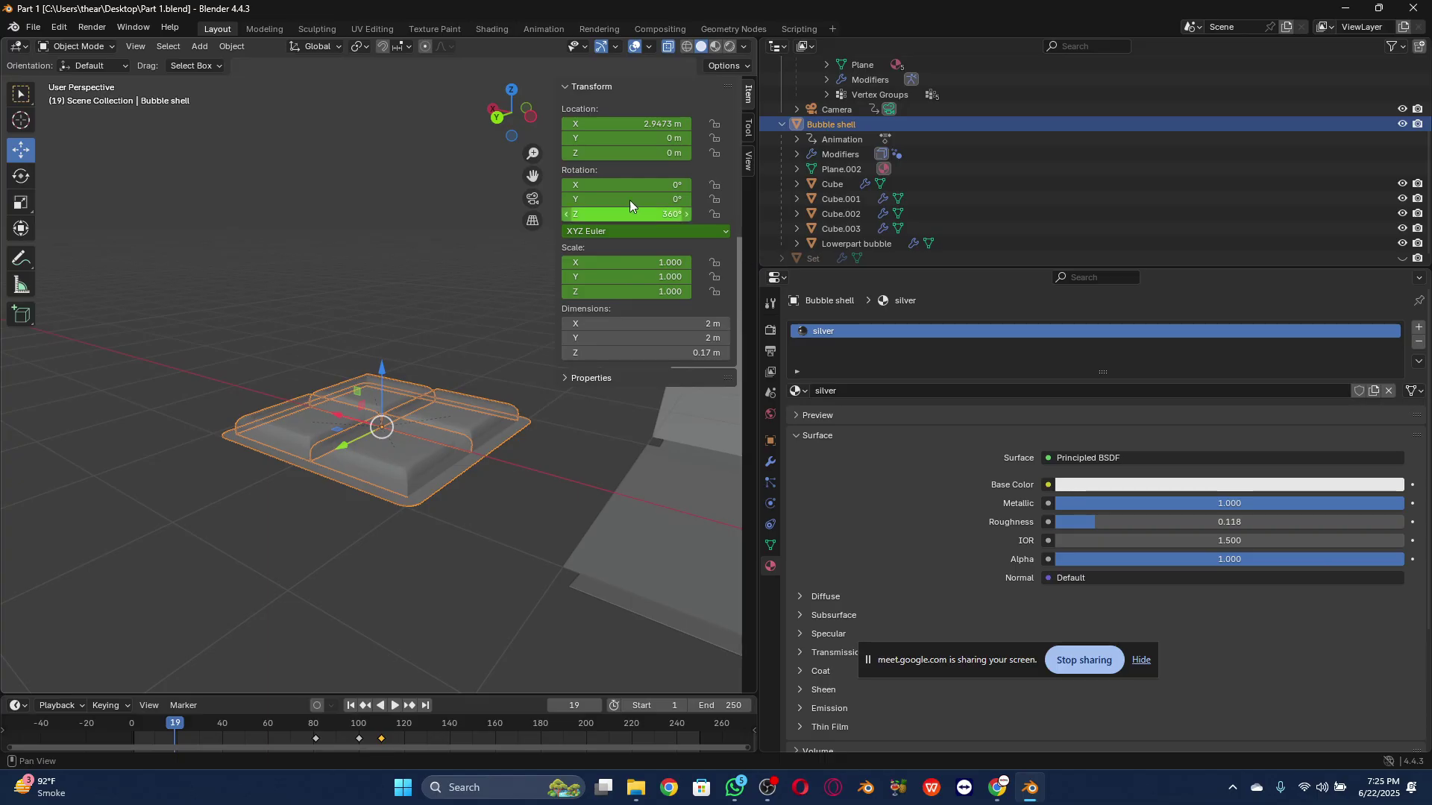
left_click_drag(757, 42, 425, 132)
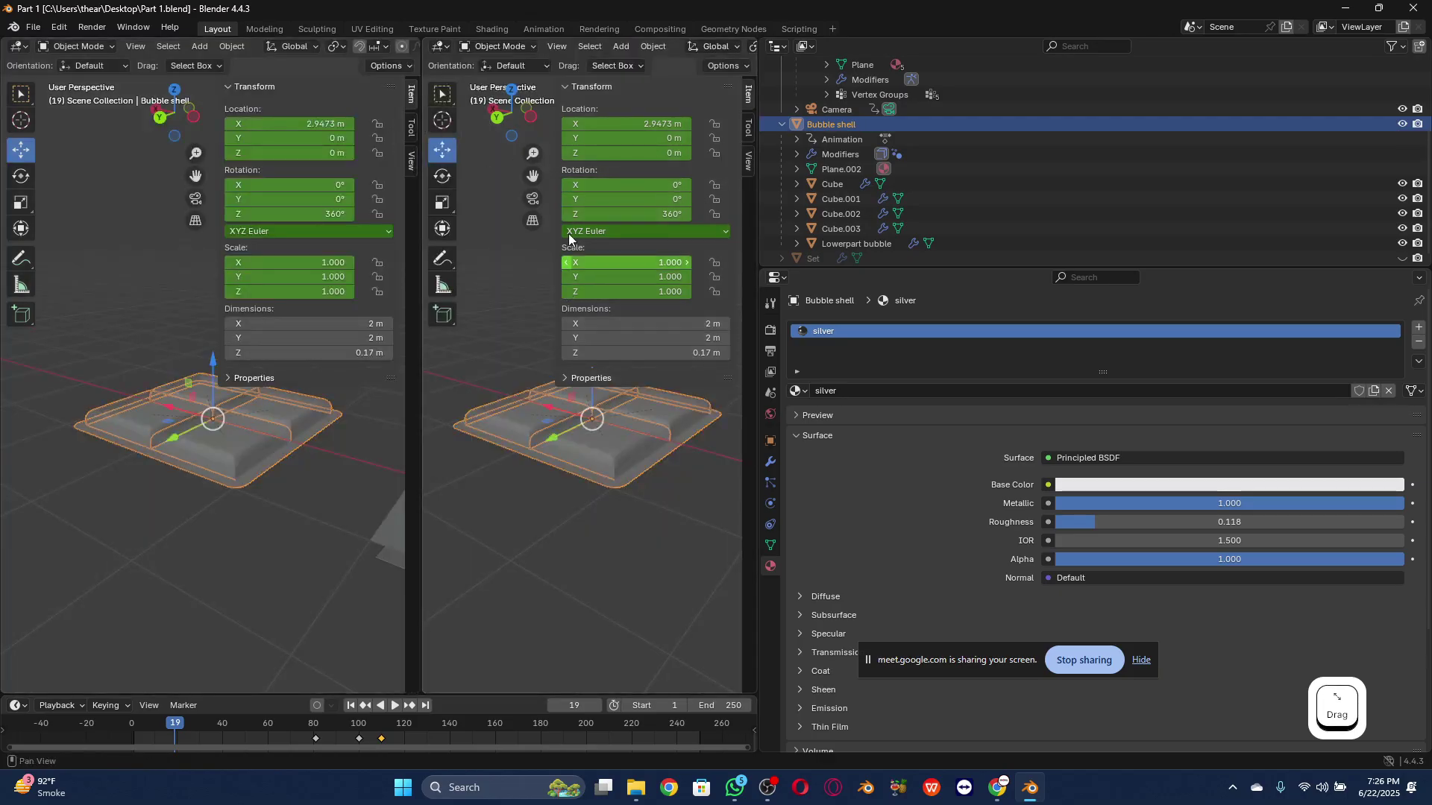
left_click(440, 47)
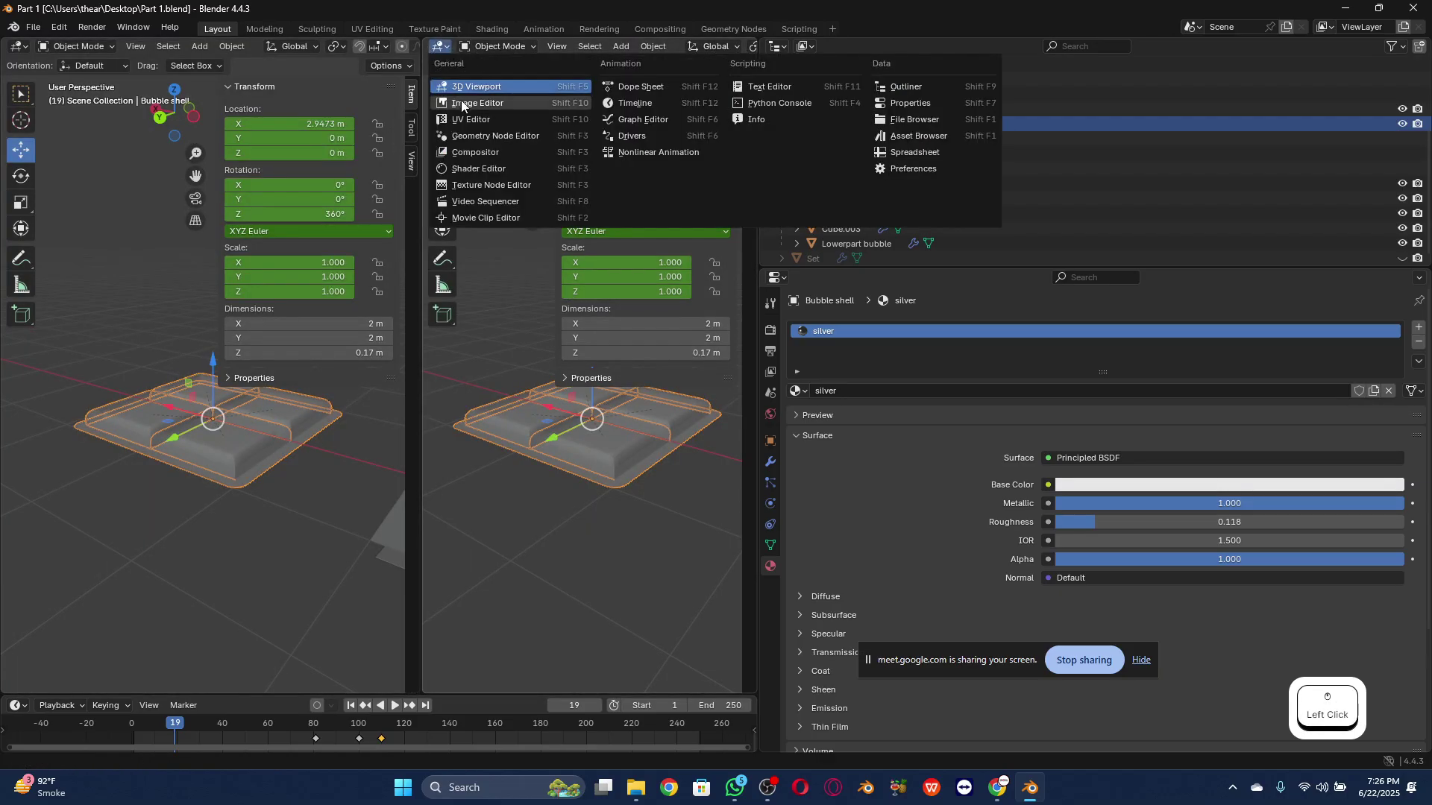
left_click(464, 164)
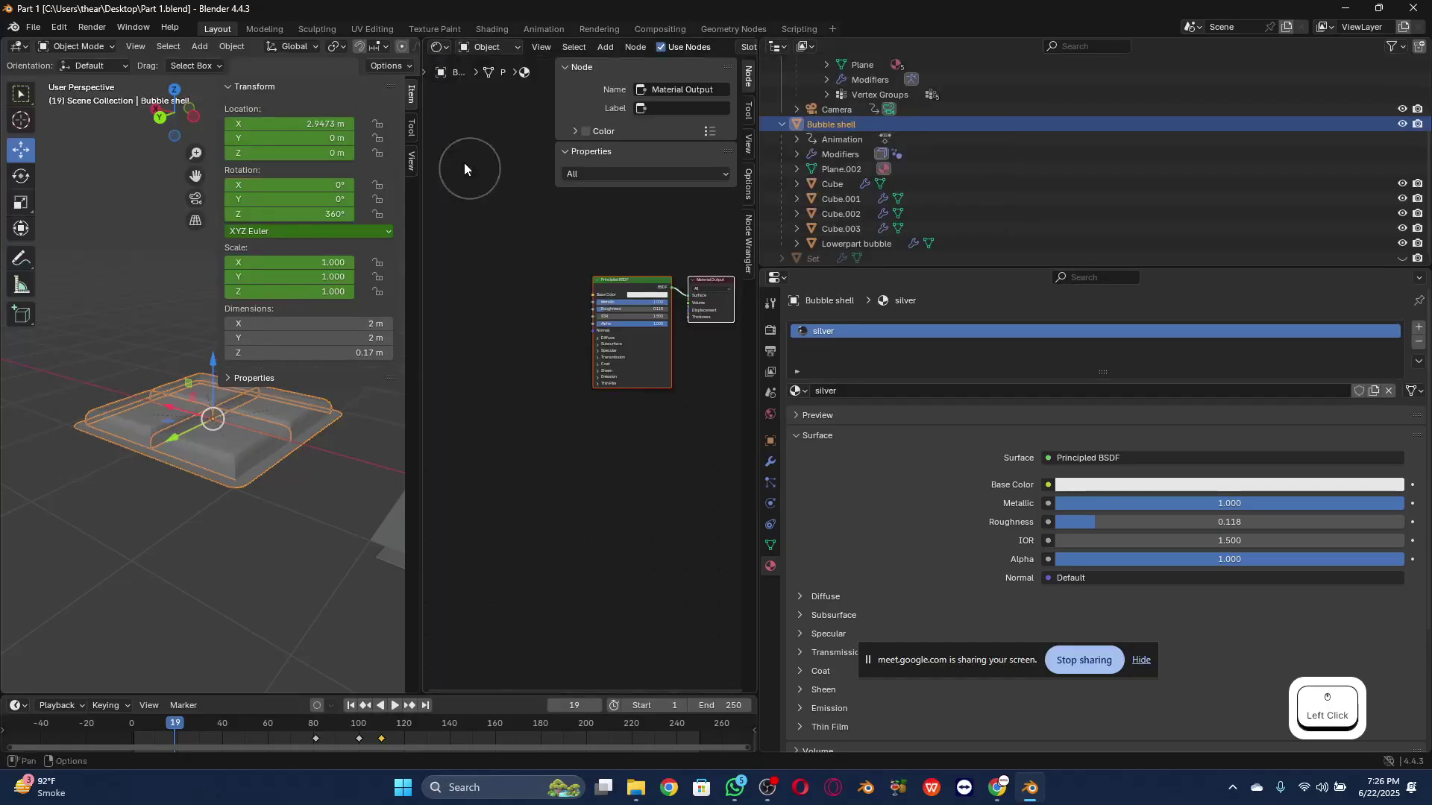
Step: Paste the copied glass shader nodes into the Bubble shell's silver material and move them below the existing Principled BSDF
left_click(565, 404)
key("ctrl+v")
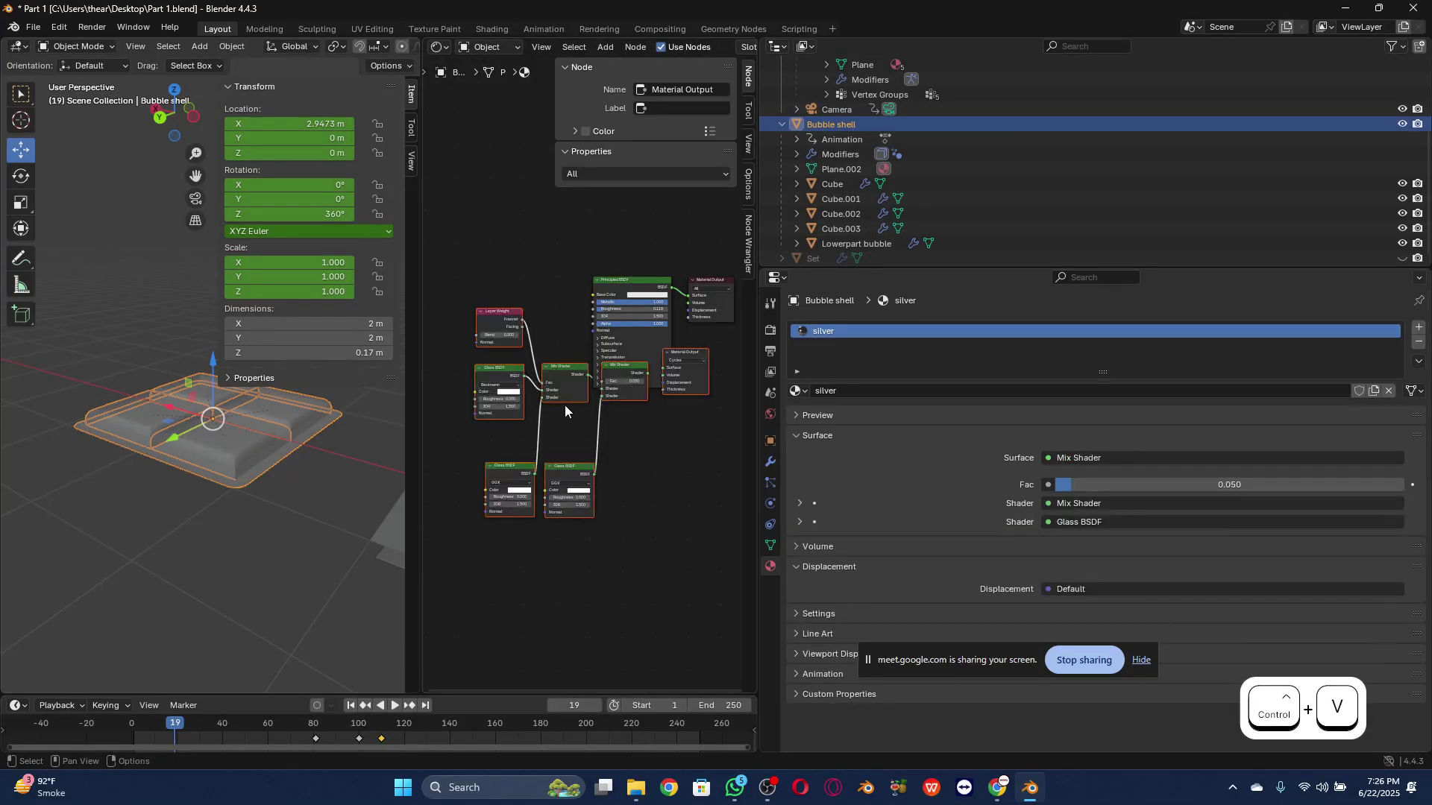
left_click_drag(569, 382, 567, 472)
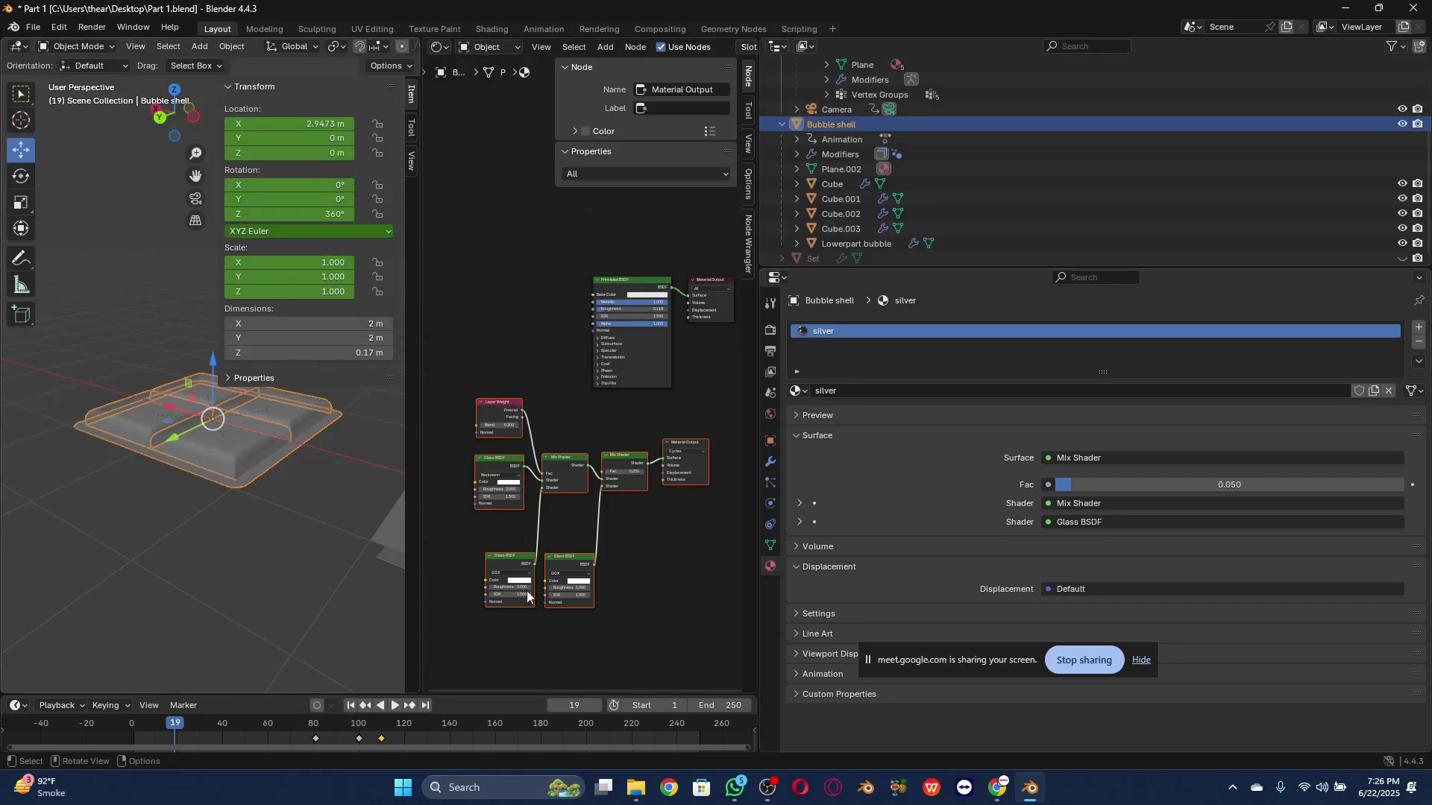
Step: Browse to the Desktop folder in File Explorer and open Part 3.blend in a second Blender window
left_click(635, 787)
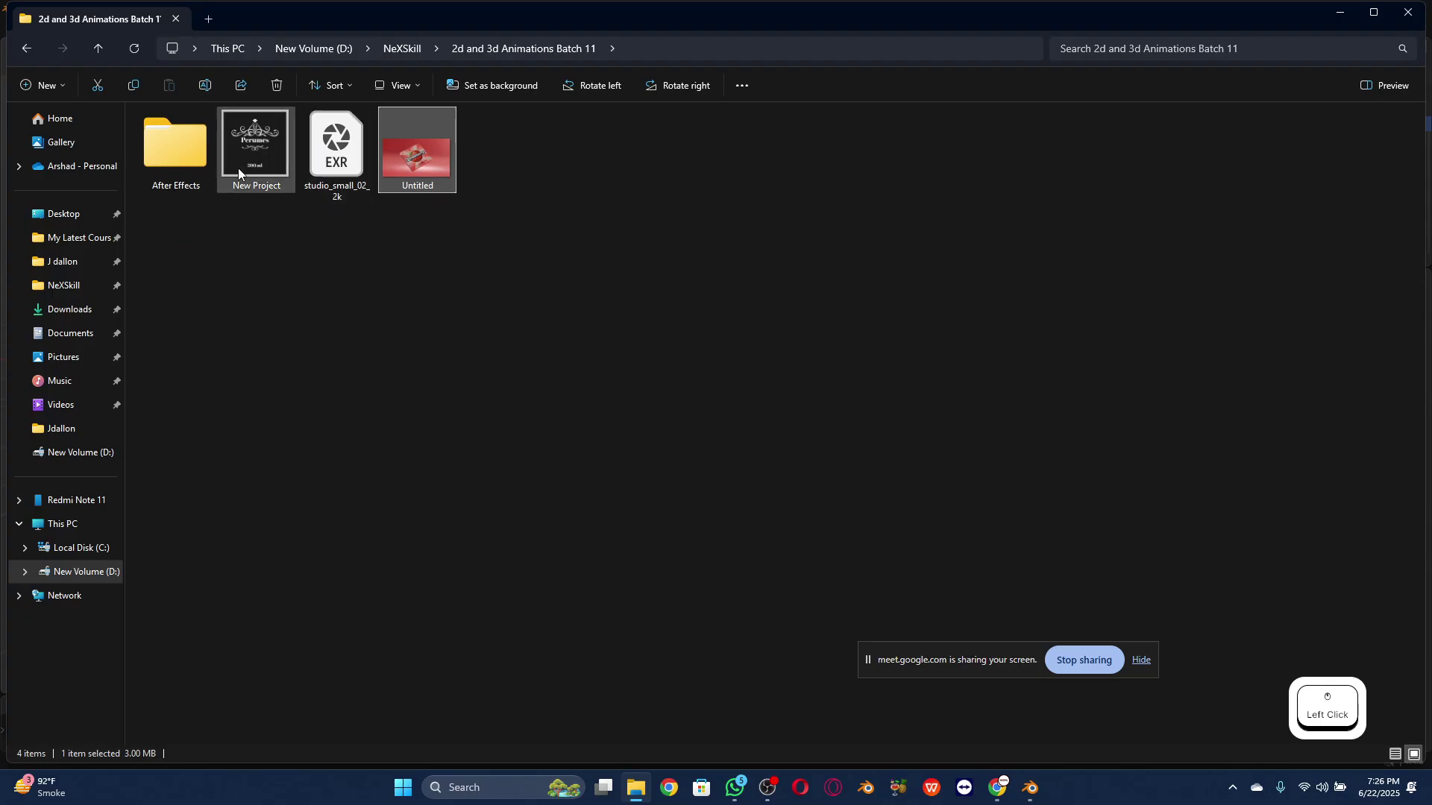
left_click(85, 286)
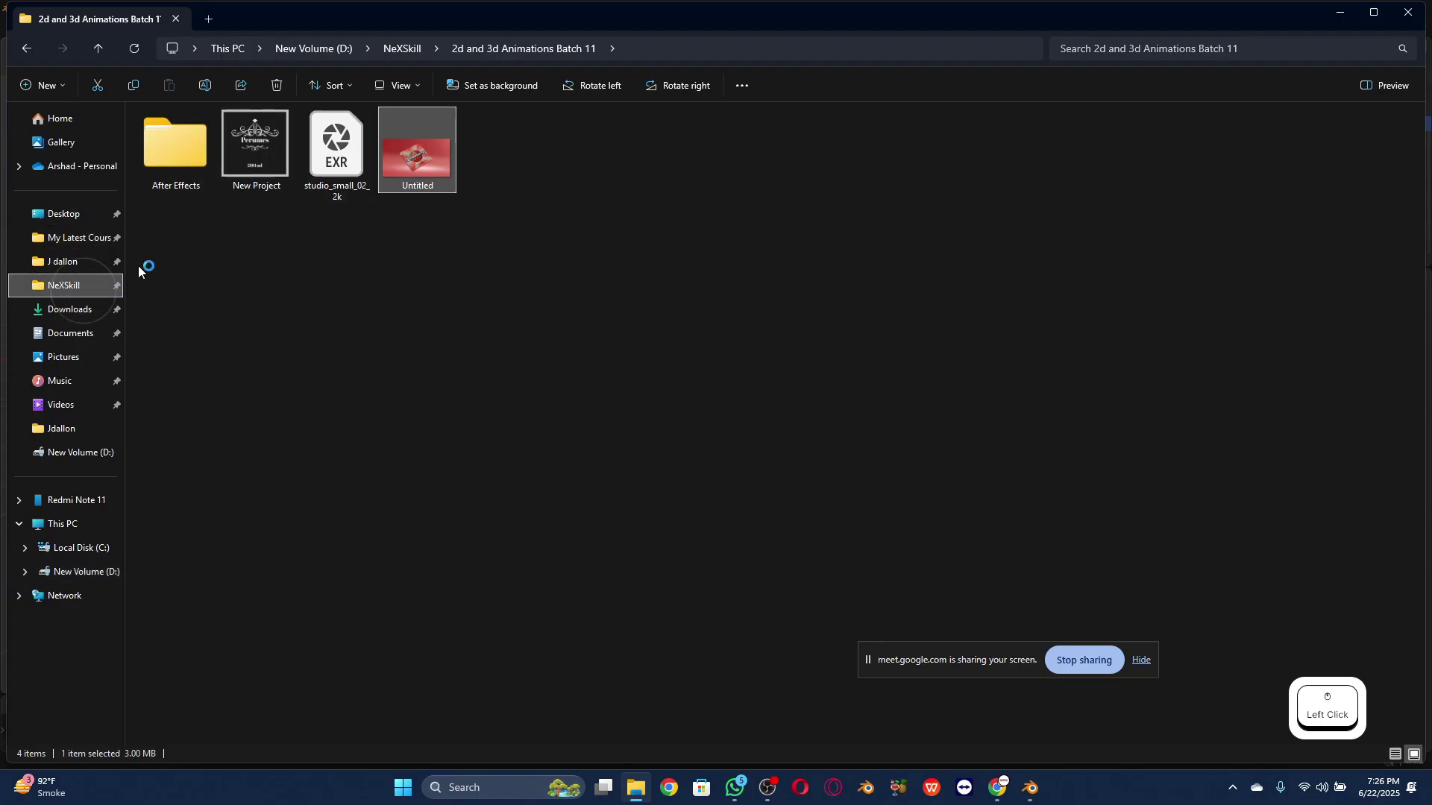
double_click(191, 140)
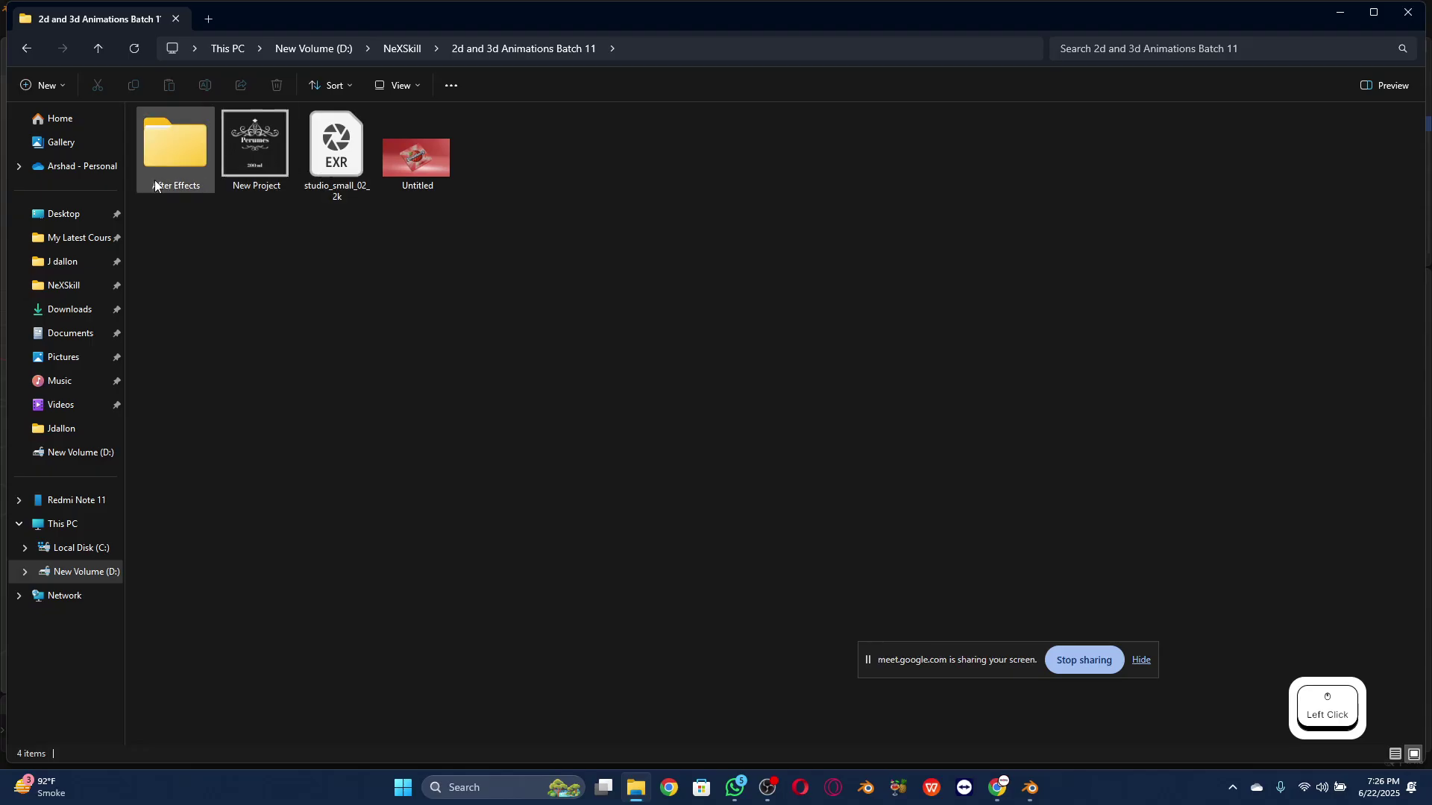
left_click(38, 217)
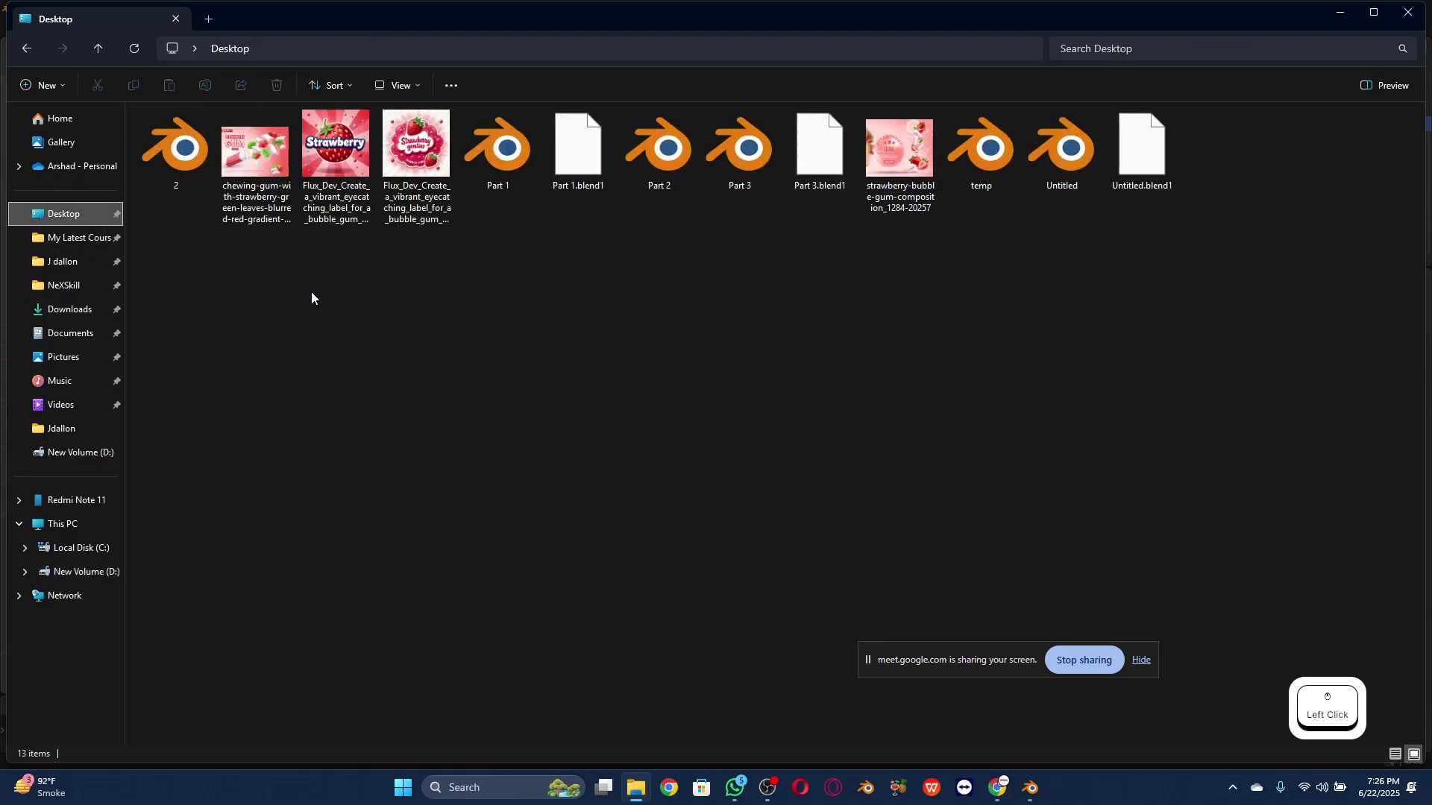
left_click(726, 169)
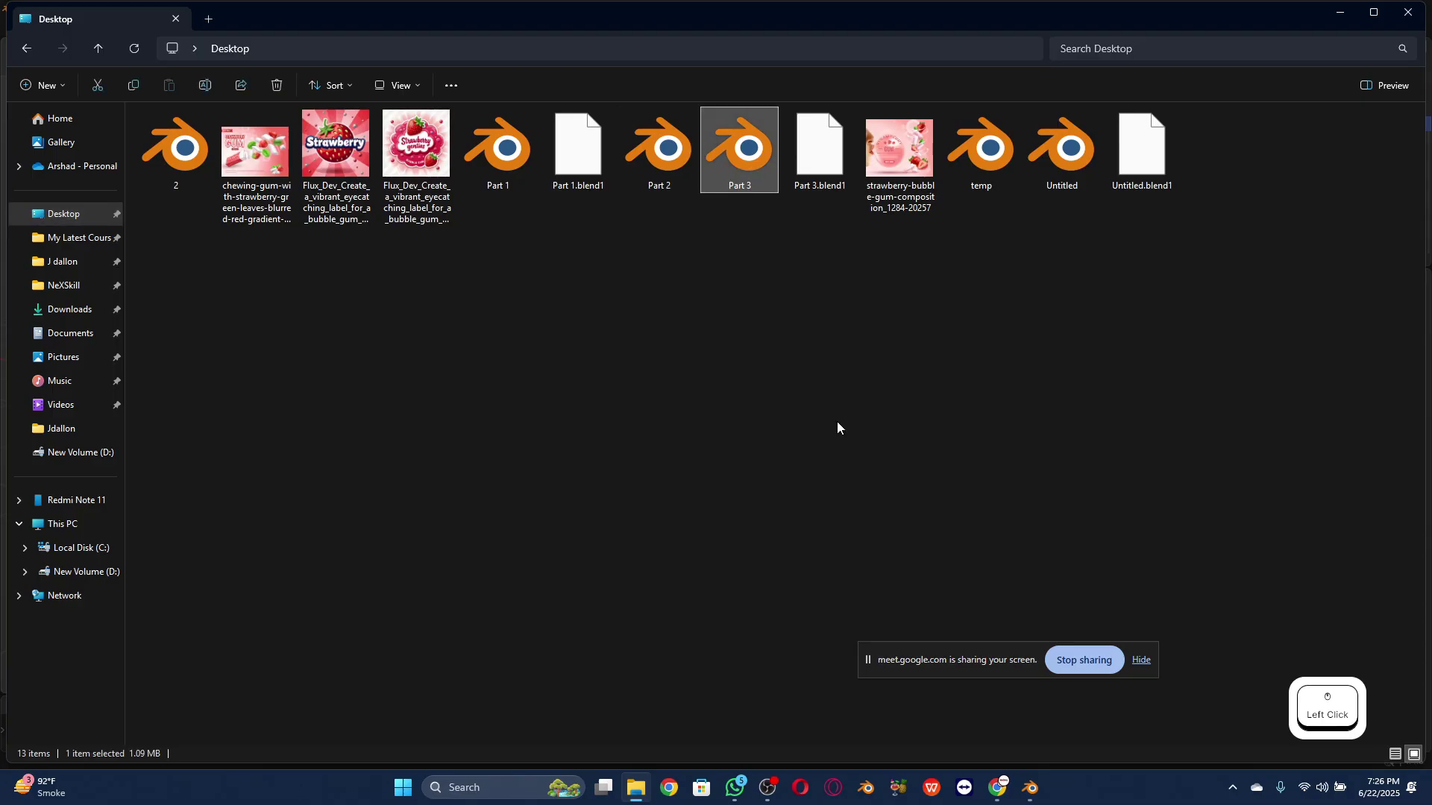
Step: Bring up the newly opened Part 3 window to view its scene and switch back to the Part 1 window
left_click(1030, 787)
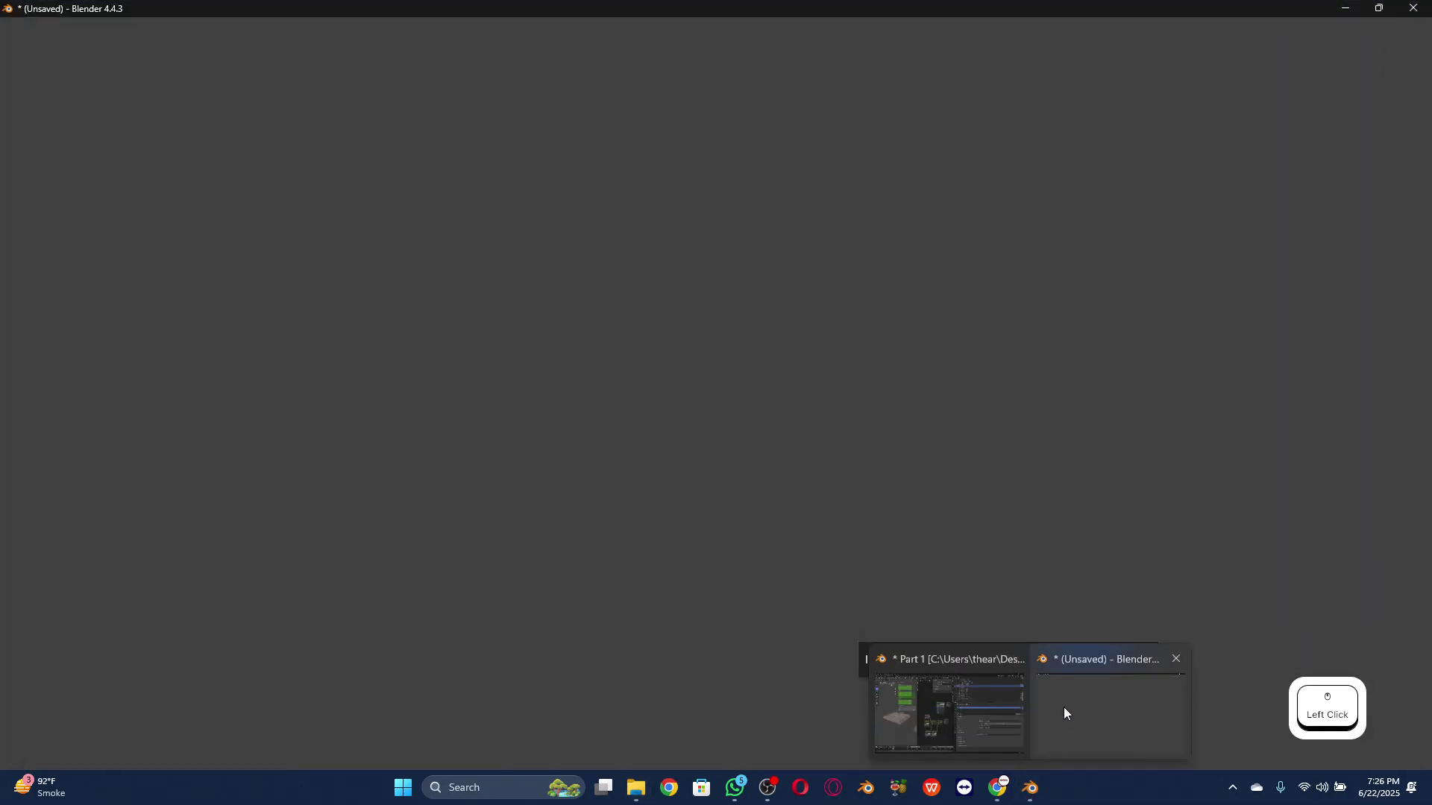
left_click(1064, 707)
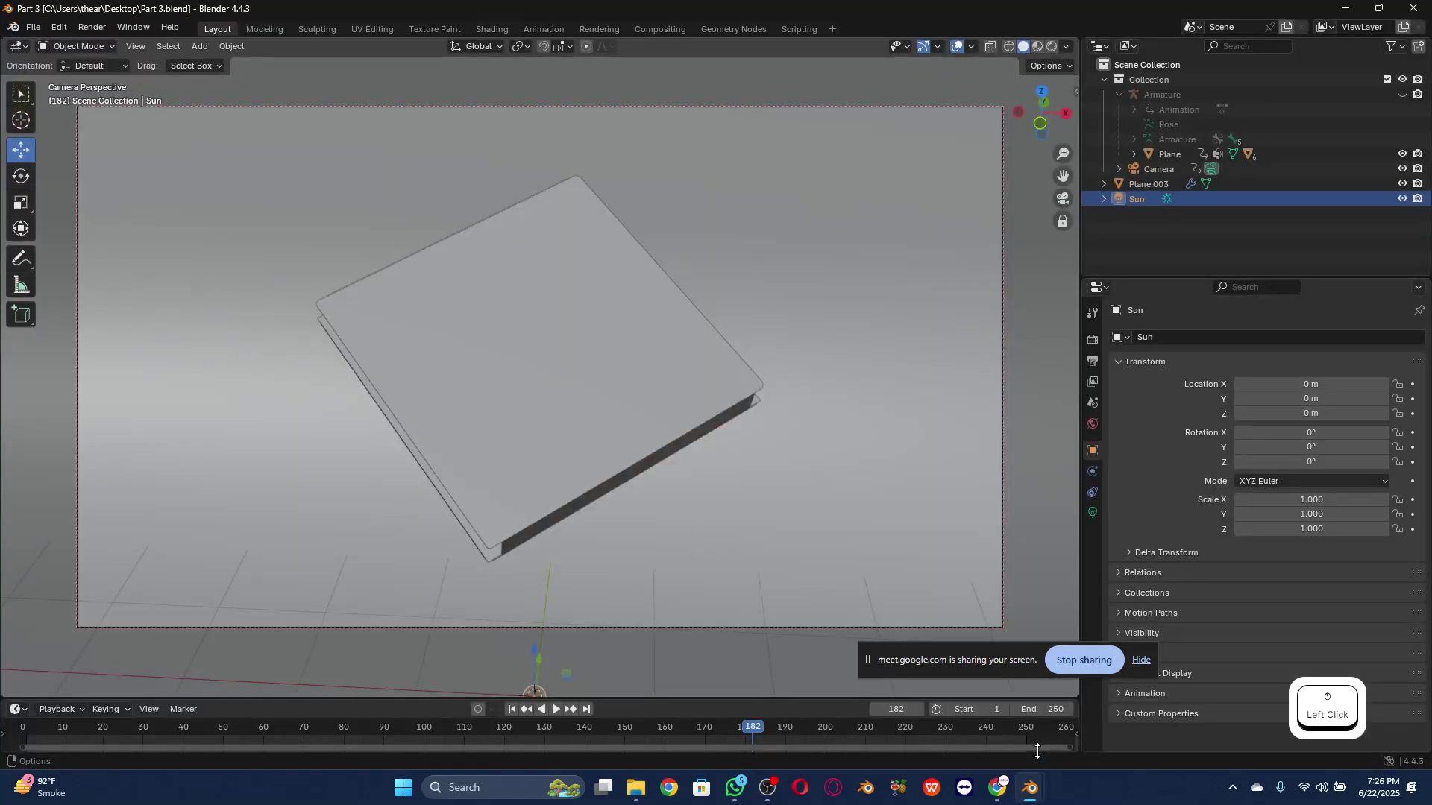
left_click(1030, 788)
left_click(950, 731)
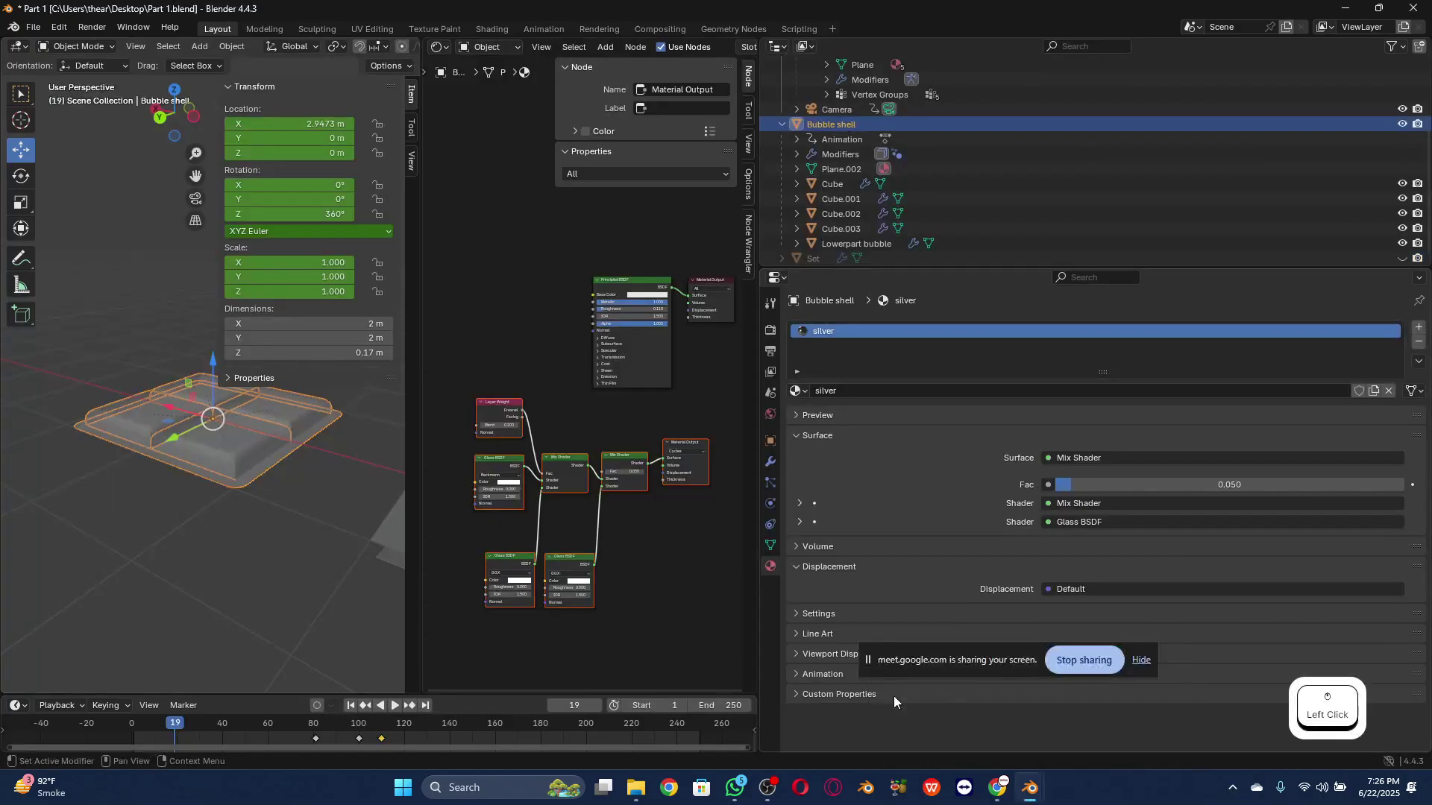
Step: Select Cube.001 in the viewport, narrow the Outliner and Properties area, and redistribute the width between the 3D Viewport and Shader Editor
left_click_drag(461, 379, 580, 549)
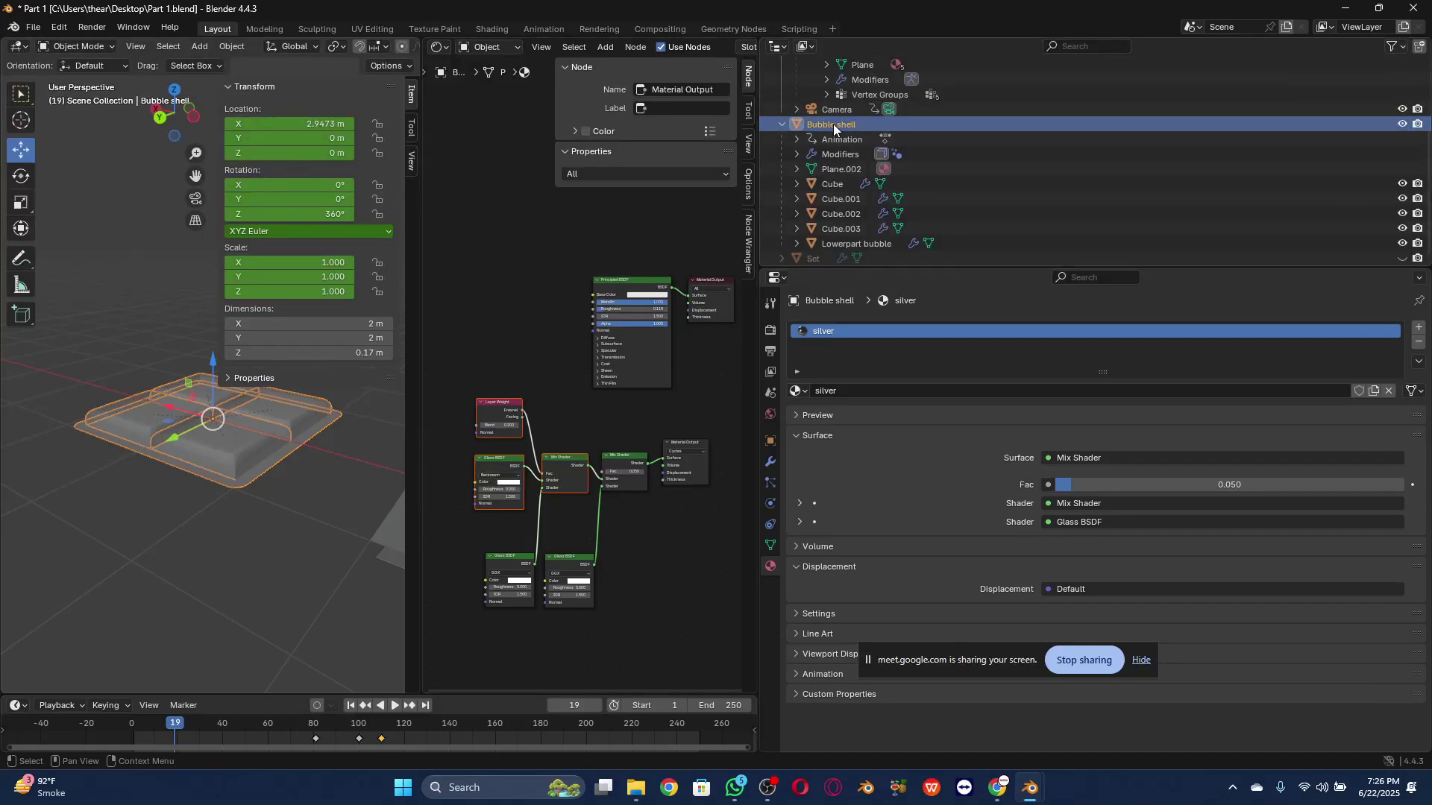
left_click(210, 442)
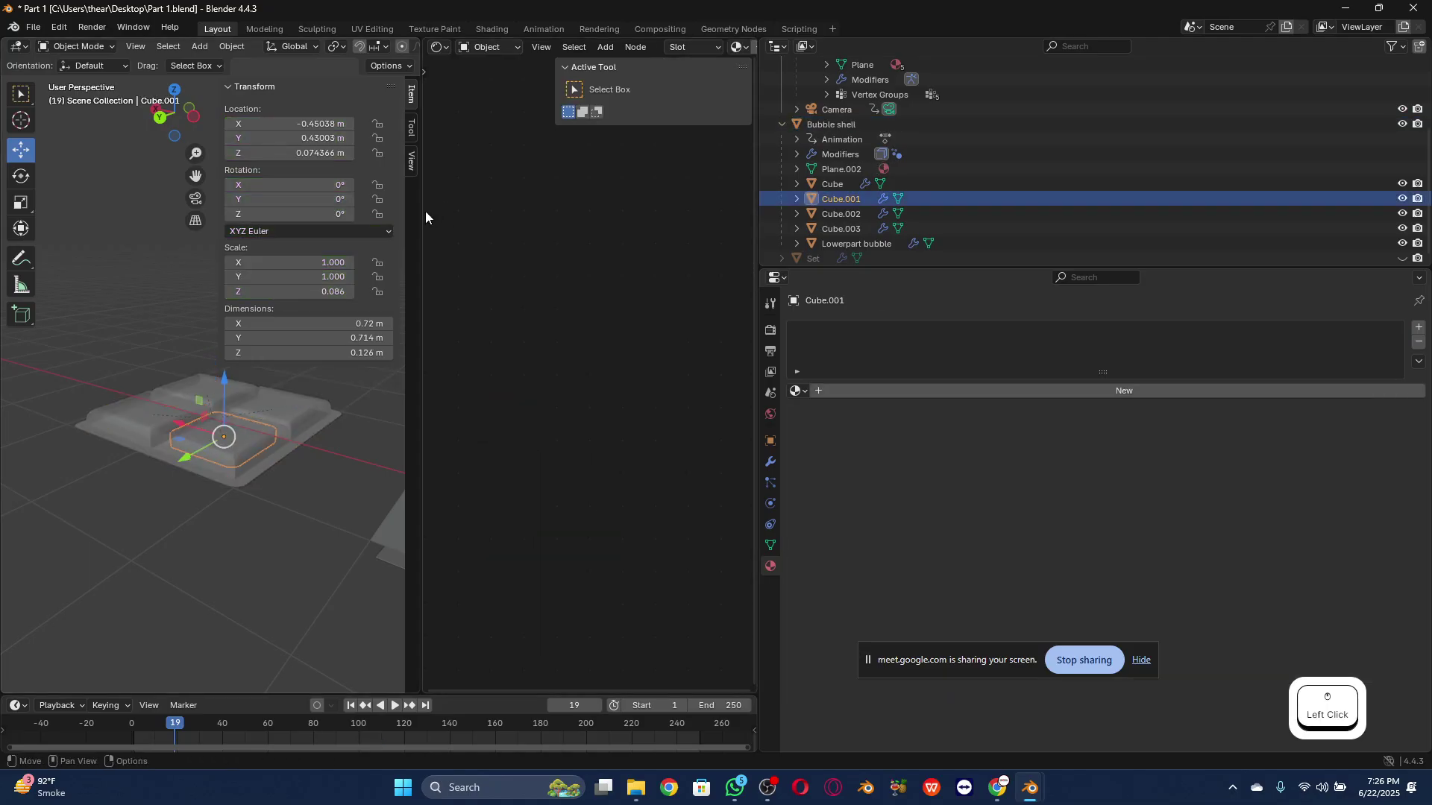
left_click_drag(423, 216, 639, 237)
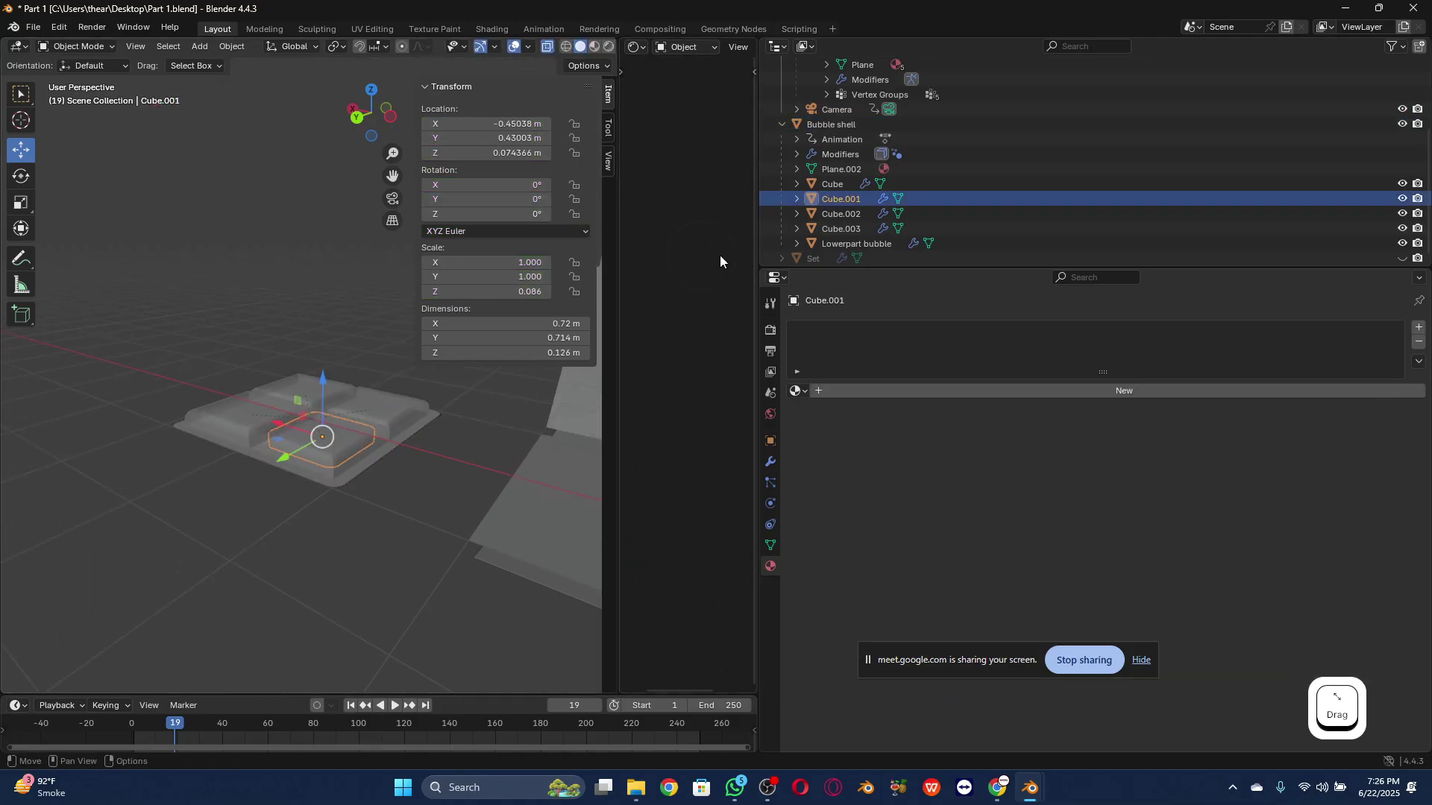
left_click_drag(755, 263, 1236, 283)
left_click_drag(619, 298, 854, 310)
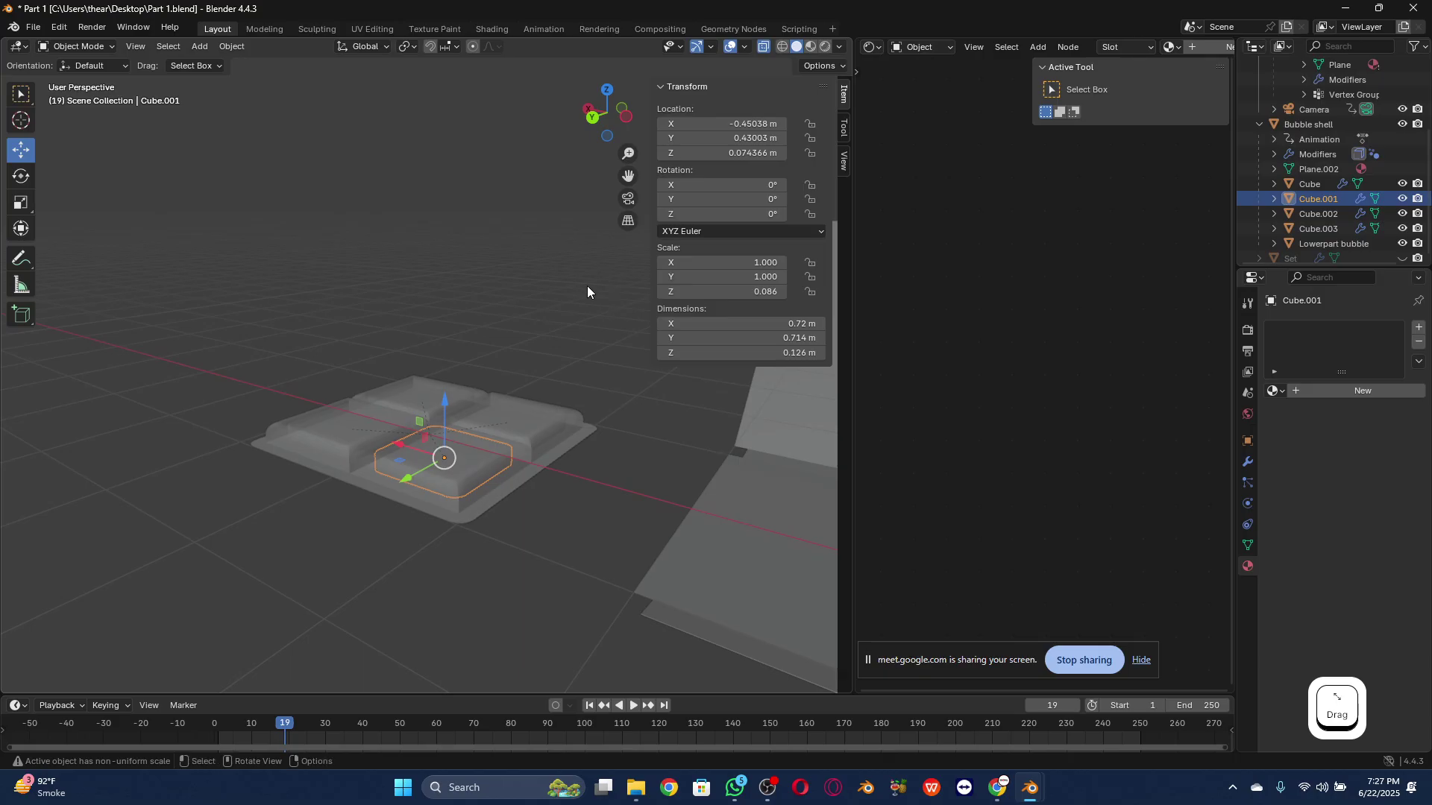
left_click_drag(607, 109, 604, 100)
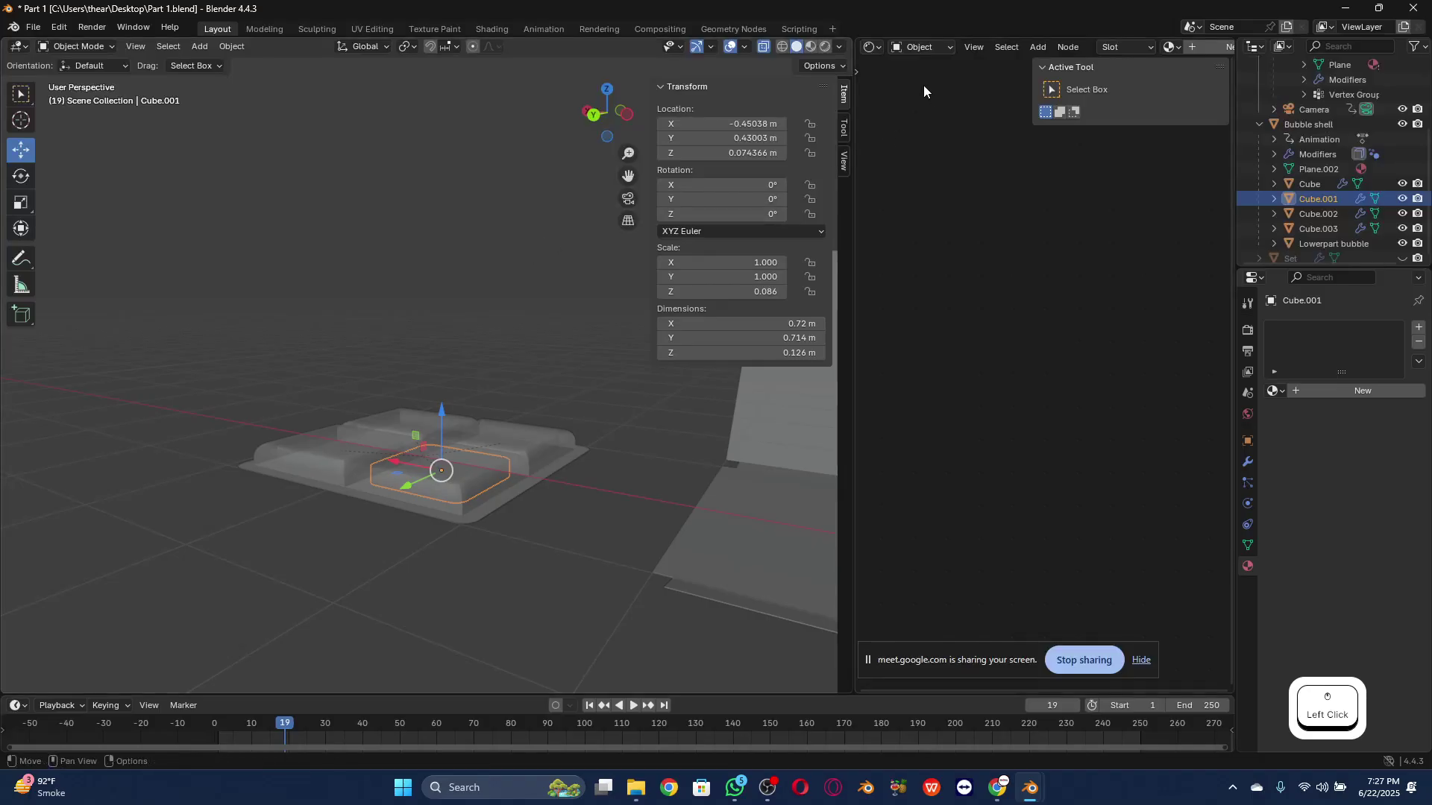
left_click_drag(856, 86, 664, 59)
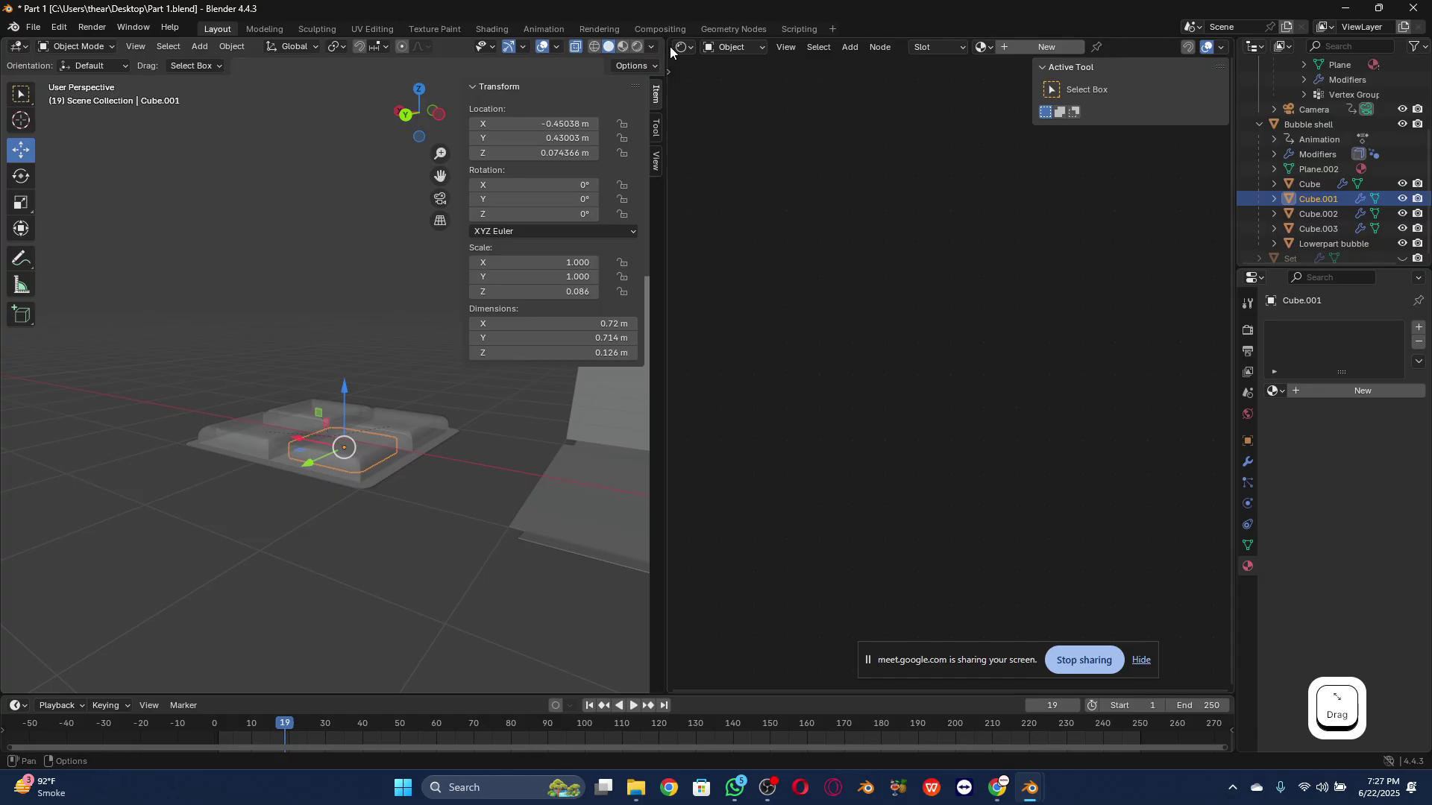
Step: Close the Shader Editor area and discard a trial vertical split of the 3D Viewport
right_click(670, 47)
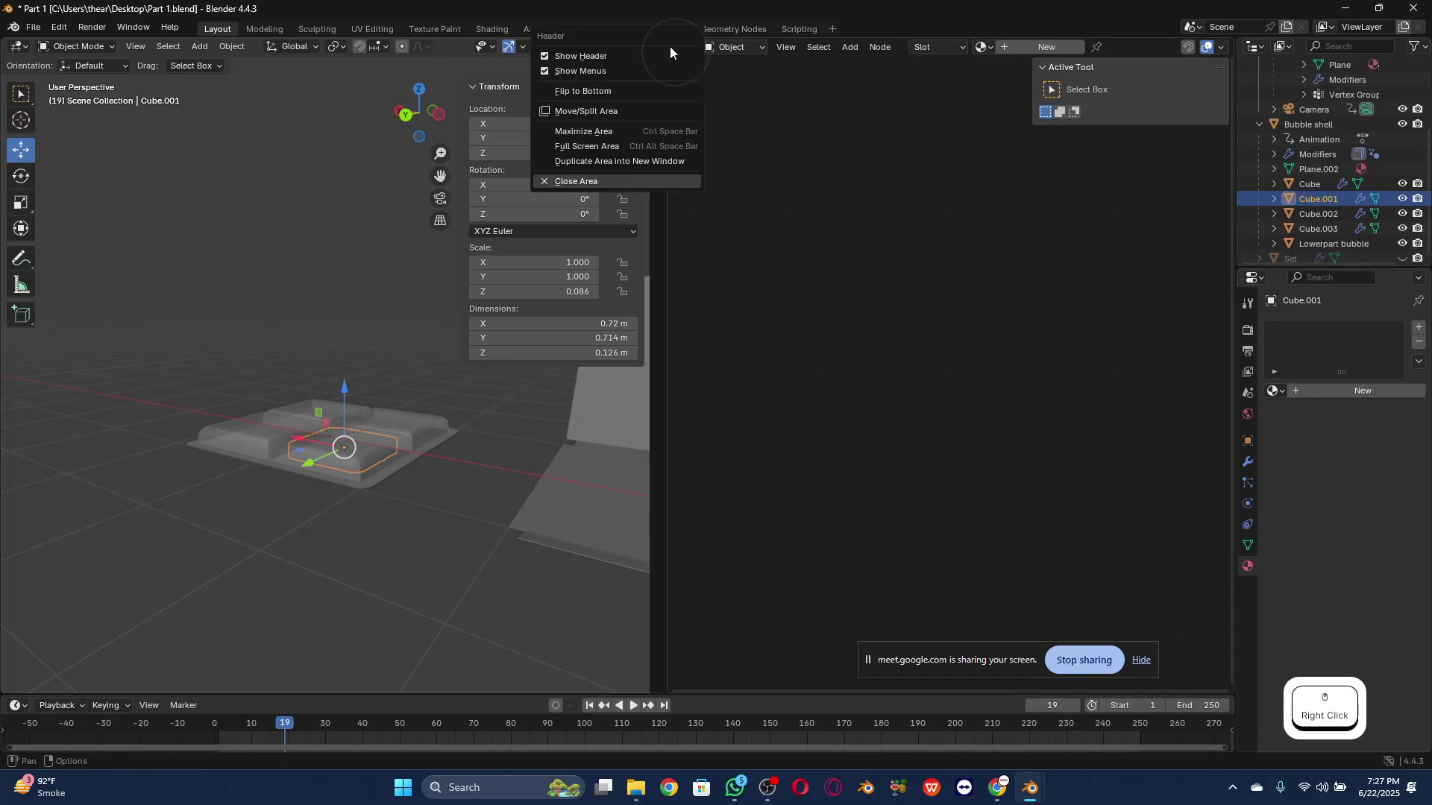
left_click(625, 179)
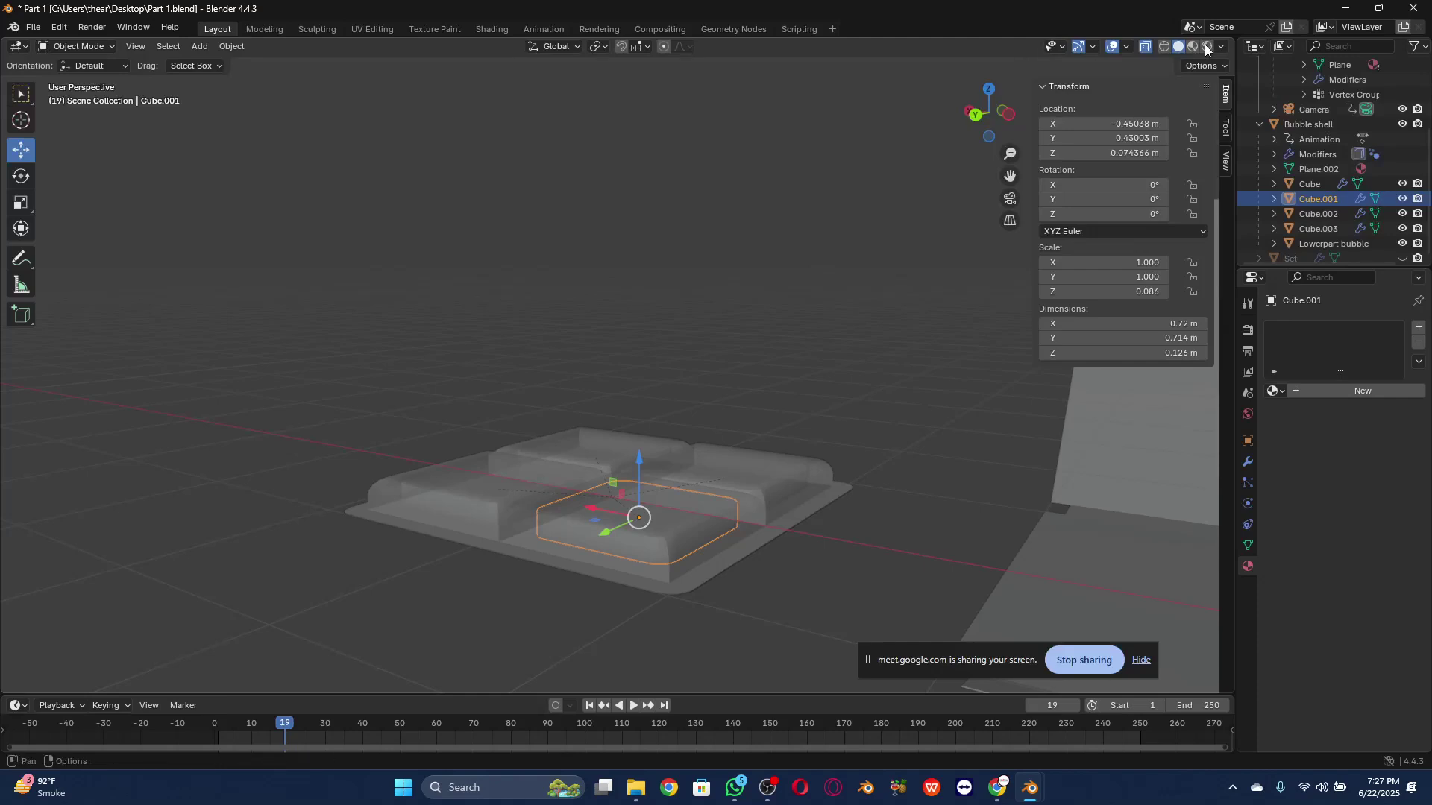
left_click_drag(1235, 37, 721, 65)
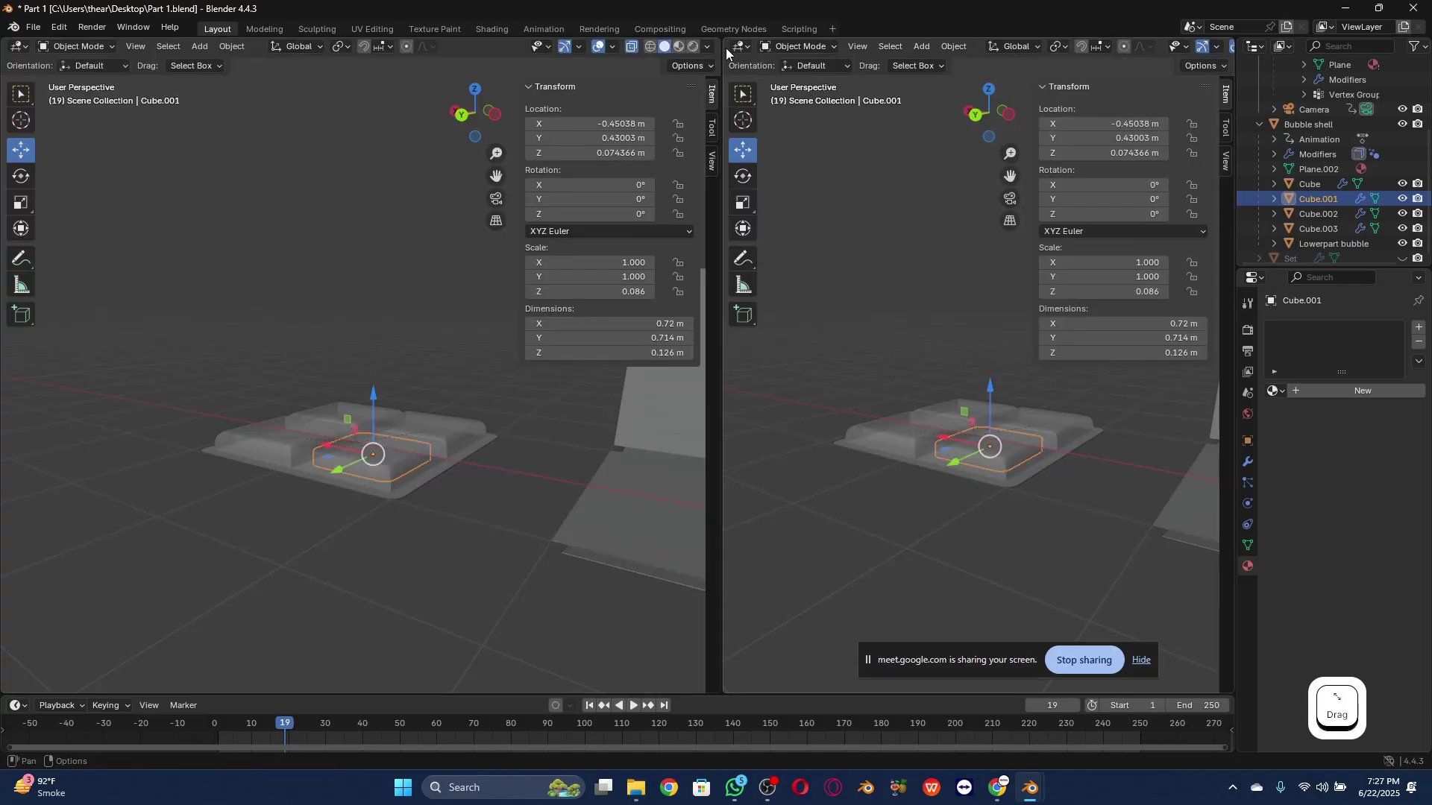
right_click(726, 47)
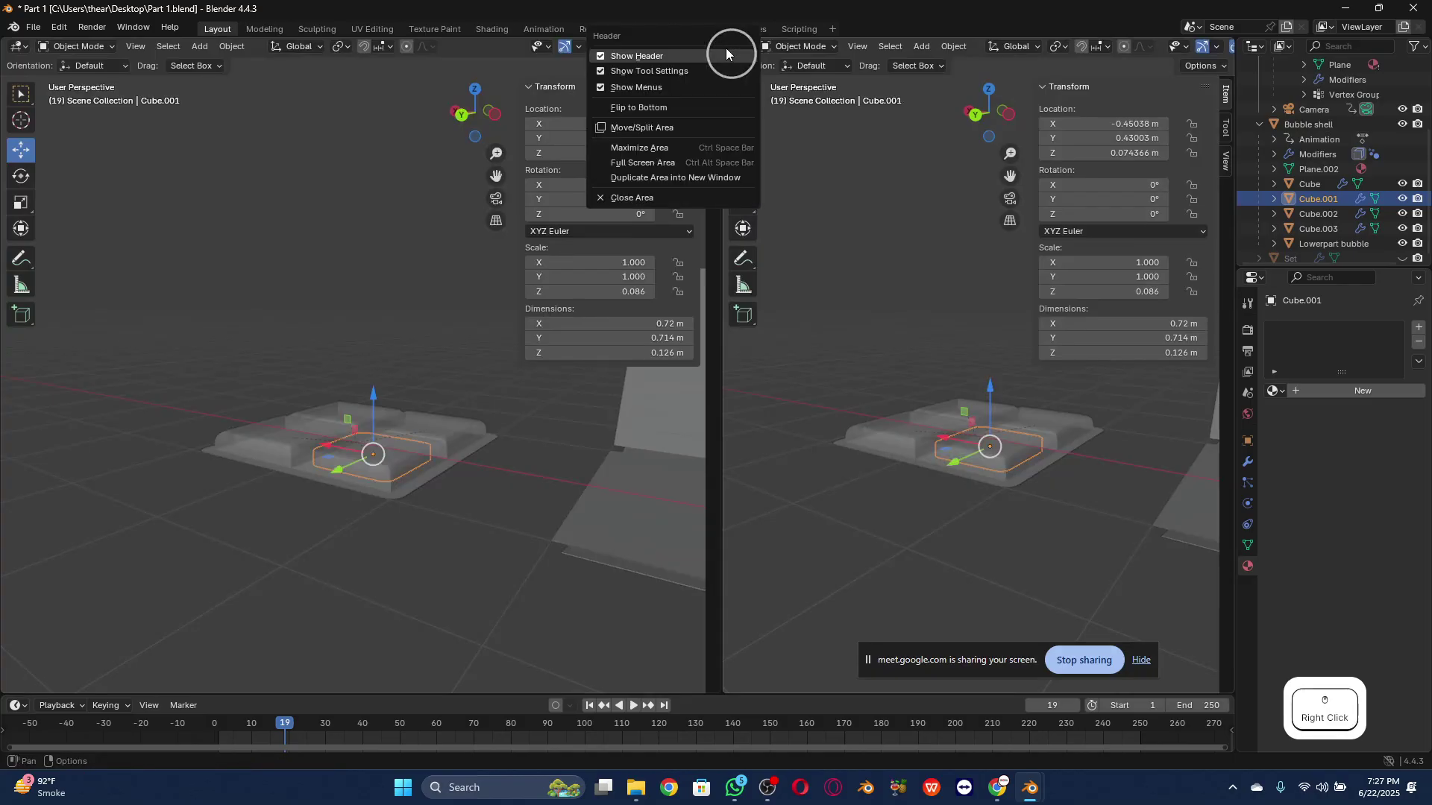
left_click(639, 199)
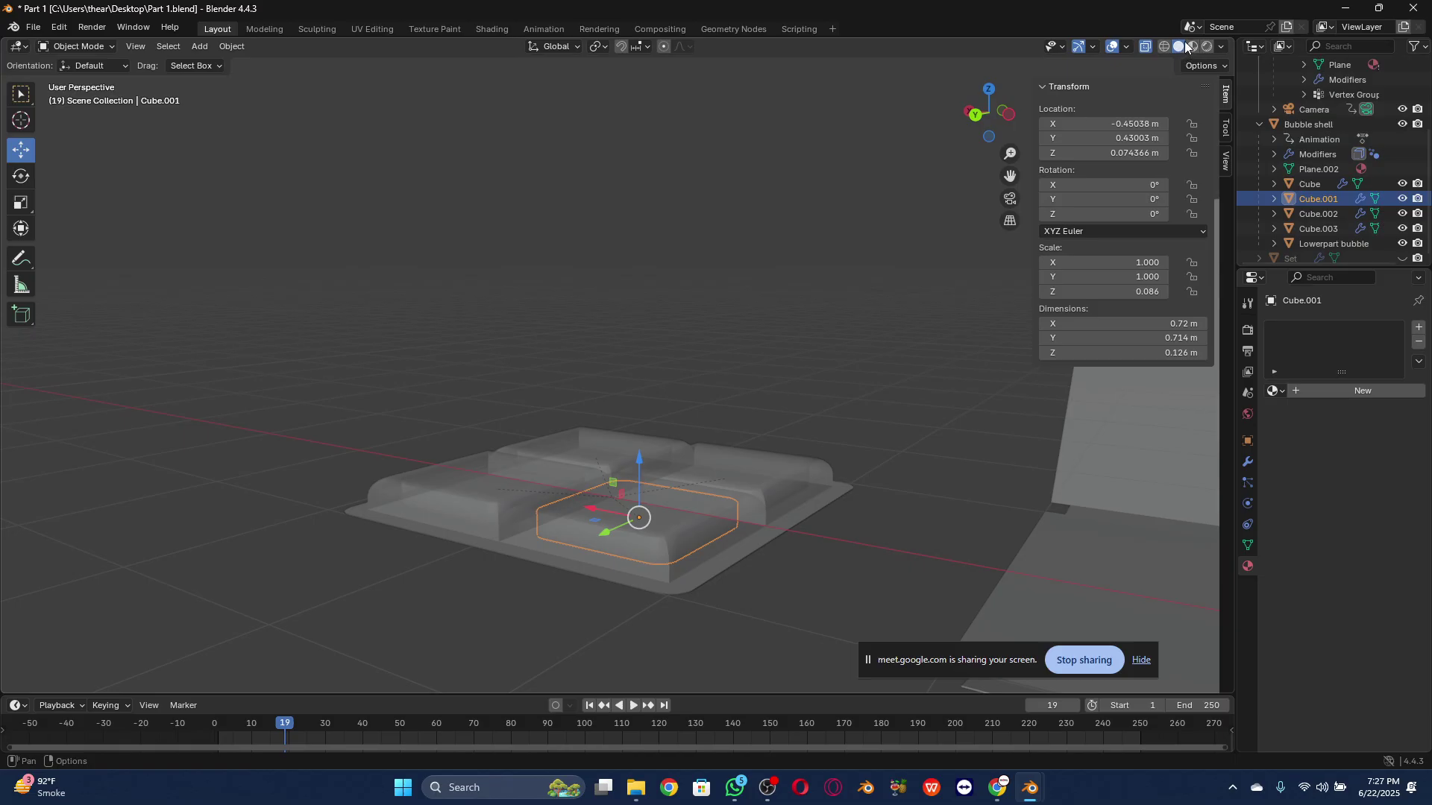
Step: Split the 3D Viewport vertically, turn the new area into a Shader Editor, and make it narrower than the viewport
left_click_drag(1234, 45, 774, 94)
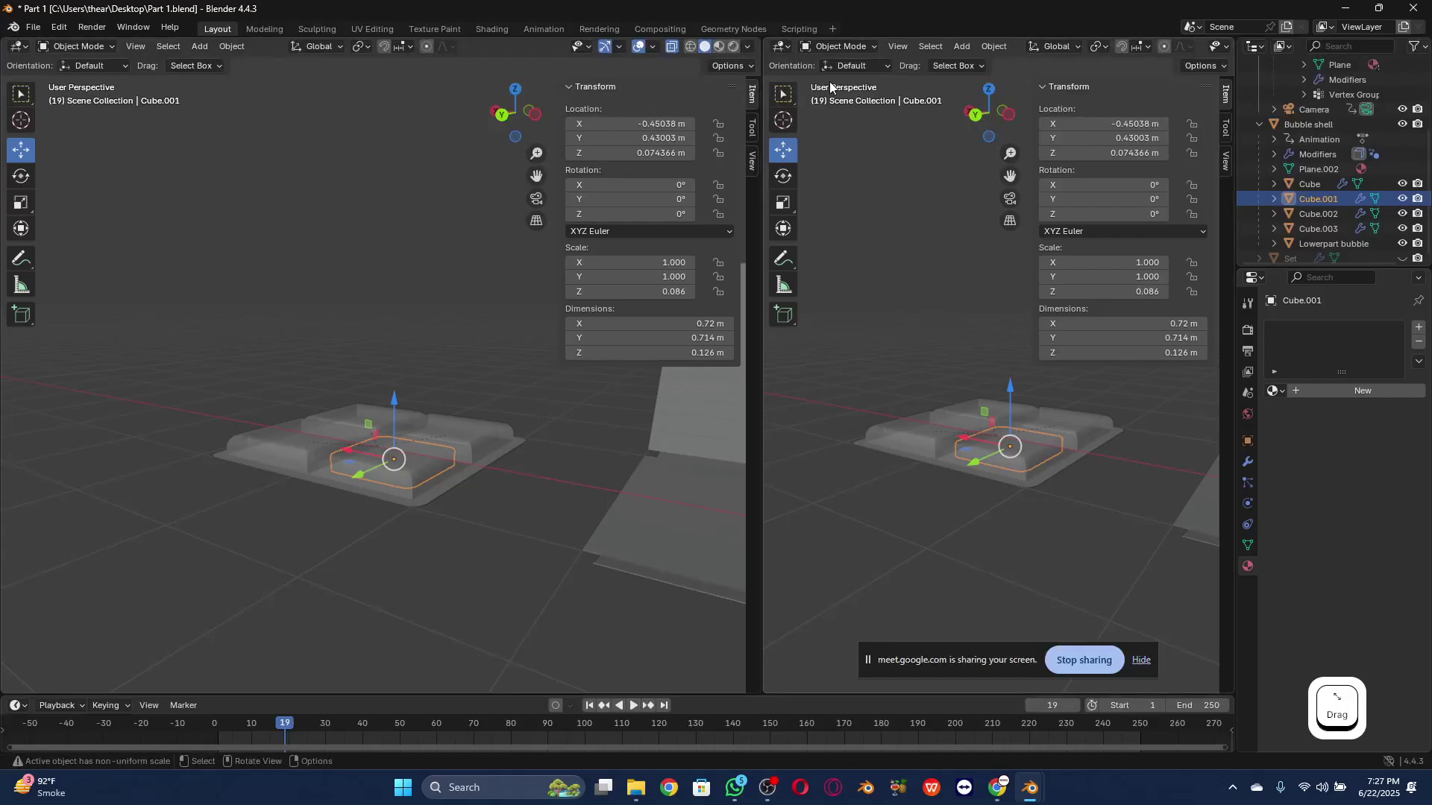
left_click(791, 48)
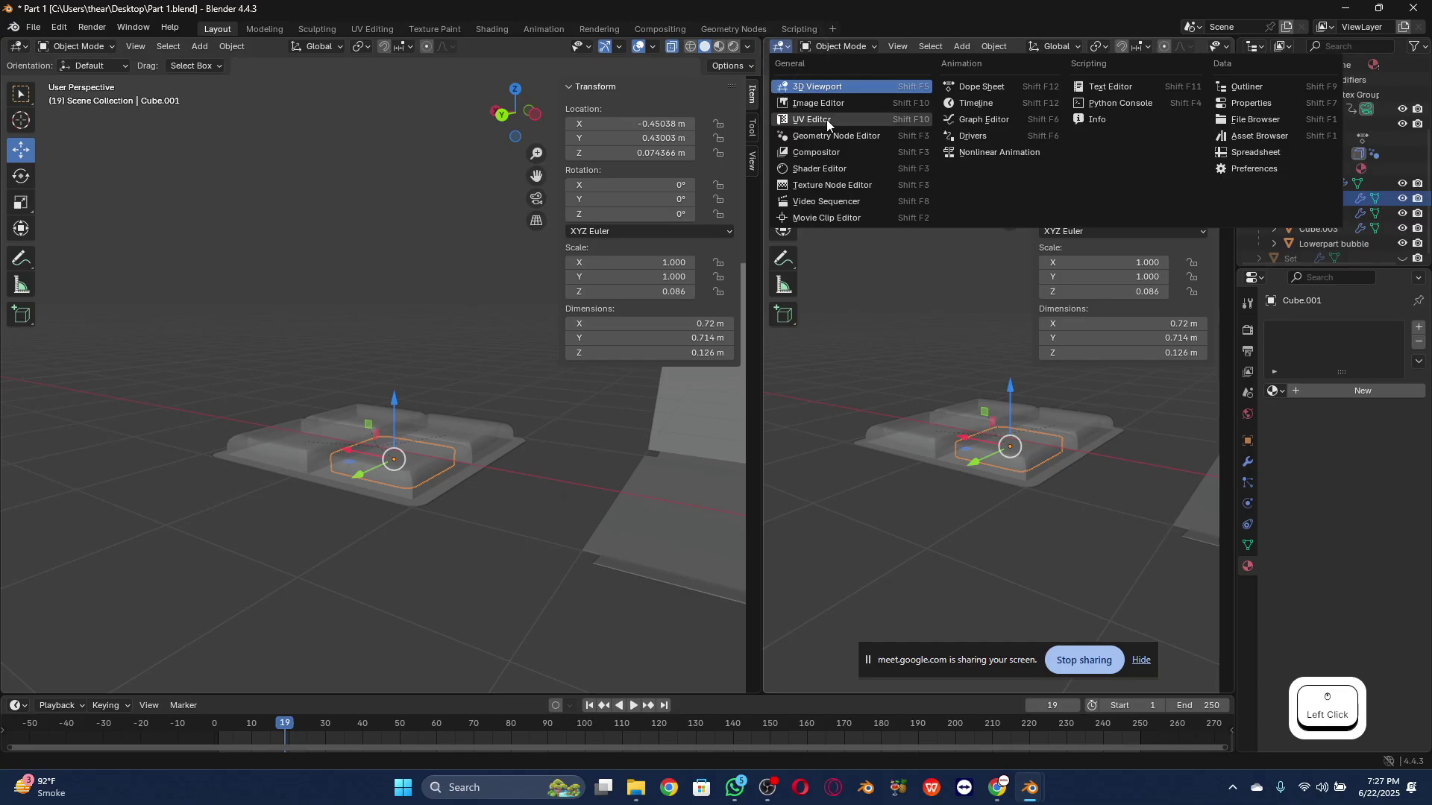
left_click(839, 172)
left_click_drag(755, 168, 906, 175)
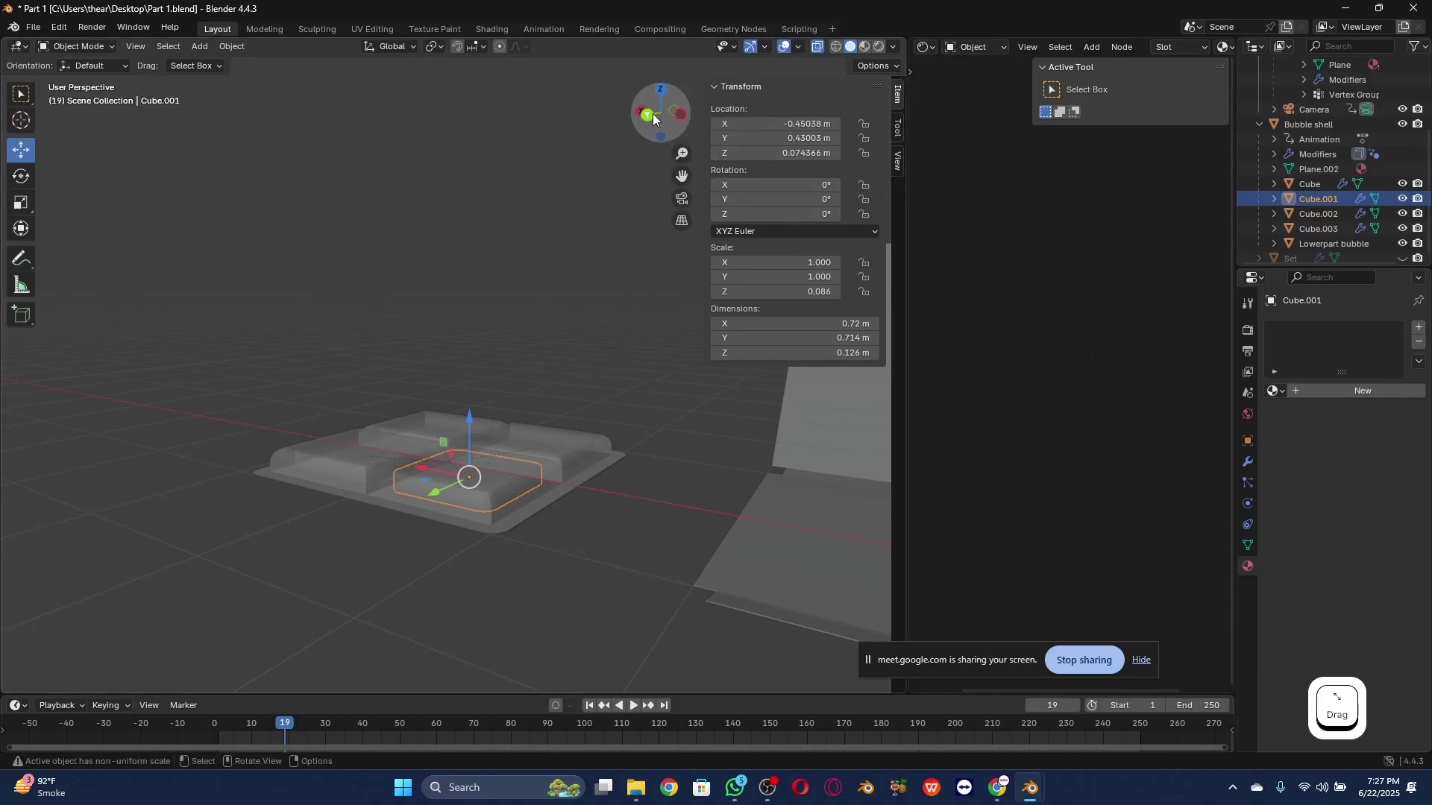
Step: Set the viewport to the back orthographic view and enter Edit Mode on Cube.001
left_click(654, 117)
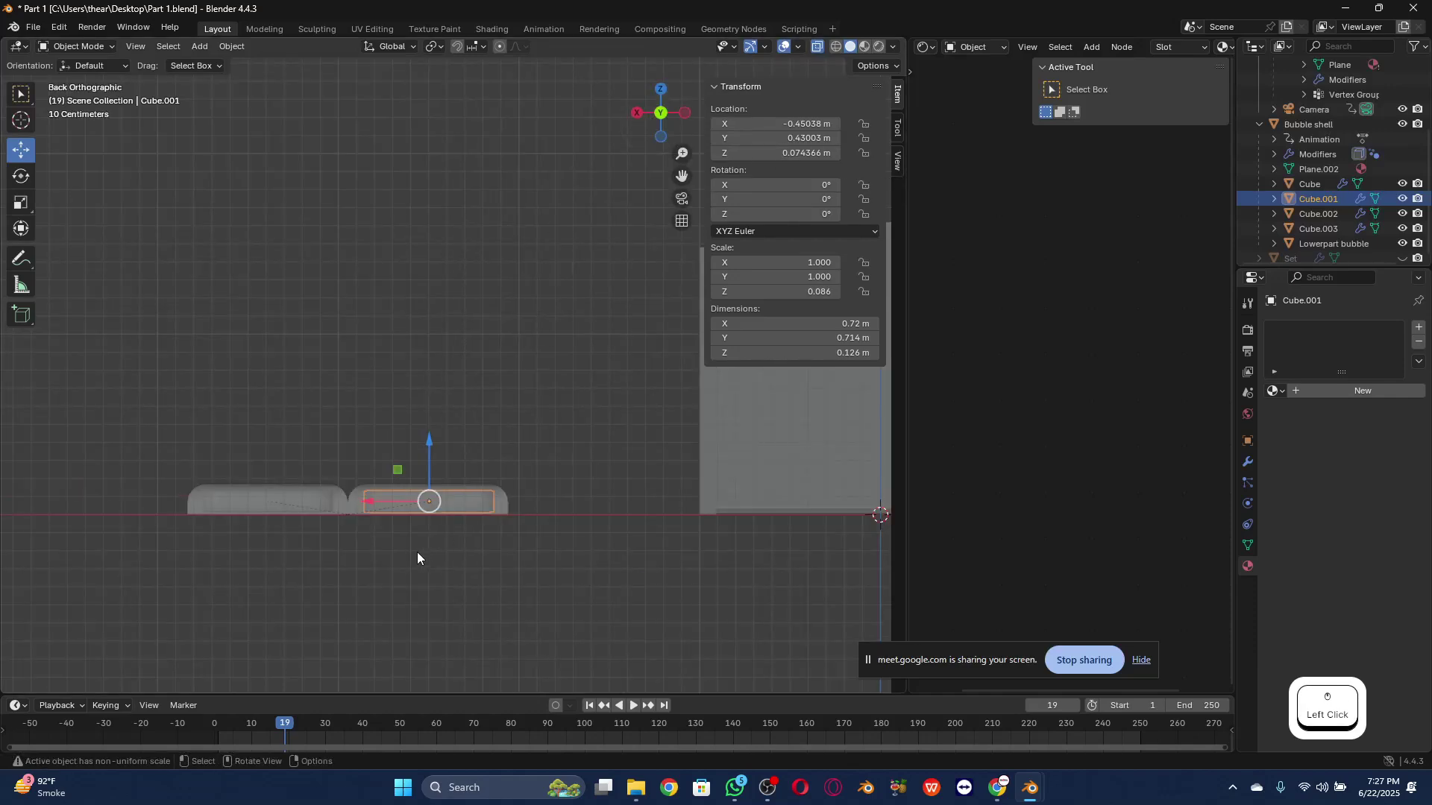
scroll(418, 552, "up", 1)
left_click_drag(682, 176, 706, 64)
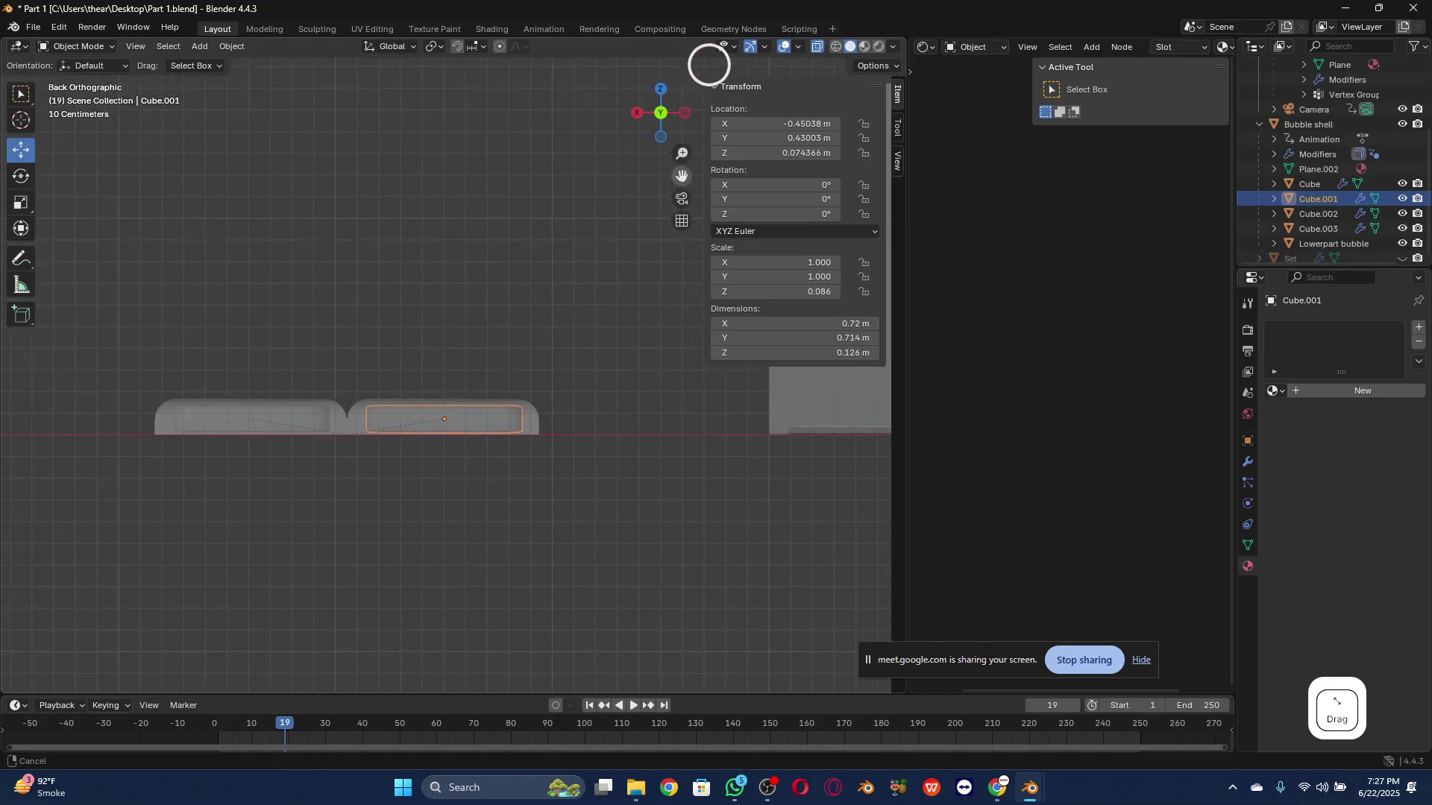
left_click(90, 47)
left_click(89, 78)
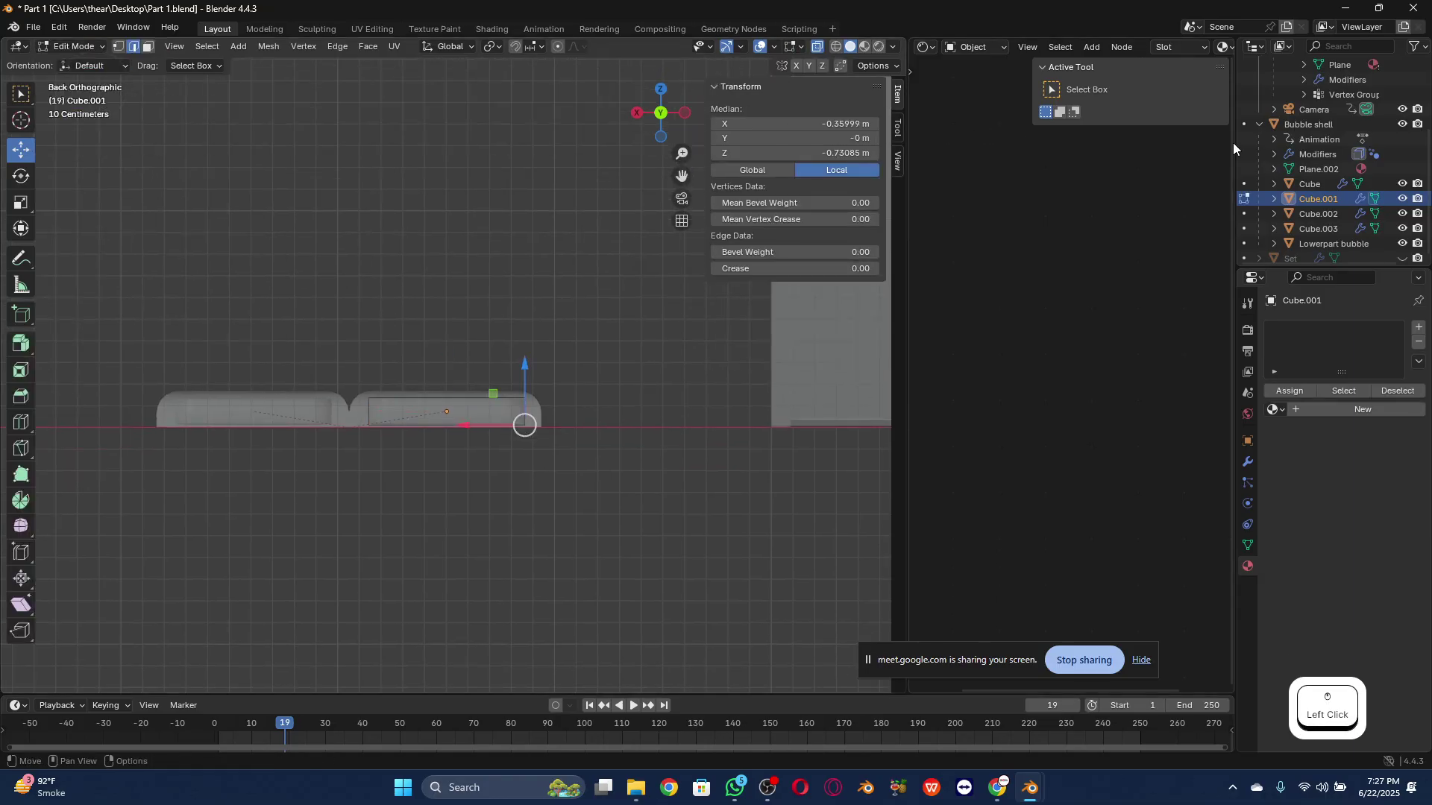
Step: Select the Bubble shell in the Outliner and toggle its viewport visibility off and on again
scroll(1332, 182, "up", 2)
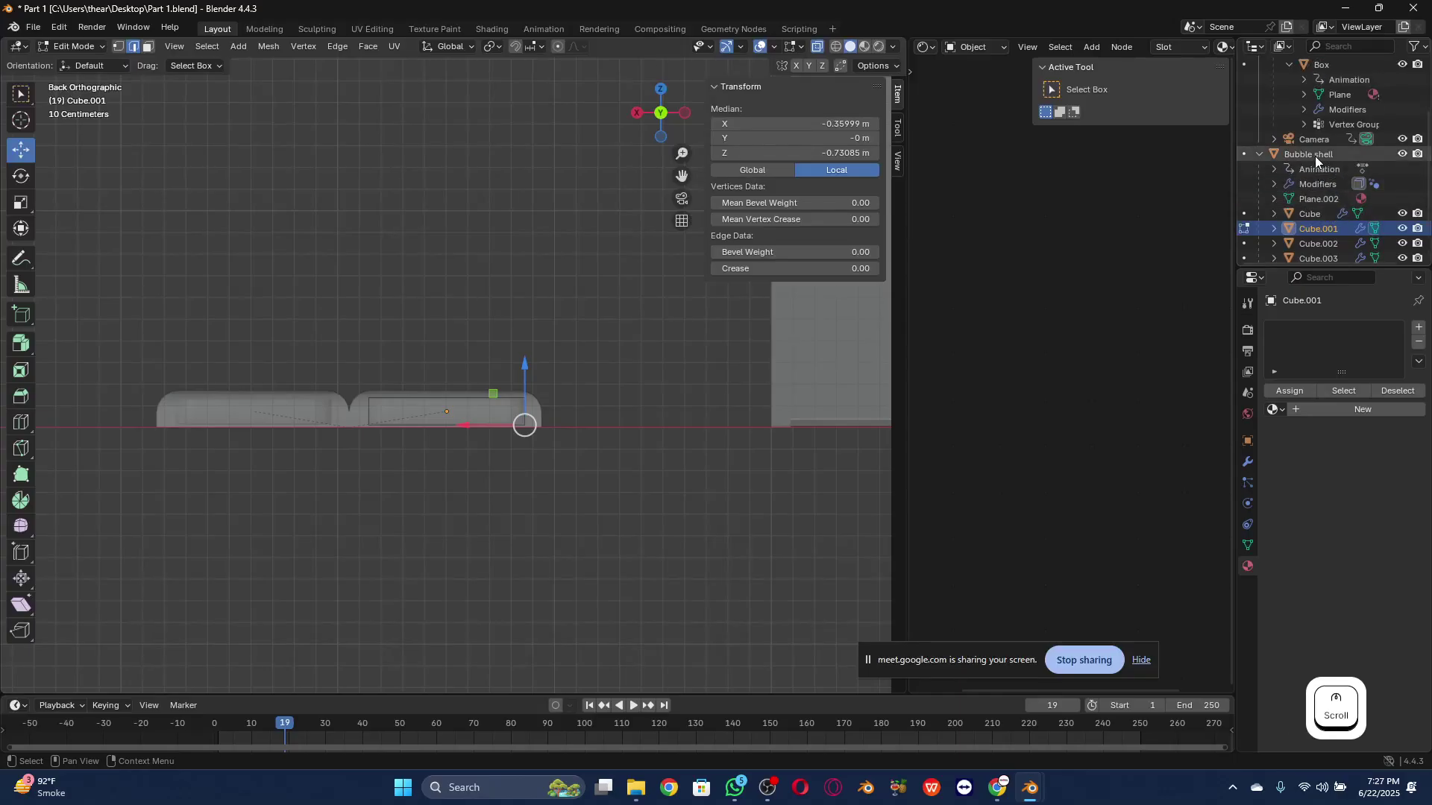
left_click(1315, 157)
left_click(1401, 154)
left_click(1401, 154)
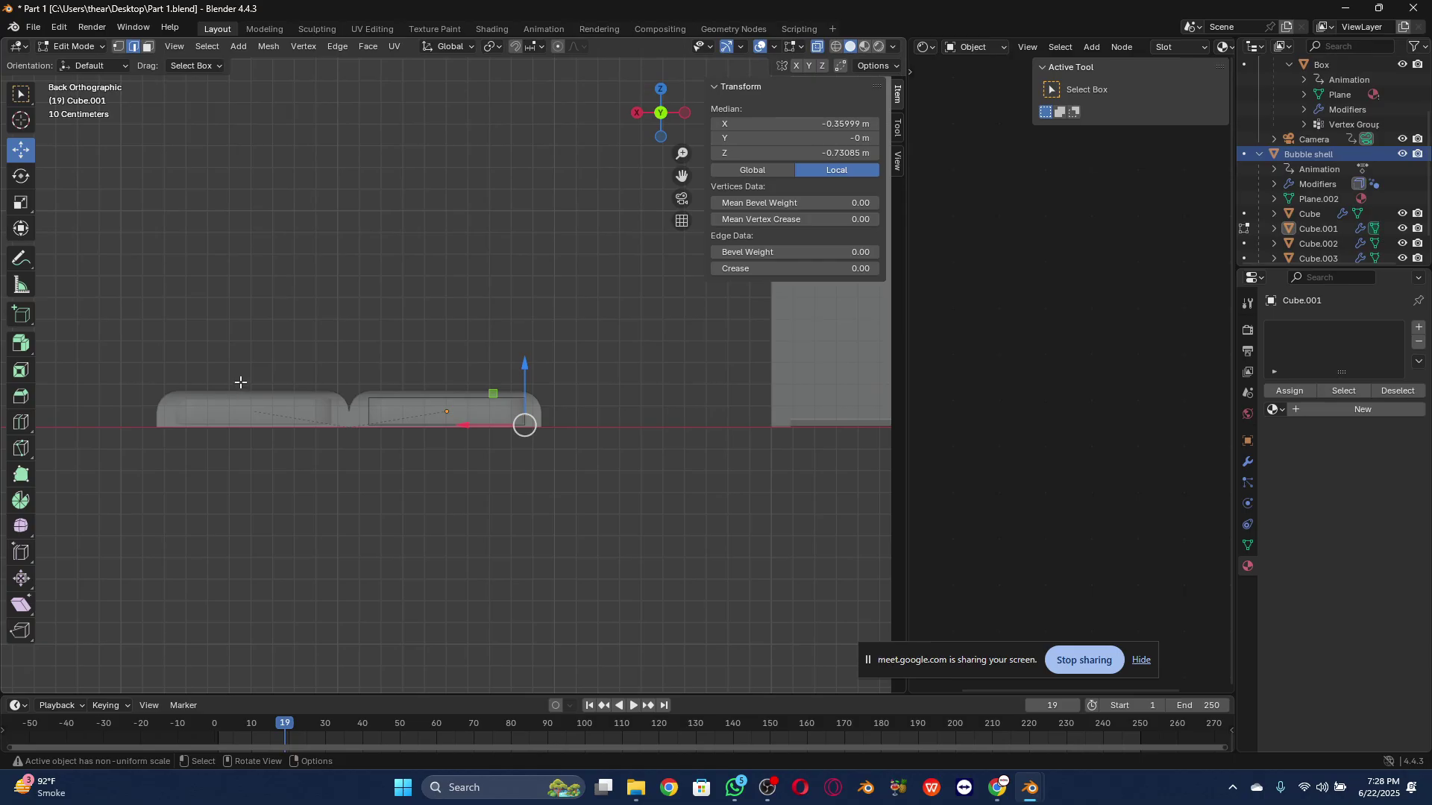
Step: Switch to face selection and box-select across both bubbles to select the faces of Cube.001
left_click(149, 47)
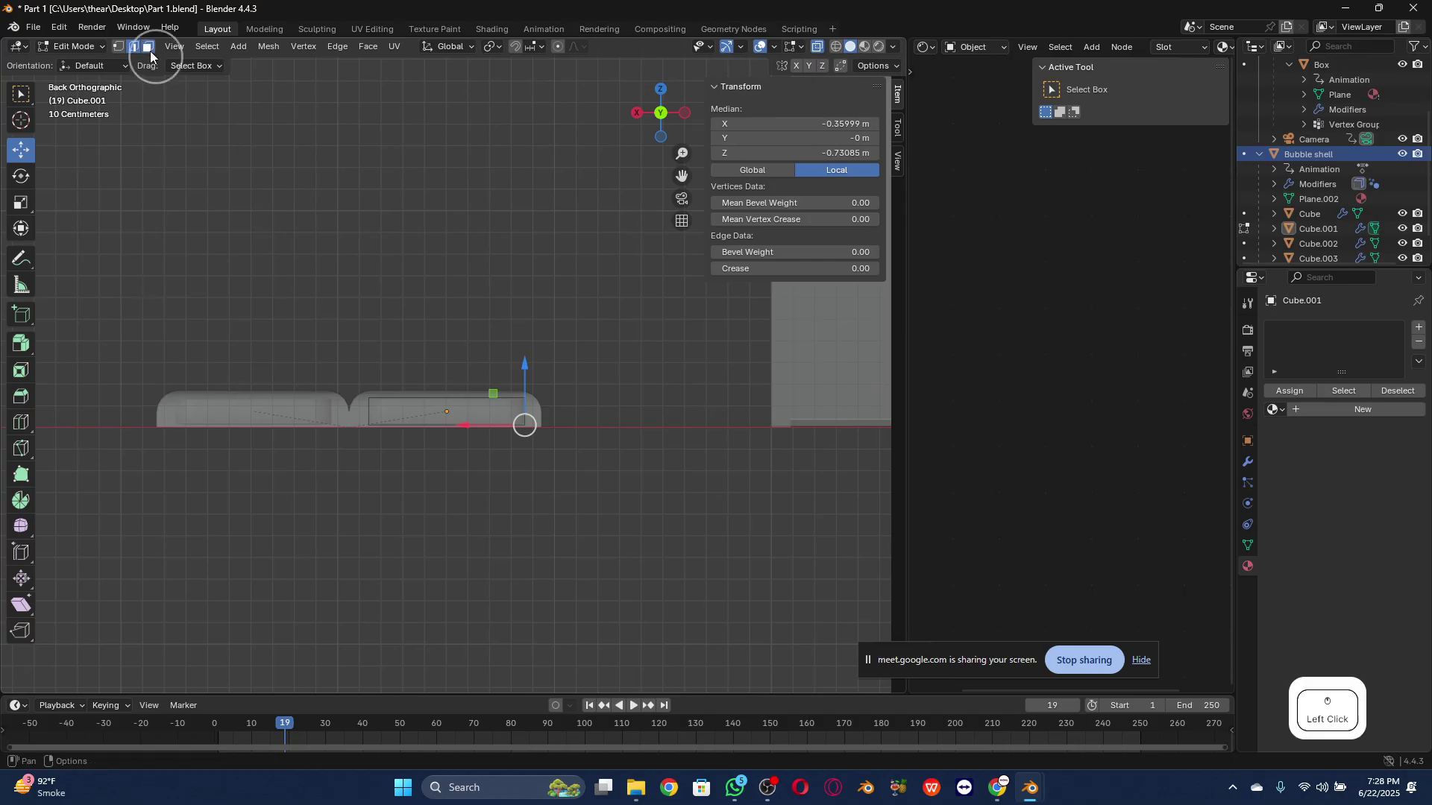
key("c")
left_click_drag(105, 328, 592, 422)
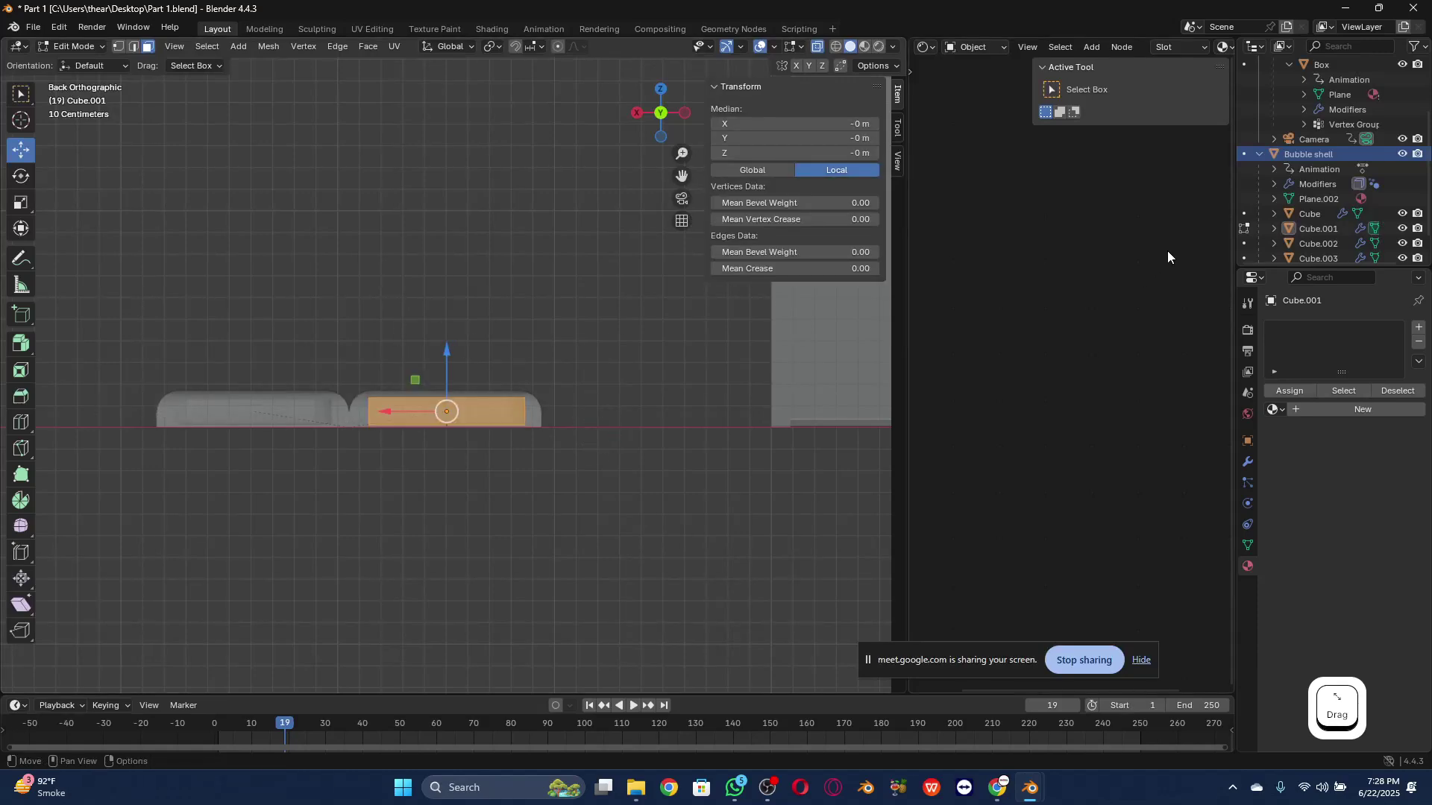
Step: Hide Cube, Cube.001, Cube.002, Cube.003 and Lowerpart bubble in the viewport, leaving the Bubble shell shown
scroll(1376, 194, "down", 2)
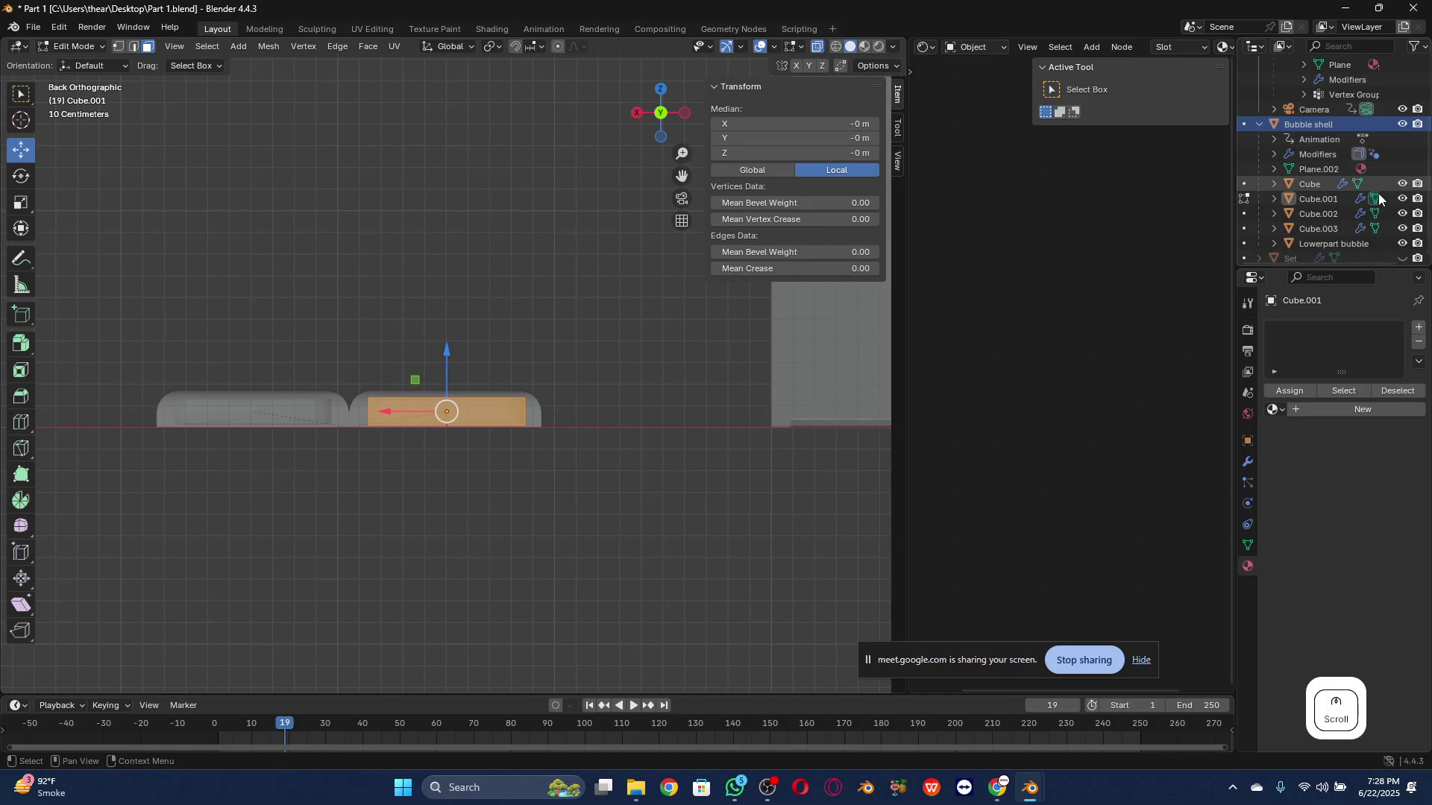
left_click_drag(1402, 184, 1403, 258)
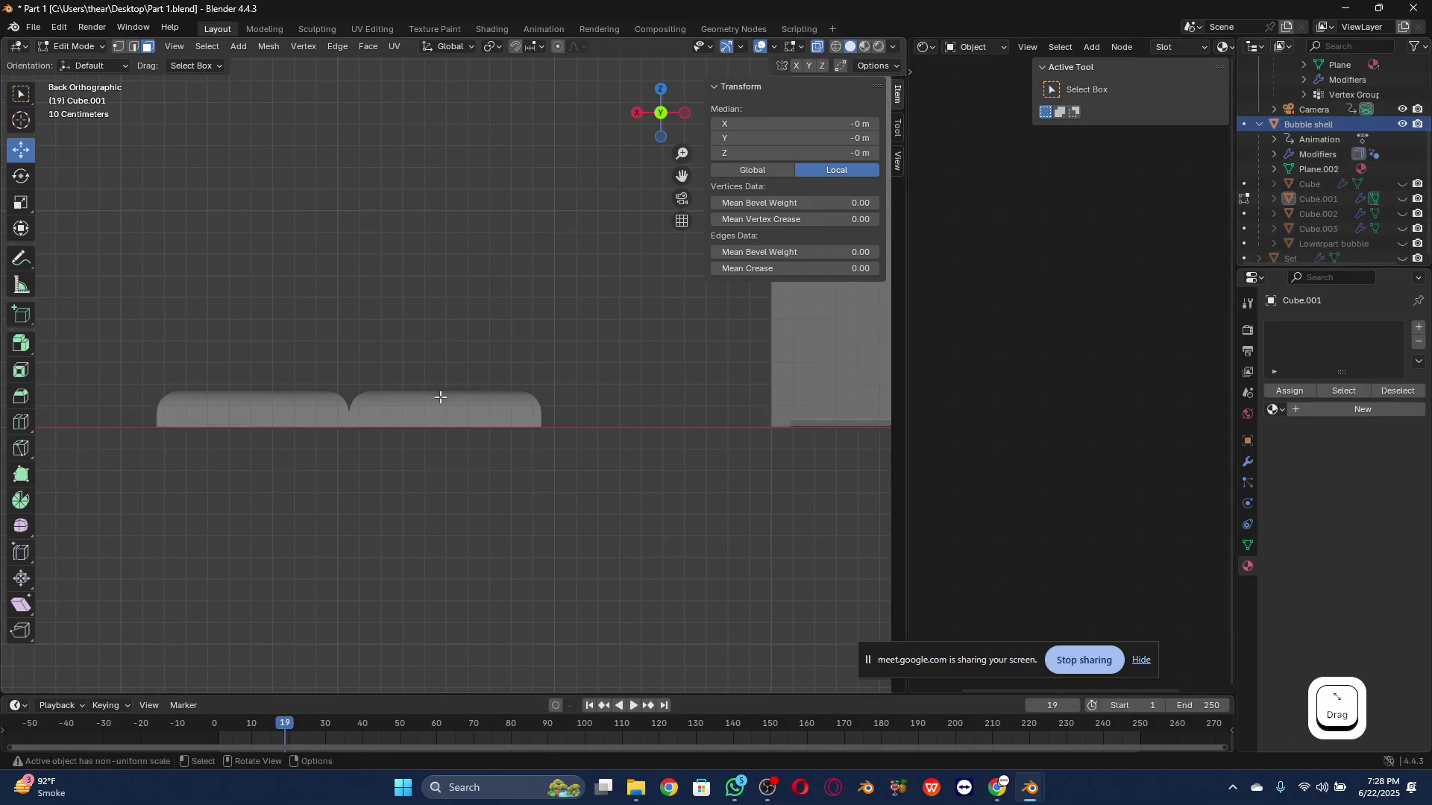
scroll(1313, 199, "down", 1)
scroll(1314, 199, "up", 4)
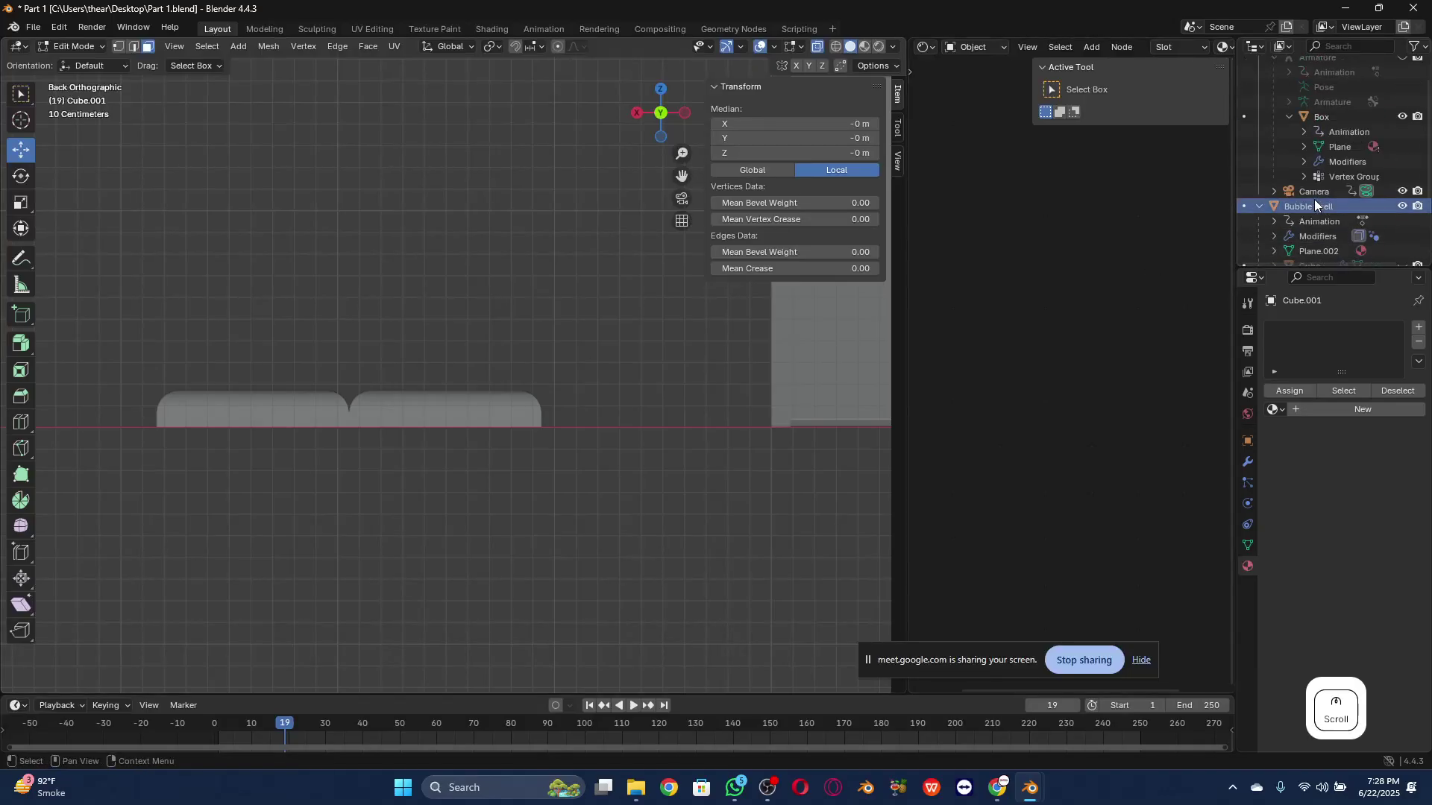
Step: Try to select the faces of the Bubble shell in the viewport while Cube.001 is in Edit Mode
left_click_drag(87, 329, 557, 419)
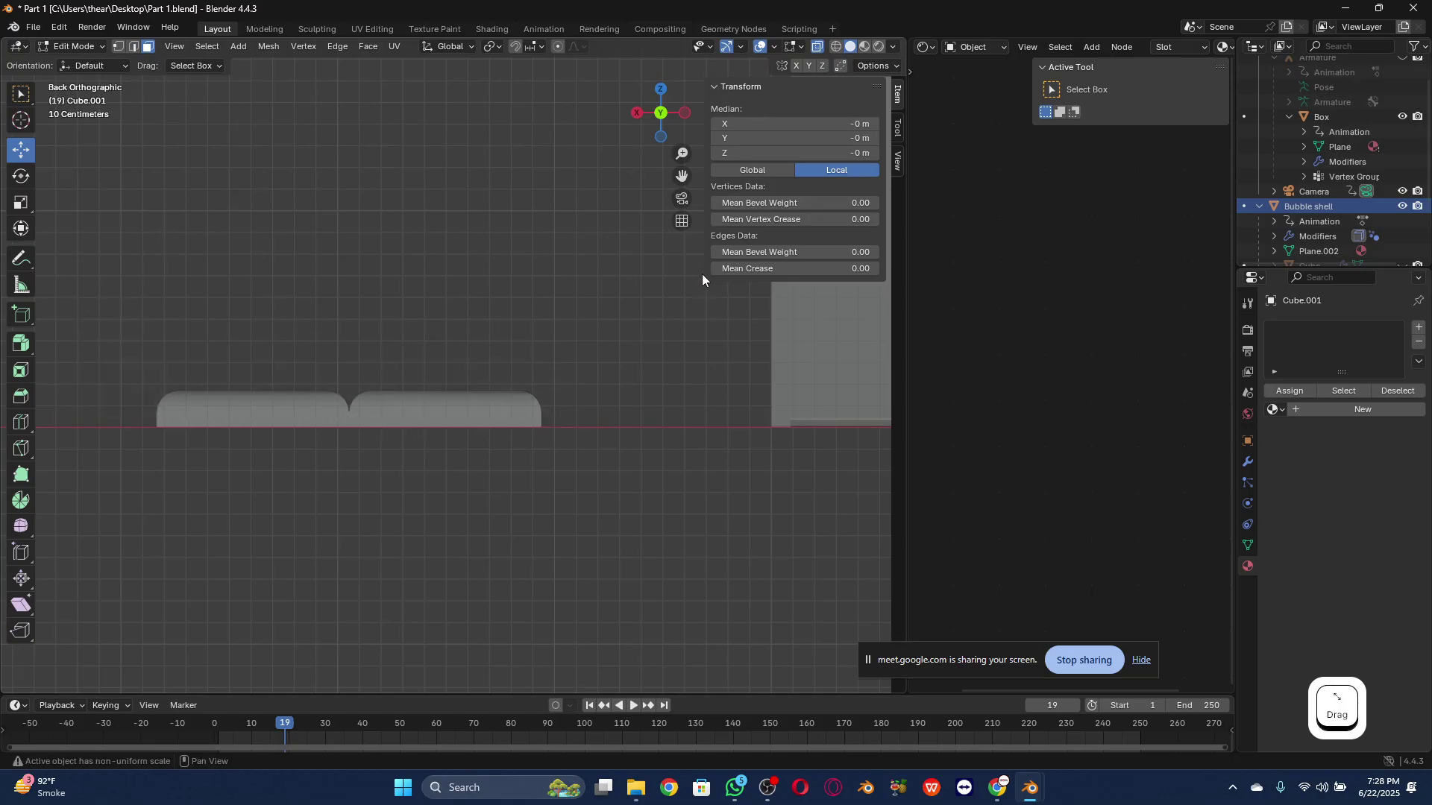
left_click(504, 404)
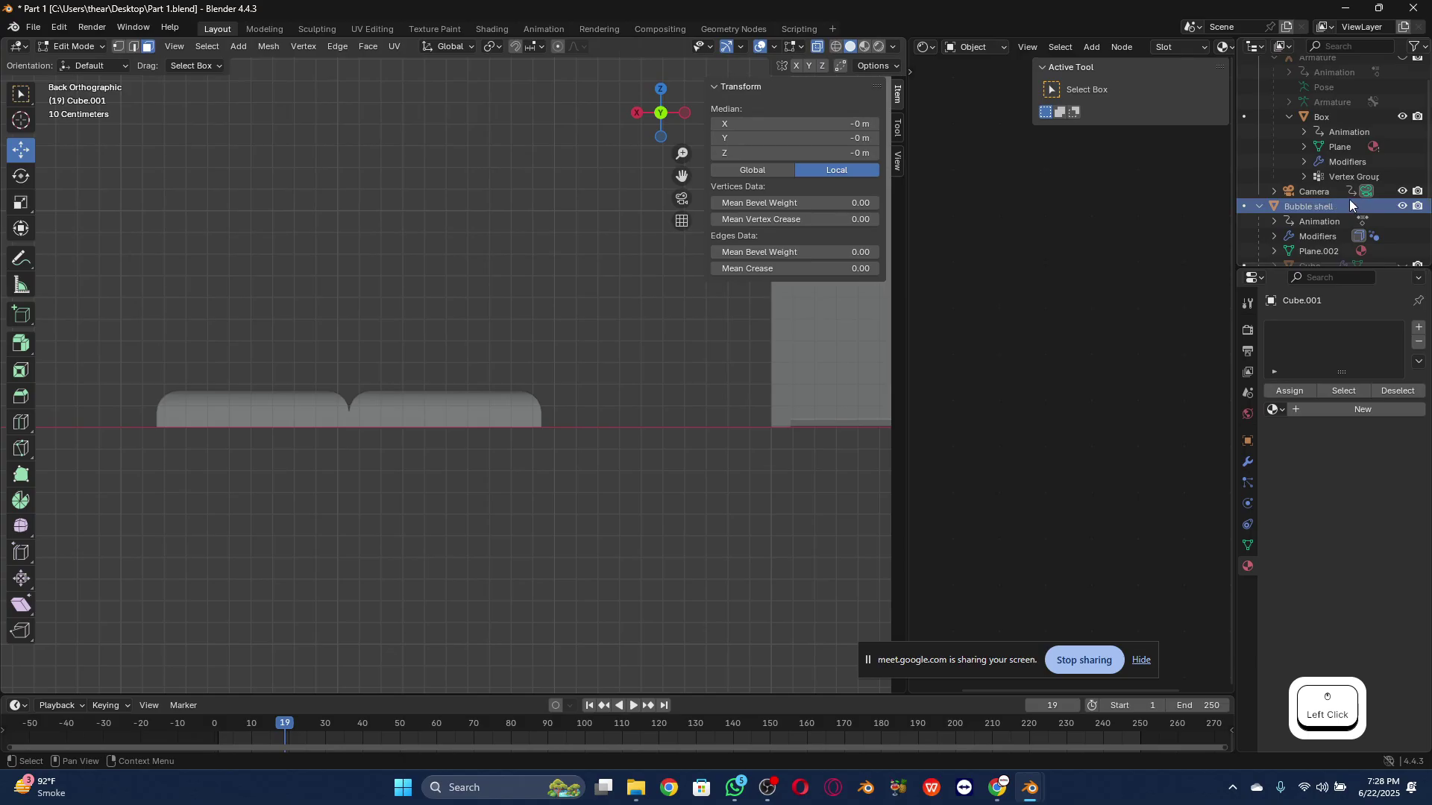
scroll(1350, 200, "down", 5)
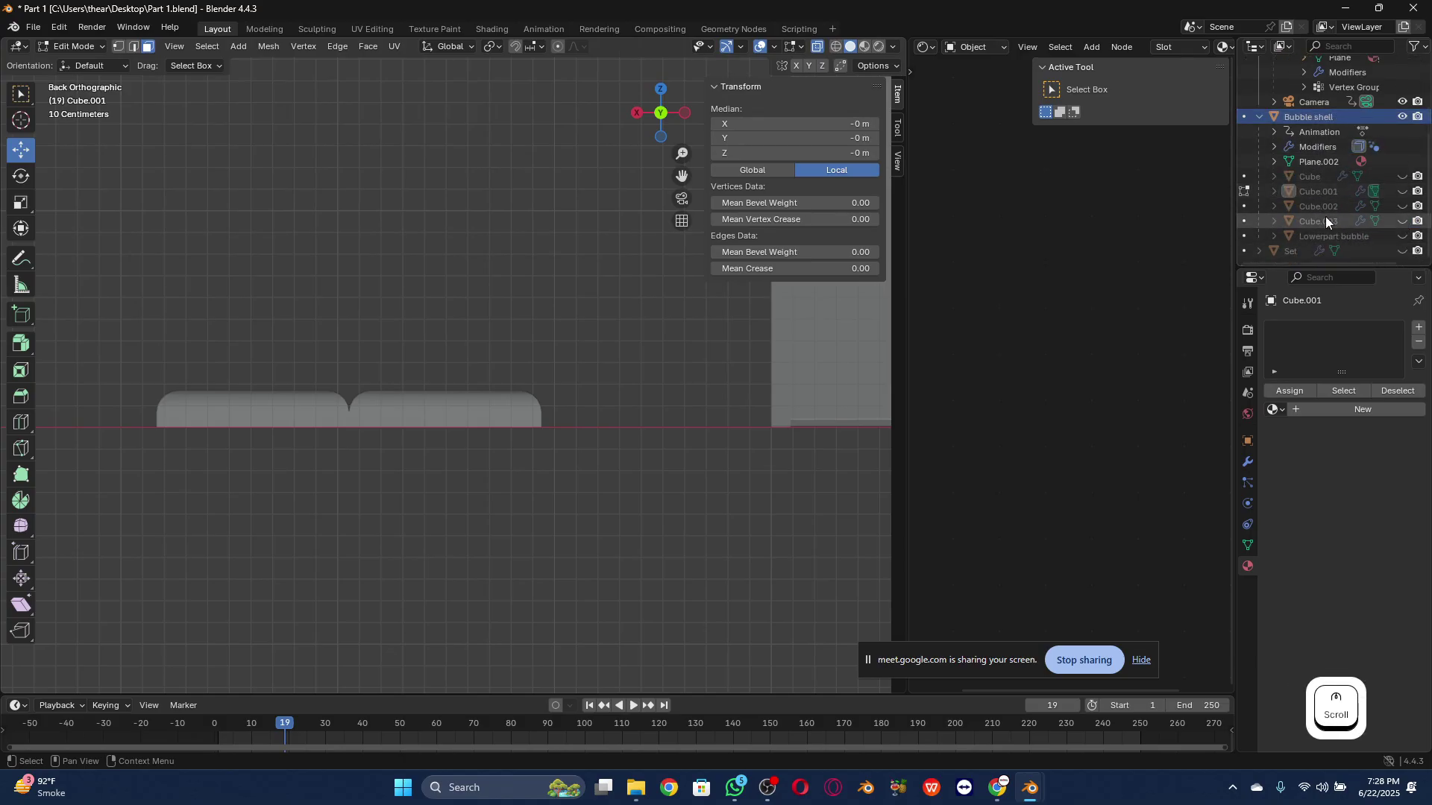
Step: Select the Bubble shell in the Outliner and show the modifiers of Cube.001, which is still in Edit Mode
scroll(1324, 193, "up", 2)
left_click(1310, 146)
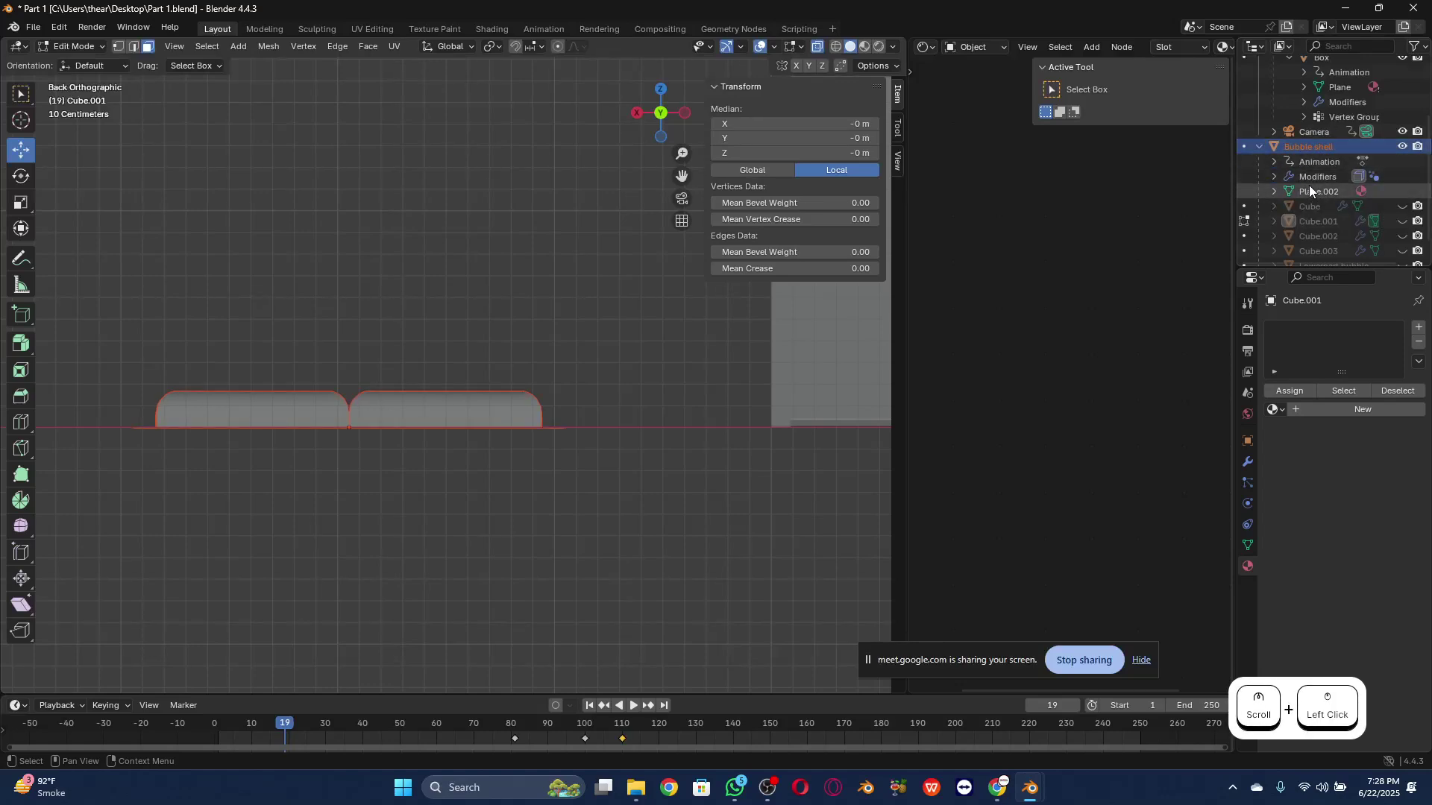
left_click(1248, 462)
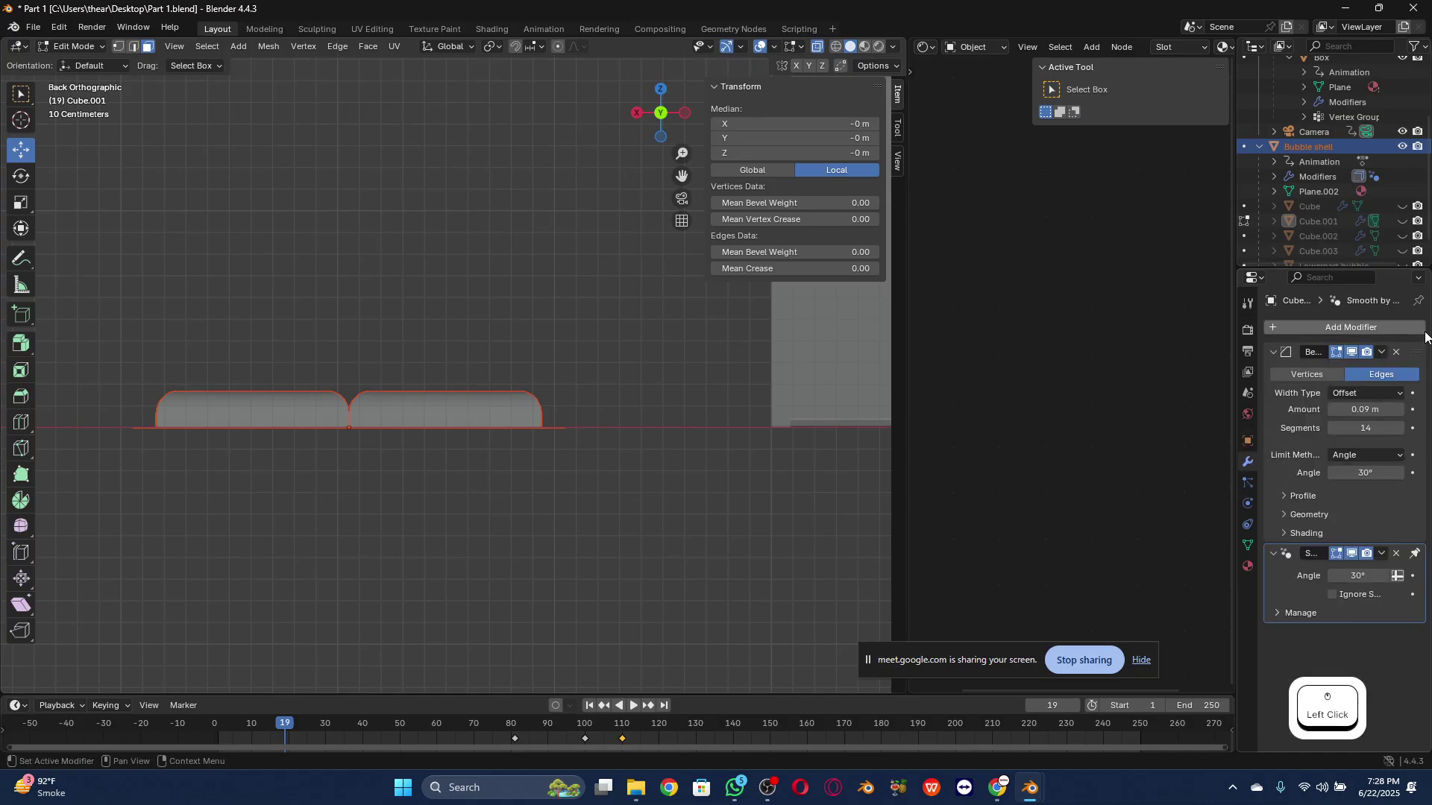
left_click(1419, 279)
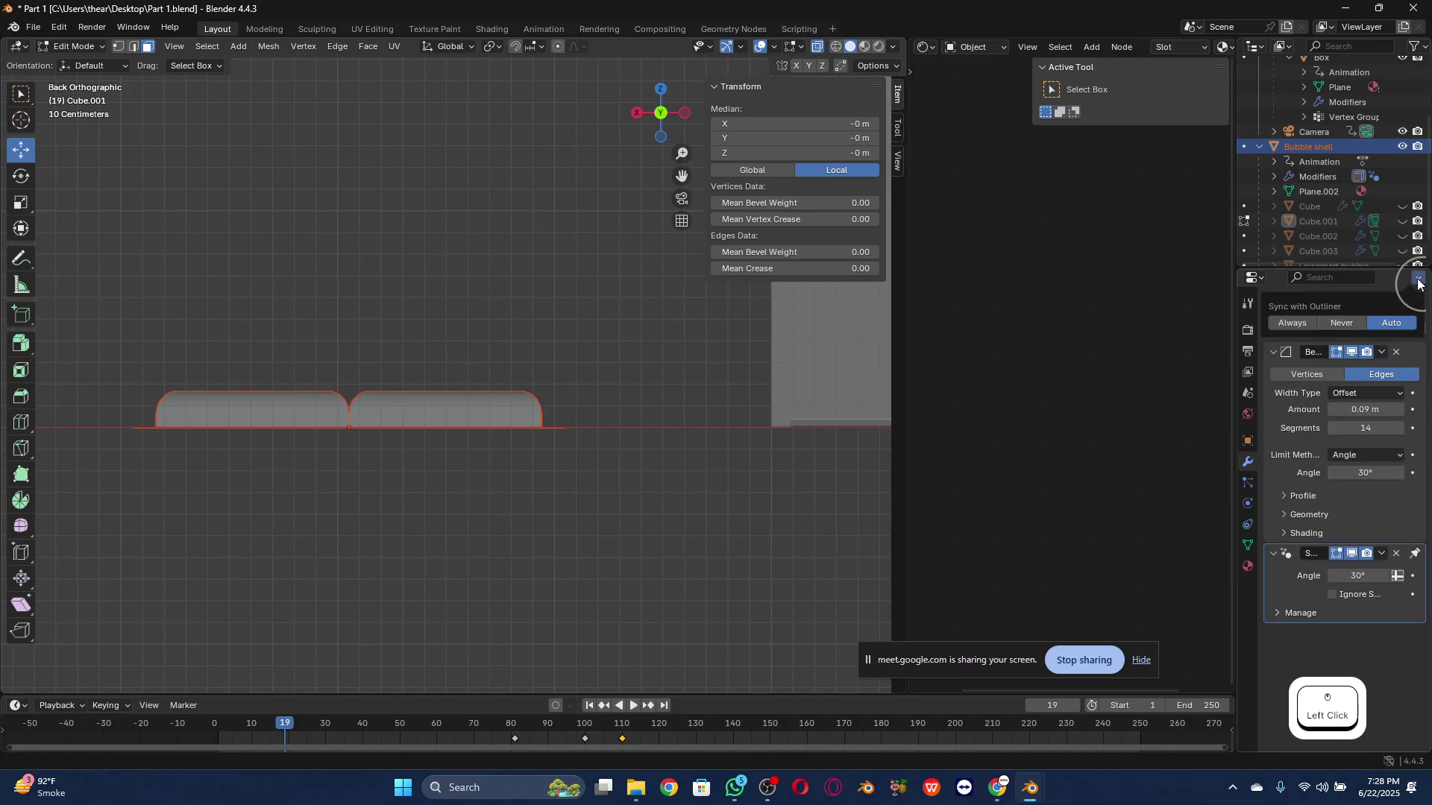
left_click(1382, 352)
left_click(1382, 351)
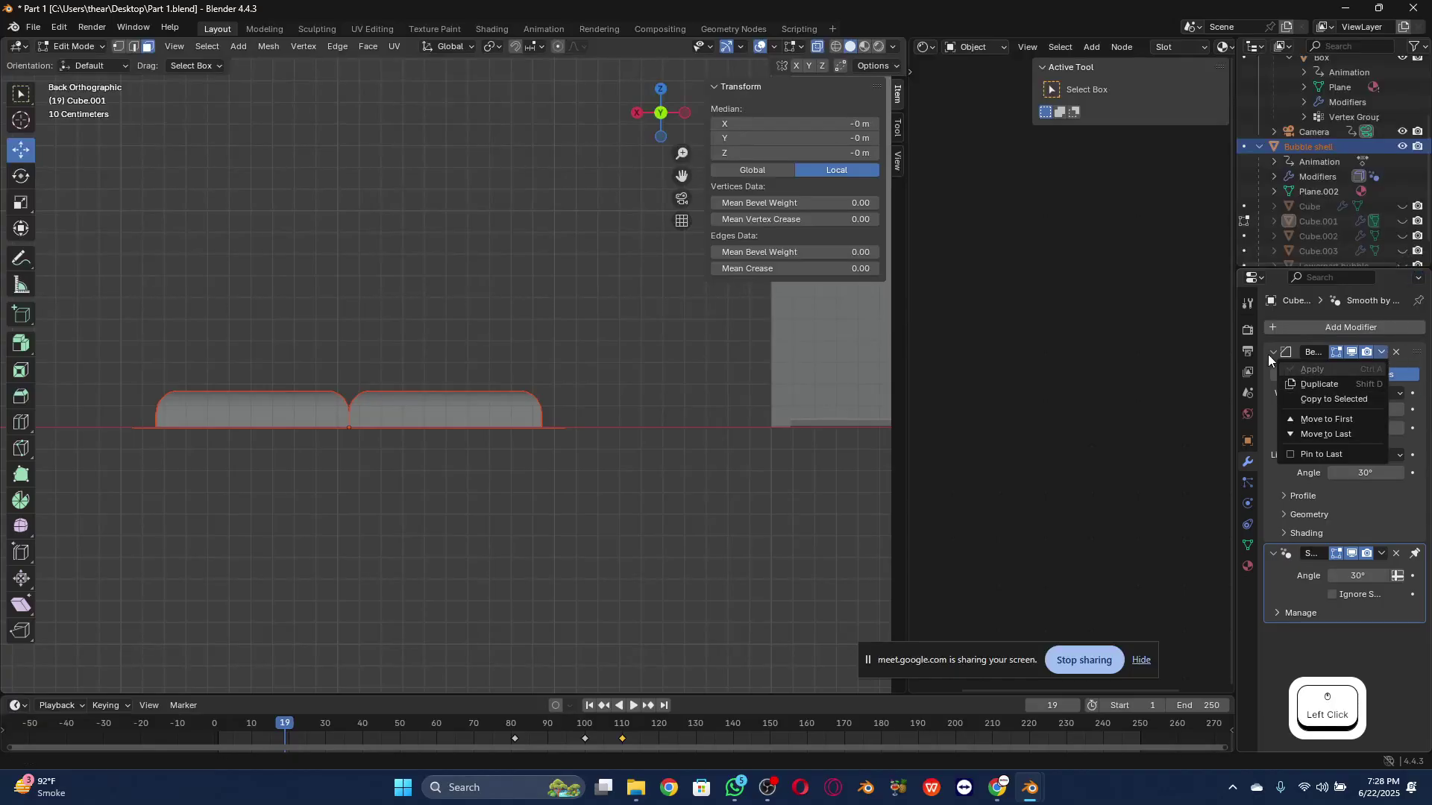
Step: Widen the Properties editor, collapse the Bevel modifier of Cube.001 and try to apply it in Edit Mode
left_click_drag(1233, 353, 1069, 352)
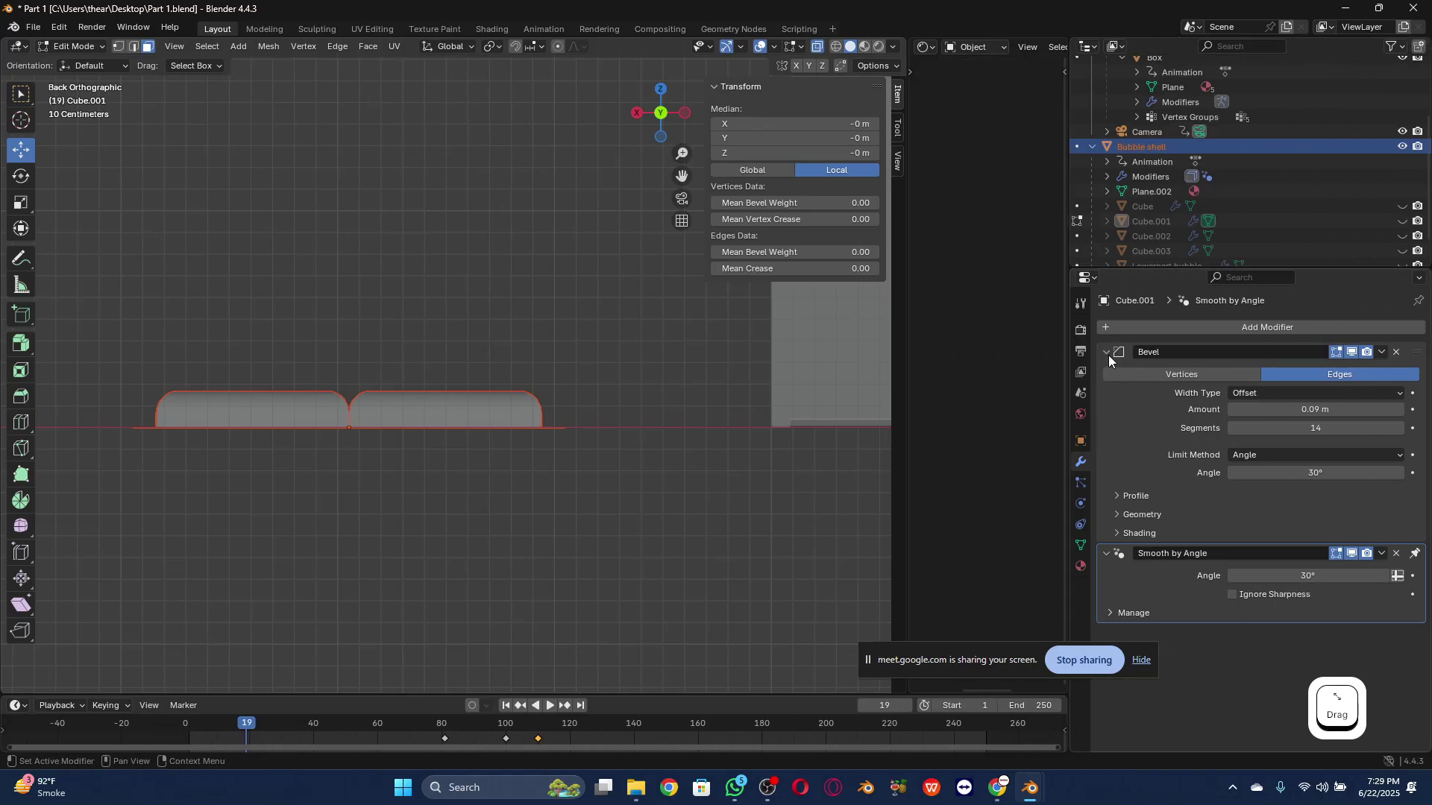
left_click(1107, 353)
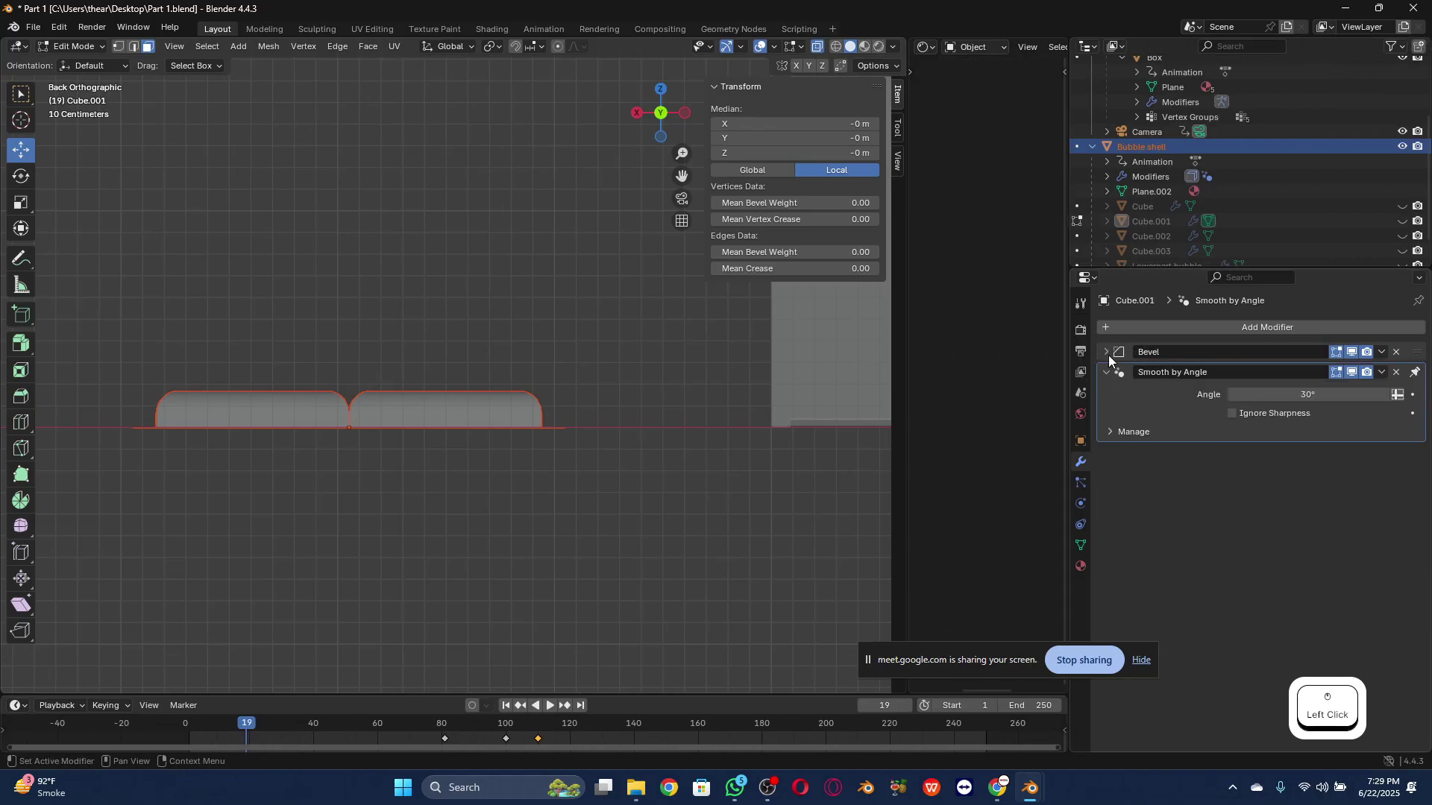
left_click(1381, 353)
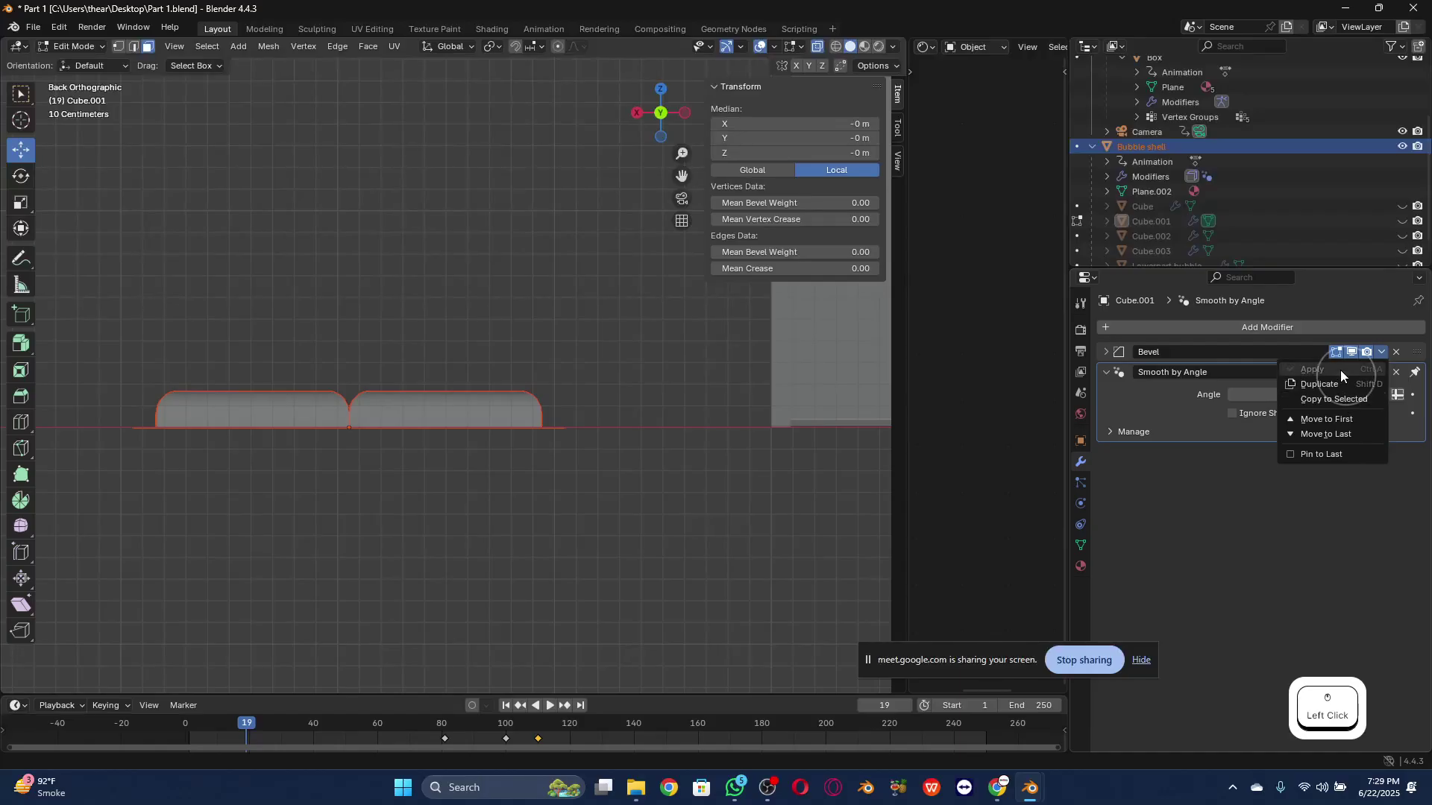
left_click(1262, 489)
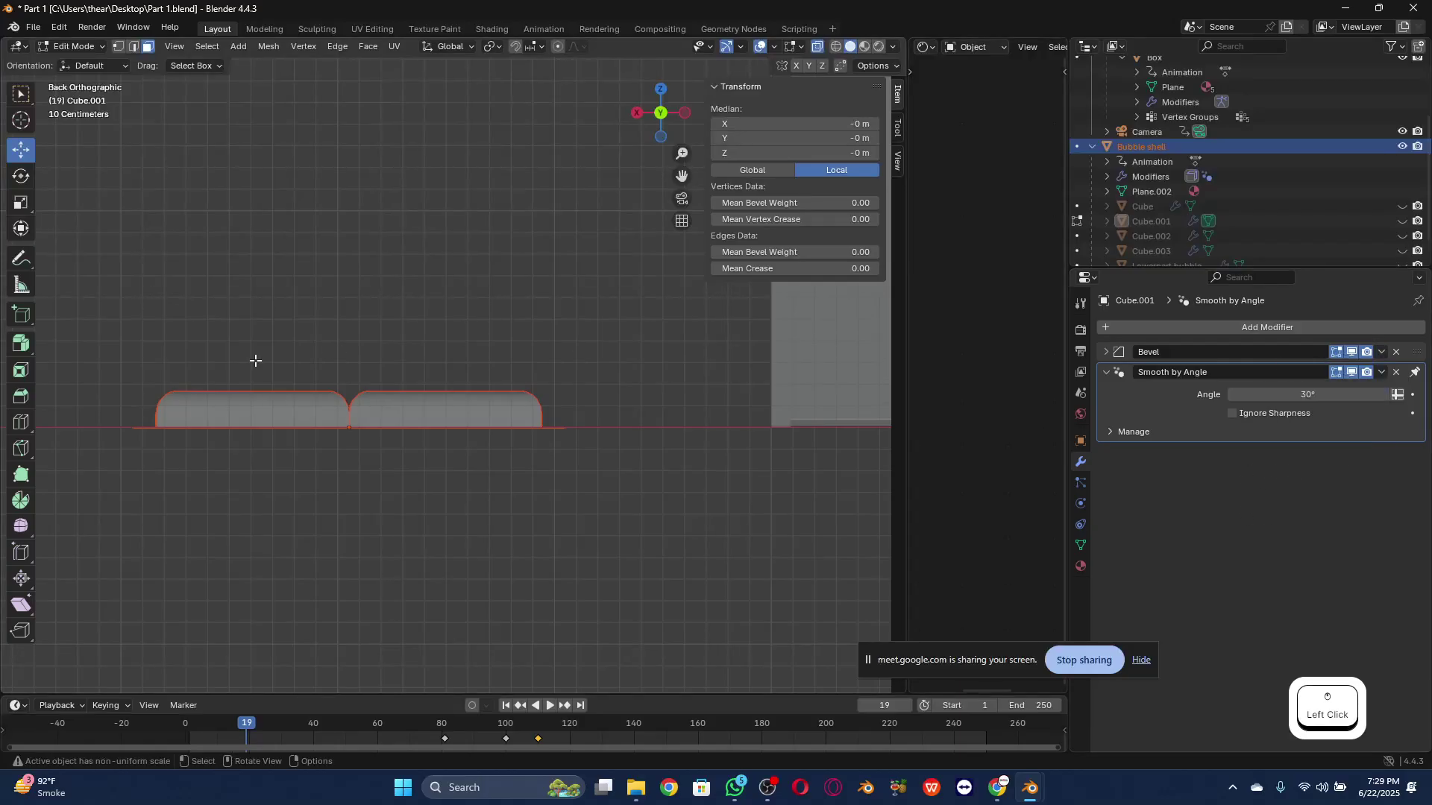
Step: Return Cube.001 to Object Mode and apply its Bevel modifier
left_click_drag(661, 113, 656, 121)
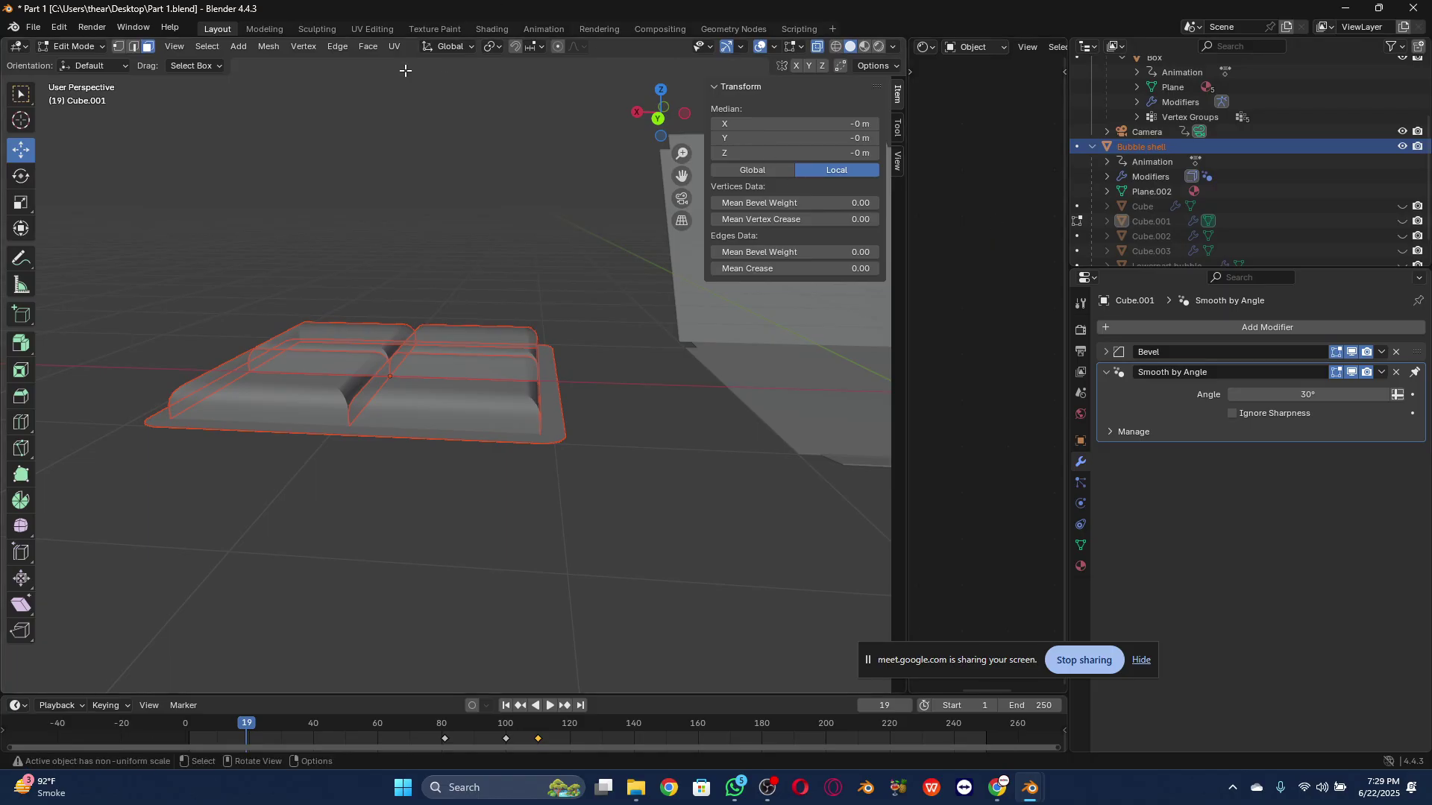
left_click(97, 46)
left_click(83, 63)
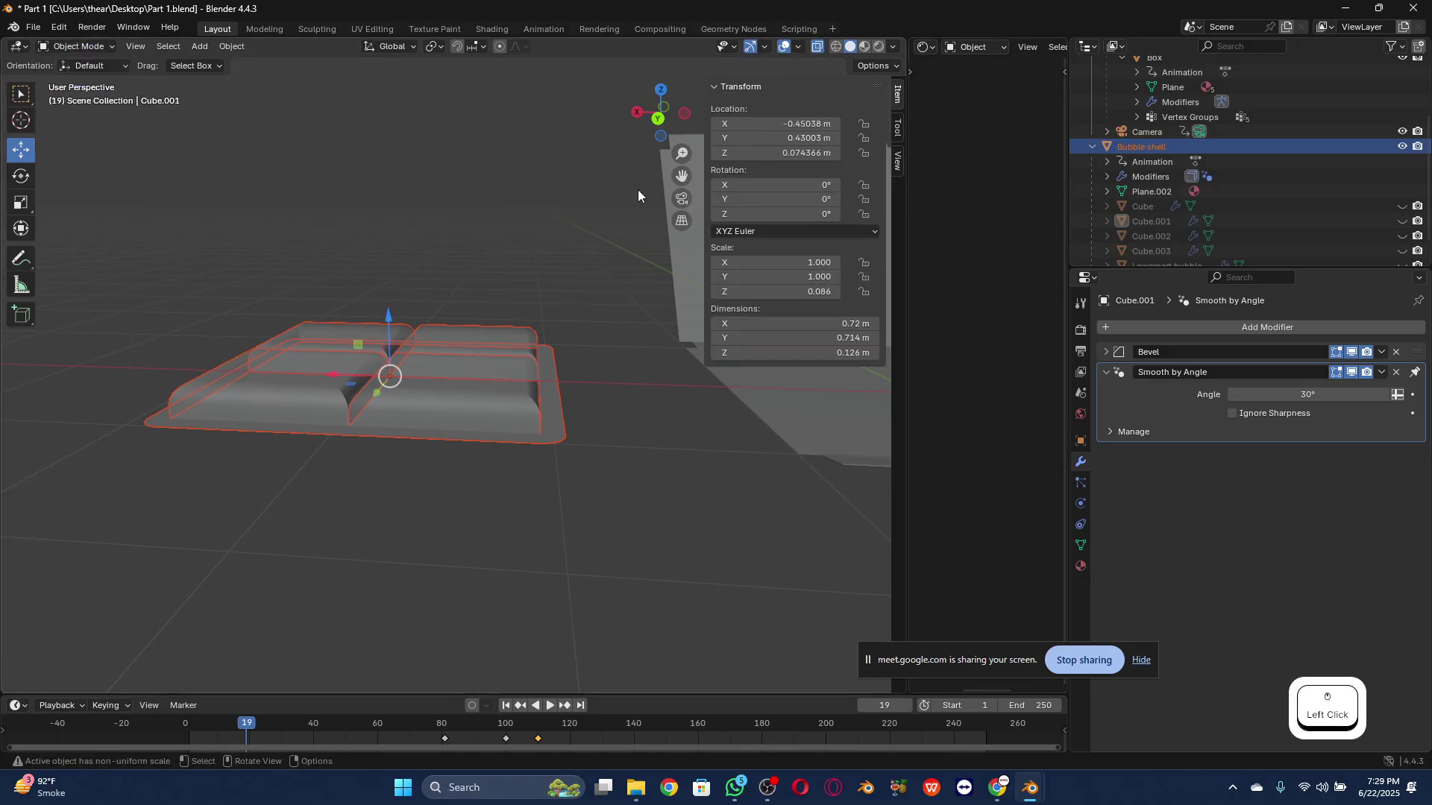
left_click(1380, 359)
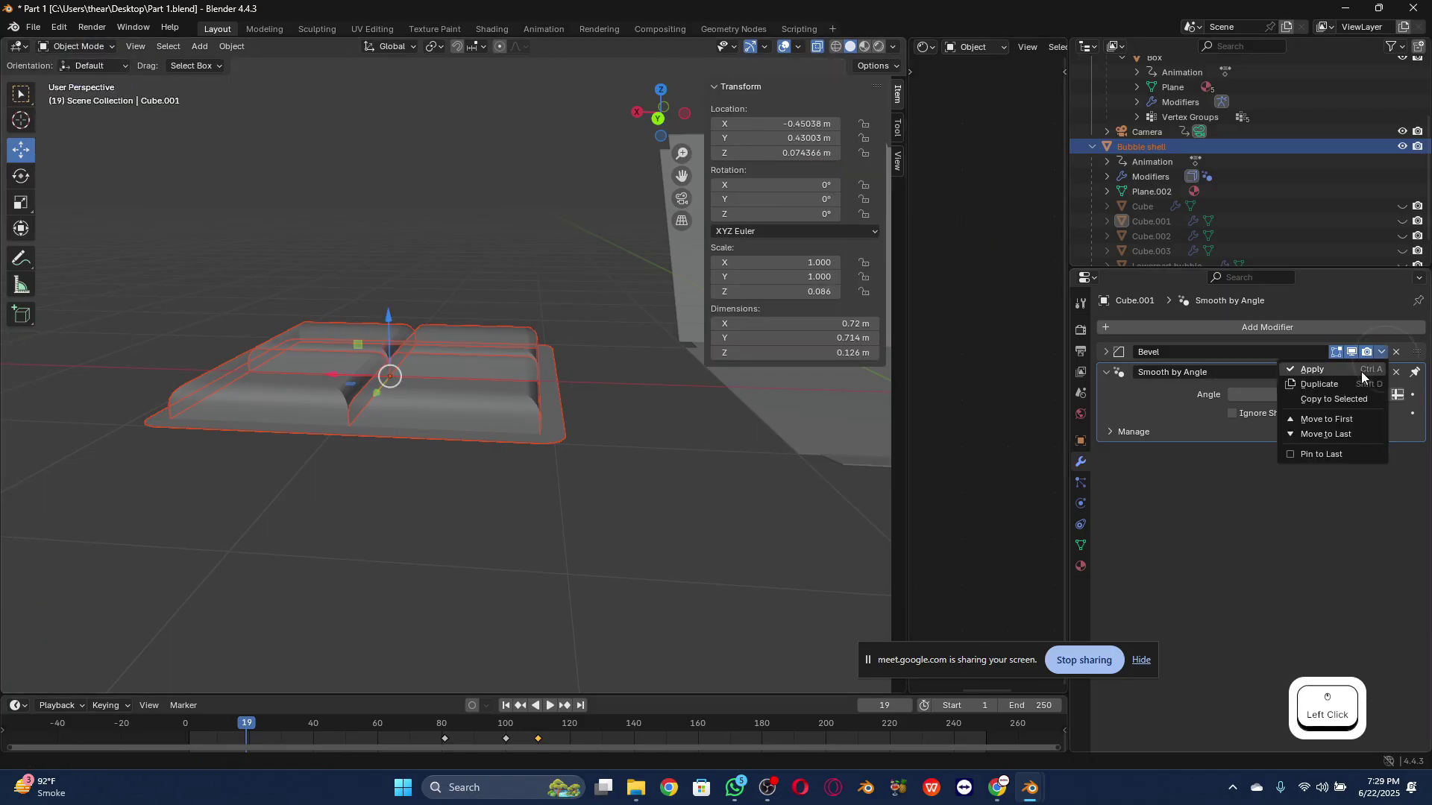
left_click(1361, 370)
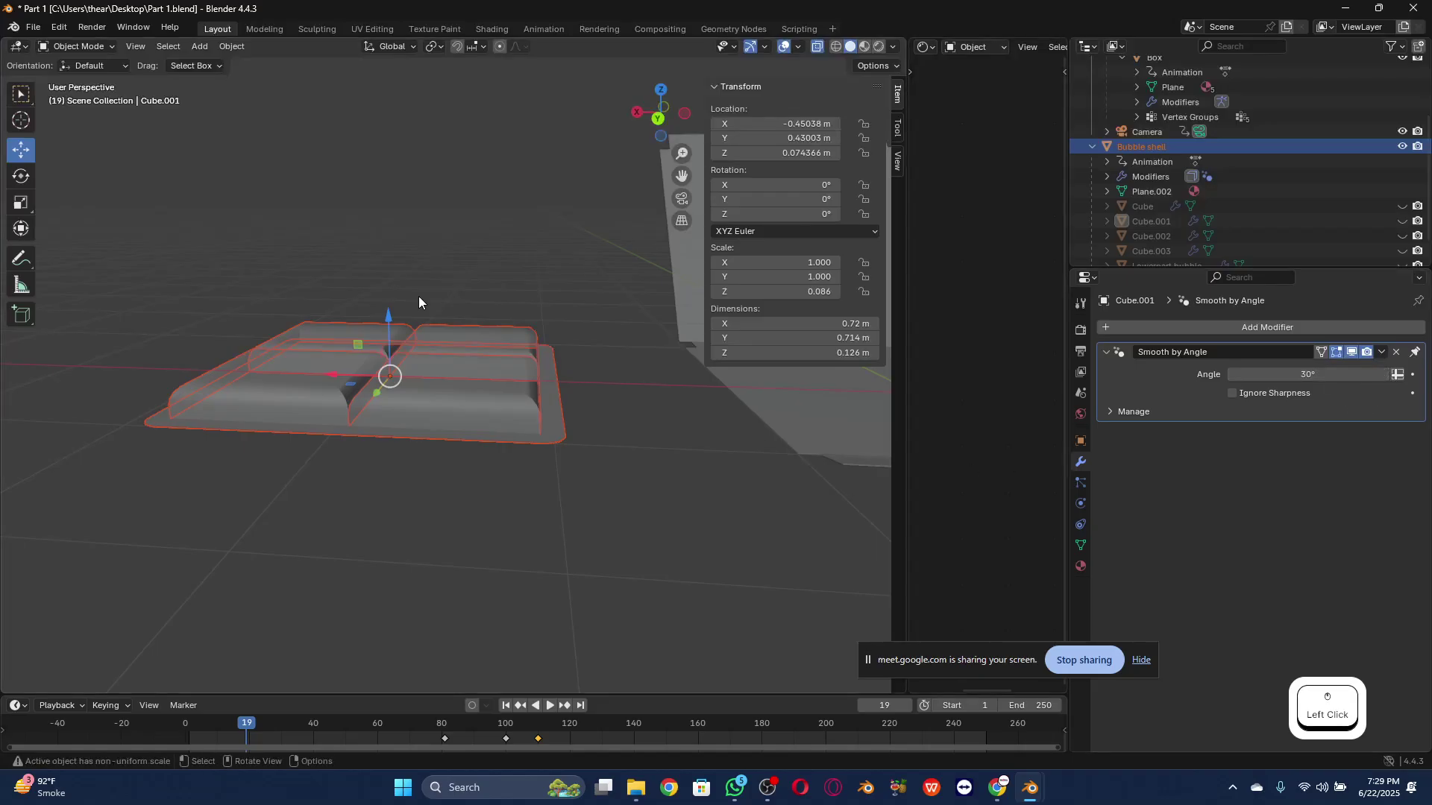
Step: Select the Bubble shell's modifiers in the Outliner and apply its Solidify modifier
left_click(1169, 179)
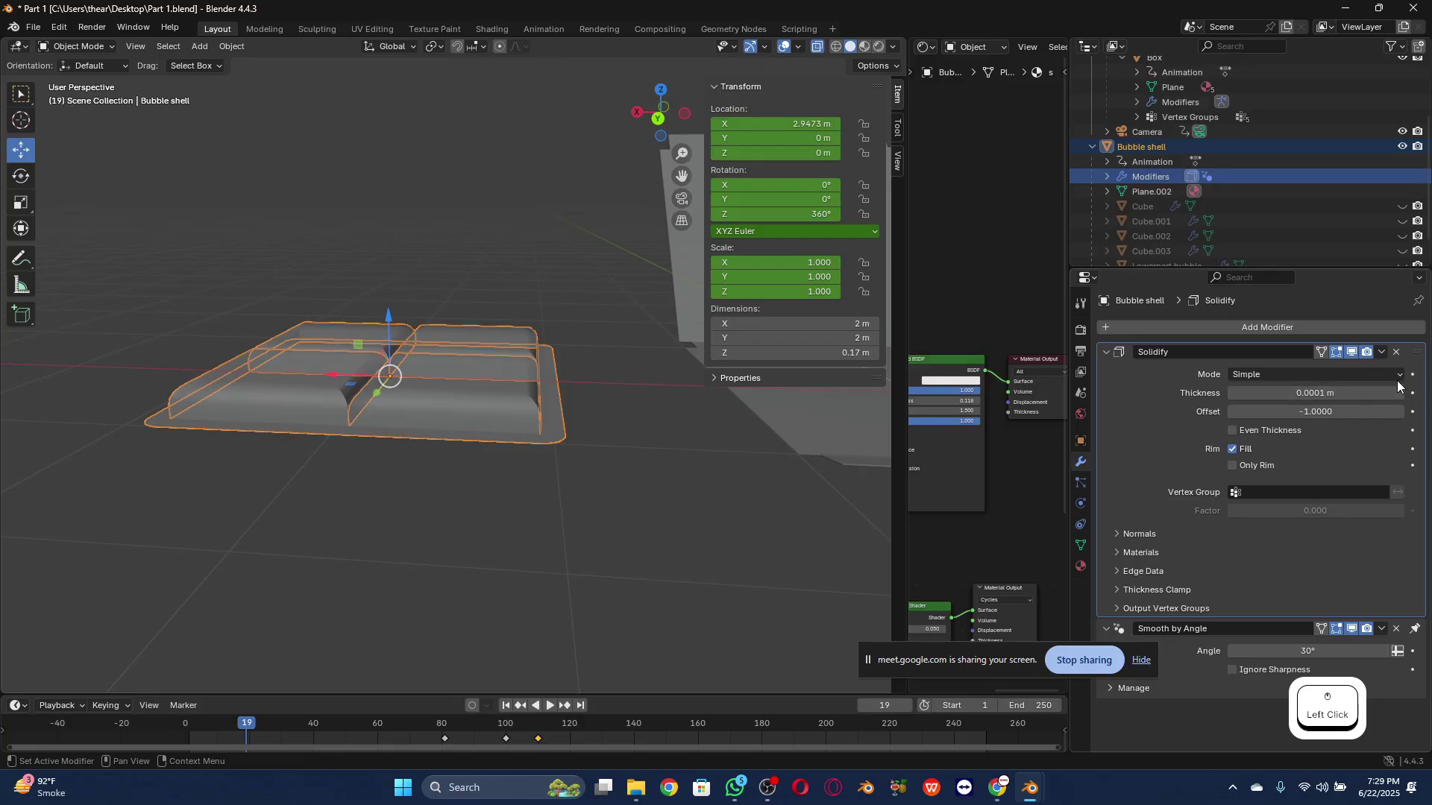
left_click(1383, 352)
left_click(1373, 361)
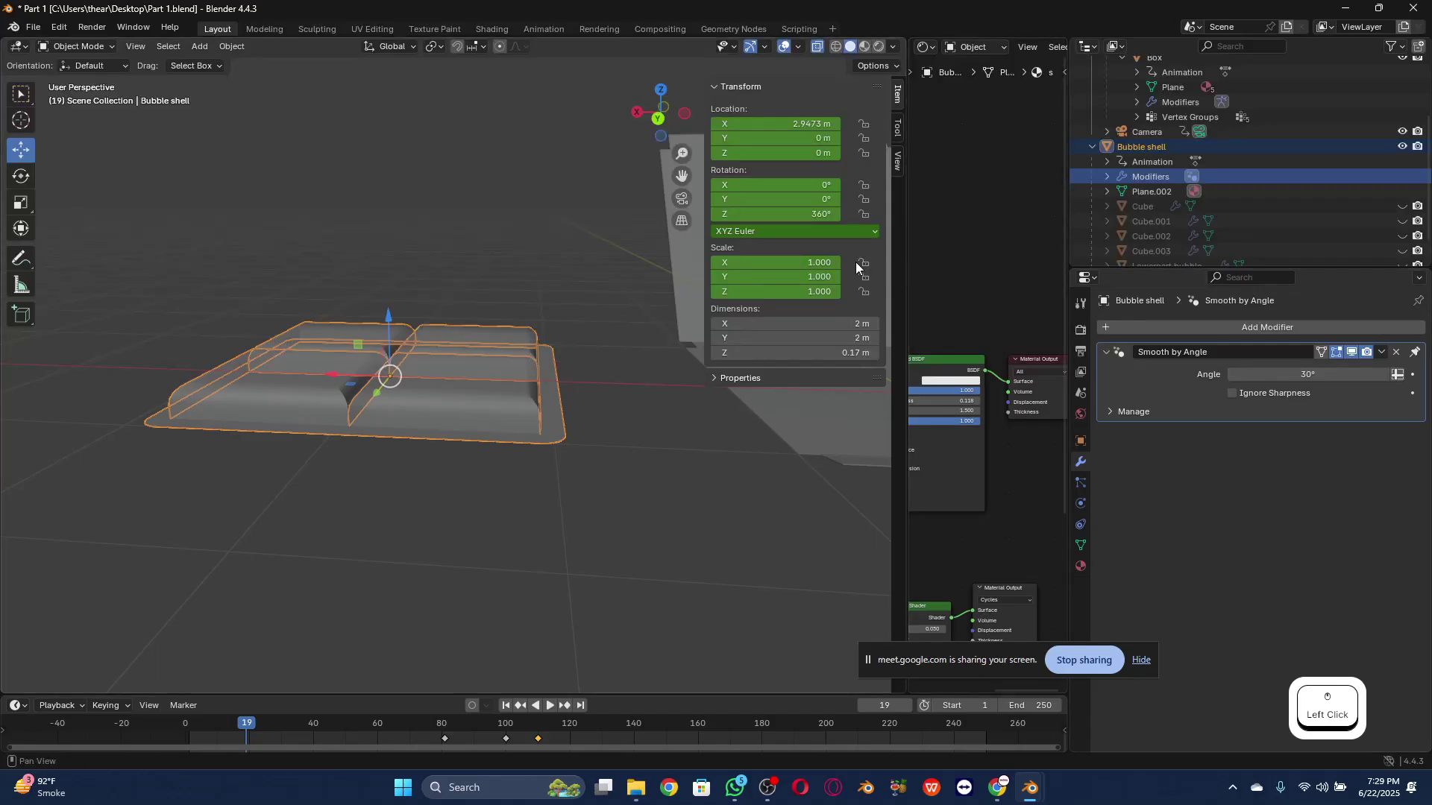
Step: Reselect the Bubble shell in the viewport and put it into Edit Mode
left_click(633, 280)
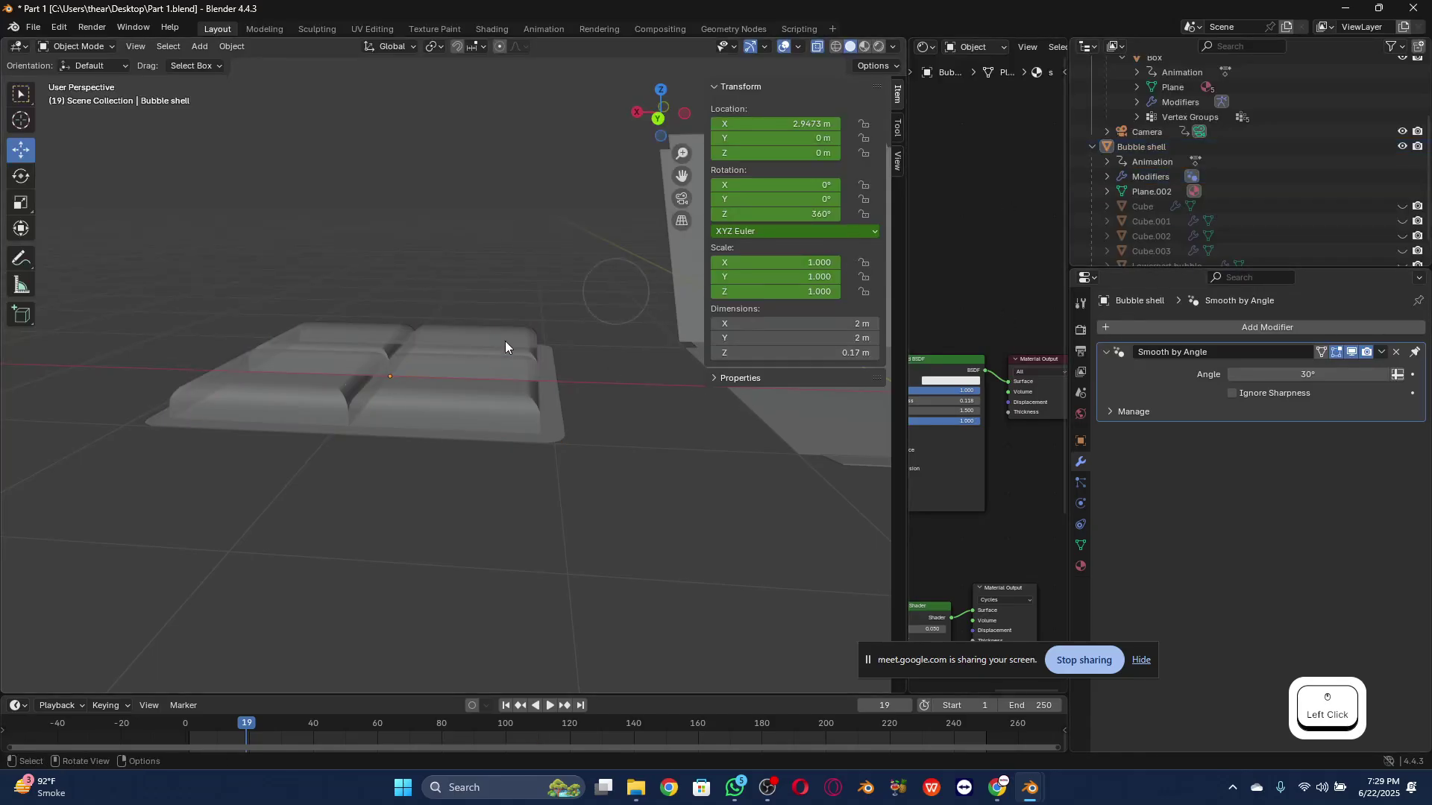
left_click(453, 371)
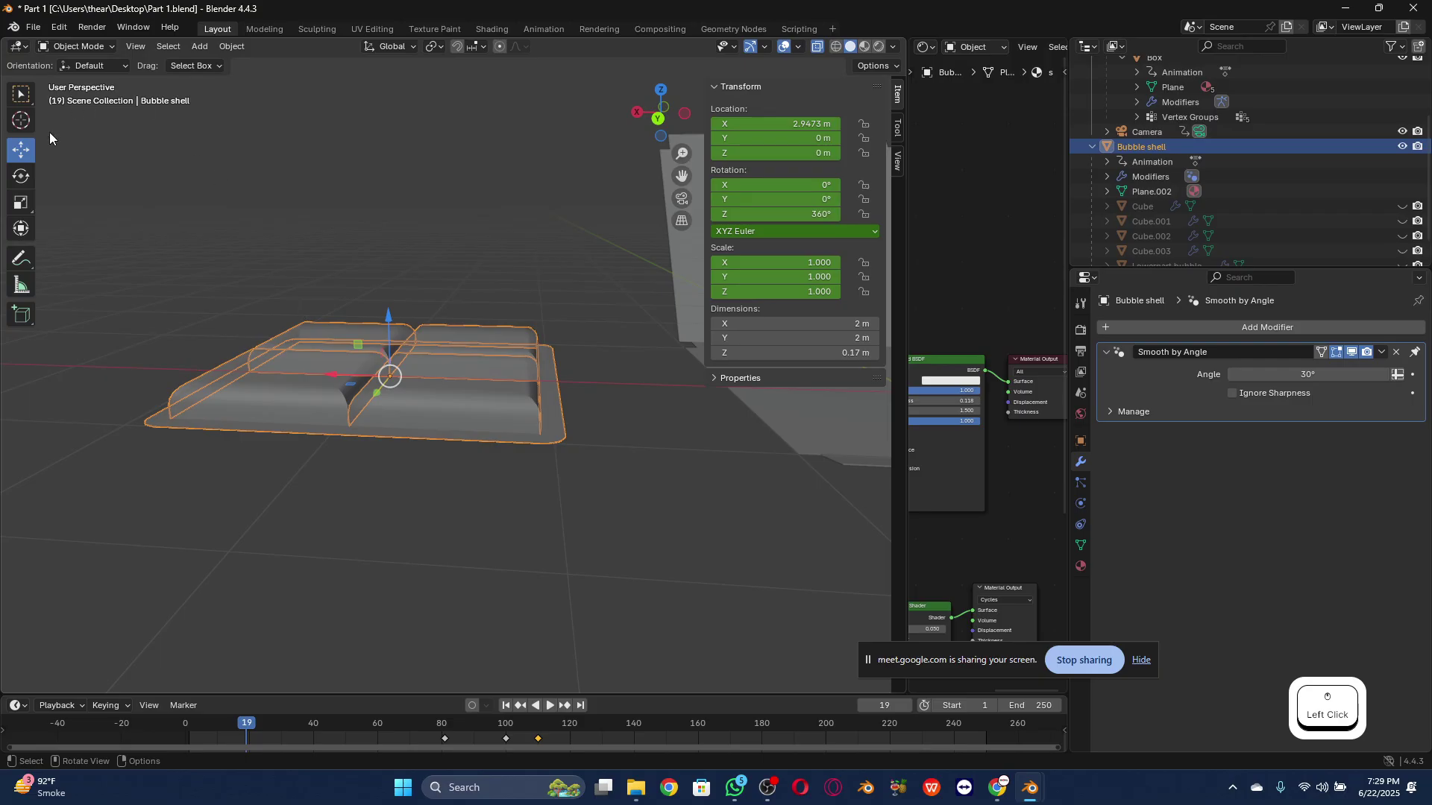
left_click(69, 45)
left_click(70, 81)
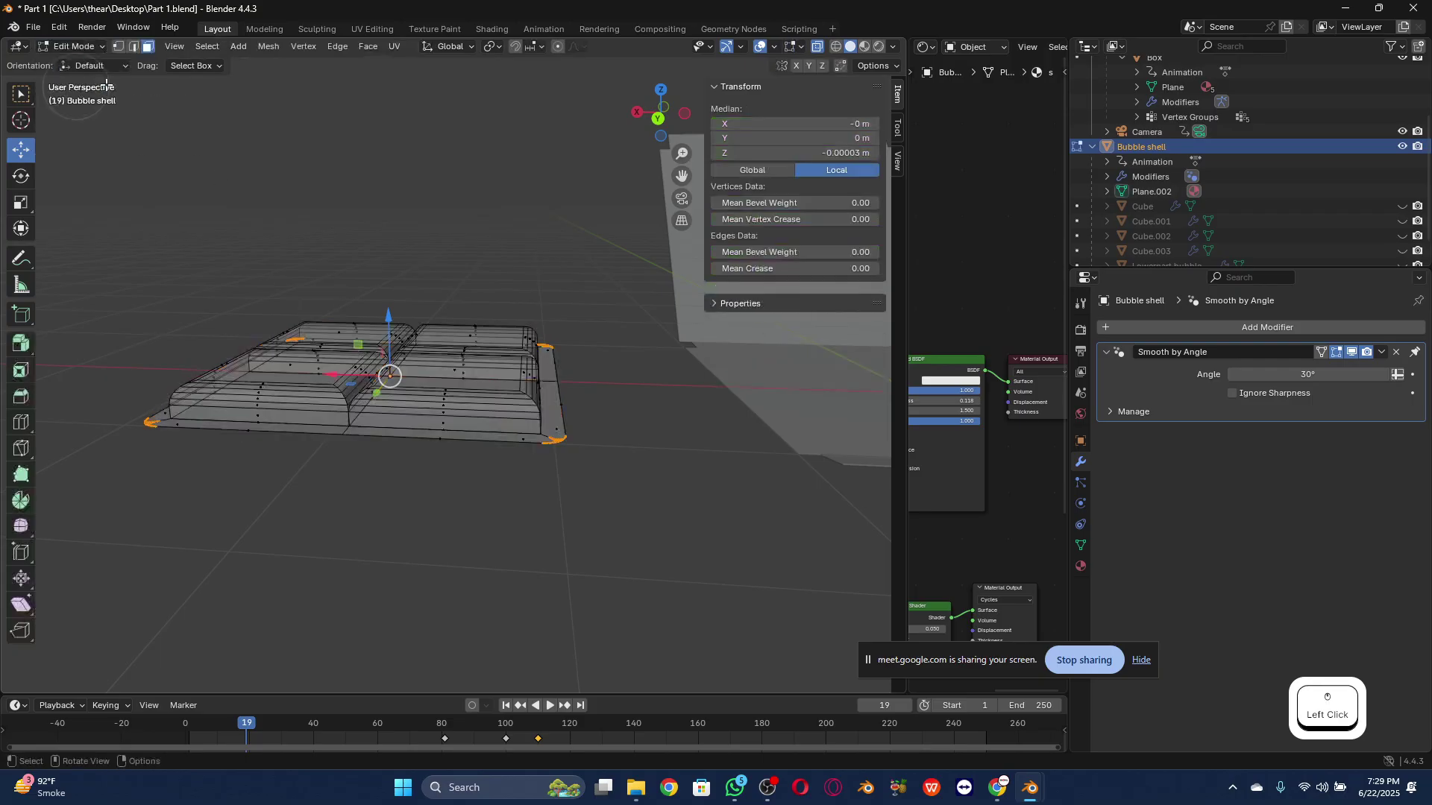
Step: Select the lowest side face of one of the Bubble shell's bubbles, next to the flat rim
left_click(310, 400)
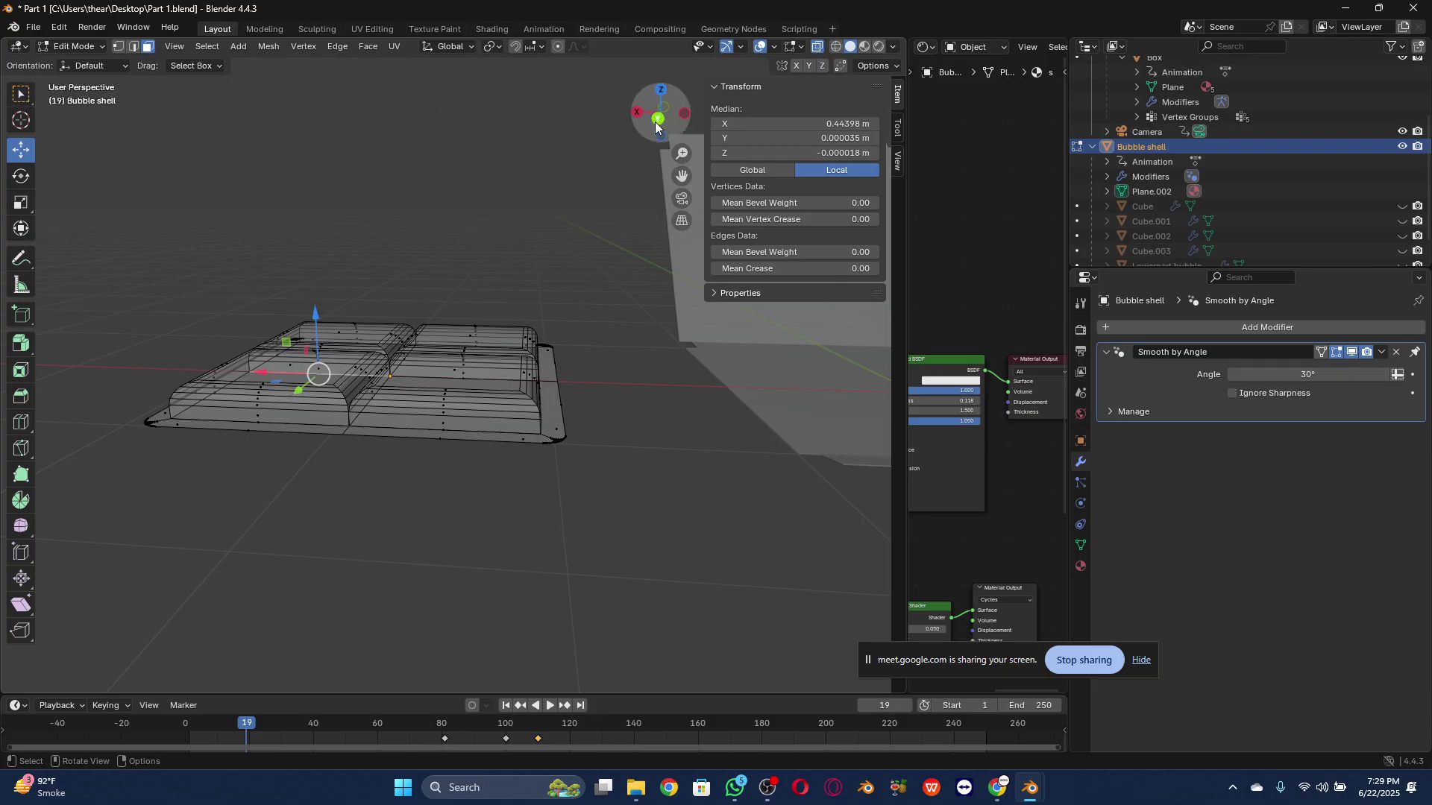
left_click(819, 46)
left_click(425, 426)
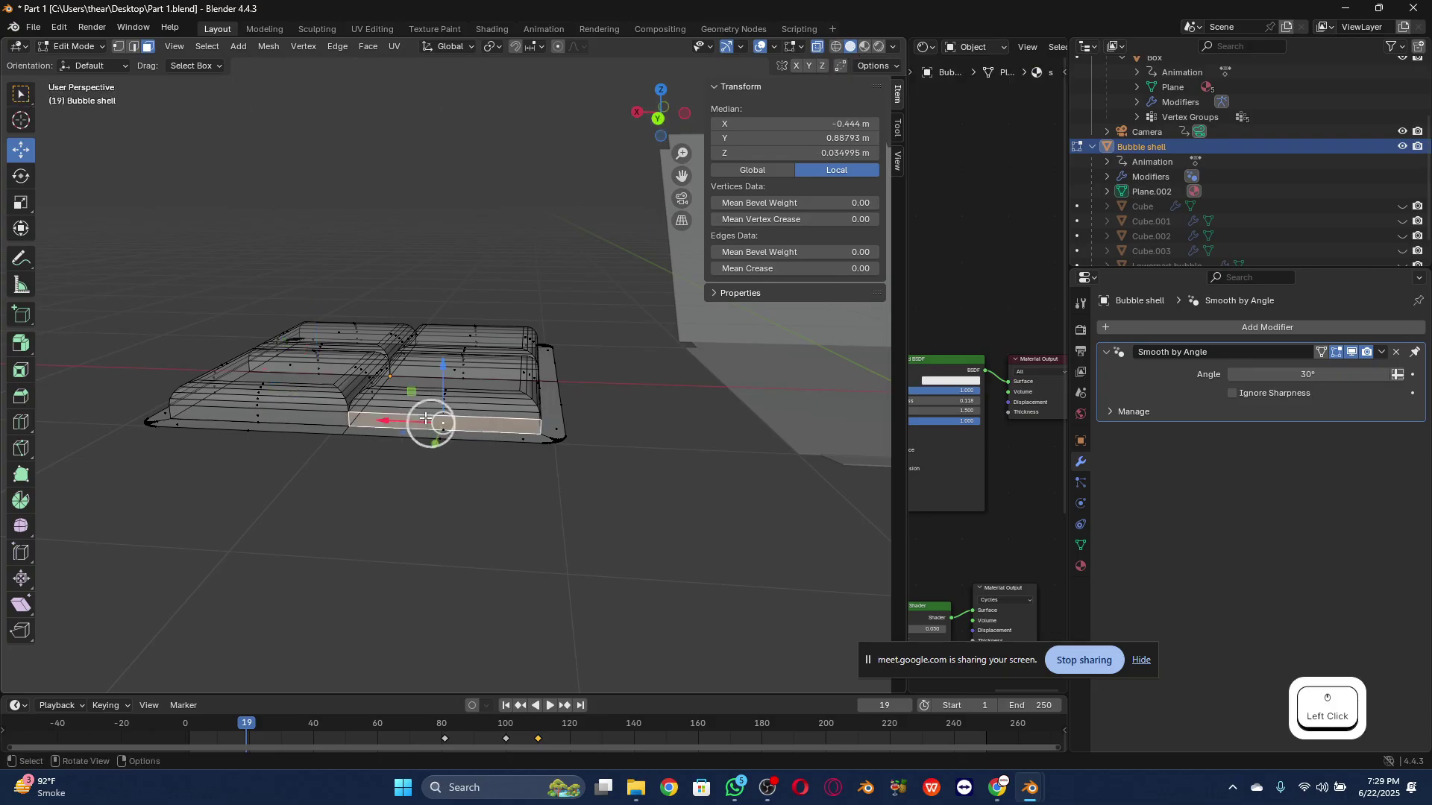
scroll(549, 390, "up", 2)
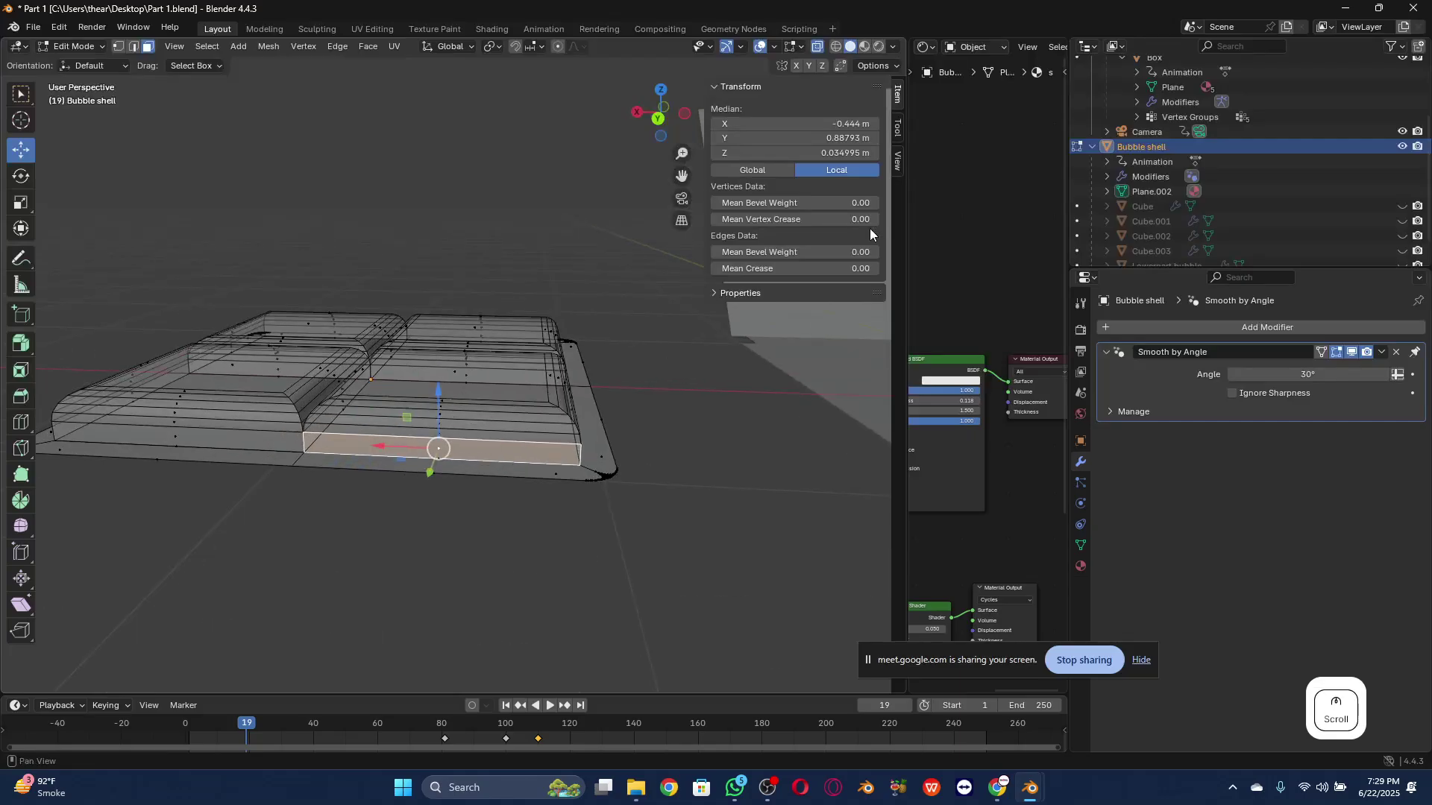
mouse_move(669, 113)
left_mouse_down()
mouse_move(640, 96)
mouse_move(645, 117)
left_mouse_up()
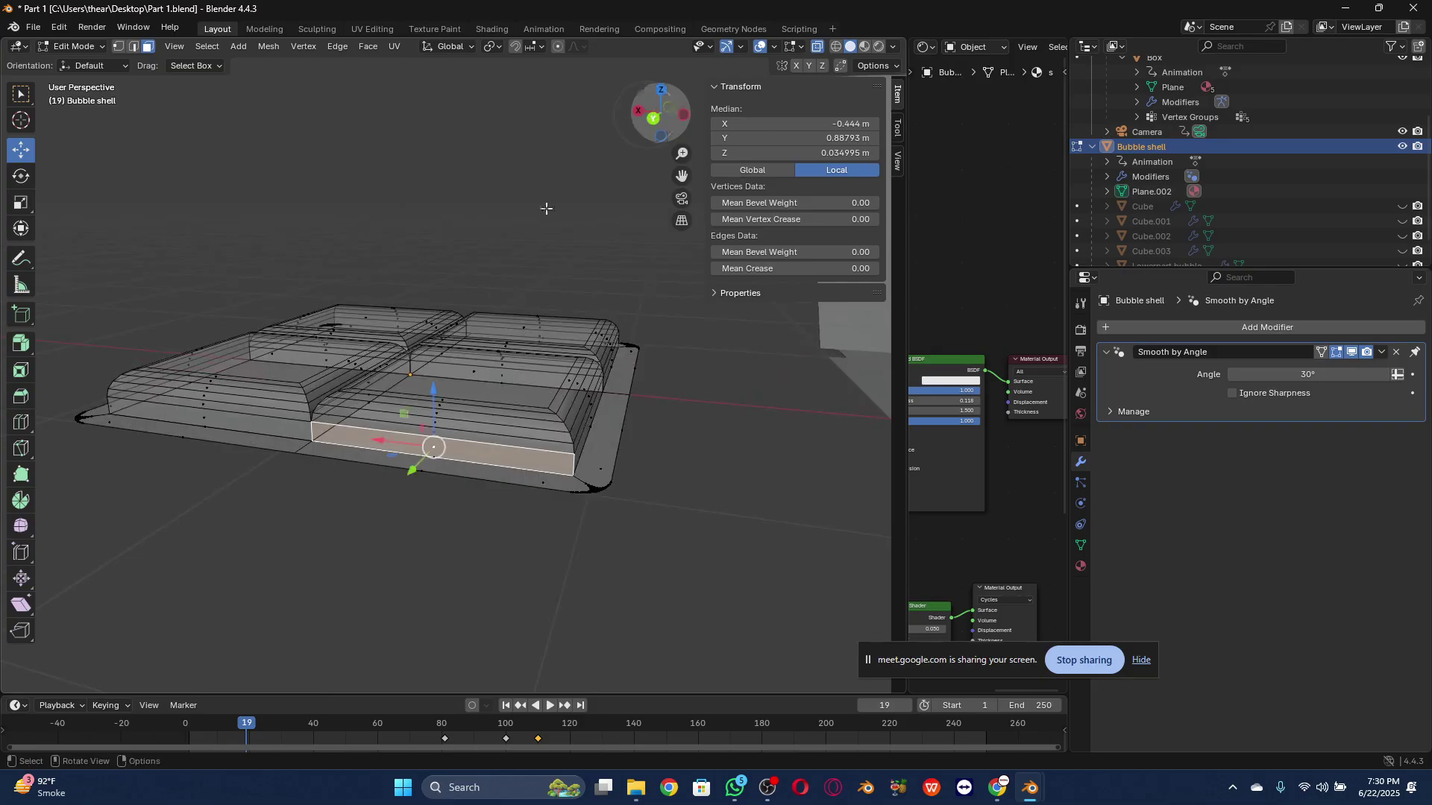
Step: Select all faces of the Bubble shell and box-deselect the small faces at the rounded front corner of its rim
key("a")
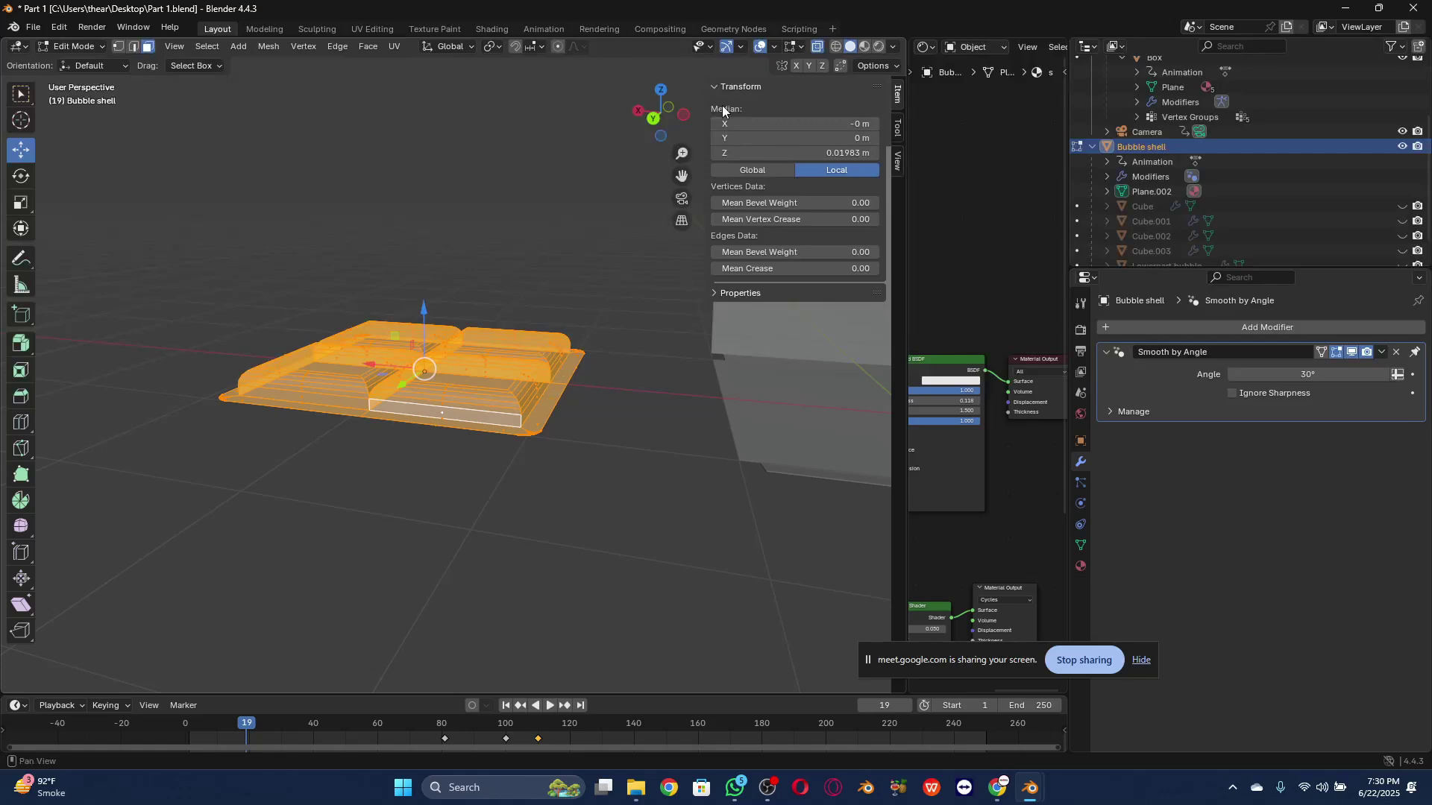
left_click_drag(660, 110, 630, 175)
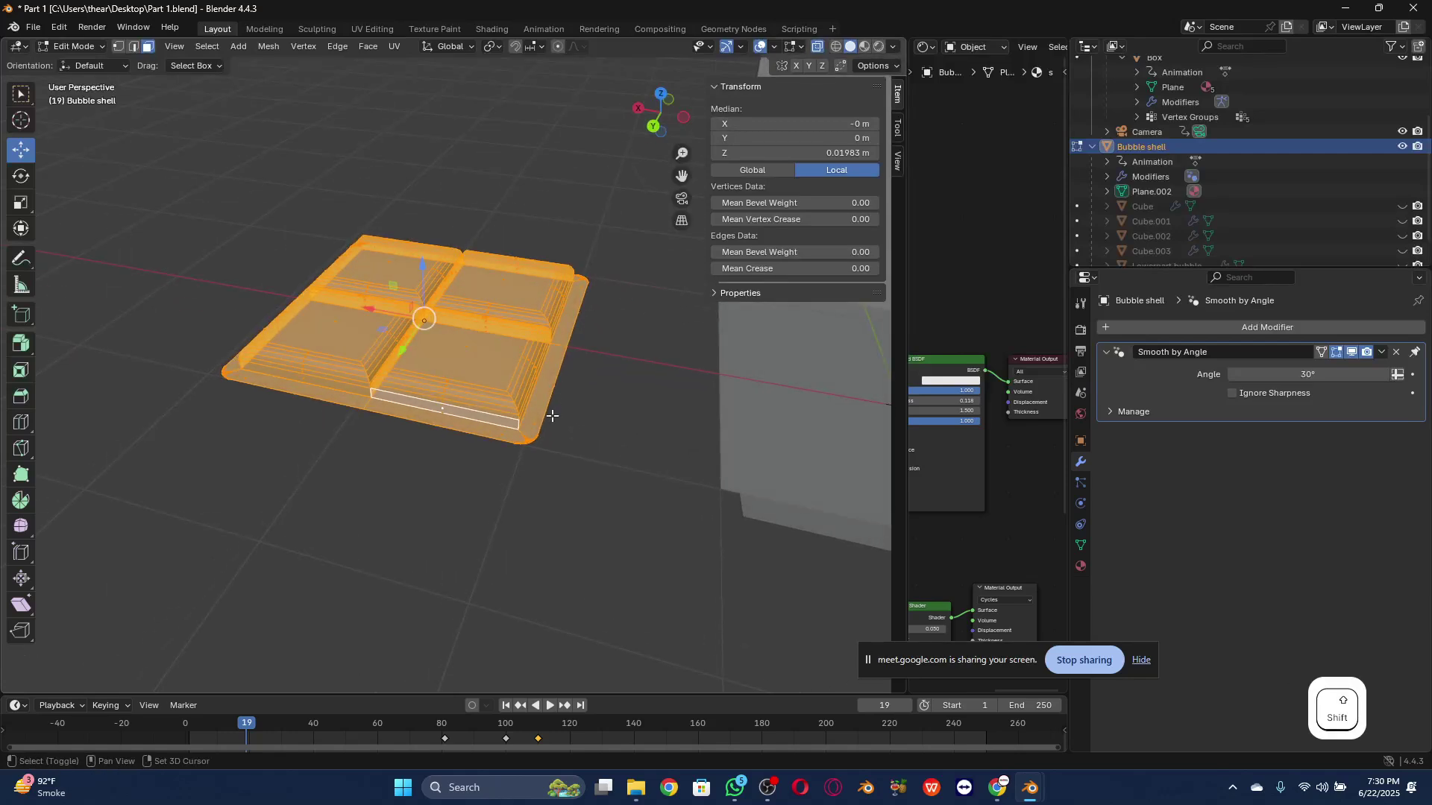
left_click(528, 433, "shift")
left_click_drag(517, 470, 548, 426, "shift")
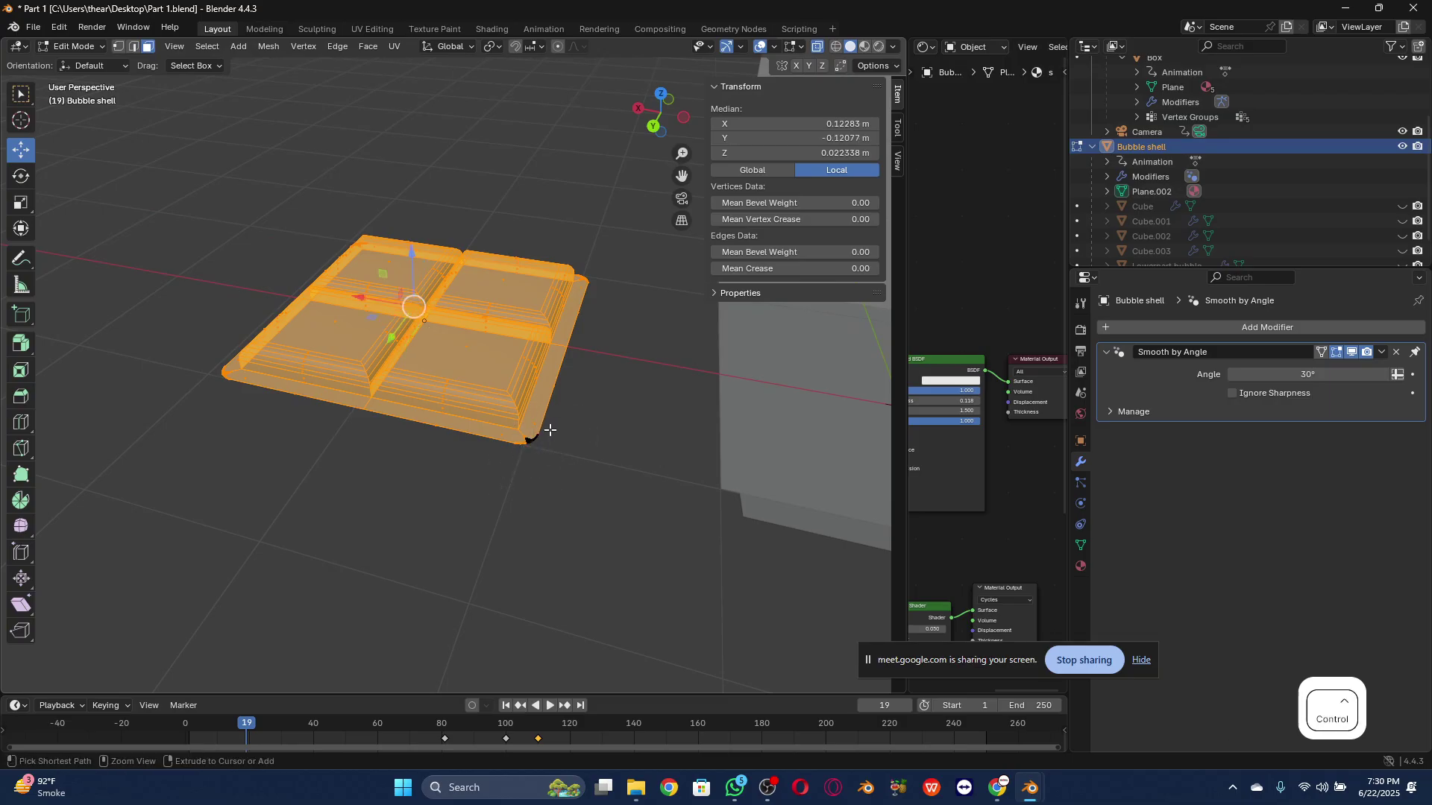
scroll(541, 446, "up", 1, "ctrl")
left_click_drag(529, 495, 582, 471, "ctrl")
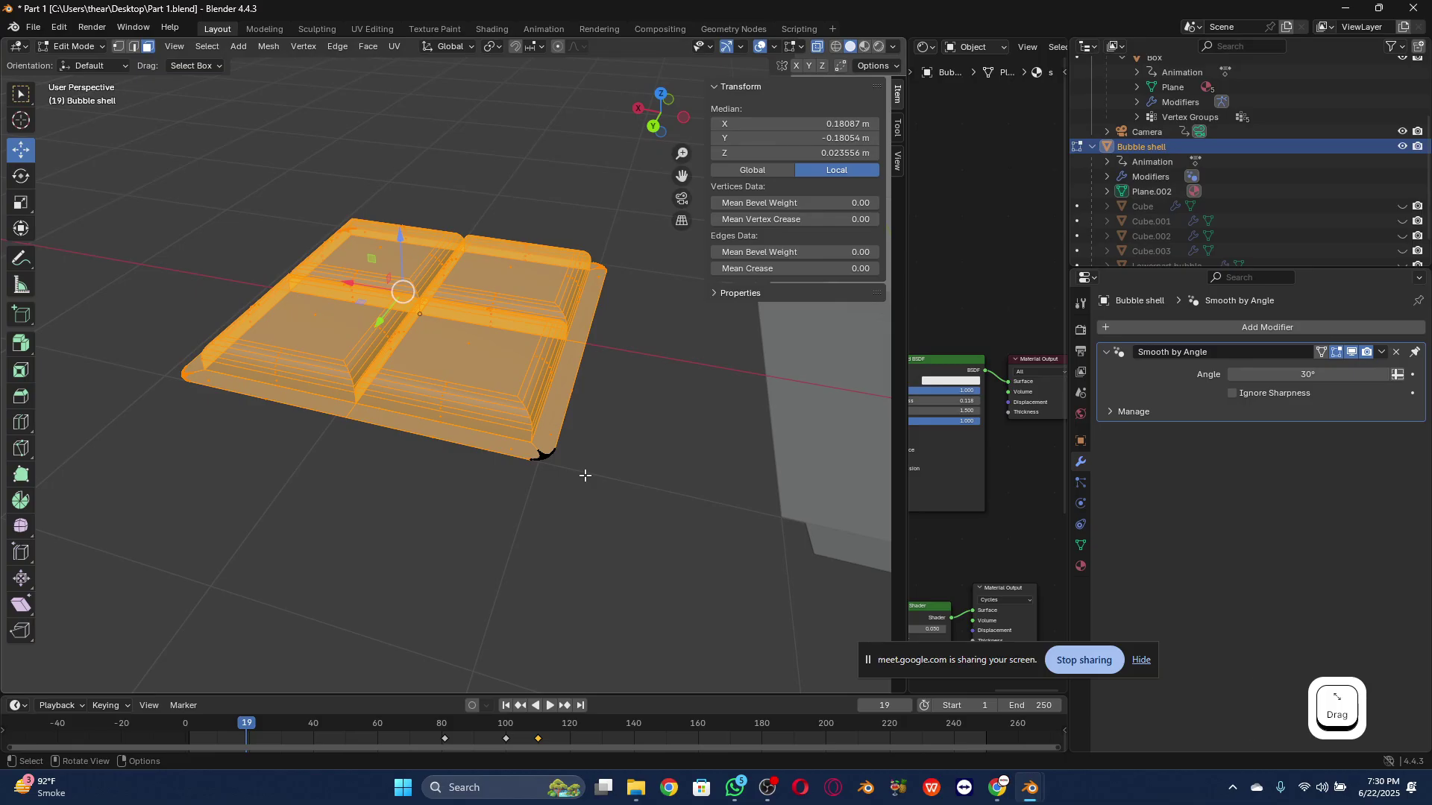
scroll(537, 485, "up", 3)
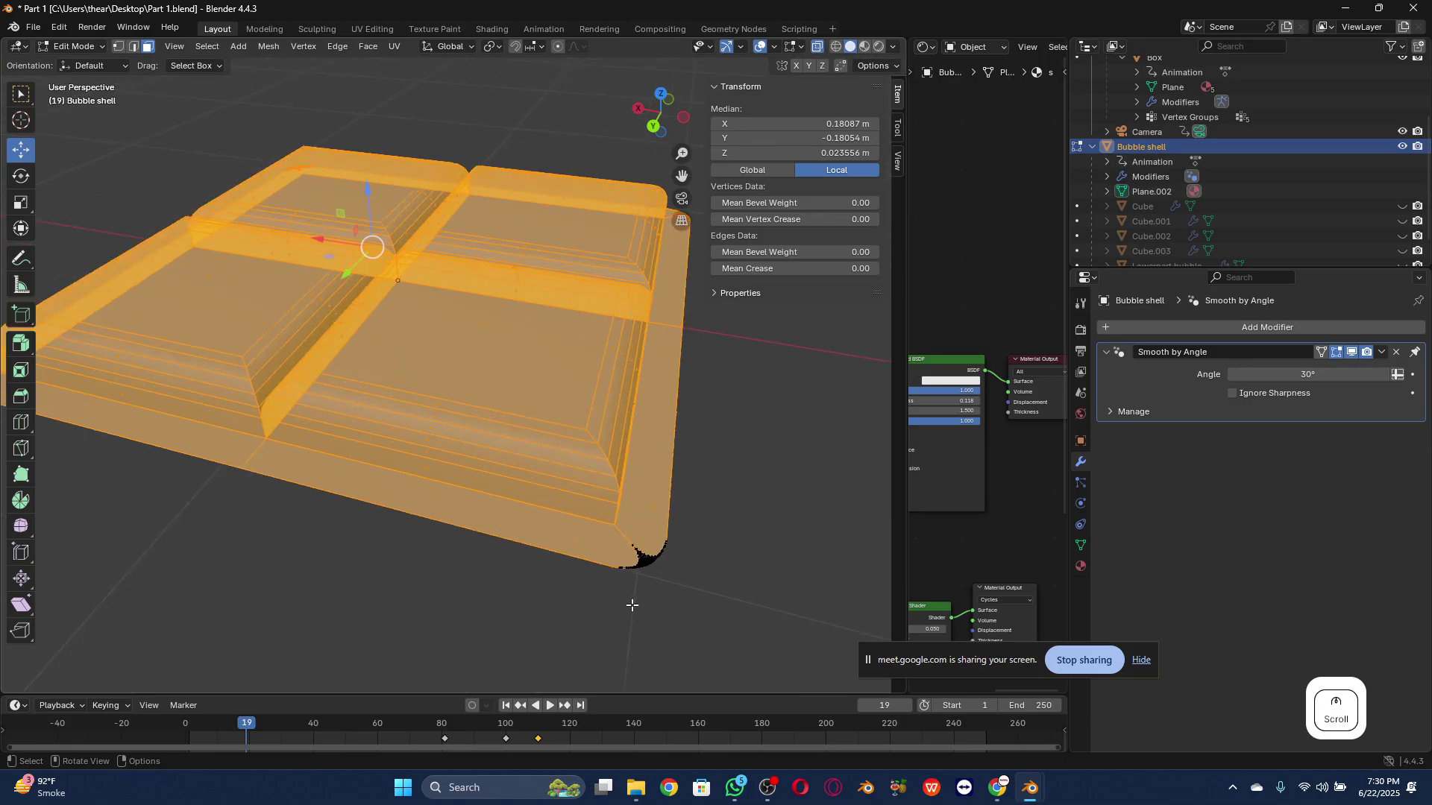
left_click_drag(593, 617, 675, 558, "ctrl")
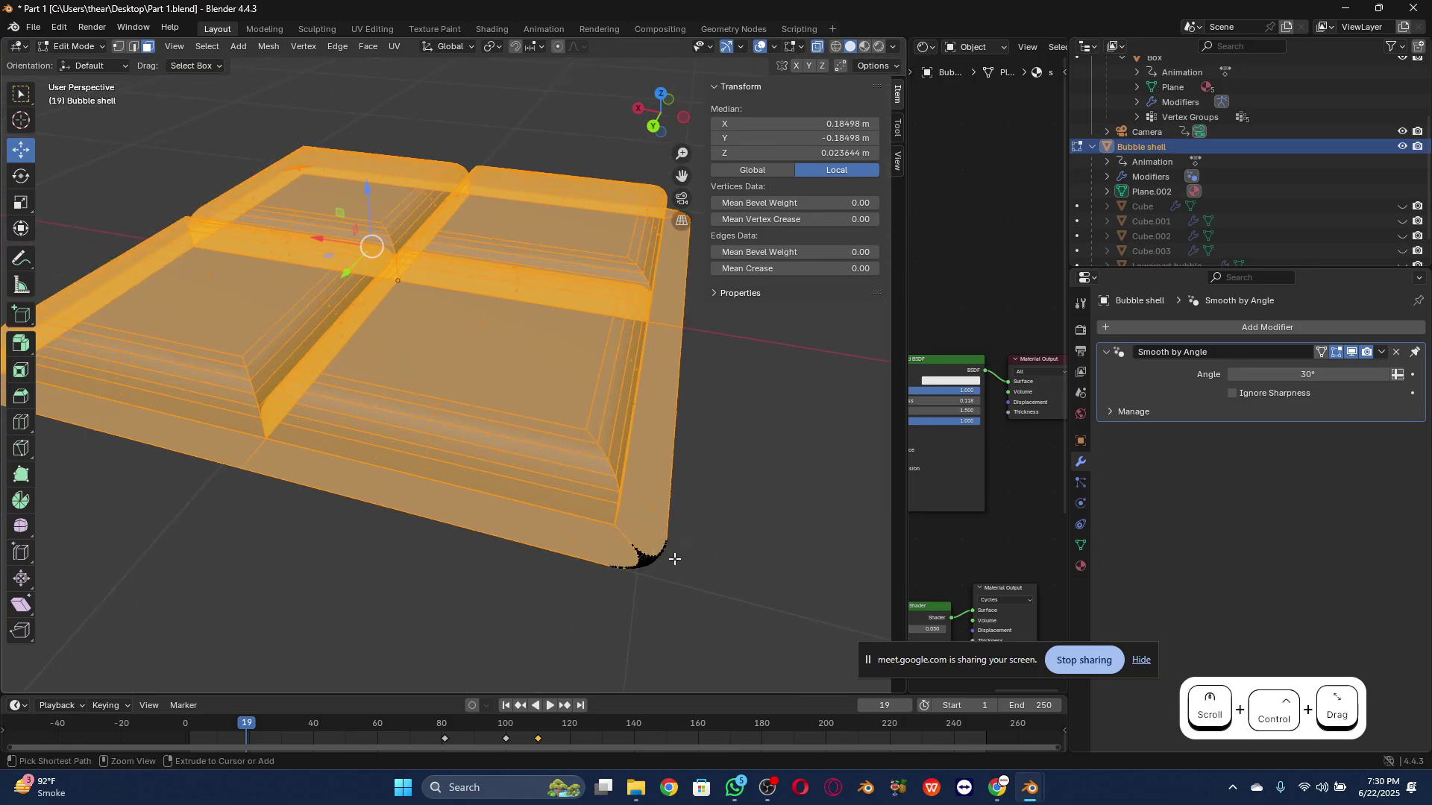
Step: Try to select face loops along the rim and around a bubble of the shell, undoing the selection changes
left_click(595, 562, "shift")
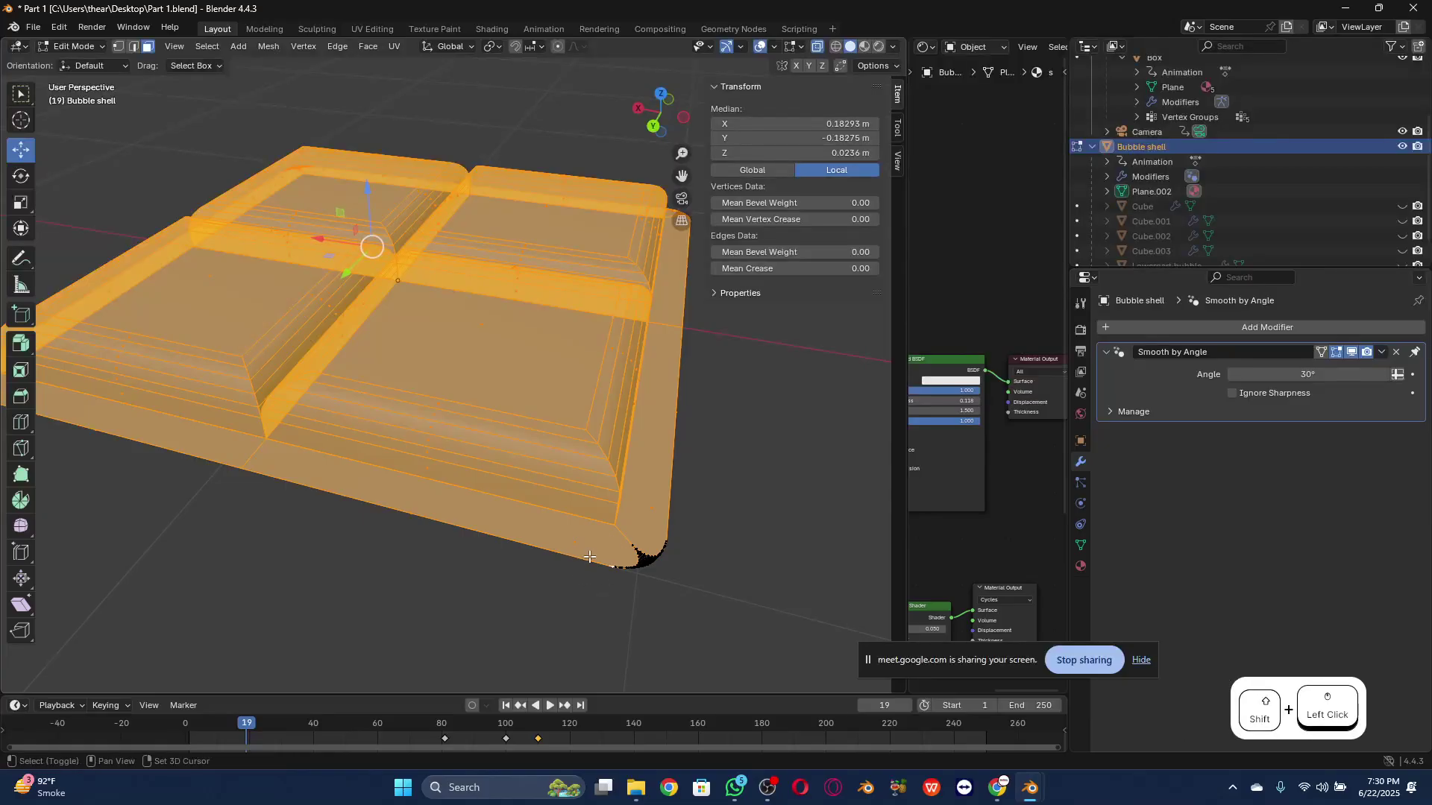
left_click(597, 549)
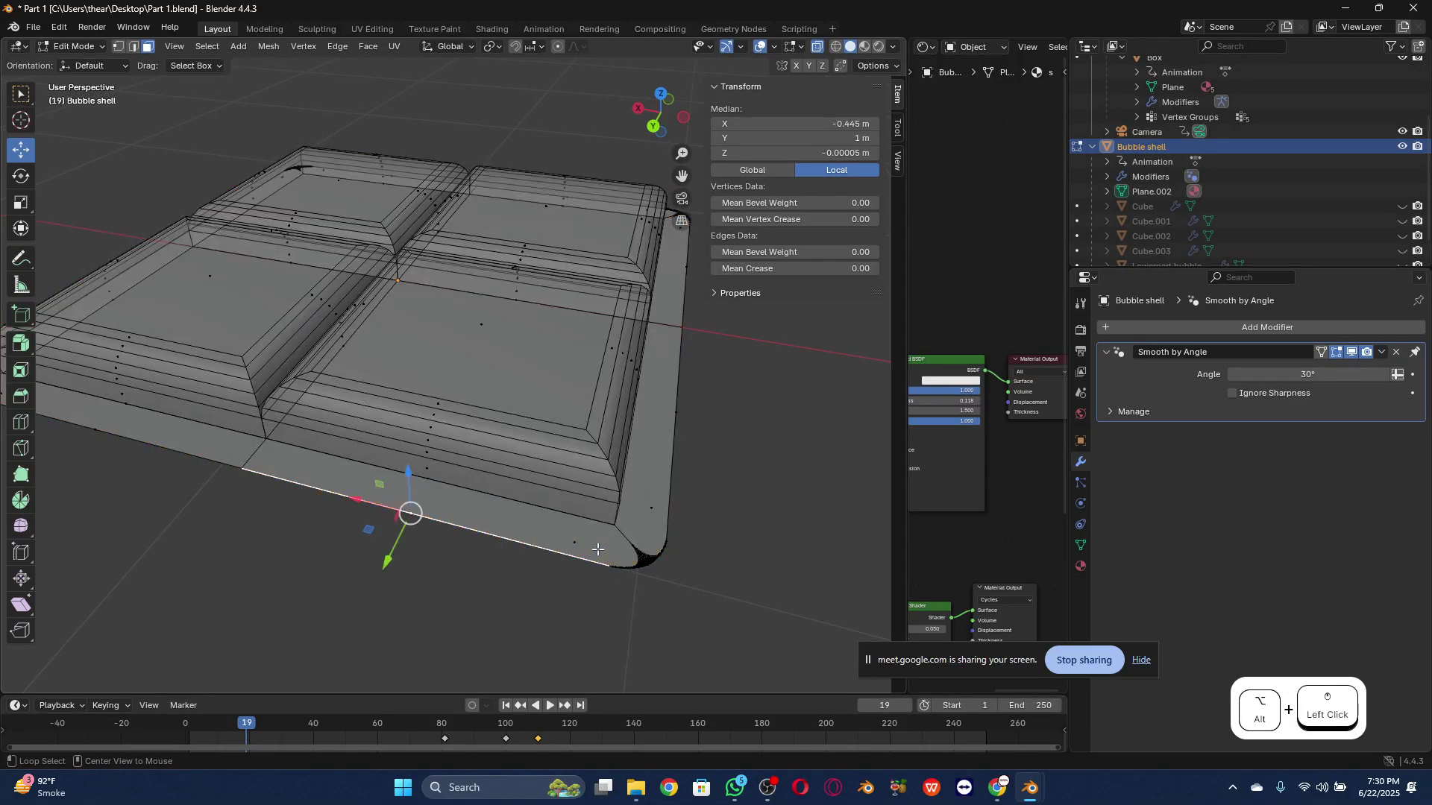
key("ctrl+z")
mouse_move(586, 588)
left_mouse_down("shift")
mouse_move(649, 561)
mouse_move(615, 589)
left_mouse_up("shift")
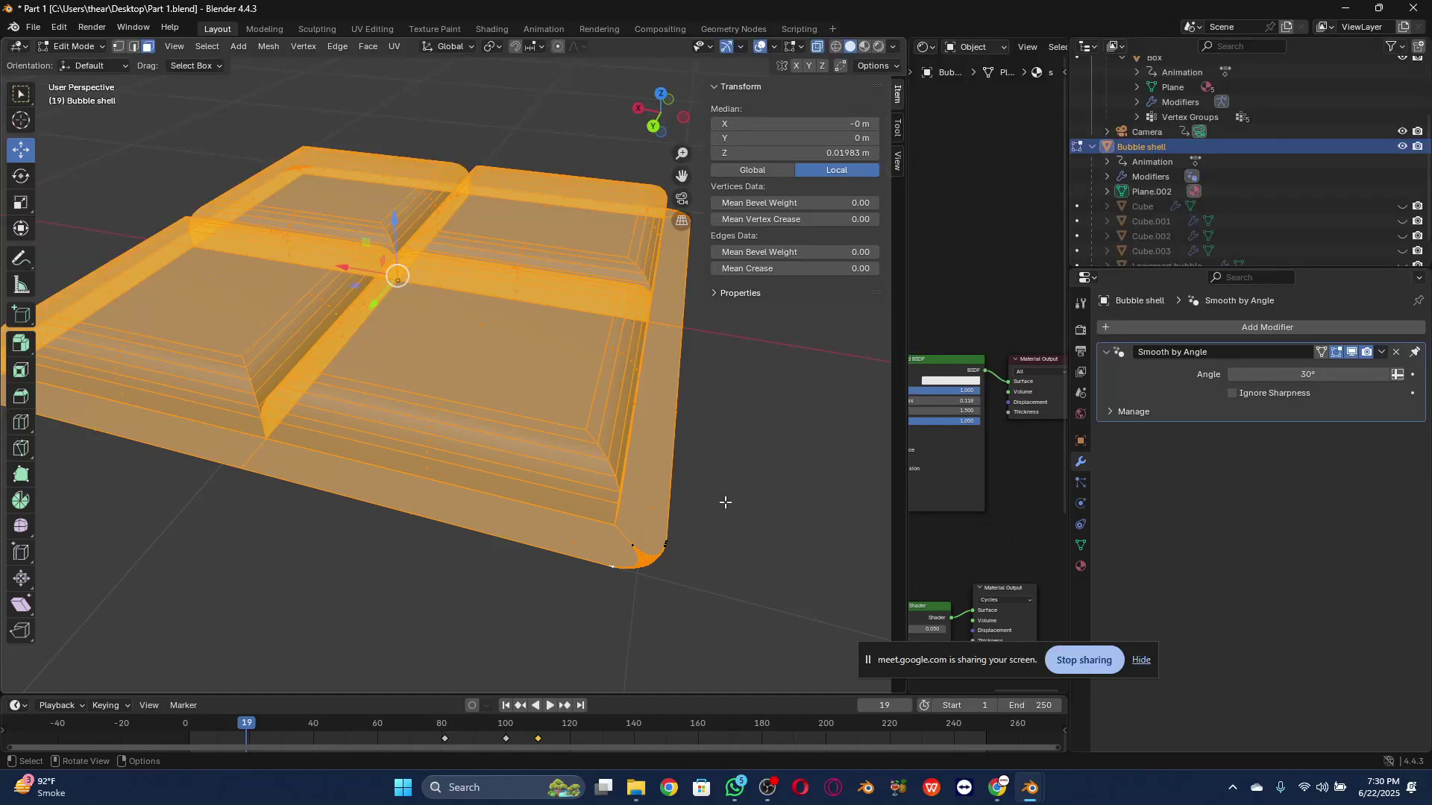
scroll(1240, 197, "down", 2)
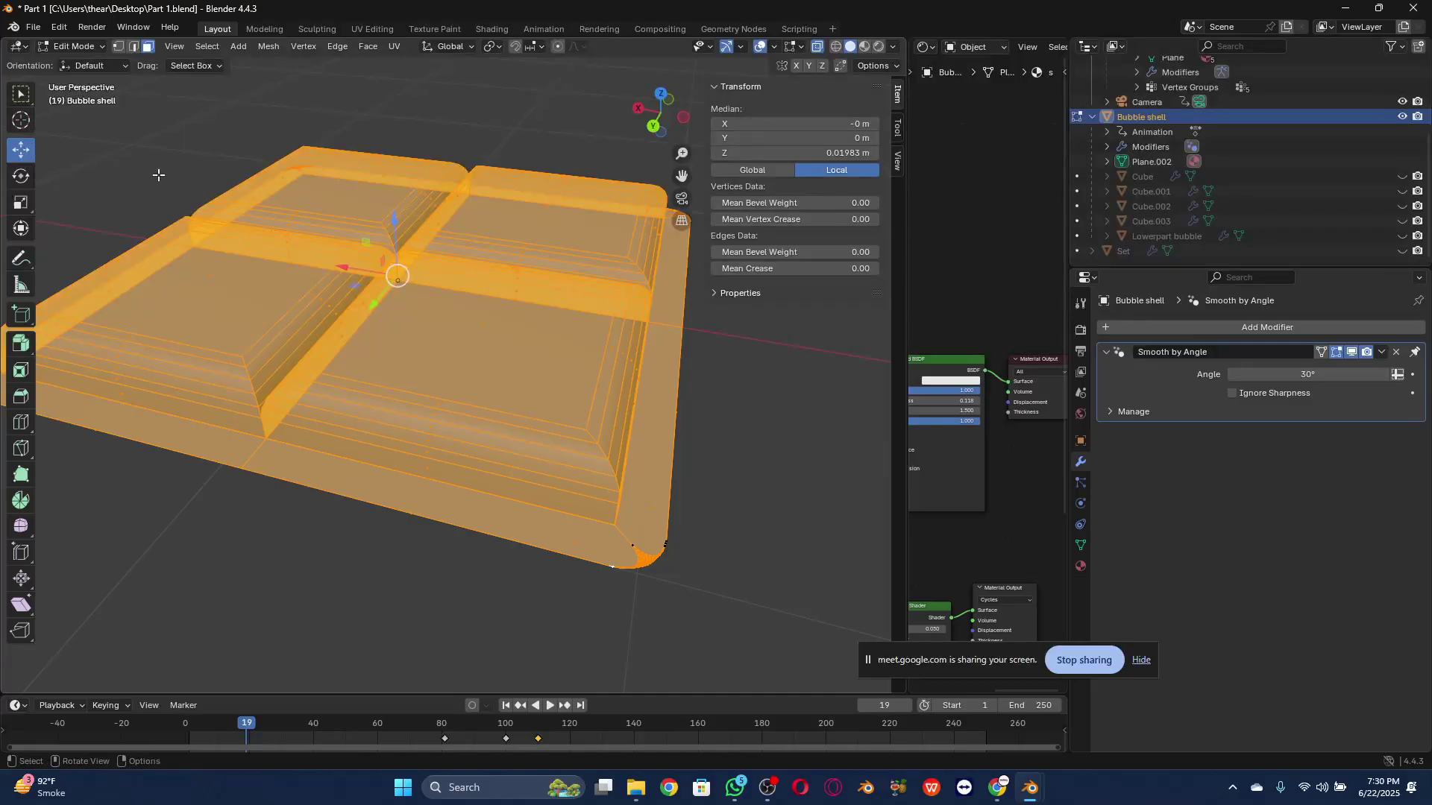
left_click(630, 505, "alt")
key("ctrl+z")
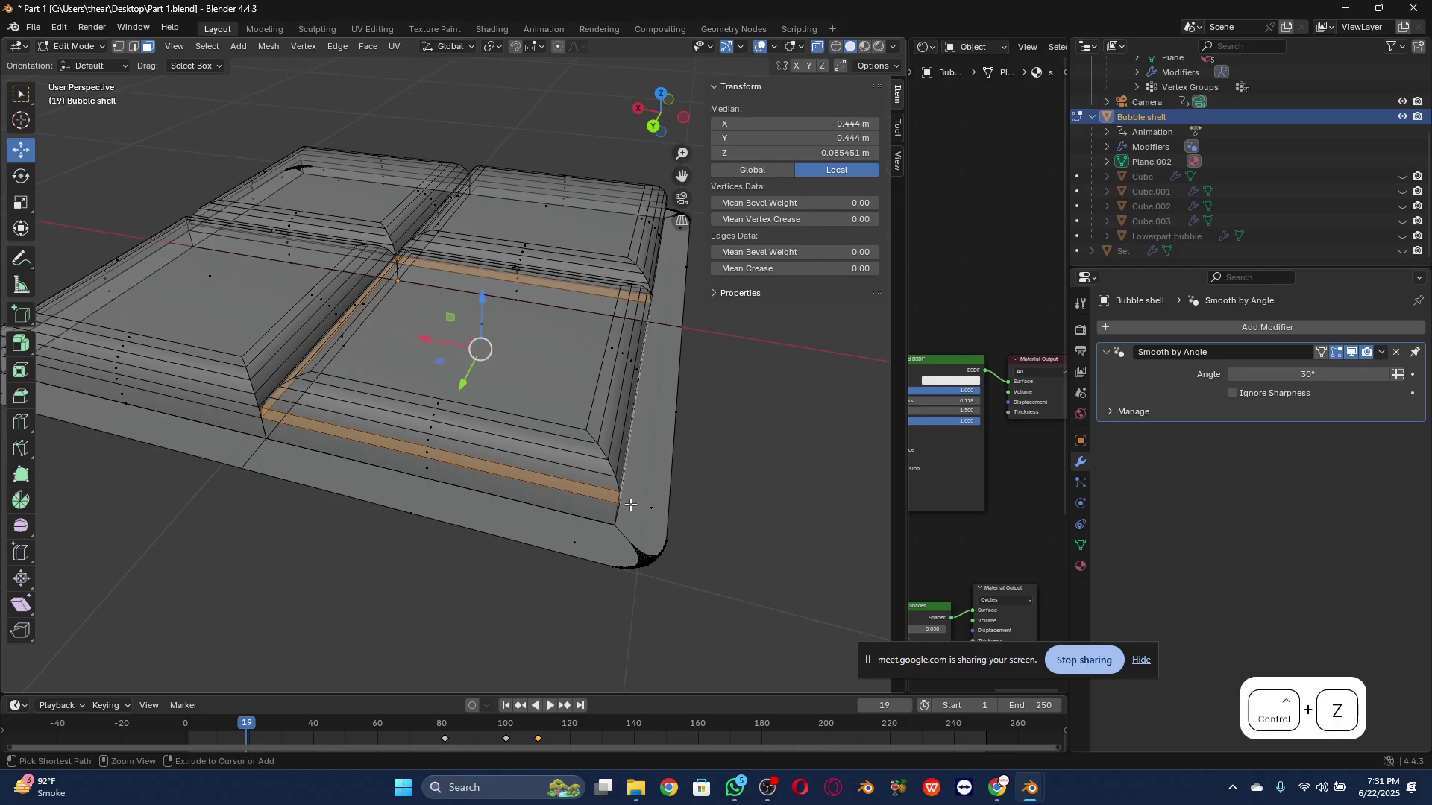
Step: Pick the flat rim faces on both sides of the rounded corner with Pick Shortest Path, keeping the existing face selection
left_click(568, 550, "ctrl")
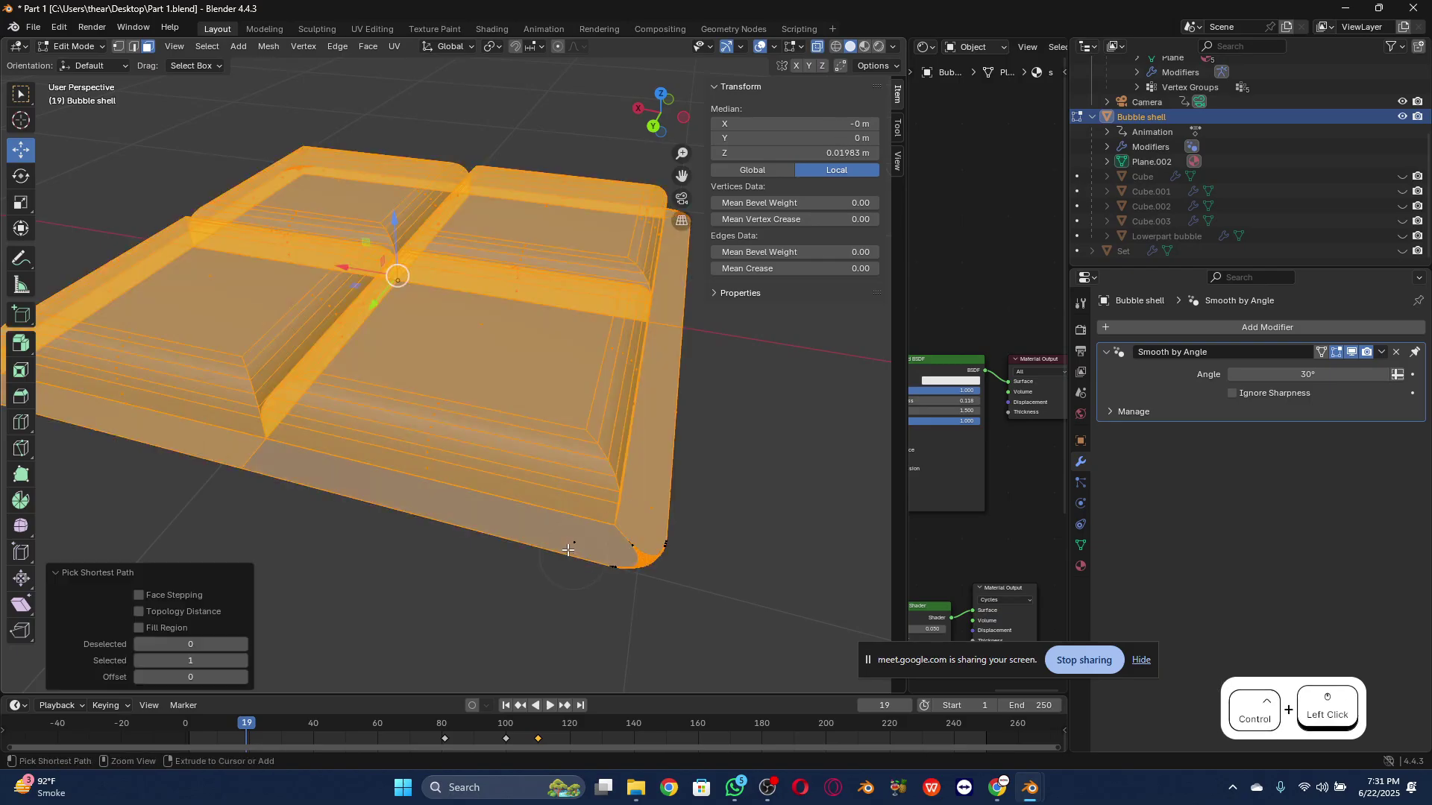
left_click(641, 516, "ctrl")
left_click(564, 536, "ctrl")
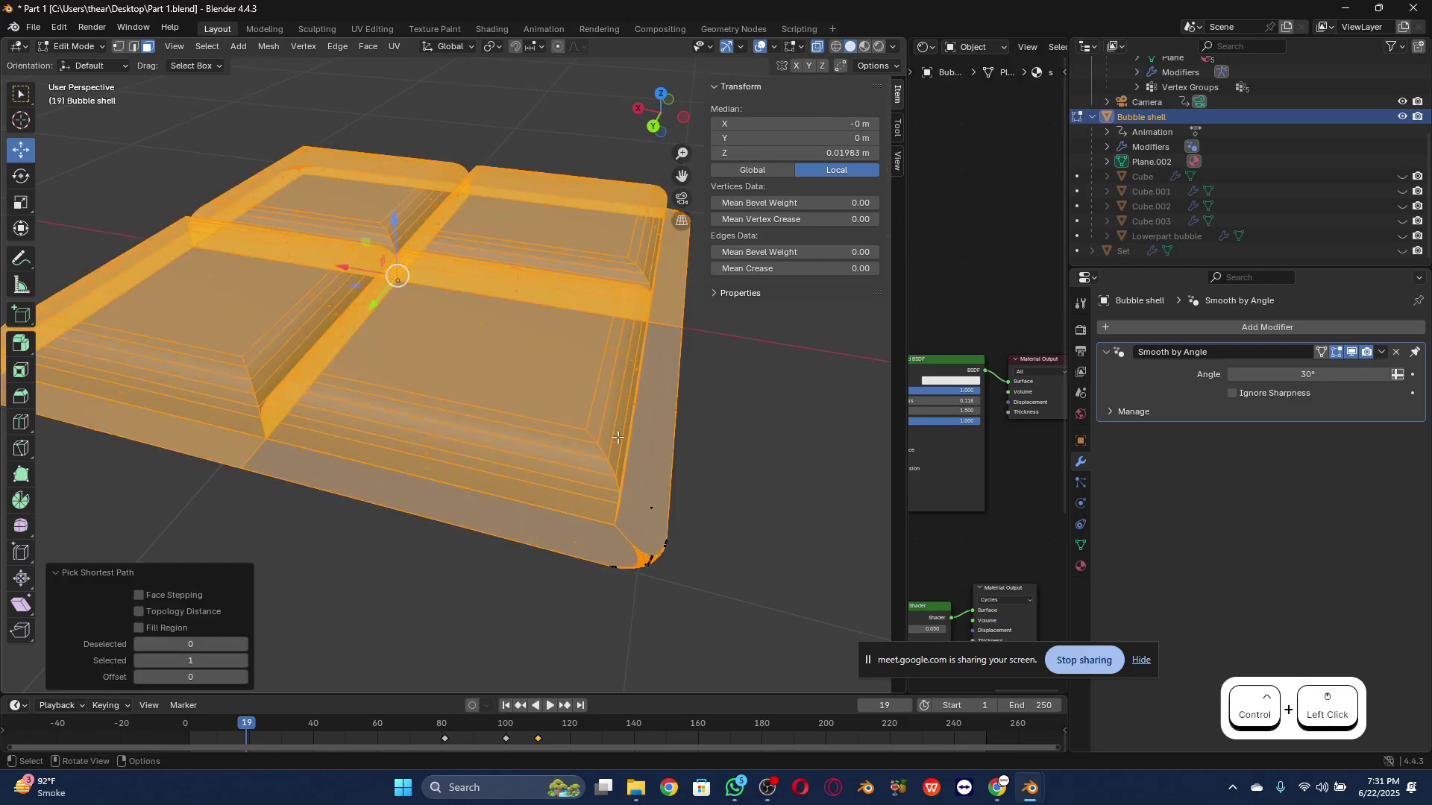
scroll(608, 447, "down", 2)
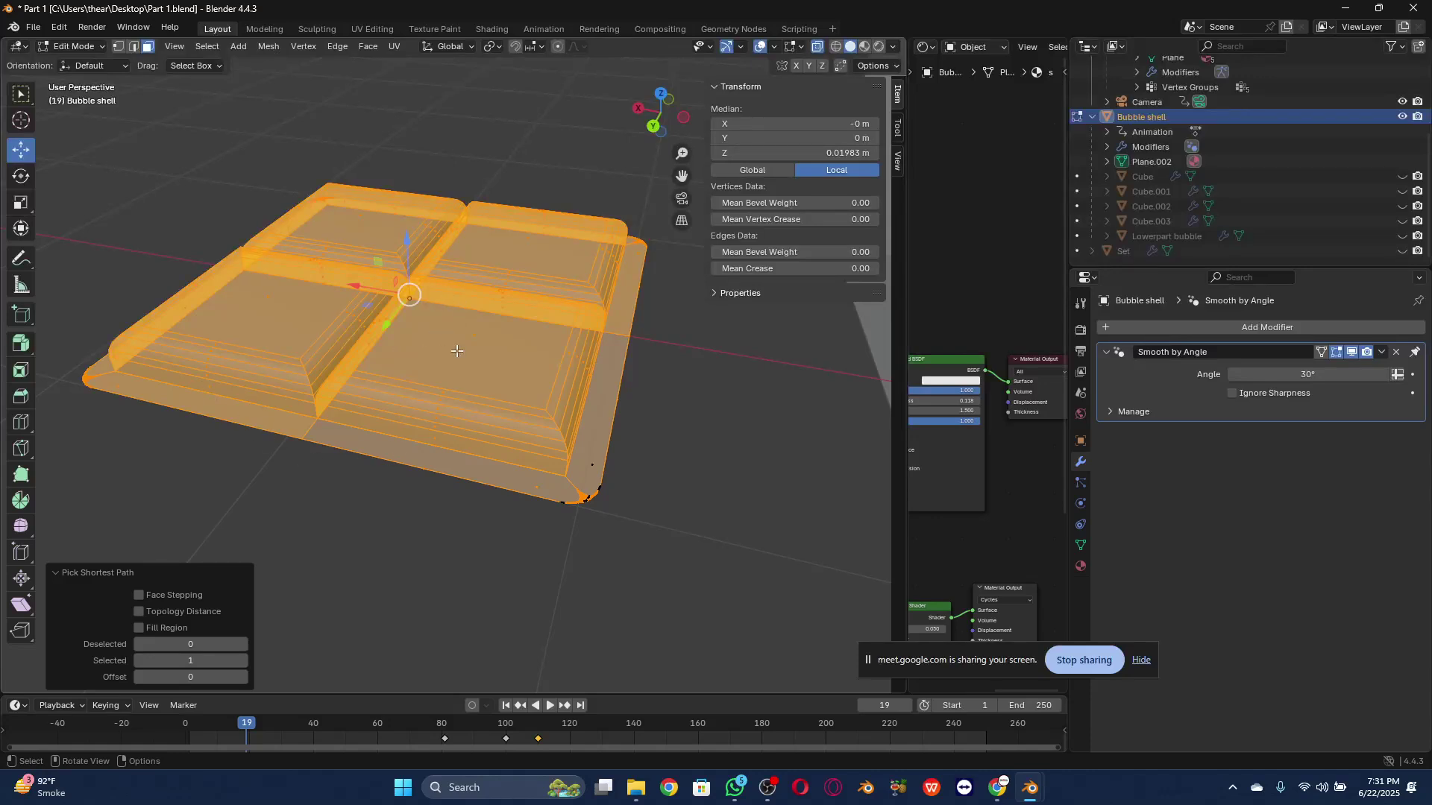
Step: Try to pick more flat rim faces with Pick Shortest Path, and box-select the faces at the rim's outer edge
scroll(457, 351, "up", 1)
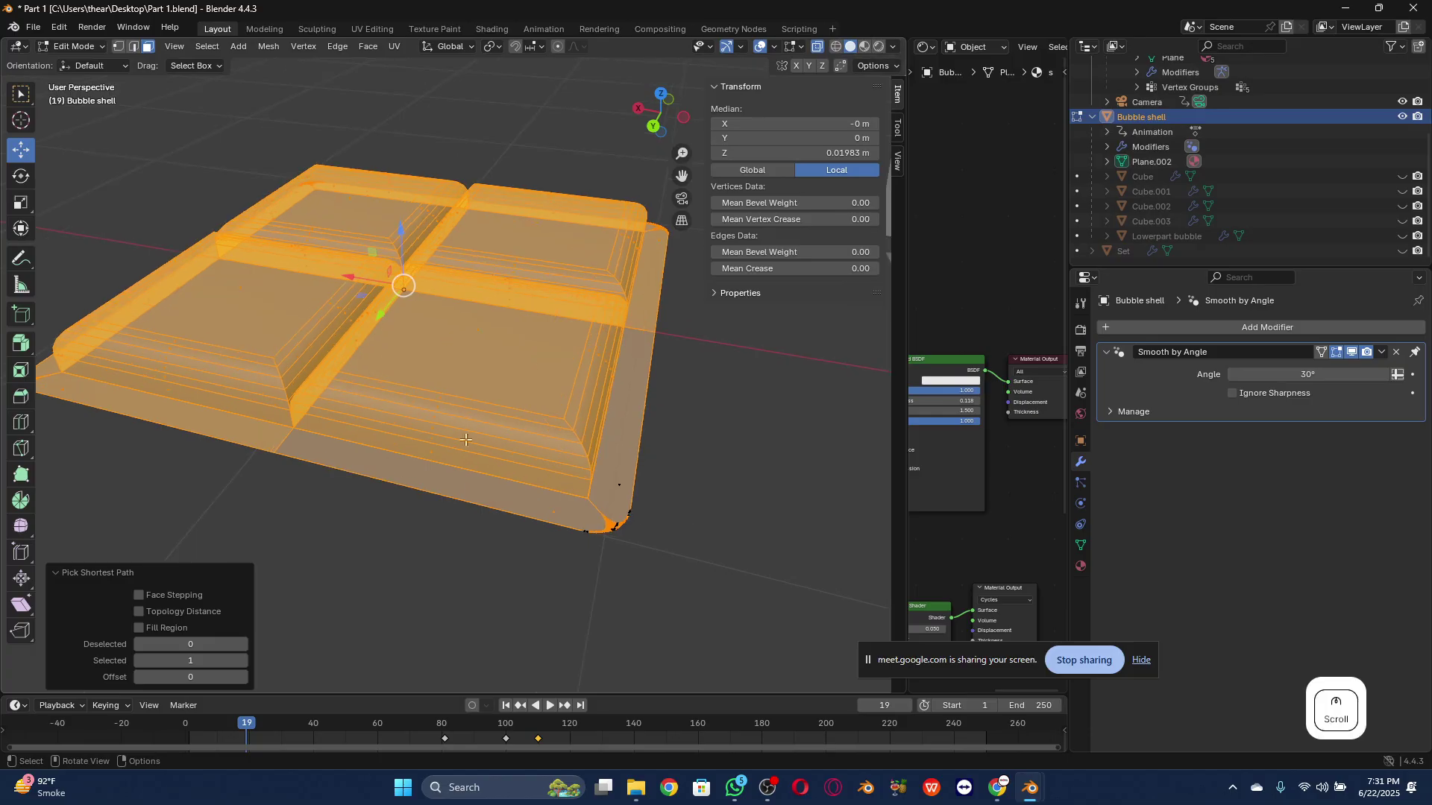
left_click(481, 496, "ctrl")
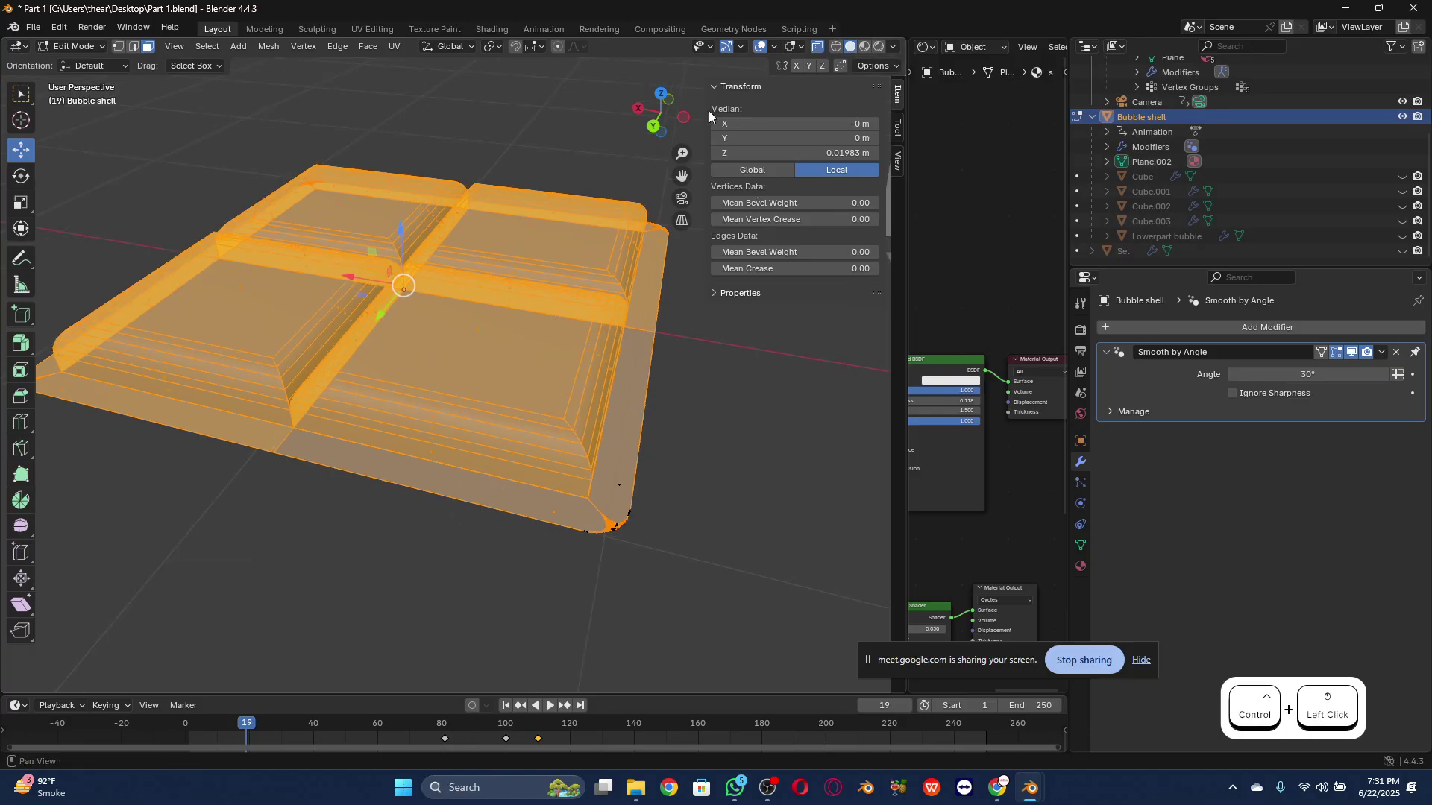
left_click_drag(660, 112, 581, 78)
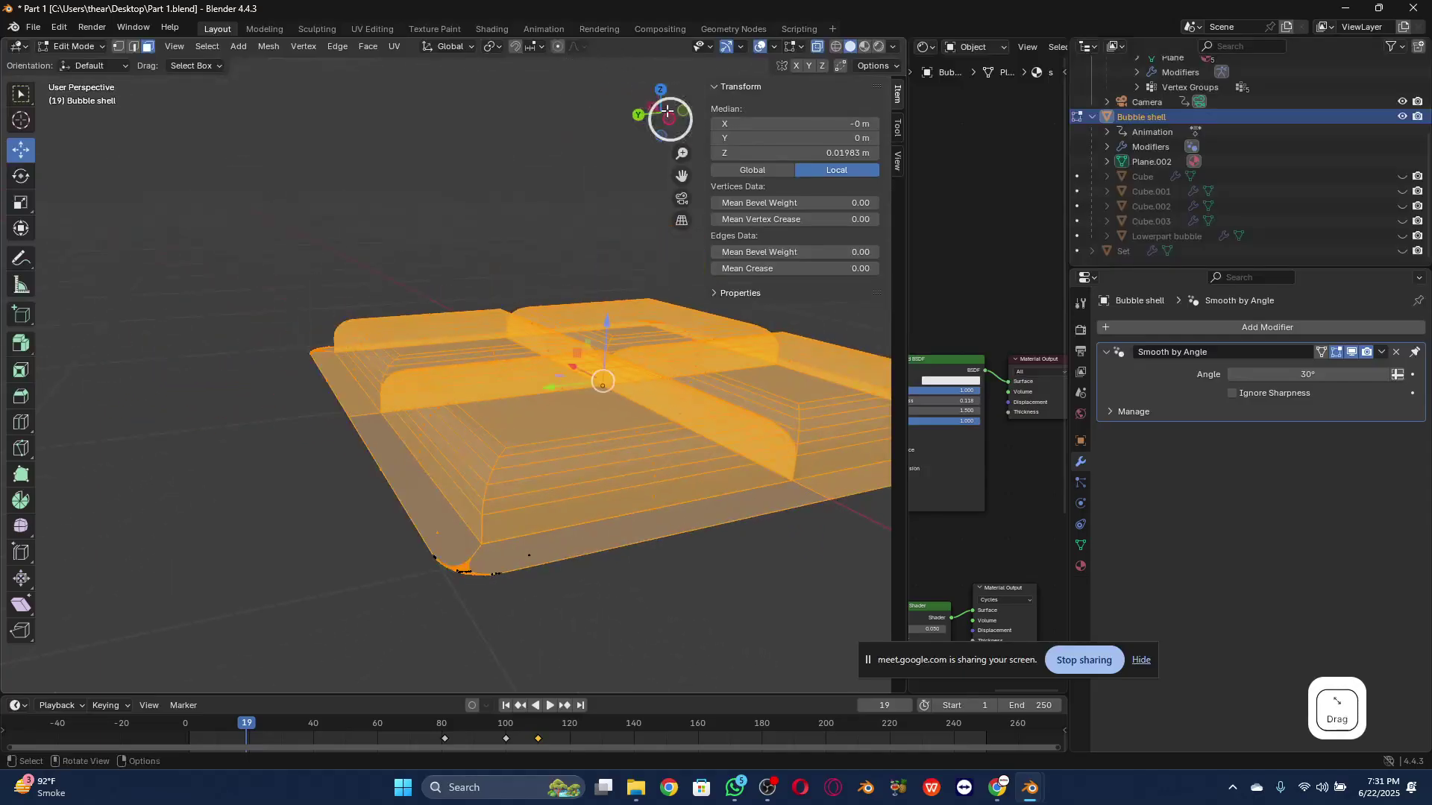
left_click(362, 402, "ctrl")
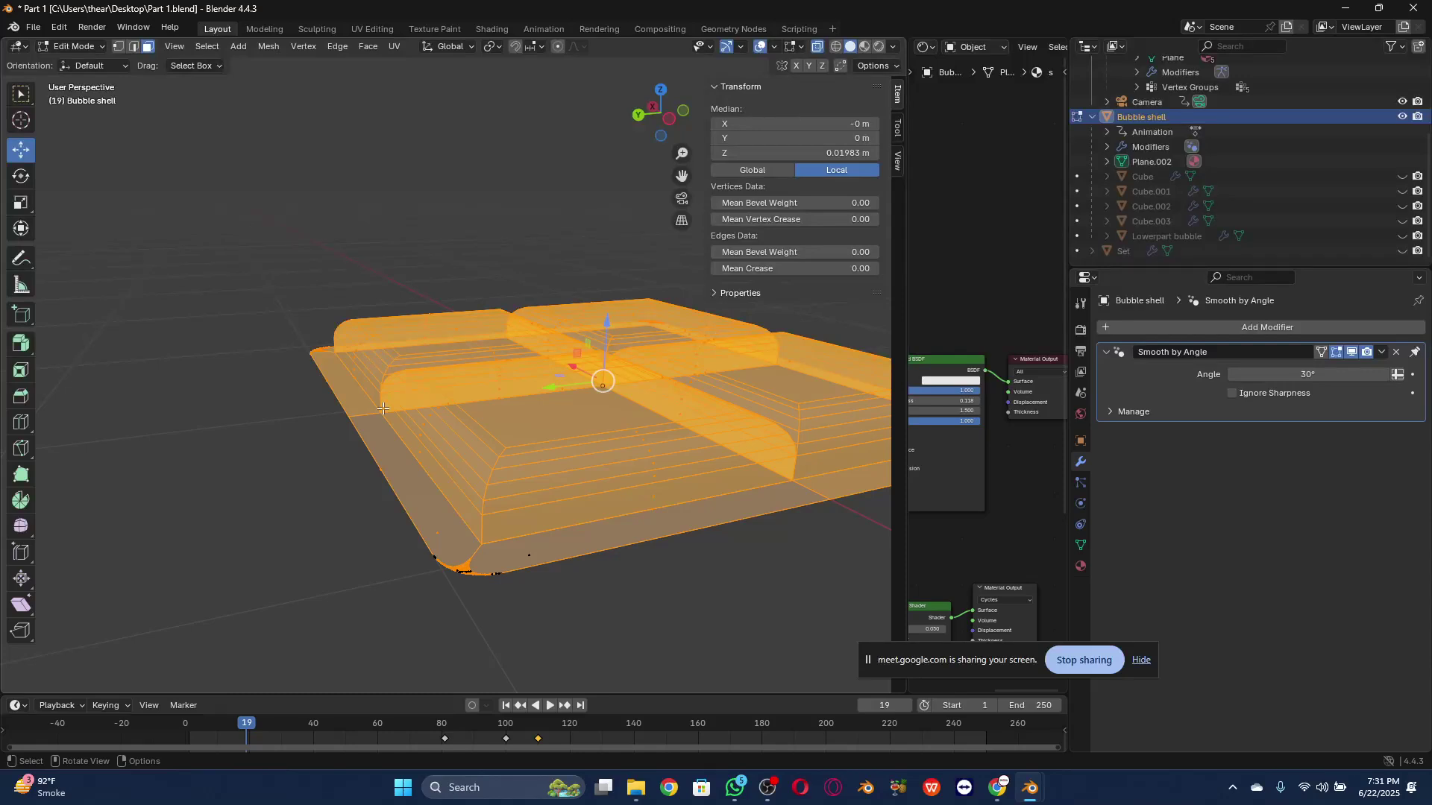
left_click_drag(664, 113, 579, 176)
left_click_drag(215, 295, 372, 453)
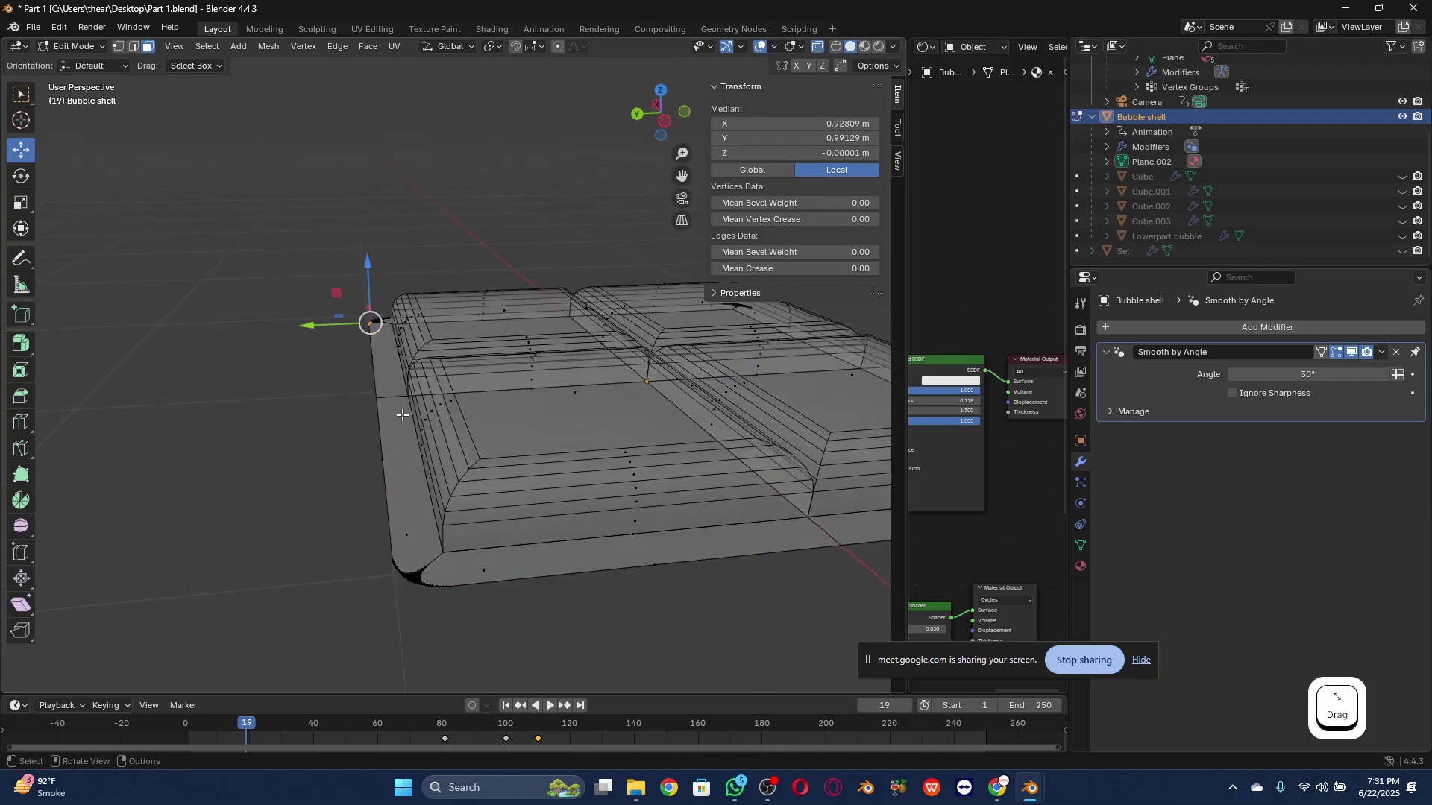
Step: Select all faces of the Bubble shell and box-deselect the front rounded corner with its adjoining flat rim face
key("a")
left_click(398, 431, "shift")
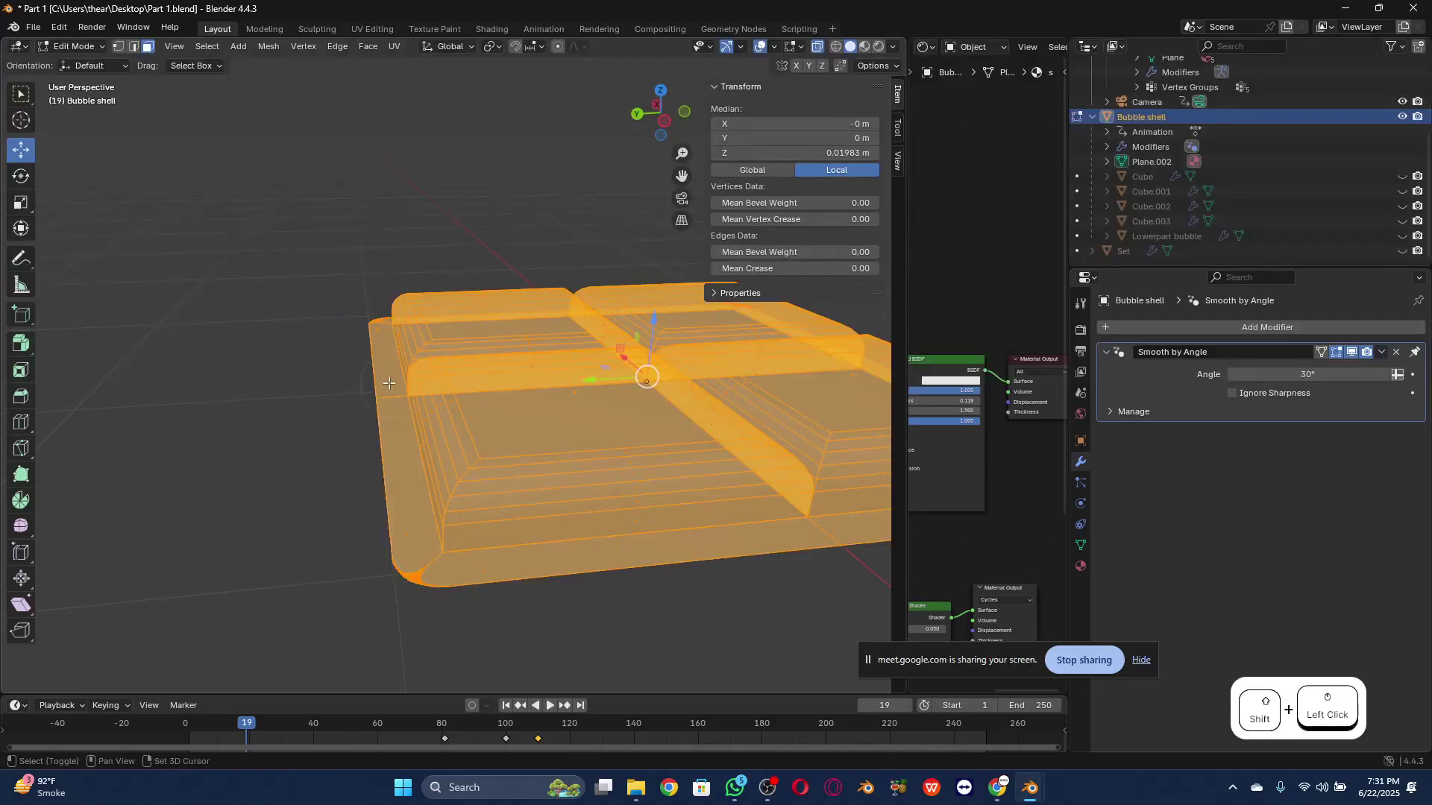
left_click(397, 437, "ctrl")
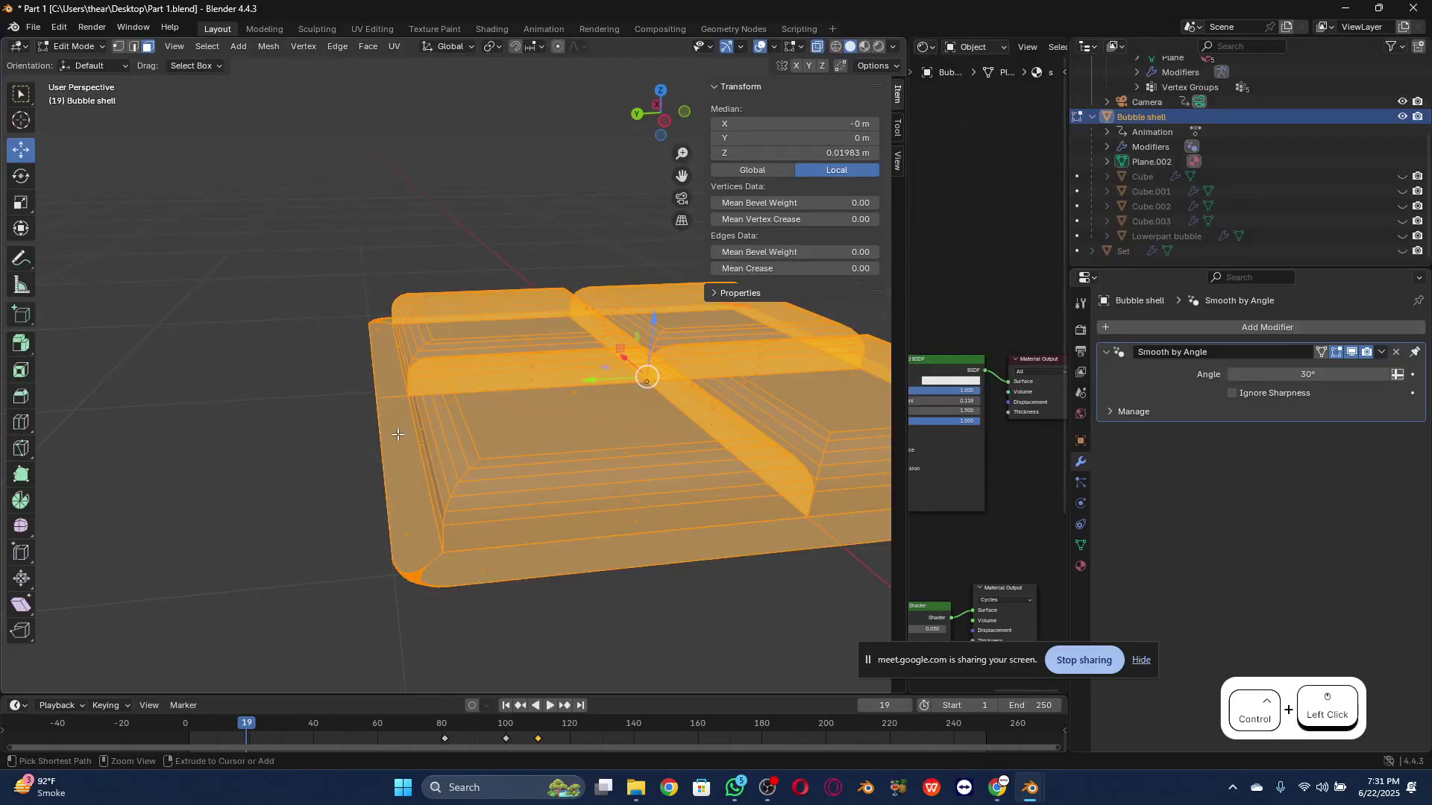
left_click(86, 46)
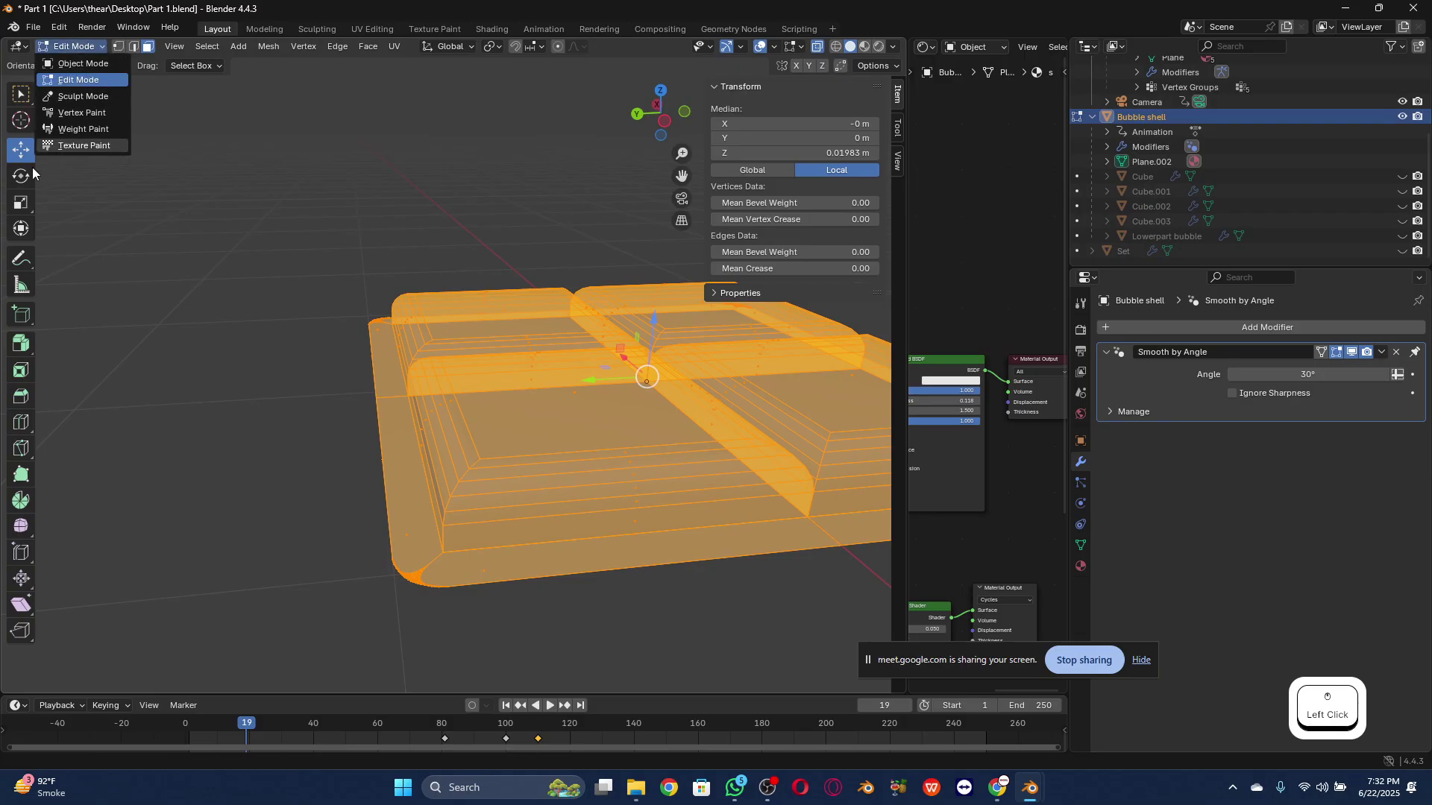
left_click(21, 93)
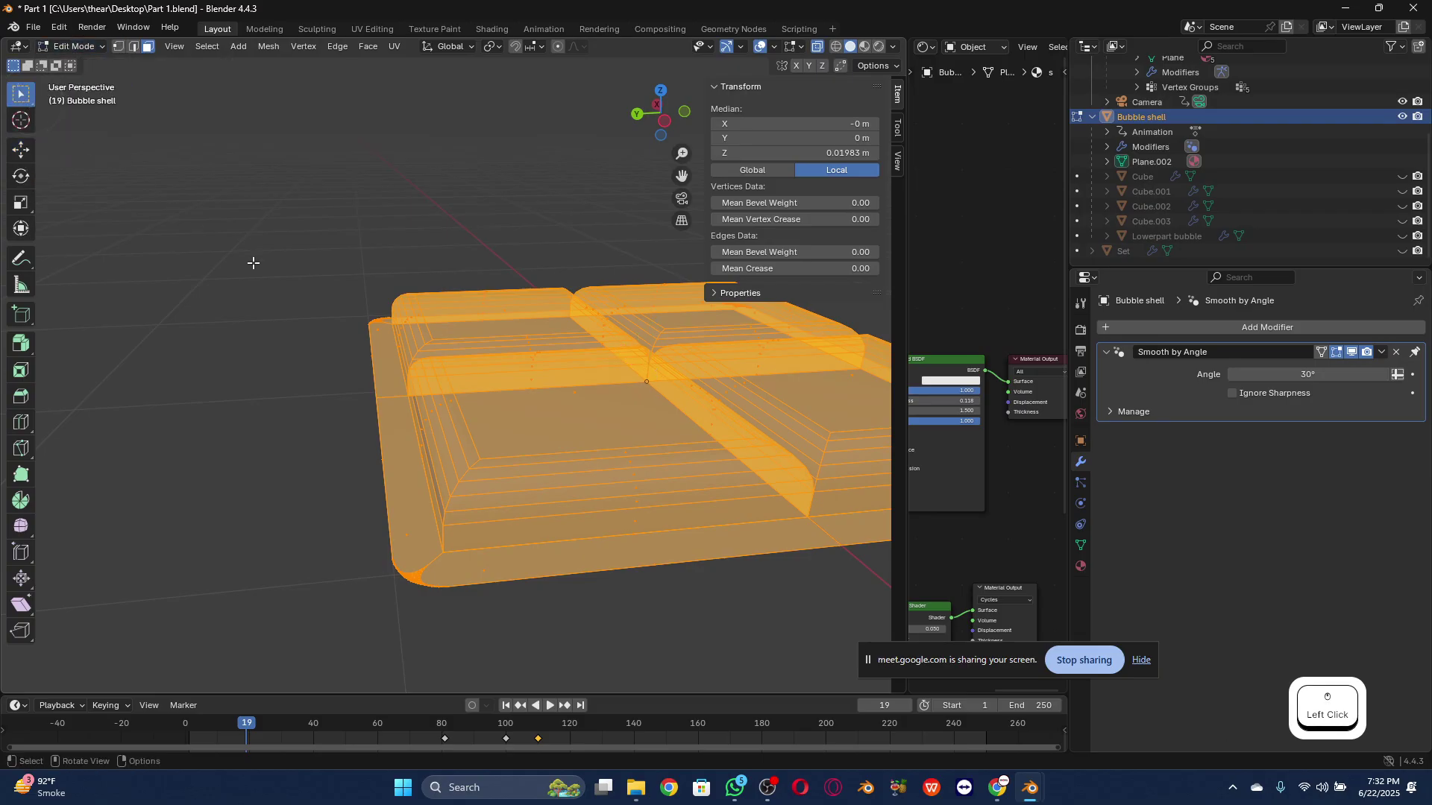
left_click_drag(340, 539, 420, 598, "shift")
left_click_drag(362, 528, 422, 589, "ctrl")
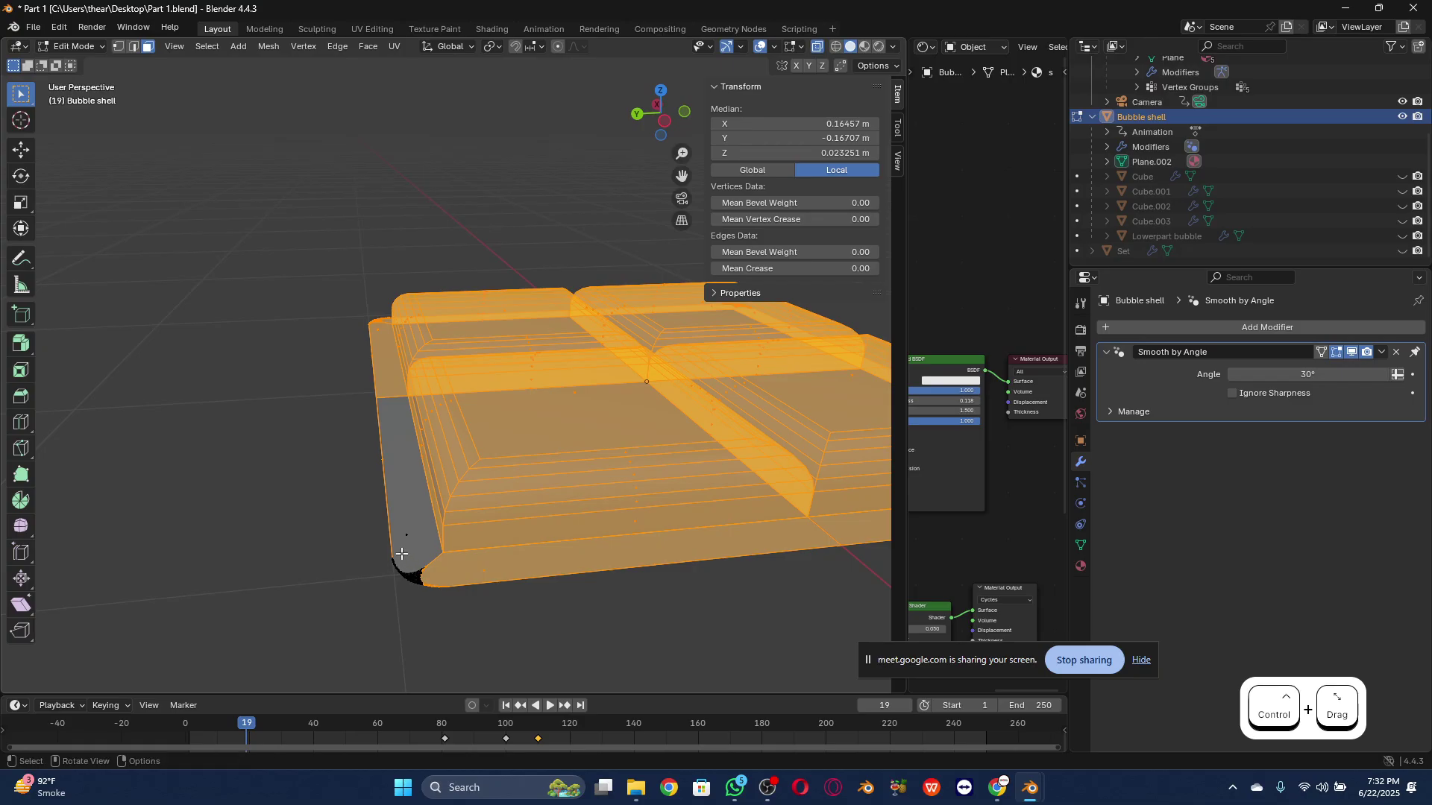
Step: Box-deselect the rear rounded corner and the flat rim face beside it on the same side of the shell
left_click_drag(332, 310, 377, 387, "ctrl")
left_click_drag(343, 333, 381, 393, "ctrl")
left_click(21, 150)
left_click(381, 363, "ctrl")
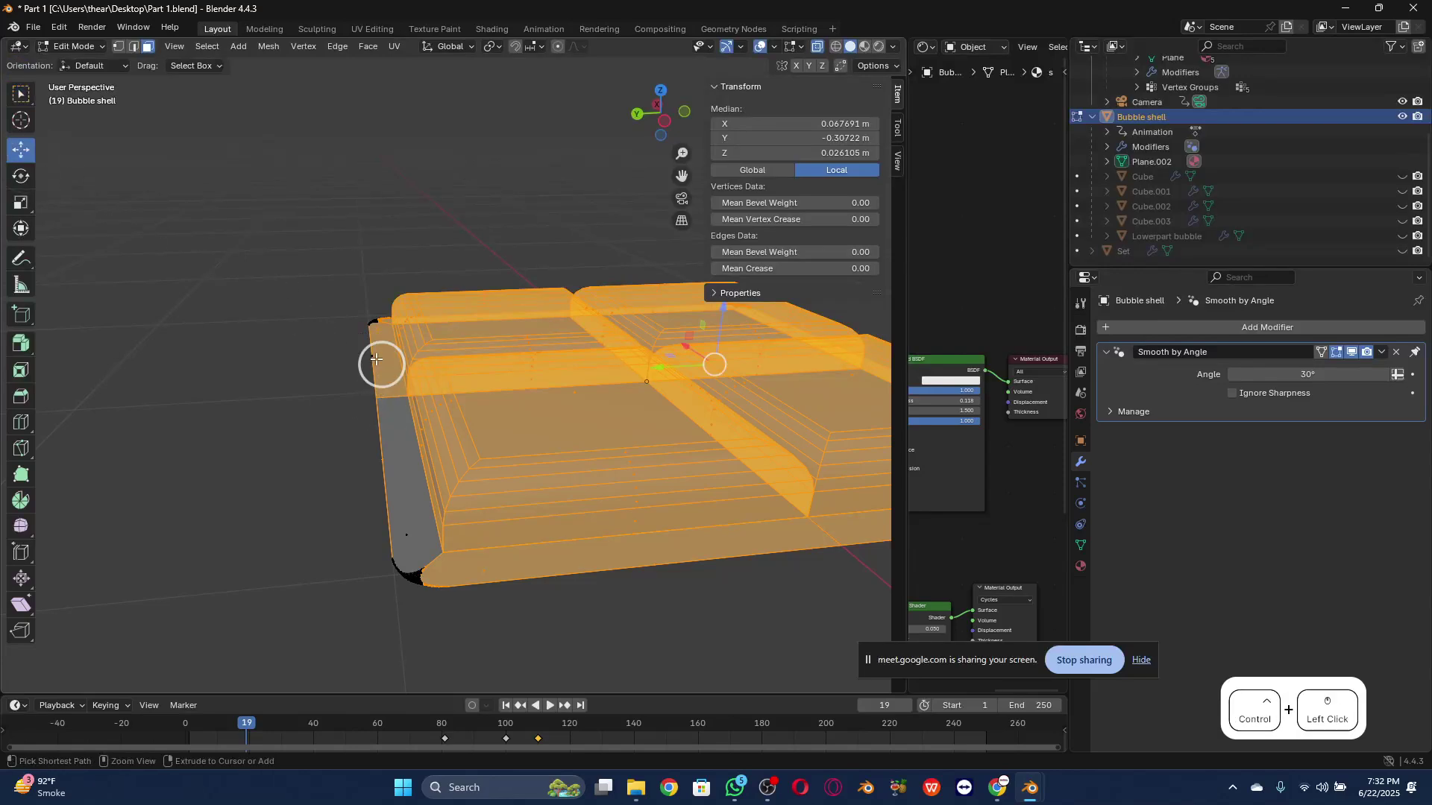
left_click_drag(337, 290, 394, 458, "ctrl")
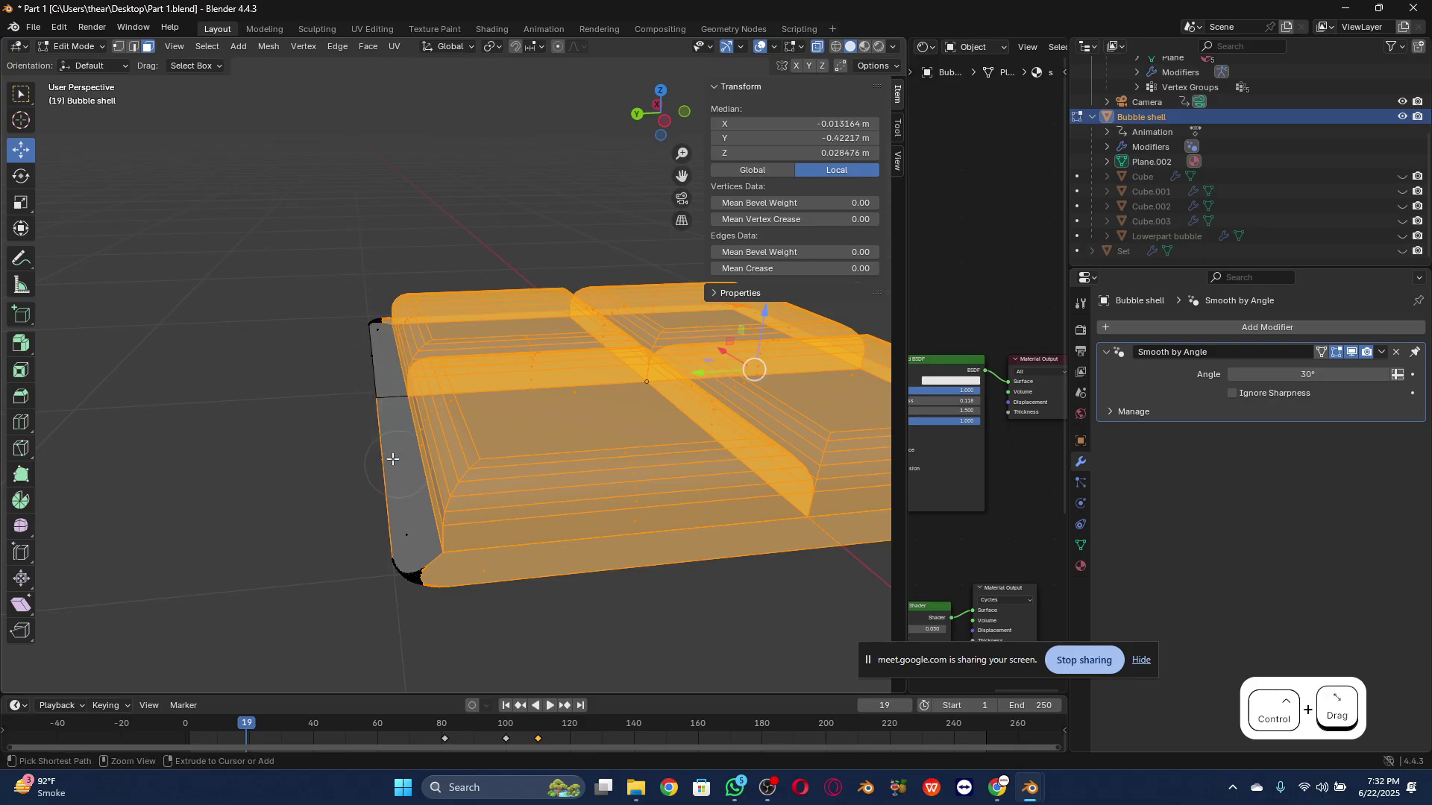
Step: Box-deselect the remaining small faces around the front rounded corner of the rim
left_click_drag(660, 112, 642, 128)
left_click_drag(369, 621, 439, 562, "ctrl")
left_click_drag(403, 629, 356, 538, "ctrl")
left_click_drag(408, 592, 380, 569, "ctrl")
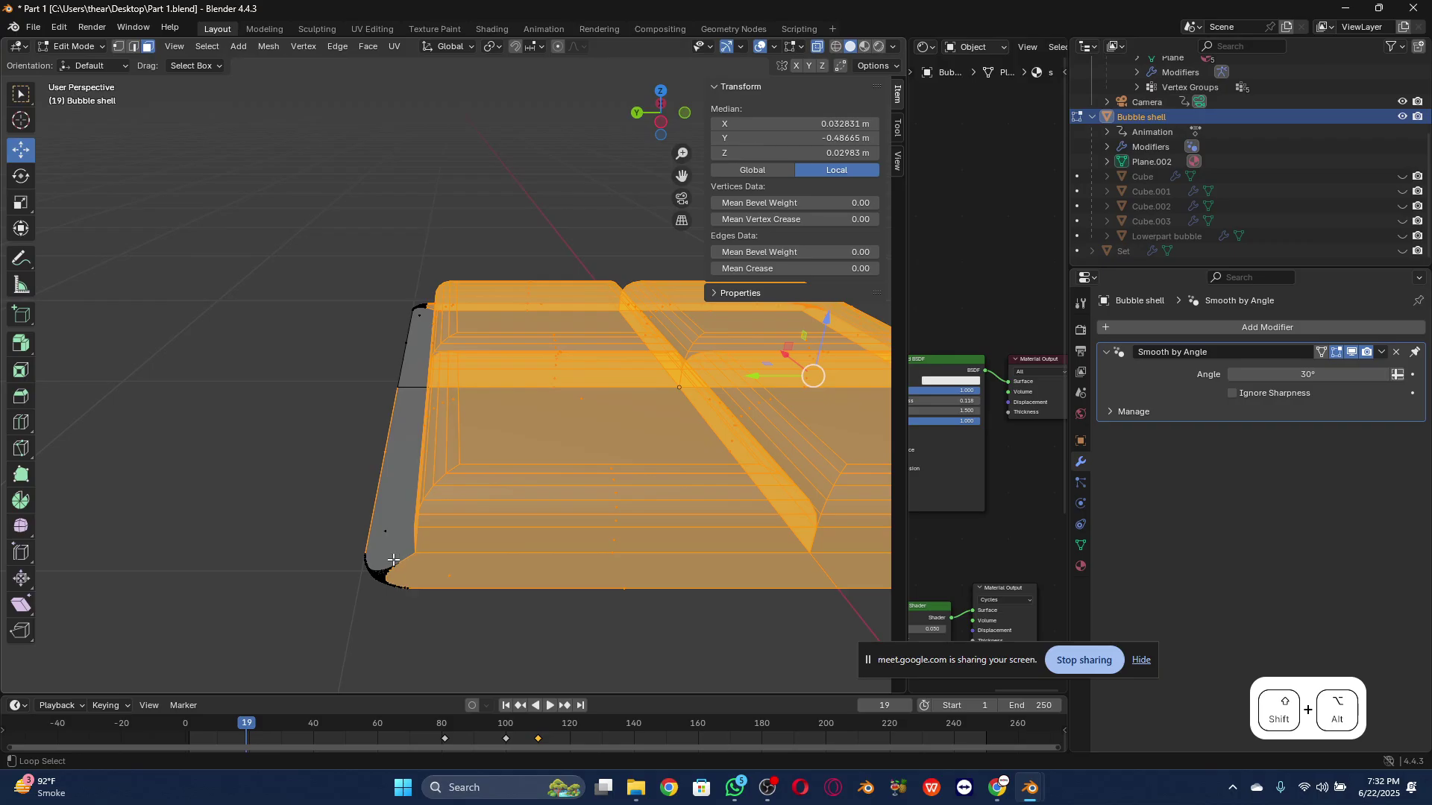
Step: Try to remove the flat rim face next to the front rounded corner from the selection with loop selection and single picks
left_click(425, 579, "alt+shift")
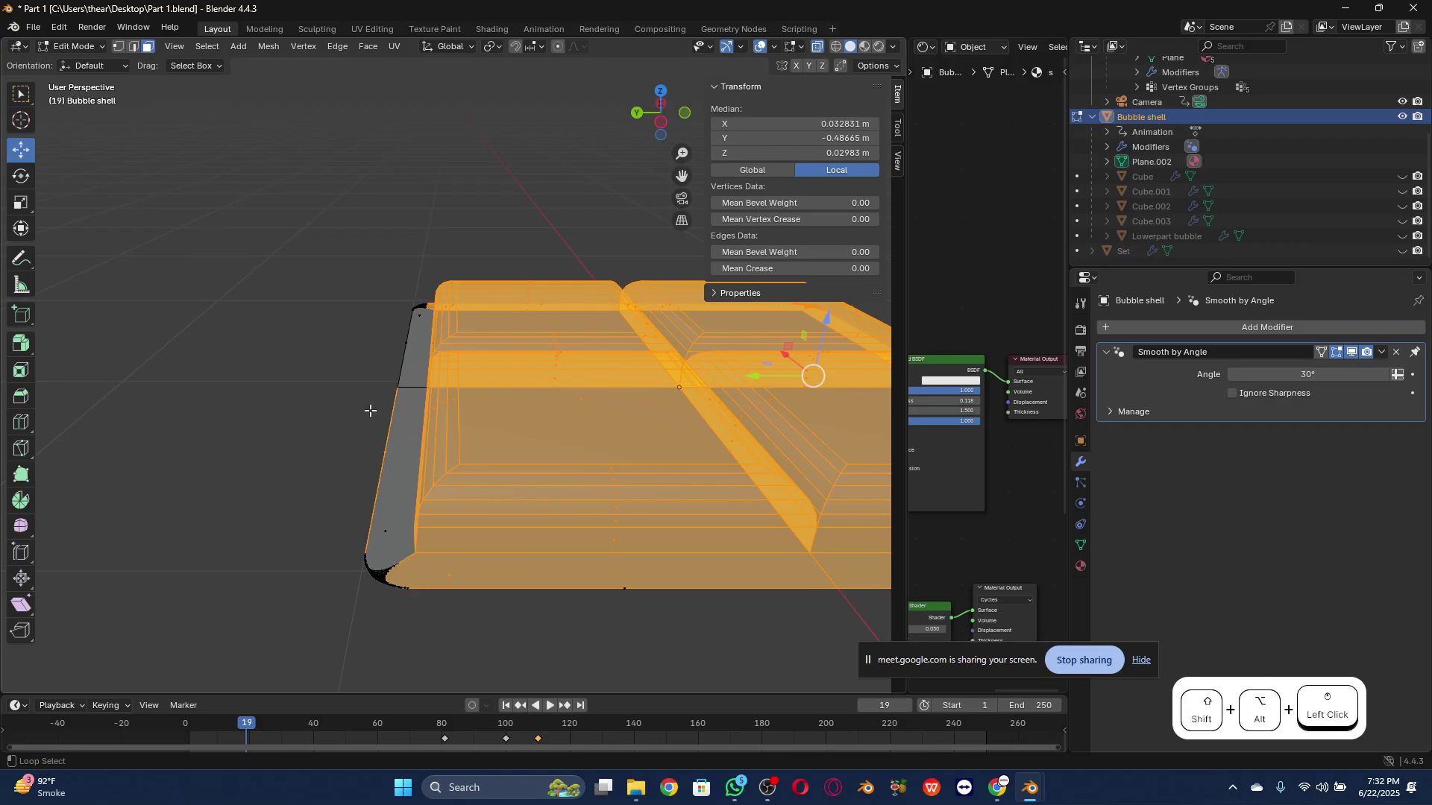
left_click(395, 462, "alt+shift")
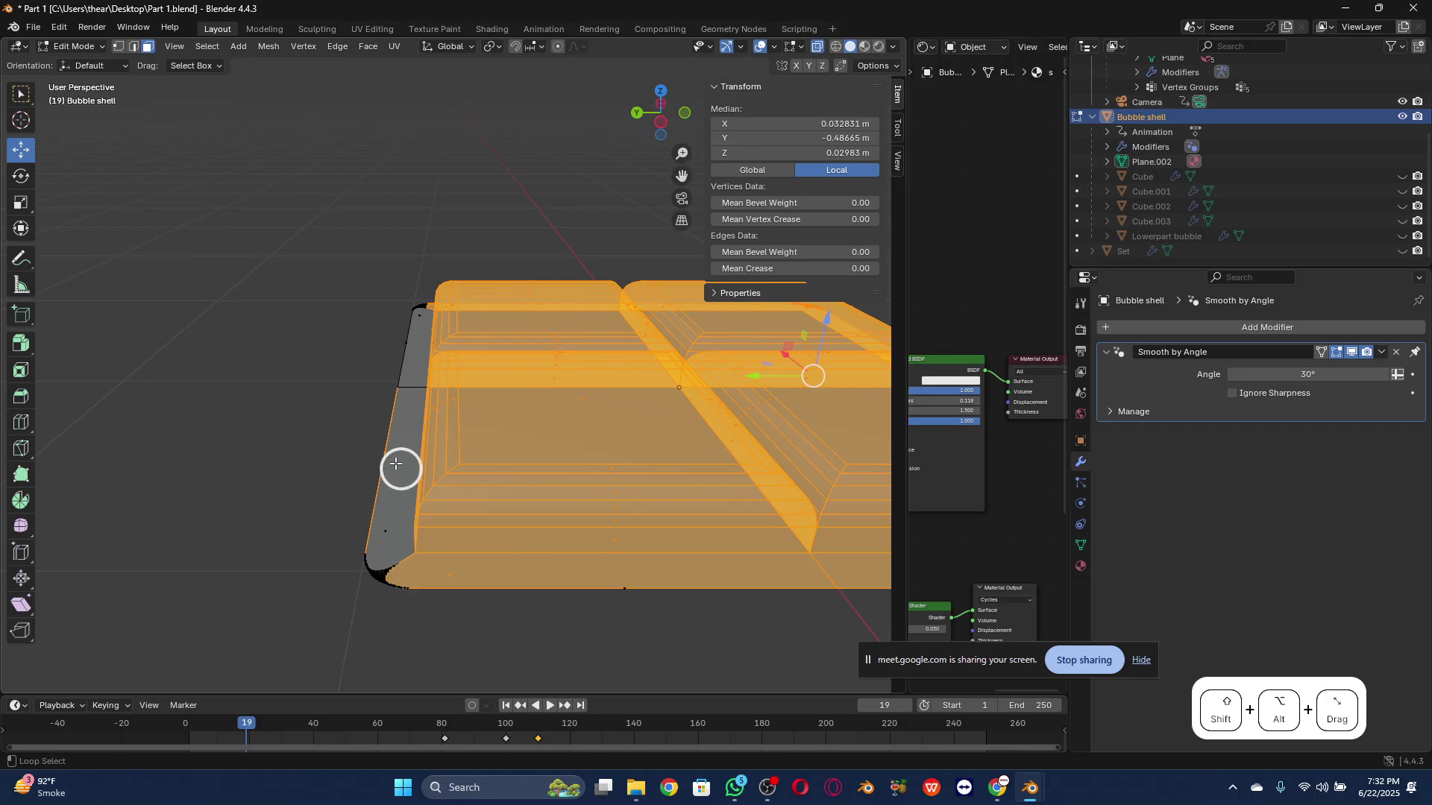
left_click(407, 605, "ctrl")
scroll(437, 576, "down", 3)
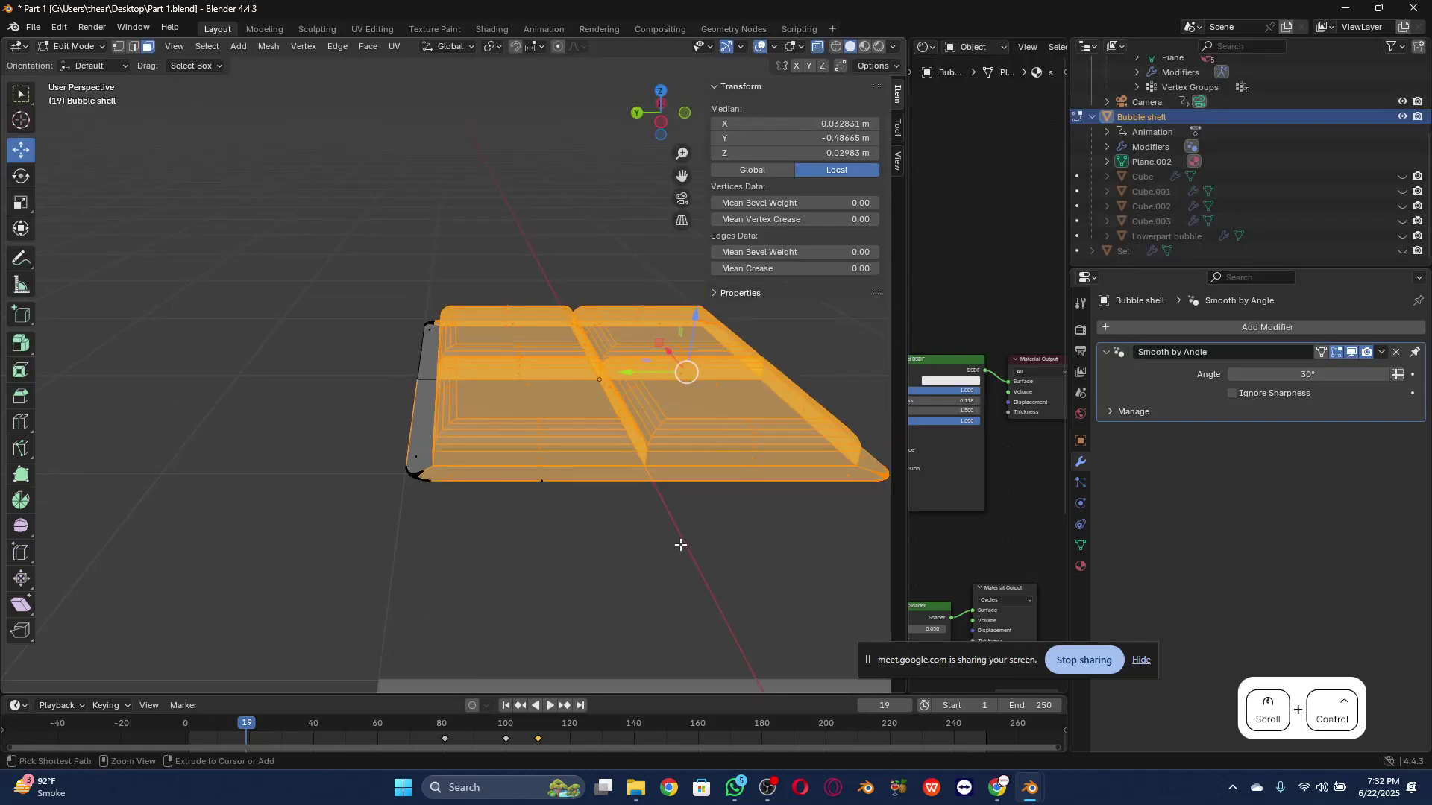
left_click_drag(660, 113, 583, 160)
left_click_drag(333, 401, 377, 484)
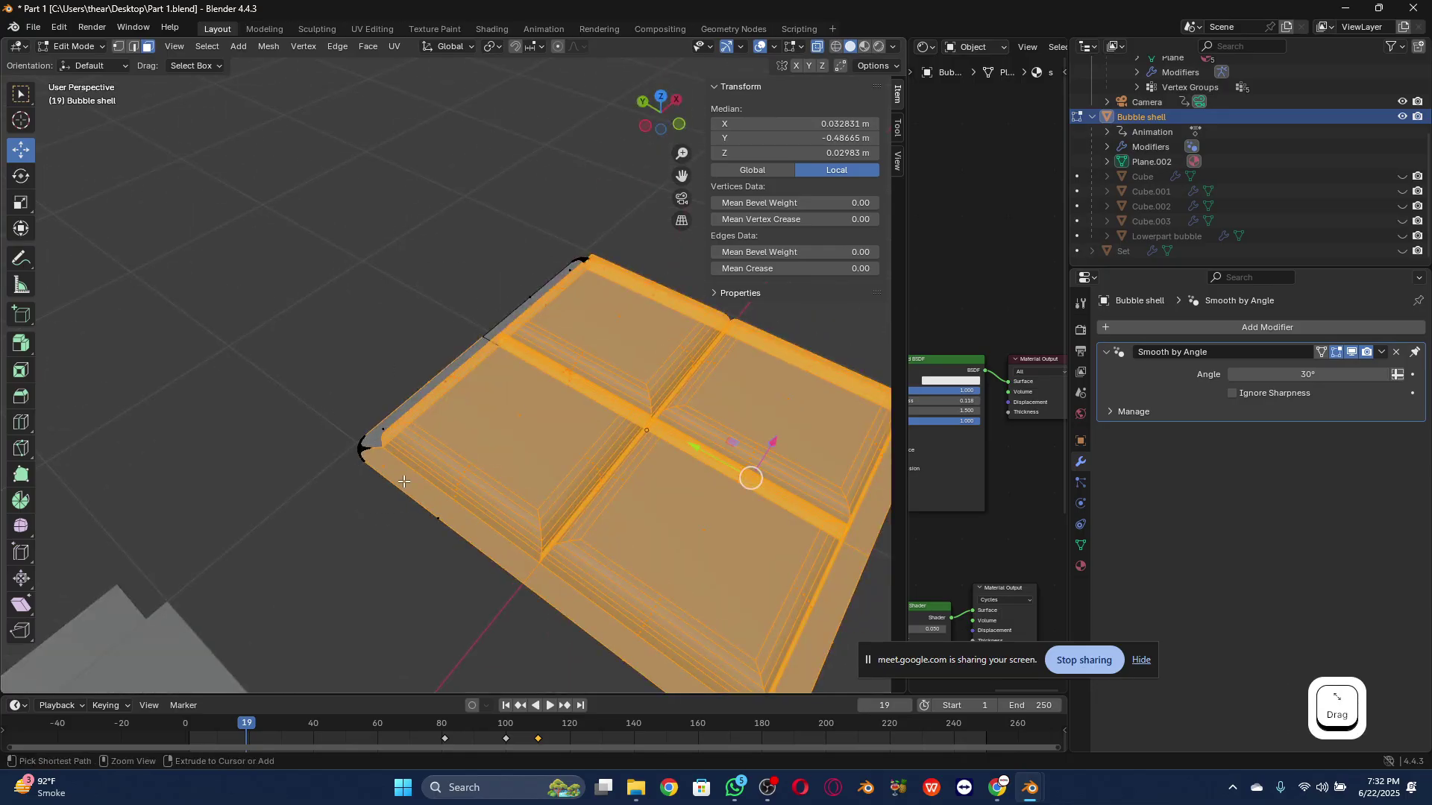
scroll(436, 407, "down", 2)
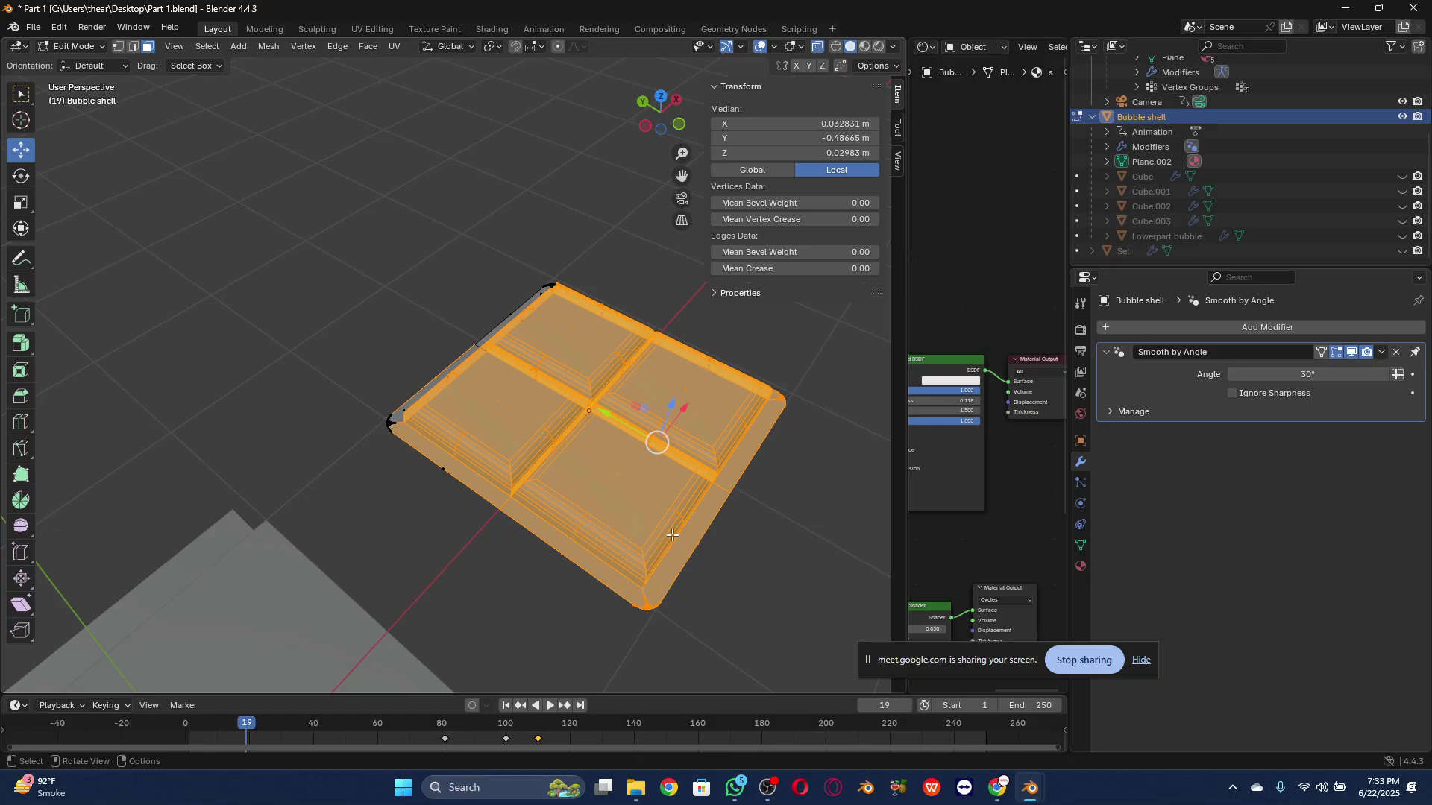
scroll(675, 533, "up", 2)
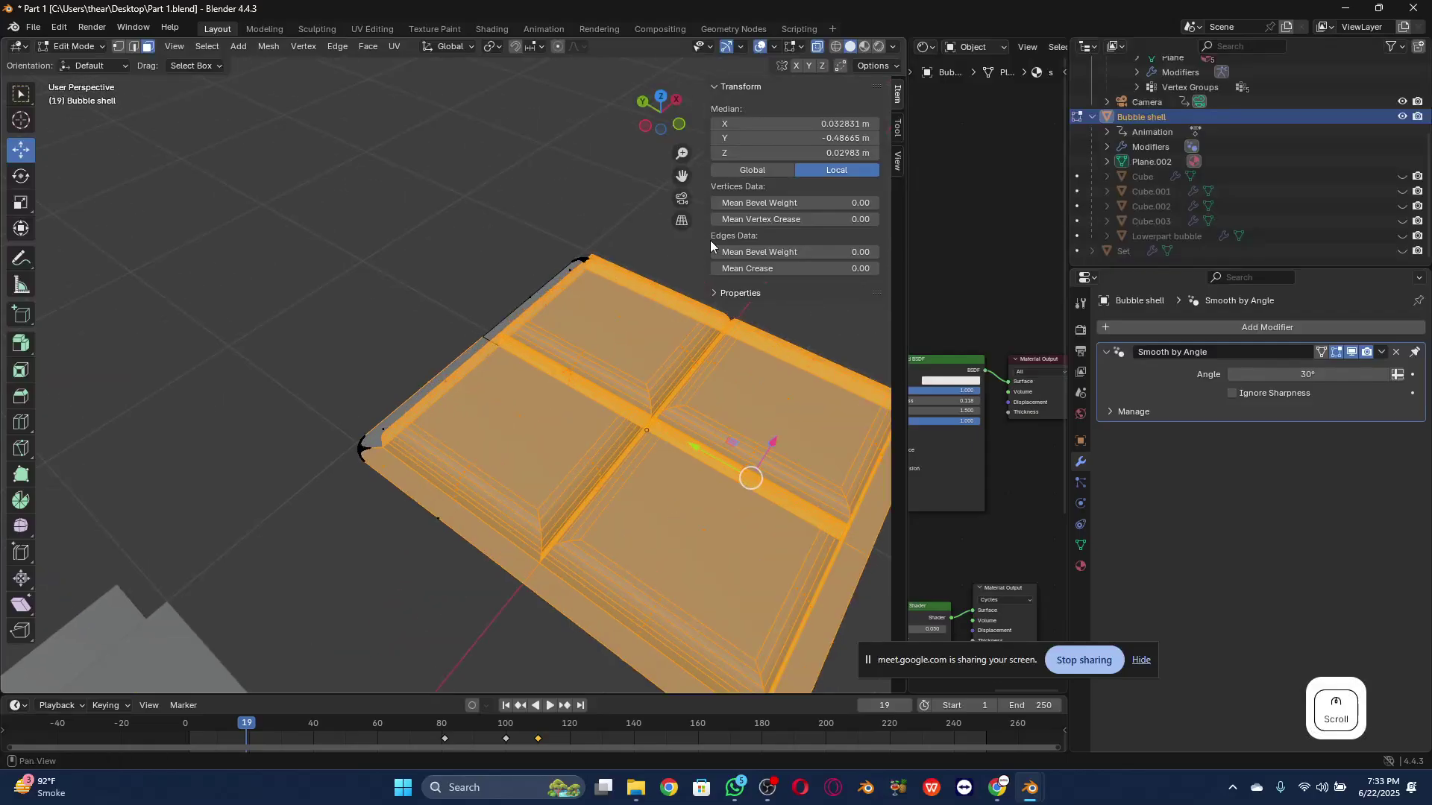
left_click_drag(660, 112, 722, 83)
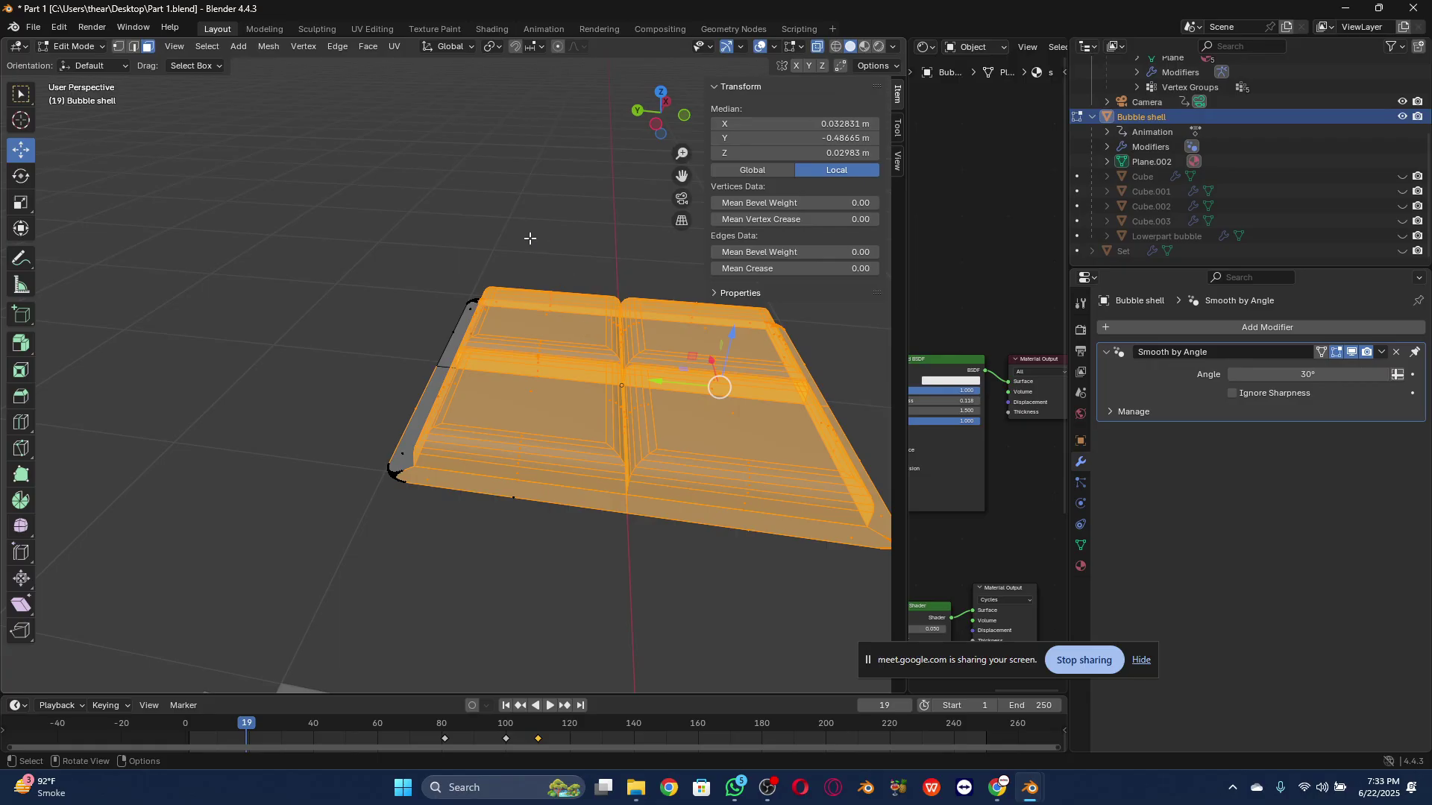
left_click(474, 486, "shift")
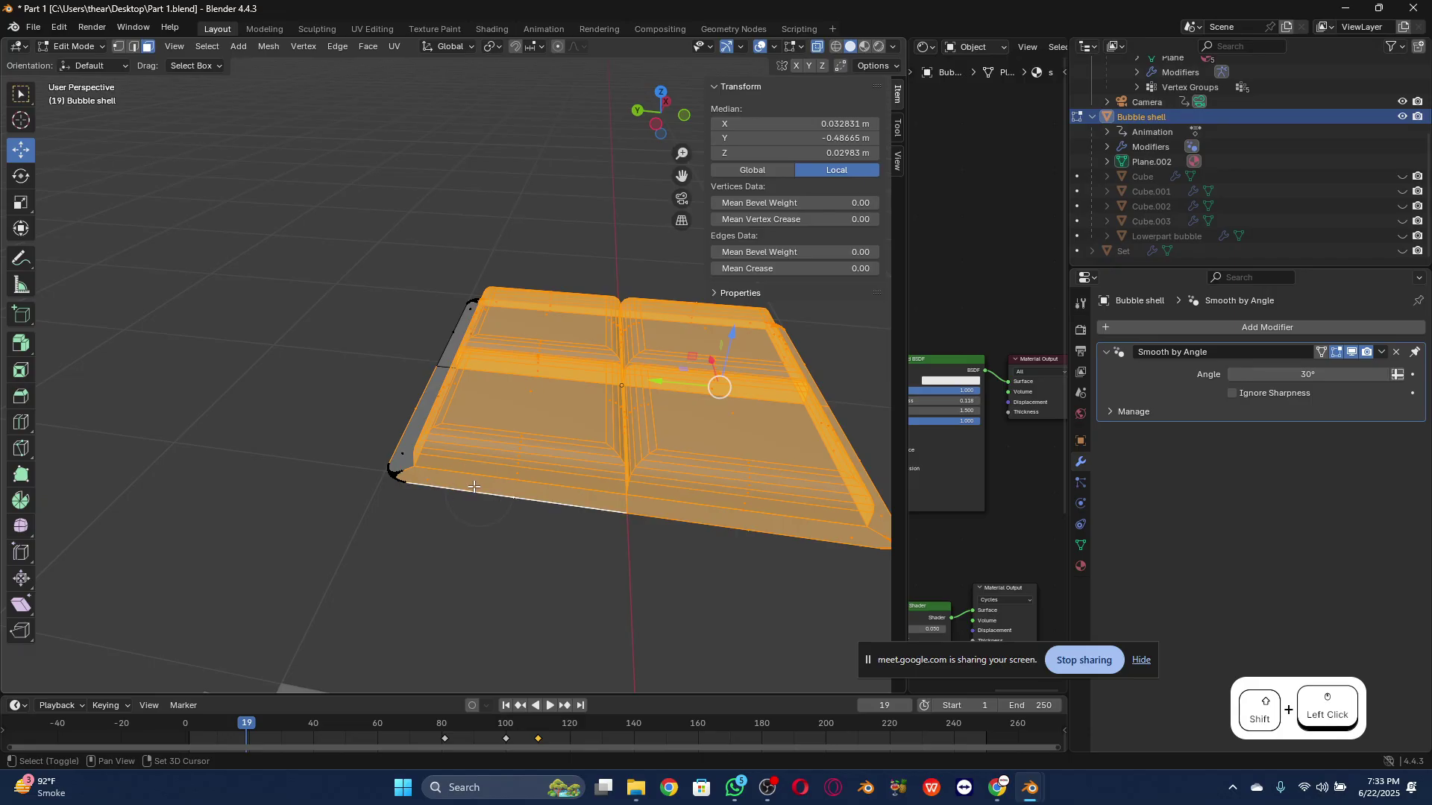
left_click(486, 486, "shift")
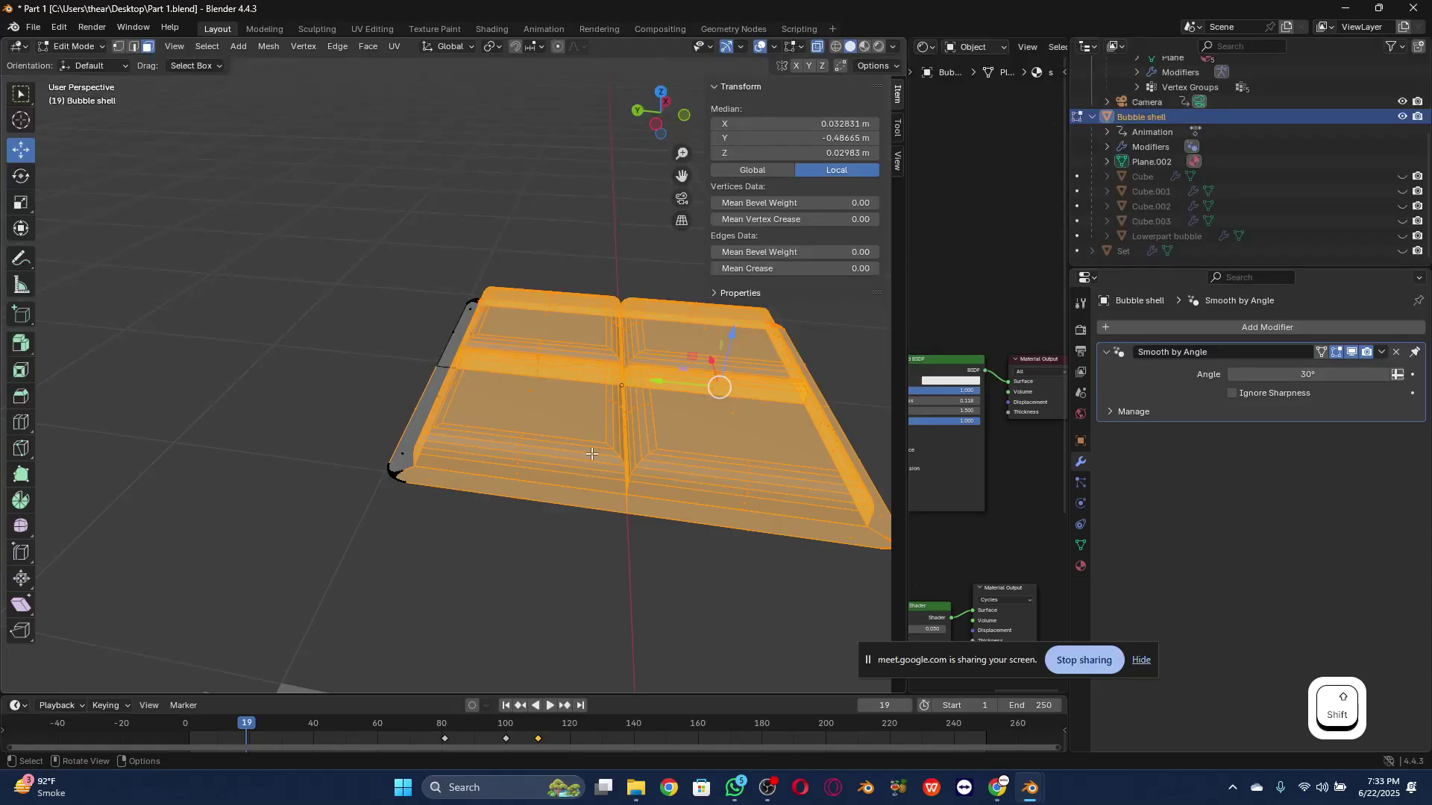
Step: Box-deselect the small faces at the third rounded corner of the rim and undo the accidental single-face selection
left_click_drag(660, 129, 459, 88)
scroll(649, 302, "down", 4)
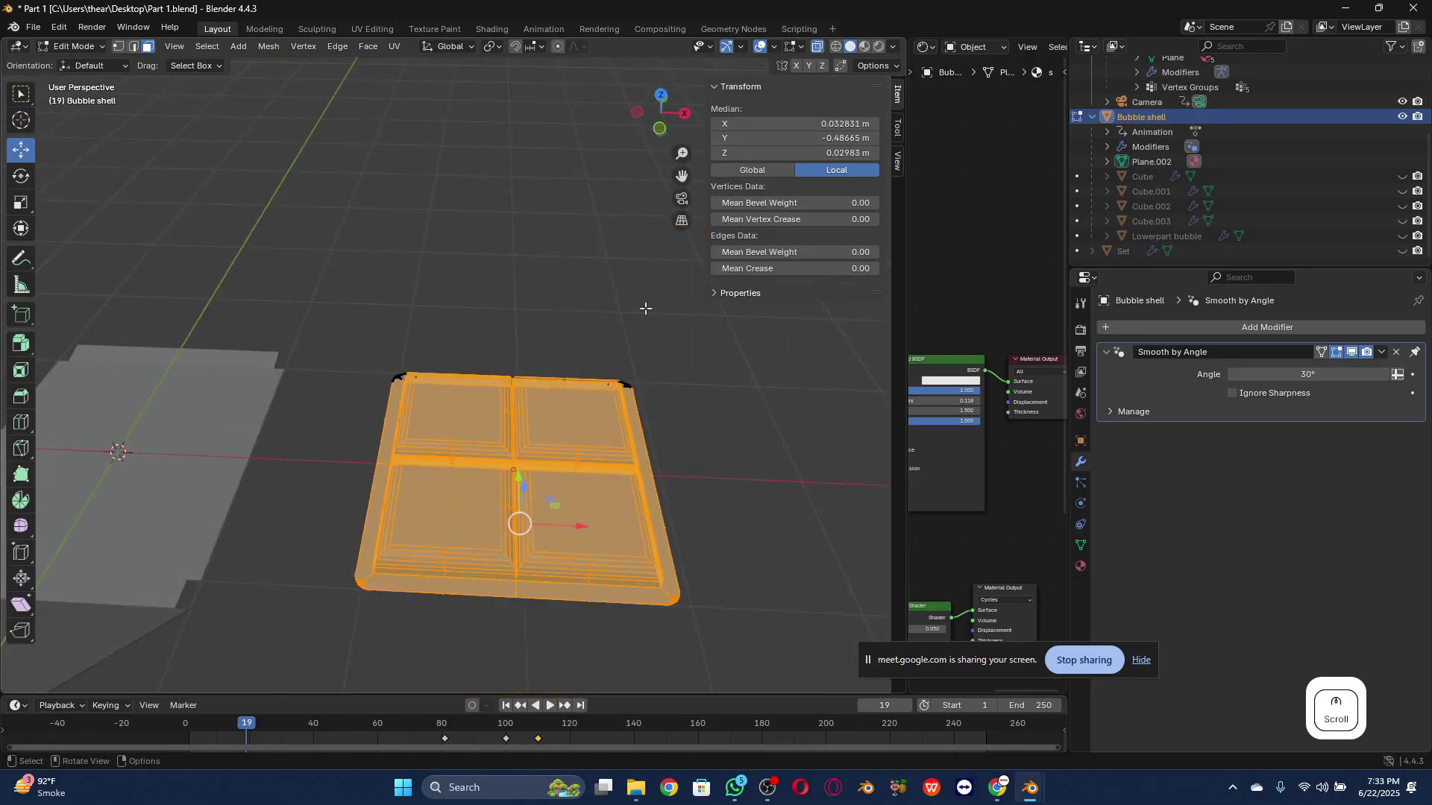
left_click_drag(321, 574, 372, 601, "ctrl")
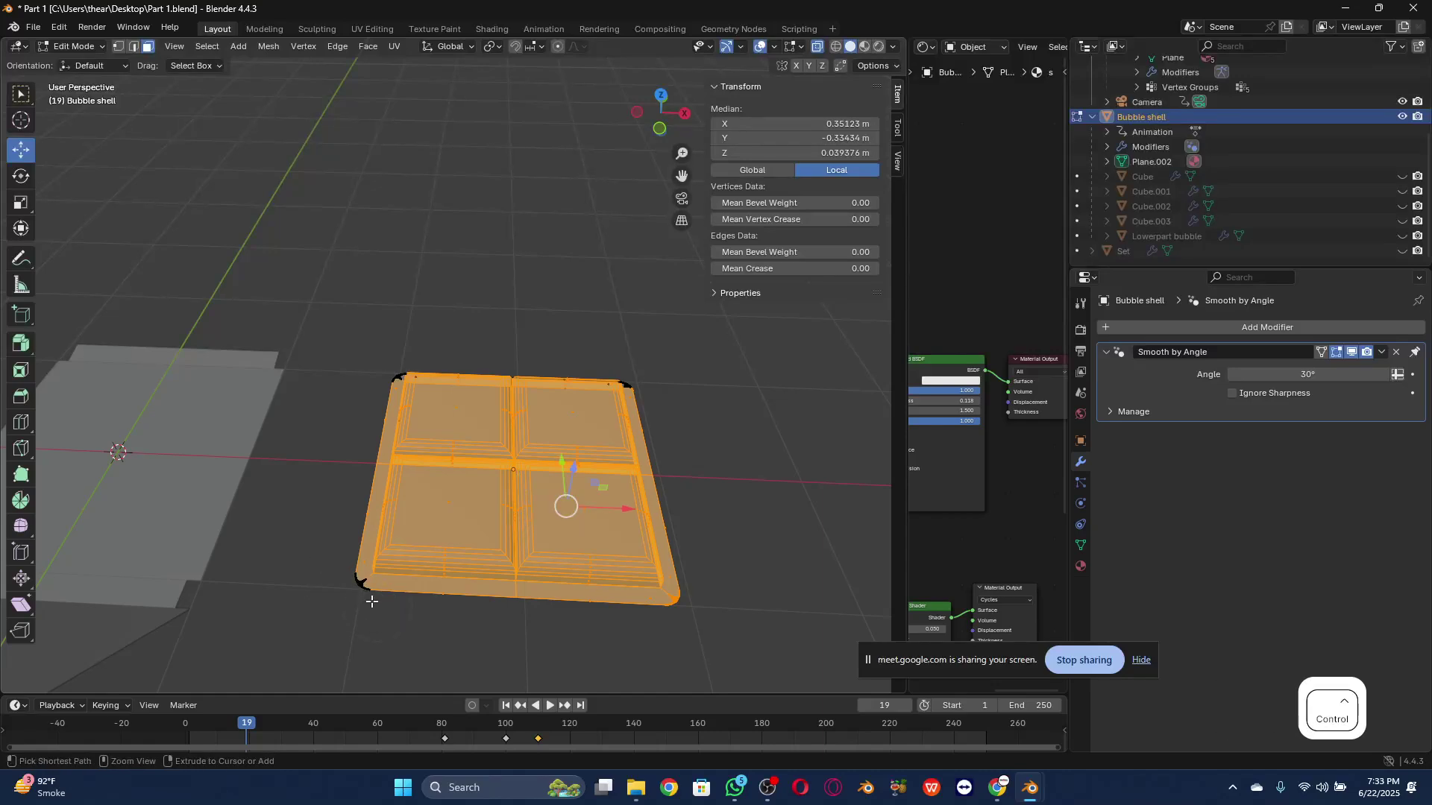
left_click_drag(336, 526, 368, 561, "ctrl")
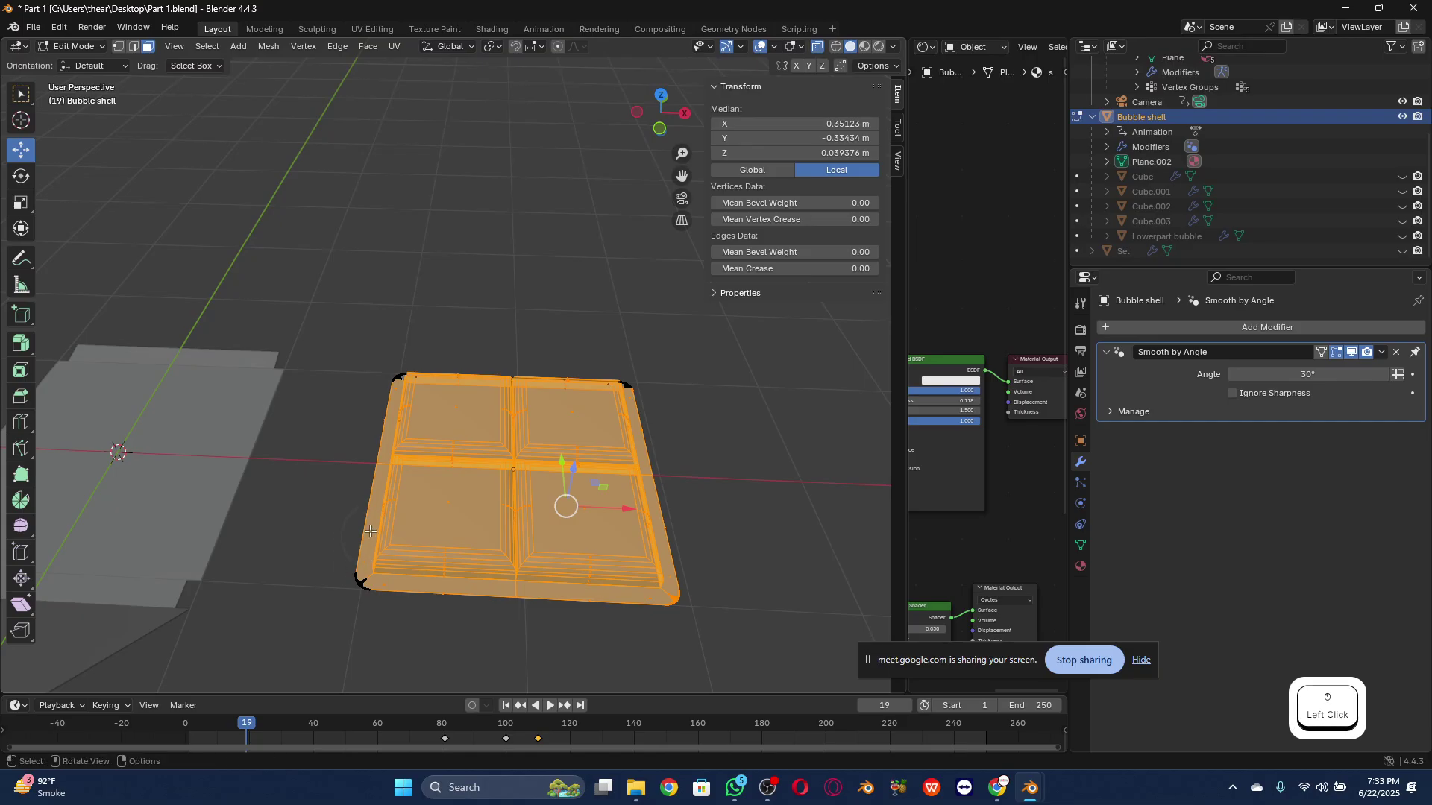
left_click(370, 537)
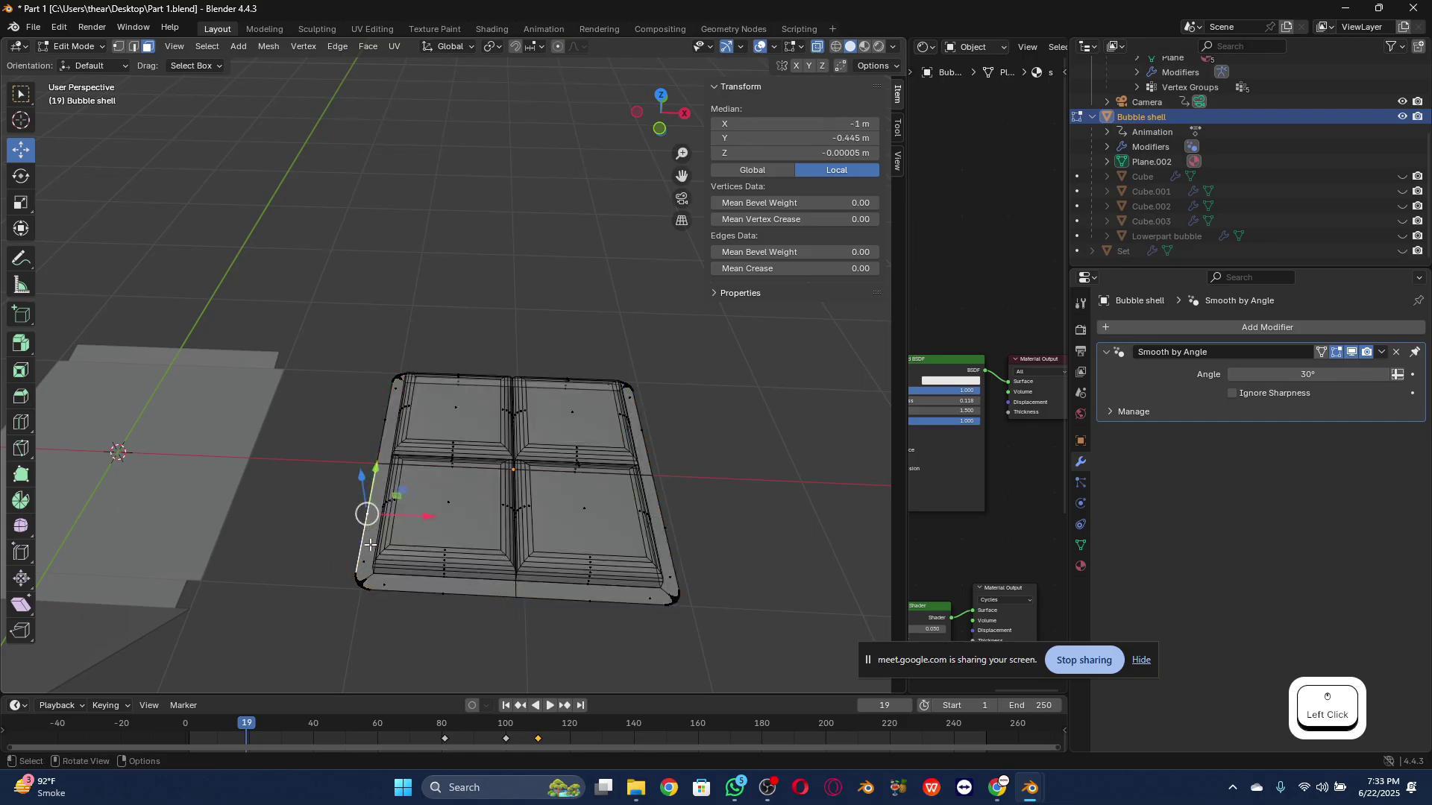
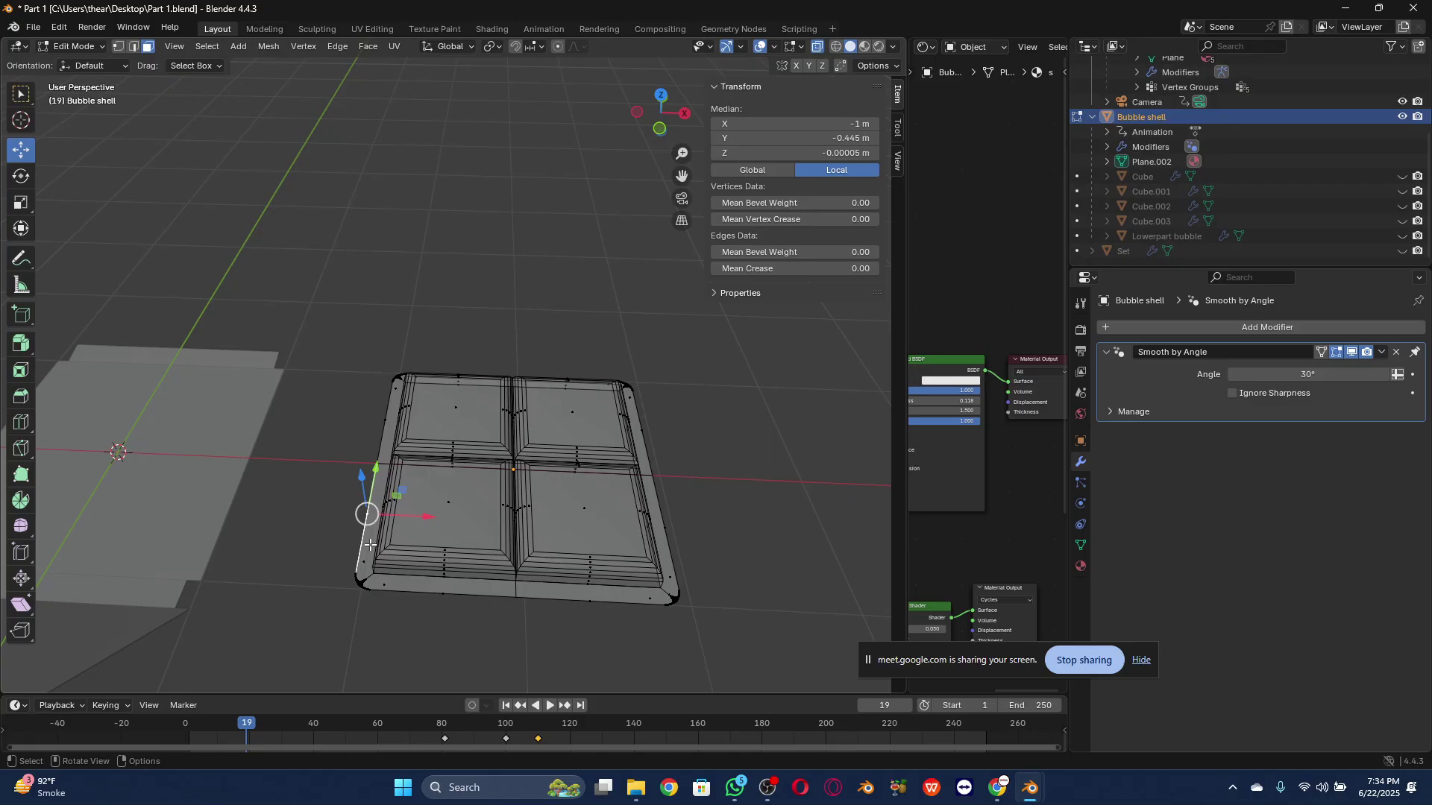
key("ctrl+z")
Step: Deselect the flat rim faces along the two long sides of the shell one by one
scroll(356, 437, "up", 2)
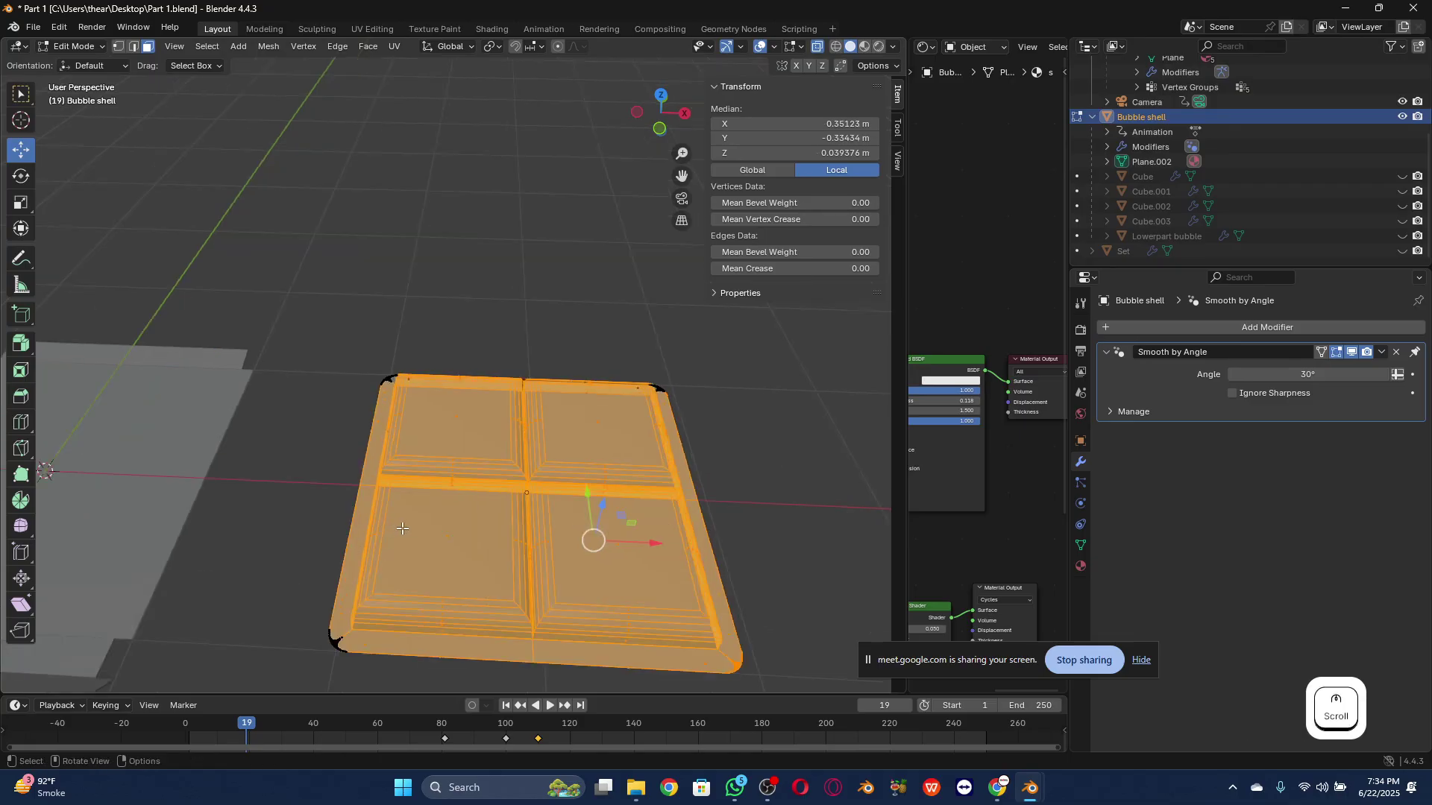
scroll(357, 431, "up", 2)
left_click(348, 423, "shift")
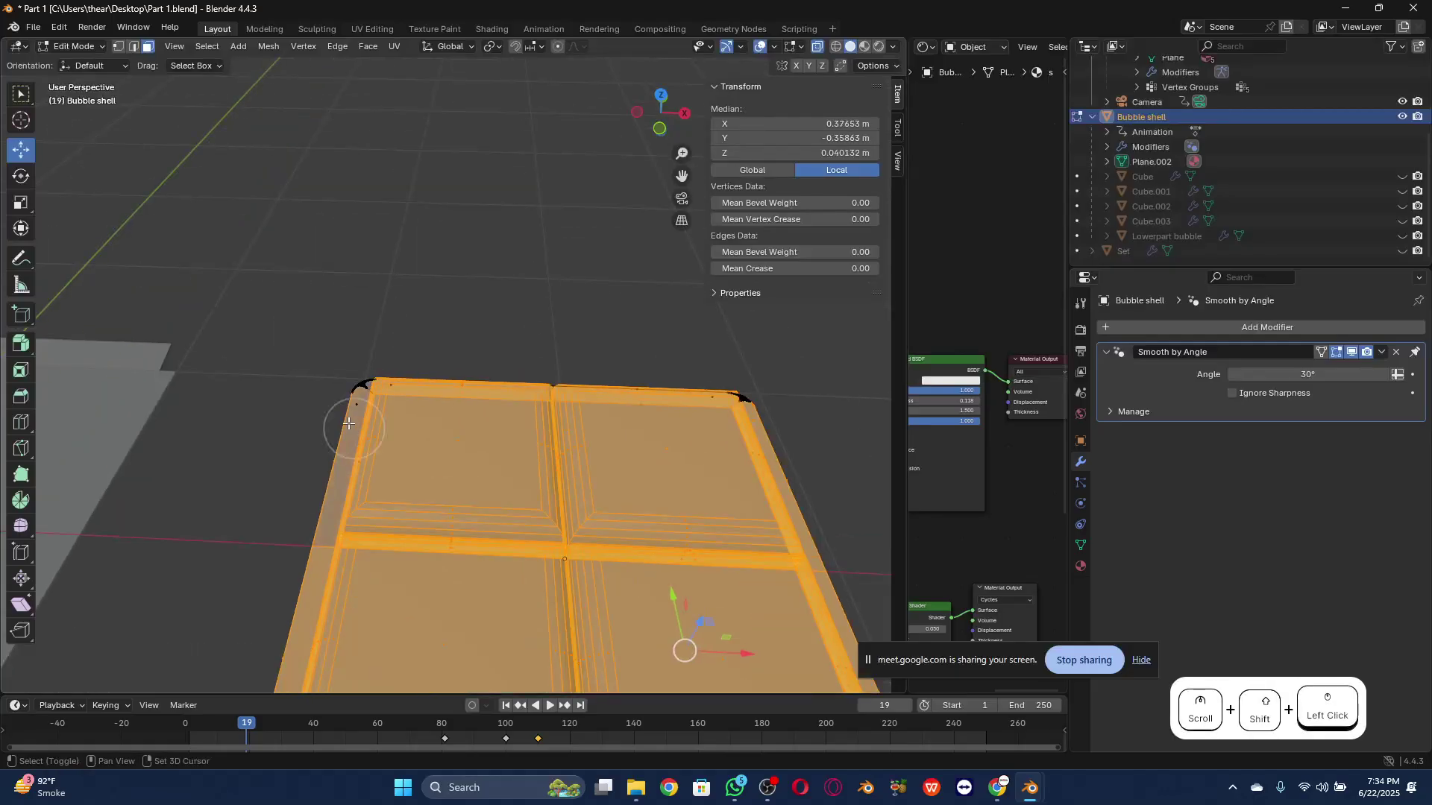
left_click(322, 553, "shift")
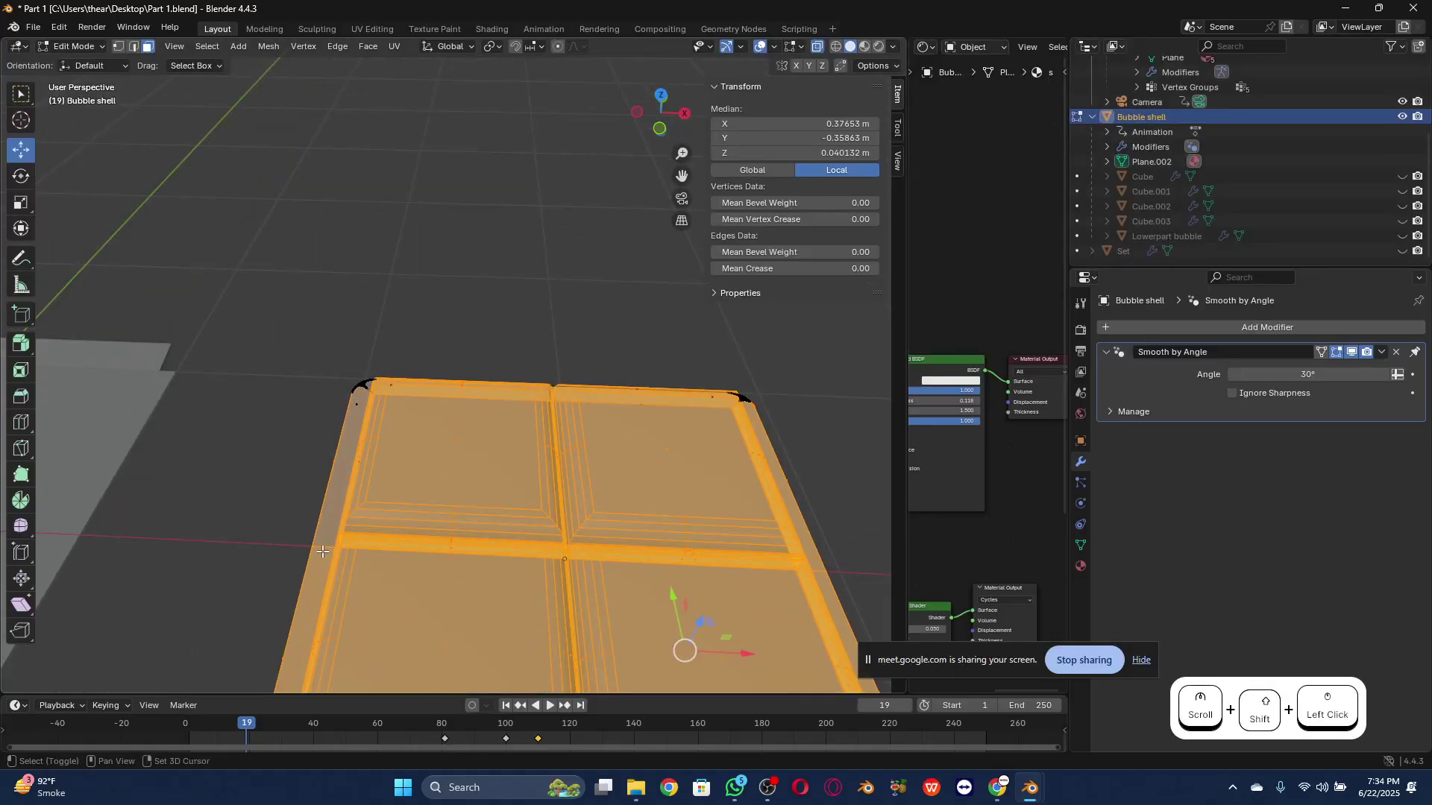
left_click(765, 431, "shift")
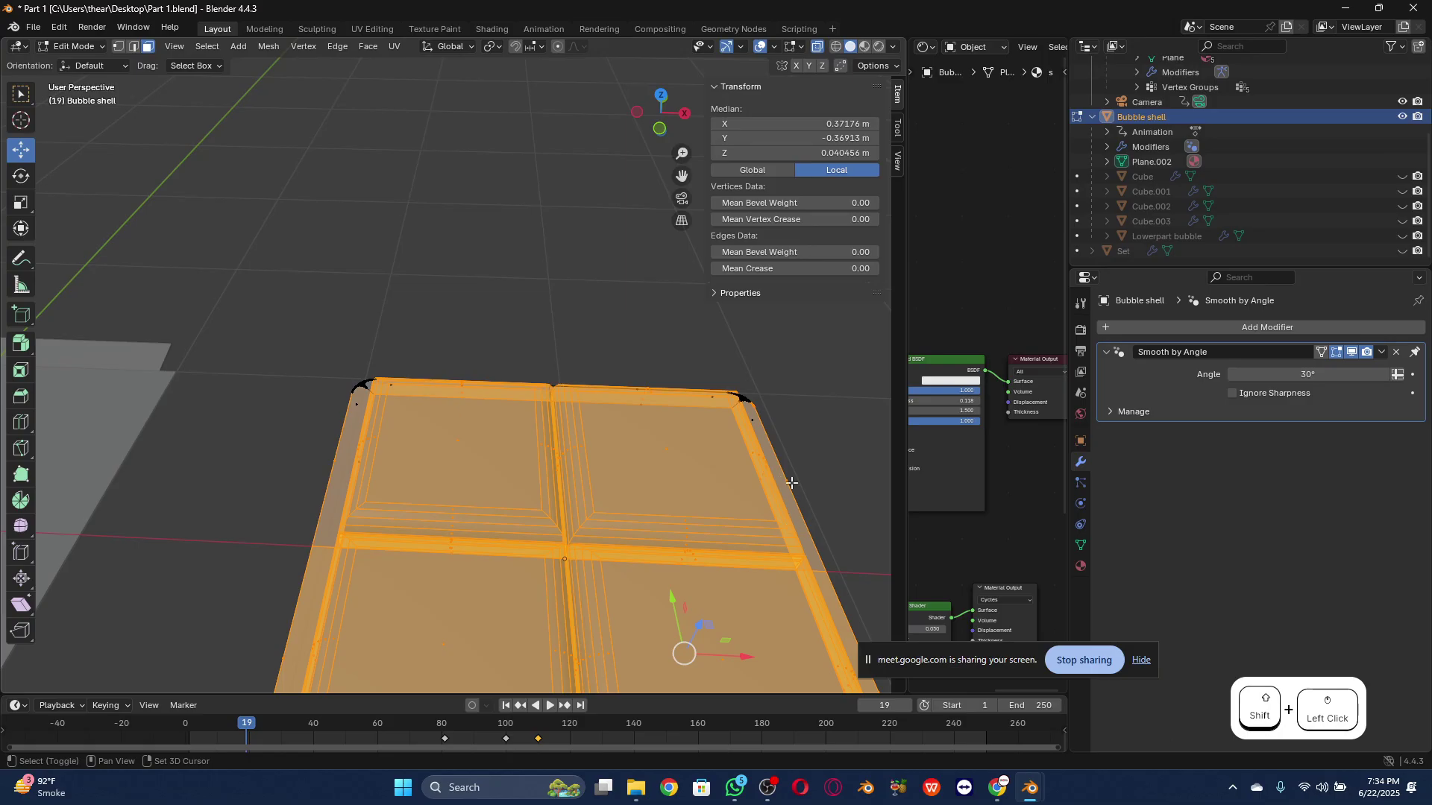
scroll(789, 484, "down", 2)
left_click(698, 526, "shift")
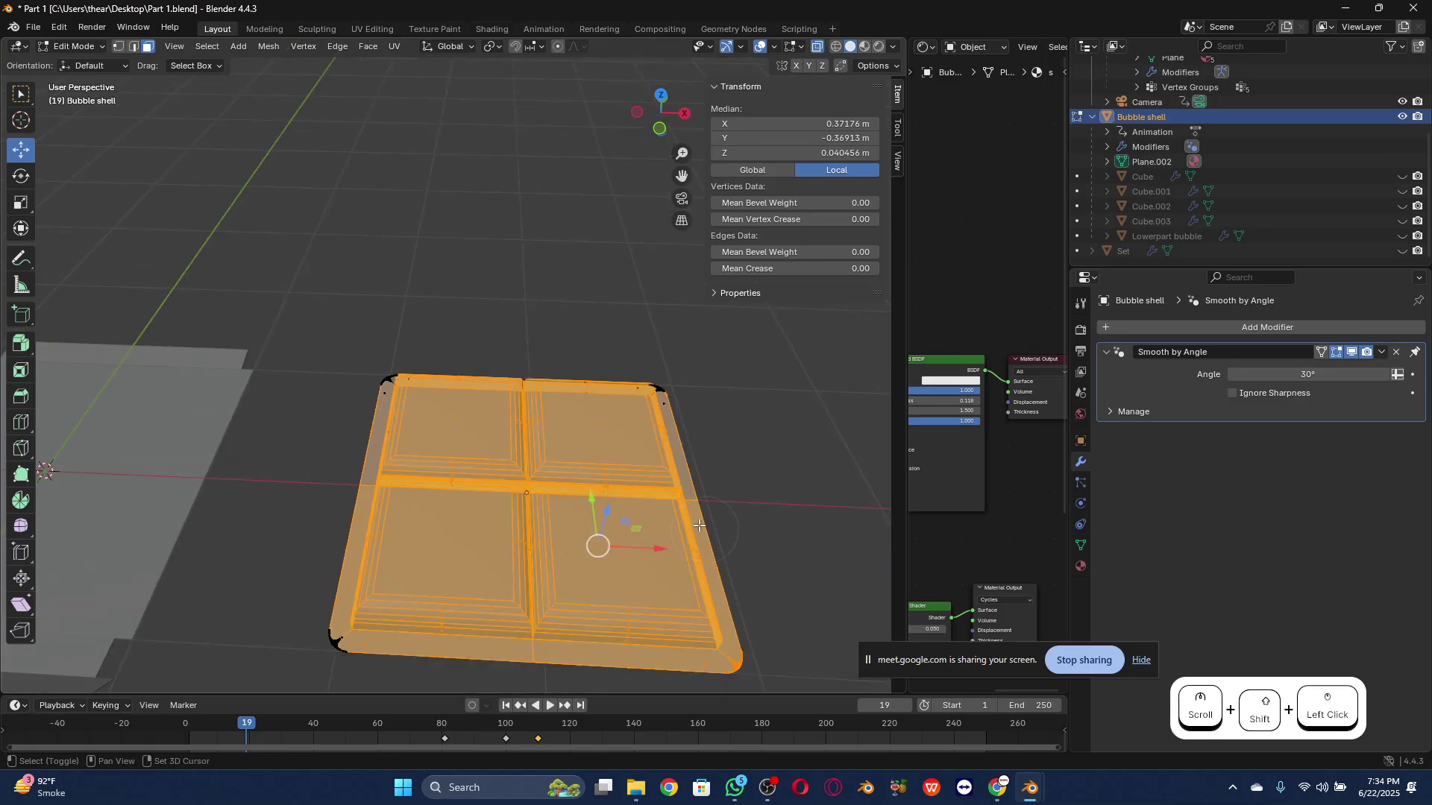
Step: Deselect one half of the near flat rim and pick its other half with Pick Shortest Path
left_click(602, 666, "shift")
left_click(450, 652, "ctrl")
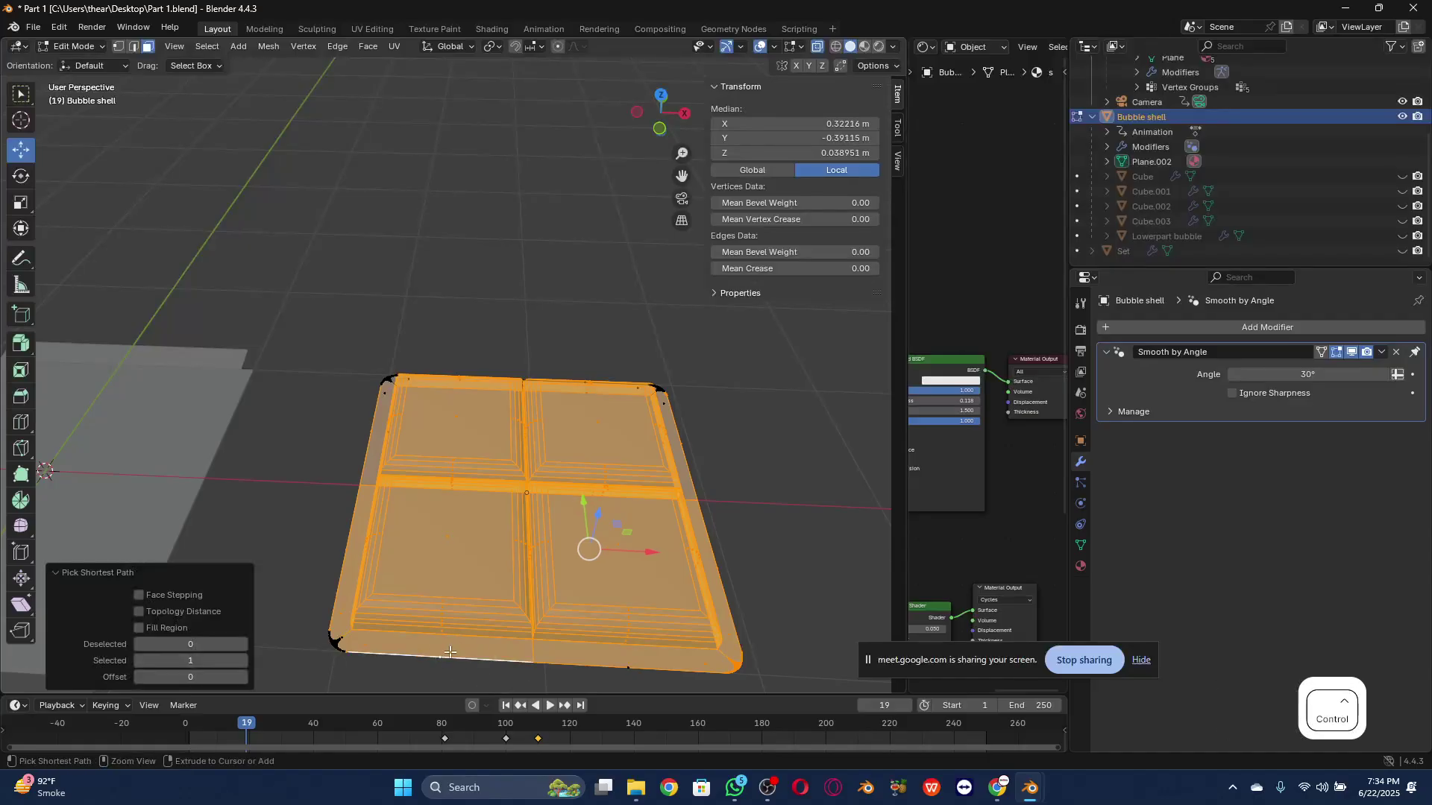
scroll(349, 321, "down", 2)
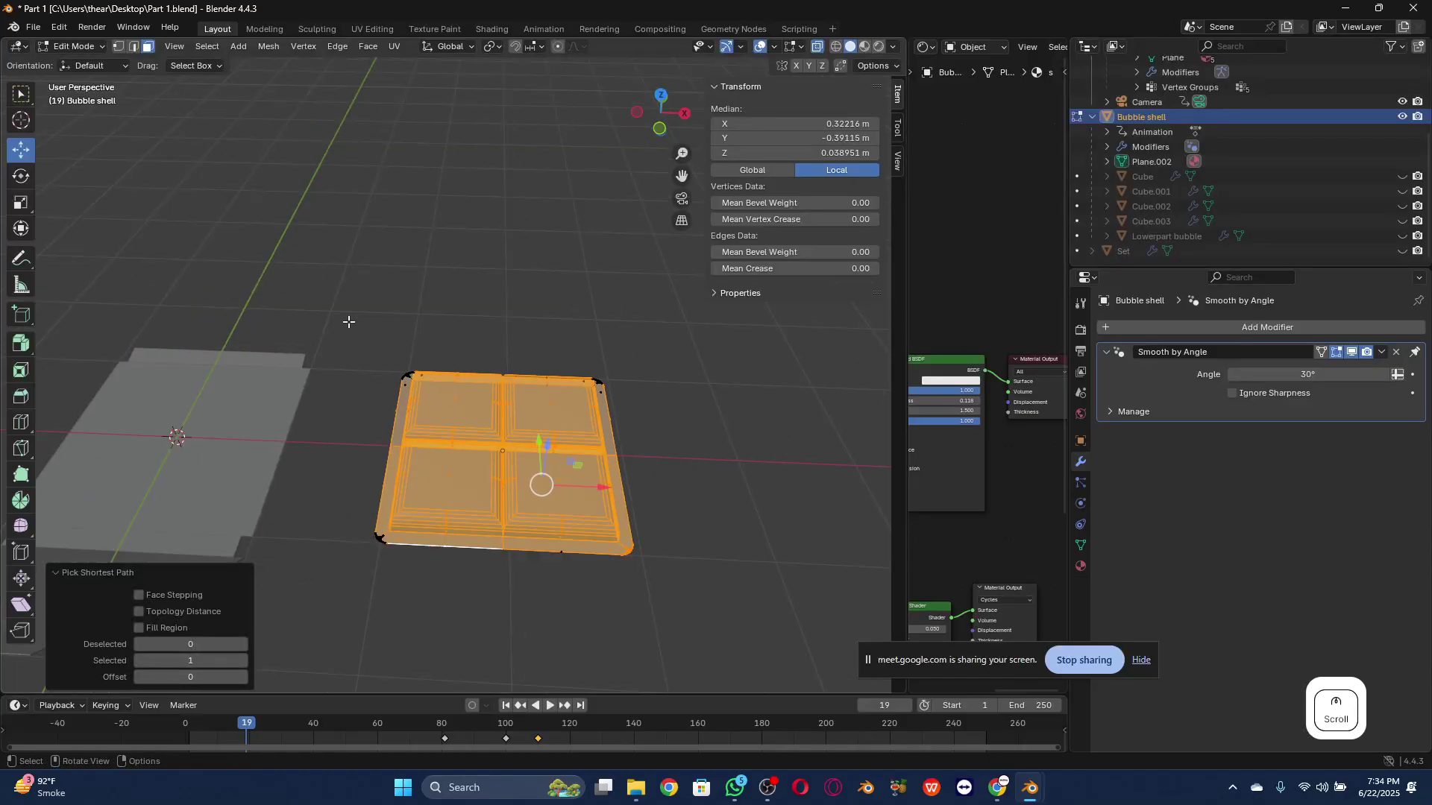
scroll(349, 321, "down", 1)
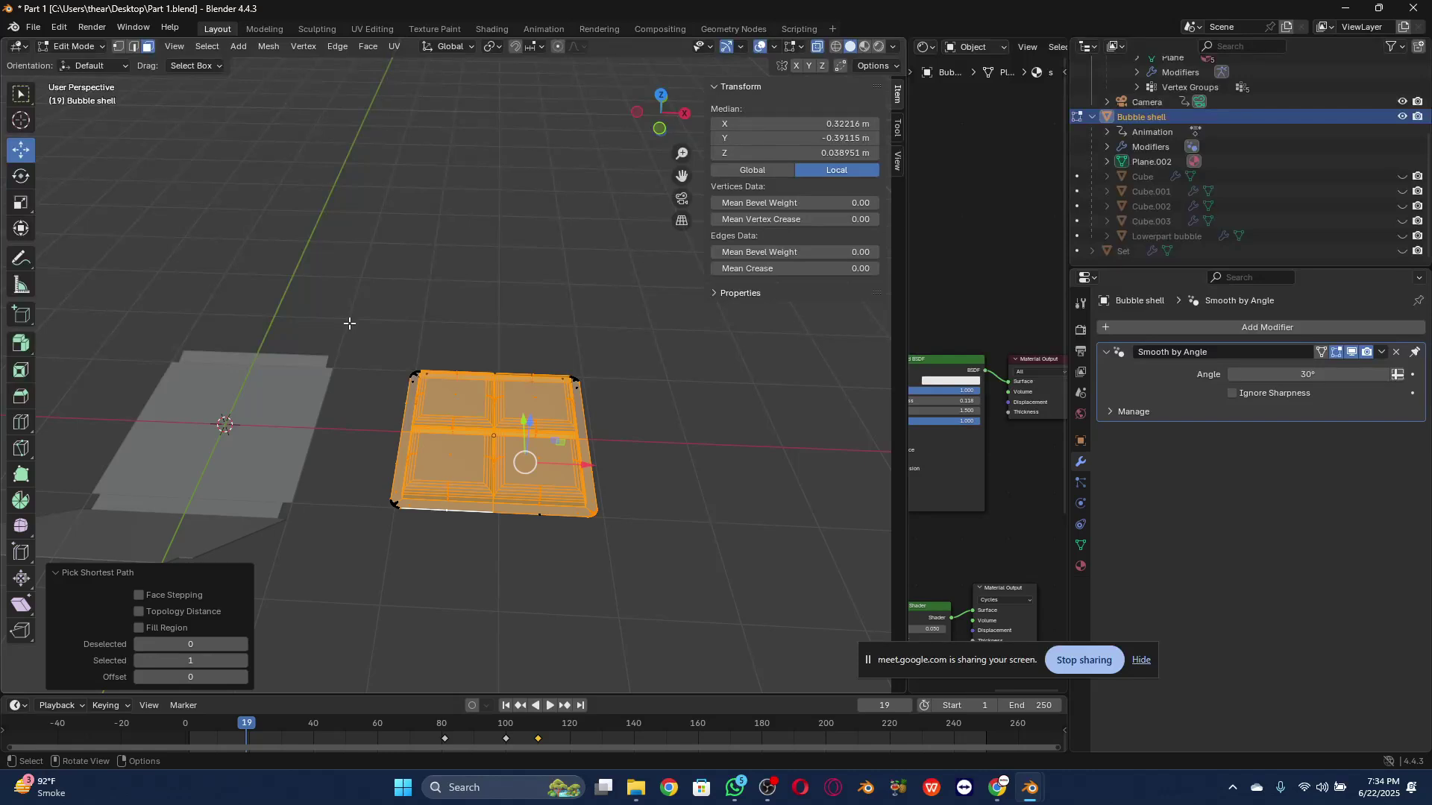
Step: Clear the face selection and select only the top face of the bubble in the shell's far corner beside the grey plane
left_click(486, 263)
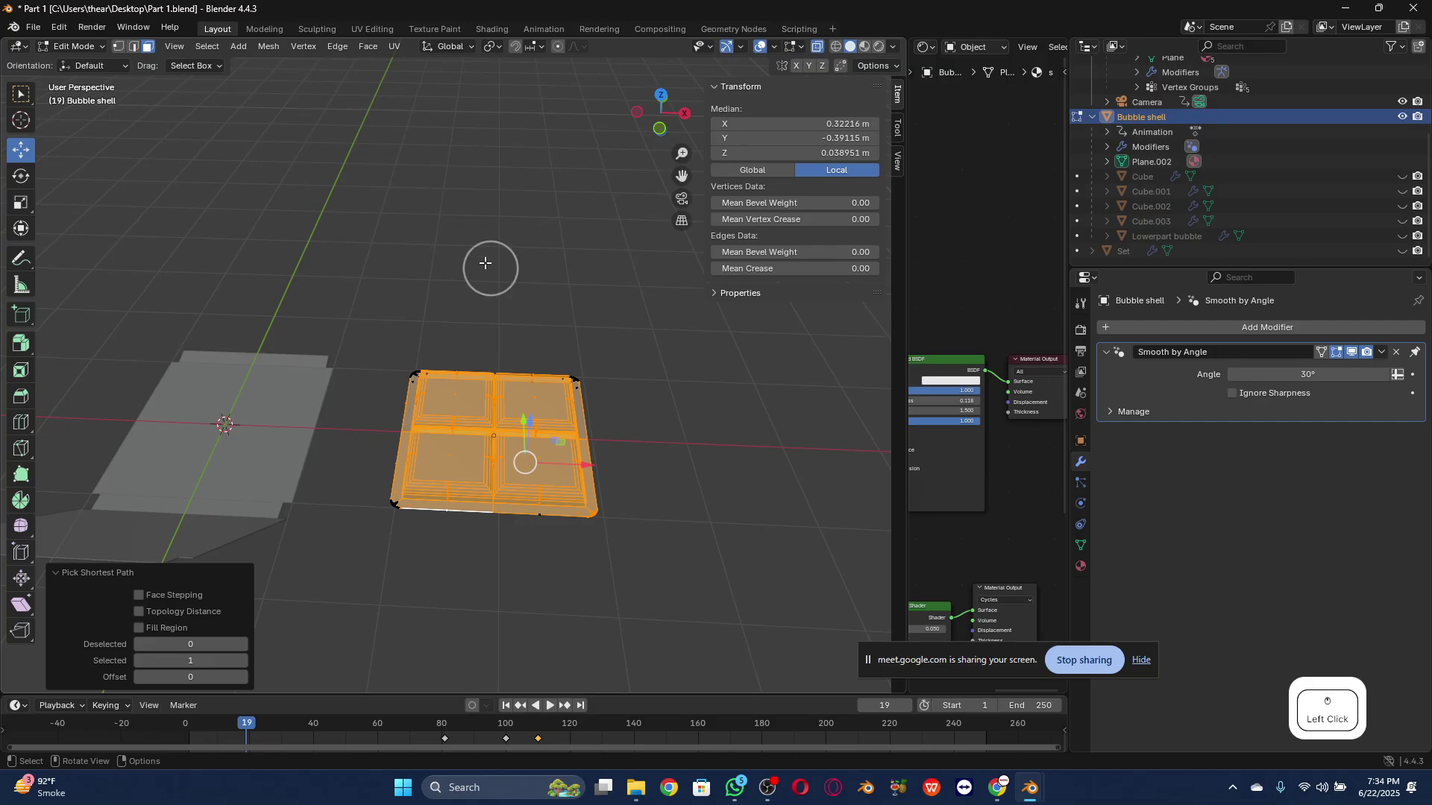
left_click(458, 389)
scroll(459, 389, "up", 2)
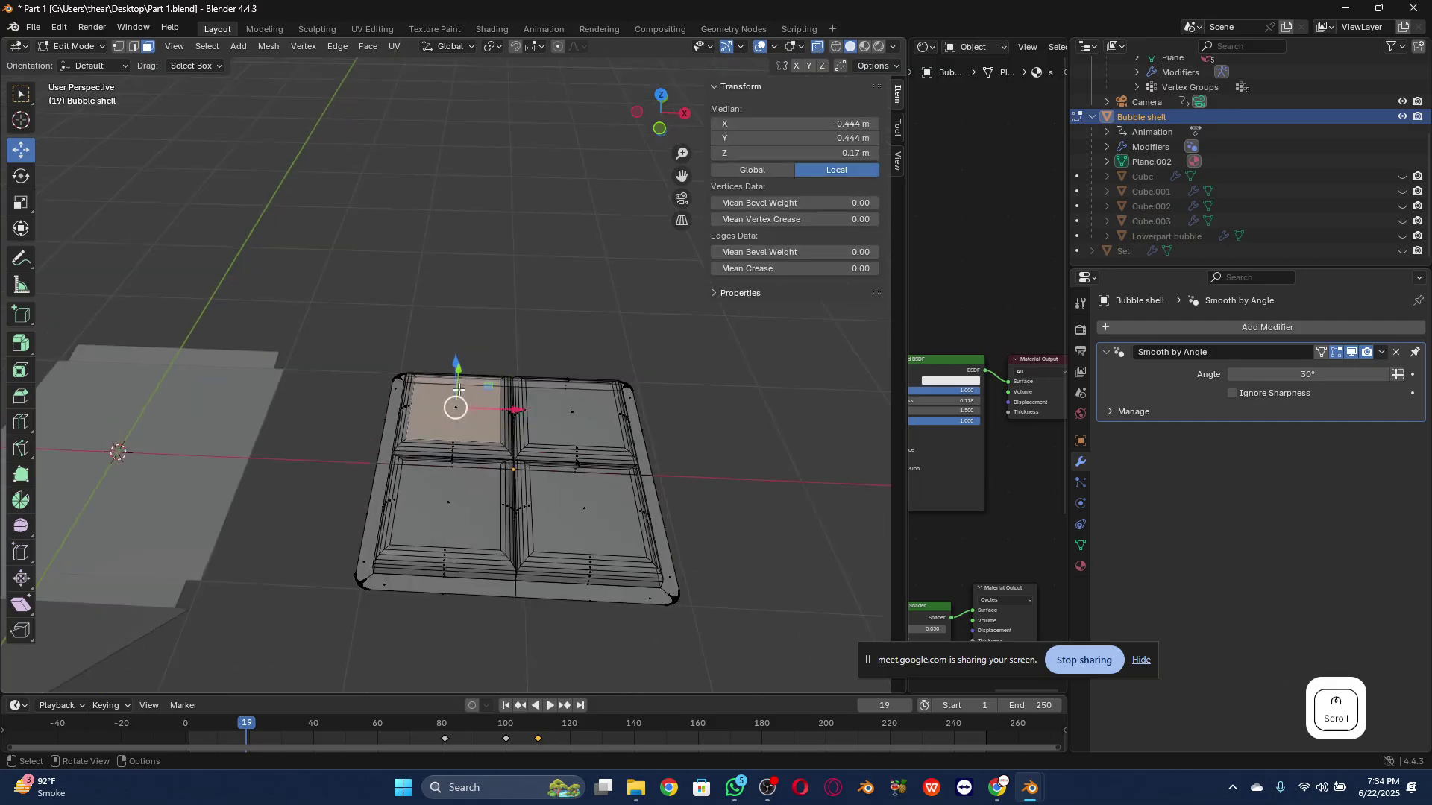
scroll(458, 389, "up", 2)
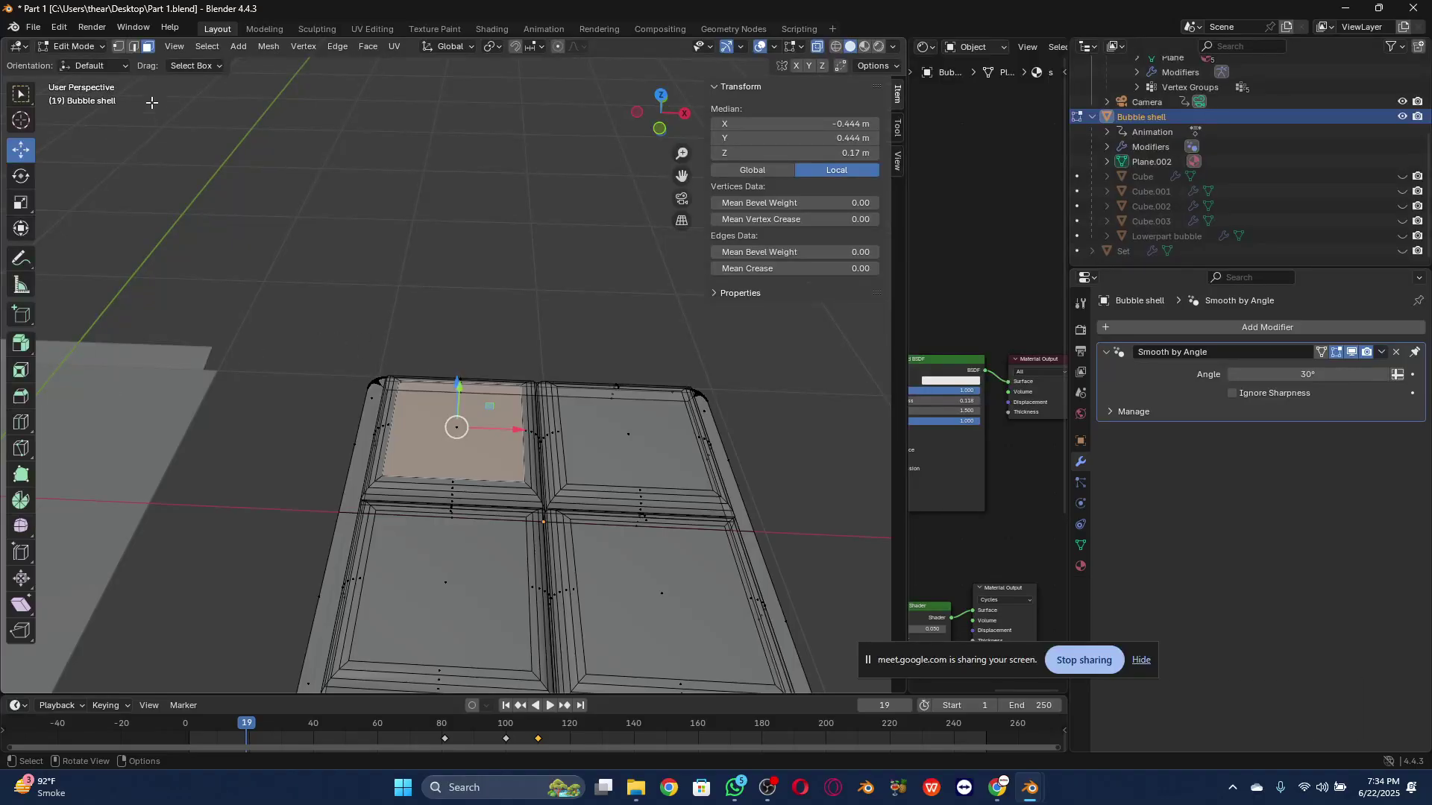
Step: Grow the selection with Select More until it covers that bubble's bevels and side walls down to its base
left_click(221, 52)
key("ctrl+KP_Add")
key("ctrl+KP_Add")
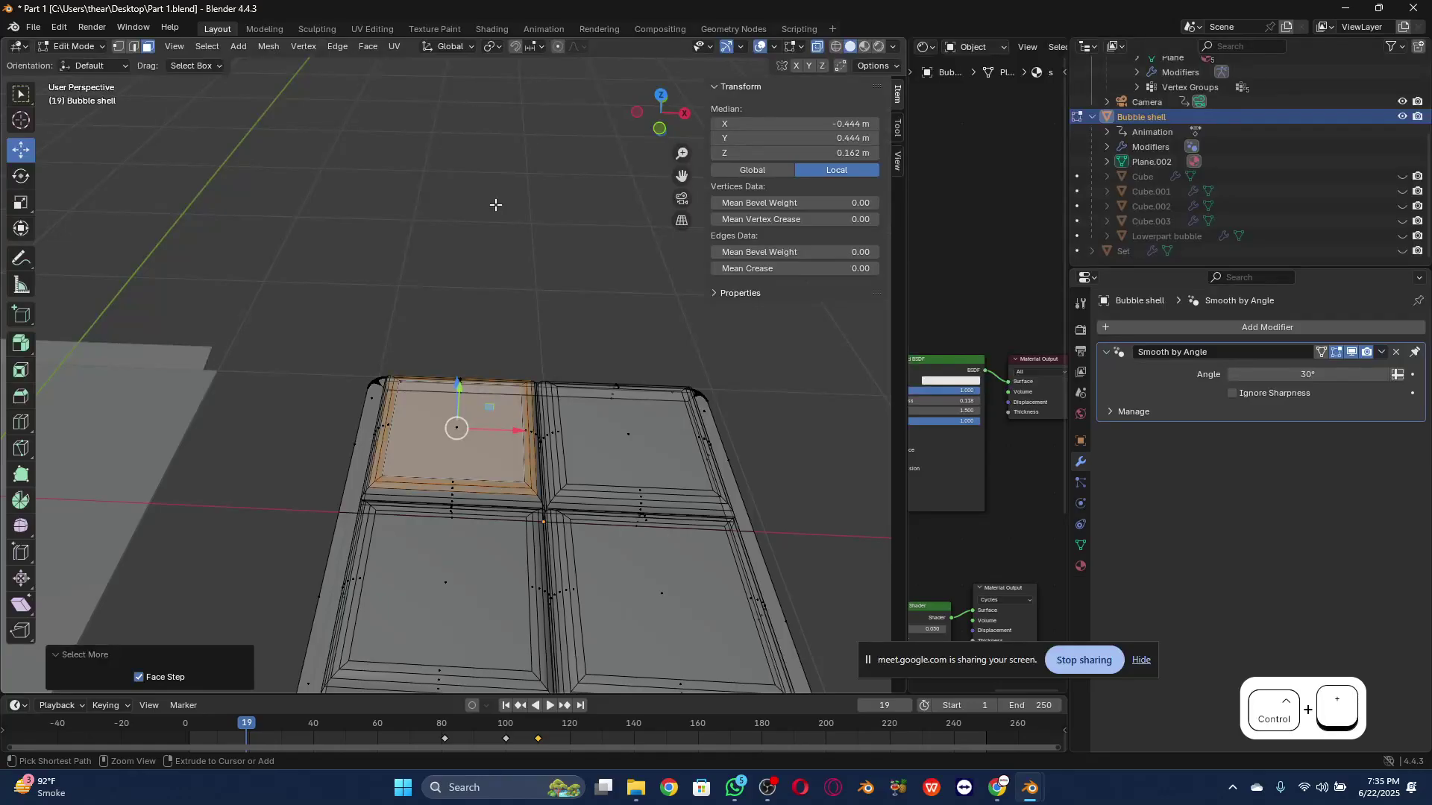
key("ctrl+KP_Add")
key("ctrl+KP_Add")
left_click_drag(660, 112, 746, 86)
scroll(522, 456, "up", 3)
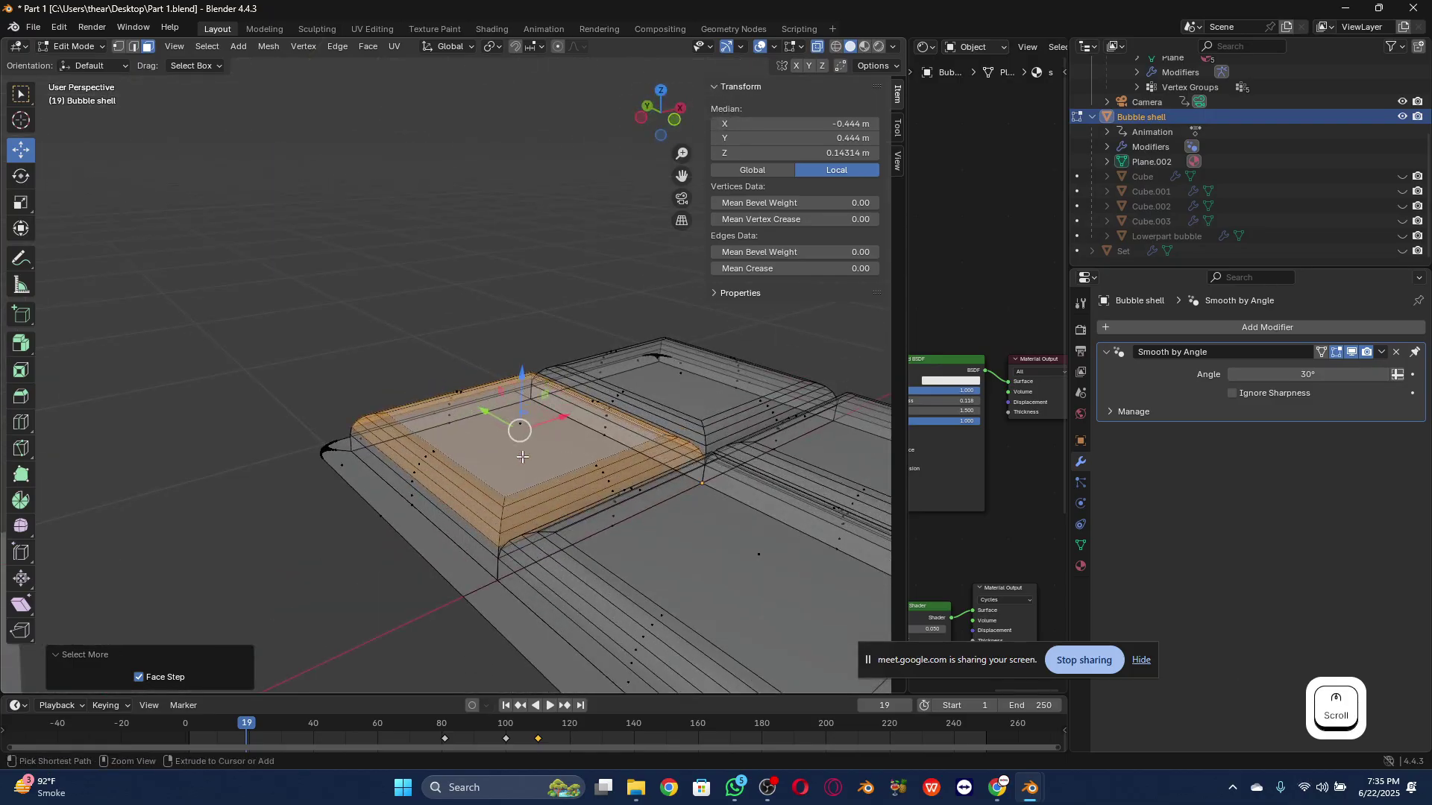
key("ctrl+KP_Add")
key("ctrl+KP_Add")
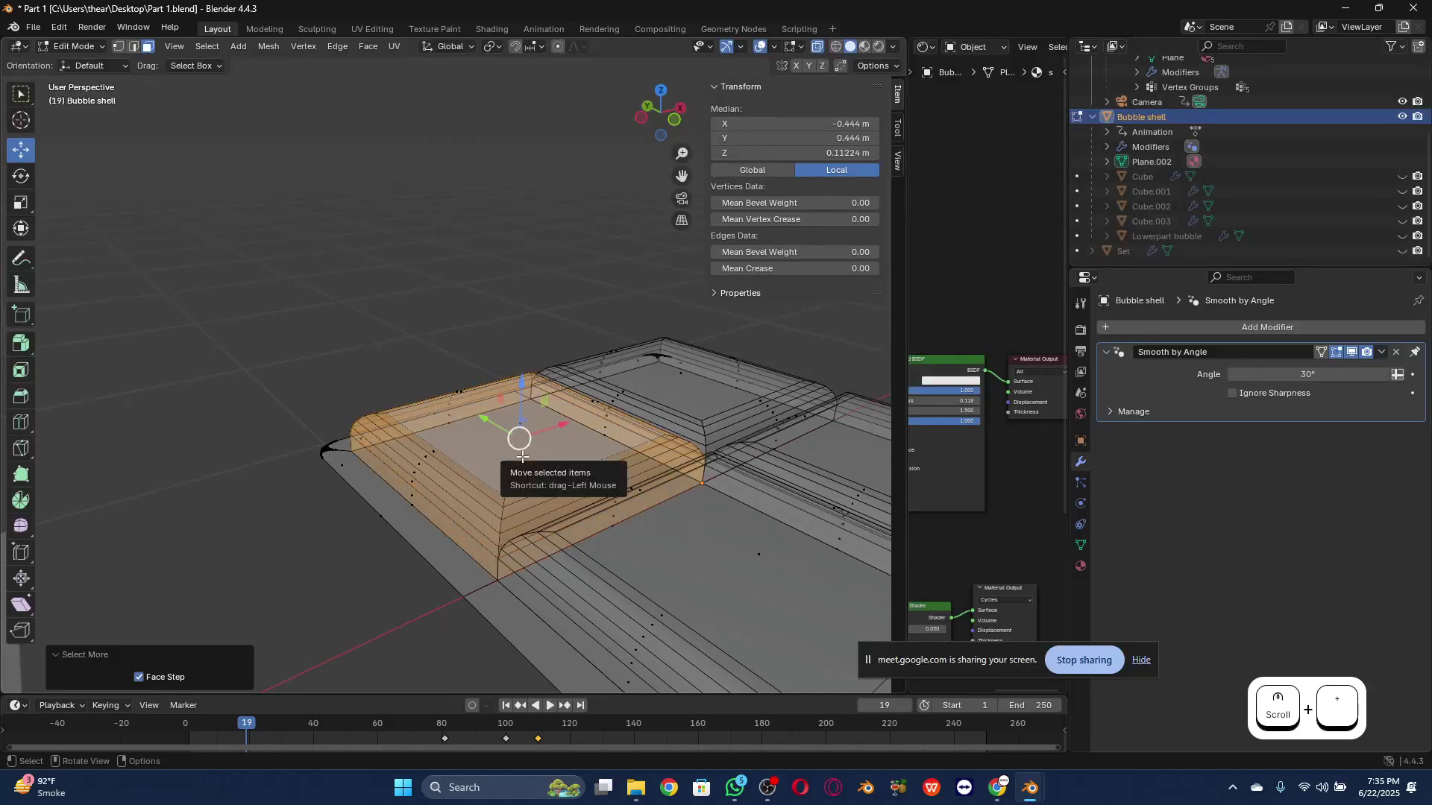
Step: Try to add the neighbouring bubble's top face to the selection and grow it, and undo these selection changes
scroll(645, 545, "down", 3)
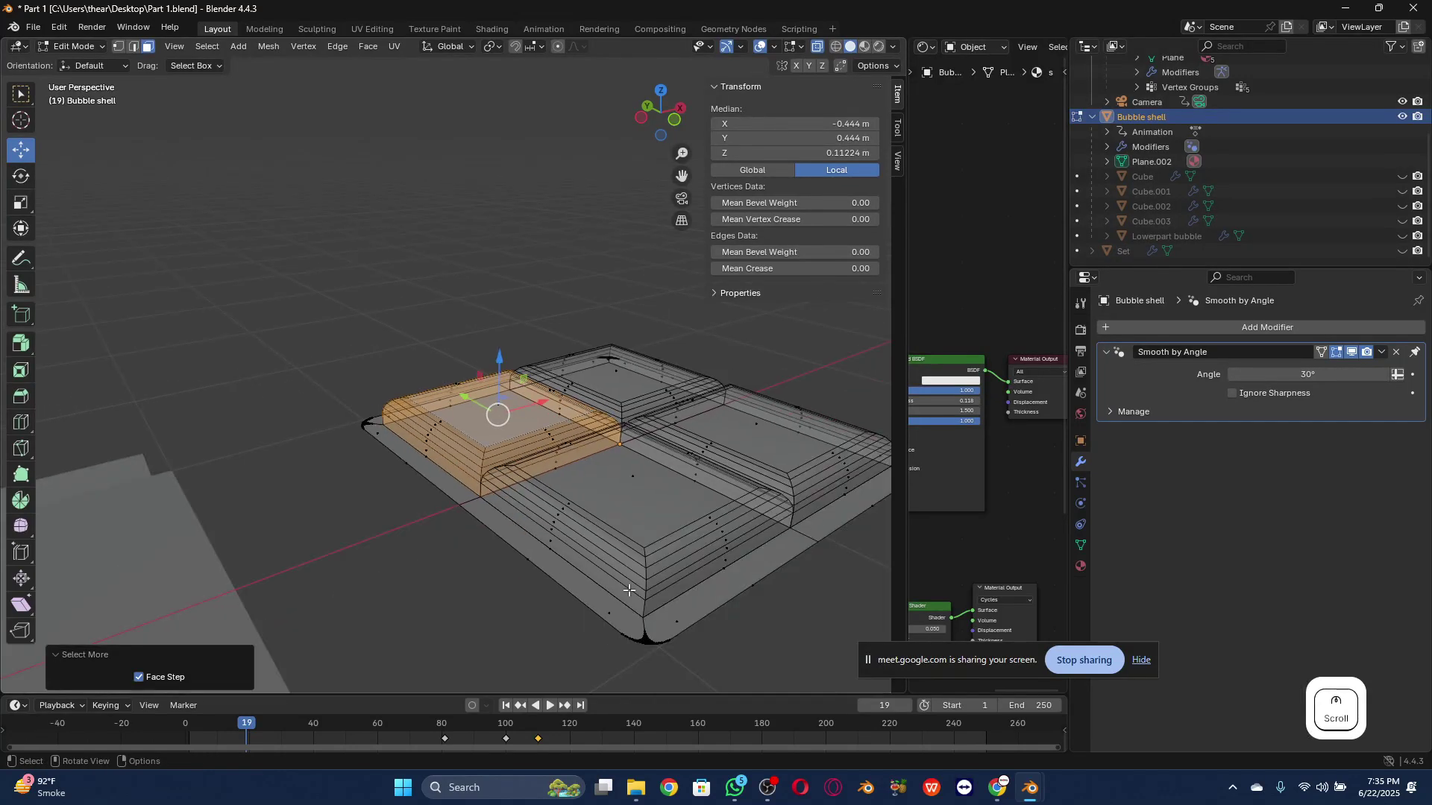
left_click(668, 502, "ctrl")
left_click(662, 496, "shift")
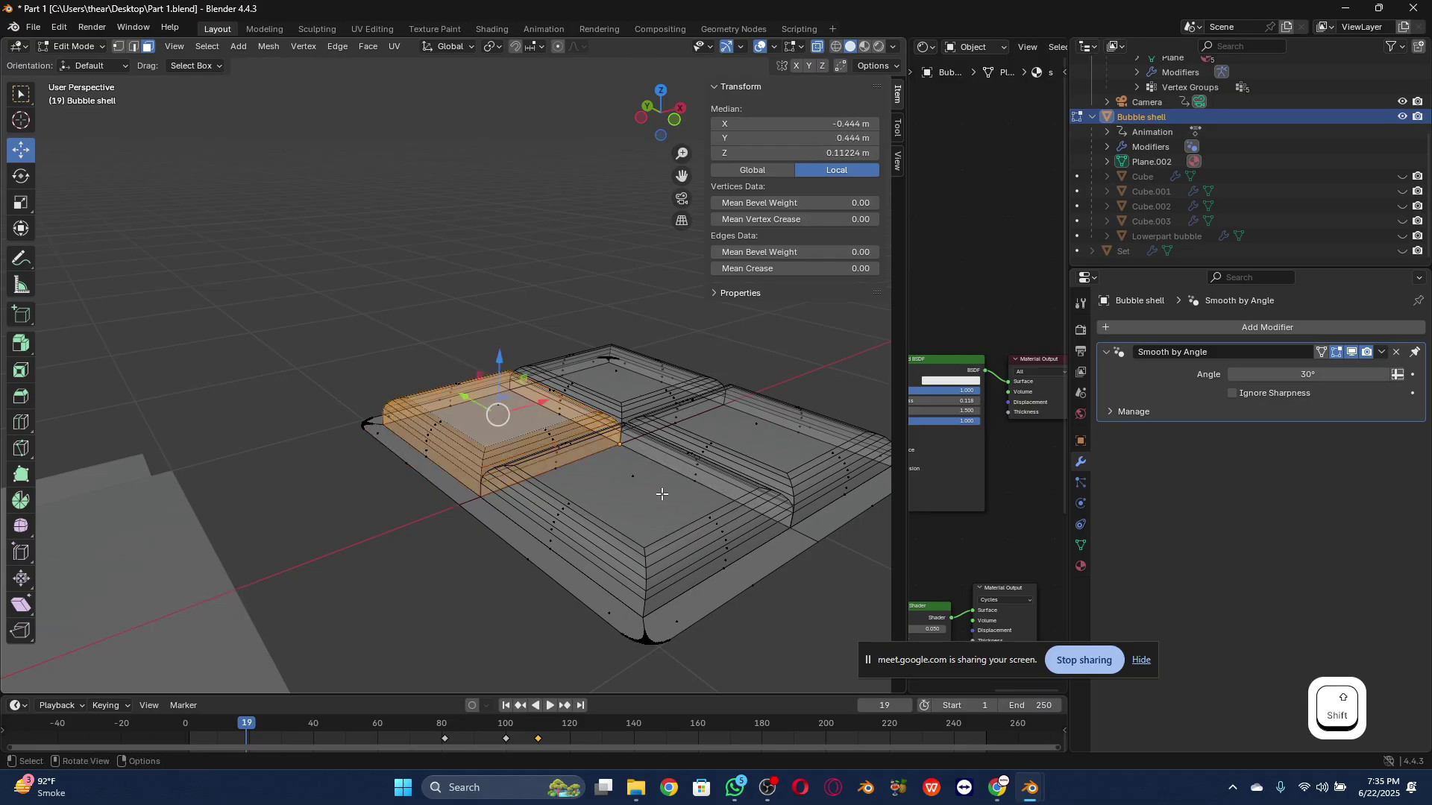
left_click(661, 494, "shift")
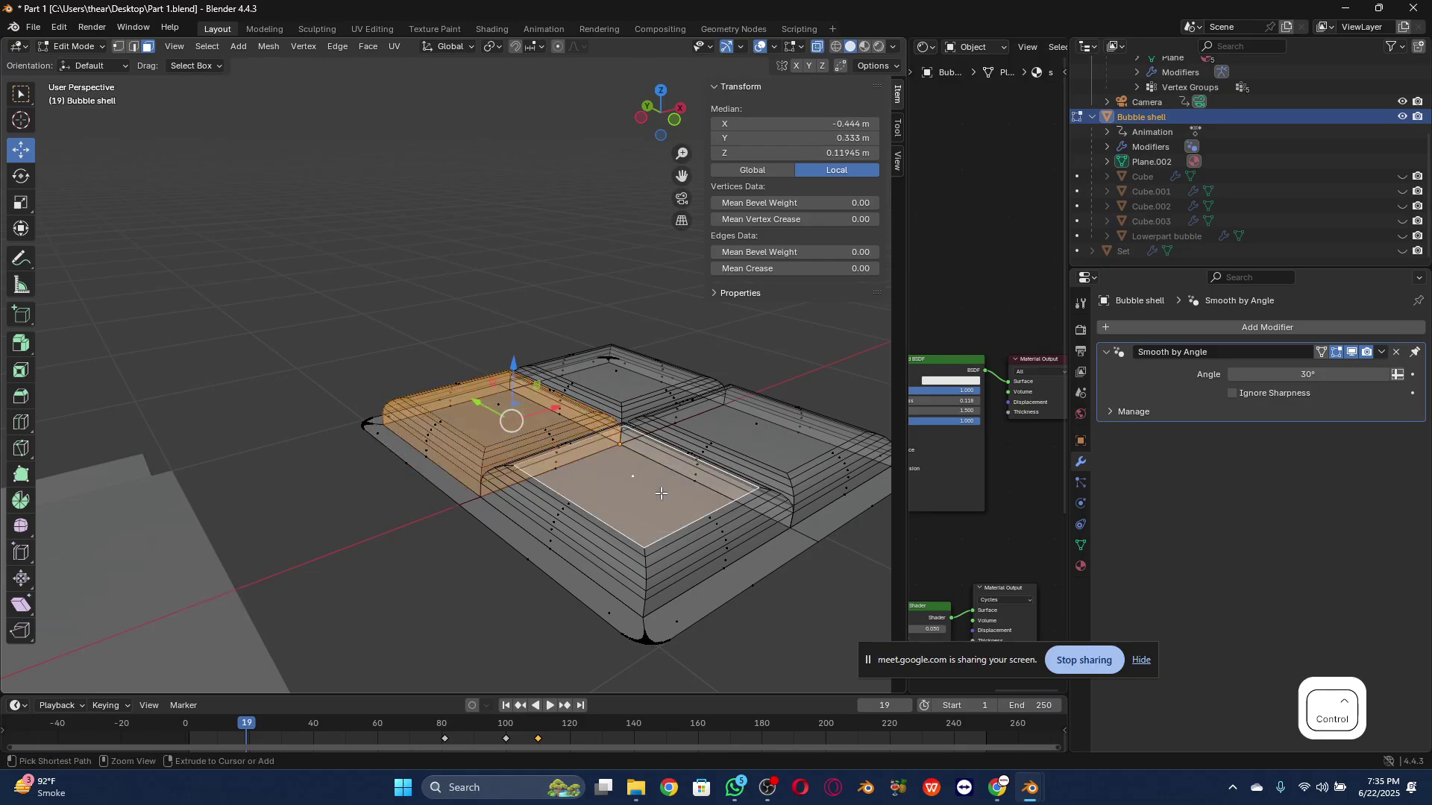
key("ctrl+z")
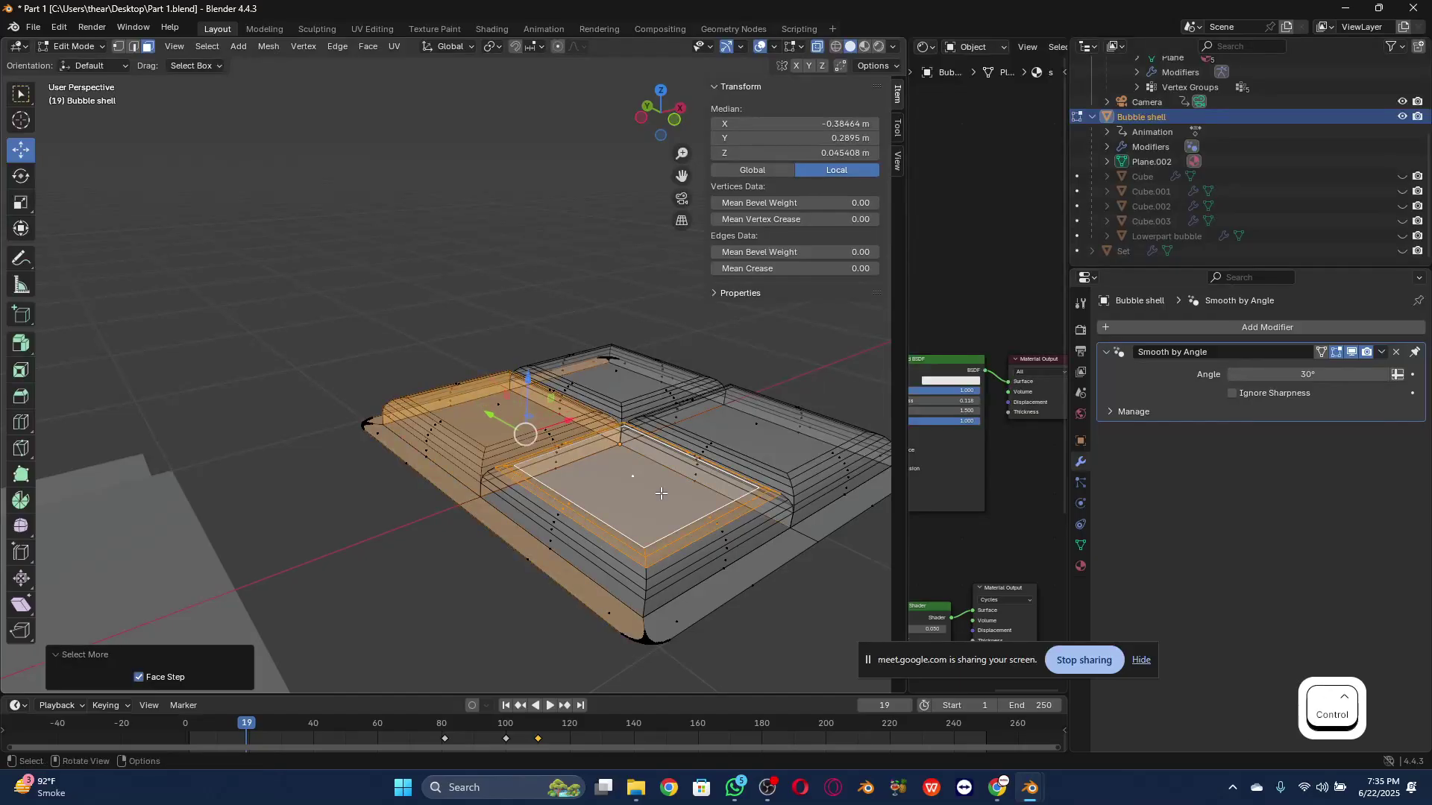
key("ctrl+z")
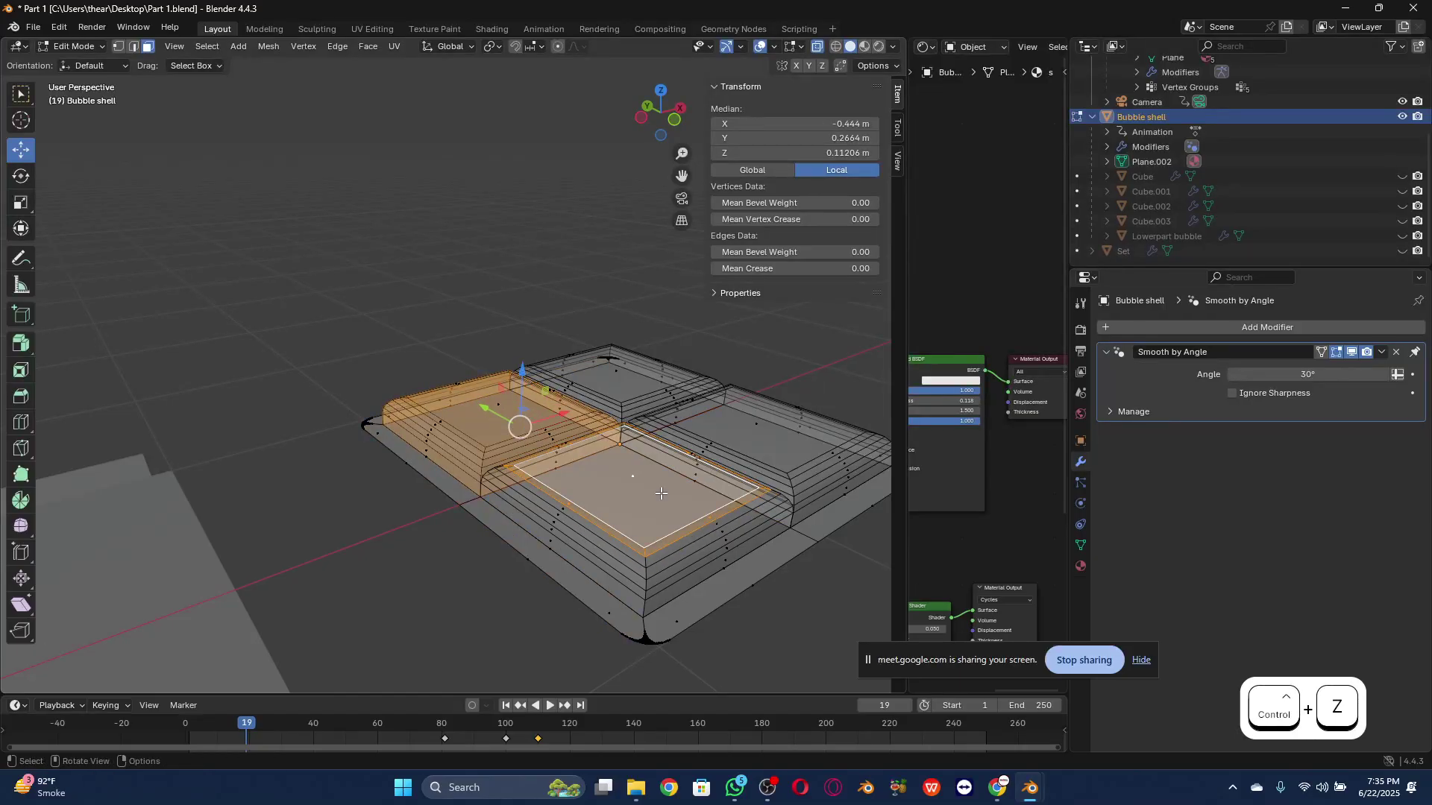
key("ctrl+KP_Add")
key("ctrl+z")
left_click(622, 545, "shift")
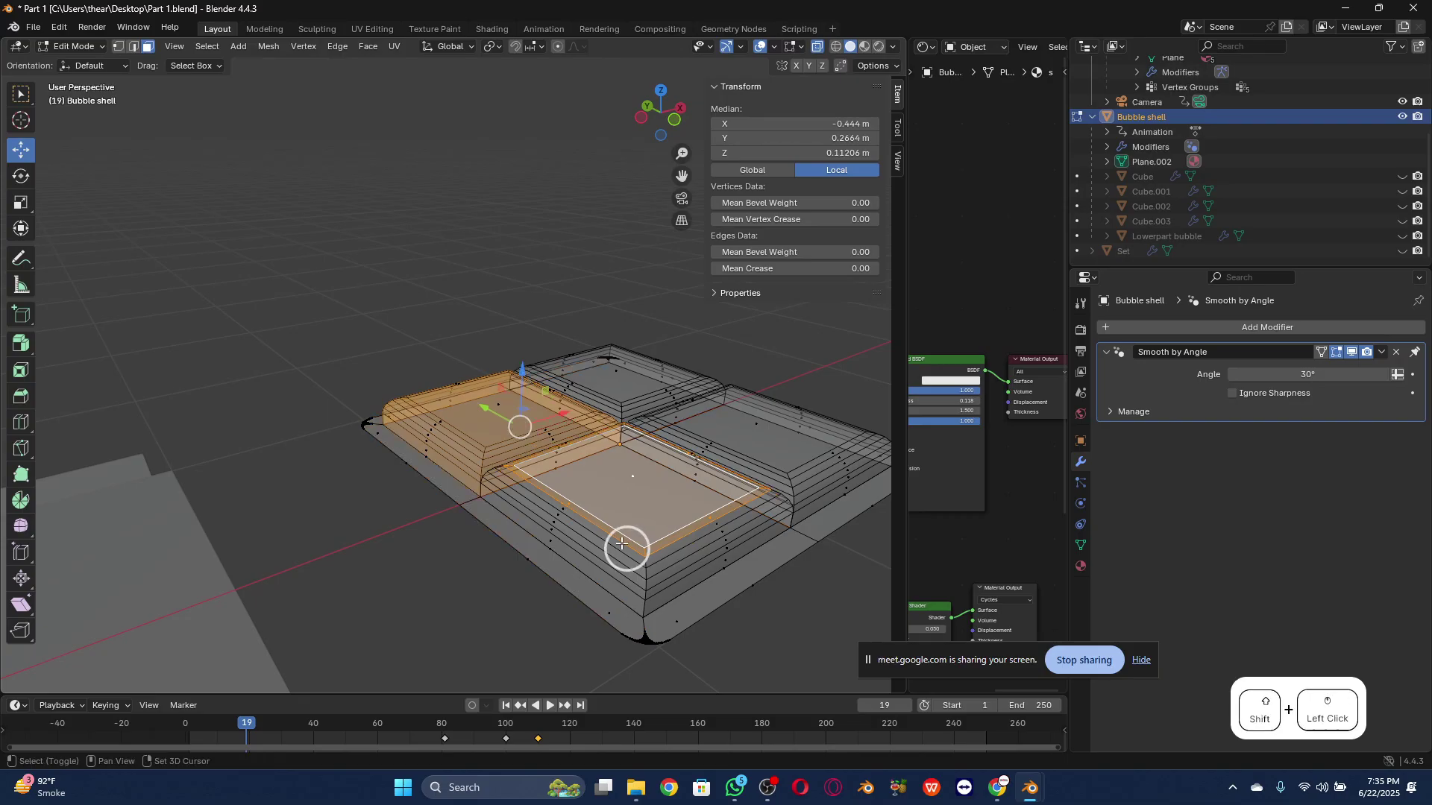
left_click(622, 544, "shift")
left_click(622, 550, "shift")
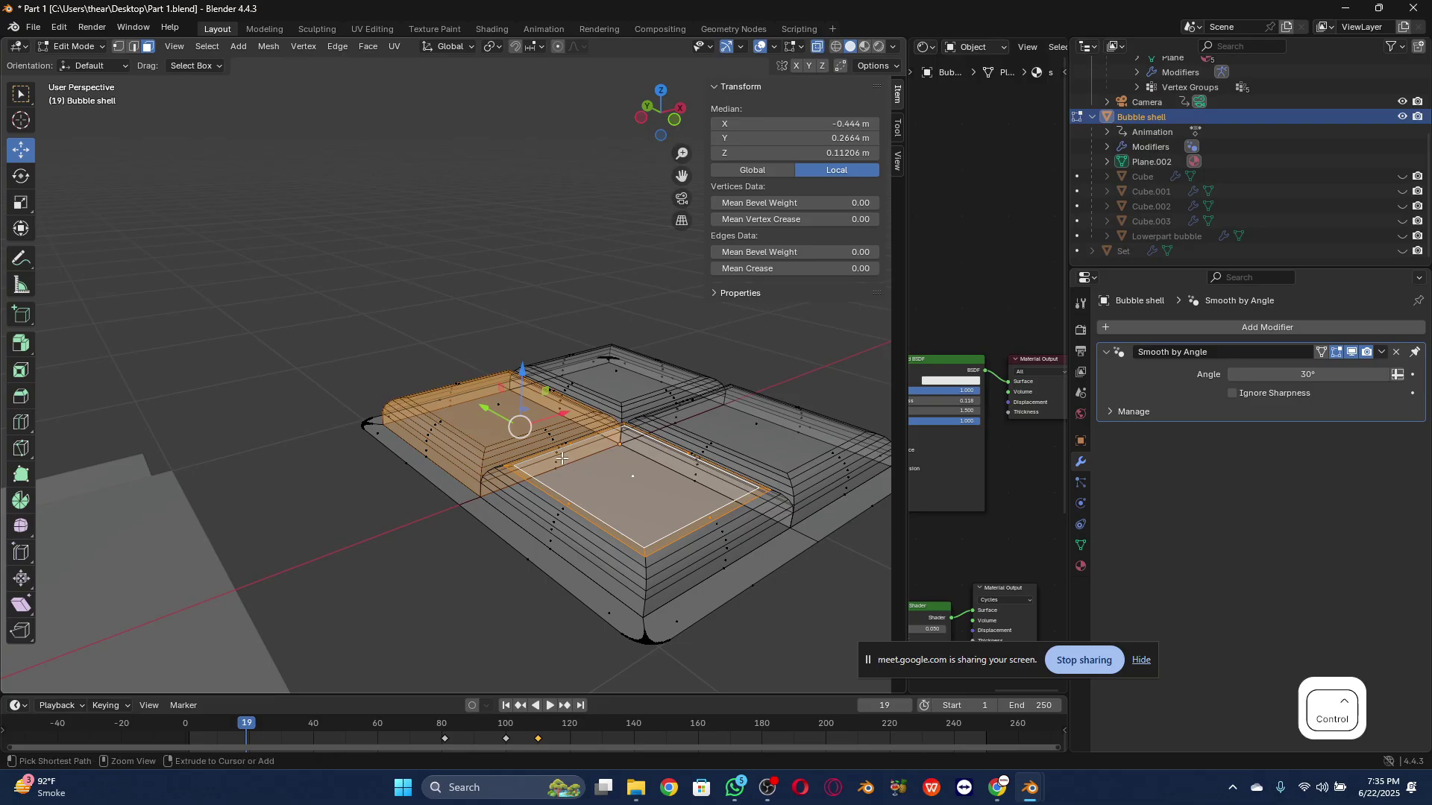
key("ctrl+z")
key("ctrl+z")
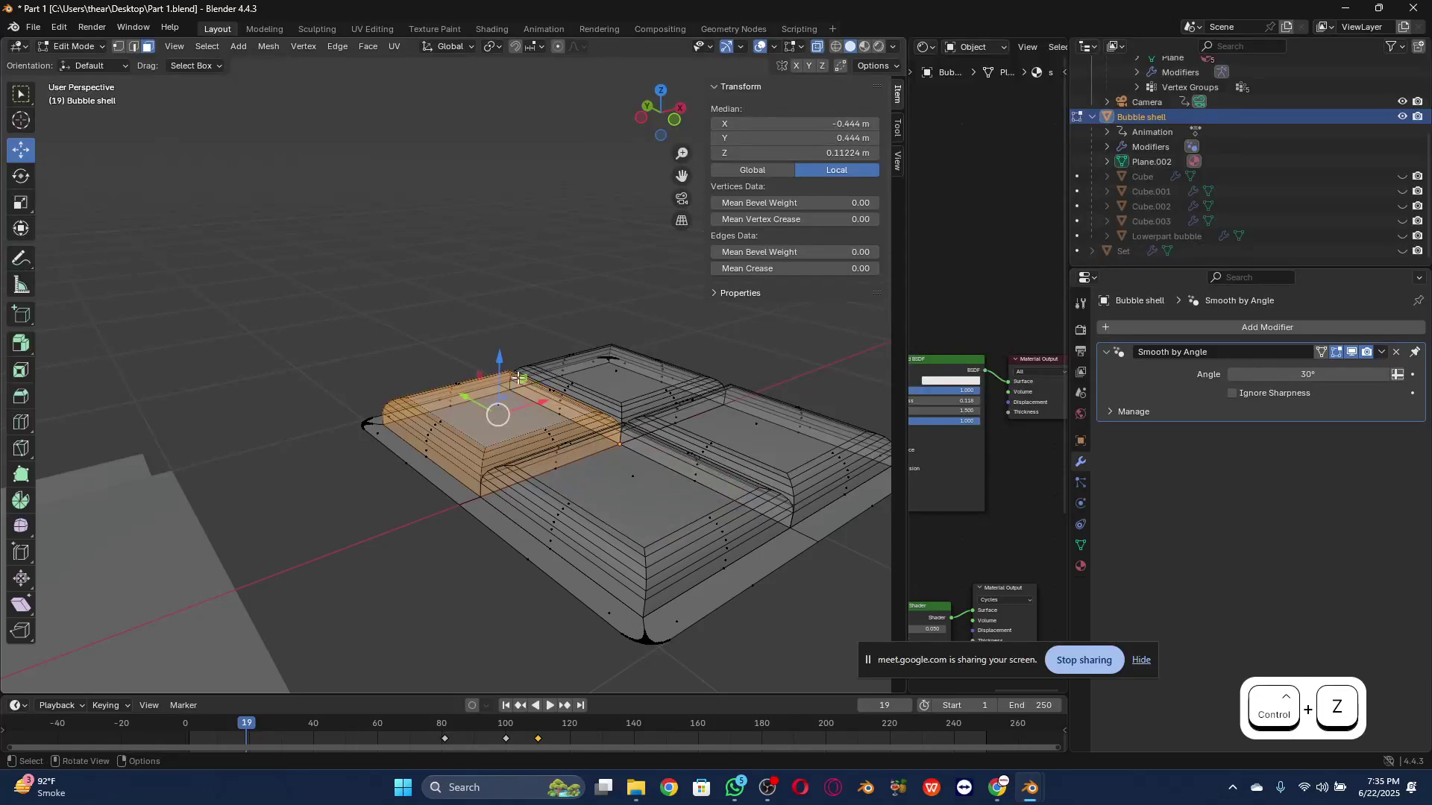
Step: Separate the selected bubble faces from the shell into their own object and return to Object Mode
right_click(464, 422)
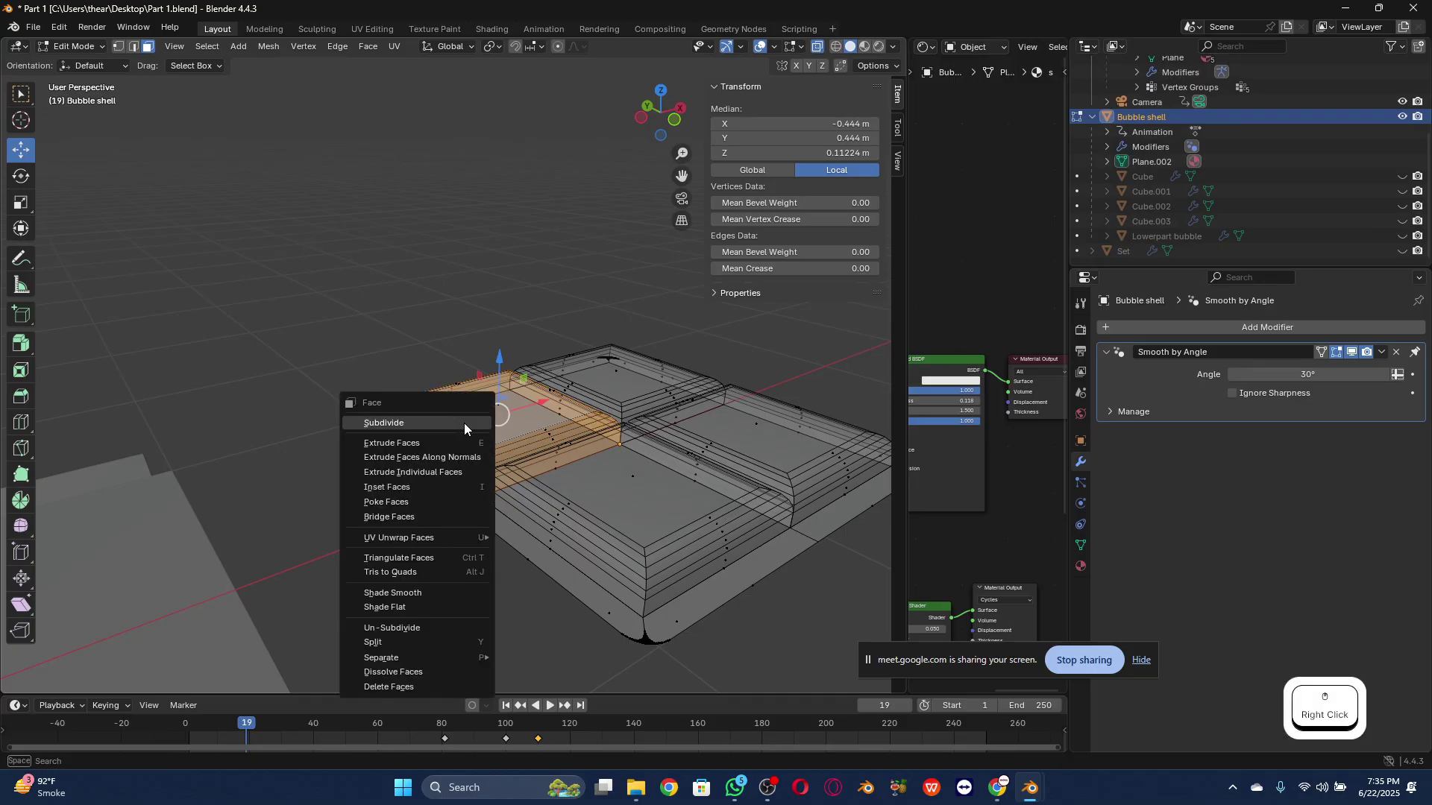
mouse_move(431, 651)
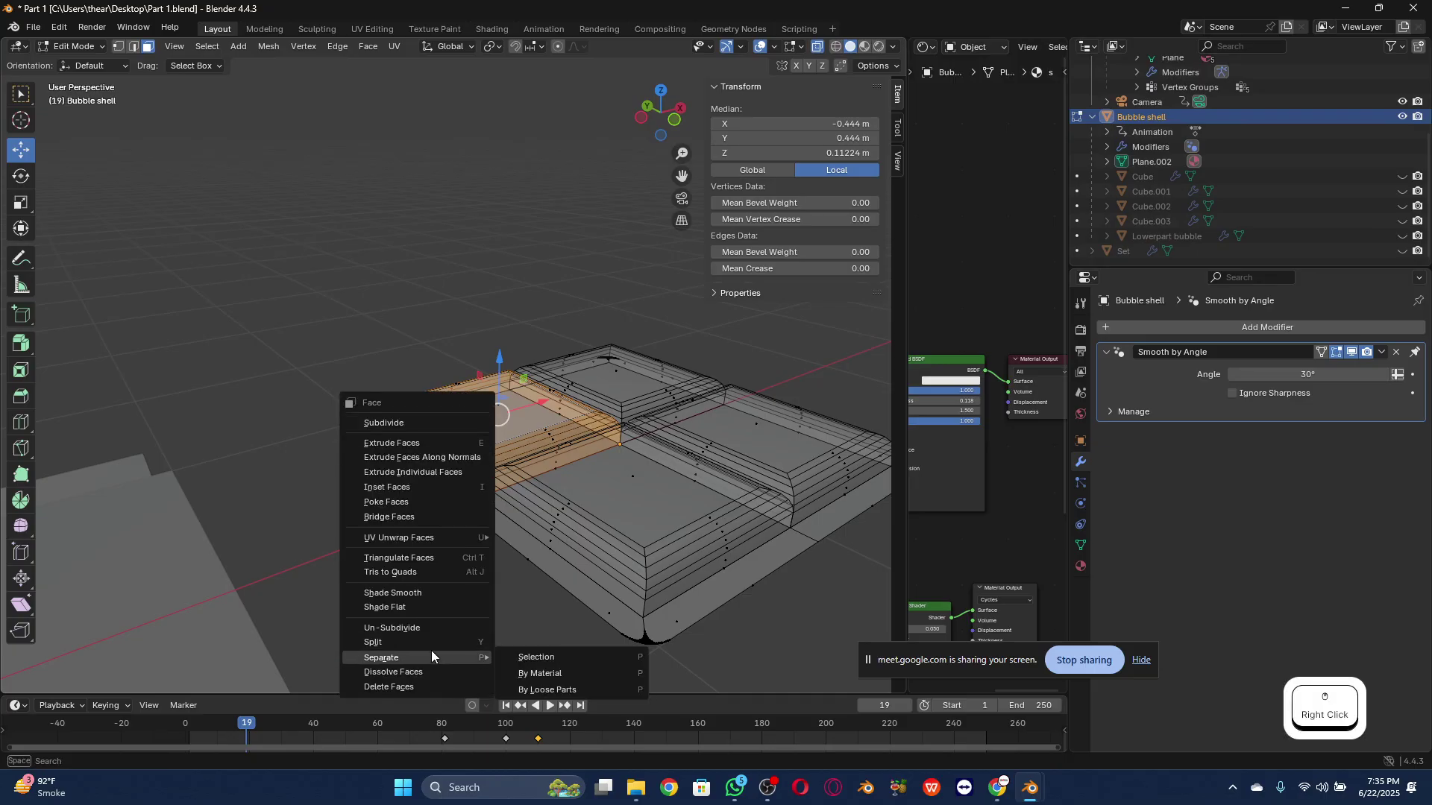
left_click(518, 659)
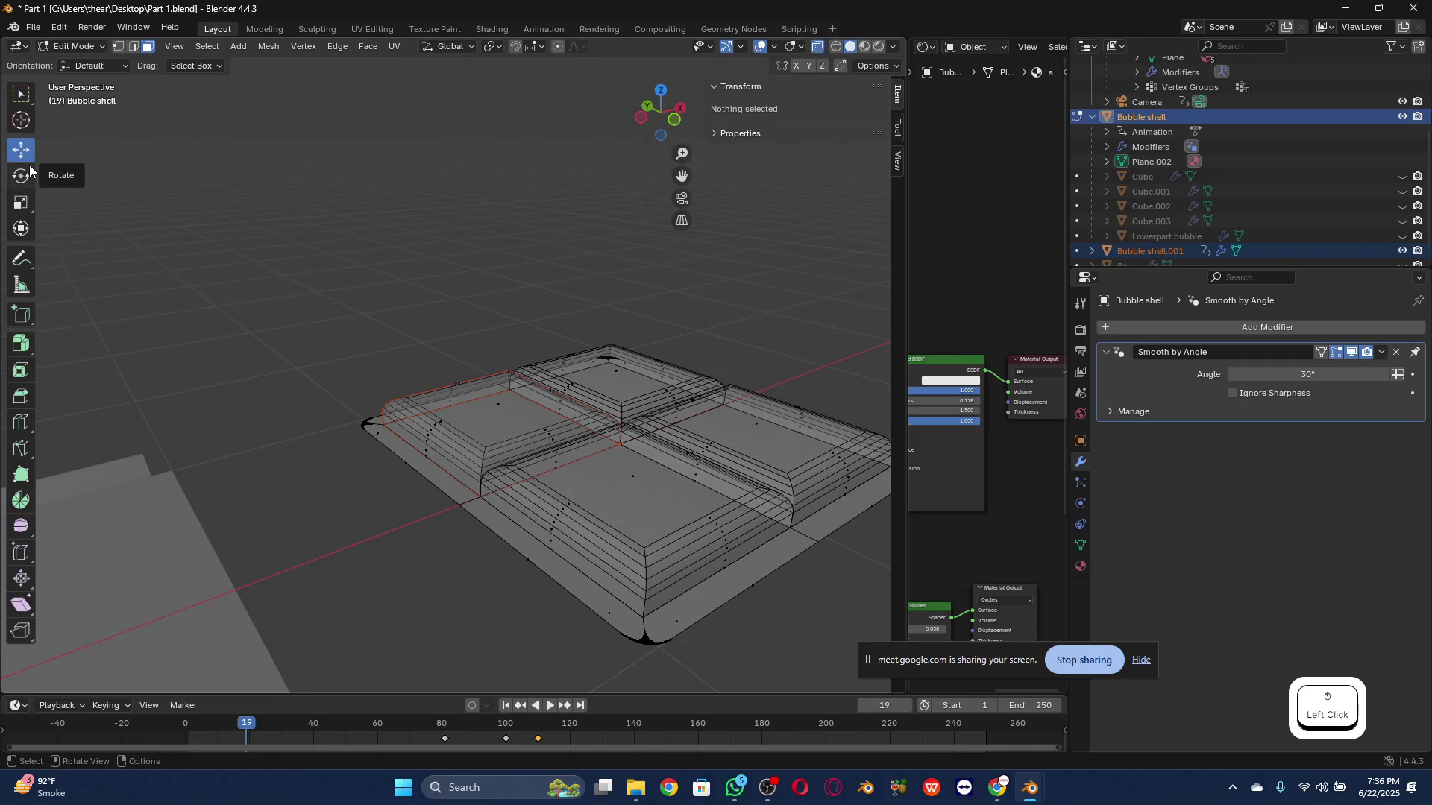
left_click(80, 47)
left_click(81, 64)
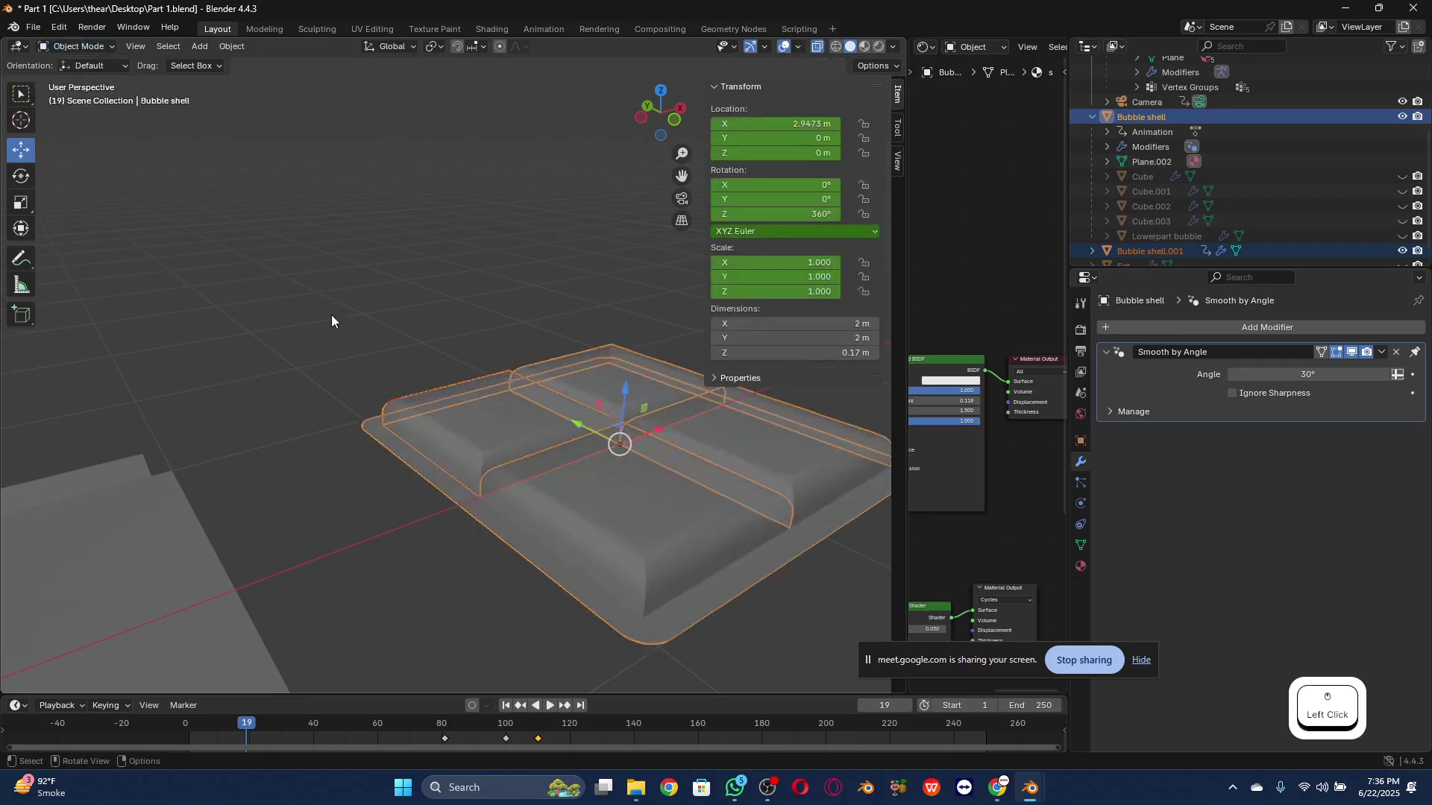
Step: Check the separation by selecting the bubble and shell in turn and test-moving the shell along X, undoing the move and reselecting the separated bubble
left_click(525, 422)
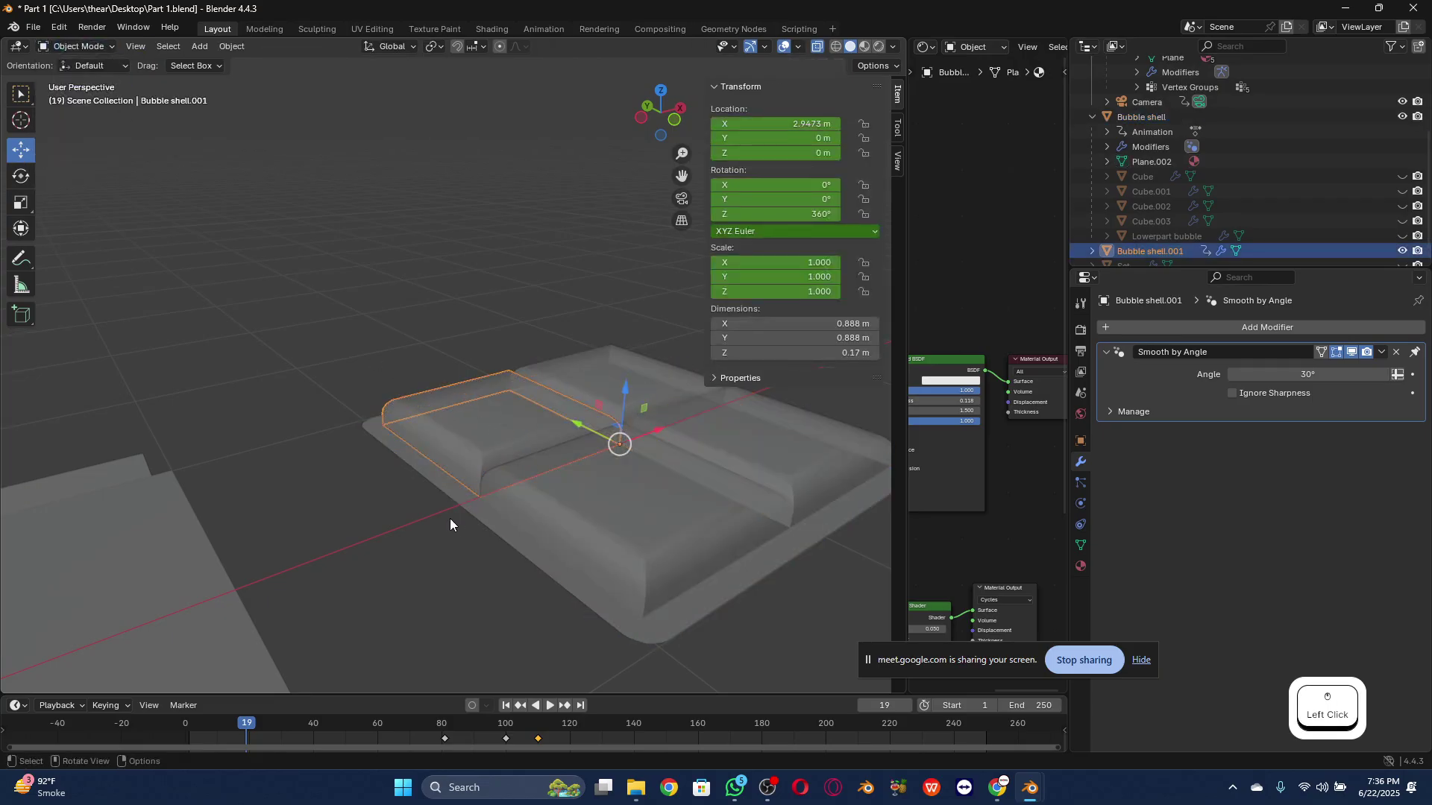
left_click(457, 488)
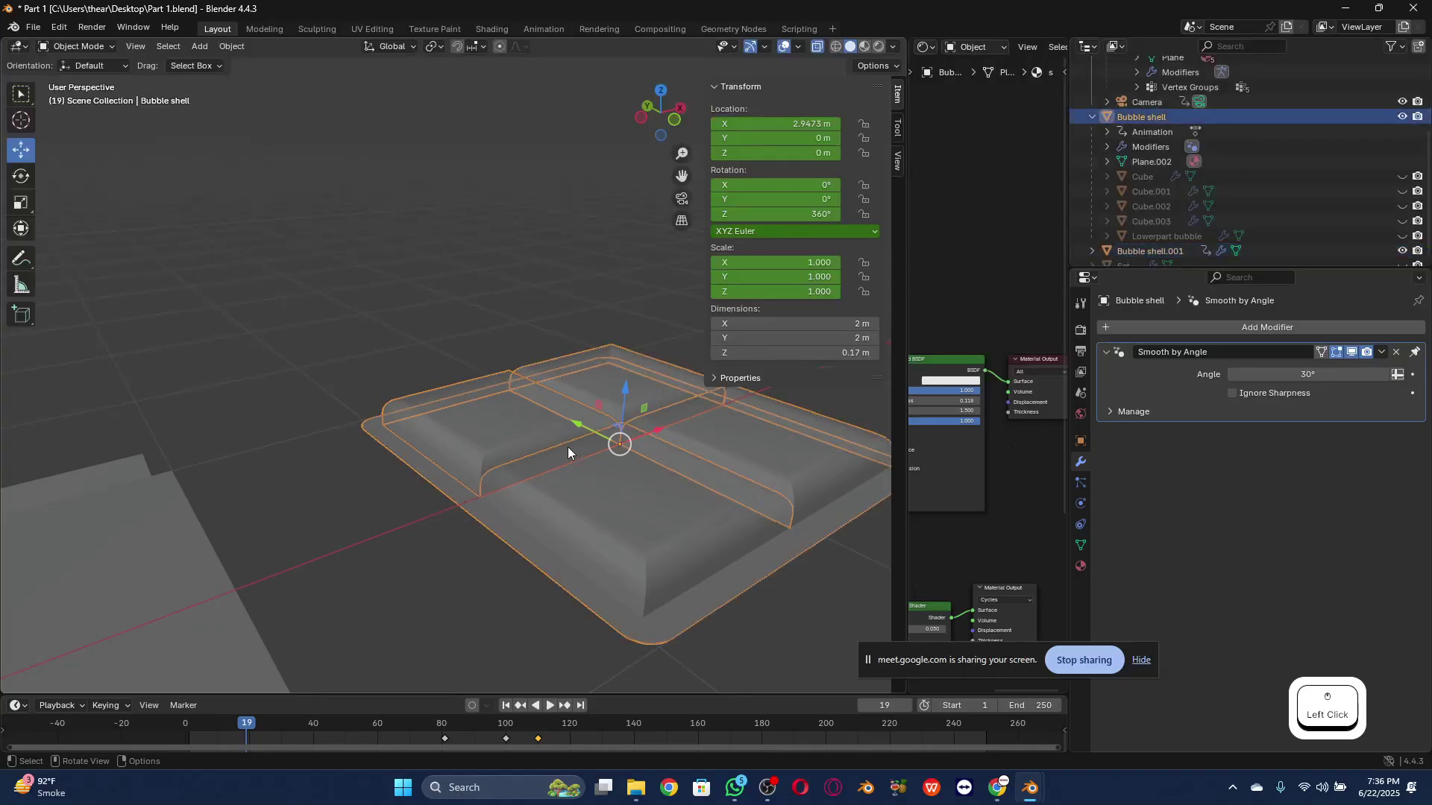
key("ctrl+z")
key("ctrl+z")
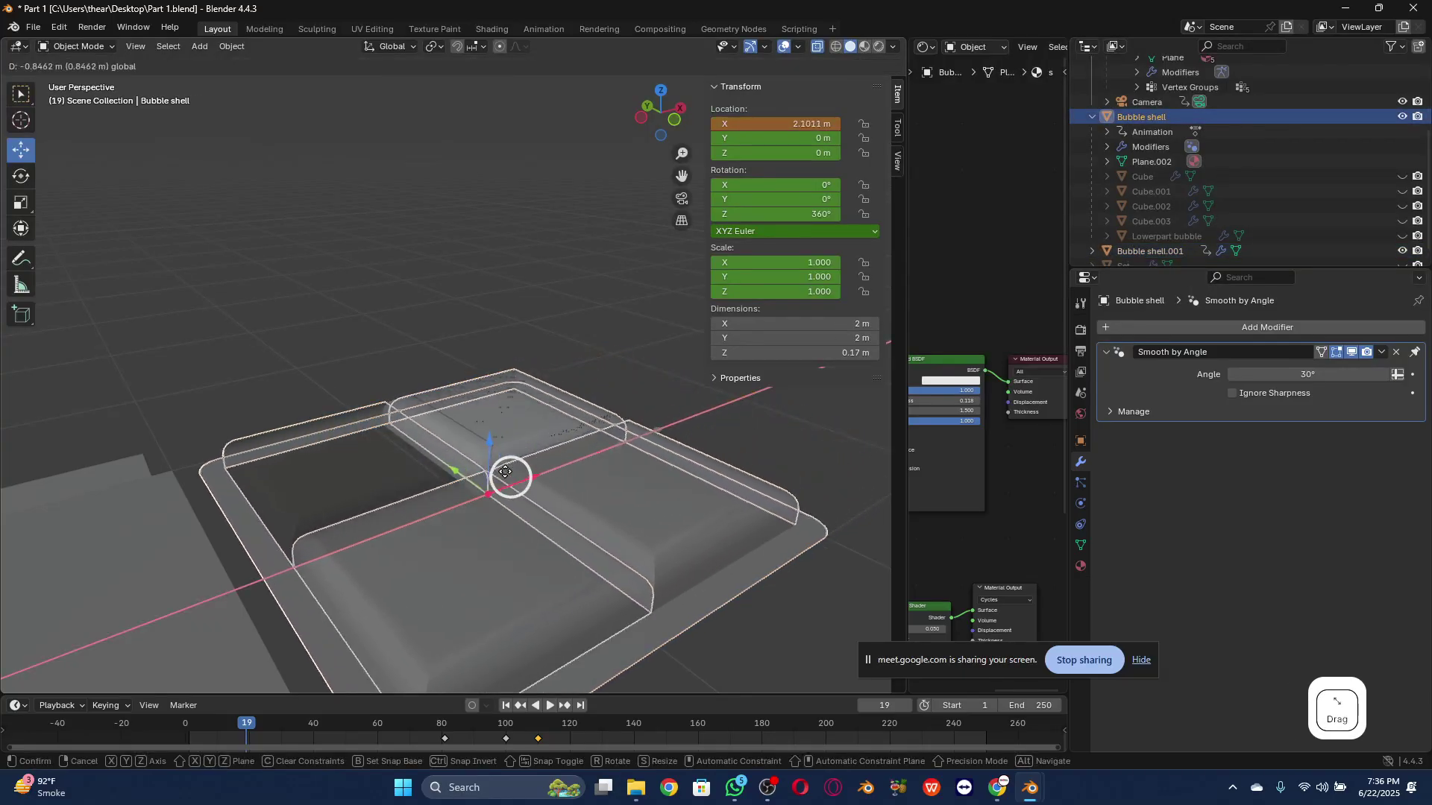
left_click(508, 446)
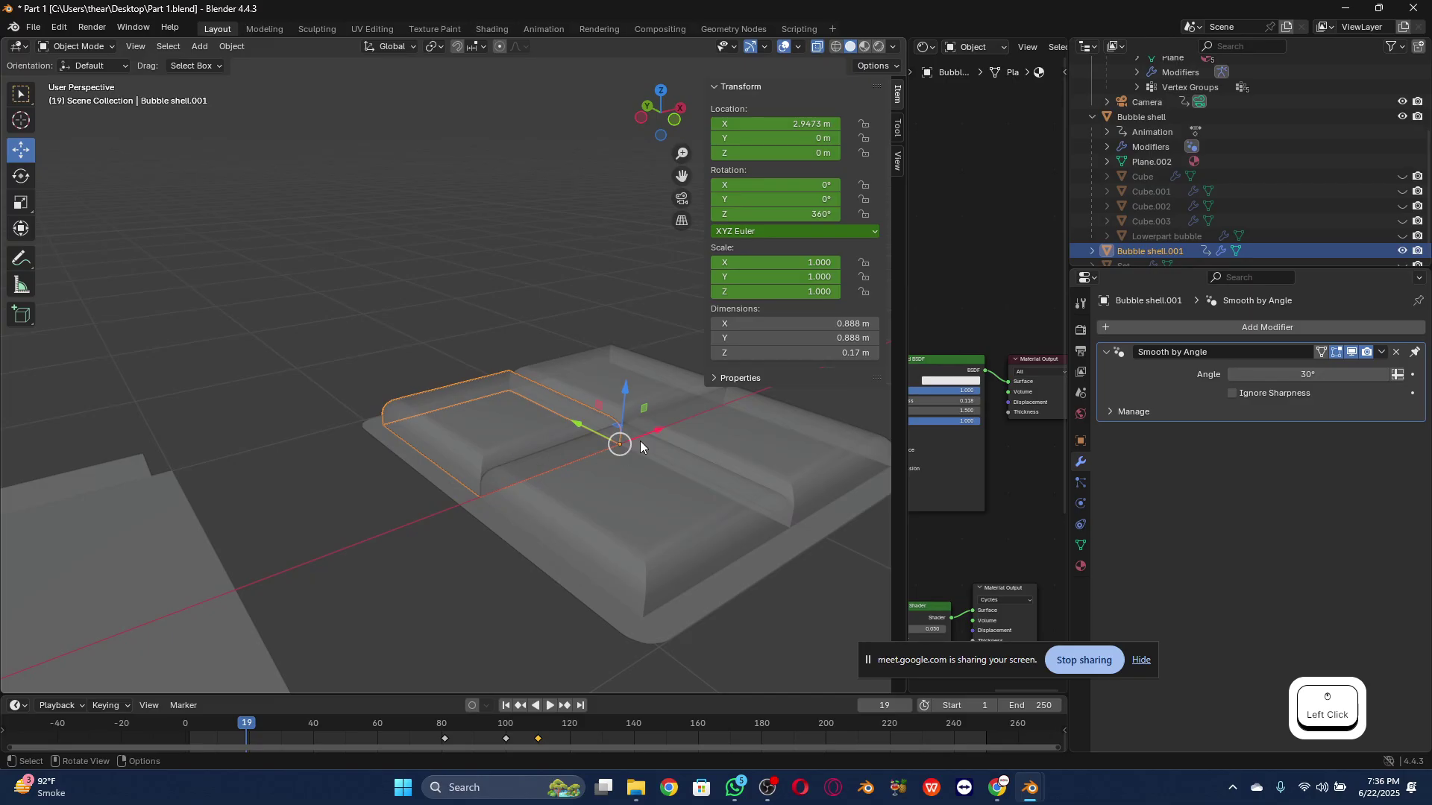
Step: Try moving the separated bubble about 0.51 m along negative X, and undo the move
left_click_drag(640, 437, 565, 459)
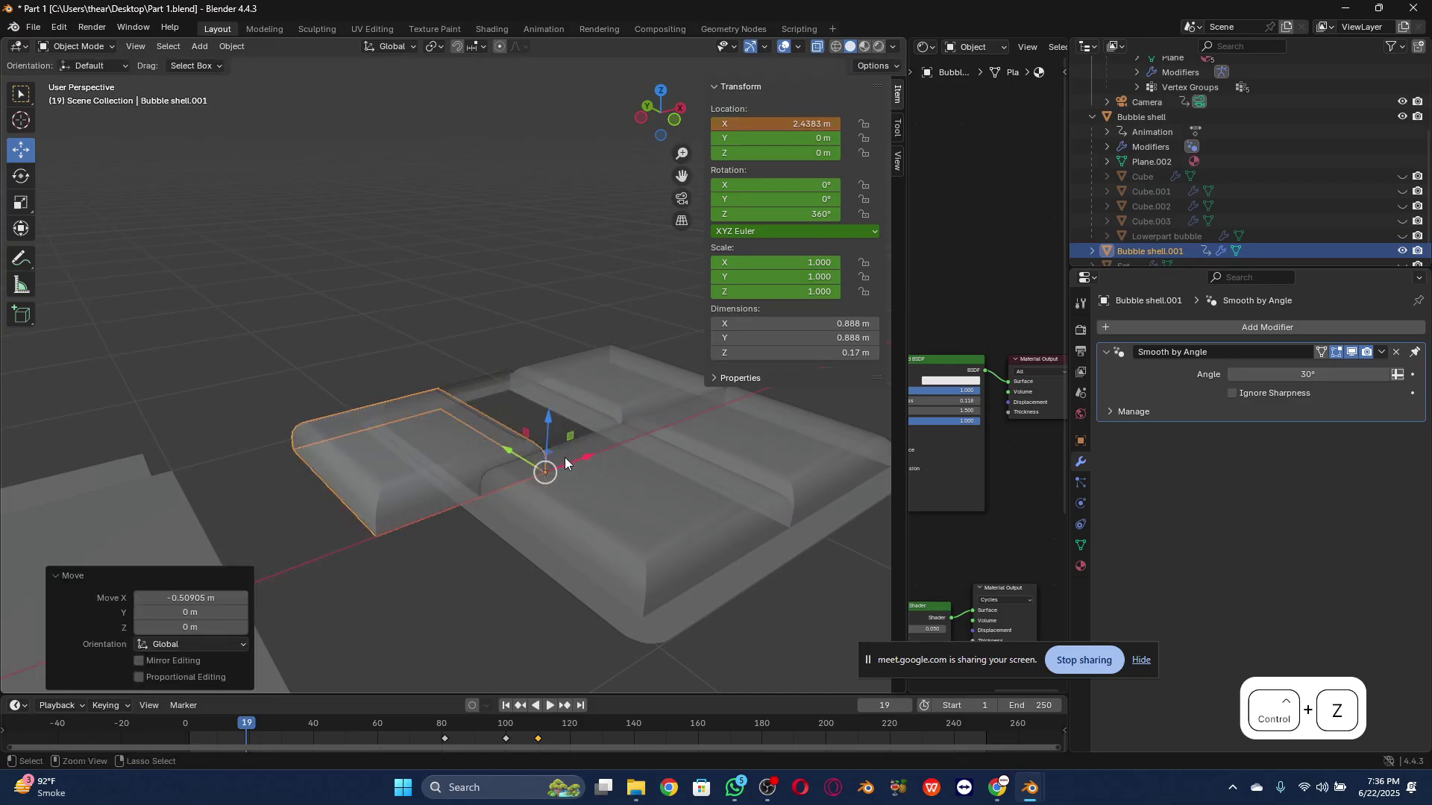
key("ctrl+z")
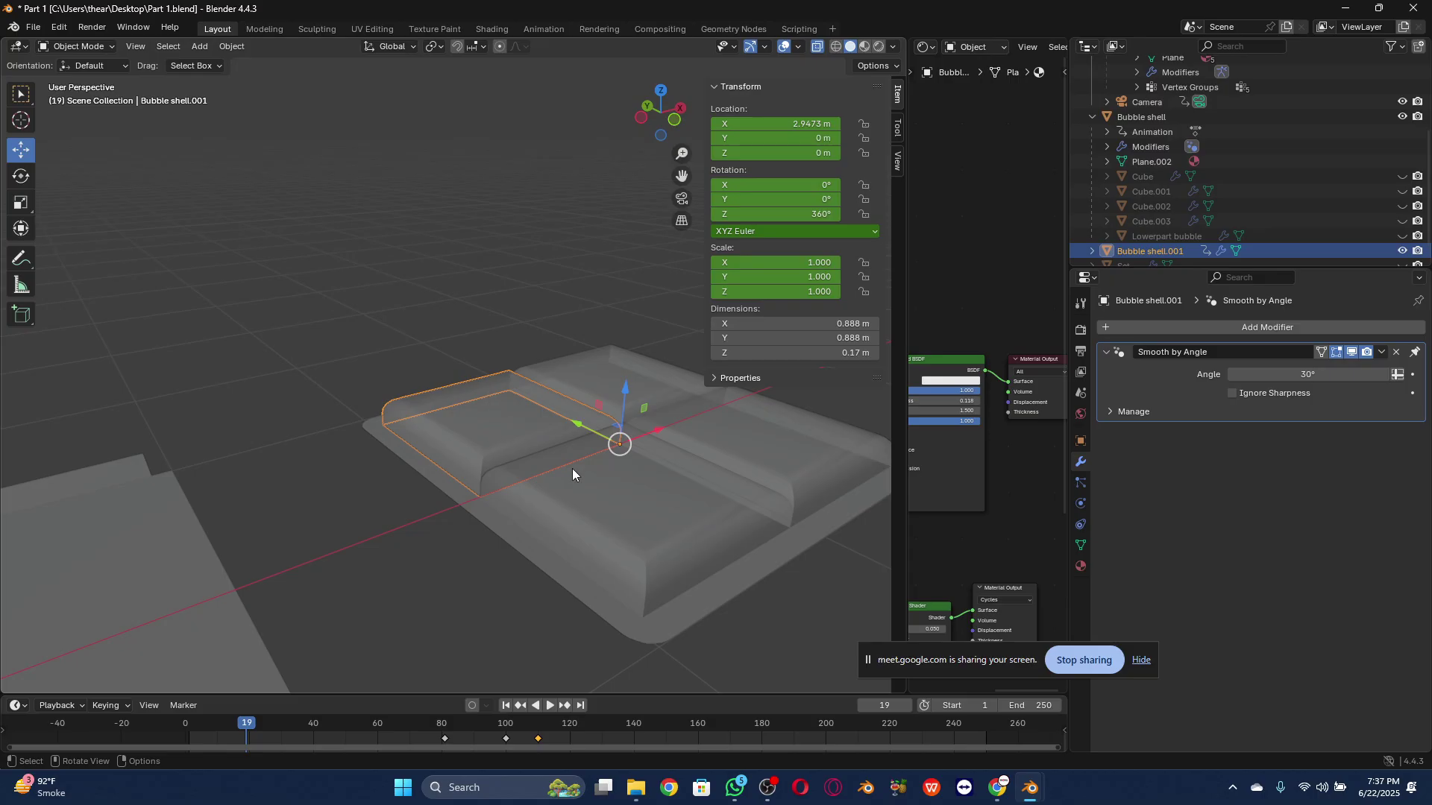
Step: In the Bubble shell mesh, select the top face of the negative-X, negative-Y bubble, grow the selection down its walls and separate it as an object
left_click(625, 496)
scroll(581, 455, "down", 1)
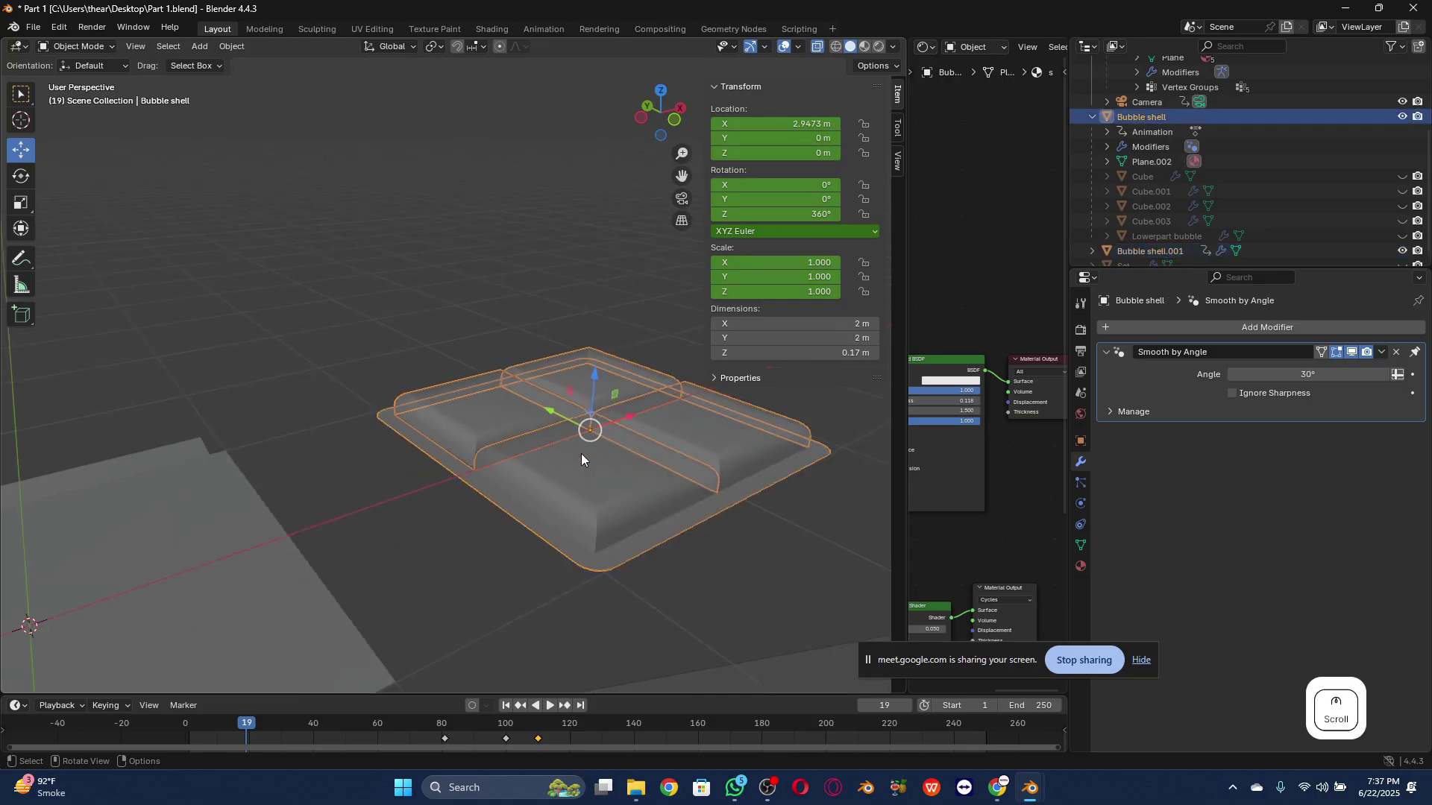
left_click(77, 46)
left_click(80, 80)
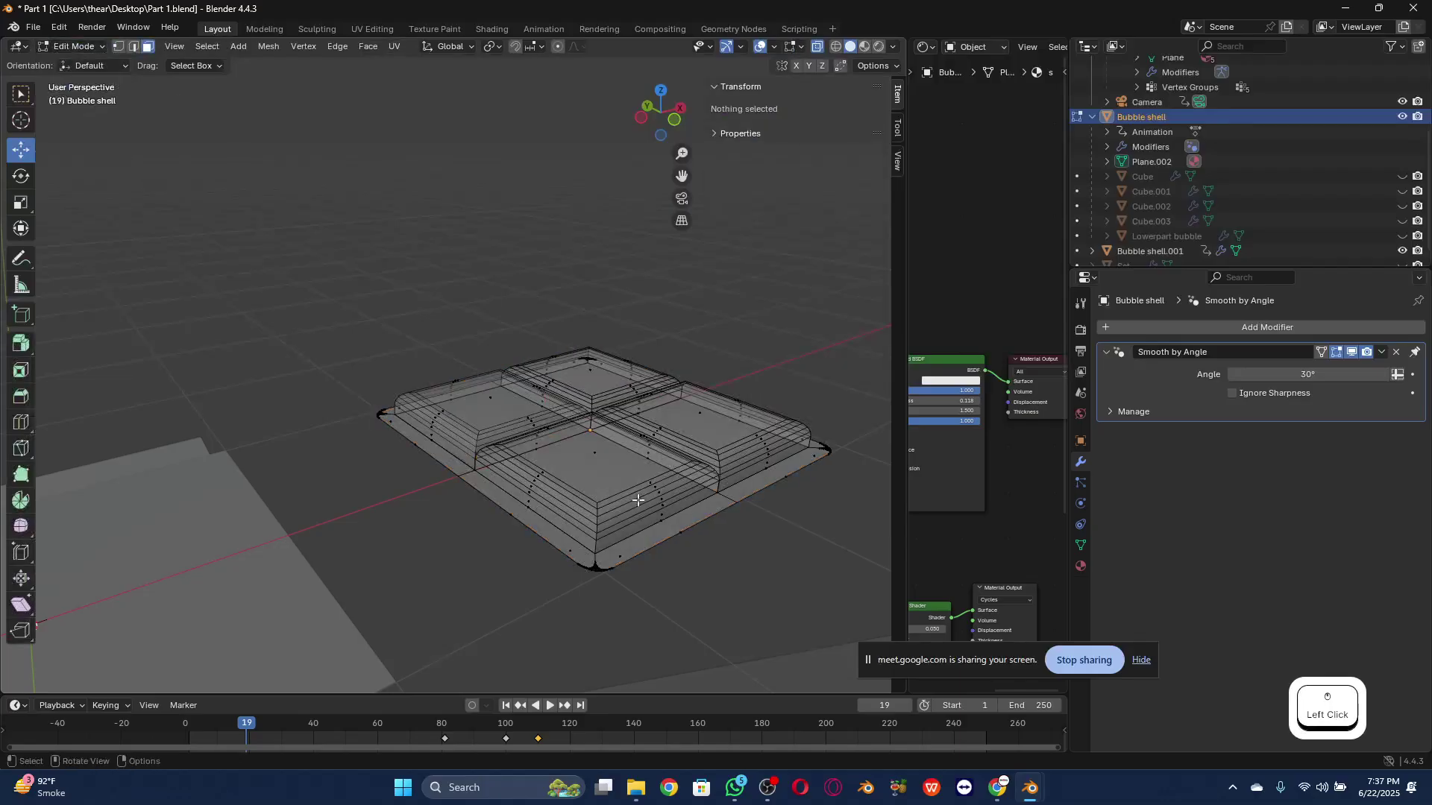
left_click(608, 468)
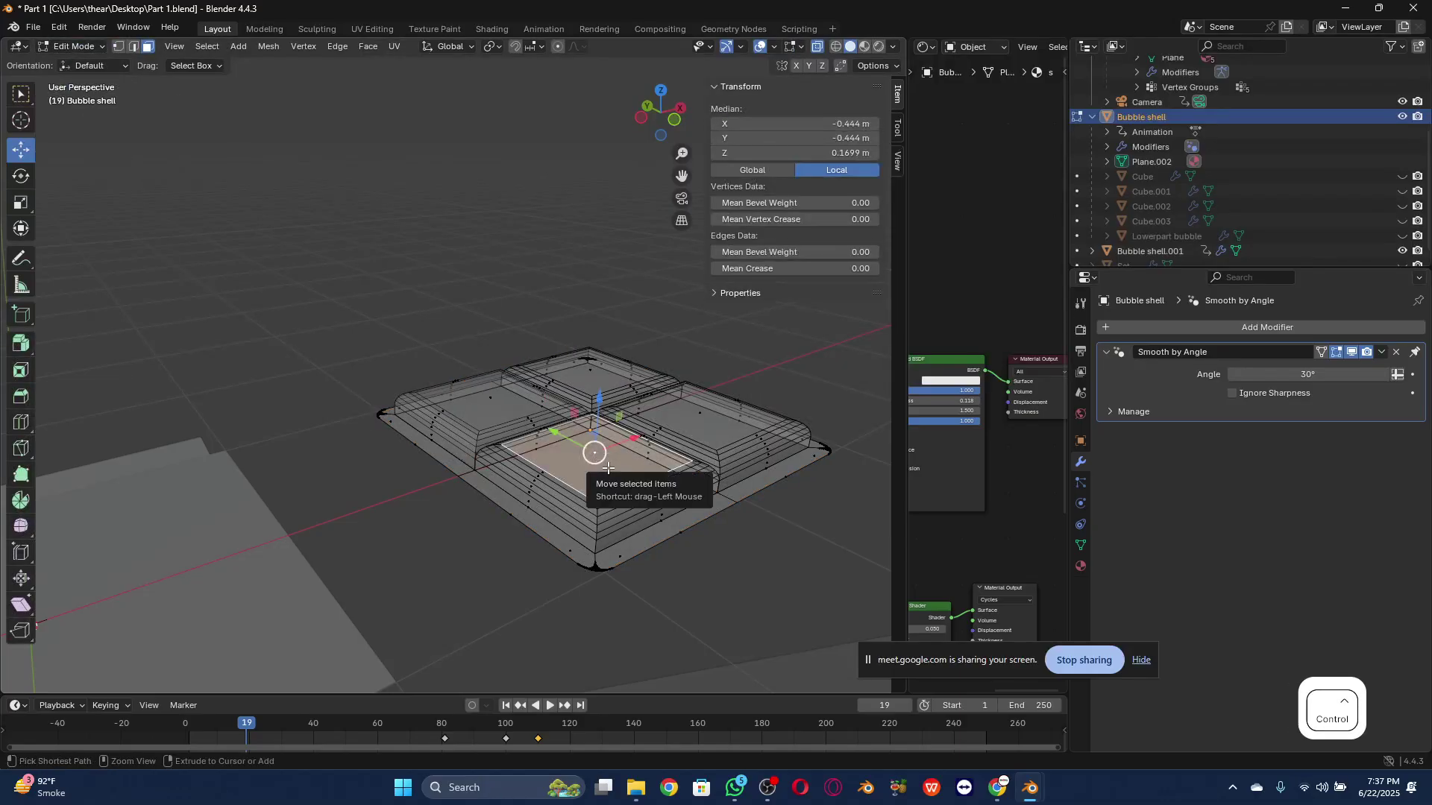
key("ctrl+KP_Add")
key("ctrl+KP_Add")
key("ctrl+KP_Add")
key("ctrl+KP_Add")
key("ctrl+KP_Add")
key("ctrl+KP_Add")
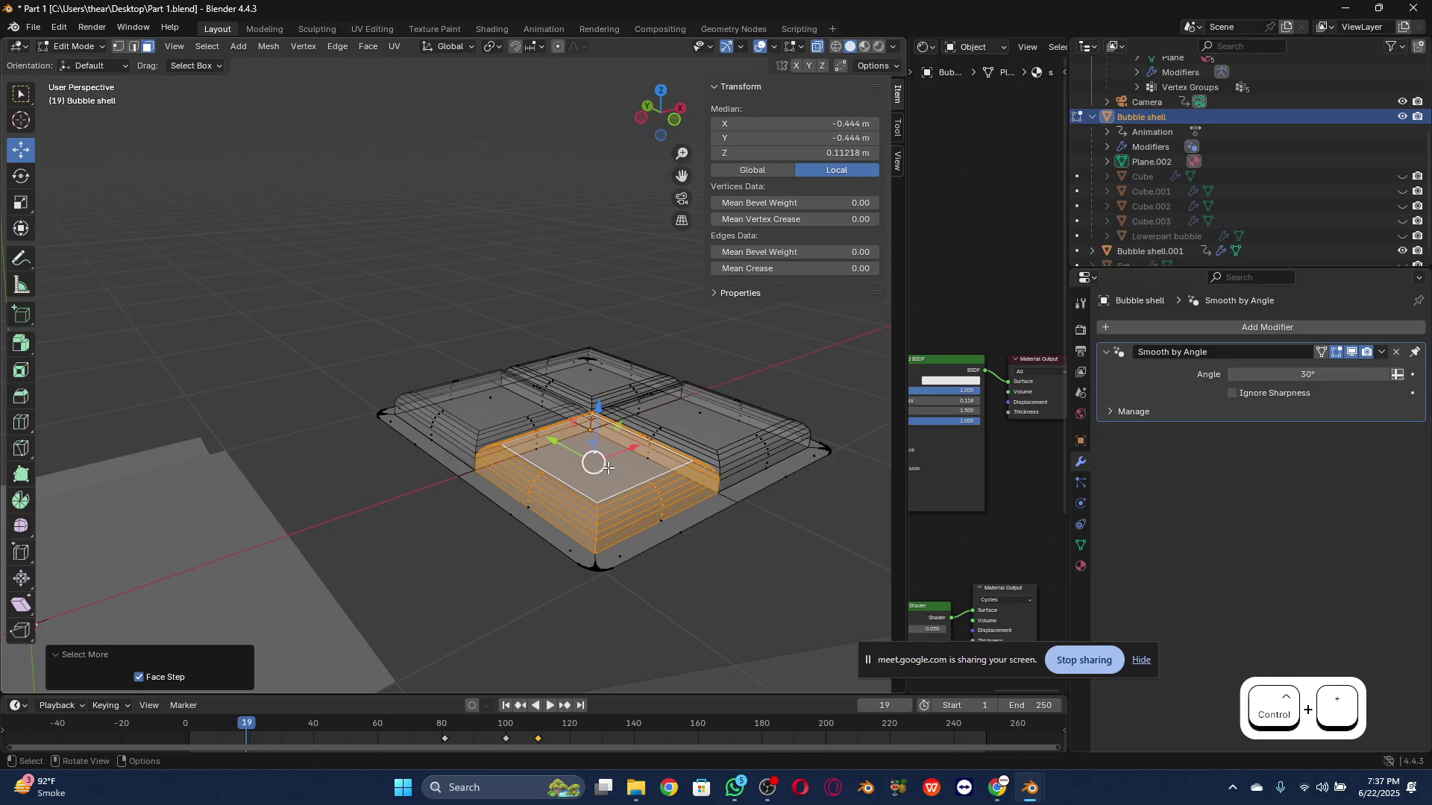
right_click(601, 477)
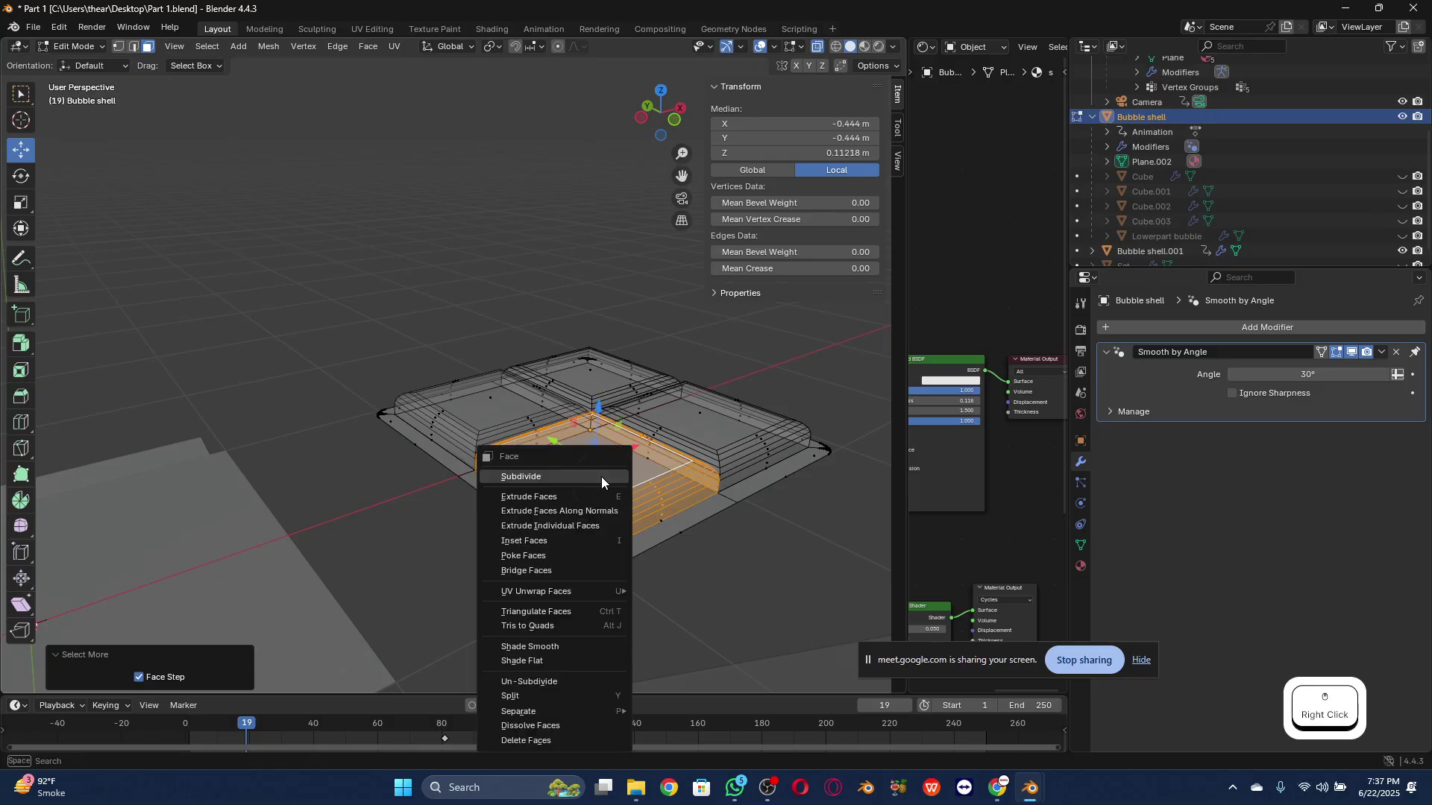
mouse_move(565, 710)
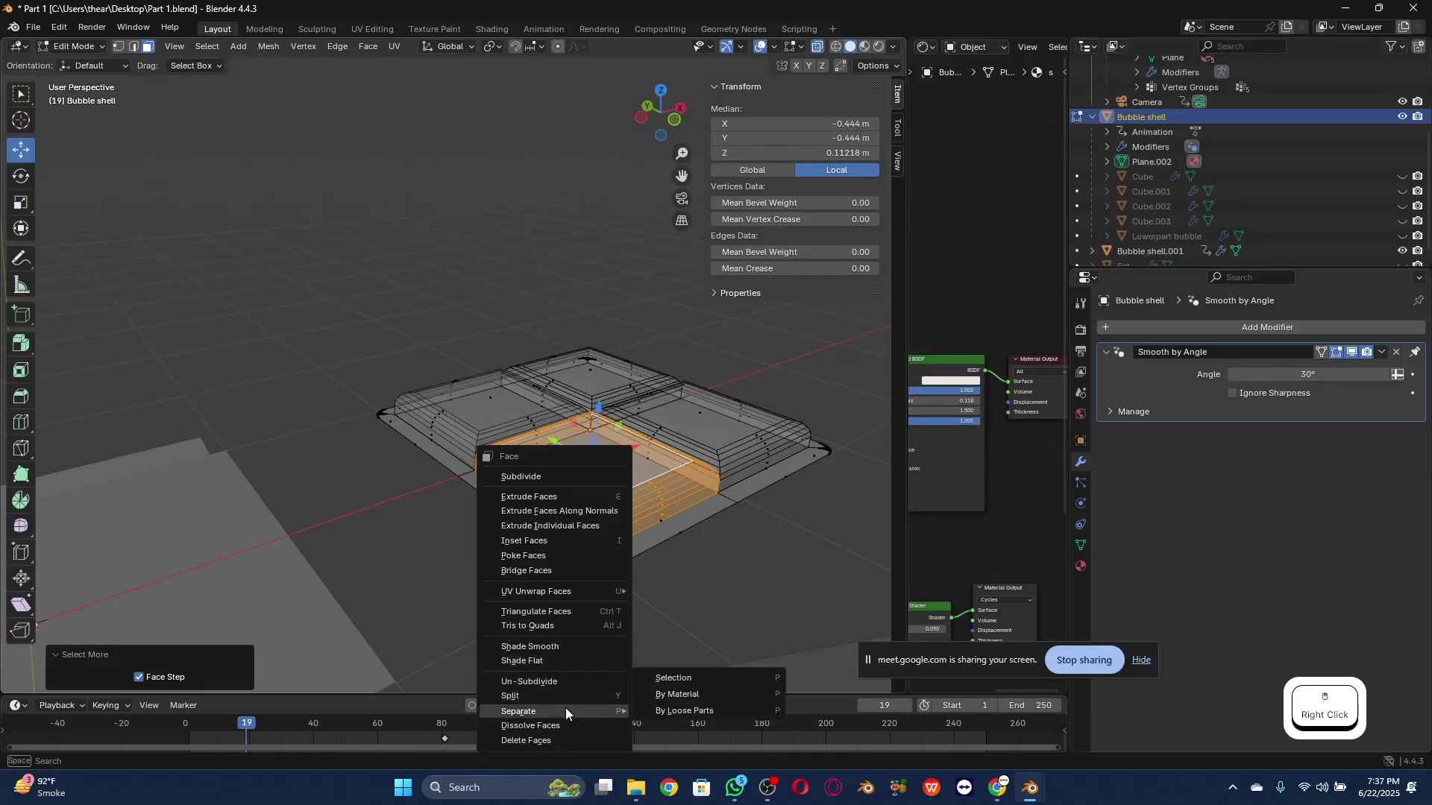
left_click(689, 679)
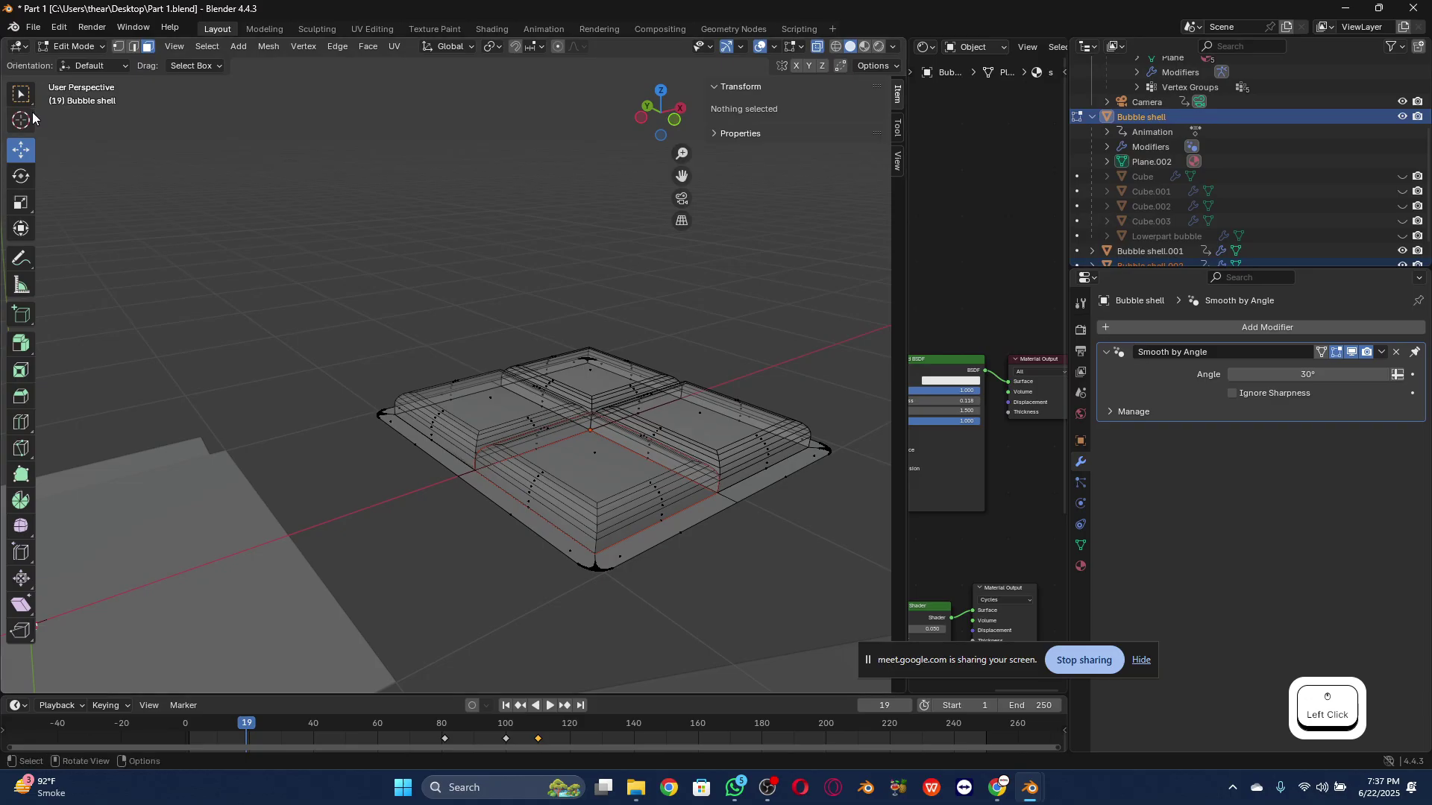
left_click(85, 49)
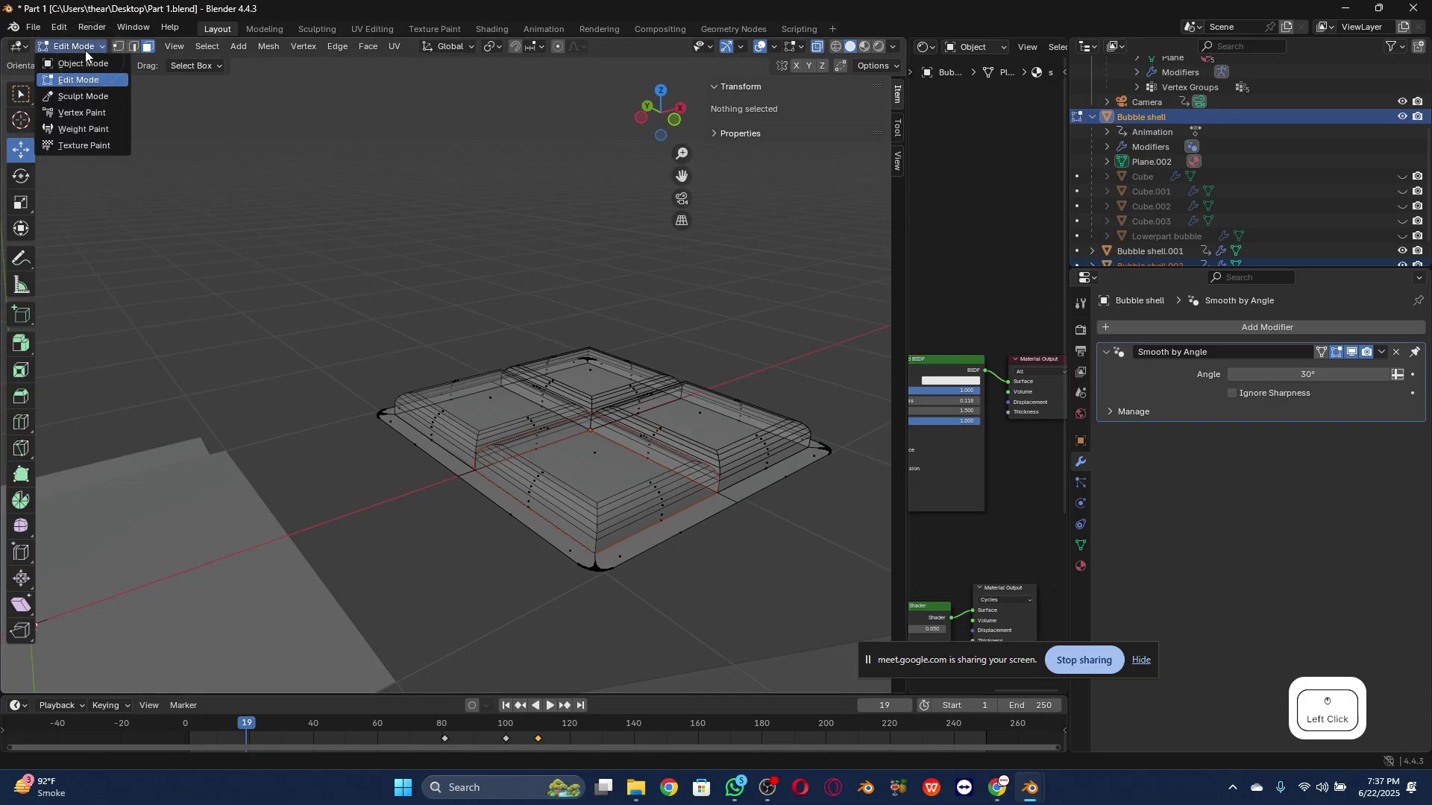
left_click(82, 64)
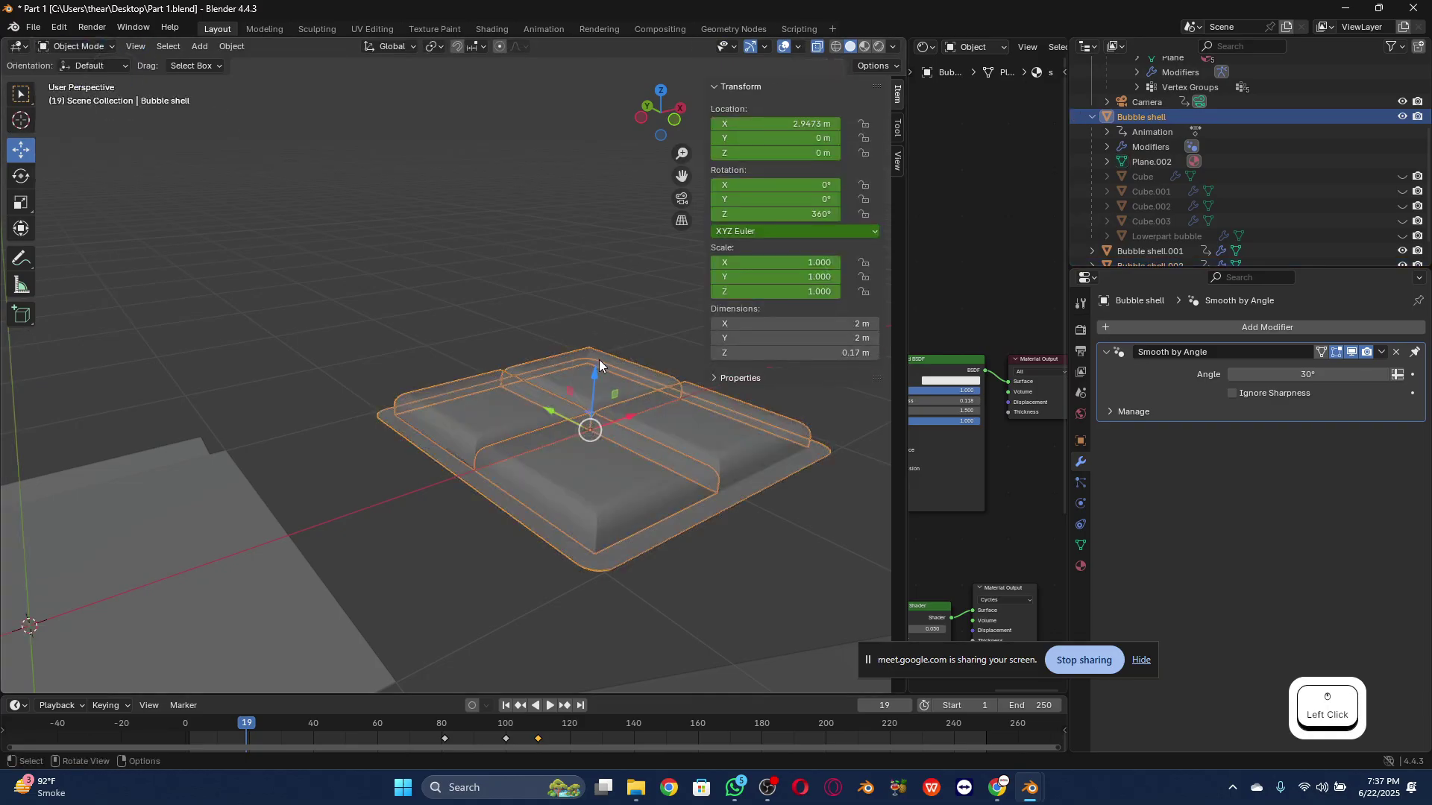
Step: Select the whole positive-X, positive-Y bubble of Bubble shell by growing from its top face, and separate the selection into its own object
left_click_drag(659, 114, 489, 125)
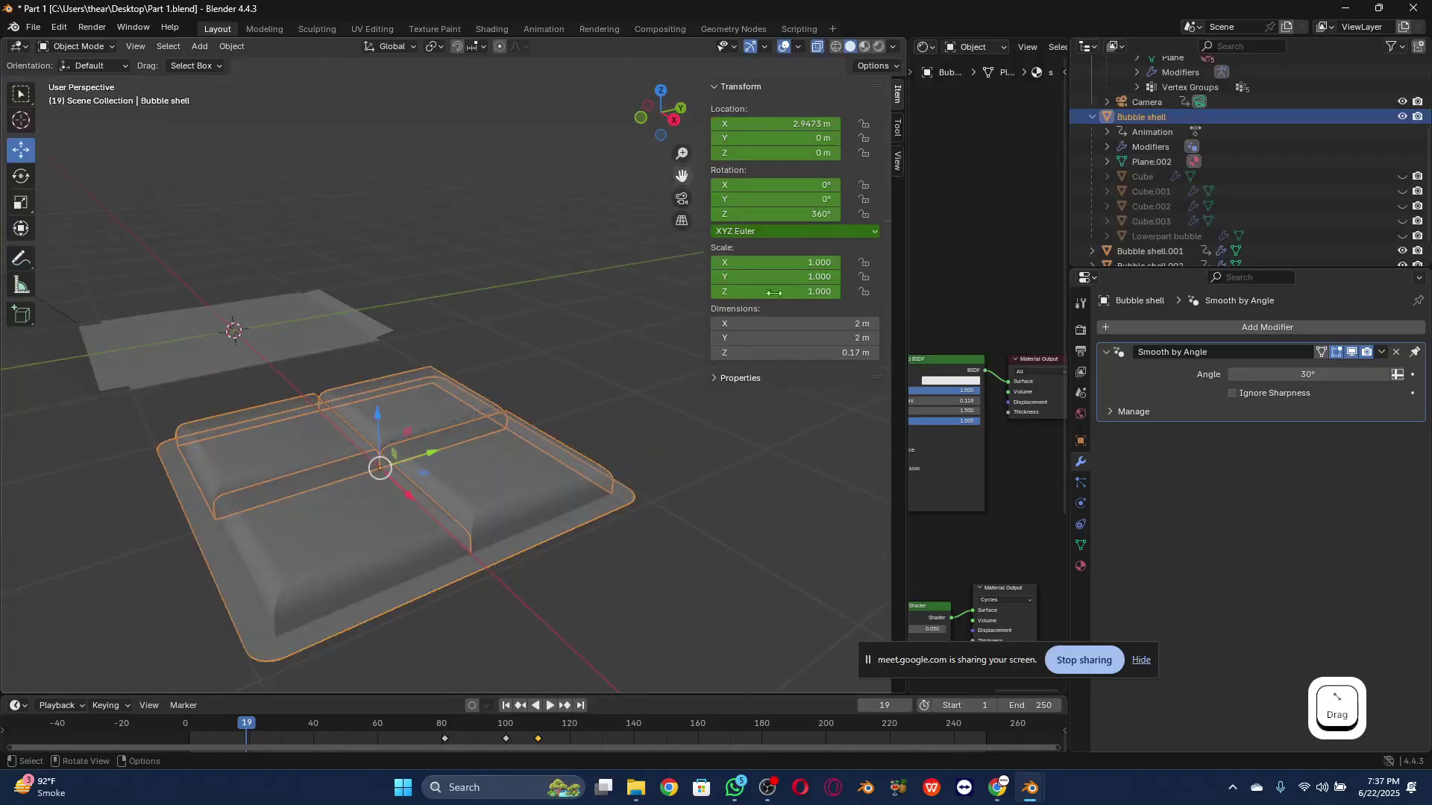
left_click(686, 421)
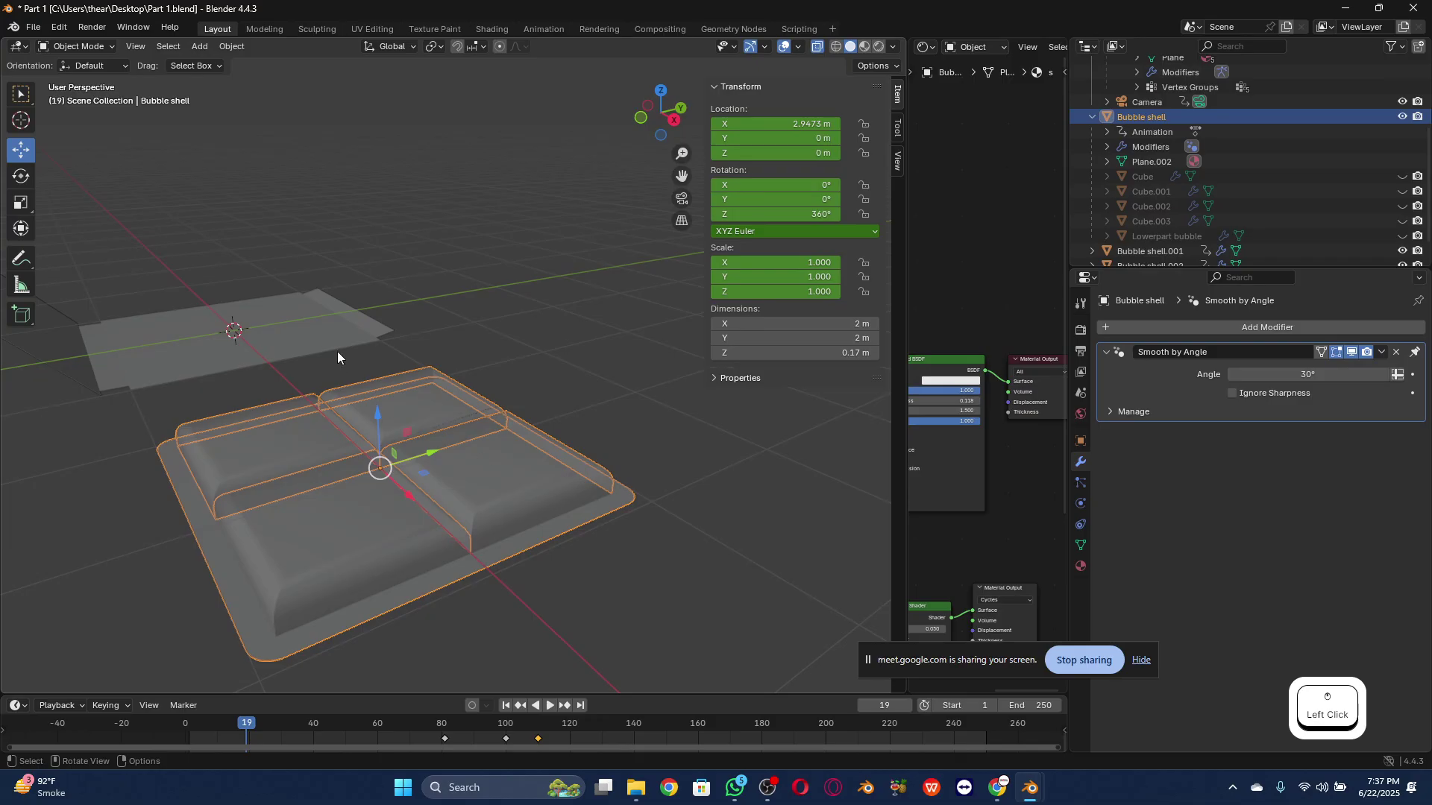
left_click(80, 46)
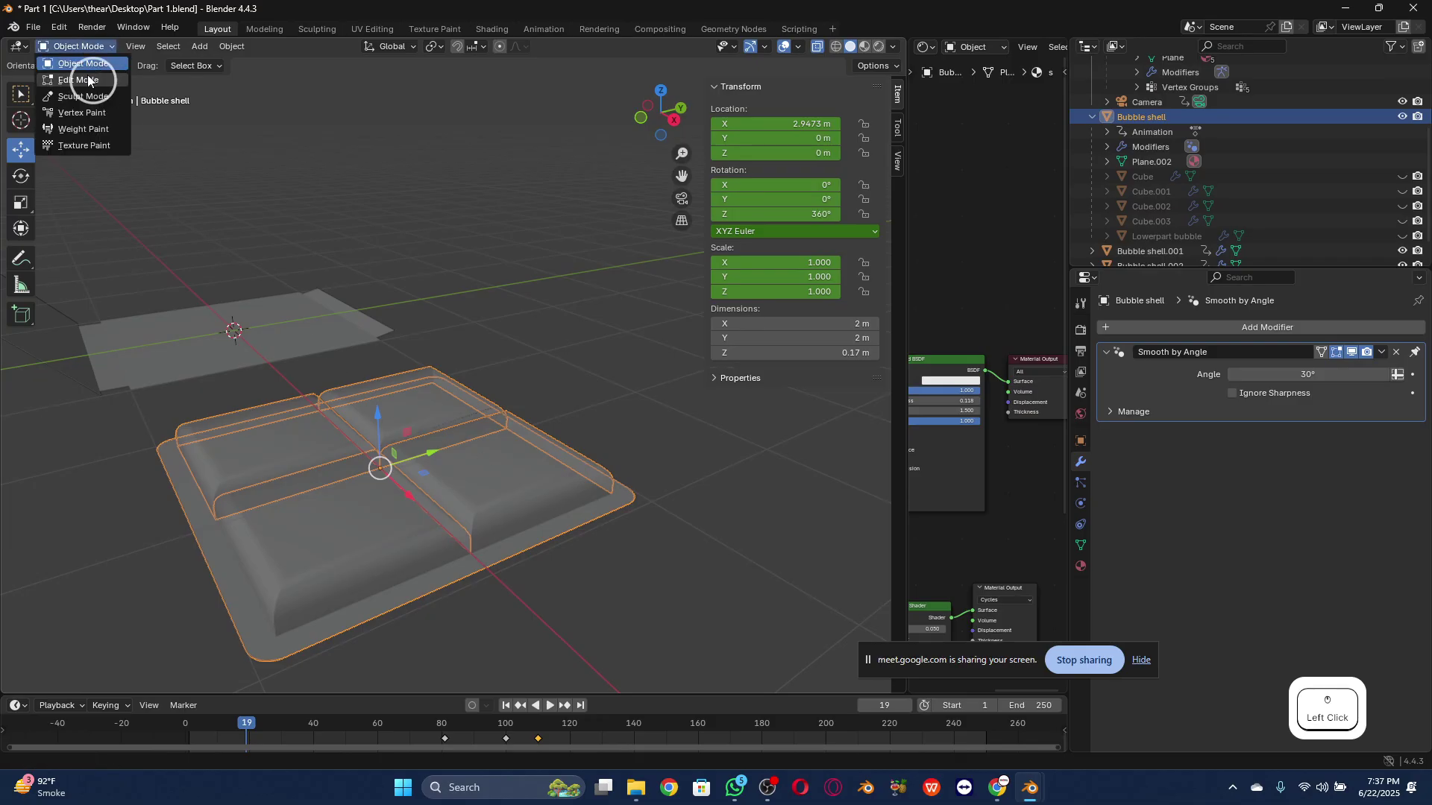
left_click(83, 73)
left_click(498, 469)
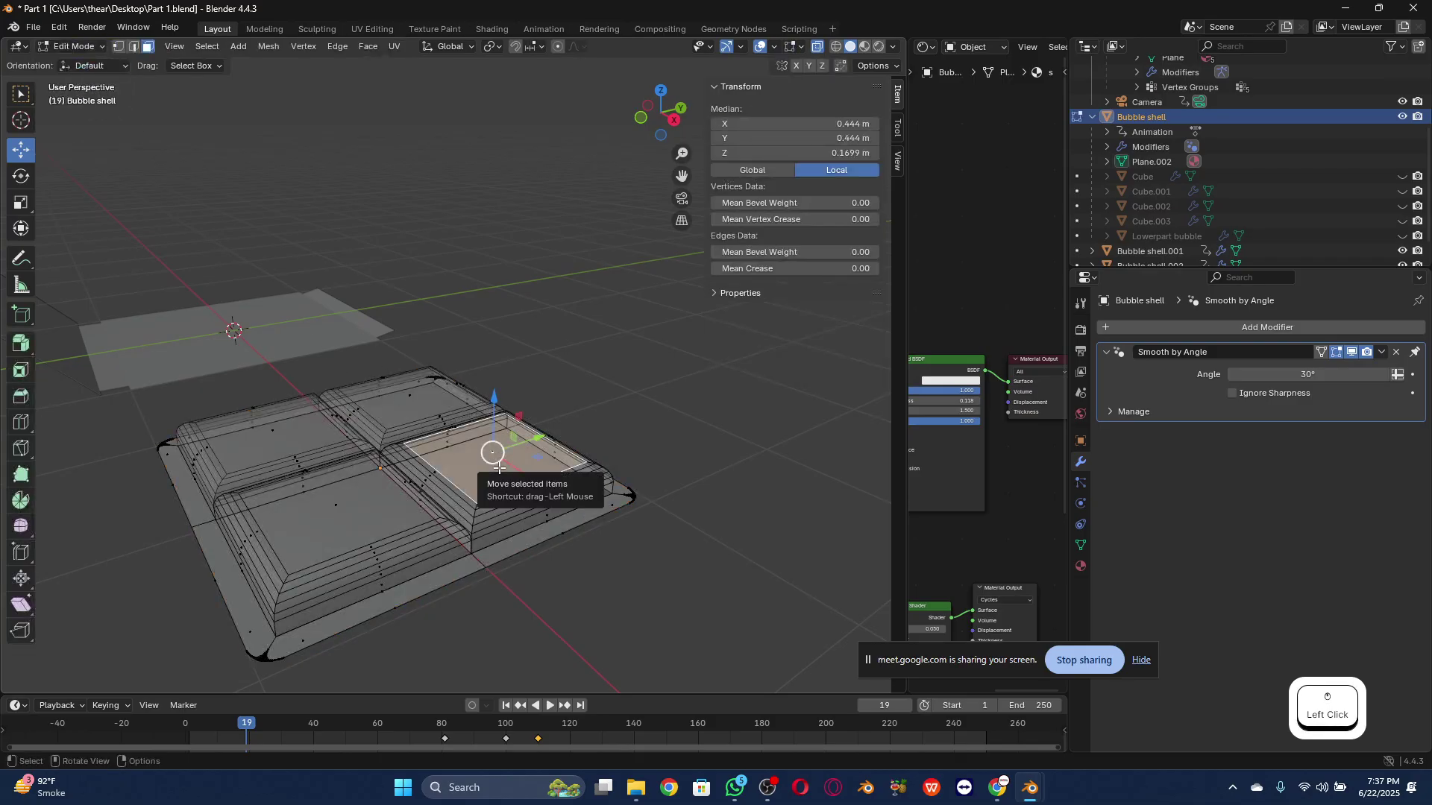
key("ctrl+KP_Add")
key("ctrl+KP_Add")
key("ctrl+KP_Add")
key("ctrl+KP_Add")
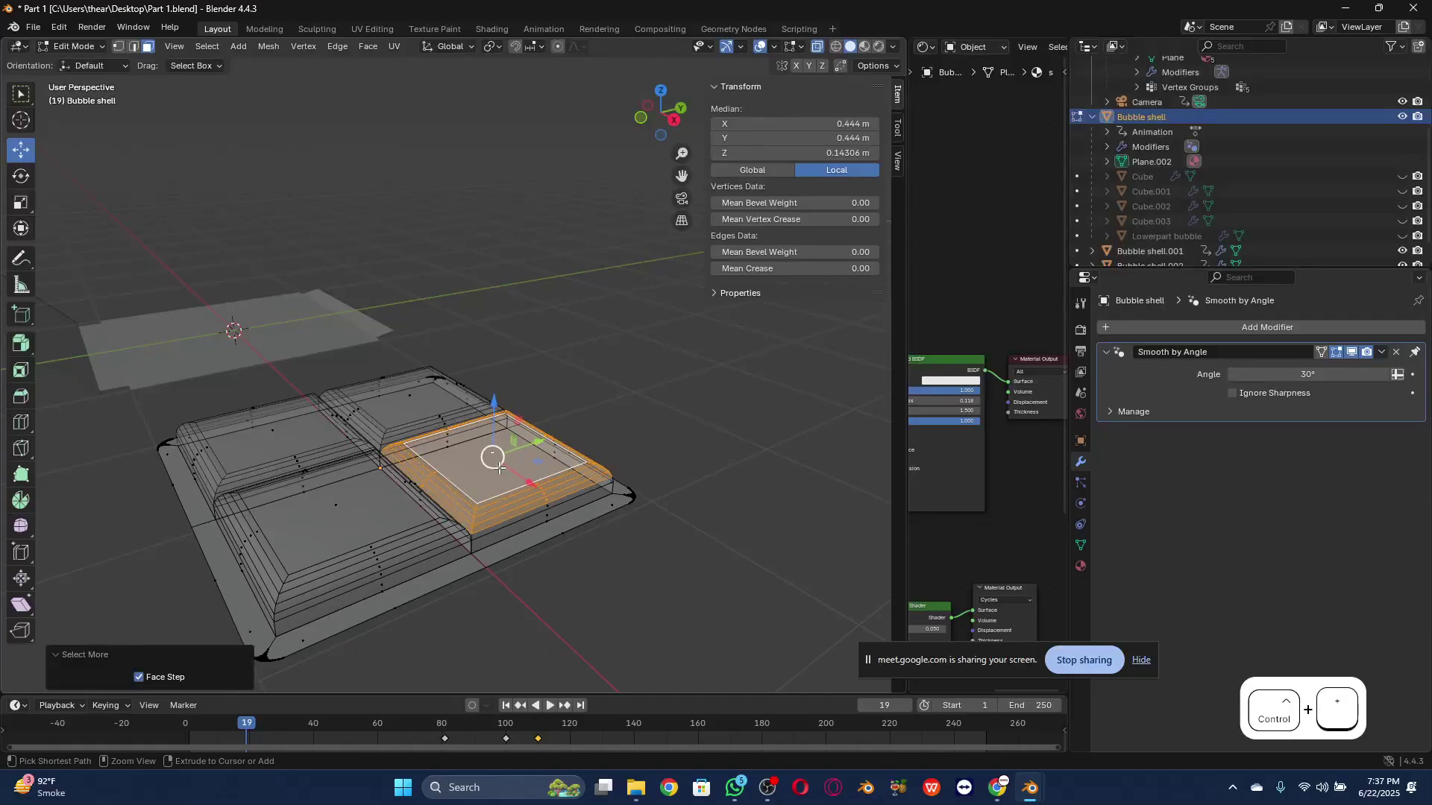
key("ctrl+KP_Add")
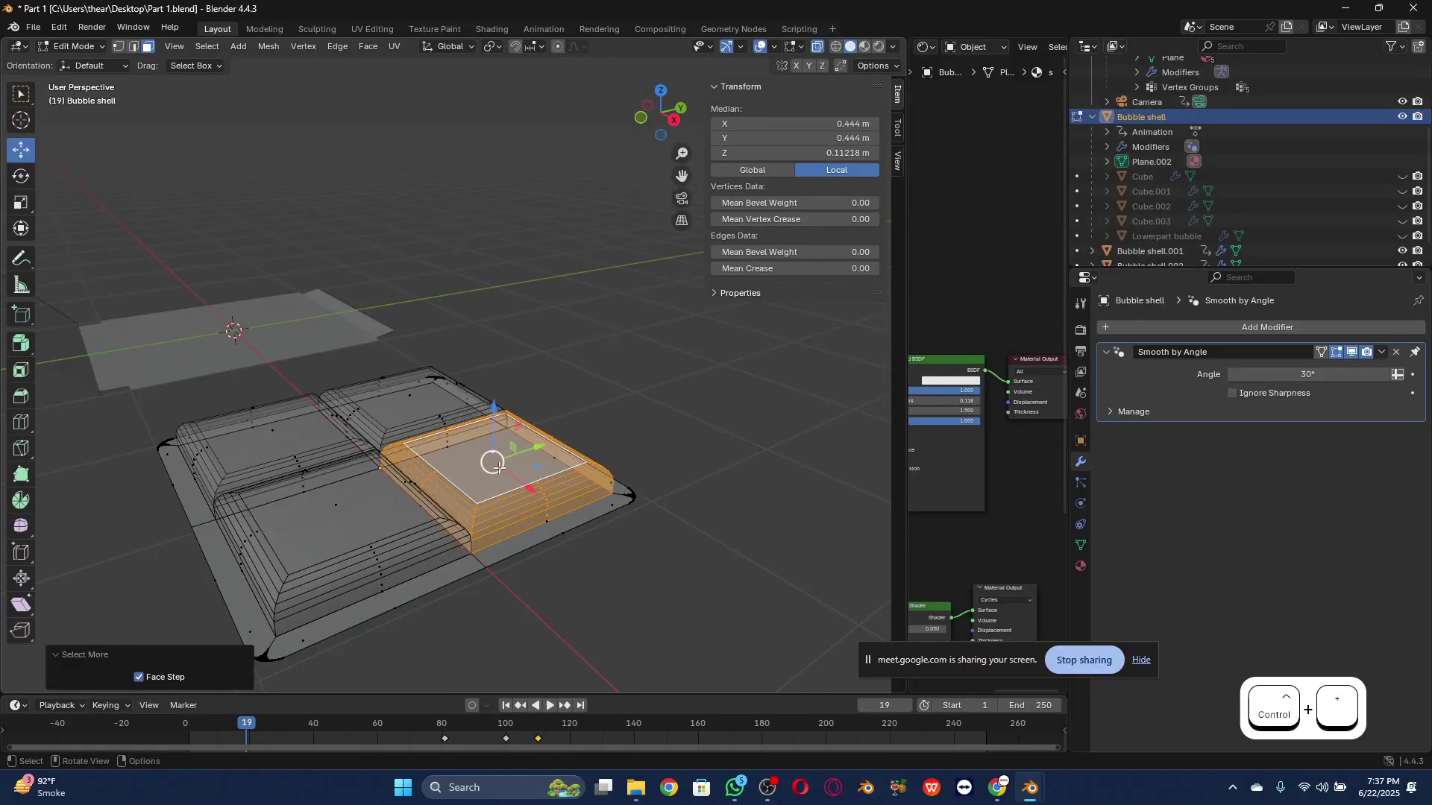
right_click(501, 462)
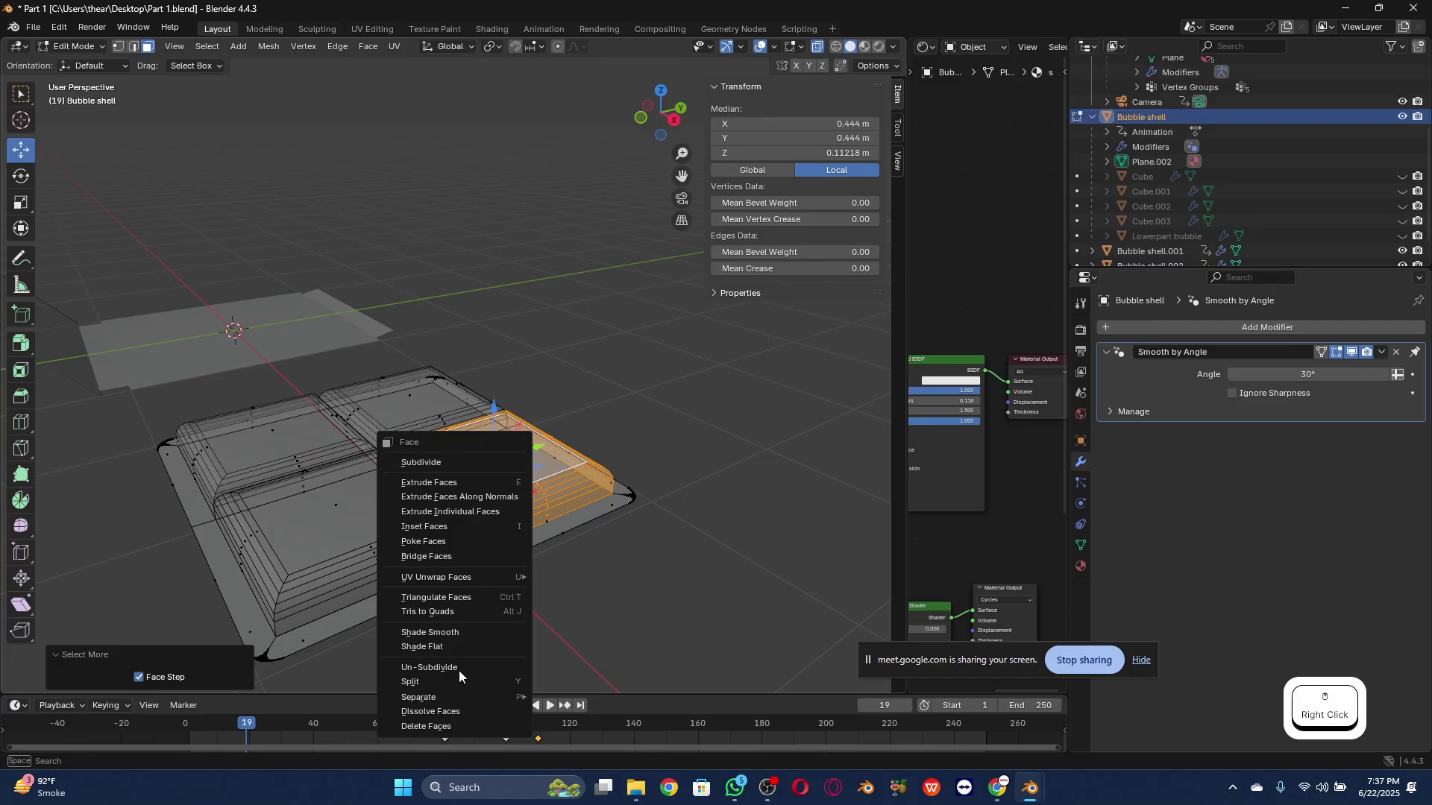
mouse_move(457, 698)
left_click(578, 697)
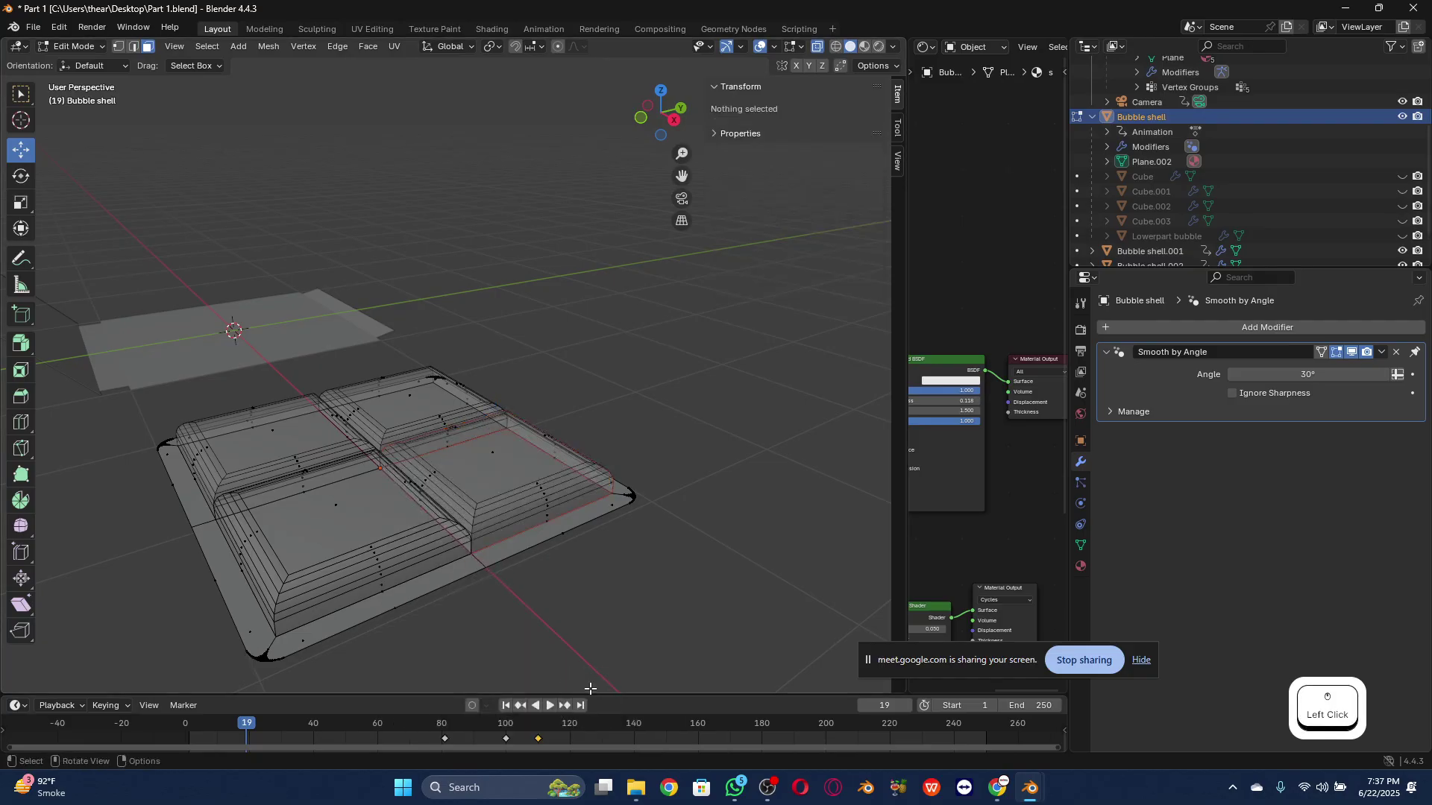
left_click(72, 49)
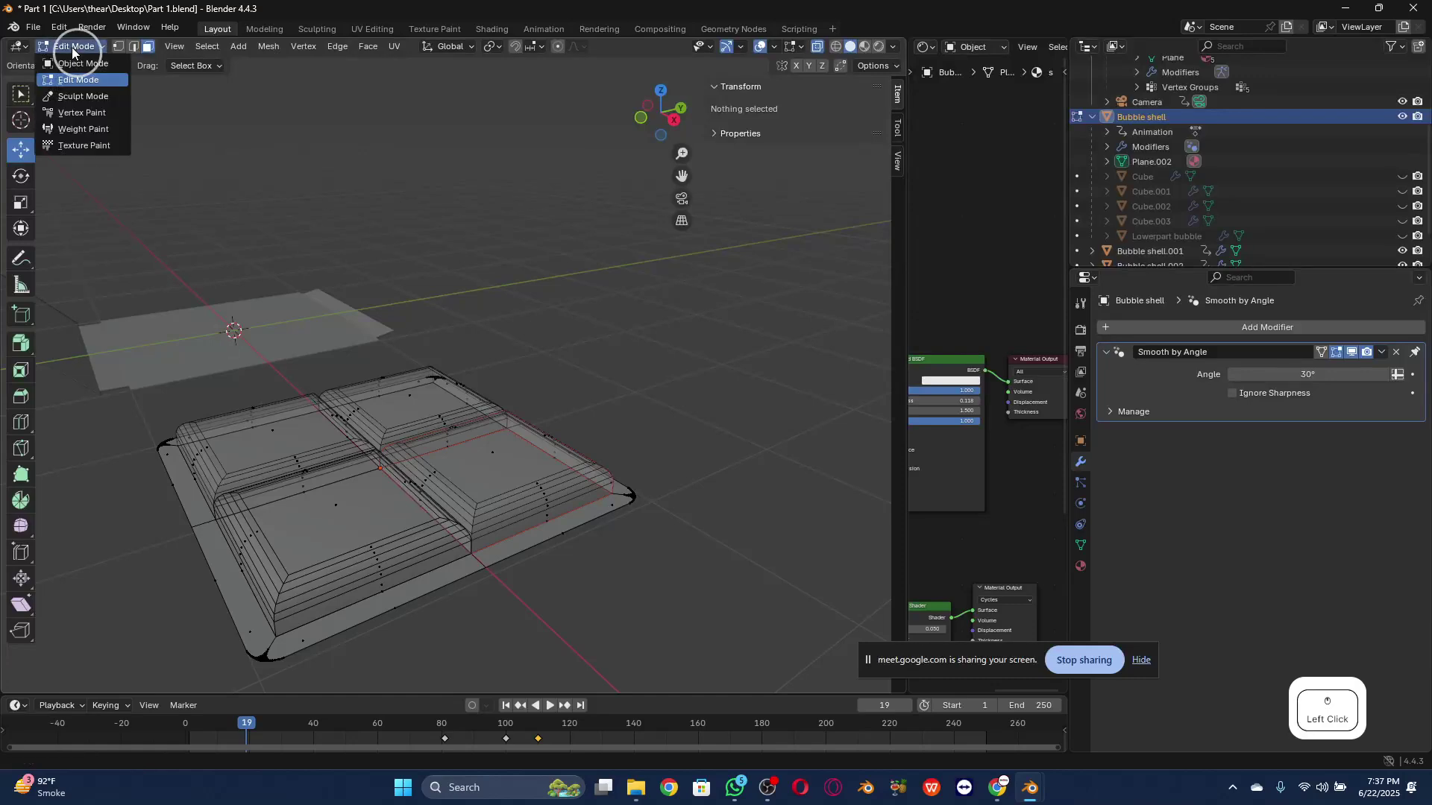
left_click(76, 62)
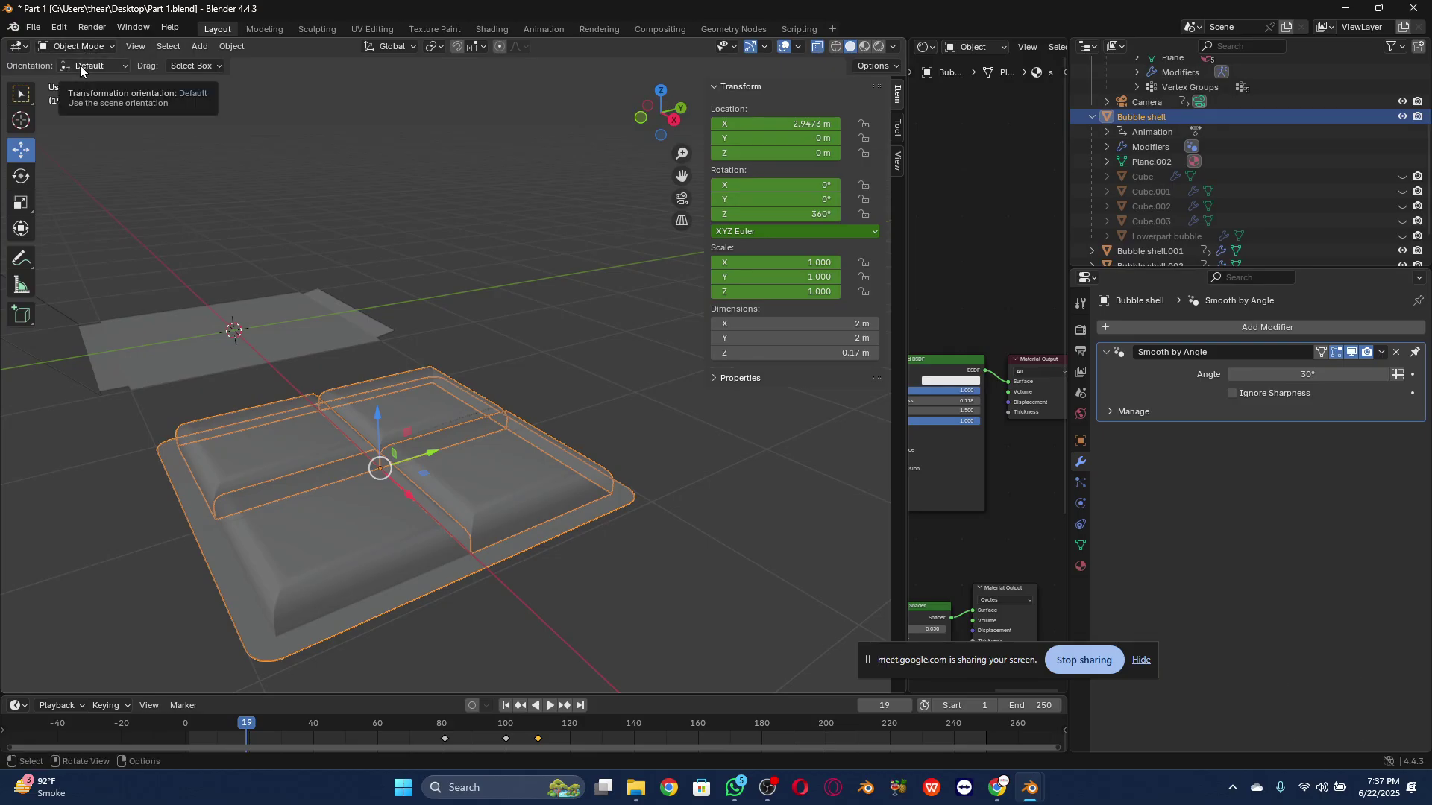
Step: Separate the positive-X, negative-Y bubble from Bubble shell after growing the selection from its top face, and return to Object Mode
key("Tab")
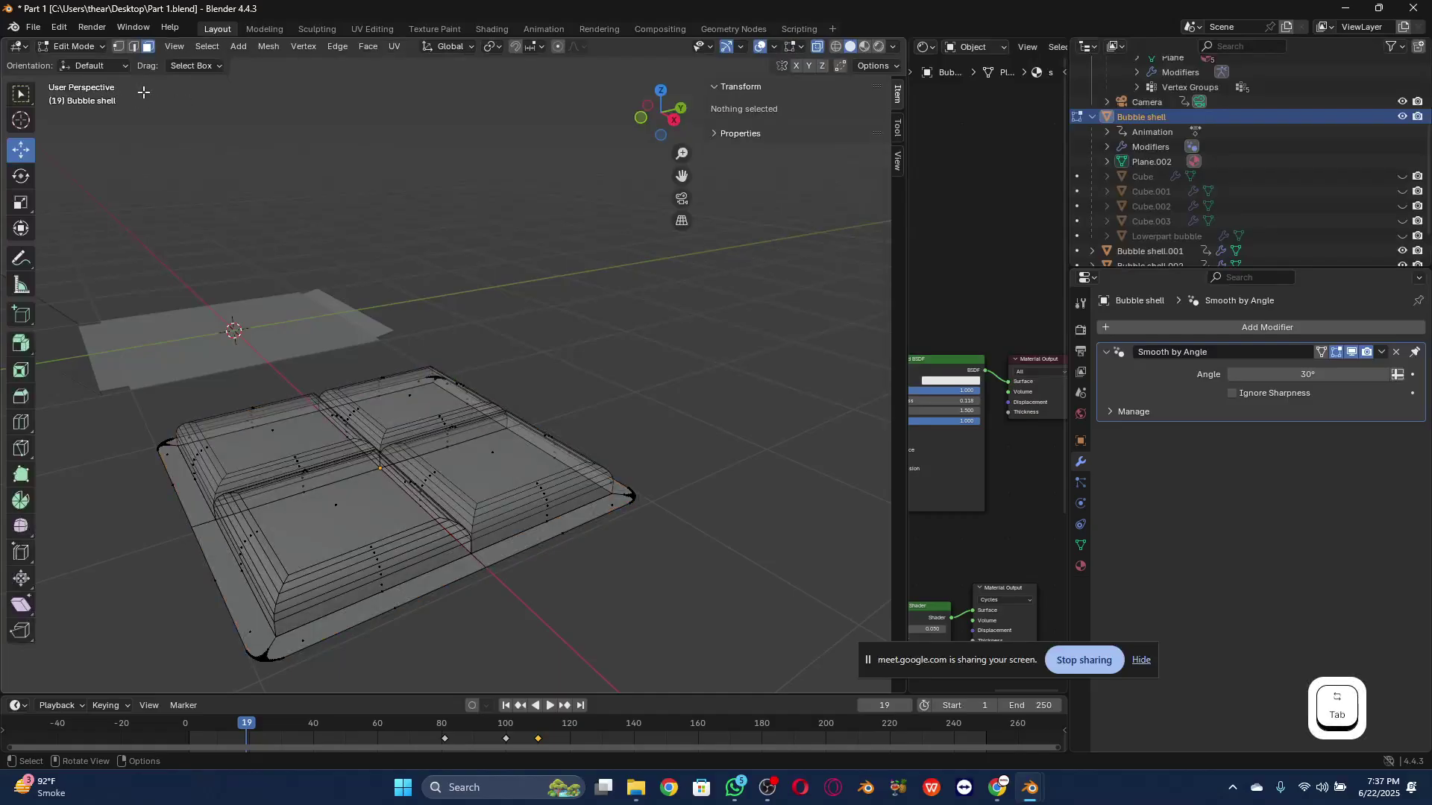
key("Tab")
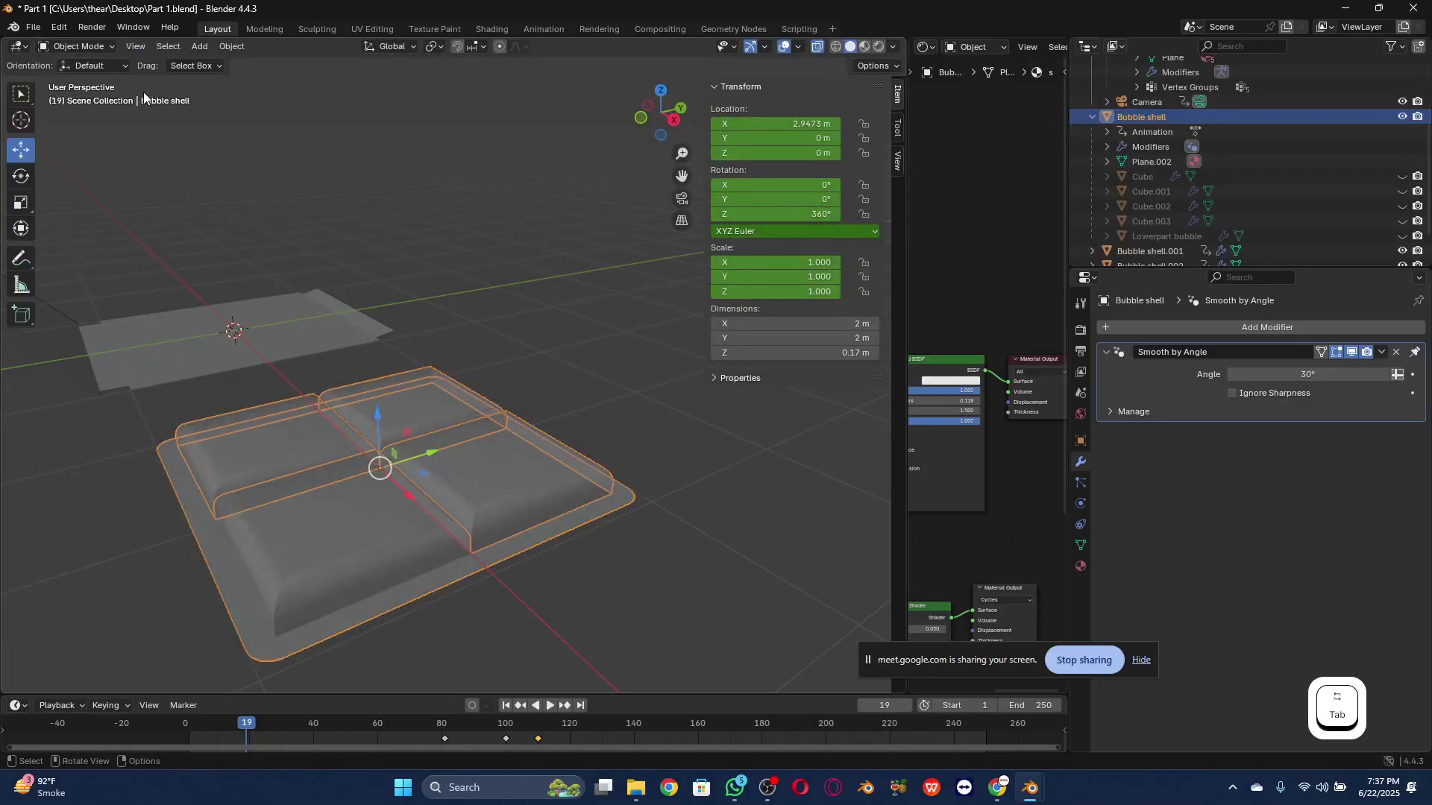
left_click(355, 529)
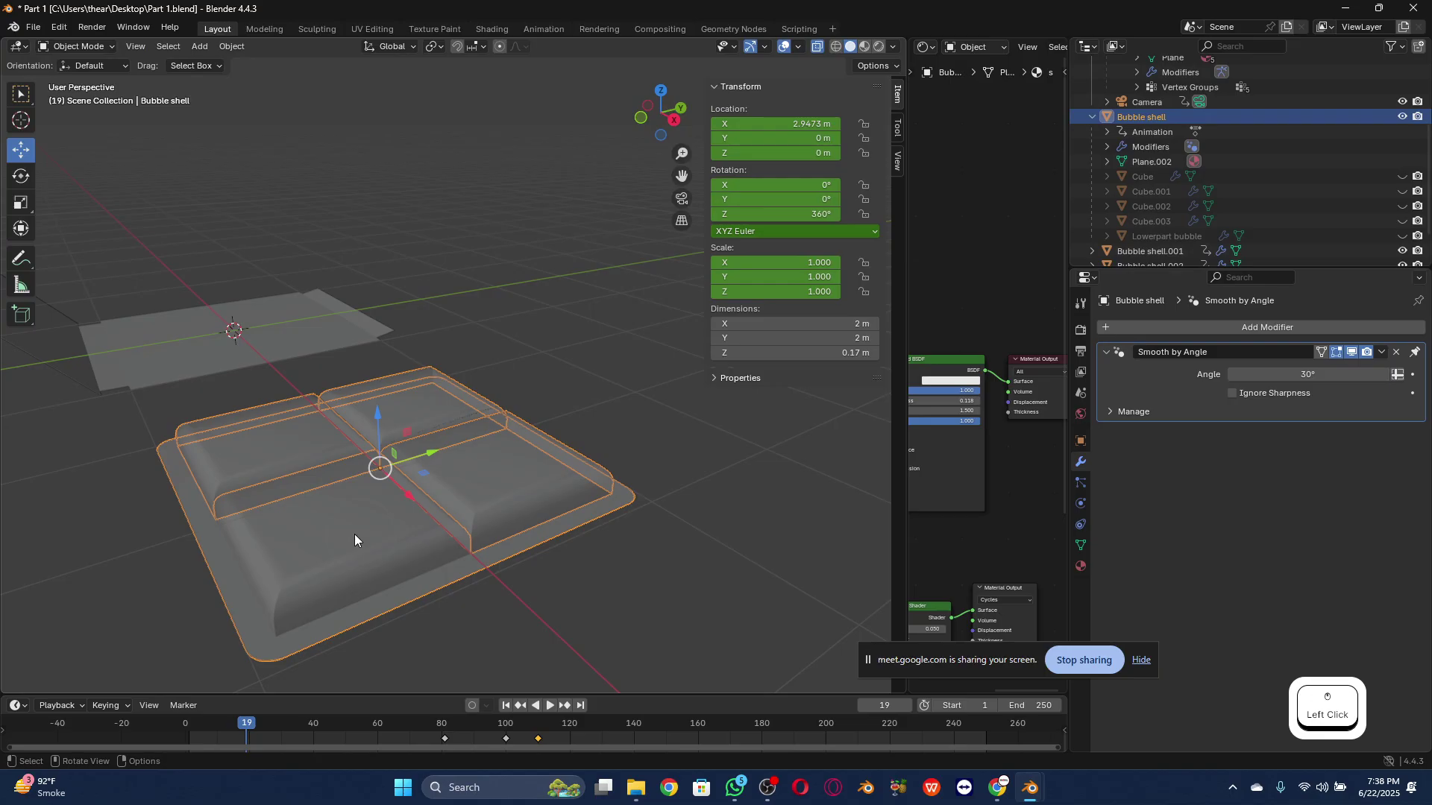
key("Tab")
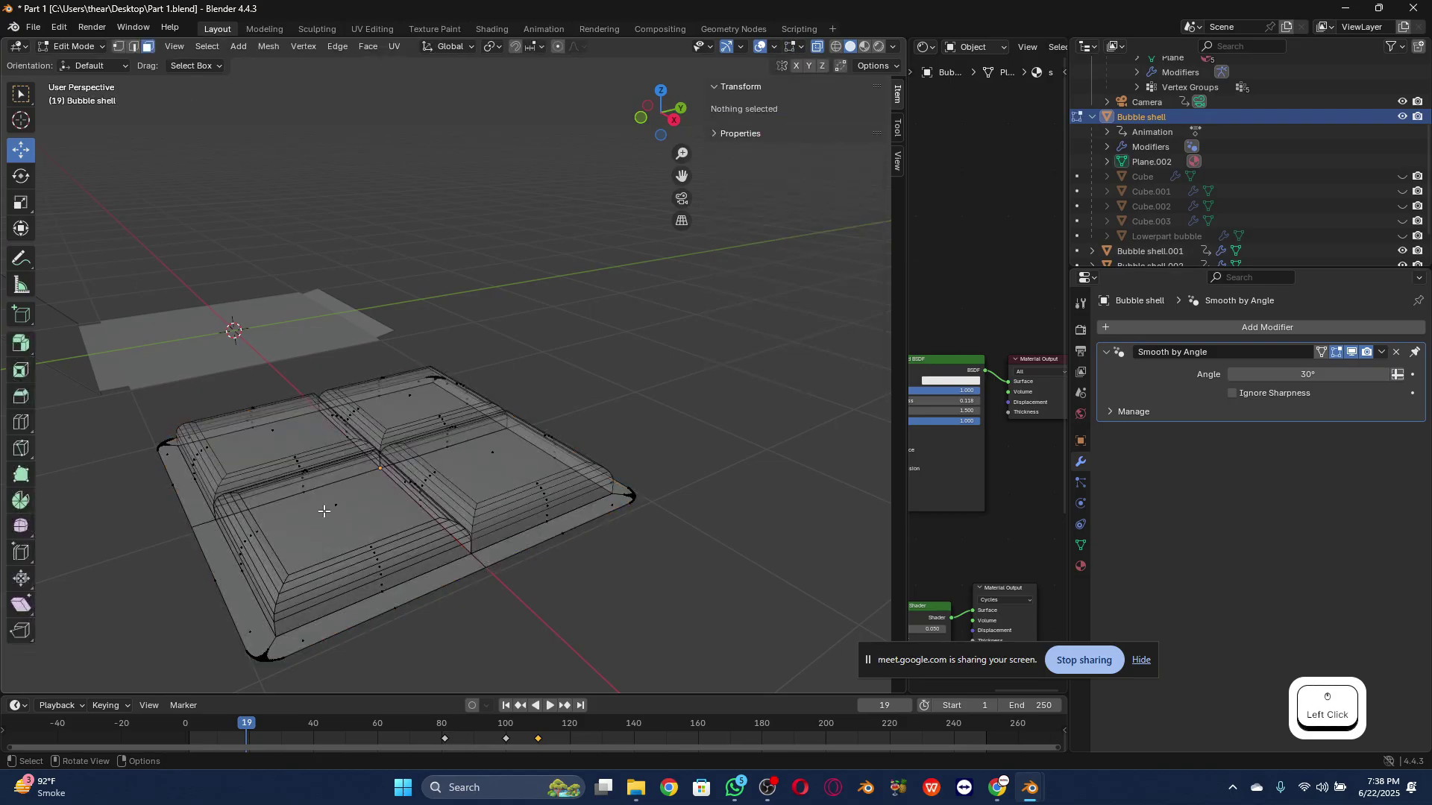
left_click(324, 512)
key("ctrl")
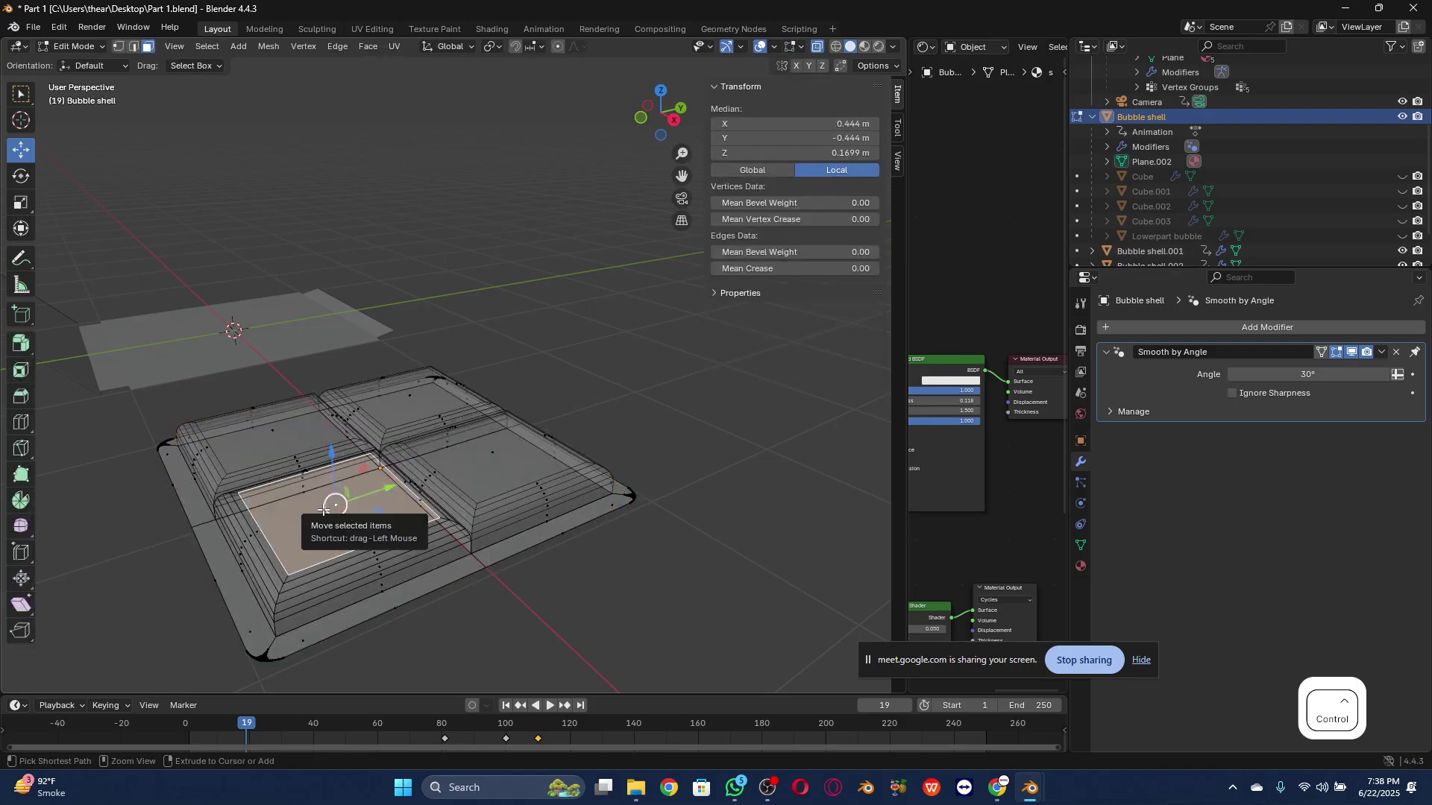
key("ctrl+equal")
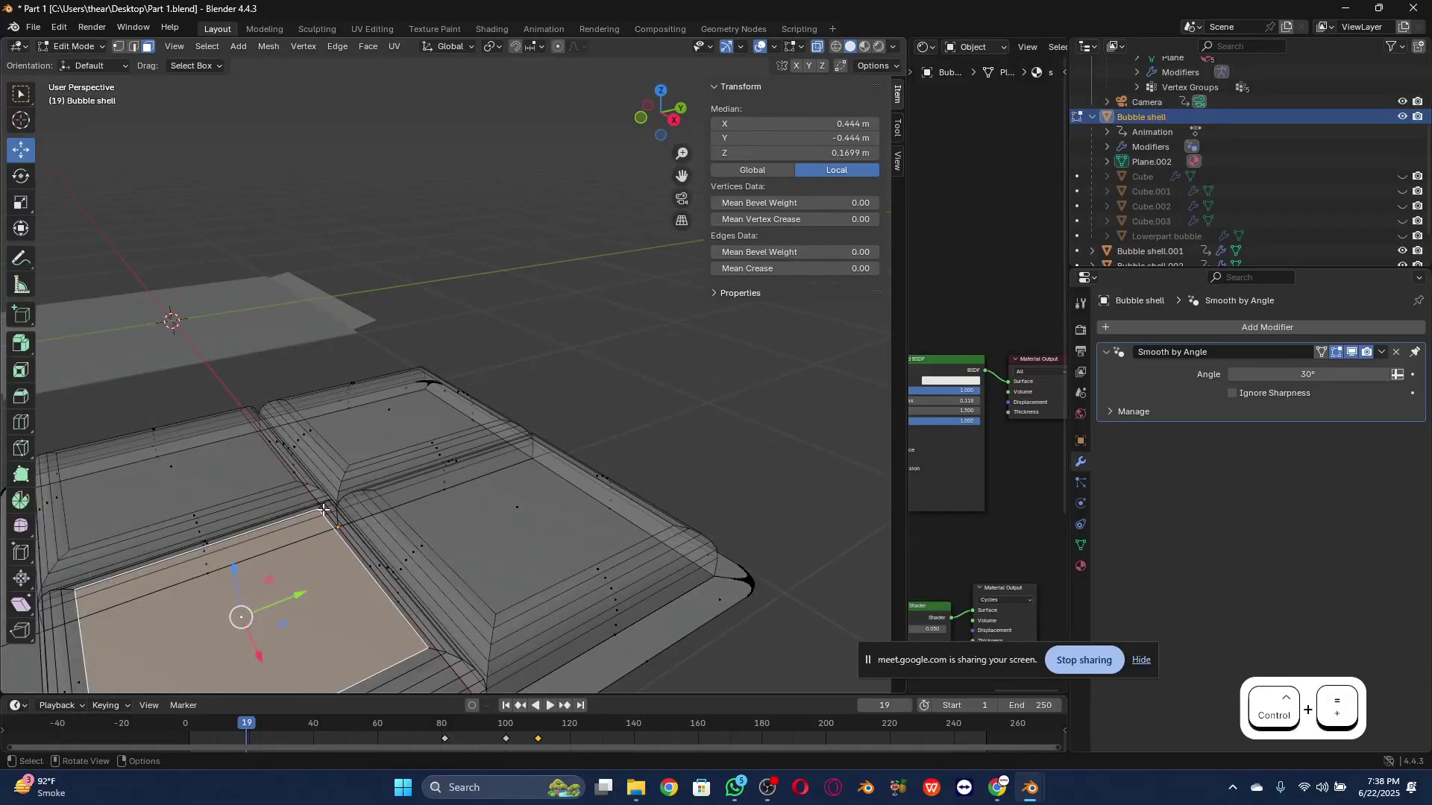
scroll(326, 493, "down", 4)
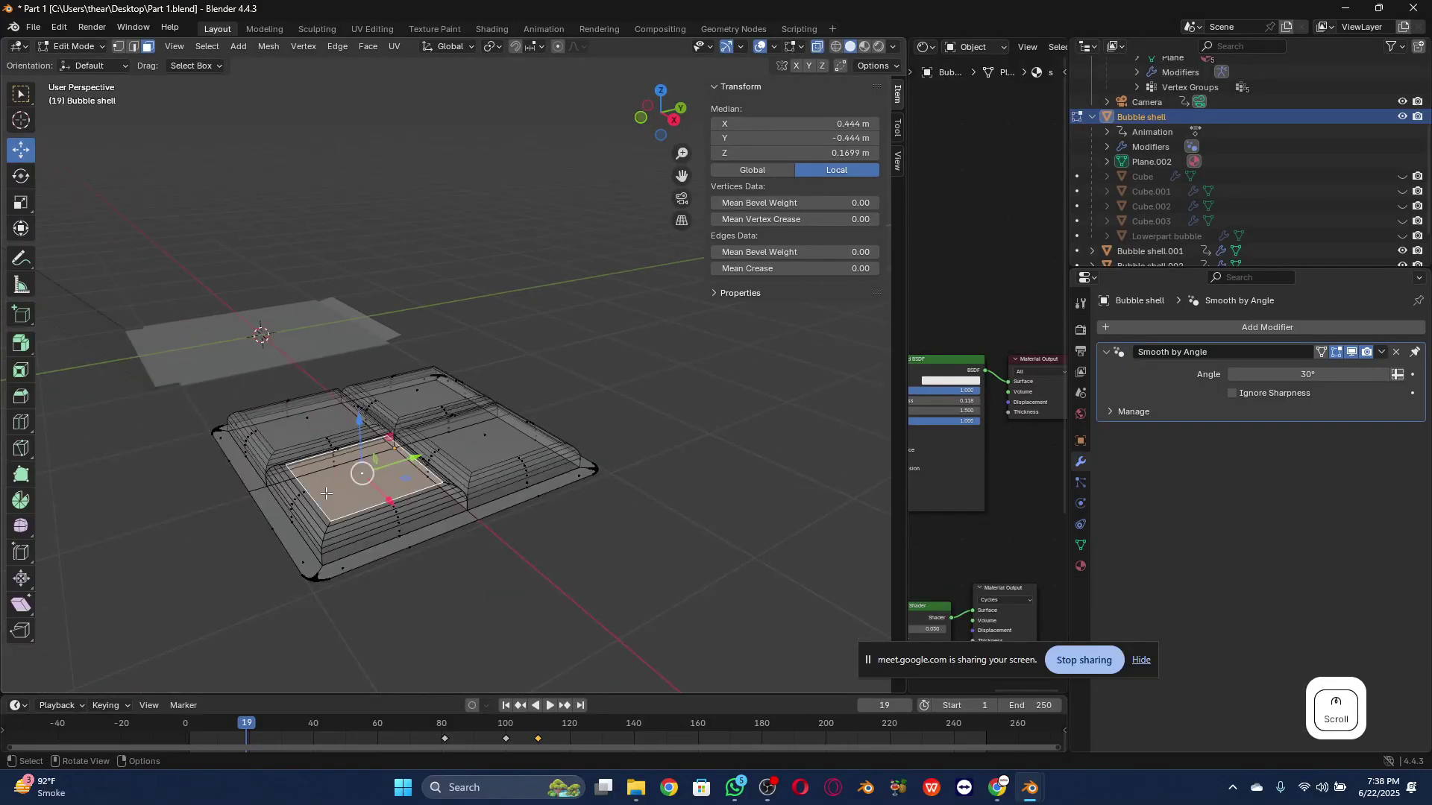
key("ctrl+KP_Add")
key("ctrl+KP_Add")
key("ctrl+KP_Add")
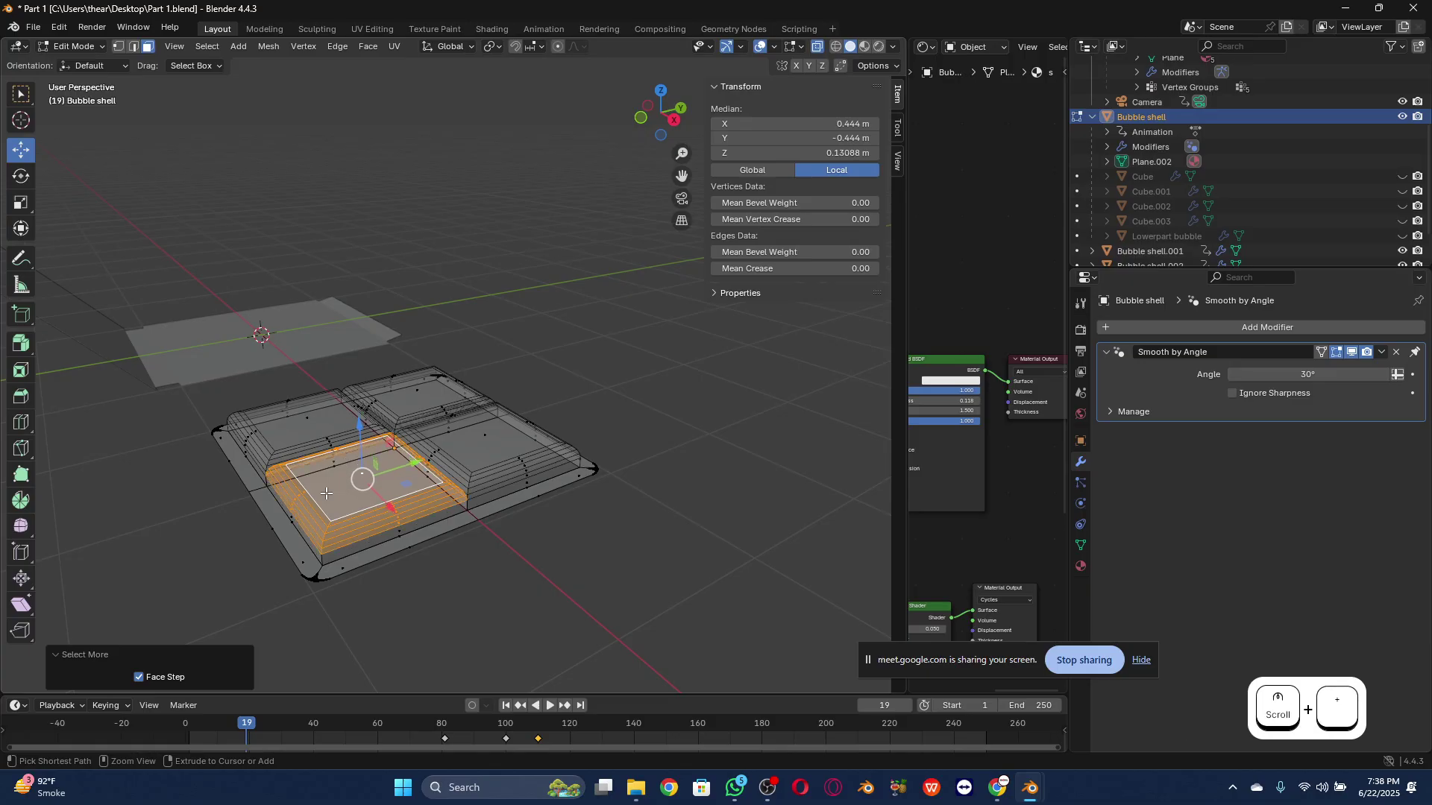
right_click(325, 490)
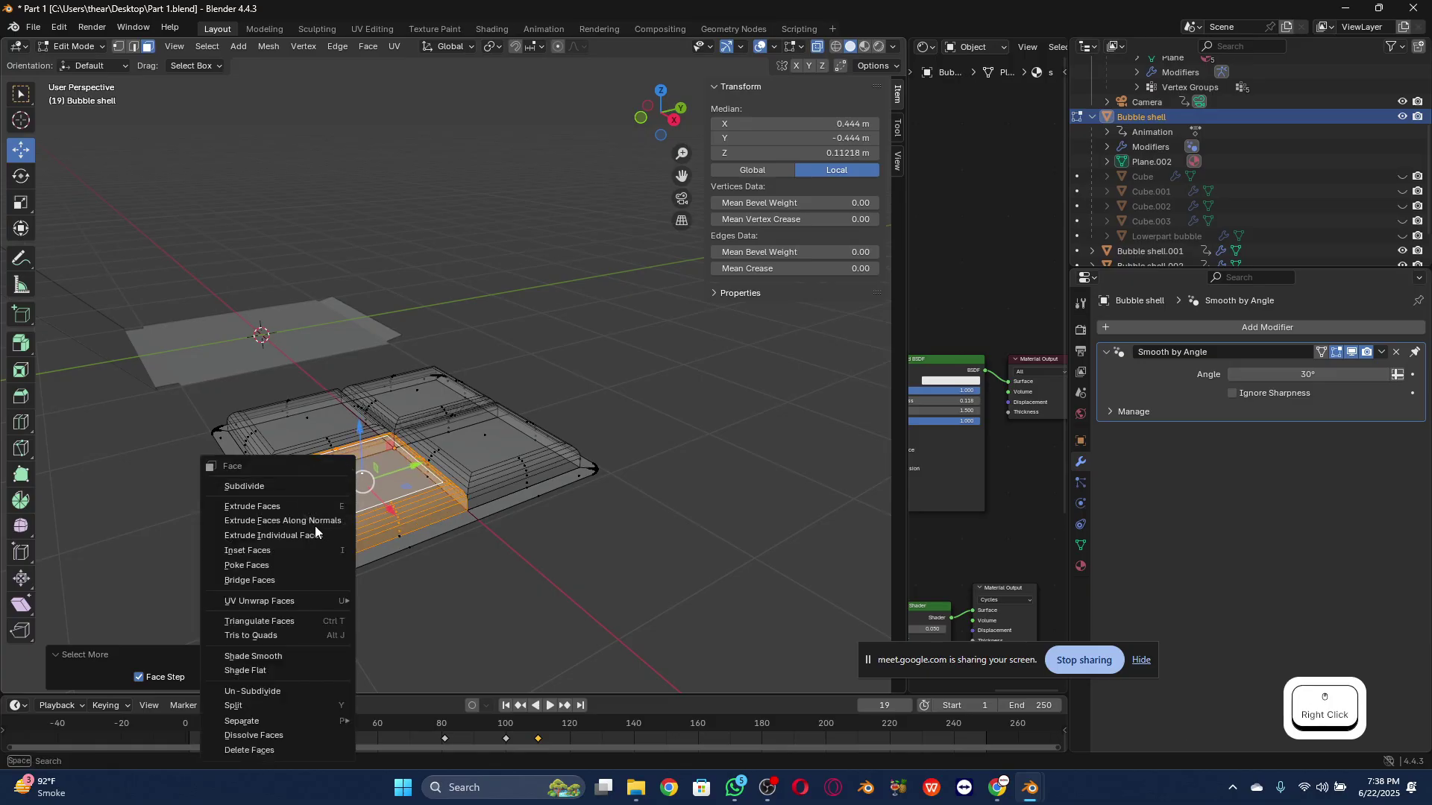
mouse_move(302, 720)
left_click(397, 685)
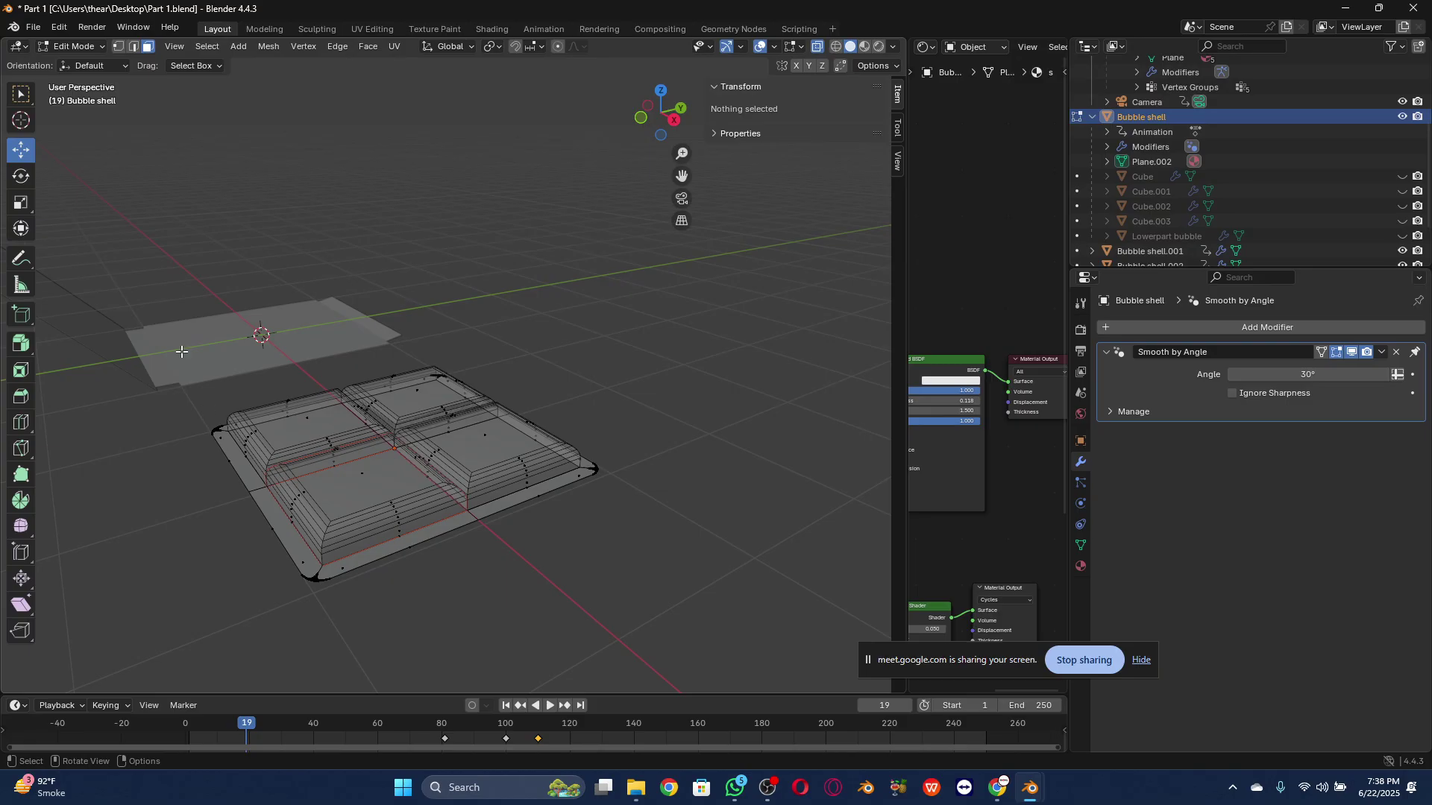
left_click(65, 46)
left_click(72, 64)
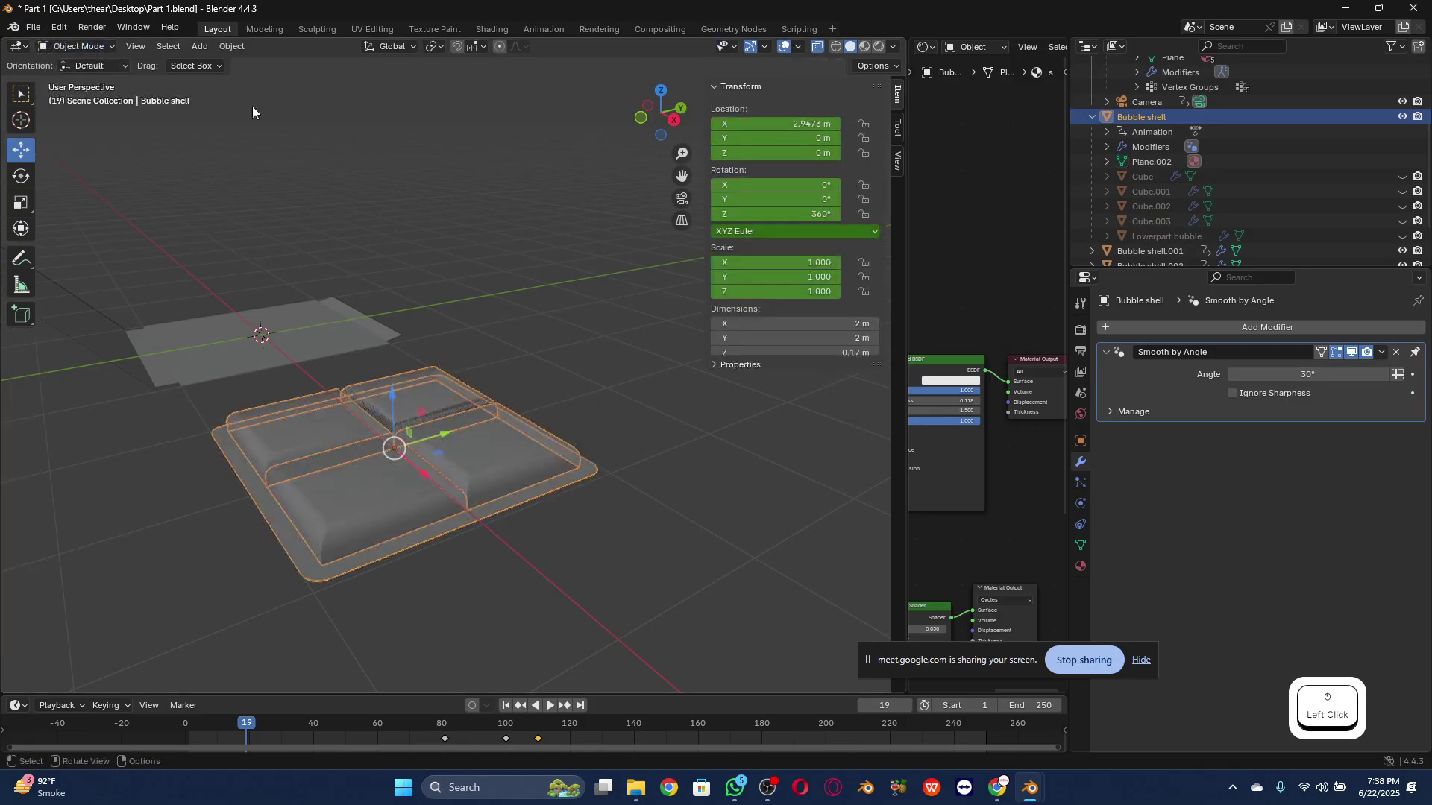
Step: Try moving the Bubble shell object upward along Z, and undo the move
left_click(355, 128)
left_click(418, 426)
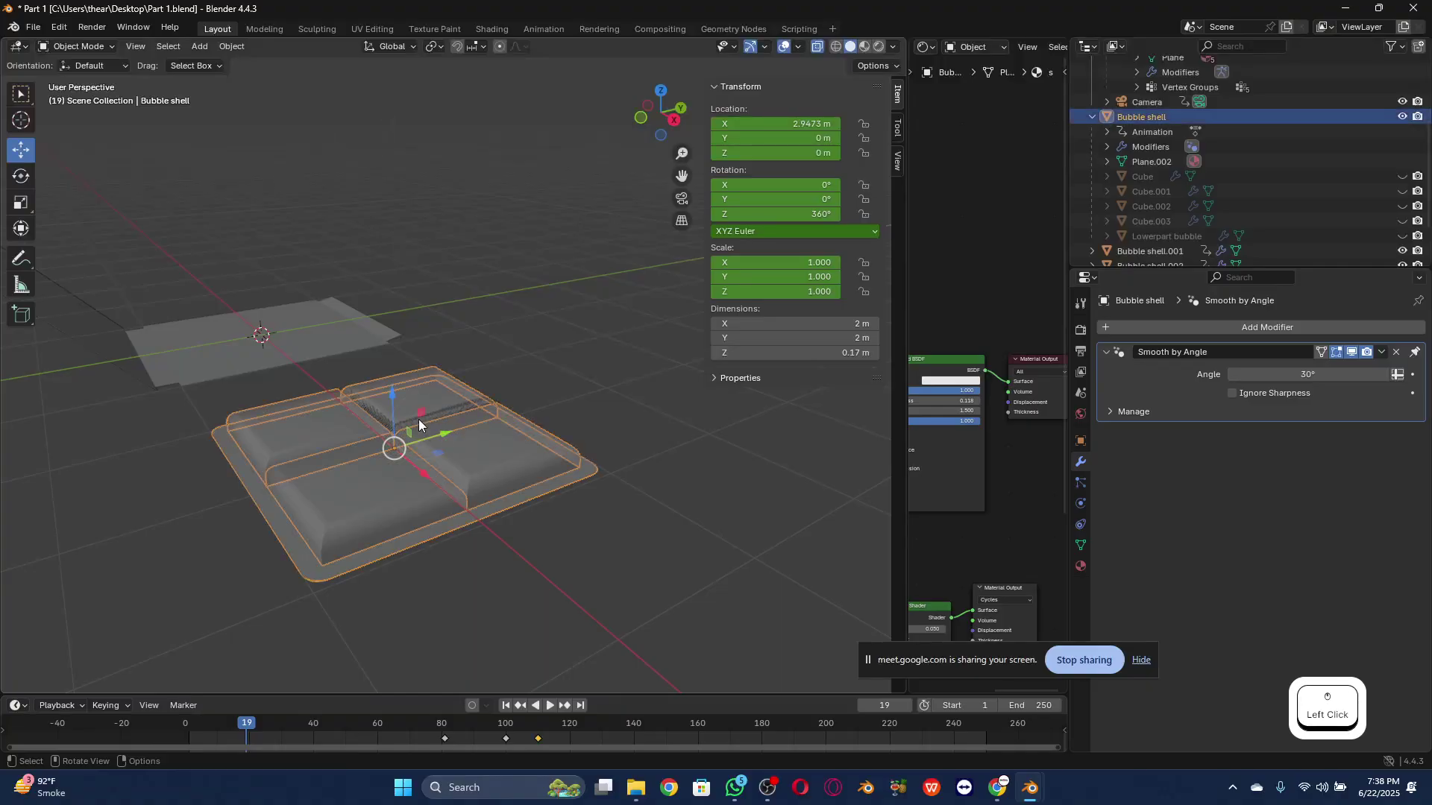
left_click_drag(399, 403, 415, 237)
key("ctrl+z")
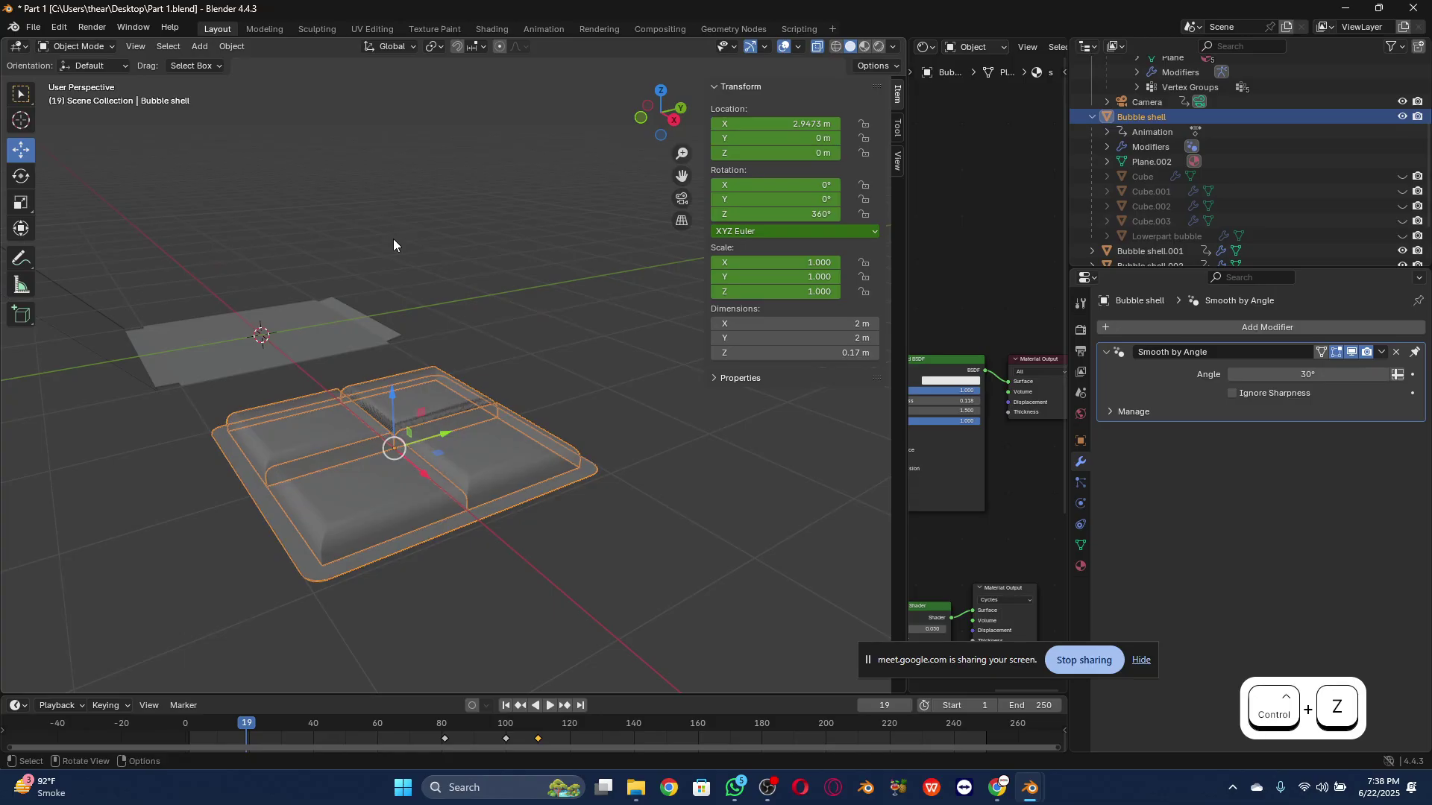
Step: Try moving the separated negative-Y, negative-X bubble upward along Z, and undo the move
left_click(300, 403)
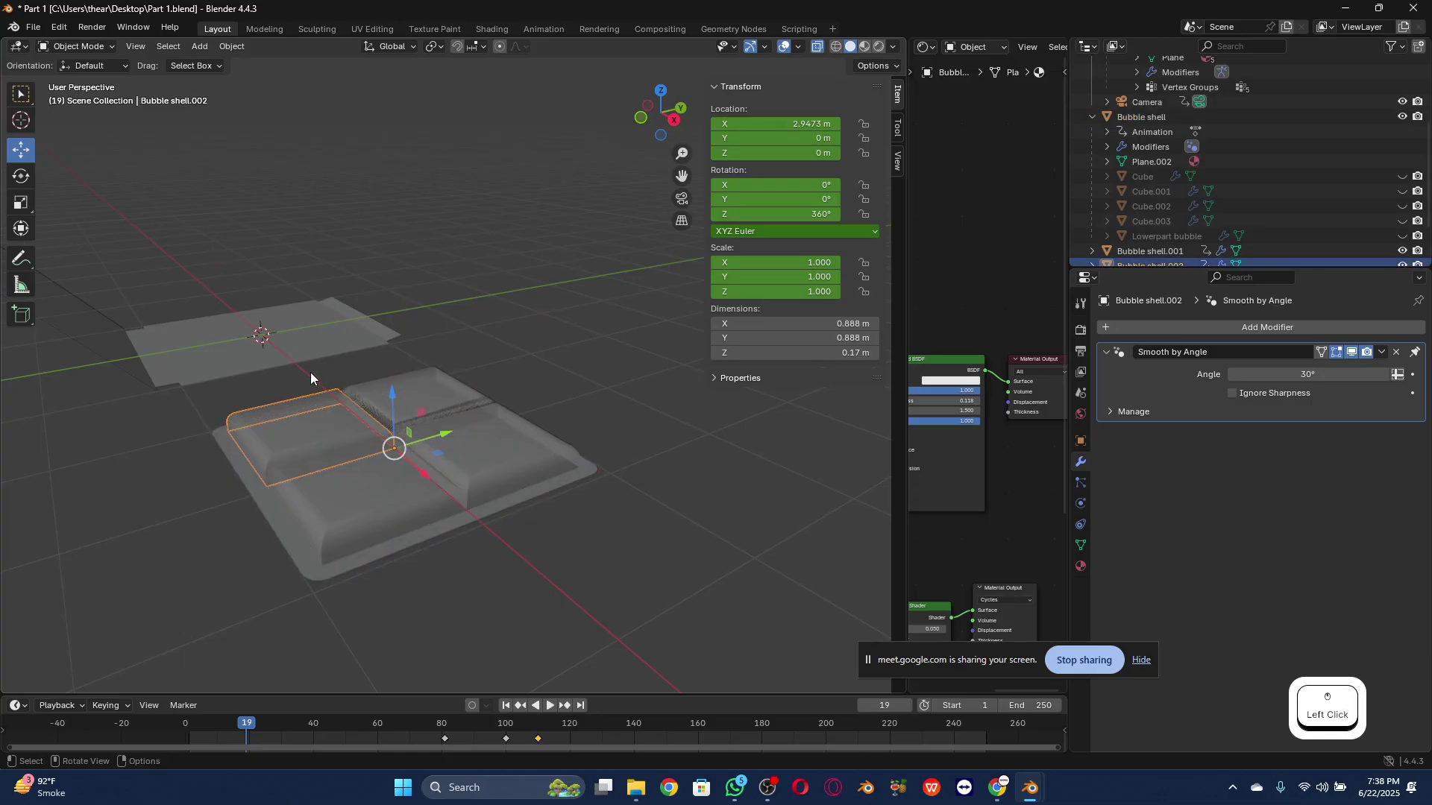
left_click_drag(388, 395, 400, 307)
key("ctrl+z")
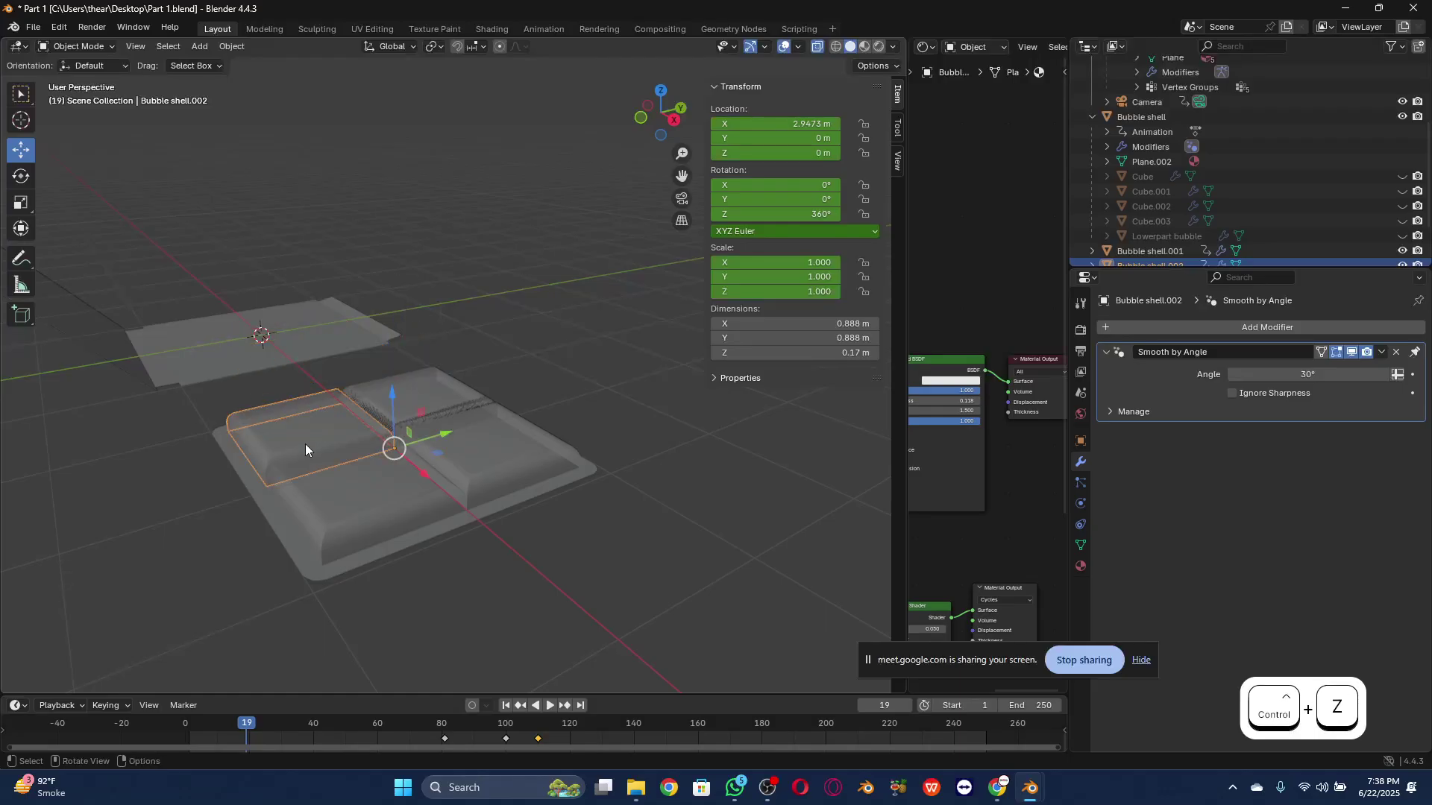
Step: Try lifting Bubble shell.001 upward along Z, and undo its moves back to the original position
scroll(306, 444, "up", 2)
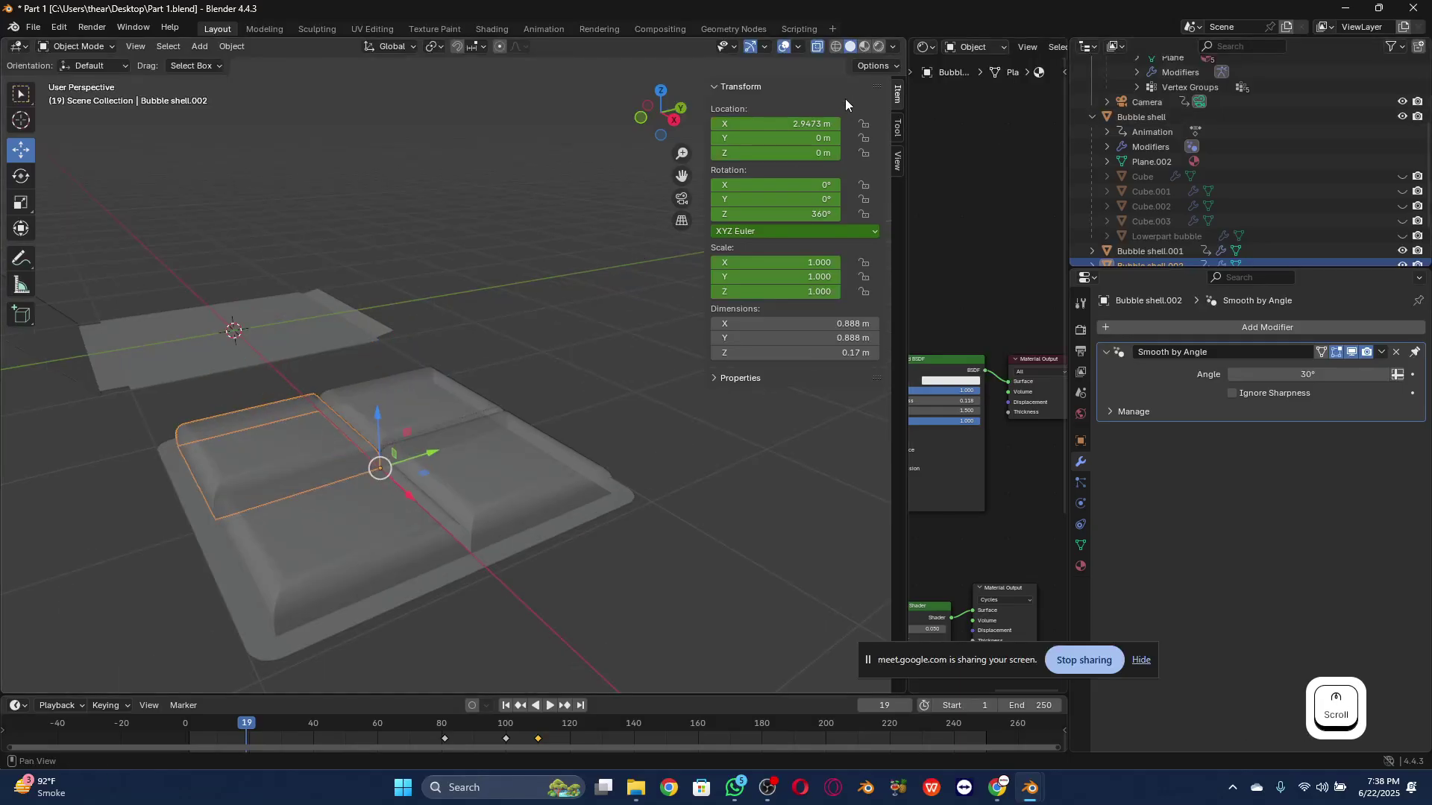
left_click_drag(659, 116, 693, 119)
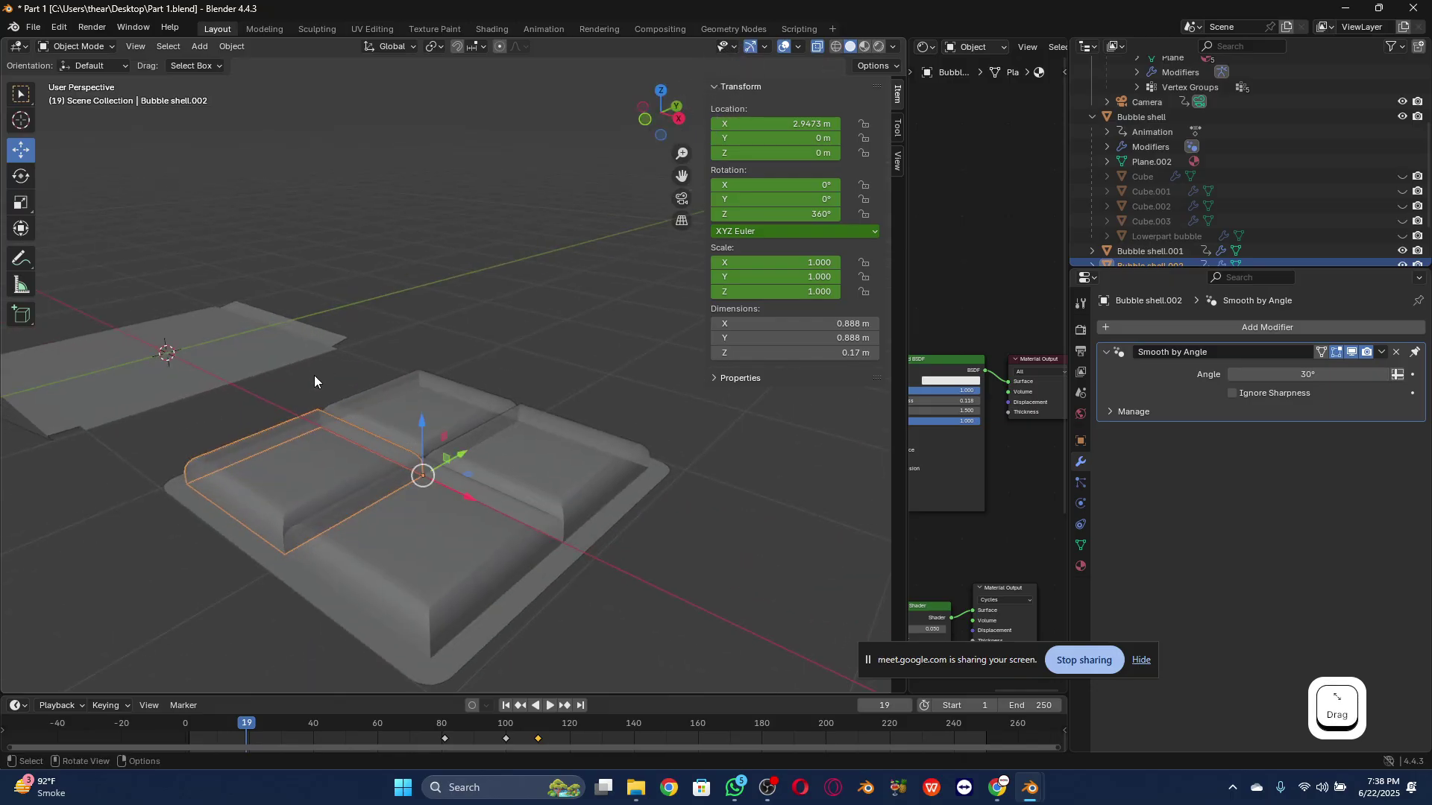
left_click(378, 389)
left_click_drag(423, 419, 429, 351)
left_click(416, 351)
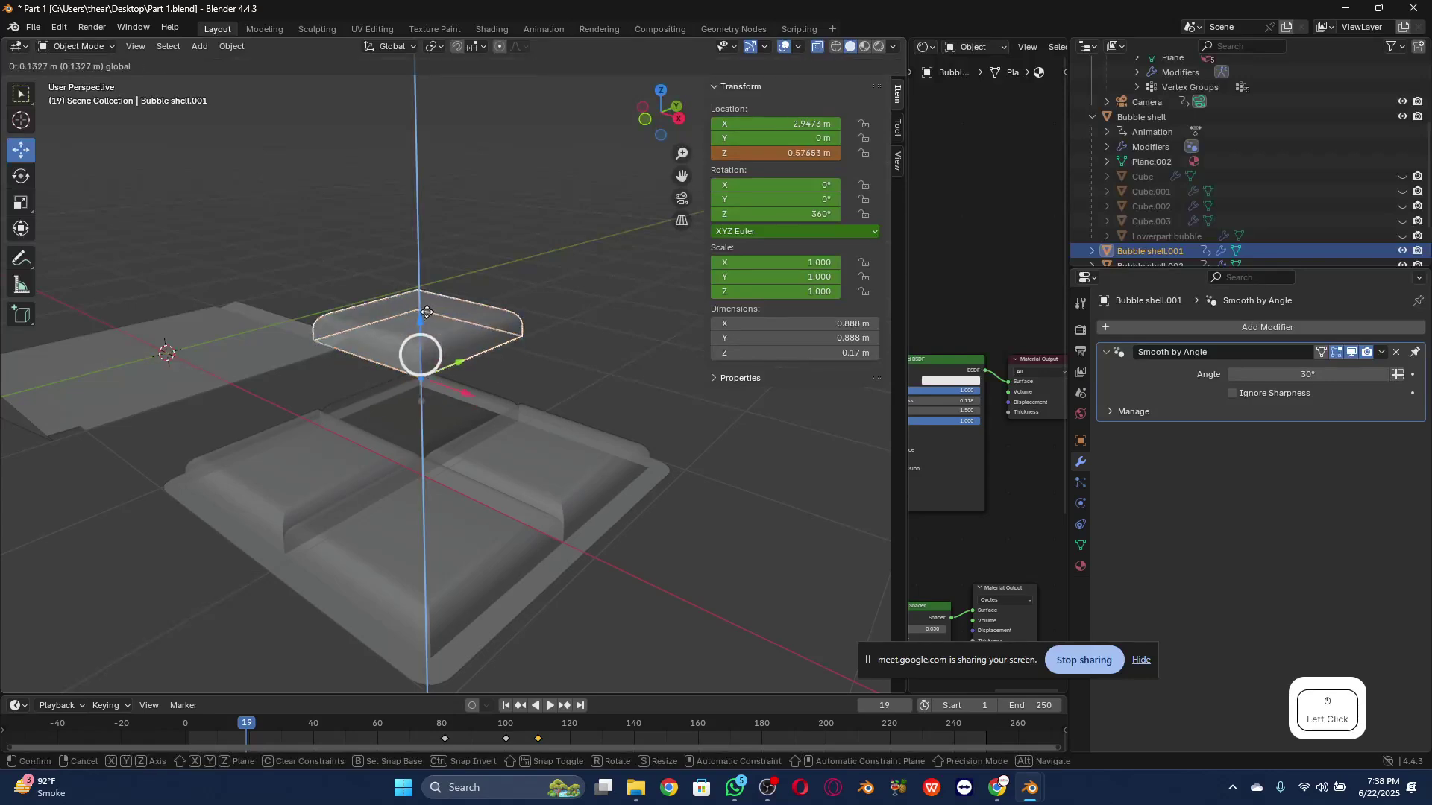
key("ctrl+z")
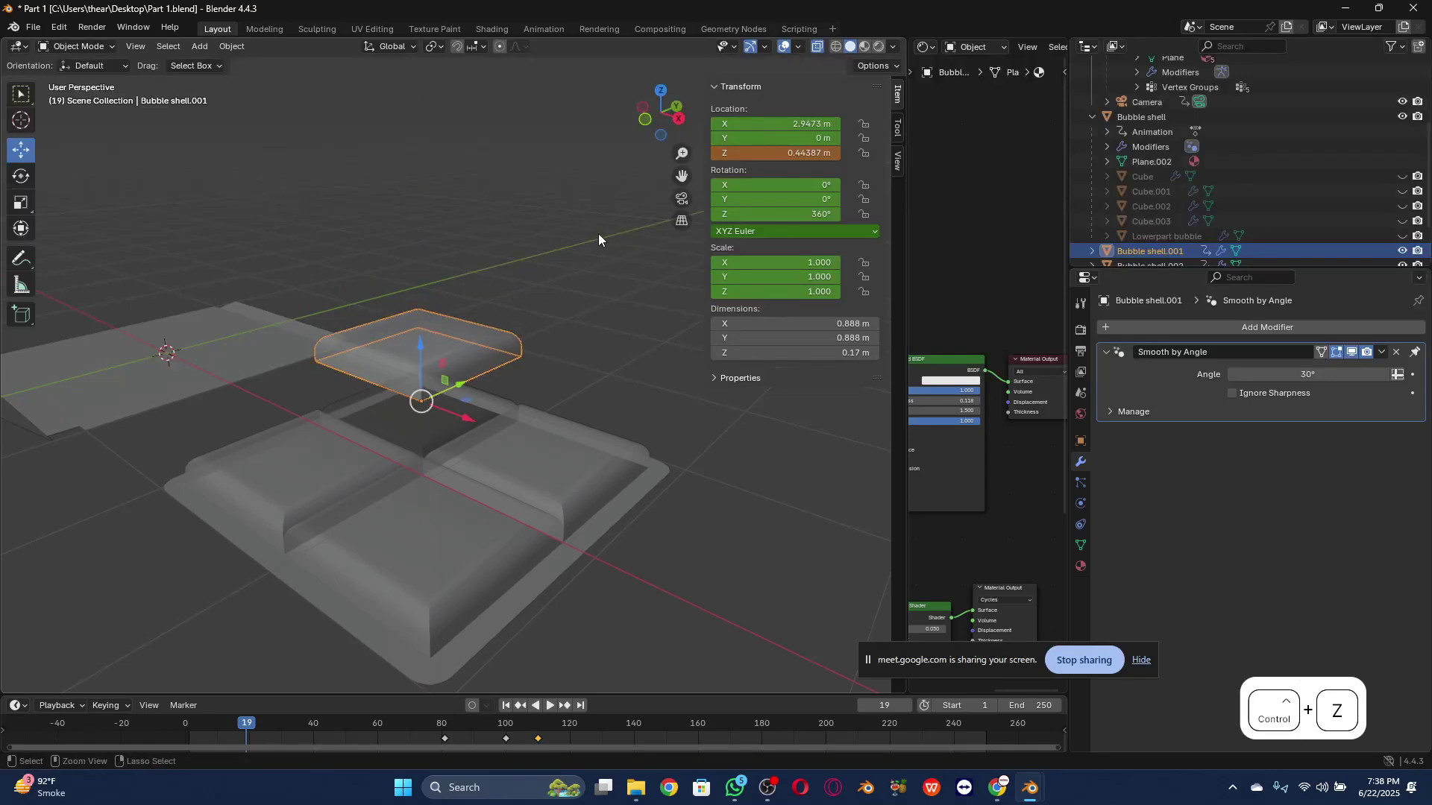
key("ctrl+z")
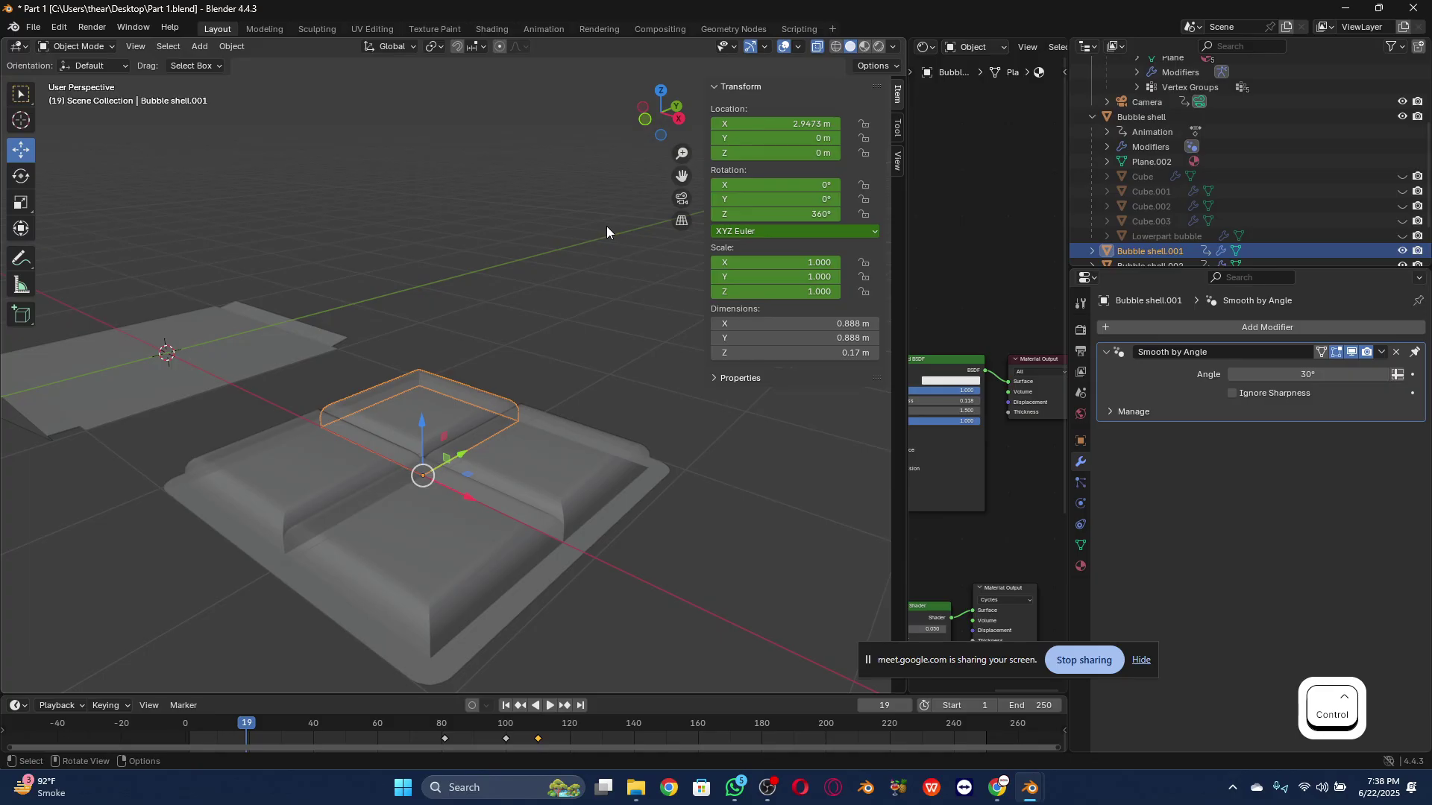
Step: Try moving the remaining Bubble shell base along Z, and undo the move
left_click(525, 440)
left_click_drag(423, 422, 432, 440)
key("ctrl+z")
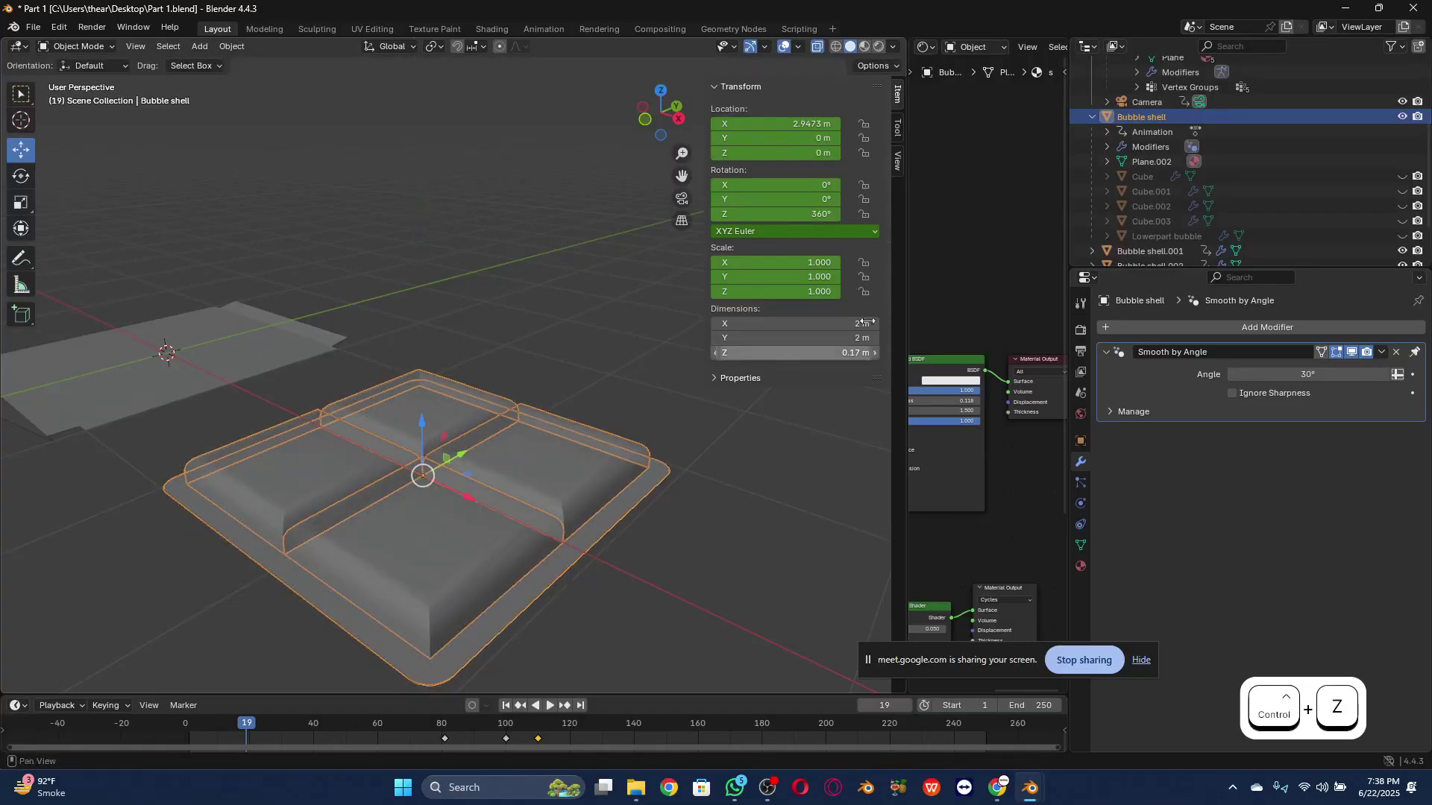
Step: Check which bubble each separated object from Bubble shell.001 to Bubble shell.004 corresponds to by selecting them one after another
scroll(1167, 222, "down", 2)
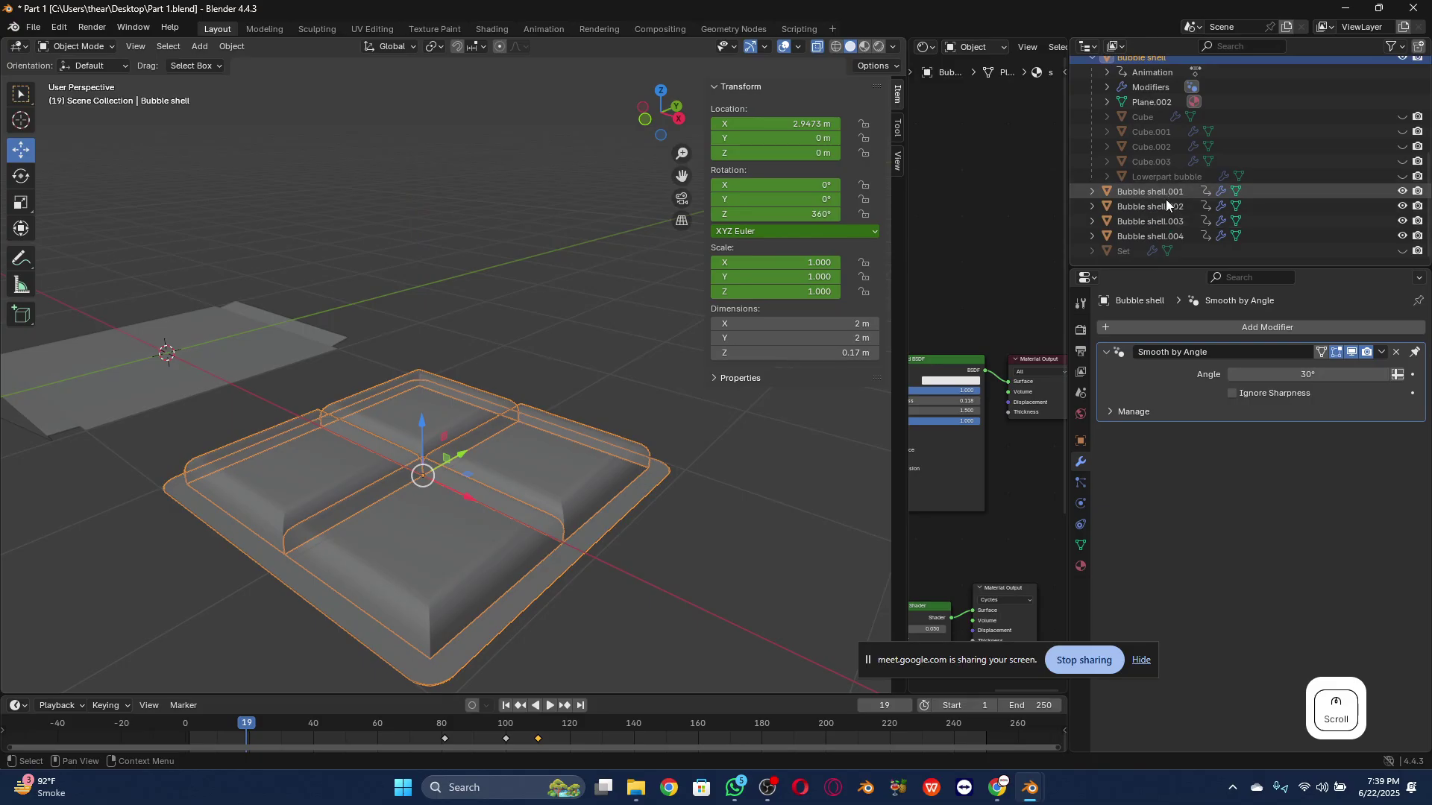
left_click(1162, 195)
left_click(1163, 206)
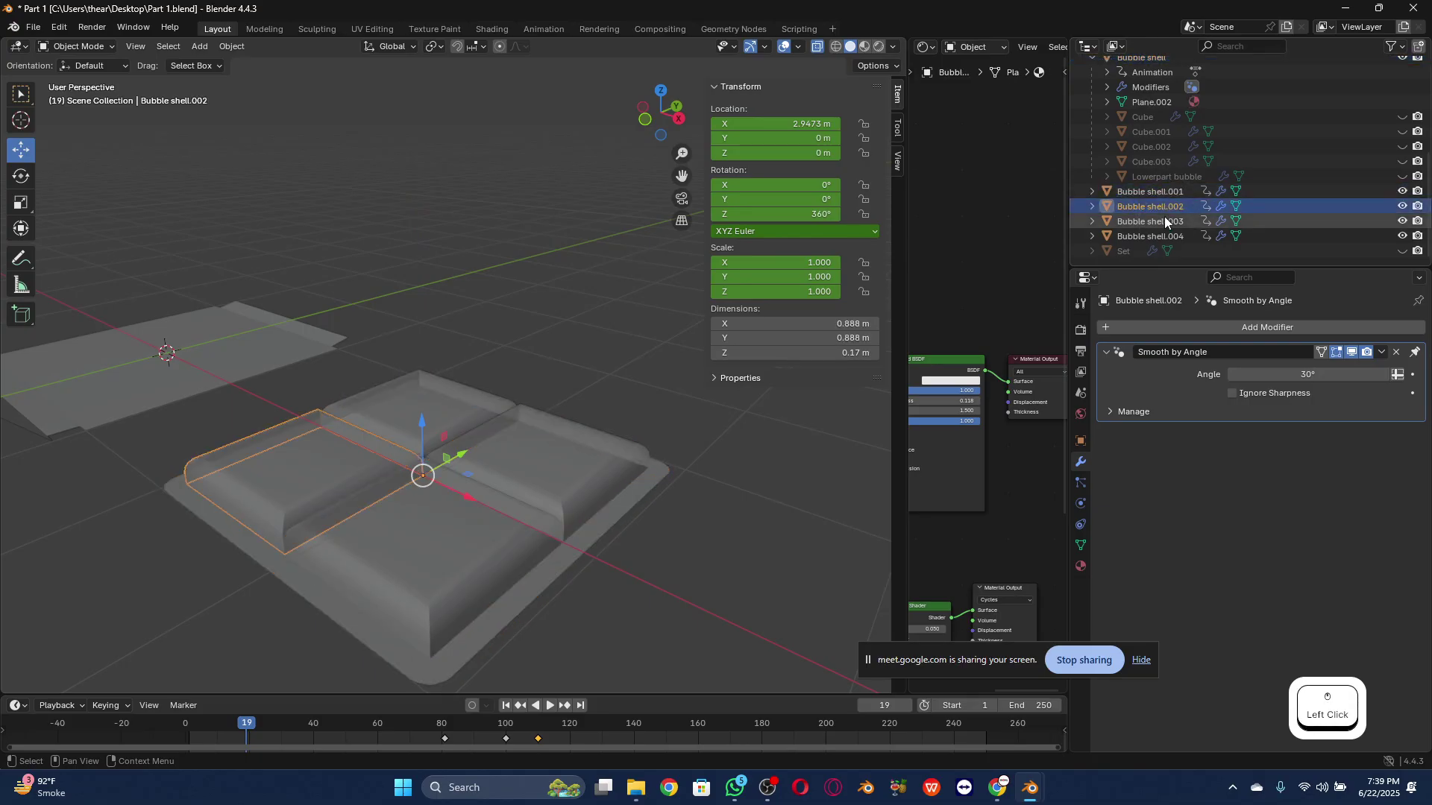
left_click(1162, 222)
left_click(1159, 235)
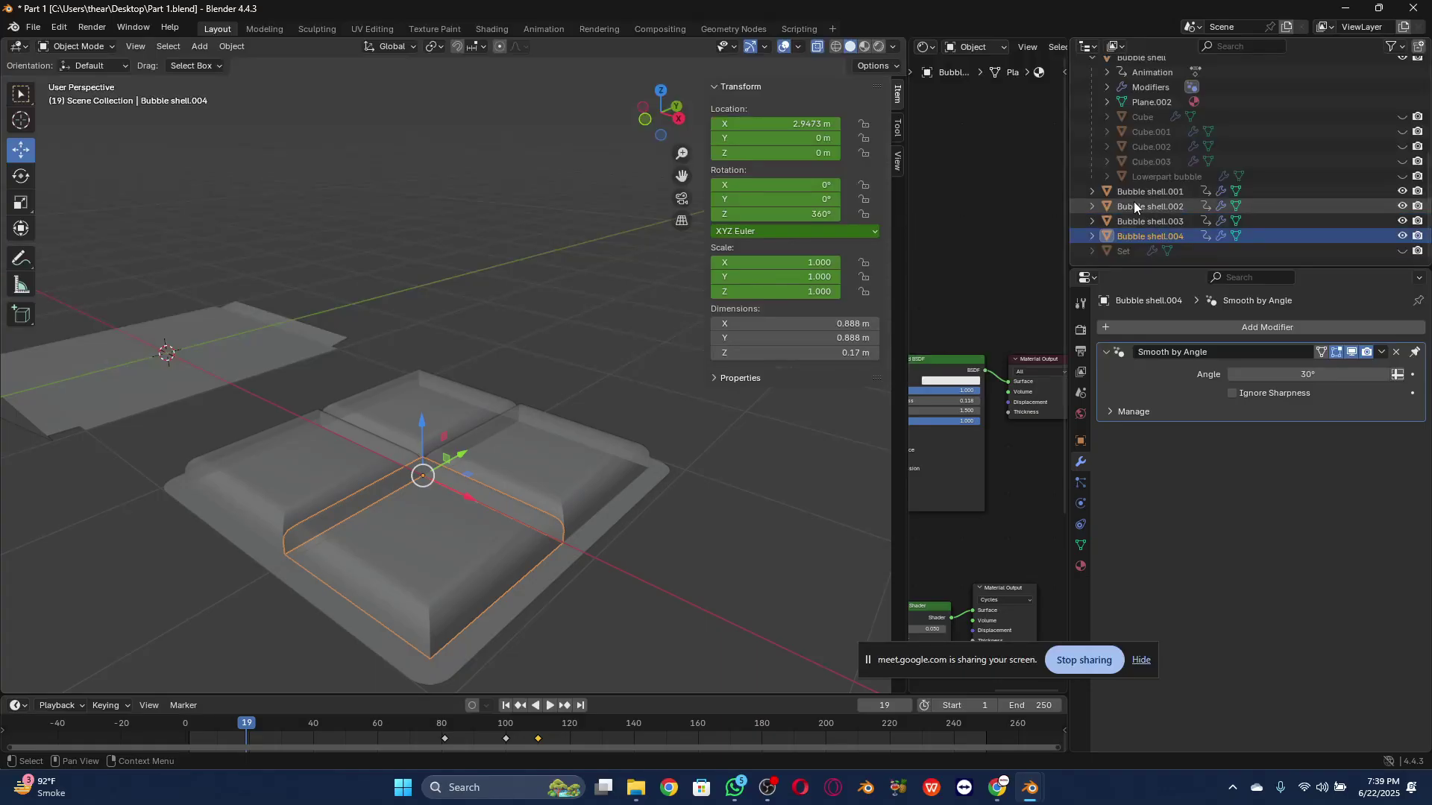
Step: Widen the shader editor, show Bubble shell's silver material and select its whole glass node group with the Cycles Material Output
left_click_drag(906, 237, 620, 233)
scroll(1103, 167, "up", 2)
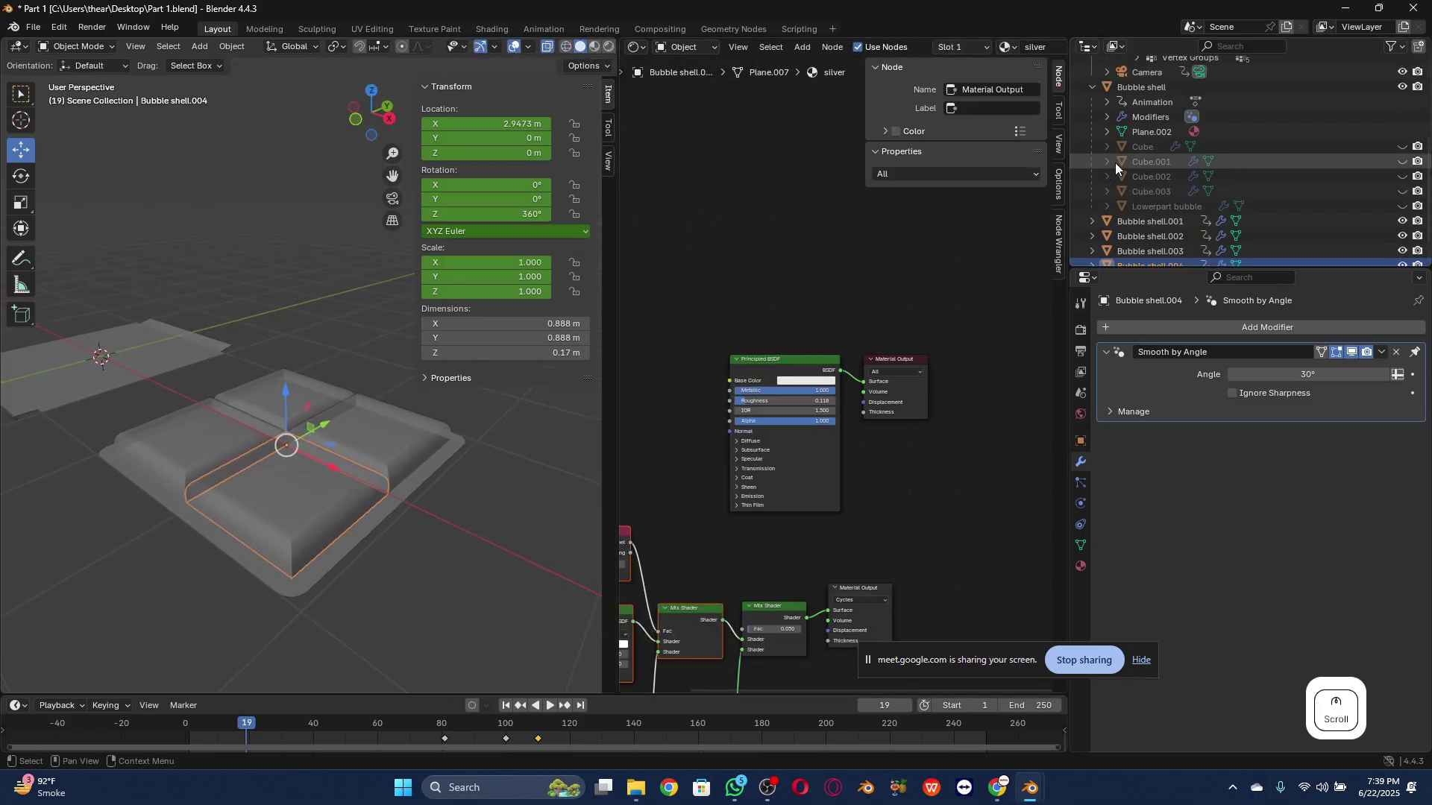
left_click(1141, 87)
scroll(914, 422, "down", 3)
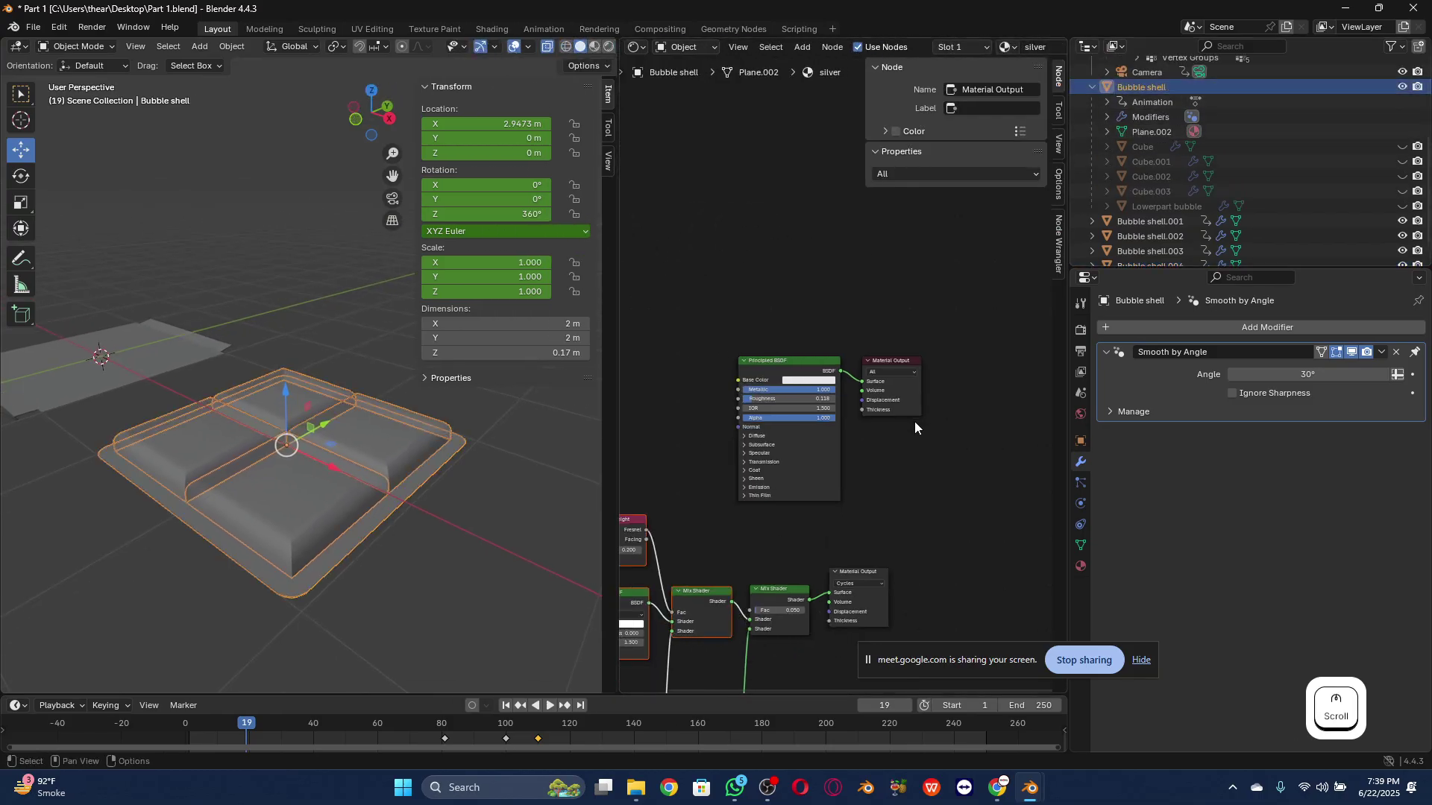
left_click_drag(667, 443, 768, 635)
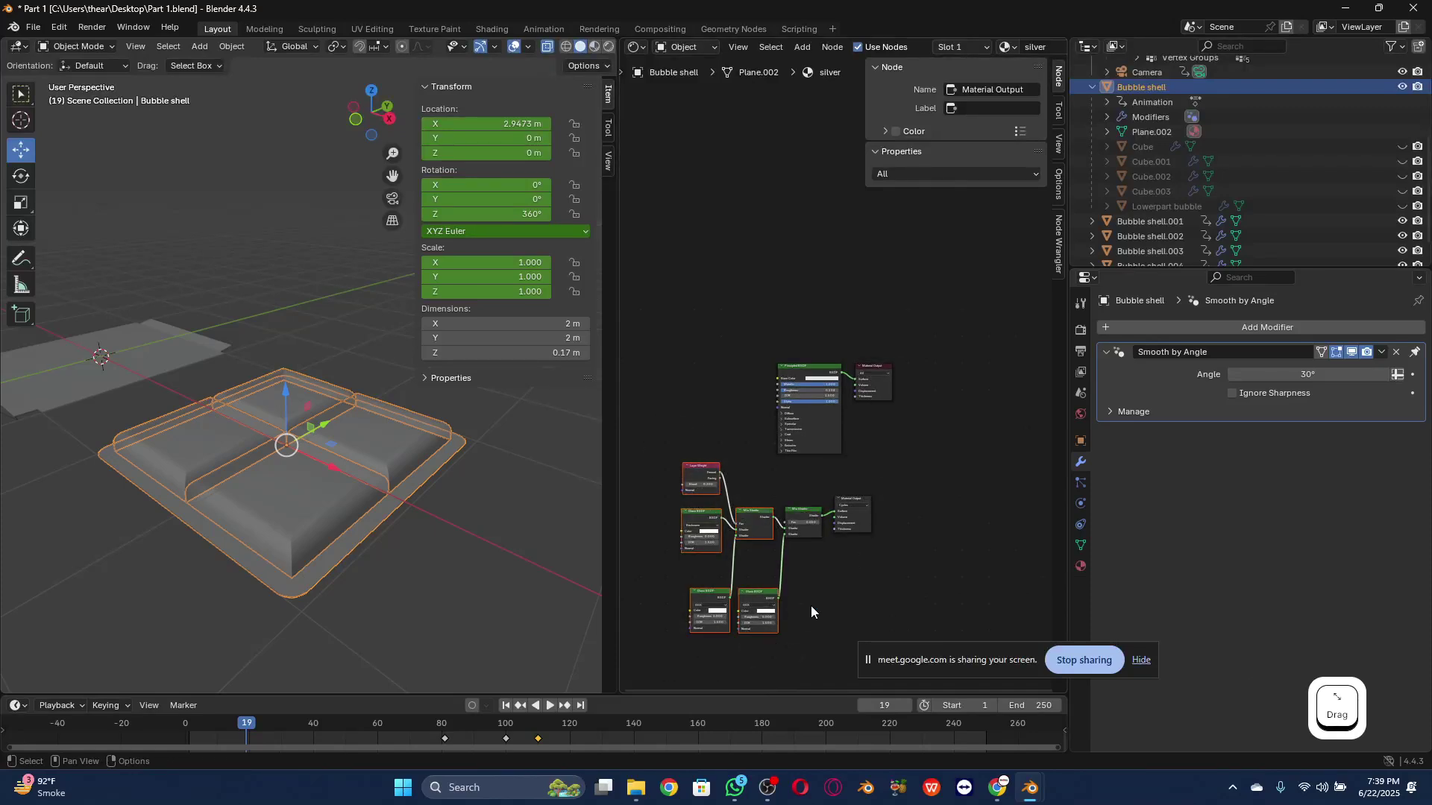
left_click_drag(903, 485, 673, 640)
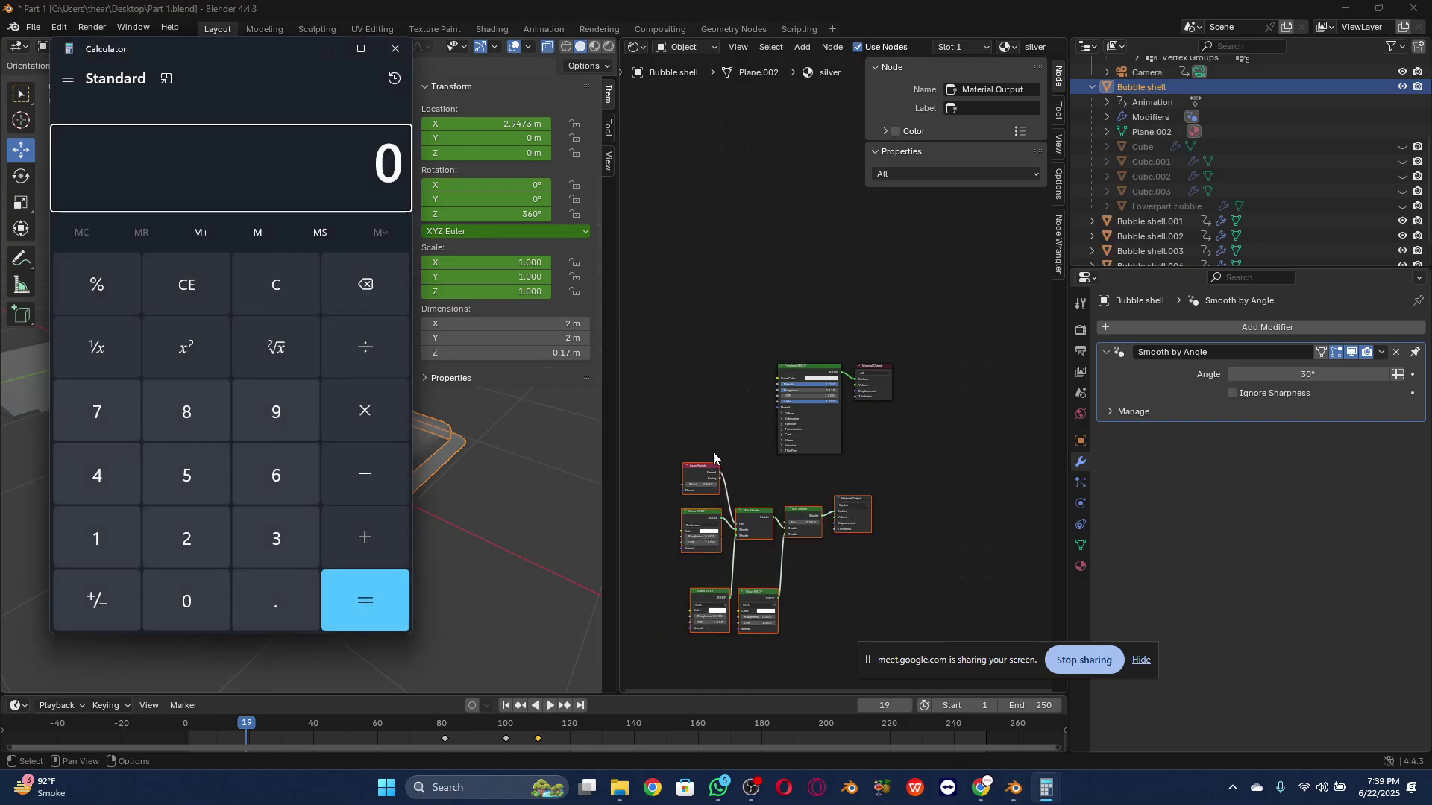
Step: Delete the selected glass node group, check the material on Bubble shell.002 and Bubble shell.001, and undo the deletion
left_click(395, 48)
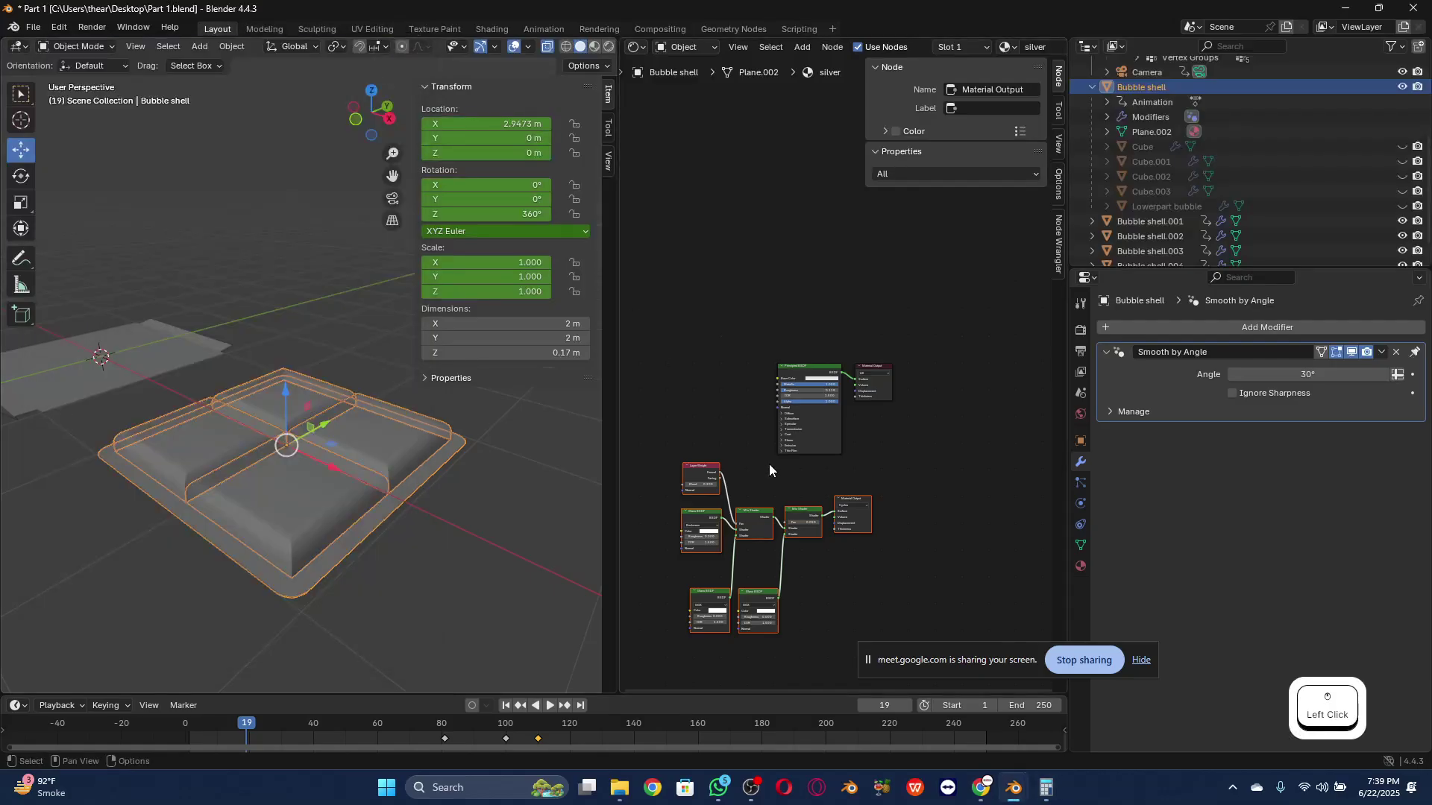
key("Delete")
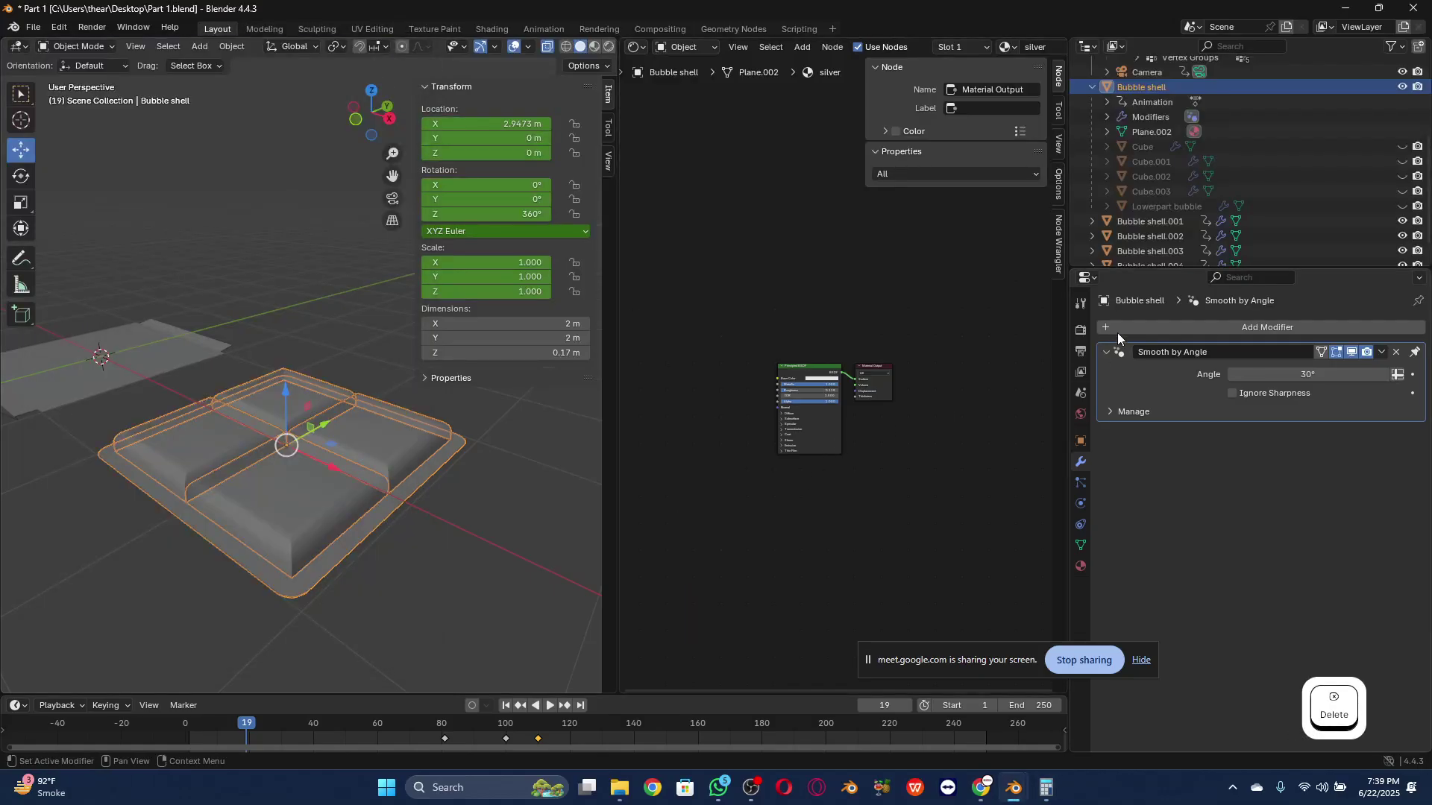
left_click(1145, 236)
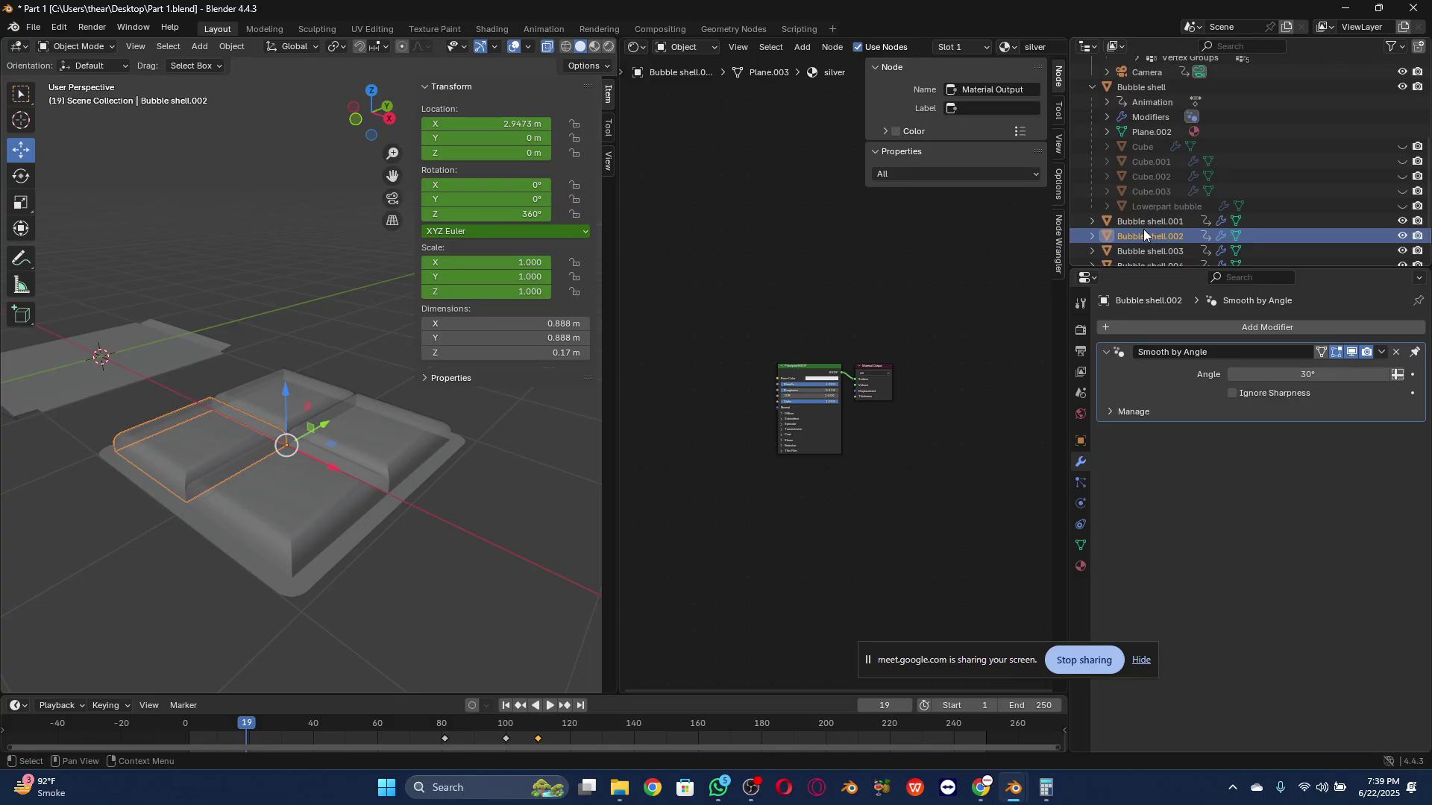
left_click(1150, 222)
left_click(1144, 89)
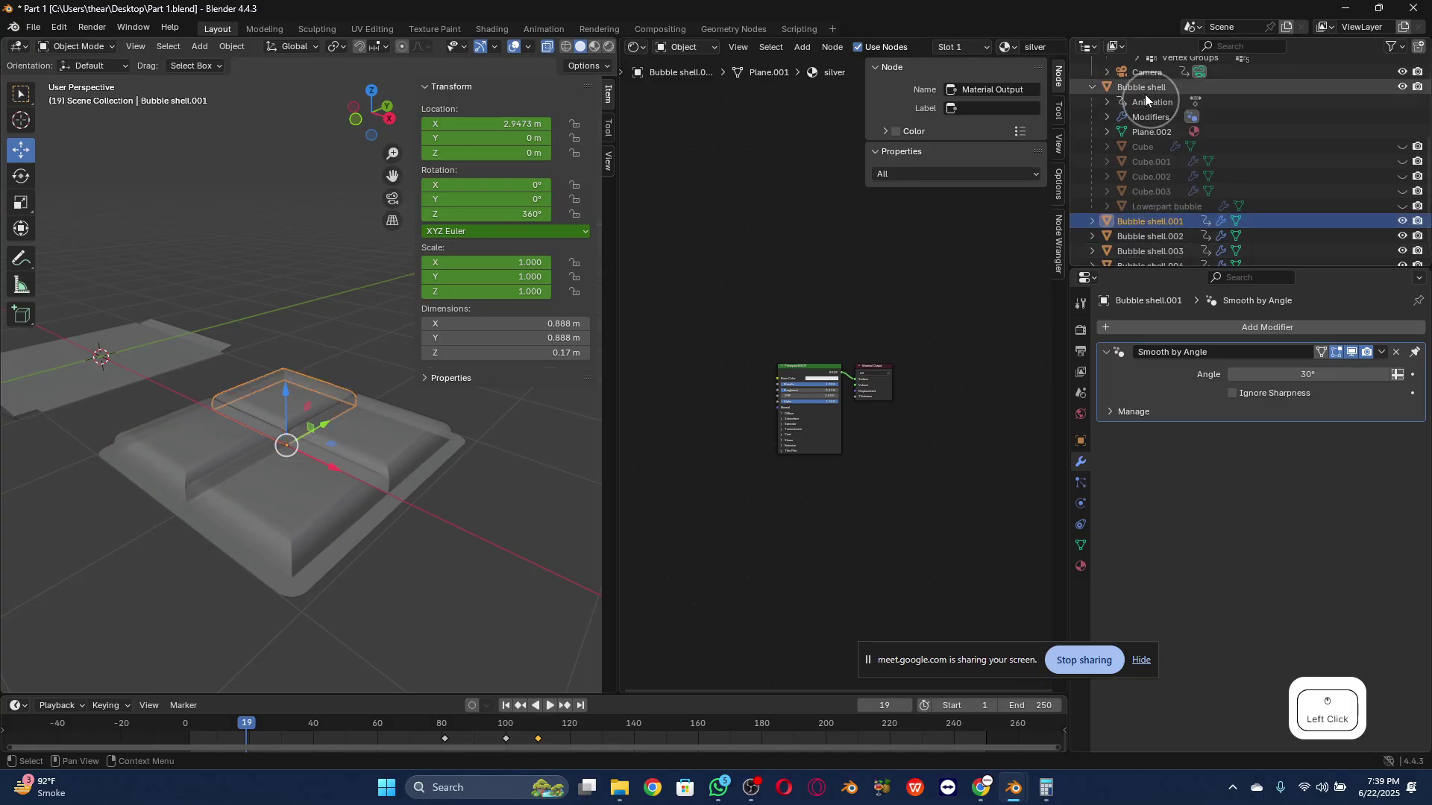
key("ctrl+z")
key("ctrl+z")
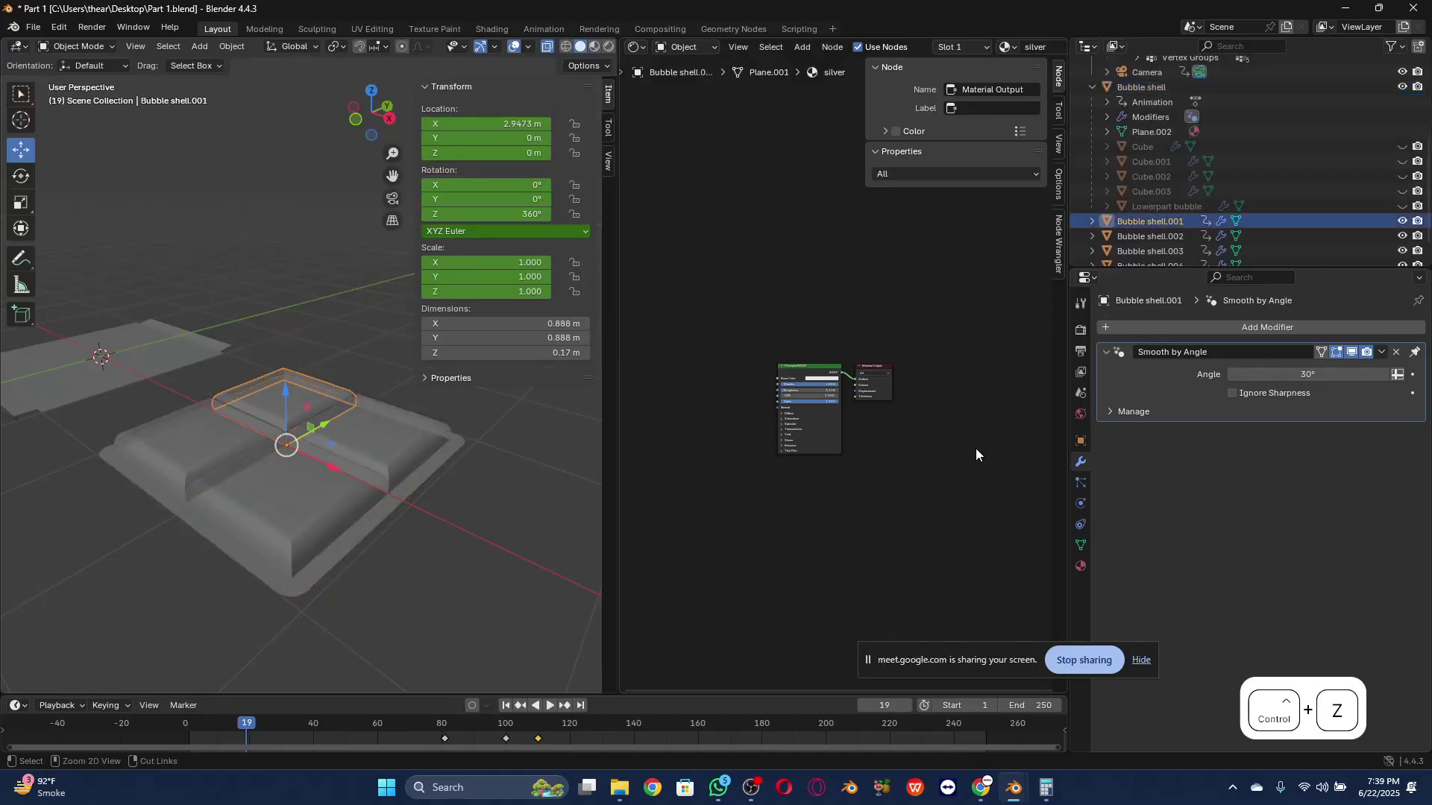
key("ctrl+z")
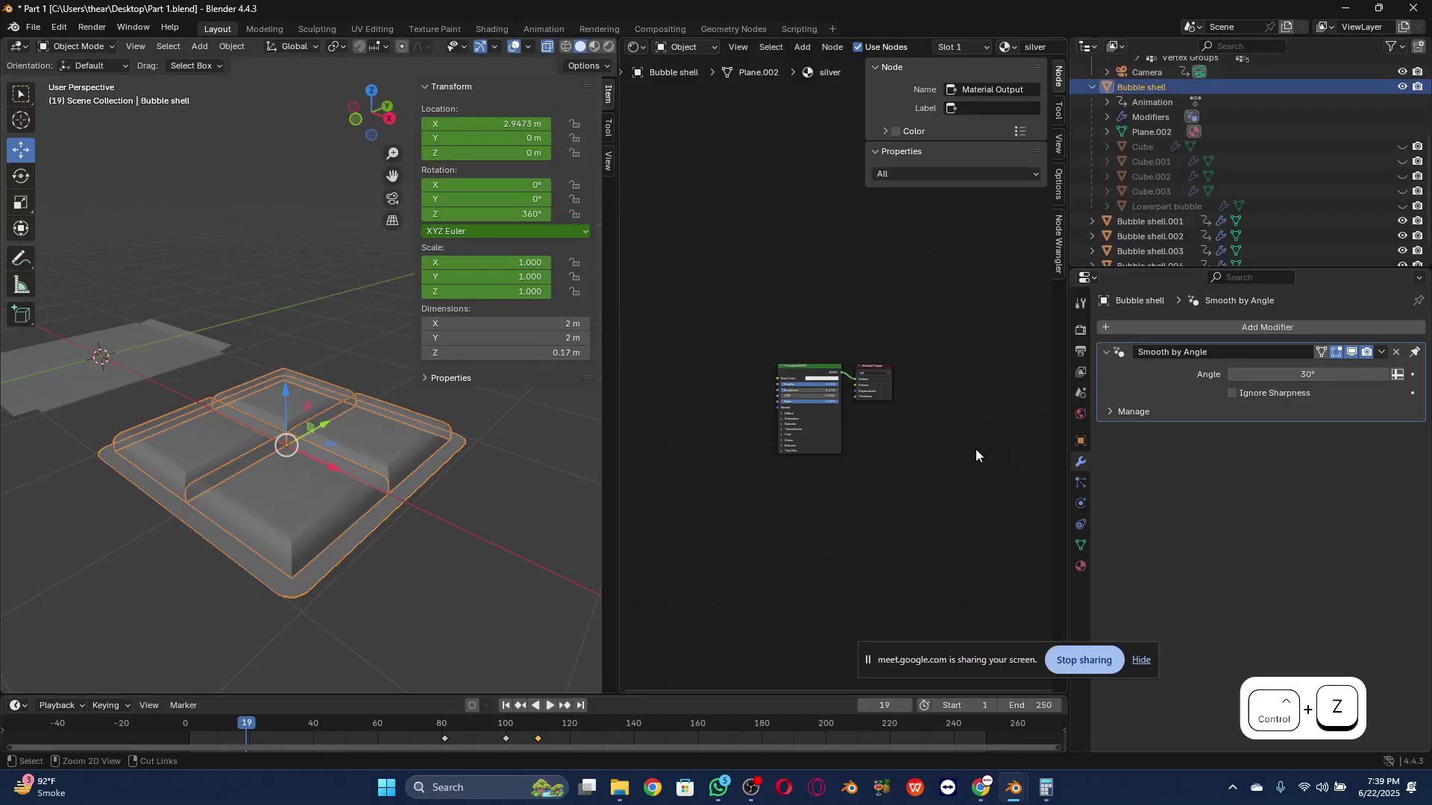
key("ctrl+z")
Step: Cut the glass node group, paste it into the material of Bubble shell.001 and place it below the Principled BSDF nodes
key("ctrl+x")
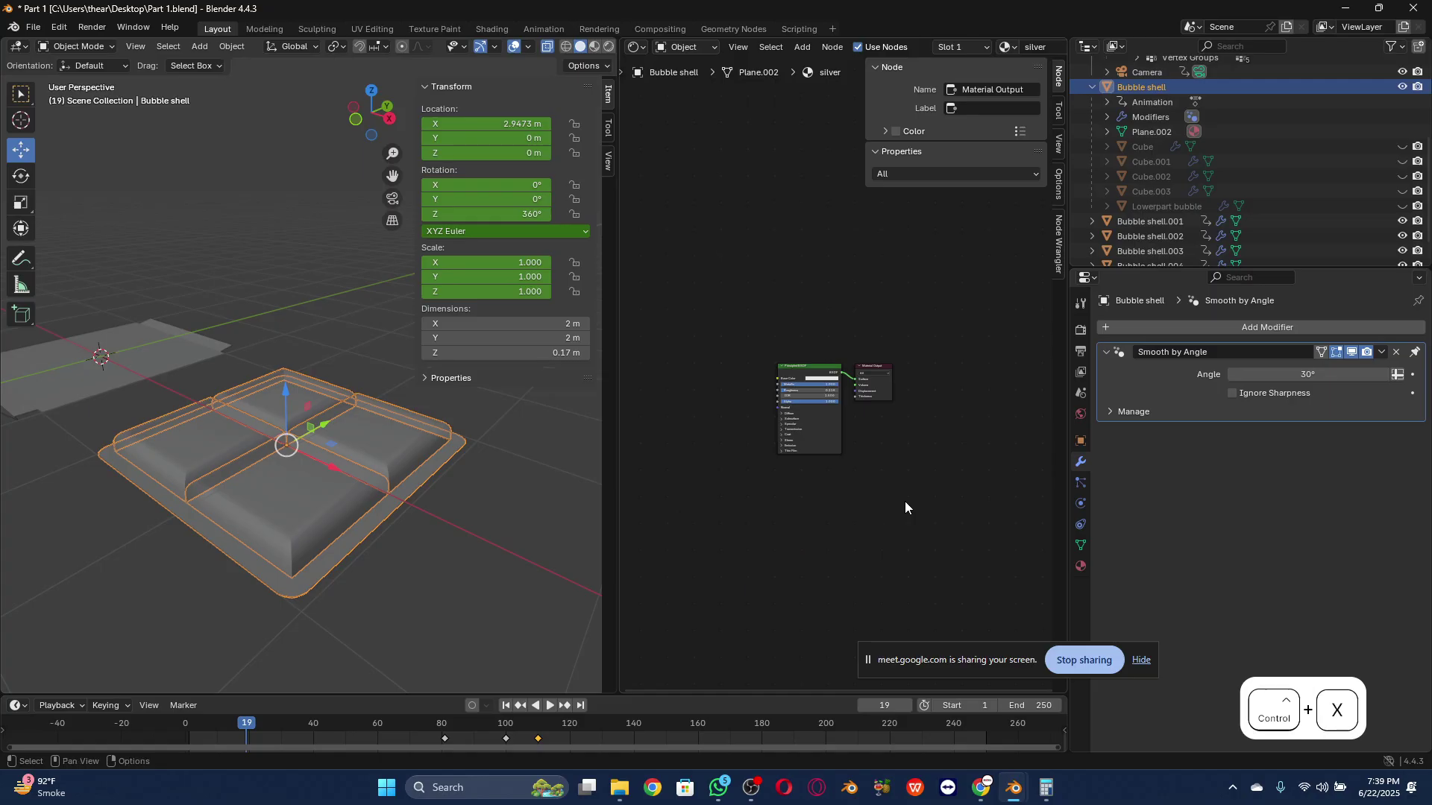
left_click(1157, 226)
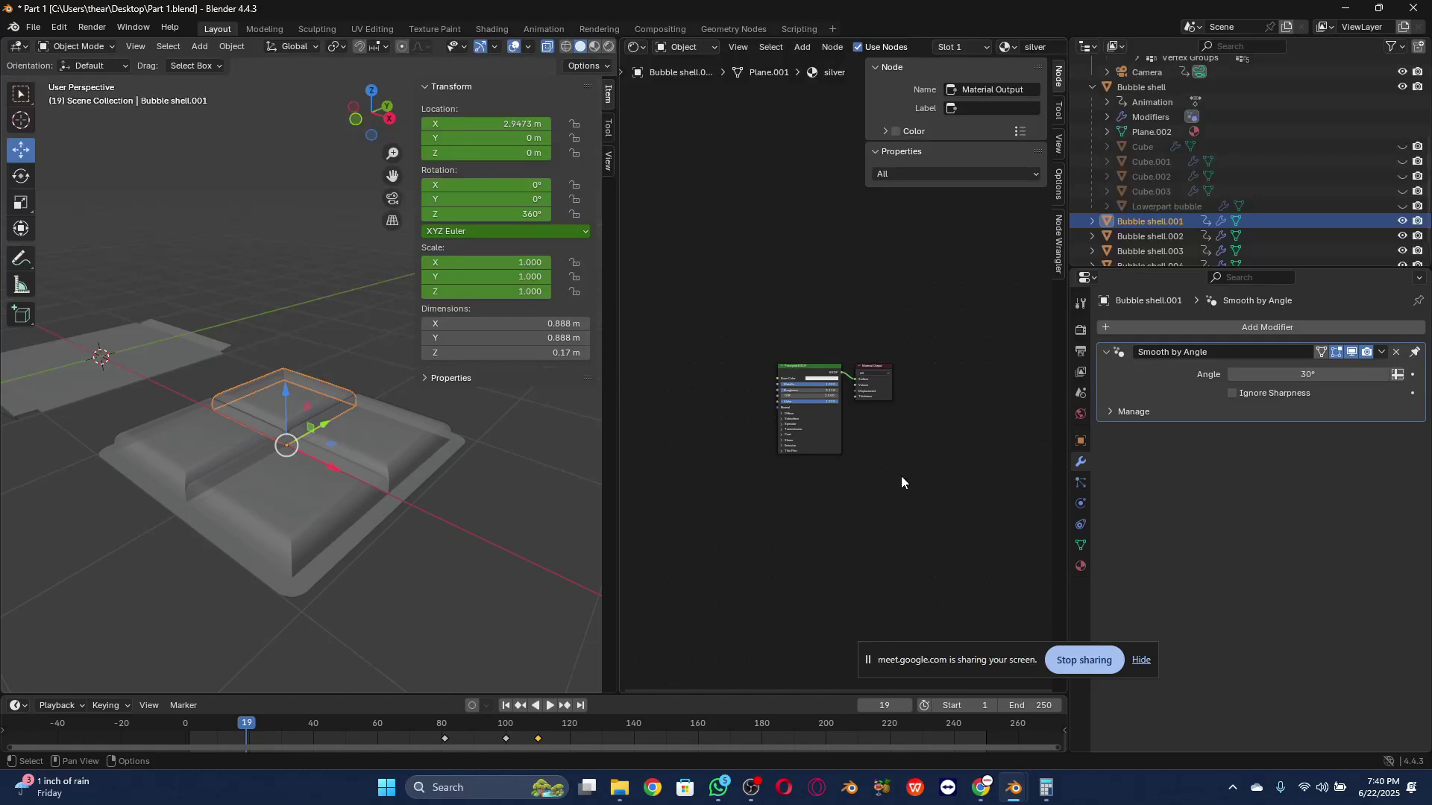
middle_click_drag(900, 476, 914, 387)
key("ctrl+v")
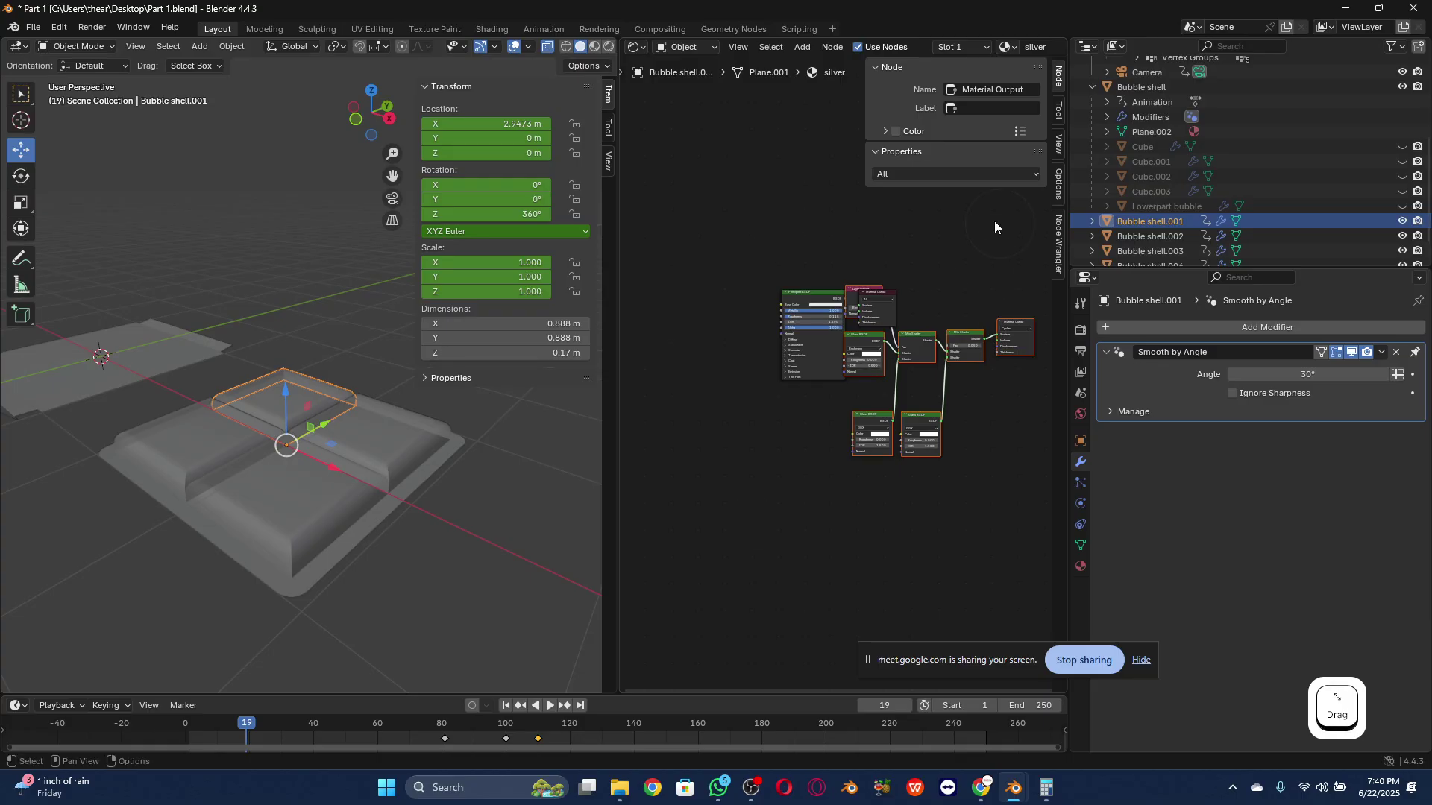
left_click_drag(865, 349, 738, 436)
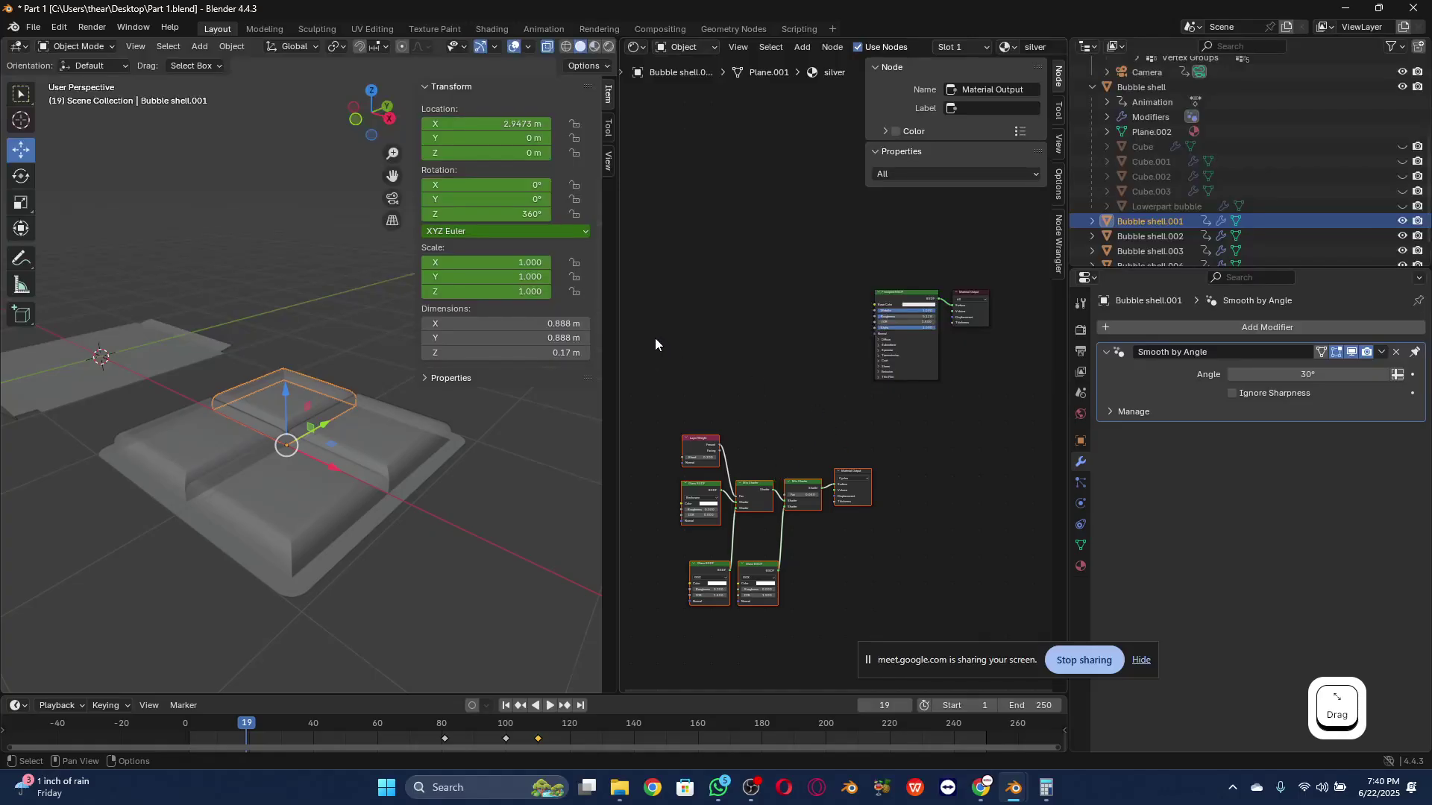
Step: Remove the silver material slot from Bubble shell.001
left_click(1157, 222)
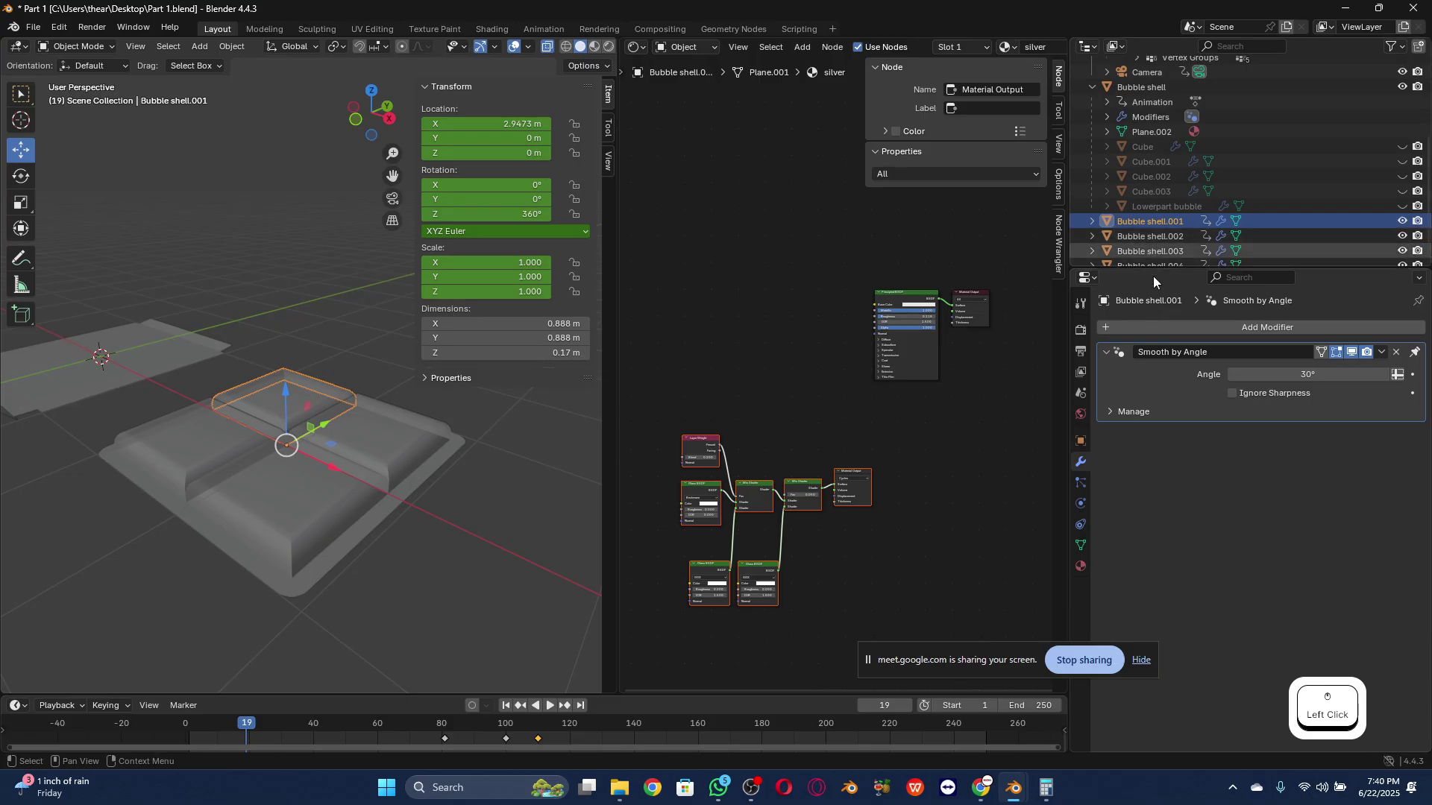
left_click(1081, 568)
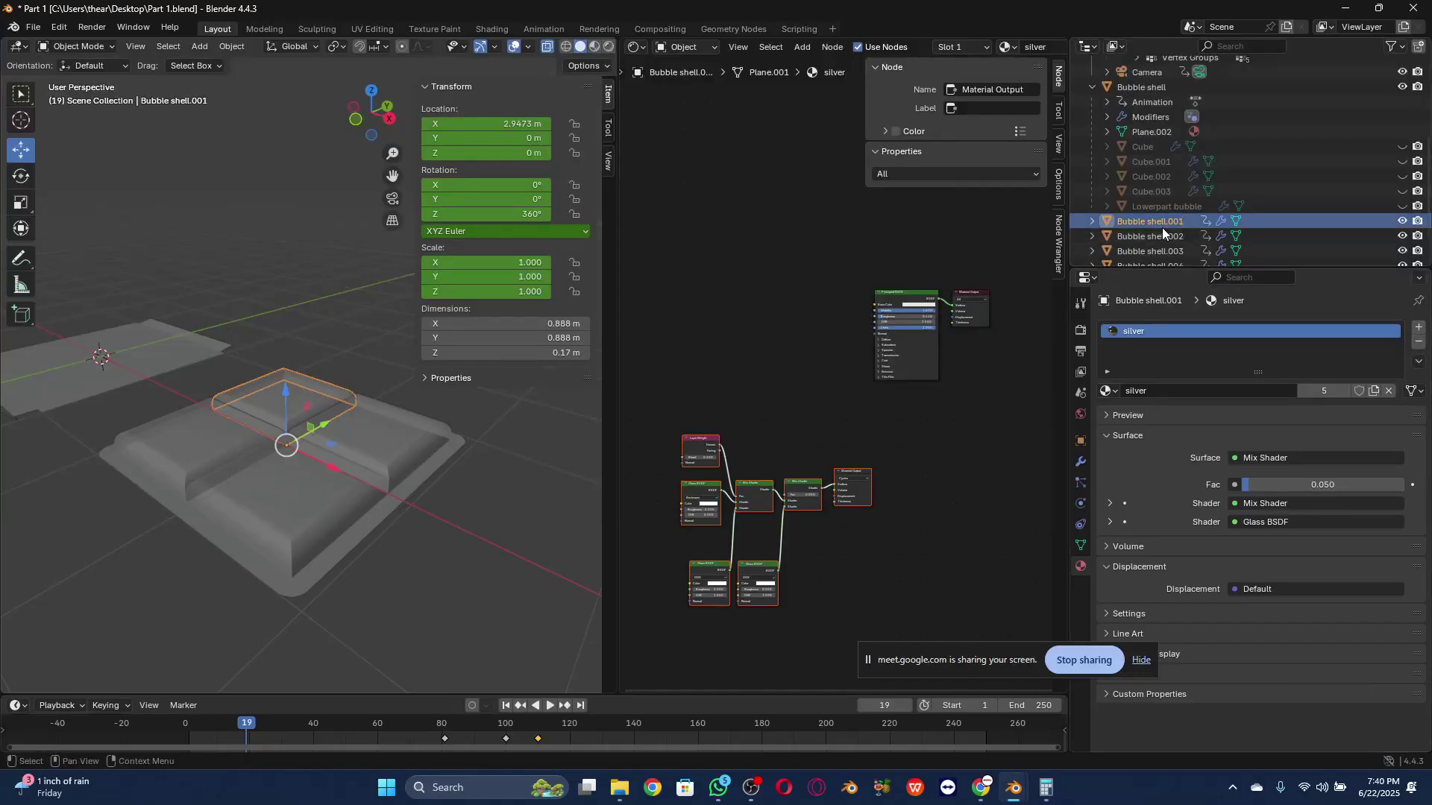
left_click(1419, 343)
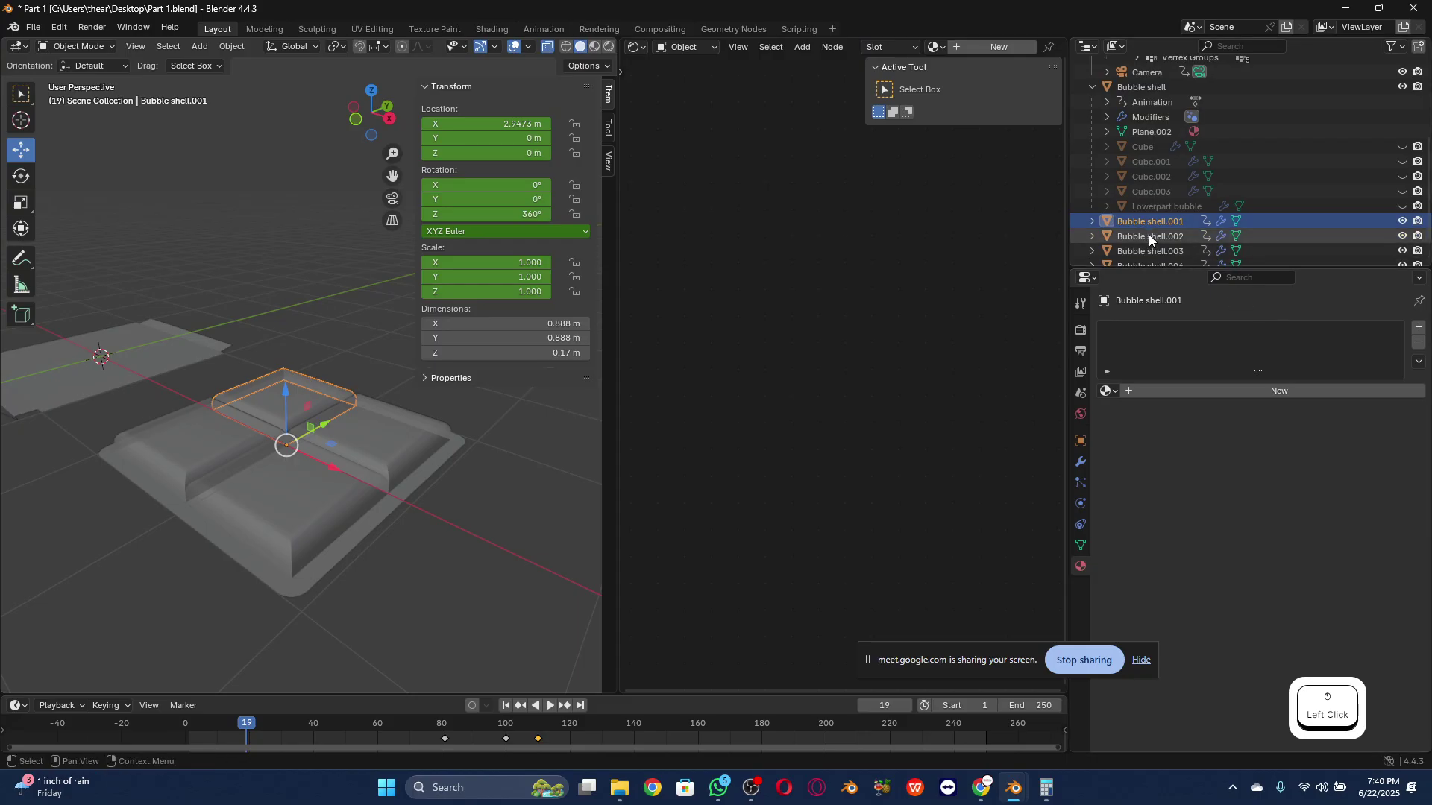
Step: Hide the Box and Bubble shell objects in the viewport, and collapse the Armature hierarchy
scroll(1300, 171, "up", 5)
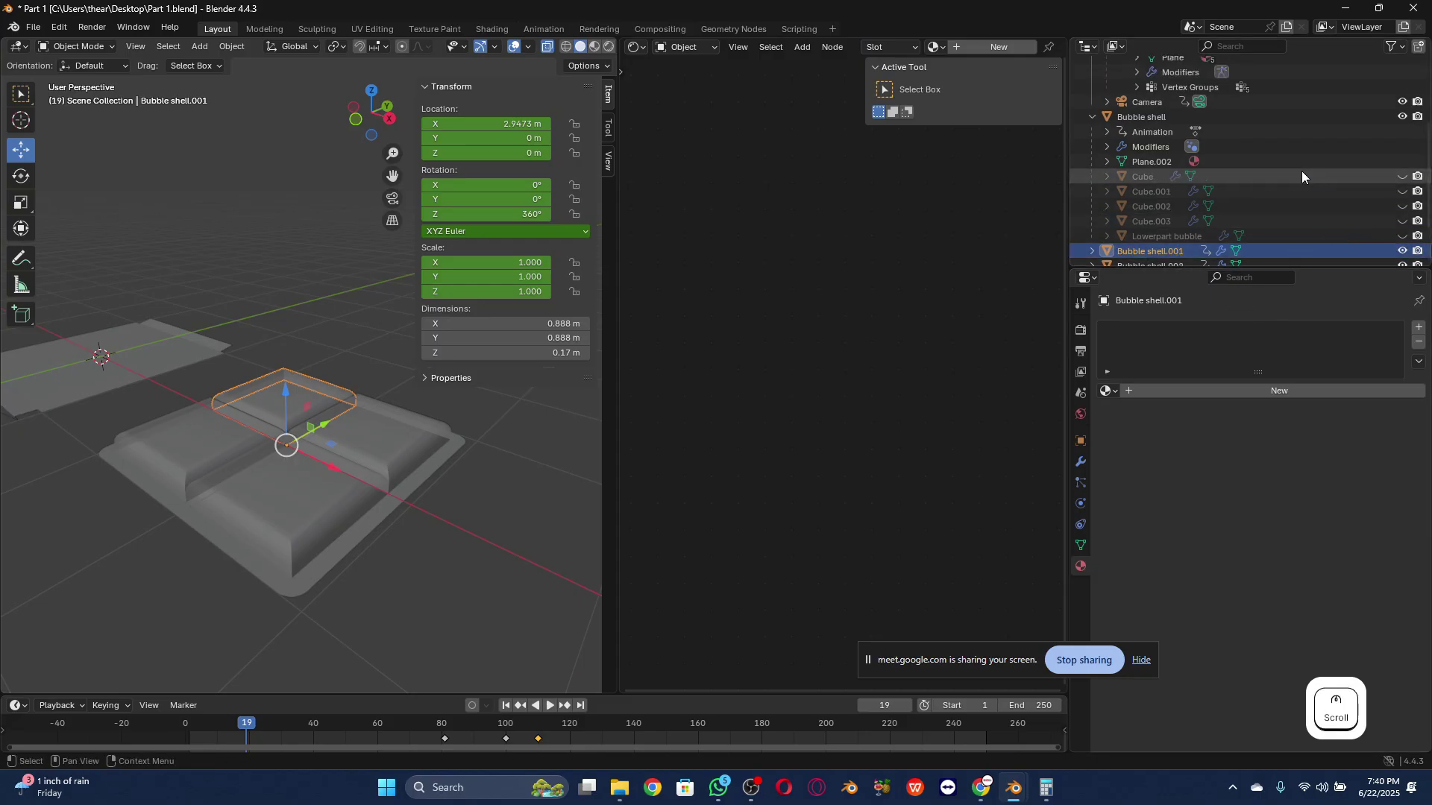
left_click(1105, 87)
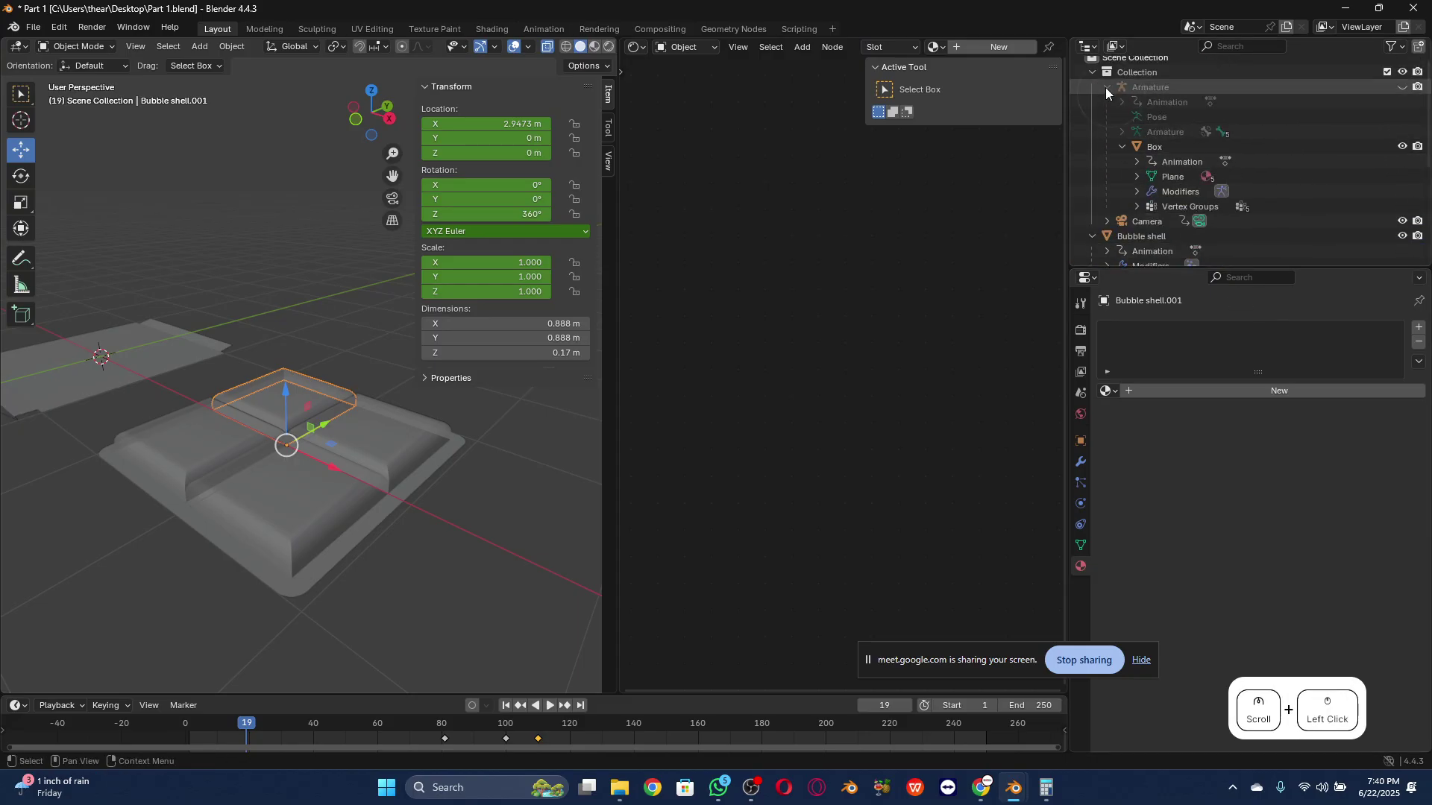
left_click(1105, 87)
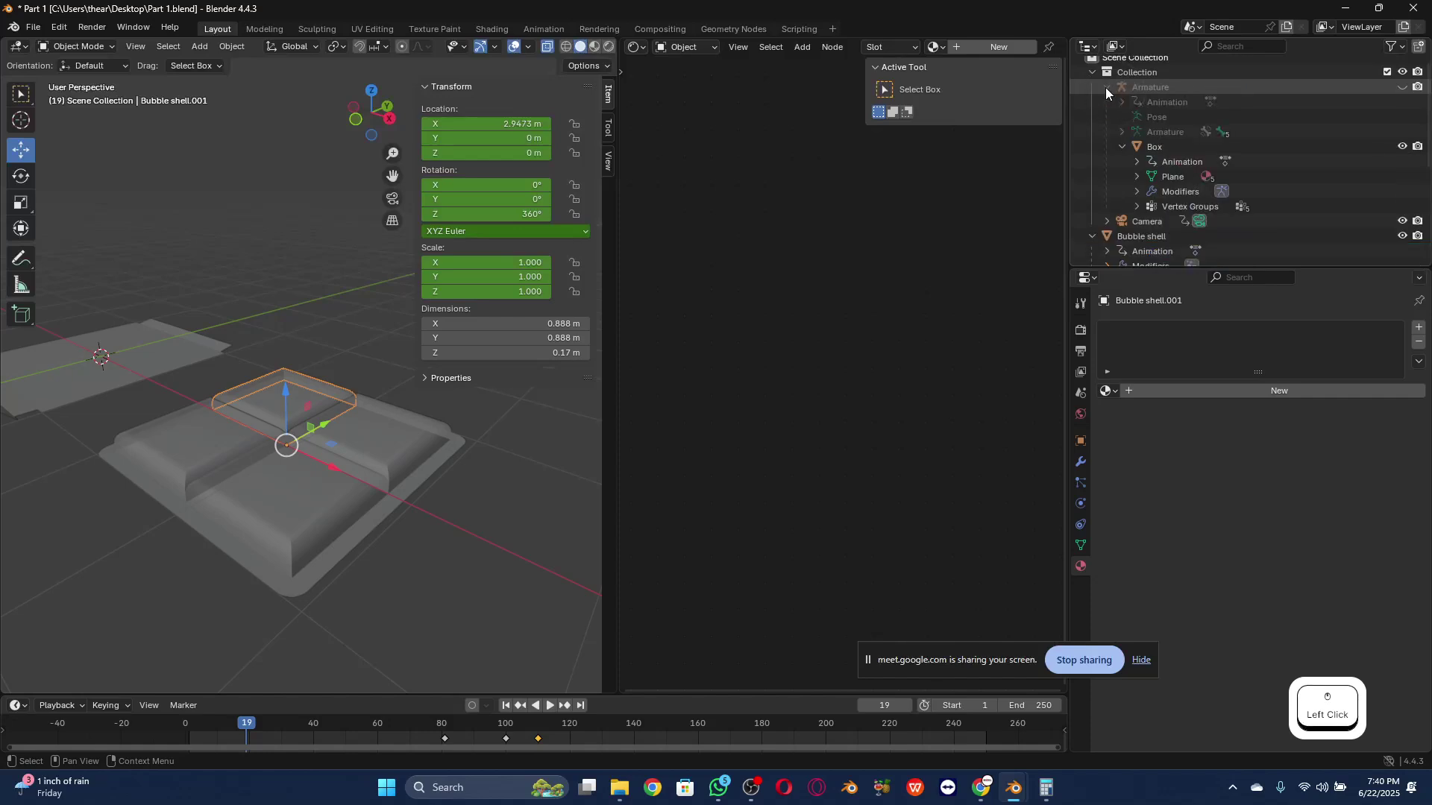
left_click(1399, 146)
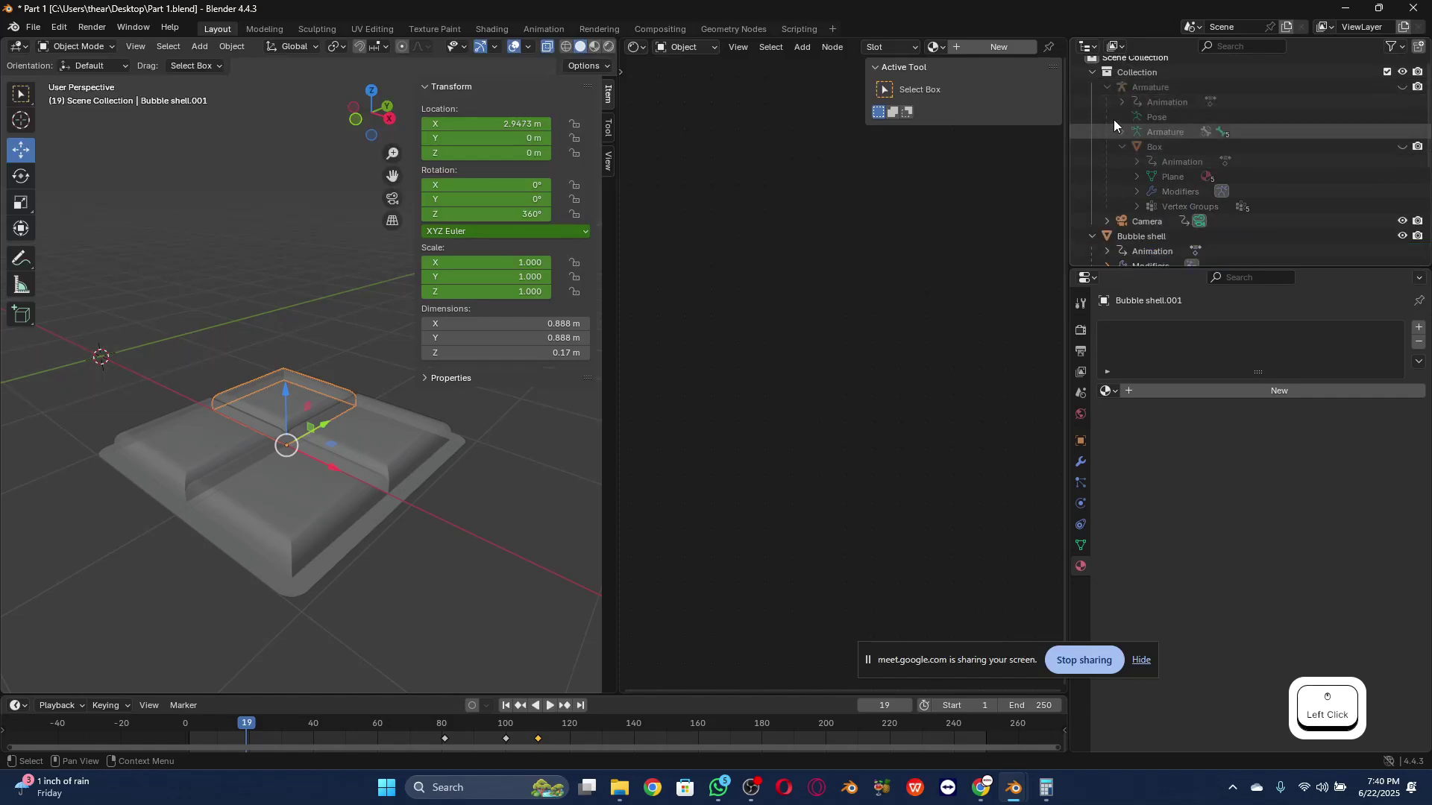
left_click(1105, 88)
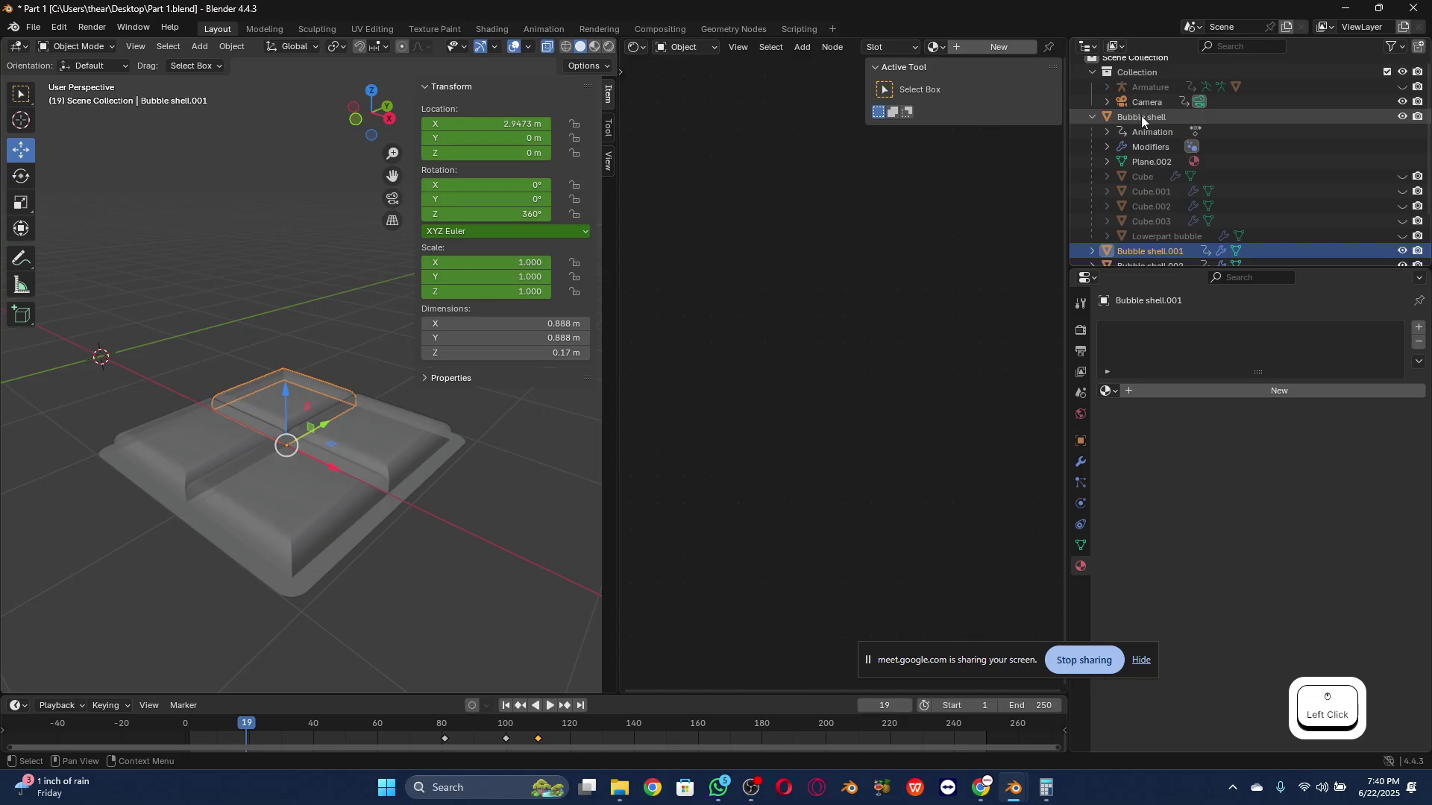
left_click(1401, 117)
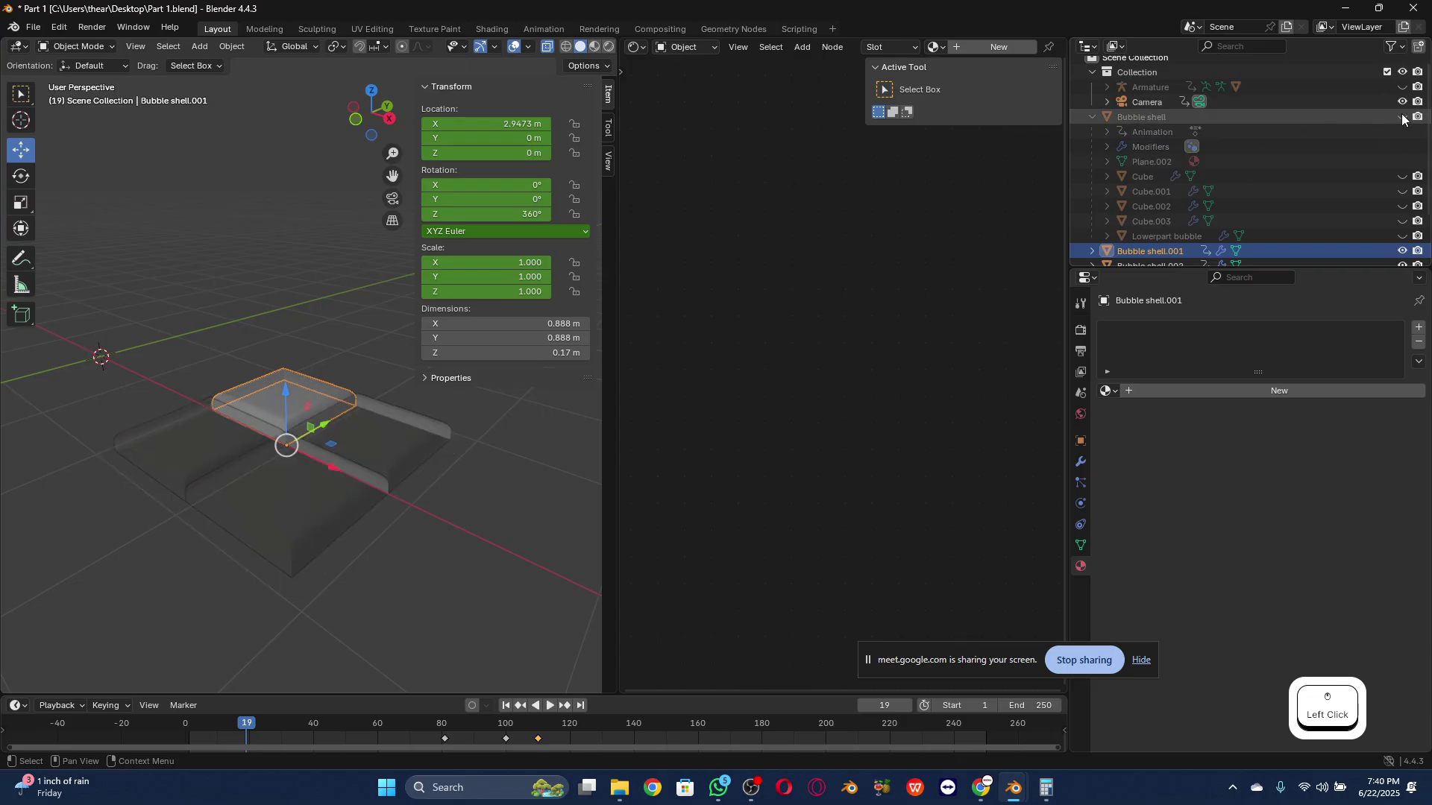
scroll(1224, 158, "down", 2)
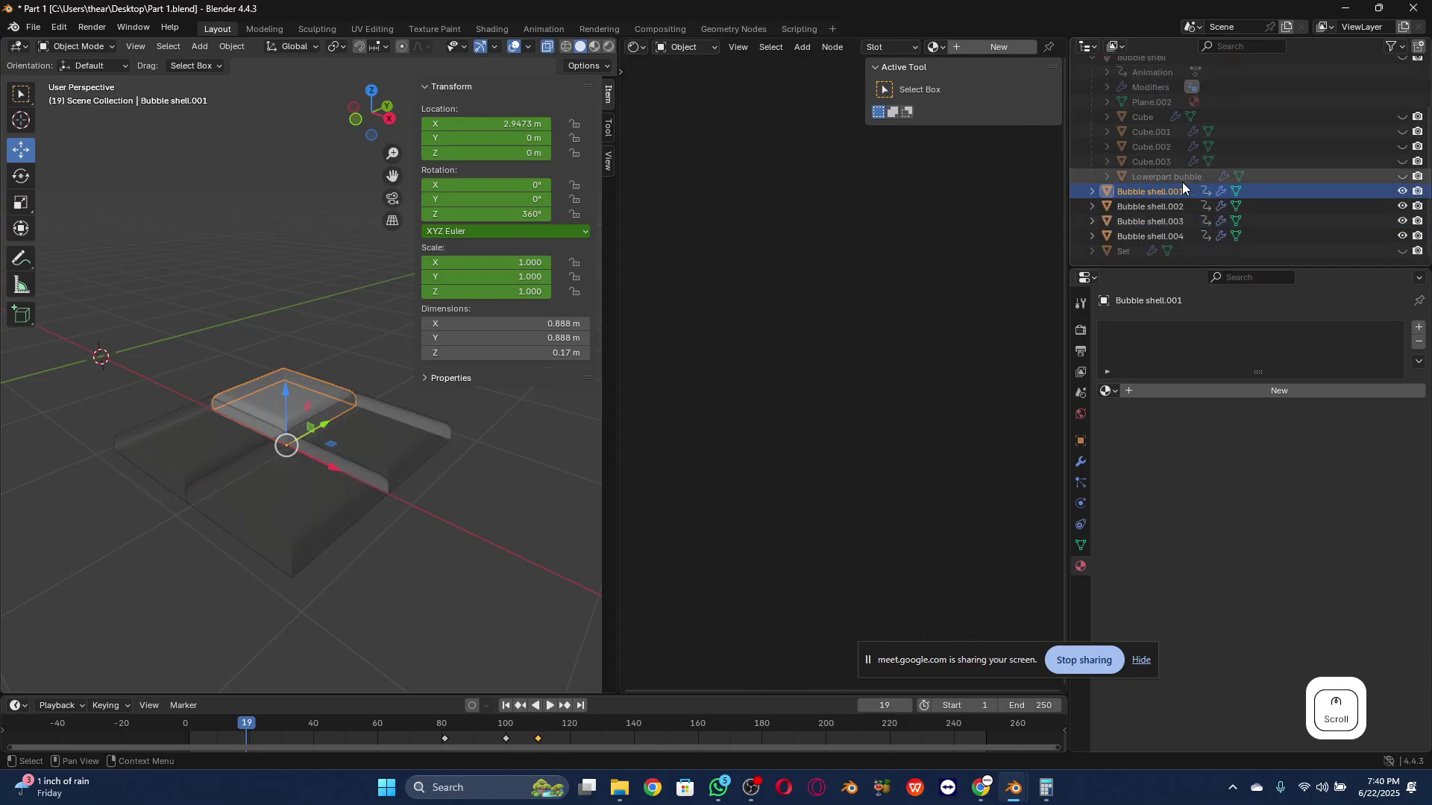
Step: Collapse the Bubble shell hierarchy in the Outliner
scroll(1170, 209, "up", 2)
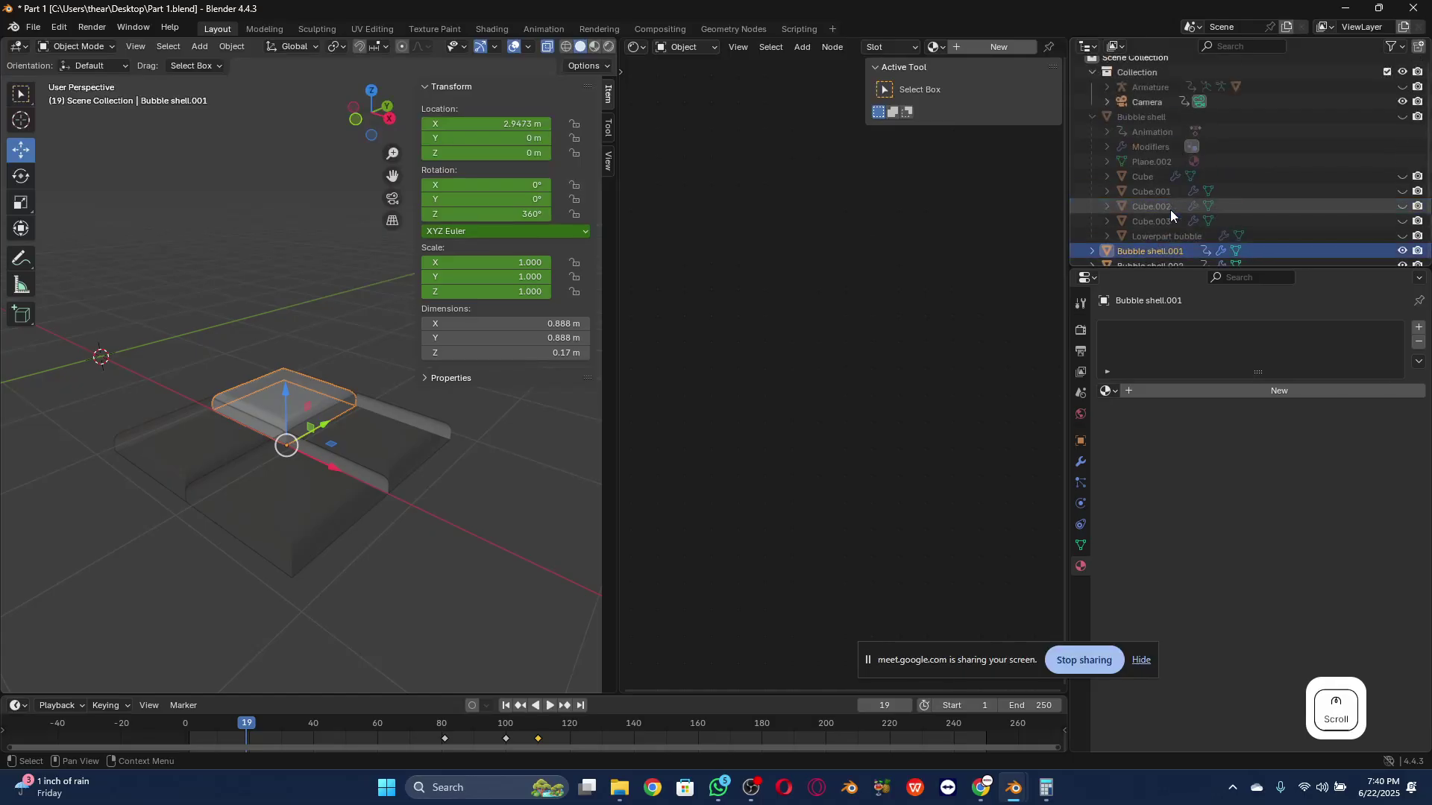
left_click(1094, 117)
left_click(1094, 117)
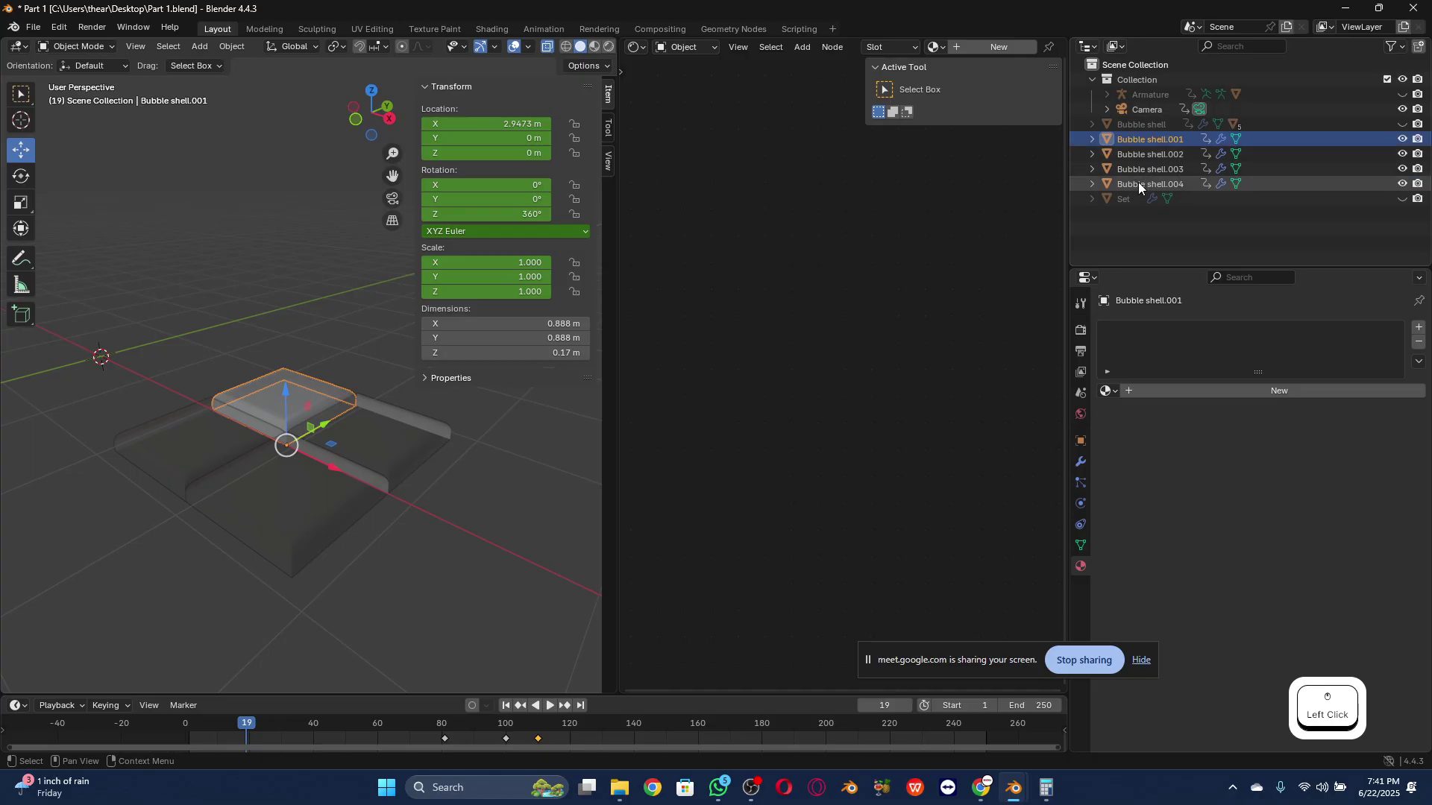
Step: Select the separated bubble objects one after another and check which material each one carries
left_click(323, 491)
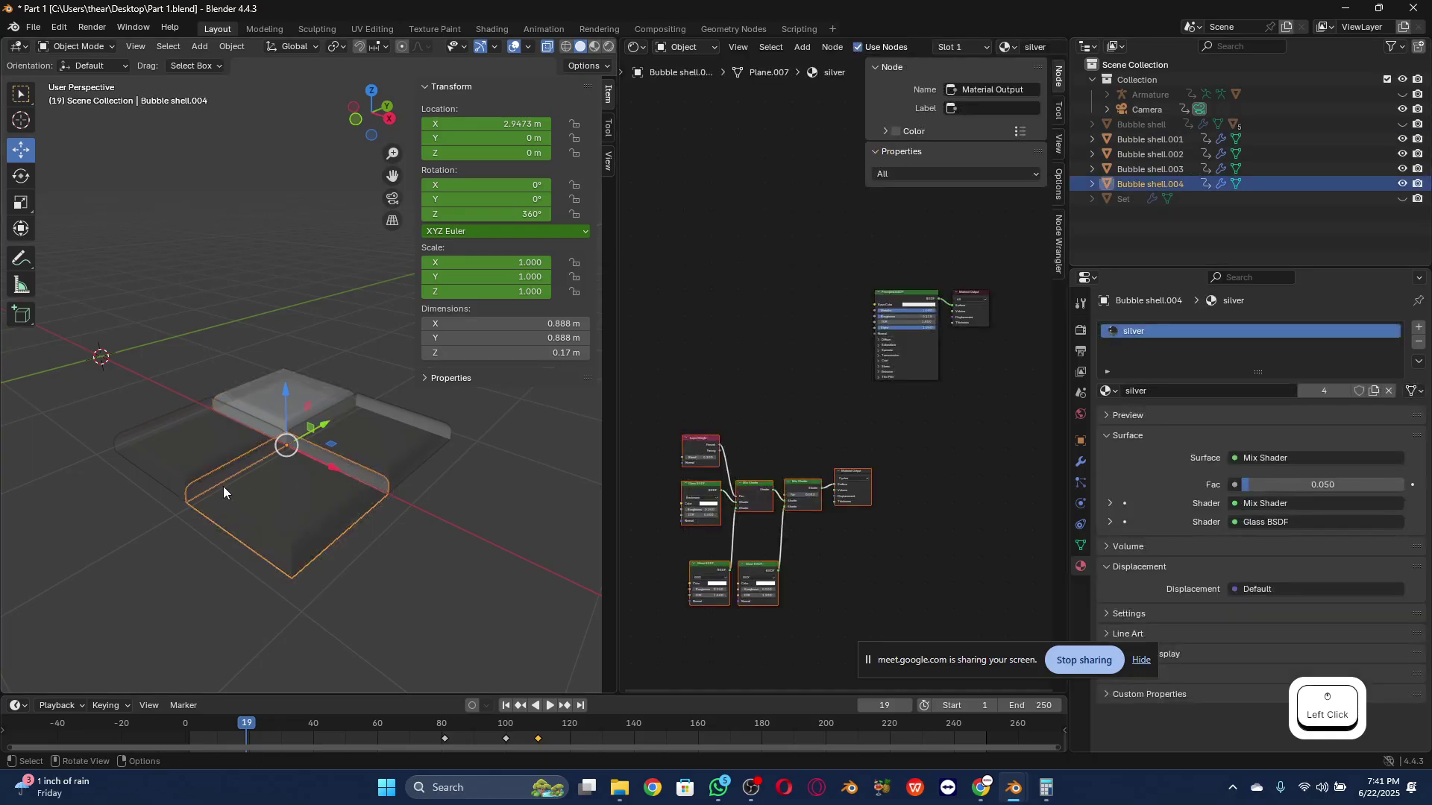
left_click(205, 437)
left_click(300, 403)
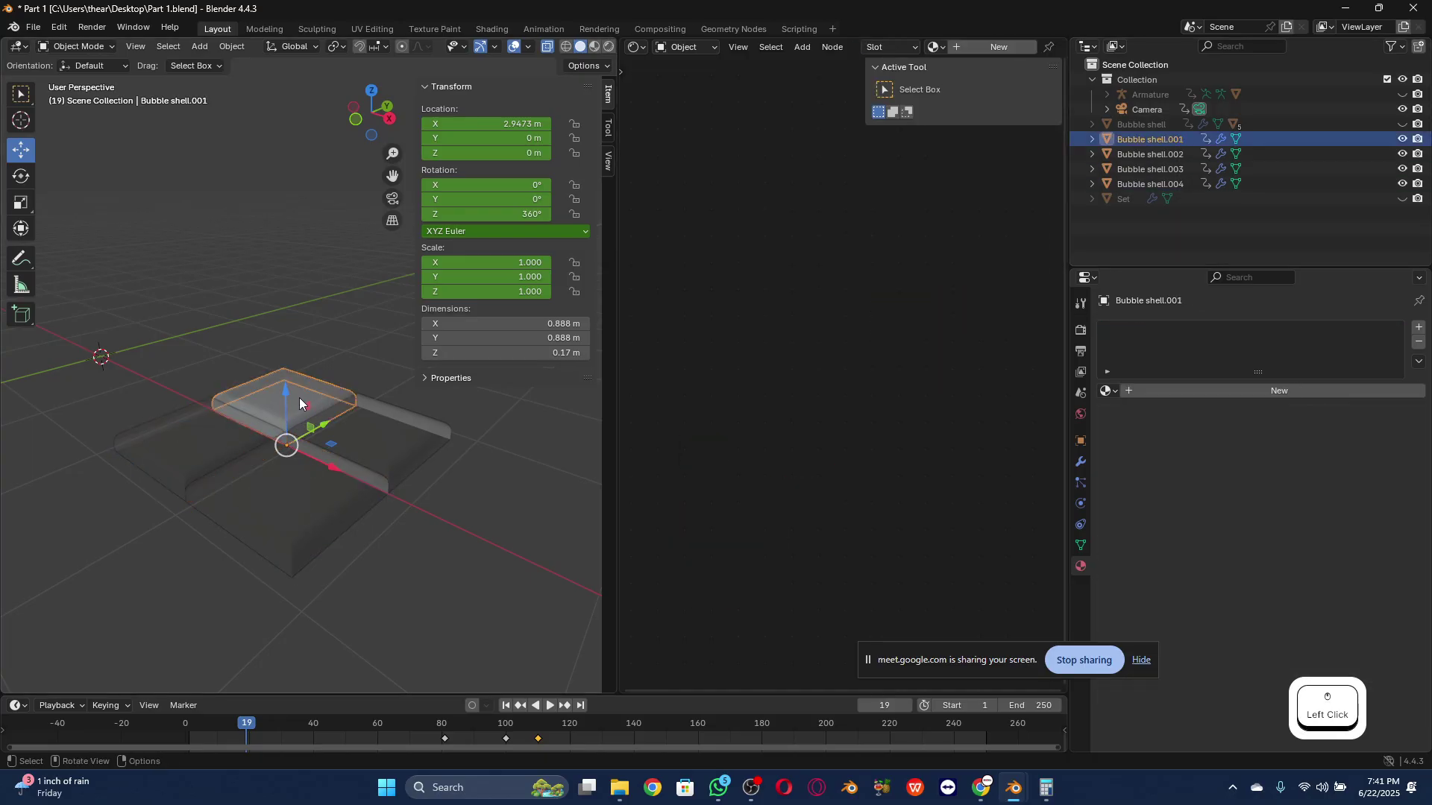
left_click(364, 433)
left_click(295, 490)
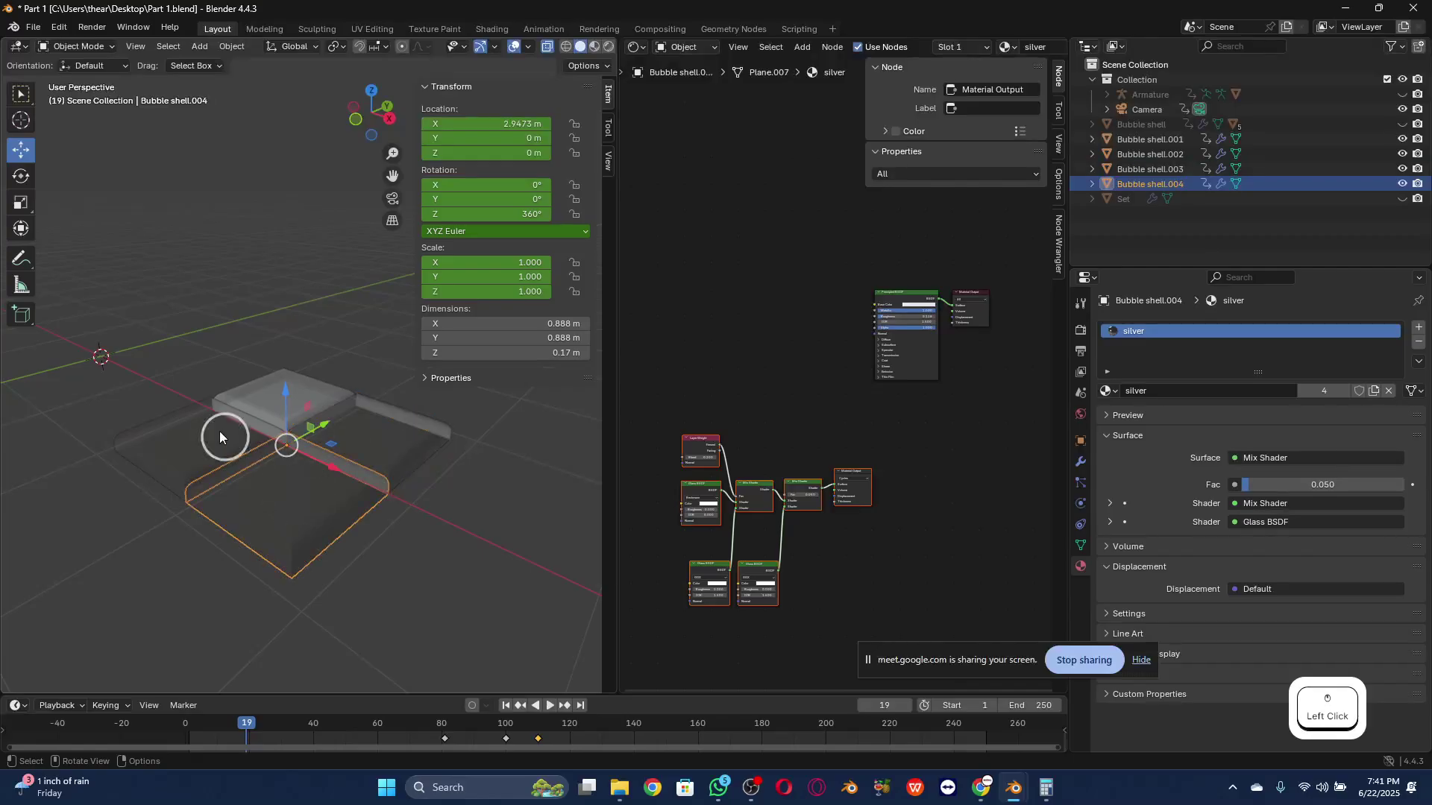
left_click(219, 431)
left_click(374, 445)
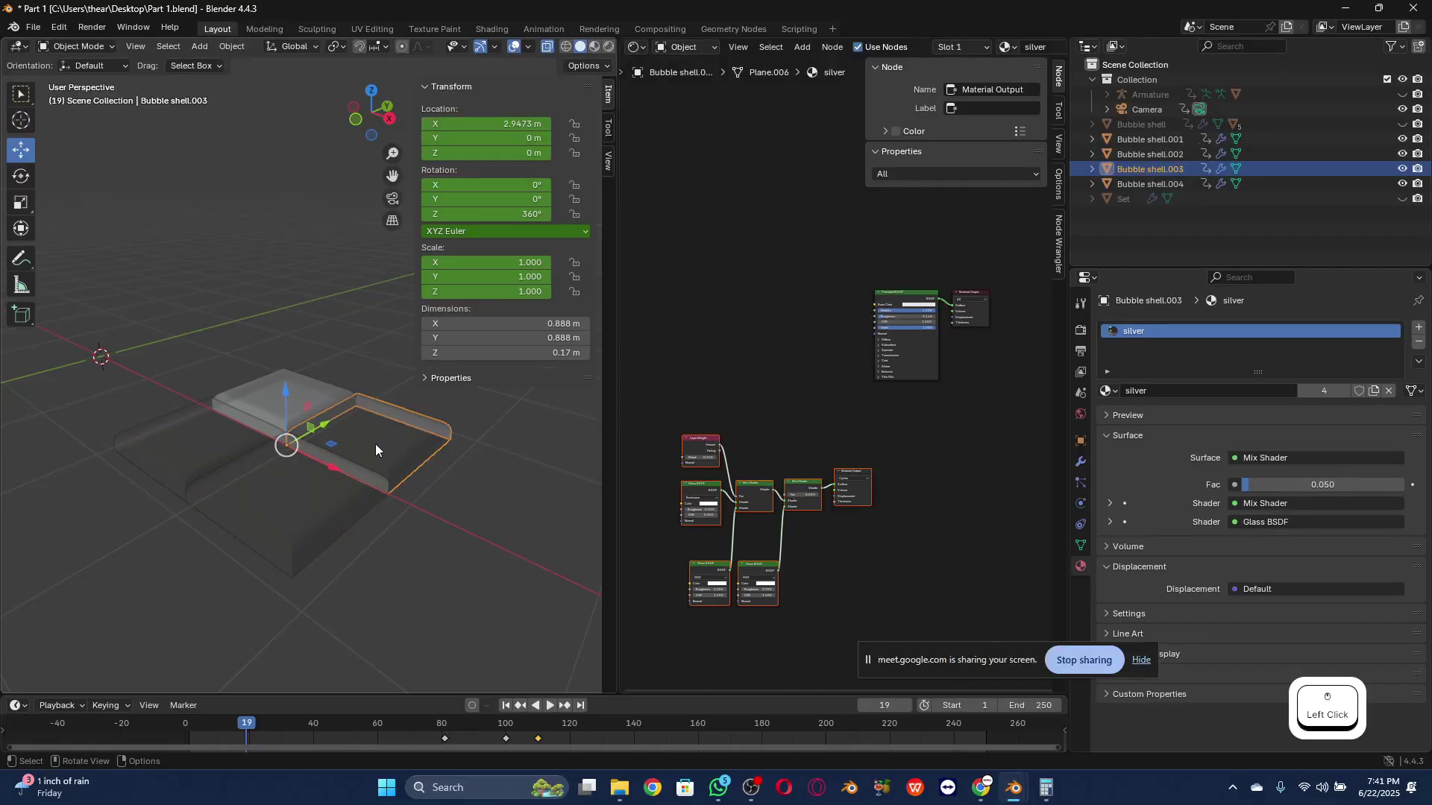
left_click(325, 393)
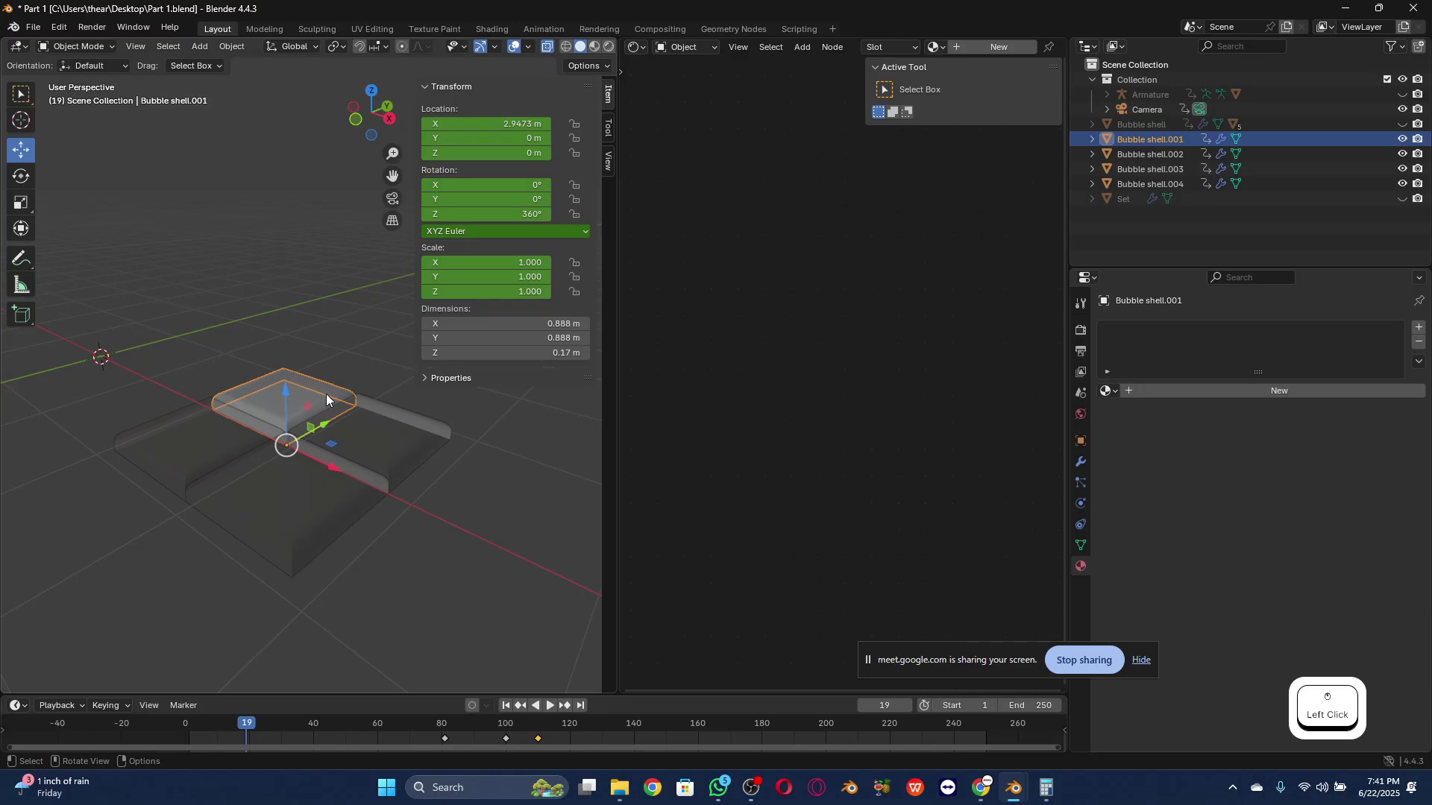
Step: Cut the glass node group from Bubble shell.003's silver material and try to paste it into Bubble shell.001
left_click(355, 440)
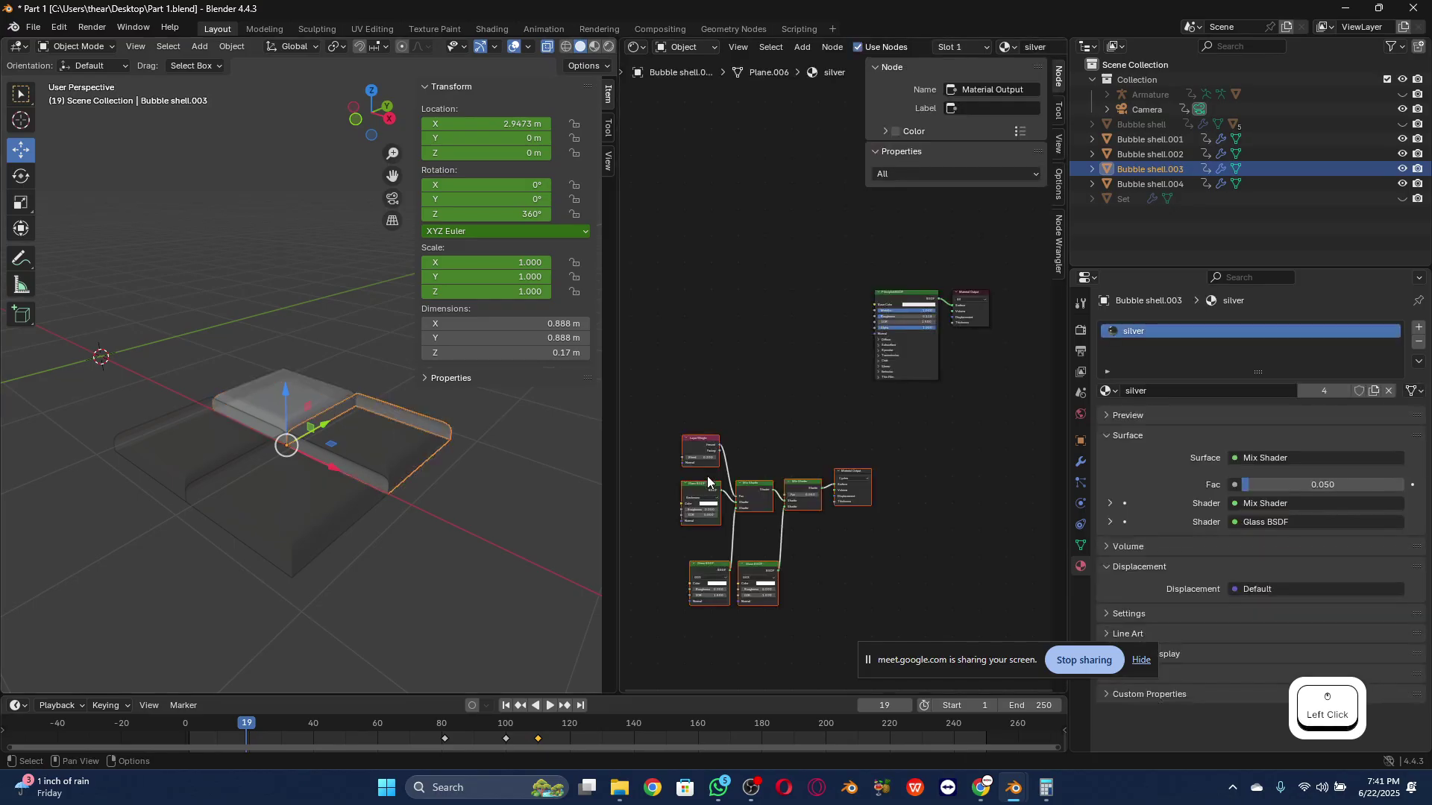
middle_click_drag(951, 474, 1196, 354)
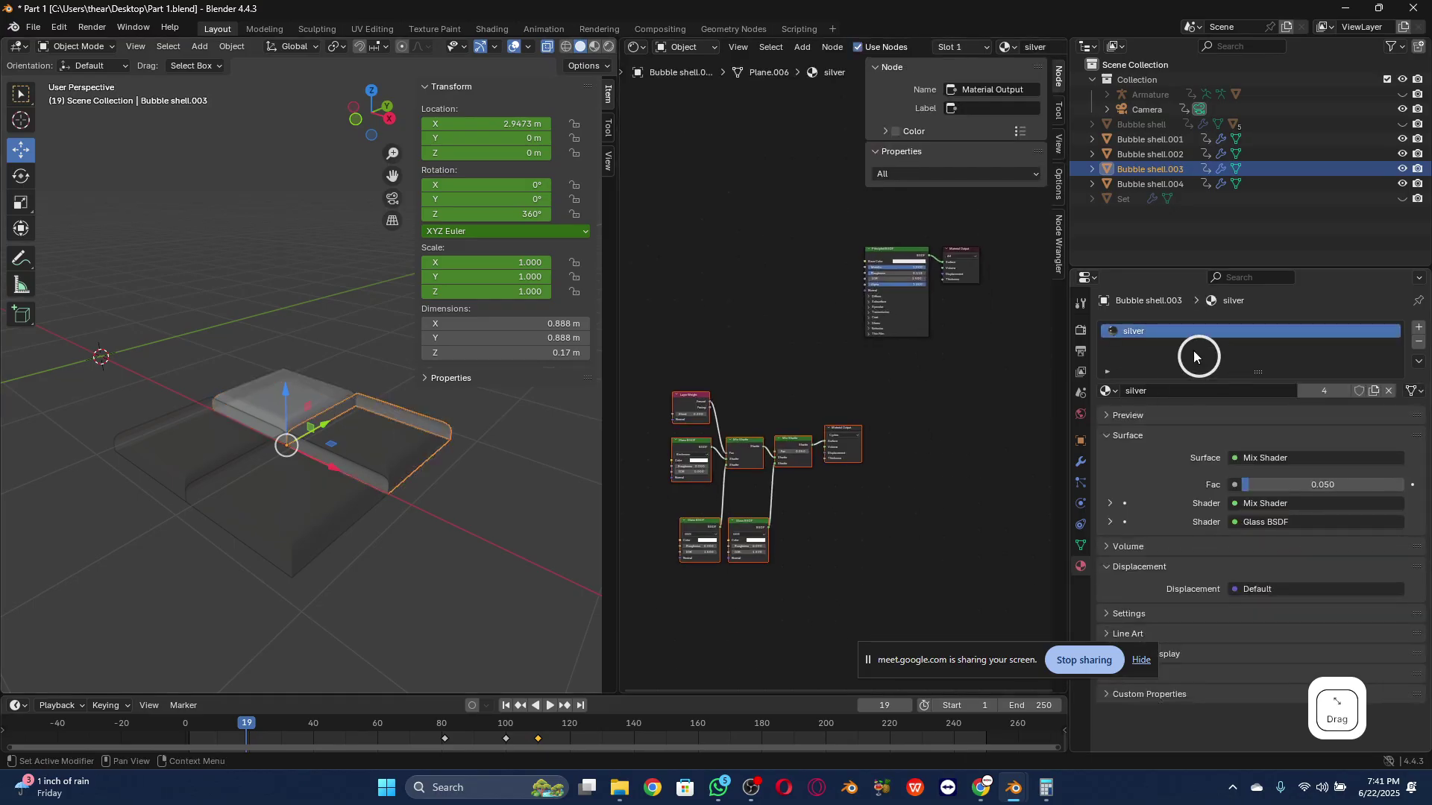
left_click_drag(940, 390, 656, 595)
key("ctrl+x")
left_click(315, 393)
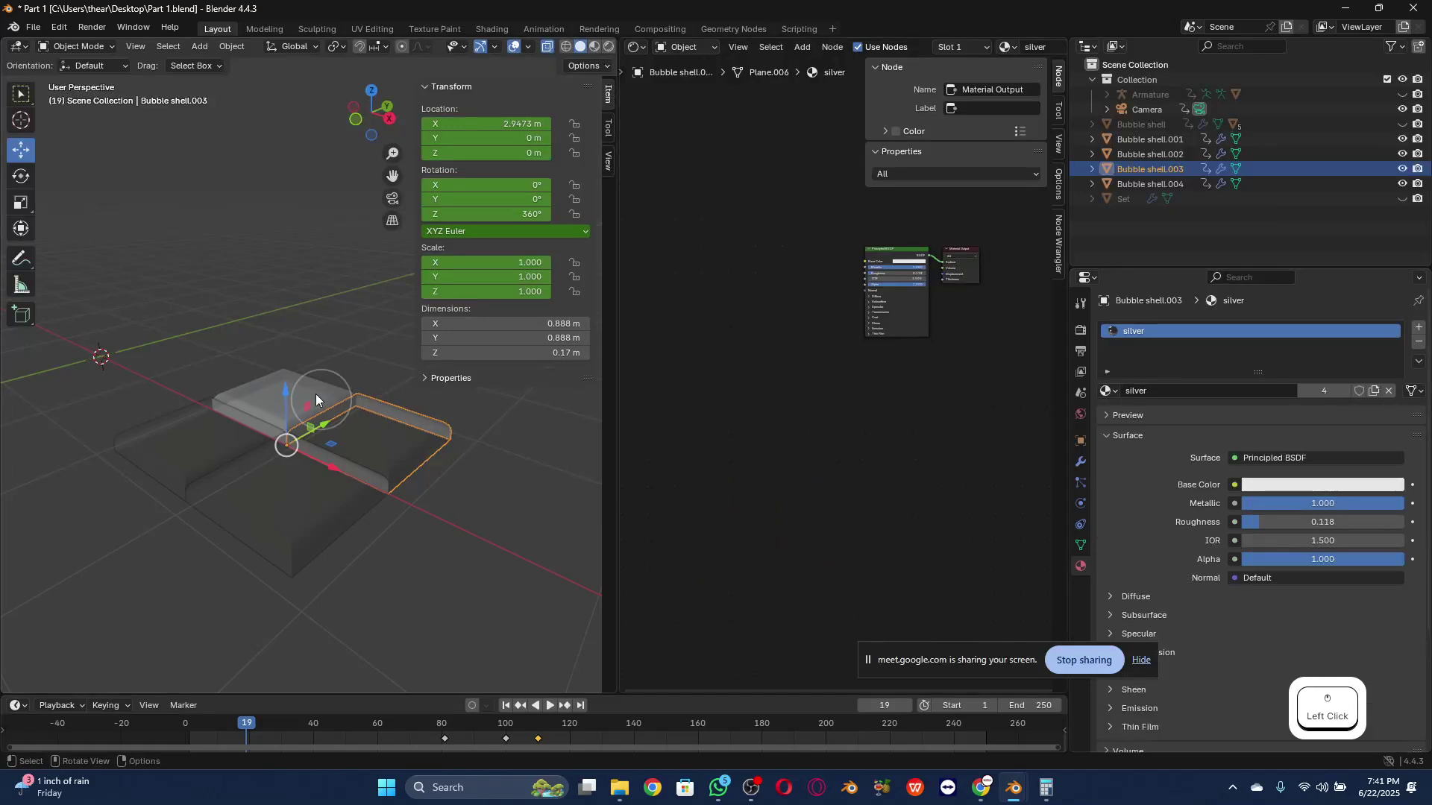
key("ctrl+v")
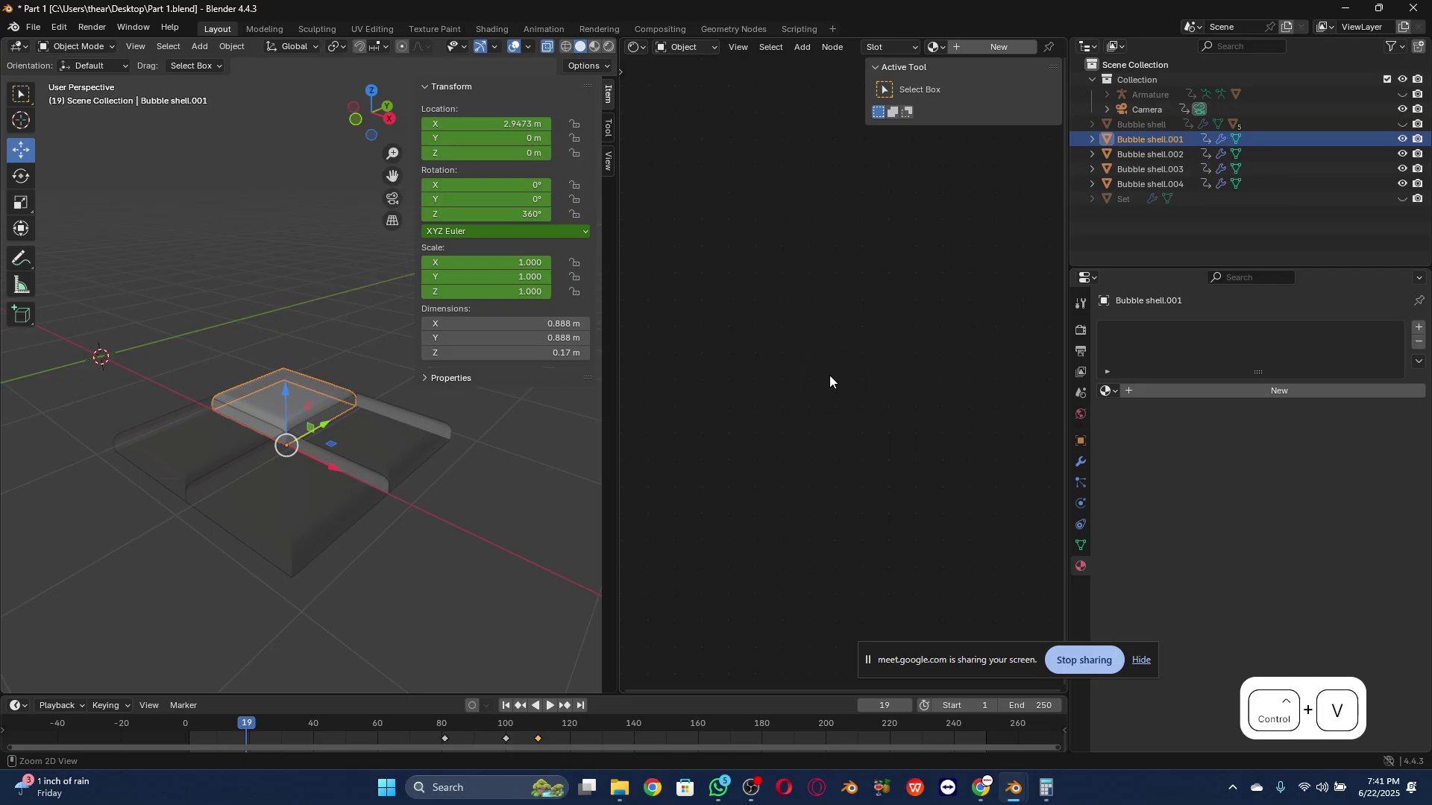
scroll(832, 388, "up", 2)
middle_click_drag(831, 385, 806, 293)
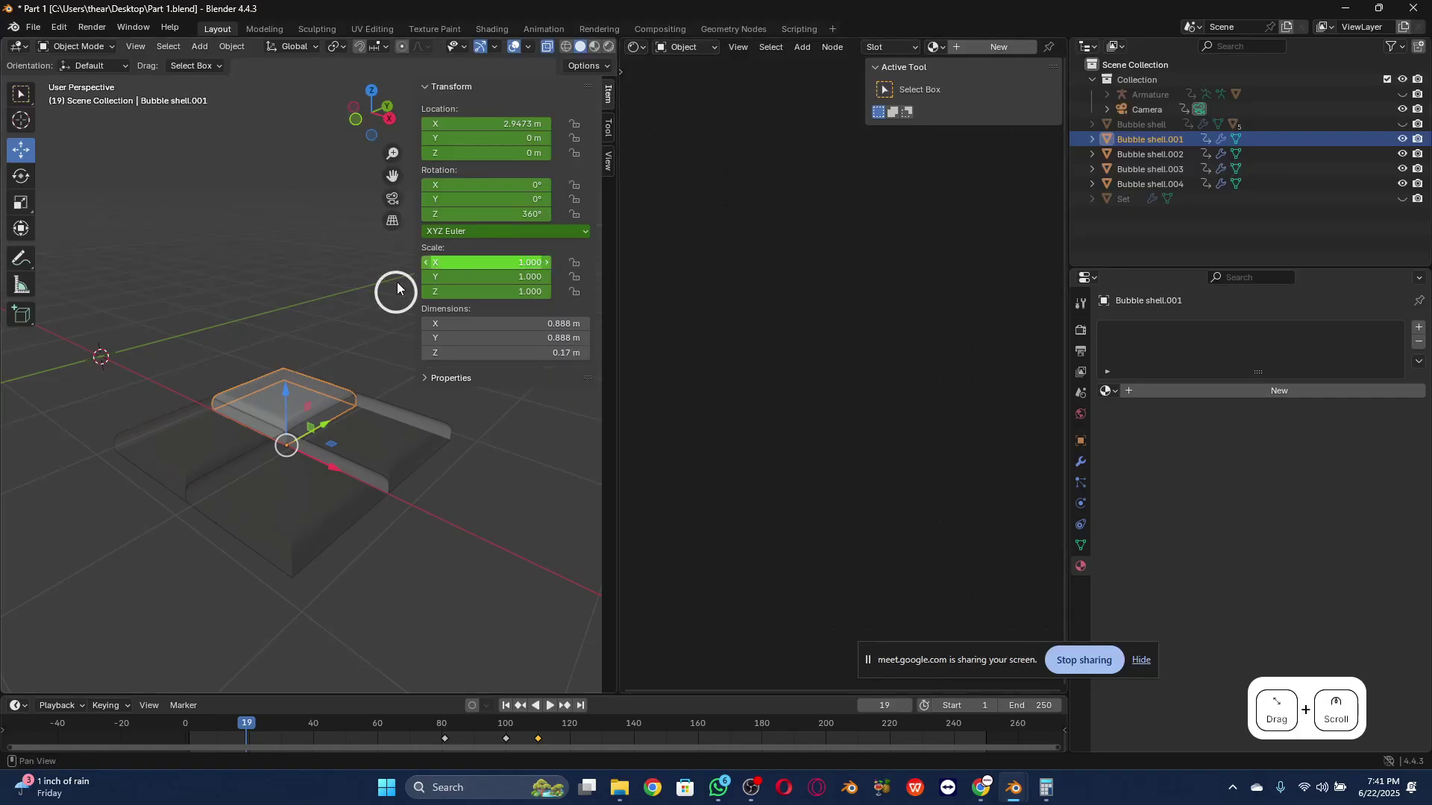
Step: Paste the glass node group back into Bubble shell.003's silver material, below the Principled BSDF nodes
left_click(385, 417)
scroll(916, 409, "up", 1)
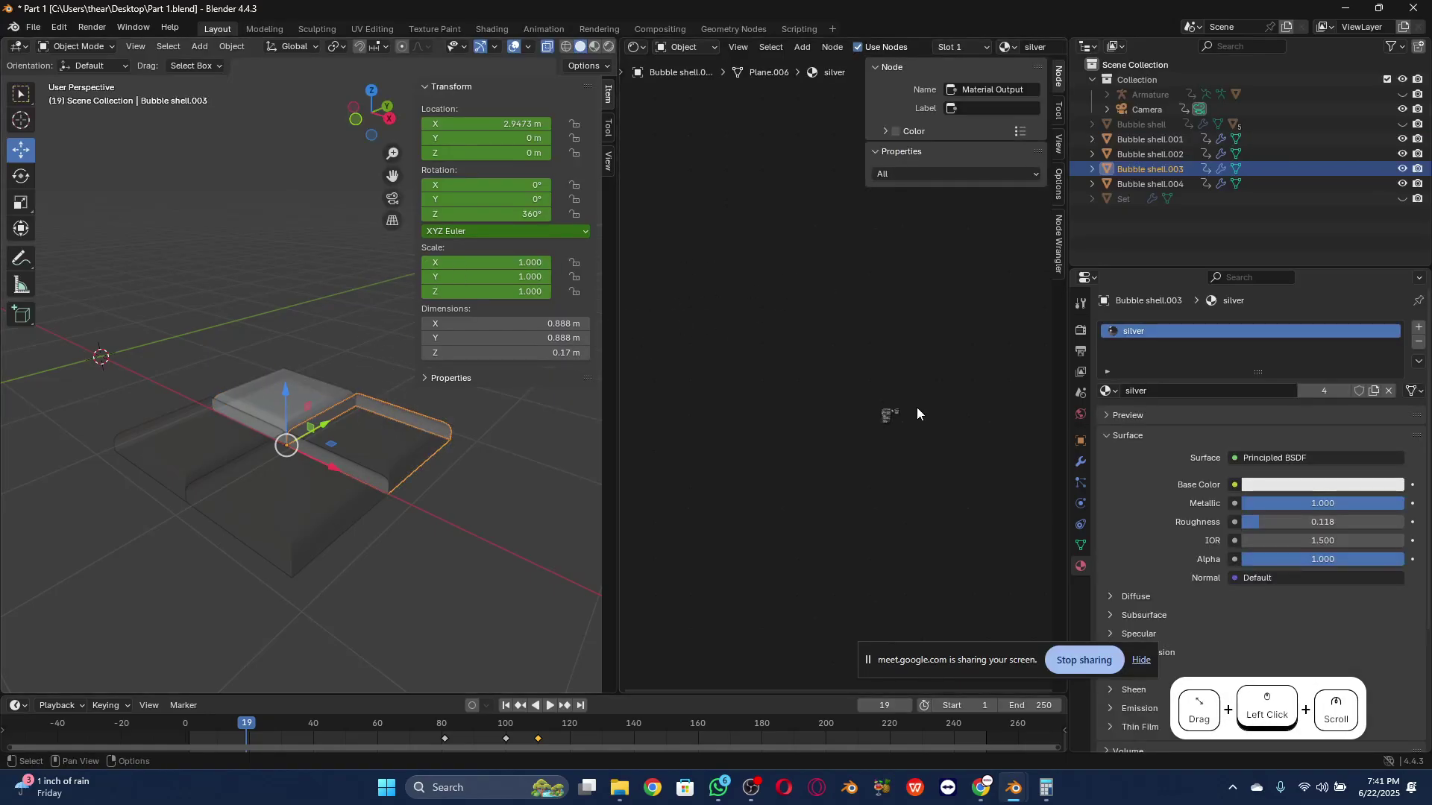
middle_click_drag(925, 458, 899, 378)
scroll(821, 451, "up", 4)
scroll(767, 471, "up", 4)
scroll(767, 472, "up", 1)
middle_click_drag(816, 426, 834, 393)
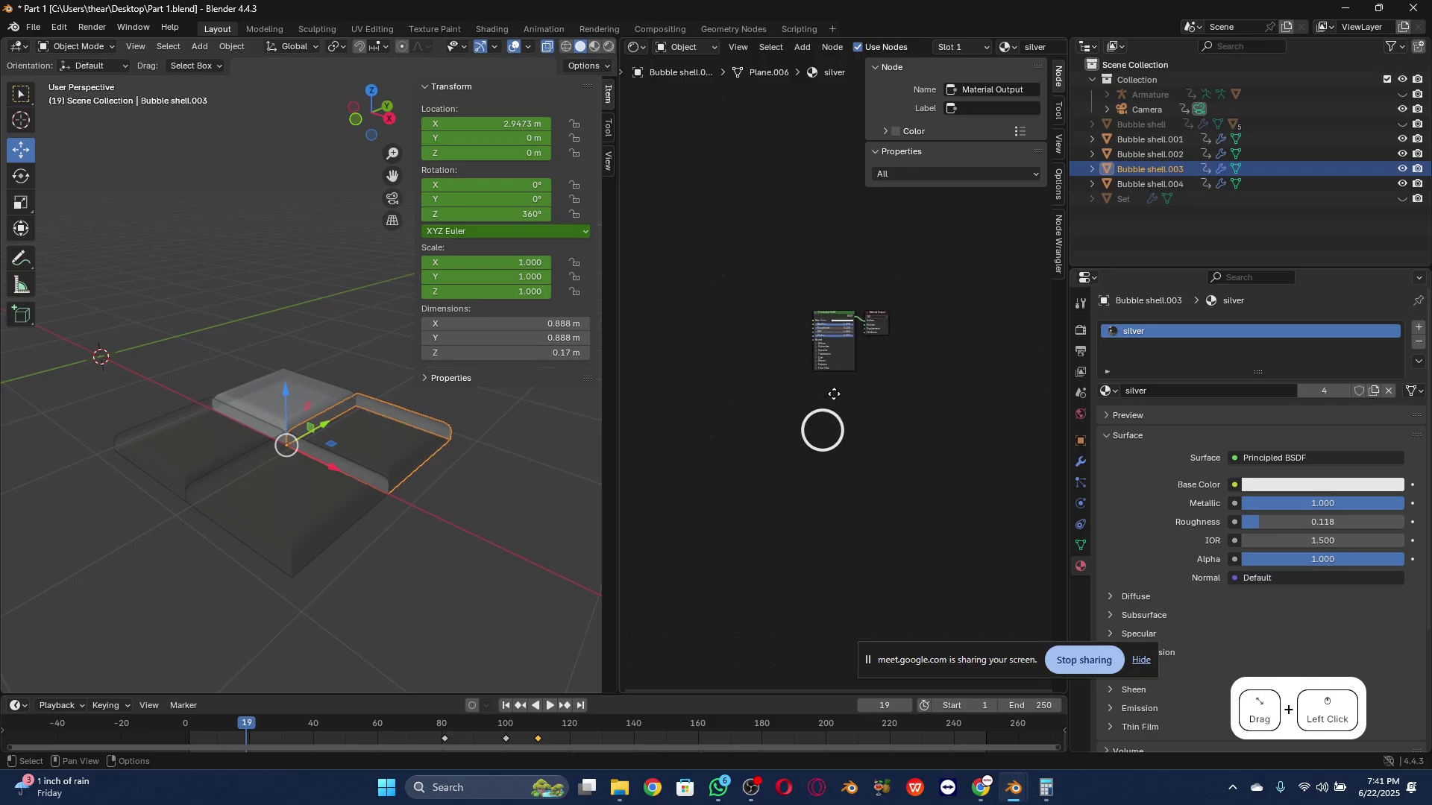
key("ctrl+v")
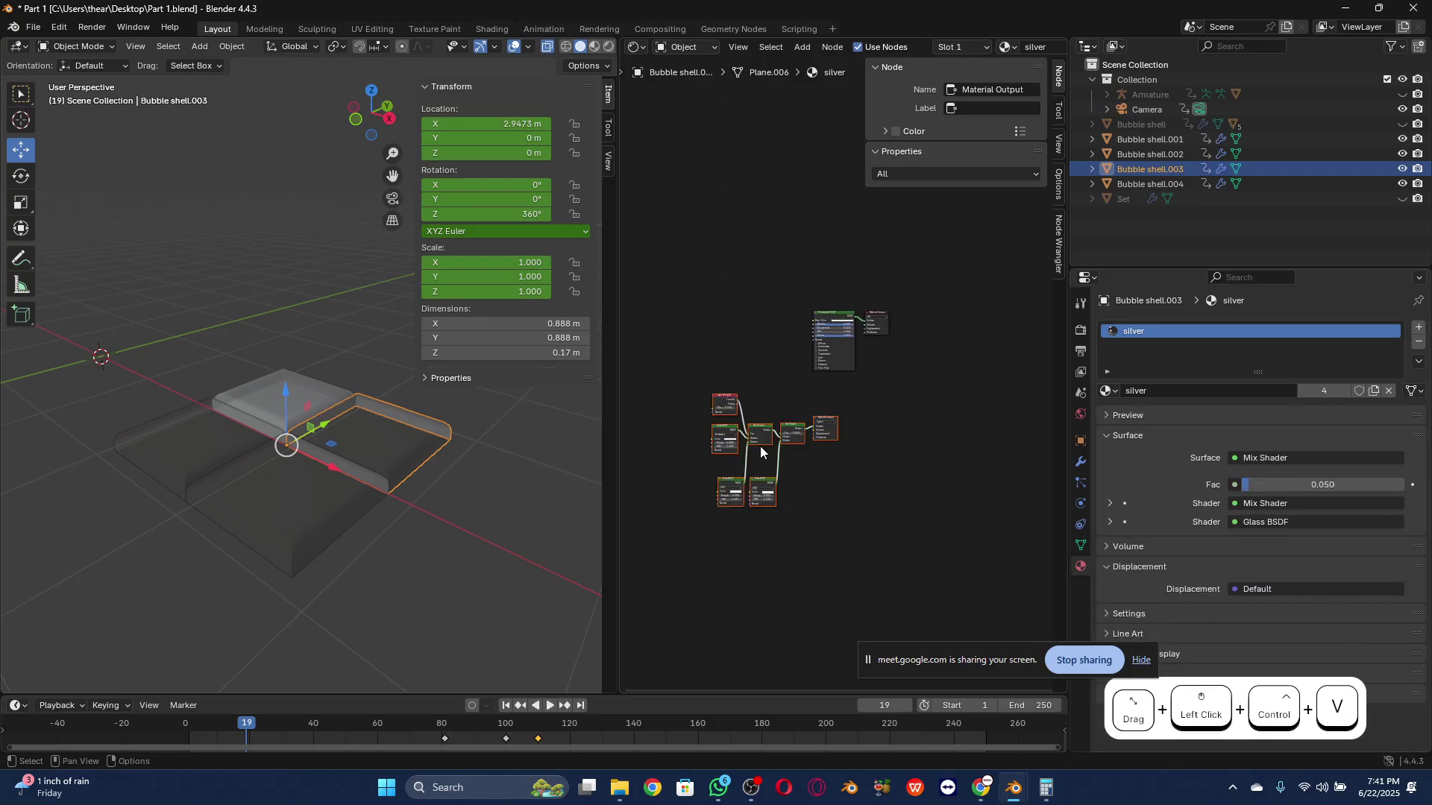
left_click(713, 407)
scroll(820, 328, "up", 2)
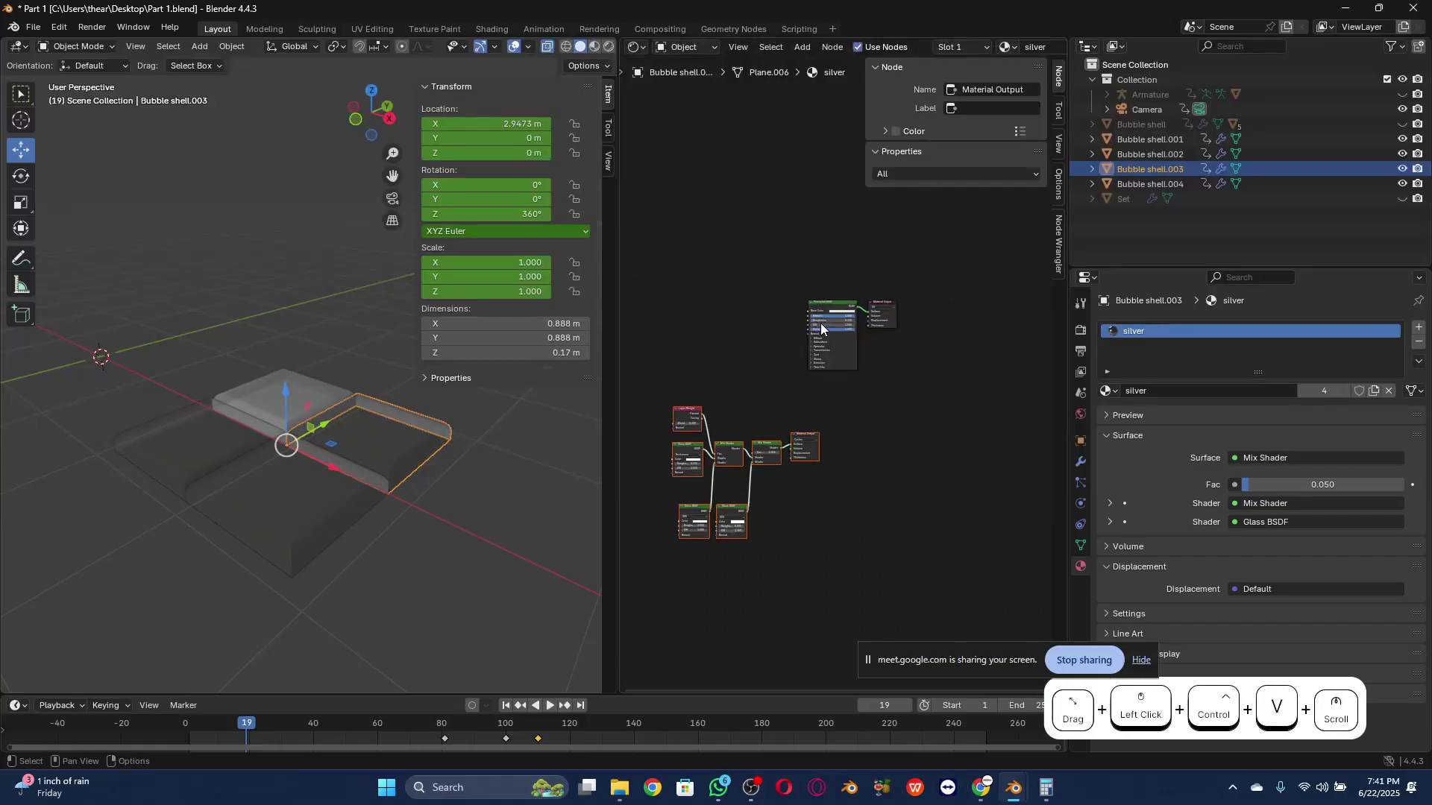
middle_click_drag(820, 408, 863, 373)
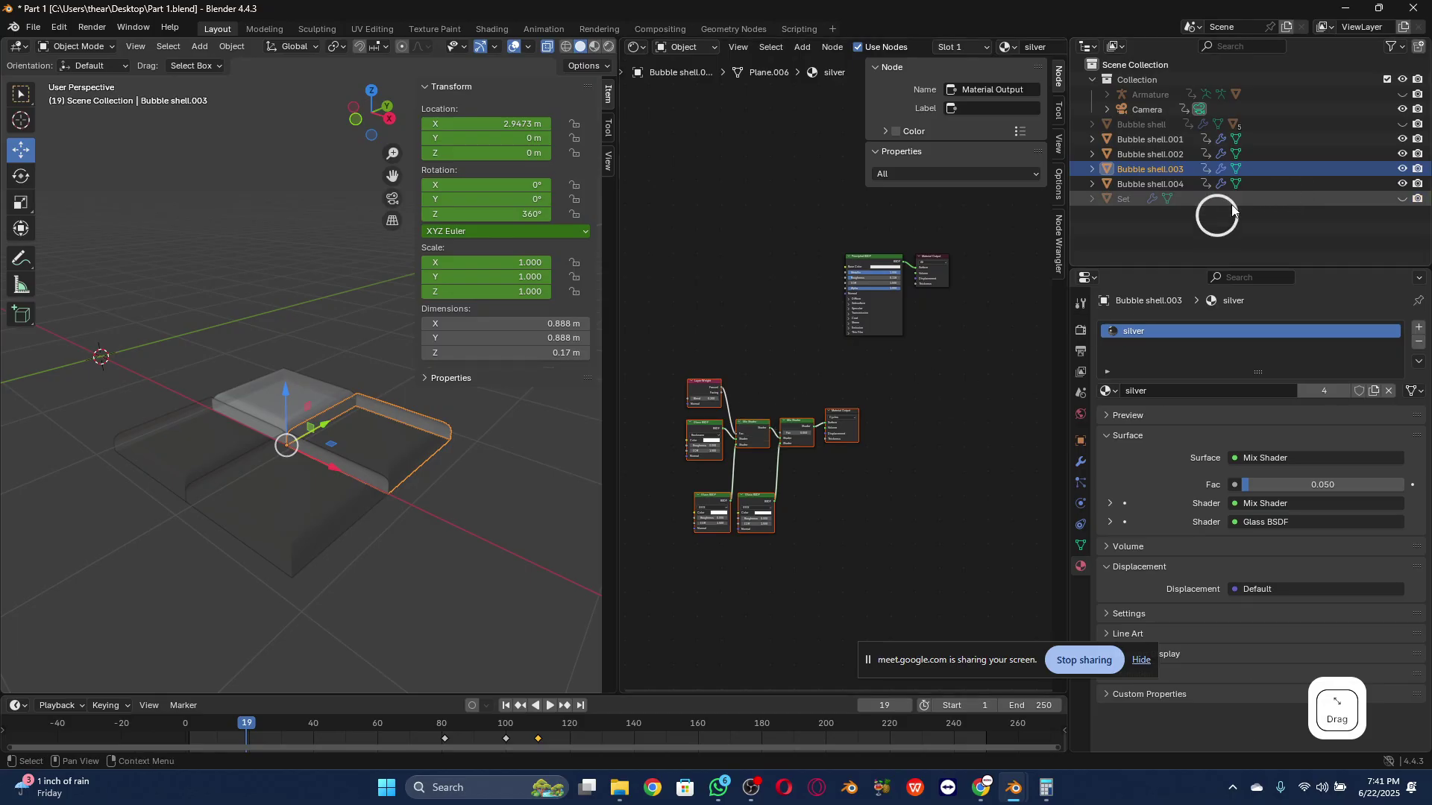
Step: Add a second material slot to Bubble shell.003 with a new material named plastic
left_click(1151, 209)
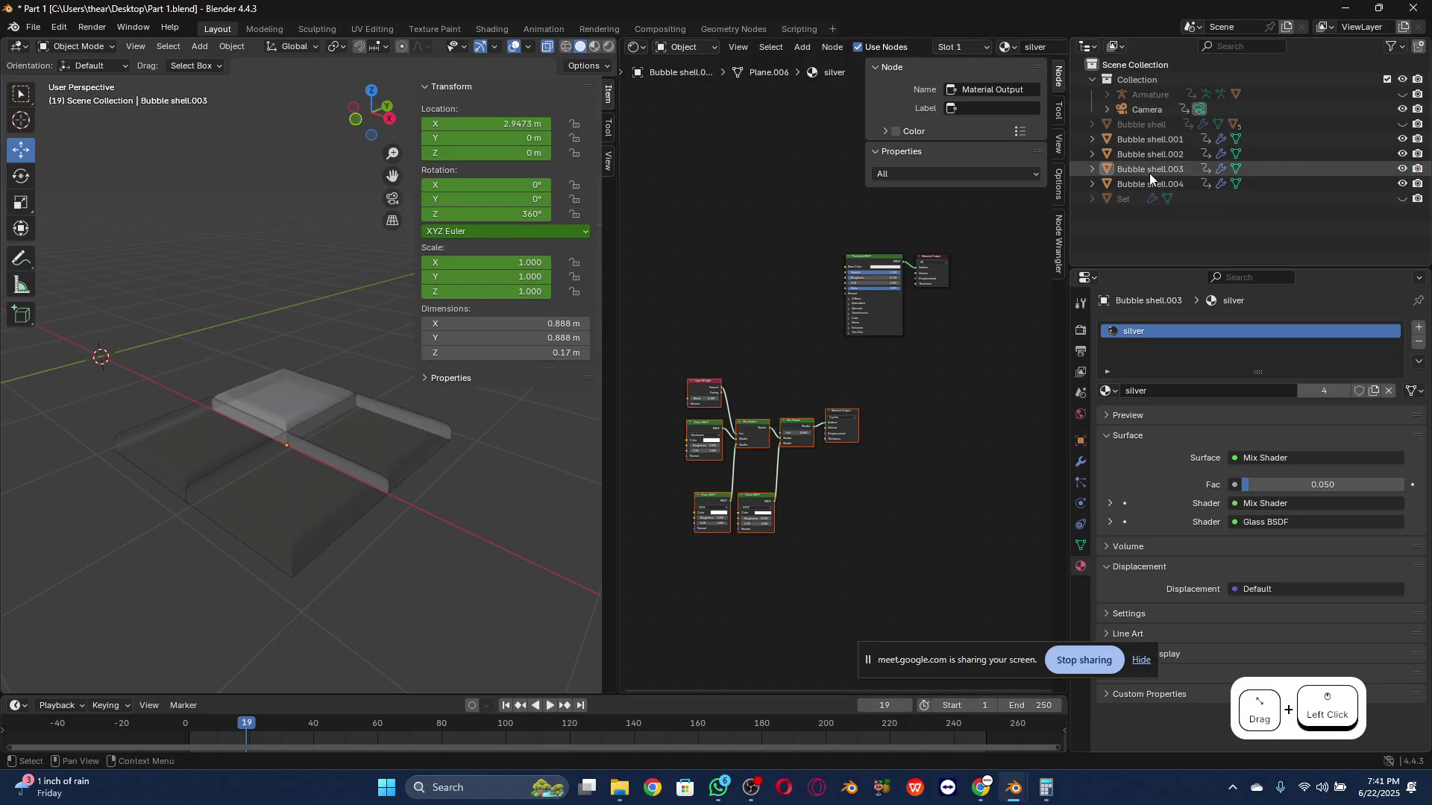
left_click(1416, 329)
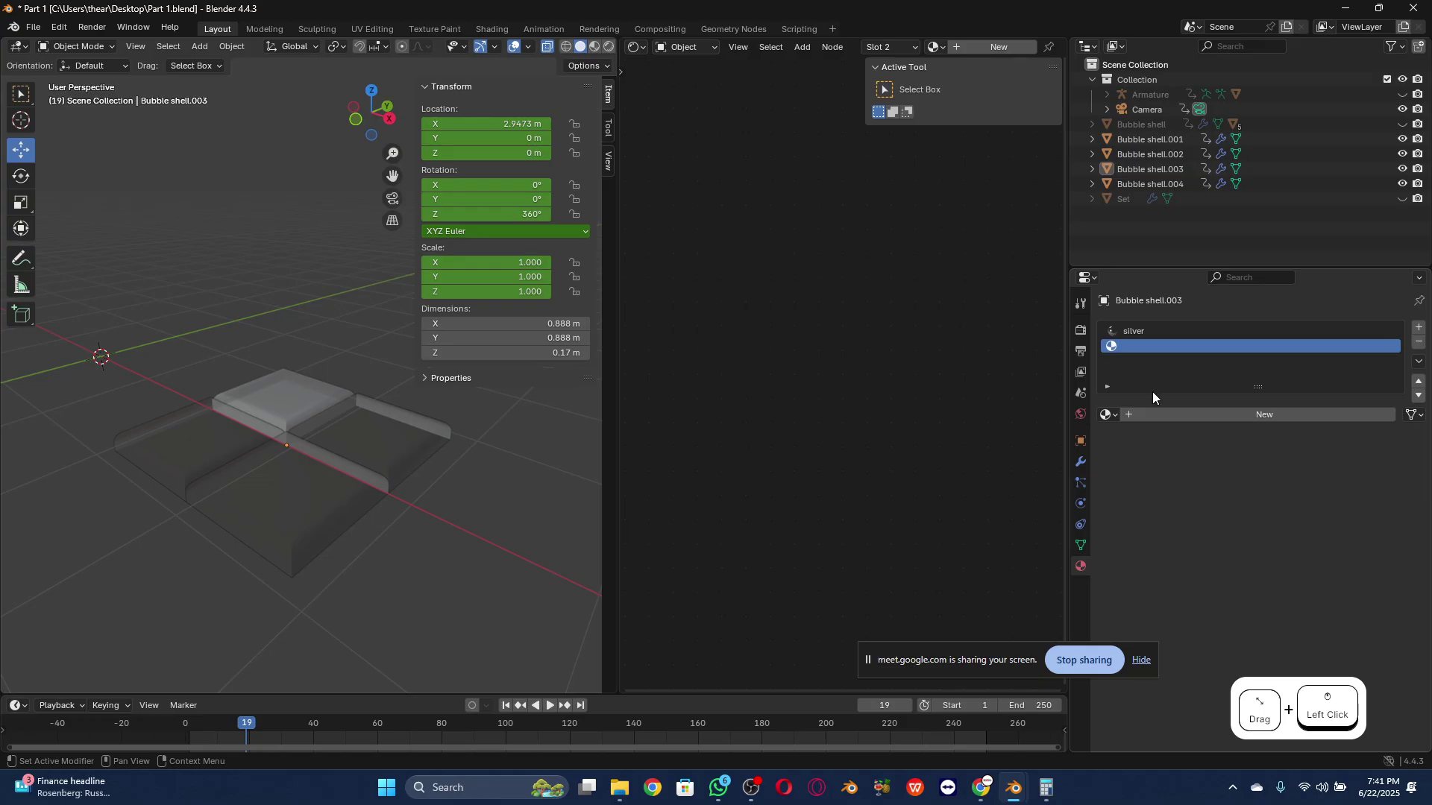
left_click(1141, 413)
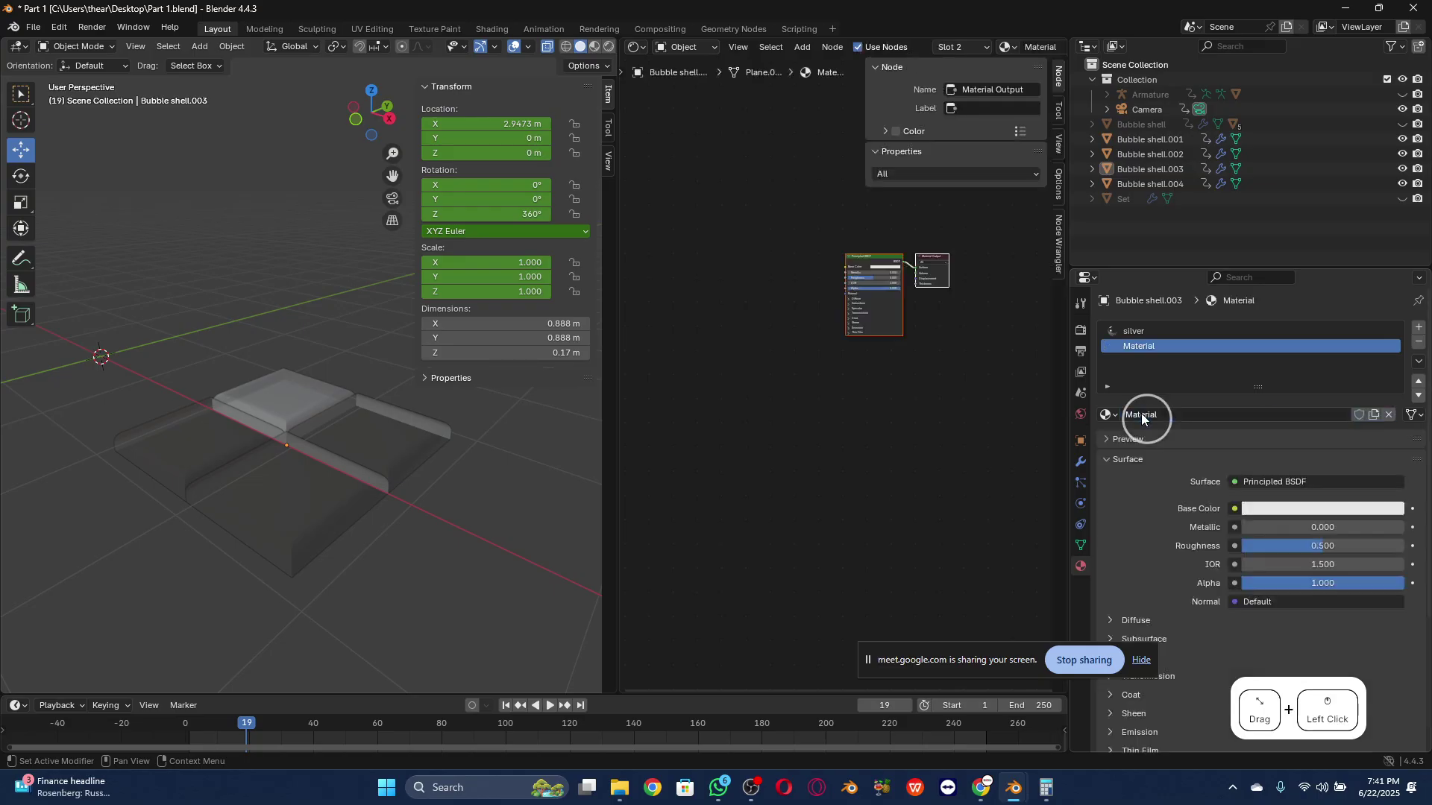
double_click(1188, 416)
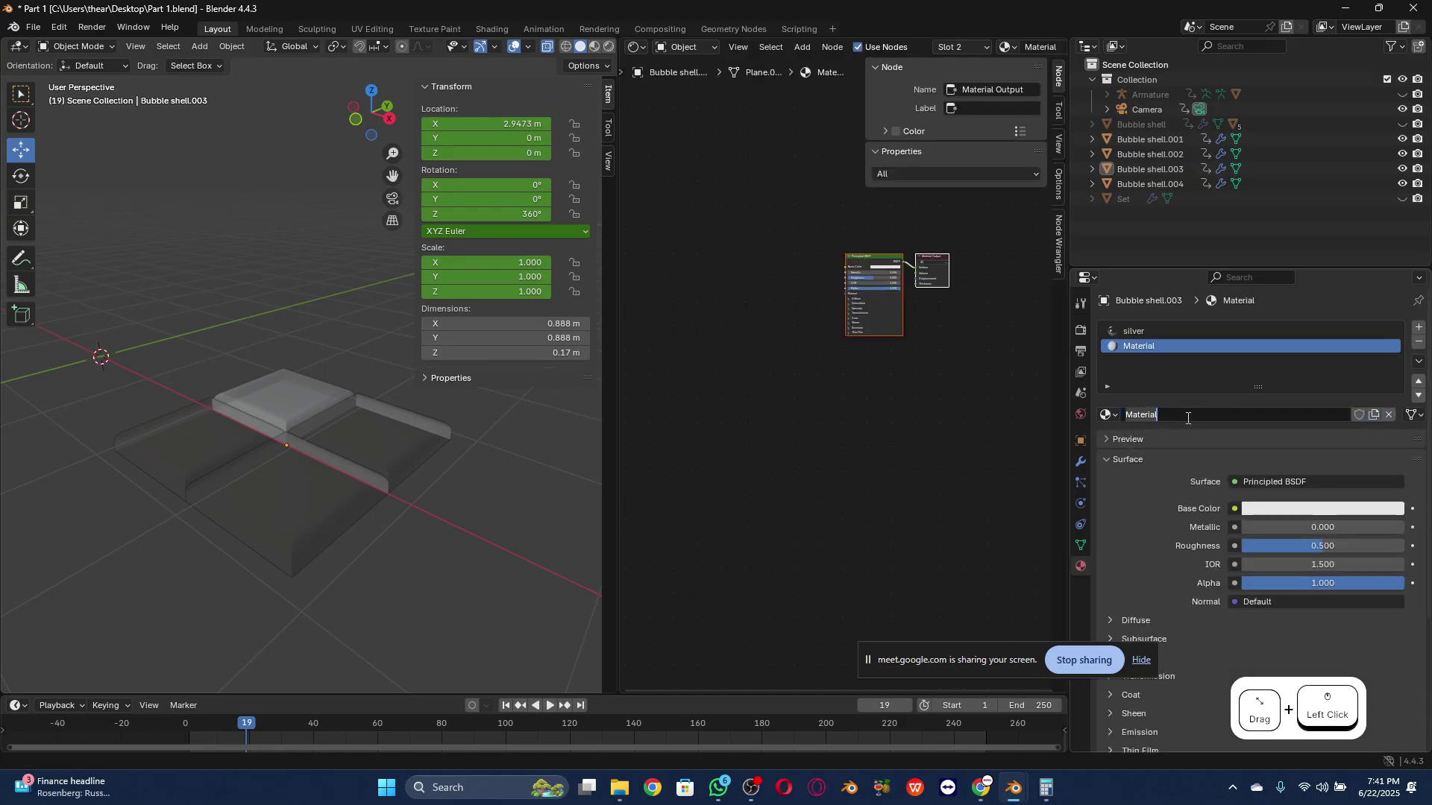
type("plastic")
key("Return")
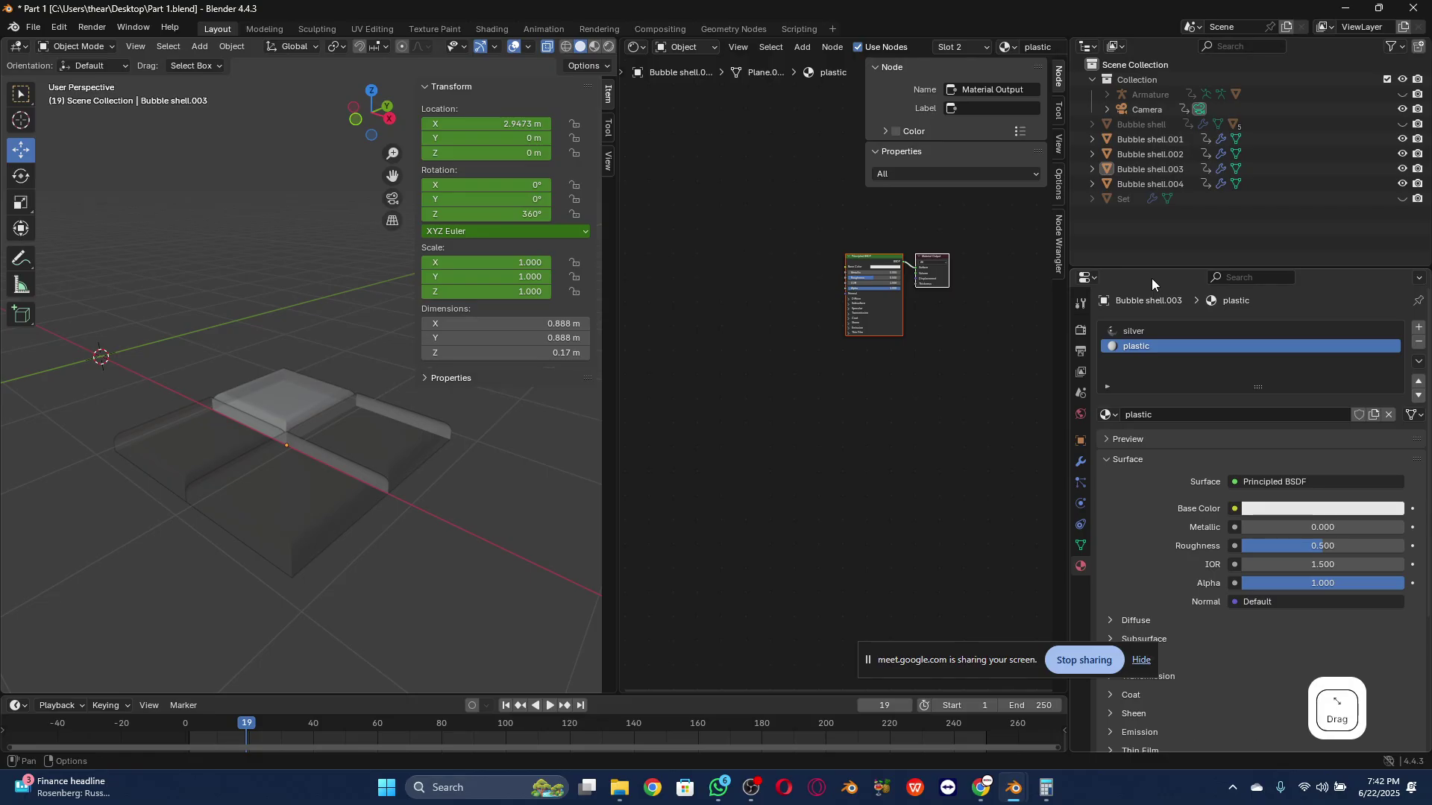
Step: Remove the silver material slot from Bubble shell.003, keeping only plastic
left_click(1149, 169)
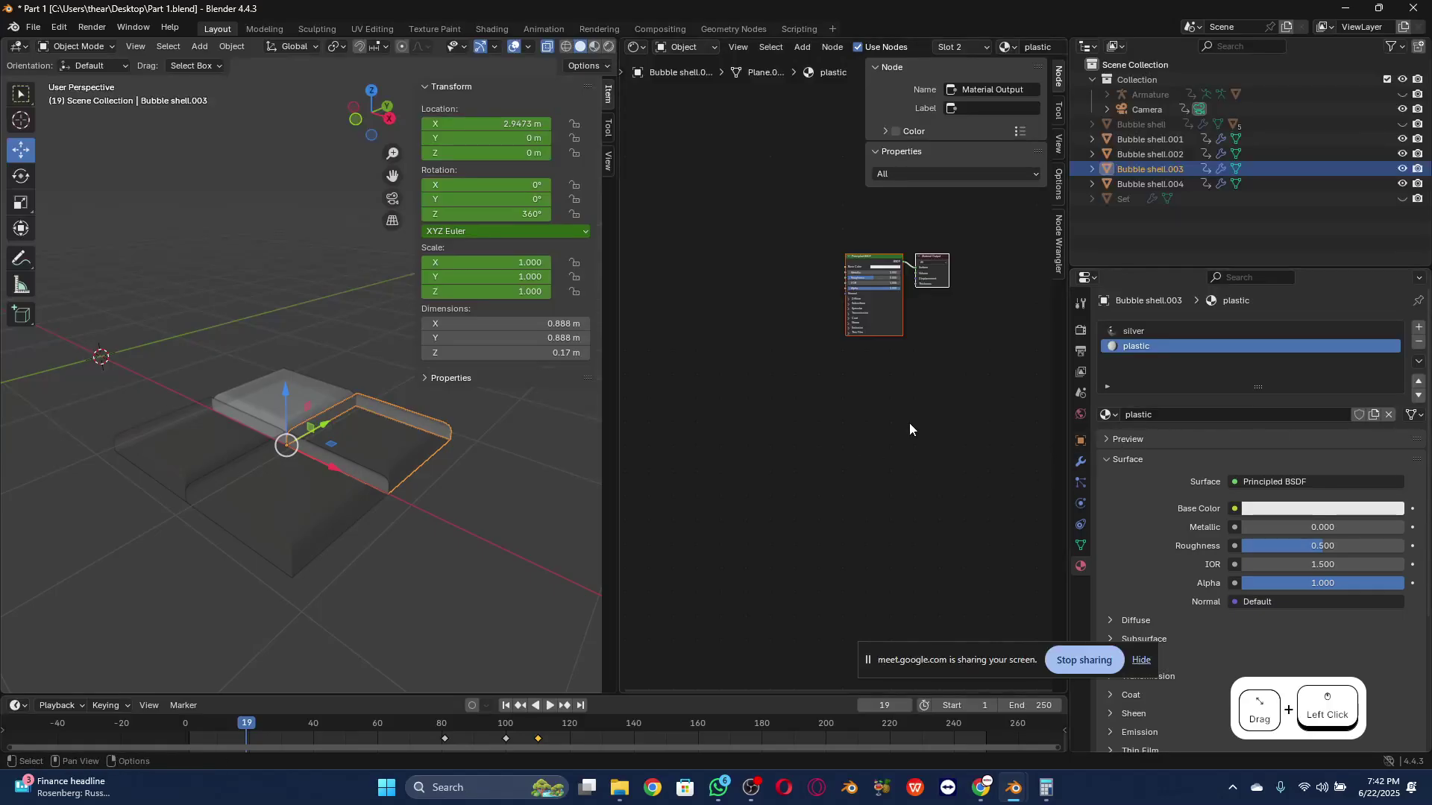
middle_click_drag(889, 383, 975, 448)
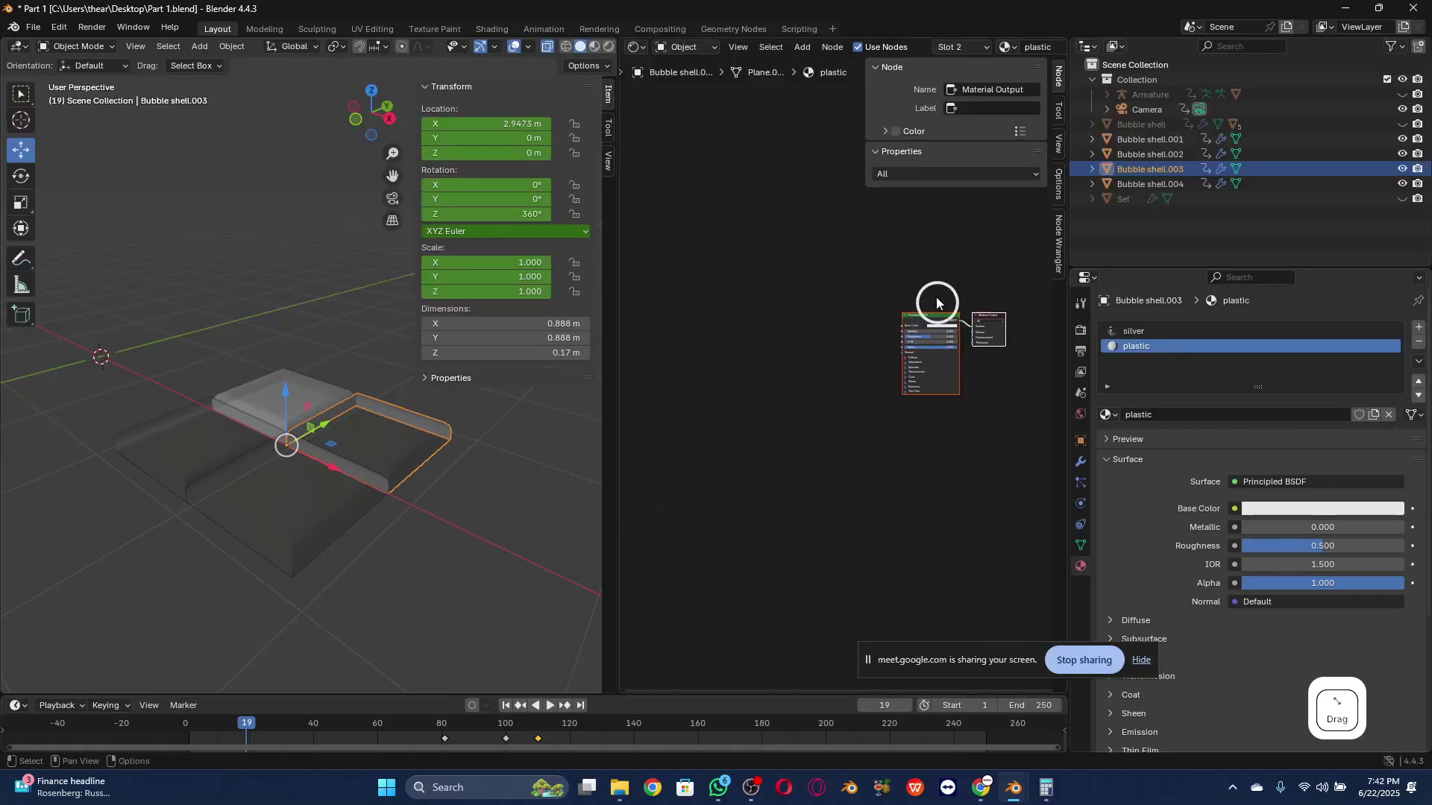
left_click(1172, 331)
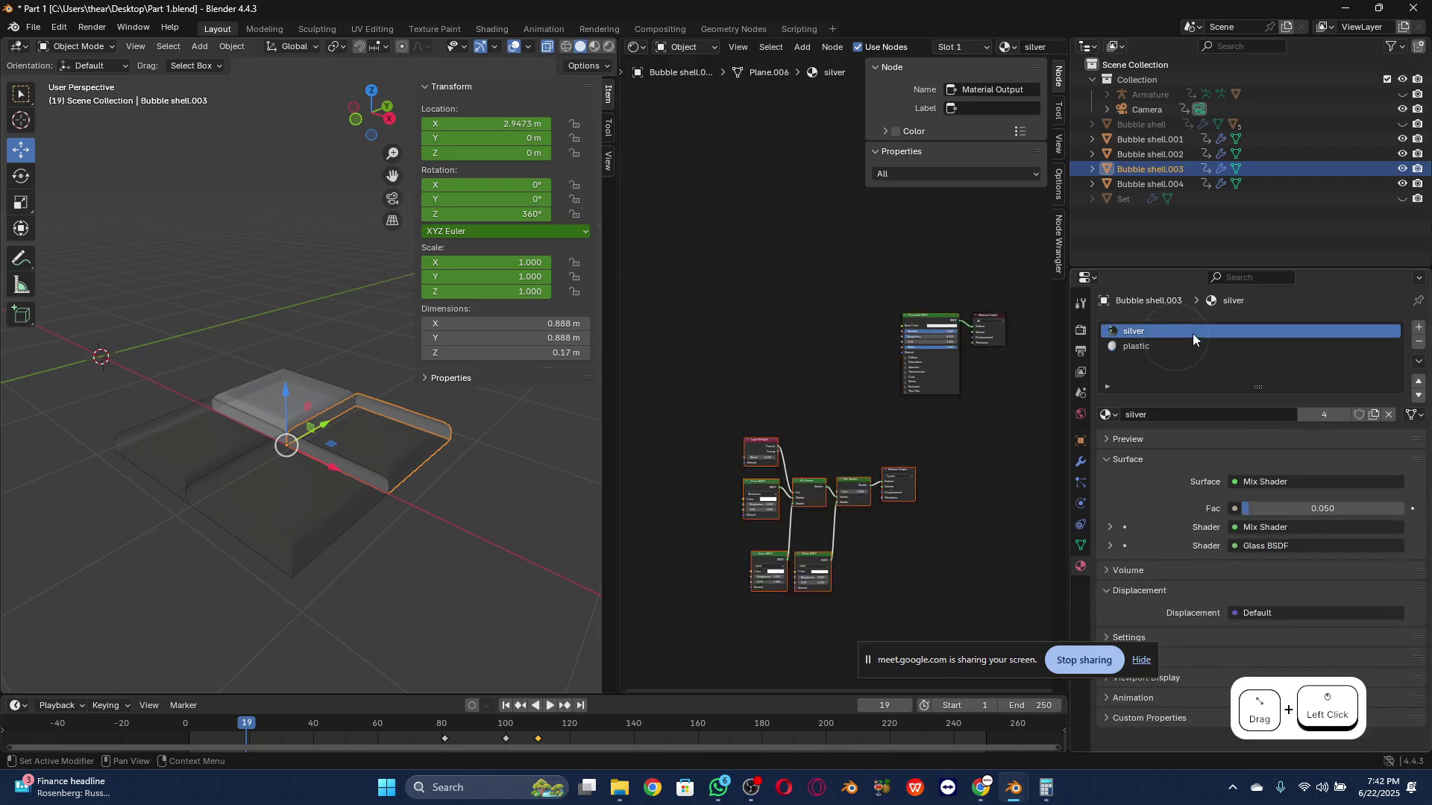
left_click(1418, 343)
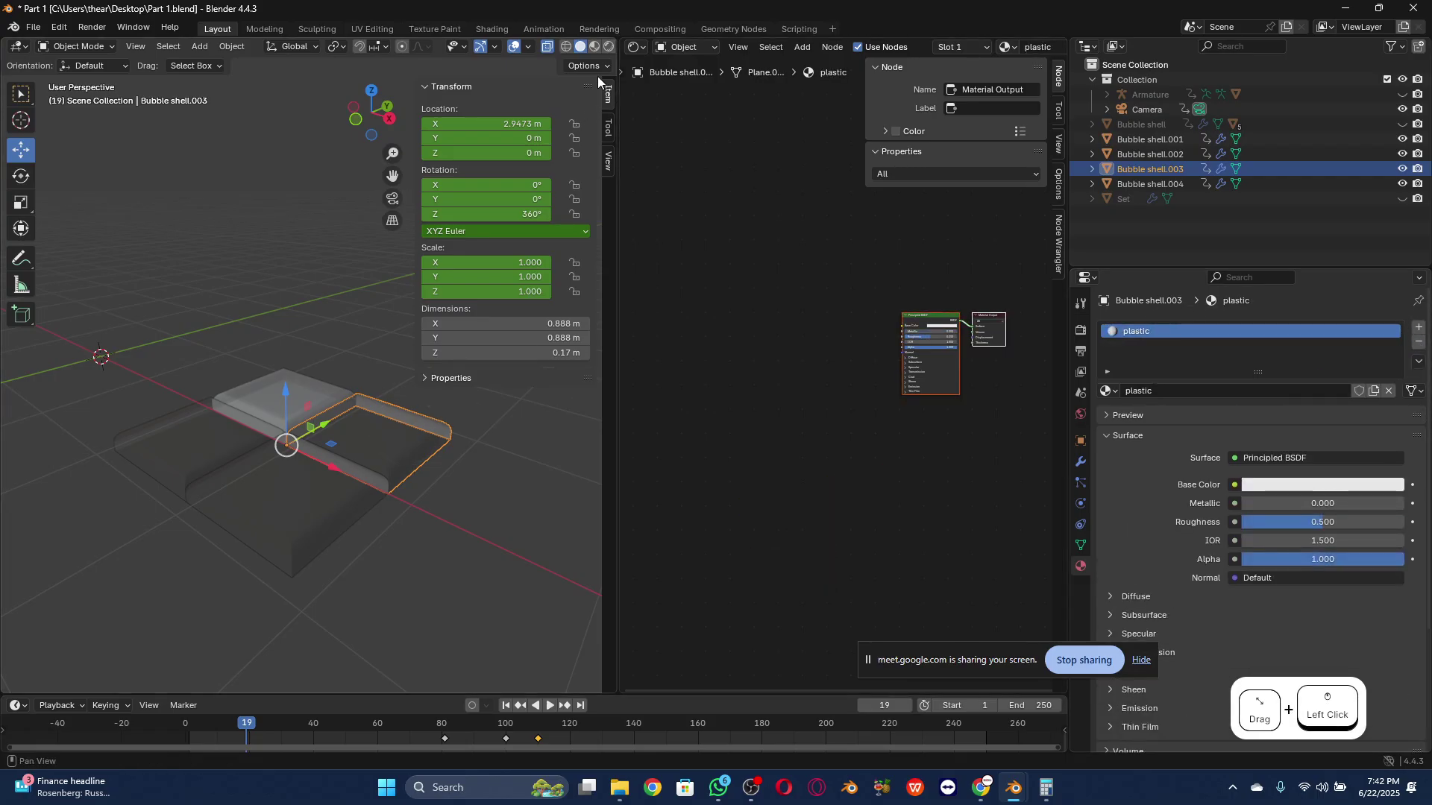
Step: Switch the 3D viewport to Material Preview shading and view the bubbles from a higher angle
left_click(595, 46)
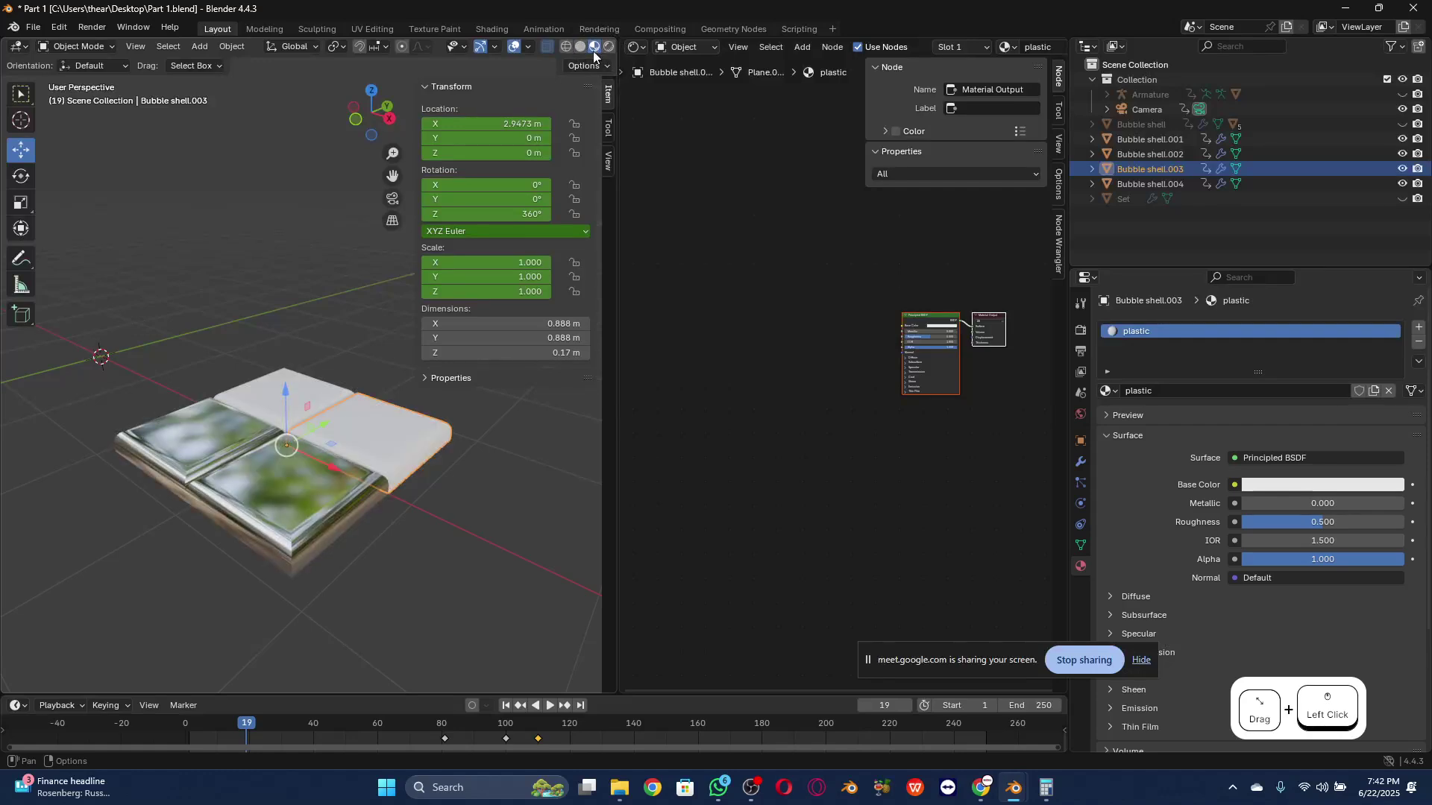
left_click(596, 48)
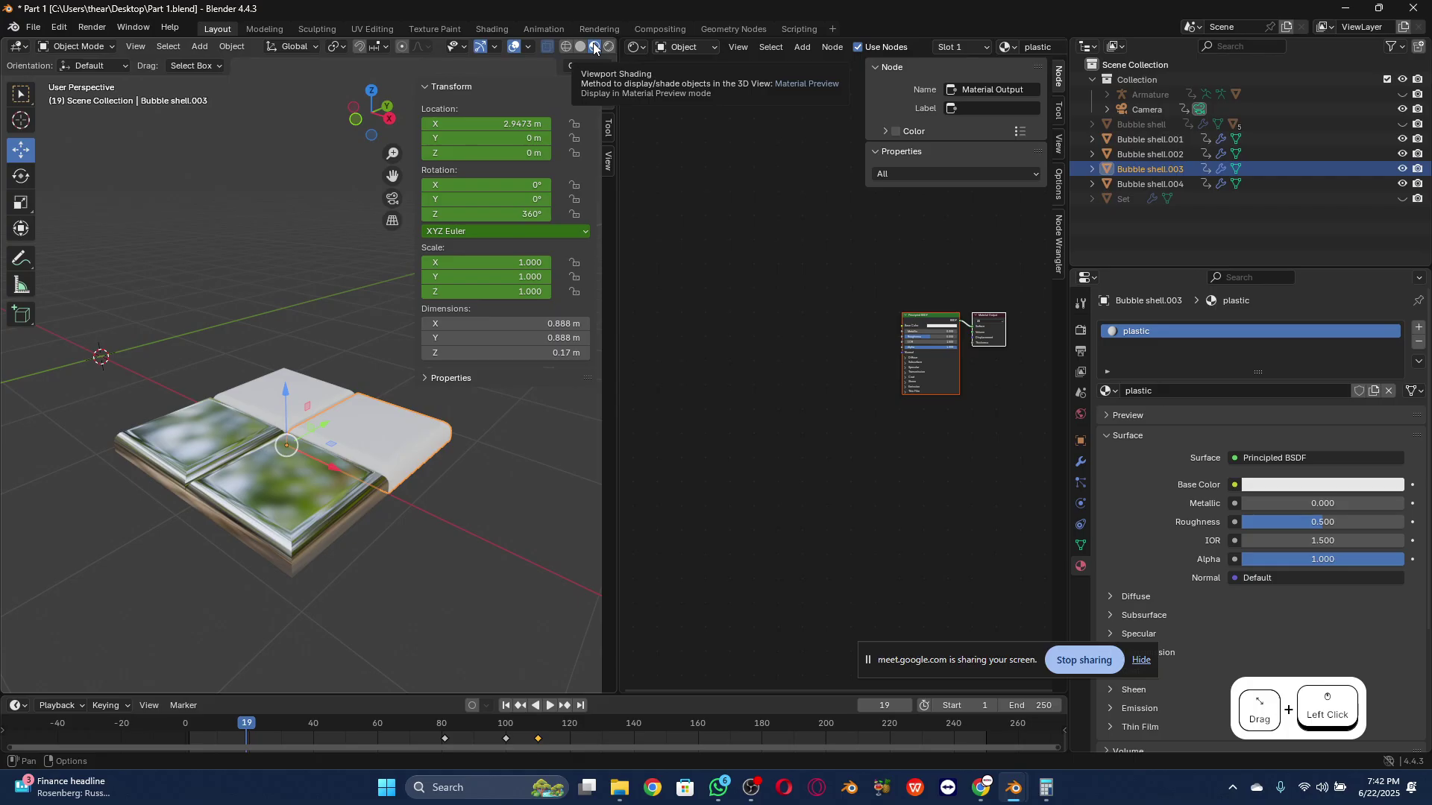
scroll(374, 432, "up", 2)
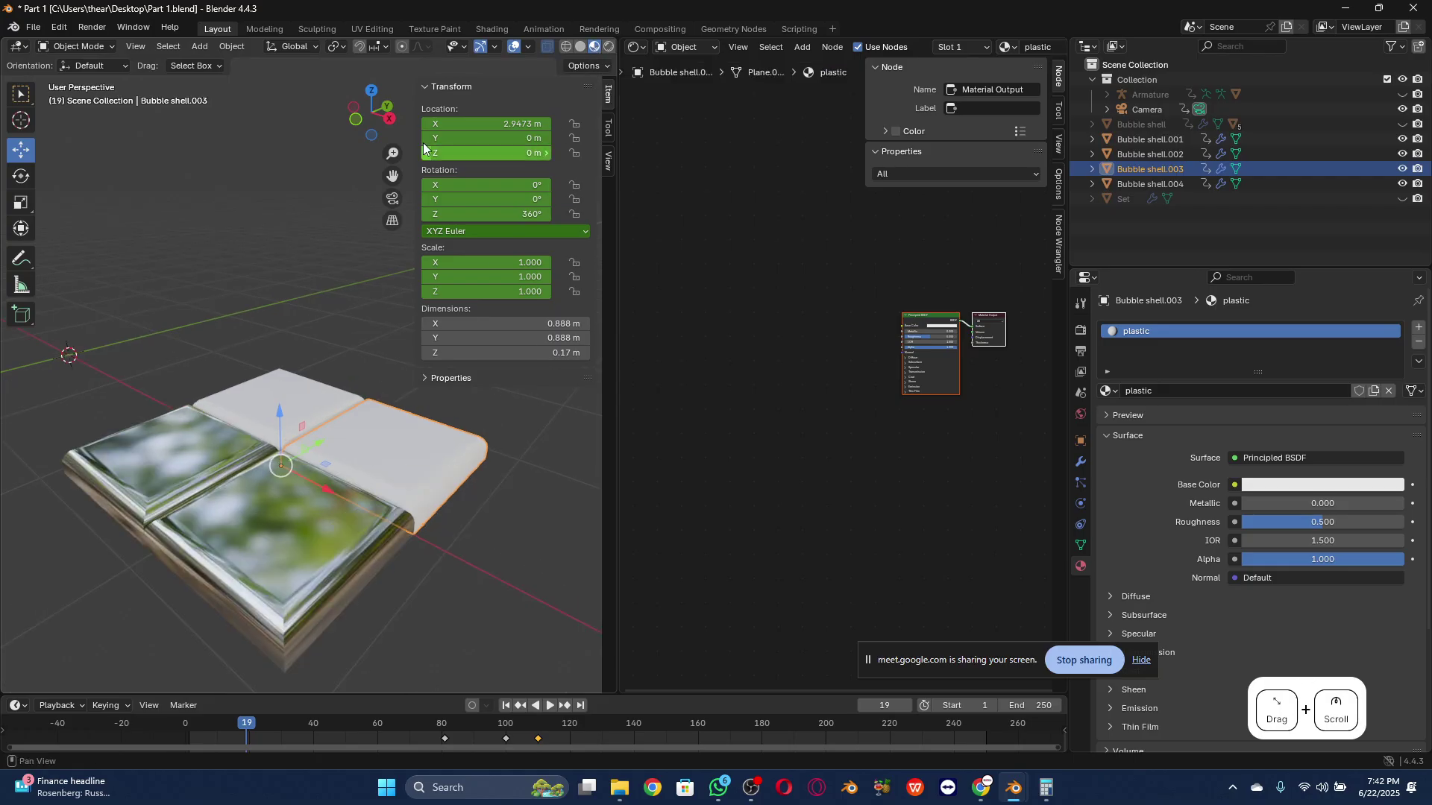
left_click_drag(370, 119, 365, 150)
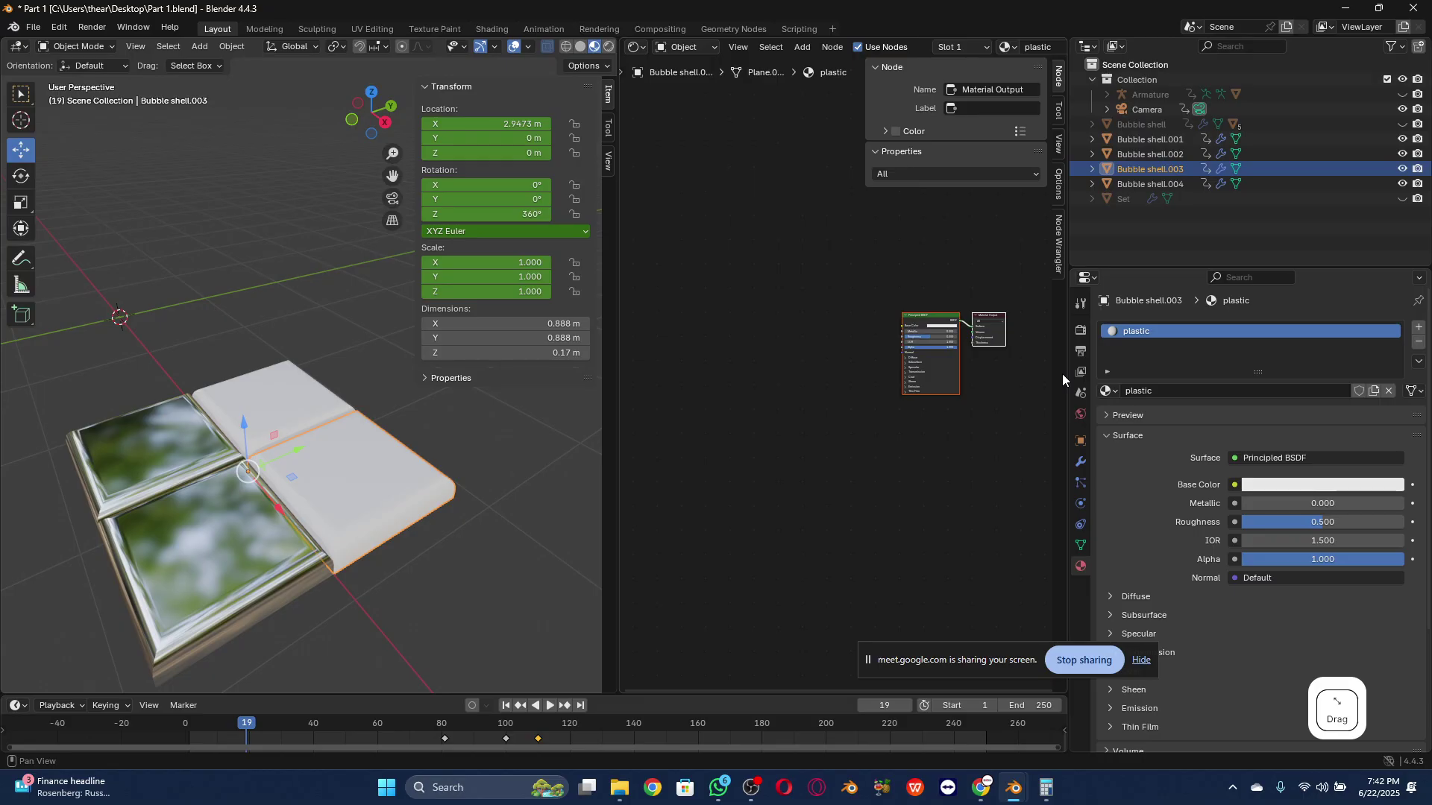
Step: Copy the glass node group from Bubble shell.004's silver material and paste it into Bubble shell.003's plastic material, below the Principled BSDF nodes
left_click(221, 507)
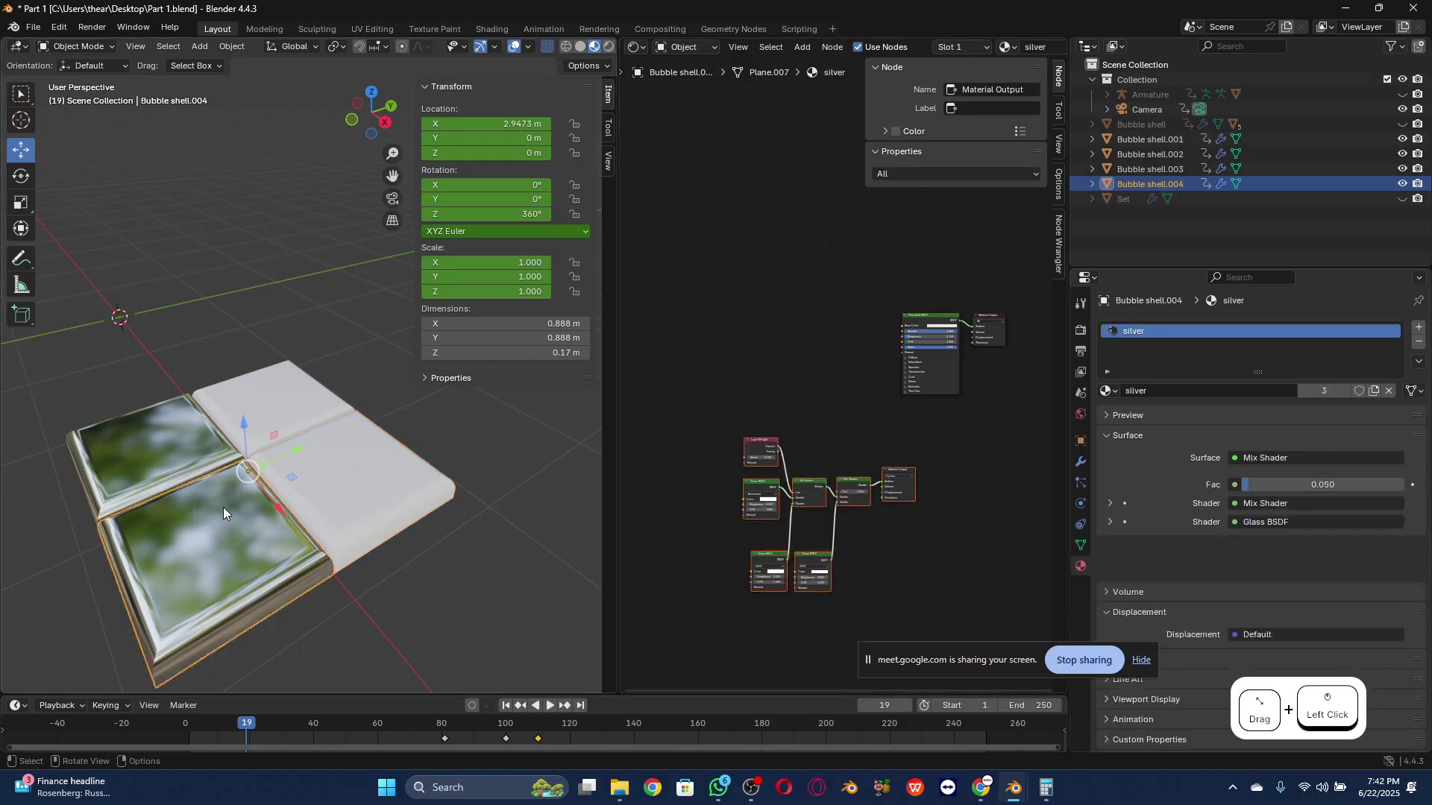
left_click_drag(931, 444, 705, 589)
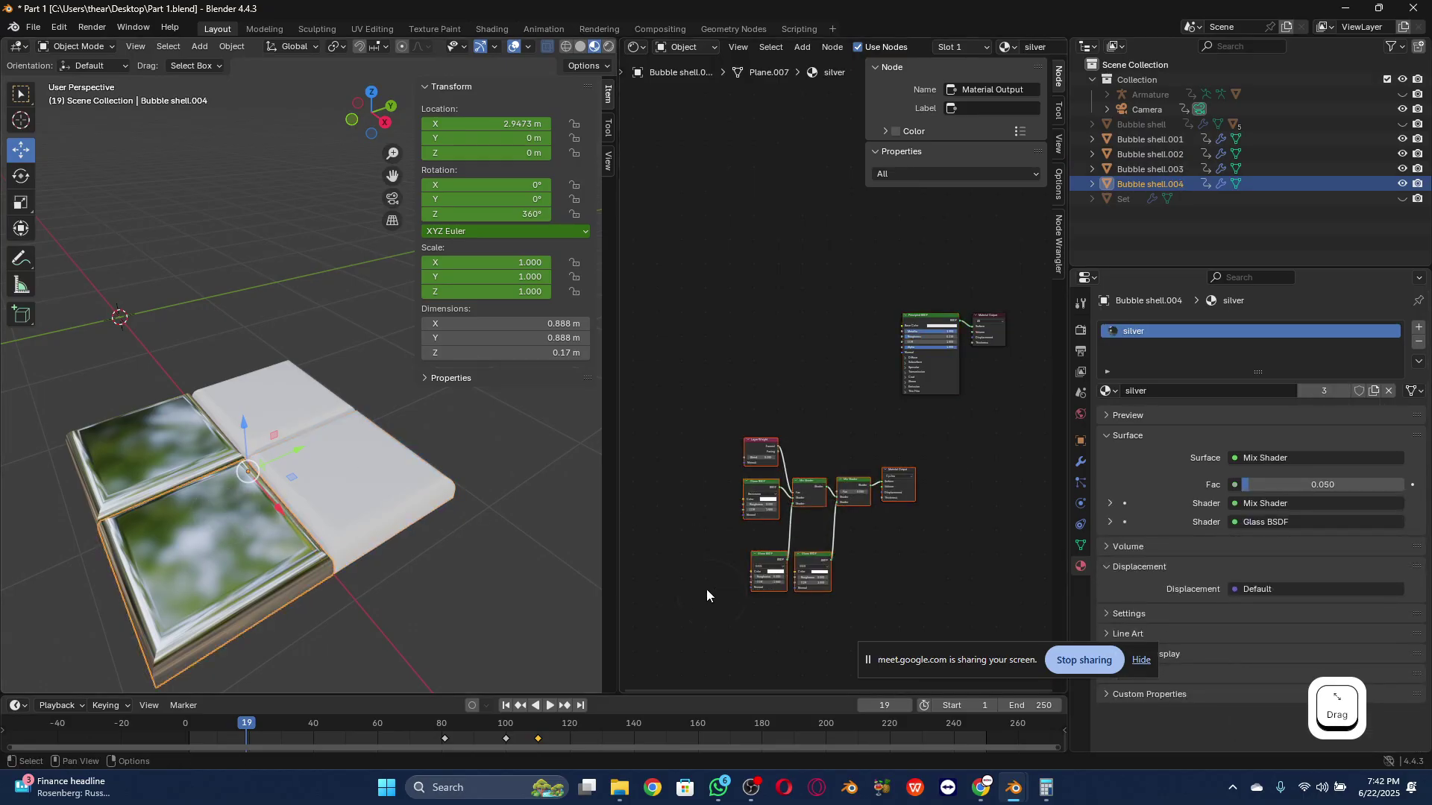
key("ctrl+c")
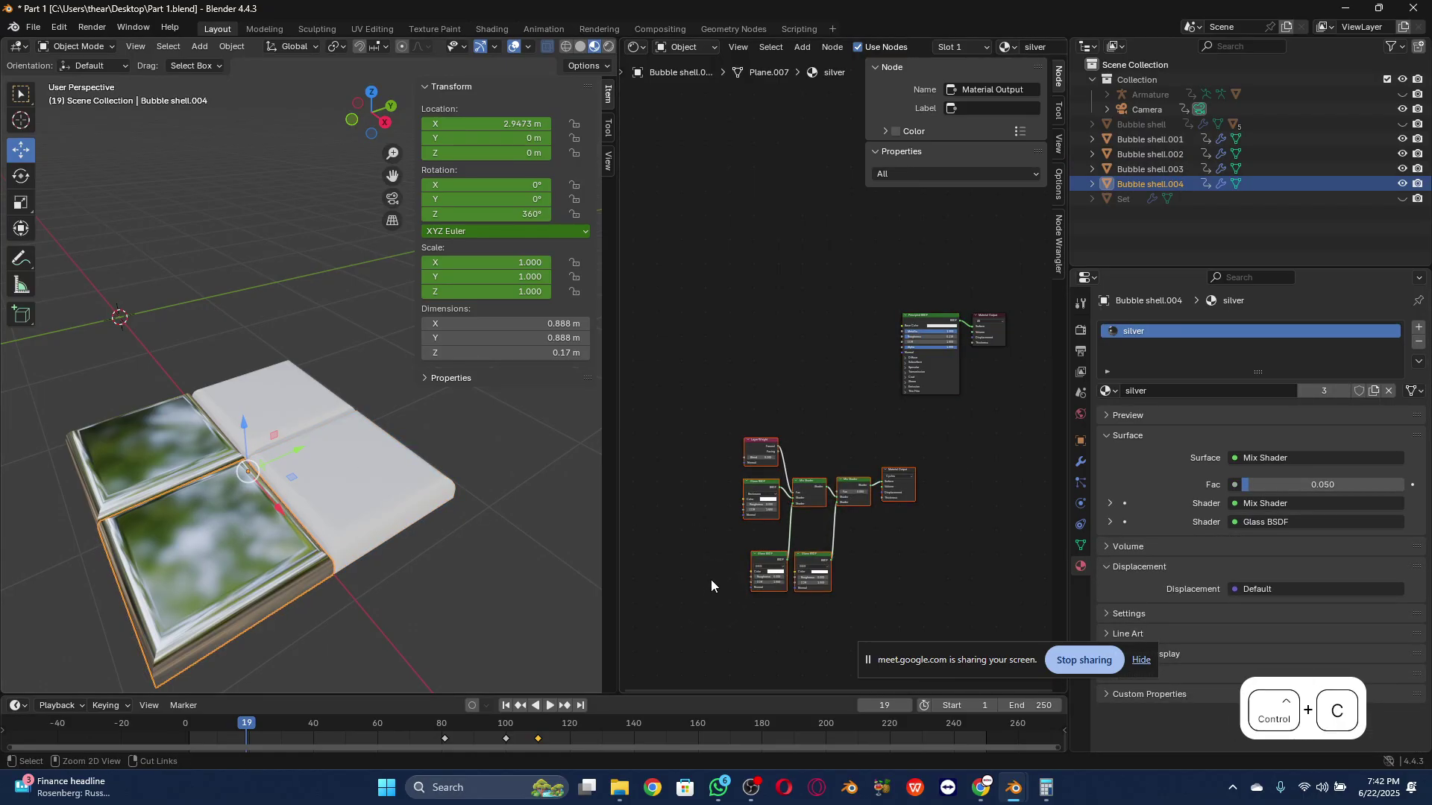
left_click(406, 468)
key("ctrl+v")
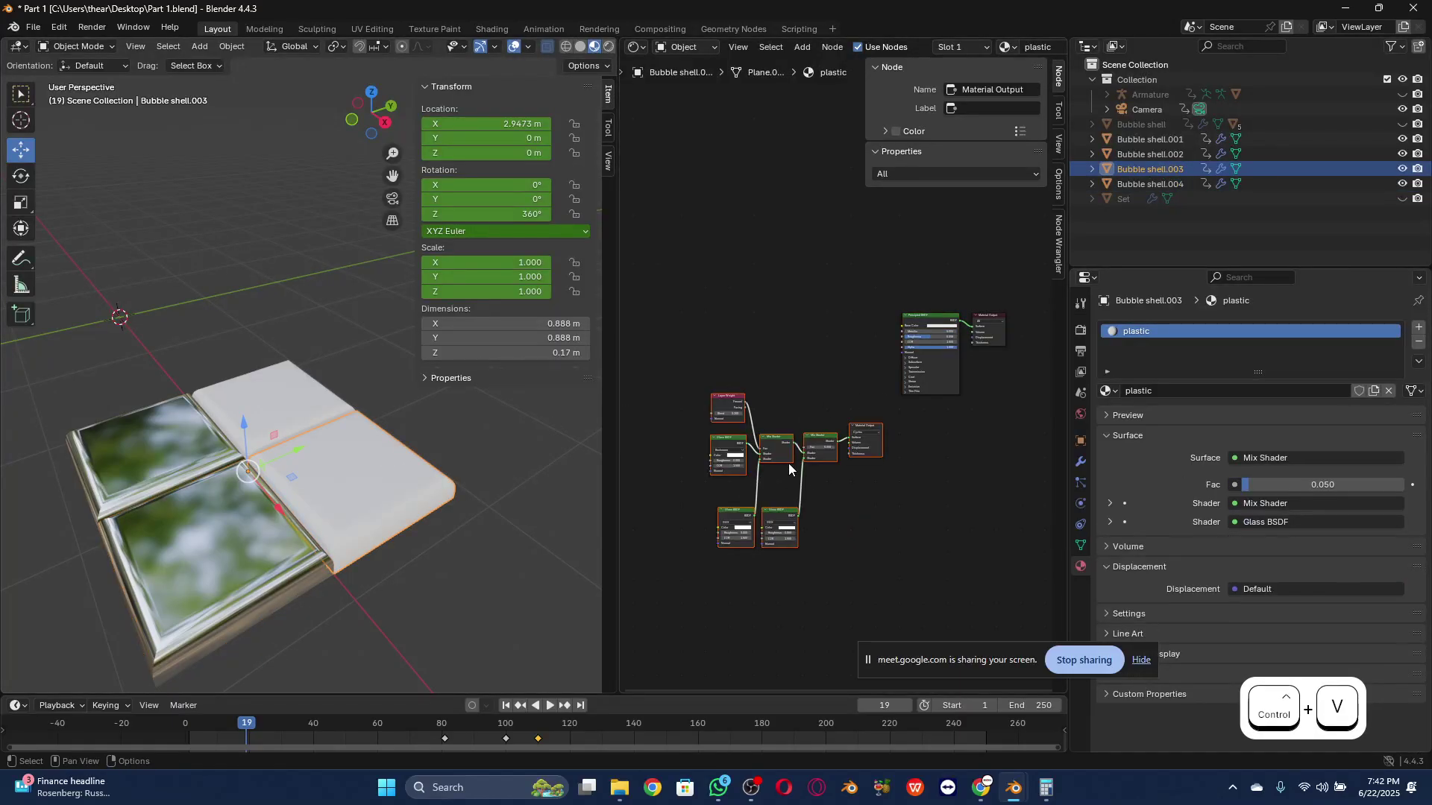
left_click(777, 442)
Step: Widen the Shader Editor by narrowing the 3D viewport beside it
left_click_drag(623, 401, 470, 397)
scroll(696, 485, "up", 3)
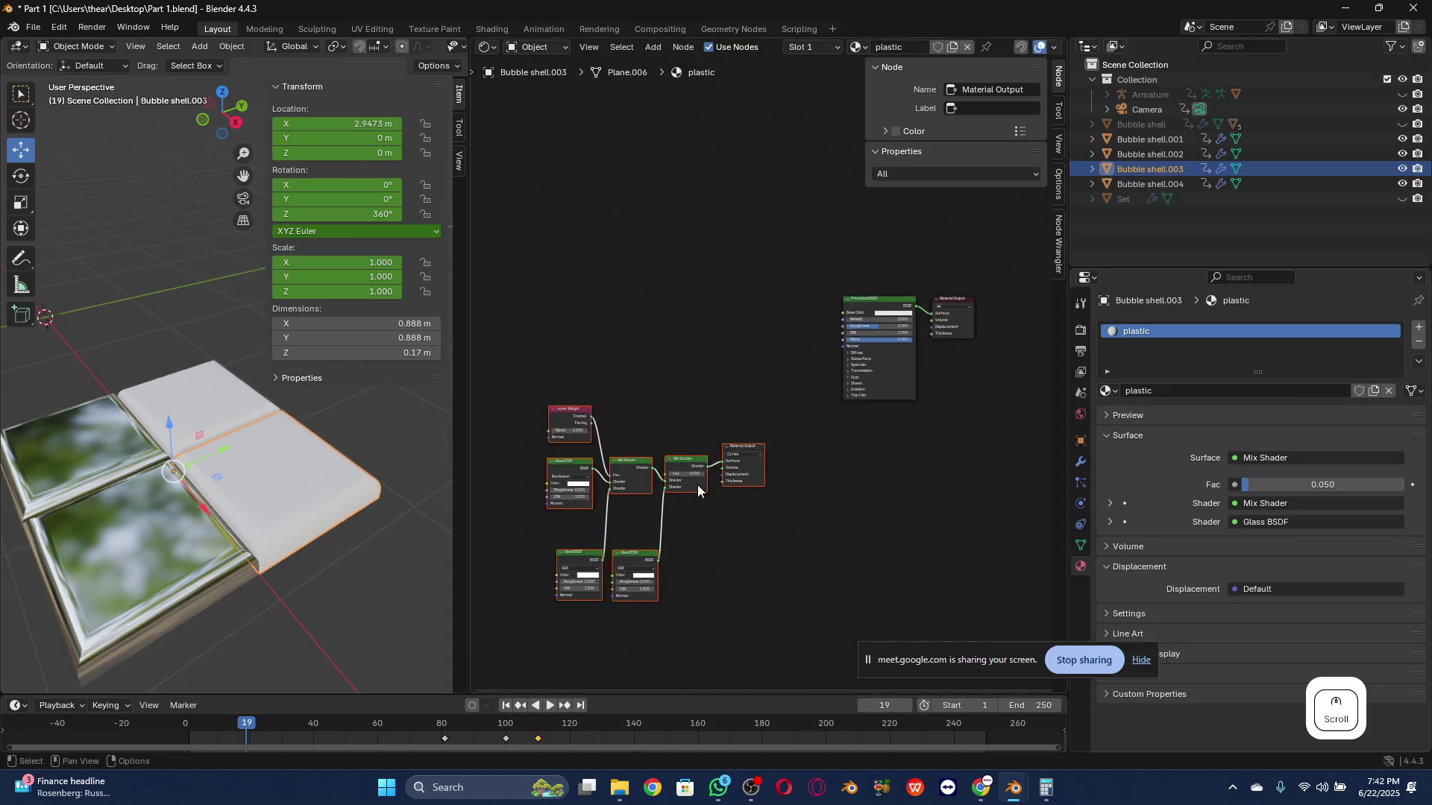
Step: Delete the Principled BSDF node from Bubble shell.003's plastic material and hide the Shader Editor's sidebar
scroll(798, 541, "up", 3)
middle_click_drag(819, 527, 630, 529)
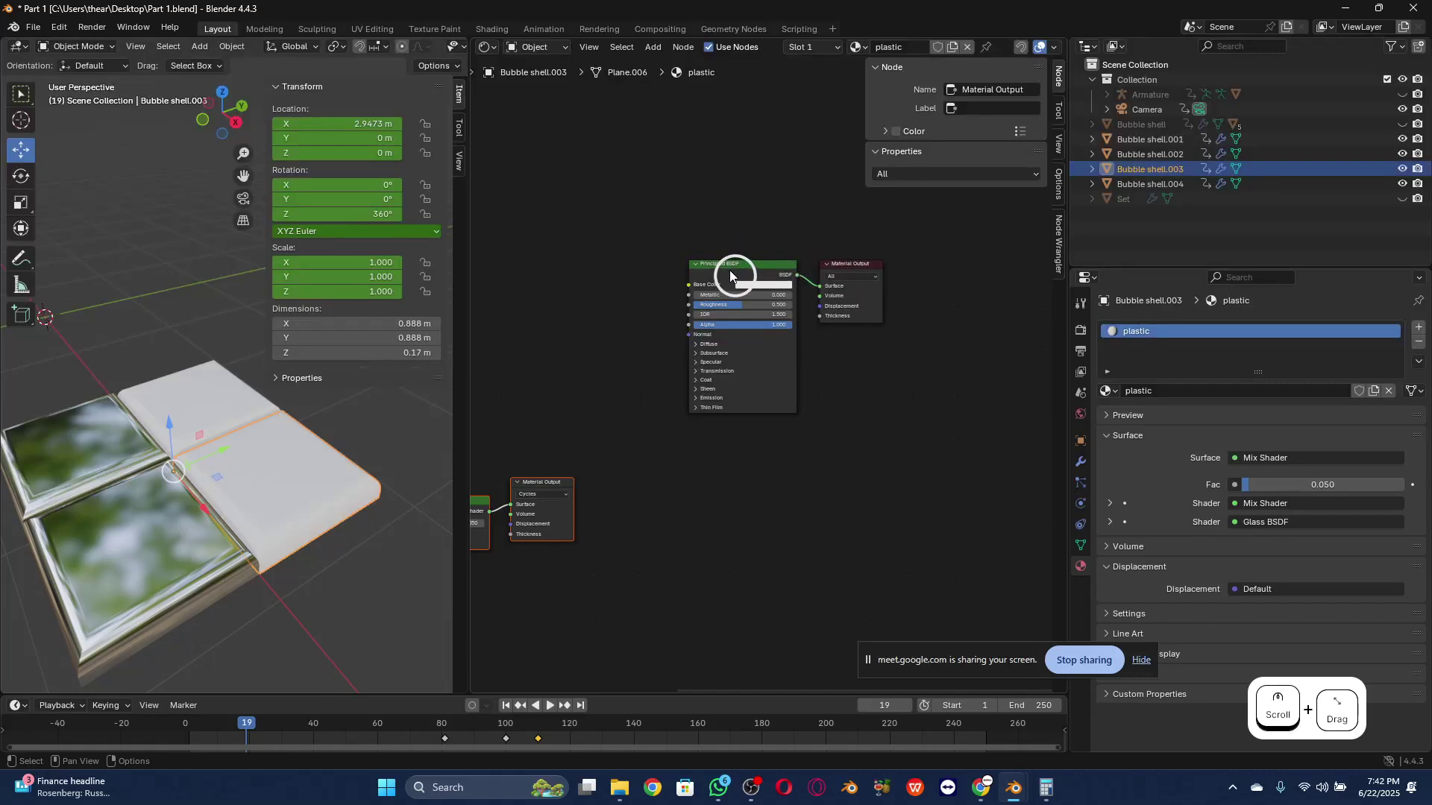
middle_click_drag(754, 483, 904, 419)
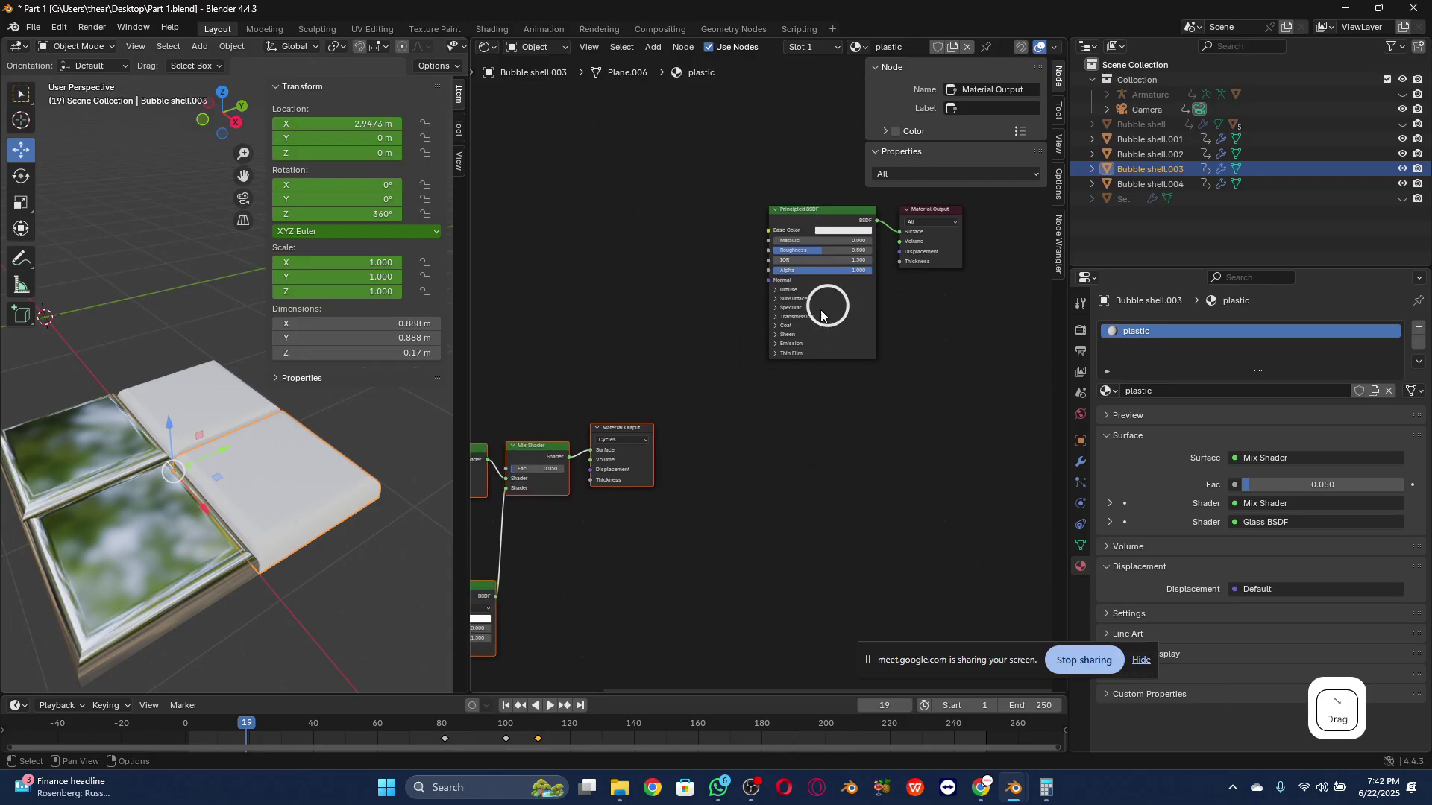
left_click(825, 225)
middle_click_drag(750, 472, 893, 480)
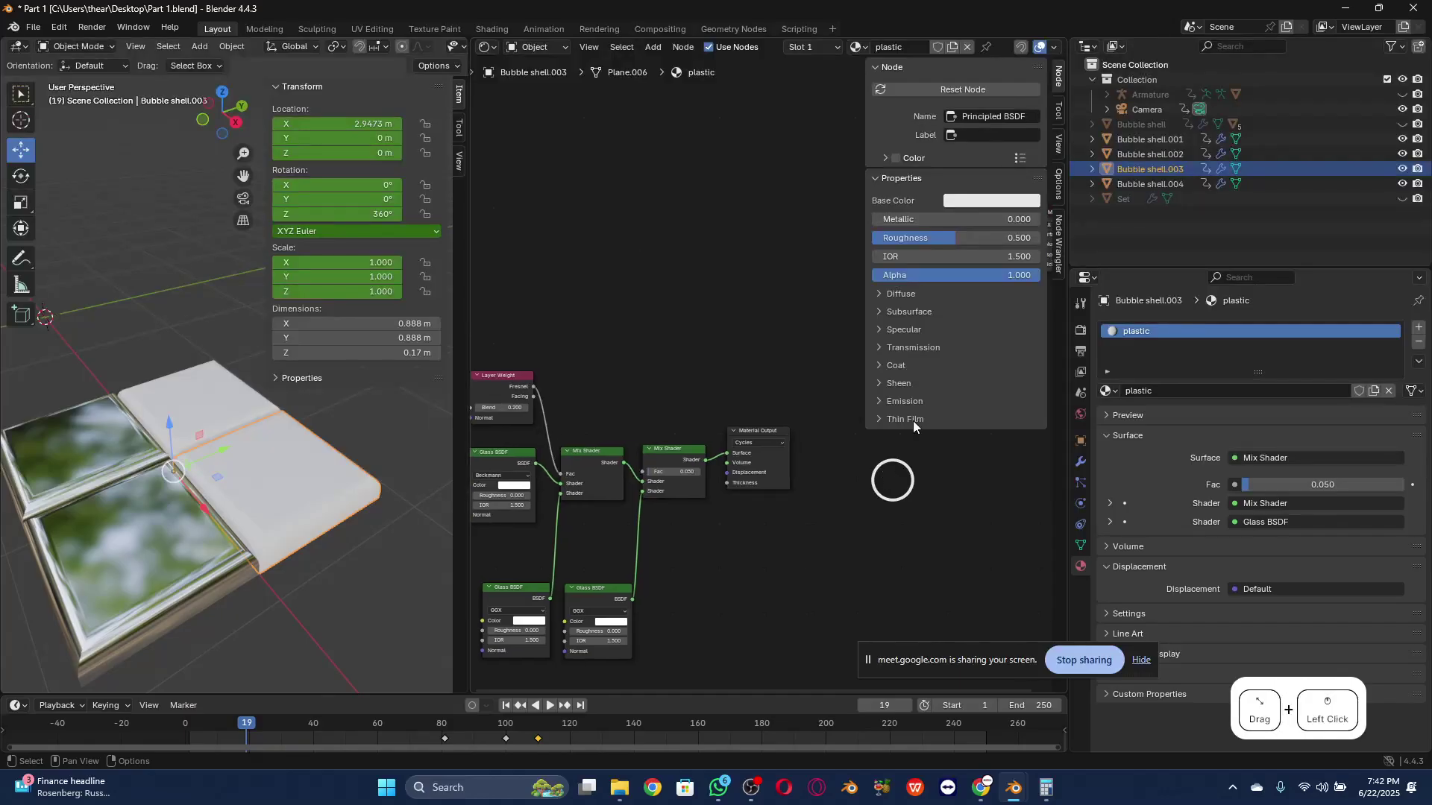
key("n")
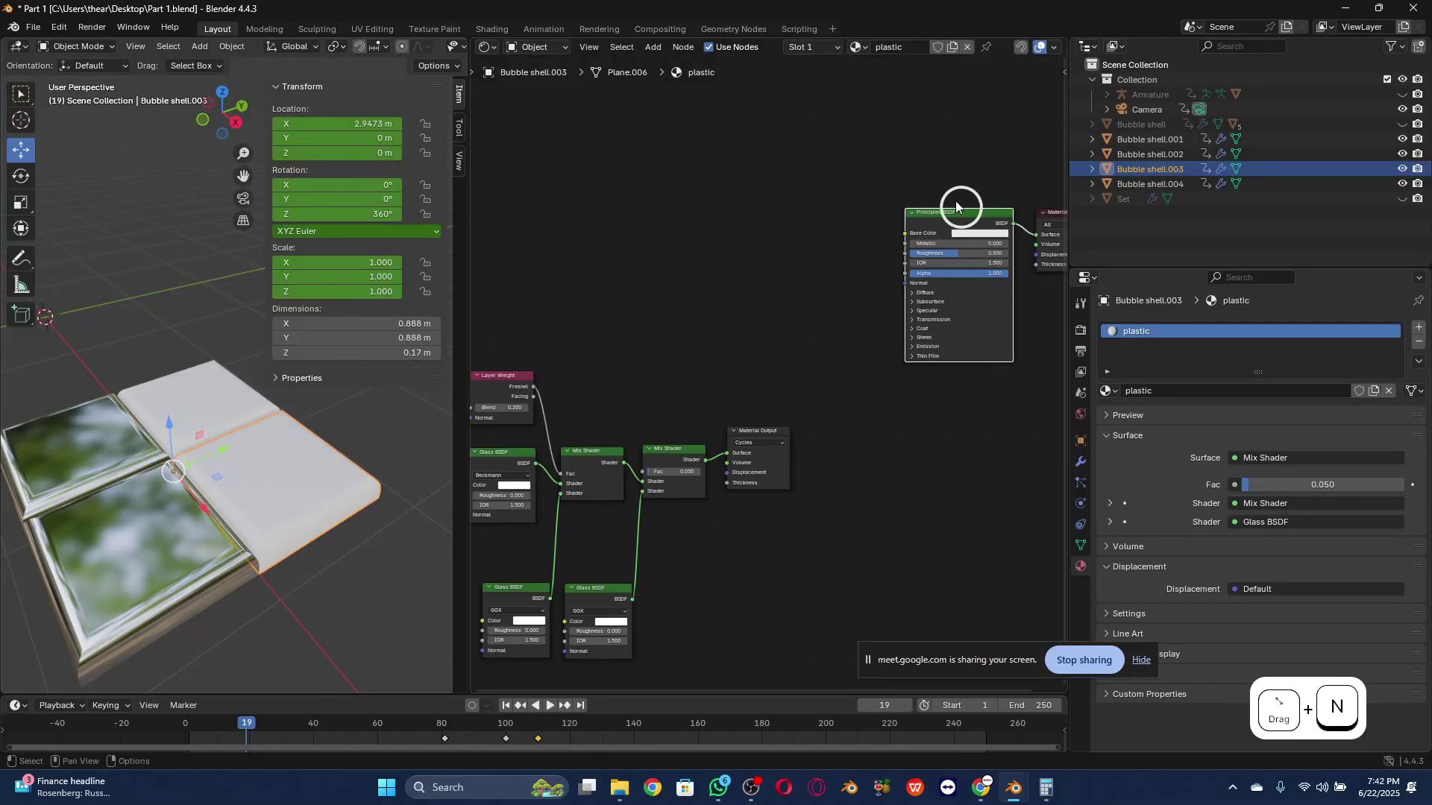
left_click(956, 207)
key("Delete")
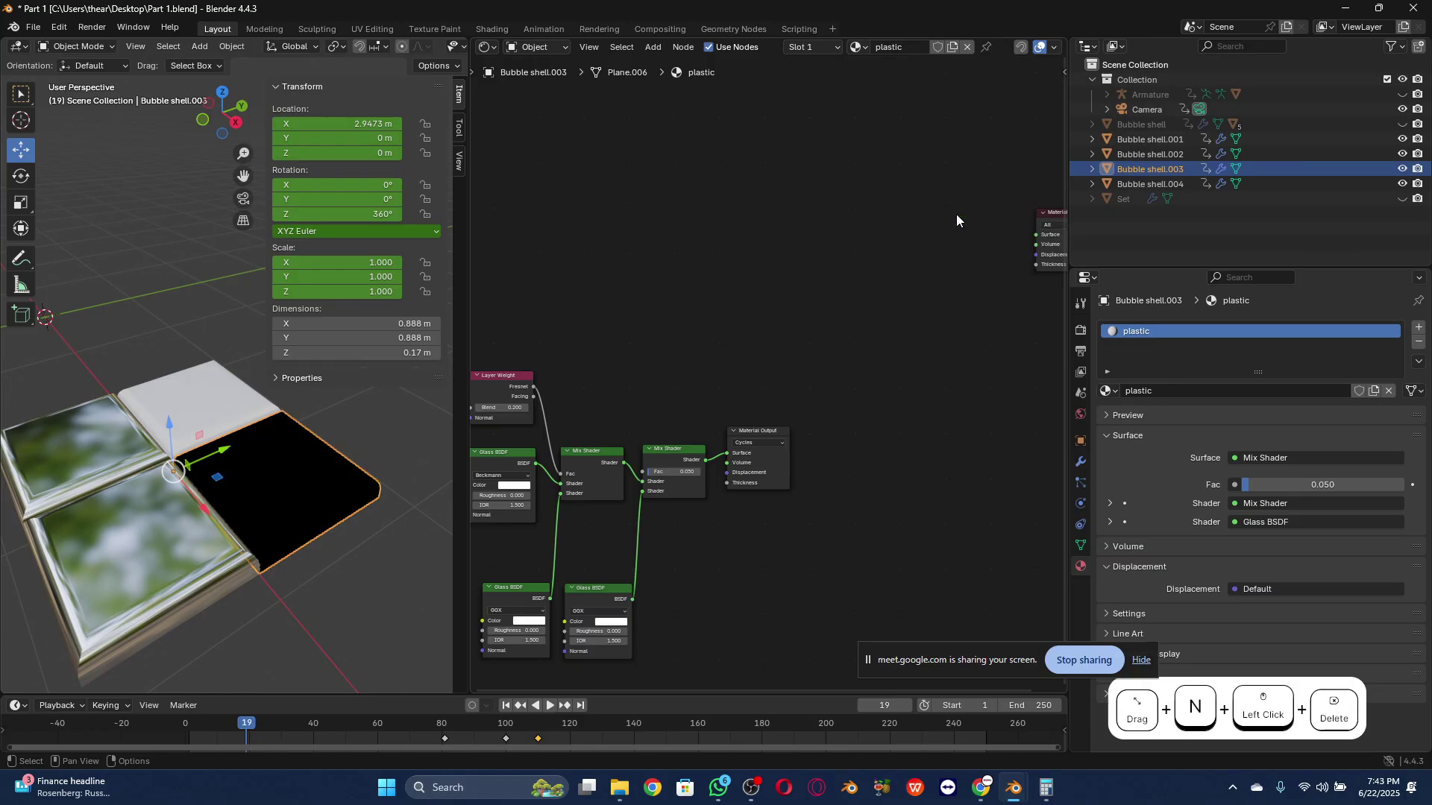
Step: Add a Glass BSDF node to the plastic material, placed before the unconnected Material Output set to All
middle_click_drag(938, 333, 847, 356)
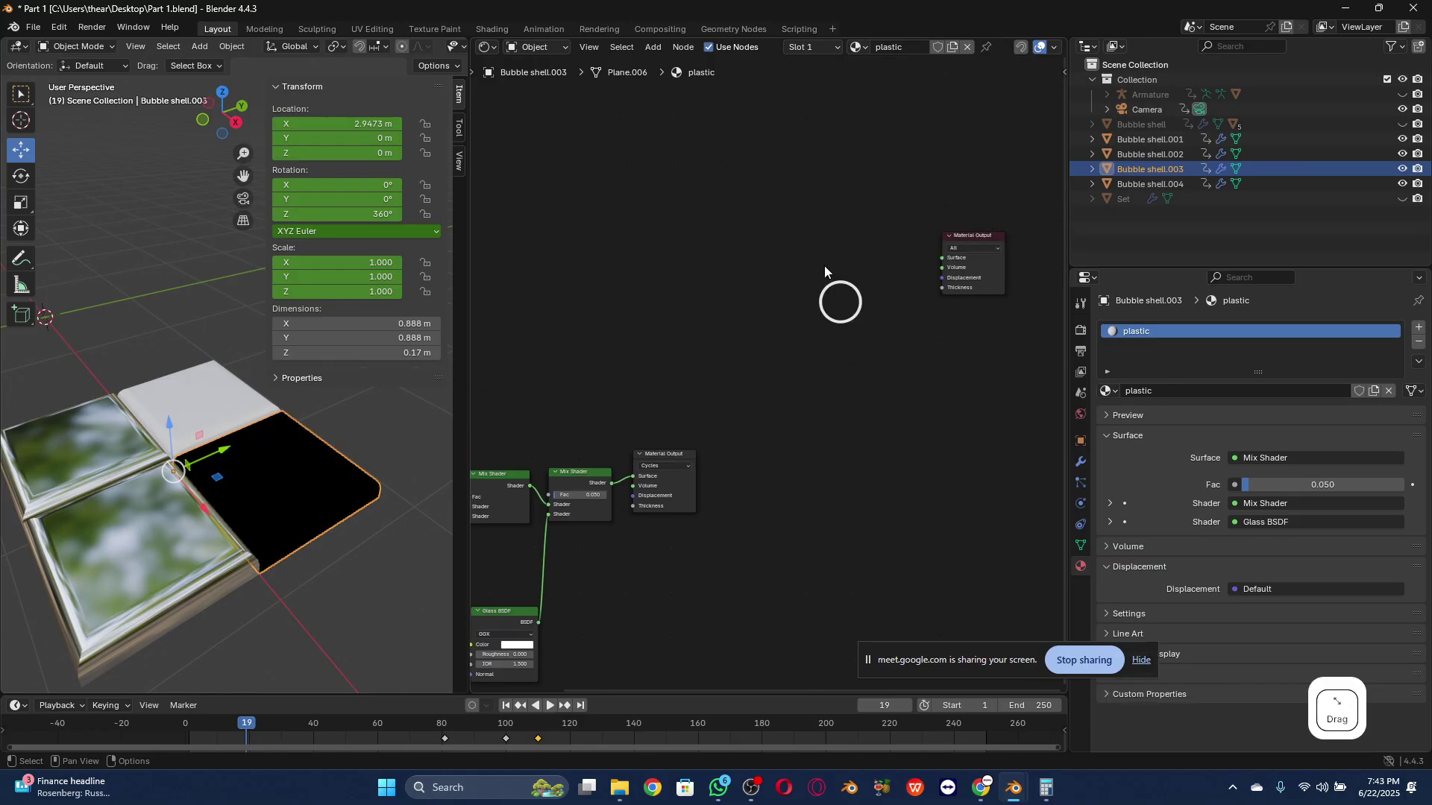
key("shift+a")
left_click(787, 249)
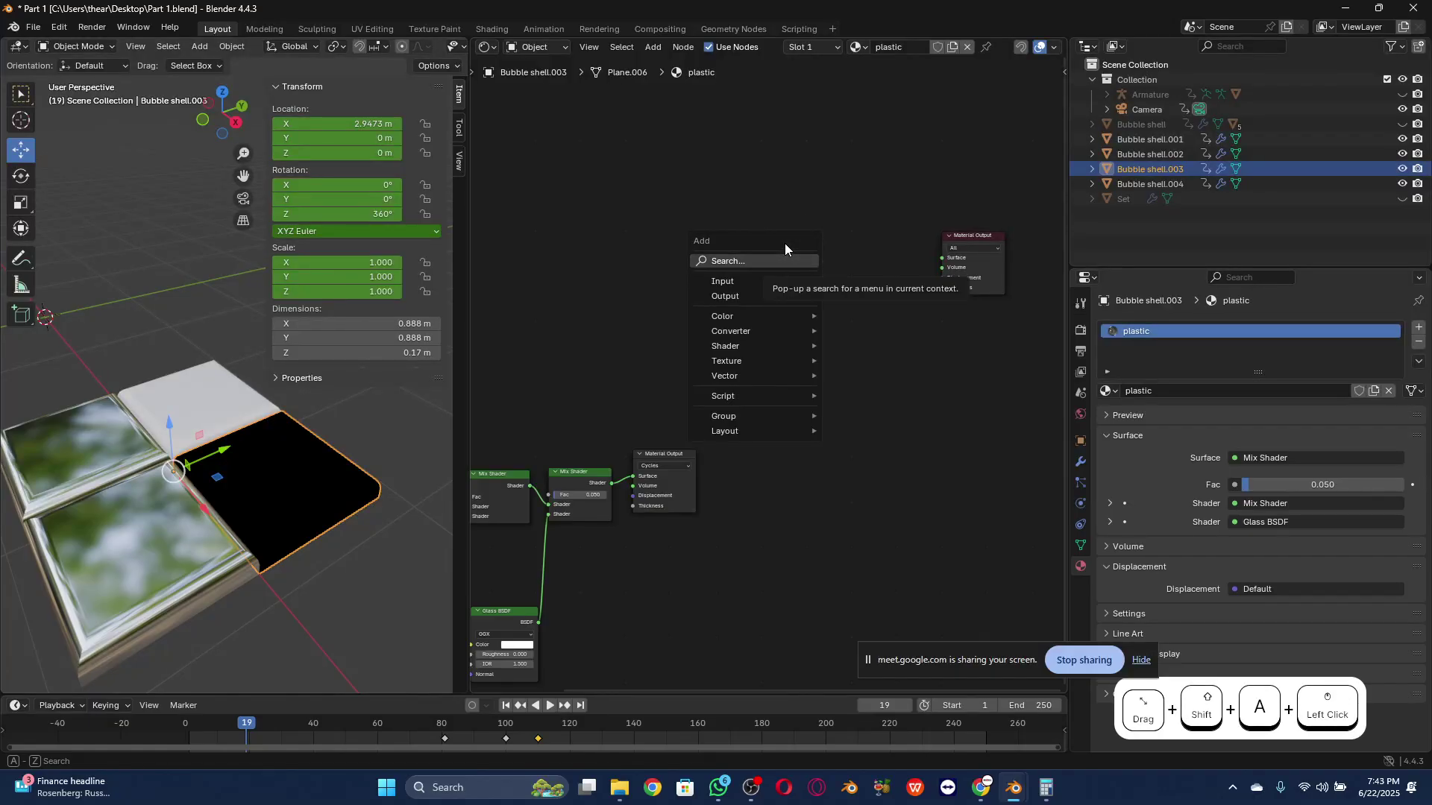
type("glass")
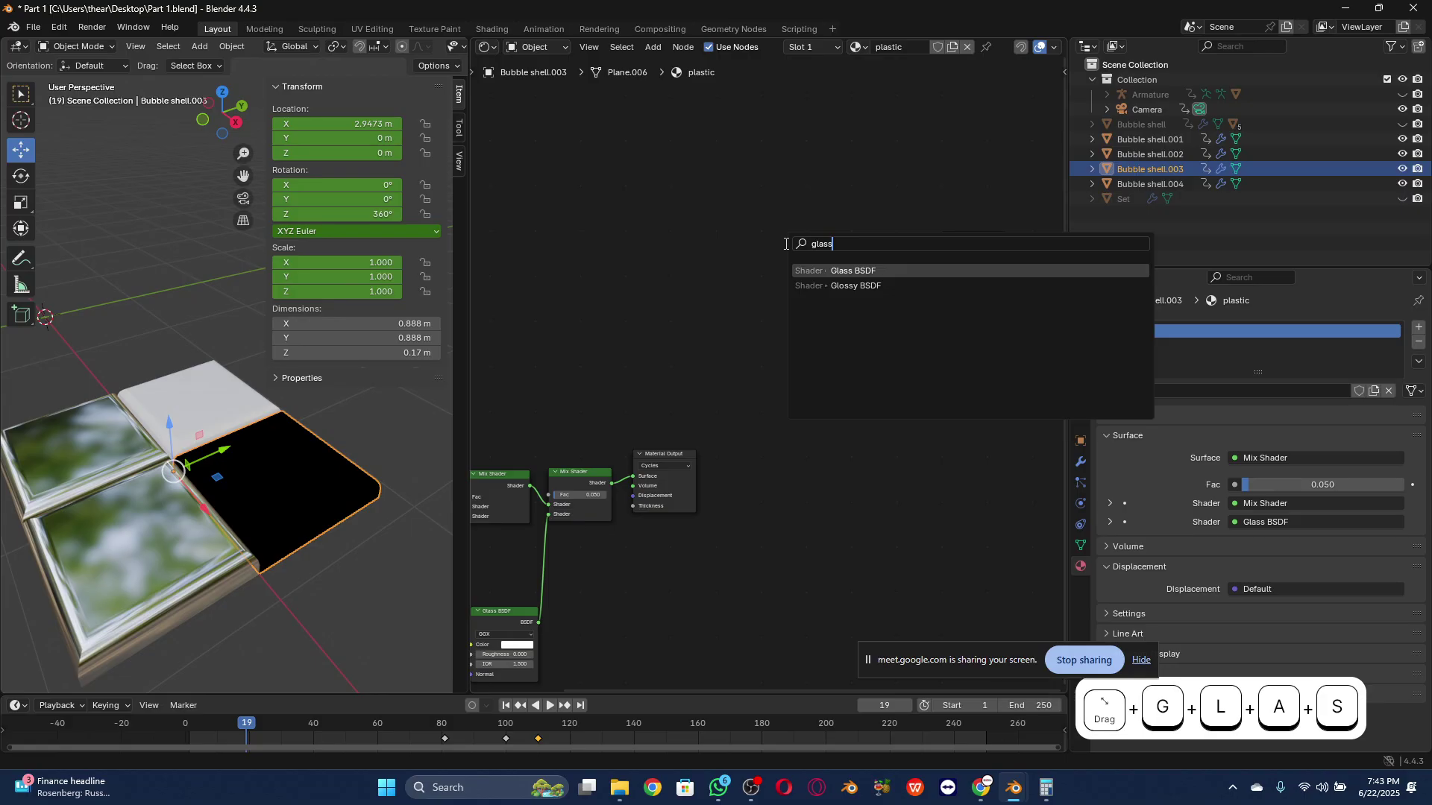
left_click(859, 270)
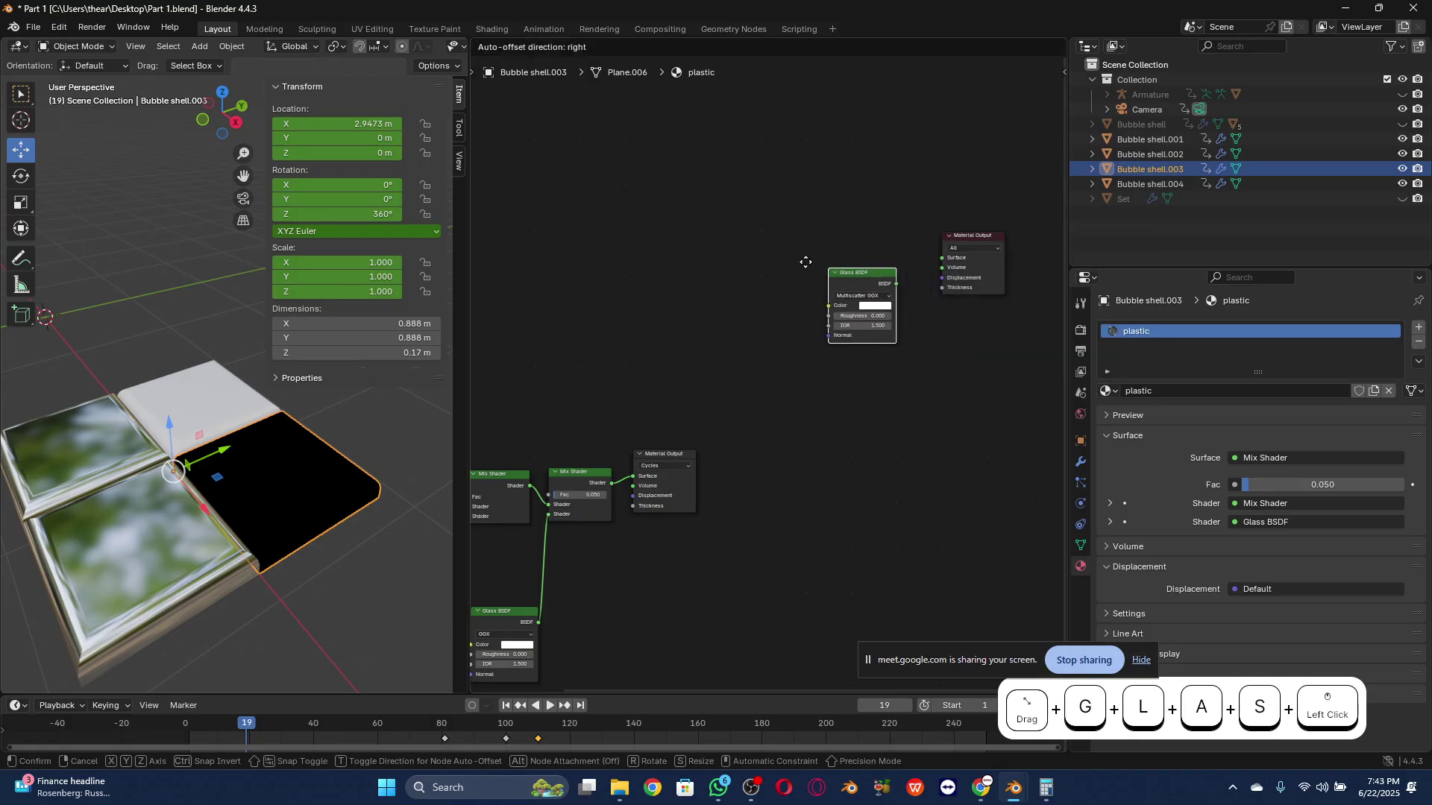
left_click(772, 234)
Step: Set the new Glass BSDF node's distribution to Beckmann
middle_click_drag(768, 384, 937, 320)
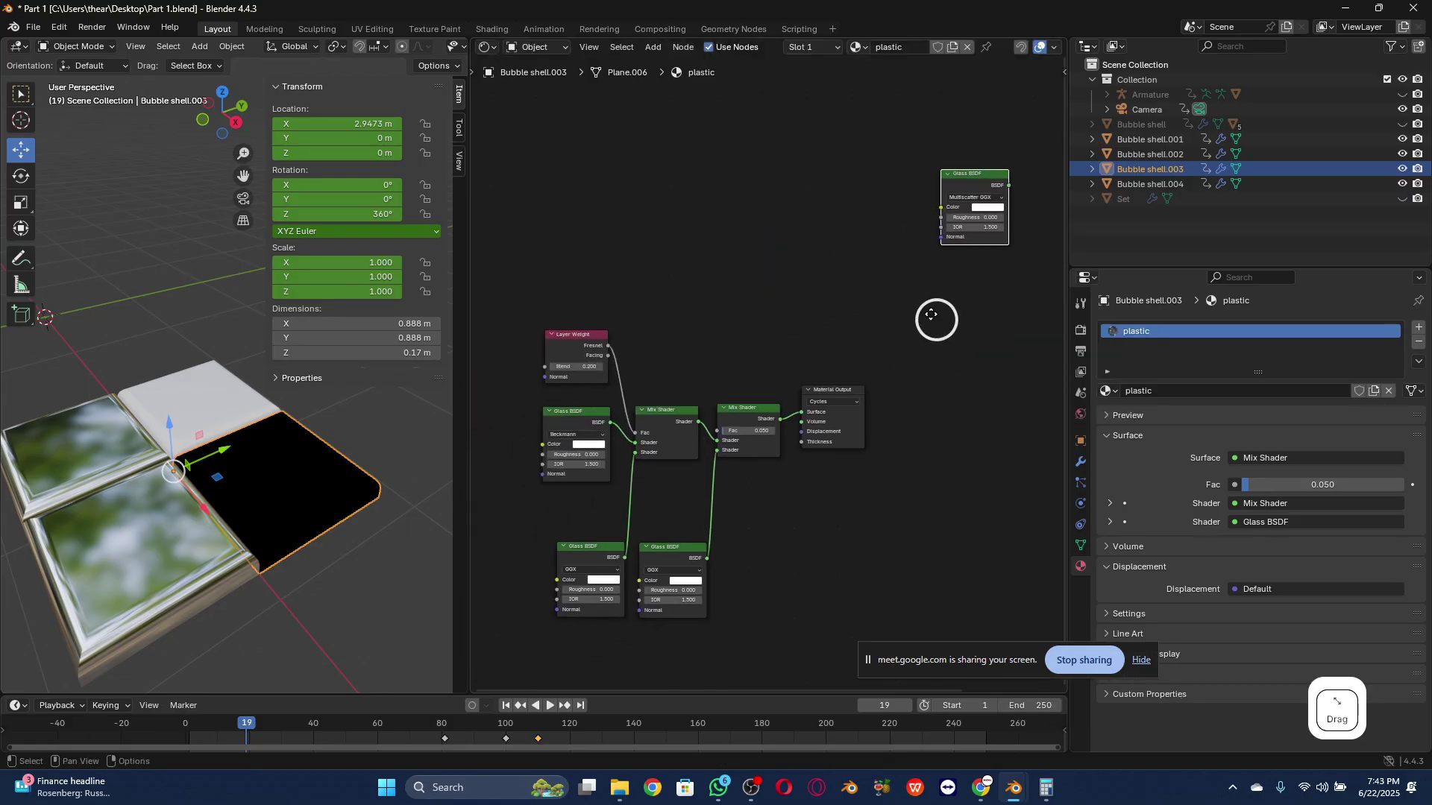
middle_click_drag(841, 332, 726, 375)
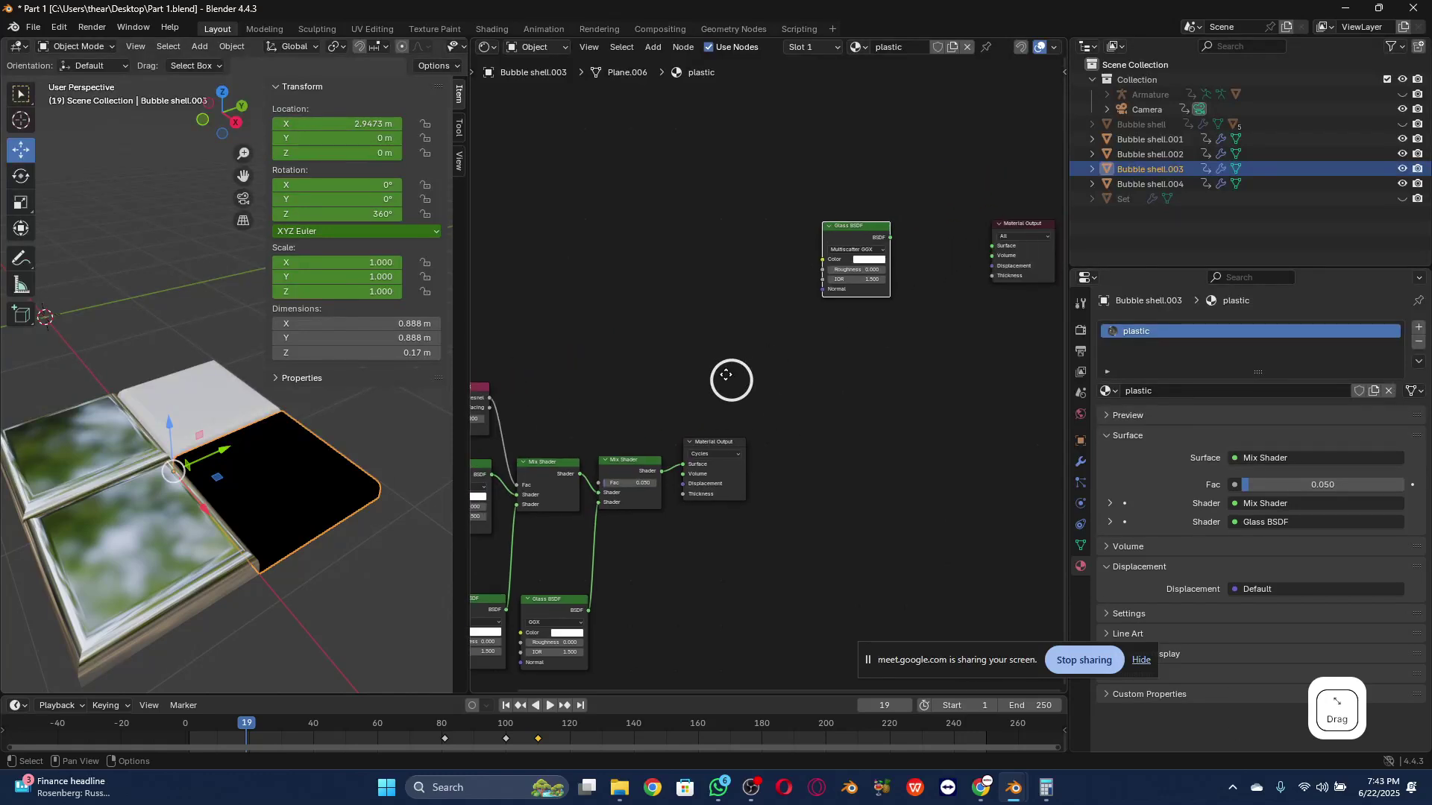
scroll(889, 283, "up", 3)
left_click(884, 294)
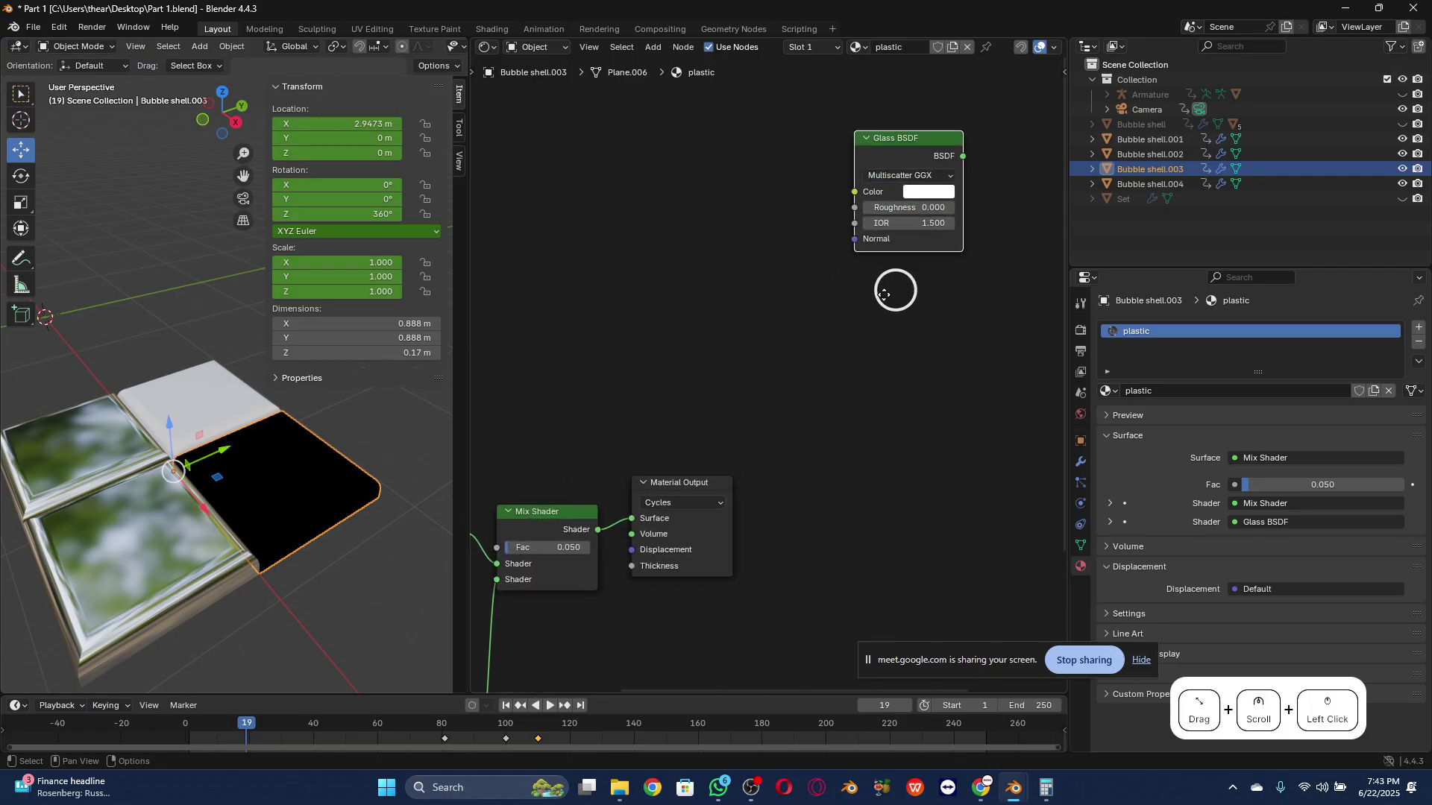
middle_click_drag(884, 295, 775, 403)
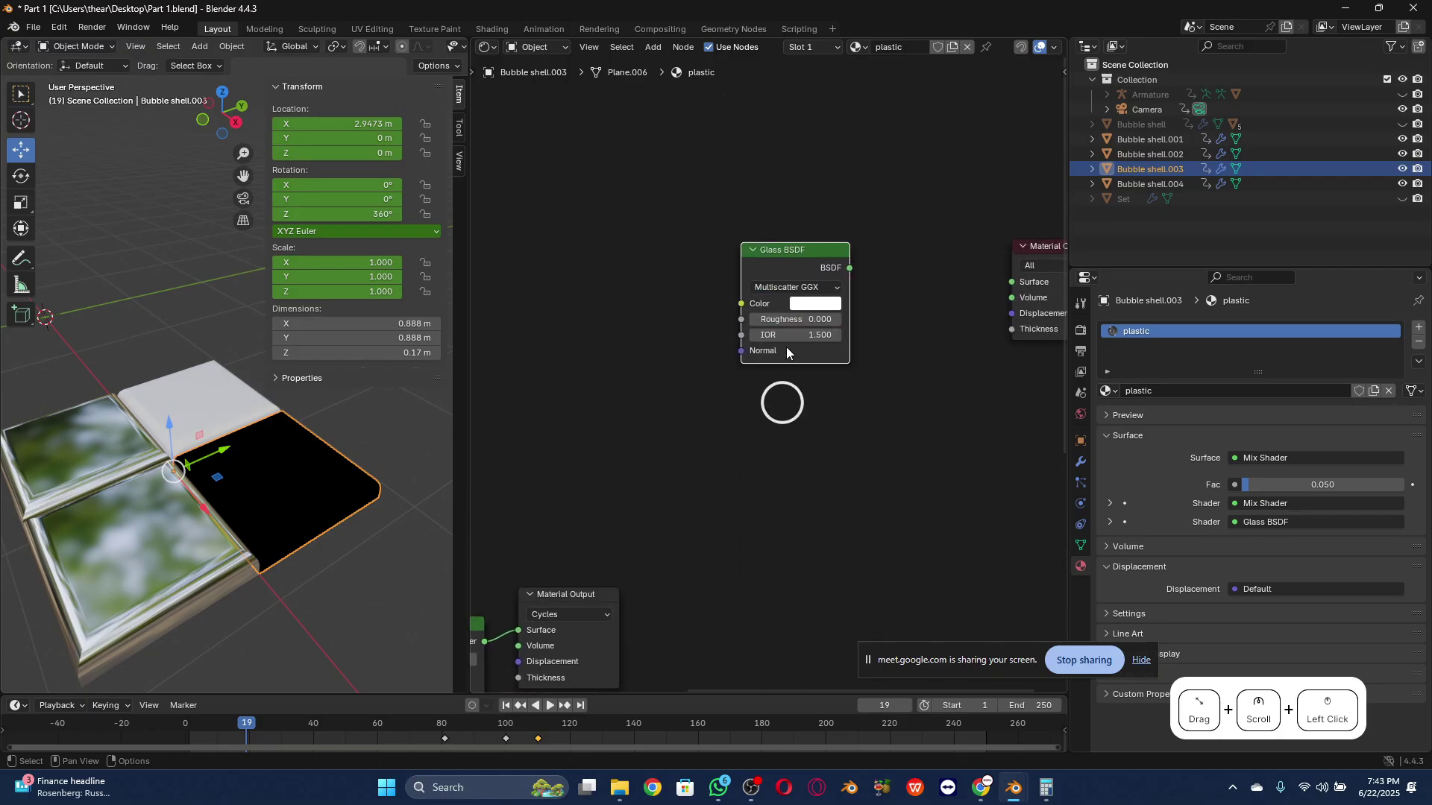
left_click(803, 291)
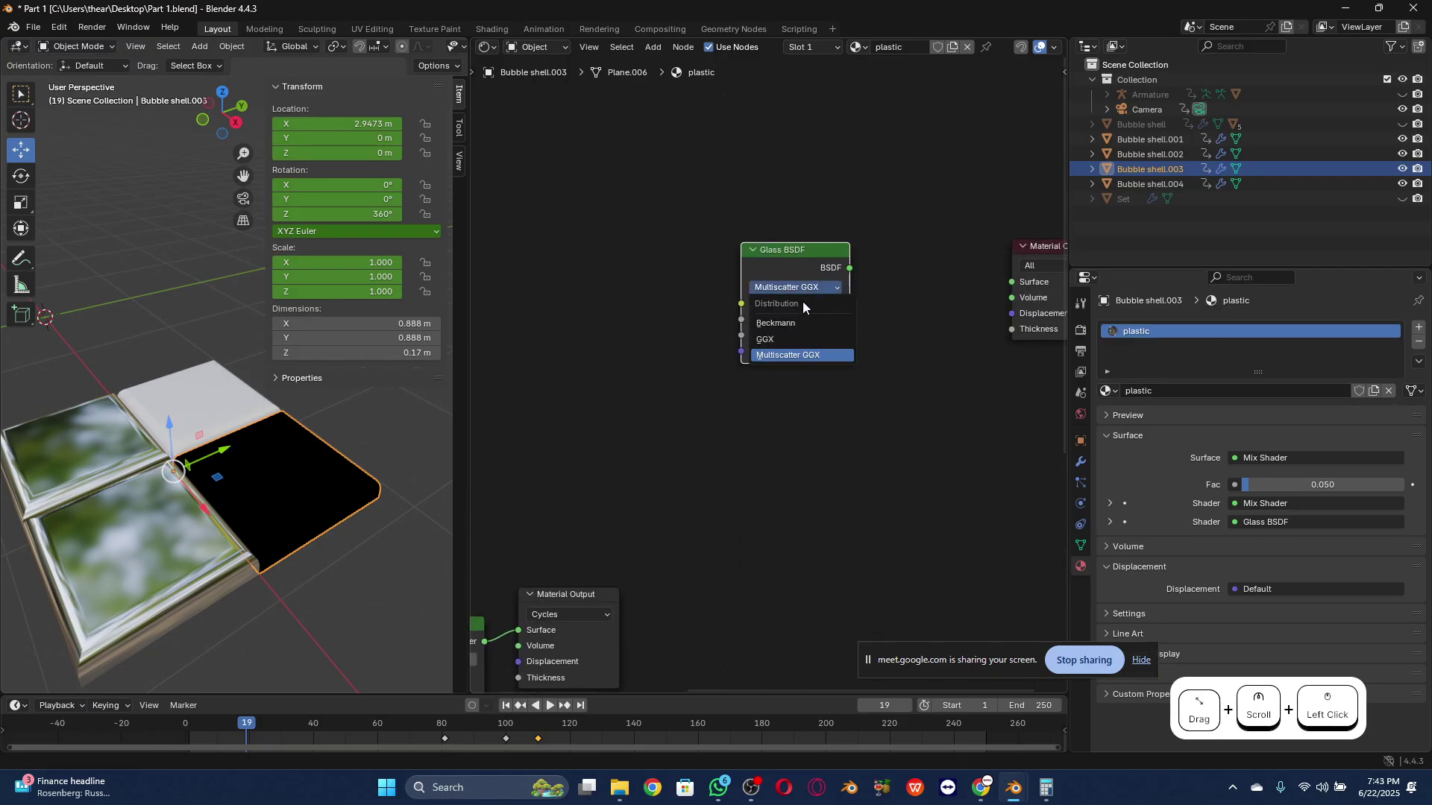
left_click(799, 328)
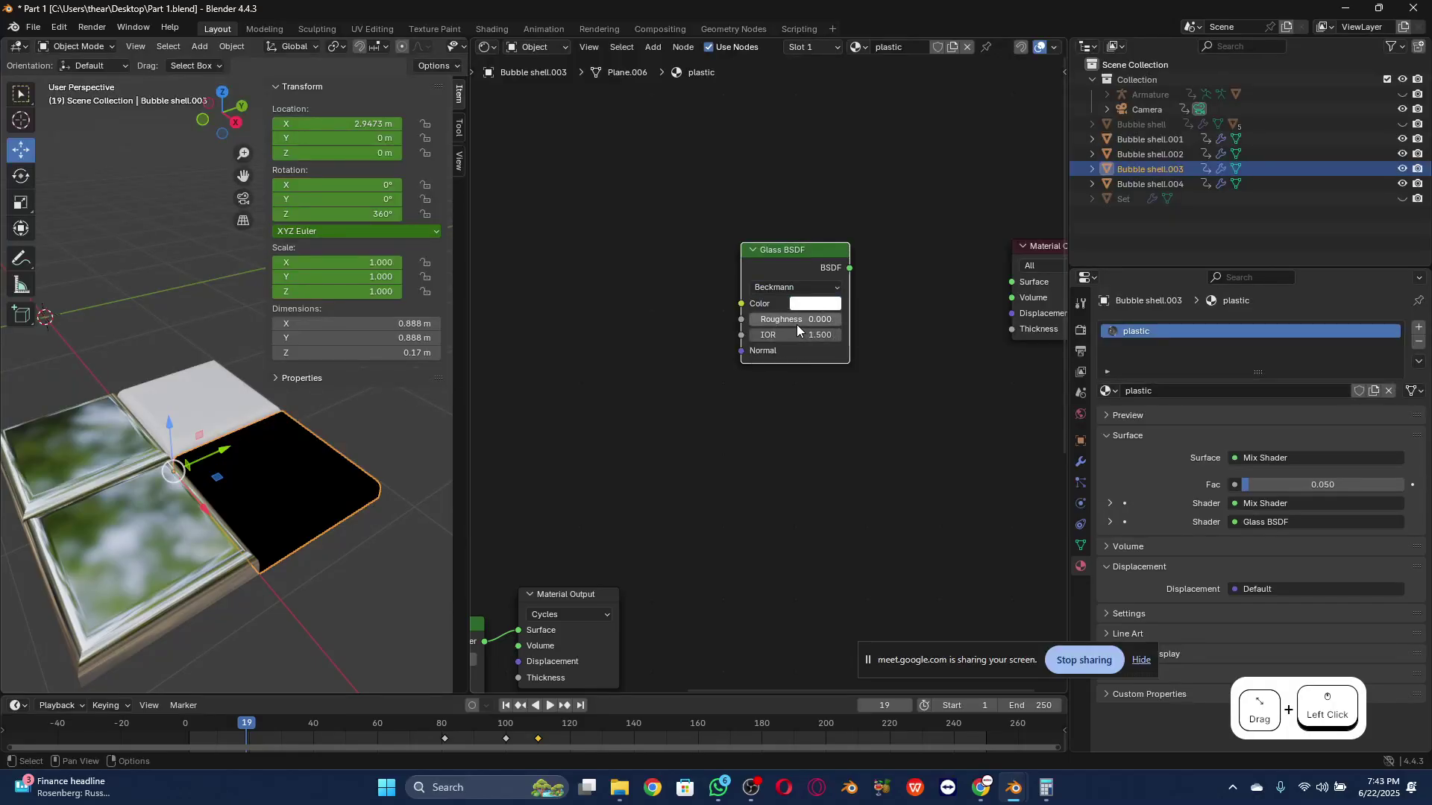
Step: Add a Mix Shader node between the new Glass BSDF and the Material Output set to All
scroll(795, 324, "down", 3)
middle_click_drag(800, 380, 901, 308)
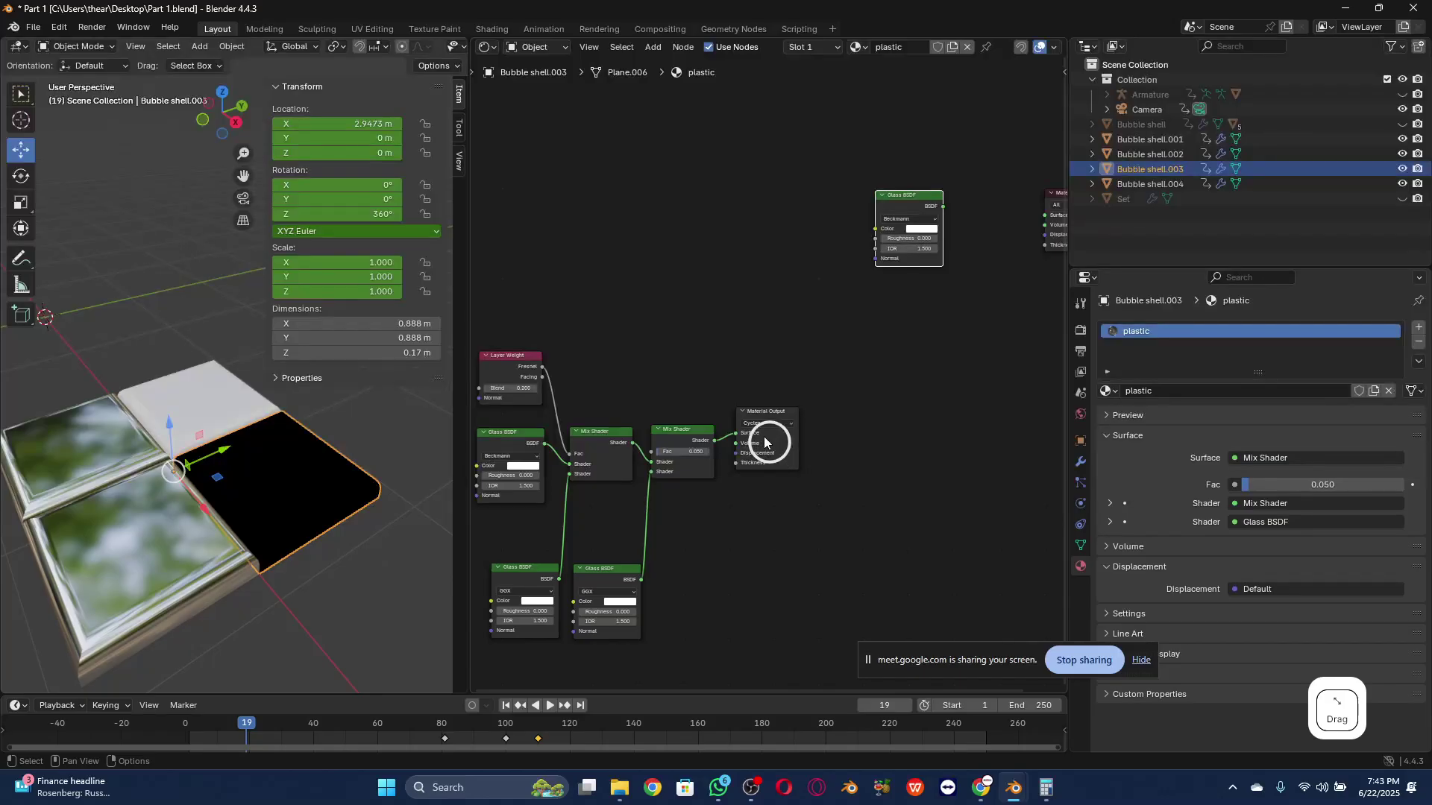
left_click(901, 343)
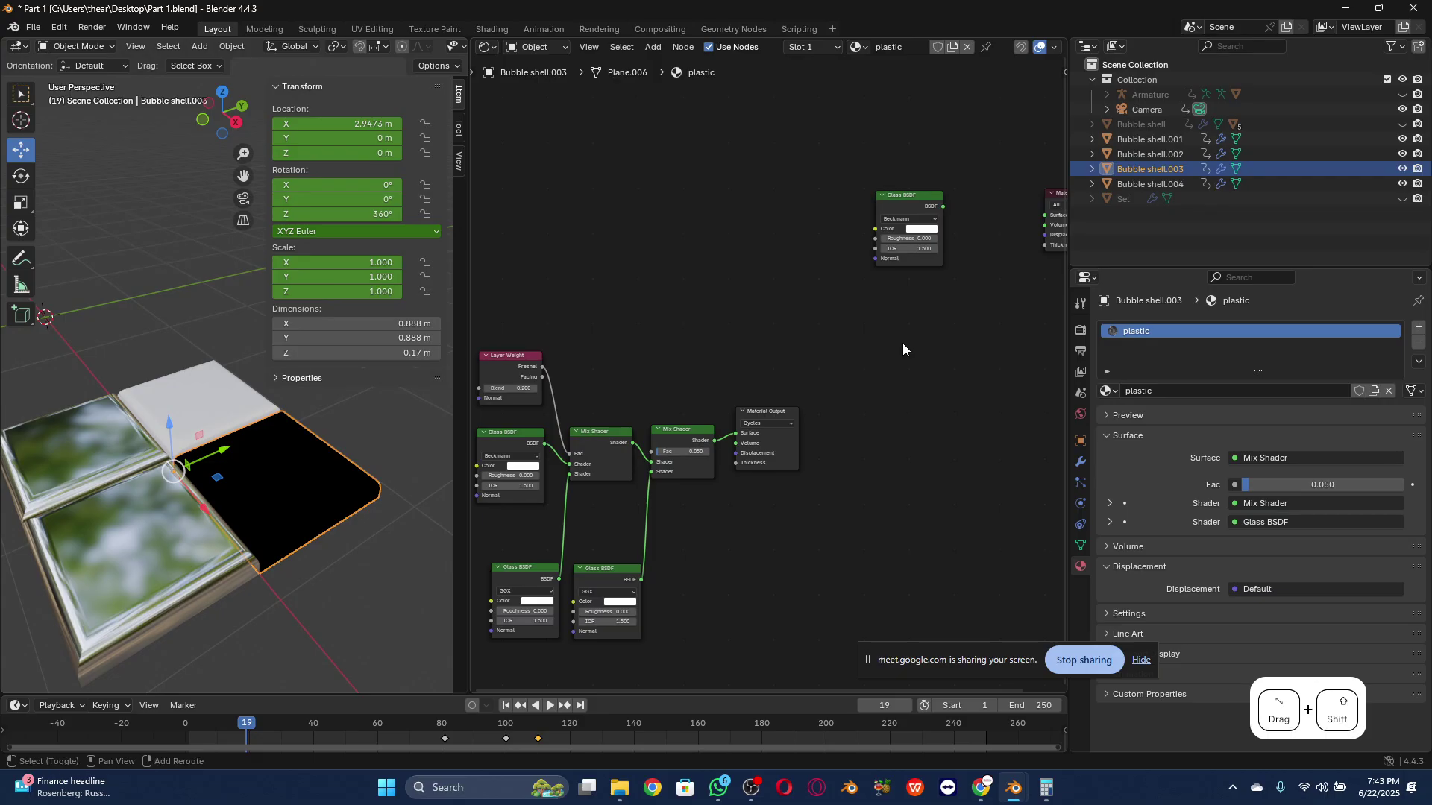
key("shift+a")
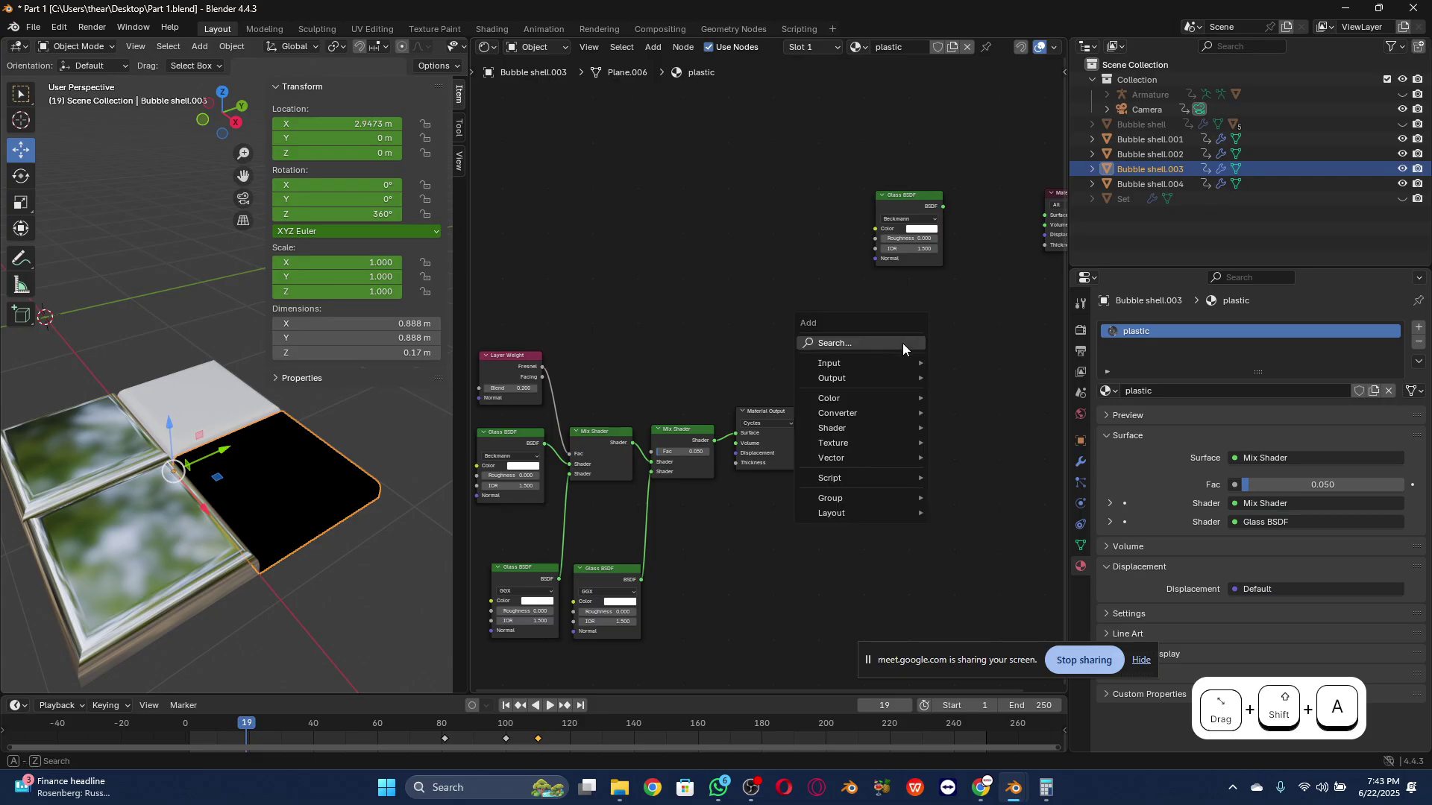
type("mix")
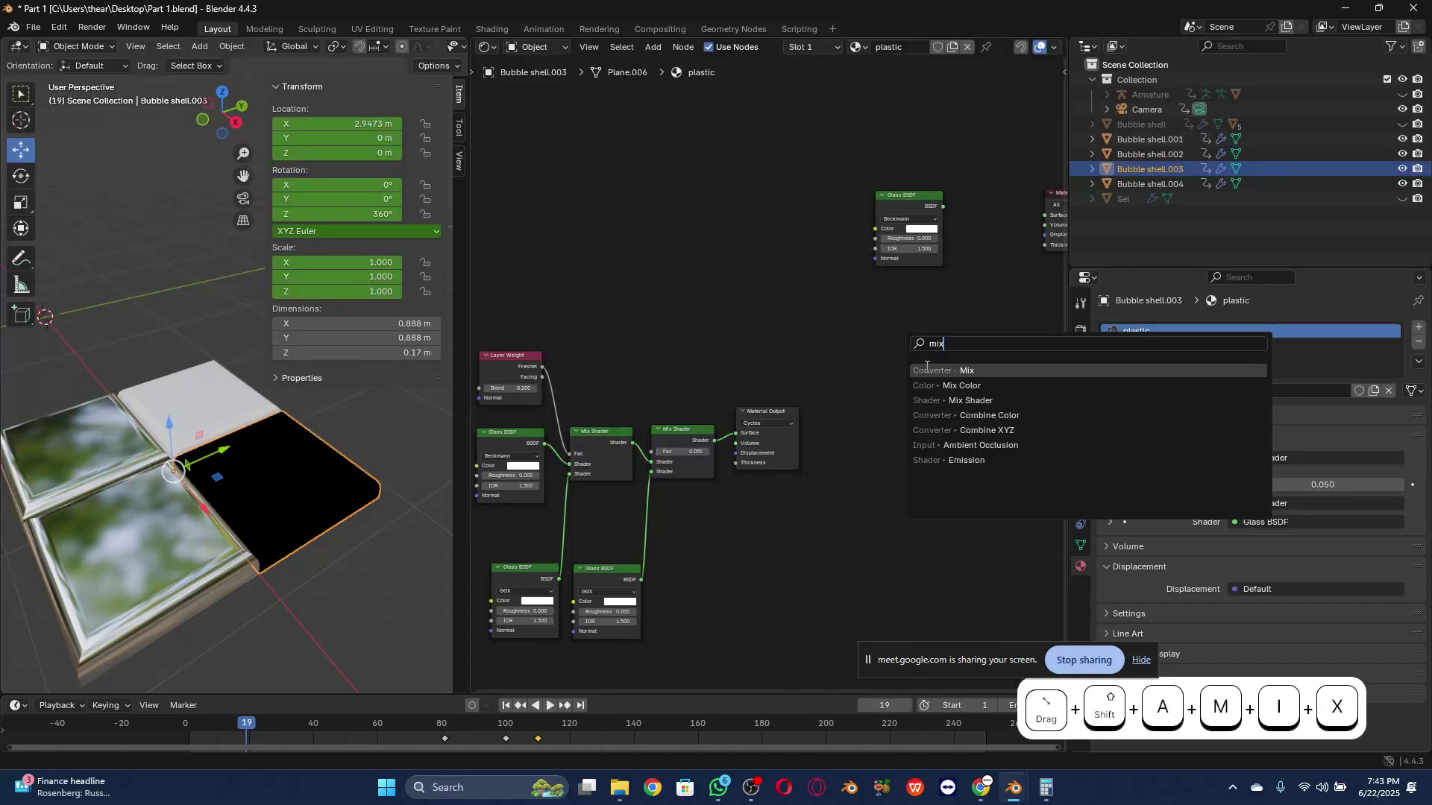
left_click(966, 400)
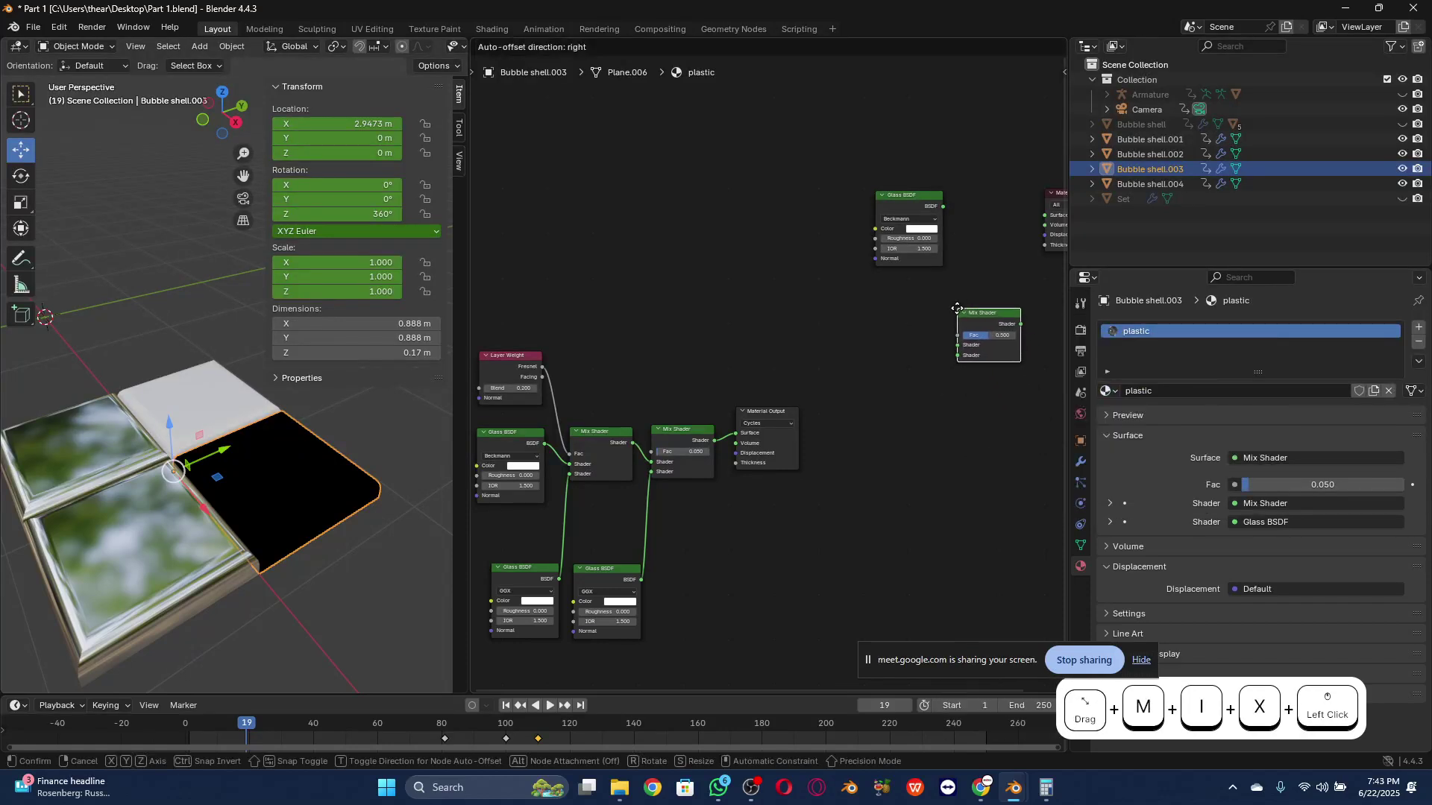
left_click(959, 304)
Step: Connect the Mix Shader to the Material Output's Surface and the Glass BSDF to the Mix Shader's first shader input
left_click_drag(886, 210, 803, 252)
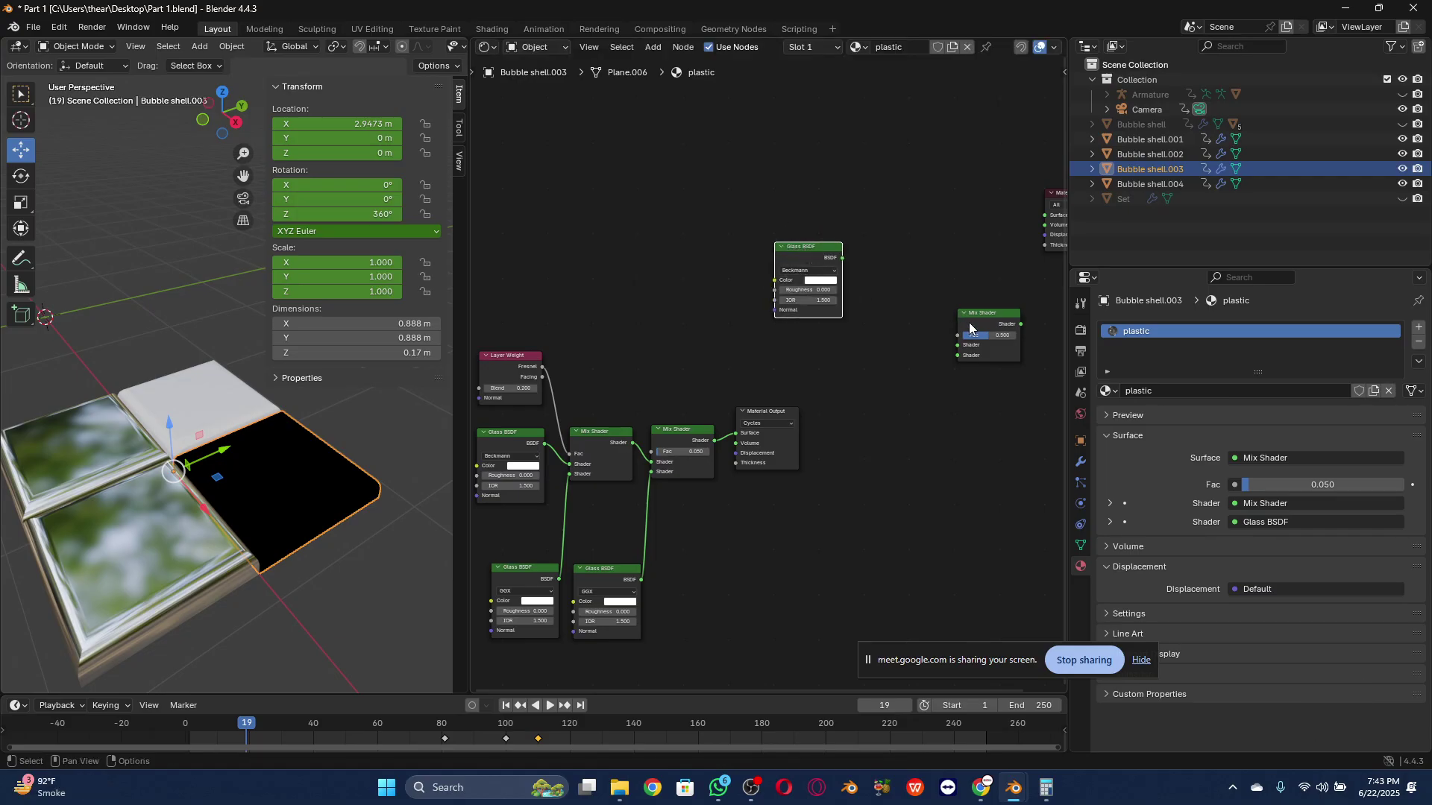
left_click_drag(969, 316, 1022, 209)
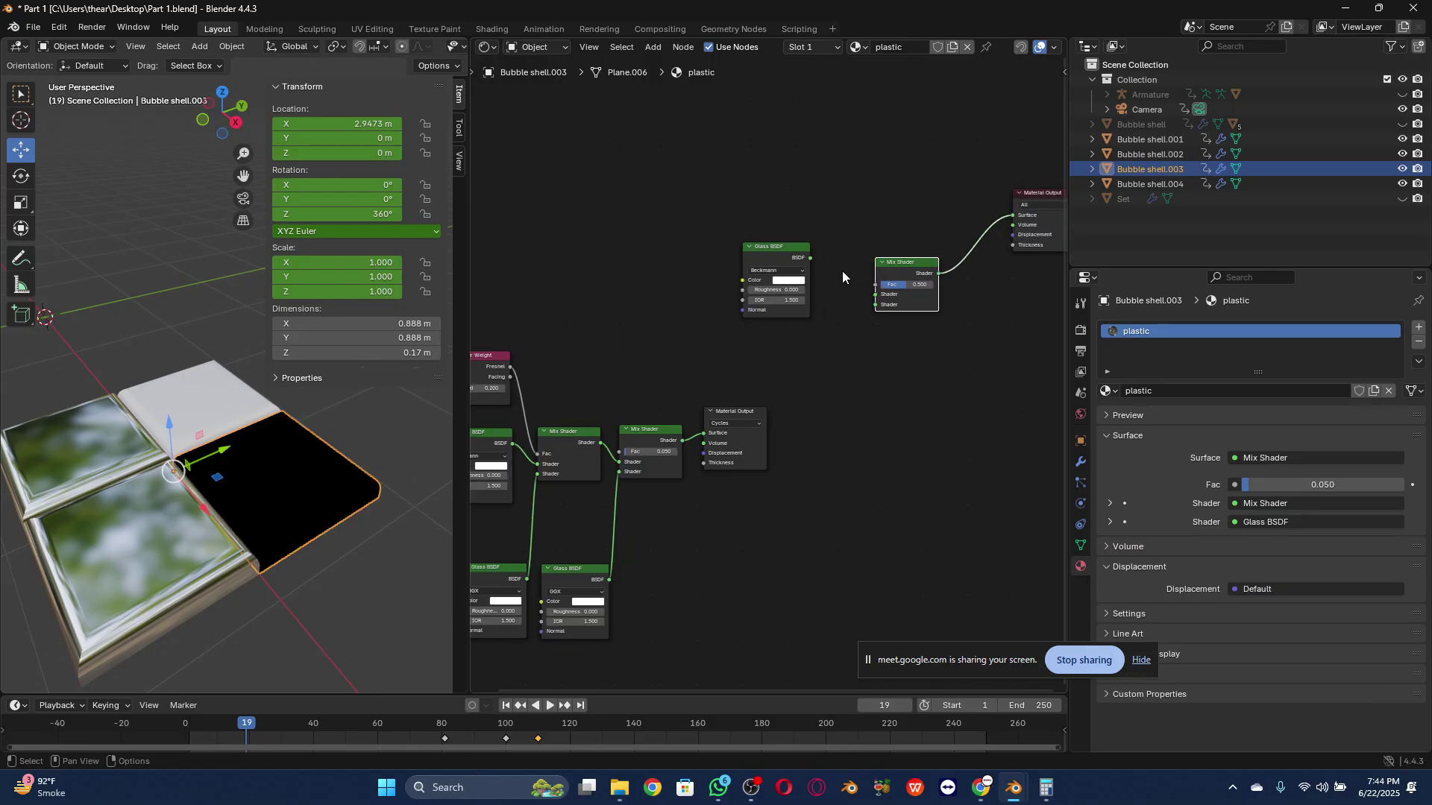
middle_click_drag(841, 312, 854, 308)
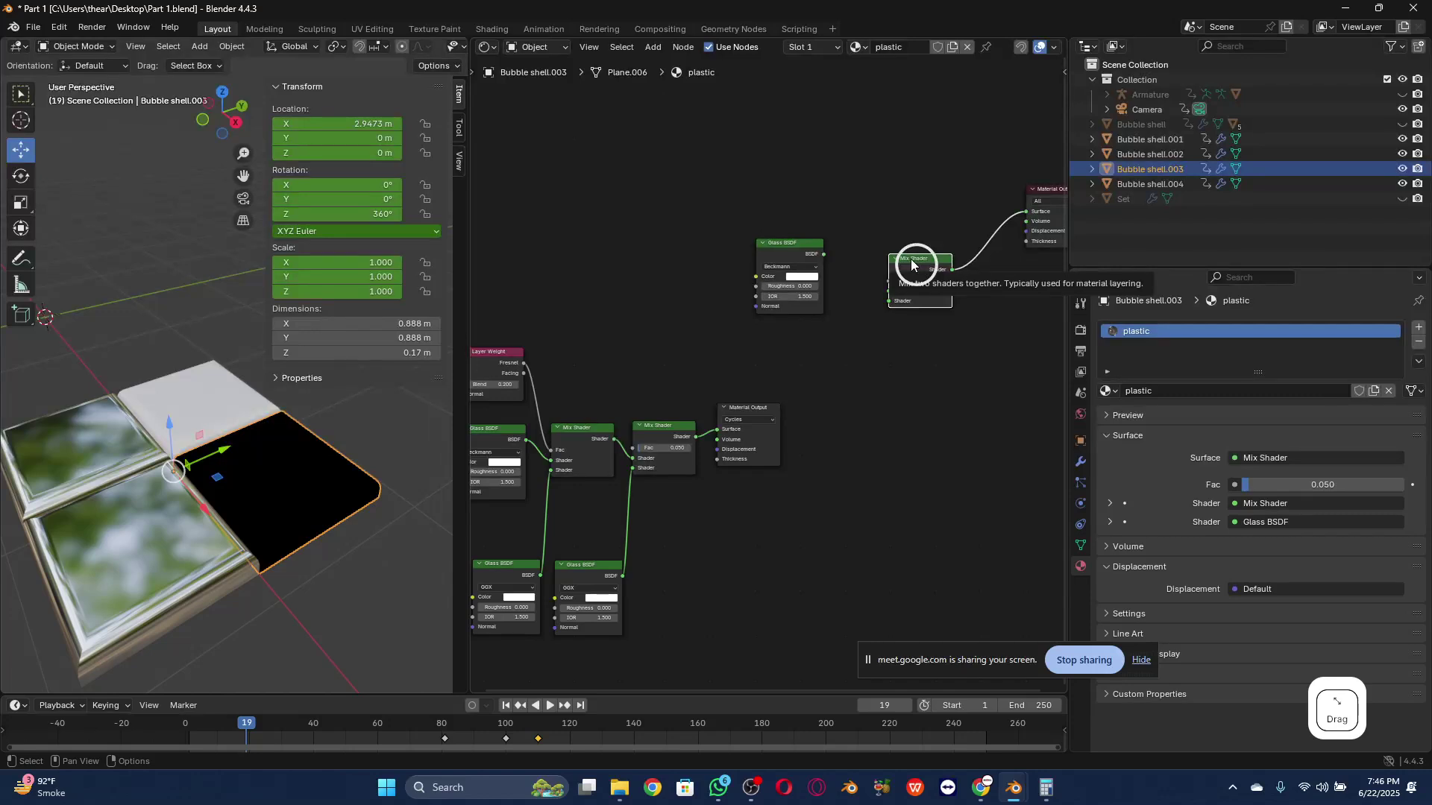
left_click_drag(791, 252, 793, 246)
middle_click_drag(847, 388, 882, 355)
left_click(861, 207)
left_click_drag(861, 207, 971, 185)
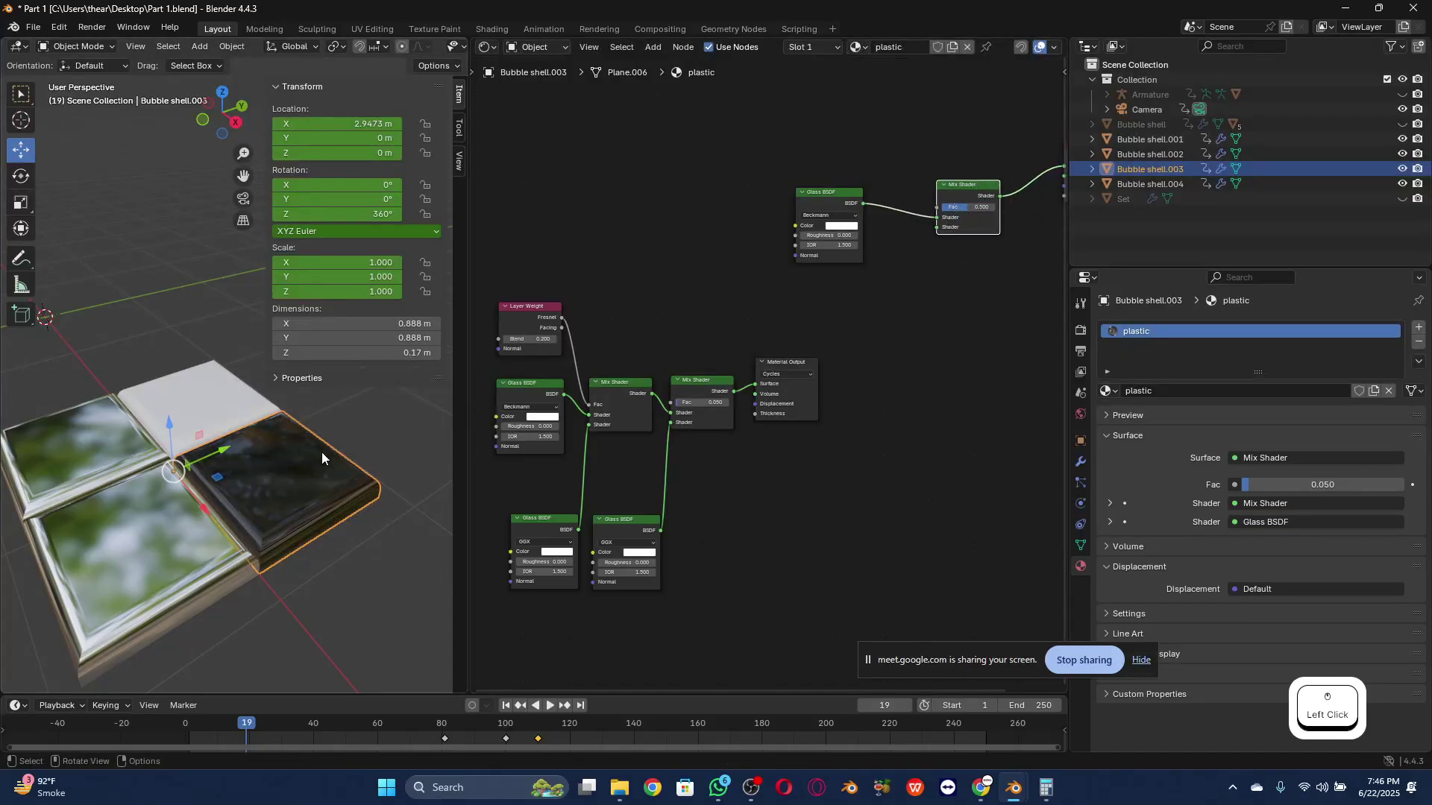
Step: Add a Glossy BSDF node below the new Mix Shader, using the pasted glass node group as reference
middle_click_drag(894, 374, 875, 326)
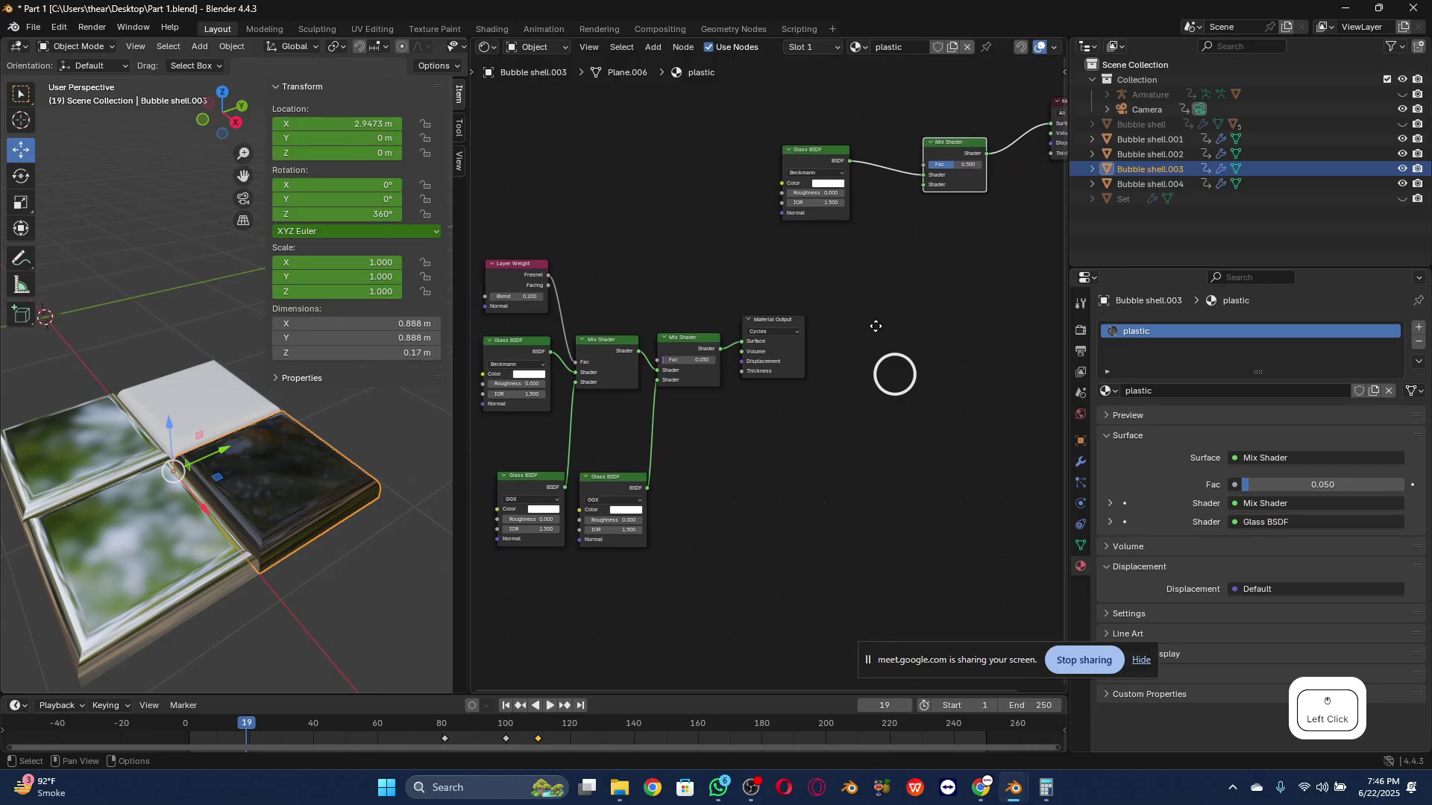
scroll(713, 528, "up", 1)
scroll(714, 525, "up", 1)
mouse_move(714, 525)
middle_mouse_down()
mouse_move(831, 503)
mouse_move(798, 503)
mouse_move(820, 489)
mouse_move(782, 495)
middle_mouse_up()
scroll(795, 505, "up", 2)
scroll(810, 488, "down", 1)
scroll(806, 490, "down", 1)
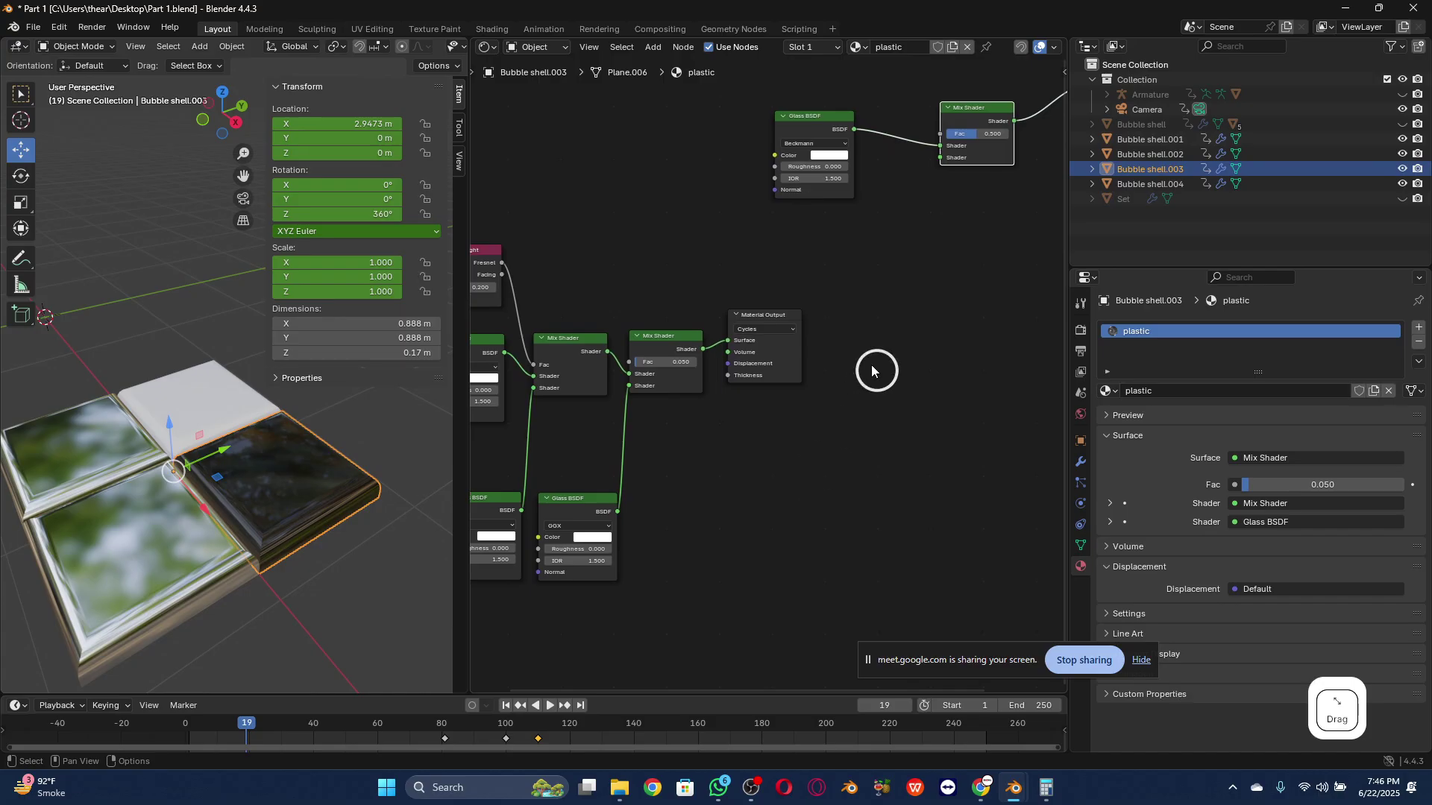
scroll(888, 361, "down", 1)
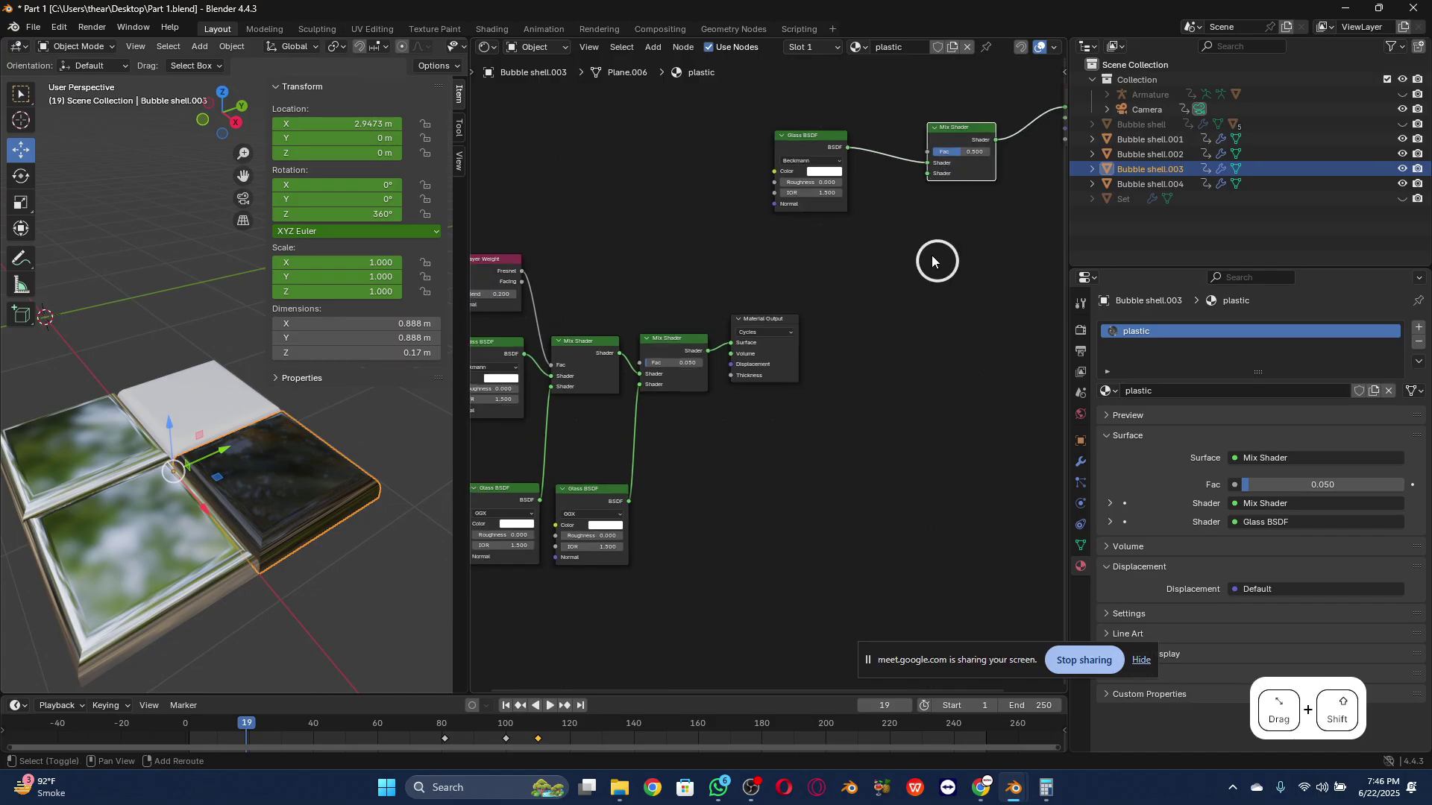
key("shift+a")
type("gla")
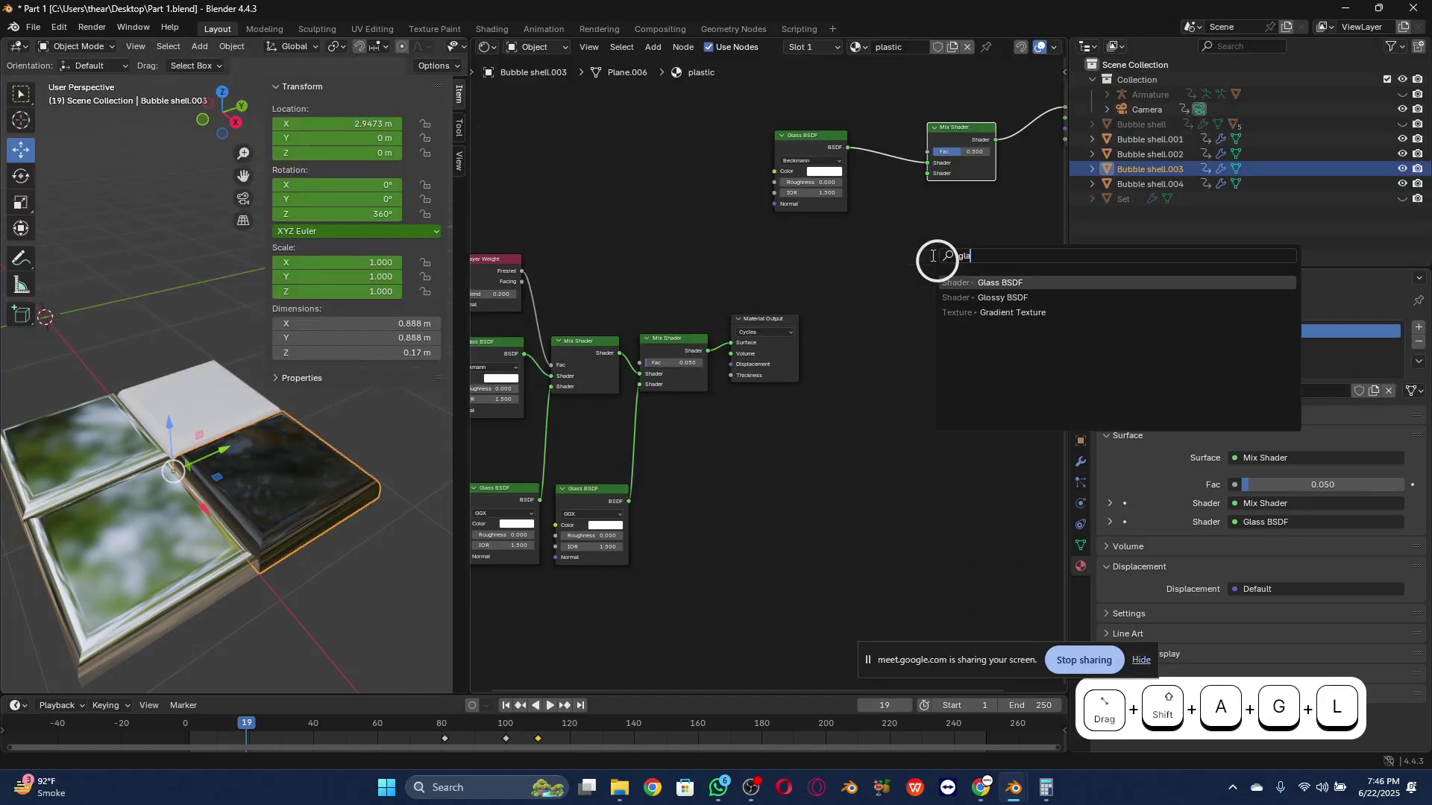
left_click(1010, 302)
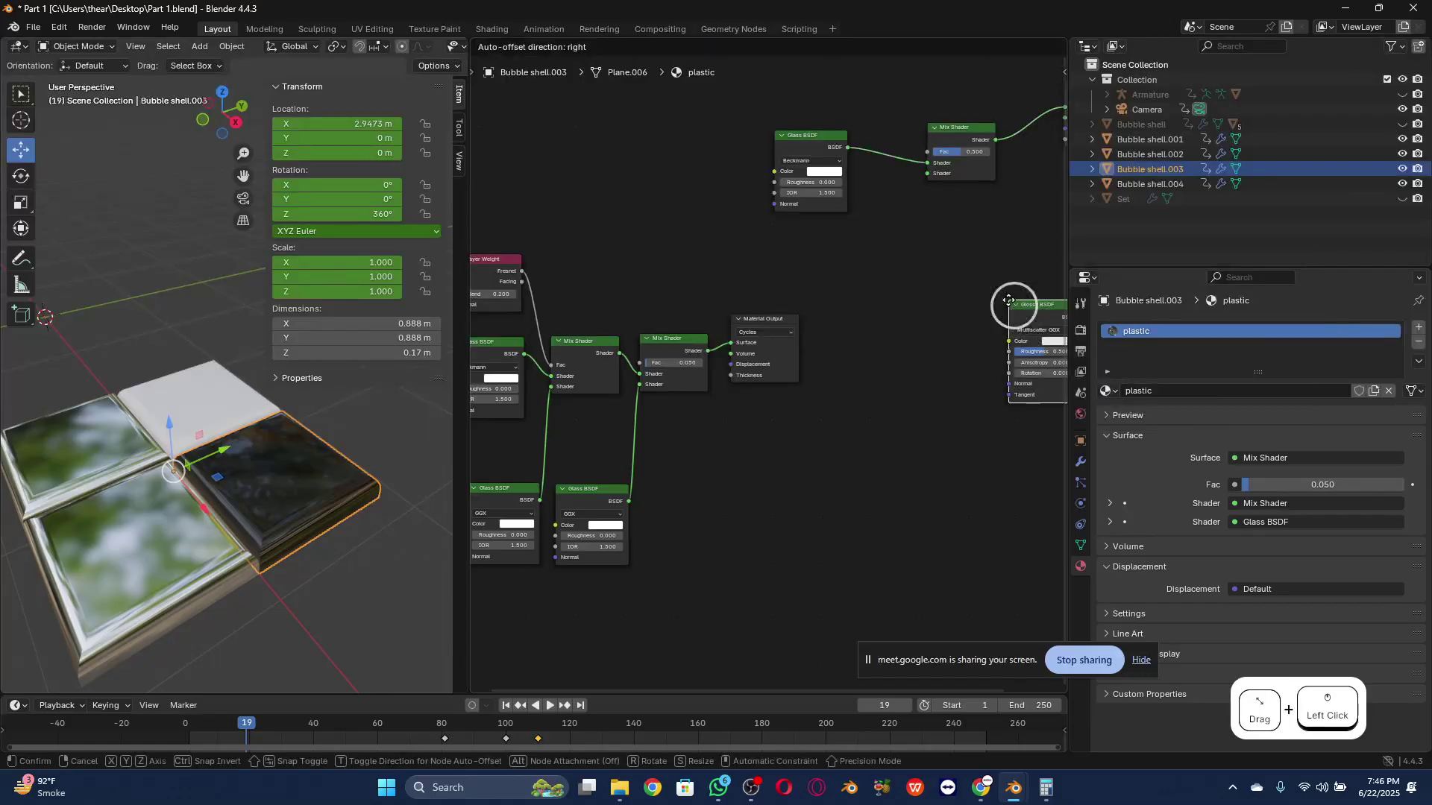
left_click(874, 284)
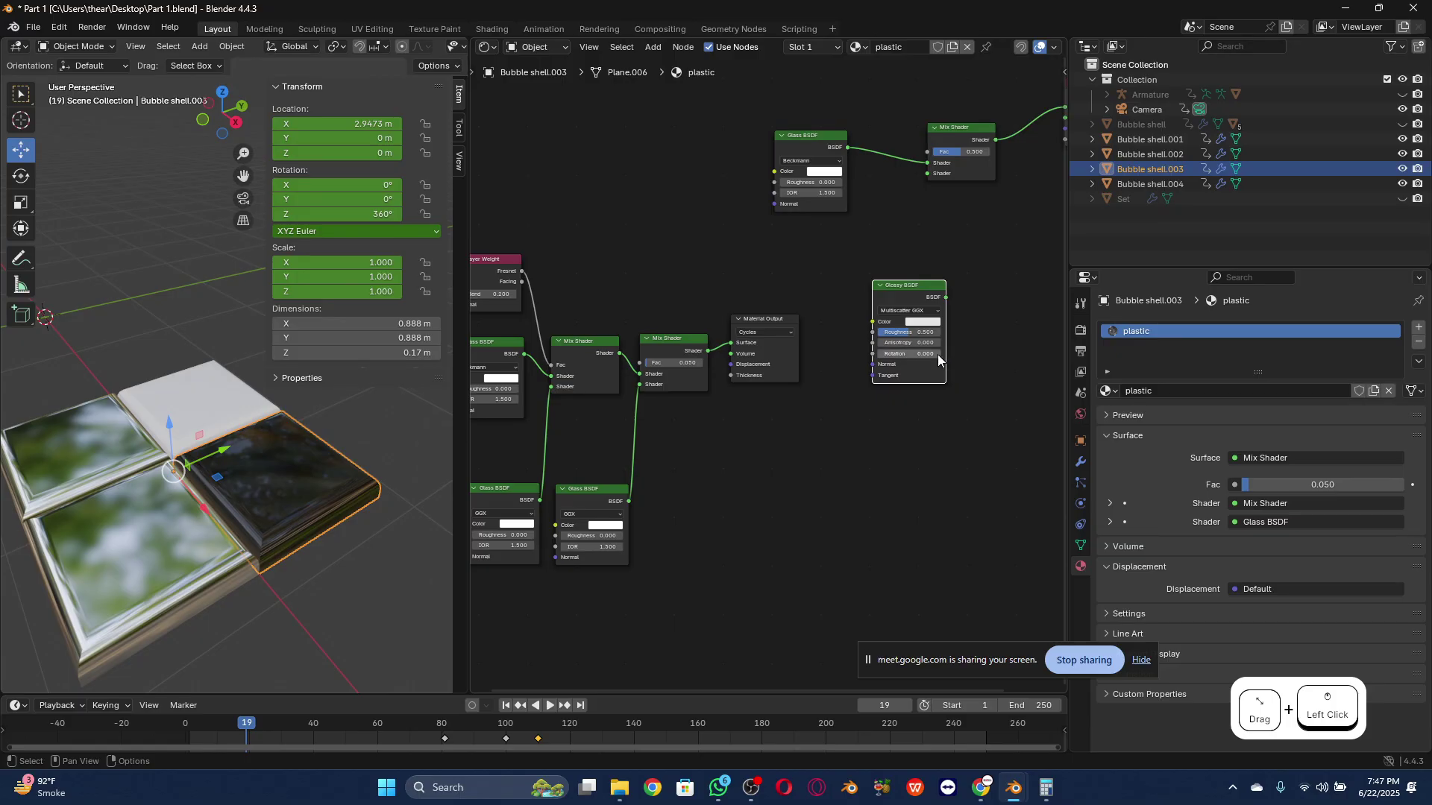
Step: Set the Glossy BSDF's distribution to GGX and move the node closer to the Mix Shader above it
left_click(917, 311)
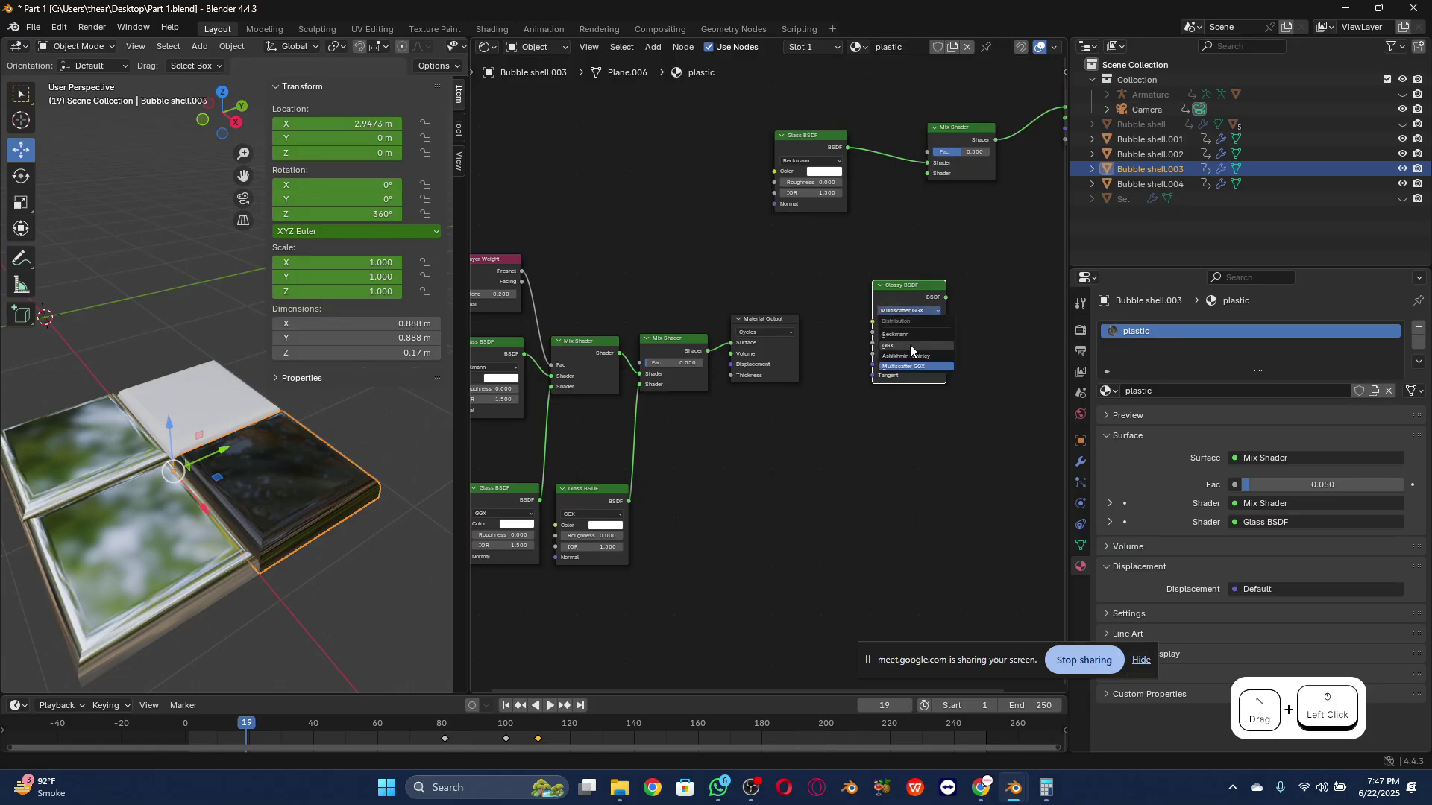
left_click(910, 344)
left_click_drag(905, 288, 899, 250)
Step: Duplicate the Mix Shader and insert the copy into the link between the Glass BSDF and the original Mix Shader
middle_click_drag(969, 267, 890, 276)
left_click(892, 138)
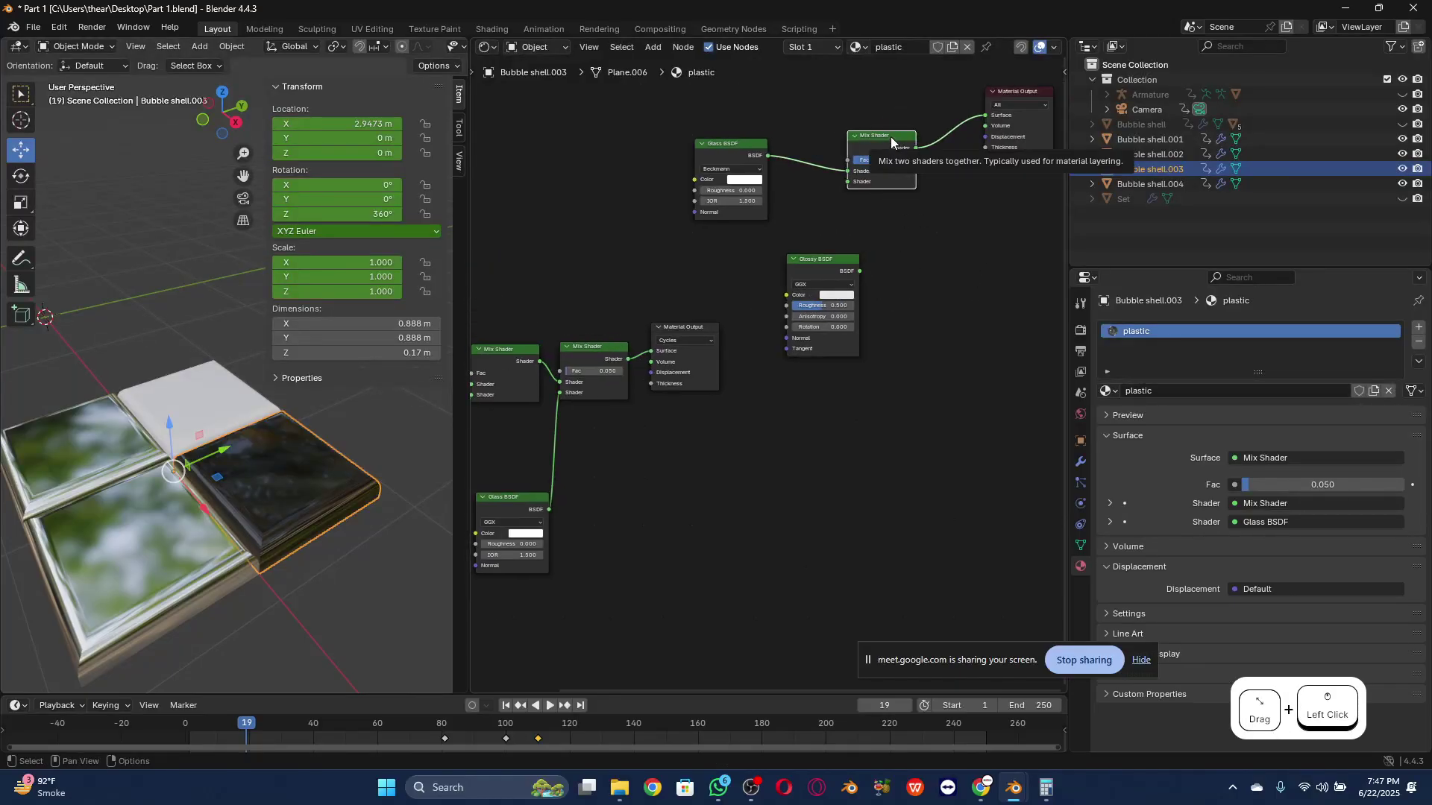
key("shift+d")
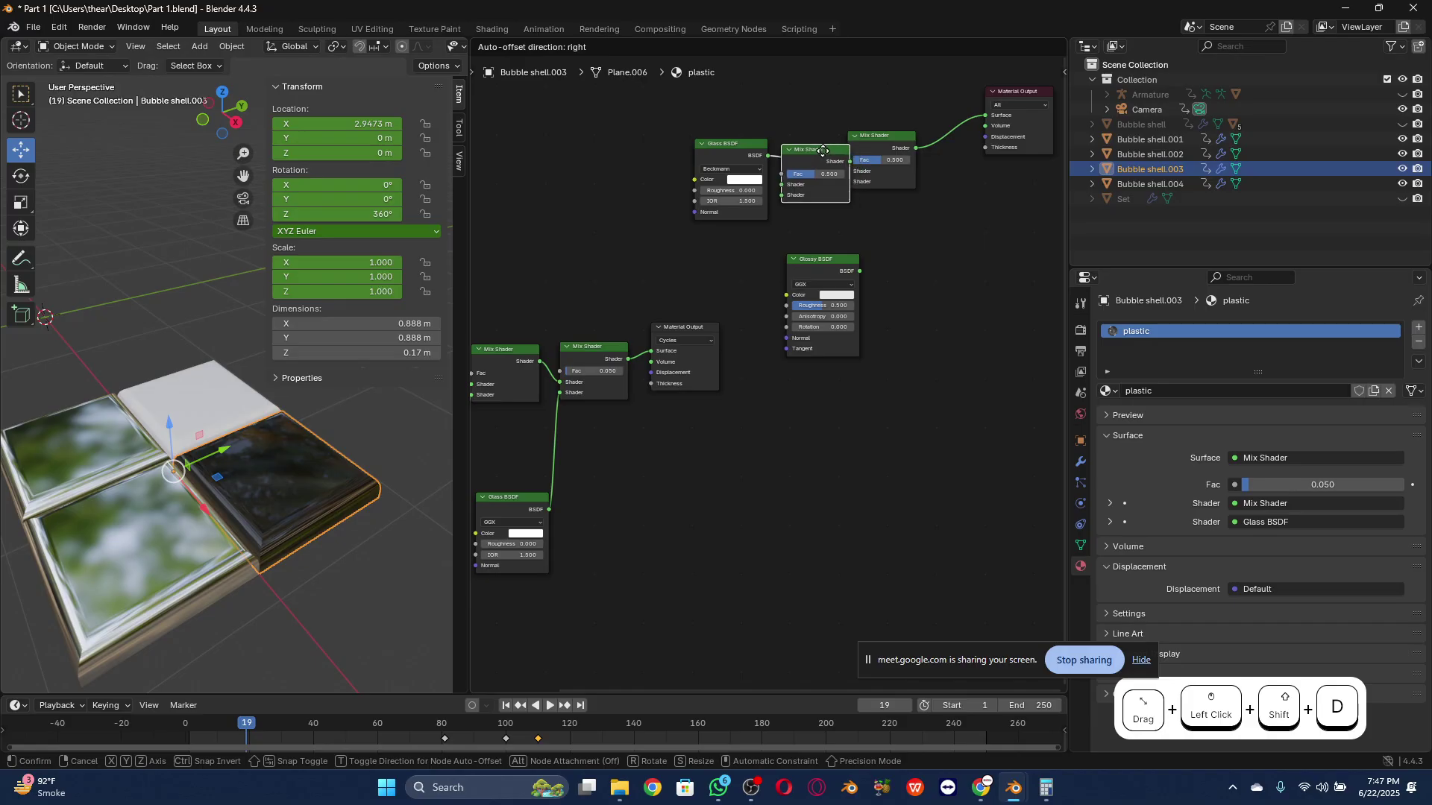
left_click(822, 150)
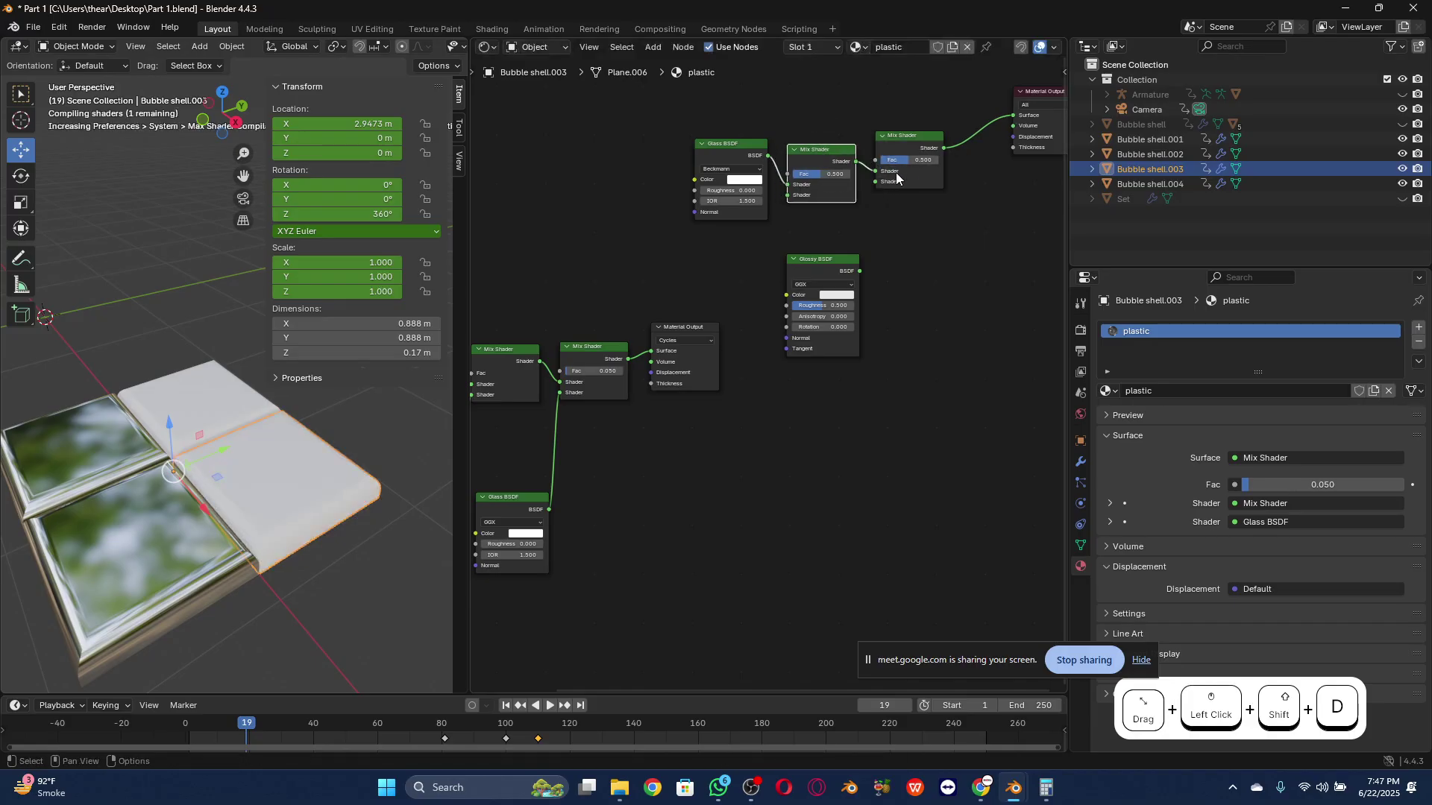
left_click(825, 262)
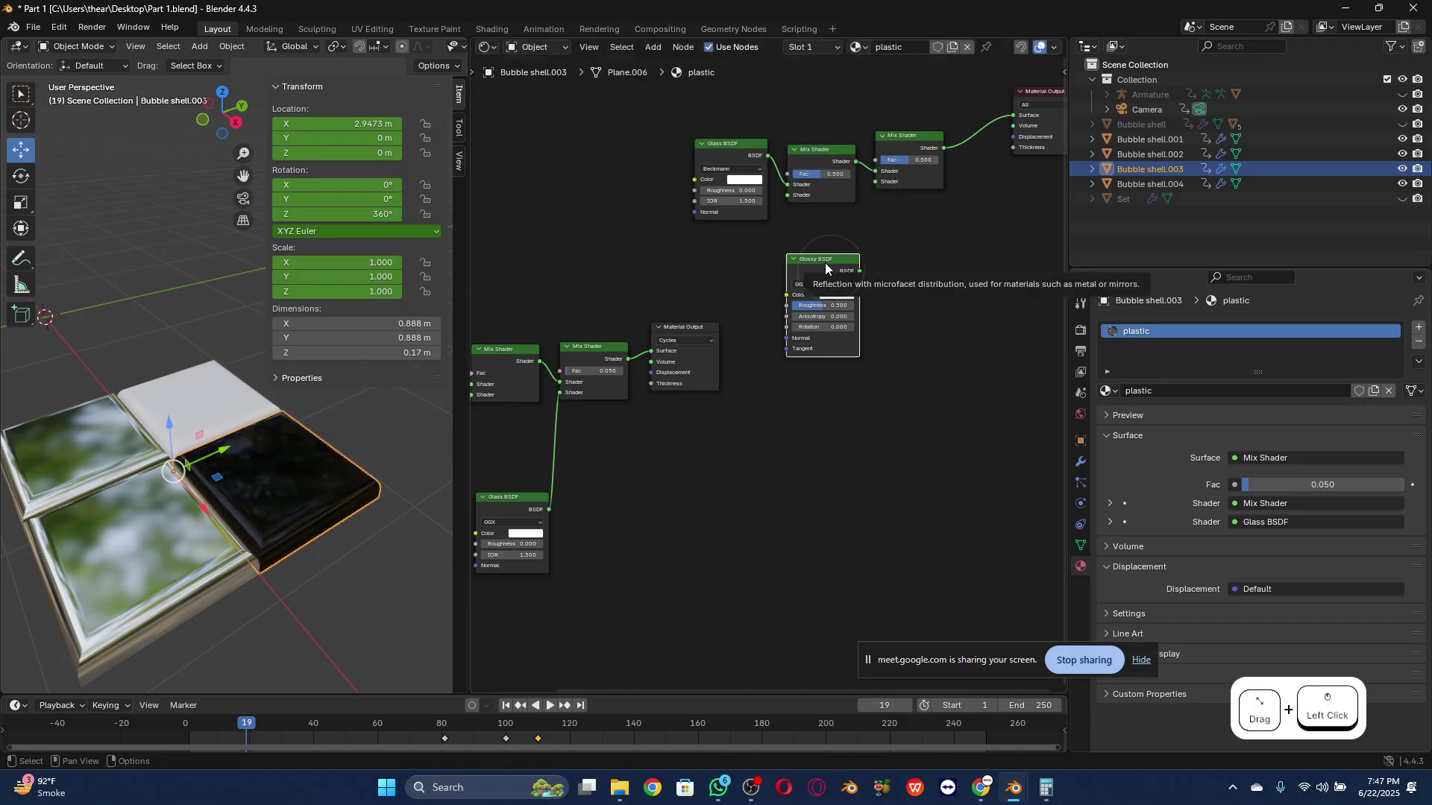
Step: Duplicate the Glossy BSDF node and place the copy beside the original
key("shift+d")
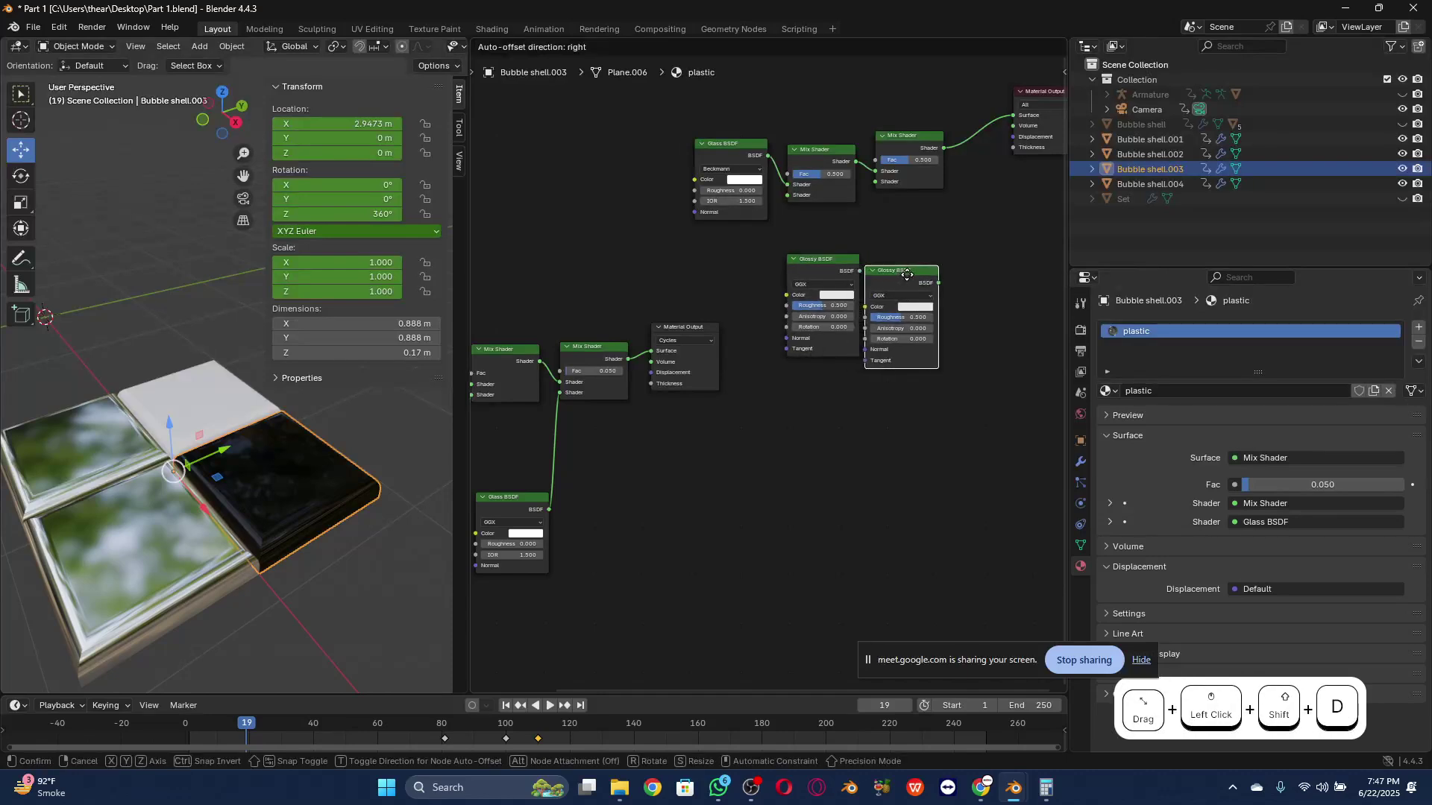
left_click(923, 266)
scroll(772, 298, "down", 2)
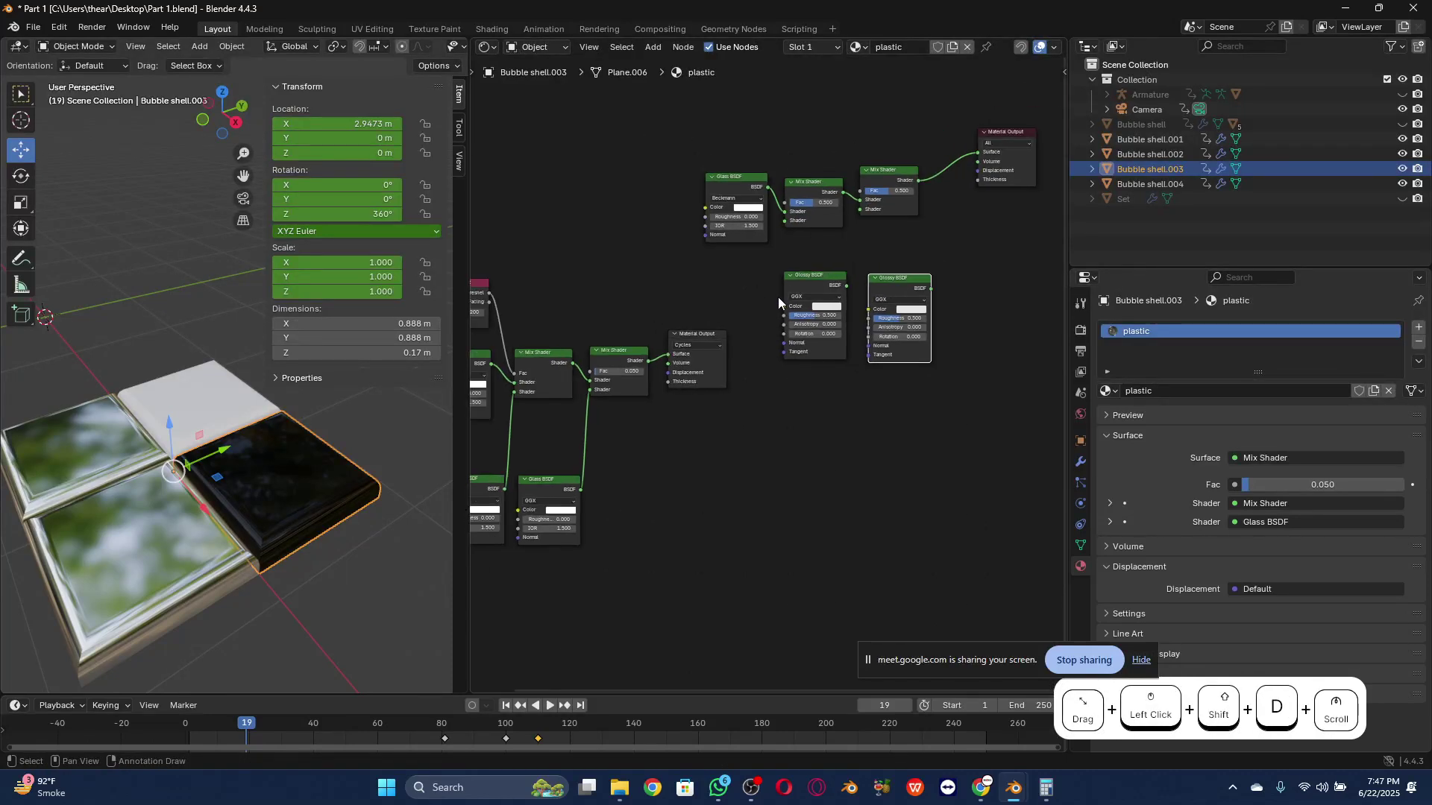
Step: Move the pasted reference node group further down and spread out the new Glass BSDF and two Mix Shader nodes above it
left_click_drag(516, 277, 713, 500)
left_click_drag(718, 382, 722, 434)
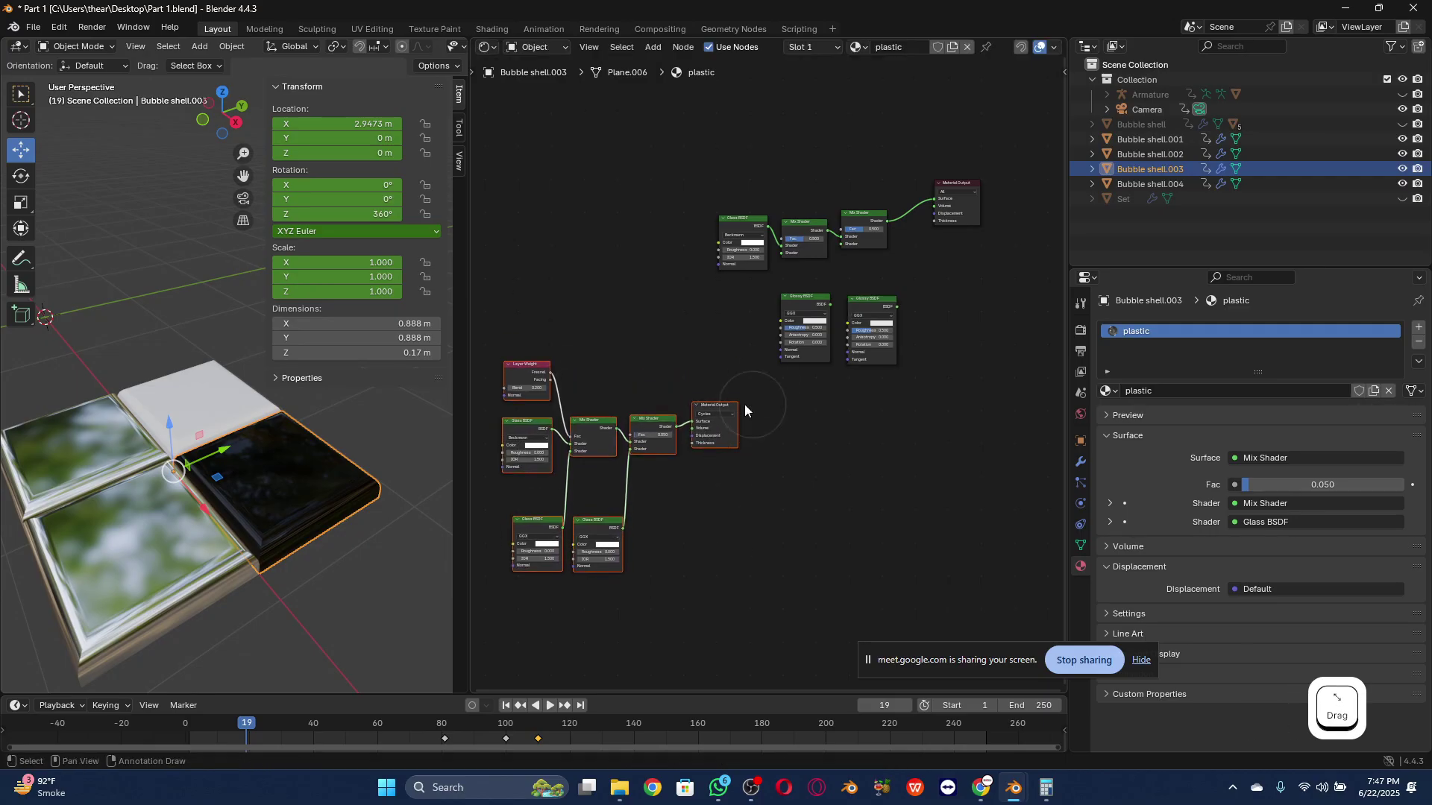
scroll(790, 298, "up", 1)
left_click_drag(742, 193, 697, 155)
left_click(771, 150)
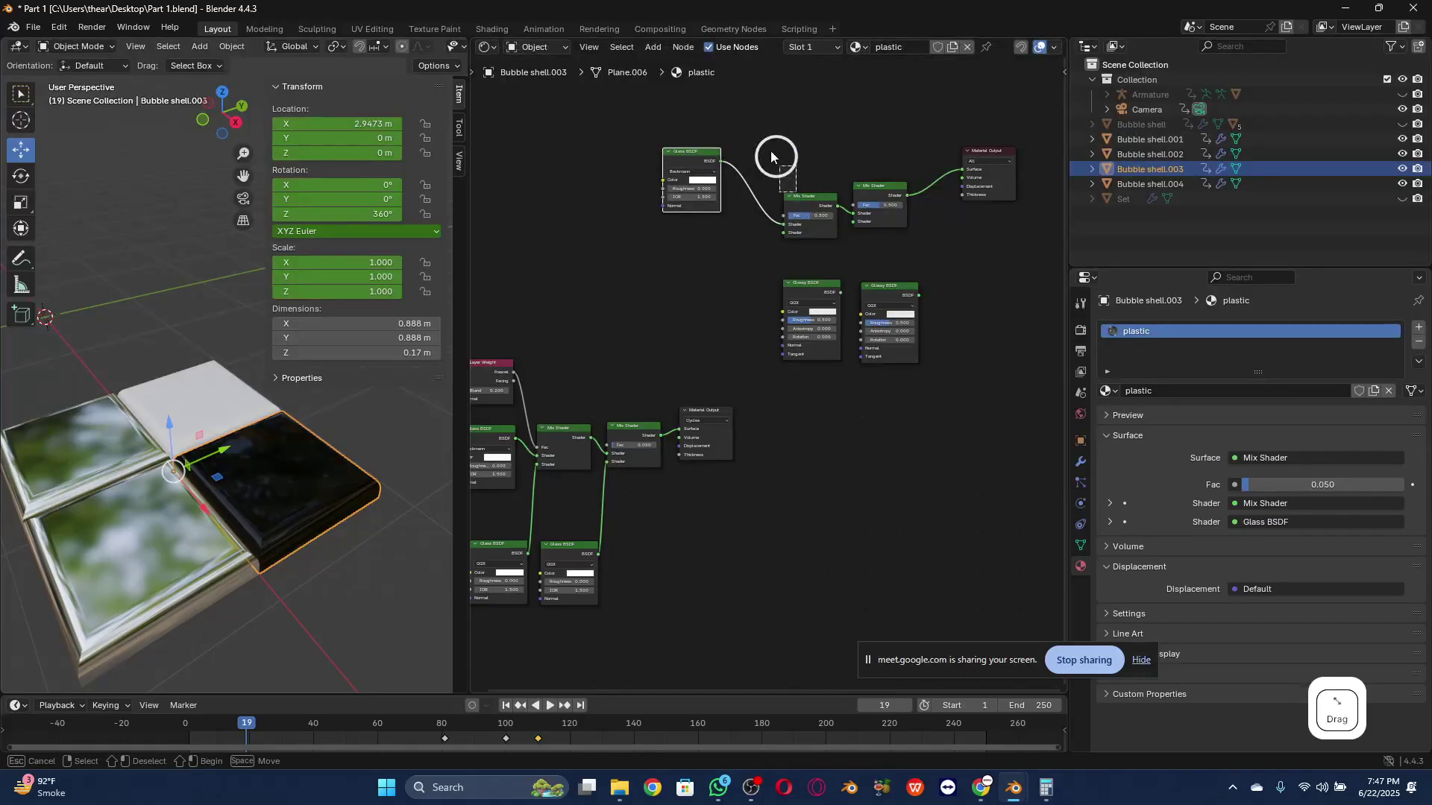
left_click_drag(801, 196, 785, 131)
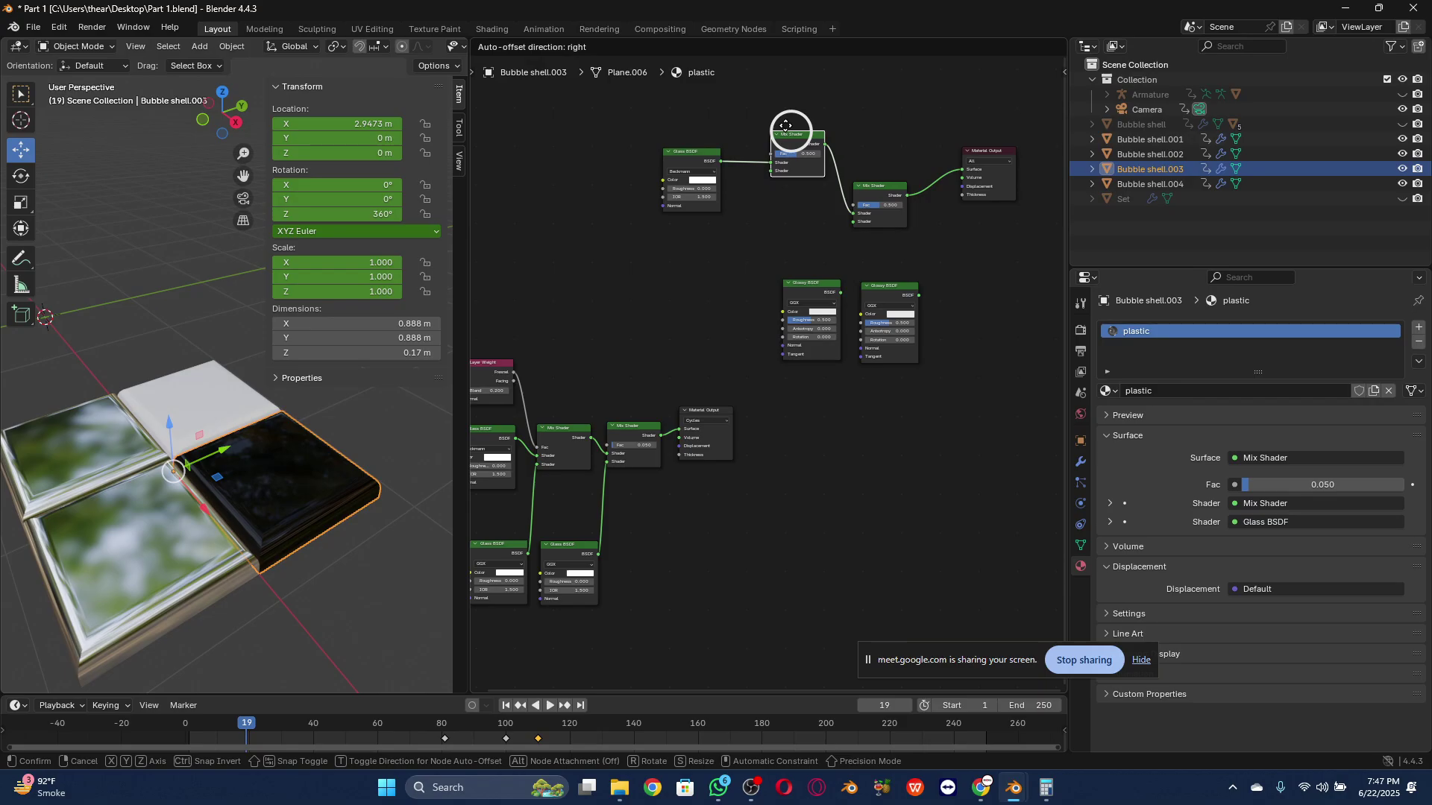
left_click_drag(785, 126, 785, 127)
left_click_drag(871, 186, 888, 153)
middle_click_drag(843, 241, 863, 217)
Step: Connect each Glossy BSDF to the second shader input of its own Mix Shader
left_click_drag(831, 268, 798, 154)
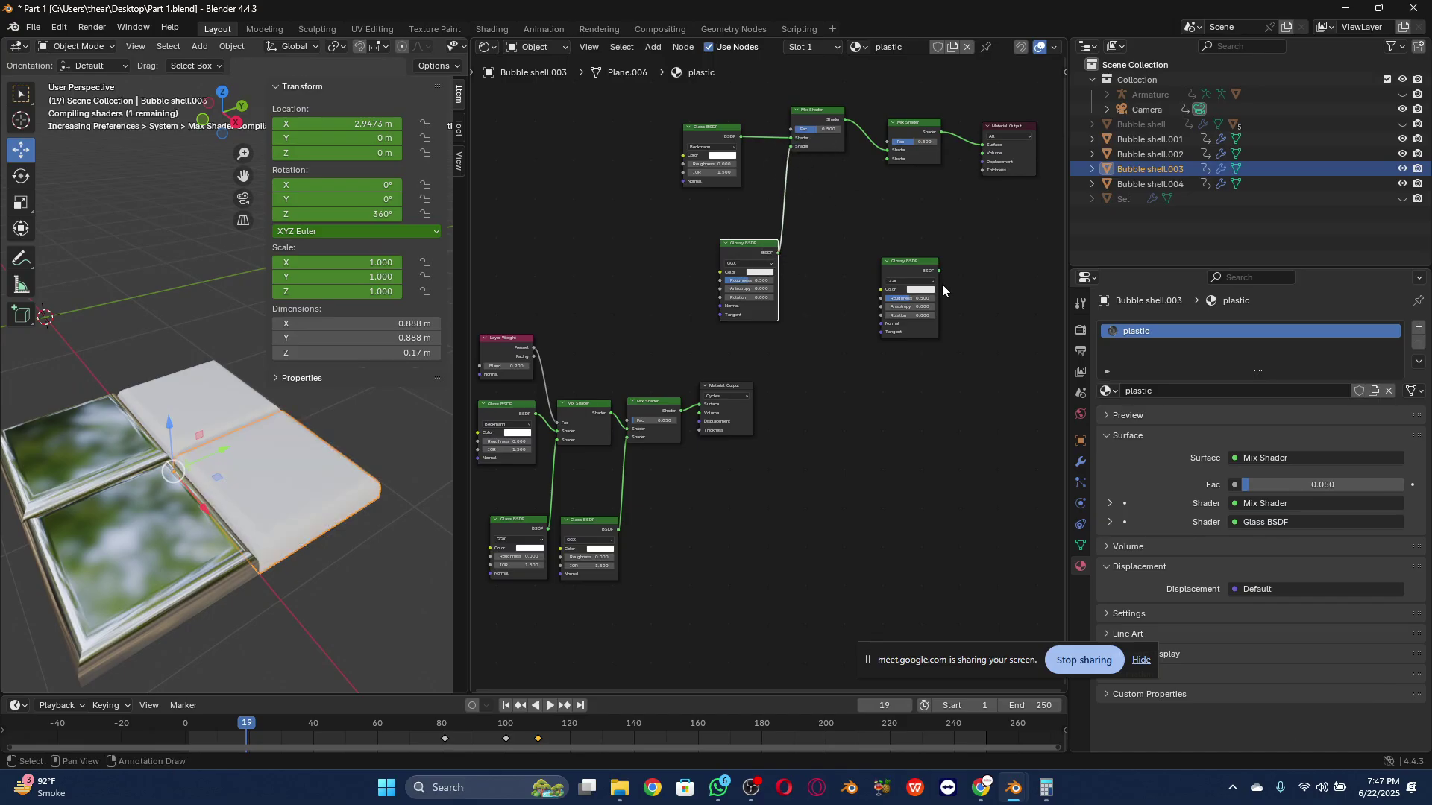
left_click_drag(939, 270, 889, 174)
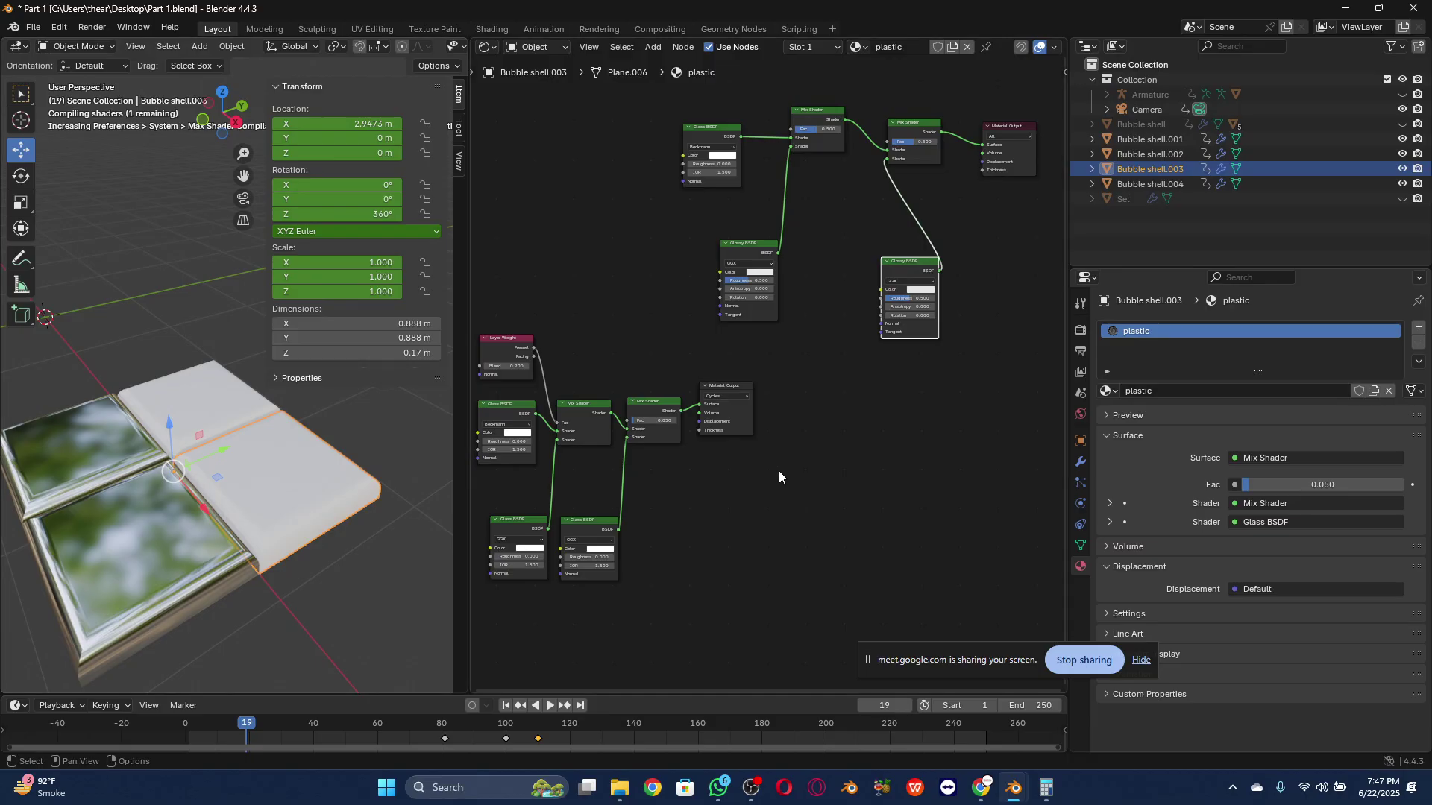
middle_click_drag(850, 463, 850, 548)
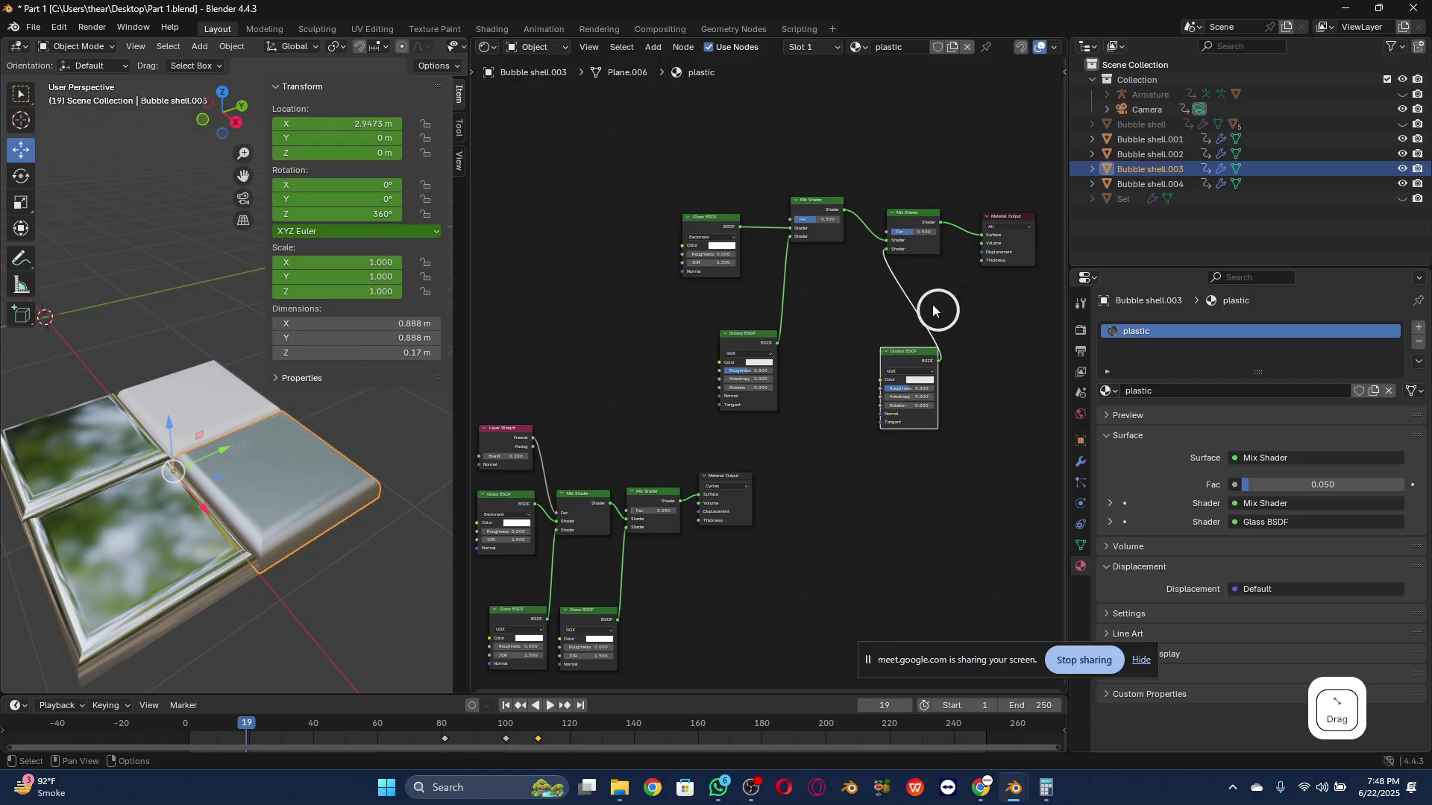
Step: Add a Layer Weight node above the Glass BSDF and connect its Fresnel output to the first Mix Shader's Fac
left_click(630, 210)
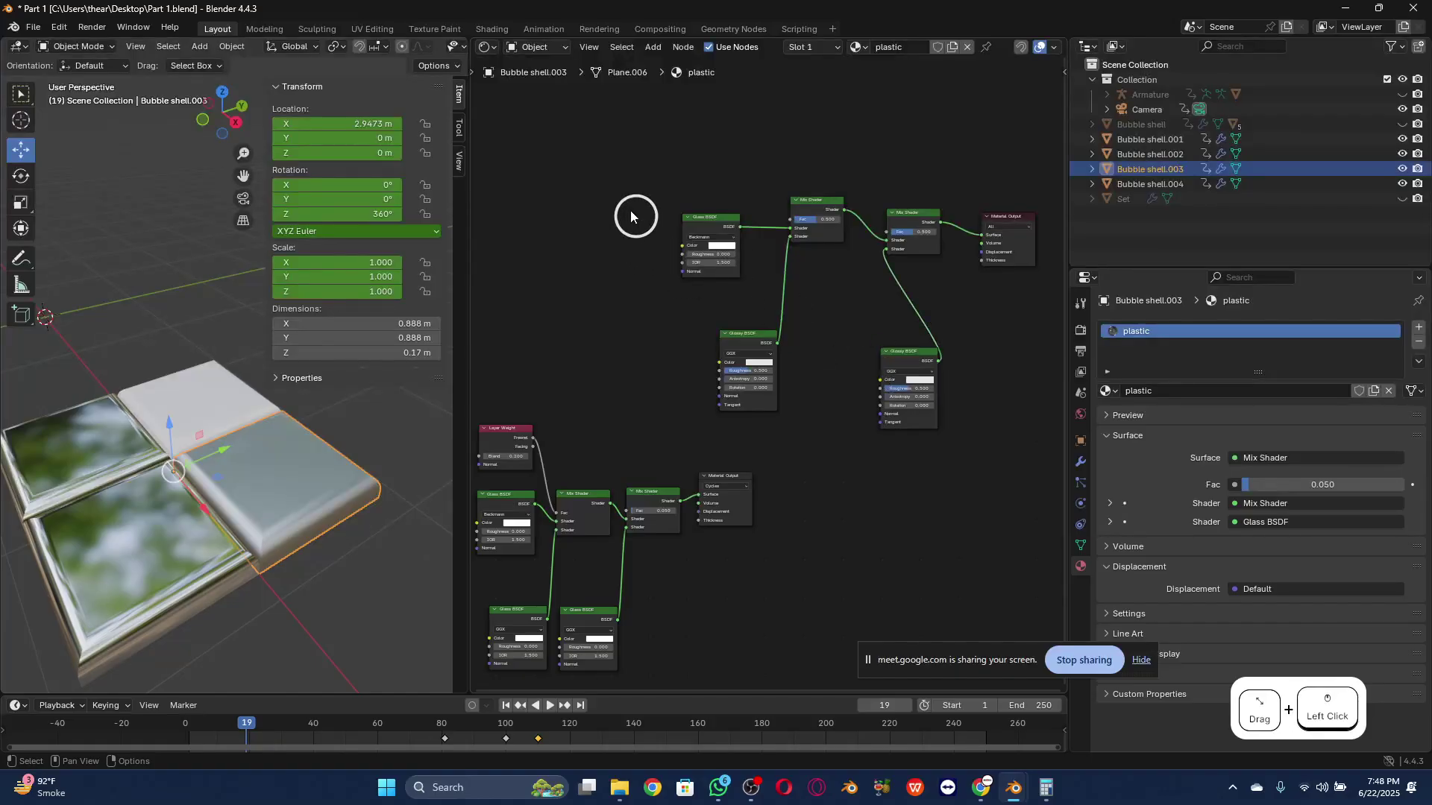
key("shift+a")
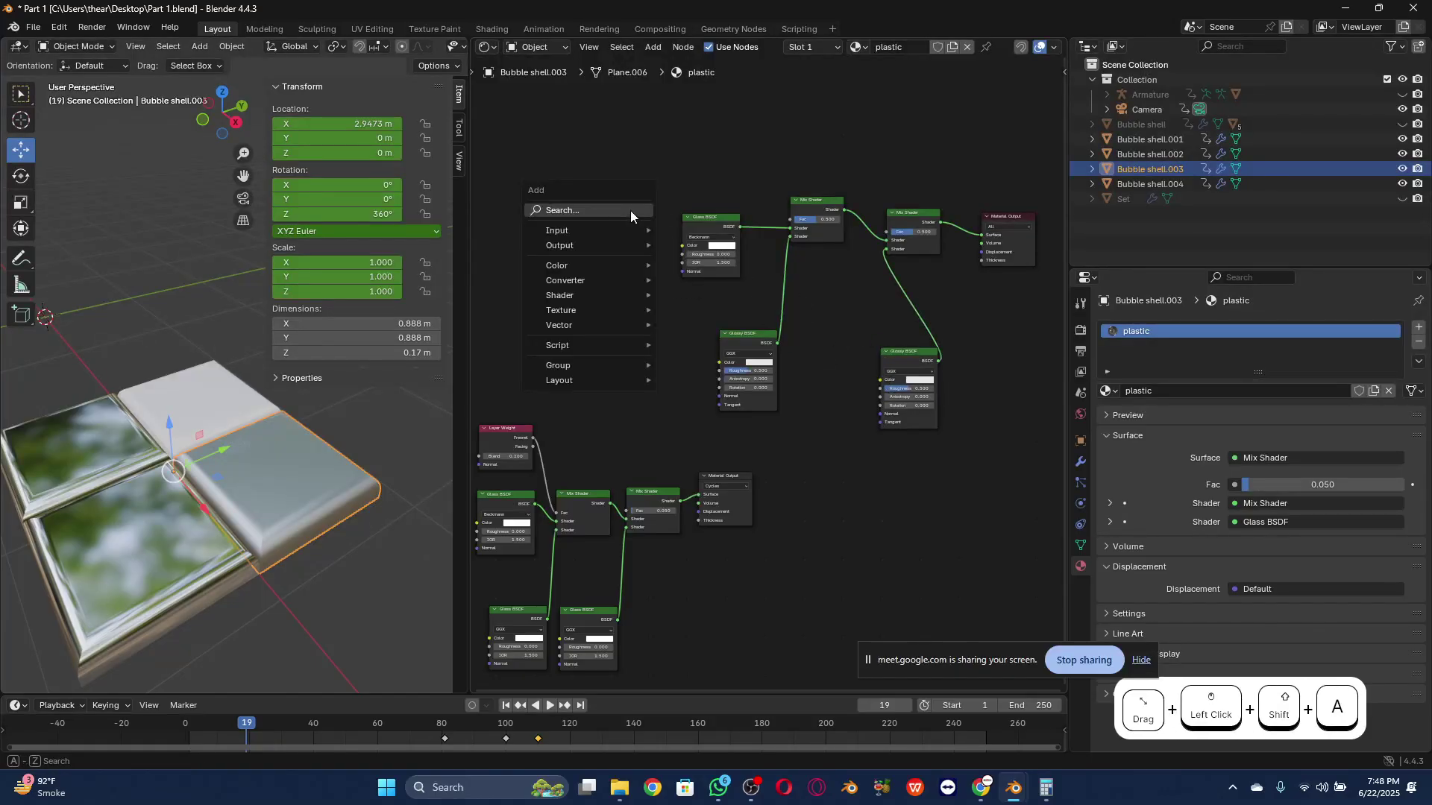
type("layer")
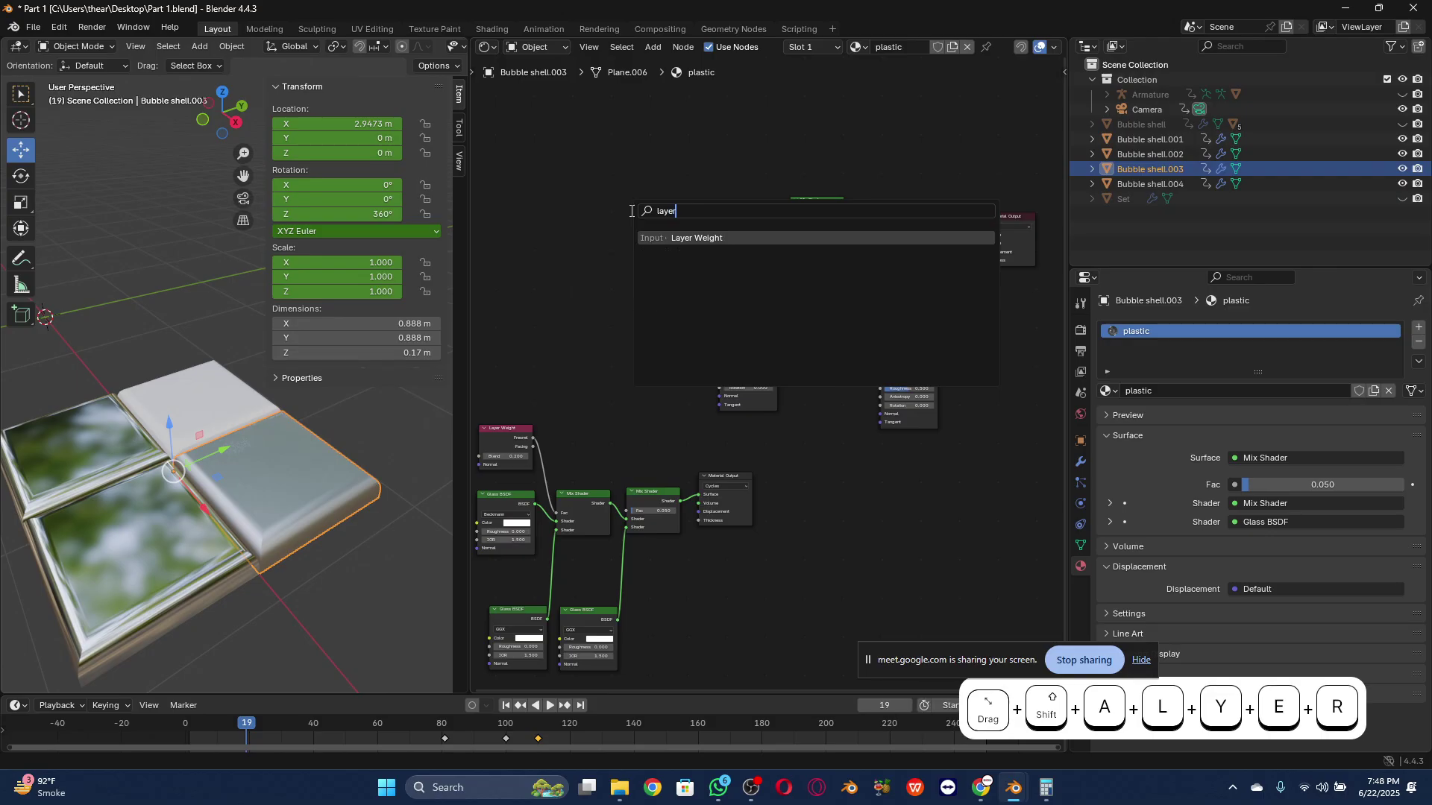
left_click(724, 238)
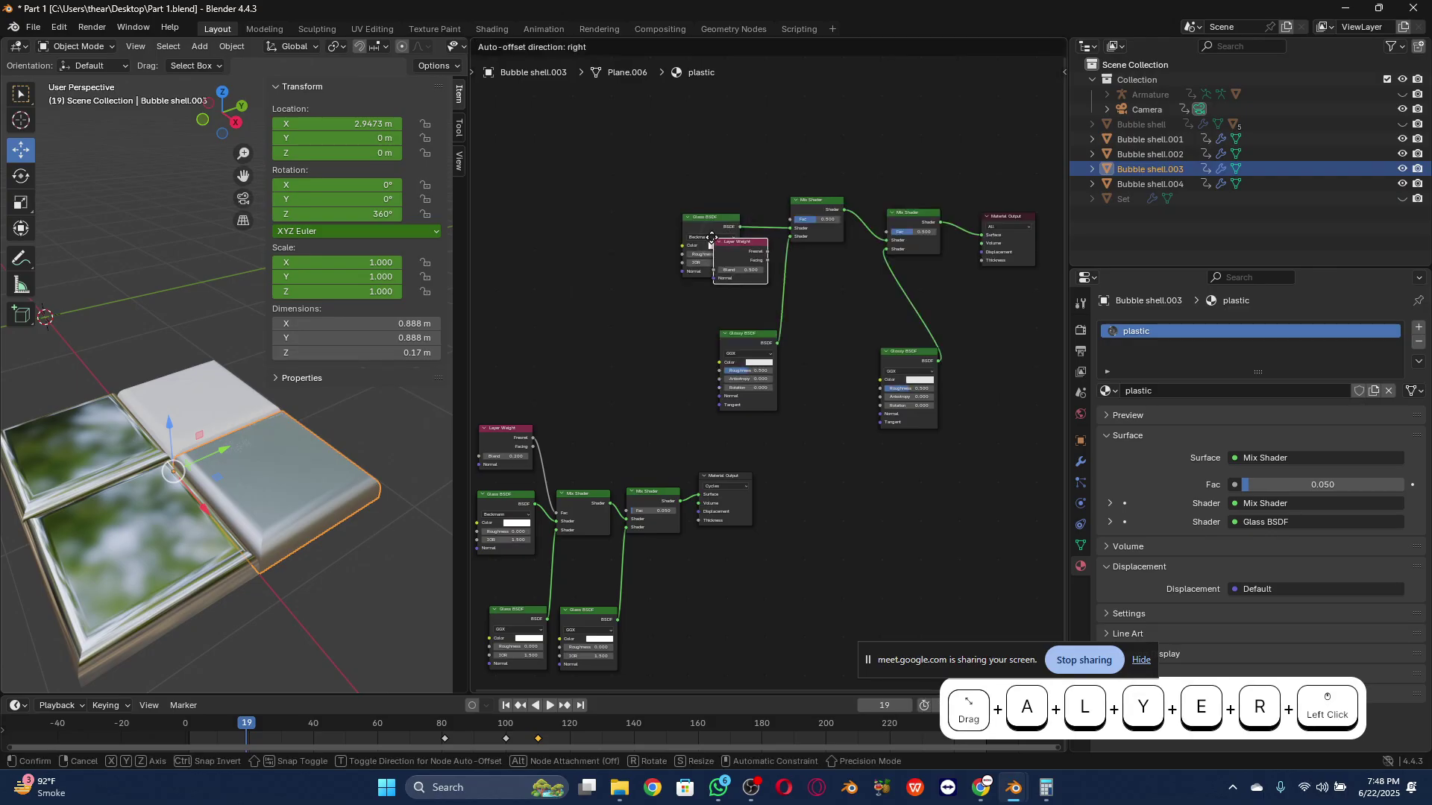
left_click(670, 130)
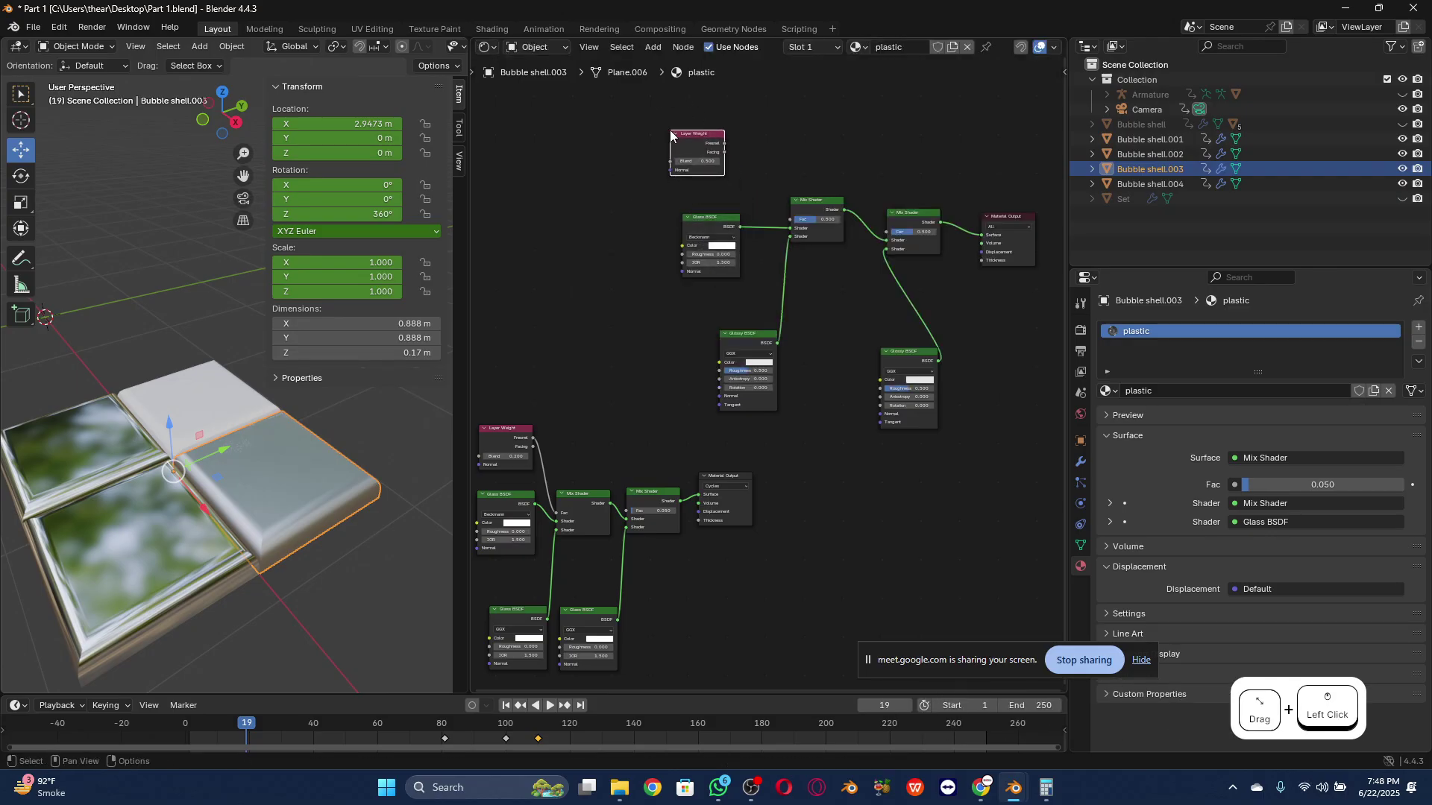
left_click_drag(723, 143, 708, 214)
Step: Line up the two Glossy BSDF nodes below the Glass BSDF and lower the first Mix Shader to tidy the layout
left_click_drag(736, 344, 689, 308)
left_click_drag(894, 354, 812, 303)
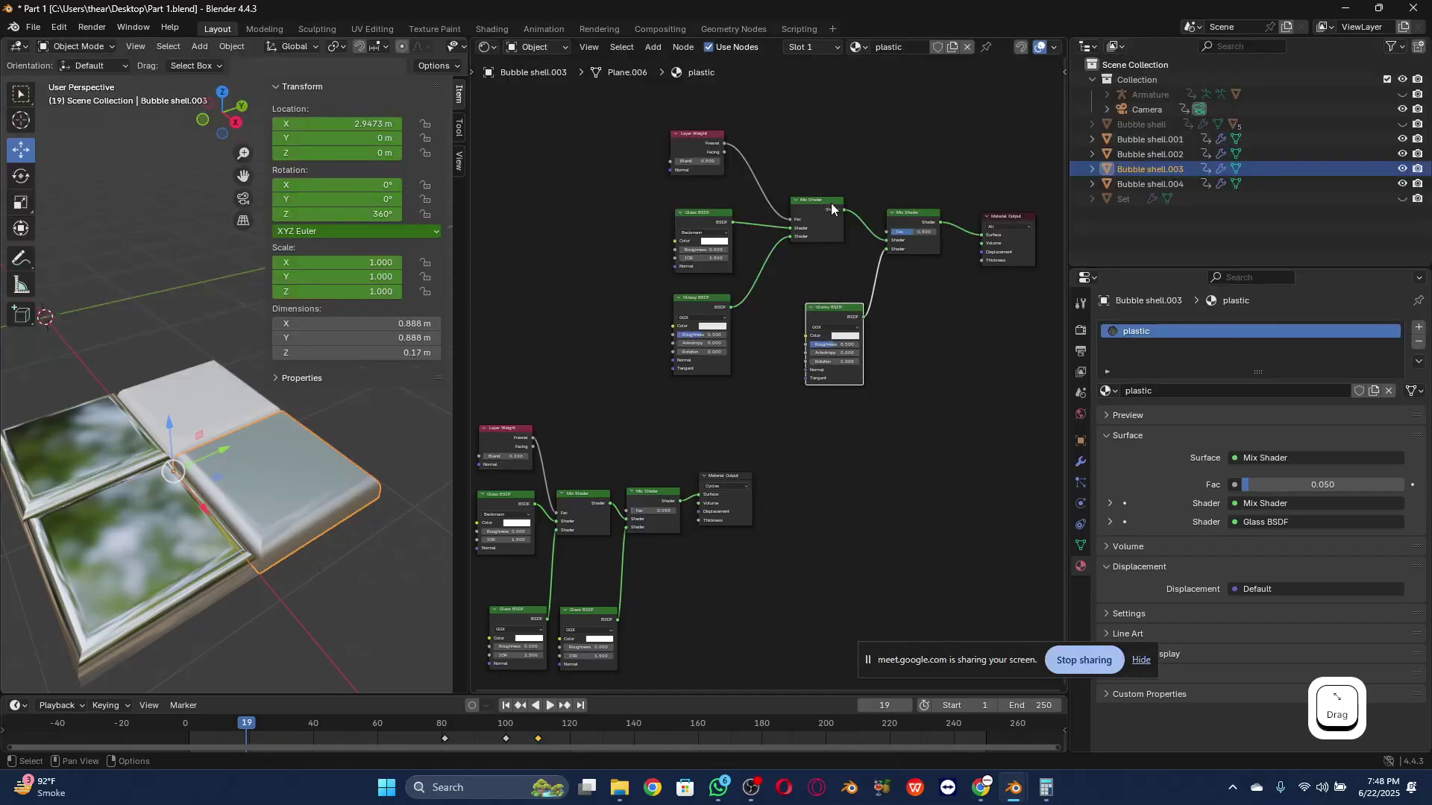
scroll(831, 203, "up", 1)
scroll(953, 200, "up", 1)
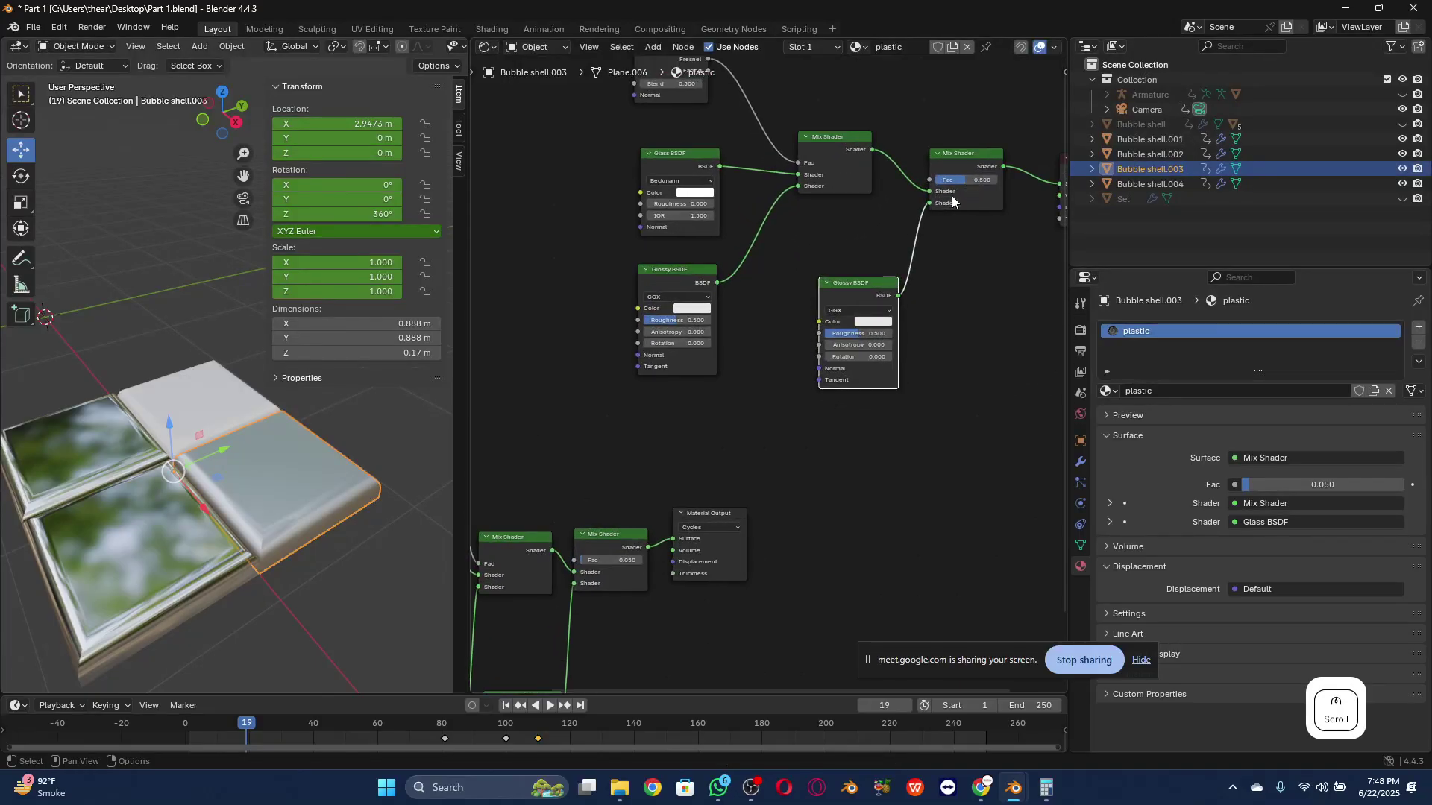
left_click_drag(846, 142, 839, 170)
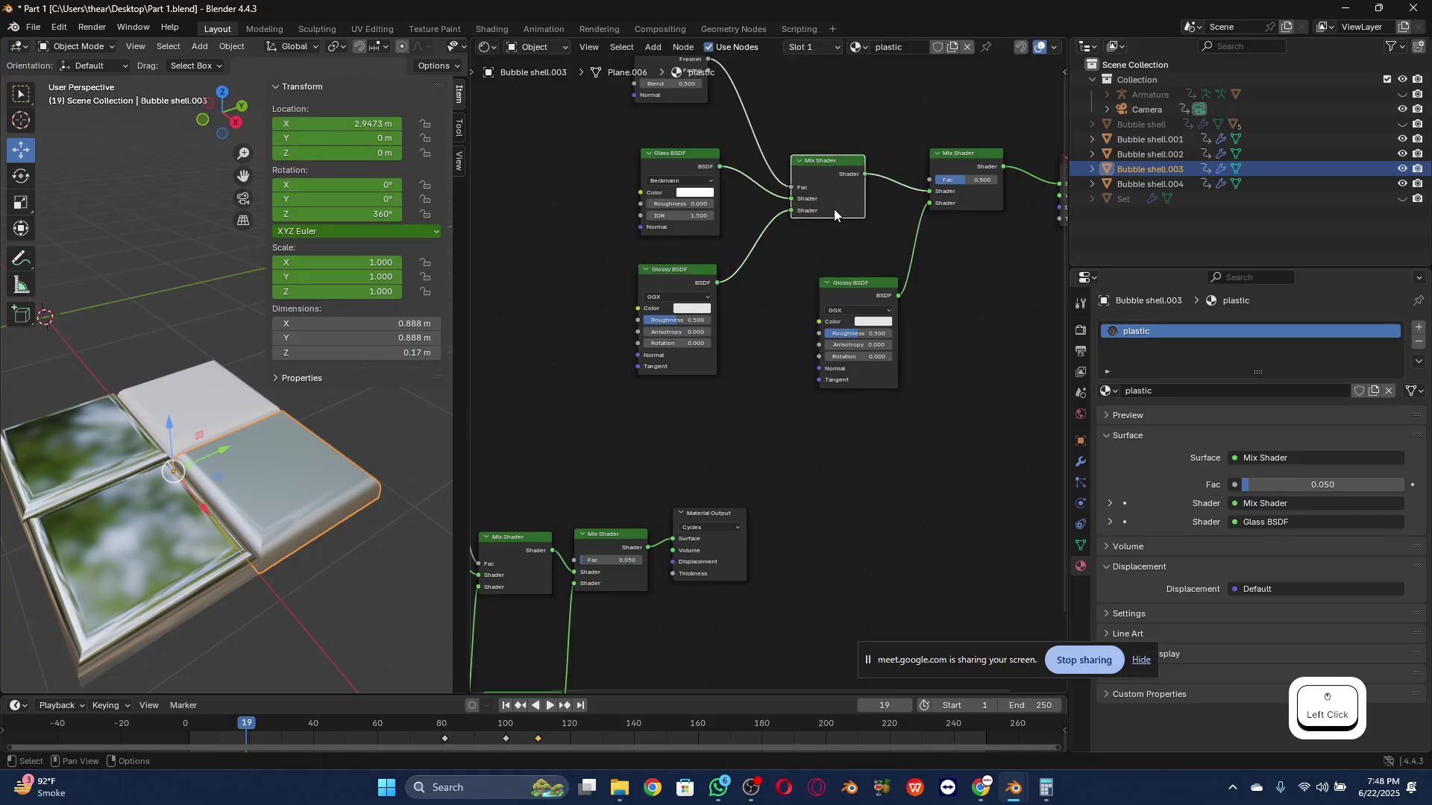
Step: Set the Fac of the Mix Shader feeding the Material Output to 0.350
left_click(986, 182)
left_click(977, 212)
left_click_drag(978, 181, 968, 180)
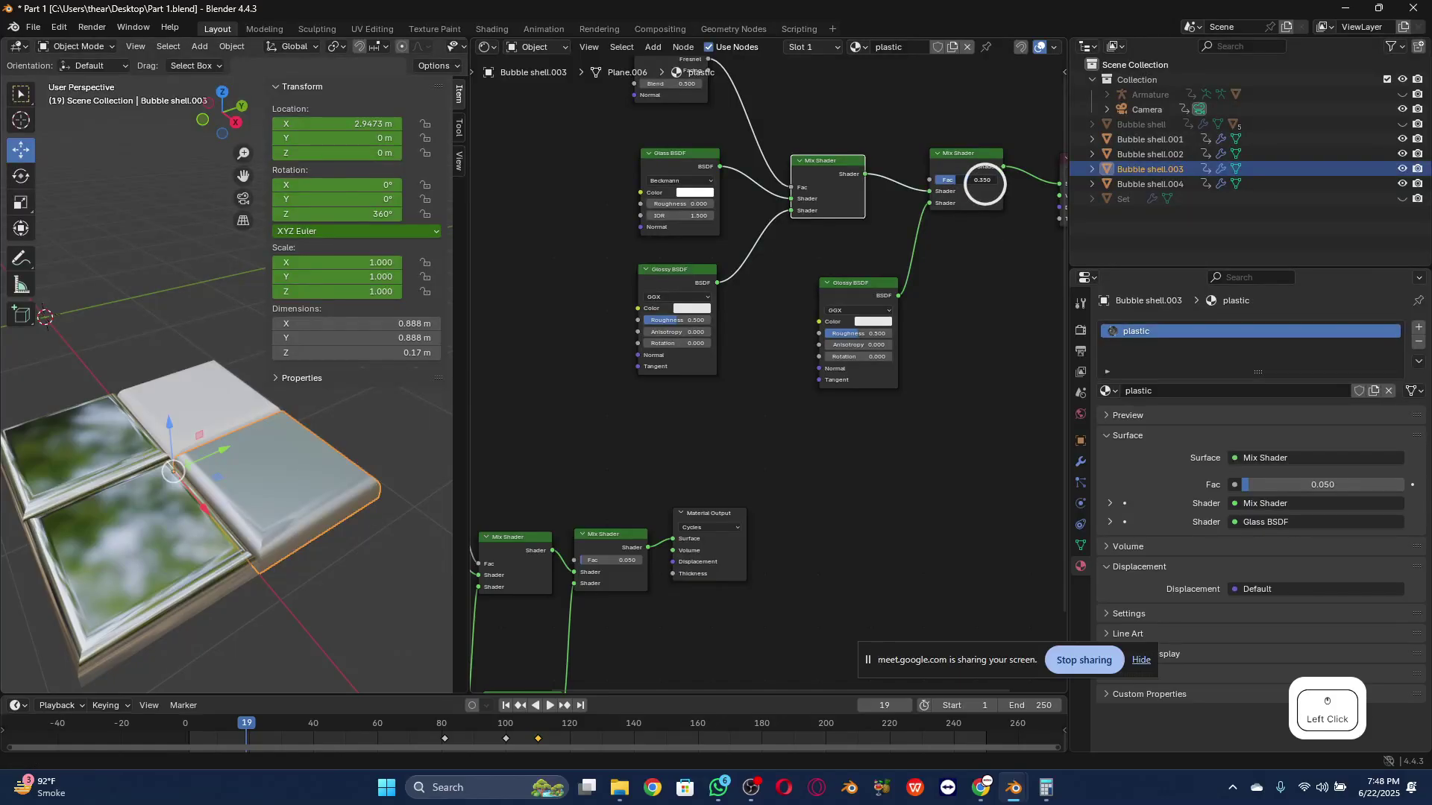
middle_click_drag(946, 262, 972, 322)
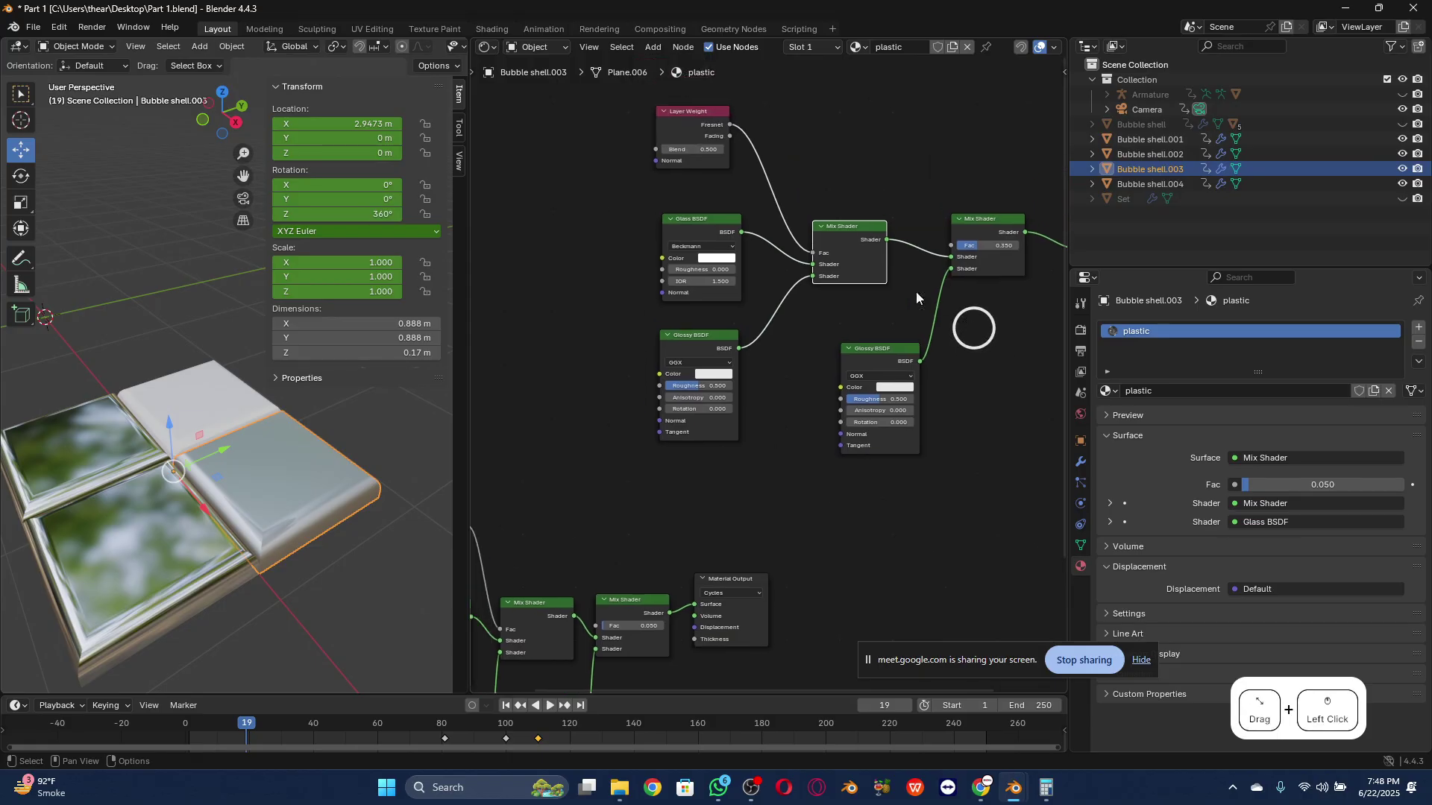
Step: Set the new Layer Weight node's Blend to 0.2 and check the plastic object from a slightly different angle
left_click(714, 149)
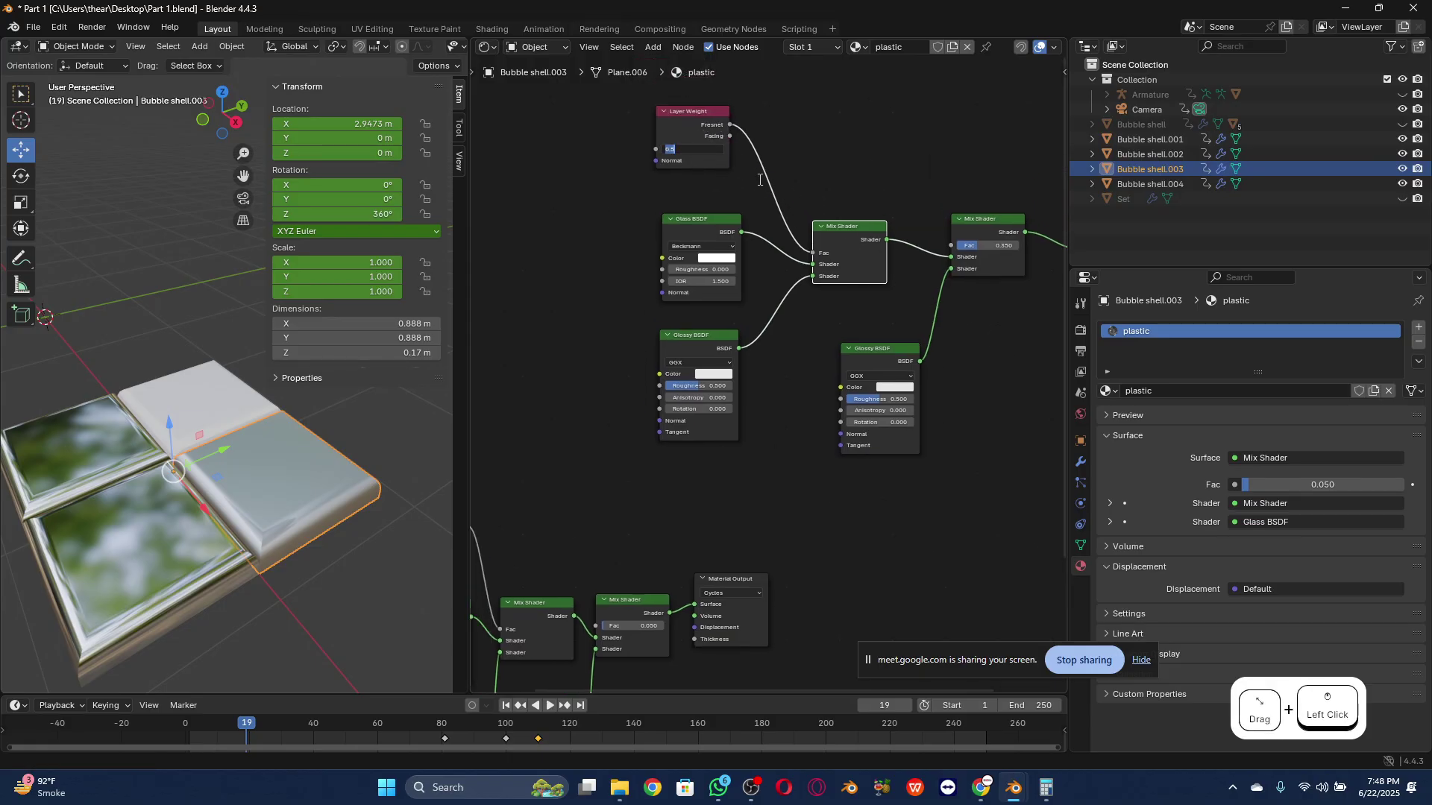
type(".2")
key("Return")
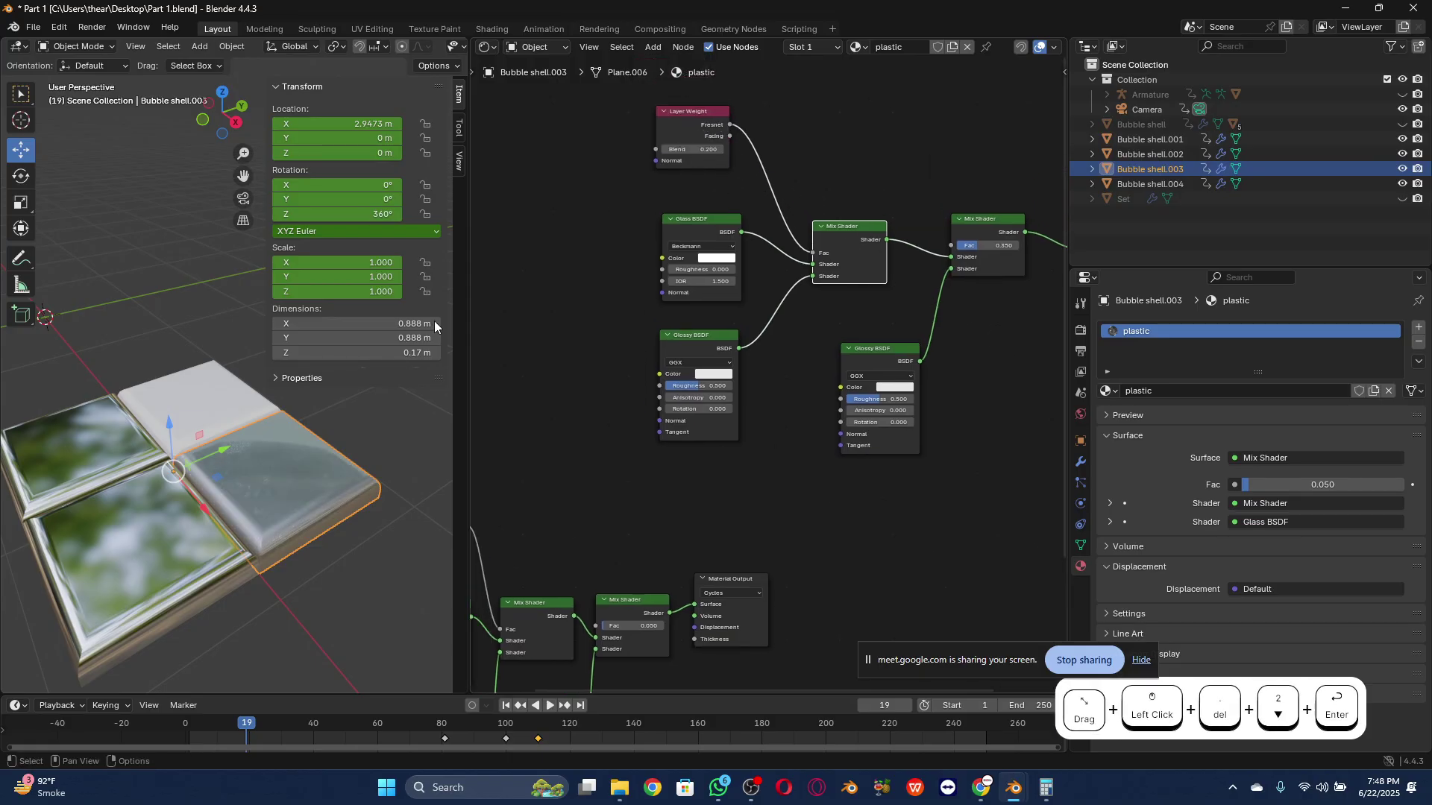
left_click_drag(713, 154, 706, 626)
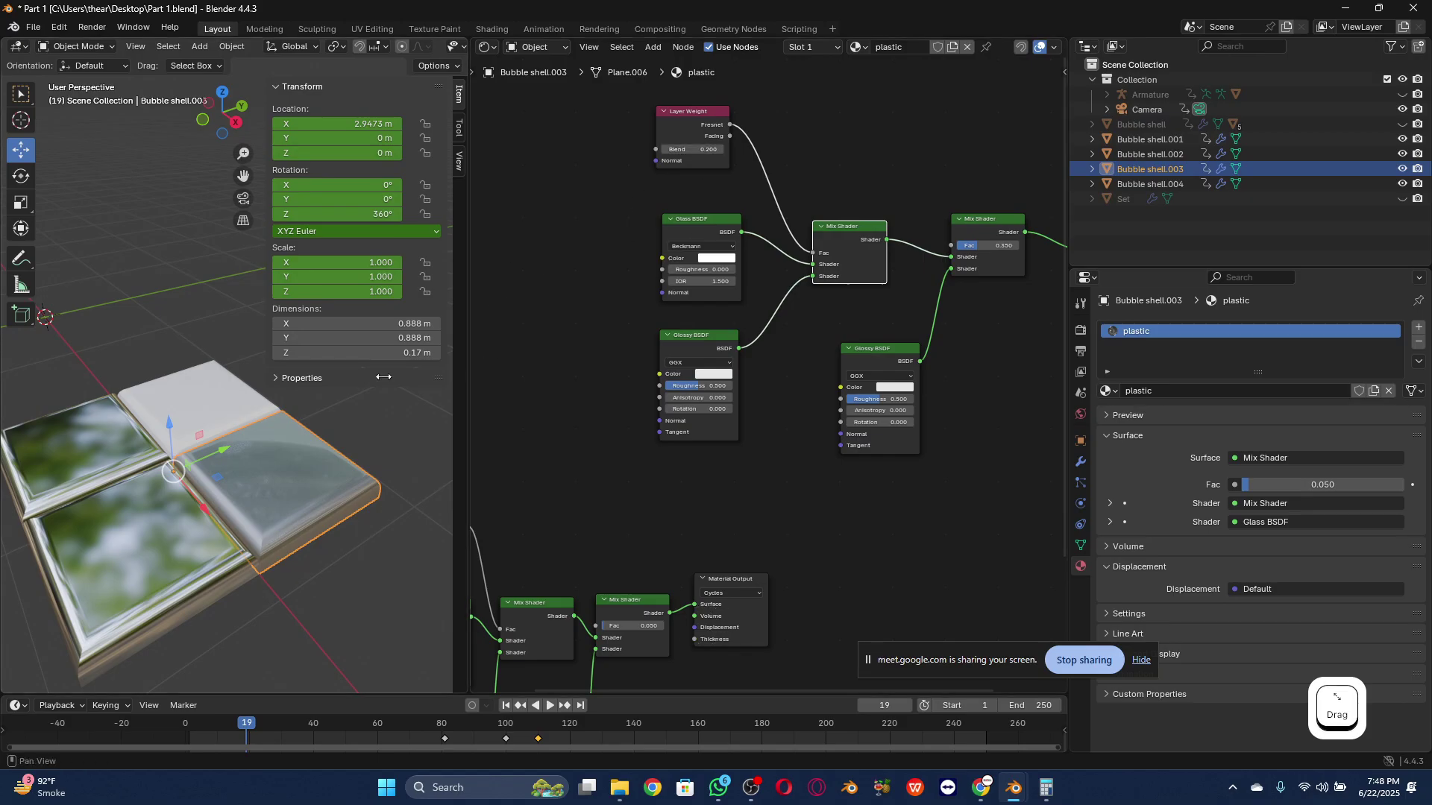
mouse_move(228, 119)
left_mouse_down()
mouse_move(223, 64)
mouse_move(217, 668)
mouse_move(214, 71)
mouse_move(224, 121)
left_mouse_up()
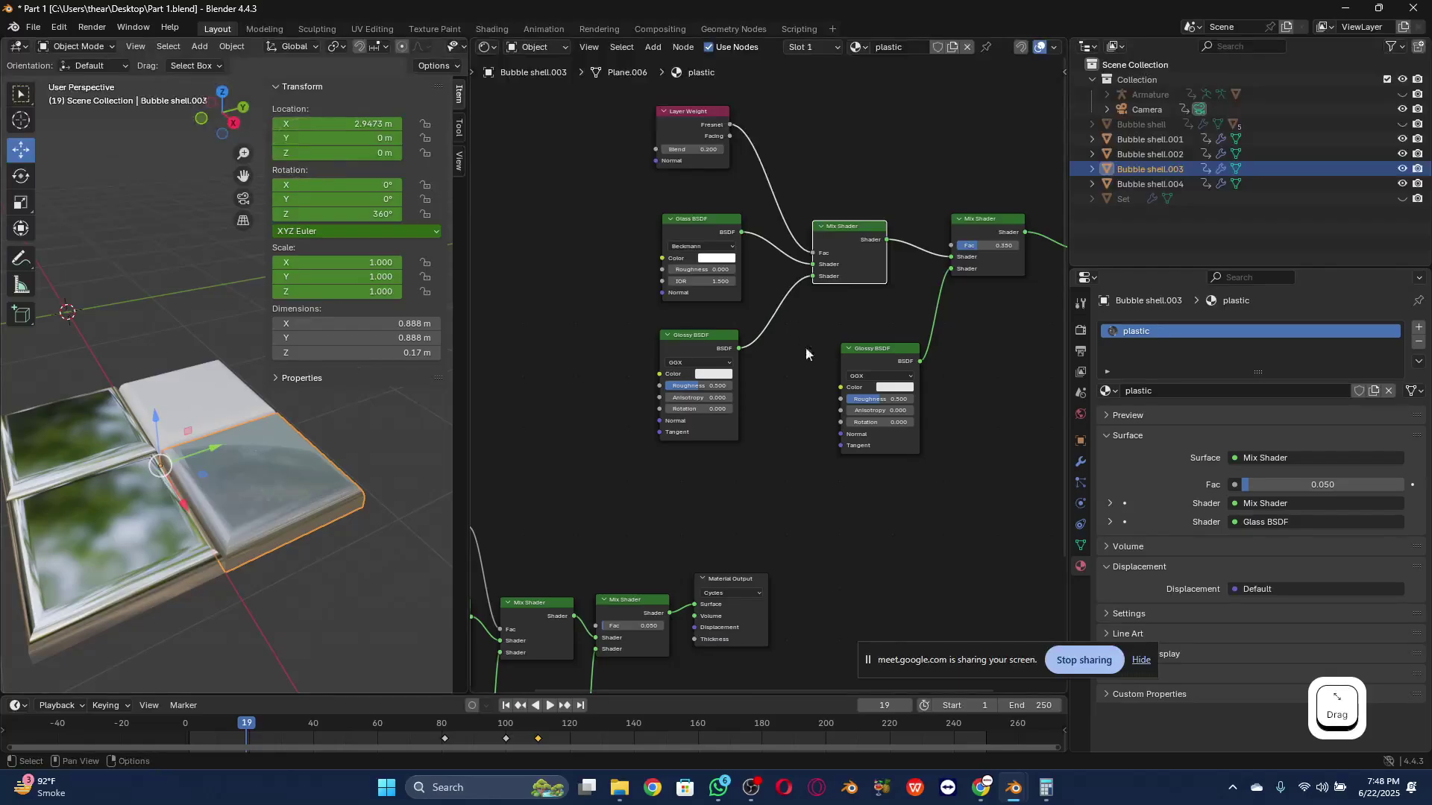
Step: Delete both Glossy BSDF nodes from the plastic material
left_click(695, 335)
key("Delete")
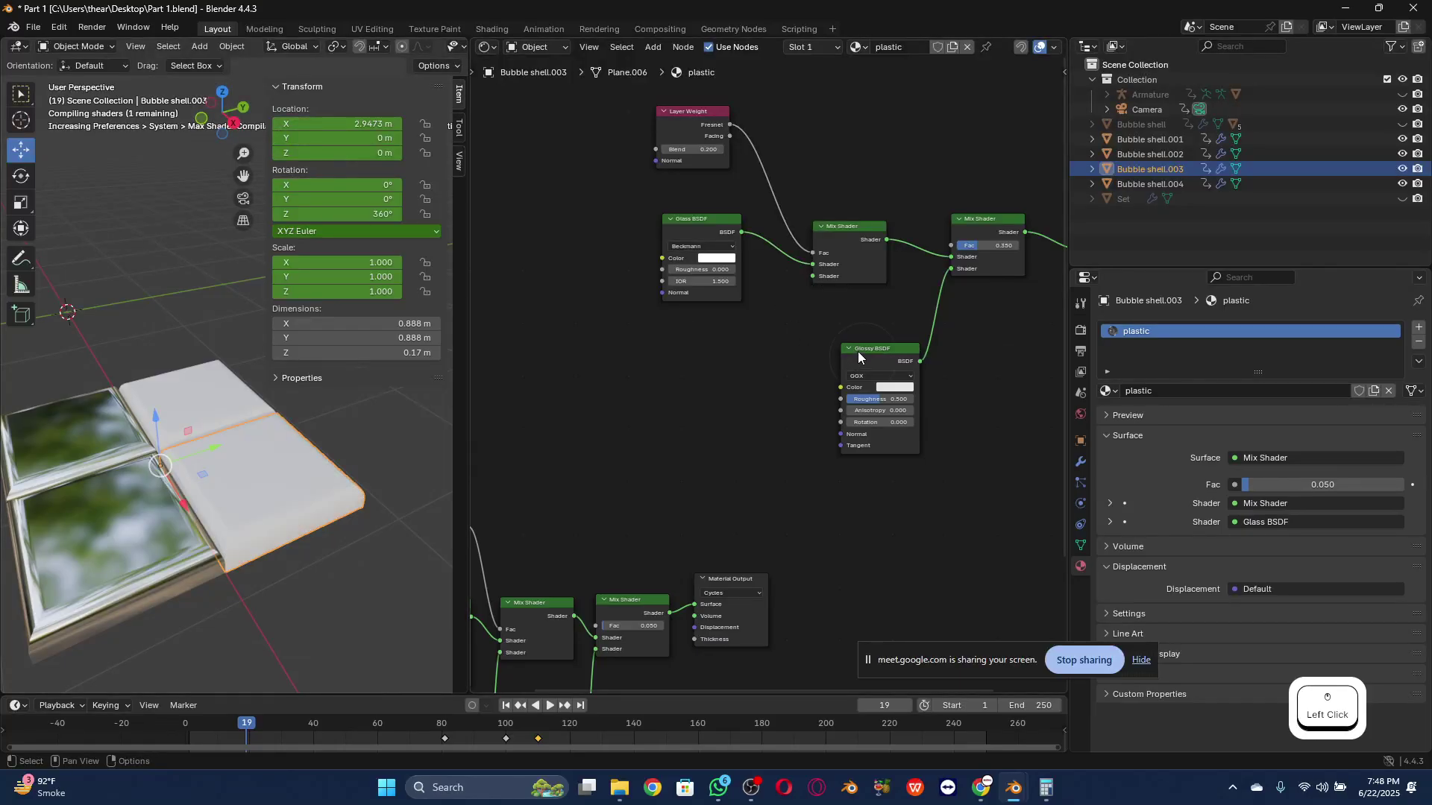
left_click(858, 351)
key("Delete")
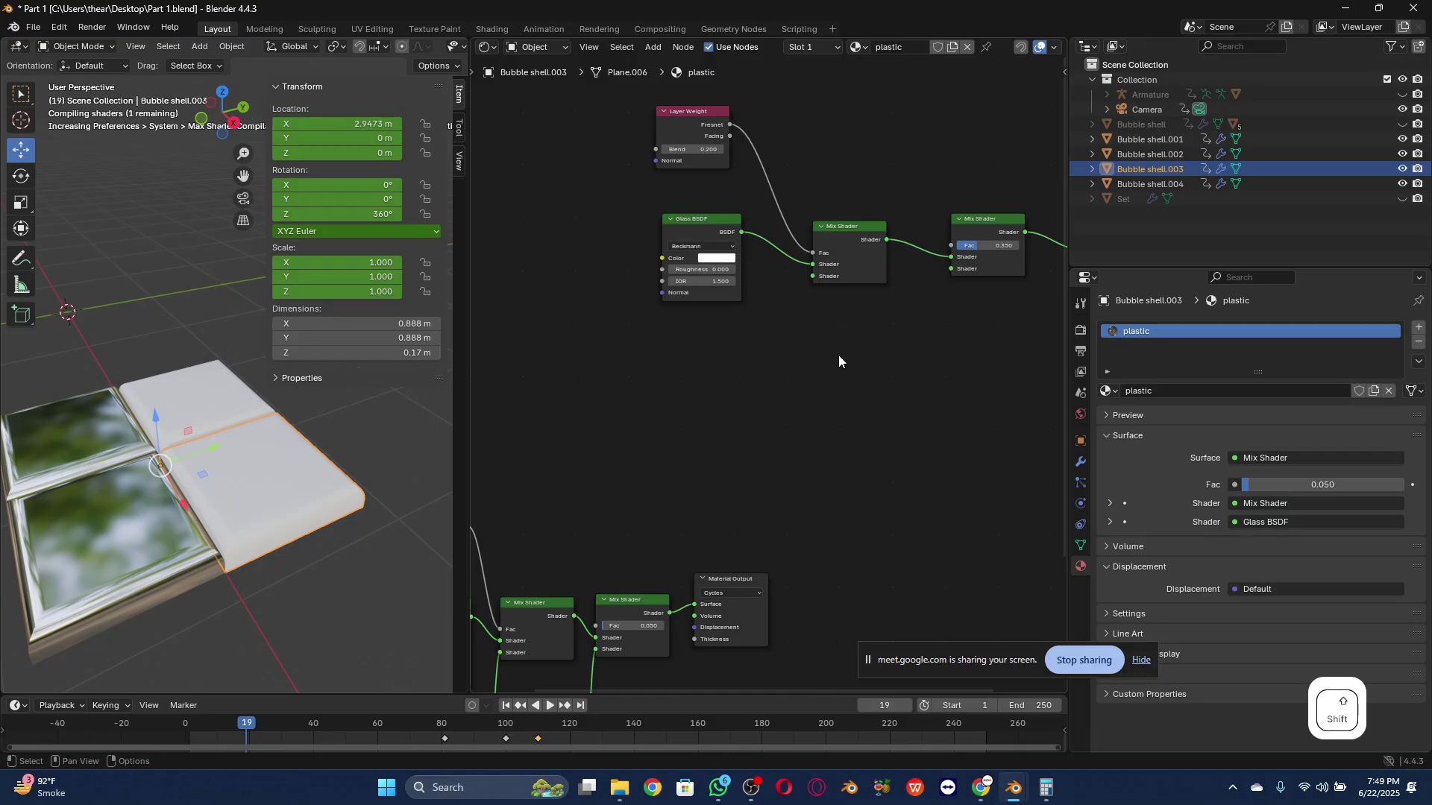
Step: Add a Glass BSDF below the existing one and duplicate it, placing the copy under the last Mix Shader
key("shift+a")
type("glas")
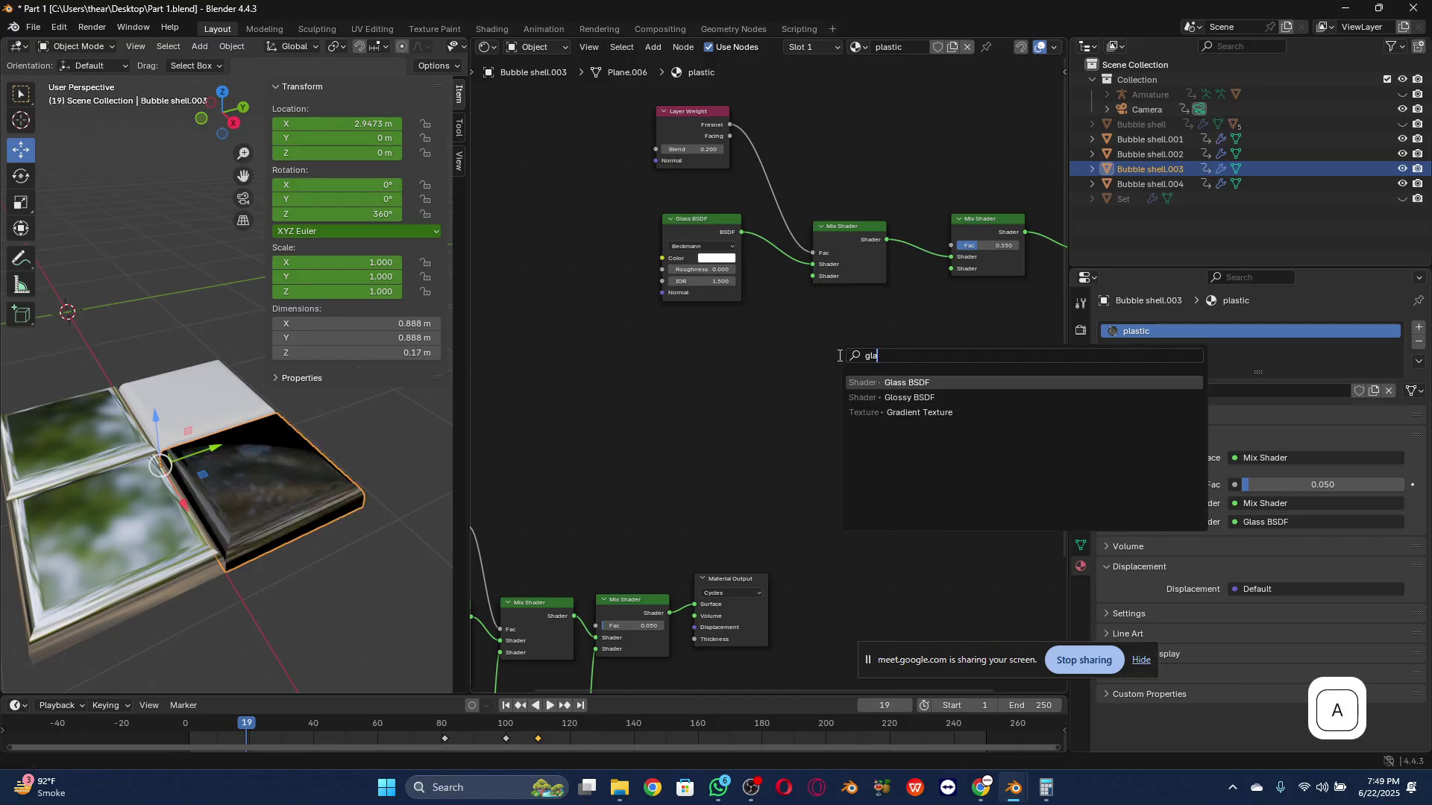
left_click(906, 384)
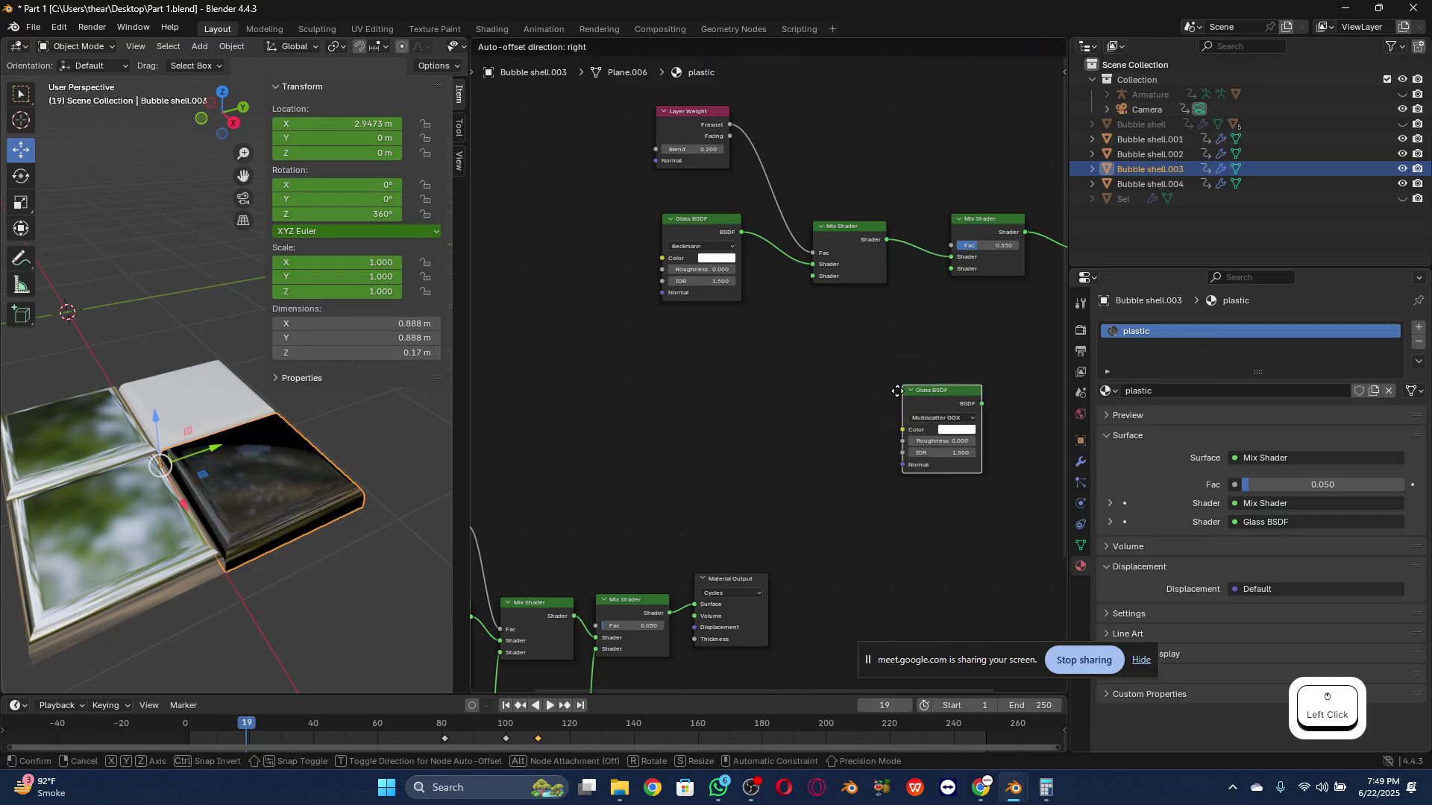
left_click(719, 386)
left_click(753, 386)
key("shift+d")
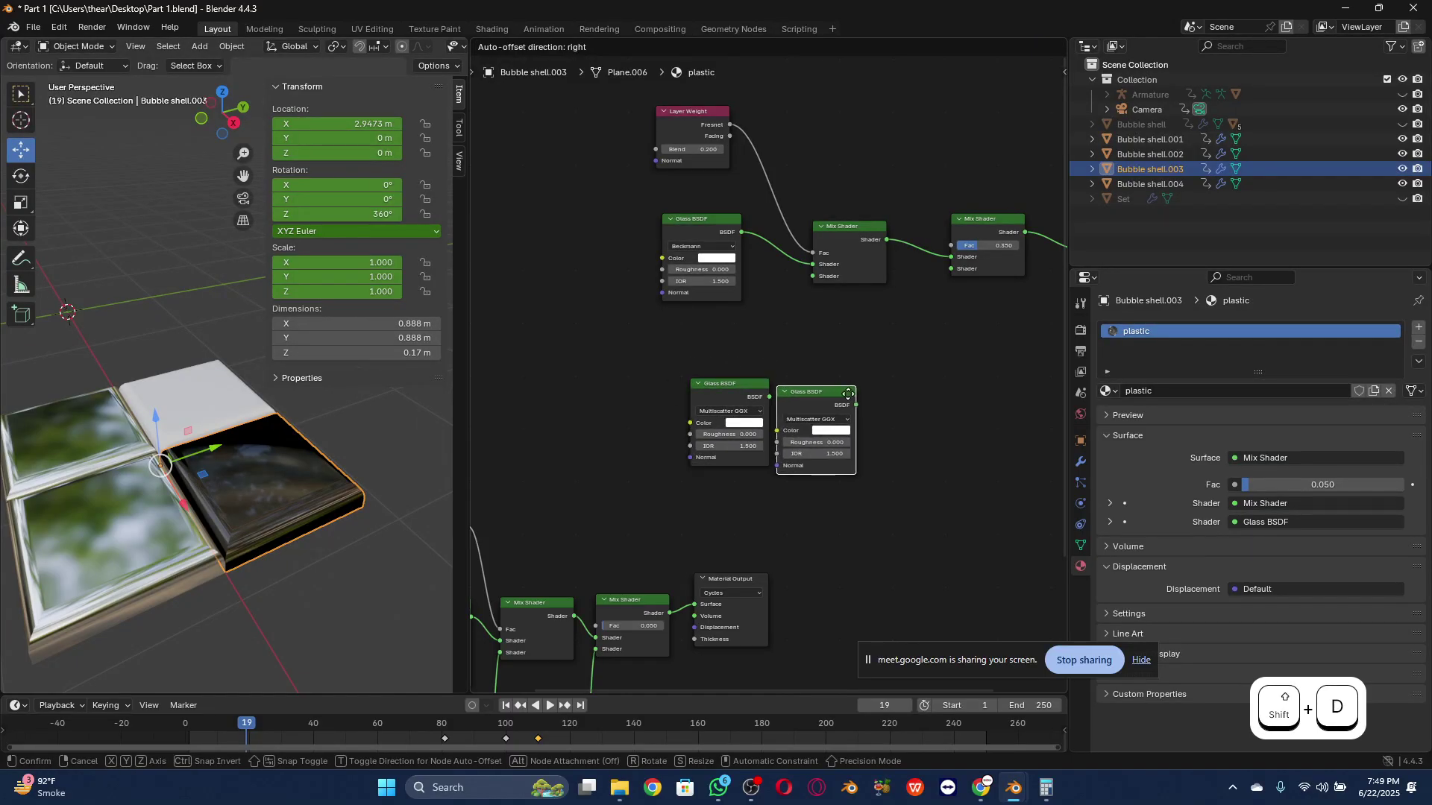
left_click(895, 382)
Step: Set both new Glass BSDFs to GGX distribution and connect each to the second shader input of its Mix Shader
left_click(730, 411)
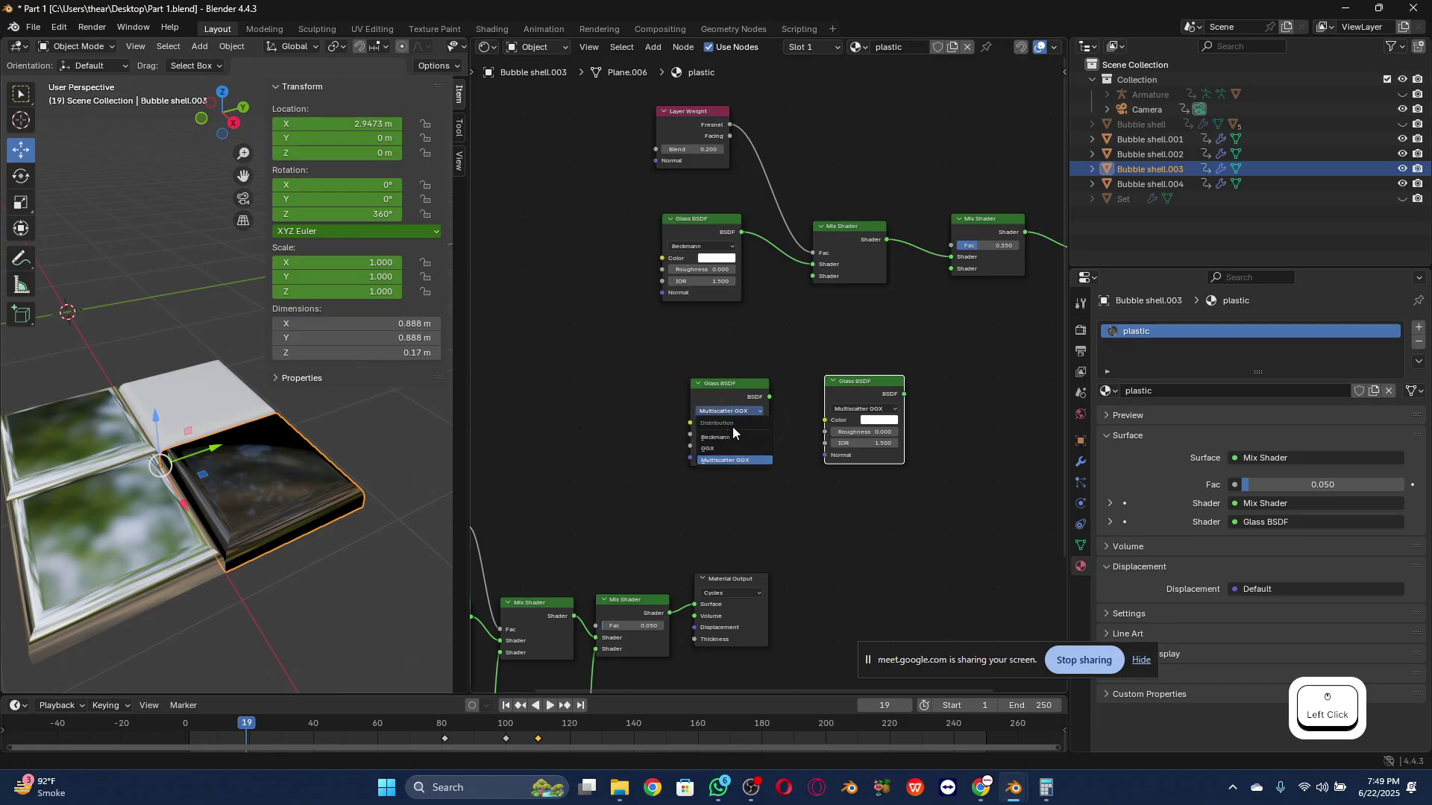
left_click(730, 447)
left_click(863, 409)
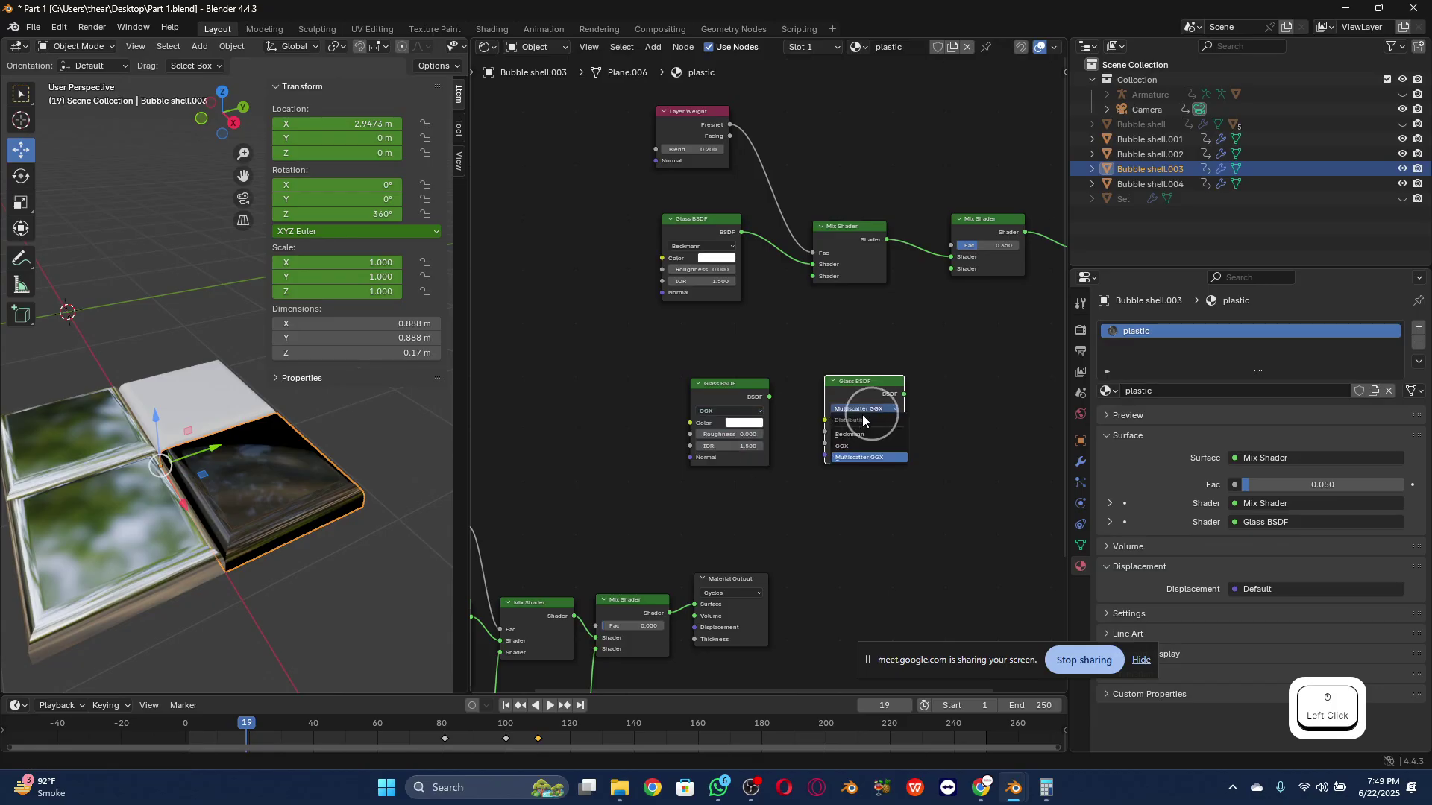
left_click(854, 446)
left_click_drag(769, 397, 815, 280)
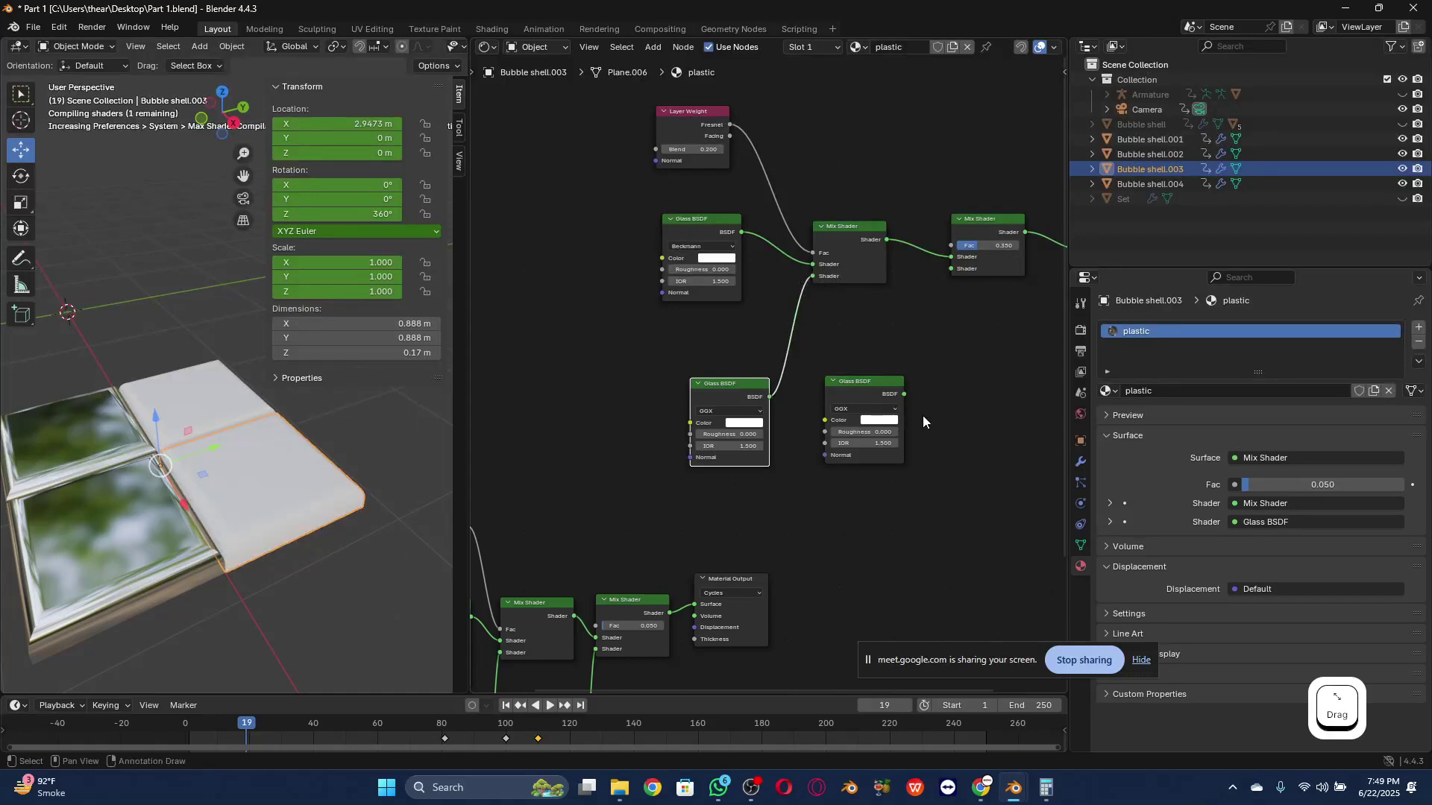
left_click_drag(905, 393, 950, 270)
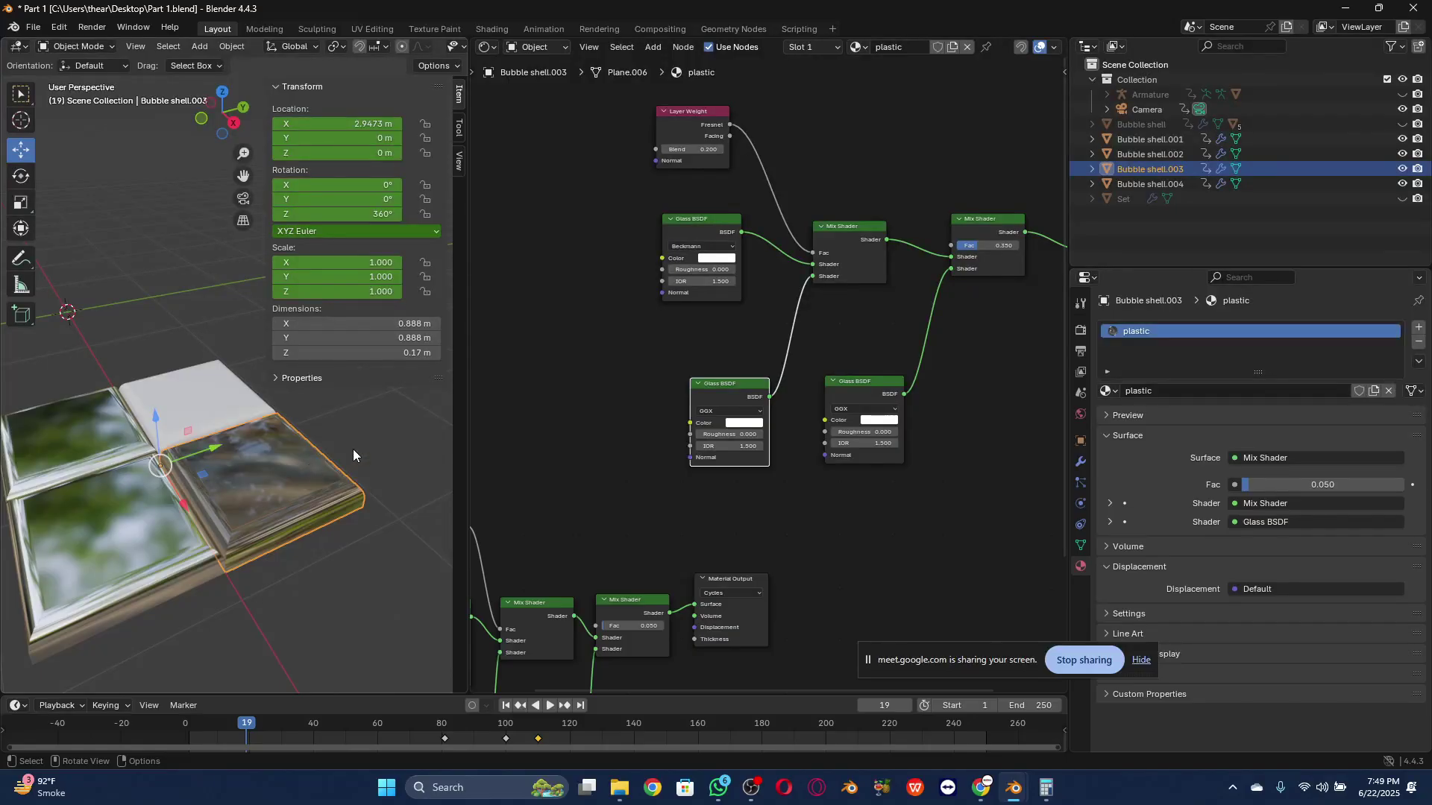
Step: Compare the rebuilt plastic node group with the pasted one and set the rebuilt group's last Mix Shader factor to 0.05
scroll(560, 412, "down", 2)
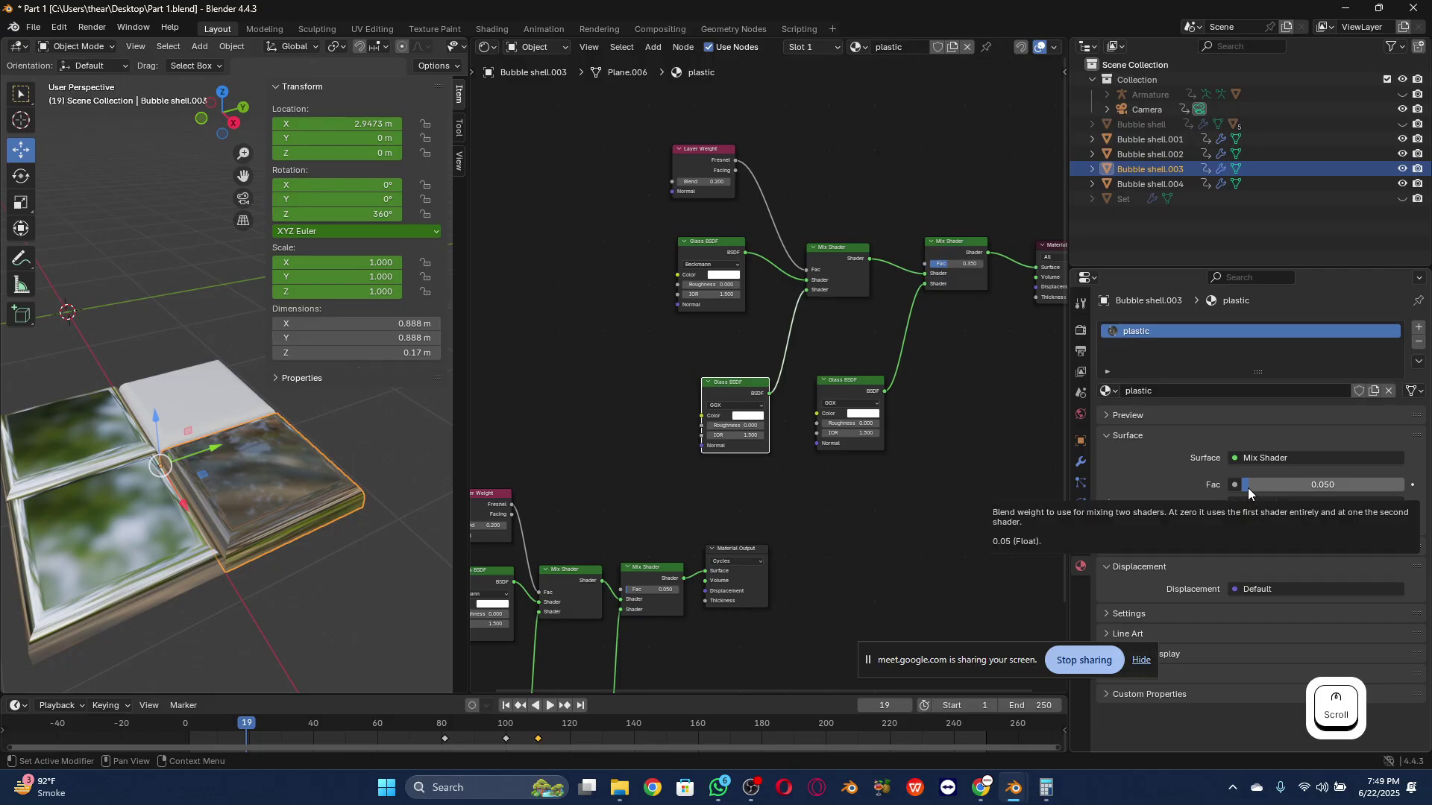
scroll(894, 402, "down", 2)
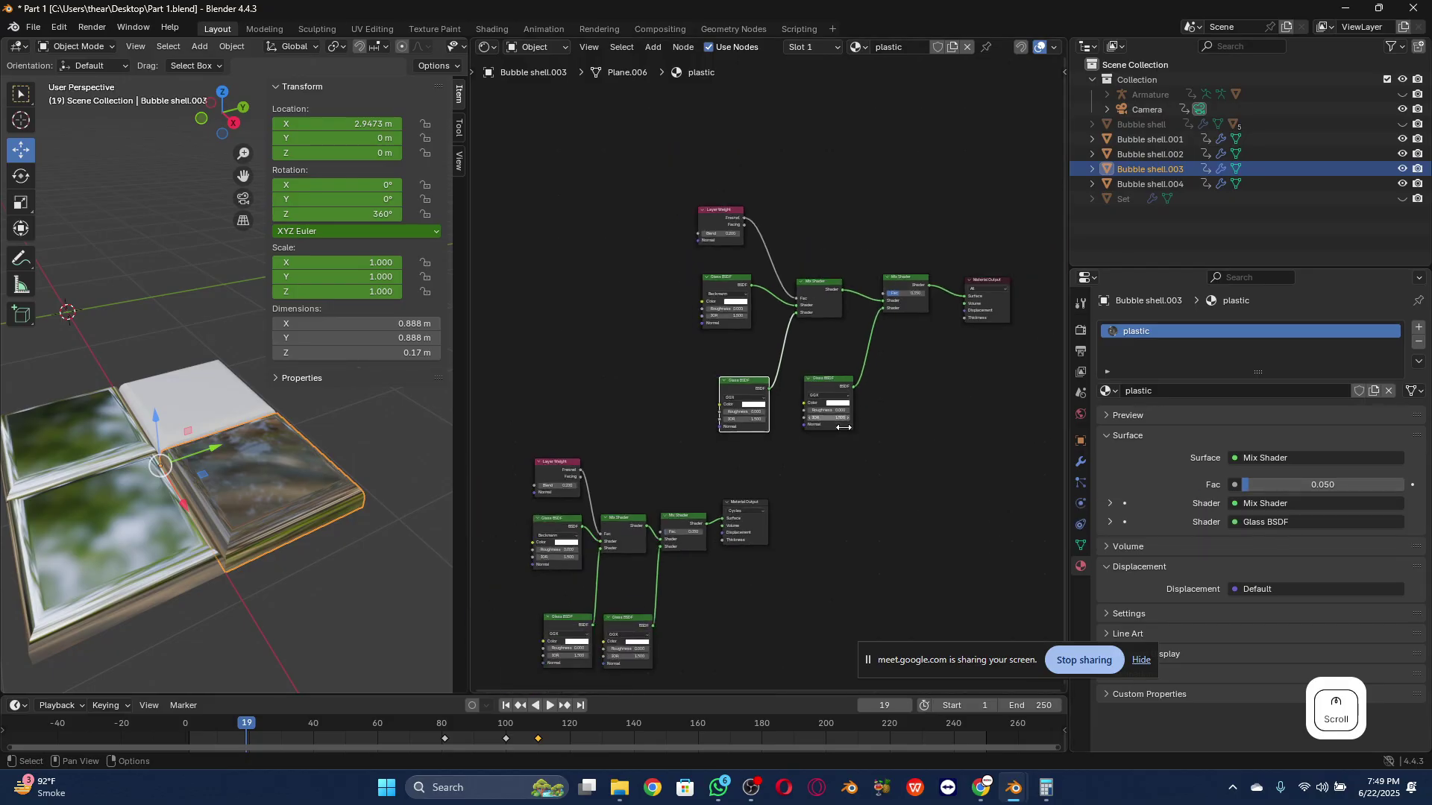
middle_click_drag(724, 552, 767, 501)
scroll(735, 534, "up", 1)
scroll(908, 368, "up", 2)
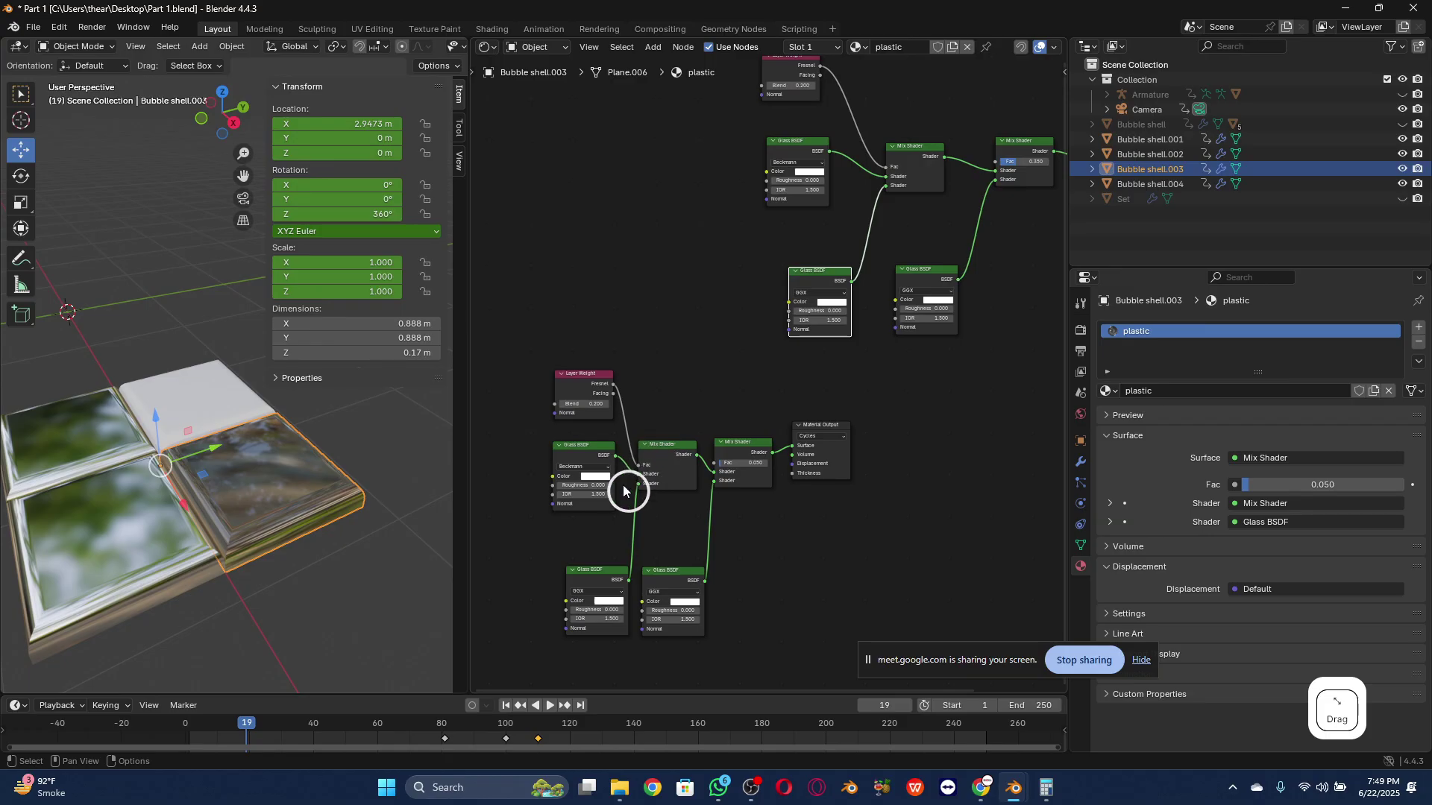
left_click_drag(693, 488, 714, 472)
middle_click_drag(866, 395, 804, 407)
left_click(959, 192)
left_click(960, 183)
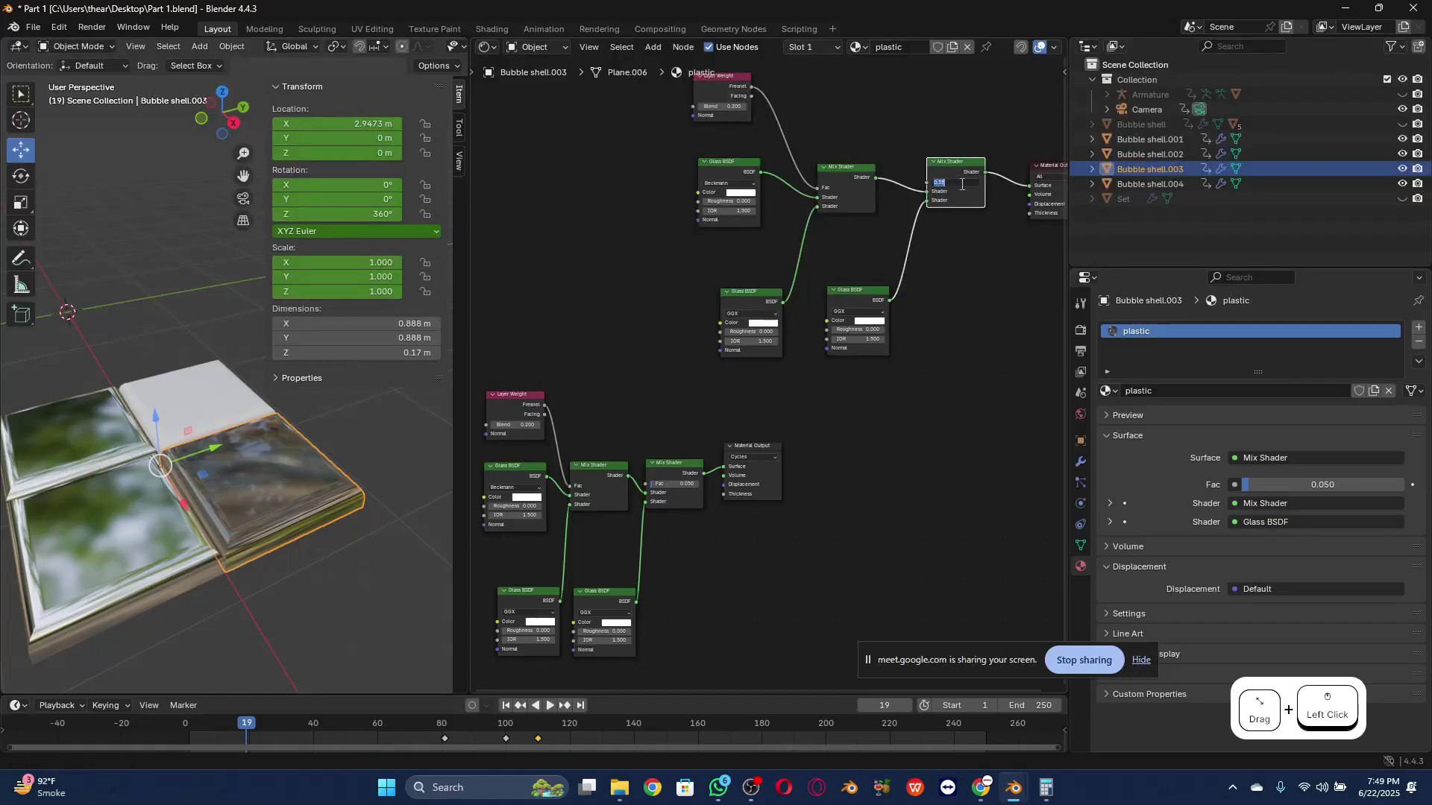
type(".05")
key("Return")
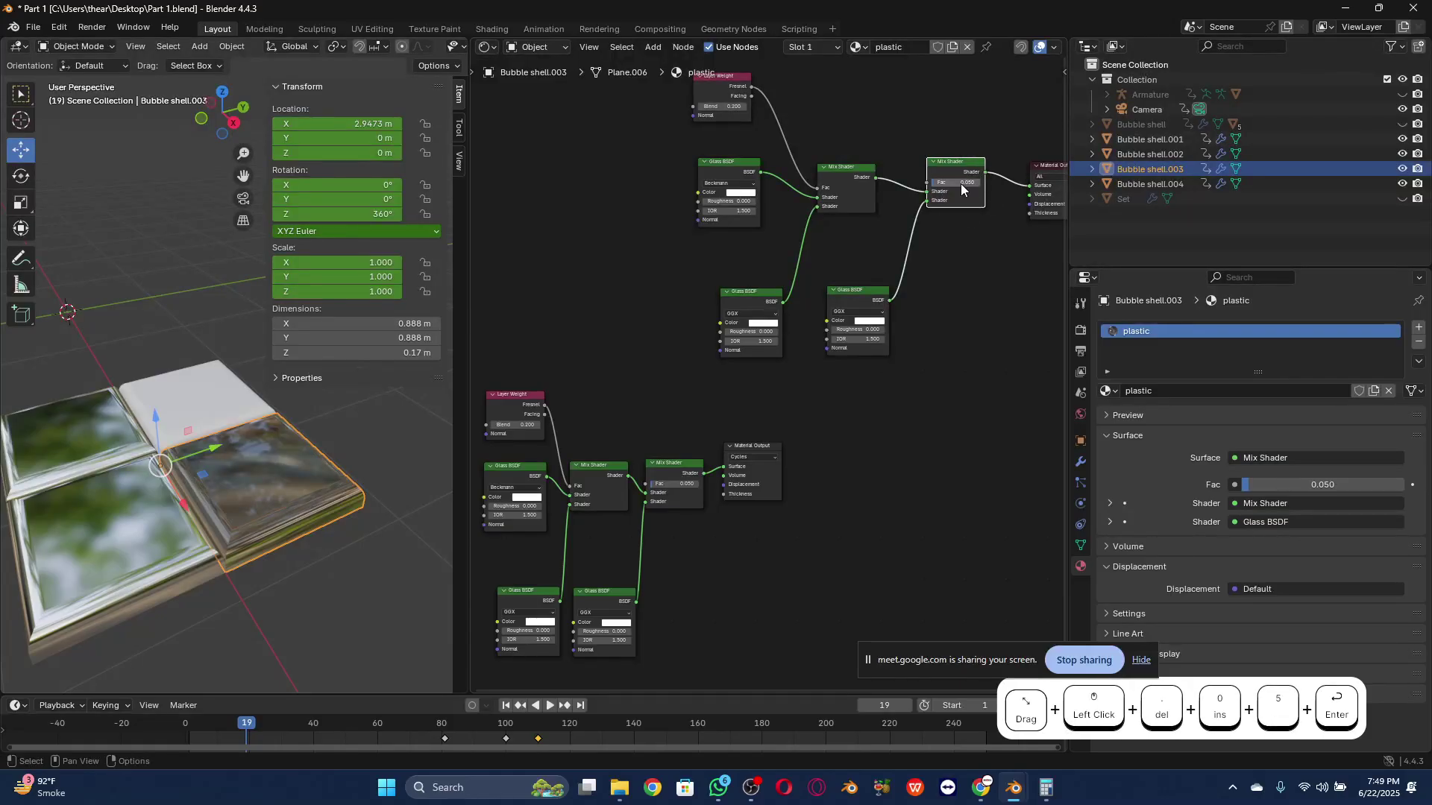
middle_click_drag(945, 268, 899, 268)
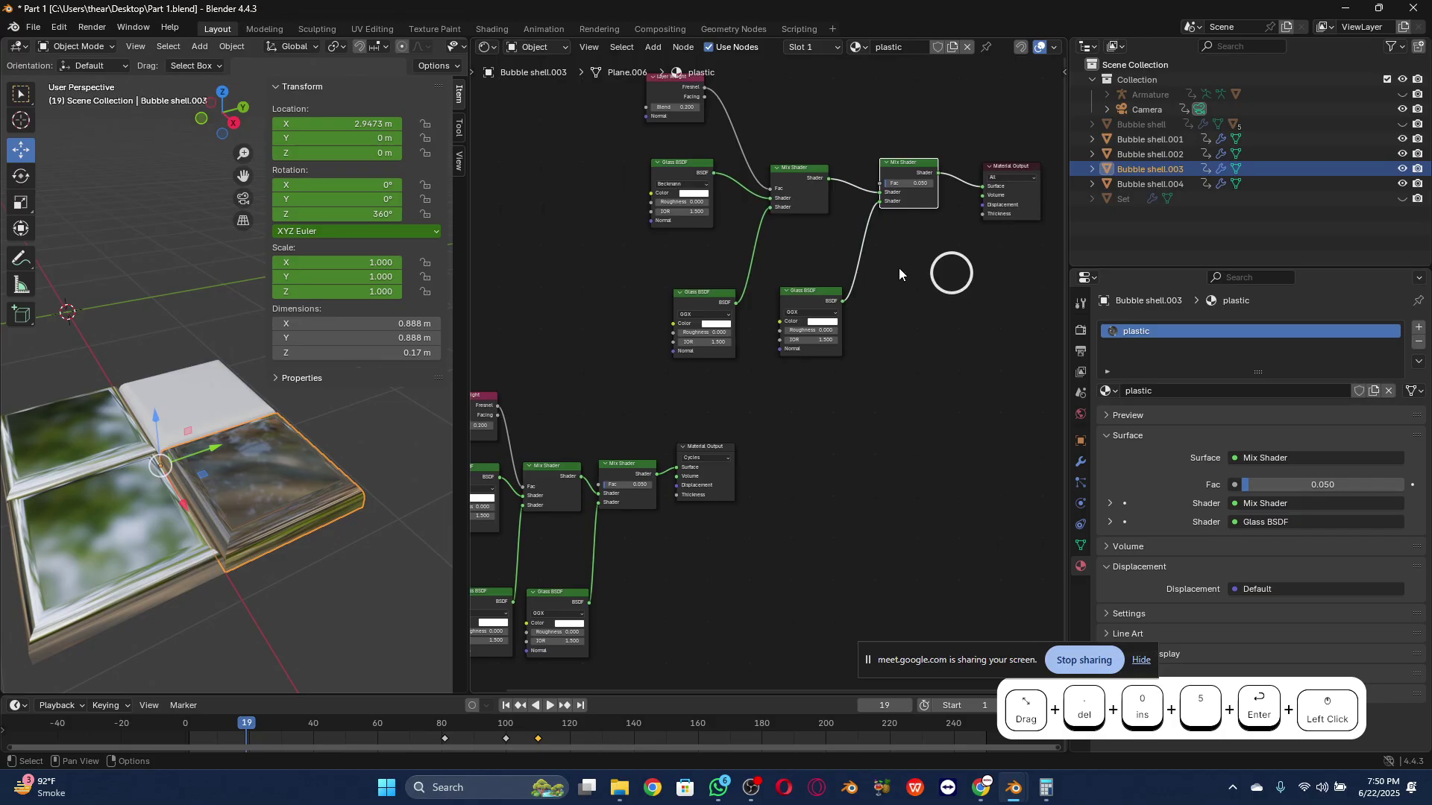
left_click(924, 185)
left_click(946, 266)
Step: Delete the entire pasted reference node group, including its Mix Shaders and Cycles Material Output, keeping only the rebuilt nodes
middle_click_drag(946, 284, 835, 333)
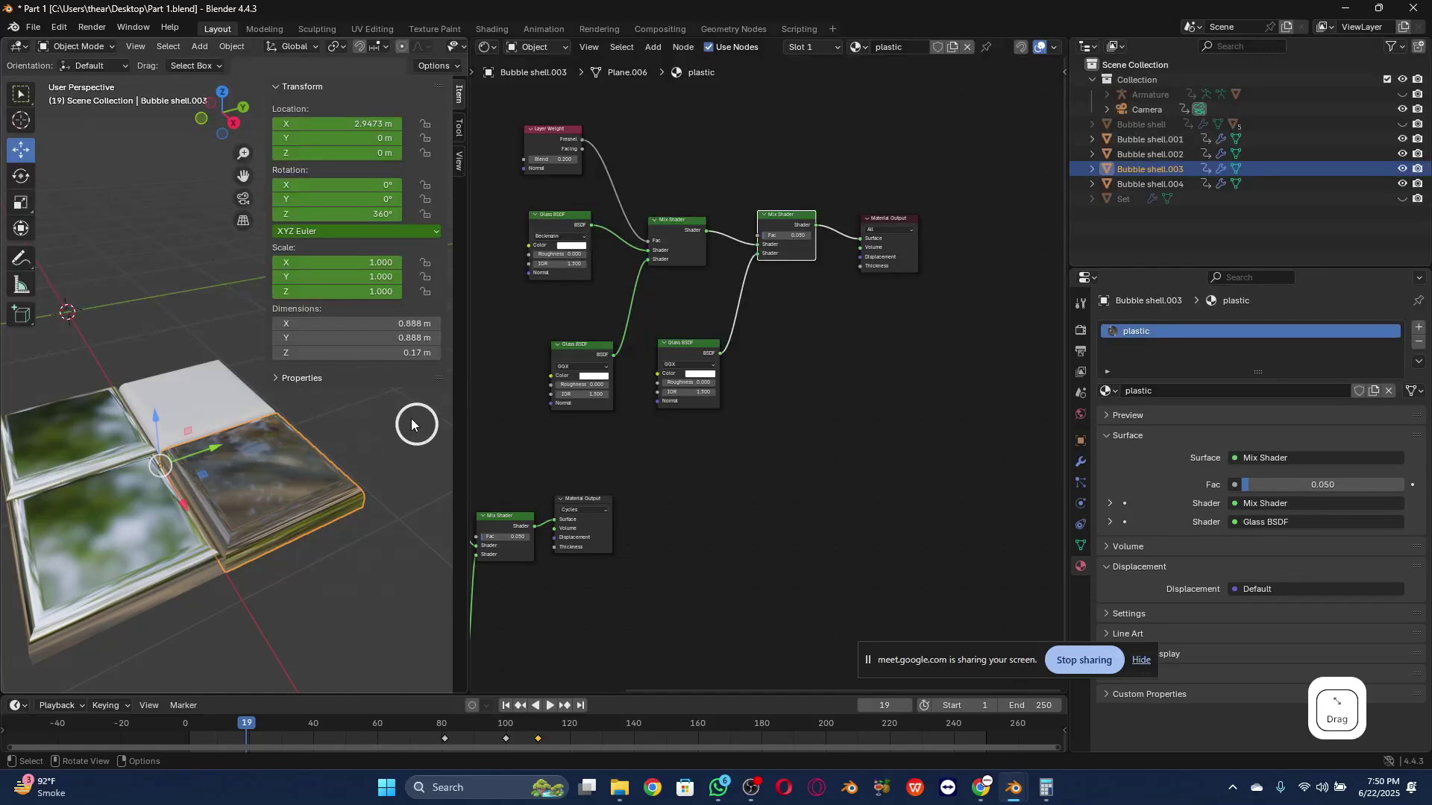
scroll(900, 258, "up", 2)
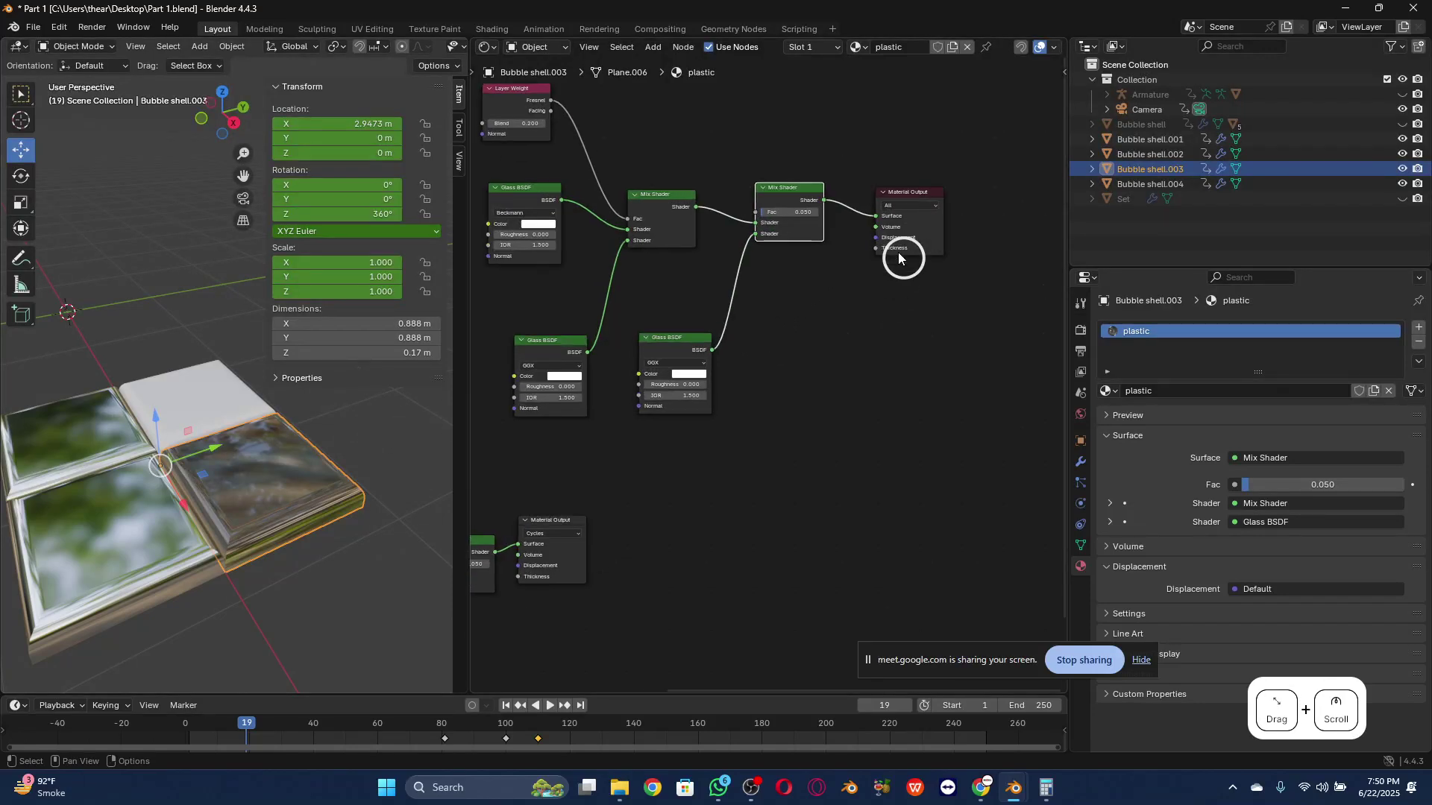
scroll(899, 255, "up", 3)
middle_click_drag(917, 261, 800, 374)
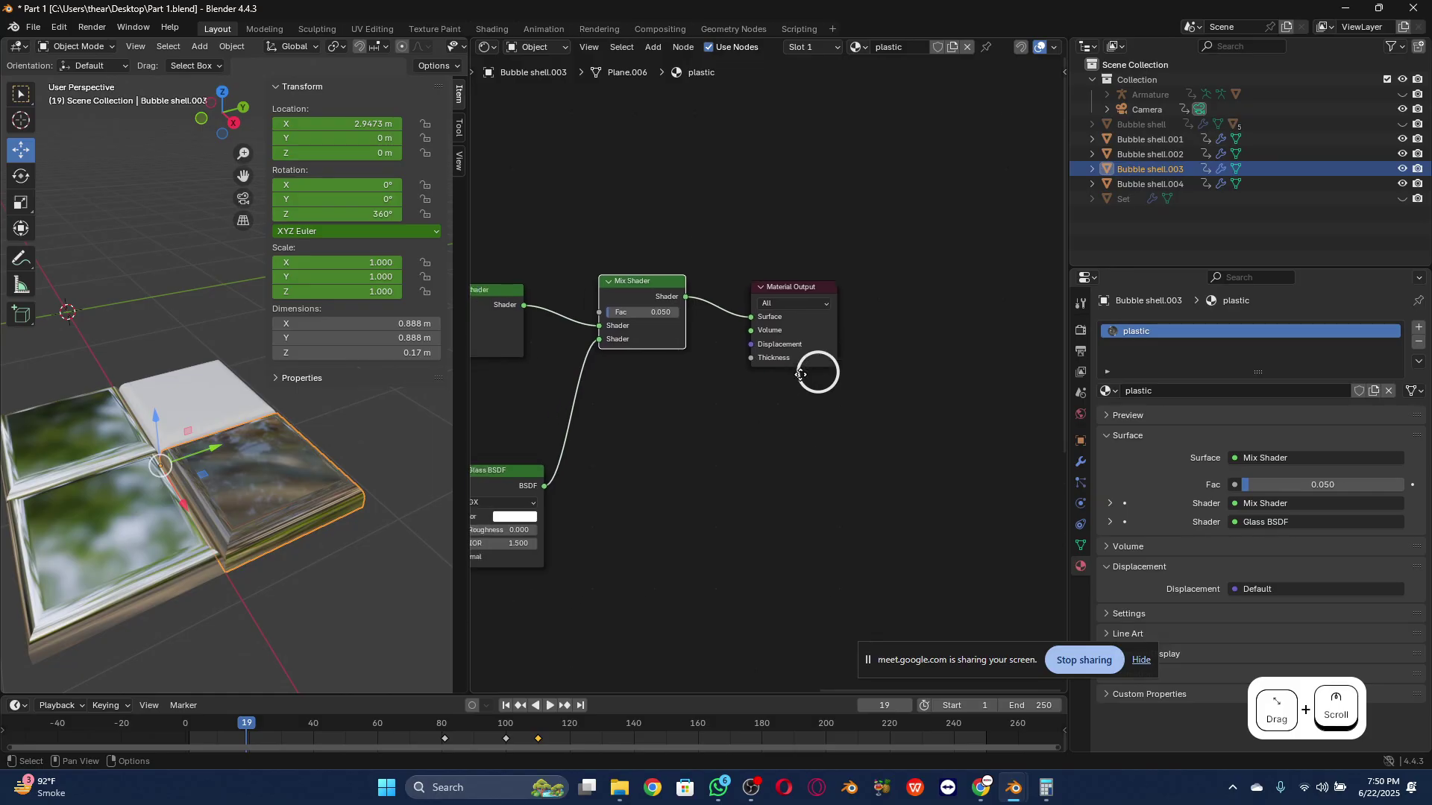
scroll(857, 339, "down", 5)
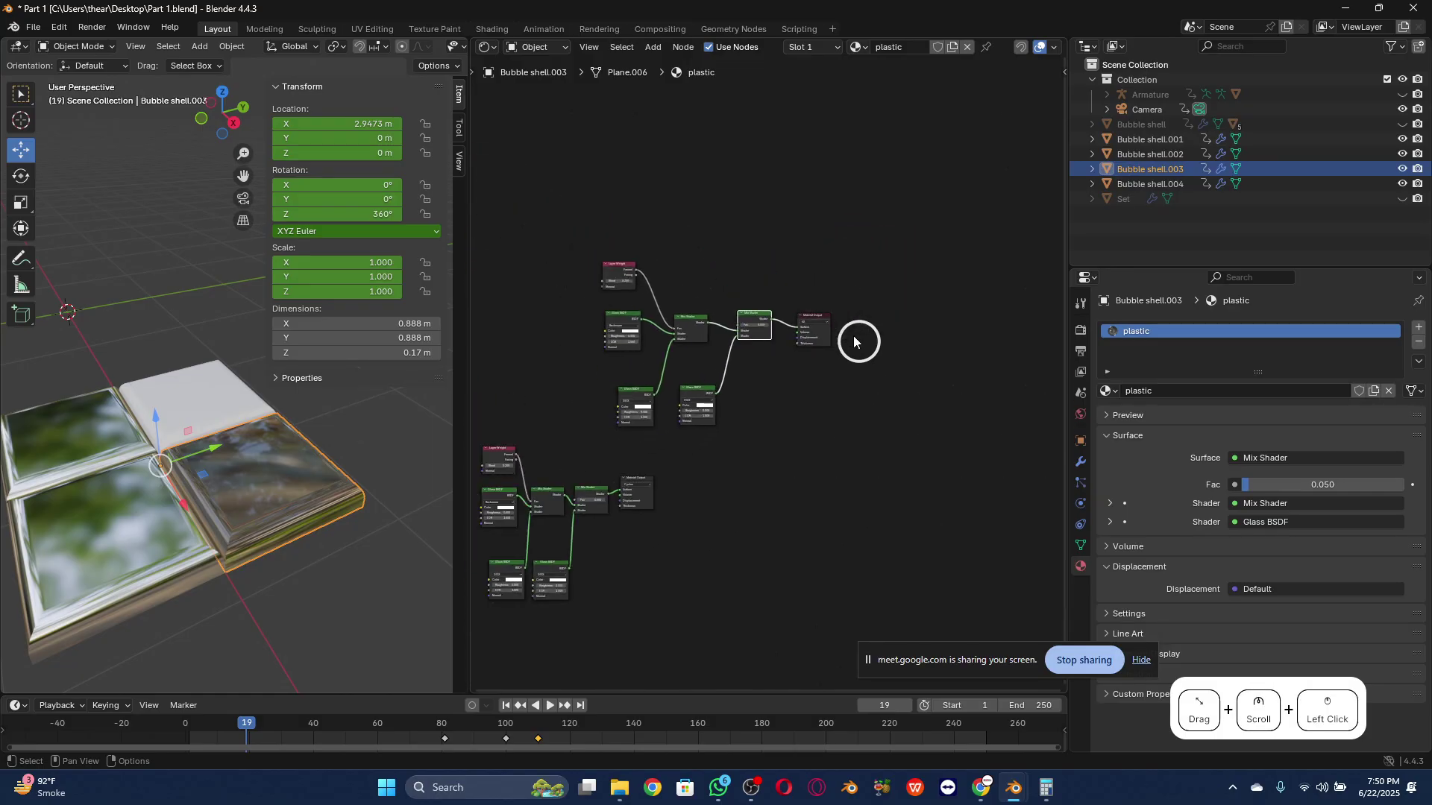
scroll(855, 341, "down", 1)
left_click_drag(508, 410, 608, 541)
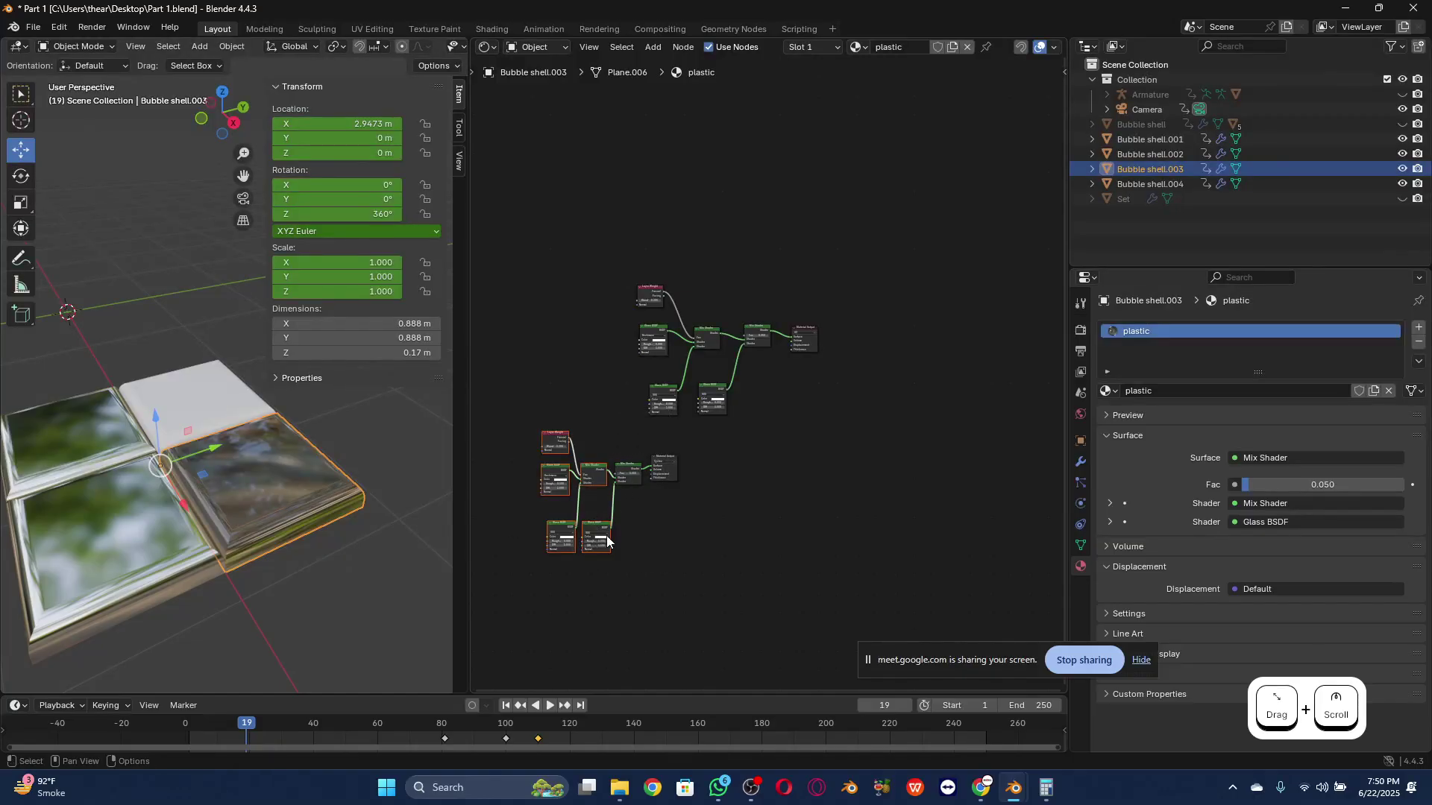
key("Delete")
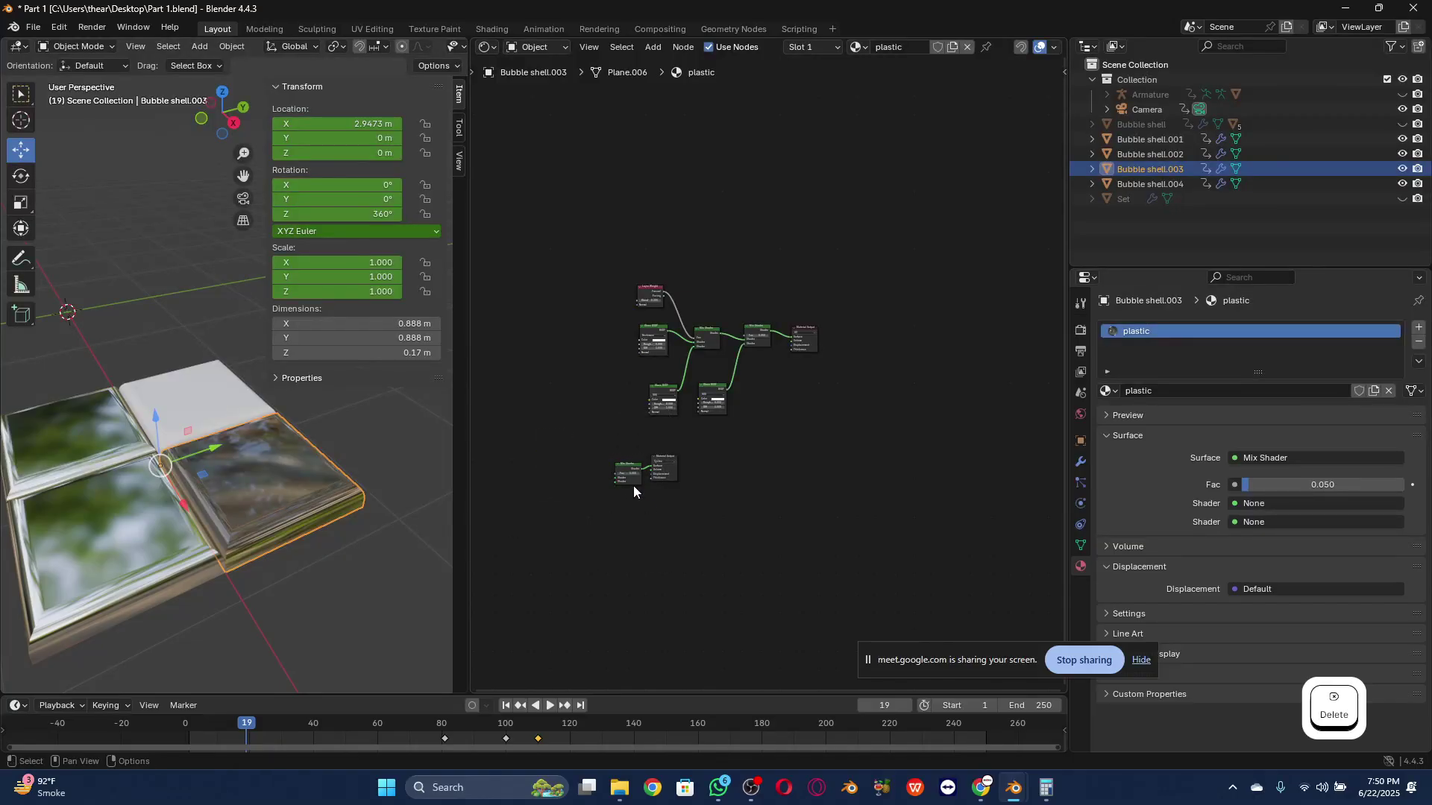
left_click_drag(613, 437, 699, 510)
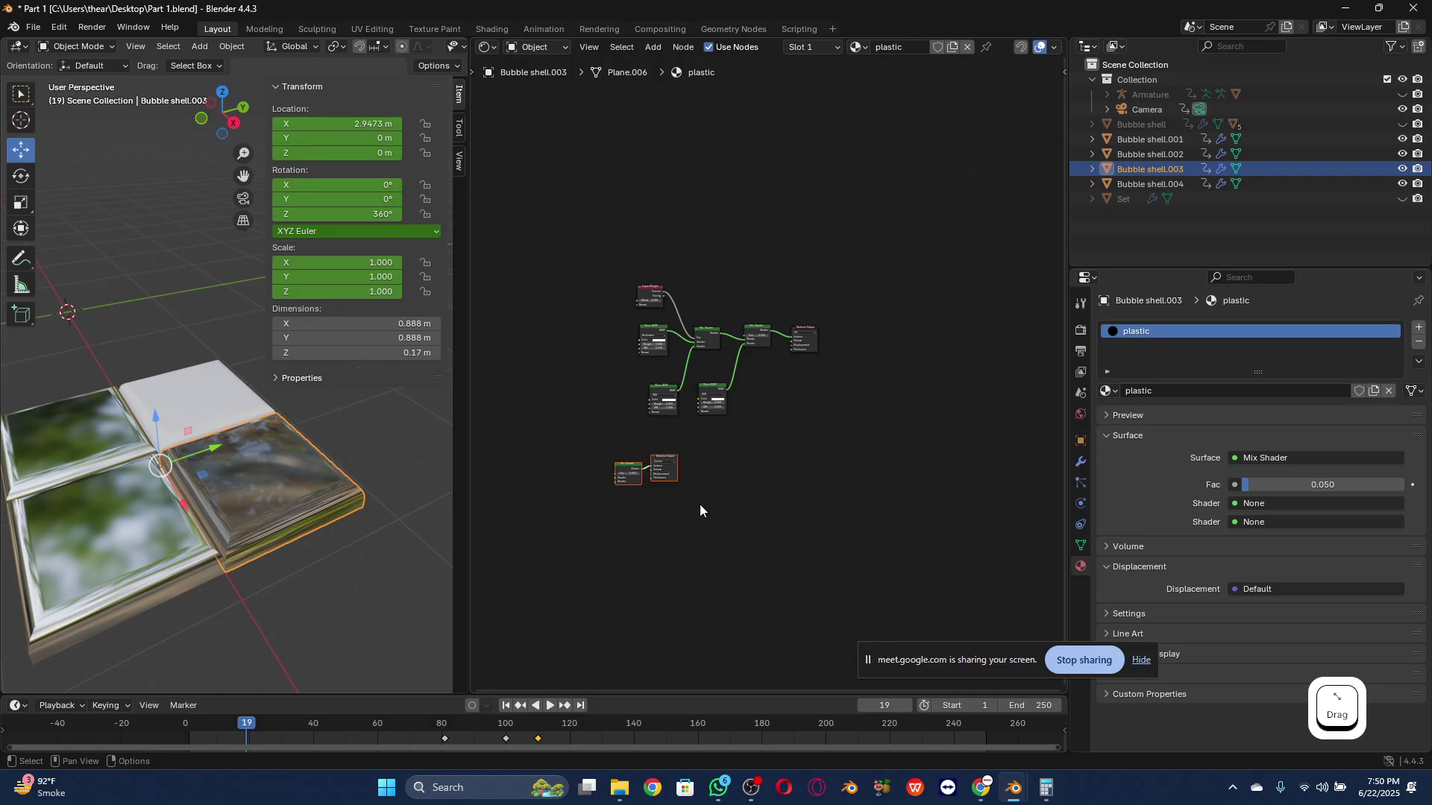
key("Delete")
Step: Set the target of the remaining Material Output node to Cycles
scroll(865, 276, "up", 5)
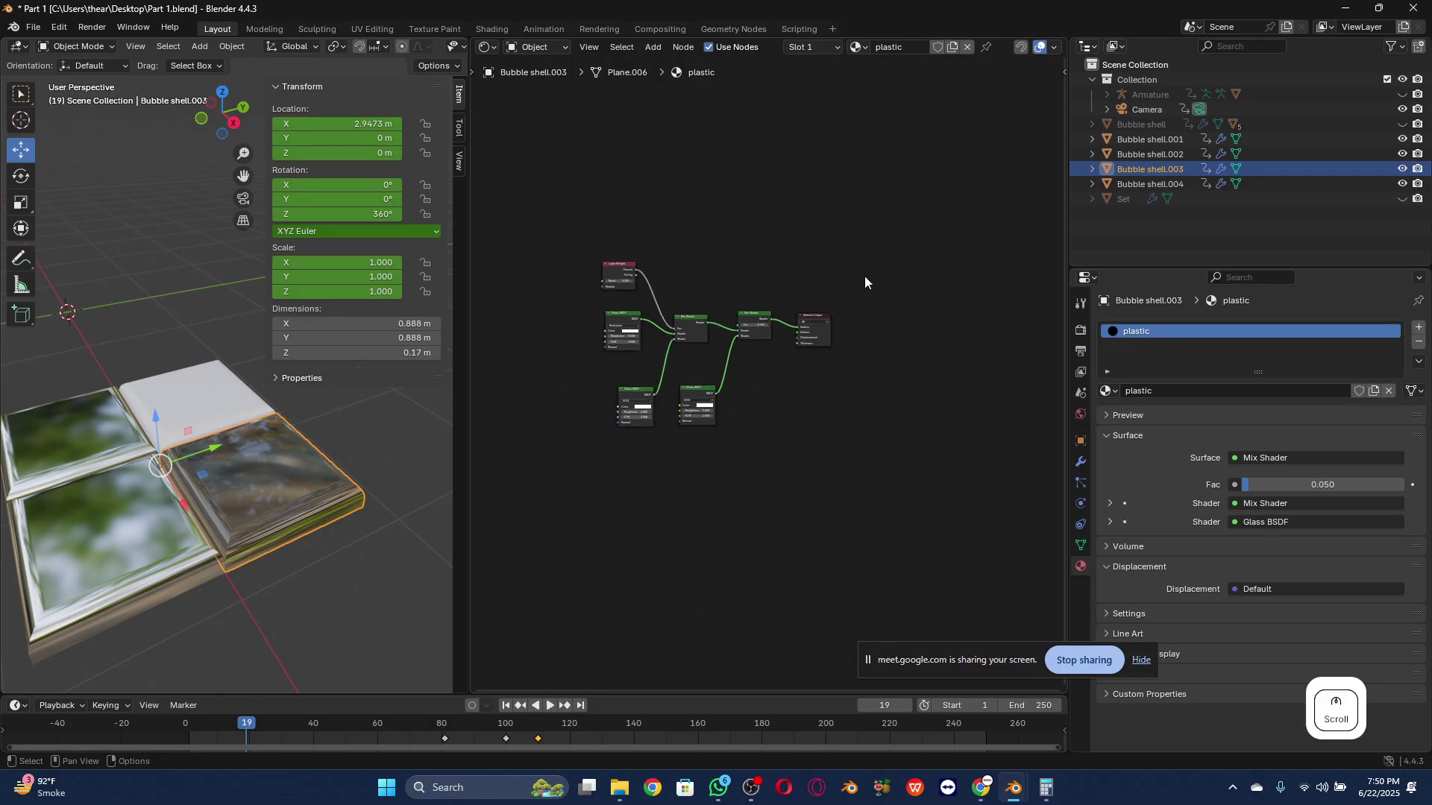
middle_click_drag(910, 224, 807, 261)
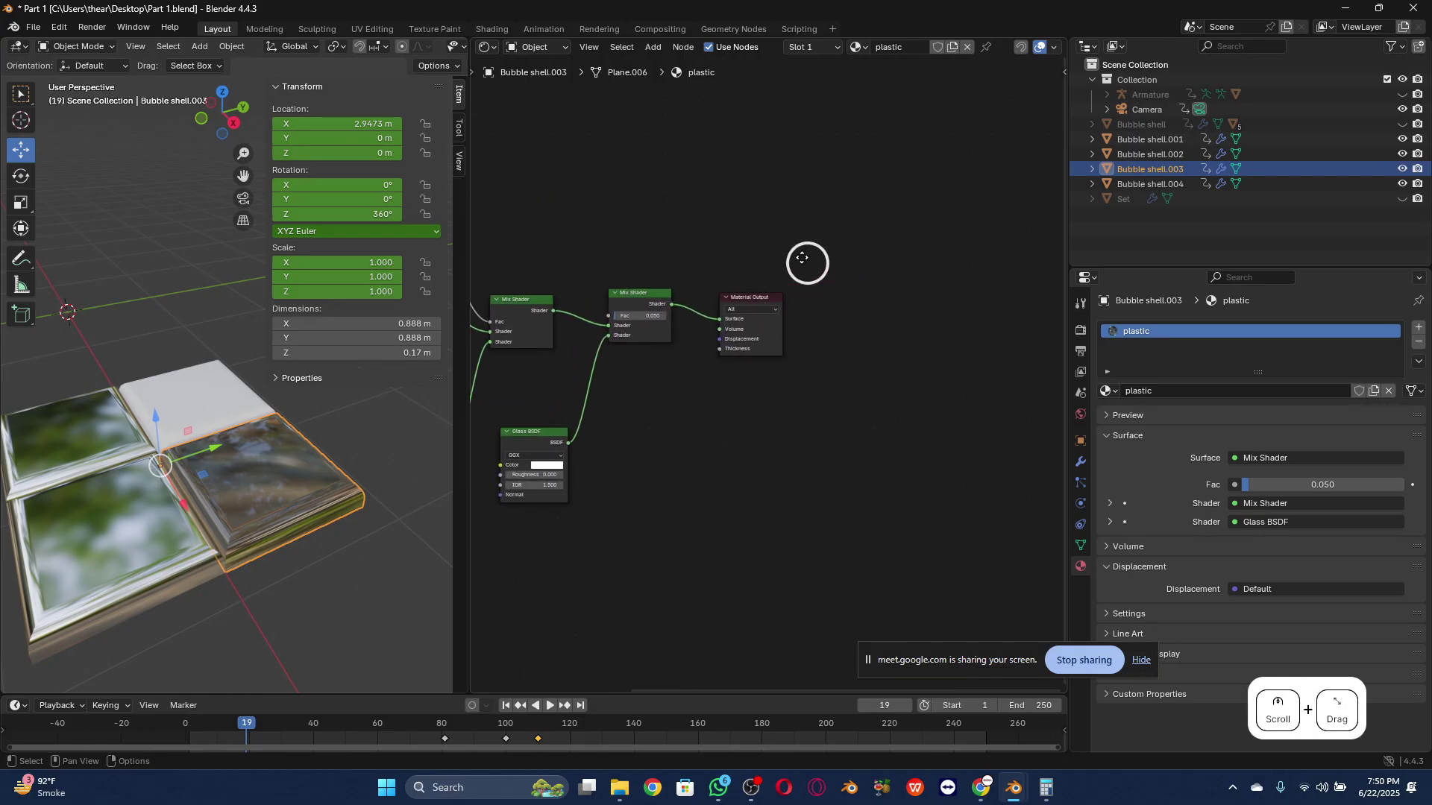
scroll(806, 270, "up", 4)
scroll(788, 331, "up", 4)
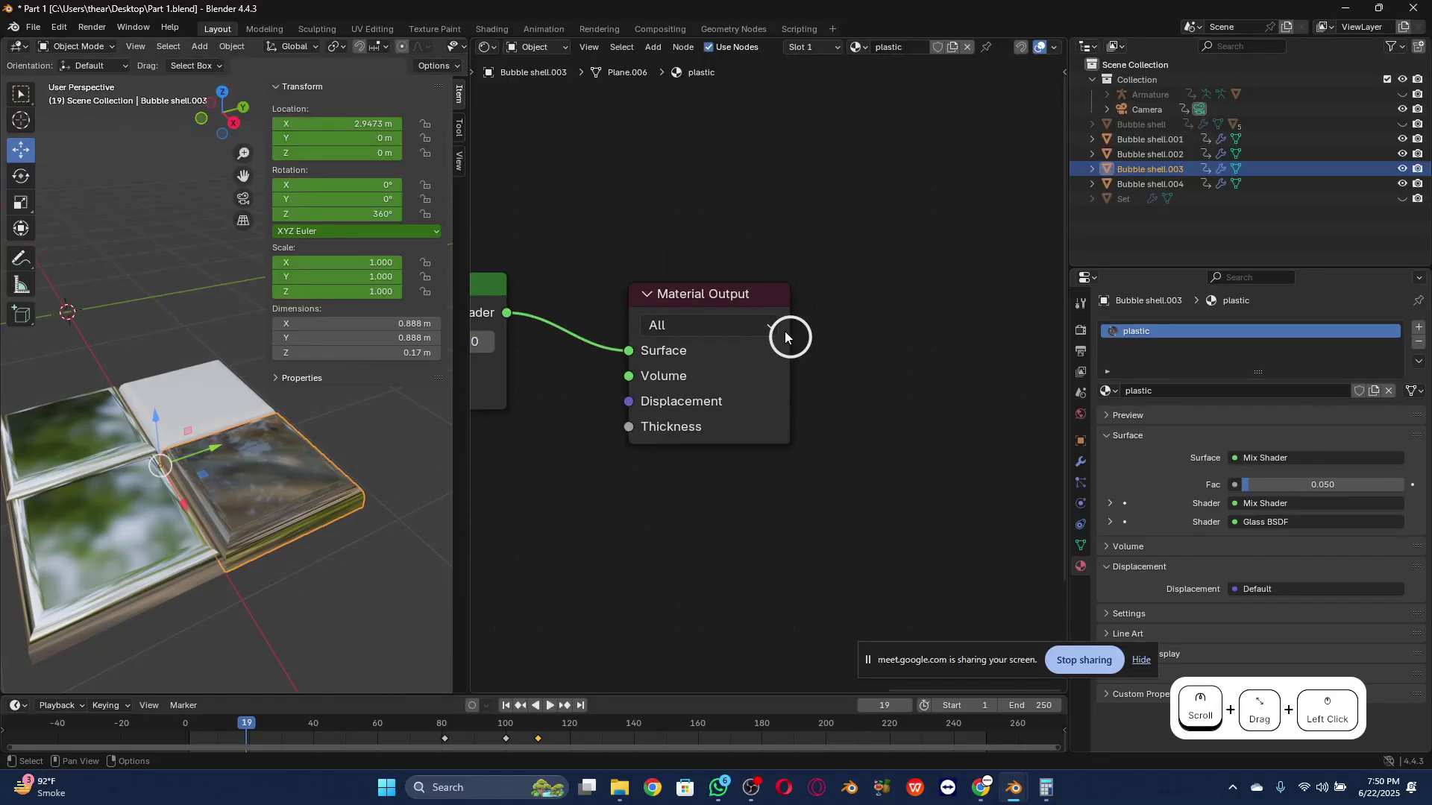
left_click(752, 326)
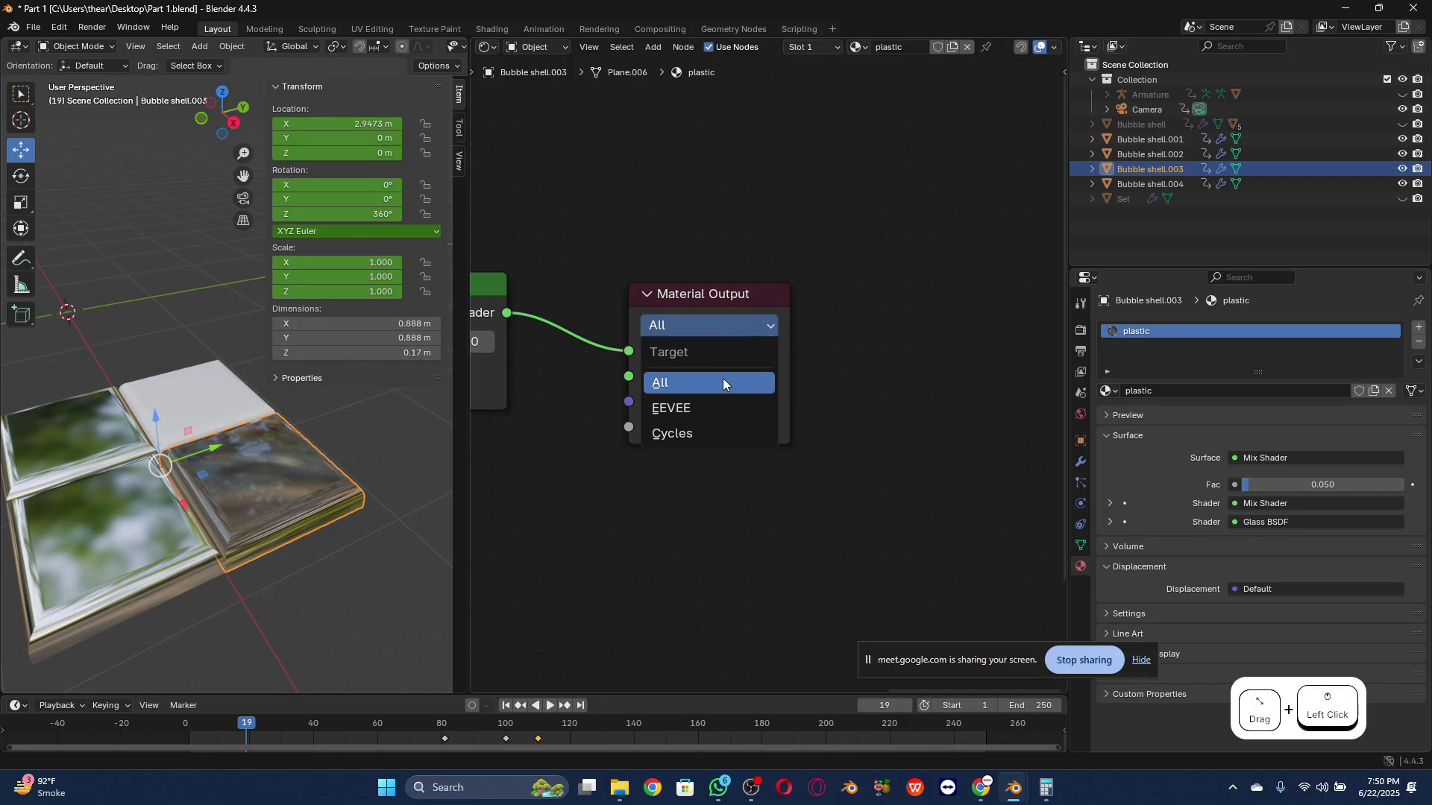
left_click(705, 431)
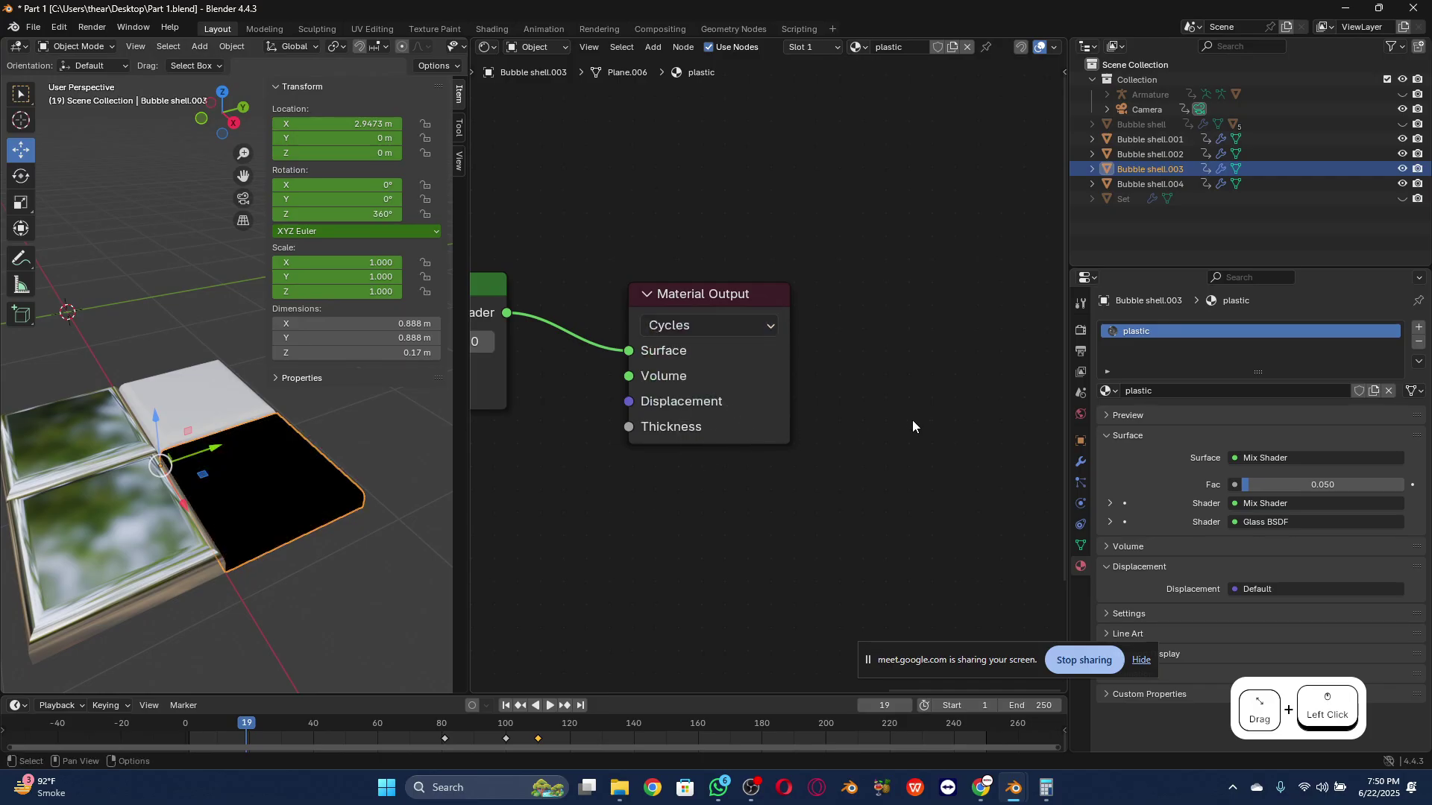
scroll(907, 414, "down", 5)
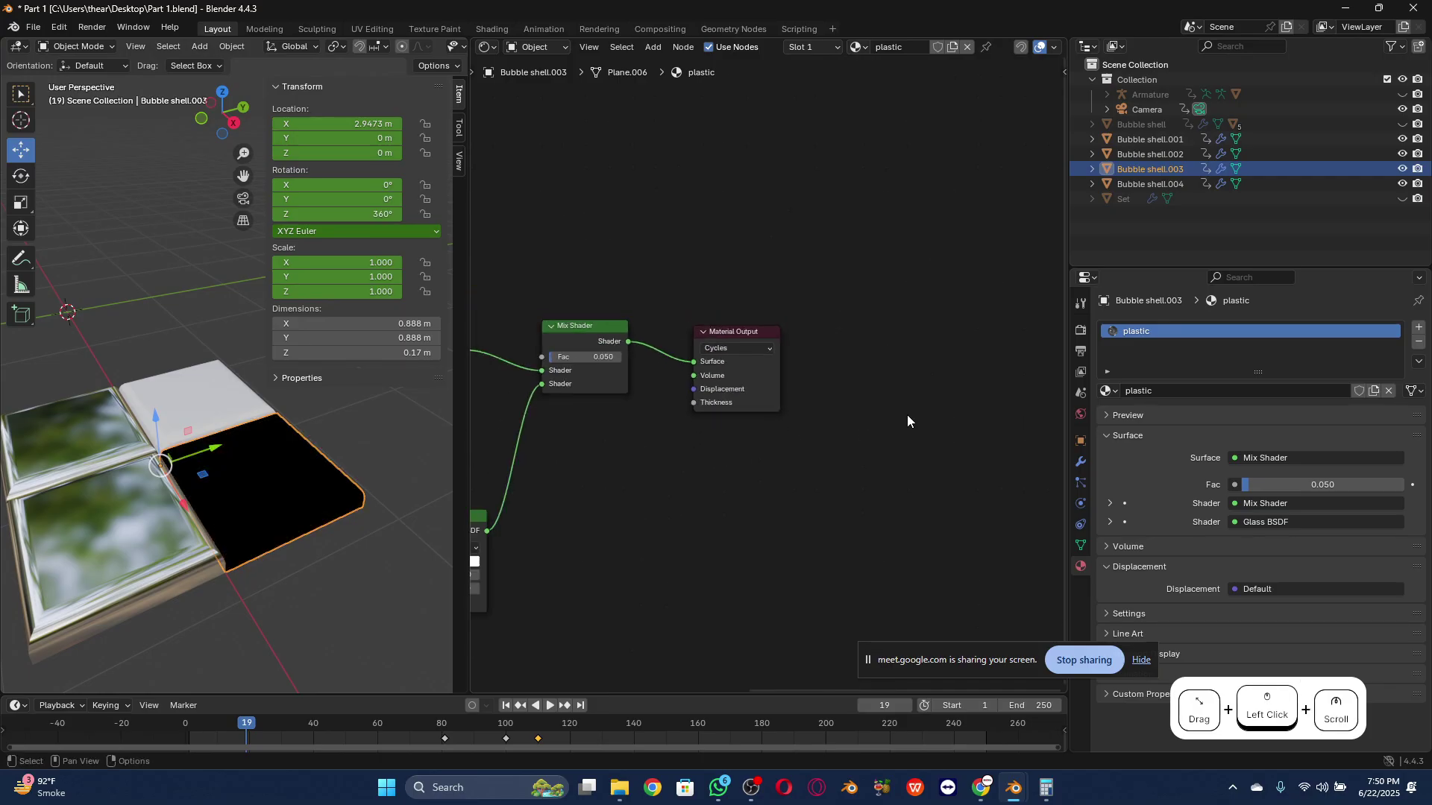
middle_click_drag(786, 479, 928, 400)
middle_click_drag(819, 390, 874, 393)
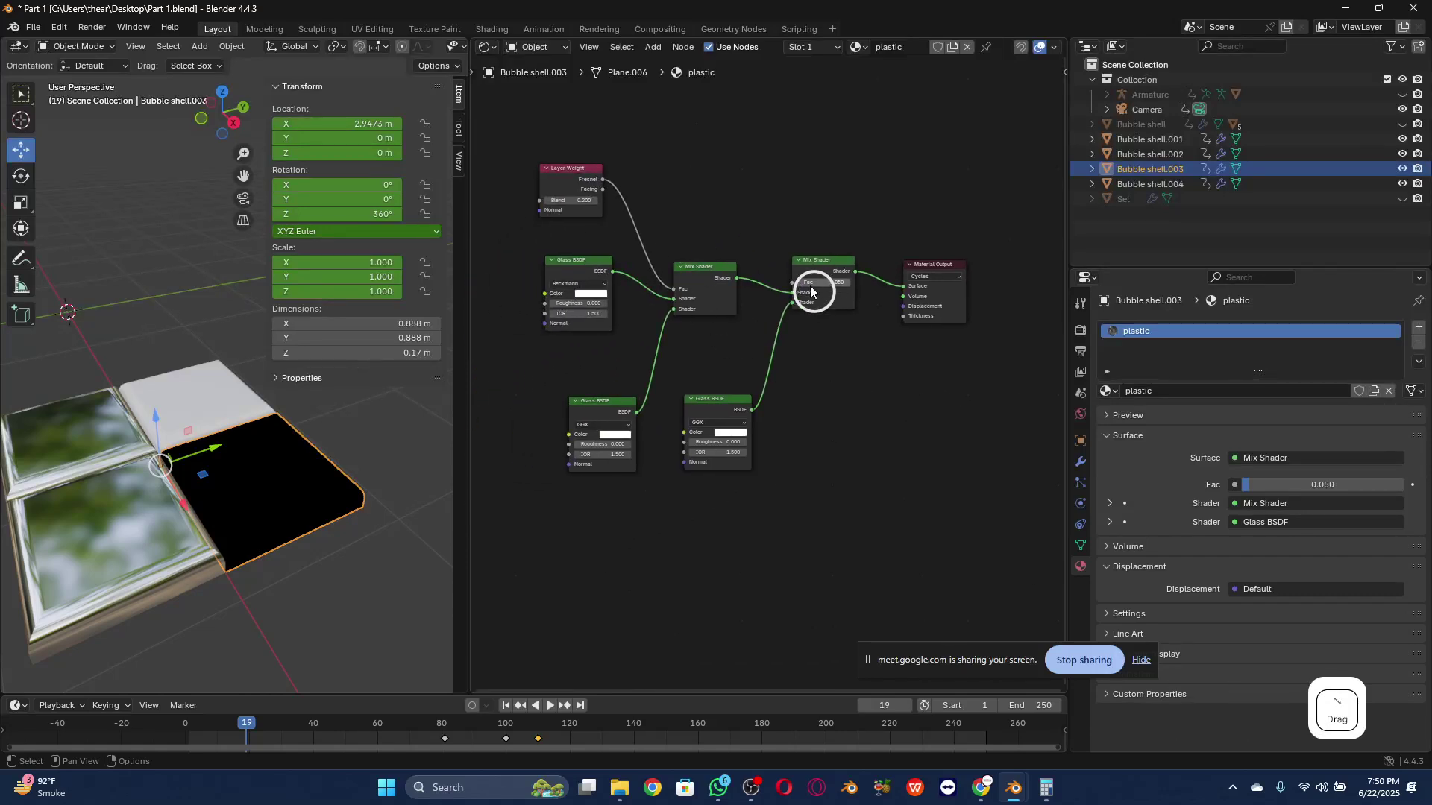
Step: Try a higher factor on the last Mix Shader and return it to 0.05
left_click_drag(811, 283, 816, 286)
mouse_move(816, 287)
left_mouse_down()
mouse_move(798, 287)
mouse_move(831, 285)
left_mouse_up()
left_click(832, 285)
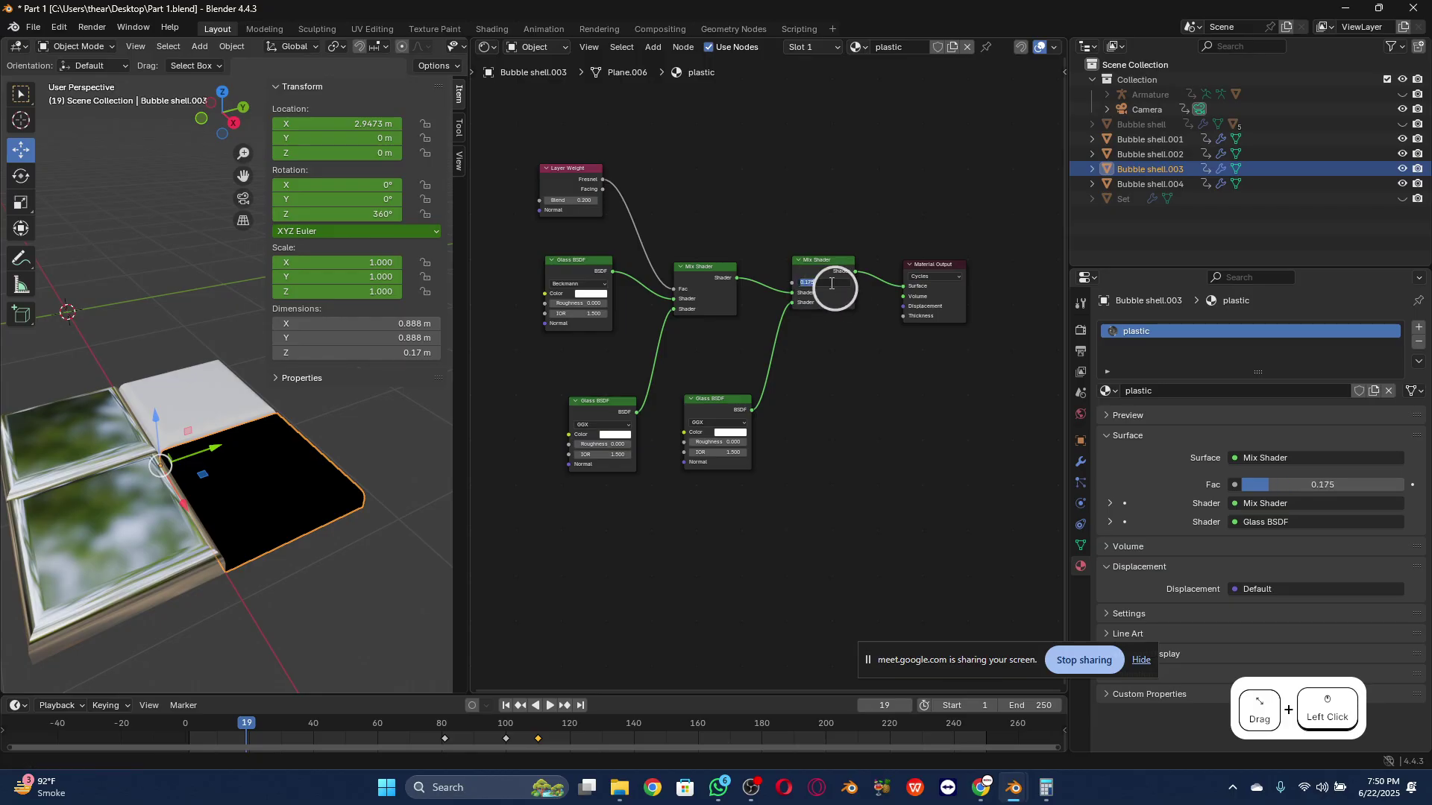
type(".05")
key("Return")
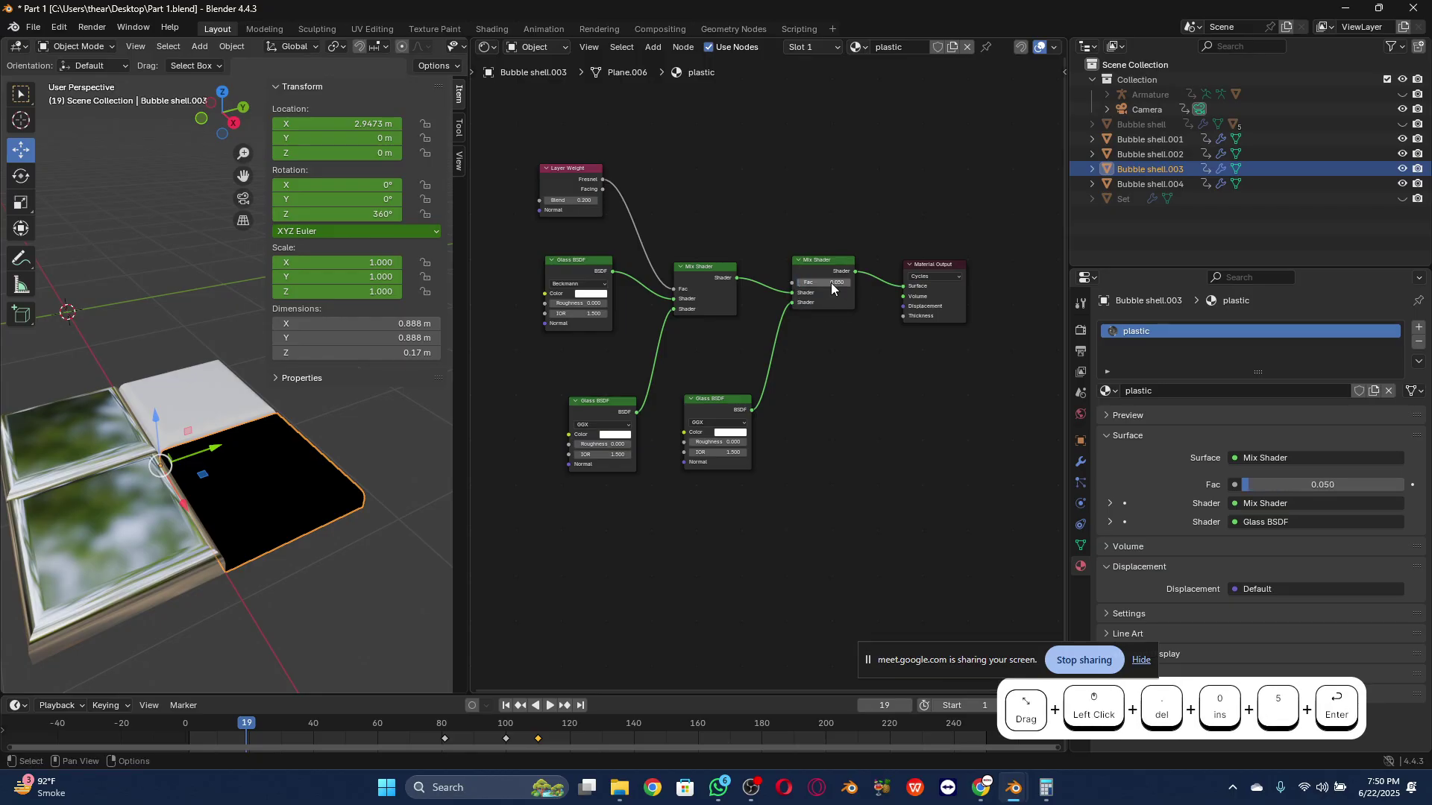
left_click_drag(584, 200, 577, 203)
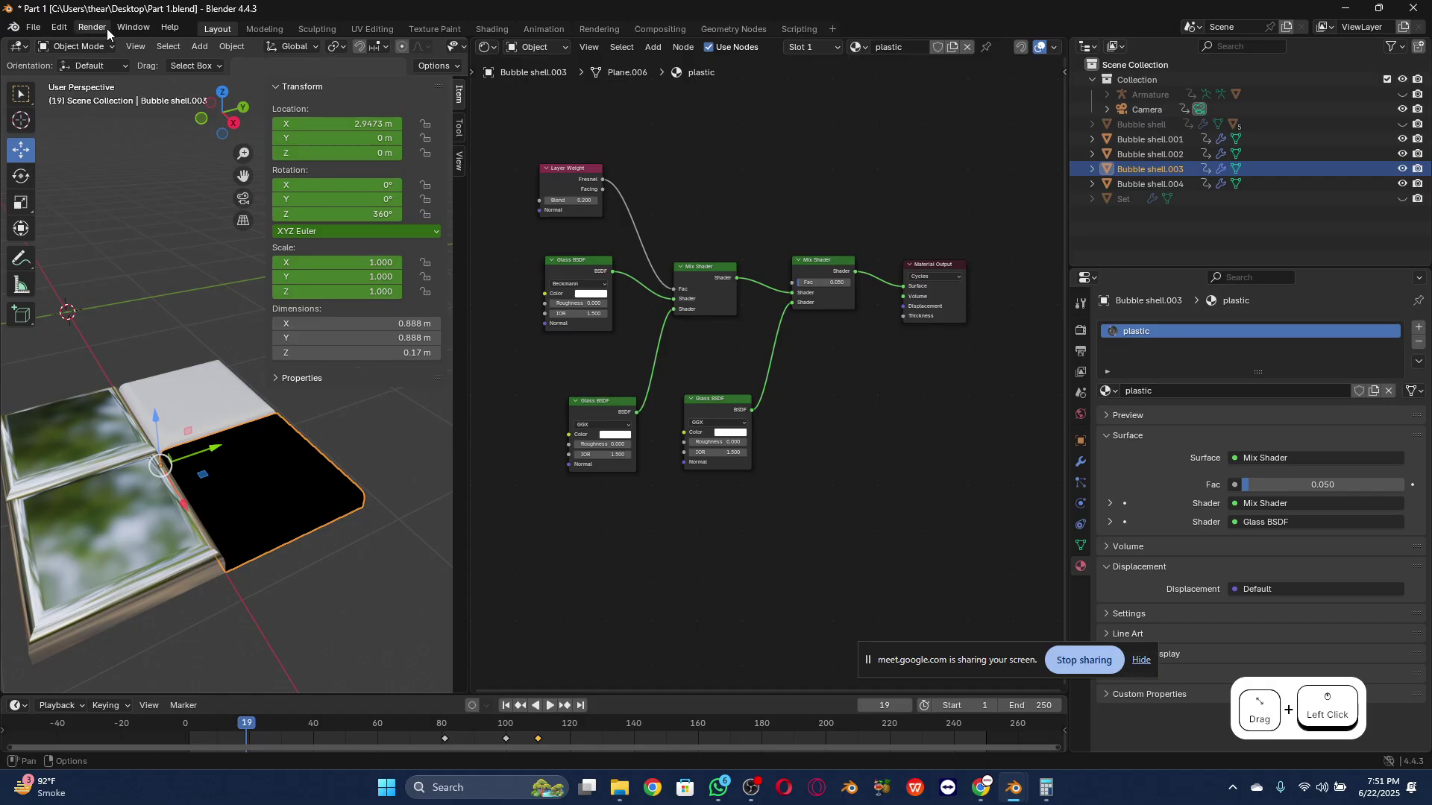
Step: Unhide the Box object nested under the Armature and the original Bubble shell object
scroll(619, 249, "down", 2)
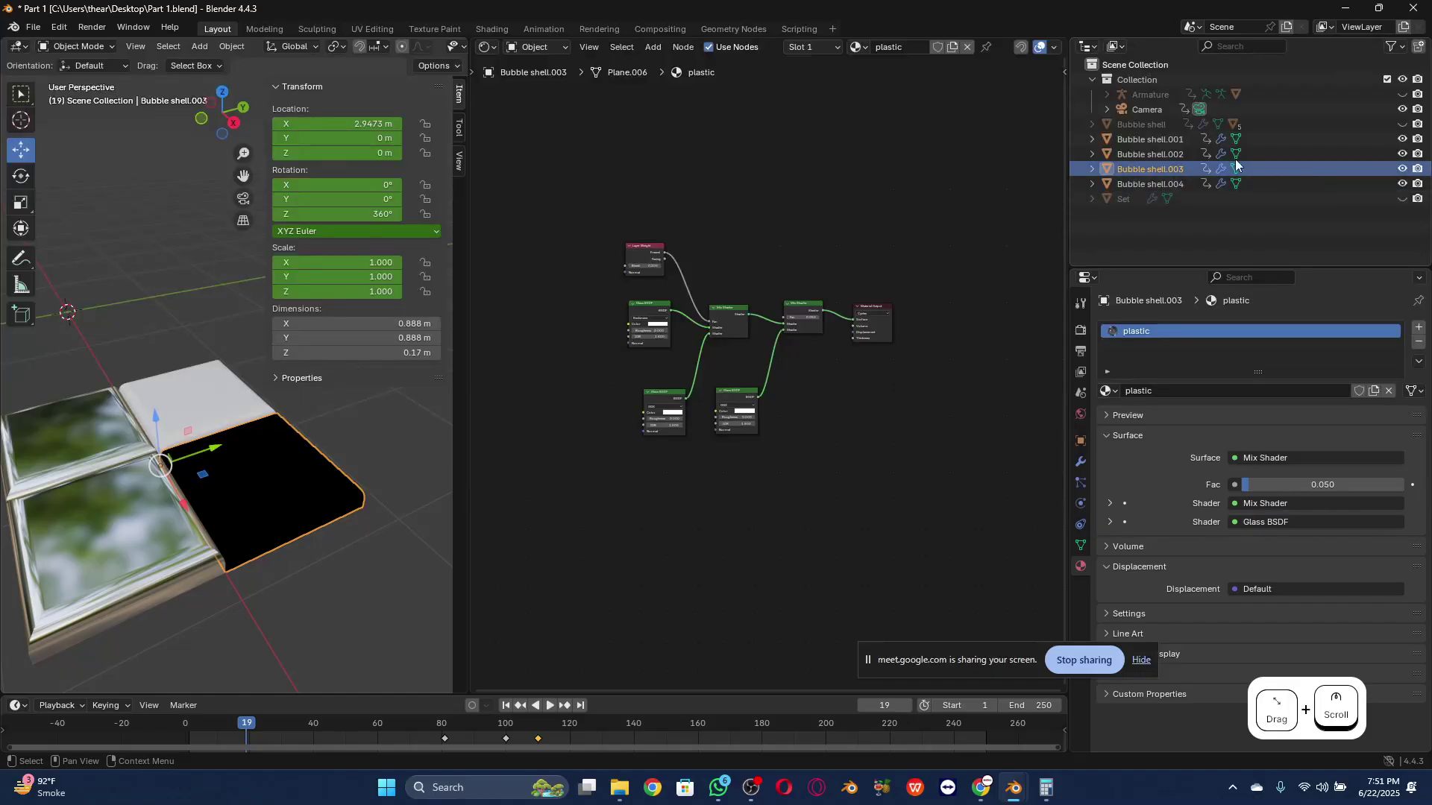
left_click(1106, 96)
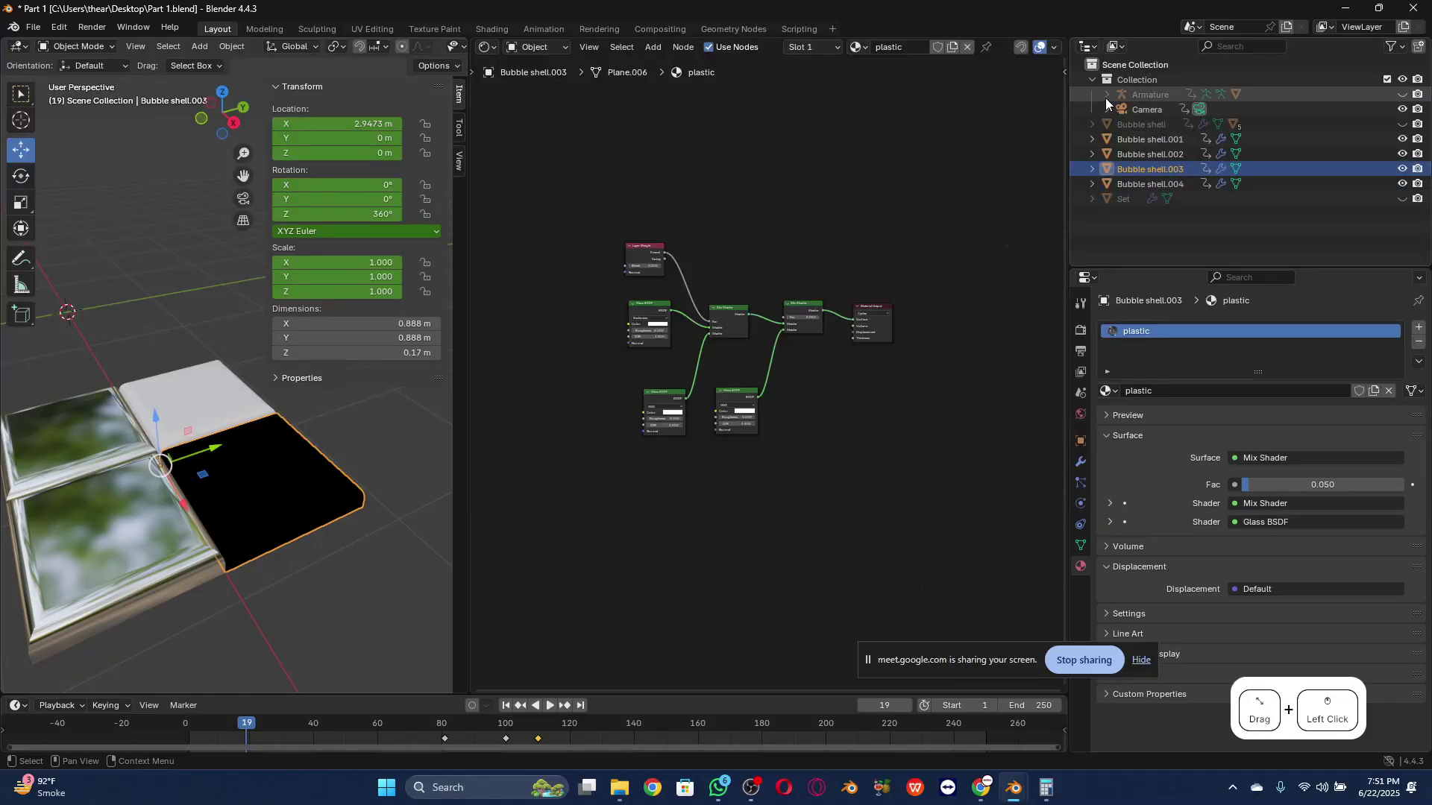
left_click(1400, 154)
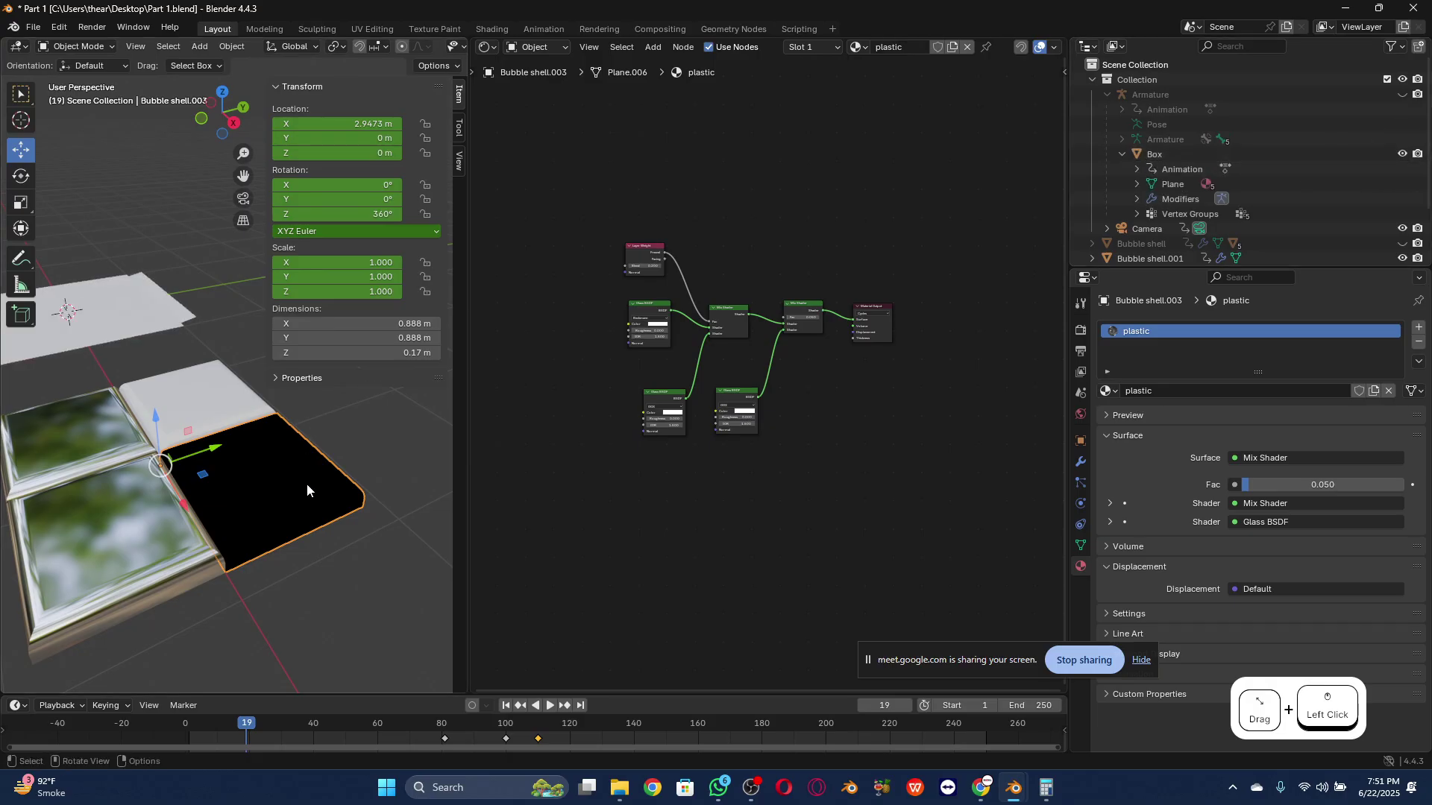
left_click(1120, 153)
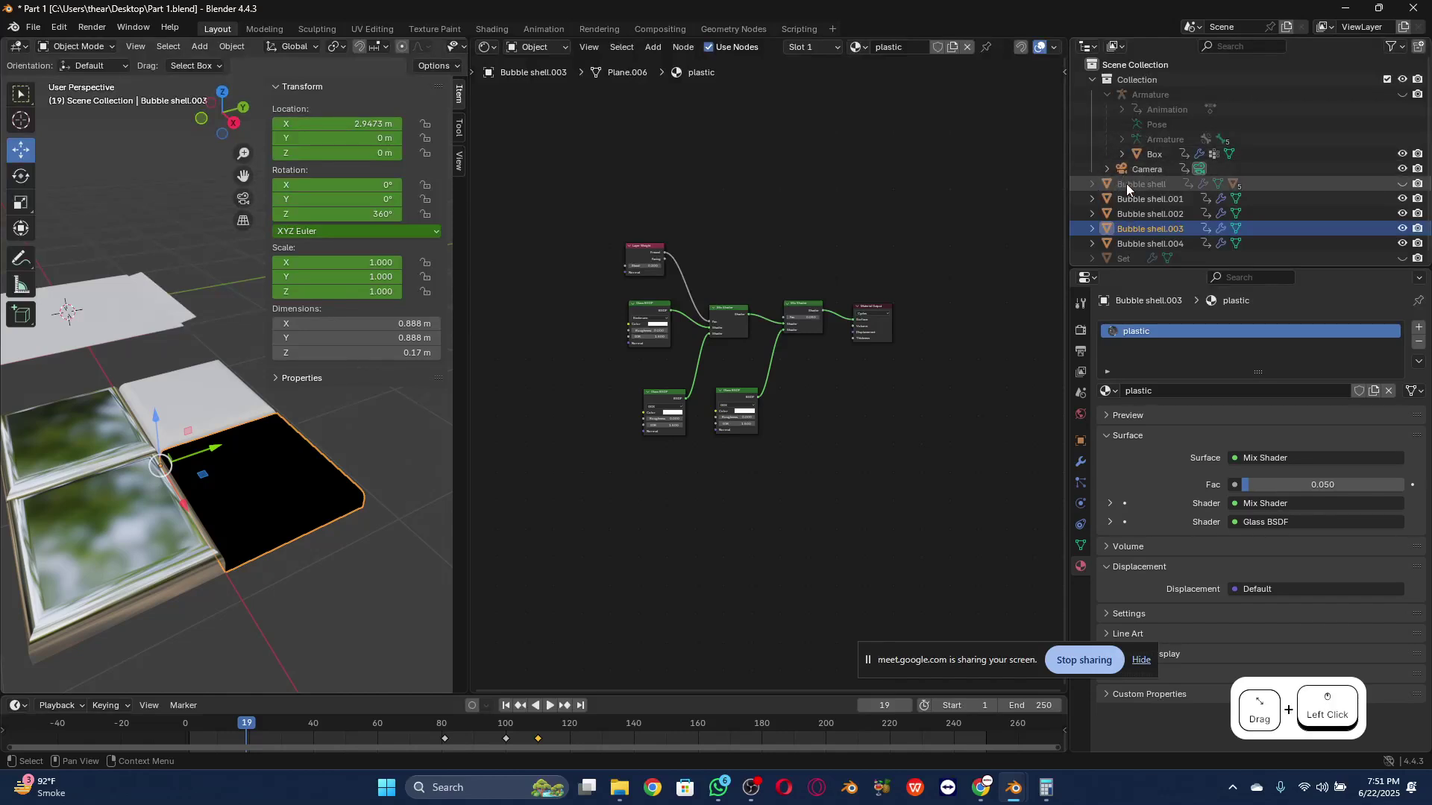
left_click(1402, 184)
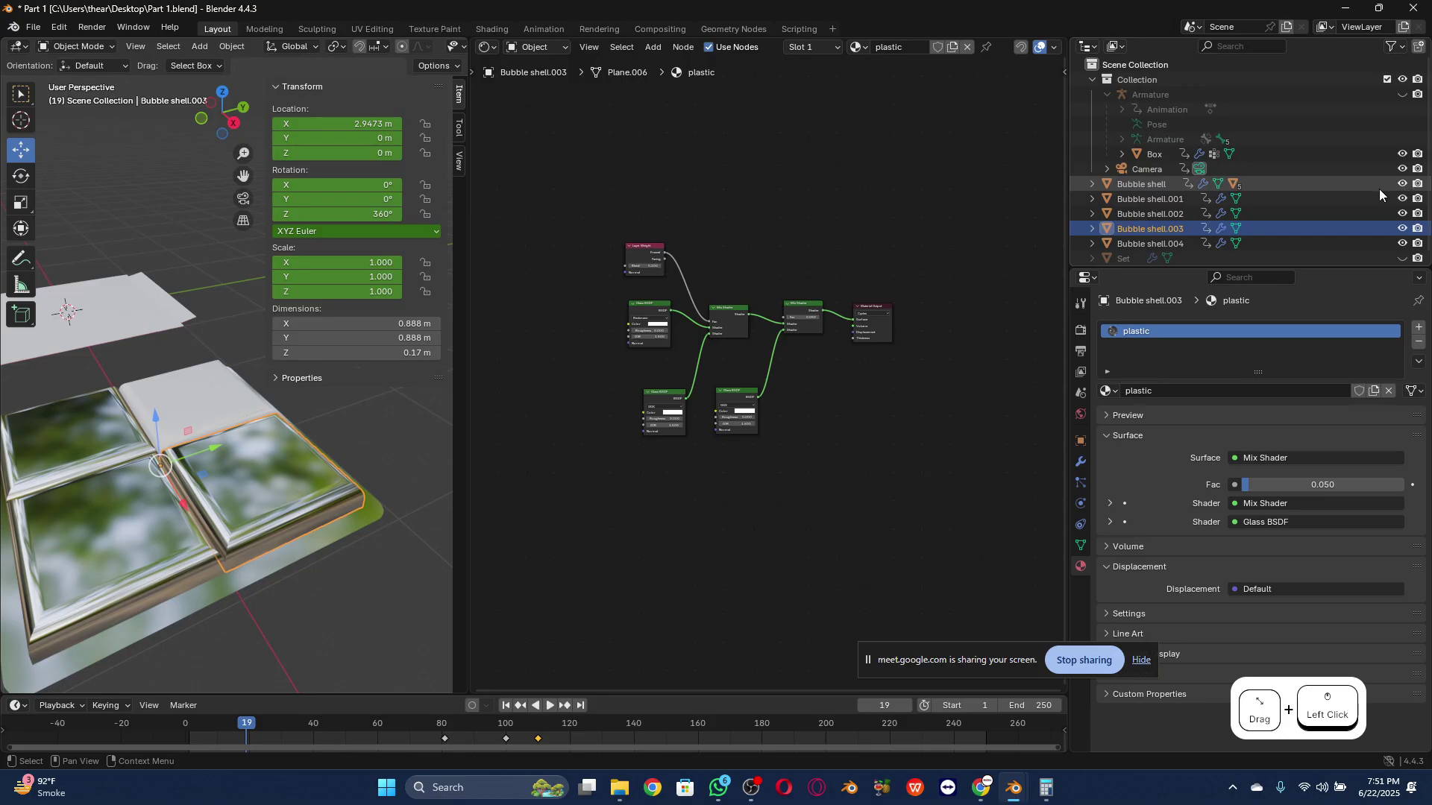
scroll(1372, 196, "down", 1)
left_click(1403, 252)
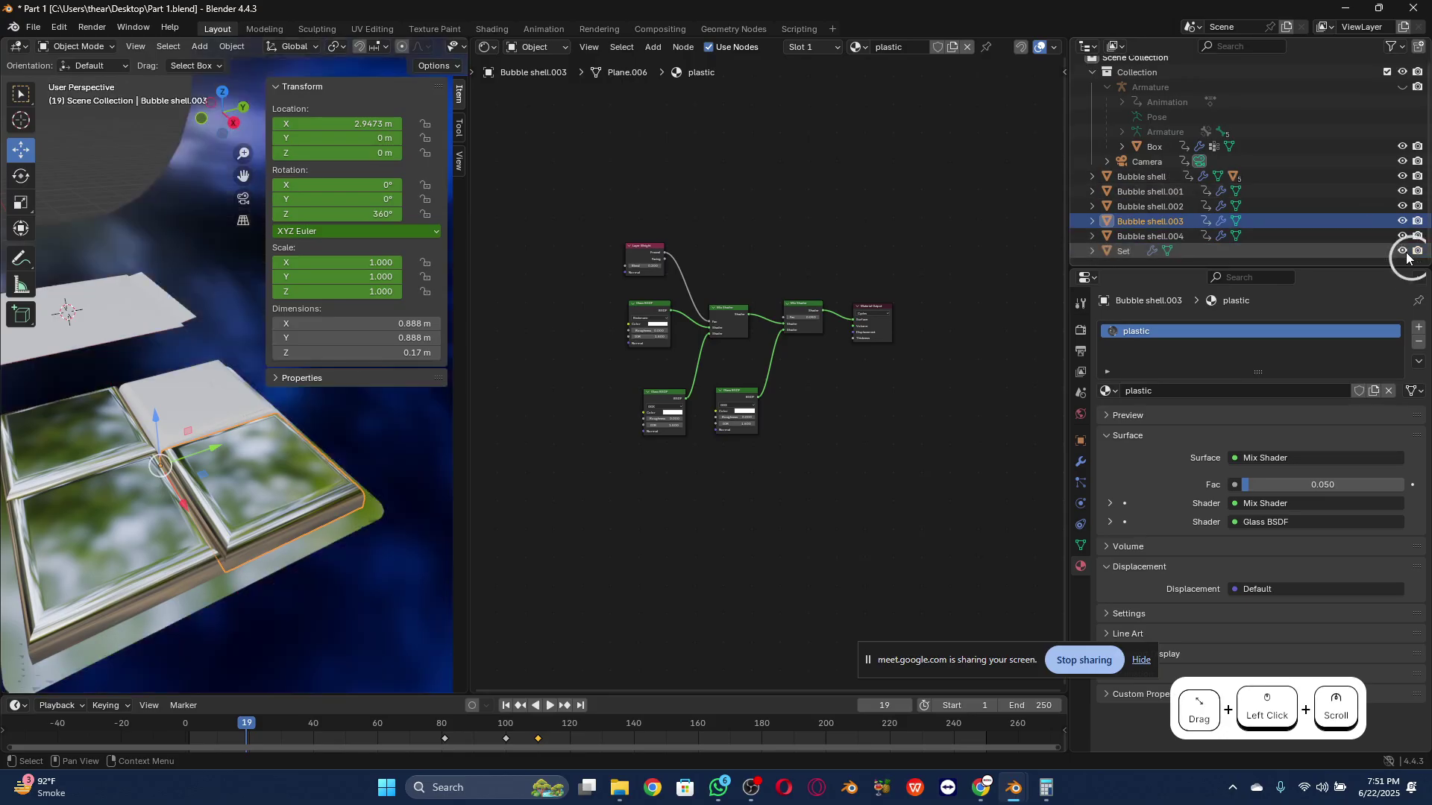
left_click(1403, 251)
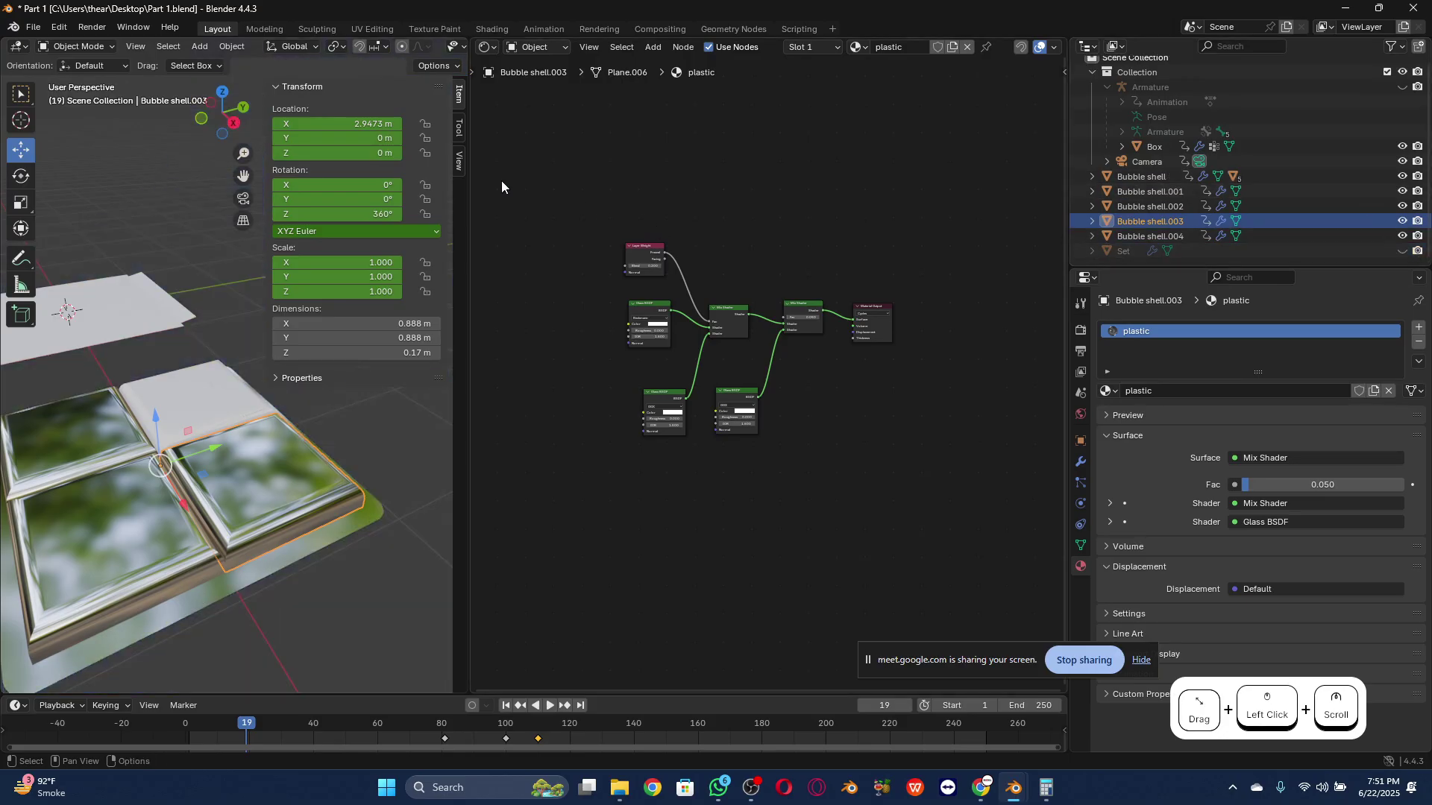
Step: Look at the bubble shells from a lower angle and view the scene through the camera
middle_click_drag(231, 243, 269, 225)
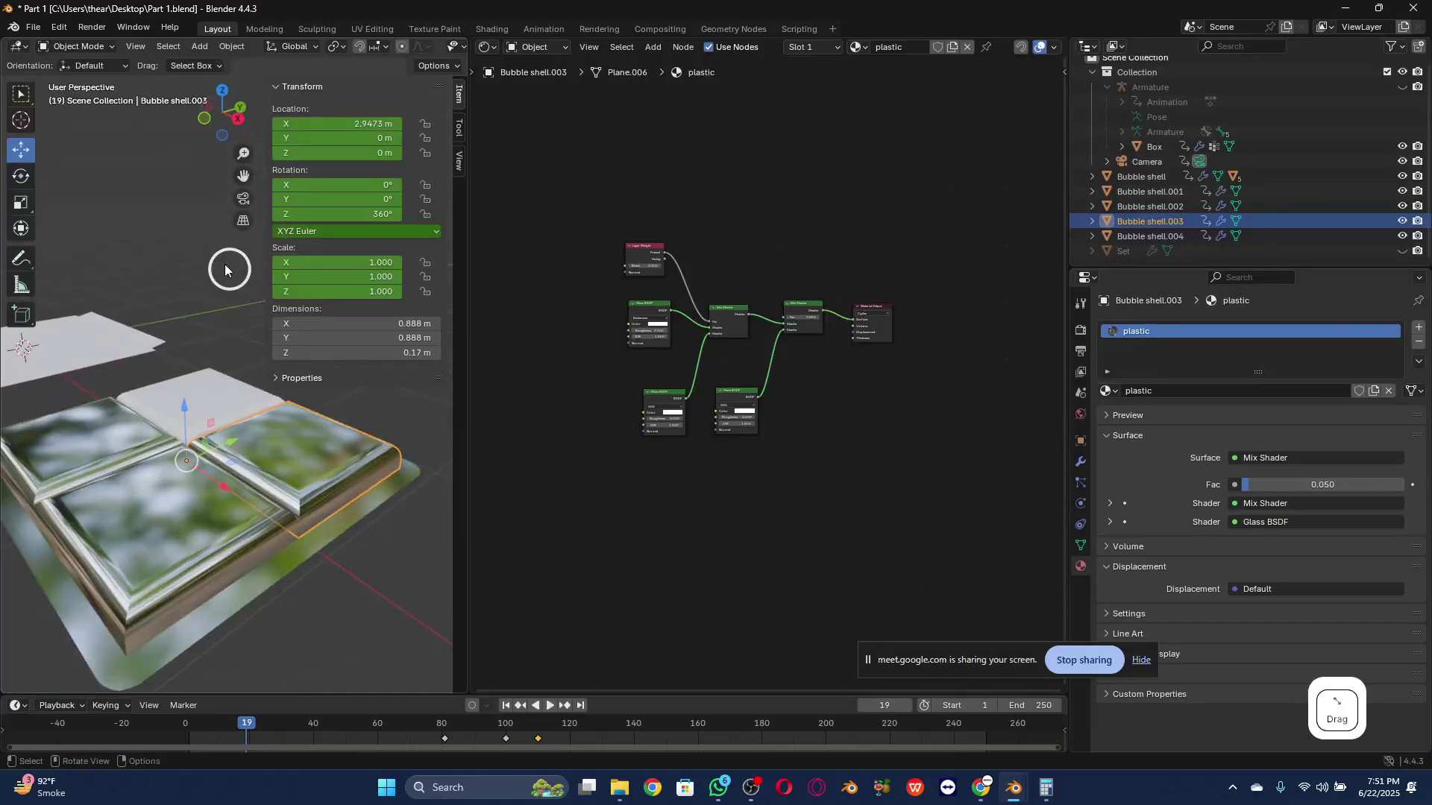
scroll(226, 270, "down", 1)
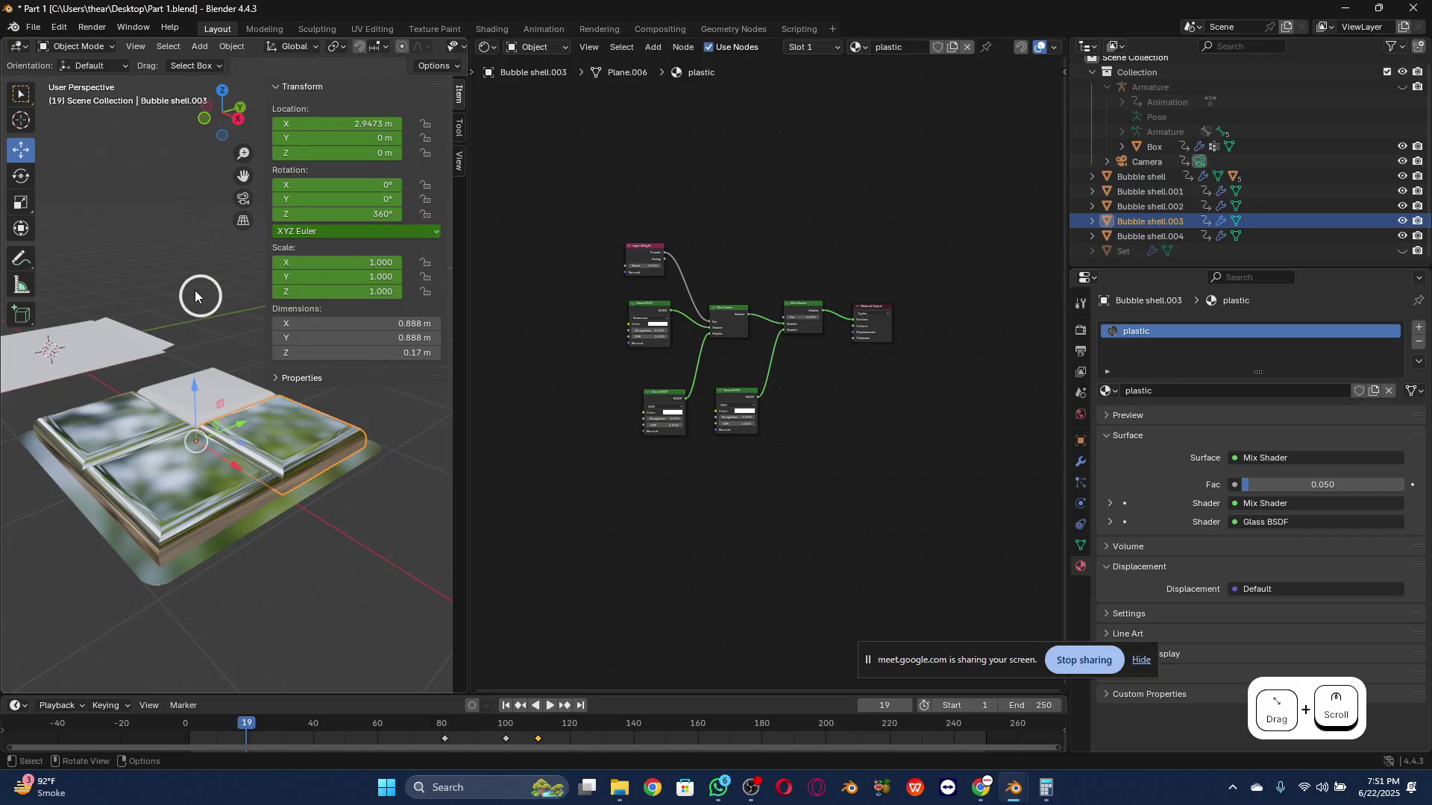
scroll(196, 296, "down", 1)
left_click(243, 200)
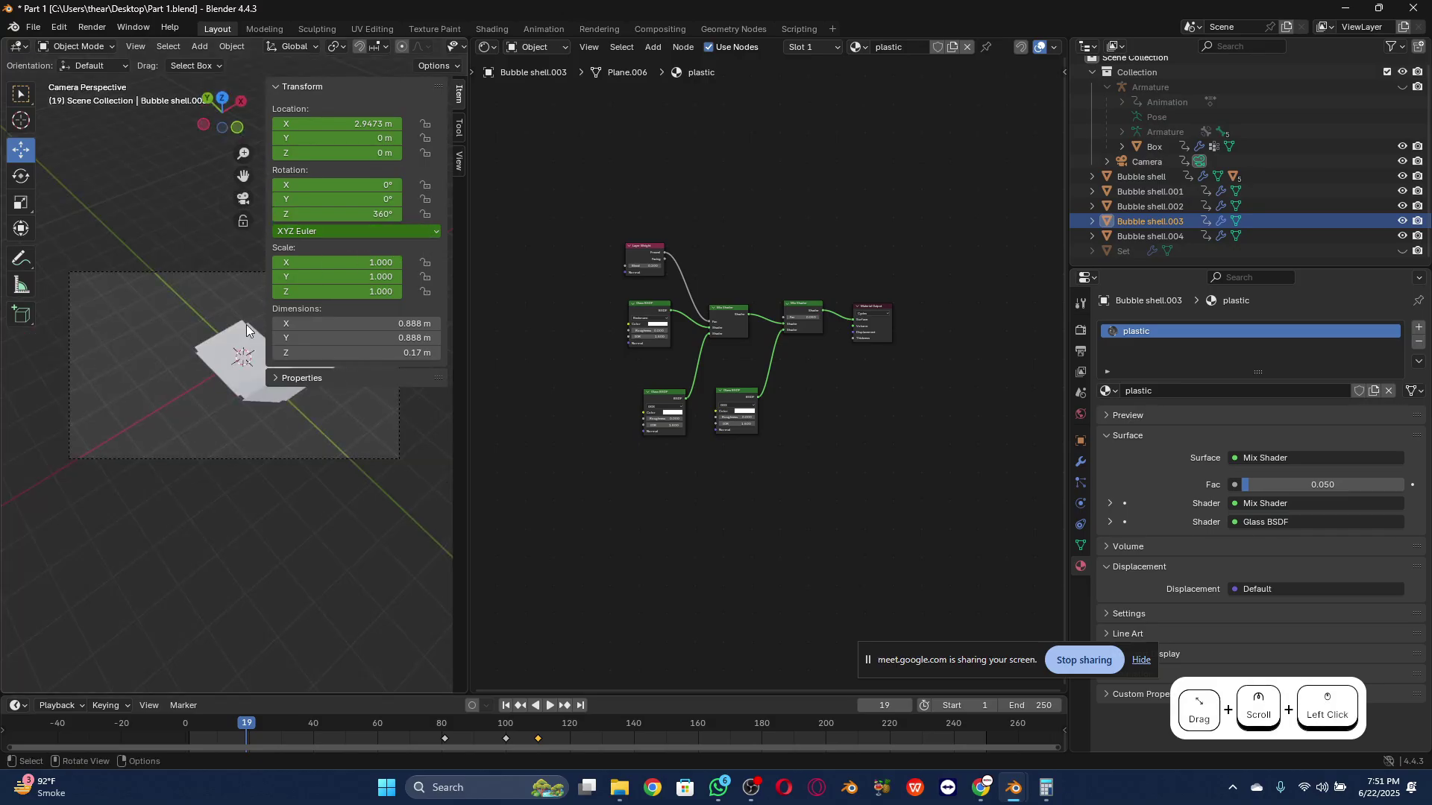
Step: Leave the camera view, widen the 3D viewport and view the box and bubble shells from another side
middle_click_drag(214, 342, 256, 220)
left_click_drag(470, 205, 893, 227)
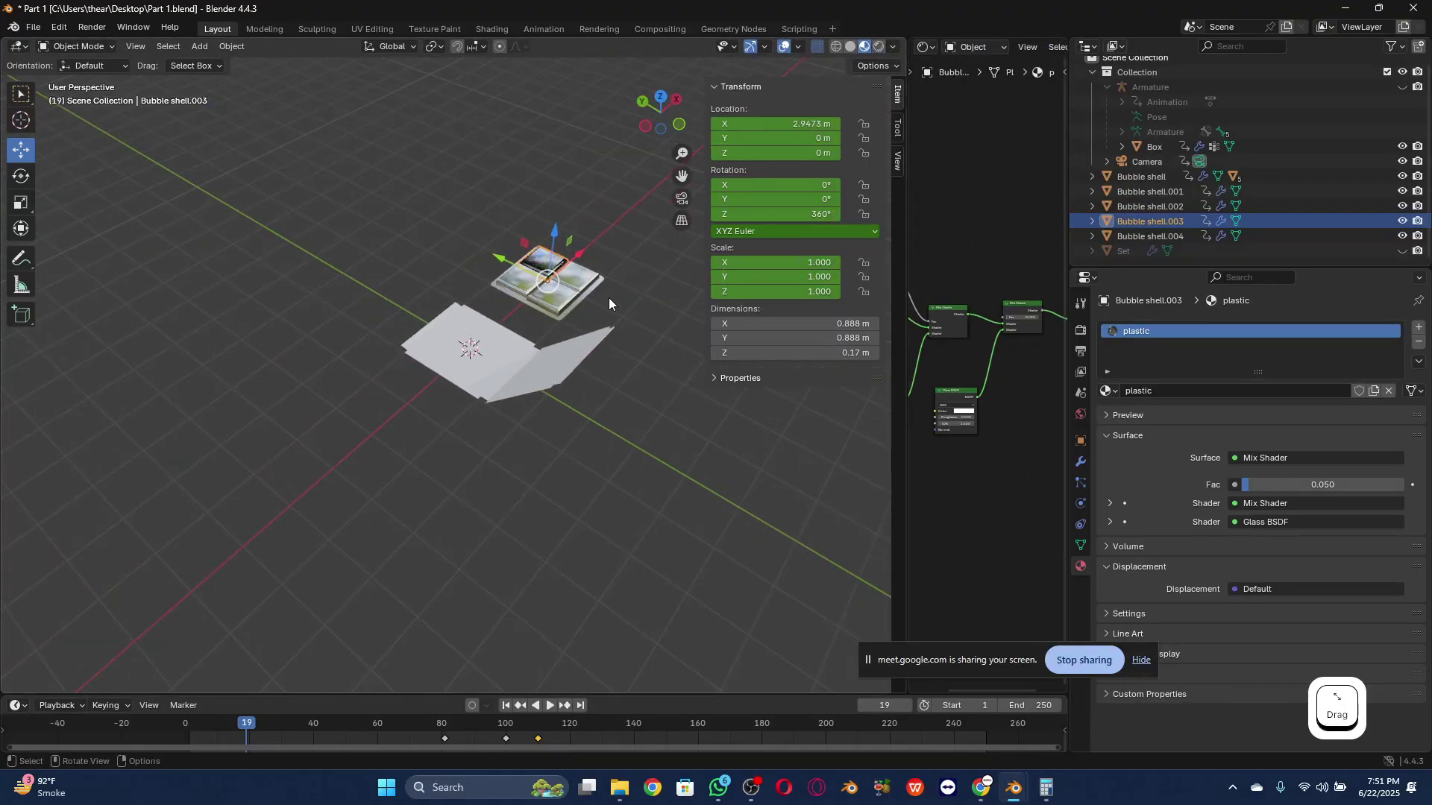
scroll(607, 298, "up", 2)
scroll(607, 298, "up", 1)
middle_click_drag(581, 255, 251, 246)
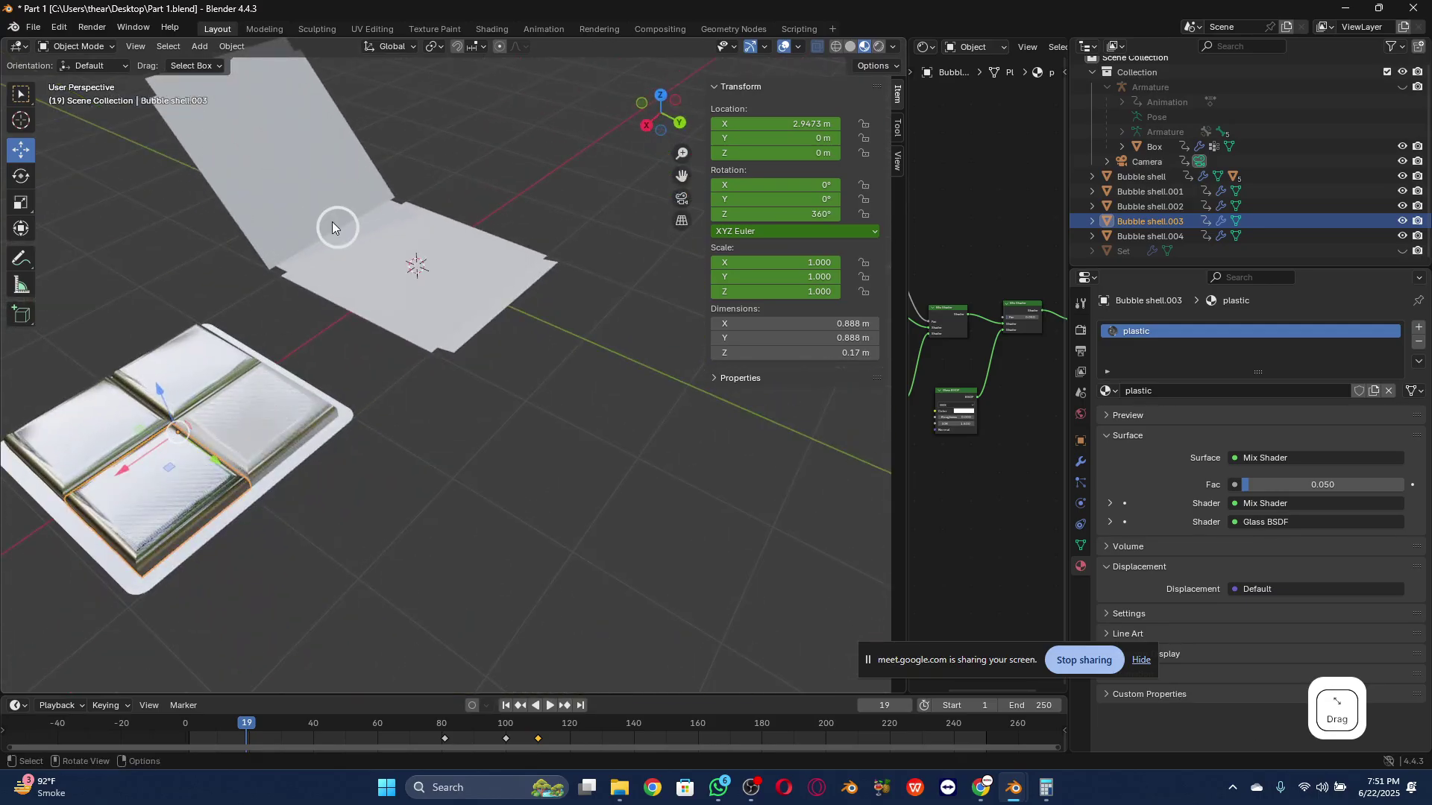
Step: Move the playhead to frame 61 and look at the box and bubble shells from another side
left_click_drag(681, 176, 748, 157)
left_click_drag(249, 725, 381, 727)
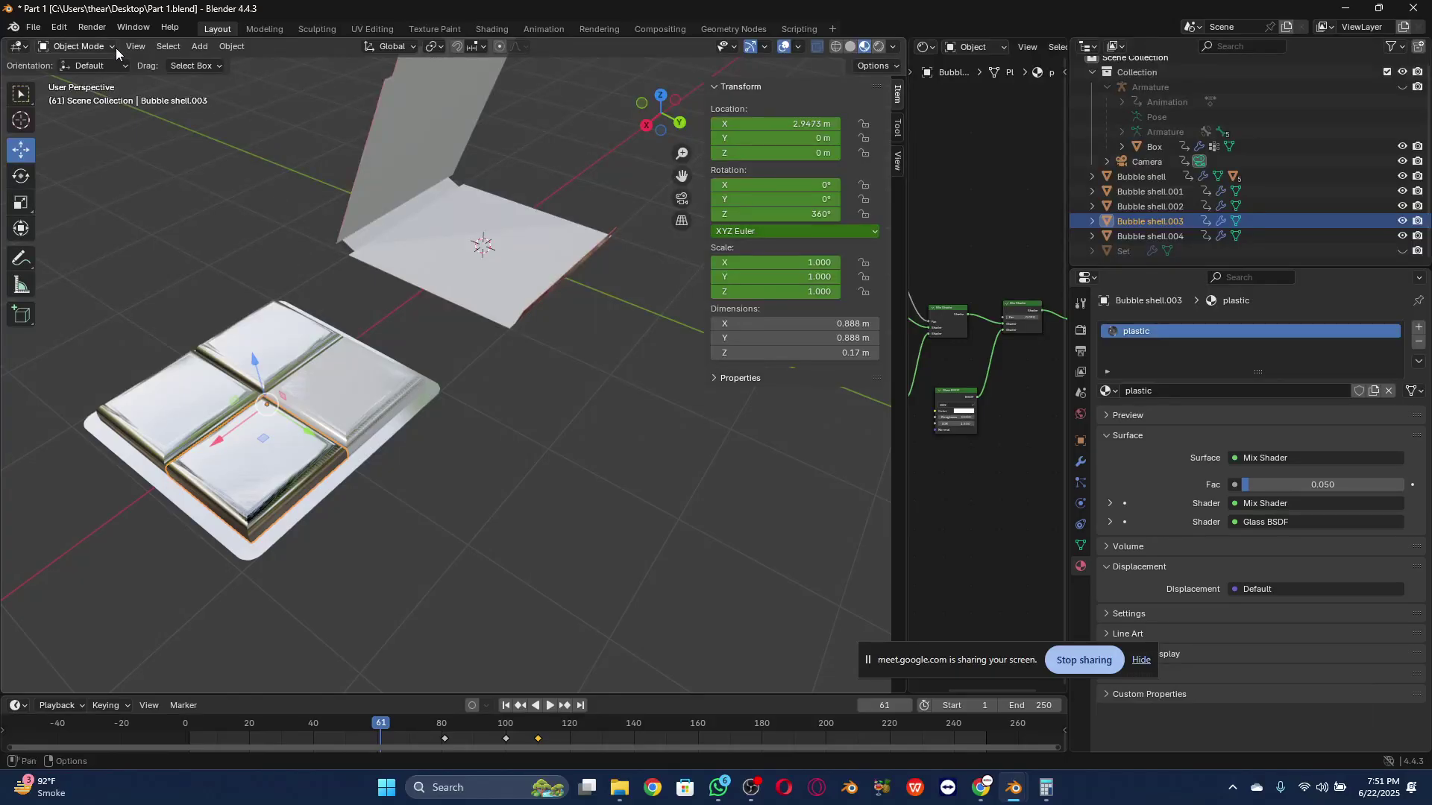
left_click(681, 198)
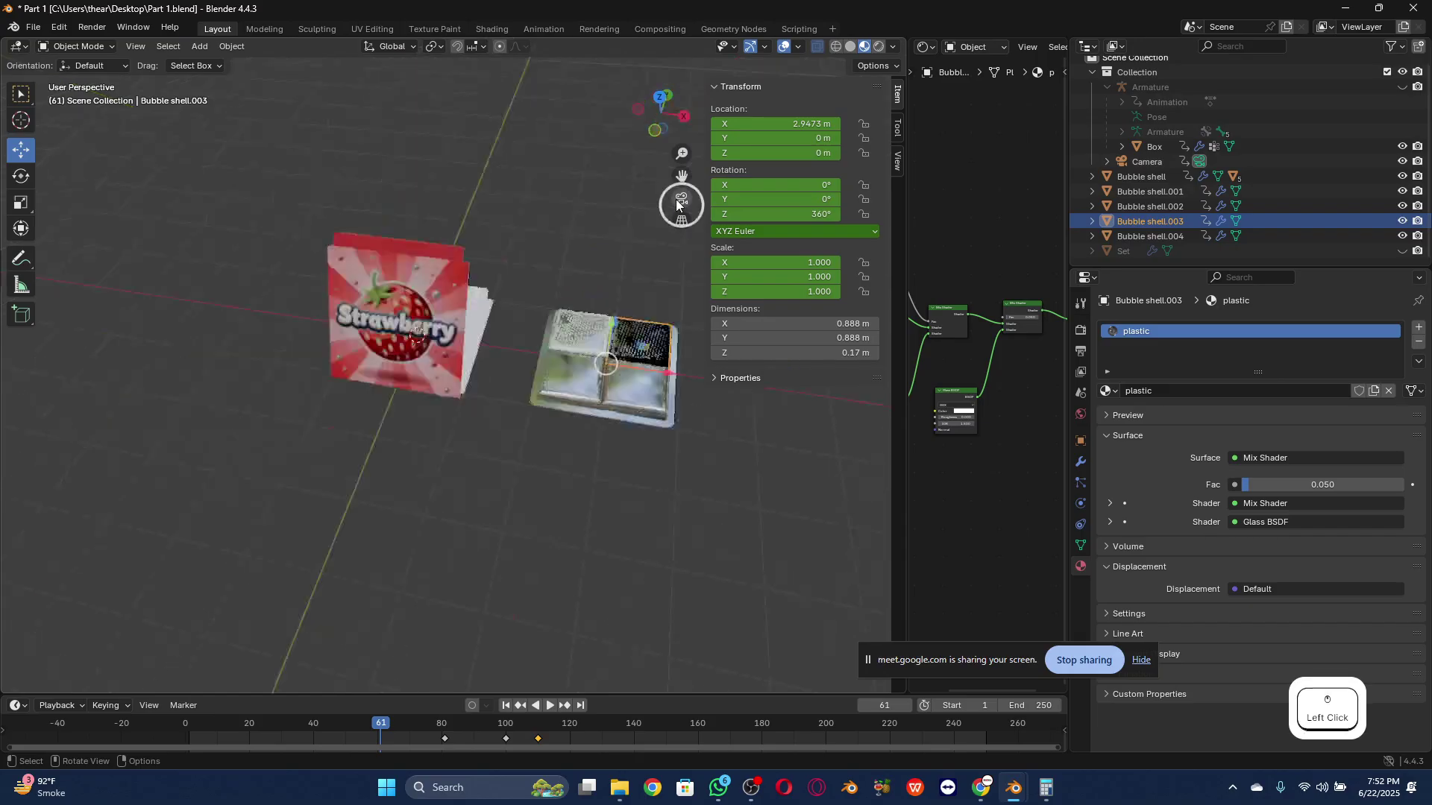
middle_click_drag(565, 328, 527, 335)
Step: Enter the camera view, lock the camera to the view and frame the bubble shells closely
left_click(681, 198)
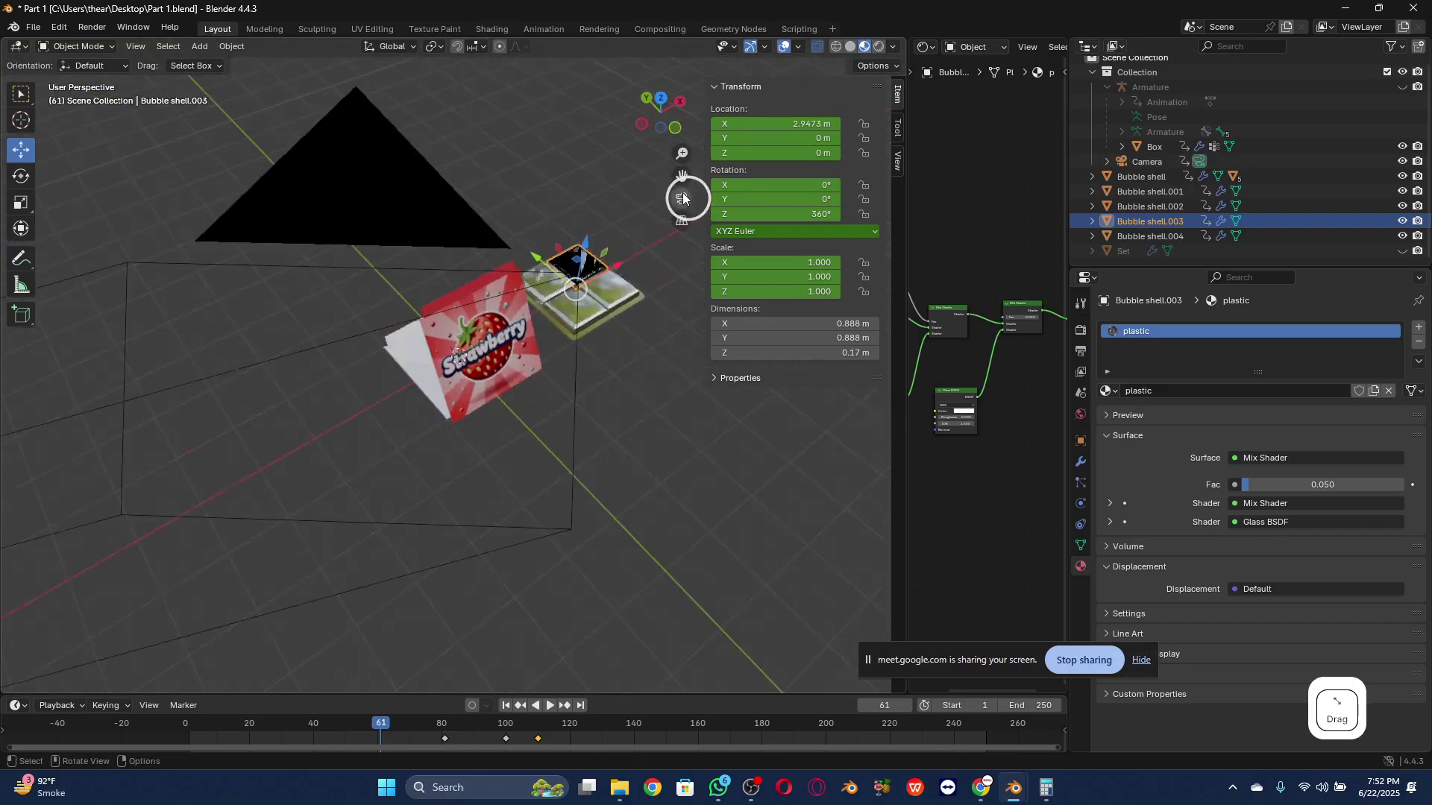
left_click(898, 168)
left_click(807, 292)
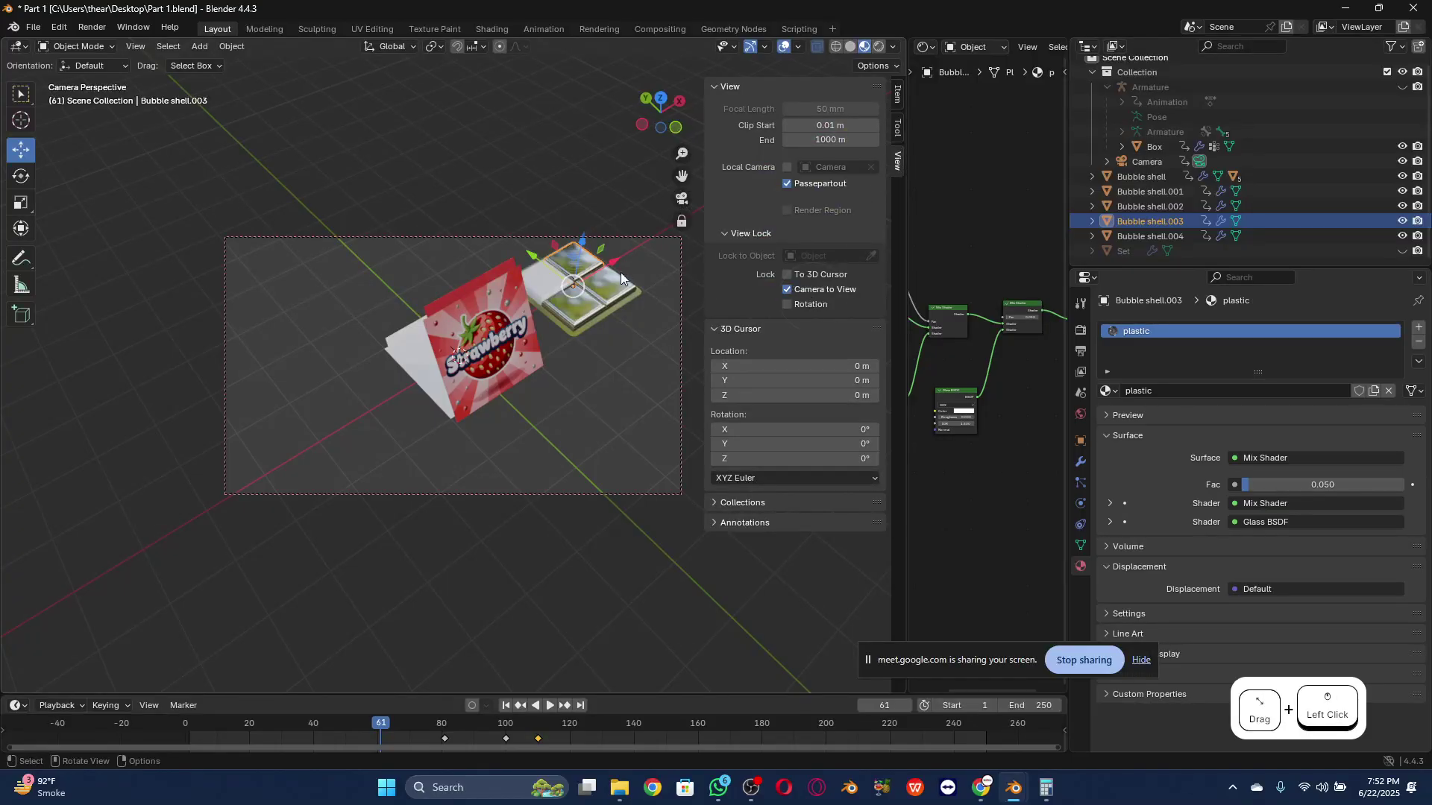
scroll(609, 275, "up", 6)
left_click_drag(682, 176, 442, 336)
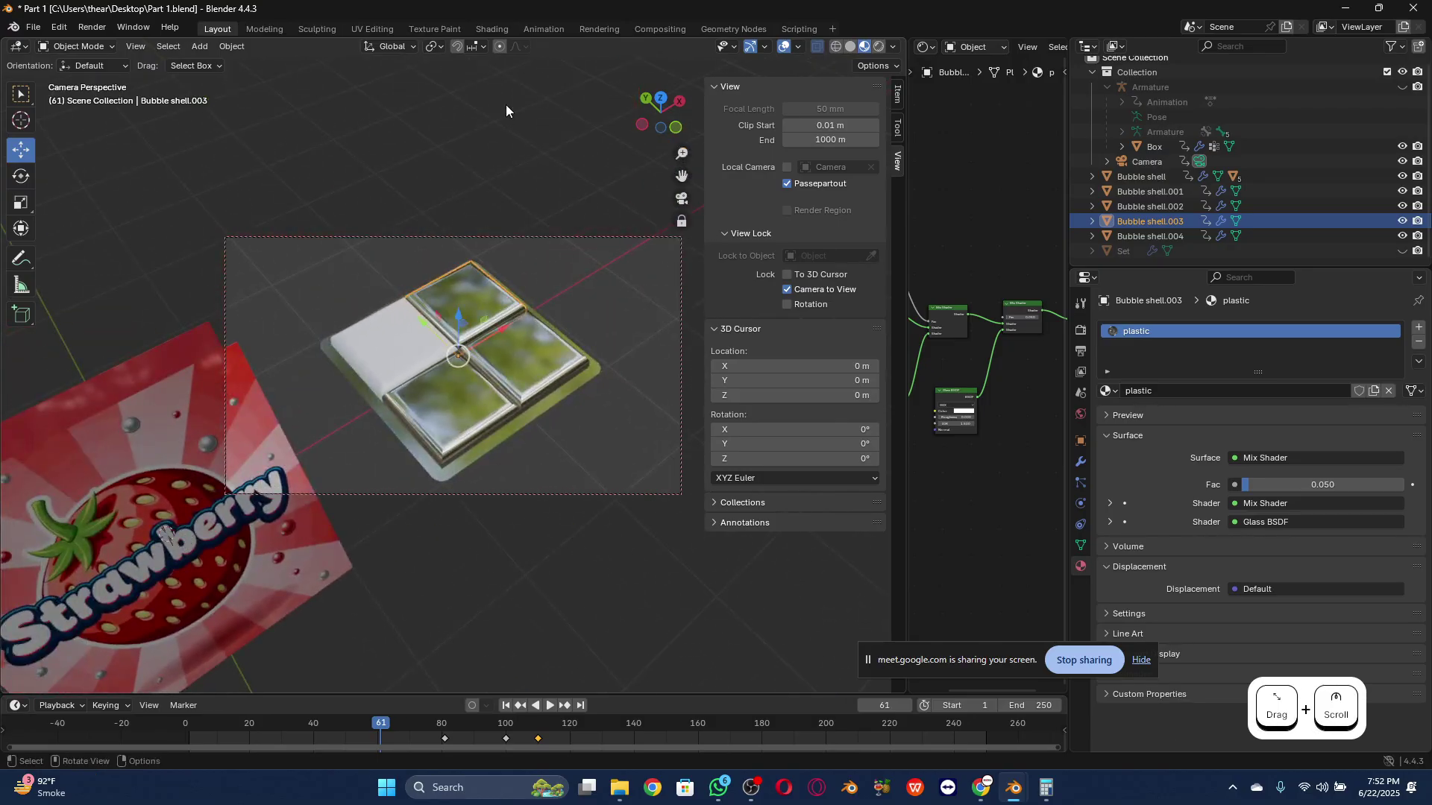
Step: Render the current frame, check the box and bubble shells, and close the render
left_click(103, 28)
left_click(108, 45)
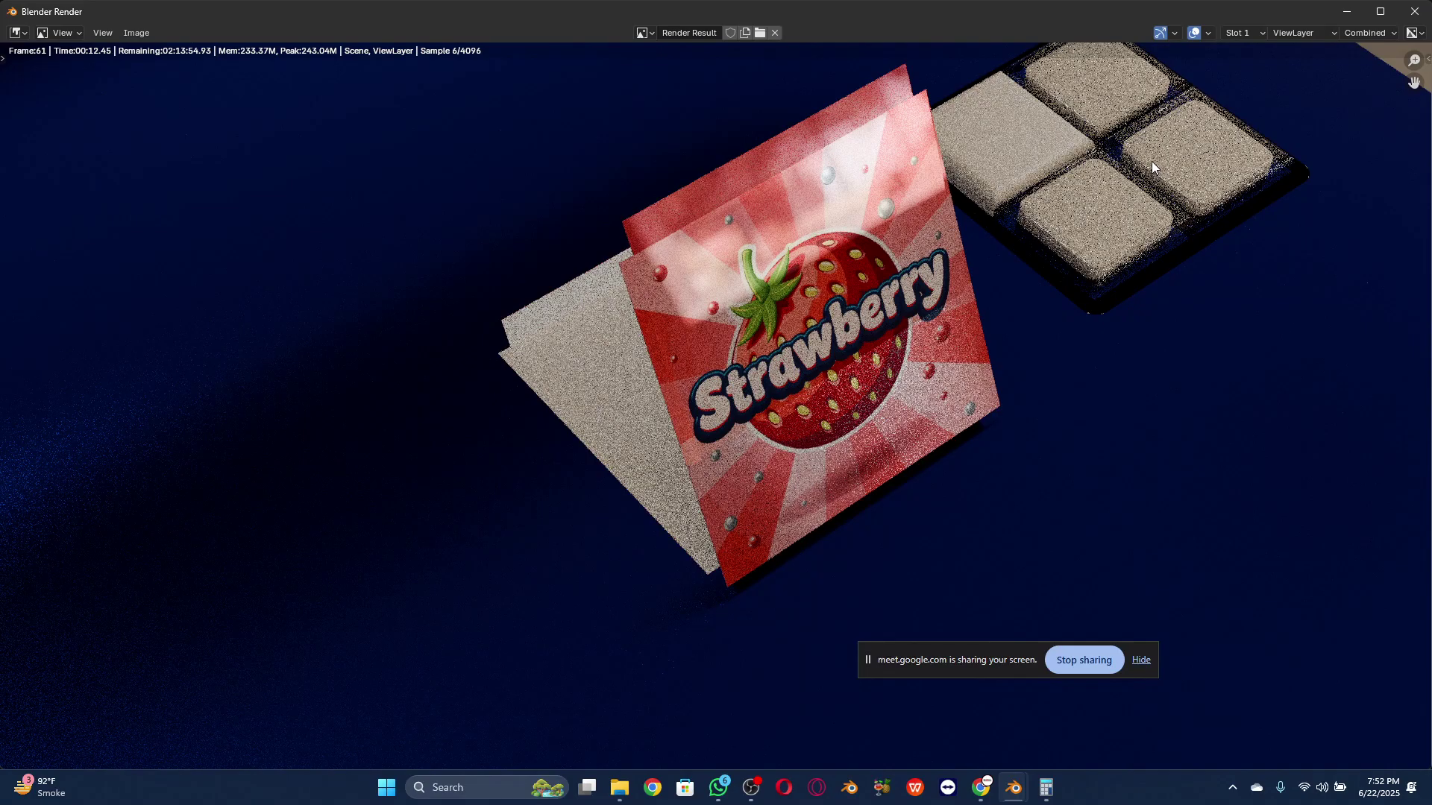
left_click(1412, 11)
Step: Bring the camera closer to the bubble shells at a lower angle, render the frame again and close the render
scroll(546, 326, "up", 2)
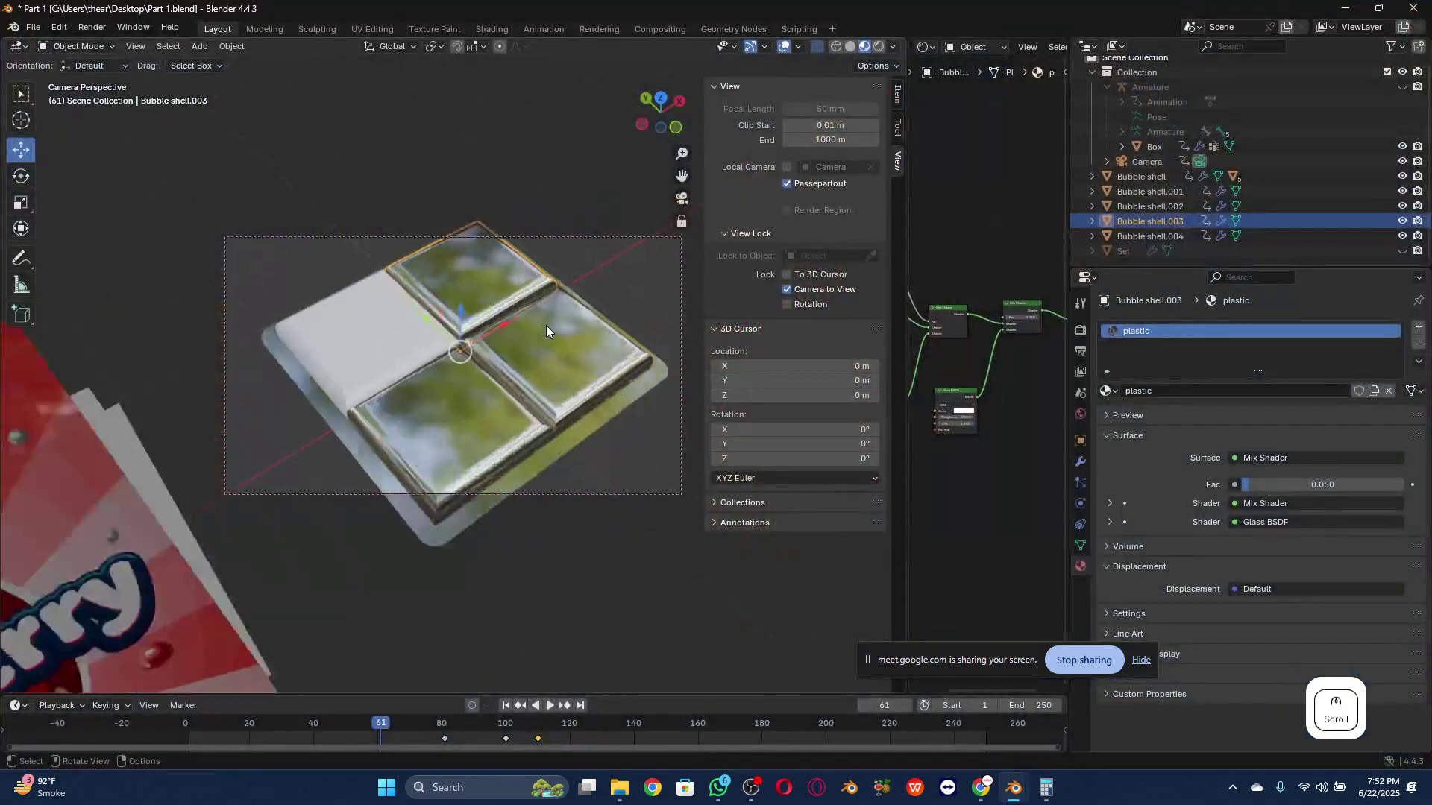
scroll(546, 325, "up", 3)
middle_click_drag(535, 338, 561, 296)
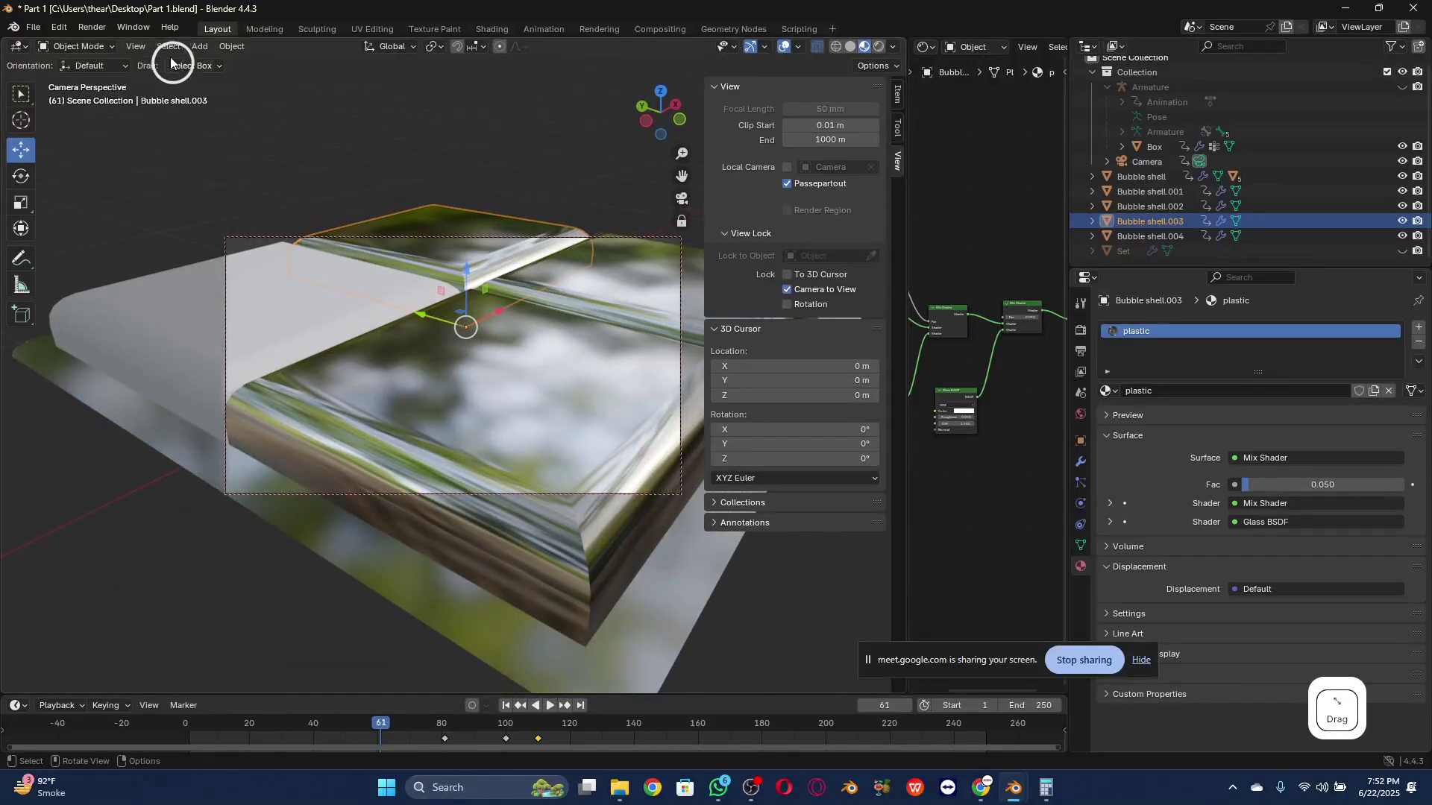
left_click(91, 27)
left_click(104, 47)
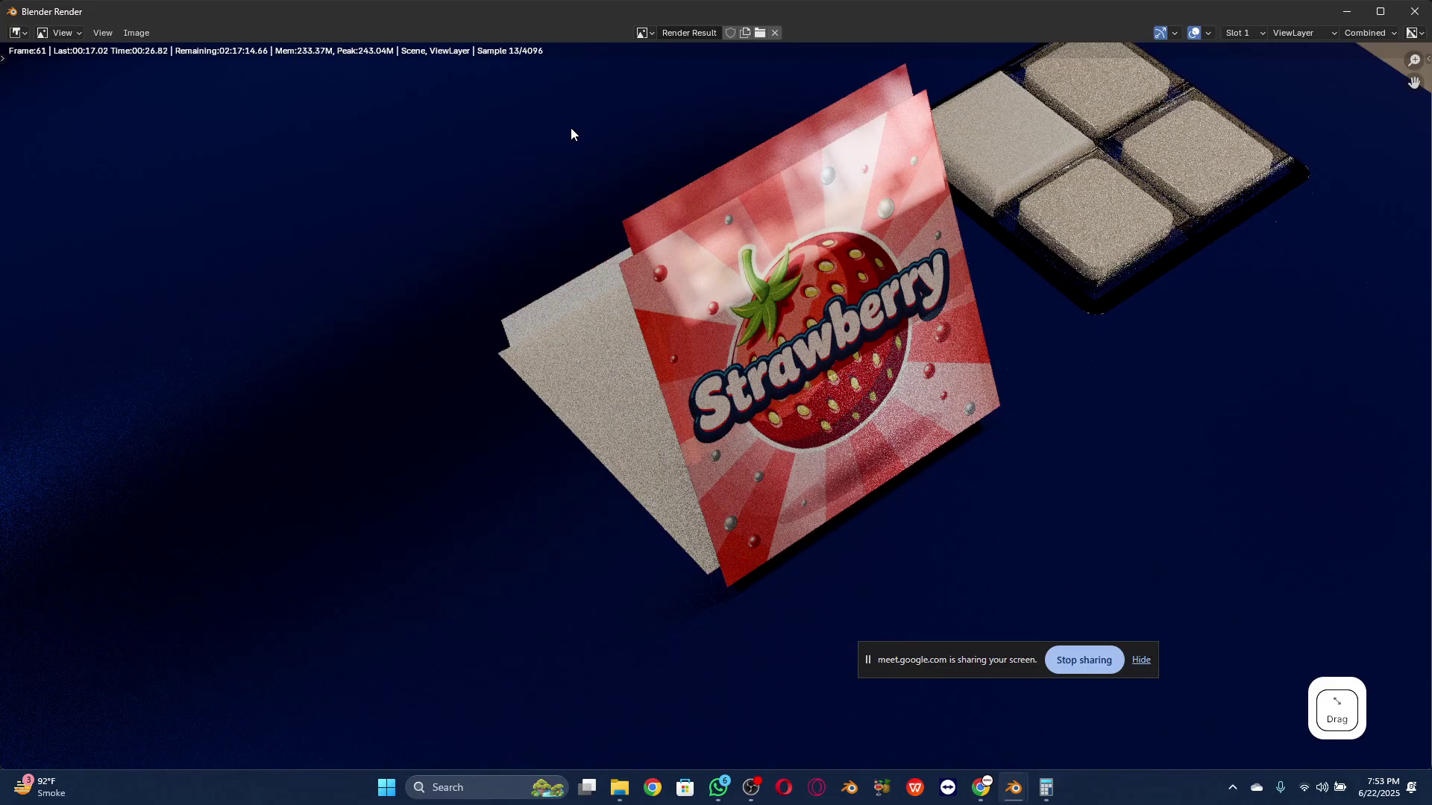
left_click(1401, 11)
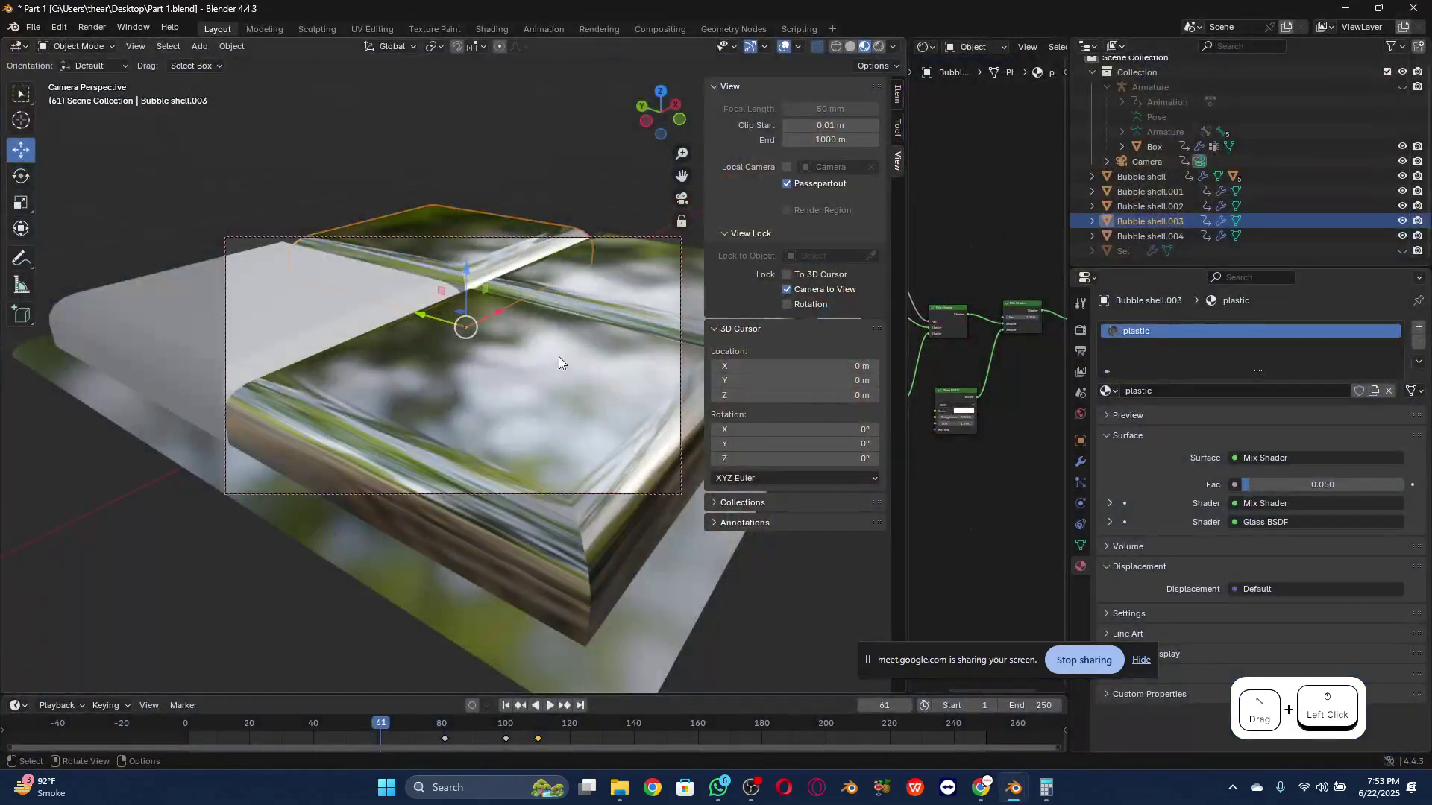
Step: Look at the bubble shells through the camera from farther away and from a higher angle on another side
scroll(583, 342, "down", 3)
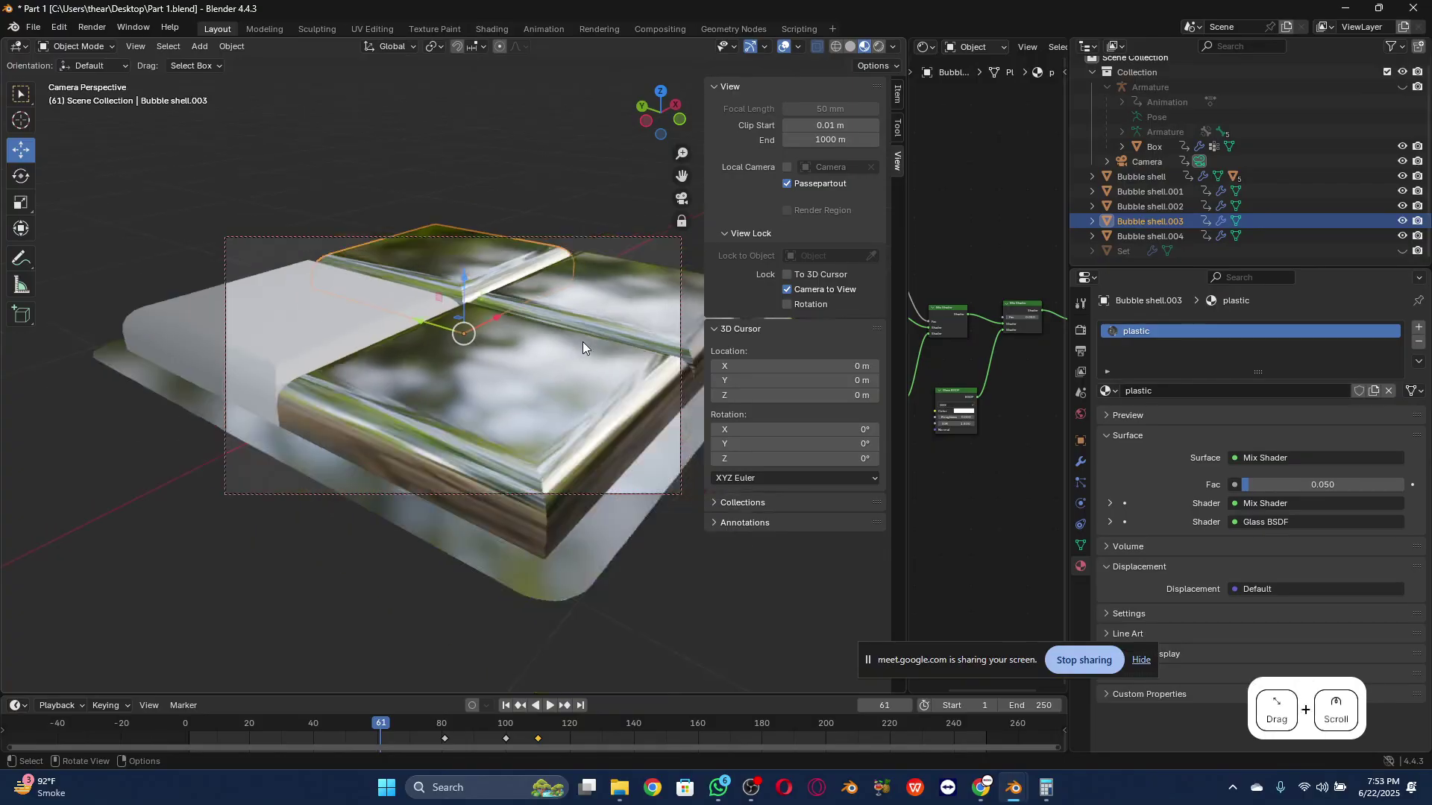
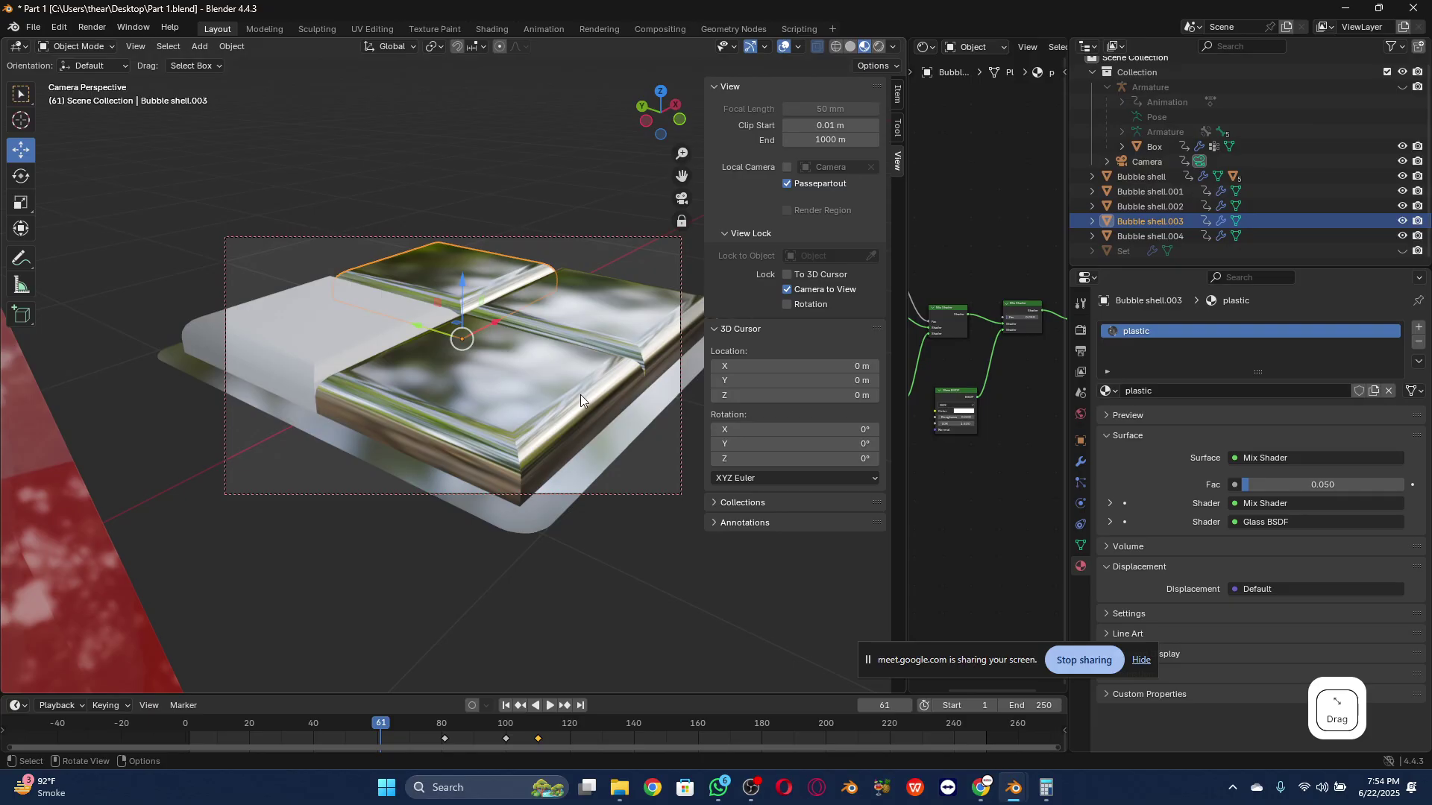
scroll(556, 359, "down", 3)
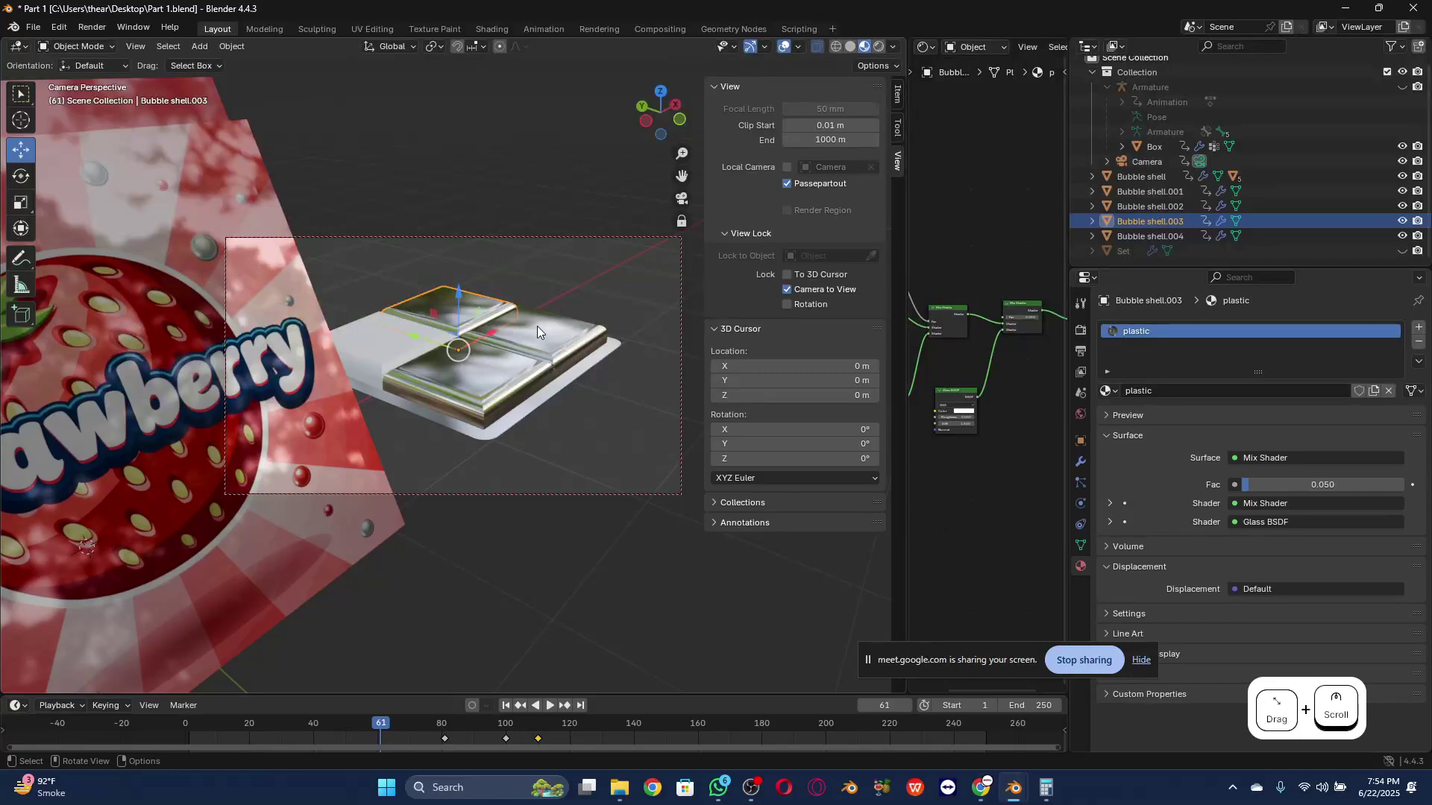
scroll(522, 355, "up", 4)
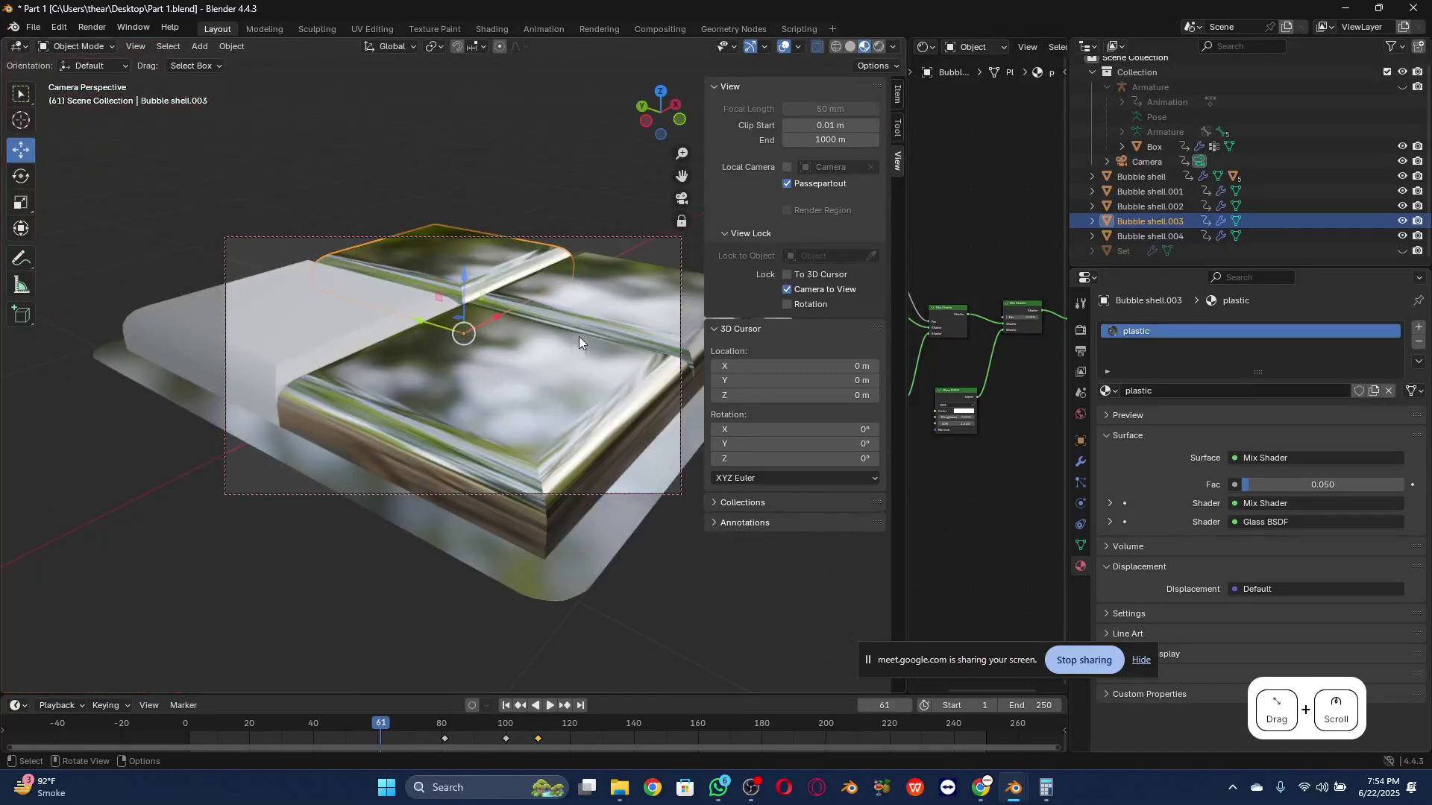
left_click_drag(659, 111, 331, 181)
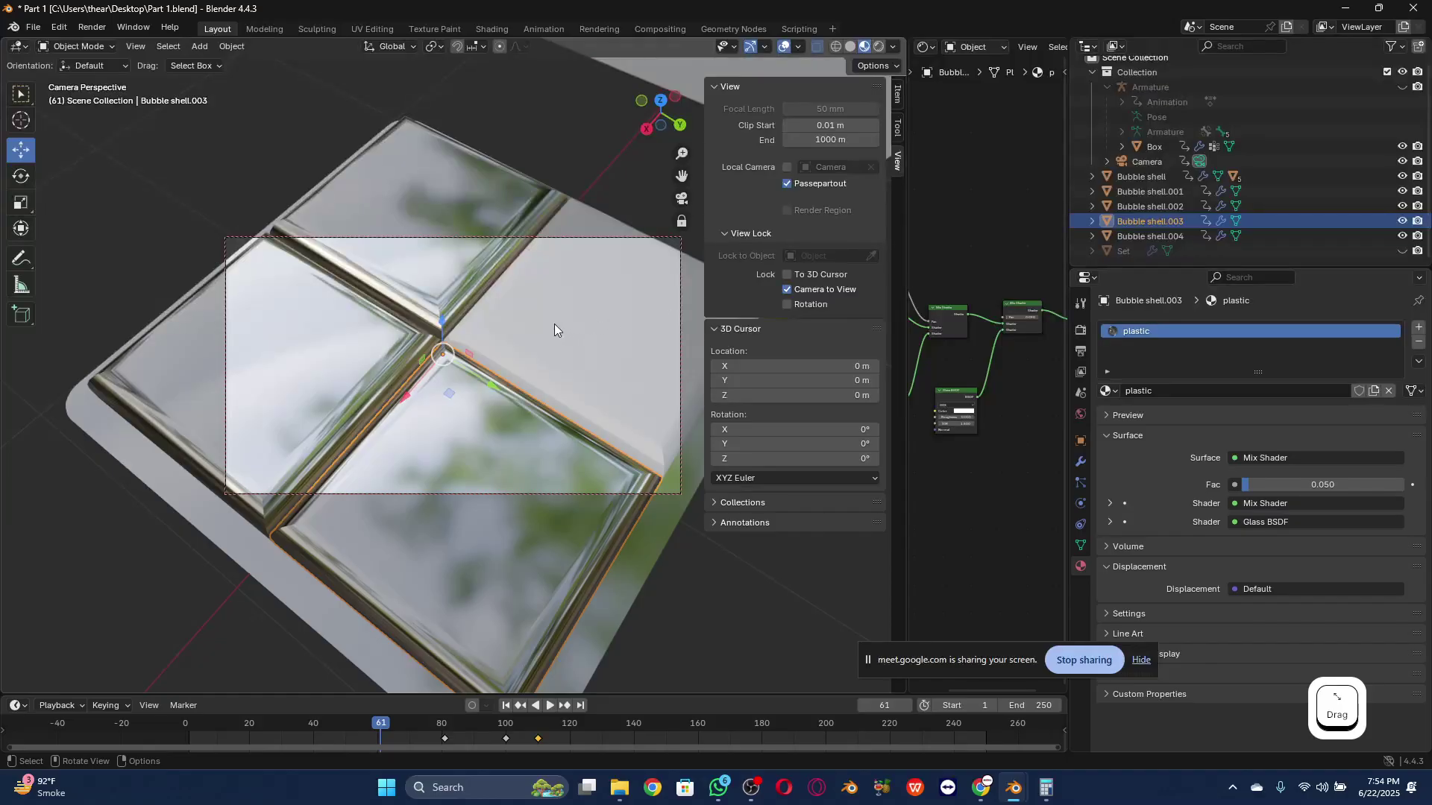
scroll(531, 326, "down", 3)
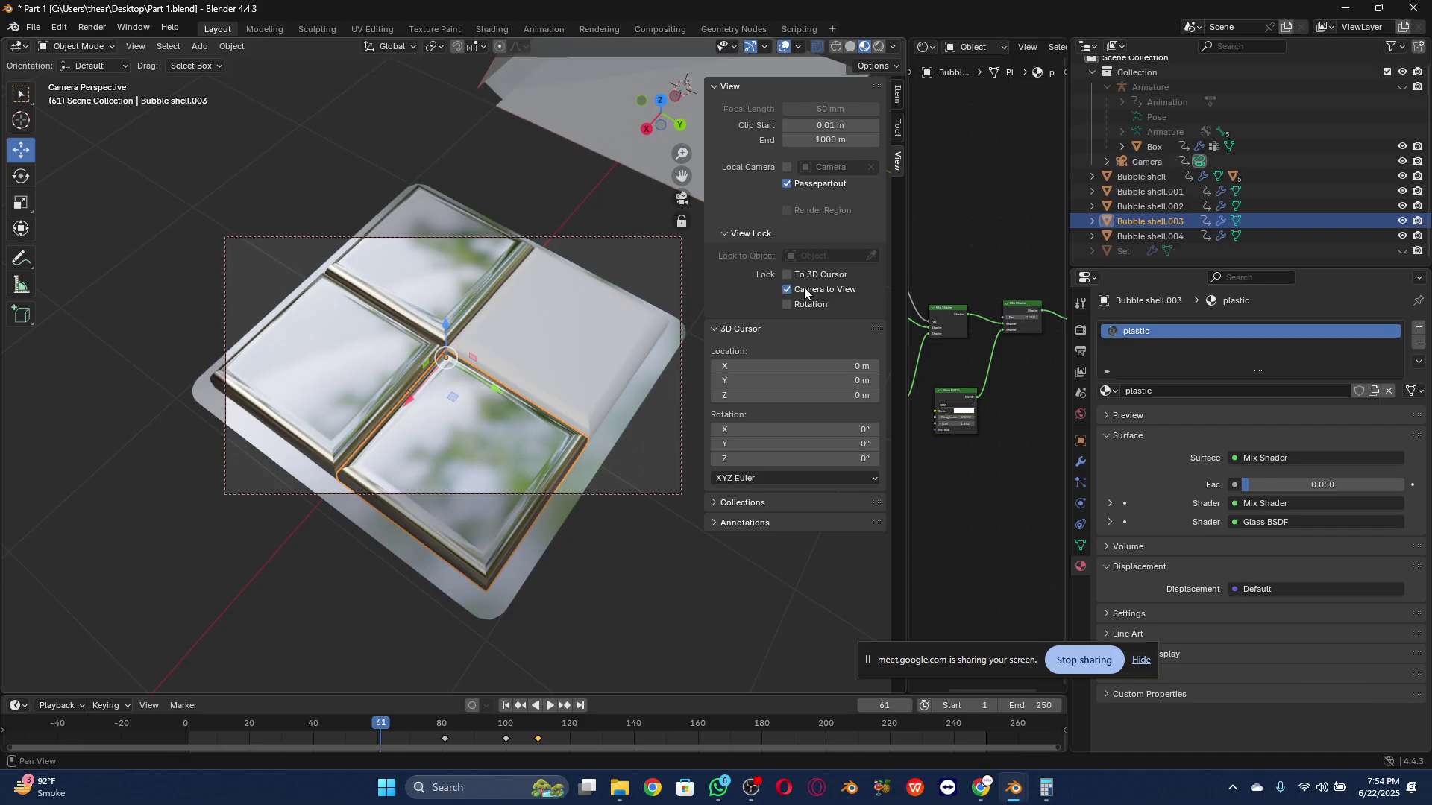
Step: Widen the node editor and delete the plastic material's mixed shader nodes, keeping only the Material Output
scroll(964, 311, "up", 2)
scroll(963, 311, "down", 4)
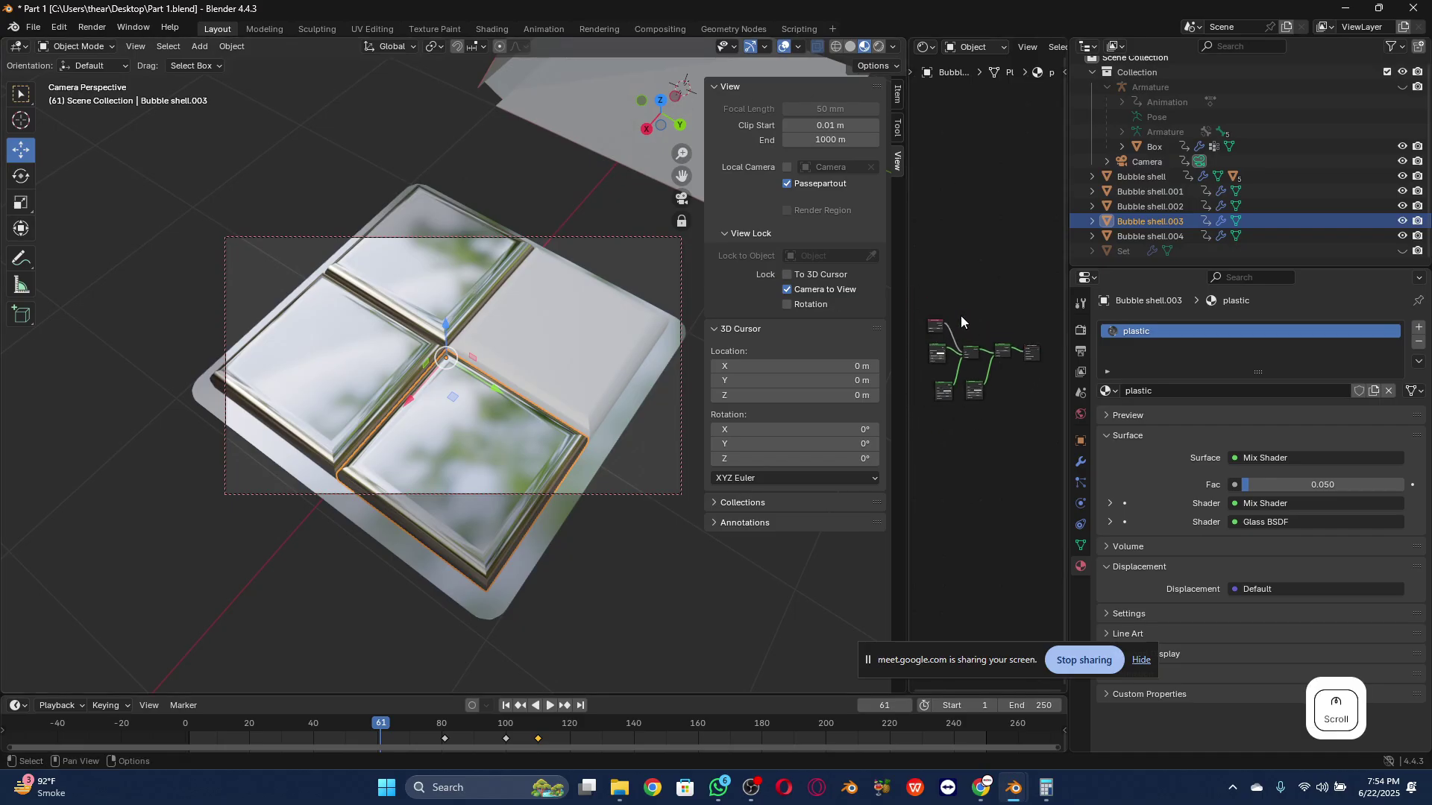
left_click_drag(904, 304, 691, 314)
scroll(898, 370, "up", 1)
left_click_drag(911, 253, 753, 419)
key("Delete")
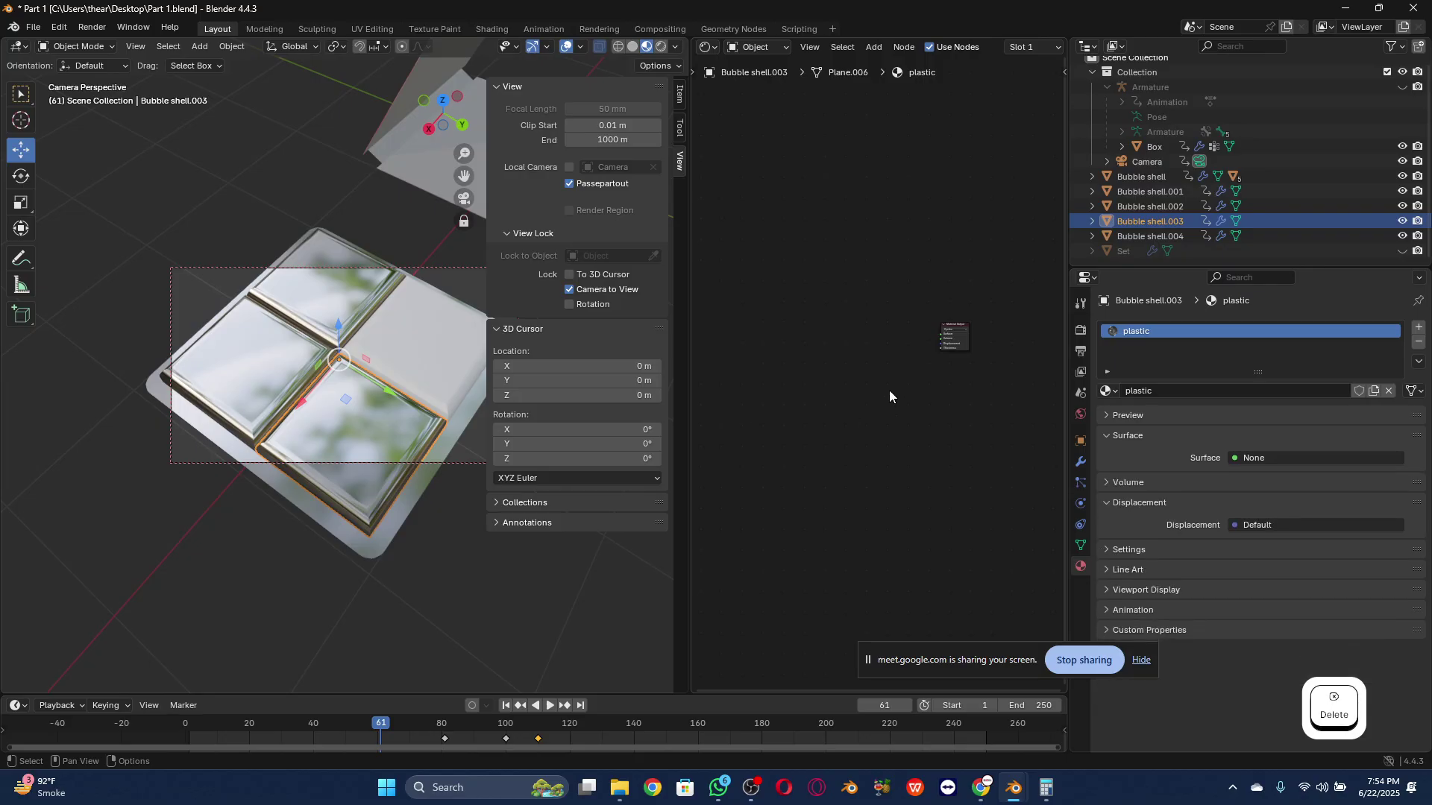
Step: Add a Glass BSDF node beside the Material Output of the plastic material
key("shift+a")
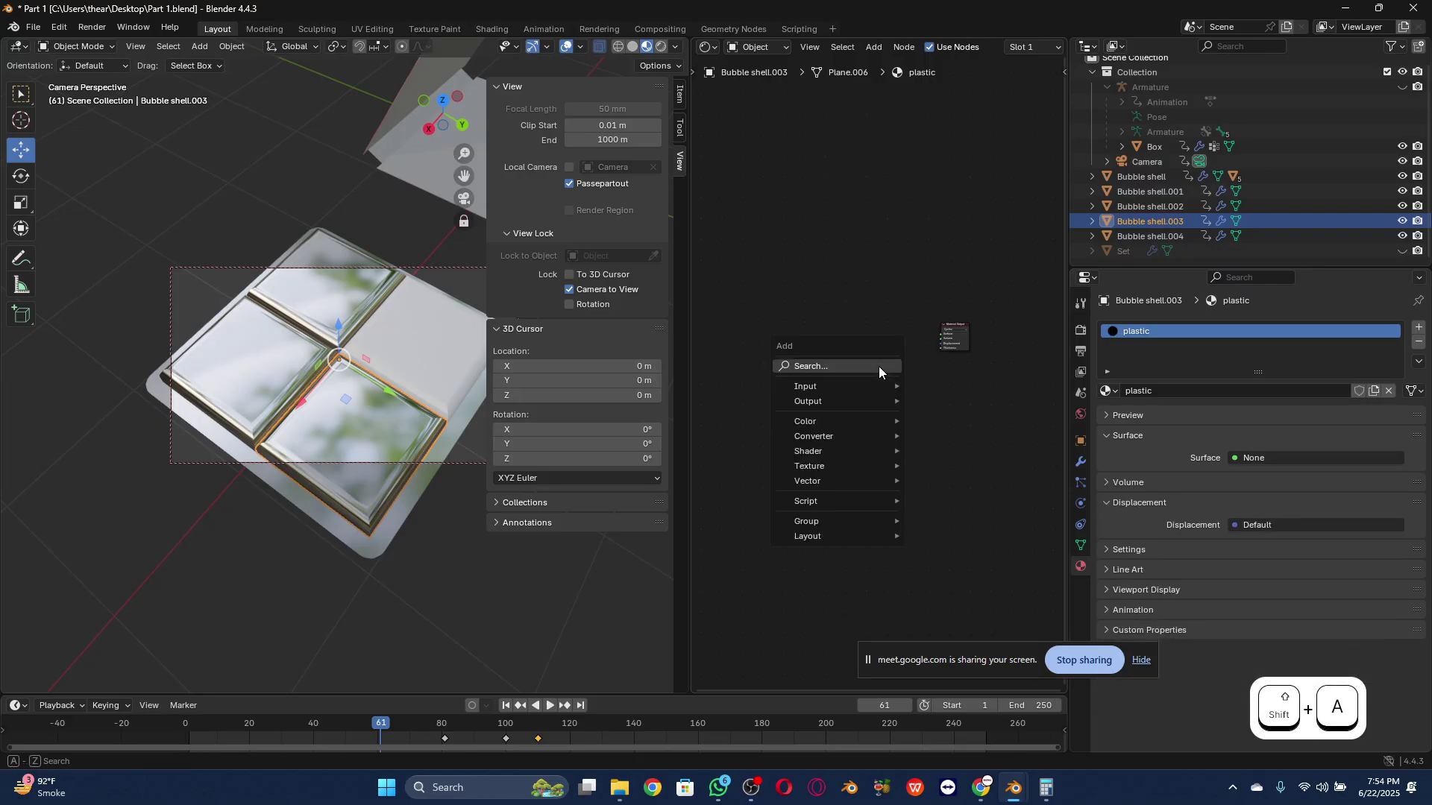
type("glass")
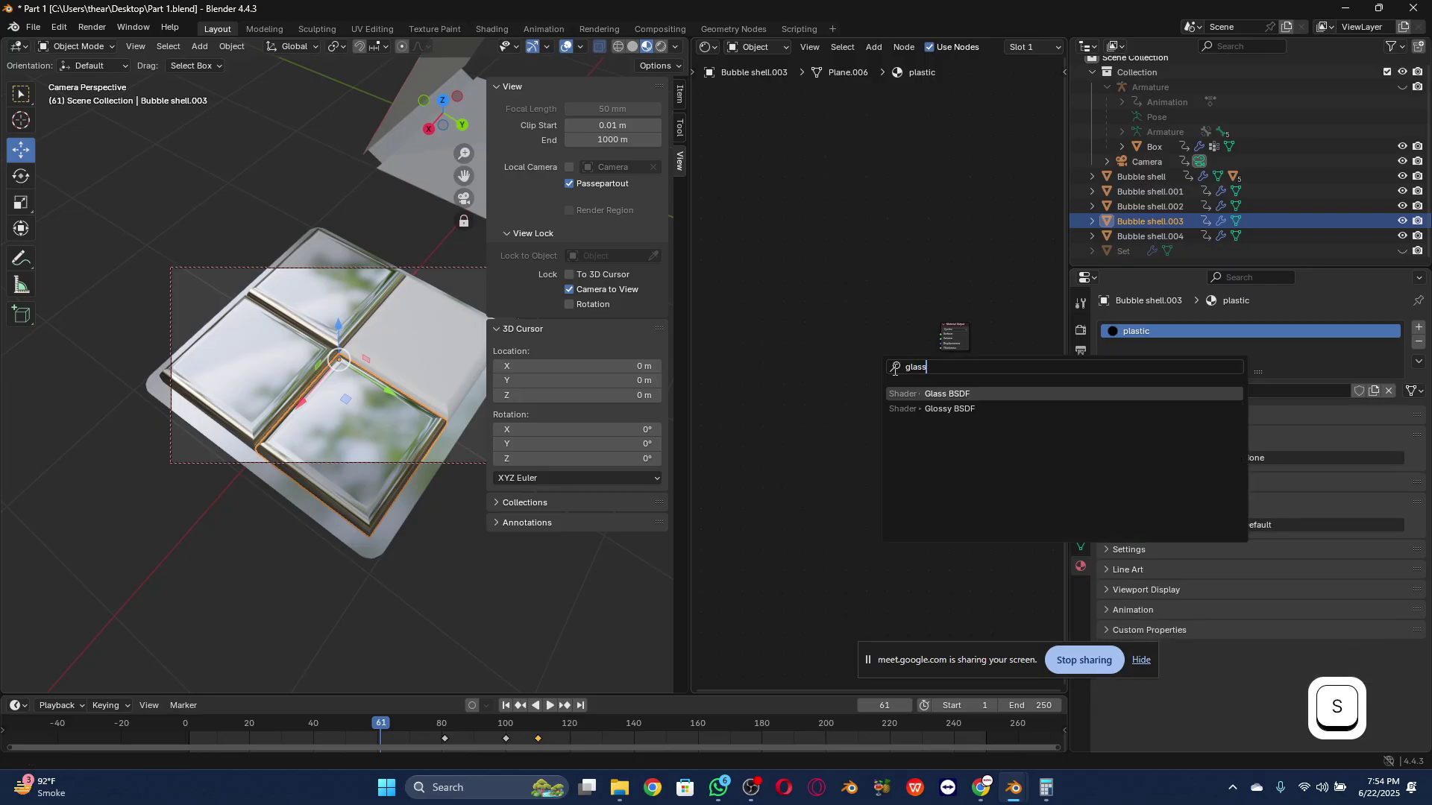
left_click(949, 393)
left_click(858, 321)
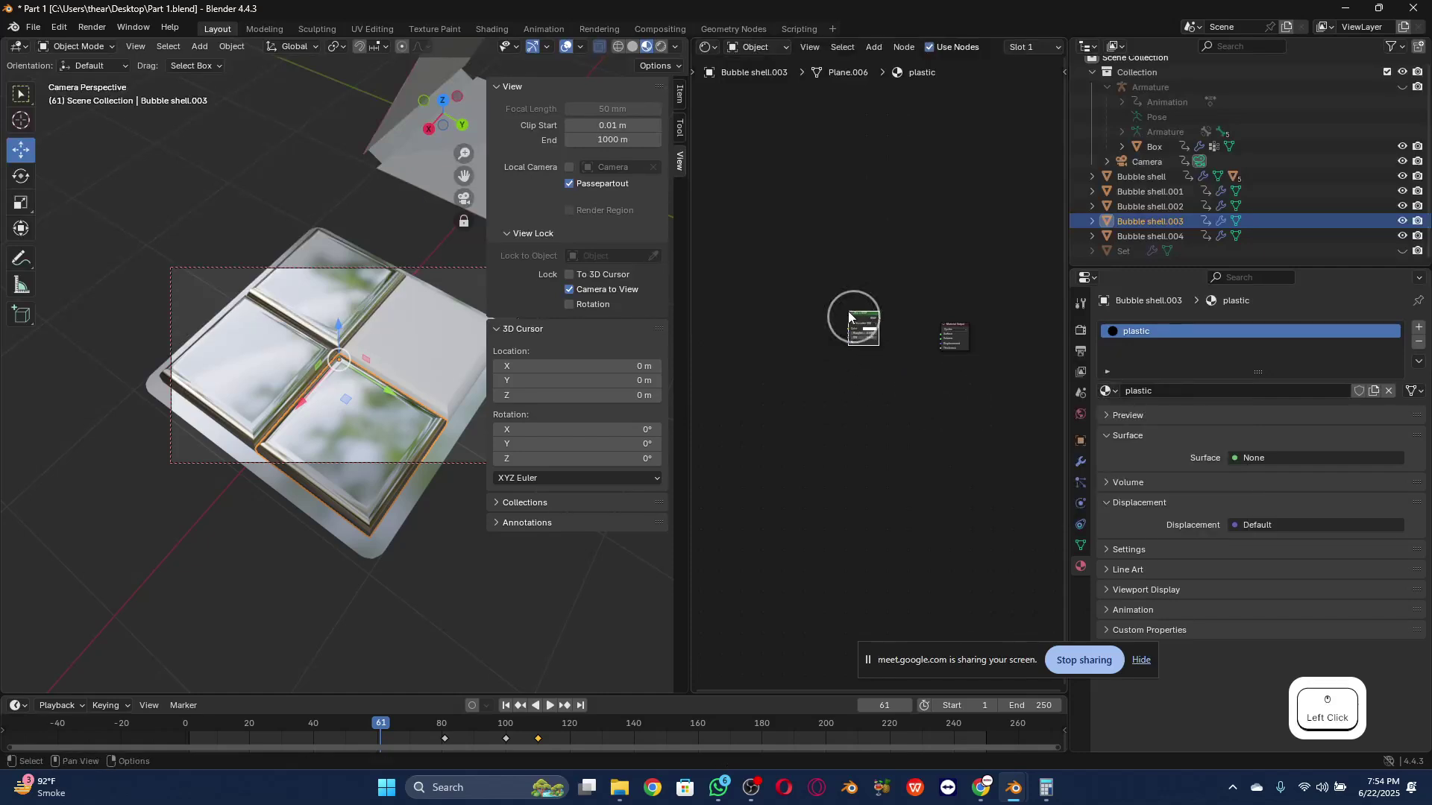
Step: Connect the Glass BSDF to the Material Output's Surface and set the output target to All
scroll(945, 351, "up", 1)
scroll(946, 350, "up", 1)
left_click_drag(999, 291, 928, 290)
scroll(928, 286, "up", 2)
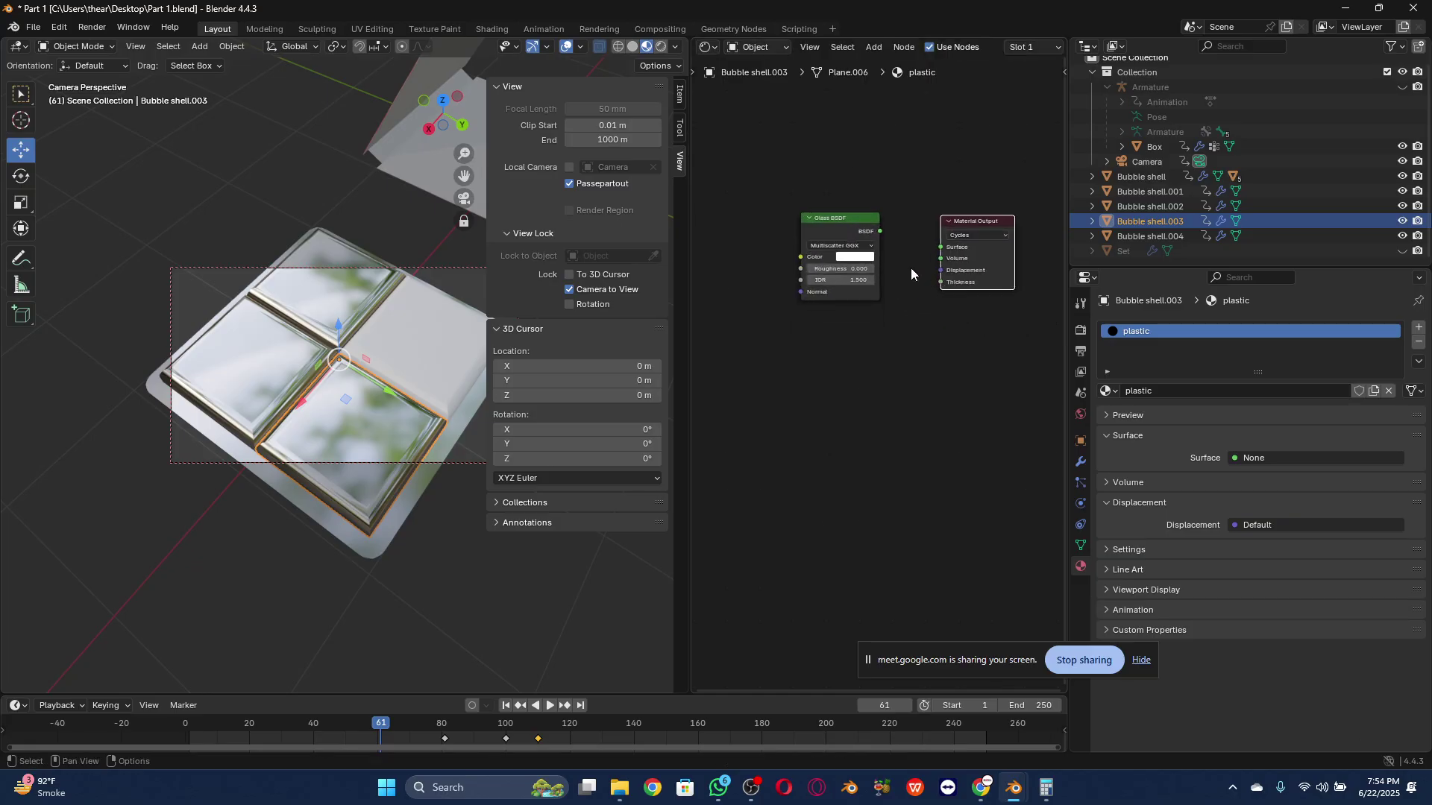
left_click_drag(880, 231, 941, 249)
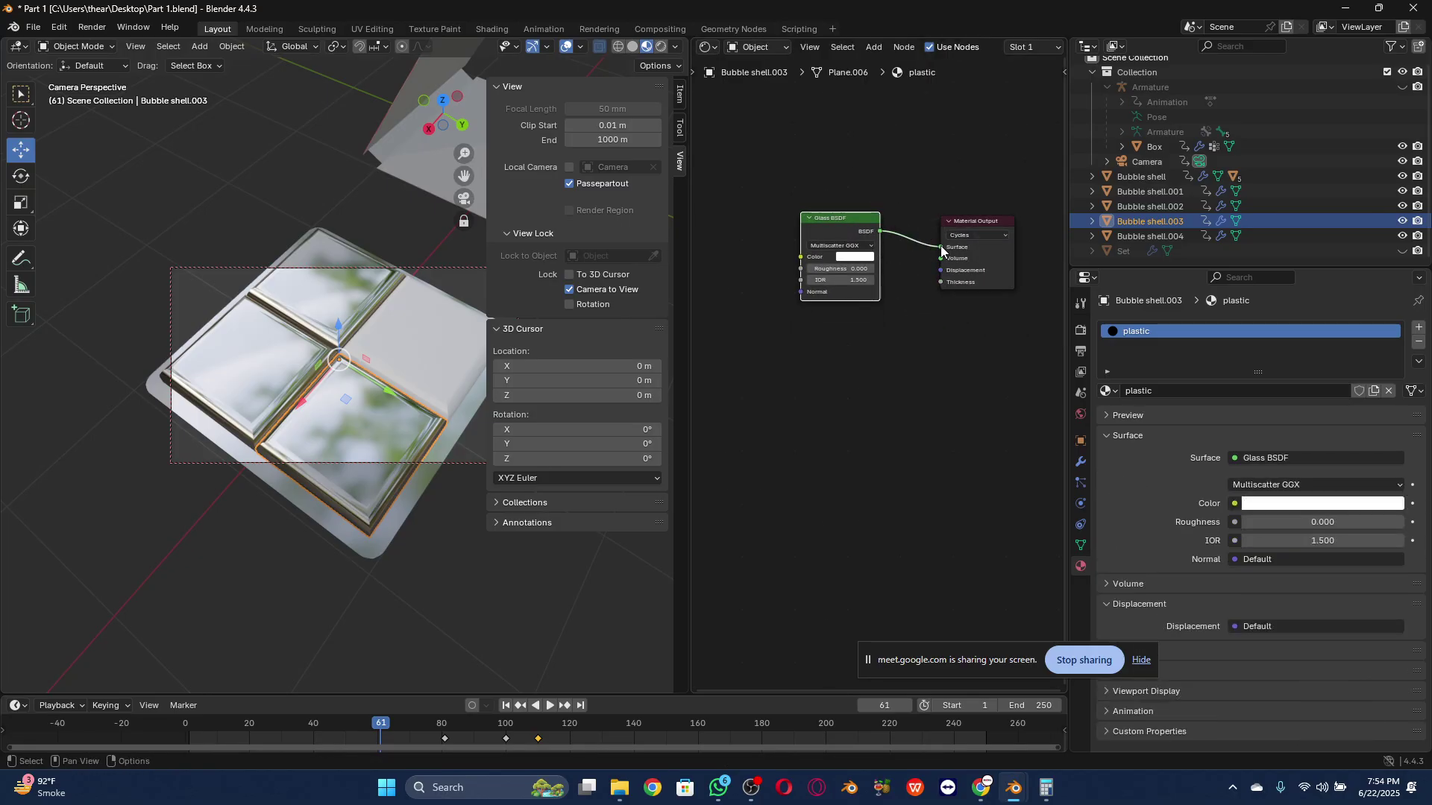
left_click(978, 235)
left_click(980, 258)
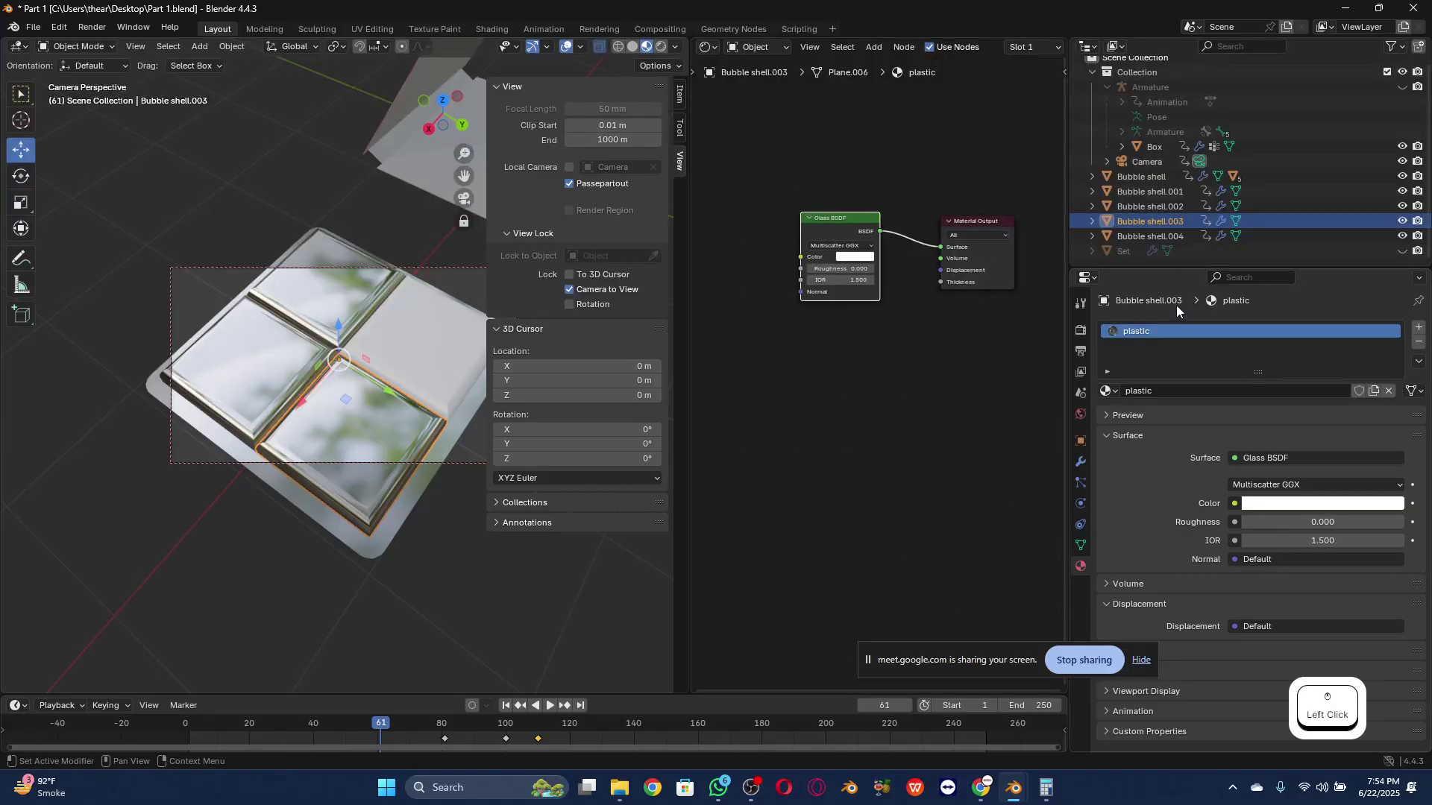
Step: Select the Bubble shell object, examine its silver material nodes, and render the current frame to check it
left_click(364, 413)
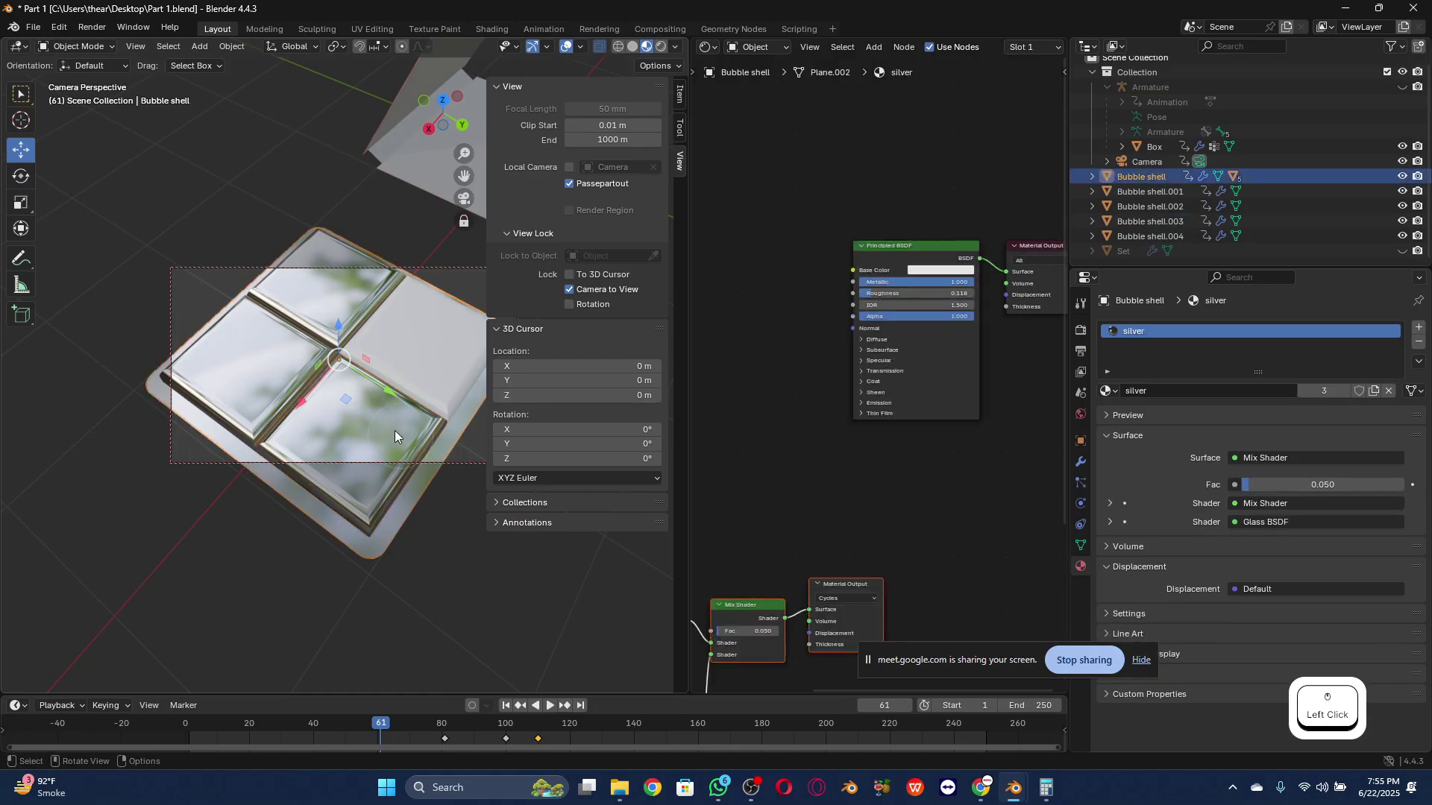
scroll(833, 436, "down", 2)
scroll(834, 435, "down", 3)
mouse_move(925, 443)
left_mouse_down()
mouse_move(751, 574)
mouse_move(932, 466)
left_mouse_up()
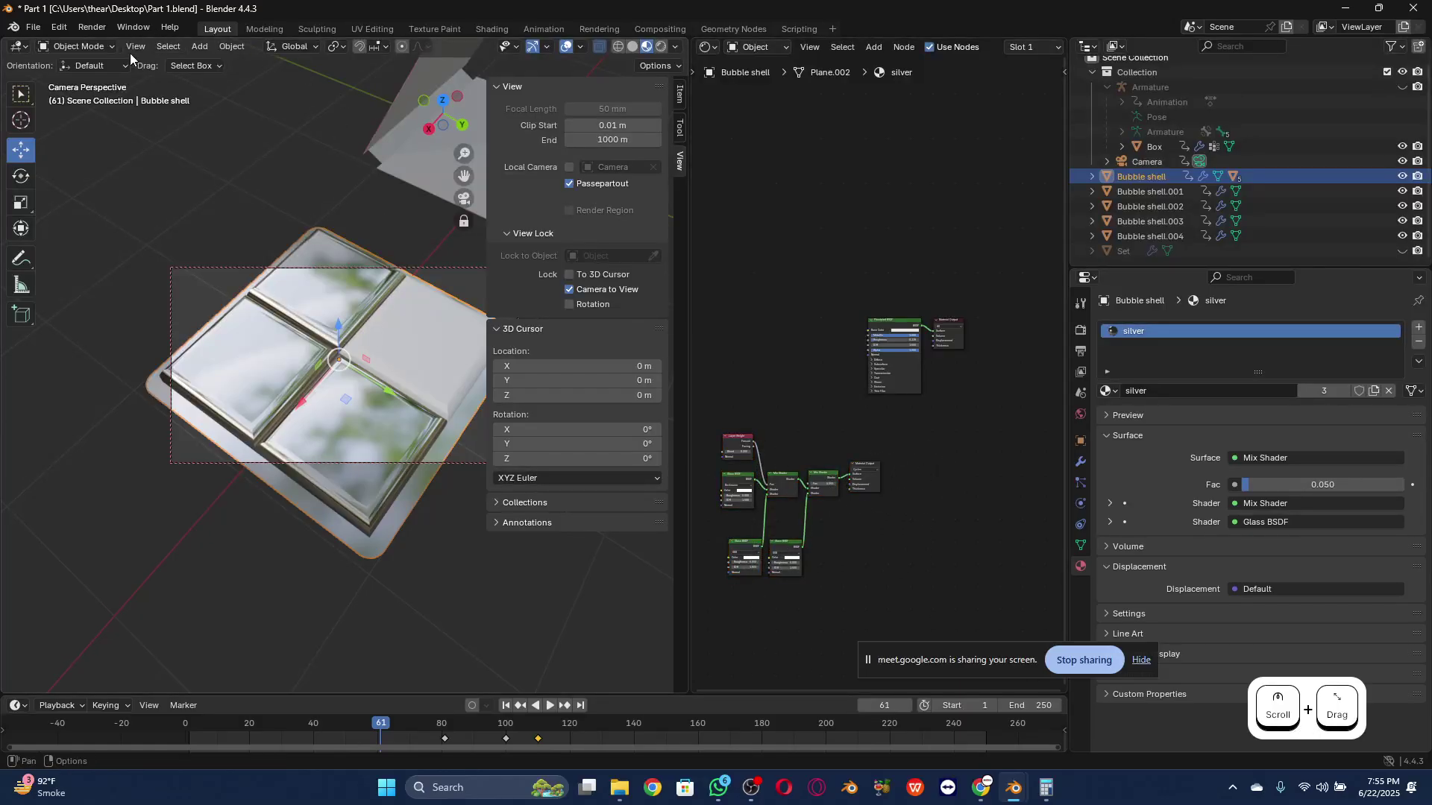
left_click(94, 28)
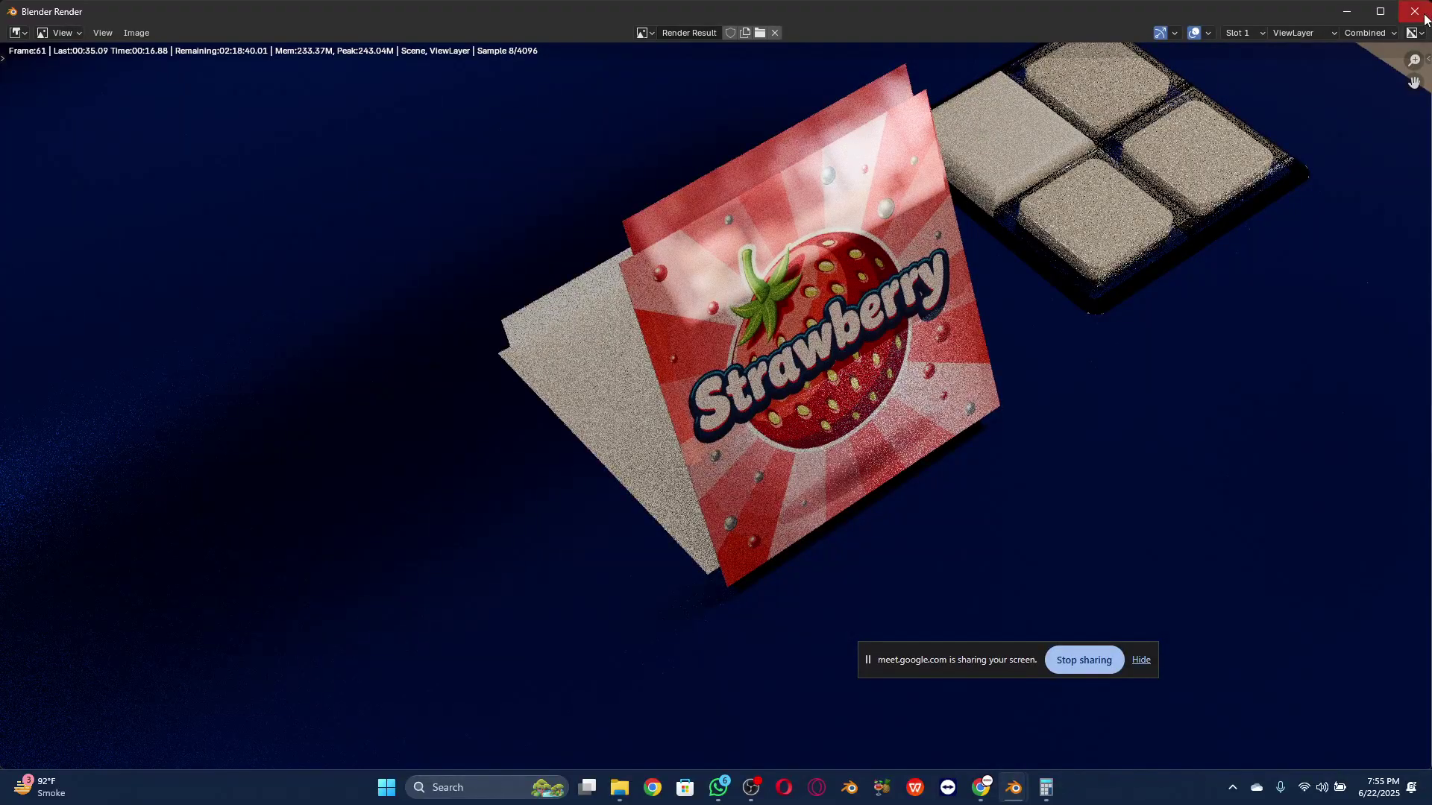
left_click(1109, 186)
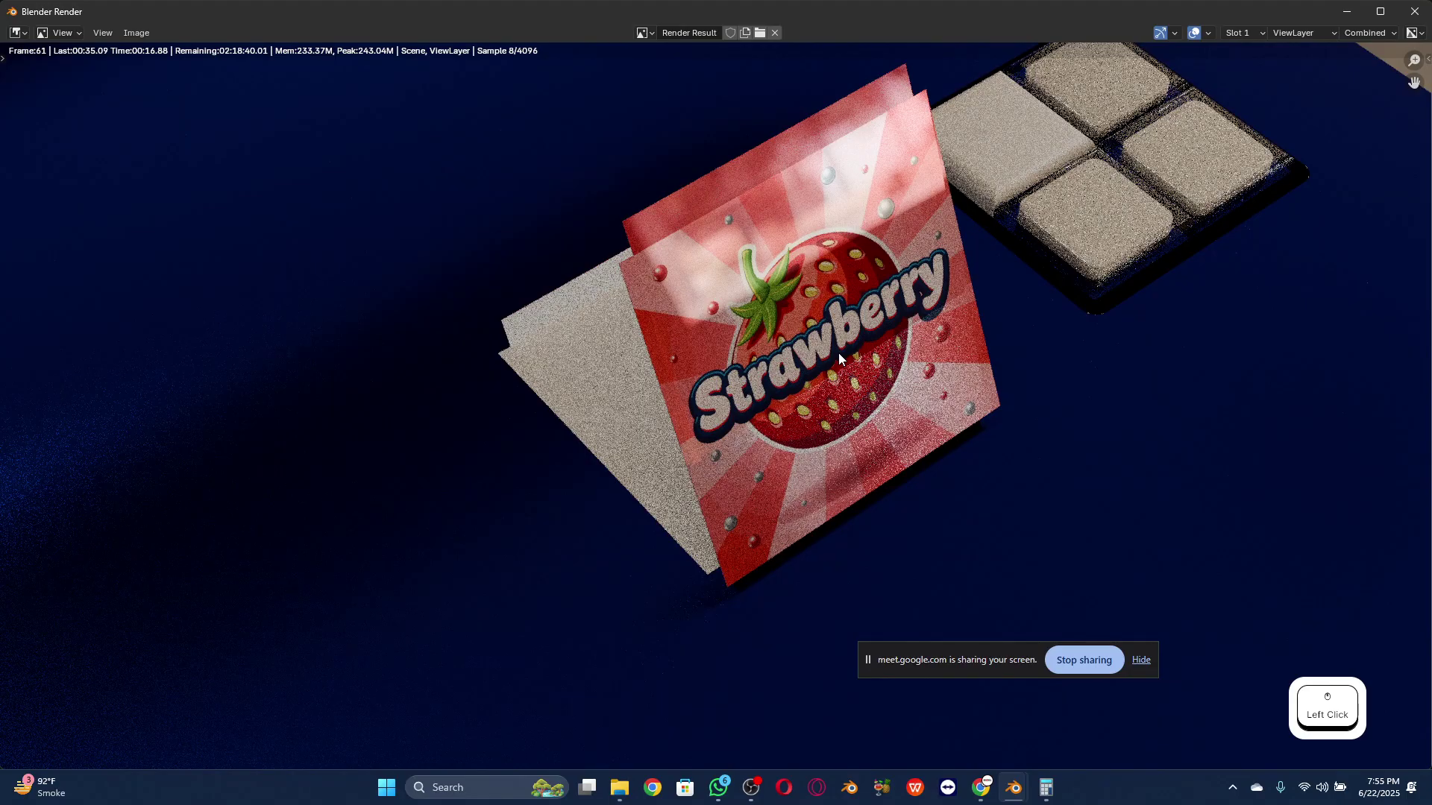
key("Escape")
Step: Copy the mixed glass nodes and delete the Principled BSDF and its Material Output from the silver material
left_click_drag(922, 431, 724, 597)
key("ctrl+c")
left_click_drag(1004, 265, 878, 345)
key("Delete")
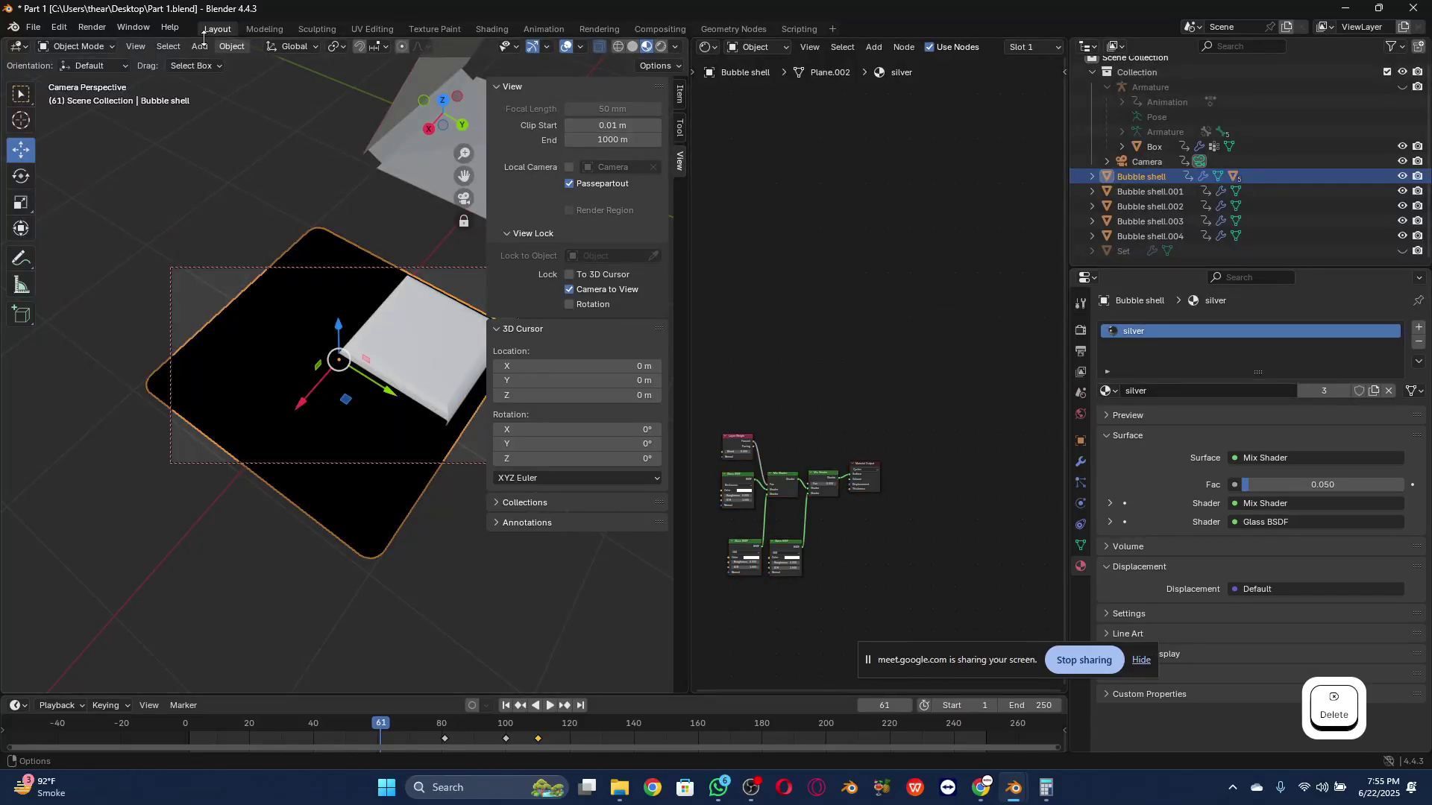
Step: Render the frame to check the silver material, close the render and undo the node deletion
left_click(92, 27)
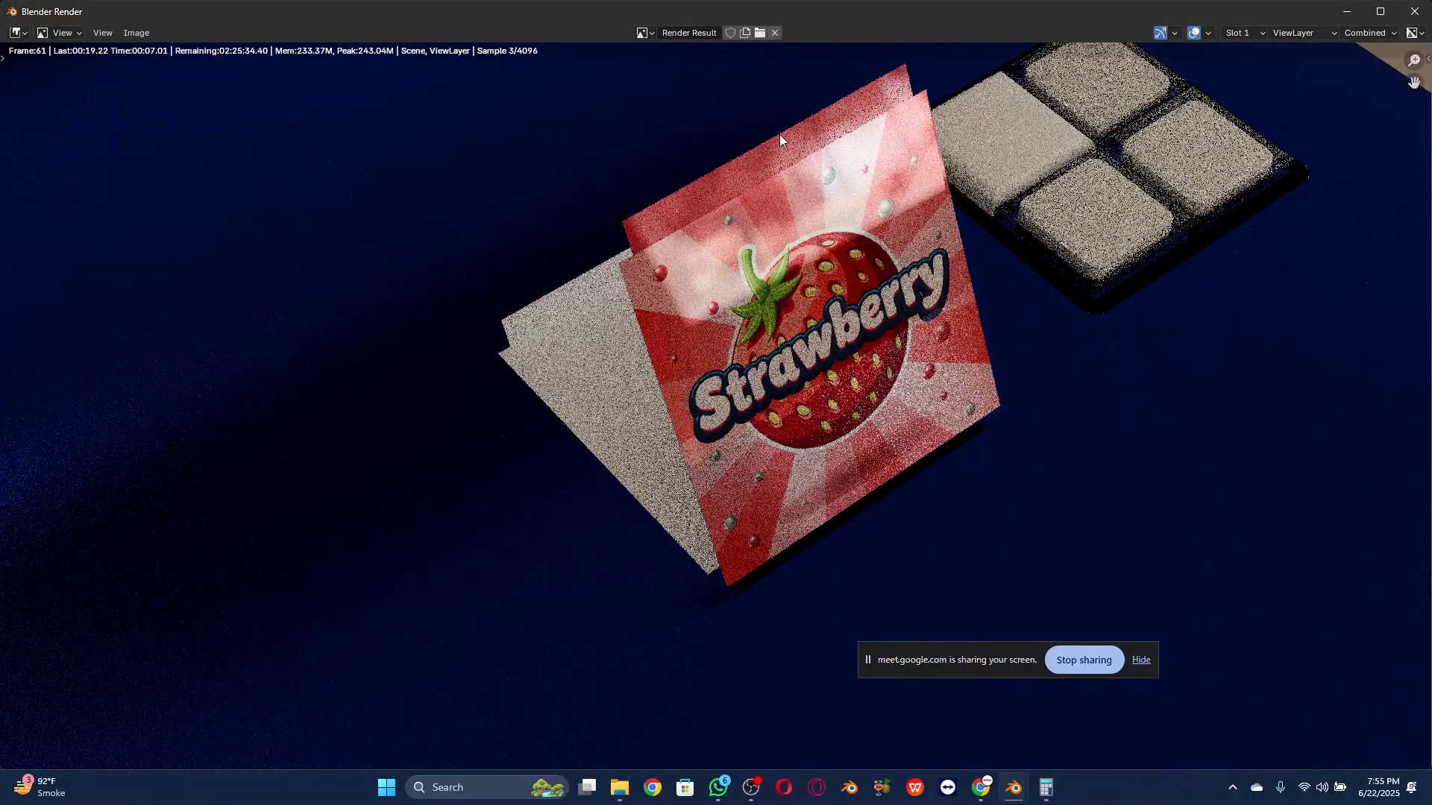
left_click(1414, 10)
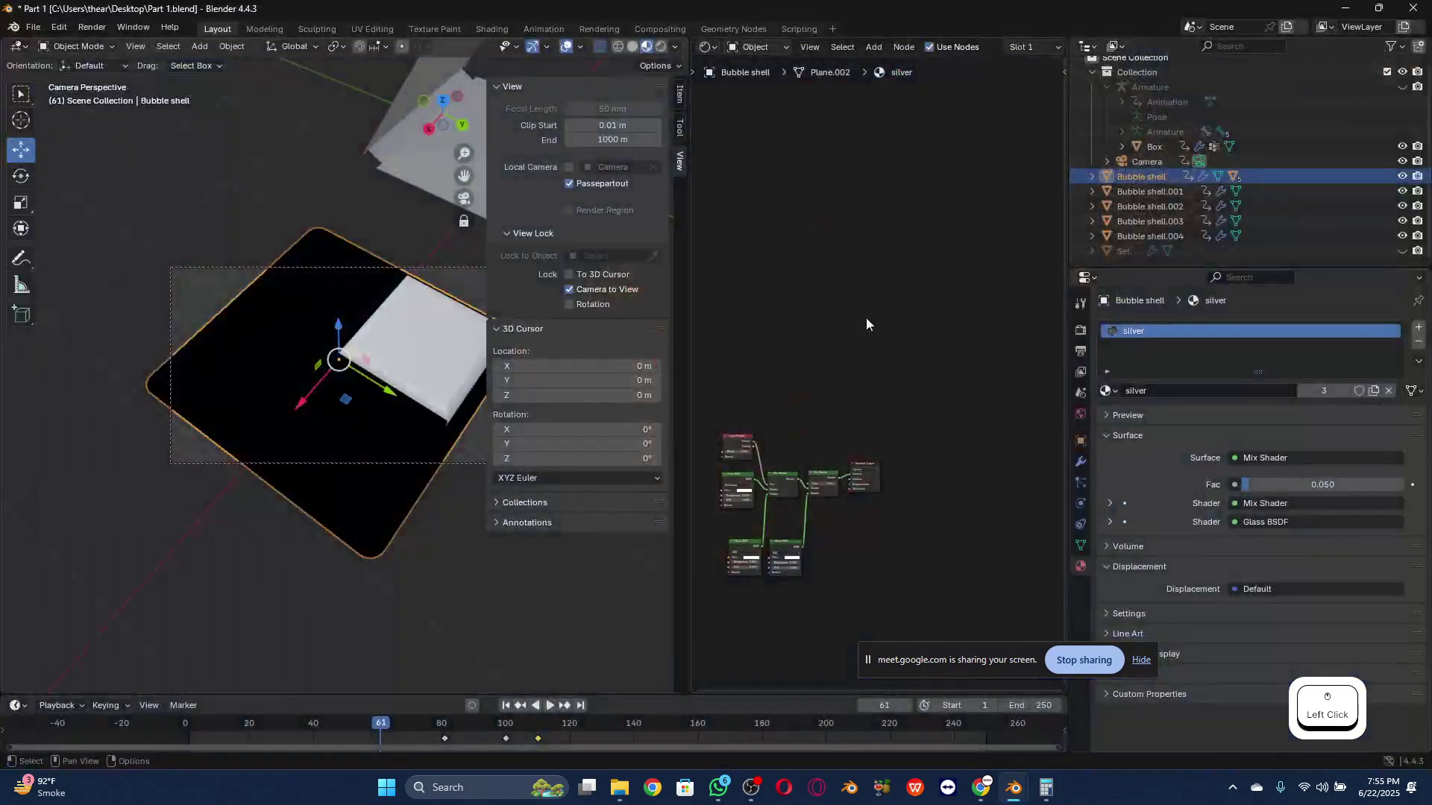
key("ctrl+z")
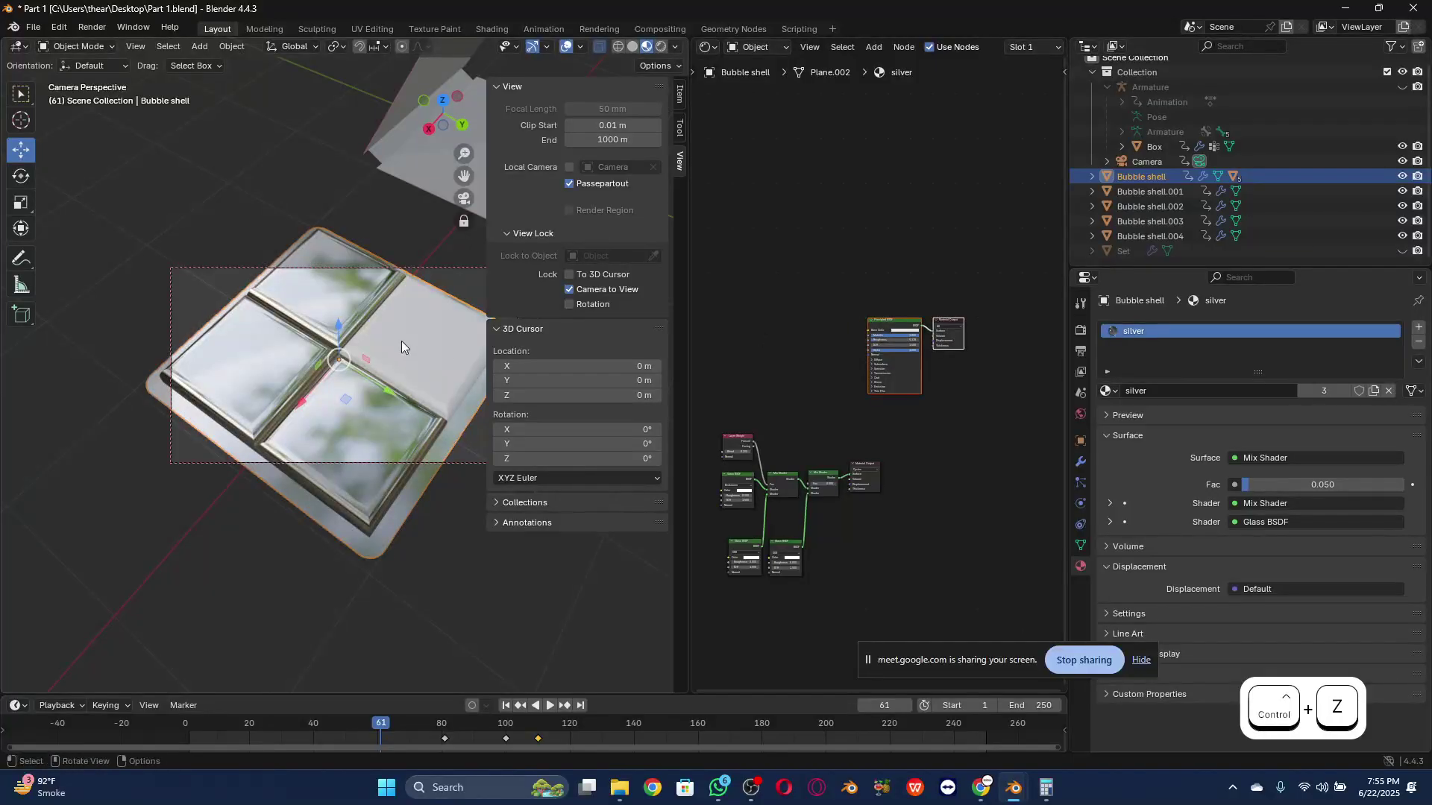
Step: Select the Bubble shell.001 object that has no material and show its object properties
left_click(402, 342)
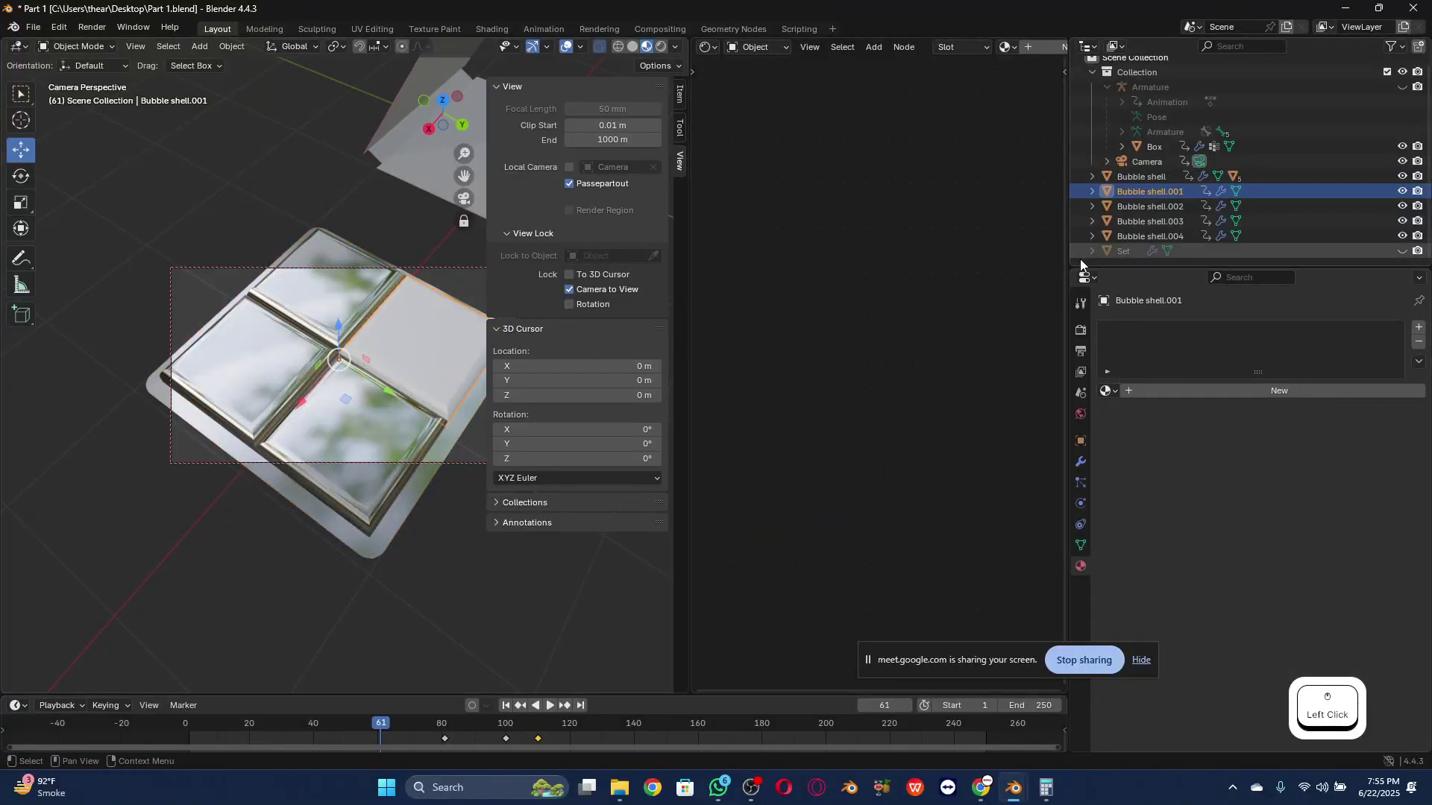
key("v")
scroll(936, 379, "up", 2)
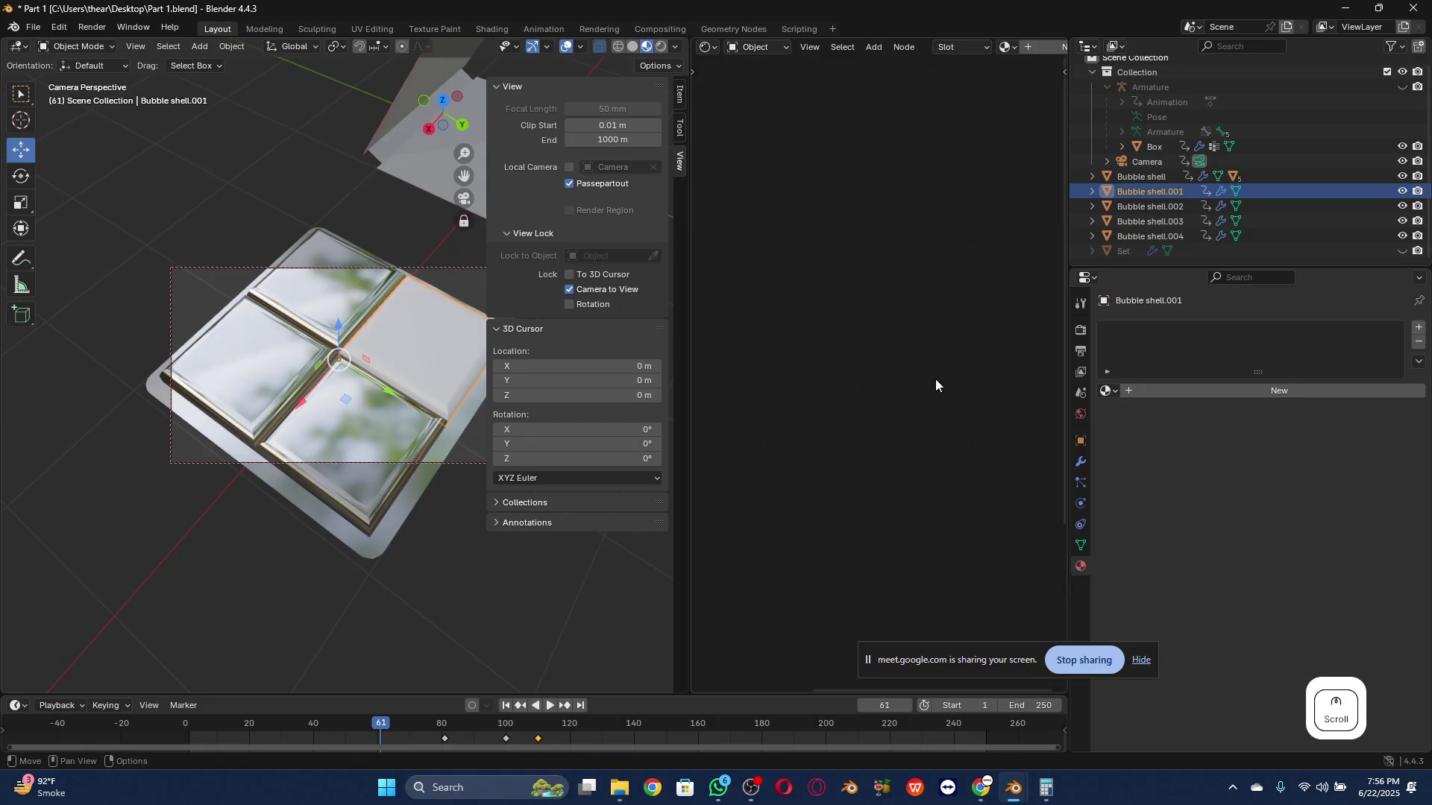
left_click(1107, 193)
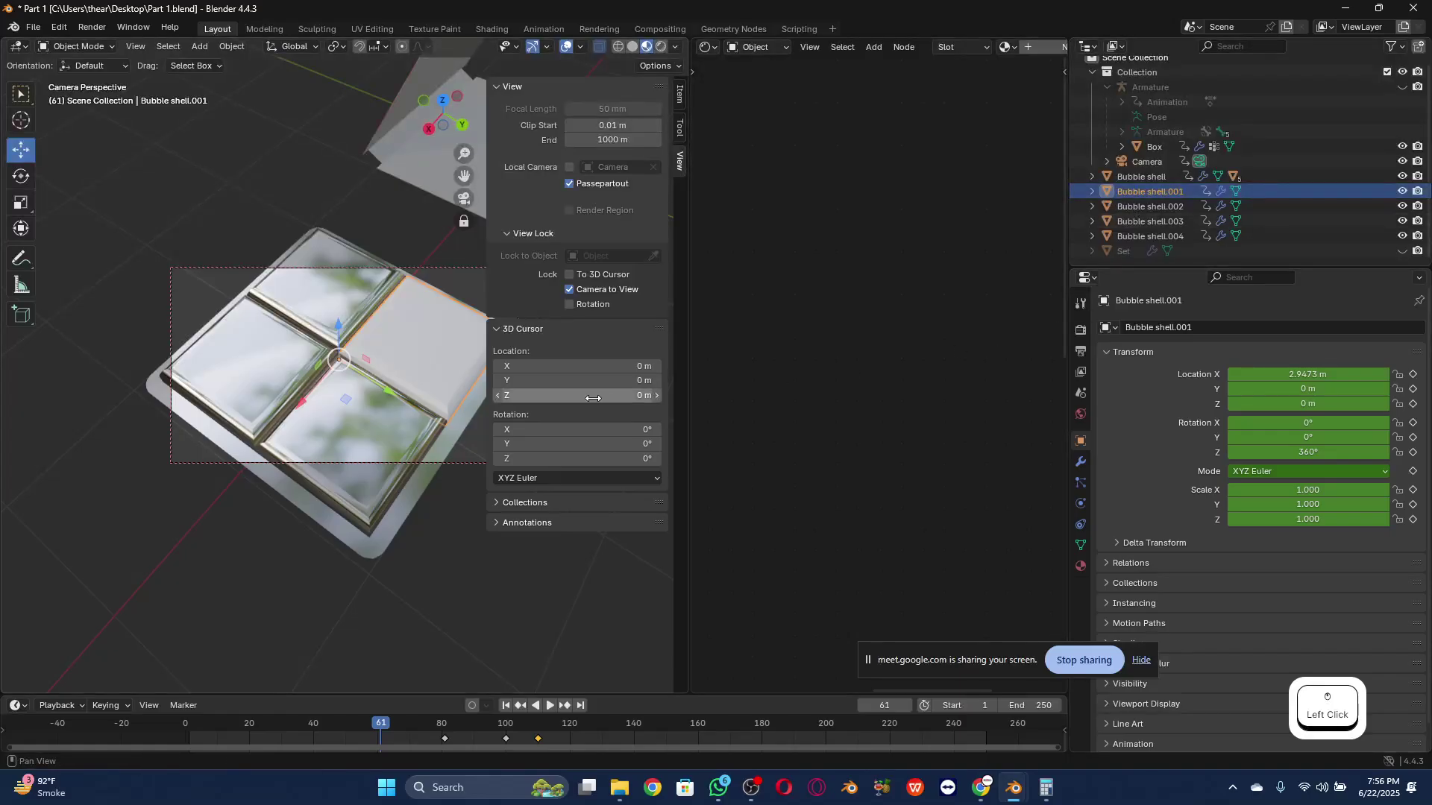
Step: Select the Bubble shell object and delete the Principled BSDF node from its silver material
key("ctrl+v")
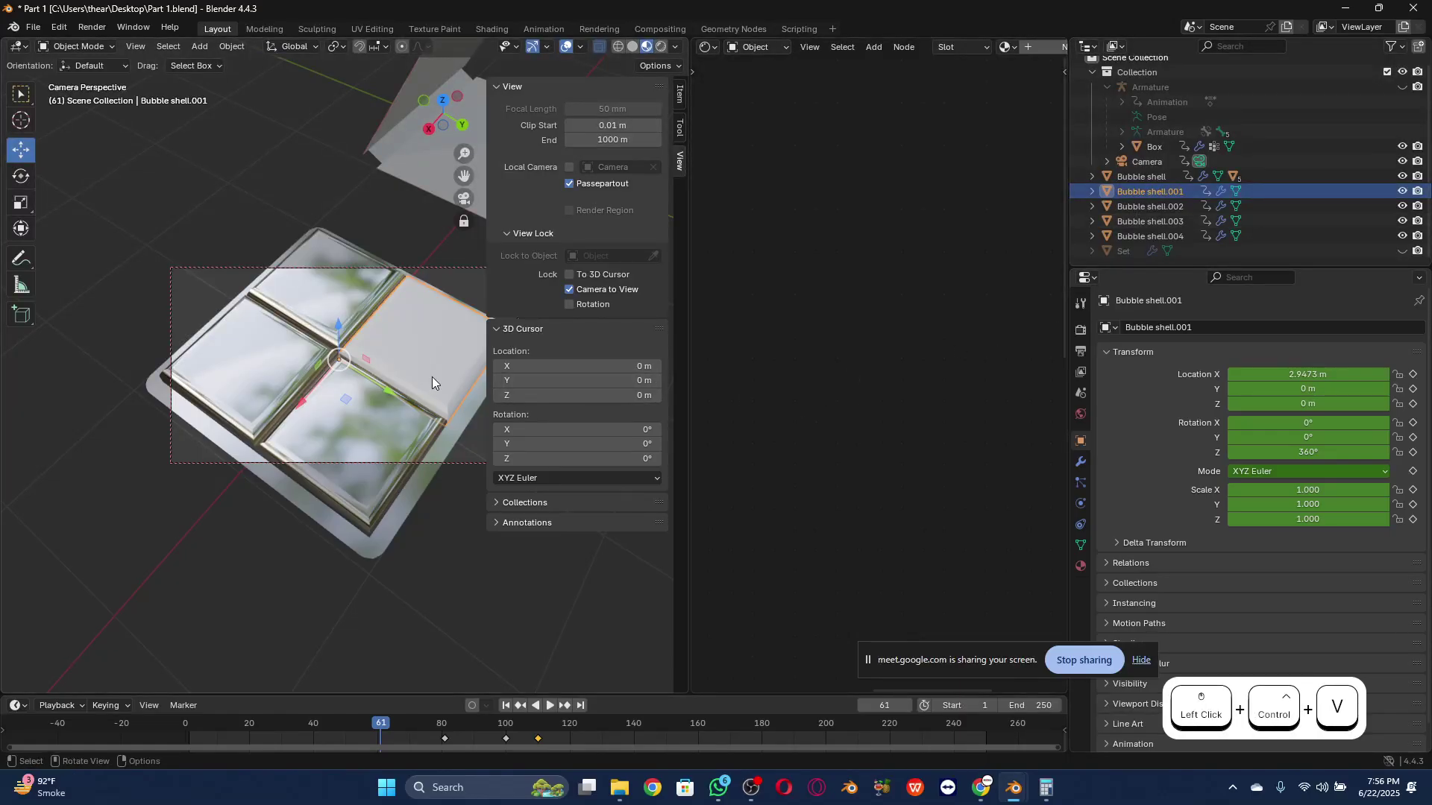
left_click(389, 406)
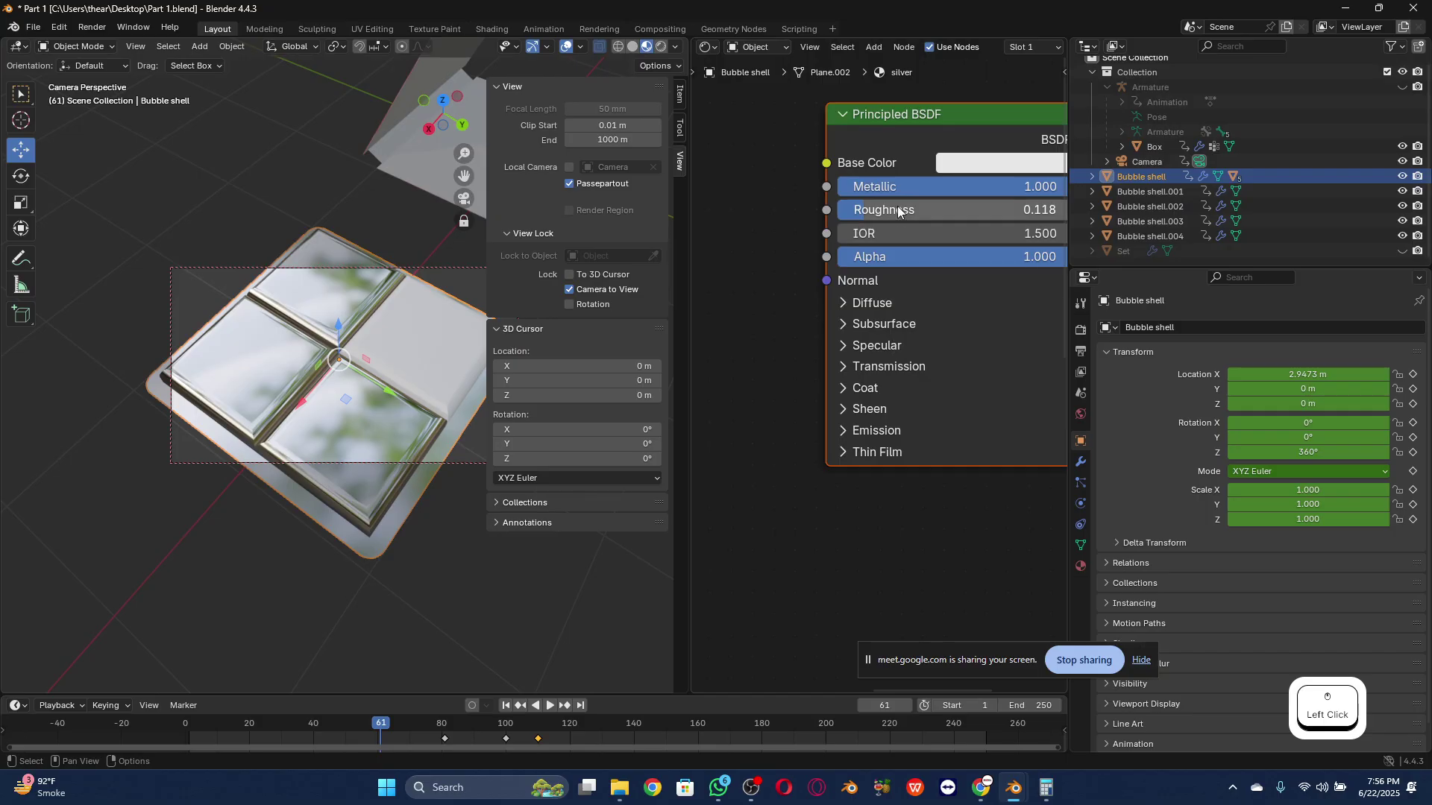
scroll(817, 255, "down", 6)
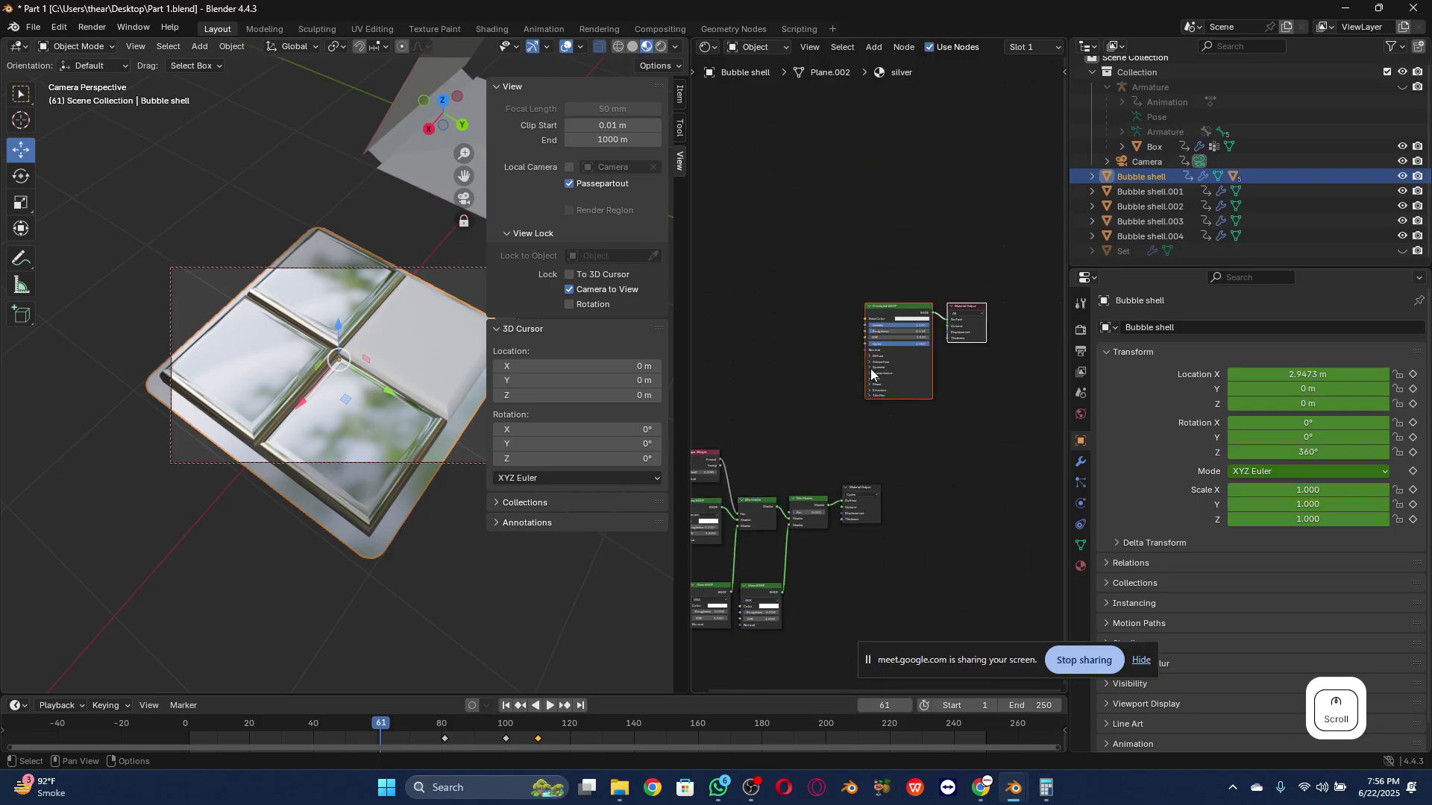
middle_click_drag(913, 306, 939, 276)
left_click_drag(917, 170, 1016, 248)
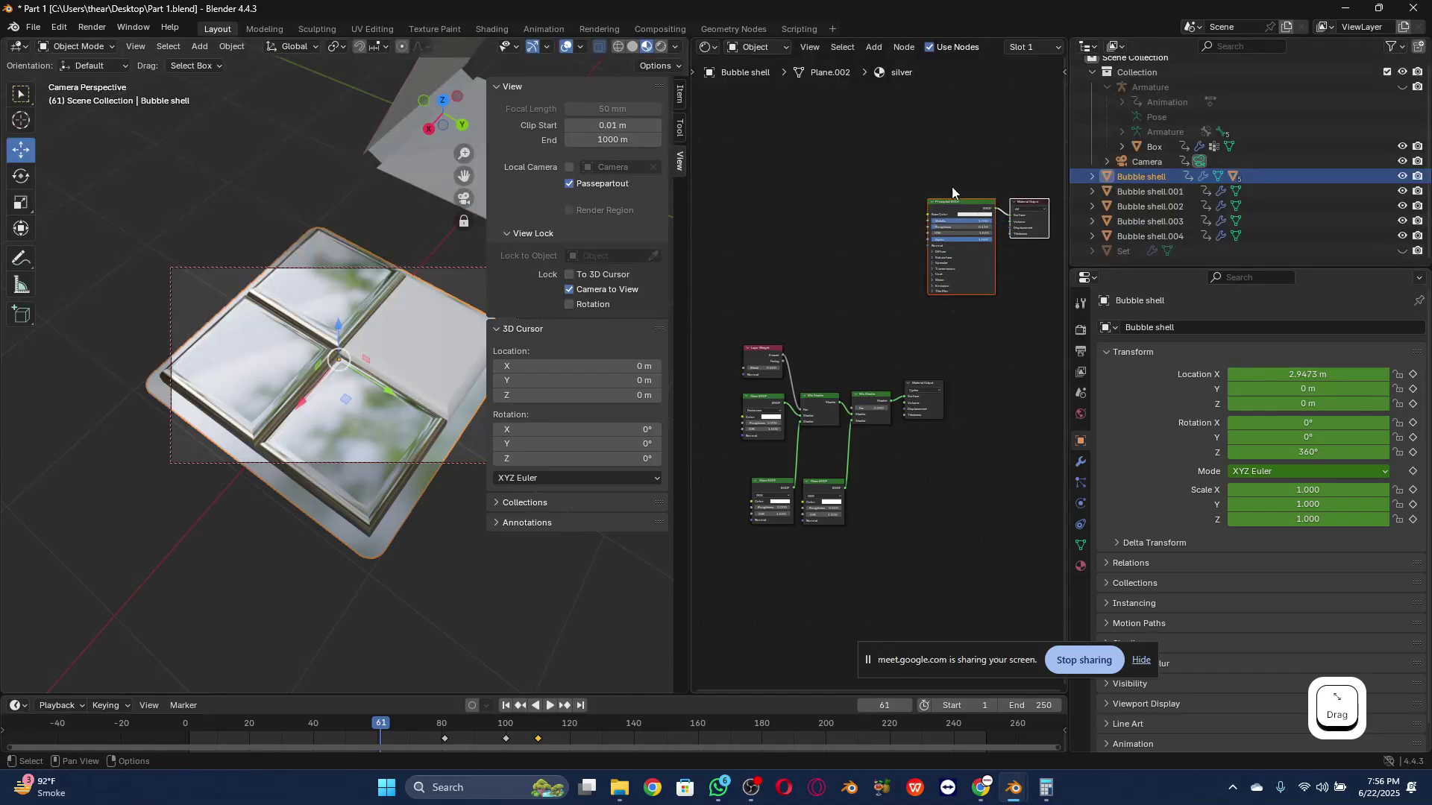
key("ctrl+z")
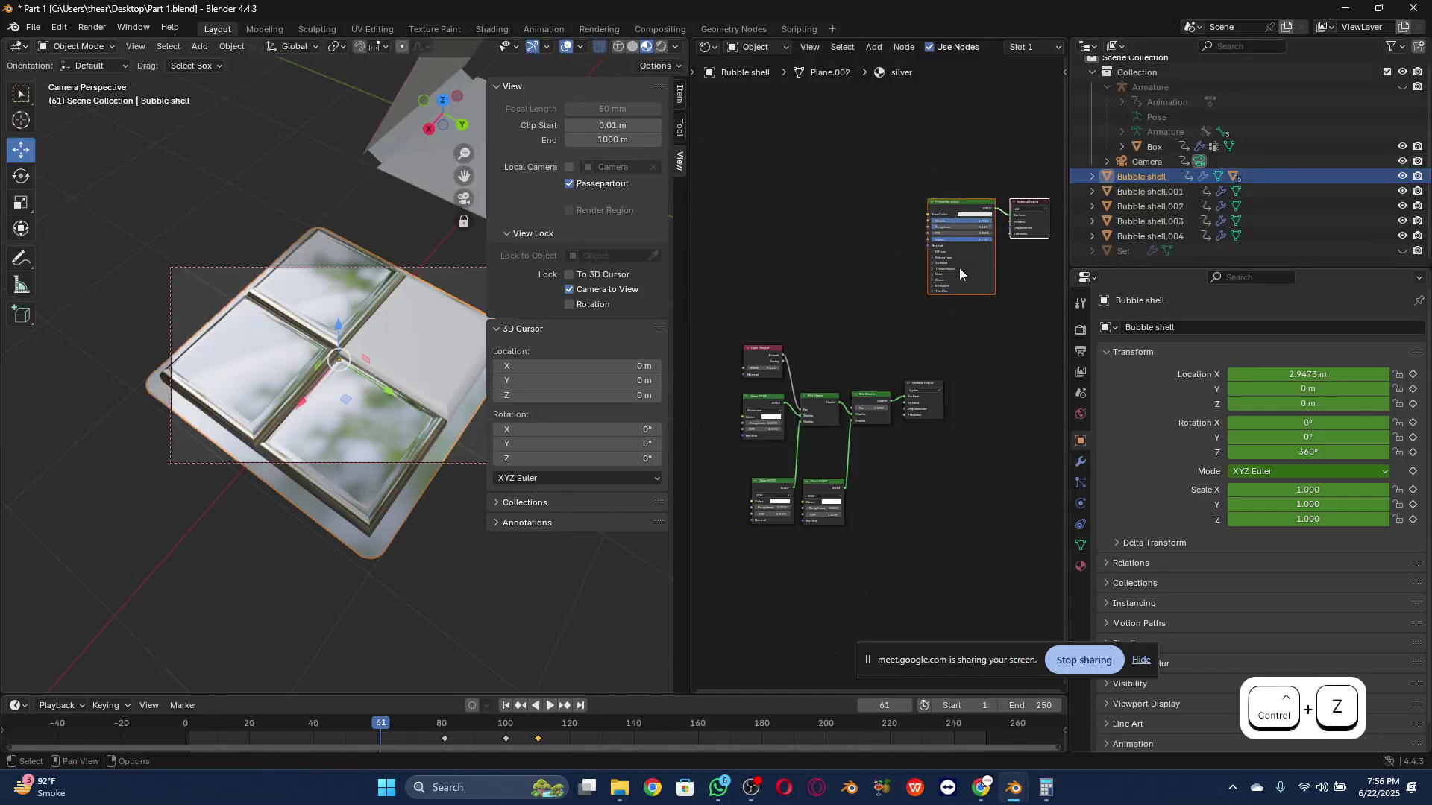
left_click(950, 222)
key("Delete")
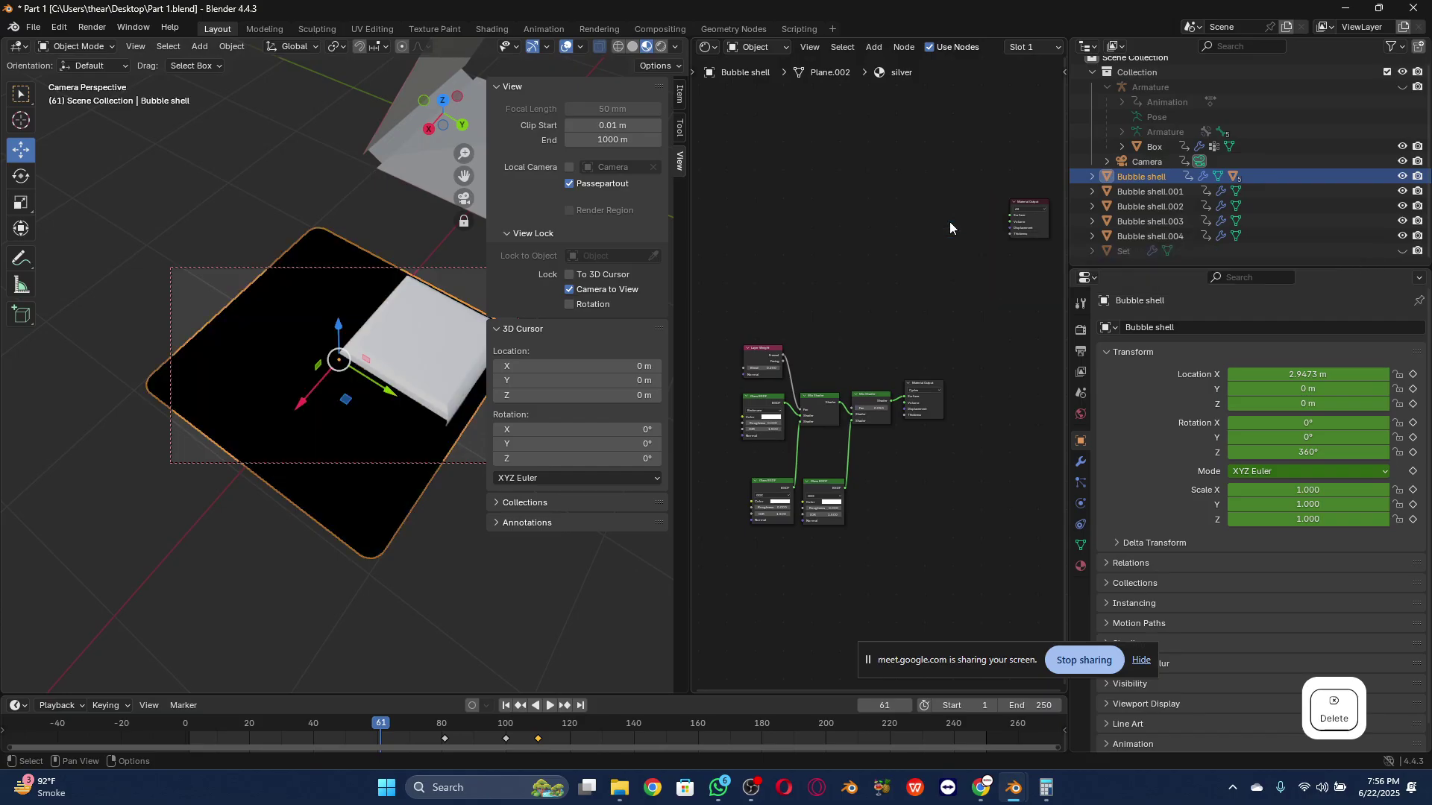
Step: Delete the mixed glass group's own Material Output and link the final Mix Shader to the Surface of the remaining Material Output
left_click(943, 400)
key("Delete")
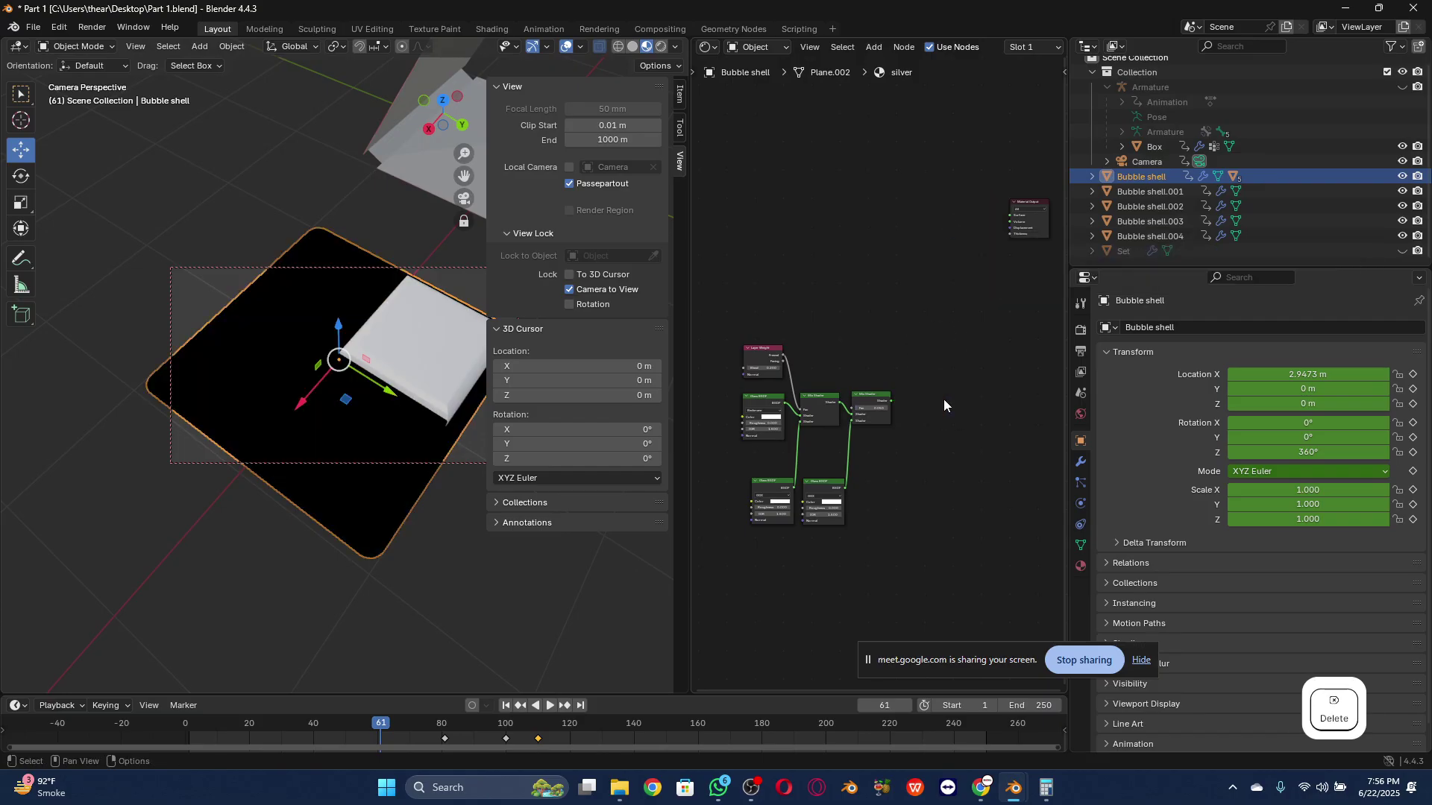
left_click_drag(890, 401, 1006, 216)
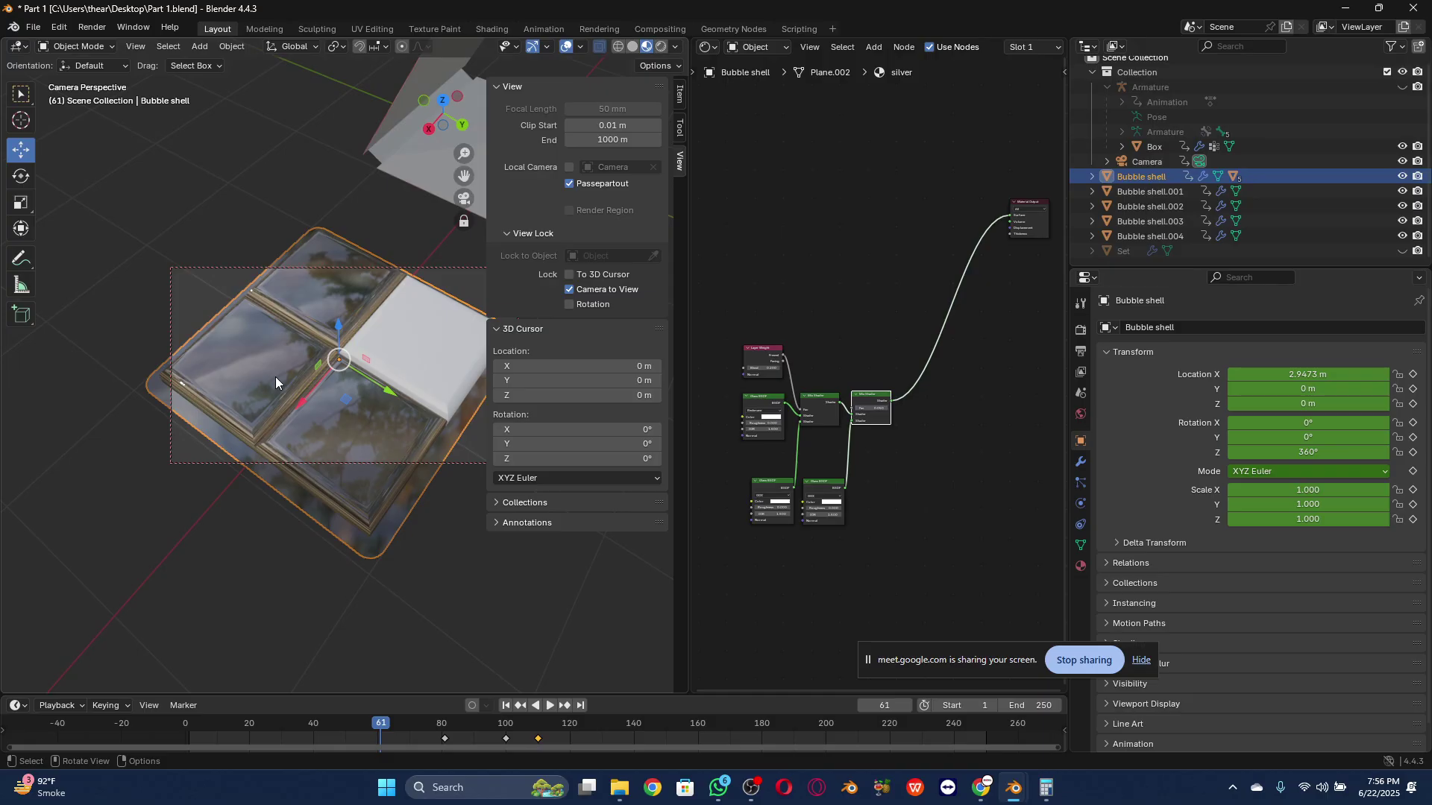
Step: Copy the Layer Weight, Glass BSDF and Mix Shader nodes of the silver material and select the Bubble shell.001 object
left_click_drag(1032, 174, 742, 582)
left_click_drag(744, 326, 879, 534)
key("ctrl+c")
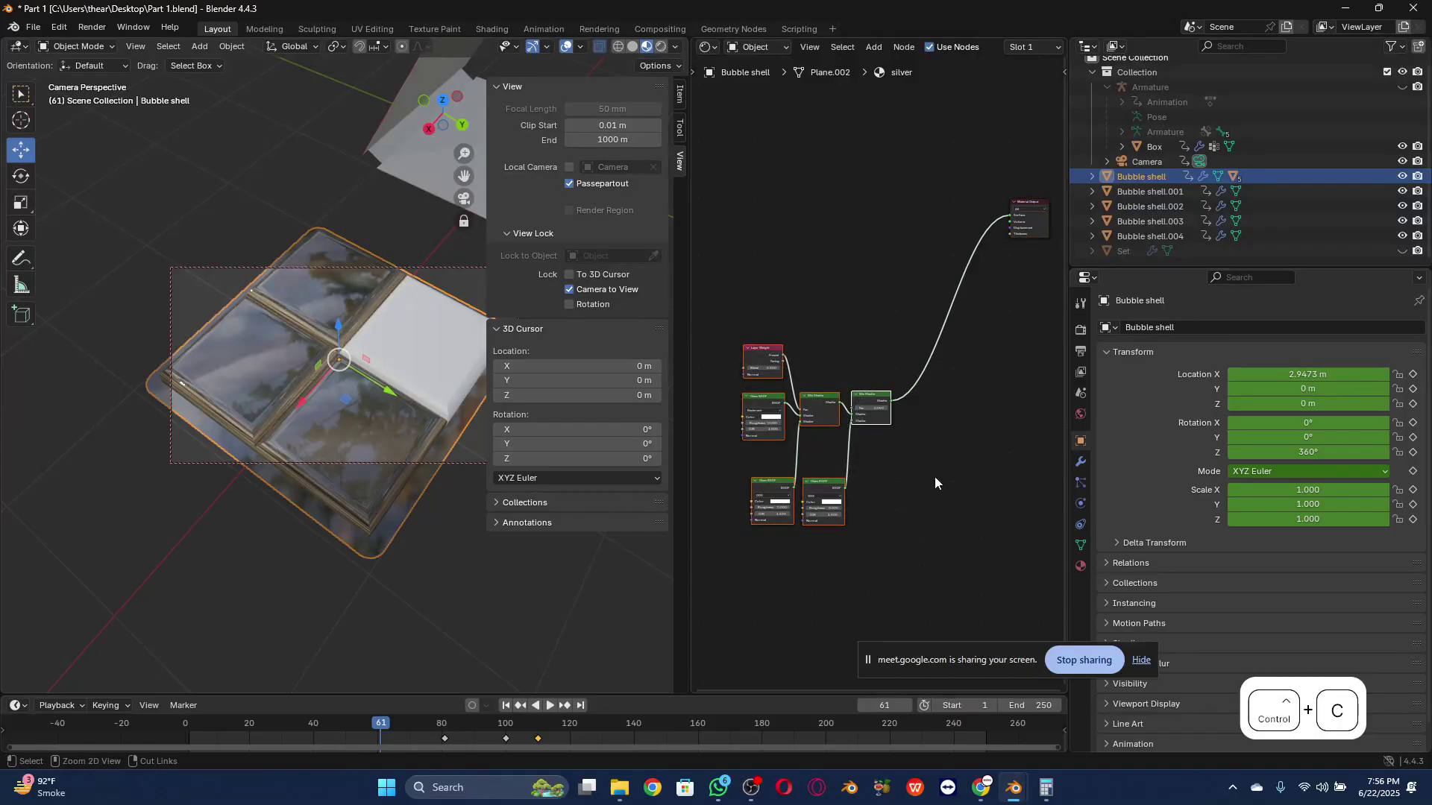
left_click(1165, 197)
Step: Try to paste the copied nodes onto Bubble shell.001 while it has no material
scroll(906, 333, "down", 2)
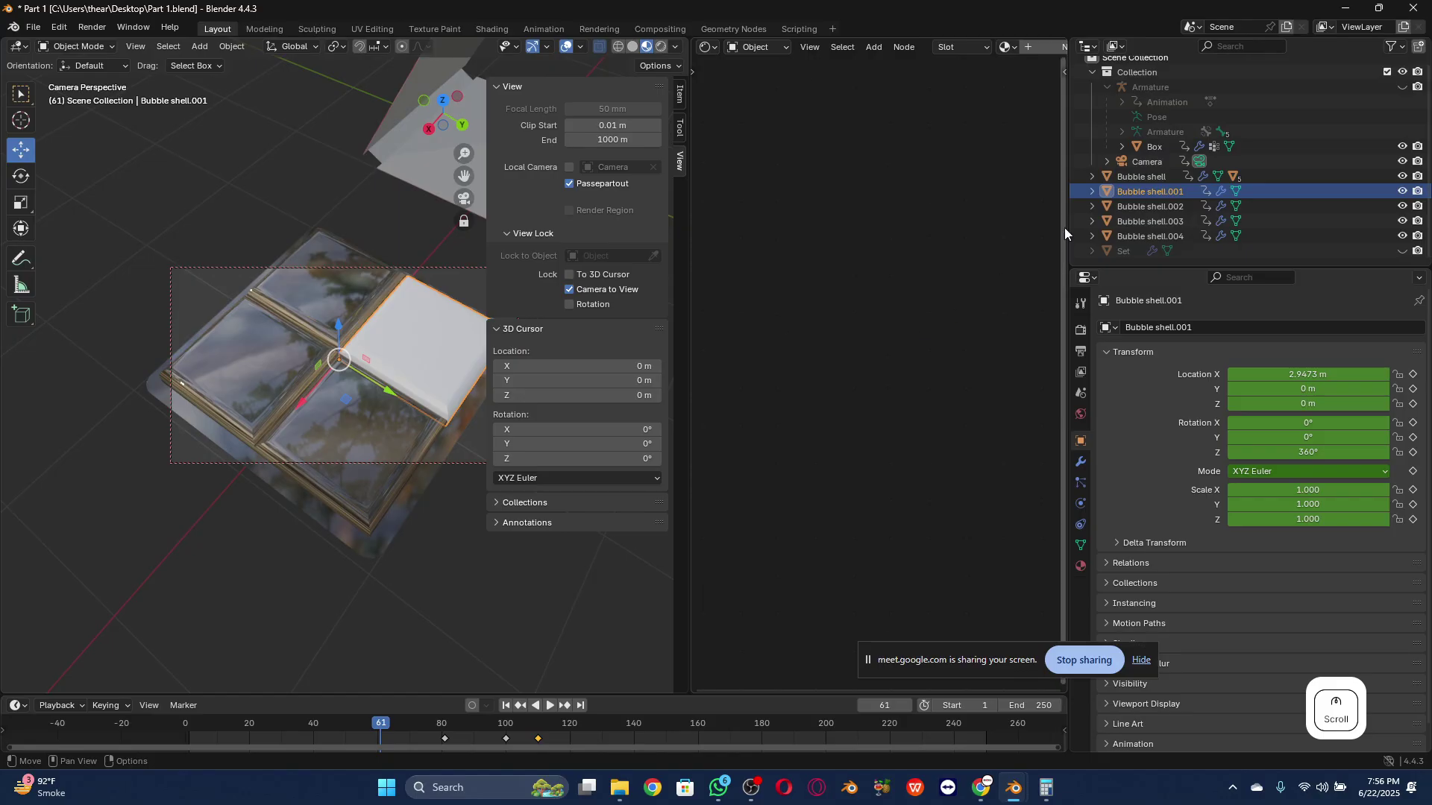
left_click(1106, 190)
scroll(900, 302, "down", 1)
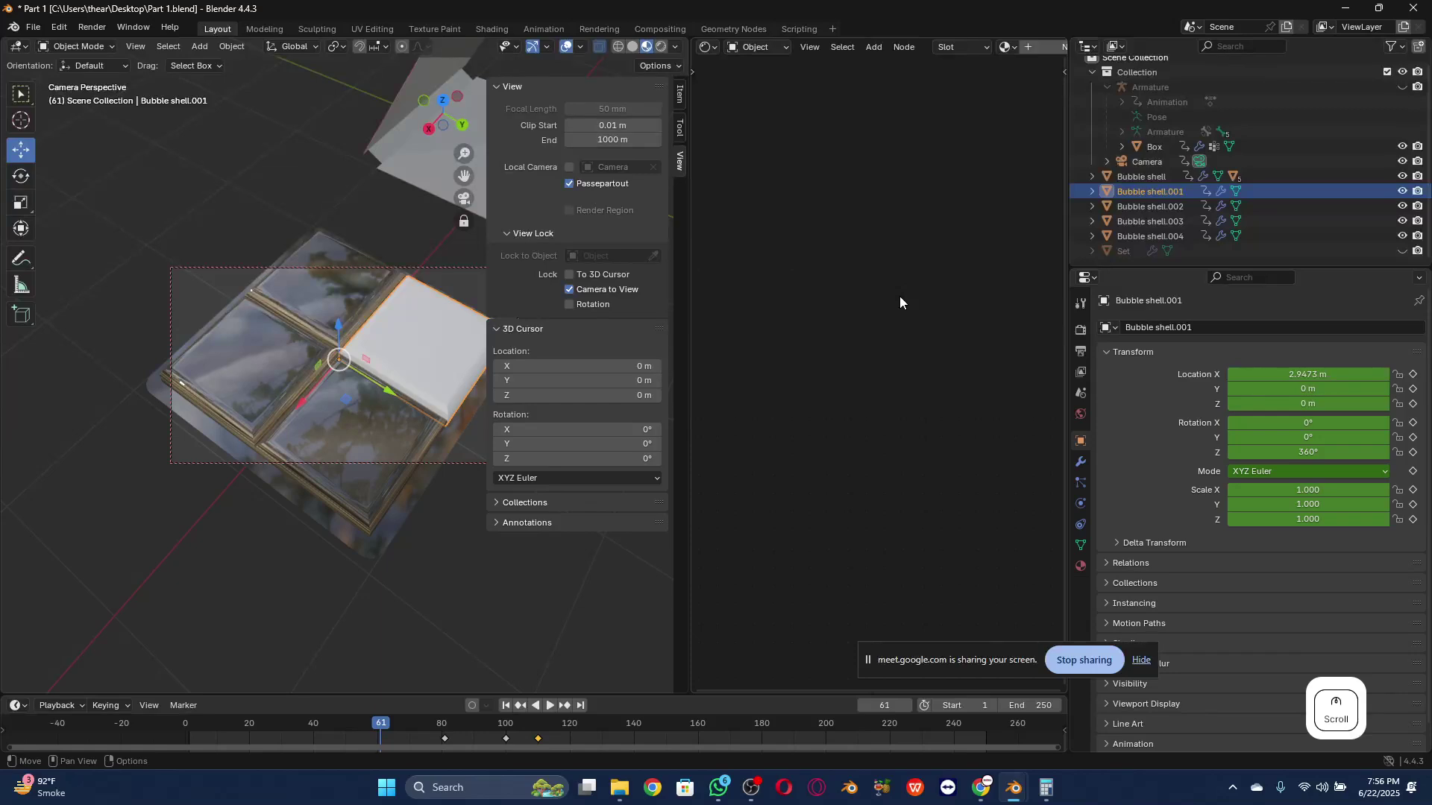
left_click(1080, 566)
scroll(884, 422, "down", 1)
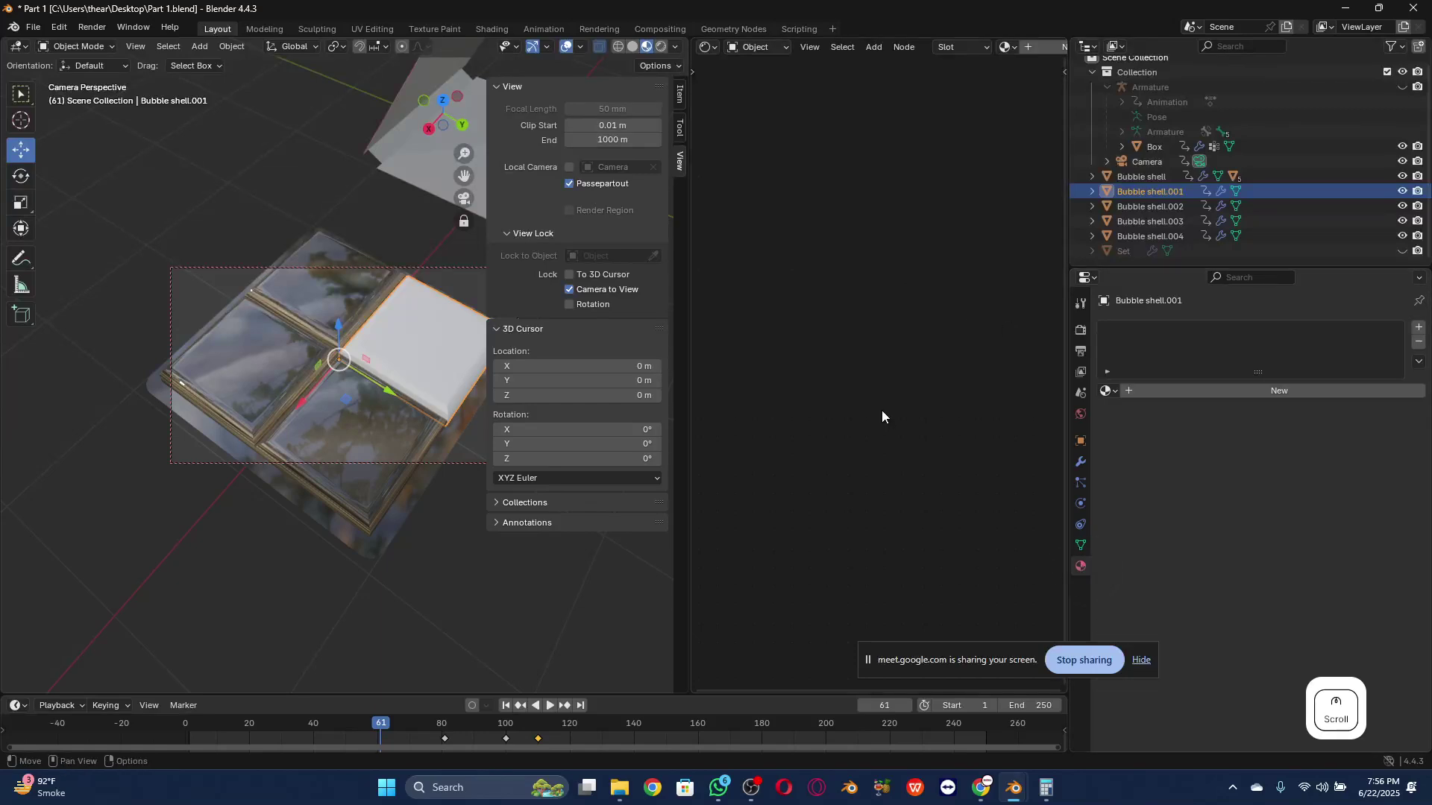
mouse_move(910, 341)
left_mouse_down()
mouse_move(804, 369)
mouse_move(880, 343)
mouse_move(868, 361)
left_mouse_up()
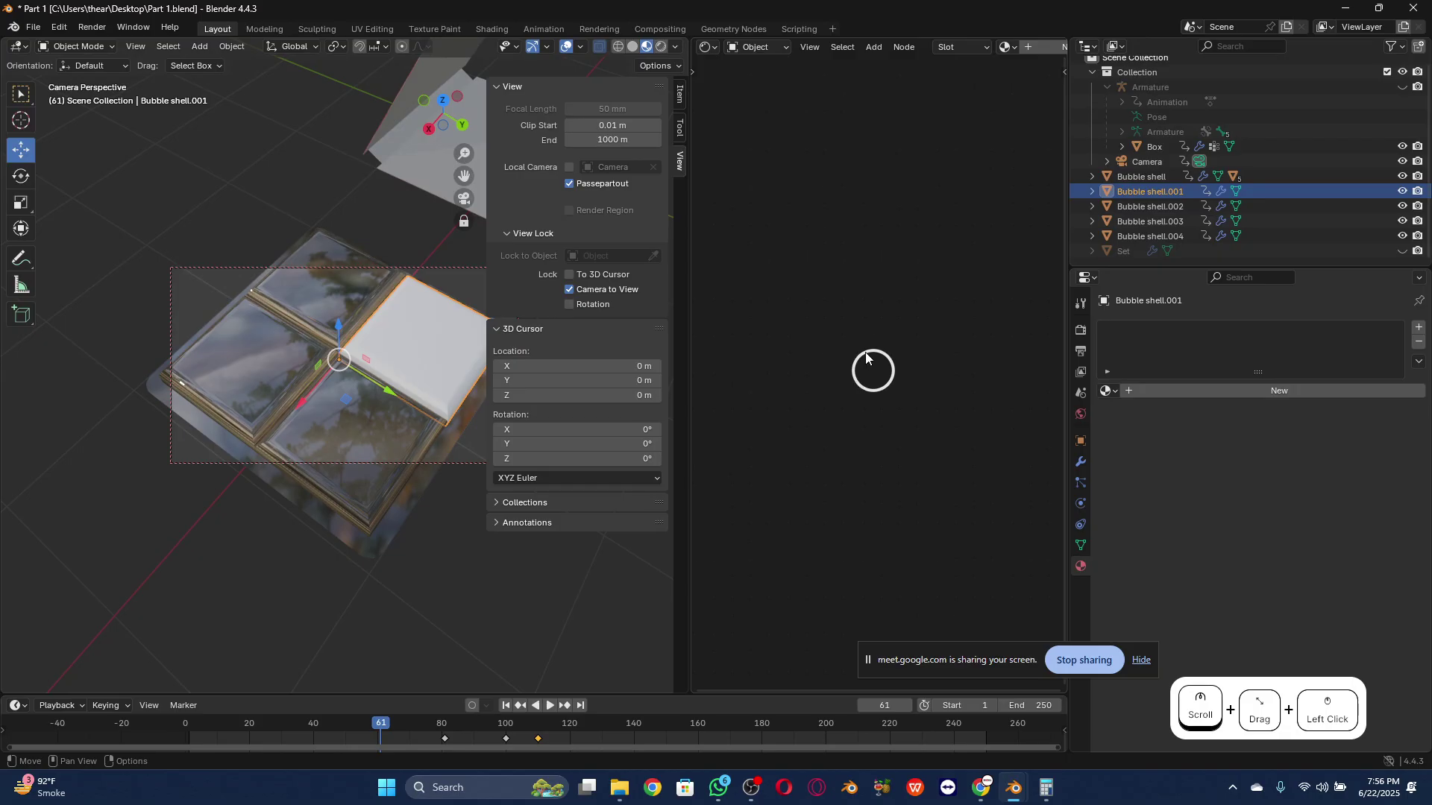
key("ctrl+v")
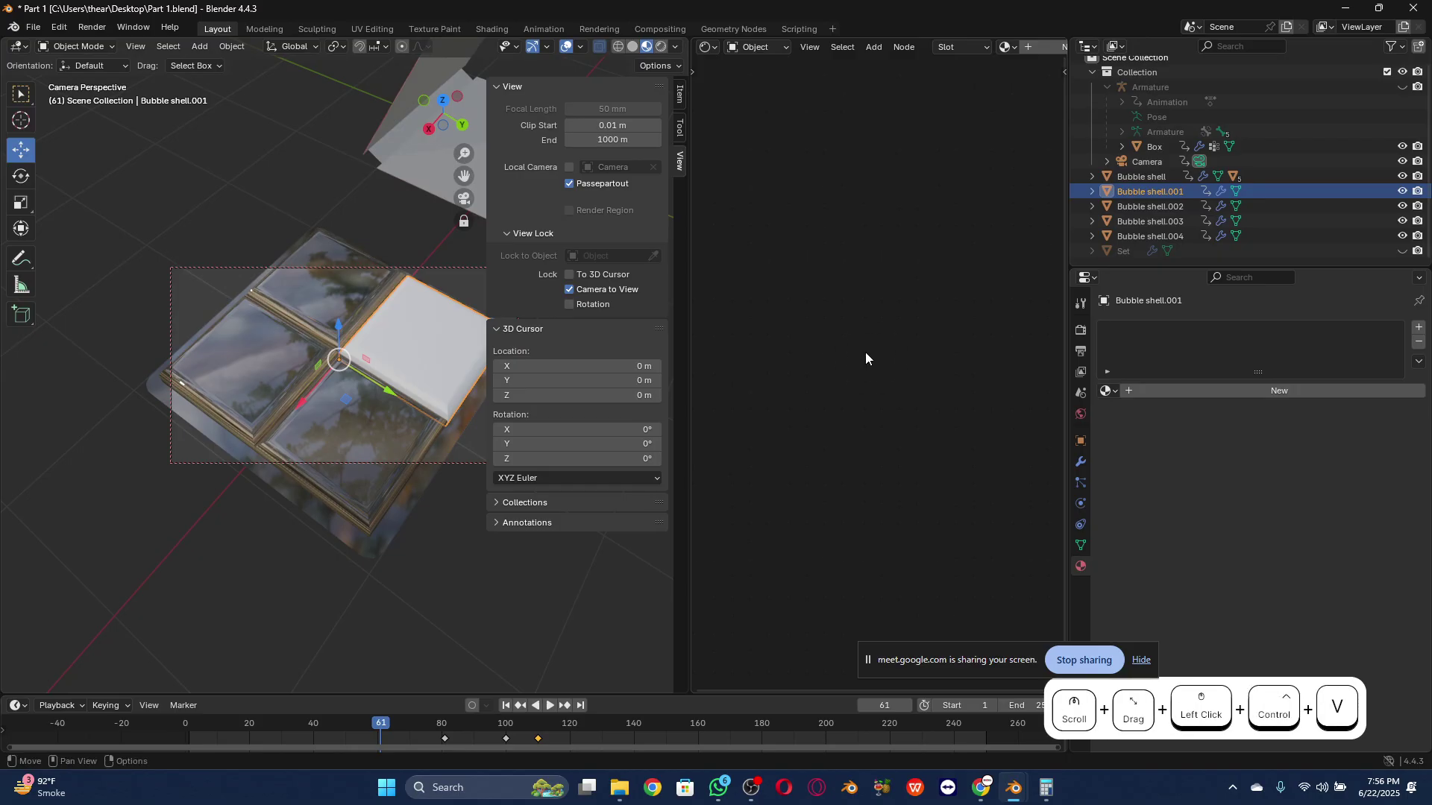
left_click(1106, 190)
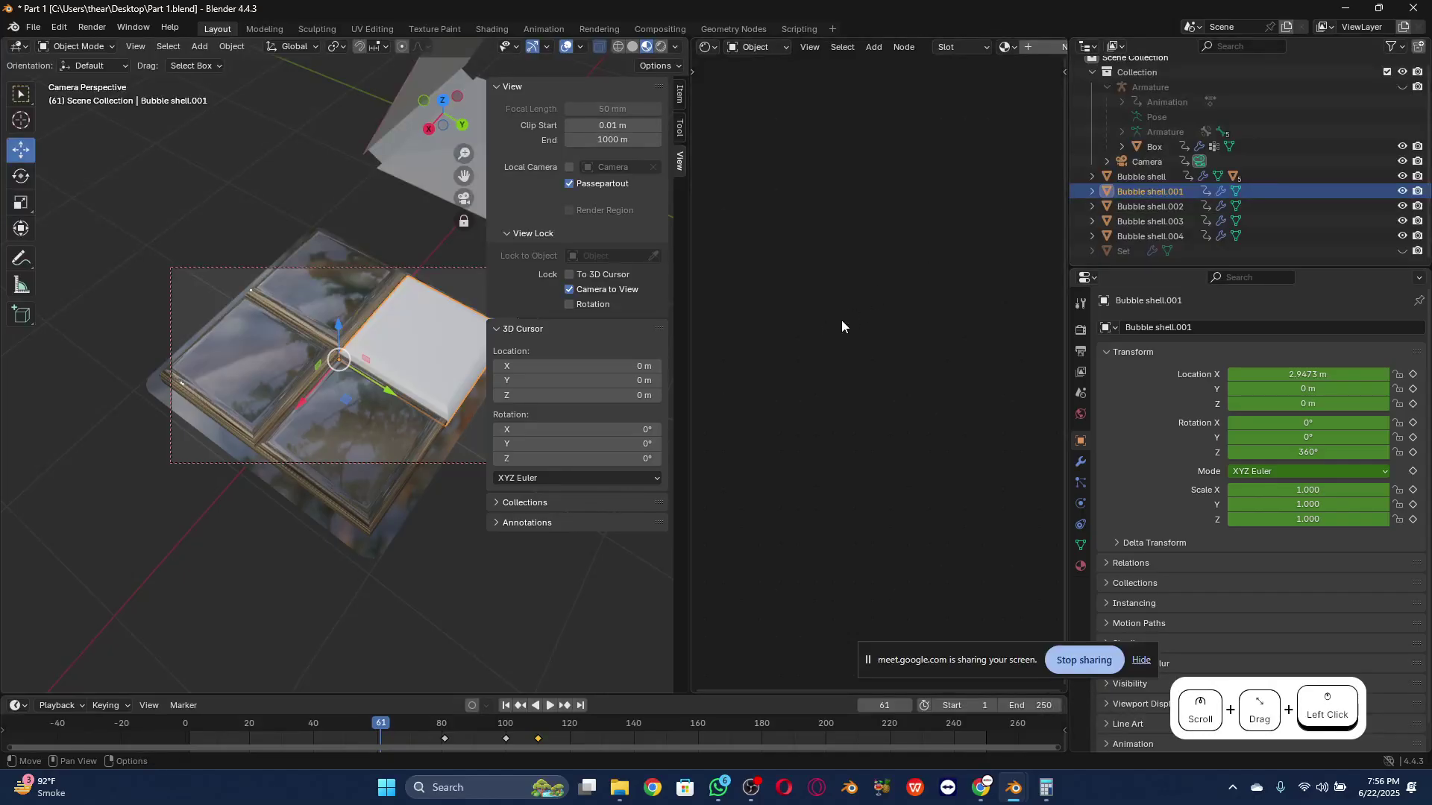
key("ctrl")
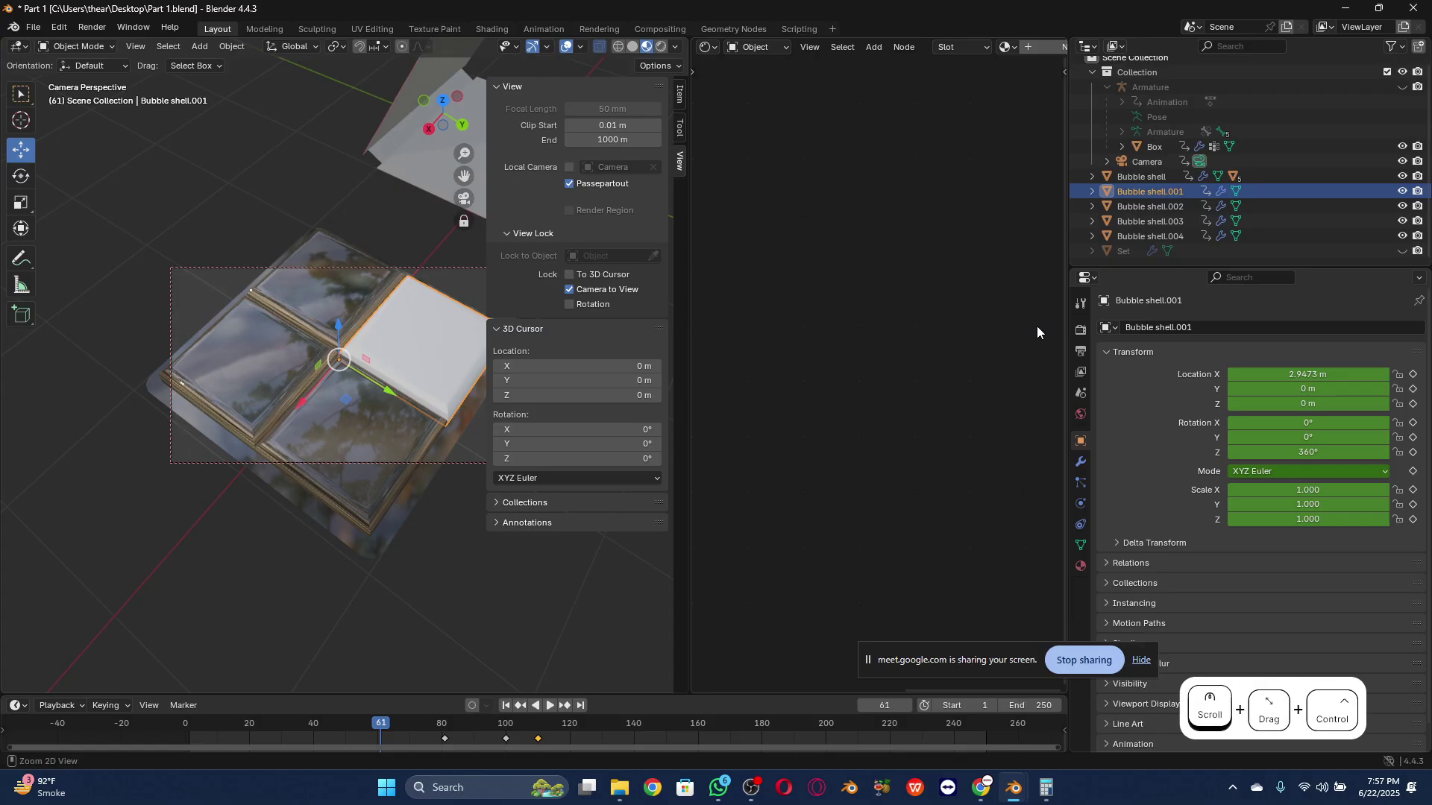
key("ctrl+z")
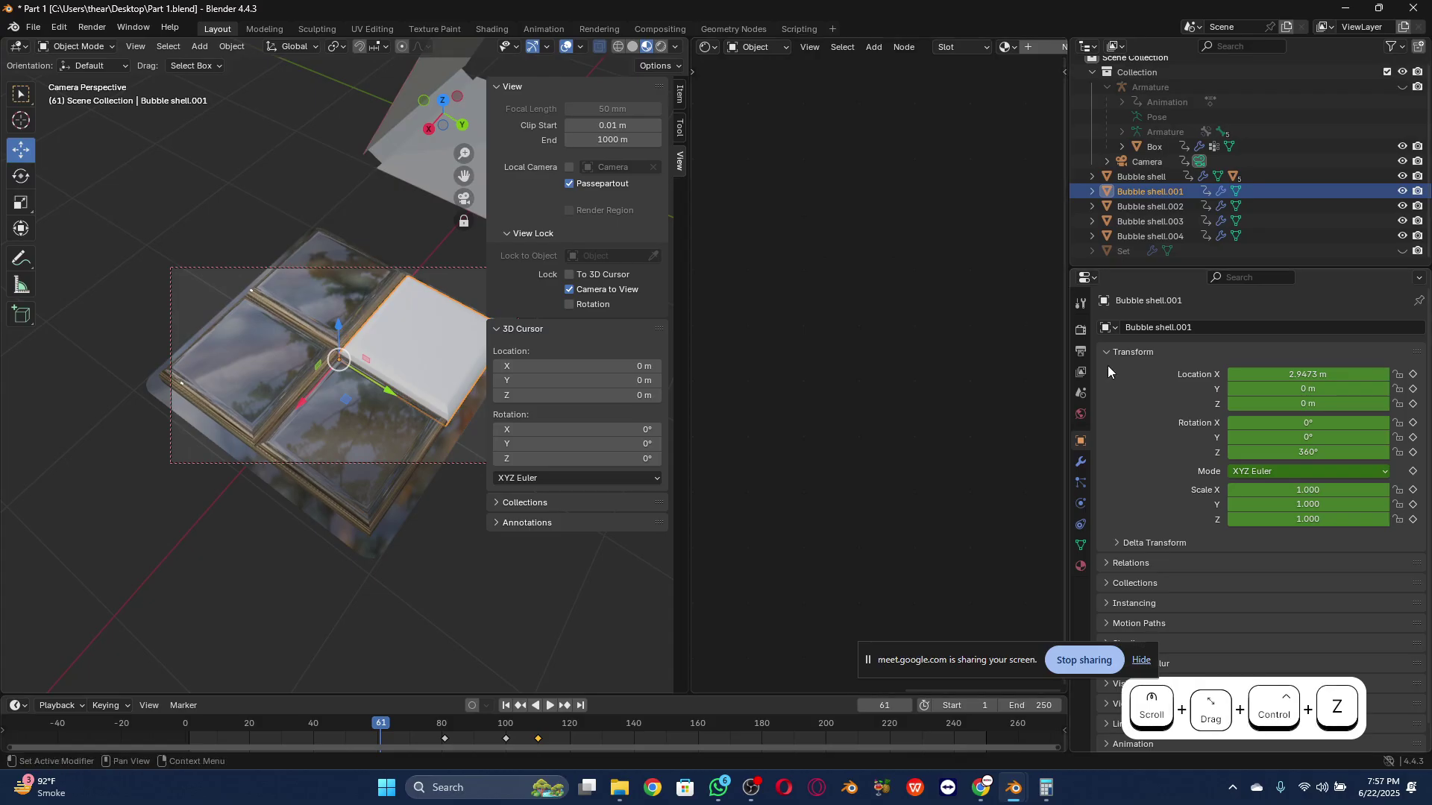
Step: Add a material slot to Bubble shell.001 and assign the existing plastic material to it
left_click(1081, 567)
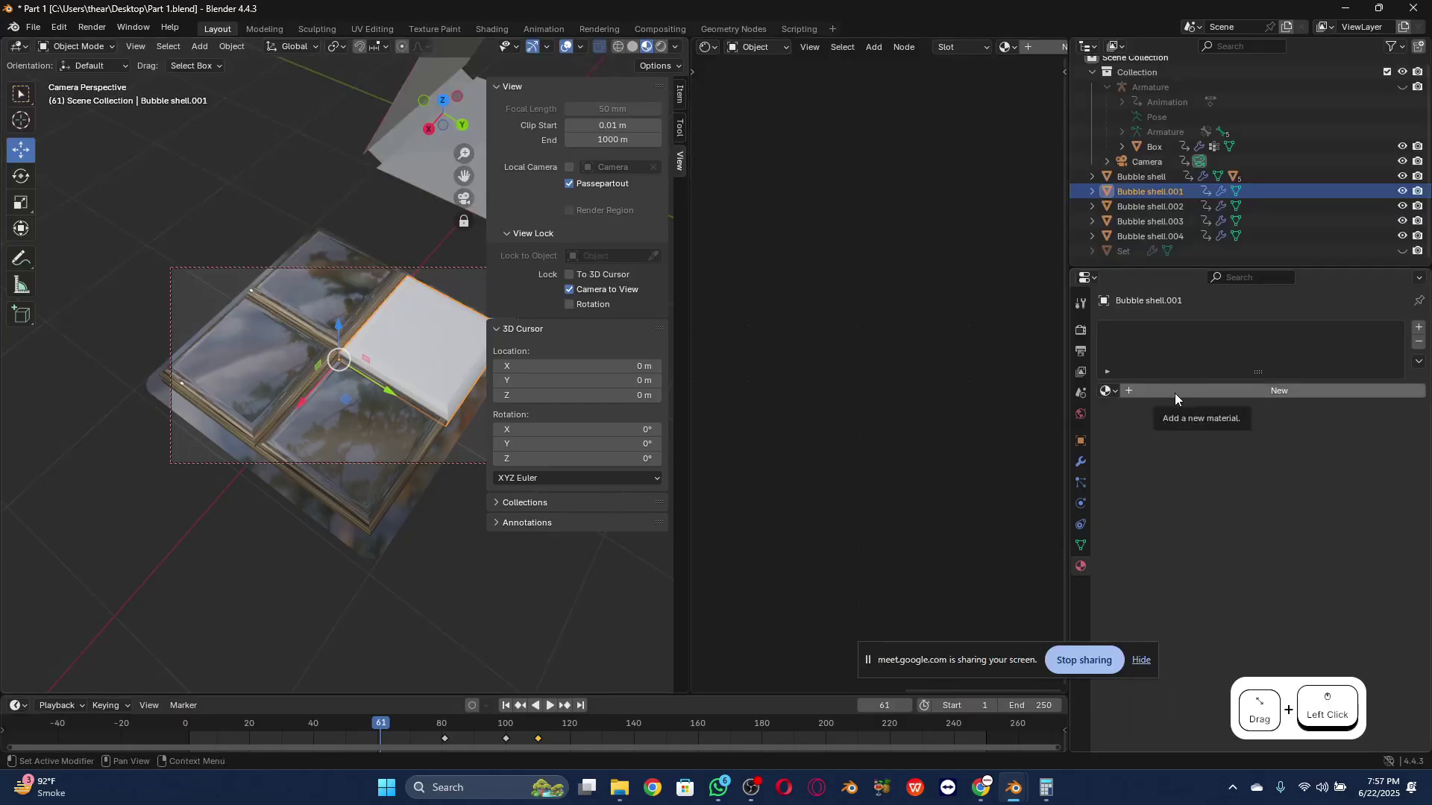
left_click(1419, 332)
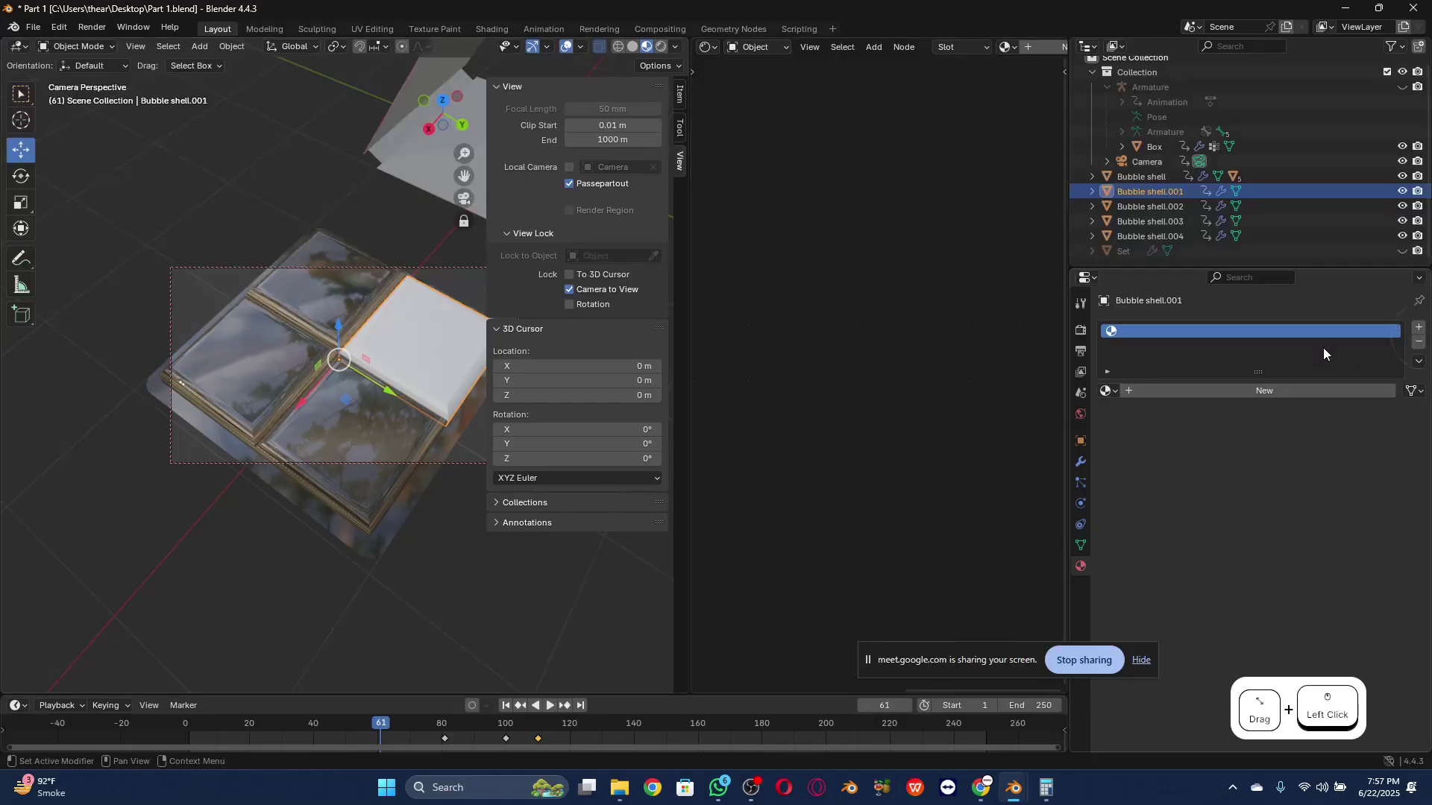
left_click(1111, 391)
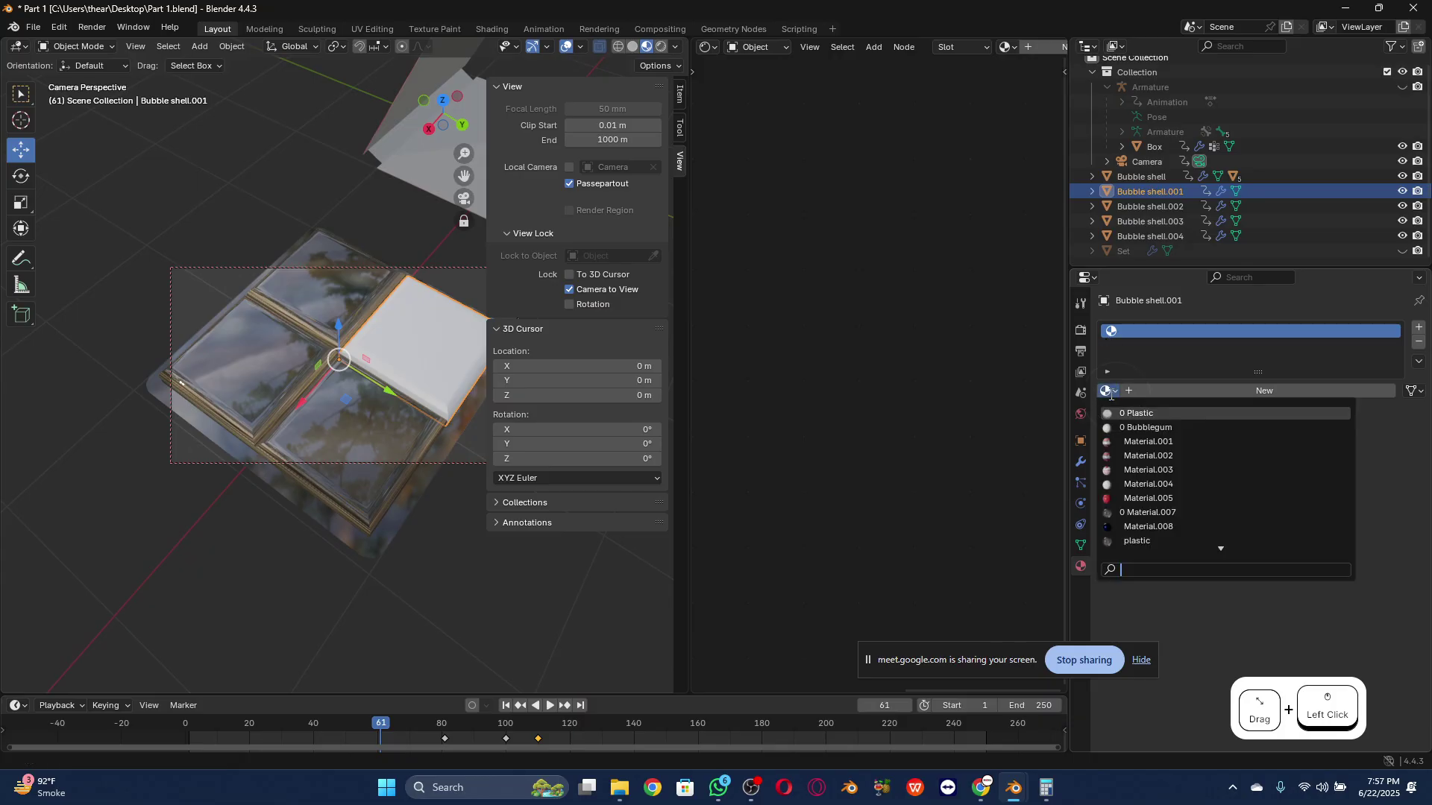
left_click(1138, 539)
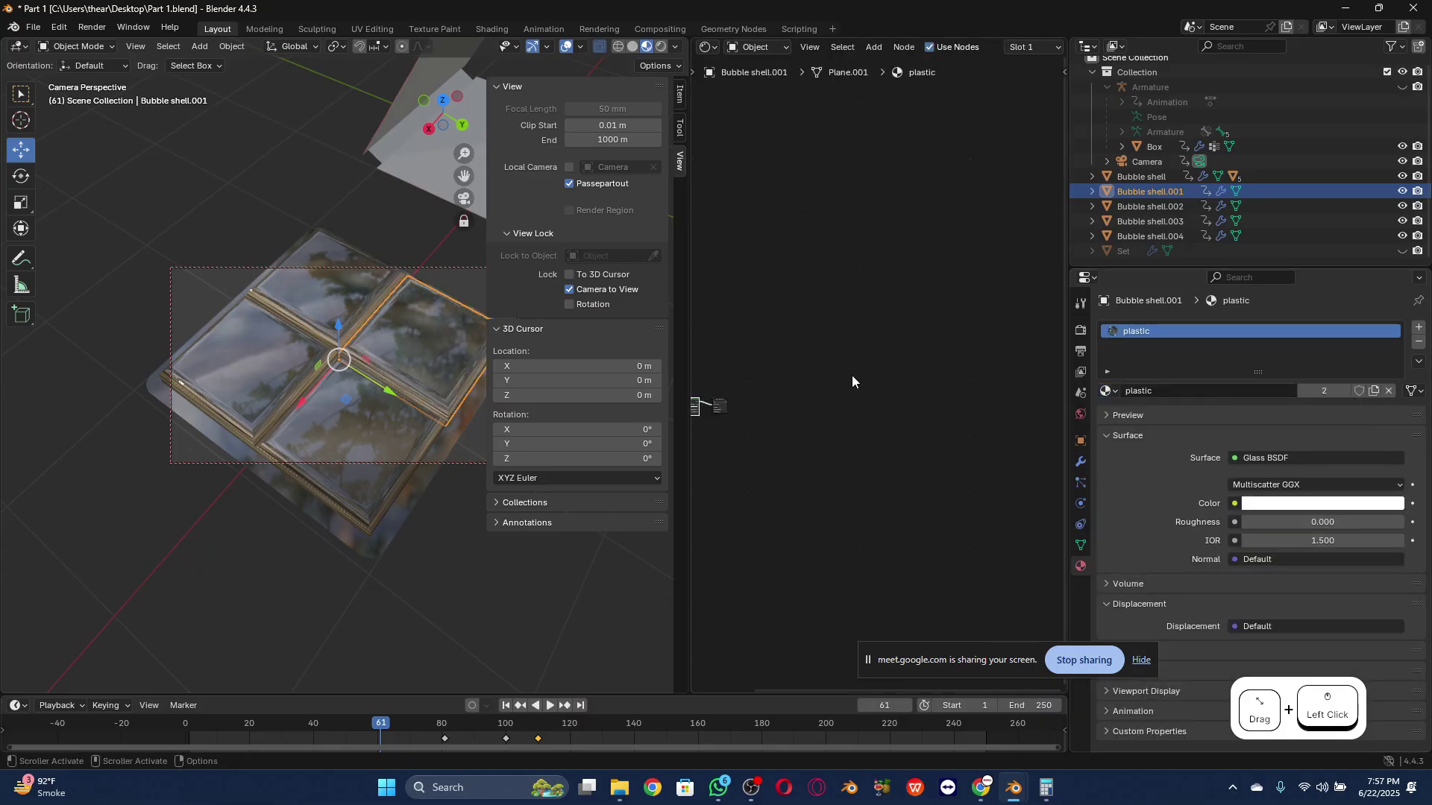
Step: Paste the copied glass and mix shader nodes into the plastic material and place them below the original Glass BSDF
scroll(799, 401, "up", 2)
middle_click_drag(800, 401, 1052, 360)
scroll(973, 392, "up", 8)
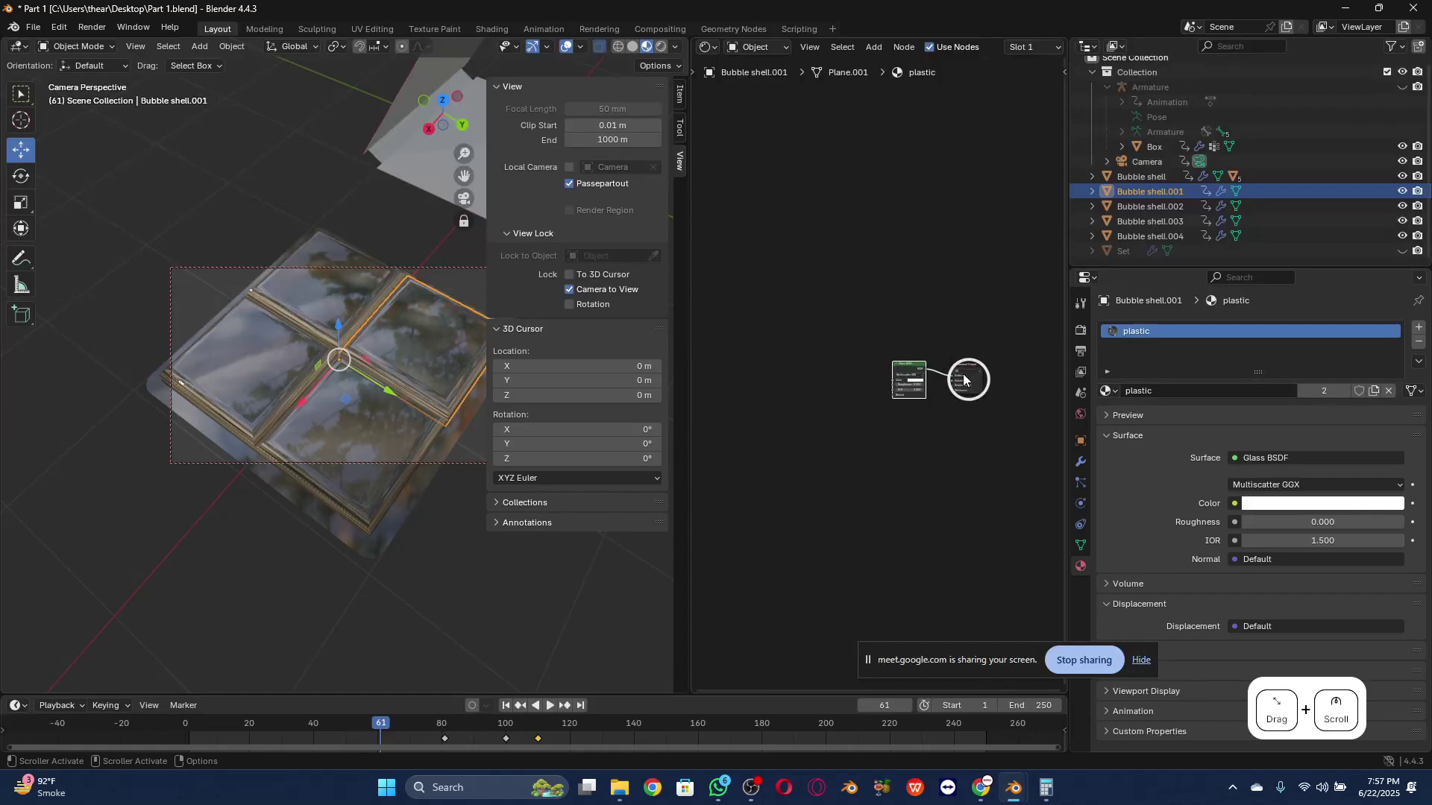
scroll(853, 400, "up", 4)
mouse_move(975, 428)
middle_mouse_down()
mouse_move(853, 399)
mouse_move(954, 416)
middle_mouse_up()
left_click_drag(857, 329, 845, 373)
key("ctrl+v")
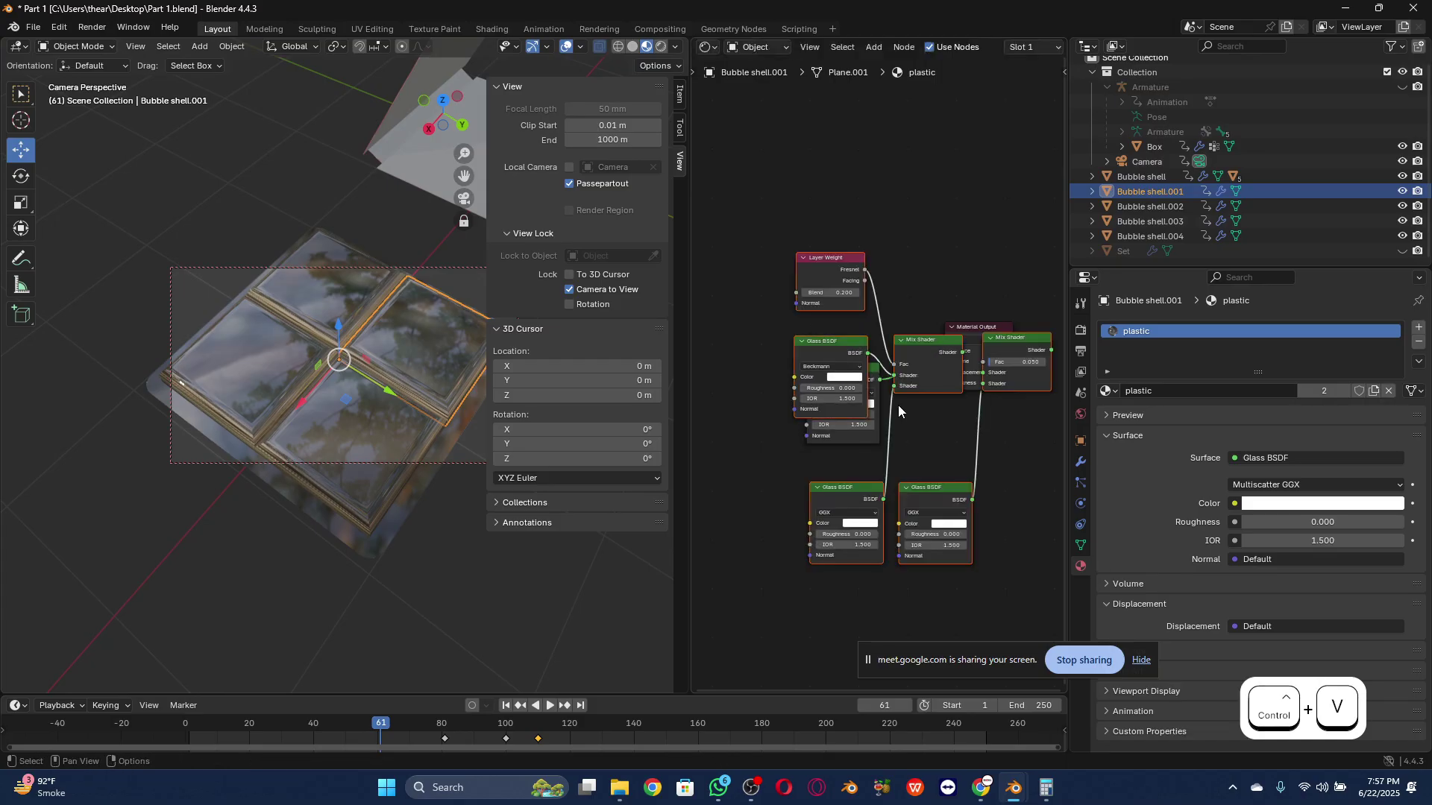
left_click_drag(922, 346, 871, 527)
Step: Replace the original Glass BSDF by deleting it and linking the final Mix Shader to the Material Output's Surface, with the output beside it
left_click(849, 368)
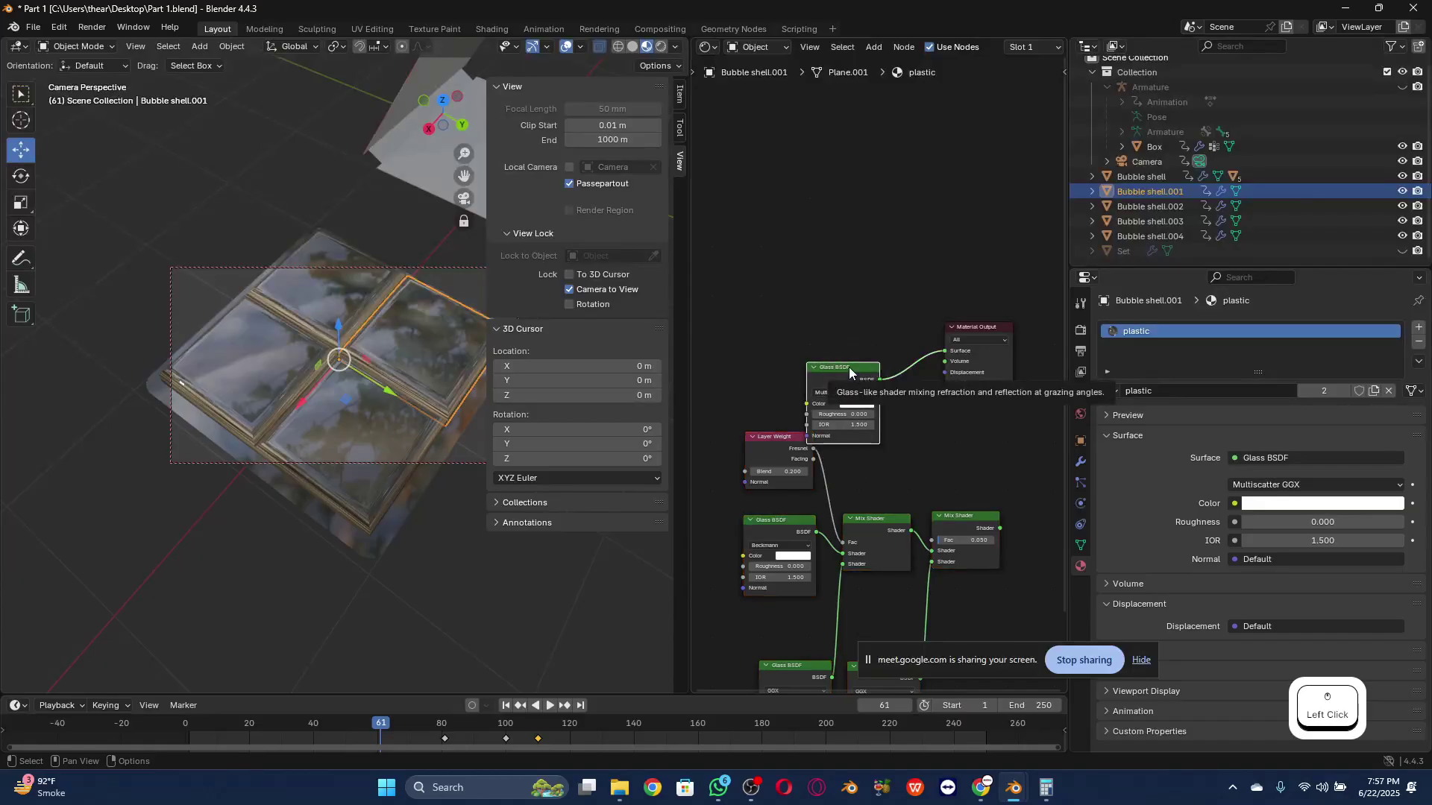
key("Delete")
left_click_drag(1000, 528, 951, 358)
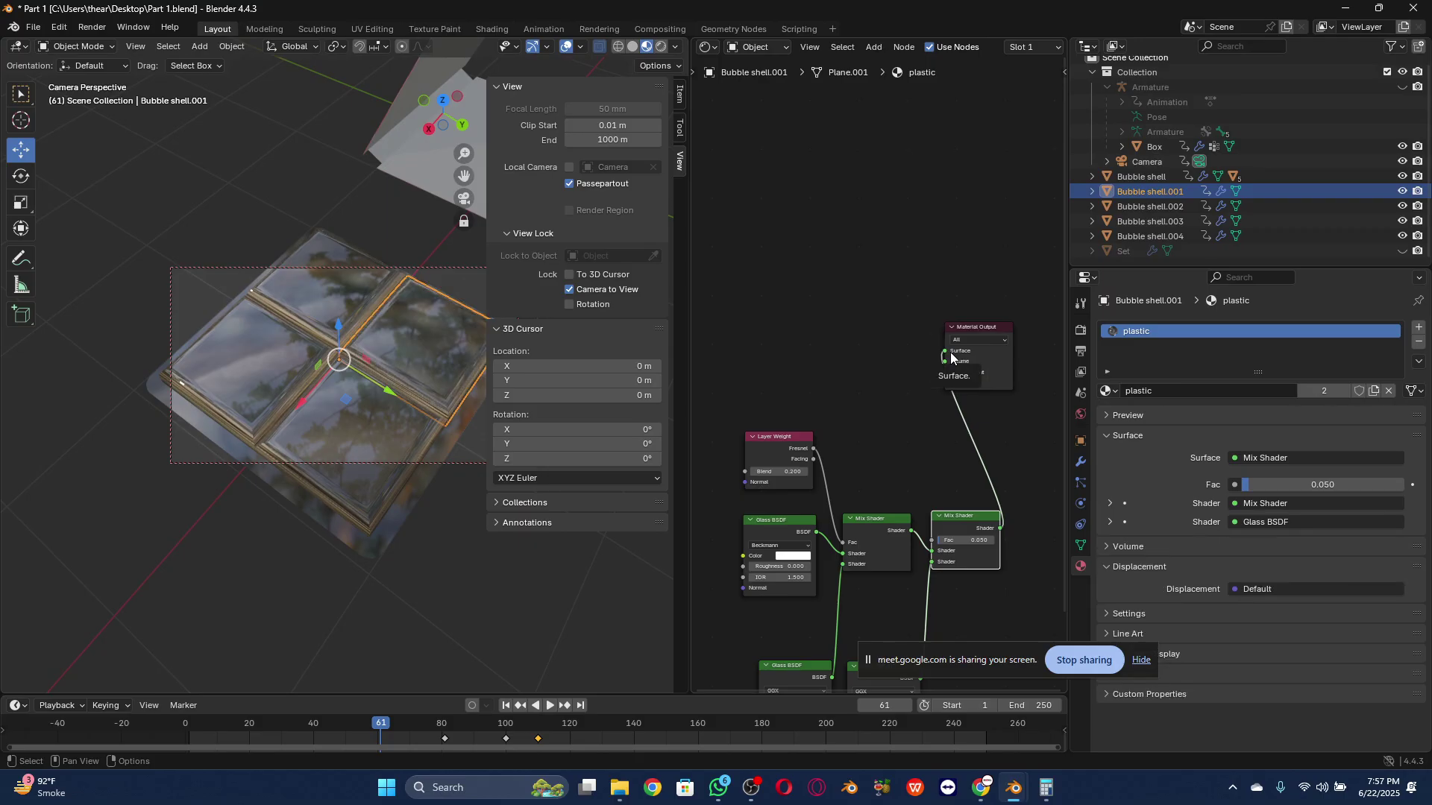
left_click_drag(978, 328, 1049, 437)
middle_click_drag(958, 357, 911, 192)
scroll(911, 198, "down", 2)
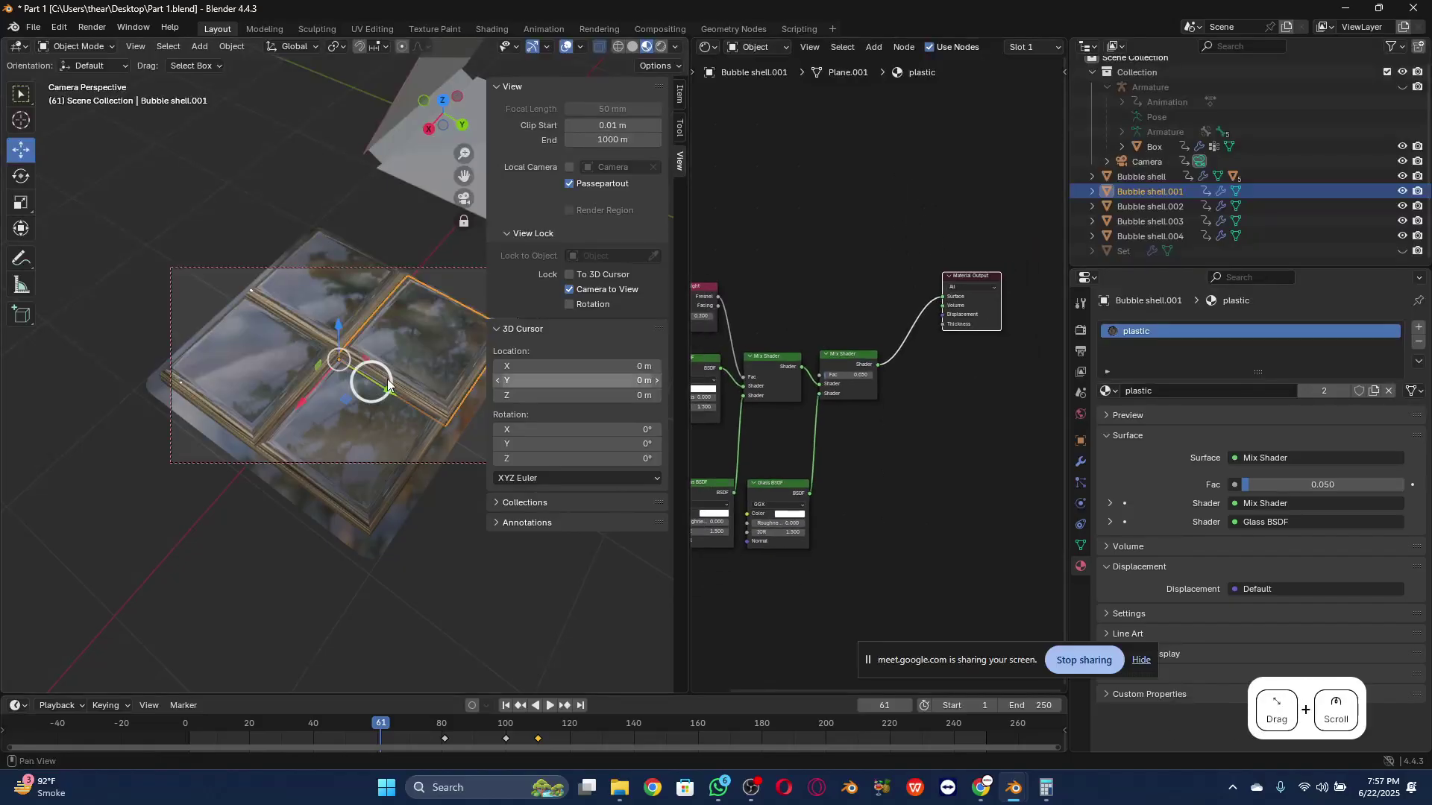
Step: Hide the viewport's sidebar and move the timeline to frame 48
left_click_drag(457, 124, 457, 78)
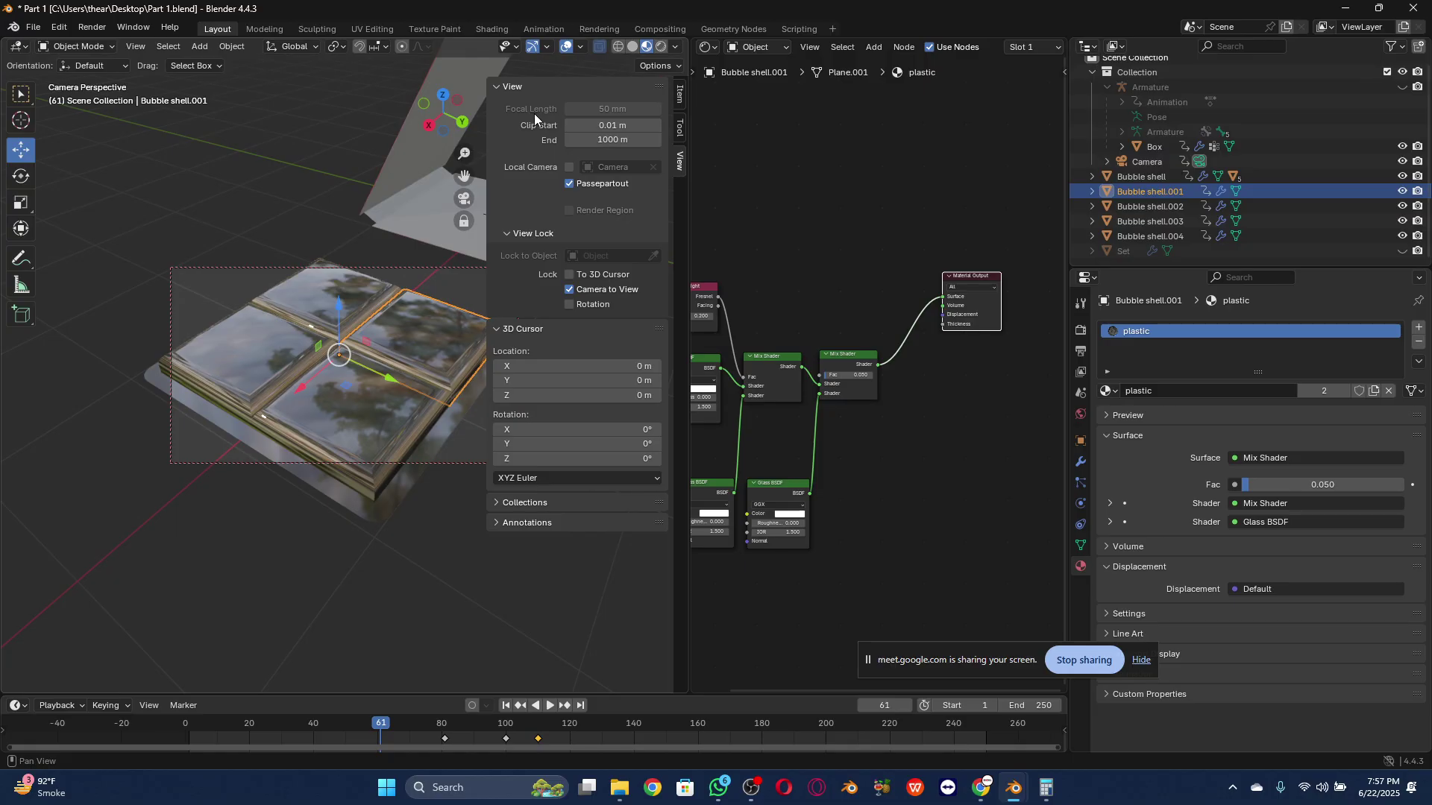
key("n")
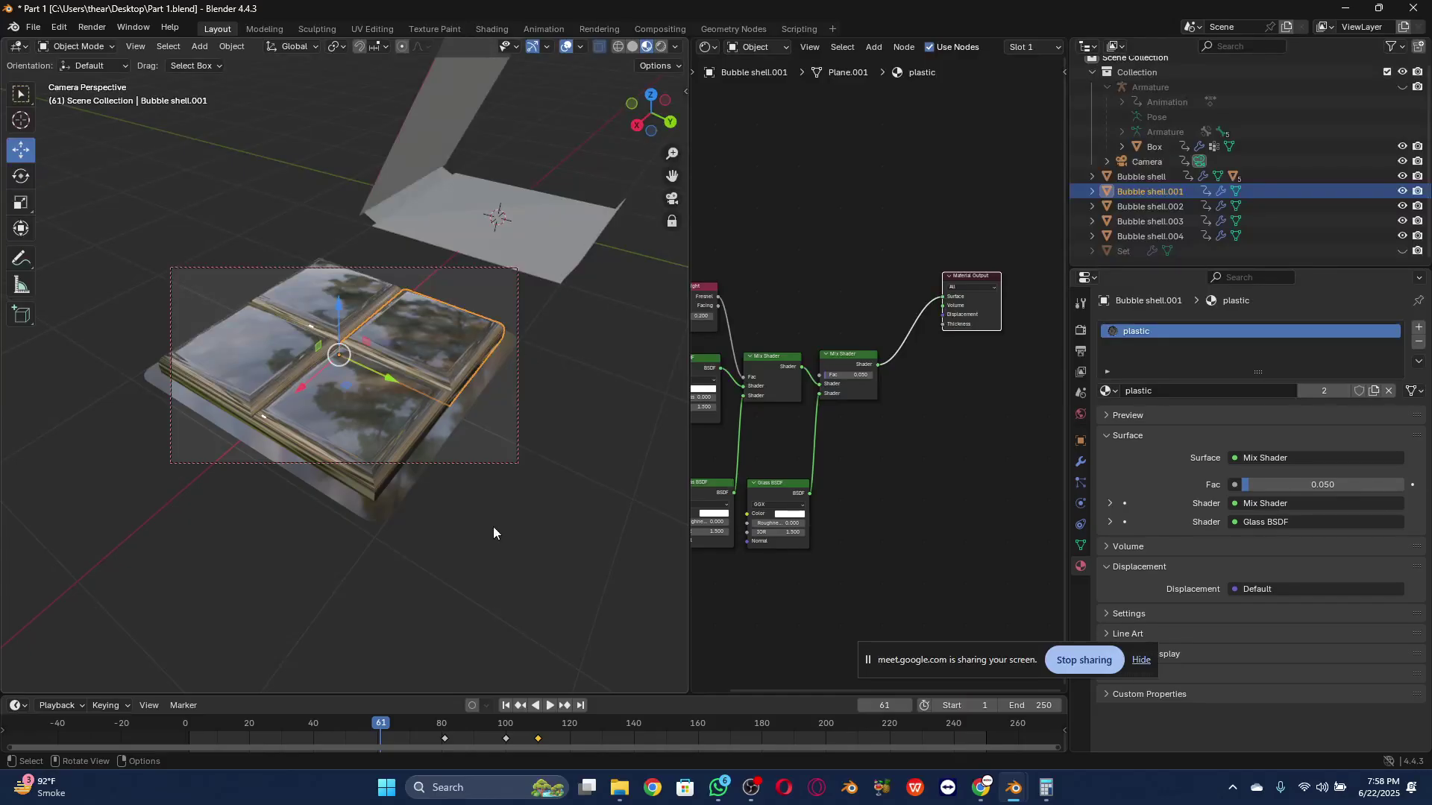
left_click_drag(388, 727, 338, 709)
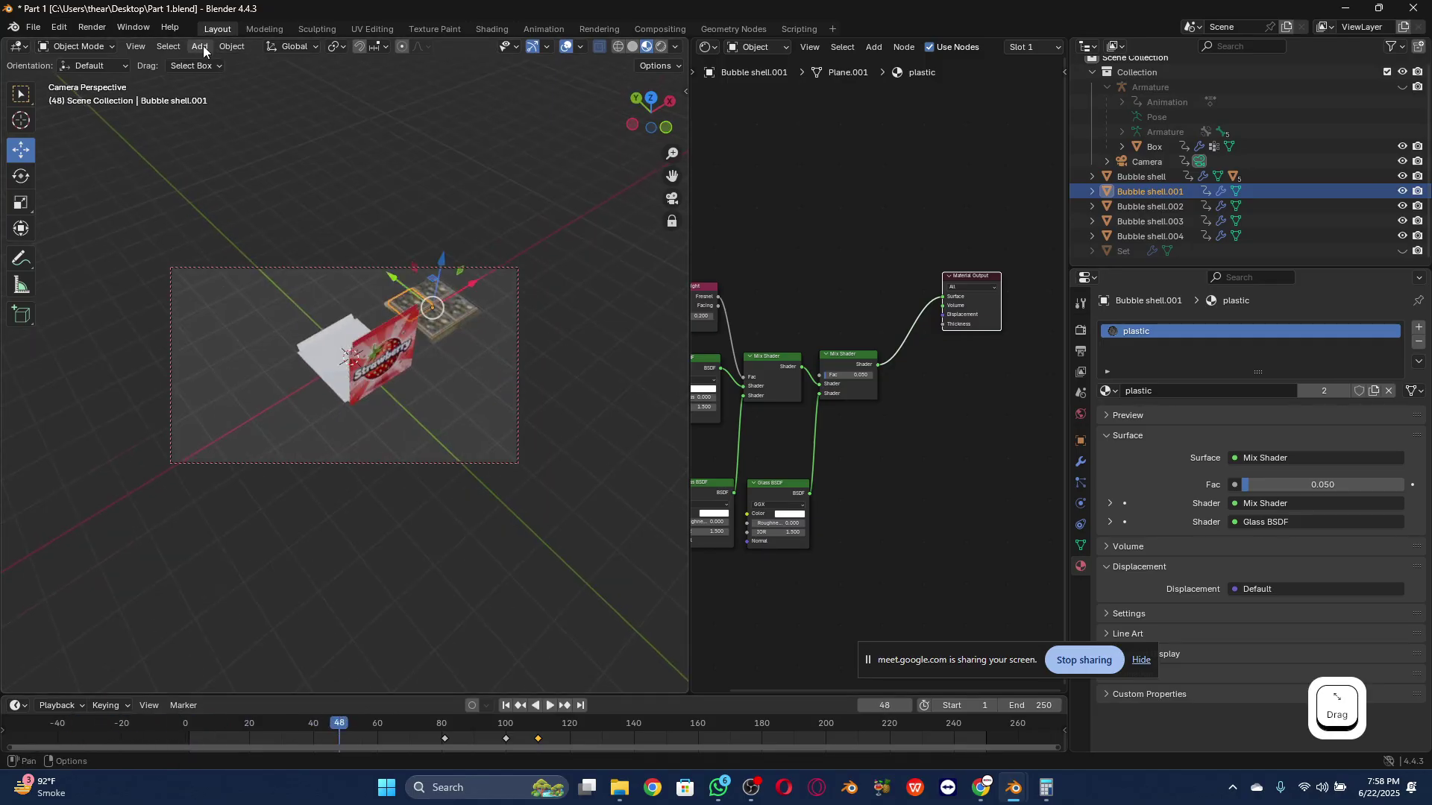
Step: Delete the Camera object from the scene
left_click(1151, 161)
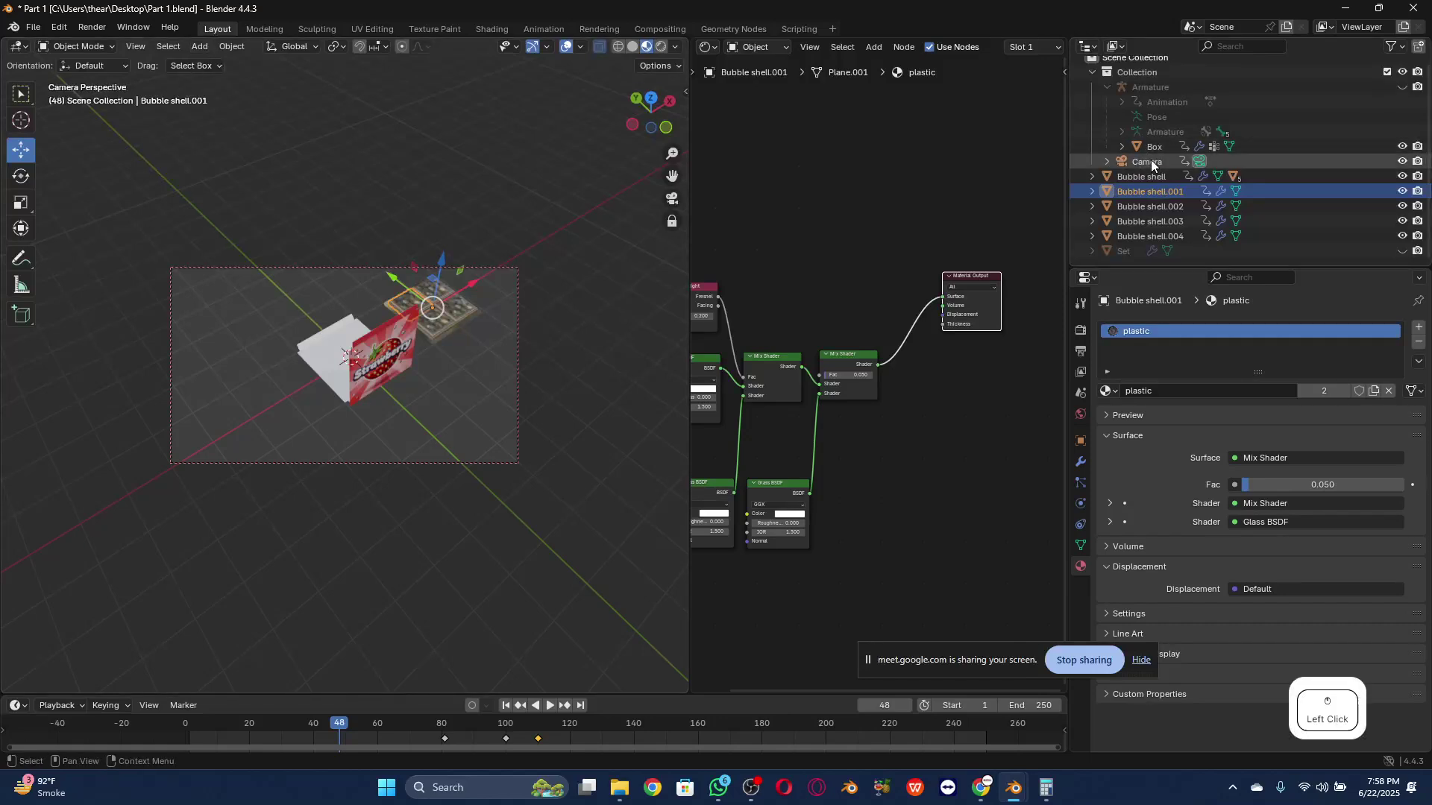
key("Delete")
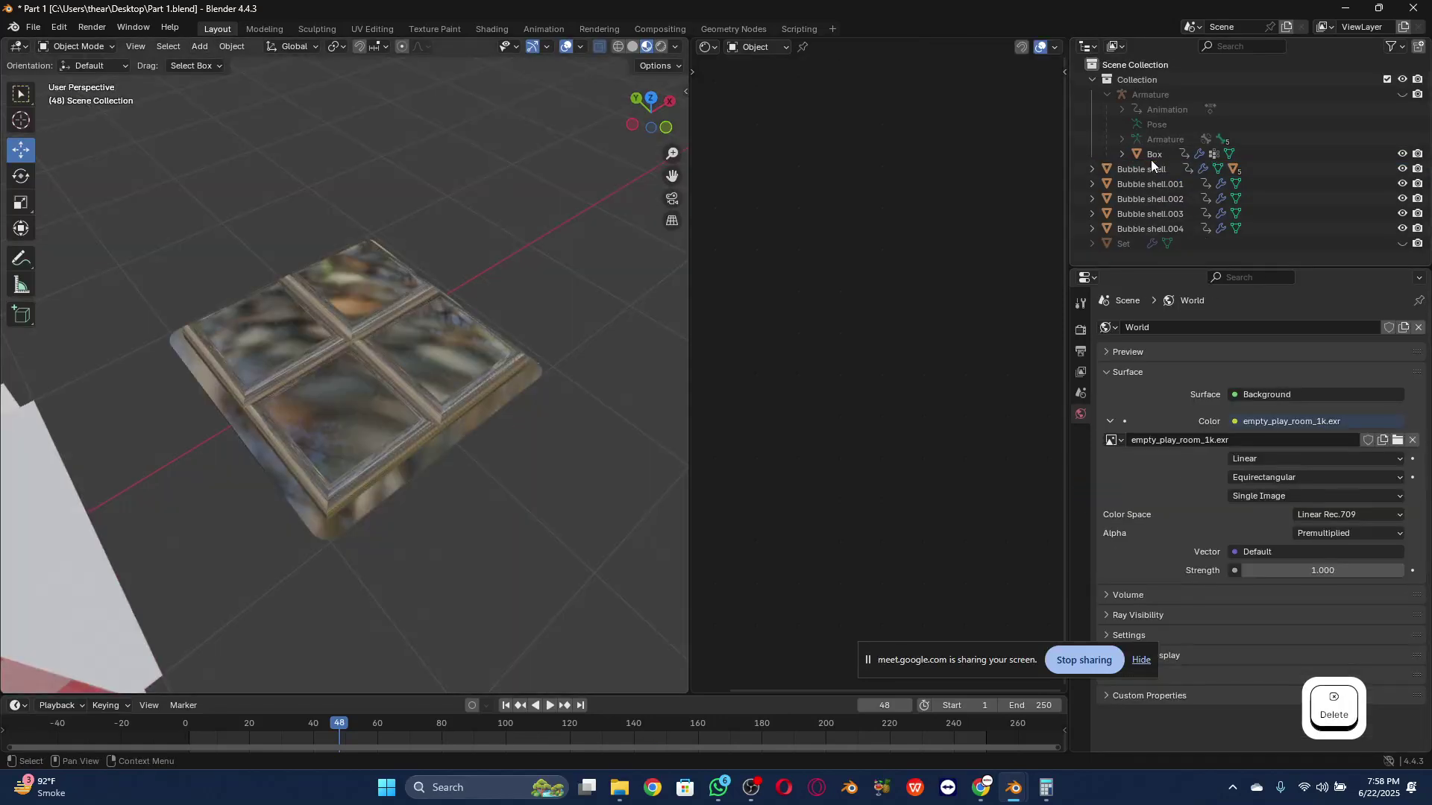
left_click(200, 46)
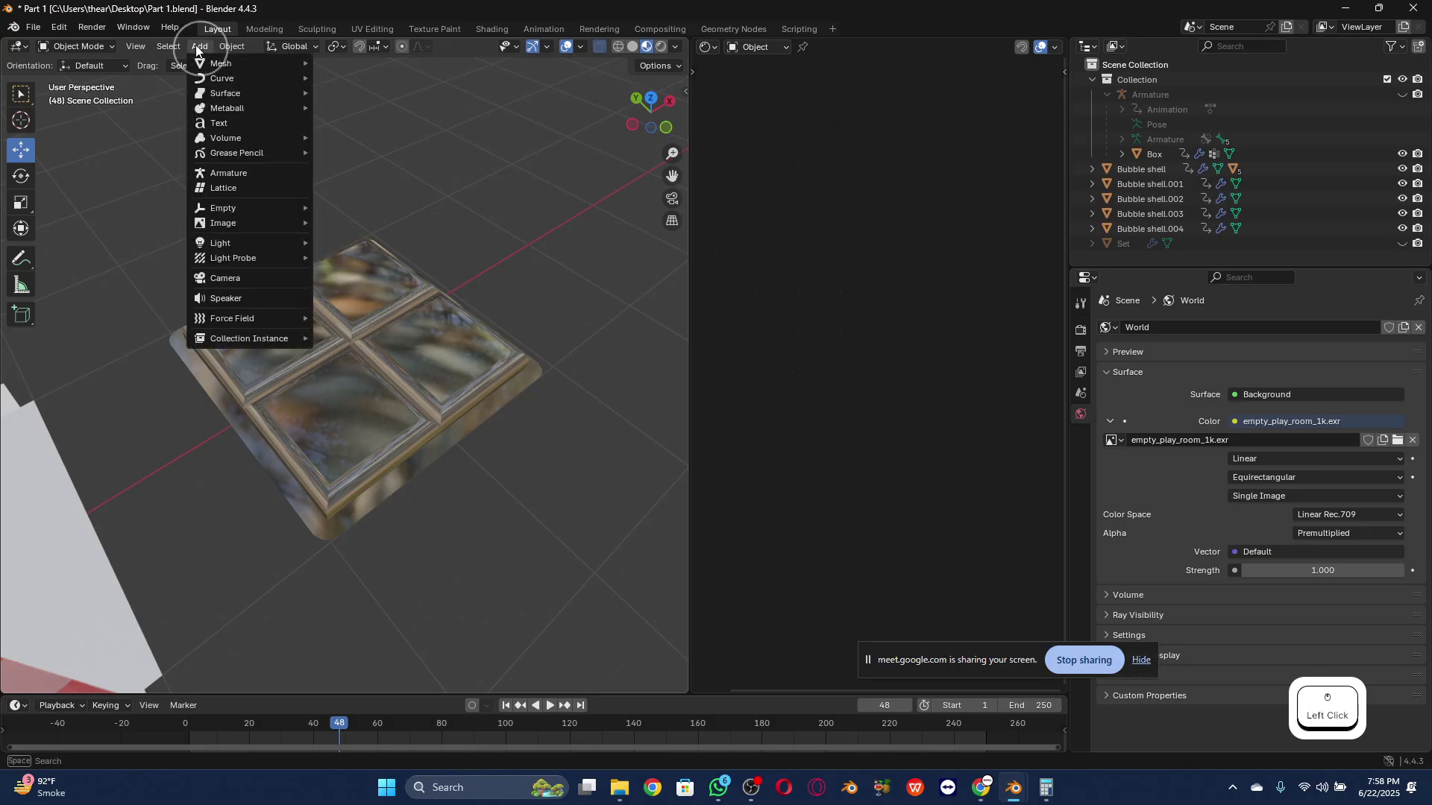
Step: Close the shader editor area so the 3D viewport takes its space
right_click(698, 49)
right_click(696, 45)
right_click(695, 47)
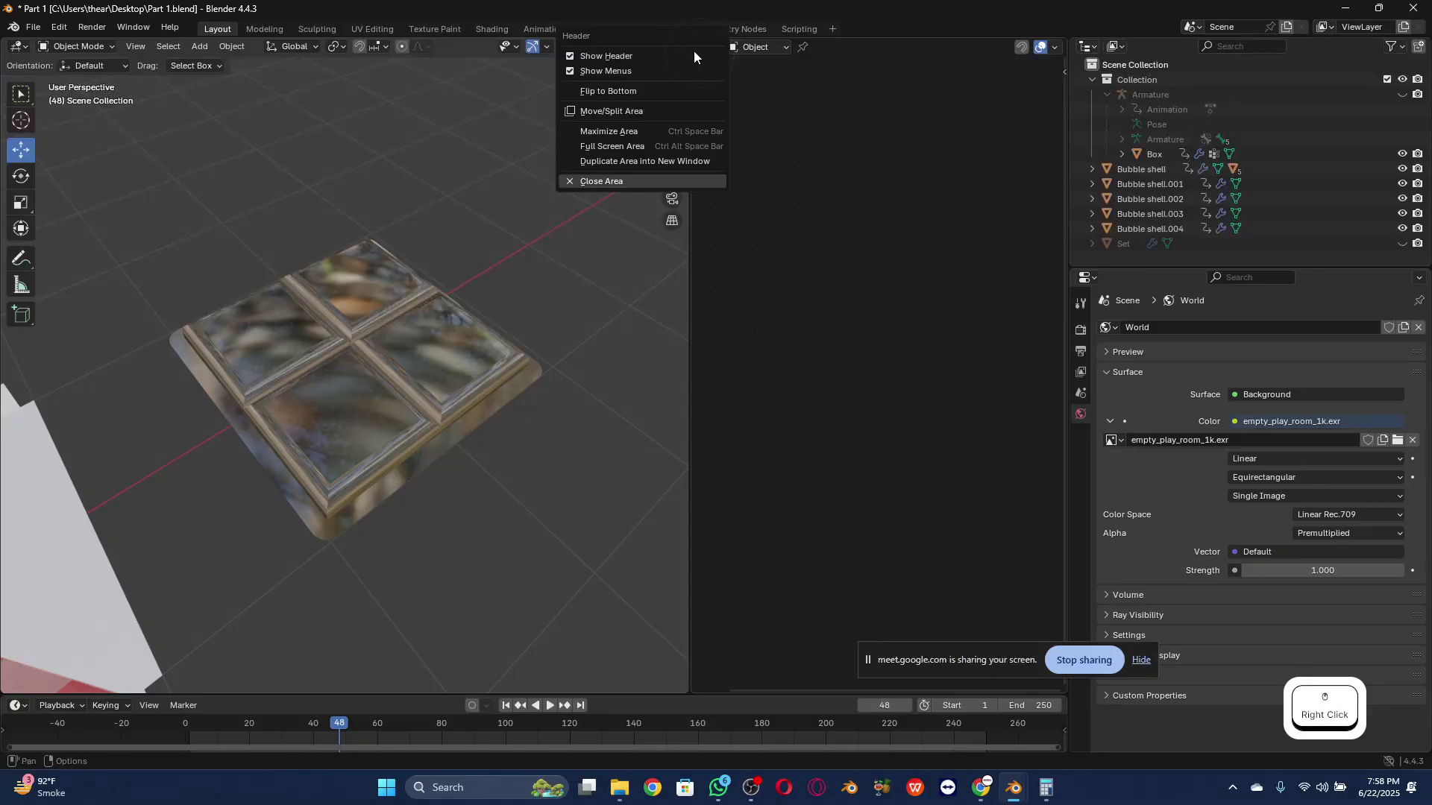
left_click(645, 180)
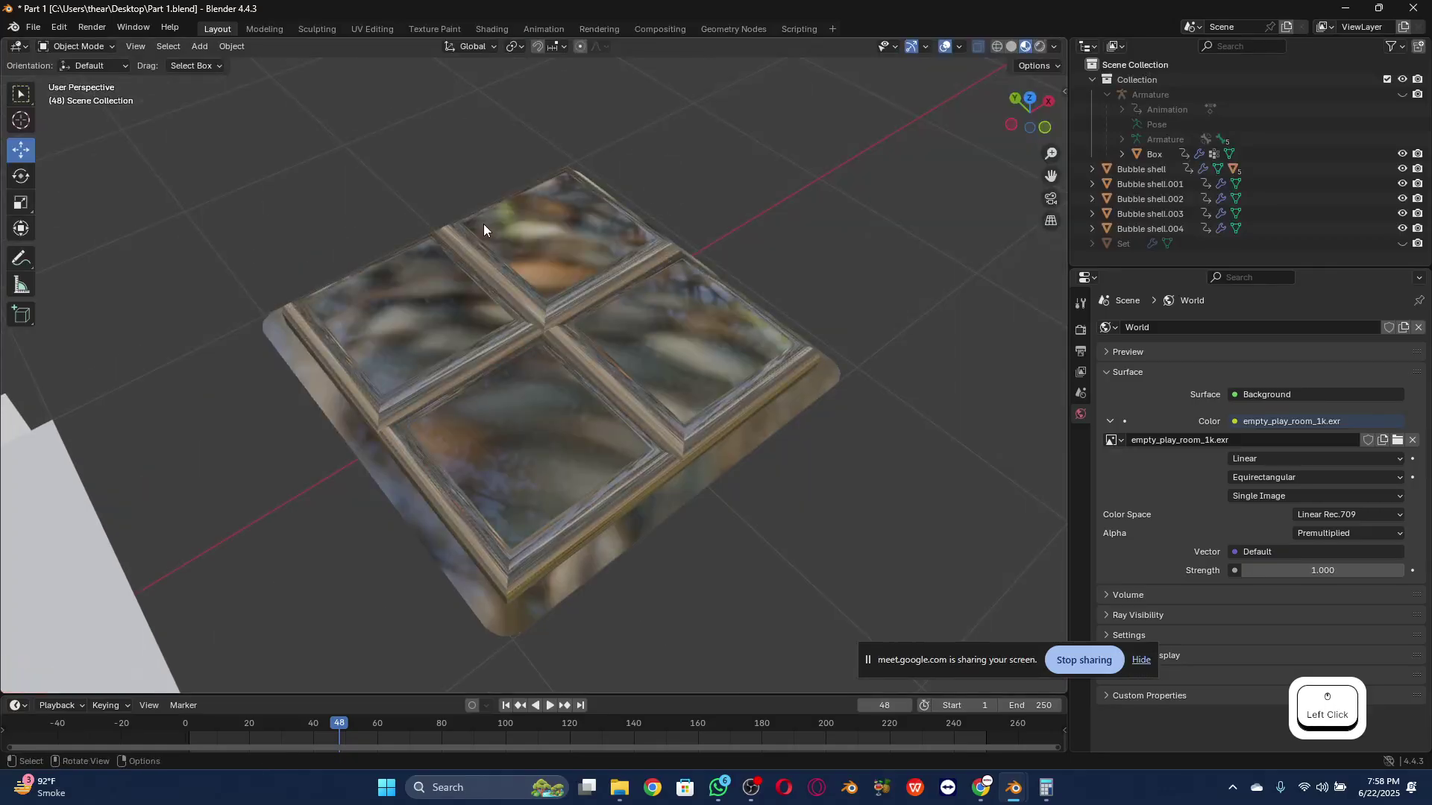
scroll(409, 198, "down", 3)
scroll(356, 419, "down", 2)
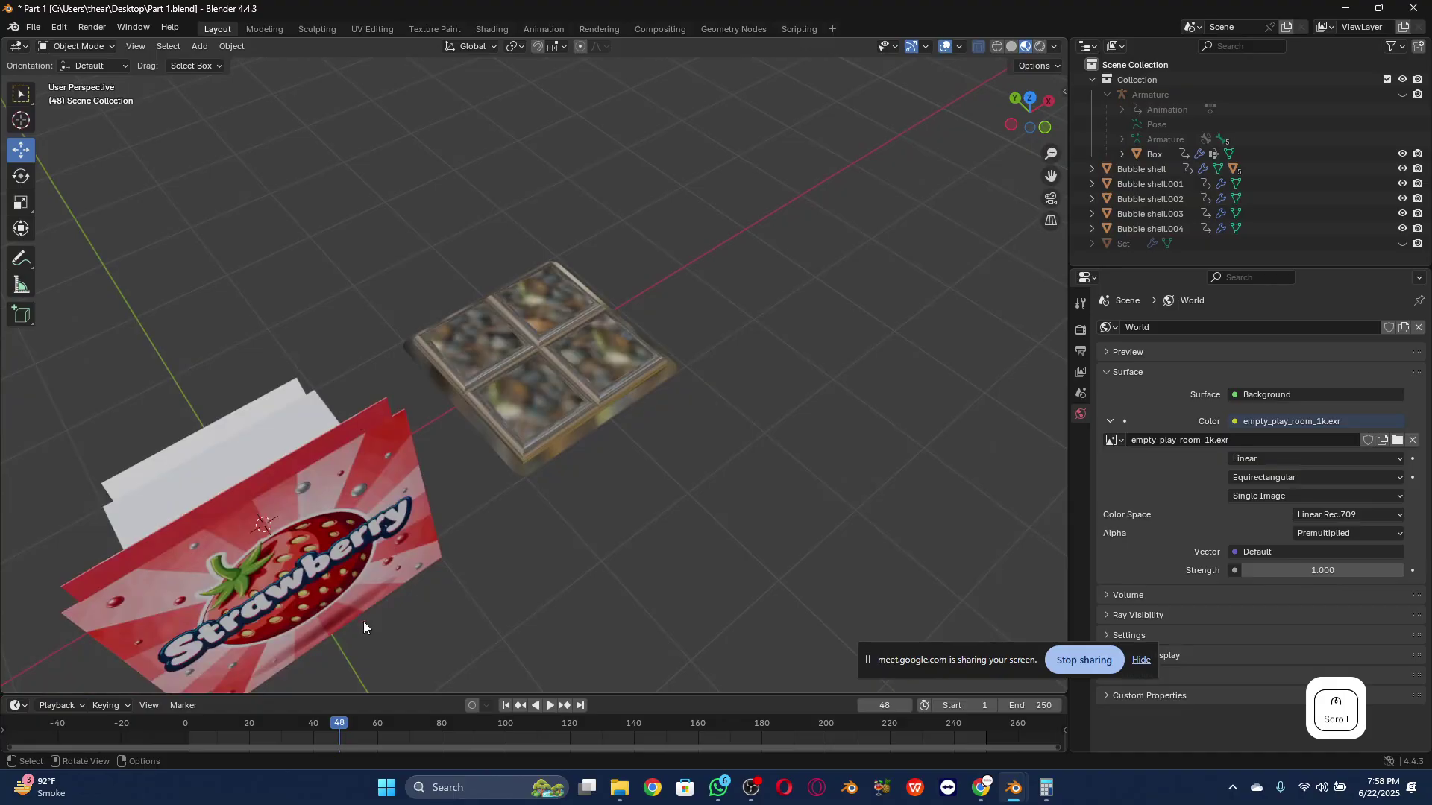
Step: Move the timeline to frame 185, where the box is closed, and add a new camera to the scene
left_click_drag(417, 727, 778, 701)
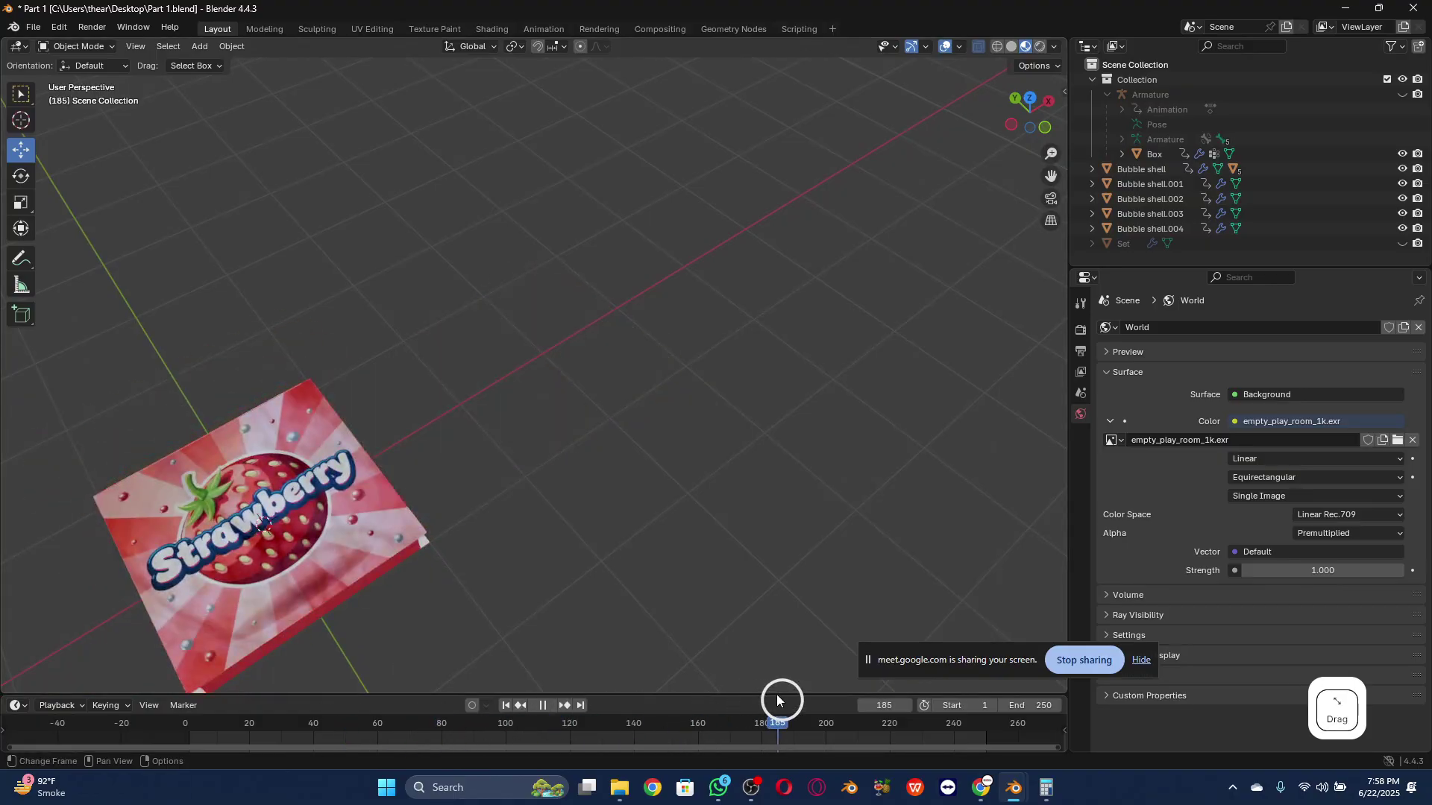
scroll(381, 534, "down", 3)
scroll(384, 515, "up", 2)
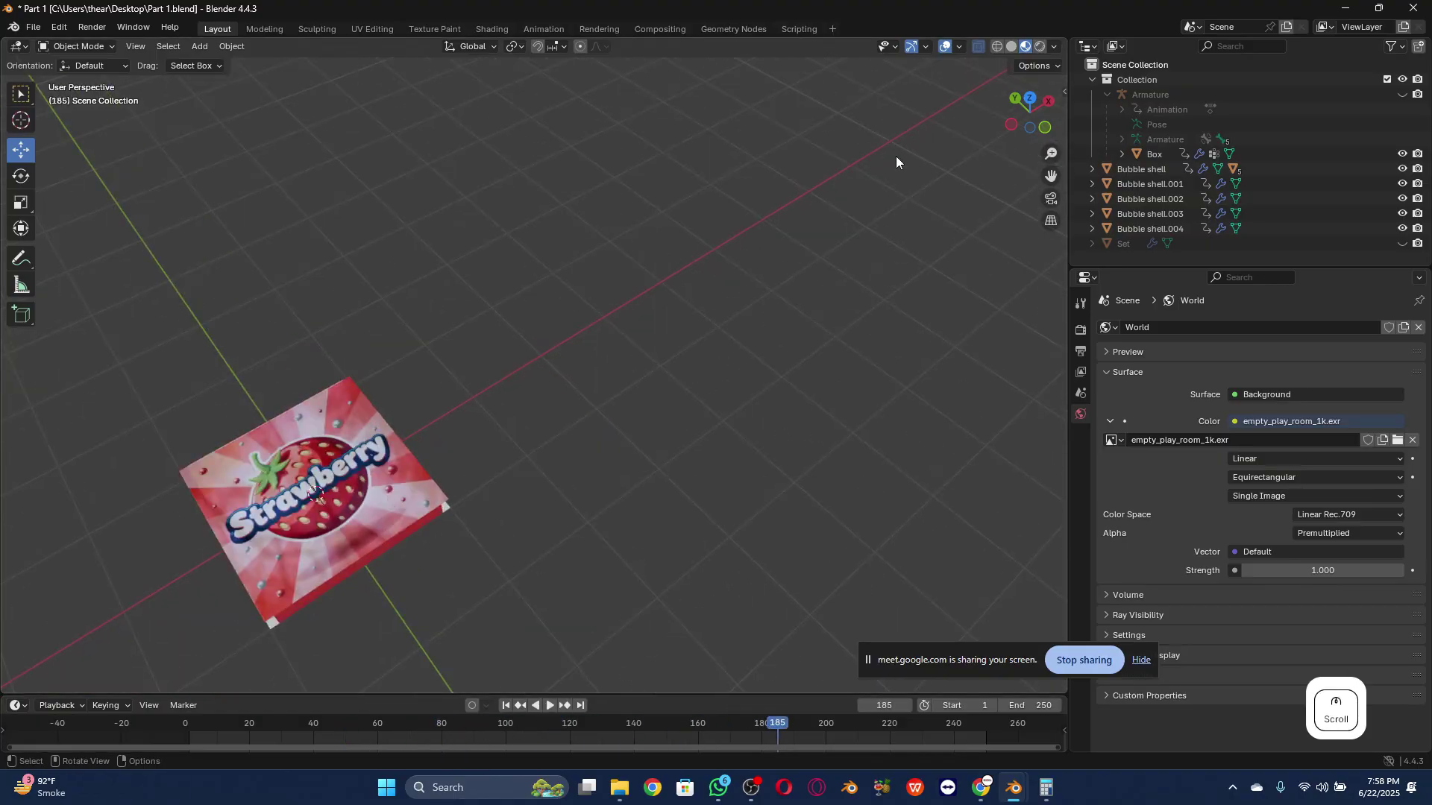
left_click_drag(1050, 176, 102, 99)
left_click(212, 47)
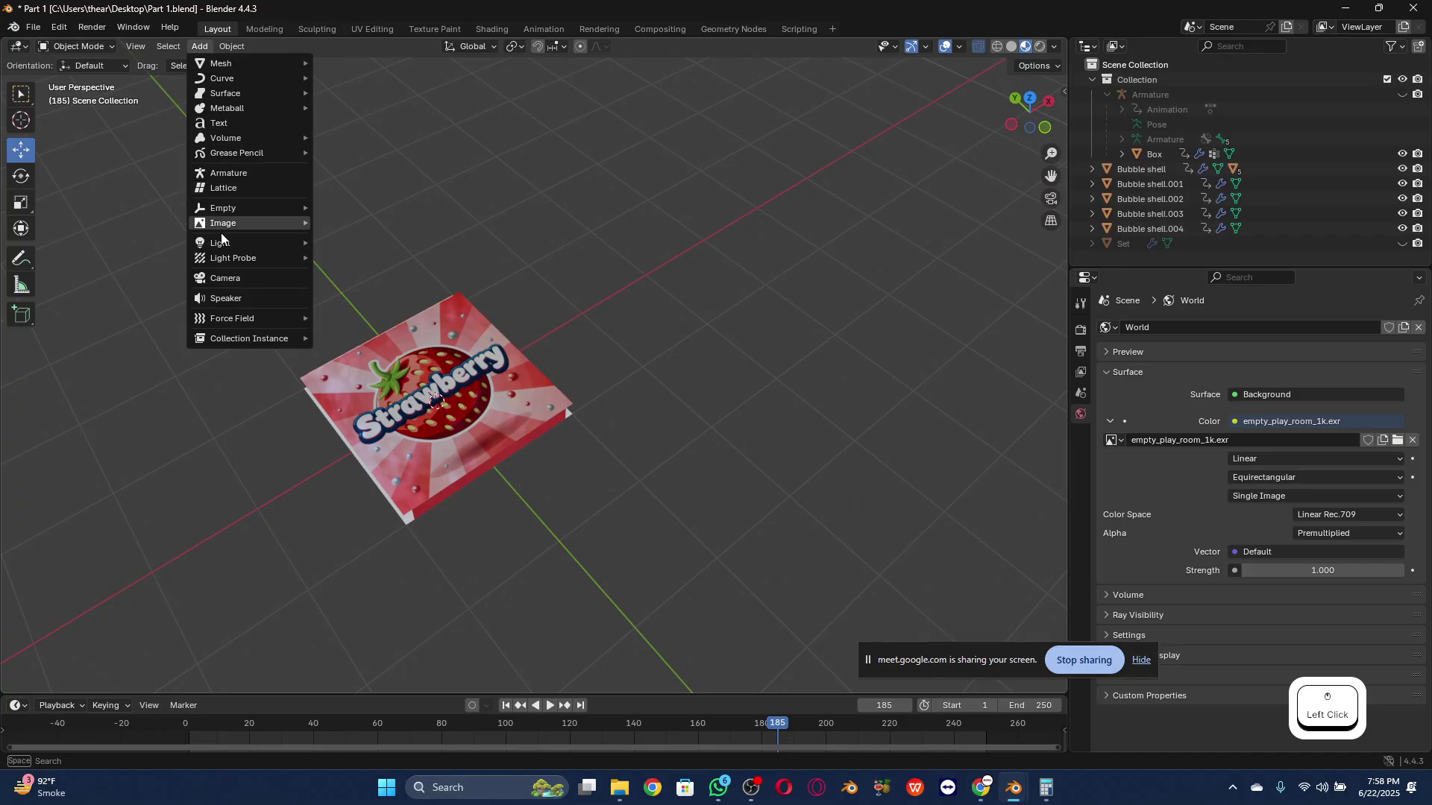
left_click(226, 277)
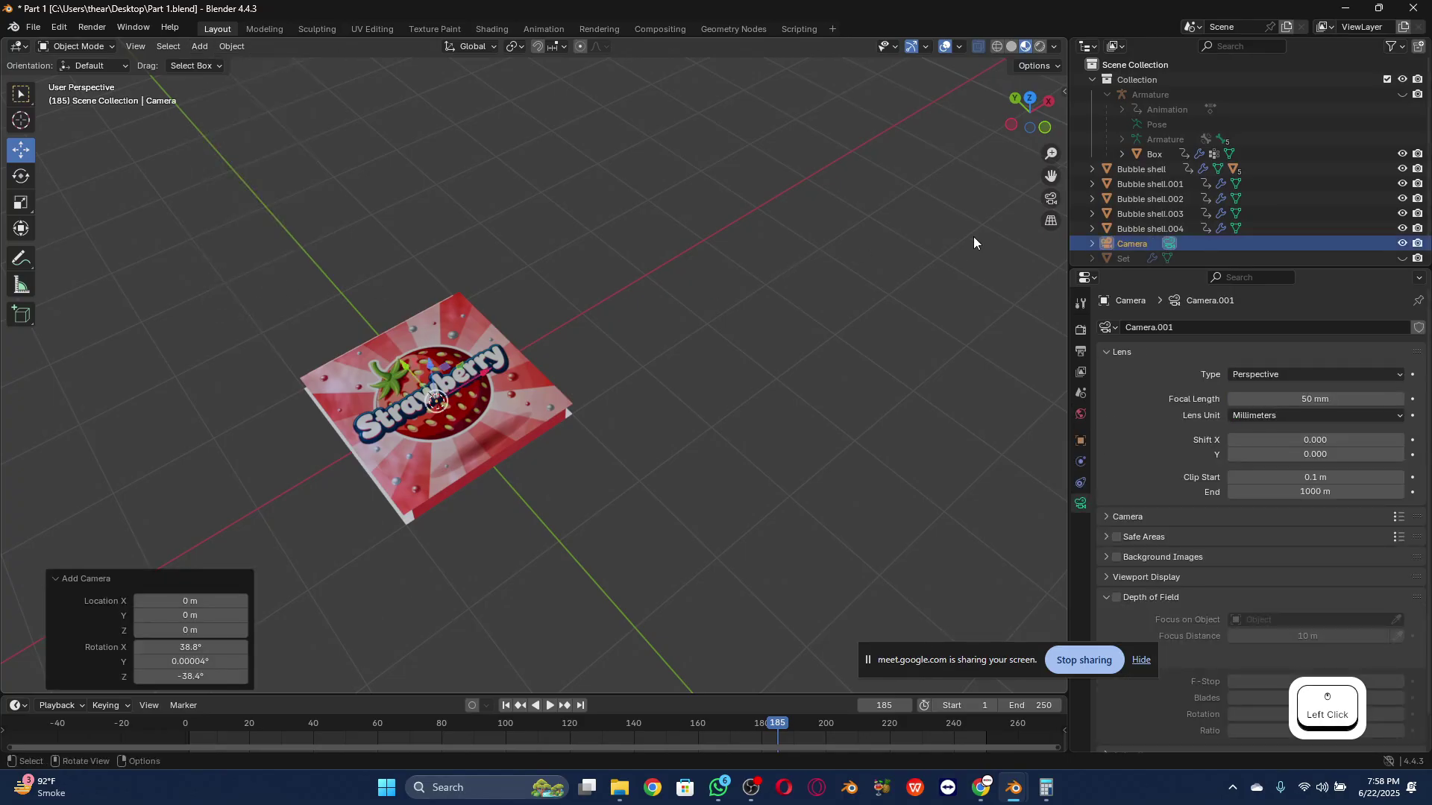
Step: Look through the new camera with it locked to the view and frame the whole closed strawberry box inside its border
left_click(1050, 198)
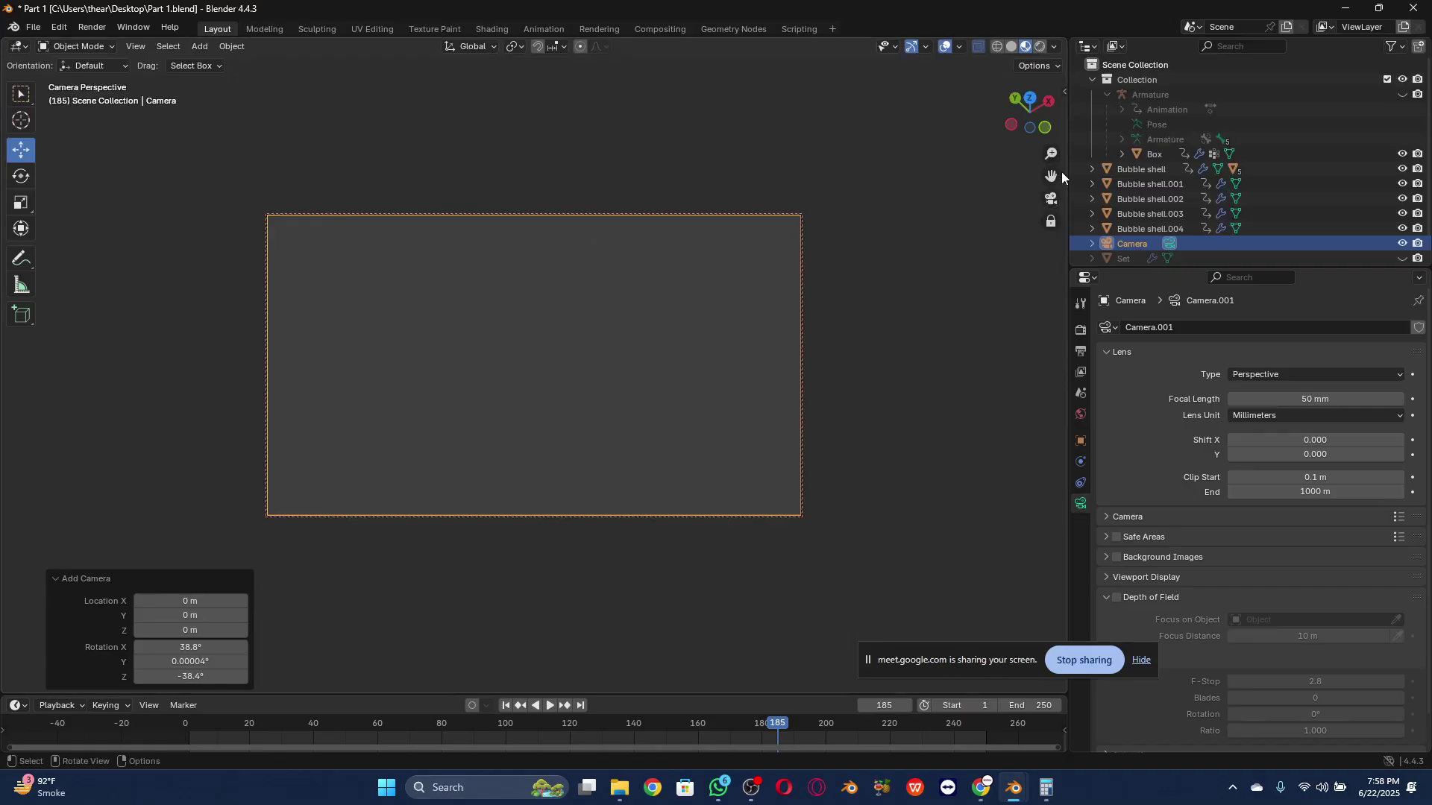
left_click(1064, 91)
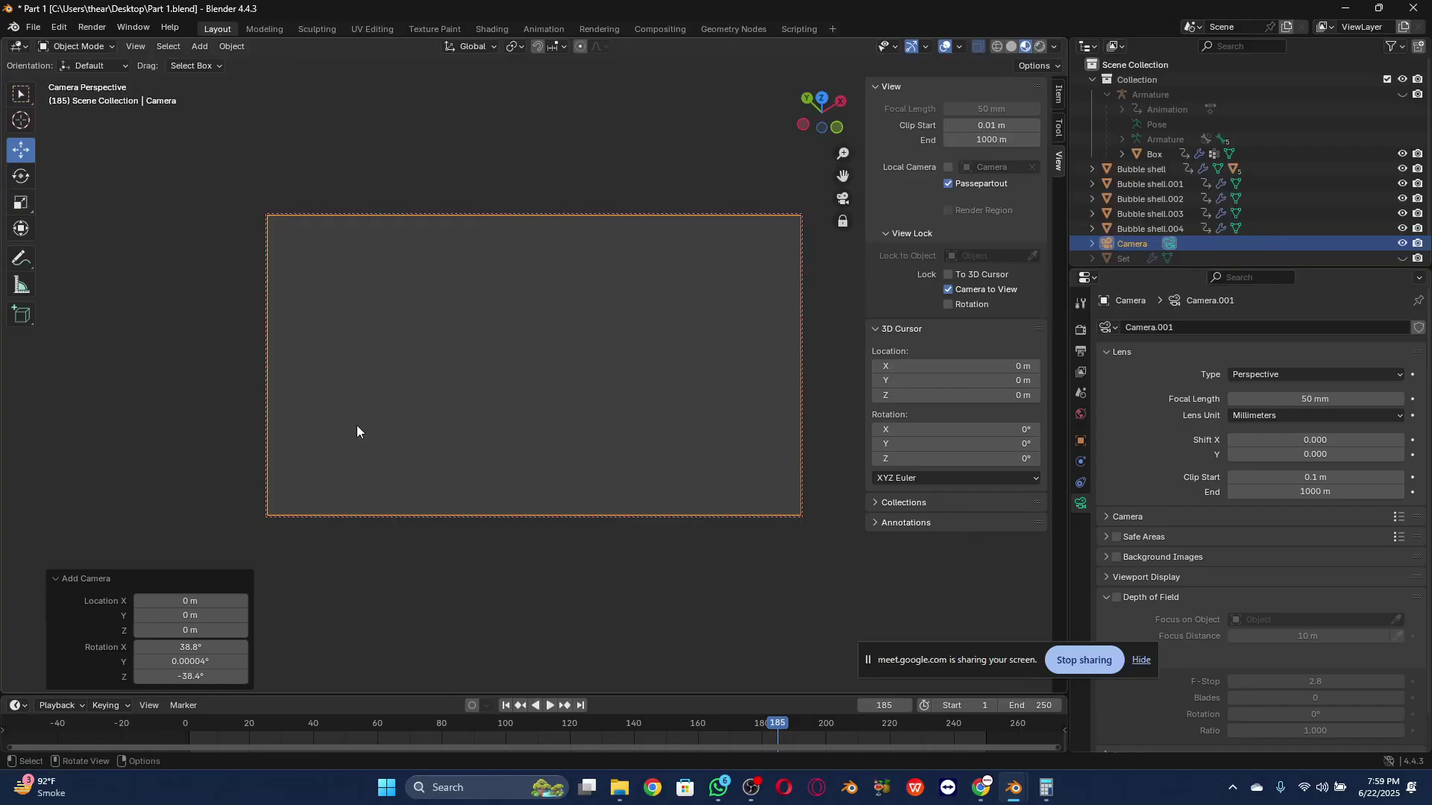
scroll(403, 402, "down", 4)
scroll(450, 383, "down", 6)
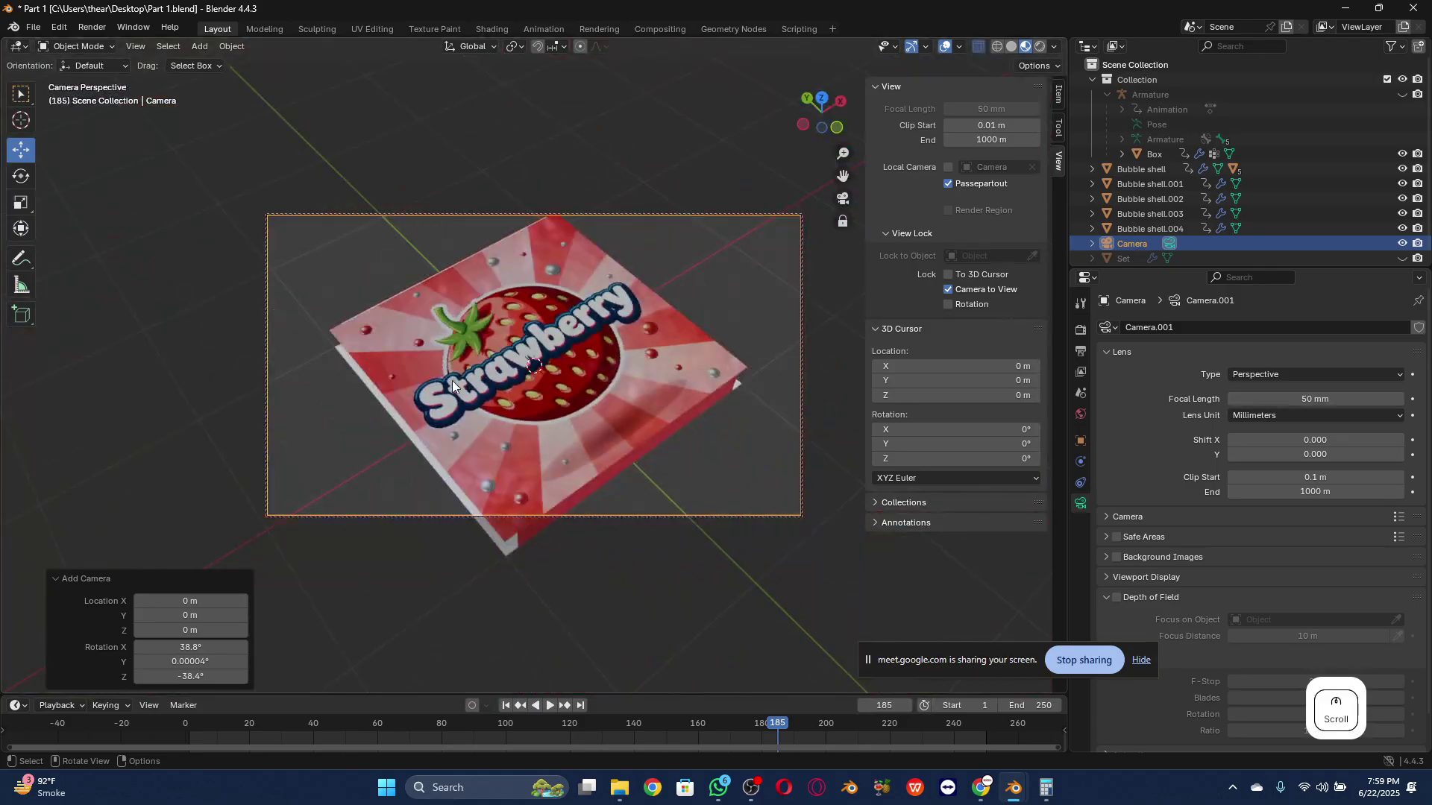
scroll(454, 383, "down", 2)
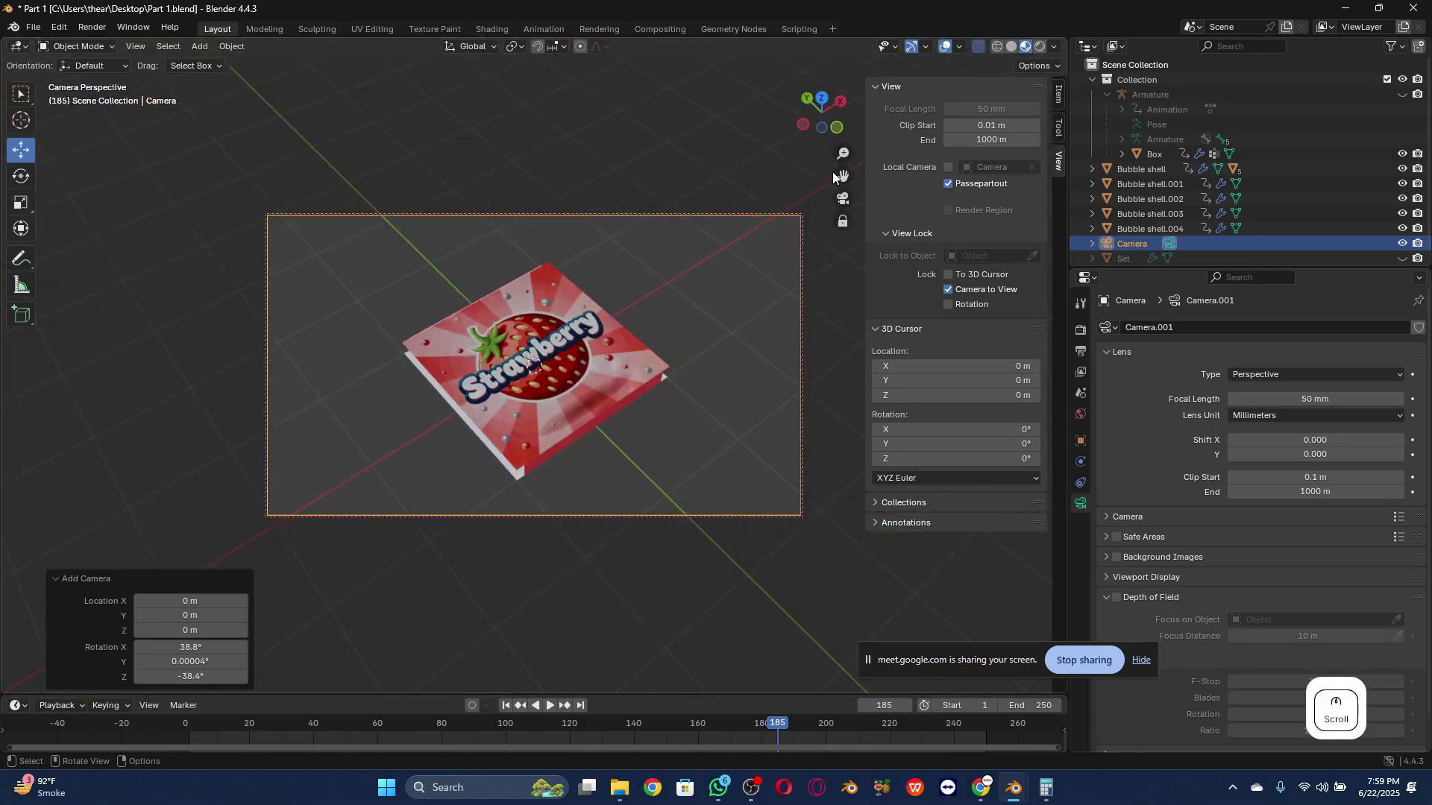
left_click_drag(817, 110, 829, 104)
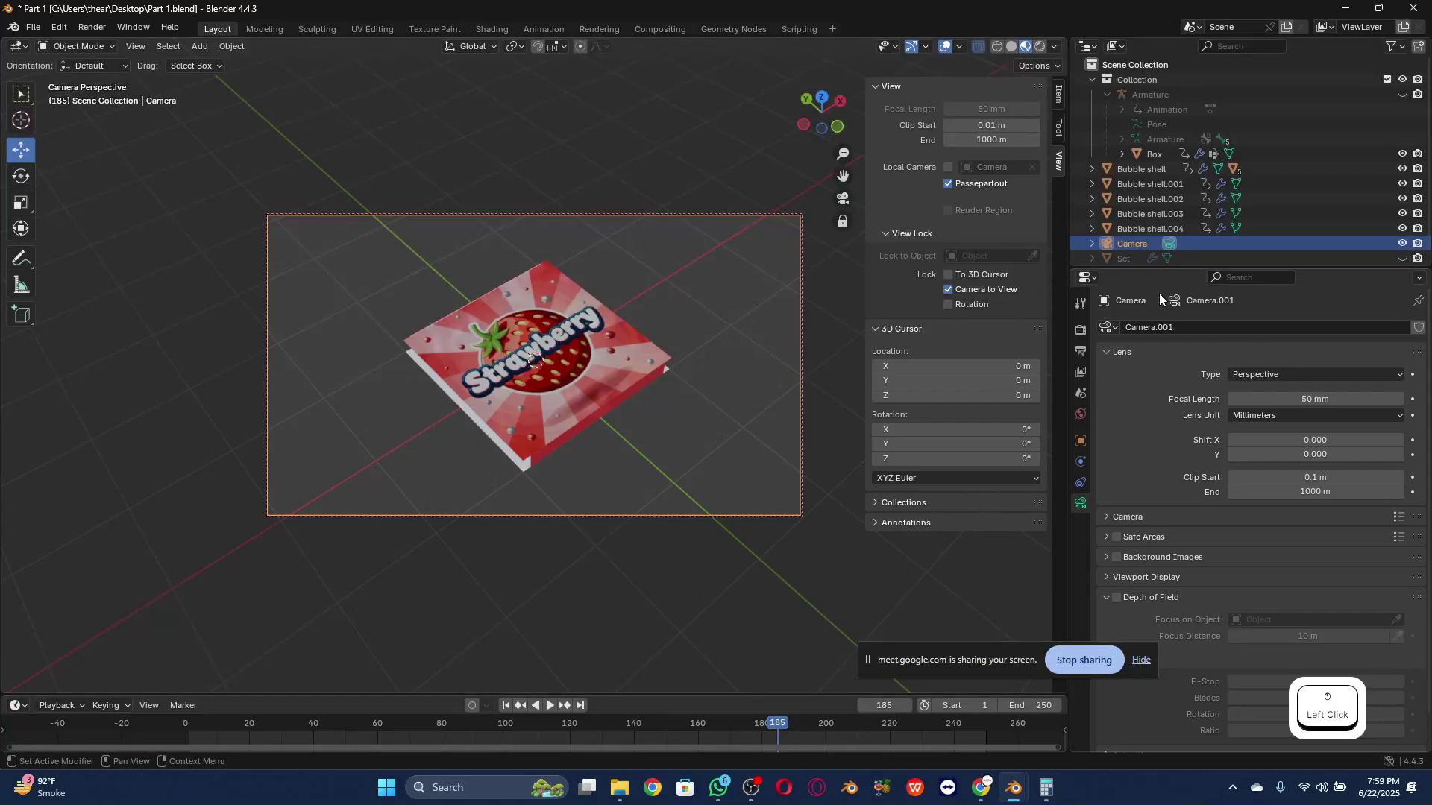
Step: Keyframe the camera's location, rotation, rotation mode and scale at frame 114
left_click(1135, 241)
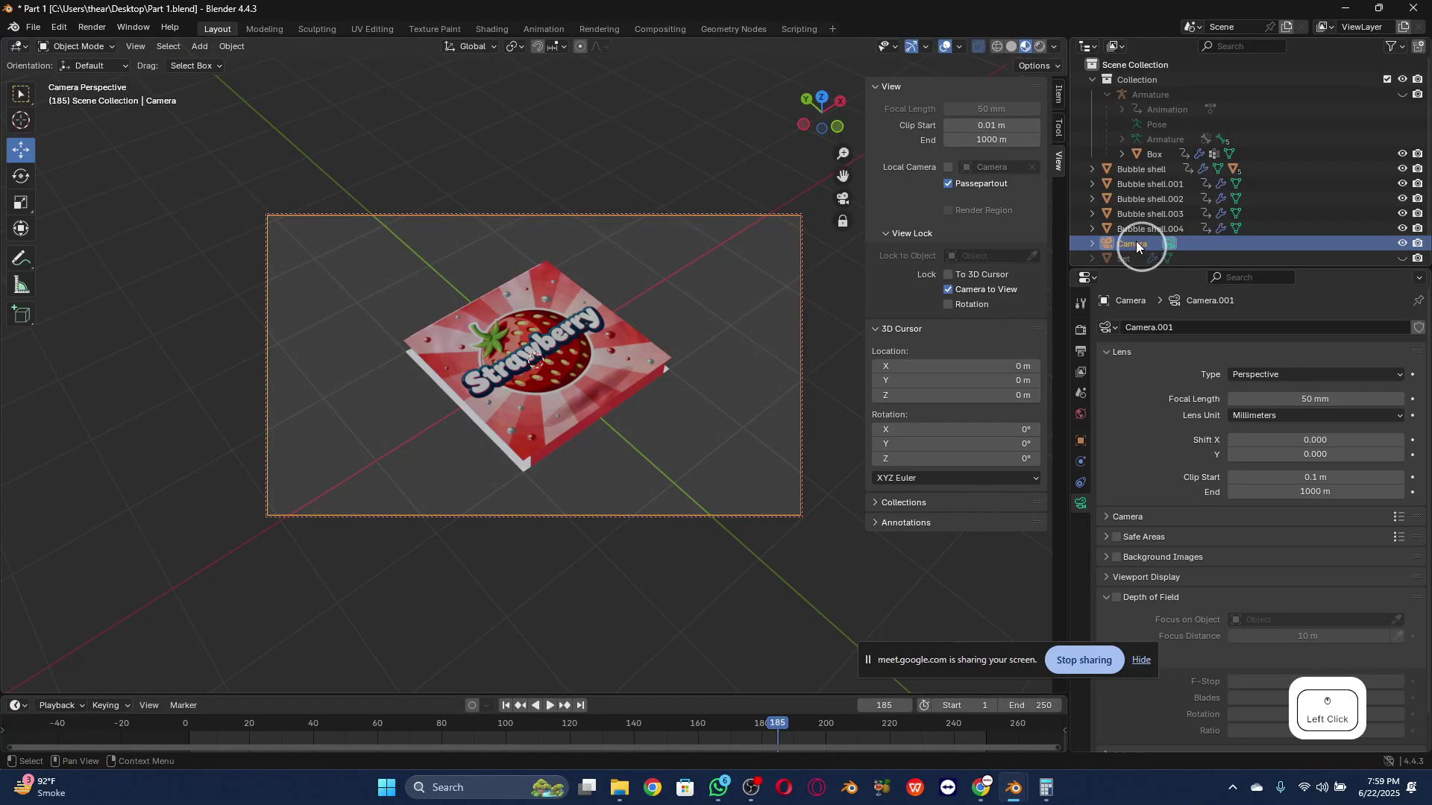
left_click(1080, 485)
left_click(1082, 440)
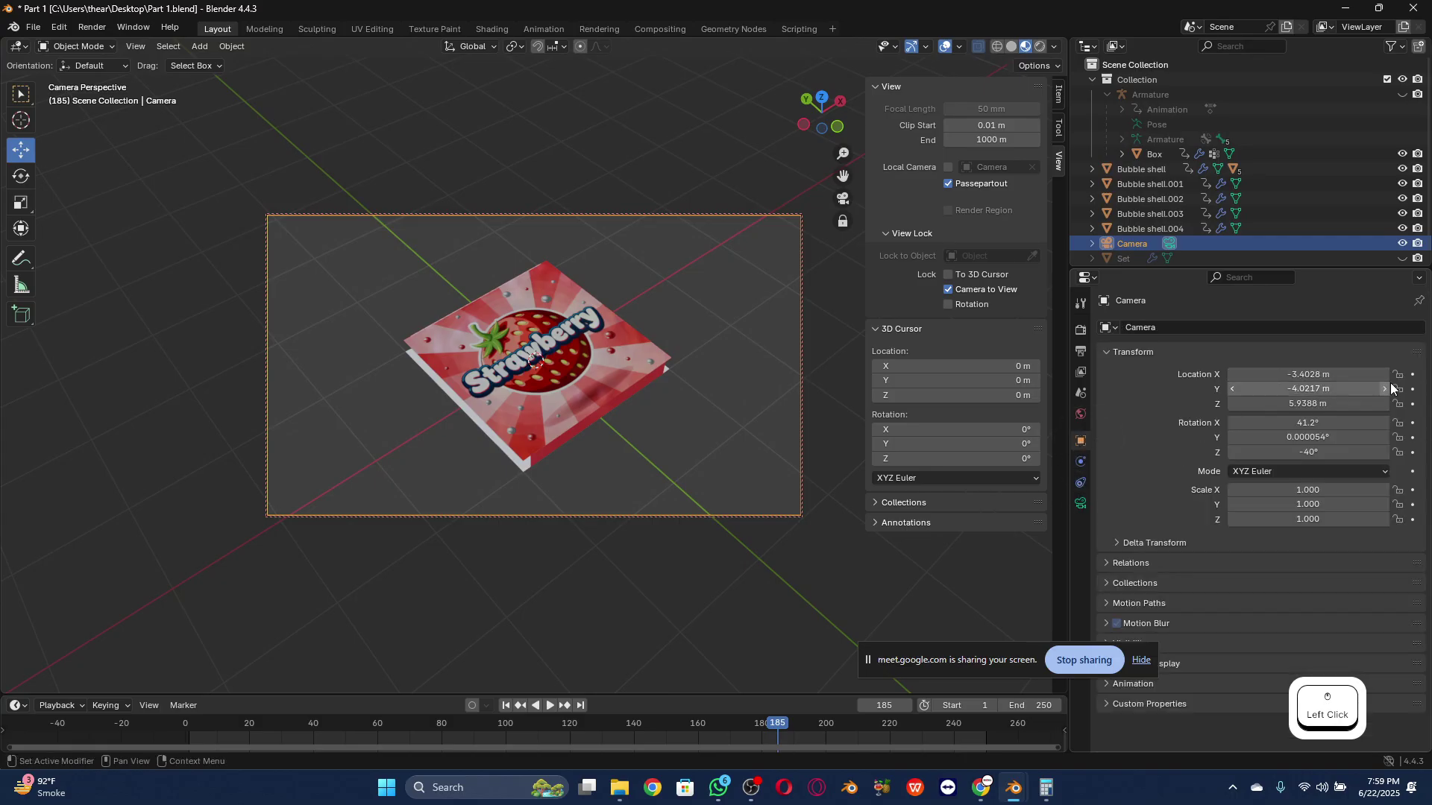
left_click_drag(589, 730, 549, 723)
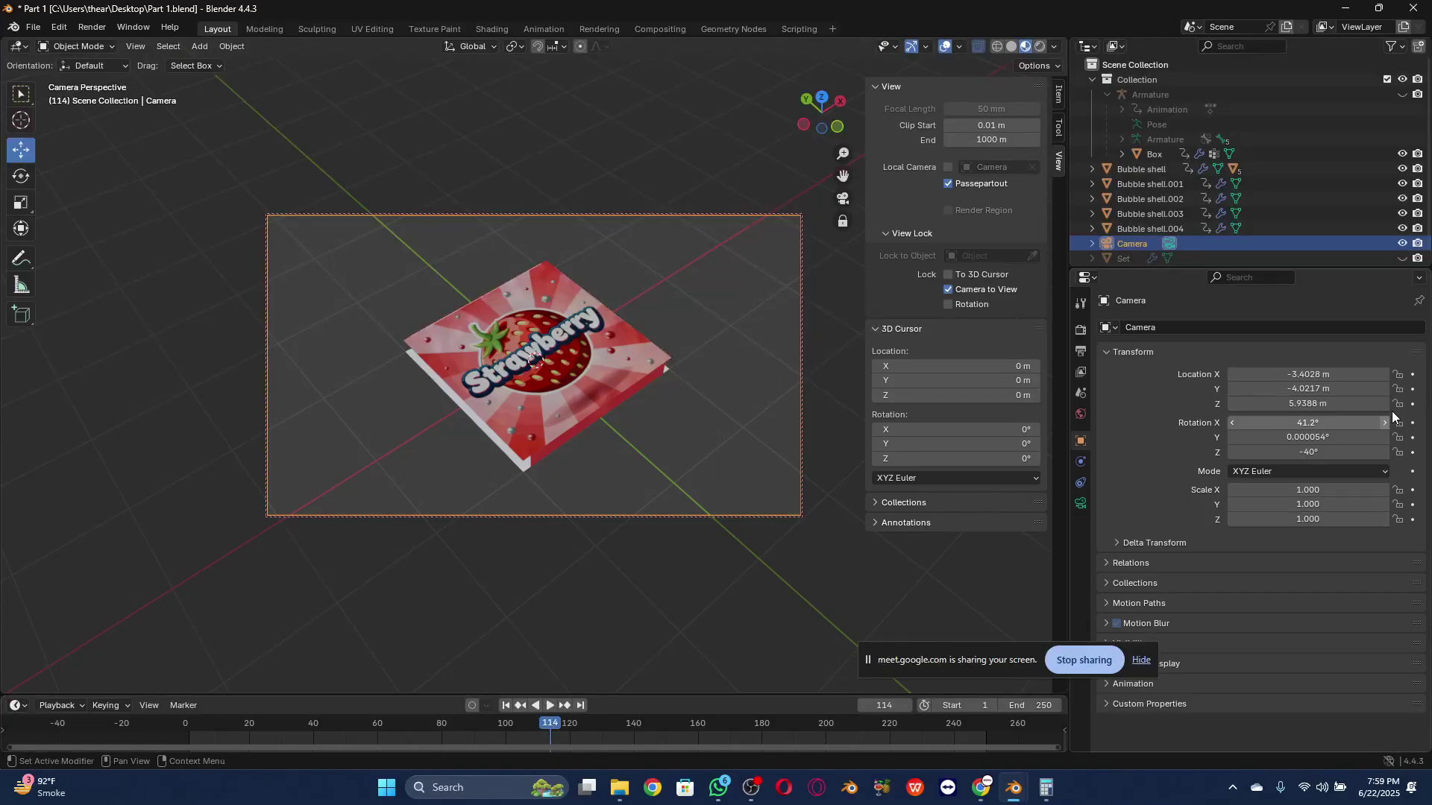
left_click_drag(1413, 374, 1420, 516)
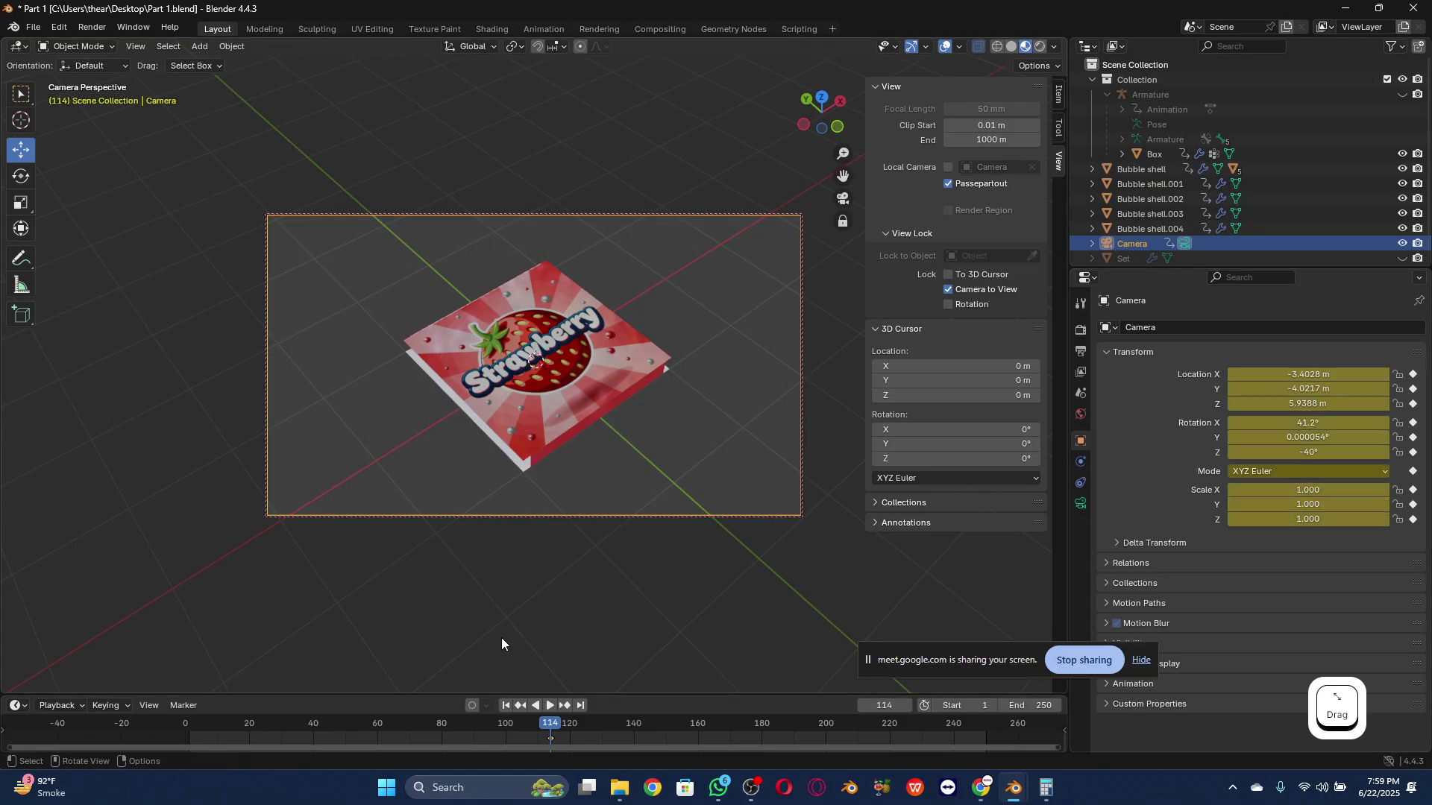
Step: At frame 0, pull the camera back and shift it to frame the flat box and bubble shells, and keyframe its location
left_click_drag(550, 727, 186, 720)
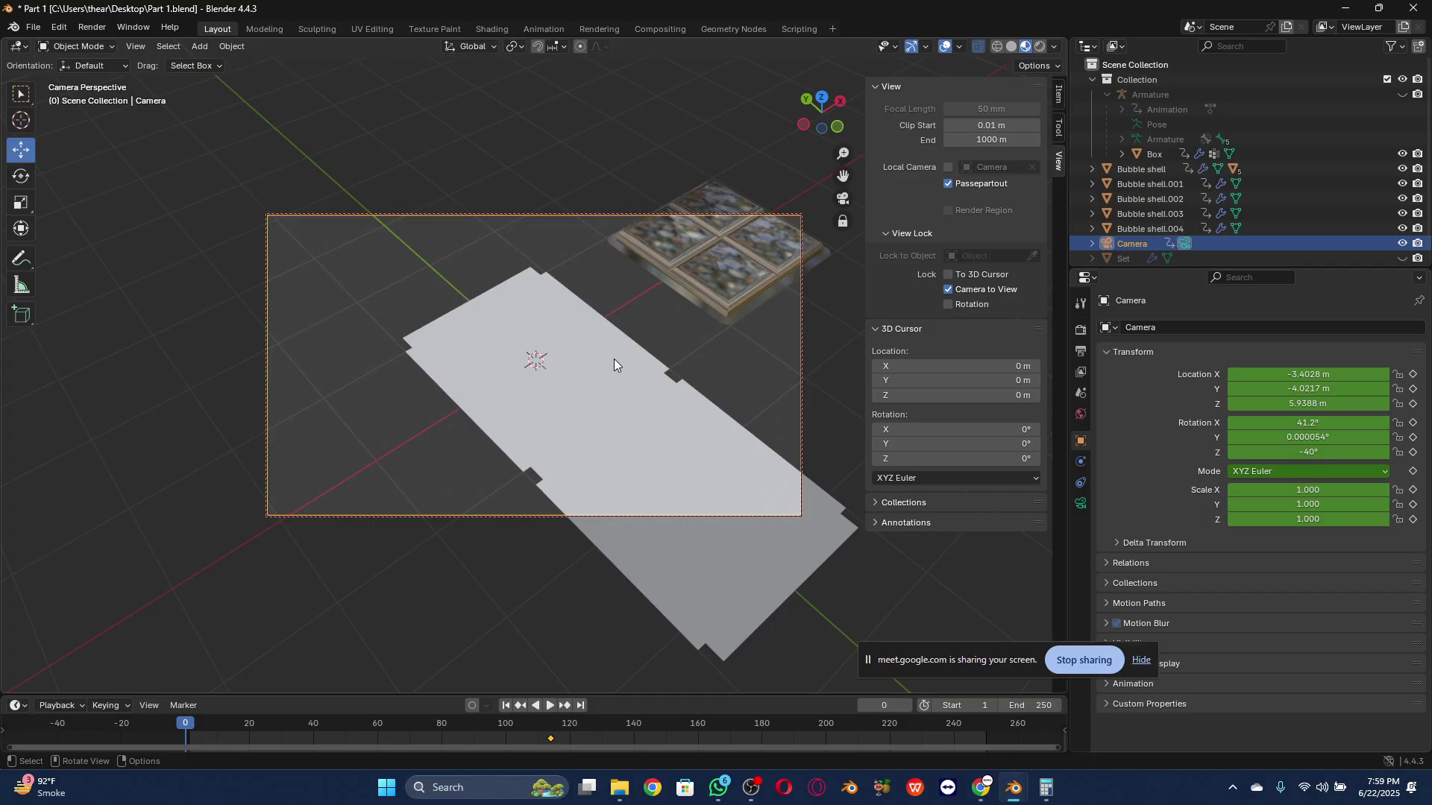
scroll(614, 350, "down", 3)
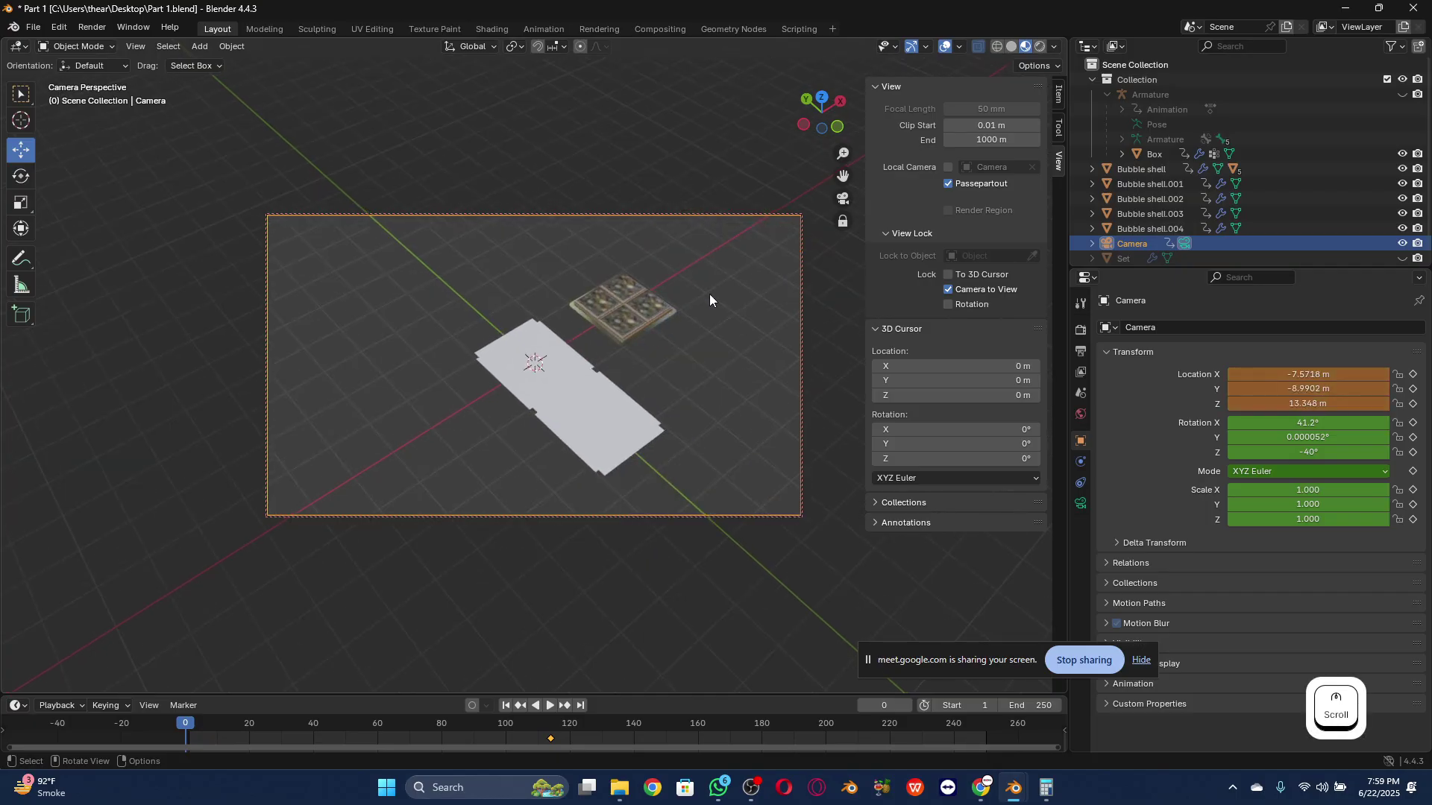
left_click_drag(656, 278, 581, 291)
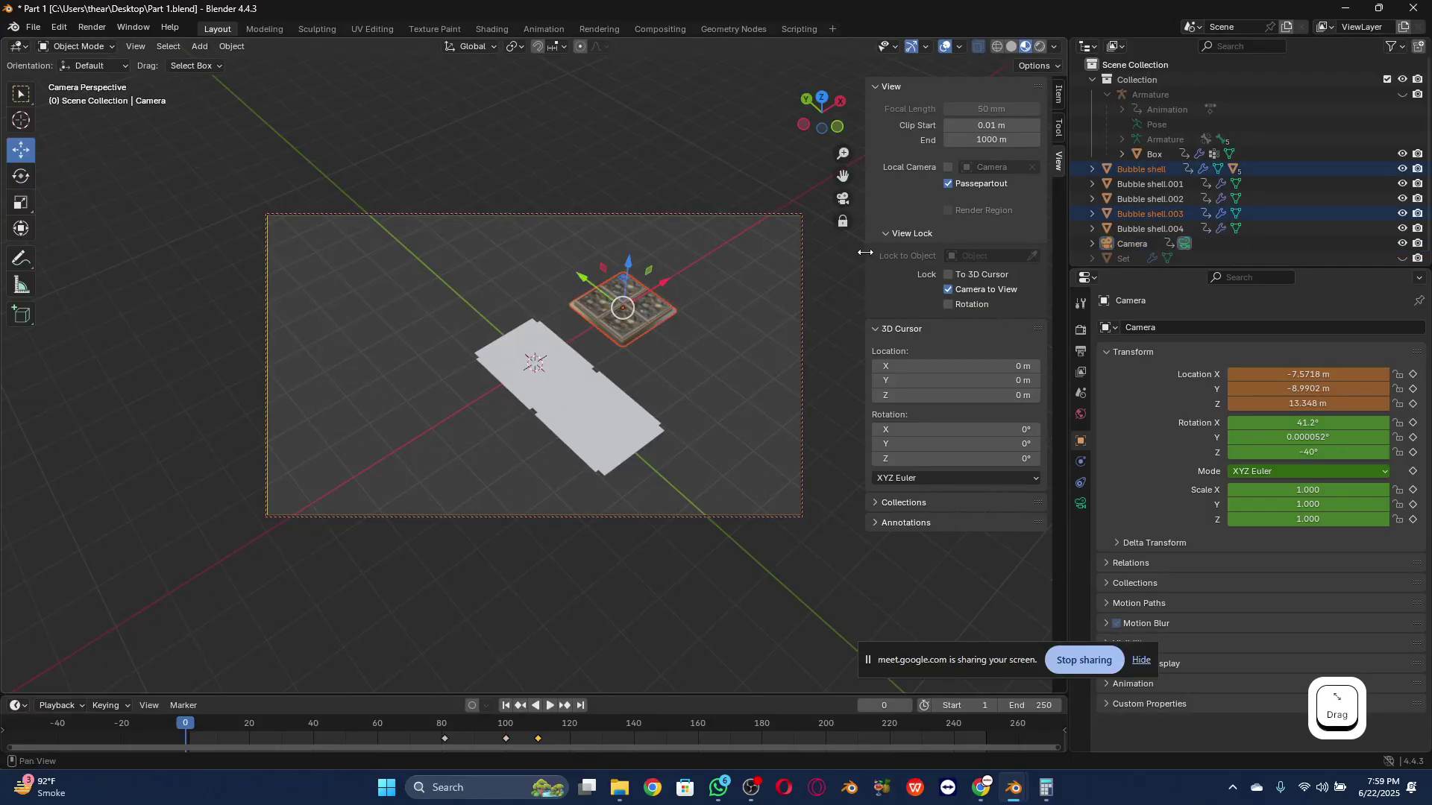
left_click(1128, 240)
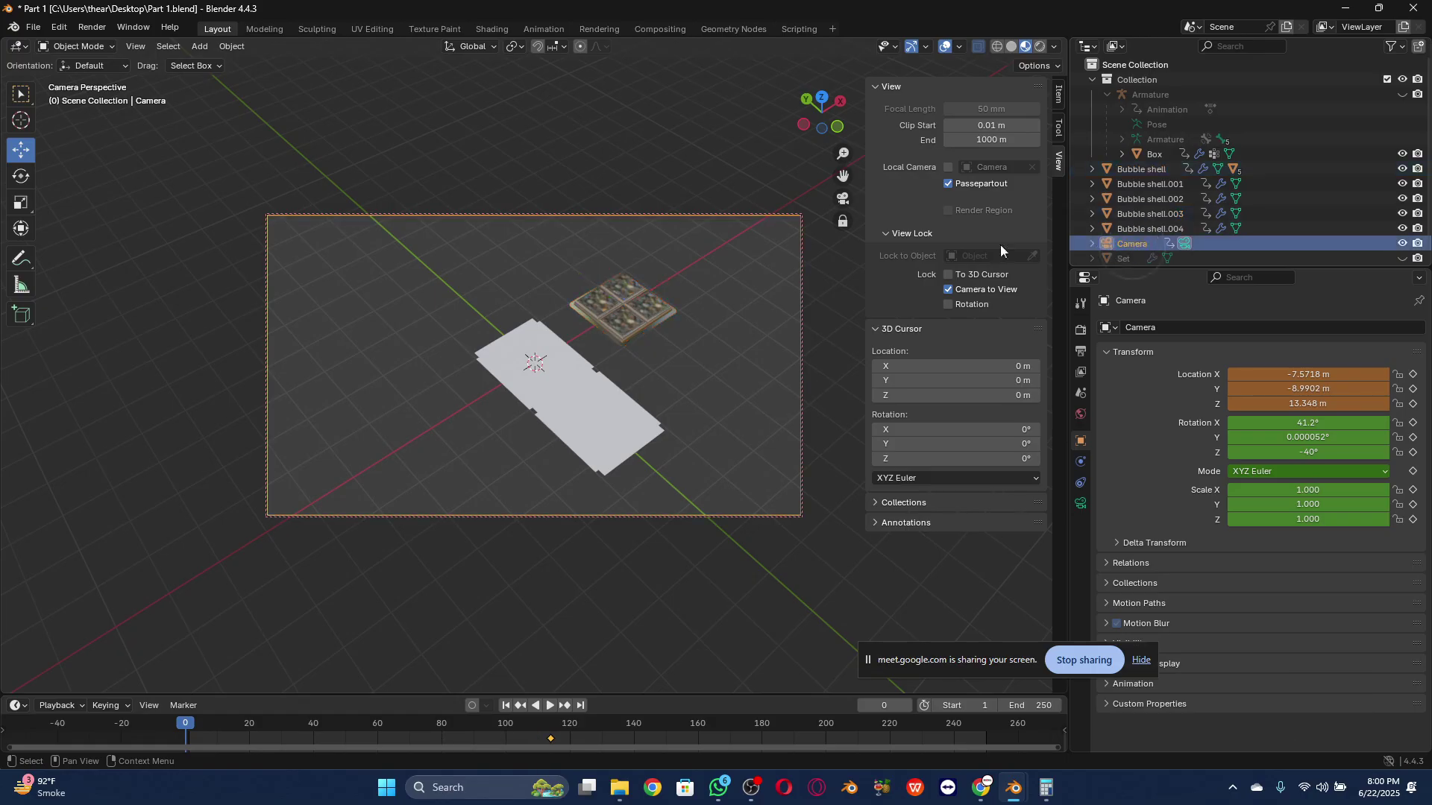
mouse_move(843, 176)
left_mouse_down()
mouse_move(753, 169)
mouse_move(845, 177)
left_mouse_up()
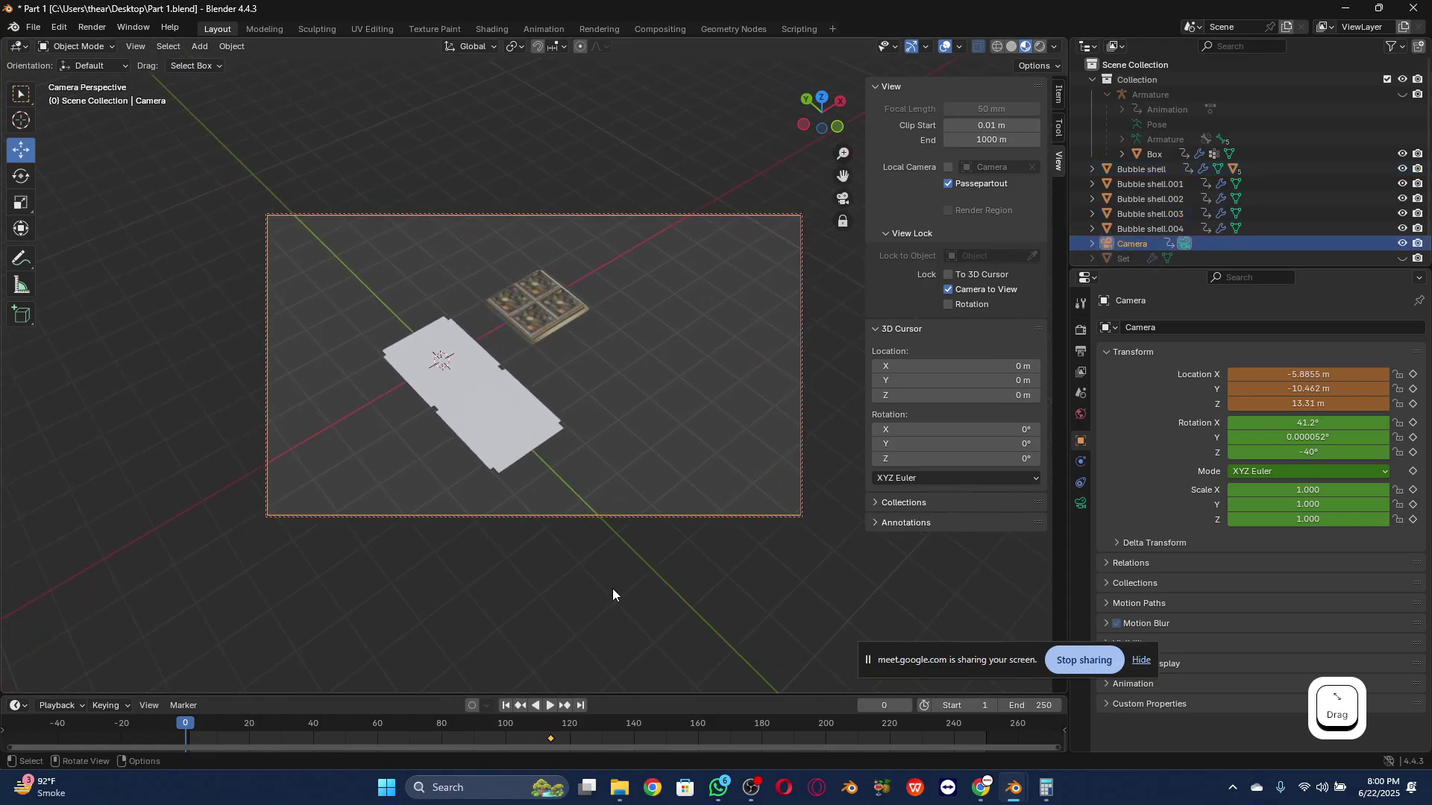
left_click(1412, 374)
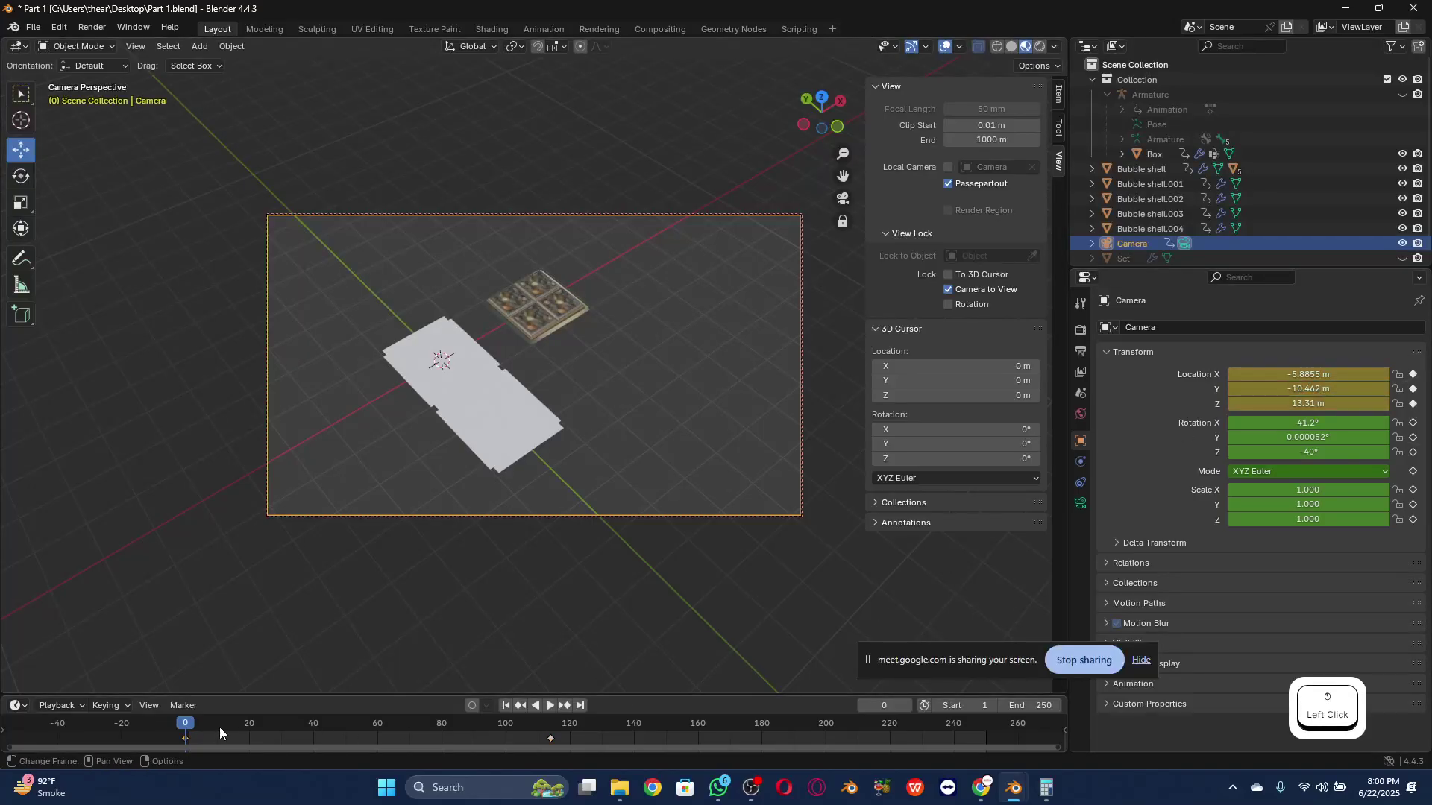
Step: Scrub the camera animation from the start to frame 115 and save the Part 1.blend file
left_click_drag(195, 725, 553, 714)
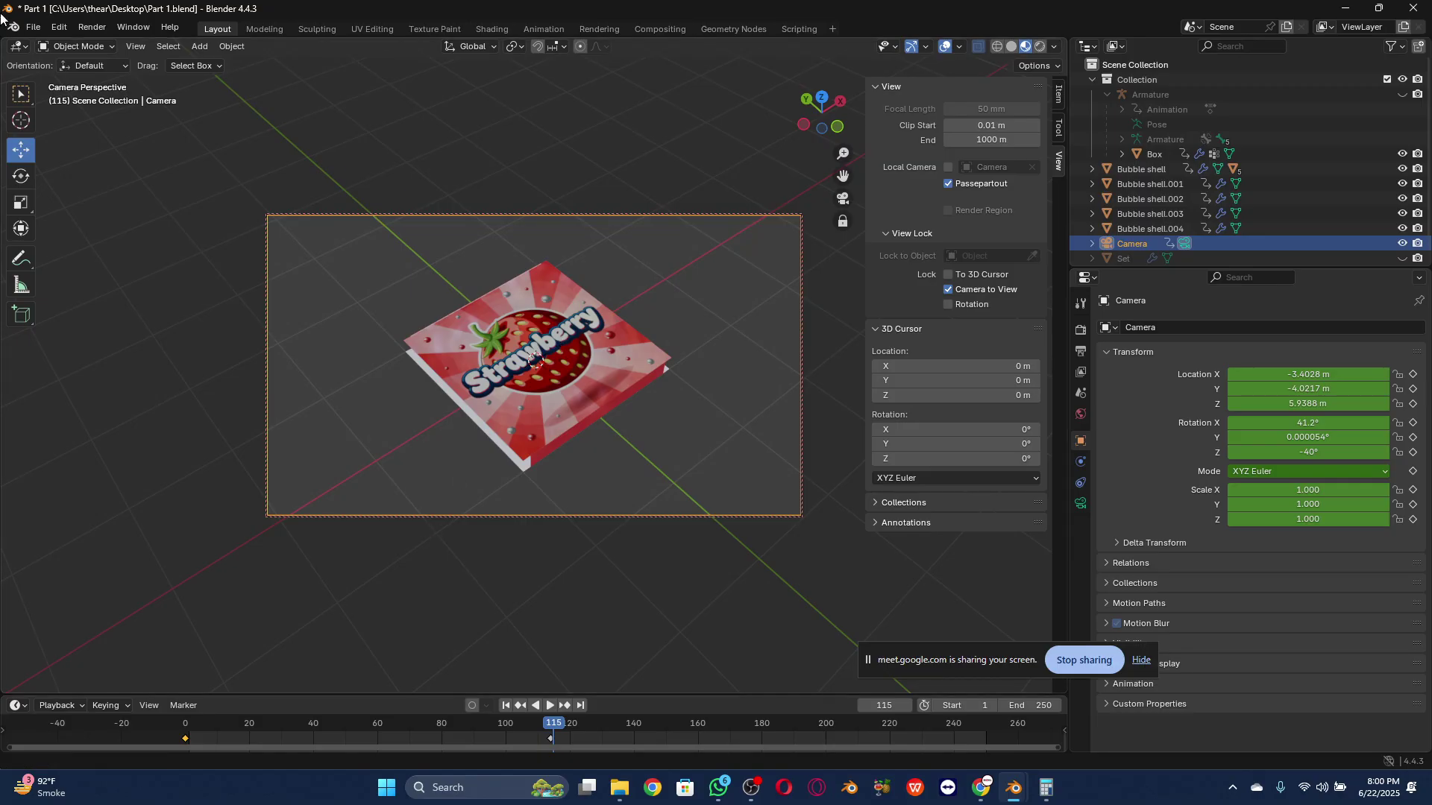
left_click(33, 26)
left_click(57, 117)
Step: Open the Part 2.blend file from the Desktop folder
left_click(35, 28)
left_click(52, 59)
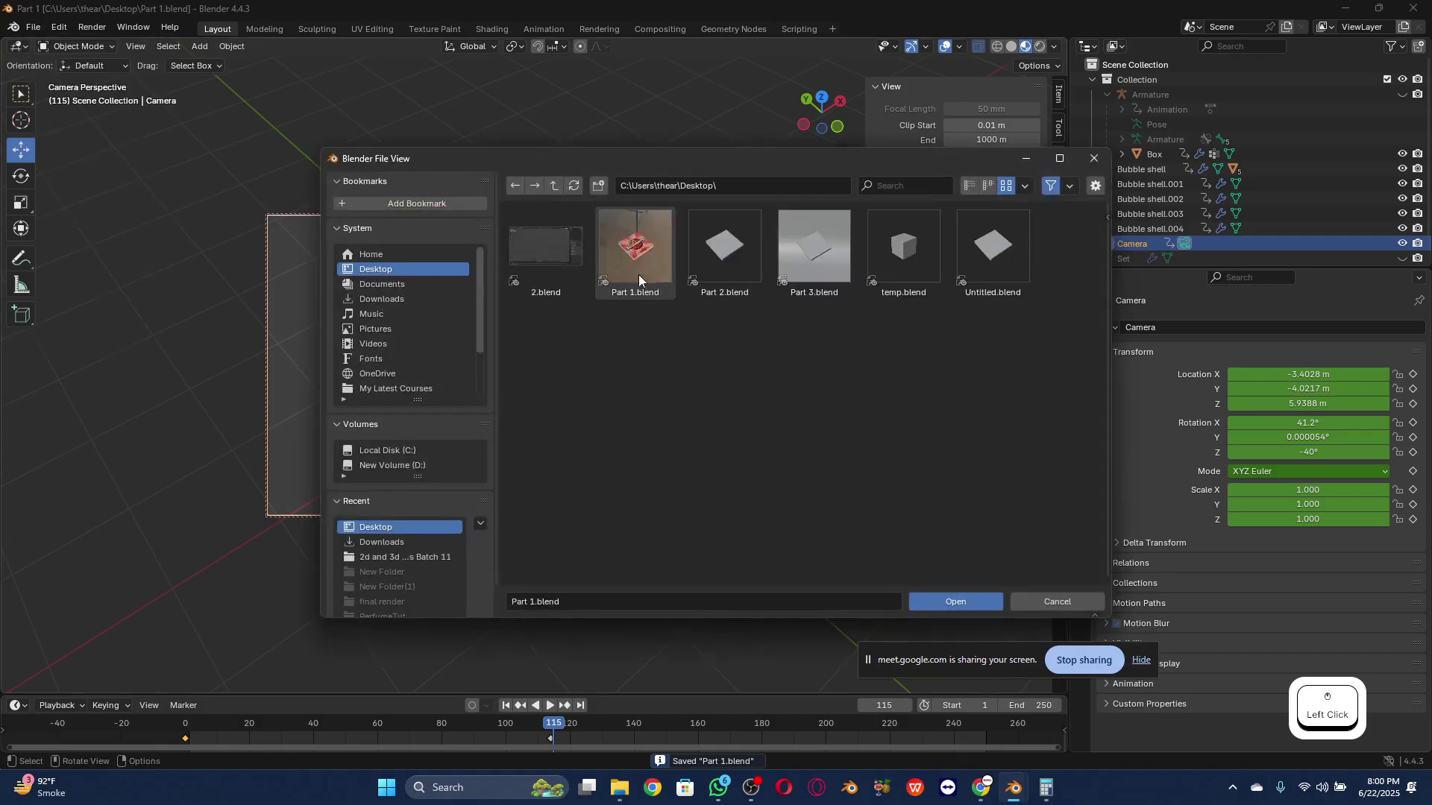
double_click(728, 252)
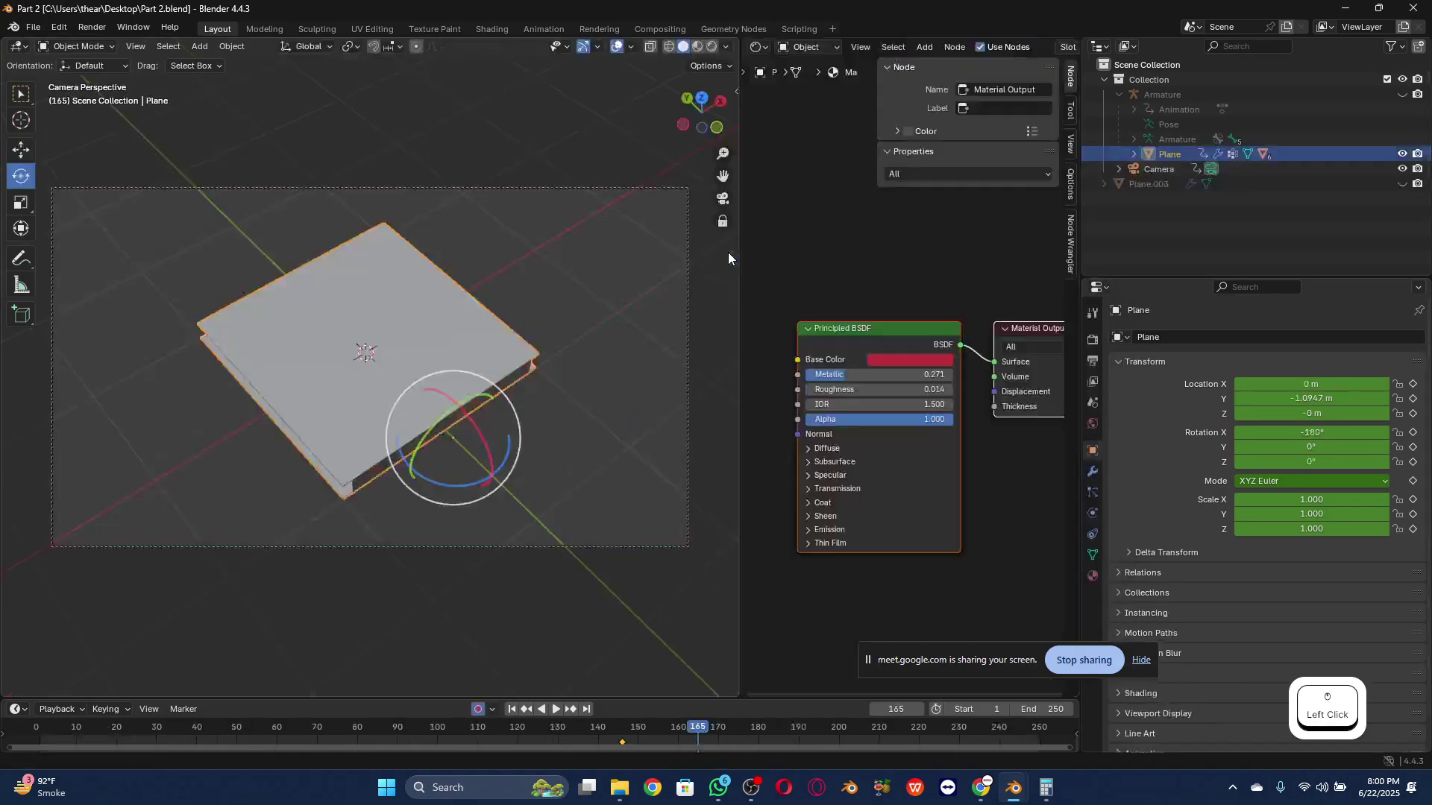
Step: Display the viewport in Material Preview, return the timeline to frame 1 and turn off auto keying
left_click(698, 47)
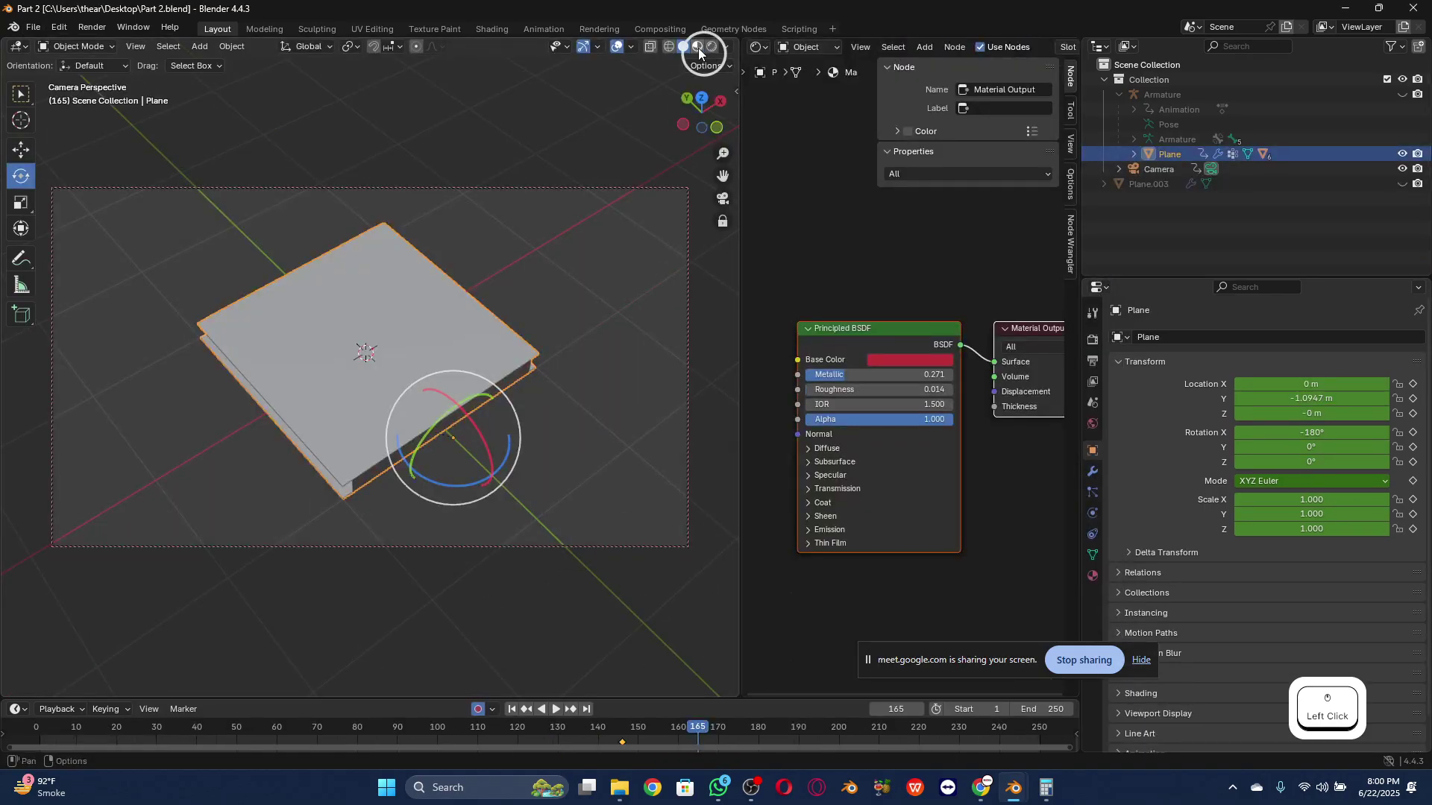
left_click(512, 709)
left_click(477, 710)
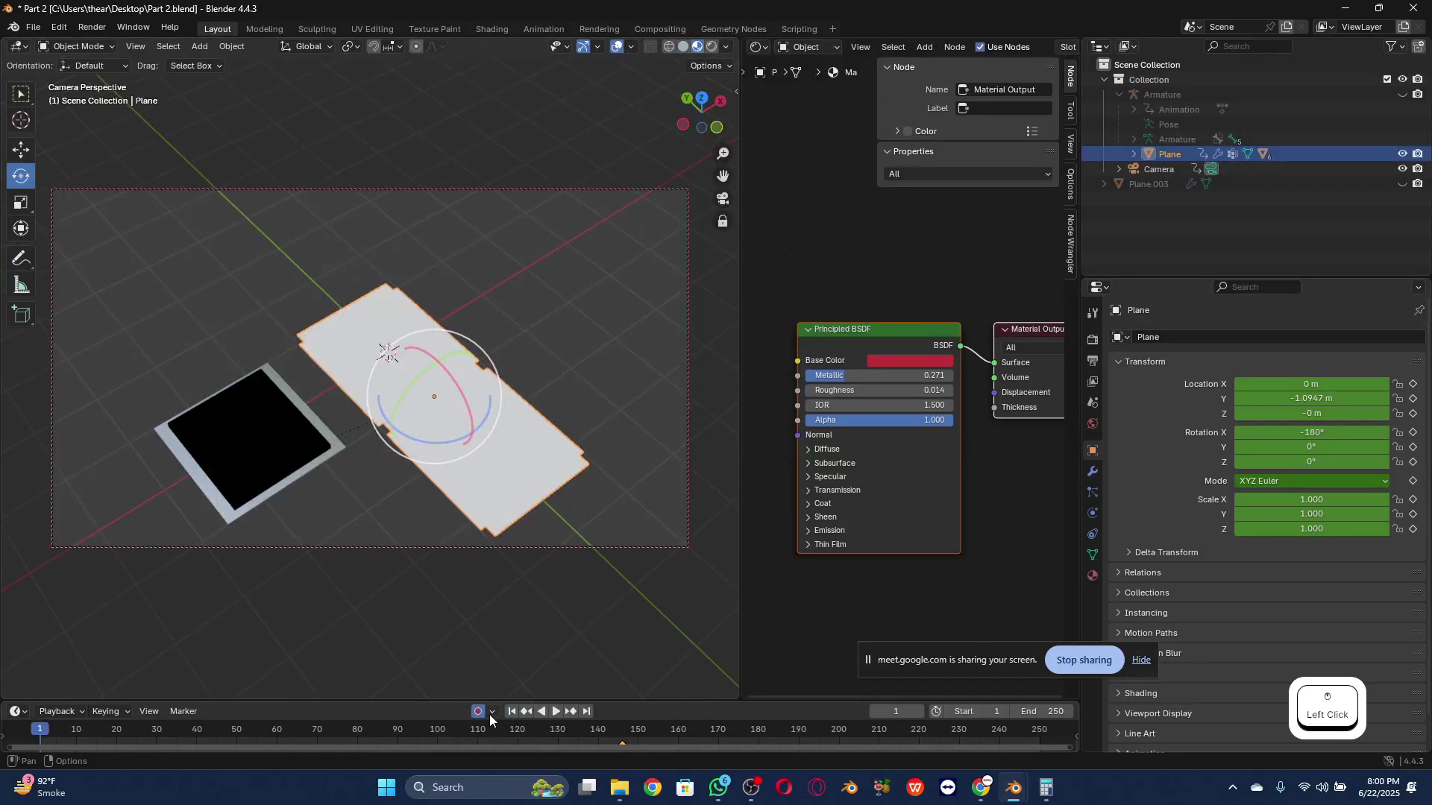
Step: Play the box-folding animation and scrub through it to frames 120, 74 and 146 to examine the folding and camera framing
left_click(555, 712)
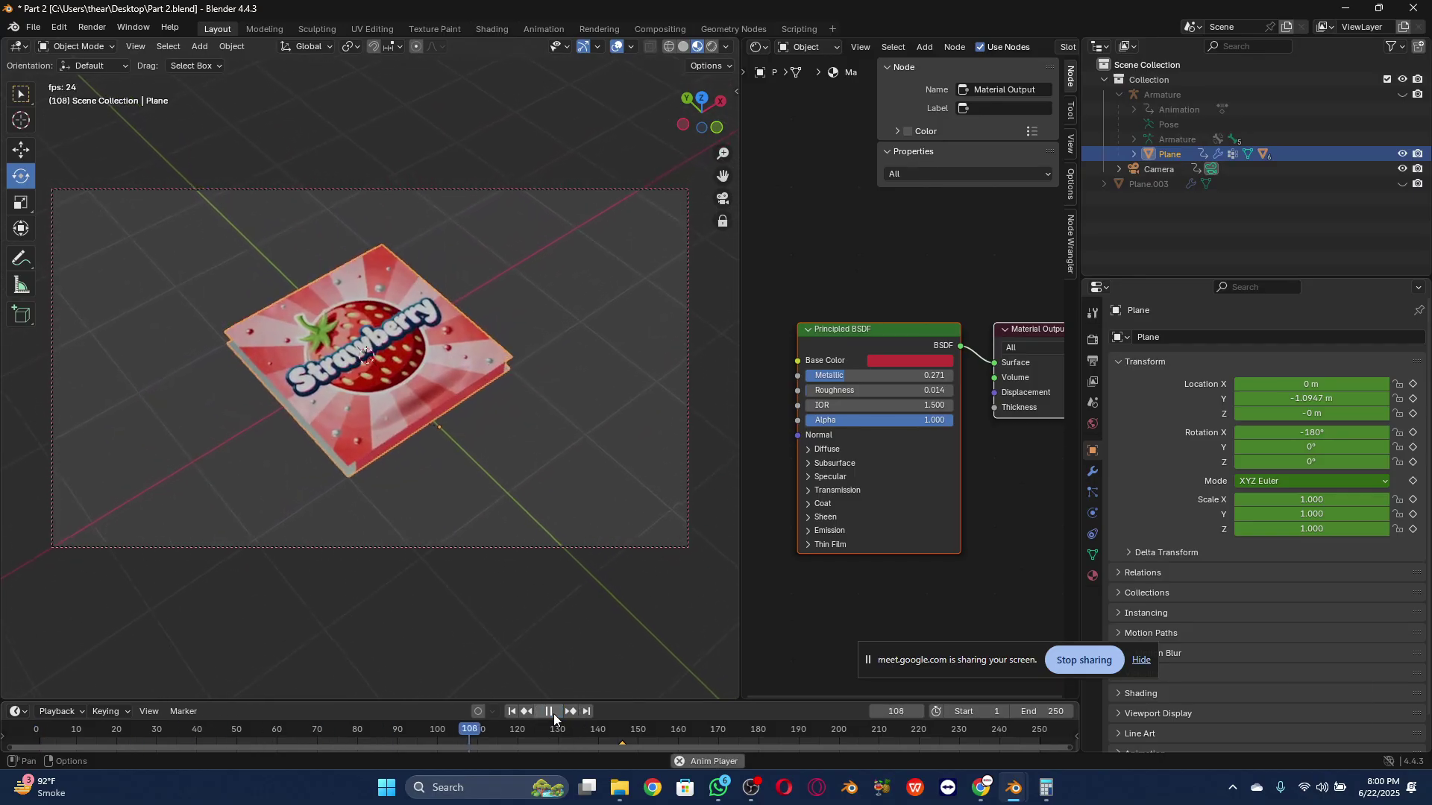
left_click(553, 714)
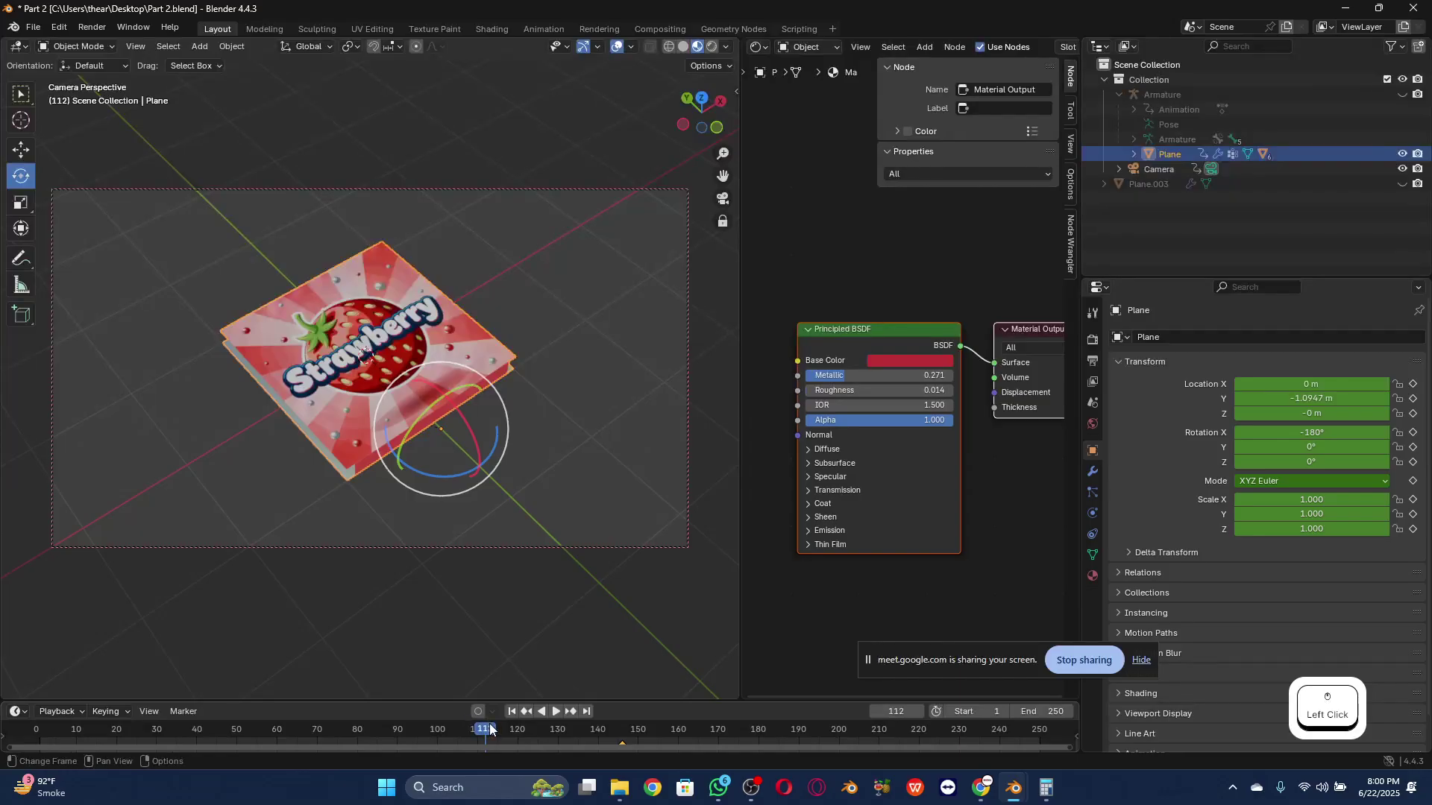
mouse_move(494, 735)
left_mouse_down()
mouse_move(110, 733)
mouse_move(519, 740)
left_mouse_up()
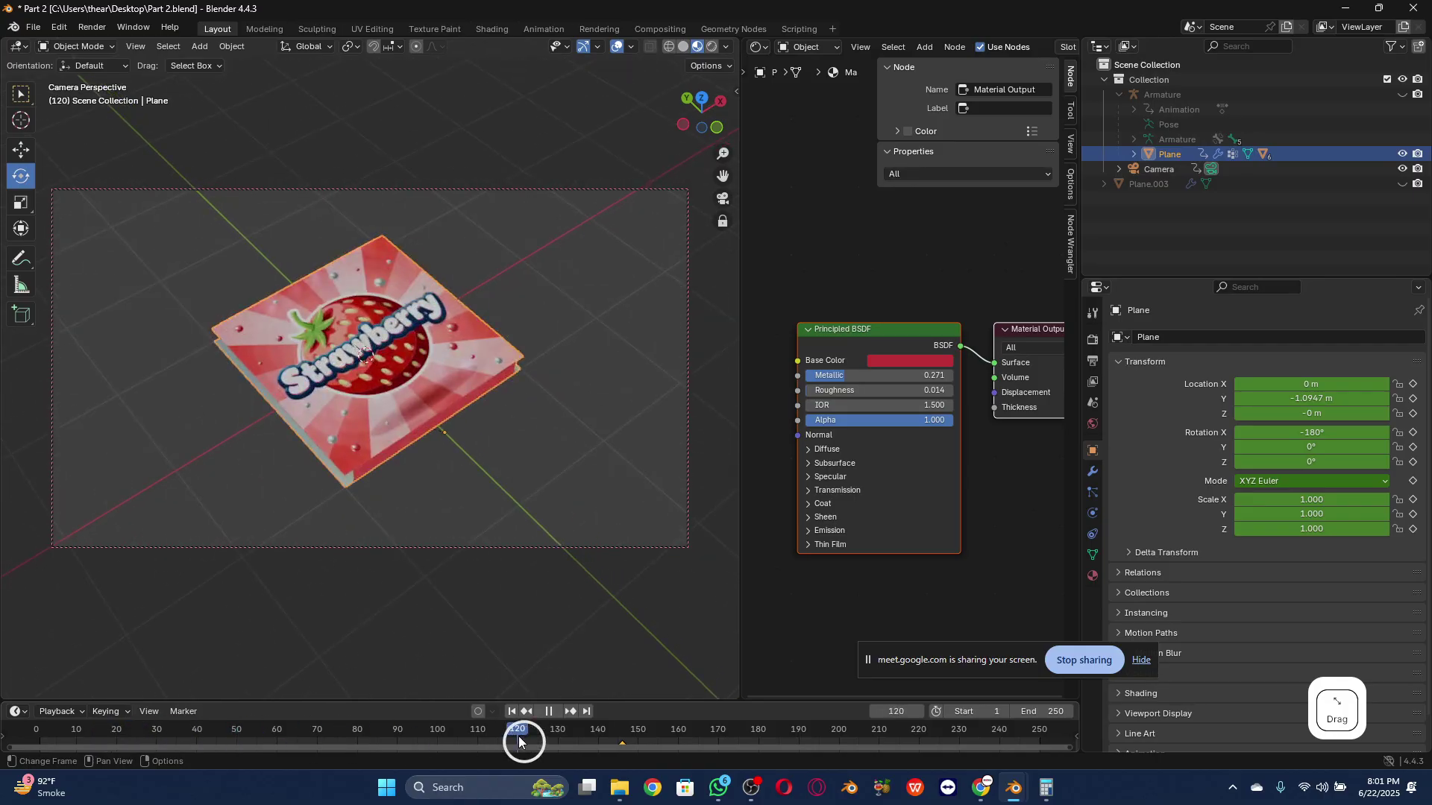
left_click_drag(517, 736, 333, 735)
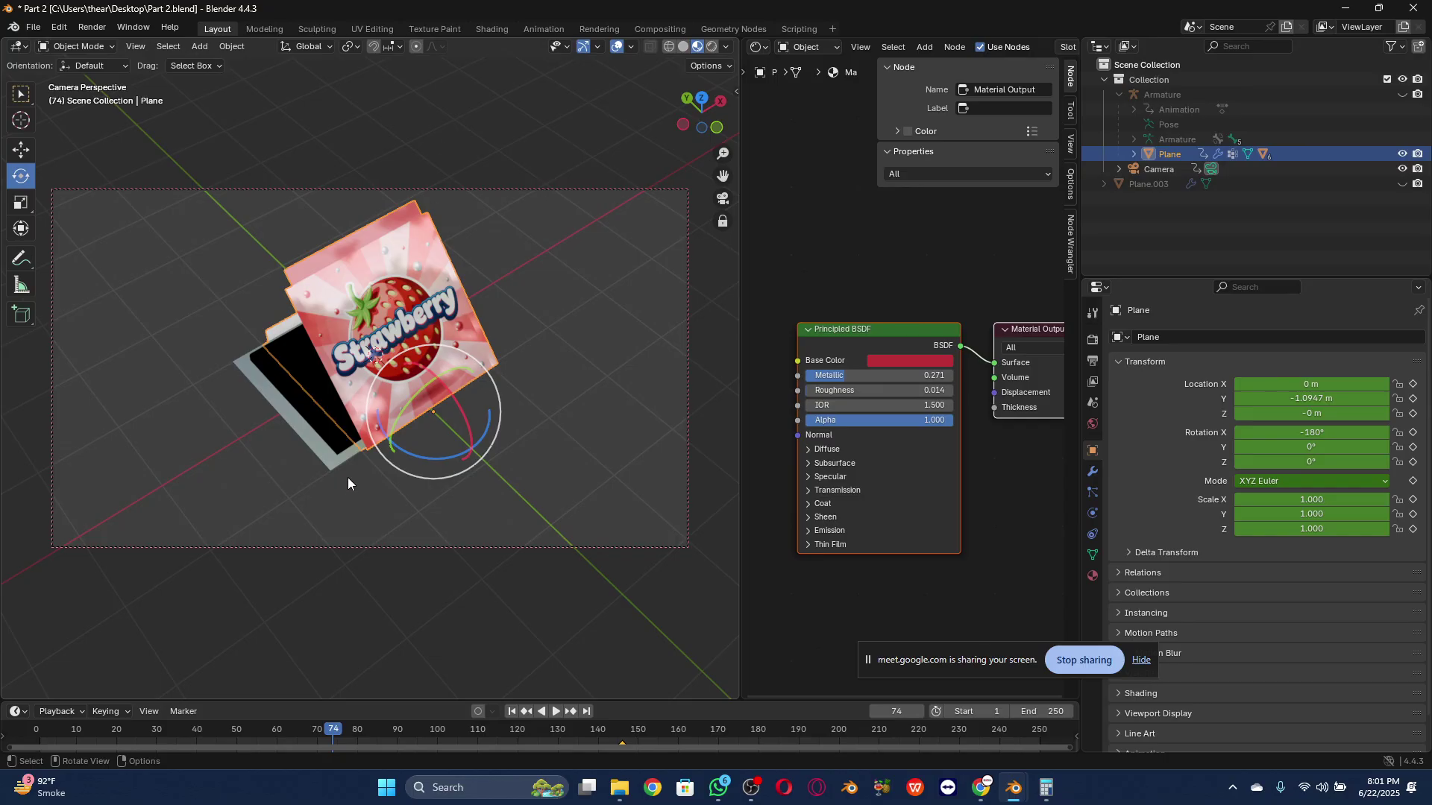
left_click_drag(334, 728, 624, 739)
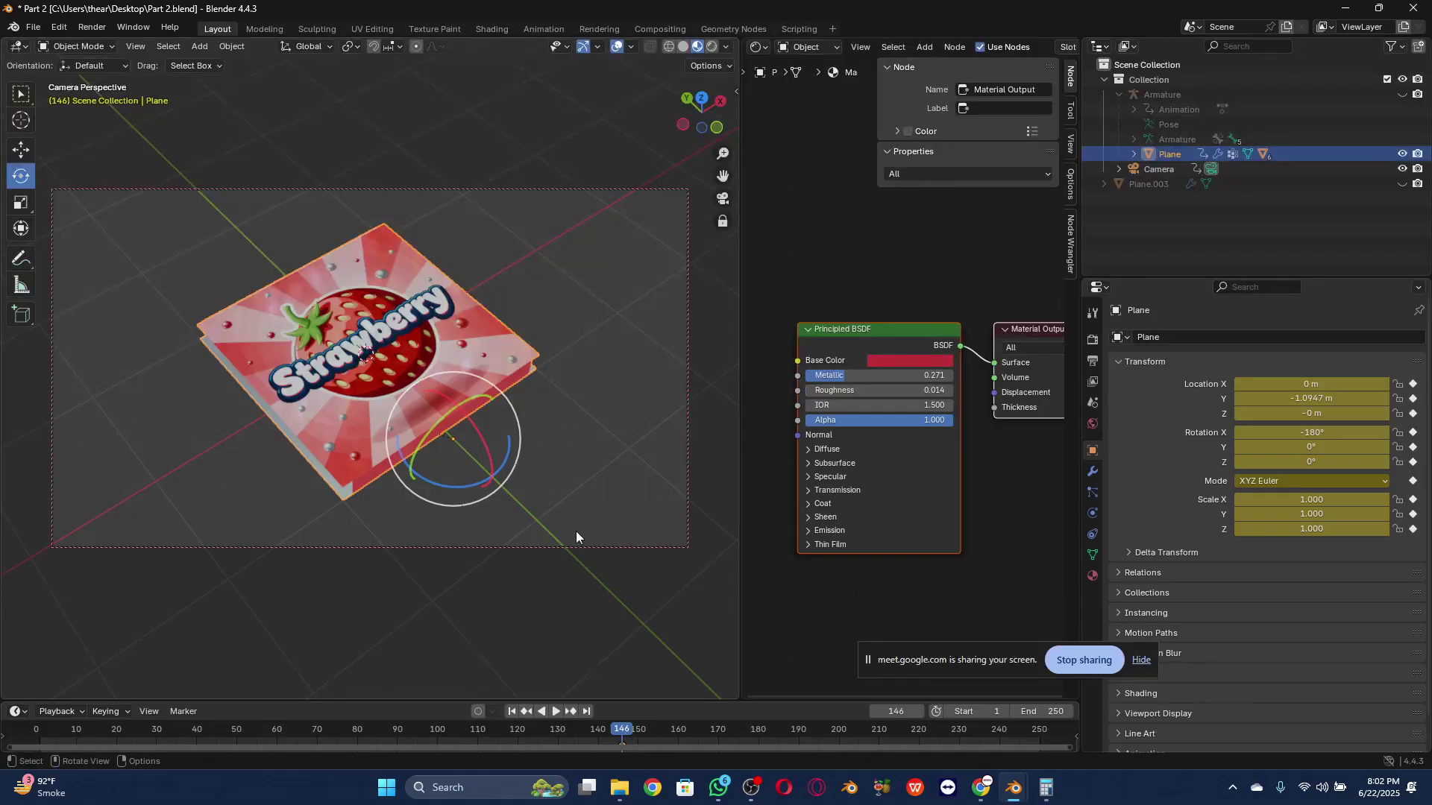
Step: Inspect the Plane's child objects, try rotating the Plane 40° about the global X axis, and undo the rotation
left_click(1133, 155)
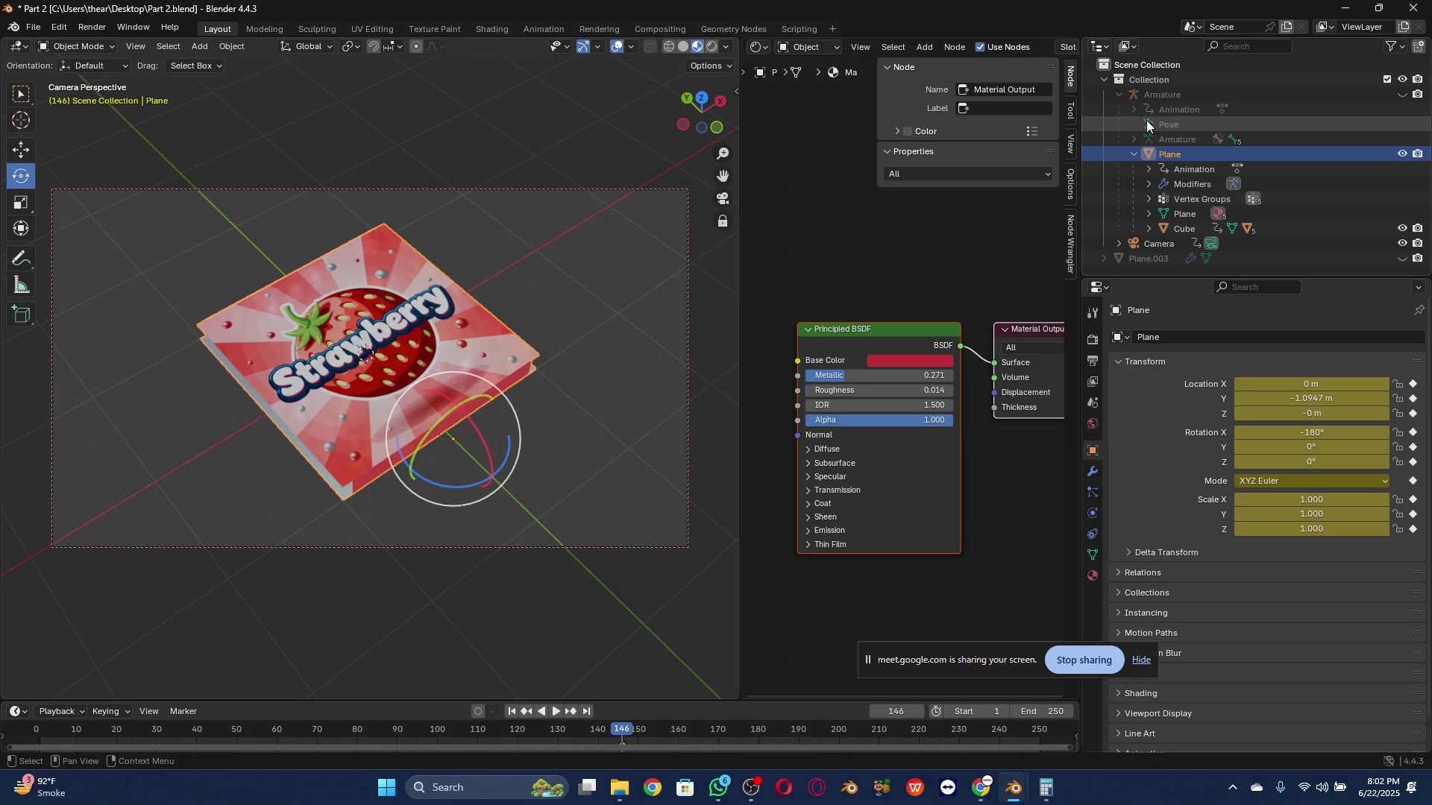
left_click(1134, 154)
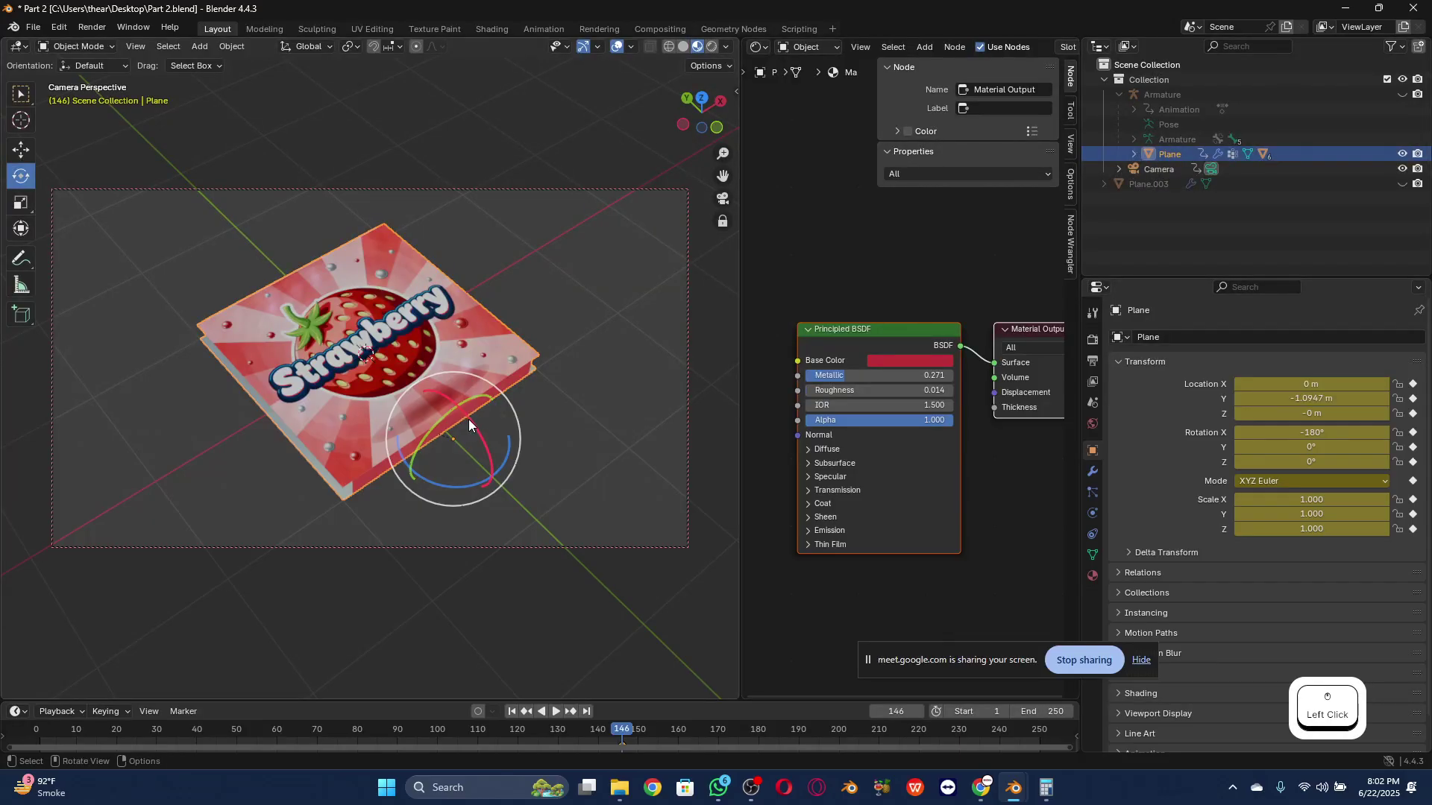
left_click_drag(469, 419, 495, 438)
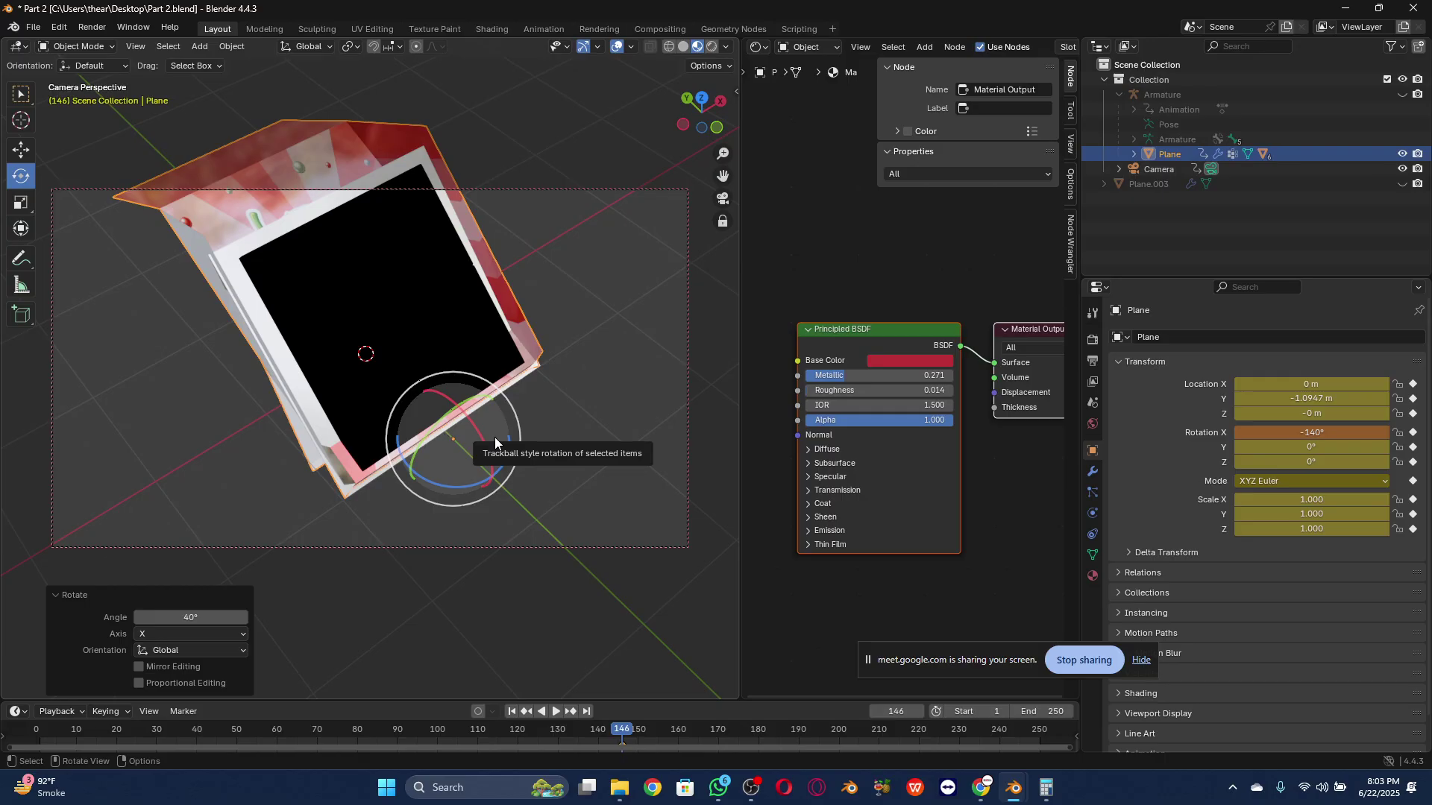
key("ctrl+z")
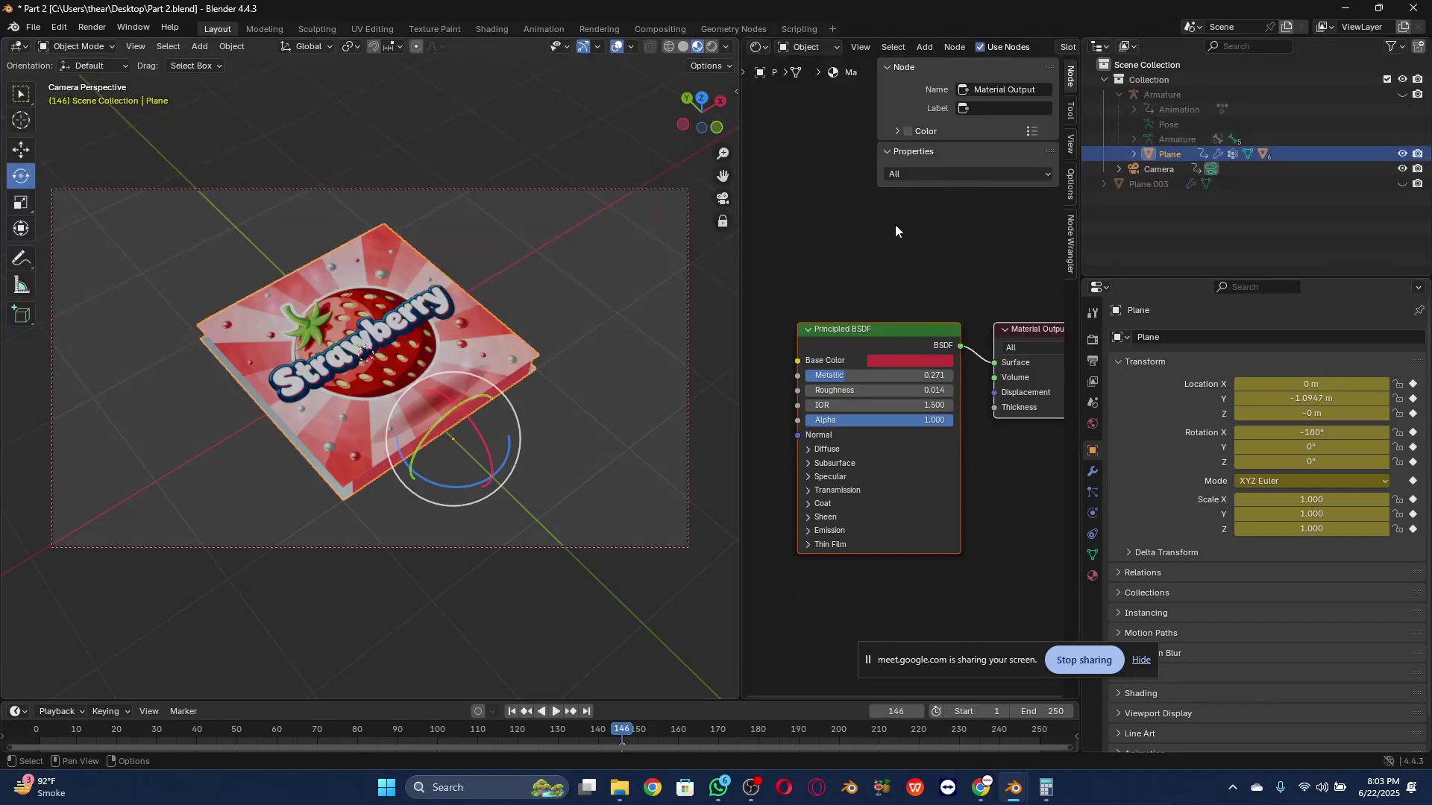
left_click(1118, 95)
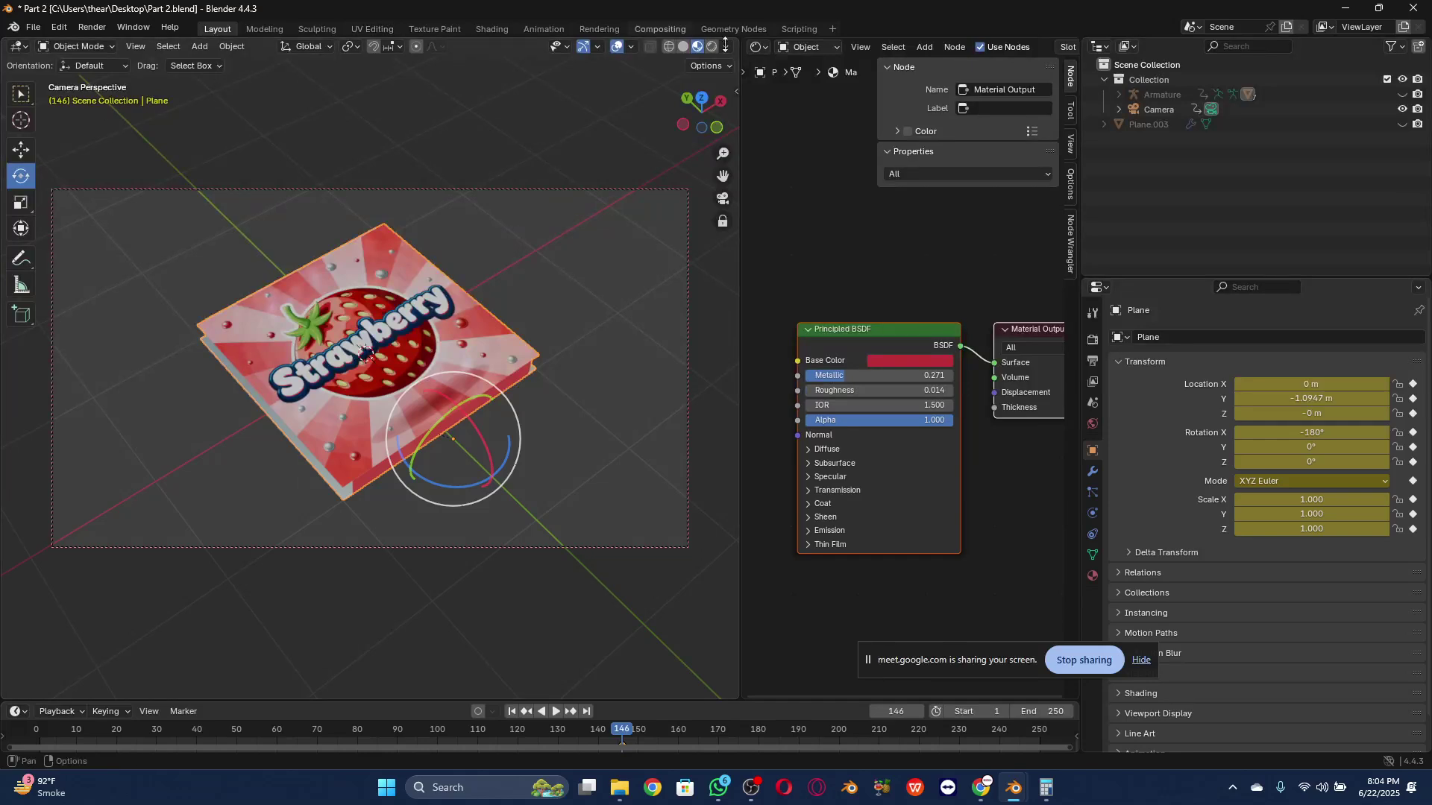
left_click(1143, 94)
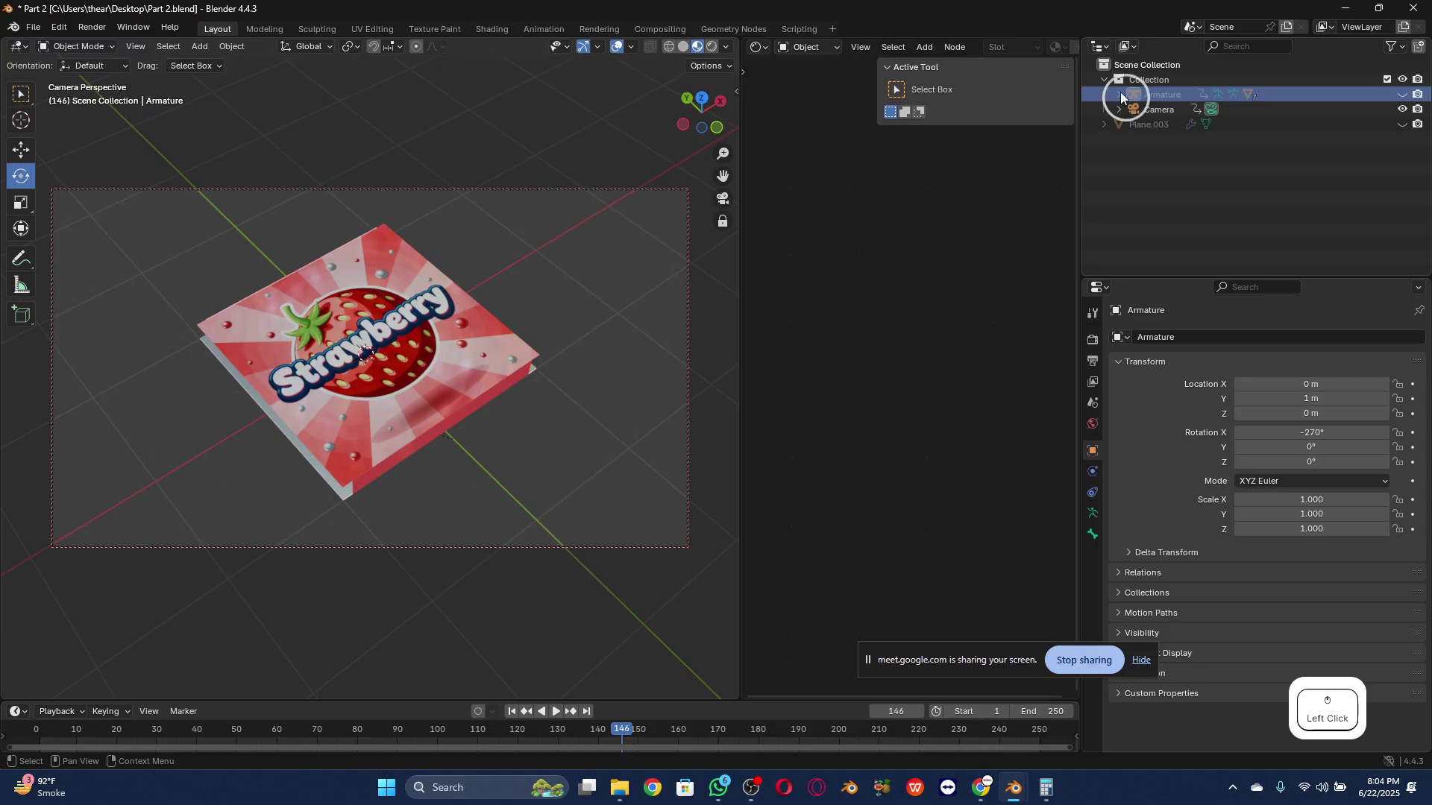
left_click(1120, 93)
right_click(1152, 97)
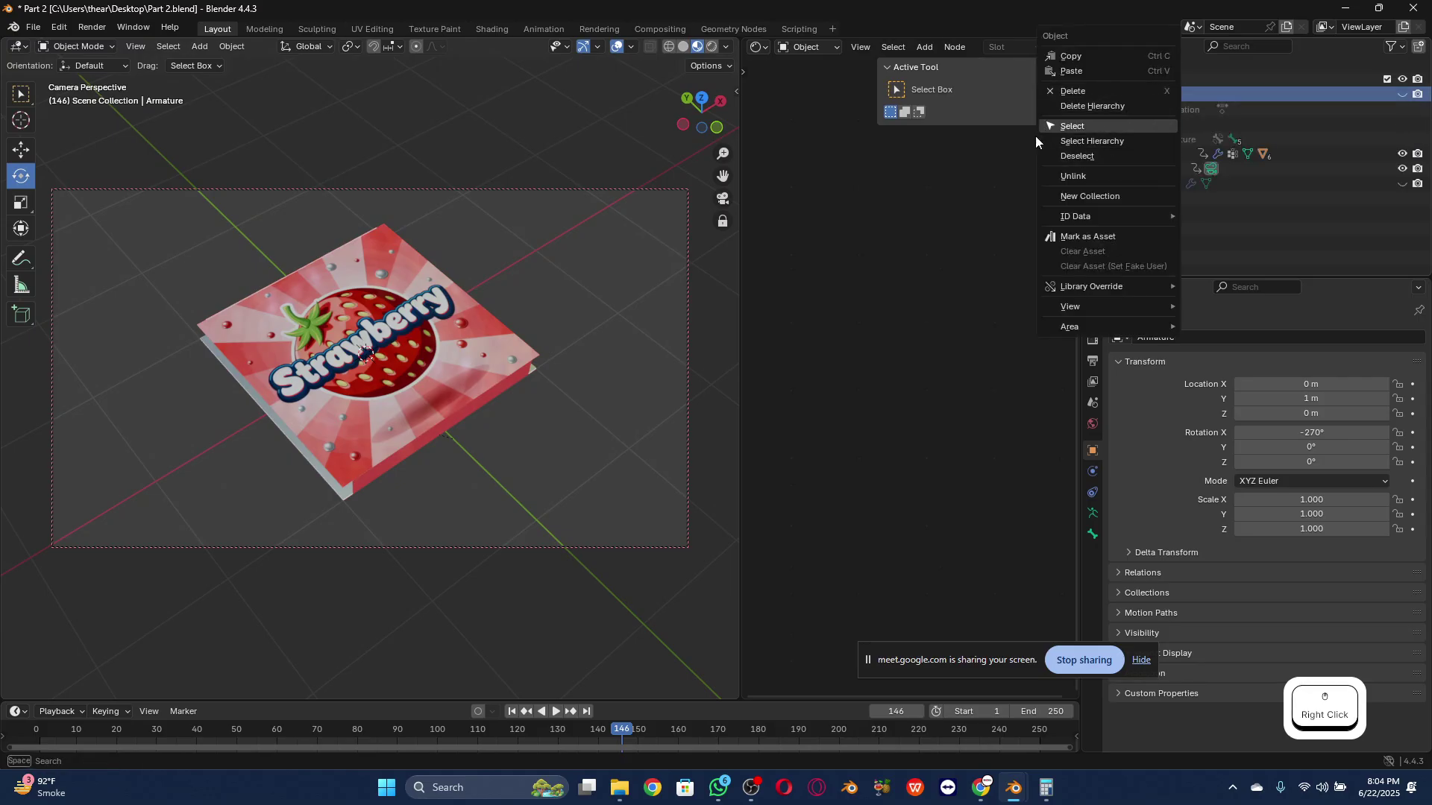
right_click(1208, 97)
right_click(1208, 97)
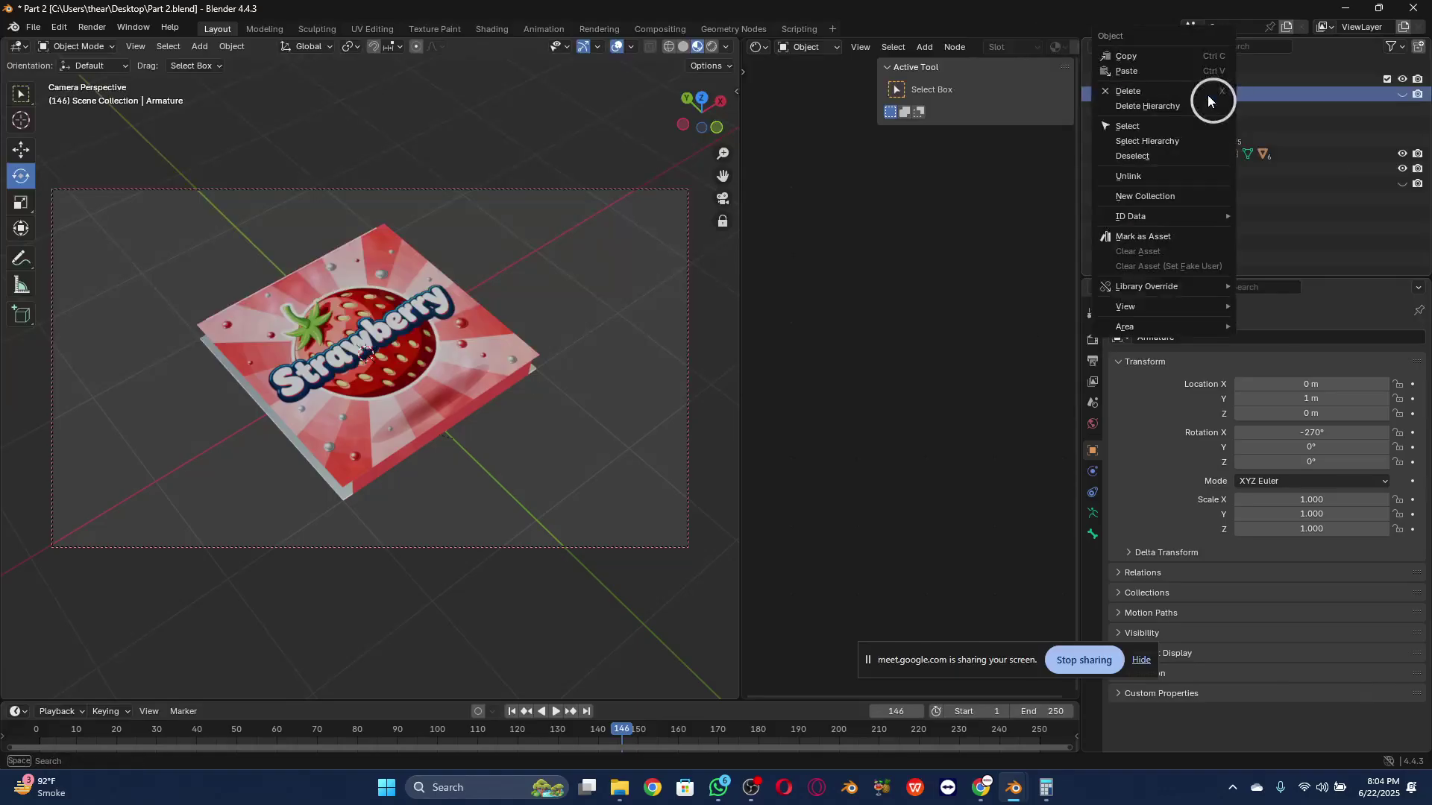
left_click(1163, 141)
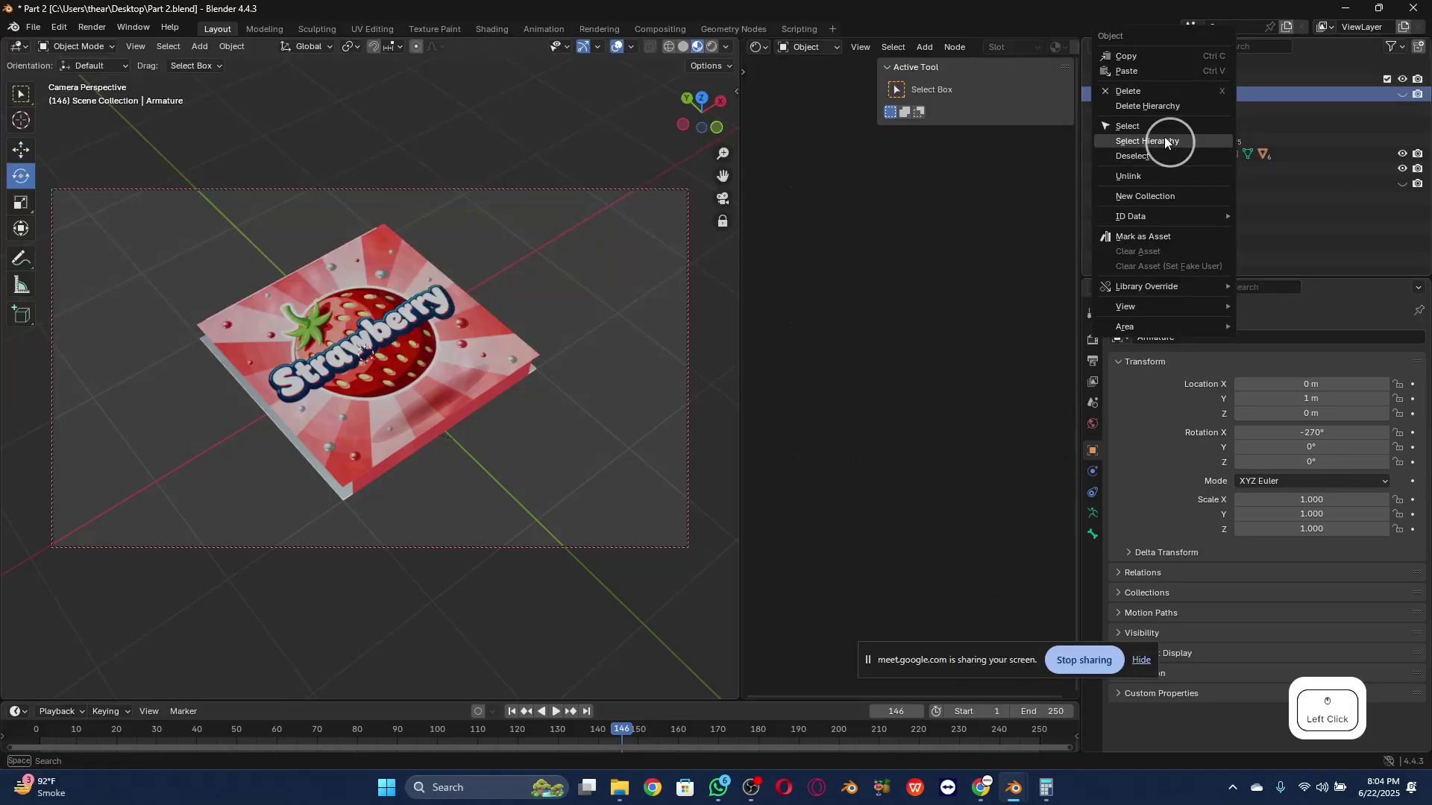
right_click(495, 337)
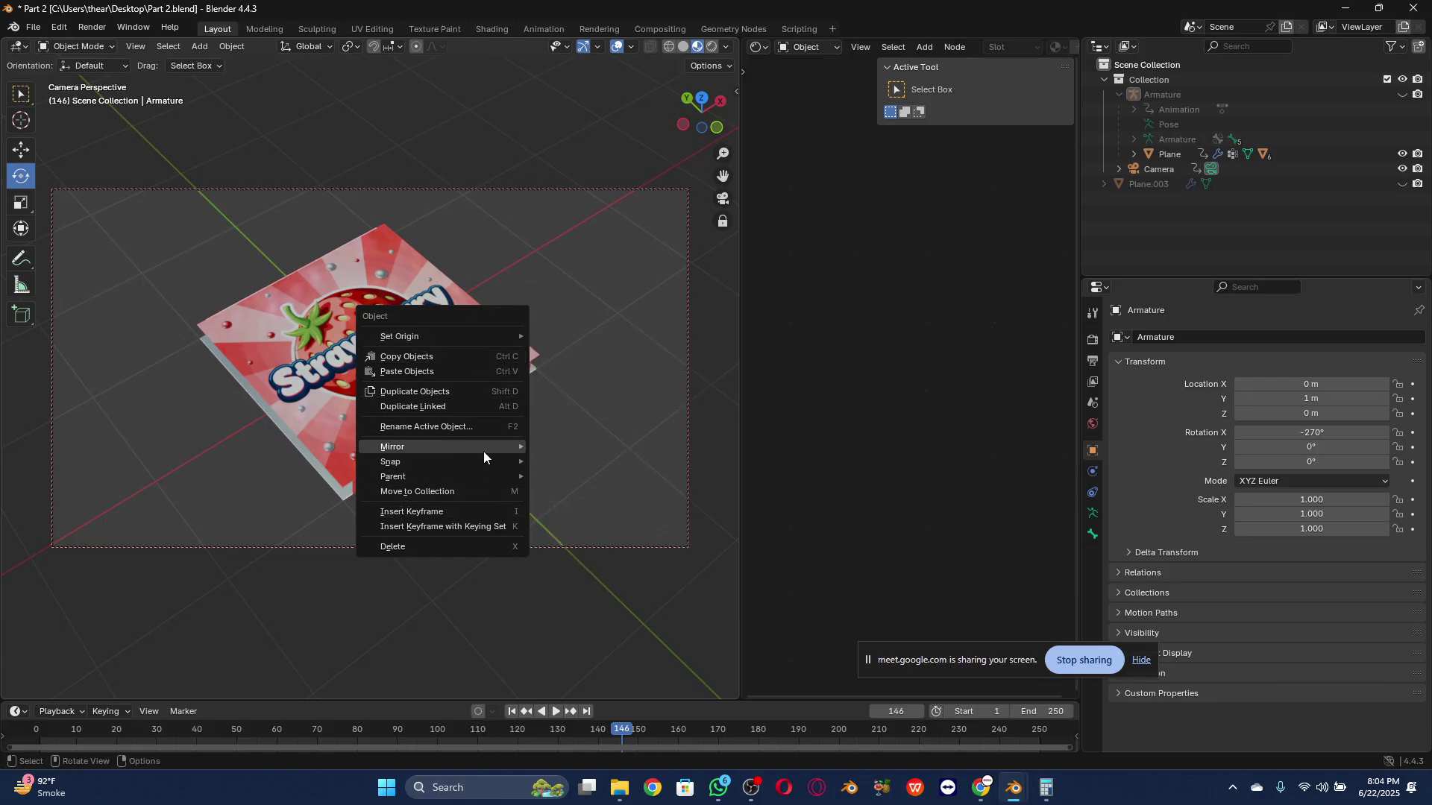
left_click(94, 50)
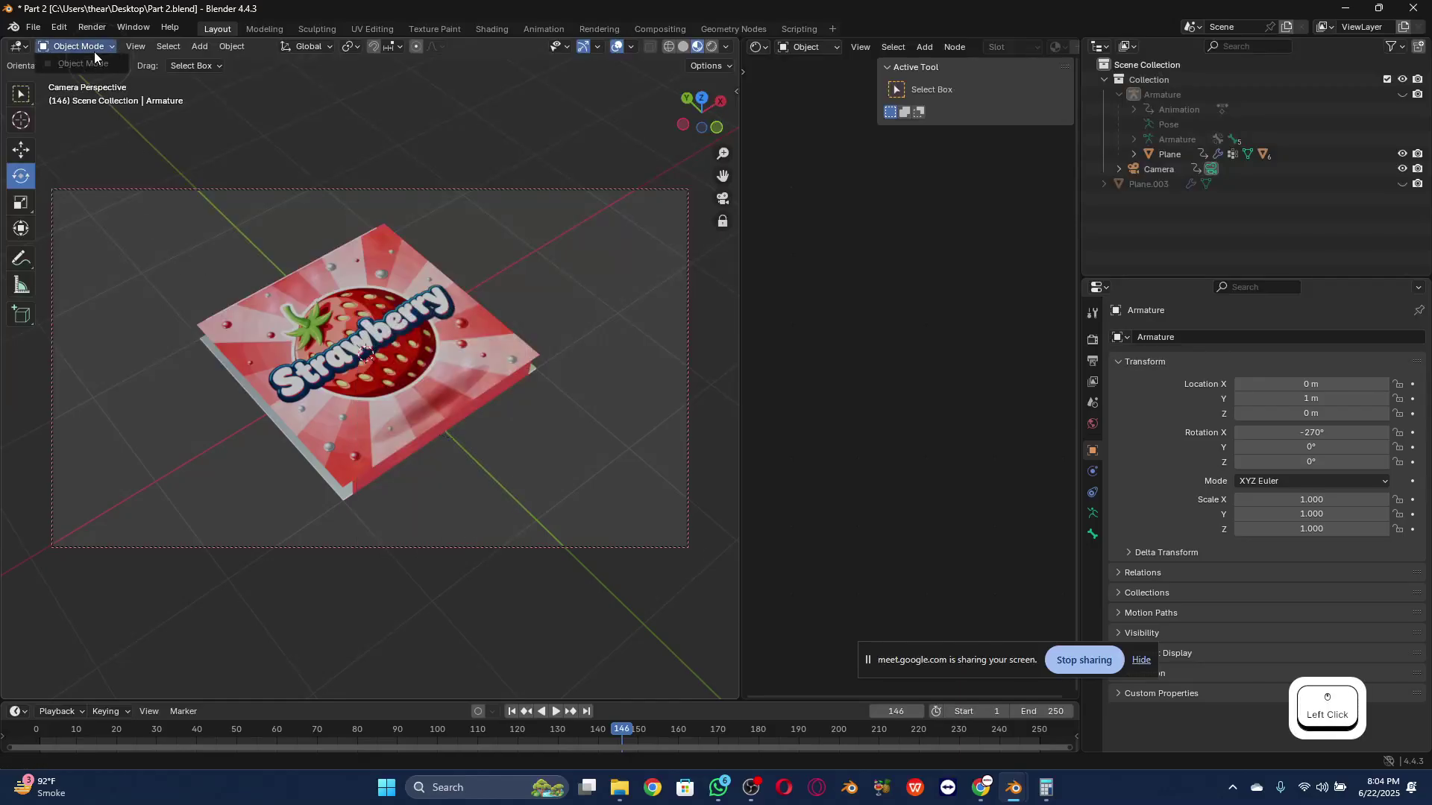
Step: Convert the Plane object under the Armature to a mesh
left_click(1156, 155)
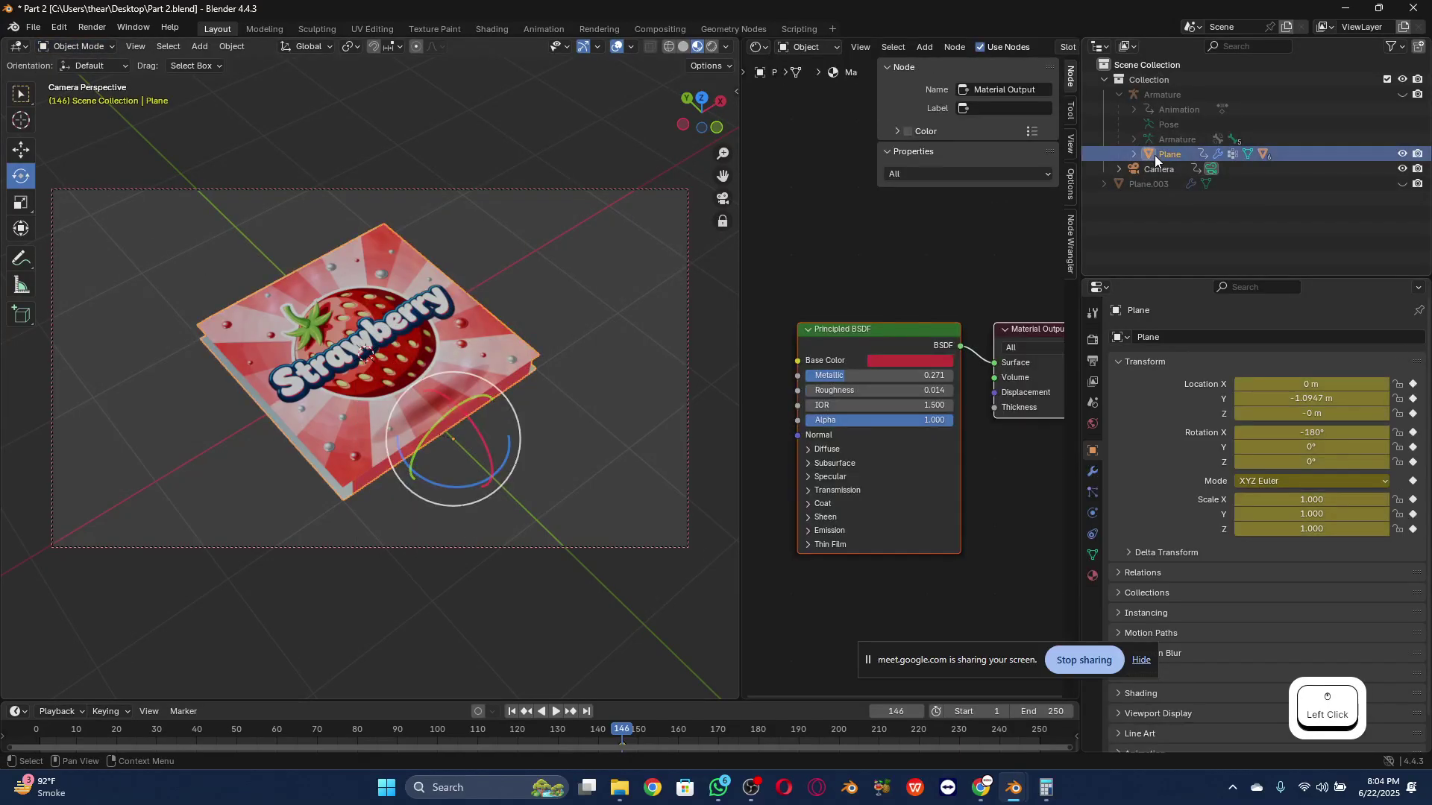
right_click(416, 337)
mouse_move(376, 393)
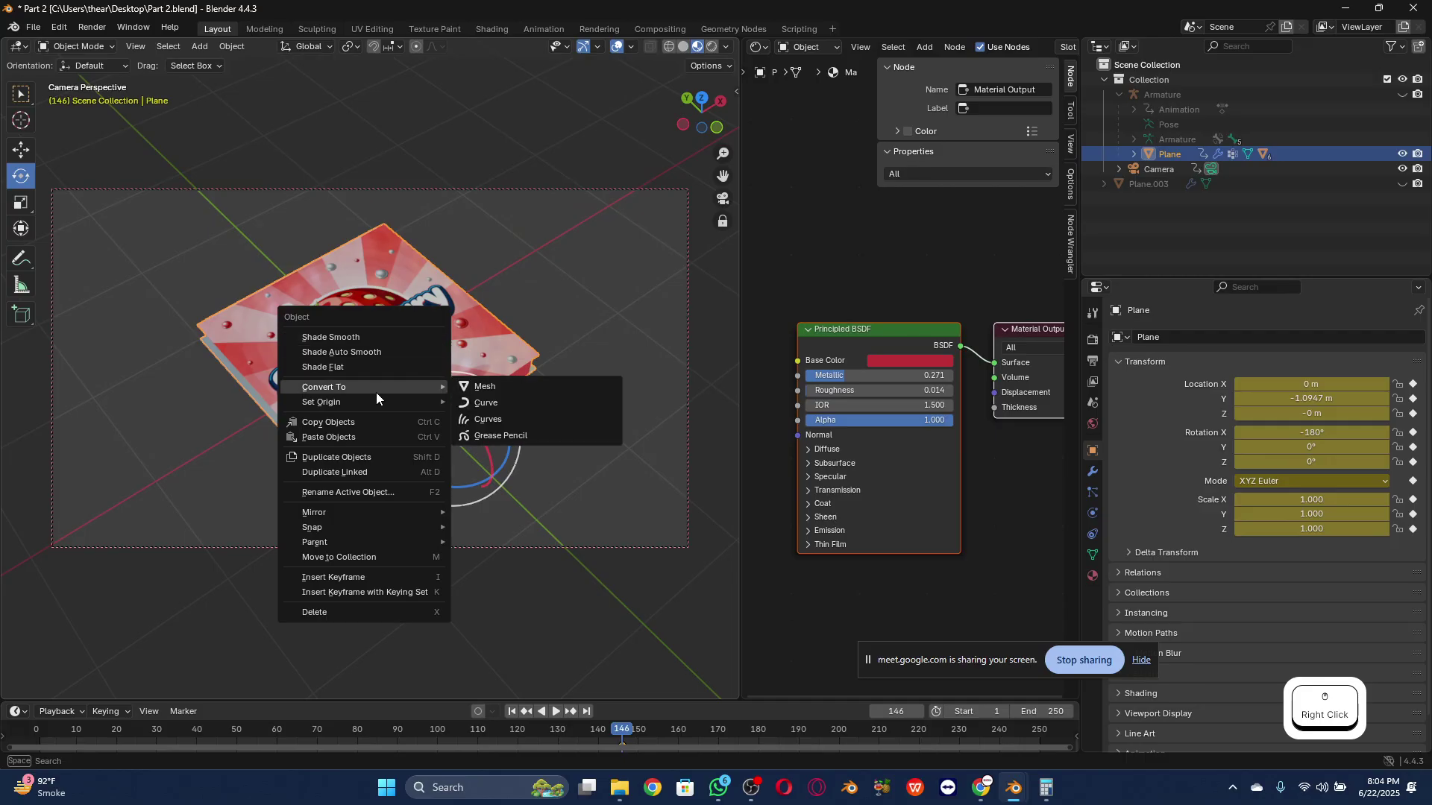
left_click(479, 389)
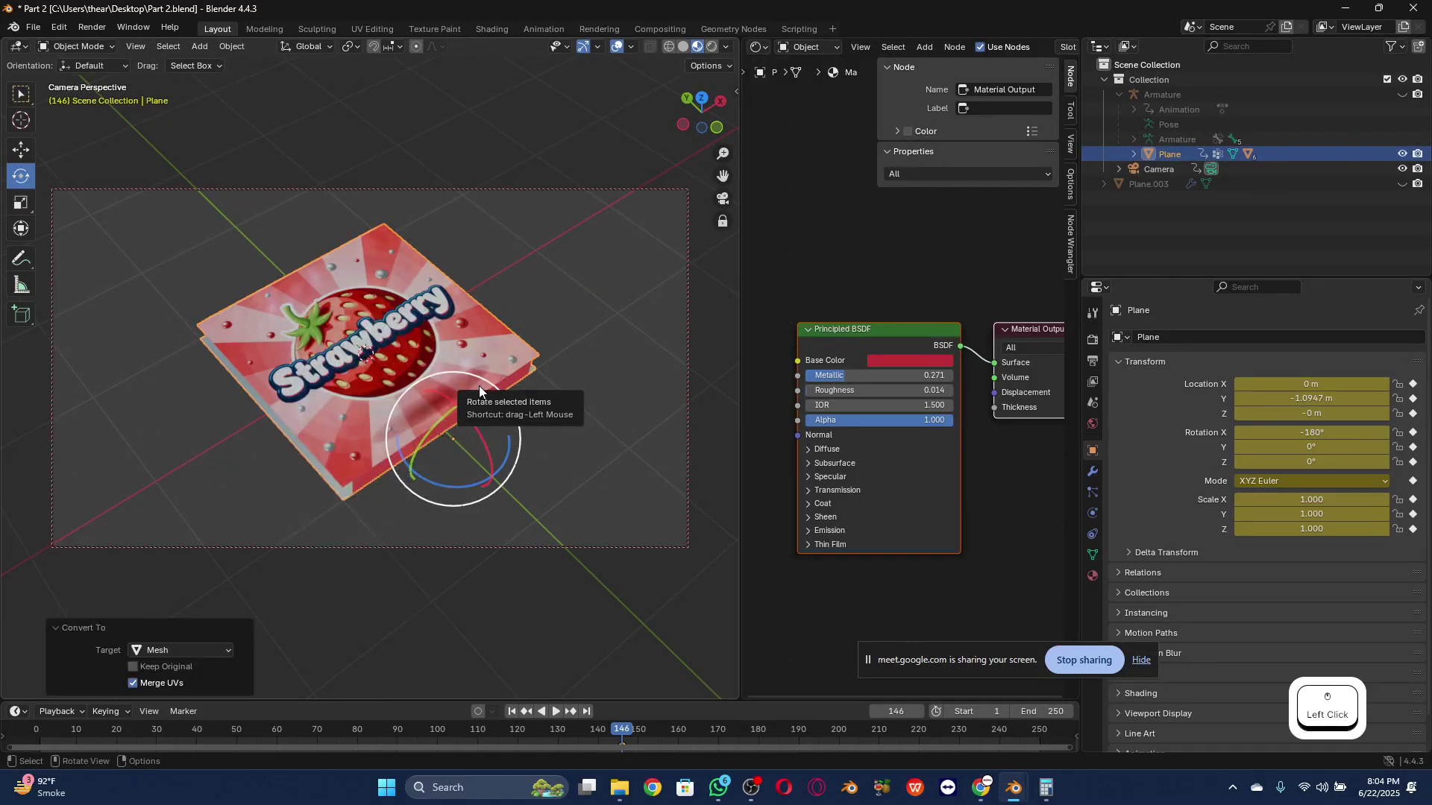
Step: Try deleting the Armature and undo the deletion
left_click(1165, 93)
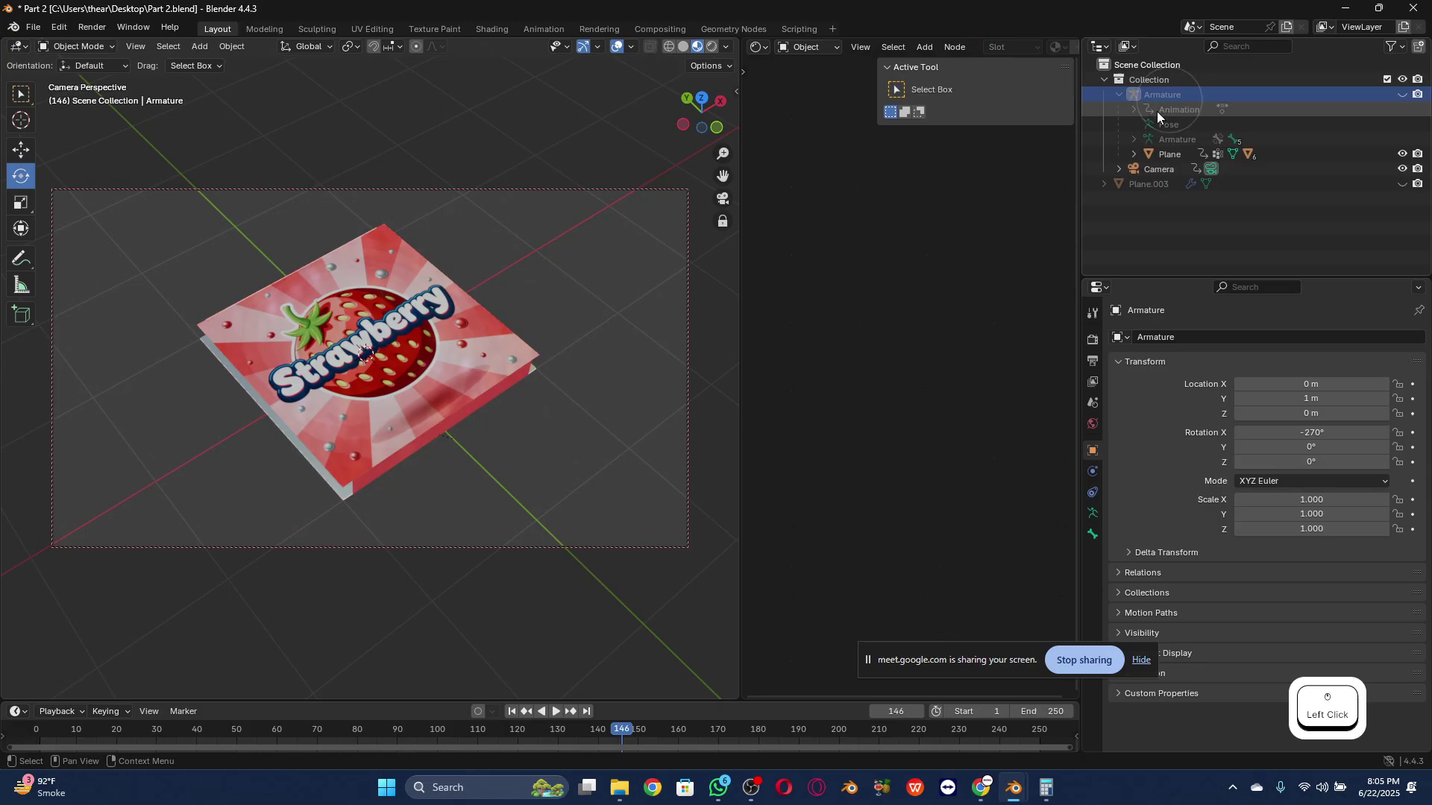
left_click(1156, 155)
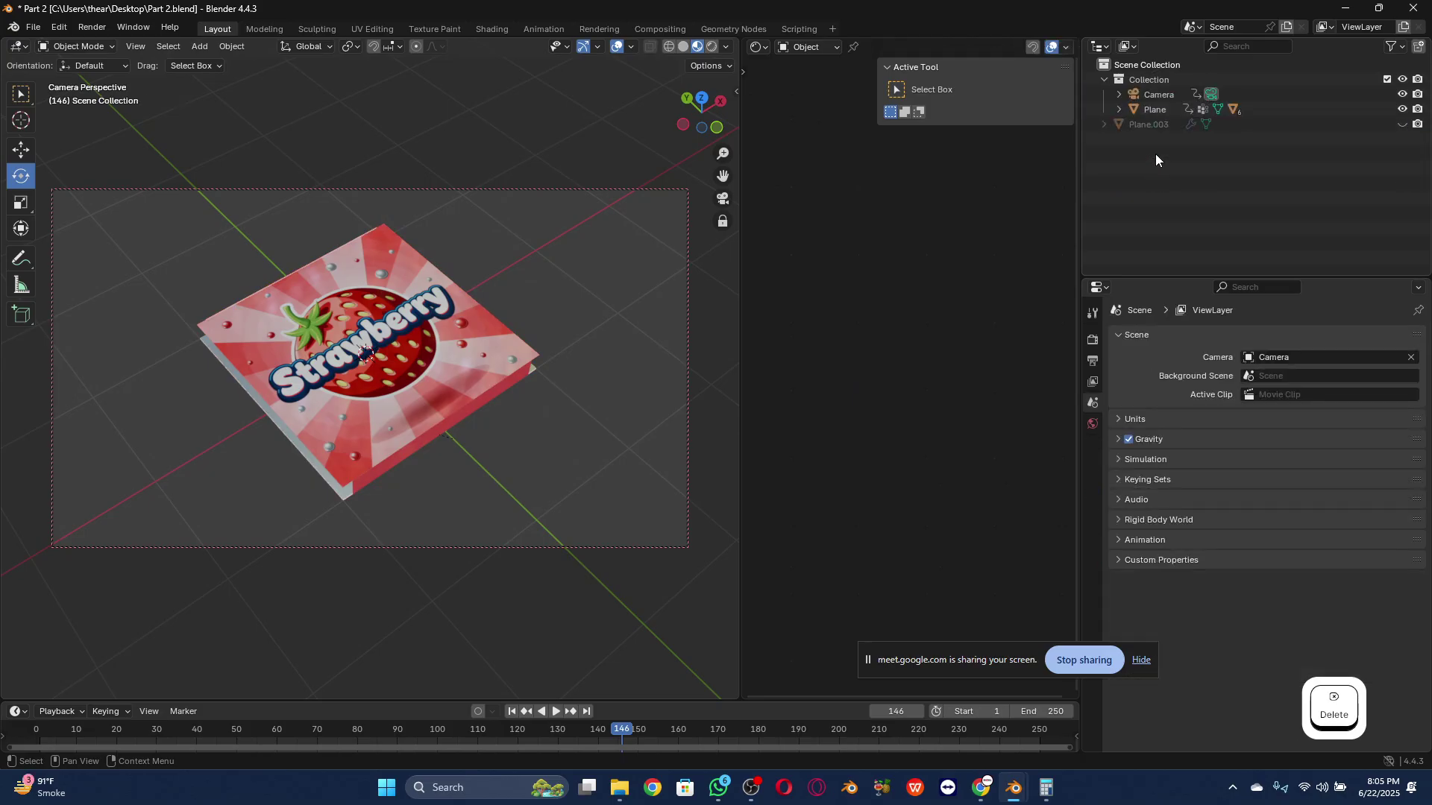
key("ctrl+z")
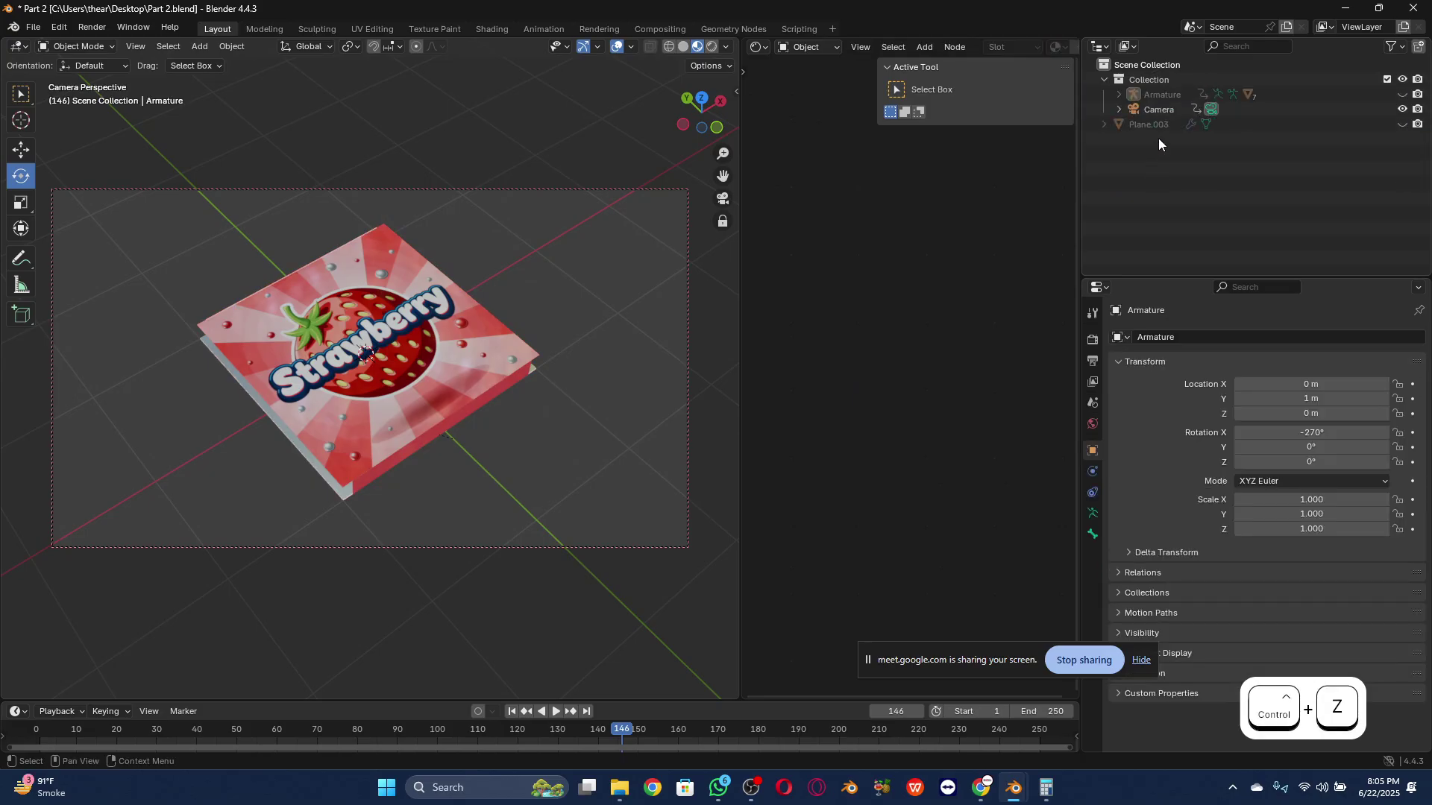
Step: Expand the Armature and move its Plane out of Collection to the top level of the Scene Collection
left_click(1119, 94)
left_click_drag(1170, 155, 1151, 82)
left_click_drag(1160, 150, 1157, 225)
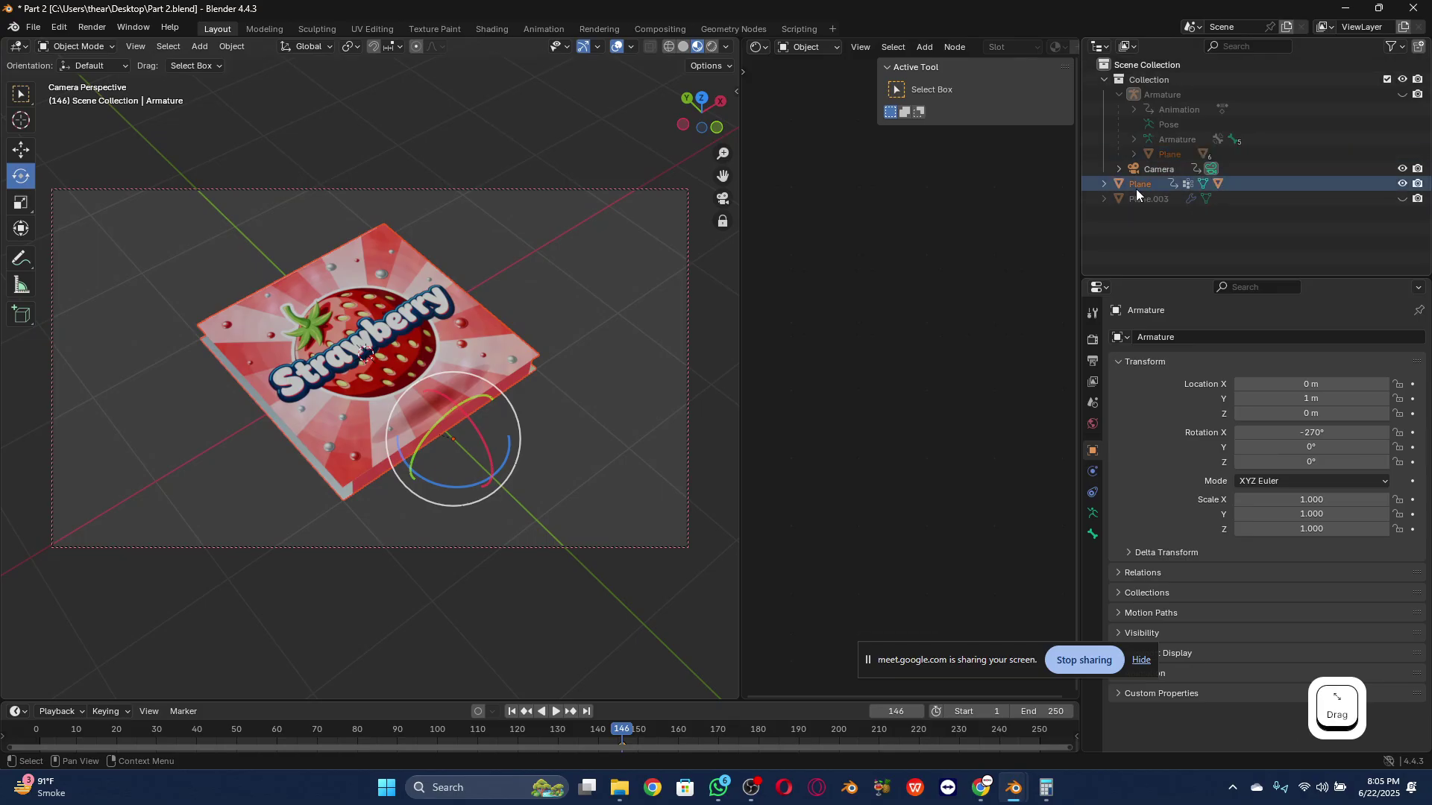
Step: Select the relocated Plane, try rotating it about 72.6° around the global Y axis, and undo the rotation
left_click(1141, 219)
left_click(1141, 198)
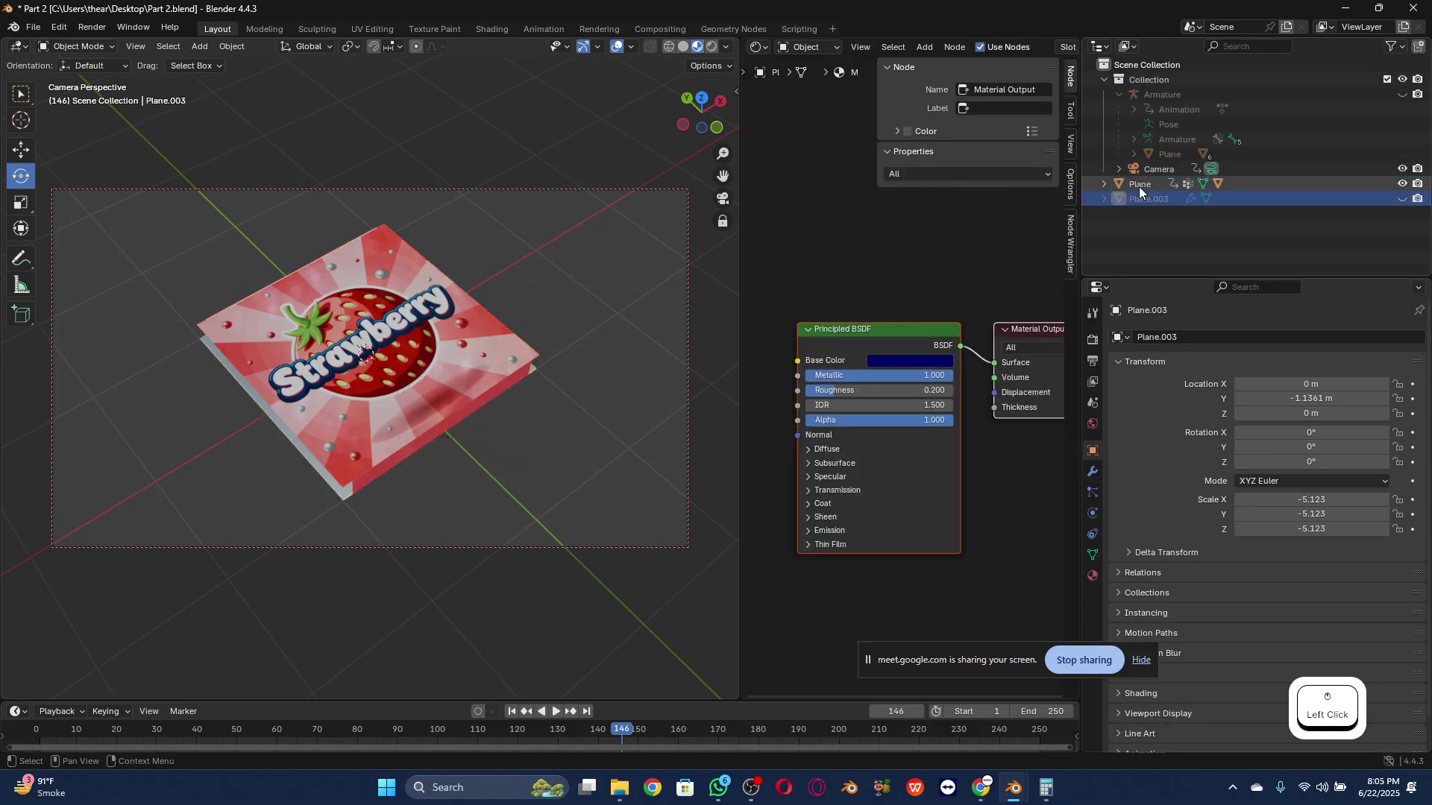
left_click(1139, 187)
left_click_drag(478, 427, 533, 388)
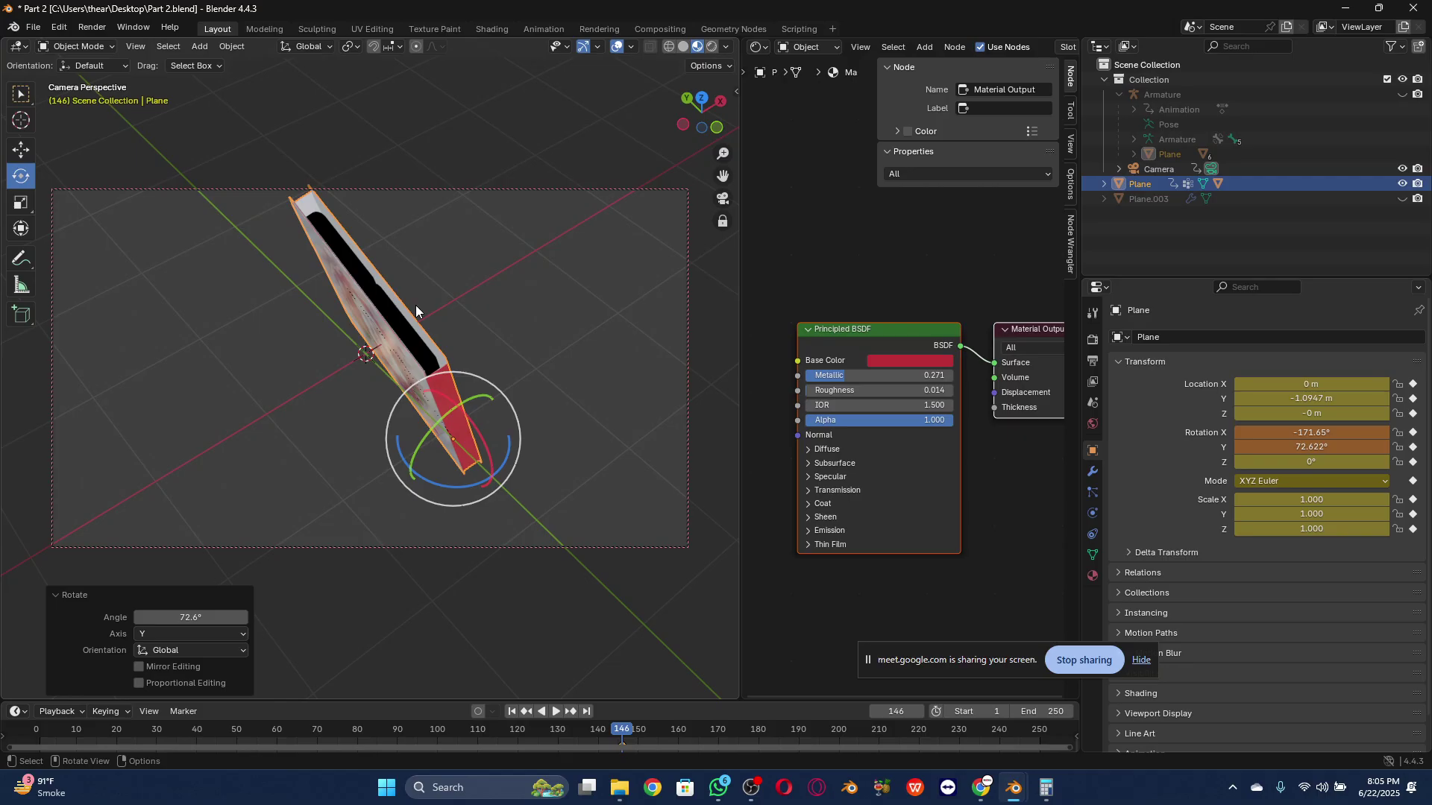
key("ctrl+z")
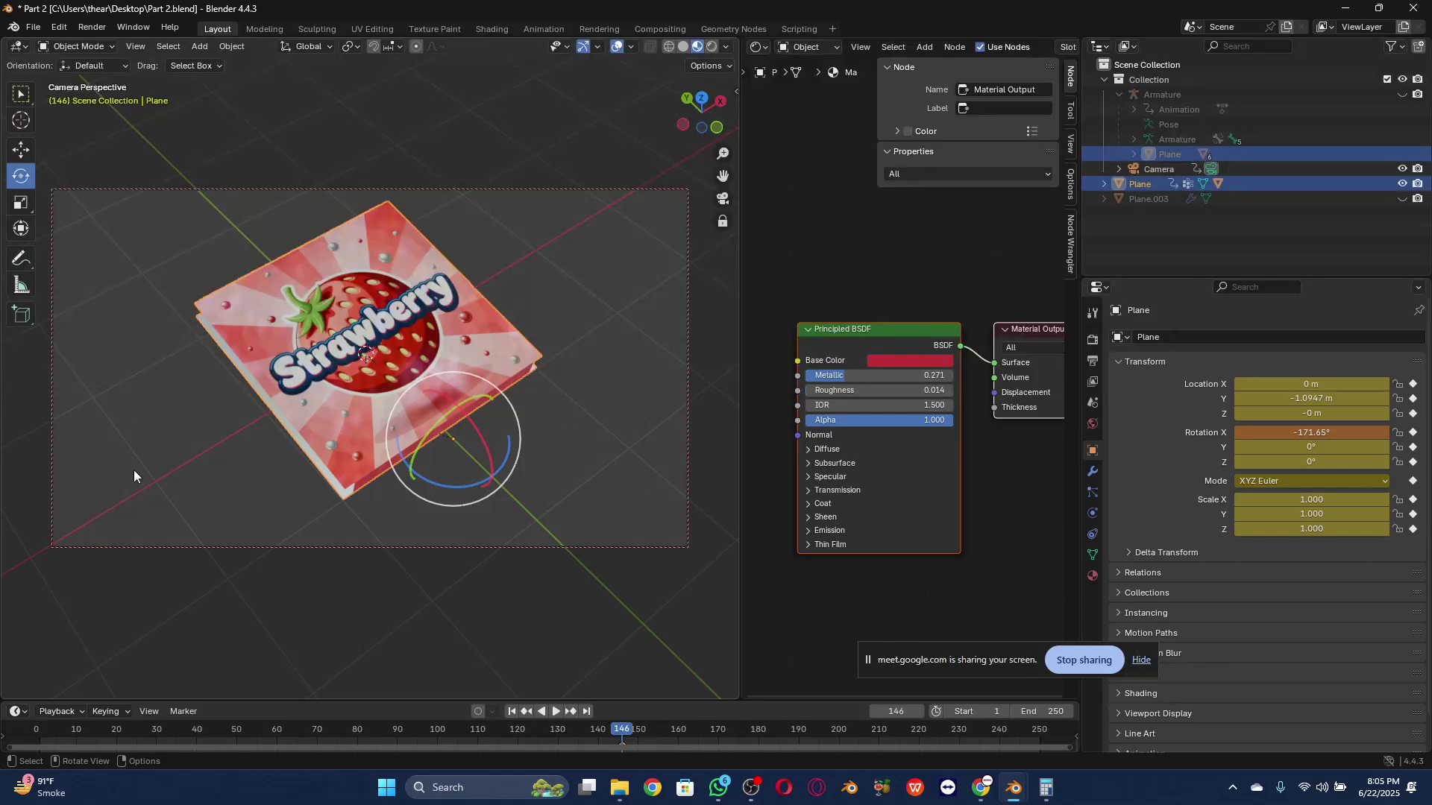
Step: Discard the unsaved changes to Part 2 and open Part 3.blend from the Desktop folder
left_click_drag(217, 727, 606, 718)
left_click(34, 27)
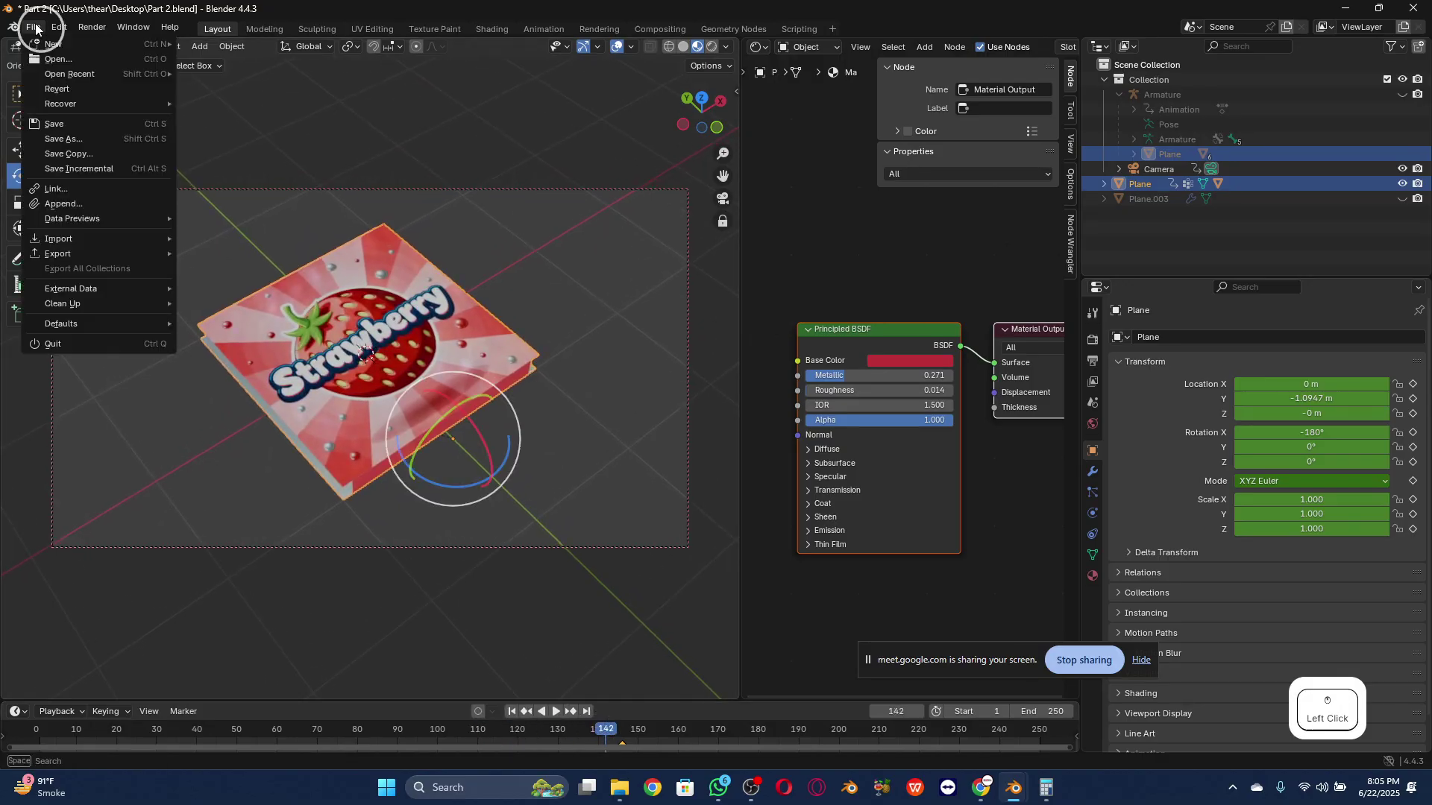
left_click(40, 59)
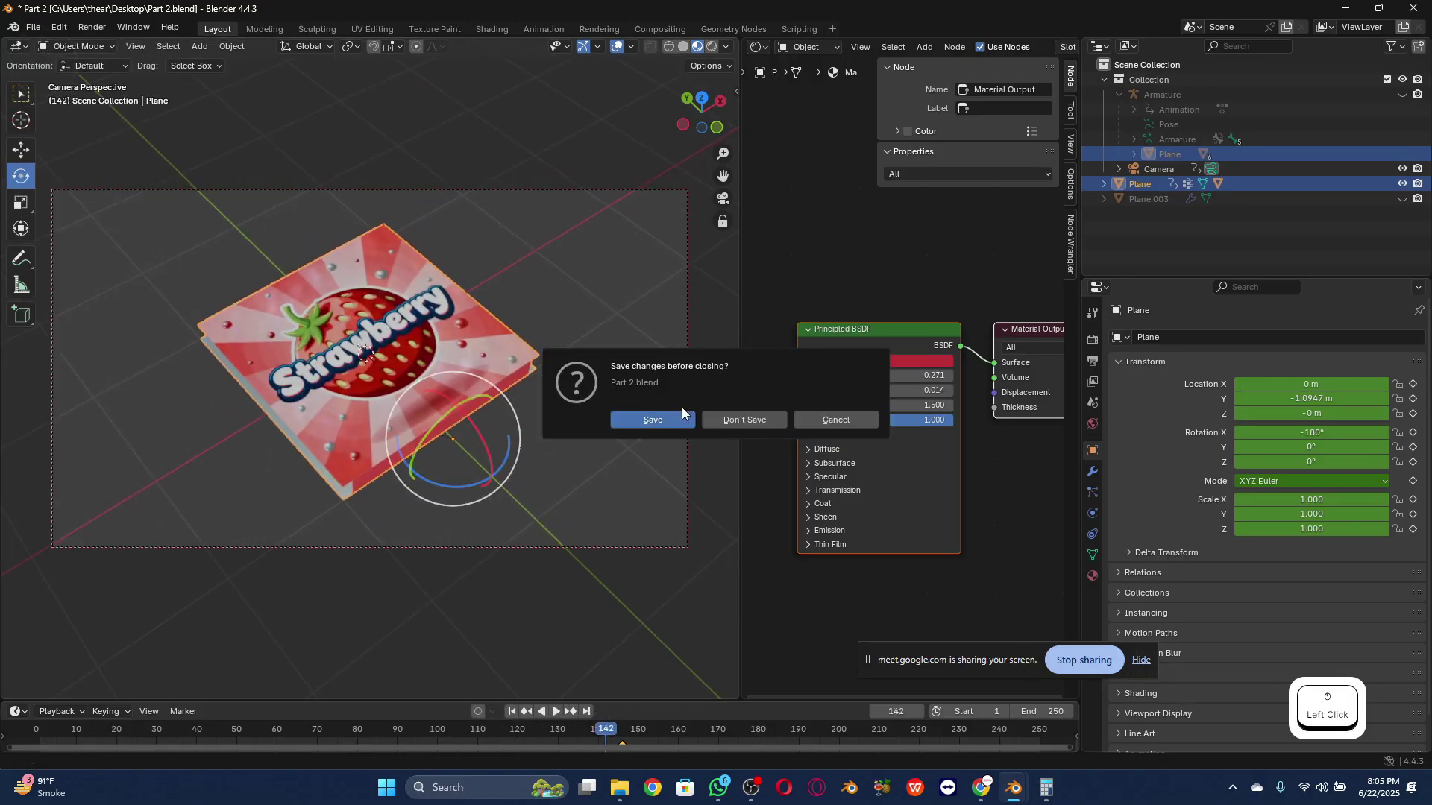
left_click(720, 419)
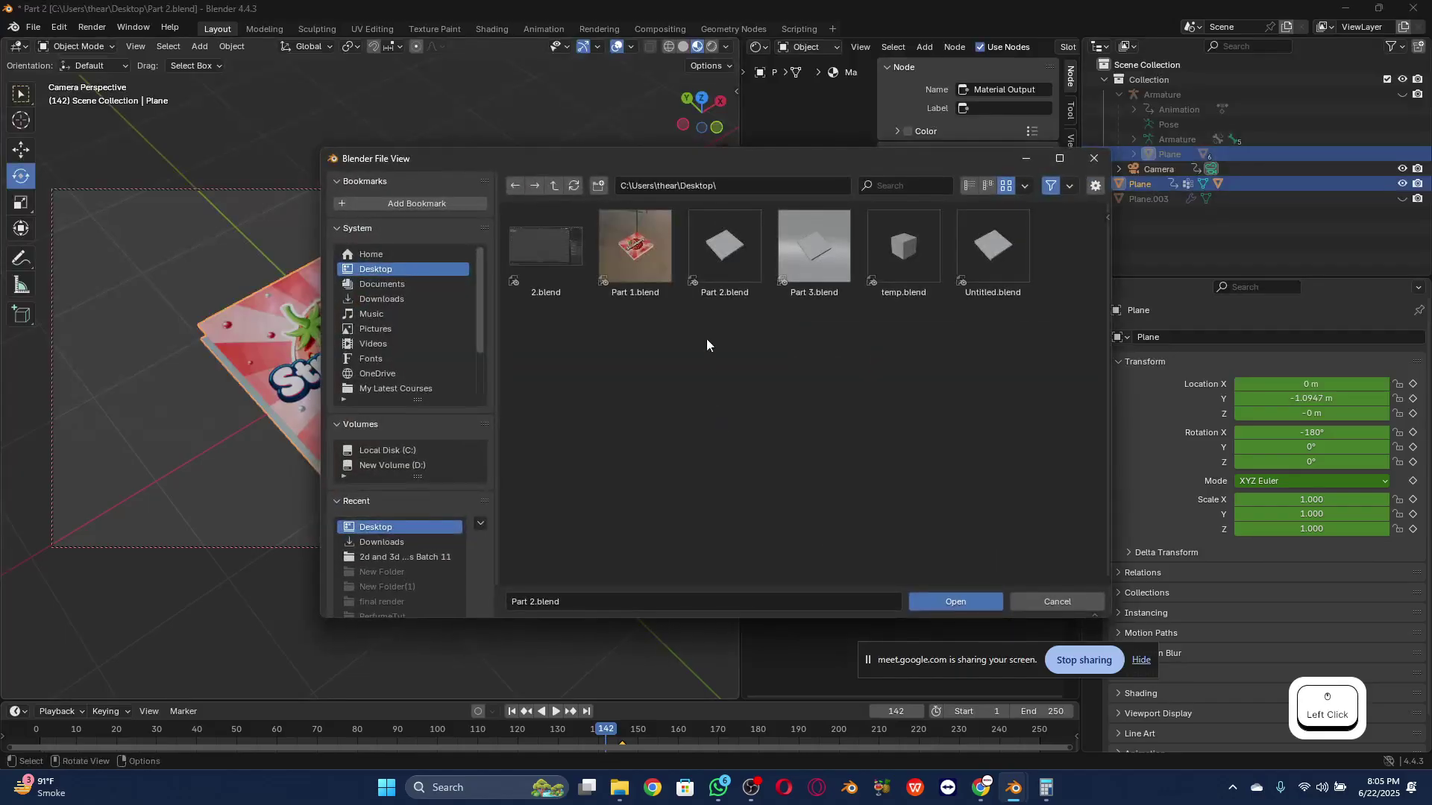
left_click(812, 274)
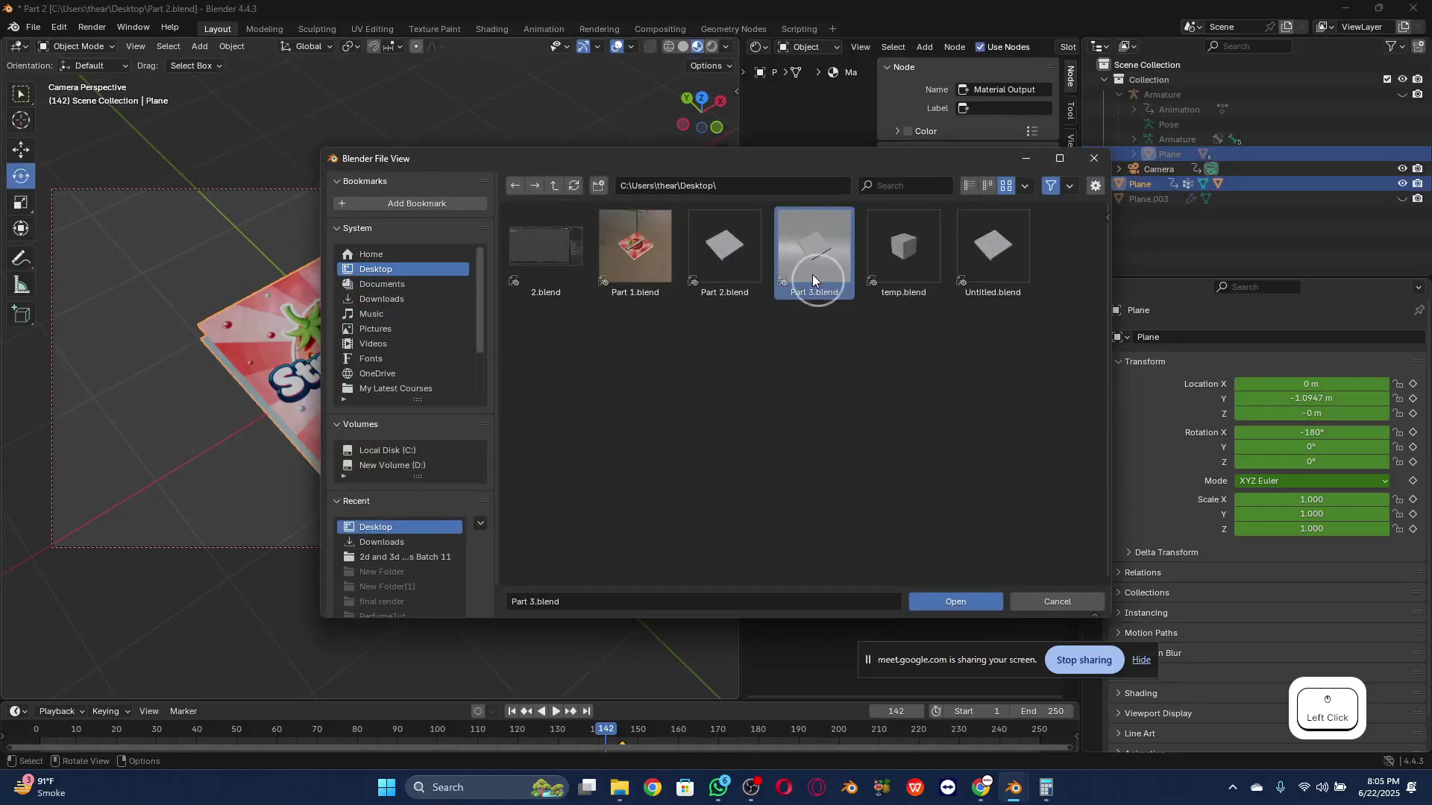
left_click(929, 599)
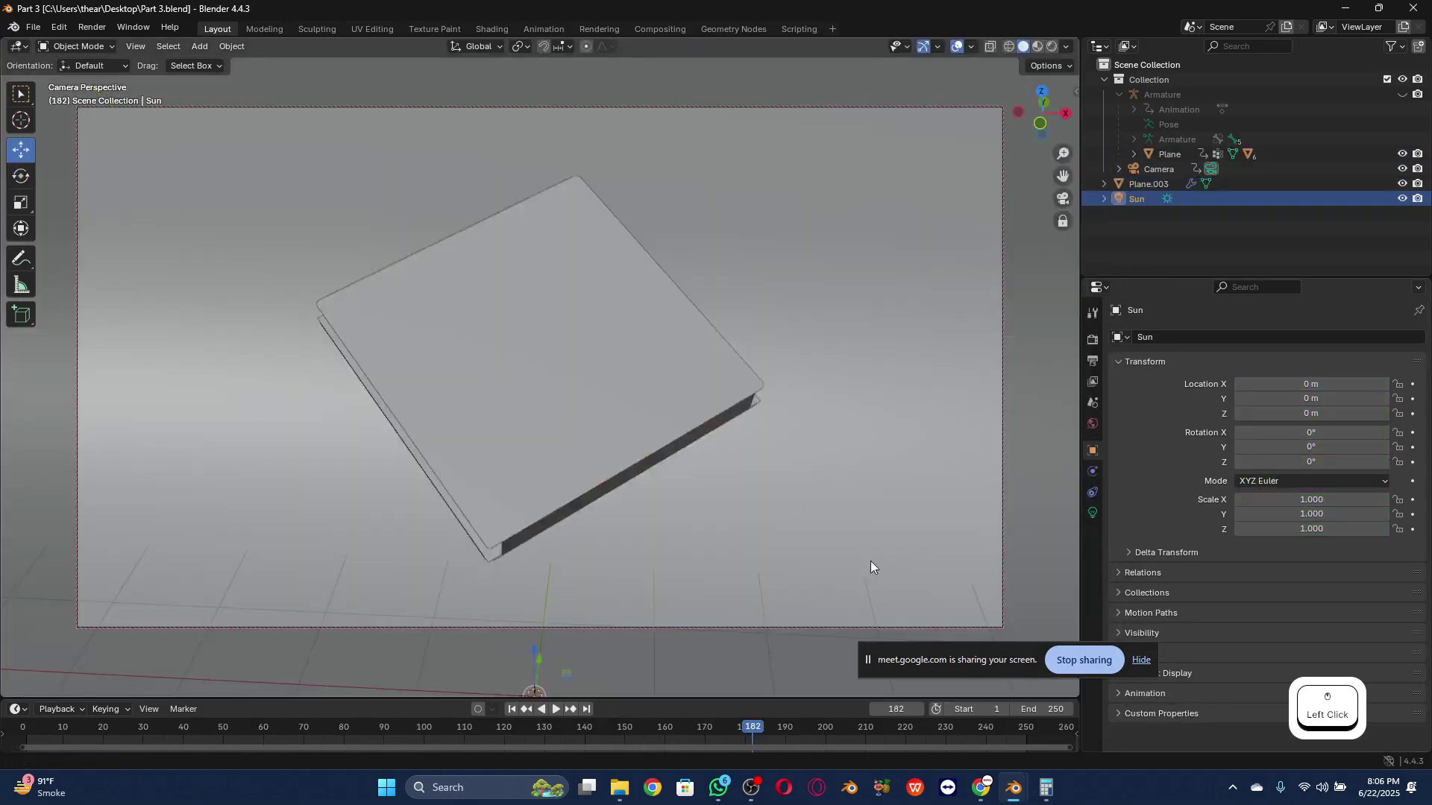
Step: Display the viewport in Material Preview and scrub the box animation to frames 100, 161 and 137
left_click(1036, 47)
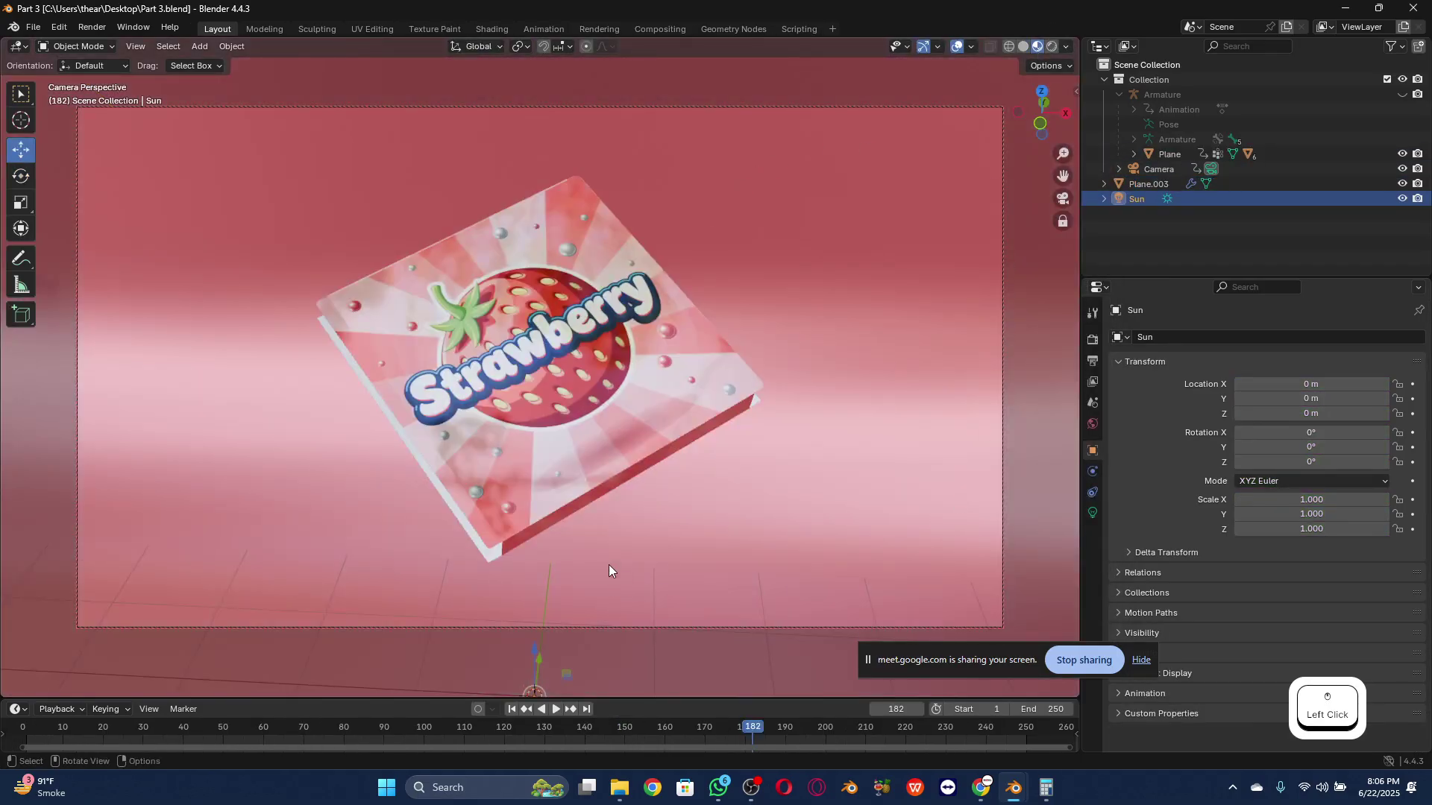
key("space")
left_click_drag(686, 729, 426, 745)
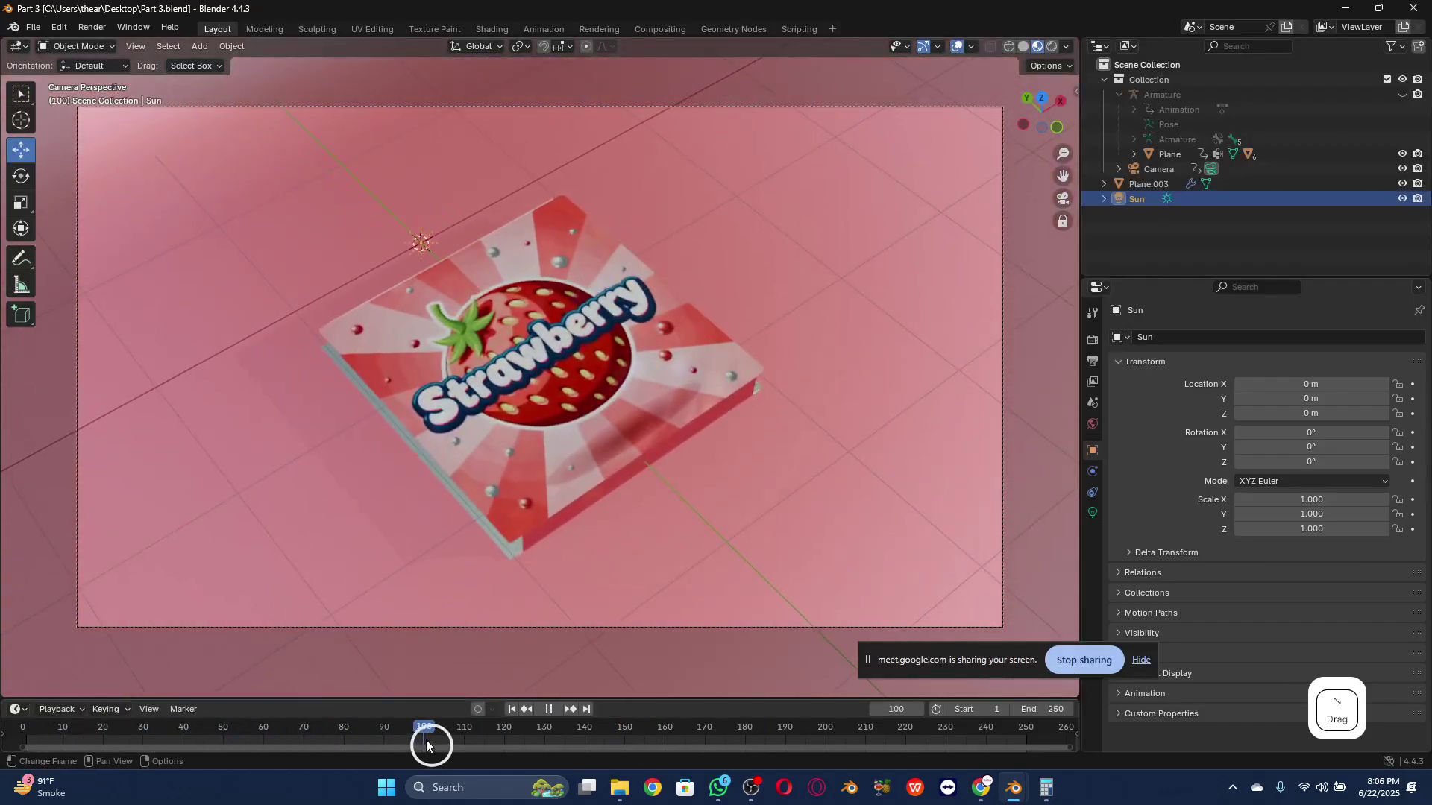
key("space")
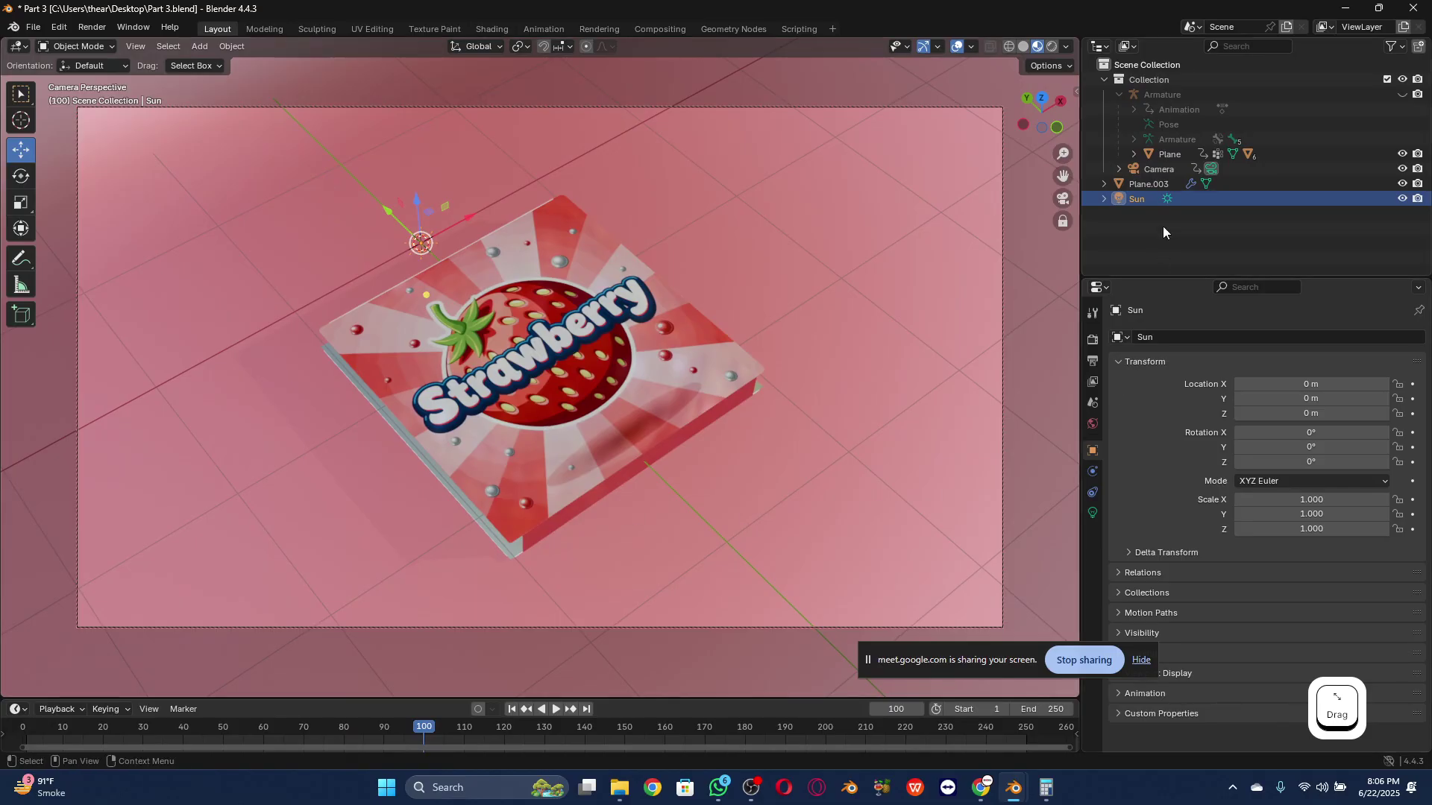
left_click_drag(427, 736, 669, 708)
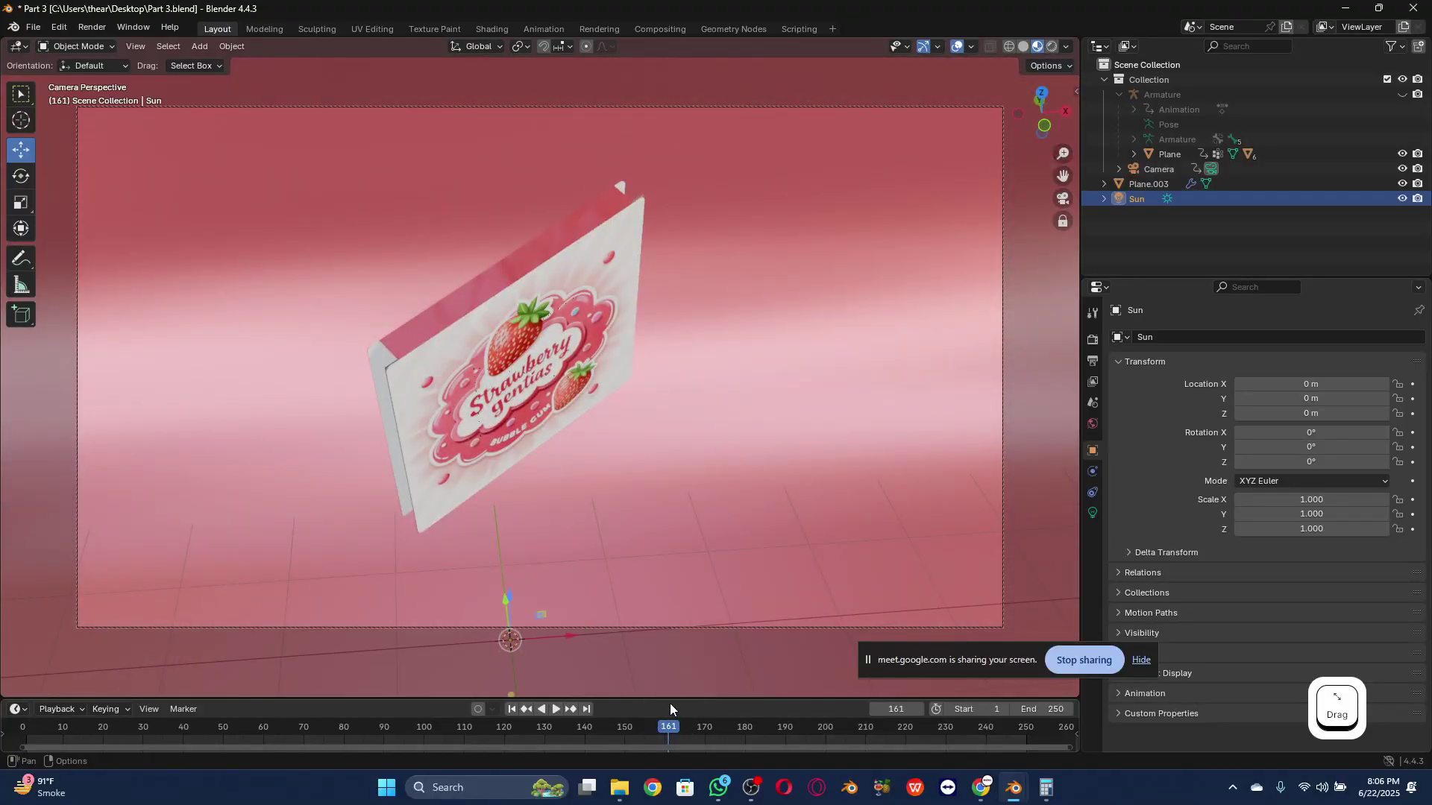
left_click_drag(666, 737, 572, 728)
Step: Hide the Sun and Plane.003 in the viewport, and scrub the selected Plane's animation to frames 146 and 143
left_click(1402, 199)
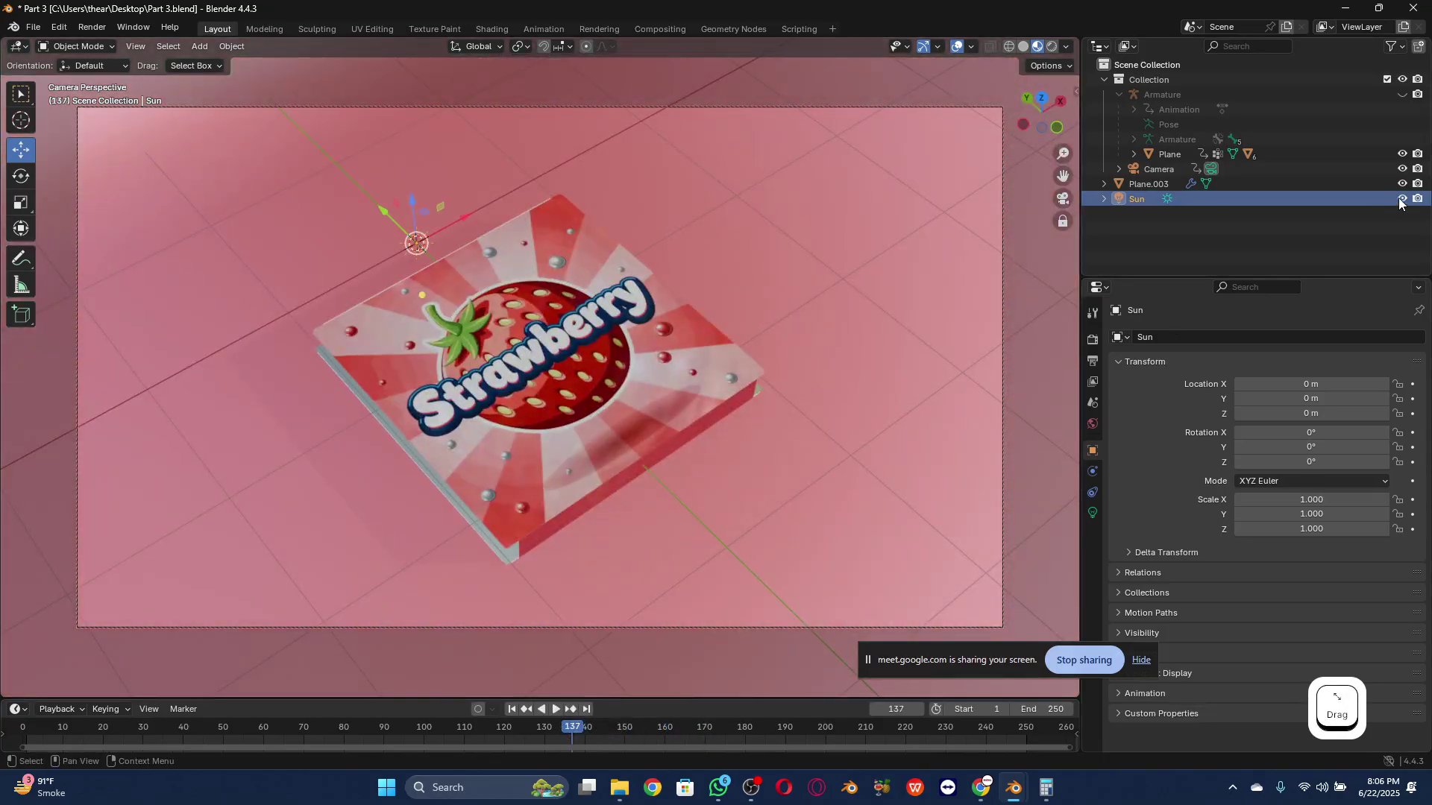
left_click(1402, 184)
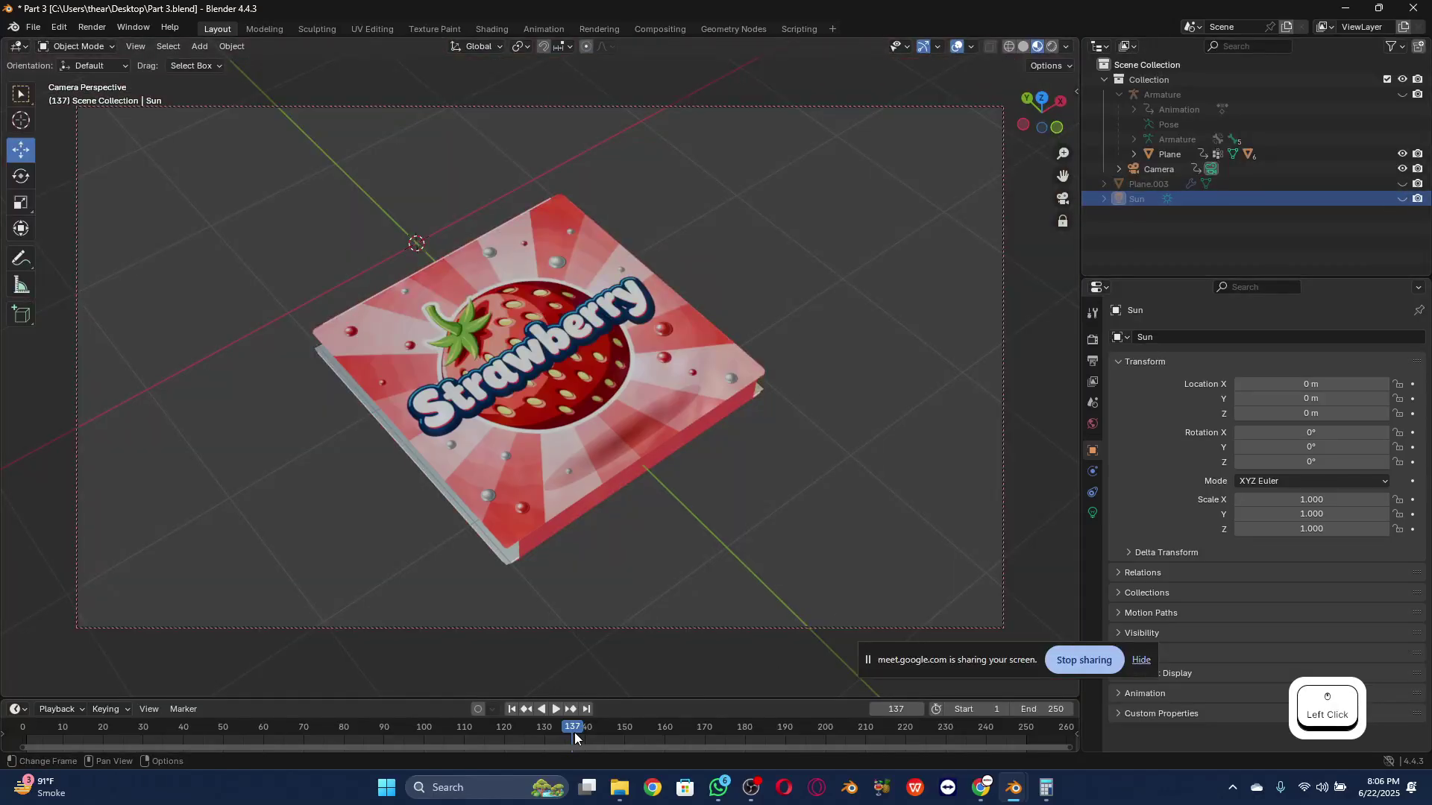
left_click(593, 427)
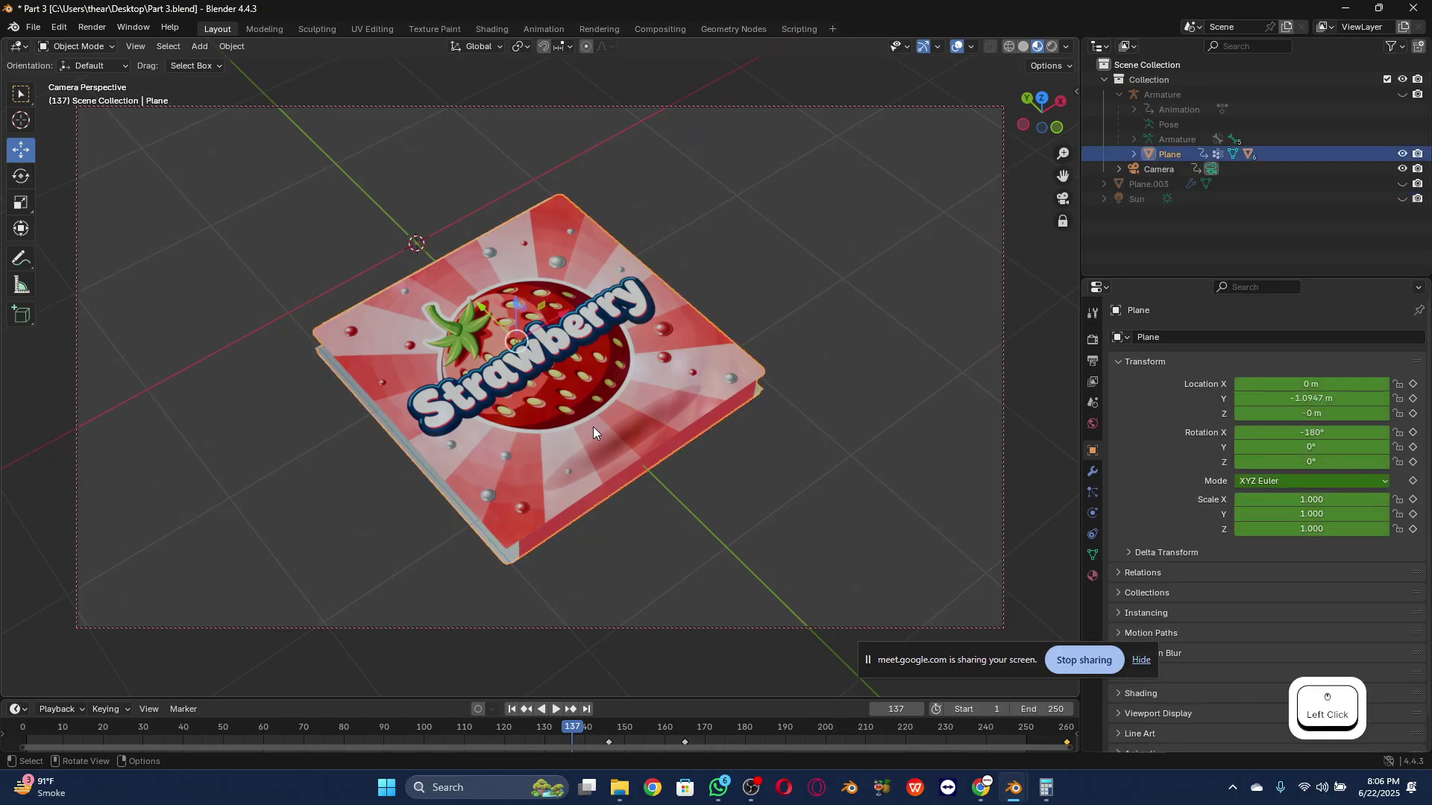
left_click_drag(589, 732, 609, 733)
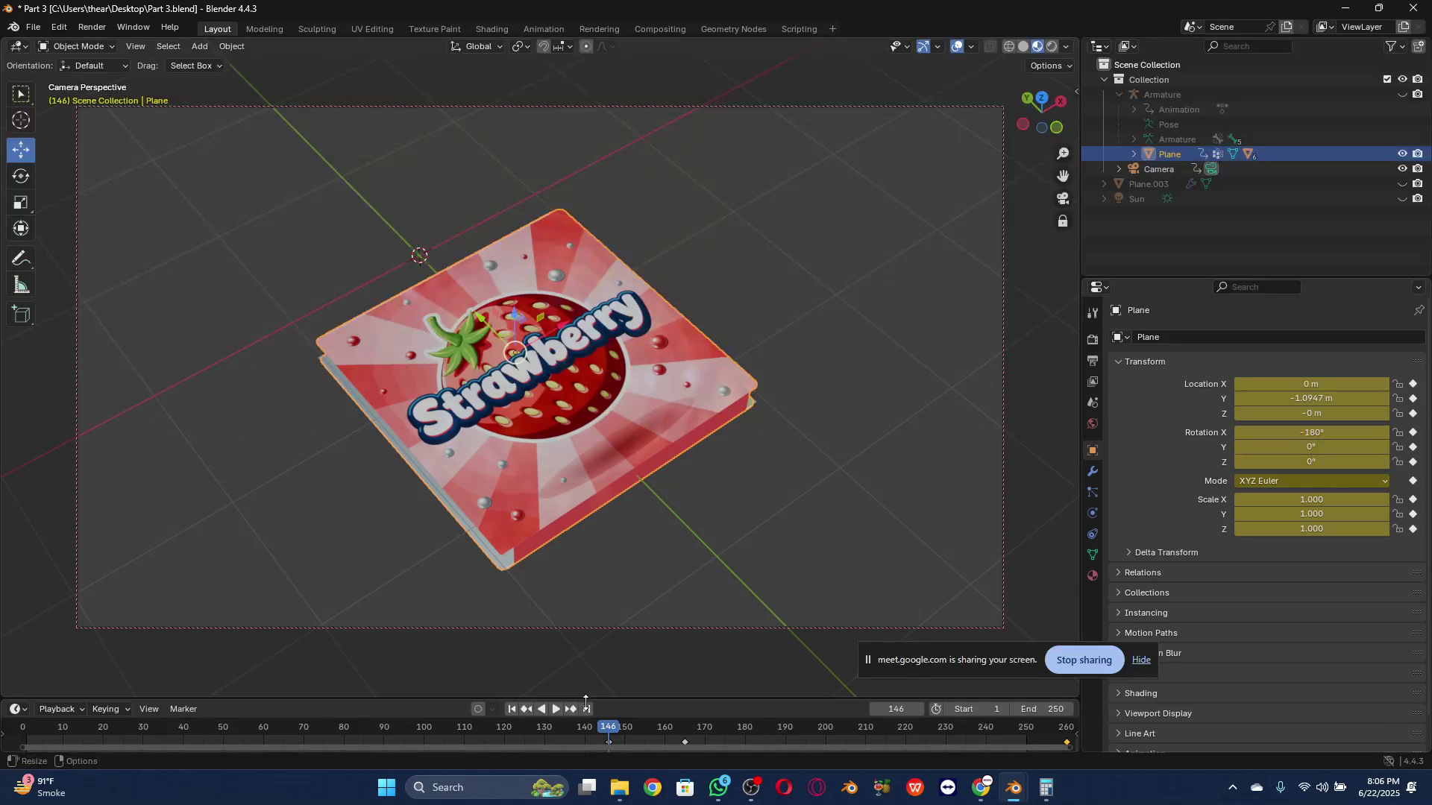
mouse_move(615, 735)
left_mouse_down()
mouse_move(646, 733)
mouse_move(607, 735)
left_mouse_up()
key("space")
left_click(586, 730)
left_click_drag(585, 731, 596, 730)
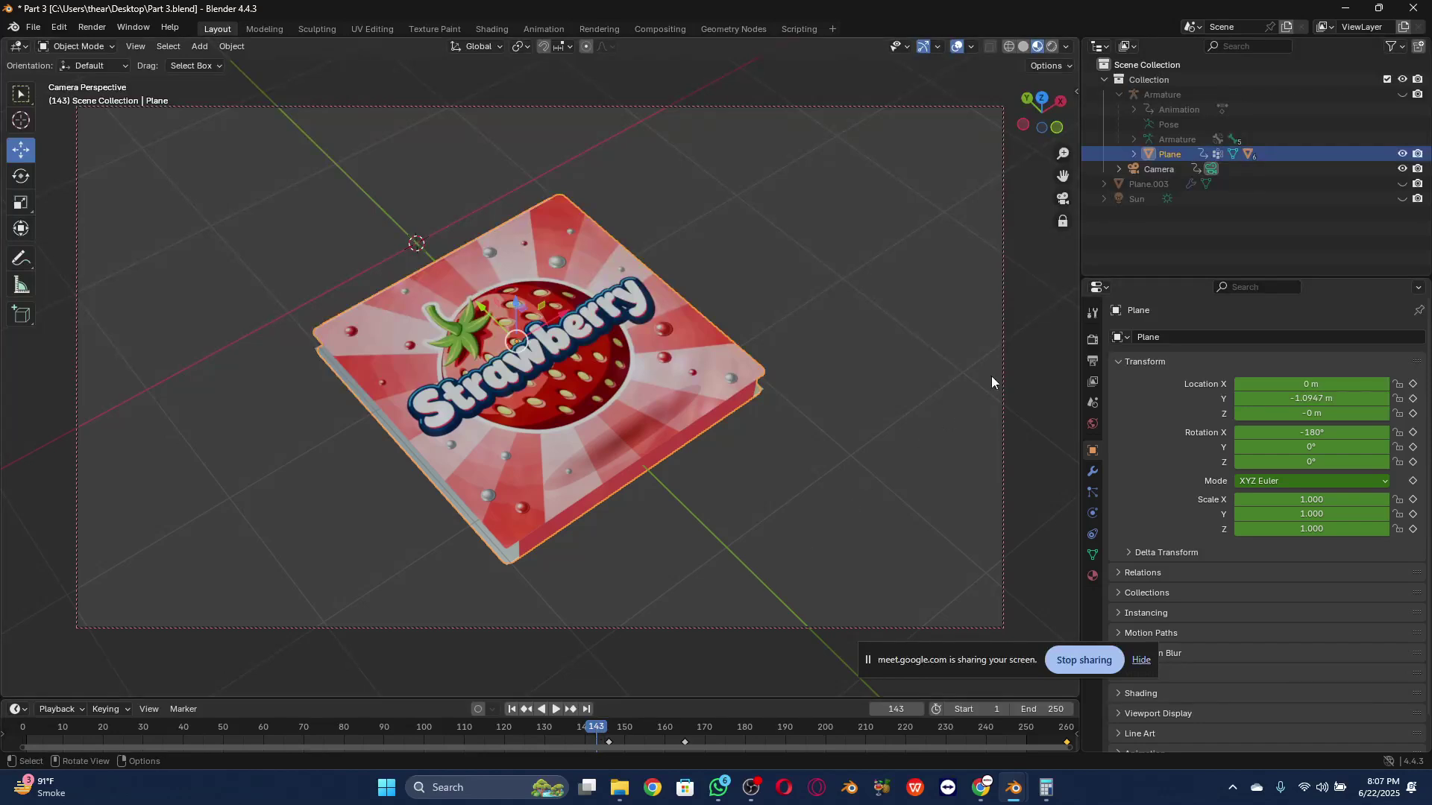
Step: Select the Camera and scrub the timeline to frame 152 to examine its keyframed movement
left_click(1137, 170)
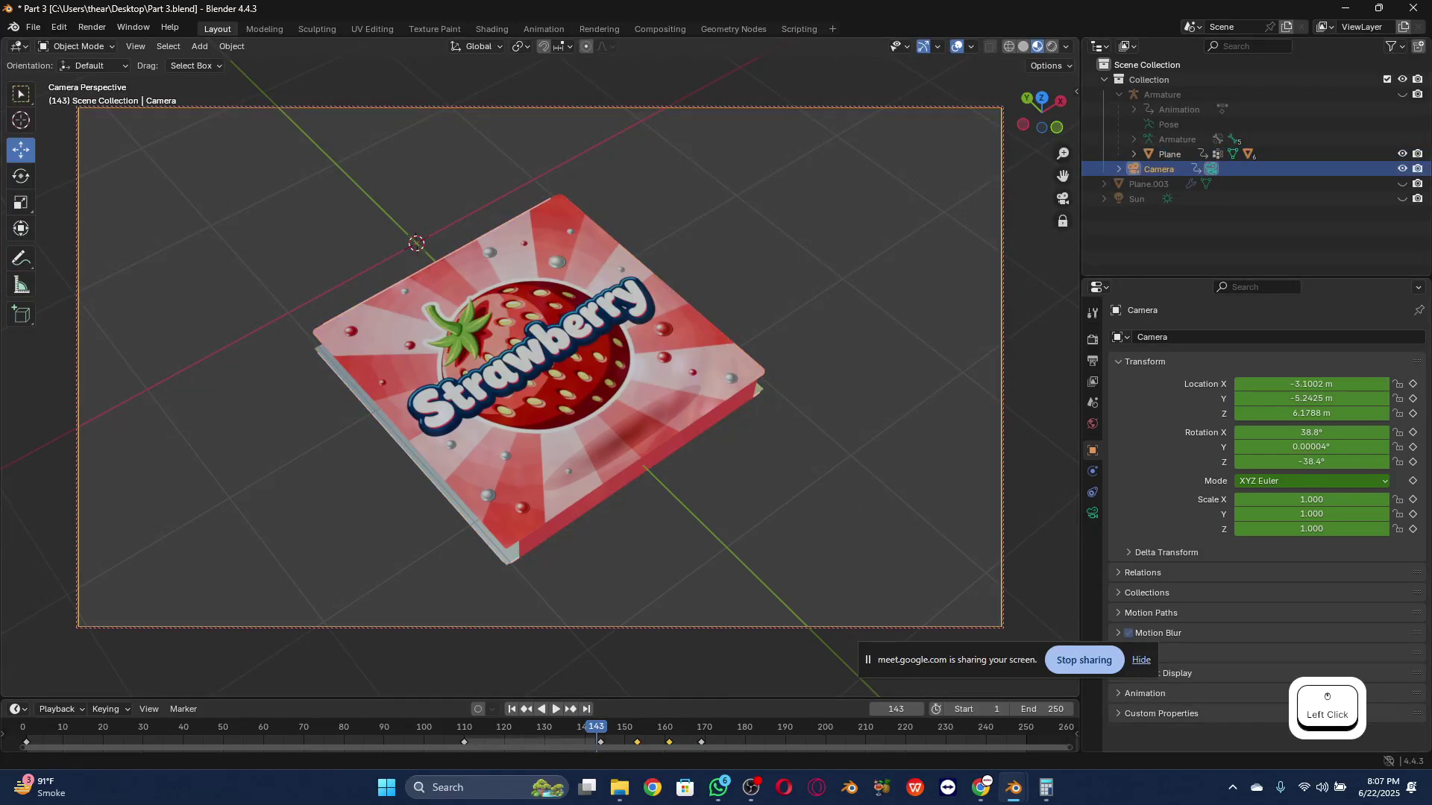
left_click_drag(589, 742, 633, 739)
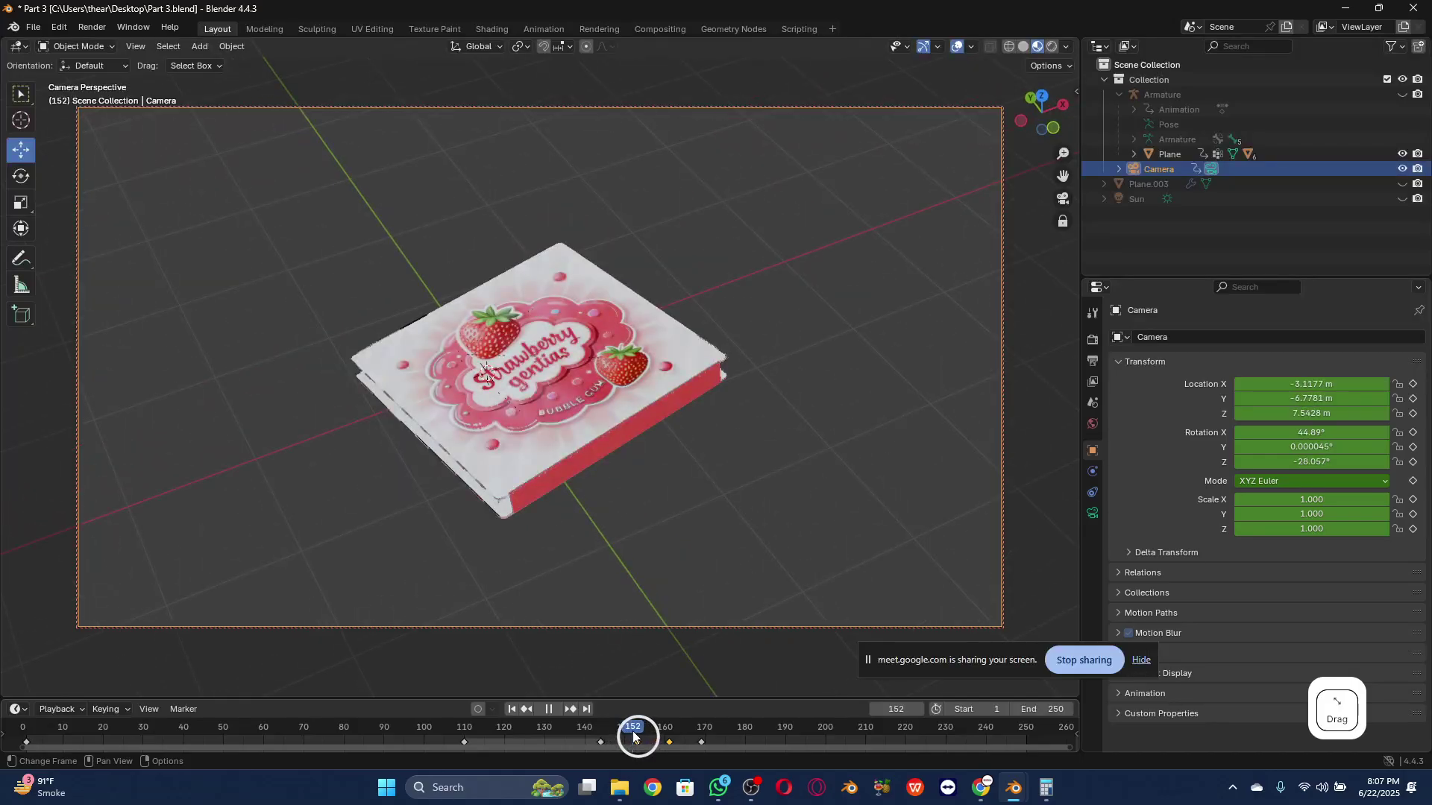
left_click_drag(633, 738, 633, 736)
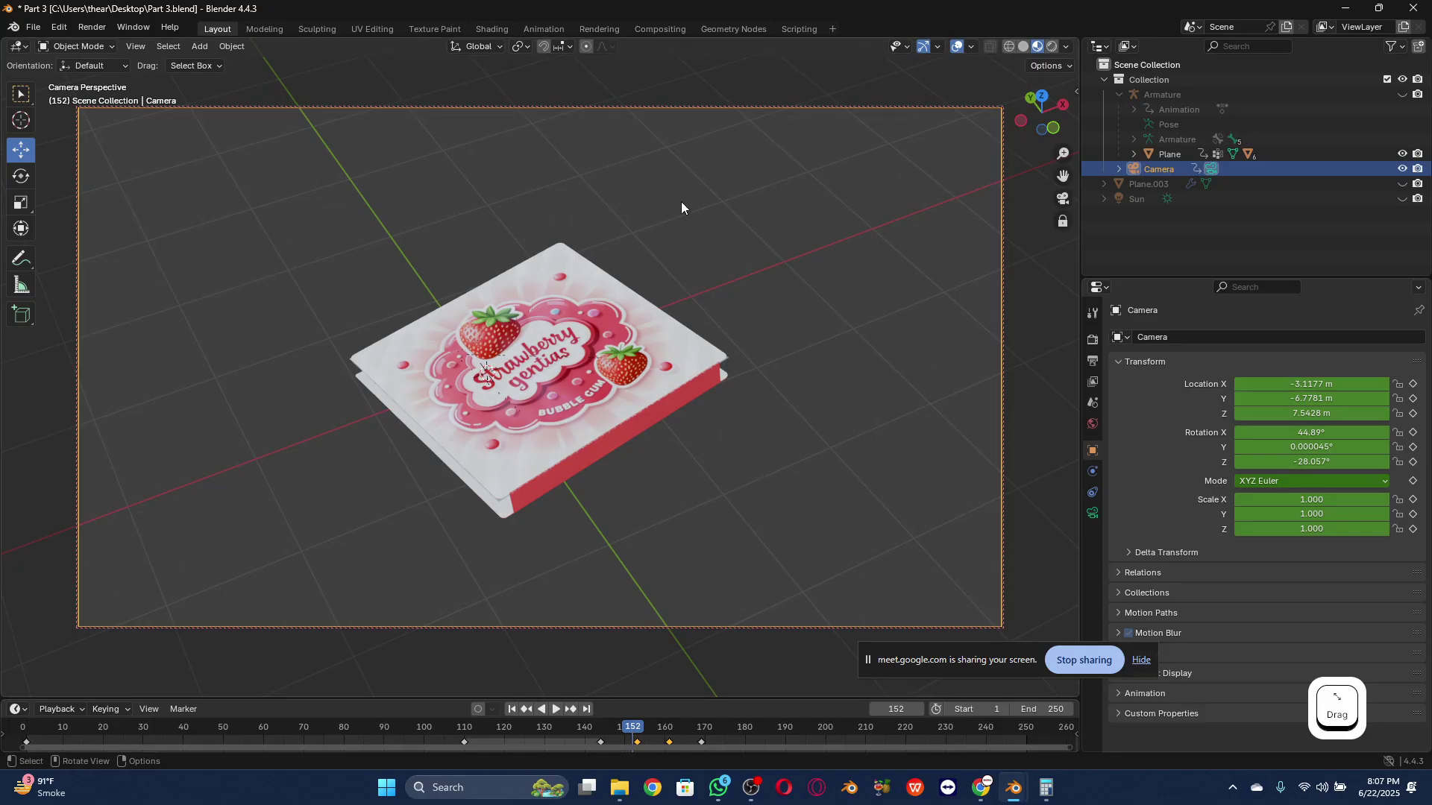
key("i")
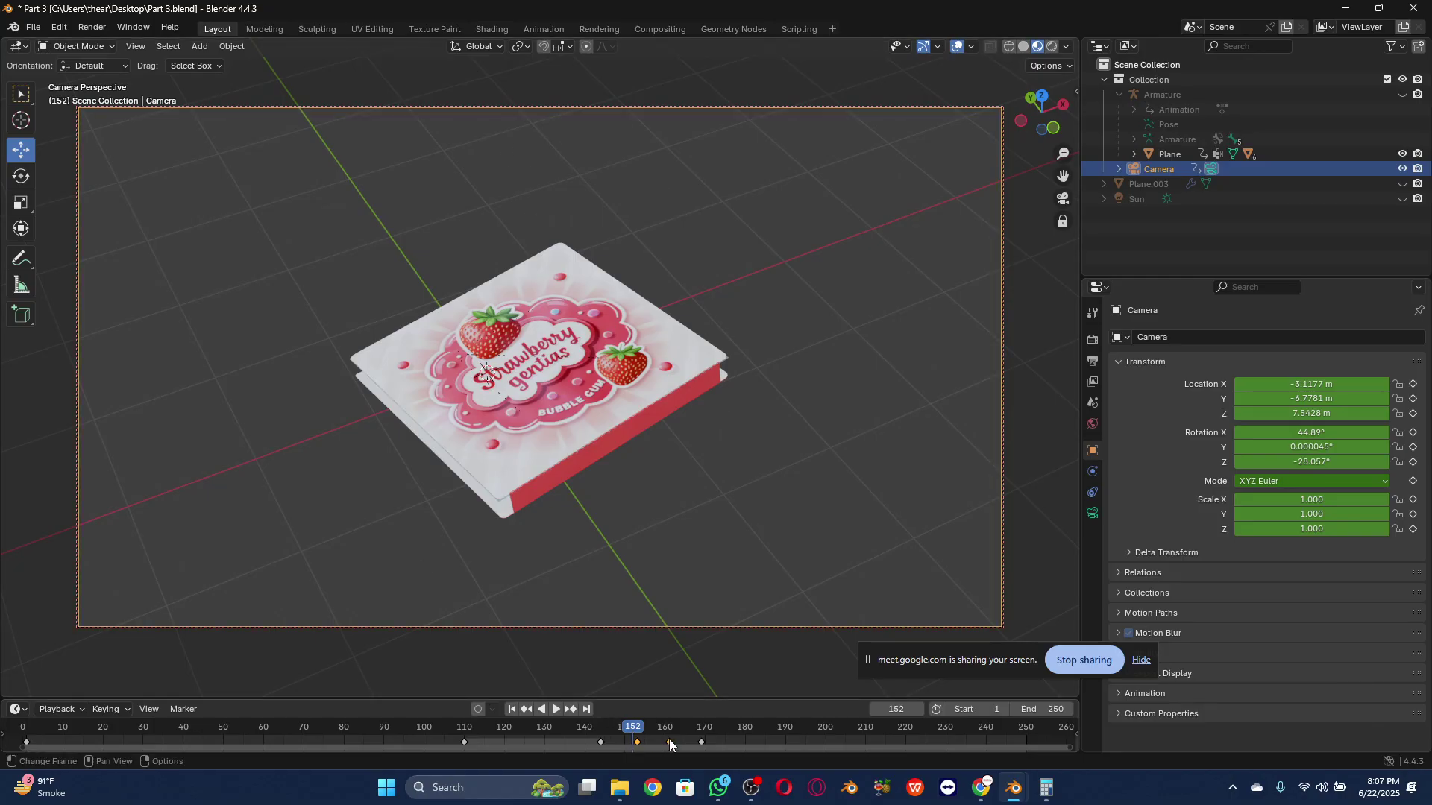
Step: Scrub the Camera's animation to frames 153 and 131, and play it from frame 131 to frame 224
left_click(645, 732)
left_click_drag(645, 732, 638, 732)
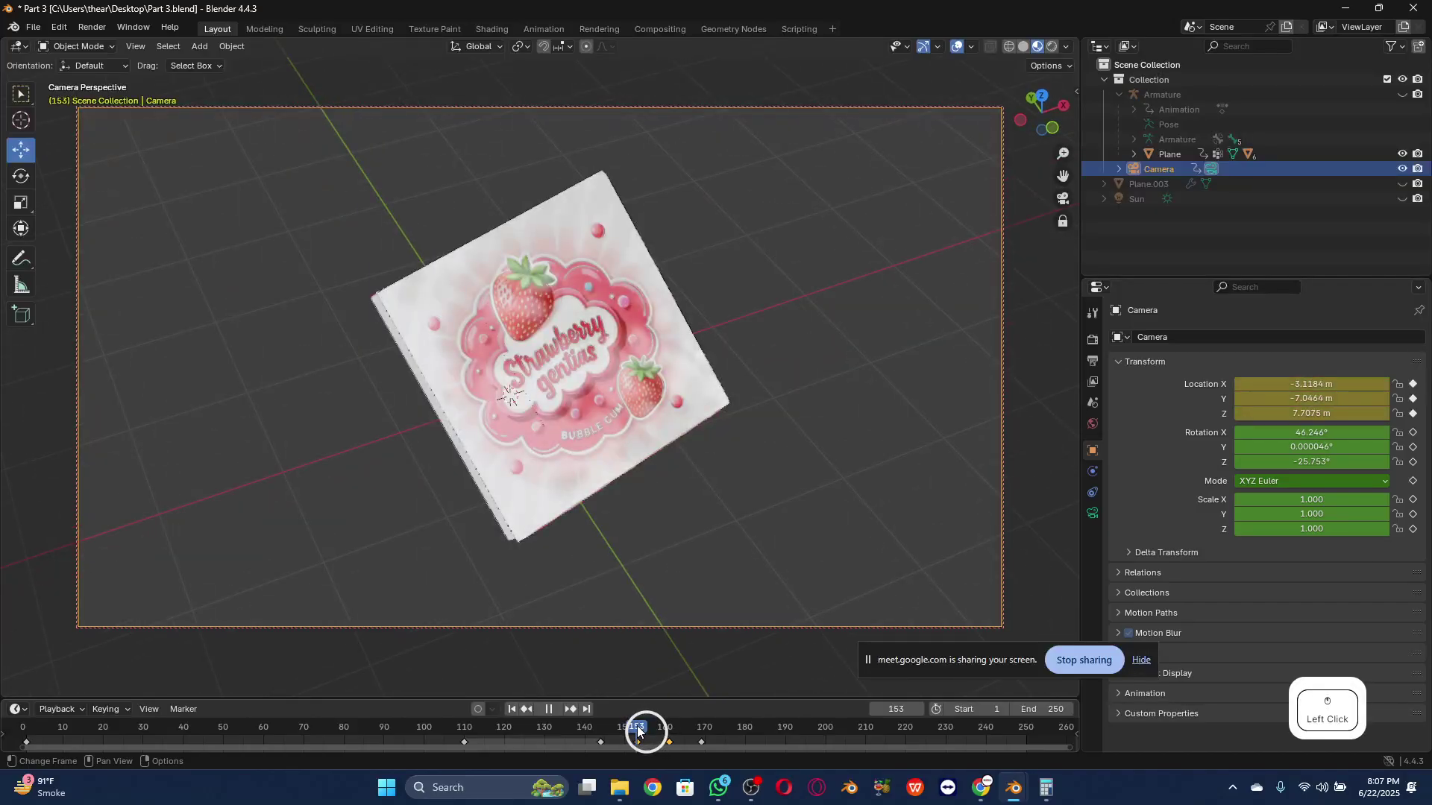
left_click_drag(638, 732, 637, 732)
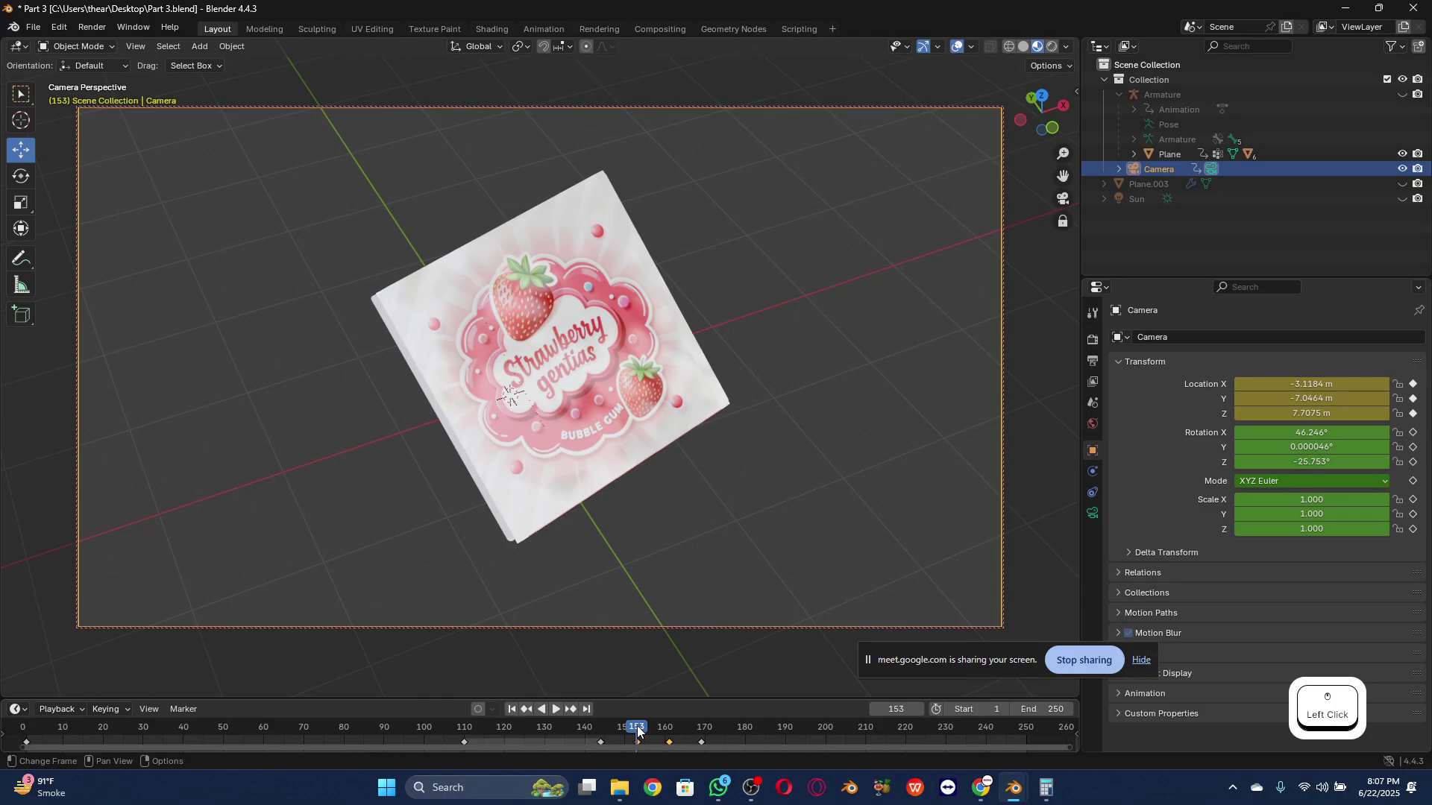
left_click(548, 732)
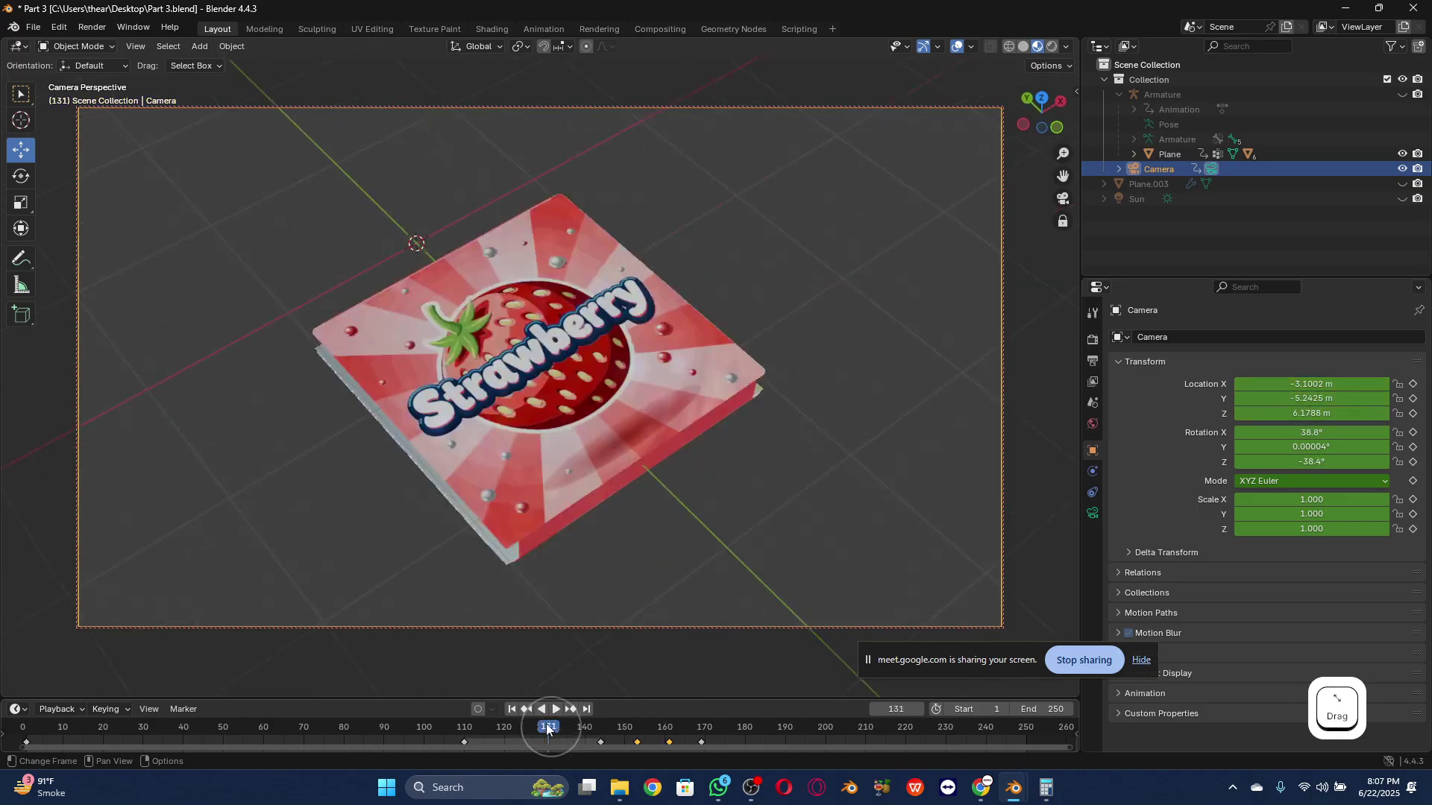
left_click(553, 712)
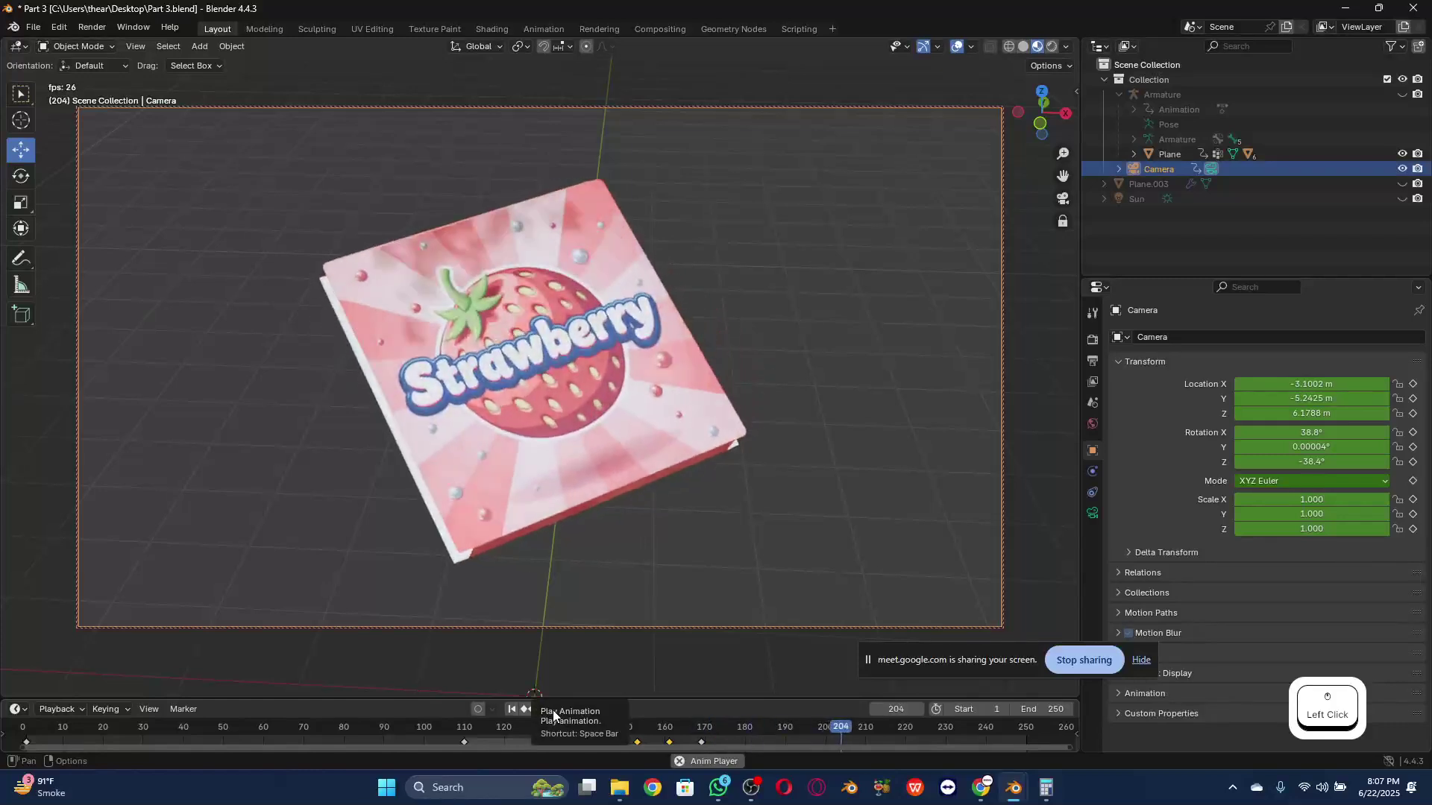
left_click(552, 710)
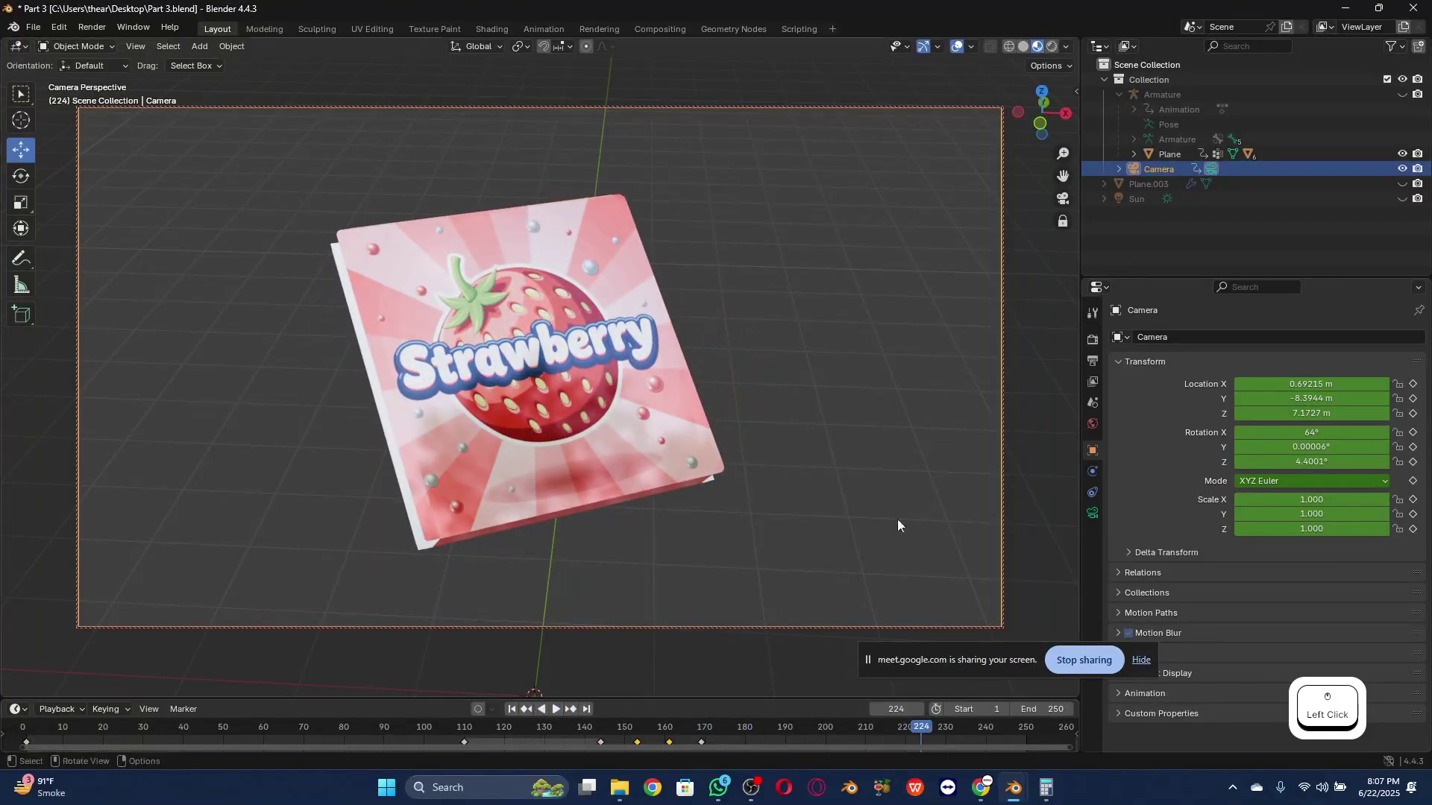
Step: Select the Plane.003 backdrop and make it visible in the viewport again
left_click(1171, 200)
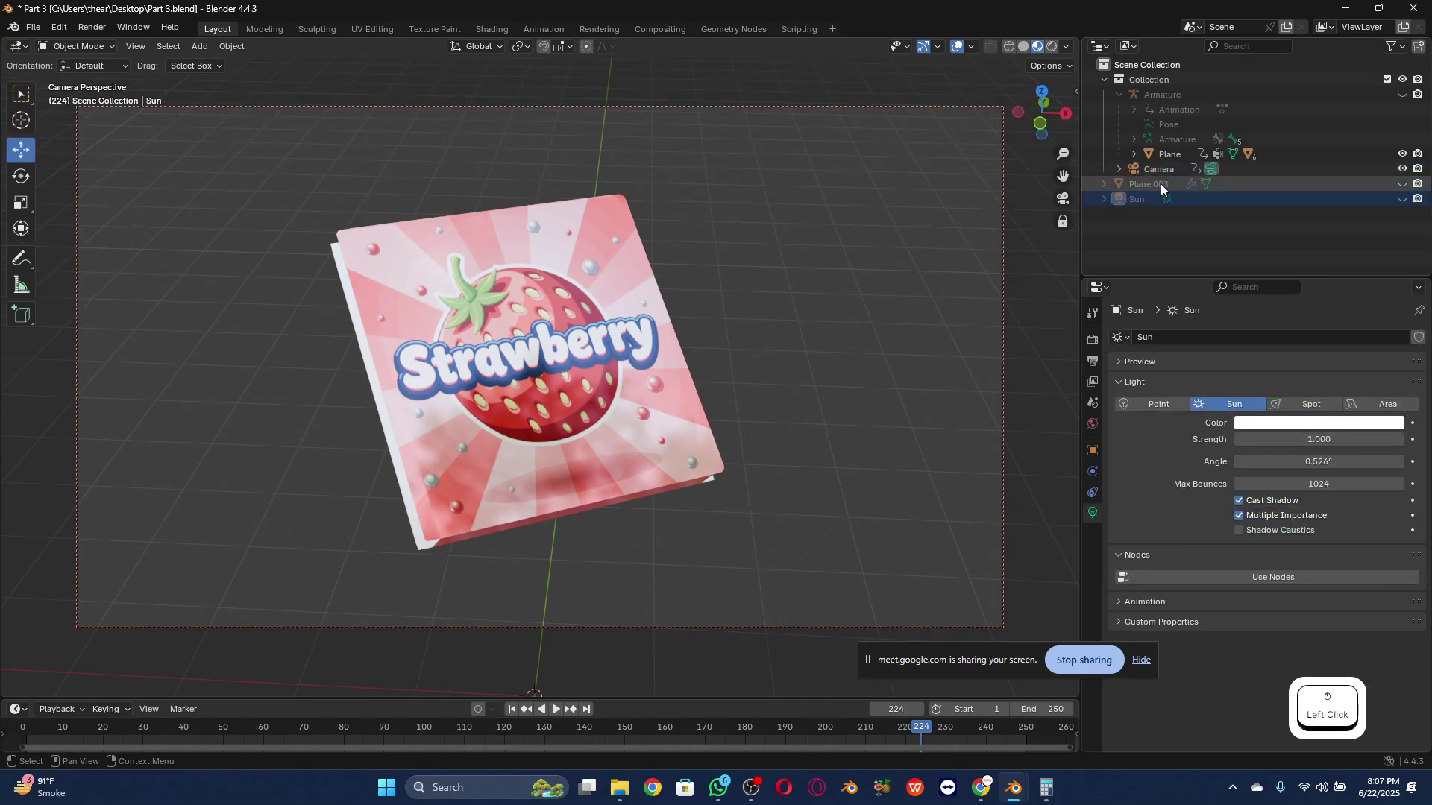
left_click(1158, 182)
left_click(1402, 184)
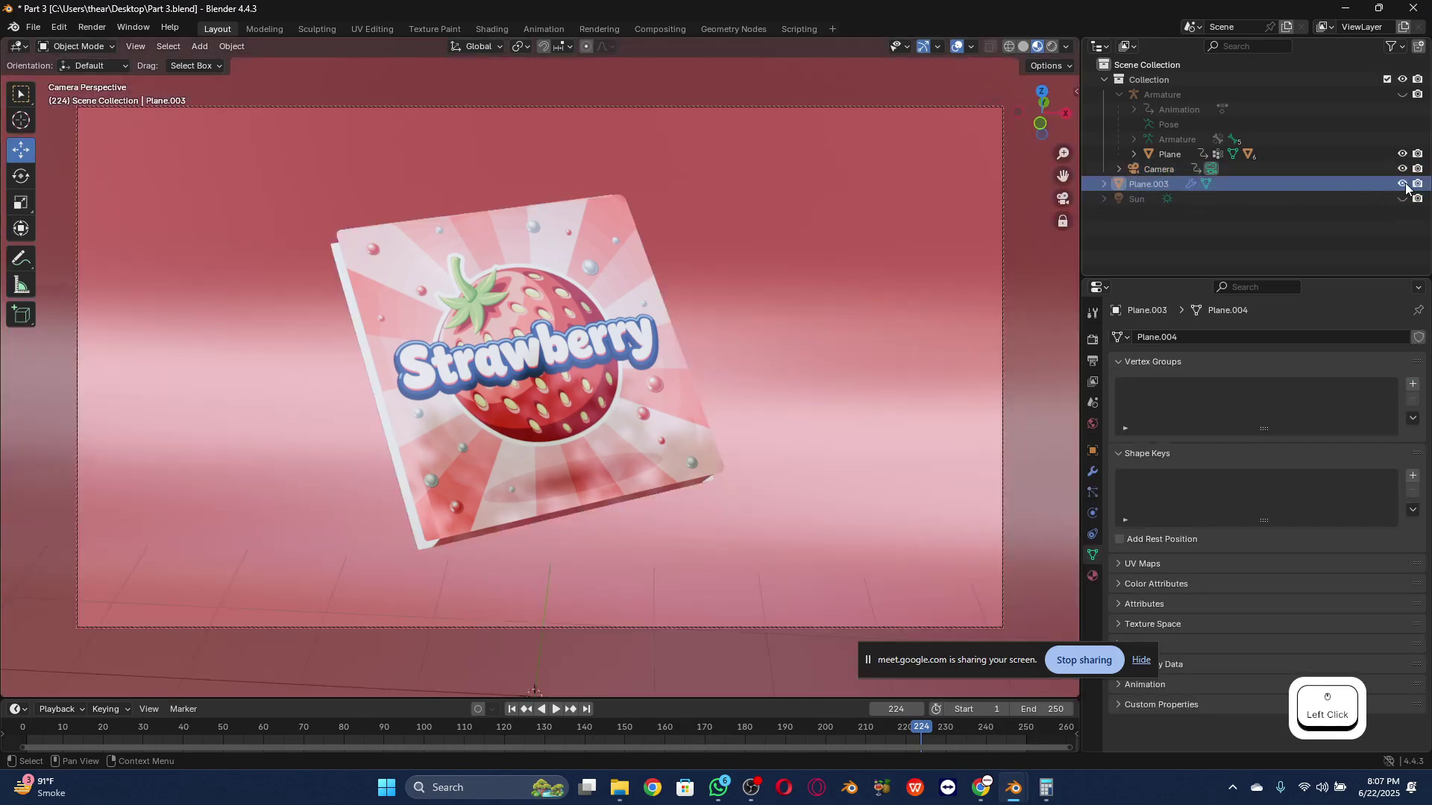
Step: Play the animation with the pink backdrop from frame 1 to frame 85, and return to the first frame
left_click(510, 710)
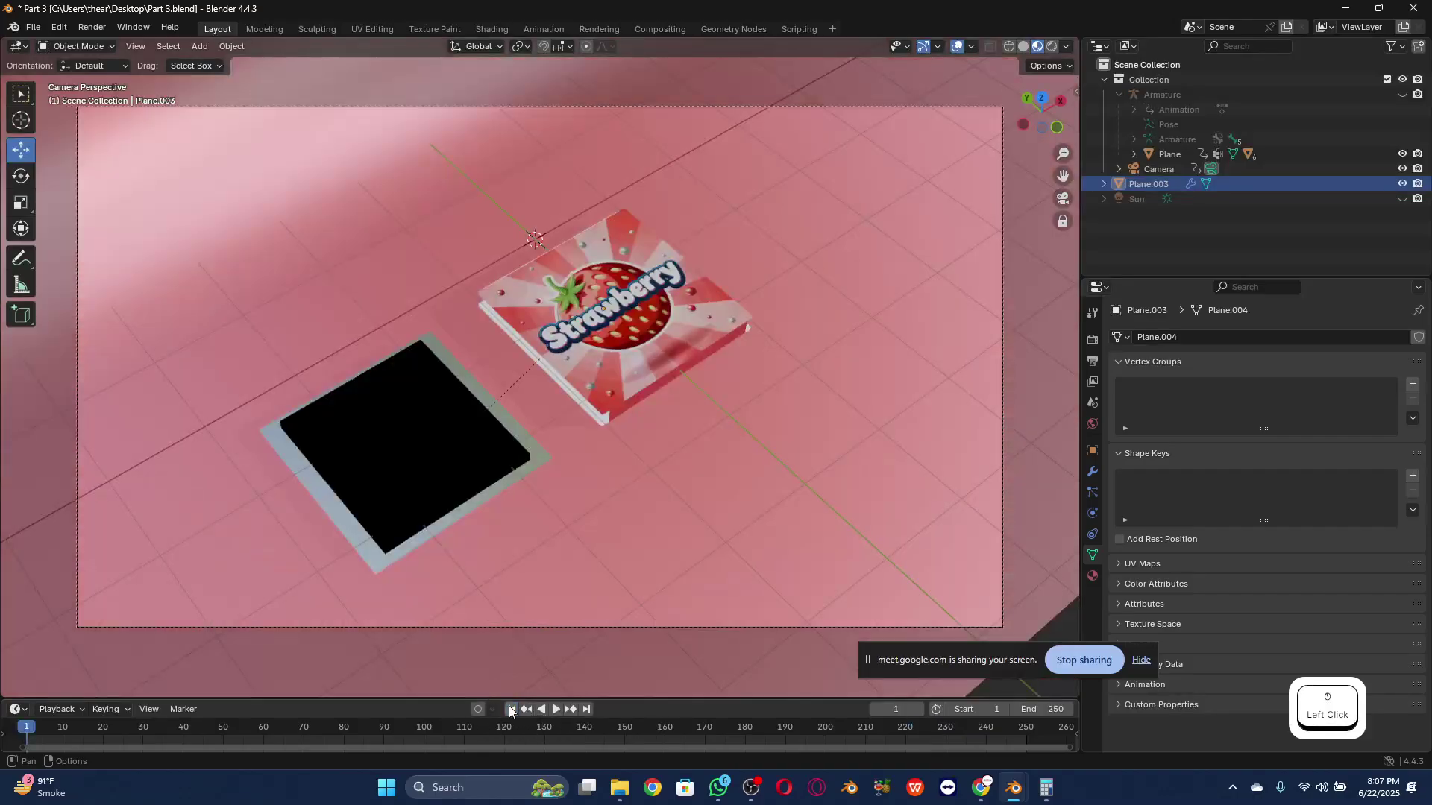
left_click(554, 710)
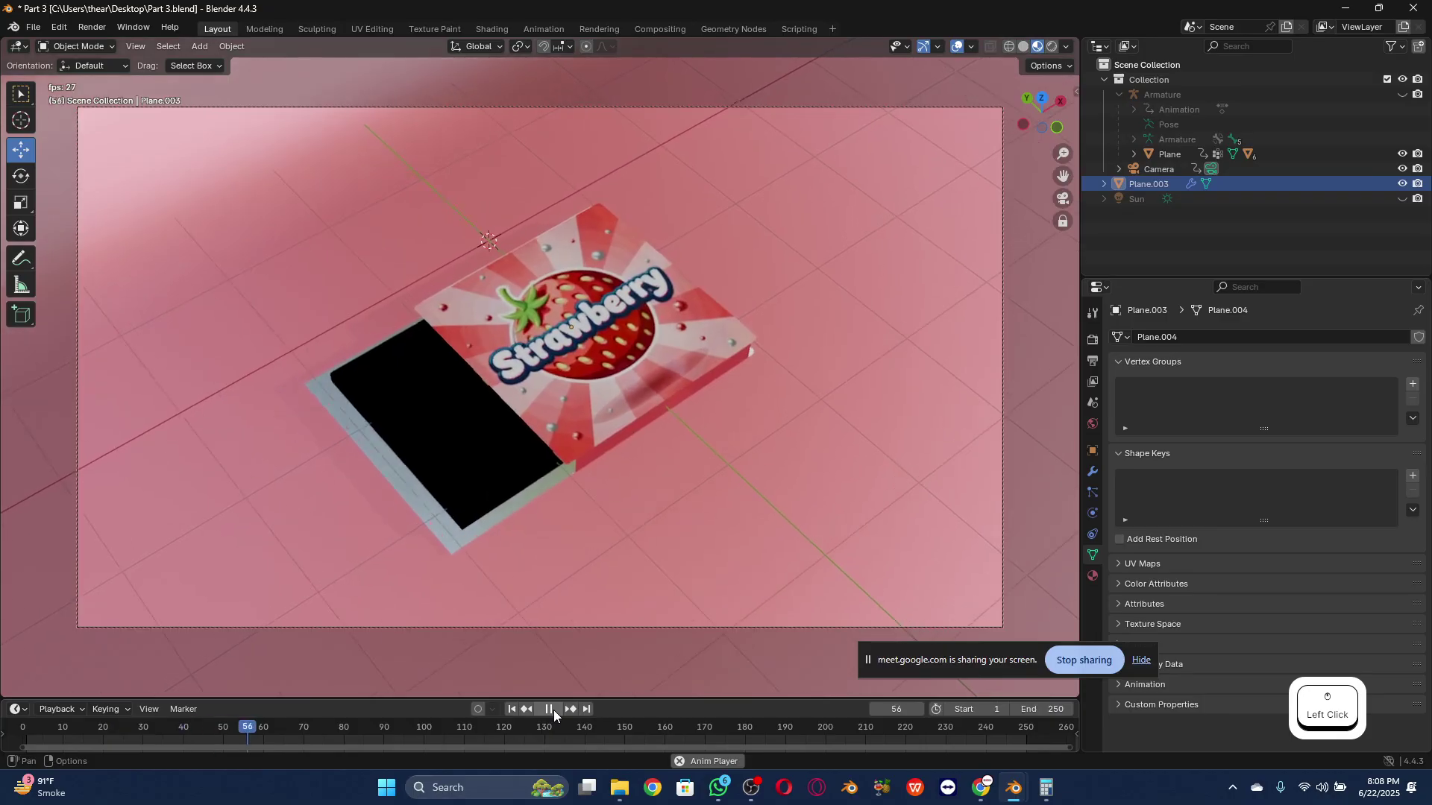
left_click(554, 710)
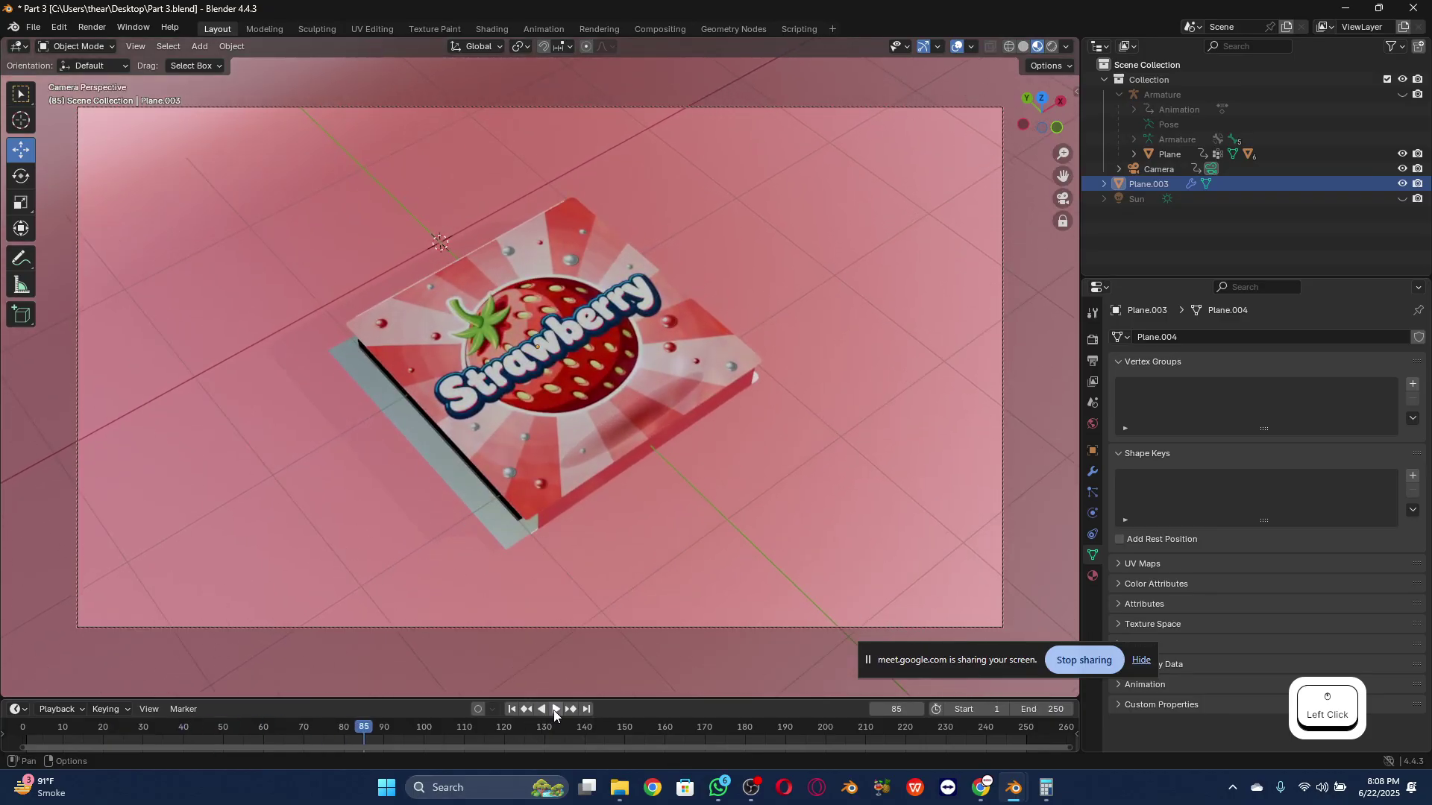
left_click(513, 708)
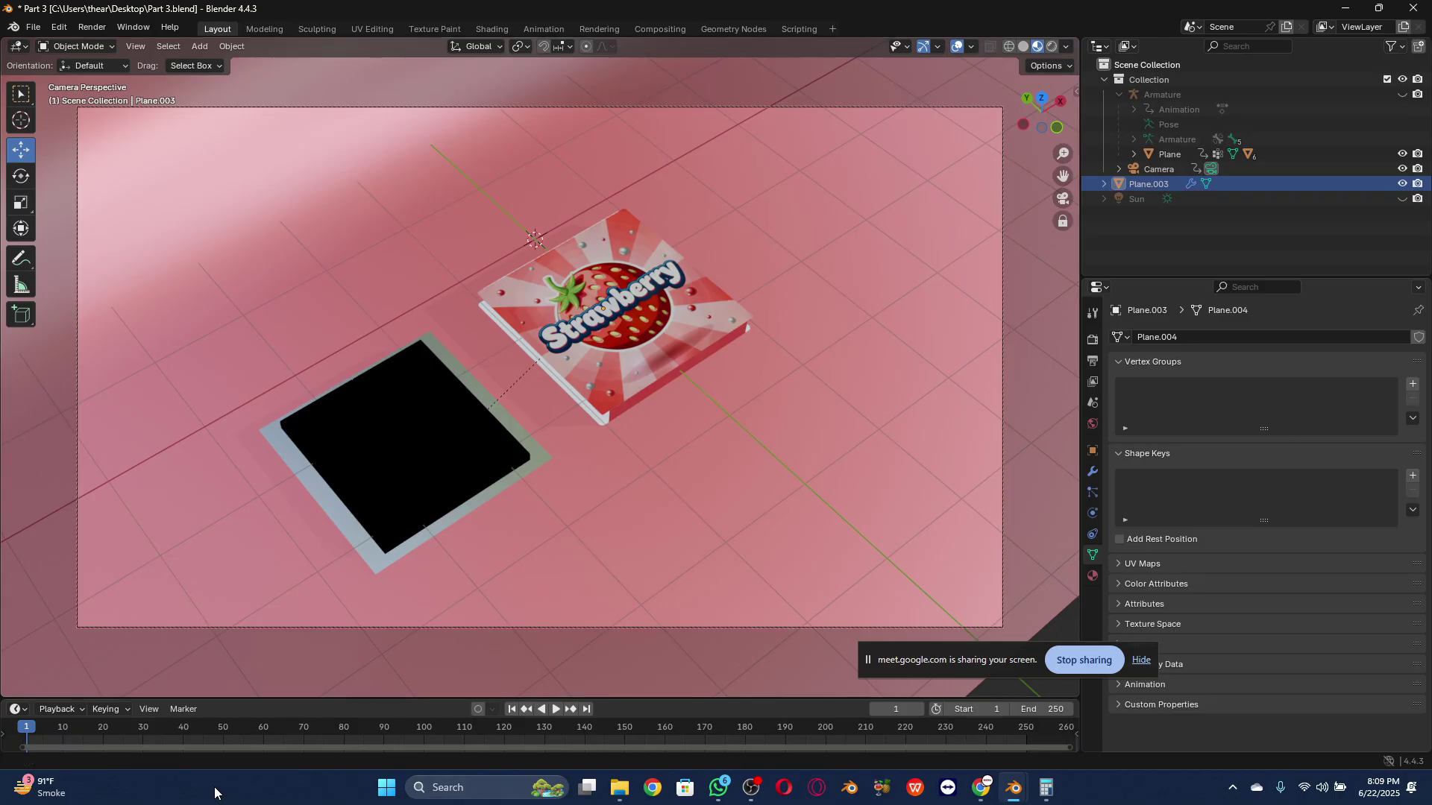
Step: Scrub the timeline from frame 1 to frames 192 and 203 to review the box in front of the backdrop
left_click(27, 725)
left_click_drag(28, 724, 793, 698)
right_click(793, 698)
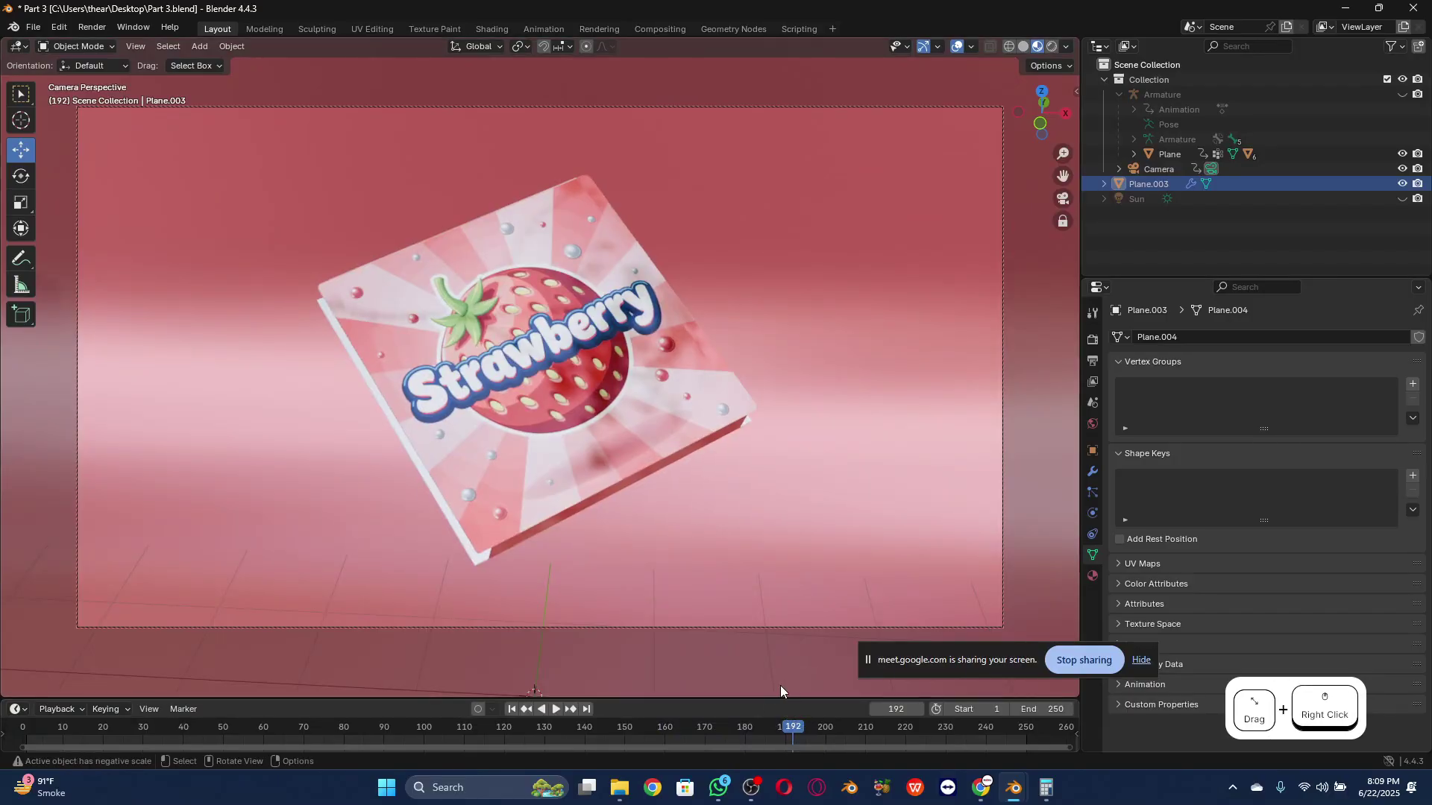
left_click_drag(542, 746, 834, 729)
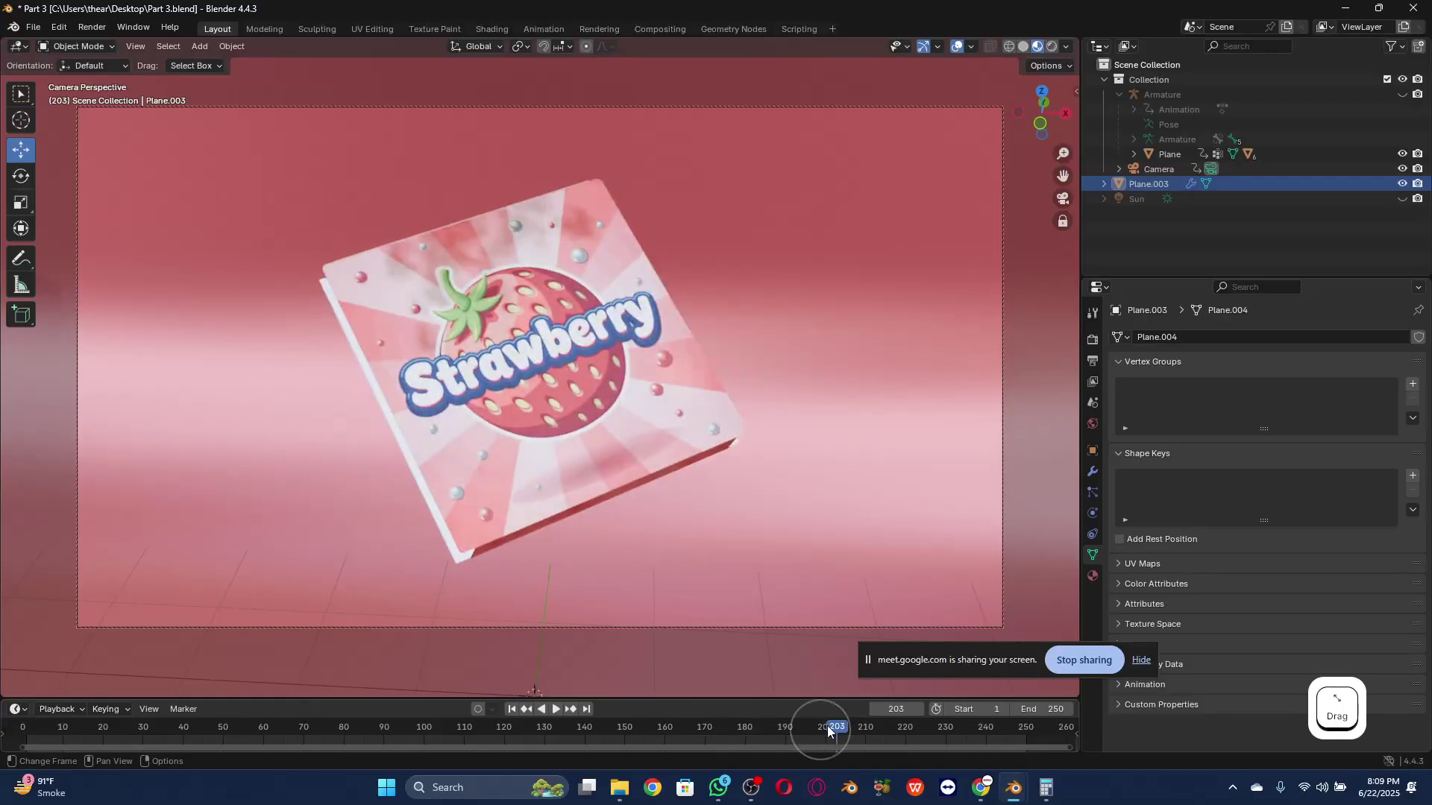
Step: Display the material settings of the Plane.003 backdrop, and render a still image of frame 203 as a preview
left_click(798, 186)
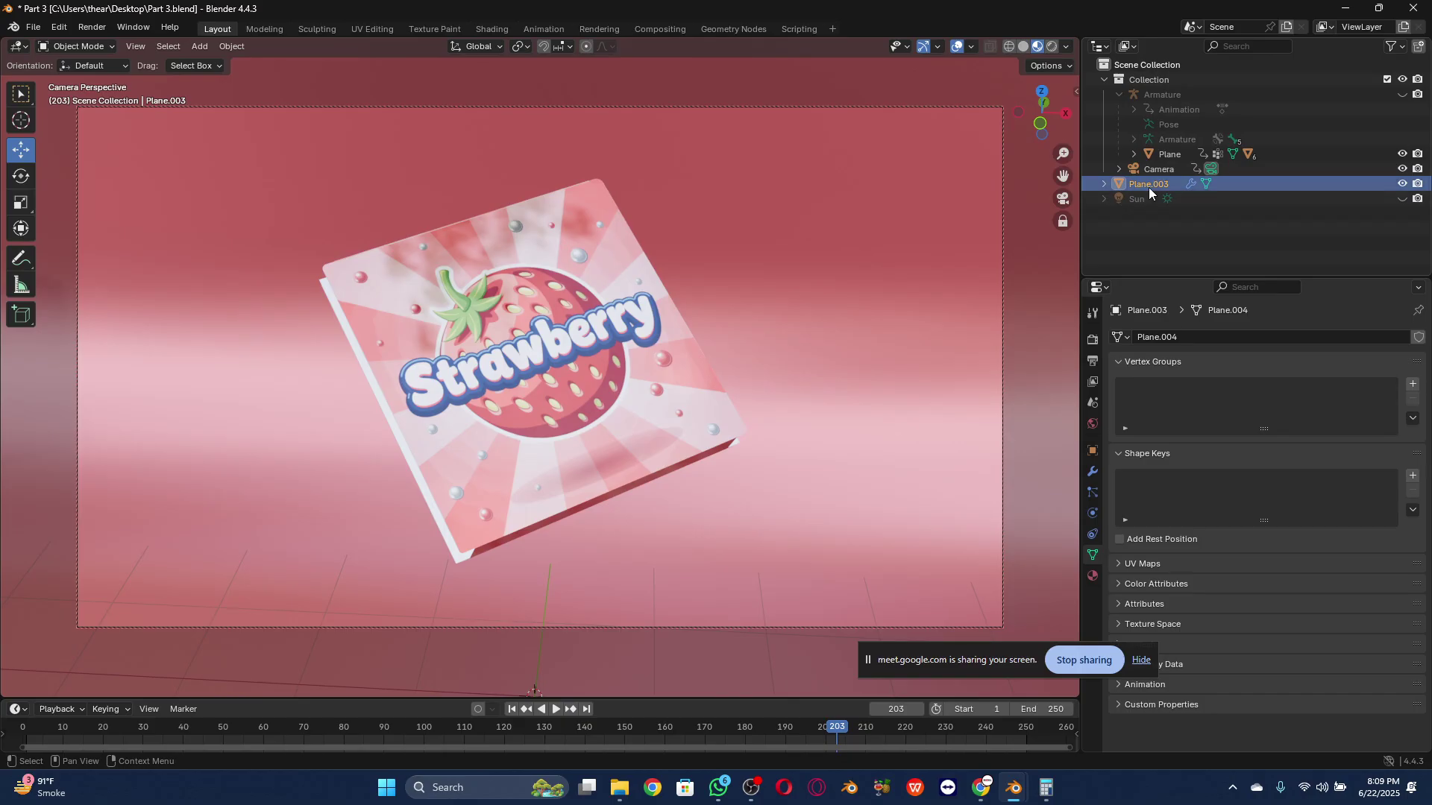
left_click(1092, 576)
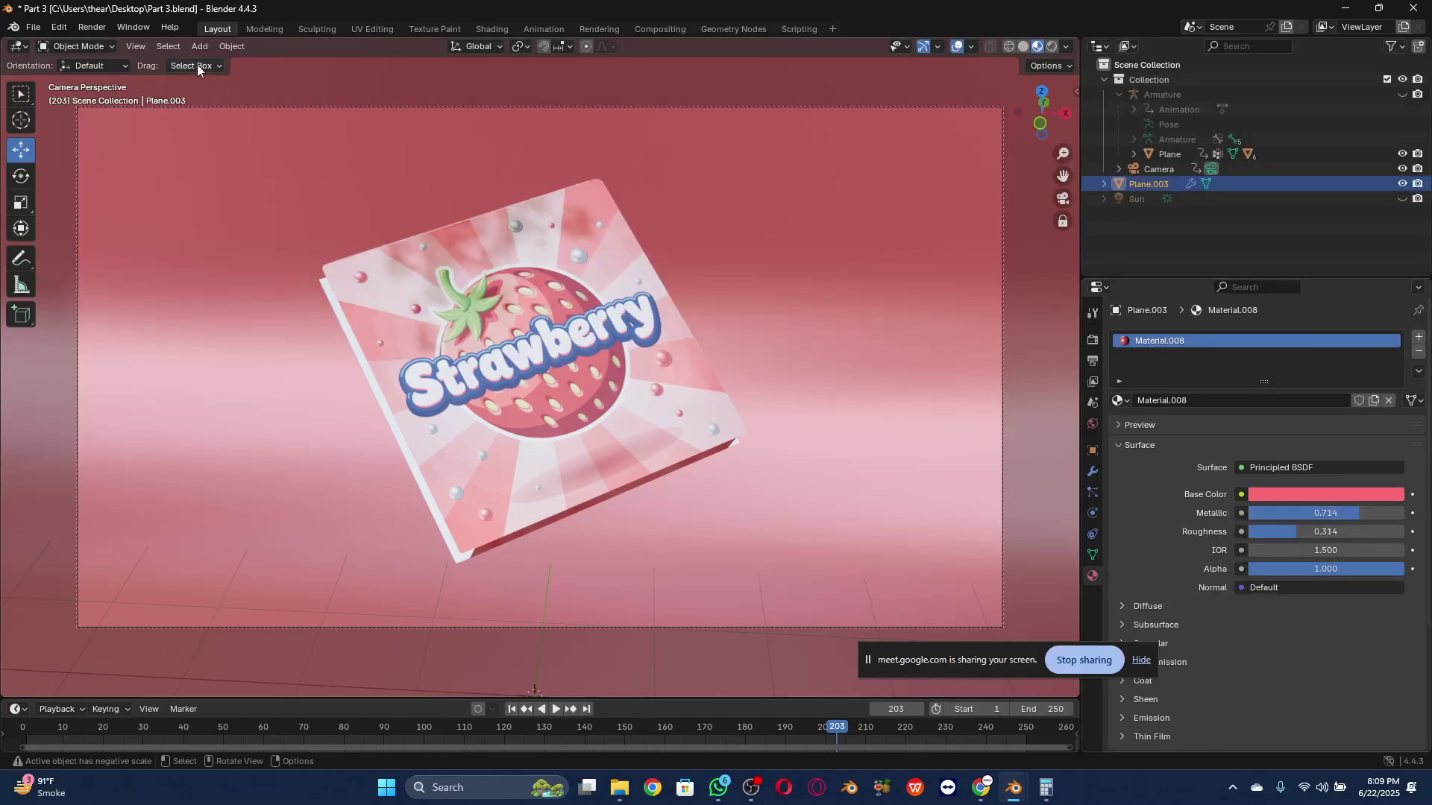
left_click(99, 28)
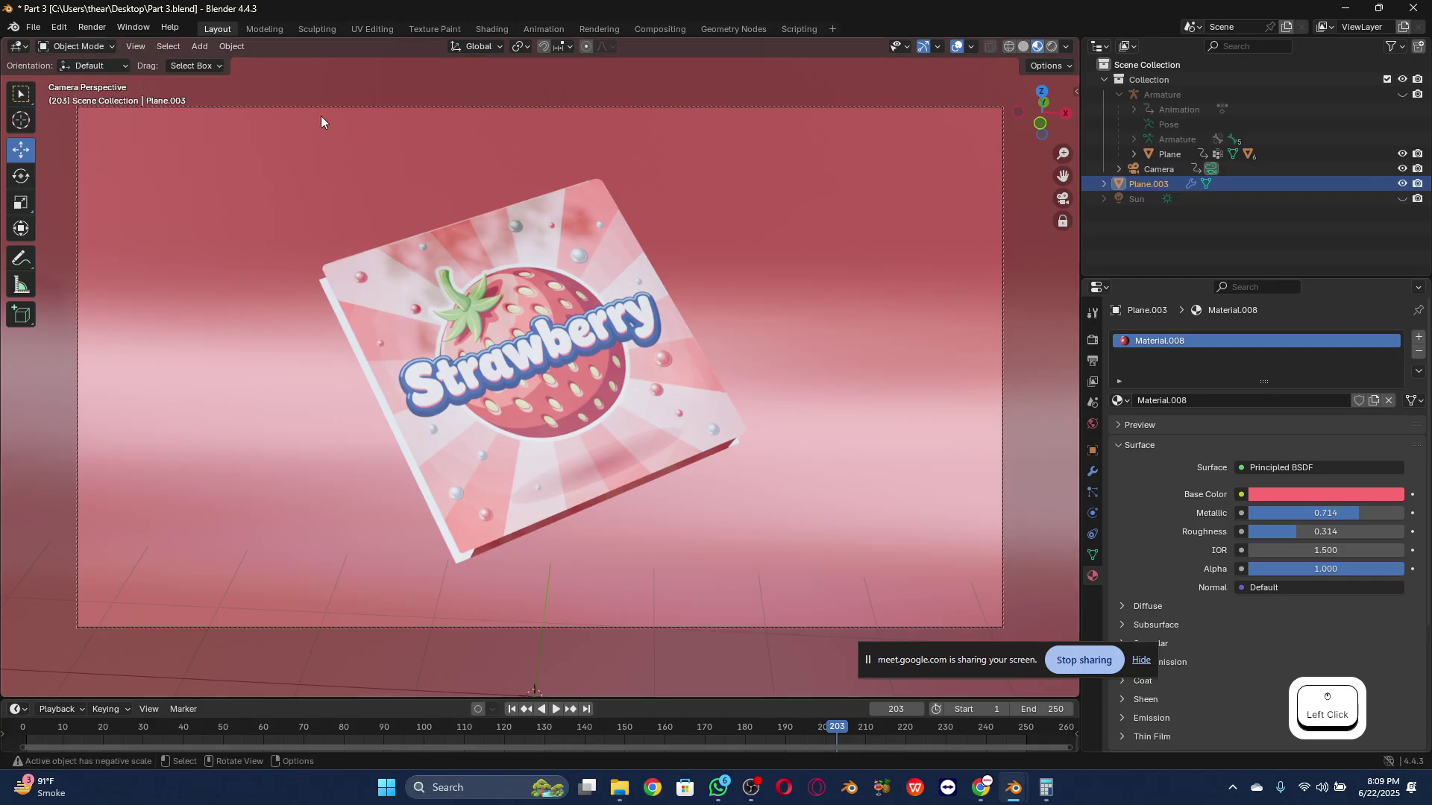
left_click(82, 28)
left_click(91, 42)
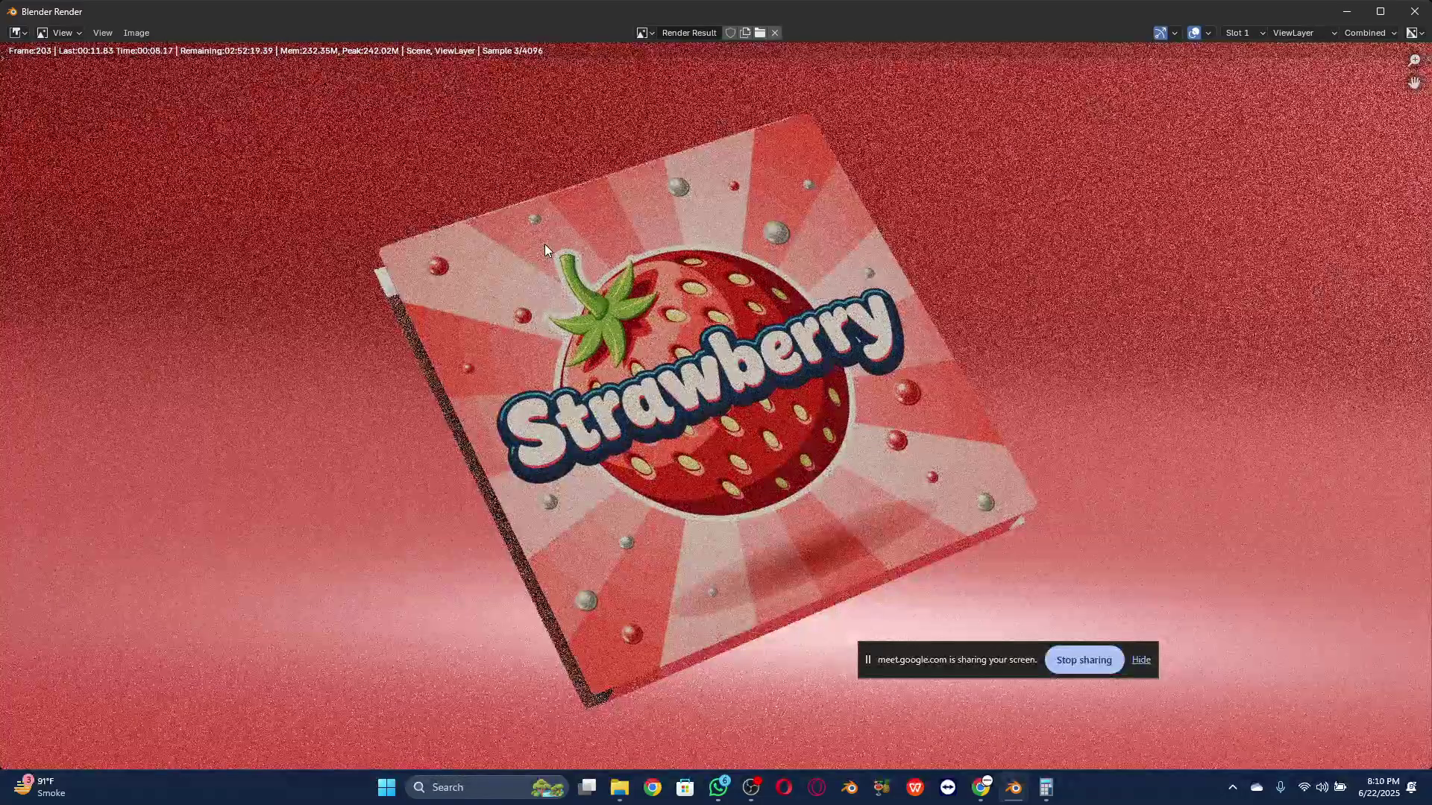
left_click(933, 285)
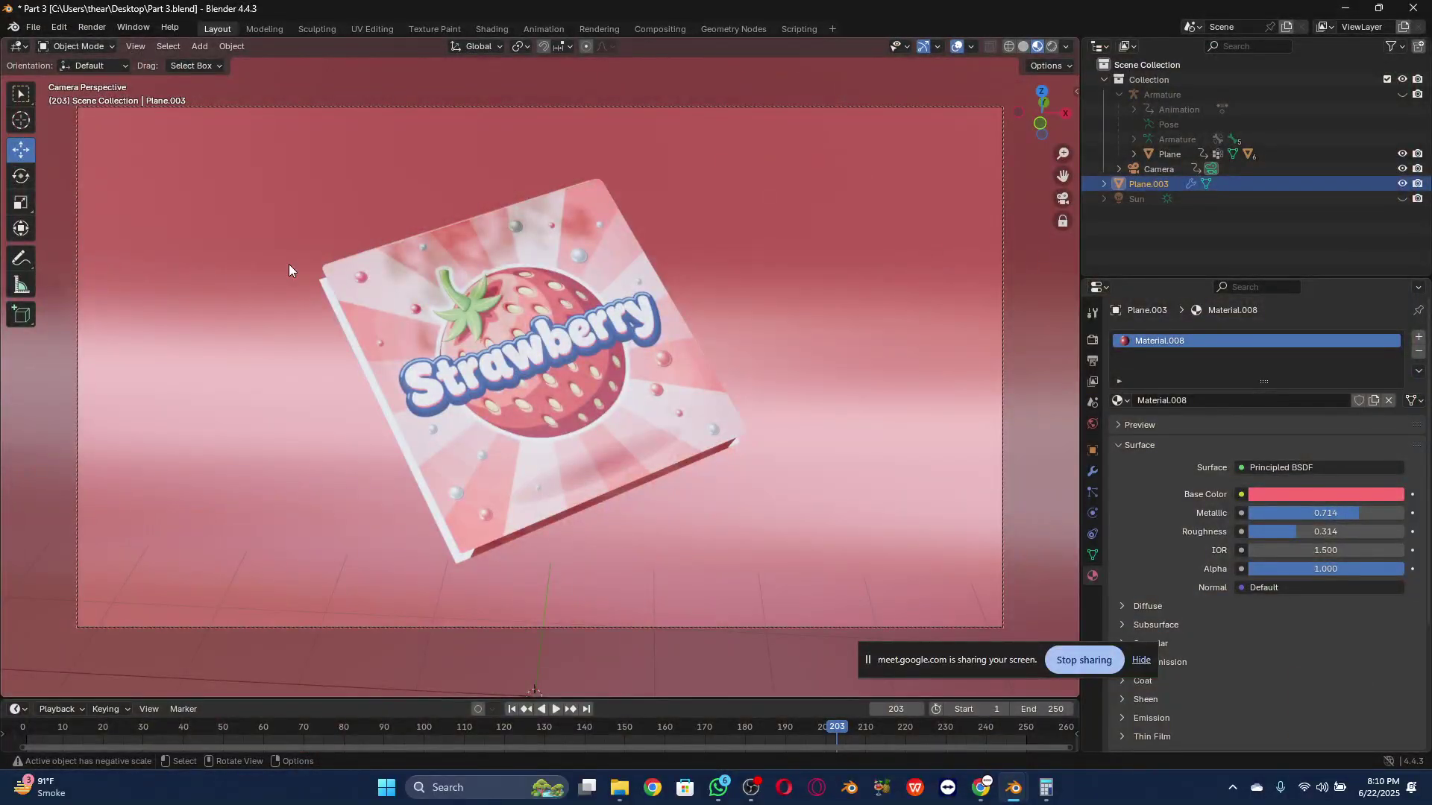
Step: Examine the box's front and edge up close, and play the whole animation from frame 1 to frame 240
scroll(288, 246, "up", 4)
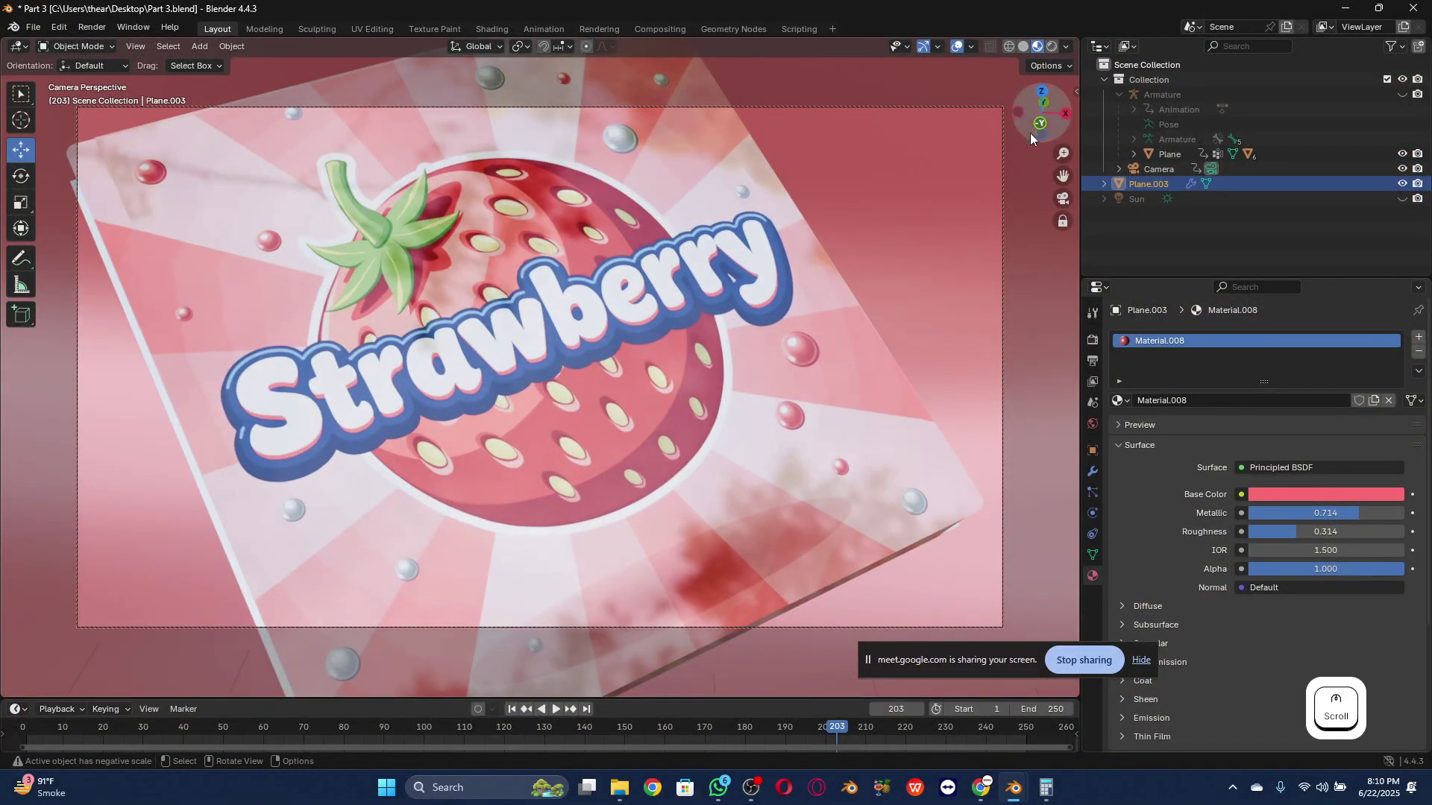
left_click_drag(1062, 175, 240, 274)
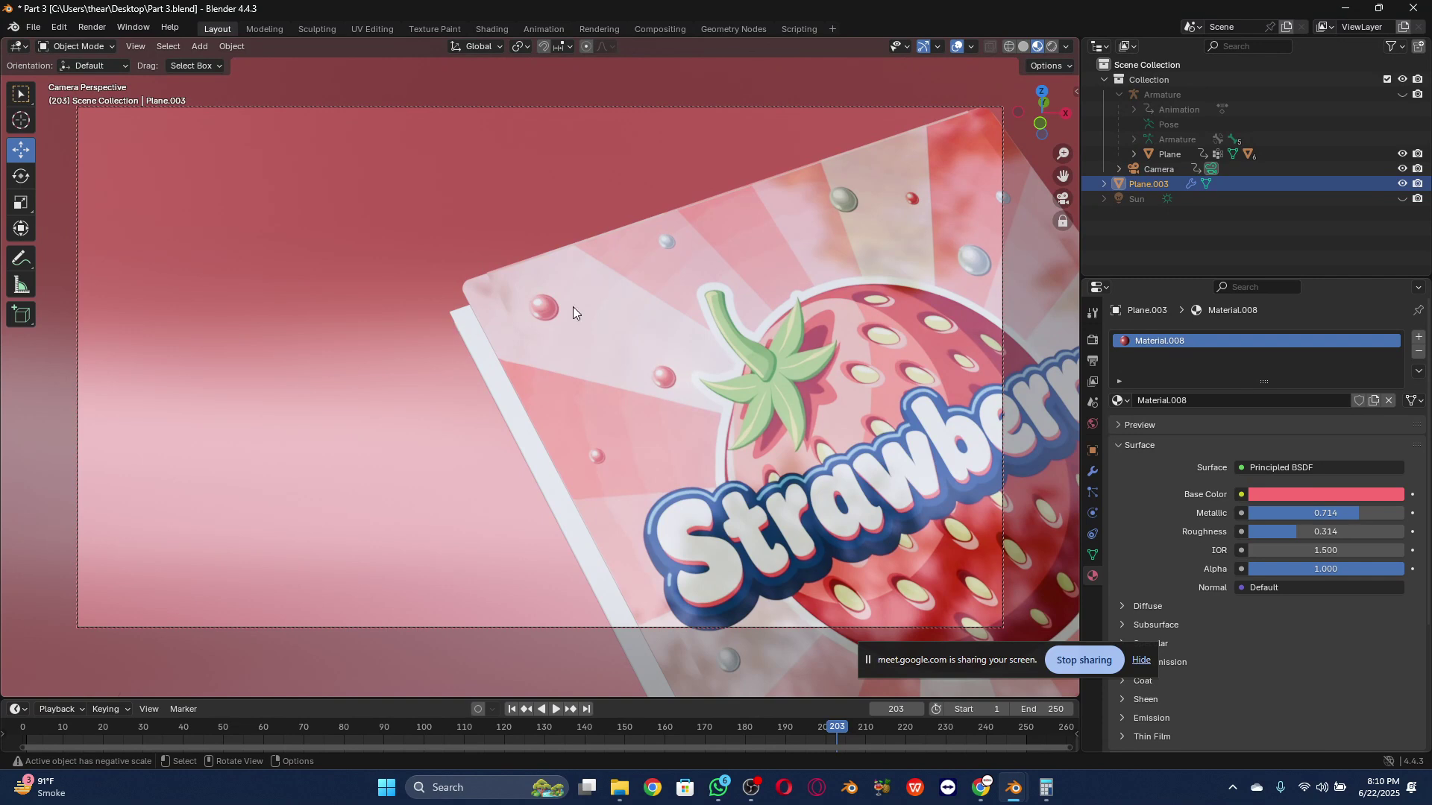
scroll(632, 307, "down", 5)
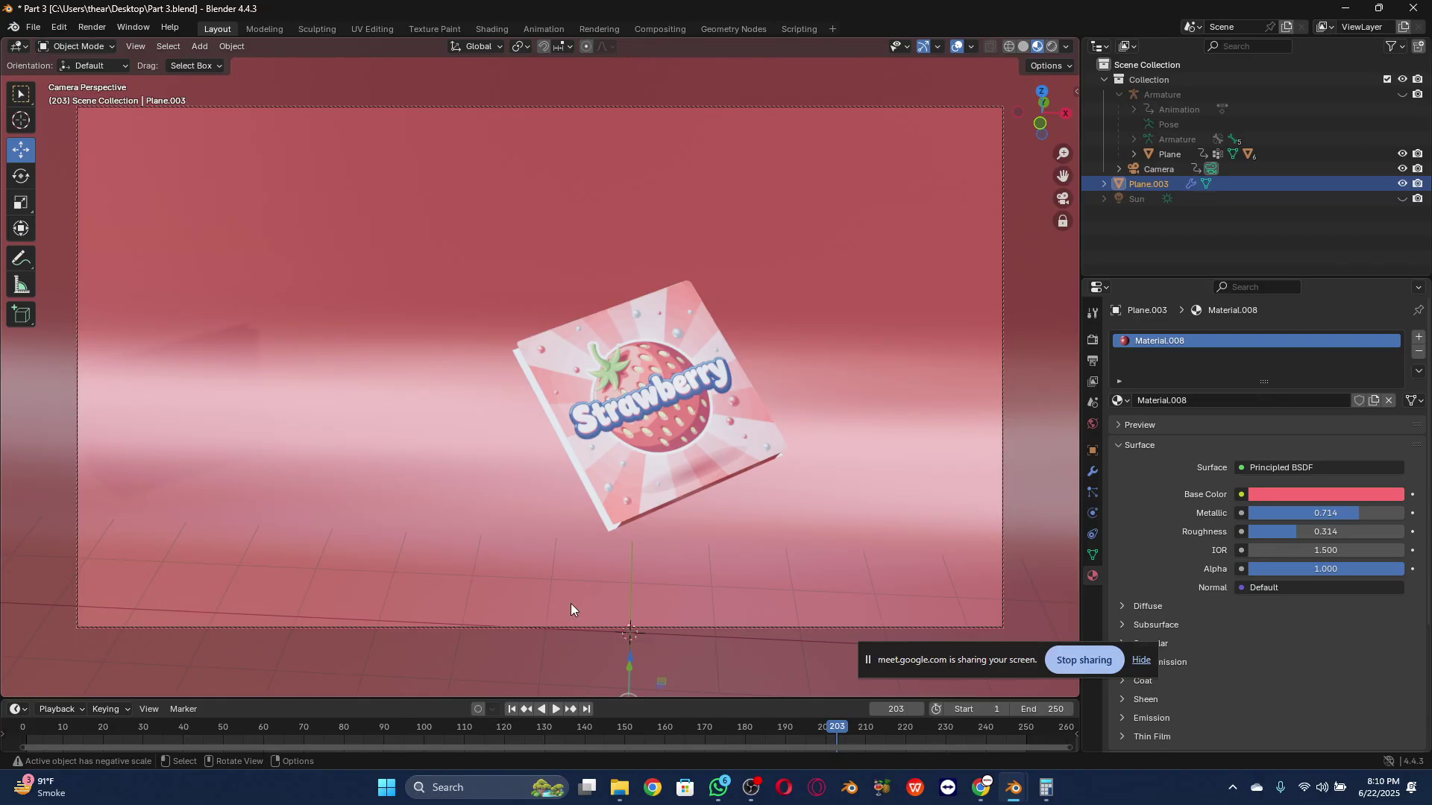
left_click(512, 708)
left_click(556, 709)
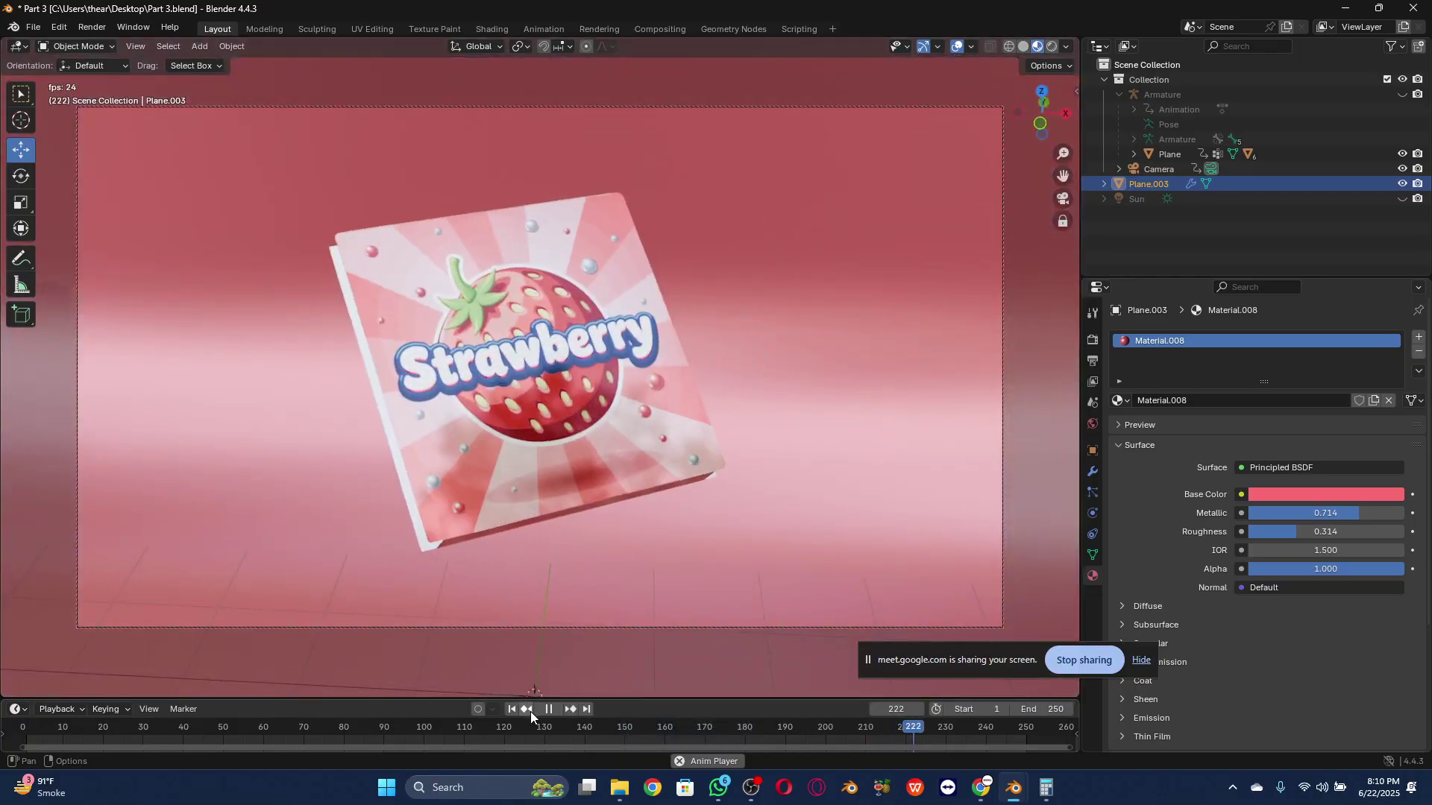
left_click(548, 709)
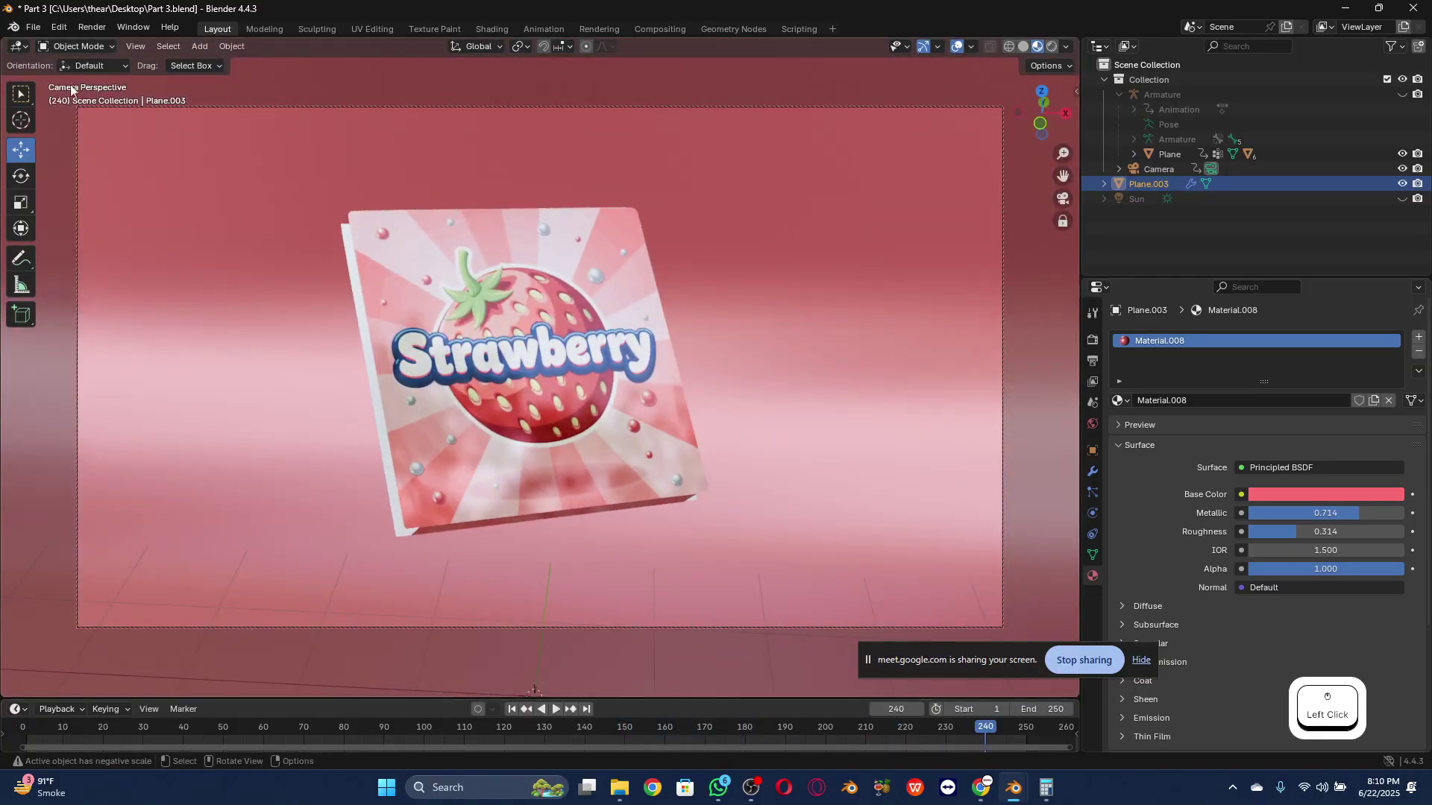
Step: Save Part 3.blend and switch to OBS Studio
left_click(35, 28)
left_click(53, 127)
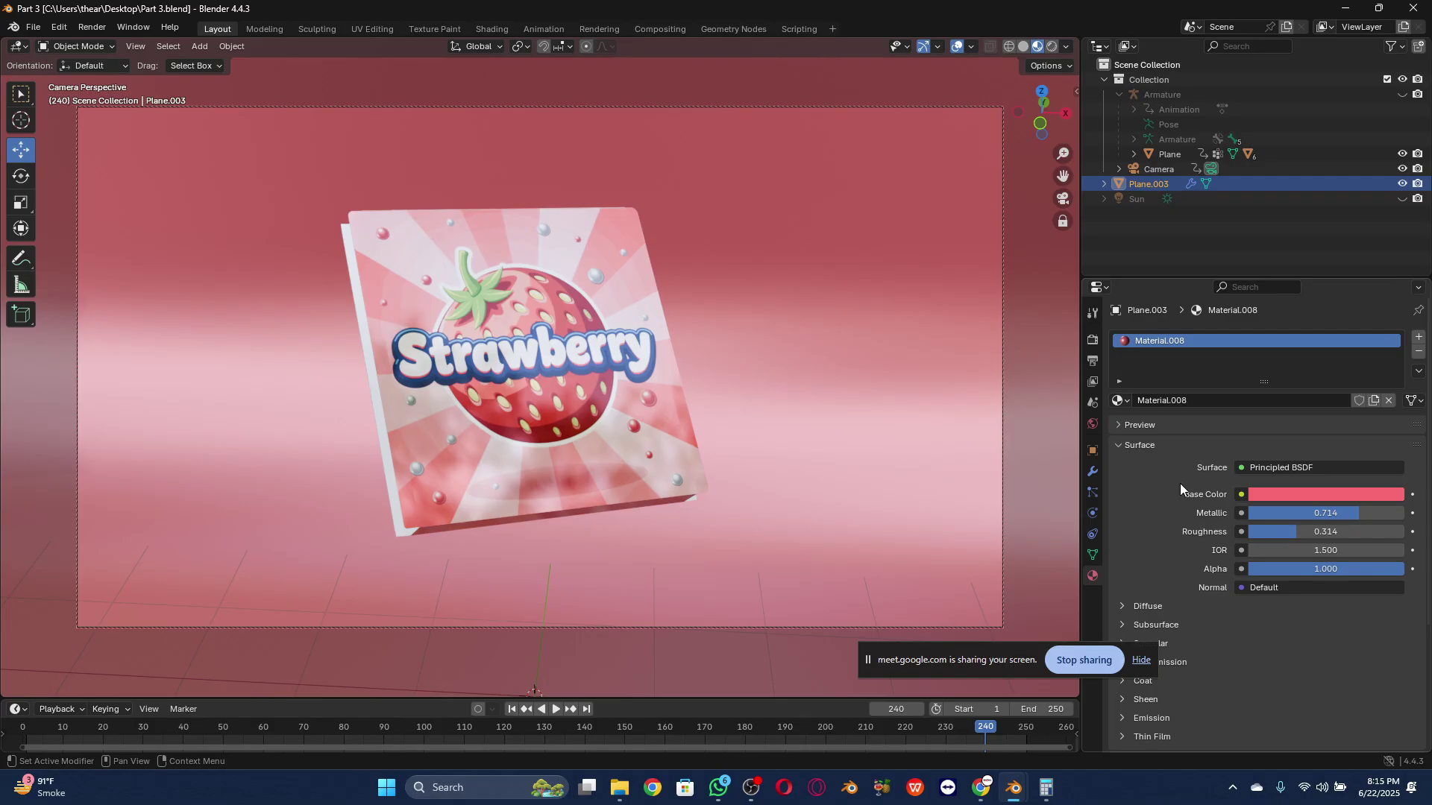
left_click(751, 788)
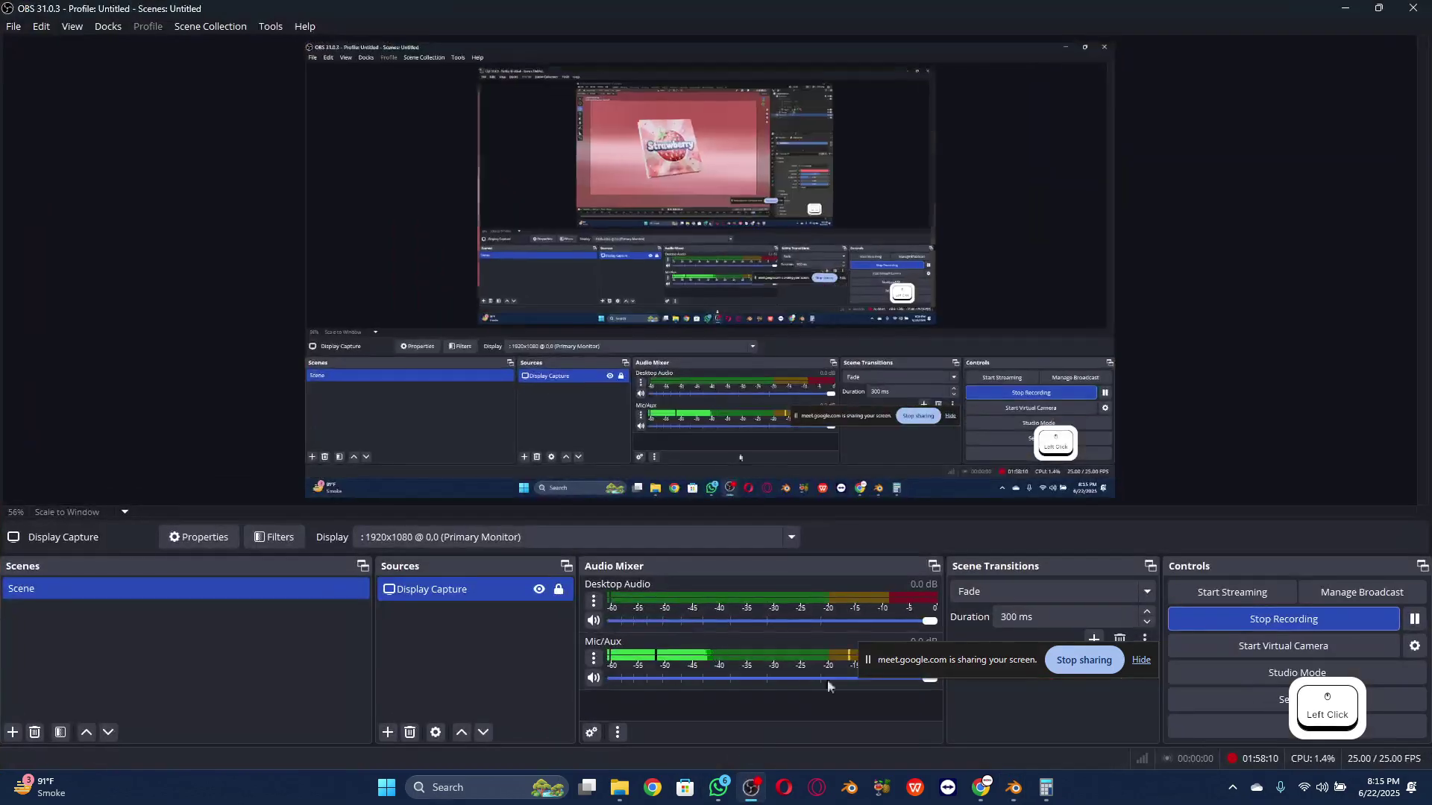